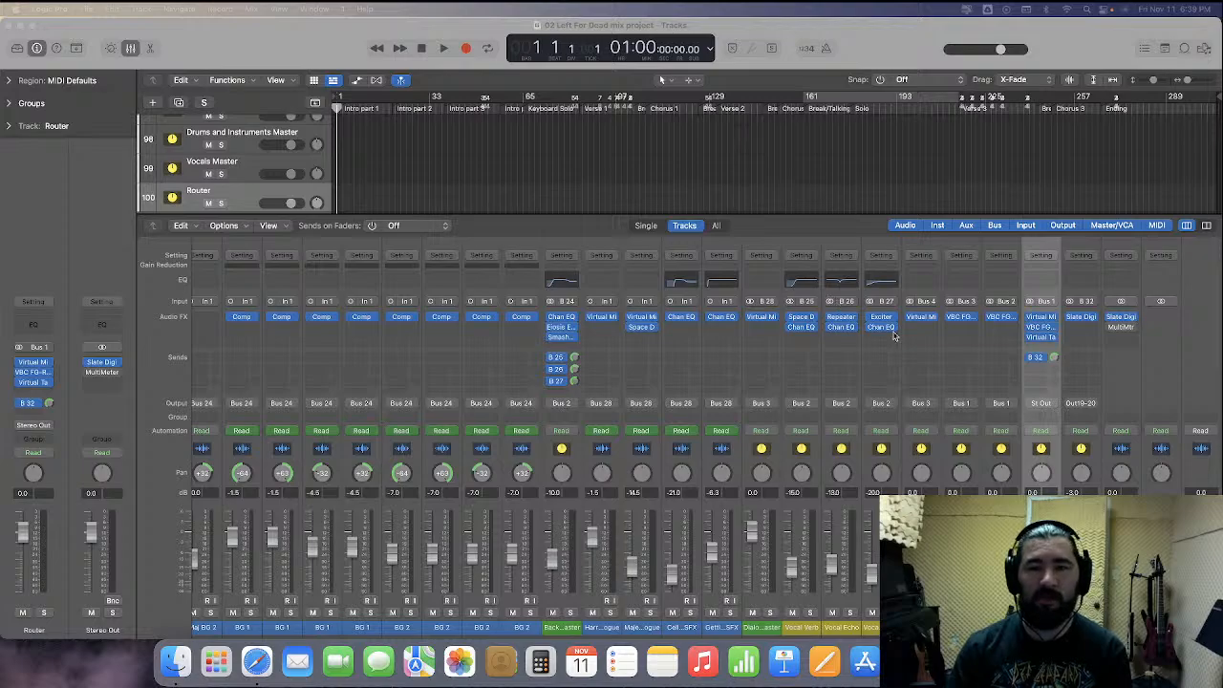
# Scroll through the mixer channel strips to review the project's tracks, buses and plug-ins
pyautogui.hscroll(-10, 600, 317)
pyautogui.hscroll(-10, 600, 317)
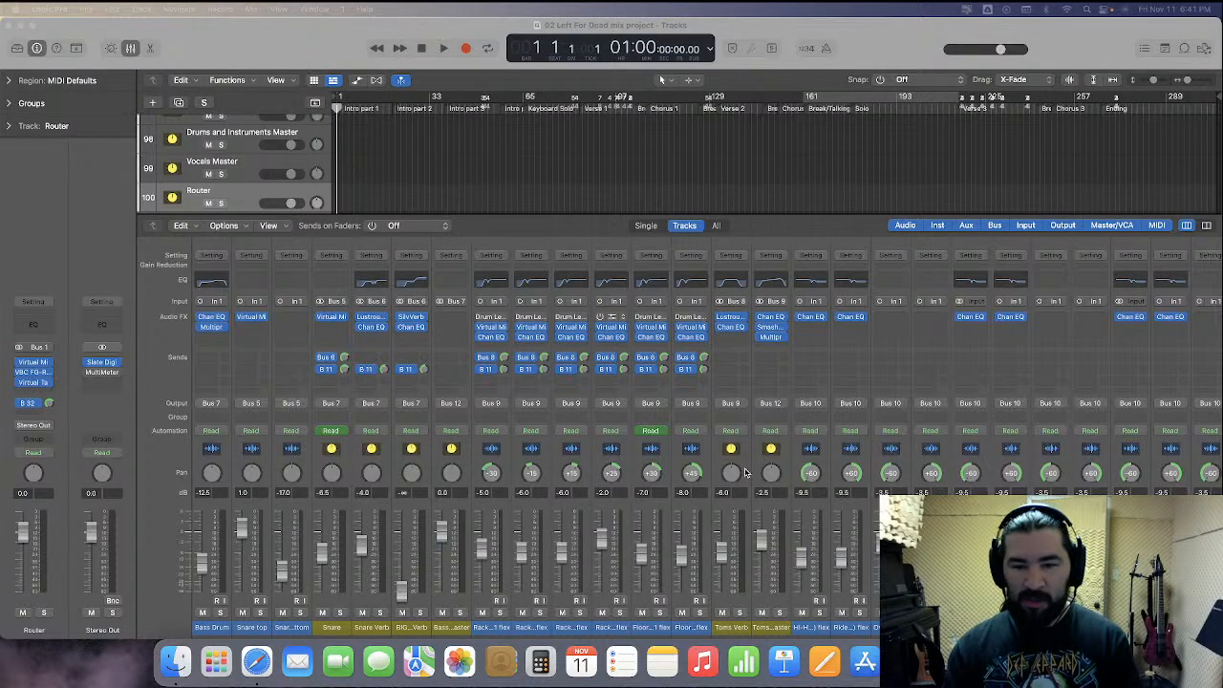
pyautogui.hscroll(15, 769, 507)
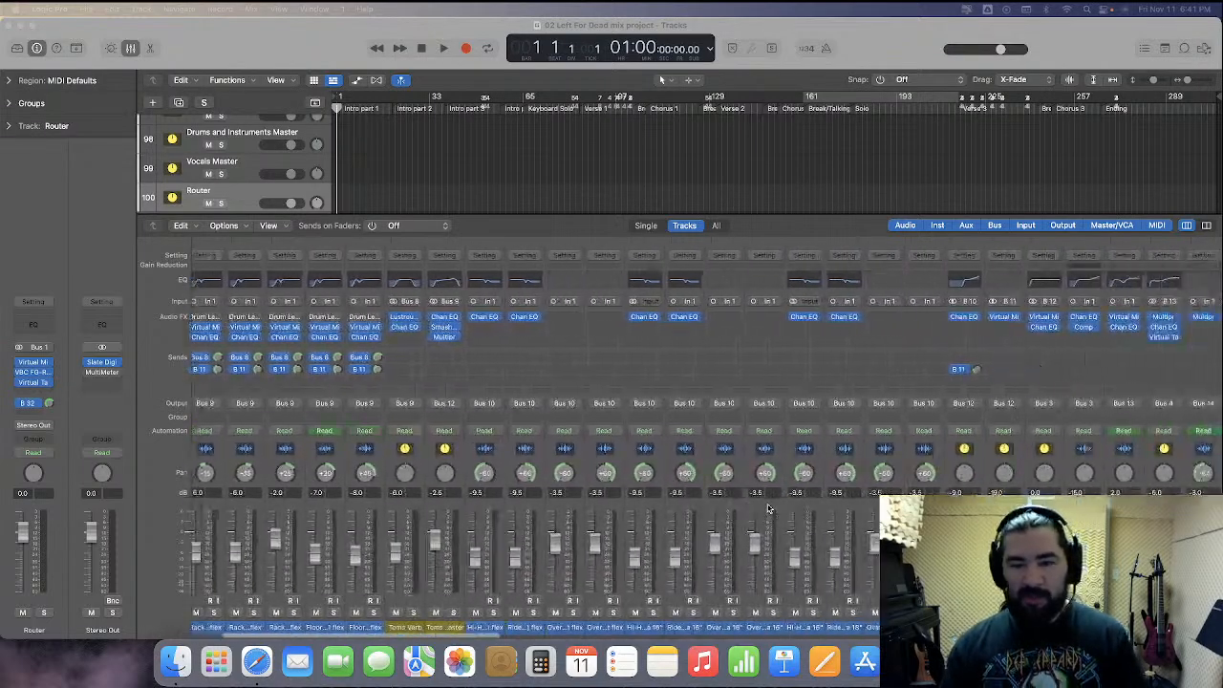
pyautogui.hscroll(9, 769, 511)
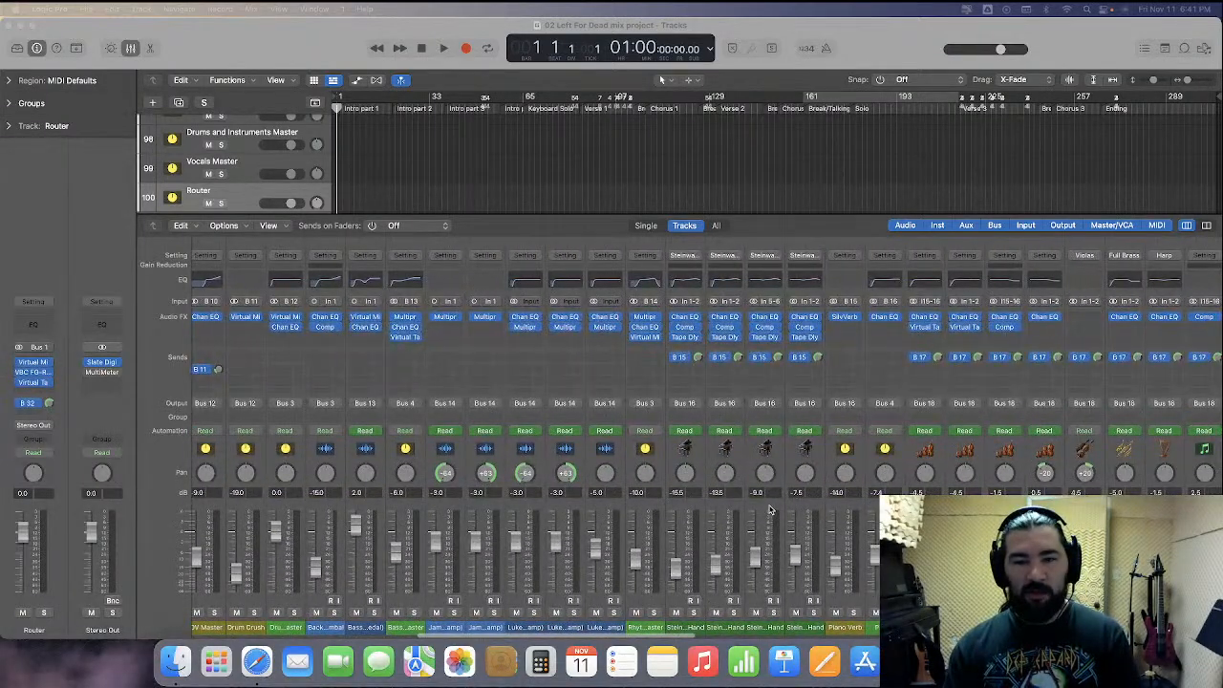
pyautogui.hscroll(-20, 769, 511)
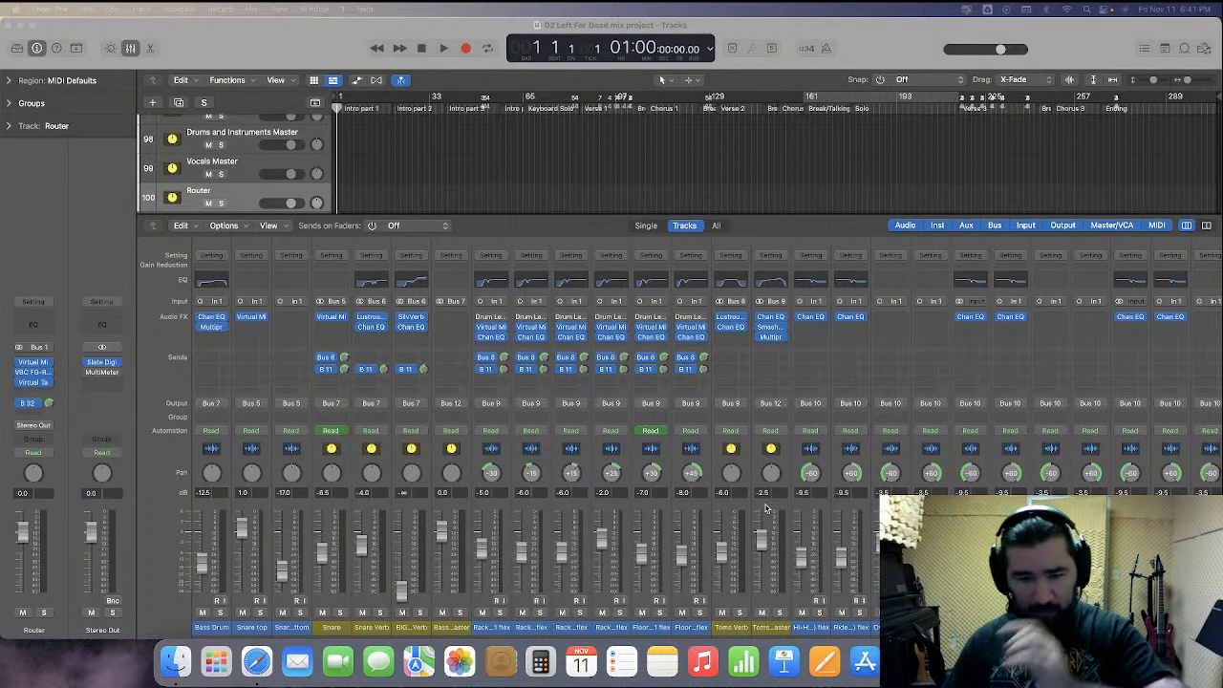
pyautogui.scroll(-2, 281, 169)
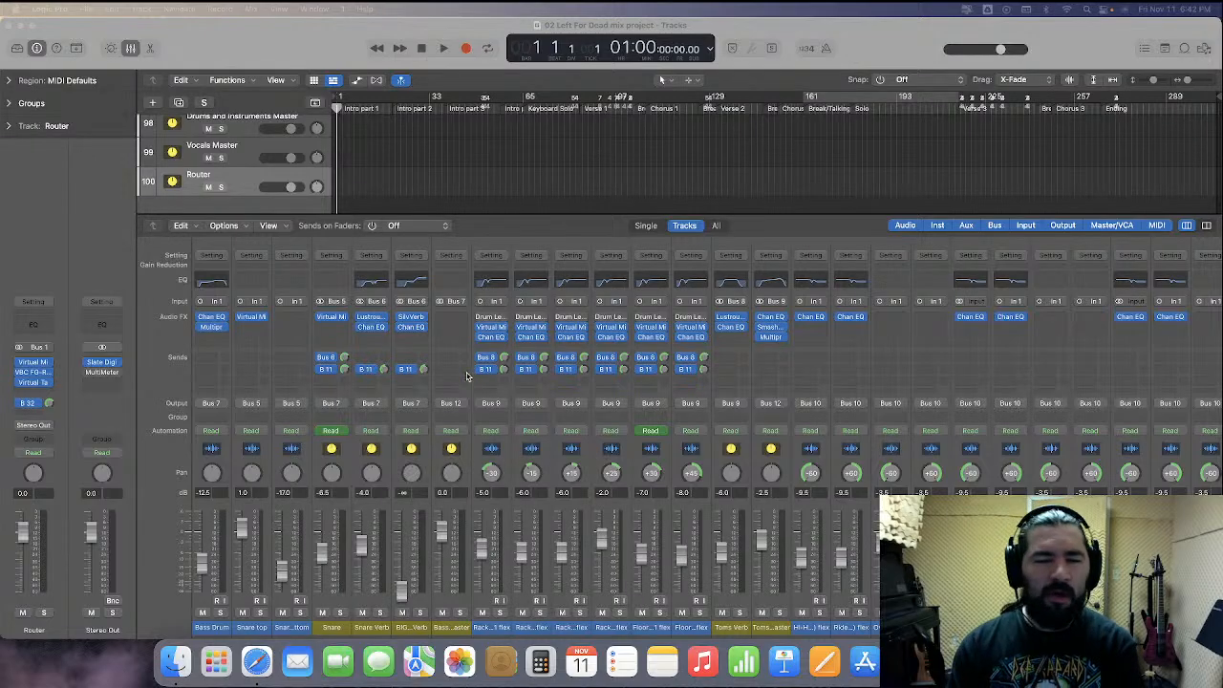
pyautogui.hscroll(10, 466, 375)
pyautogui.hscroll(10, 459, 376)
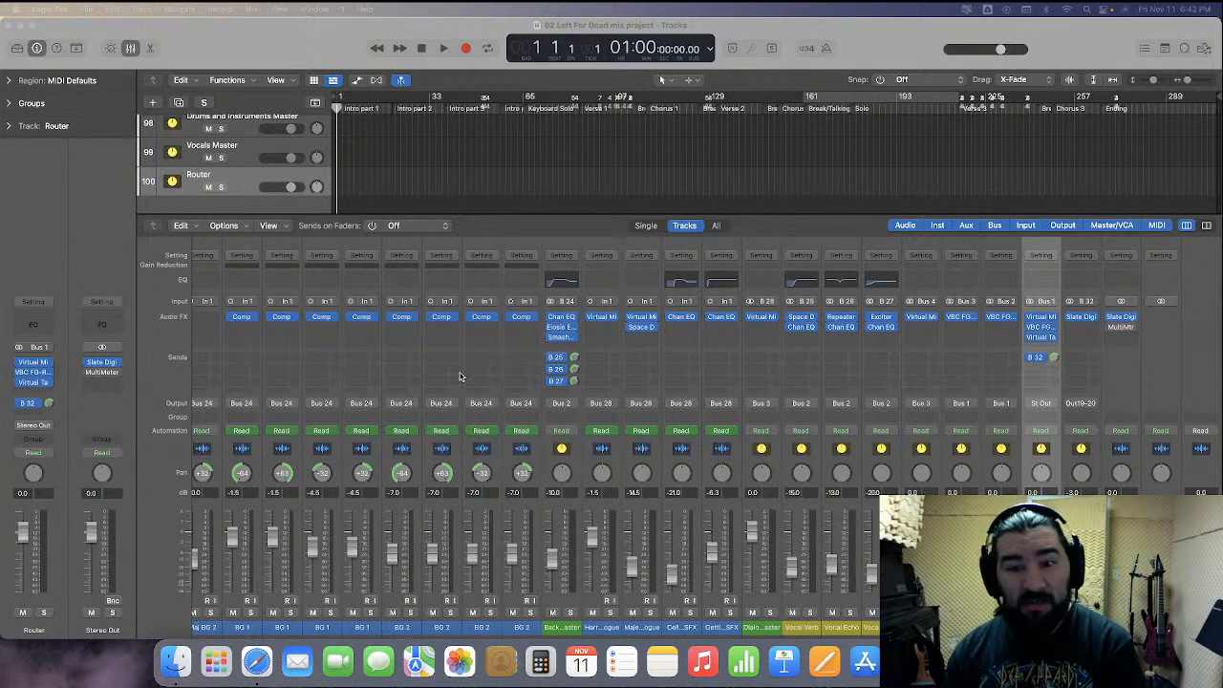
pyautogui.hscroll(-10, 460, 377)
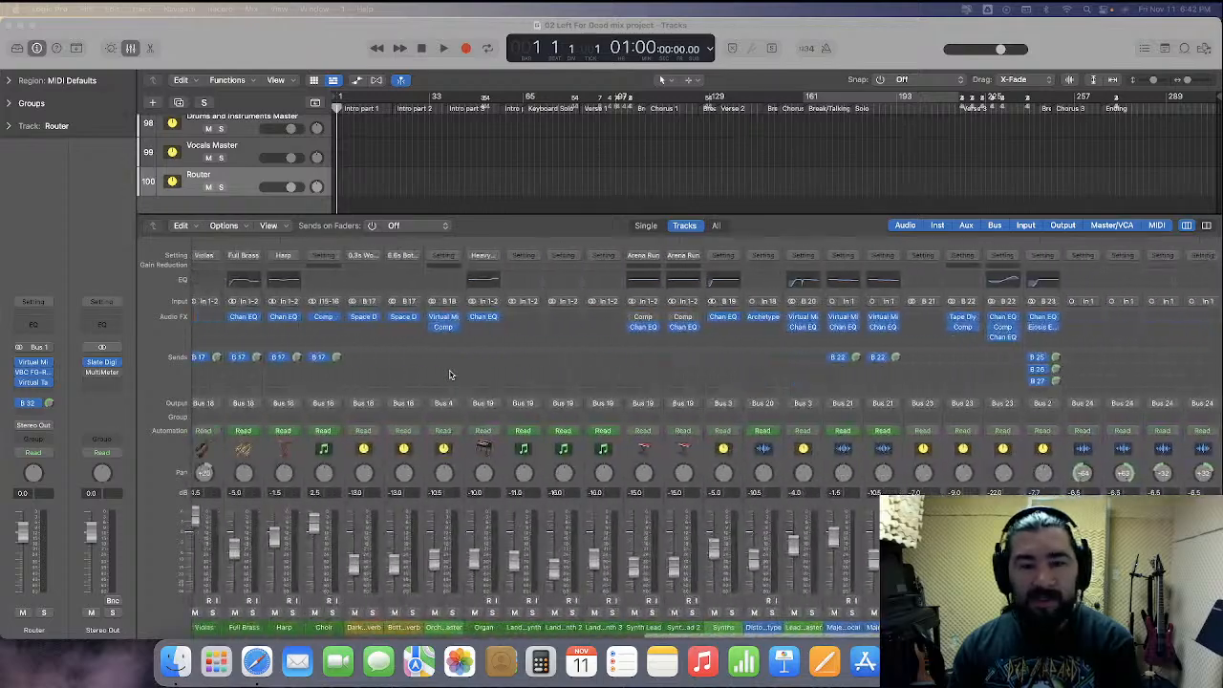
pyautogui.hscroll(-15, 450, 374)
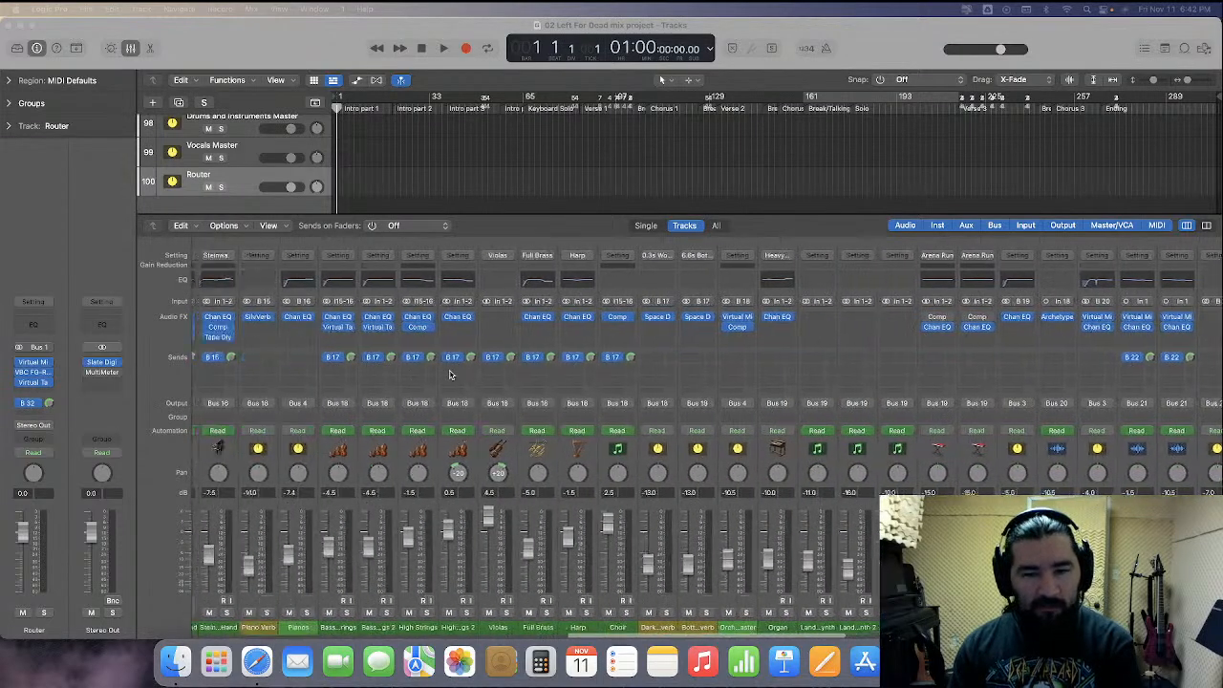
pyautogui.hscroll(-10, 450, 375)
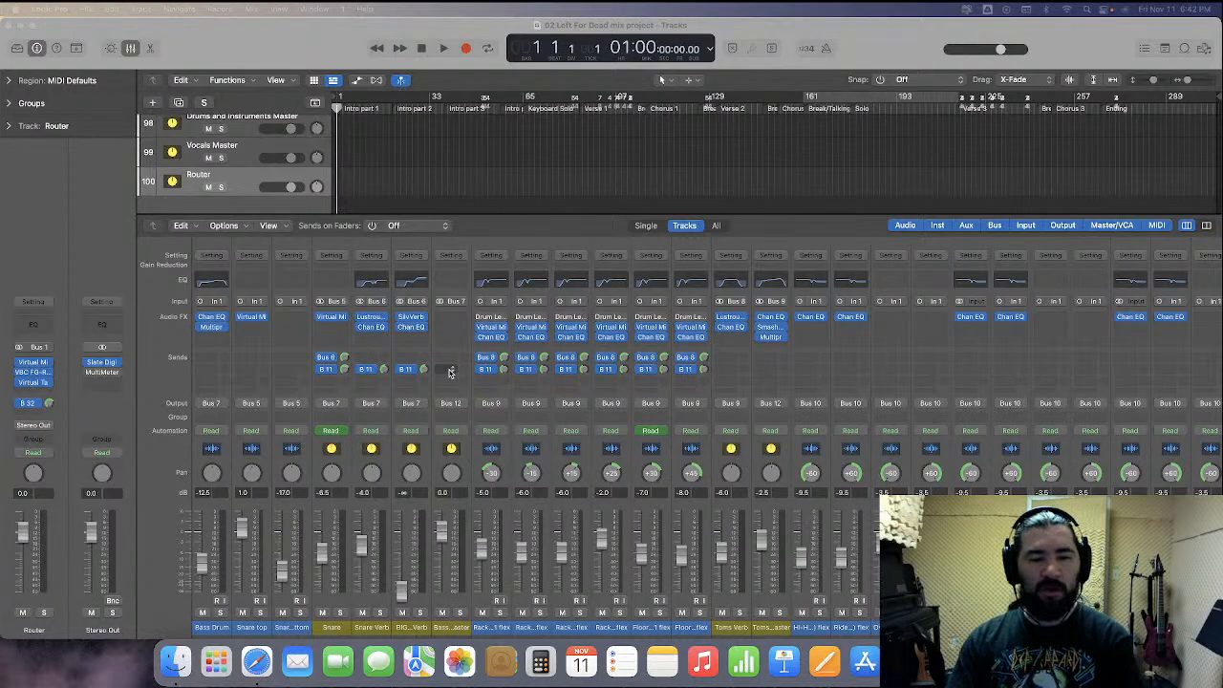
pyautogui.hscroll(10, 1059, 465)
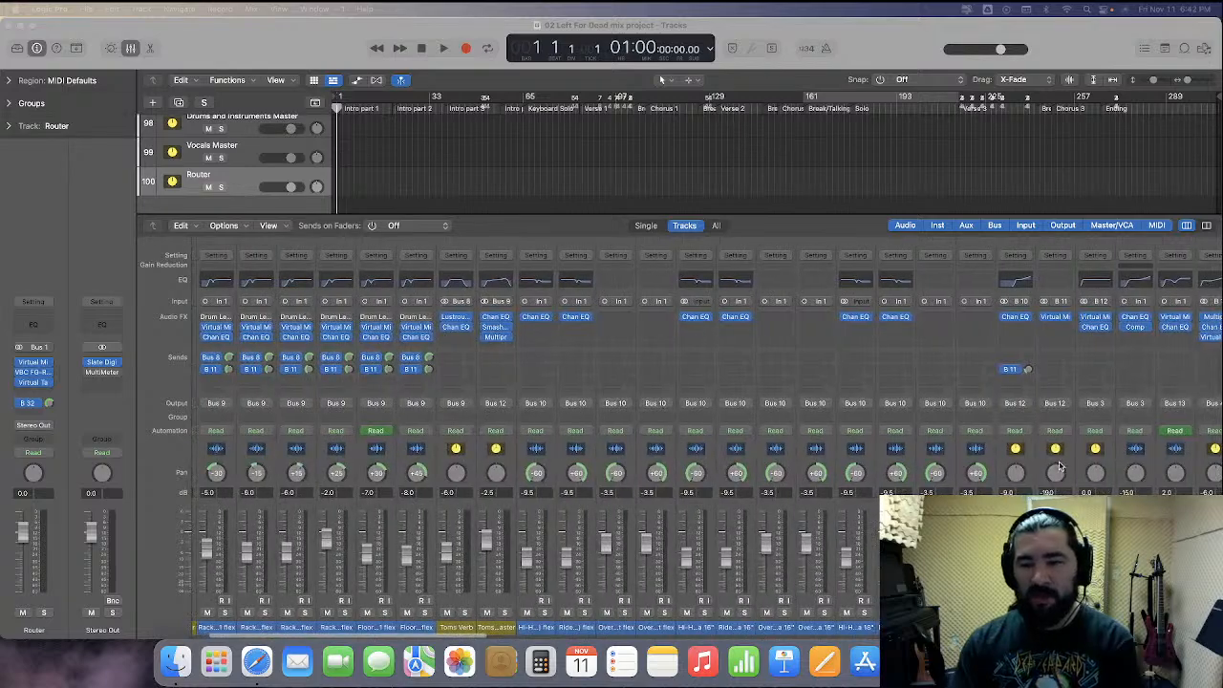
pyautogui.hscroll(5, 1041, 466)
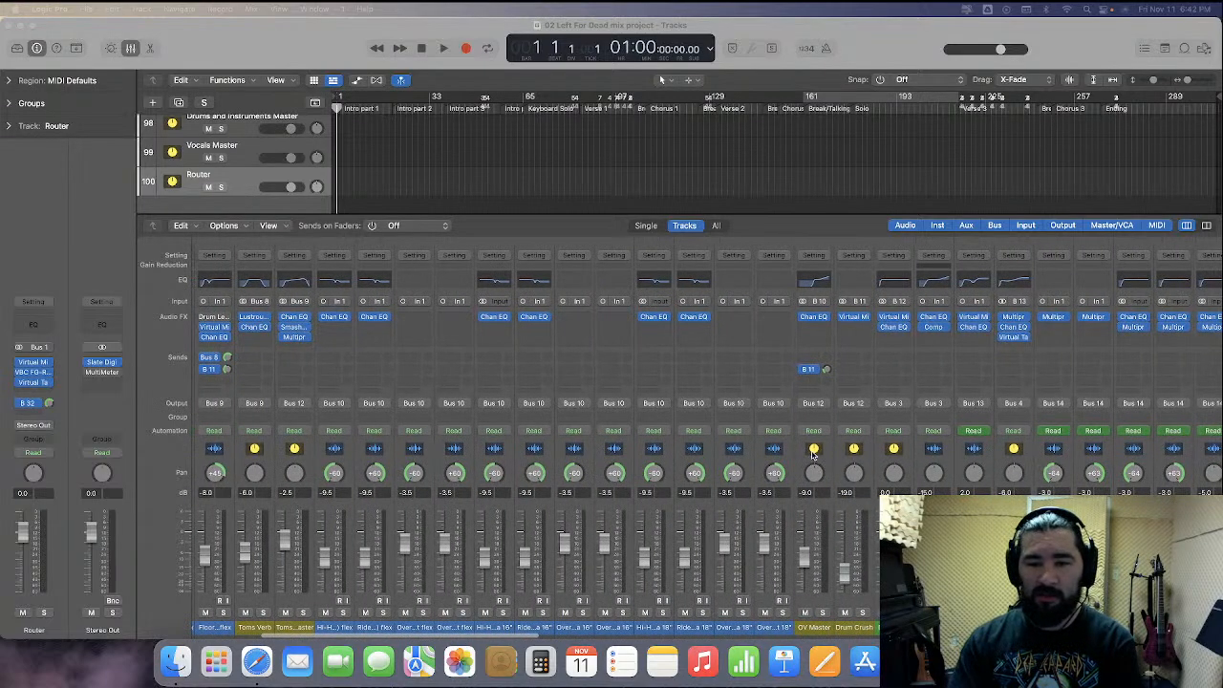
# Solo the Drum Crush channel and play it back from the Intro part 2 marker
pyautogui.click(839, 462)
pyautogui.hscroll(6, 860, 468)
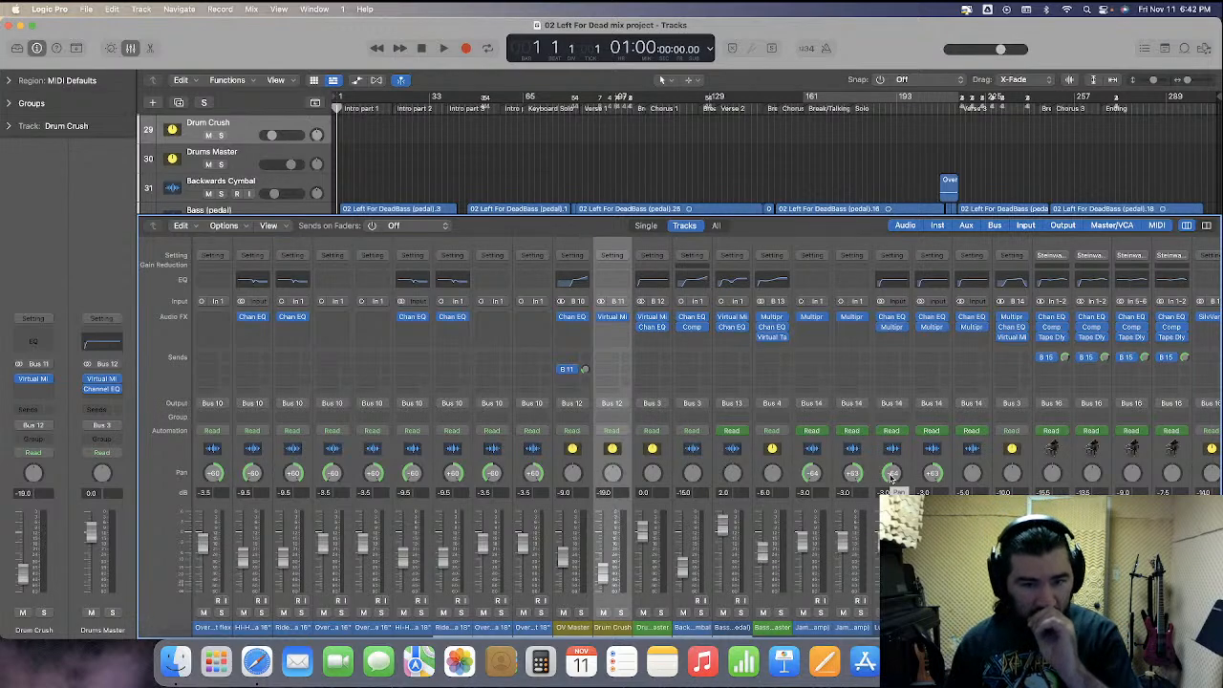
pyautogui.press('s')
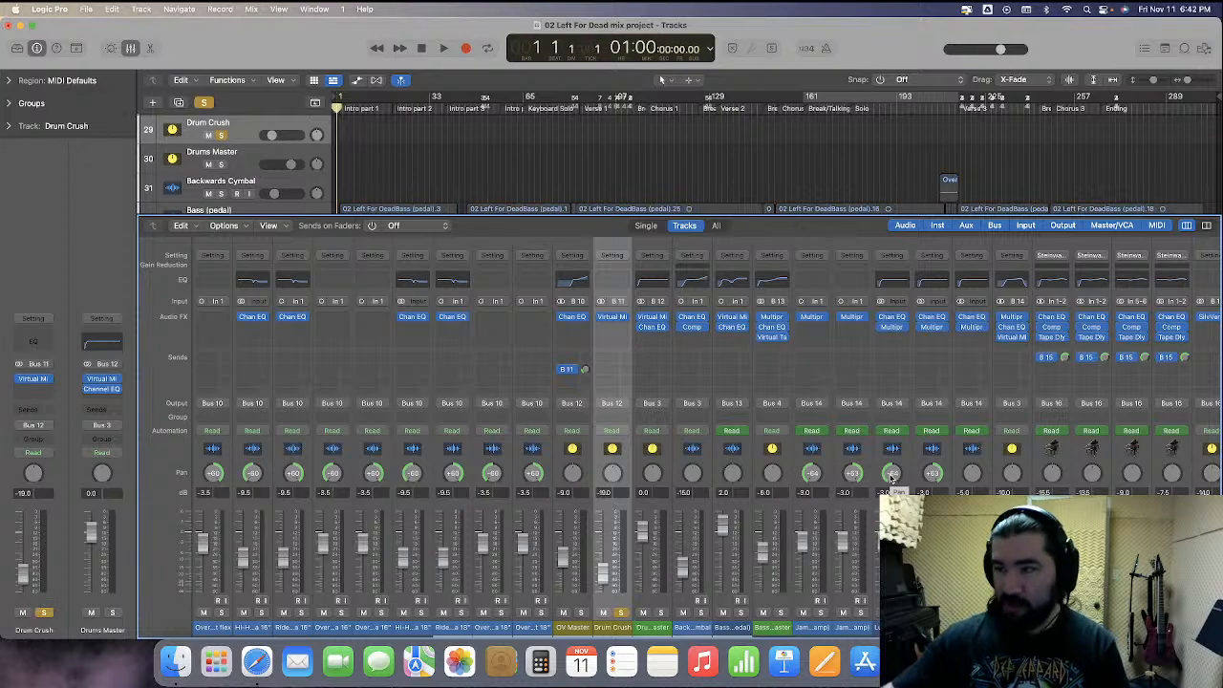
pyautogui.click(422, 105)
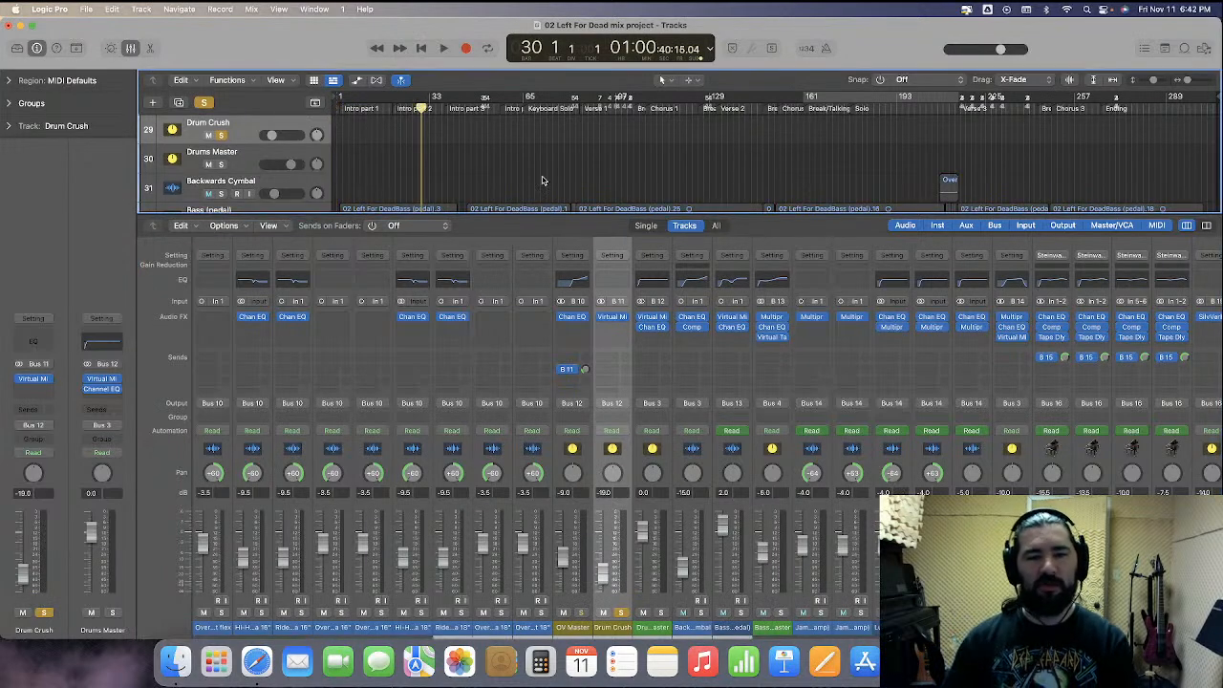
pyautogui.press('space')
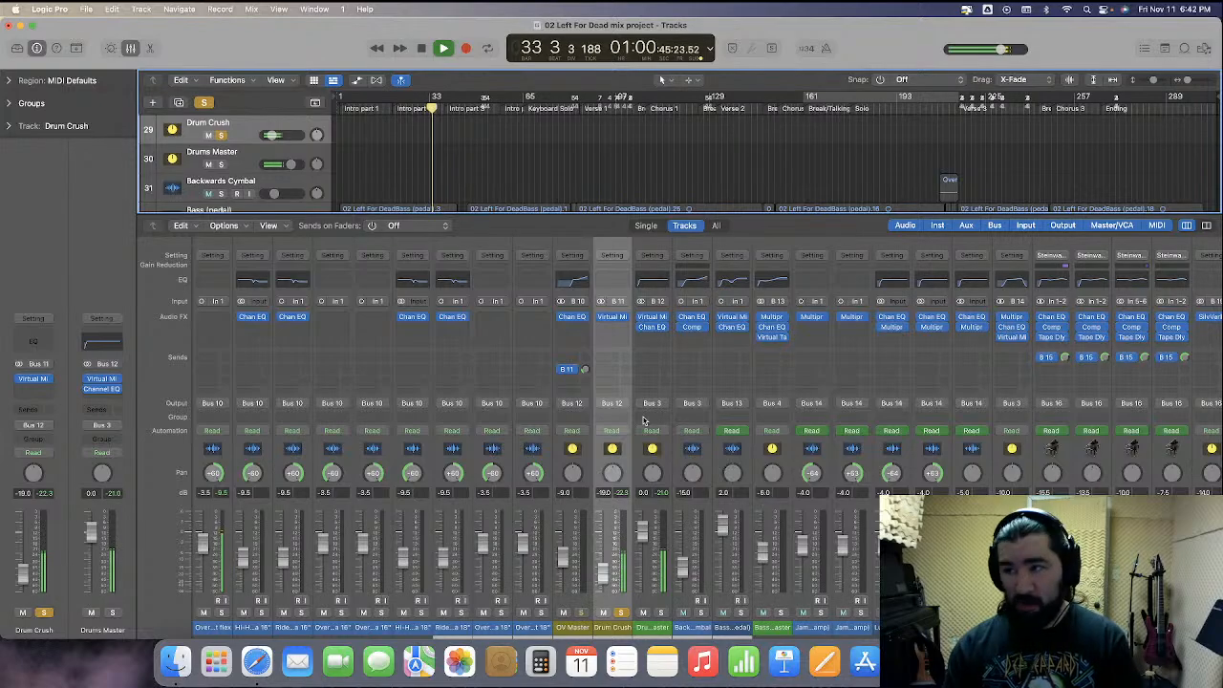
pyautogui.hscroll(-10, 629, 419)
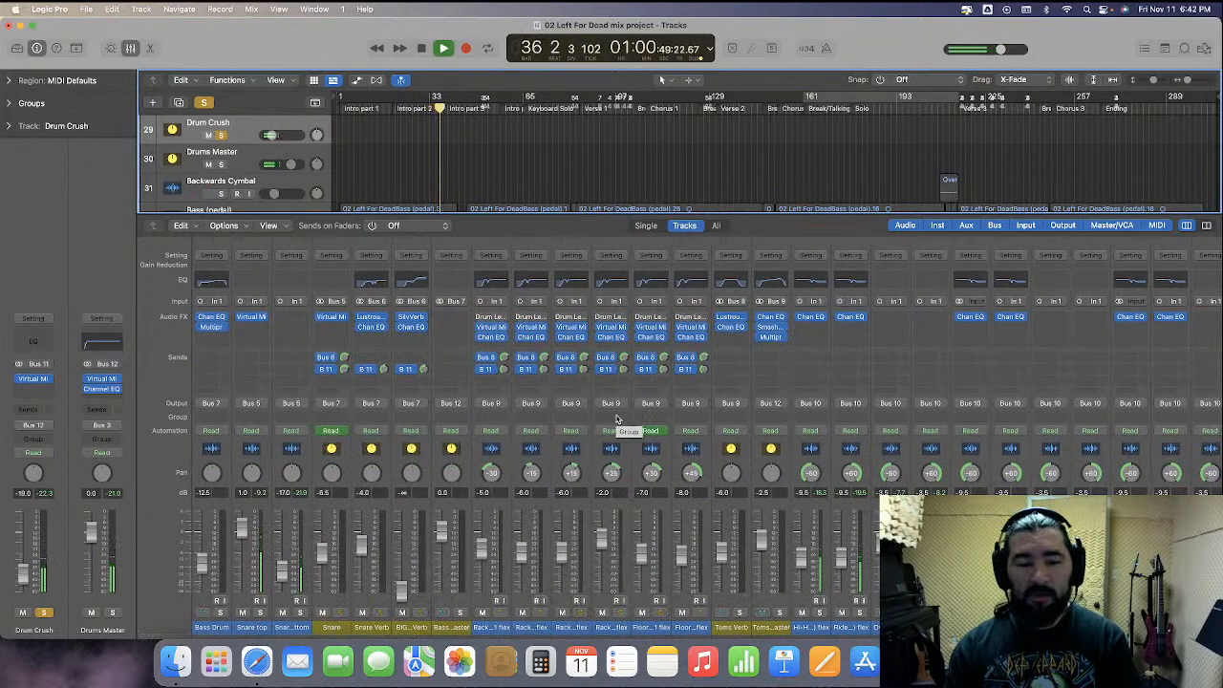
pyautogui.press('space')
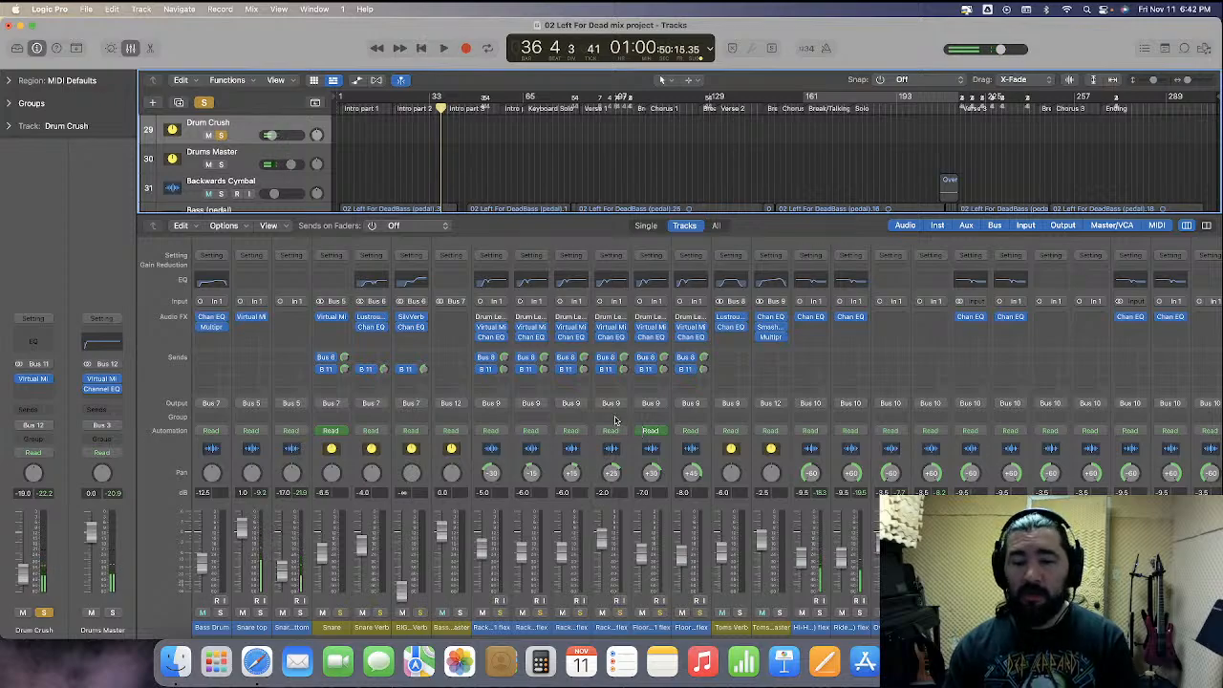
# Open the Drum Crush channel's Virtual Mix Rack plug-in window to inspect its modules, then close it
pyautogui.hscroll(5, 616, 418)
pyautogui.hscroll(3, 616, 418)
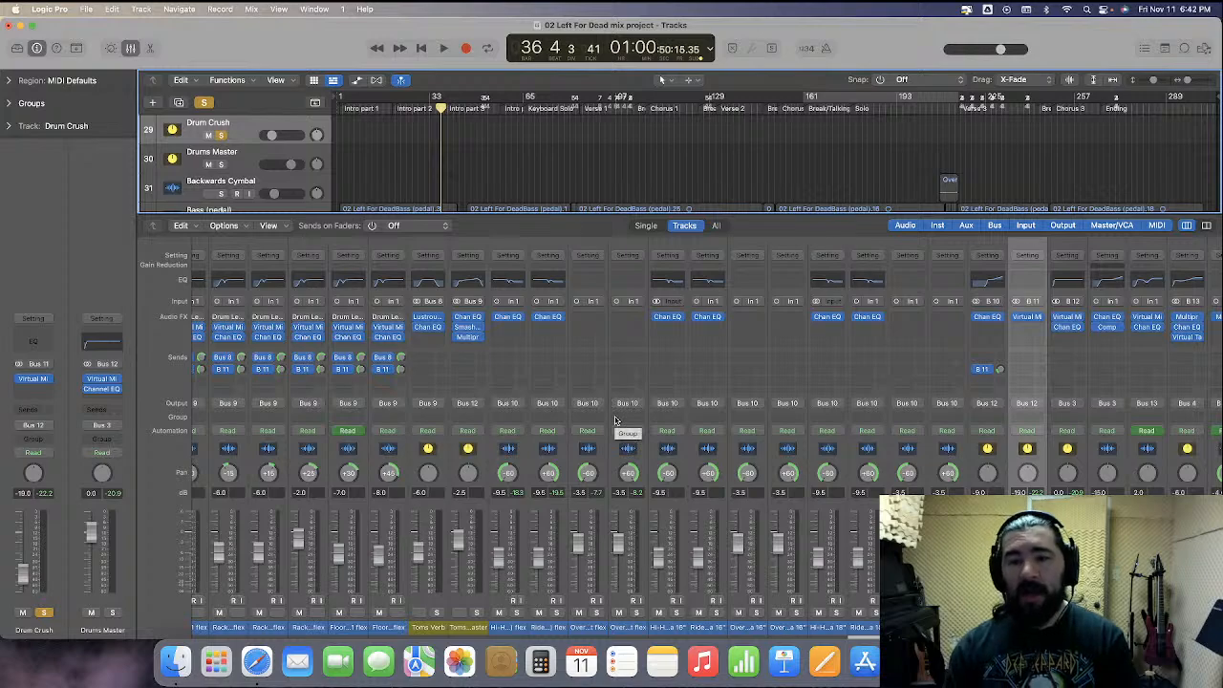
pyautogui.click(1030, 322)
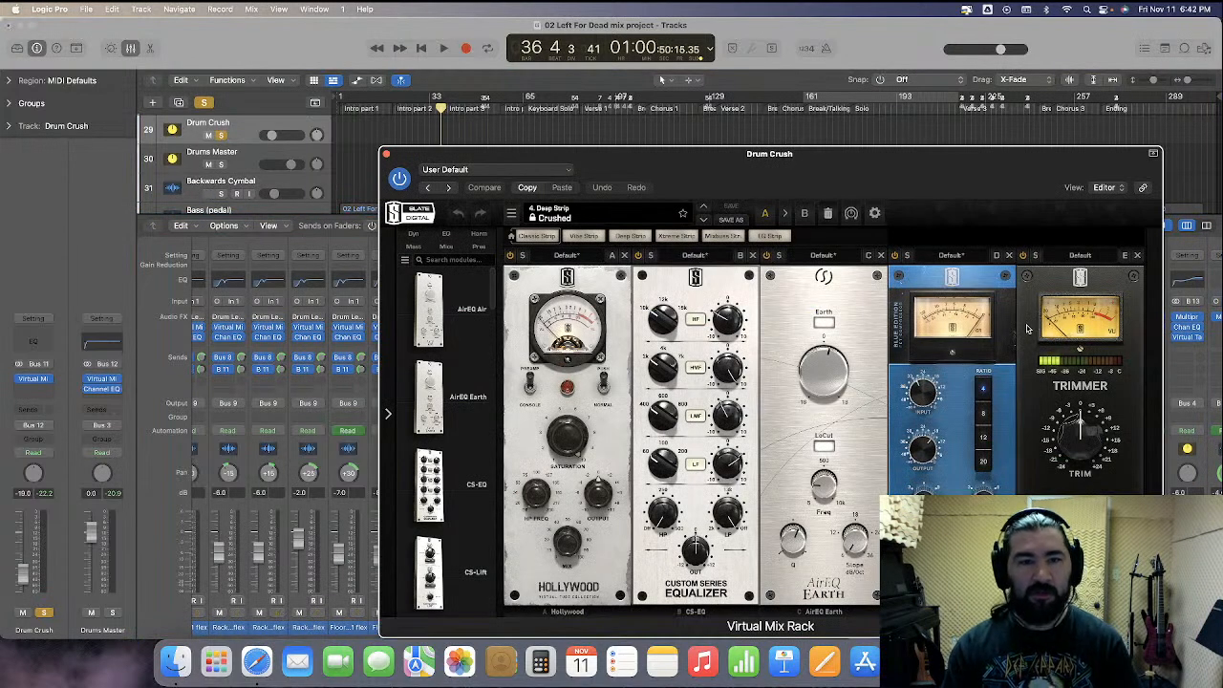
pyautogui.moveTo(847, 172); pyautogui.dragTo(628, 77)
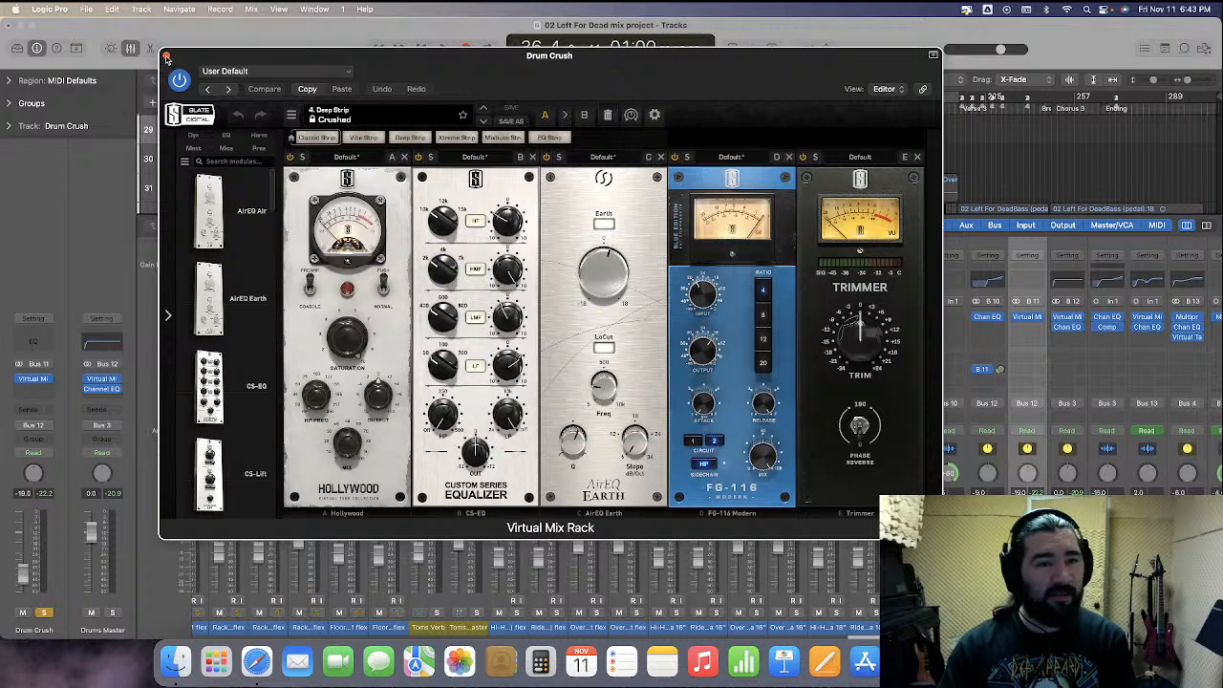
pyautogui.click(166, 55)
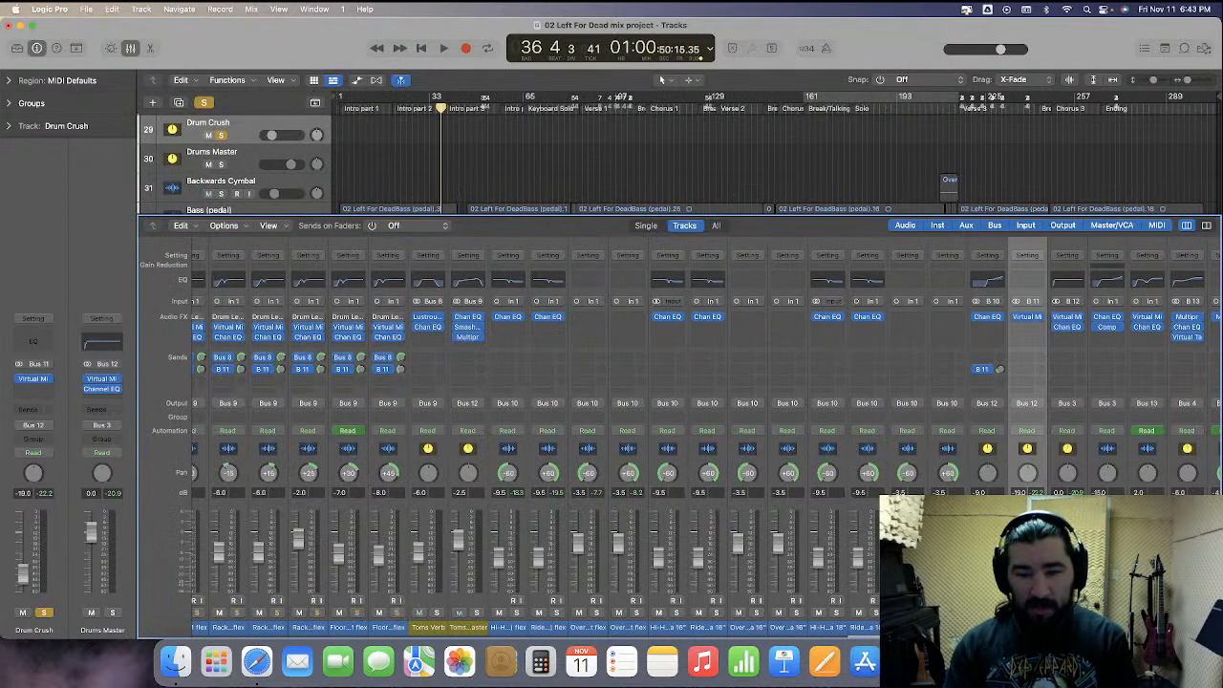
# Unsolo the Drum Crush channel and play the full mix briefly from the beginning of the project
pyautogui.press('s')
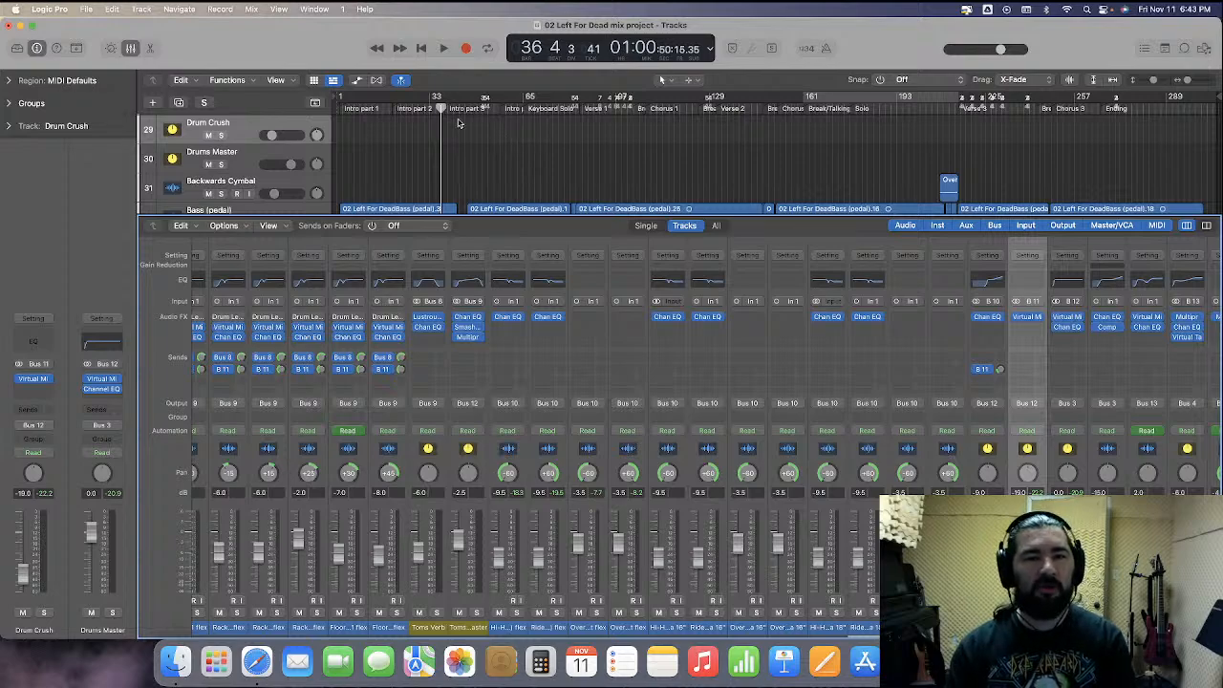
pyautogui.click(372, 108)
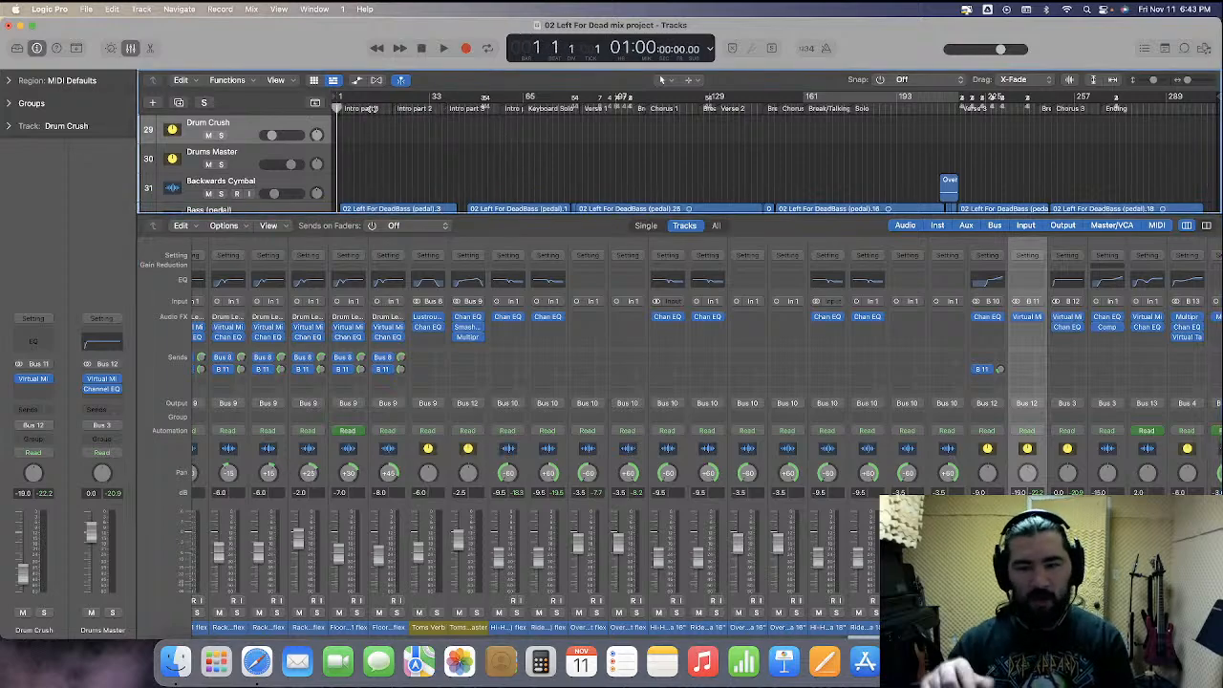
pyautogui.hscroll(5, 722, 449)
pyautogui.hscroll(5, 721, 450)
pyautogui.hscroll(1, 721, 449)
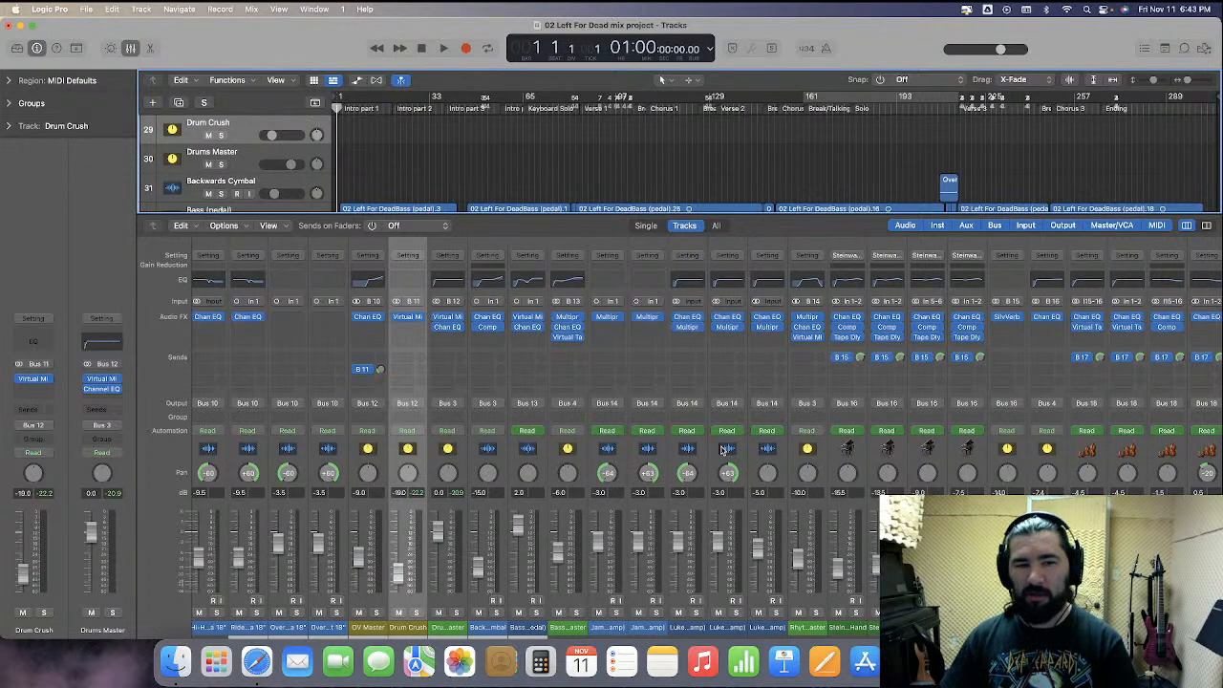
pyautogui.press('space')
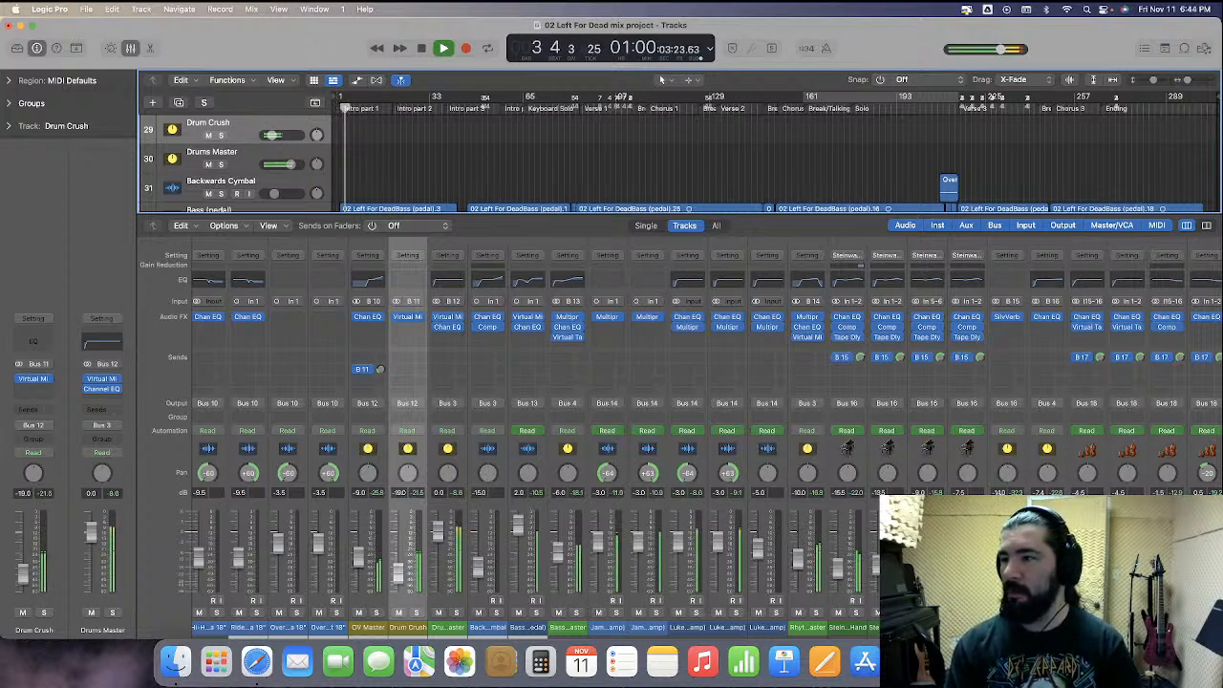
pyautogui.press('space')
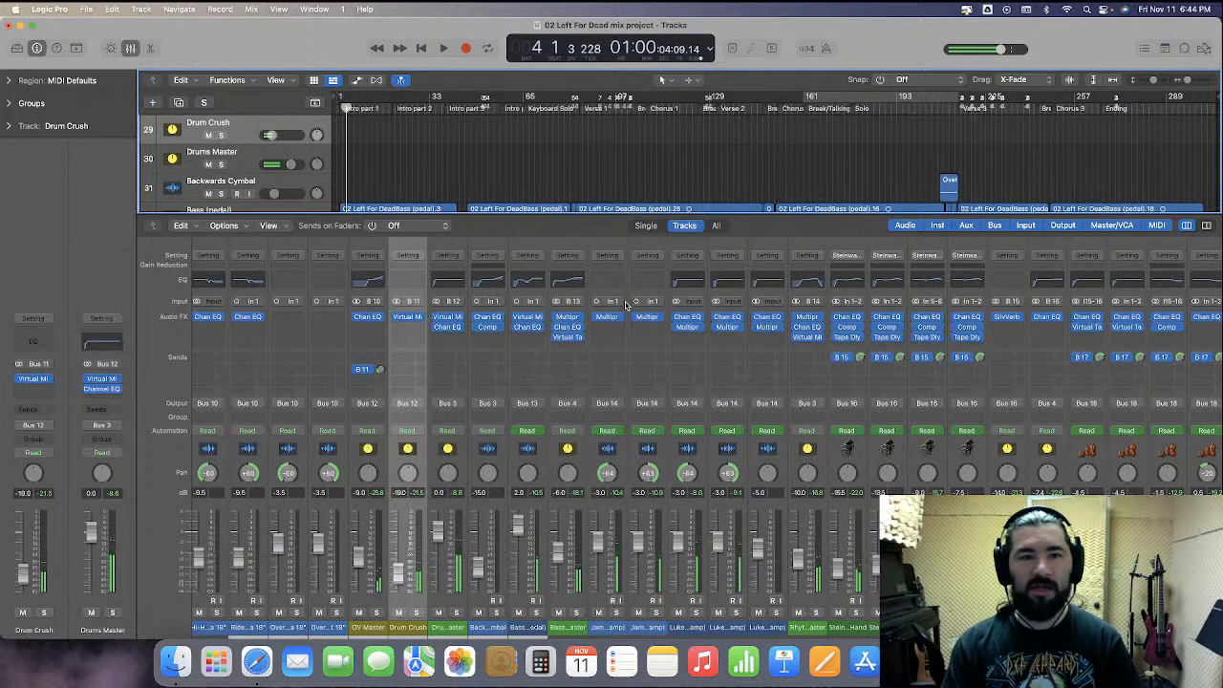
# Set the audio output and input devices to Interface/Blackhole in the Audio preferences, apply, and close preferences
pyautogui.click(56, 7)
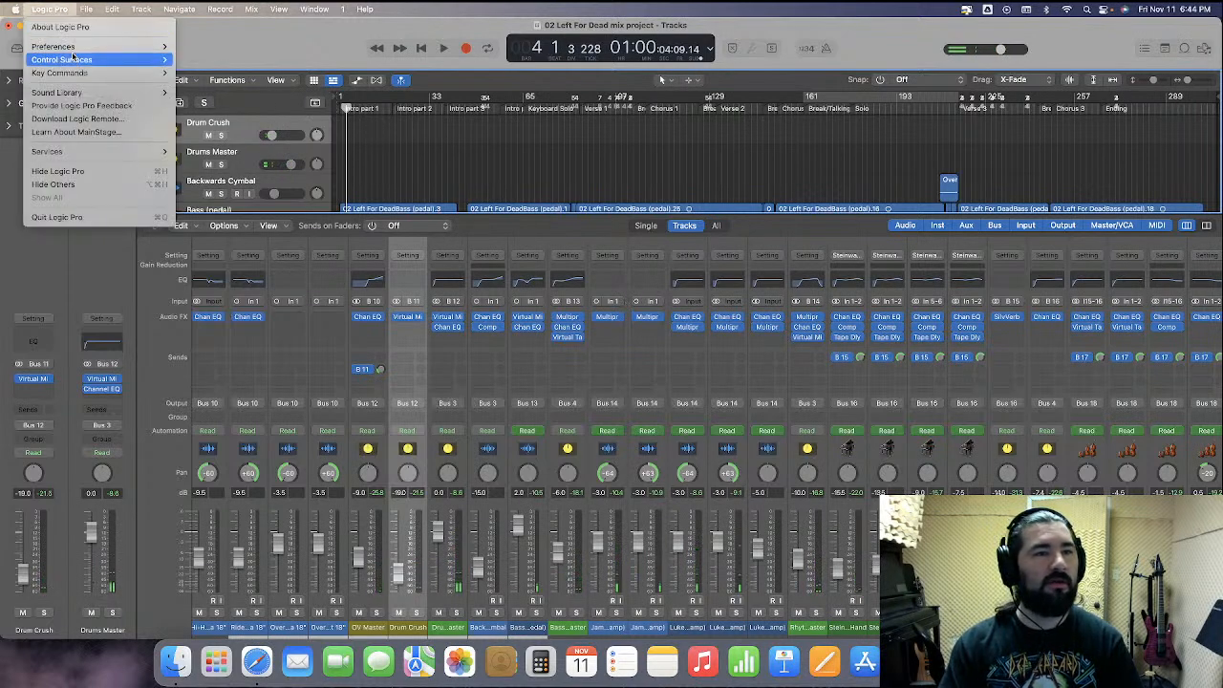
pyautogui.moveTo(98, 47)
pyautogui.click(199, 60)
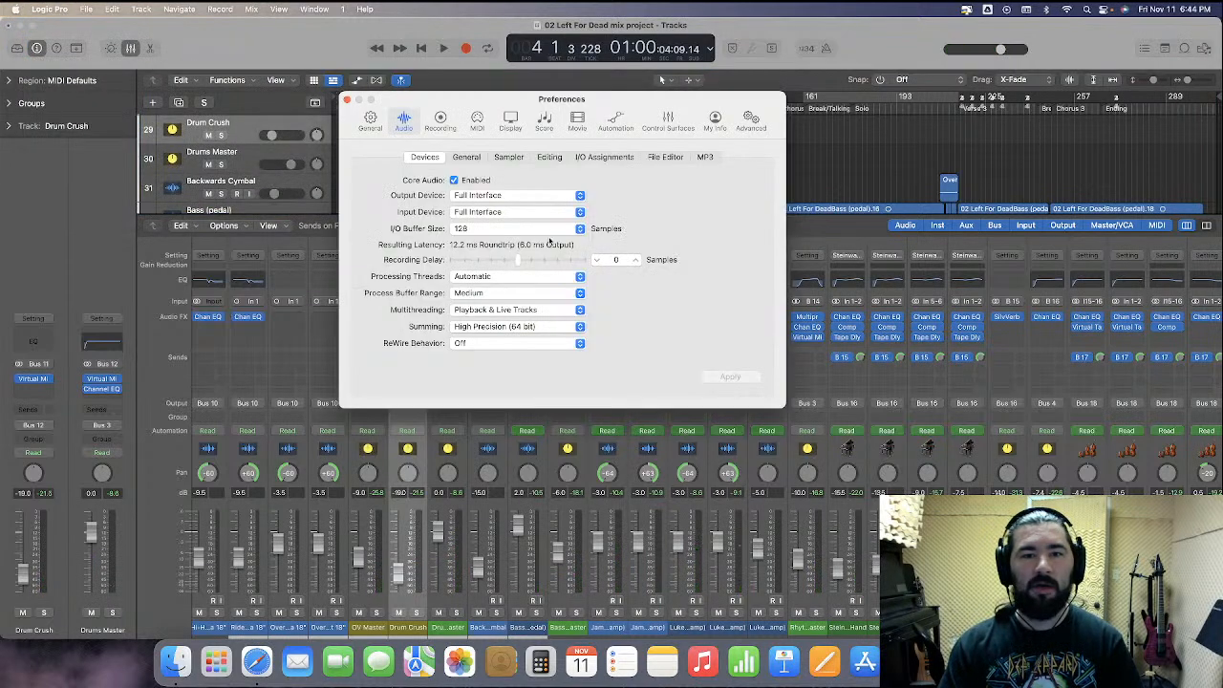
pyautogui.click(537, 199)
pyautogui.click(533, 211)
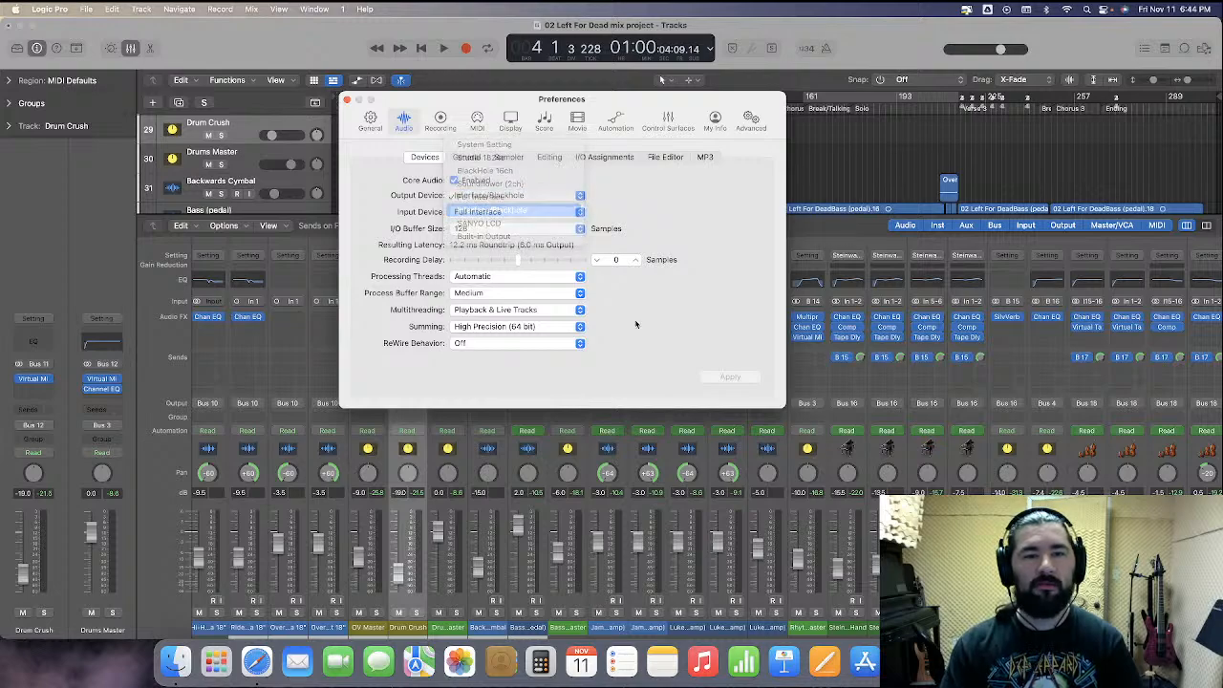
pyautogui.click(728, 378)
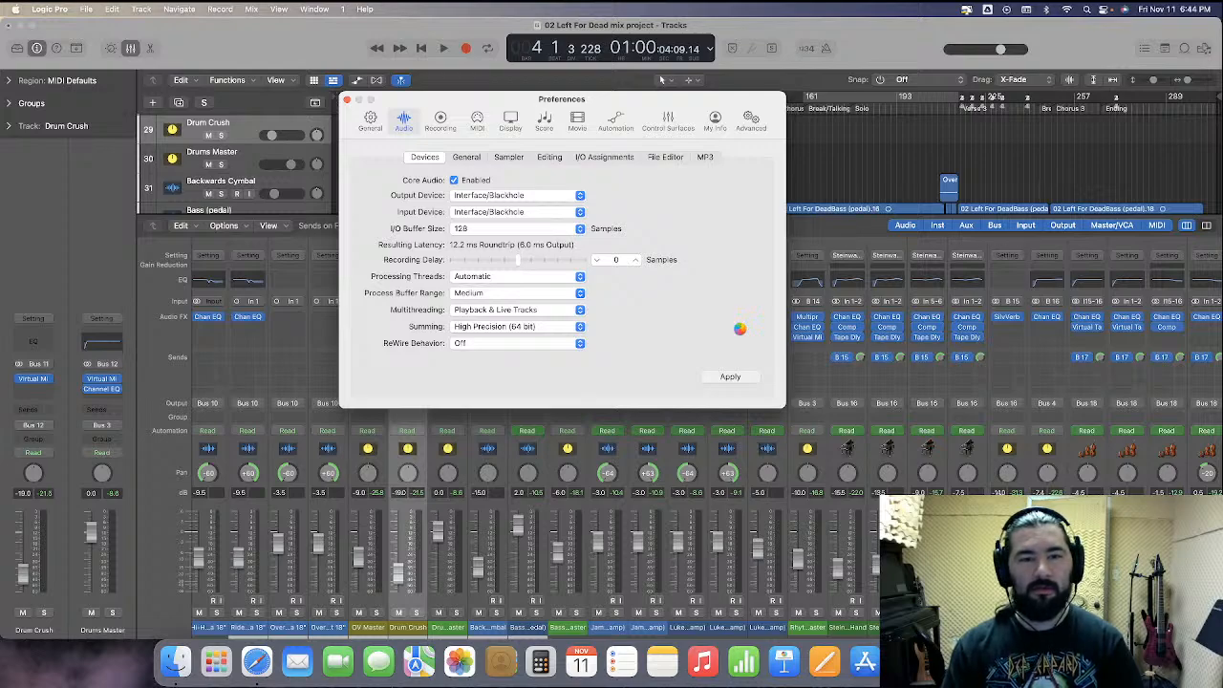
pyautogui.click(347, 102)
# Play back the mix through the new device and toggle mute on the Drum Crush channel
pyautogui.press('space')
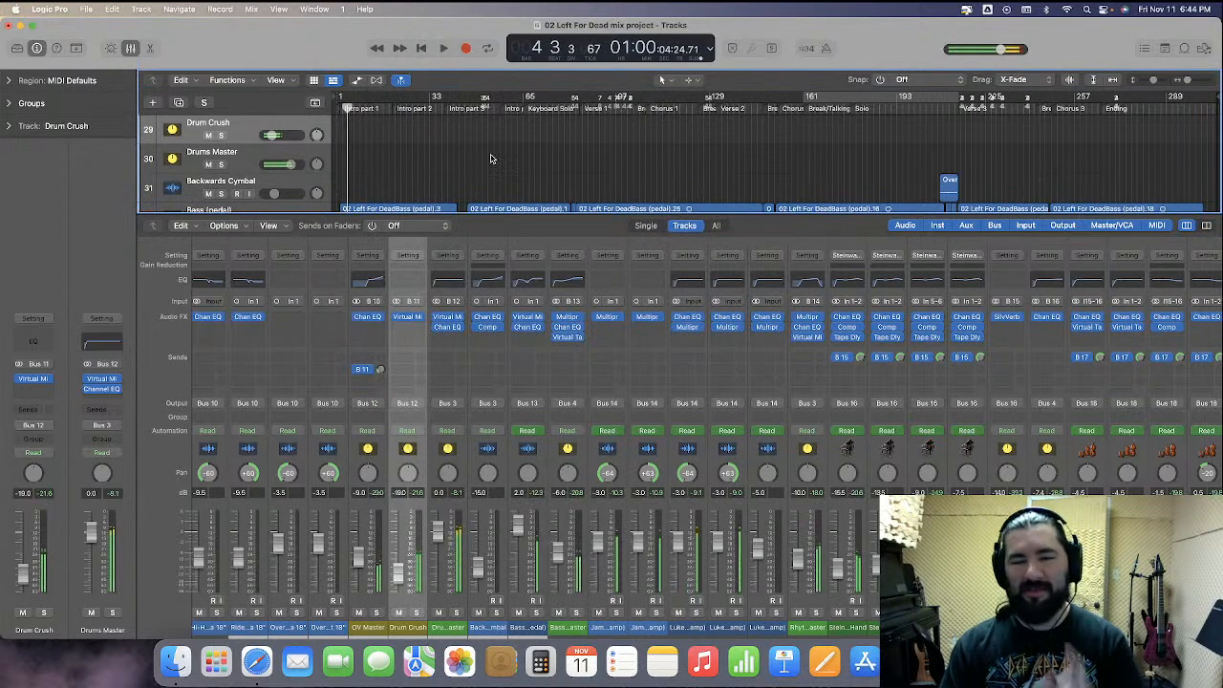
pyautogui.press('space')
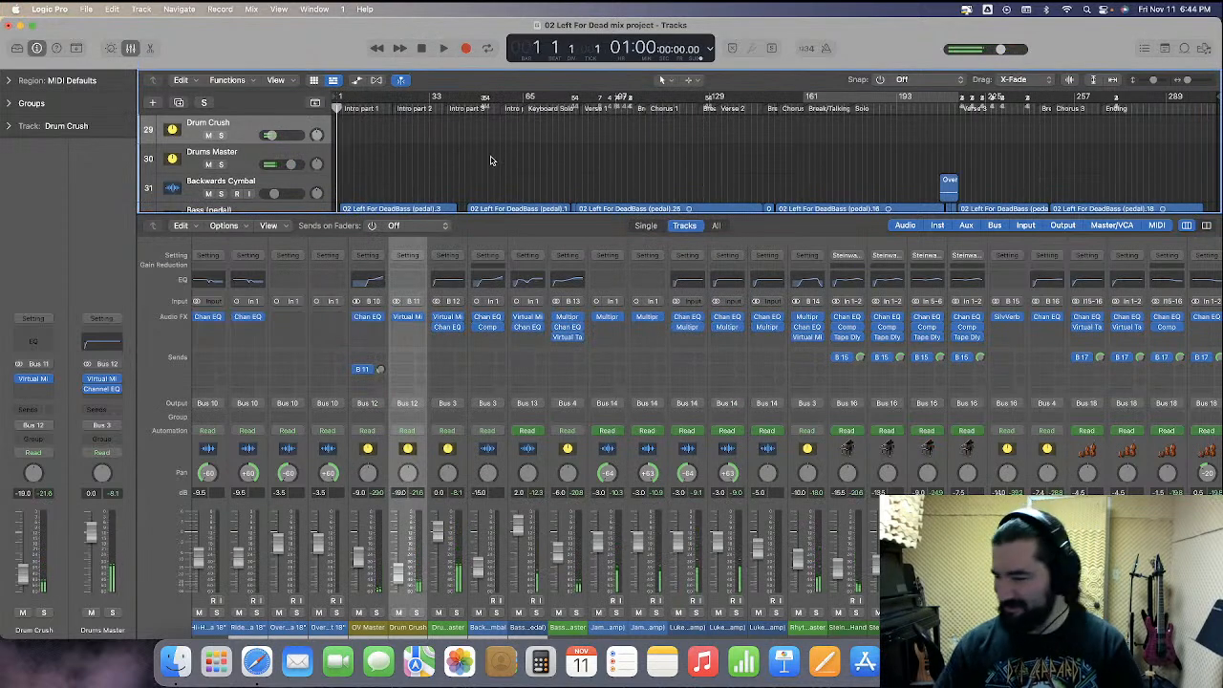
pyautogui.press('space')
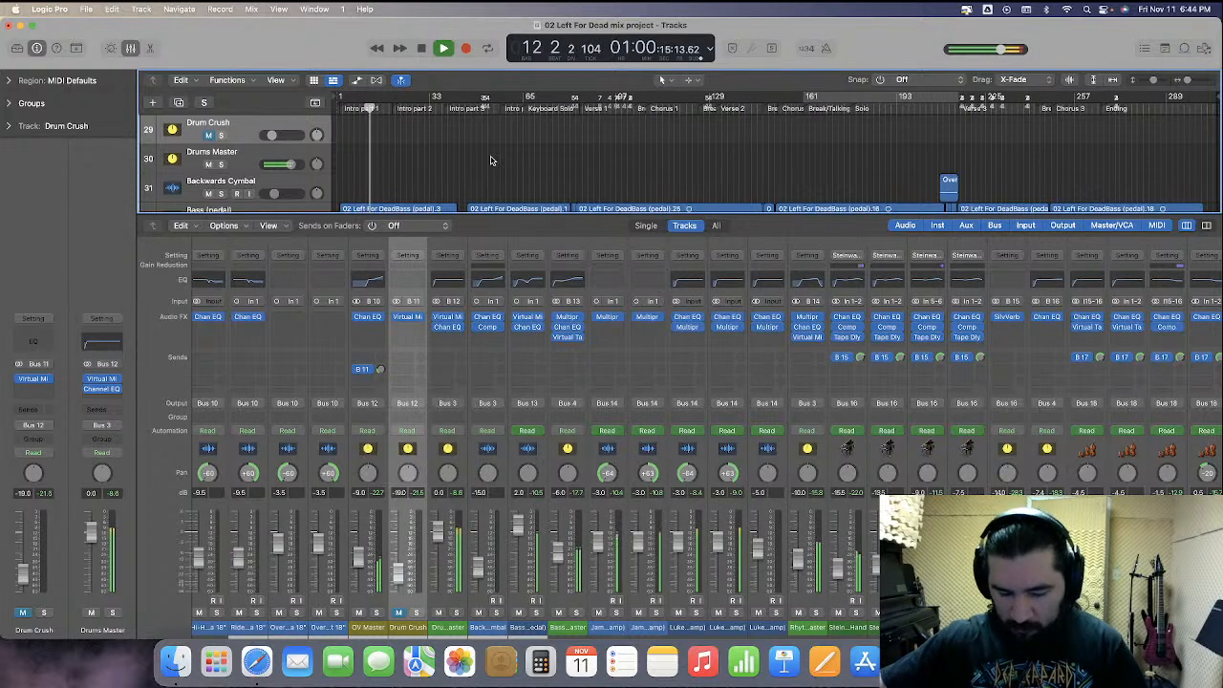
pyautogui.press('space')
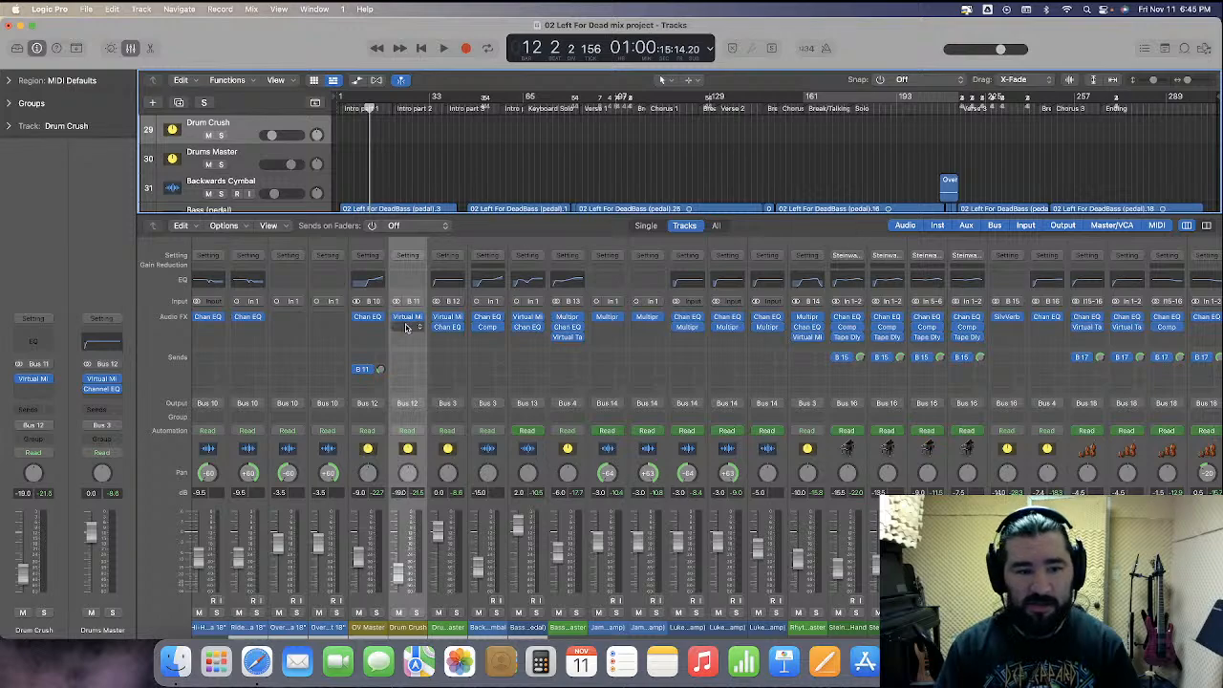
pyautogui.click(398, 613)
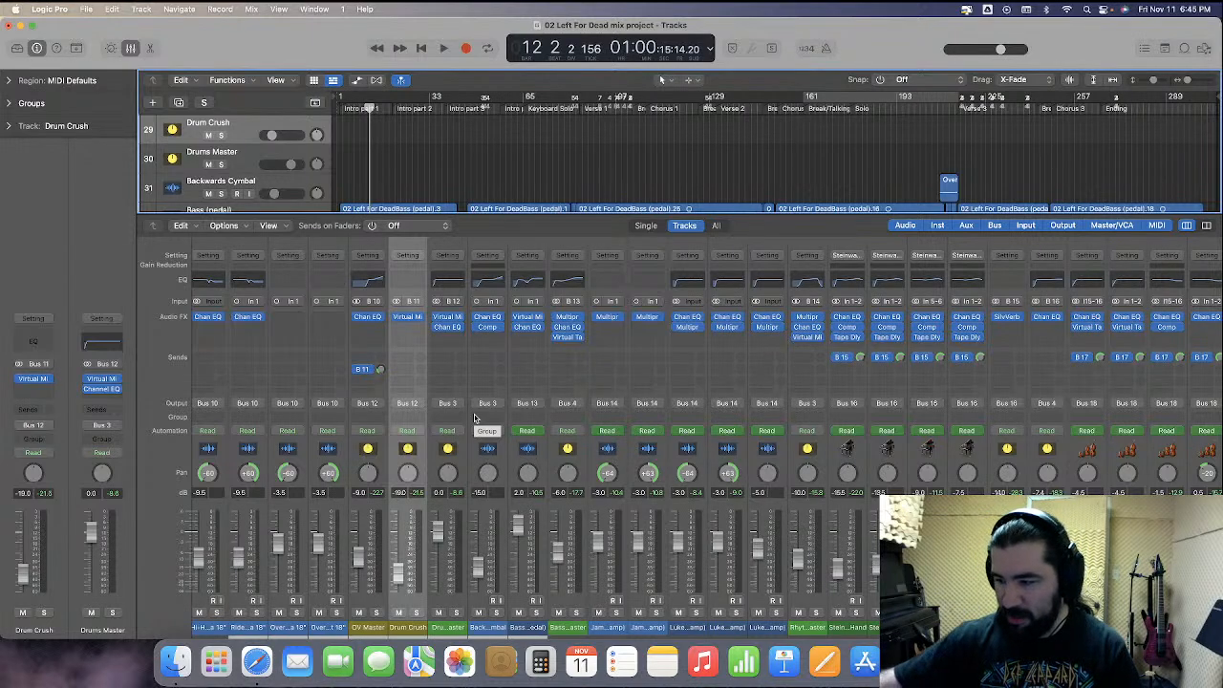
# Play the mix briefly, stop it, toggle mute on the Drum Crush channel, and return to the project start
pyautogui.press('space')
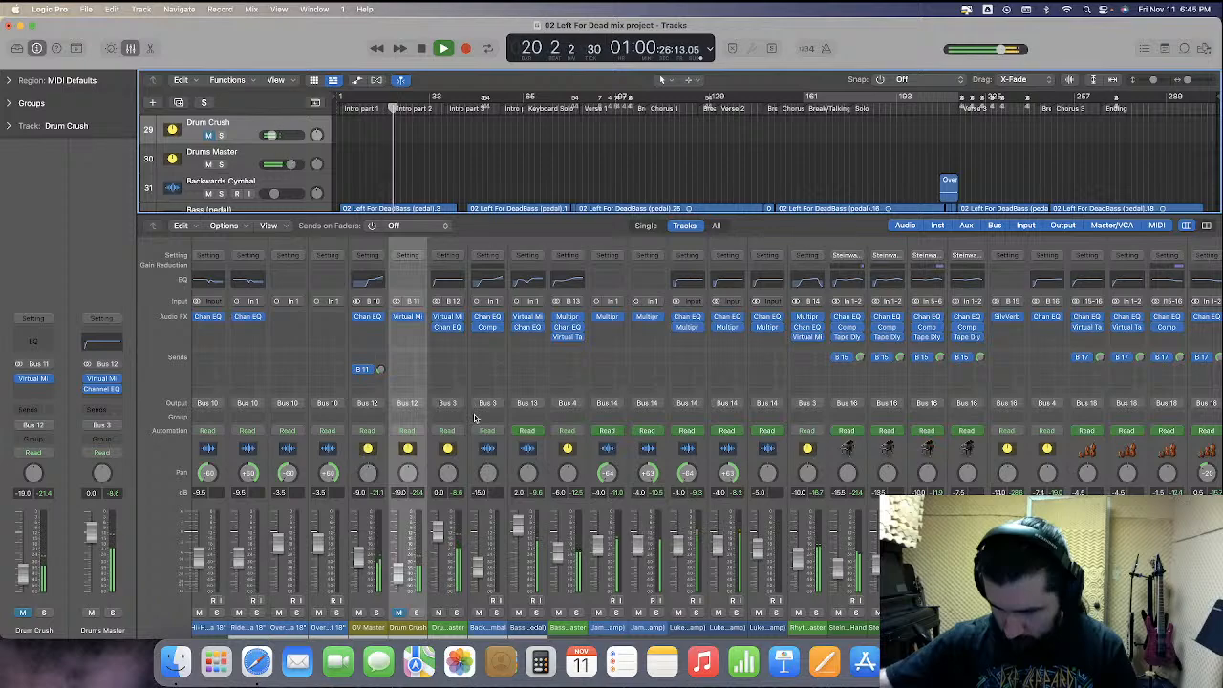
pyautogui.press('space')
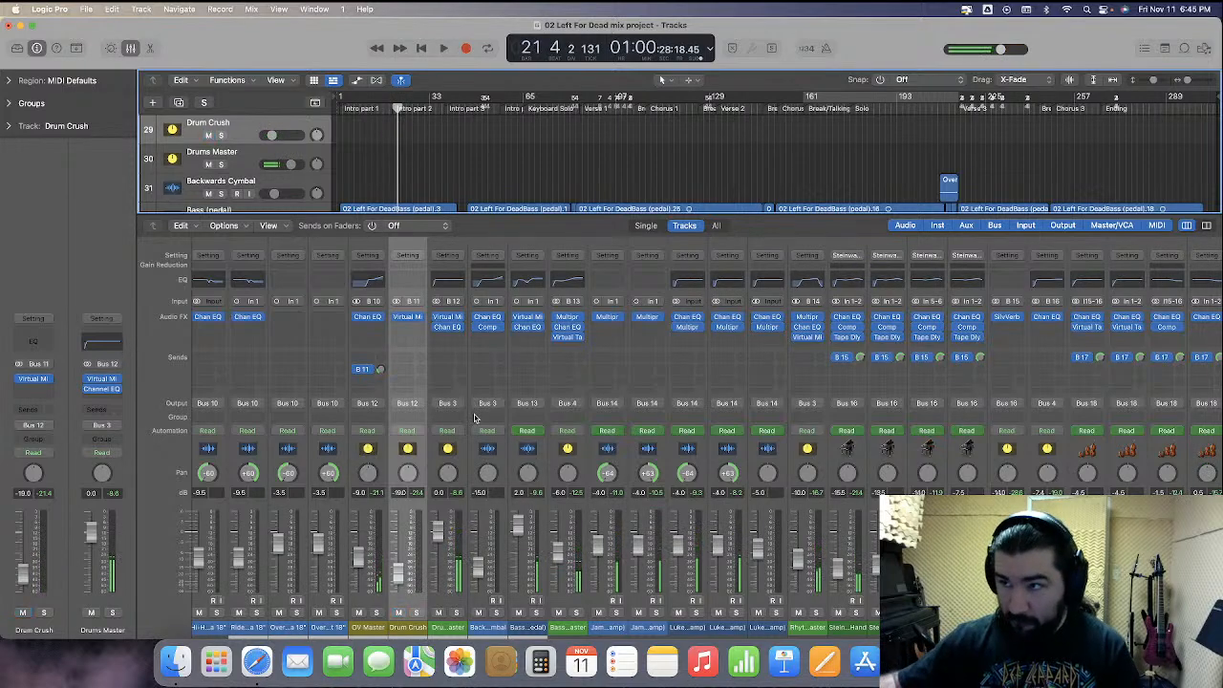
pyautogui.hotkey('ctrl', 'm')
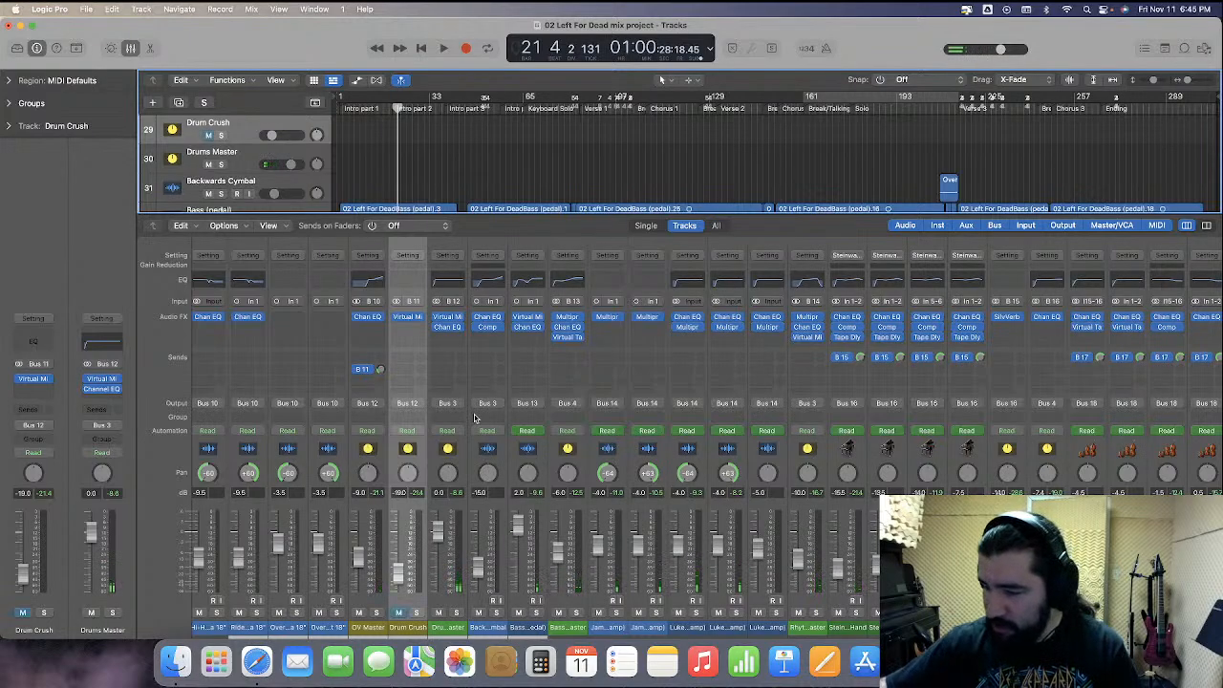
pyautogui.press('Return')
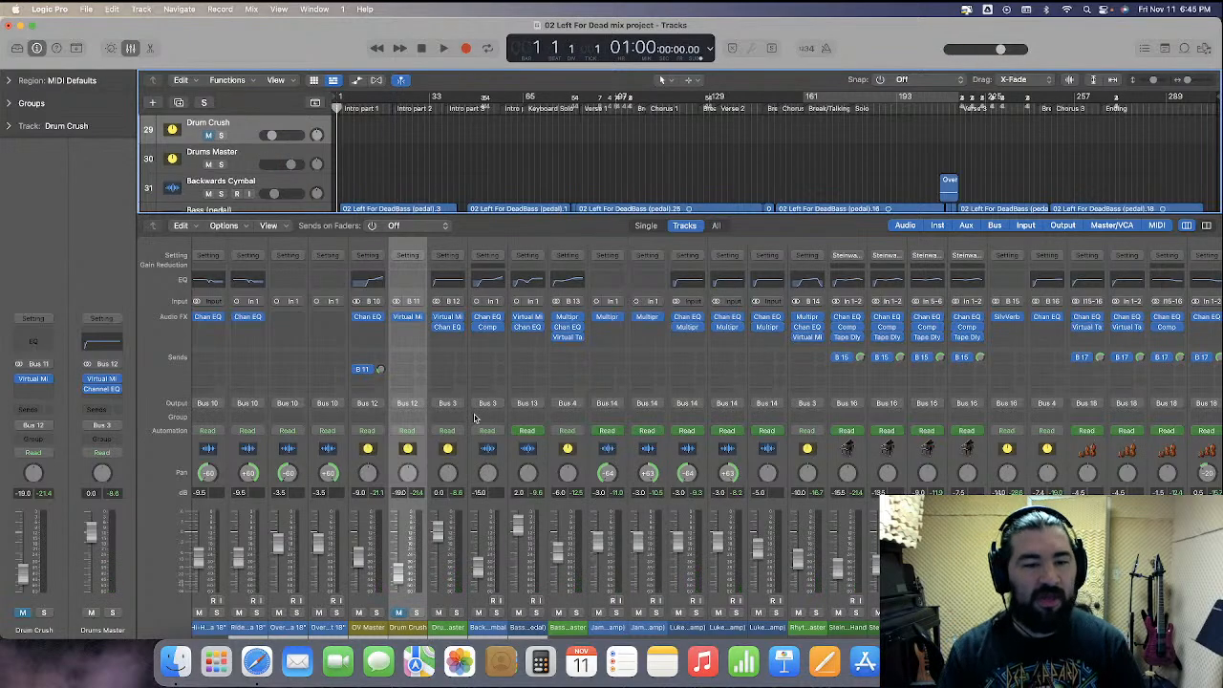
# Browse across the mixer, selecting channels one by one to inspect their routing and plug-ins
pyautogui.hscroll(-10, 532, 492)
pyautogui.hscroll(-4, 532, 492)
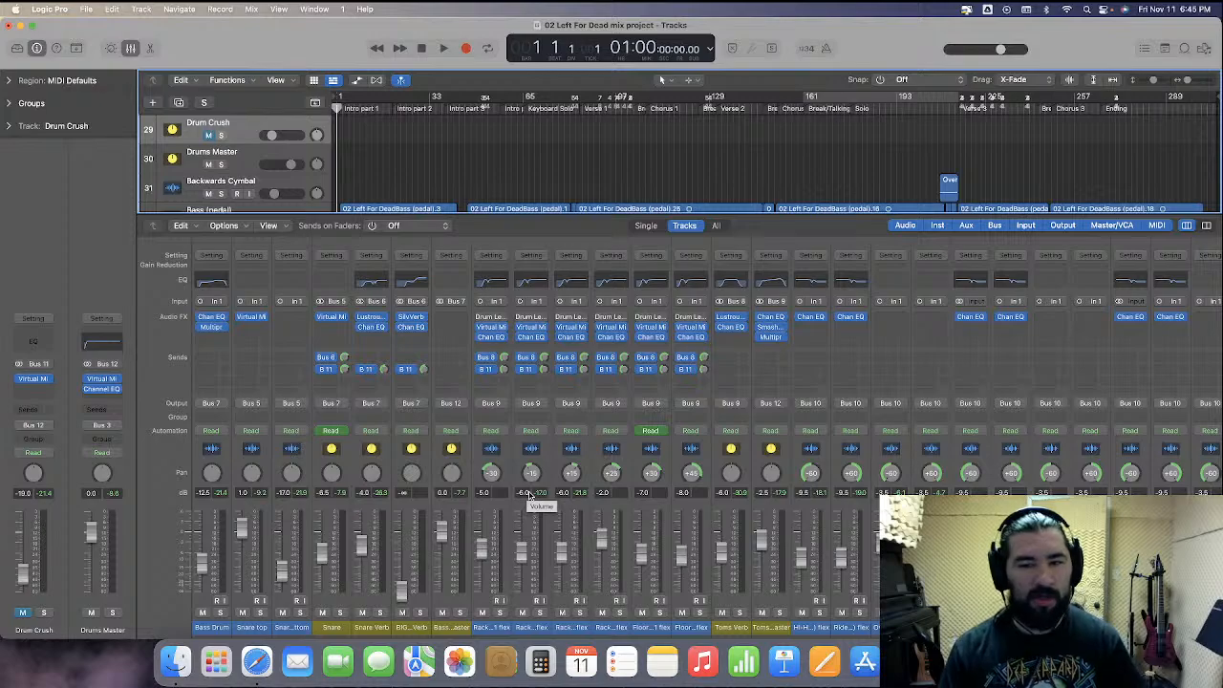
pyautogui.hscroll(10, 532, 495)
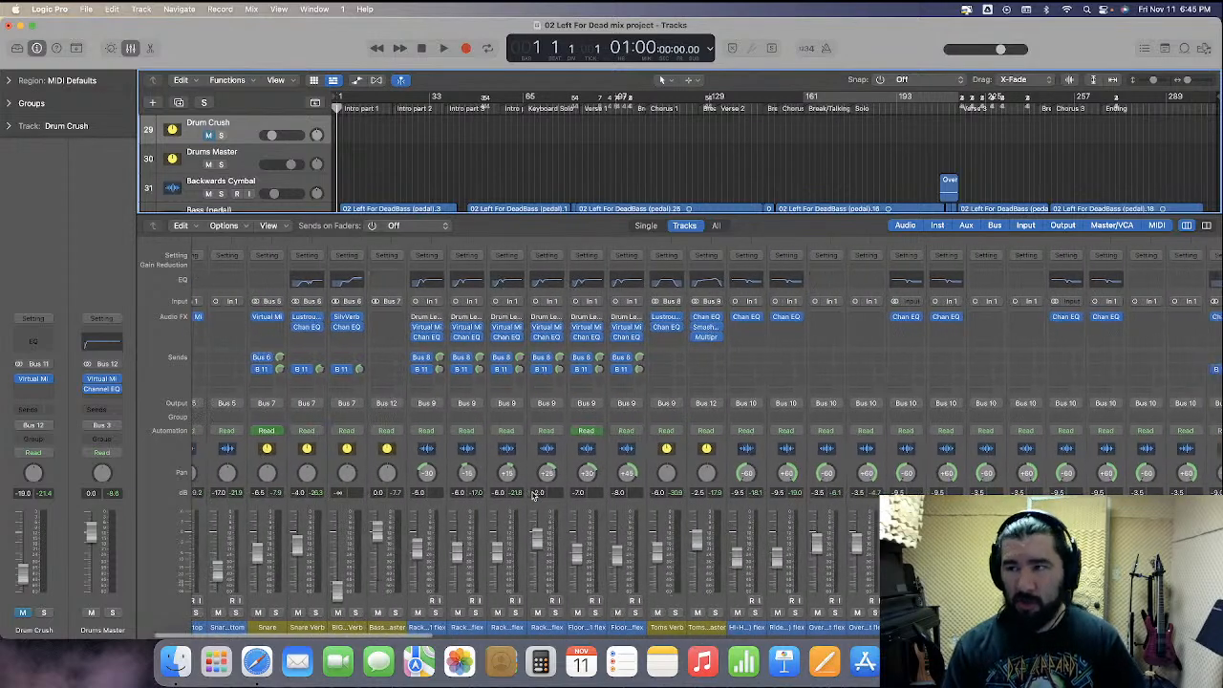
pyautogui.hscroll(3, 532, 495)
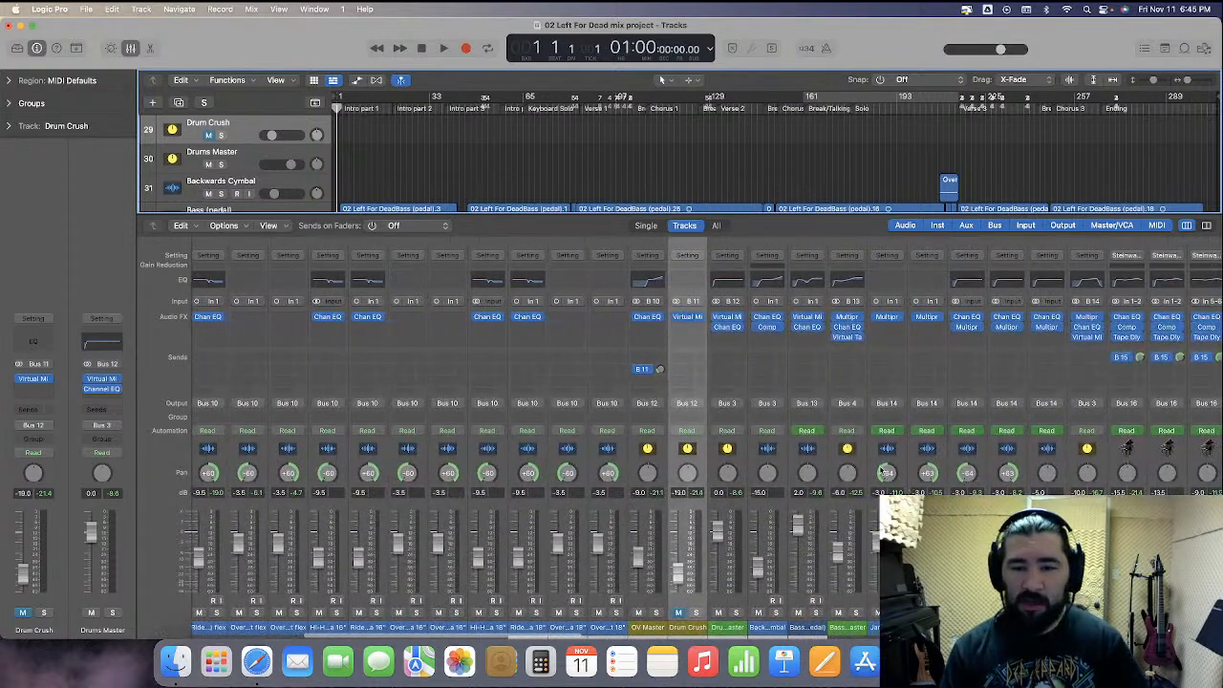
pyautogui.click(862, 466)
pyautogui.hscroll(6, 862, 467)
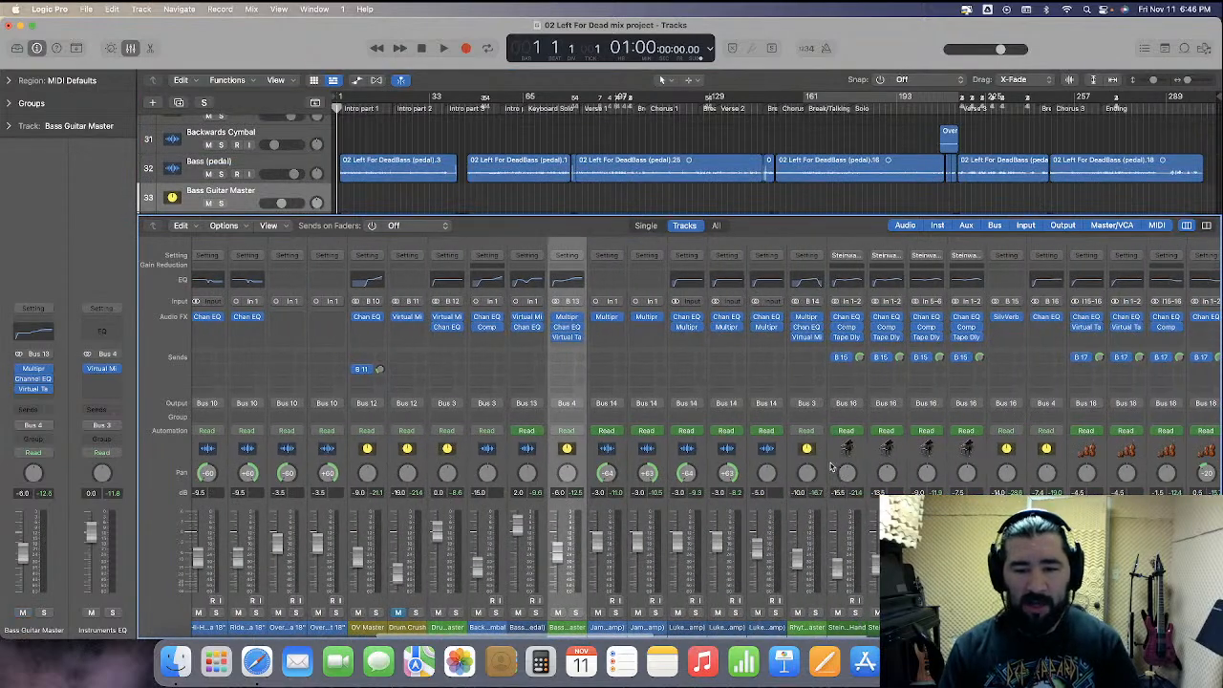
pyautogui.click(819, 469)
pyautogui.click(1047, 469)
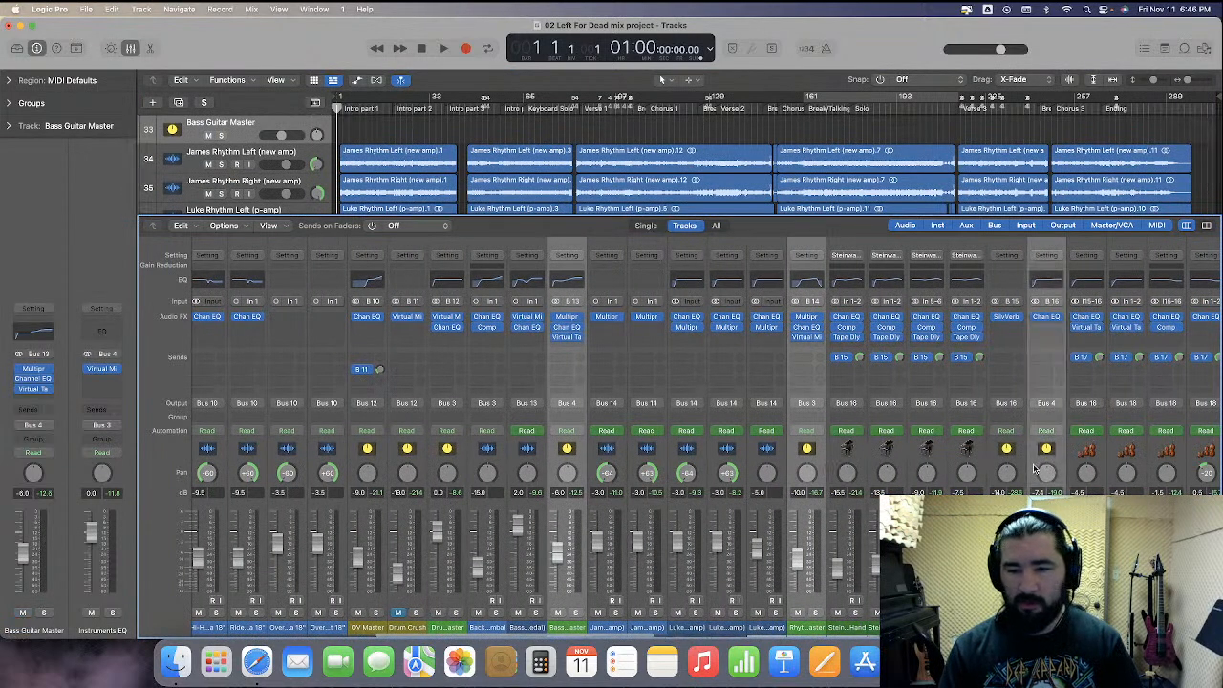
pyautogui.hscroll(8, 1070, 469)
pyautogui.click(1116, 464)
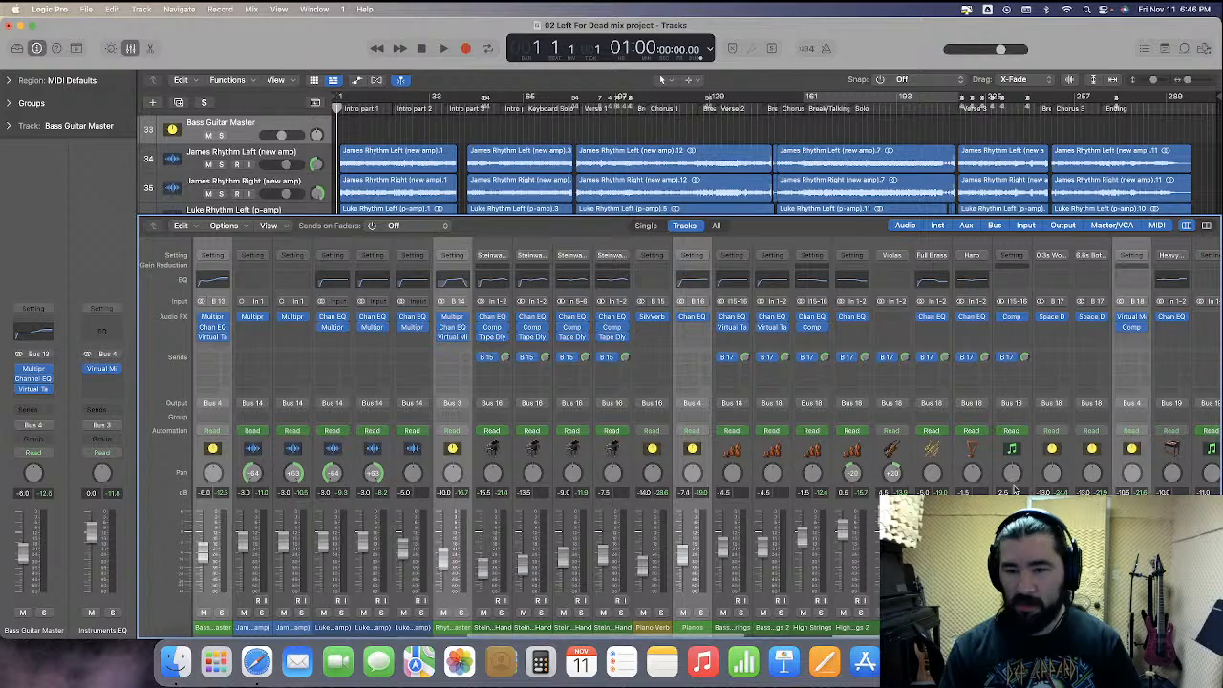
pyautogui.hscroll(8, 1051, 465)
pyautogui.click(1012, 464)
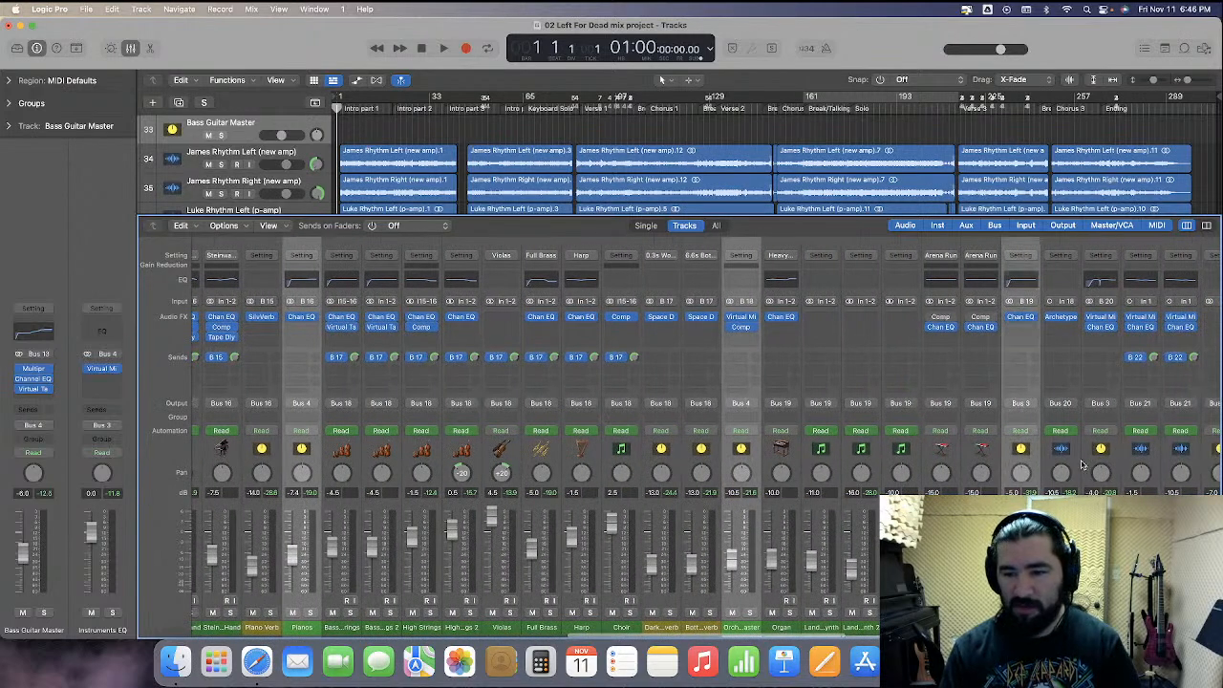
pyautogui.click(1089, 469)
pyautogui.hscroll(8, 1071, 468)
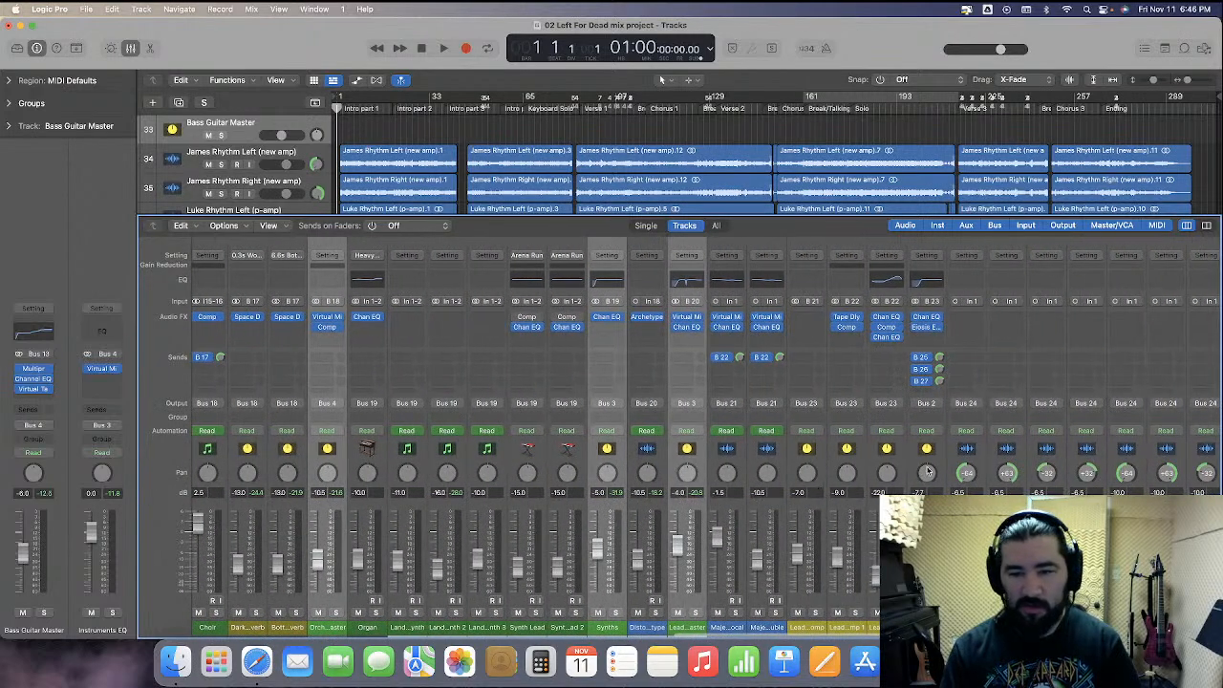
pyautogui.click(912, 464)
pyautogui.hscroll(12, 936, 462)
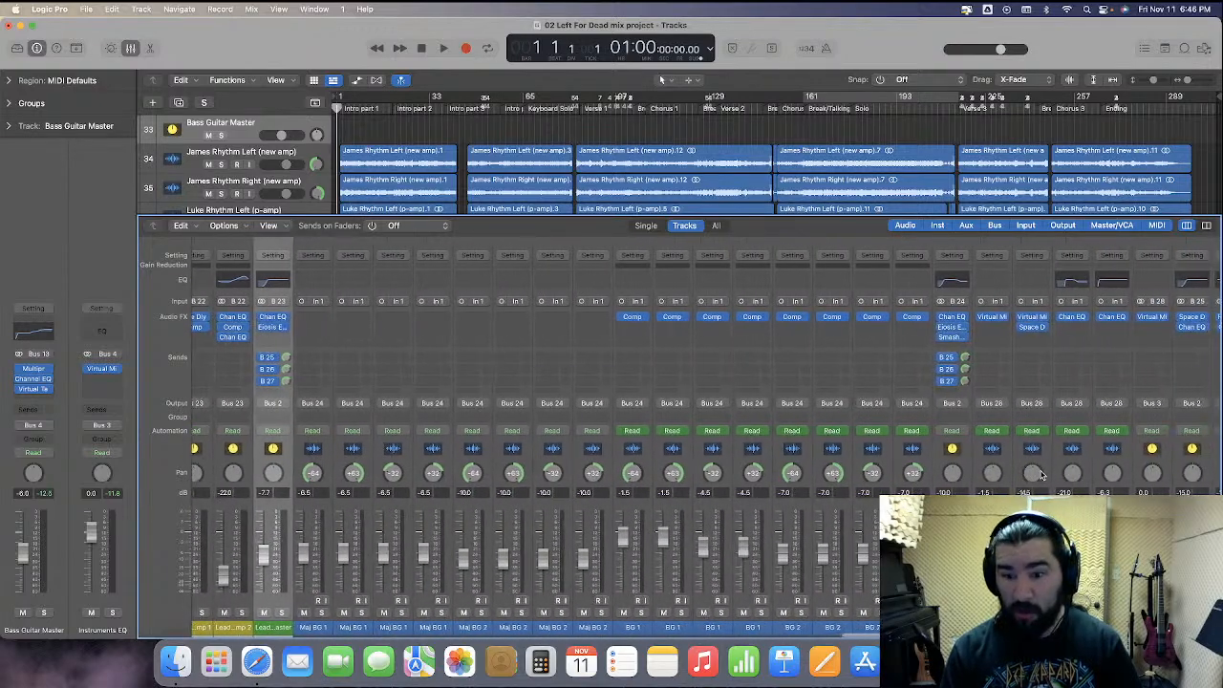
pyautogui.click(944, 464)
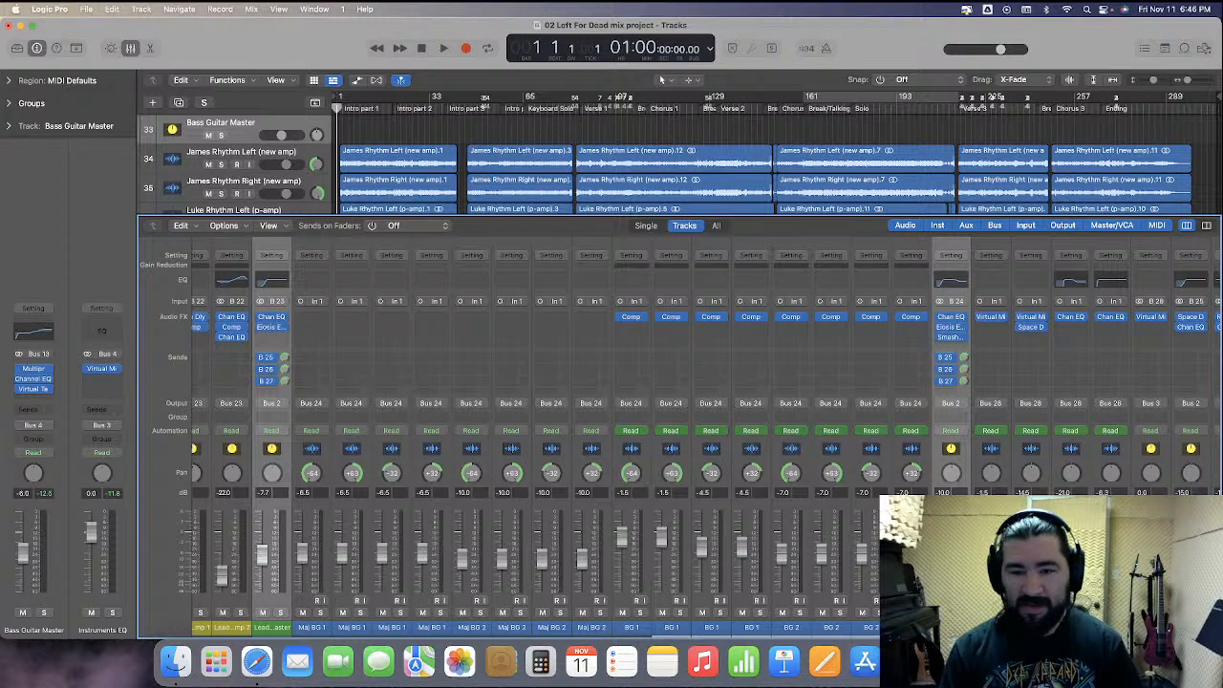
pyautogui.press('Return')
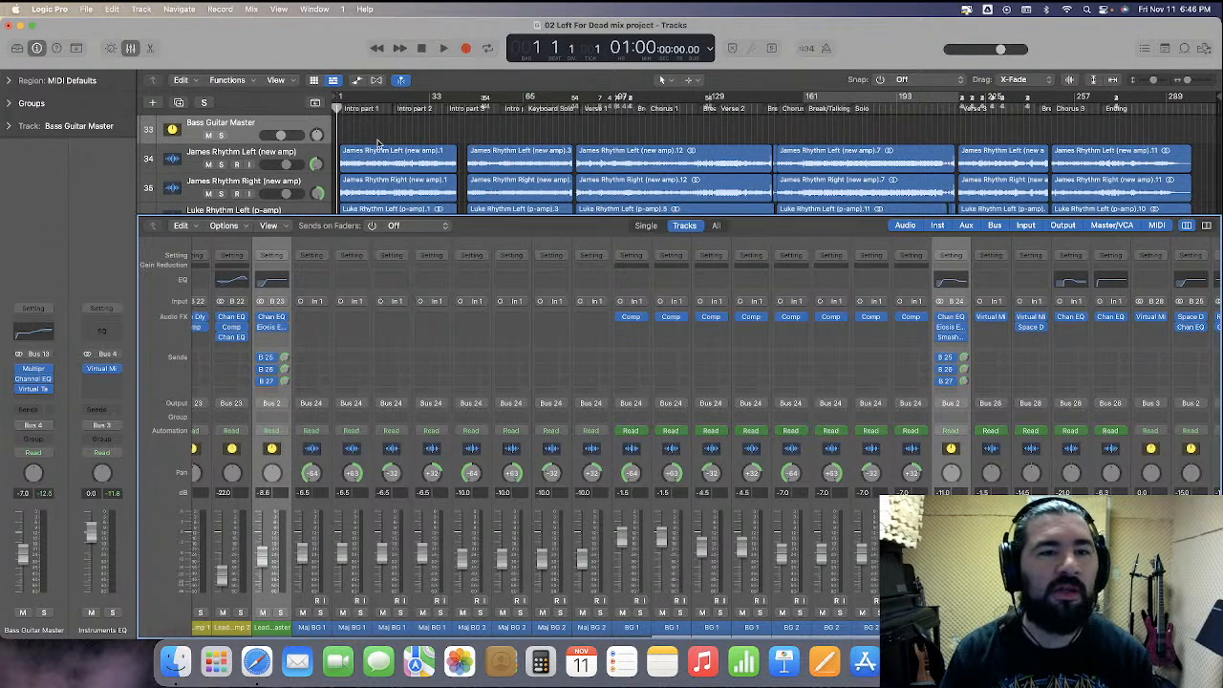
# Play the mix from bar 20 while selecting the Rack Tom channels, then stop playback
pyautogui.click(390, 108)
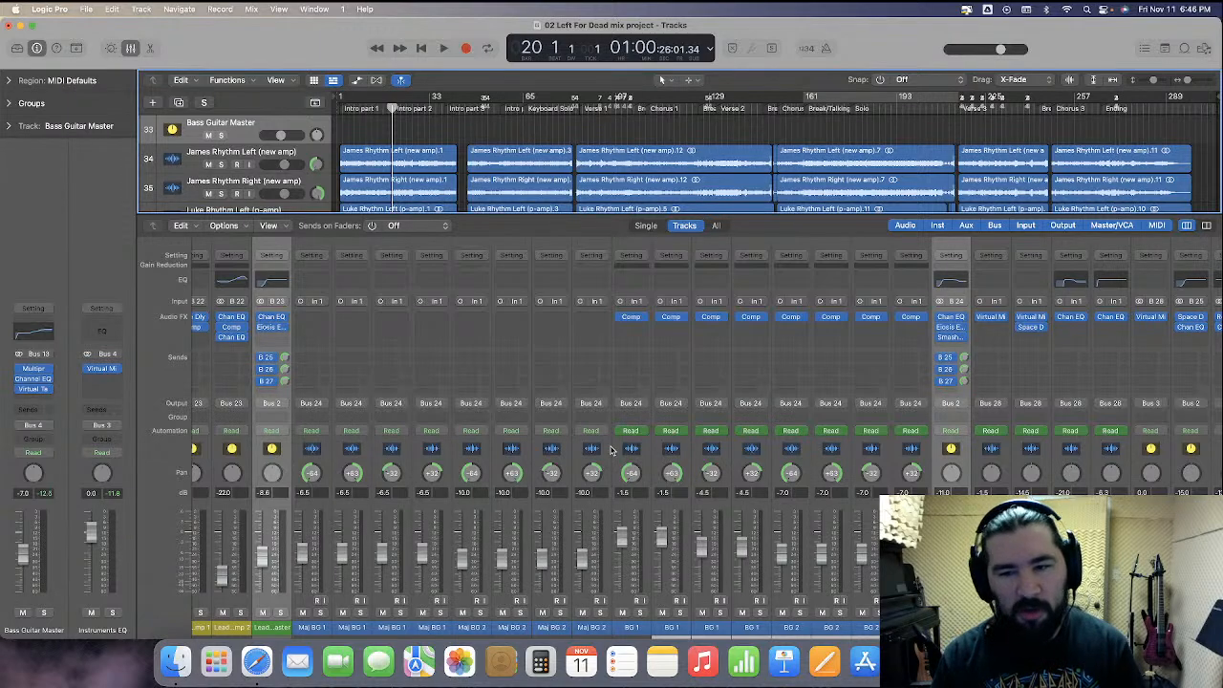
pyautogui.press('space')
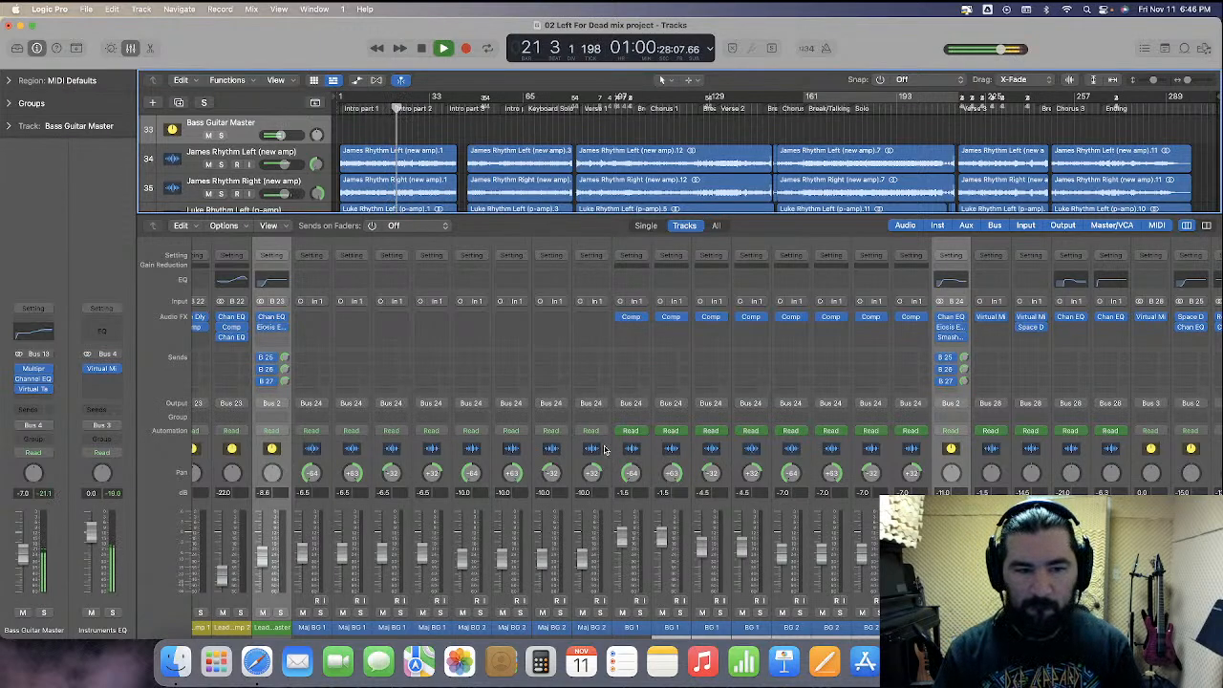
pyautogui.doubleClick(944, 492)
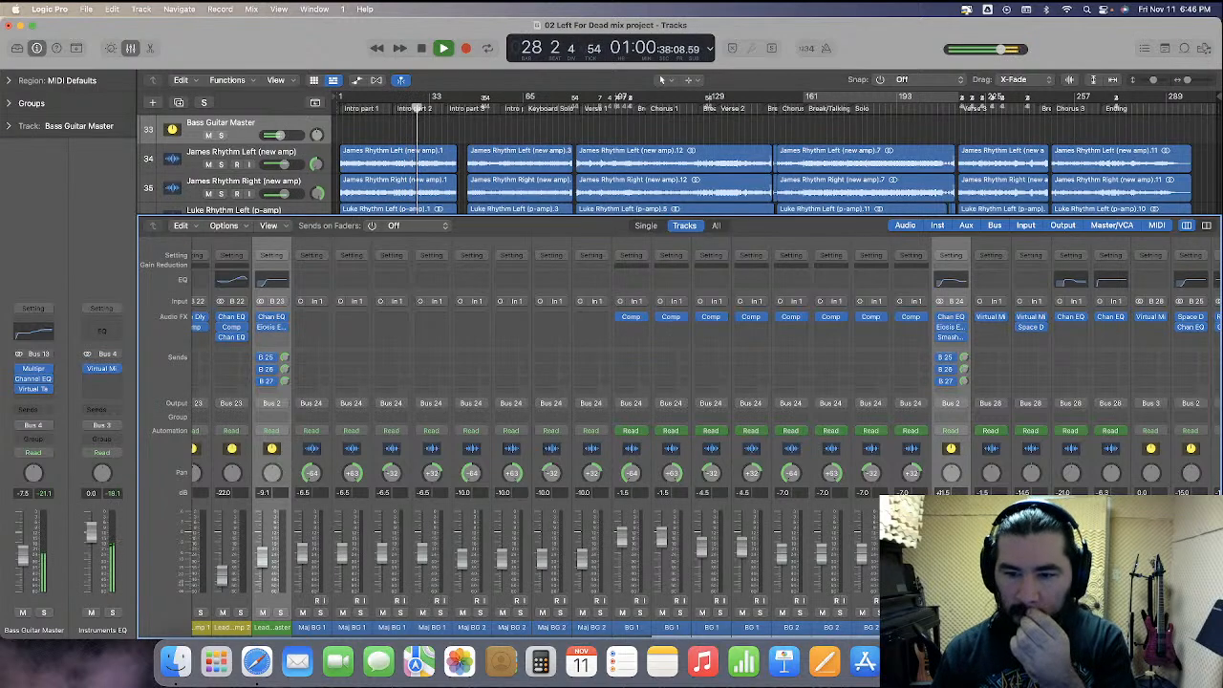
pyautogui.hscroll(-10, 680, 455)
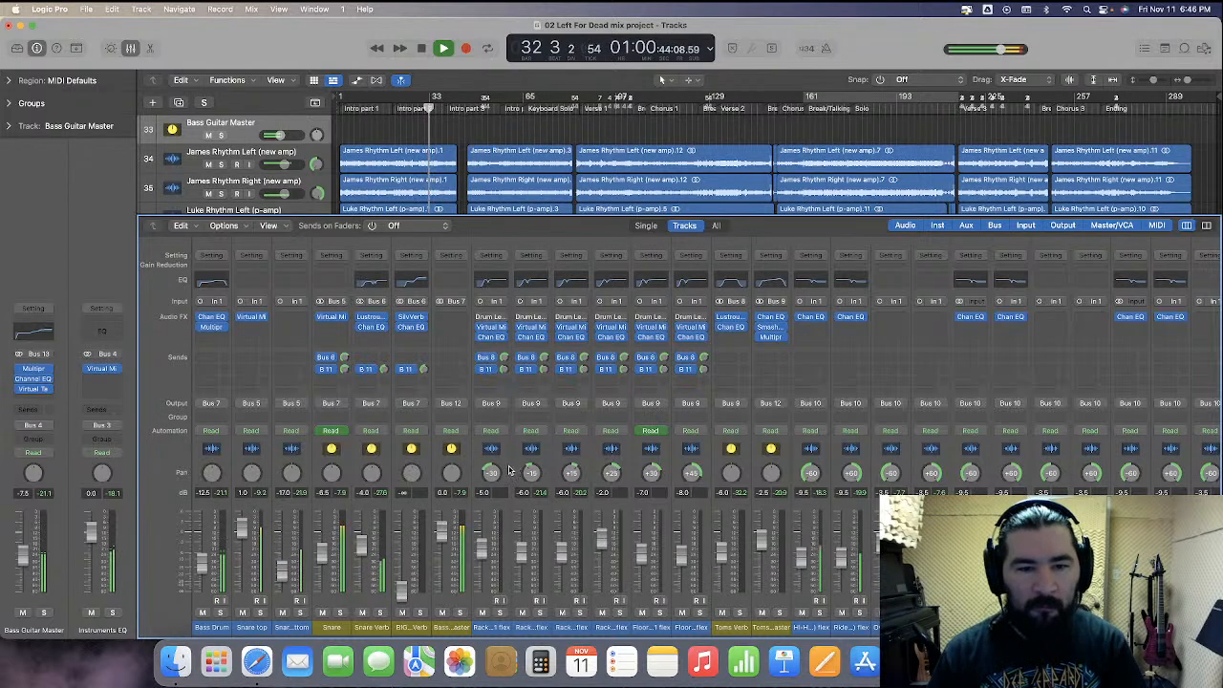
pyautogui.click(510, 470)
pyautogui.keyDown('shift'); pyautogui.click(675, 461); pyautogui.keyUp('shift')
pyautogui.click(482, 338)
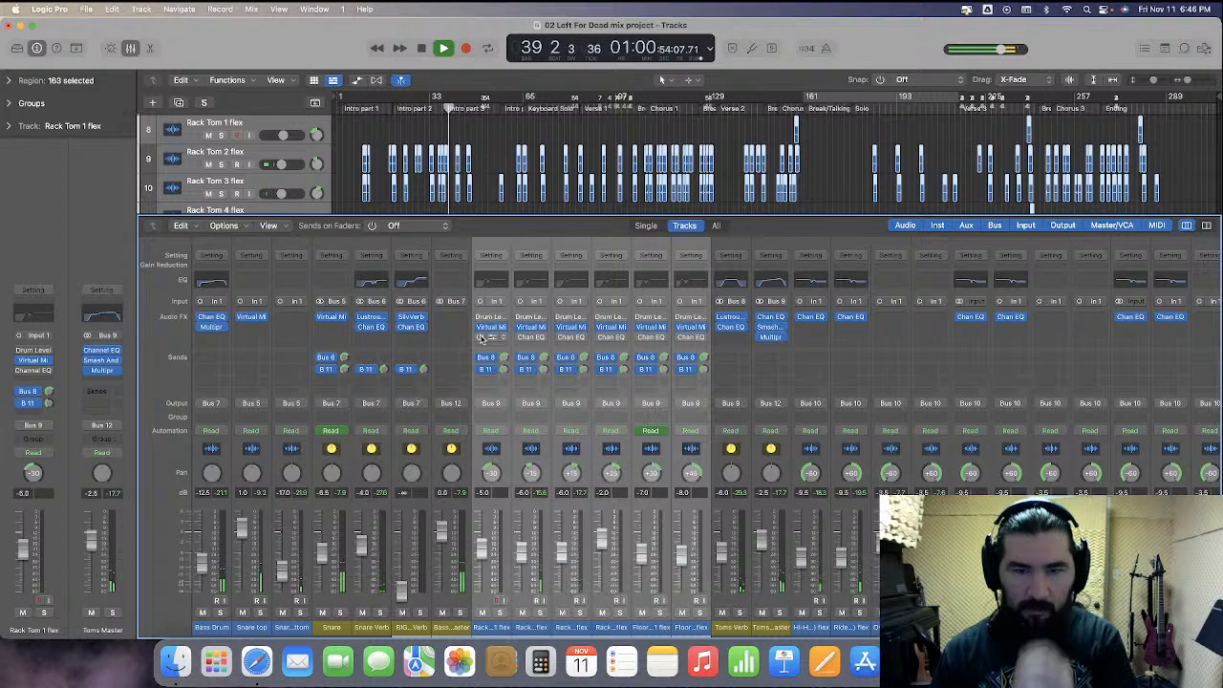
pyautogui.press('space')
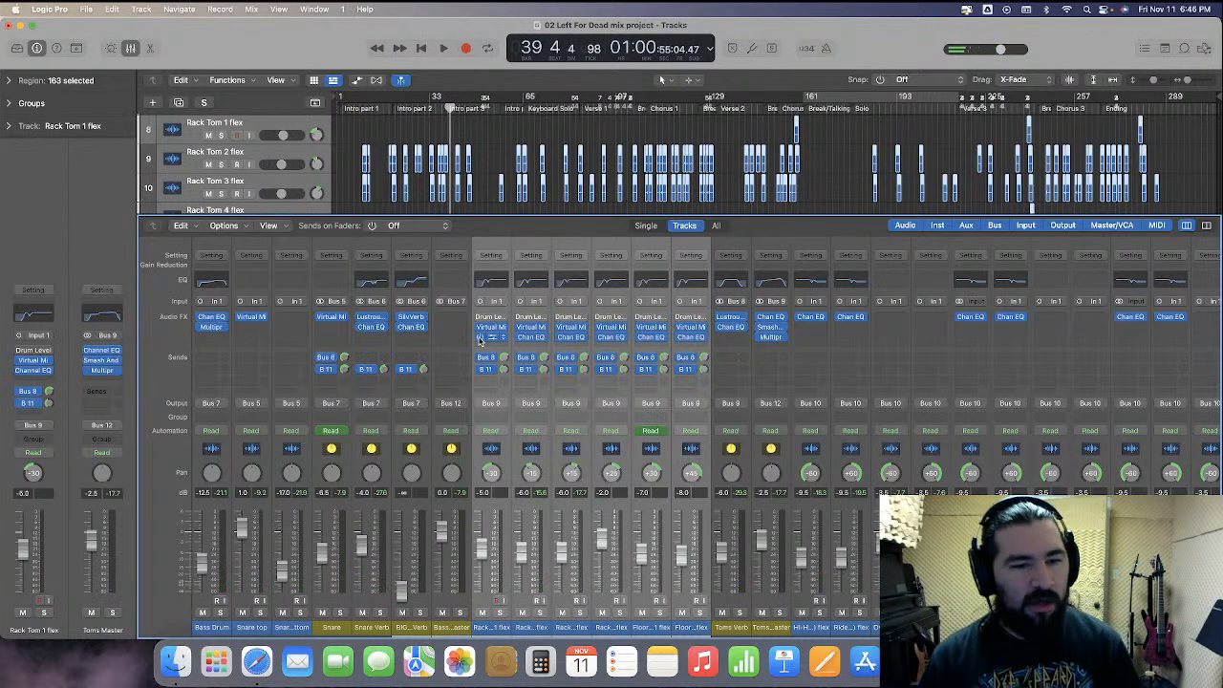
# Set the Pianos channel volume to -9 dB
pyautogui.hscroll(10, 721, 468)
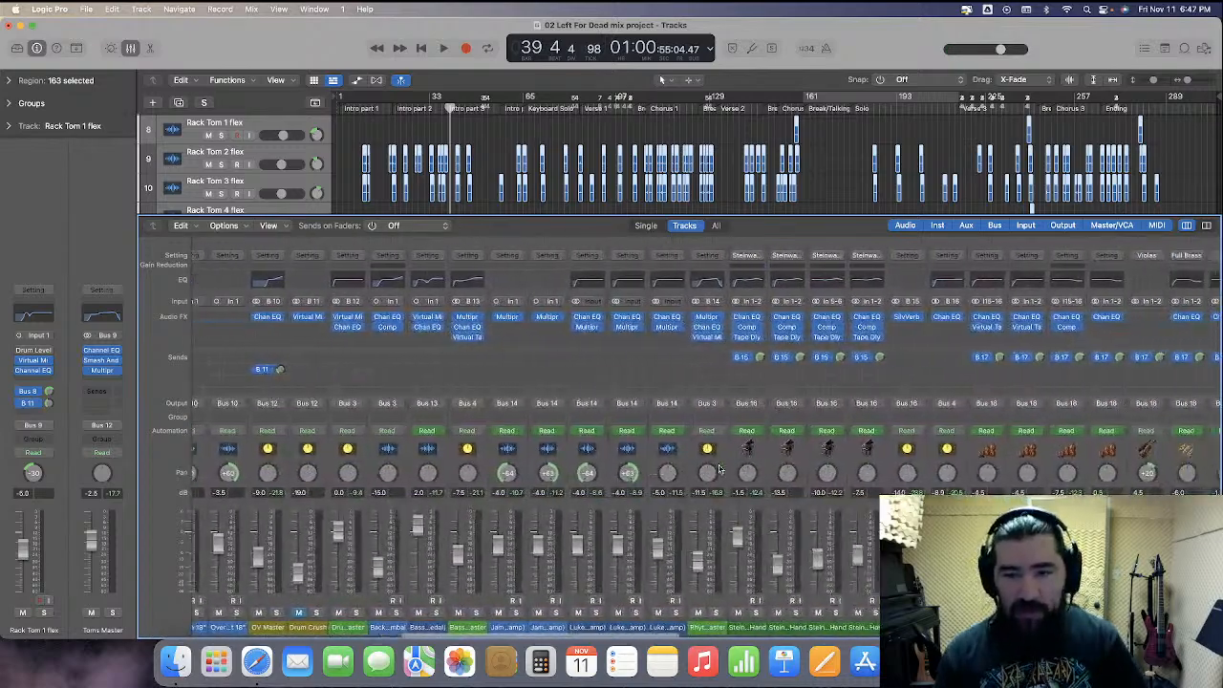
pyautogui.hscroll(4, 721, 468)
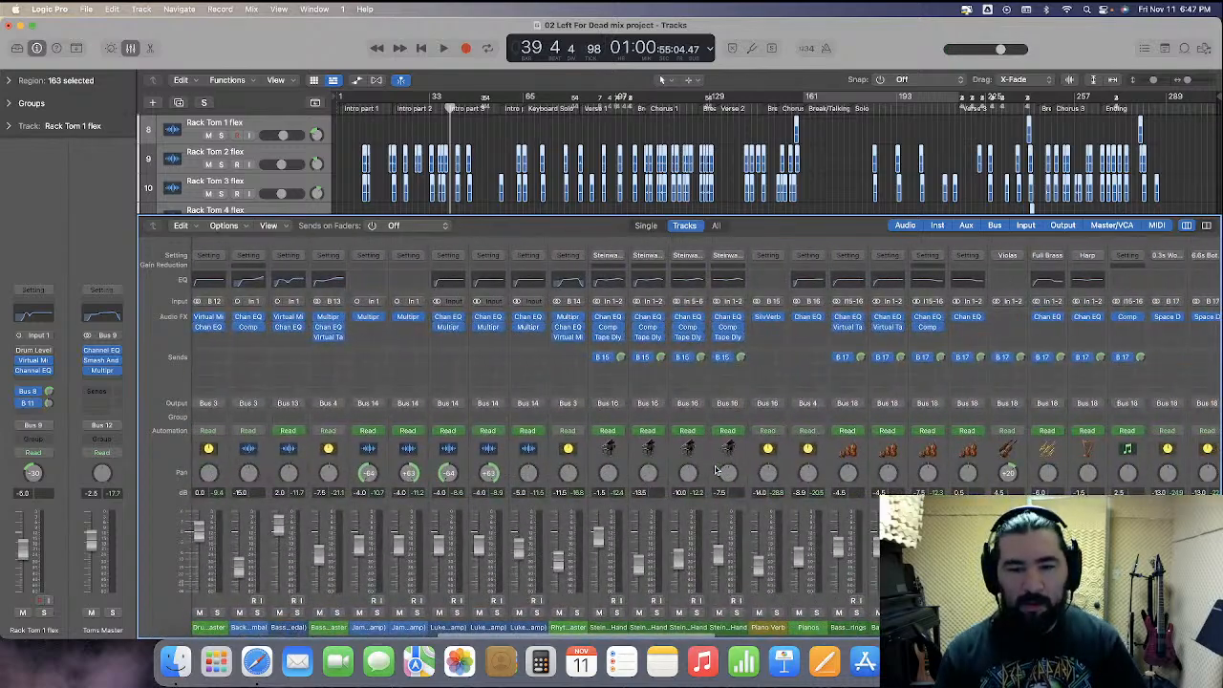
pyautogui.click(822, 466)
pyautogui.hscroll(4, 807, 492)
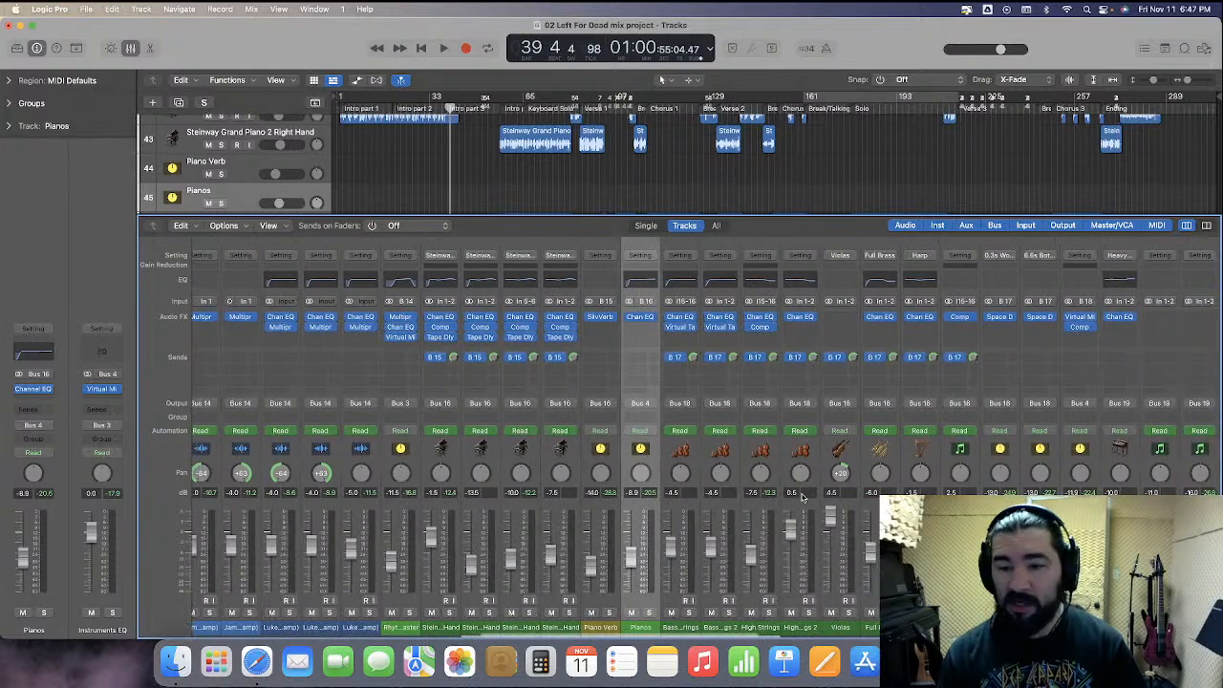
pyautogui.write('-9')
pyautogui.press('Return')
pyautogui.doubleClick(1070, 491)
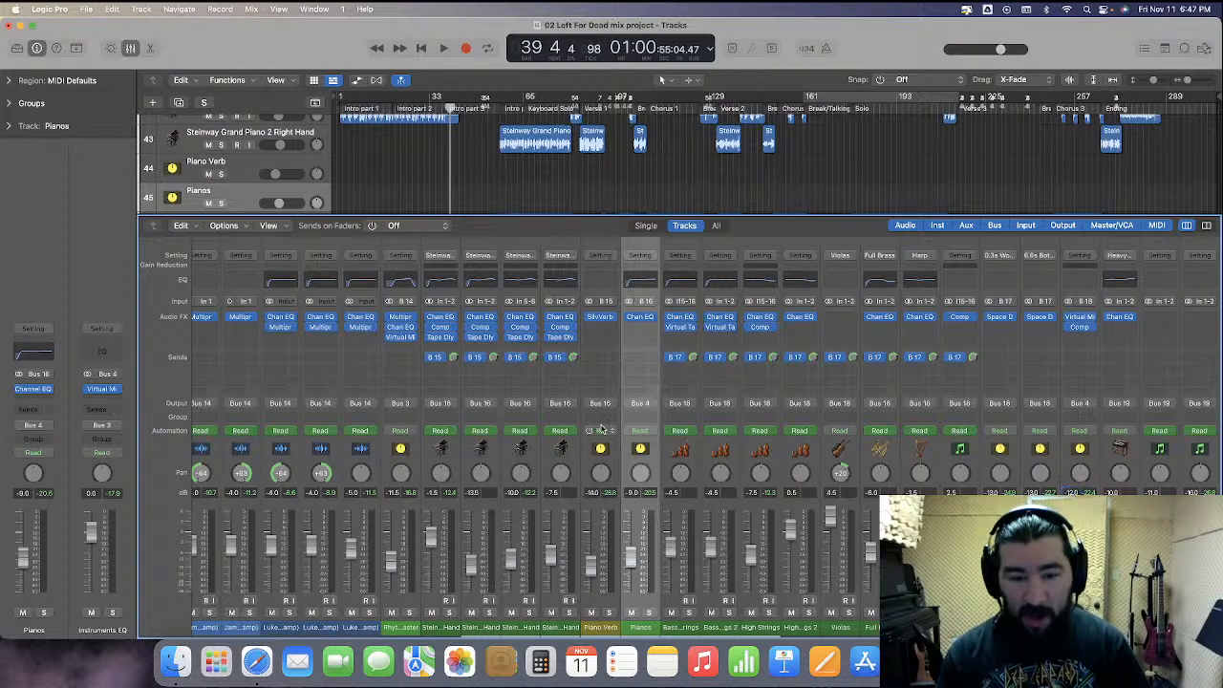
# Play the mix again from around bar 20 while browsing the mixer channels
pyautogui.hscroll(3, 680, 475)
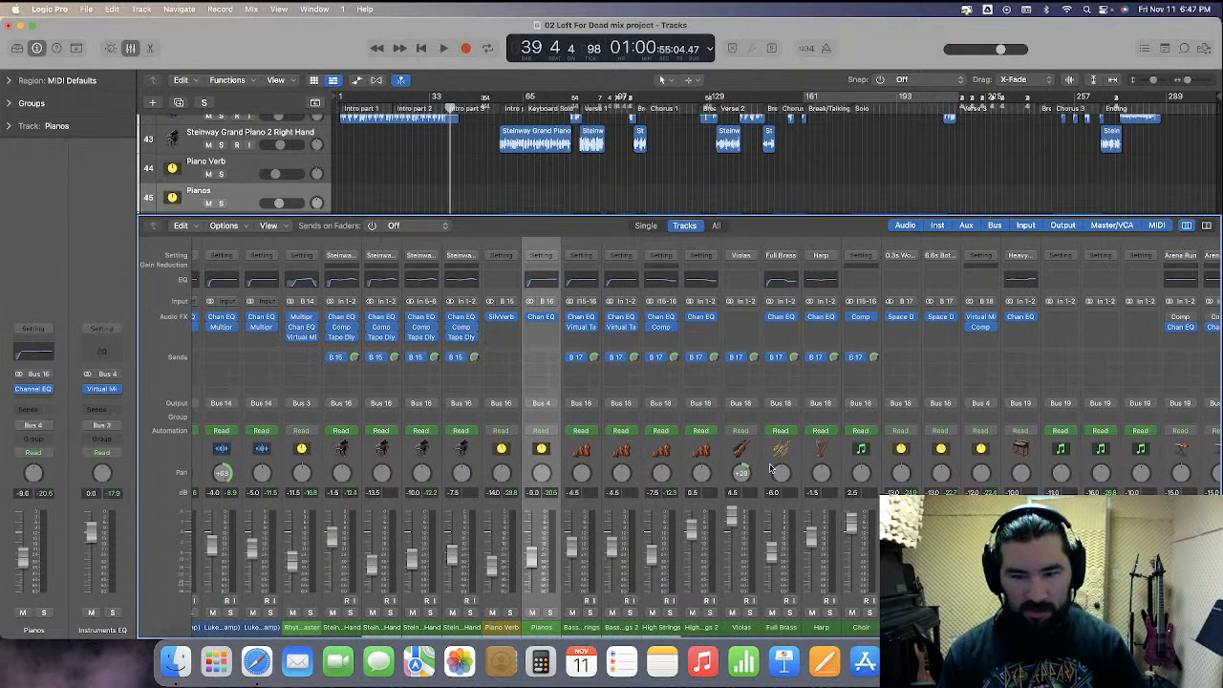
pyautogui.hscroll(8, 968, 466)
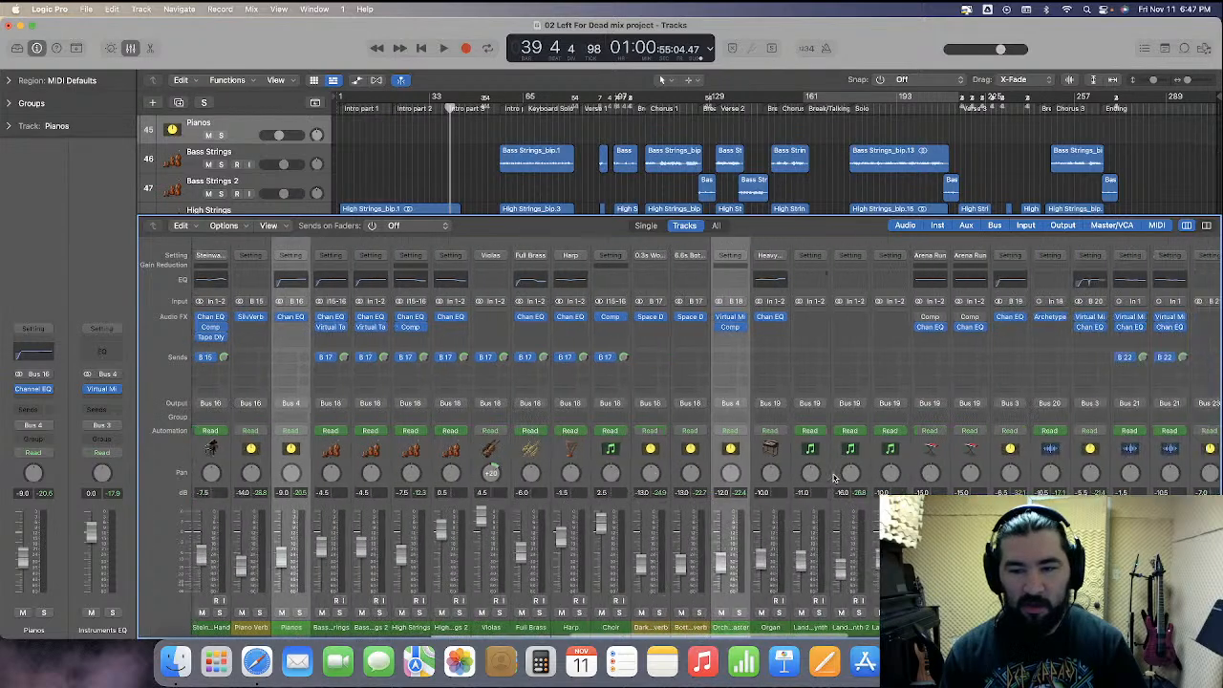
pyautogui.hscroll(-6, 968, 466)
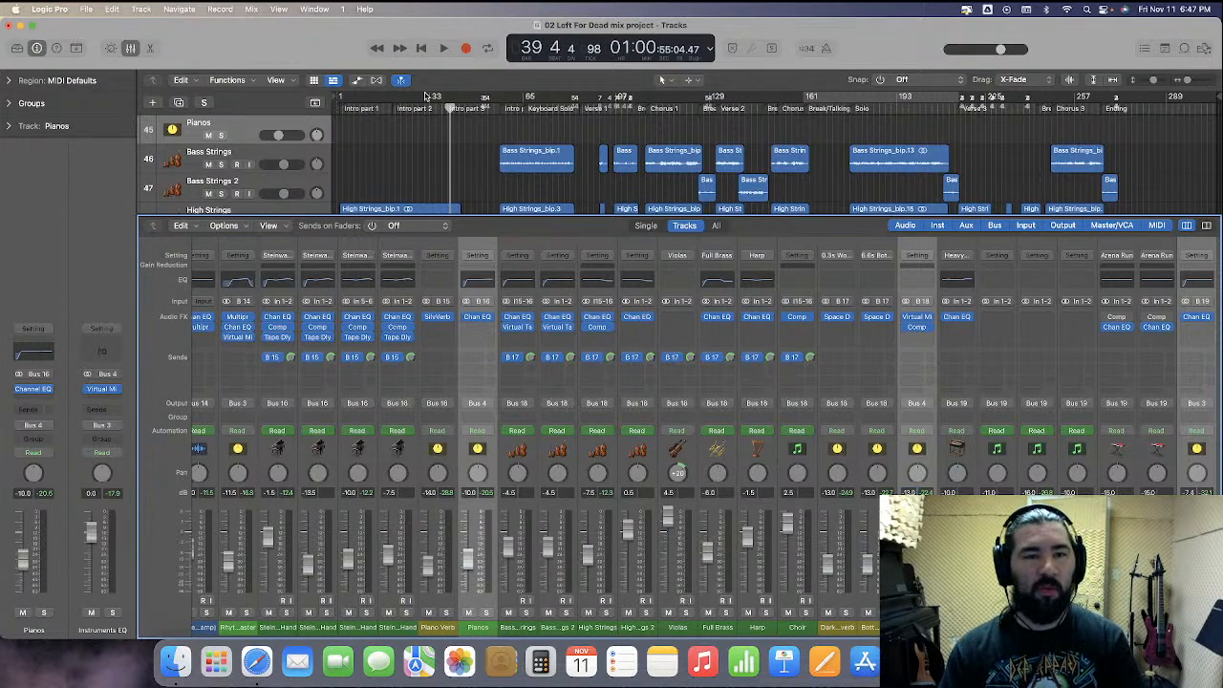
pyautogui.doubleClick(388, 110)
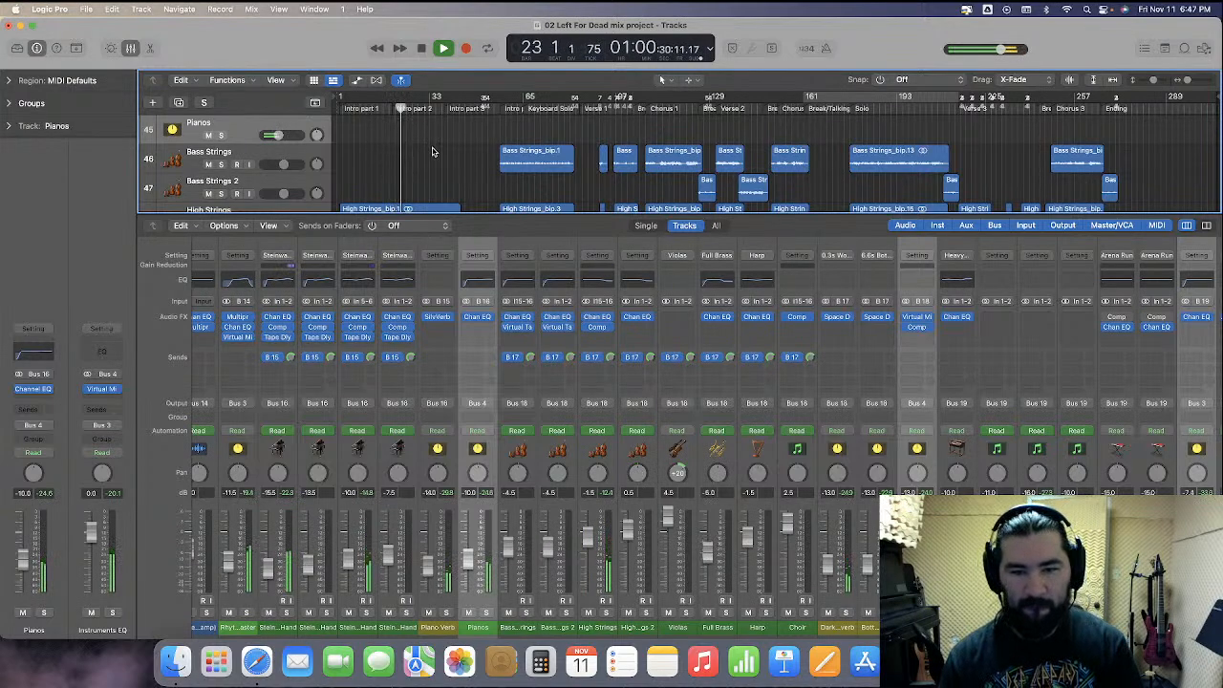
pyautogui.hscroll(-2, 903, 463)
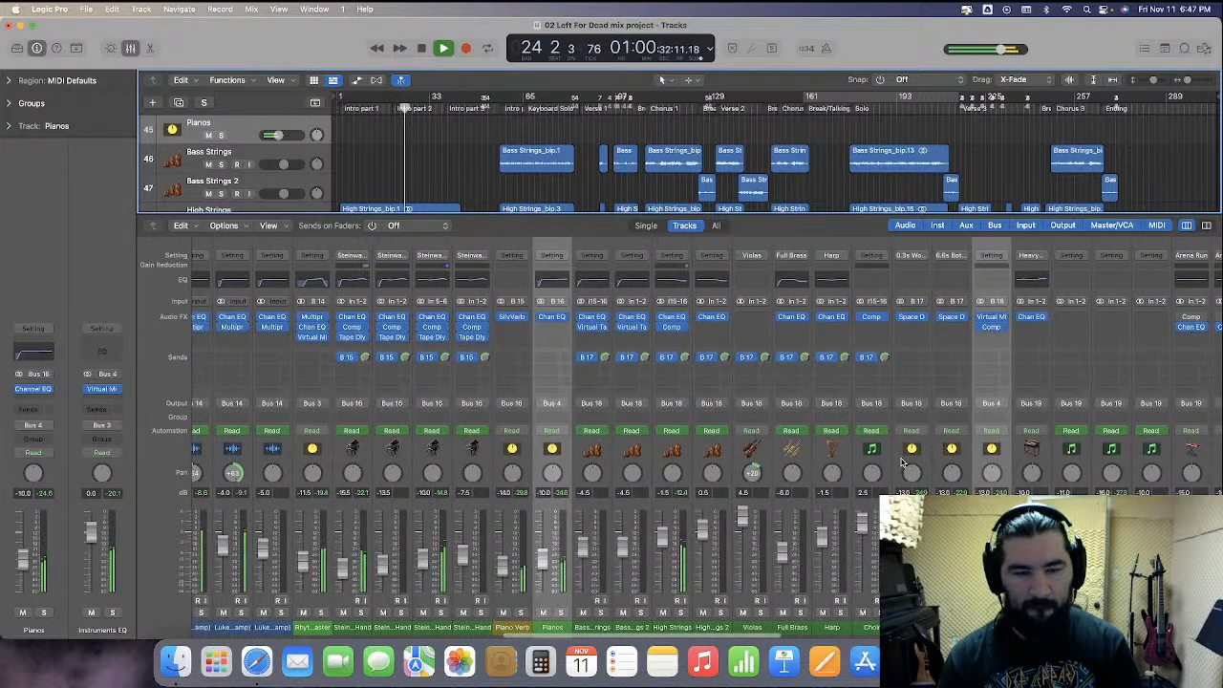
pyautogui.hscroll(-2, 901, 463)
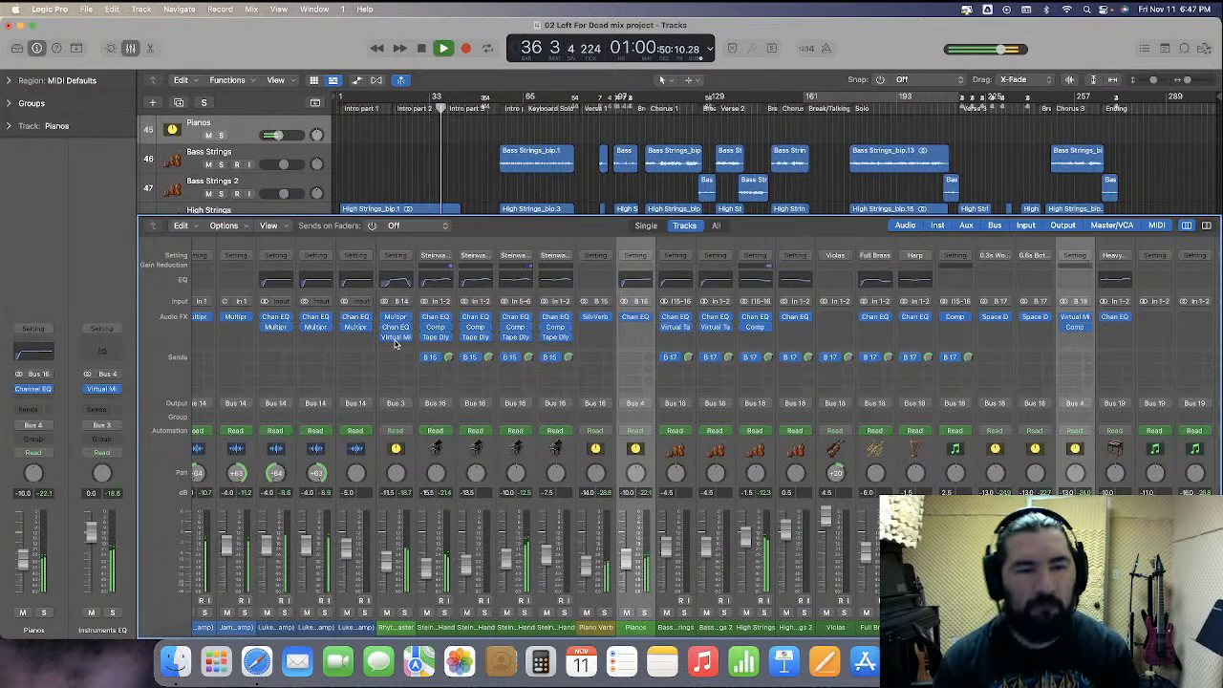
# Open the Channel EQ on the Rhythm Guitars Master channel, stop playback, and reposition the EQ window
pyautogui.click(395, 329)
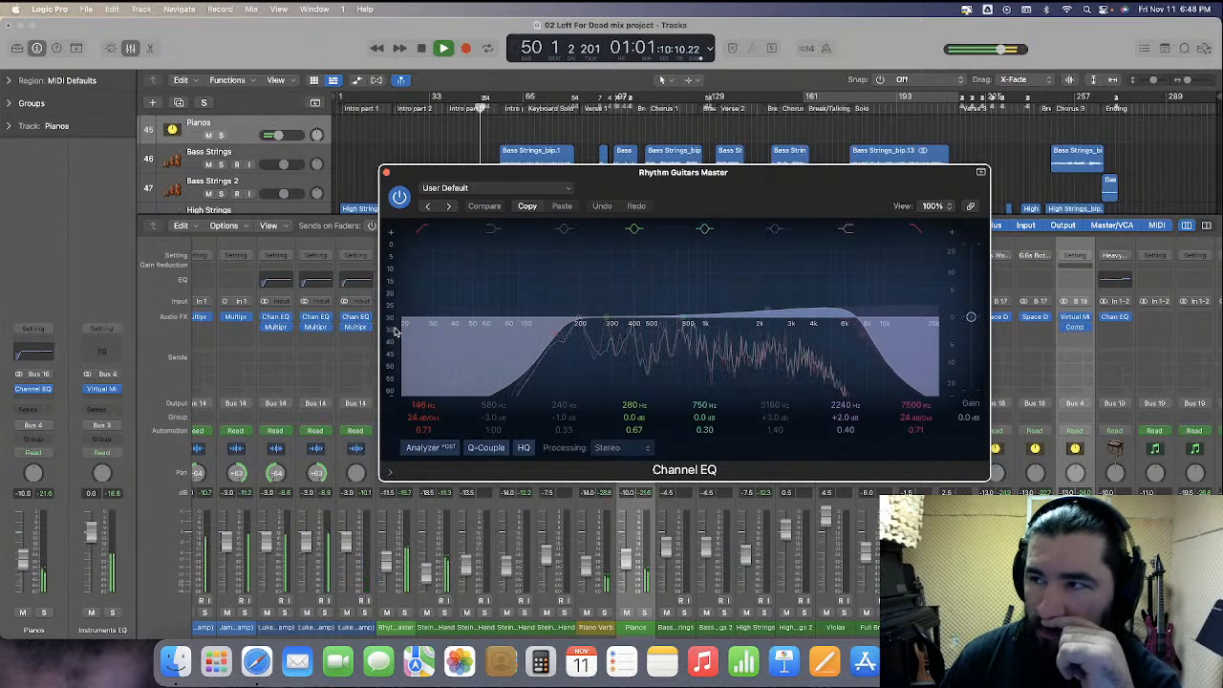
pyautogui.press('space')
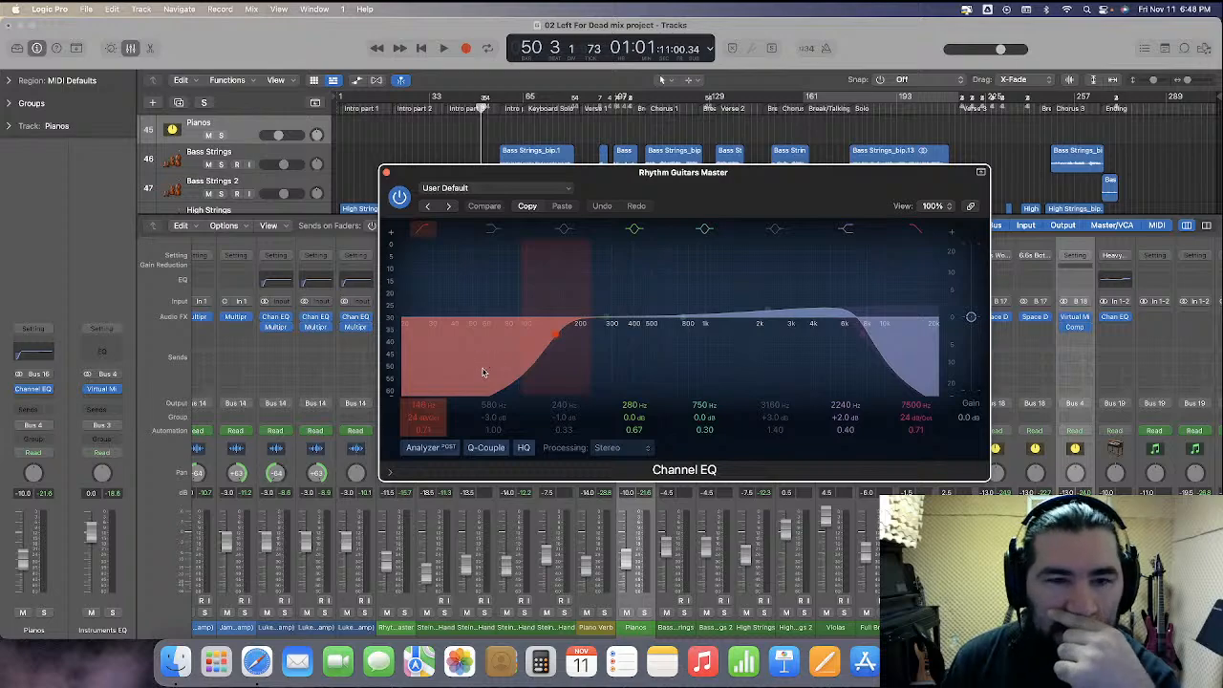
pyautogui.moveTo(769, 213); pyautogui.dragTo(893, 207)
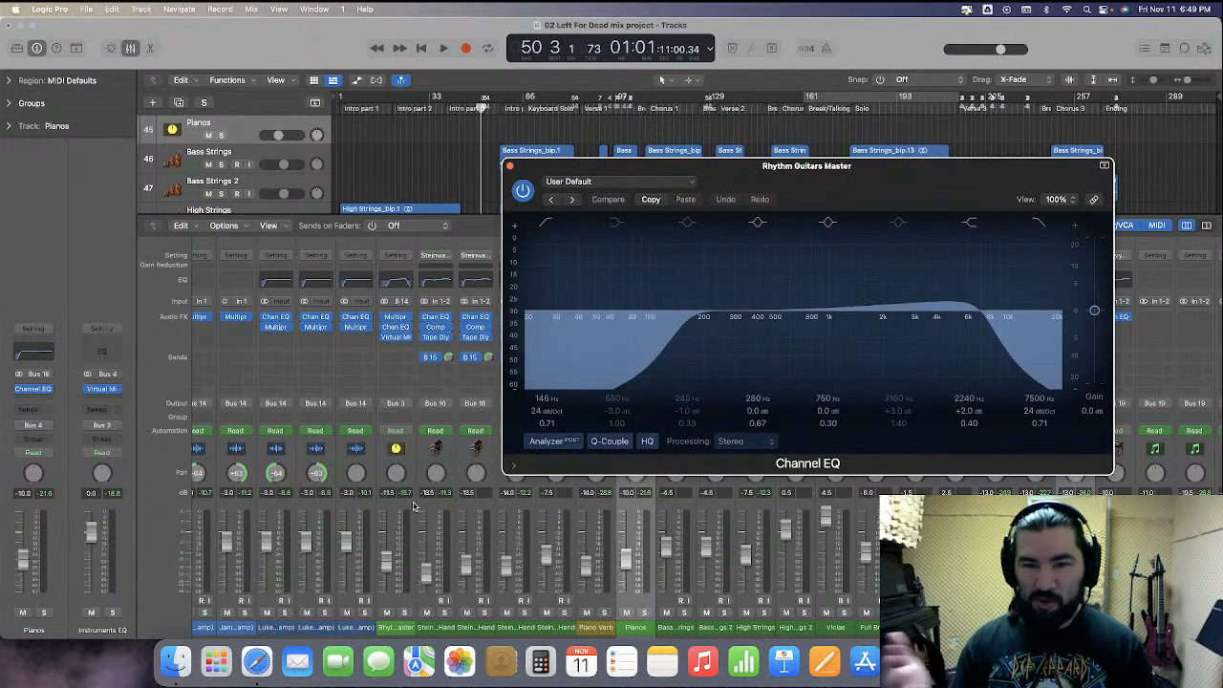
pyautogui.hscroll(-3, 414, 507)
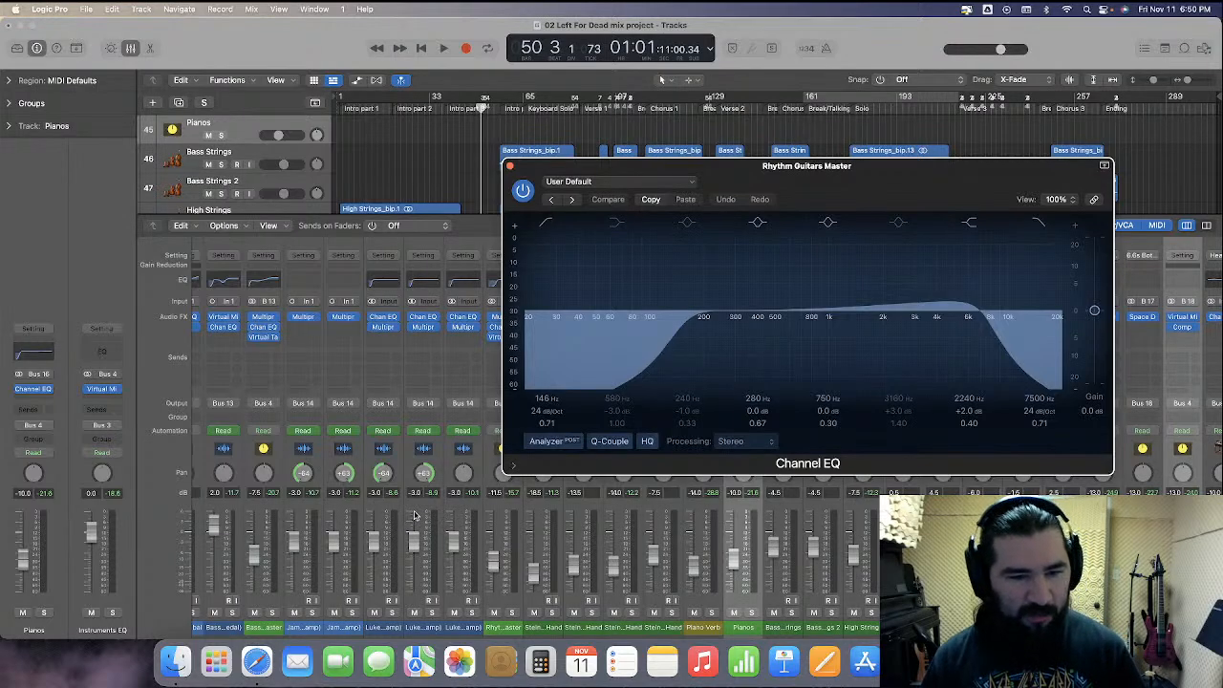
# Close the Rhythm Guitars Master Channel EQ window and select the Bass Drum channel
pyautogui.hscroll(-10, 413, 516)
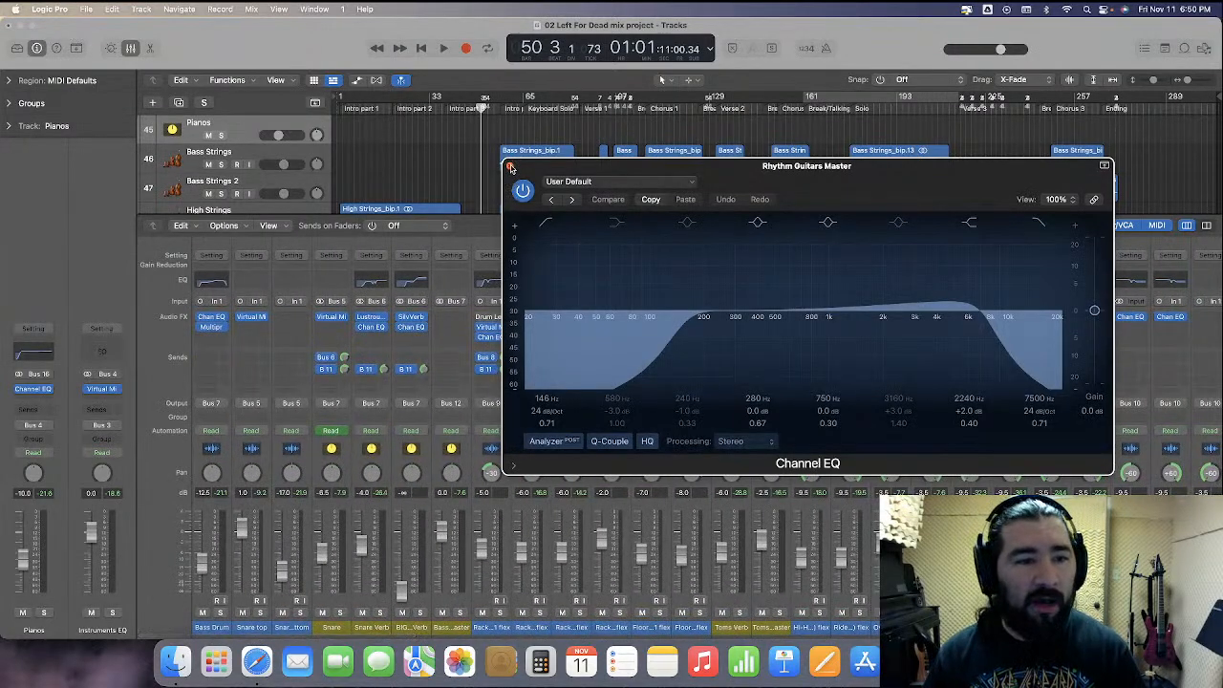
pyautogui.click(511, 168)
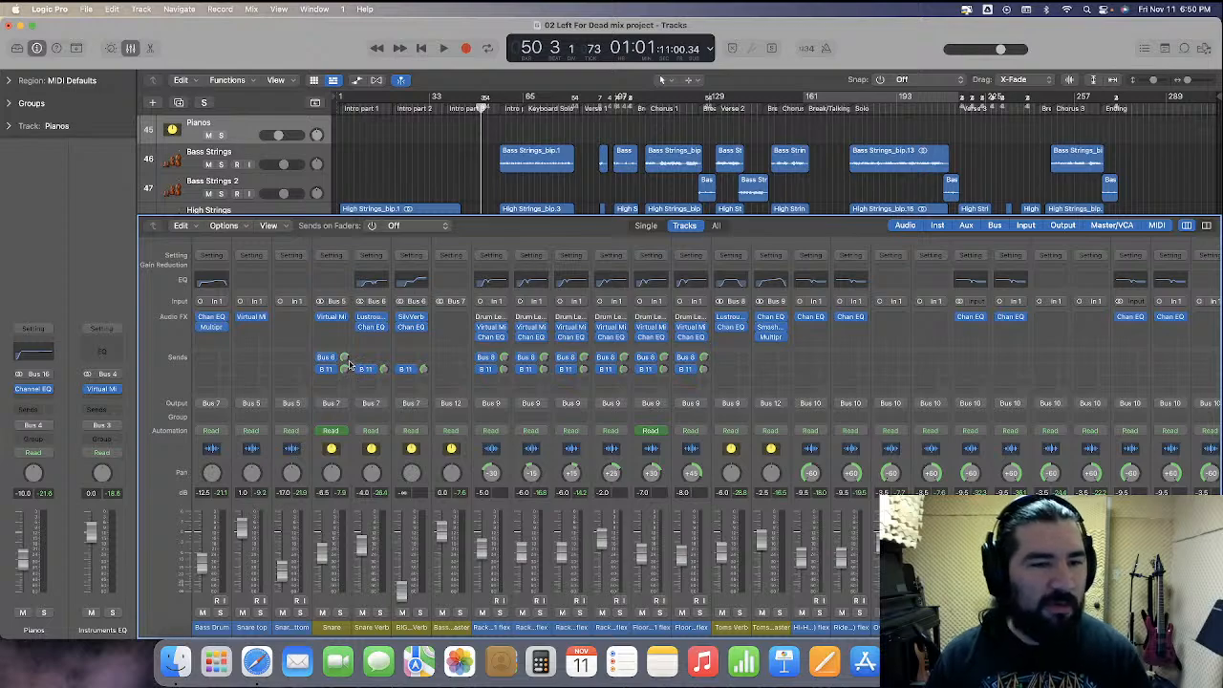
pyautogui.click(230, 473)
pyautogui.scroll(-3, 680, 127)
pyautogui.click(647, 182)
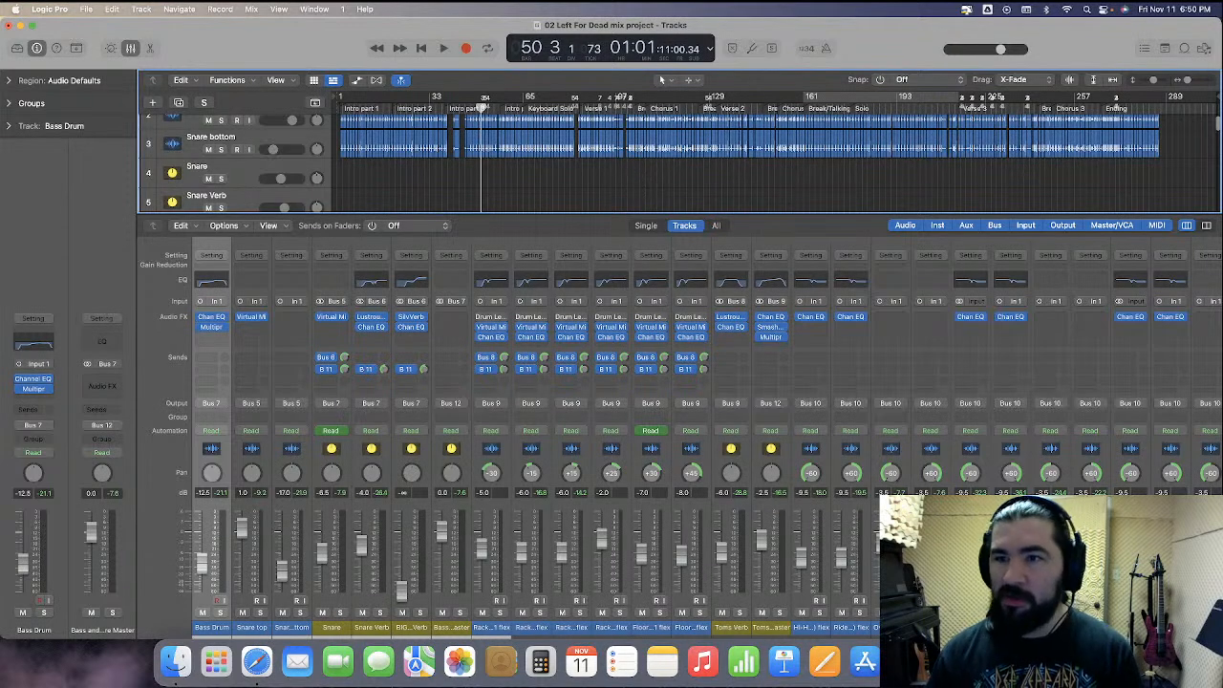
# Open the All Files browser and navigate to the 01 False Victim project inside Reclamation's Mixing folder
pyautogui.click(1205, 49)
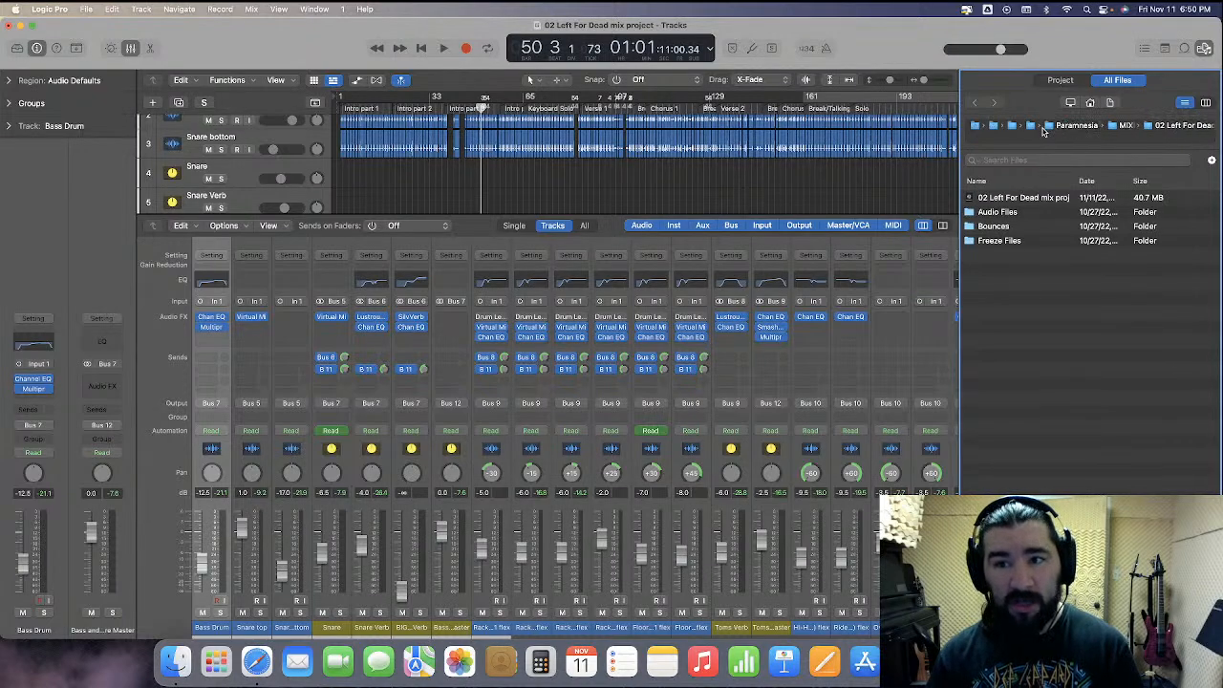
pyautogui.click(1029, 130)
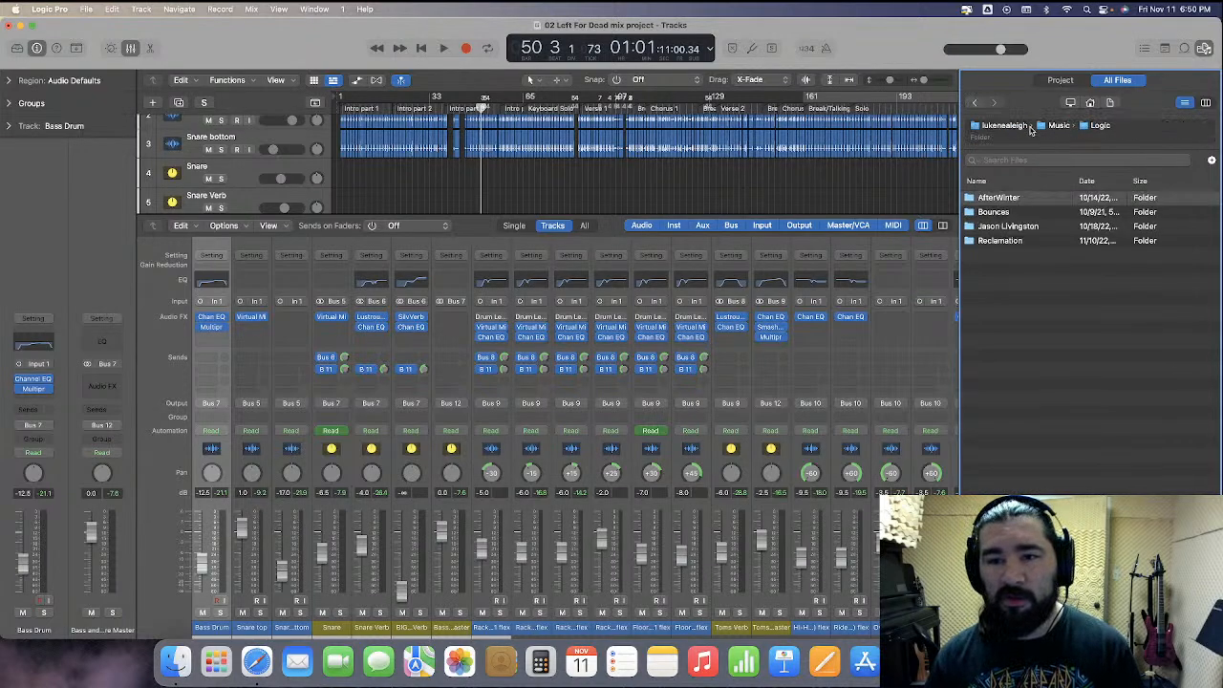
pyautogui.doubleClick(1025, 241)
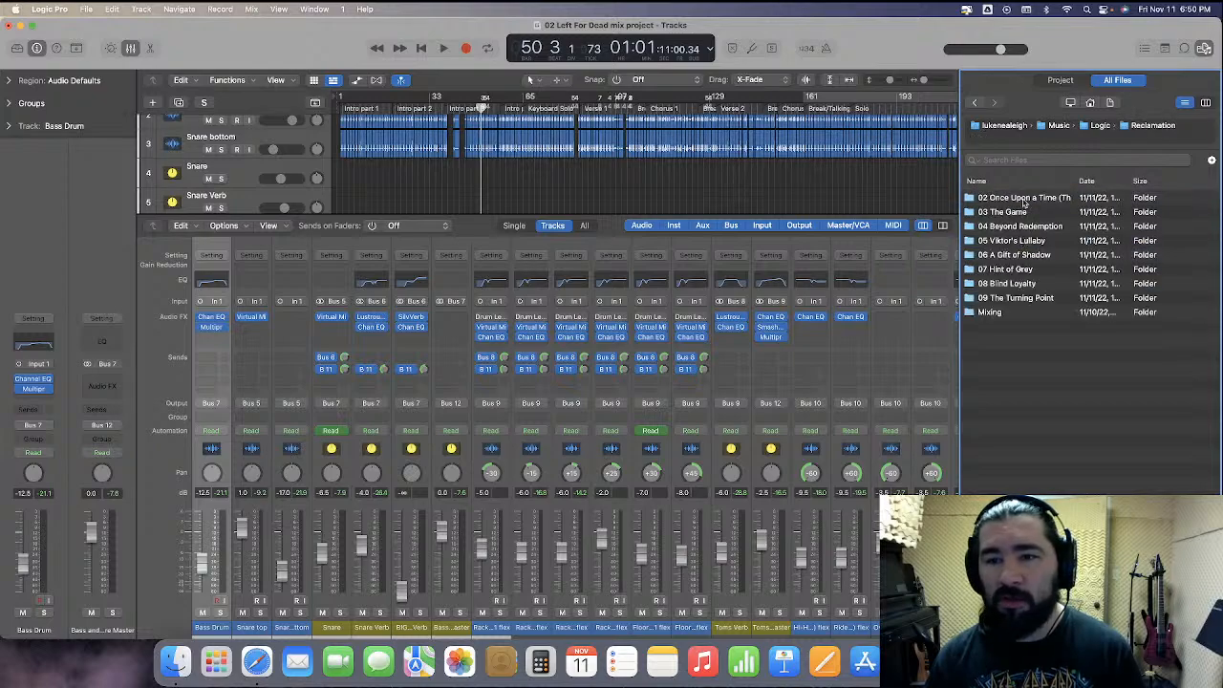
pyautogui.doubleClick(1030, 311)
pyautogui.doubleClick(1027, 199)
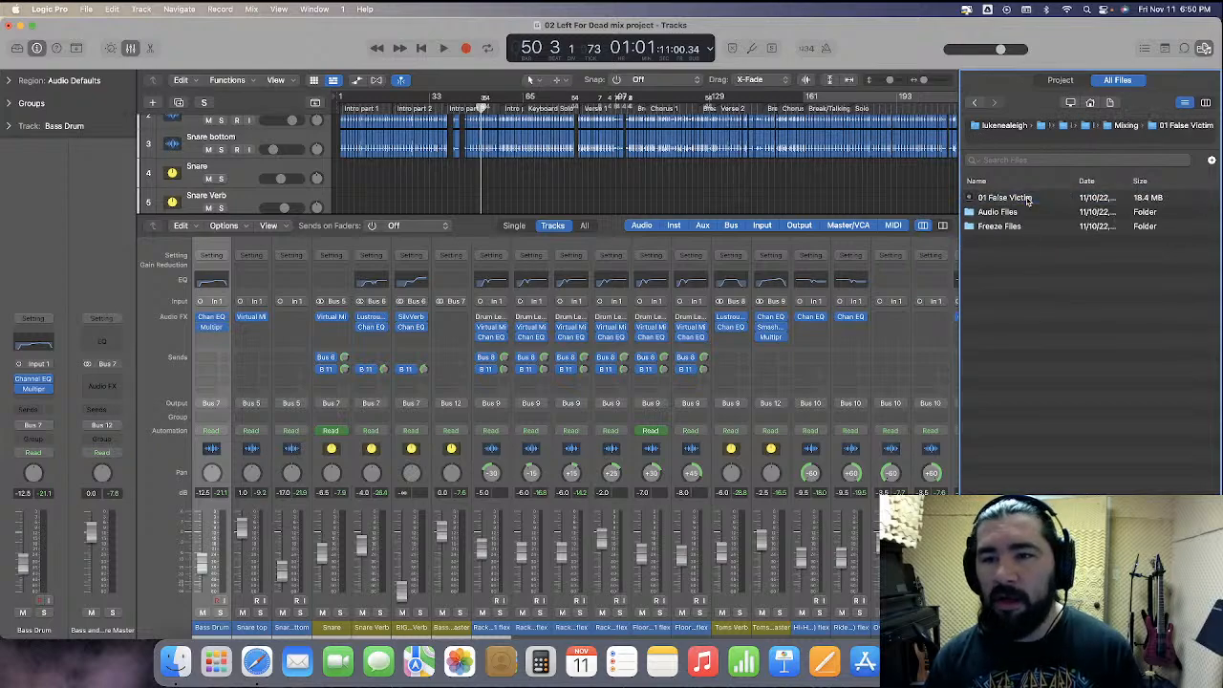
pyautogui.doubleClick(1027, 198)
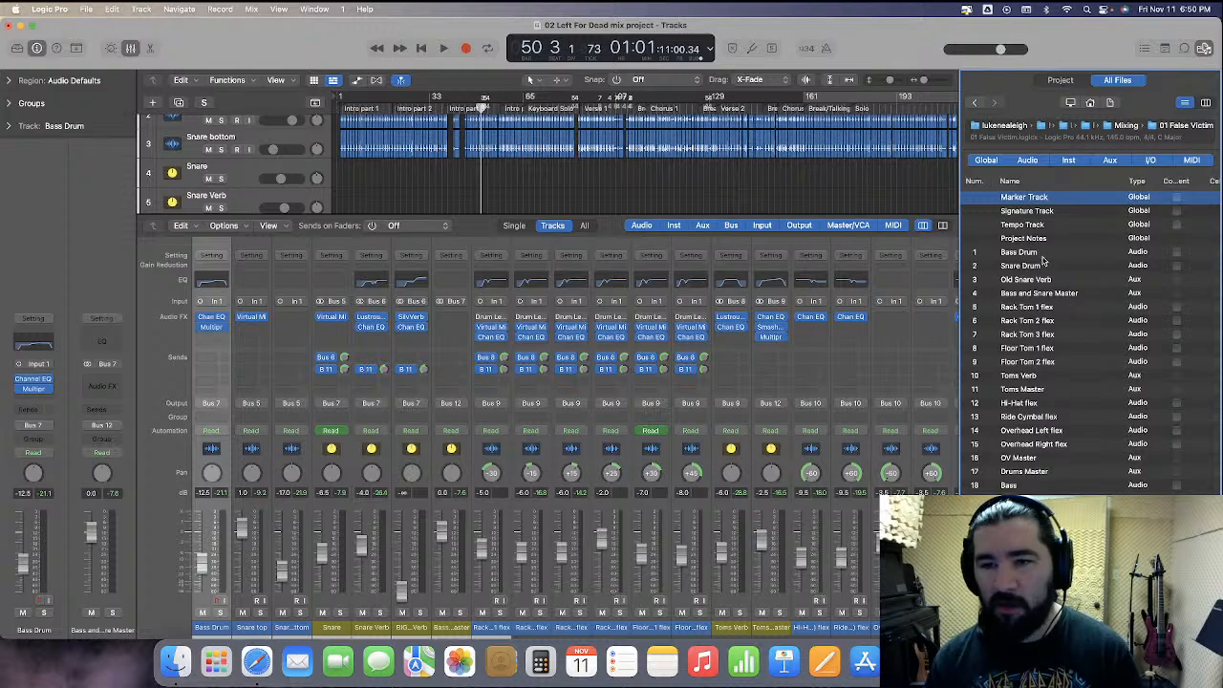
# Import the Bass Drum and Rhythm Guitars Master tracks from the 01 False Victim project
pyautogui.click(1048, 256)
pyautogui.hscroll(4, 1099, 258)
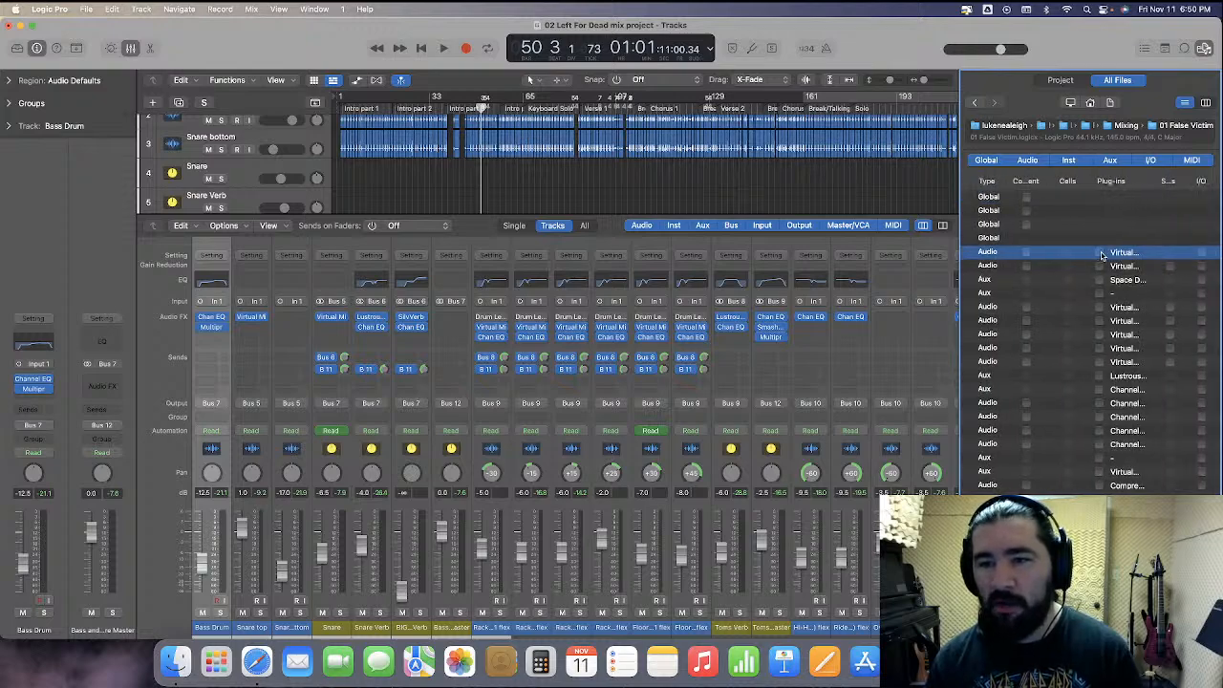
pyautogui.hscroll(-4, 1060, 292)
pyautogui.scroll(-3, 1079, 282)
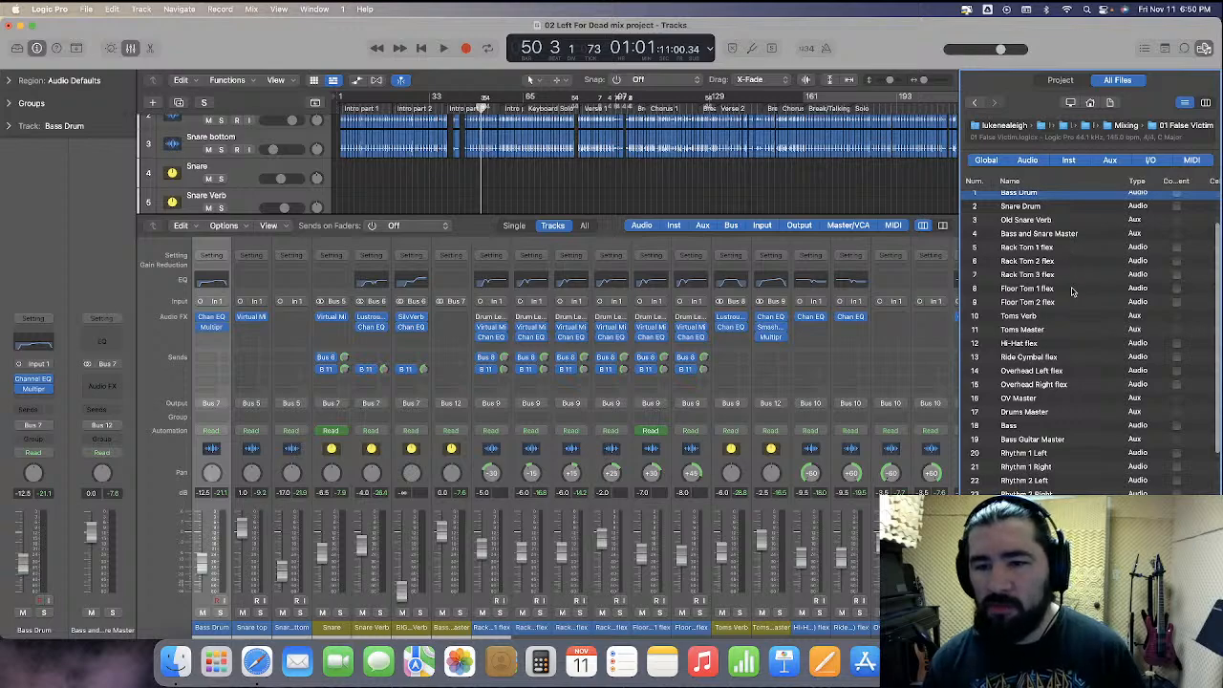
pyautogui.scroll(-3, 1070, 298)
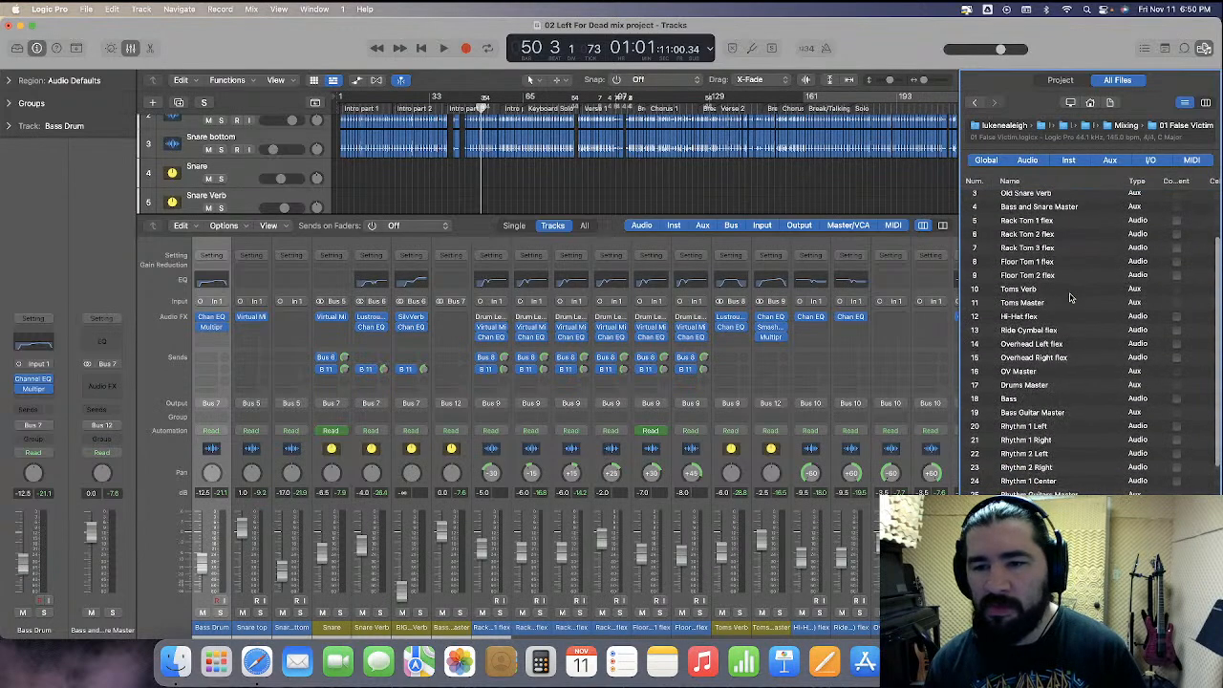
pyautogui.scroll(-3, 1068, 315)
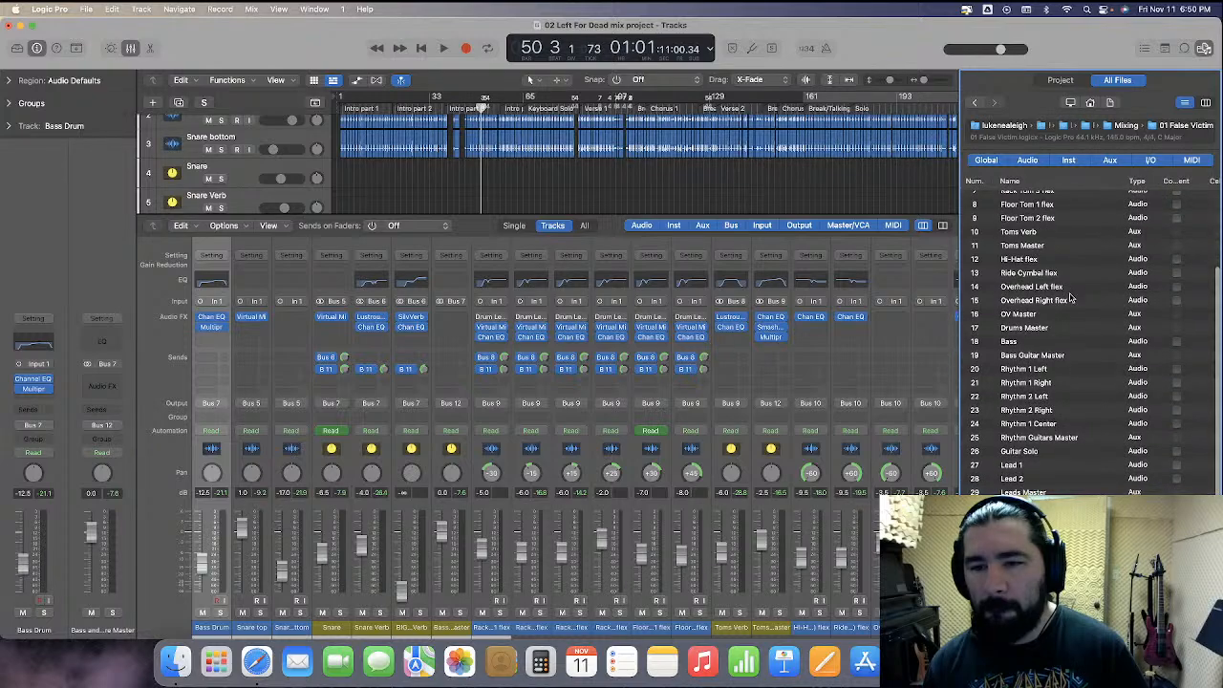
pyautogui.hscroll(3, 1137, 418)
pyautogui.click(1199, 420)
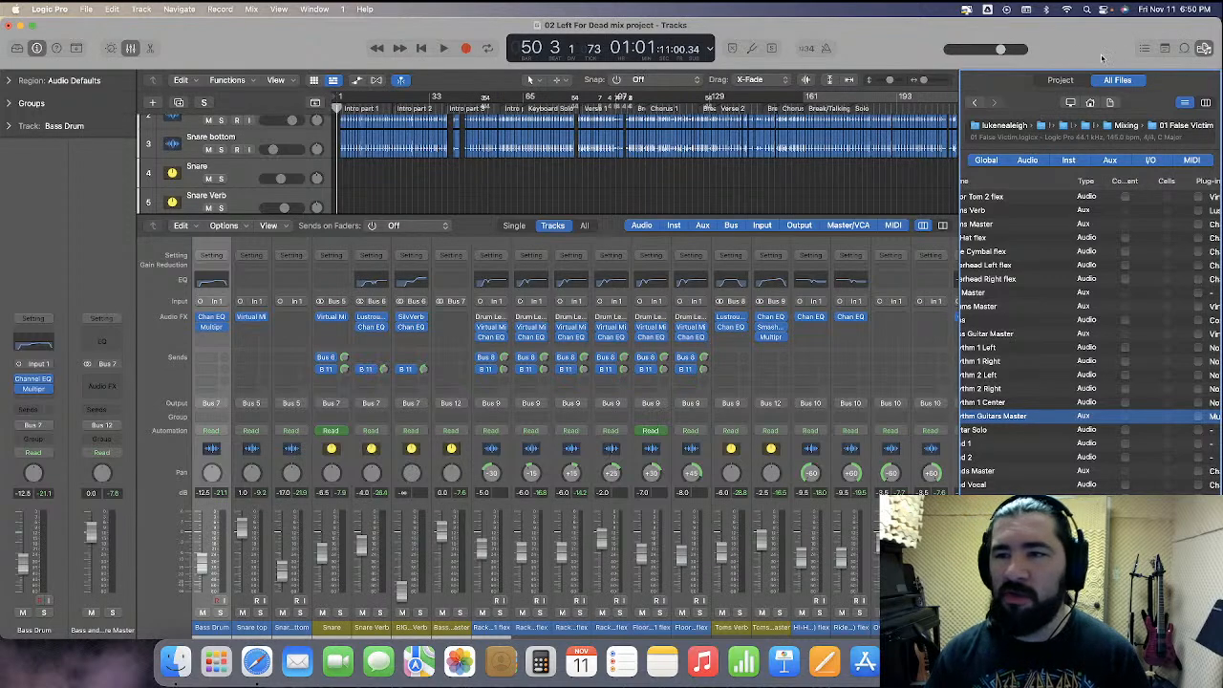
pyautogui.click(1204, 48)
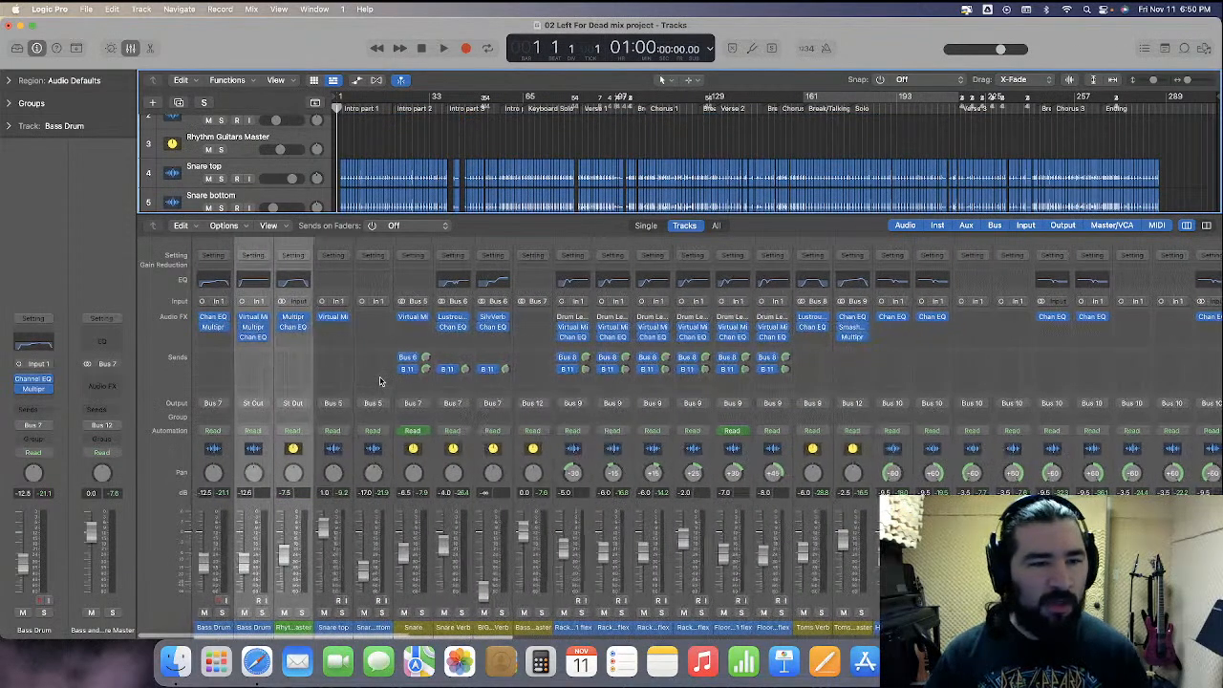
# Move the imported Bass Drum's plug-in chain onto the original Bass Drum channel, then delete the duplicate Bass Drum track
pyautogui.click(258, 462)
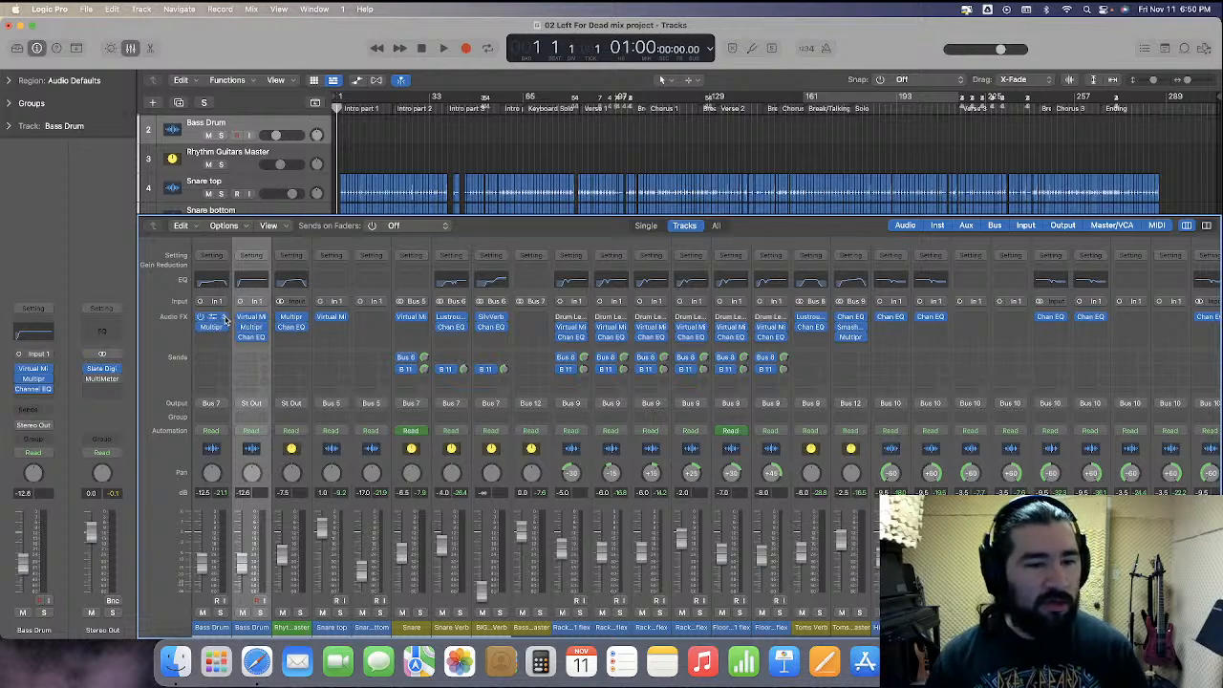
pyautogui.click(223, 319)
pyautogui.click(230, 325)
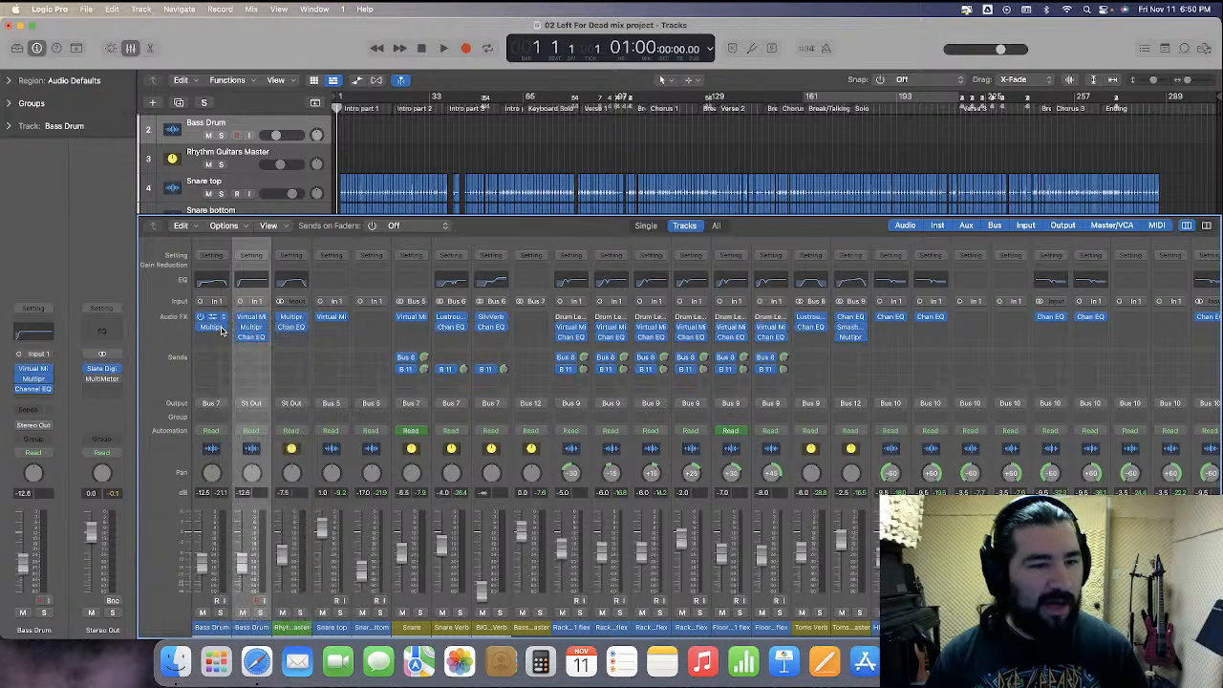
pyautogui.click(223, 327)
pyautogui.click(250, 344)
pyautogui.moveTo(248, 318); pyautogui.dragTo(213, 337)
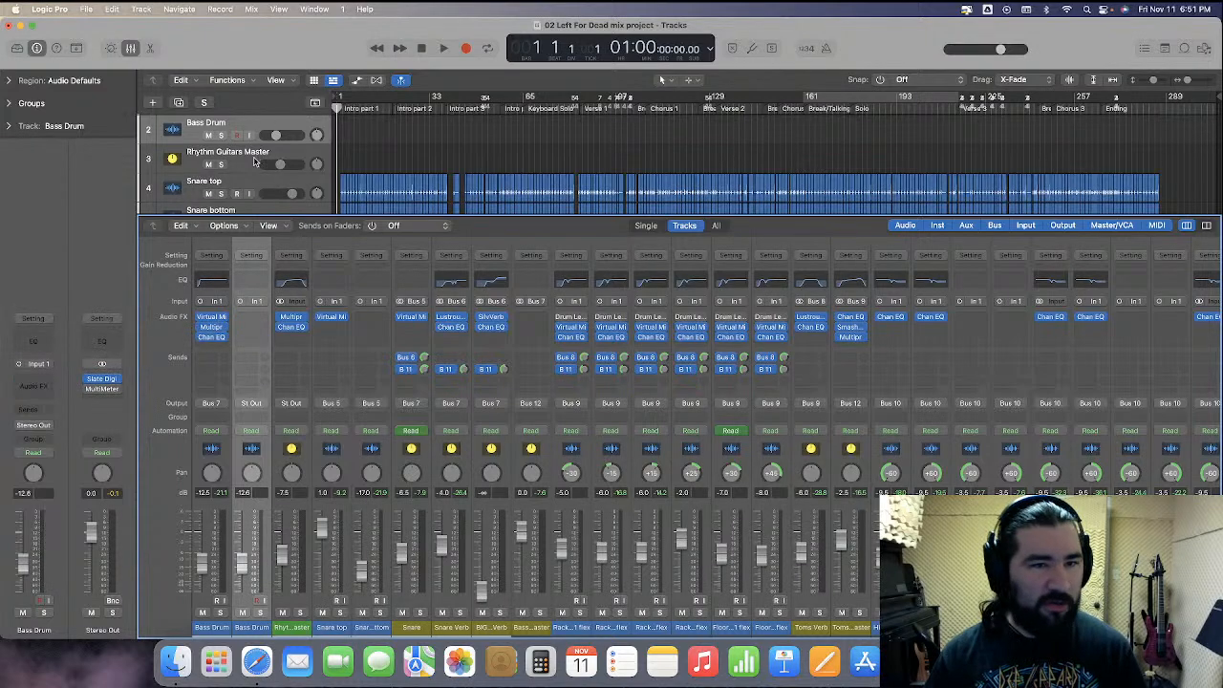
pyautogui.scroll(1, 254, 162)
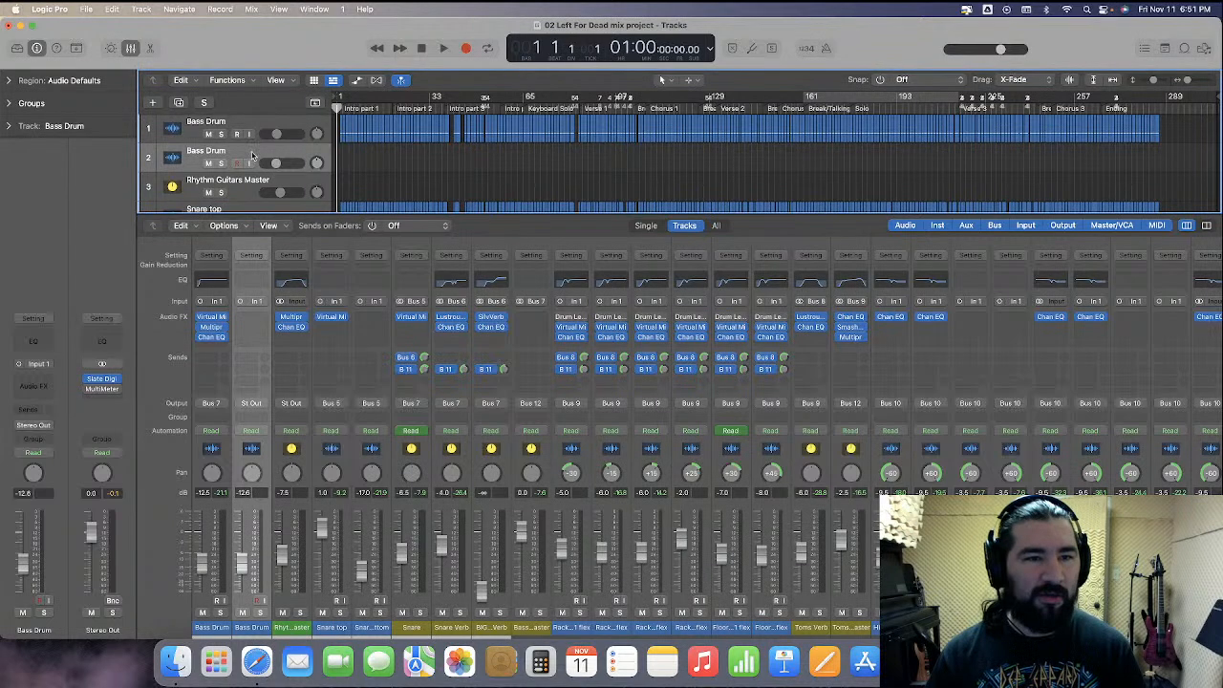
pyautogui.press('super+BackSpace')
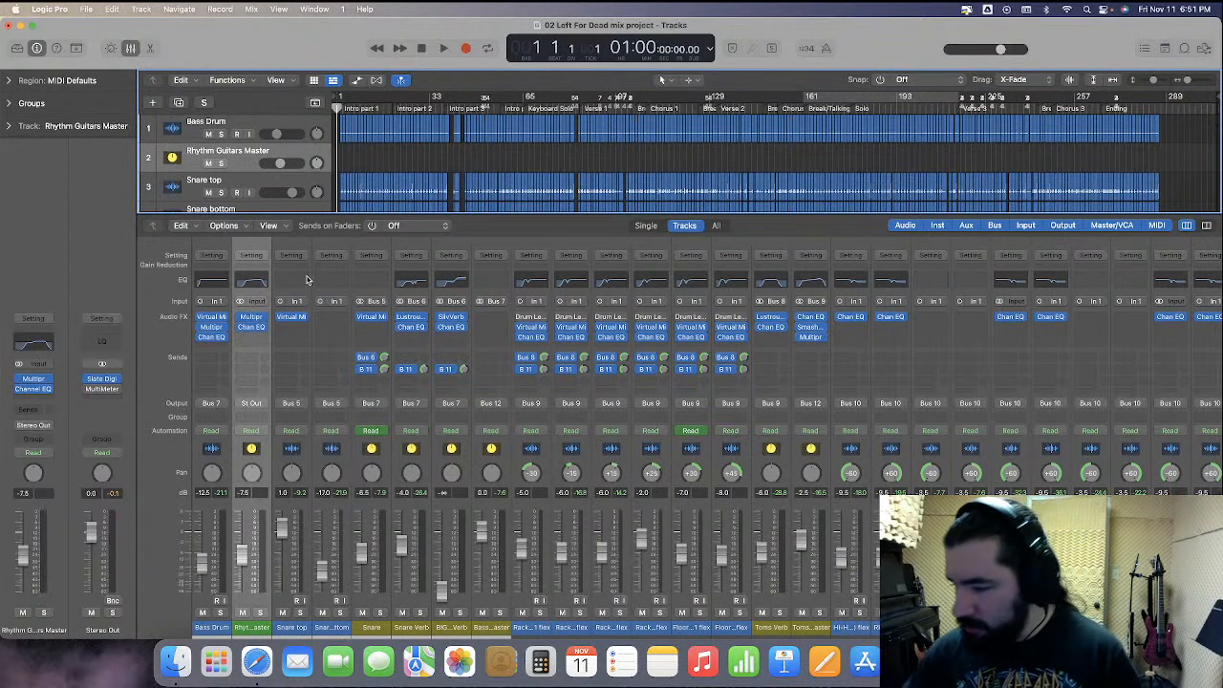
# Solo the Bass Drum, play the song, open its Multipressor and stop playback
pyautogui.press('s')
pyautogui.press('space')
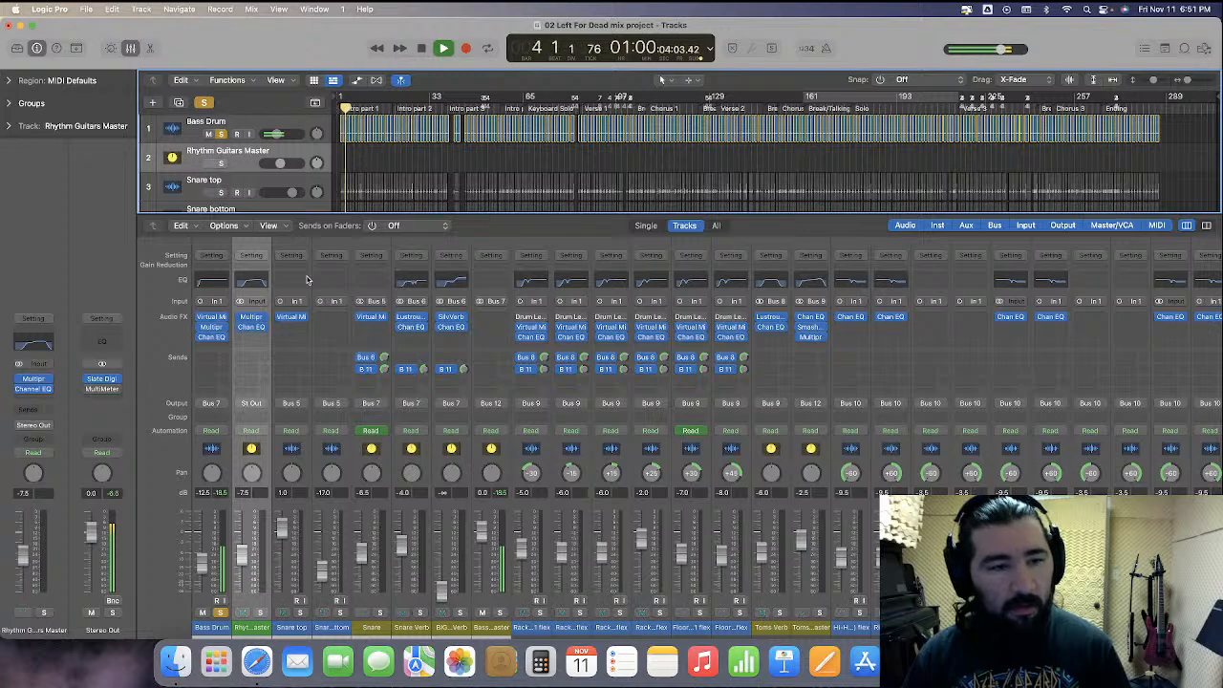
pyautogui.click(211, 327)
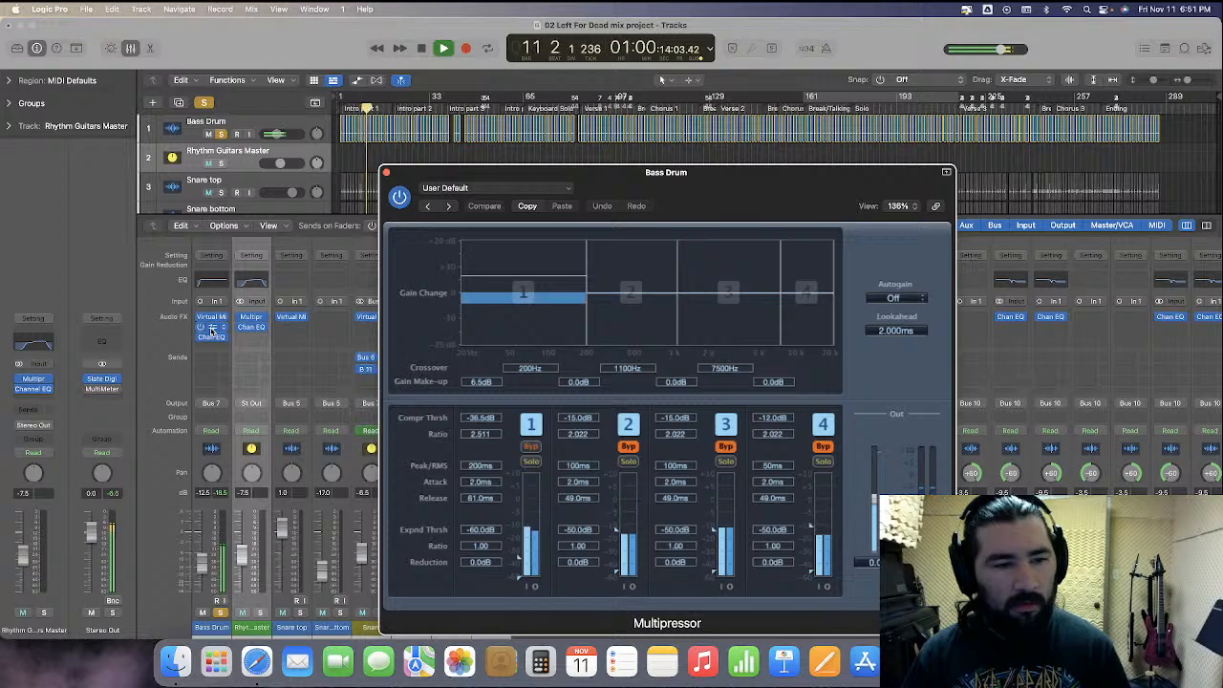
pyautogui.press('space')
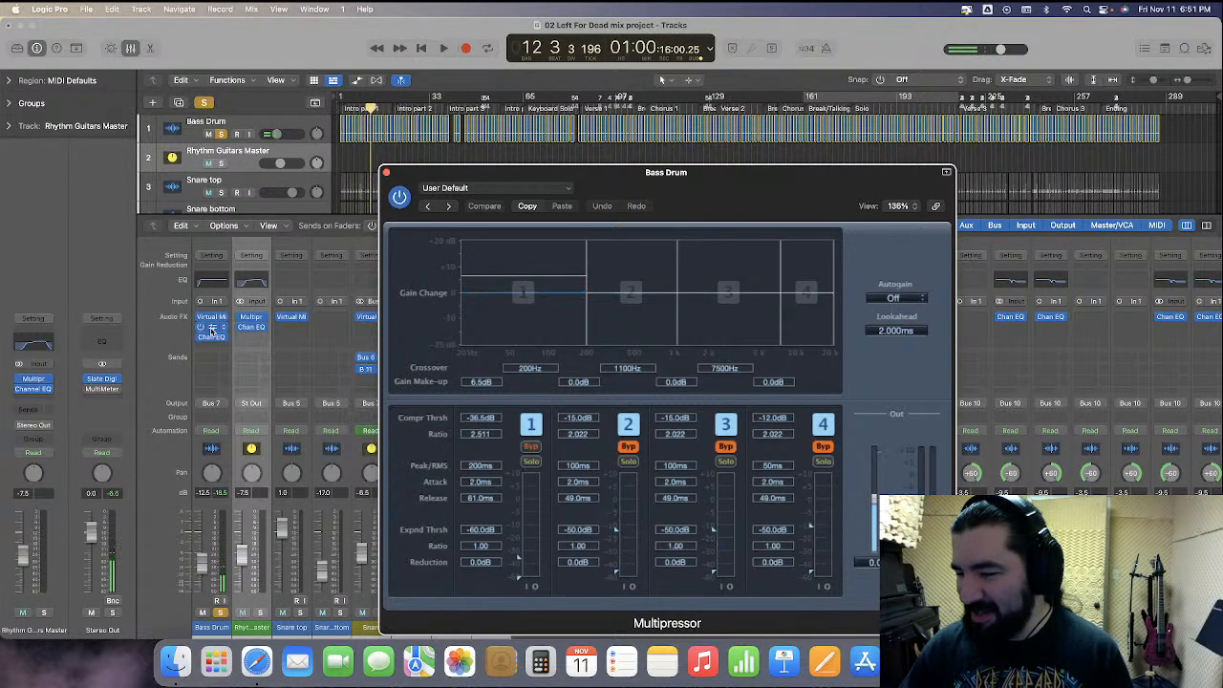
# Play from around bar 90 with the Bass Drum soloed, toggling the Multipressor on and off to compare
pyautogui.press('s')
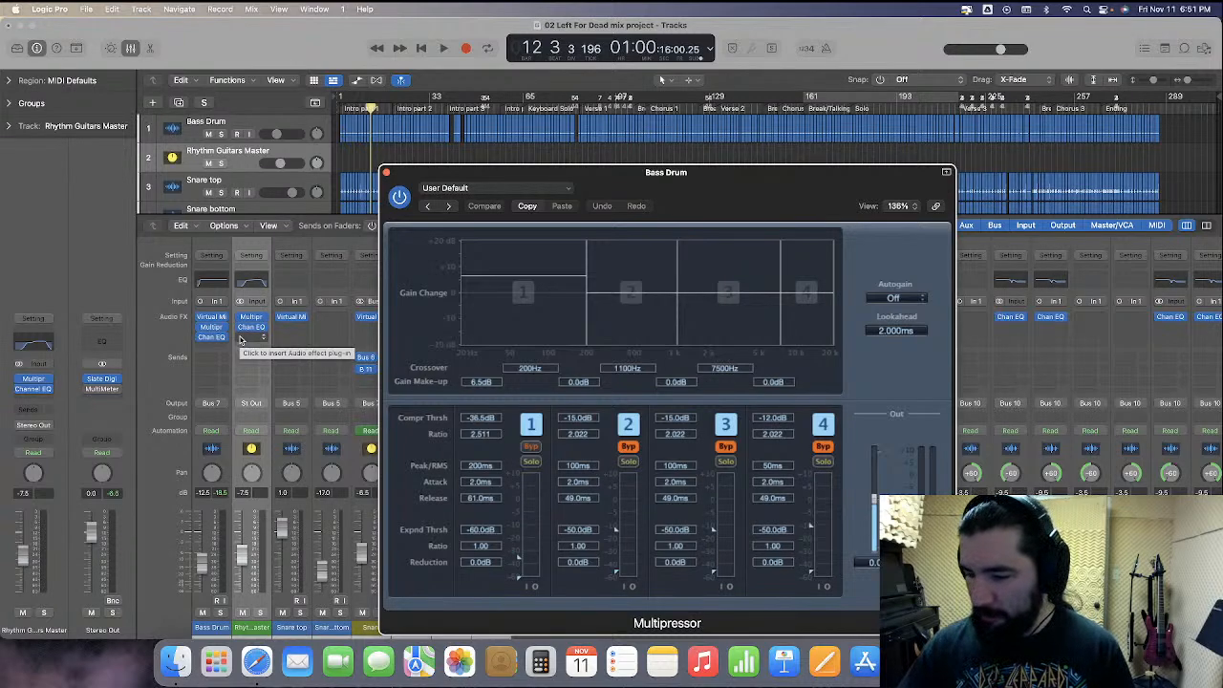
pyautogui.press('s')
pyautogui.click(611, 112)
pyautogui.press('space')
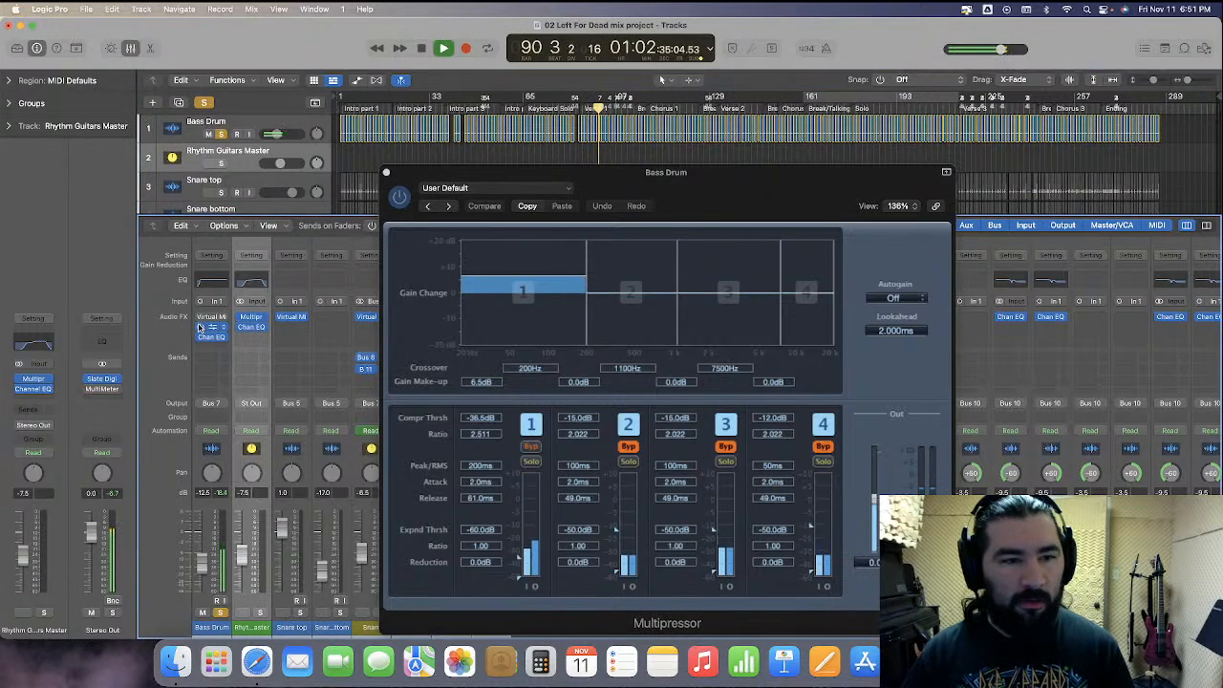
pyautogui.click(202, 327)
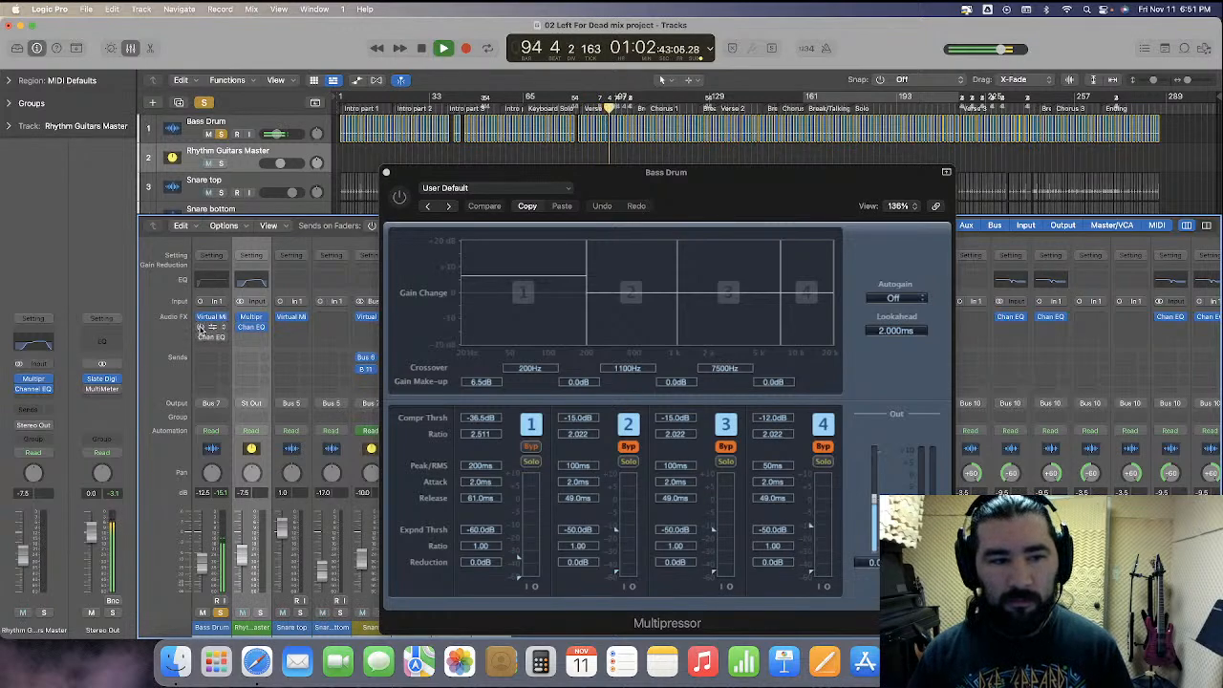
pyautogui.click(200, 327)
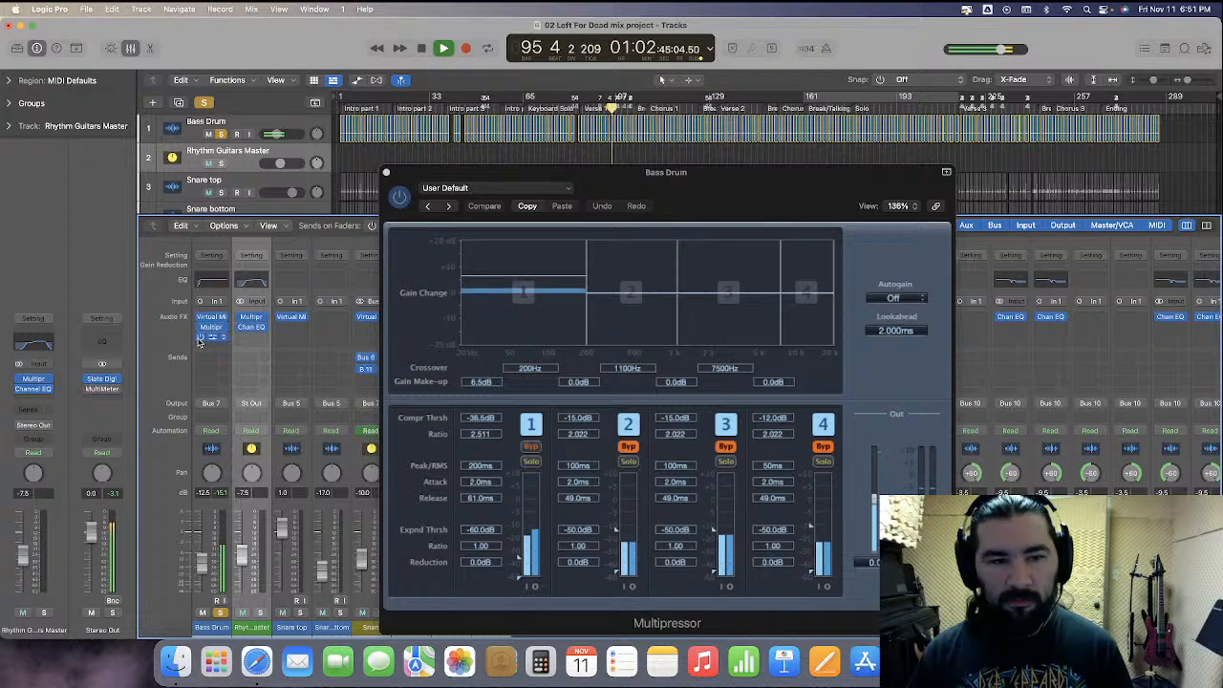
pyautogui.click(200, 328)
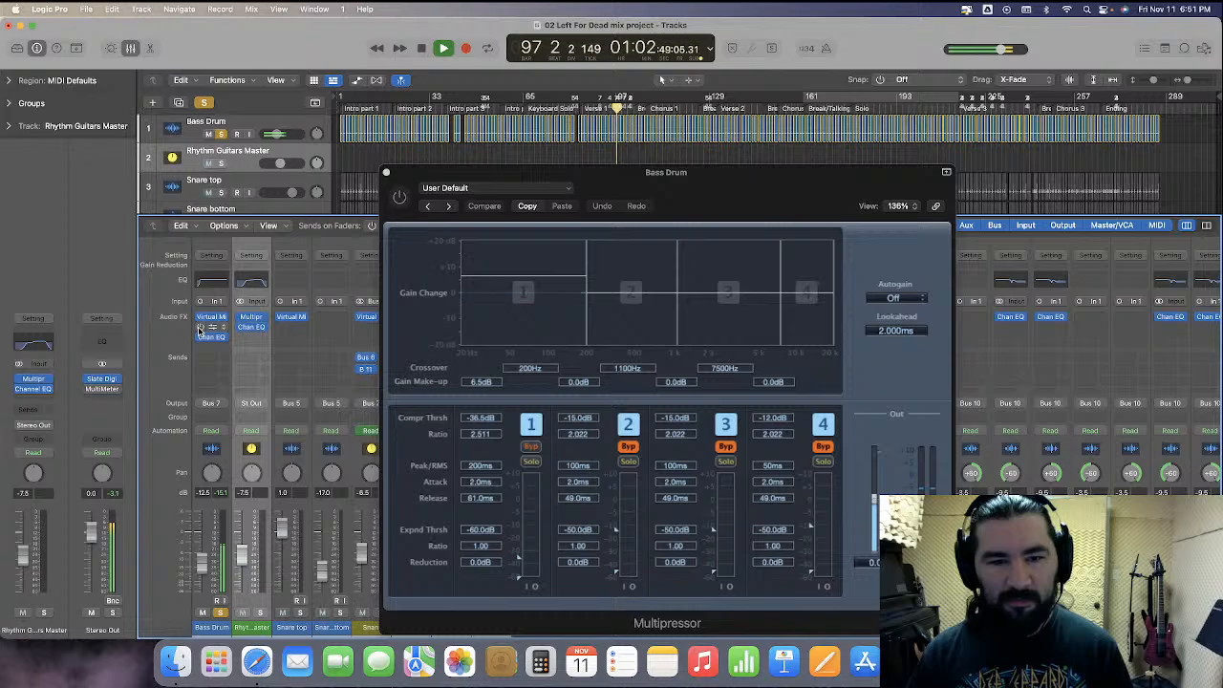
pyautogui.click(200, 328)
# Set the Multipressor's band 1 gain make-up to 5 dB, stop playback and close the plug-in window
pyautogui.moveTo(545, 278); pyautogui.dragTo(545, 282)
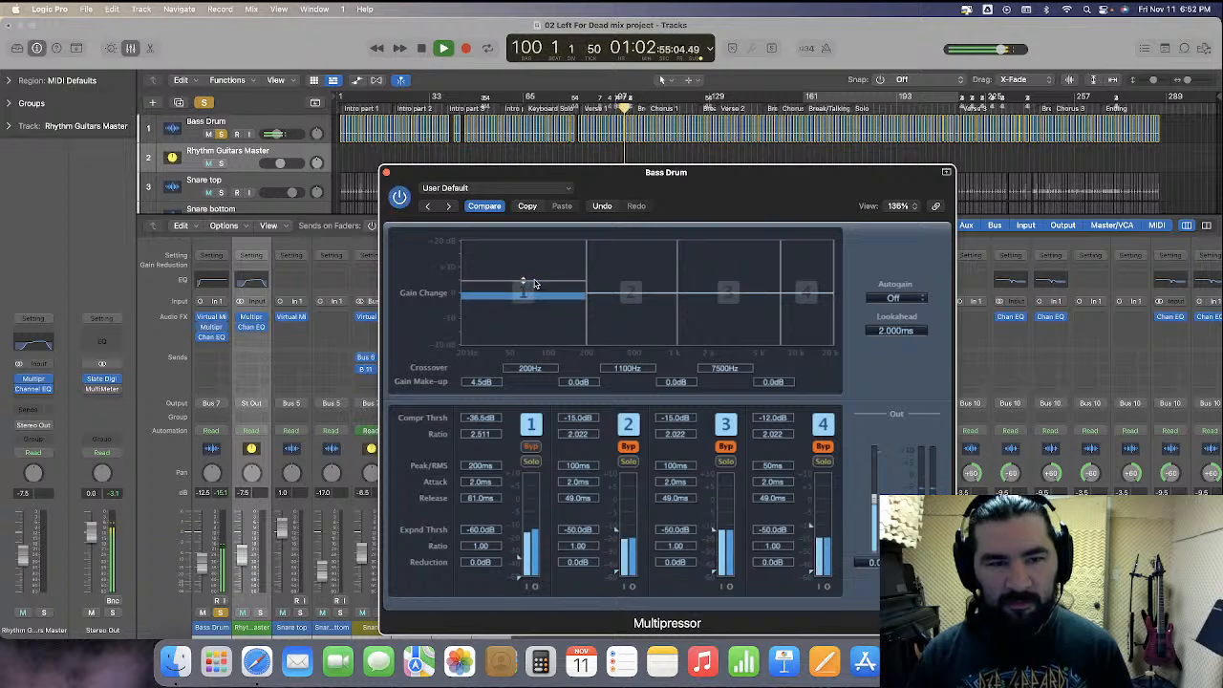
pyautogui.doubleClick(482, 384)
pyautogui.write('5')
pyautogui.press('Return')
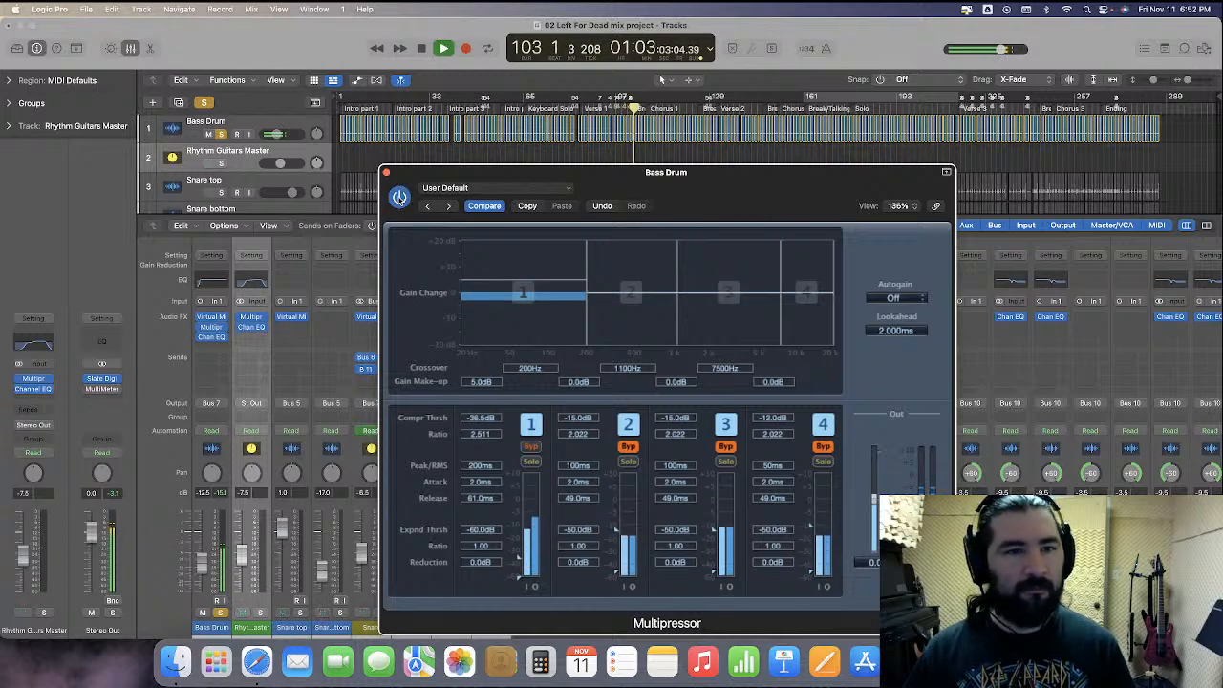
pyautogui.press('space')
pyautogui.click(387, 175)
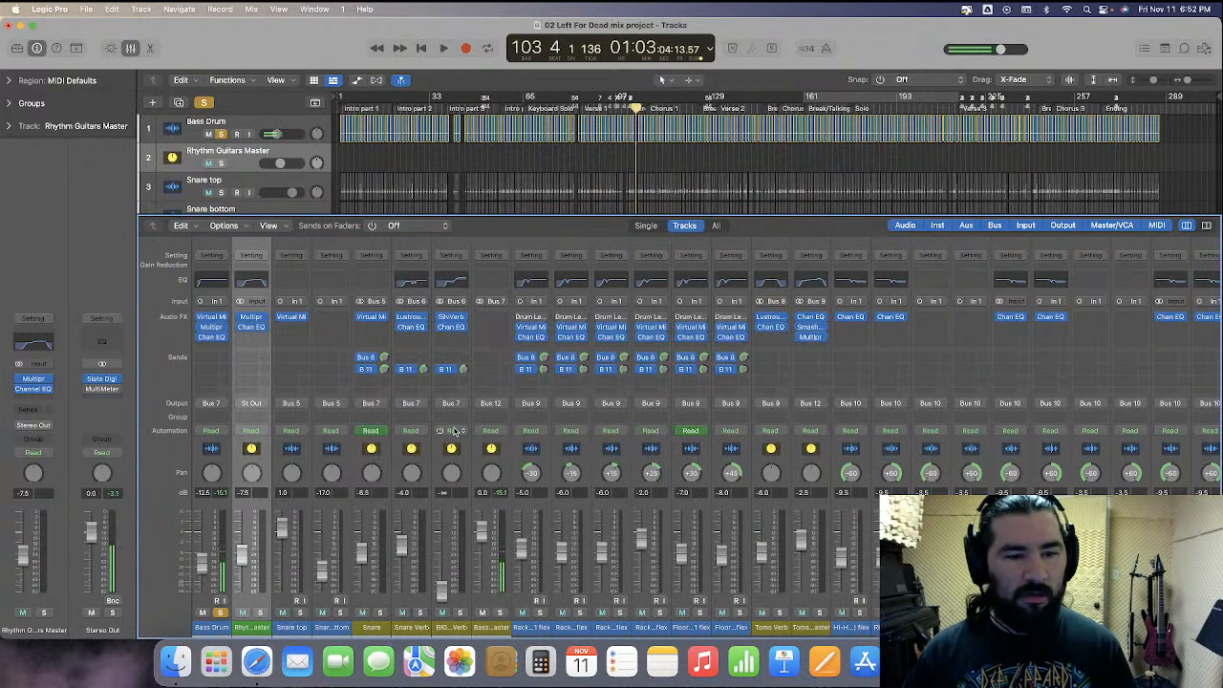
# Unsolo the Bass Drum and play the mix from the start
pyautogui.click(221, 135)
pyautogui.press('Return')
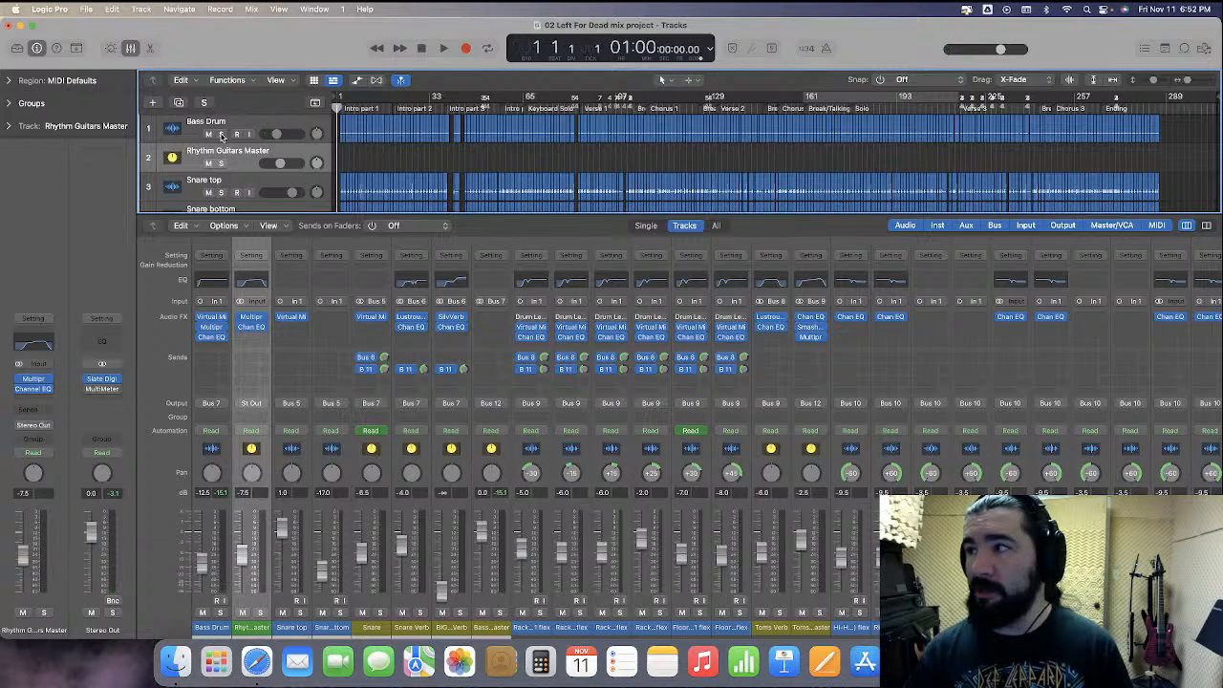
pyautogui.press('space')
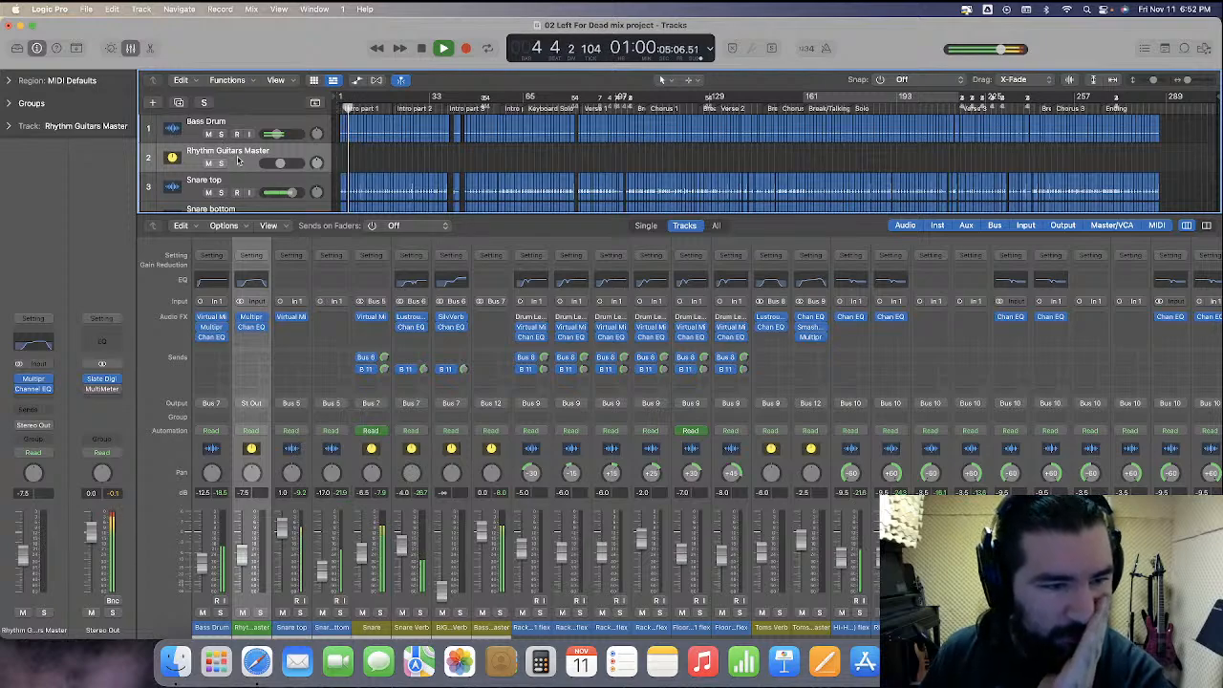
# Open the Bass Drum's Virtual Mix Rack and set the FG-S high-frequency gain to 8 dB
pyautogui.click(210, 319)
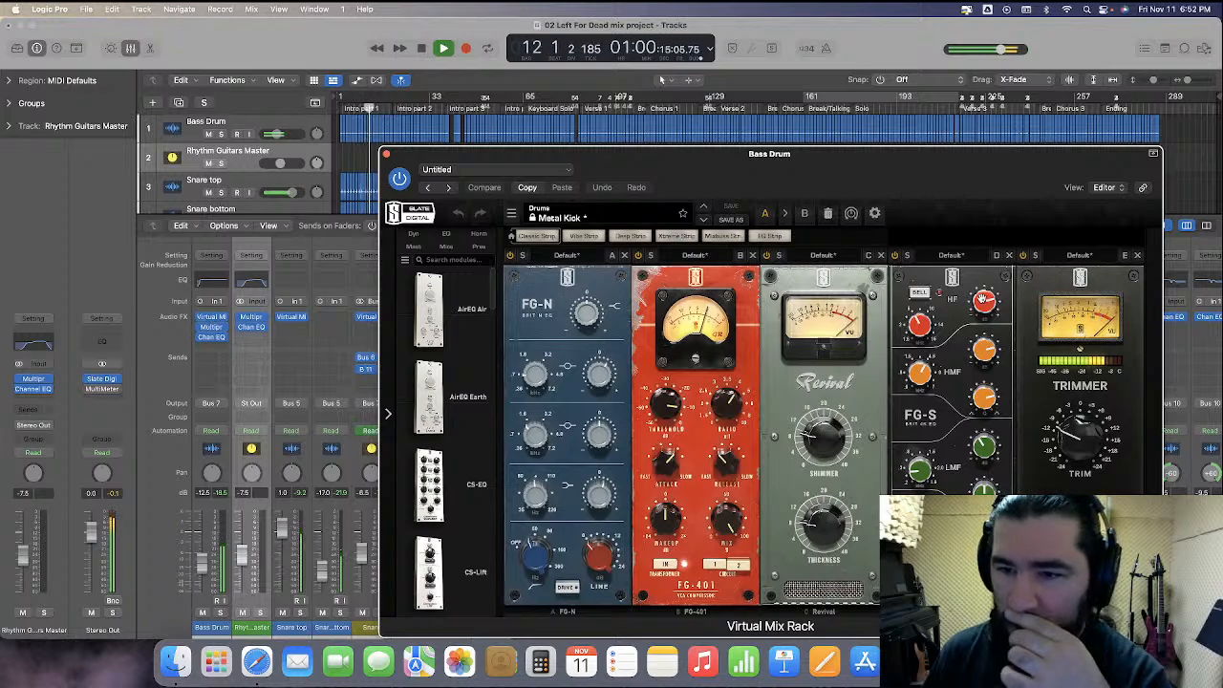
pyautogui.doubleClick(953, 303)
pyautogui.write('8')
pyautogui.press('Return')
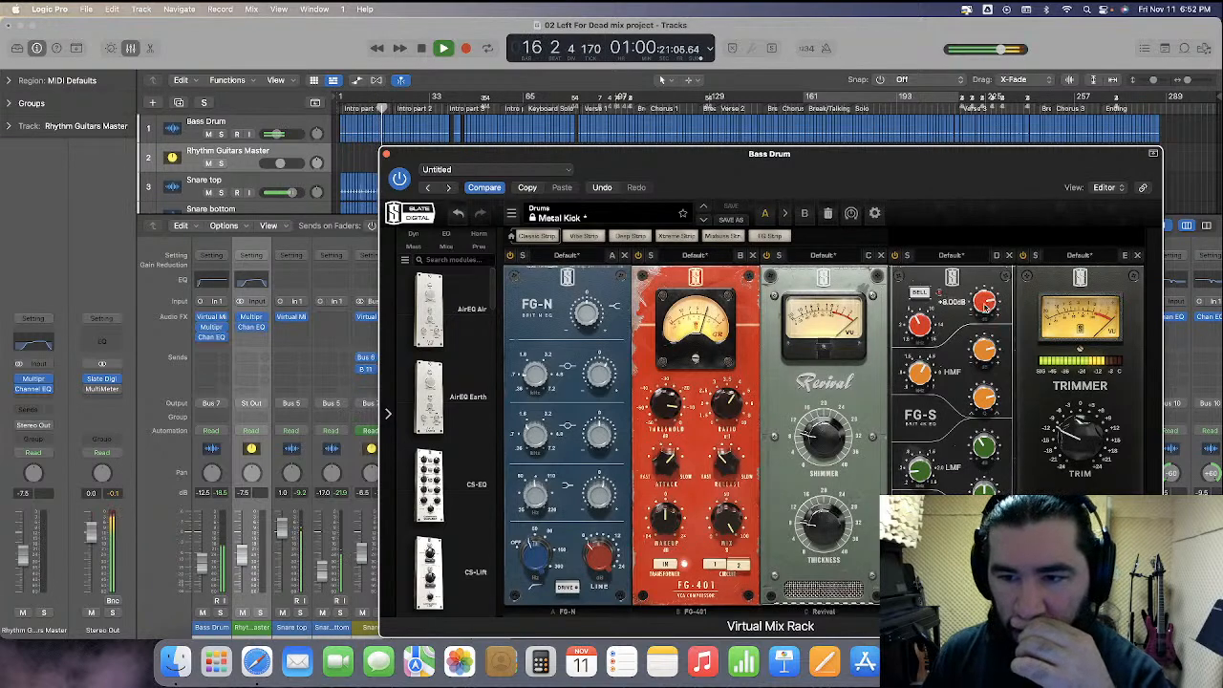
pyautogui.moveTo(955, 304)
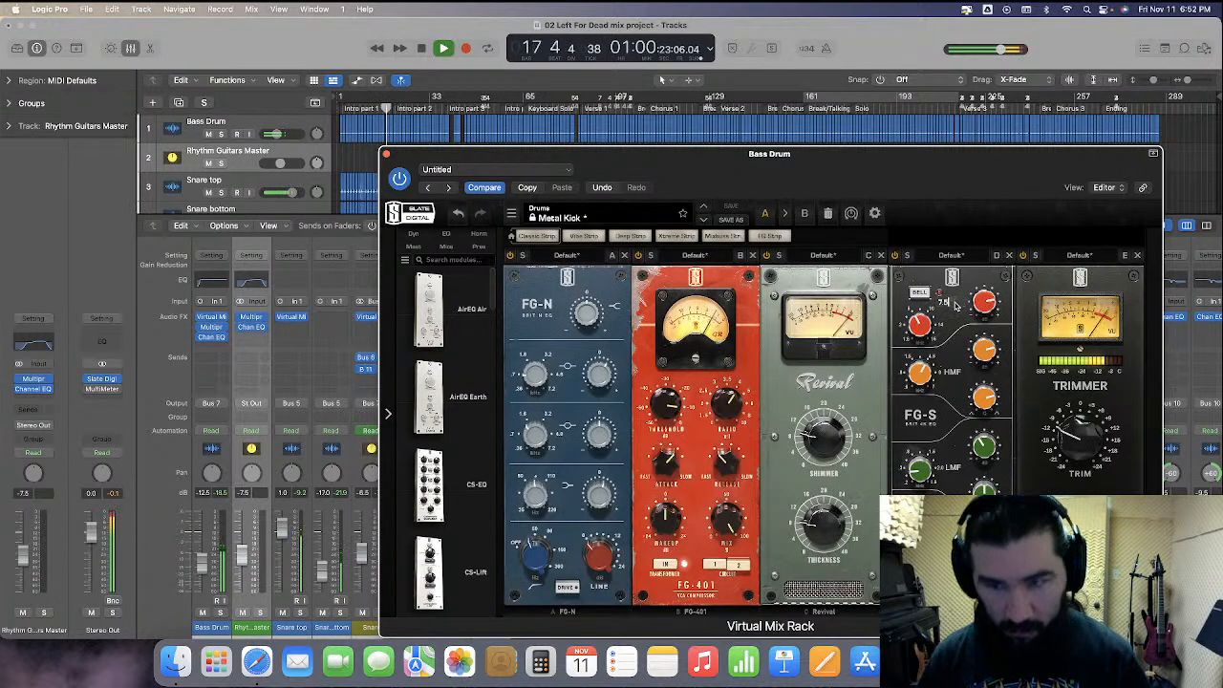
# Close the Bass Drum plug-in window and stop playback
pyautogui.click(386, 154)
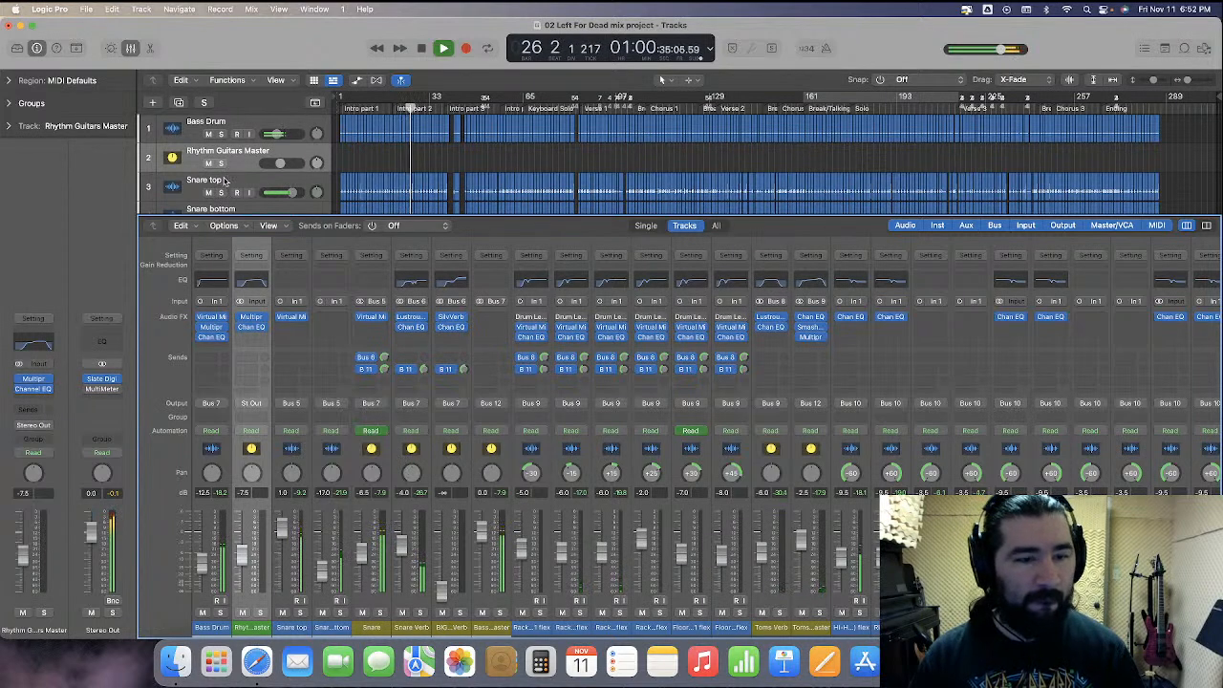
pyautogui.press('space')
# Remove the plug-ins from the first Rhythm Guitars Master channel strip
pyautogui.scroll(-5, 245, 158)
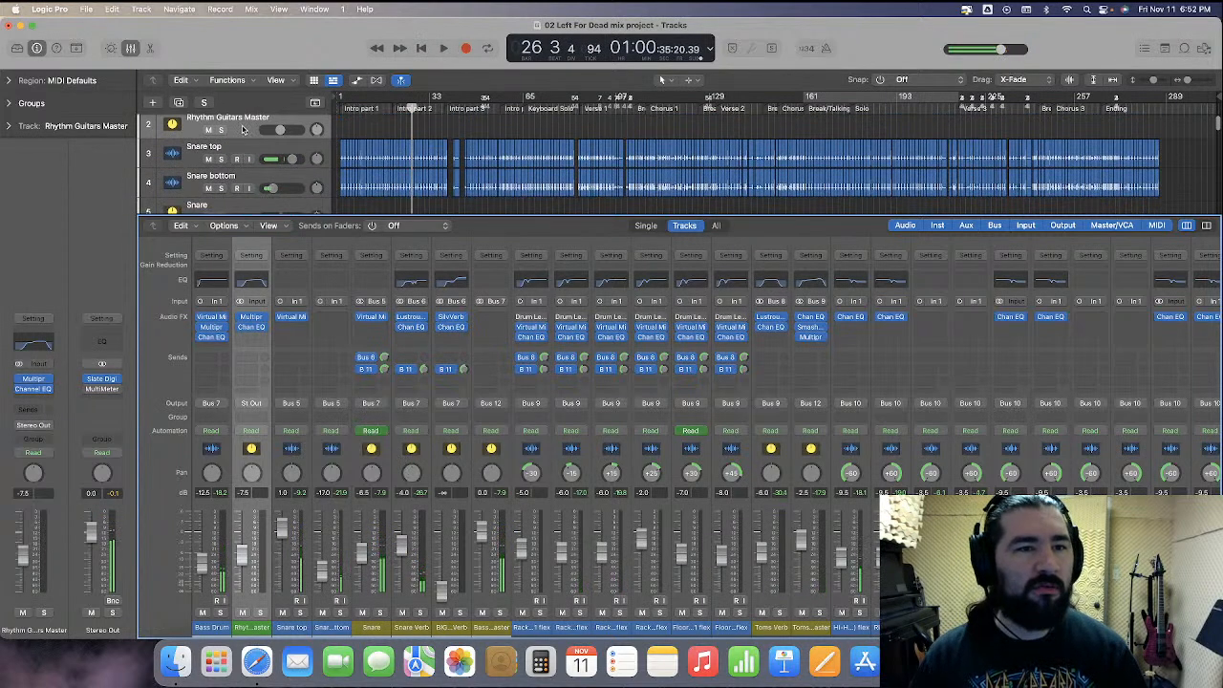
pyautogui.scroll(-15, 256, 231)
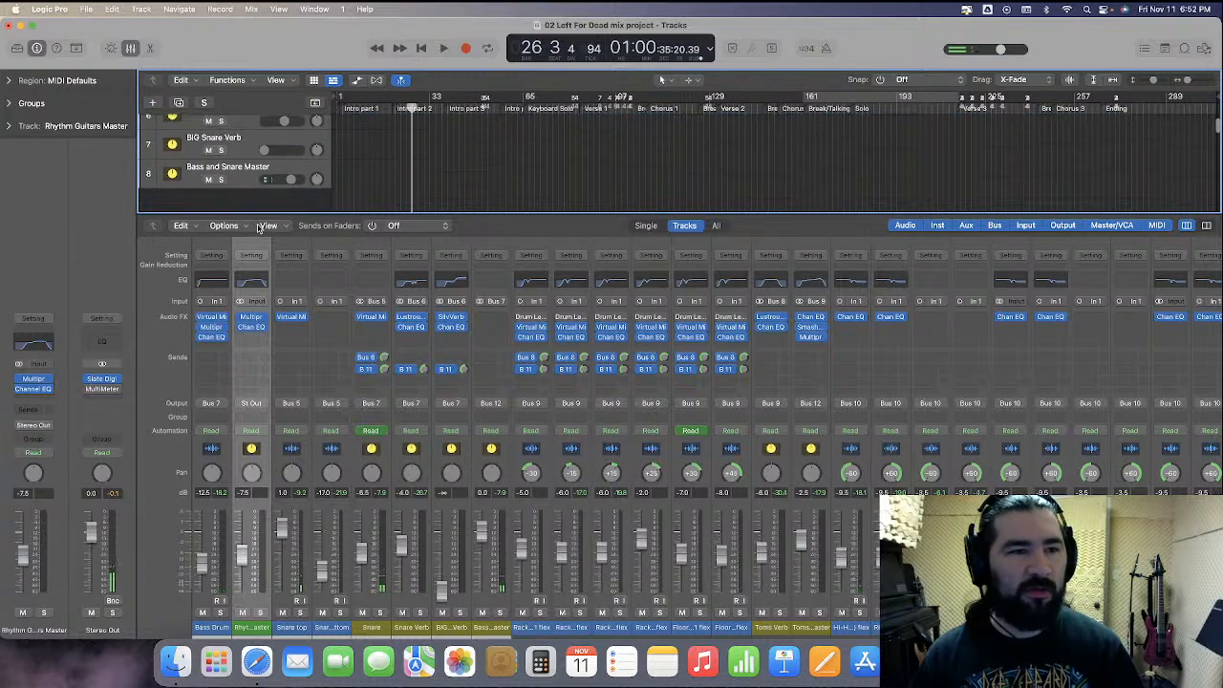
pyautogui.moveTo(258, 227); pyautogui.dragTo(283, 196)
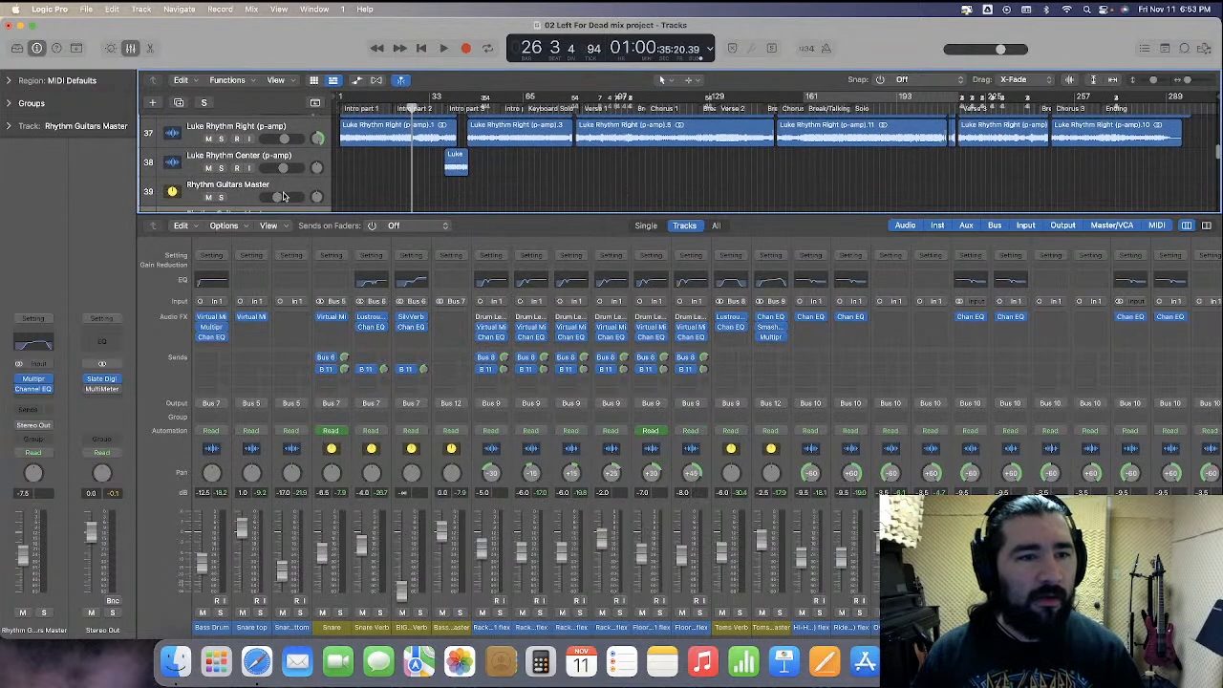
pyautogui.hscroll(15, 738, 473)
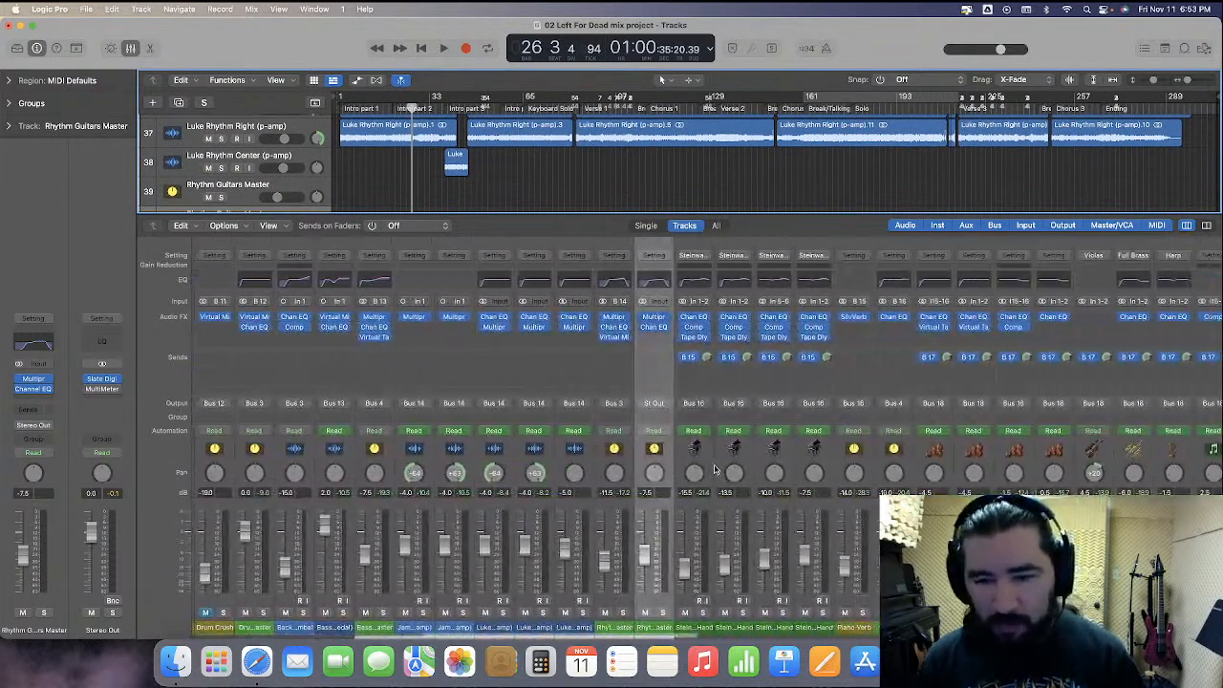
pyautogui.hscroll(-2, 714, 468)
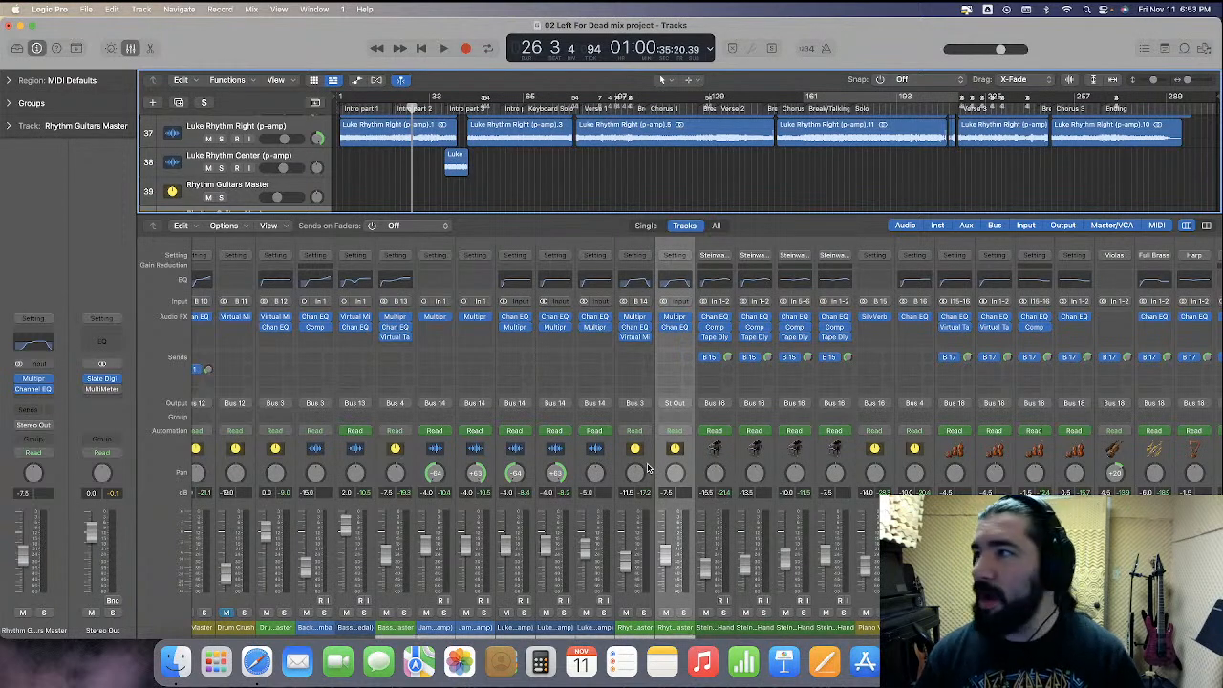
pyautogui.click(646, 468)
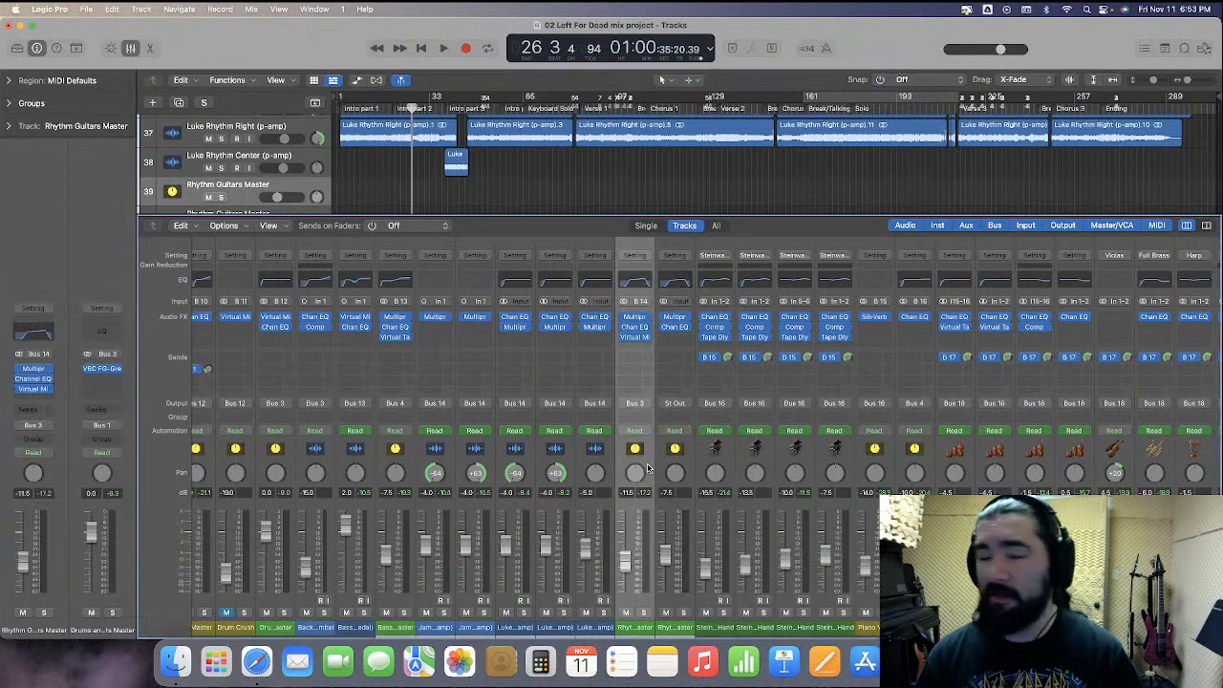
pyautogui.click(649, 338)
pyautogui.click(646, 331)
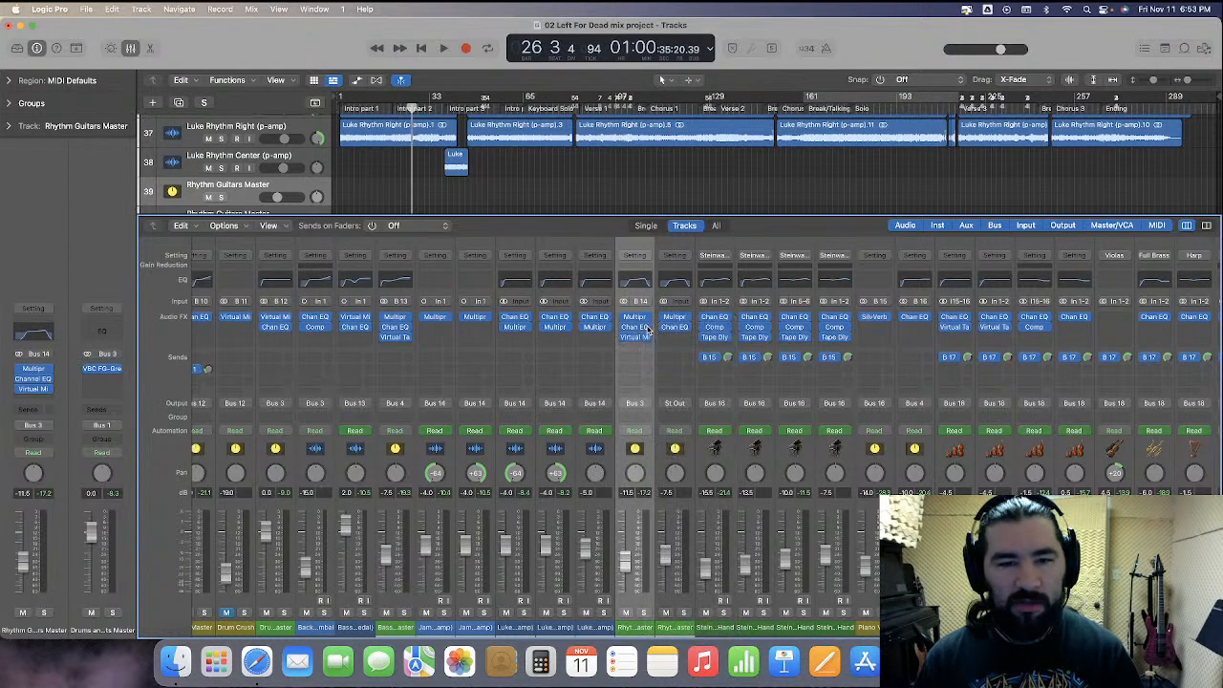
pyautogui.click(649, 327)
pyautogui.click(670, 345)
pyautogui.click(648, 317)
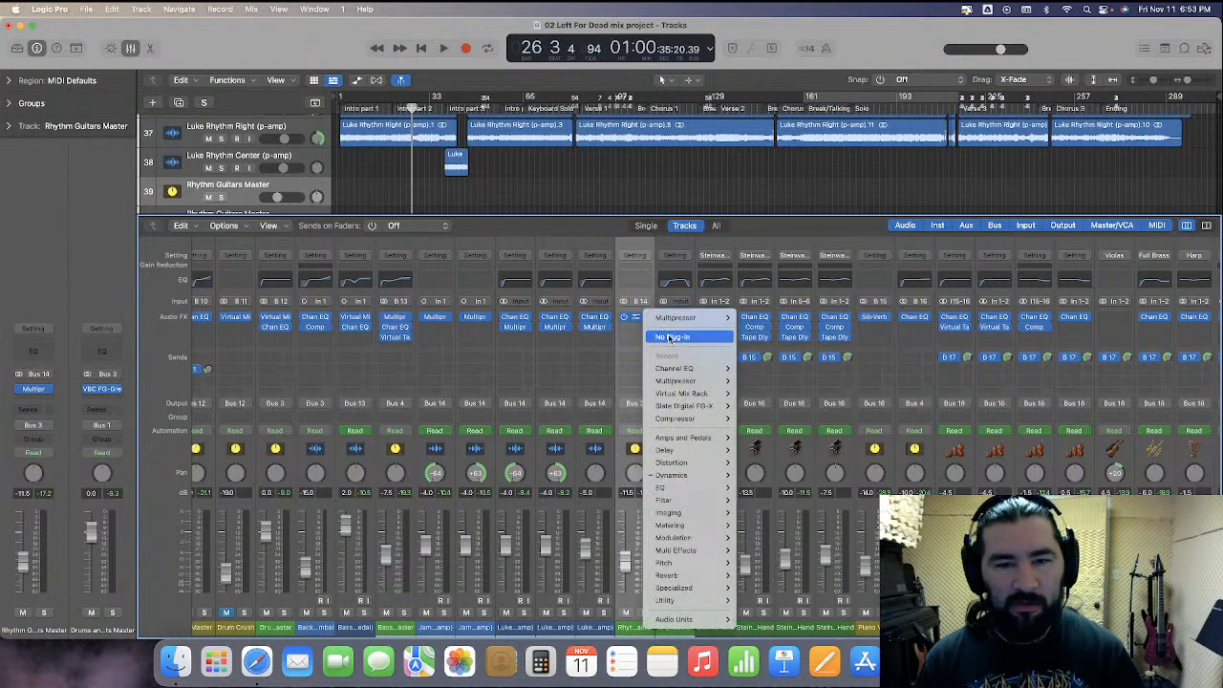
pyautogui.click(673, 337)
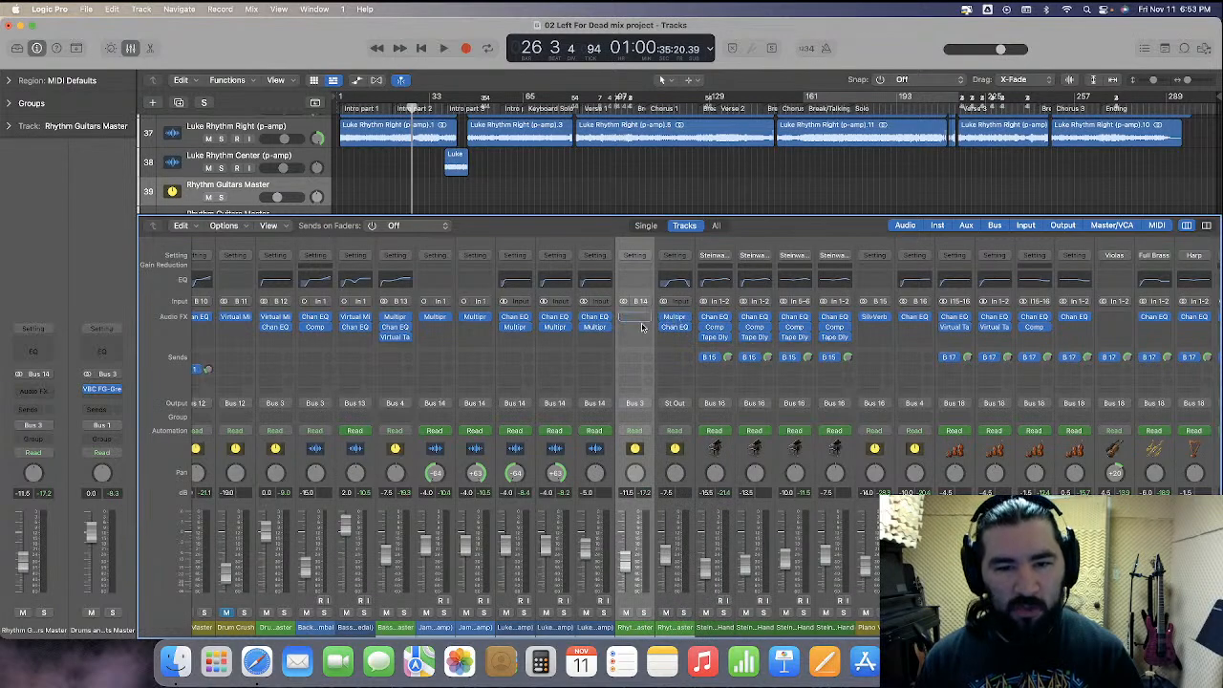
# Move the Multipressor and Channel EQ from the duplicate Rhythm Guitars Master onto the original, and delete the duplicate track
pyautogui.moveTo(677, 331); pyautogui.dragTo(642, 330)
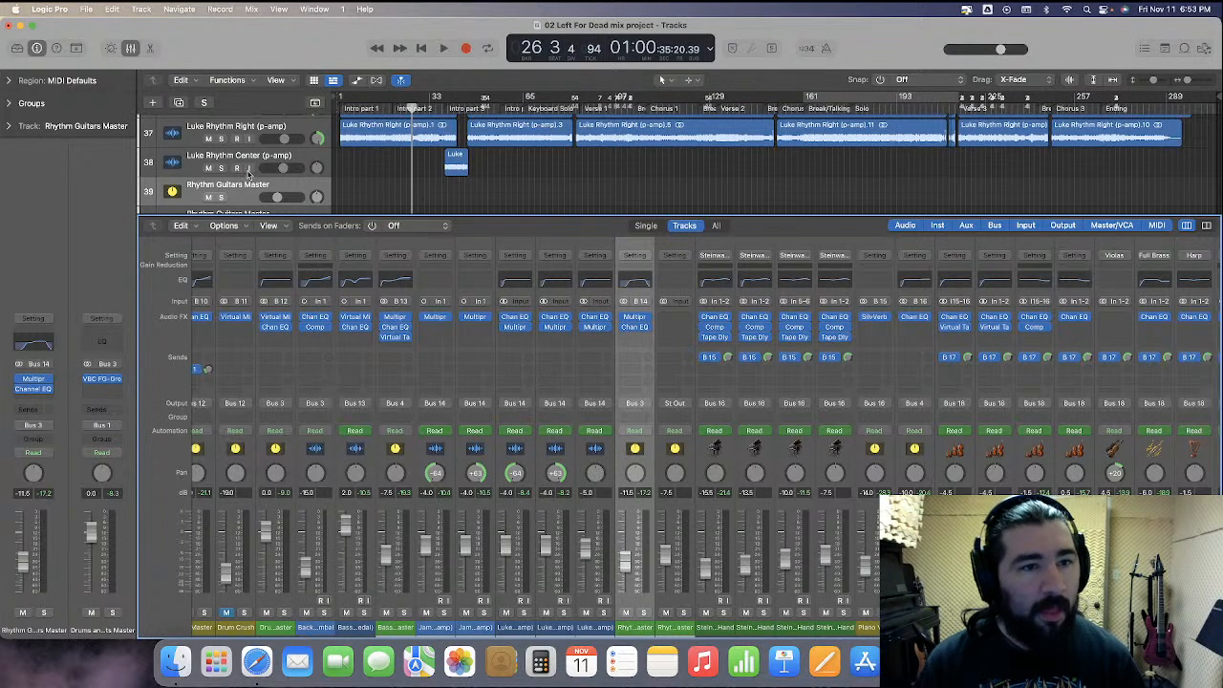
pyautogui.scroll(-1, 247, 177)
pyautogui.click(245, 205)
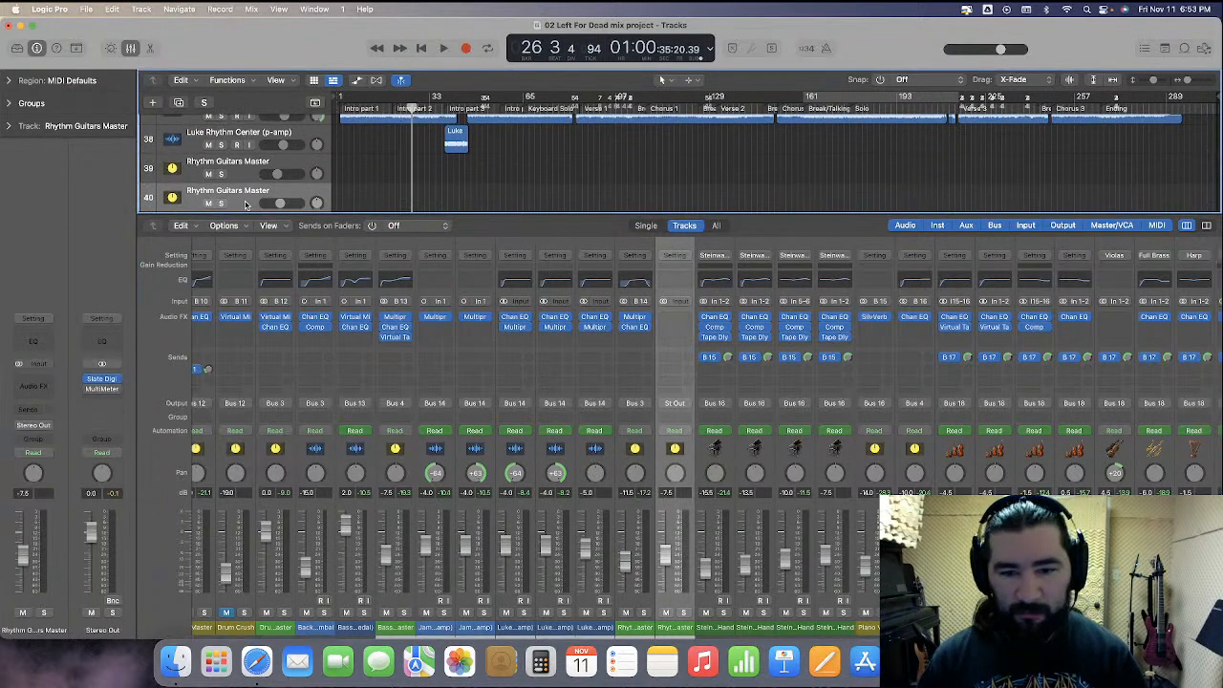
pyautogui.press('super+BackSpace')
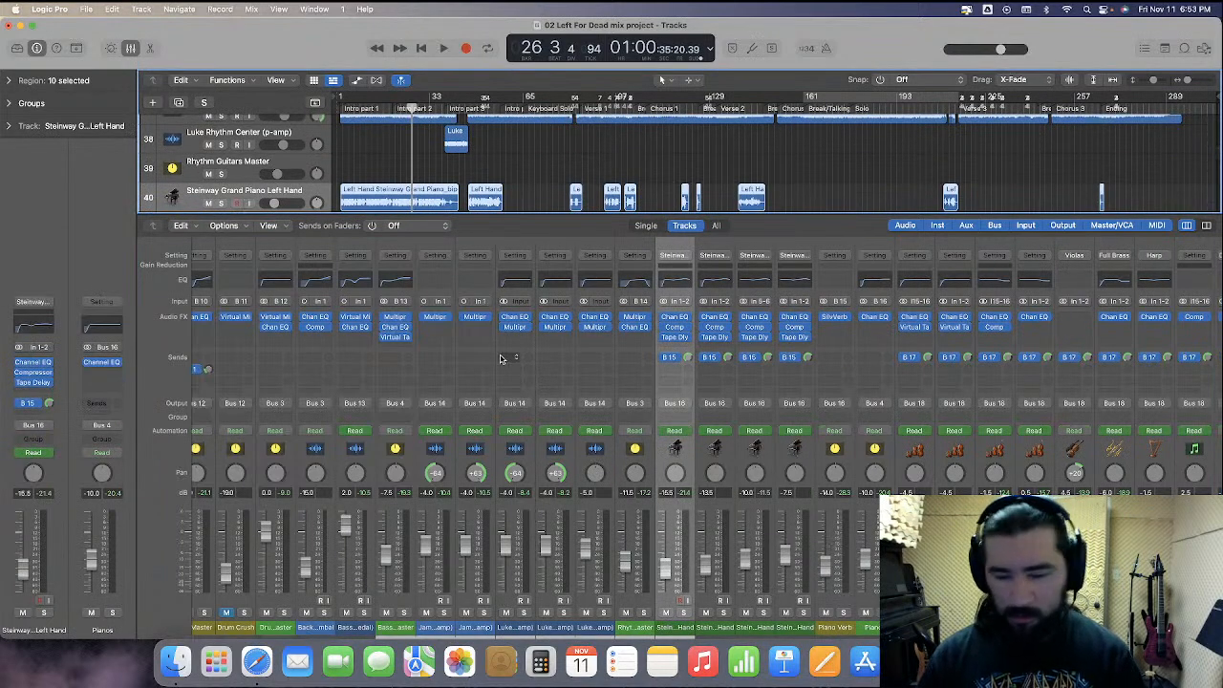
# Solo the Rhythm Guitars Master, play, raise its Channel EQ 2240 Hz band to +1.0 dB, stop and close the EQ
pyautogui.press('s')
pyautogui.press('space')
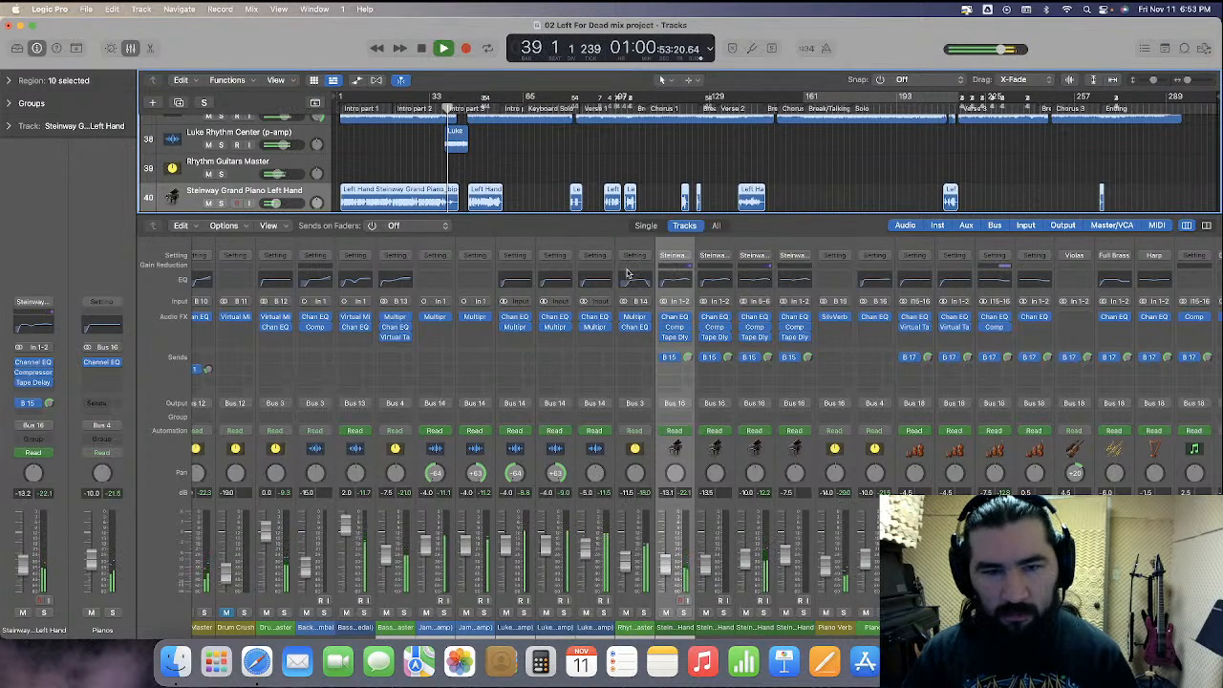
pyautogui.click(635, 316)
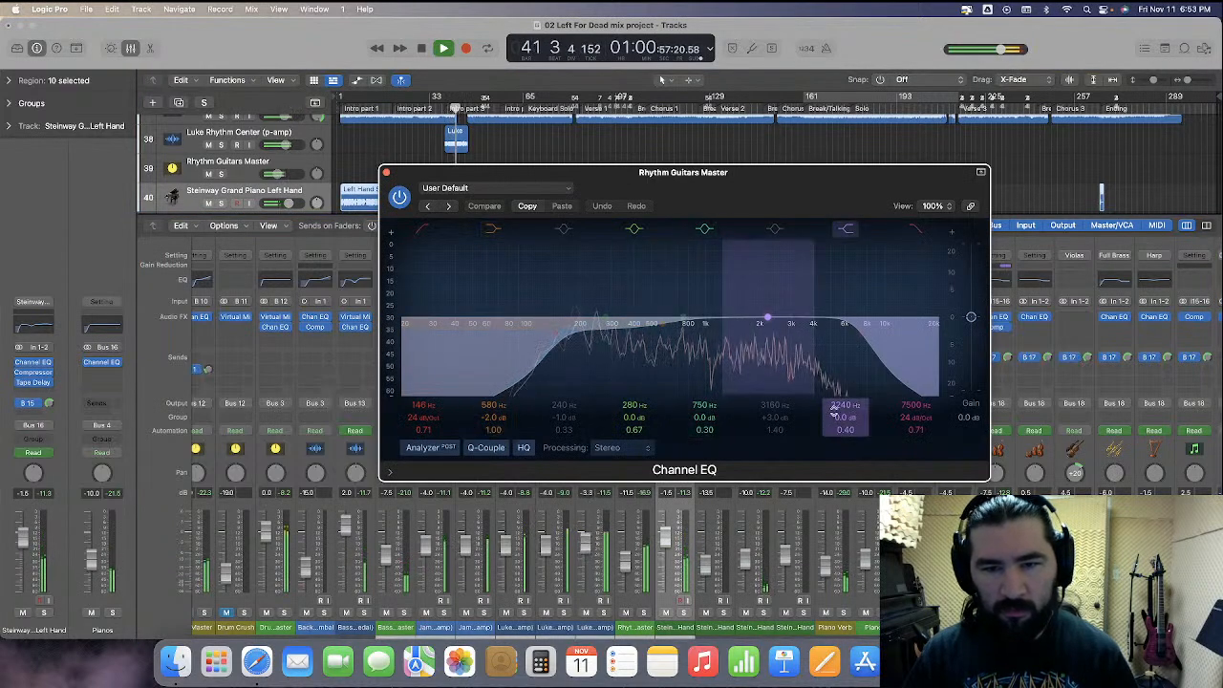
pyautogui.moveTo(844, 418); pyautogui.dragTo(844, 408)
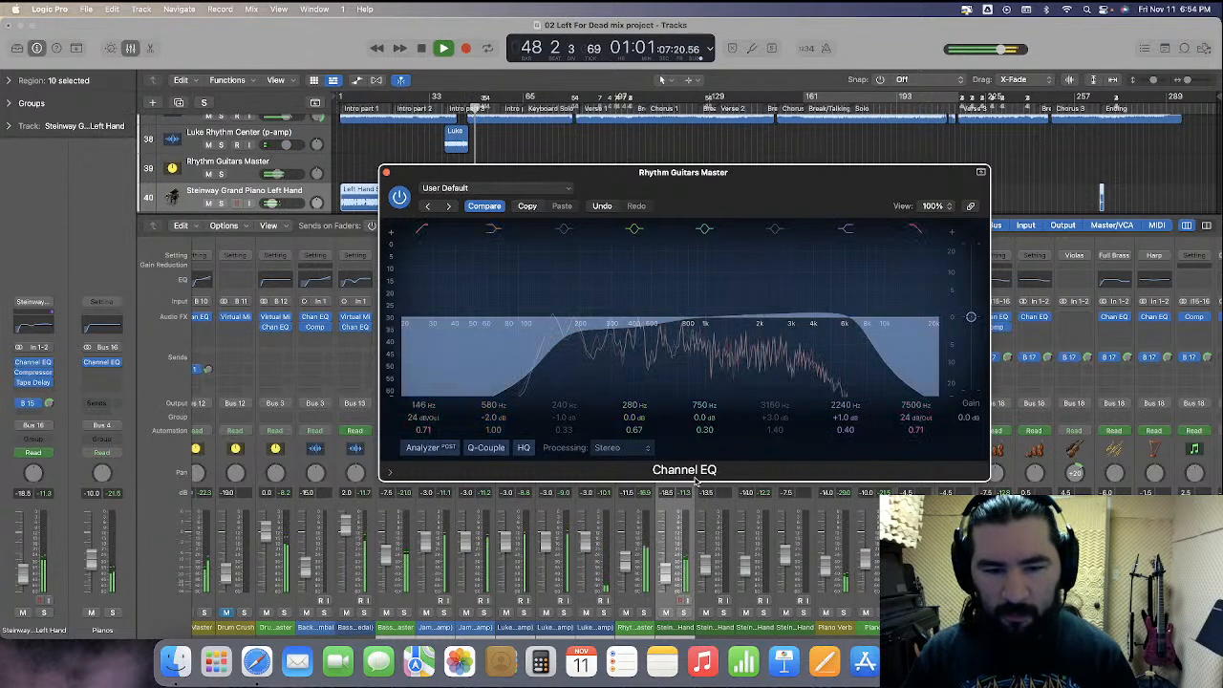
pyautogui.press('space')
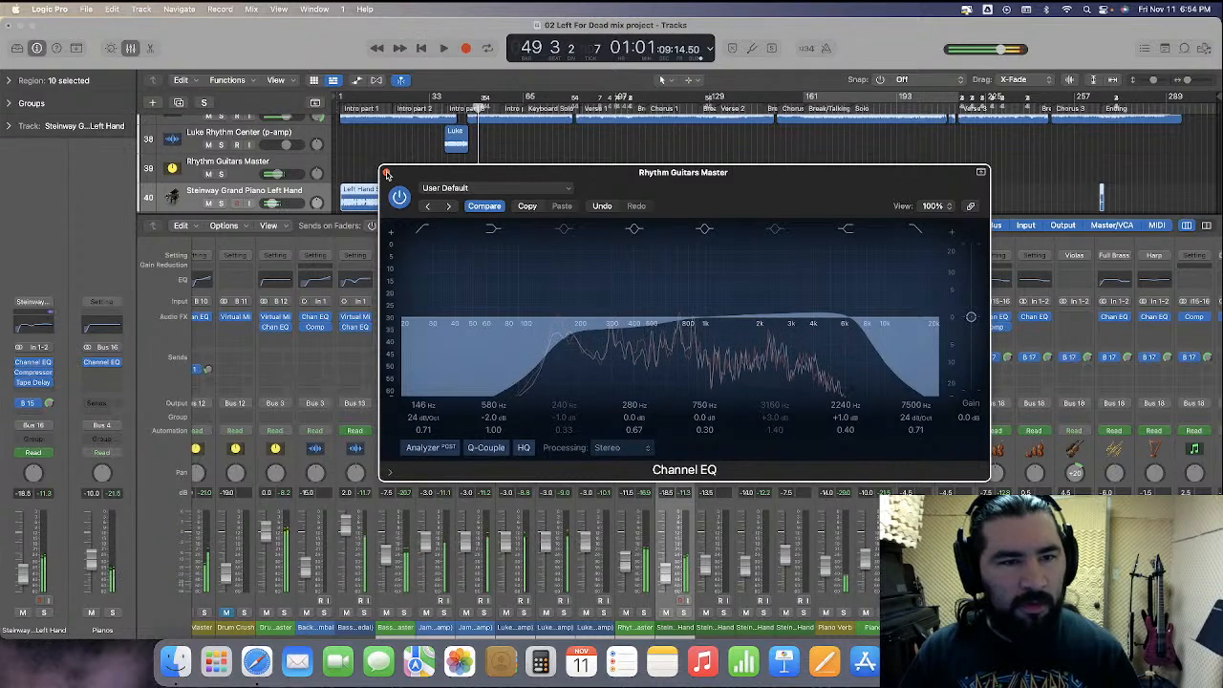
pyautogui.press('super+w')
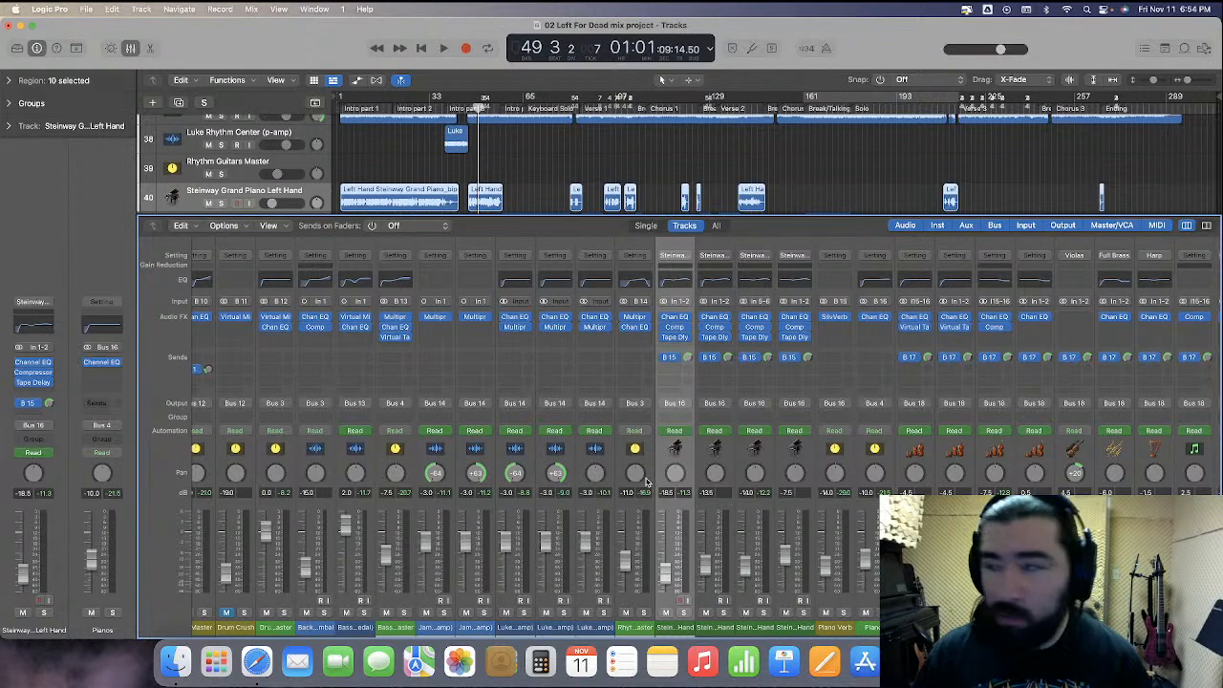
# Reopen the Rhythm Guitars Master Channel EQ to review it, close it, and return to the song start
pyautogui.click(637, 330)
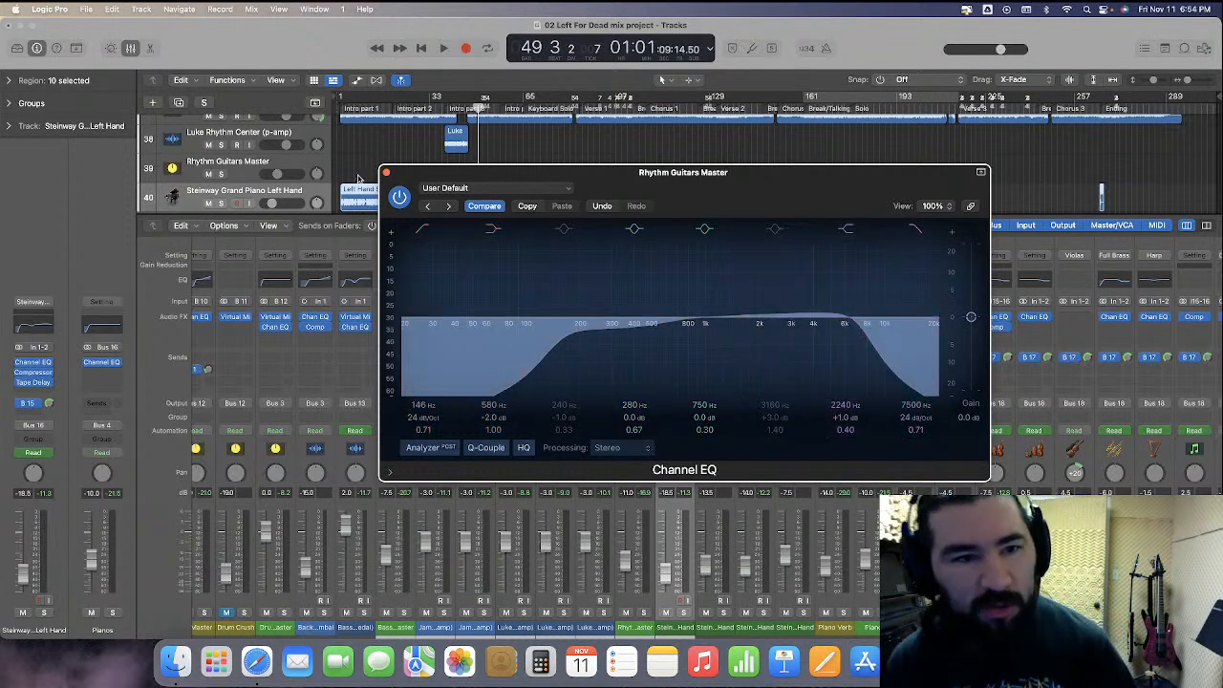
pyautogui.click(386, 173)
pyautogui.click(388, 173)
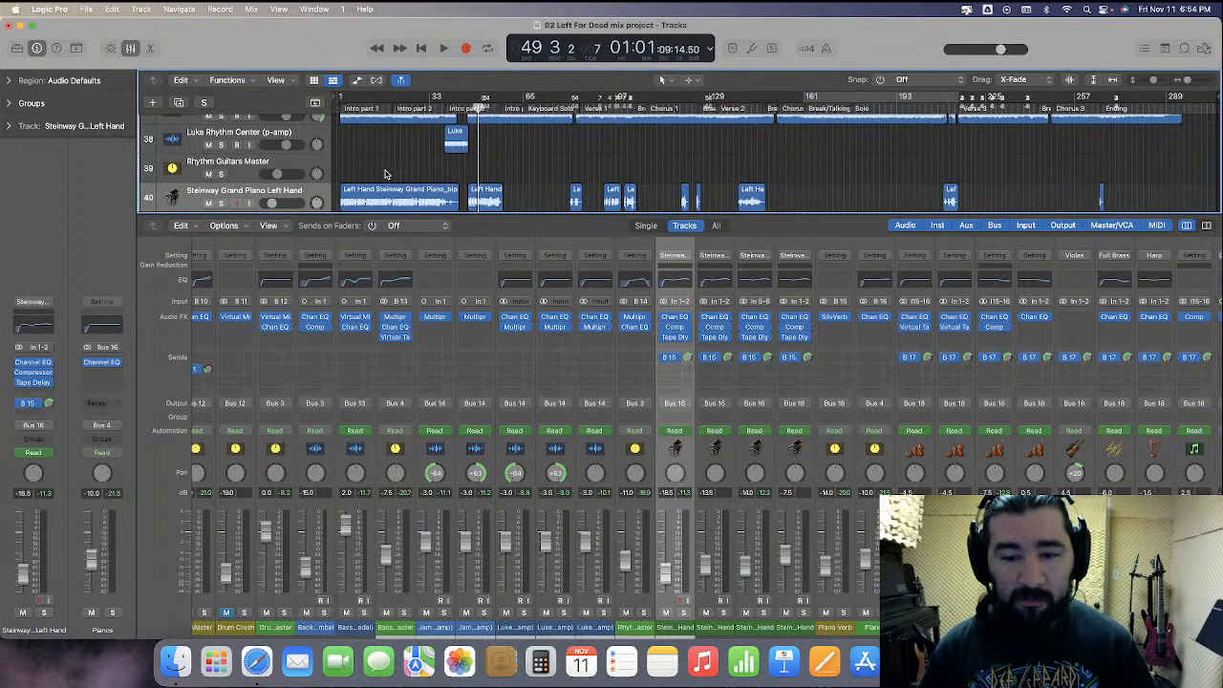
pyautogui.press('space')
pyautogui.press('Return')
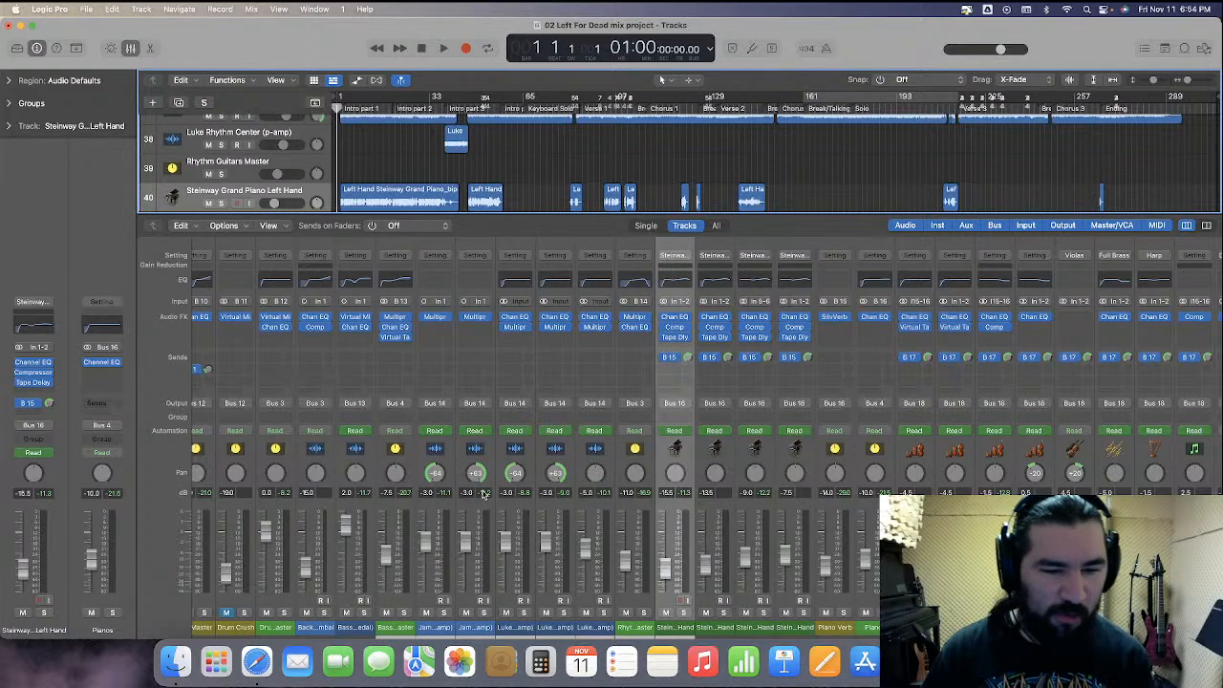
# Select the rack and floor tom channels and remove their Drum Level plug-in
pyautogui.hscroll(-10, 484, 494)
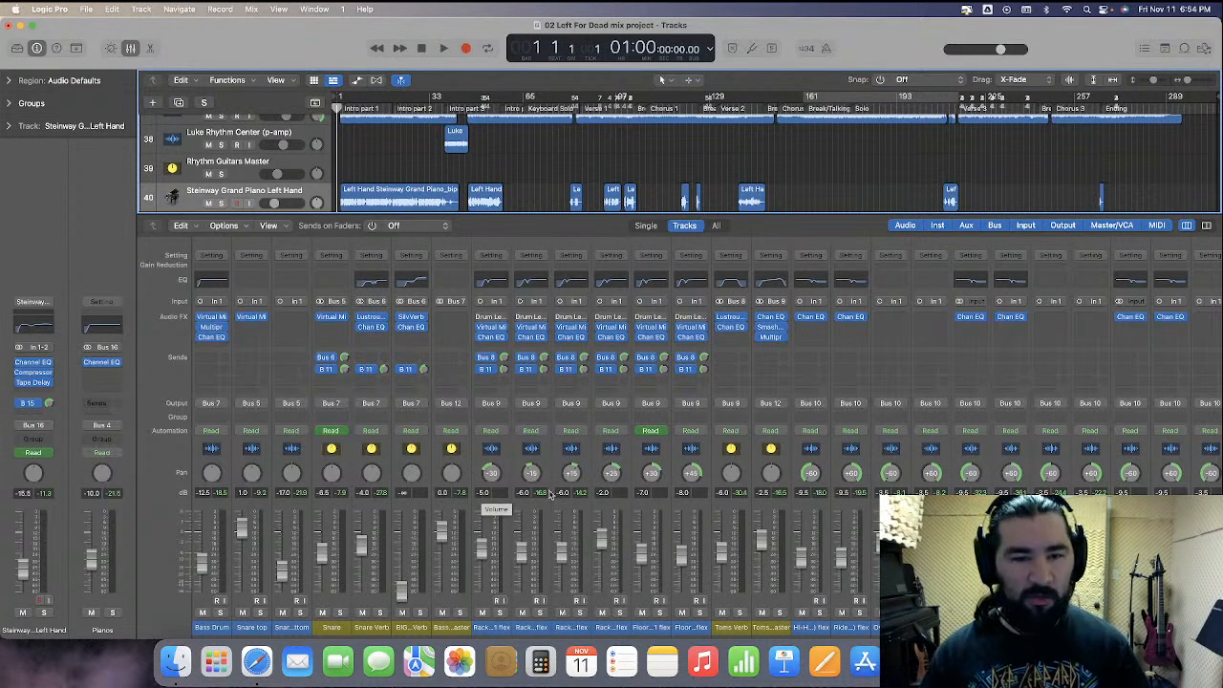
pyautogui.click(504, 467)
pyautogui.keyDown('shift'); pyautogui.click(675, 467); pyautogui.keyUp('shift')
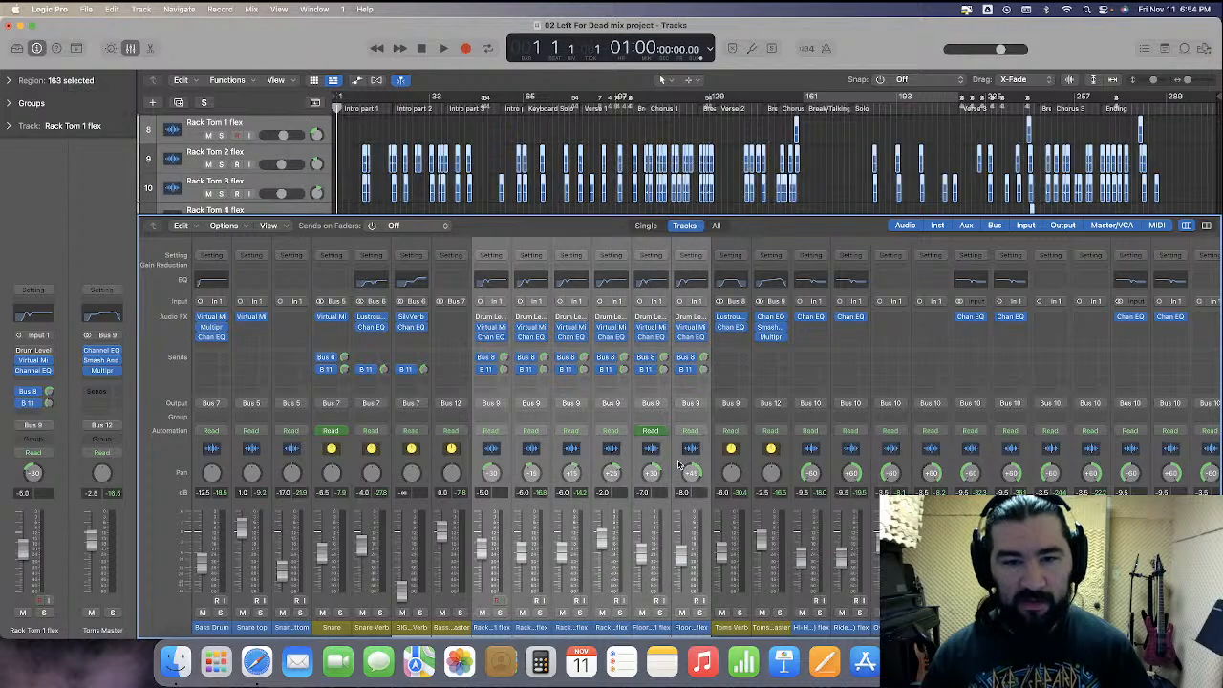
pyautogui.click(704, 317)
pyautogui.click(726, 319)
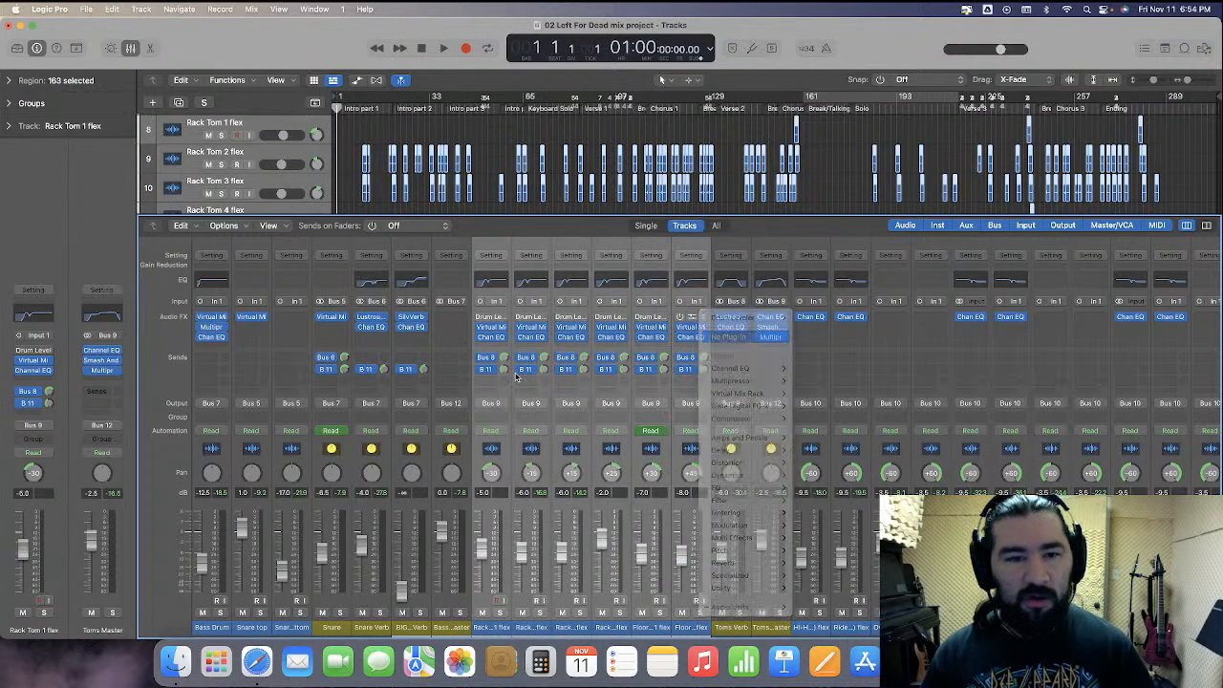
# Rearrange the tom channels' plug-in slots so Virtual Mix Rack sits before Channel EQ
pyautogui.click(506, 467)
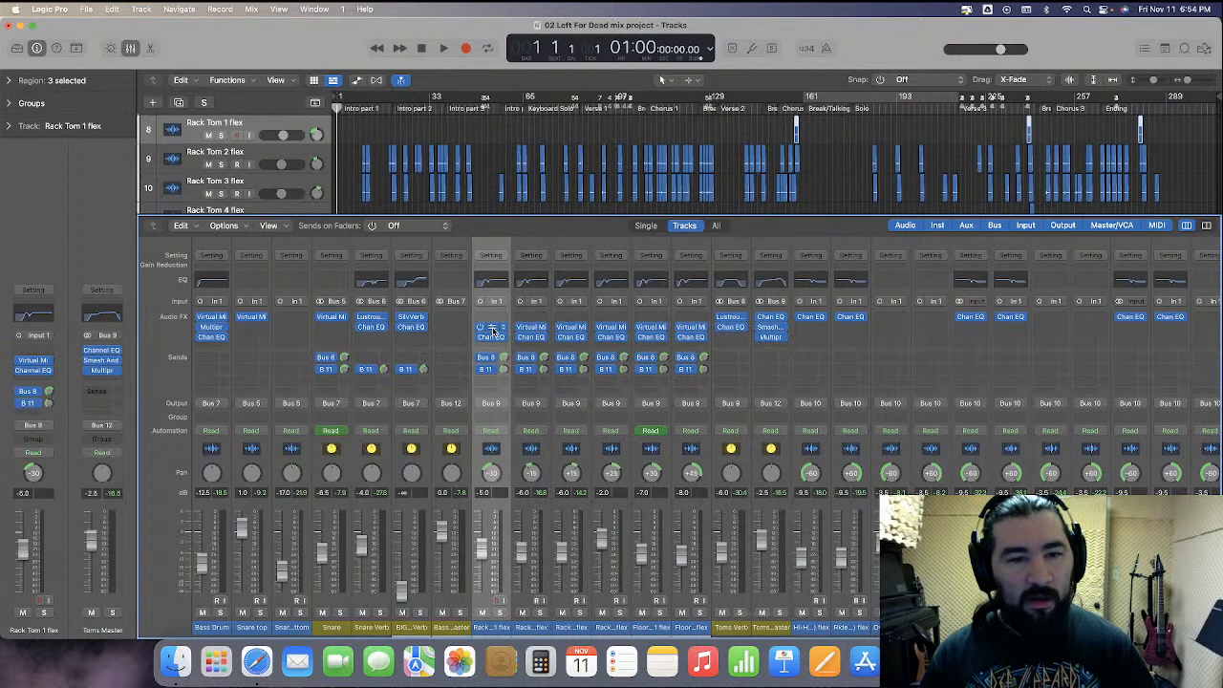
pyautogui.moveTo(532, 330); pyautogui.dragTo(572, 318)
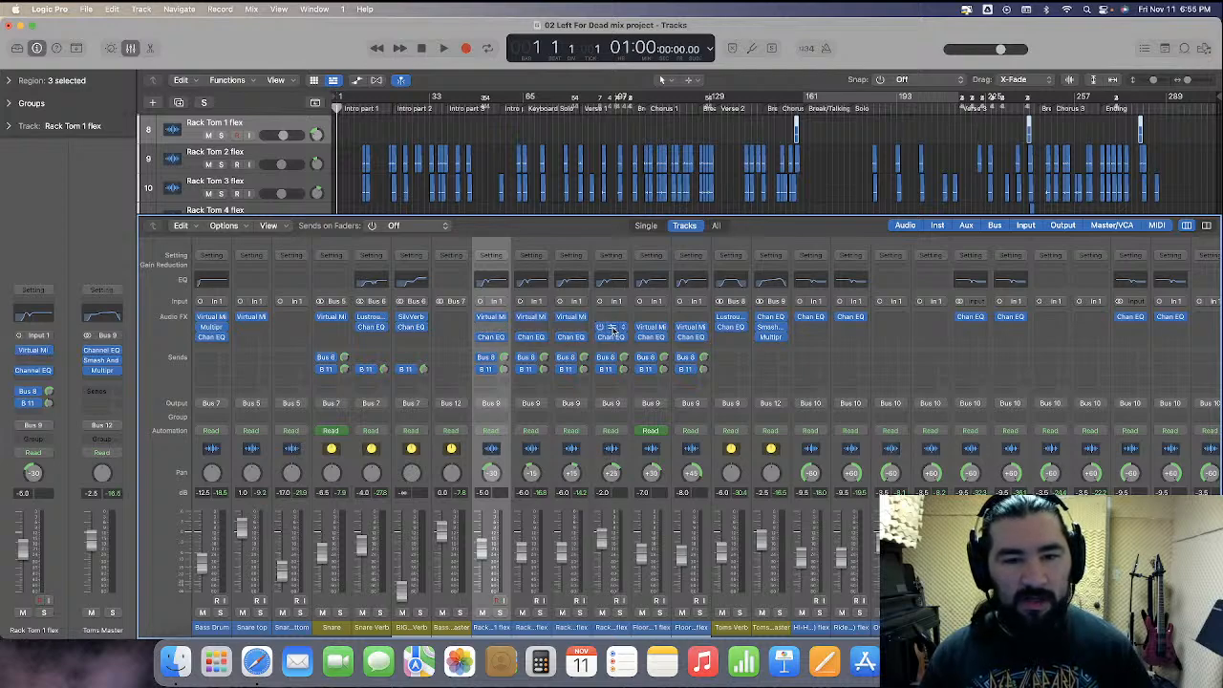
pyautogui.moveTo(656, 332); pyautogui.dragTo(692, 318)
pyautogui.moveTo(491, 336); pyautogui.dragTo(692, 326)
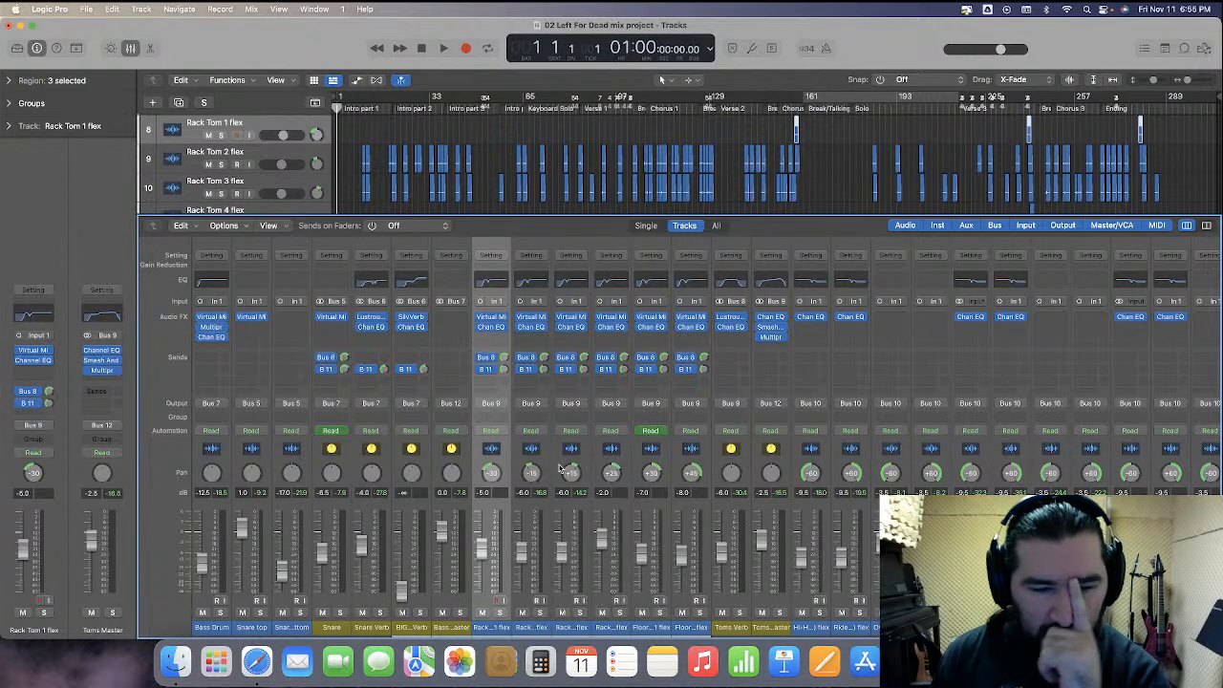
# Solo the Drums Master and play the mix
pyautogui.hscroll(8, 561, 469)
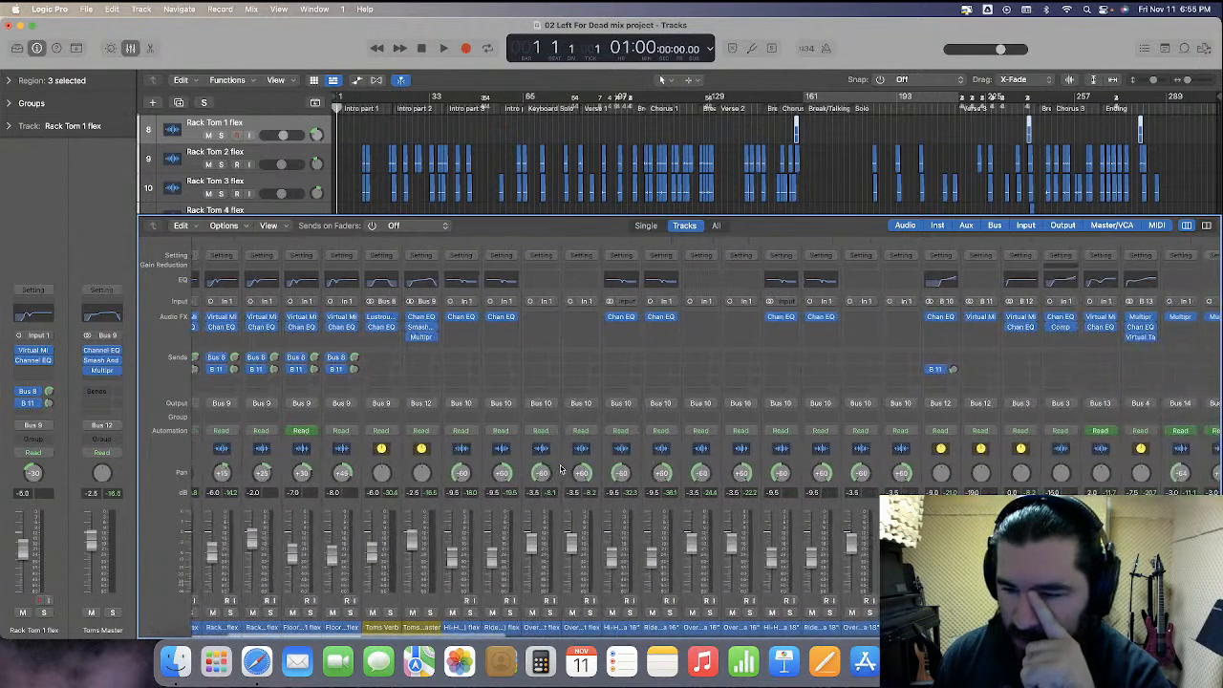
pyautogui.click(1011, 468)
pyautogui.press('s')
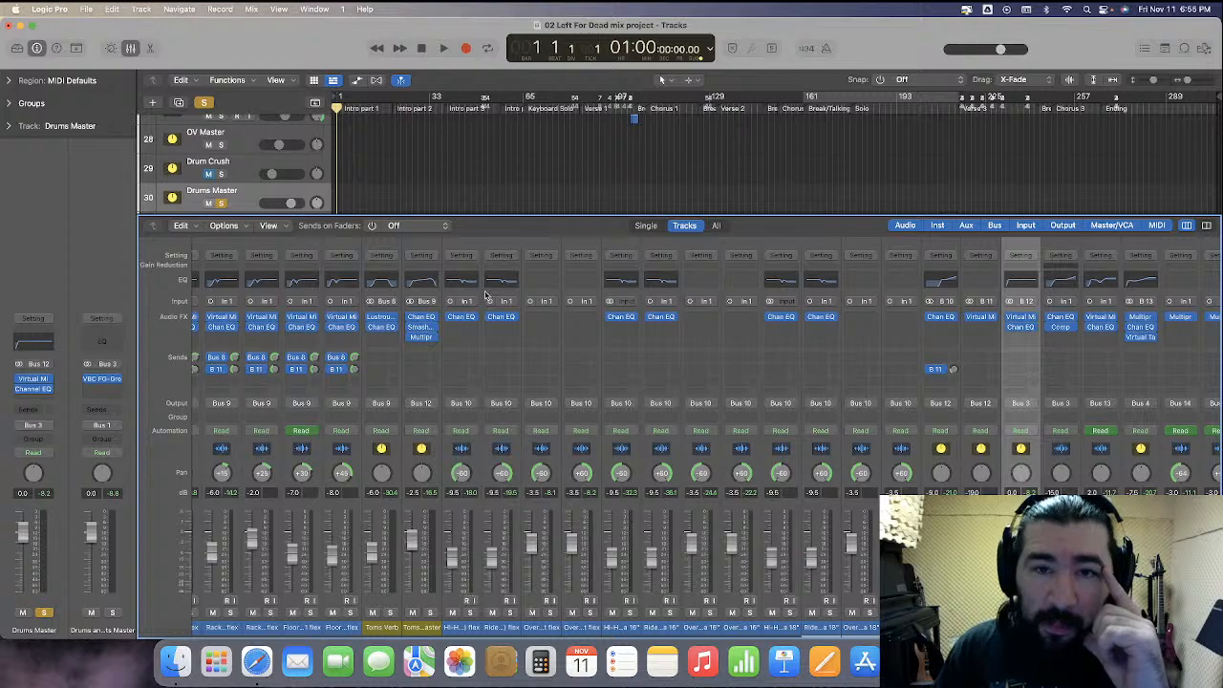
pyautogui.press('space')
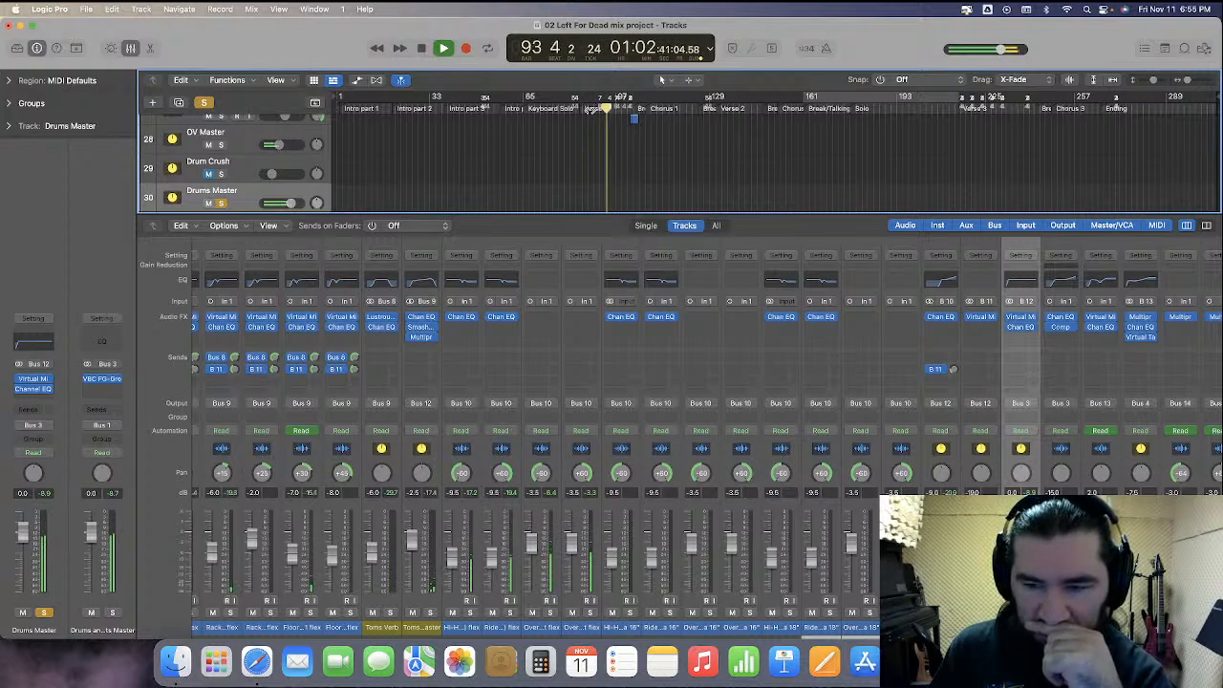
# Select the Snare Verb channel and set its Channel EQ 2360 Hz band gain to 0 dB
pyautogui.hscroll(-5, 431, 381)
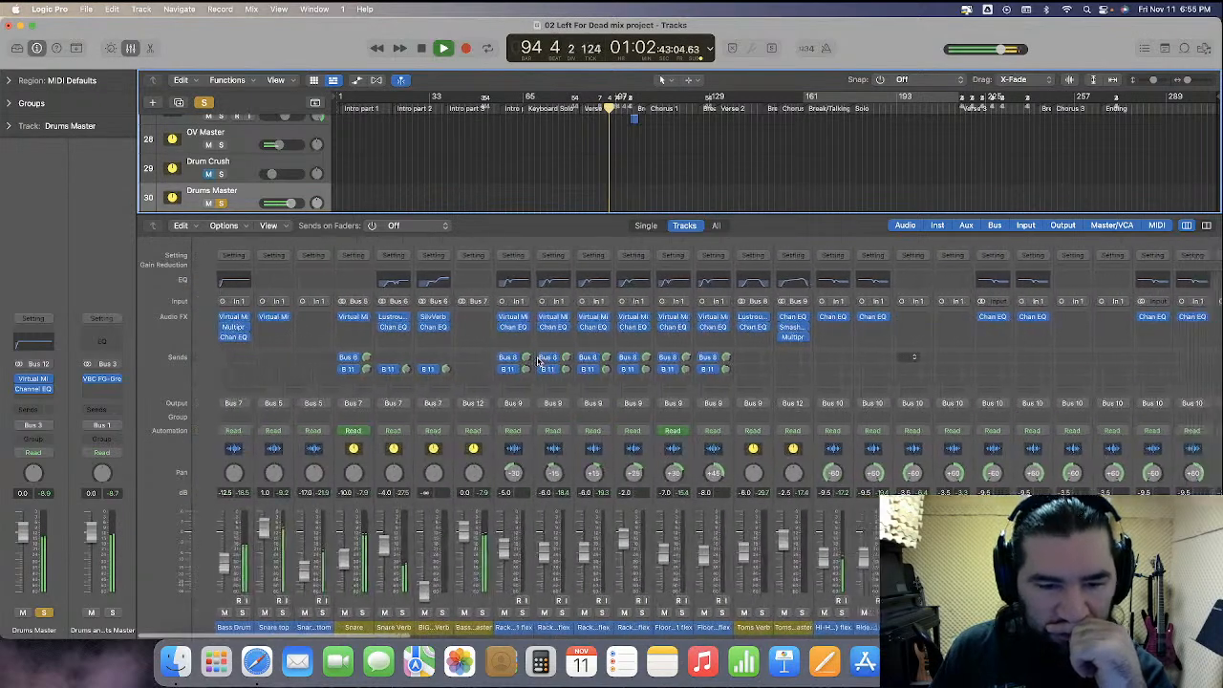
pyautogui.click(382, 463)
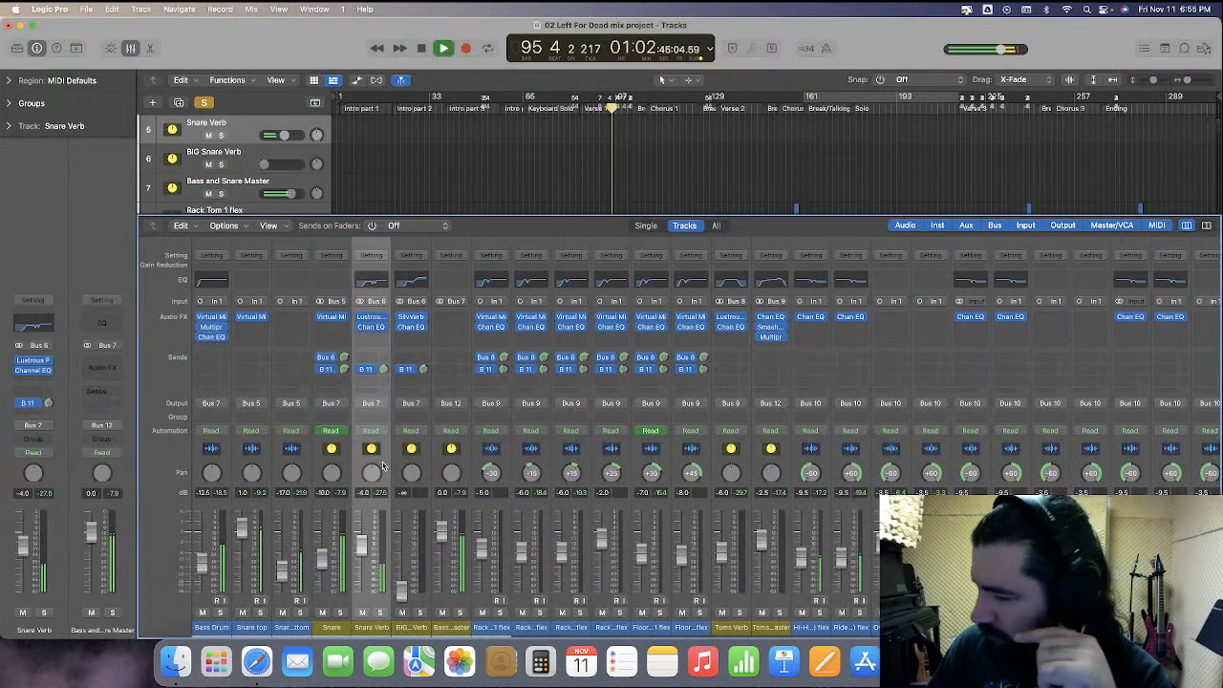
pyautogui.press('m')
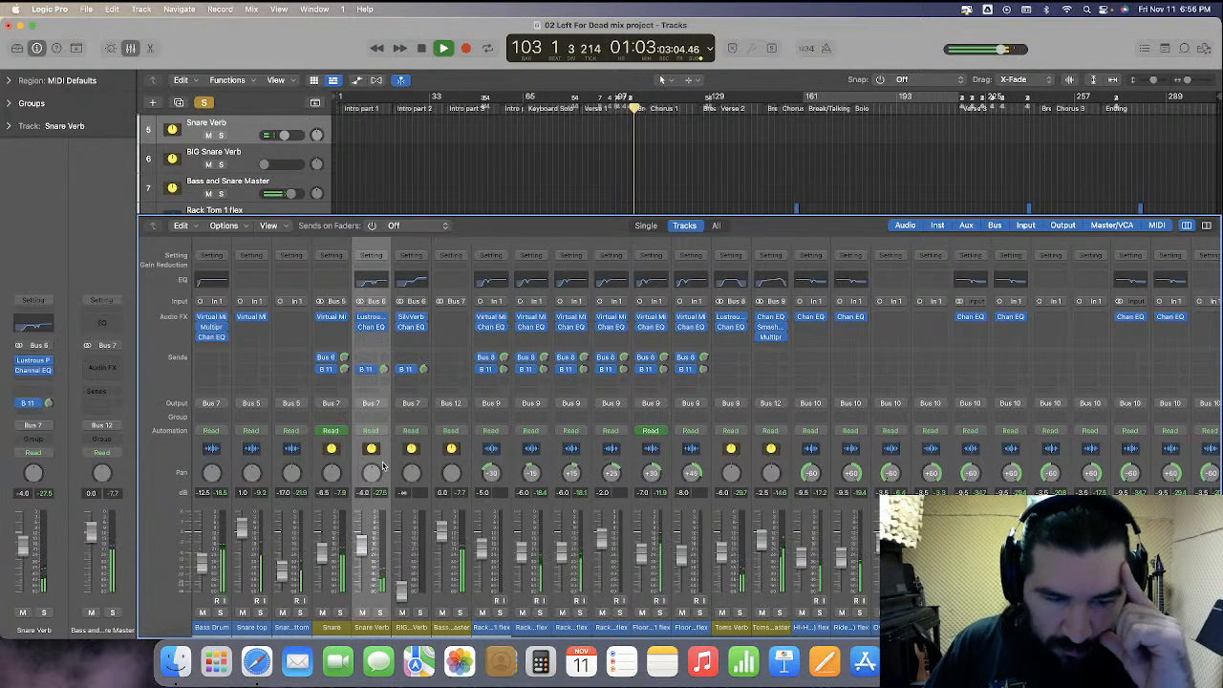
pyautogui.press('space')
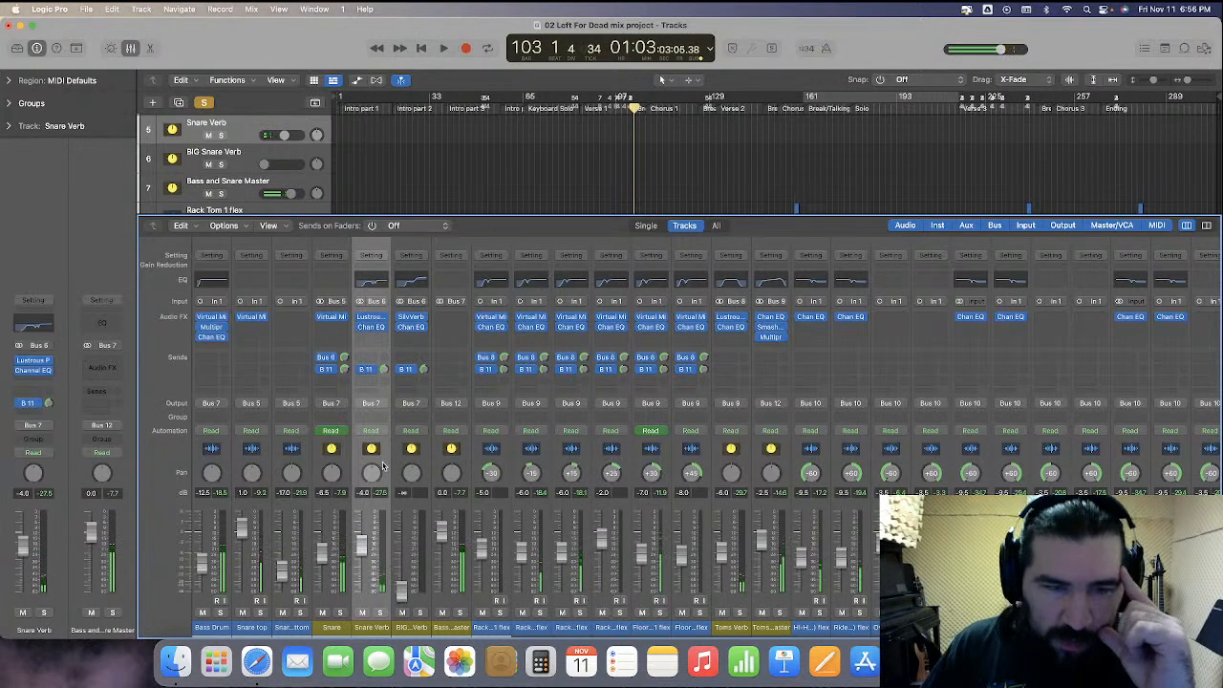
pyautogui.click(381, 281)
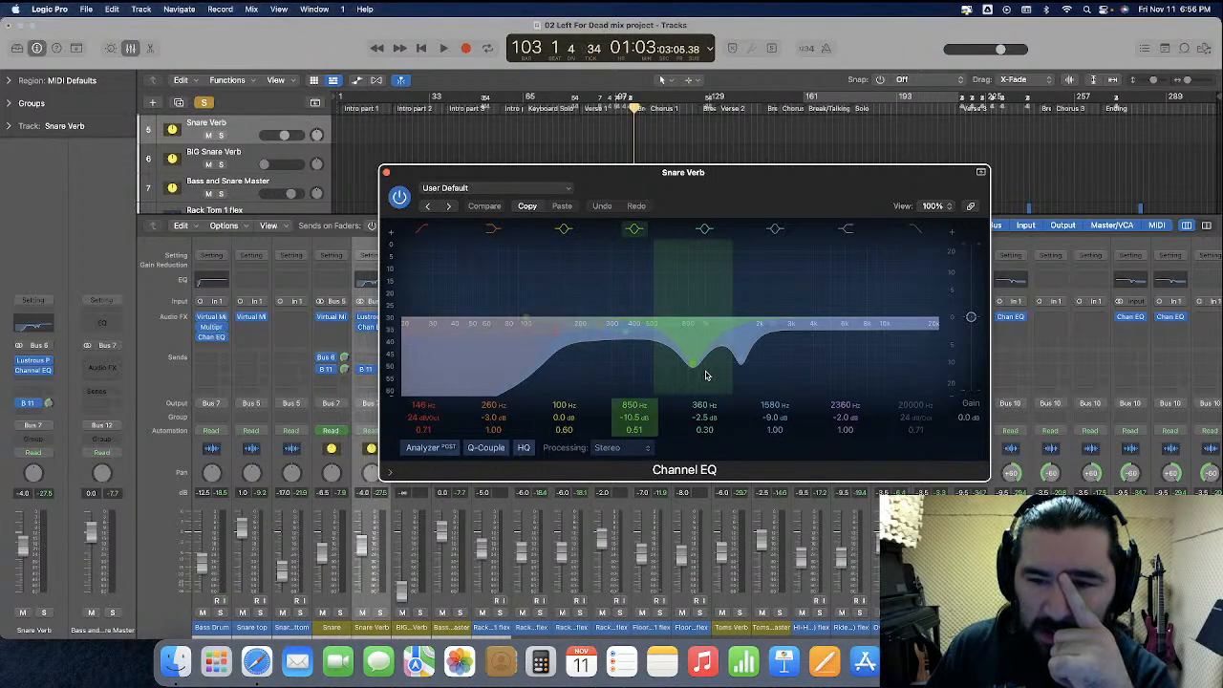
pyautogui.doubleClick(841, 417)
pyautogui.press('Return')
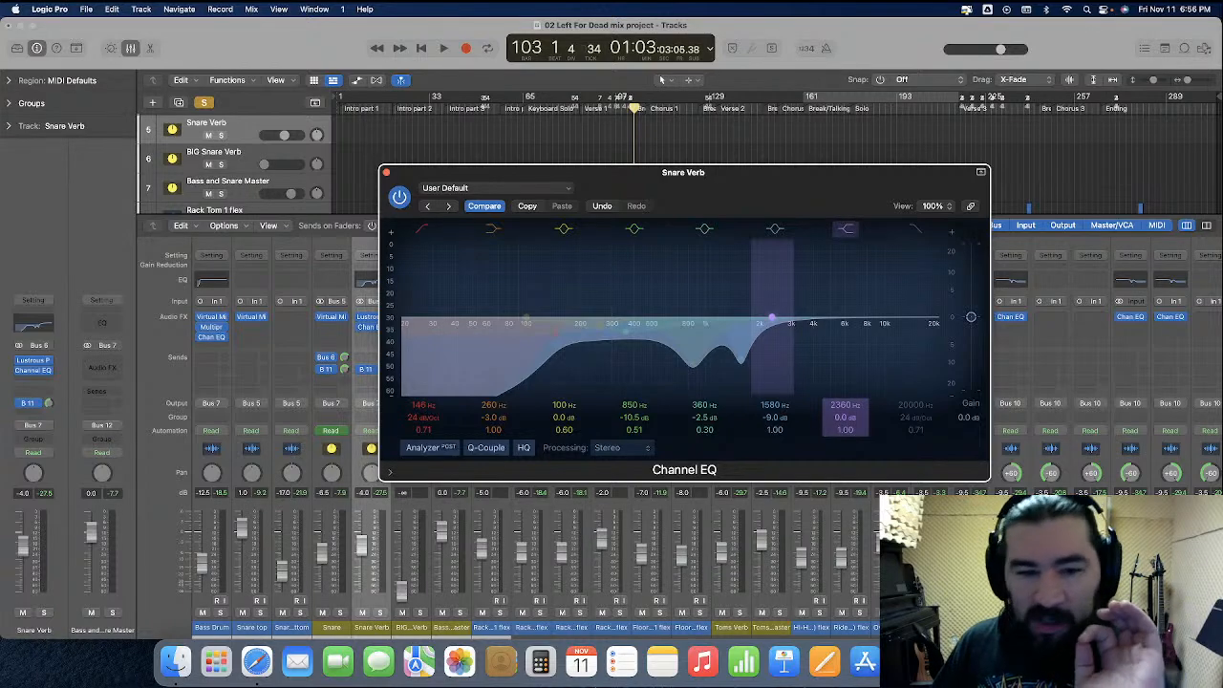
# Solo the Snare Verb channel and play back to hear its EQ changes
pyautogui.press('s')
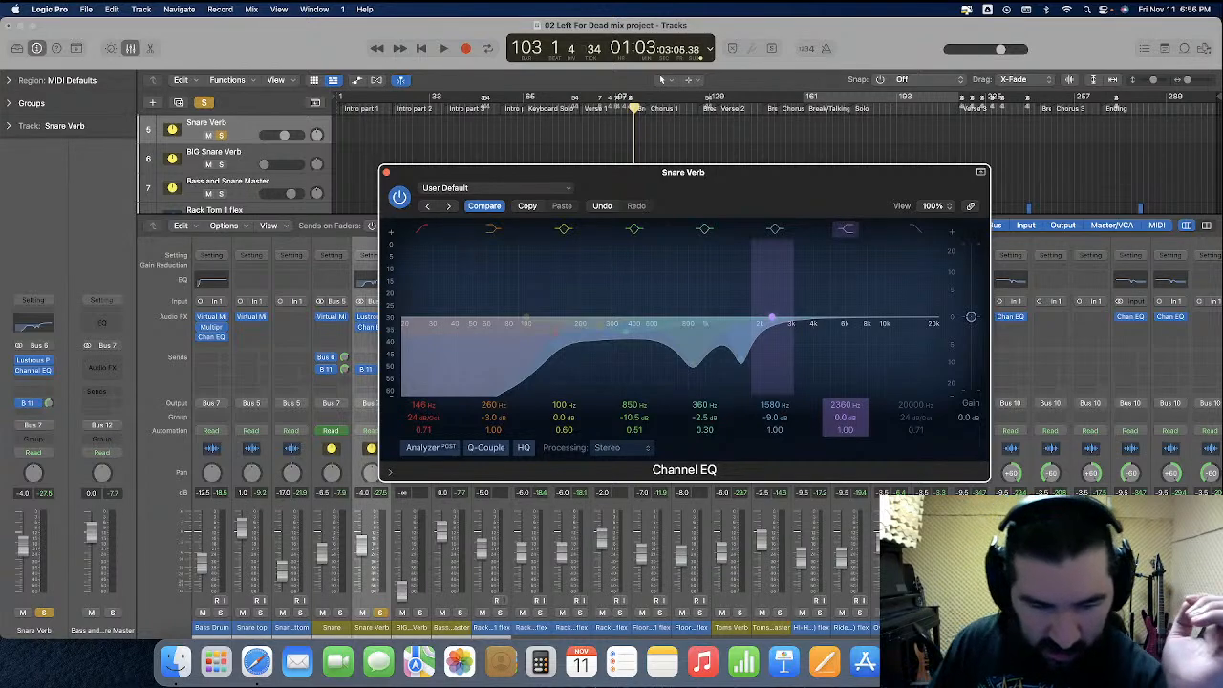
pyautogui.press('space')
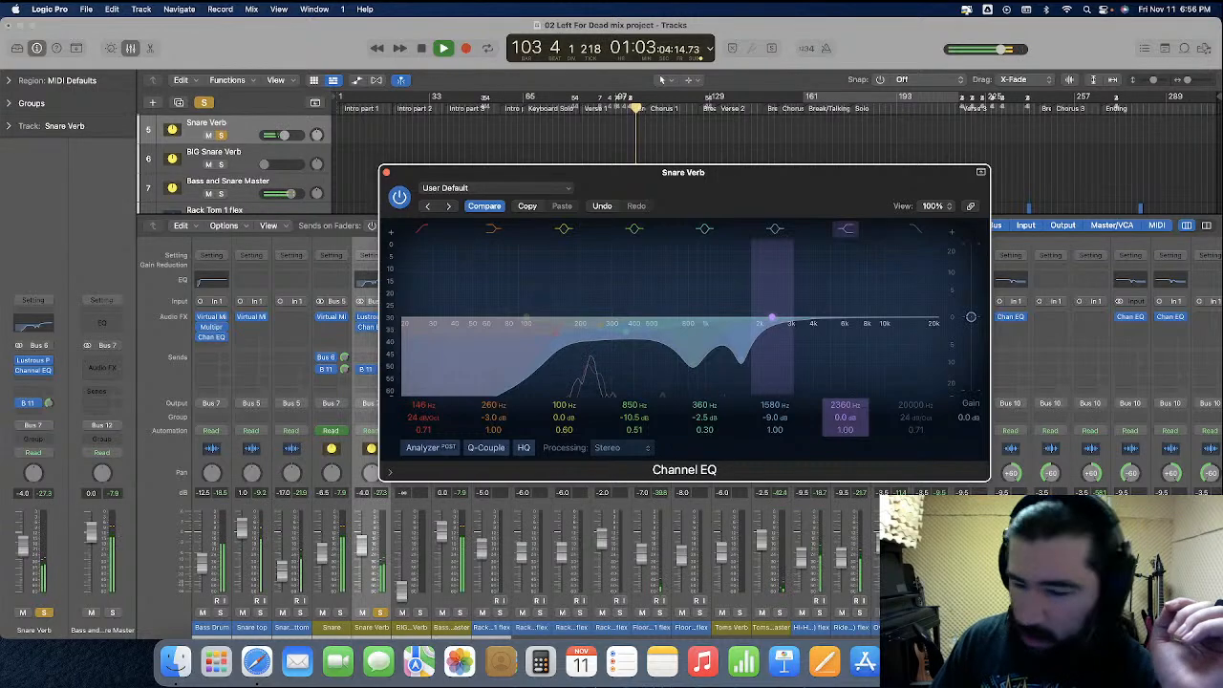
pyautogui.hscroll(4, 611, 554)
pyautogui.hscroll(4, 286, 430)
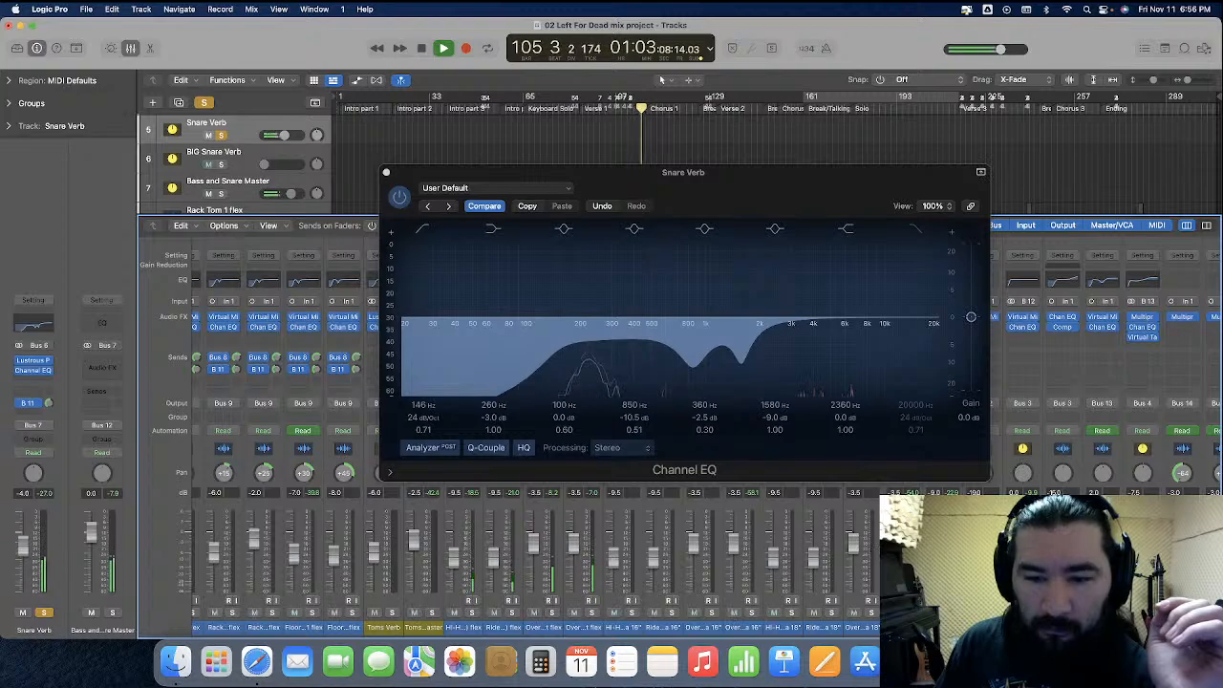
pyautogui.hscroll(-5, 871, 547)
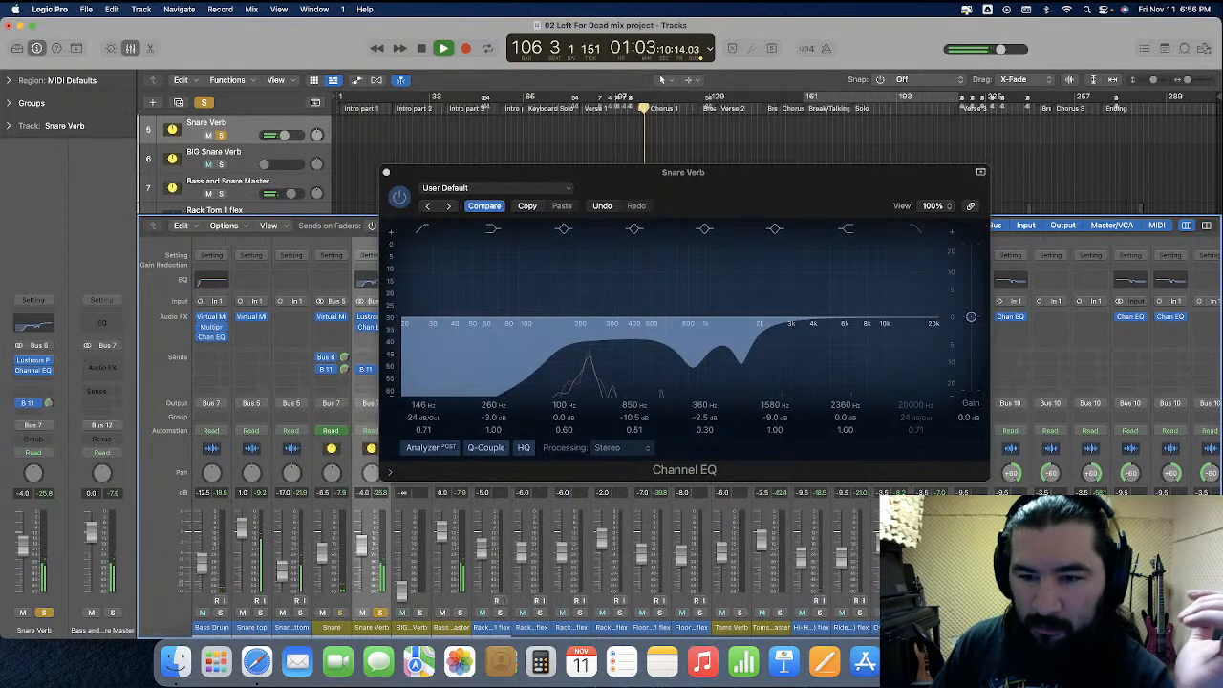
pyautogui.press('space')
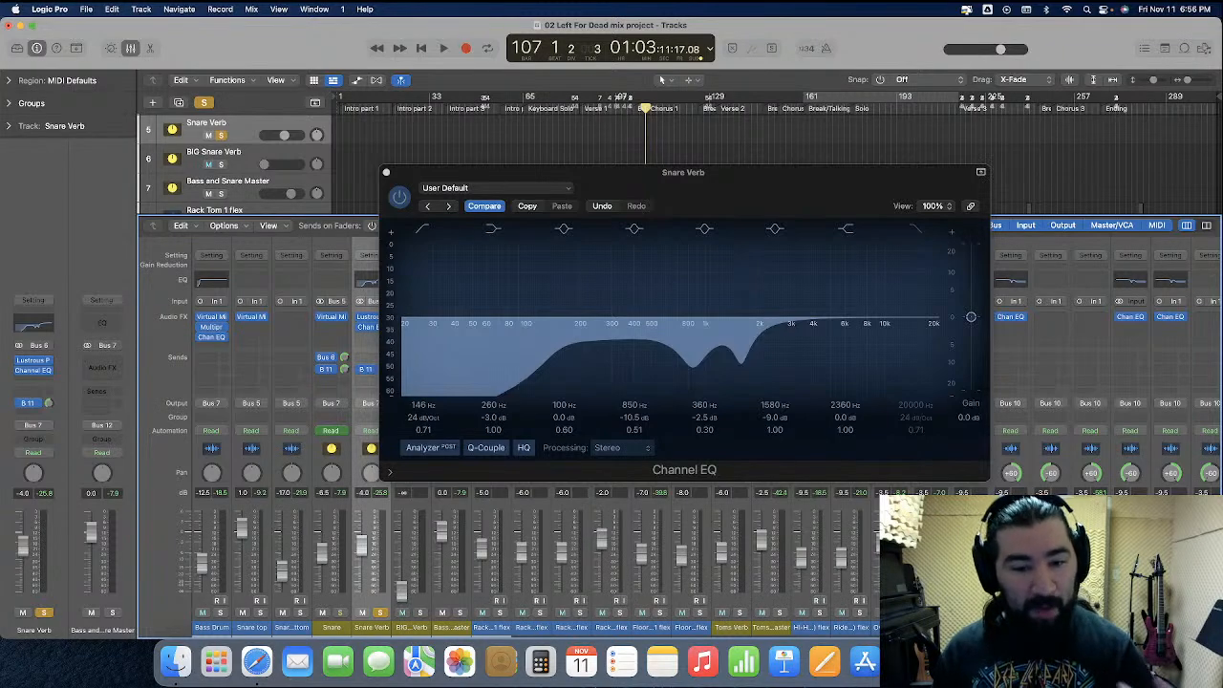
pyautogui.press('space')
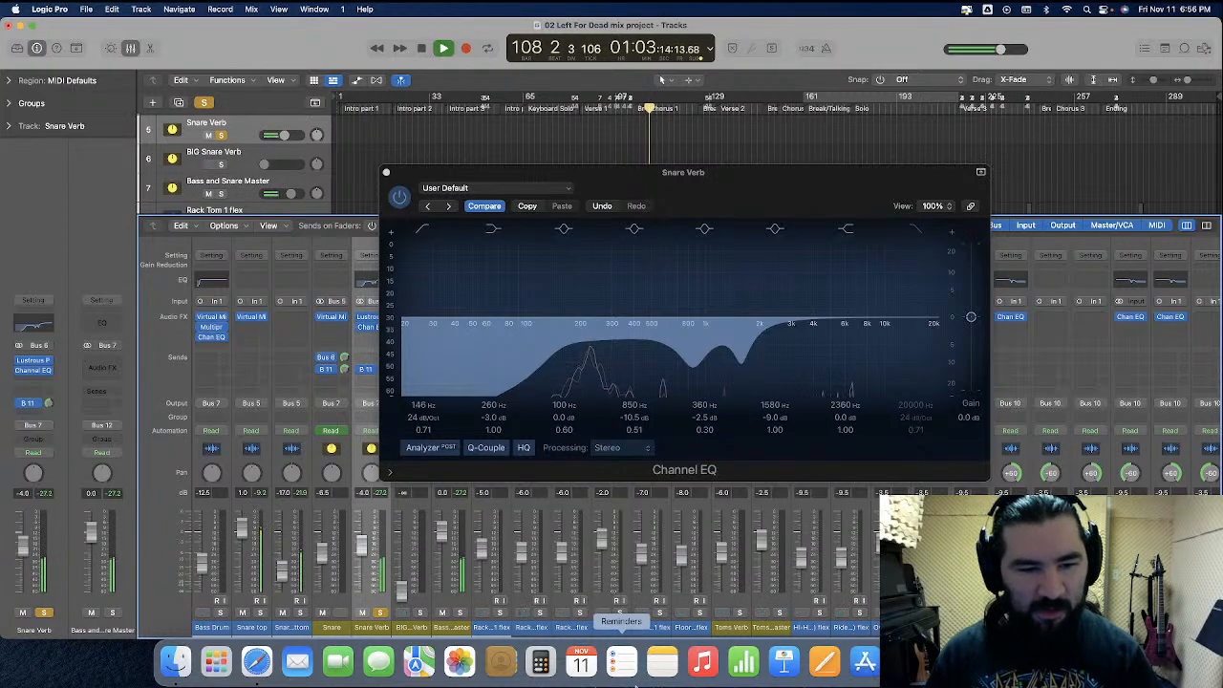
# Compare the Snare and Snare Verb channels by toggling their solos during playback
pyautogui.click(340, 612)
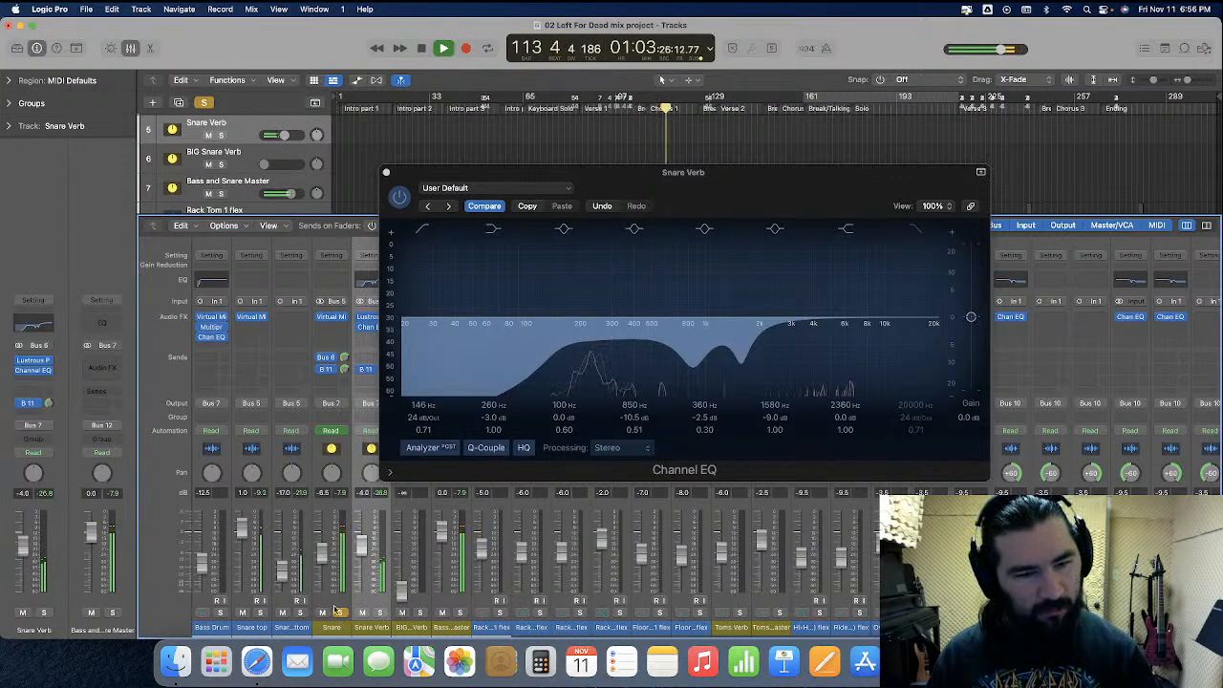
pyautogui.press('space')
pyautogui.click(340, 612)
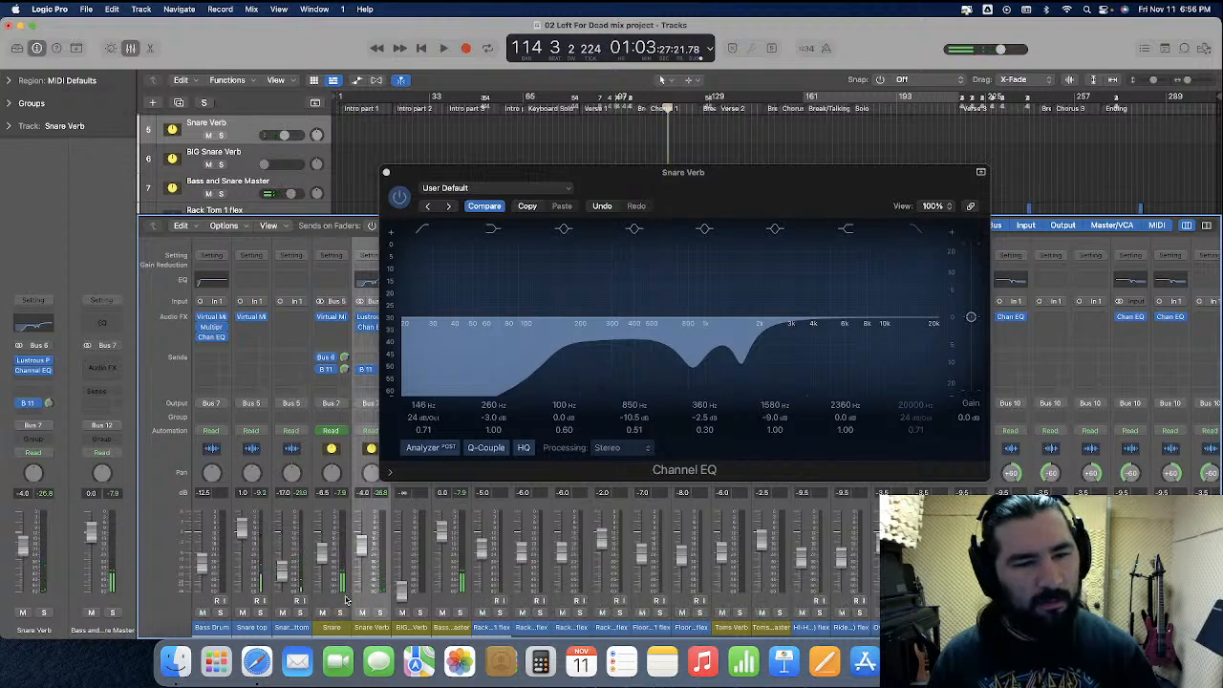
pyautogui.click(362, 613)
pyautogui.press('space')
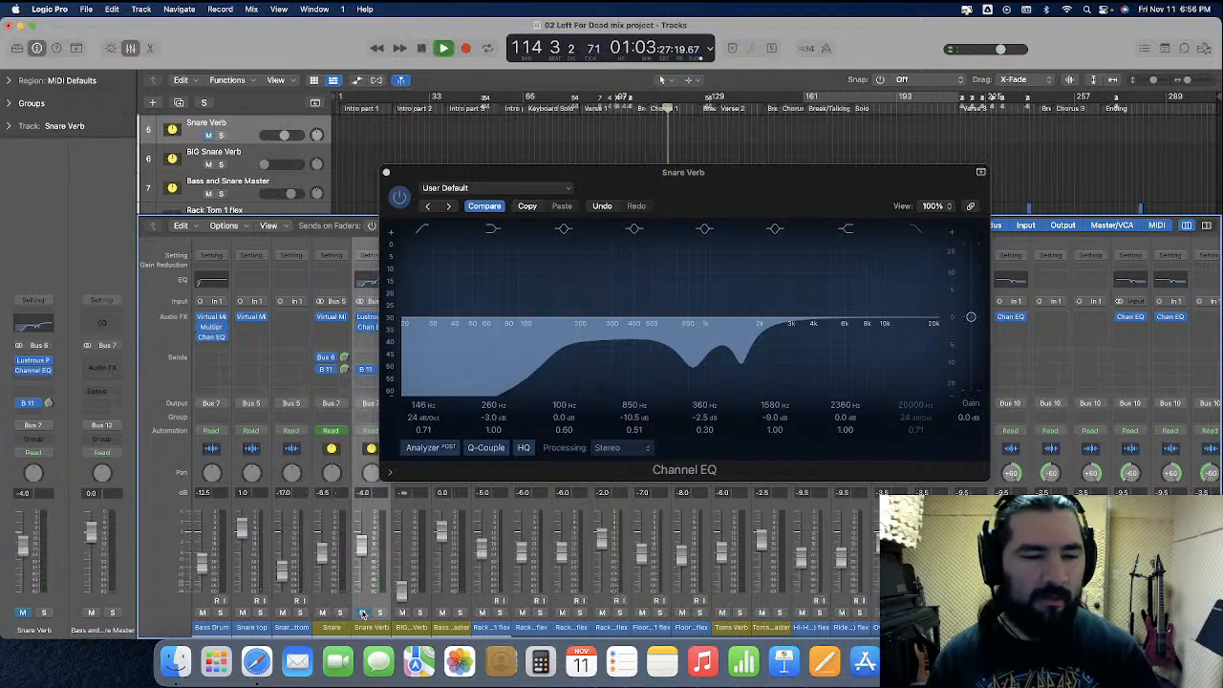
pyautogui.click(340, 612)
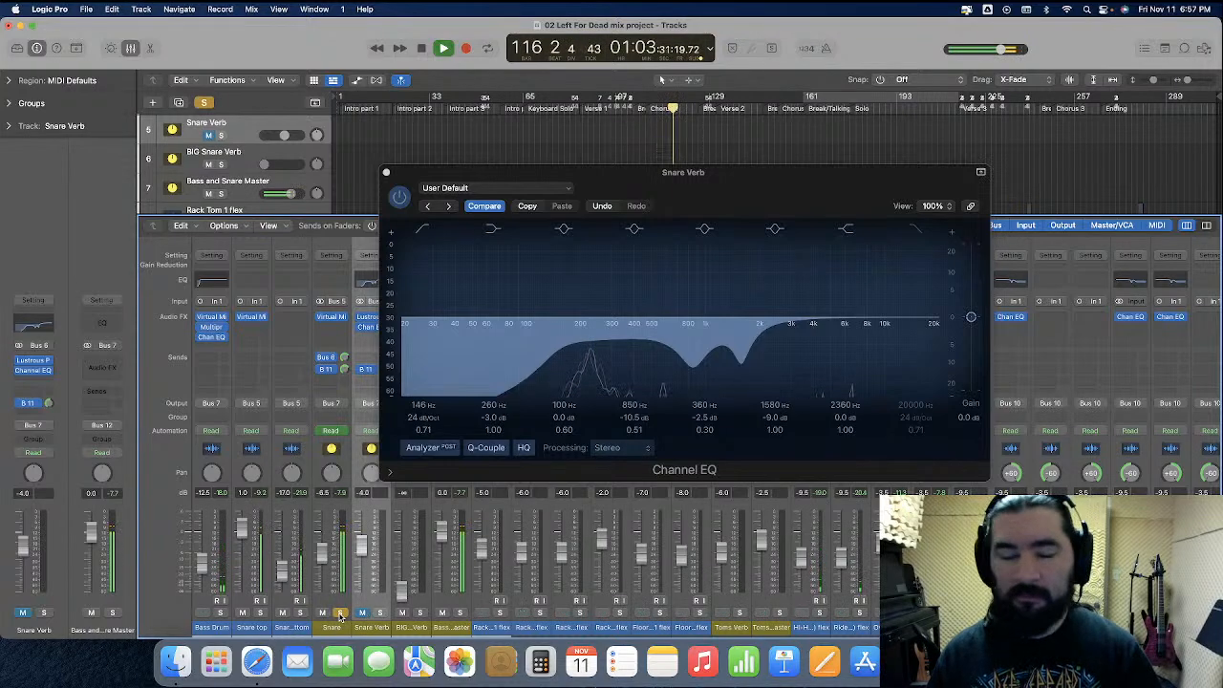
pyautogui.press('space')
pyautogui.click(340, 615)
pyautogui.click(362, 614)
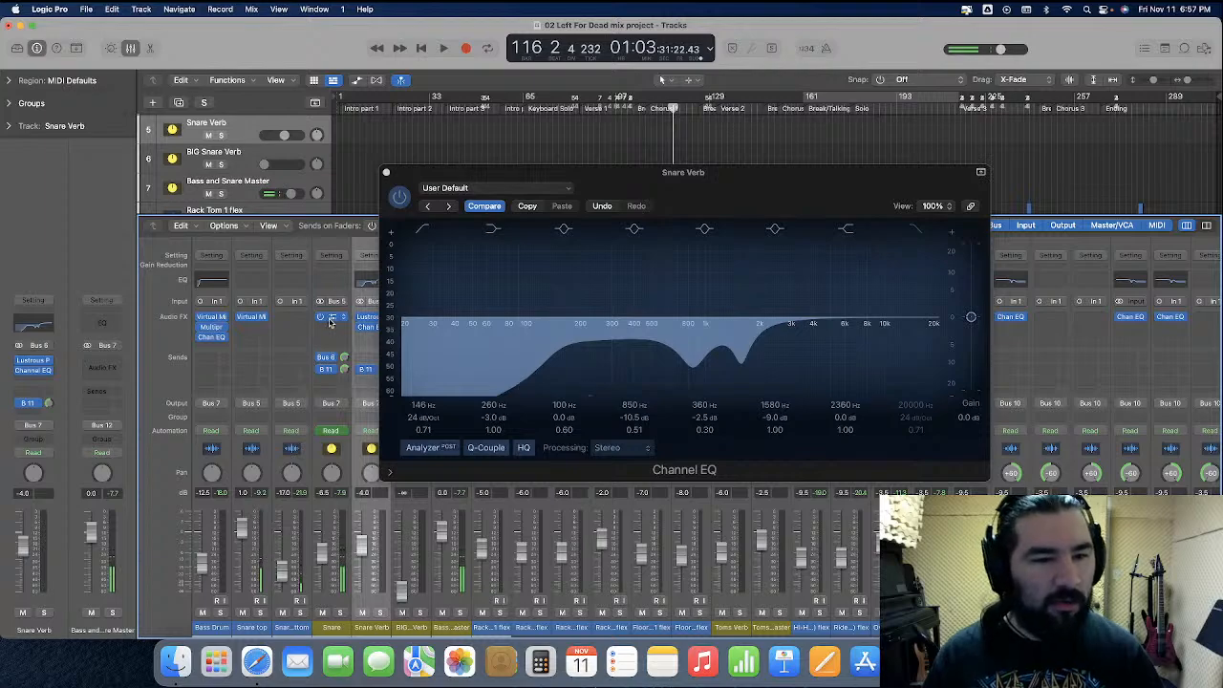
# Close the Snare Verb EQ and review the Snare channel's Virtual Mix Rack plug-in, then close it
pyautogui.moveTo(603, 181); pyautogui.dragTo(707, 180)
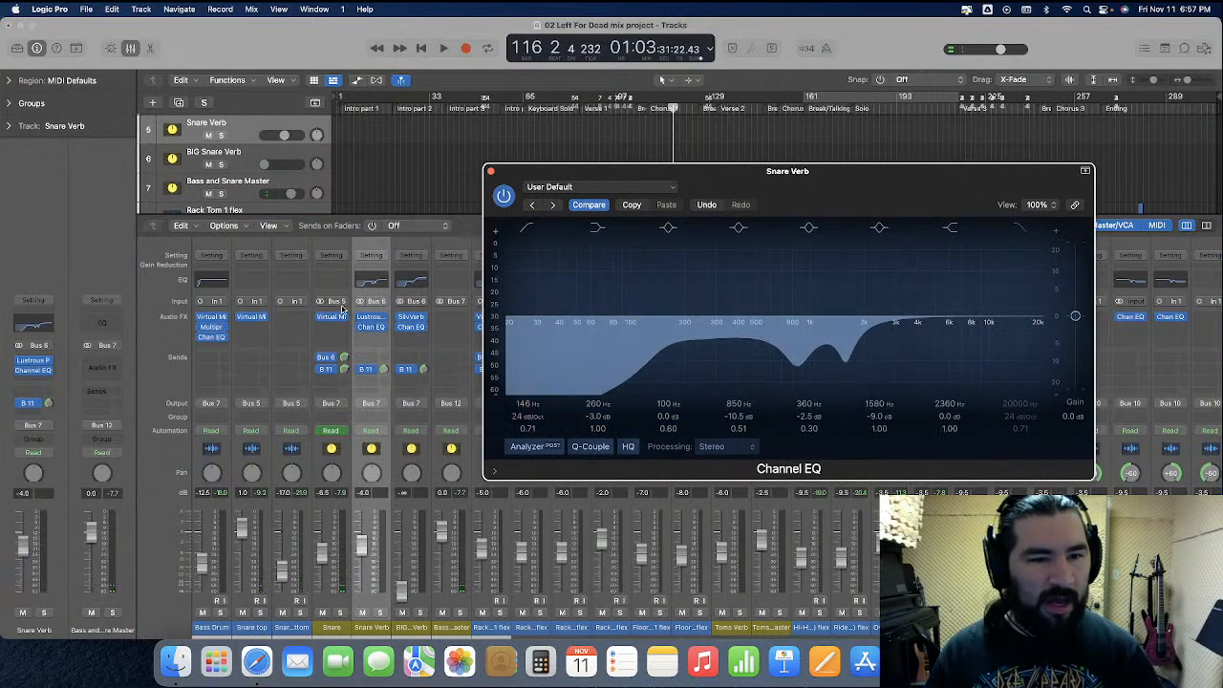
pyautogui.click(493, 172)
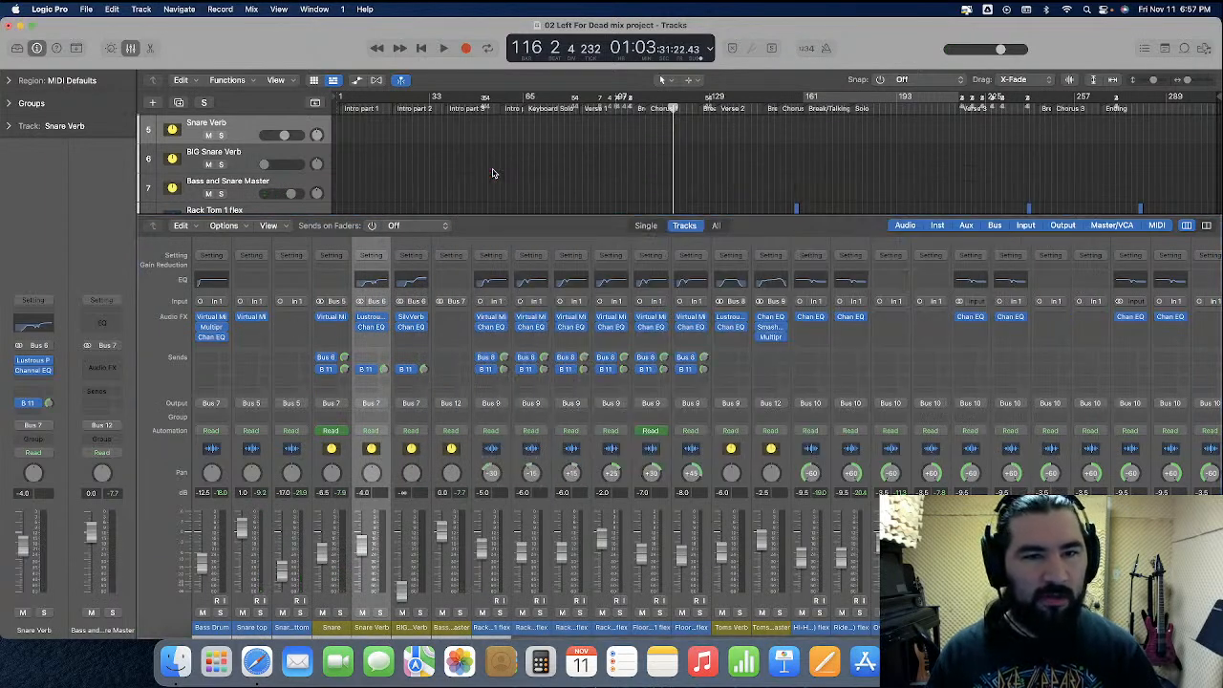
pyautogui.click(331, 321)
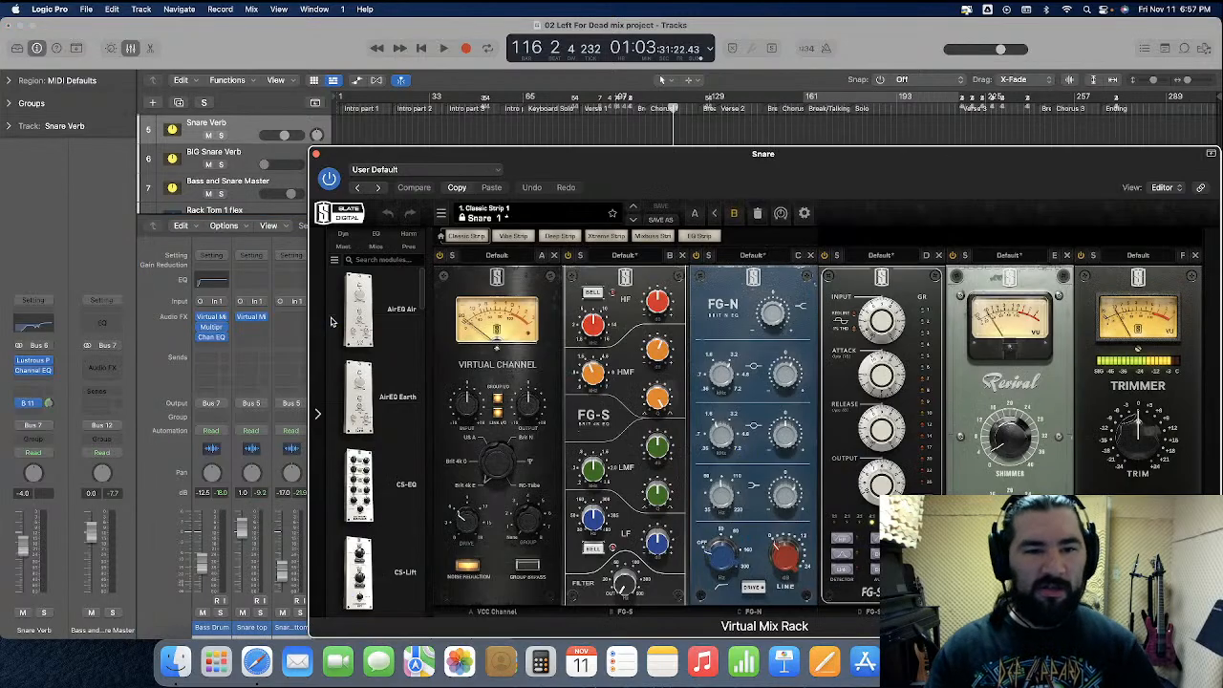
pyautogui.moveTo(858, 170); pyautogui.dragTo(712, 125)
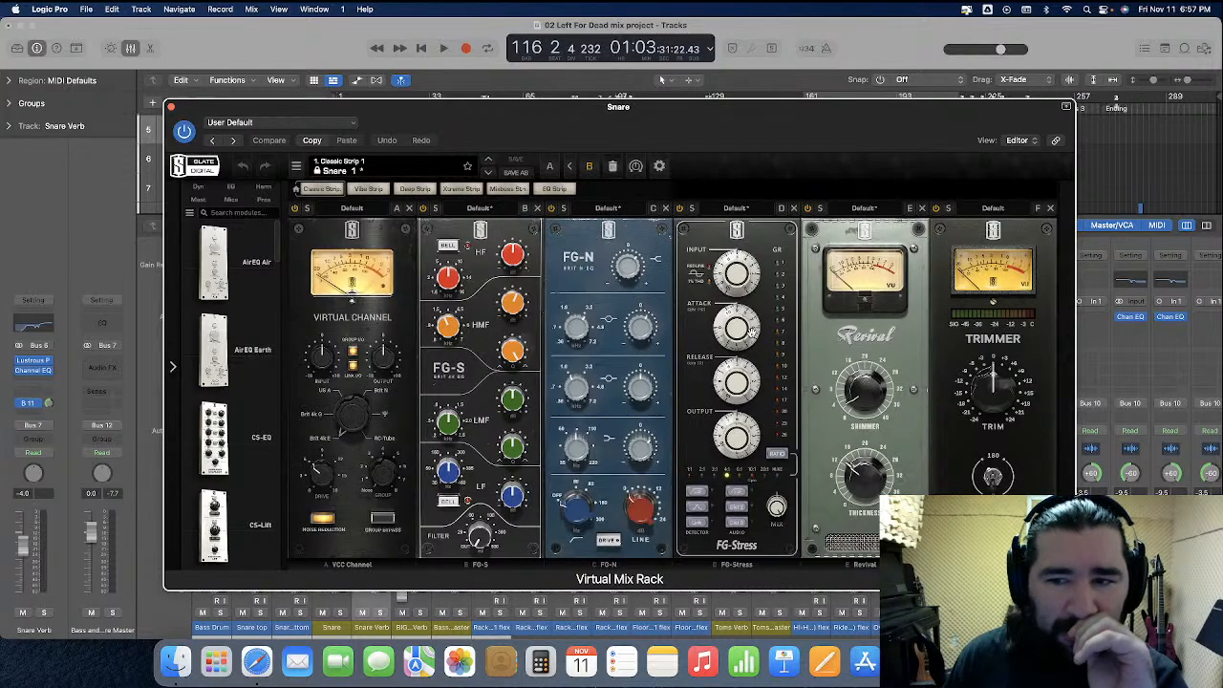
pyautogui.moveTo(588, 117); pyautogui.dragTo(627, 106)
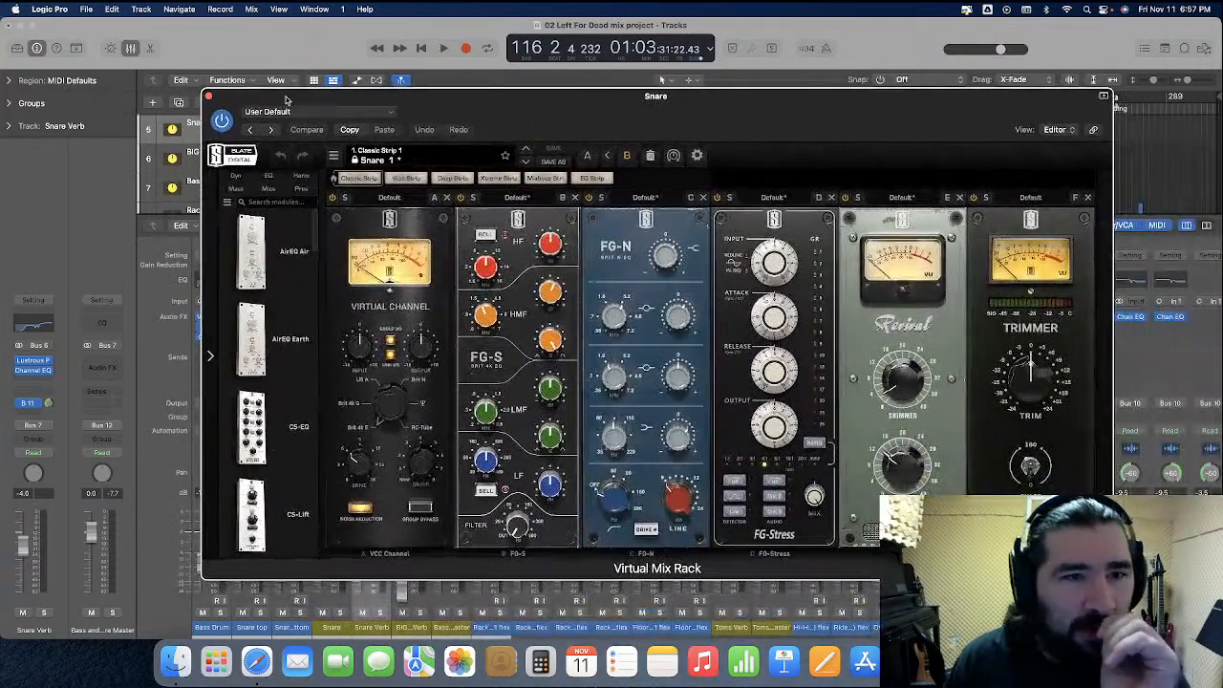
pyautogui.click(205, 95)
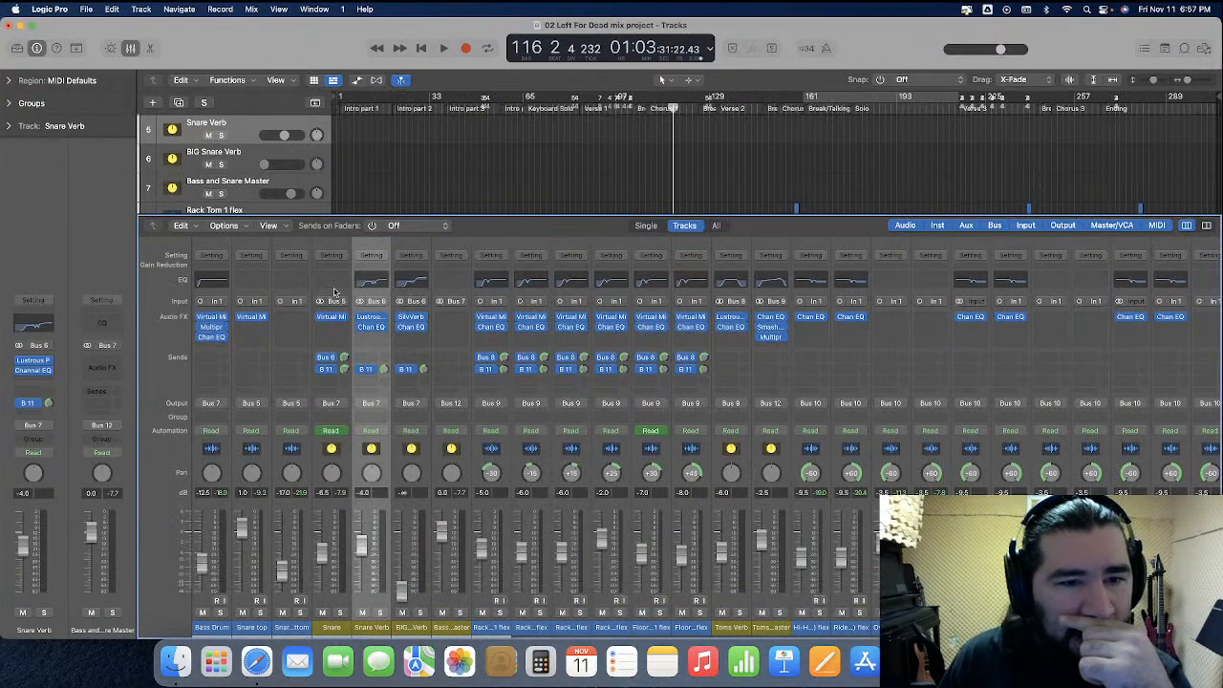
# Insert a Channel EQ on the Snare channel and play back to view its spectrum
pyautogui.click(334, 280)
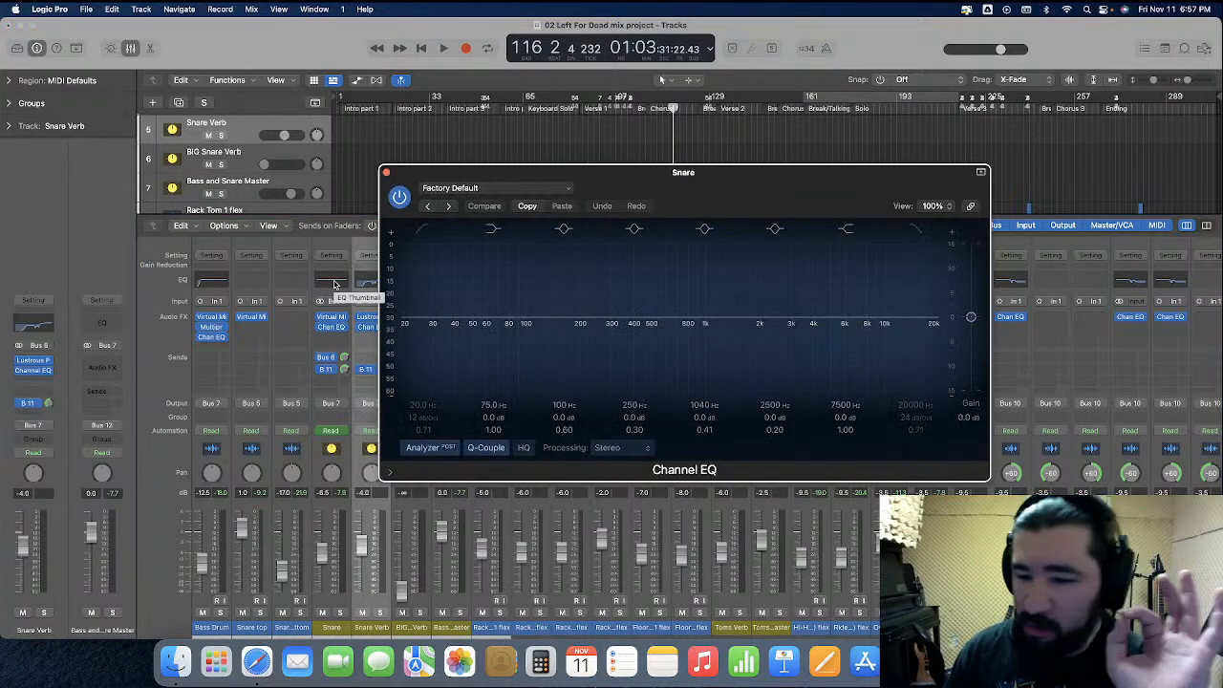
pyautogui.hscroll(5, 335, 284)
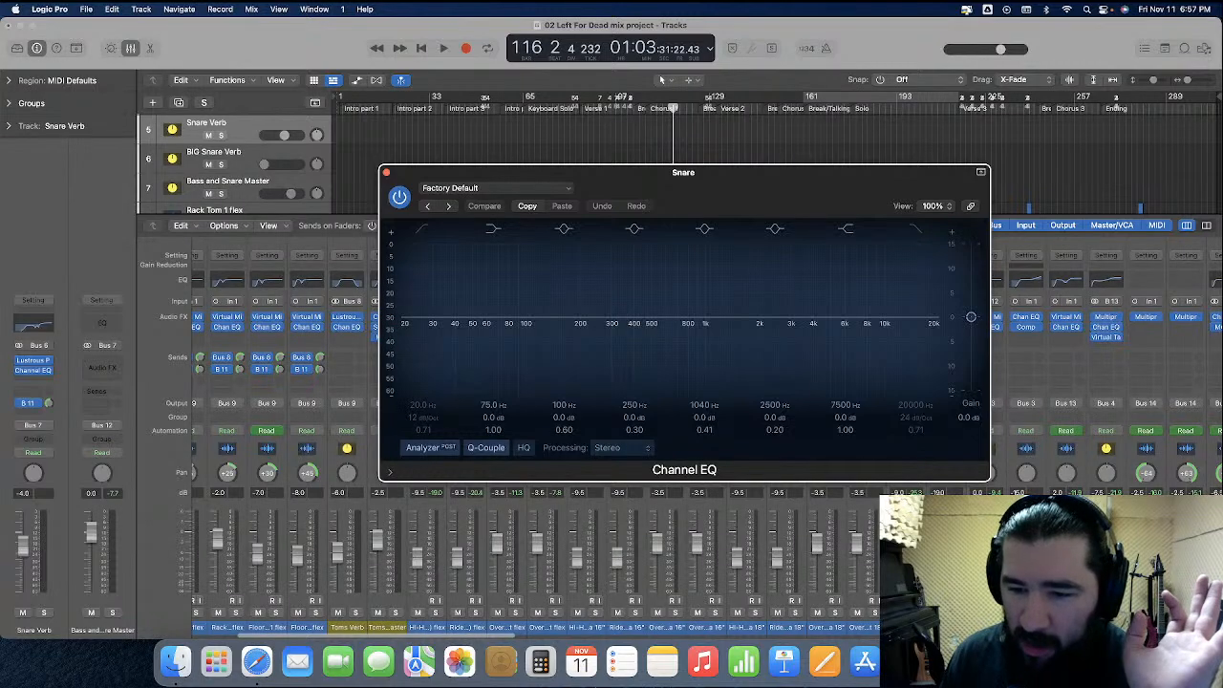
pyautogui.click(956, 612)
pyautogui.hscroll(-5, 843, 561)
pyautogui.press('space')
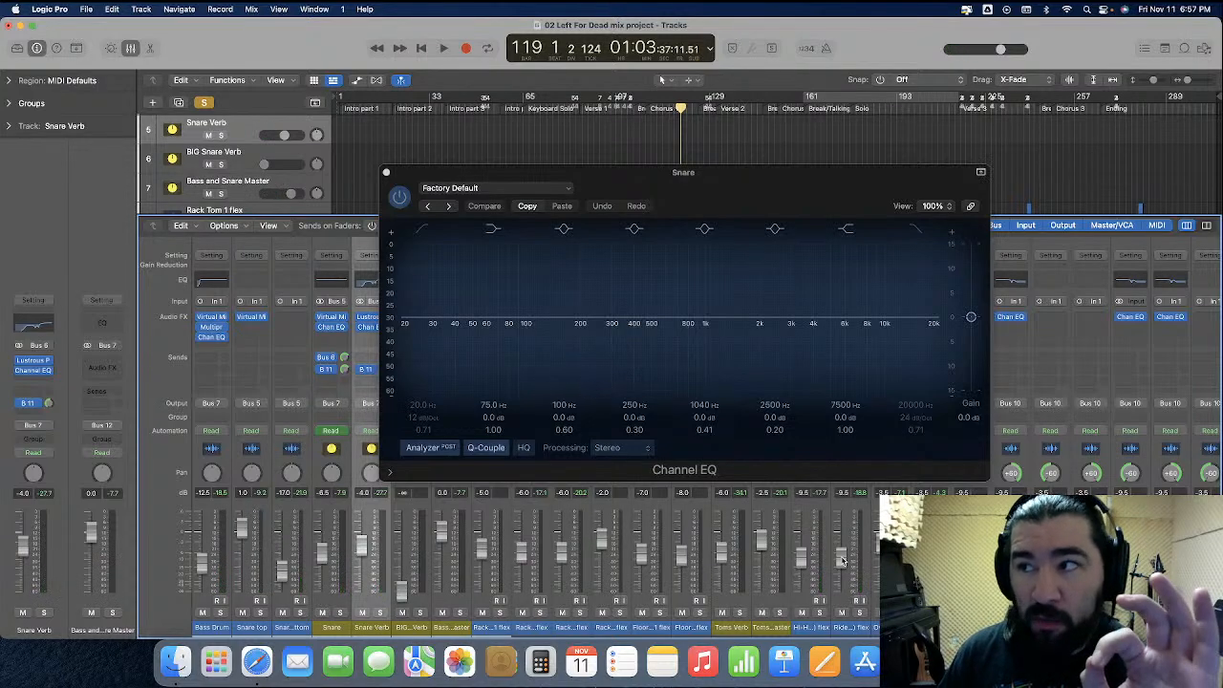
pyautogui.press('space')
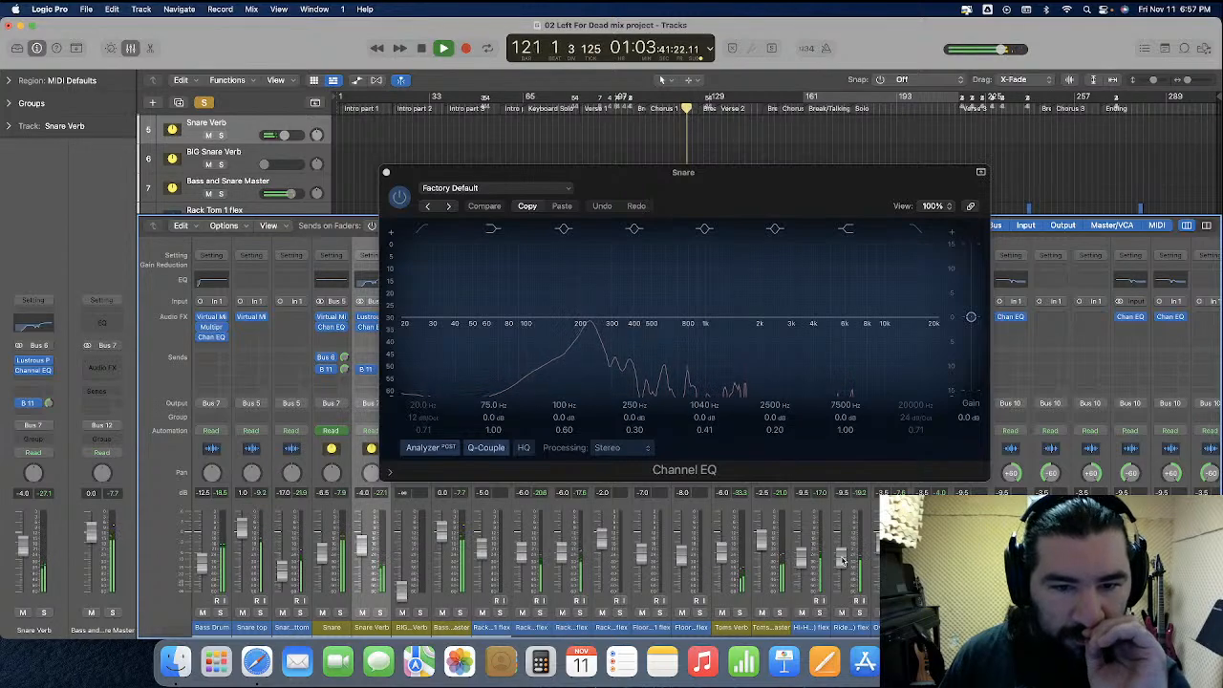
pyautogui.press('space')
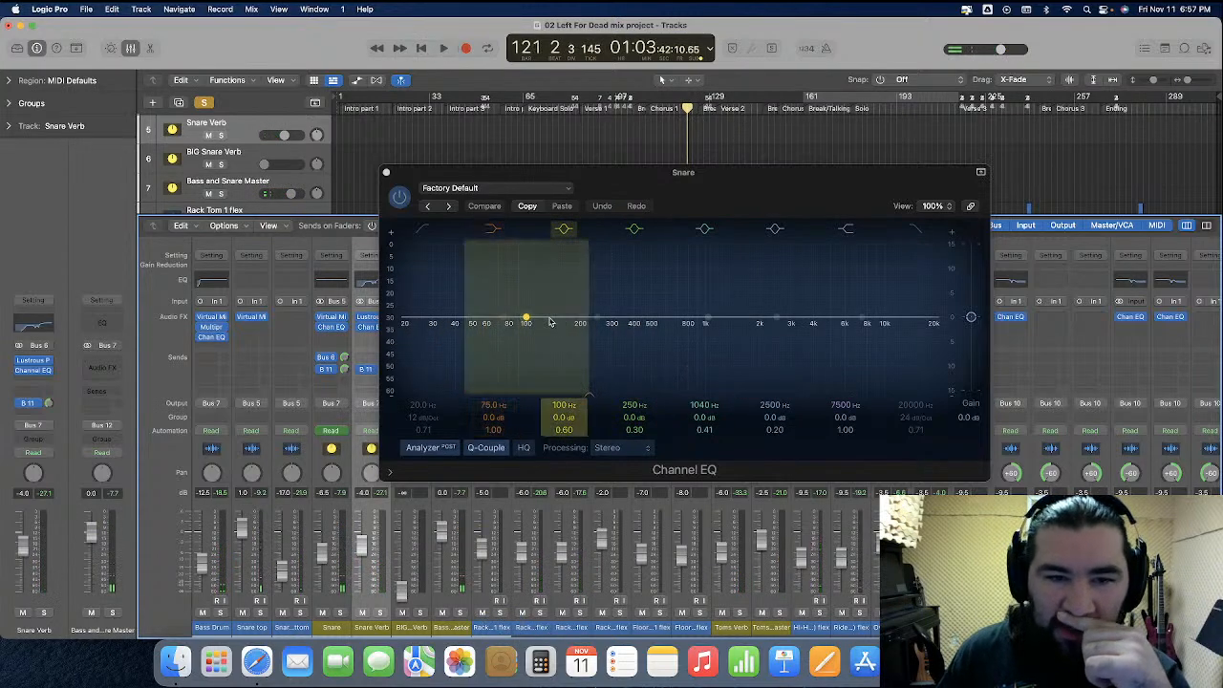
# Enable the Snare EQ low cut band at about 104 Hz with a 48 dB/Oct slope and play back
pyautogui.click(422, 232)
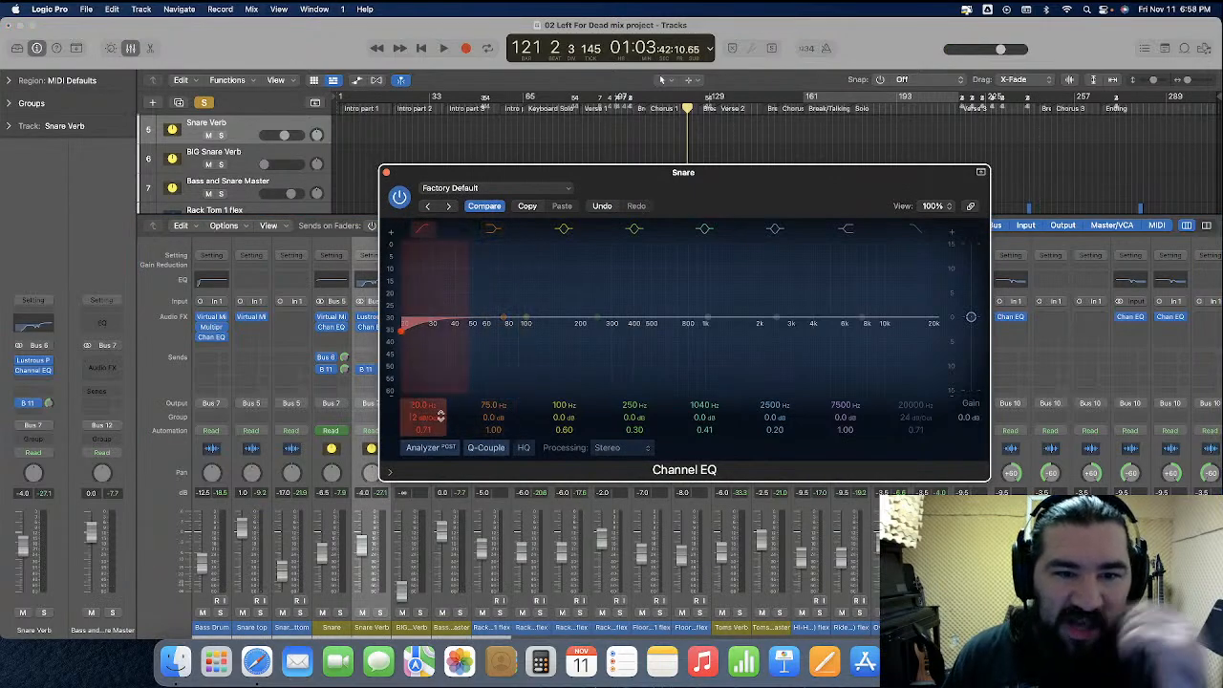
pyautogui.moveTo(416, 402); pyautogui.dragTo(416, 355)
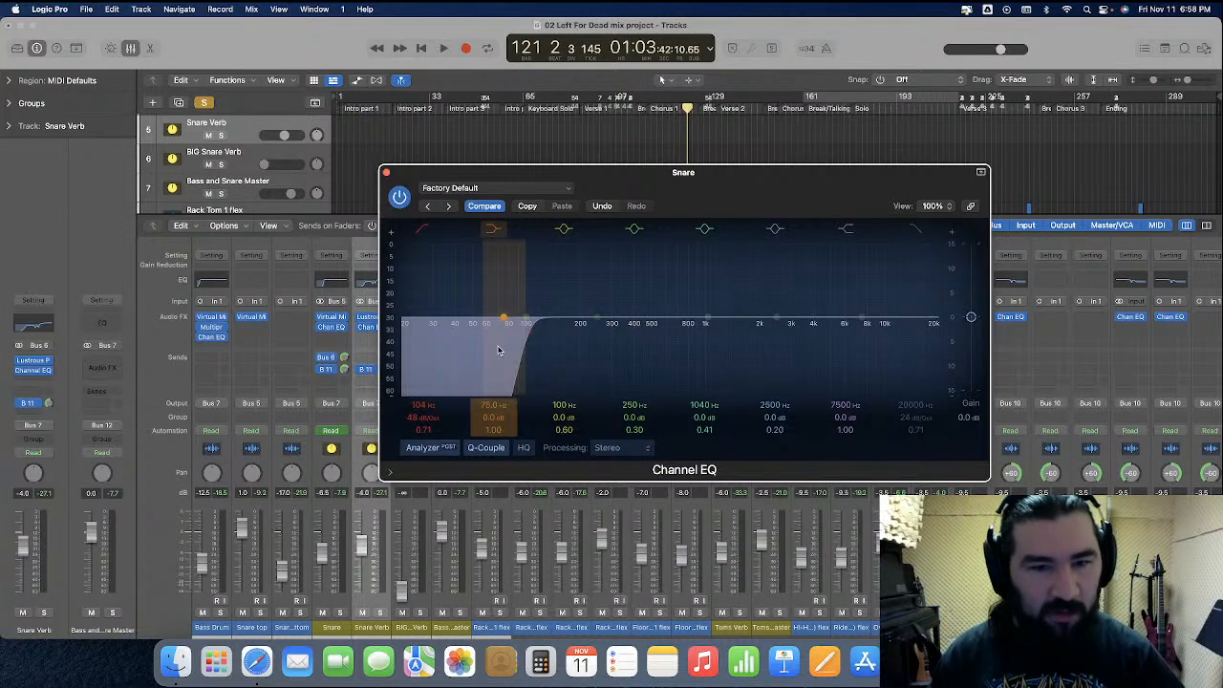
pyautogui.press('space')
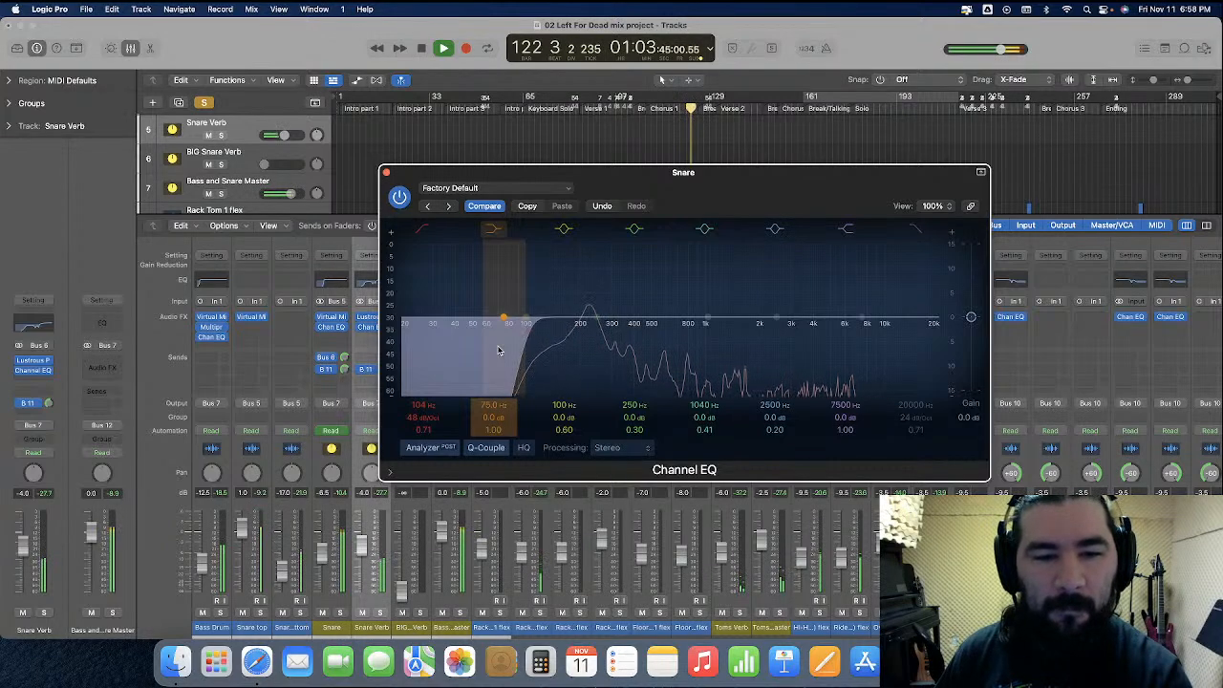
pyautogui.press('space')
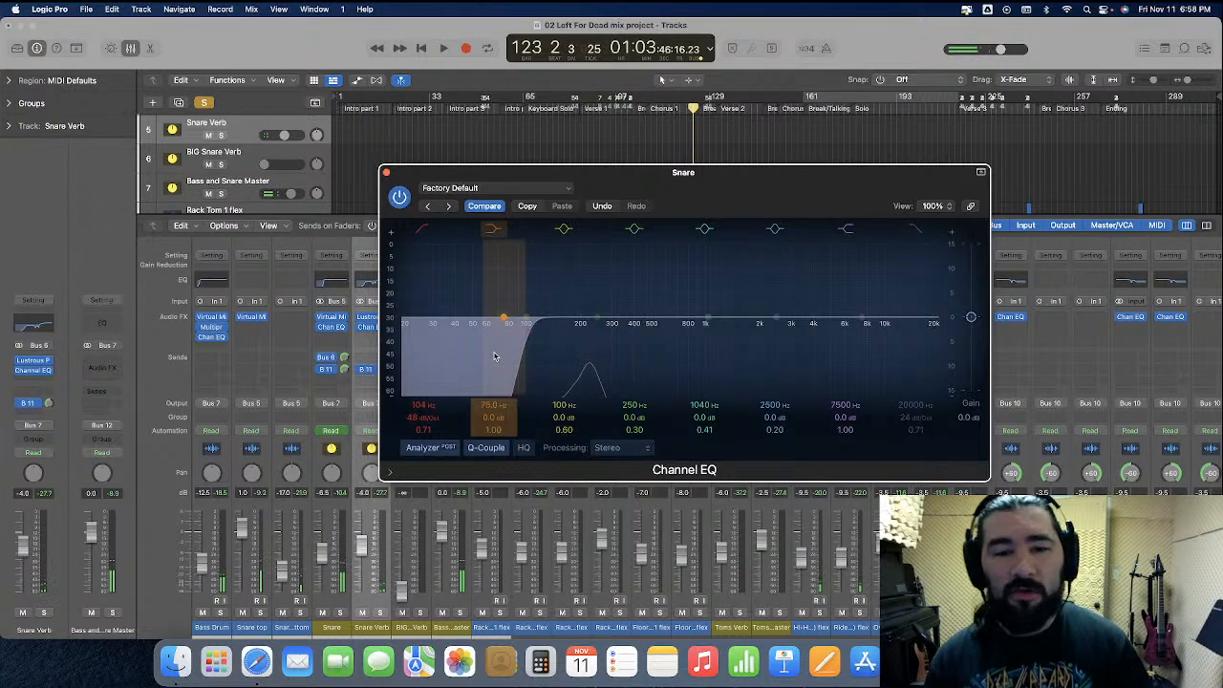
# Bypass the Snare EQ low cut band and play back to compare
pyautogui.click(426, 233)
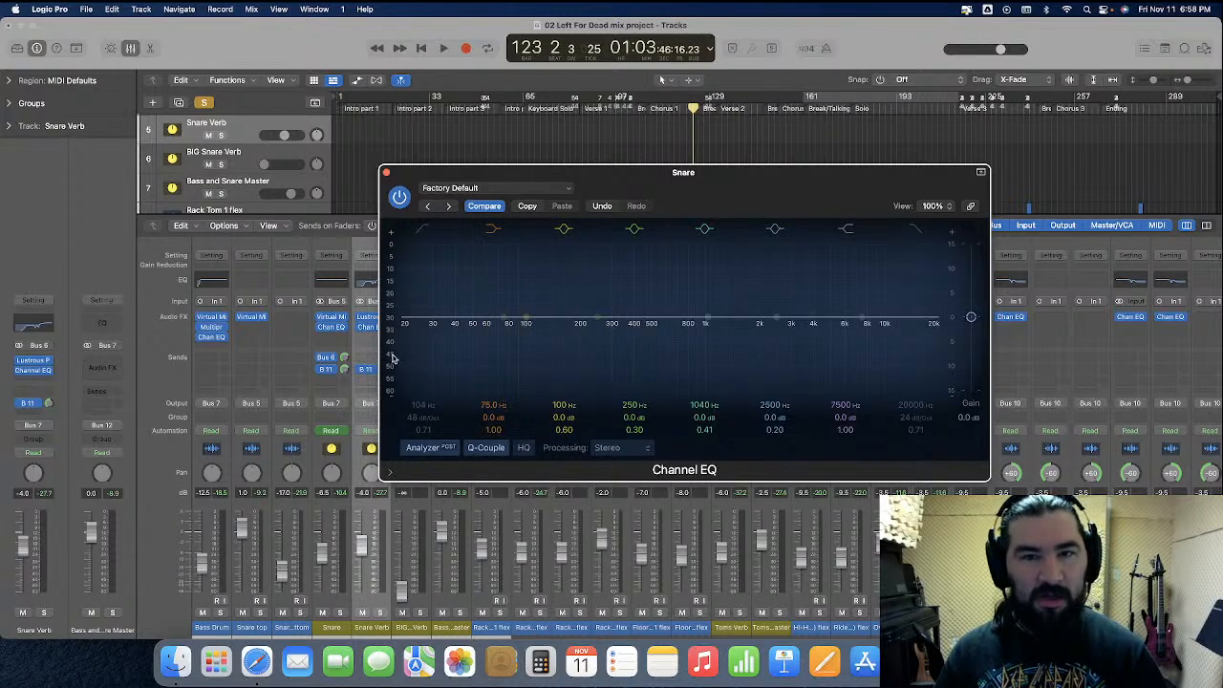
pyautogui.press('space')
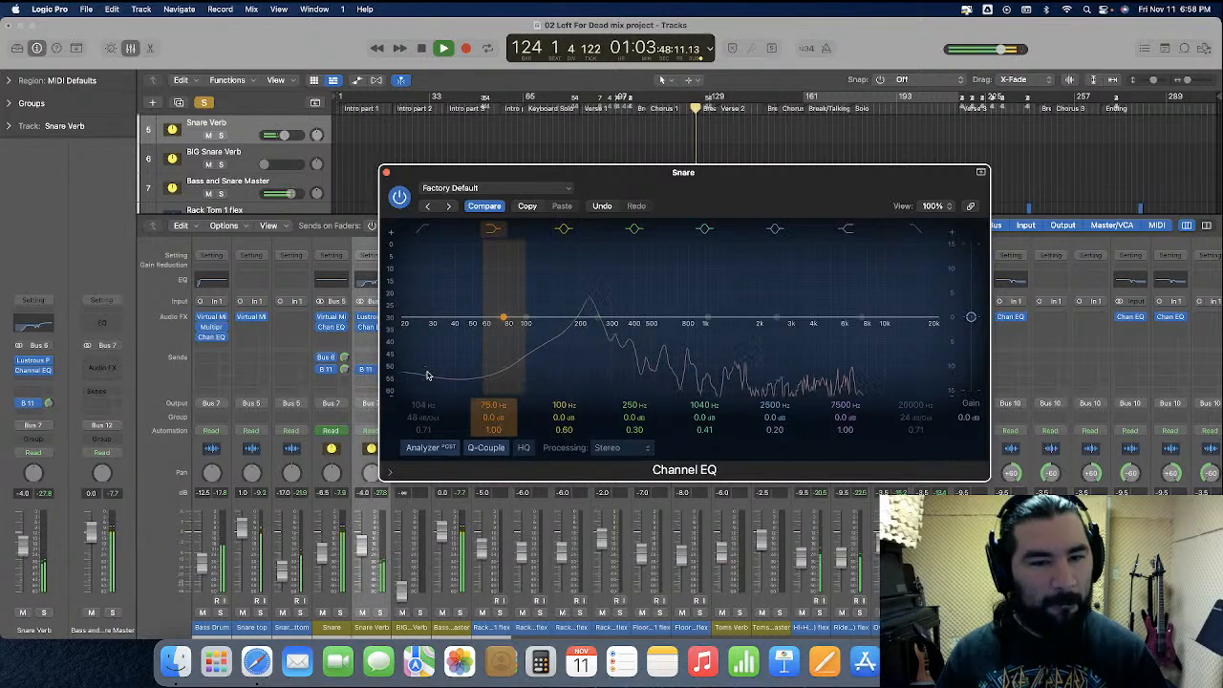
pyautogui.press('space')
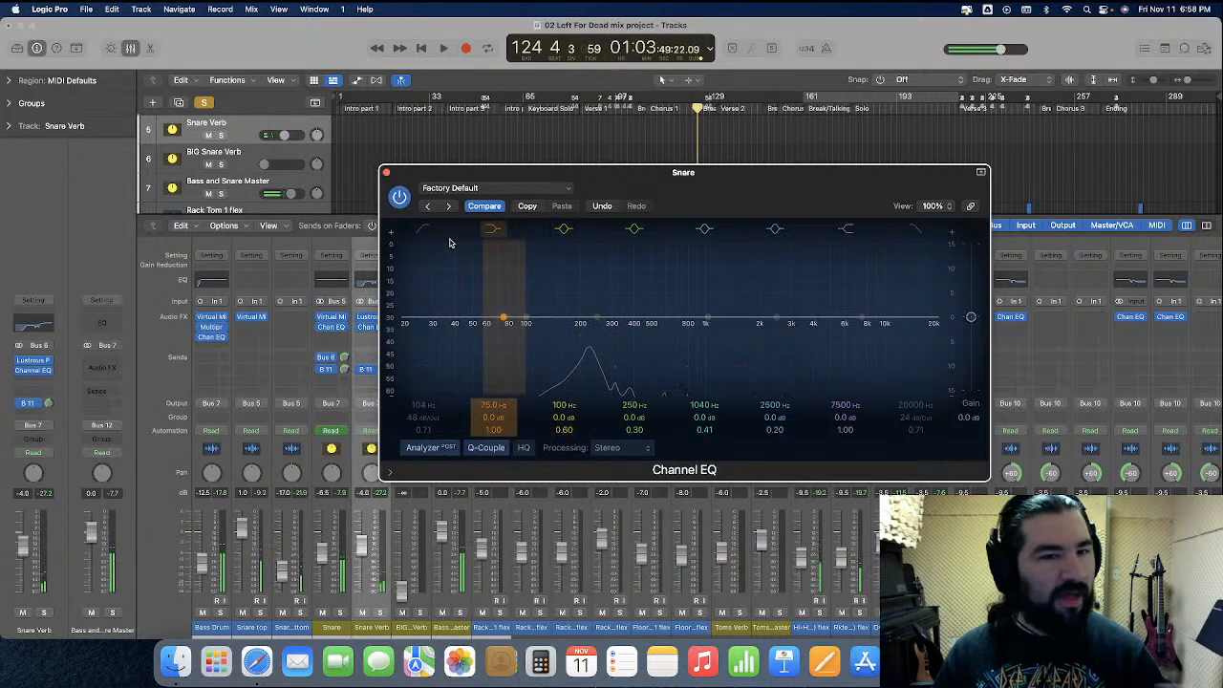
# Re-enable the Snare EQ low cut band and play back to compare
pyautogui.click(424, 231)
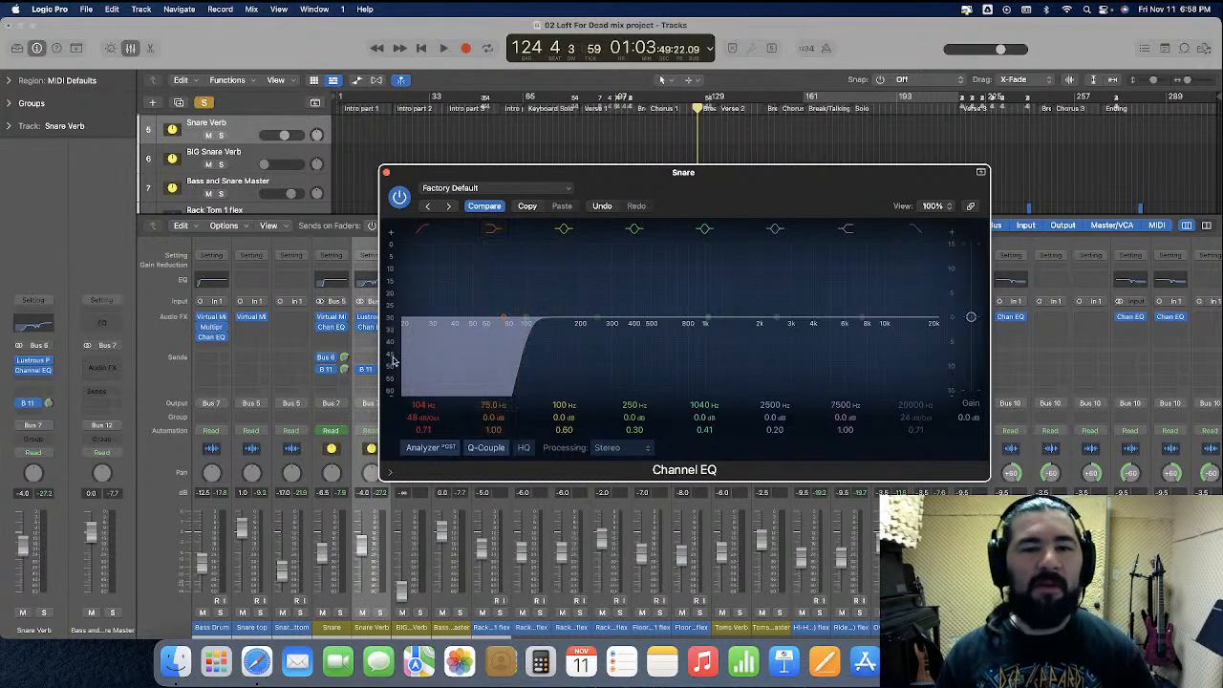
pyautogui.press('space')
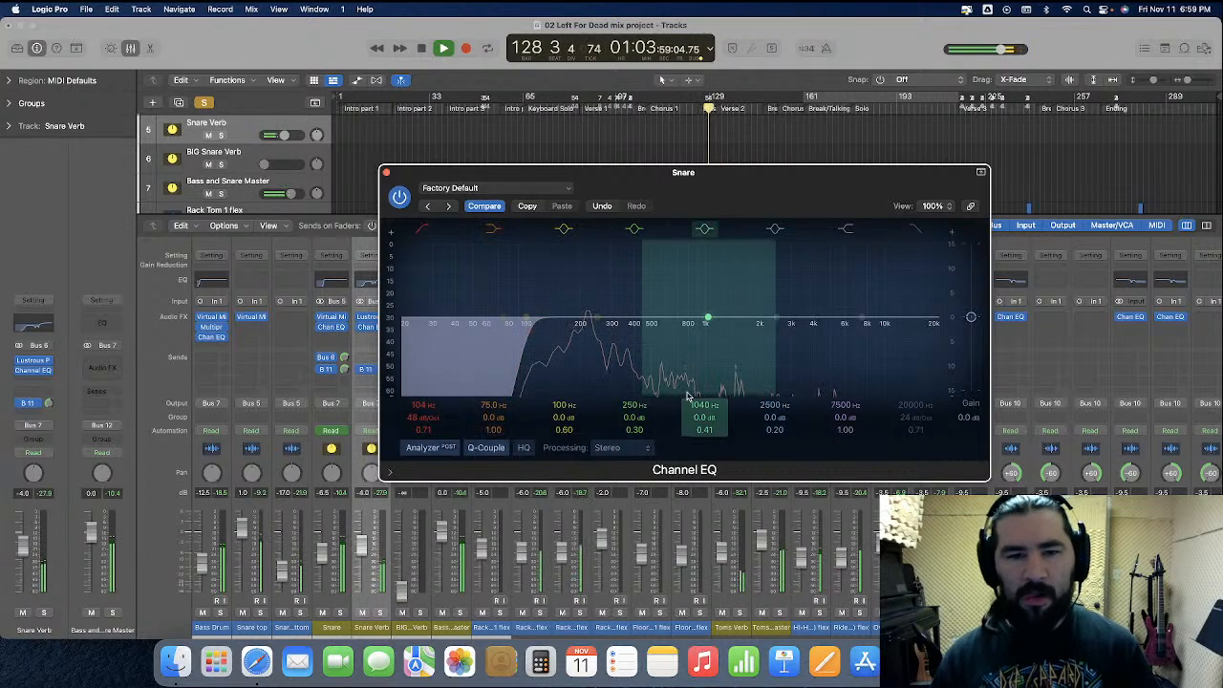
pyautogui.press('space')
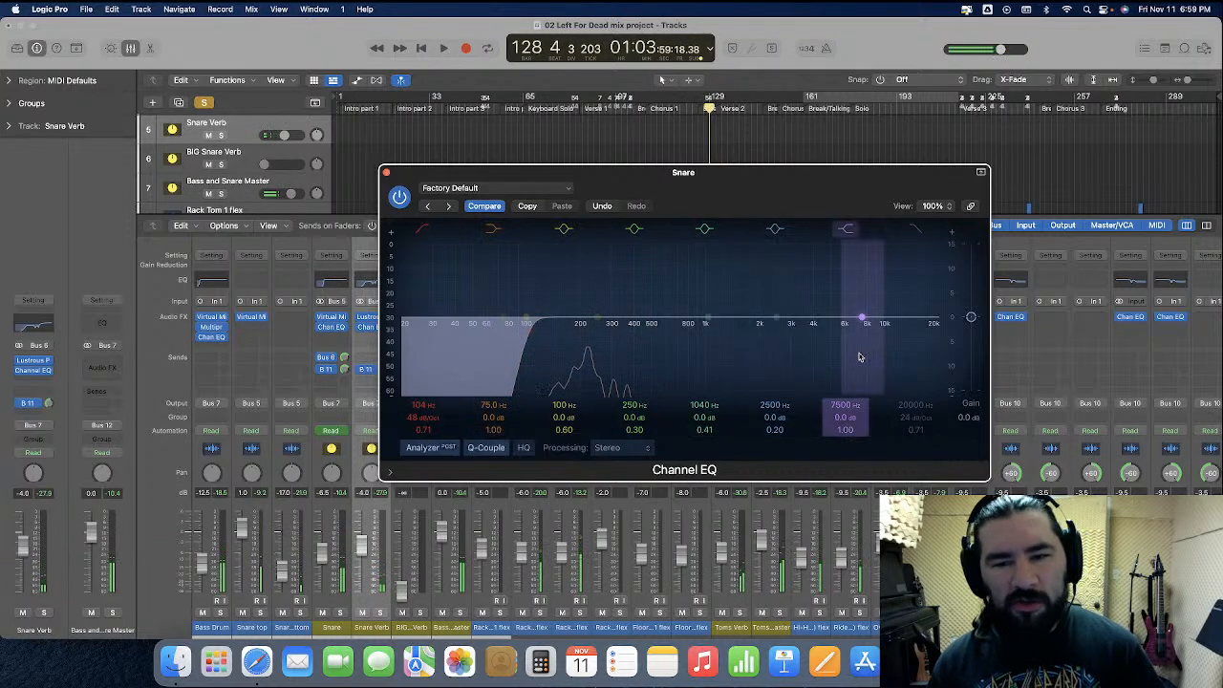
# Set the Snare EQ high shelf band to 4000 Hz with +2 dB gain and play back
pyautogui.doubleClick(848, 407)
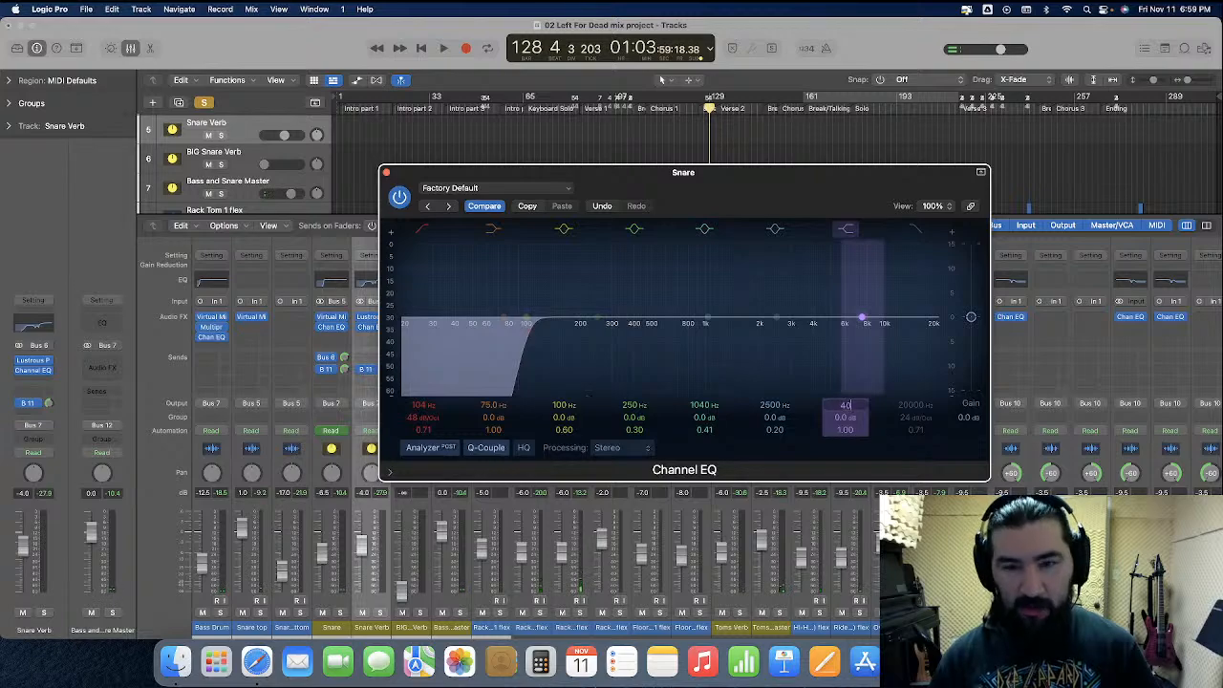
pyautogui.write('4000')
pyautogui.press('Return')
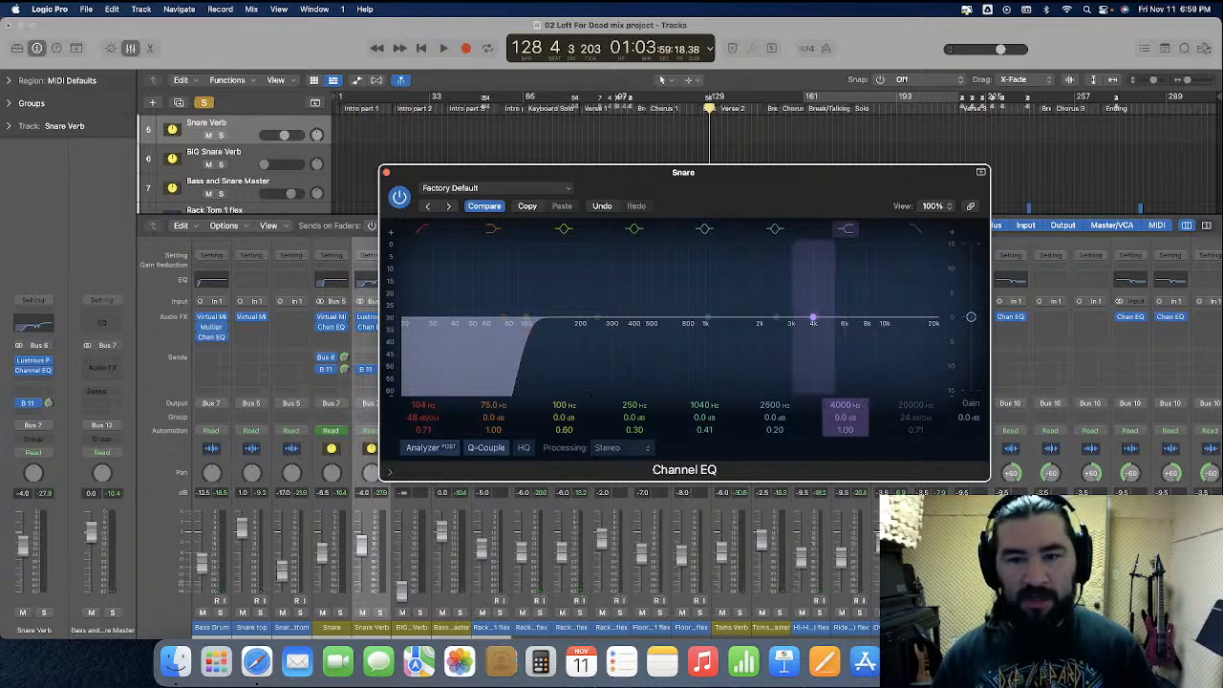
pyautogui.doubleClick(846, 417)
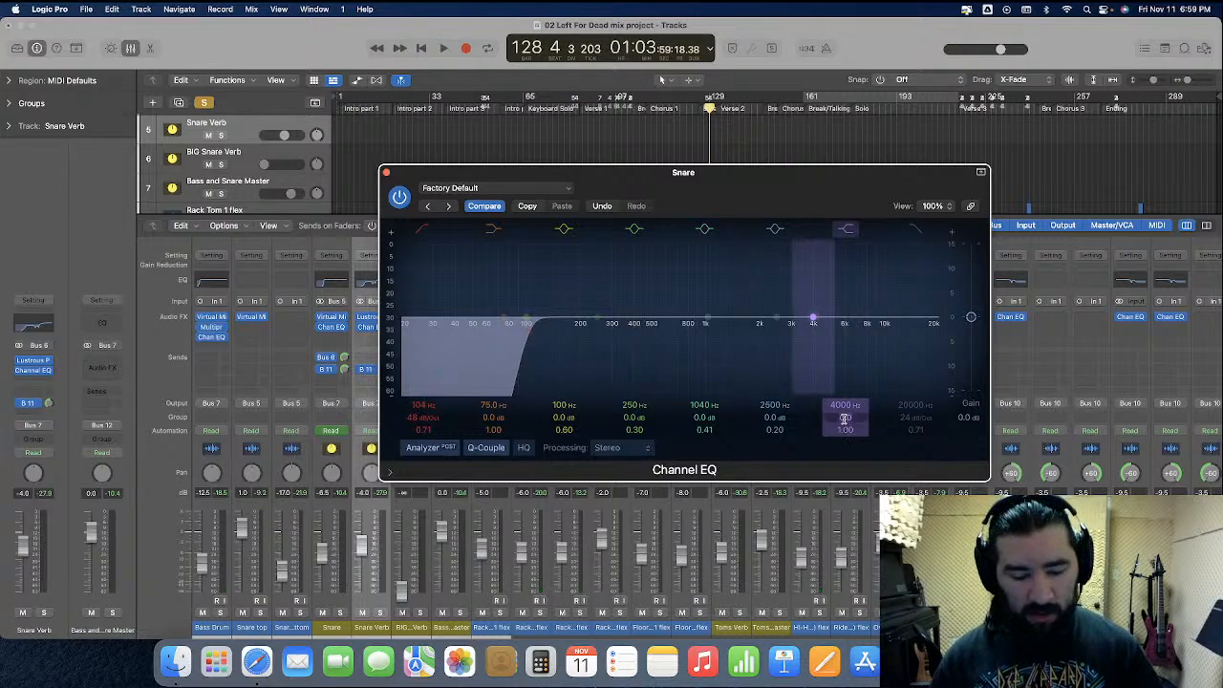
pyautogui.write('2')
pyautogui.press('Return')
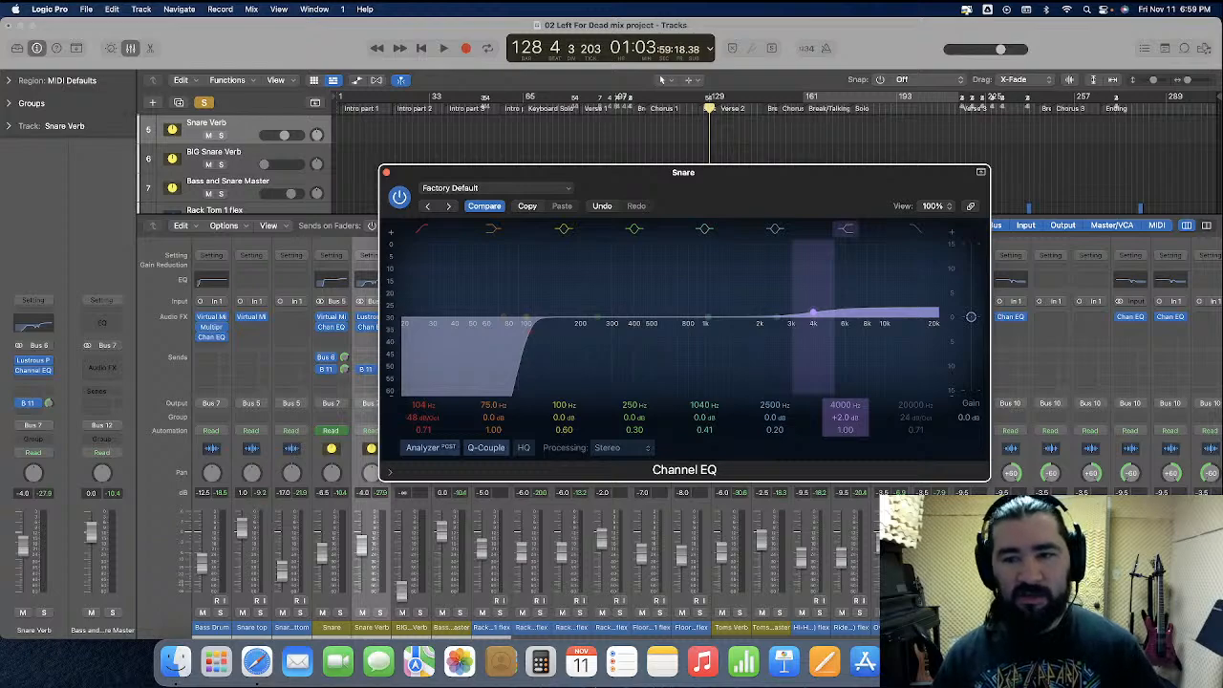
pyautogui.press('space')
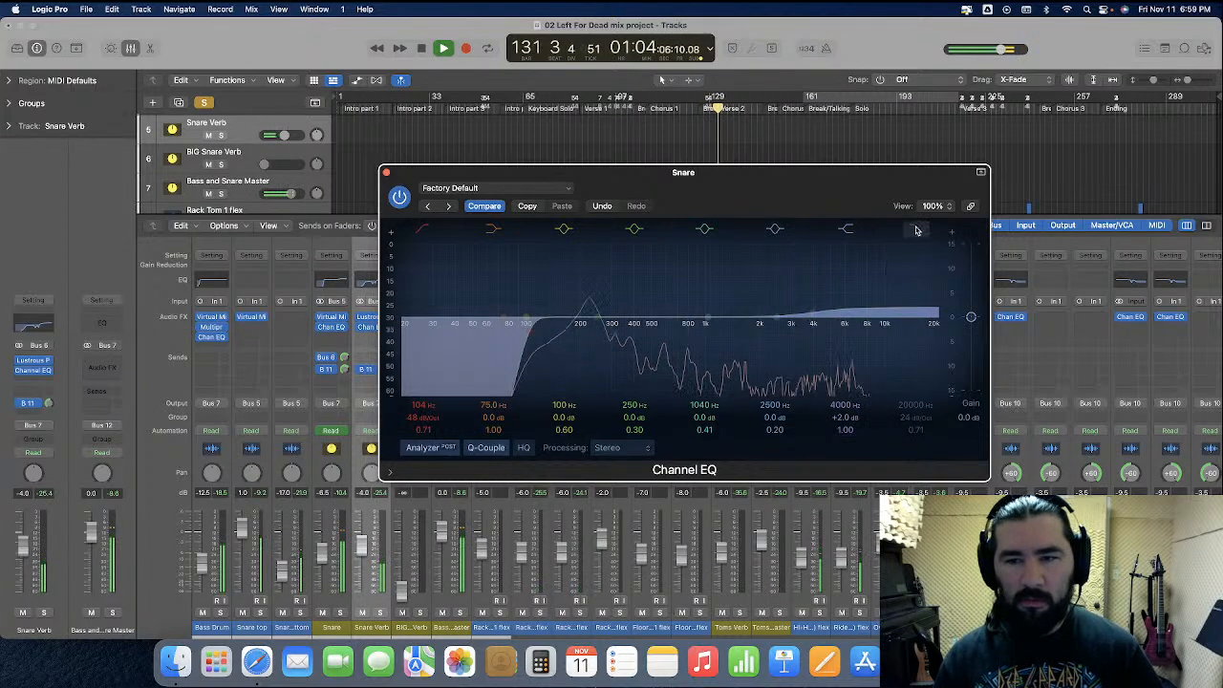
# Enable the Snare EQ high cut band at about 9750 Hz with a 48 dB/Oct slope
pyautogui.moveTo(907, 417)
pyautogui.mouseDown()
pyautogui.moveTo(906, 406)
pyautogui.moveTo(908, 439)
pyautogui.mouseUp()
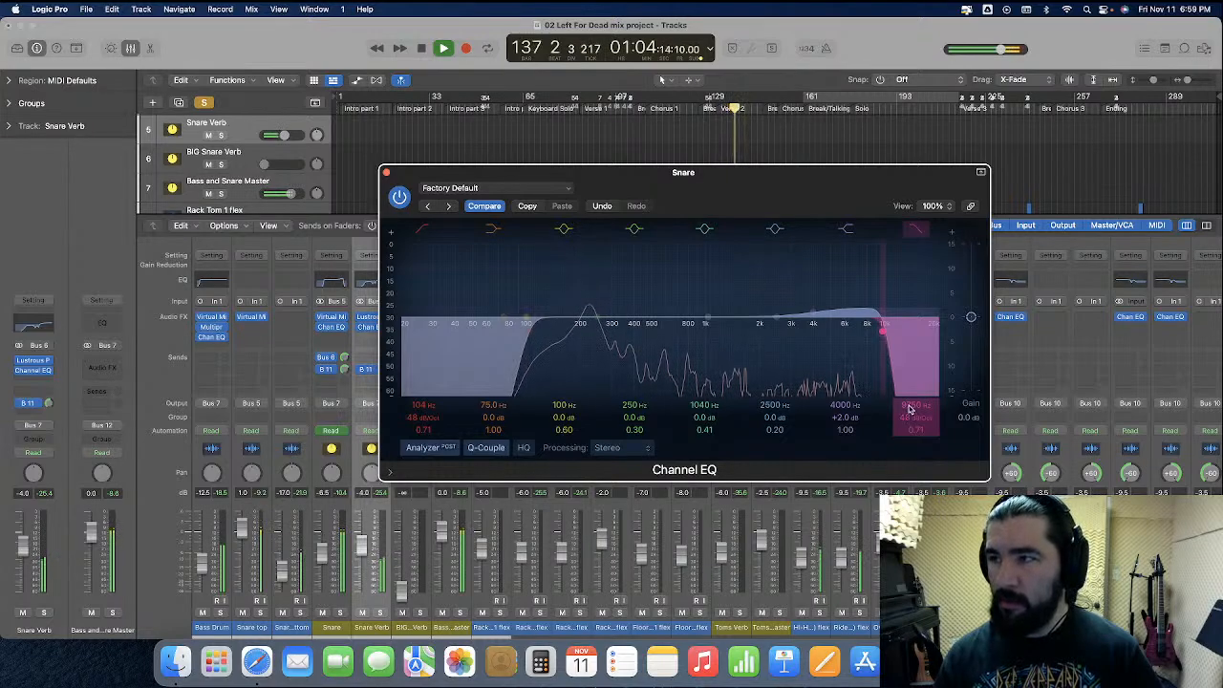
pyautogui.press('space')
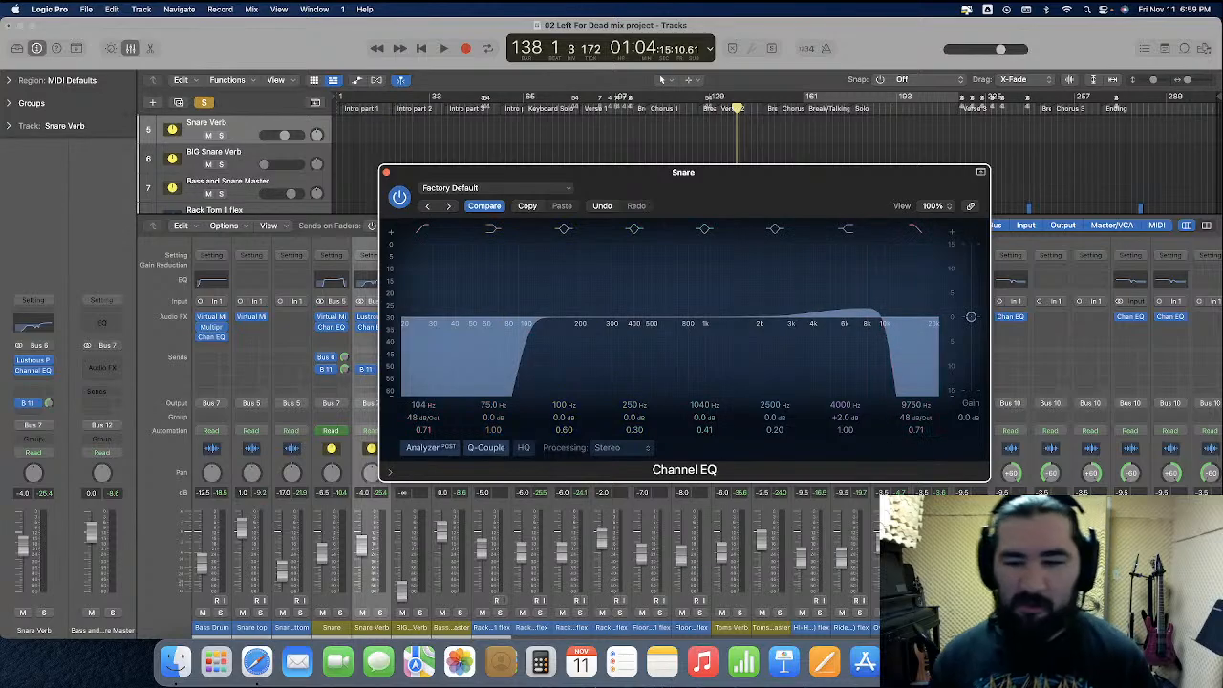
# Move the playhead back to around bar 87 and listen to the snare EQ
pyautogui.hscroll(10, 535, 477)
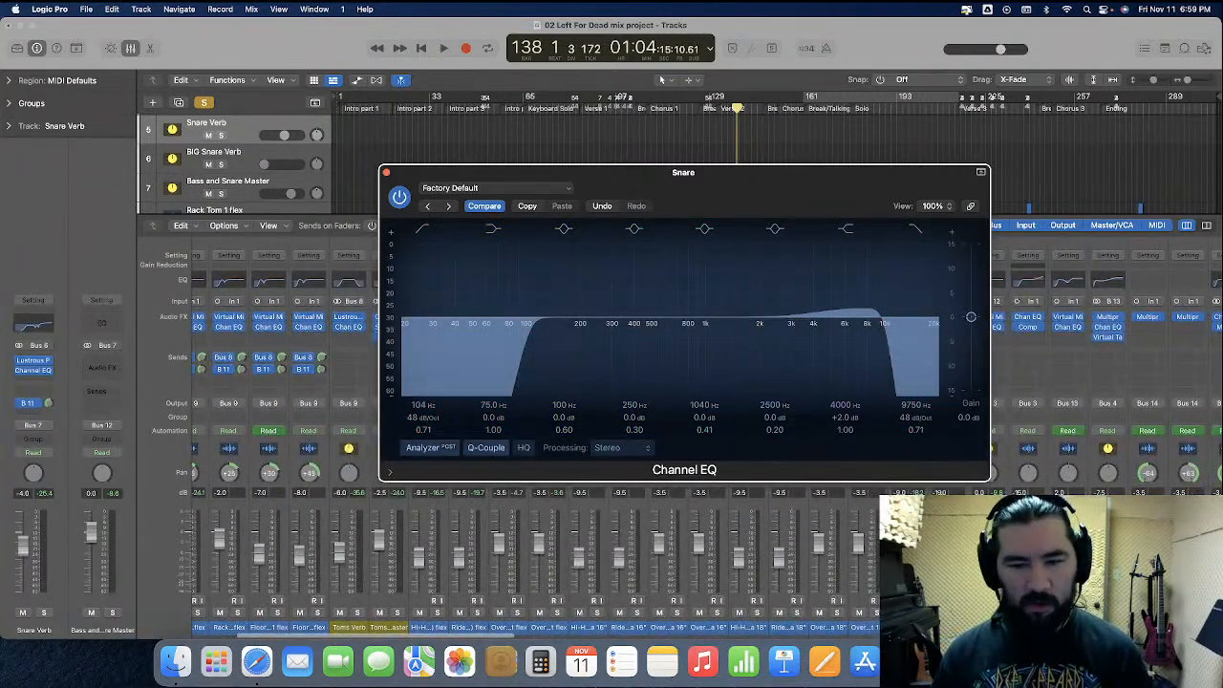
pyautogui.click(204, 102)
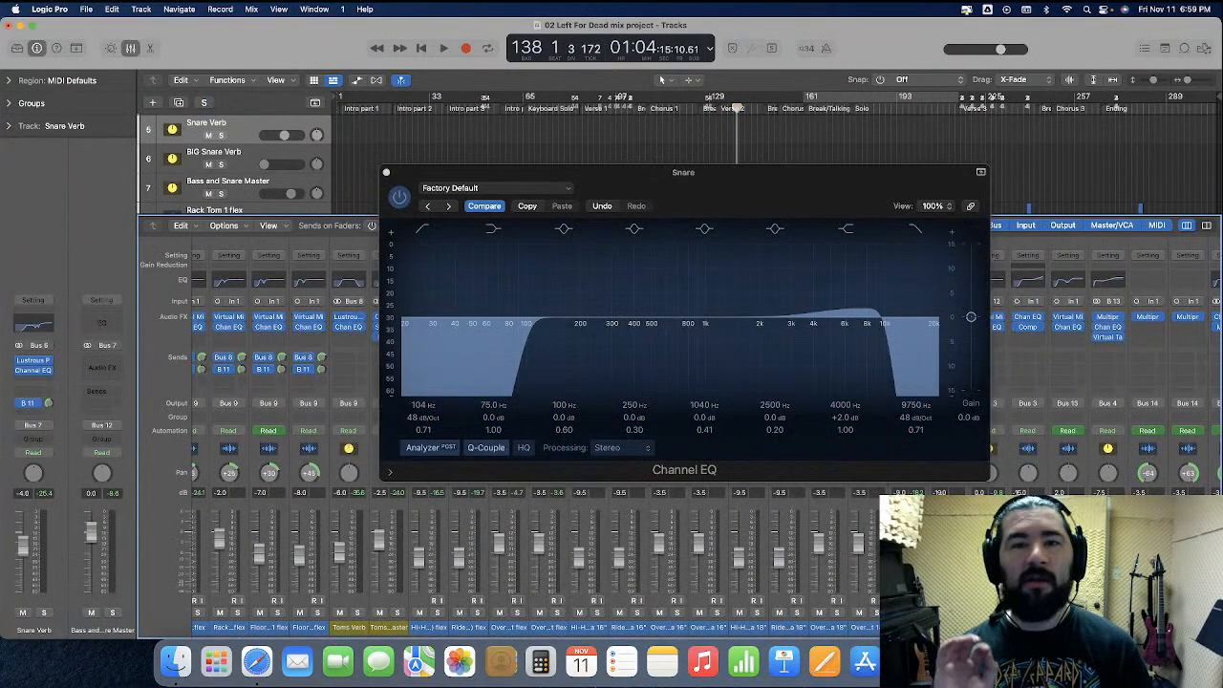
pyautogui.moveTo(601, 108); pyautogui.dragTo(582, 109)
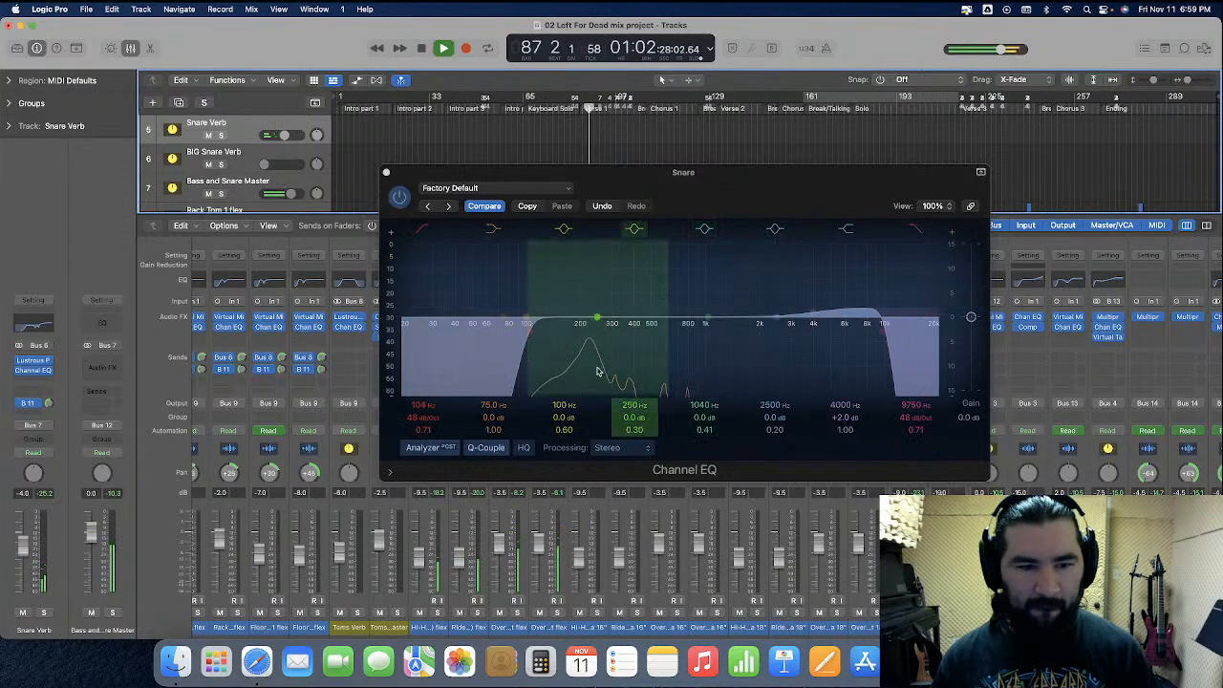
pyautogui.hscroll(-5, 654, 511)
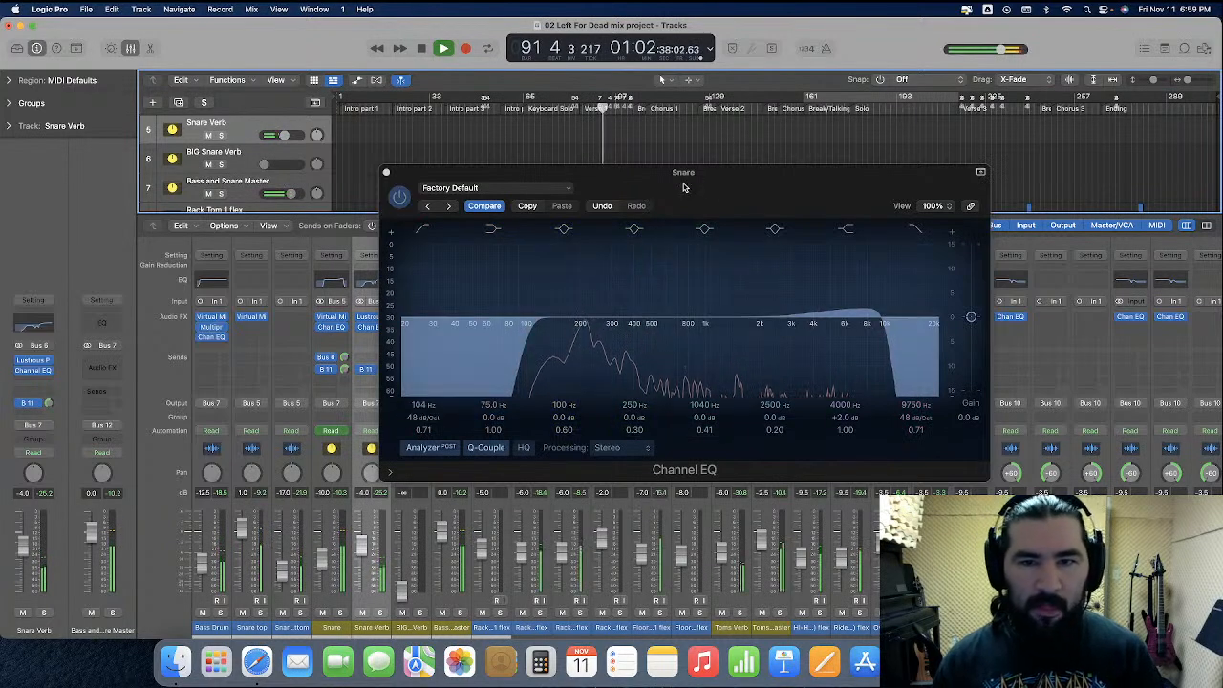
# Lower the Snare EQ high shelf gain to +1.5 dB
pyautogui.moveTo(683, 187); pyautogui.dragTo(783, 194)
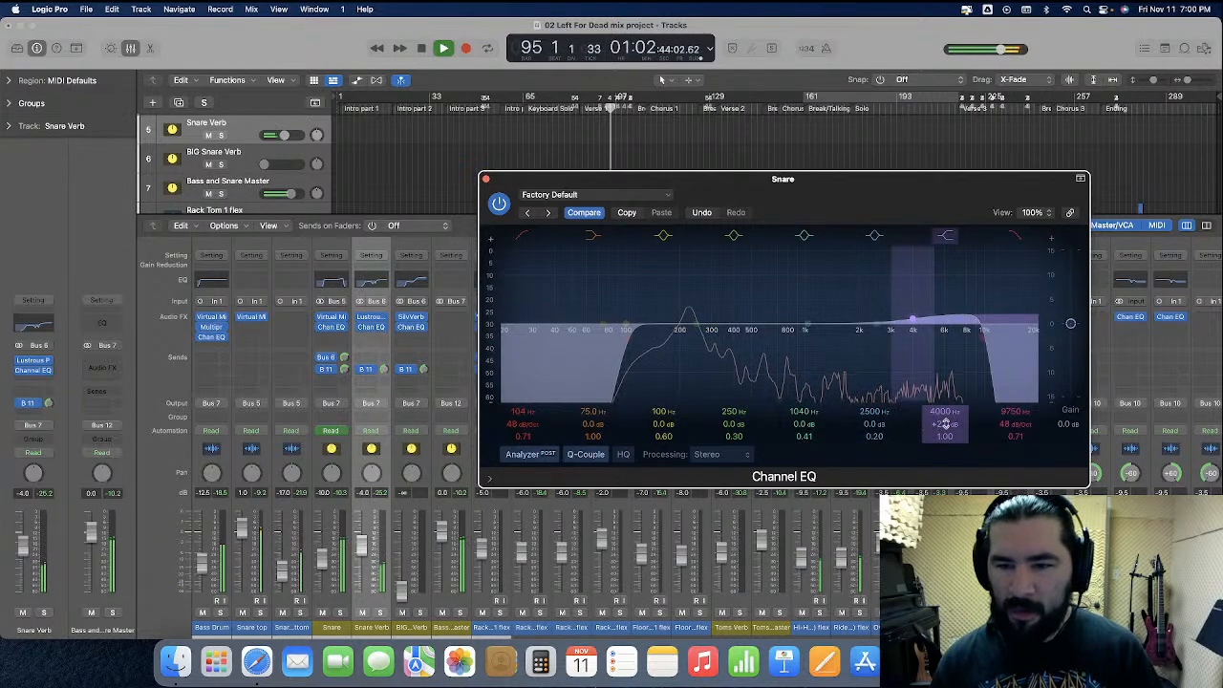
pyautogui.moveTo(945, 425); pyautogui.dragTo(945, 434)
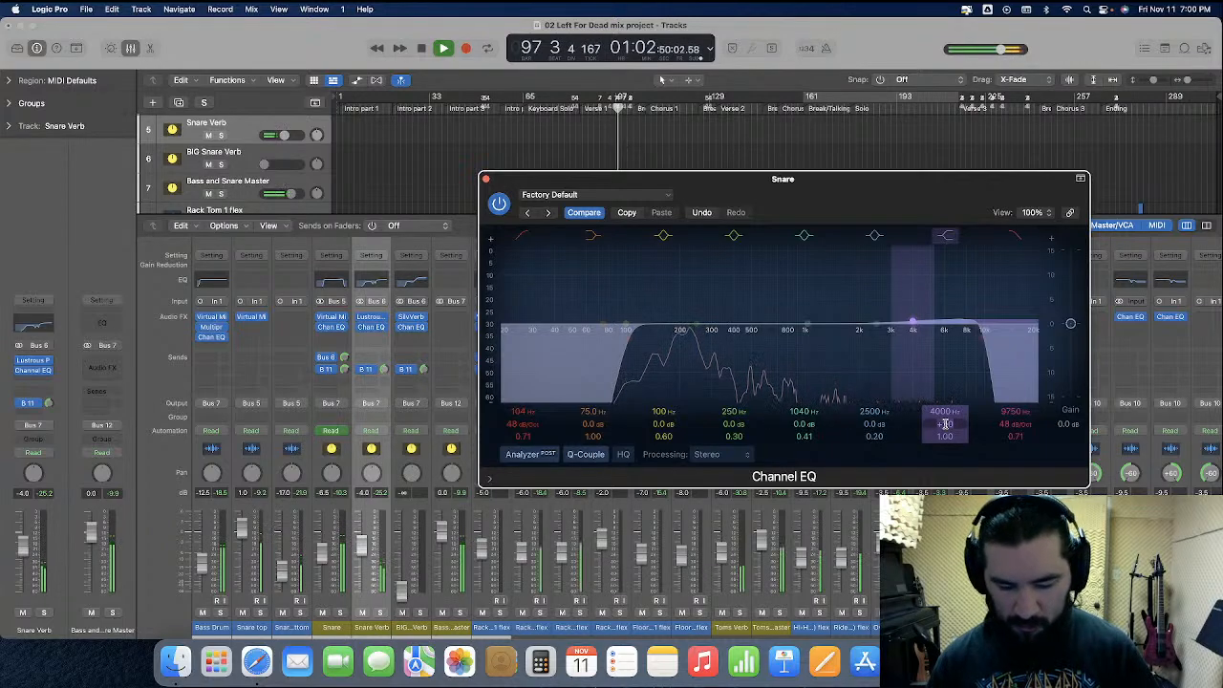
pyautogui.moveTo(944, 423); pyautogui.dragTo(944, 418)
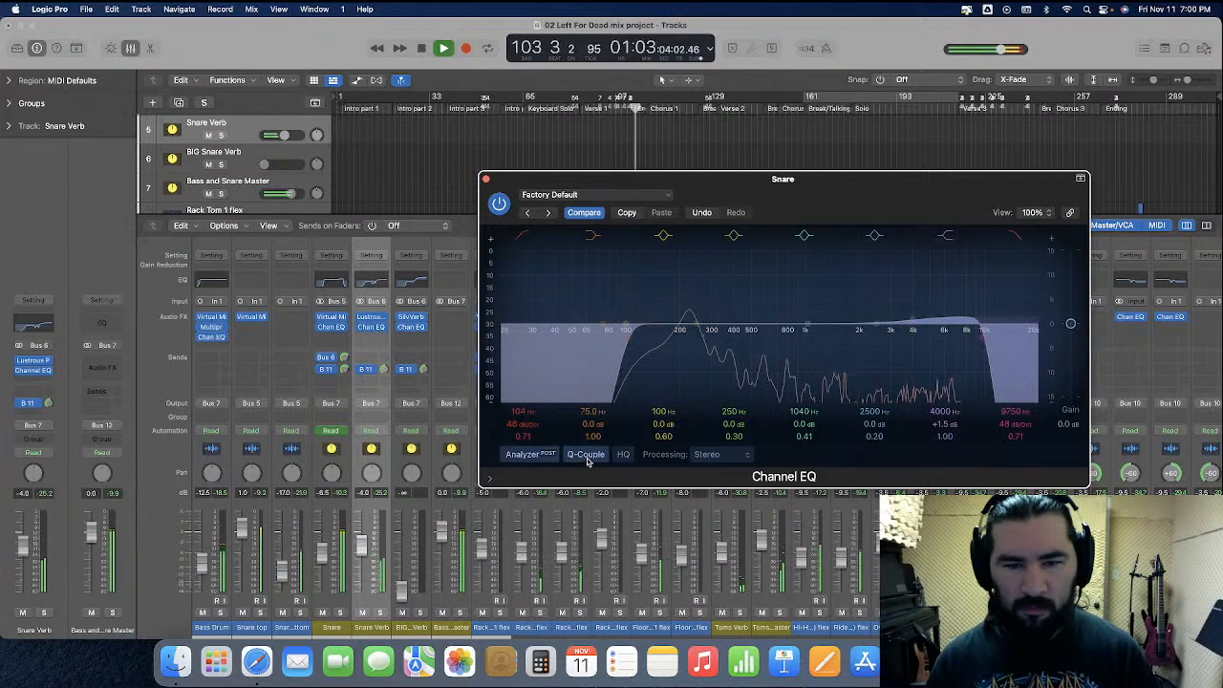
# Raise the Snare EQ low cut frequency to 146 Hz
pyautogui.moveTo(521, 412); pyautogui.dragTo(521, 387)
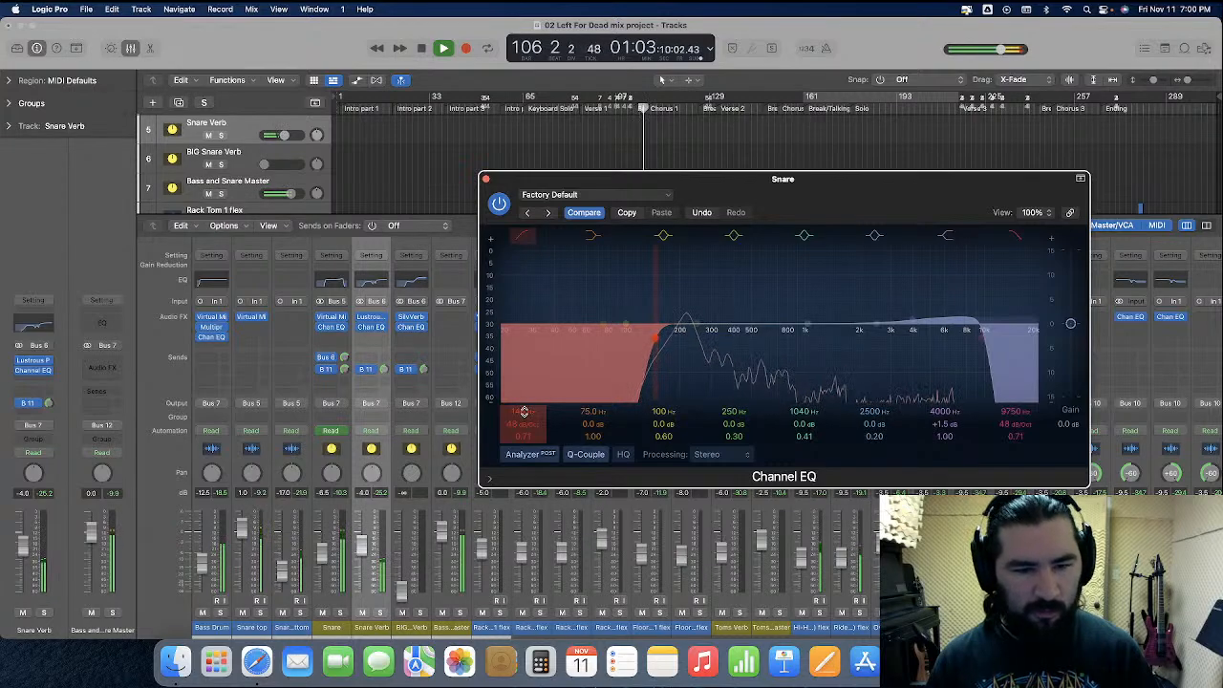
pyautogui.hscroll(5, 525, 563)
pyautogui.hscroll(1, 526, 564)
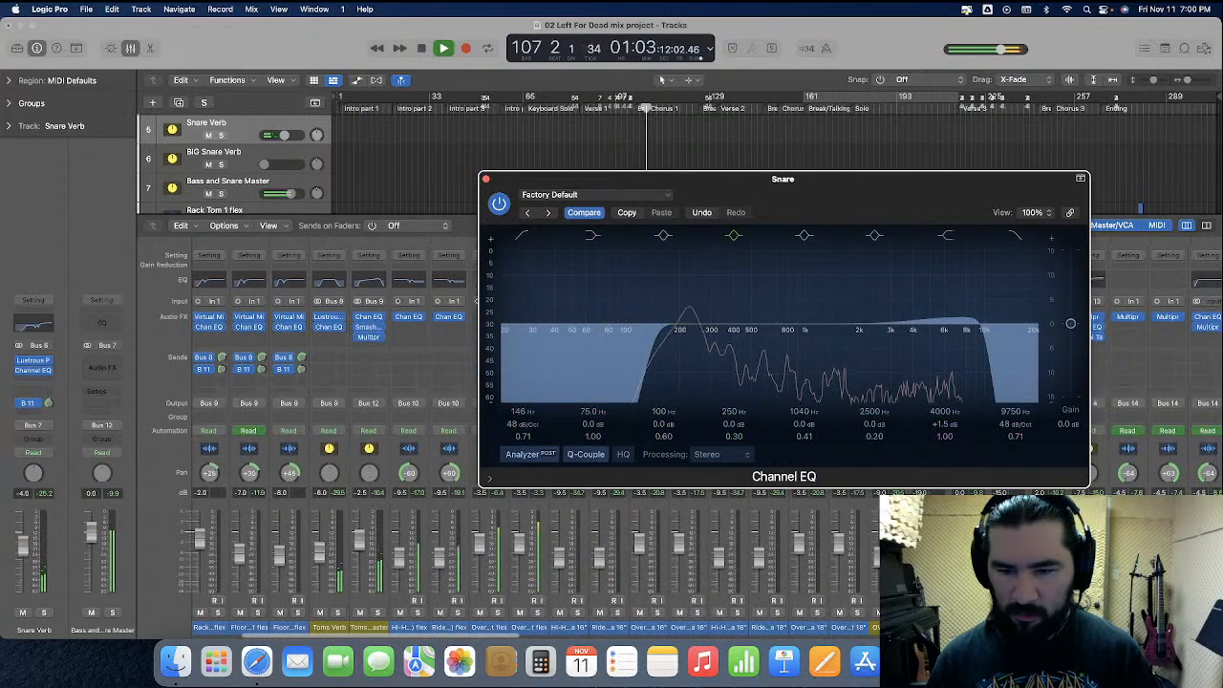
pyautogui.click(526, 563)
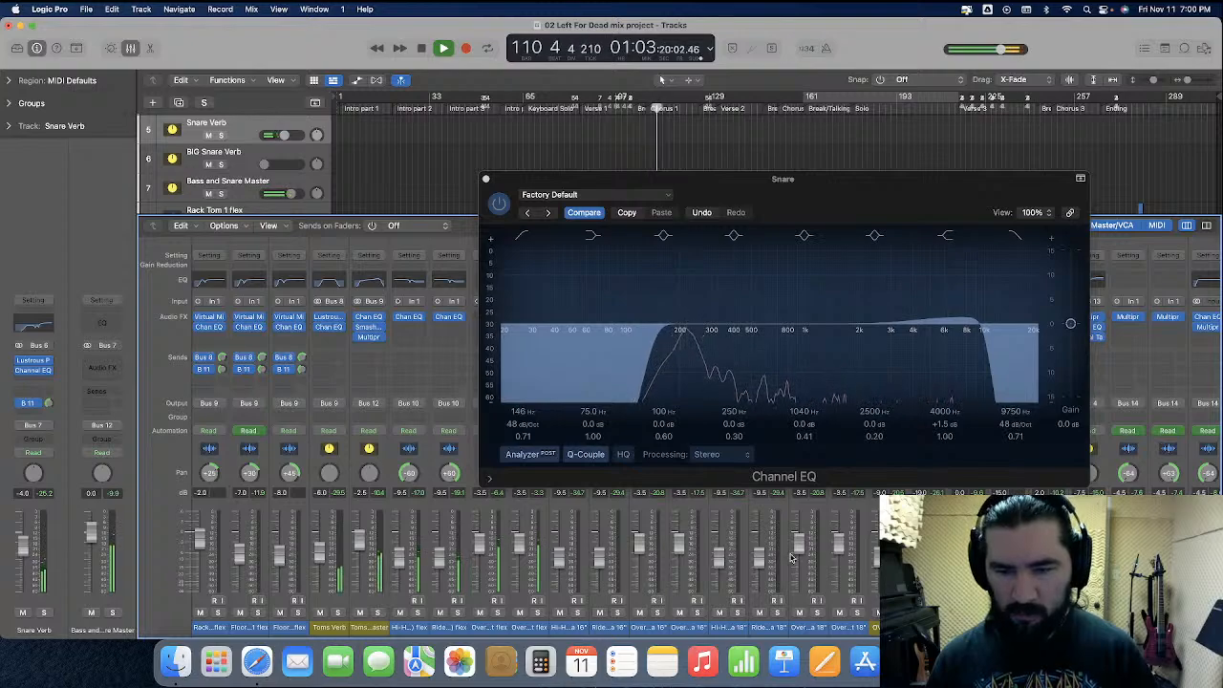
pyautogui.hscroll(10, 796, 562)
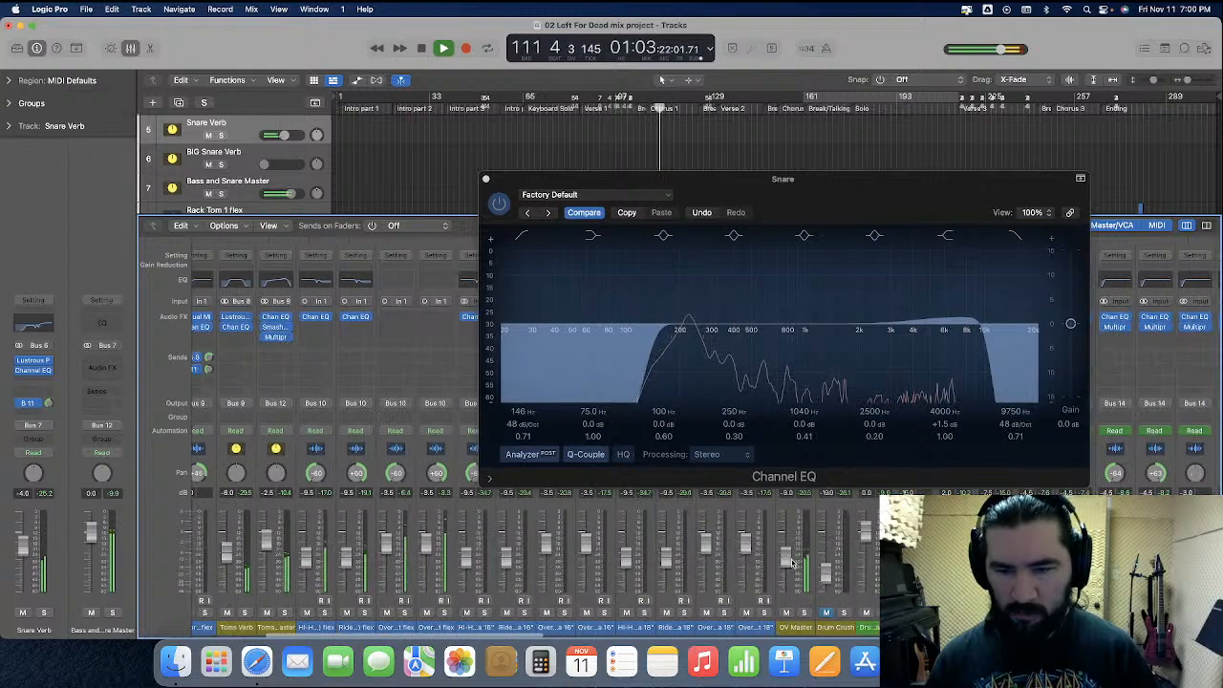
# Lower the Snare EQ high shelf gain to +1.0 dB
pyautogui.moveTo(915, 195); pyautogui.dragTo(656, 194)
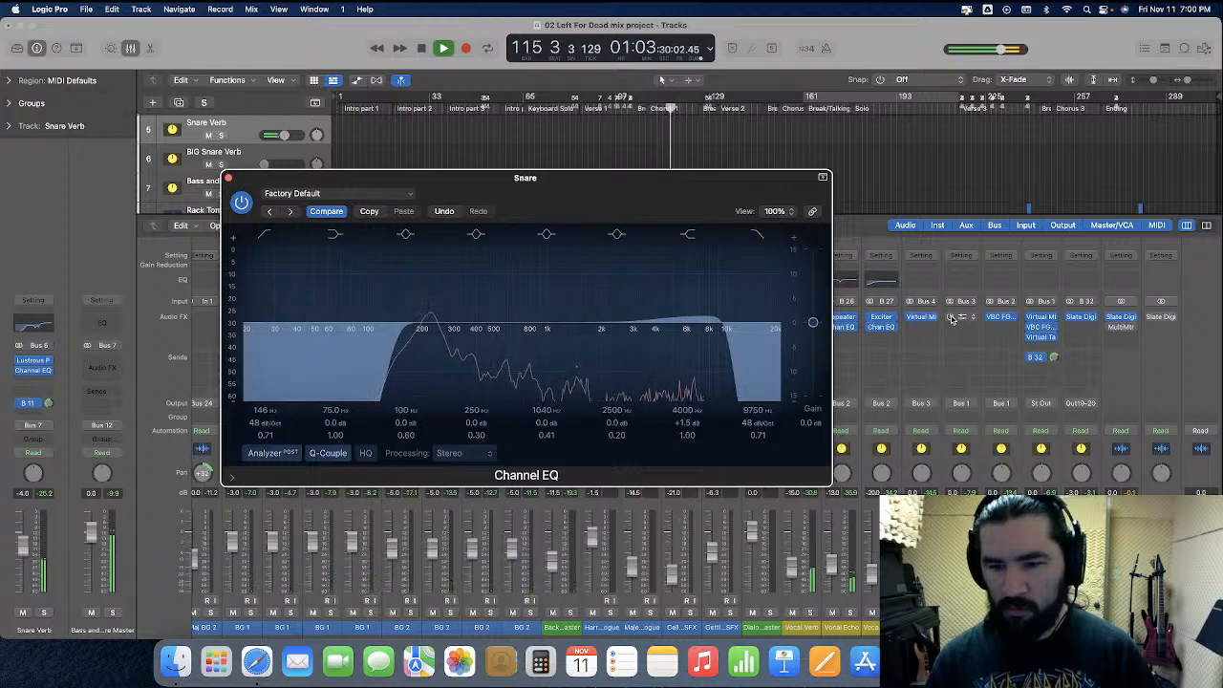
pyautogui.click(952, 319)
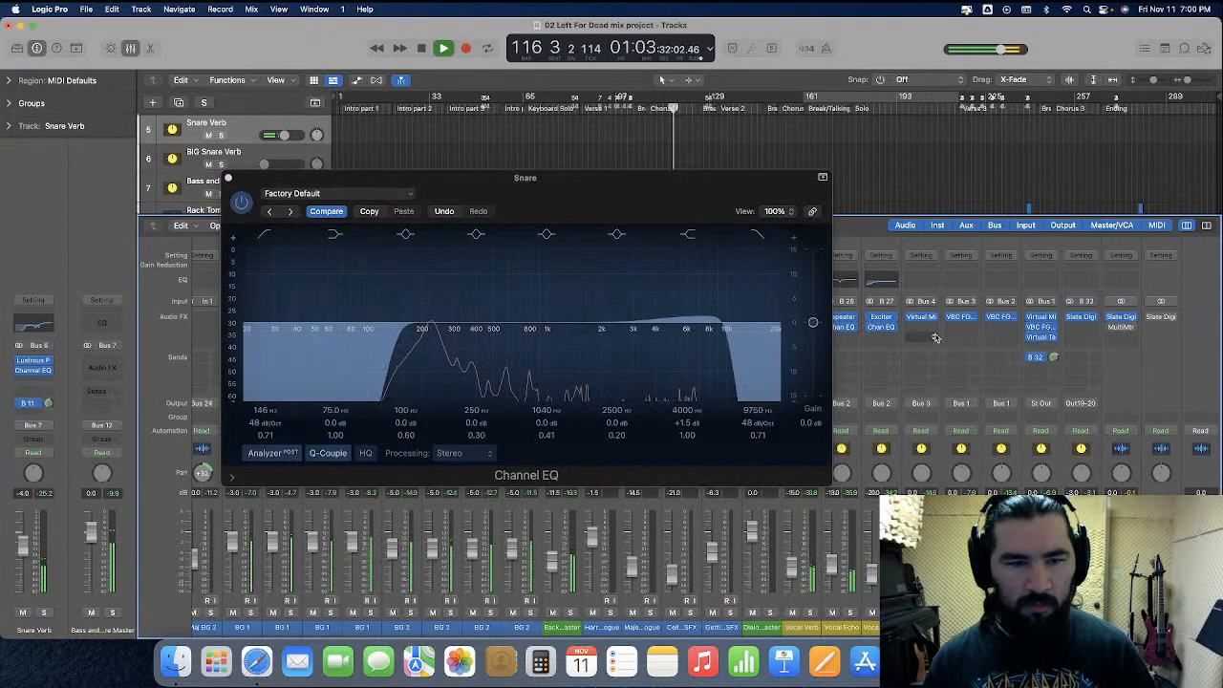
pyautogui.click(688, 426)
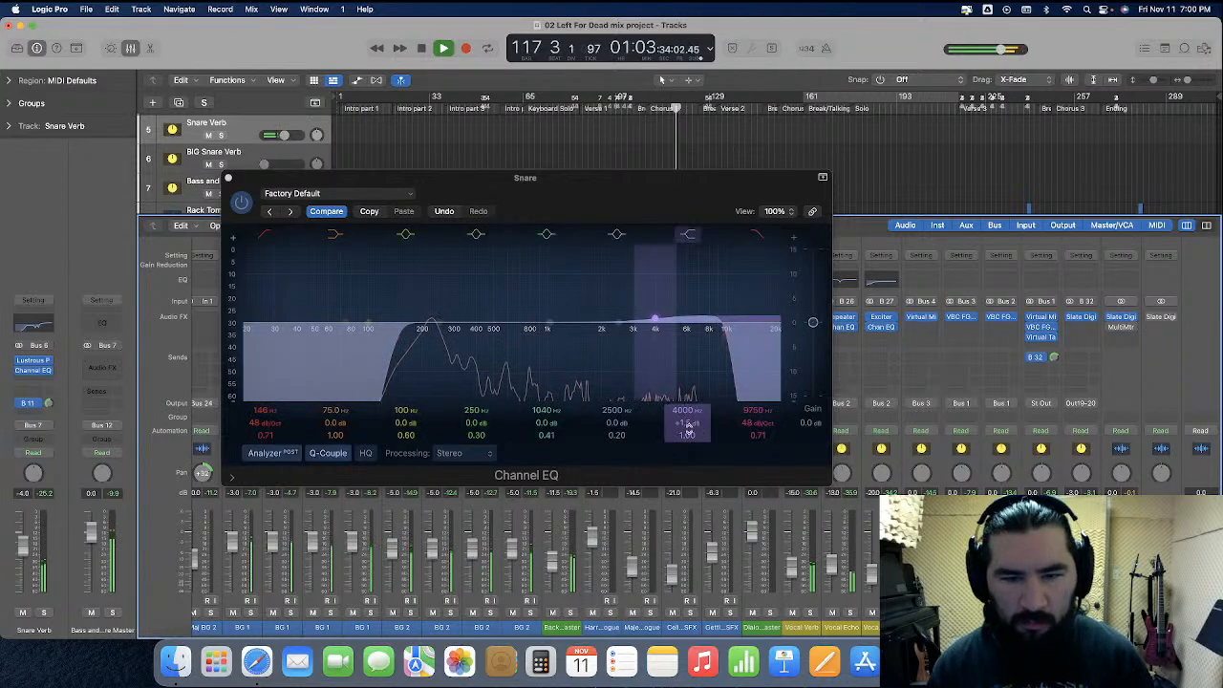
pyautogui.moveTo(687, 422); pyautogui.dragTo(687, 428)
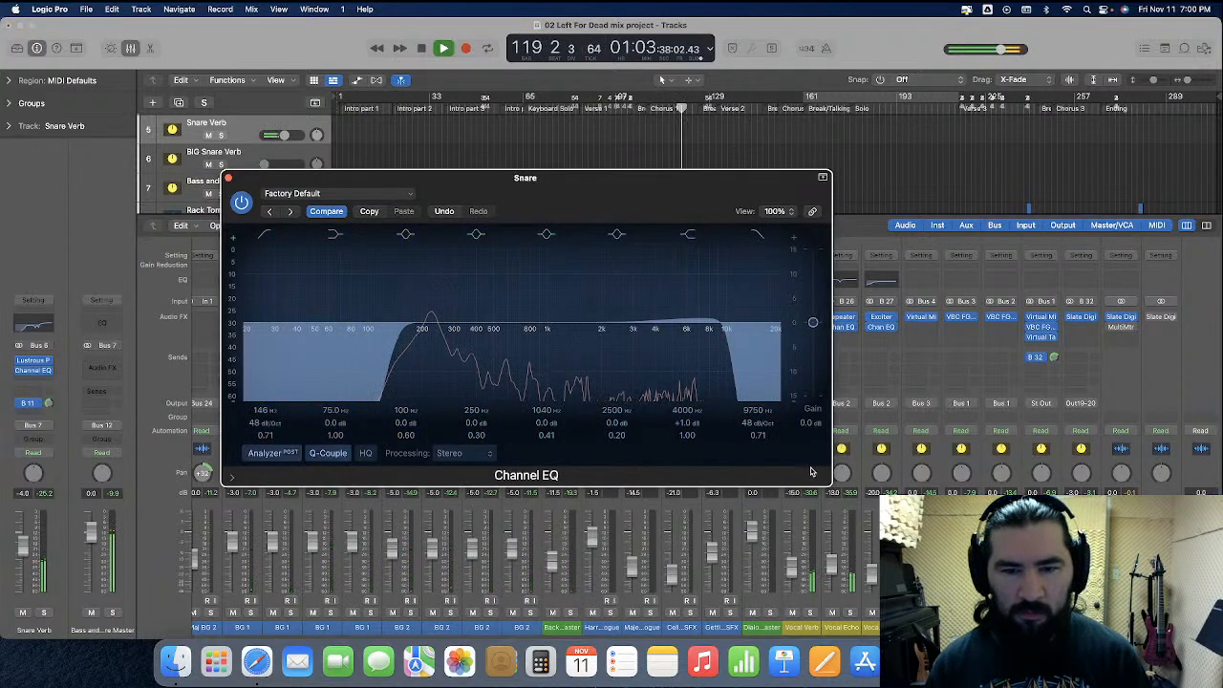
pyautogui.hscroll(-20, 516, 564)
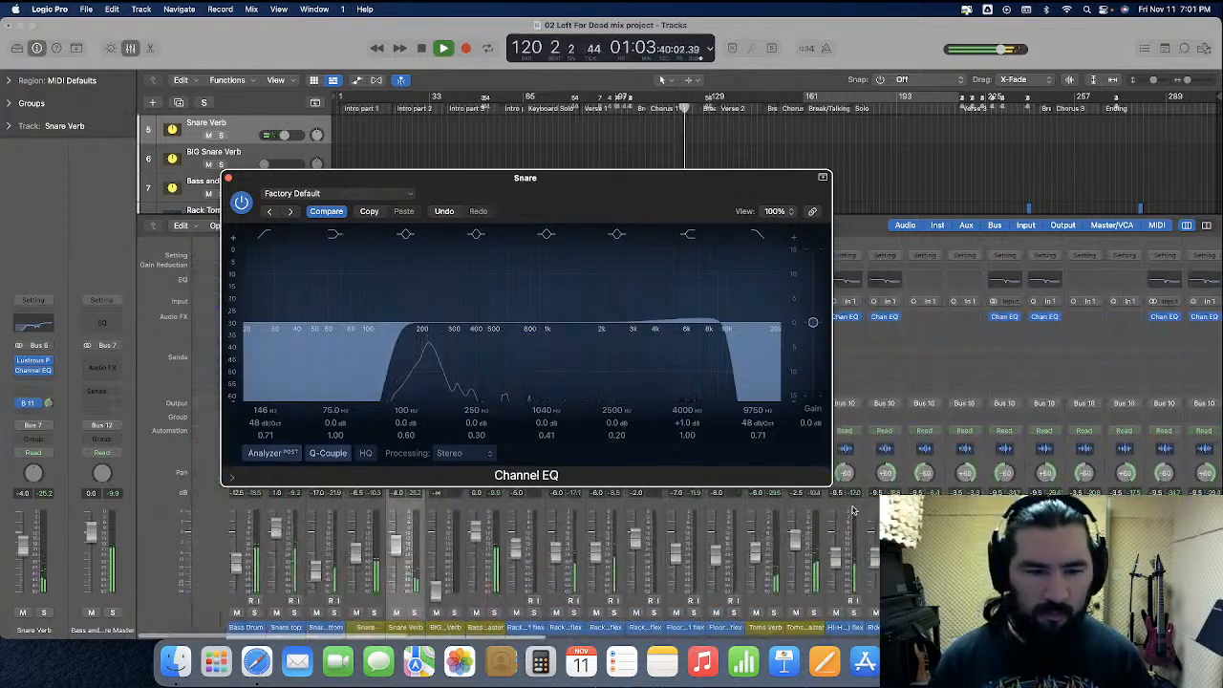
# Lower the Snare Verb EQ's 2360 Hz shelf gain to -1.0 dB and close both EQ windows
pyautogui.moveTo(449, 180); pyautogui.dragTo(684, 202)
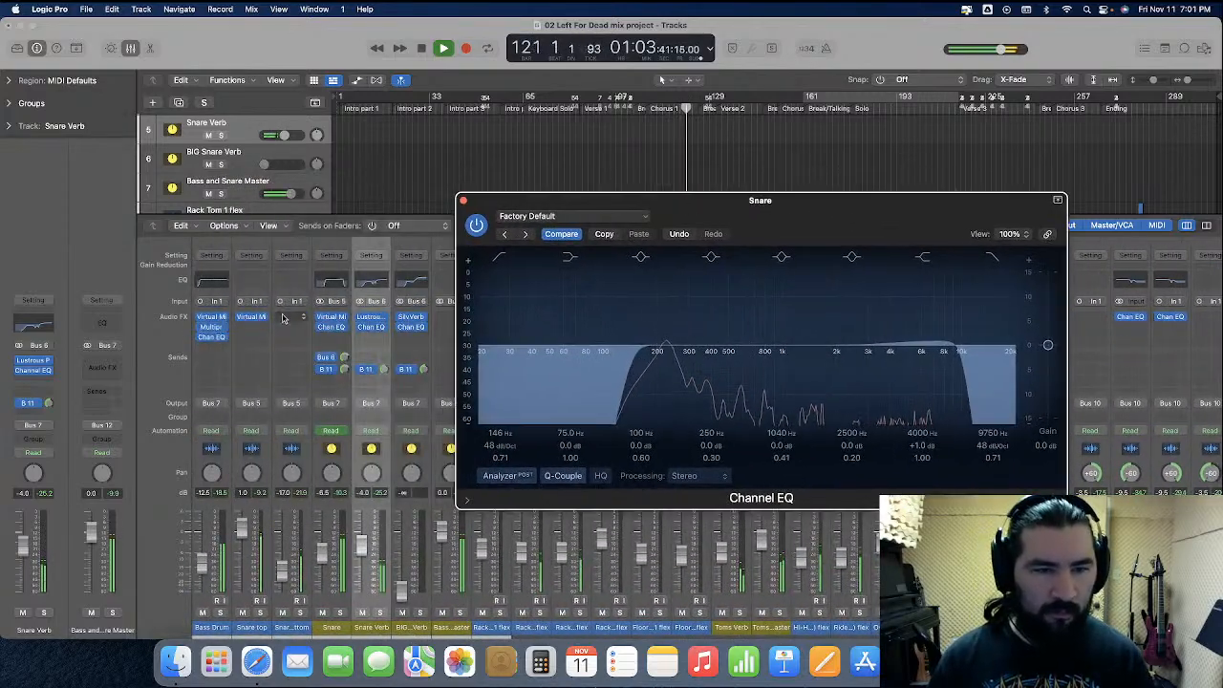
pyautogui.click(371, 328)
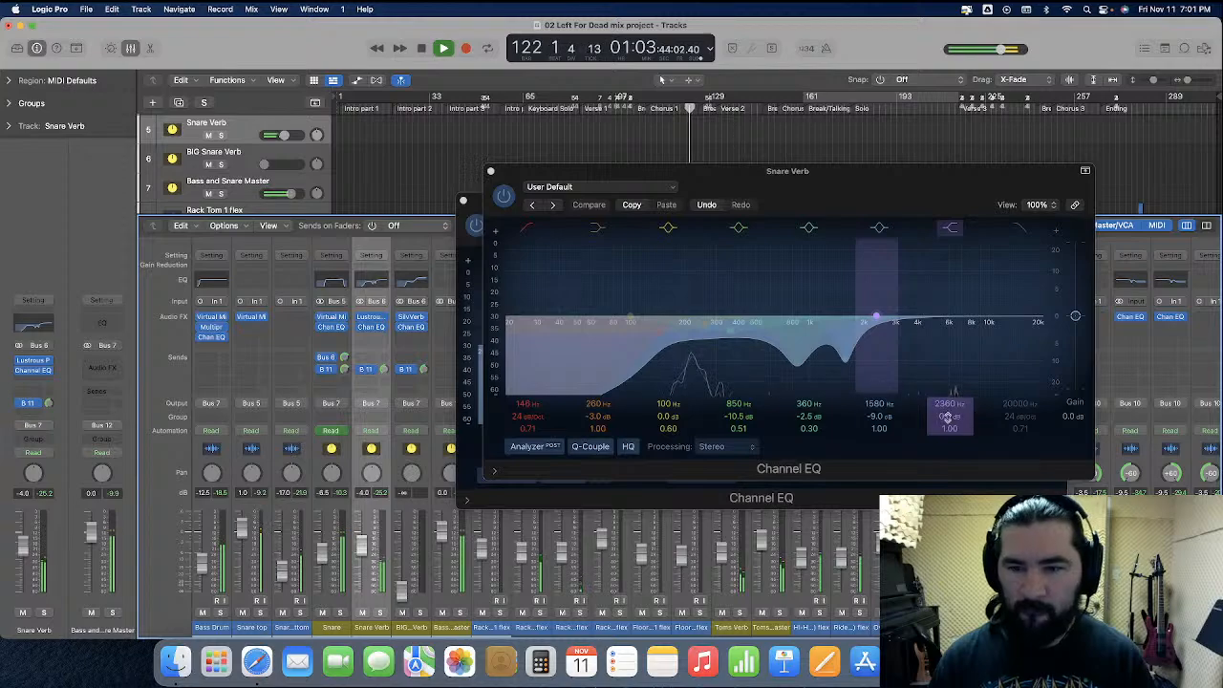
pyautogui.moveTo(949, 416); pyautogui.dragTo(949, 424)
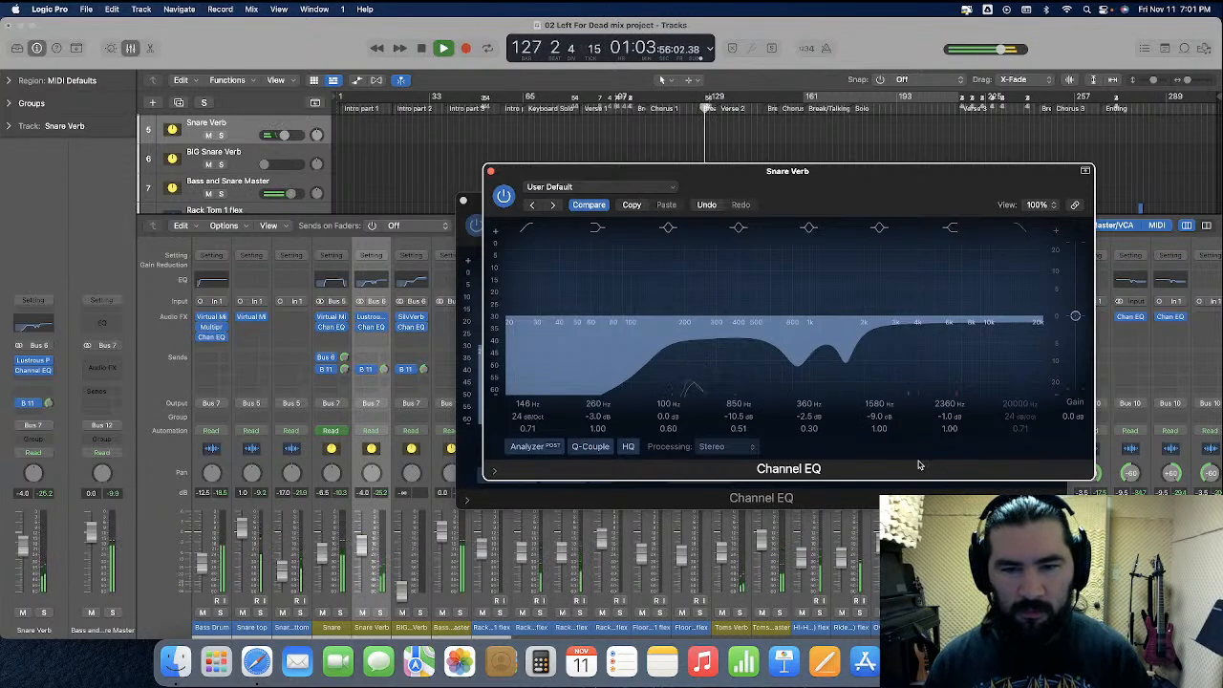
pyautogui.click(492, 172)
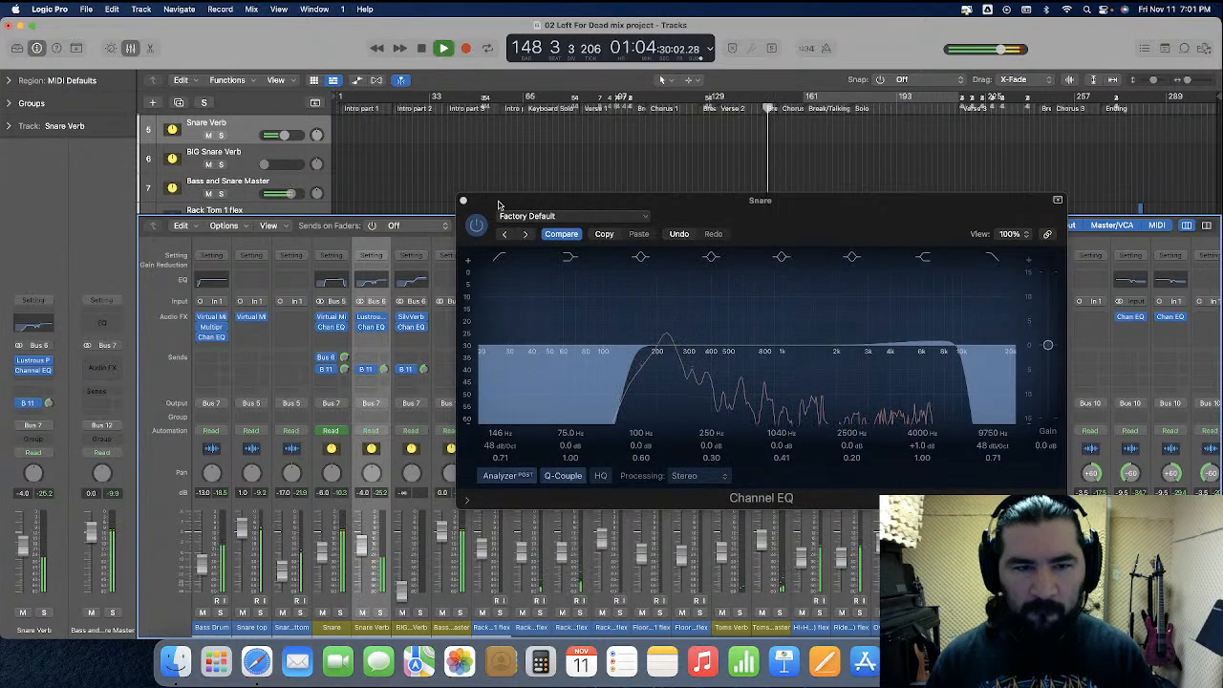
pyautogui.click(462, 200)
# Open the Bass Drum Multipressor and set band 1 gain make-up to 4.5 dB
pyautogui.click(211, 327)
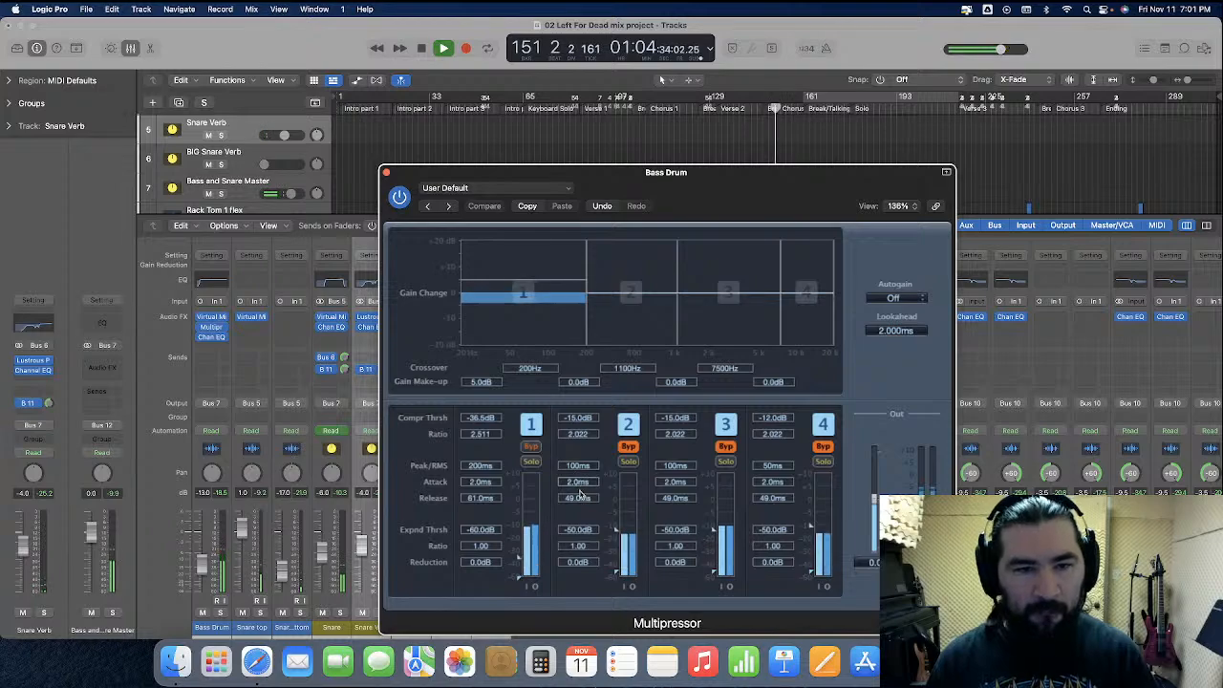
pyautogui.doubleClick(481, 381)
pyautogui.write('-')
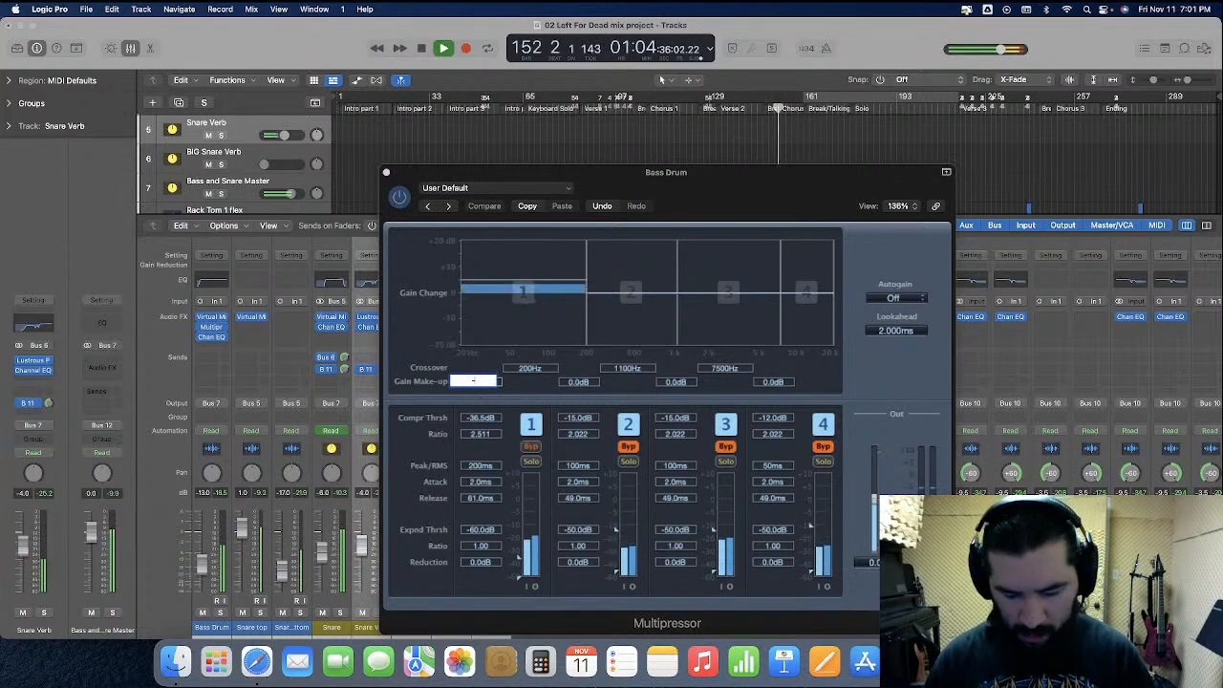
pyautogui.write('4.5')
pyautogui.press('Return')
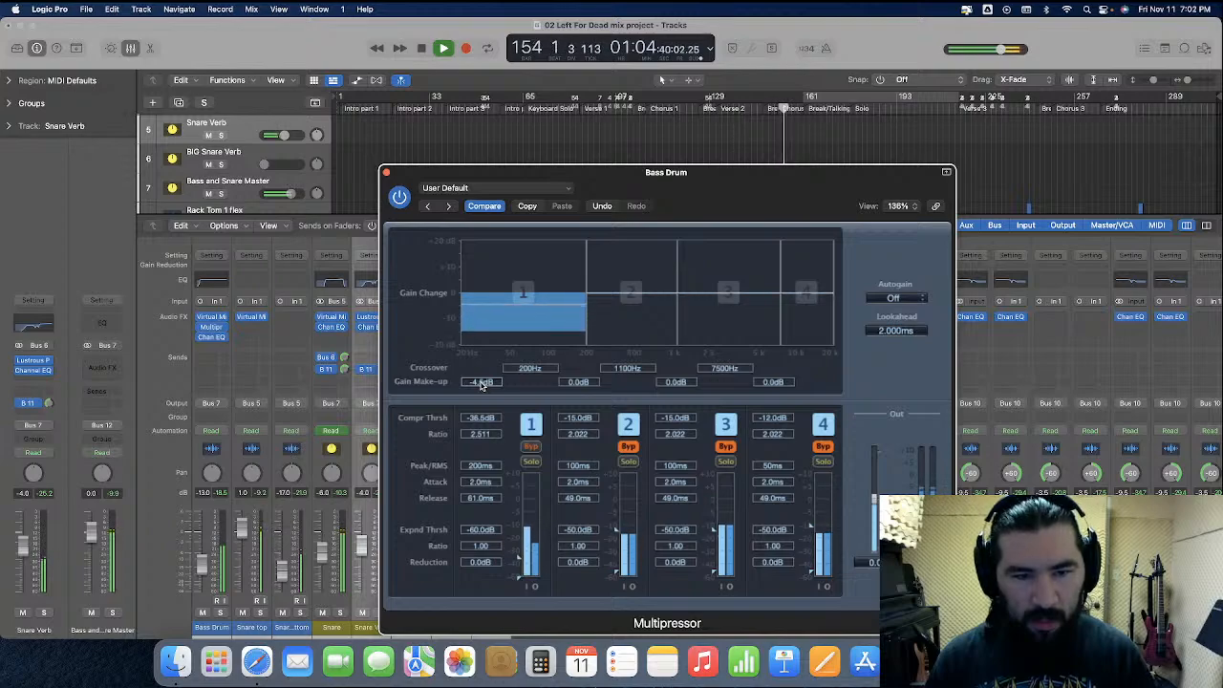
pyautogui.doubleClick(481, 381)
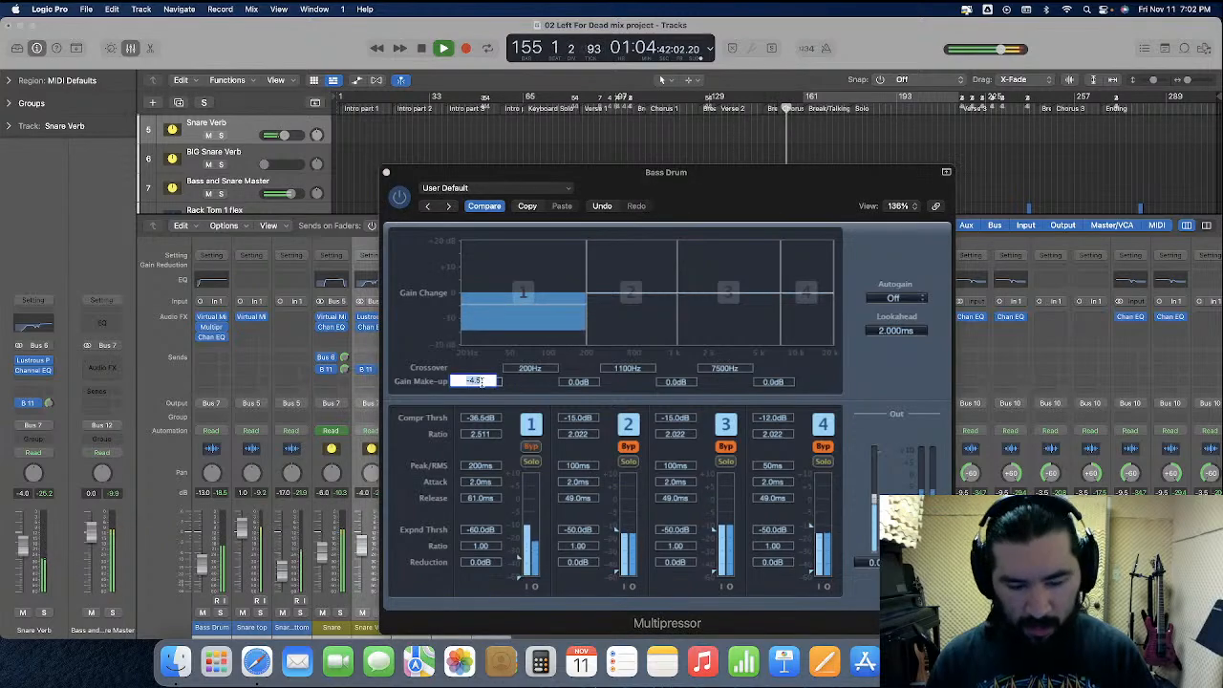
pyautogui.write('4.5')
pyautogui.press('Return')
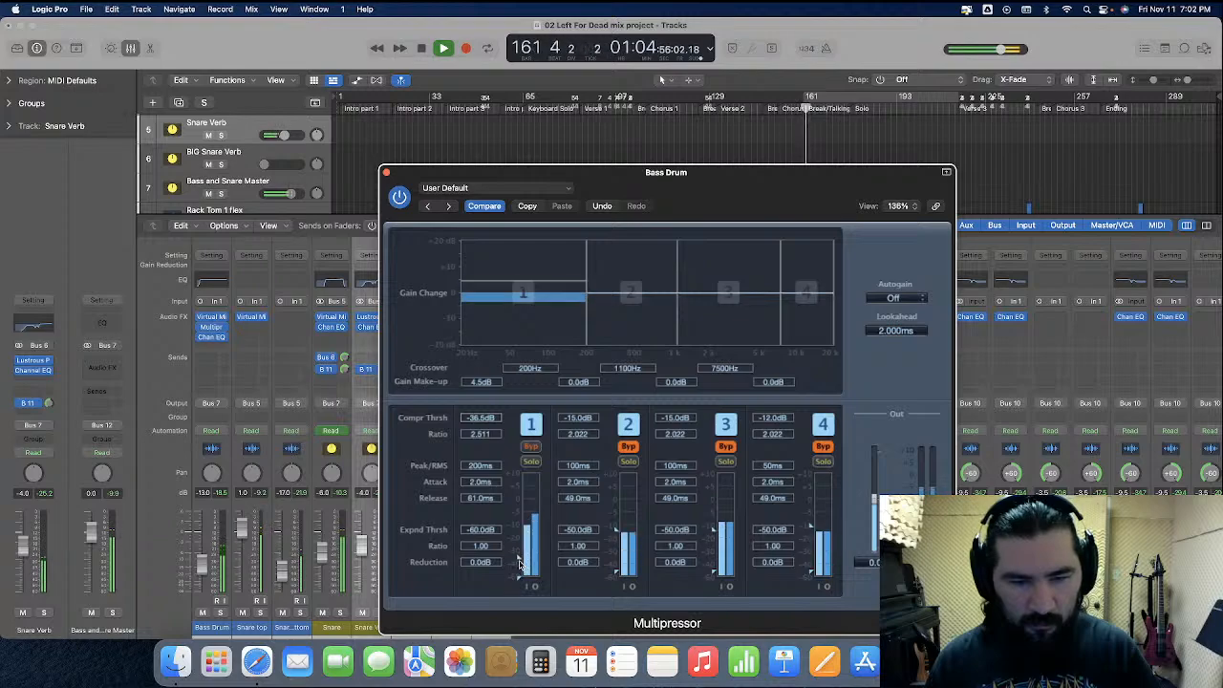
# Set the Bass Drum Multipressor band 1 threshold to -25.5 dB and its make-up gain to 0.0 dB, closing the window
pyautogui.moveTo(520, 562); pyautogui.dragTo(520, 547)
pyautogui.moveTo(530, 286); pyautogui.dragTo(527, 295)
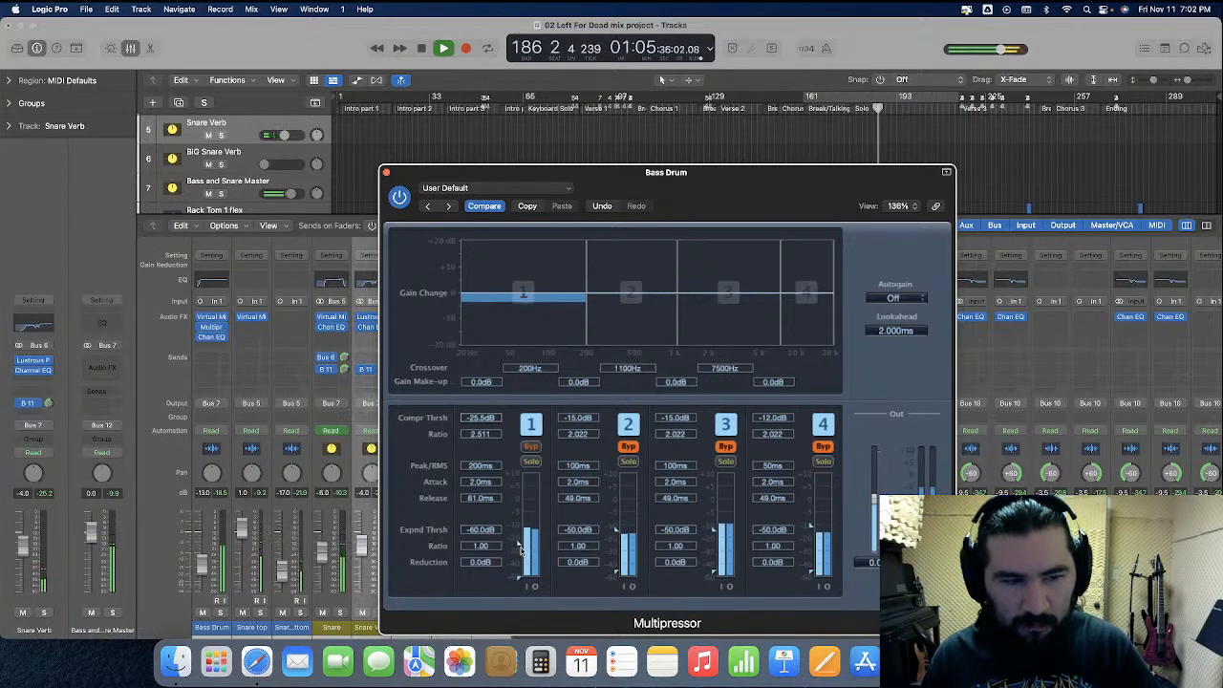
pyautogui.click(385, 173)
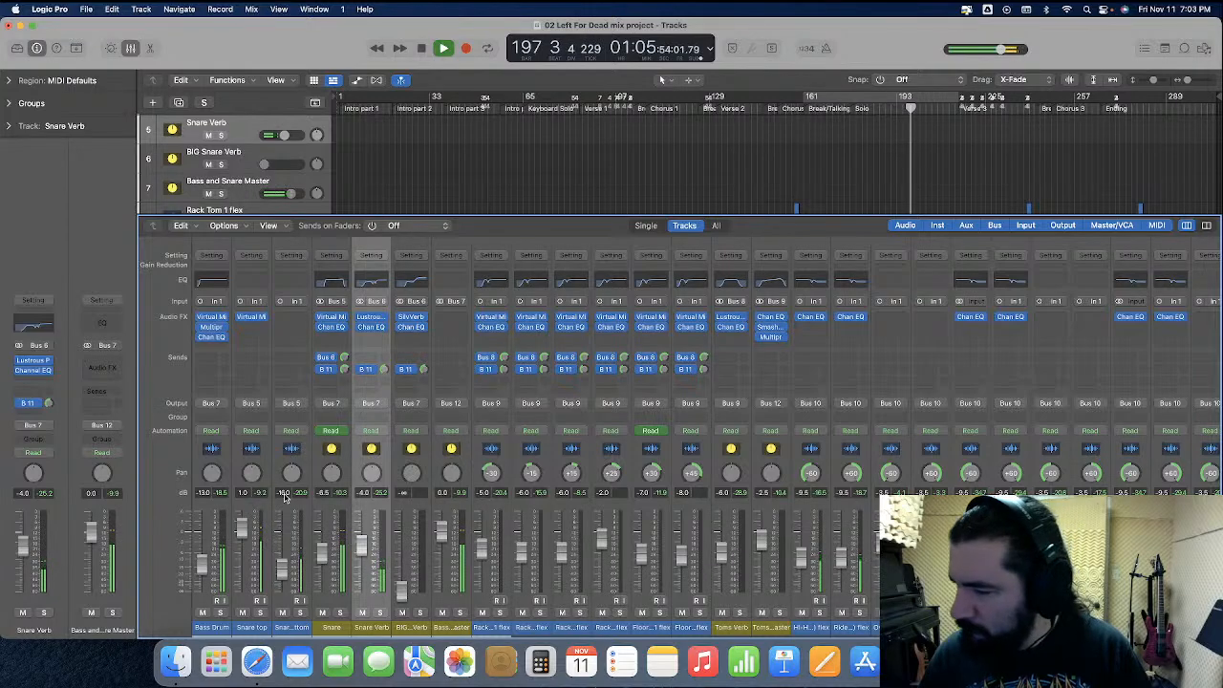
# Step down the track list to Overhead Left Extra 18" and toggle its solo on and off
pyautogui.press('Down')
pyautogui.press('Down')
pyautogui.press('Down')
pyautogui.press('Down')
pyautogui.press('Down')
pyautogui.press('Down')
pyautogui.press('Down')
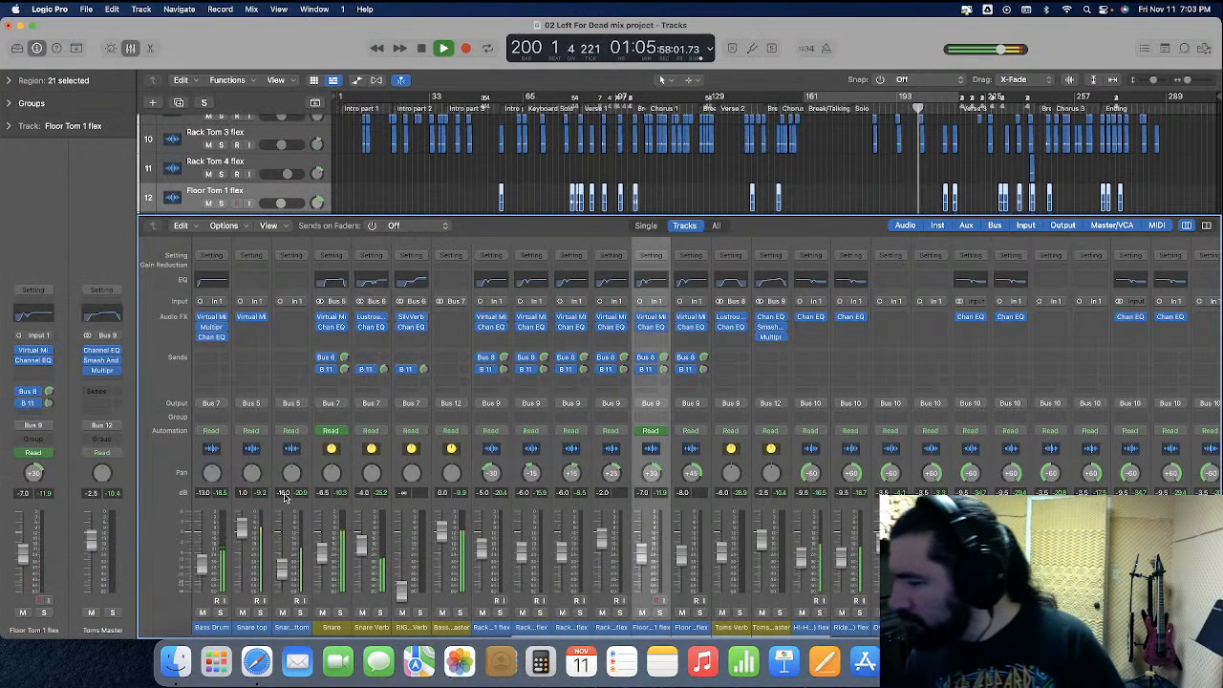
pyautogui.press('Down')
pyautogui.press('Down')
pyautogui.press('Down')
pyautogui.press('Down')
pyautogui.press('Down')
pyautogui.press('Down')
pyautogui.press('Down')
pyautogui.press('Down')
pyautogui.press('Down')
pyautogui.press('Down')
pyautogui.press('Down')
pyautogui.press('Down')
pyautogui.press('Down')
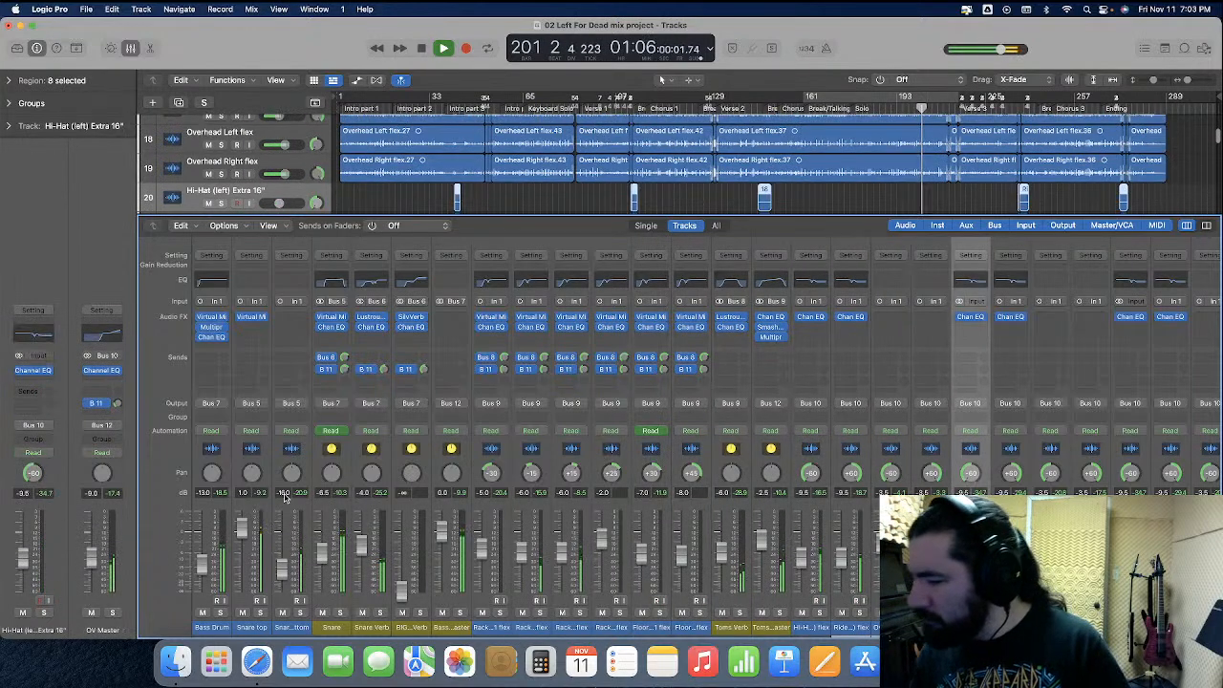
pyautogui.press('Down')
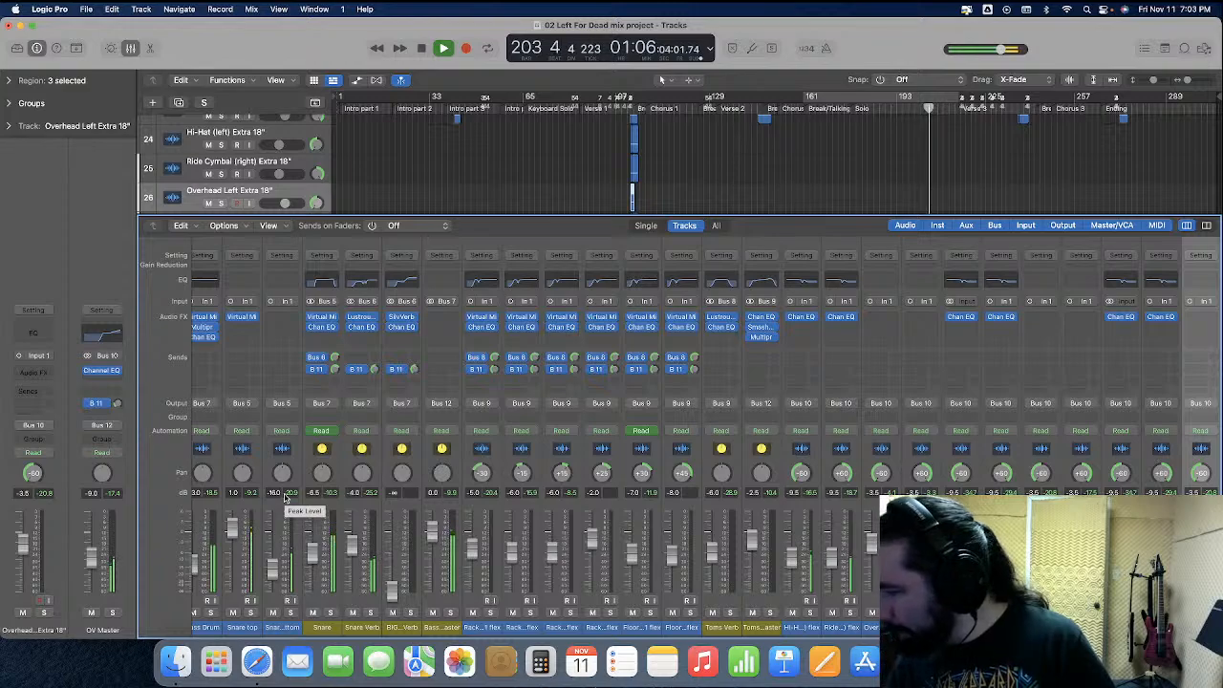
pyautogui.press('s')
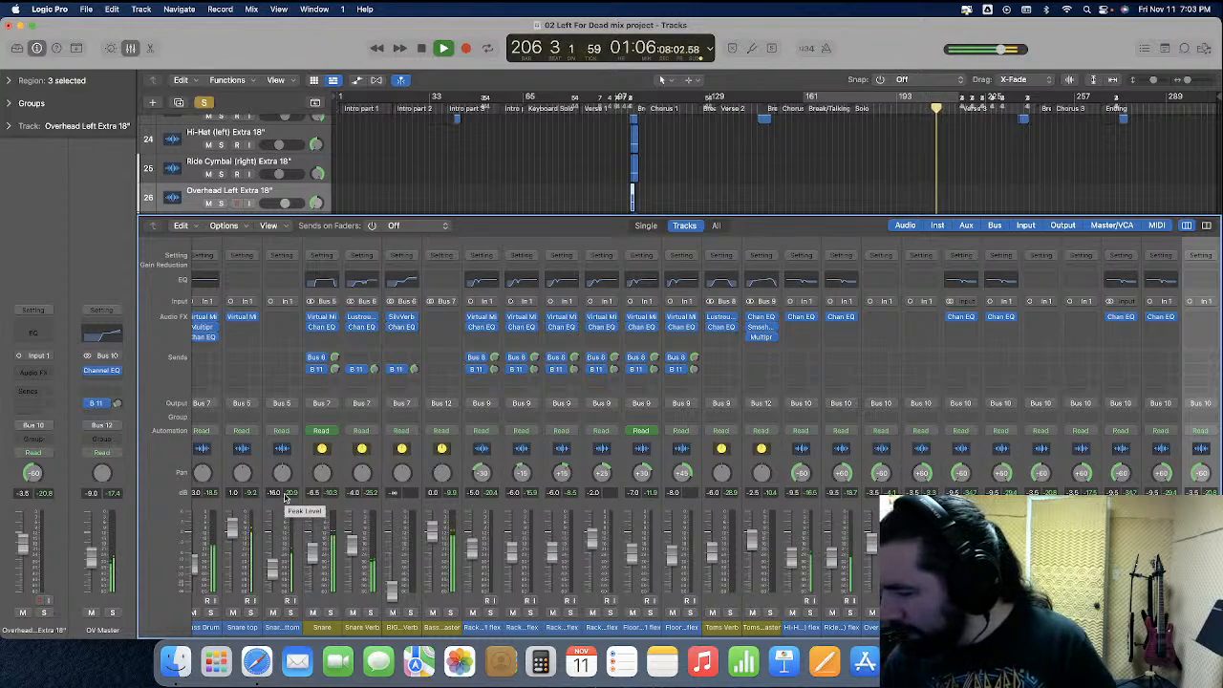
pyautogui.press('s')
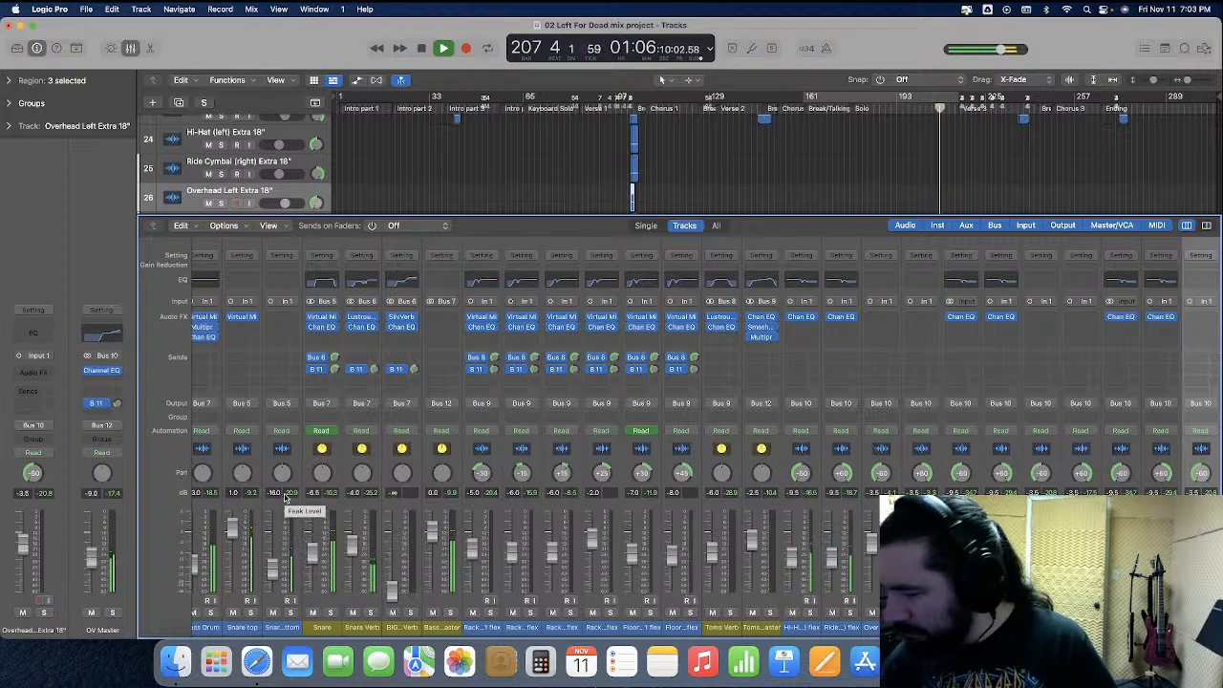
# Open the Drums Master Virtual Mix Rack and set the Trimmer trim to 0 dB
pyautogui.hscroll(15, 565, 489)
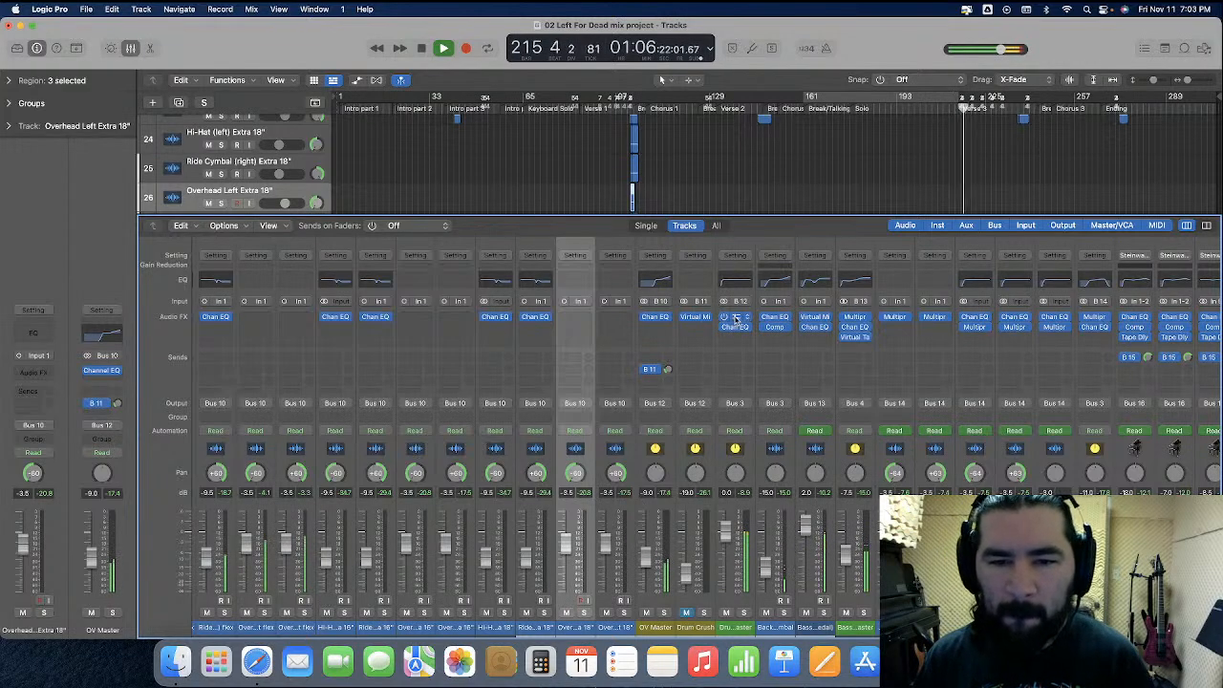
pyautogui.click(728, 318)
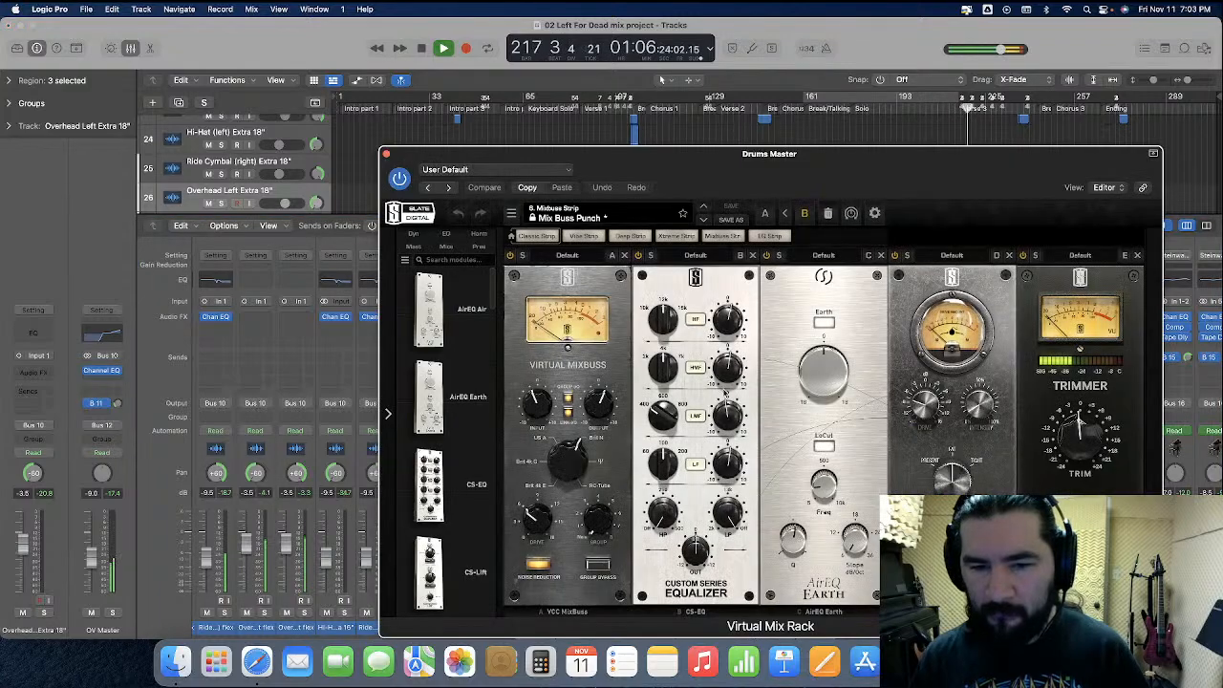
pyautogui.doubleClick(1082, 485)
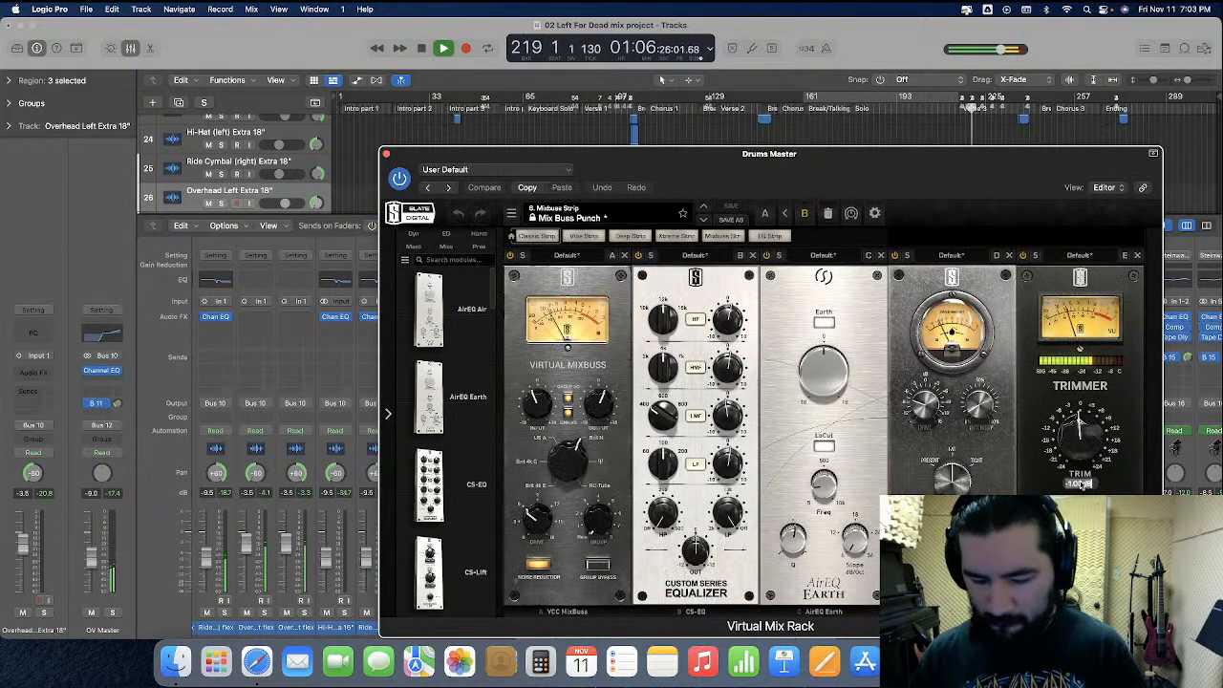
pyautogui.write('0')
pyautogui.press('Return')
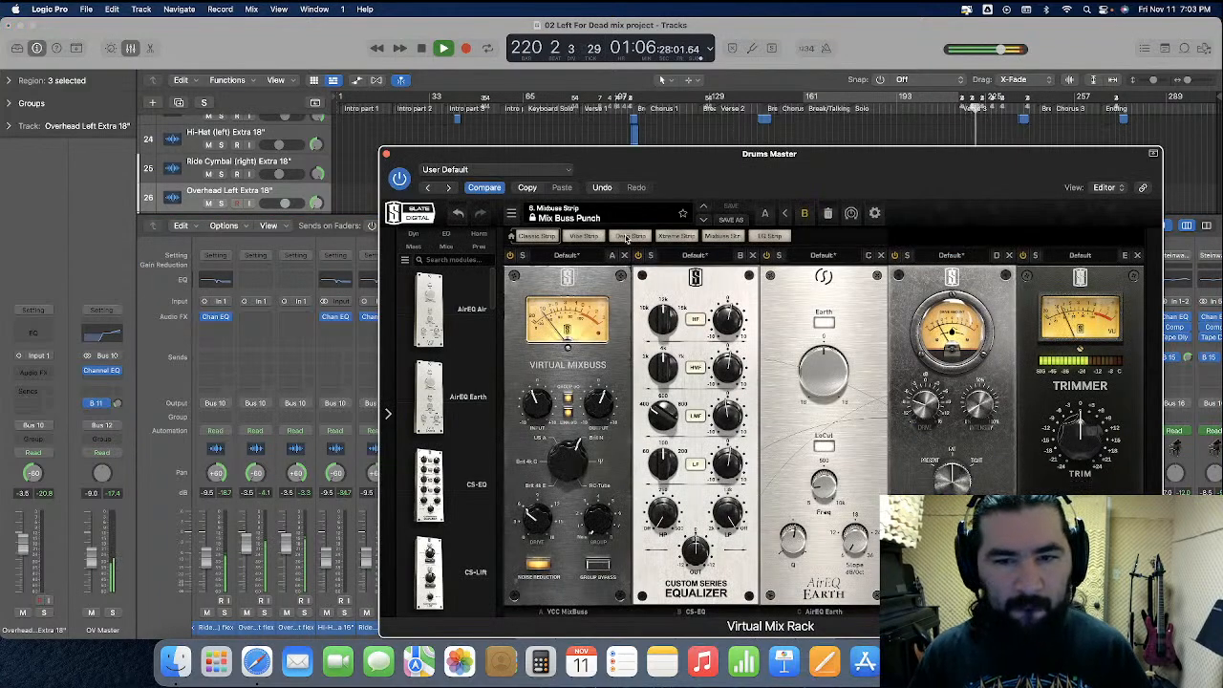
# Reset the CS-EQ low band knob in the Drums Master rack and close the plug-in window
pyautogui.doubleClick(729, 470)
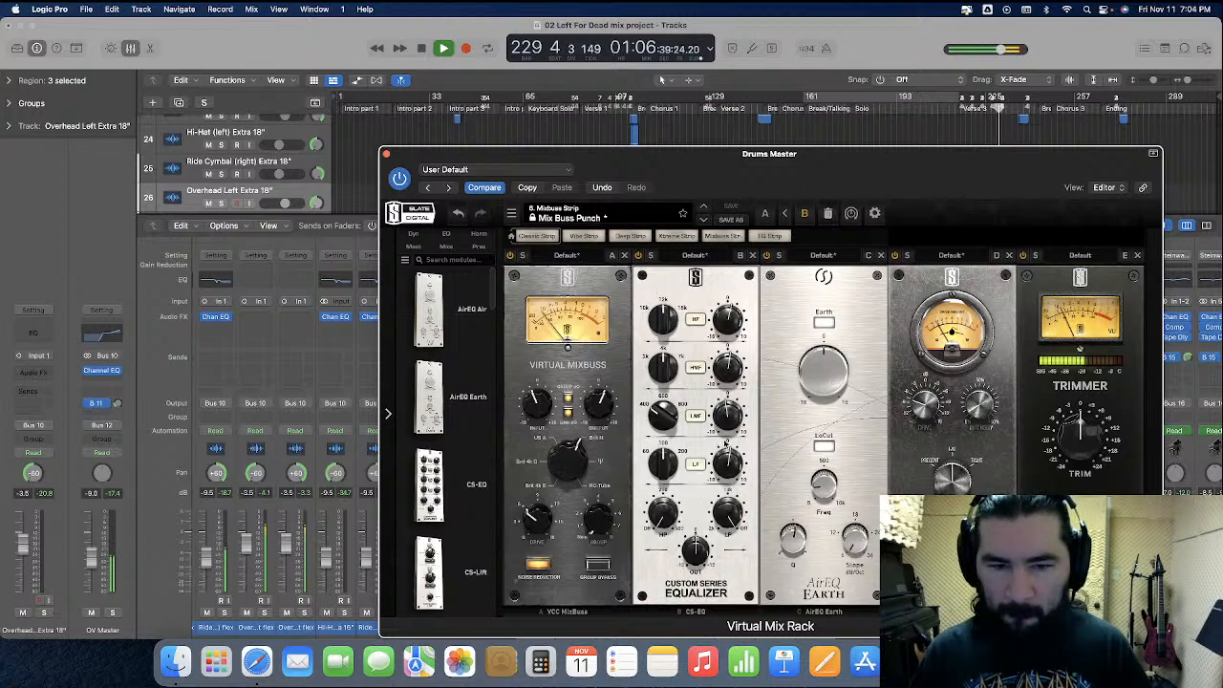
pyautogui.doubleClick(732, 469)
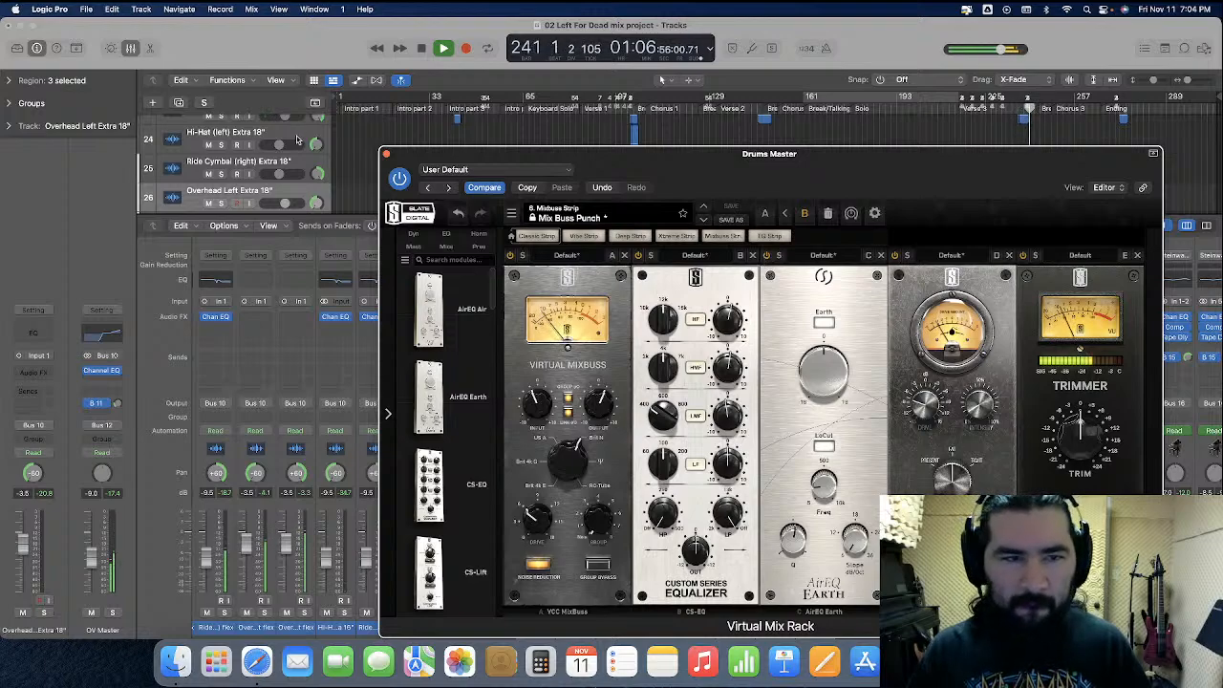
pyautogui.click(386, 154)
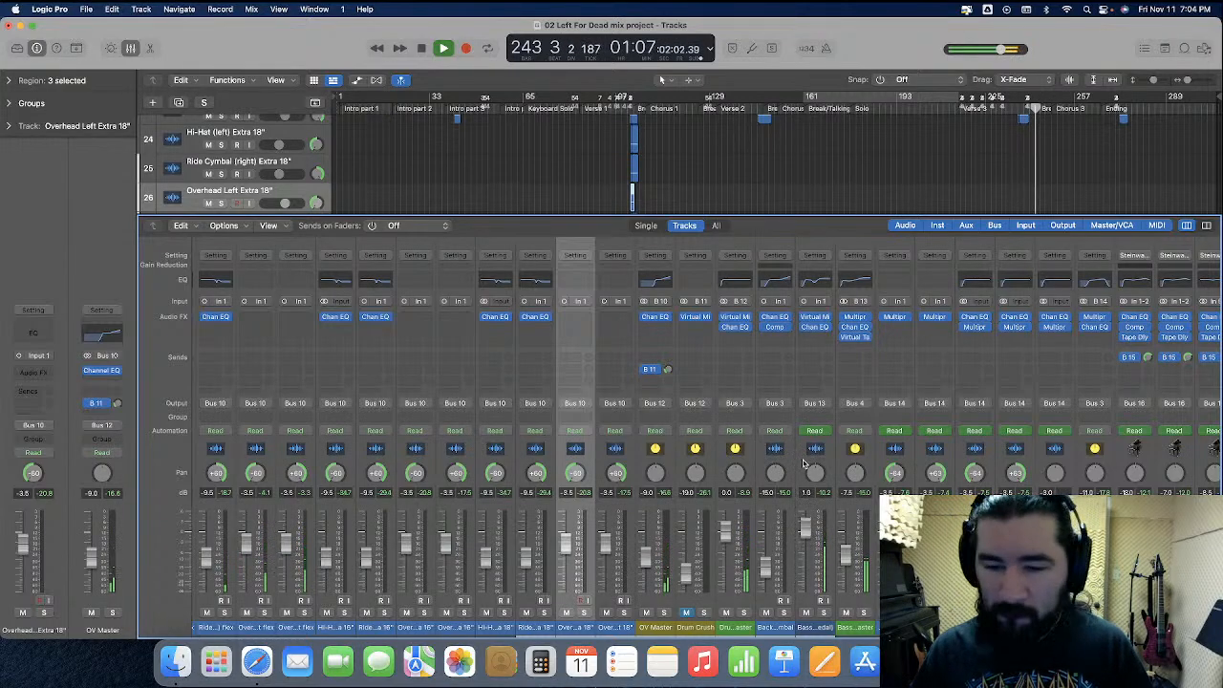
# Set the Lead Vocal Master channel volume to -9.5 dB
pyautogui.hscroll(10, 798, 463)
pyautogui.hscroll(10, 803, 463)
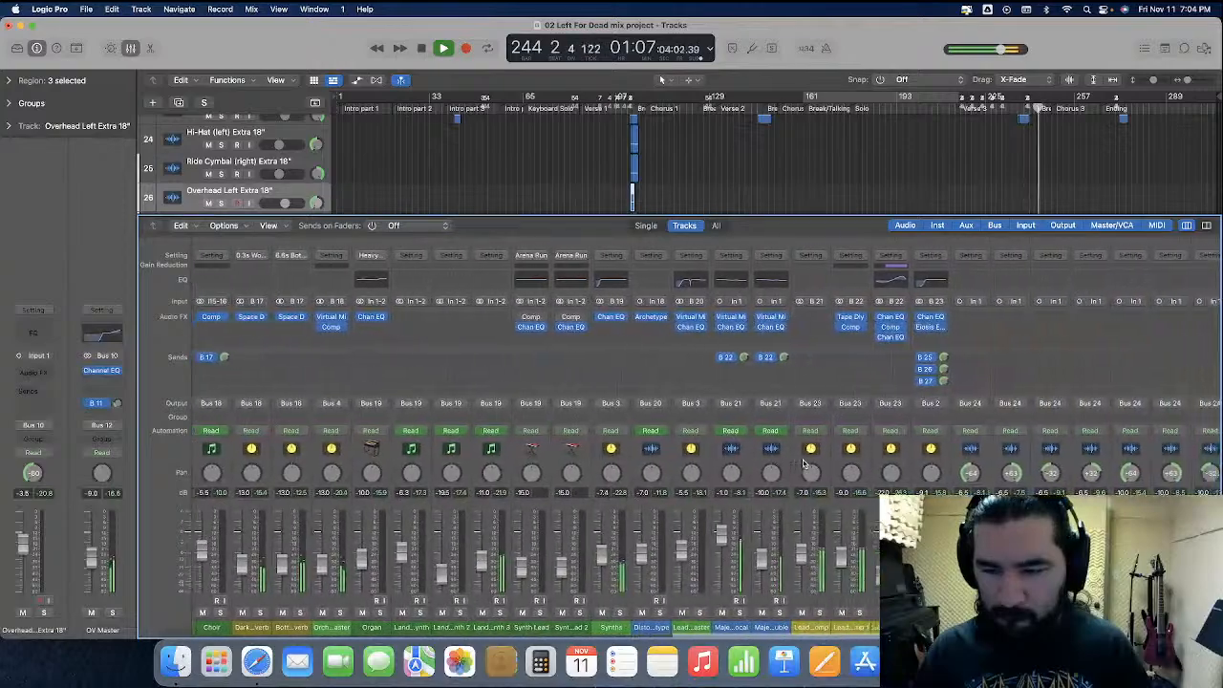
pyautogui.hscroll(15, 803, 463)
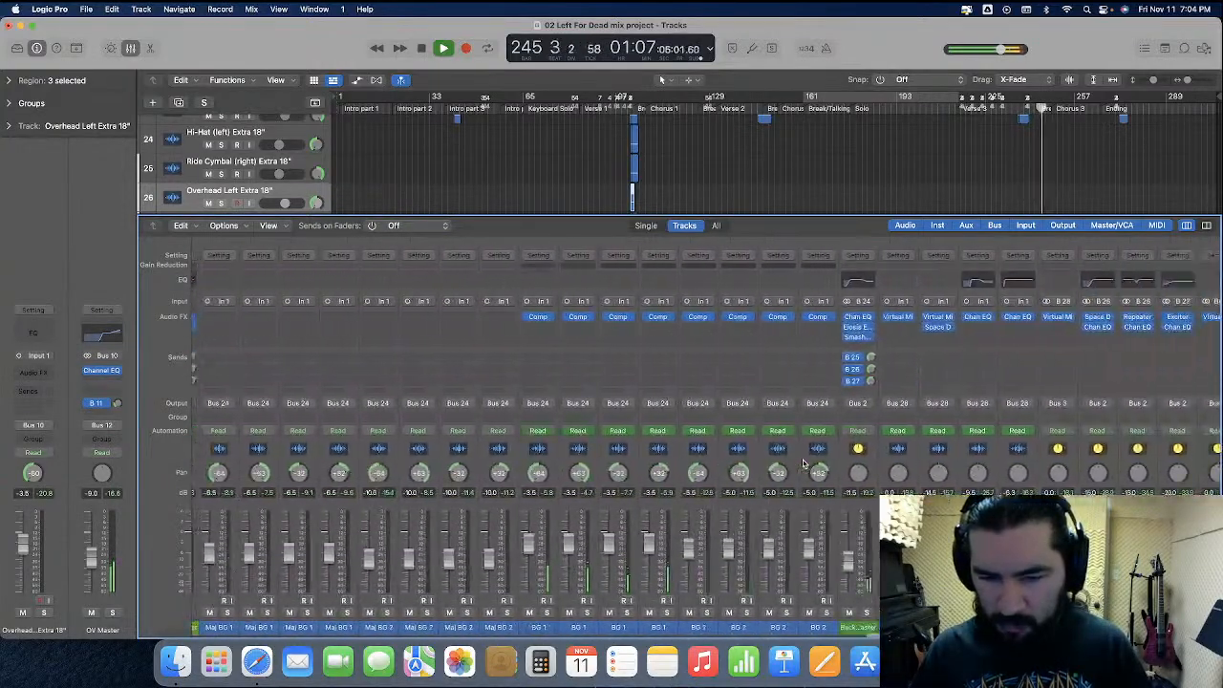
pyautogui.hscroll(-10, 727, 466)
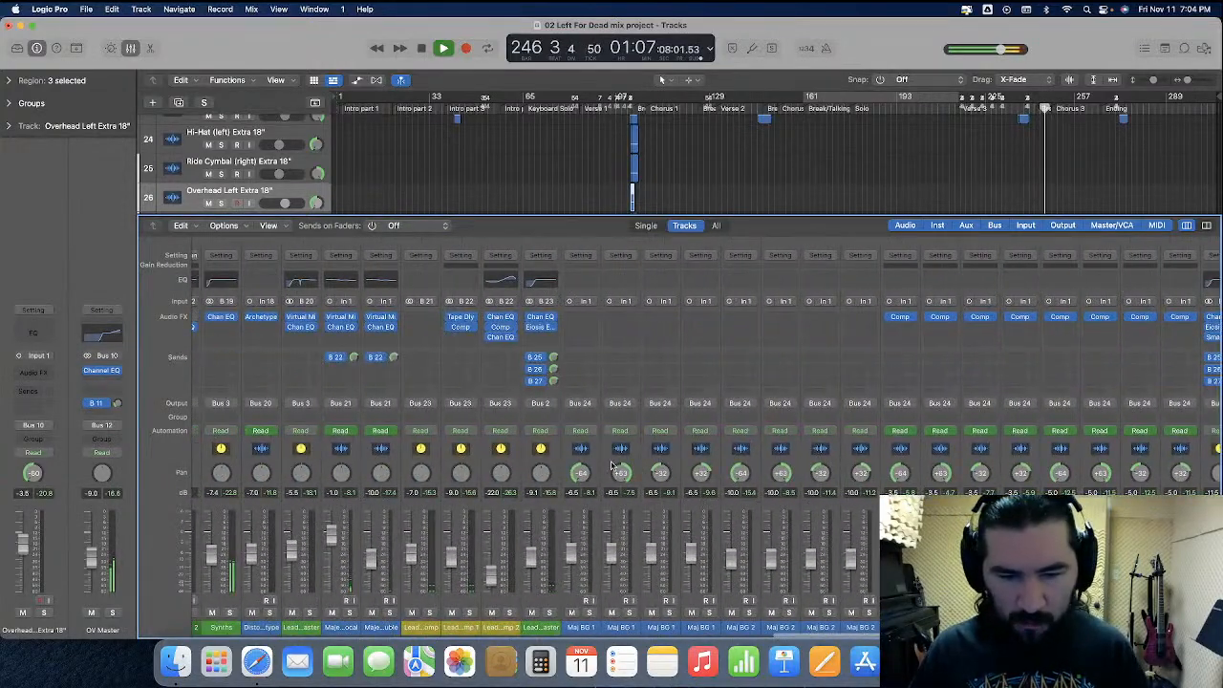
pyautogui.click(535, 499)
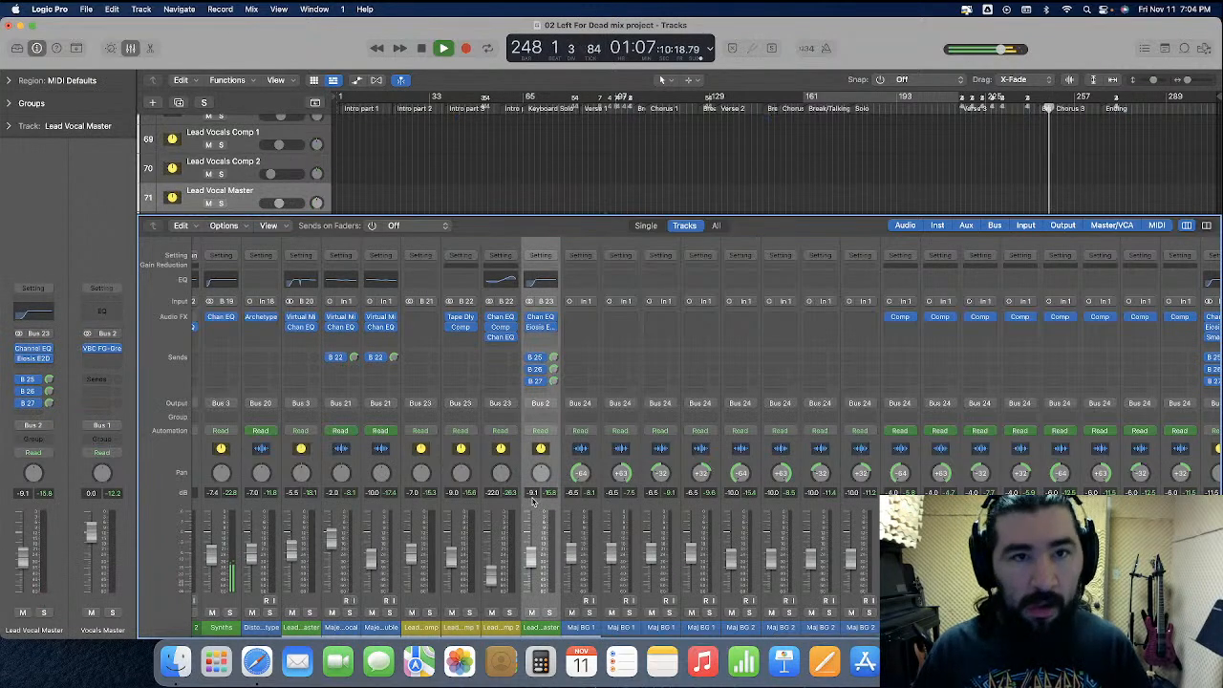
pyautogui.doubleClick(532, 493)
pyautogui.write('-10')
pyautogui.press('Return')
pyautogui.hscroll(-3, 554, 492)
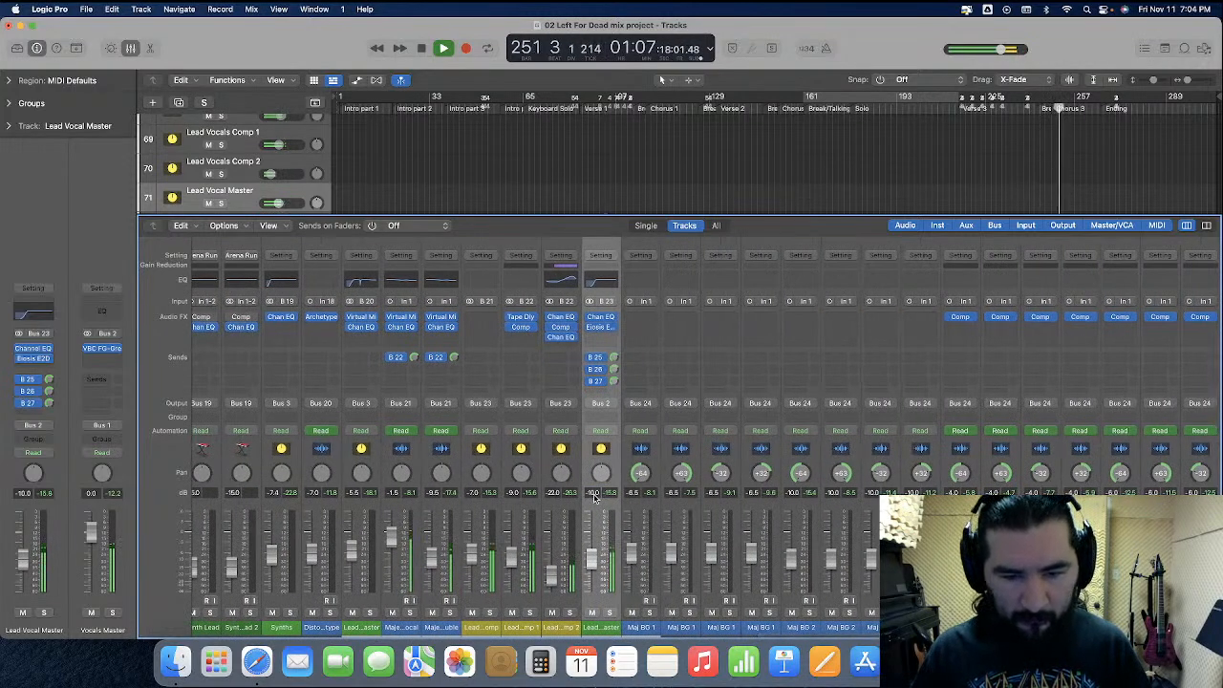
pyautogui.write('-9.5')
pyautogui.press('Return')
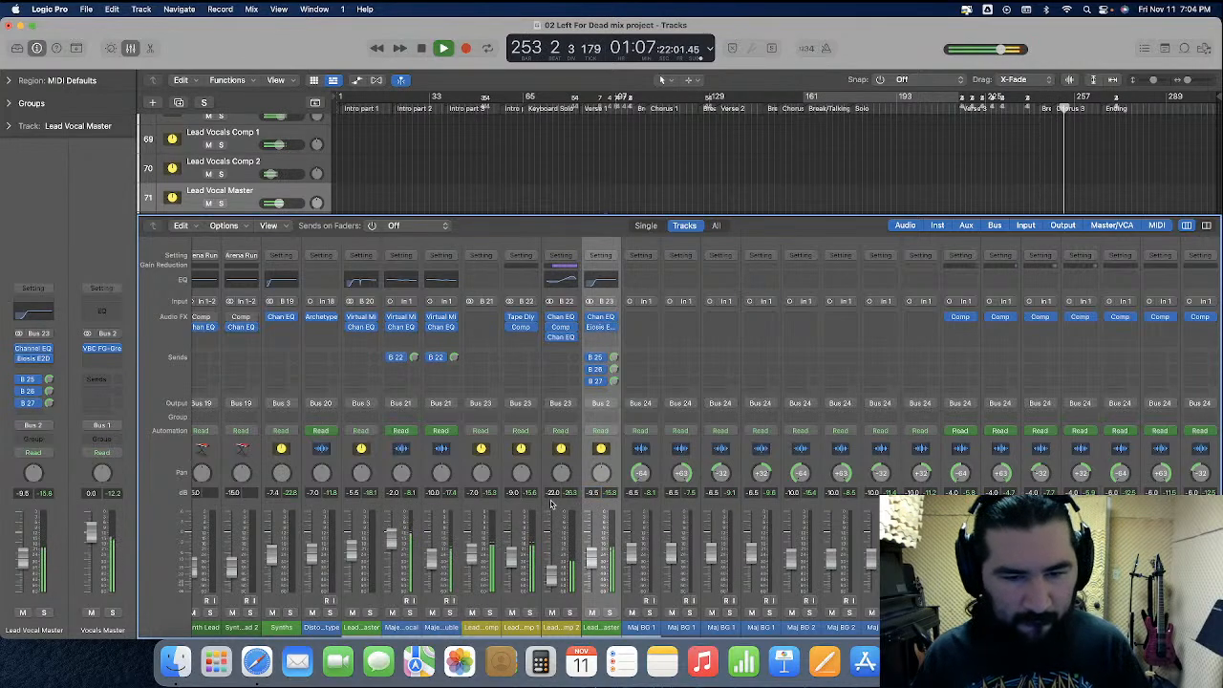
# Set the Bass Guitar Master channel volume to about -6.9 dB
pyautogui.hscroll(-10, 544, 504)
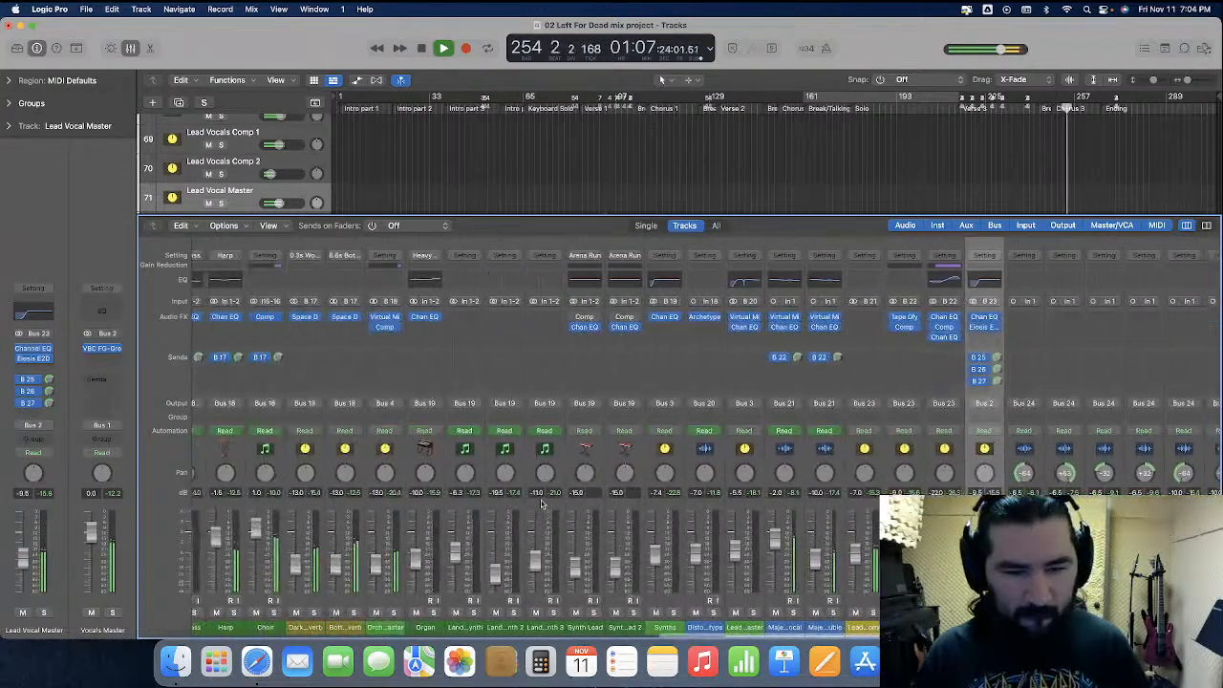
pyautogui.hscroll(-1, 541, 504)
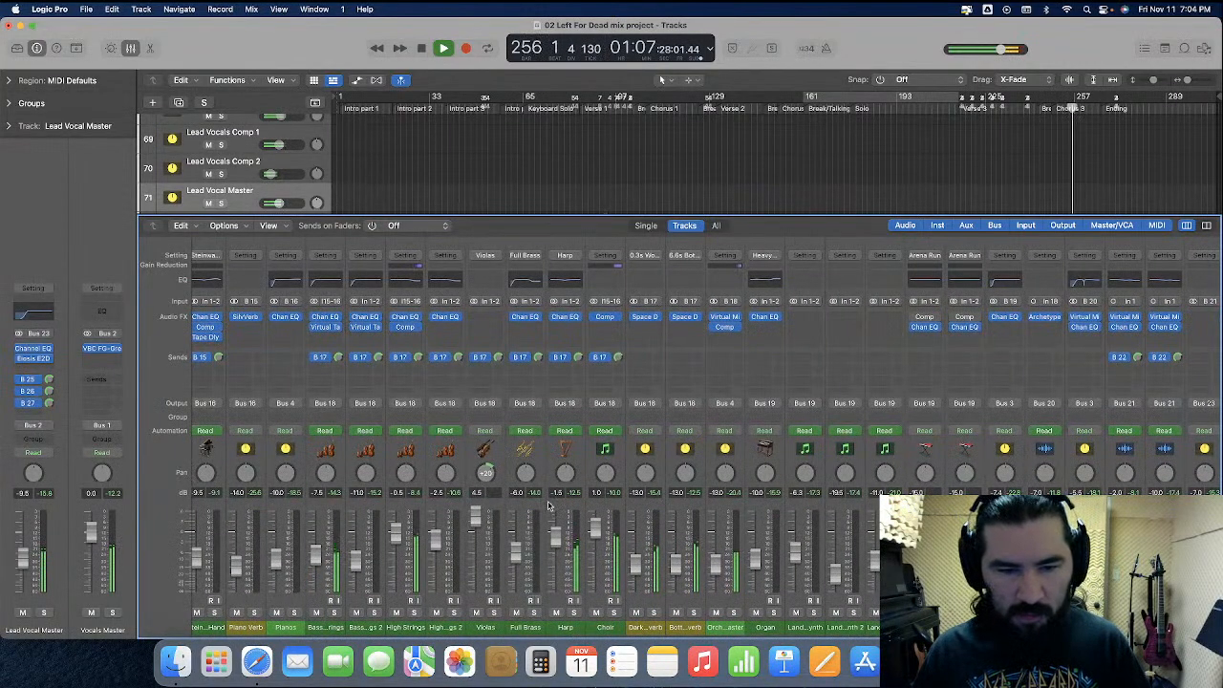
pyautogui.hscroll(-2, 549, 505)
pyautogui.hscroll(-12, 548, 505)
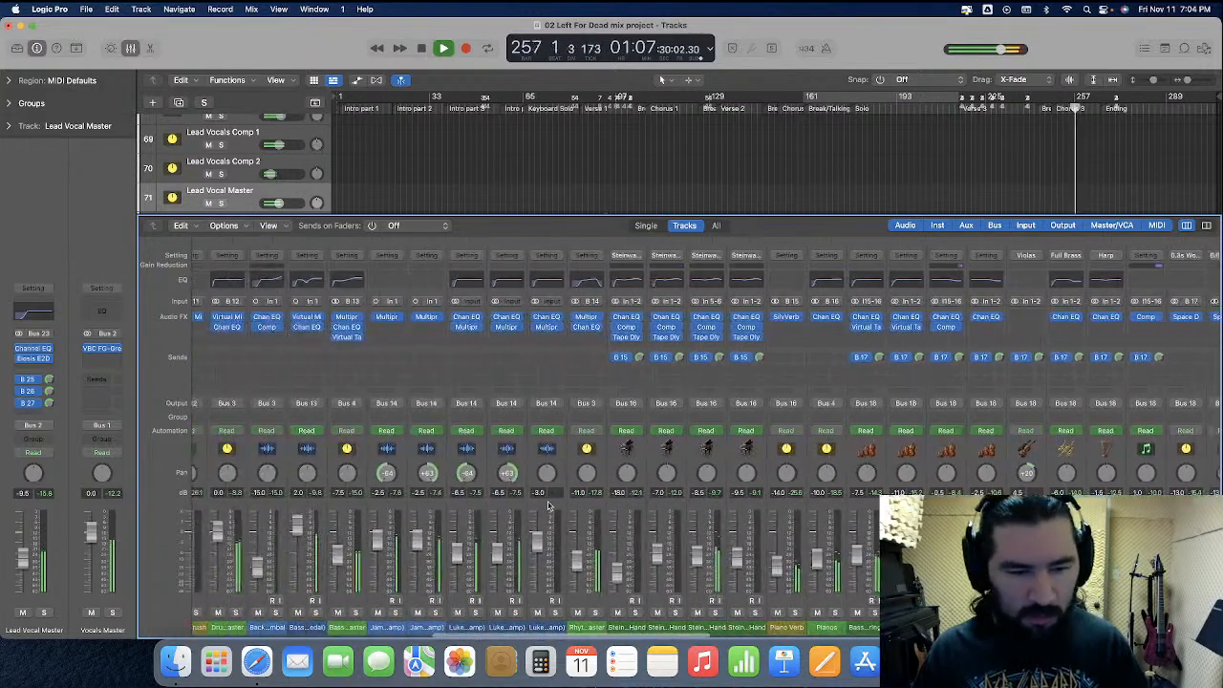
pyautogui.click(432, 469)
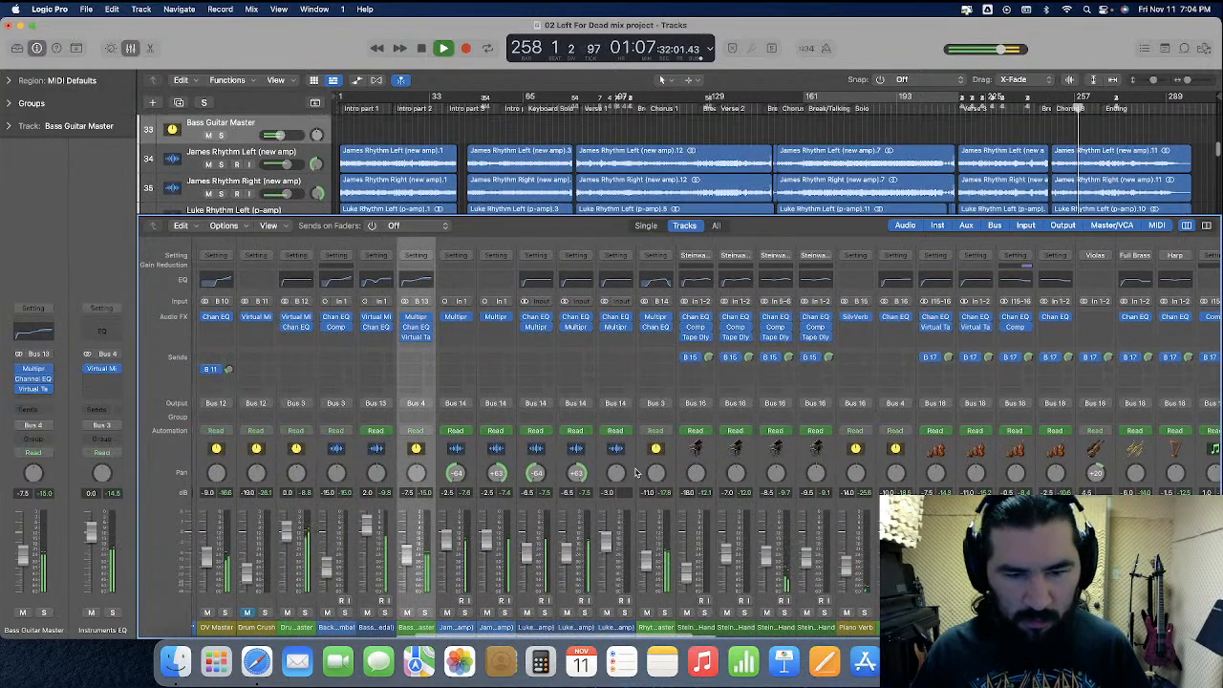
pyautogui.keyDown('super'); pyautogui.click(645, 472); pyautogui.keyUp('super')
pyautogui.hscroll(6, 955, 473)
pyautogui.hscroll(9, 1061, 466)
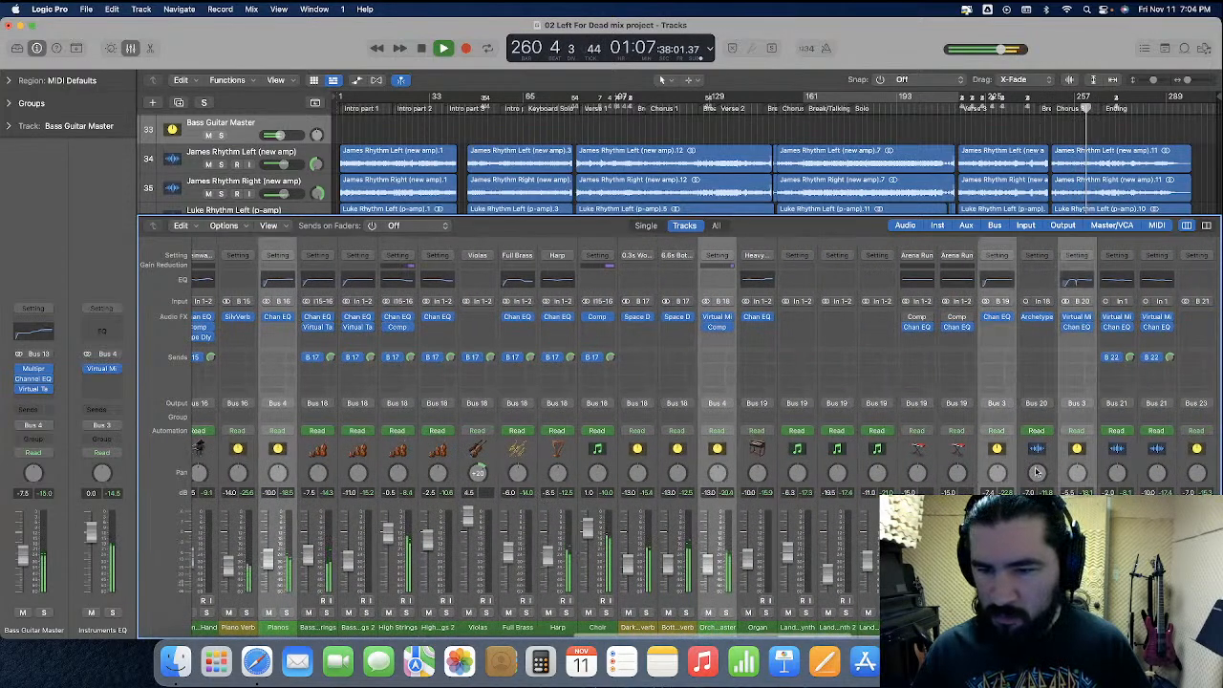
pyautogui.hscroll(9, 974, 473)
pyautogui.hscroll(17, 955, 477)
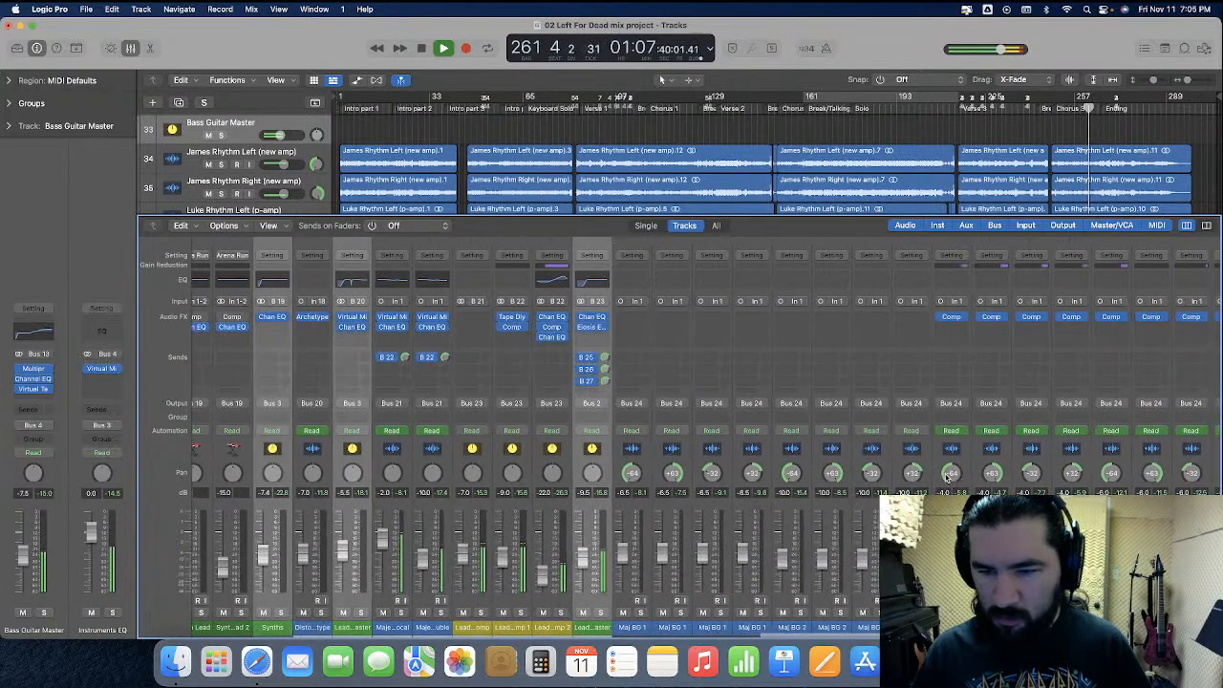
pyautogui.click(930, 467)
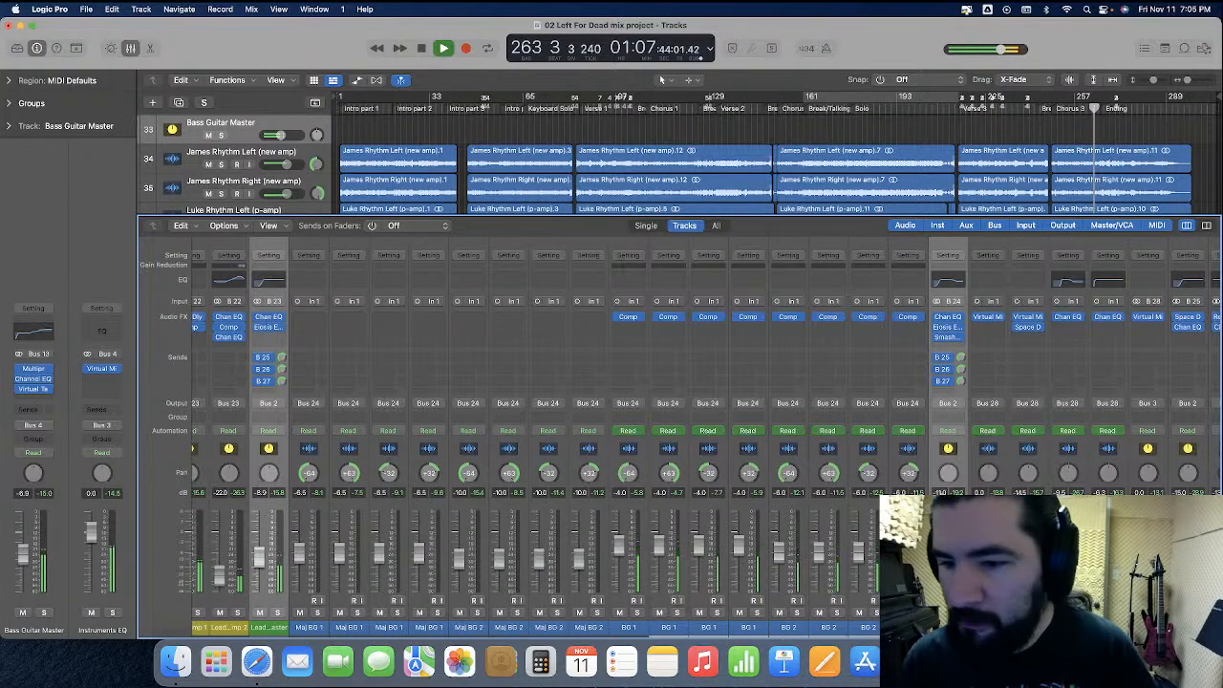
pyautogui.hscroll(-10, 707, 430)
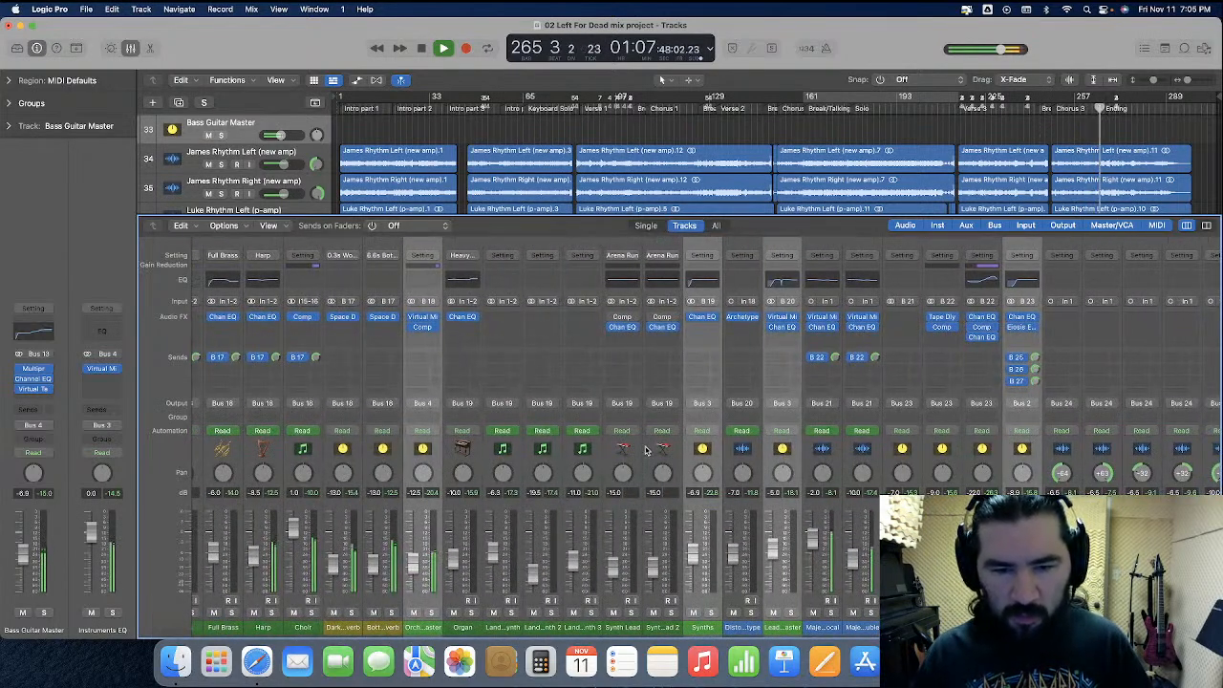
# Set the Synths channel volume to -7.0 dB
pyautogui.click(698, 499)
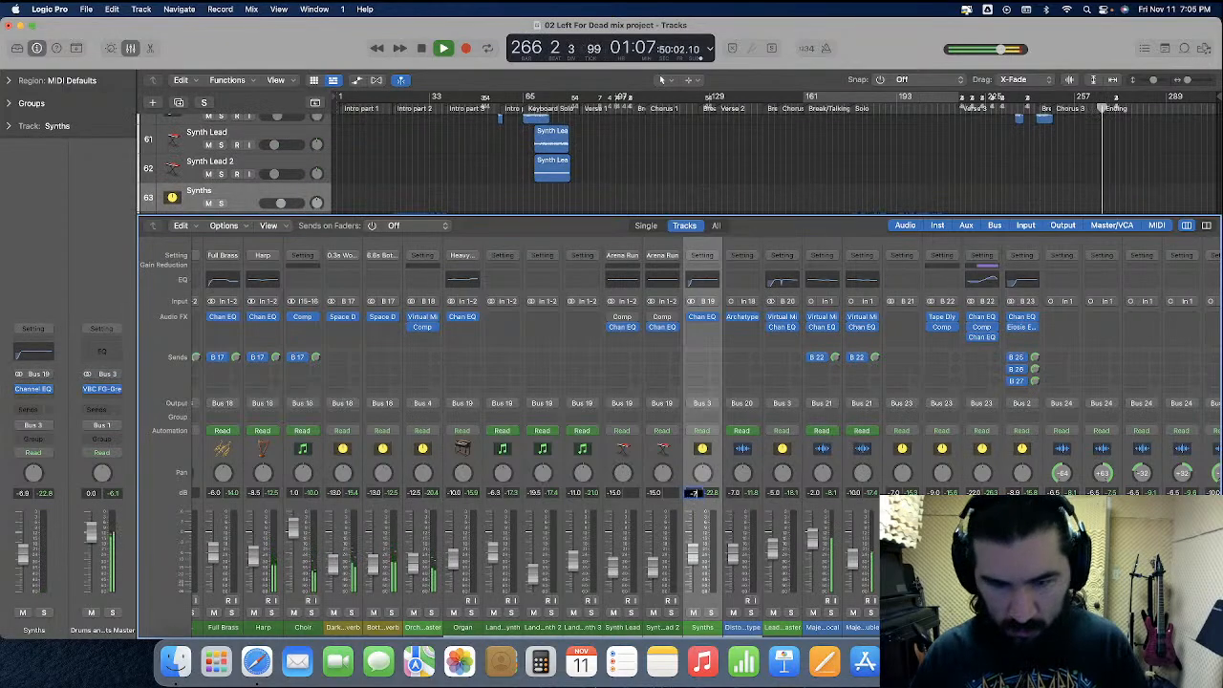
pyautogui.hscroll(-7, 449, 495)
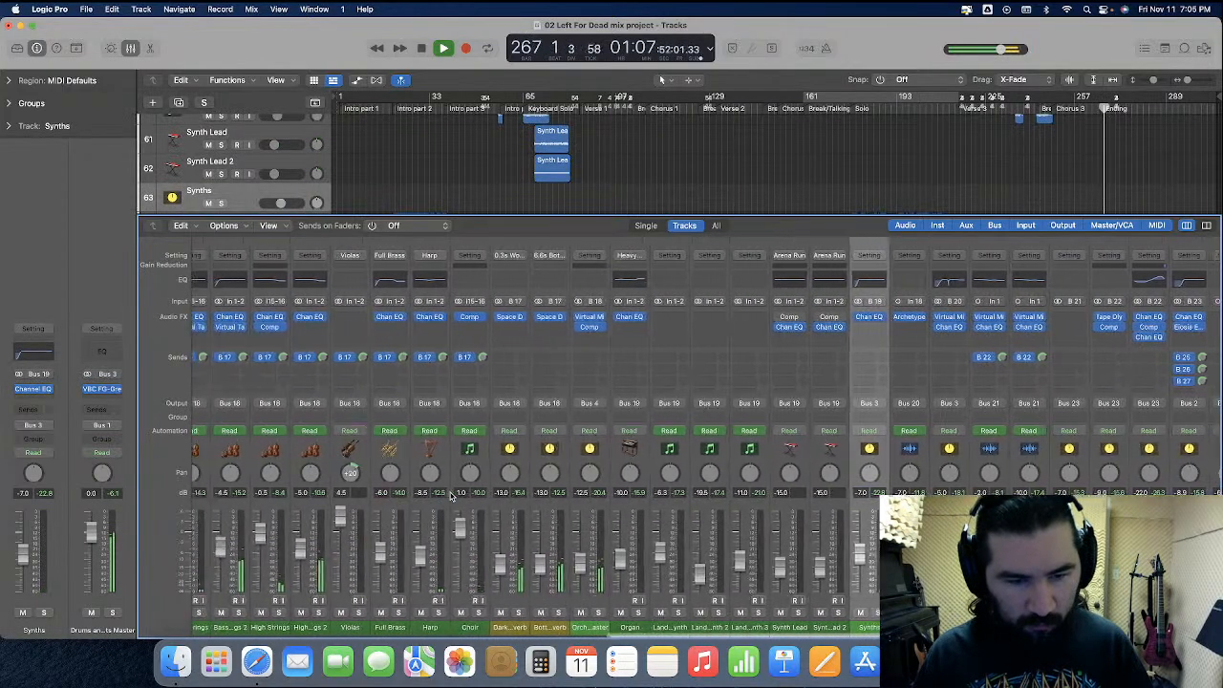
pyautogui.hscroll(-2, 449, 495)
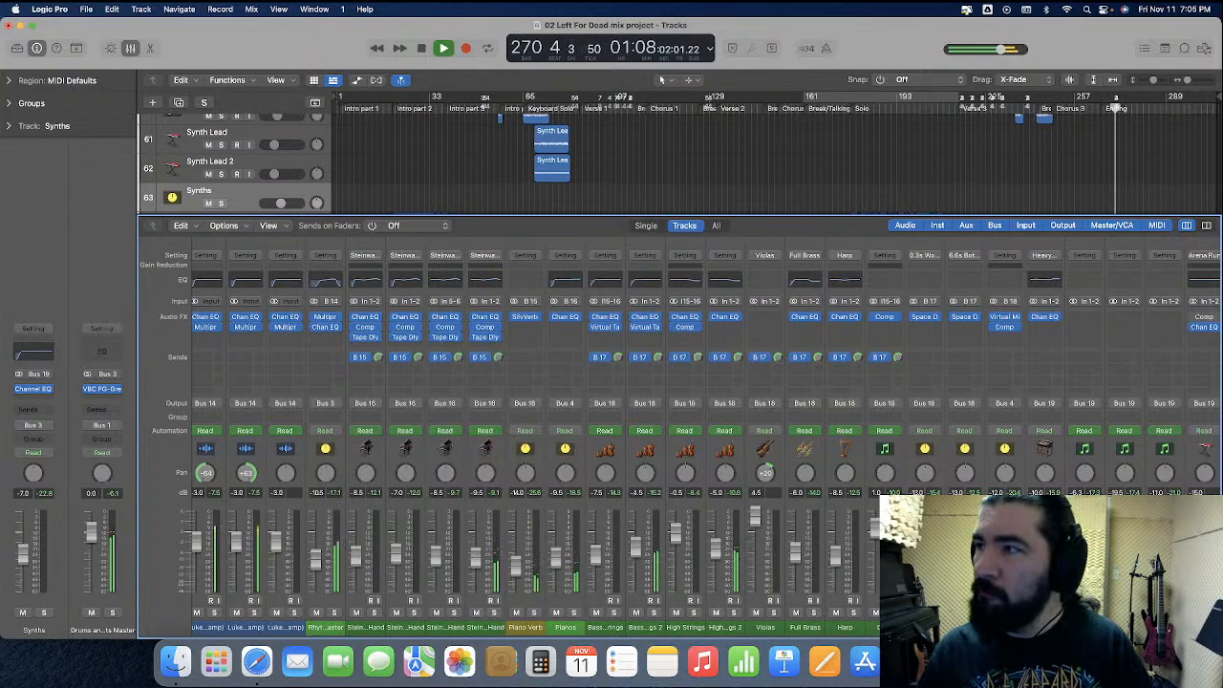
# Reopen the Drums Master Virtual Mix Rack and set the Trimmer trim to -0.50 dB
pyautogui.hscroll(-8, 681, 439)
pyautogui.hscroll(-8, 680, 439)
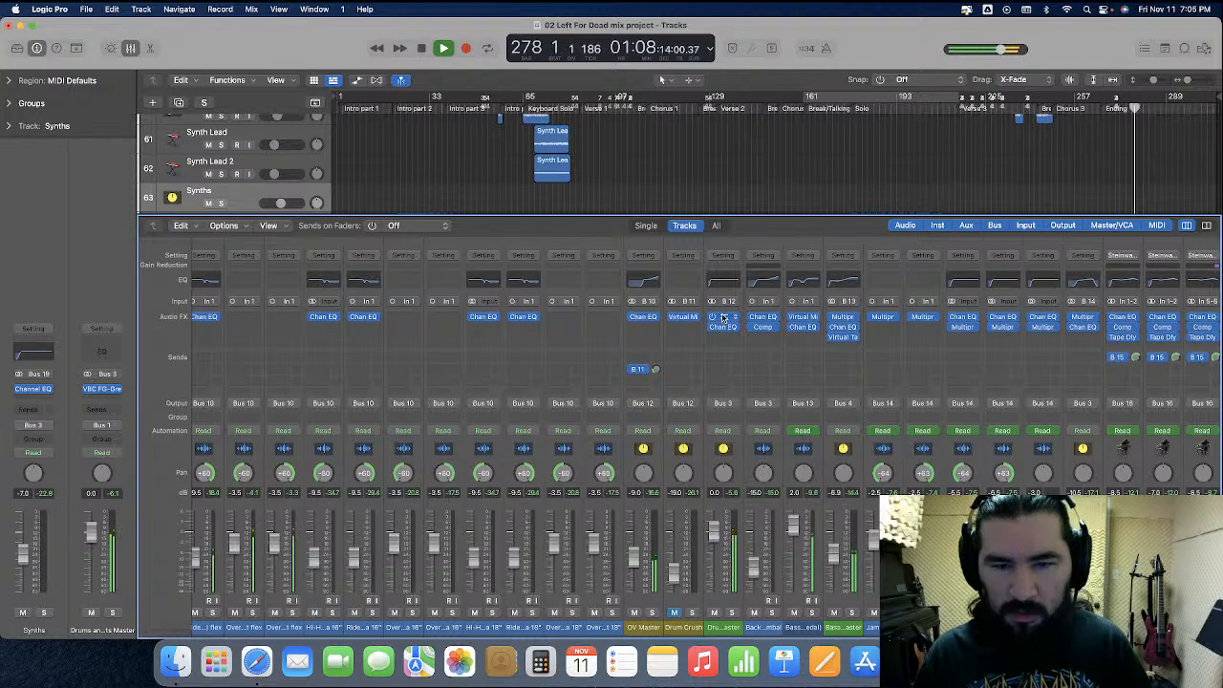
pyautogui.click(729, 329)
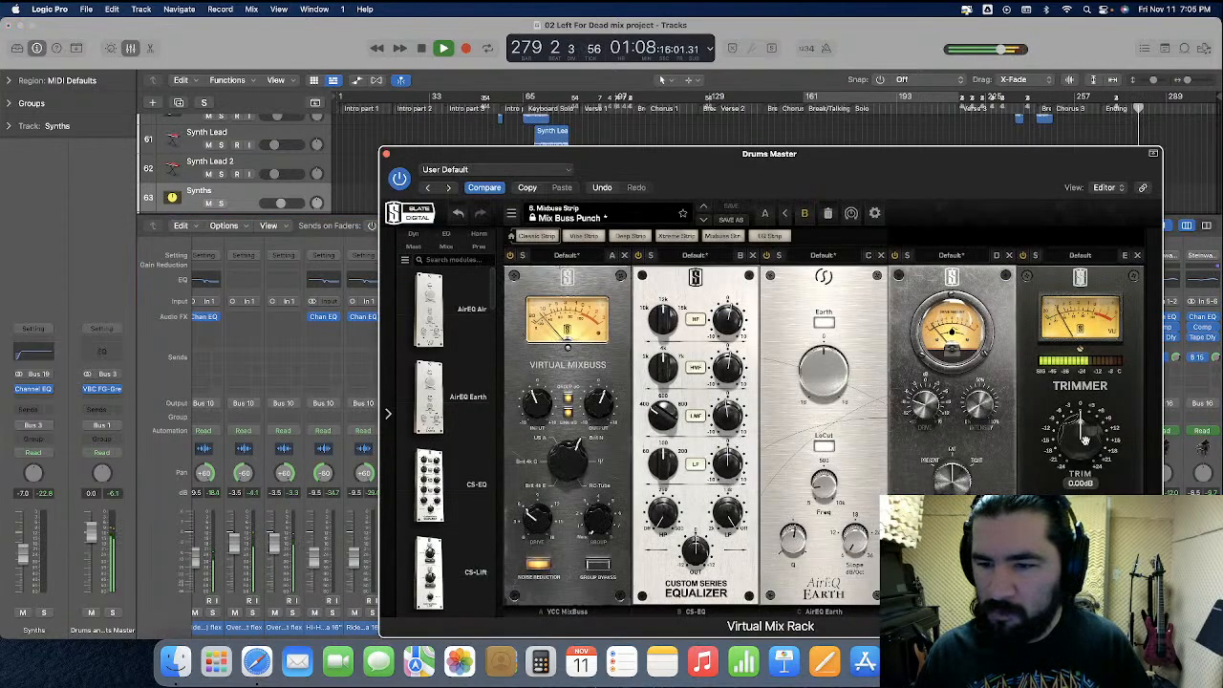
pyautogui.doubleClick(1081, 486)
pyautogui.write('-90')
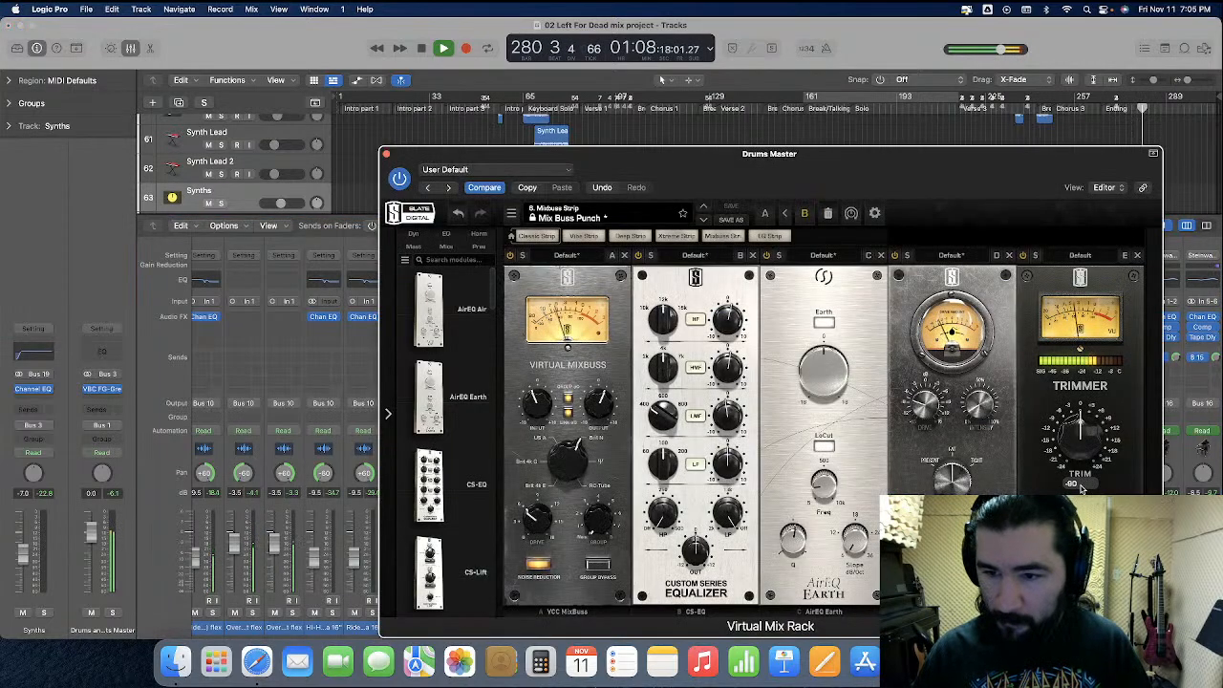
pyautogui.press('Return')
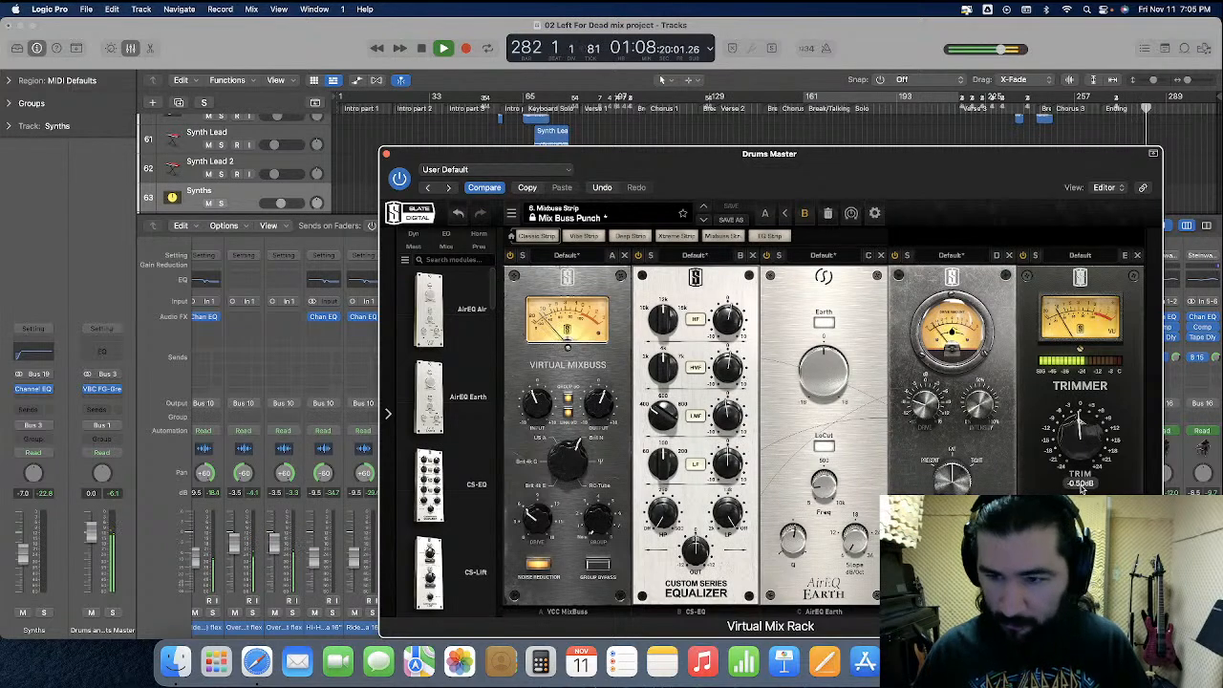
# Close the plug-in window and set the Bass Guitar Master channel volume to -7.5 dB
pyautogui.press('super+w')
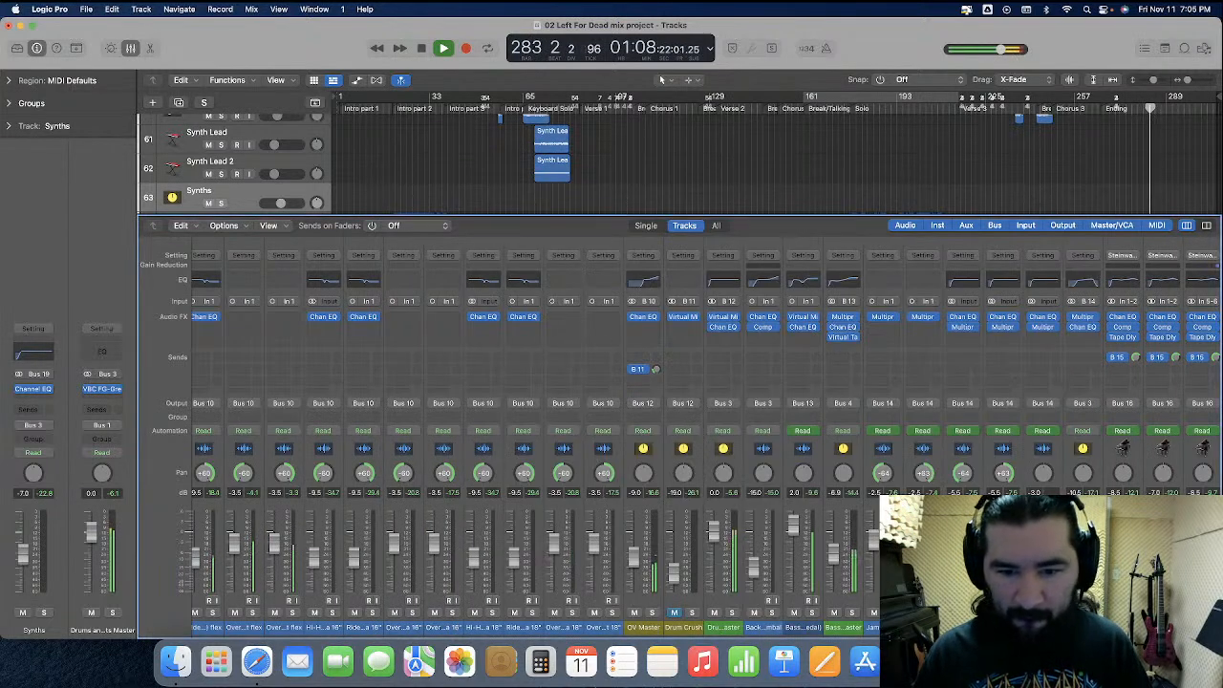
pyautogui.click(846, 483)
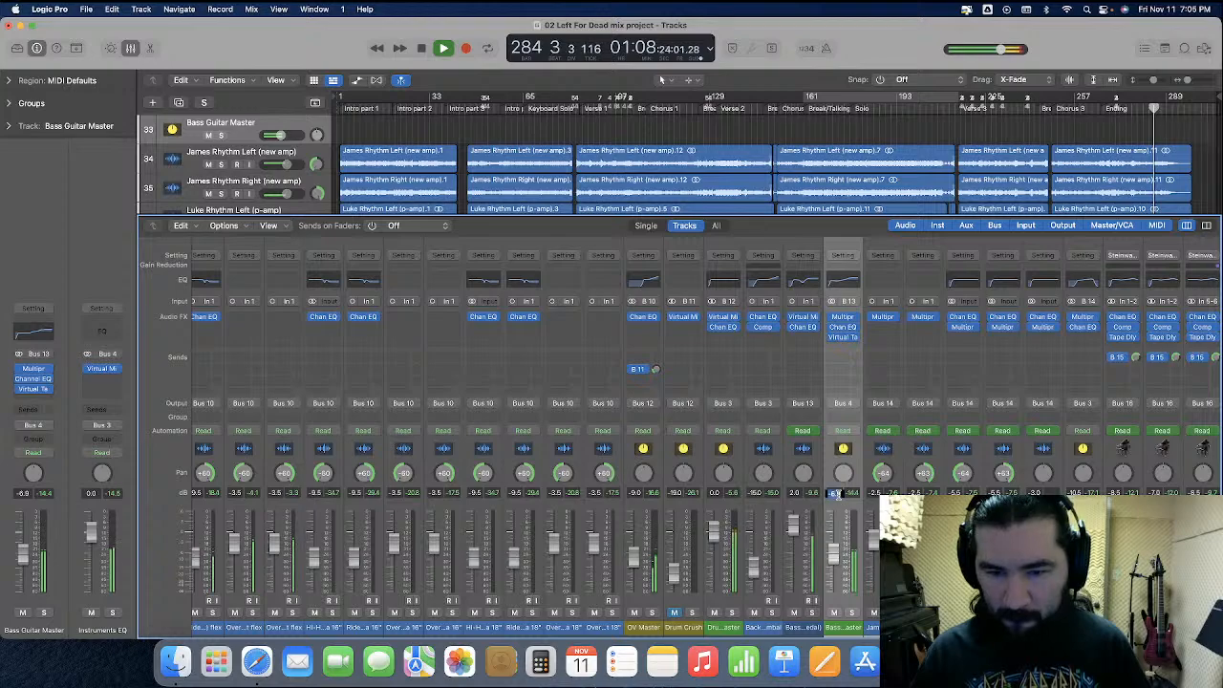
pyautogui.write('-7.5')
pyautogui.press('Return')
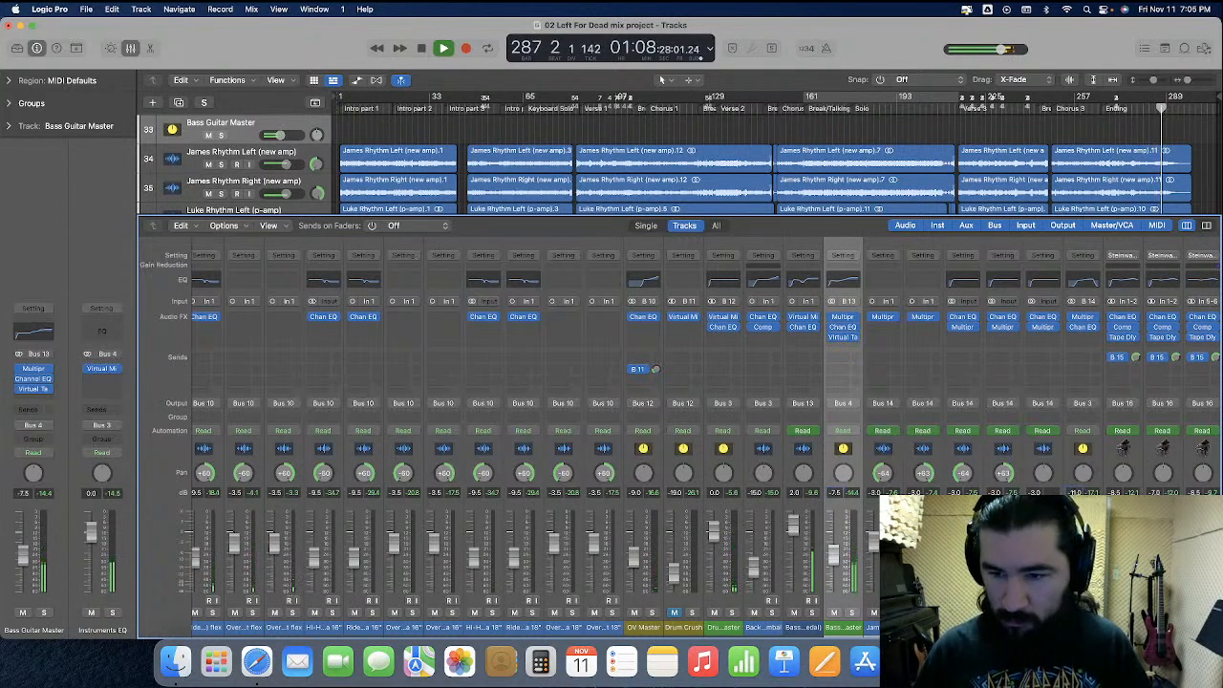
# Review the levels of the remaining mixer channels across the session
pyautogui.hscroll(1, 707, 438)
pyautogui.hscroll(5, 706, 438)
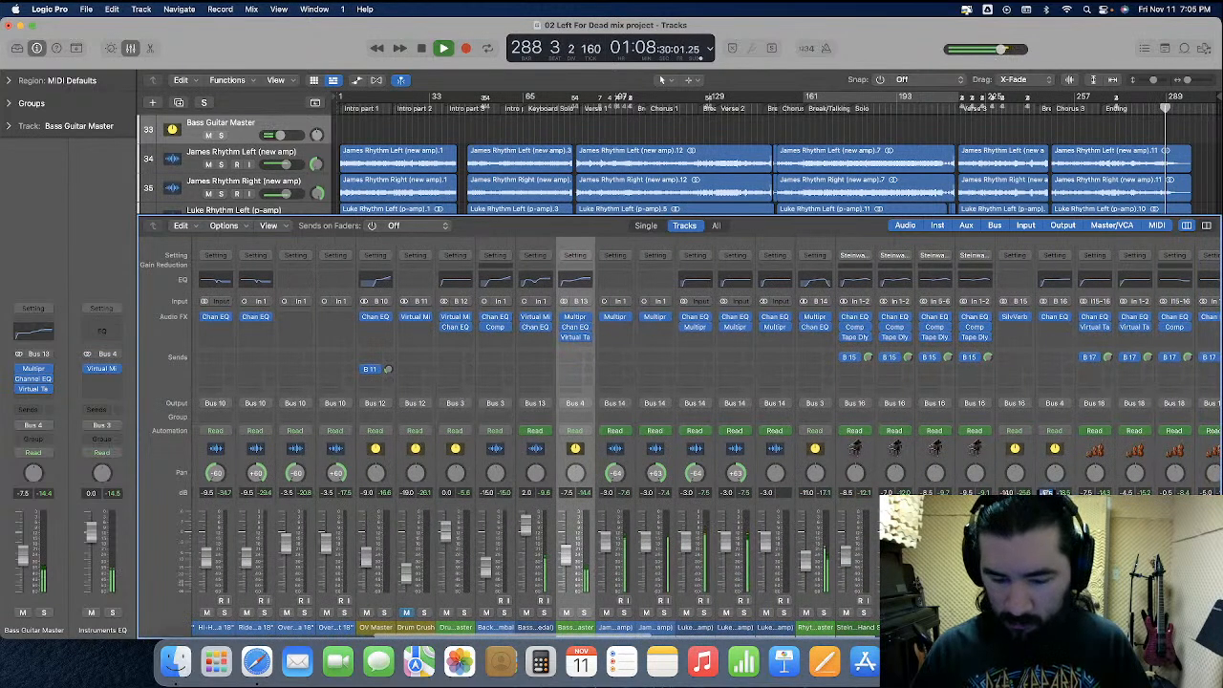
pyautogui.hscroll(10, 706, 438)
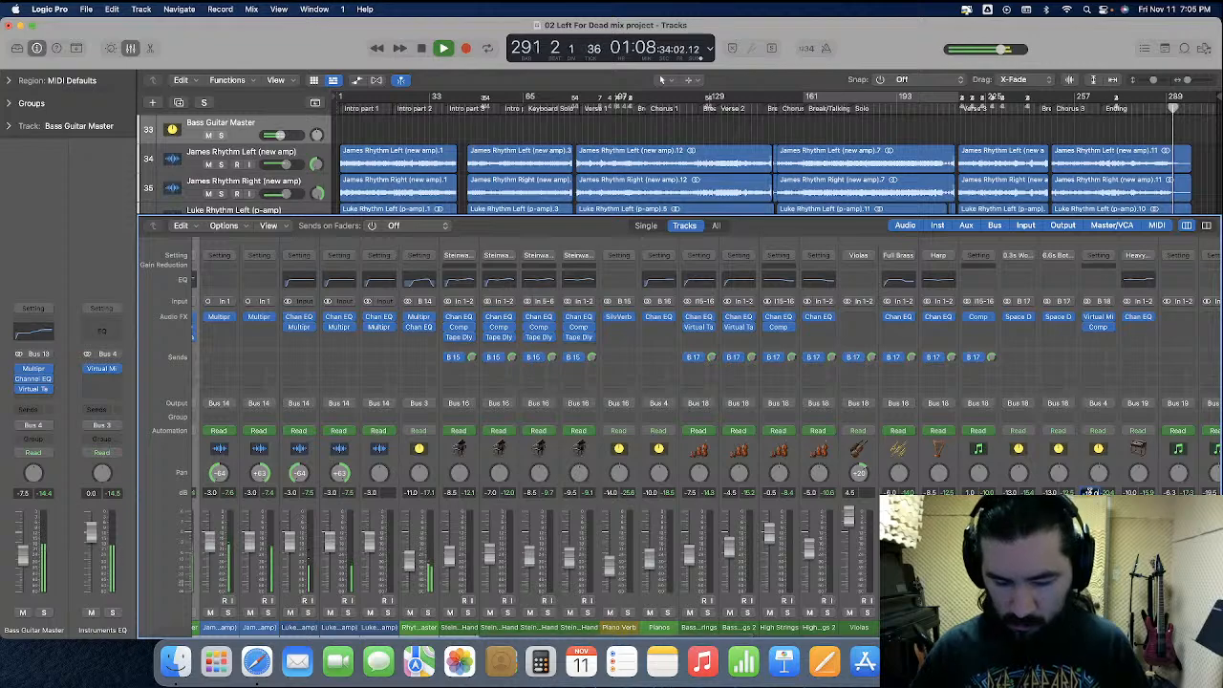
pyautogui.hscroll(8, 707, 438)
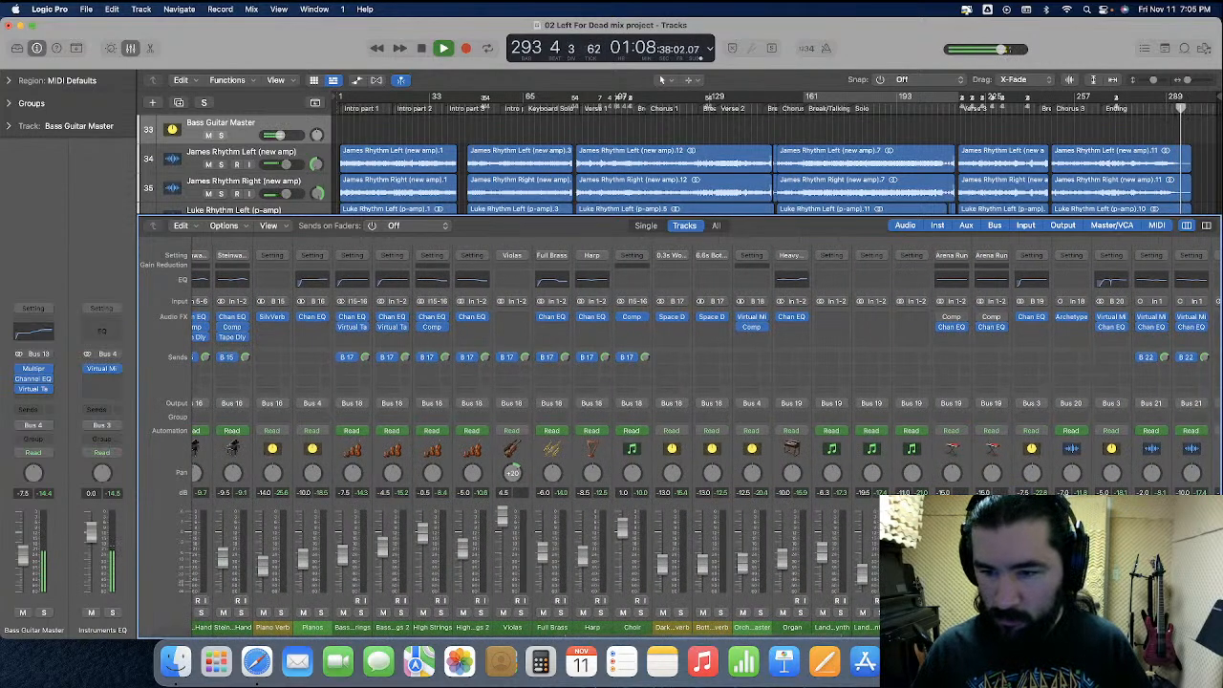
pyautogui.hscroll(7, 706, 438)
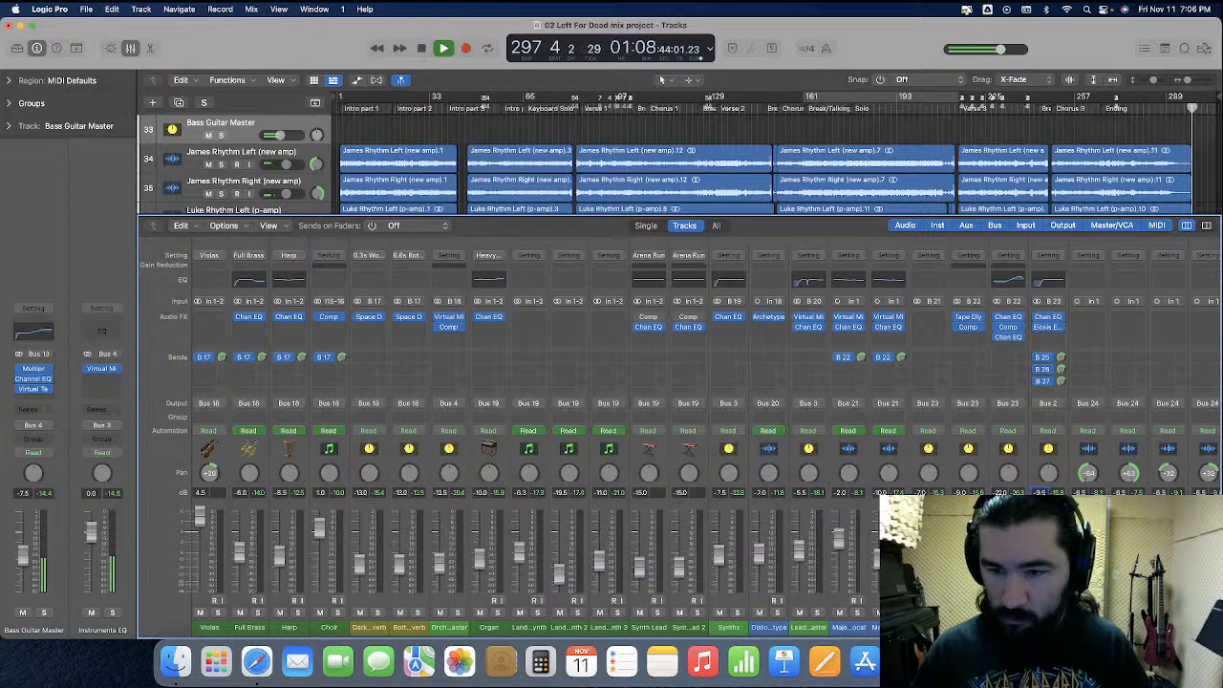
pyautogui.hscroll(15, 706, 437)
pyautogui.hscroll(1, 535, 437)
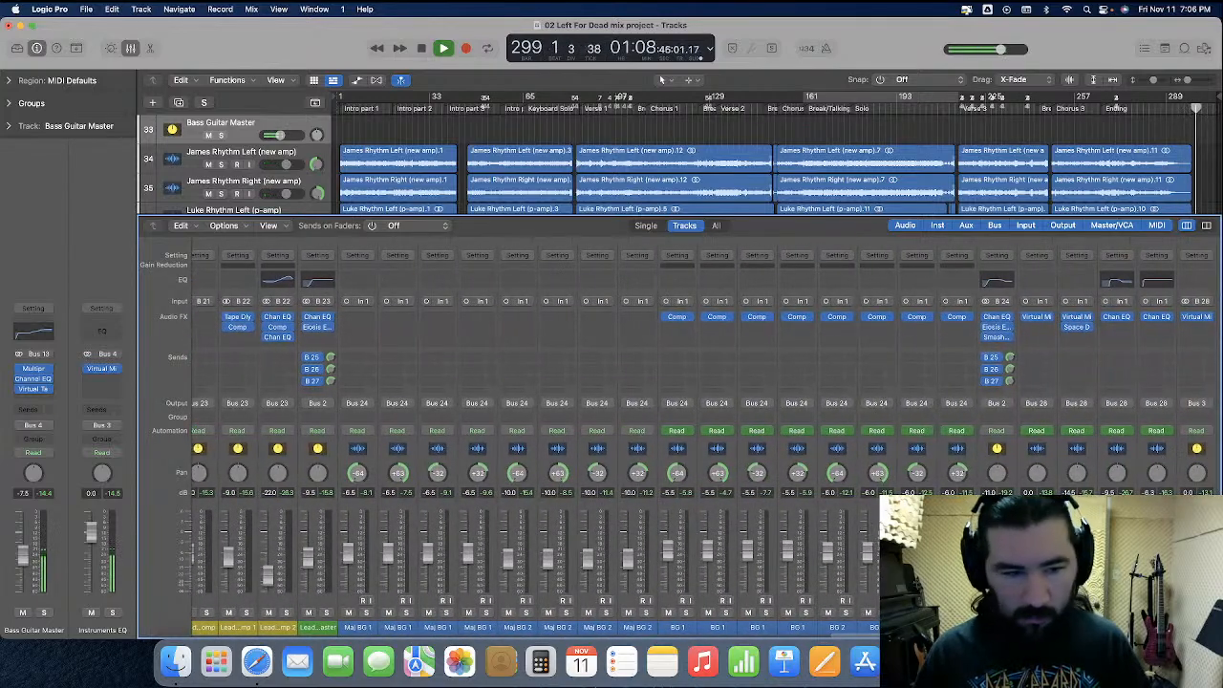
pyautogui.hscroll(1, 706, 438)
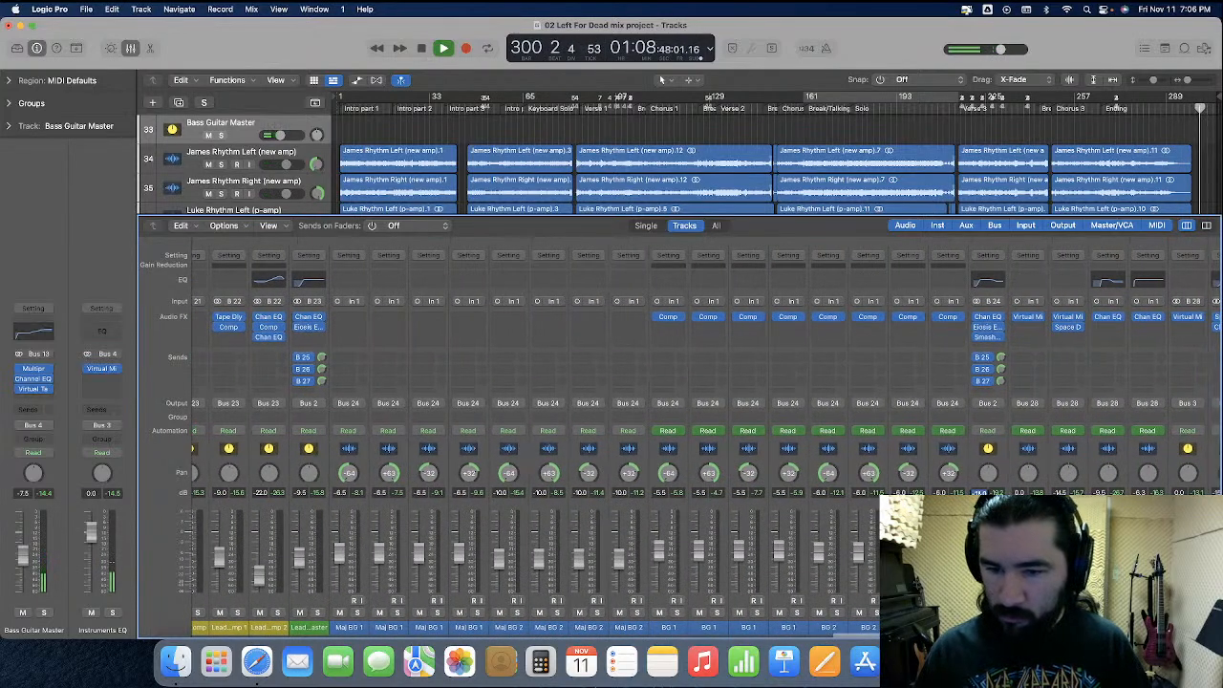
pyautogui.hscroll(9, 706, 438)
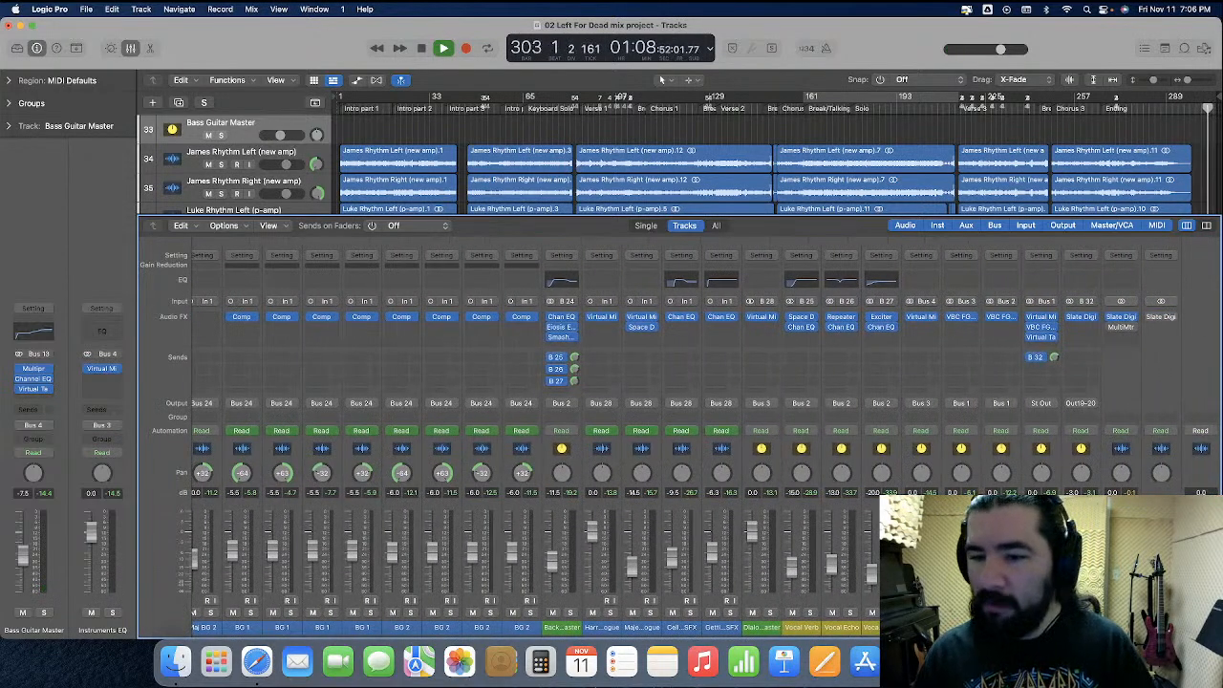
# Stop playback, return the playhead to the project start, and save the project
pyautogui.click(514, 132)
pyautogui.press('space')
pyautogui.press('Return')
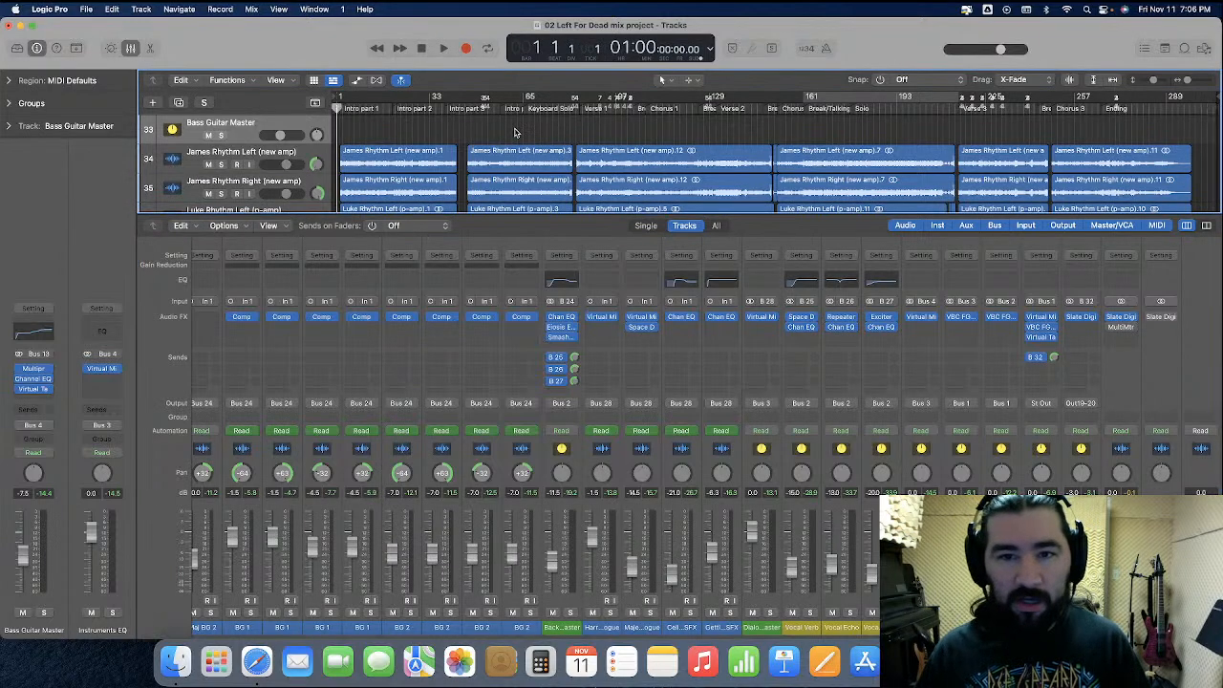
pyautogui.press('super+s')
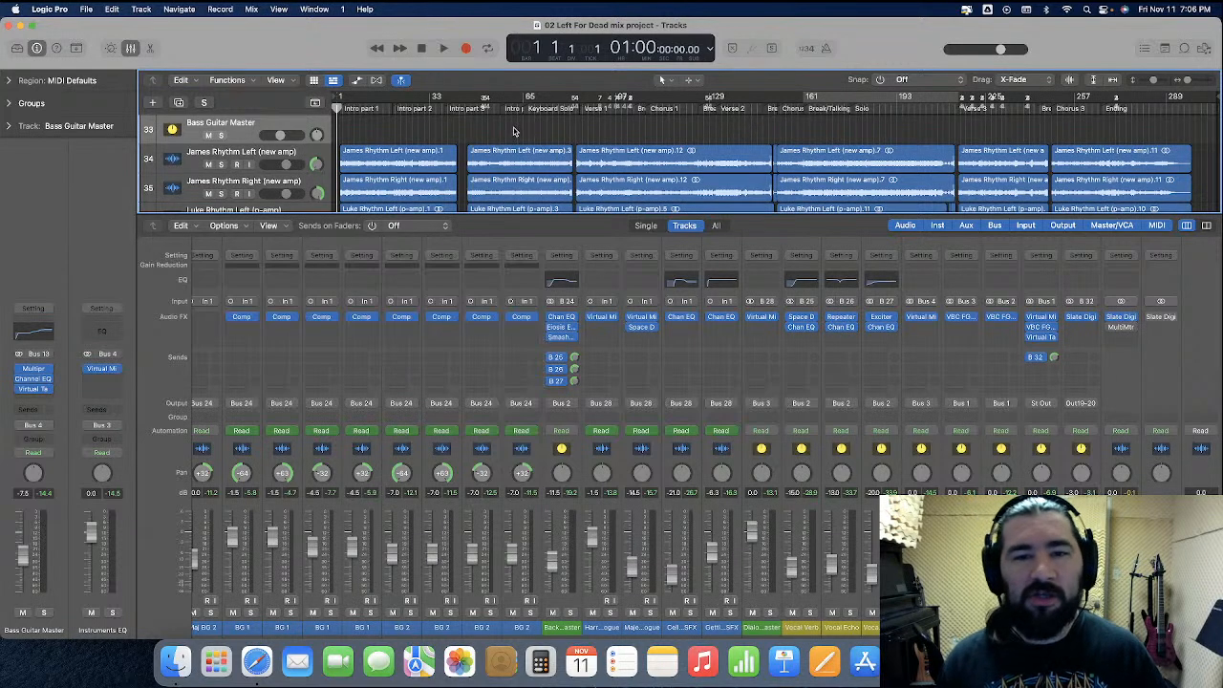
pyautogui.scroll(-10, 514, 132)
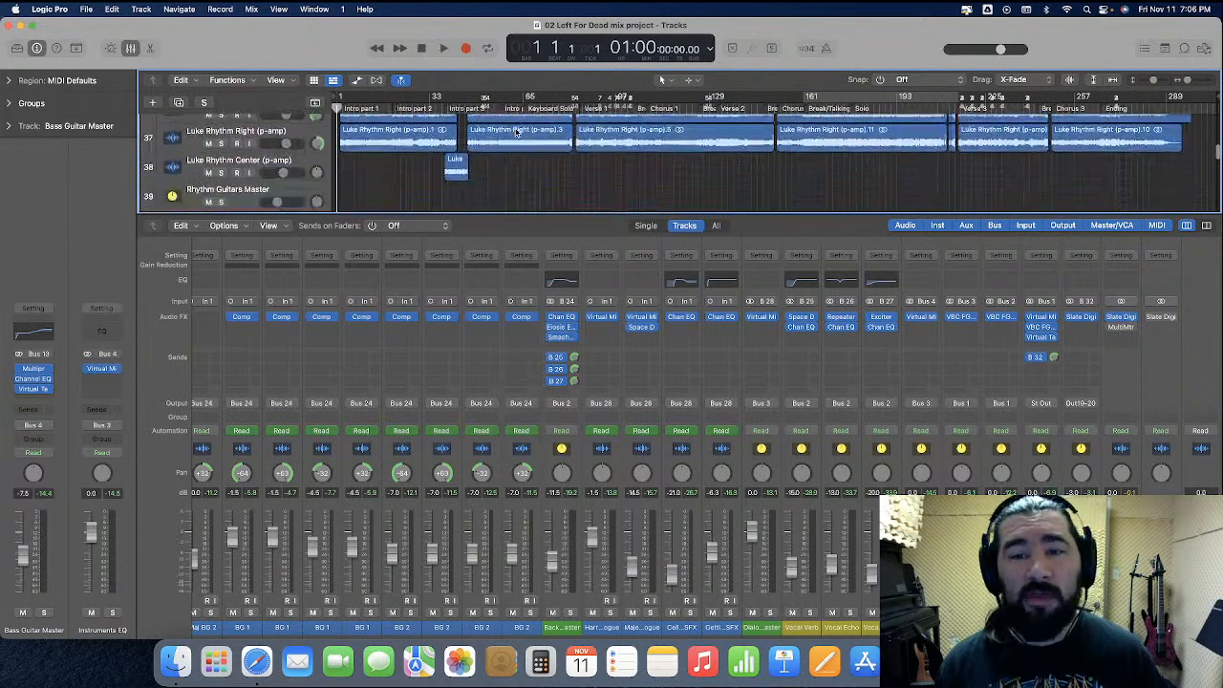
pyautogui.scroll(-10, 514, 132)
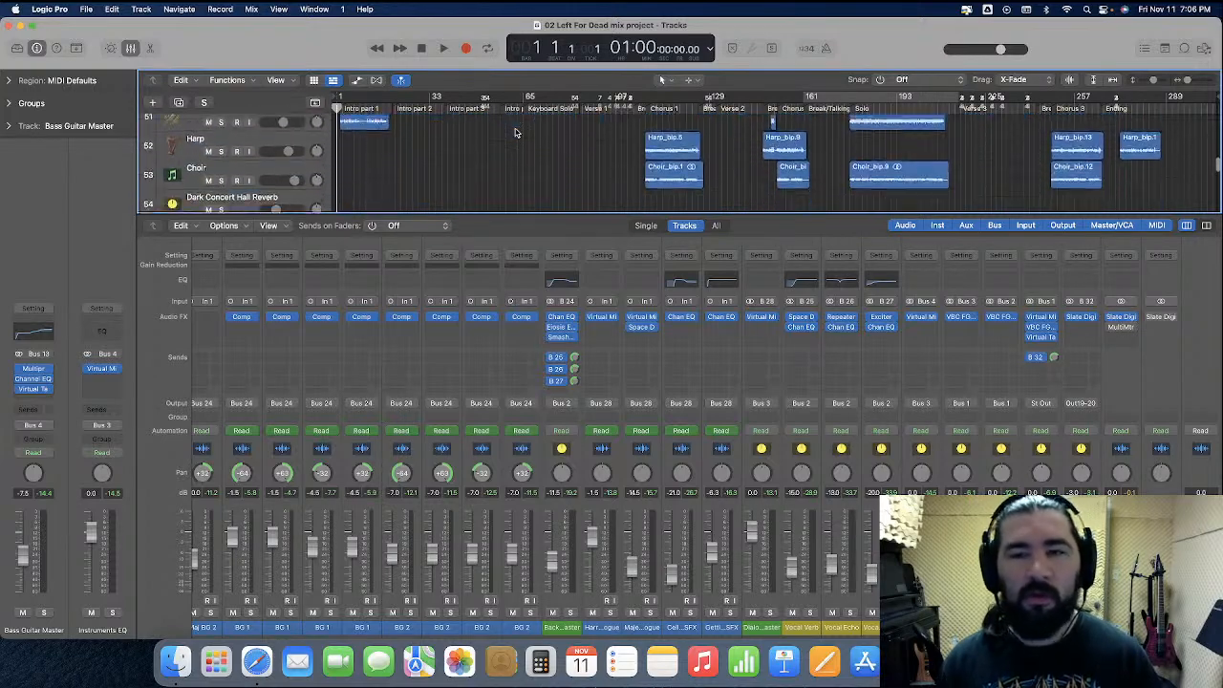
pyautogui.scroll(-8, 514, 132)
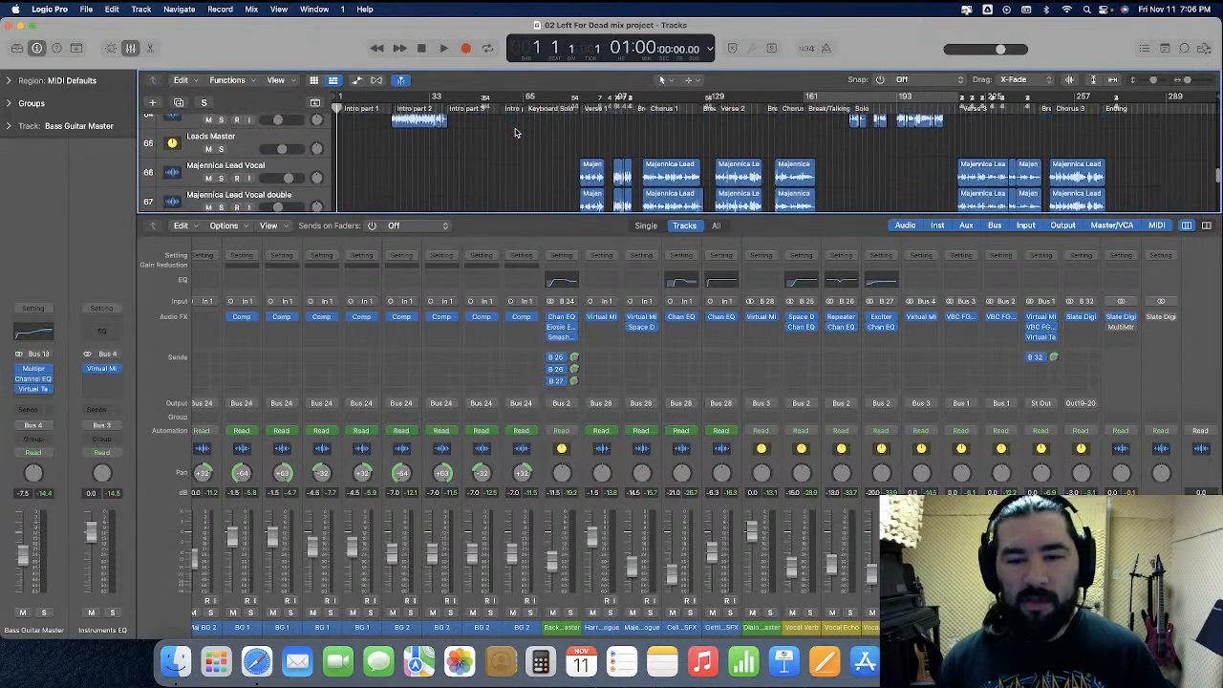
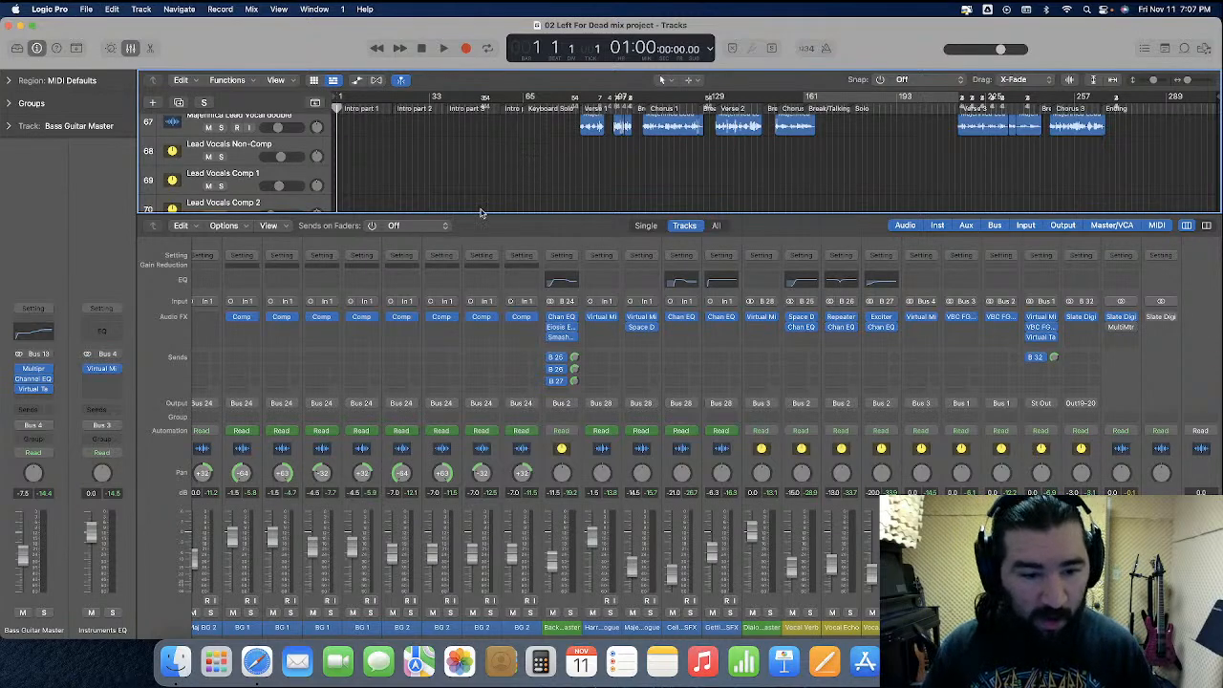
# Select the rack and floor tom channels, open the Toms Master Multipressor, and set its middle crossover frequency to 200 Hz
pyautogui.hscroll(-10, 488, 284)
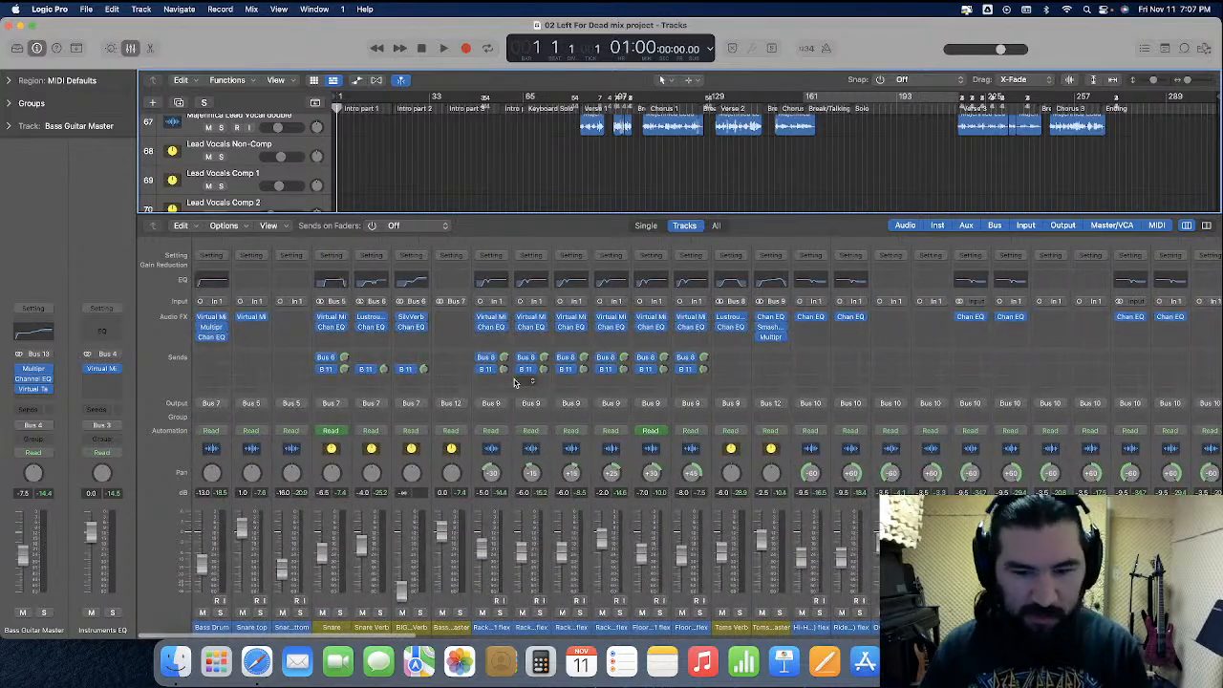
pyautogui.click(506, 468)
pyautogui.keyDown('shift'); pyautogui.click(682, 465); pyautogui.keyUp('shift')
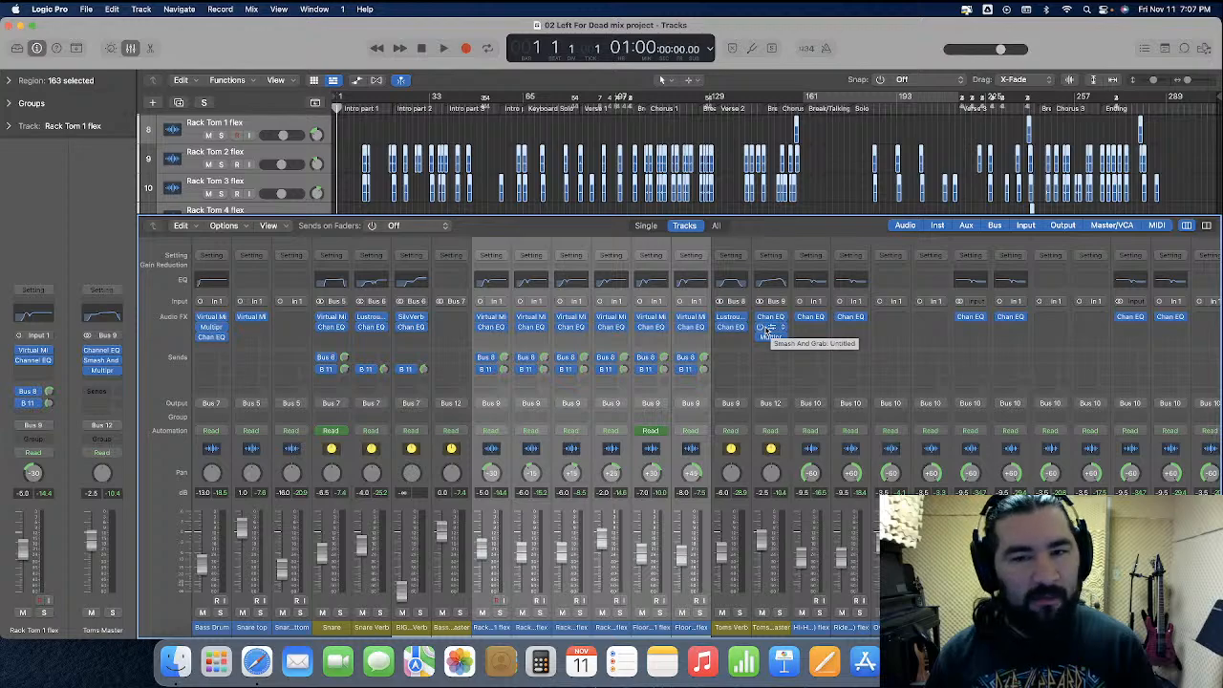
pyautogui.click(767, 329)
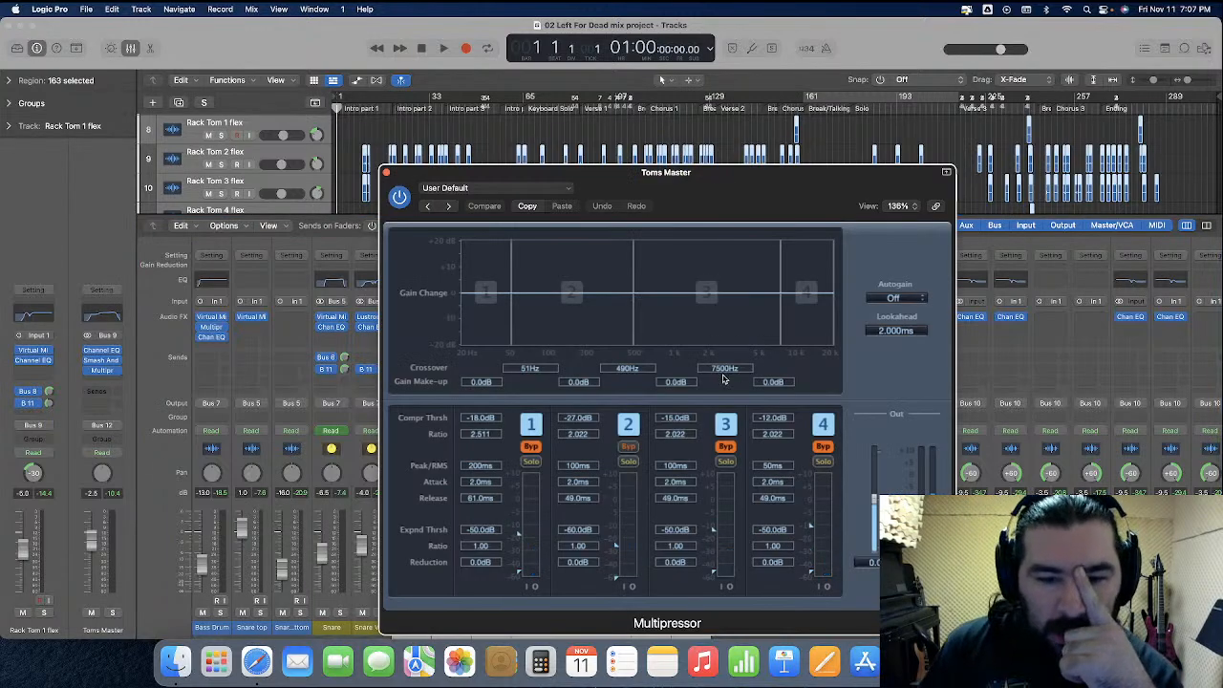
pyautogui.doubleClick(636, 369)
pyautogui.write('200')
pyautogui.press('Return')
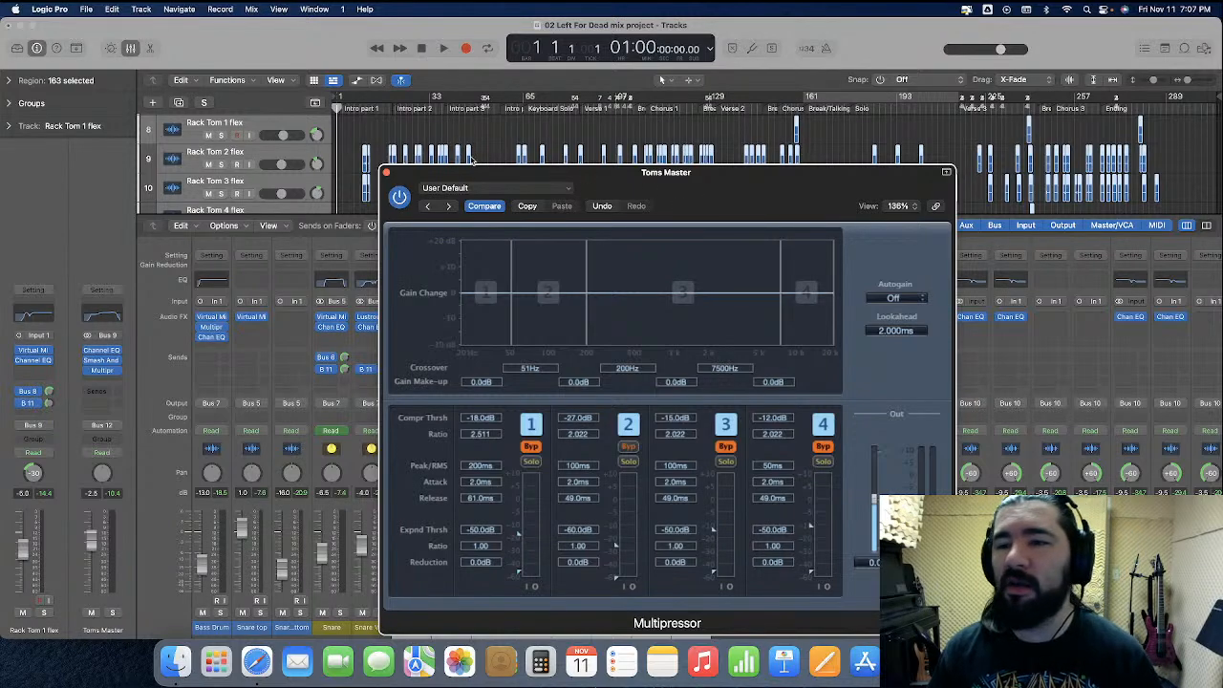
# Solo the Toms Master channel and play the toms from bar 246, moving the Multipressor window clear of the mixer
pyautogui.click(1044, 110)
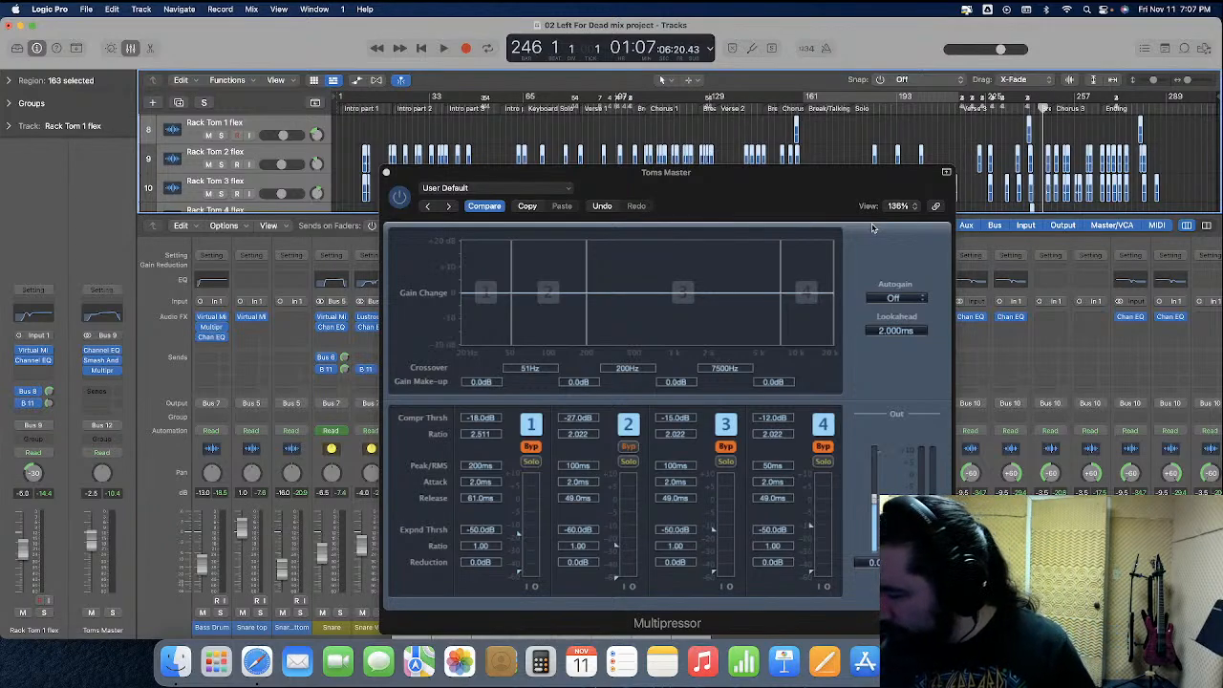
pyautogui.press('Down')
pyautogui.press('Down')
pyautogui.press('Down')
pyautogui.press('Down')
pyautogui.press('Down')
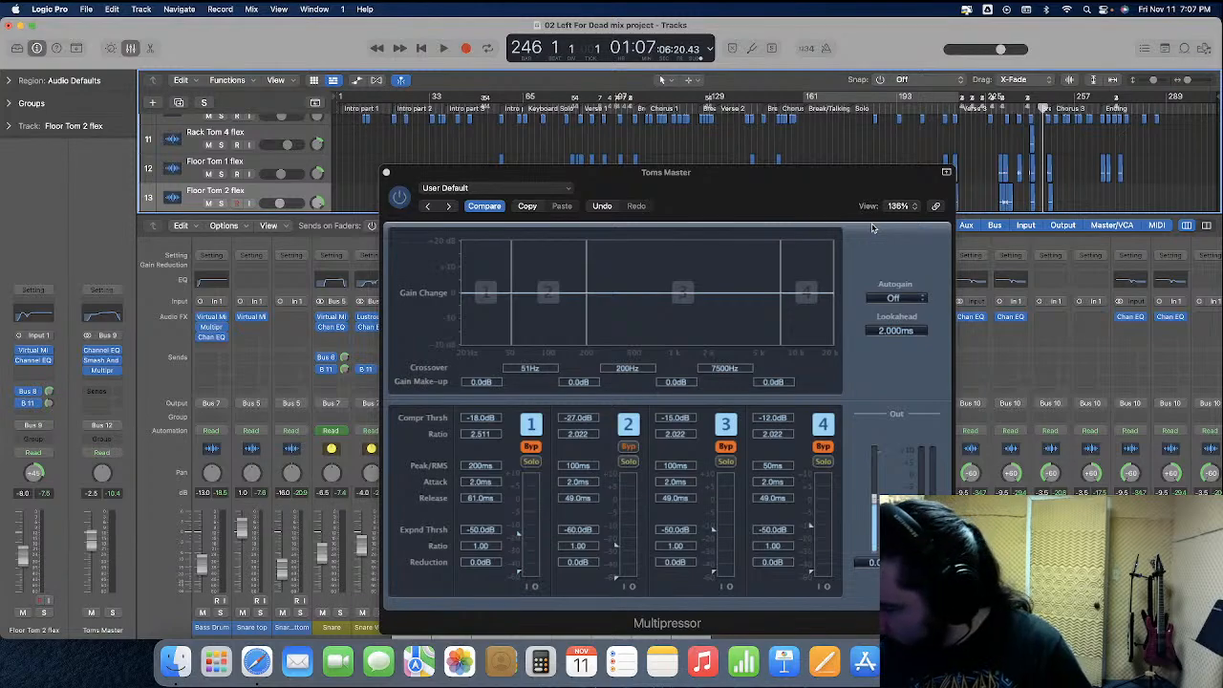
pyautogui.press('Down')
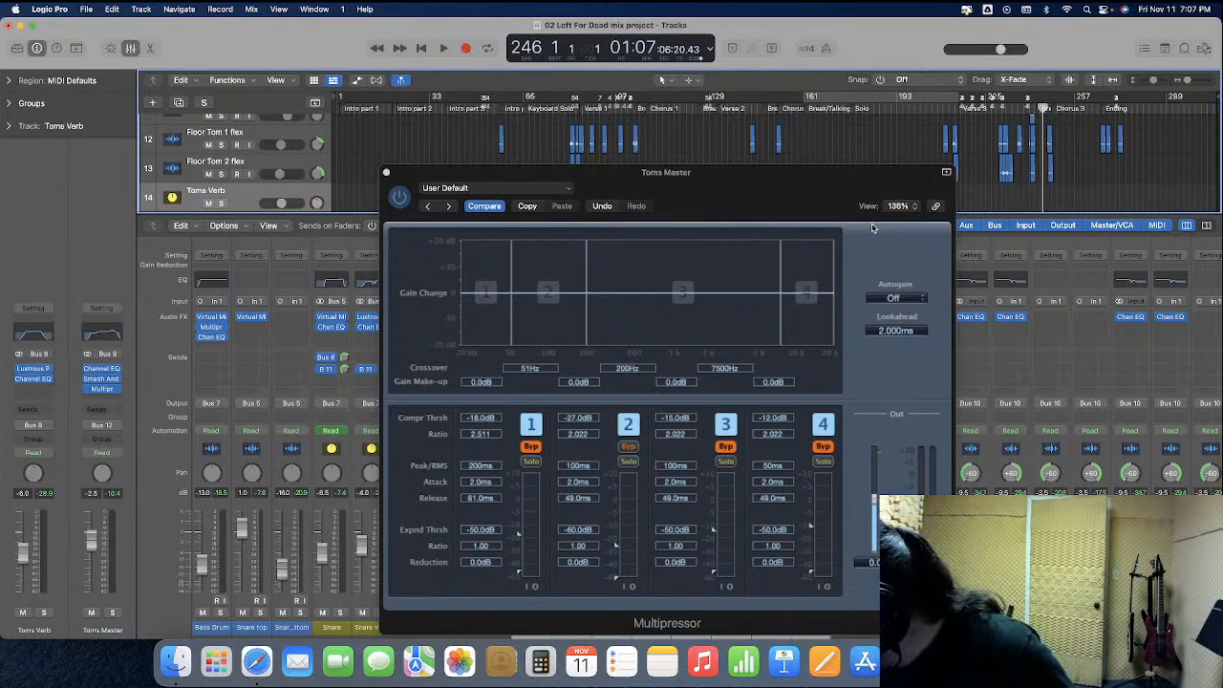
pyautogui.press('s')
pyautogui.press('space')
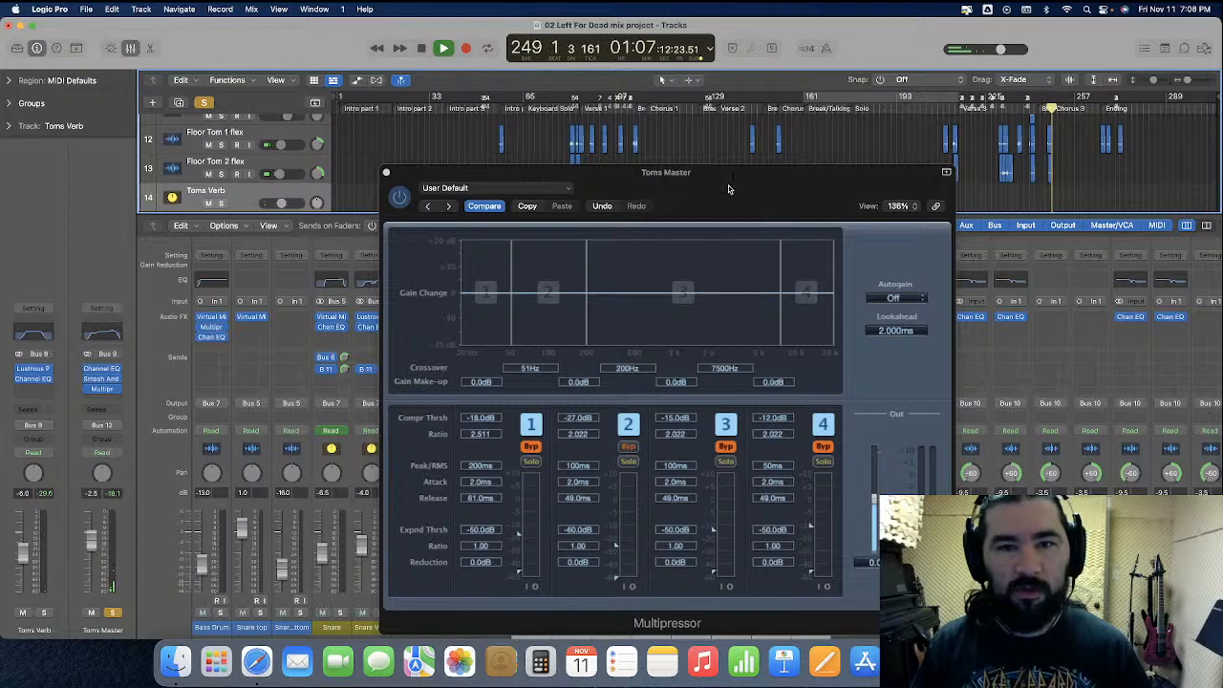
pyautogui.moveTo(728, 188); pyautogui.dragTo(413, 115)
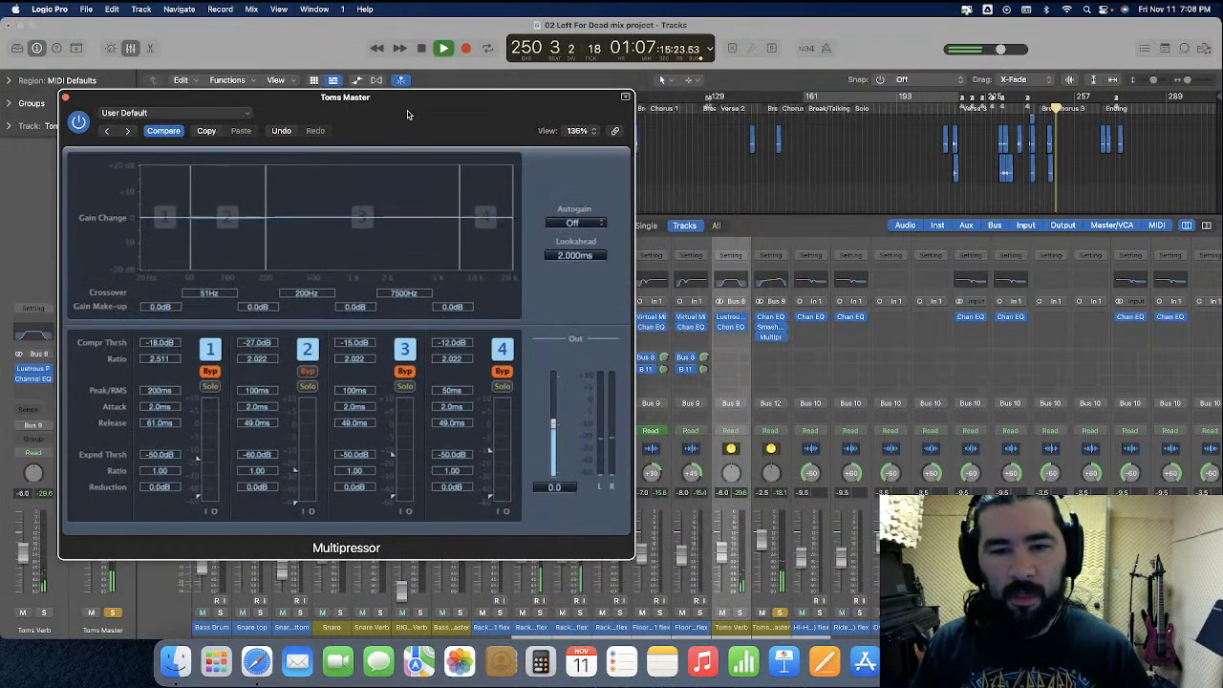
# Compare the Toms Master sound with Smash And Grab on and off, leave it bypassed, and close both plug-in windows
pyautogui.click(772, 328)
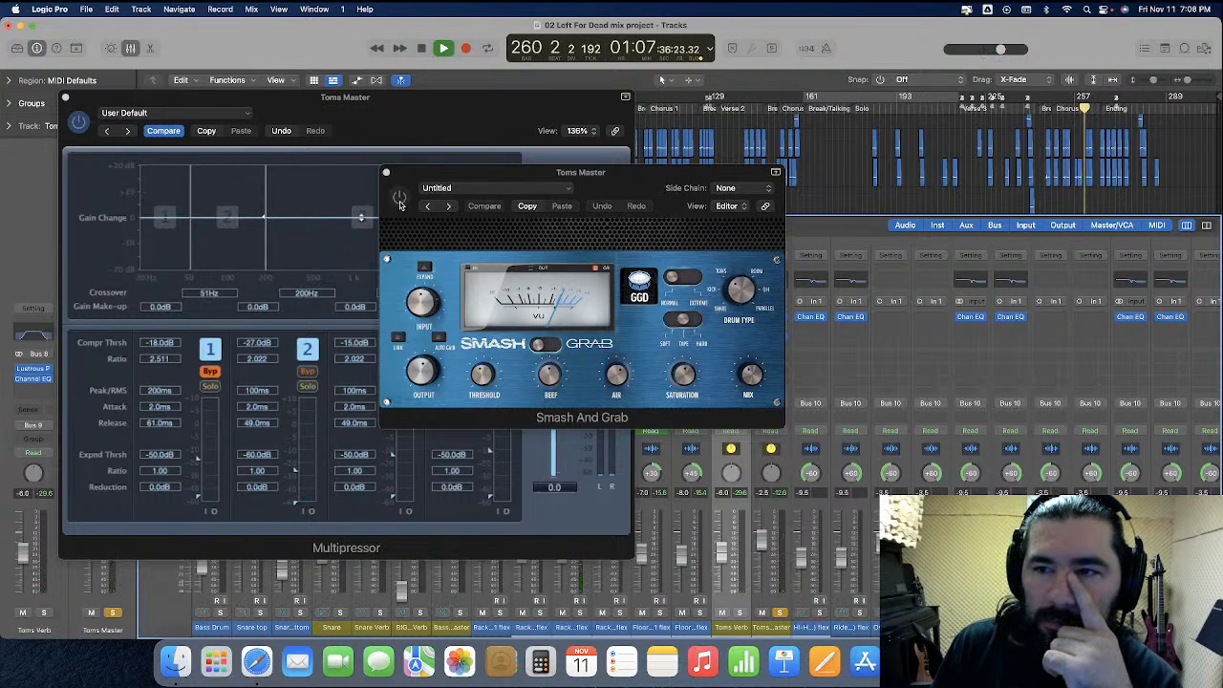
pyautogui.click(399, 201)
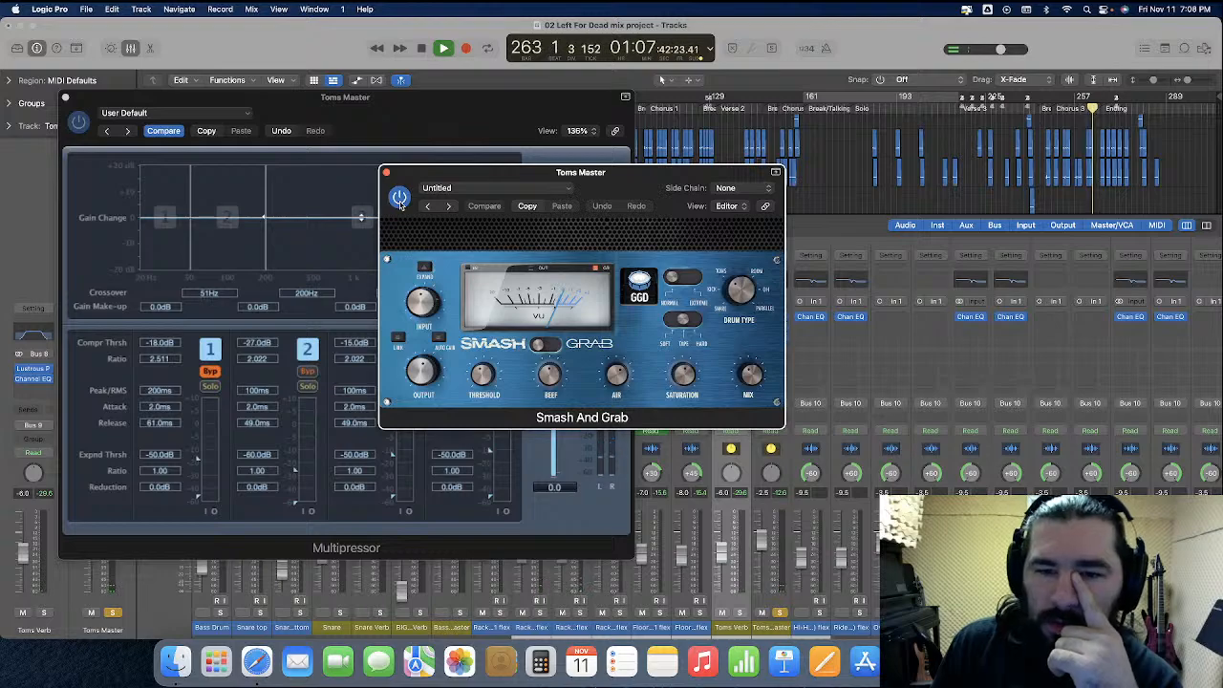
pyautogui.click(400, 199)
pyautogui.click(400, 201)
pyautogui.click(400, 198)
pyautogui.click(387, 173)
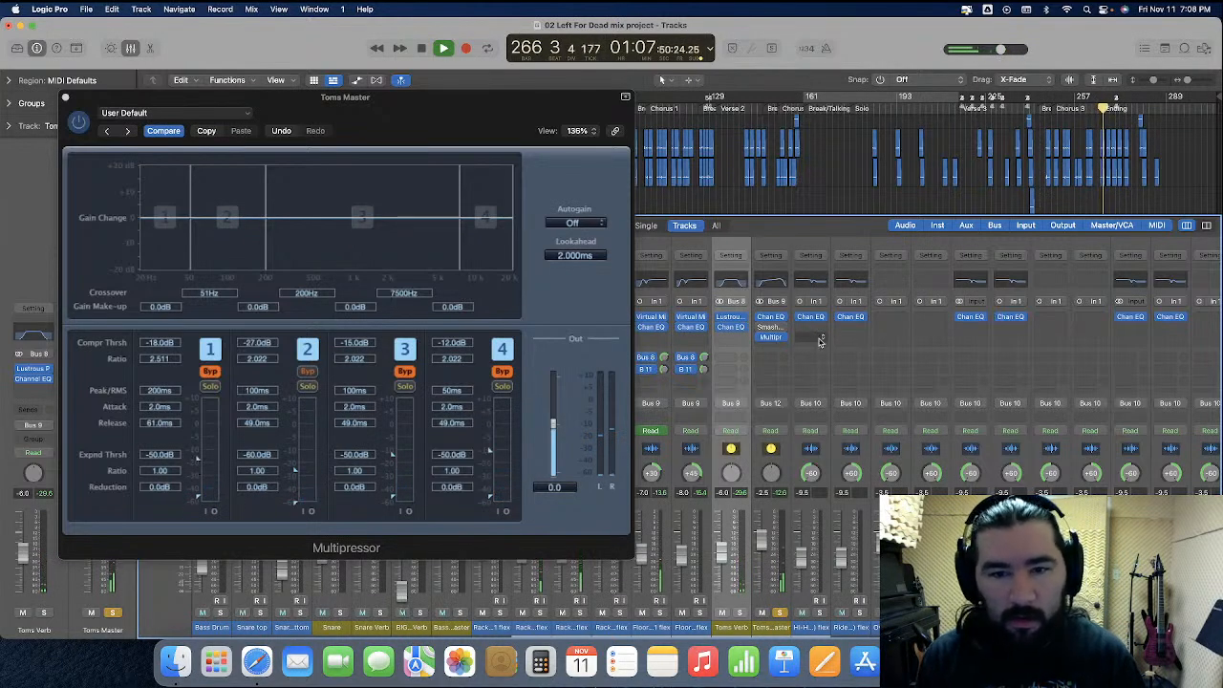
pyautogui.click(65, 96)
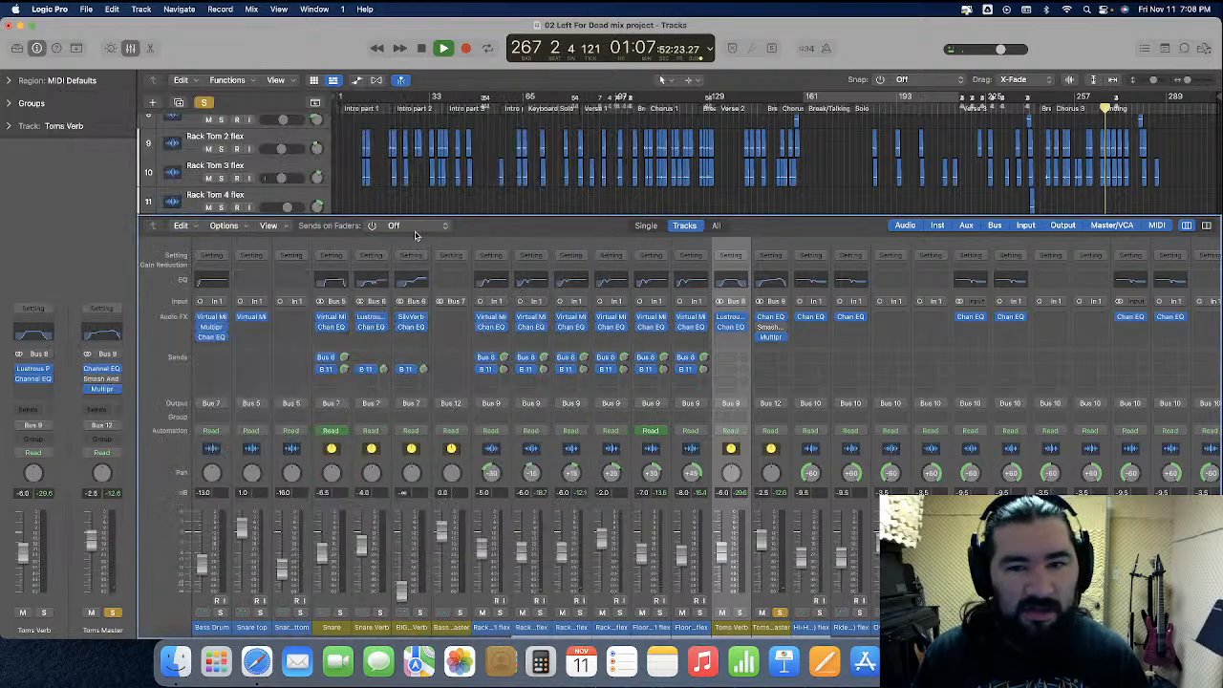
# Bypass the Channel EQ on all six rack and floor tom channels and audition the Ending with Toms Master unsoloed
pyautogui.click(509, 468)
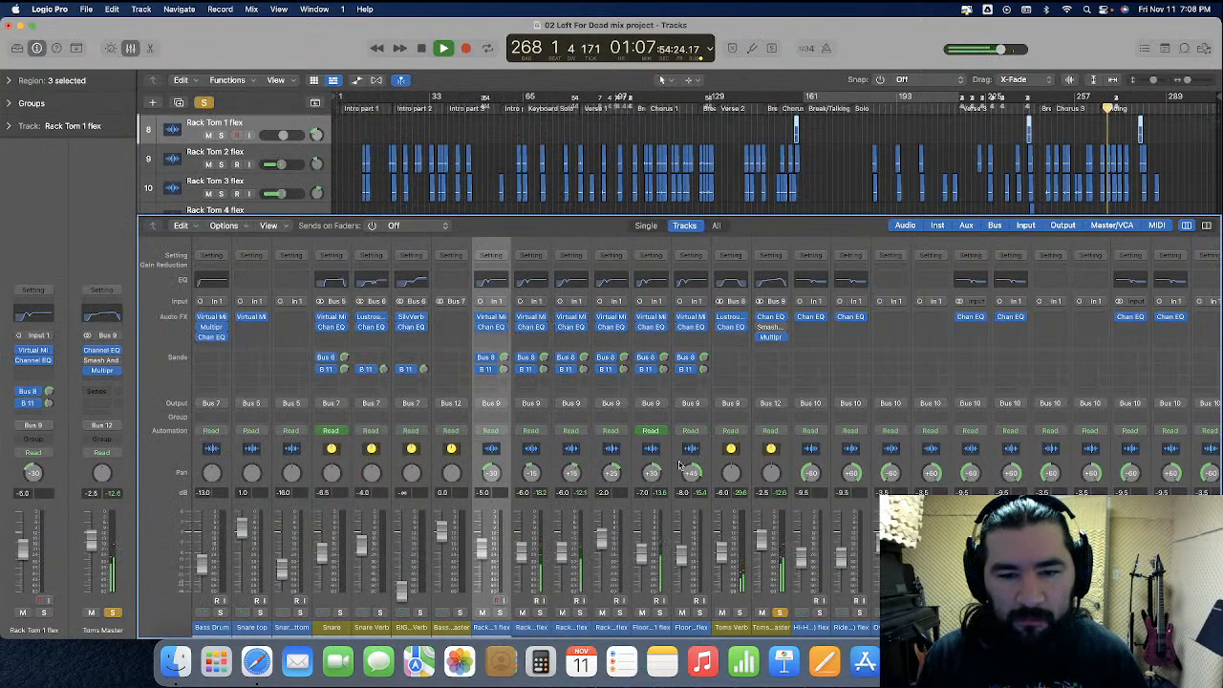
pyautogui.keyDown('shift'); pyautogui.click(680, 465); pyautogui.keyUp('shift')
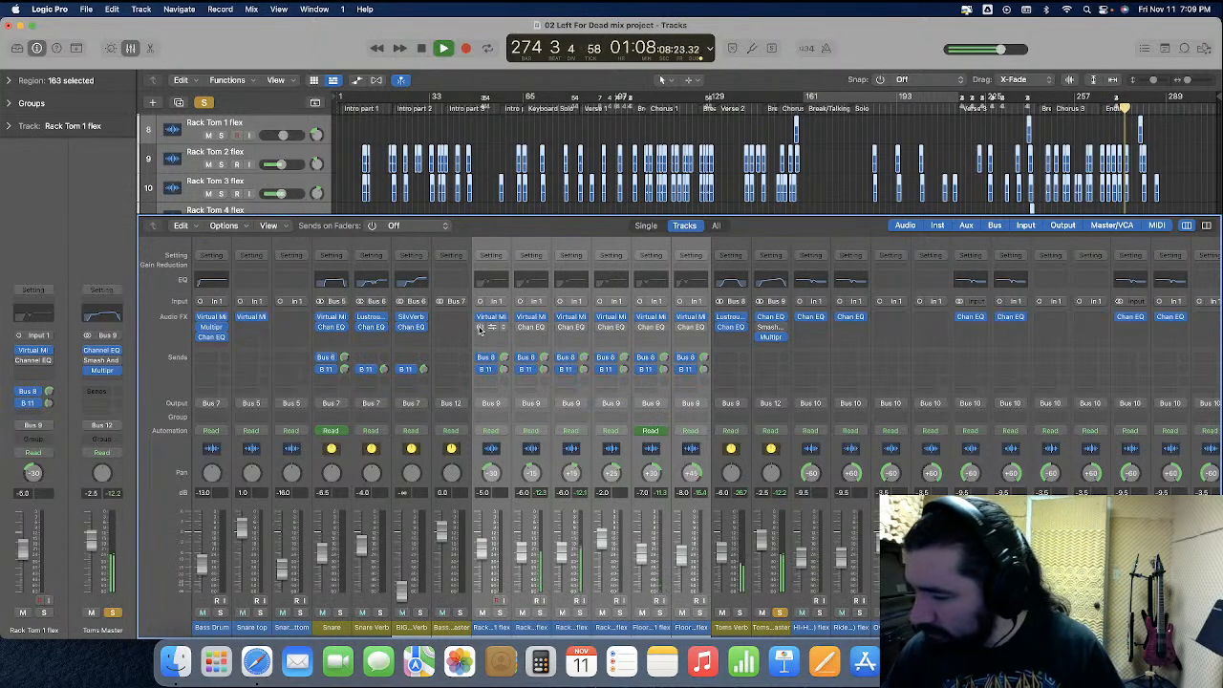
pyautogui.press('Right')
pyautogui.press('Right')
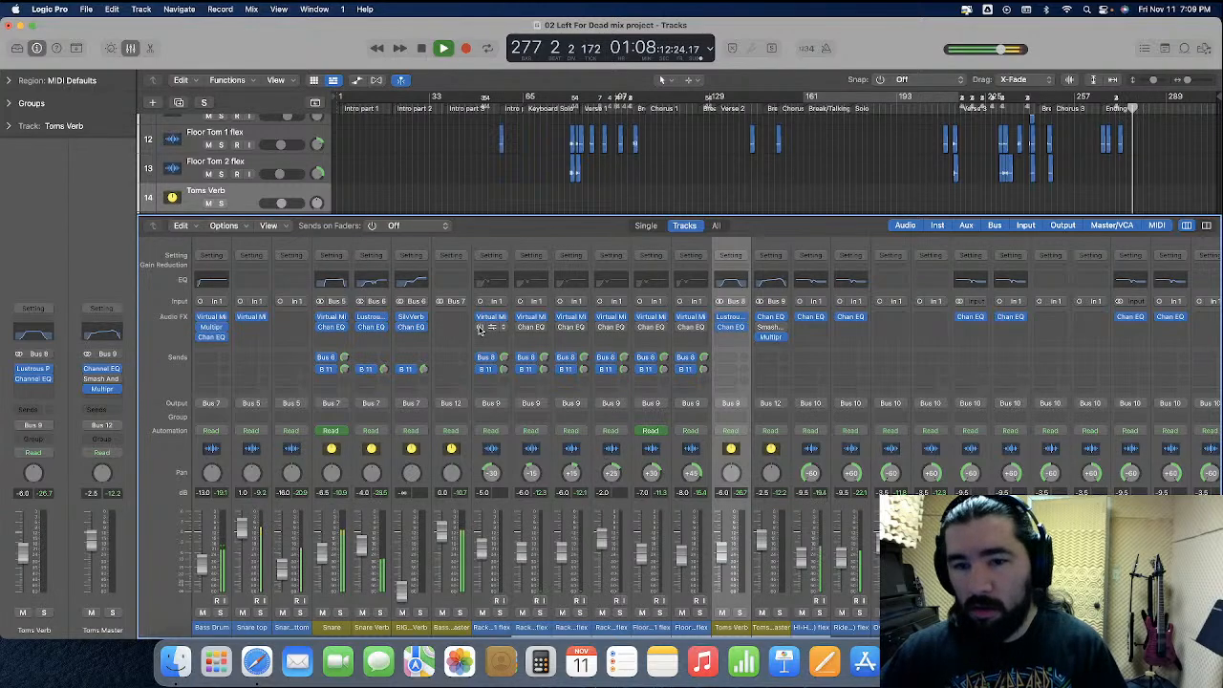
pyautogui.click(1101, 108)
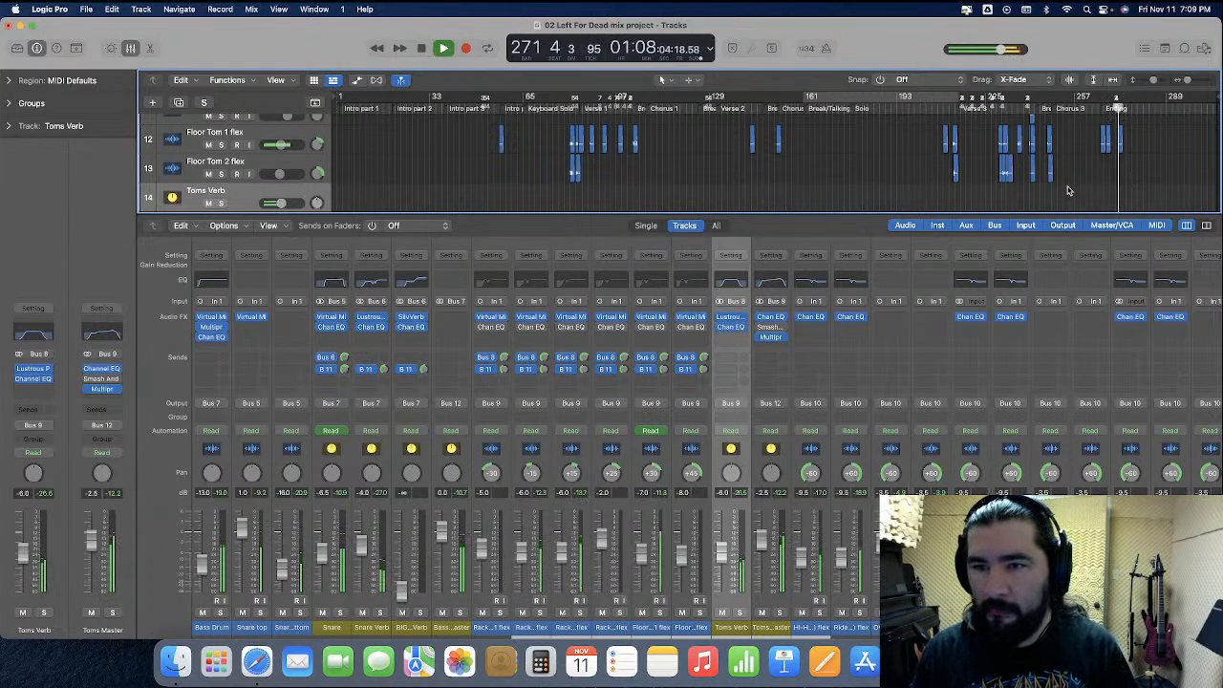
pyautogui.press('space')
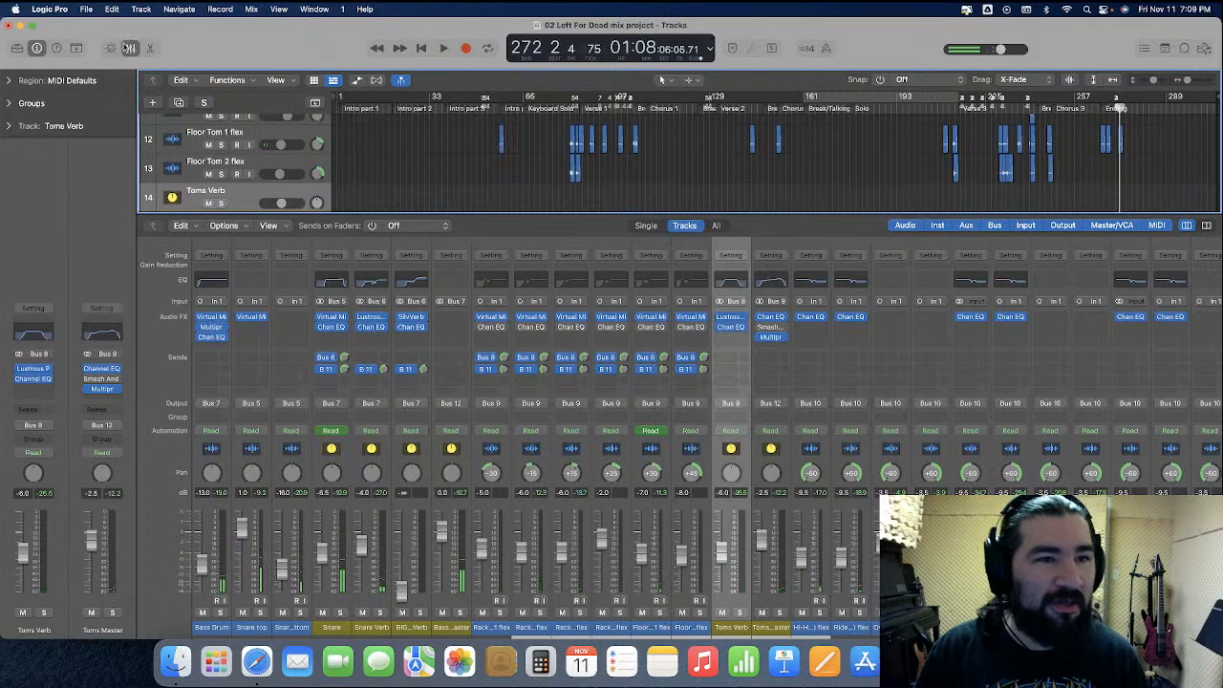
# Hide the mixer, select the Floor Tom 1 flex track, and display its Pan automation from the project start
pyautogui.click(131, 48)
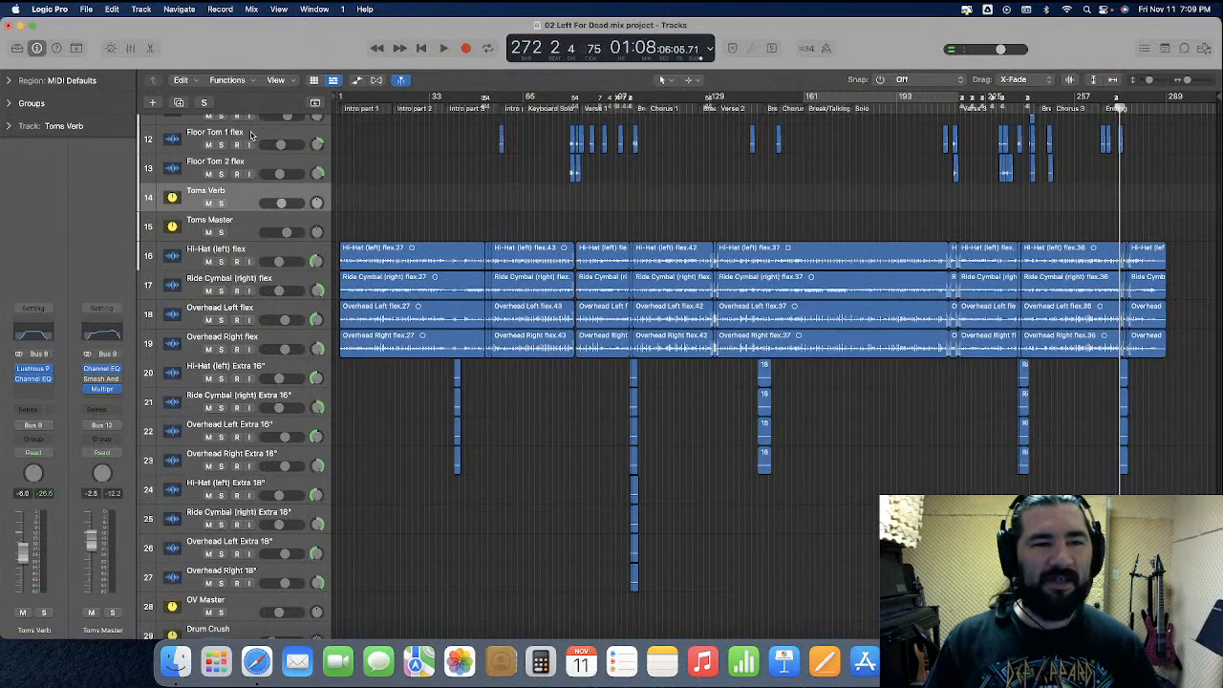
pyautogui.click(270, 140)
pyautogui.click(484, 189)
pyautogui.press('super+Right')
pyautogui.press('super+Right')
pyautogui.press('super+Right')
pyautogui.press('super+Right')
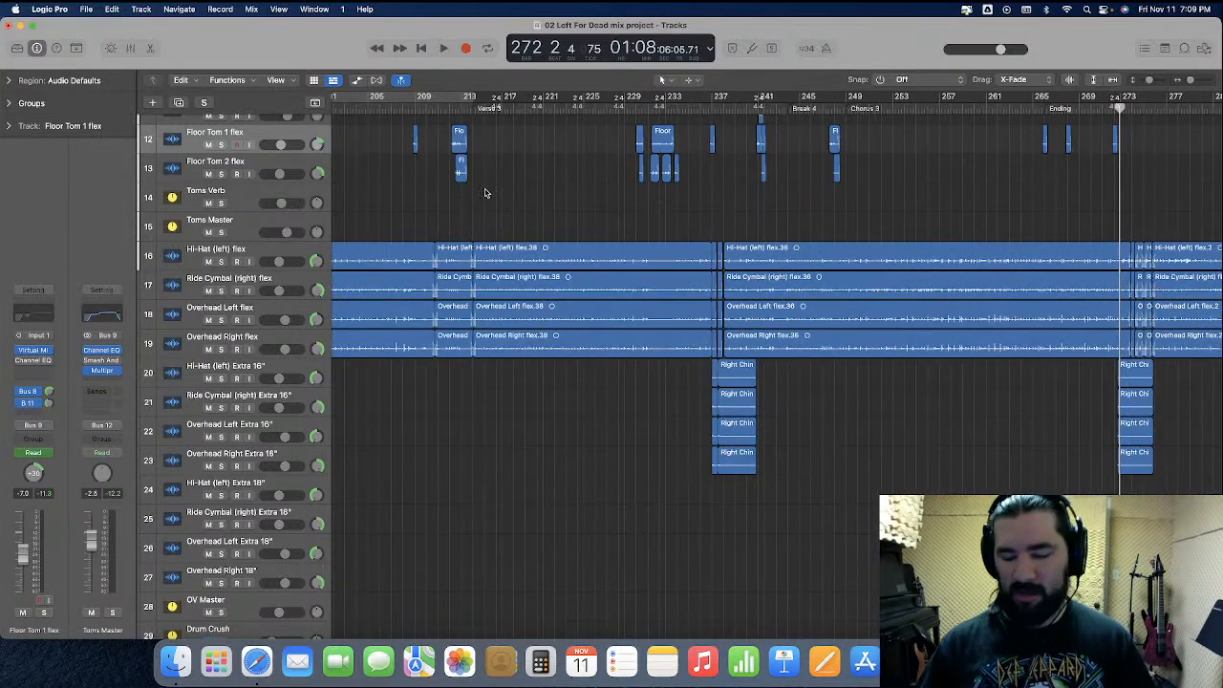
pyautogui.press('Return')
pyautogui.click(356, 80)
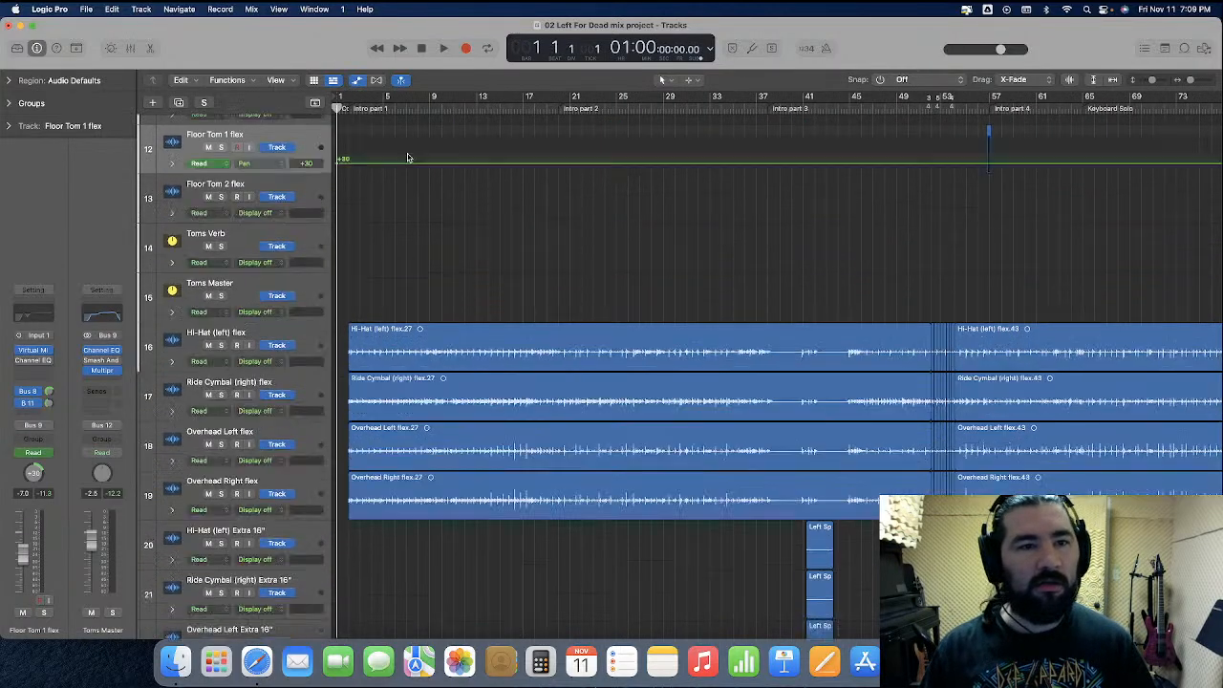
# Automate the Floor Tom 1 flex pan to -30 over the Floor Tom 2 hits in bar 212, before Verse 3
pyautogui.hscroll(20, 443, 179)
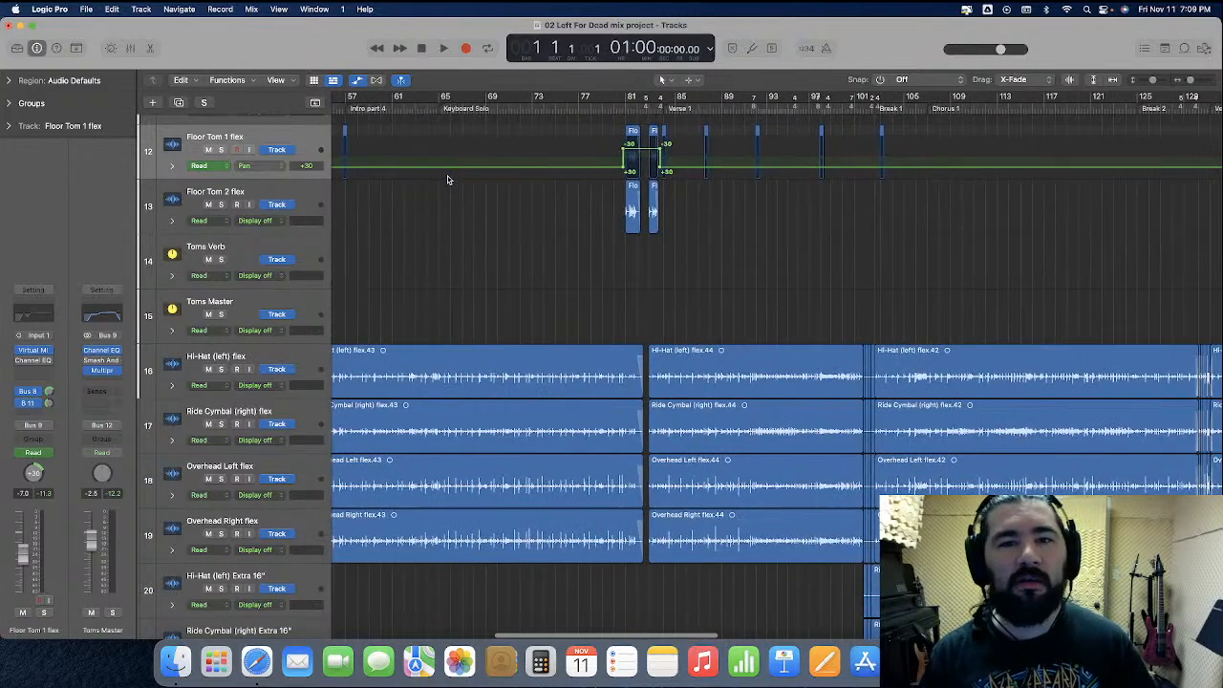
pyautogui.hscroll(15, 447, 180)
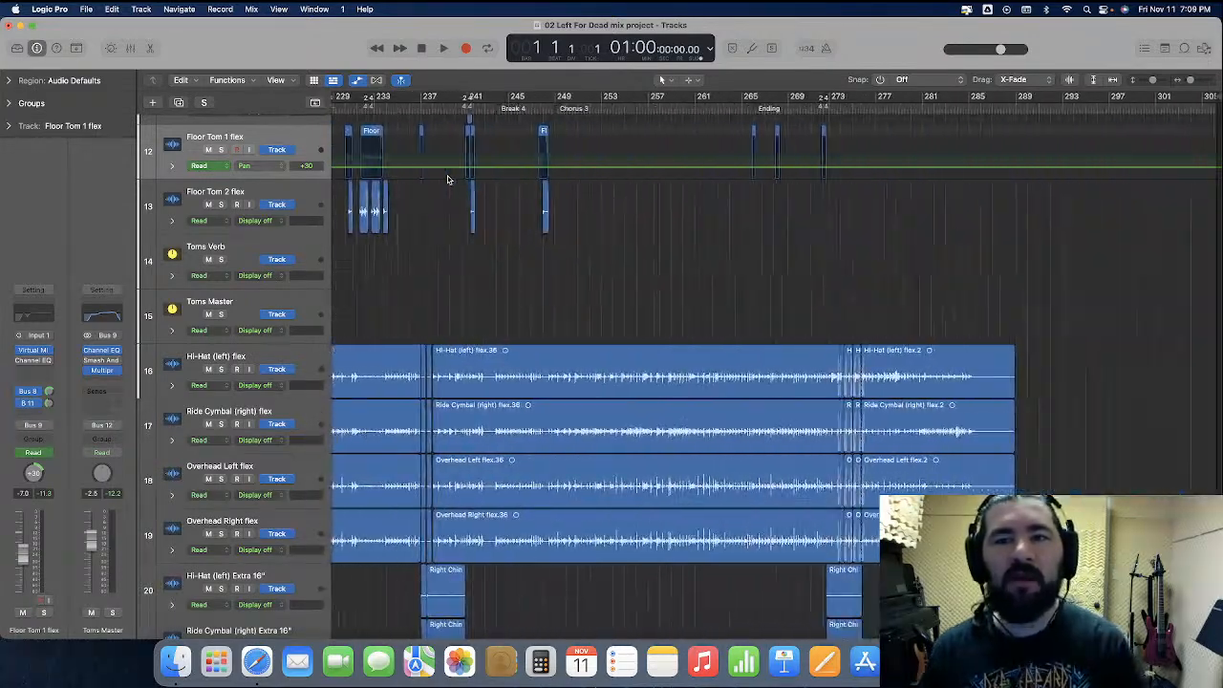
pyautogui.hscroll(11, 447, 180)
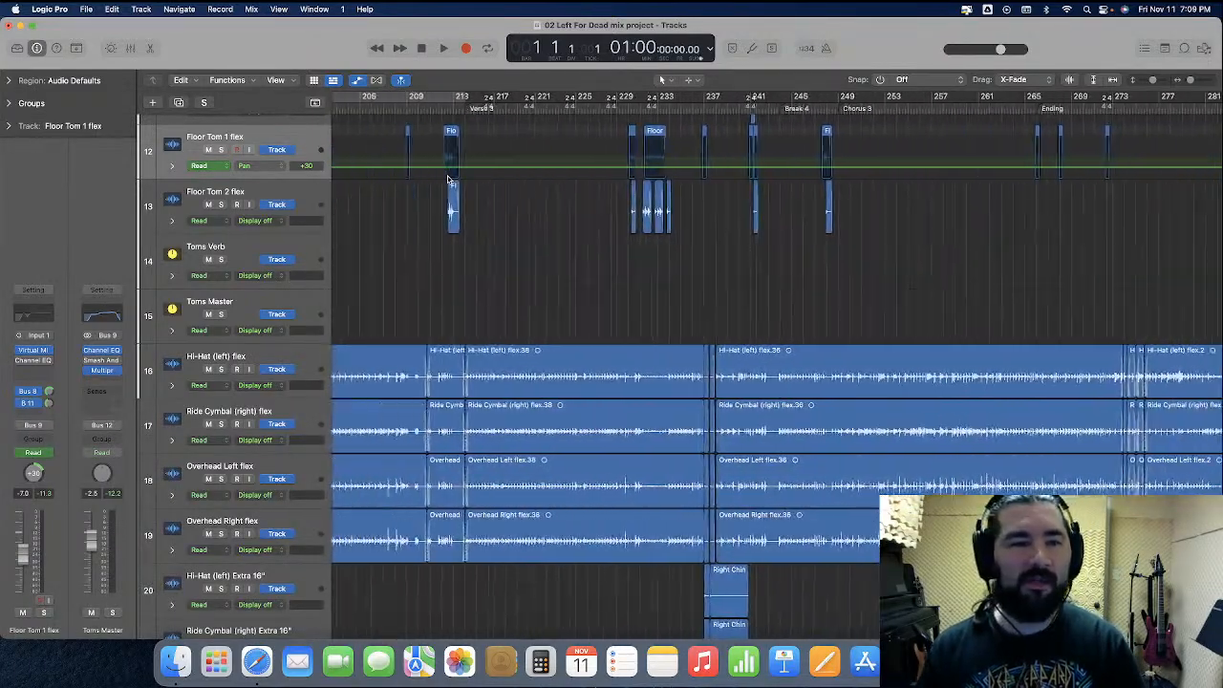
pyautogui.click(471, 107)
pyautogui.press('super+Right')
pyautogui.press('super+Right')
pyautogui.press('super+Right')
pyautogui.press('super+Right')
pyautogui.press('super+Right')
pyautogui.press('super+Right')
pyautogui.press('super+Right')
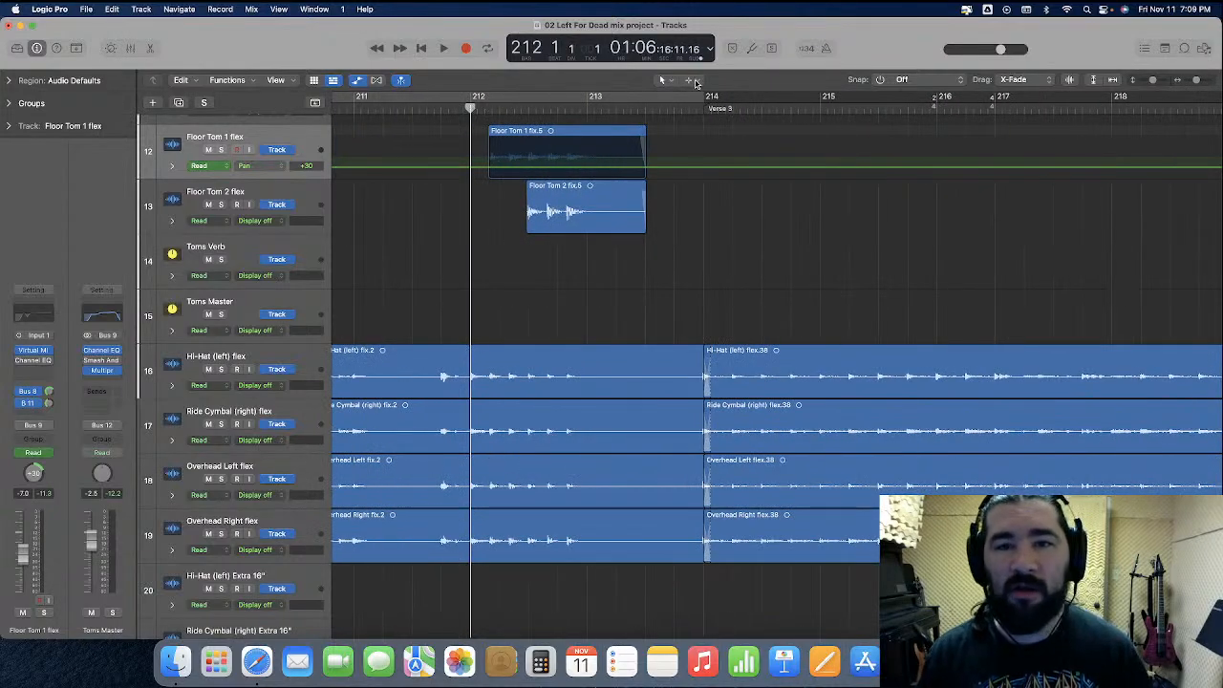
pyautogui.moveTo(525, 158); pyautogui.dragTo(683, 162)
pyautogui.moveTo(559, 170); pyautogui.dragTo(561, 150)
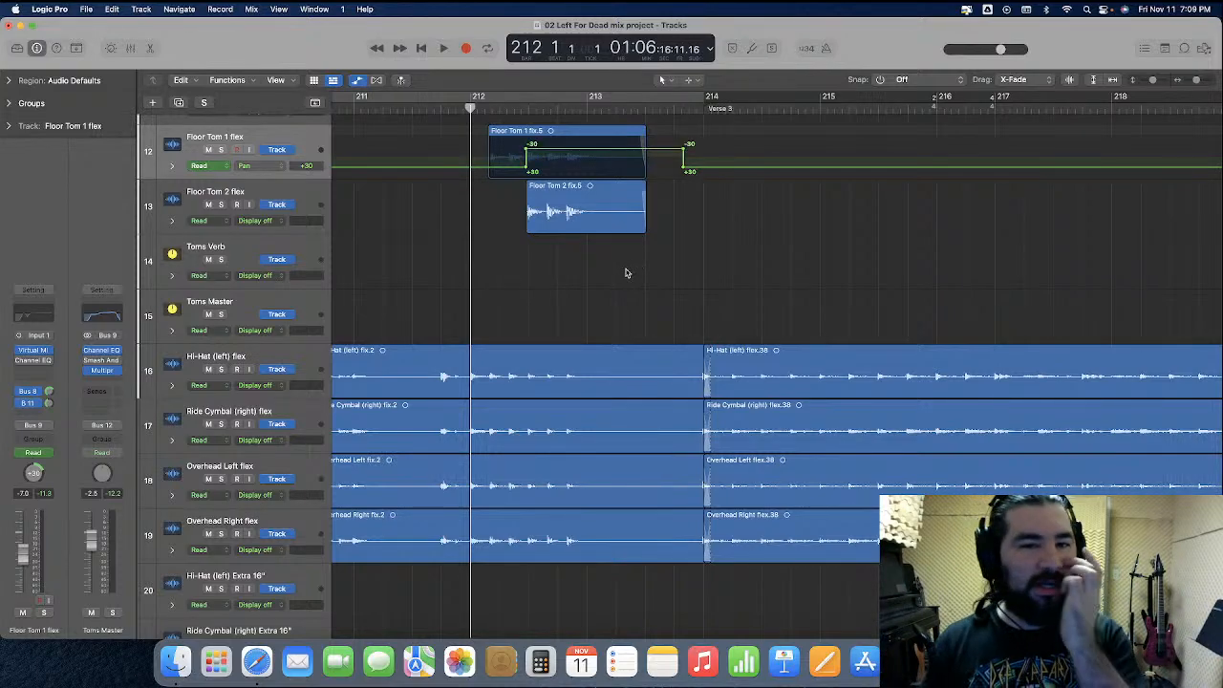
# Play back the floor tom passage around bars 230 to 234 to check its panning, and stop playback
pyautogui.hscroll(10, 628, 271)
pyautogui.hscroll(6, 626, 273)
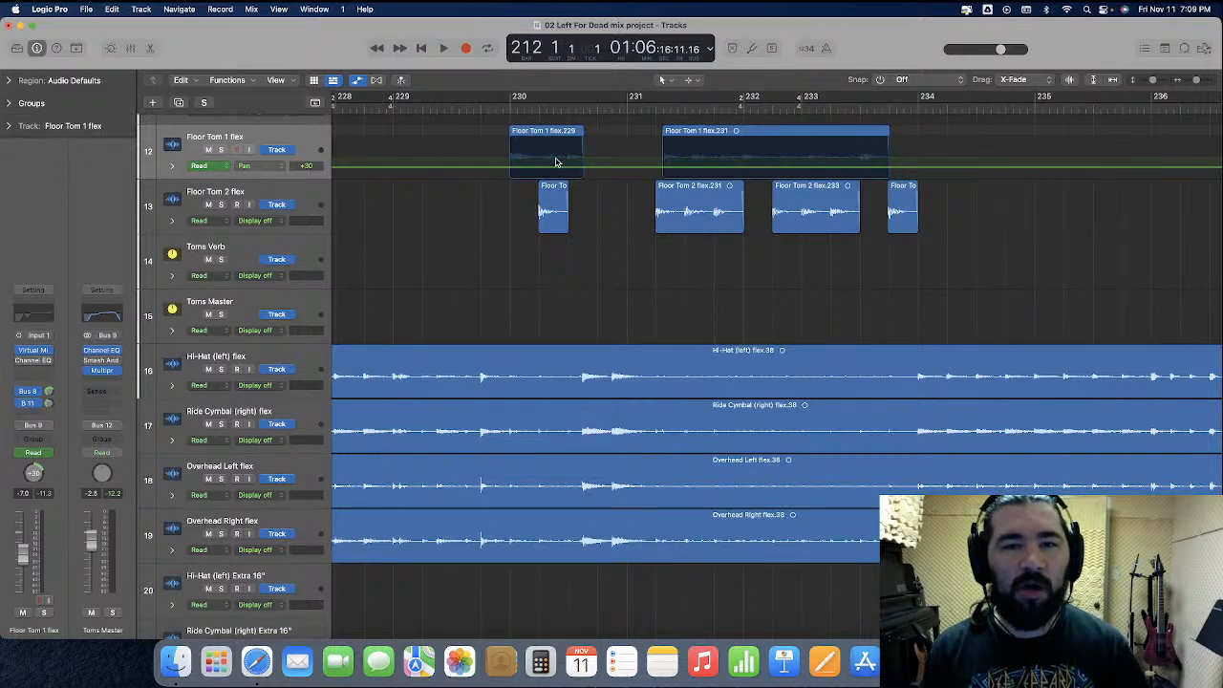
pyautogui.click(478, 107)
pyautogui.press('space')
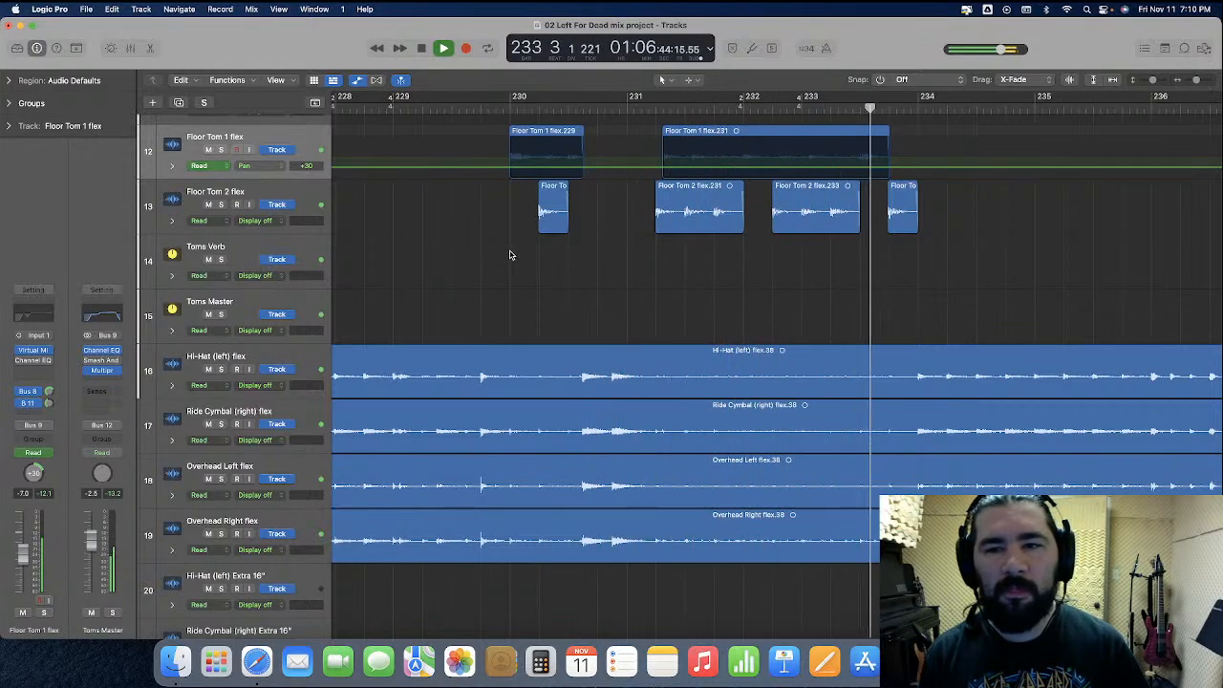
pyautogui.press('space')
# Automate the Floor Tom 1 flex pan to -30 over the Floor Tom 2 hit just after bar 241
pyautogui.hscroll(10, 640, 217)
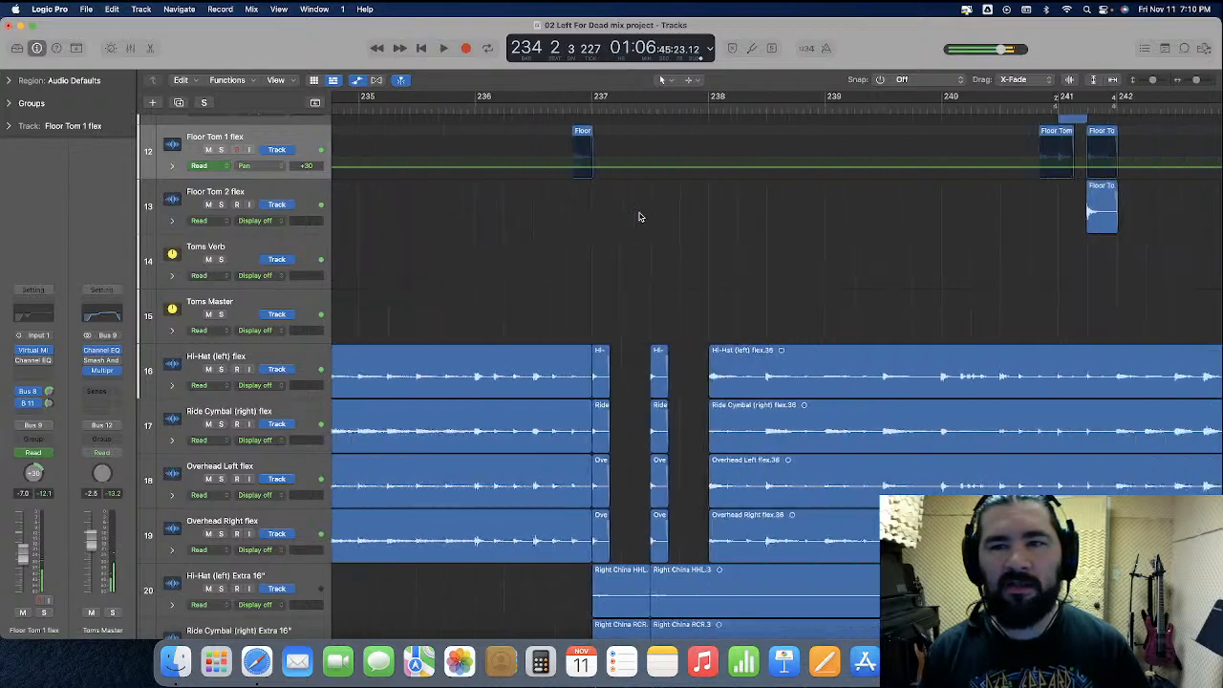
pyautogui.hscroll(5, 640, 217)
pyautogui.moveTo(695, 143); pyautogui.dragTo(720, 151)
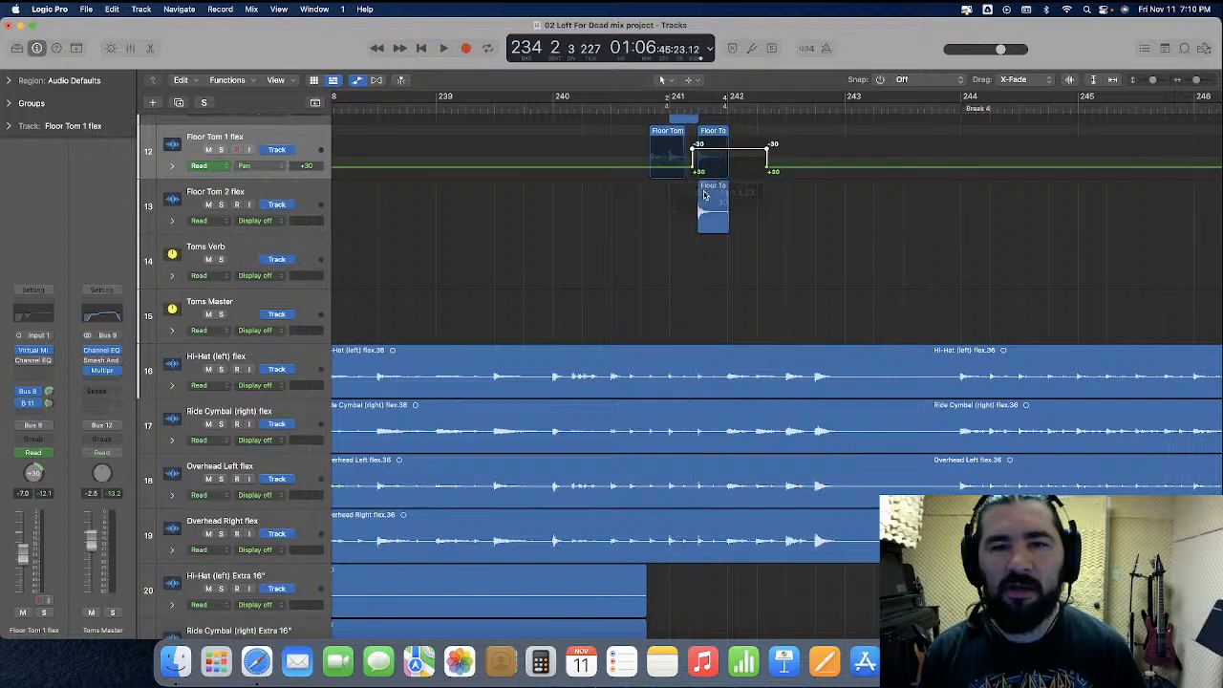
# Add a pan automation change on Floor Tom 1 flex over the Floor Tom 2 hit near bar 248, before Chorus 3
pyautogui.hscroll(6, 701, 197)
pyautogui.hscroll(7, 701, 197)
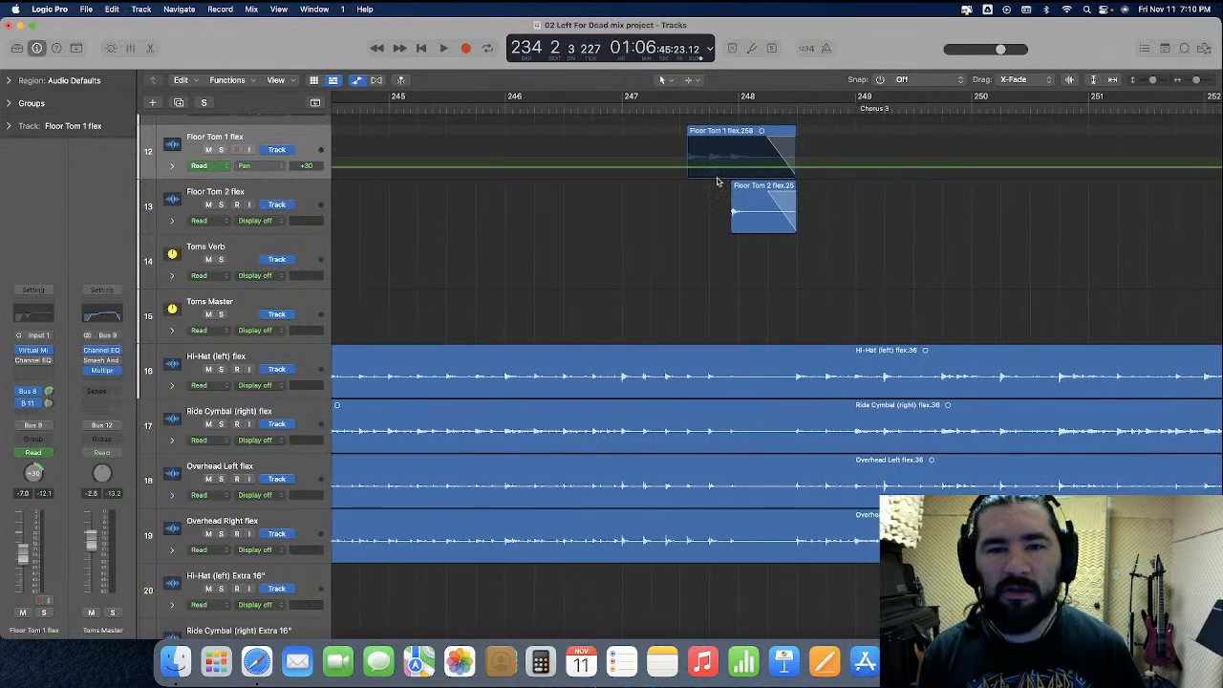
pyautogui.moveTo(728, 154); pyautogui.dragTo(753, 148)
# Check the remaining floor tom regions through the end of the song and return the playhead to the project start
pyautogui.hscroll(20, 726, 185)
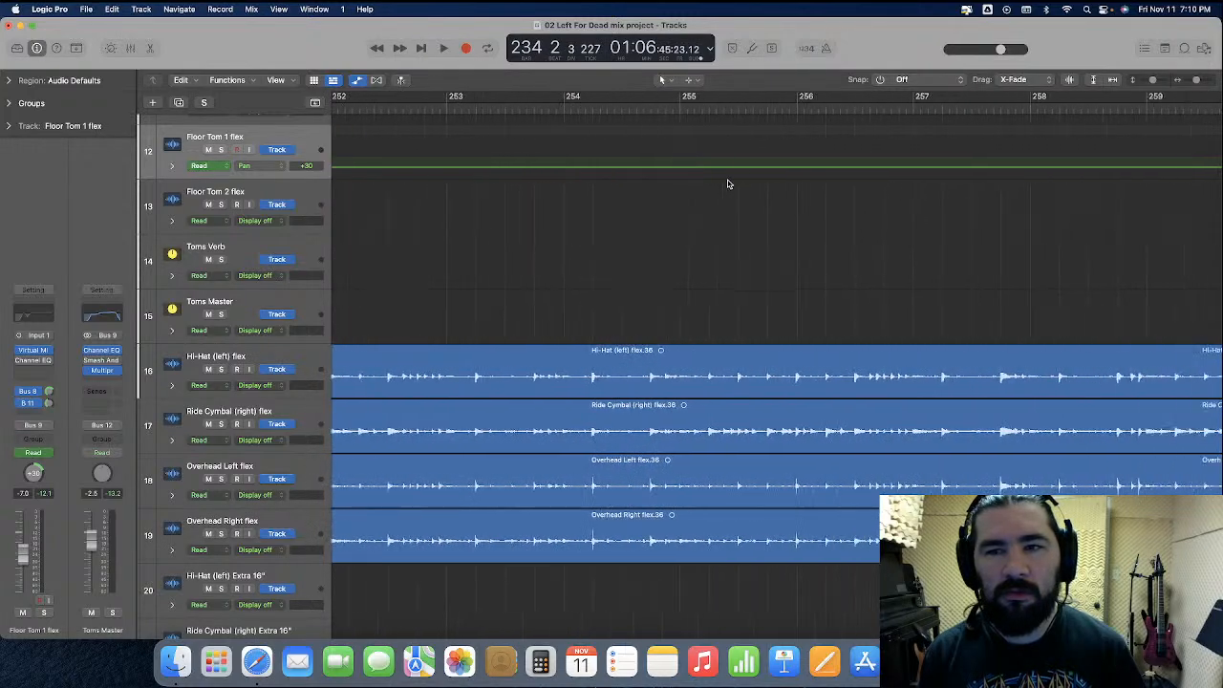
pyautogui.hscroll(20, 726, 186)
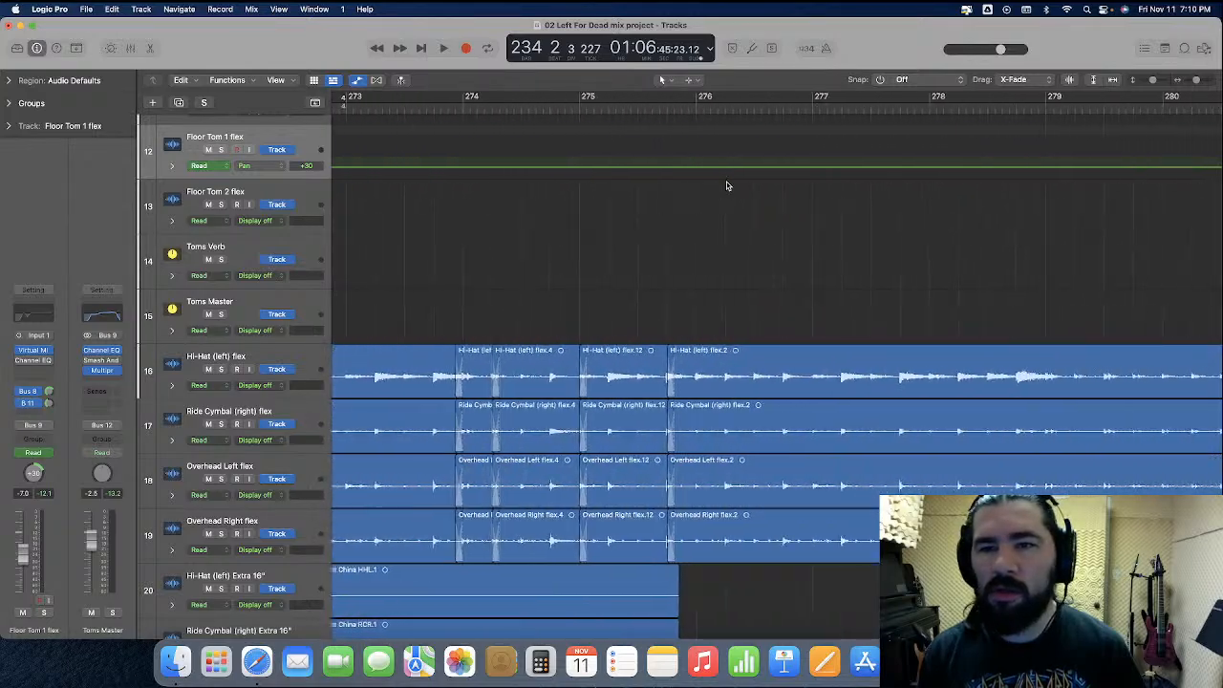
pyautogui.hscroll(10, 727, 185)
pyautogui.hscroll(-20, 726, 185)
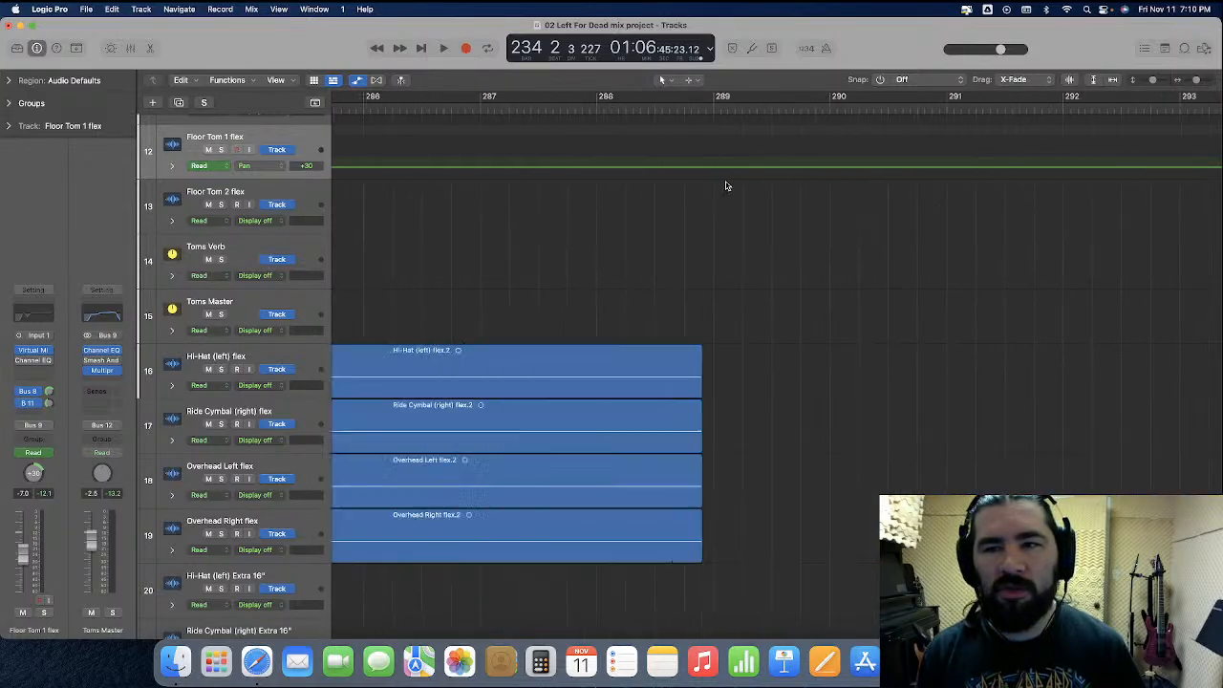
pyautogui.press('Return')
pyautogui.press('z')
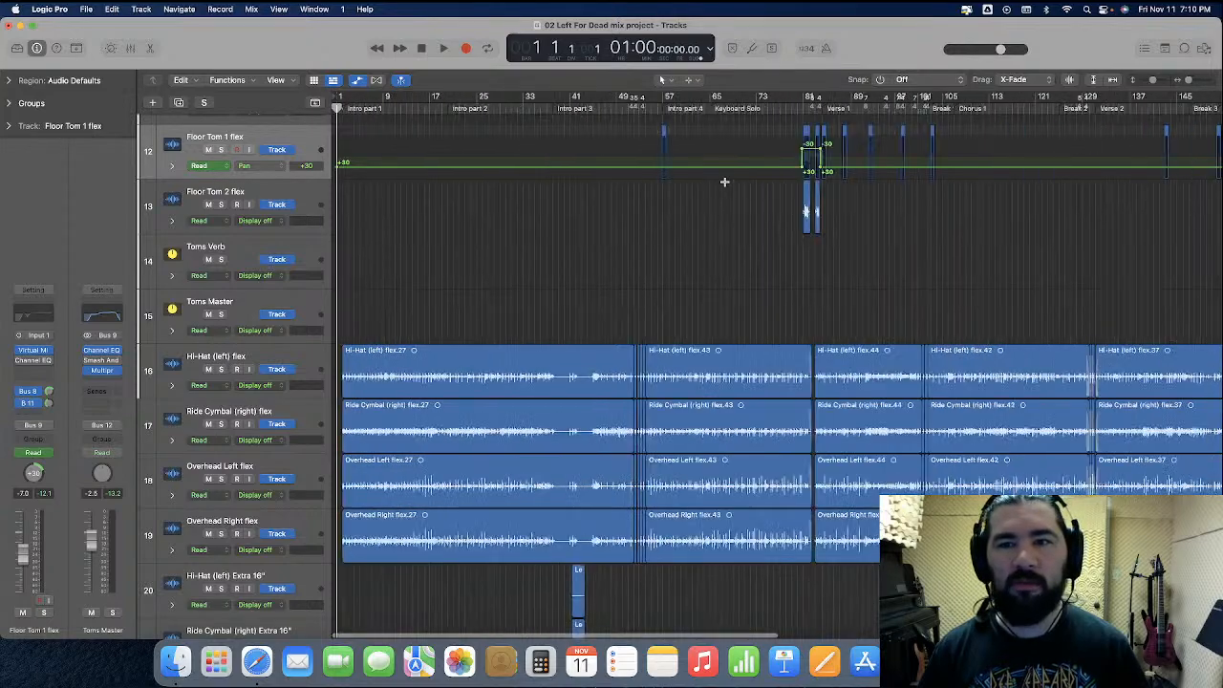
# Hide the automation lanes, show the mixer, and remove the bypassed Channel EQ from all rack and floor tom channels
pyautogui.click(358, 80)
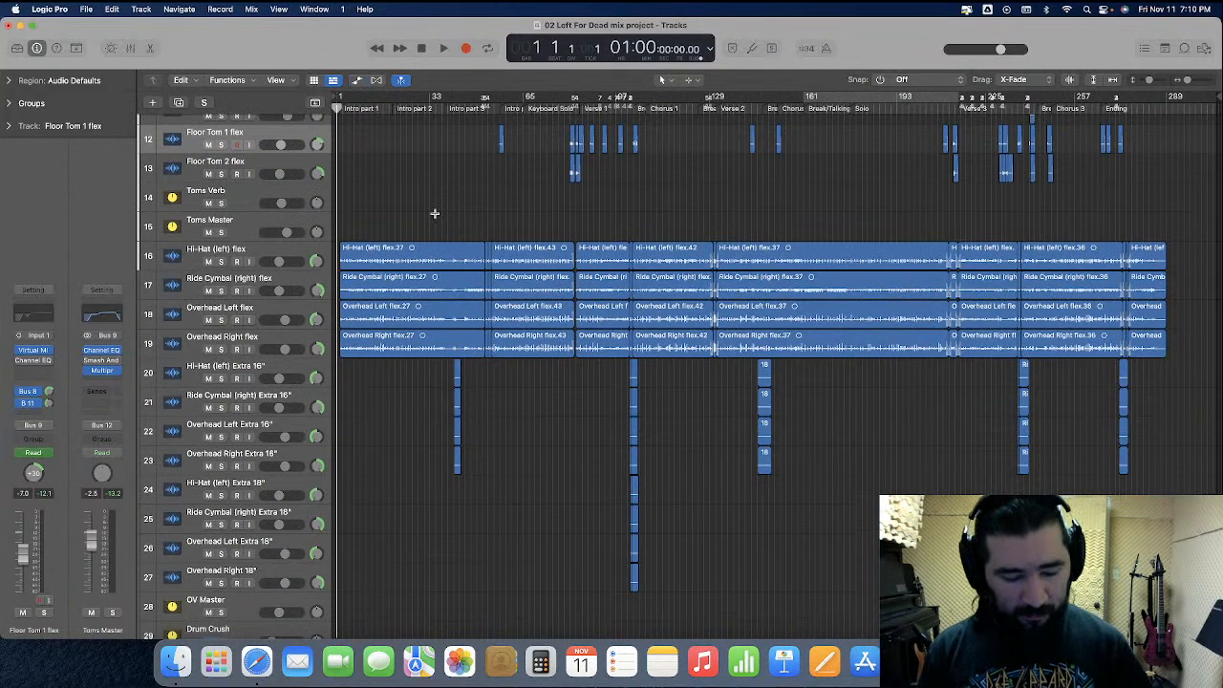
pyautogui.click(130, 47)
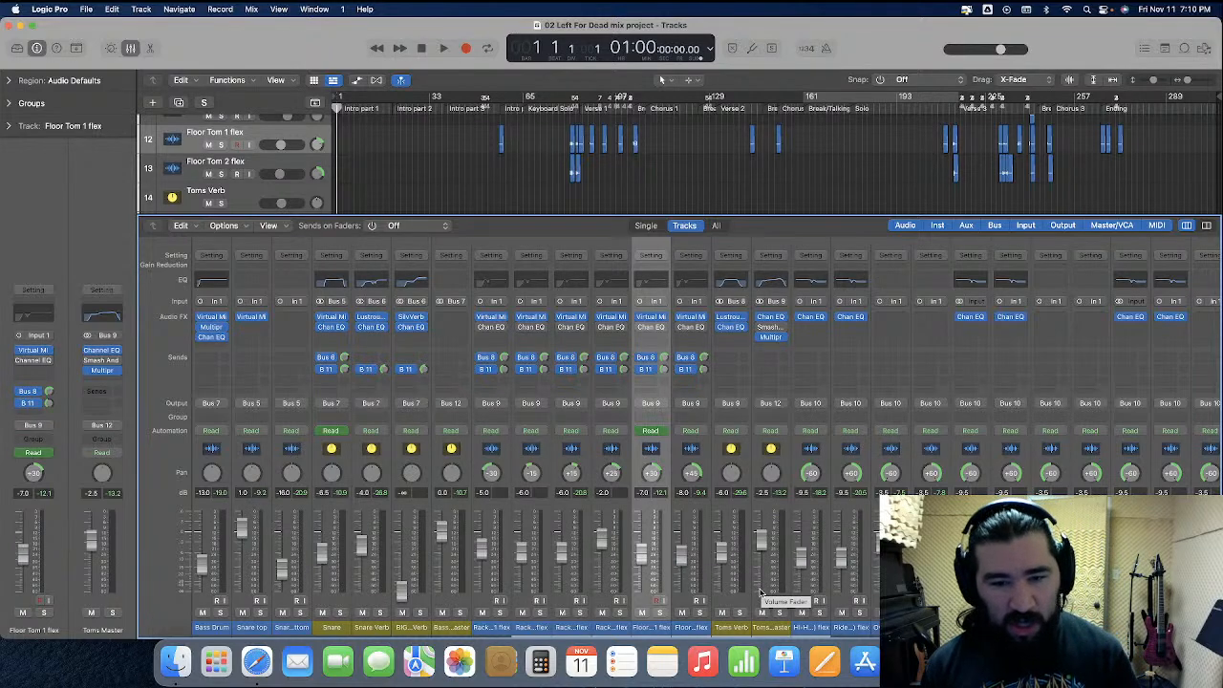
pyautogui.click(509, 469)
pyautogui.keyDown('shift'); pyautogui.click(710, 464); pyautogui.keyUp('shift')
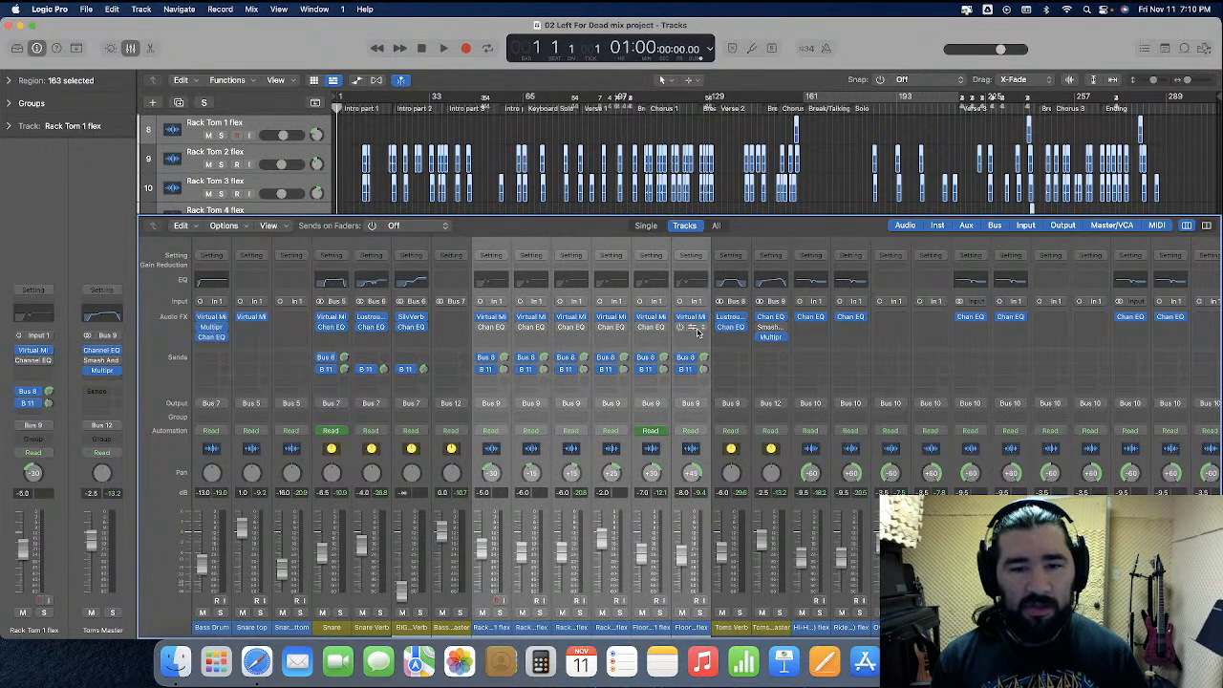
pyautogui.click(703, 328)
pyautogui.click(723, 346)
# Remove the bypassed Smash And plug-in from the Toms Master channel, leaving that channel selected
pyautogui.click(782, 338)
pyautogui.click(798, 346)
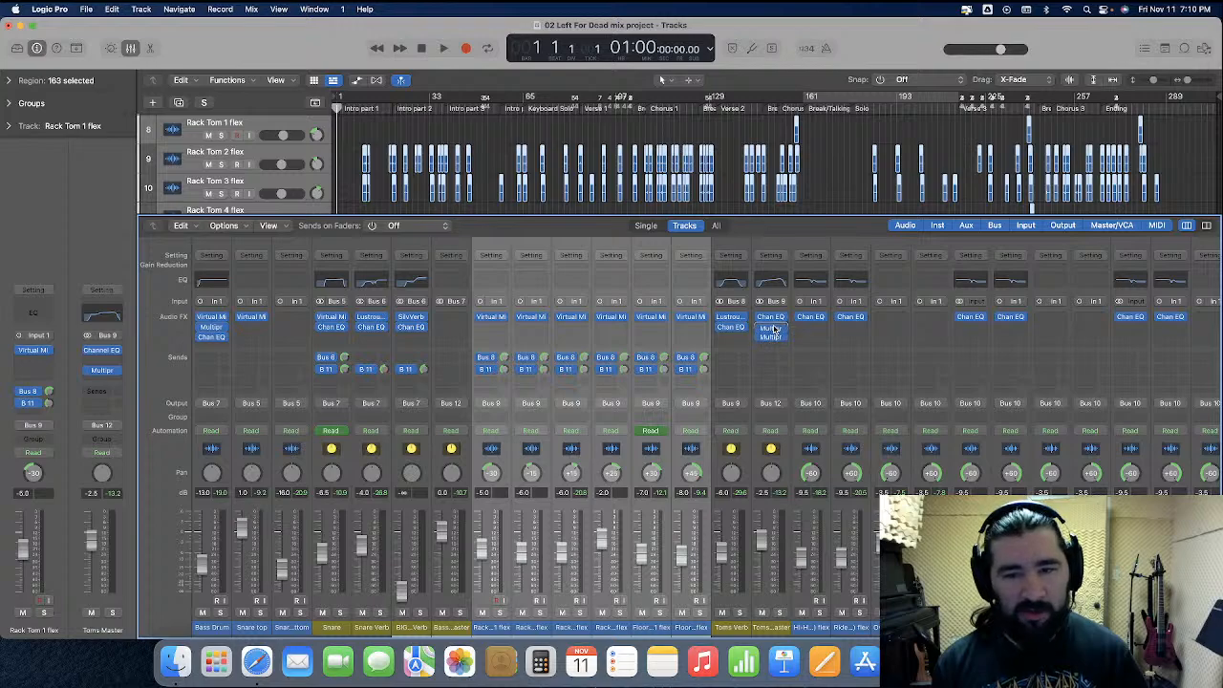
pyautogui.press('super+z')
pyautogui.click(784, 470)
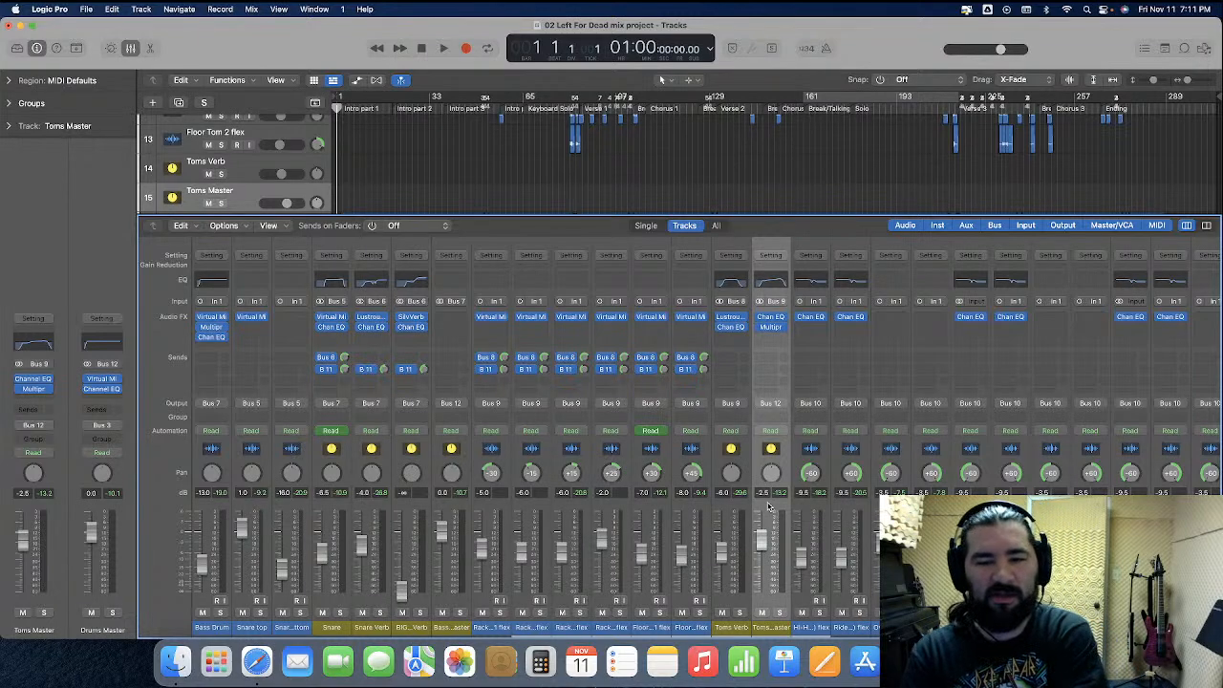
# Select the Drums Master channel and start playing the song from the beginning
pyautogui.hscroll(6, 768, 507)
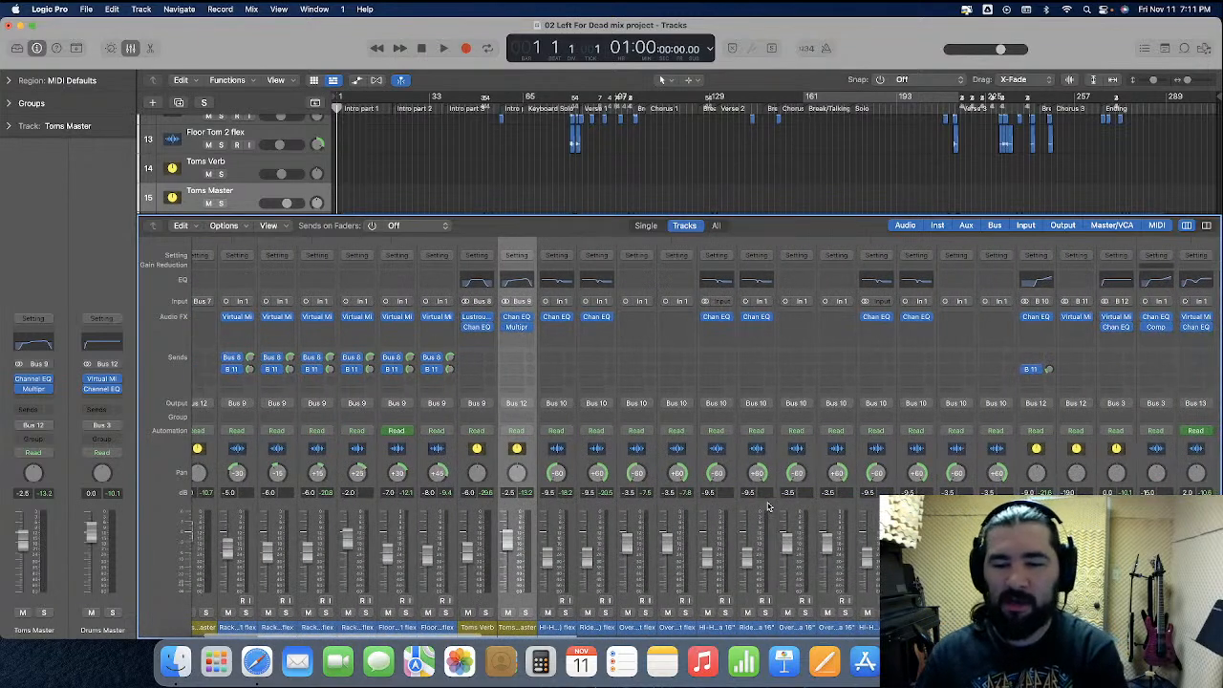
pyautogui.click(1103, 463)
pyautogui.hscroll(4, 1104, 464)
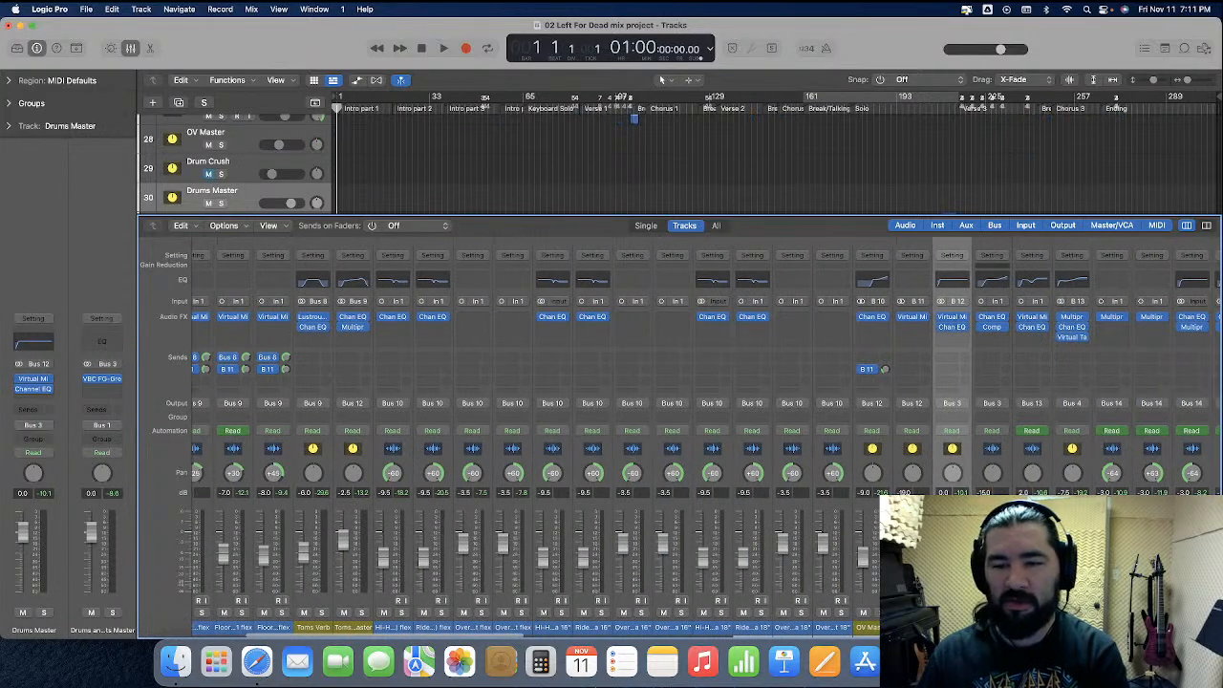
pyautogui.hscroll(8, 669, 430)
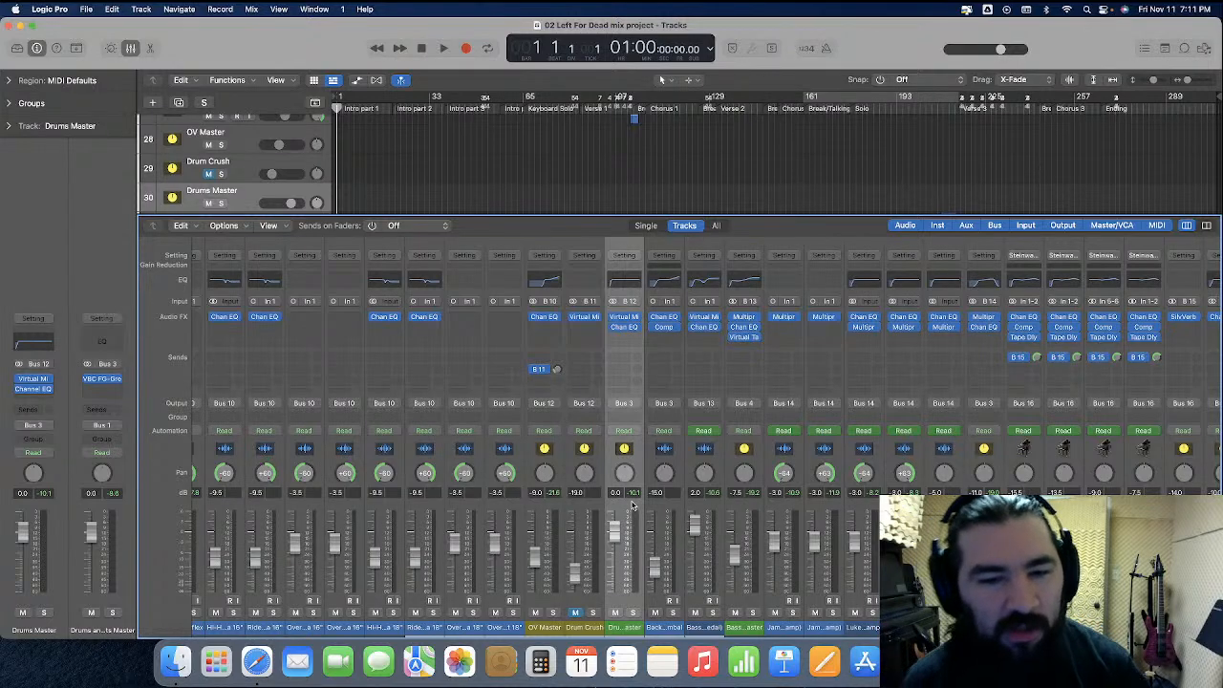
pyautogui.press('space')
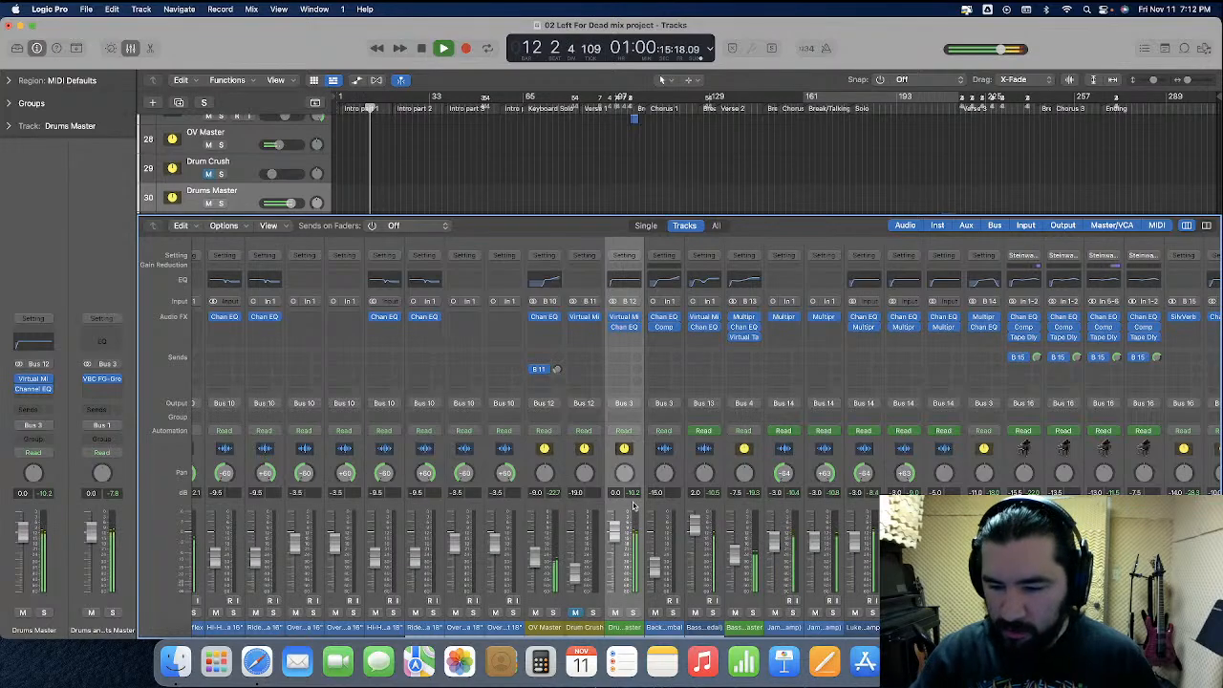
# Check the drum tracks, the snare volume automation and the mixer channels through the synths while the intro plays
pyautogui.hscroll(-8, 633, 507)
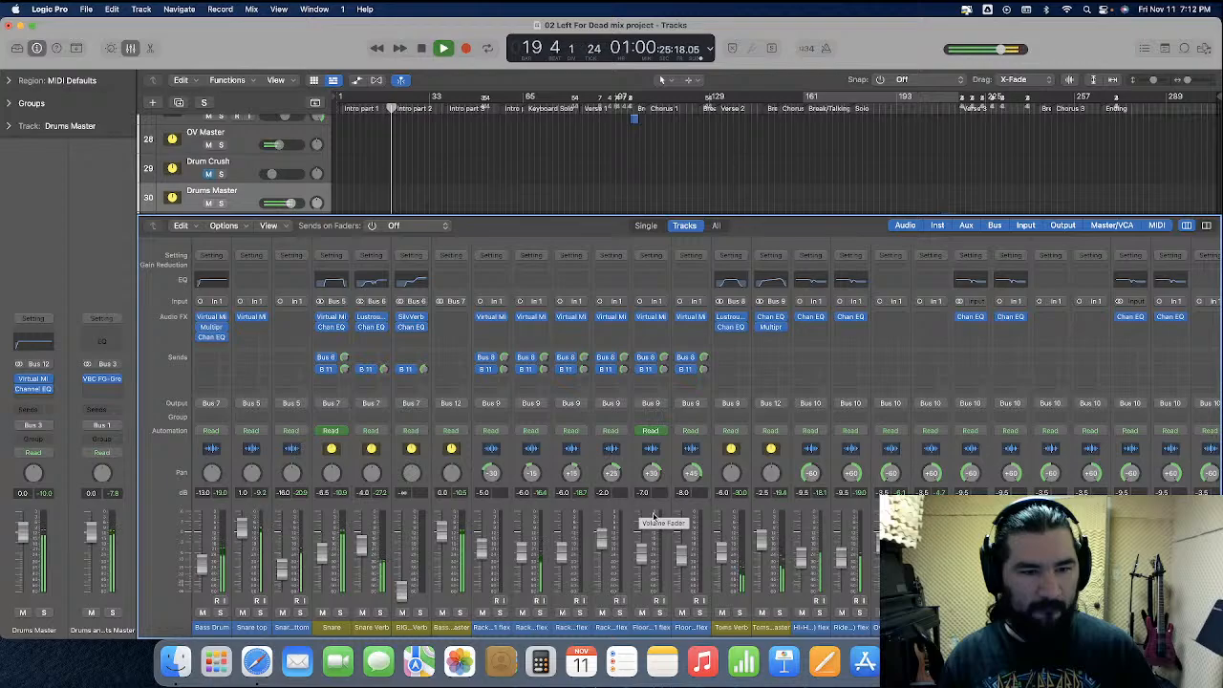
pyautogui.click(131, 49)
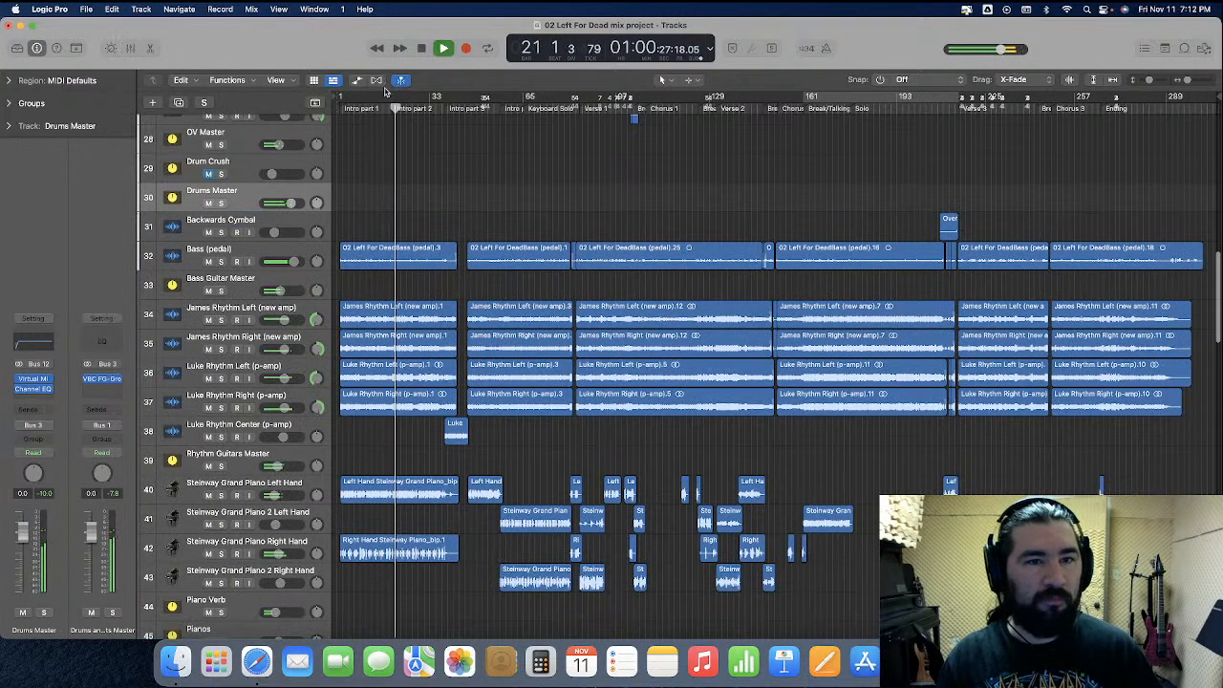
pyautogui.press('super+Down')
pyautogui.scroll(15, 467, 261)
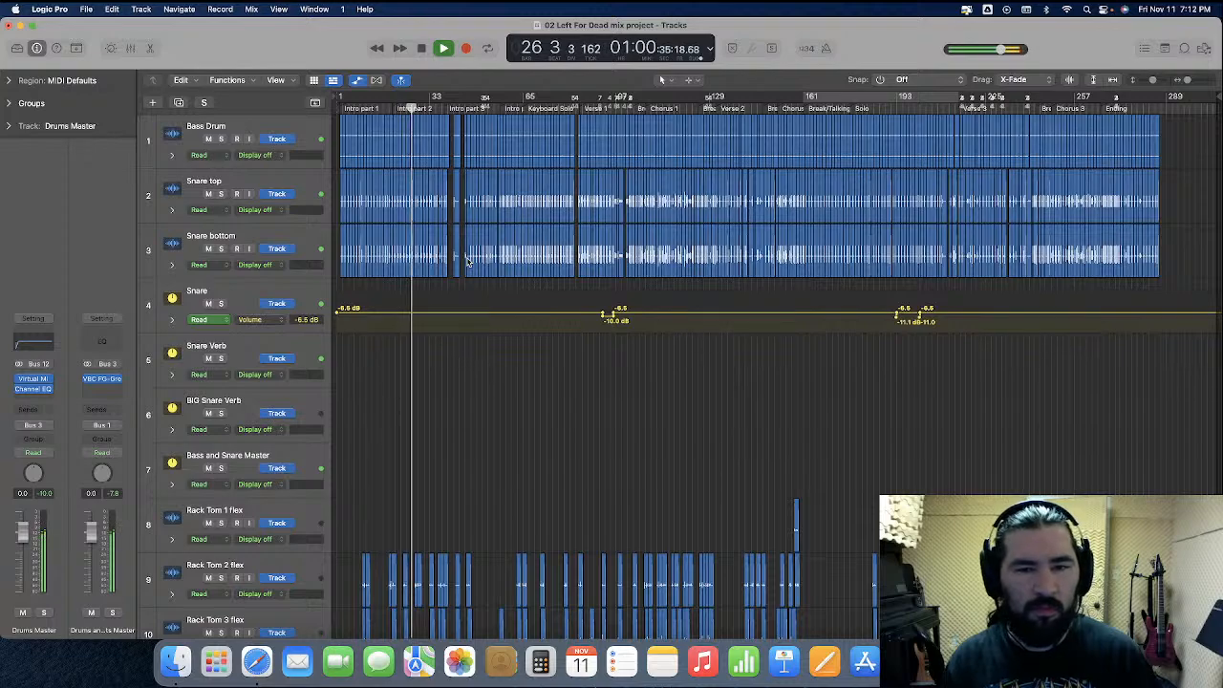
pyautogui.click(131, 48)
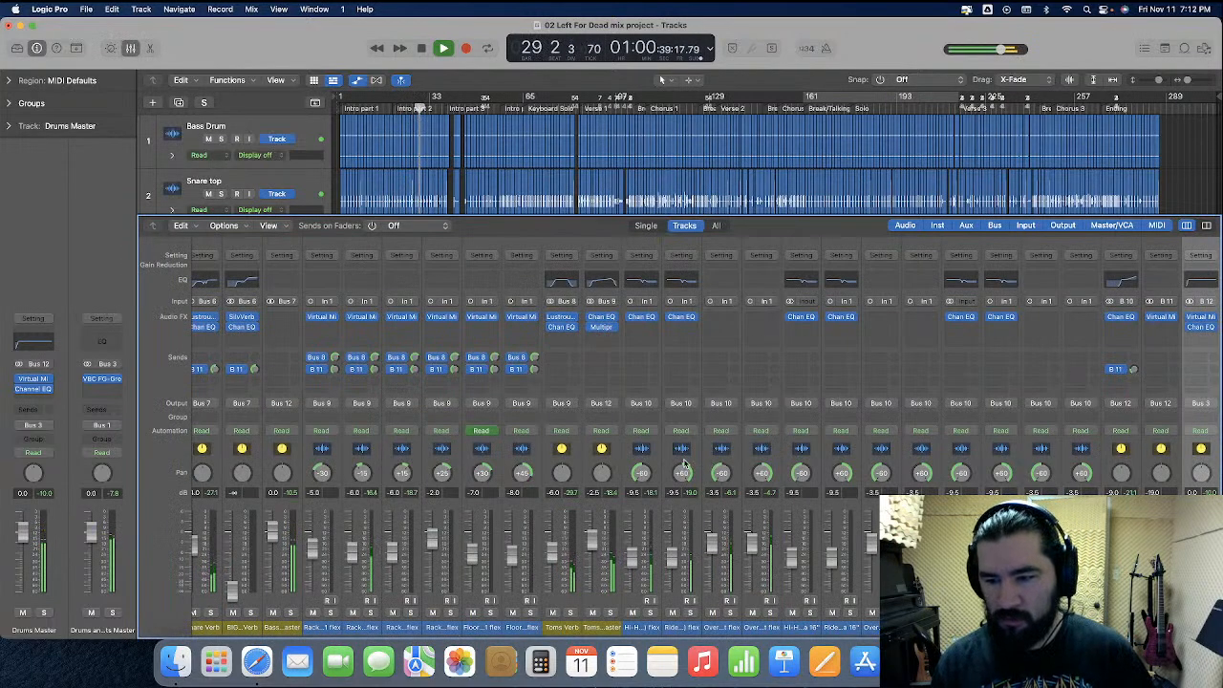
pyautogui.hscroll(10, 683, 466)
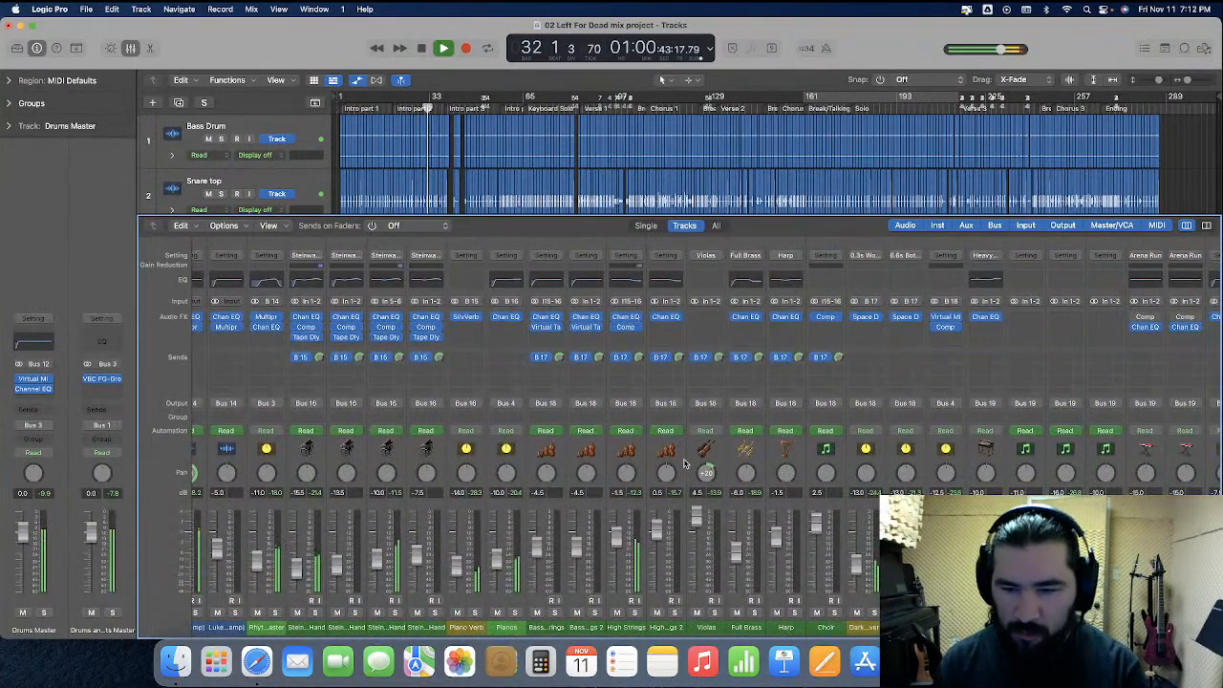
pyautogui.hscroll(8, 683, 465)
pyautogui.hscroll(3, 683, 465)
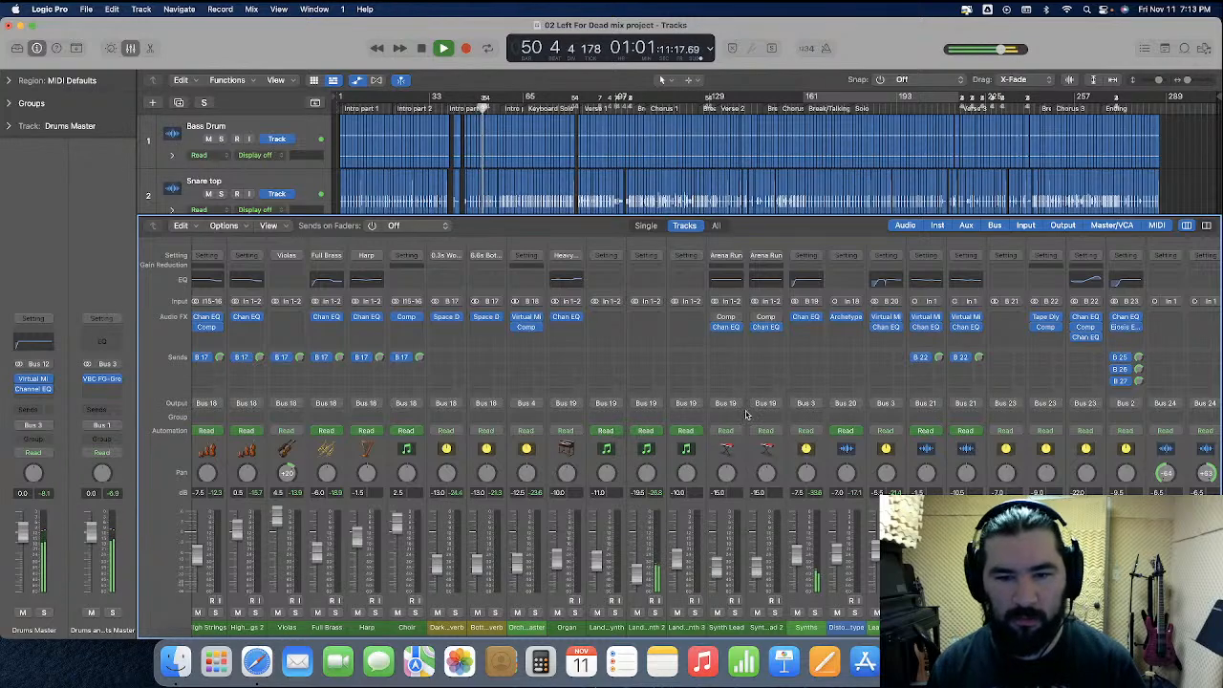
# Remove the bypassed Compressor and Channel EQ from the Synth Lead and Synth Lead 2 channels
pyautogui.click(748, 468)
pyautogui.click(740, 318)
pyautogui.click(742, 333)
pyautogui.click(739, 329)
pyautogui.click(753, 341)
pyautogui.click(752, 467)
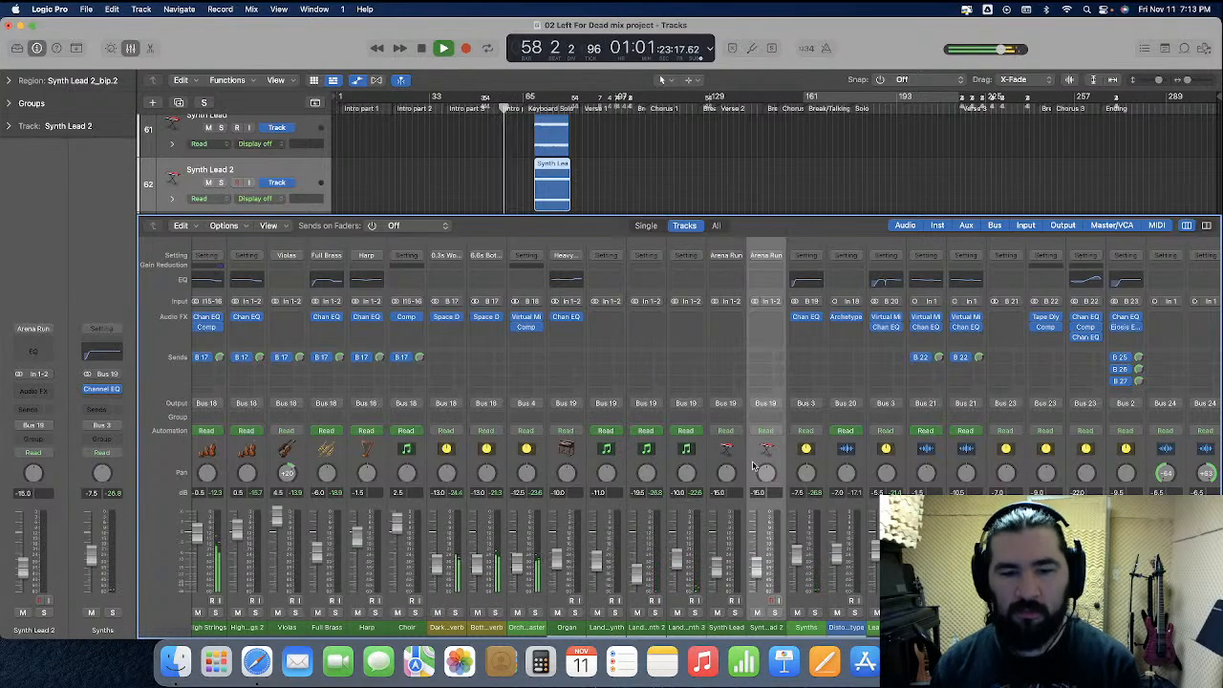
# Set the Bass Drum channel volume to -13.5 dB during playback
pyautogui.hscroll(-10, 726, 461)
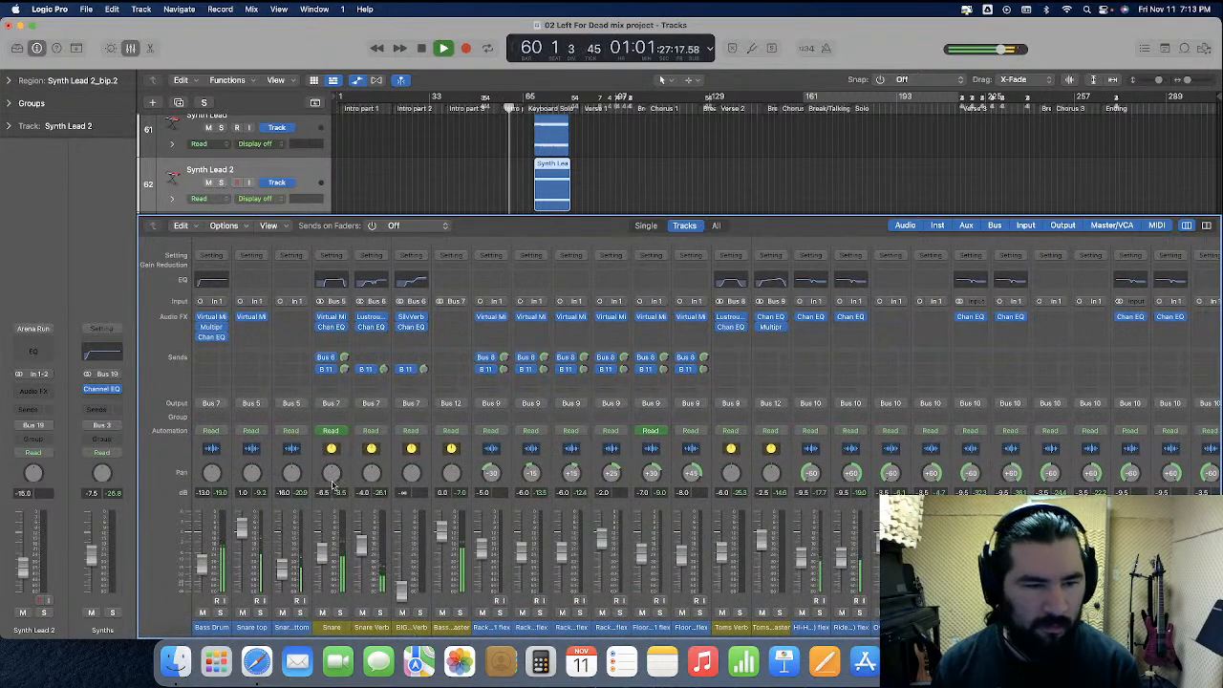
pyautogui.doubleClick(202, 493)
pyautogui.write('-13.5')
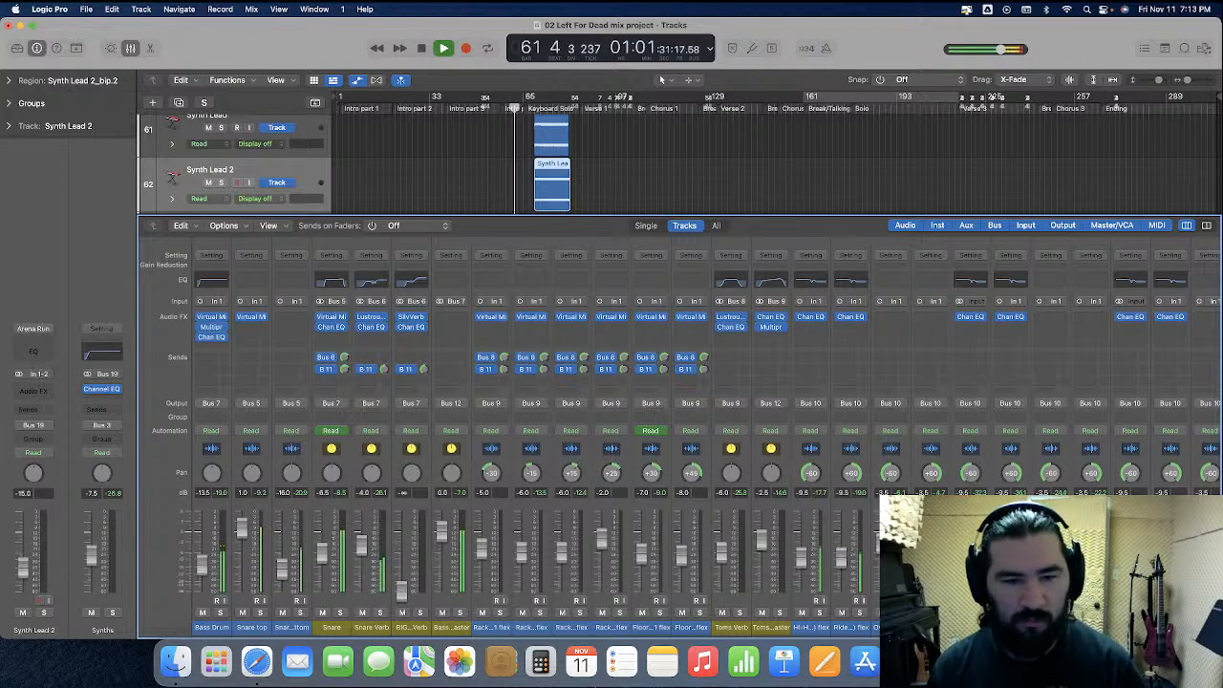
# Monitor the drum, orchestra, synth and vocal channel levels from the Keyboard Solo into Verse 1
pyautogui.hscroll(5, 405, 504)
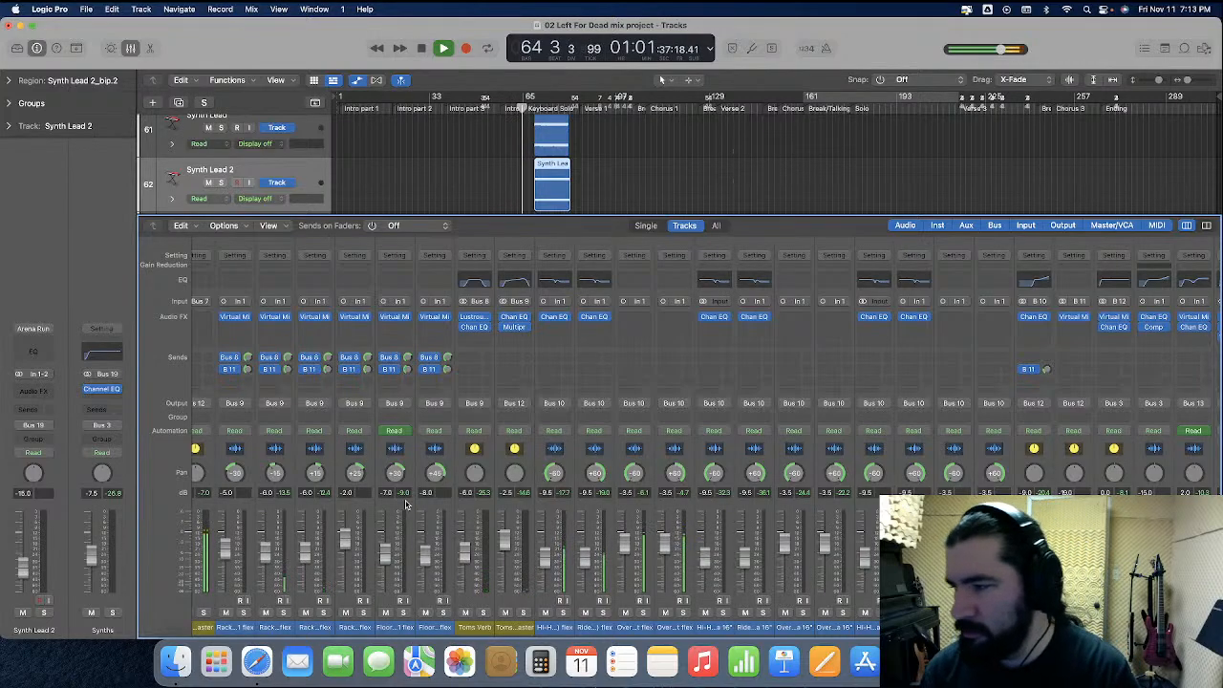
pyautogui.hscroll(3, 405, 505)
pyautogui.hscroll(10, 405, 504)
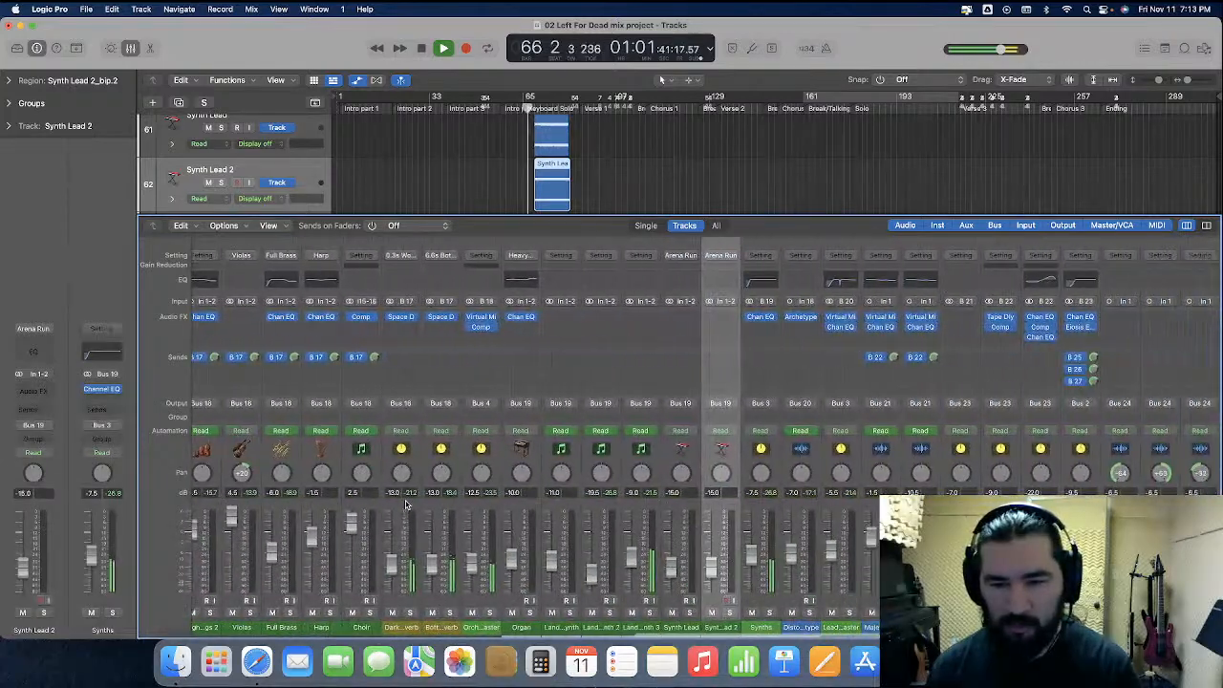
pyautogui.hscroll(3, 405, 504)
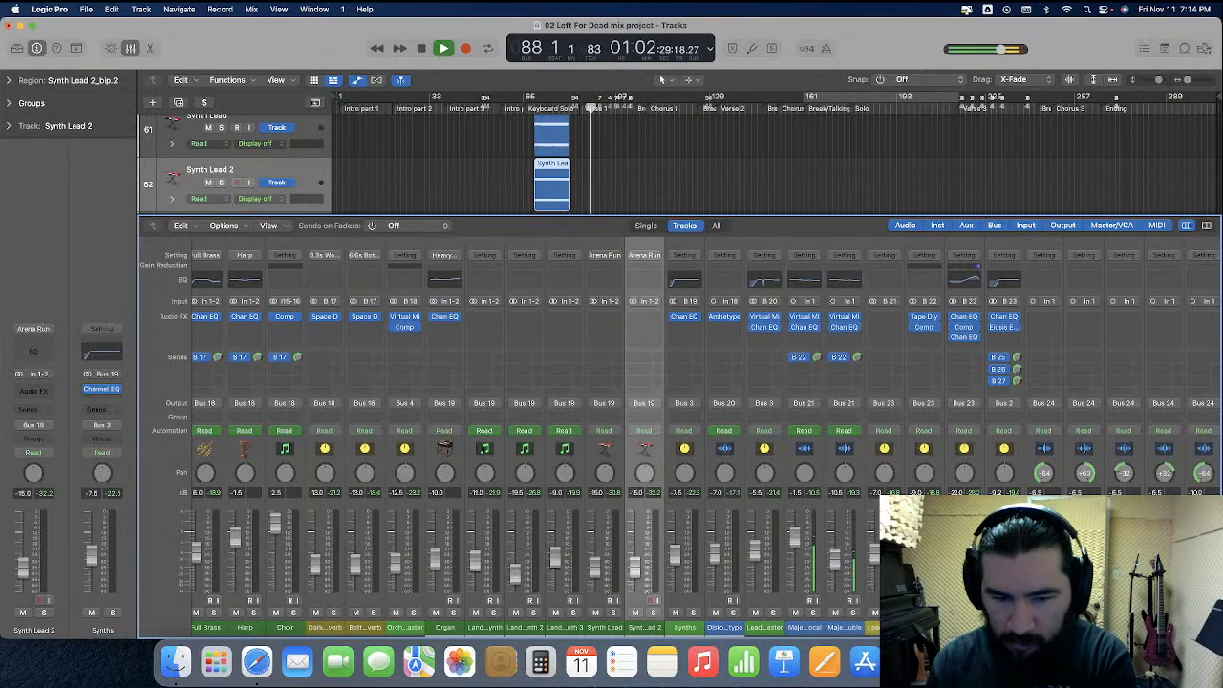
pyautogui.hscroll(-10, 856, 494)
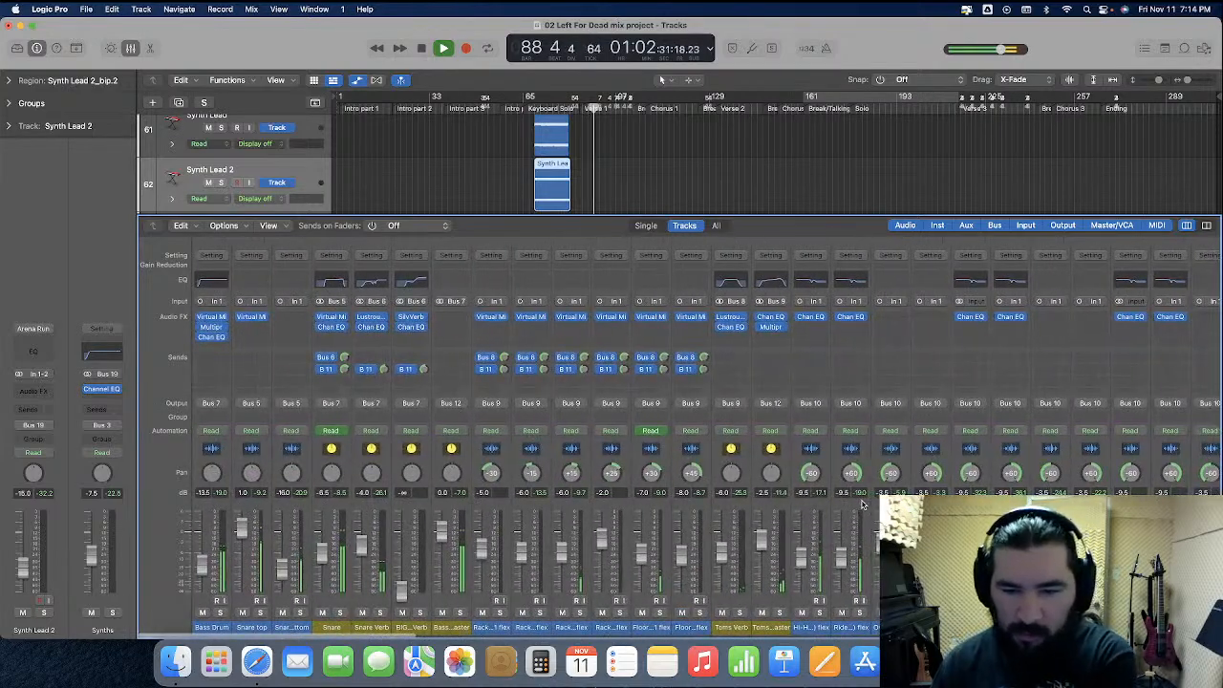
pyautogui.hscroll(5, 863, 509)
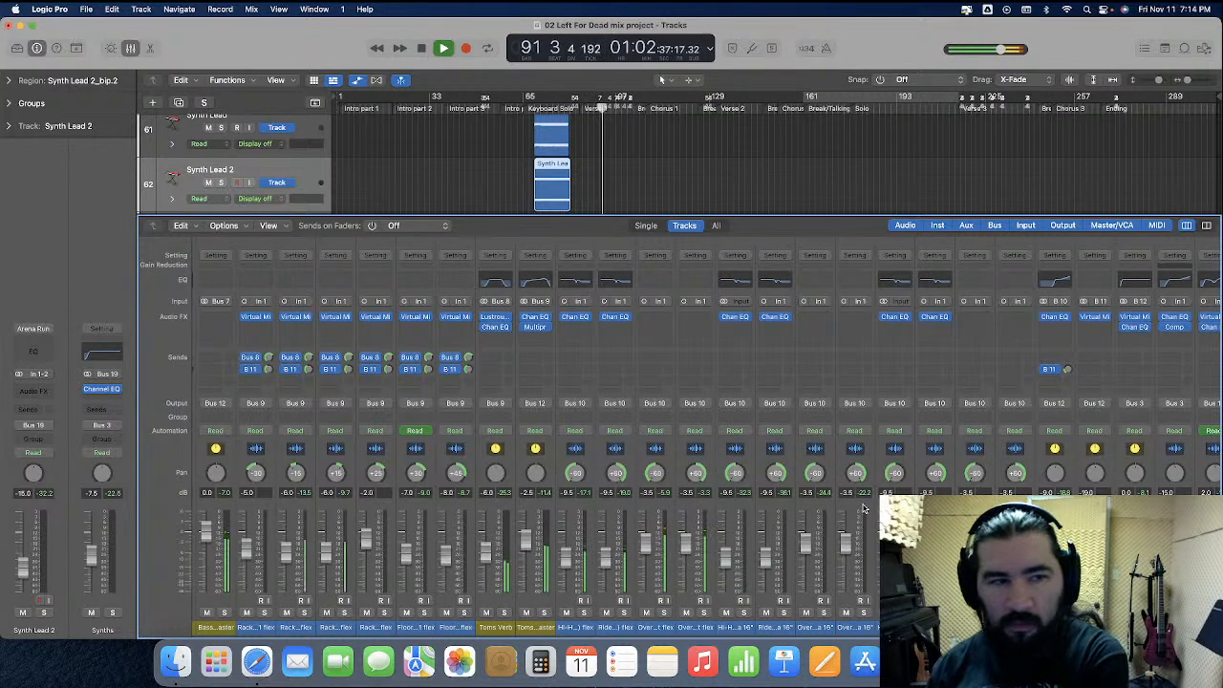
# Hide the automation lanes and raise the Rhythm Guitars Master volume slightly while the song plays
pyautogui.click(357, 83)
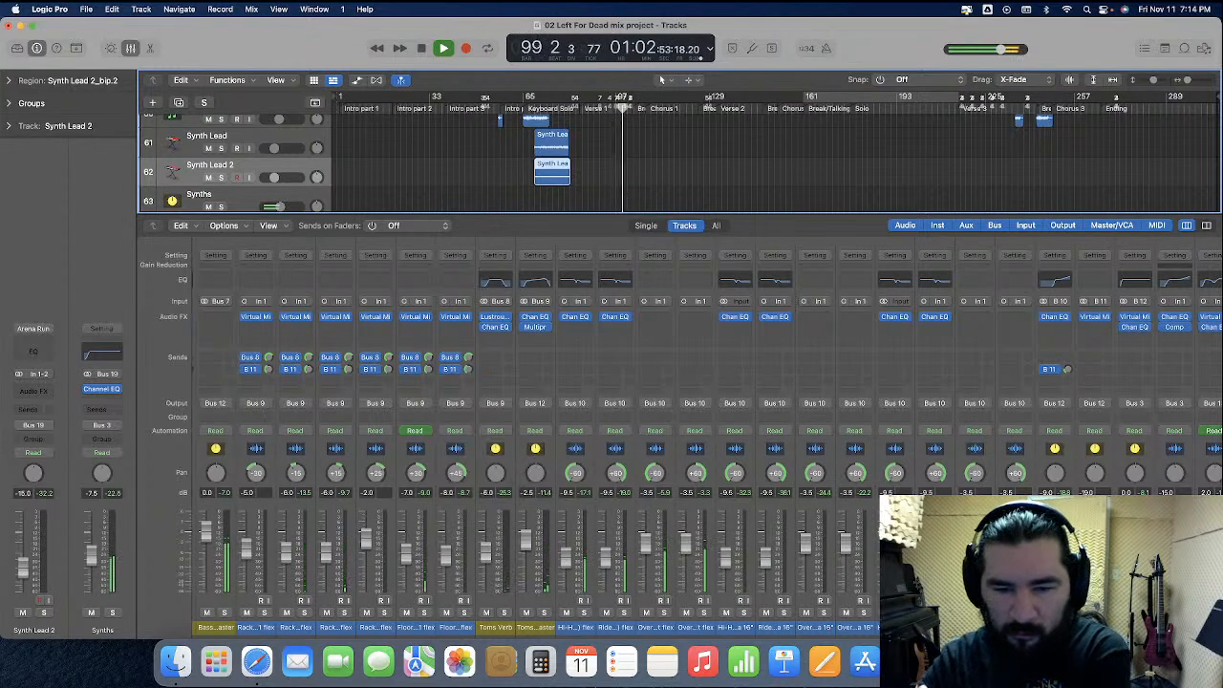
pyautogui.hscroll(10, 707, 445)
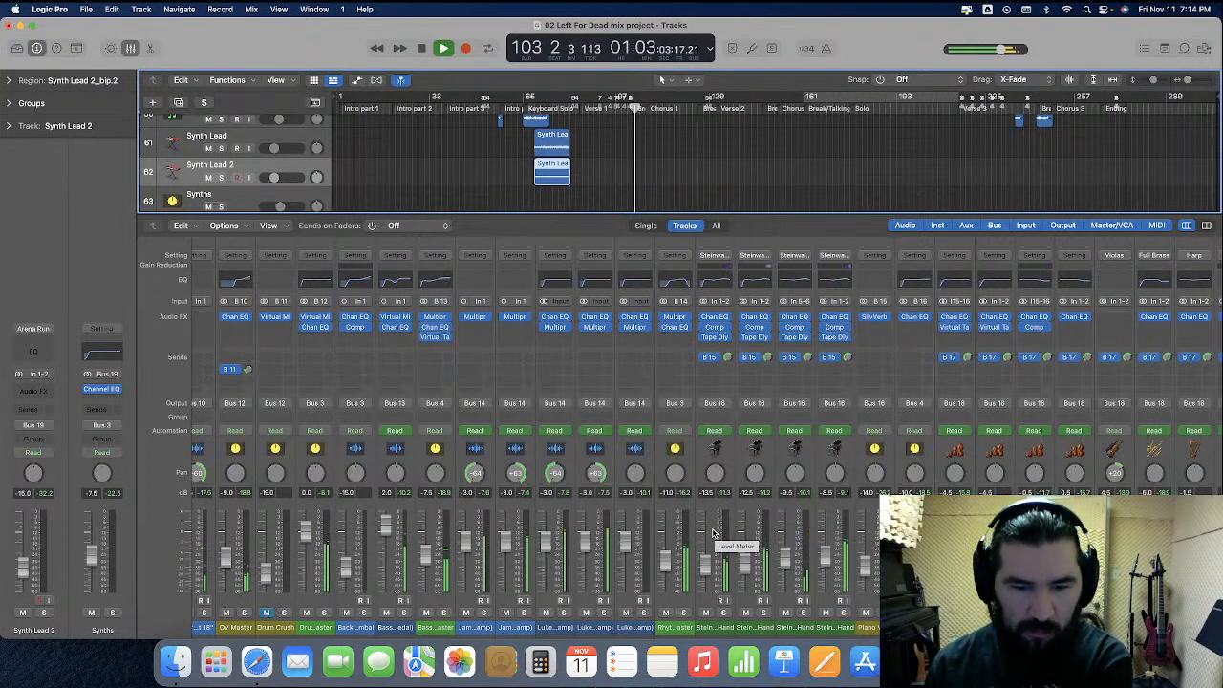
pyautogui.doubleClick(667, 493)
pyautogui.press('Return')
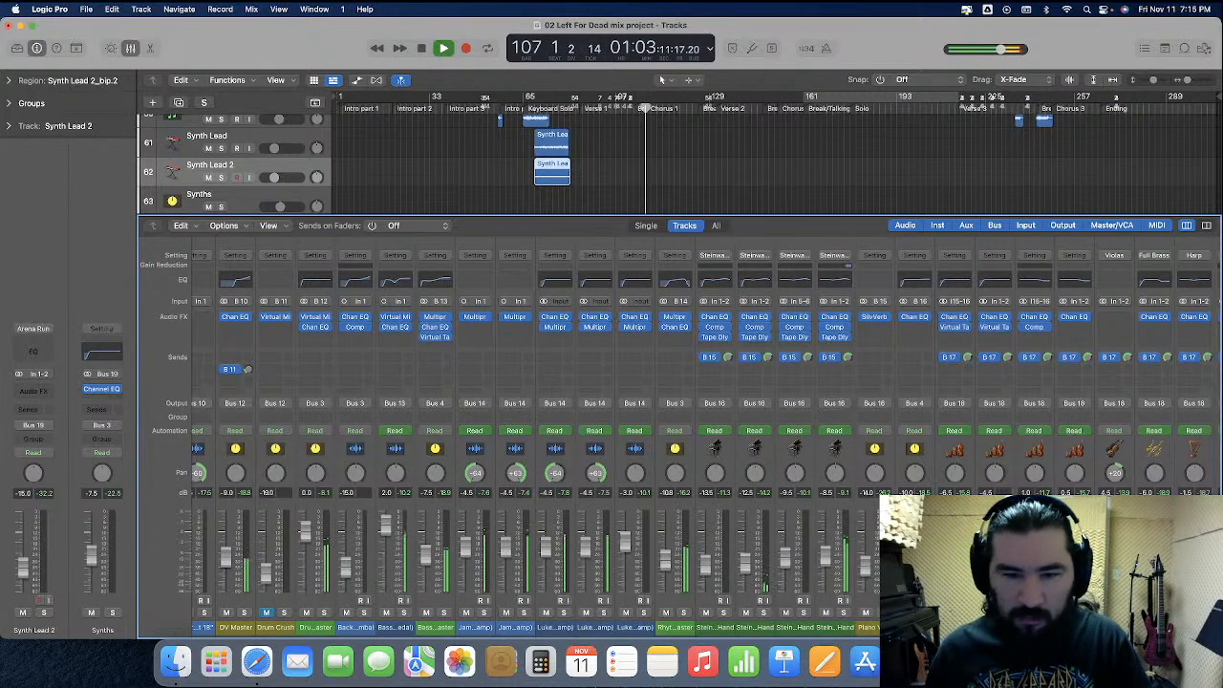
# Inspect the Channel EQ on the Lead Vocal Master and the Virtual Mix Rack on the main lead vocal channel during Chorus 1
pyautogui.hscroll(5, 669, 497)
pyautogui.hscroll(10, 669, 497)
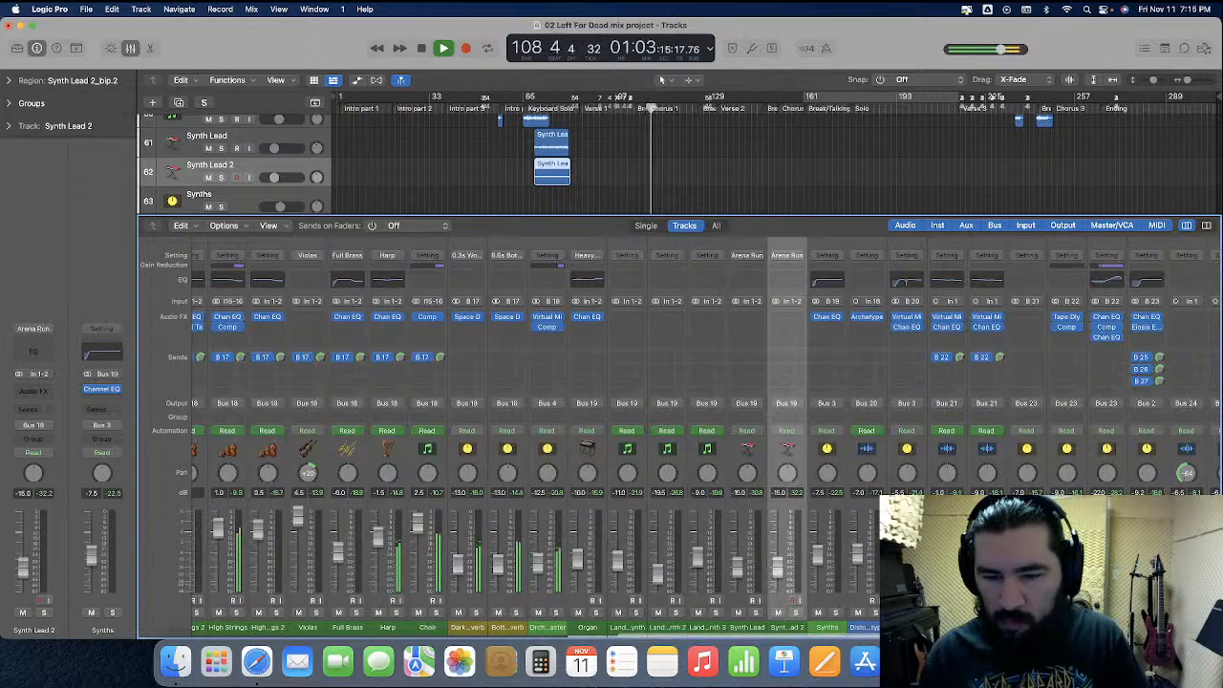
pyautogui.hscroll(6, 669, 440)
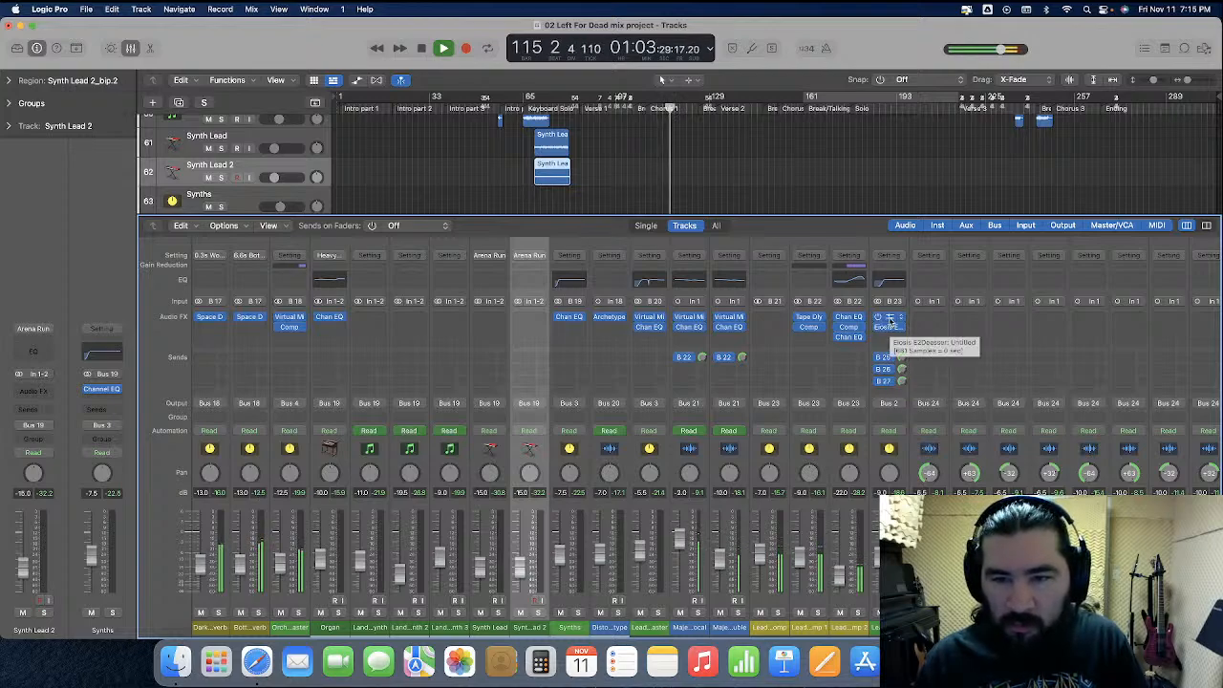
pyautogui.click(889, 318)
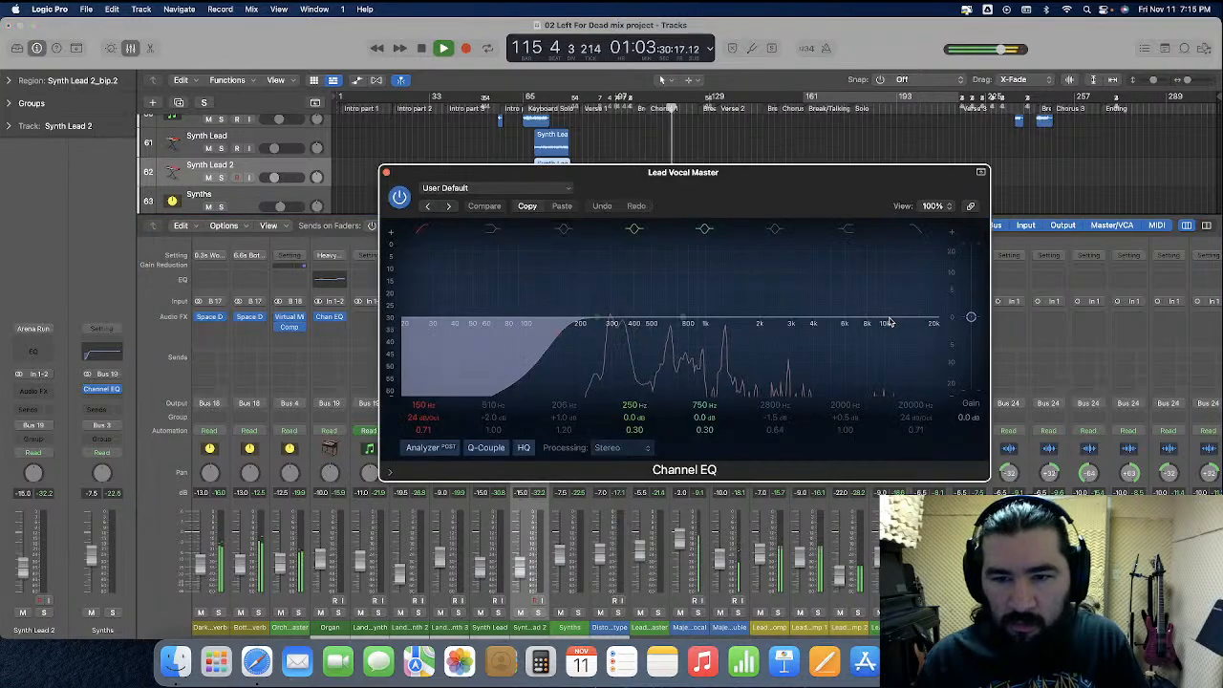
pyautogui.click(387, 173)
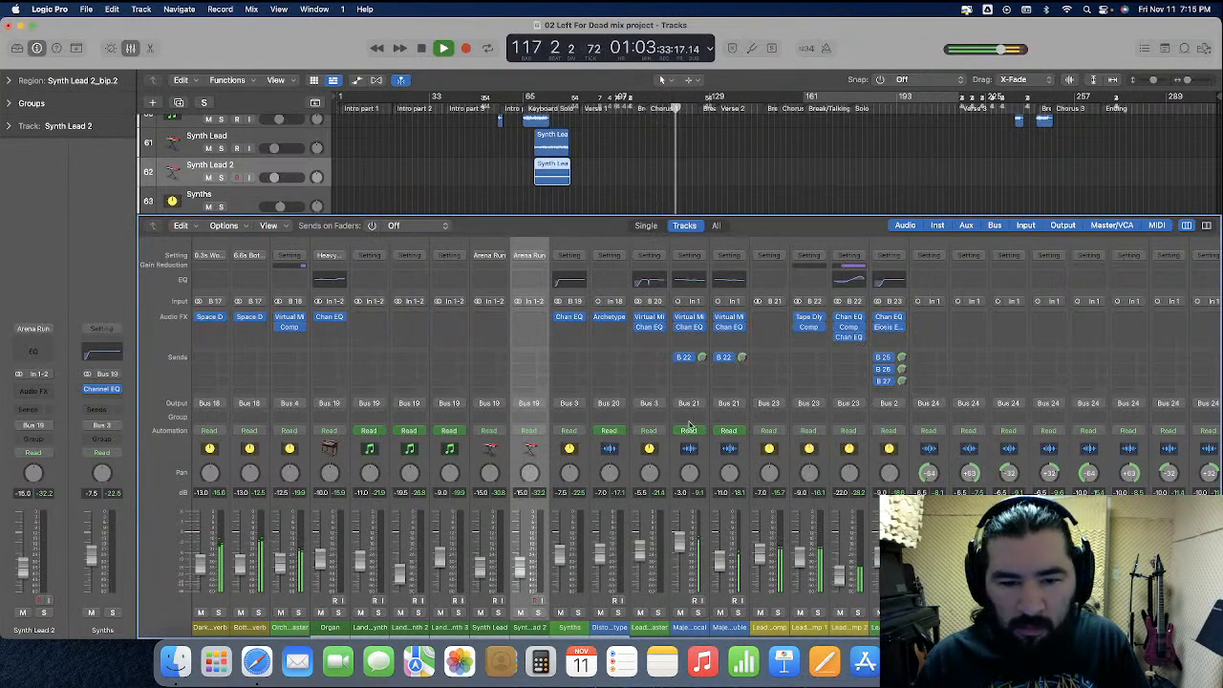
pyautogui.click(690, 320)
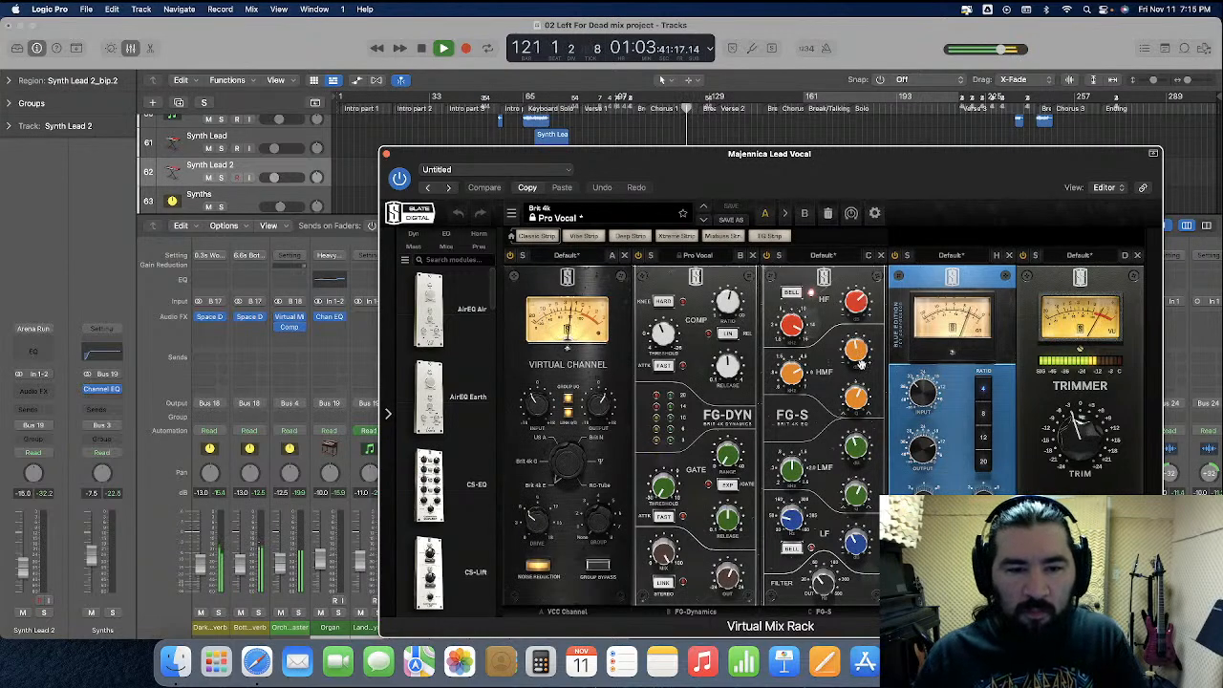
pyautogui.click(386, 153)
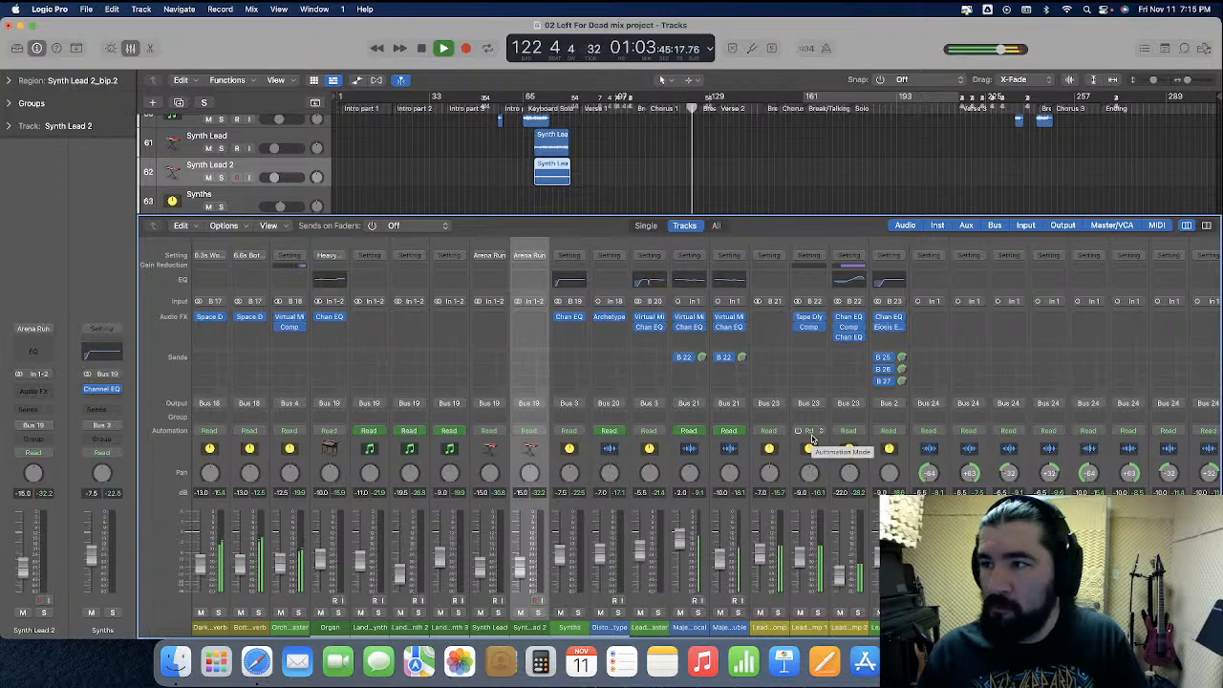
# Review the backing vocal, dialogue and effects channels during playback, and set the Bass Drum volume to -14 dB
pyautogui.hscroll(6, 812, 437)
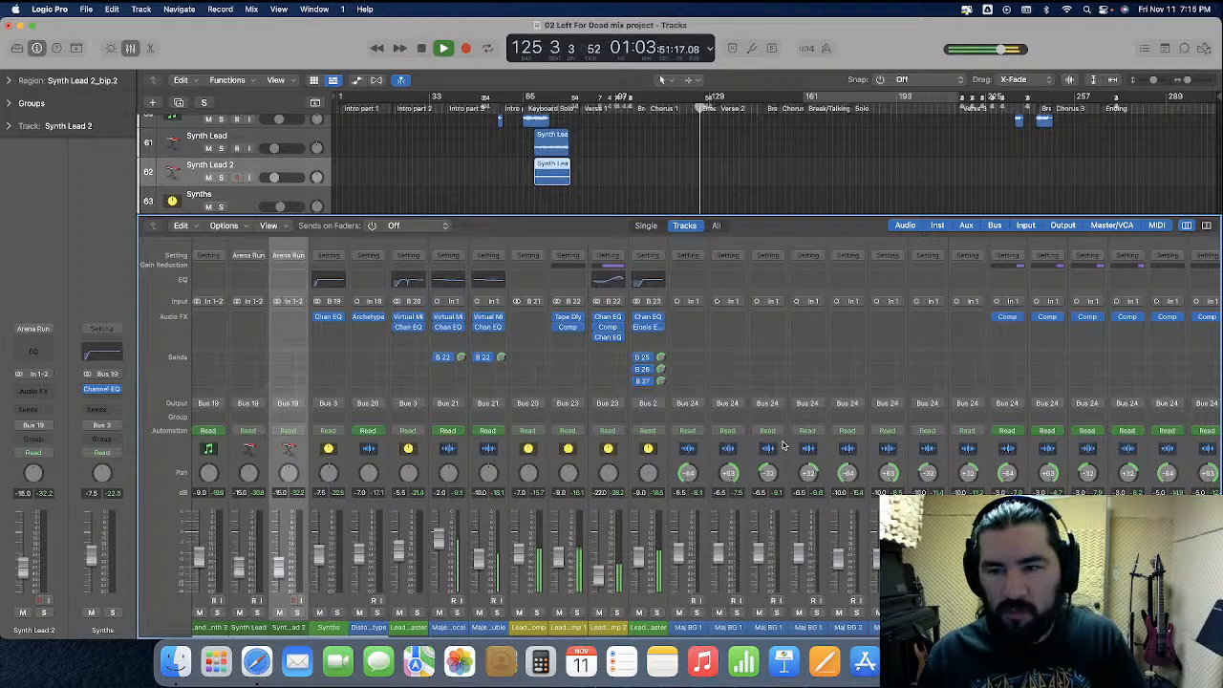
pyautogui.hscroll(12, 782, 446)
pyautogui.hscroll(6, 781, 445)
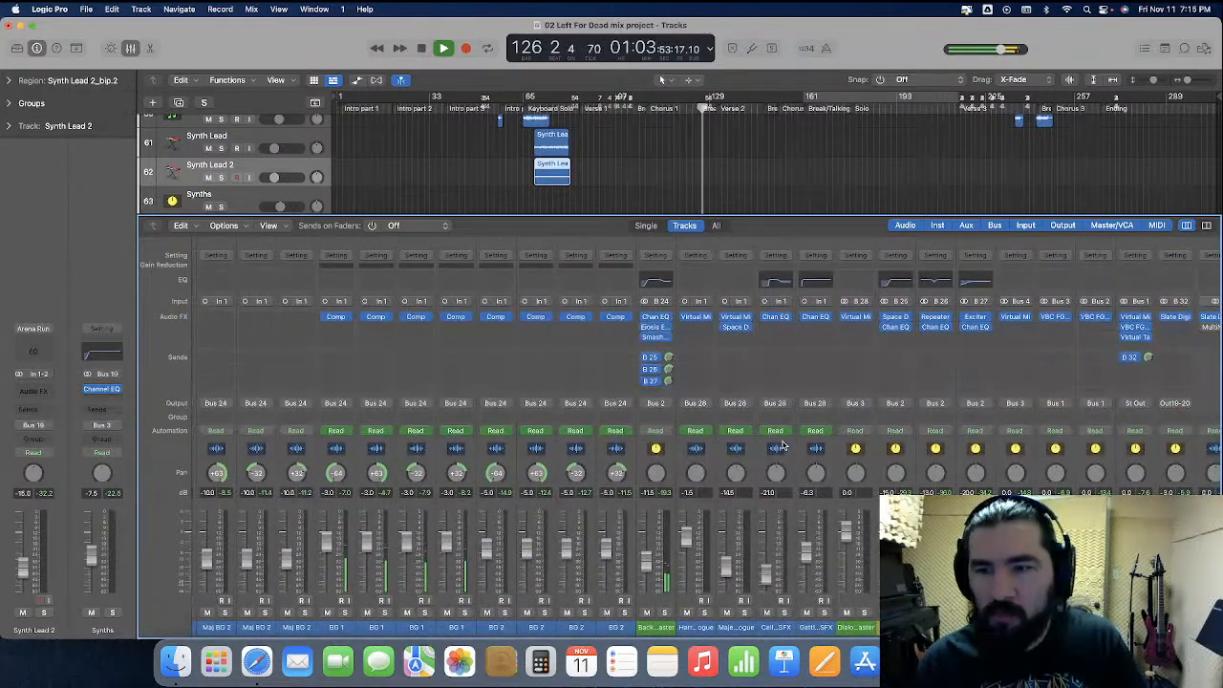
pyautogui.hscroll(20, 782, 445)
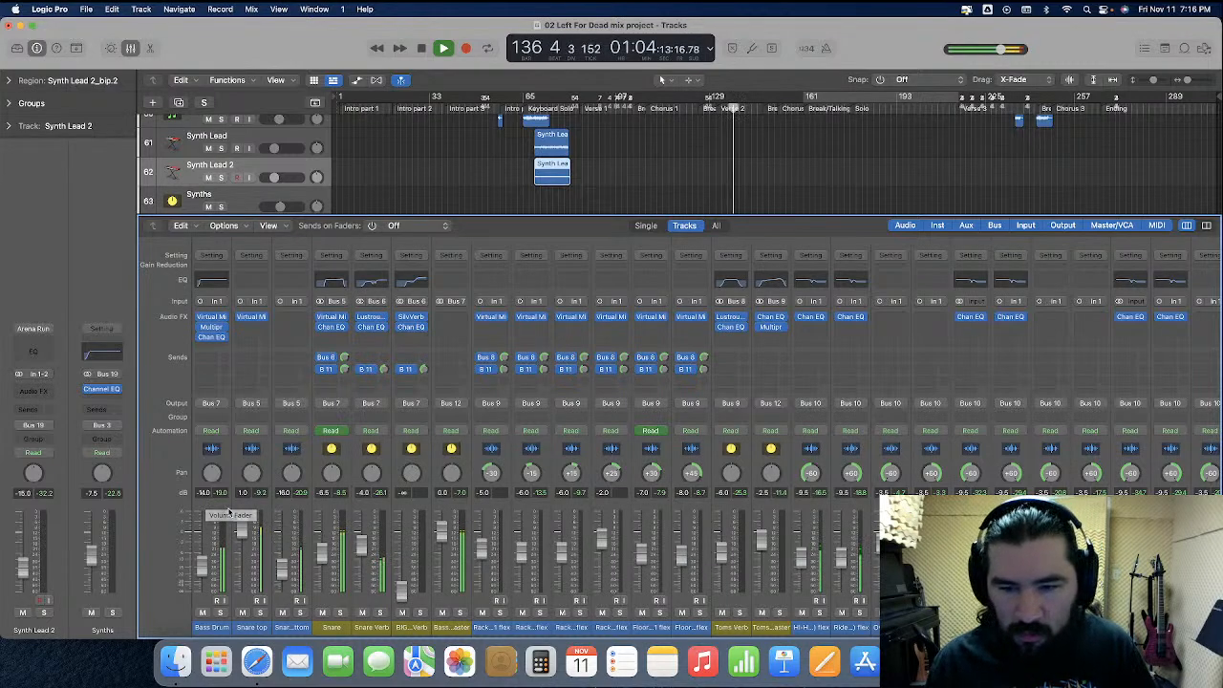
# Monitor the drum channel levels in the mixer and check the vocal, bass and guitar tracks from Verse 2 into the Solo
pyautogui.hscroll(5, 319, 519)
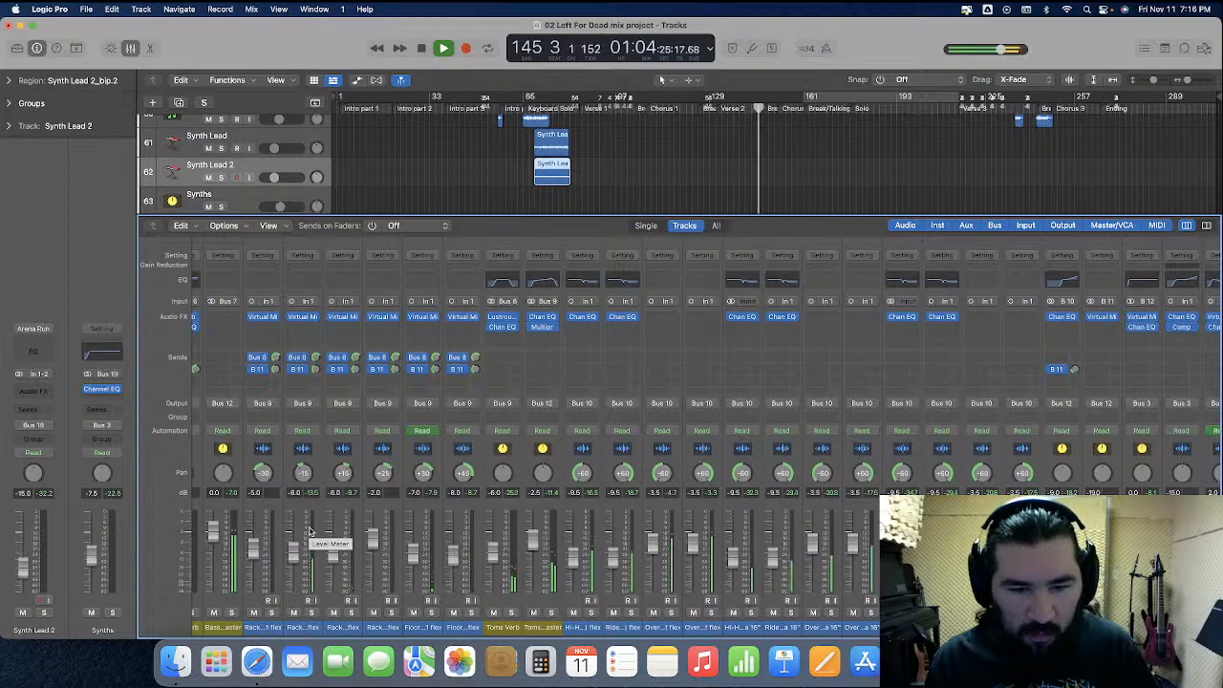
pyautogui.hscroll(-5, 308, 531)
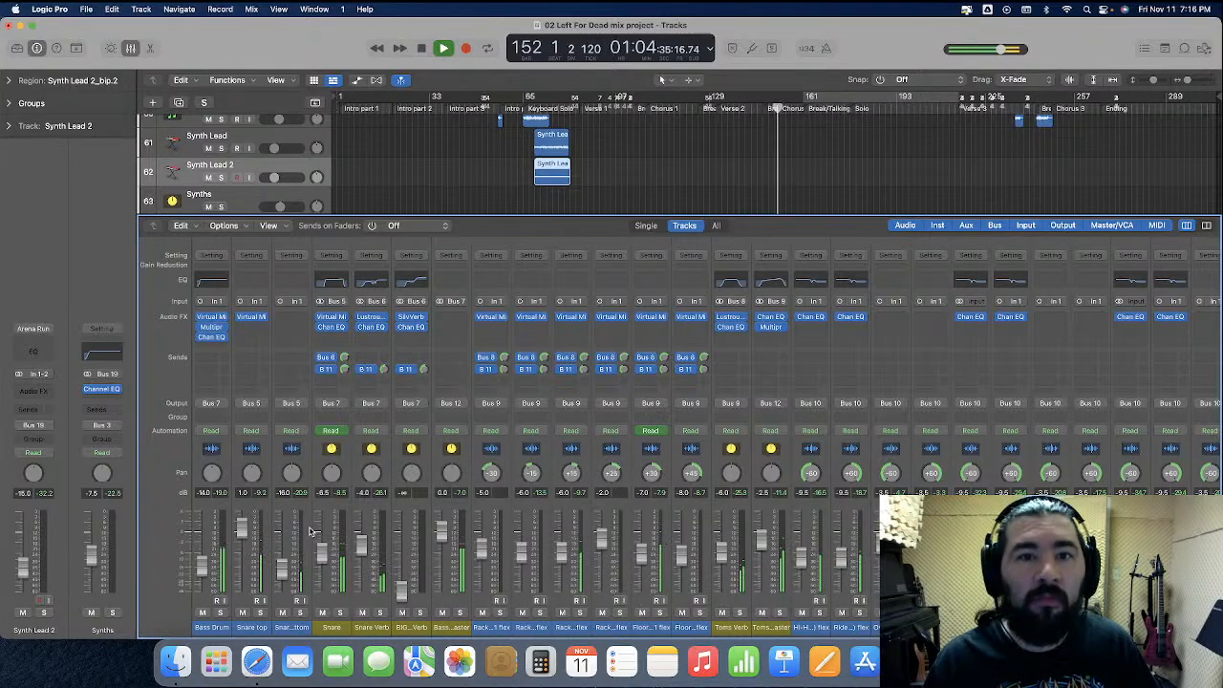
pyautogui.click(130, 48)
pyautogui.scroll(15, 552, 269)
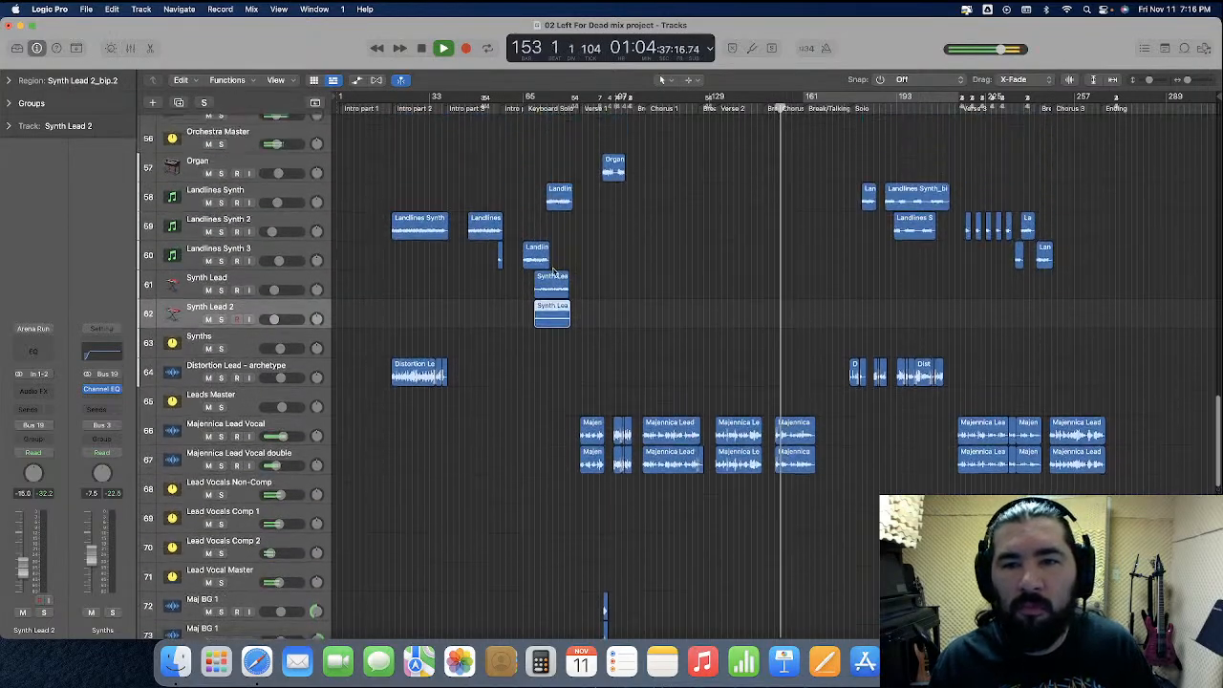
pyautogui.scroll(2, 552, 272)
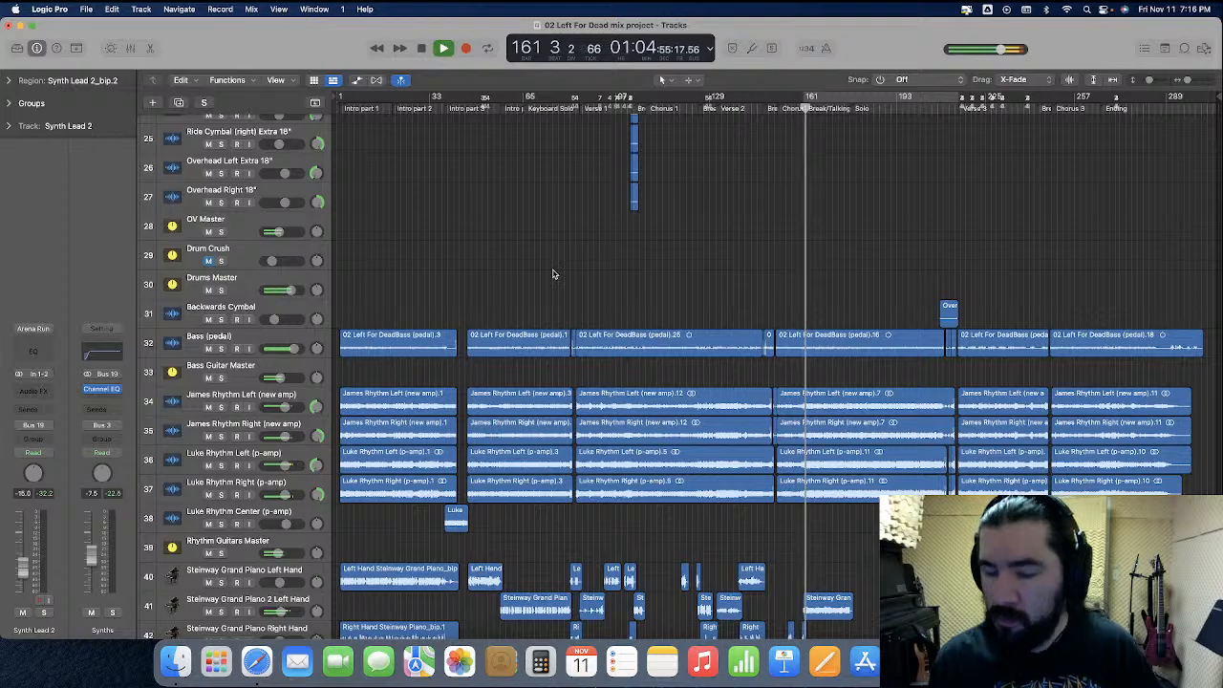
pyautogui.click(131, 48)
pyautogui.hscroll(-2, 723, 514)
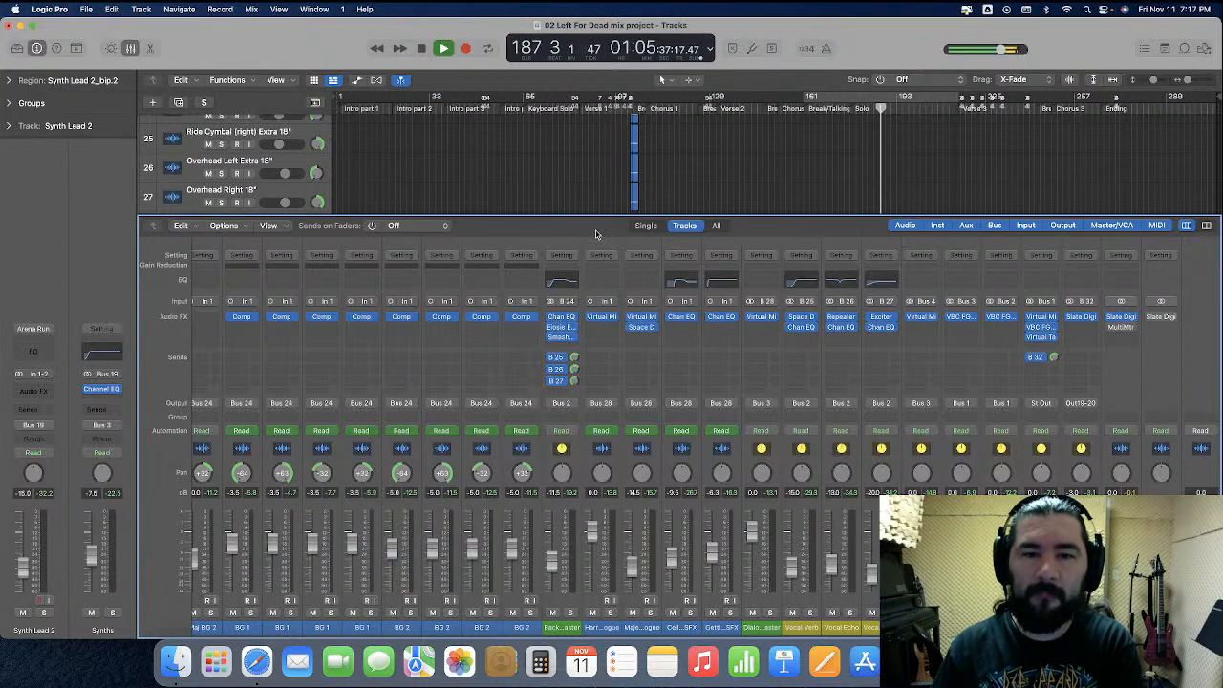
# Inspect the Telephone Vocal chain in the Virtual Mix Rack on the first dialogue channel and close the plug-in window
pyautogui.click(601, 319)
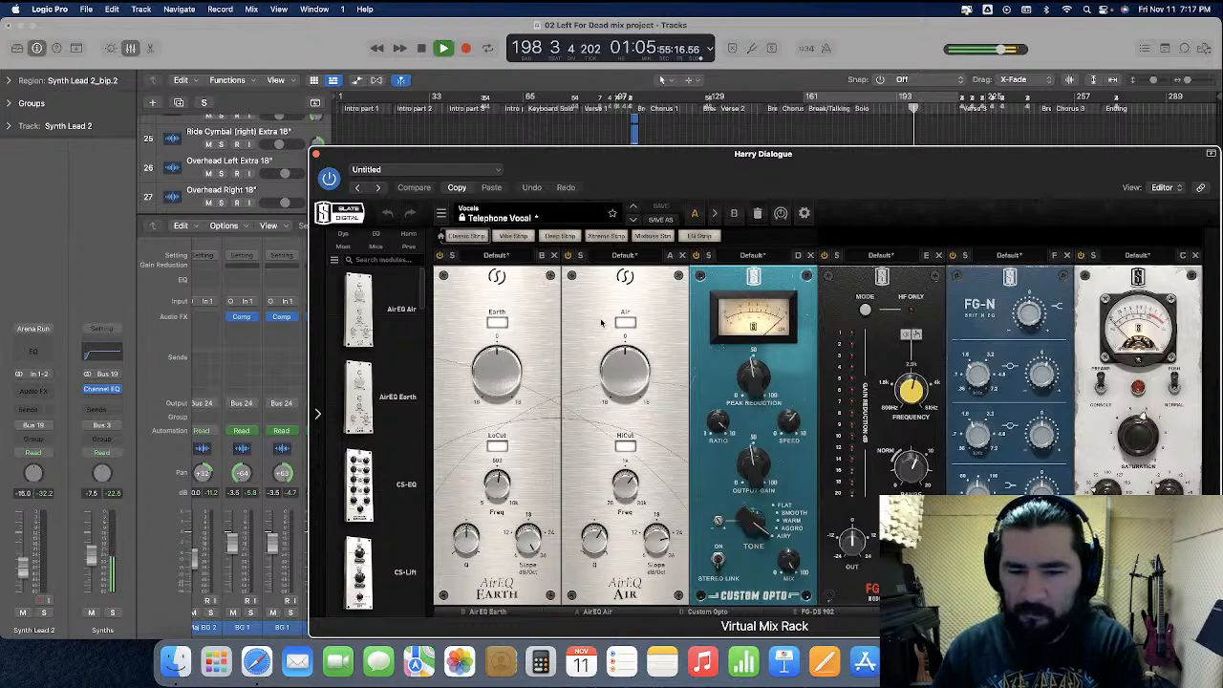
pyautogui.click(609, 616)
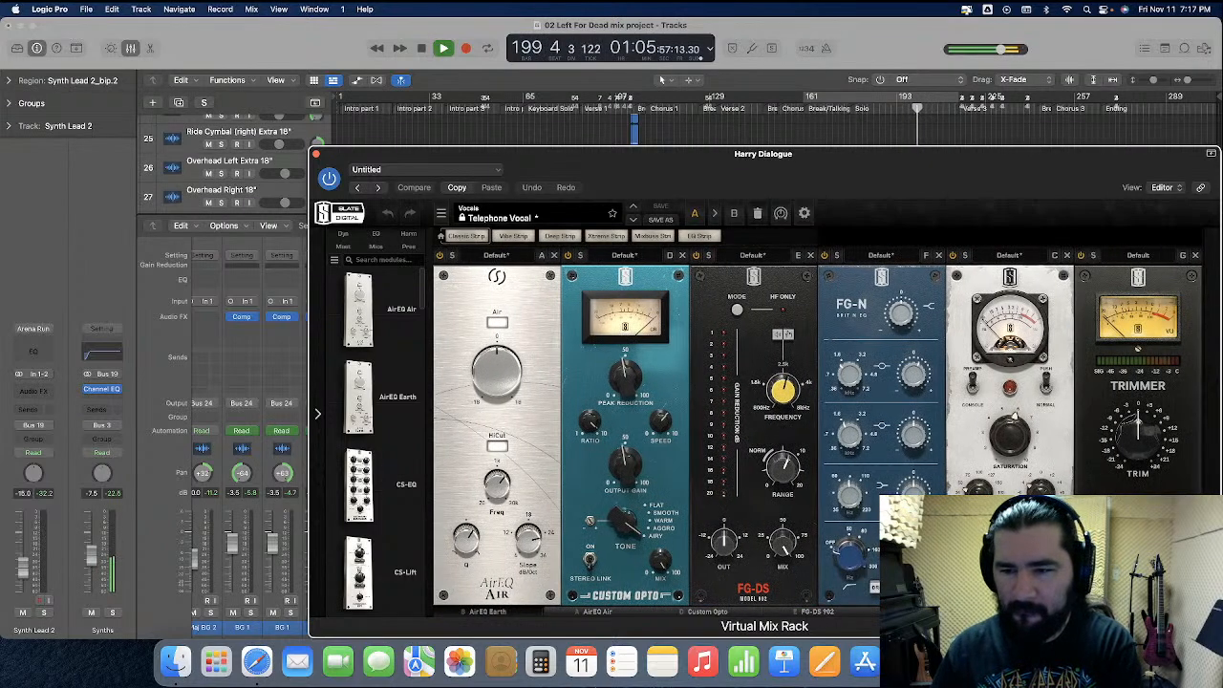
pyautogui.click(496, 617)
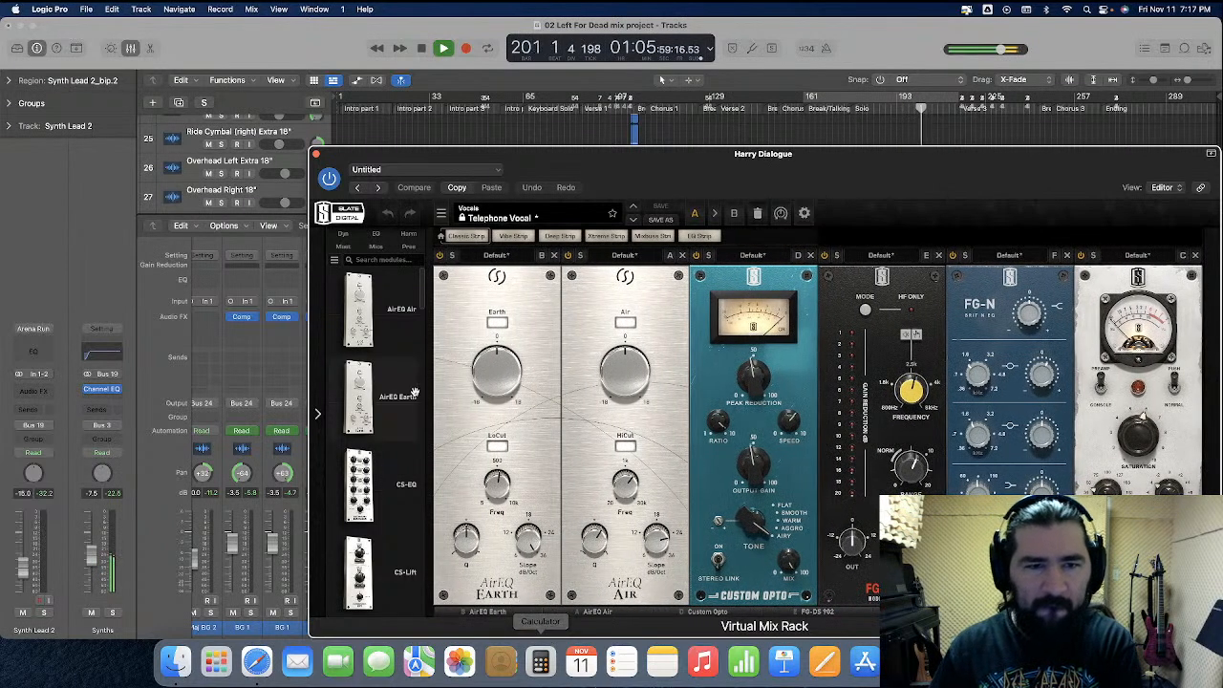
pyautogui.click(317, 156)
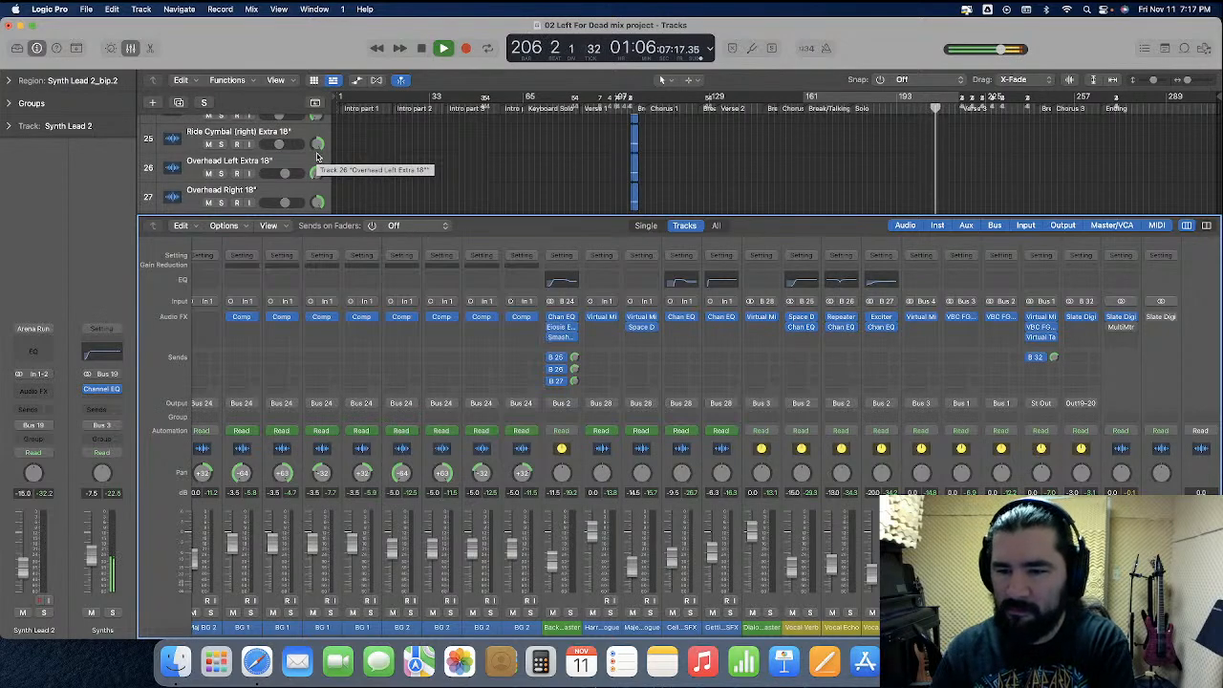
# Remove the Slate Digital FG-X plug-in from the output channel beside Stereo Out, and monitor the drum channels until stopping playback after the Ending
pyautogui.click(1174, 317)
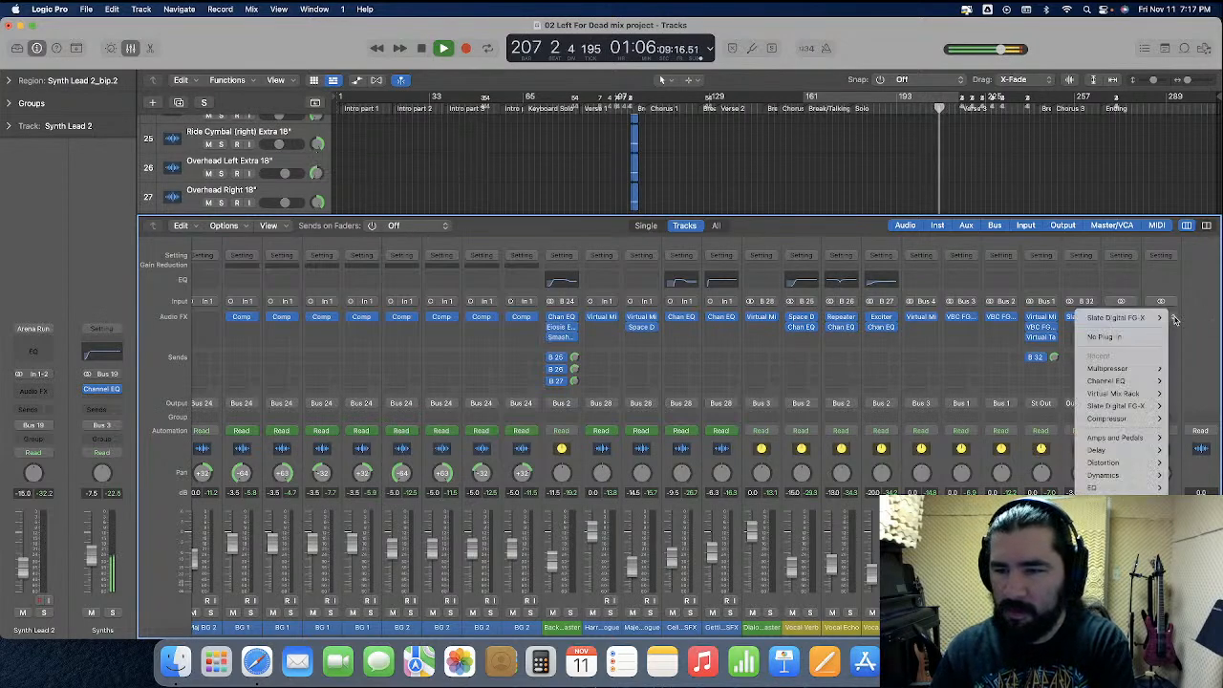
pyautogui.click(1140, 340)
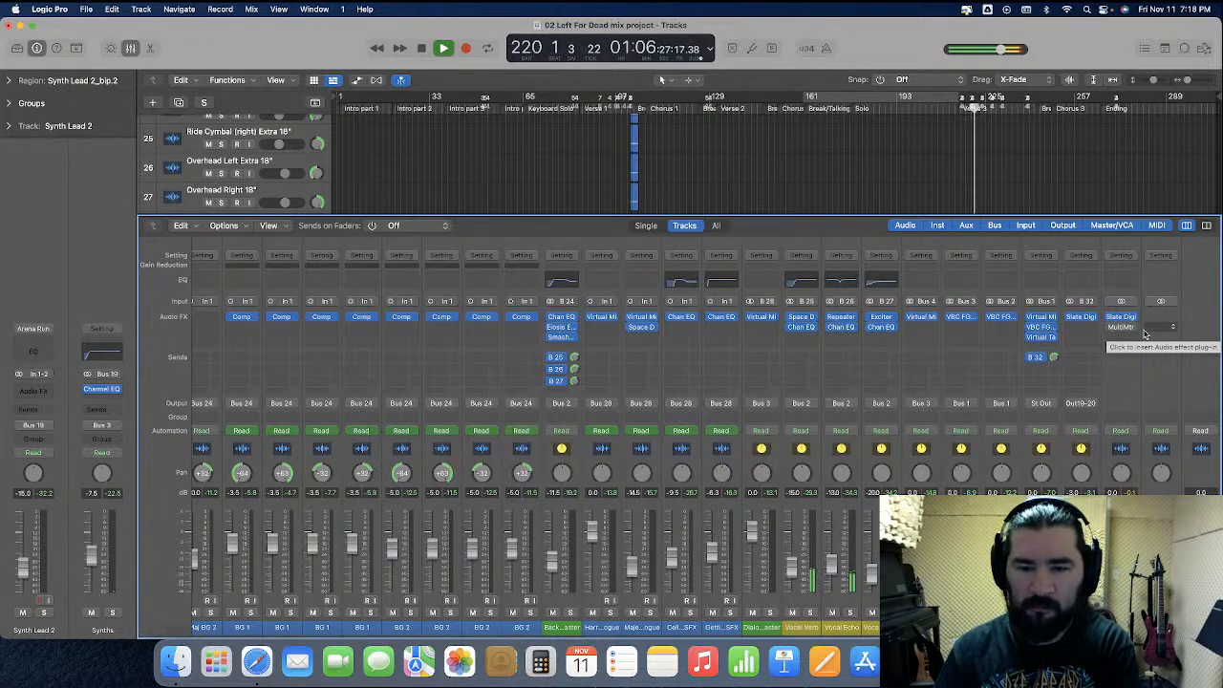
pyautogui.hscroll(-15, 731, 421)
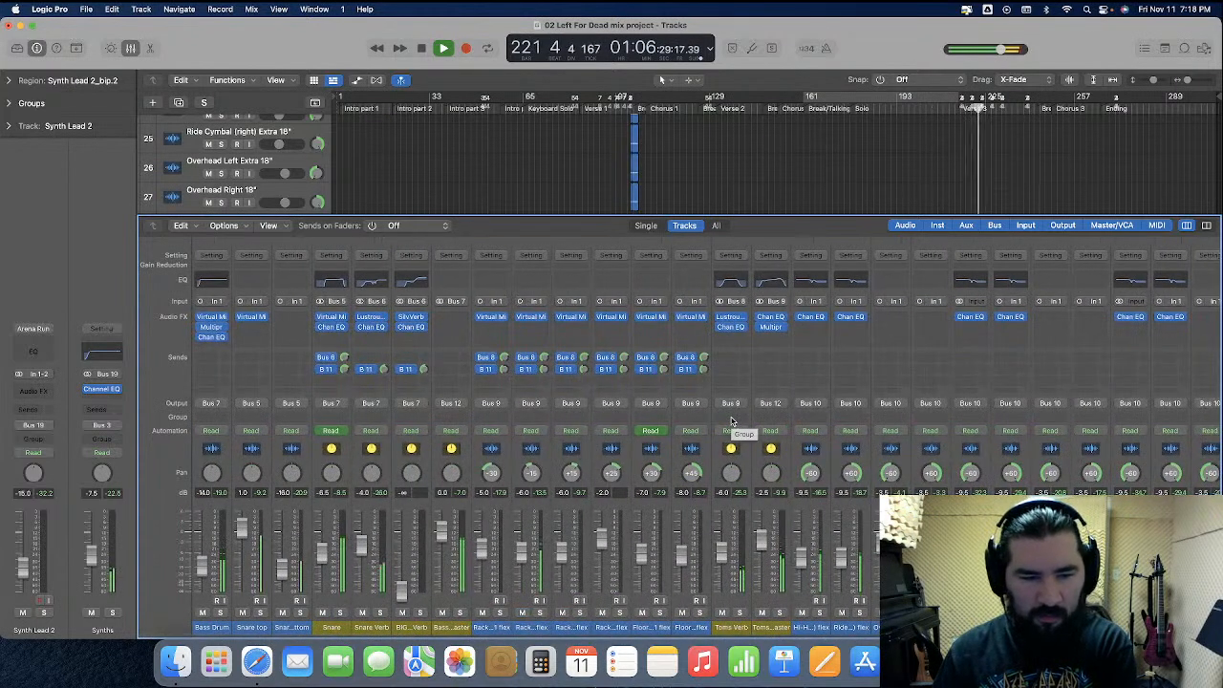
pyautogui.hscroll(10, 755, 432)
pyautogui.hscroll(1, 755, 432)
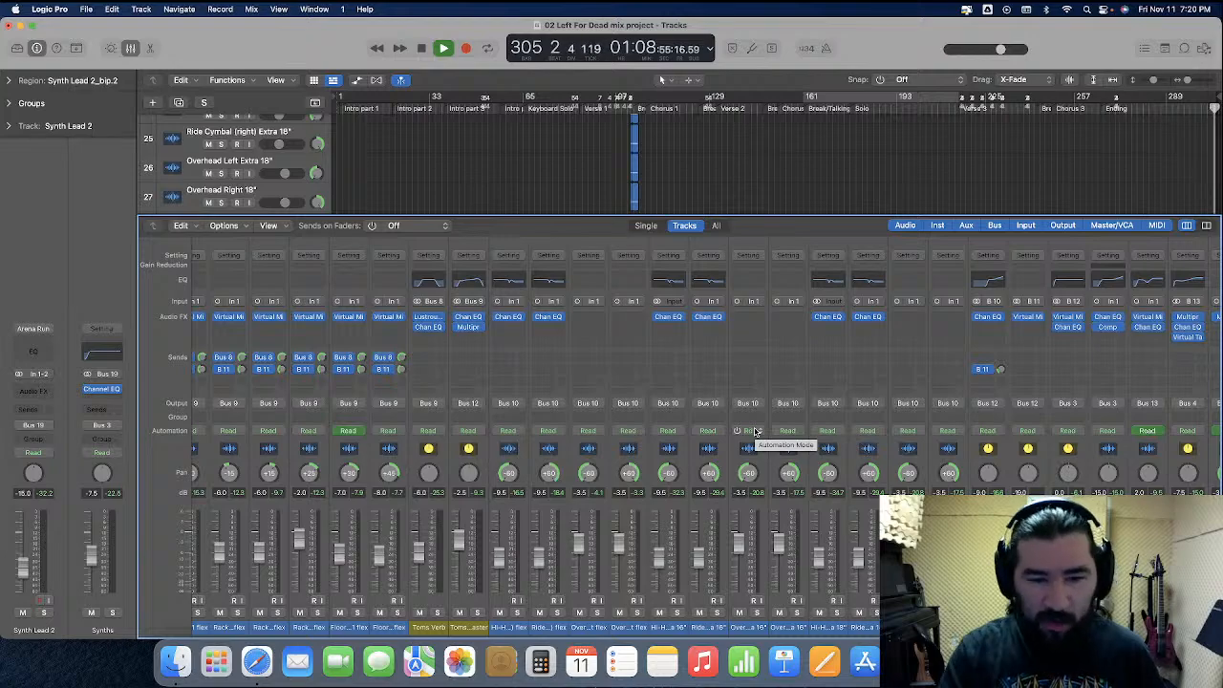
pyautogui.press('space')
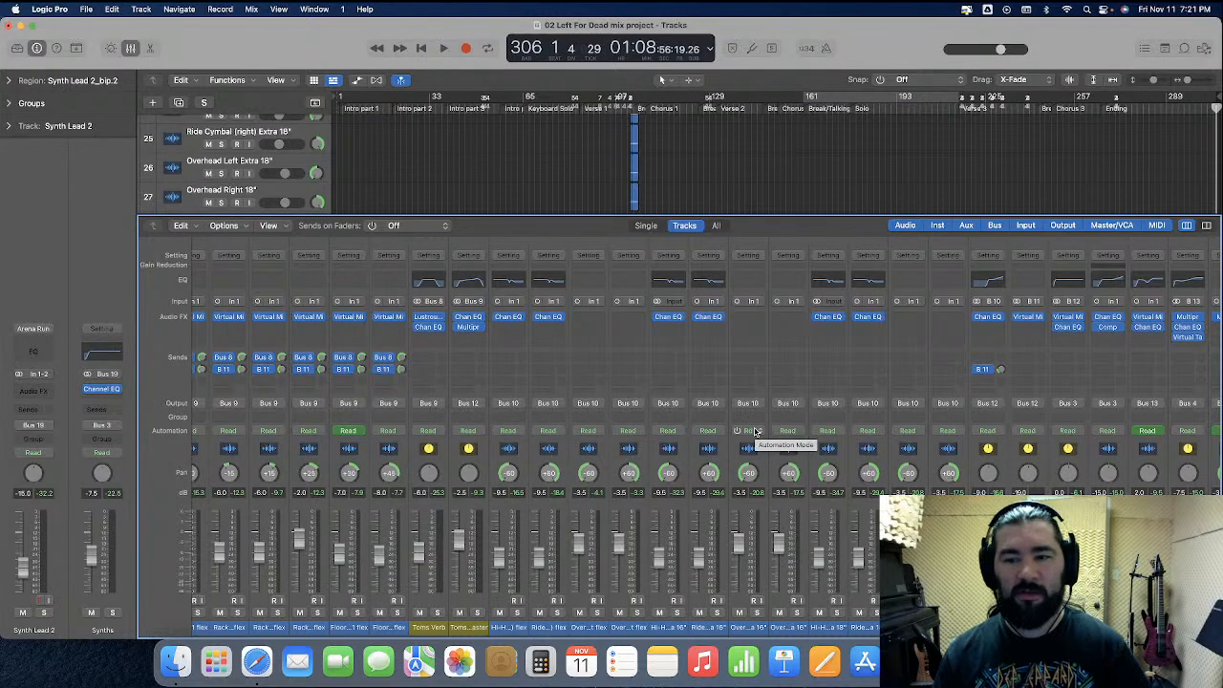
# Review the mixer channels from the drums to the master buses with playback stopped, selecting the Vocals Master and Router channels
pyautogui.hscroll(5, 789, 465)
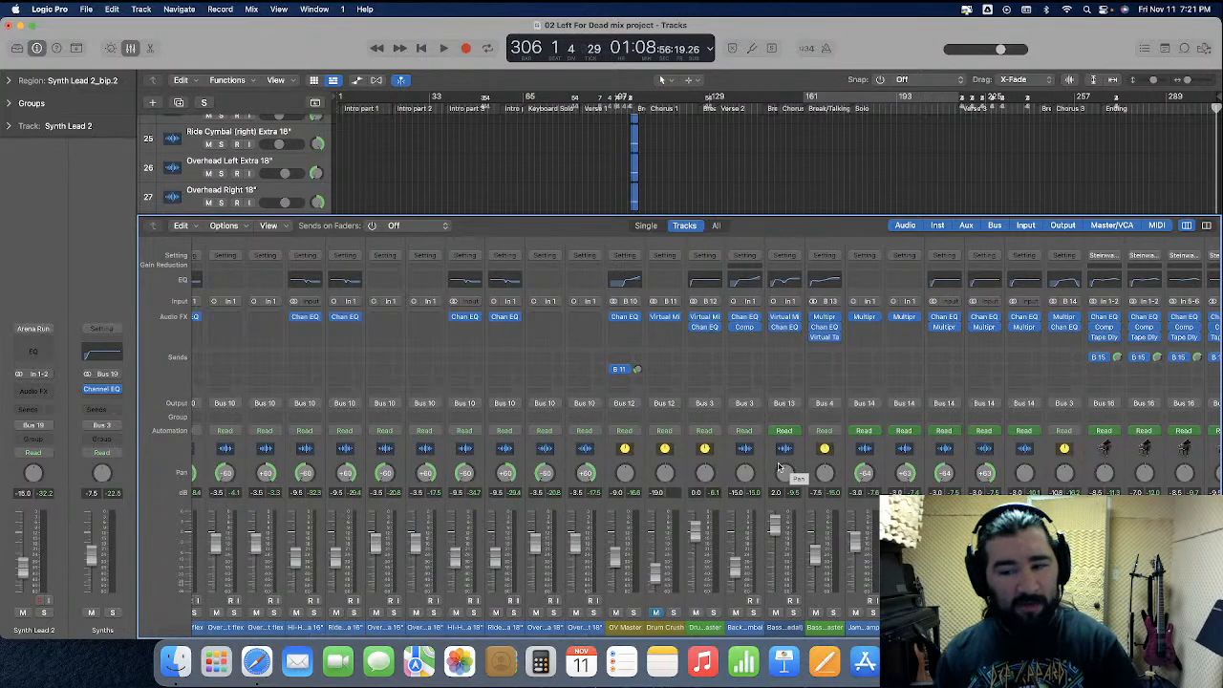
pyautogui.hscroll(5, 791, 465)
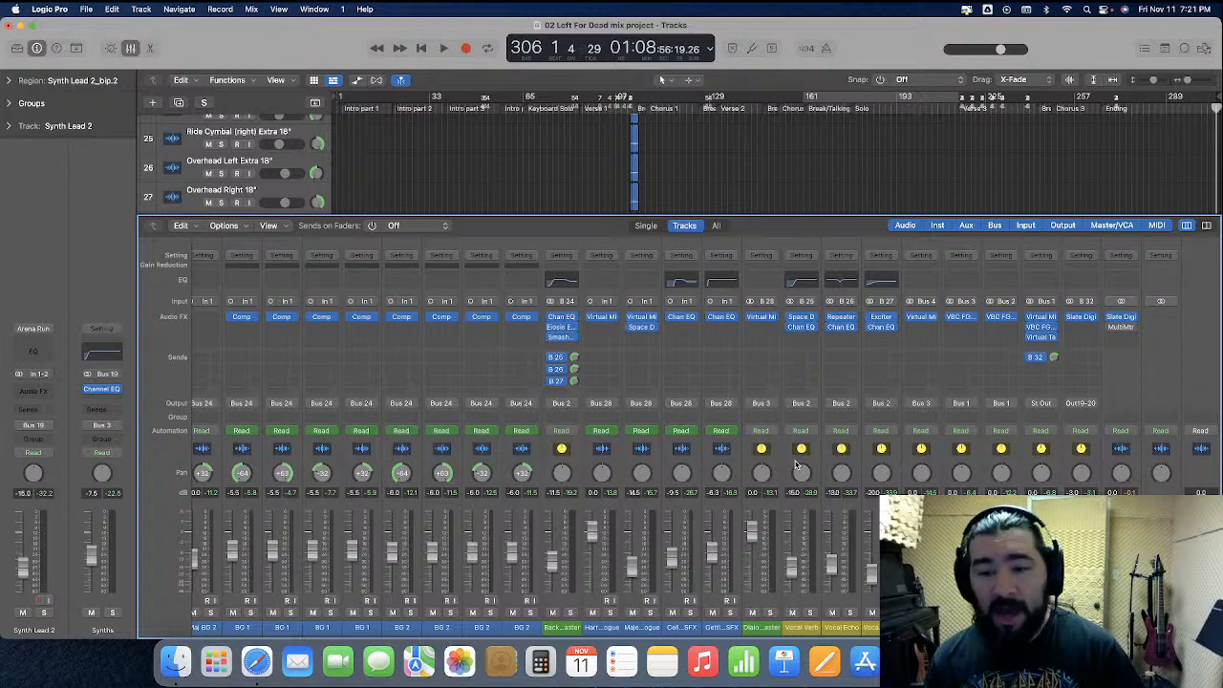
pyautogui.click(1021, 465)
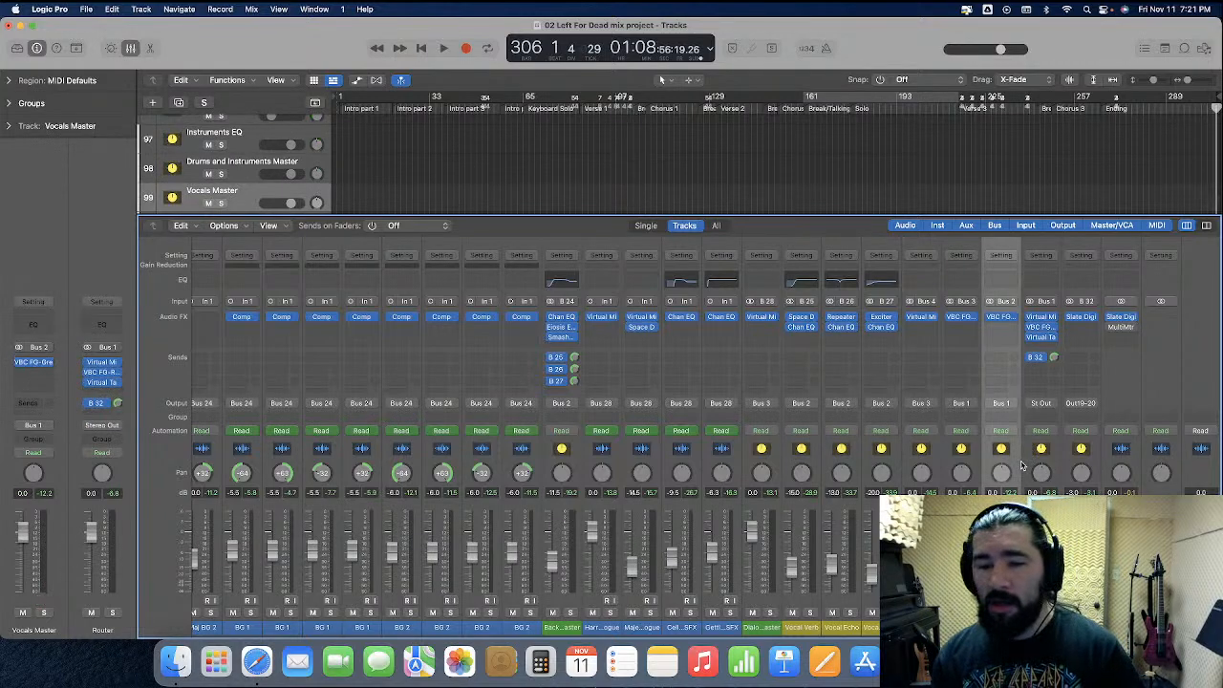
pyautogui.click(1027, 466)
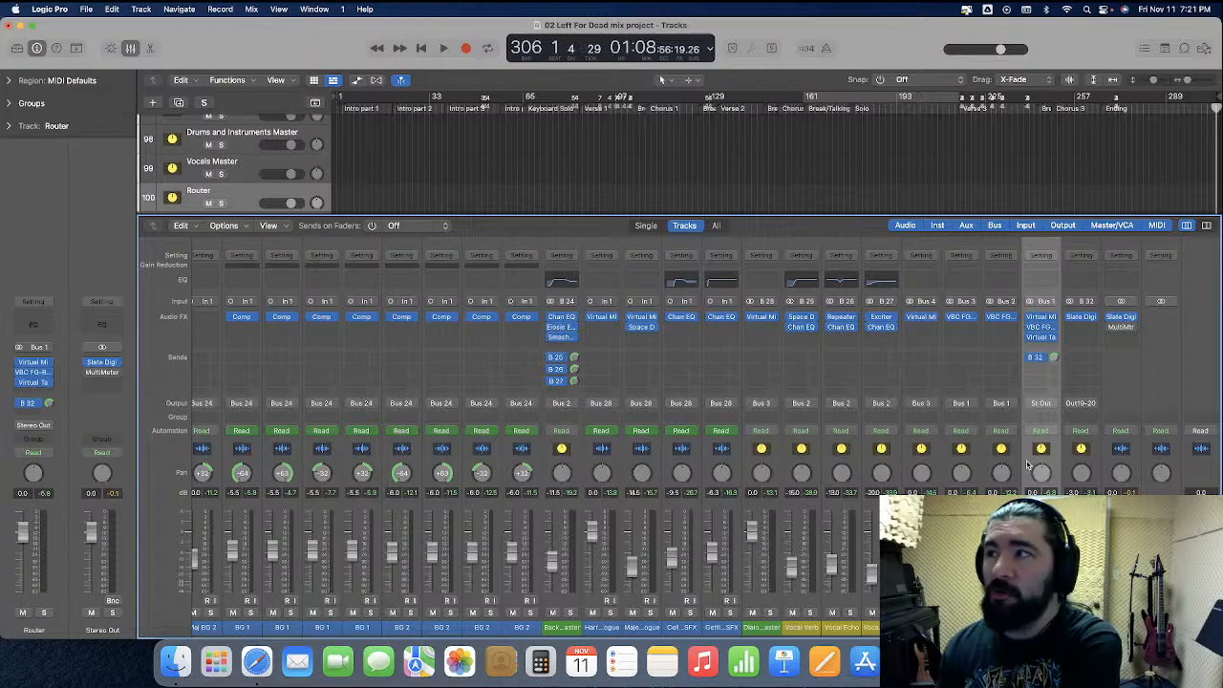
pyautogui.hscroll(-10, 1000, 460)
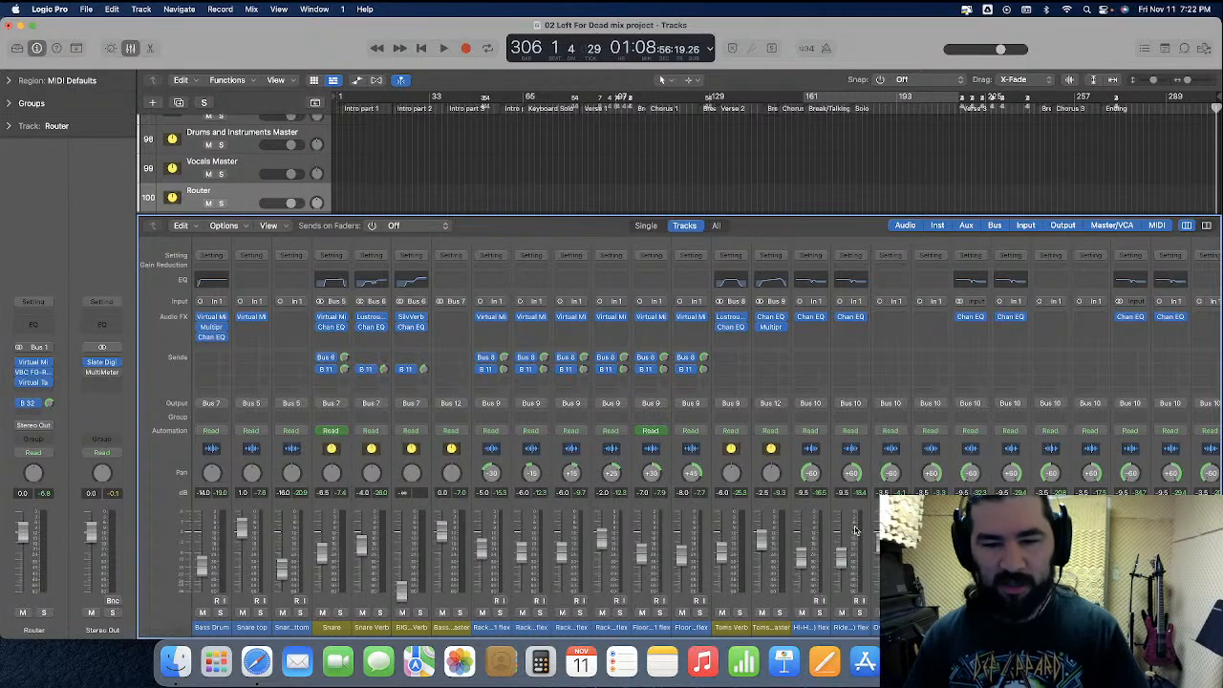
pyautogui.hscroll(8, 857, 532)
pyautogui.hscroll(8, 858, 531)
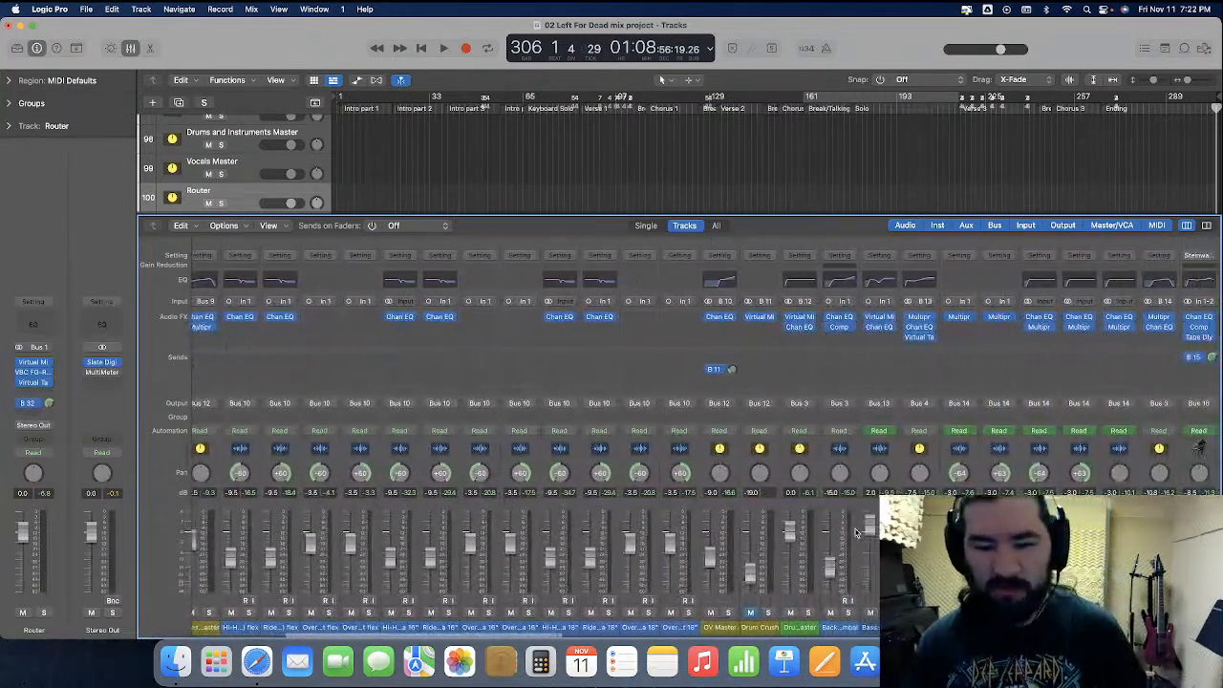
pyautogui.hscroll(10, 857, 531)
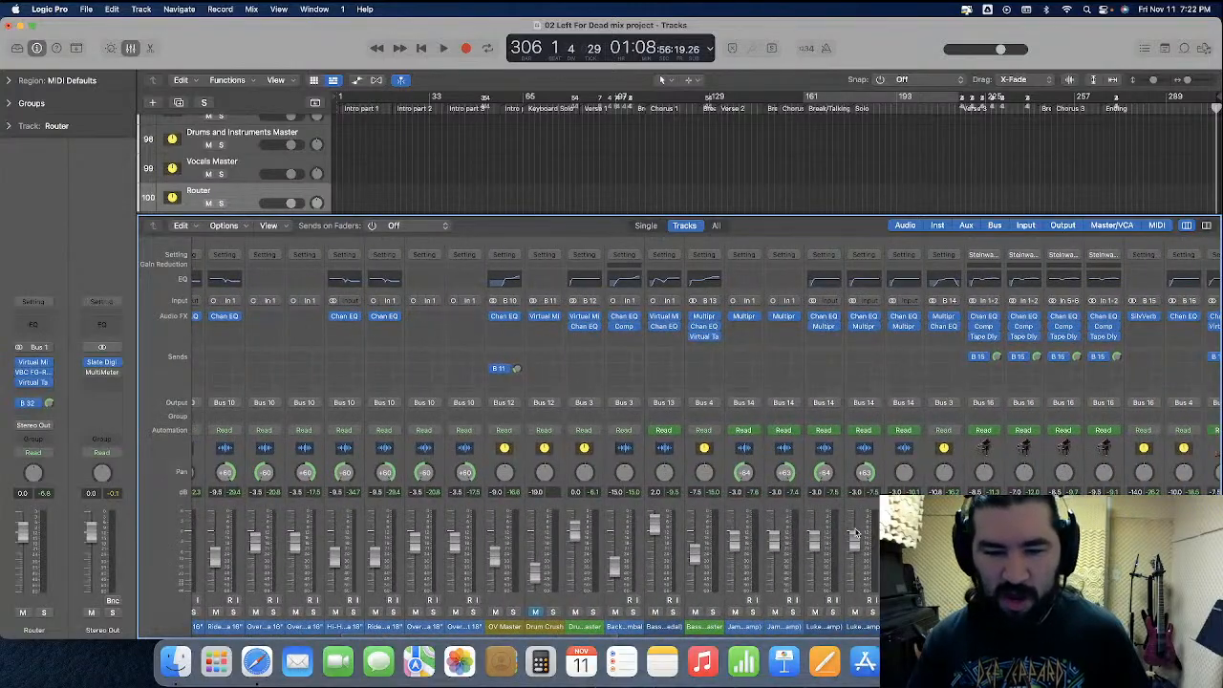
pyautogui.hscroll(6, 857, 531)
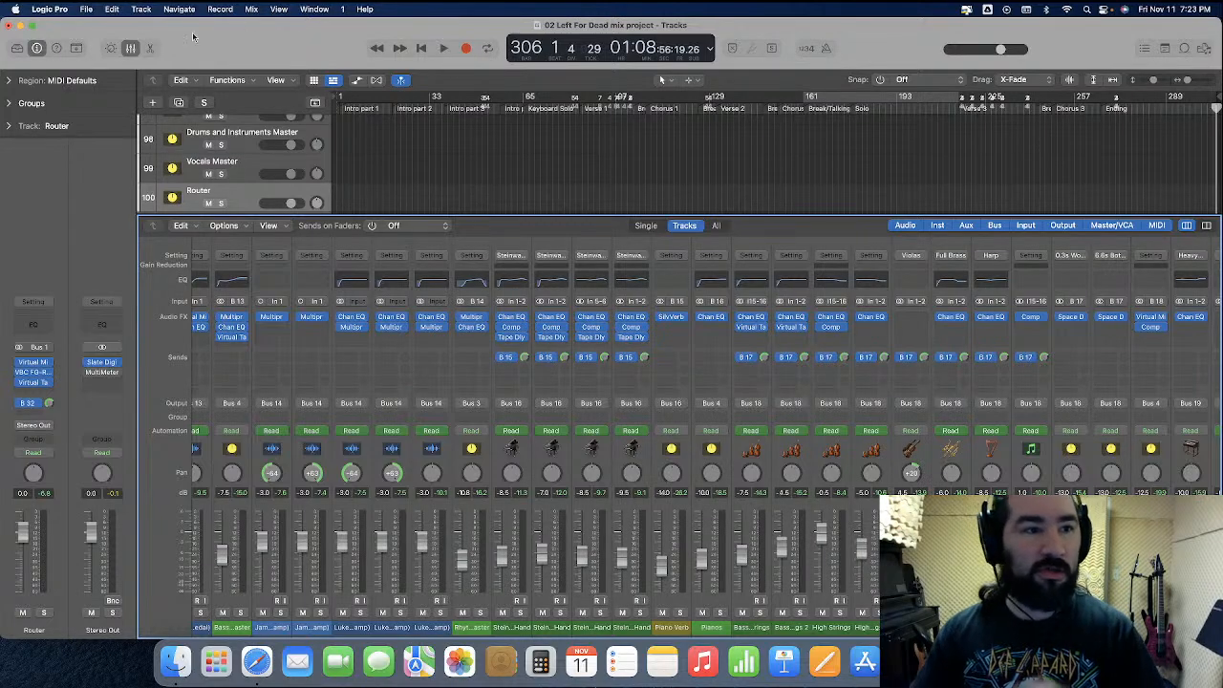
# Hide the mixer, zoom the timeline in around Chorus 3 and place the playhead at bar 249
pyautogui.click(132, 49)
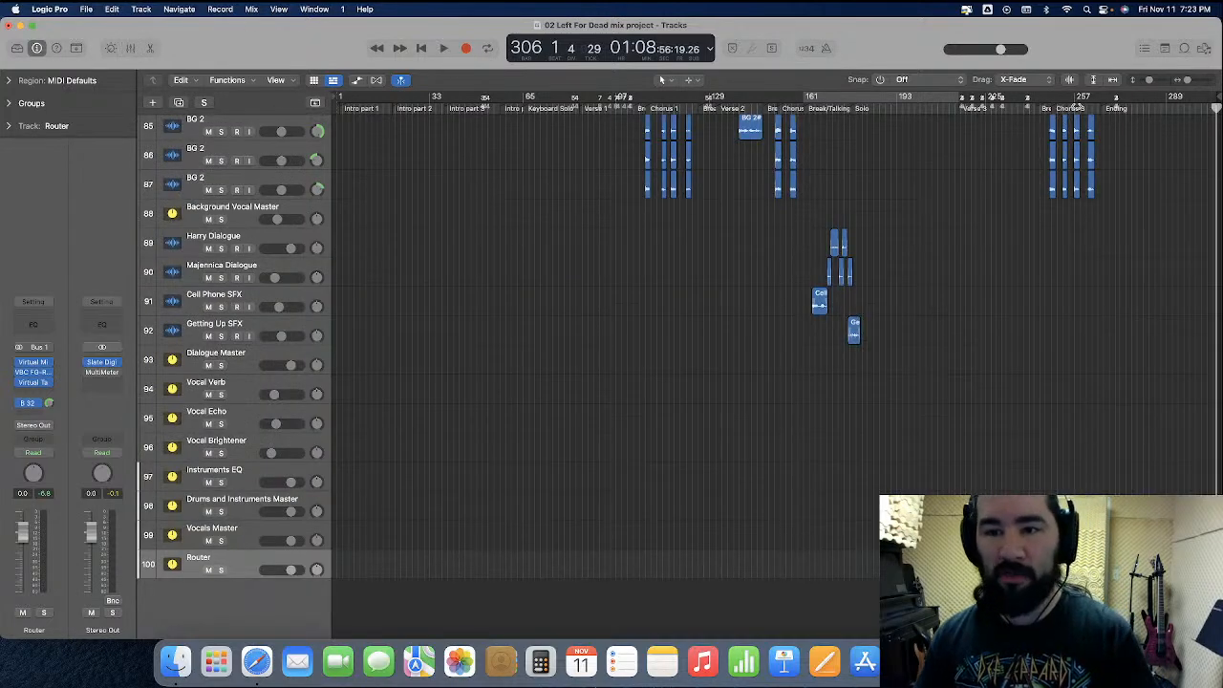
pyautogui.click(1077, 106)
pyautogui.scroll(20, 1050, 217)
pyautogui.press('super+Right')
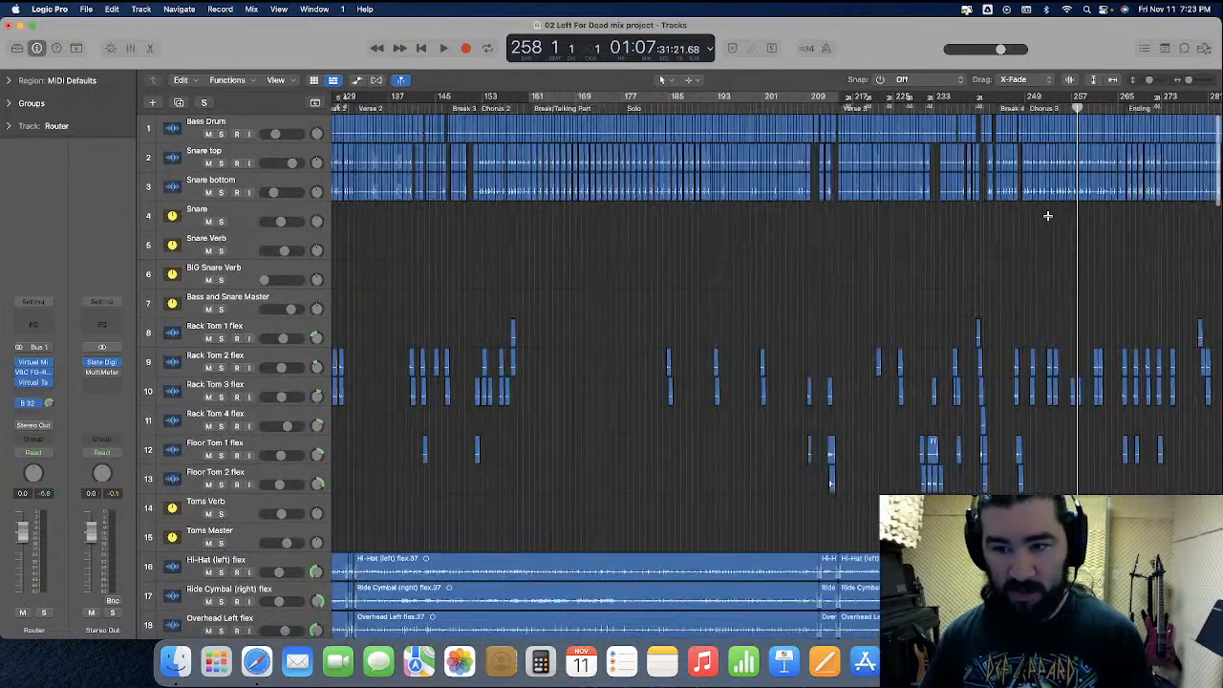
pyautogui.press('super+Right')
pyautogui.press('super+Right')
pyautogui.press('super+Right')
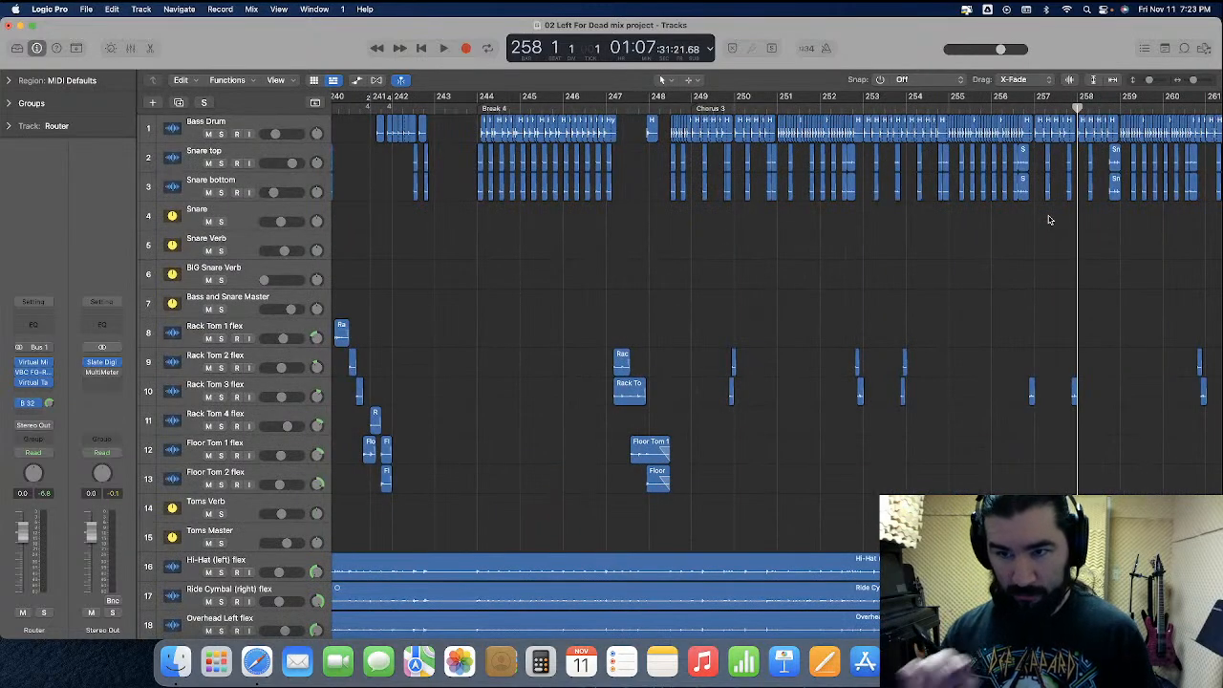
pyautogui.hscroll(4, 1048, 219)
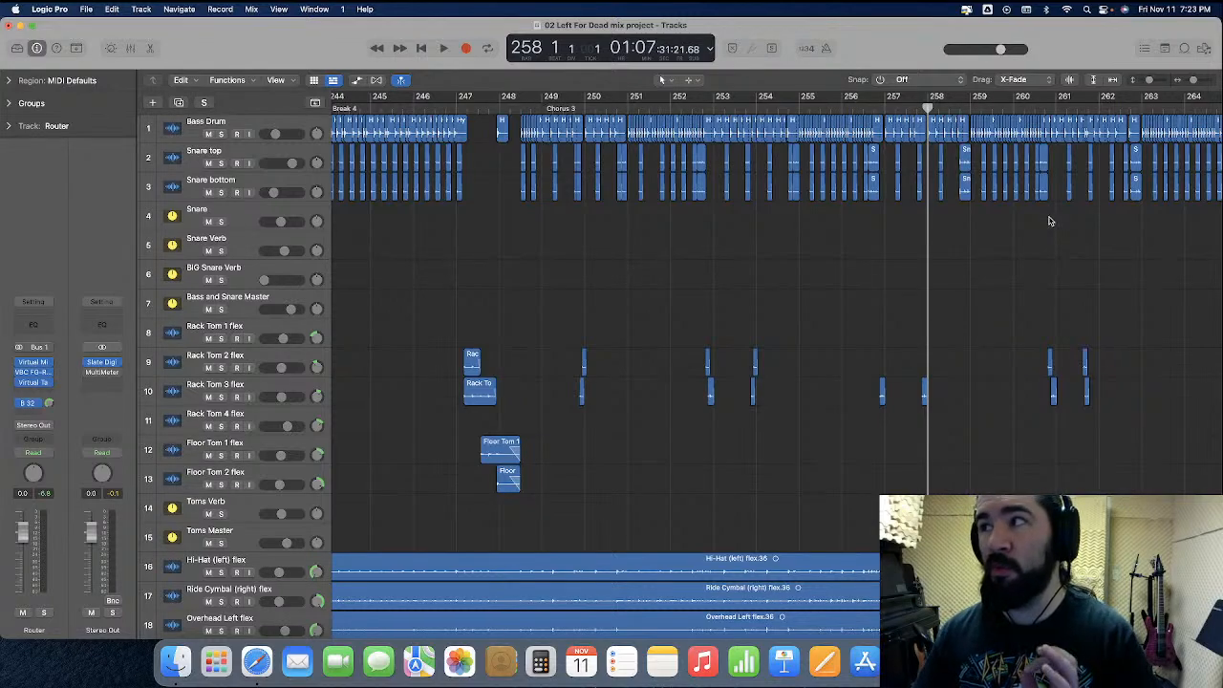
pyautogui.hscroll(2, 1049, 221)
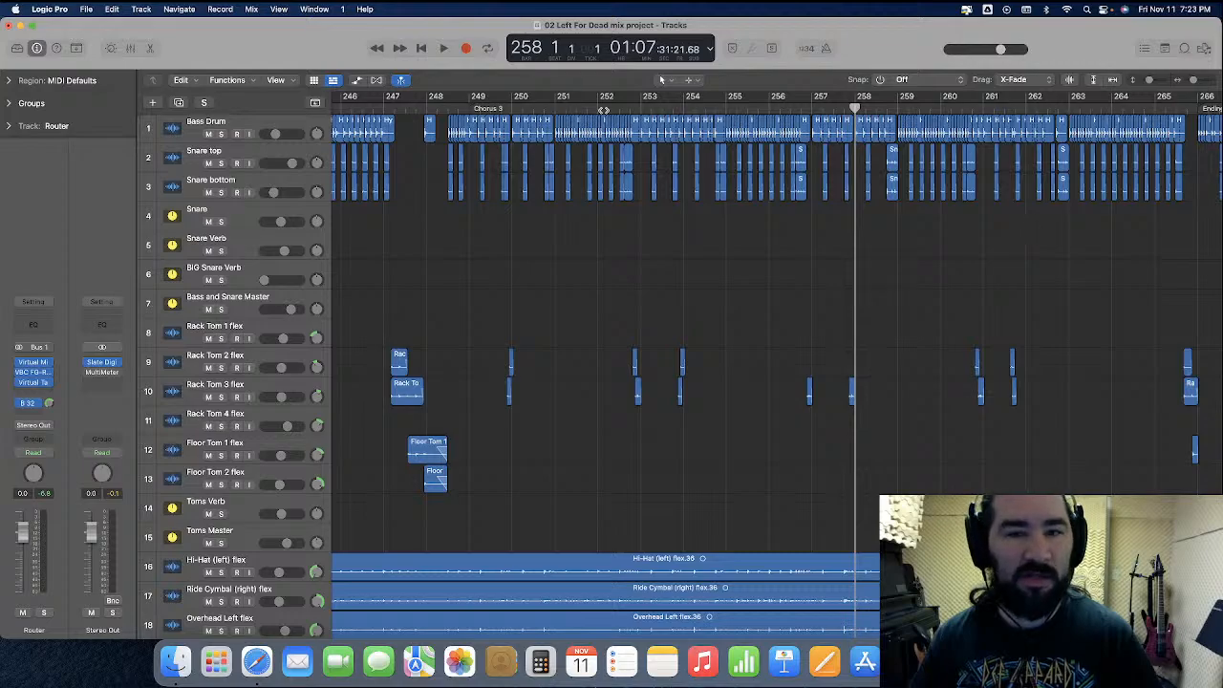
pyautogui.click(468, 105)
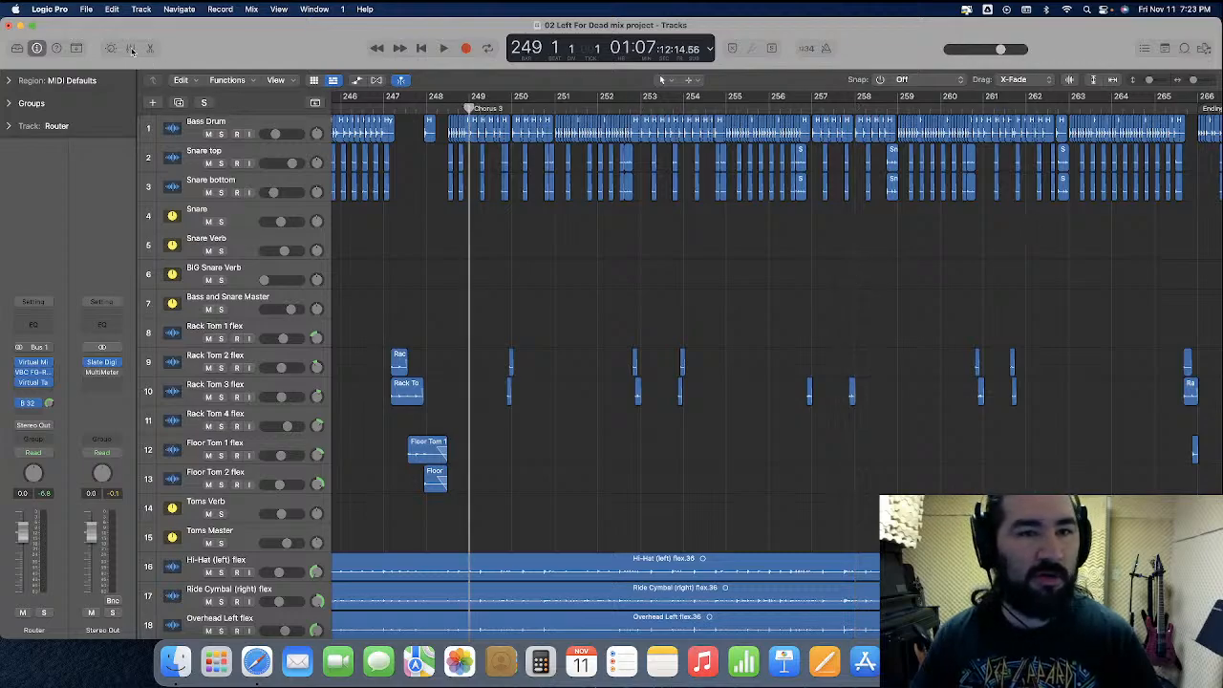
# Show the mixer, select the Drums Master channel and monitor the drum, bass and guitar levels while playing Chorus 3 from bar 249
pyautogui.click(131, 49)
pyautogui.hscroll(-10, 791, 460)
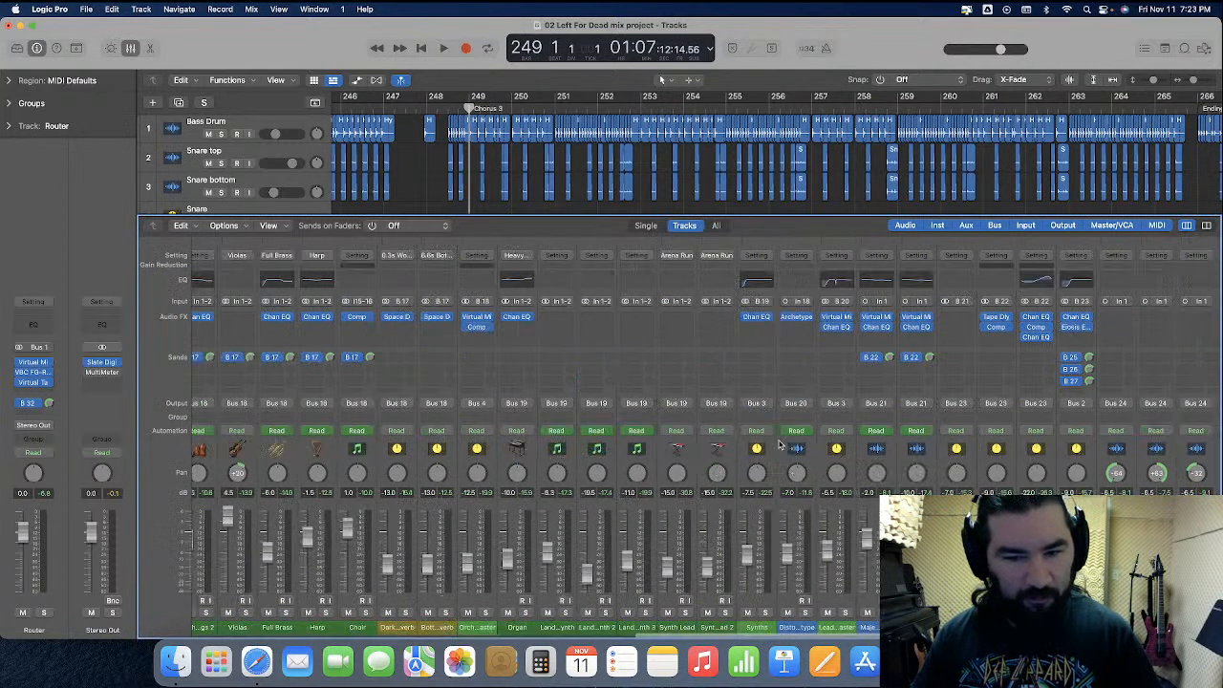
pyautogui.hscroll(1, 781, 448)
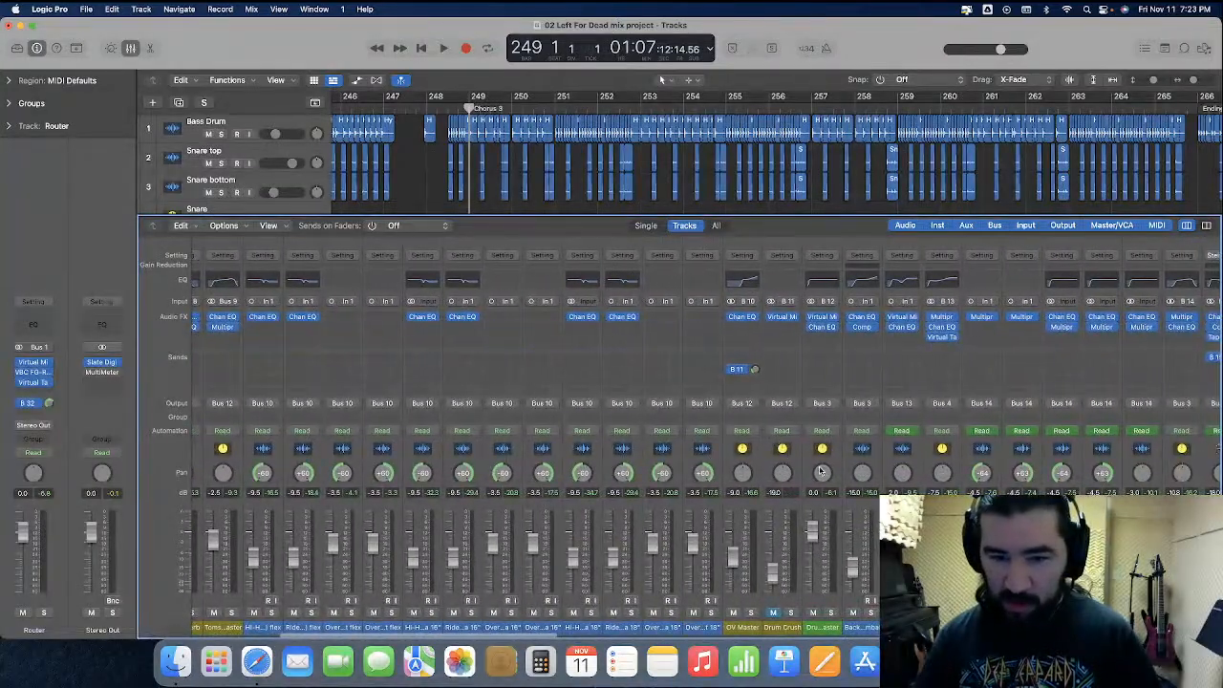
pyautogui.click(834, 471)
pyautogui.hscroll(5, 836, 471)
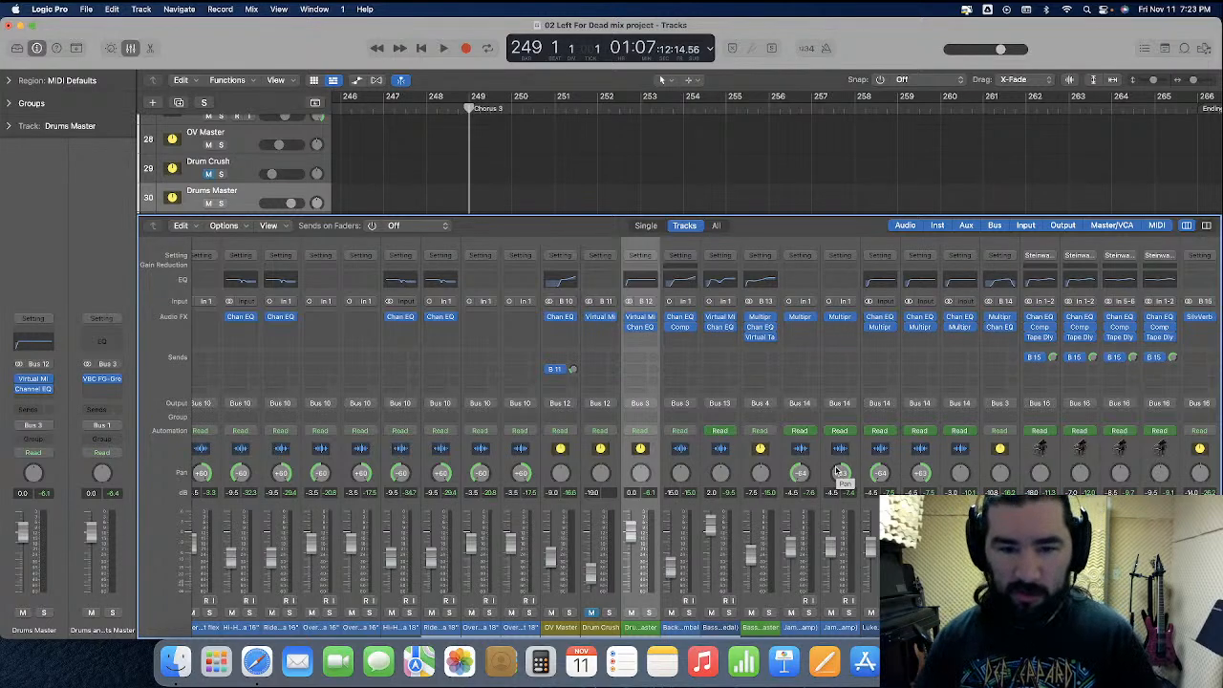
pyautogui.press('space')
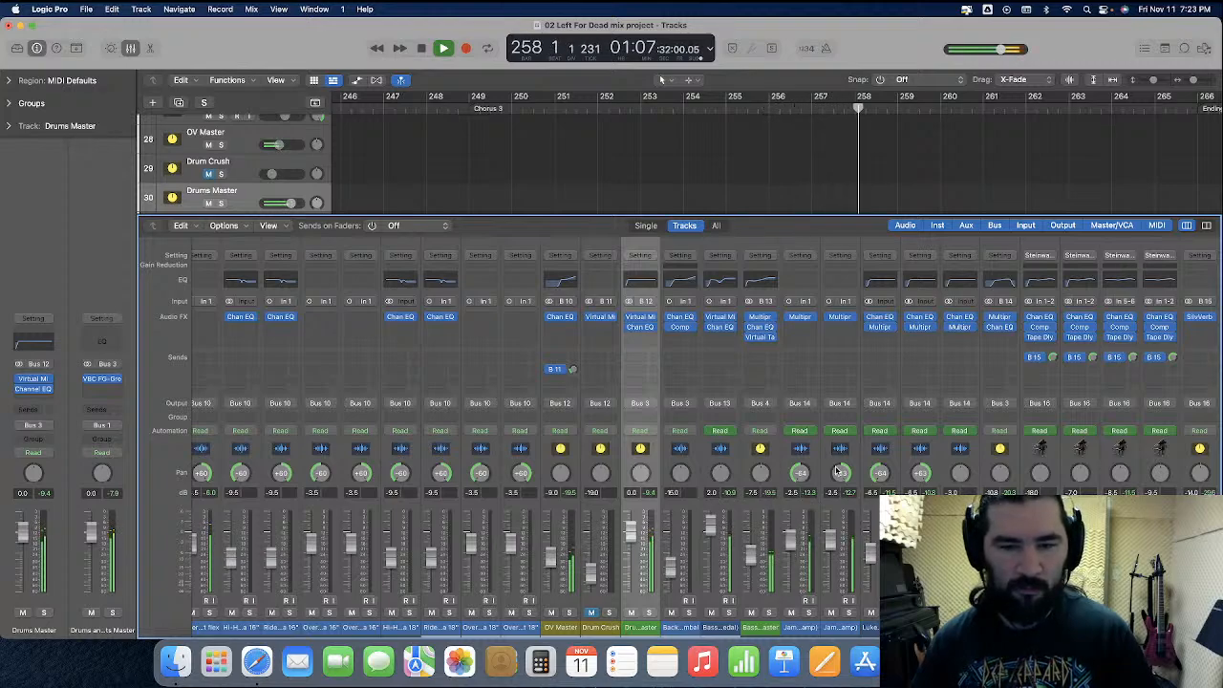
pyautogui.press('space')
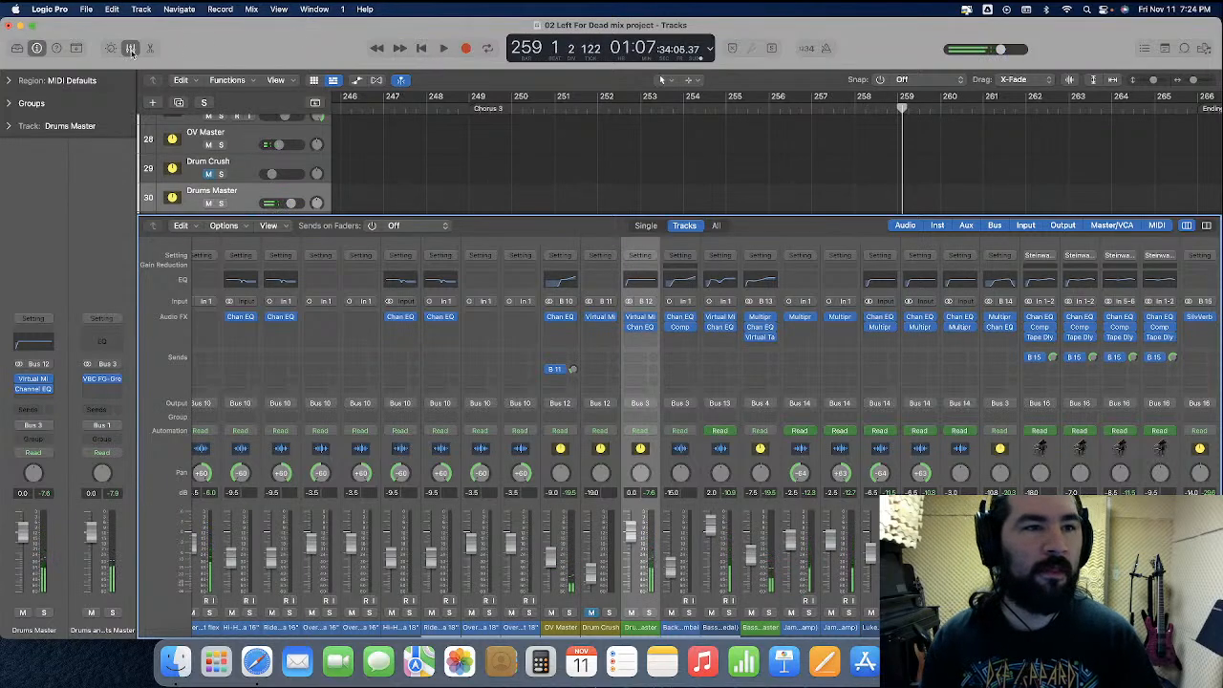
# Hide the mixer, zoom in on the snare regions just before bar 259 and place the playhead at 258 3 4
pyautogui.click(130, 47)
pyautogui.scroll(10, 867, 270)
pyautogui.scroll(5, 868, 270)
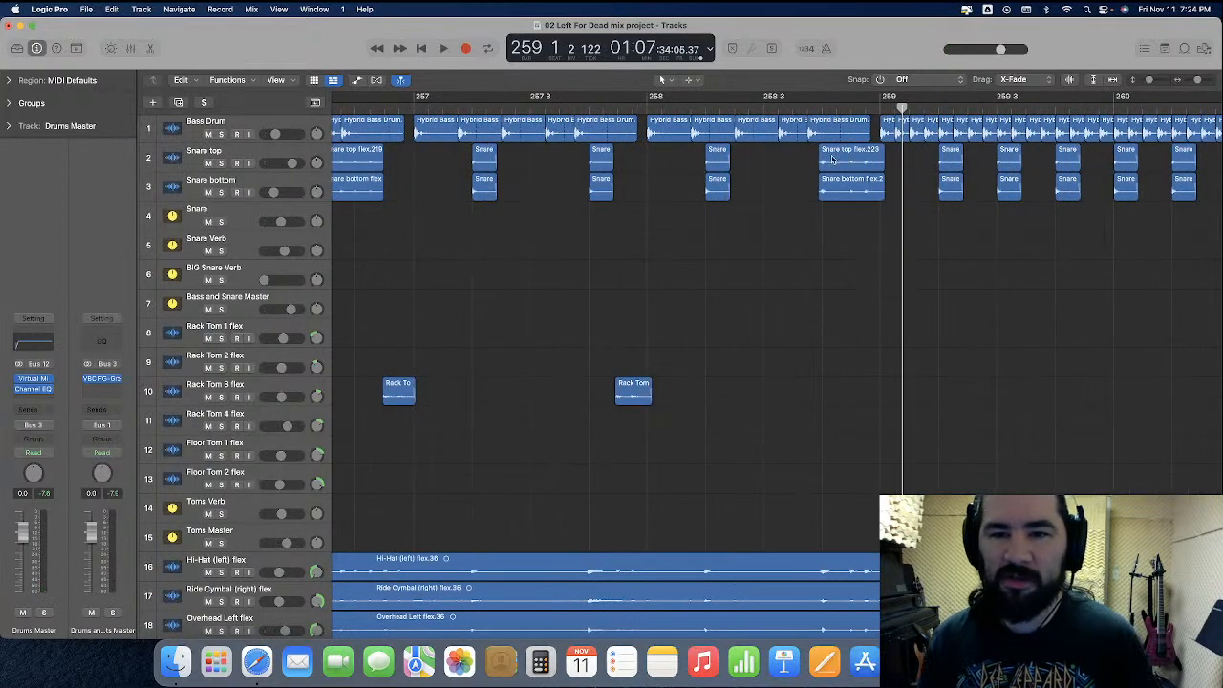
pyautogui.click(808, 108)
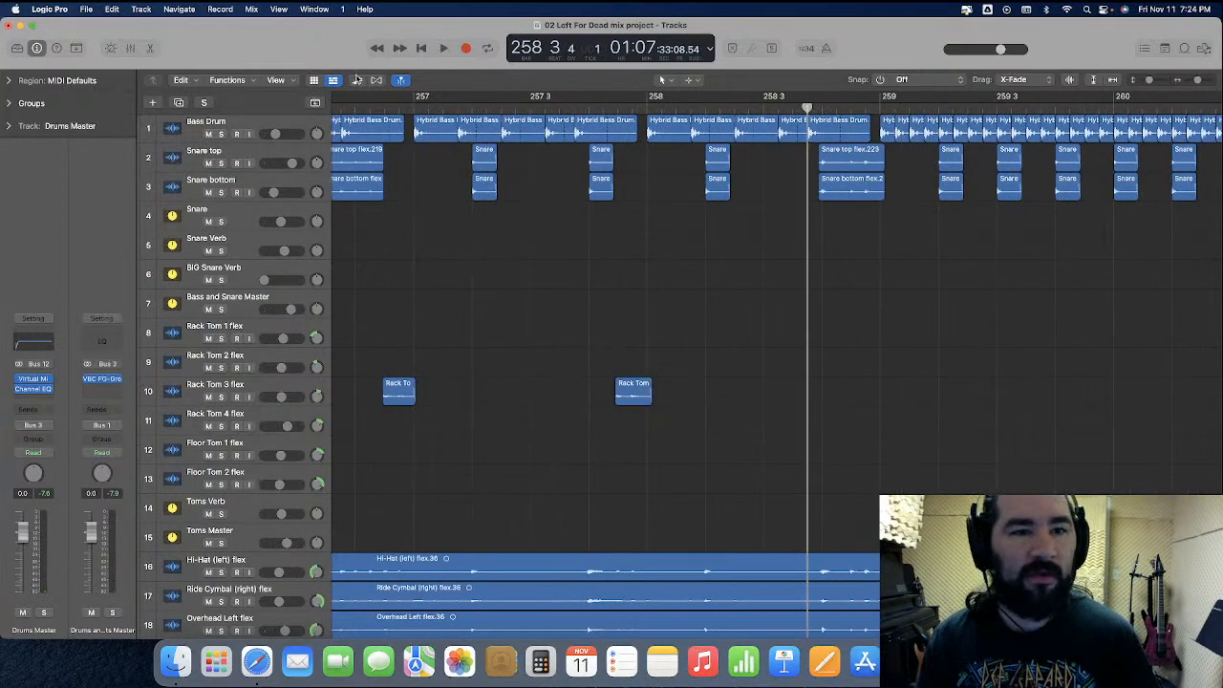
# Show track automation, enlarge the Snare track and lower its volume to -7.0 dB around the first snare hit after 258 3 4
pyautogui.click(358, 80)
pyautogui.scroll(5, 775, 241)
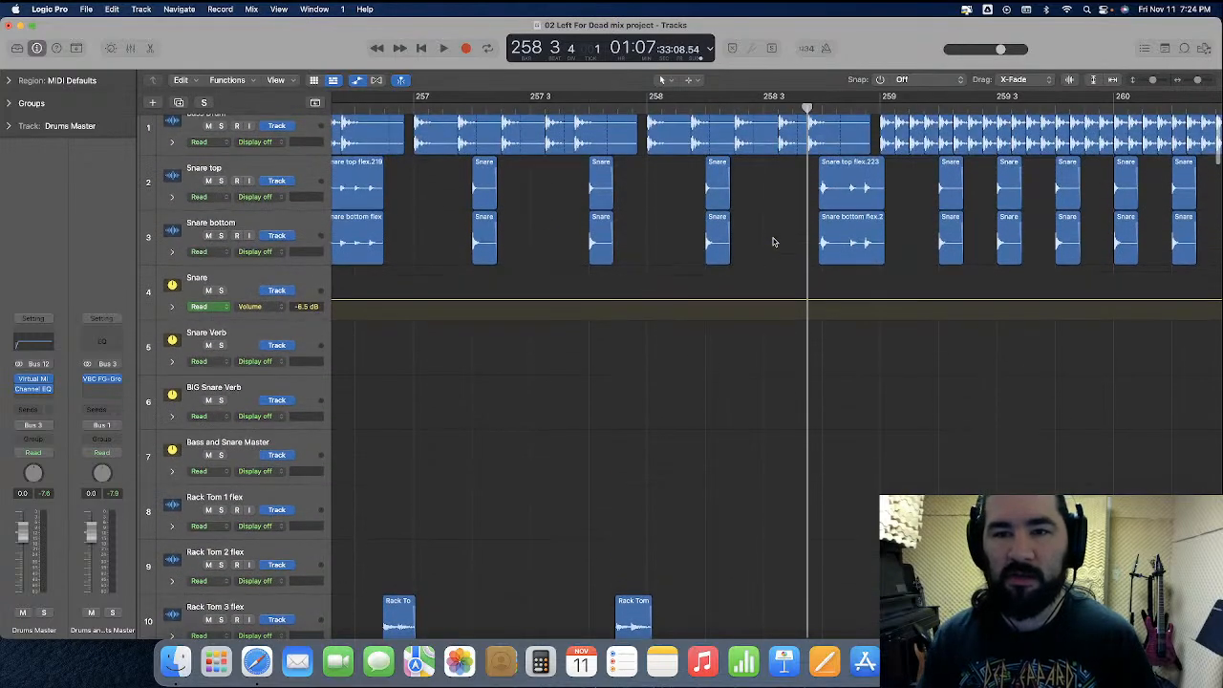
pyautogui.scroll(5, 774, 242)
pyautogui.hscroll(3, 768, 297)
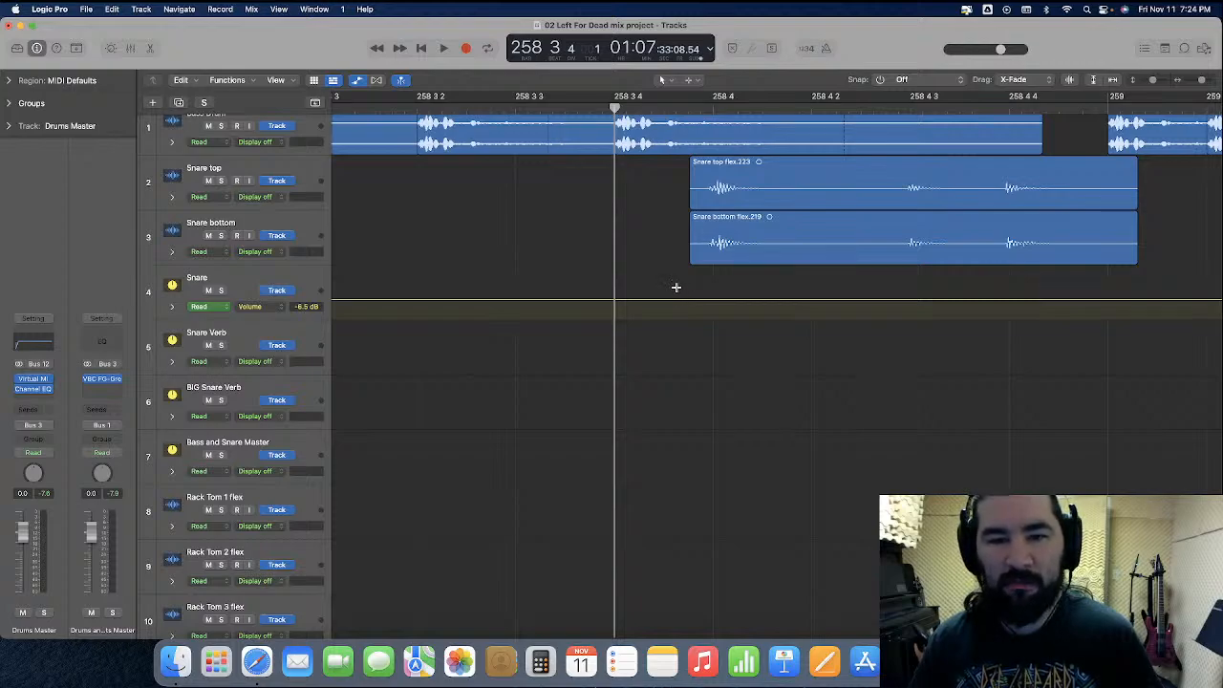
pyautogui.moveTo(677, 289); pyautogui.dragTo(880, 297)
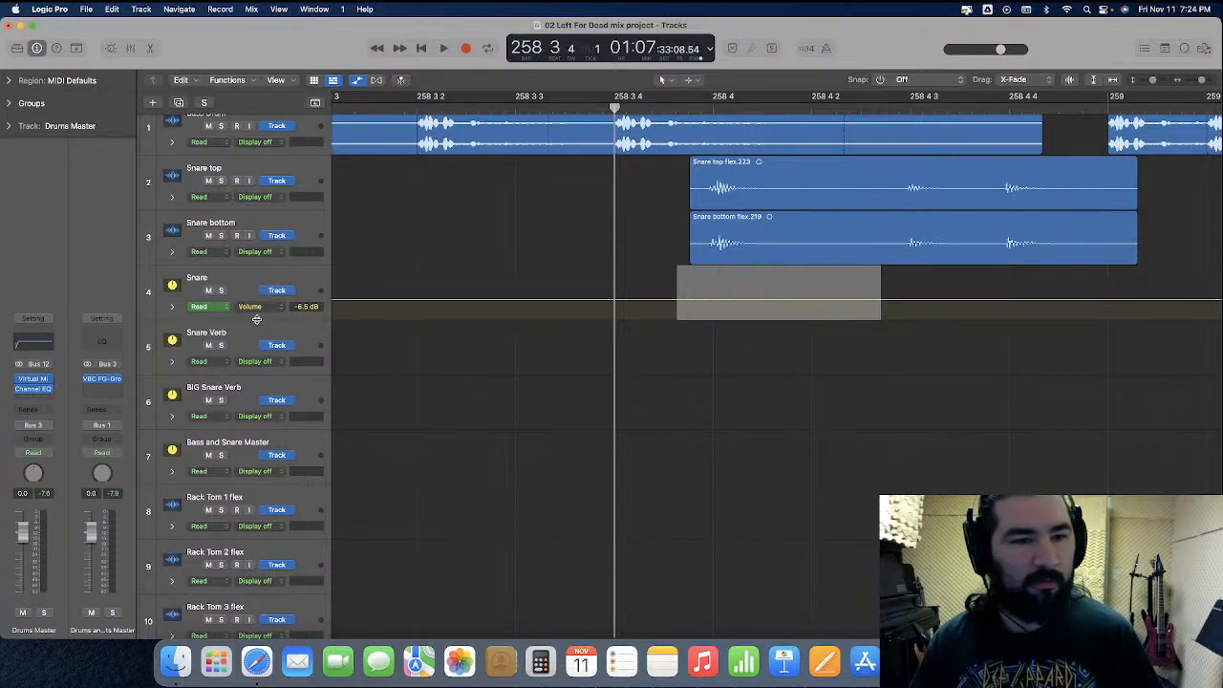
pyautogui.moveTo(256, 319); pyautogui.dragTo(284, 465)
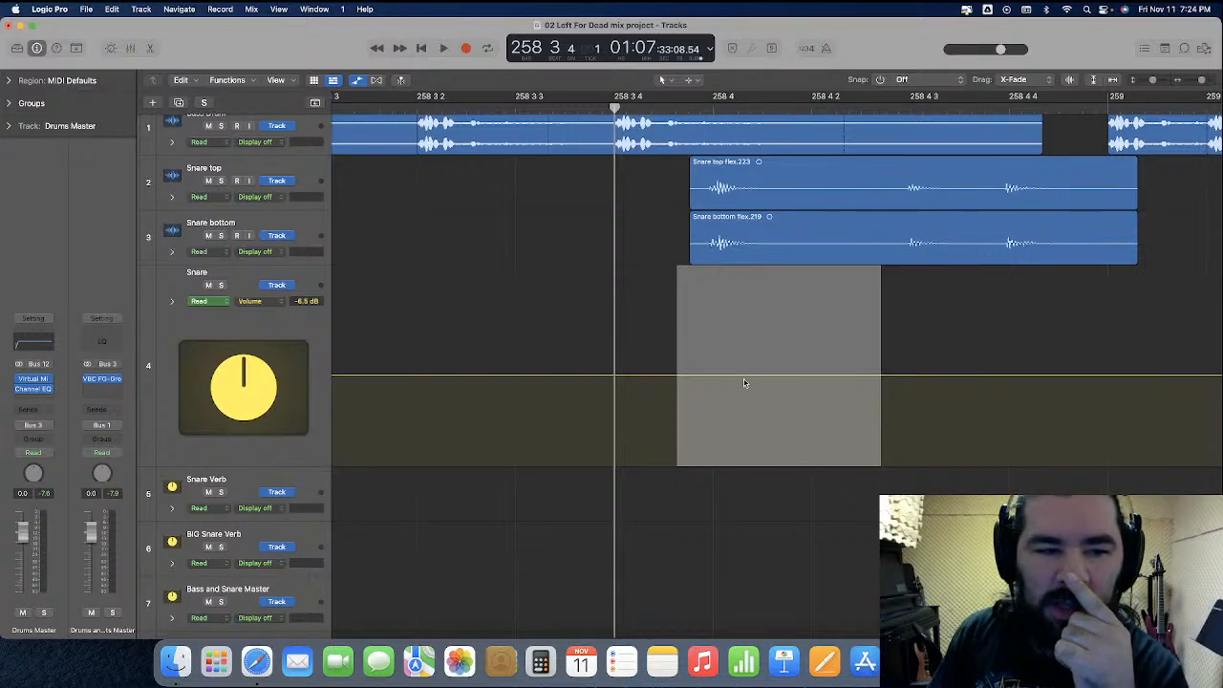
pyautogui.moveTo(746, 379); pyautogui.dragTo(746, 383)
pyautogui.hscroll(-5, 741, 382)
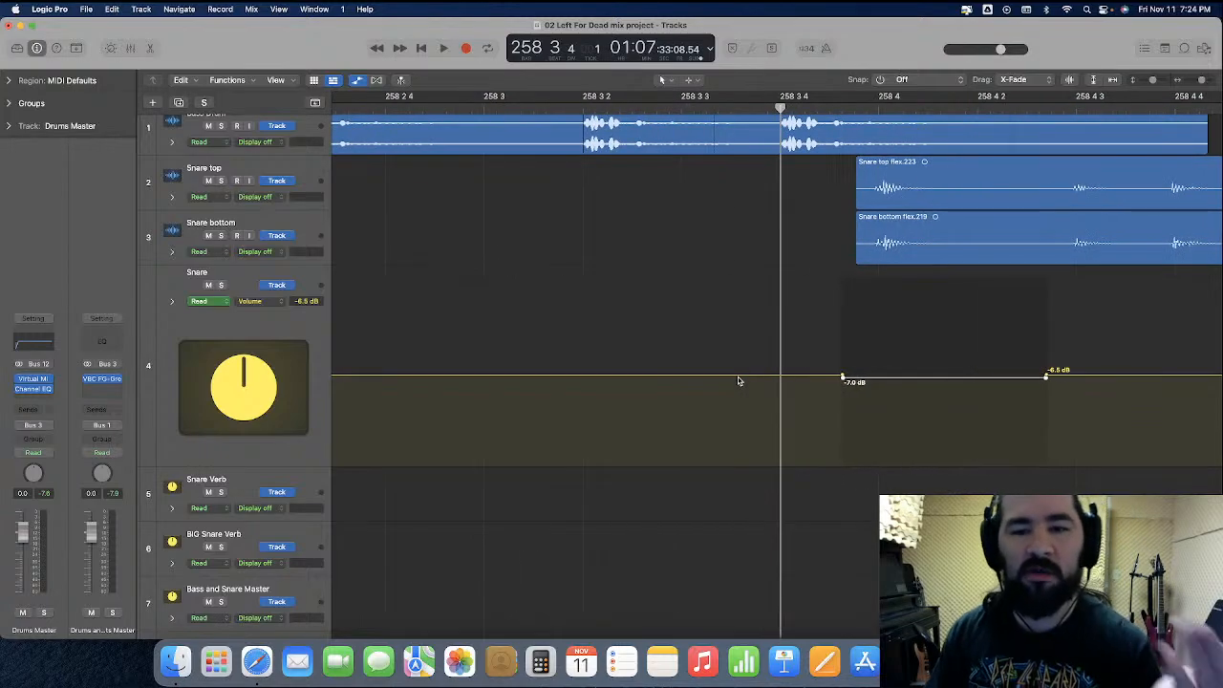
# Play from bar 258 into the start of the Ending, monitoring the Drums Master level across the snare fills
pyautogui.press('super+Left')
pyautogui.press('super+Left')
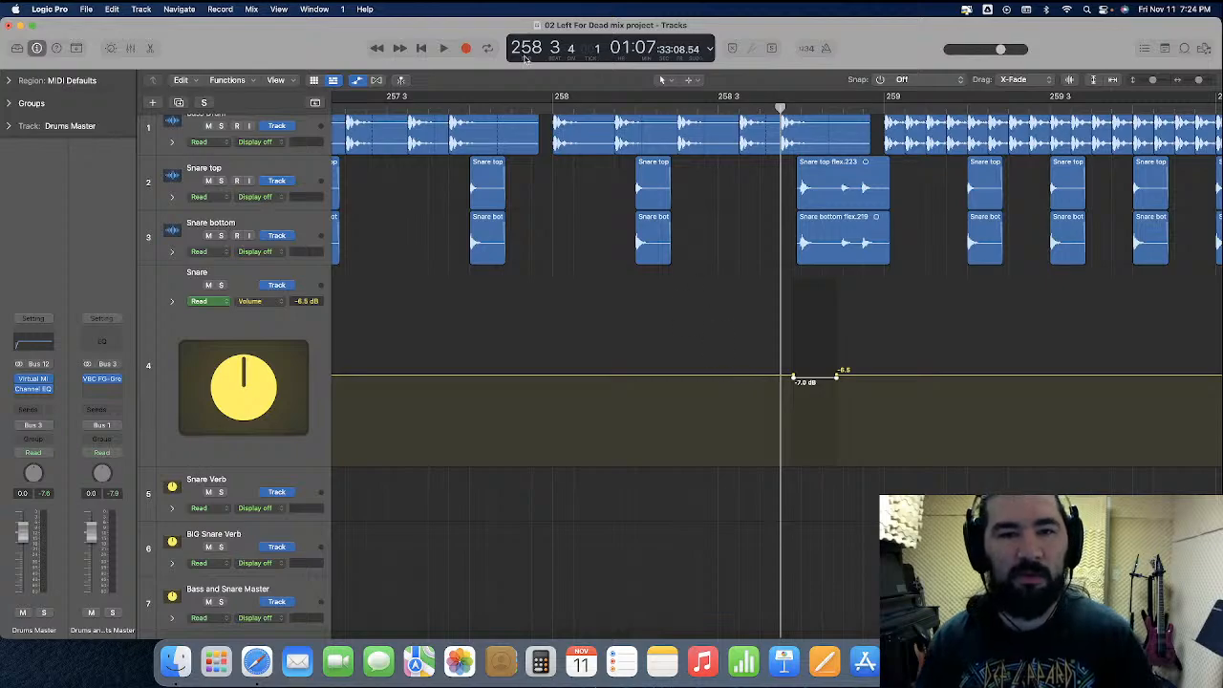
pyautogui.click(554, 110)
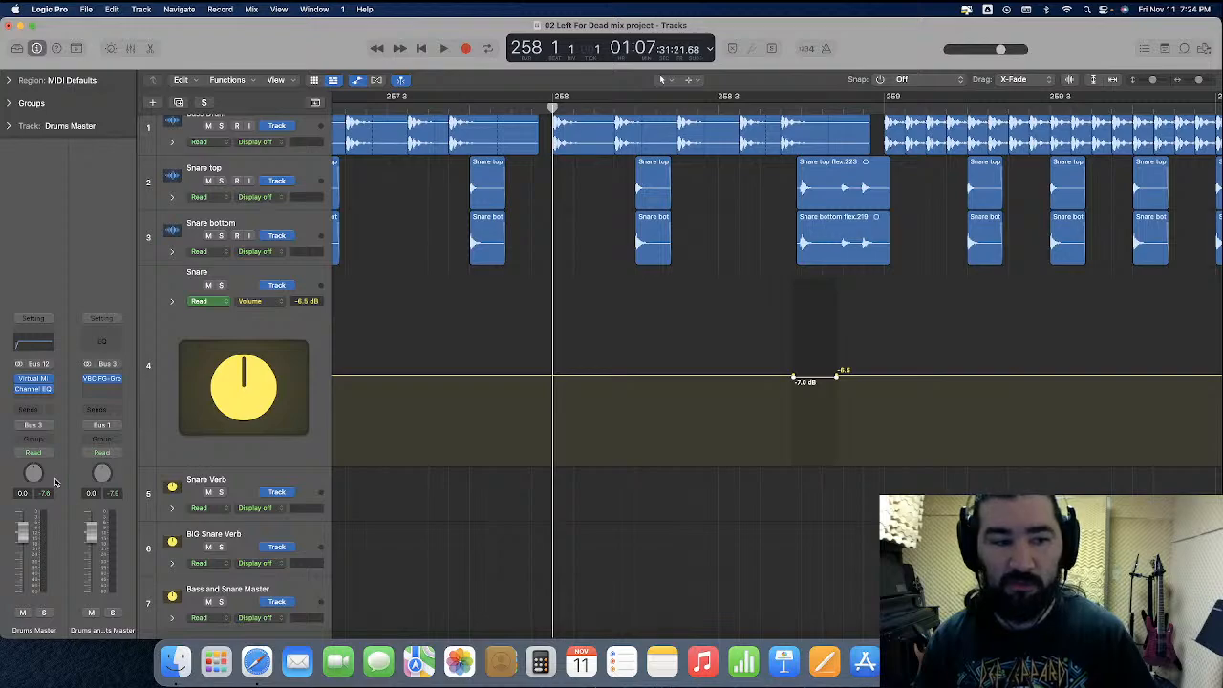
pyautogui.press('space')
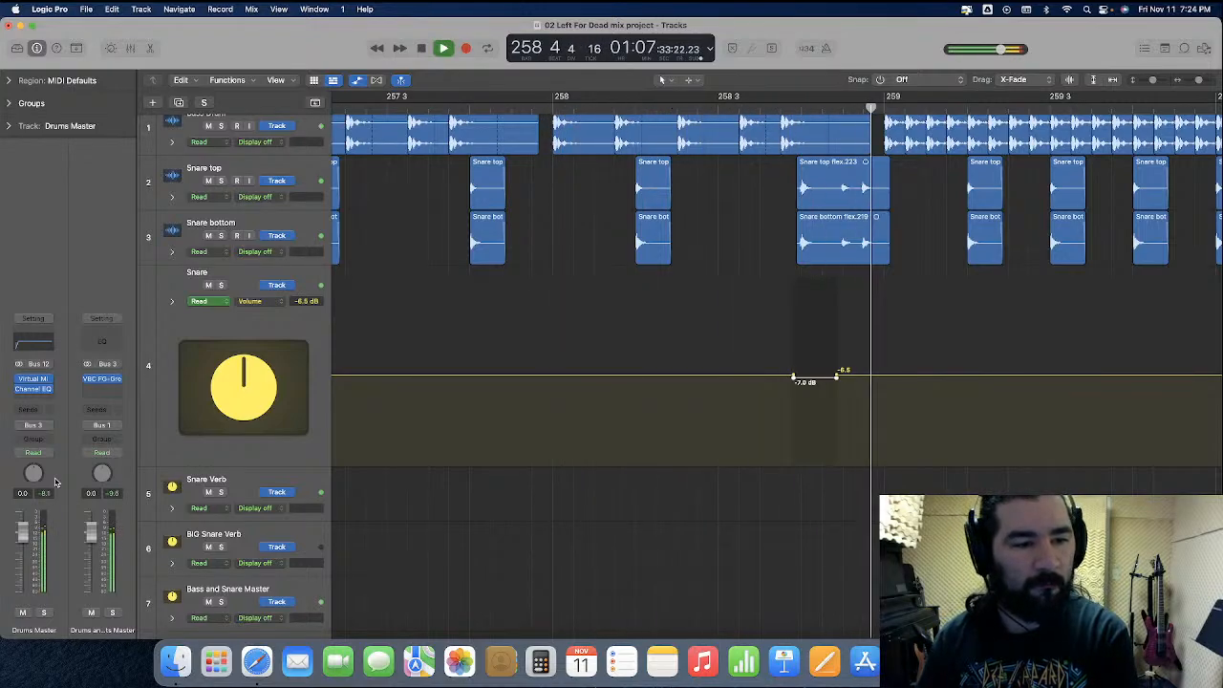
pyautogui.press('space')
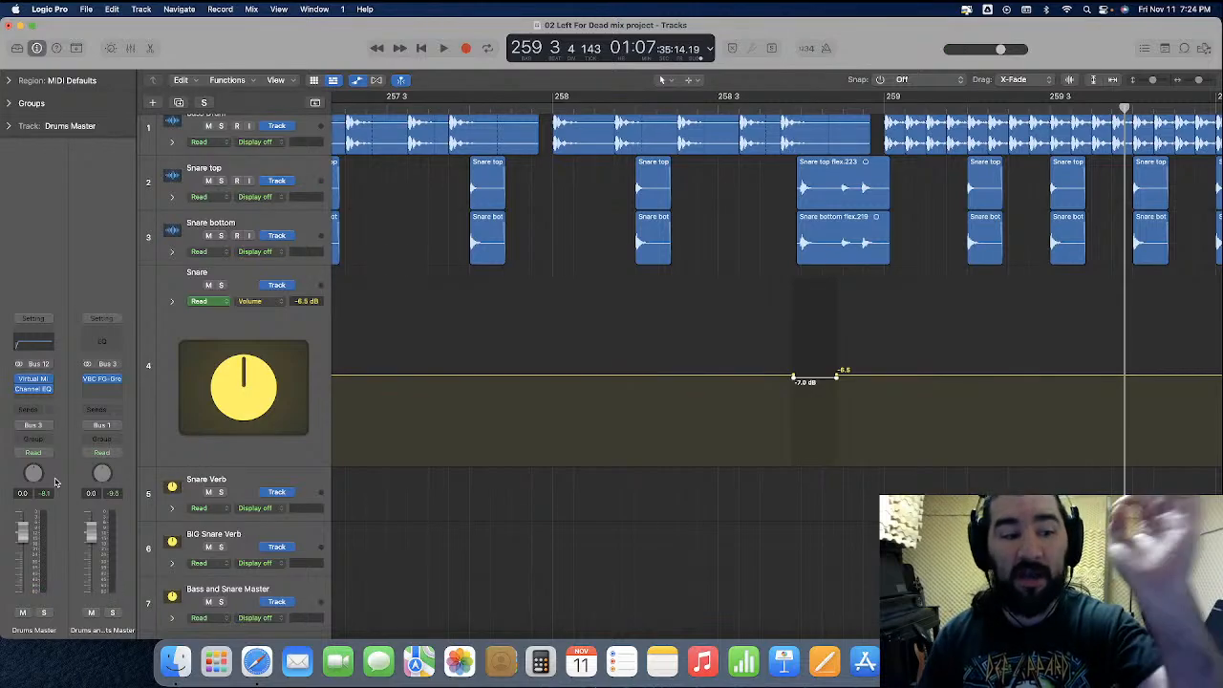
pyautogui.press('space')
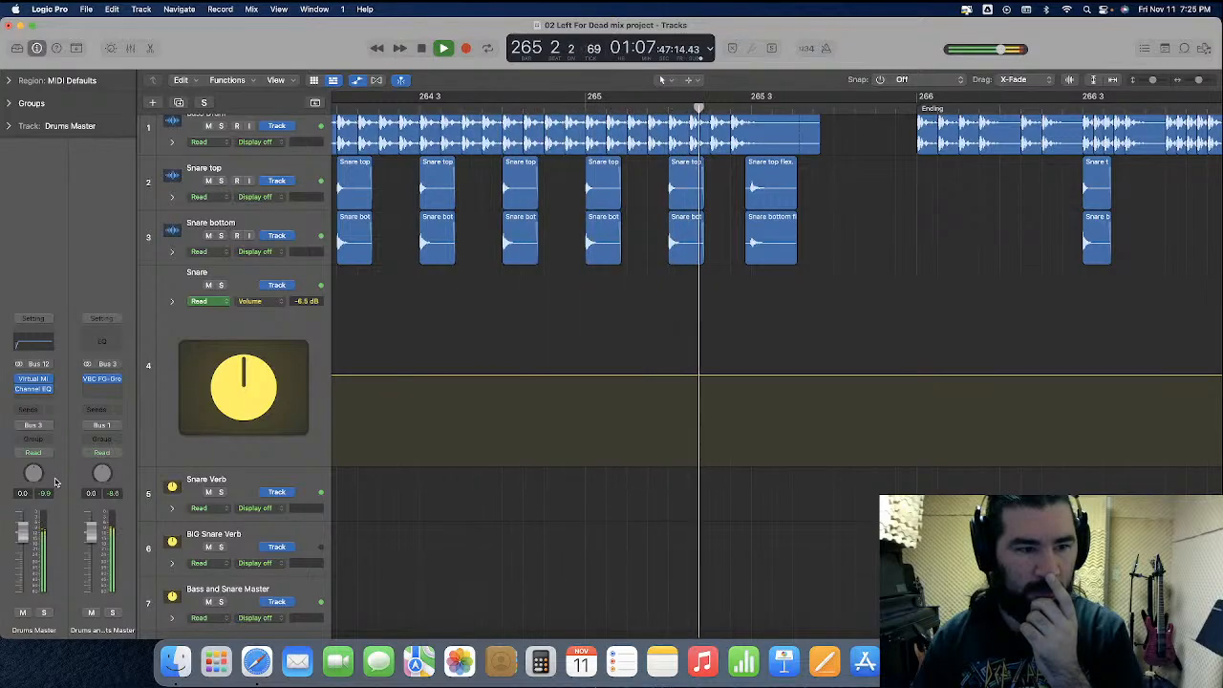
pyautogui.press('space')
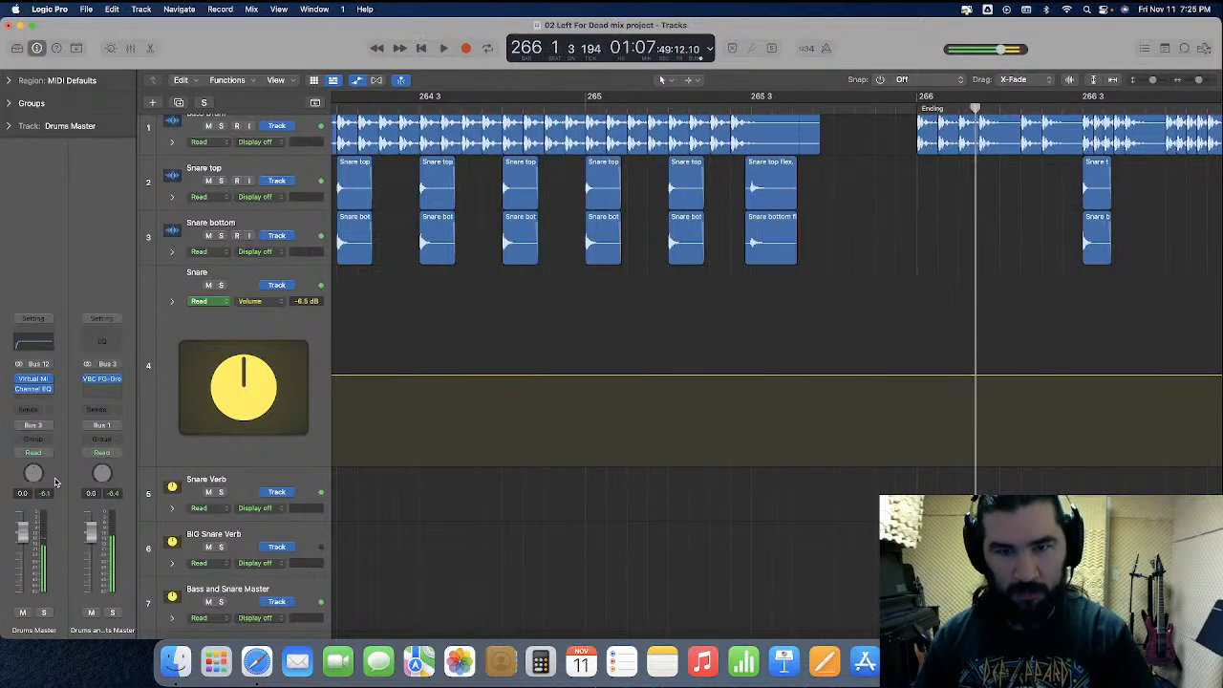
# Lower the Snare track's volume automation to -8.5 dB around the last snare hit before the Ending, near 265 3
pyautogui.hscroll(5, 760, 220)
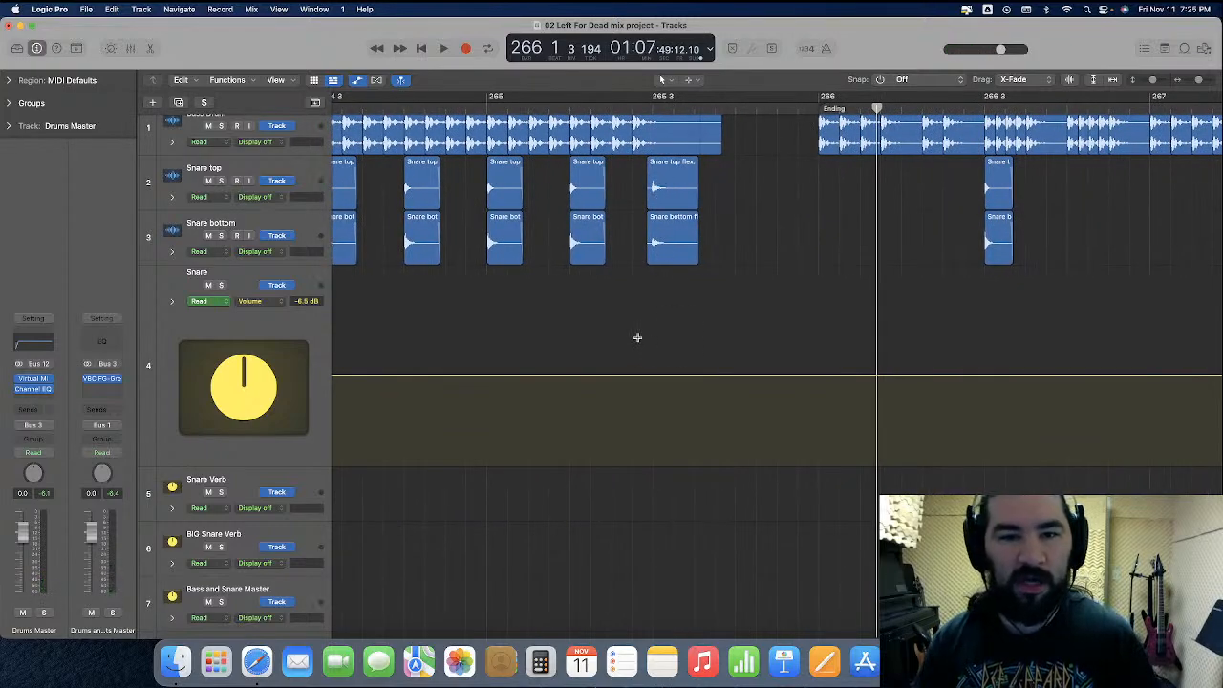
pyautogui.moveTo(636, 338); pyautogui.dragTo(743, 344)
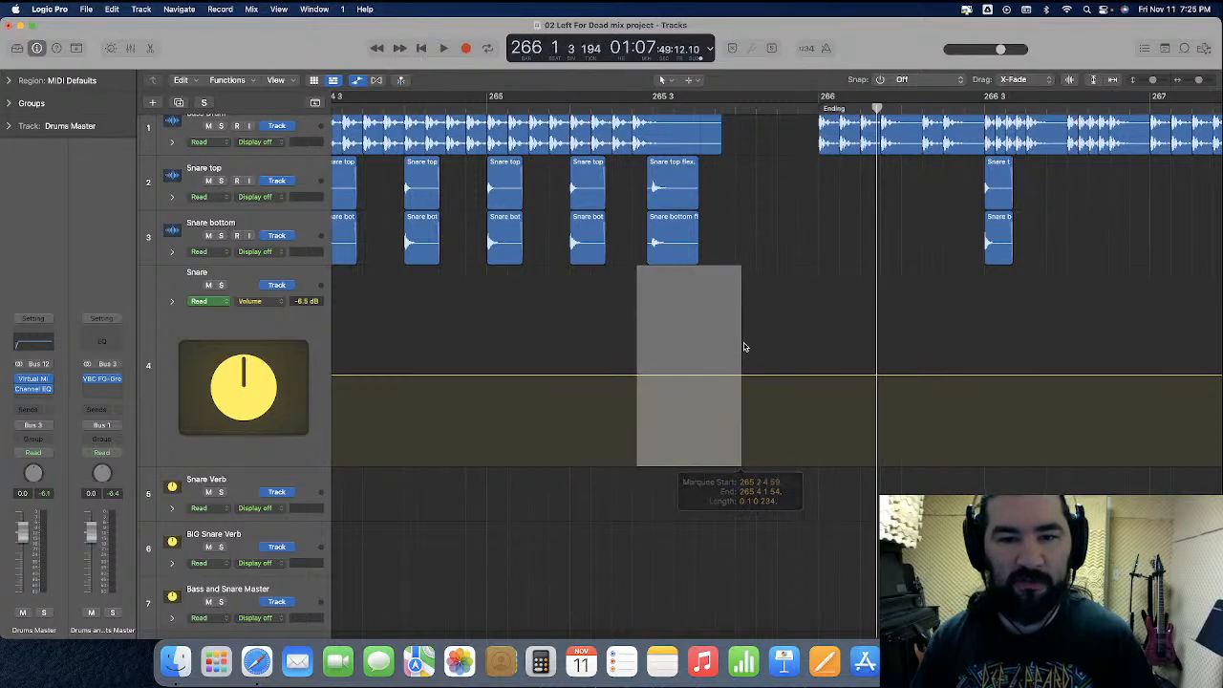
pyautogui.click(682, 381)
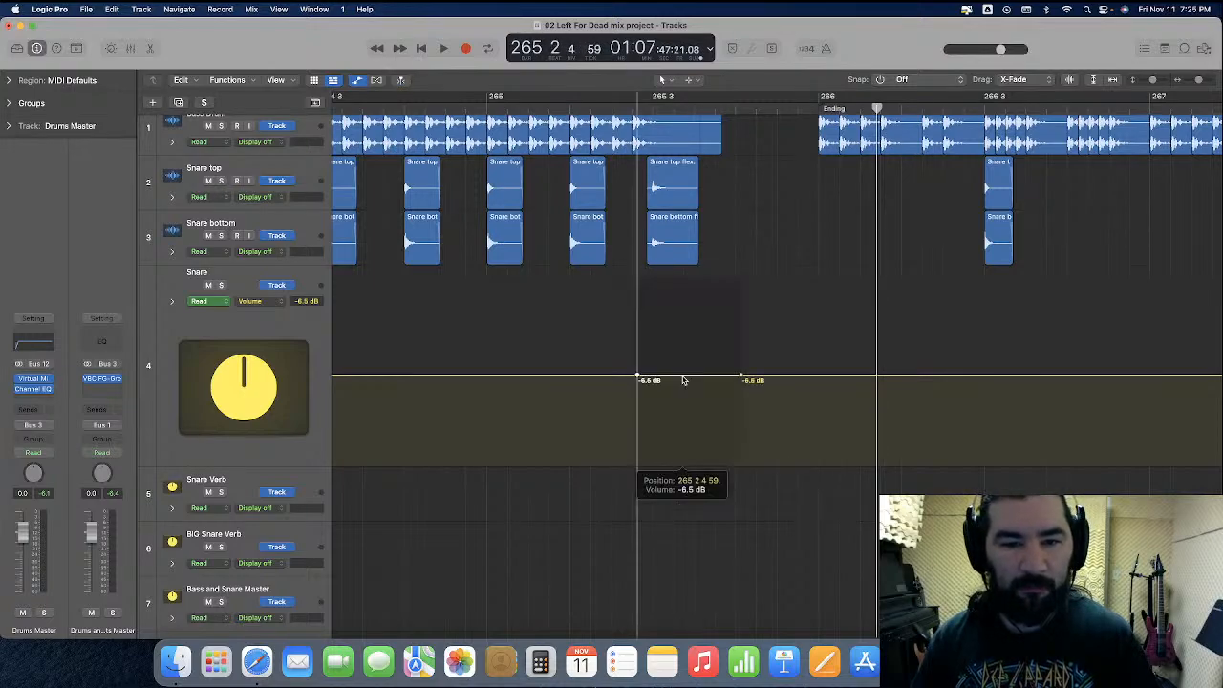
pyautogui.moveTo(682, 380); pyautogui.dragTo(684, 390)
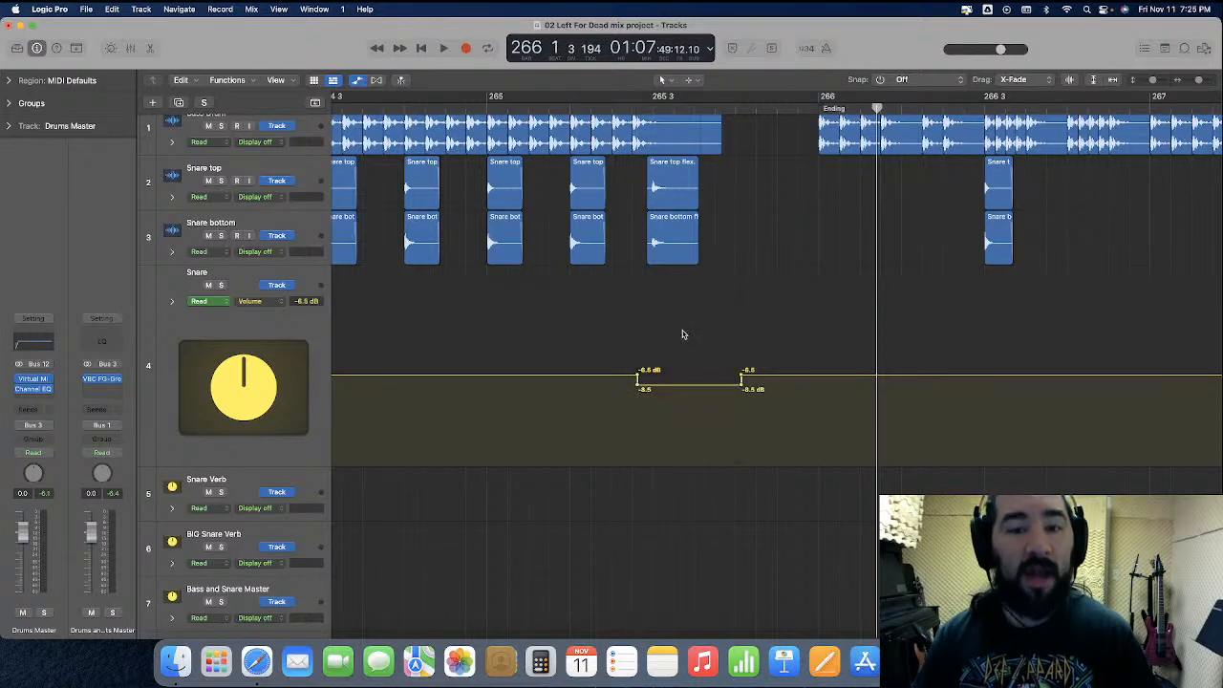
# Play from 264 3 4 into the Ending to check the Drums Master level around the lowered snare hit
pyautogui.click(382, 108)
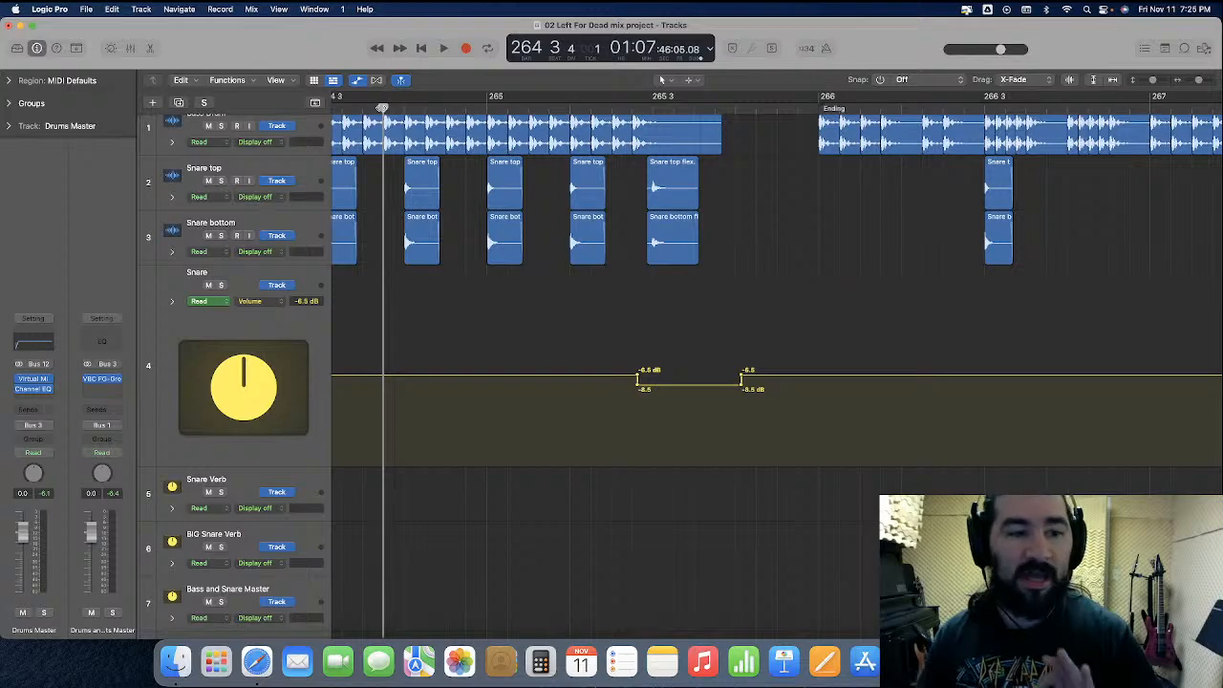
pyautogui.press('space')
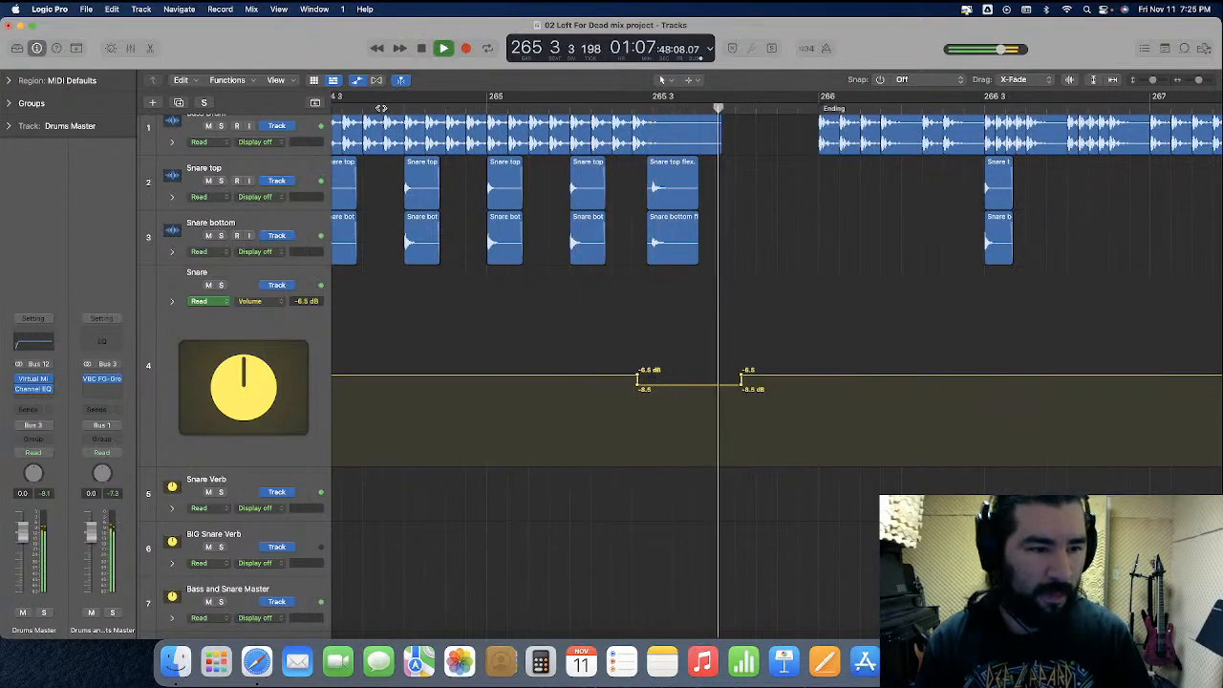
pyautogui.press('space')
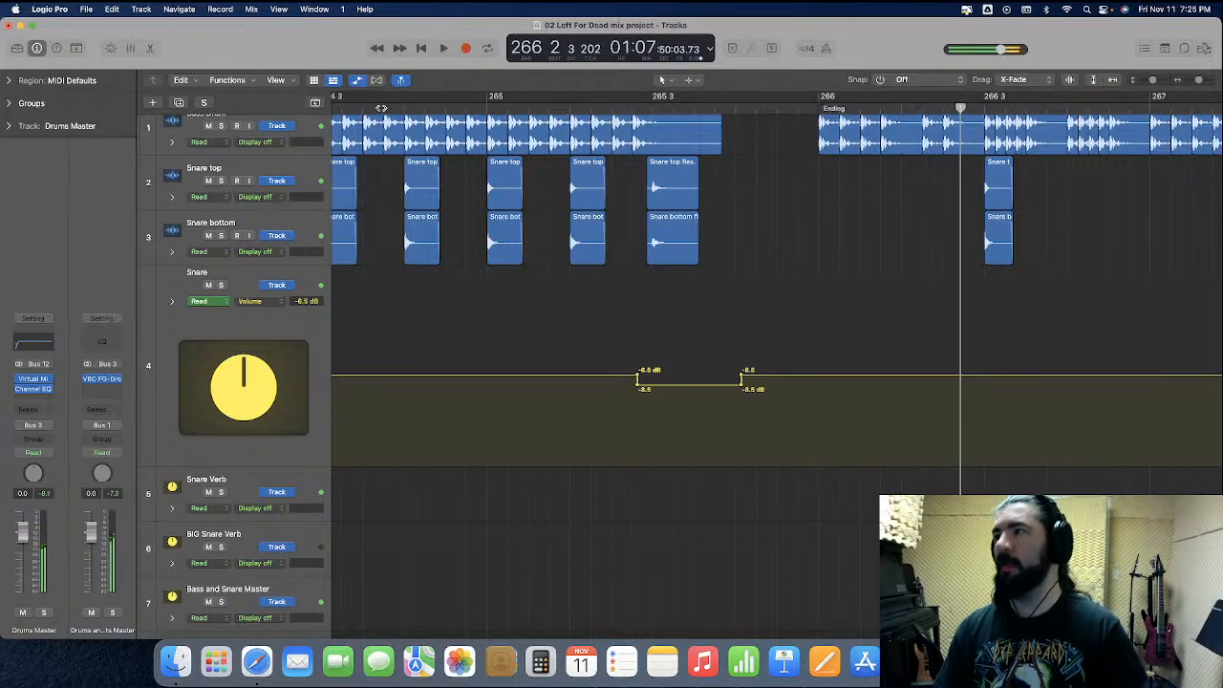
# Zoom out to the whole song, return the playhead to bar 1, shrink the Snare track and hide the track automation
pyautogui.press('super+Left')
pyautogui.press('super+Left')
pyautogui.press('super+Left')
pyautogui.press('super+Left')
pyautogui.press('super+Left')
pyautogui.press('super+Left')
pyautogui.press('super+Left')
pyautogui.press('super+Left')
pyautogui.press('super+Left')
pyautogui.press('super+Left')
pyautogui.press('super+Left')
pyautogui.press('super+Left')
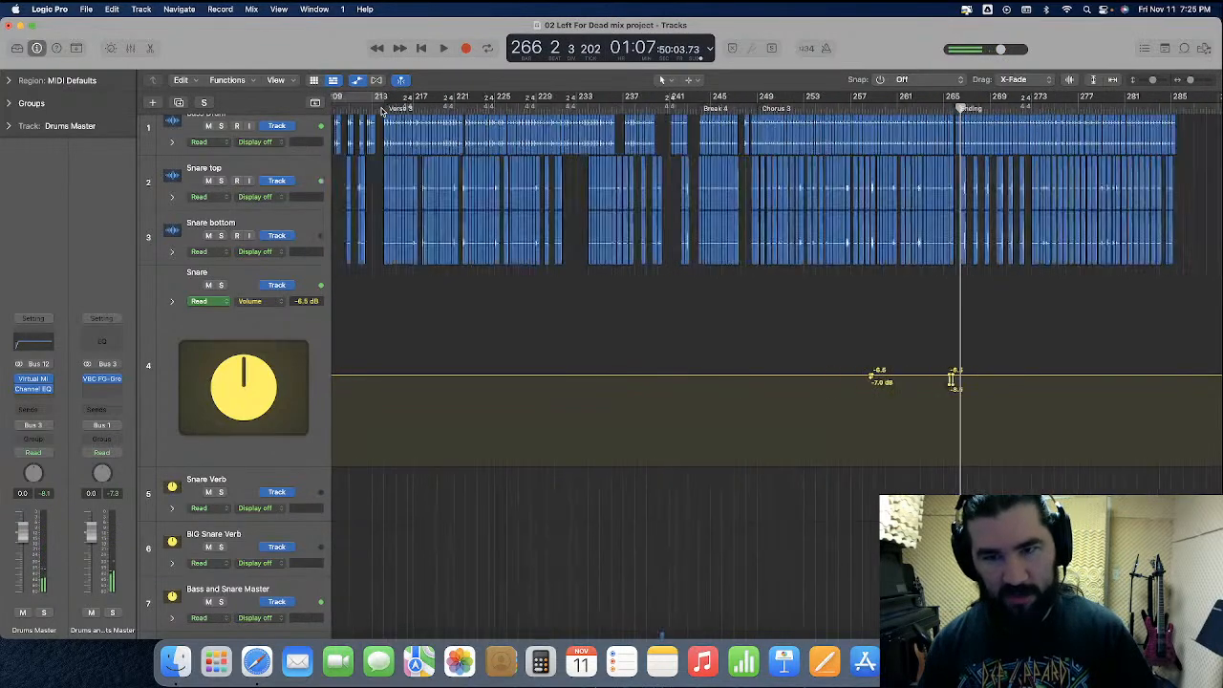
pyautogui.press('Return')
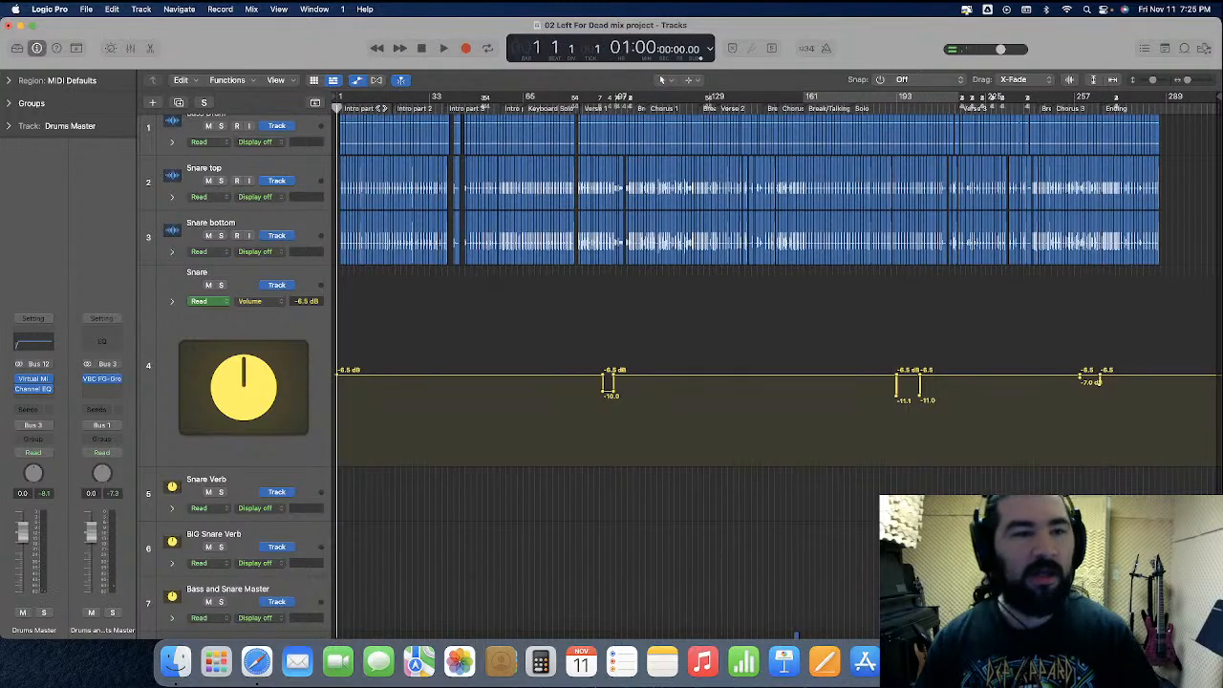
pyautogui.moveTo(242, 465); pyautogui.dragTo(270, 323)
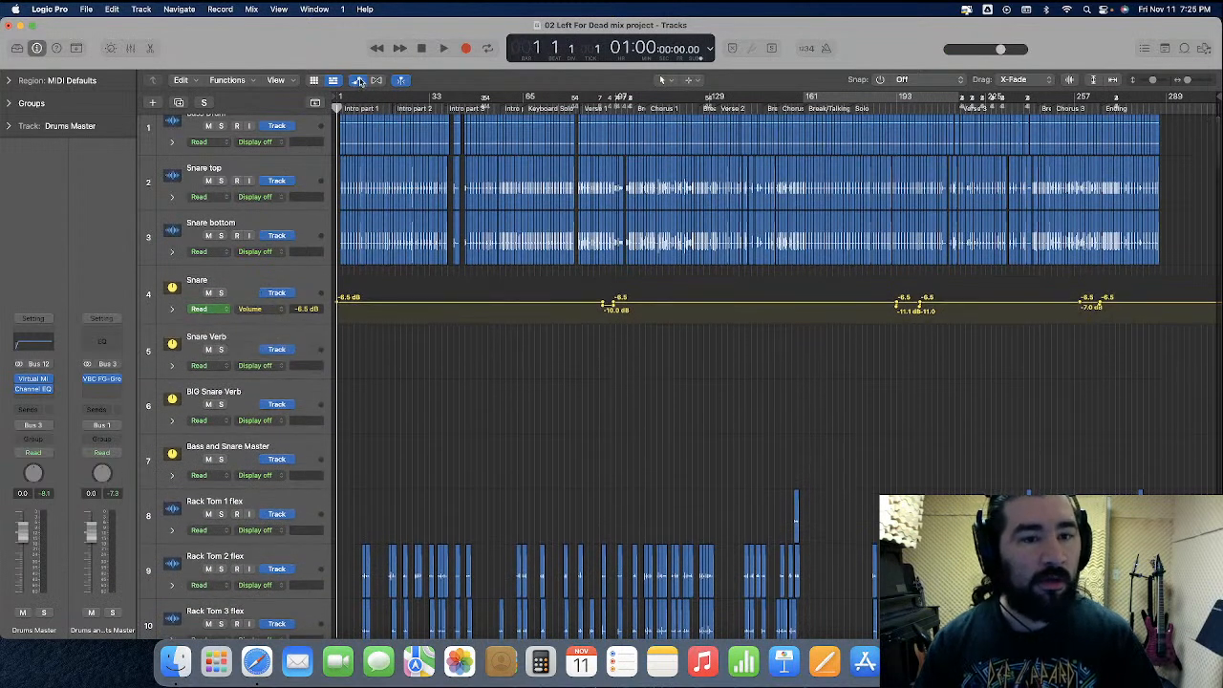
pyautogui.press('a')
pyautogui.moveTo(245, 232); pyautogui.dragTo(246, 228)
# Show the mixer and set the Trimmer's trim to 0 dB in the Drums Master channel's Virtual Mix Rack
pyautogui.click(131, 47)
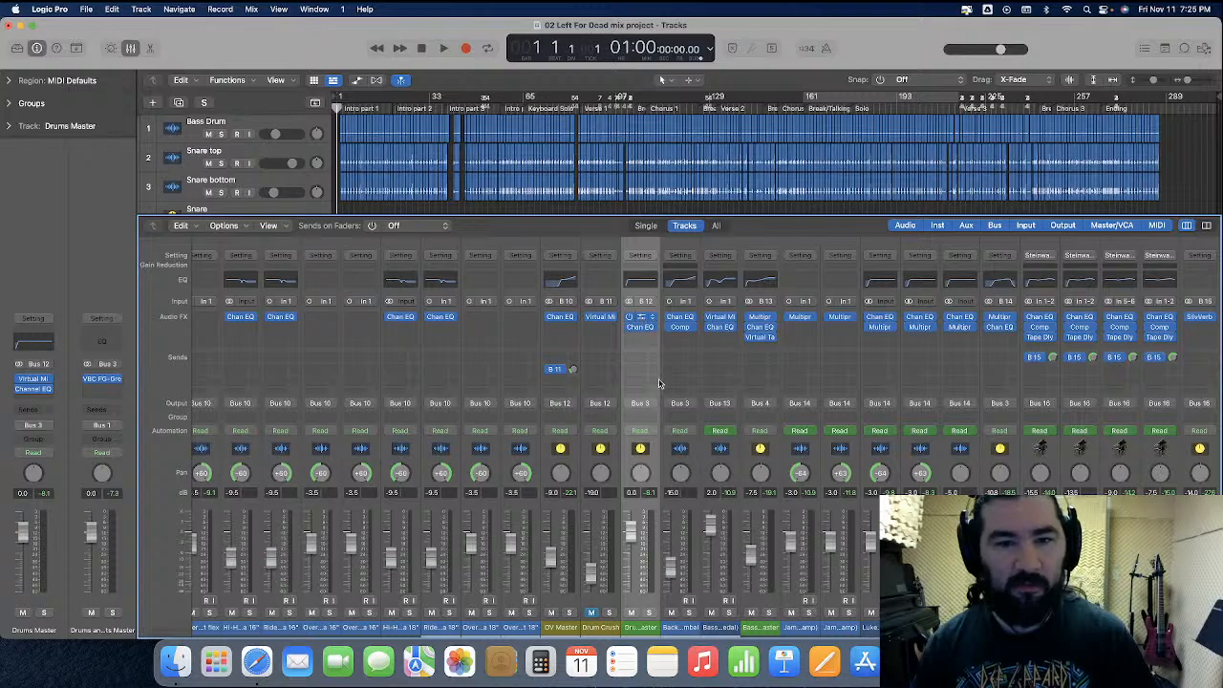
pyautogui.click(640, 316)
pyautogui.moveTo(784, 144); pyautogui.dragTo(532, 64)
pyautogui.moveTo(833, 356); pyautogui.dragTo(833, 397)
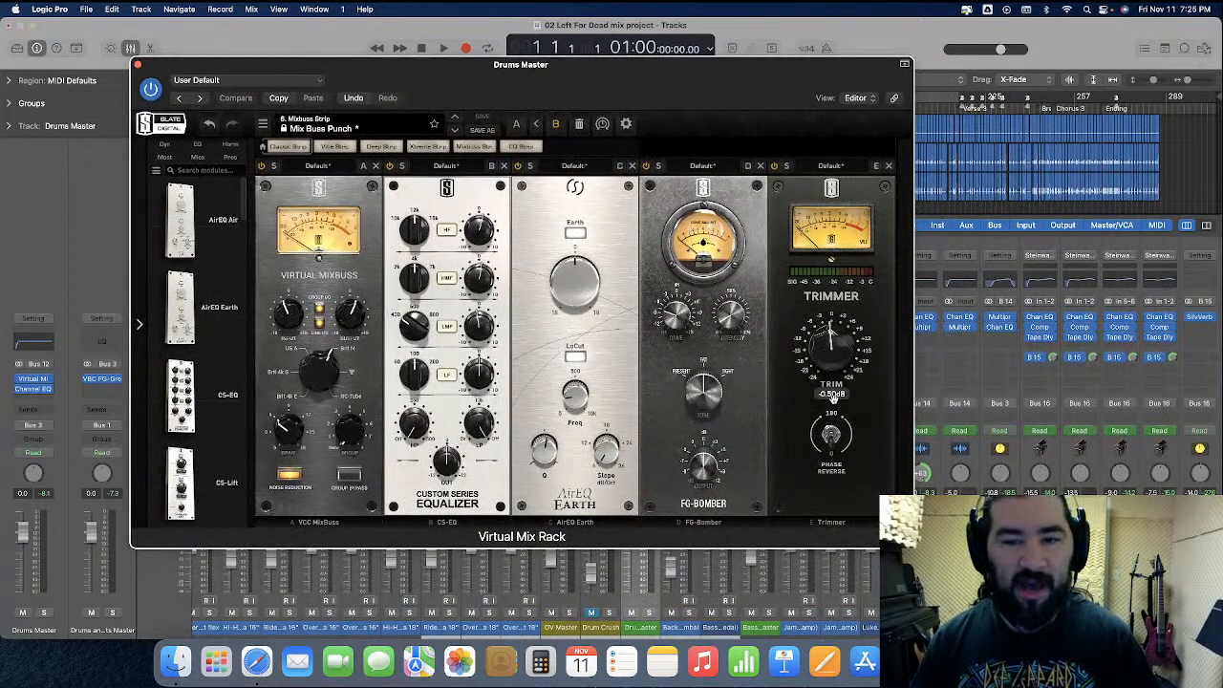
pyautogui.doubleClick(835, 398)
pyautogui.write('0')
pyautogui.press('Return')
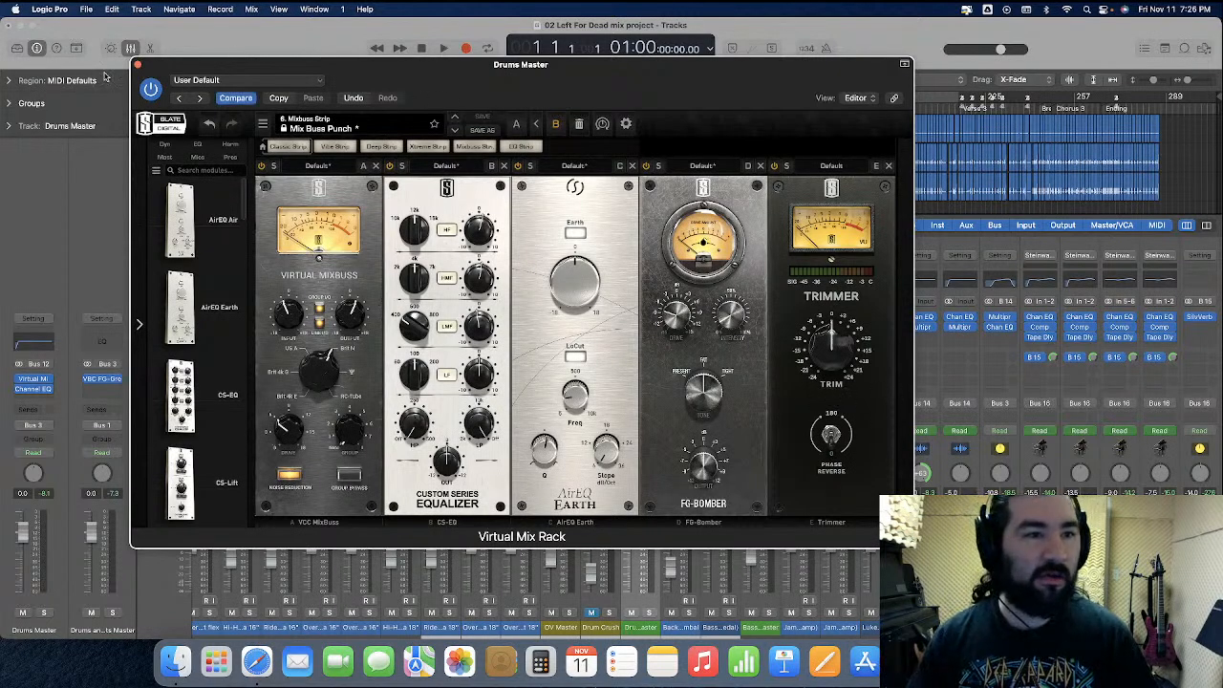
pyautogui.click(137, 65)
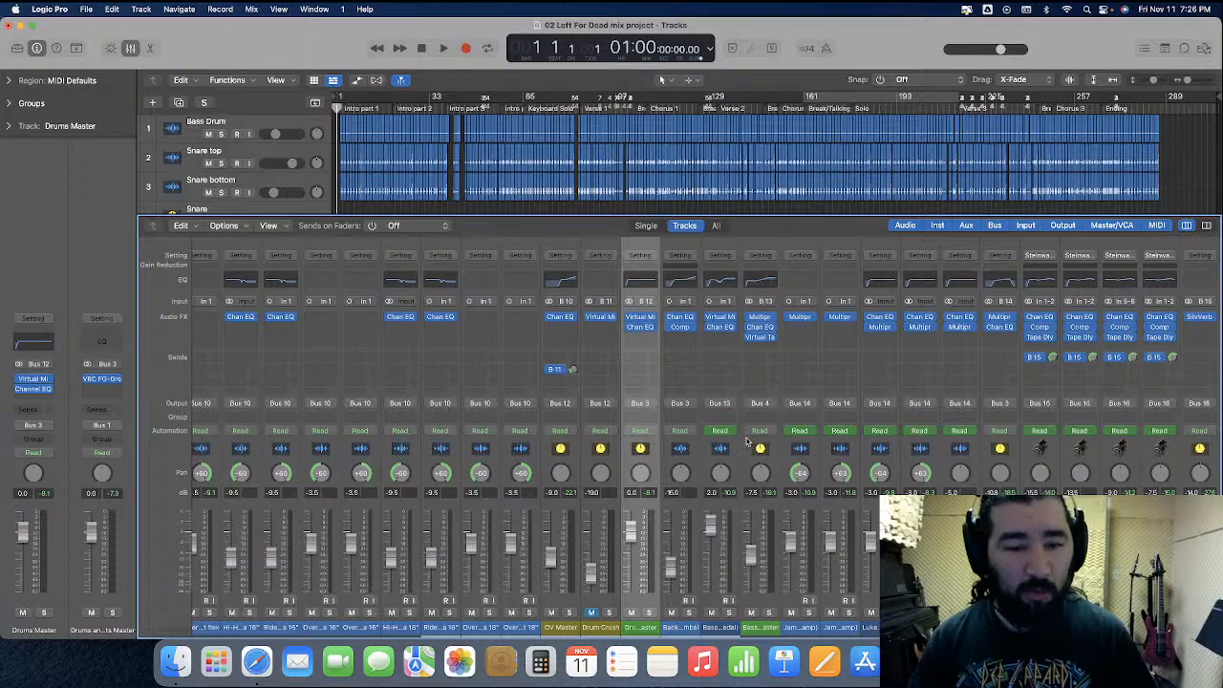
# Look over the drum channels and recheck the Trimmer in the Drums Master's Virtual Mix Rack
pyautogui.hscroll(-10, 594, 460)
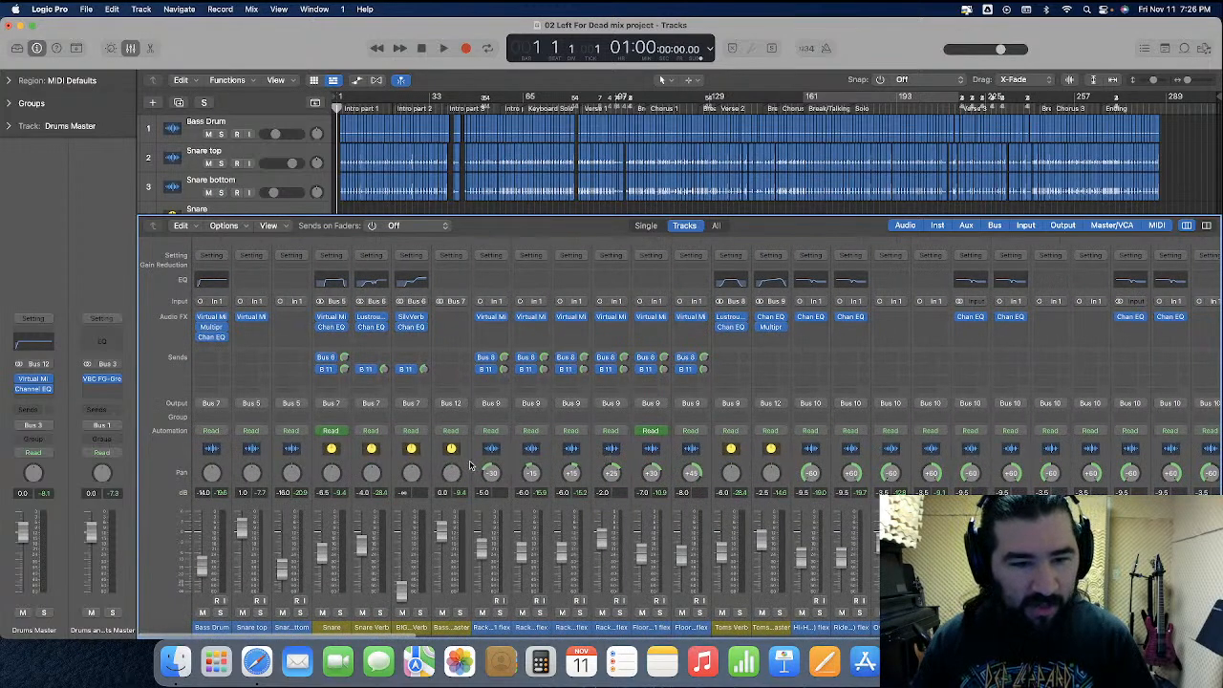
pyautogui.hscroll(10, 661, 485)
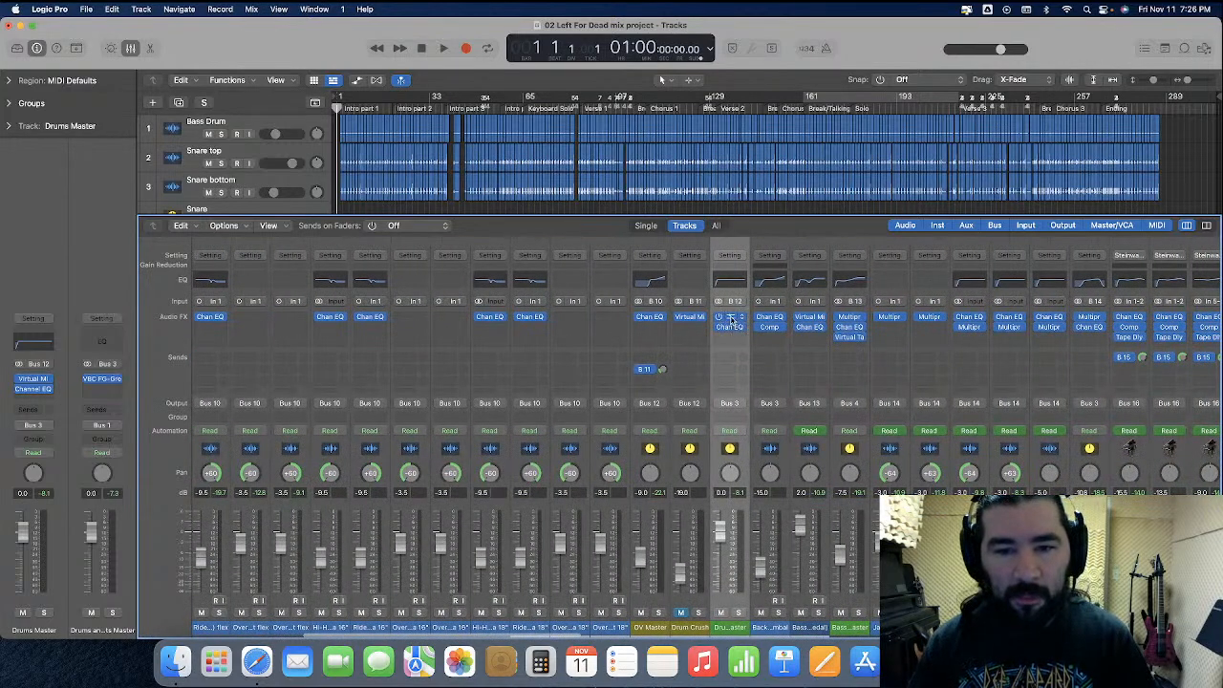
pyautogui.click(731, 317)
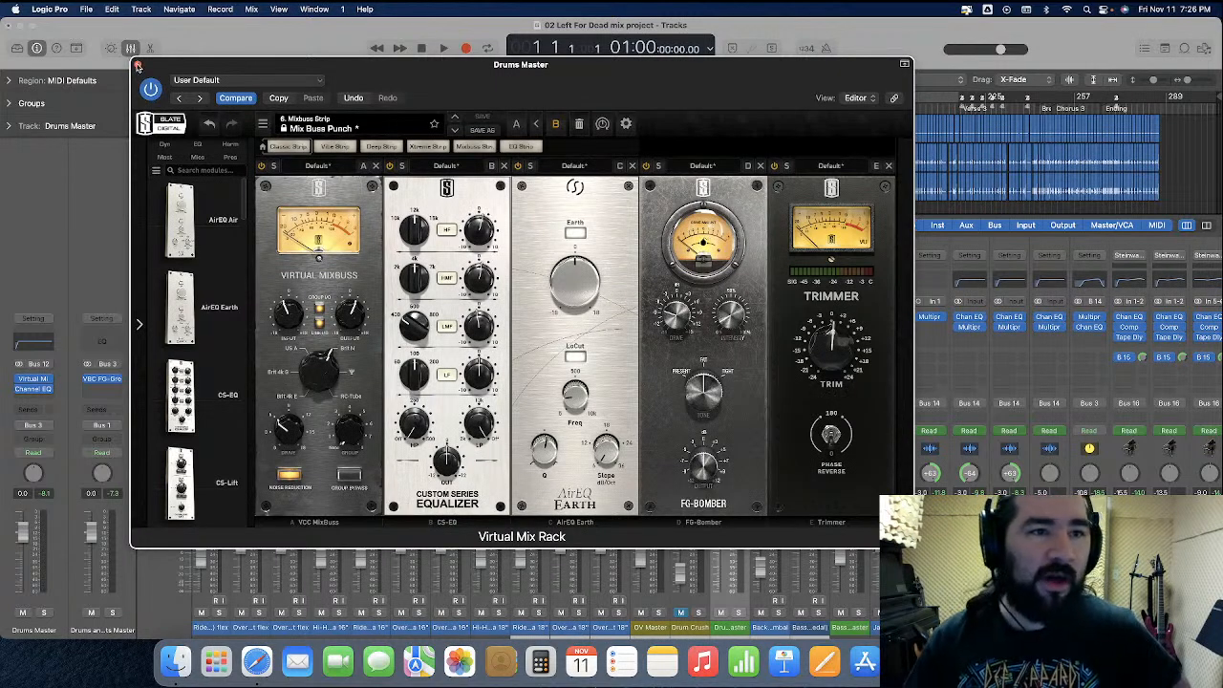
pyautogui.click(138, 65)
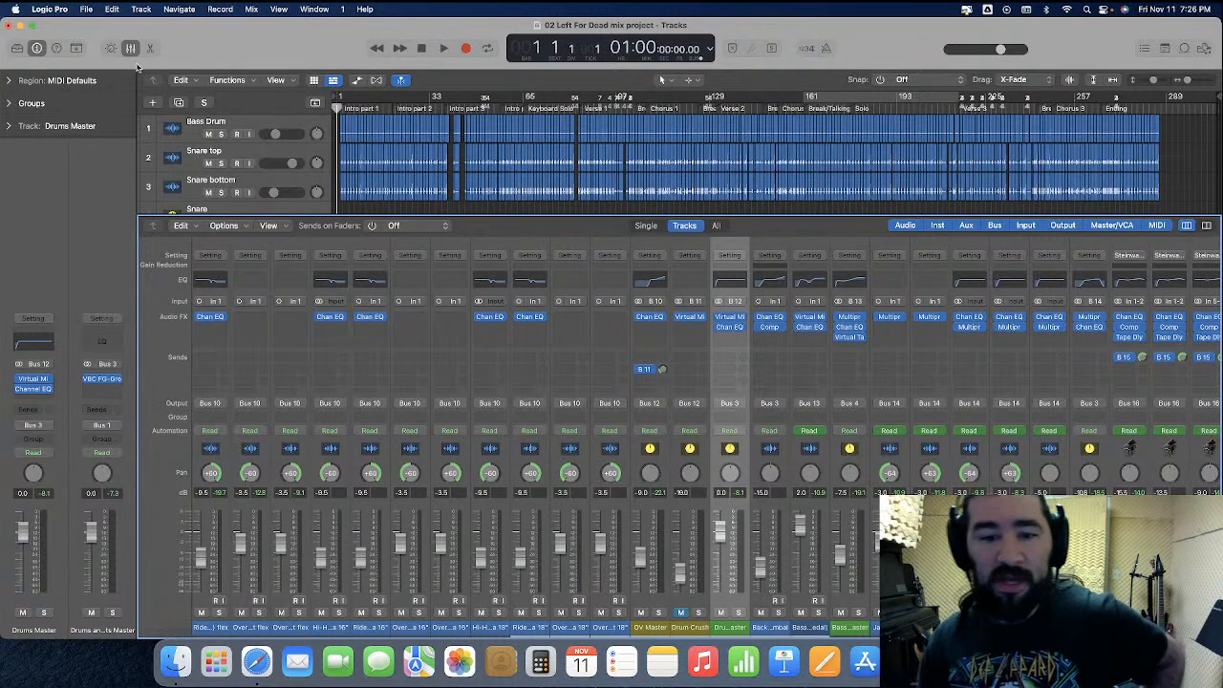
# Select the Bass Guitar, Rhythm Guitars, Pianos, Orchestra, Synths, Leads, Lead Vocal and Background Vocal master channels together in the mixer
pyautogui.click(864, 468)
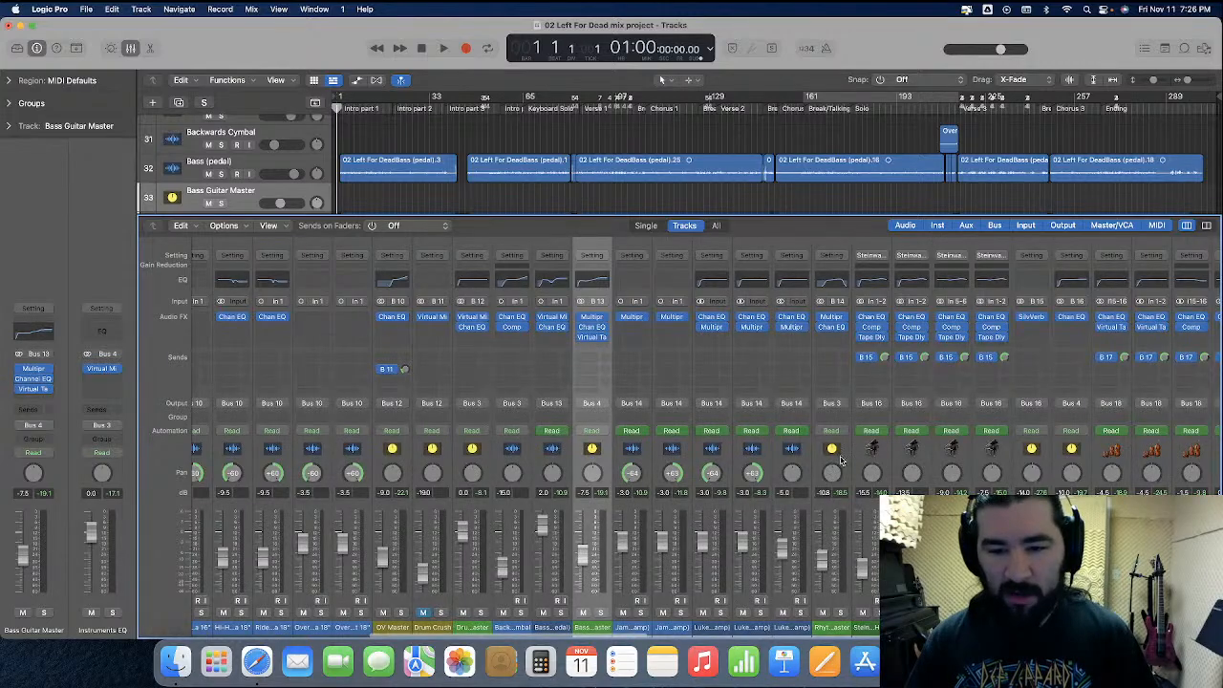
pyautogui.hscroll(5, 860, 468)
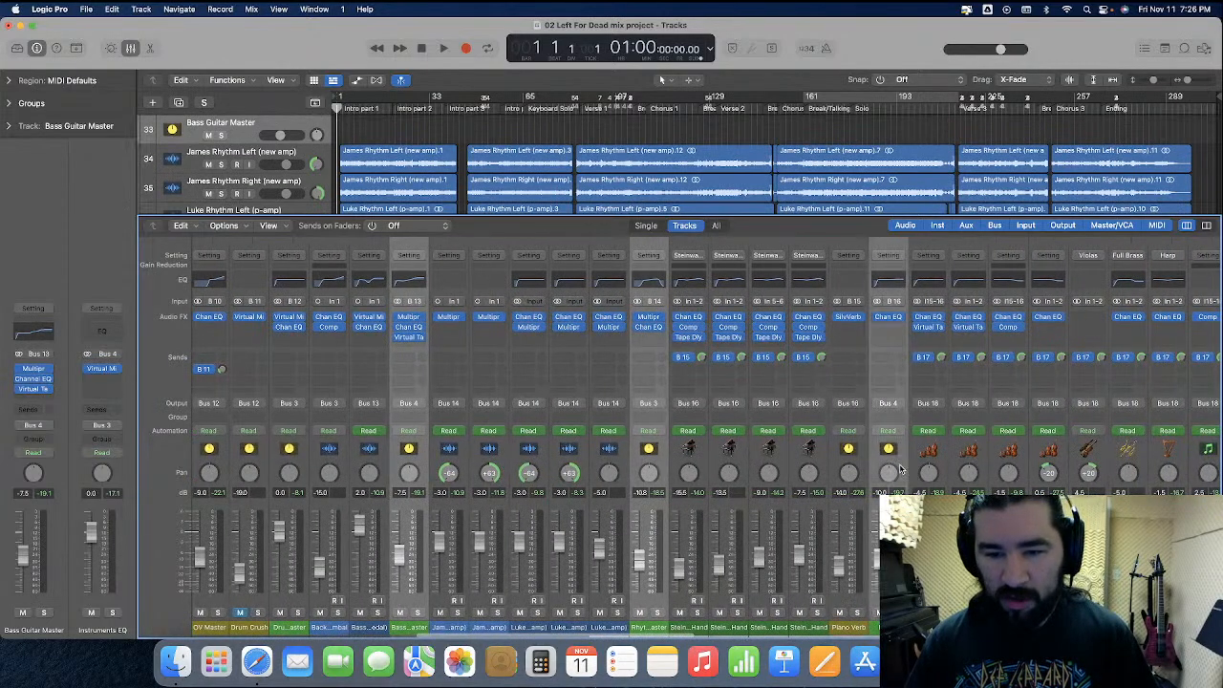
pyautogui.hscroll(8, 896, 469)
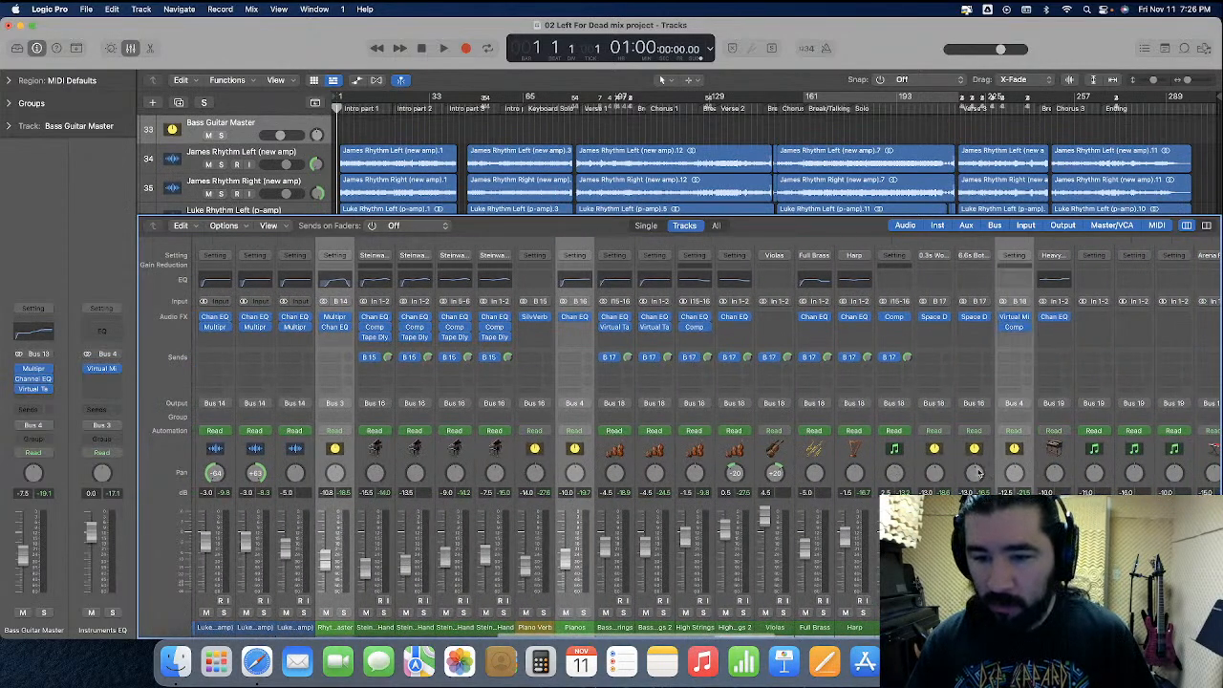
pyautogui.hscroll(8, 1010, 468)
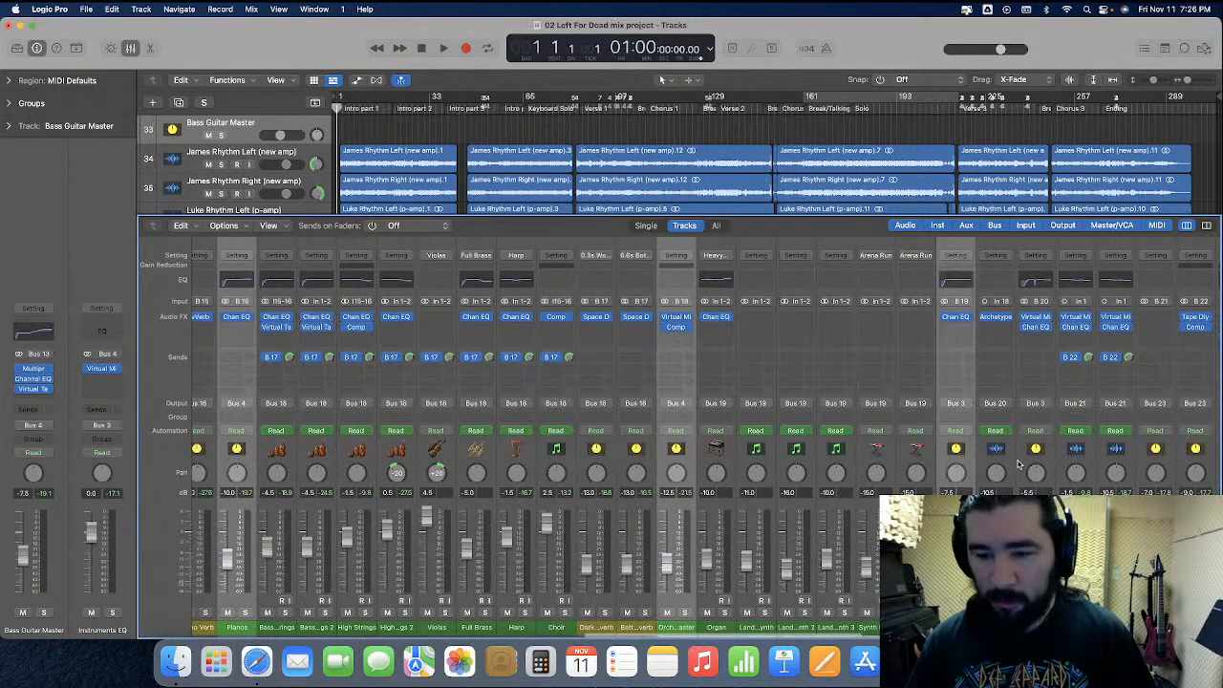
pyautogui.hscroll(9, 955, 473)
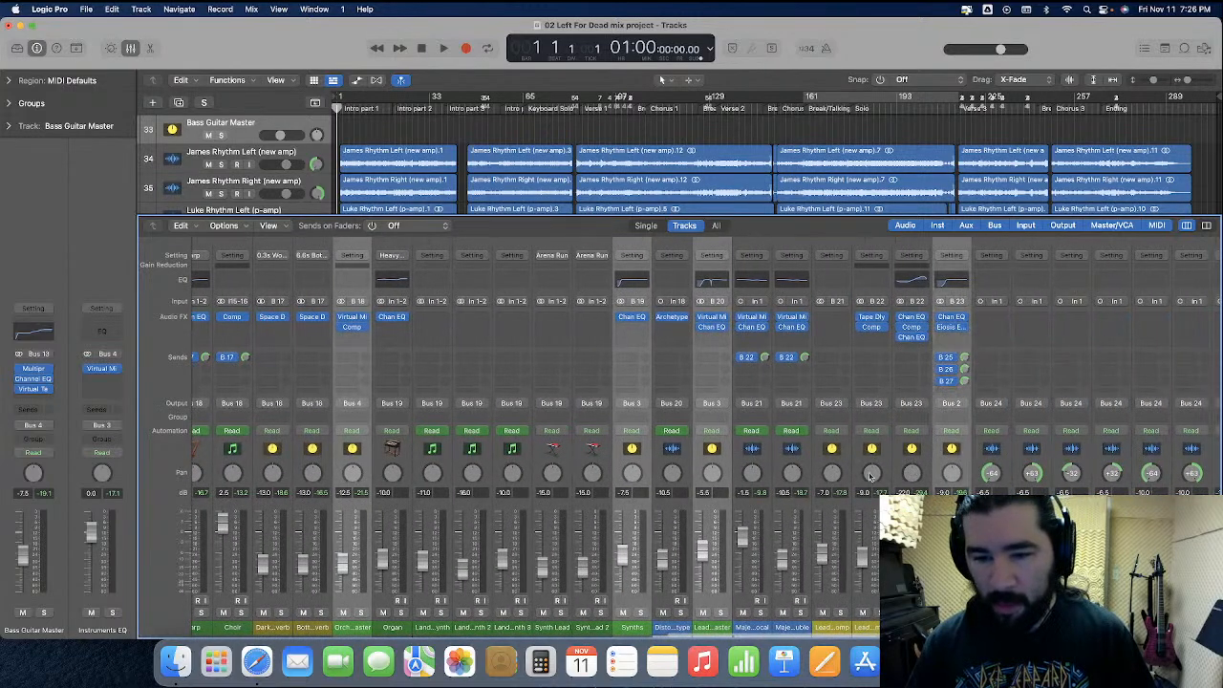
pyautogui.hscroll(18, 932, 462)
pyautogui.click(859, 468)
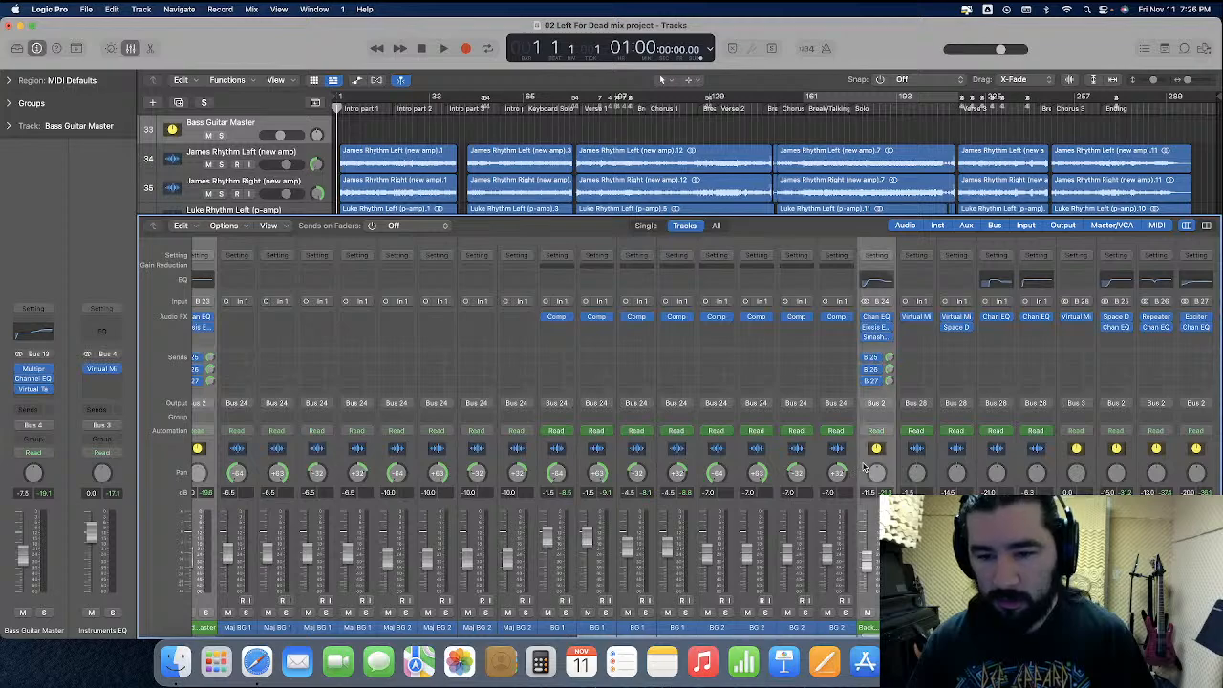
# Set the Lead Vocal Master fader to -8 dB with the other master channels still selected so they all rise together
pyautogui.hscroll(-6, 876, 496)
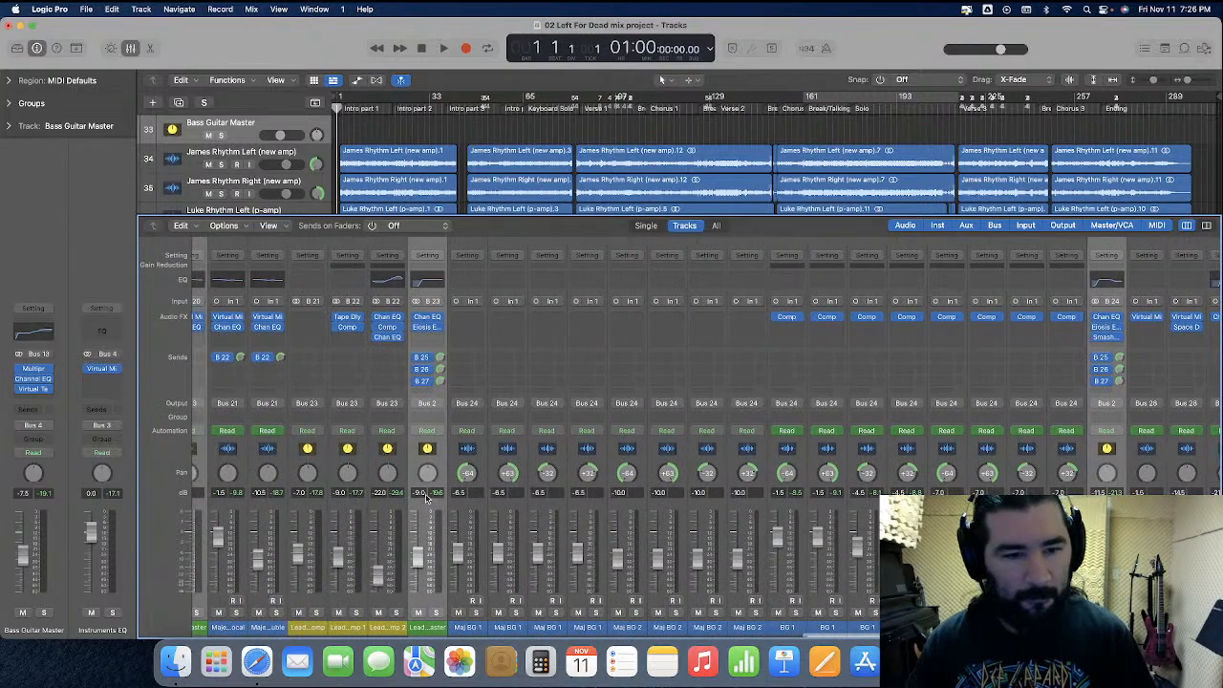
pyautogui.click(419, 494)
pyautogui.write('-8')
pyautogui.press('Return')
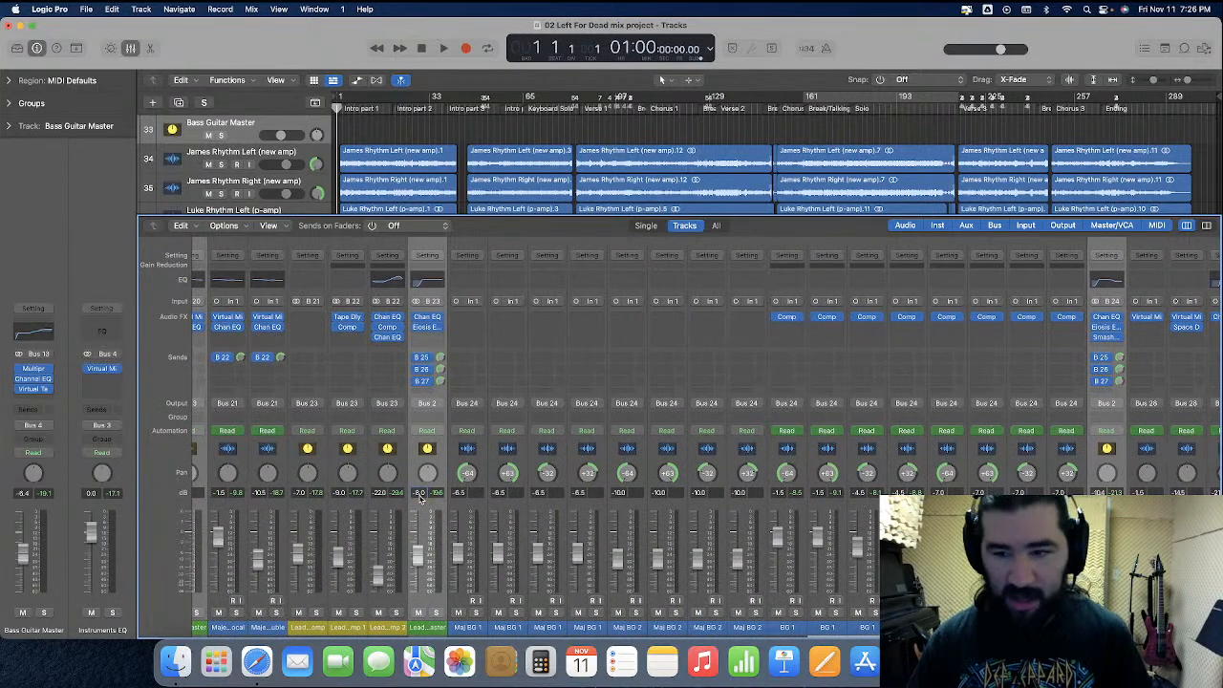
# Set the Background Vocal Master fader to -10.5 dB, the Synths to -6.5 dB and the Orchestra Master to -11.5 dB
pyautogui.click(1095, 489)
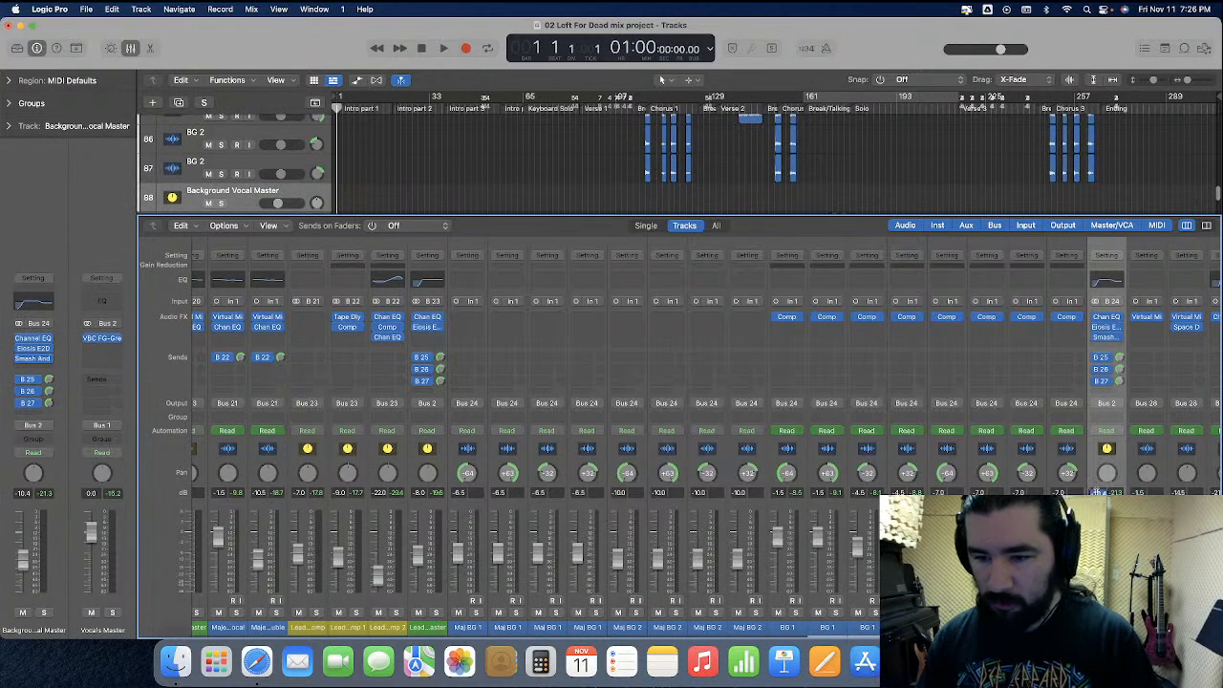
pyautogui.hscroll(-5, 675, 503)
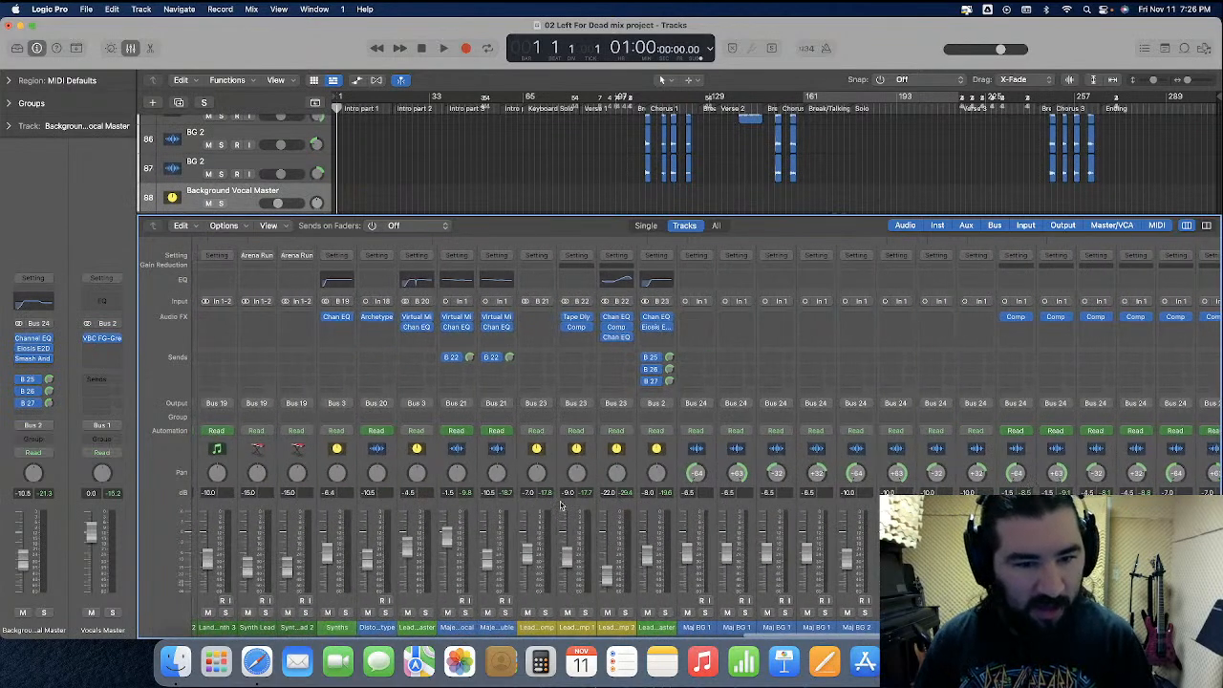
pyautogui.hscroll(-5, 420, 521)
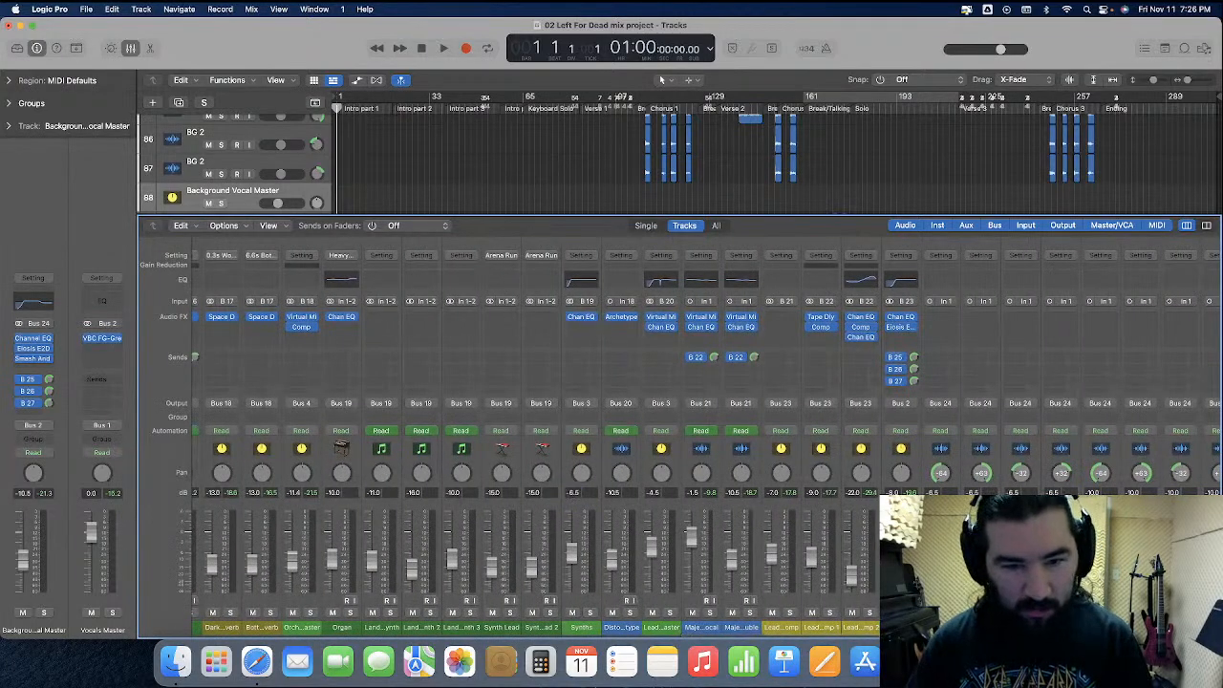
pyautogui.hscroll(-4, 532, 512)
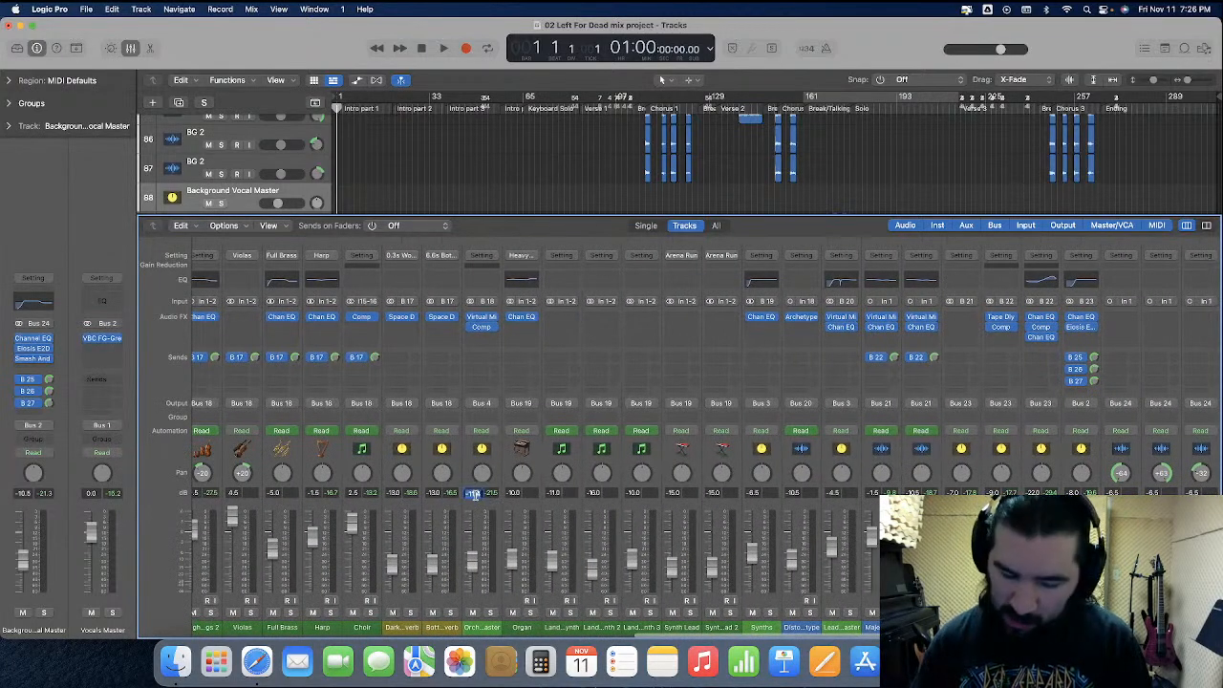
pyautogui.hscroll(-10, 475, 498)
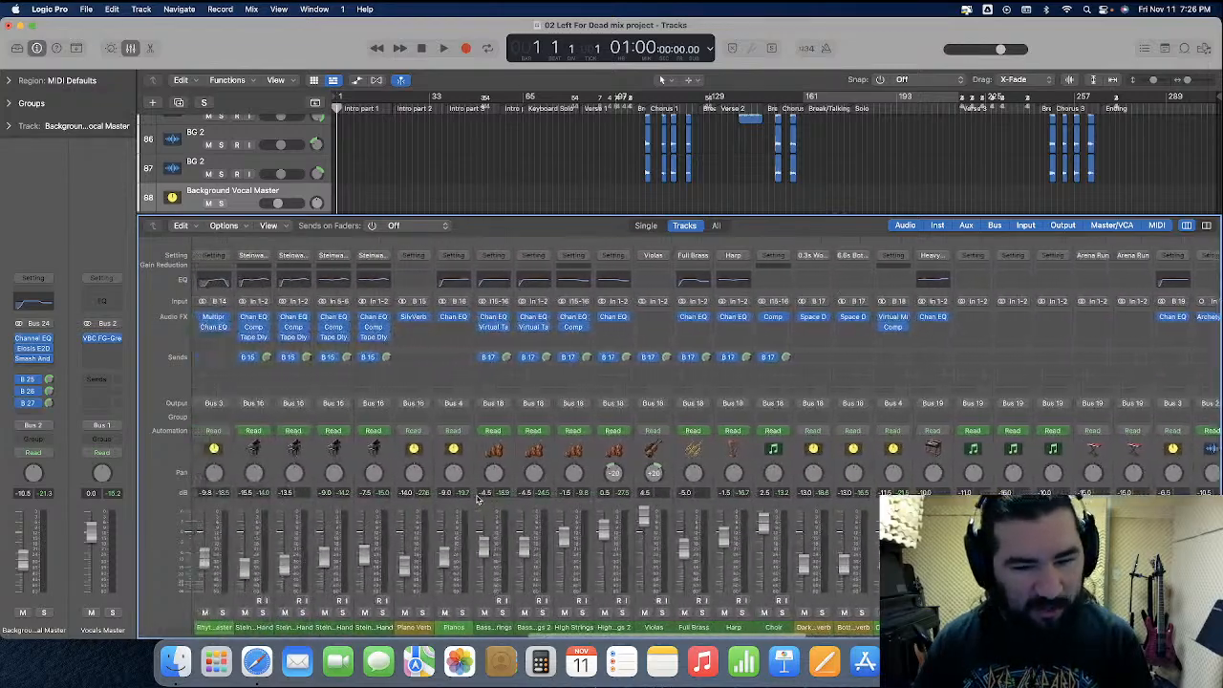
# Set the Bass Guitar Master fader to -6.5 dB and look over the neighbouring rhythm guitar, piano and drum master levels
pyautogui.hscroll(-2, 468, 501)
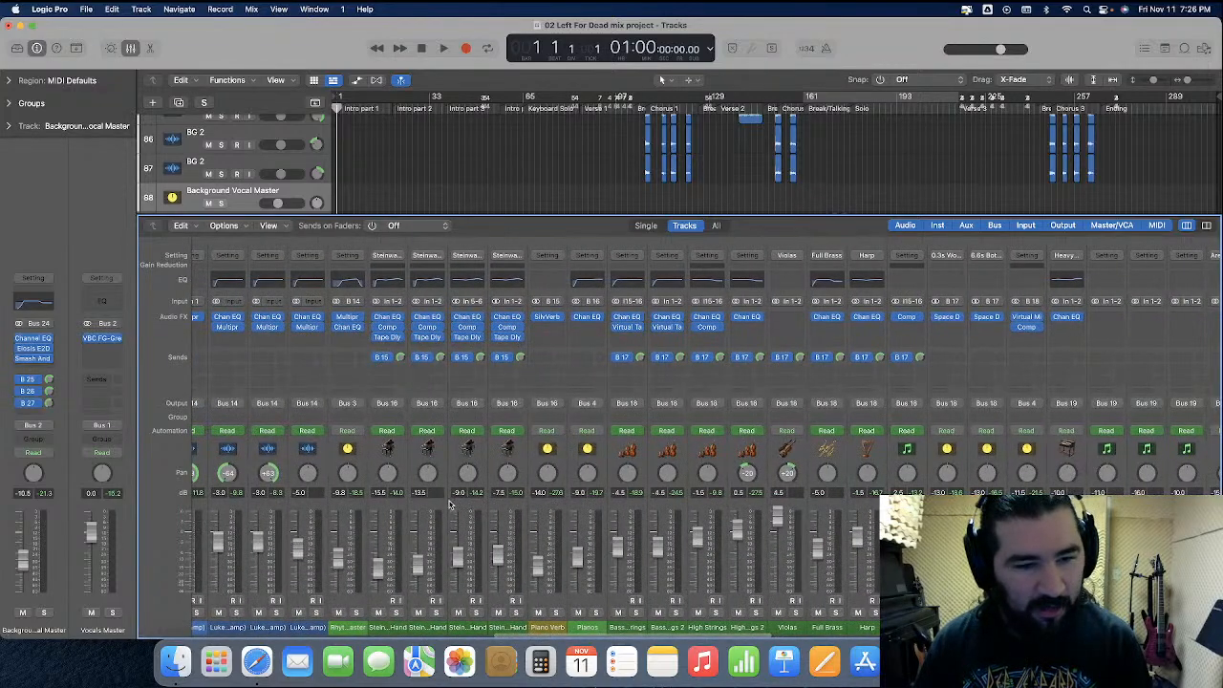
pyautogui.hscroll(-5, 387, 498)
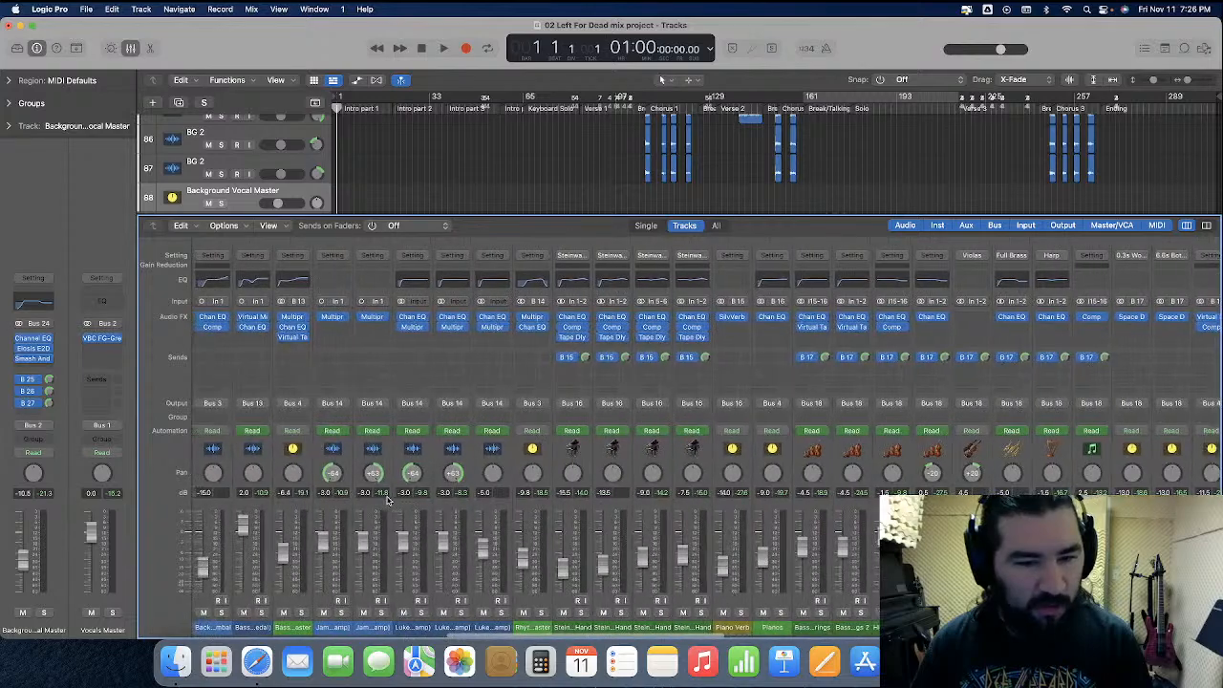
pyautogui.hscroll(-1, 387, 499)
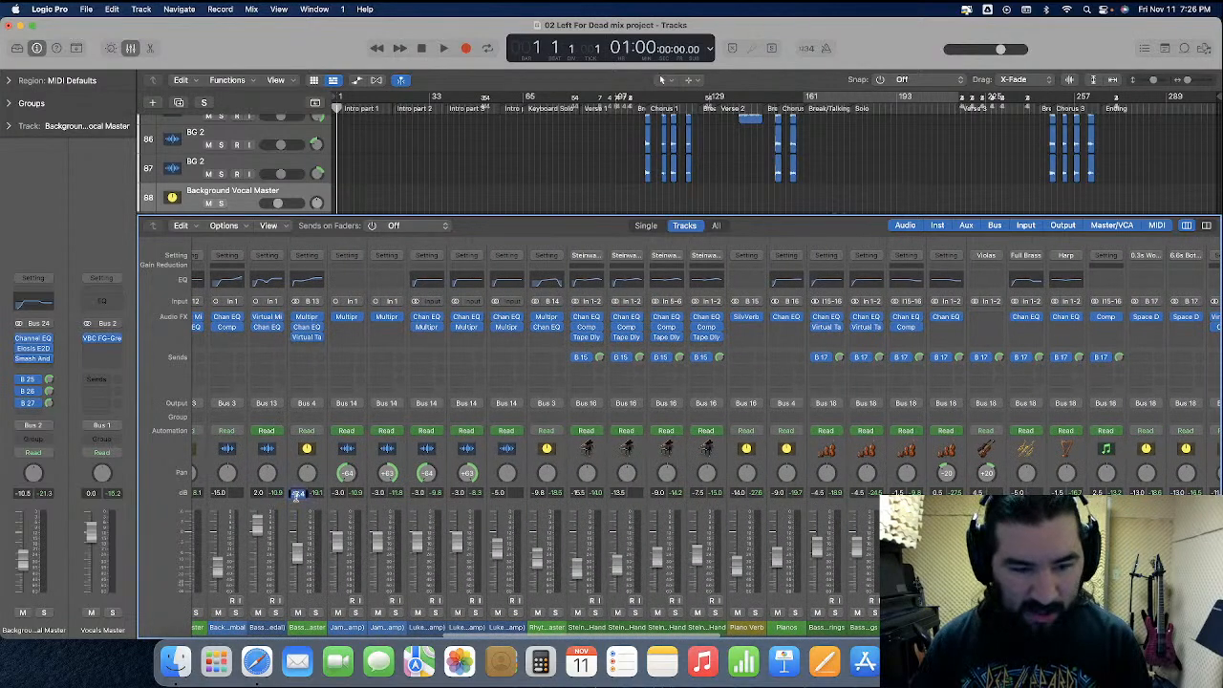
pyautogui.hscroll(-1, 299, 502)
pyautogui.hscroll(-1, 299, 502)
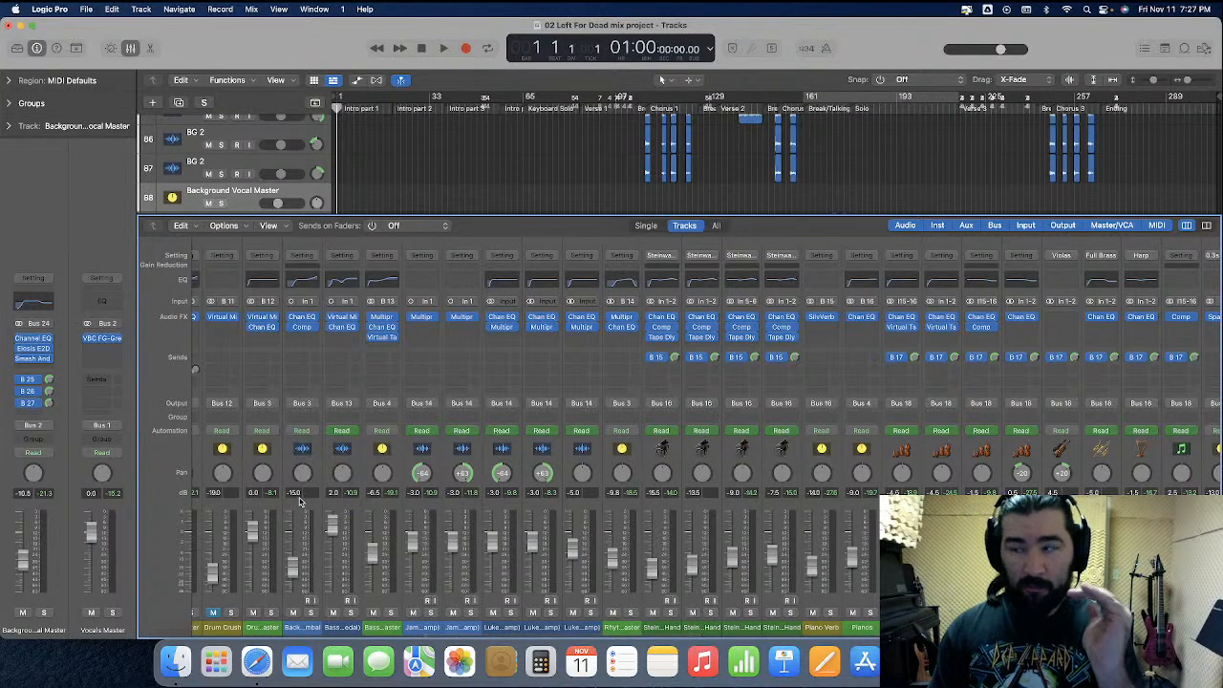
# Select the Router channel near the end of the mixer and hide the mixer
pyautogui.hscroll(10, 299, 501)
pyautogui.click(1032, 466)
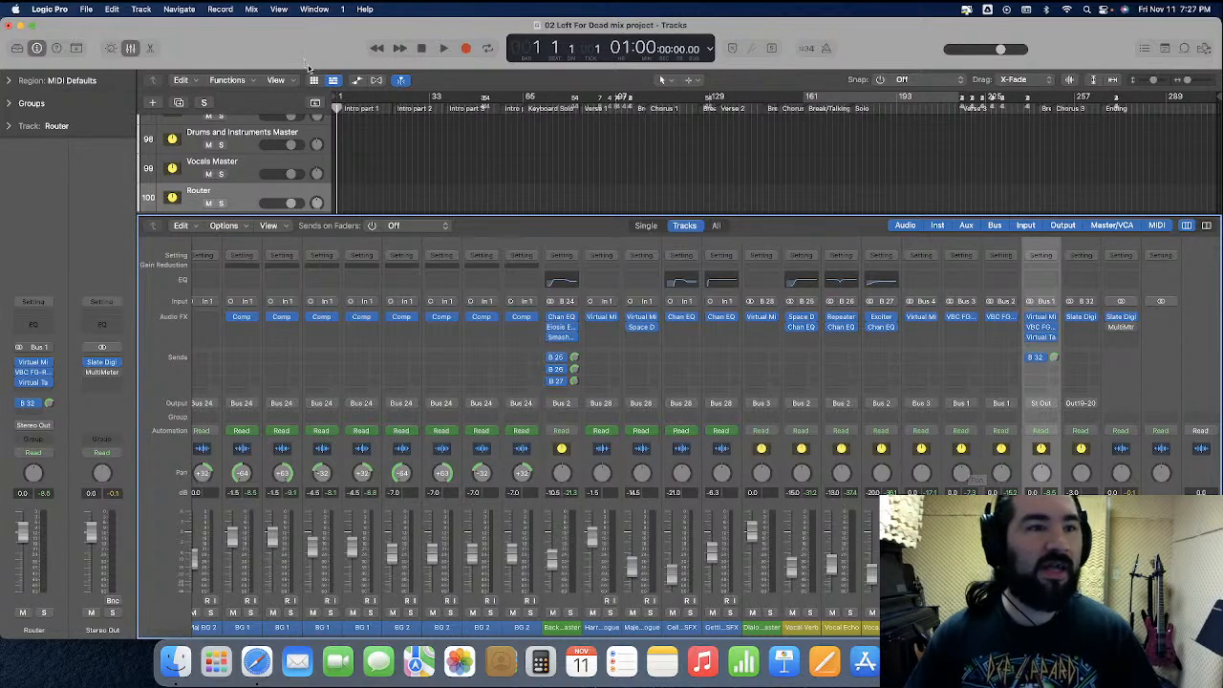
pyautogui.click(133, 49)
# Place the playhead at bar 148 in Break 3 and solo the Drums Master track
pyautogui.scroll(10, 659, 259)
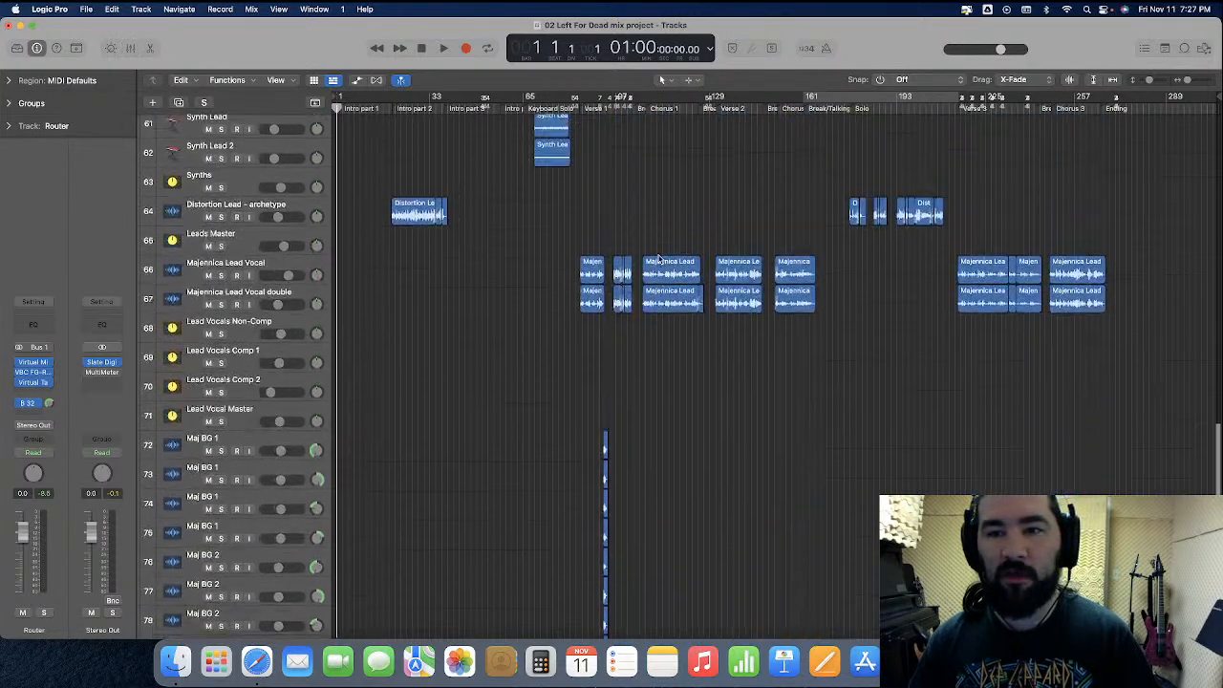
pyautogui.scroll(10, 659, 258)
pyautogui.press('super+Right')
pyautogui.press('super+Right')
pyautogui.press('super+Right')
pyautogui.press('super+Right')
pyautogui.press('super+Right')
pyautogui.press('super+Right')
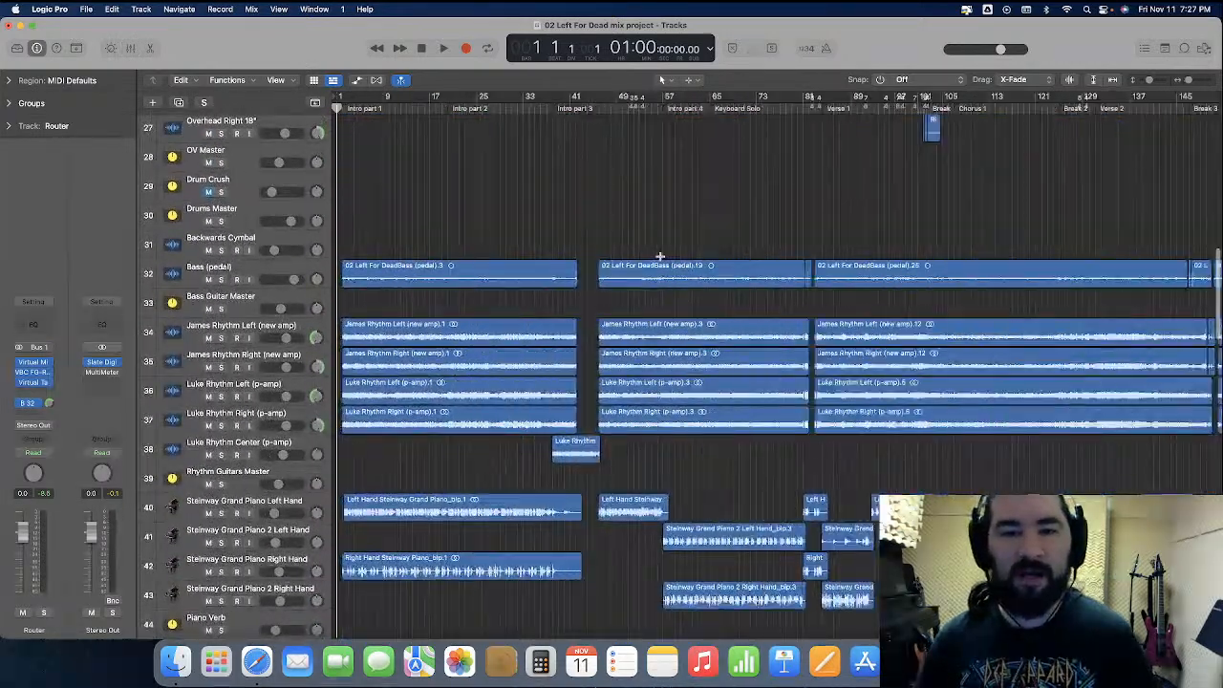
pyautogui.hscroll(20, 659, 256)
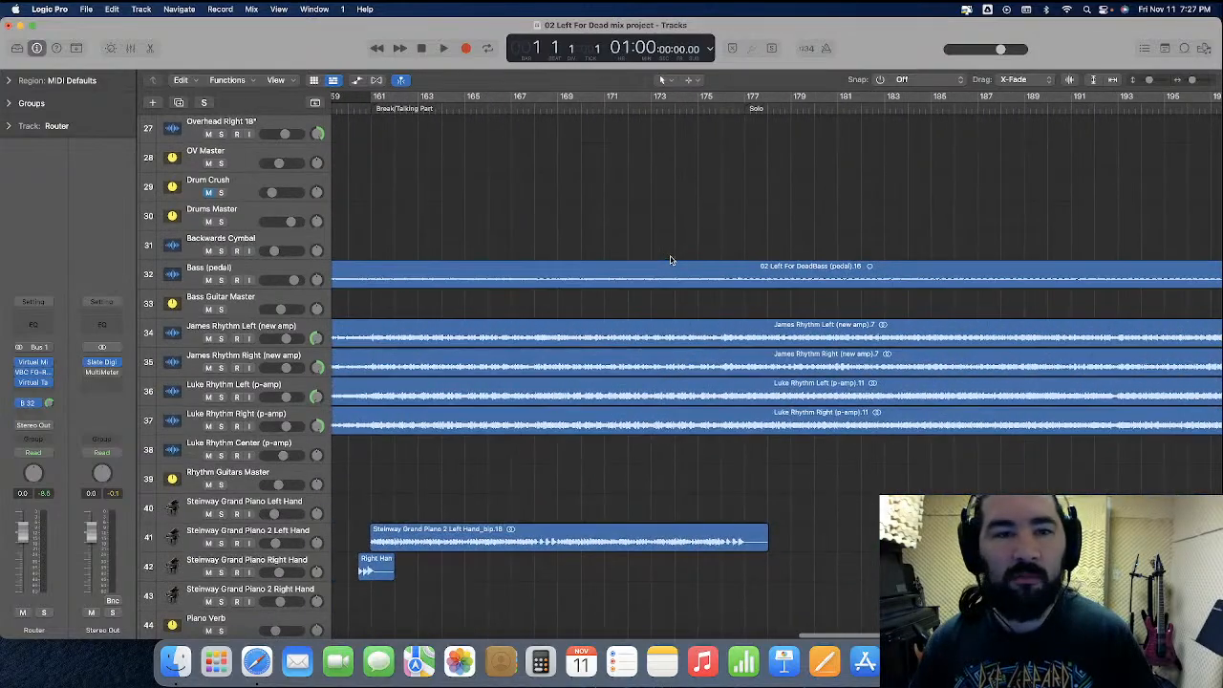
pyautogui.hscroll(-20, 670, 259)
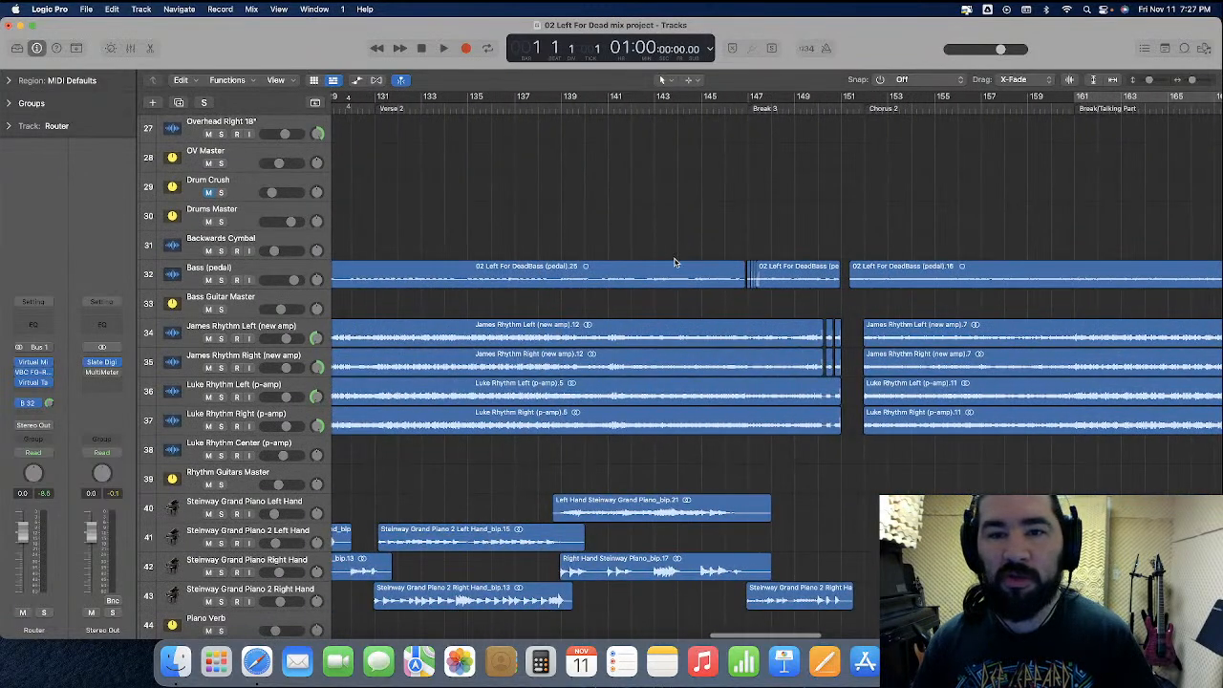
pyautogui.click(772, 107)
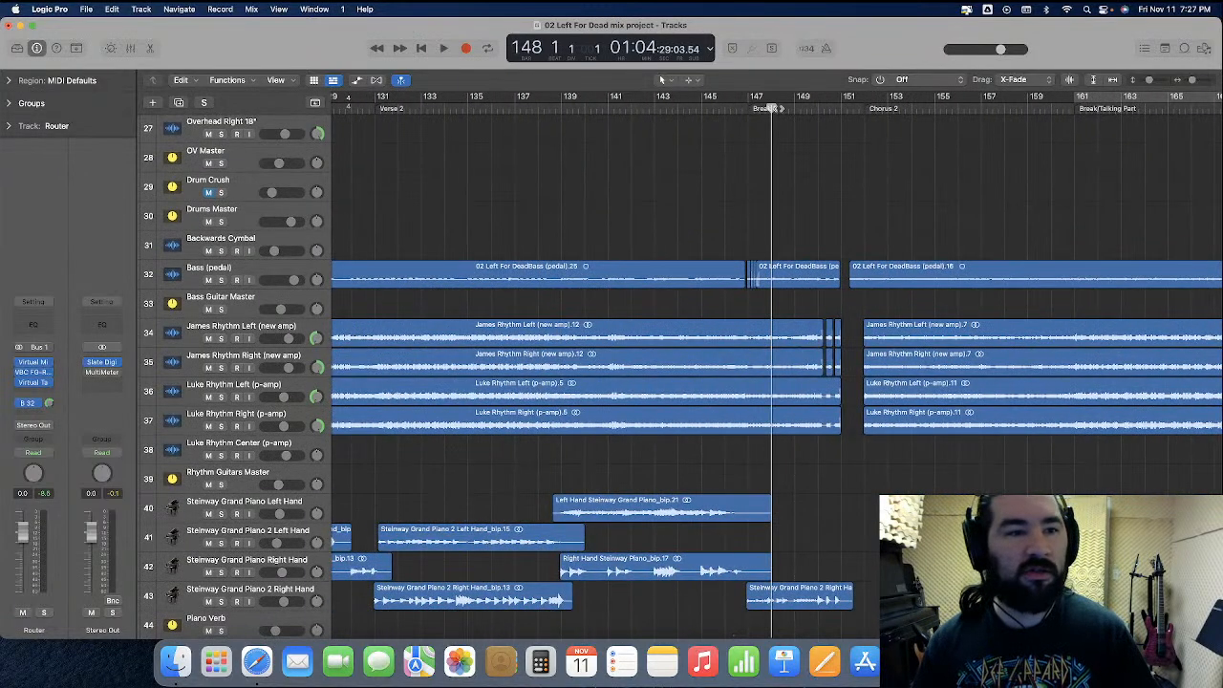
pyautogui.click(222, 222)
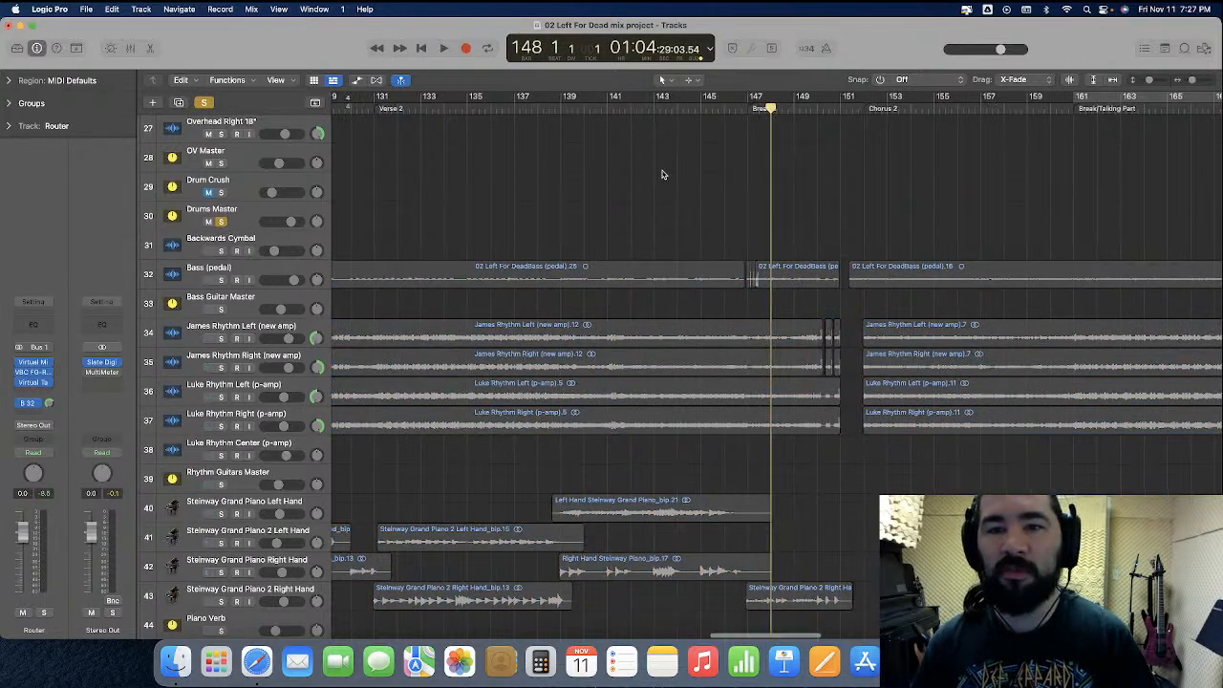
# Play the soloed drums from bar 148 up to Chorus 2, viewing the cymbal and overhead tracks up close
pyautogui.press('space')
pyautogui.scroll(10, 662, 174)
pyautogui.press('super+Right')
pyautogui.press('super+Right')
pyautogui.press('super+Right')
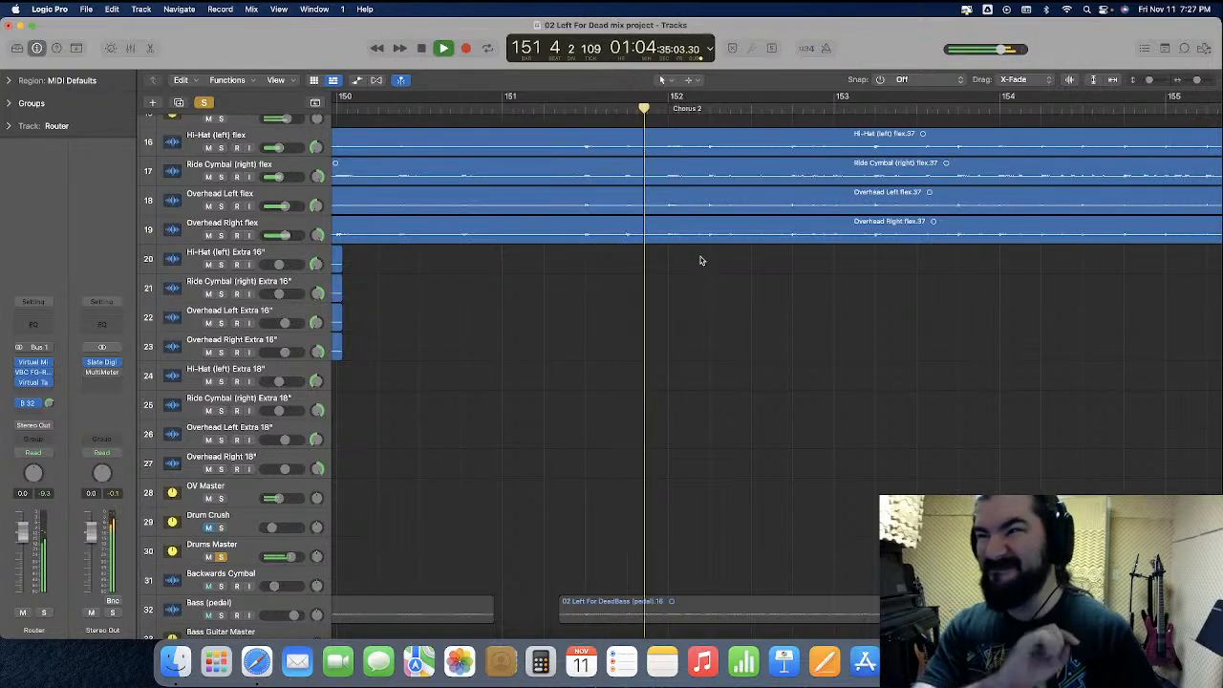
pyautogui.press('space')
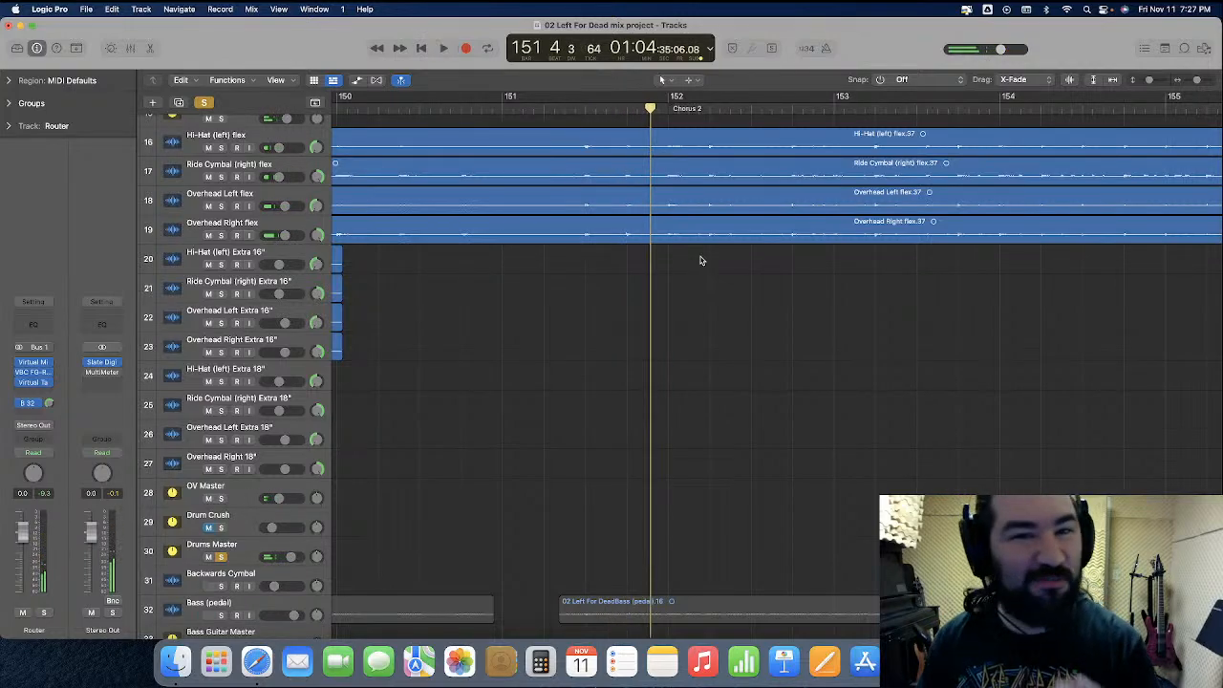
# Replay the soloed drums from the start of bar 150 into Chorus 2
pyautogui.hscroll(-2, 370, 88)
pyautogui.click(394, 107)
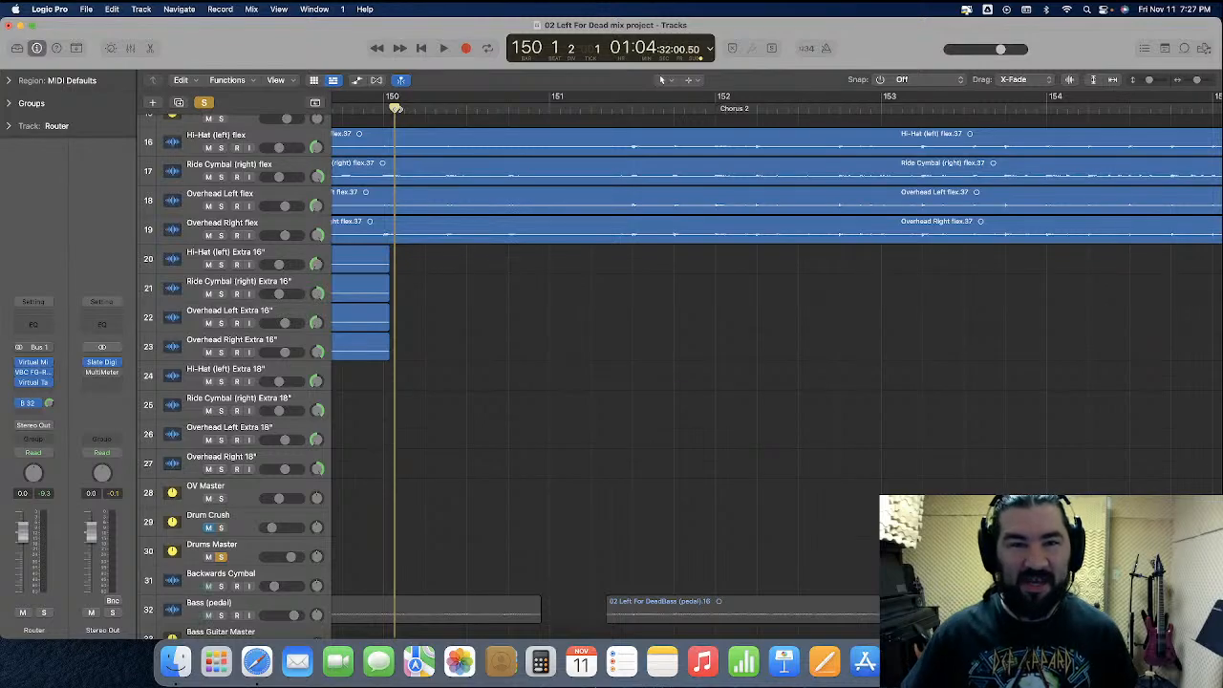
pyautogui.press('space')
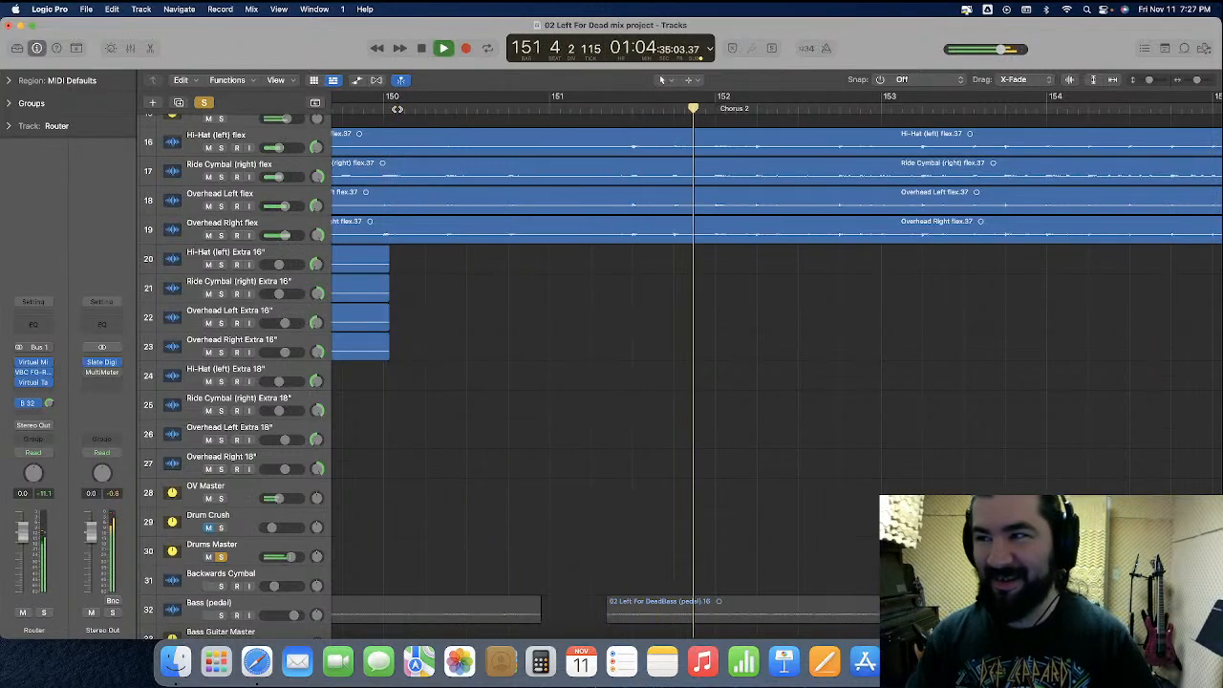
pyautogui.press('space')
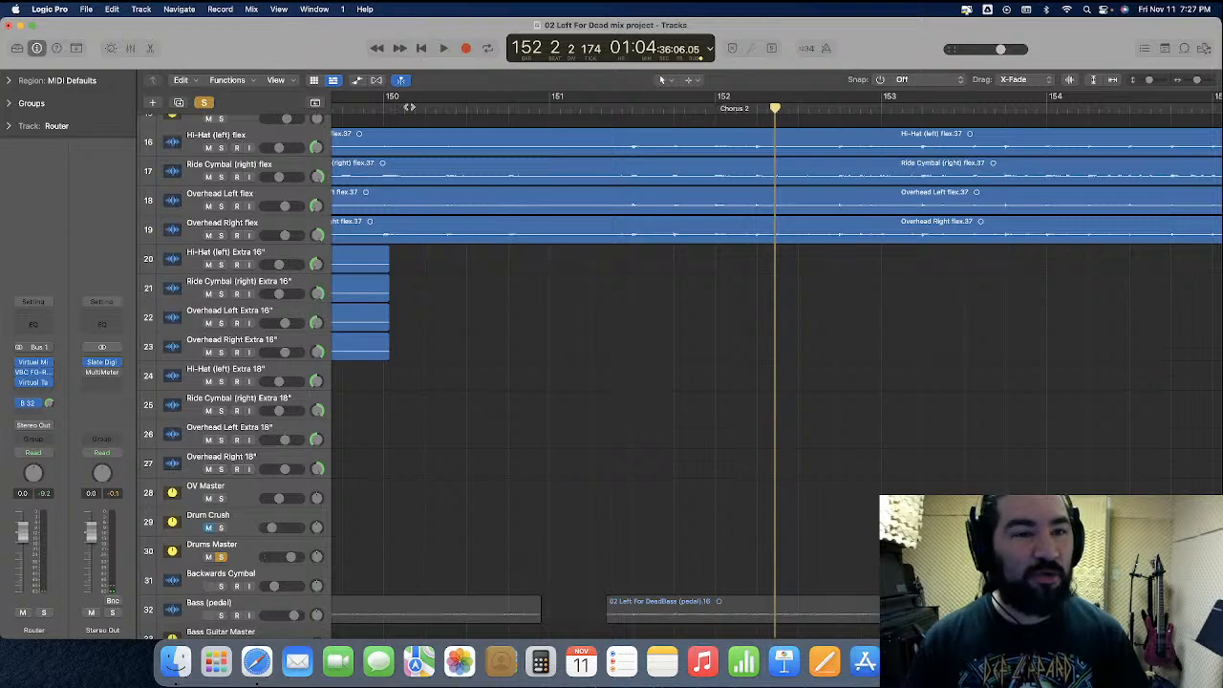
# Enlarge the Hi-Hat, Ride Cymbal, Overhead Left and Overhead Right flex tracks to show their waveforms in more detail
pyautogui.moveTo(251, 154); pyautogui.dragTo(260, 522)
pyautogui.moveTo(550, 551); pyautogui.dragTo(538, 184)
pyautogui.click(575, 584)
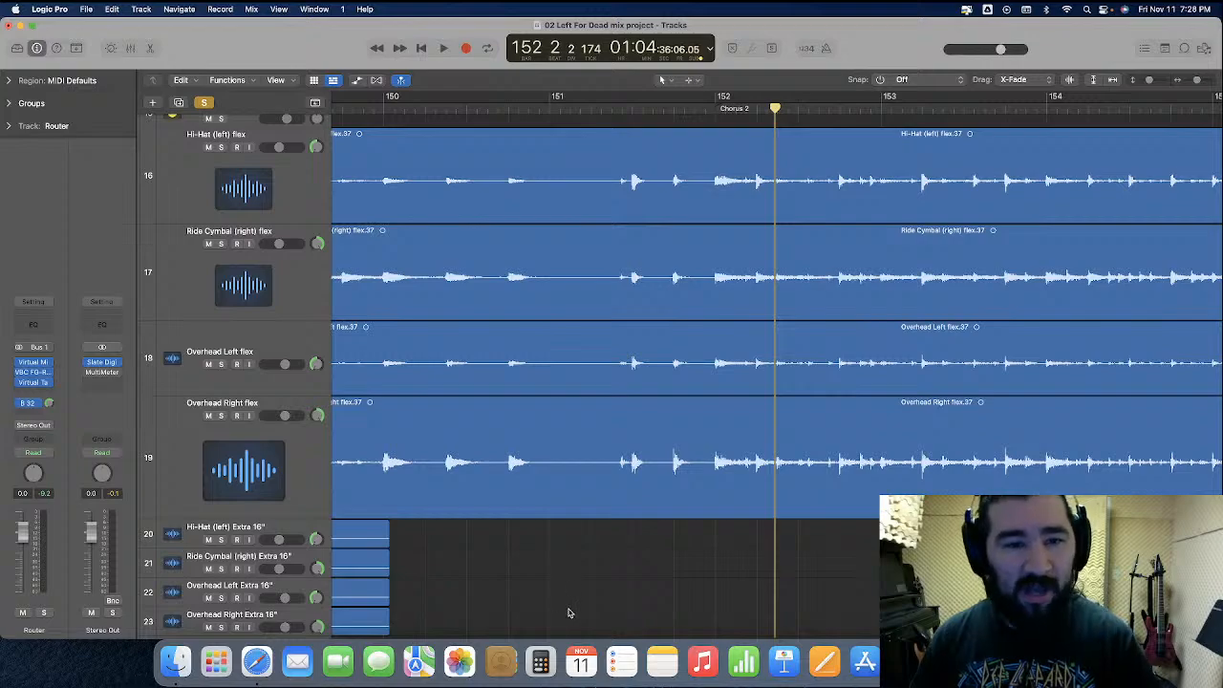
# Play the enlarged cymbal and overhead tracks from bar 150 into Chorus 2, then select the Ride Cymbal (right) flex track without its regions
pyautogui.click(385, 106)
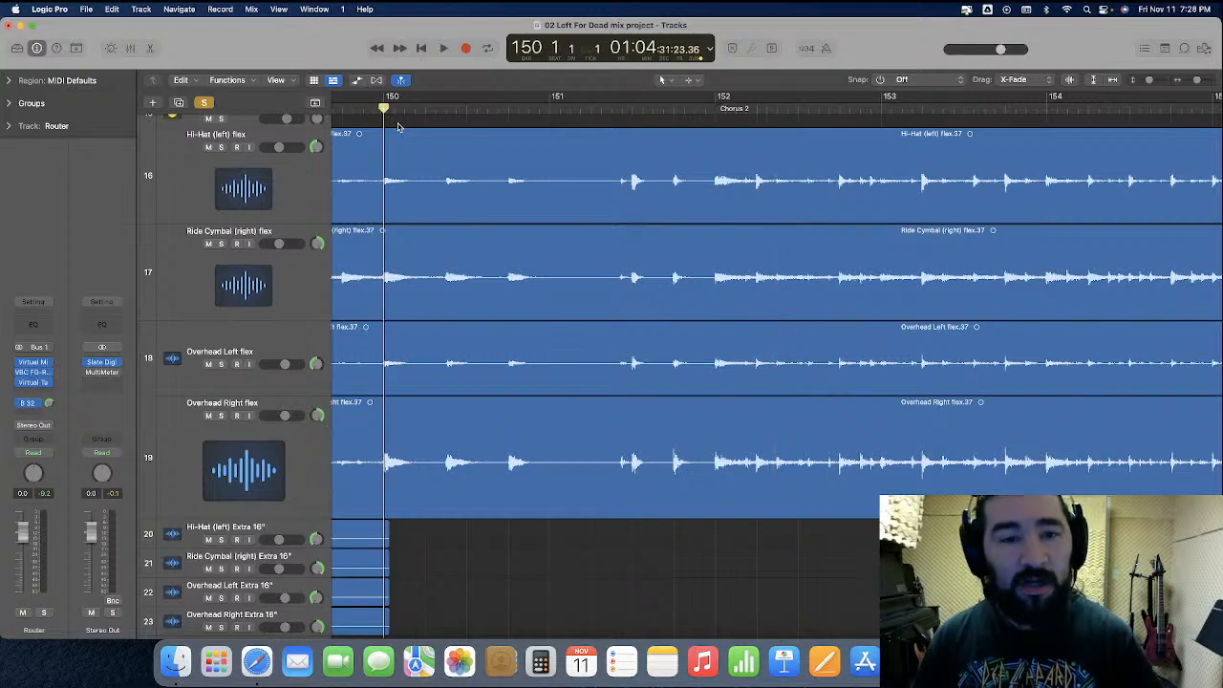
pyautogui.press('space')
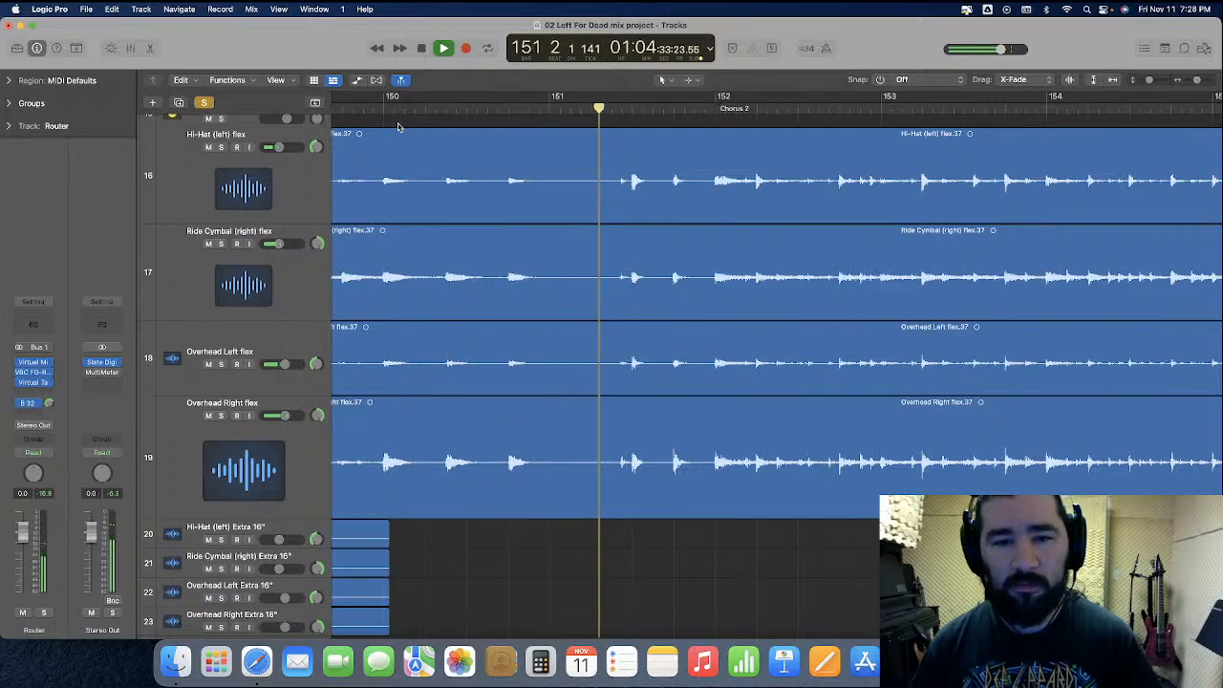
pyautogui.press('space')
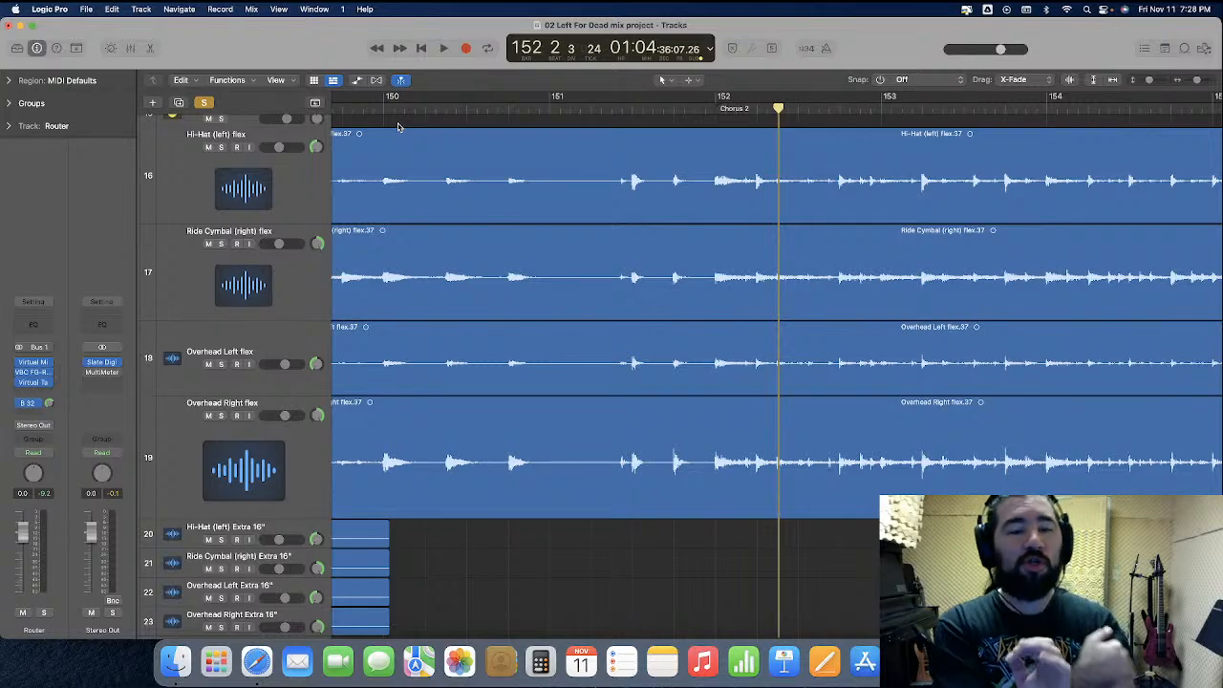
pyautogui.click(297, 282)
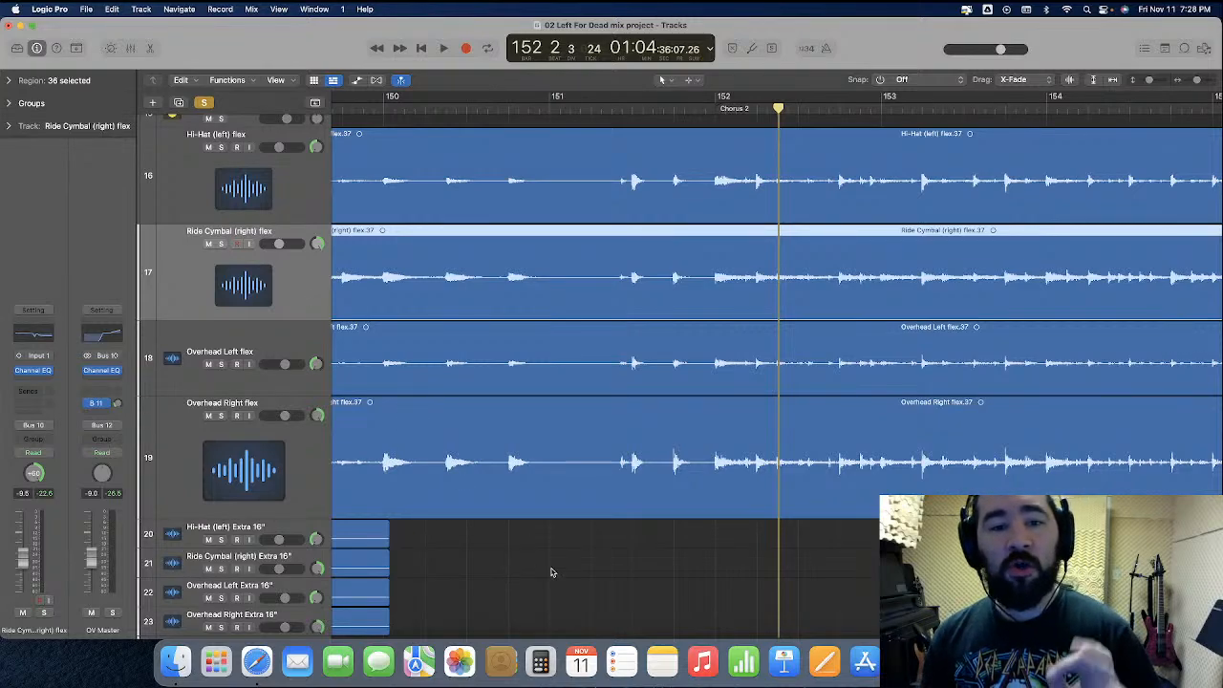
pyautogui.click(578, 588)
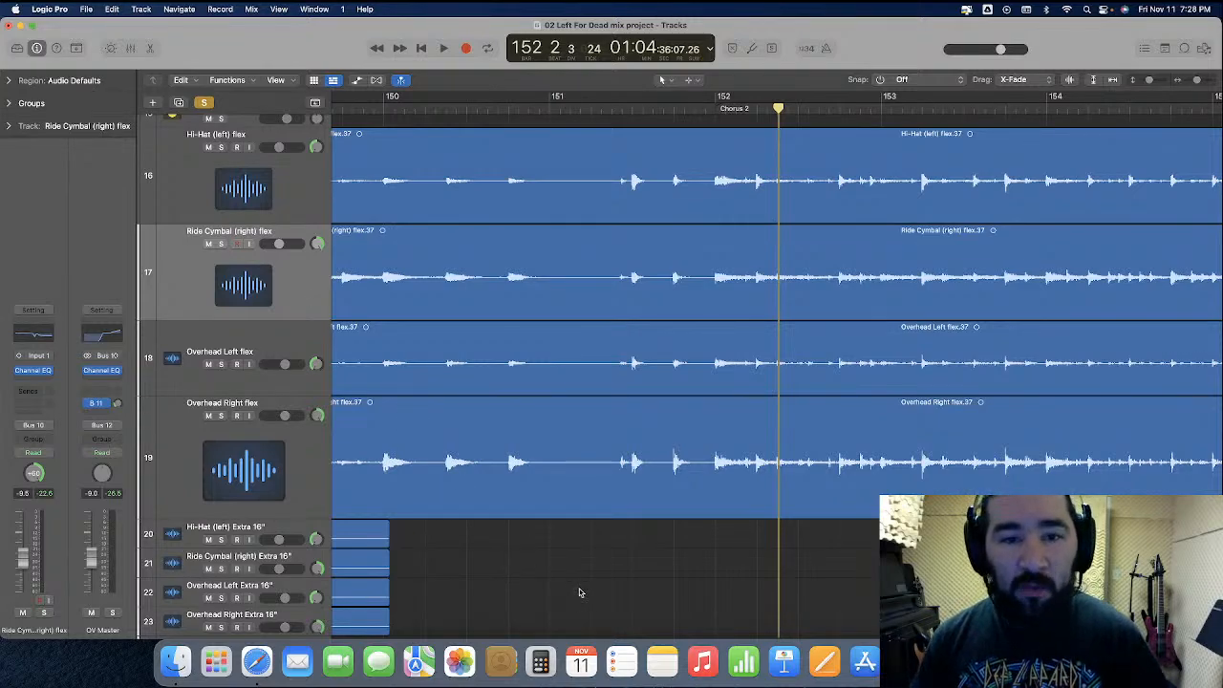
# Select the Hi-Hat, Overhead Left and Overhead Right flex regions around bar 151, leaving the Ride Cymbal region out of the selection
pyautogui.press('super+Right')
pyautogui.hscroll(-5, 578, 593)
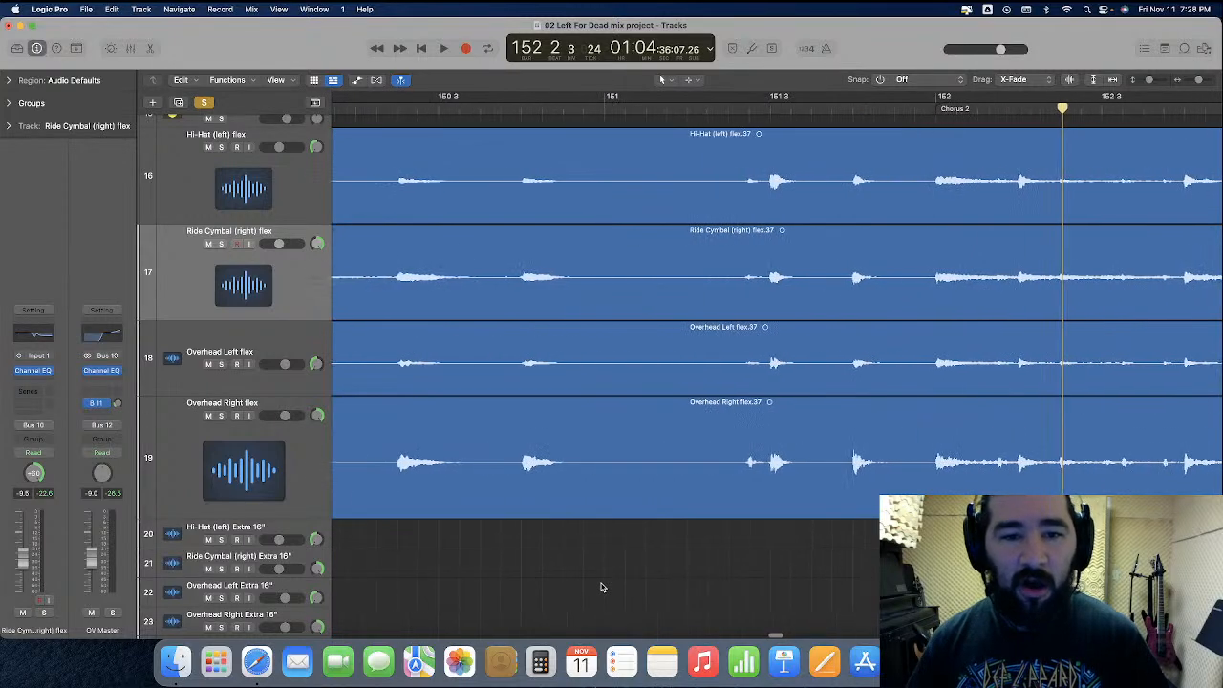
pyautogui.click(669, 267)
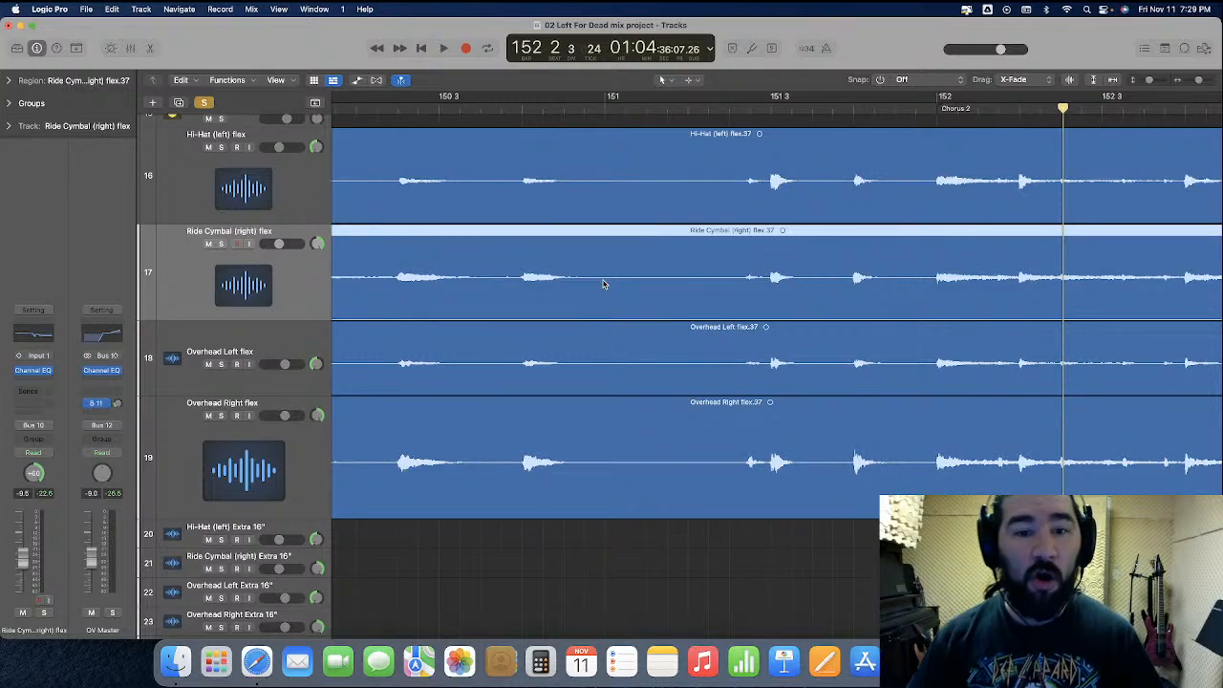
pyautogui.click(649, 537)
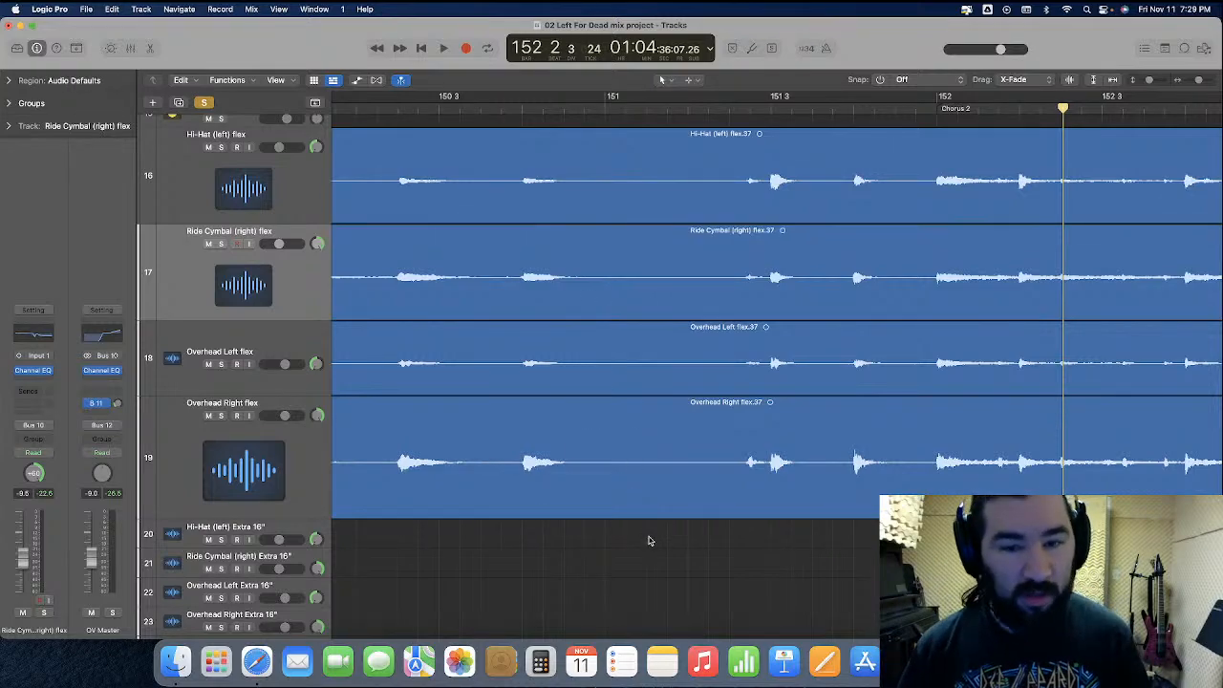
pyautogui.click(648, 508)
pyautogui.keyDown('shift'); pyautogui.click(655, 382); pyautogui.keyUp('shift')
pyautogui.keyDown('shift'); pyautogui.click(655, 184); pyautogui.keyUp('shift')
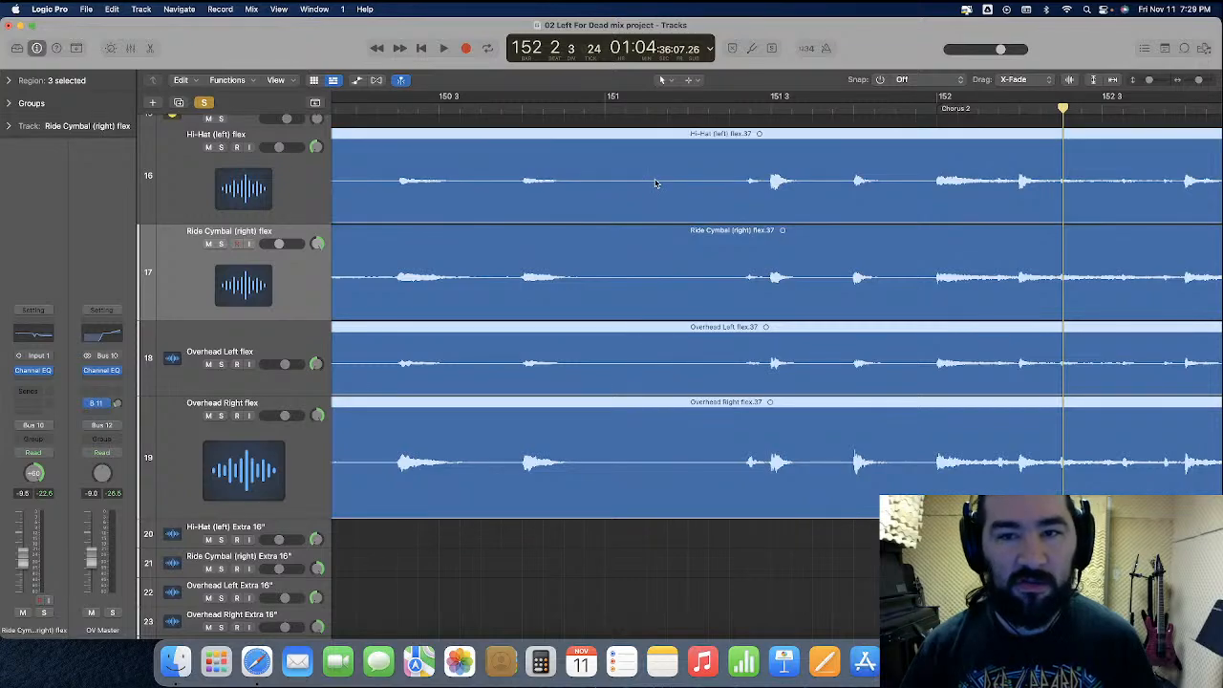
# Cut the stretch just before beat 3 of bar 151 out of the Hi-Hat and both overhead flex regions with the Scissors tool
pyautogui.click(688, 79)
pyautogui.click(727, 149)
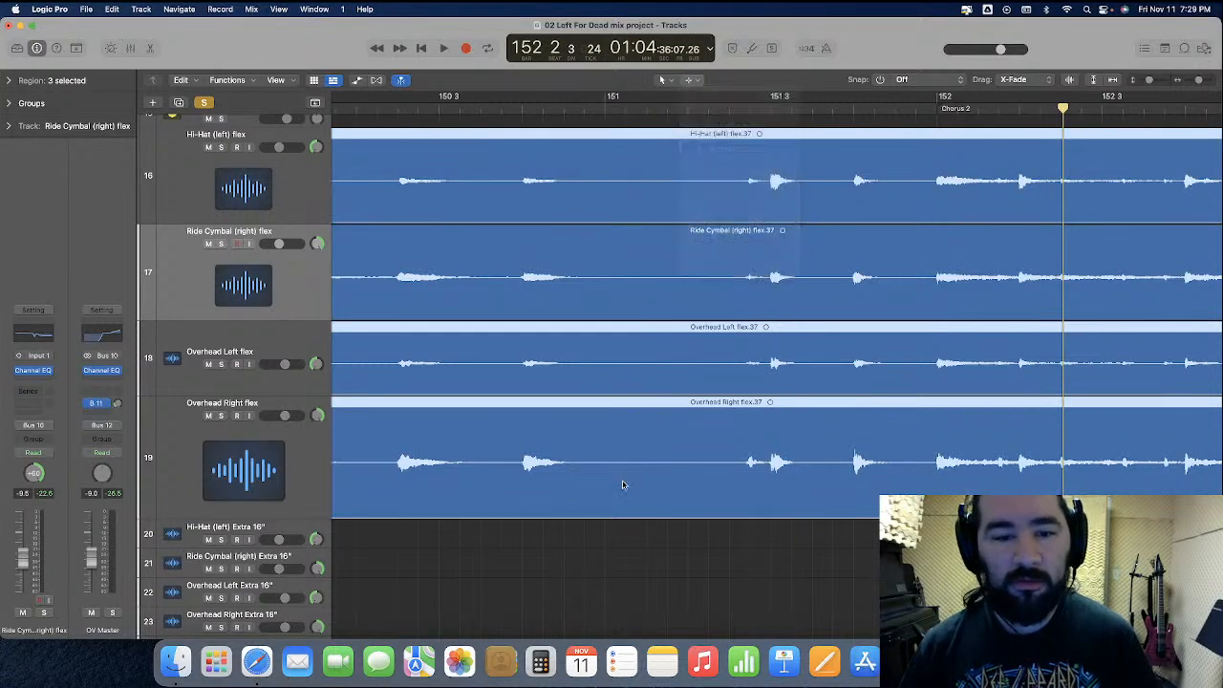
pyautogui.click(495, 108)
pyautogui.moveTo(238, 222); pyautogui.dragTo(293, 521)
pyautogui.press('space')
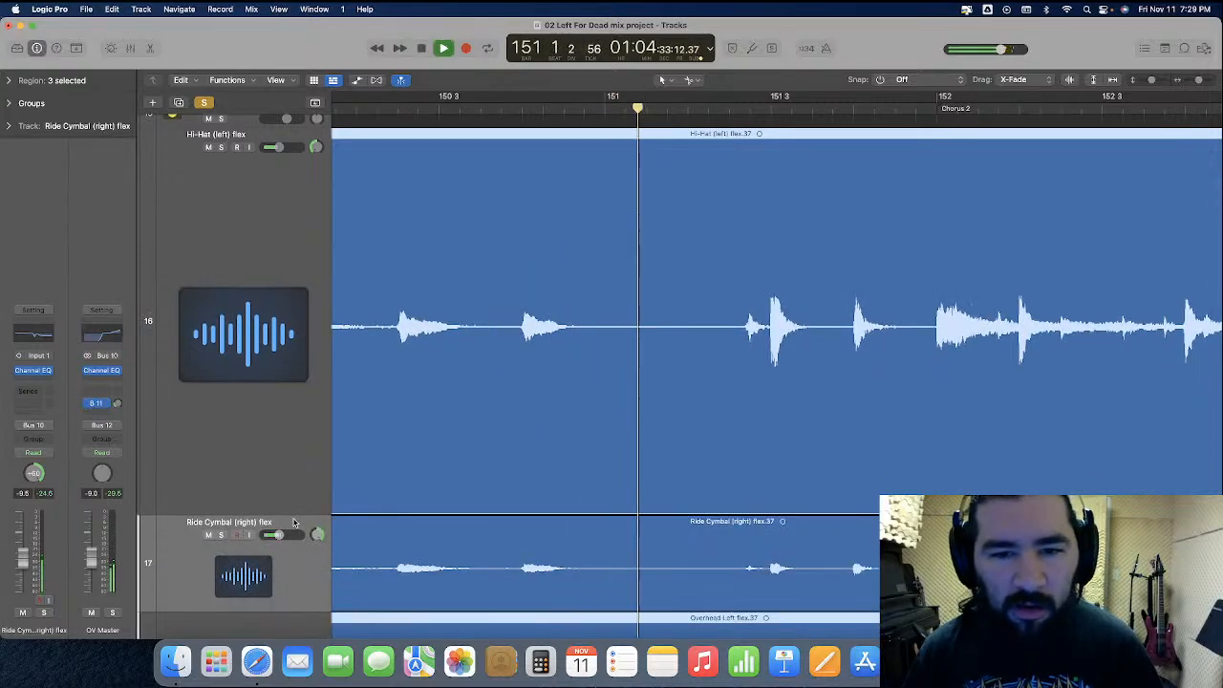
pyautogui.click(674, 339)
pyautogui.moveTo(678, 389); pyautogui.dragTo(744, 391)
pyautogui.click(724, 409)
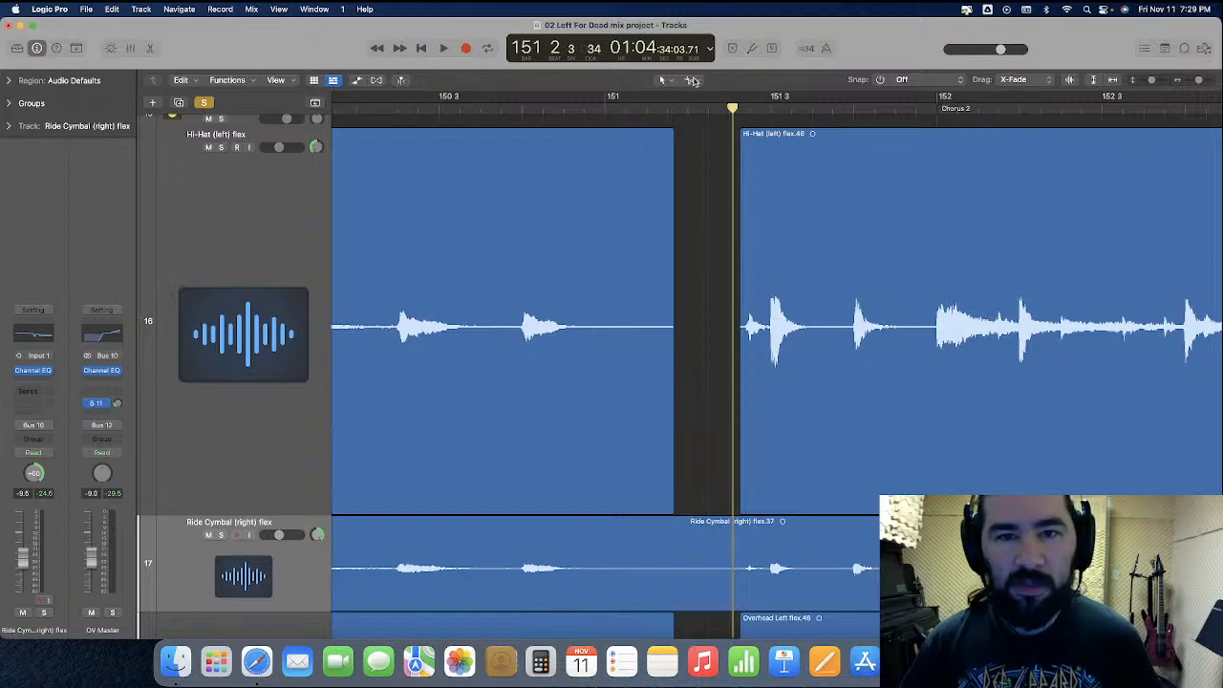
# Apply a fade-out with the Fade tool to the Hi-Hat, Overhead Left and Overhead Right regions that end before the new gap
pyautogui.click(694, 80)
pyautogui.click(743, 217)
pyautogui.scroll(-5, 741, 209)
pyautogui.click(626, 338)
pyautogui.keyDown('shift'); pyautogui.click(633, 550); pyautogui.keyUp('shift')
pyautogui.keyDown('shift'); pyautogui.click(636, 575); pyautogui.keyUp('shift')
pyautogui.scroll(3, 682, 151)
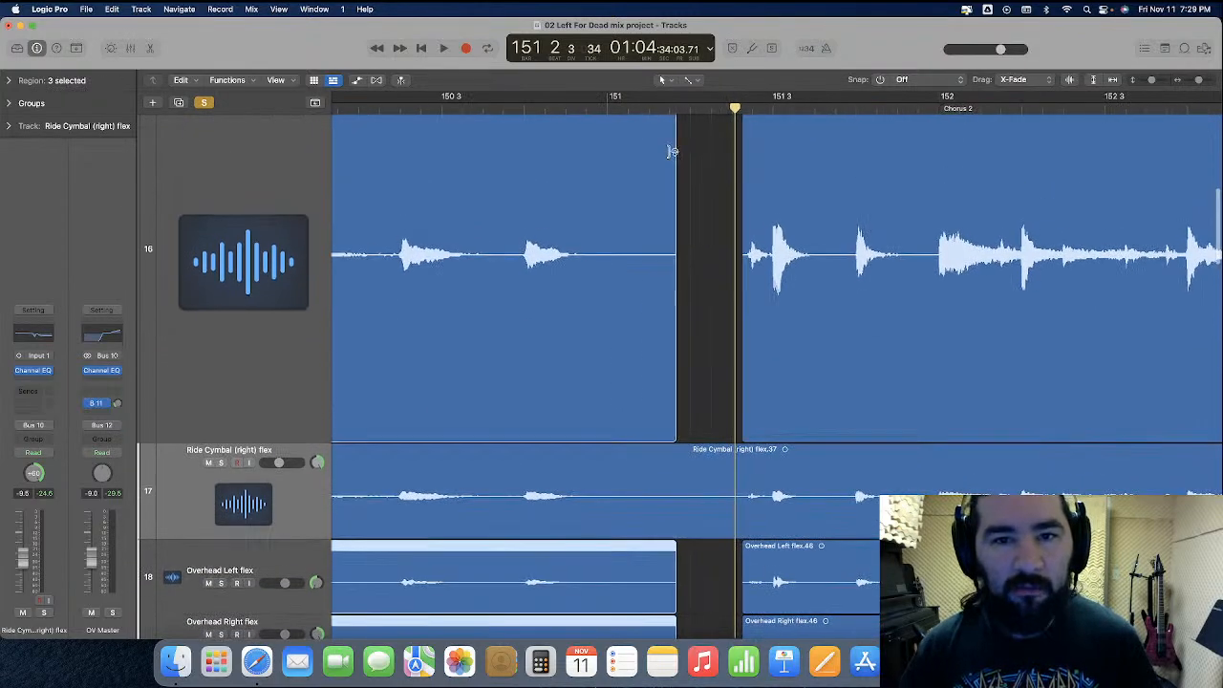
pyautogui.moveTo(673, 150); pyautogui.dragTo(565, 164)
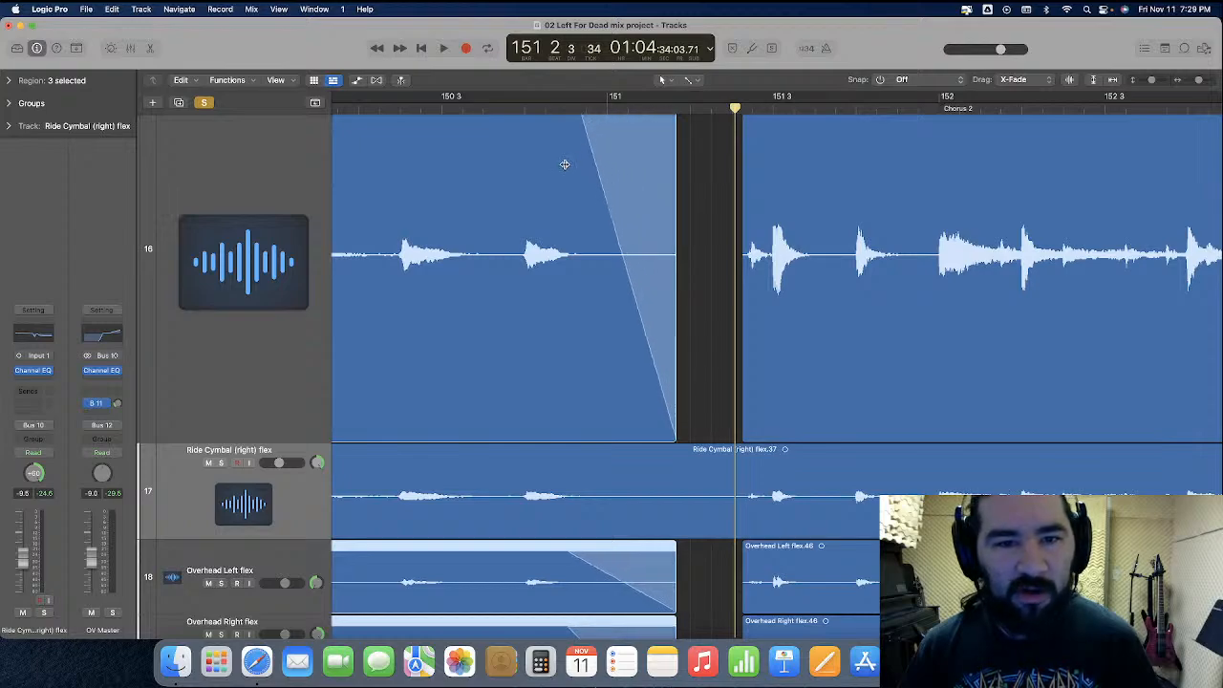
pyautogui.click(695, 188)
# Play the soloed drums from the start of bar 150 through the new gap into Chorus 2
pyautogui.press('super+Left')
pyautogui.press('super+Left')
pyautogui.press('super+Left')
pyautogui.press('super+Left')
pyautogui.press('super+Left')
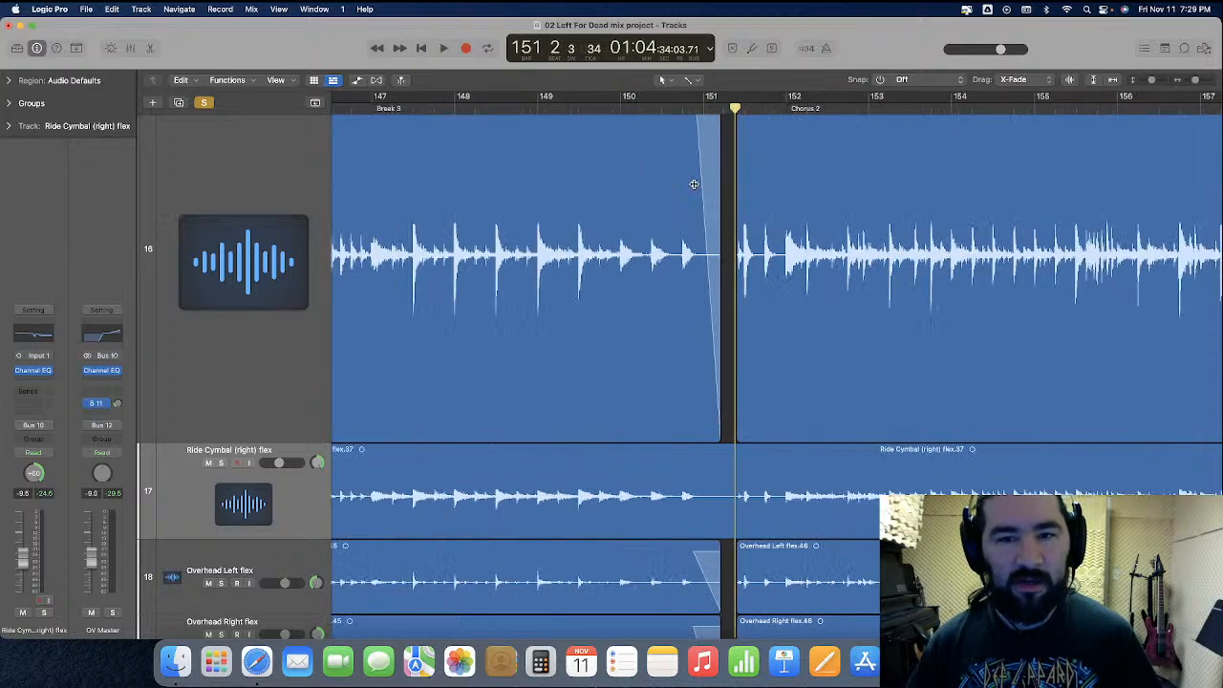
pyautogui.press('super+Right')
pyautogui.press('super+Right')
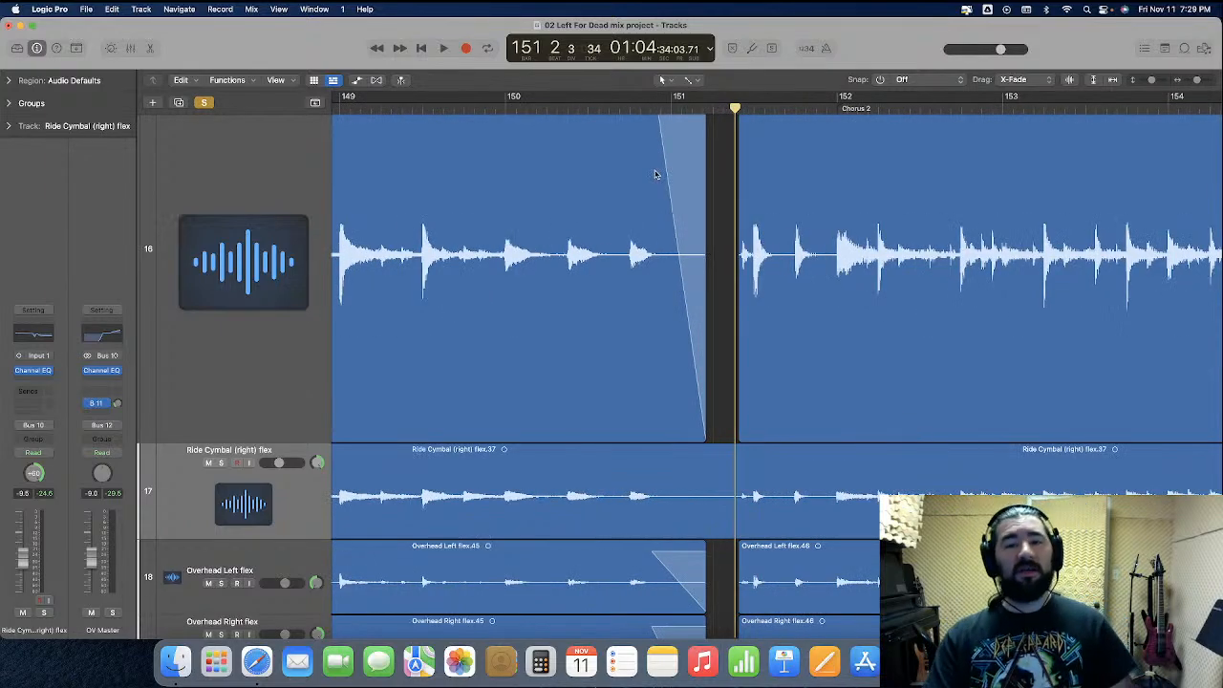
pyautogui.click(505, 108)
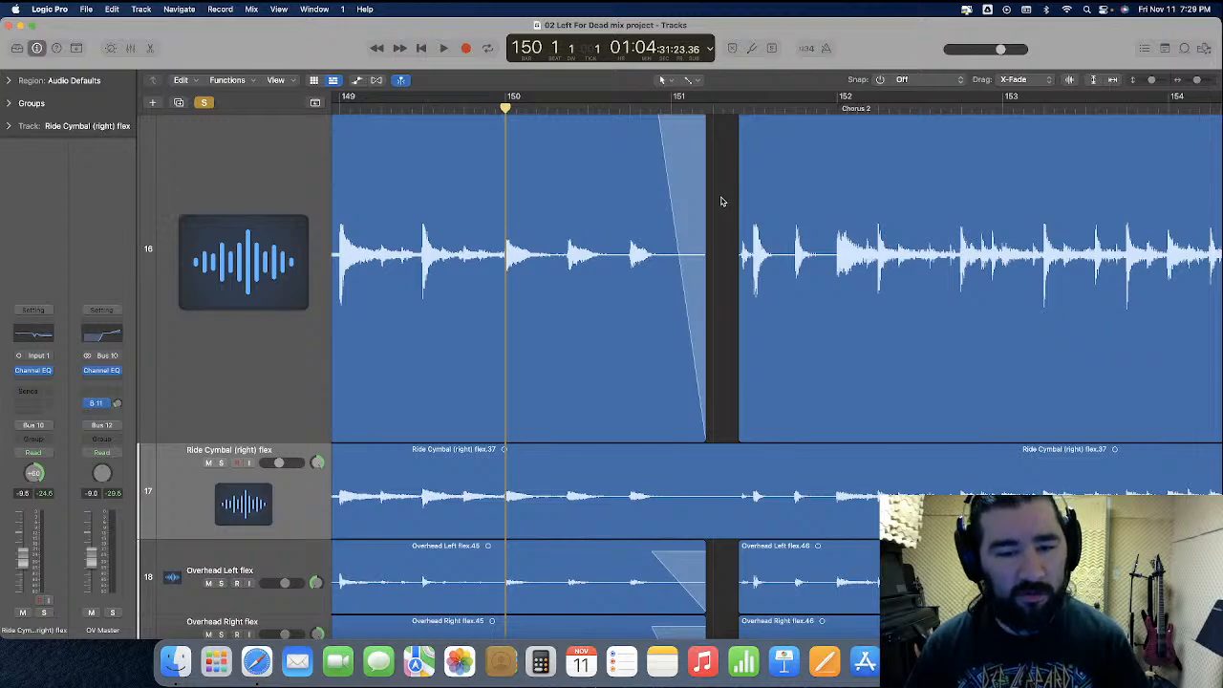
pyautogui.press('space')
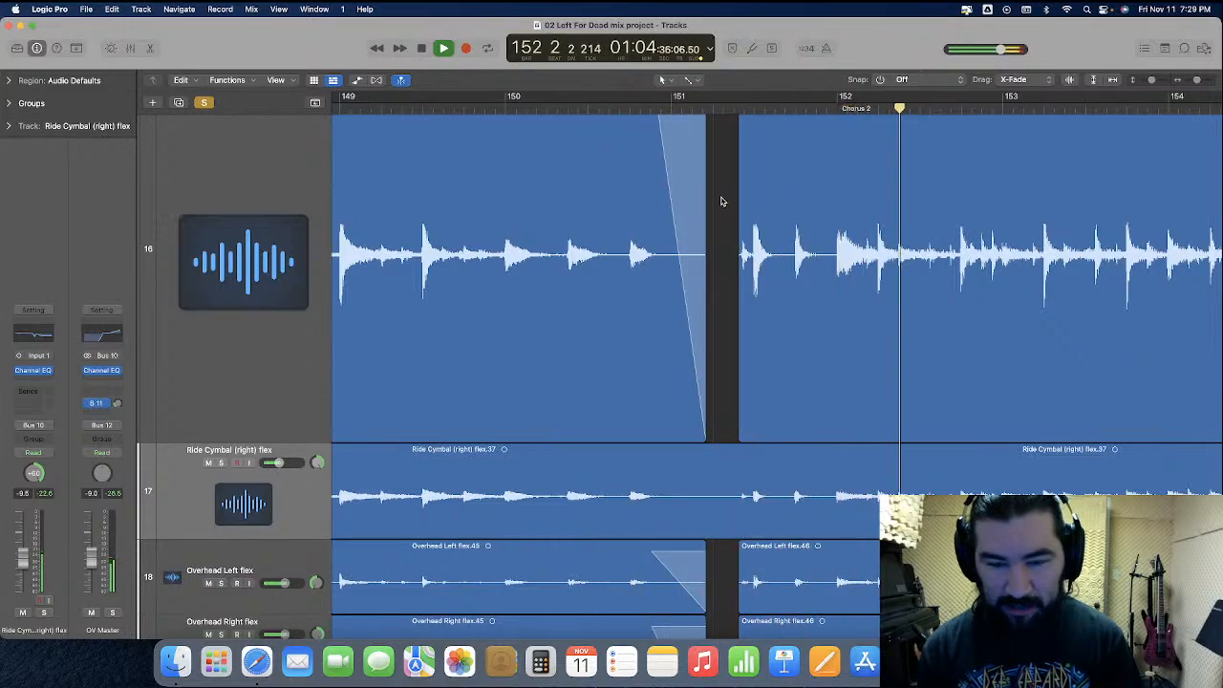
pyautogui.press('space')
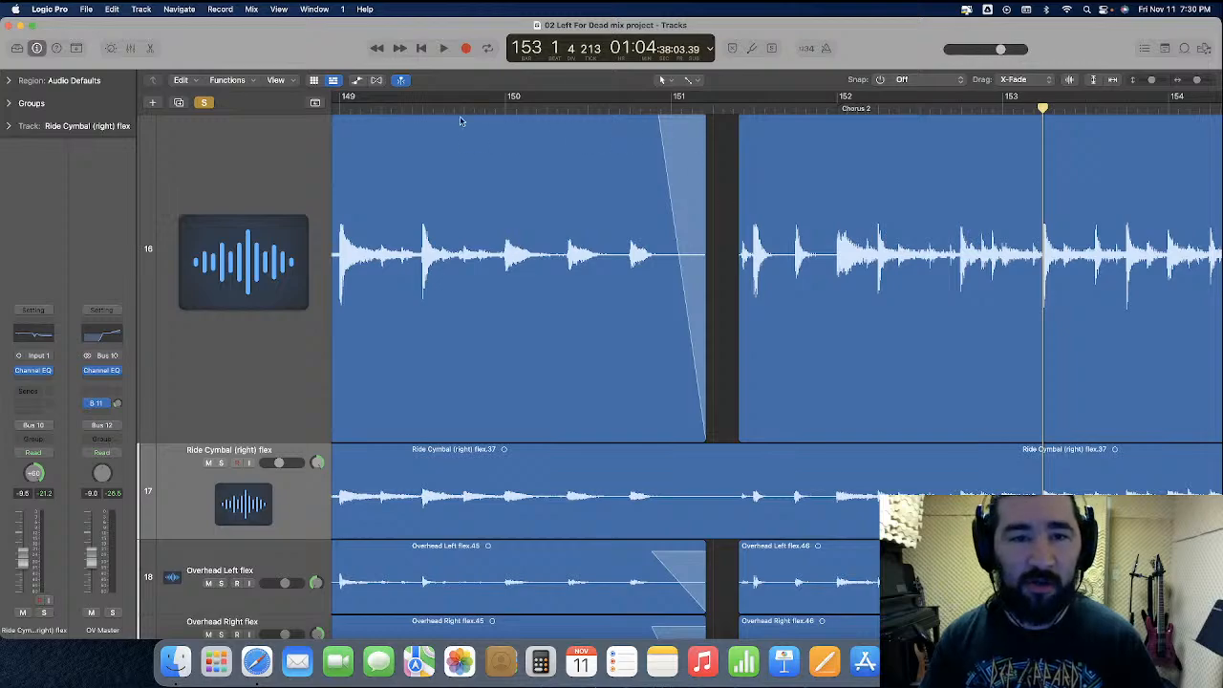
# Replay the edited drum section from the second beat of bar 149 up to the opening of Chorus 2
pyautogui.click(391, 108)
pyautogui.press('space')
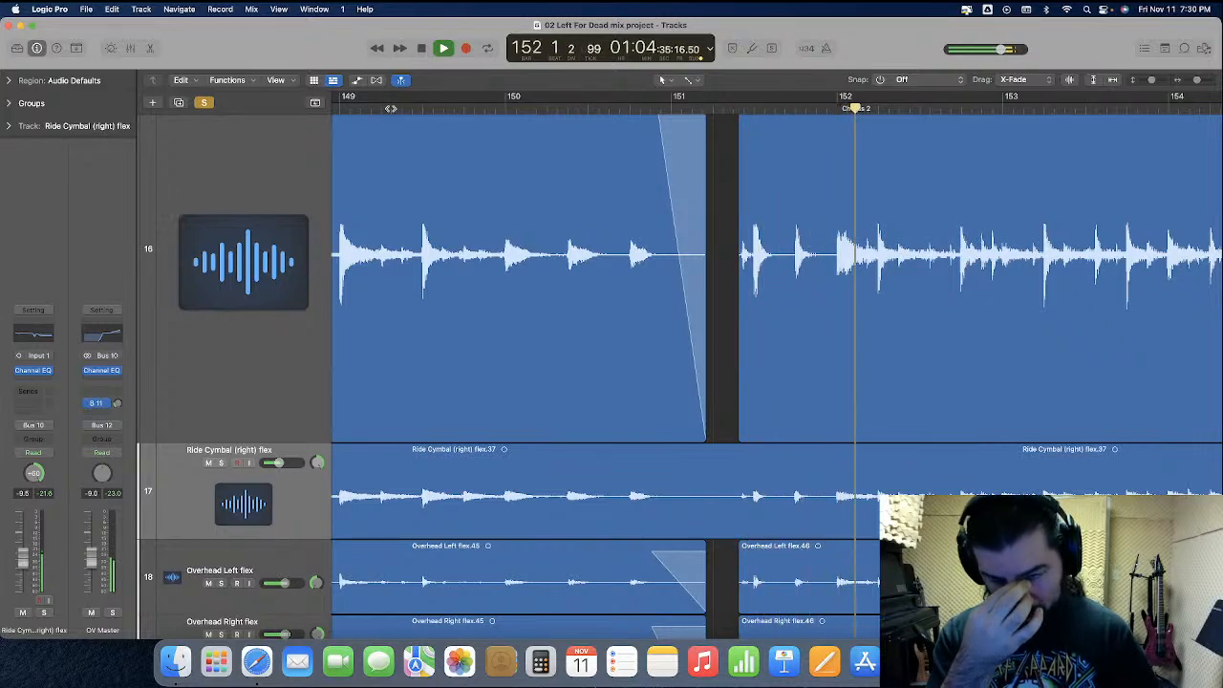
pyautogui.press('space')
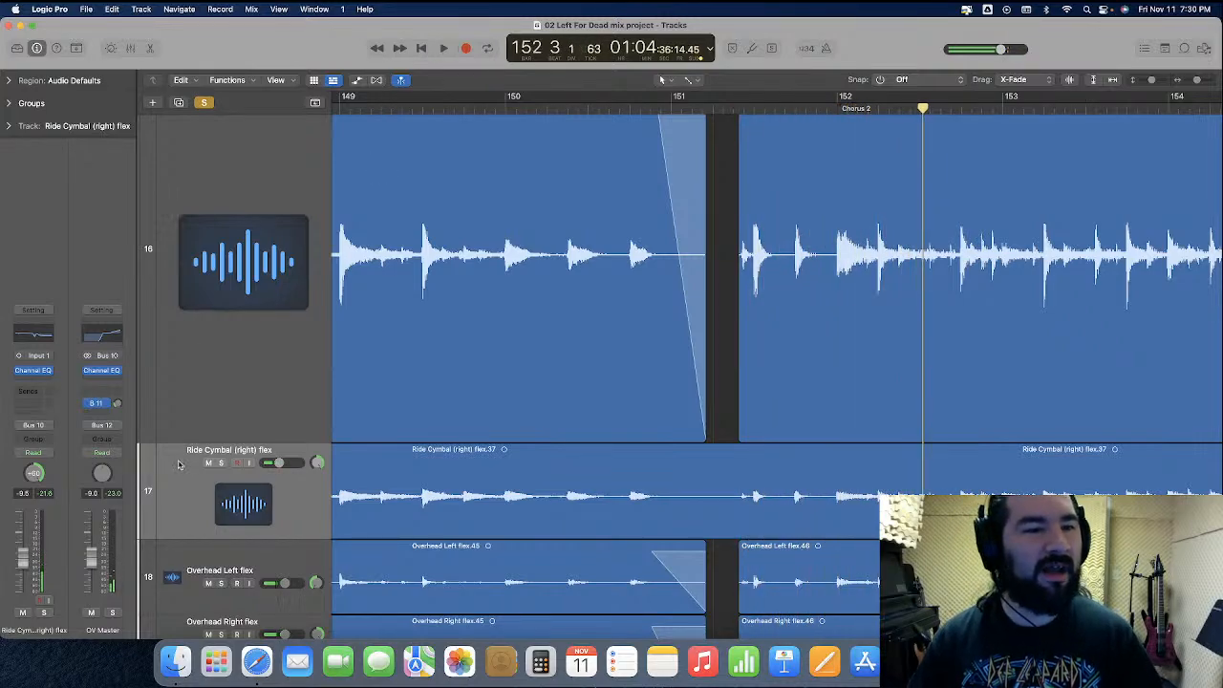
# Shrink the Hi-Hat, Ride Cymbal, Overhead Left and Overhead Right flex tracks back to the normal track height
pyautogui.moveTo(233, 438); pyautogui.dragTo(248, 232)
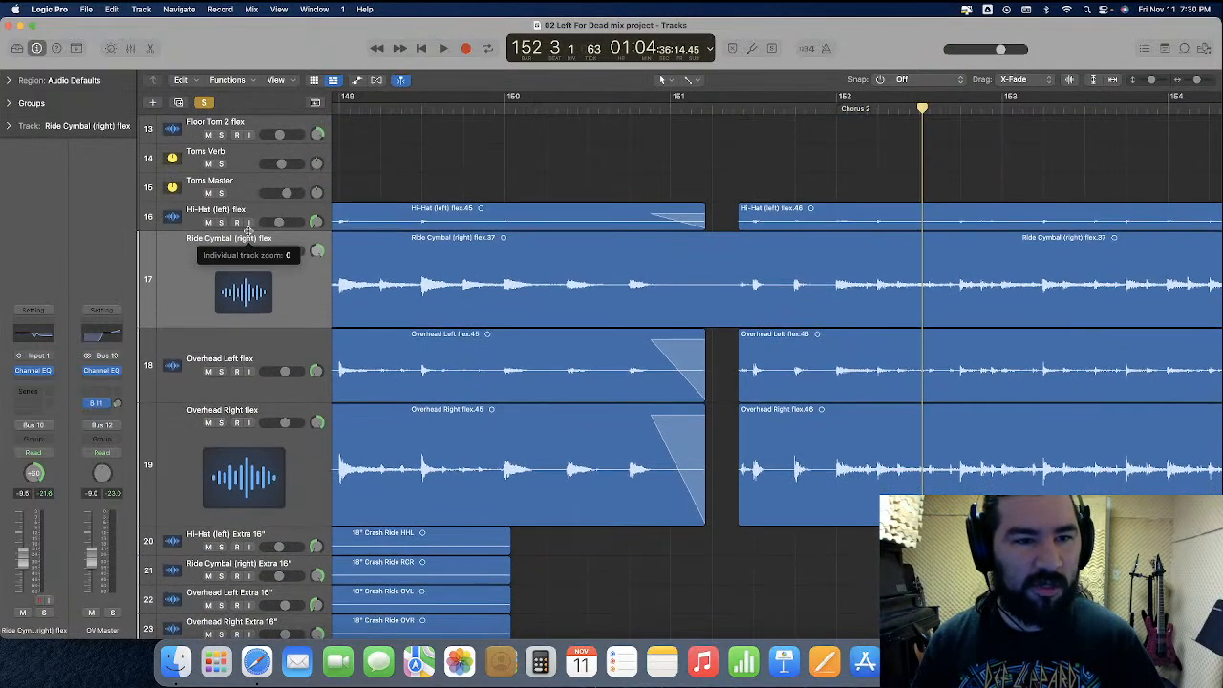
pyautogui.moveTo(243, 330); pyautogui.dragTo(244, 256)
pyautogui.moveTo(251, 329); pyautogui.dragTo(257, 287)
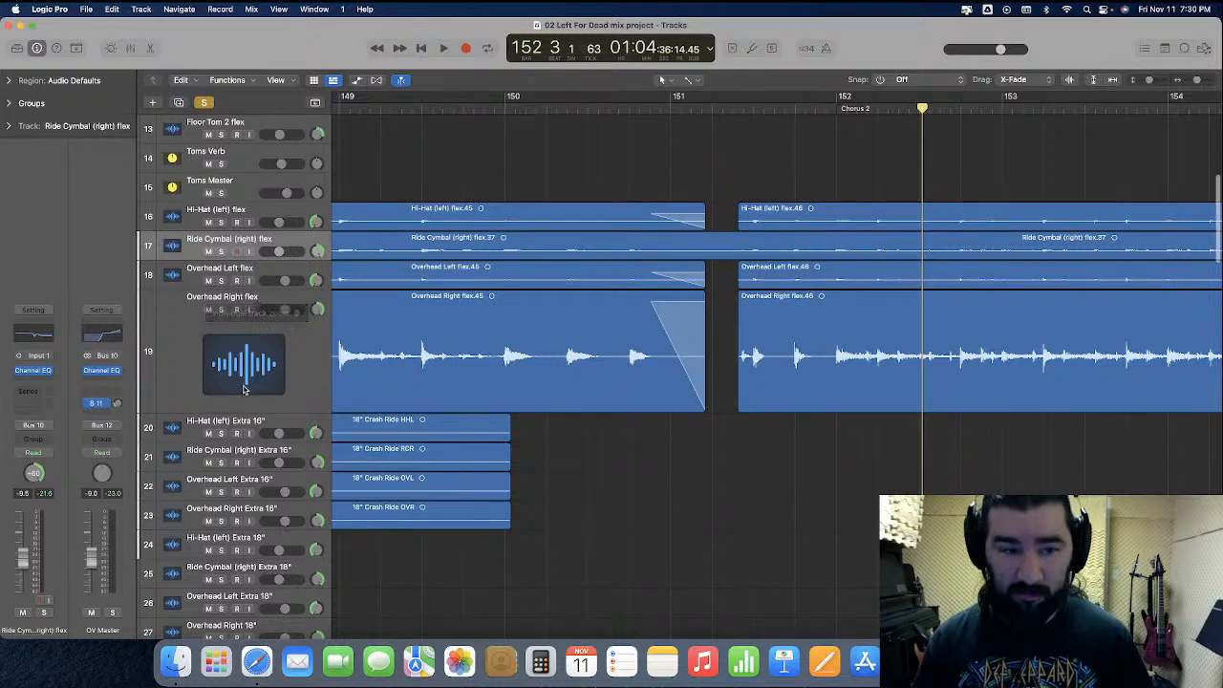
pyautogui.moveTo(243, 410); pyautogui.dragTo(248, 315)
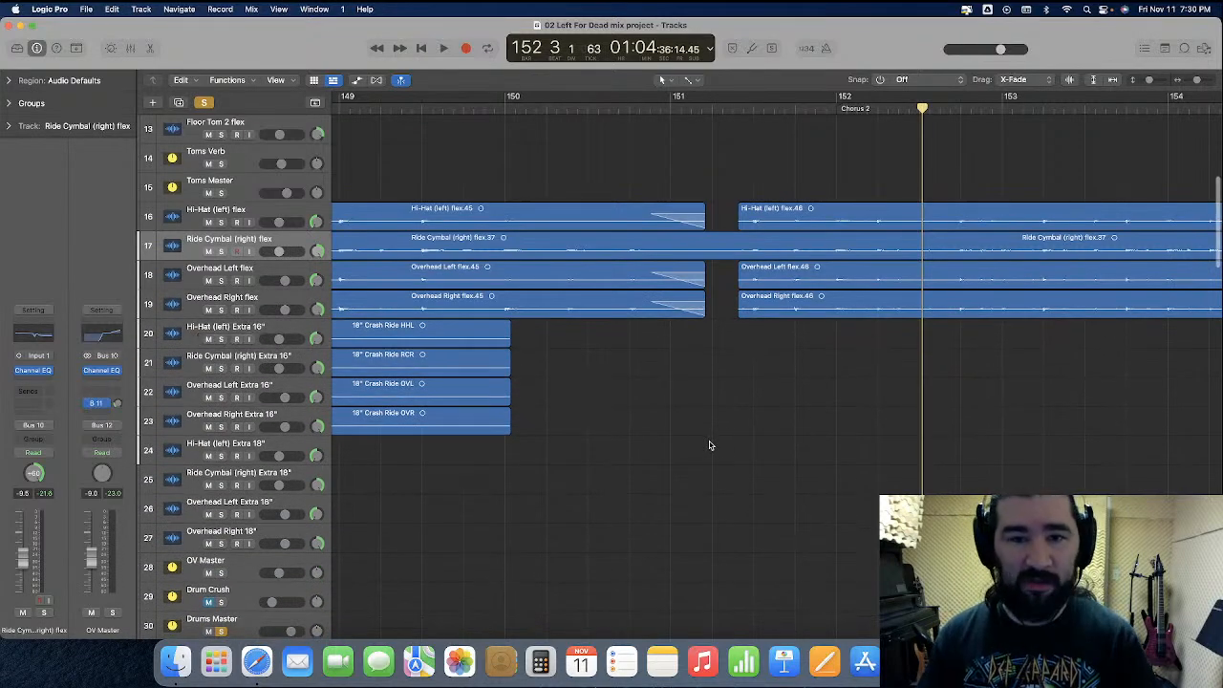
# Play the soloed drums briefly from beat 3 of bar 149 into bar 150
pyautogui.click(422, 109)
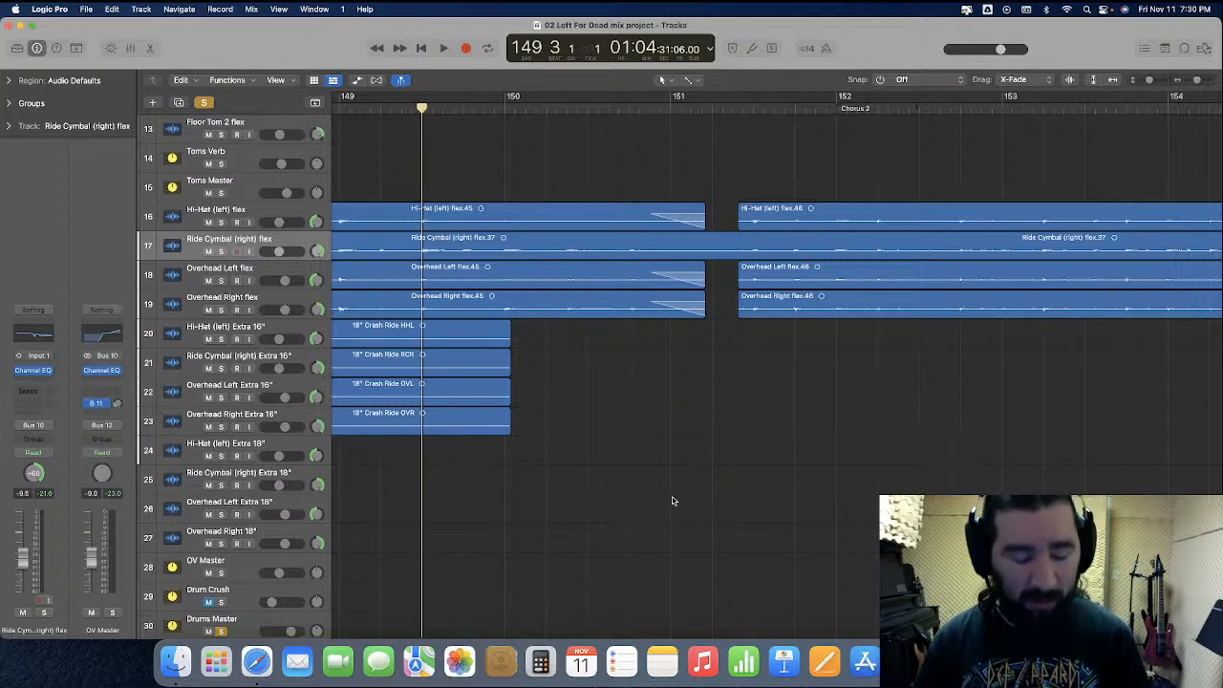
pyautogui.press('space')
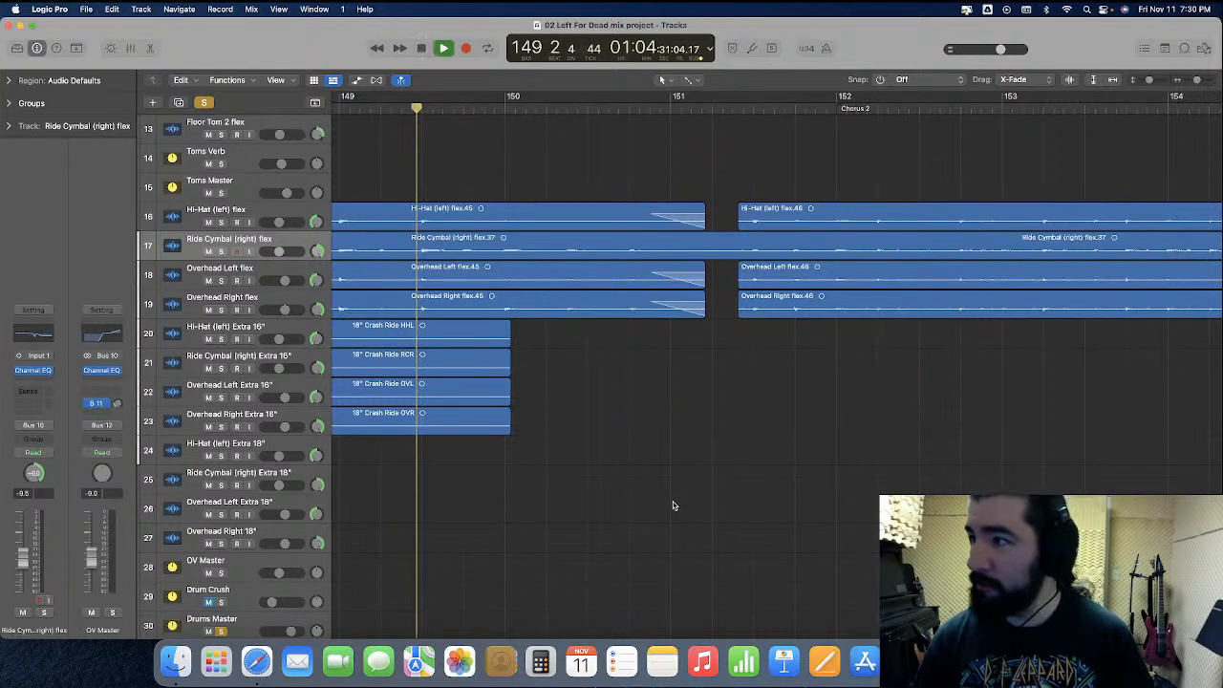
pyautogui.press('space')
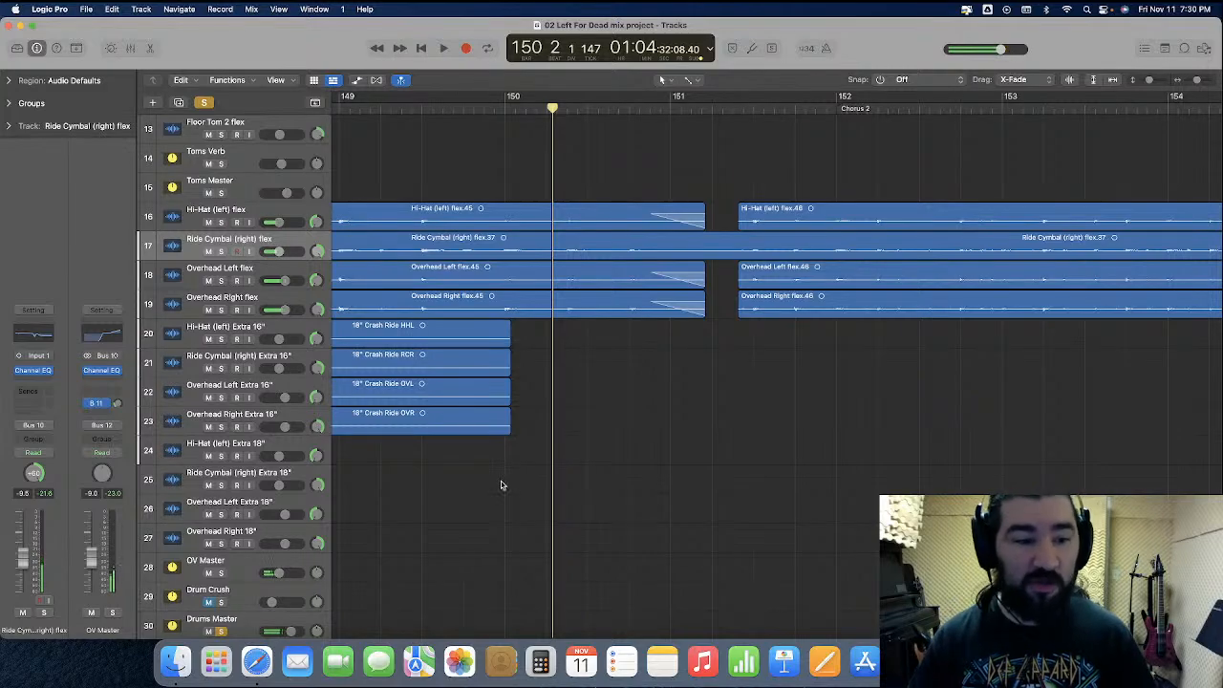
# Turn off the solo on Drums Master and play the full mix from bar 149 into Chorus 2
pyautogui.scroll(-1, 235, 563)
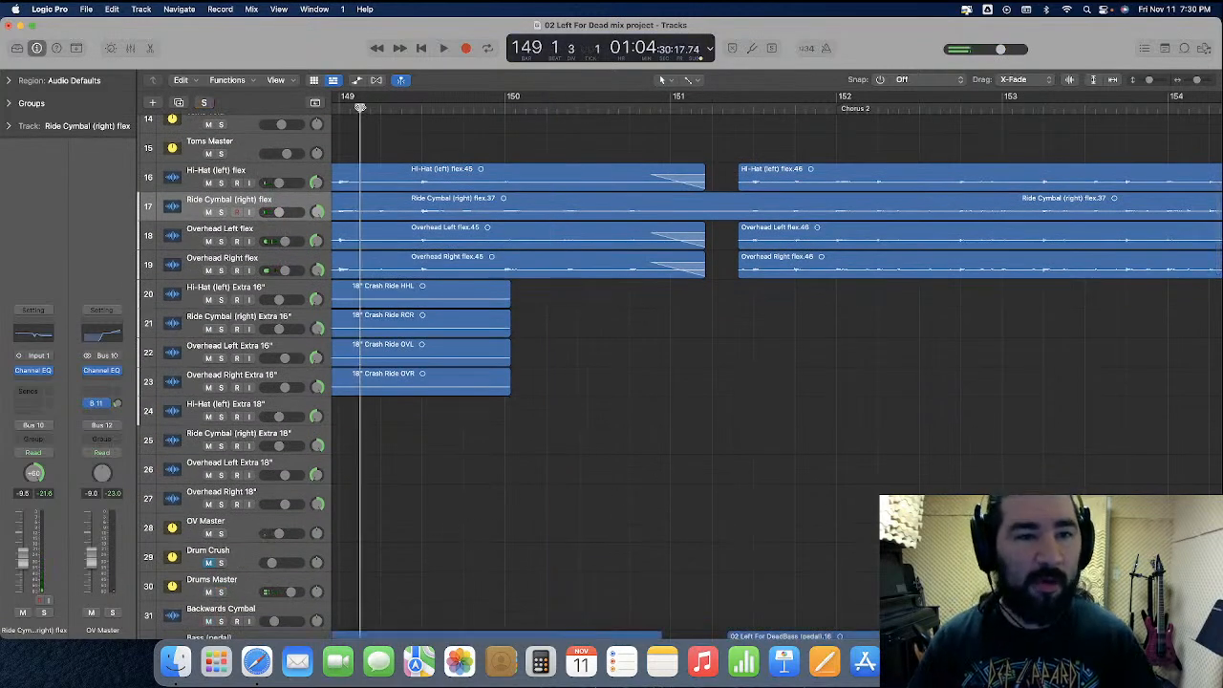
pyautogui.click(363, 107)
pyautogui.press('space')
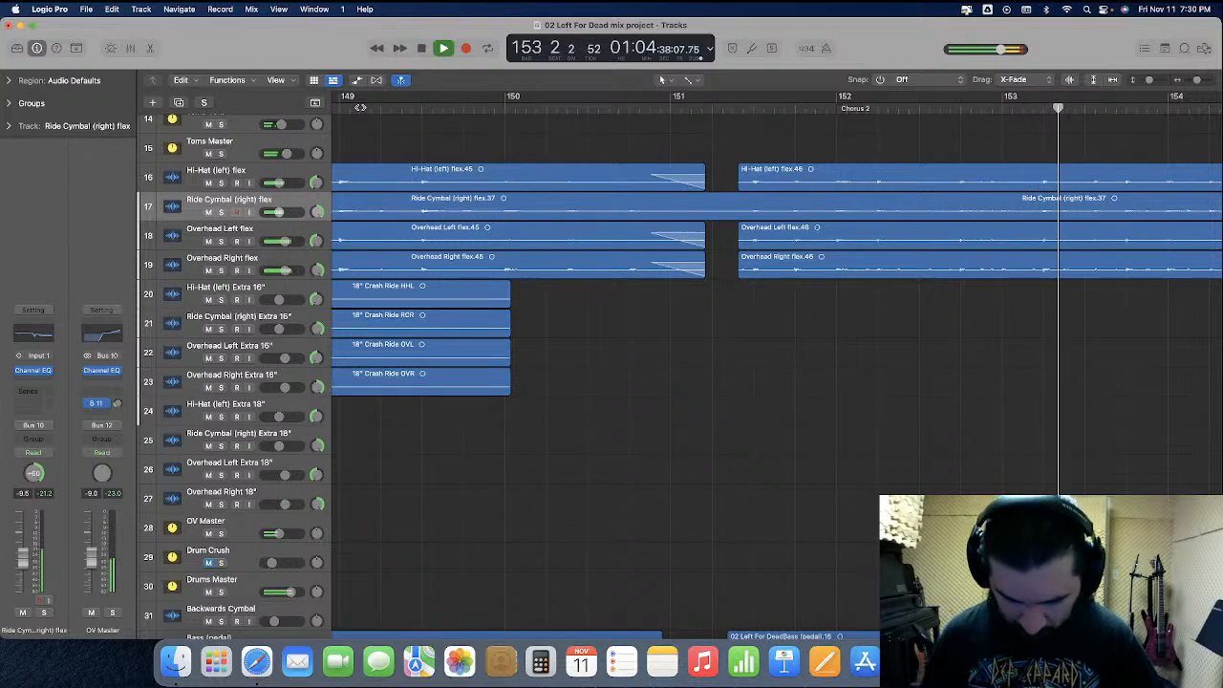
pyautogui.press('space')
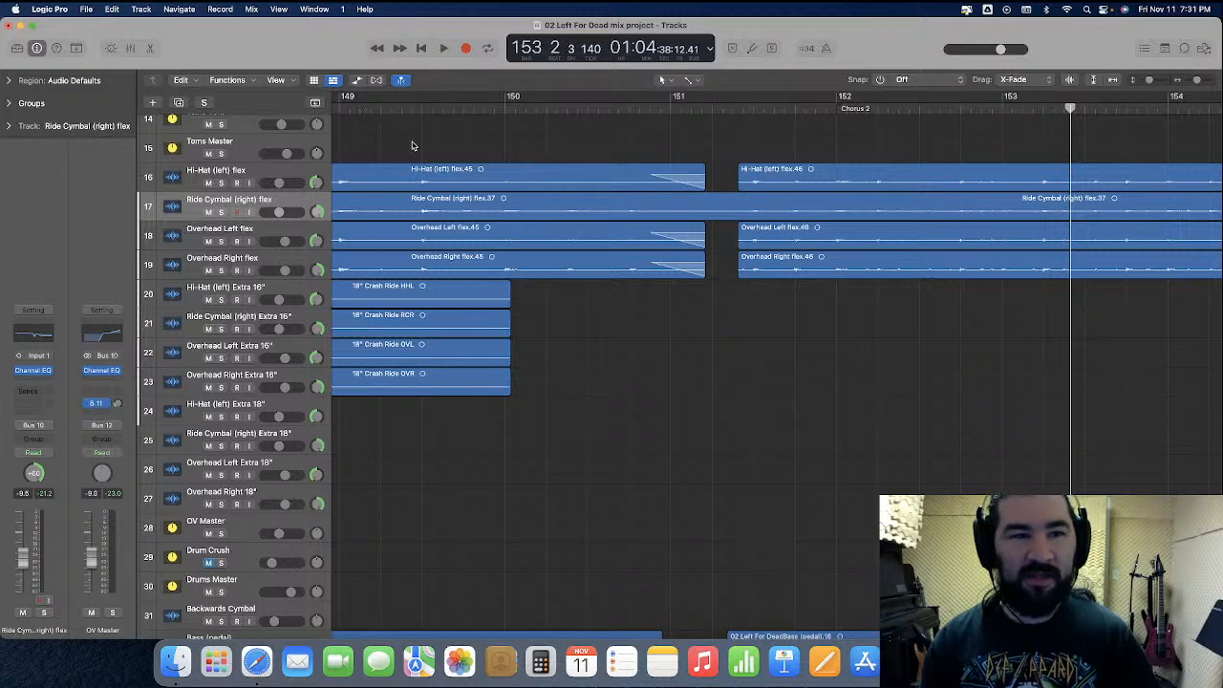
# Show track automation, display the Pan parameter on the Ride Cymbal (right) flex track, and enlarge that track
pyautogui.click(358, 81)
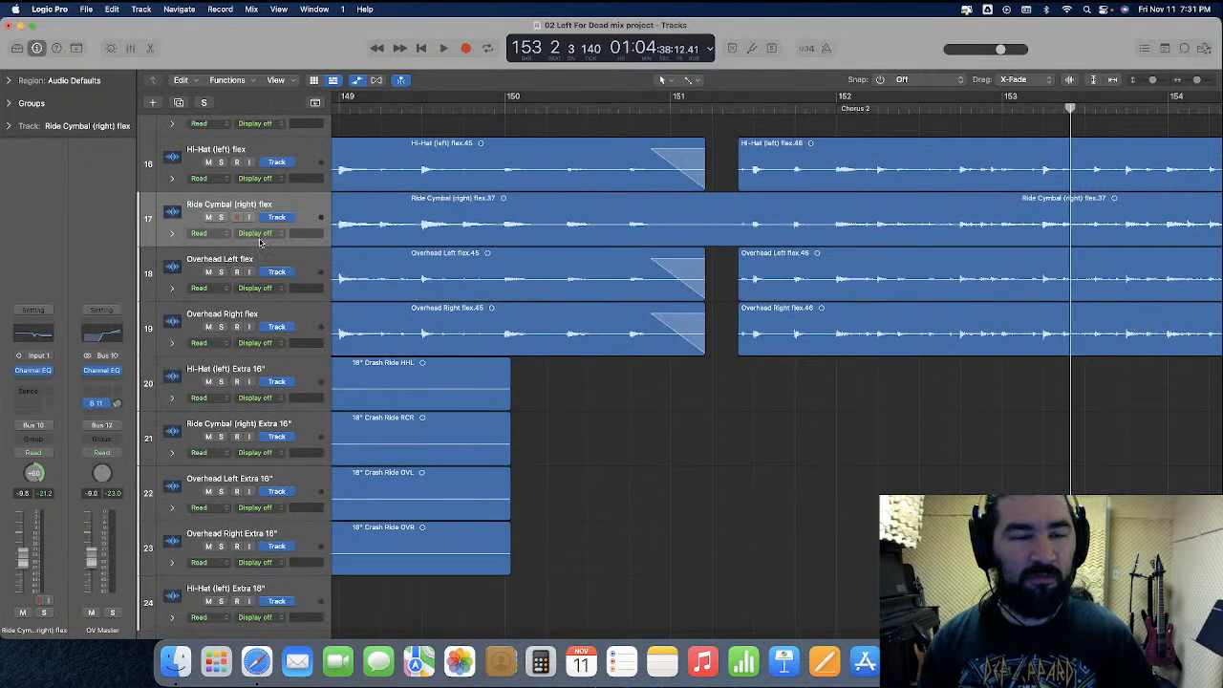
pyautogui.click(256, 233)
pyautogui.moveTo(273, 297)
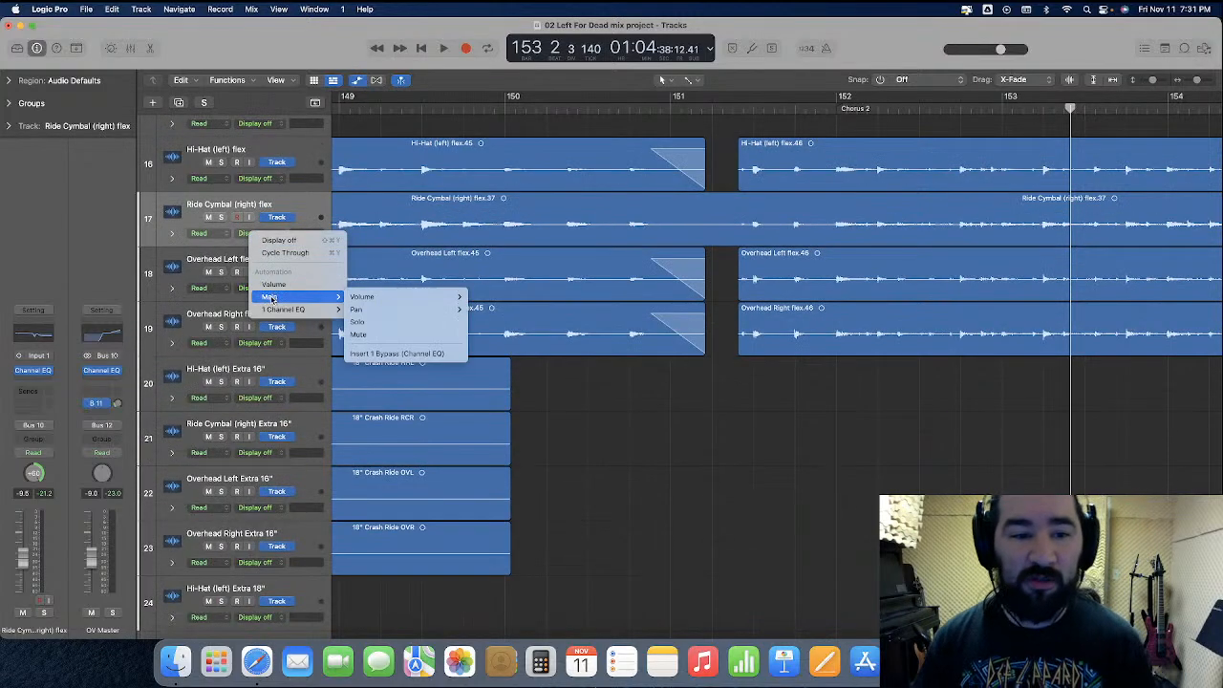
pyautogui.click(474, 311)
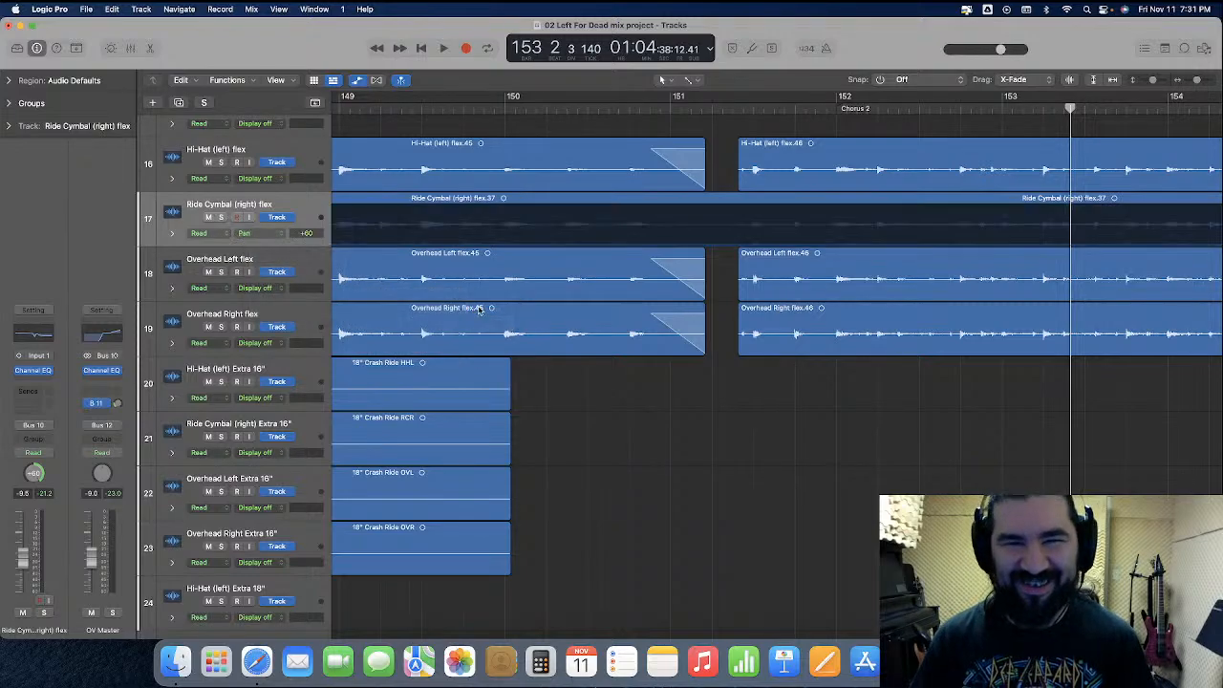
pyautogui.moveTo(271, 247); pyautogui.dragTo(283, 387)
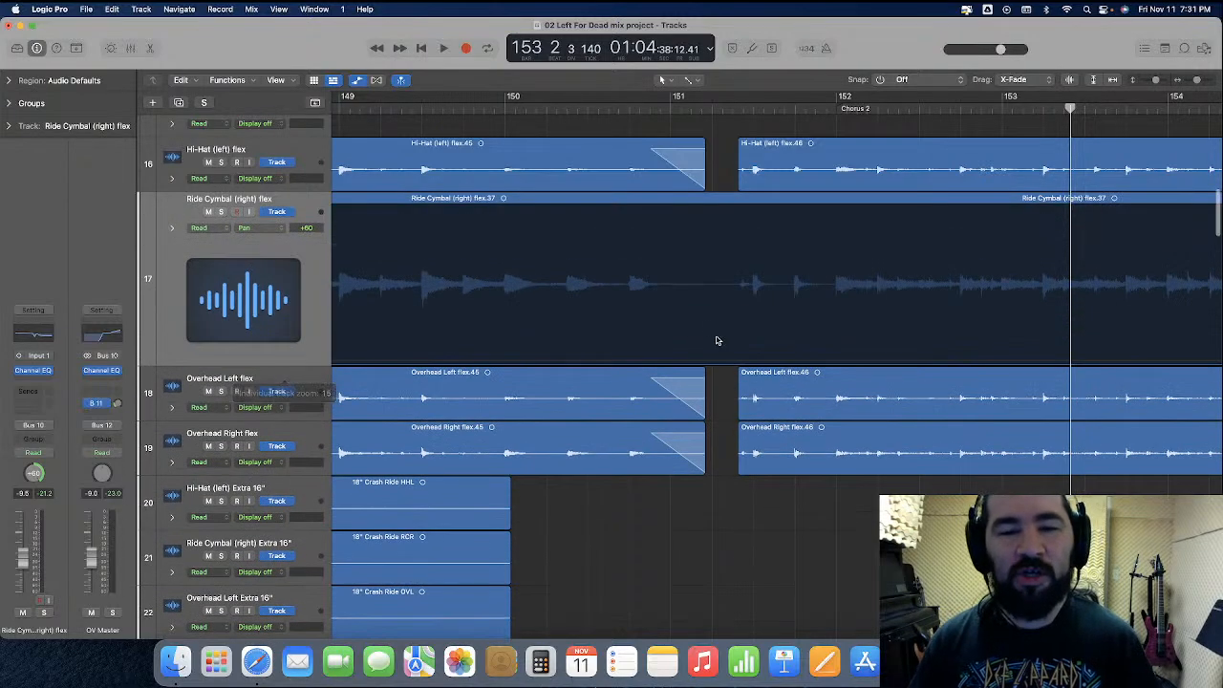
# Add Ride Cymbal pan automation points between bar 151 and its third beat, ramping the pan from +60 to about center before returning to +60
pyautogui.press('super+Right')
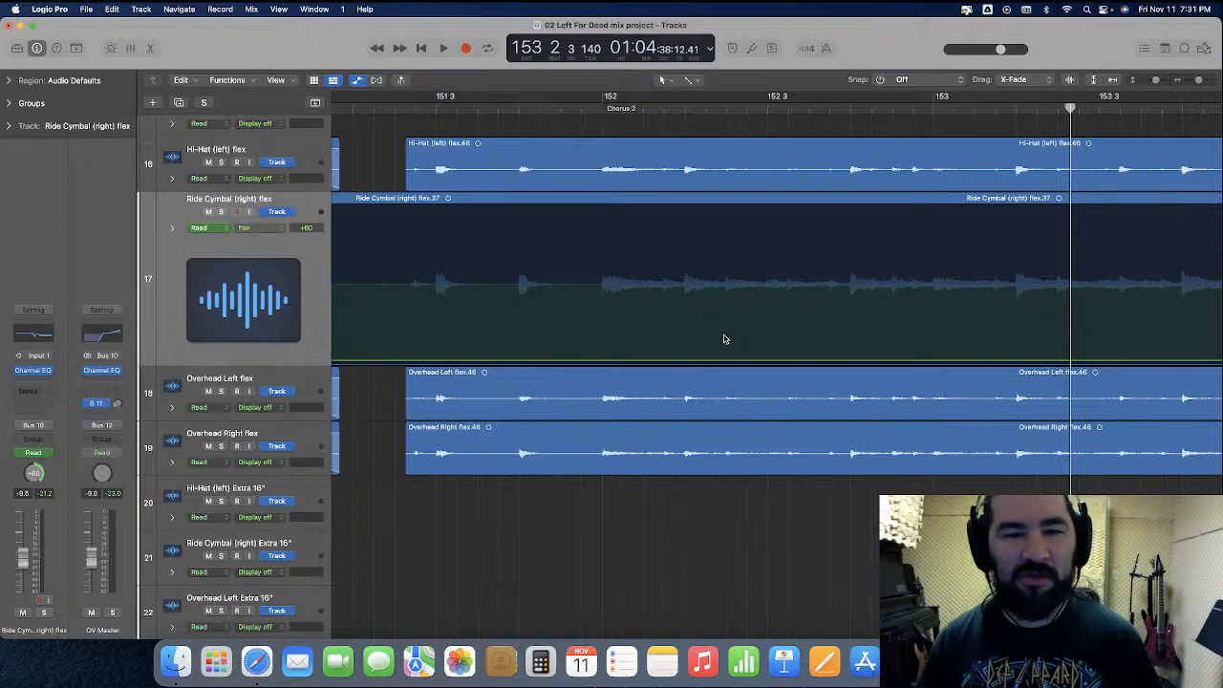
pyautogui.hscroll(-5, 723, 341)
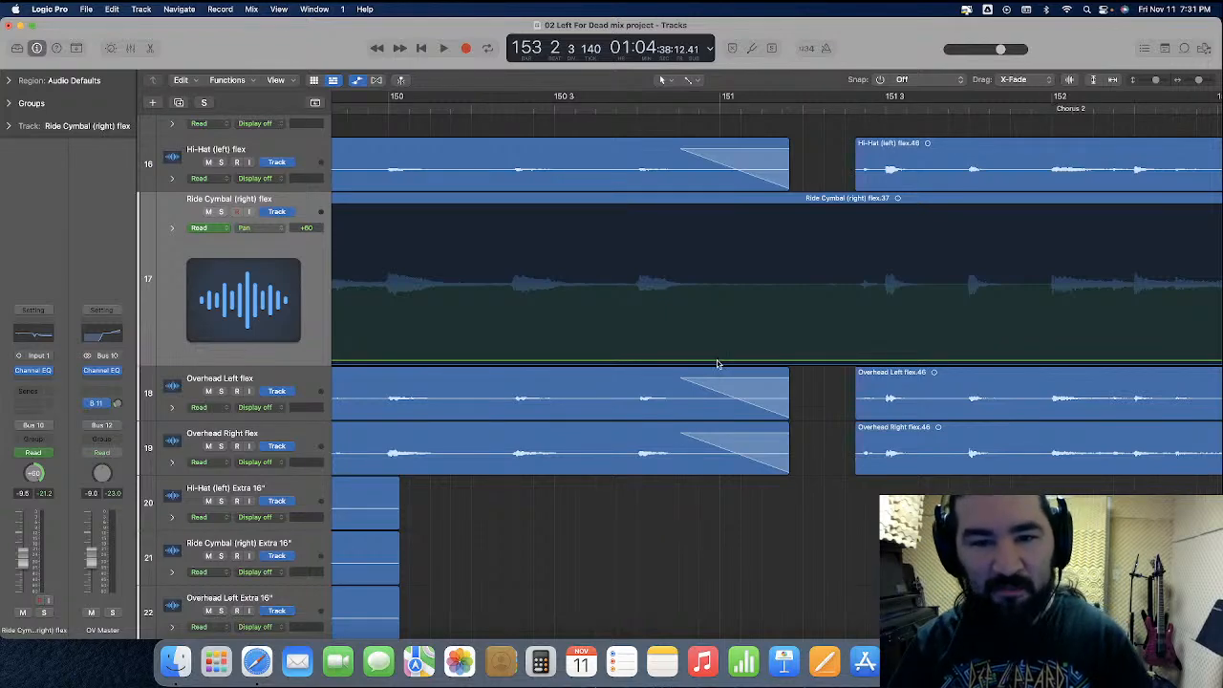
pyautogui.click(714, 363)
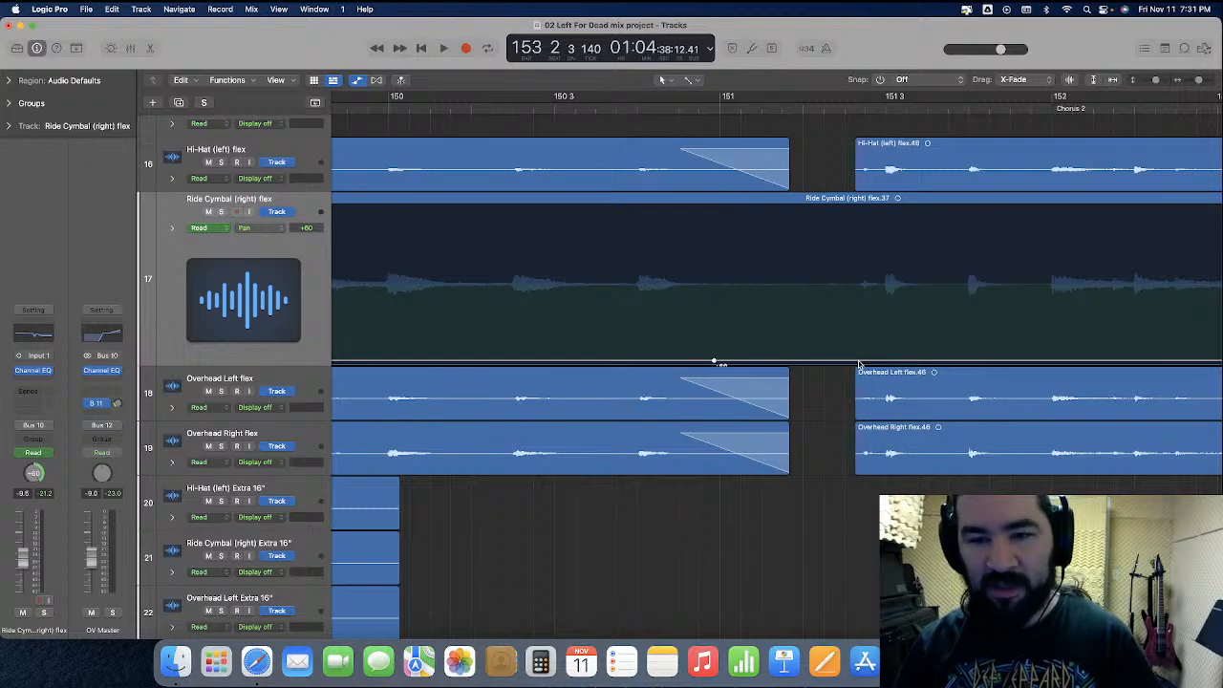
pyautogui.click(860, 363)
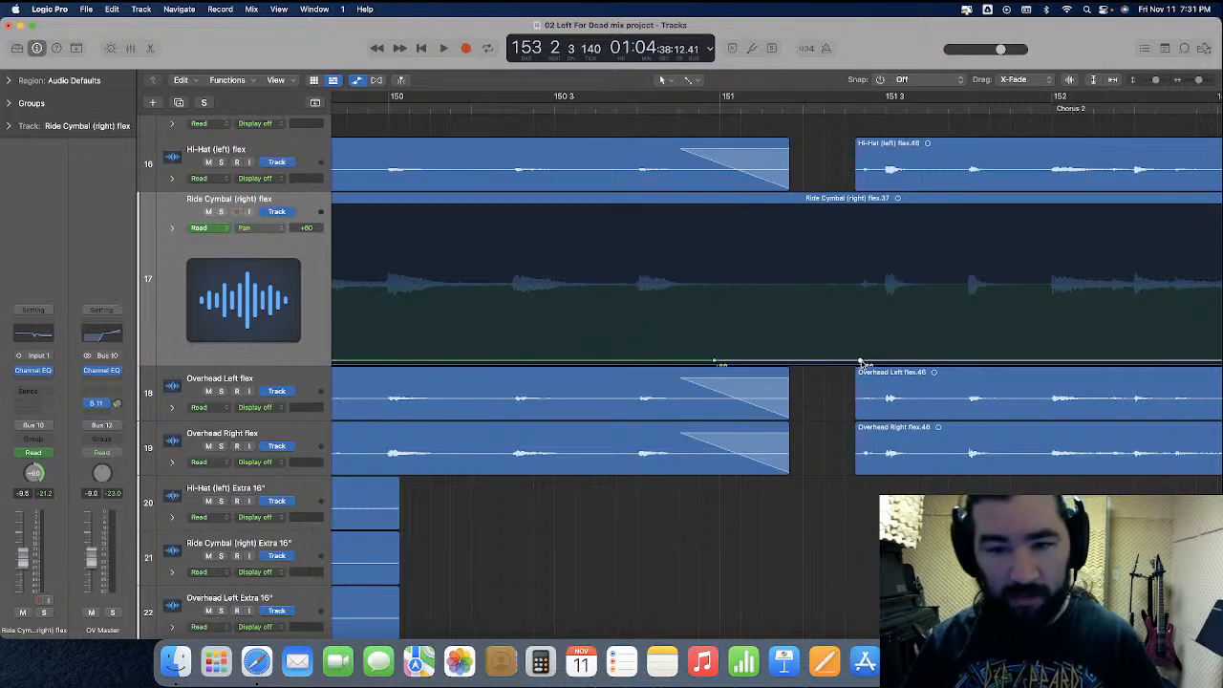
pyautogui.click(857, 365)
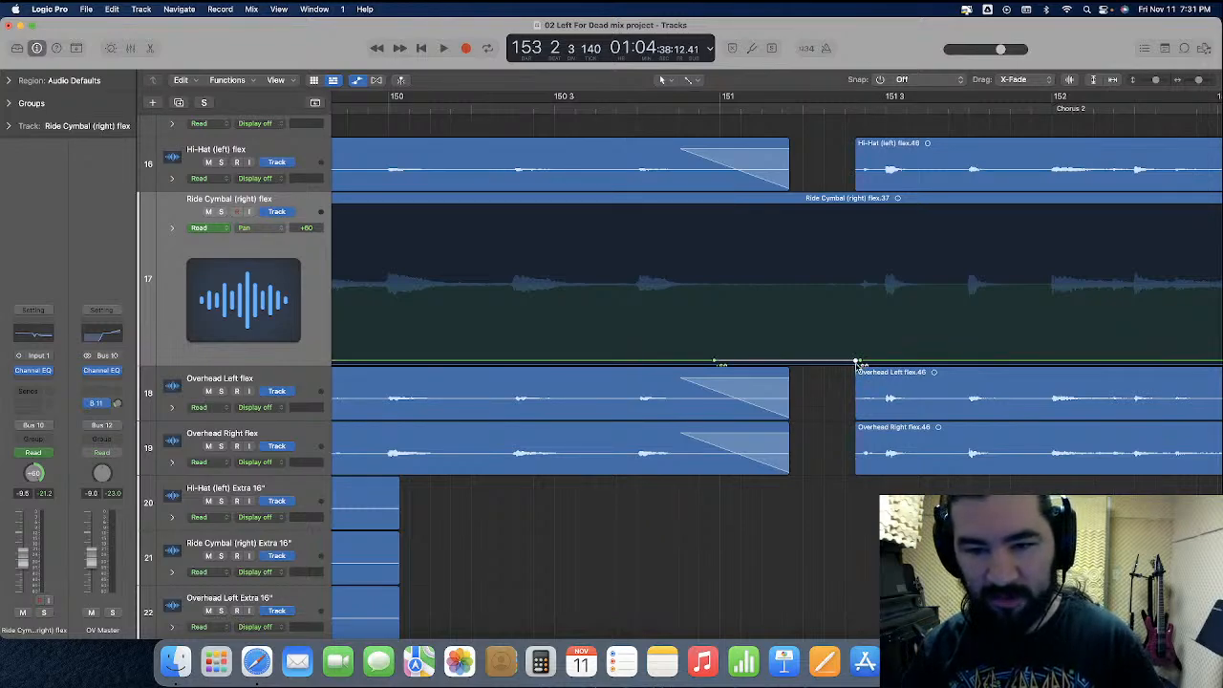
pyautogui.moveTo(856, 364); pyautogui.dragTo(857, 284)
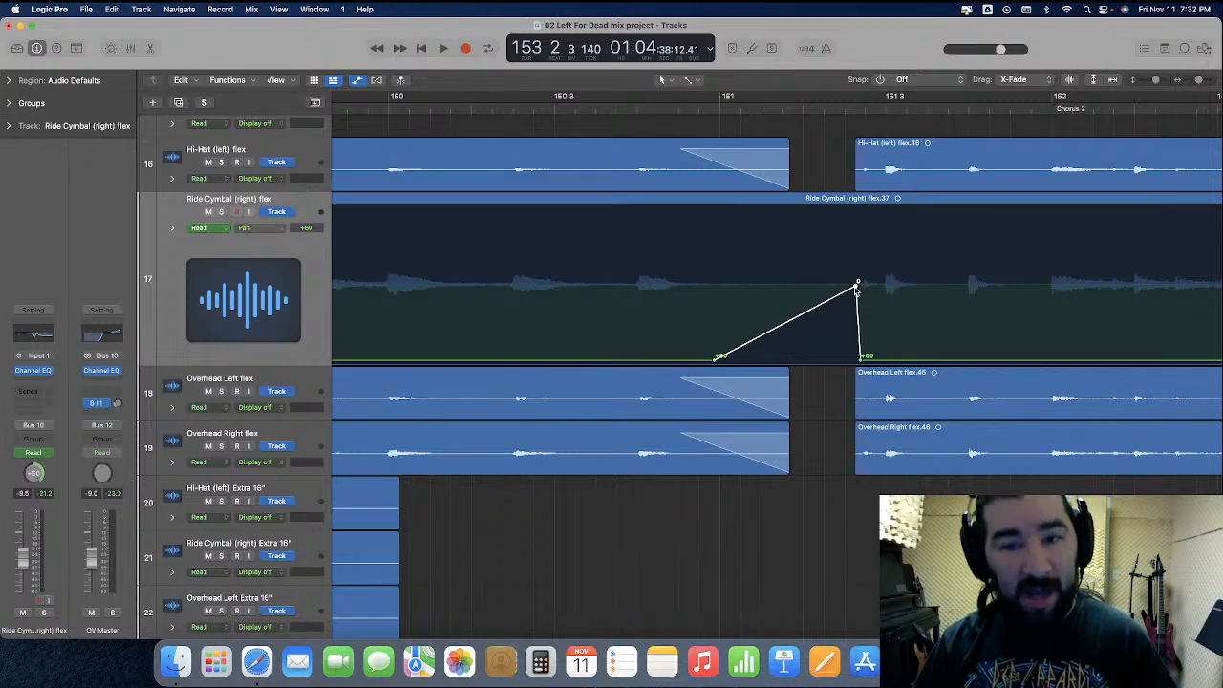
# Reshape the Ride Cymbal pan automation into a +12 plateau across the region gap in bar 151 and play from just before bar 150
pyautogui.moveTo(857, 285); pyautogui.dragTo(789, 285)
pyautogui.moveTo(832, 336); pyautogui.dragTo(820, 305)
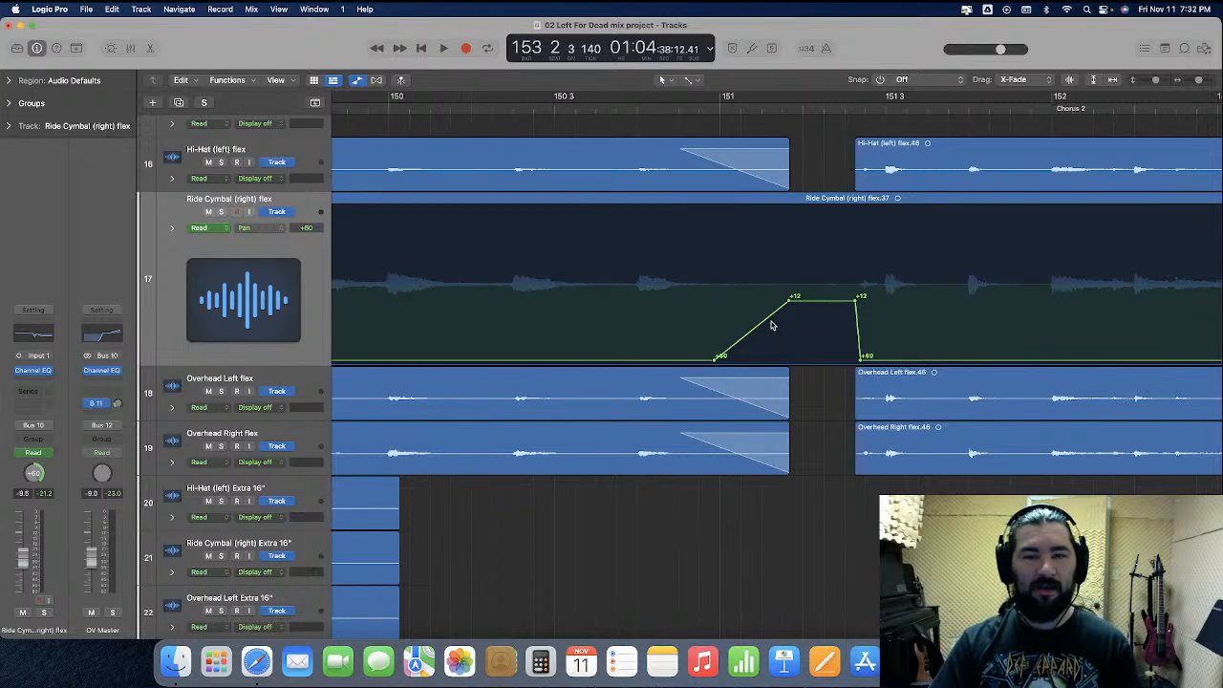
pyautogui.click(365, 109)
pyautogui.press('space')
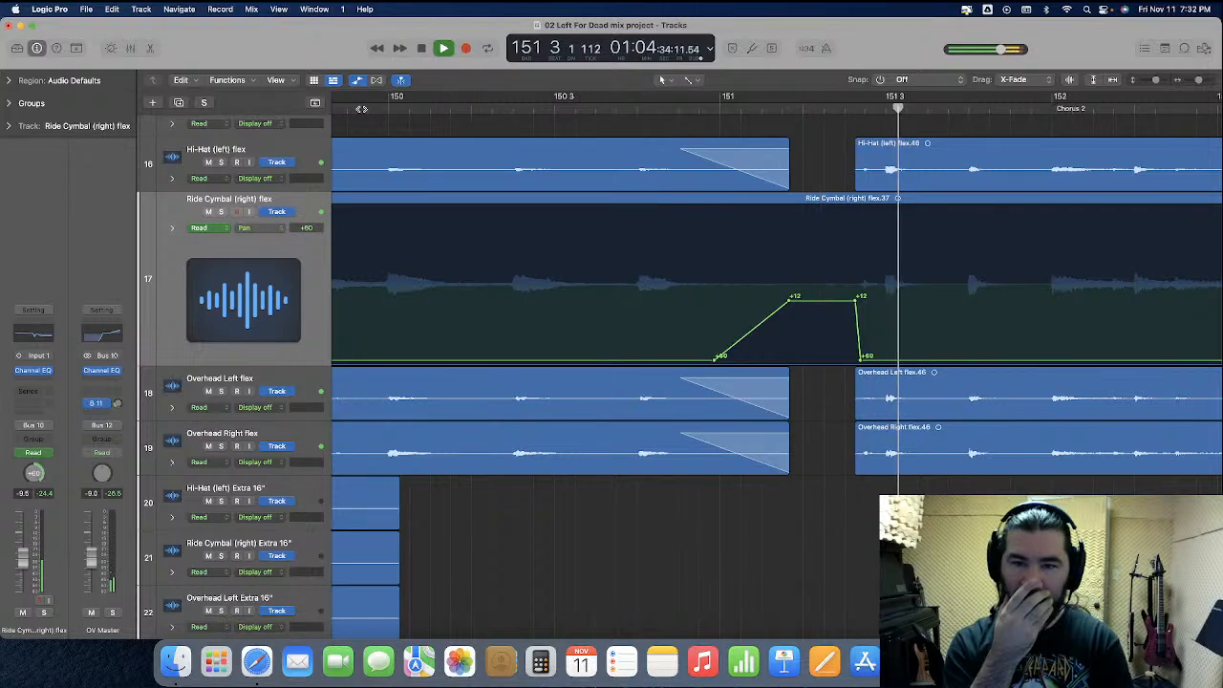
pyautogui.press('space')
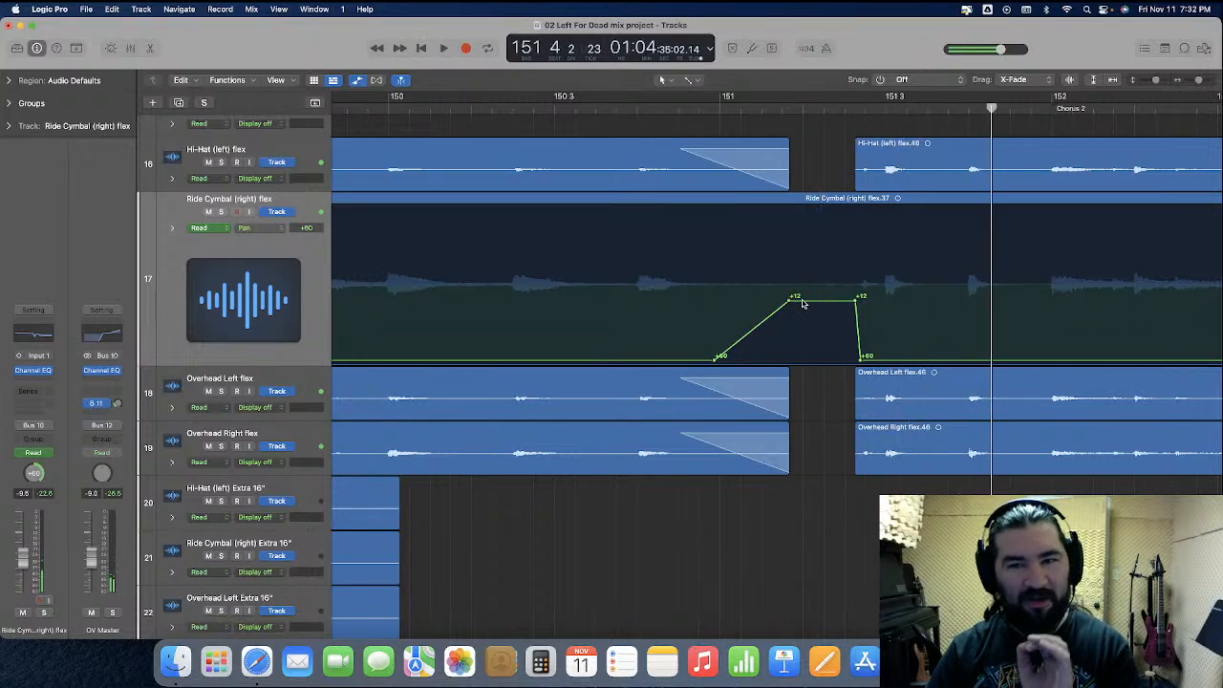
# Move the Ride Cymbal pan plateau in bar 151 to +30 and play the transition from just before bar 150
pyautogui.moveTo(802, 305)
pyautogui.mouseDown()
pyautogui.moveTo(804, 346)
pyautogui.moveTo(804, 328)
pyautogui.mouseUp()
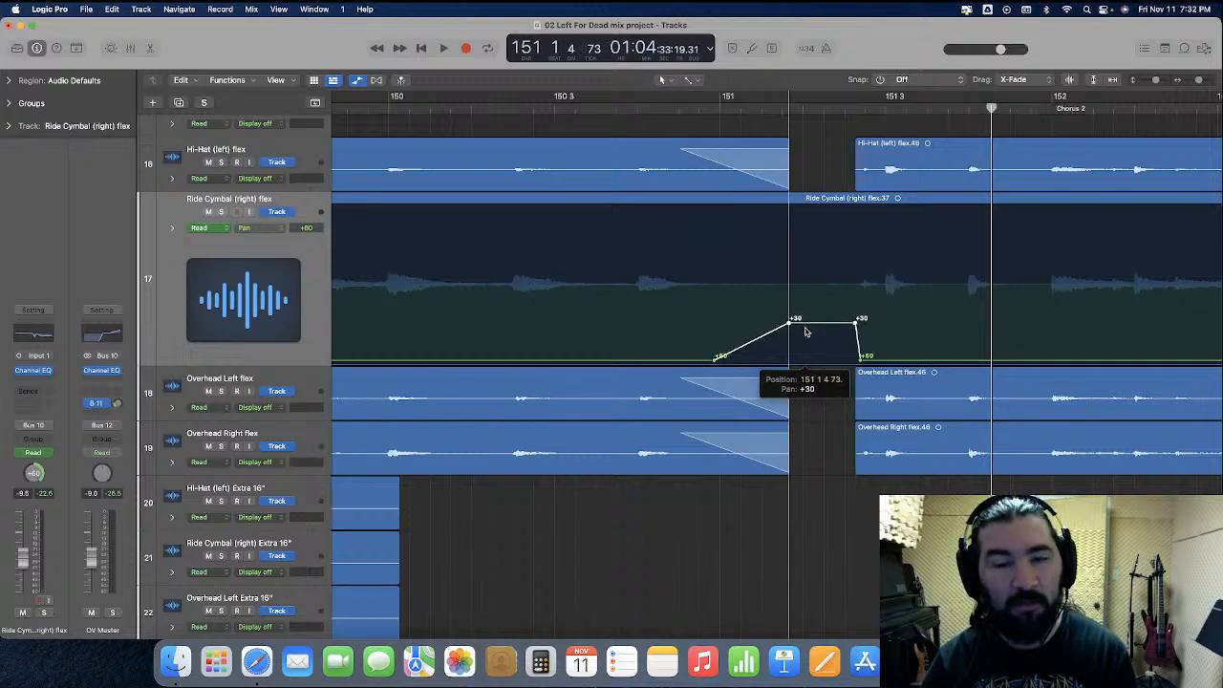
pyautogui.click(353, 111)
pyautogui.press('space')
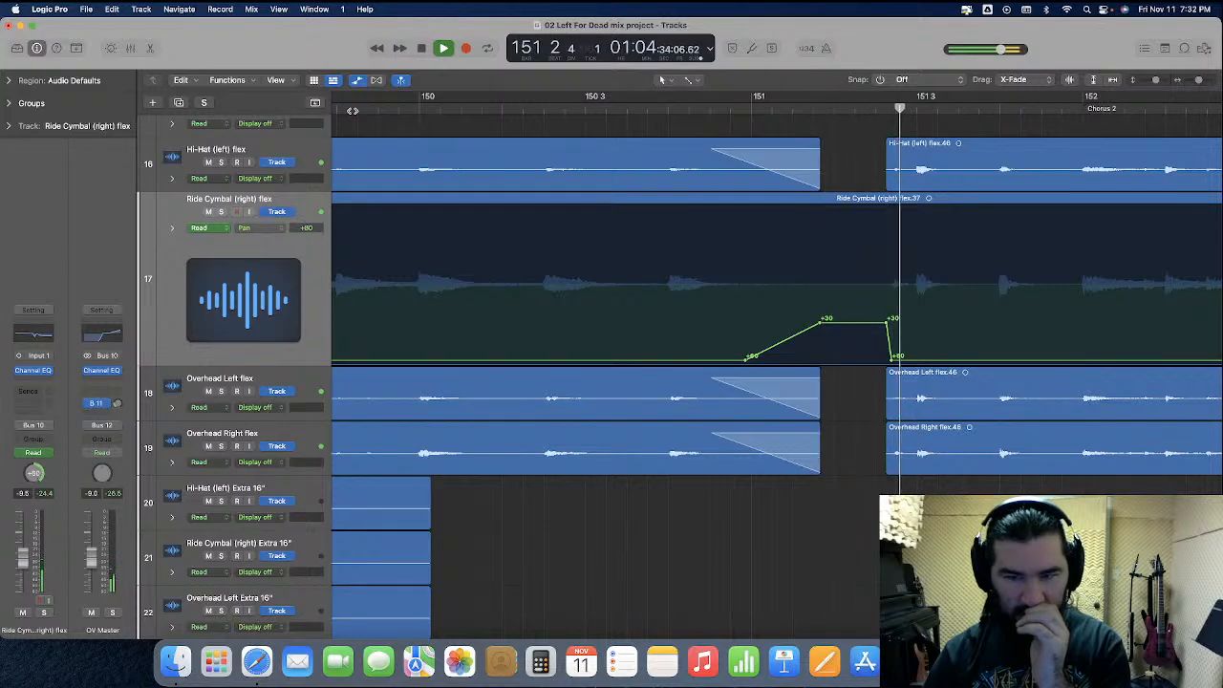
pyautogui.press('space')
# Set the Ride Cymbal pan plateau in bar 151 to +37 and play the passage from before bar 150 into Chorus 2
pyautogui.moveTo(841, 327); pyautogui.dragTo(841, 335)
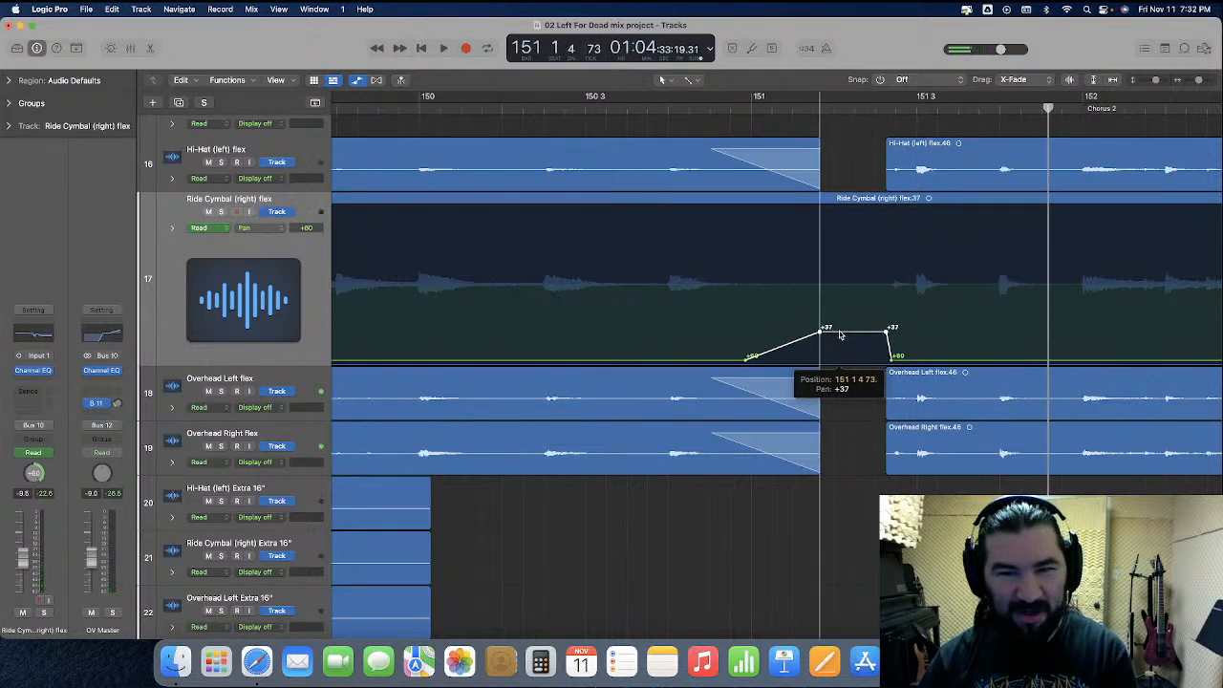
pyautogui.click(355, 109)
pyautogui.press('space')
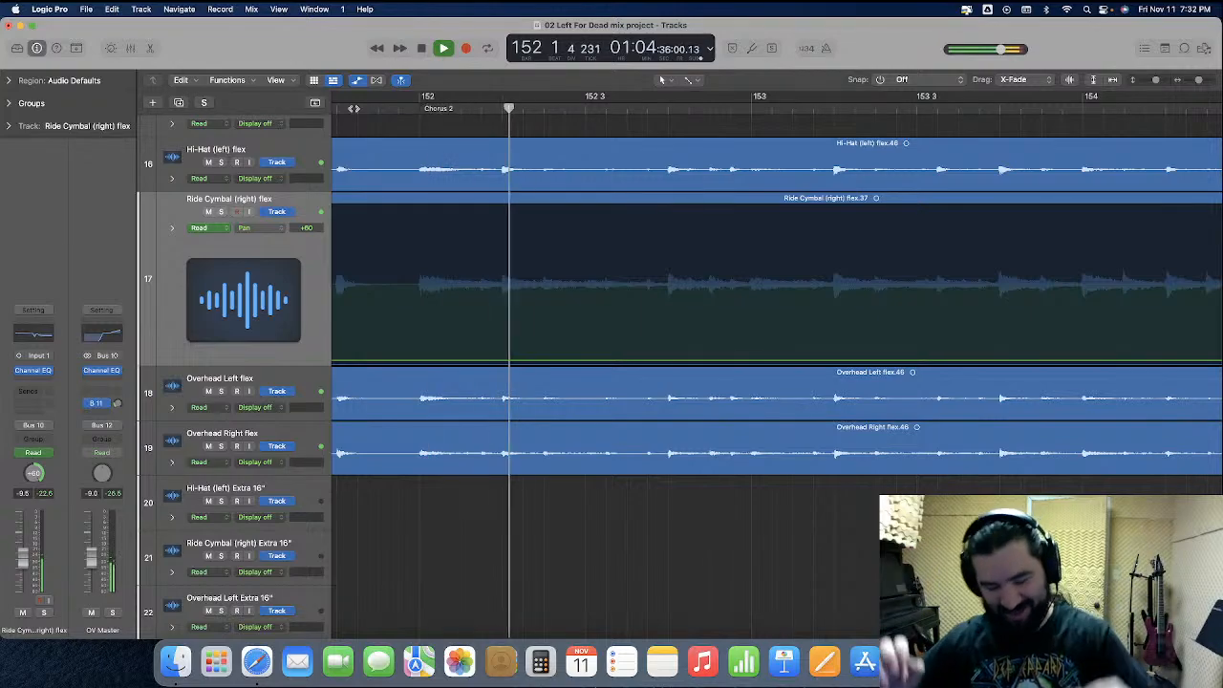
pyautogui.press('space')
pyautogui.hscroll(-10, 368, 118)
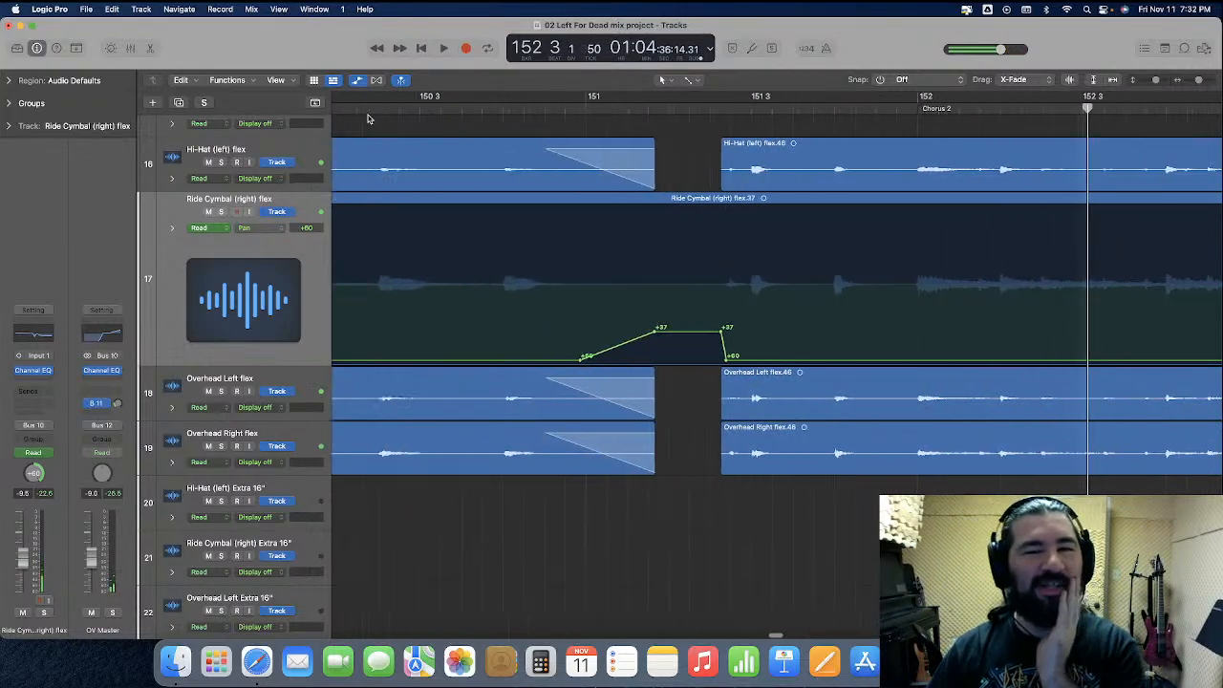
pyautogui.hscroll(1, 369, 118)
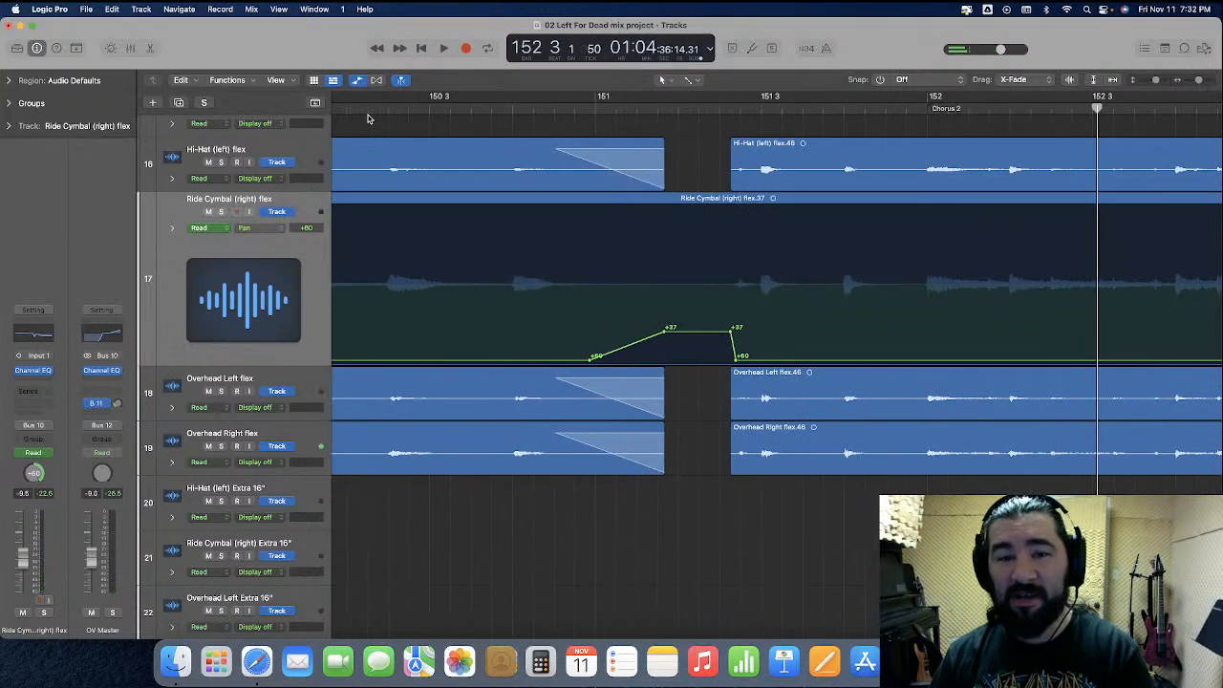
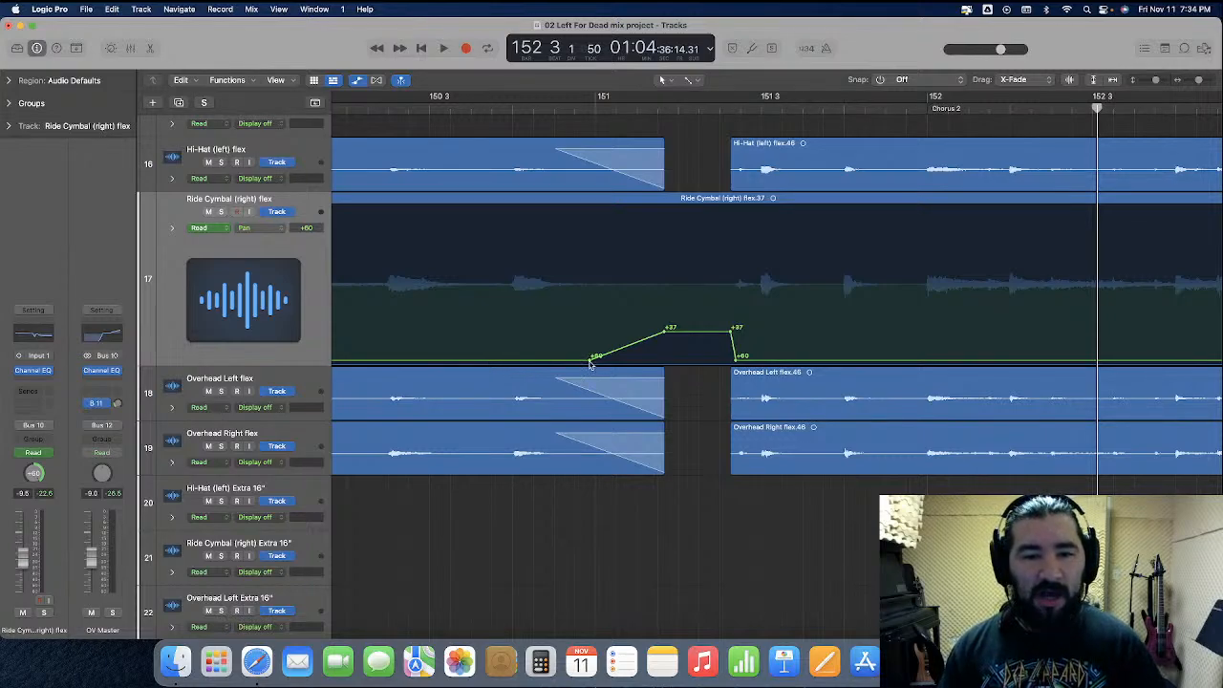
# Start the Ride Cymbal pan ramp at the neighbouring fades' start, and add short fade-ins to the Hi-Hat and both Overhead regions after the gap
pyautogui.moveTo(591, 364); pyautogui.dragTo(558, 359)
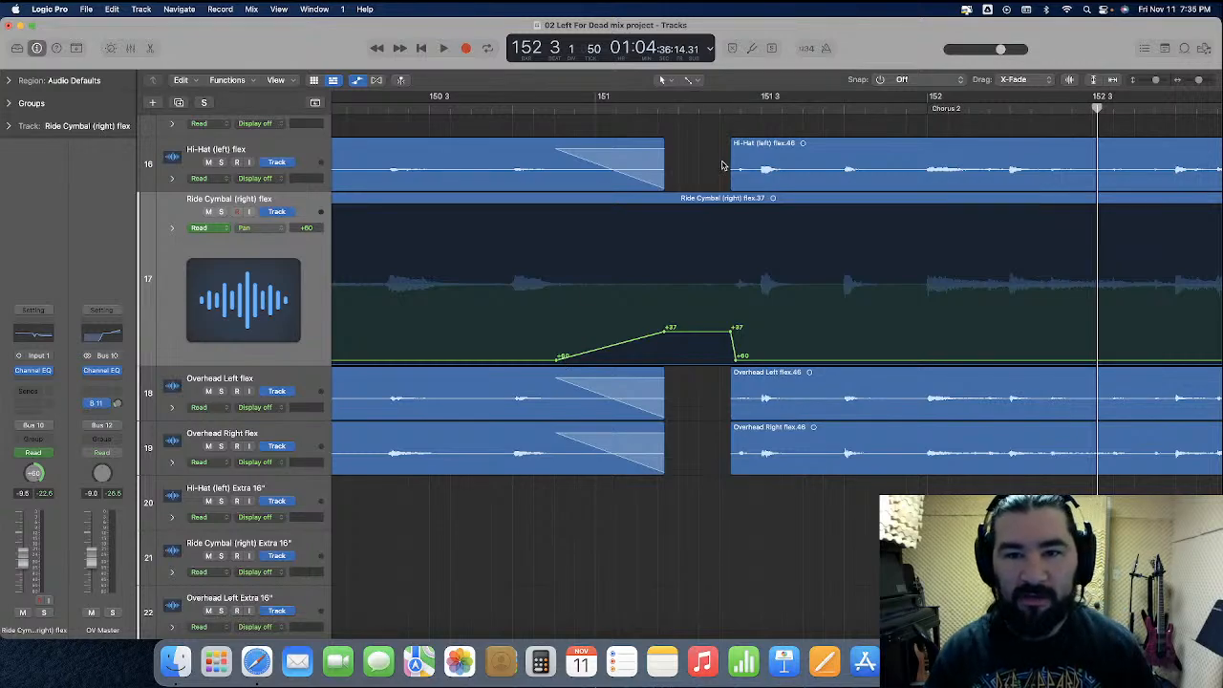
pyautogui.click(751, 173)
pyautogui.keyDown('shift'); pyautogui.click(791, 413); pyautogui.keyUp('shift')
pyautogui.keyDown('shift'); pyautogui.click(791, 451); pyautogui.keyUp('shift')
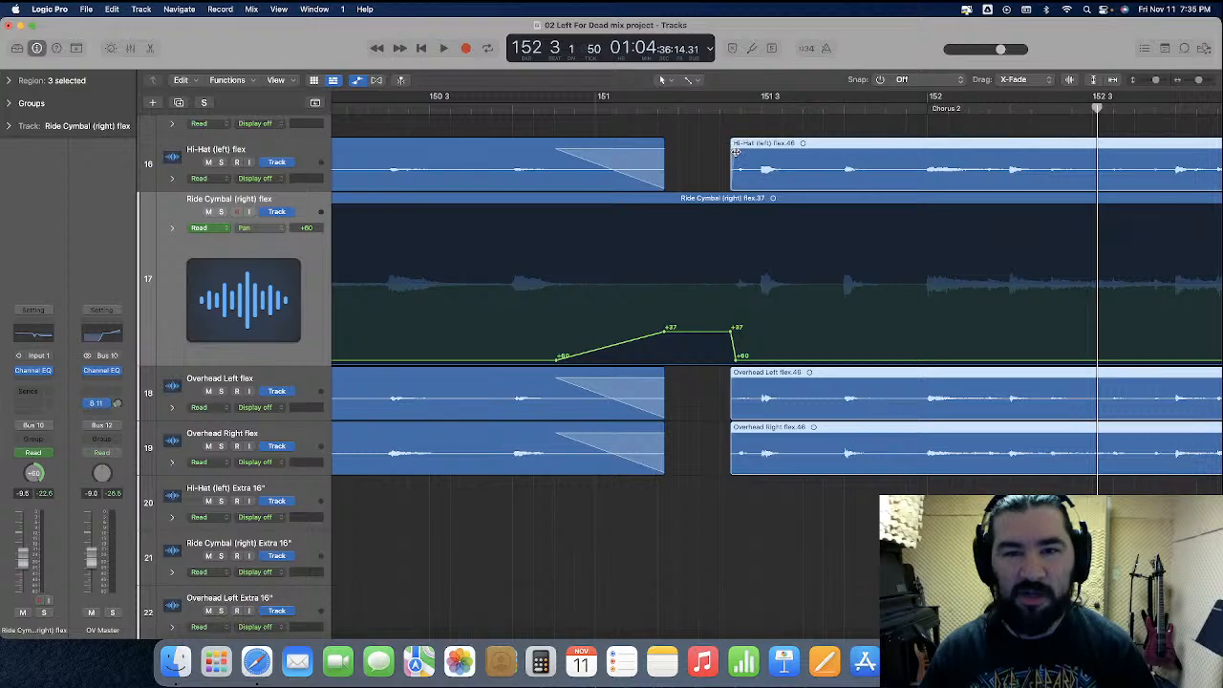
pyautogui.click(676, 171)
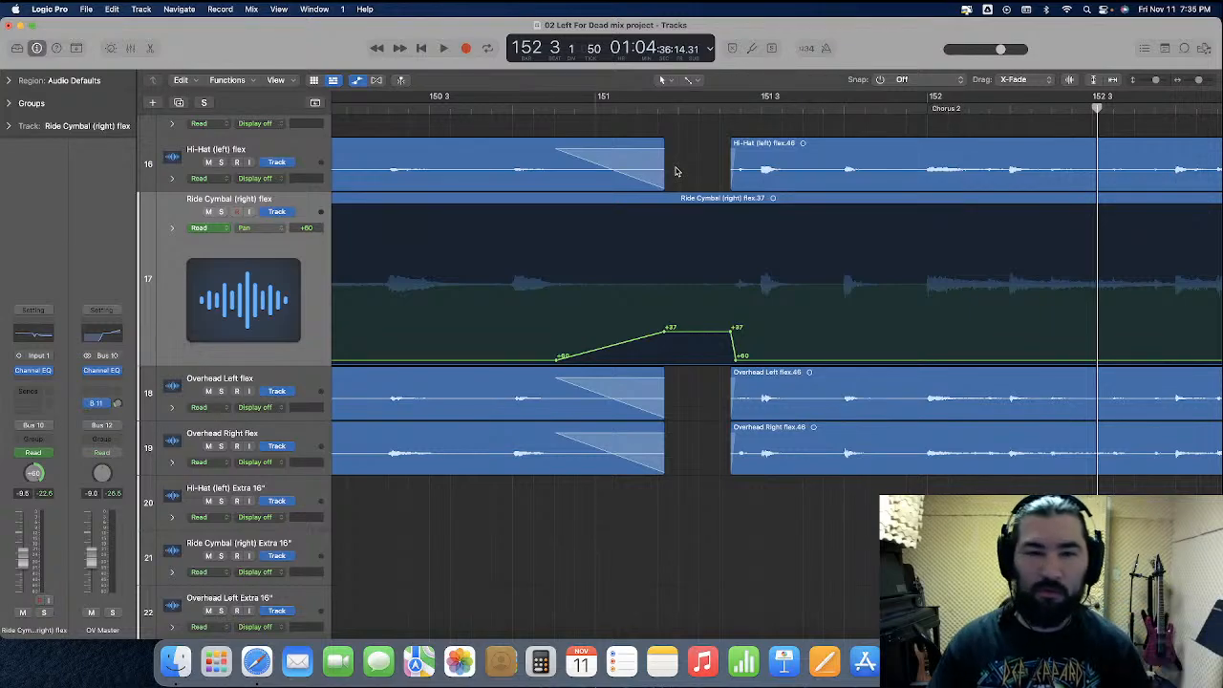
# Play the drum transition from bar 150 into Chorus 2
pyautogui.hscroll(-3, 650, 168)
pyautogui.click(371, 108)
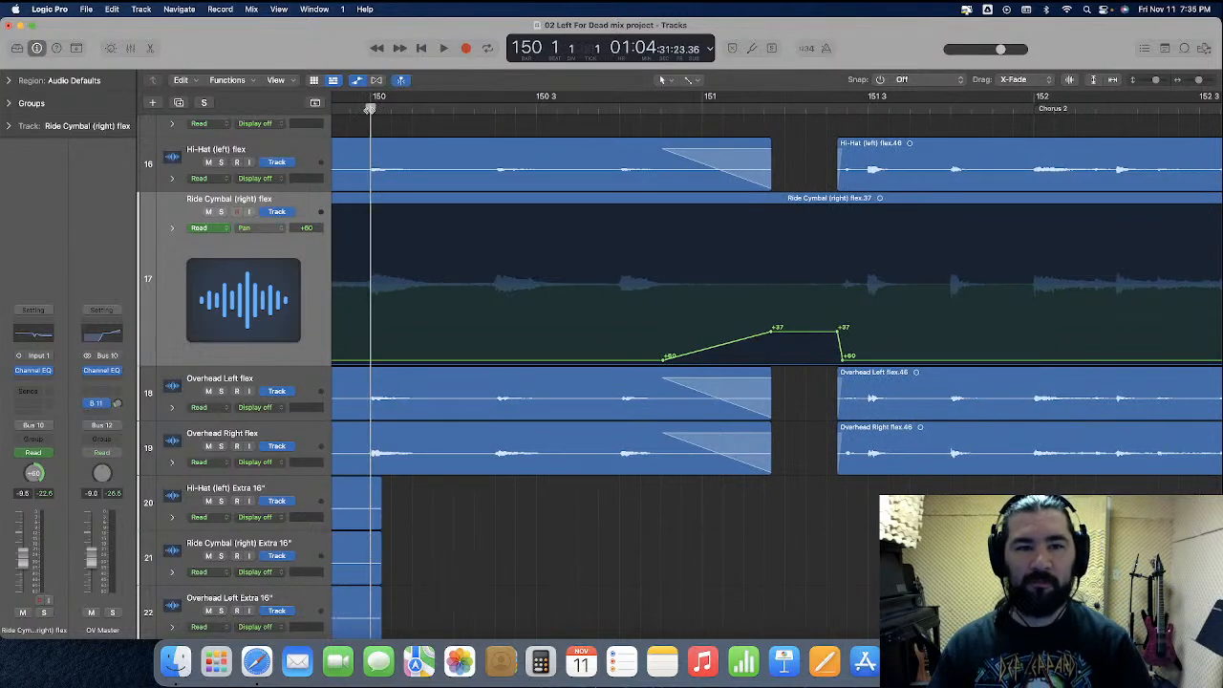
pyautogui.press('space')
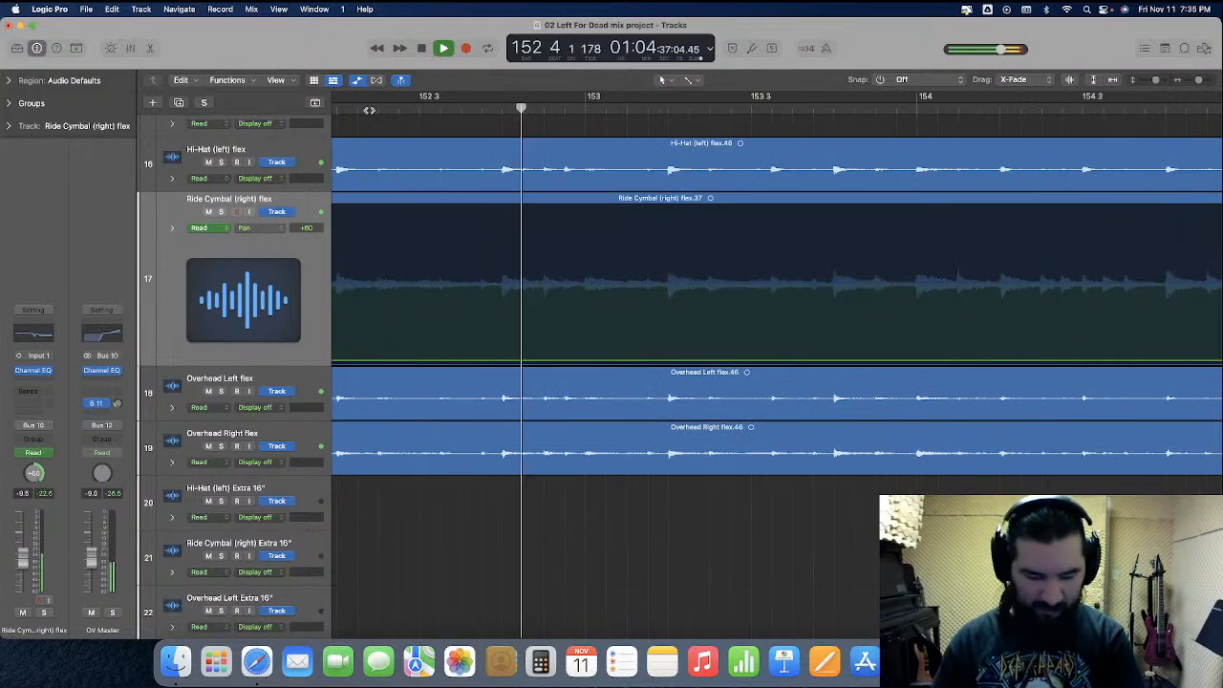
pyautogui.press('space')
# Zoom the arrangement out, hide the track automation, and reduce the track heights
pyautogui.press('super+Left')
pyautogui.press('super+Left')
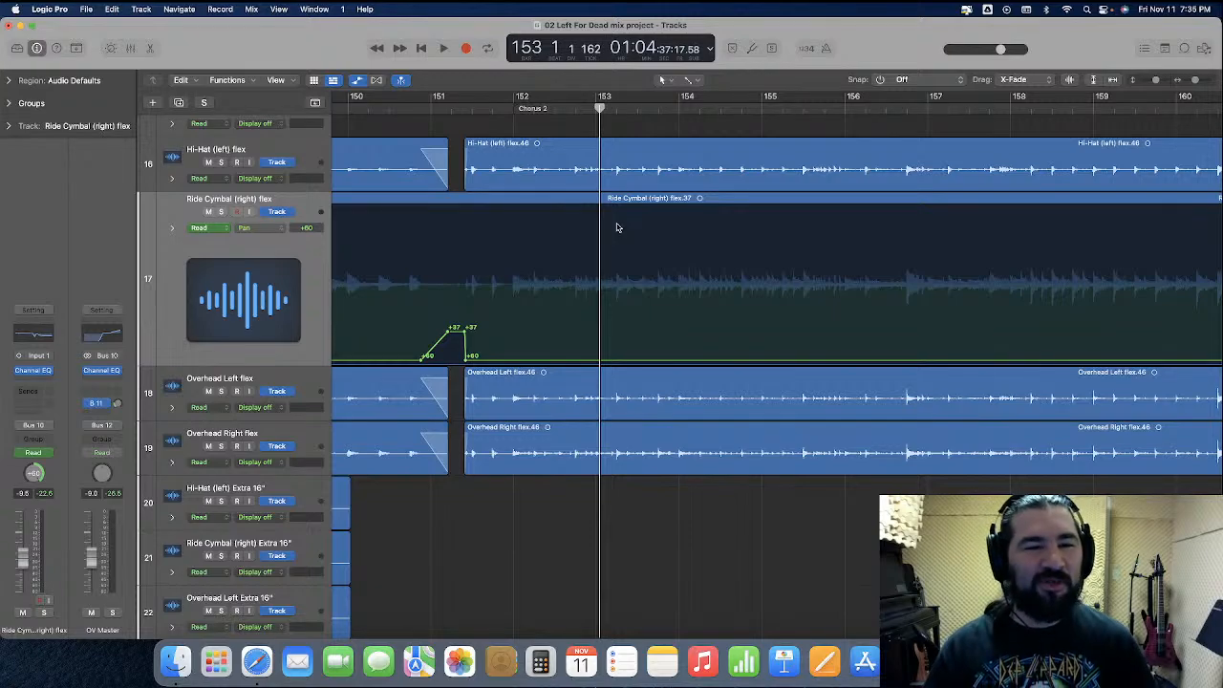
pyautogui.click(356, 80)
pyautogui.moveTo(263, 267); pyautogui.dragTo(270, 222)
# Look through the remaining tracks and bars for the dialogue and sound-effect regions before the Solo section
pyautogui.hscroll(5, 691, 380)
pyautogui.hscroll(20, 692, 380)
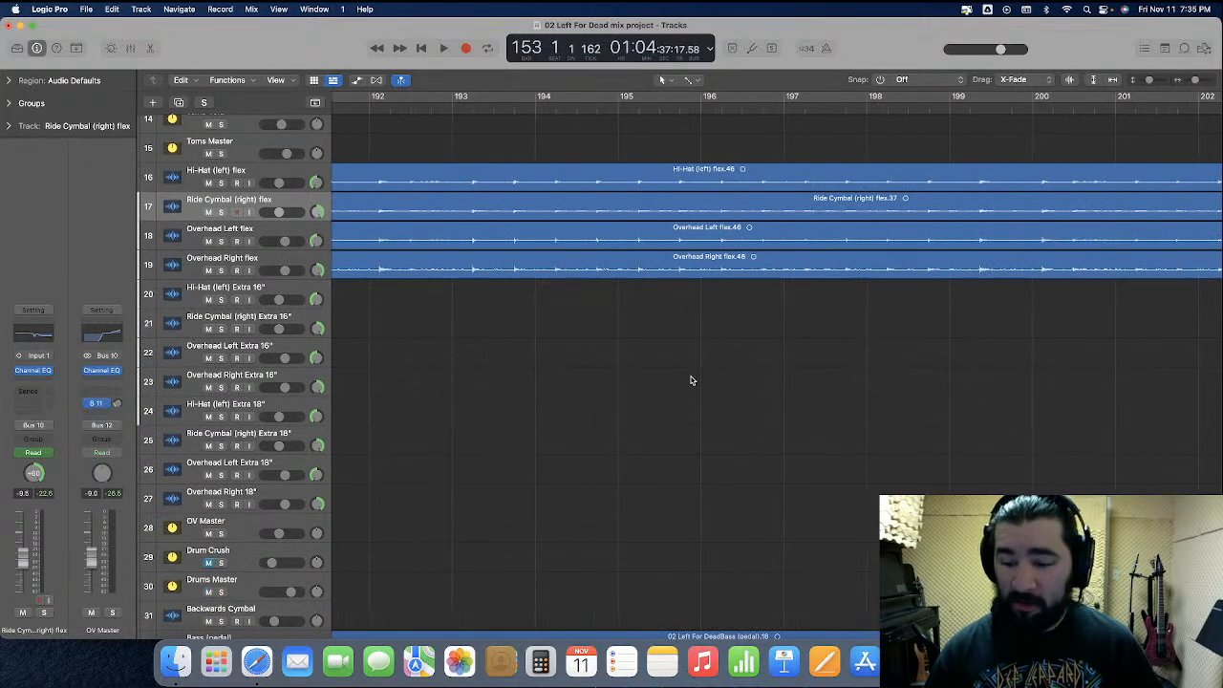
pyautogui.hscroll(8, 692, 380)
pyautogui.scroll(-20, 692, 380)
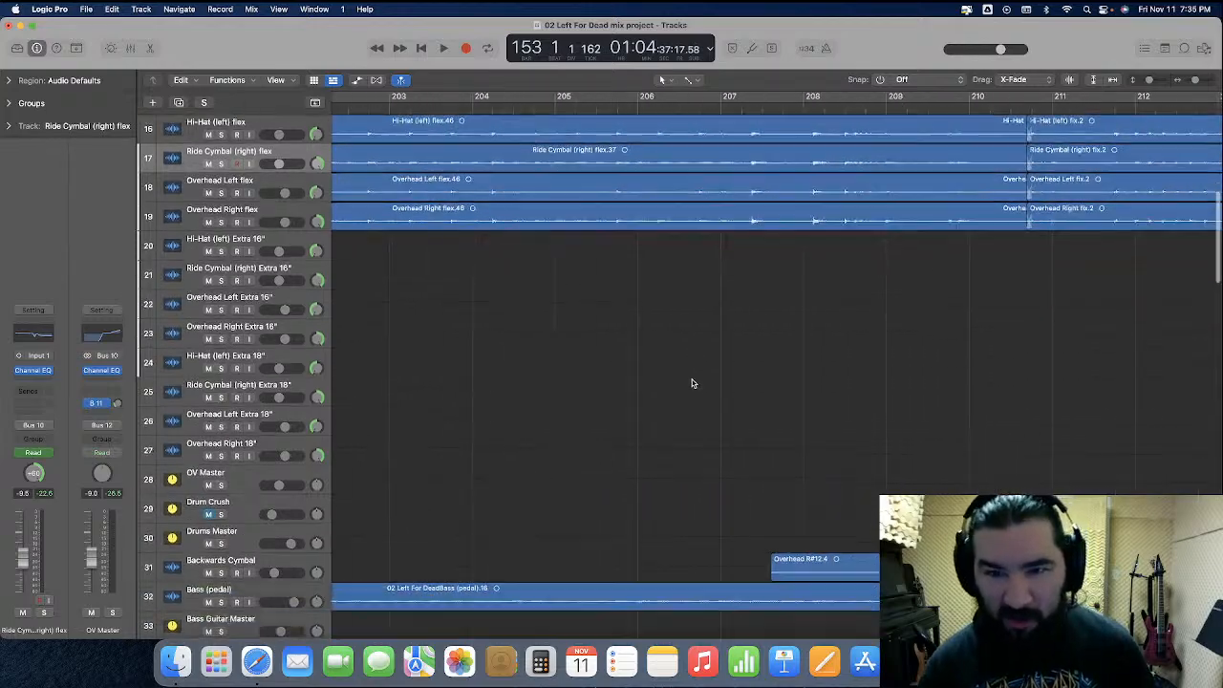
pyautogui.scroll(-15, 692, 382)
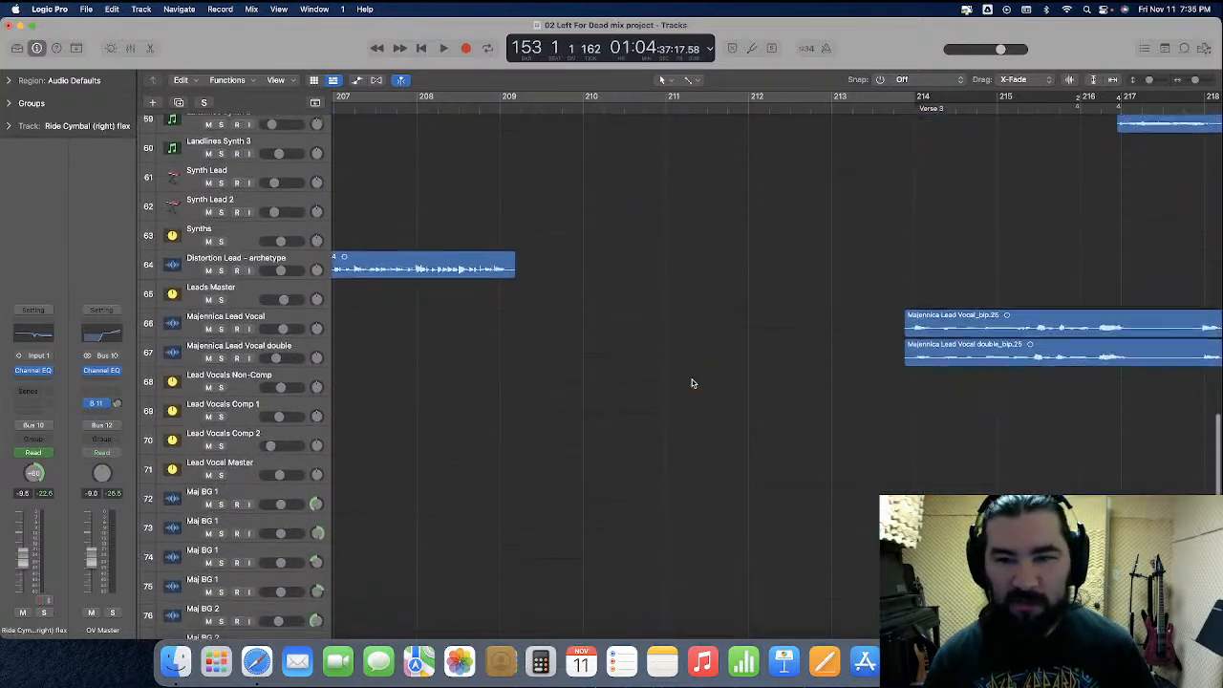
pyautogui.hscroll(4, 692, 383)
pyautogui.scroll(-20, 693, 383)
pyautogui.hscroll(6, 693, 383)
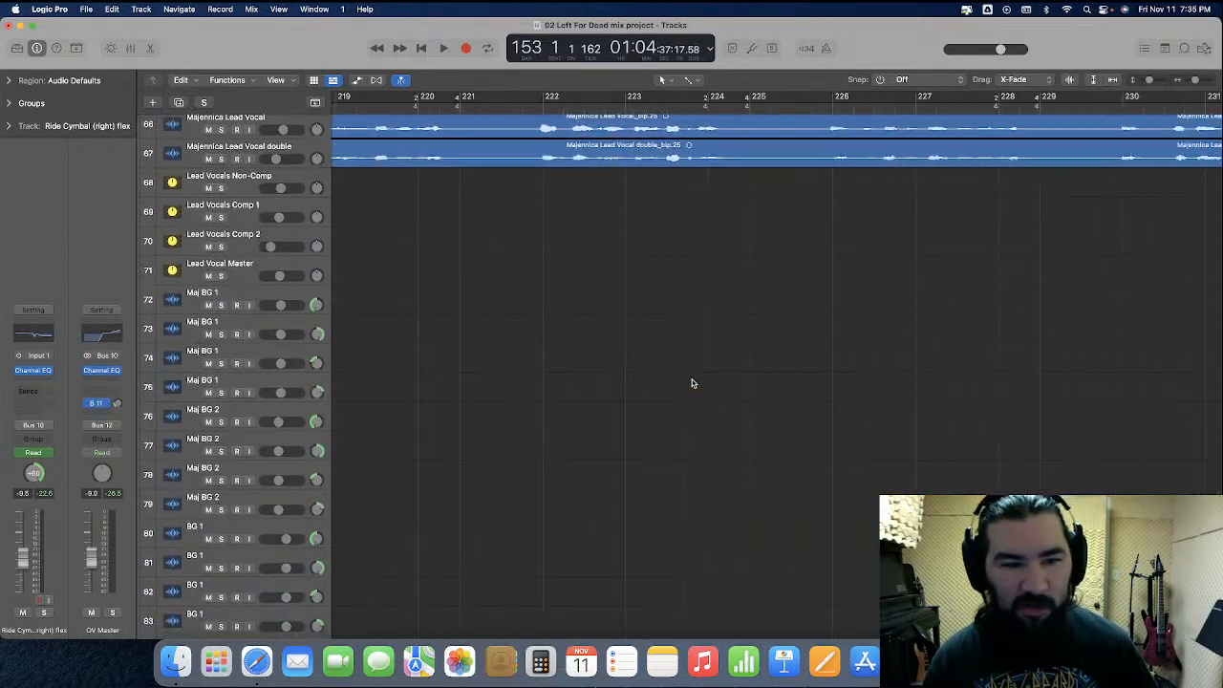
pyautogui.hscroll(9, 693, 383)
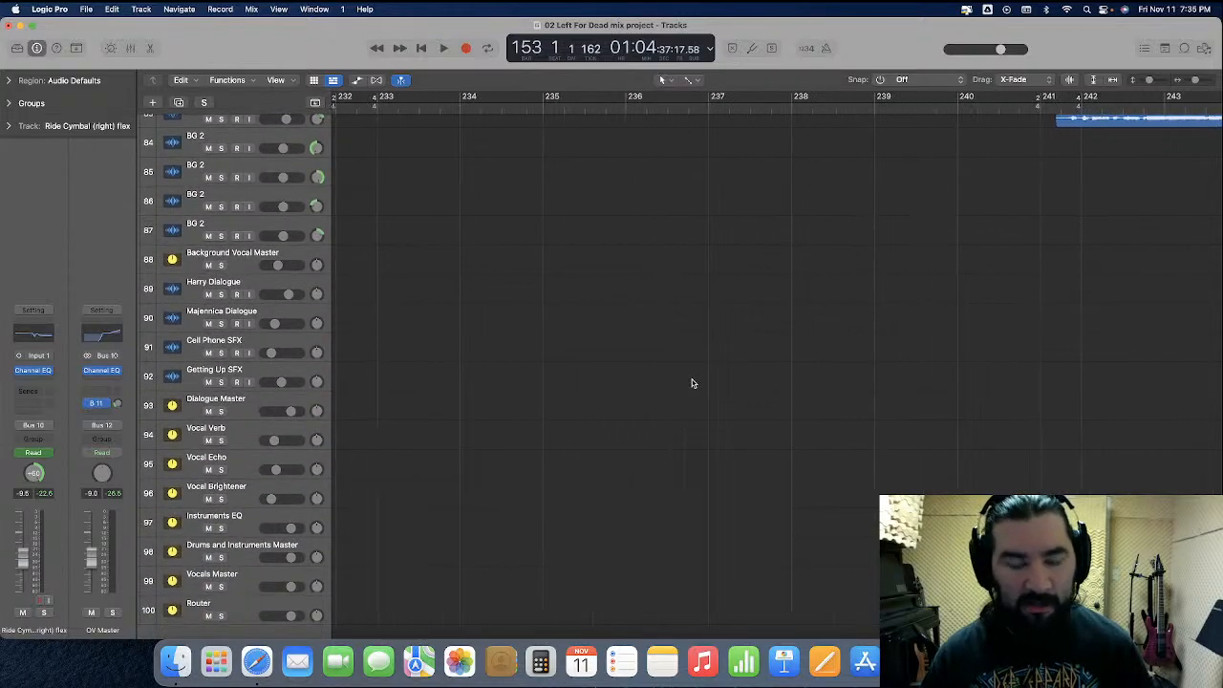
pyautogui.scroll(-1, 692, 384)
pyautogui.hscroll(-14, 693, 383)
pyautogui.hscroll(-20, 693, 383)
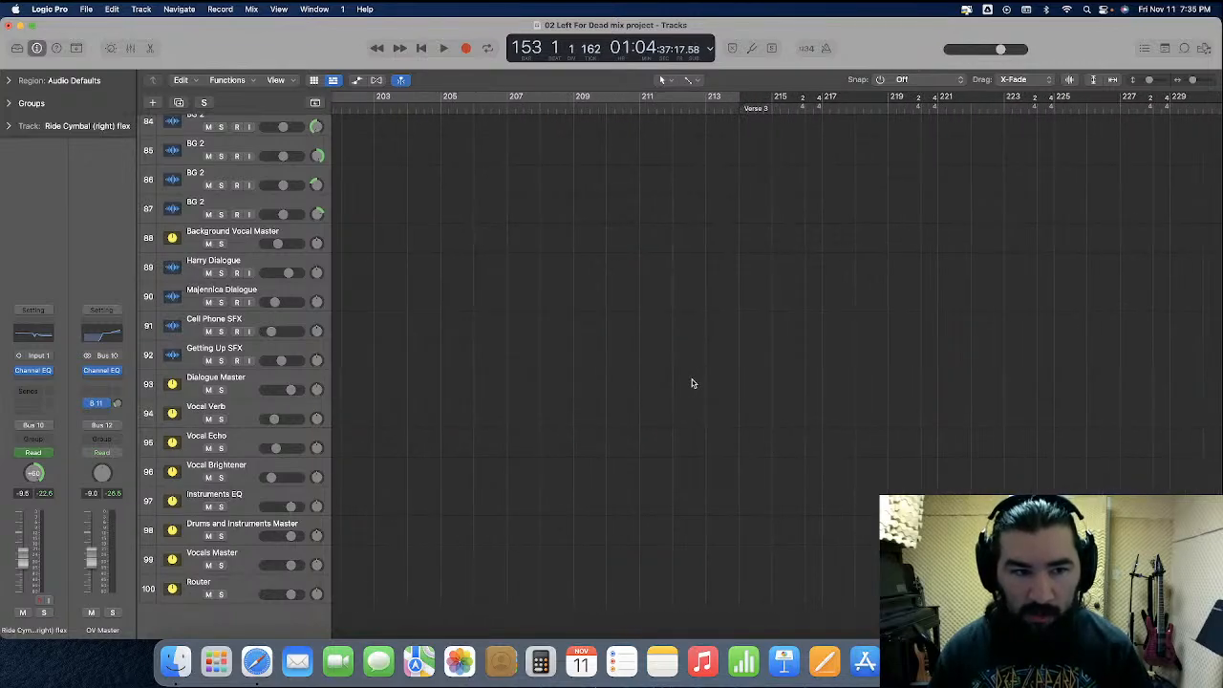
pyautogui.hscroll(-3, 692, 384)
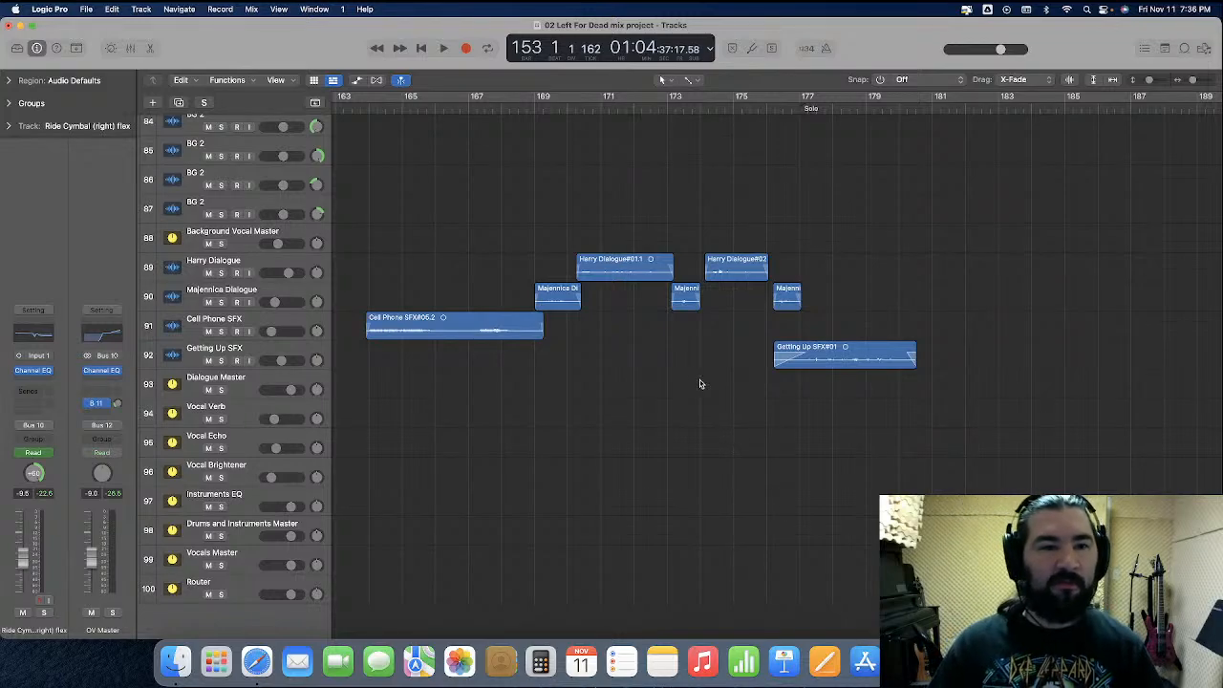
# Insert a Channel EQ on the Harry Dialogue track and play the dialogue passage from beat 4 of bar 169
pyautogui.click(256, 264)
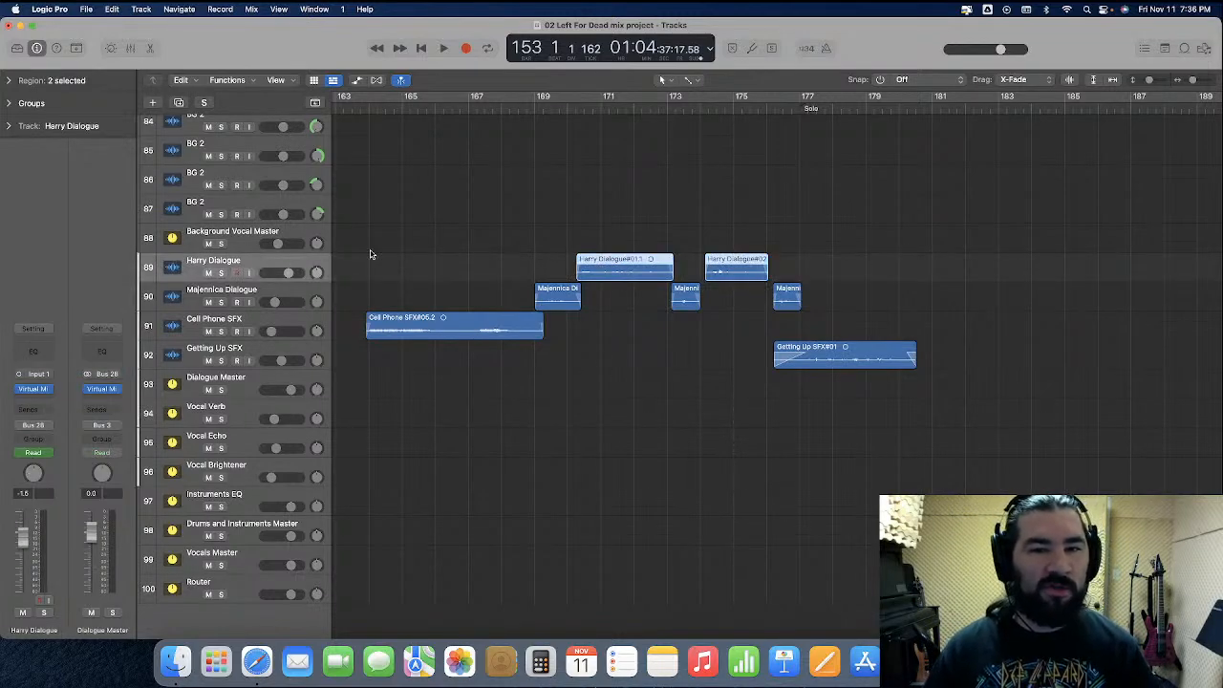
pyautogui.click(530, 261)
pyautogui.click(561, 106)
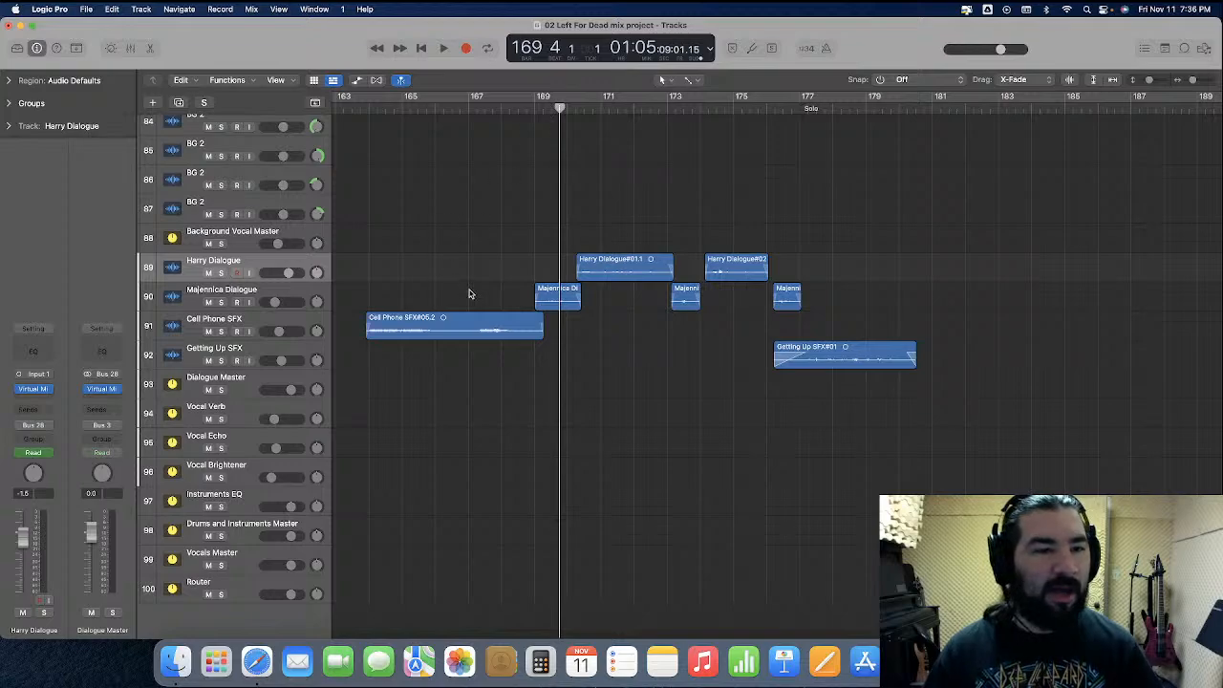
pyautogui.click(27, 353)
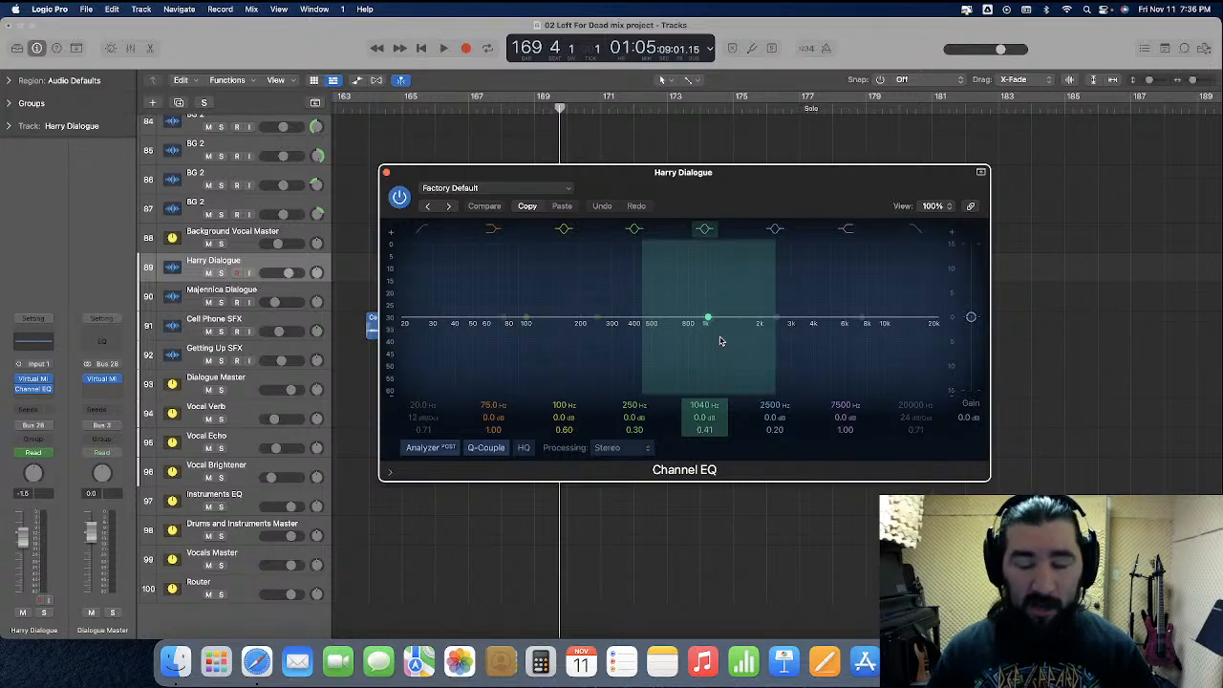
pyautogui.press('space')
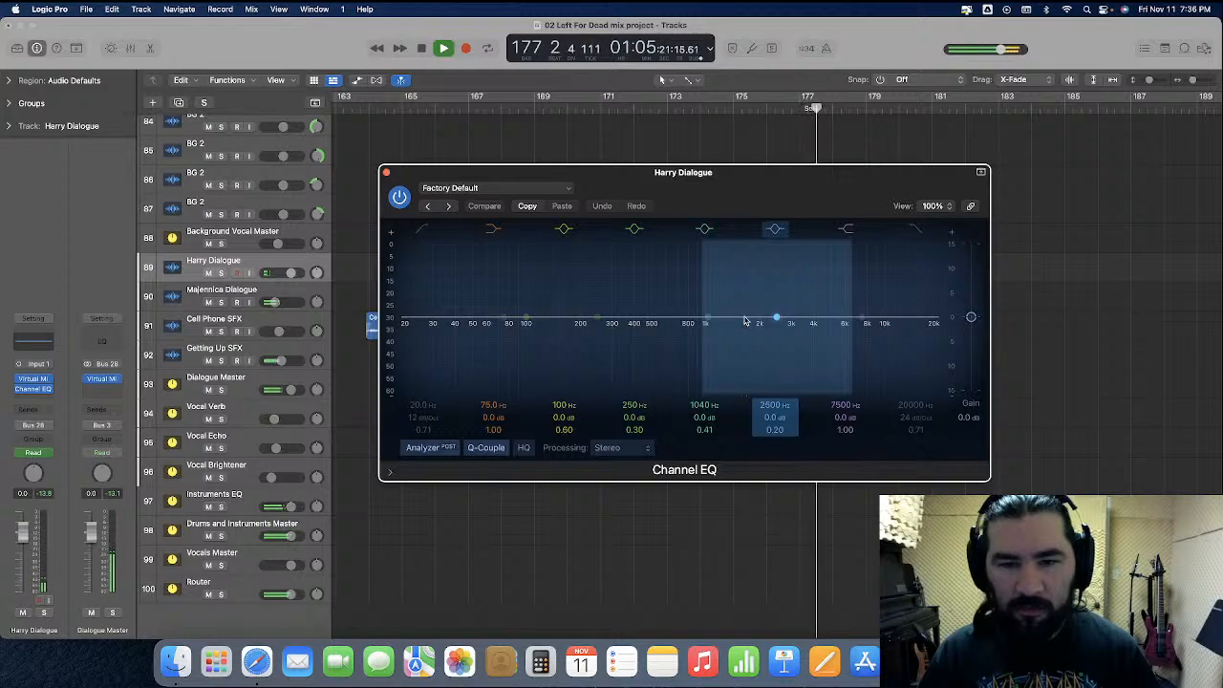
pyautogui.press('space')
# Try a Harry Dialogue EQ cut of -2.4 dB at 1620 Hz with Q 1.30 while playing the talking part
pyautogui.moveTo(708, 319); pyautogui.dragTo(746, 321)
pyautogui.moveTo(736, 363); pyautogui.dragTo(736, 337)
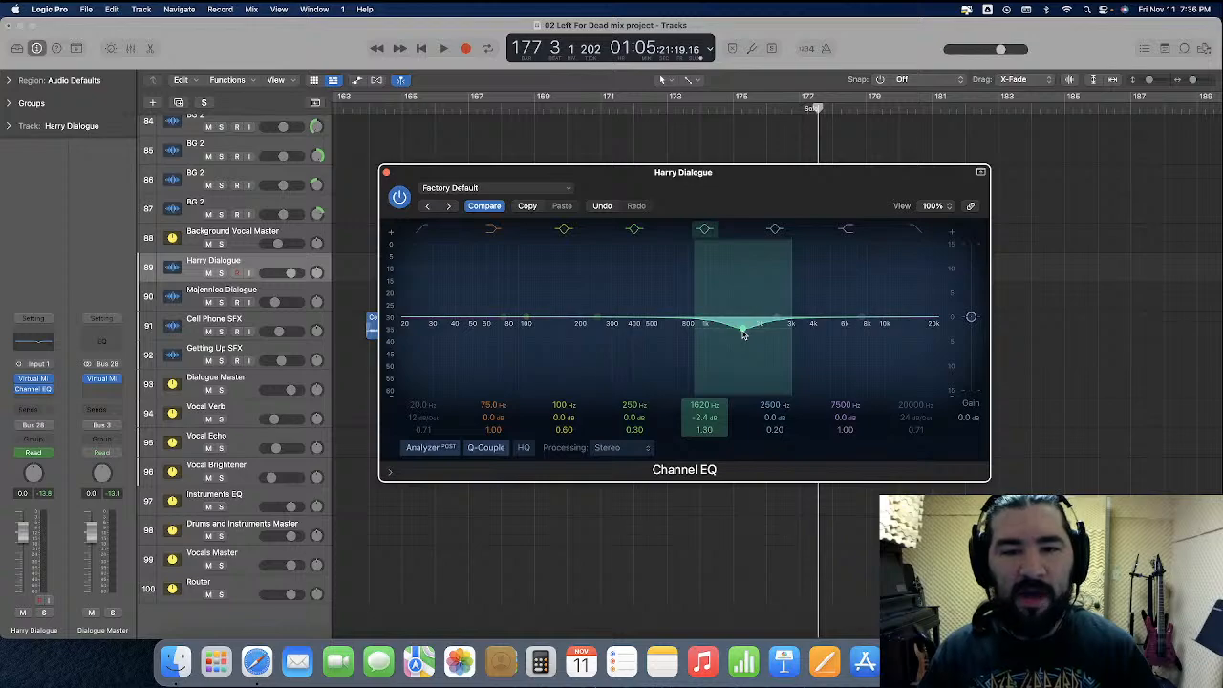
pyautogui.click(429, 113)
pyautogui.moveTo(621, 187); pyautogui.dragTo(623, 229)
pyautogui.press('space')
pyautogui.moveTo(729, 213); pyautogui.dragTo(720, 157)
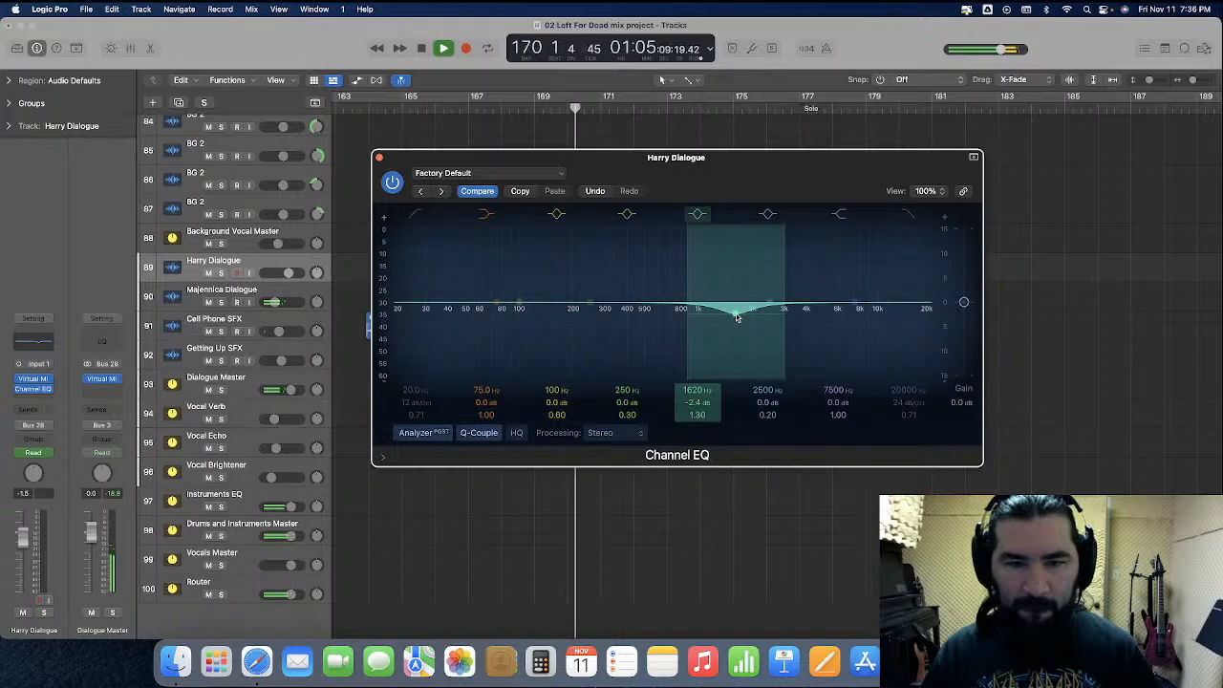
# Try the Harry Dialogue EQ cut at 1810 Hz and -4.4 dB, and place the playhead at beat 3 of bar 169
pyautogui.moveTo(737, 316); pyautogui.dragTo(744, 331)
pyautogui.moveTo(596, 163); pyautogui.dragTo(685, 153)
pyautogui.click(551, 106)
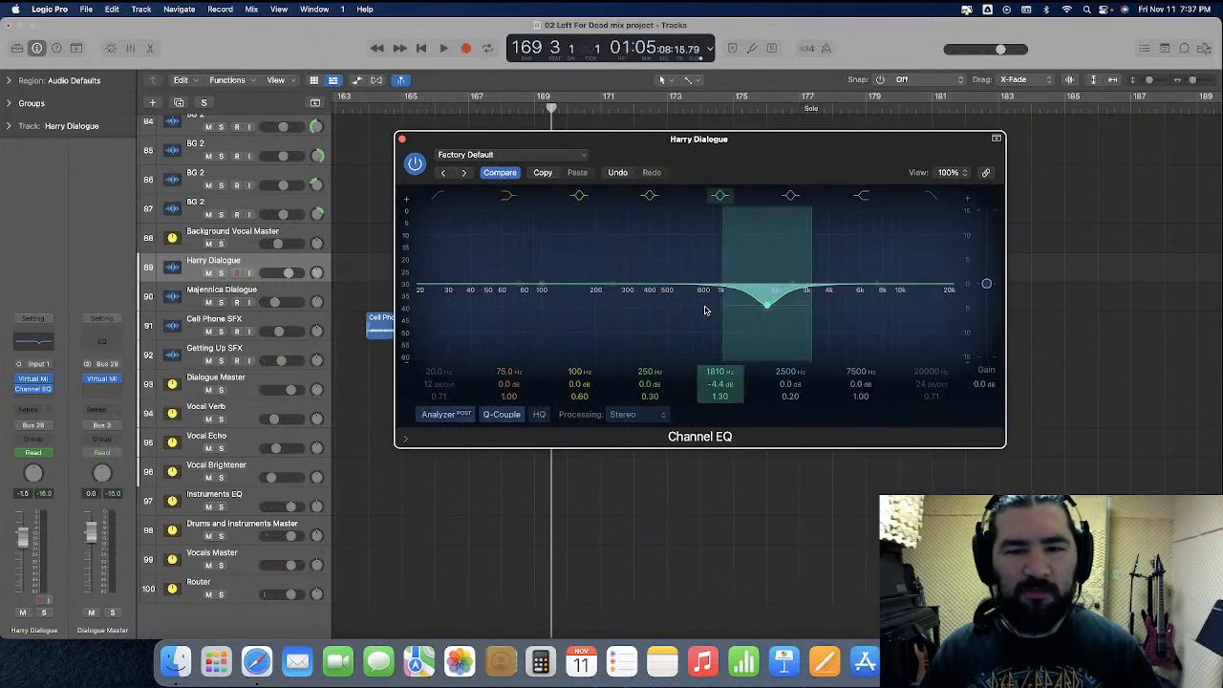
# Try the Harry Dialogue EQ cut at 790 Hz, -5.0 dB and Q 0.64 during playback
pyautogui.moveTo(767, 308); pyautogui.dragTo(686, 304)
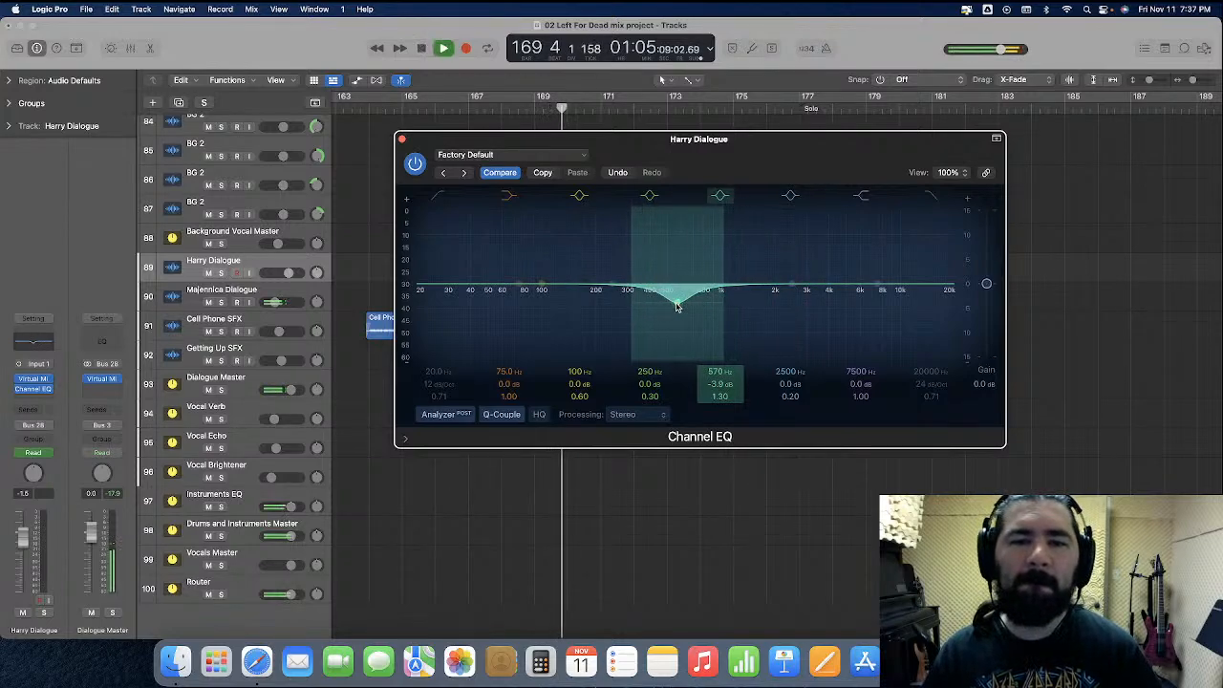
pyautogui.moveTo(678, 307); pyautogui.dragTo(679, 320)
pyautogui.moveTo(720, 397); pyautogui.dragTo(721, 417)
pyautogui.moveTo(678, 311); pyautogui.dragTo(705, 307)
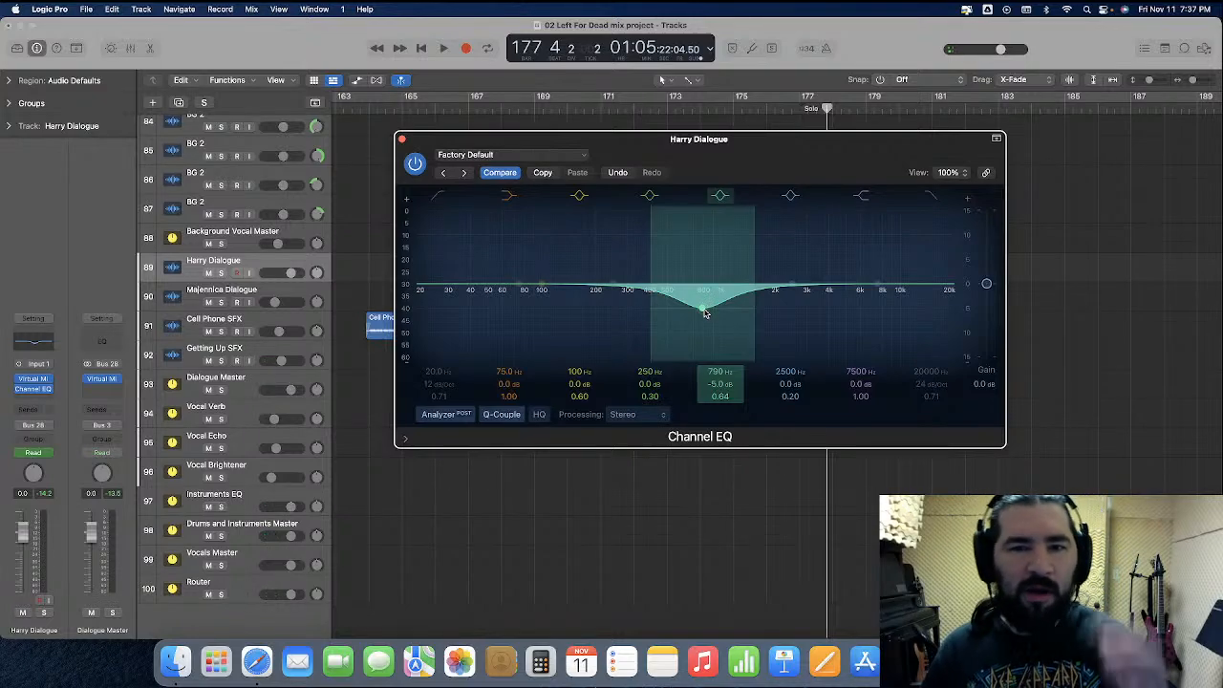
# Solo Harry Dialogue and set its EQ cut to 1080 Hz, -11.4 dB and Q 0.75 while playing from about bar 169
pyautogui.press('s')
pyautogui.moveTo(702, 159)
pyautogui.mouseDown()
pyautogui.moveTo(737, 371)
pyautogui.moveTo(724, 153)
pyautogui.mouseUp()
pyautogui.doubleClick(562, 113)
pyautogui.moveTo(675, 298); pyautogui.dragTo(700, 399)
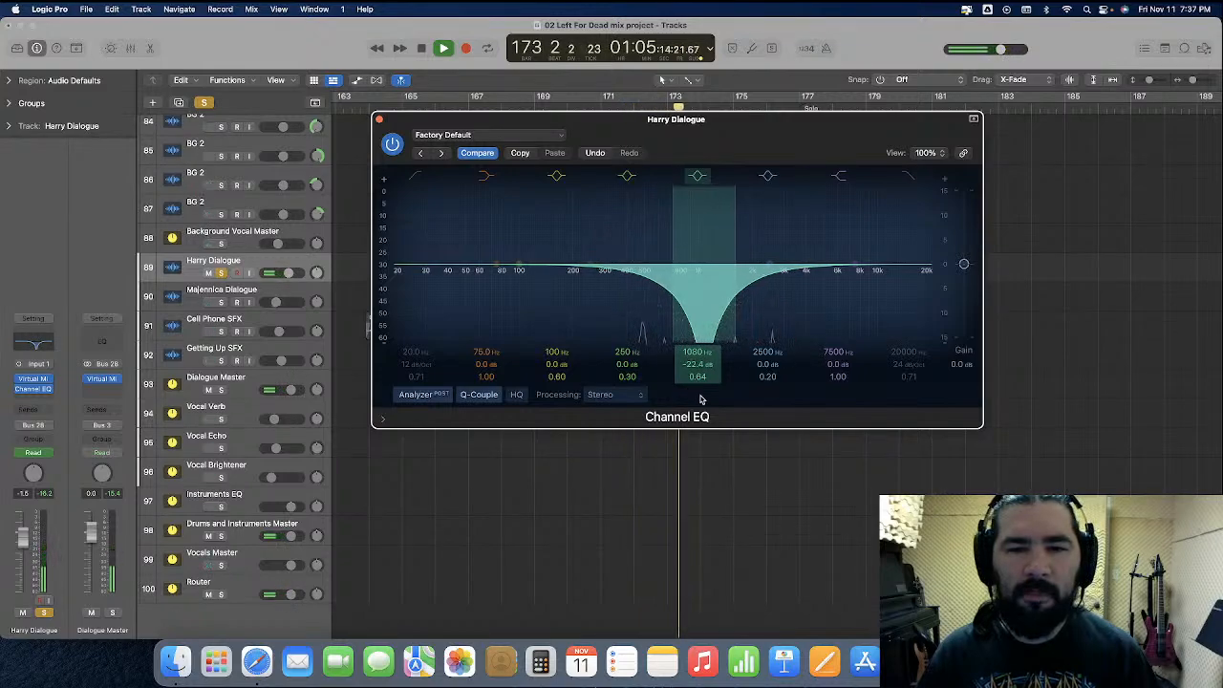
pyautogui.moveTo(700, 399); pyautogui.dragTo(698, 339)
pyautogui.moveTo(724, 120); pyautogui.dragTo(668, 164)
pyautogui.click(555, 109)
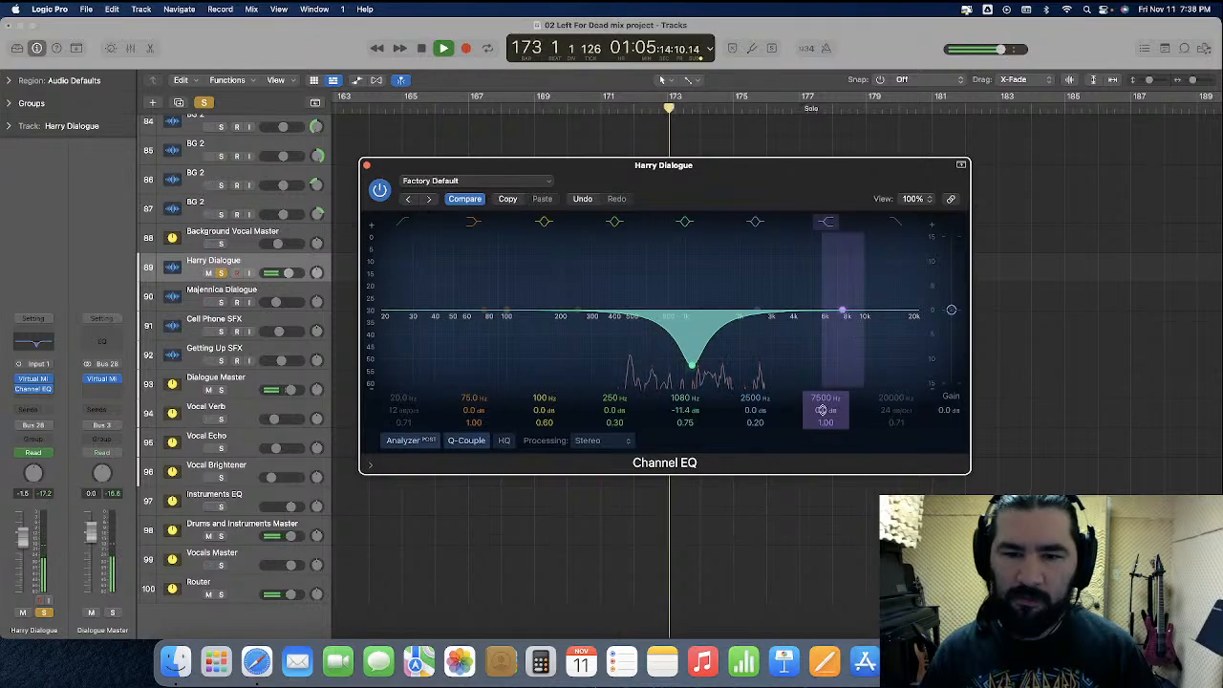
# Try the Harry Dialogue EQ's high shelf frequency at 5000 Hz and at 2000 Hz
pyautogui.doubleClick(826, 399)
pyautogui.write('5000')
pyautogui.press('Return')
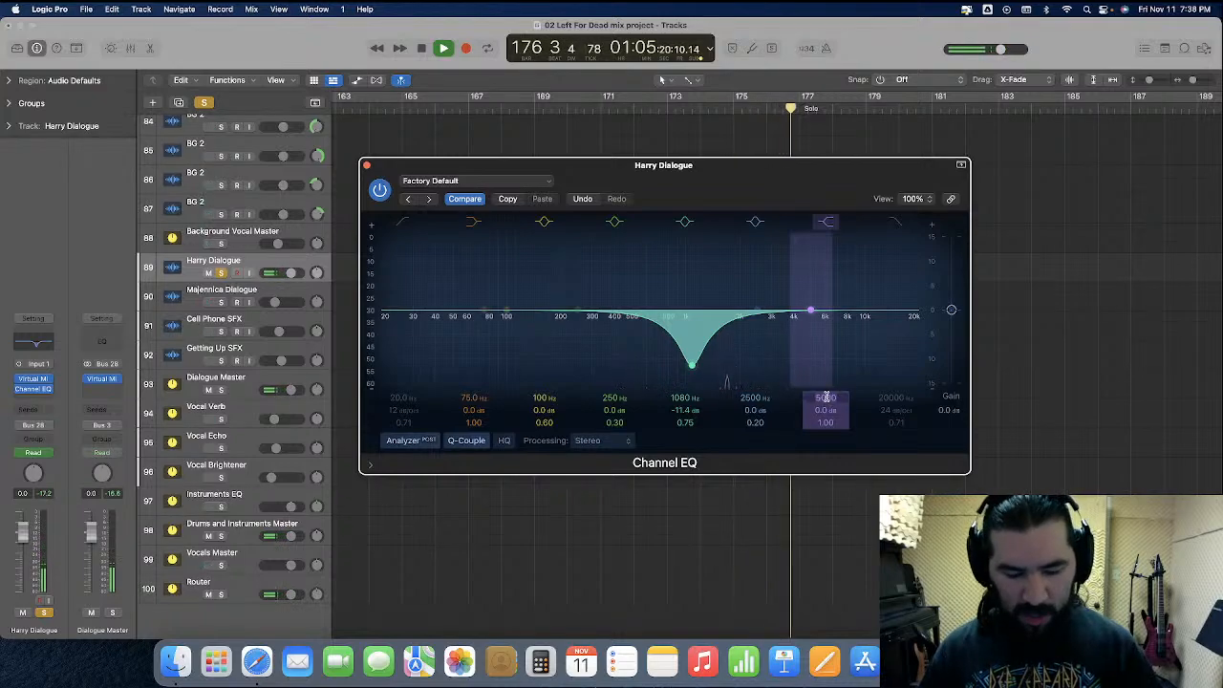
pyautogui.write('2000')
pyautogui.press('Return')
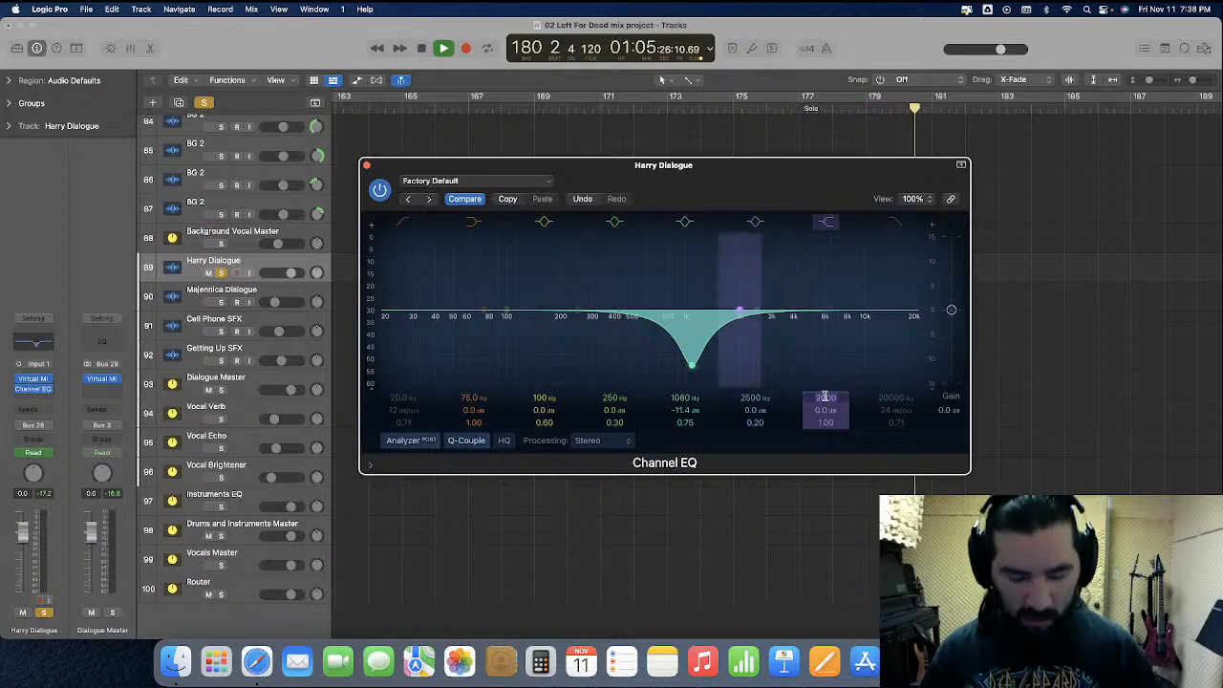
# Restore screenset 1 and set the Harry Dialogue EQ's high shelf to 3000 Hz with -2.0 dB gain
pyautogui.press('Return')
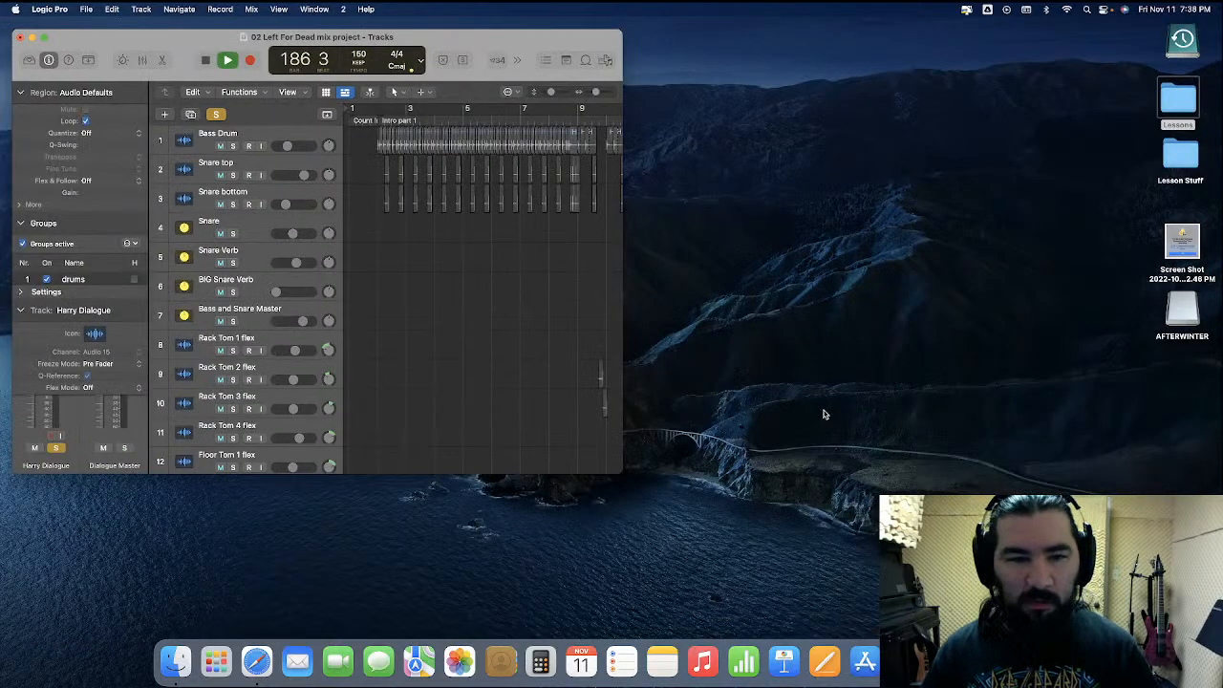
pyautogui.click(344, 11)
pyautogui.click(799, 355)
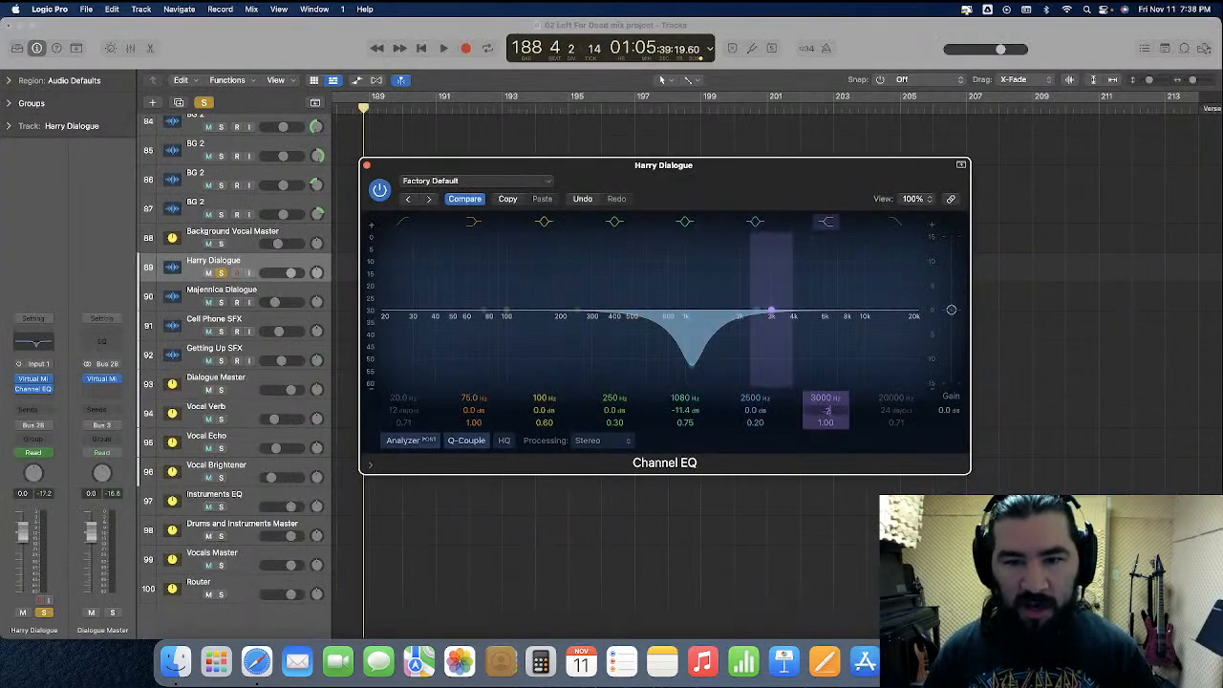
# Play the soloed Harry Dialogue from just after bar 169 to check the EQ
pyautogui.hscroll(-10, 762, 131)
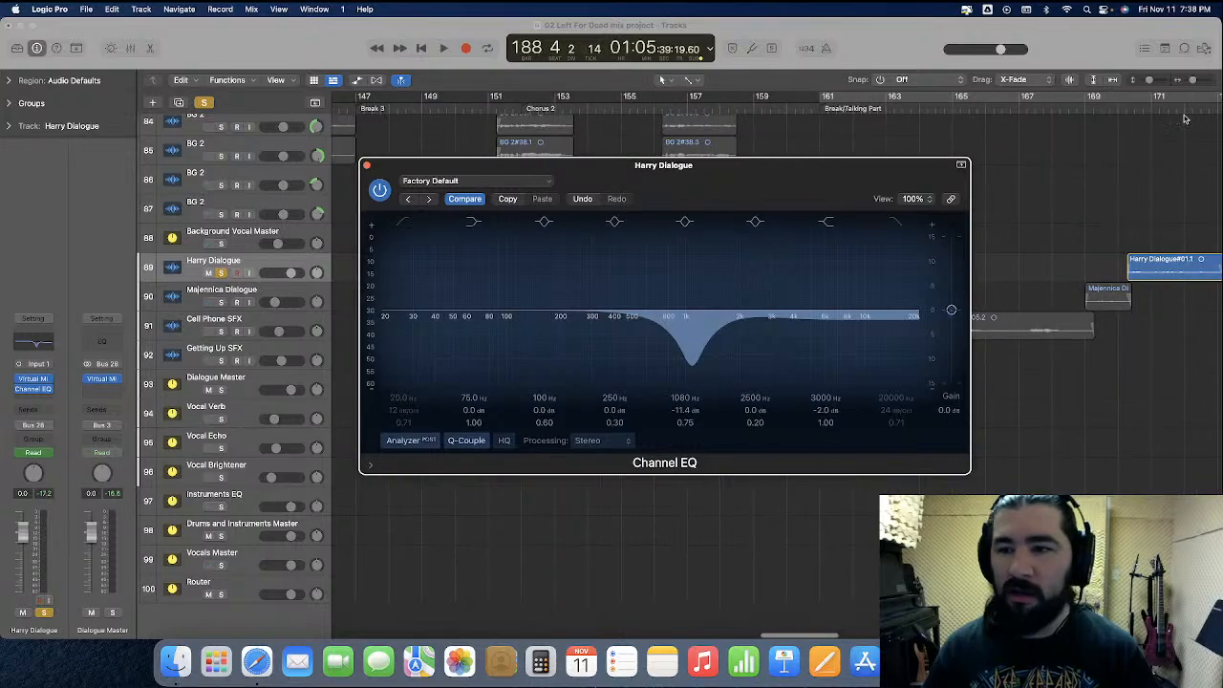
pyautogui.doubleClick(1109, 110)
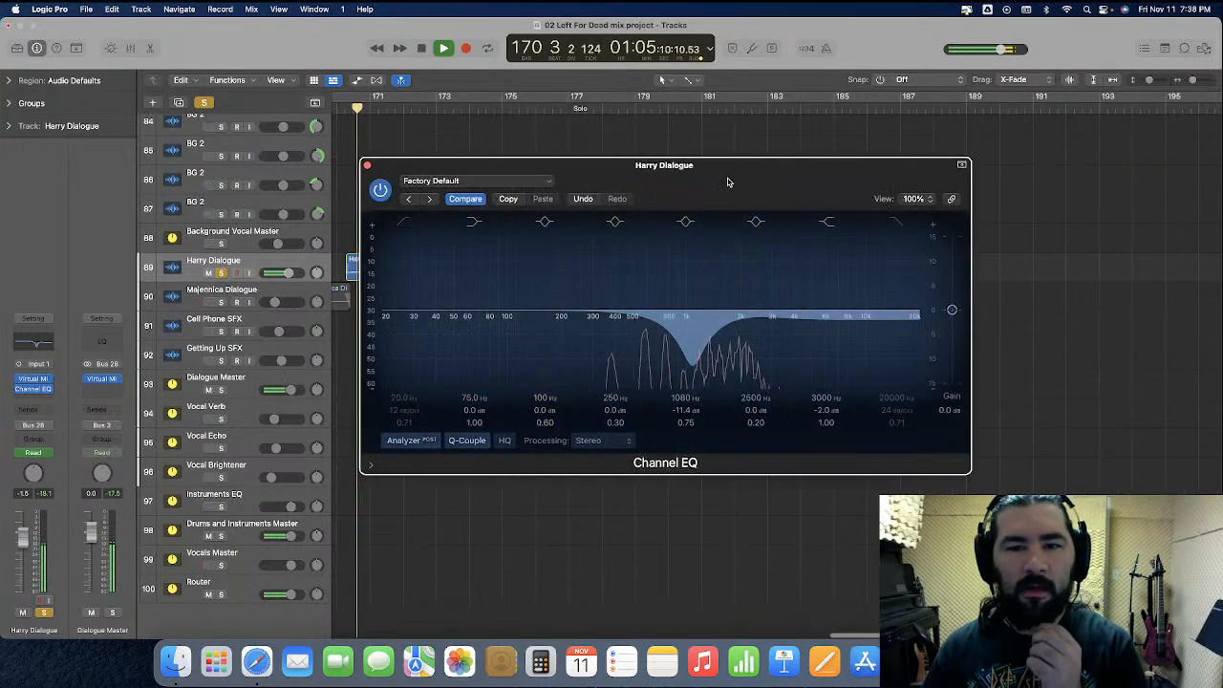
pyautogui.moveTo(726, 180); pyautogui.dragTo(782, 188)
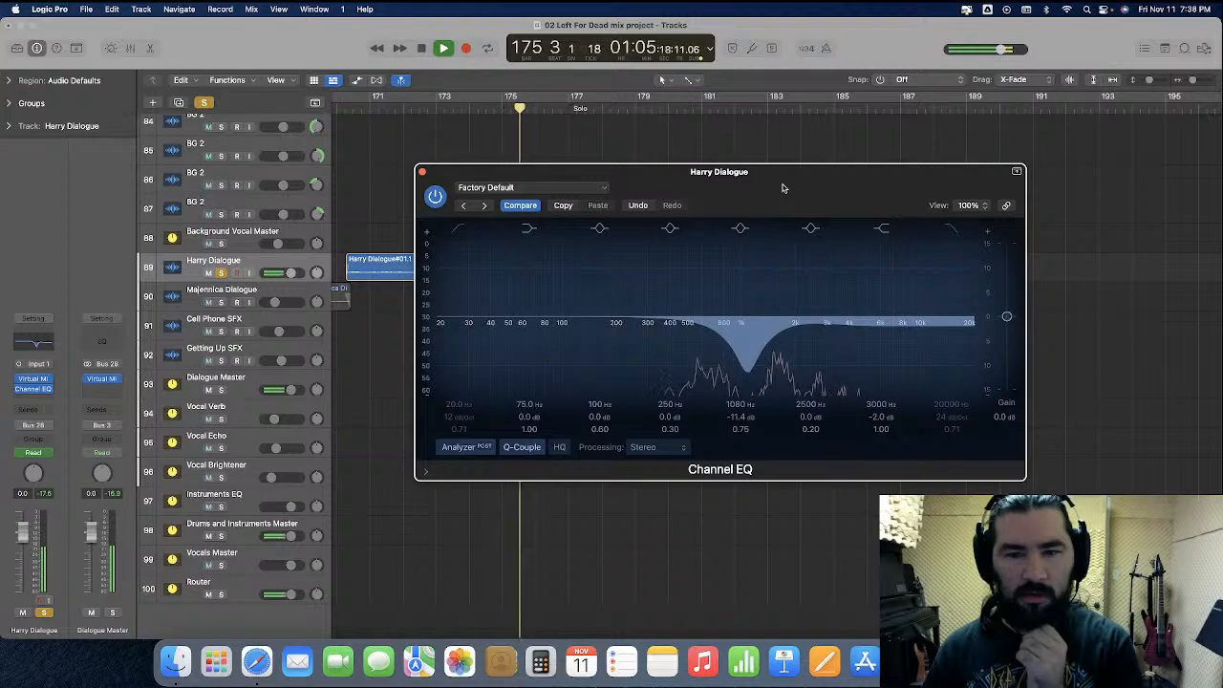
pyautogui.press('space')
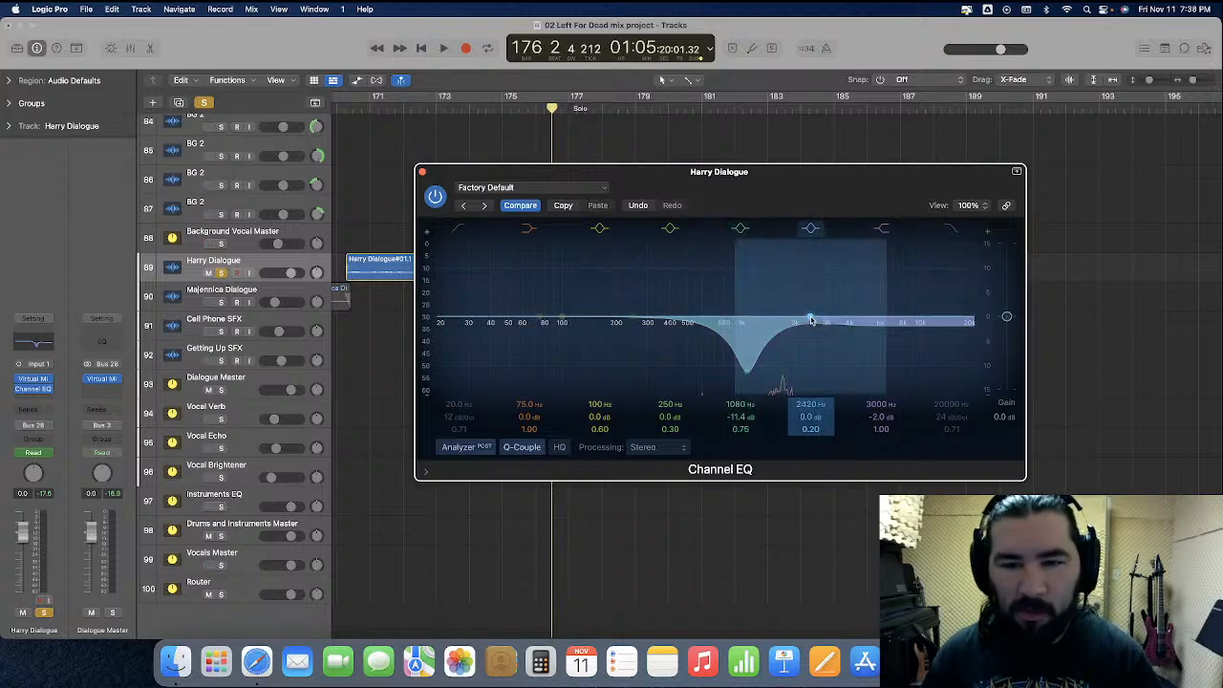
# Set the Harry Dialogue EQ's upper-mid peak band to 1700 Hz, -3.2 dB and Q 1.20, and move the plug-in window clear of the dialogue regions
pyautogui.moveTo(812, 319); pyautogui.dragTo(782, 319)
pyautogui.moveTo(817, 430); pyautogui.dragTo(817, 416)
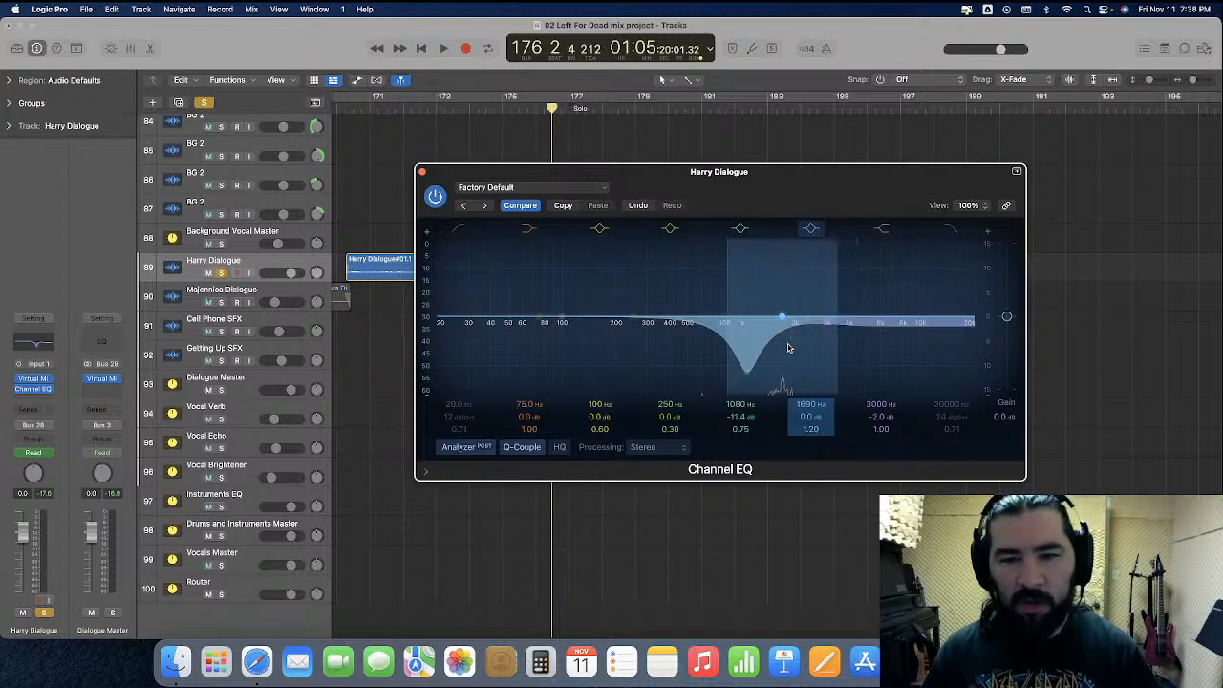
pyautogui.moveTo(781, 317); pyautogui.dragTo(781, 327)
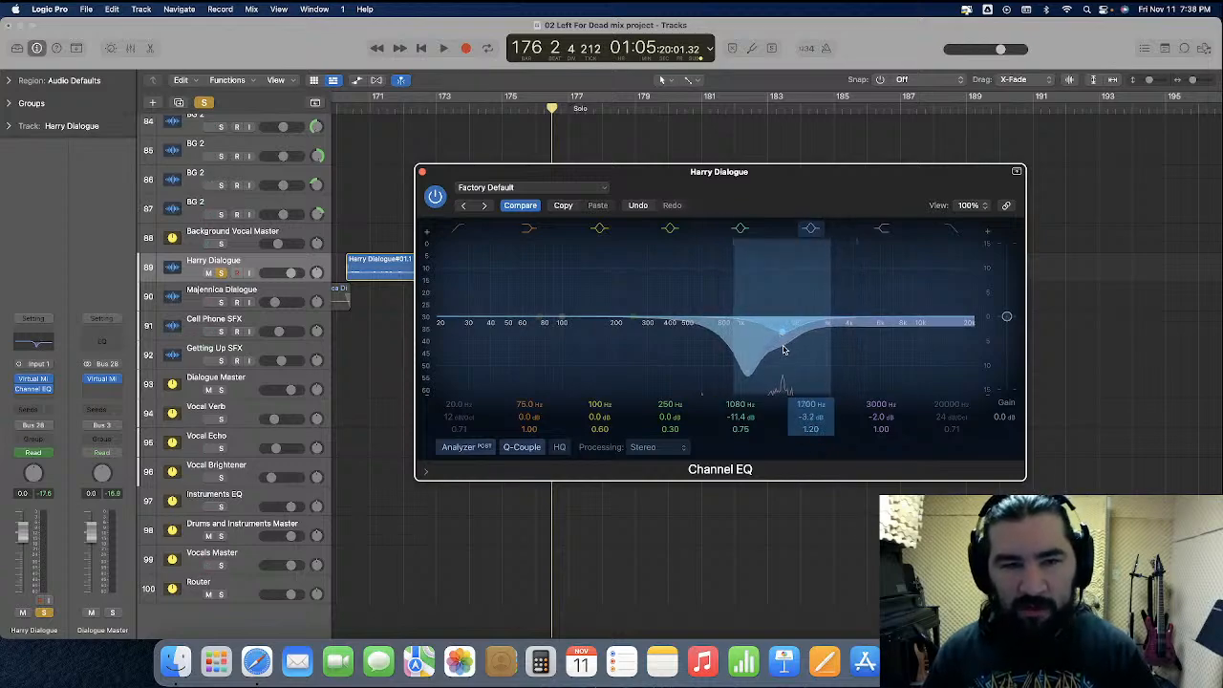
pyautogui.moveTo(569, 173); pyautogui.dragTo(575, 322)
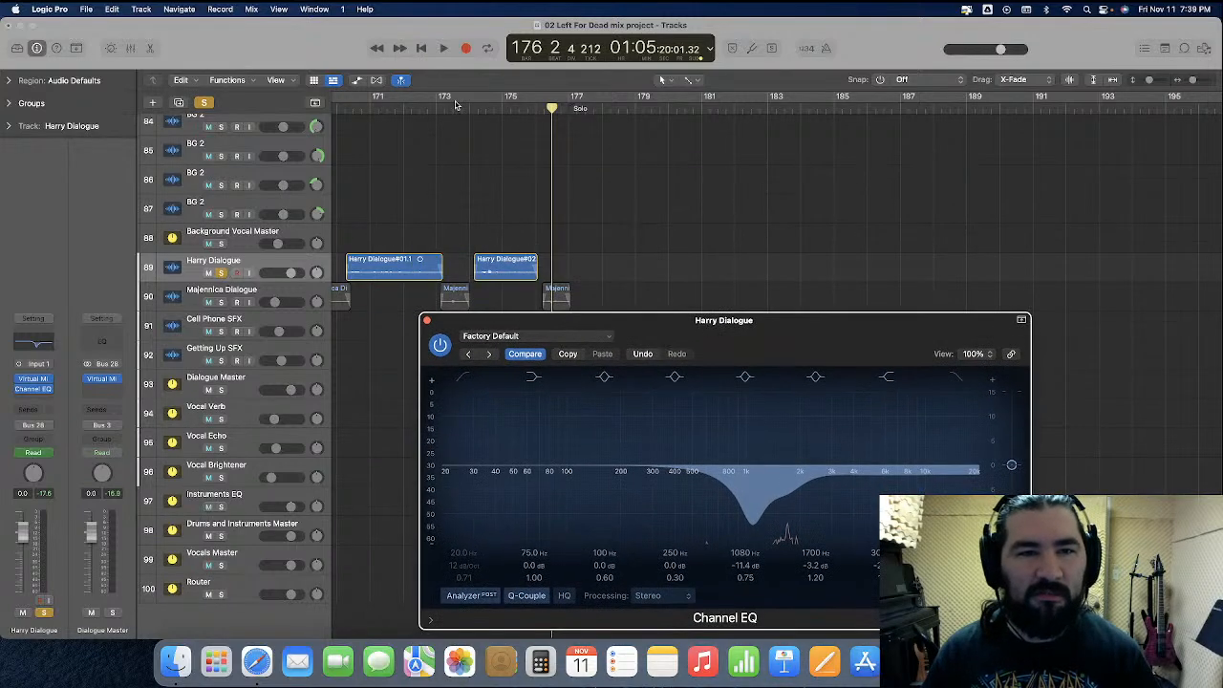
# Play the soloed Harry Dialogue, set its EQ's 1700 Hz band to -3.5 dB, and listen to the lines again
pyautogui.click(468, 109)
pyautogui.press('space')
pyautogui.moveTo(745, 320); pyautogui.dragTo(715, 195)
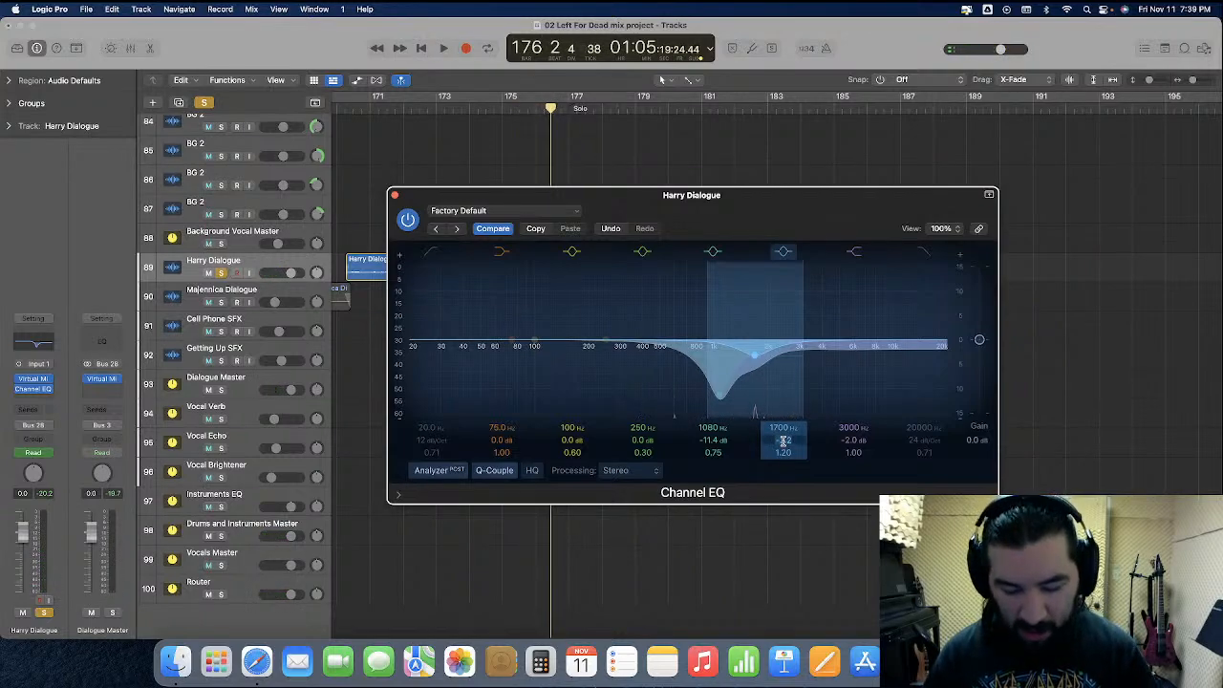
pyautogui.doubleClick(338, 114)
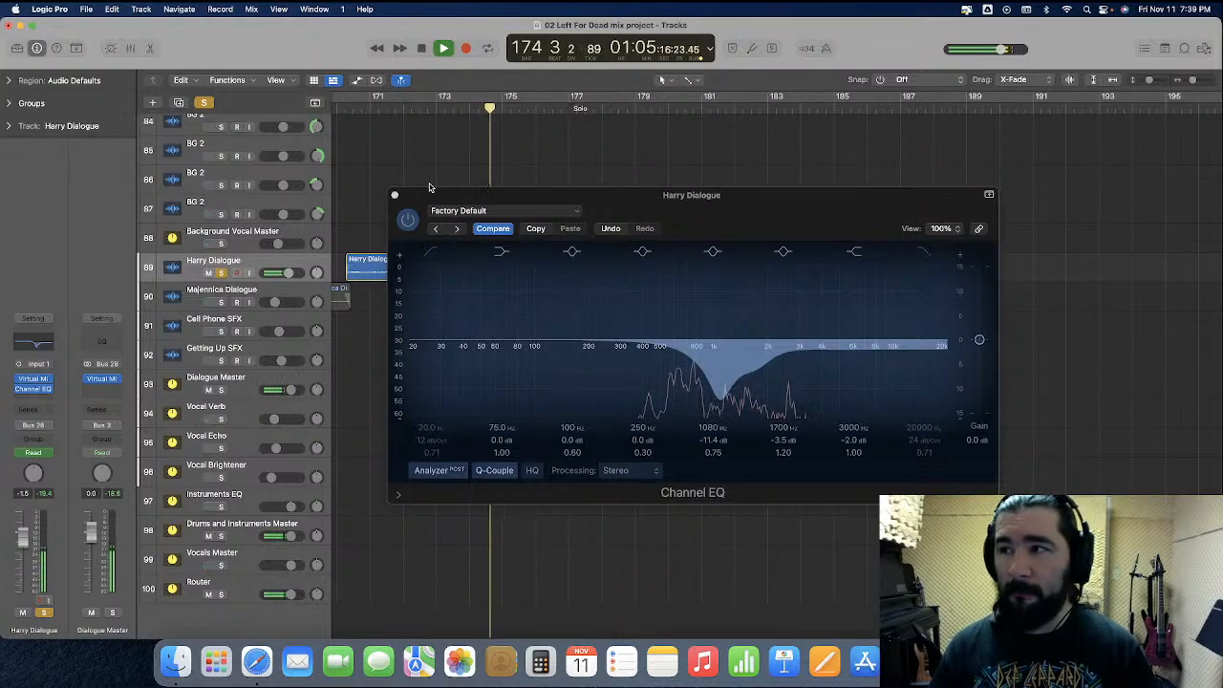
pyautogui.press('space')
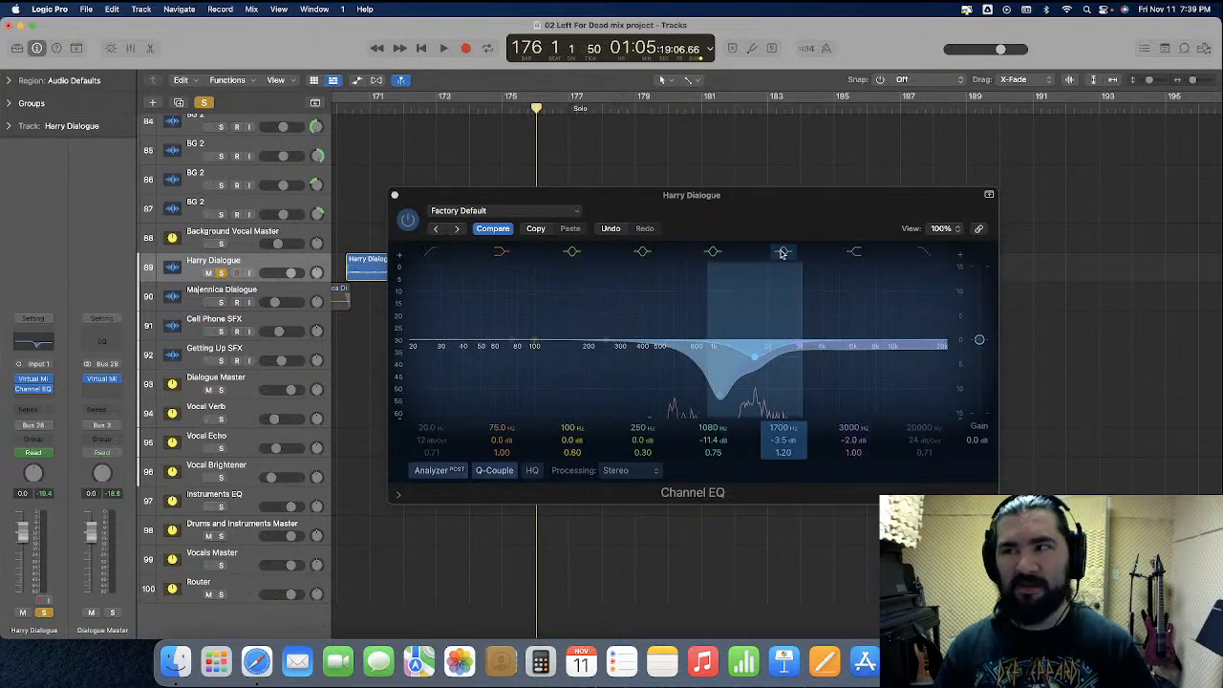
# Close the Channel EQ and take Harry Dialogue off solo to hear it in the full mix from bar 169
pyautogui.click(398, 199)
pyautogui.hscroll(-3, 395, 198)
pyautogui.click(397, 107)
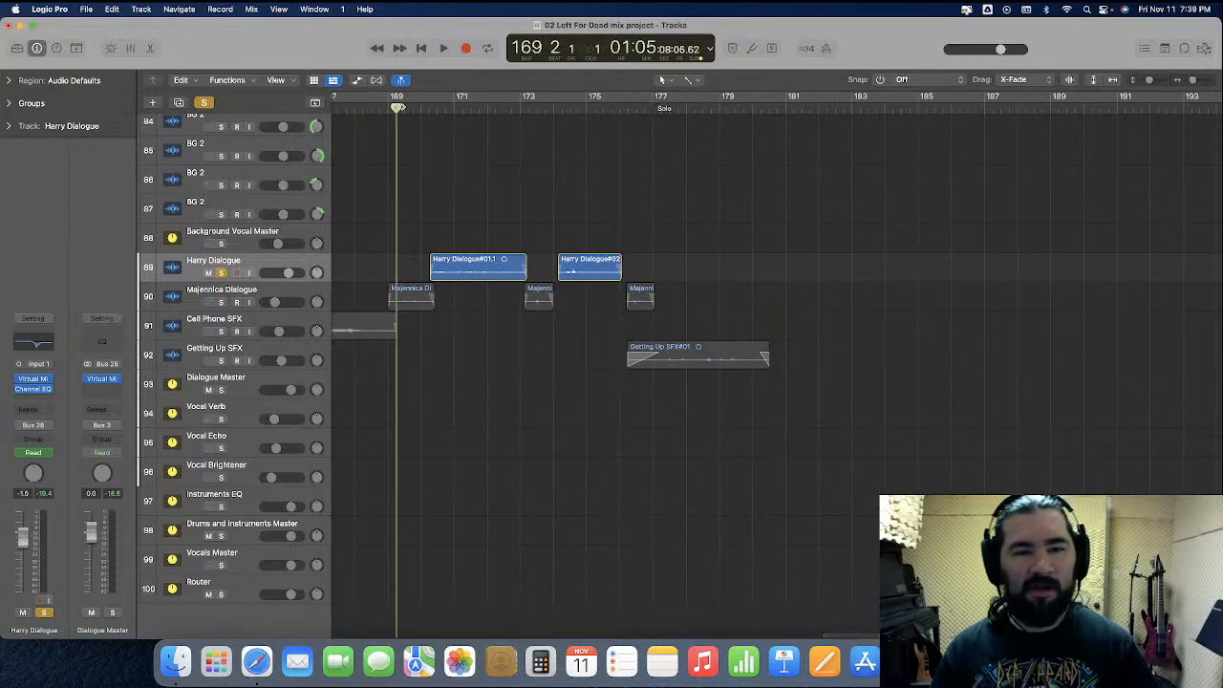
pyautogui.press('s')
pyautogui.press('space')
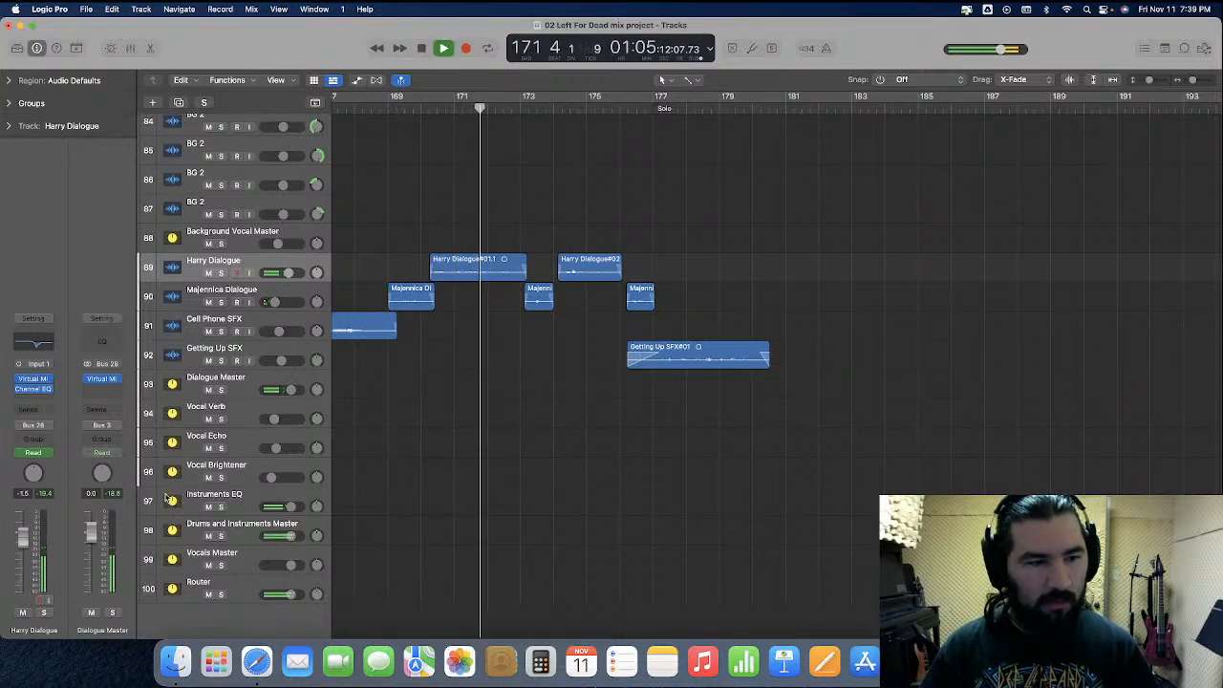
pyautogui.write('1')
pyautogui.press('Return')
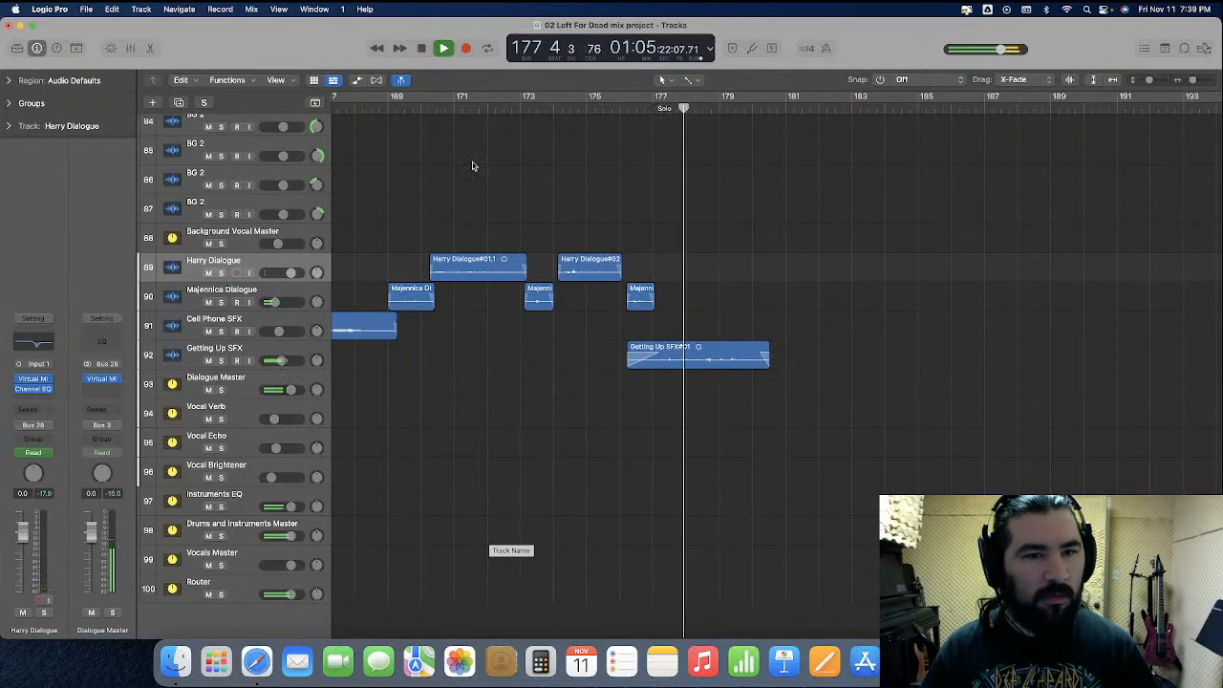
pyautogui.press('space')
# Show the track automation and insert a stereo Gain plug-in set to +4.0 dB after the Channel EQ on Harry Dialogue
pyautogui.press('a')
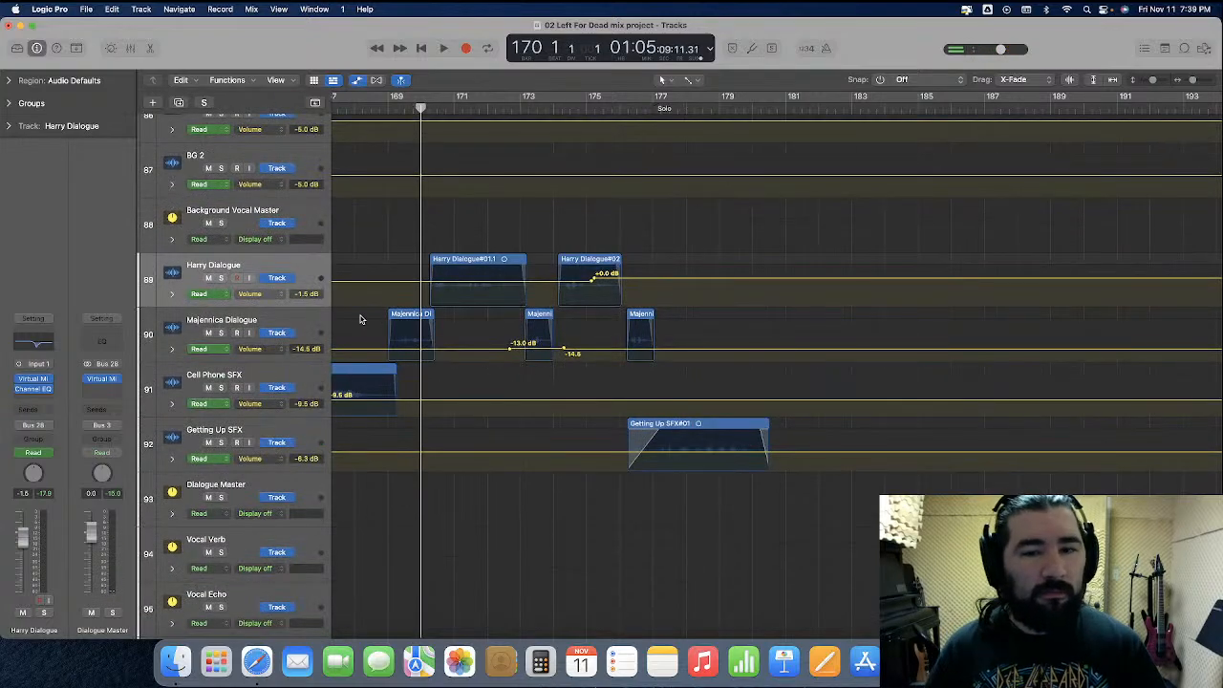
pyautogui.scroll(1, 361, 319)
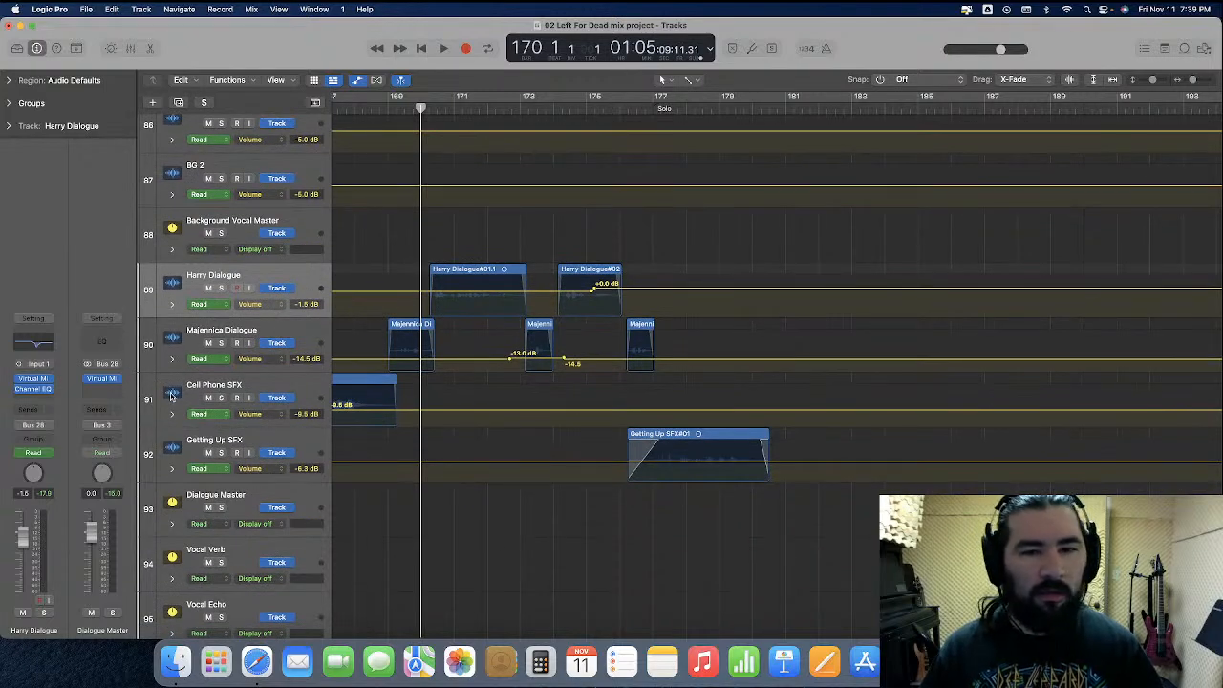
pyautogui.click(33, 399)
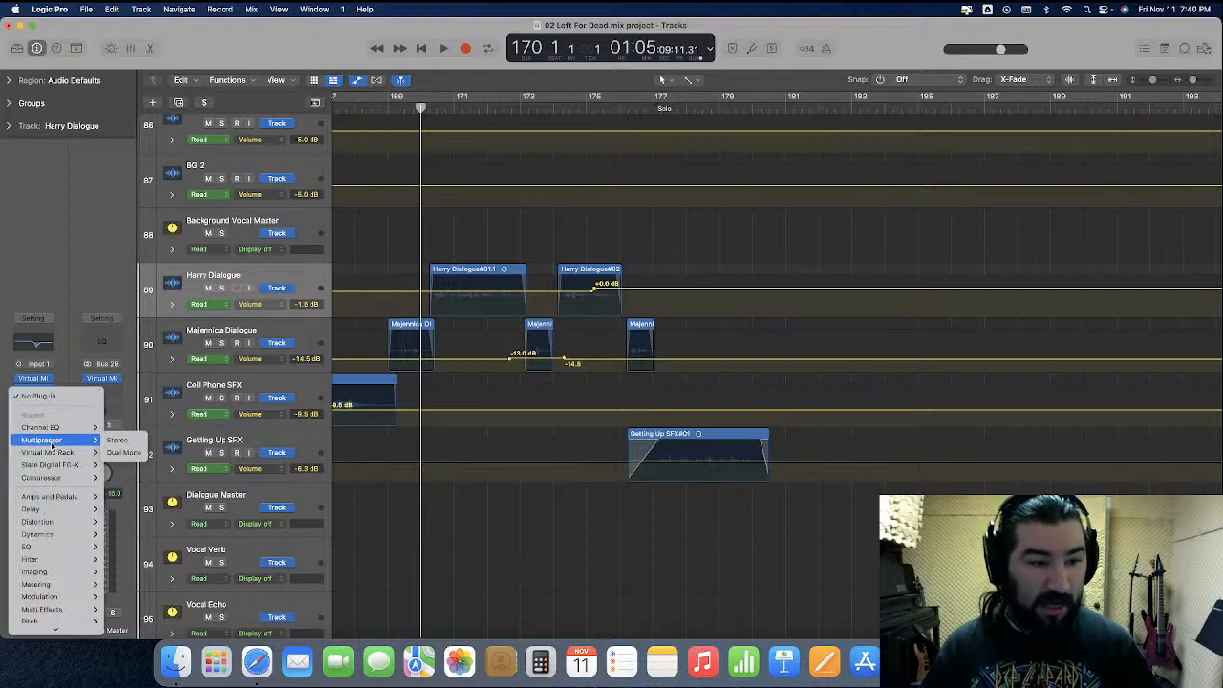
pyautogui.moveTo(56, 517)
pyautogui.moveTo(81, 572)
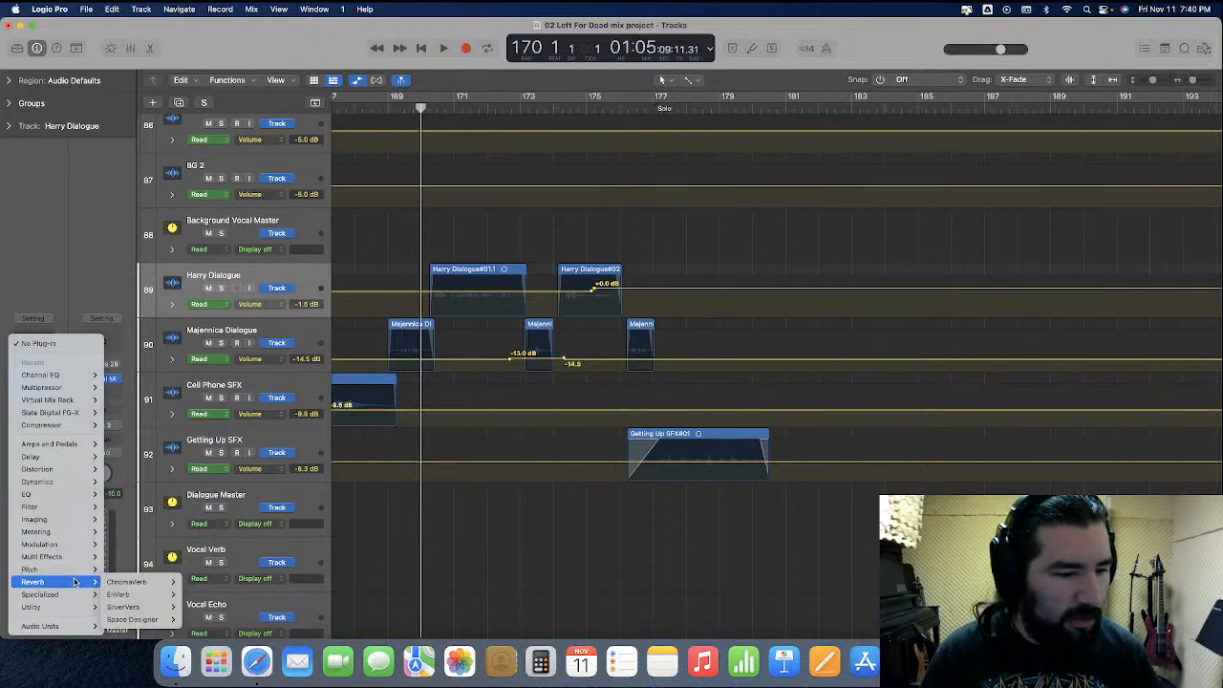
pyautogui.moveTo(72, 607)
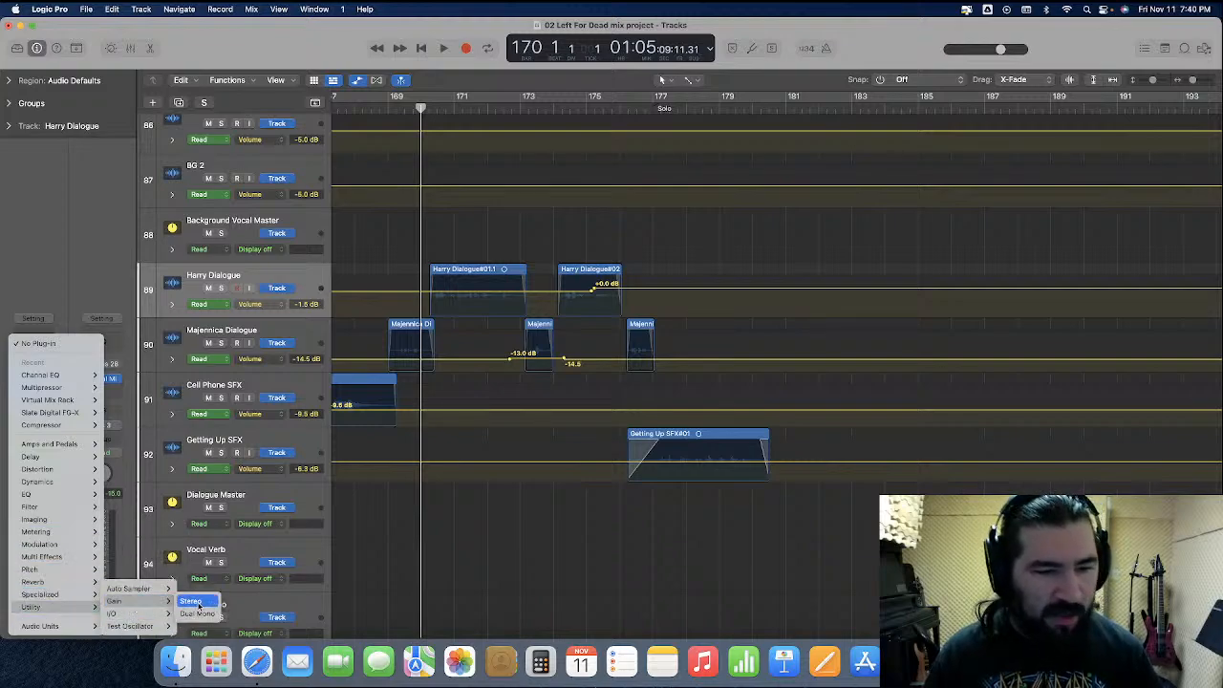
pyautogui.click(193, 601)
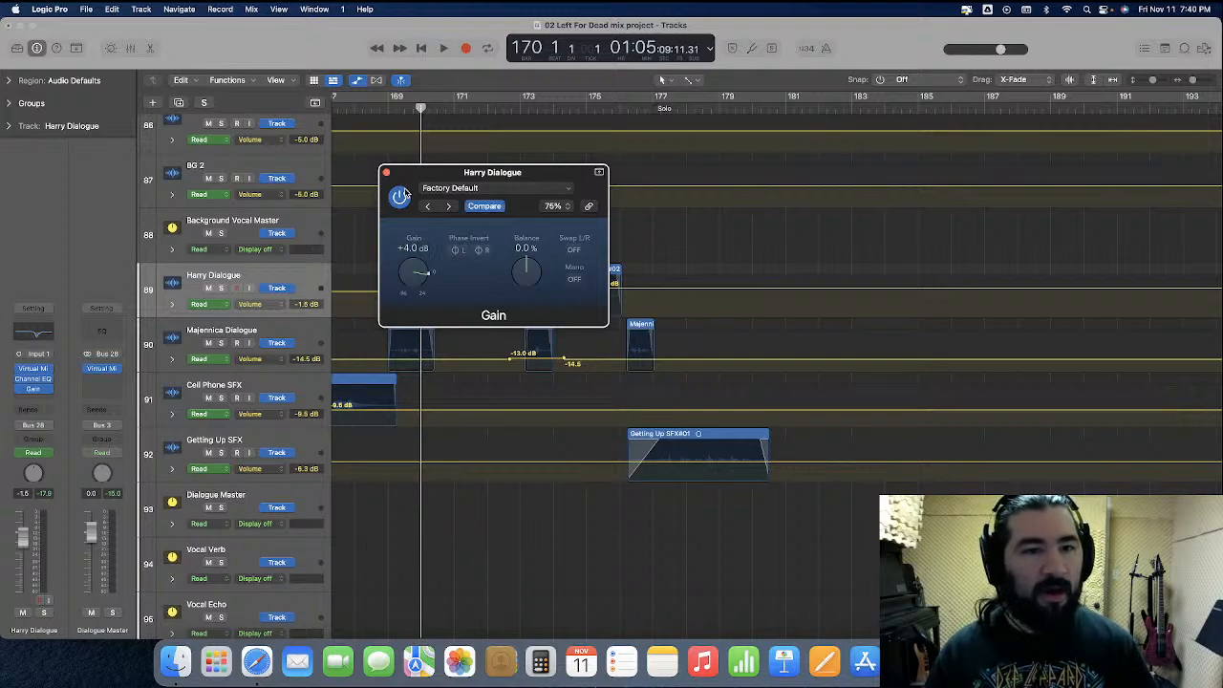
pyautogui.click(386, 174)
# Play the full mix from about bar 166 through the dialogue and enlarge the Harry Dialogue track to show its waveform
pyautogui.hscroll(-5, 414, 213)
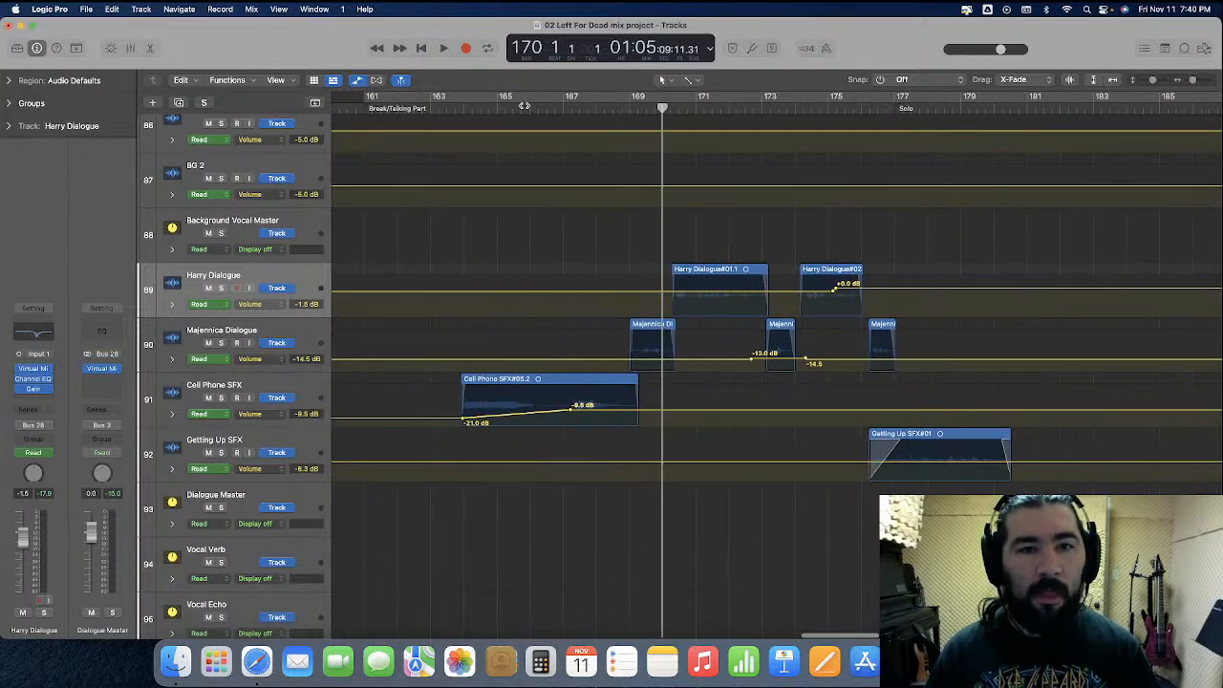
pyautogui.doubleClick(534, 108)
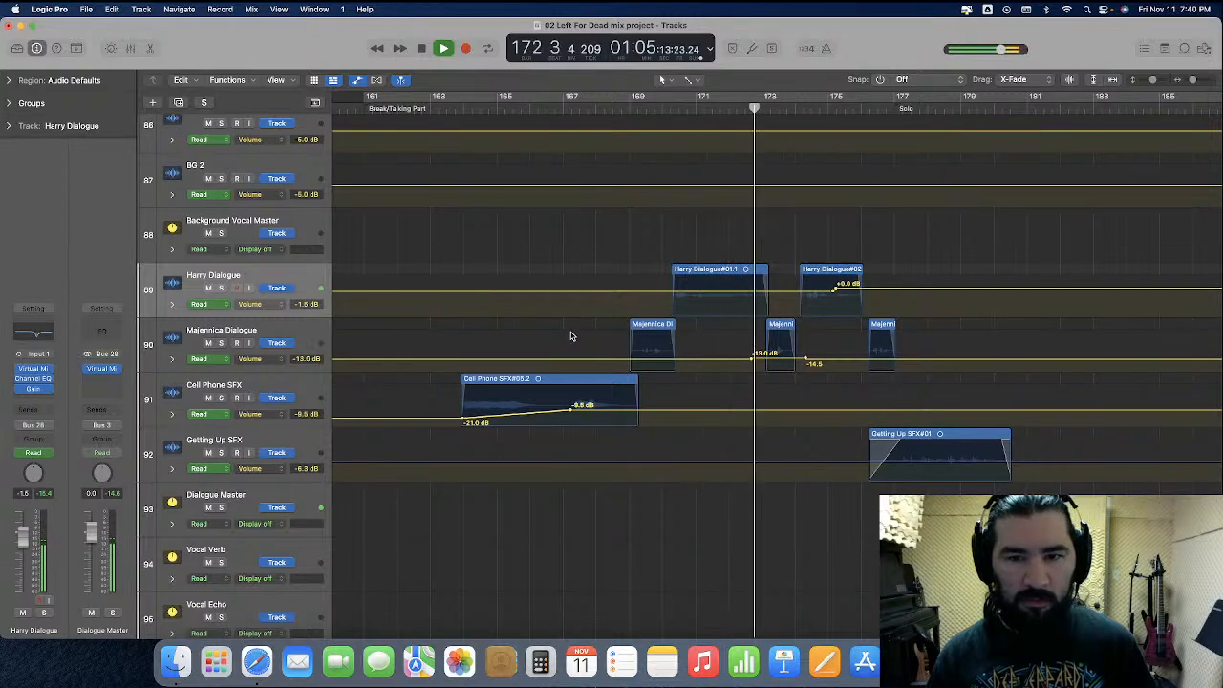
pyautogui.press('super+Right')
pyautogui.press('super+Right')
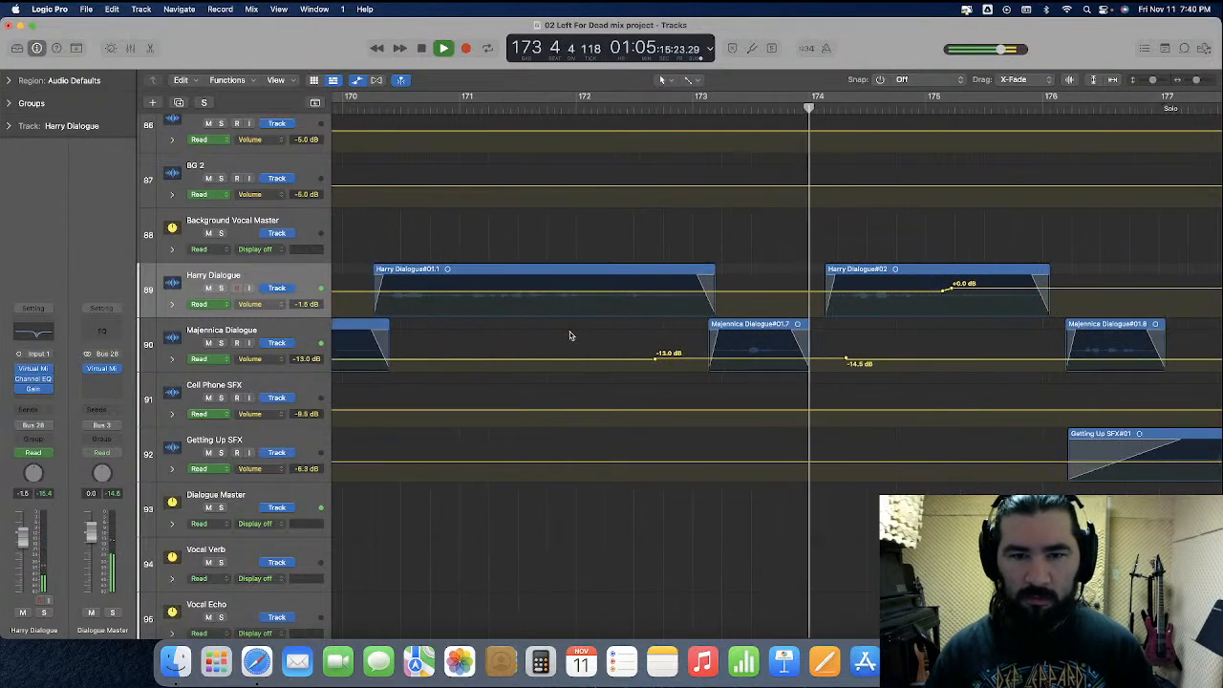
pyautogui.moveTo(271, 316); pyautogui.dragTo(286, 478)
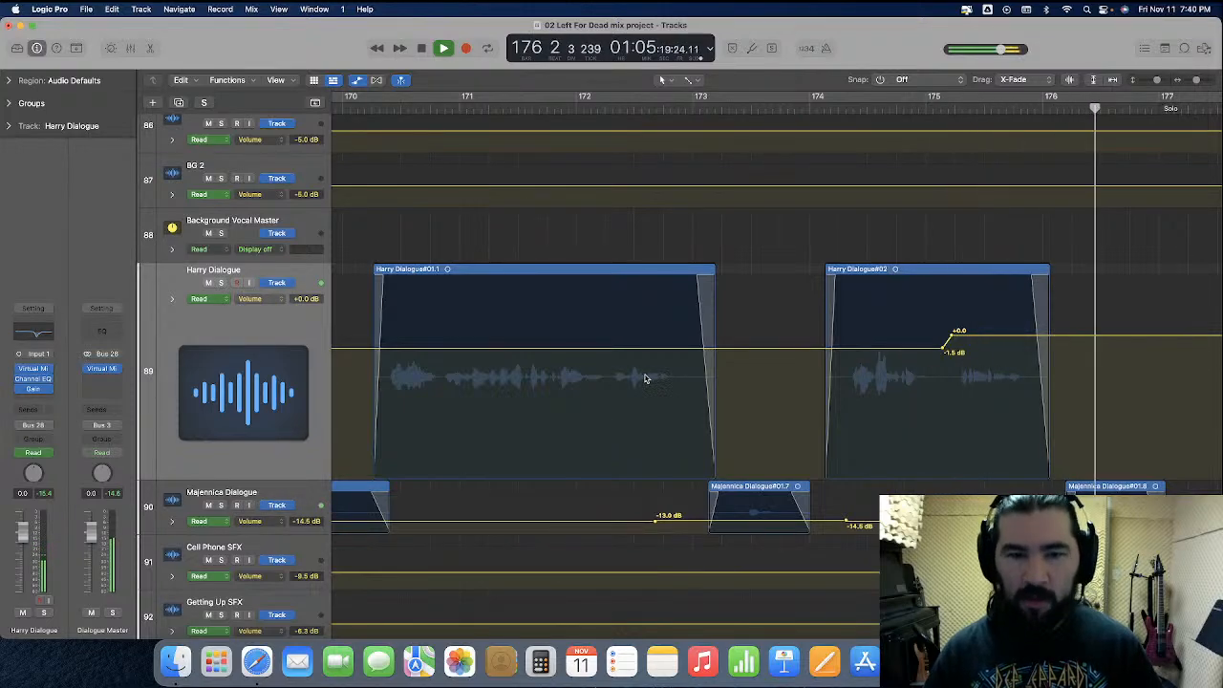
pyautogui.press('space')
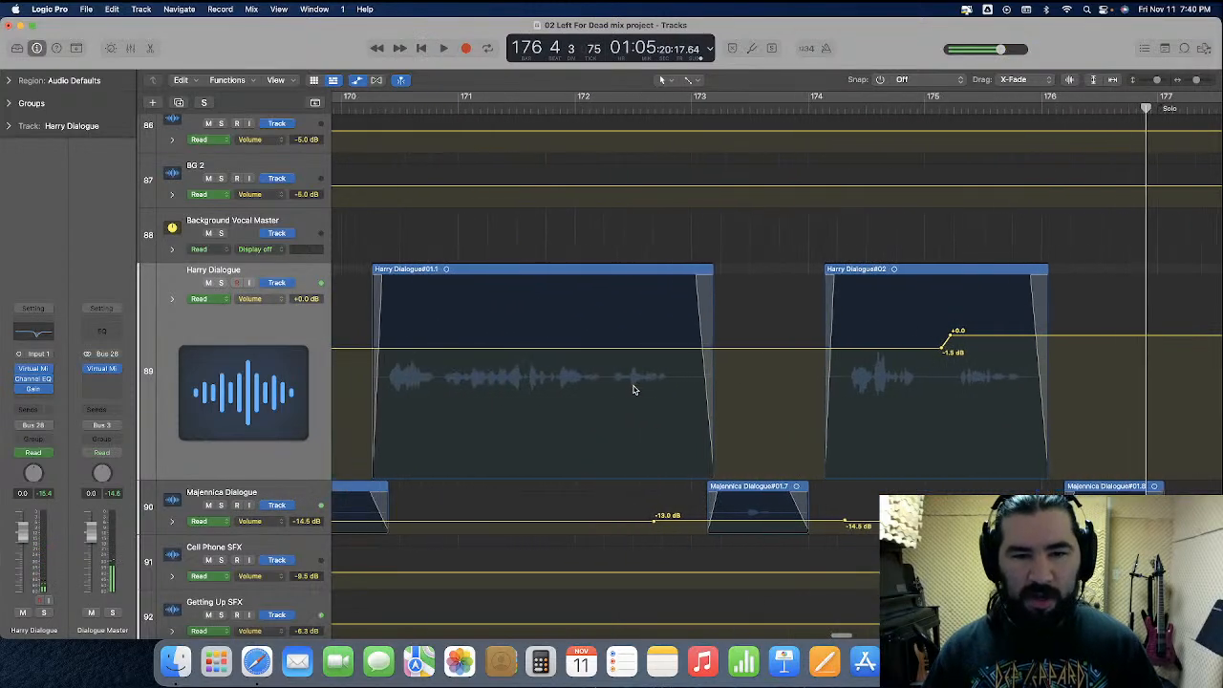
# Using the Marquee tool, raise Harry Dialogue's volume automation to +1.0 dB from about bar 172 to 173, and play it back
pyautogui.click(688, 80)
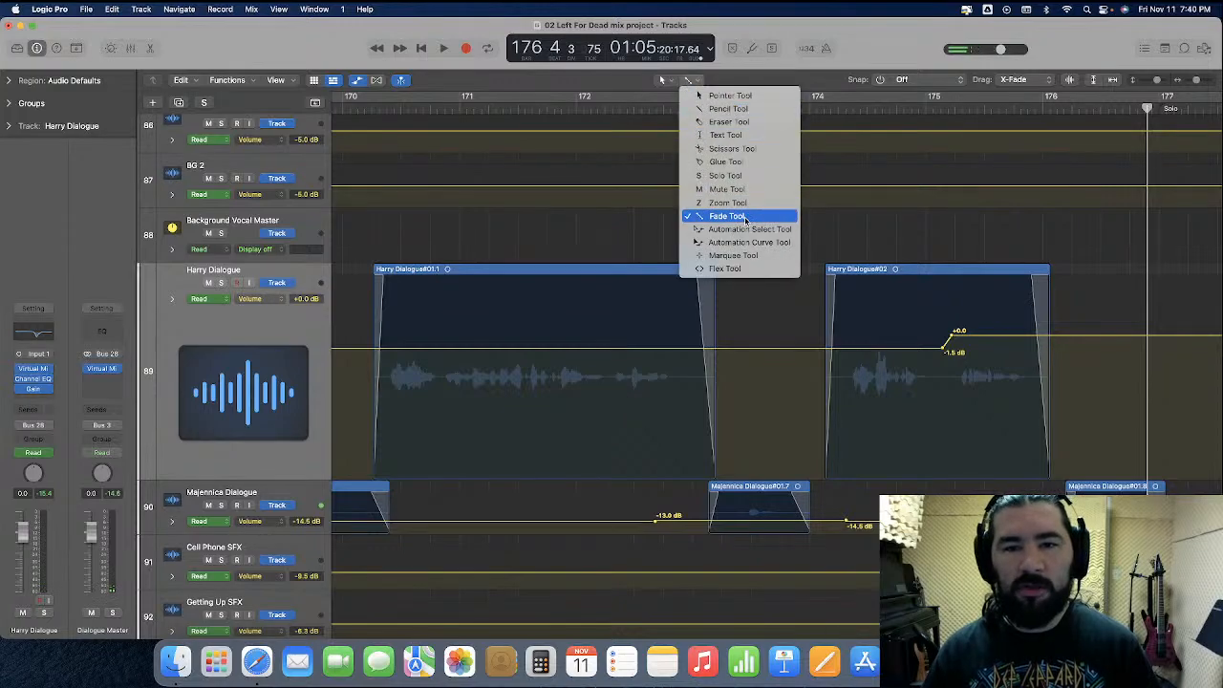
pyautogui.click(755, 256)
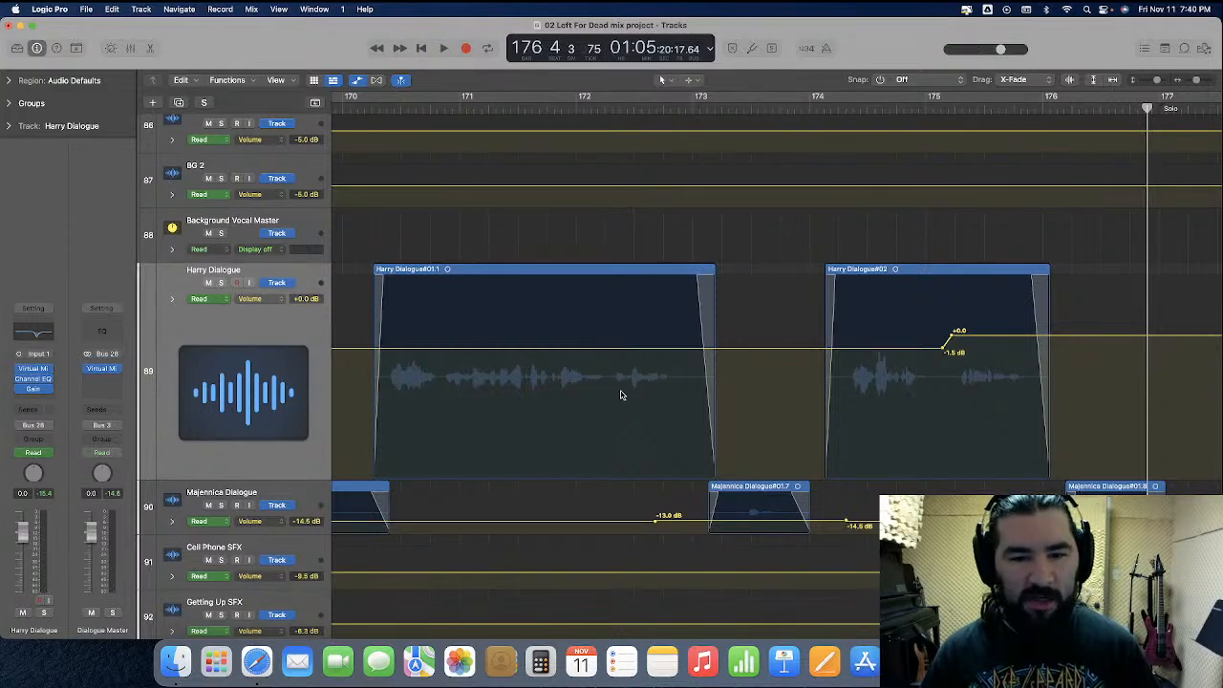
pyautogui.click(545, 108)
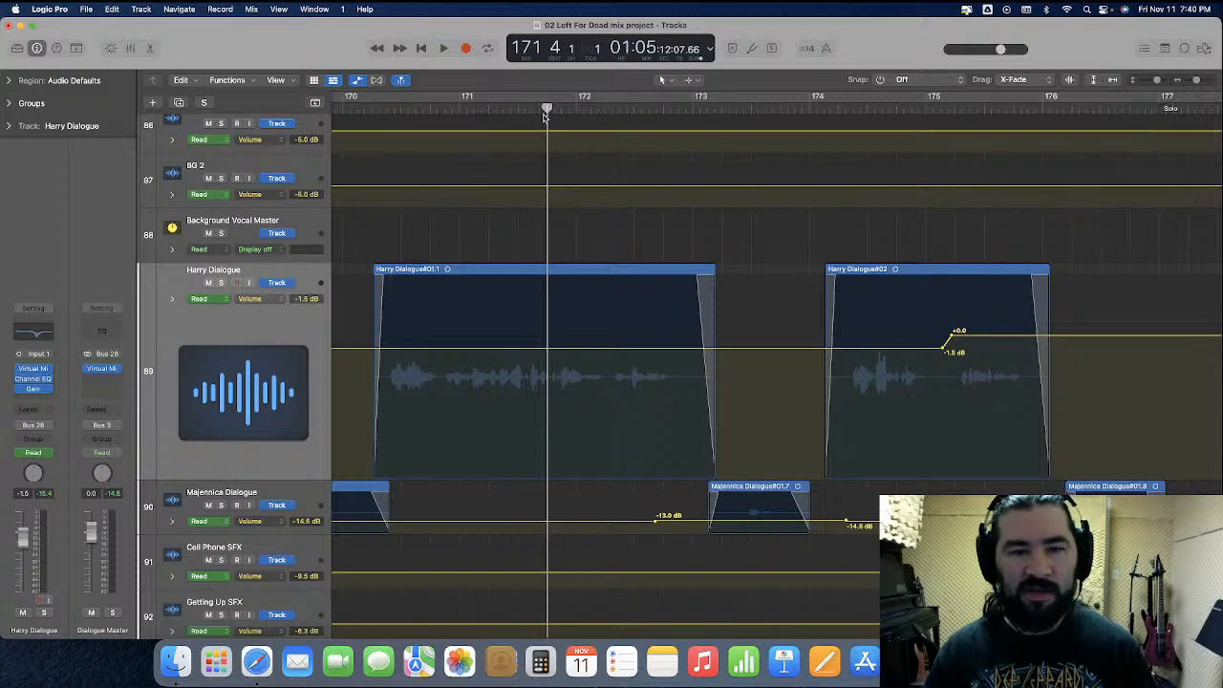
pyautogui.press('space')
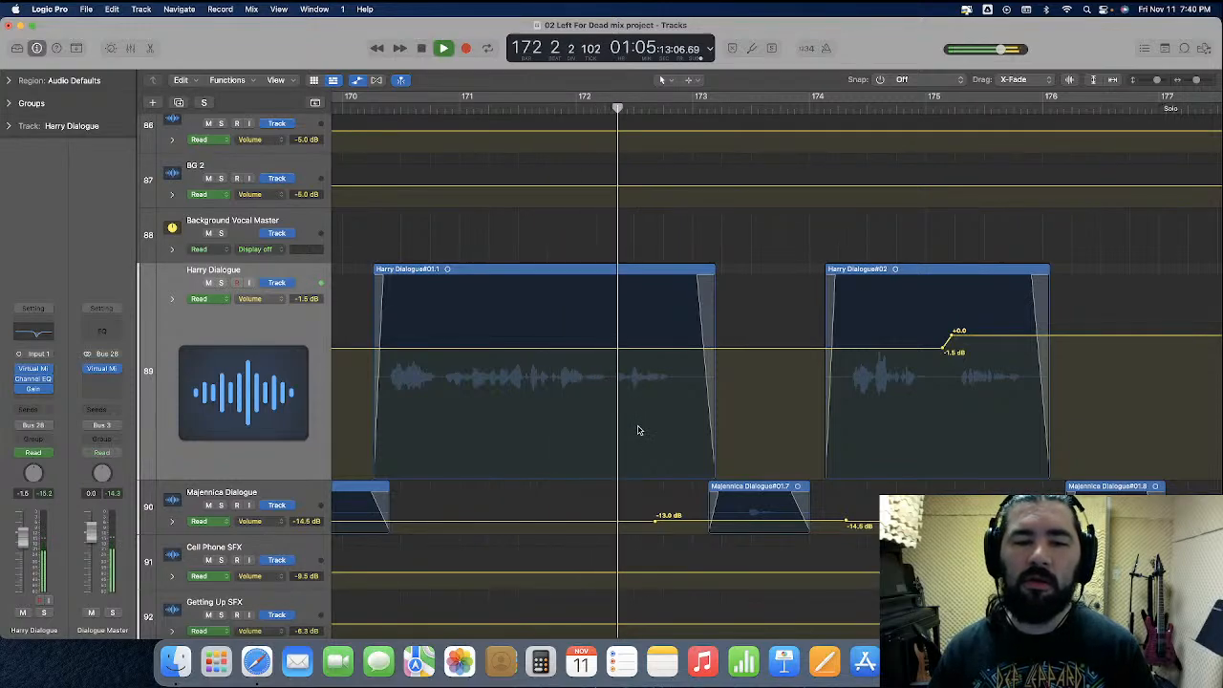
pyautogui.press('space')
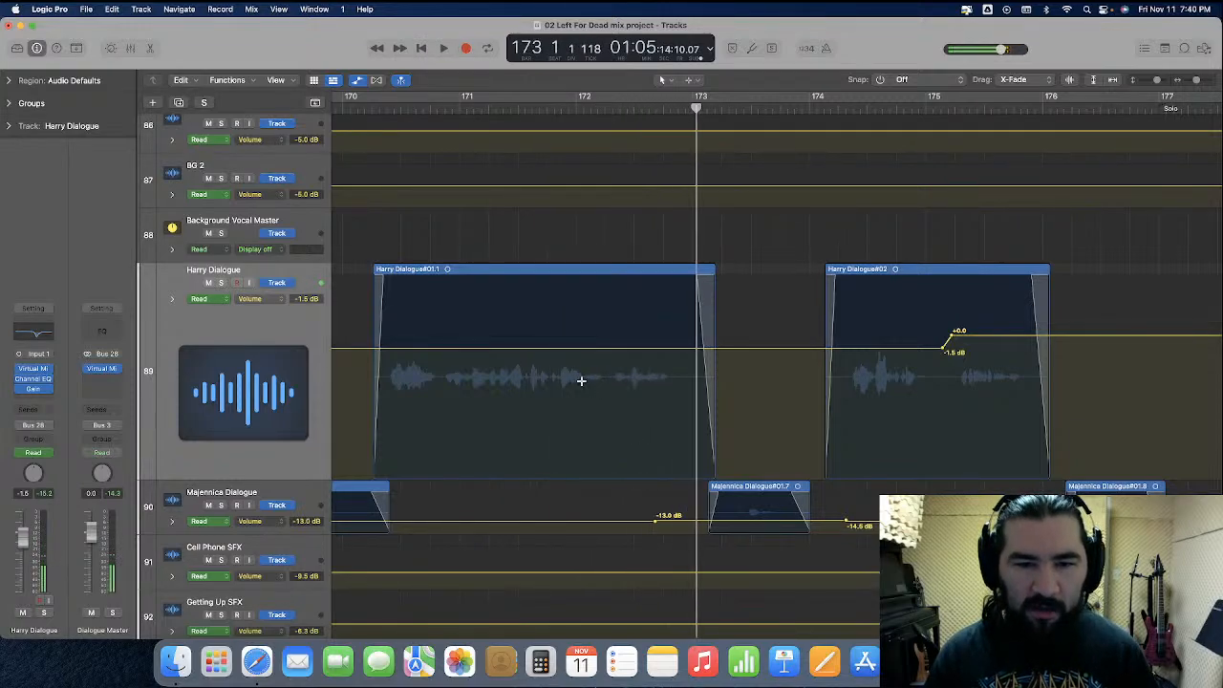
pyautogui.moveTo(584, 382); pyautogui.dragTo(704, 382)
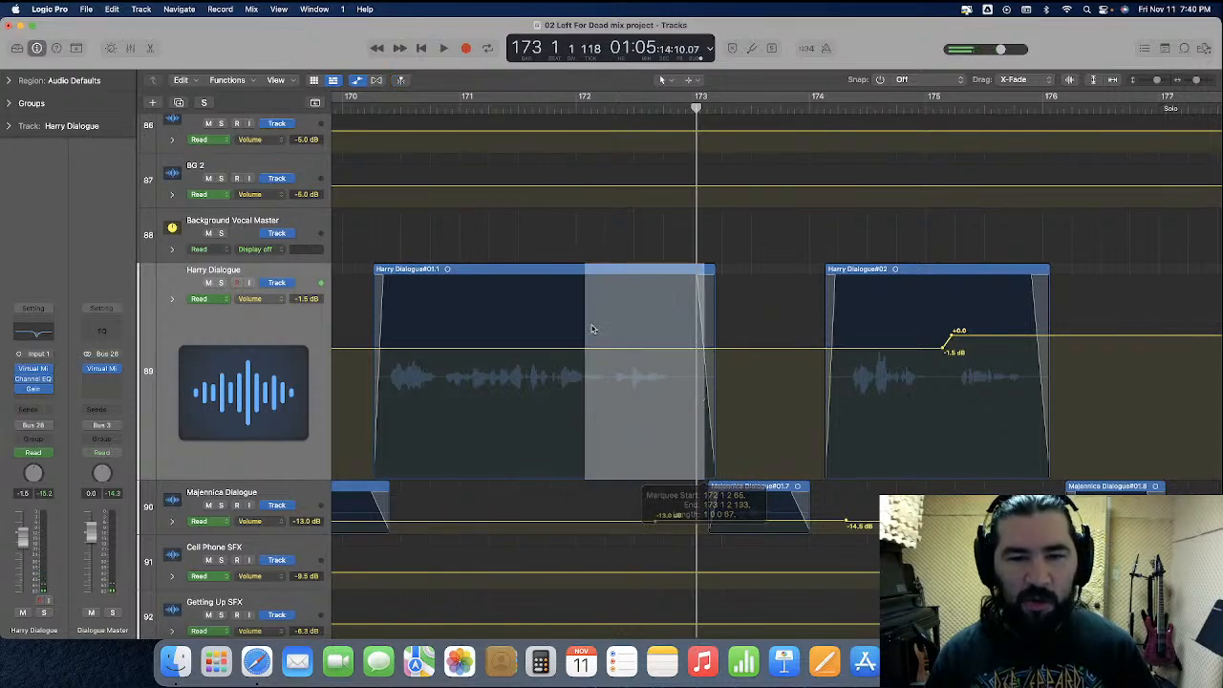
pyautogui.moveTo(613, 352); pyautogui.dragTo(613, 328)
pyautogui.press('space')
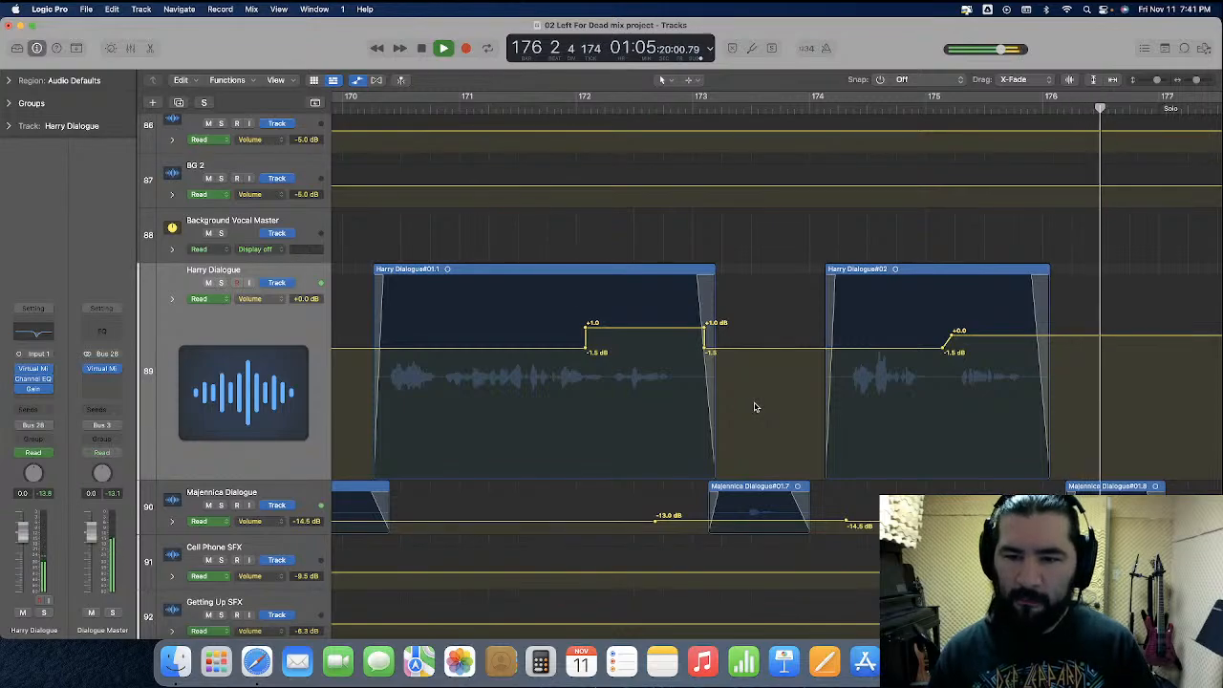
pyautogui.press('space')
# Raise the Harry Dialogue#02 volume automation to +0.6 dB from mid-phrase and +1.0 dB after bar 175, and play the passage
pyautogui.hscroll(3, 882, 394)
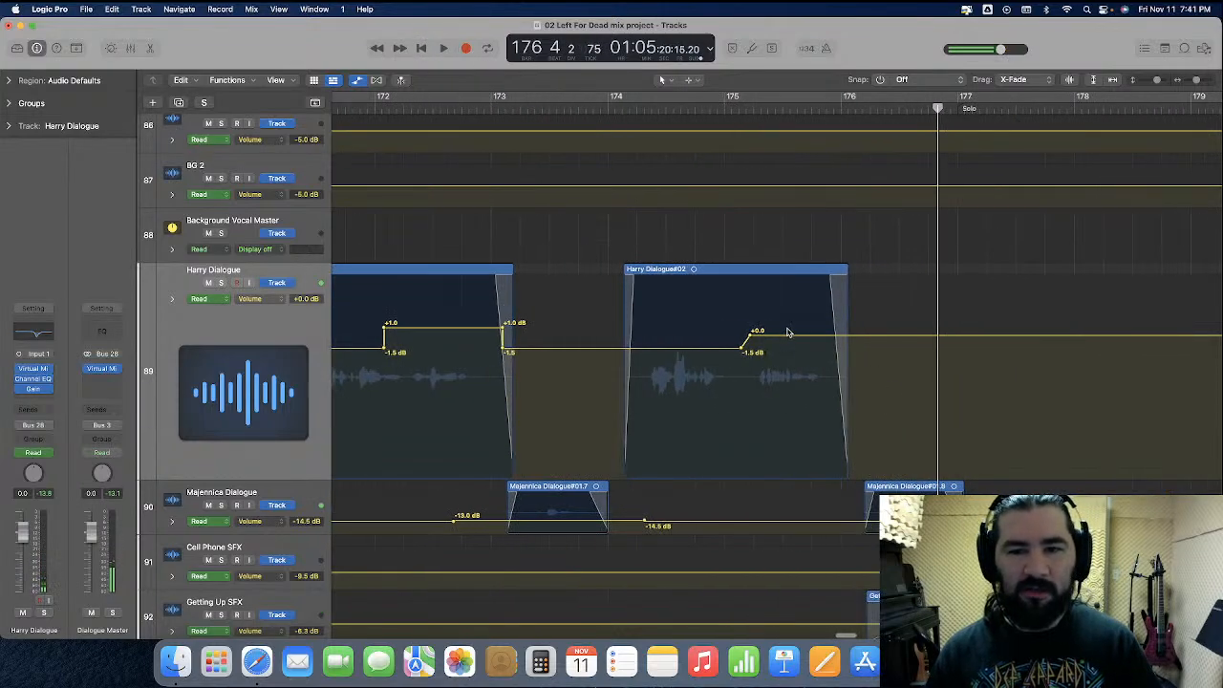
pyautogui.moveTo(787, 339); pyautogui.dragTo(789, 332)
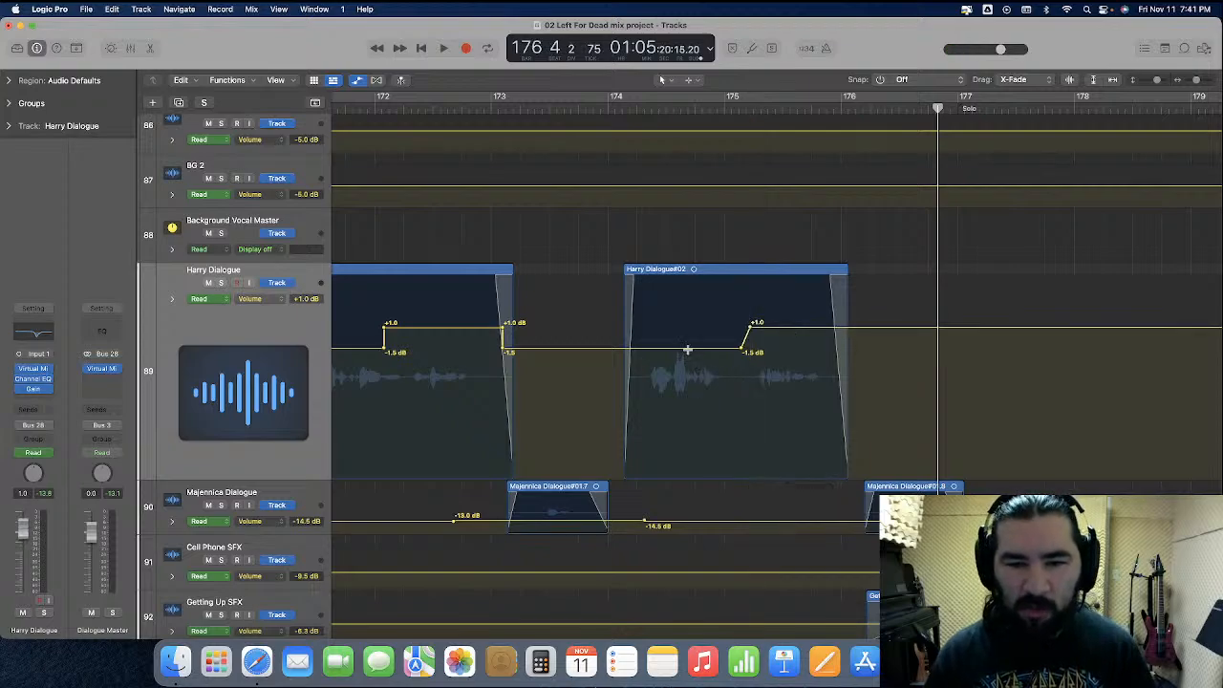
pyautogui.scroll(6, 688, 354)
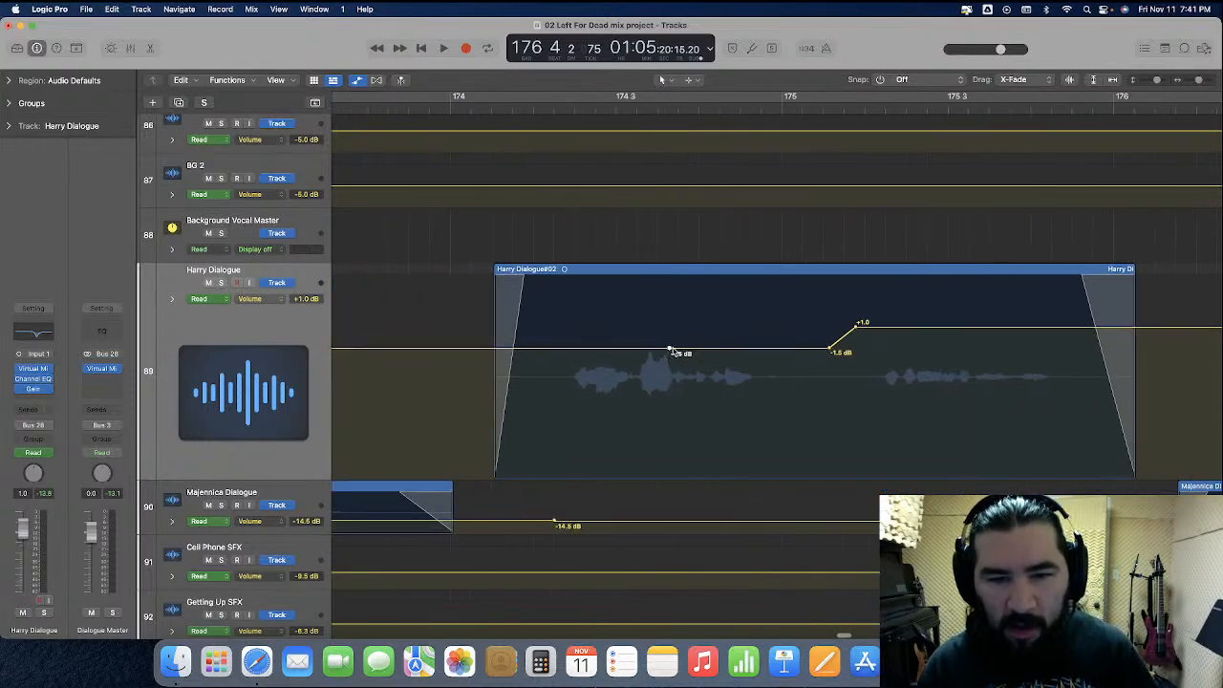
pyautogui.moveTo(696, 353); pyautogui.dragTo(703, 338)
pyautogui.click(395, 107)
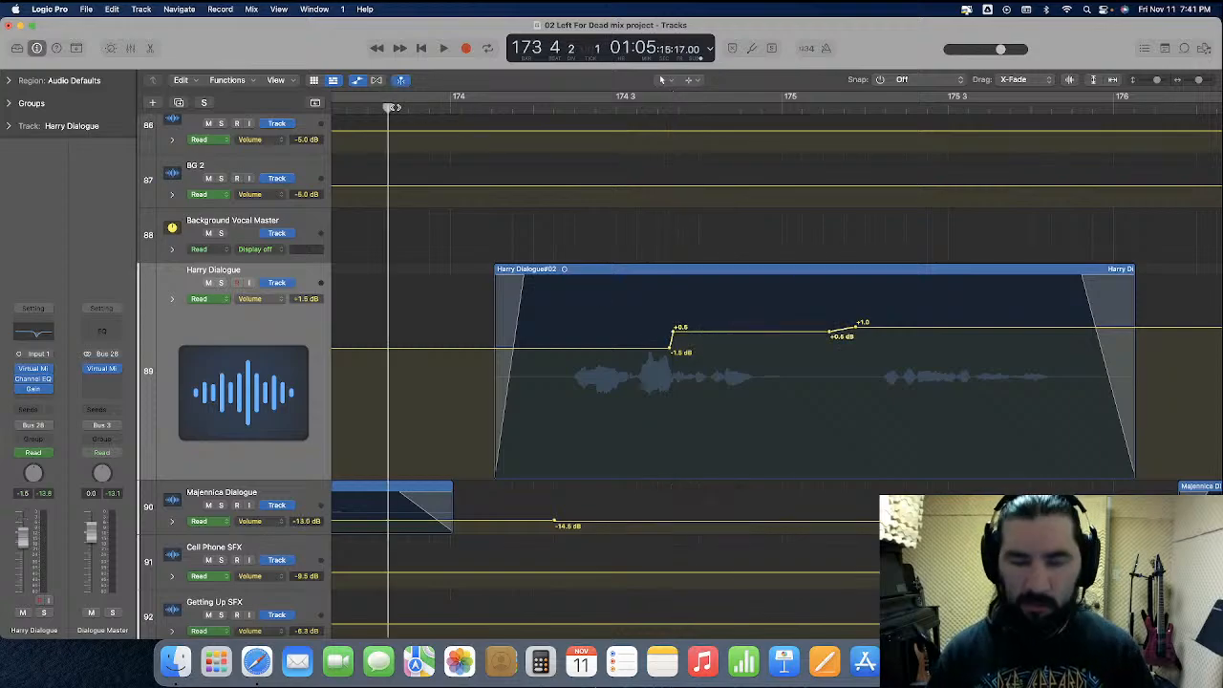
pyautogui.scroll(-5, 395, 107)
pyautogui.press('space')
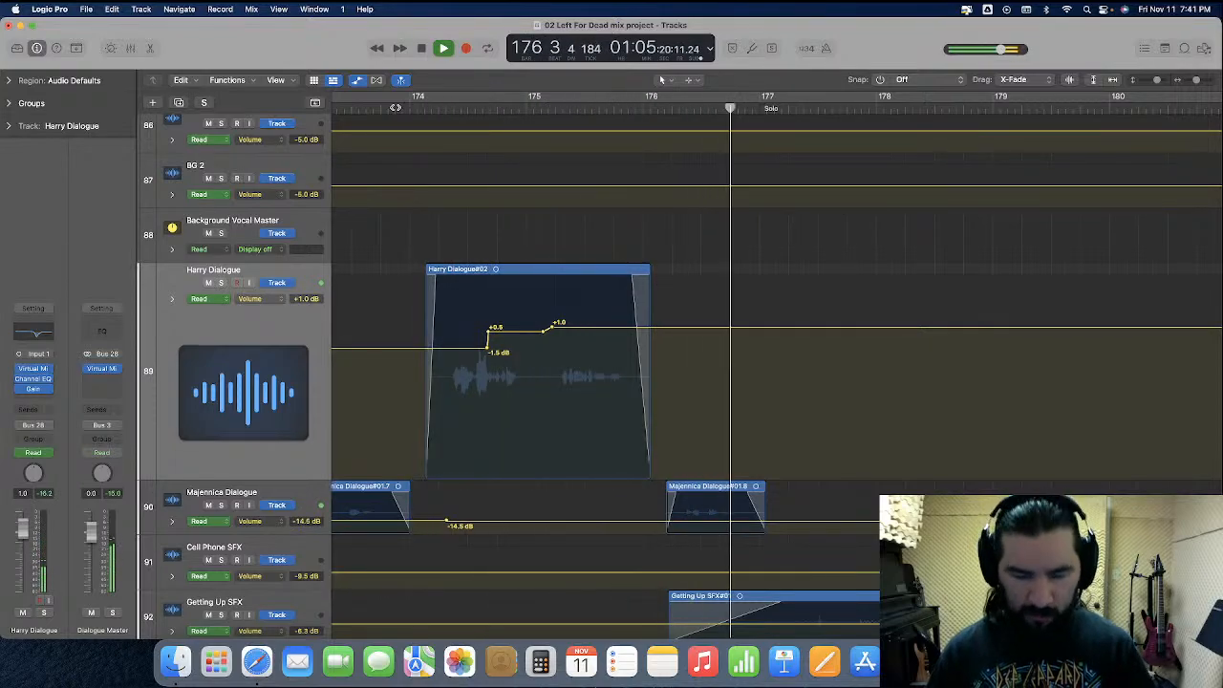
# Zoom out to the whole song, hide the automation and shrink the Harry Dialogue track back to normal height
pyautogui.scroll(-10, 394, 107)
pyautogui.scroll(-3, 395, 107)
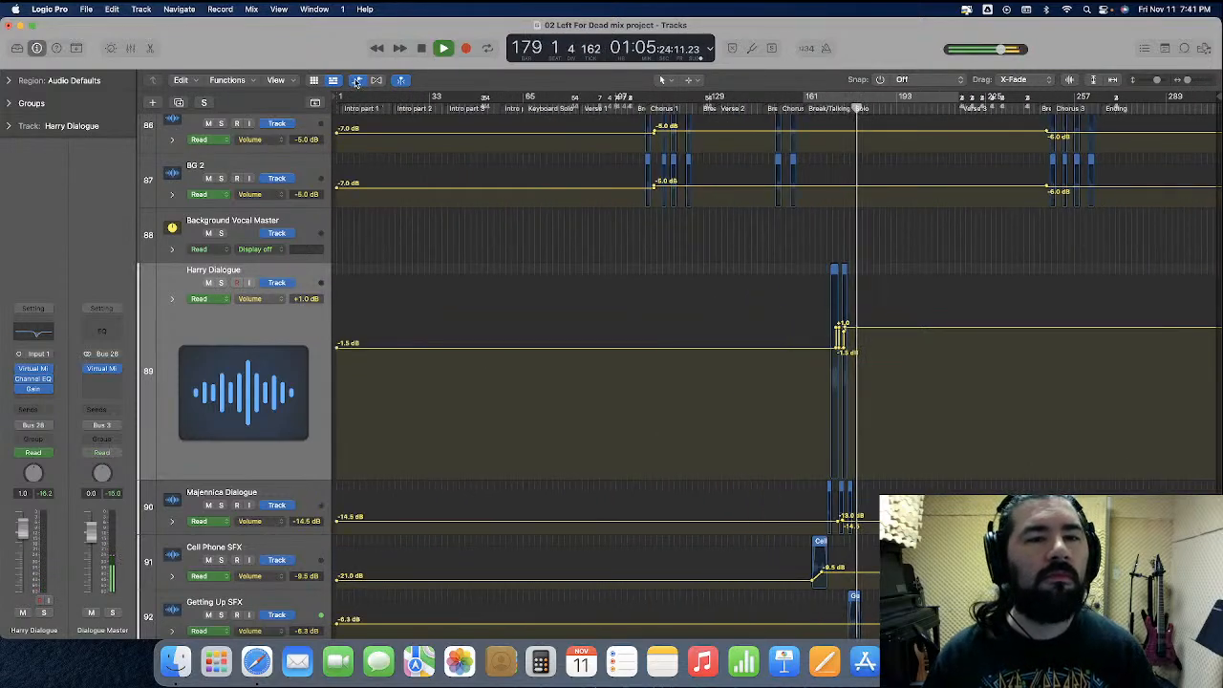
pyautogui.press('a')
pyautogui.moveTo(238, 372); pyautogui.dragTo(243, 287)
# Stop playback, return the playhead to the start of the project and bring the first drum tracks into view
pyautogui.press('space')
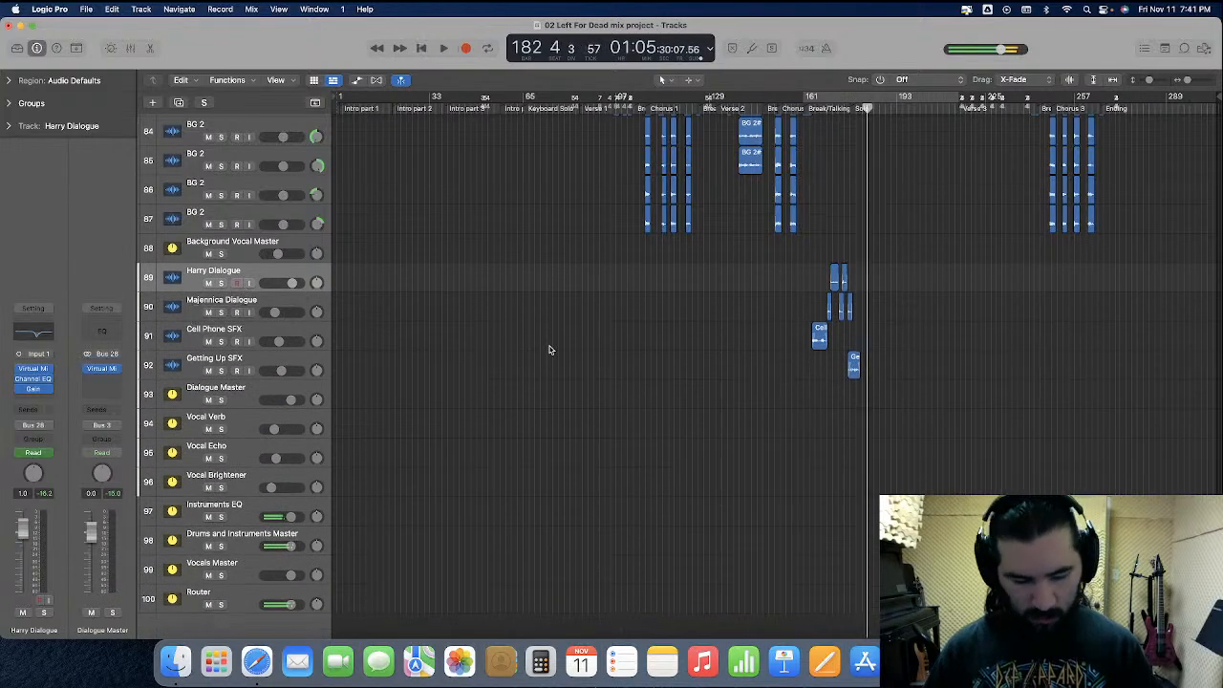
pyautogui.press('Return')
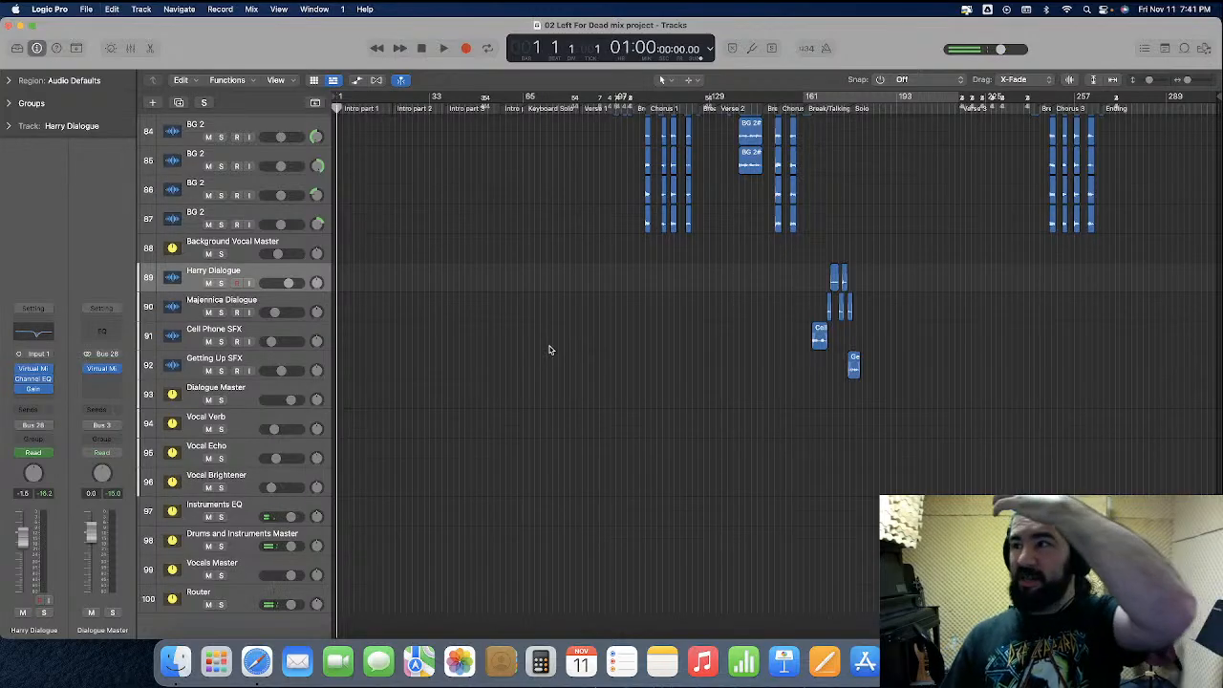
pyautogui.scroll(15, 549, 350)
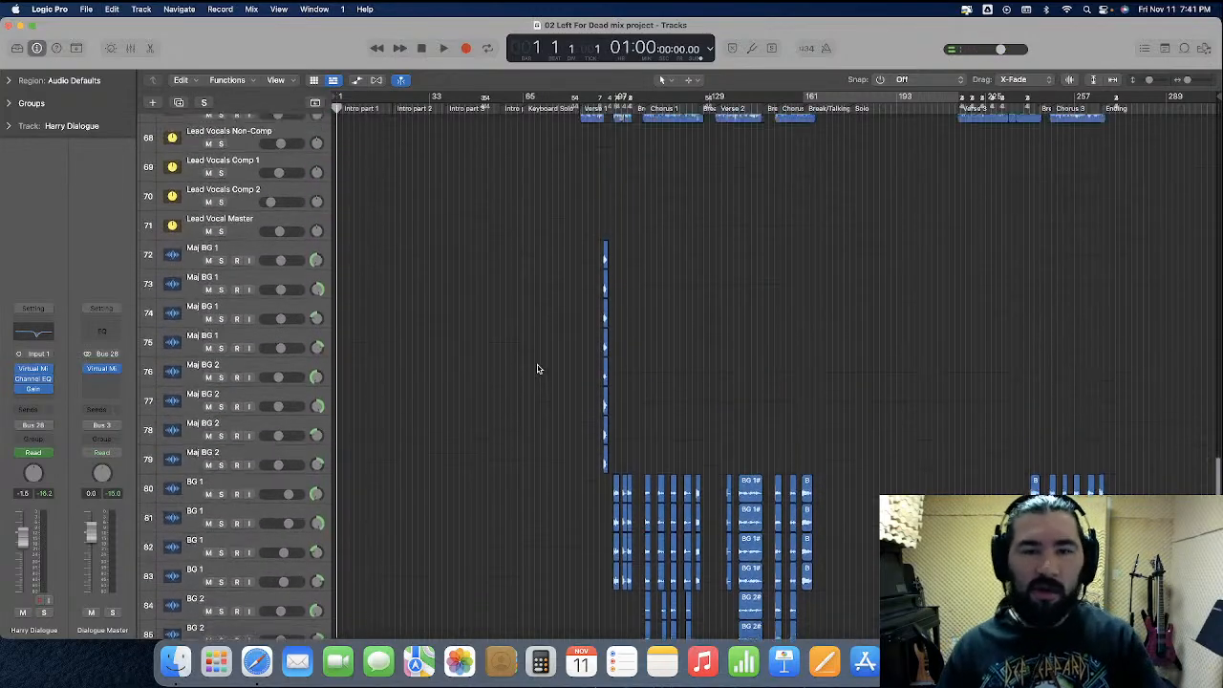
pyautogui.scroll(15, 535, 370)
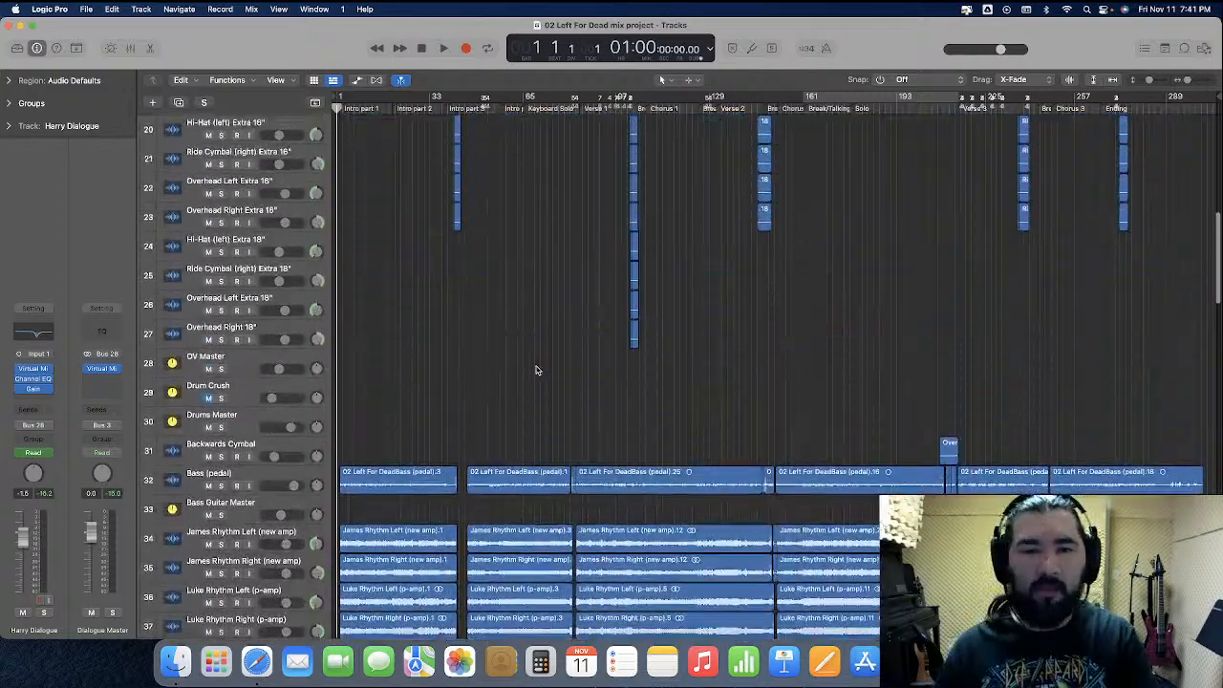
pyautogui.scroll(6, 535, 370)
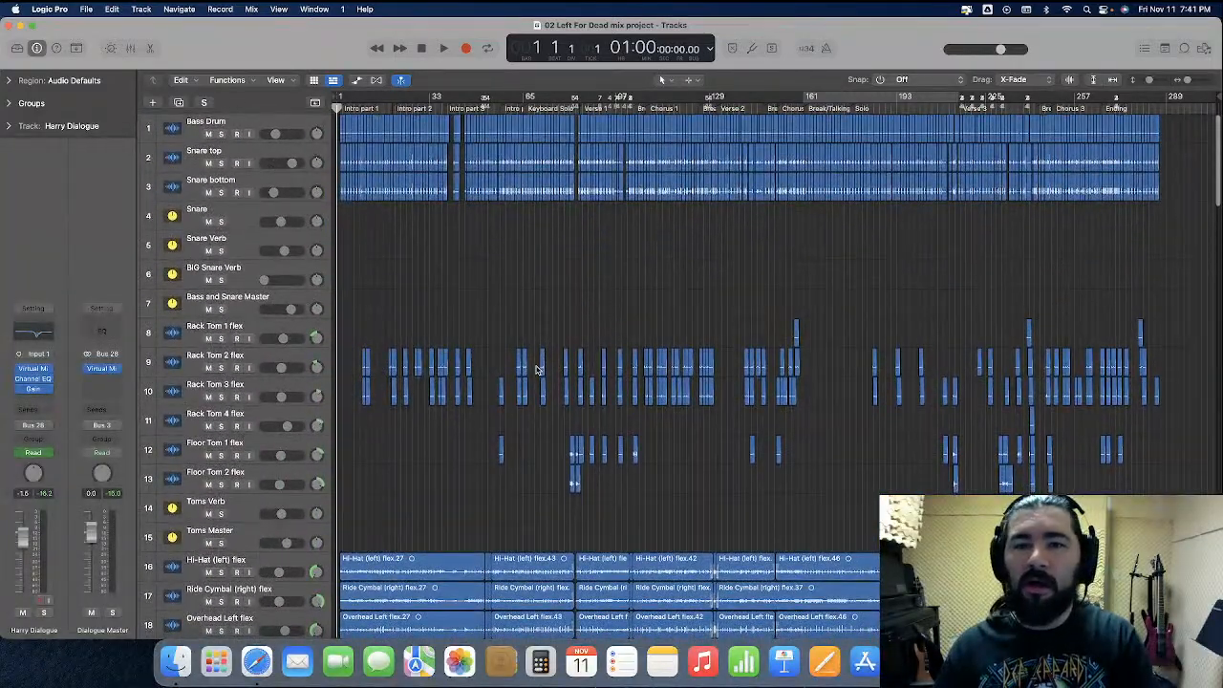
# Shorten the project by moving its end marker to about bar 301
pyautogui.scroll(-9, 1099, 201)
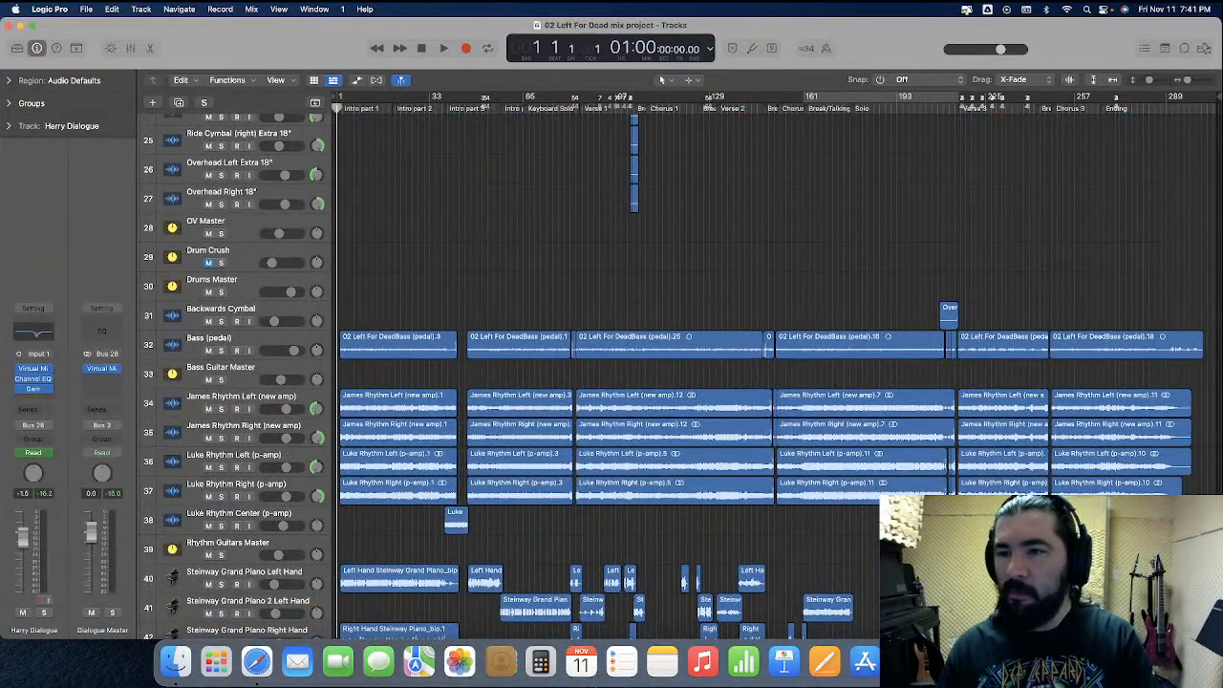
pyautogui.moveTo(1216, 96); pyautogui.dragTo(1204, 101)
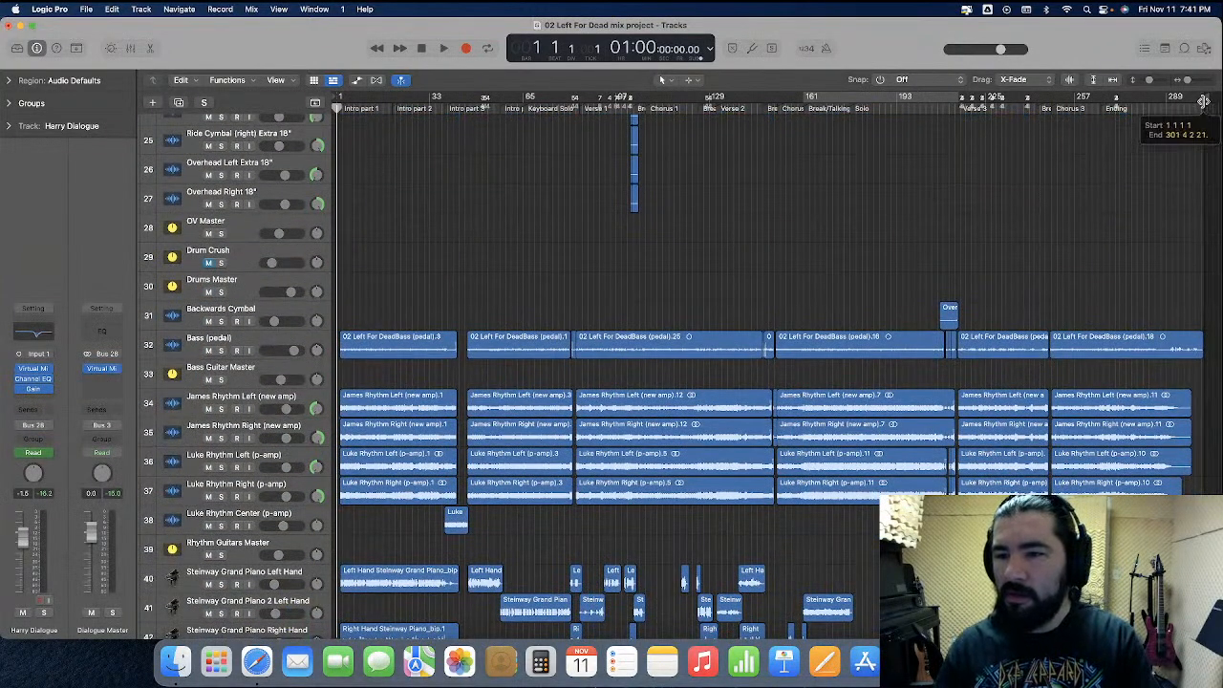
# Set the Fade tool as the secondary tool and fade out the song-ending Hi-Hat, Ride Cymbal and both Overhead regions over about the last bar
pyautogui.scroll(4, 1156, 203)
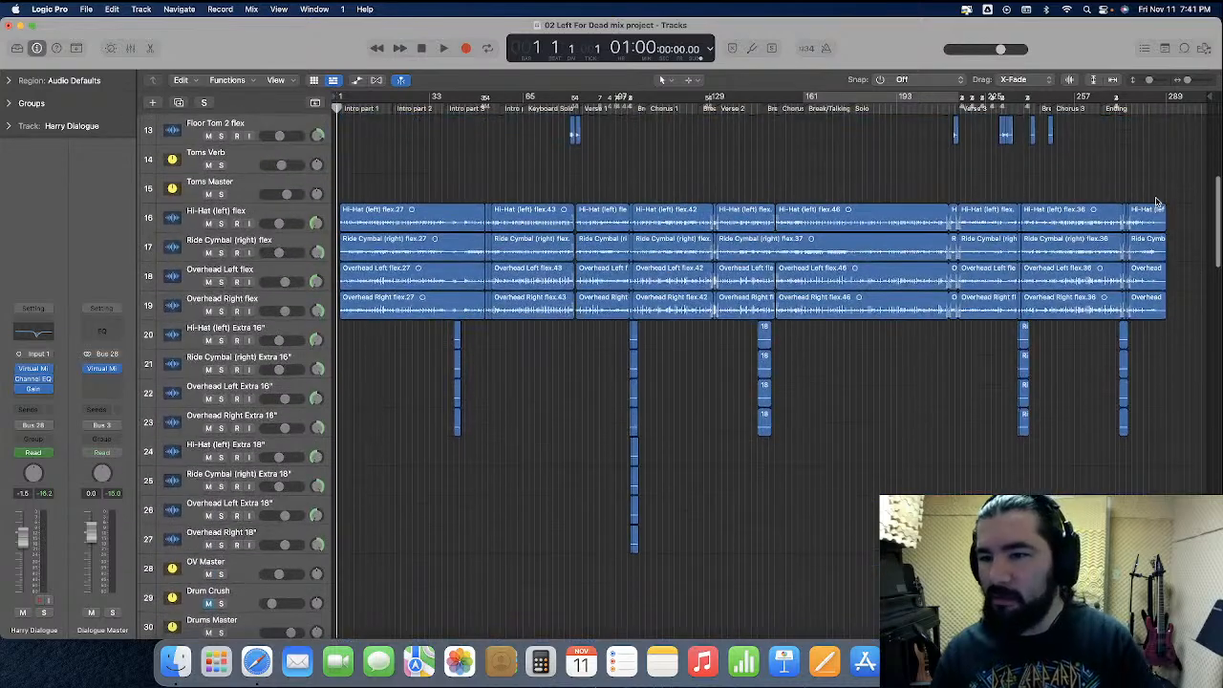
pyautogui.press('super+Right')
pyautogui.press('super+Right')
pyautogui.press('super+Right')
pyautogui.press('super+Right')
pyautogui.hscroll(20, 986, 296)
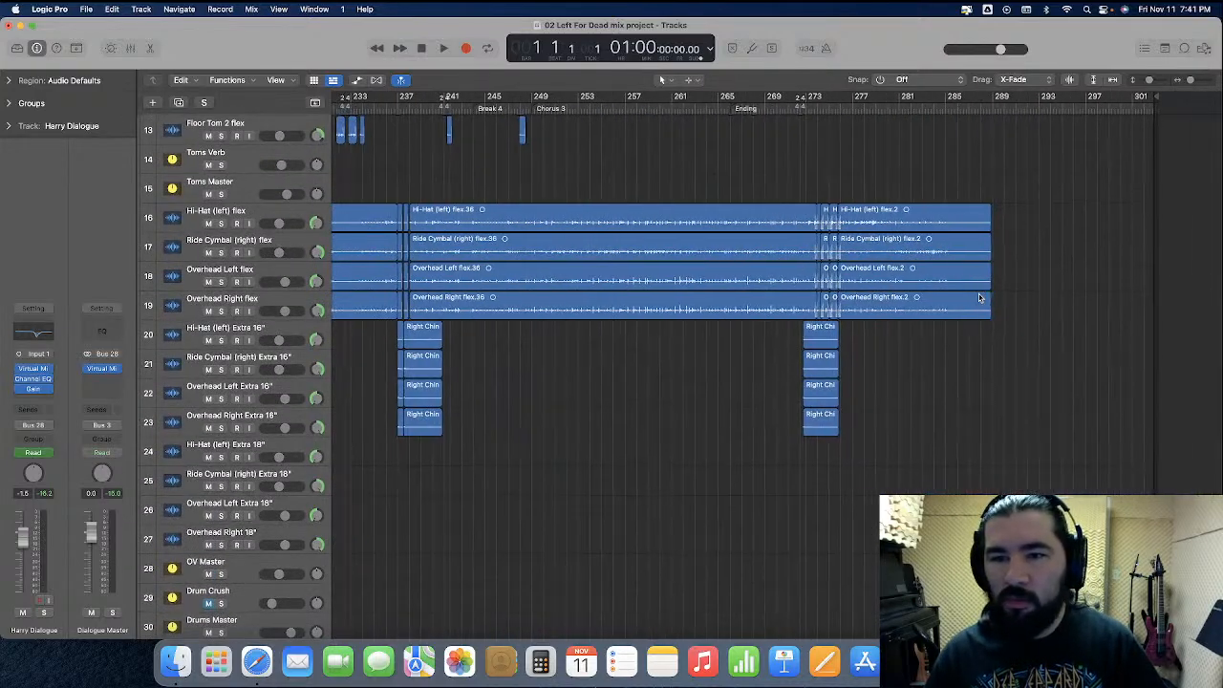
pyautogui.hscroll(-2, 1018, 283)
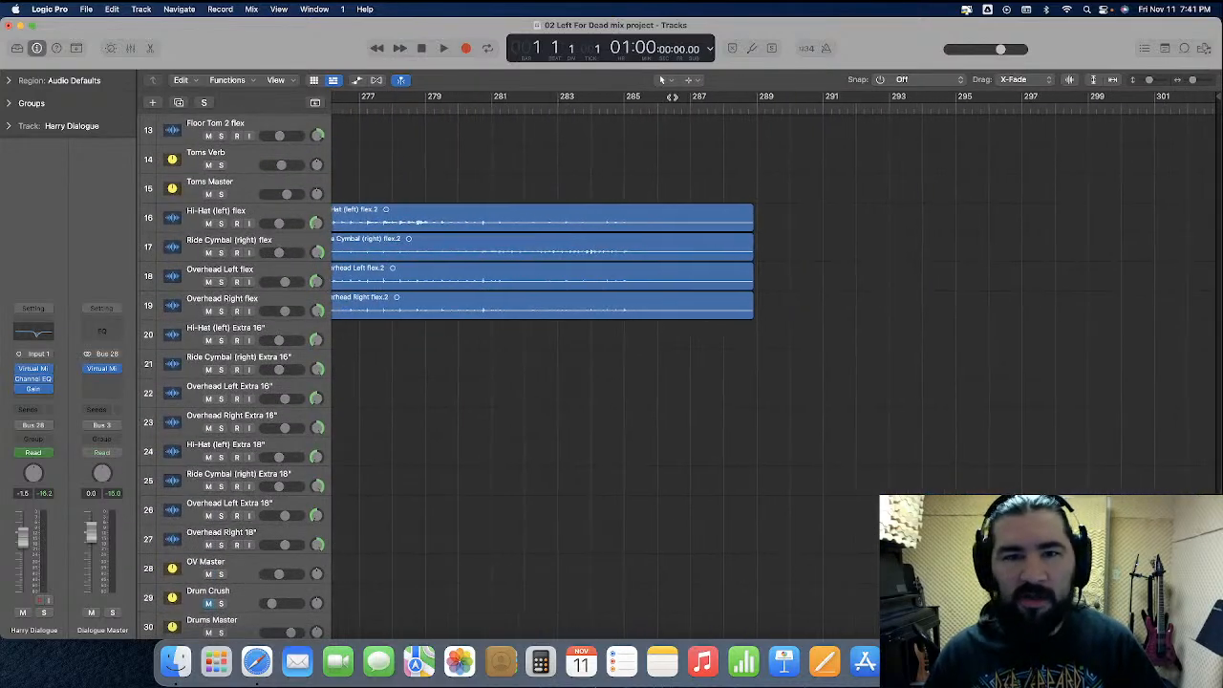
pyautogui.click(693, 80)
pyautogui.click(753, 217)
pyautogui.moveTo(774, 221); pyautogui.dragTo(740, 351)
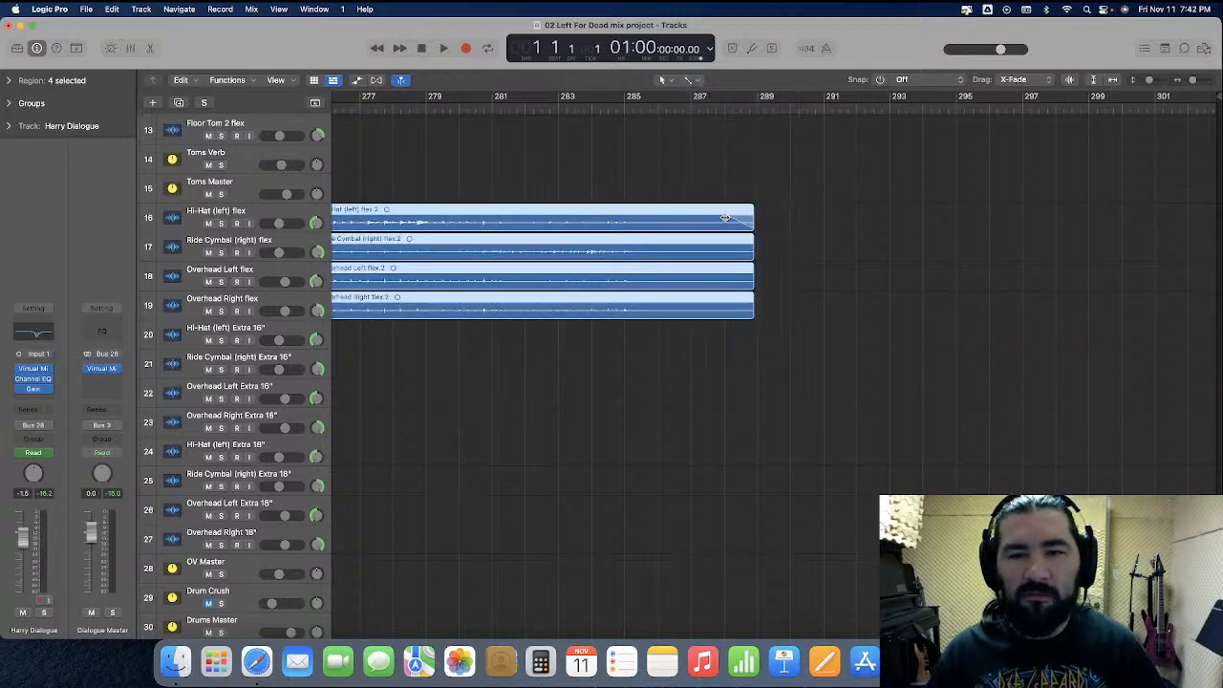
pyautogui.moveTo(753, 189); pyautogui.dragTo(753, 190)
pyautogui.click(753, 190)
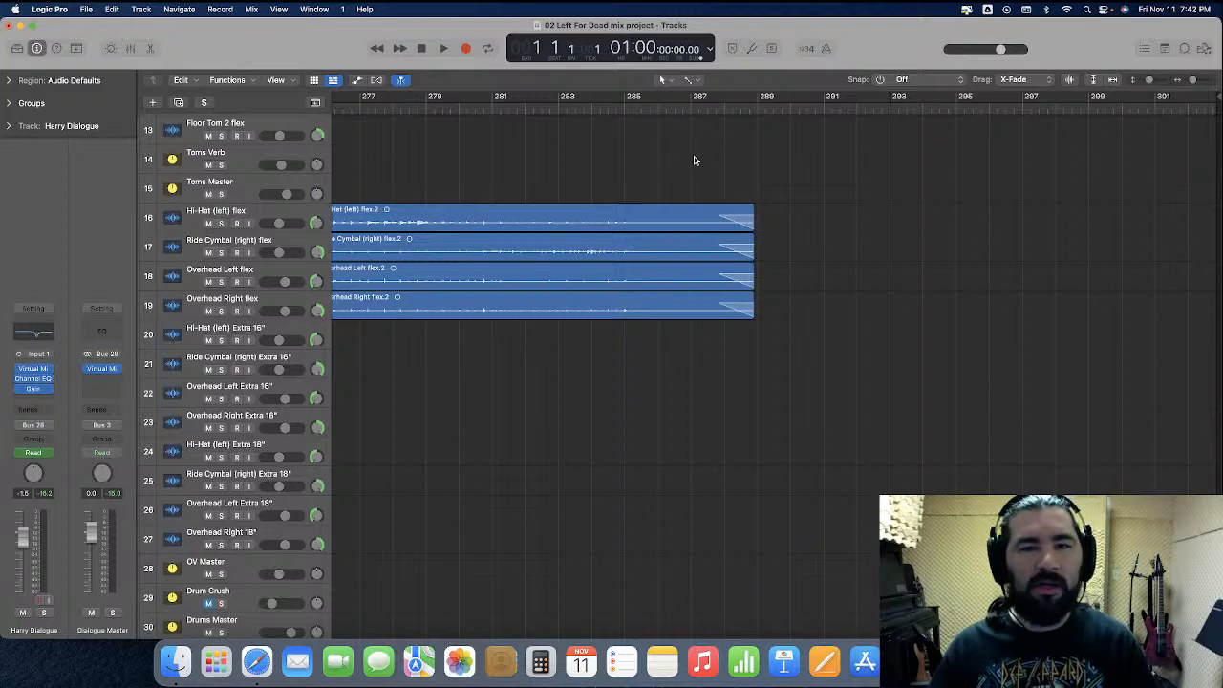
# Fade out the end of the last Bass (pedal) region from about bar 300 and play the song's ending
pyautogui.scroll(-10, 745, 186)
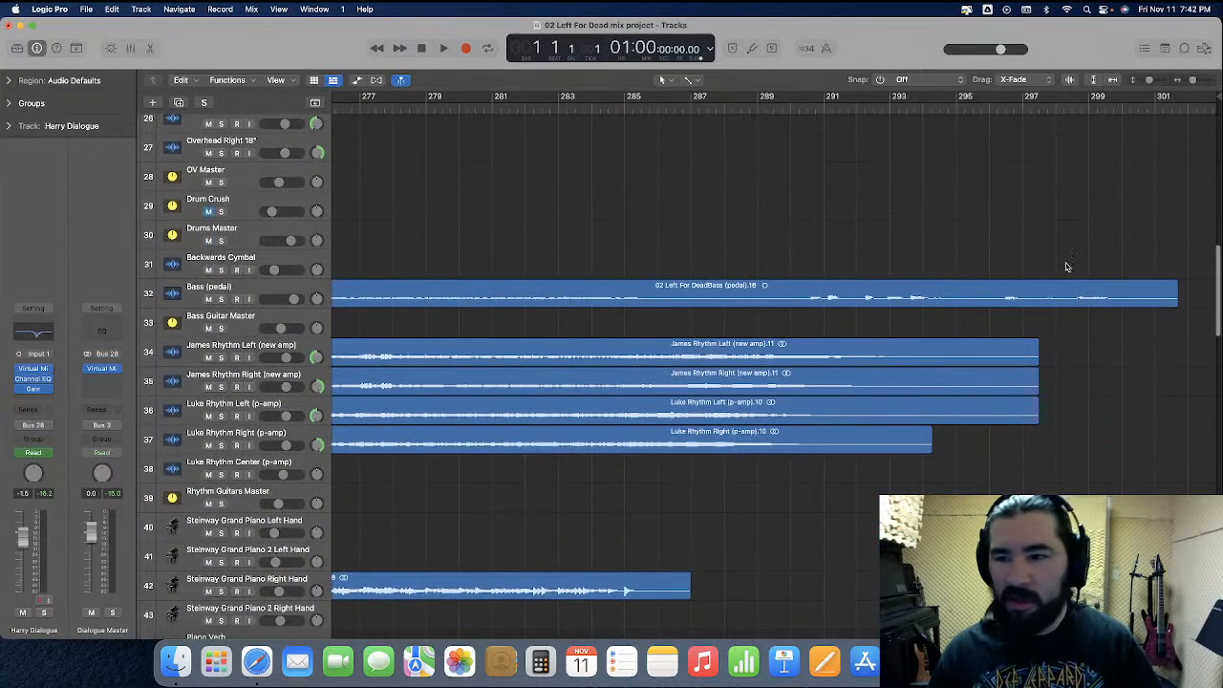
pyautogui.click(1157, 288)
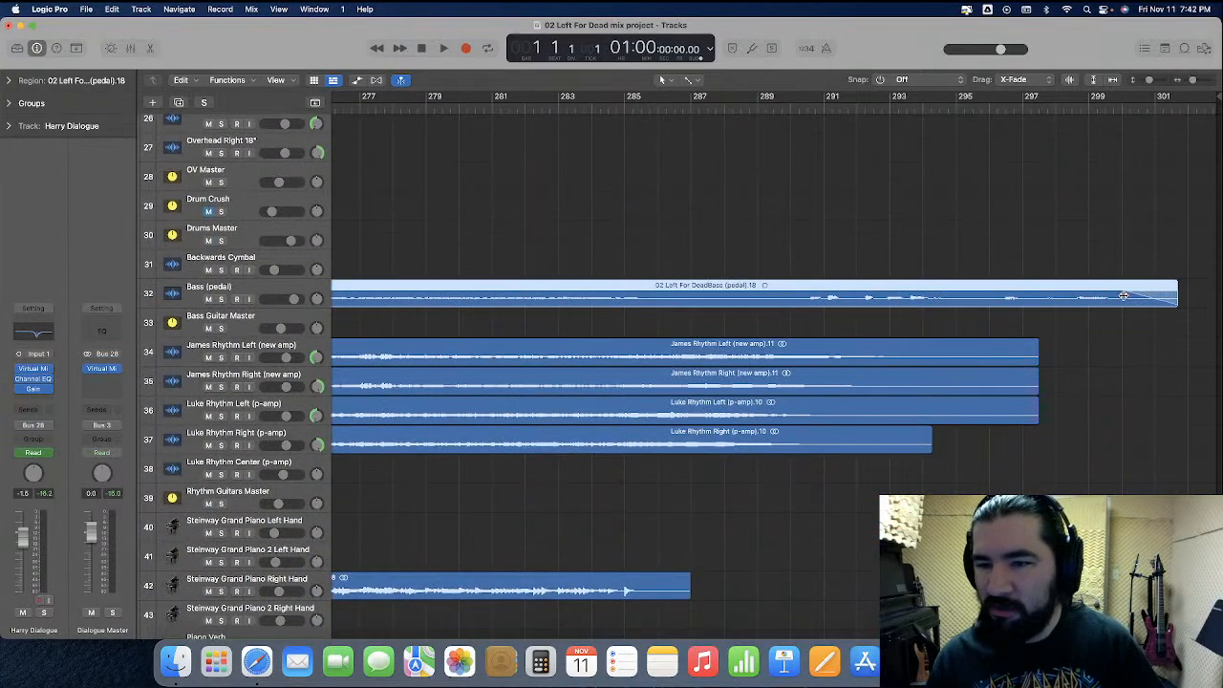
pyautogui.click(1125, 264)
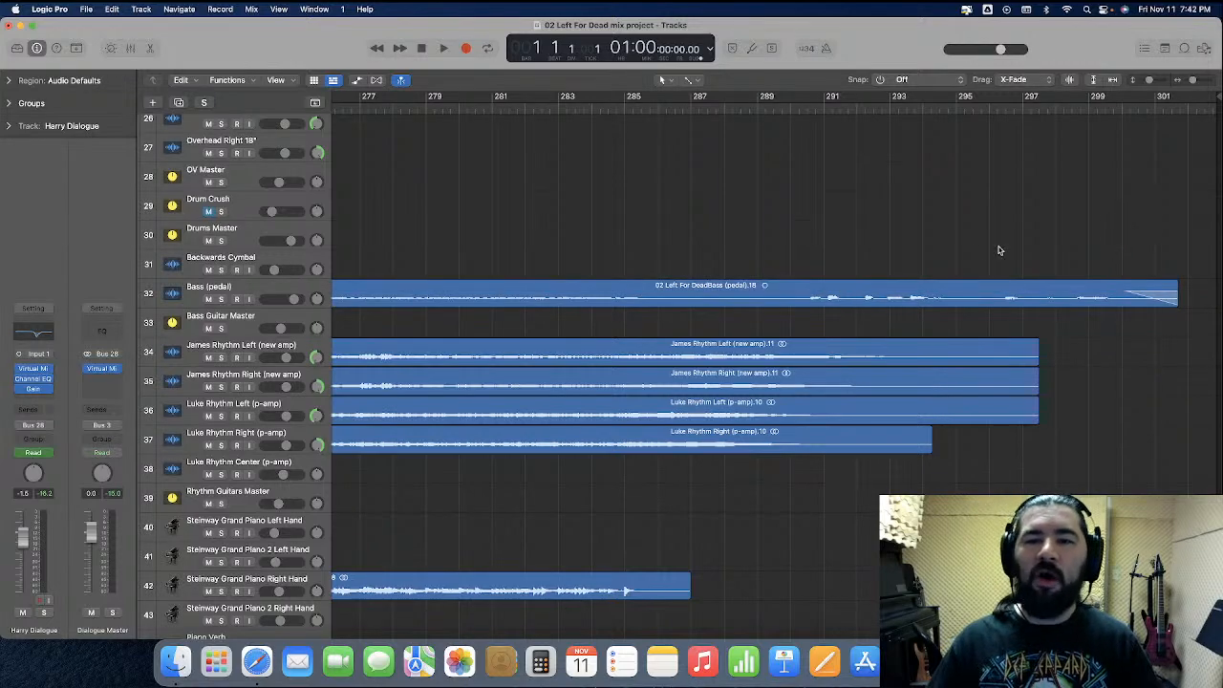
pyautogui.press('super+Left')
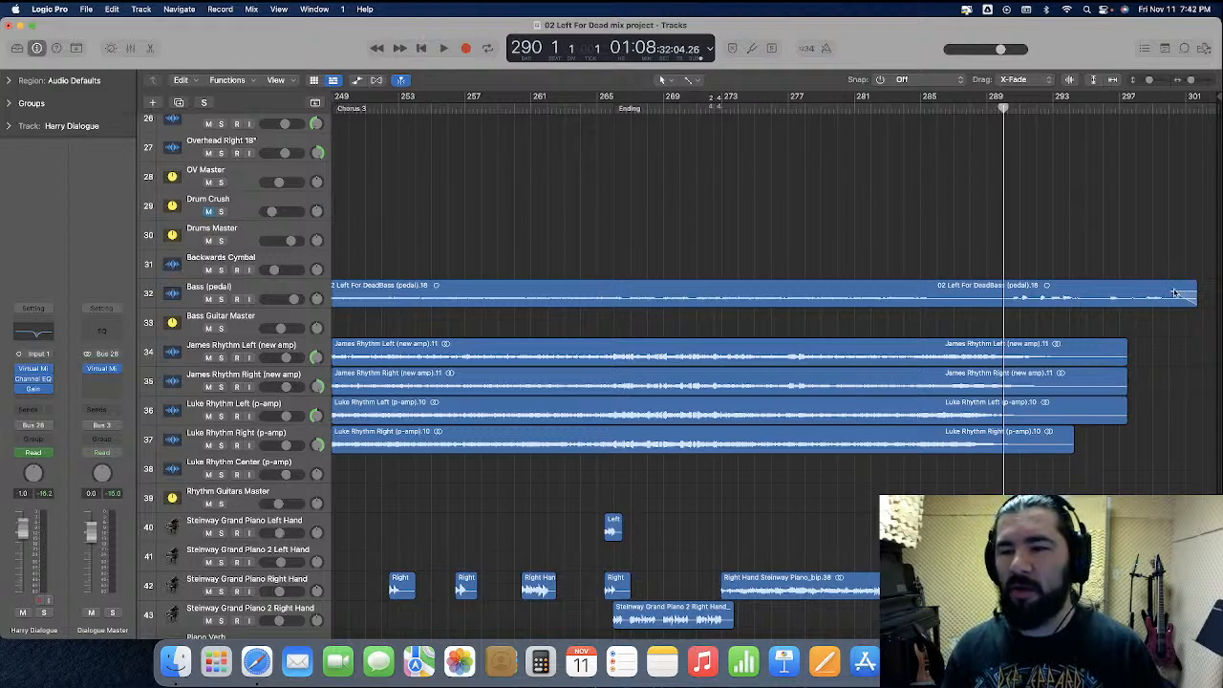
pyautogui.press('space')
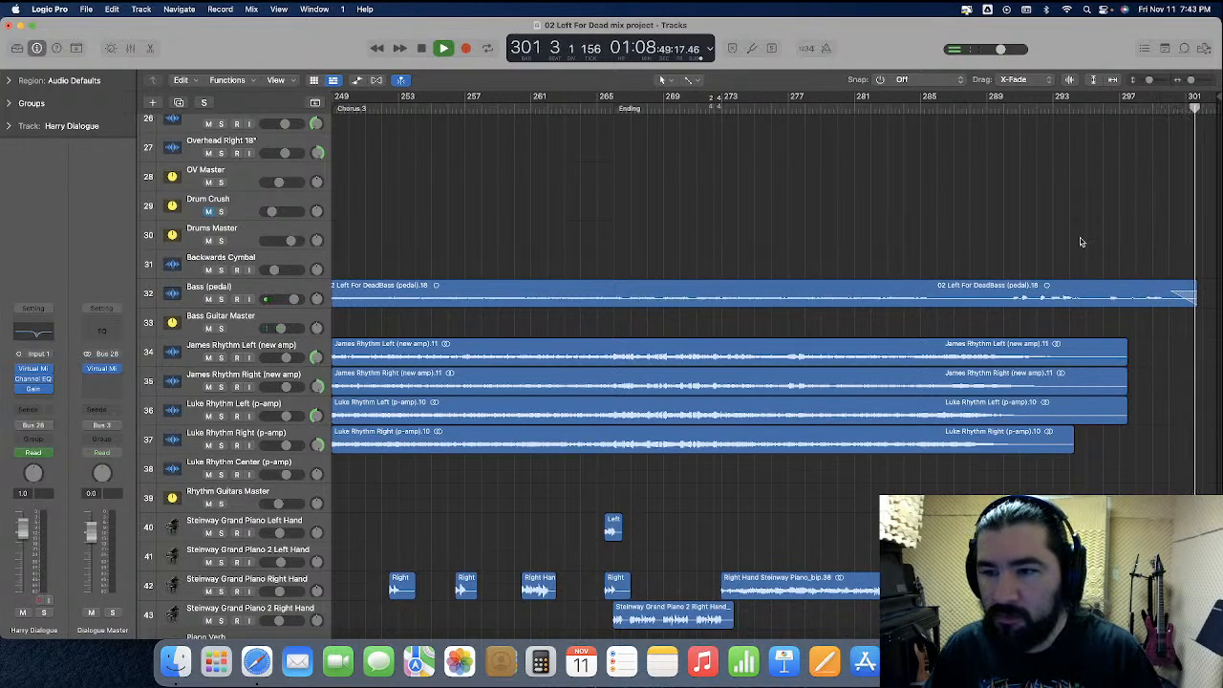
pyautogui.press('space')
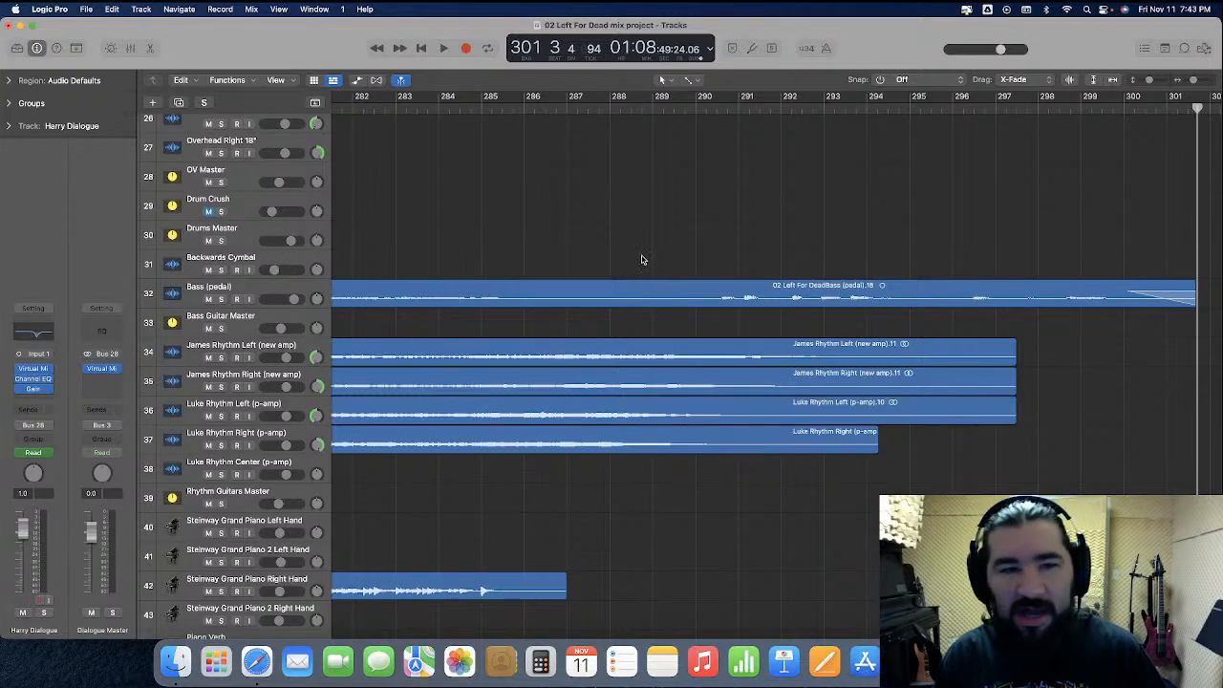
# Enlarge the Bass (pedal) track, remove the last region's fade-out, and trim its end to about beat 3 of bar 300 while playing it
pyautogui.moveTo(256, 305); pyautogui.dragTo(316, 528)
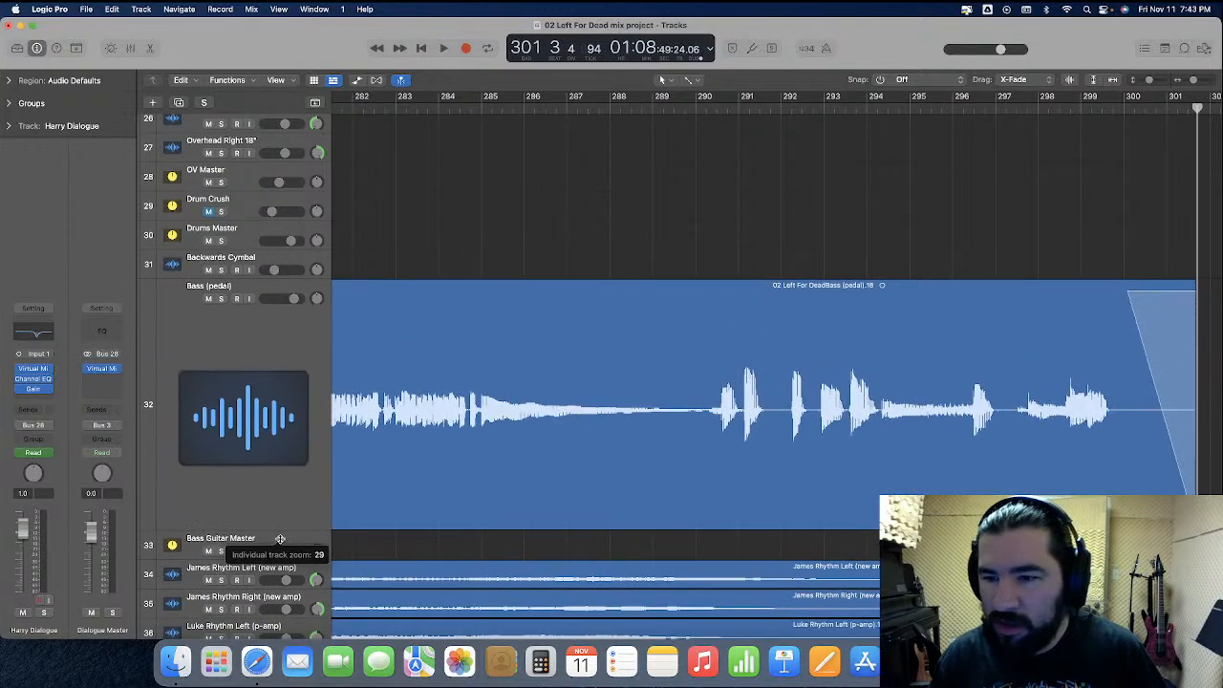
pyautogui.hscroll(2, 723, 491)
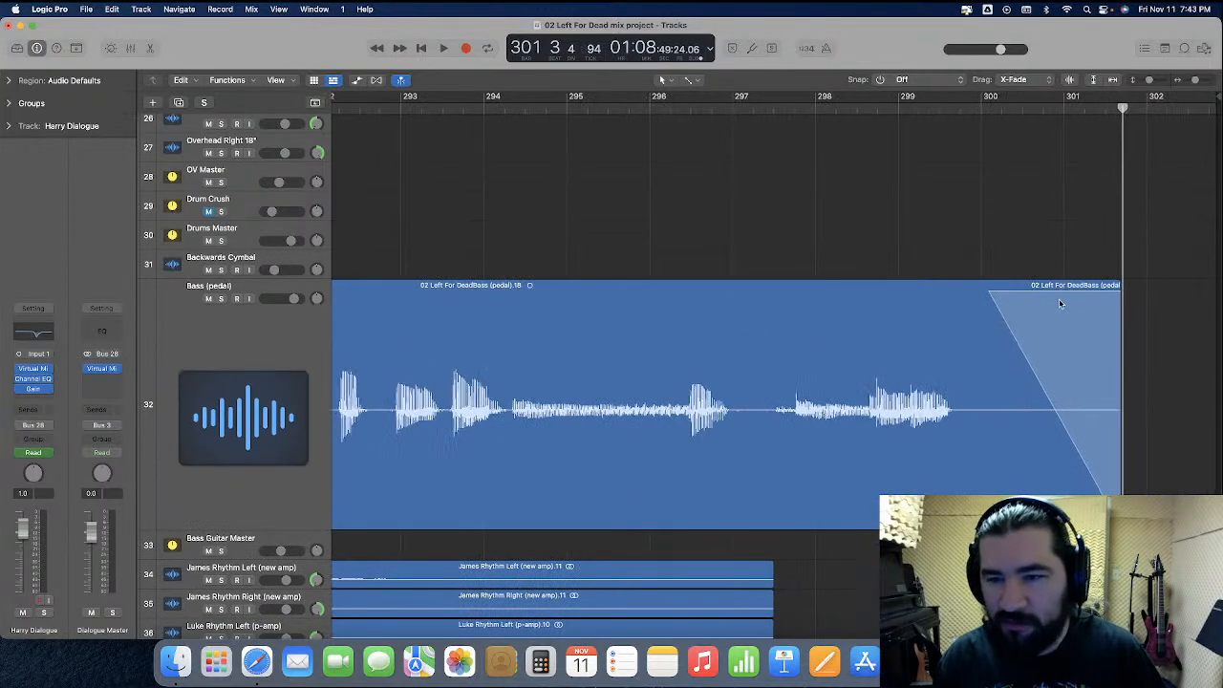
pyautogui.click(989, 291)
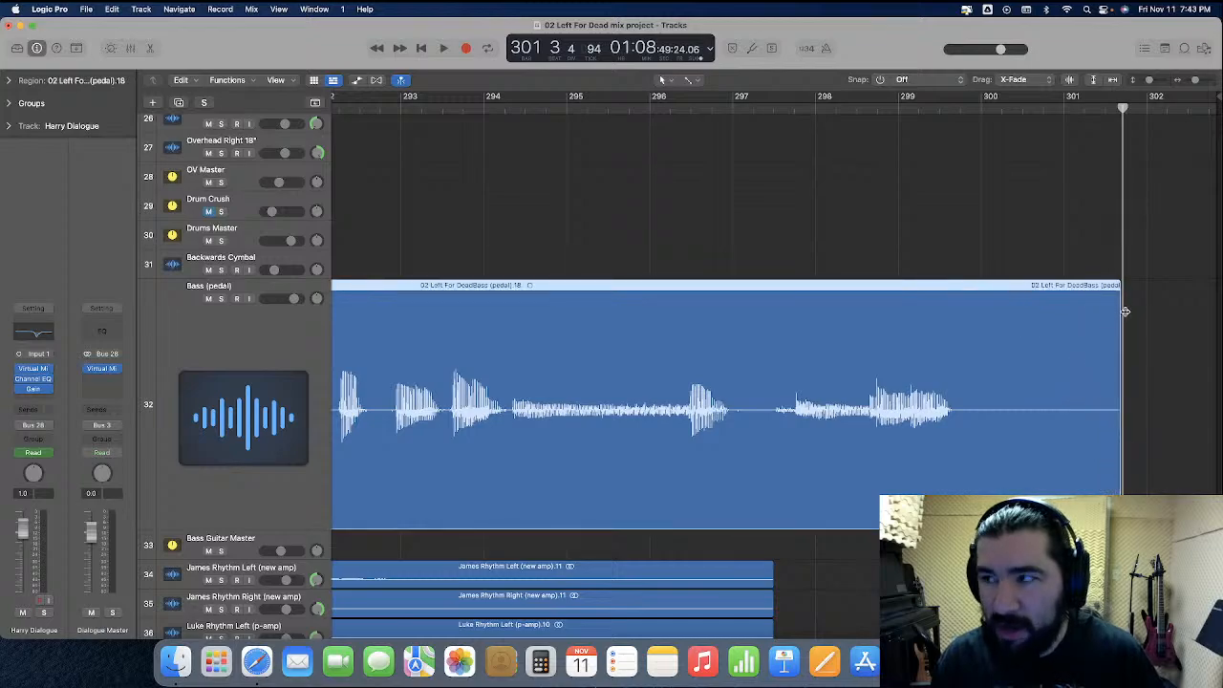
pyautogui.moveTo(1116, 435); pyautogui.dragTo(1094, 432)
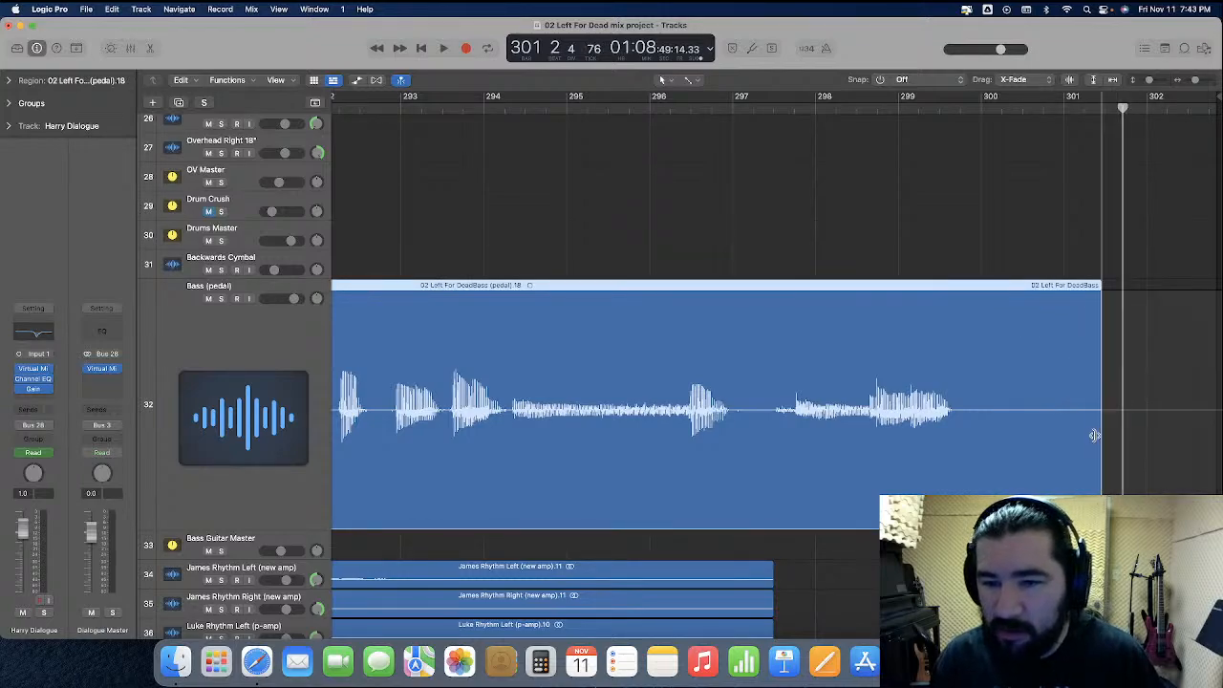
pyautogui.click(955, 109)
pyautogui.press('space')
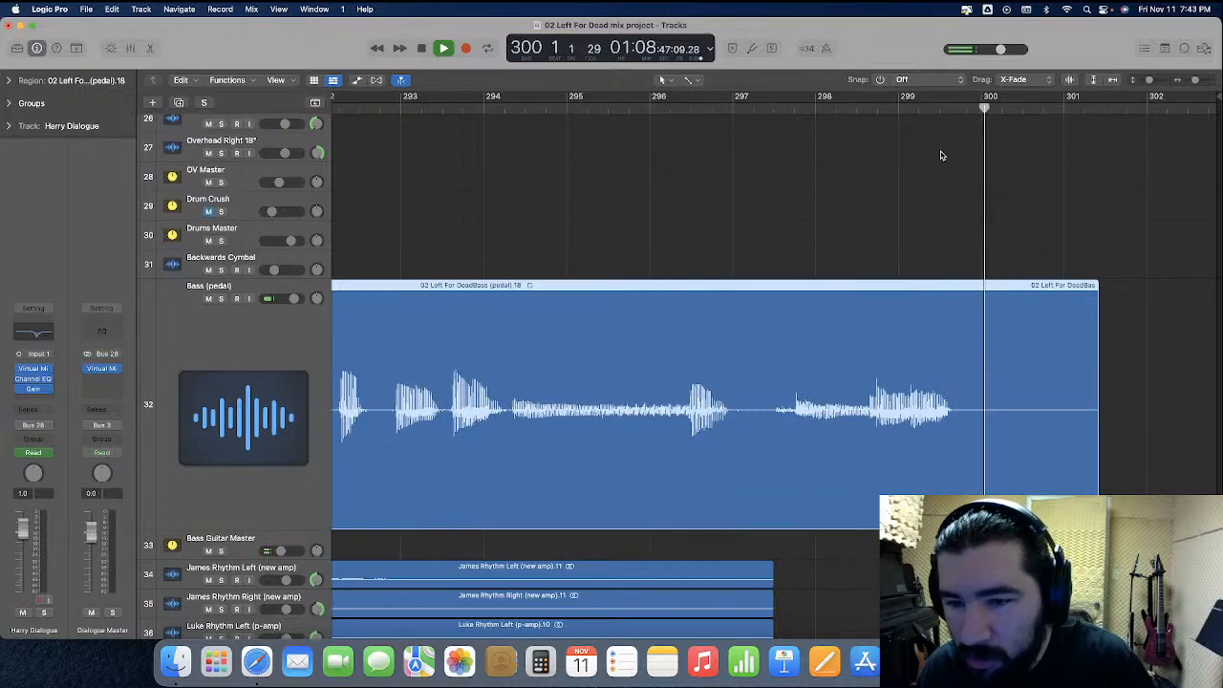
pyautogui.moveTo(1097, 426); pyautogui.dragTo(1031, 433)
pyautogui.press('space')
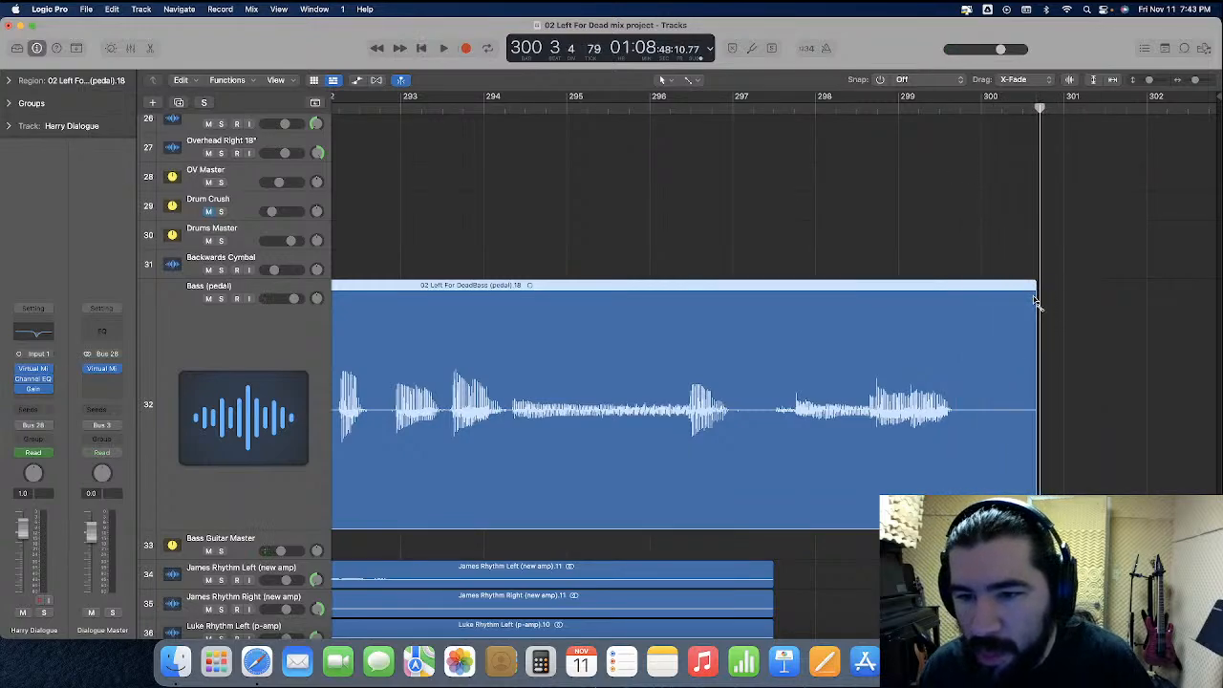
# Fade out the last Bass (pedal) region from just after its final note to its end, and play it back
pyautogui.moveTo(1035, 301); pyautogui.dragTo(948, 317)
pyautogui.click(889, 109)
pyautogui.press('space')
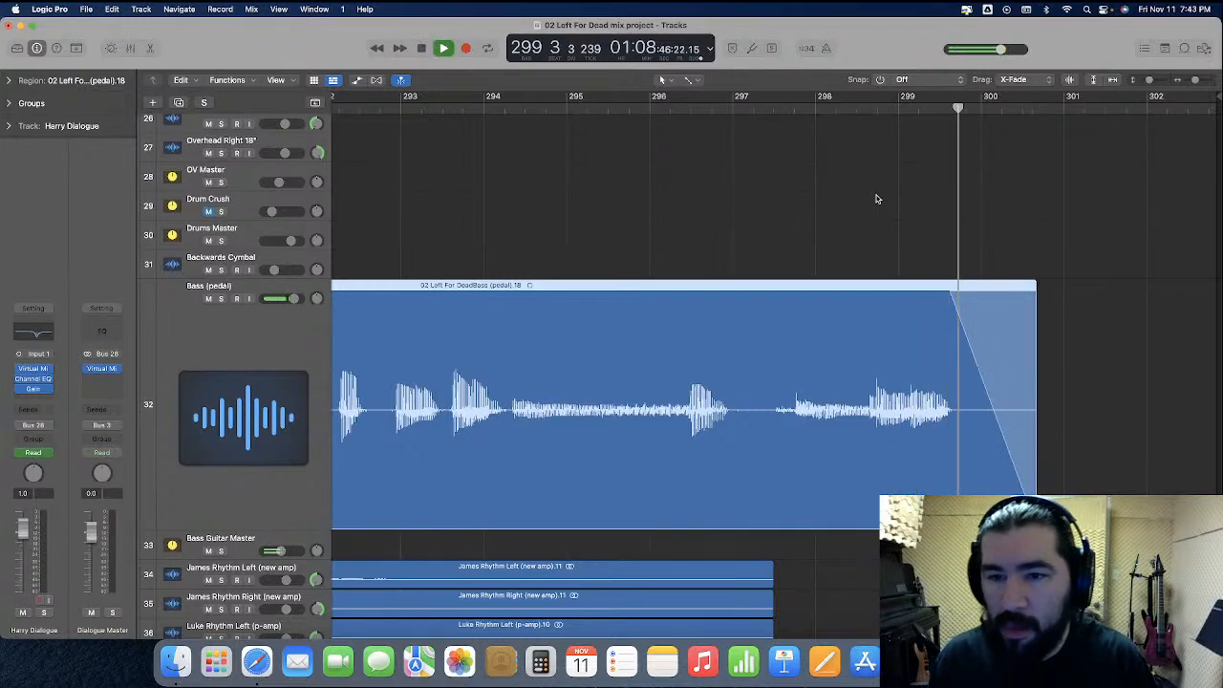
pyautogui.press('space')
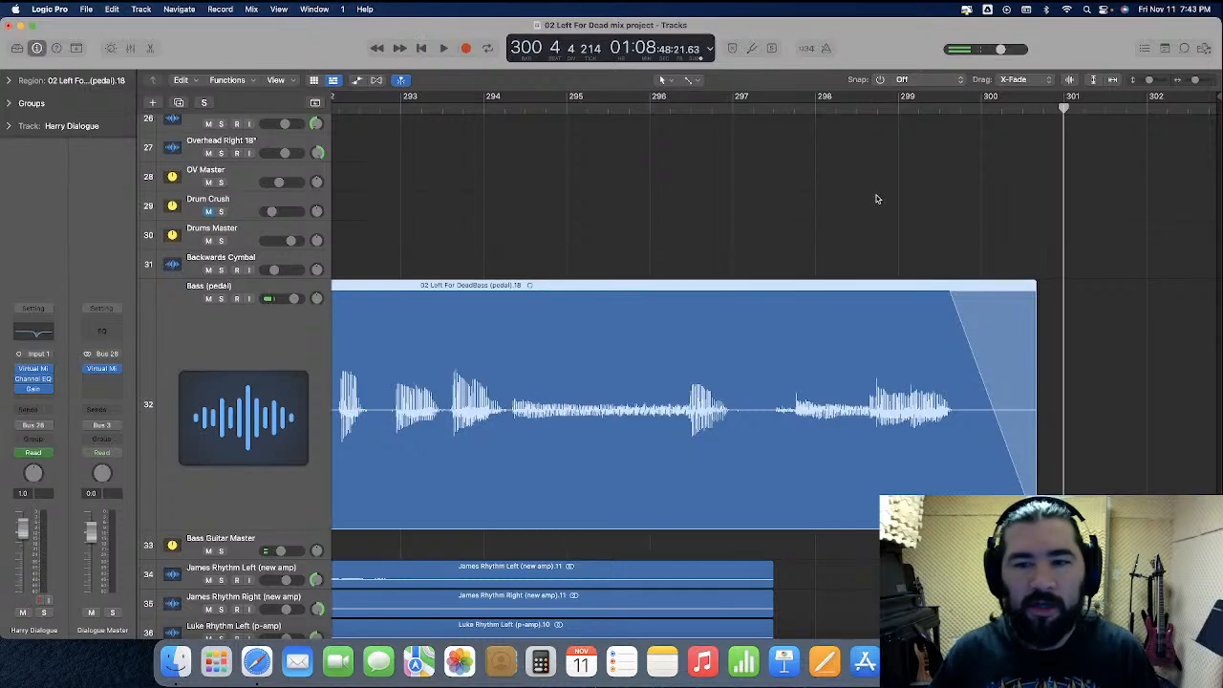
# Shrink the Bass (pedal) track back to normal height and play the song's ending from bar 291
pyautogui.scroll(-5, 877, 199)
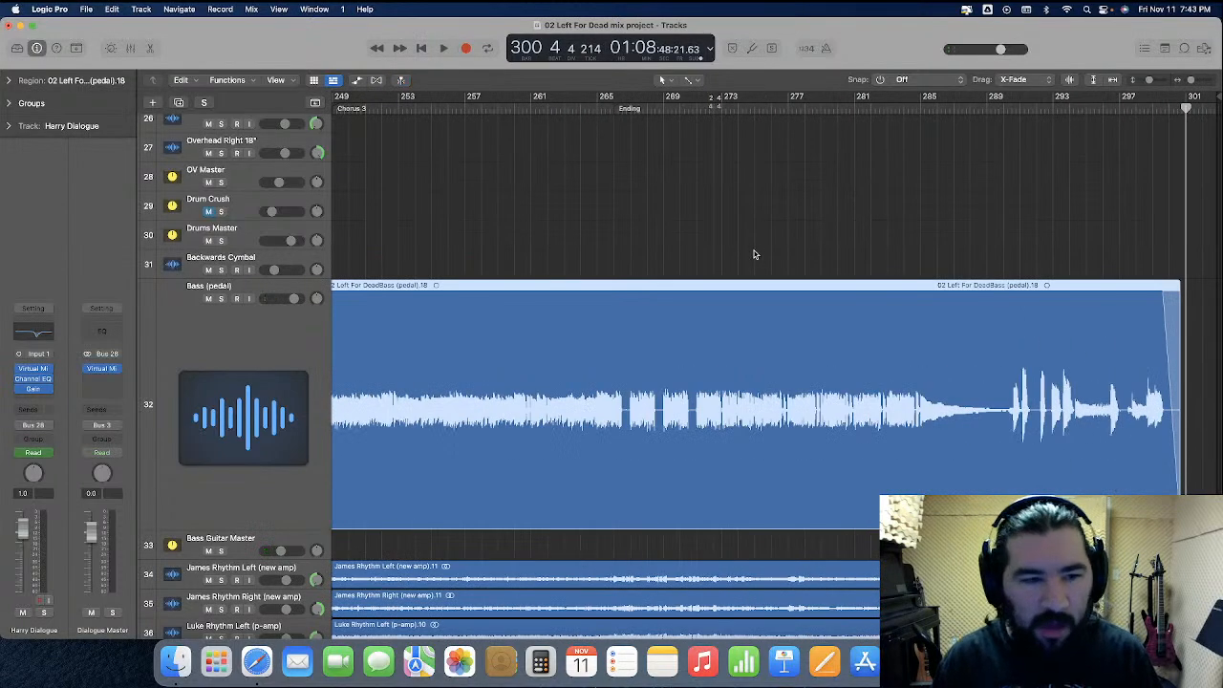
pyautogui.moveTo(248, 529); pyautogui.dragTo(273, 306)
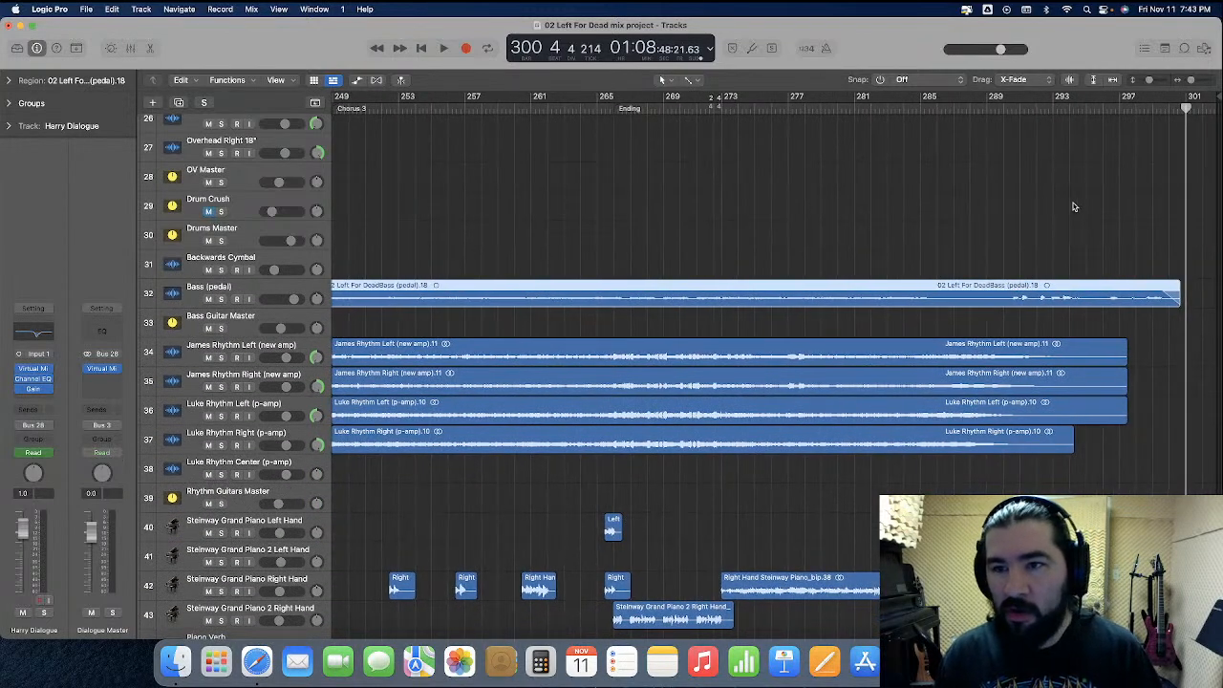
pyautogui.click(1054, 108)
pyautogui.click(994, 195)
pyautogui.click(1021, 109)
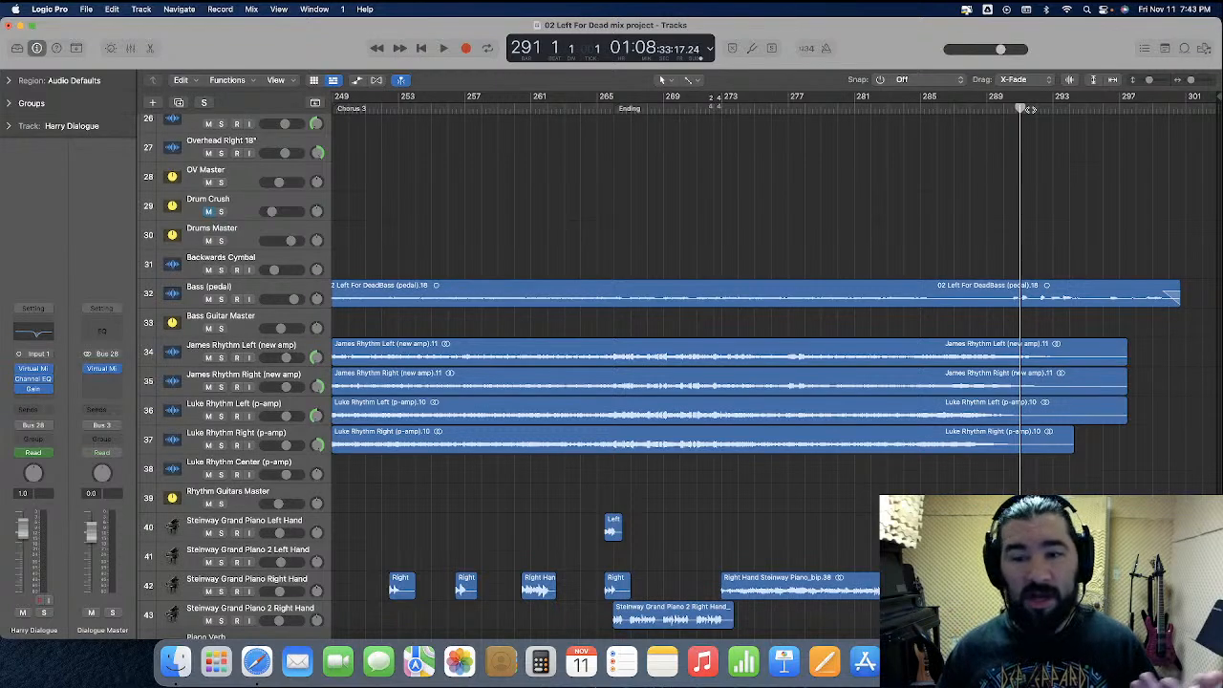
pyautogui.press('space')
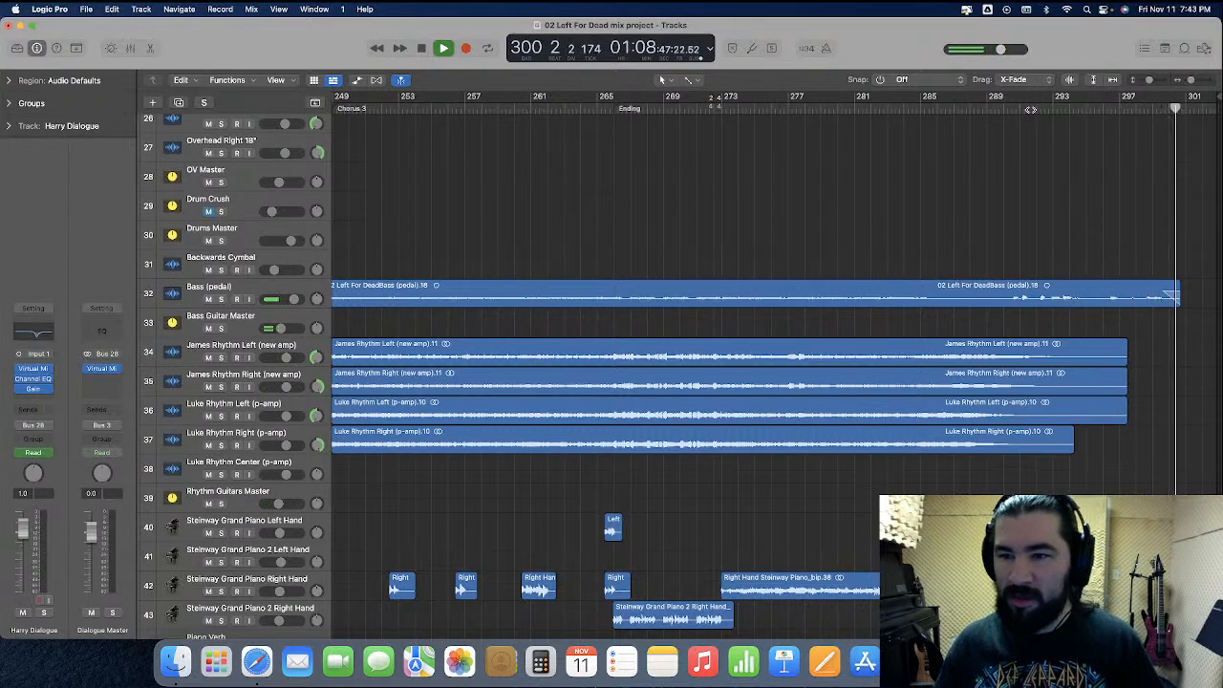
pyautogui.press('space')
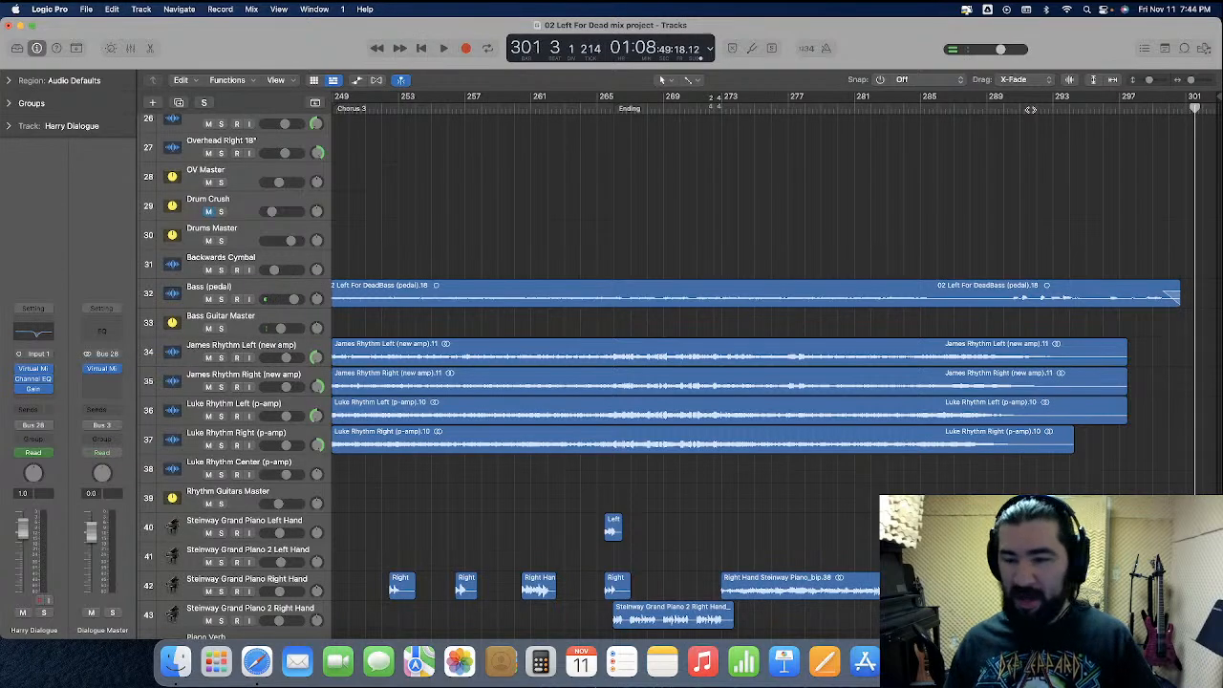
# Zoom out to the whole song and return the playhead to the start of the project
pyautogui.press('super+Left')
pyautogui.press('super+Left')
pyautogui.press('super+Left')
pyautogui.press('super+Left')
pyautogui.press('super+Left')
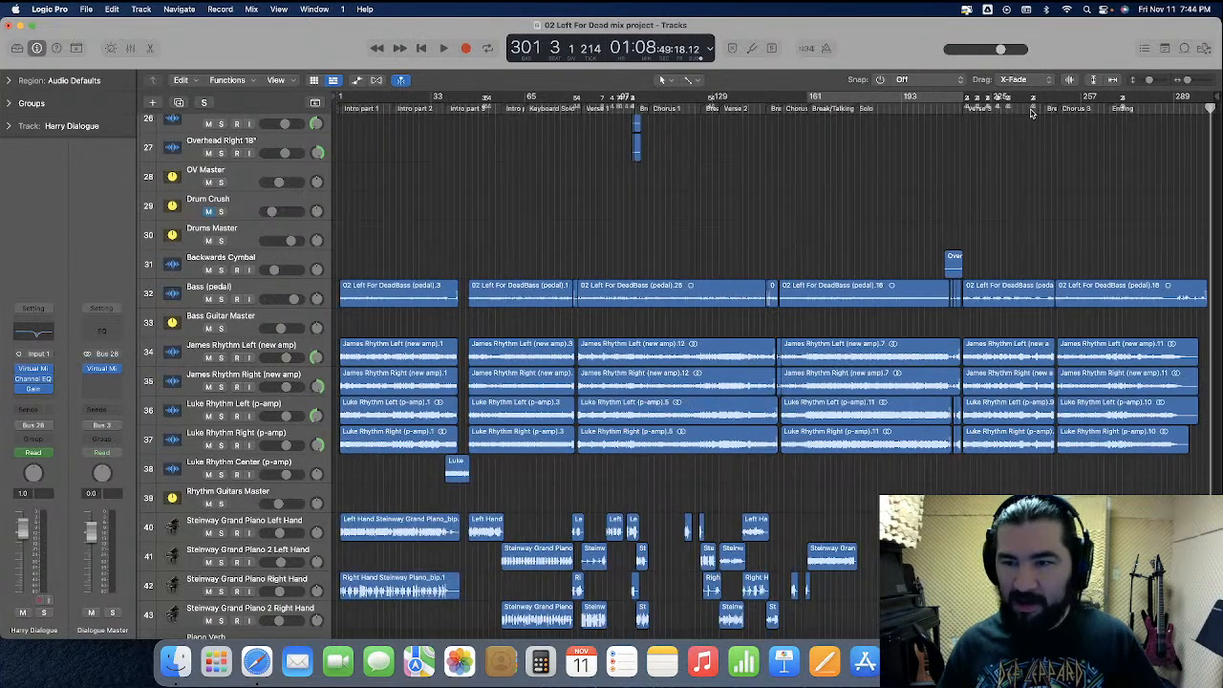
pyautogui.press('Return')
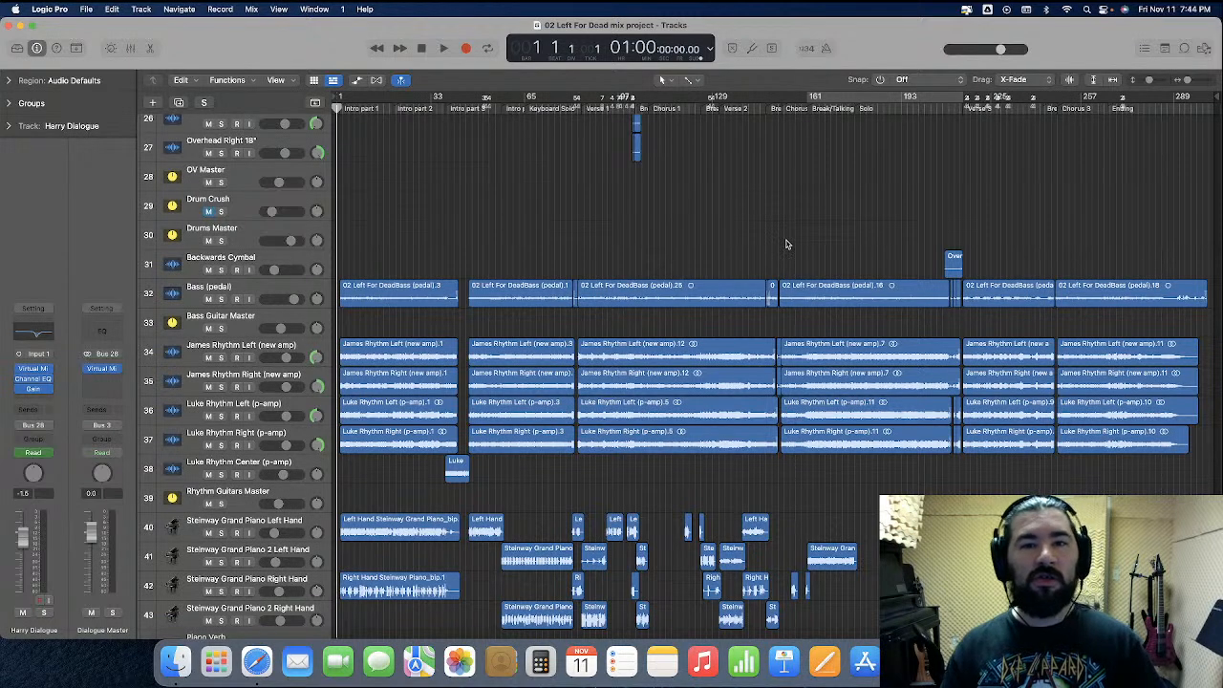
pyautogui.click(176, 659)
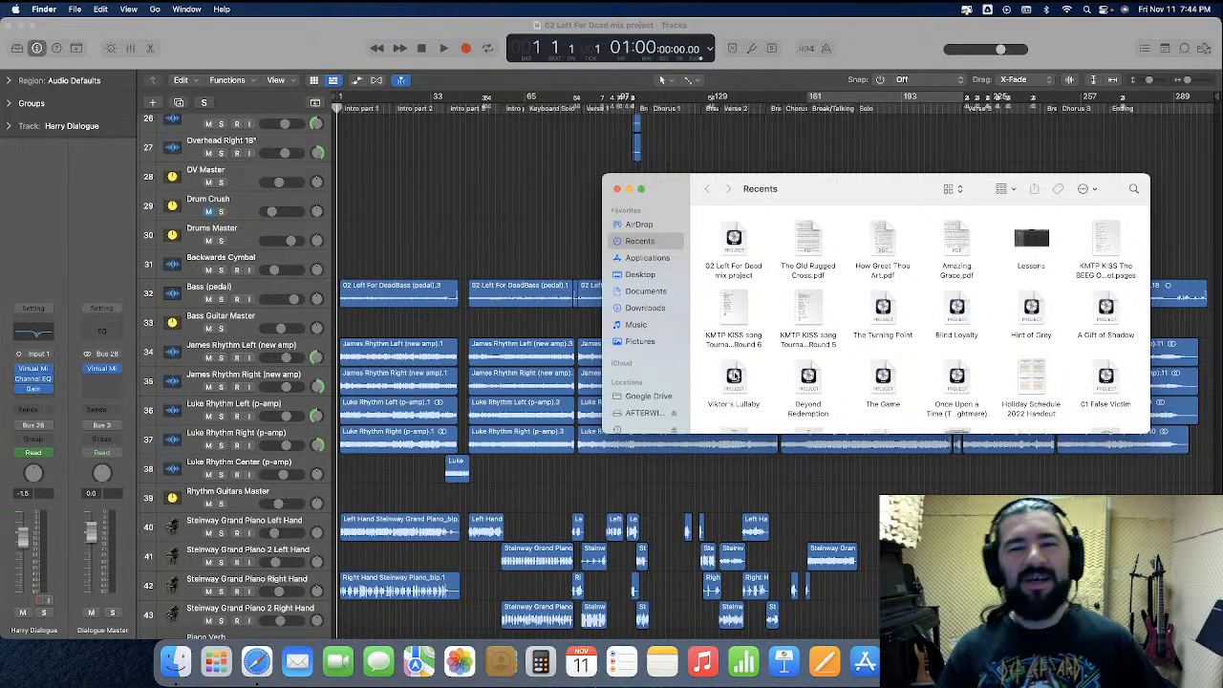
pyautogui.click(493, 226)
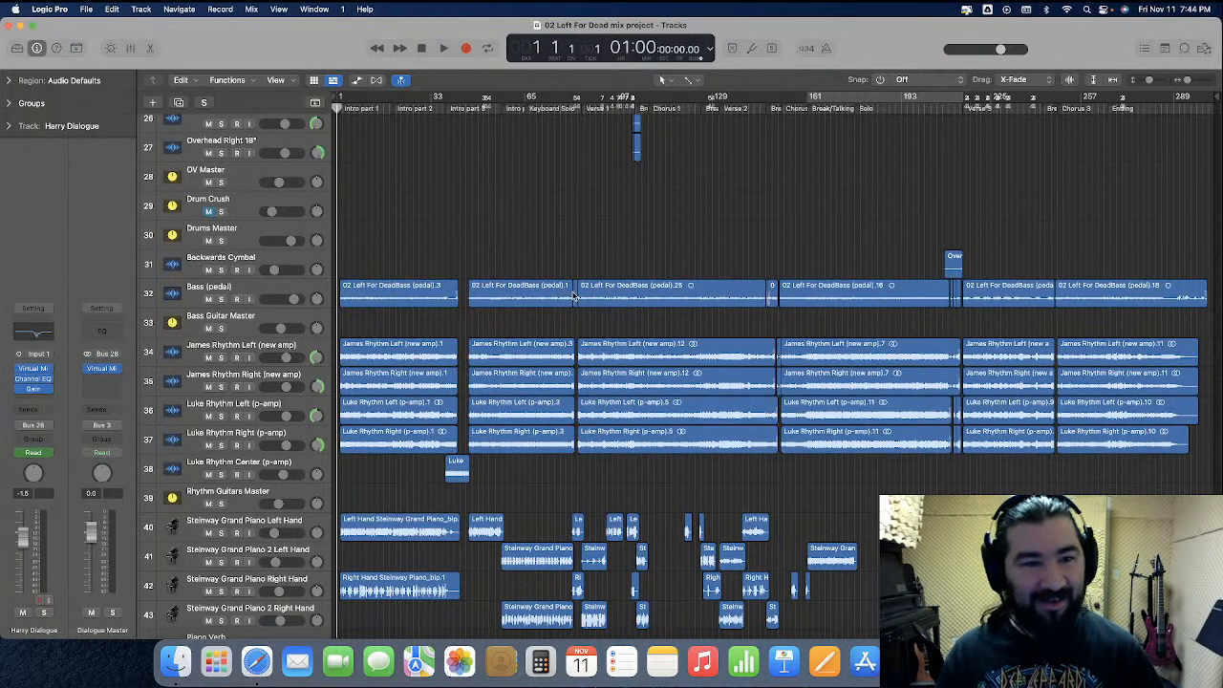
# Clean up the project by deleting all the listed unused audio files
pyautogui.click(86, 9)
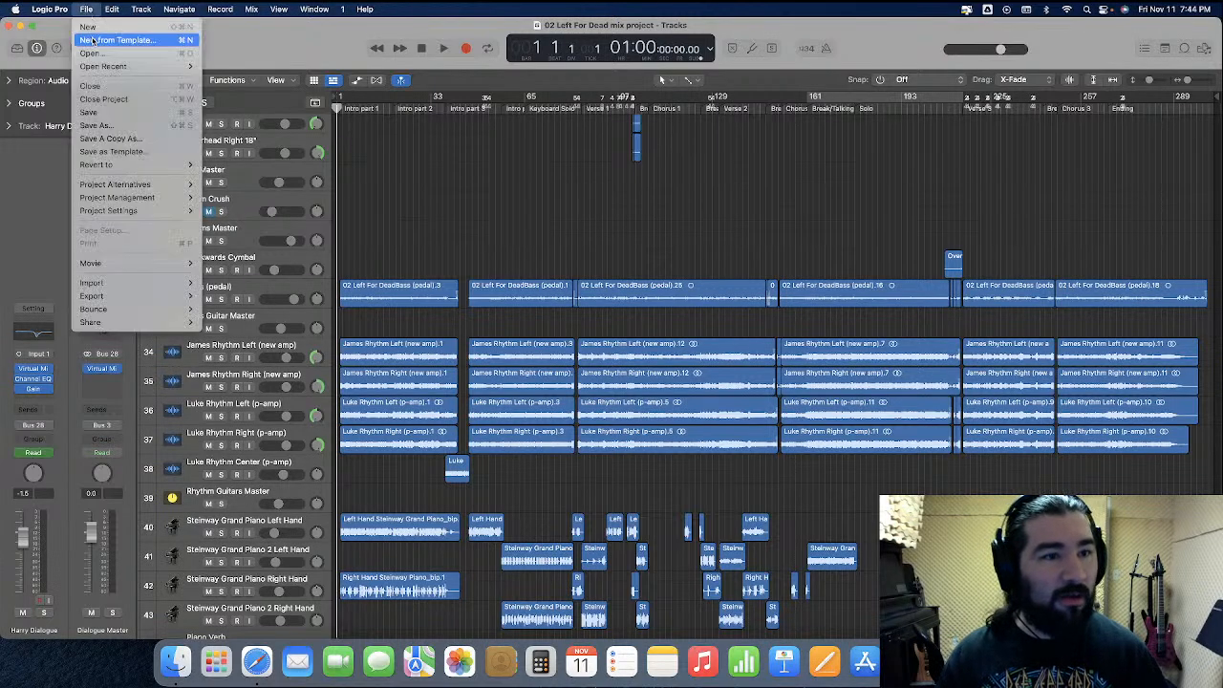
pyautogui.moveTo(144, 197)
pyautogui.click(239, 205)
pyautogui.press('Return')
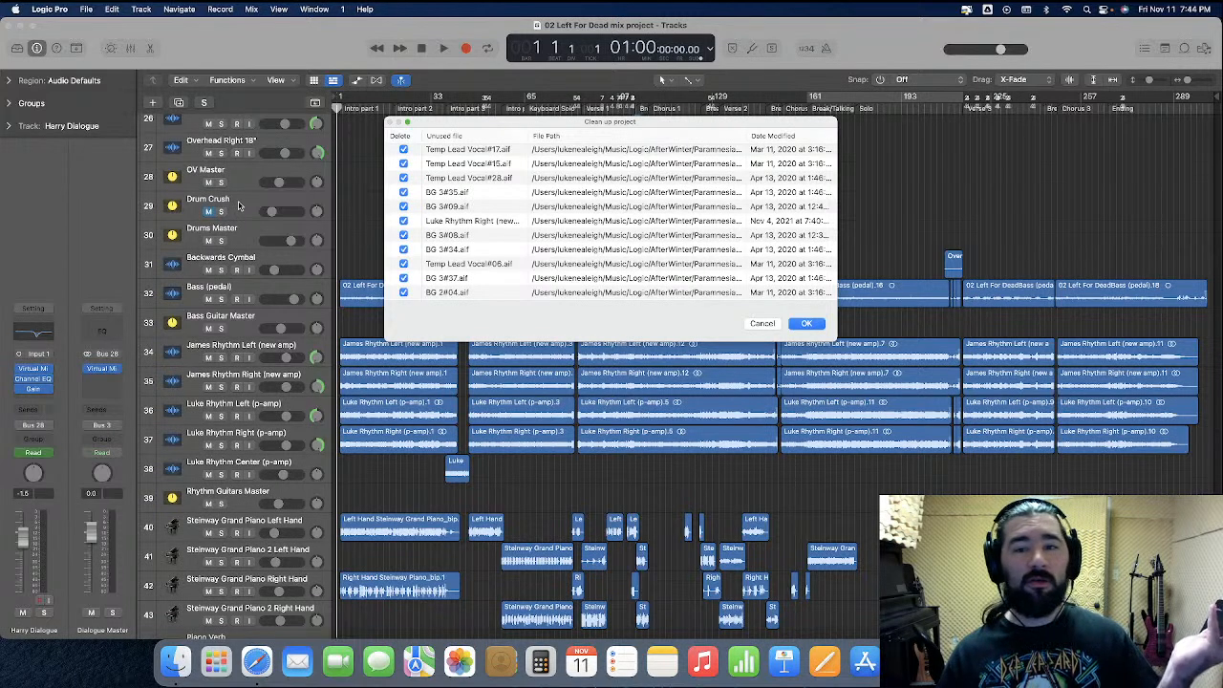
pyautogui.press('Return')
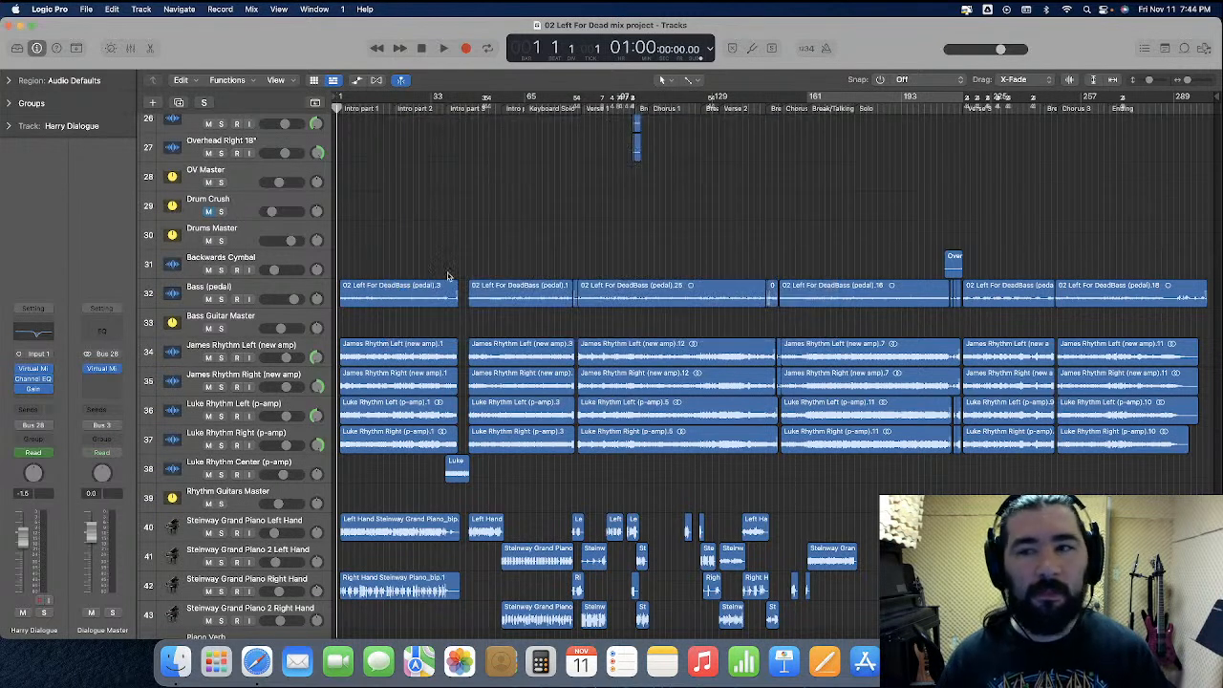
# Select the remaining unused files and regions in the project audio list and delete them, closing the browser when finished
pyautogui.click(1204, 49)
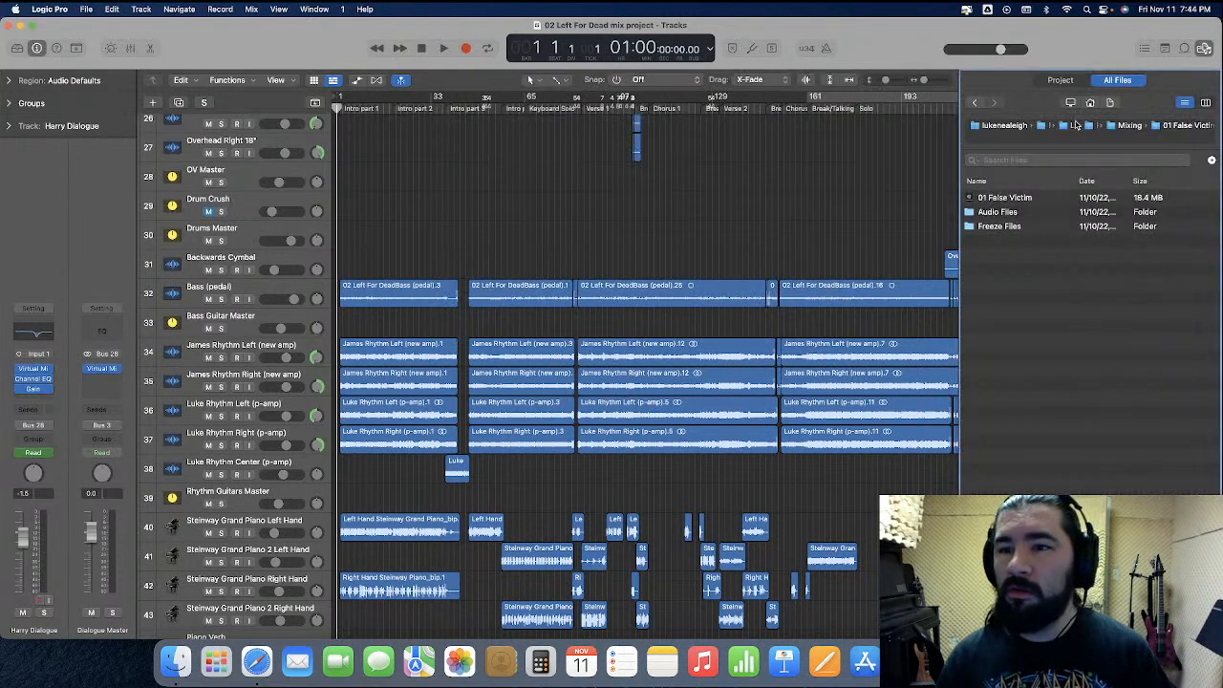
pyautogui.click(1060, 80)
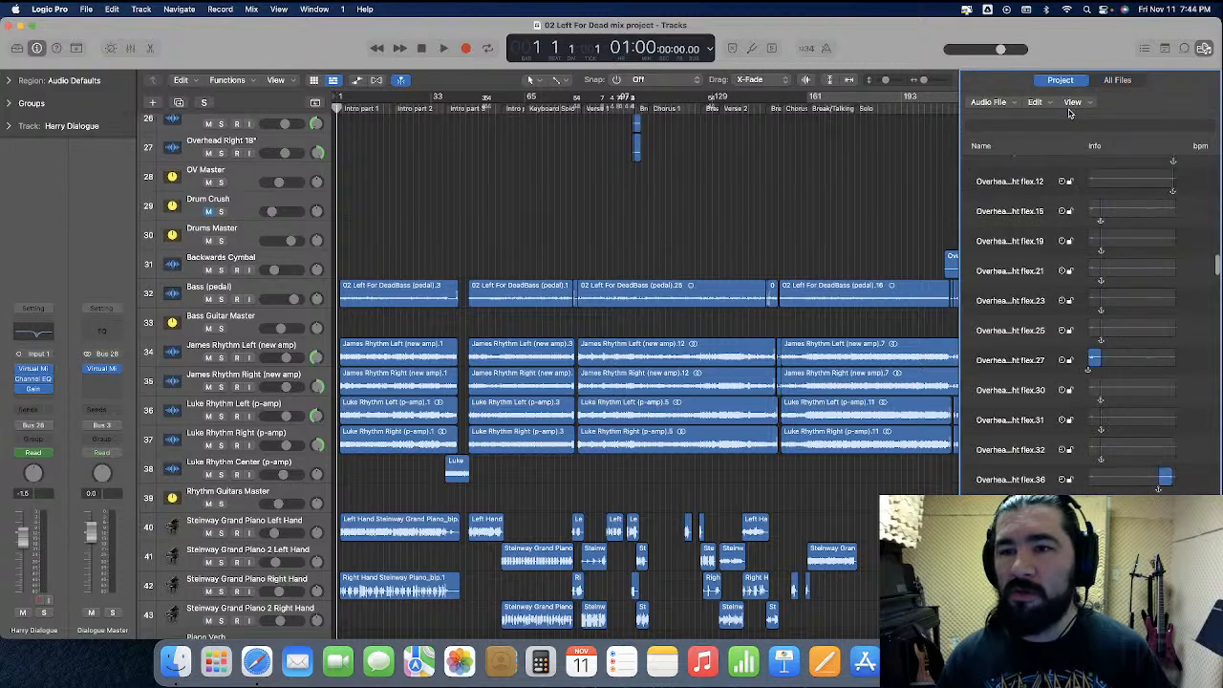
pyautogui.click(1035, 101)
pyautogui.click(1068, 262)
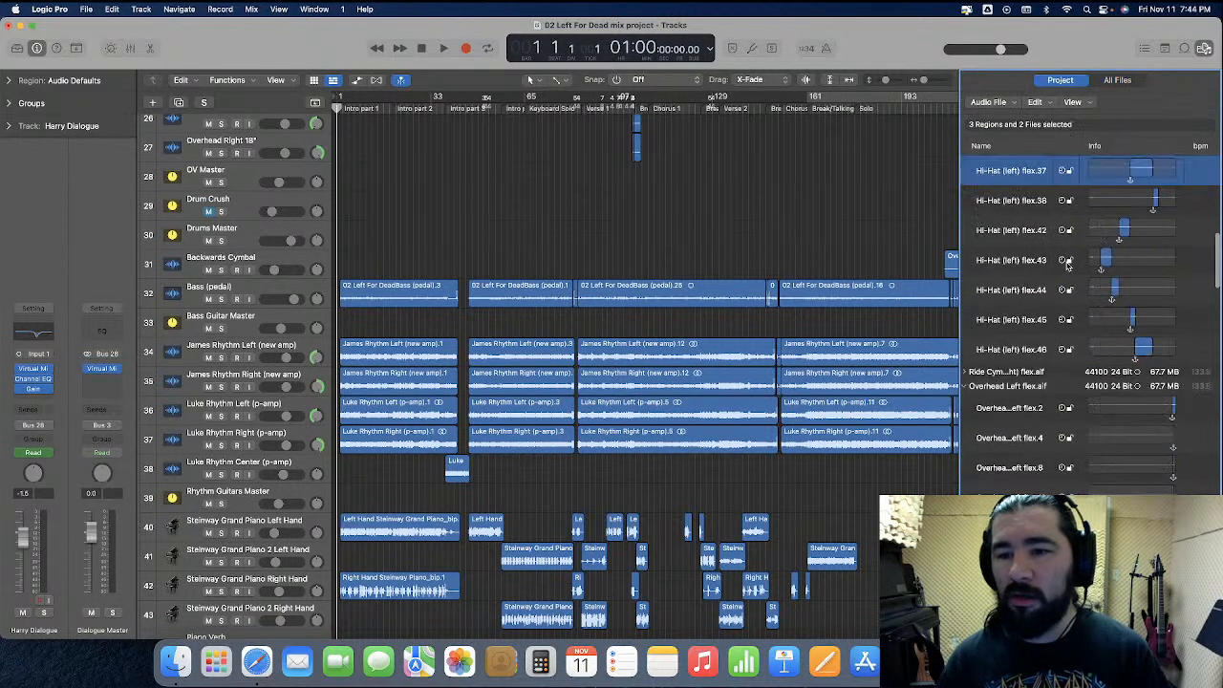
pyautogui.scroll(-10, 1068, 266)
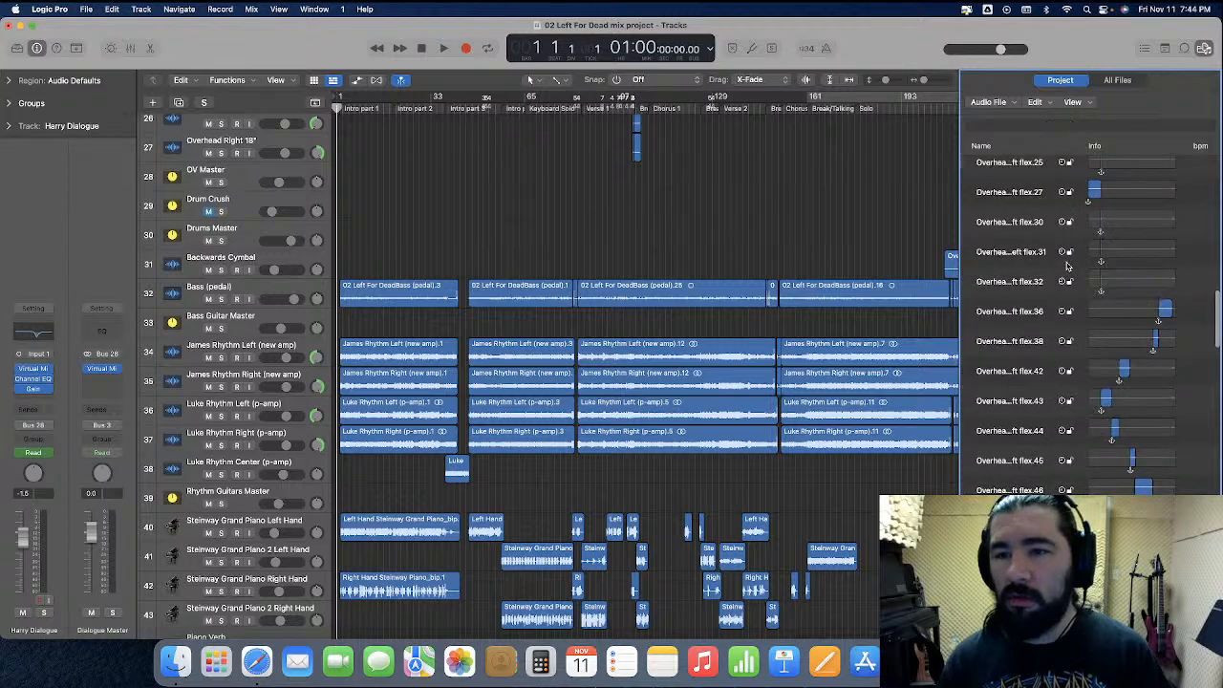
pyautogui.click(1042, 104)
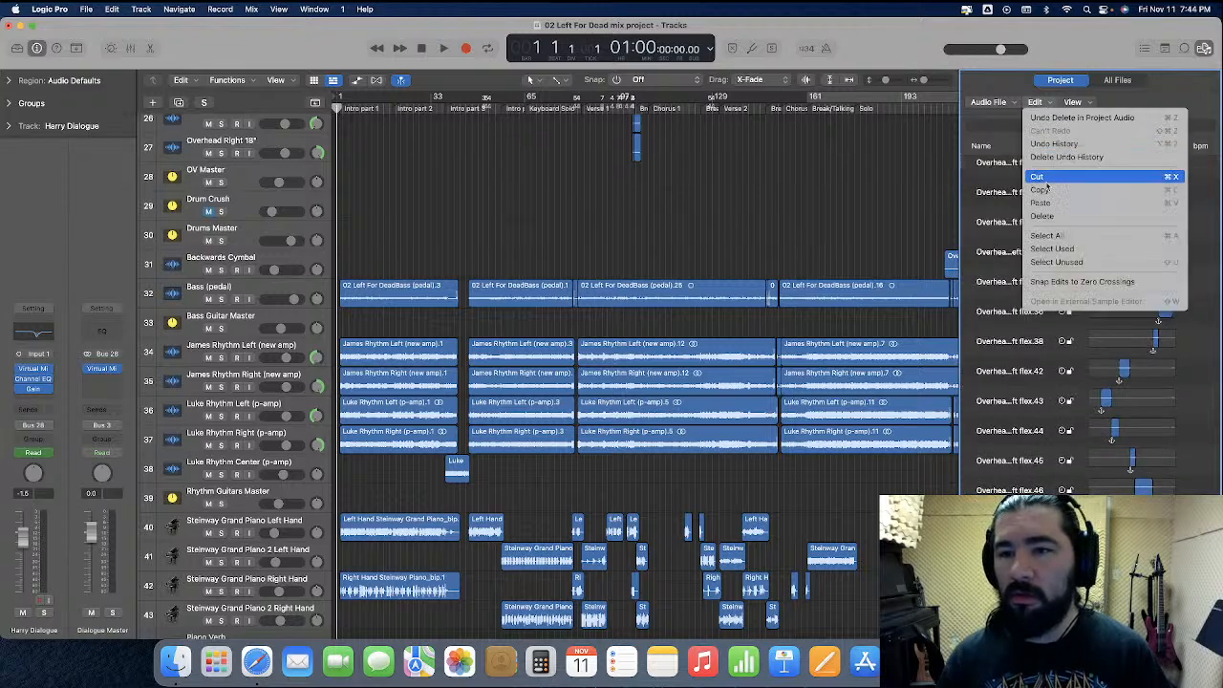
pyautogui.click(1066, 266)
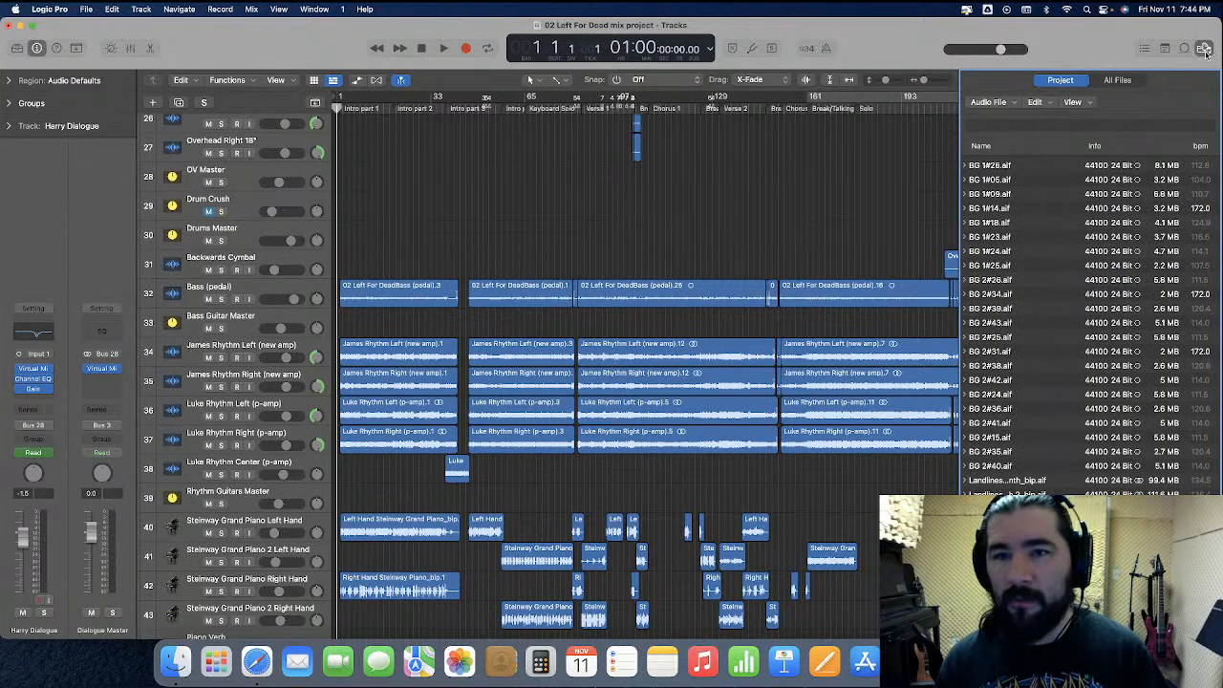
pyautogui.click(1204, 49)
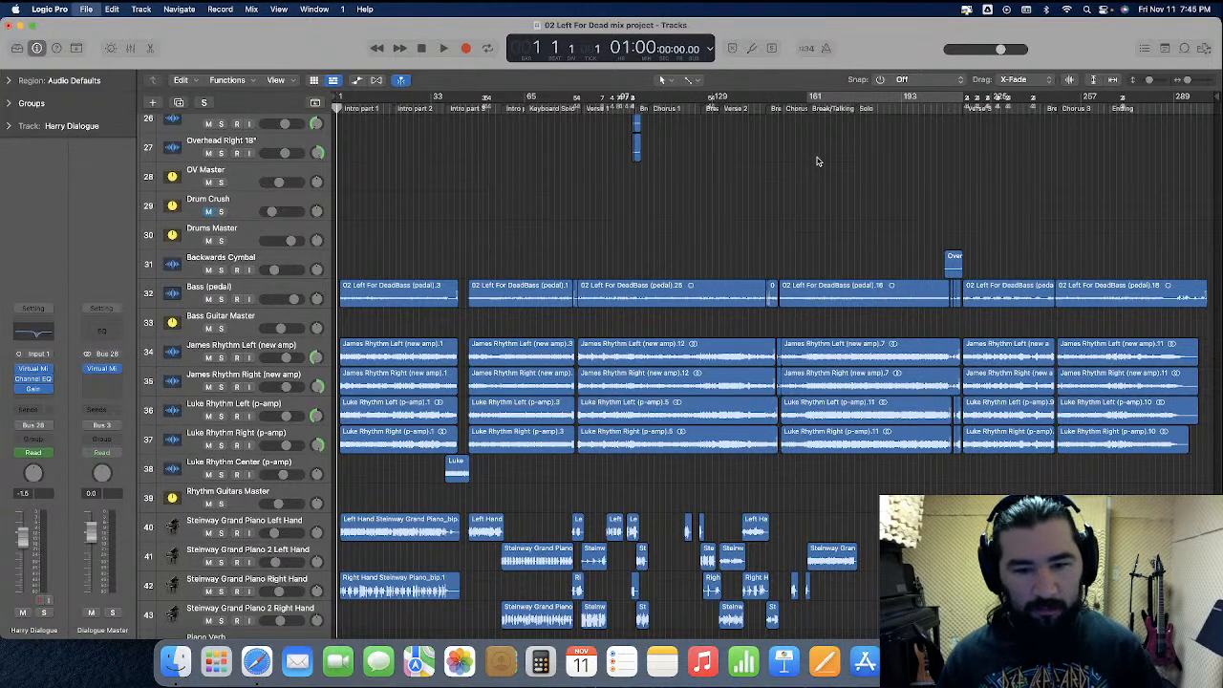
# Play the song from the start, switch to Finder and place two Finder windows side by side
pyautogui.press('space')
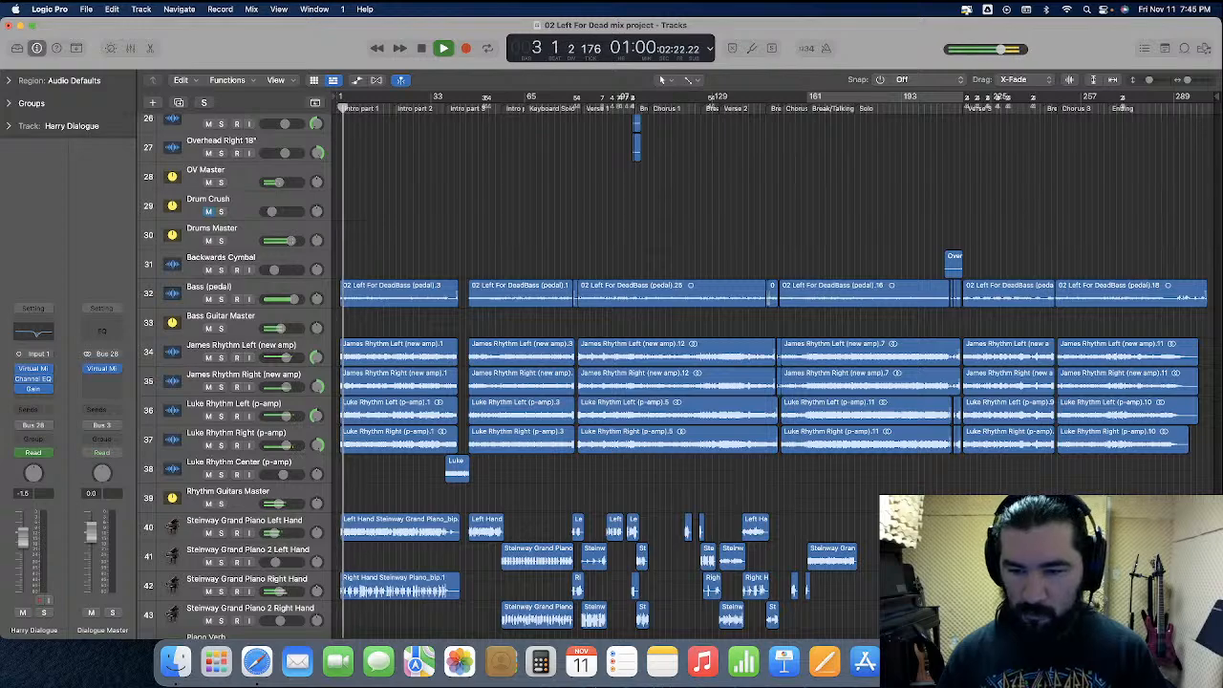
pyautogui.click(175, 661)
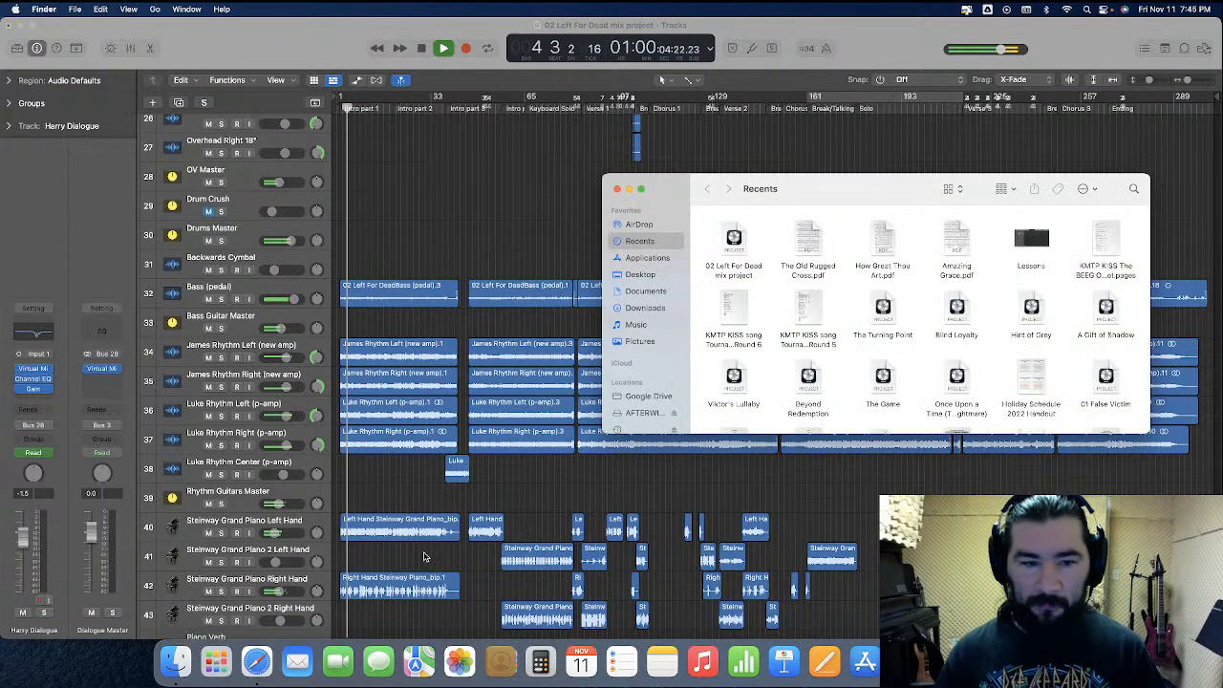
pyautogui.rightClick(184, 659)
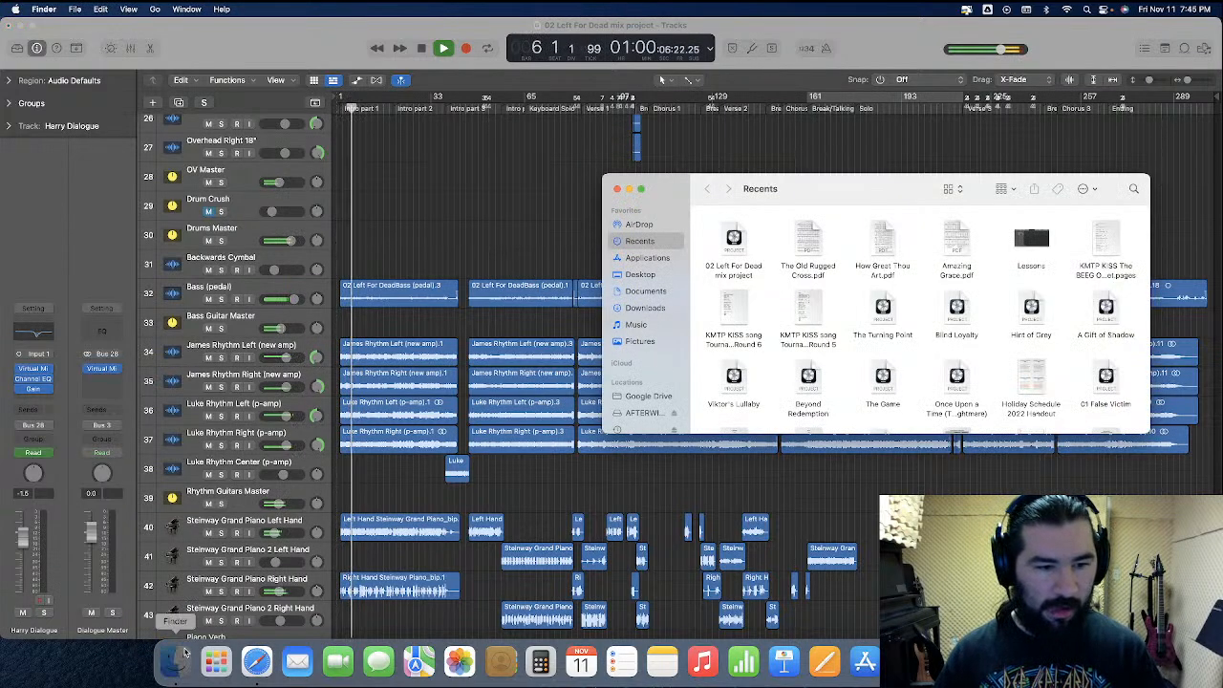
pyautogui.click(213, 388)
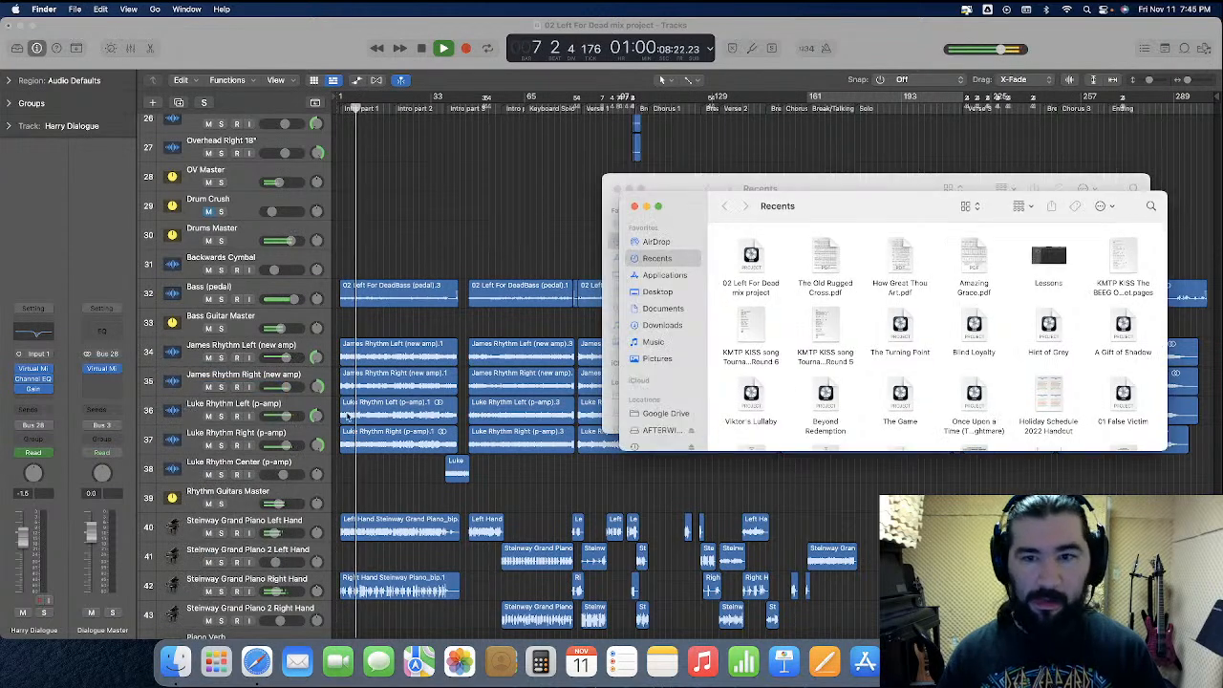
pyautogui.moveTo(887, 189); pyautogui.dragTo(332, 190)
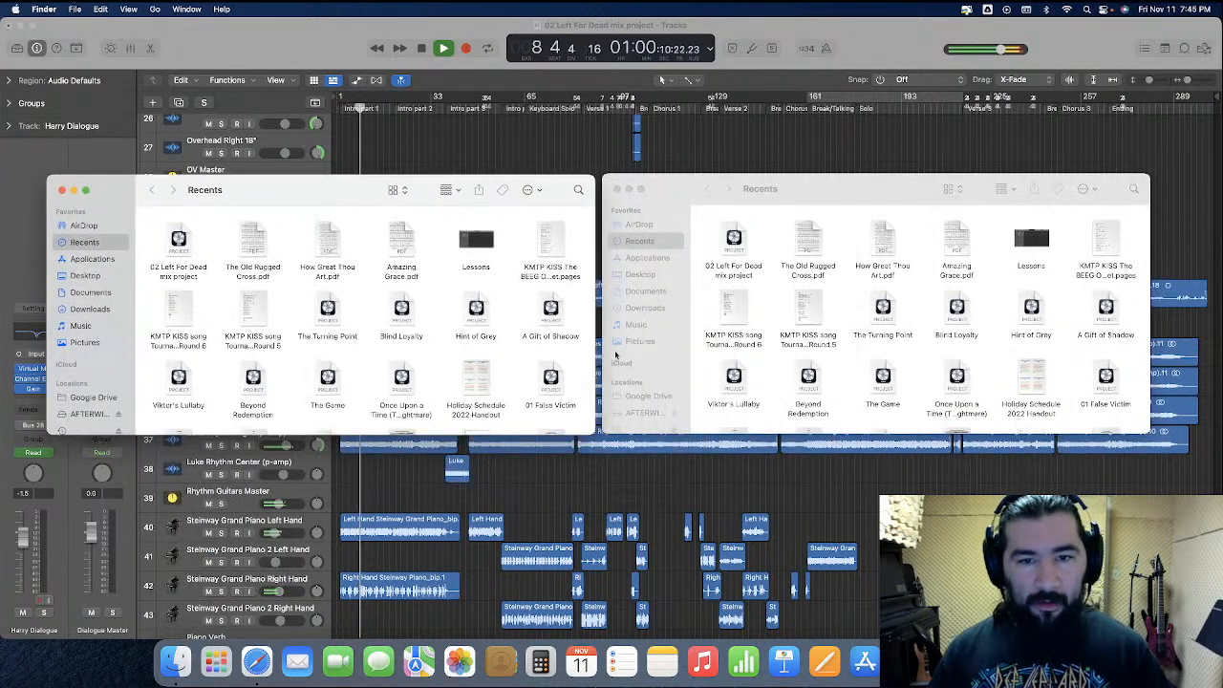
# Open the local MIXING folder inside Music, Logic, AfterWinter, Paramnesia in one Finder window
pyautogui.click(640, 329)
pyautogui.click(636, 325)
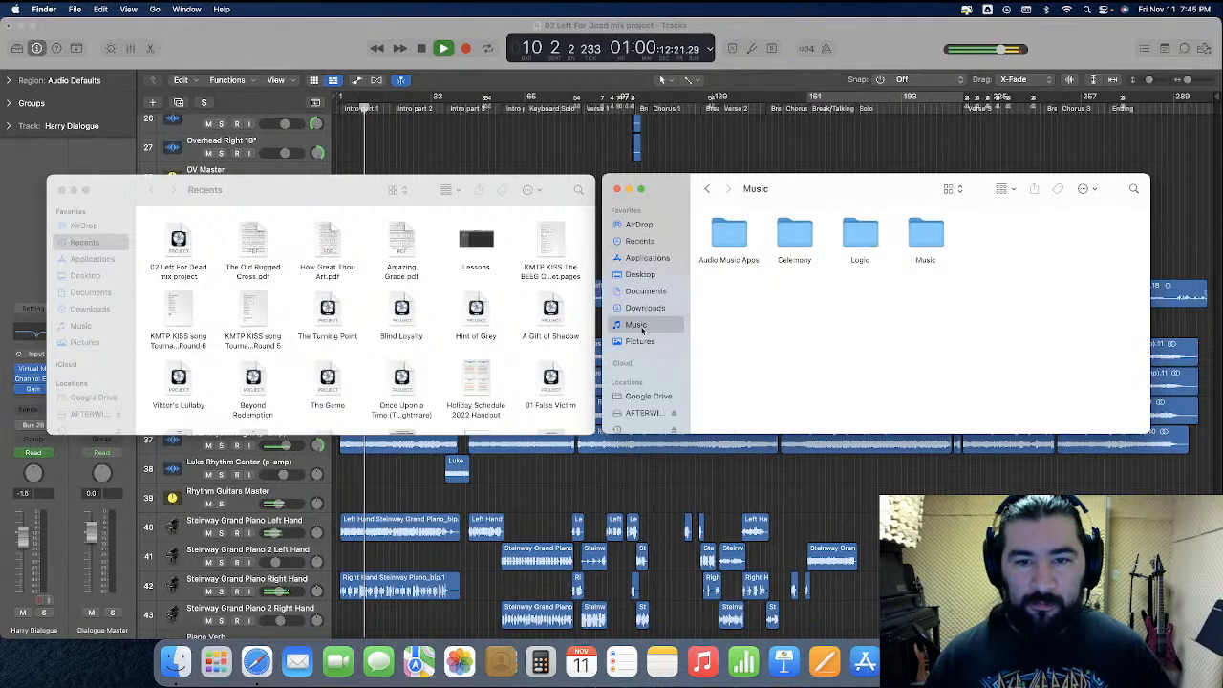
pyautogui.doubleClick(858, 241)
pyautogui.doubleClick(726, 241)
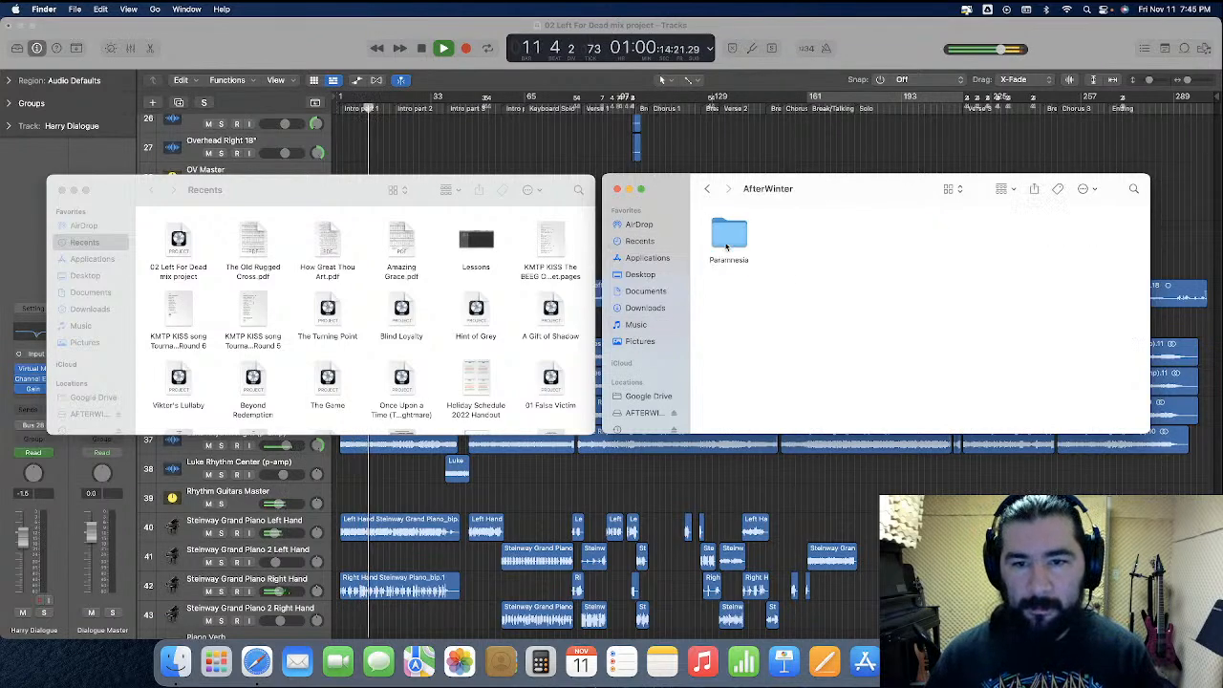
pyautogui.doubleClick(725, 240)
pyautogui.doubleClick(925, 241)
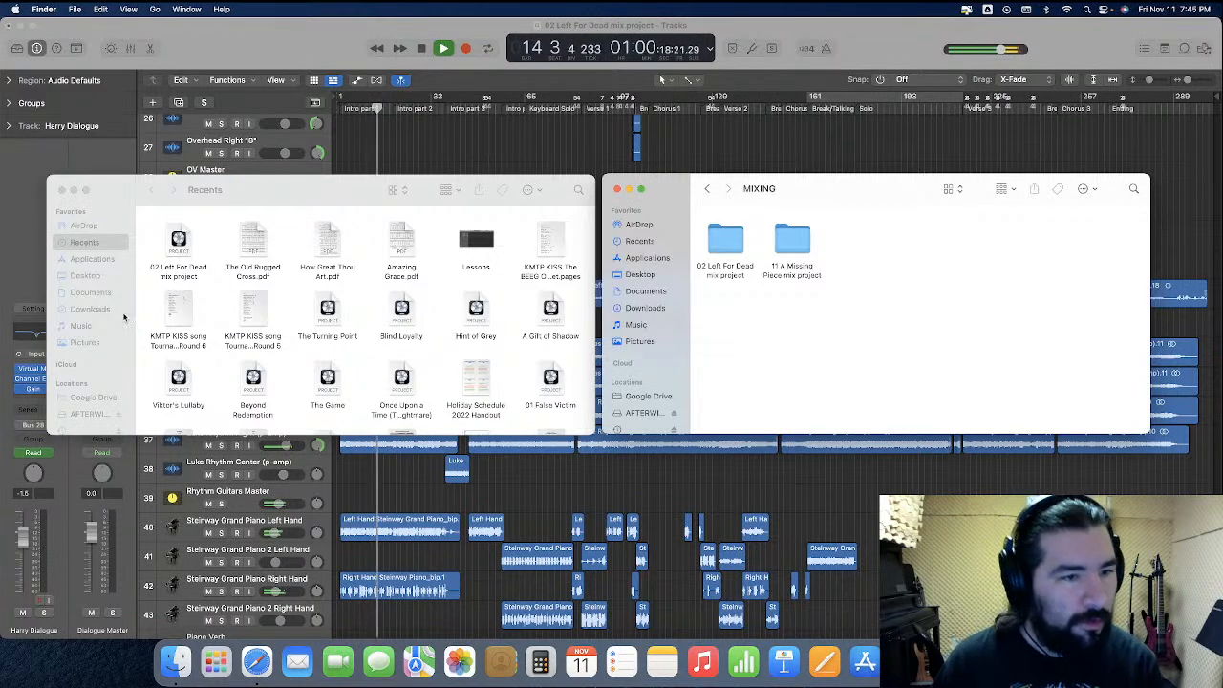
# Copy the 03 Losing Myself mix project folder from the external drive's AfterWinter, Paramnesia (Album), MIXING folder into the local MIXING folder
pyautogui.click(108, 357)
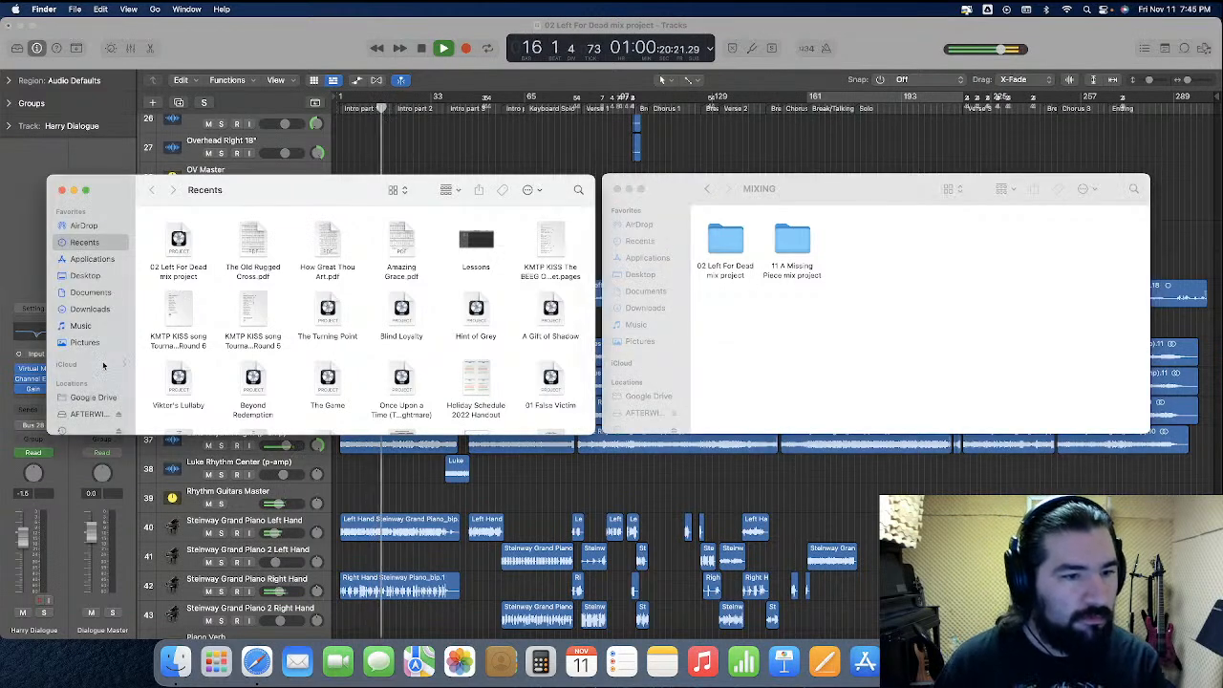
pyautogui.click(94, 428)
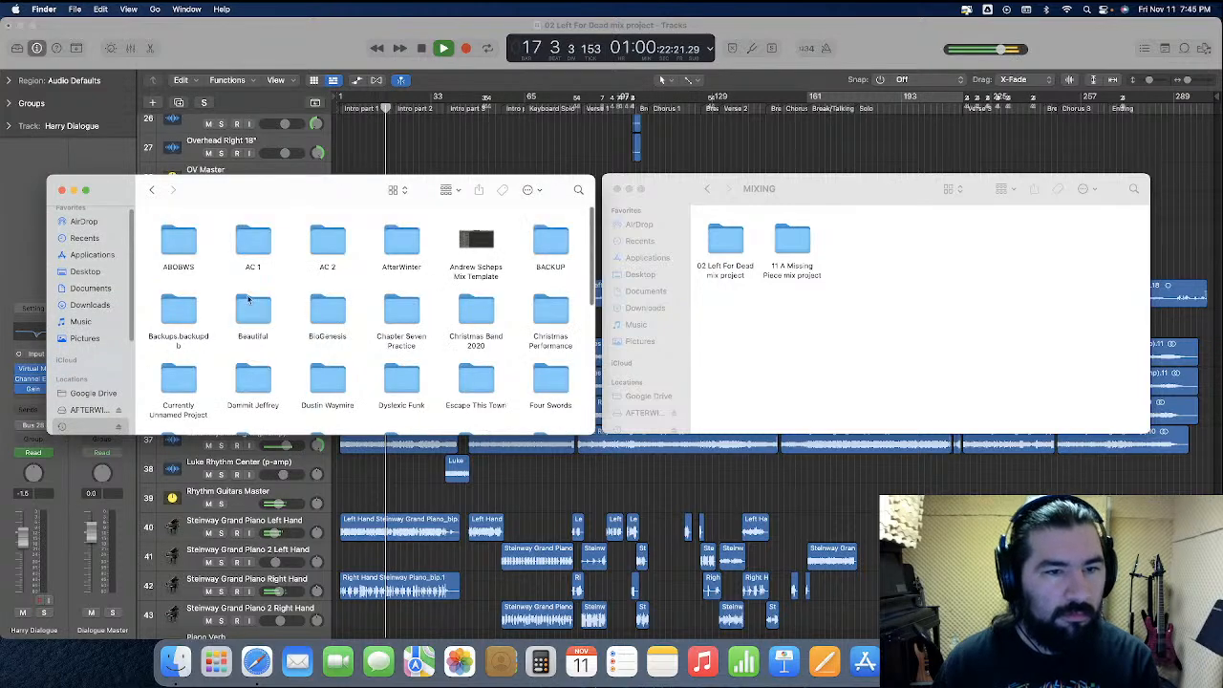
pyautogui.click(395, 236)
pyautogui.doubleClick(395, 236)
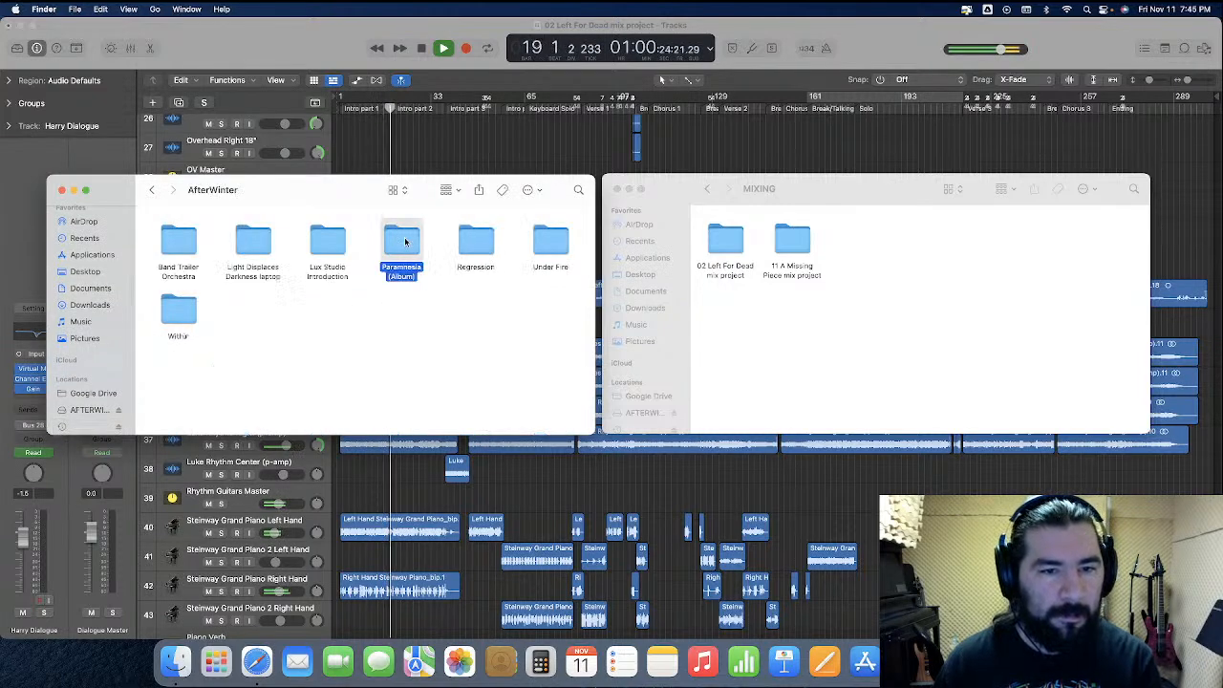
pyautogui.doubleClick(402, 239)
pyautogui.scroll(-3, 271, 396)
pyautogui.doubleClick(175, 390)
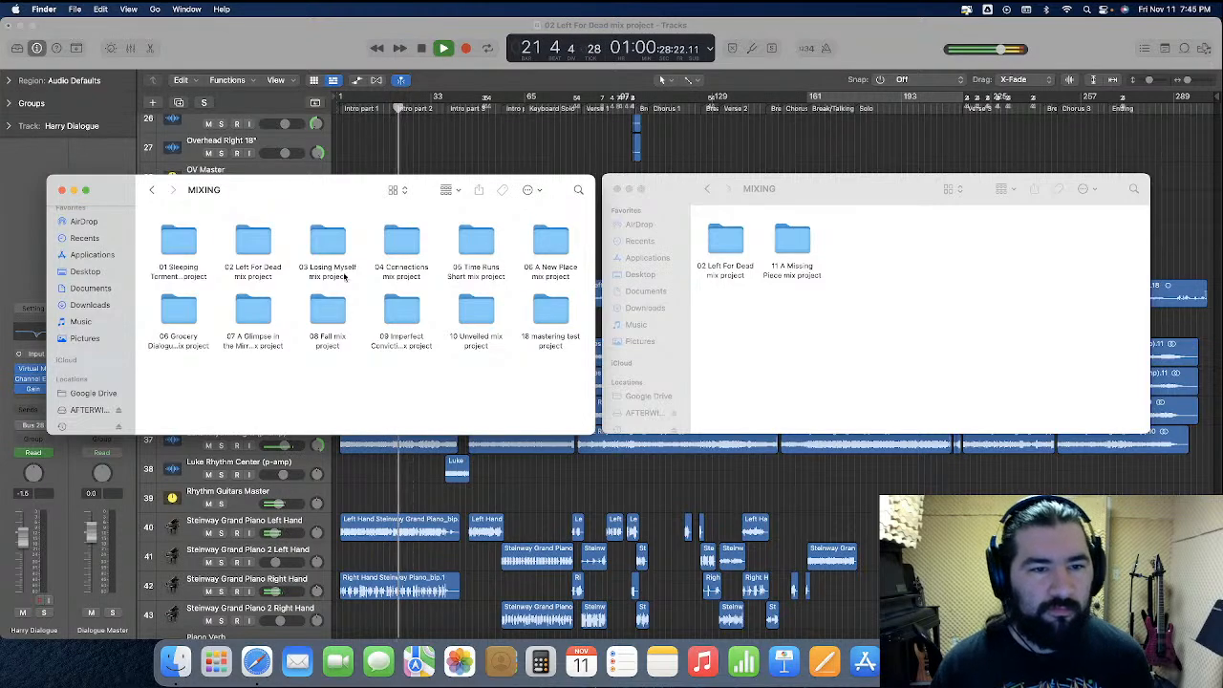
pyautogui.moveTo(350, 264); pyautogui.dragTo(845, 326)
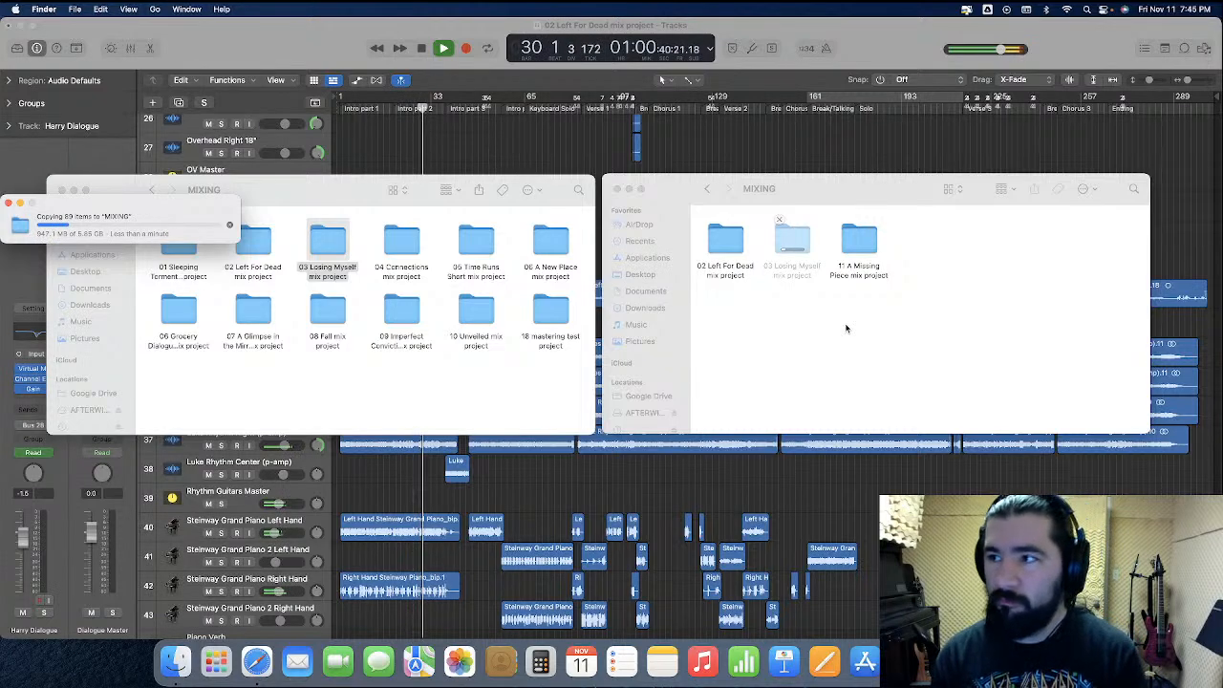
# Return to Logic Pro, show automation, and raise the Choir track's opening volume level, covering the first two choruses, to +3.5 dB
pyautogui.click(844, 495)
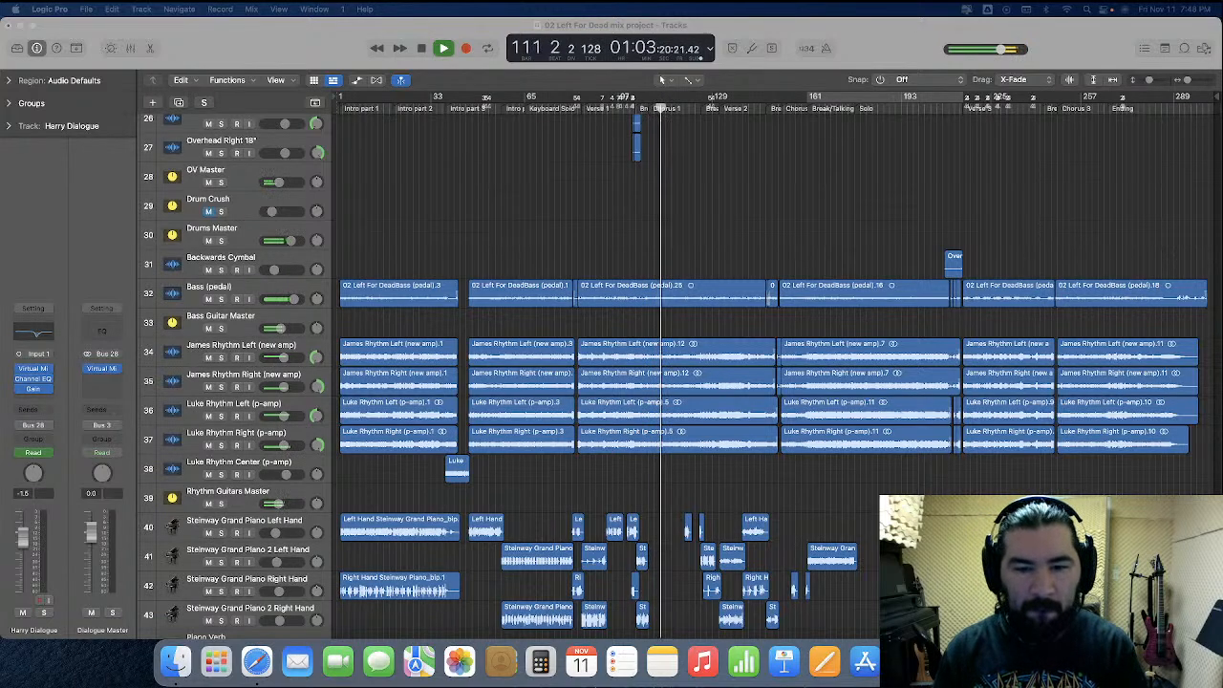
pyautogui.scroll(-10, 726, 258)
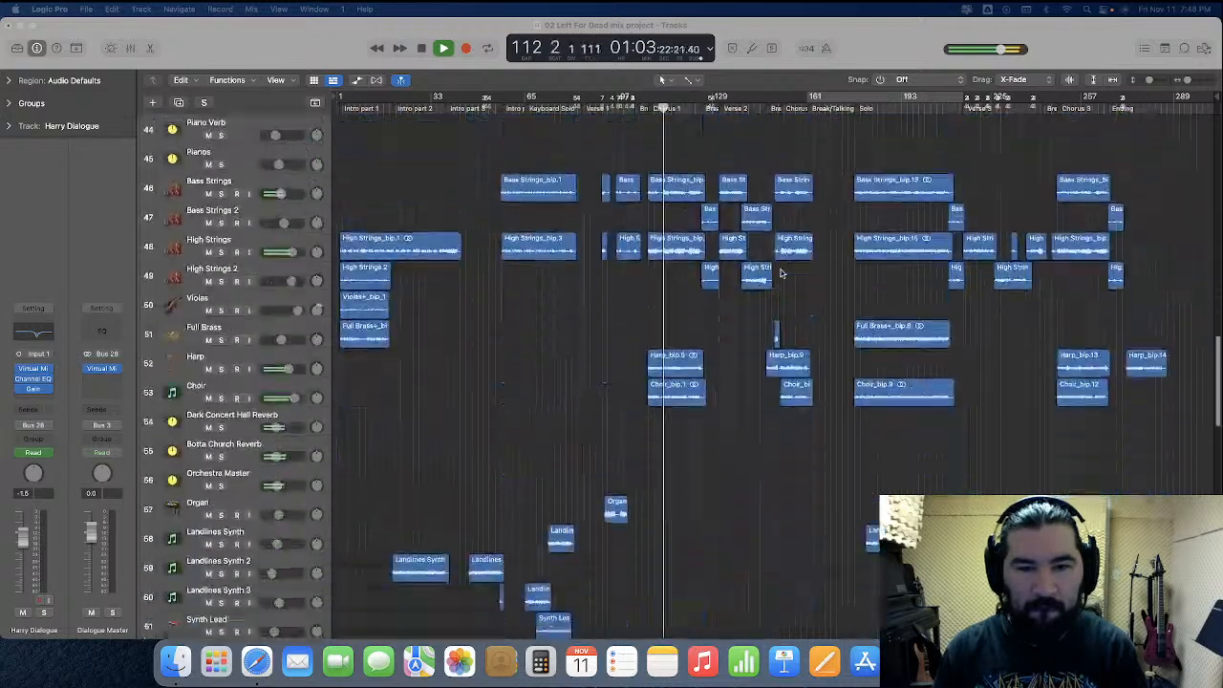
pyautogui.click(359, 79)
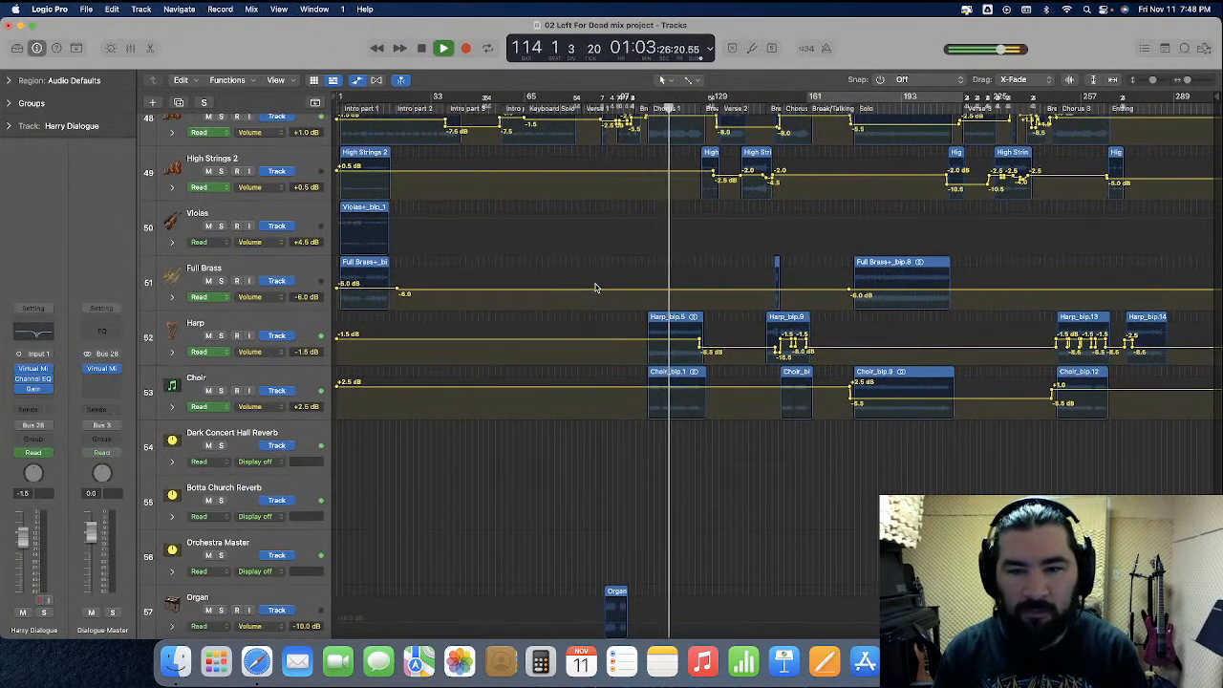
pyautogui.moveTo(263, 424); pyautogui.dragTo(259, 535)
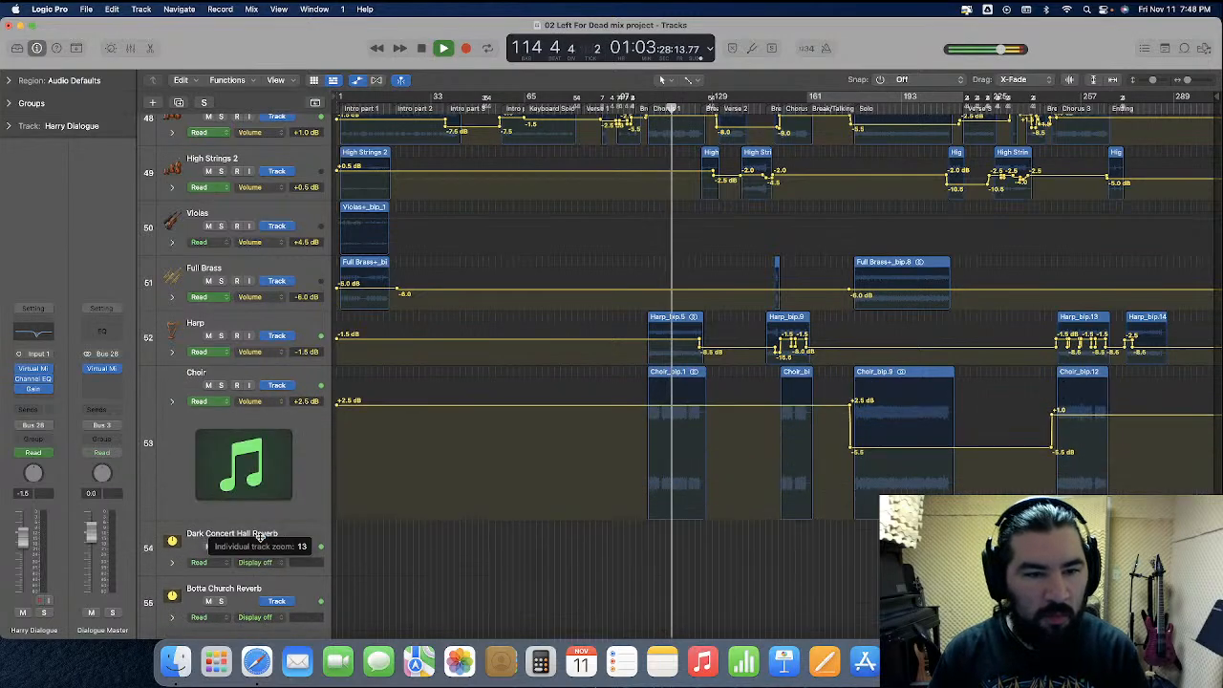
pyautogui.moveTo(407, 410); pyautogui.dragTo(409, 402)
pyautogui.moveTo(239, 531); pyautogui.dragTo(253, 410)
# Raise the High Strings volume automation to +2.0 dB in the first two choruses and +0.5 dB in Chorus 3
pyautogui.scroll(3, 278, 305)
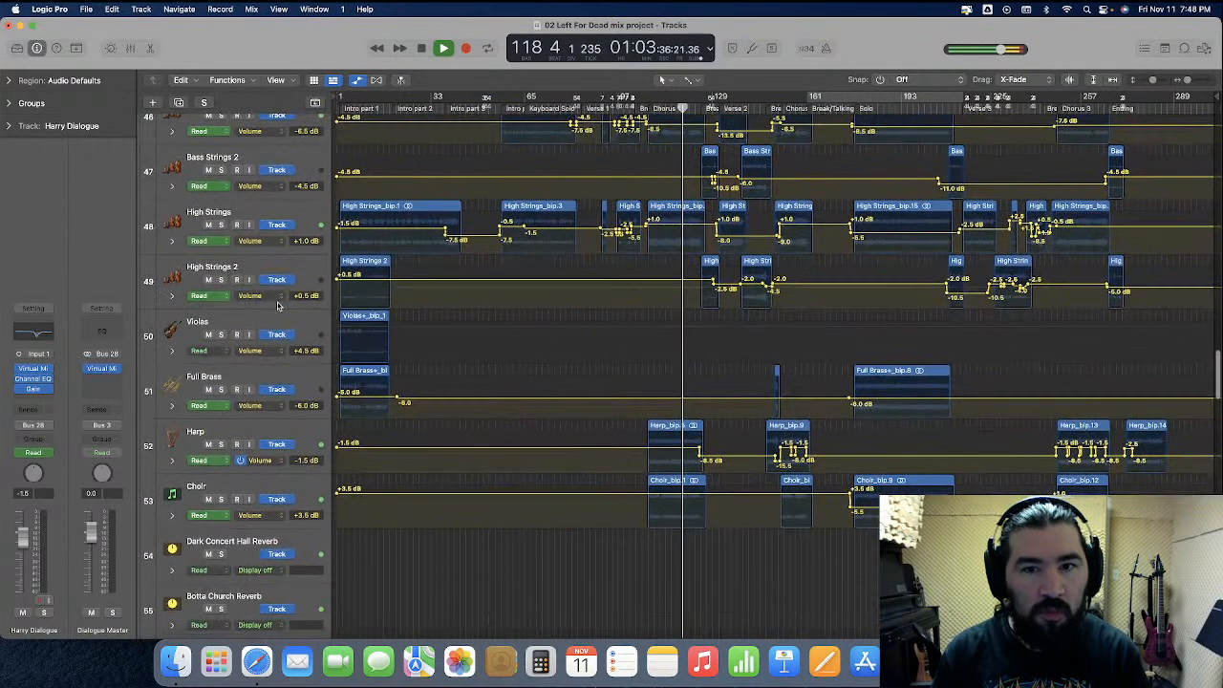
pyautogui.moveTo(269, 253); pyautogui.dragTo(365, 405)
pyautogui.moveTo(671, 273); pyautogui.dragTo(674, 262)
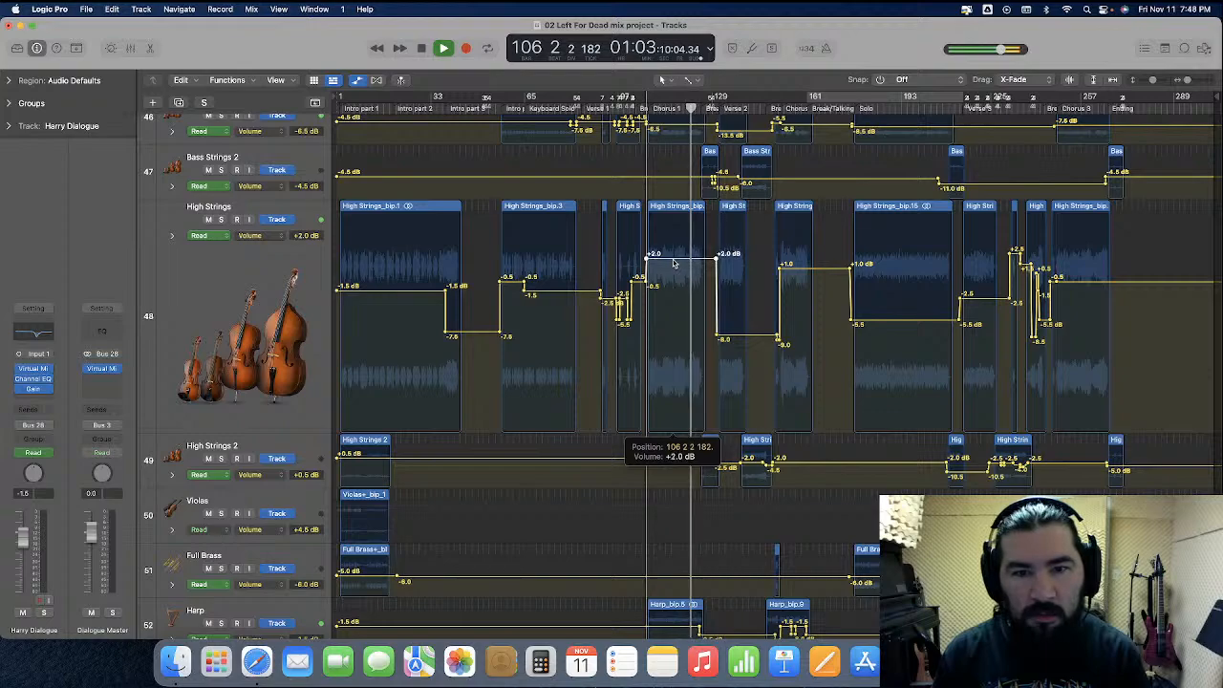
pyautogui.moveTo(817, 270); pyautogui.dragTo(818, 261)
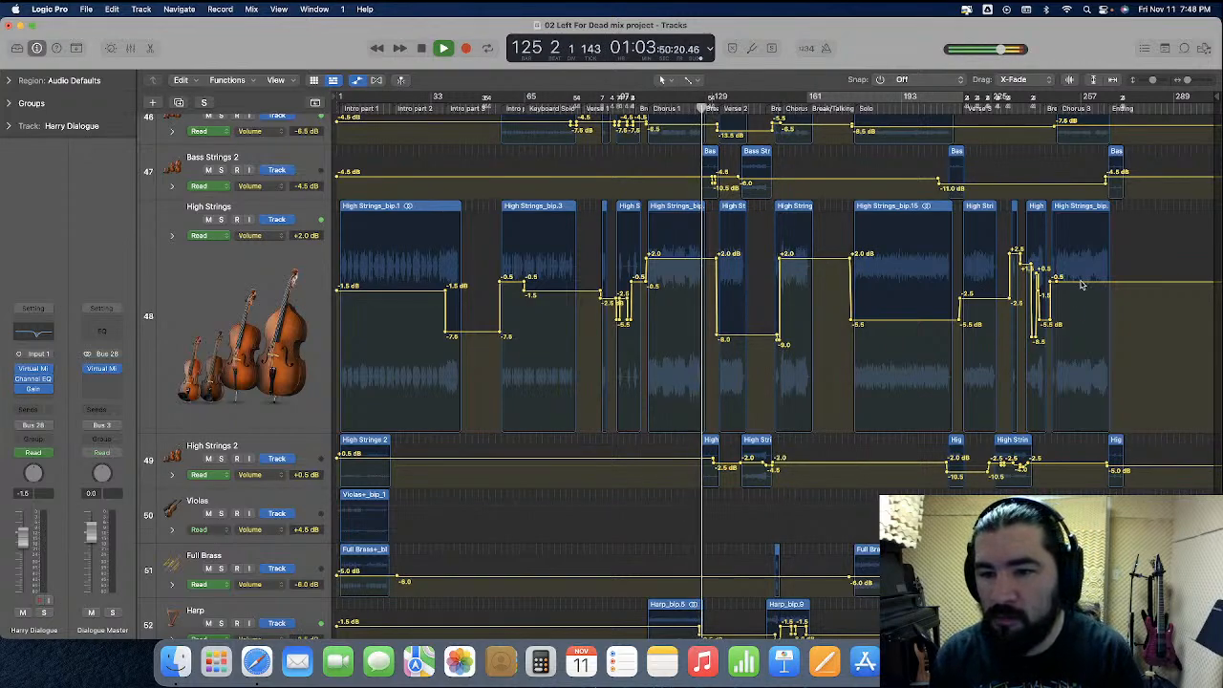
pyautogui.moveTo(1082, 285); pyautogui.dragTo(1084, 275)
# Raise the Choir volume automation in Chorus 3 to +2.0 dB, enlarging the track only for the edit
pyautogui.scroll(-5, 1063, 413)
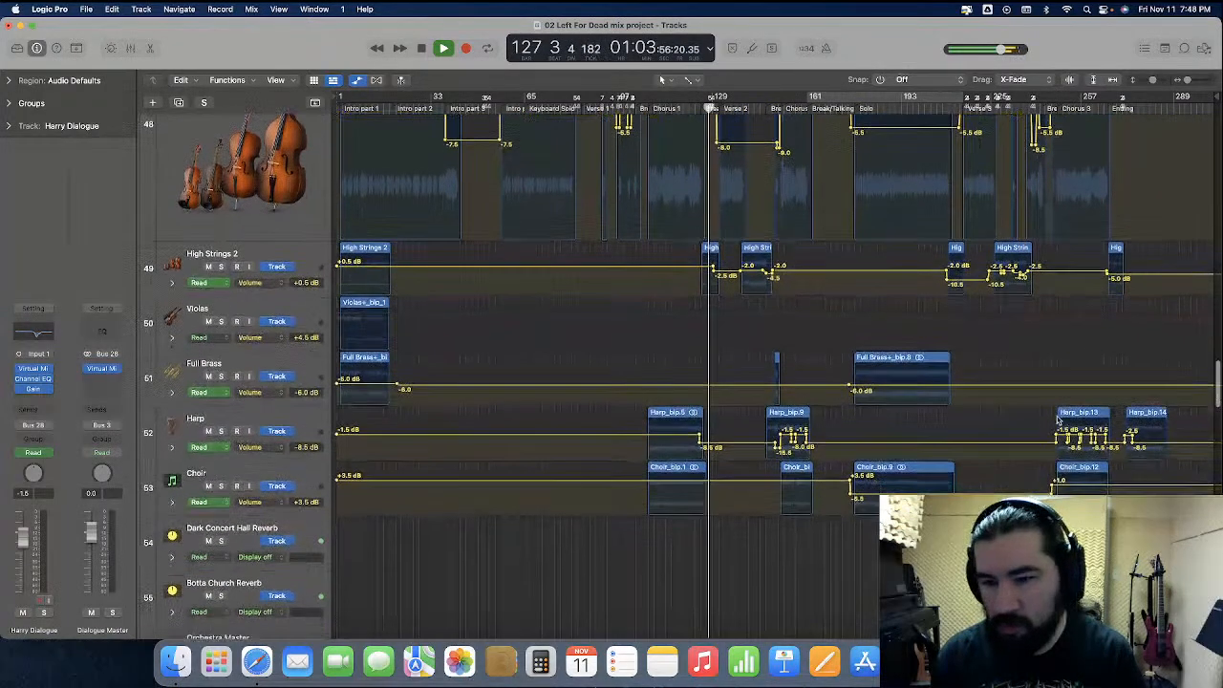
pyautogui.moveTo(257, 516); pyautogui.dragTo(258, 638)
pyautogui.moveTo(1071, 509); pyautogui.dragTo(1071, 504)
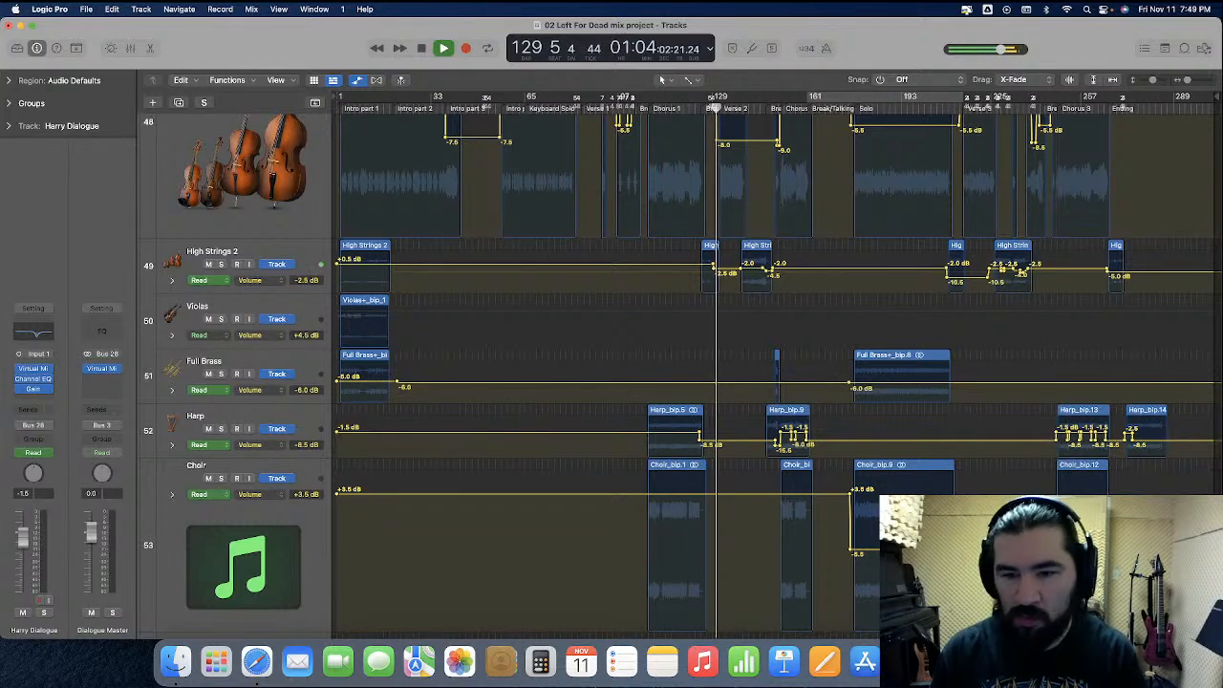
pyautogui.moveTo(260, 636); pyautogui.dragTo(258, 519)
# Shrink the High Strings track back to normal height and hide the track automation
pyautogui.scroll(3, 258, 519)
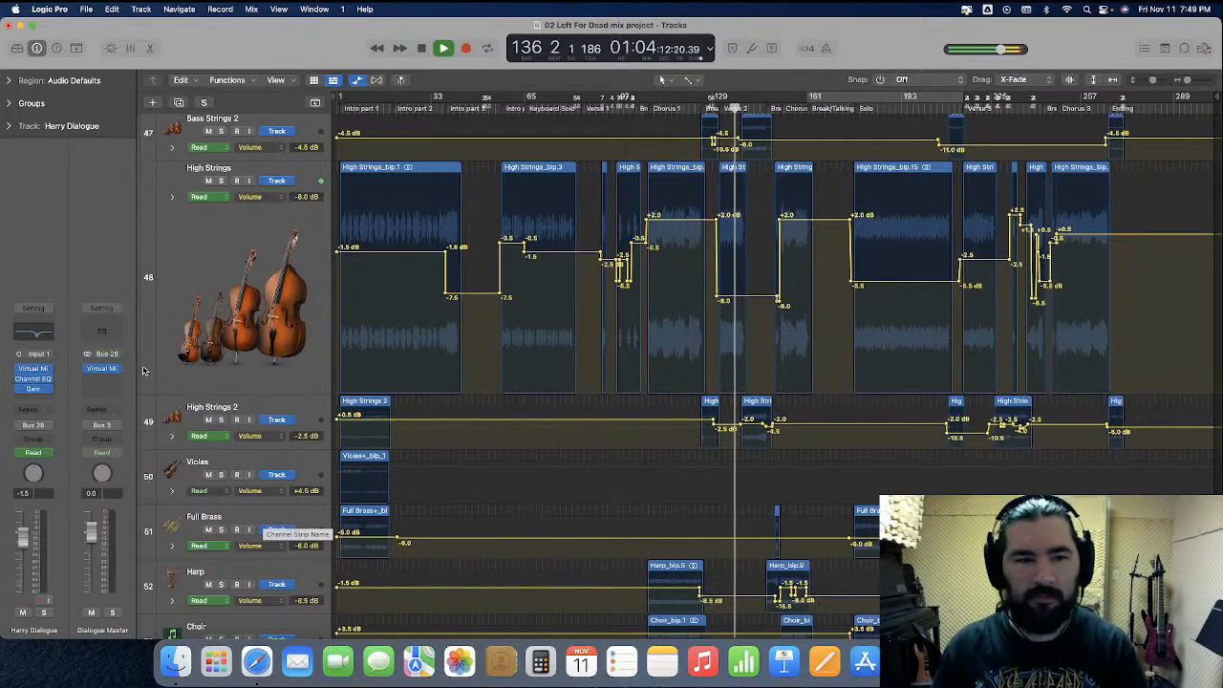
pyautogui.moveTo(246, 394); pyautogui.dragTo(247, 247)
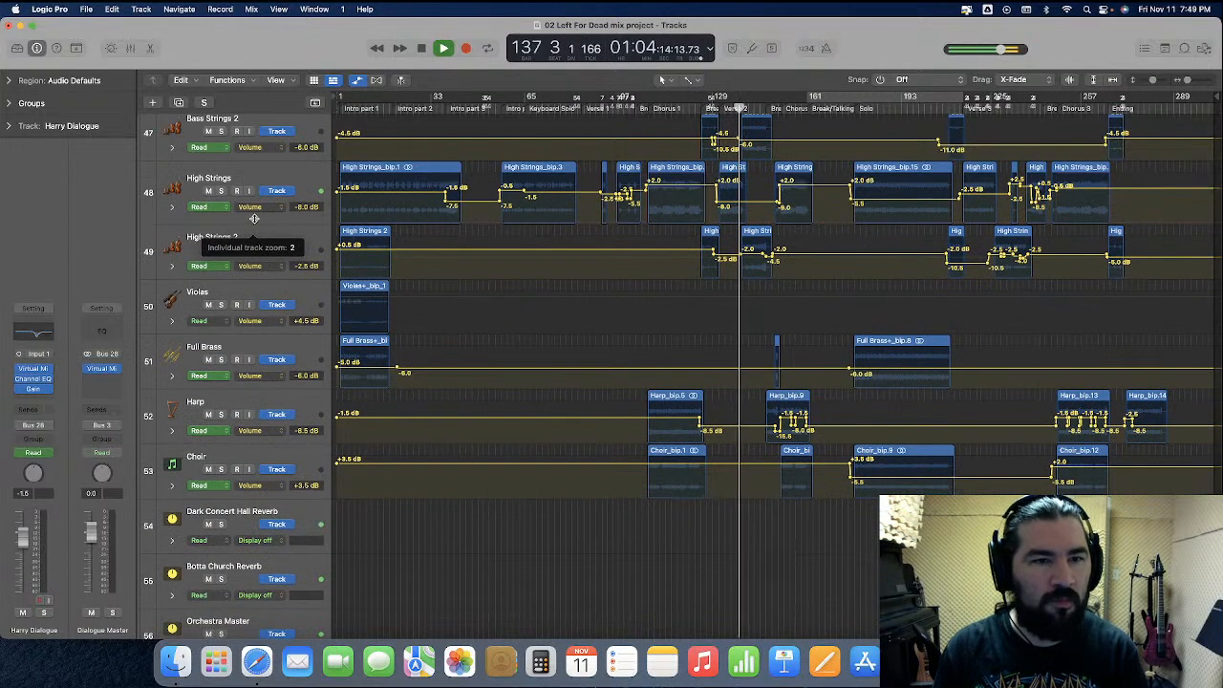
pyautogui.click(358, 82)
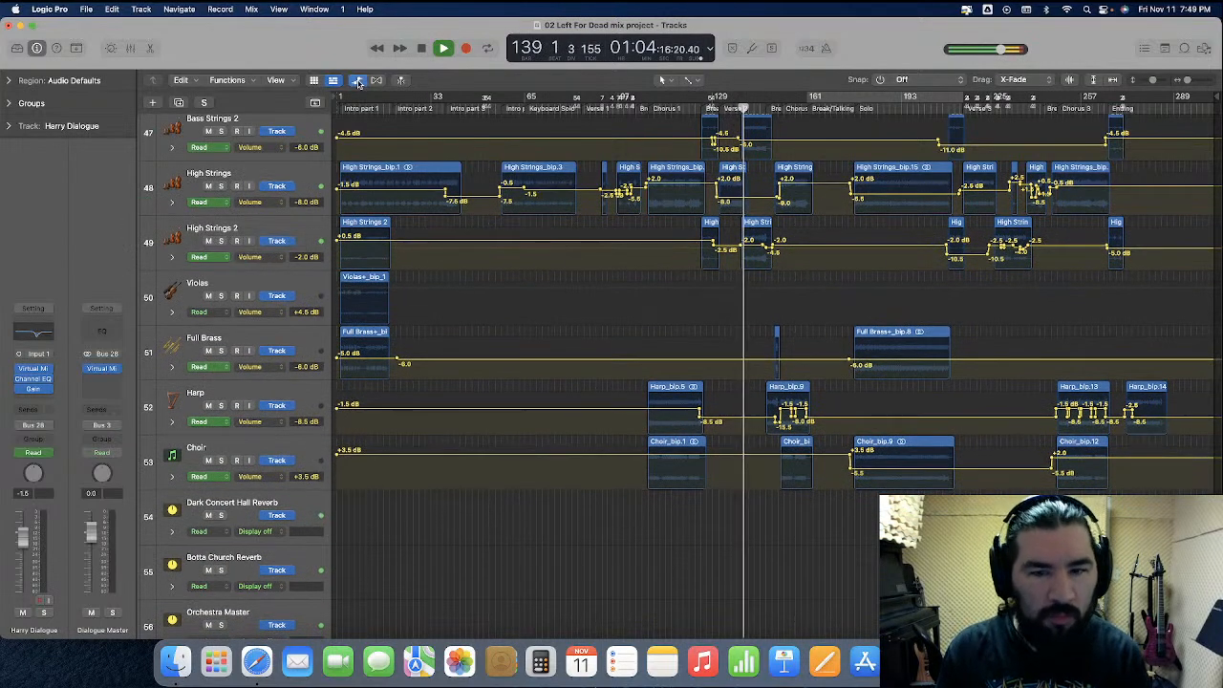
pyautogui.scroll(-5, 528, 371)
pyautogui.scroll(-15, 525, 372)
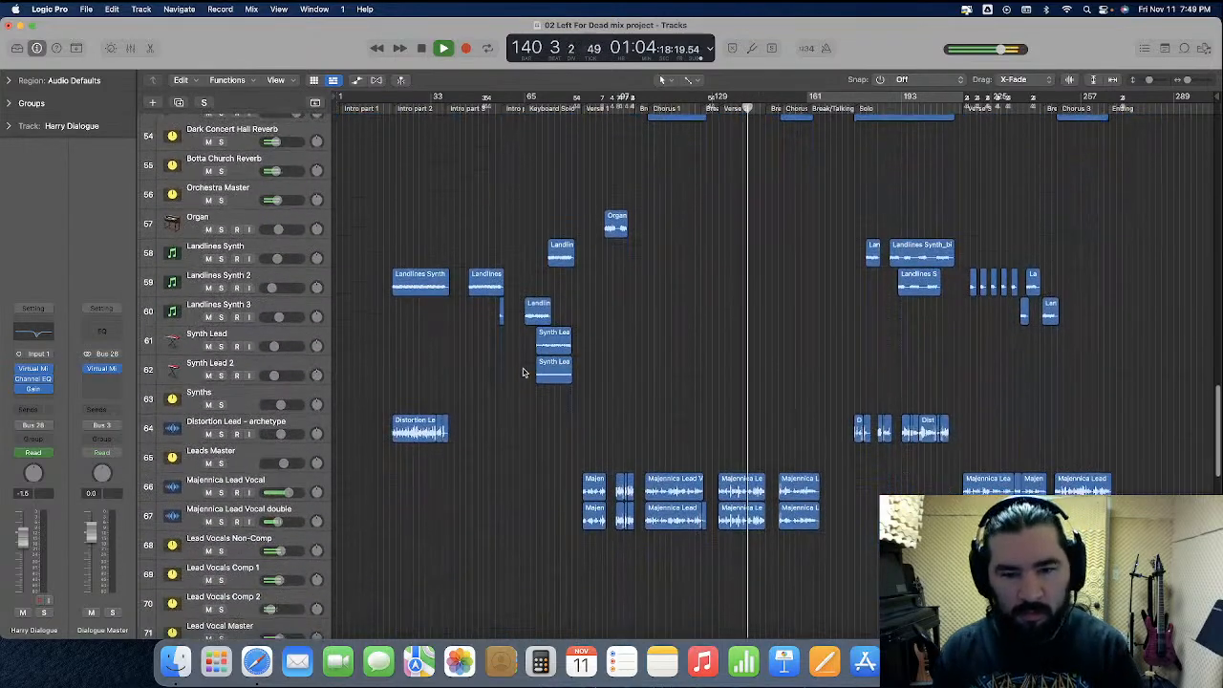
pyautogui.scroll(-8, 521, 379)
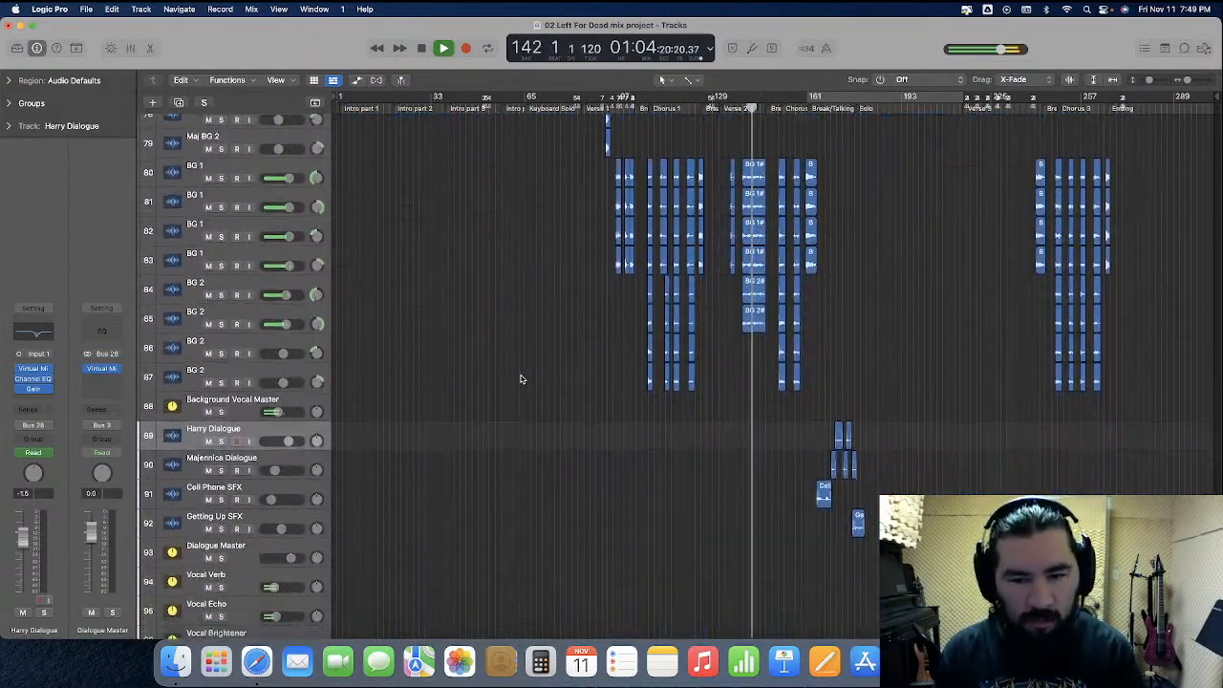
pyautogui.scroll(20, 521, 379)
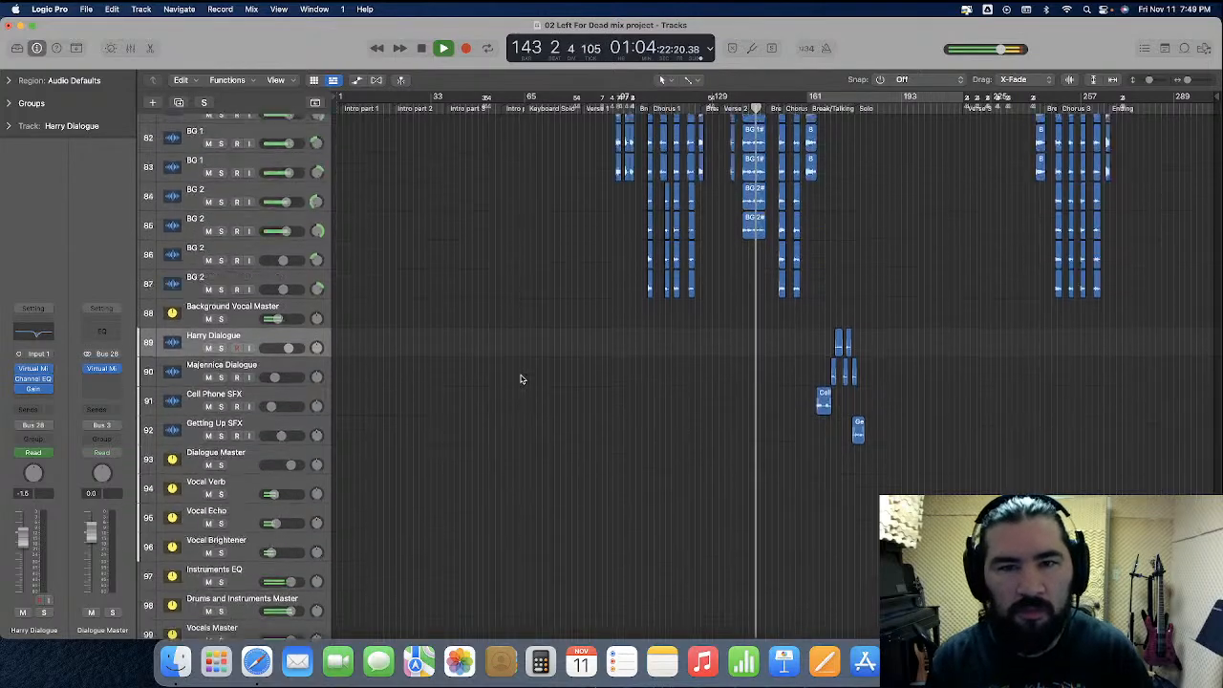
# Play the song through to its end while examining the track levels in the mixer, including the Rhythm Guitars Master channel
pyautogui.scroll(12, 521, 380)
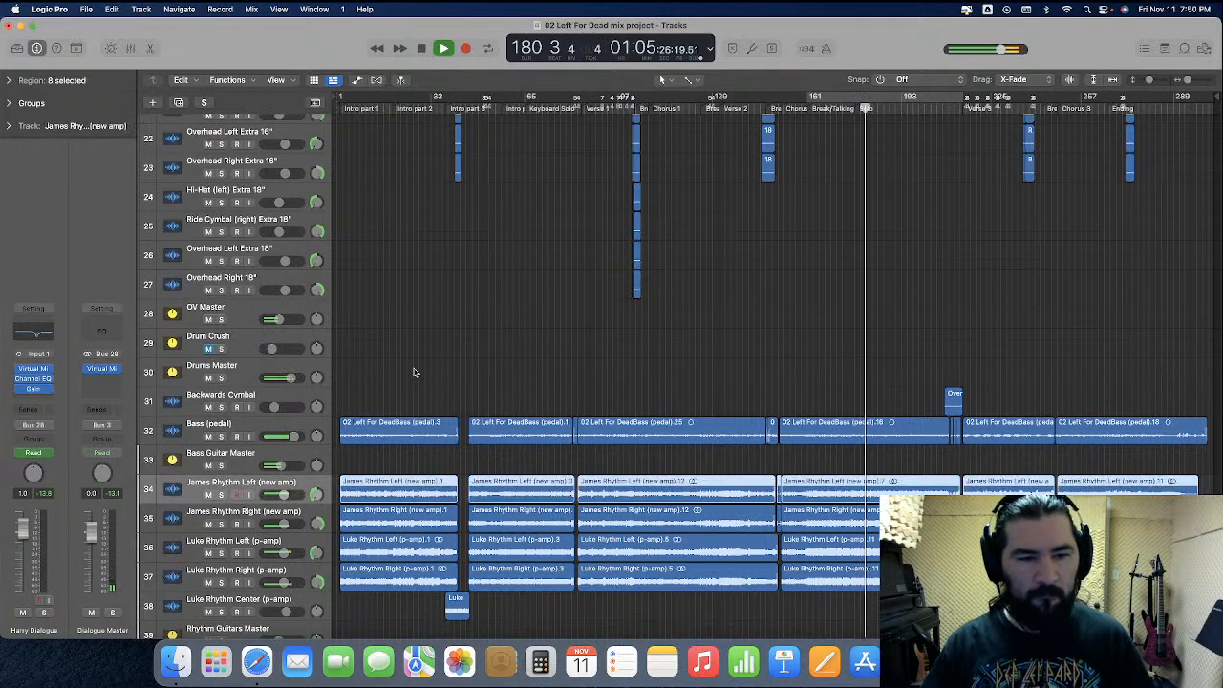
pyautogui.click(131, 48)
pyautogui.hscroll(-3, 659, 463)
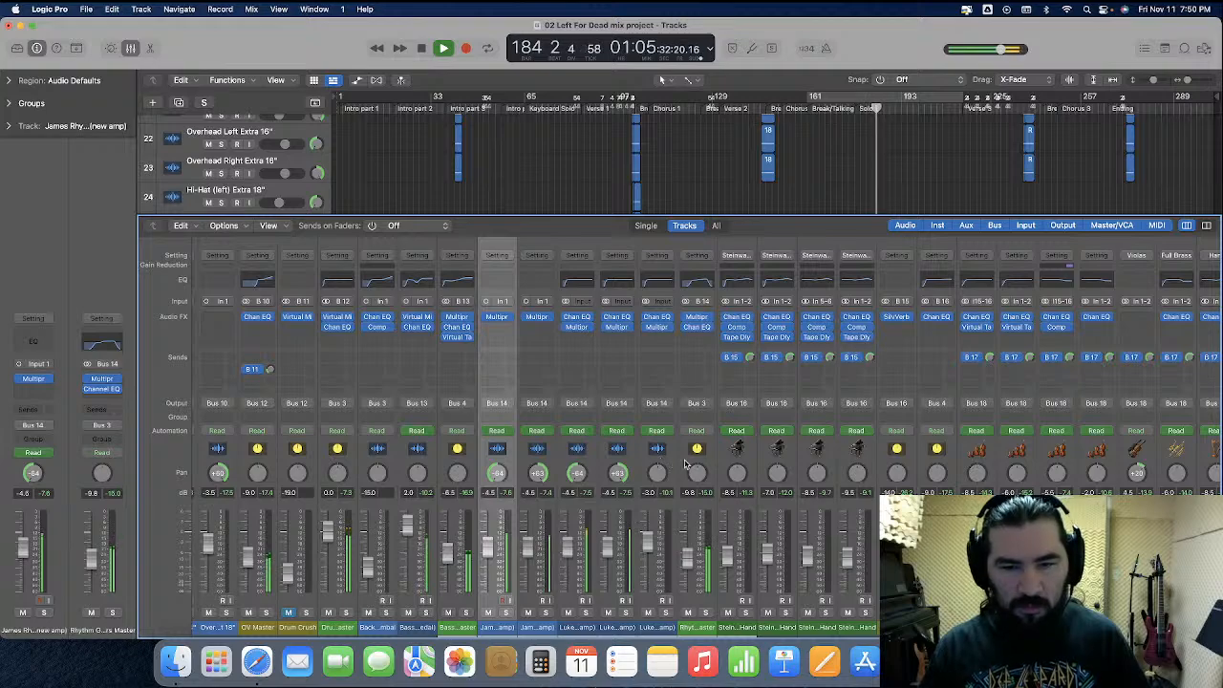
pyautogui.click(685, 464)
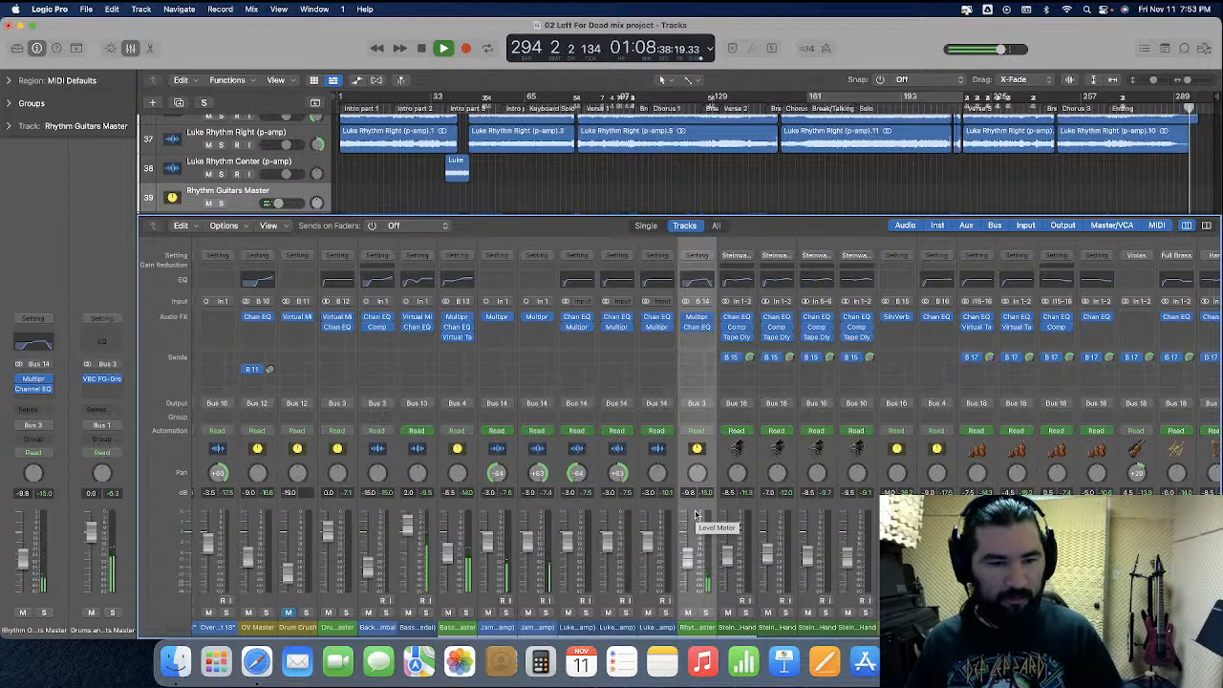
pyautogui.hscroll(10, 696, 516)
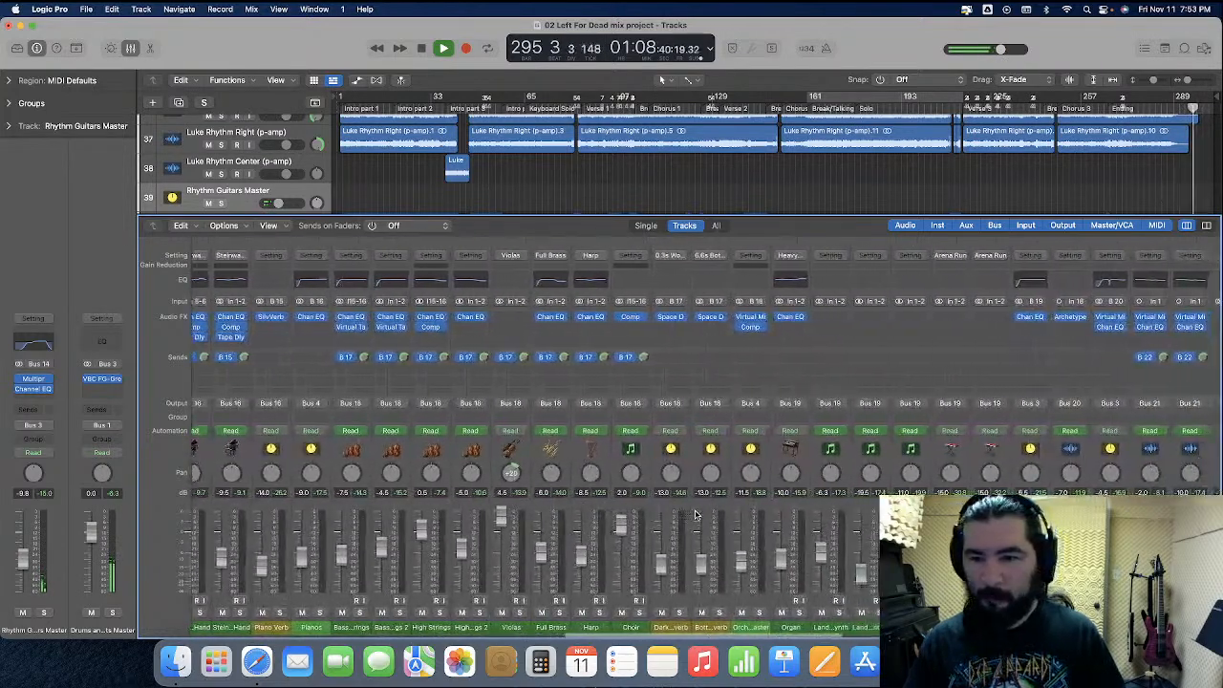
pyautogui.hscroll(-1, 695, 516)
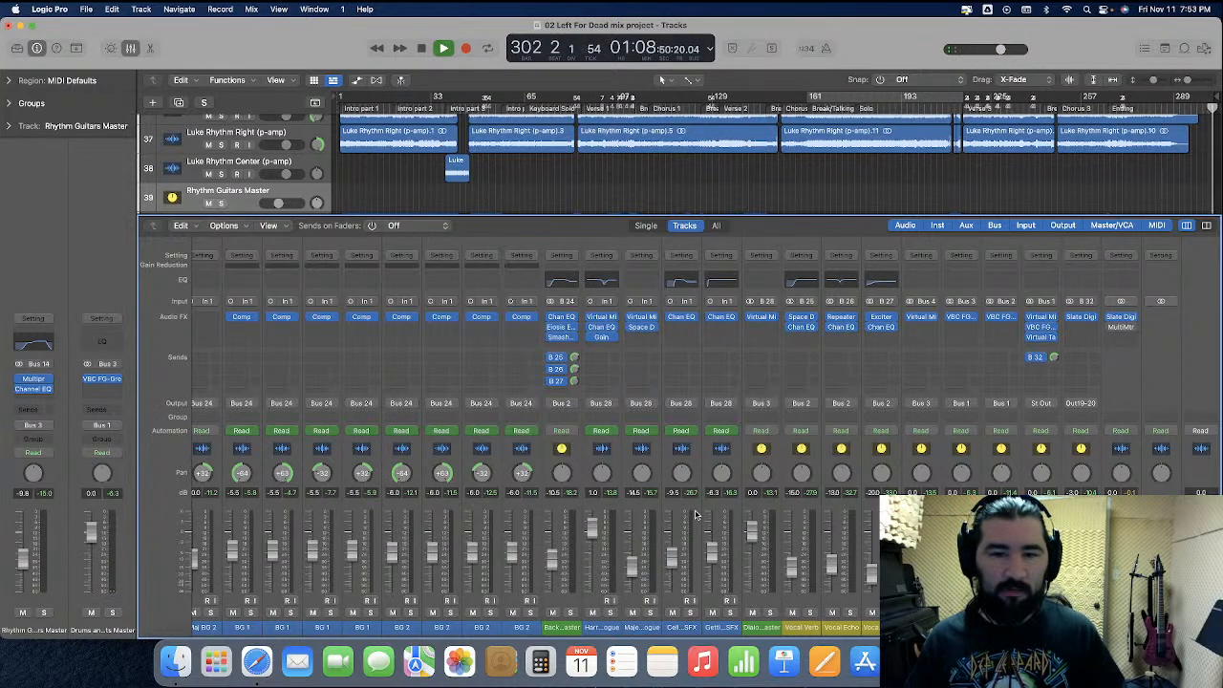
pyautogui.press('space')
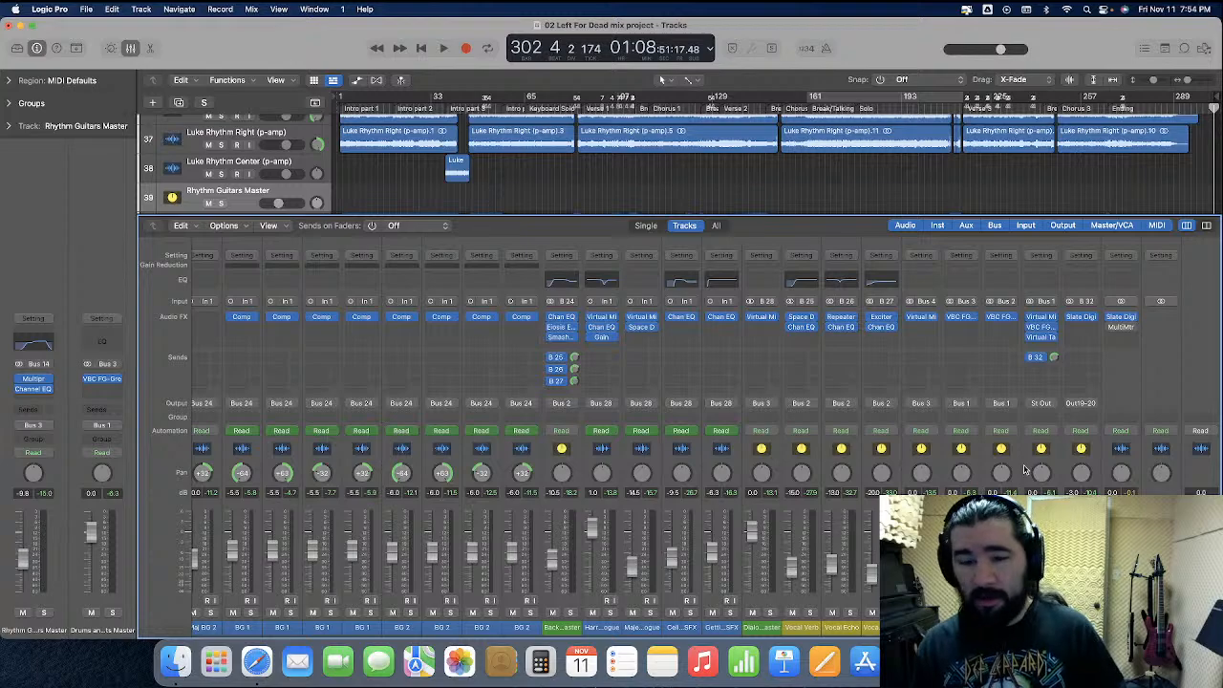
# Raise the Drums and Instruments Master and Vocals Master faders together to +1.0 dB, review the other channels, and close the mixer
pyautogui.click(974, 469)
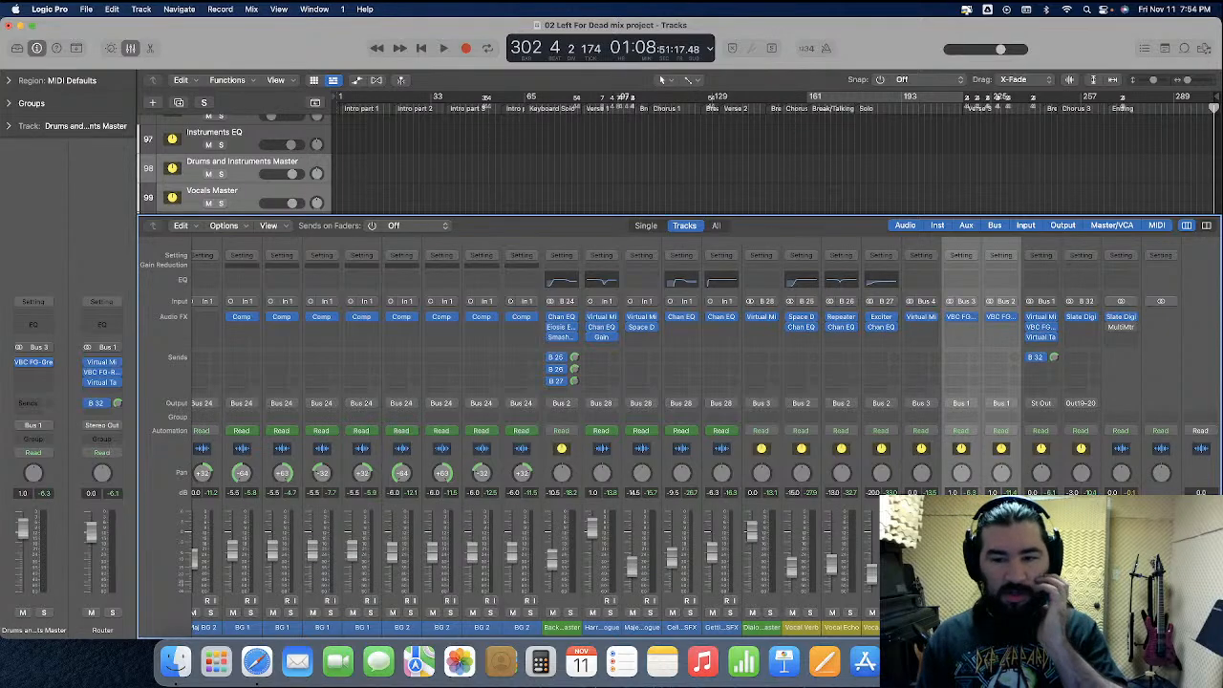
pyautogui.hscroll(-15, 884, 469)
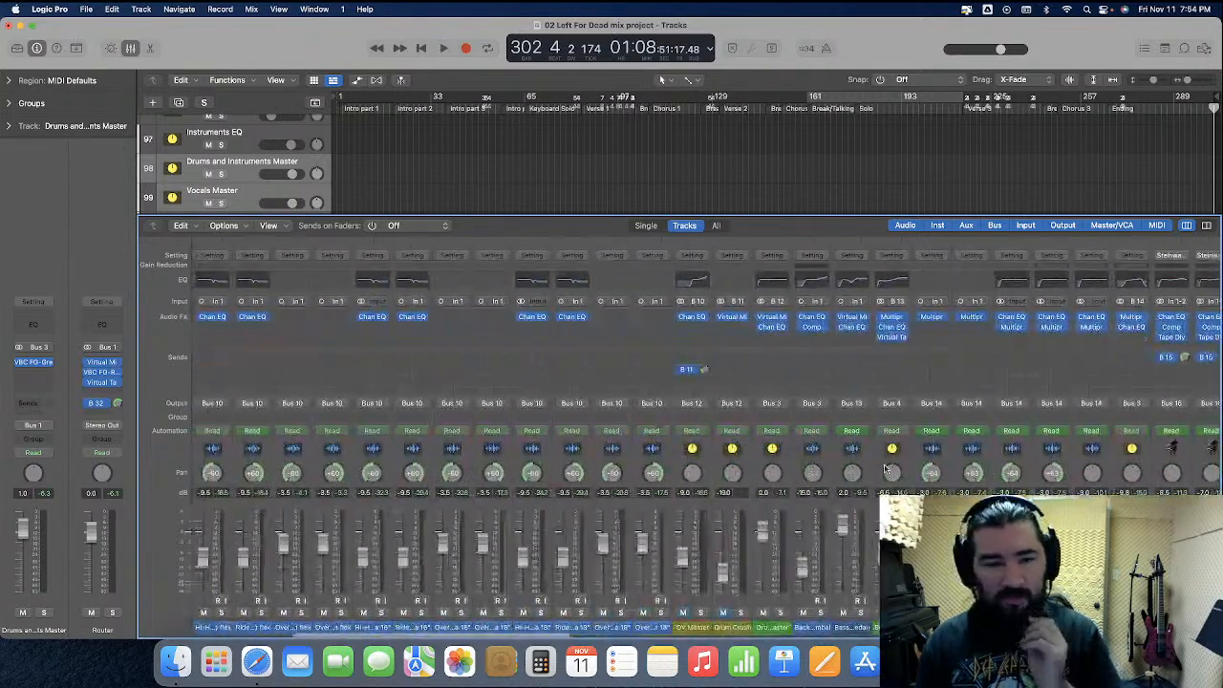
pyautogui.hscroll(-3, 884, 468)
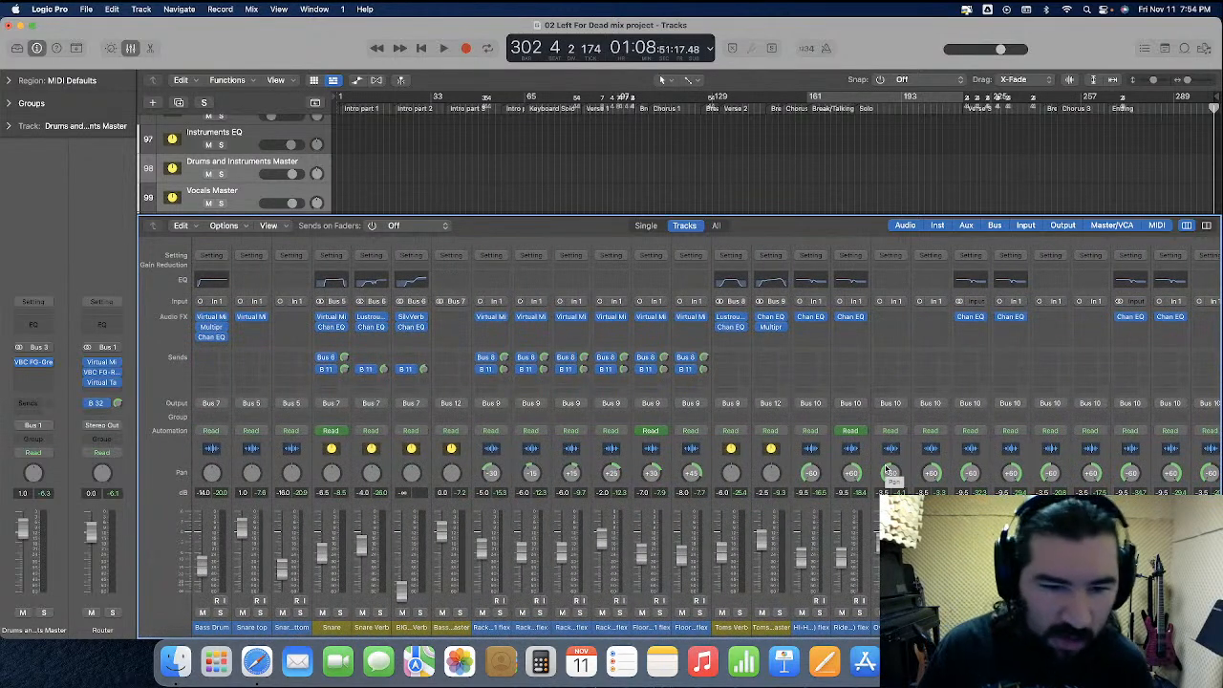
pyautogui.hscroll(10, 944, 482)
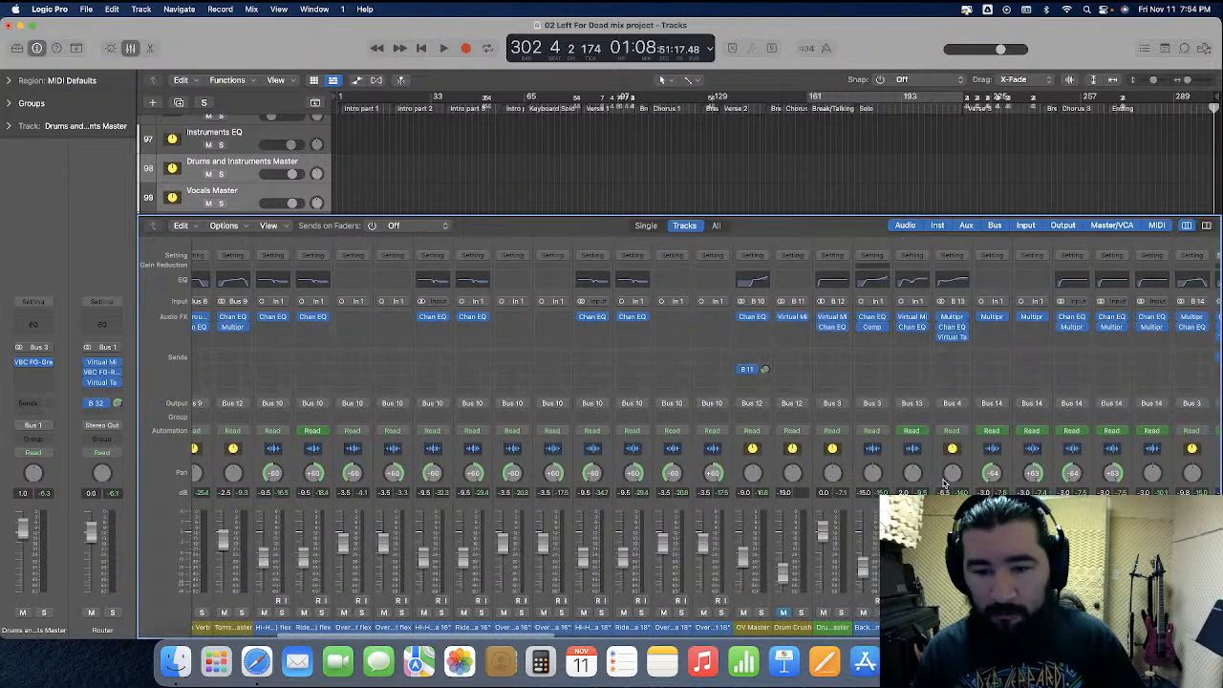
pyautogui.hscroll(15, 841, 473)
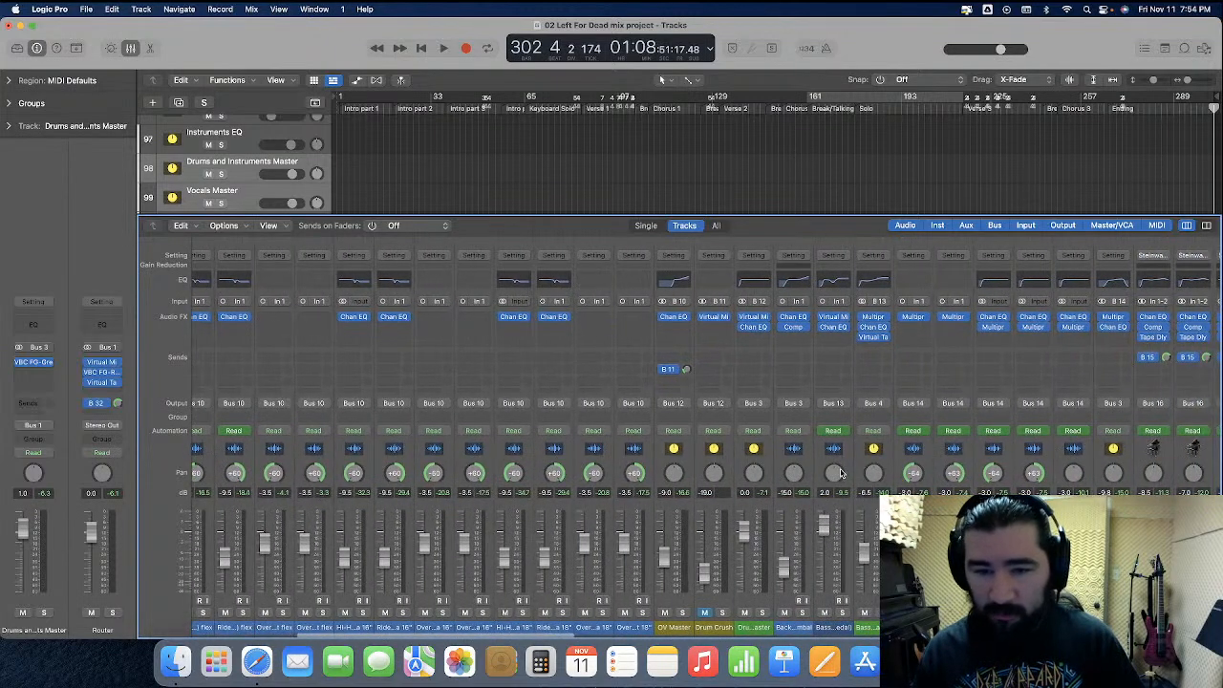
pyautogui.hscroll(15, 841, 473)
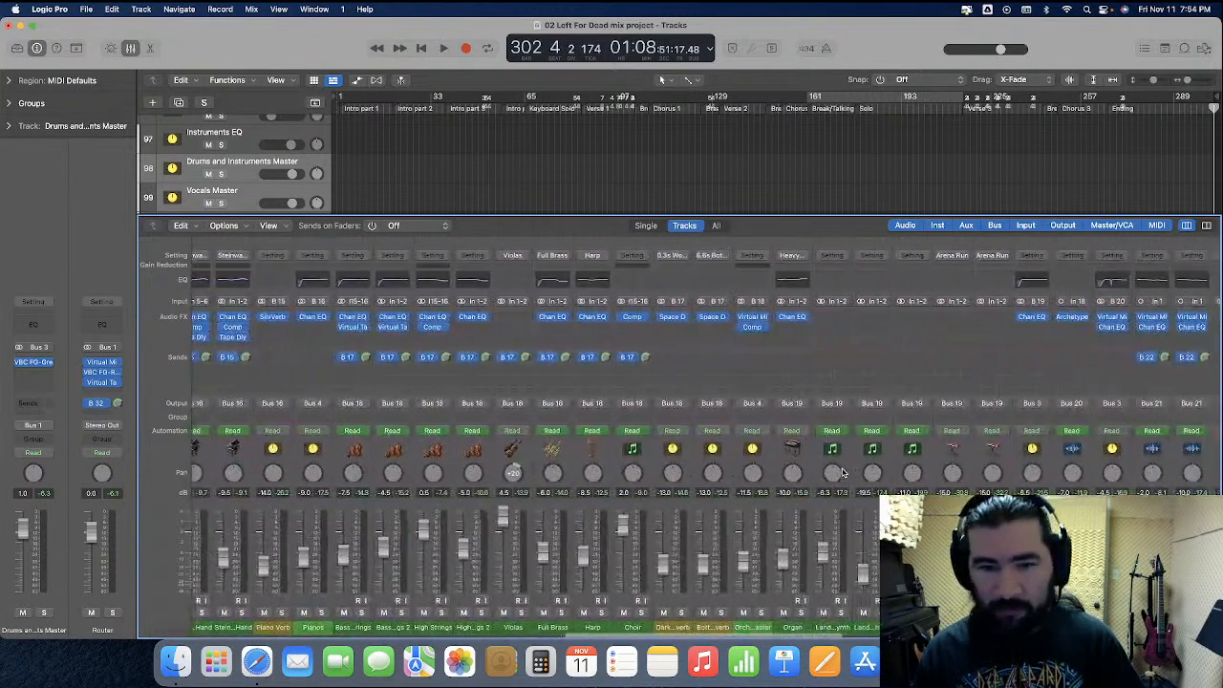
pyautogui.hscroll(-20, 842, 471)
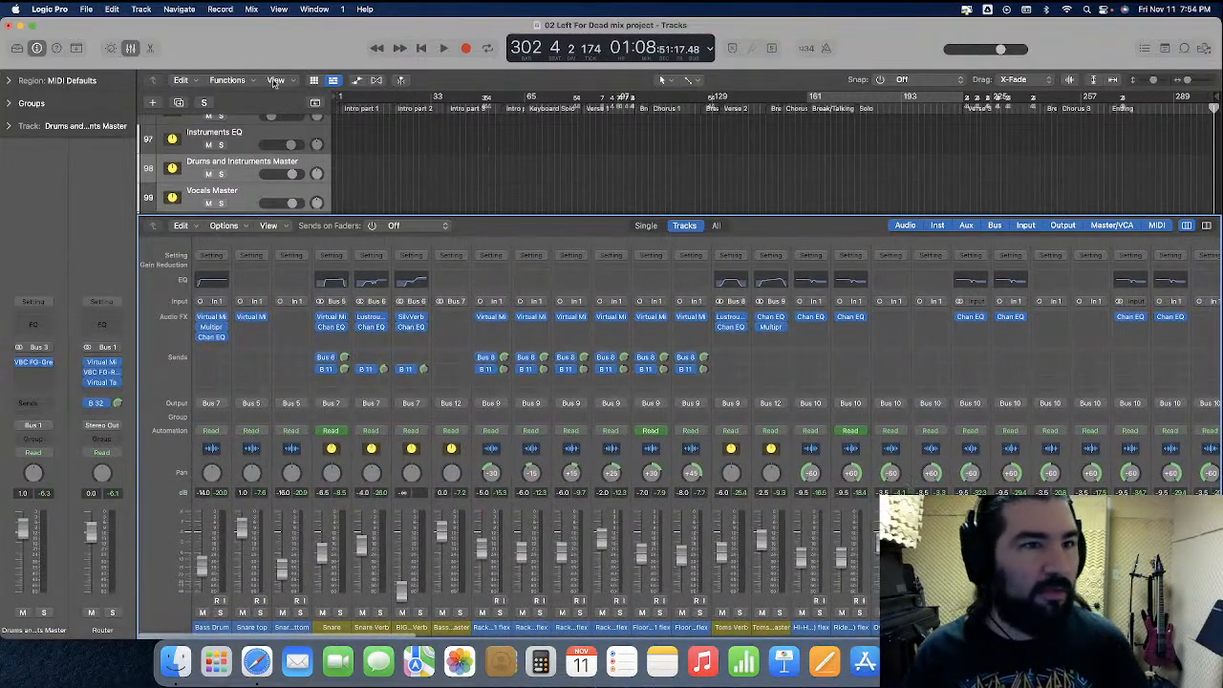
pyautogui.click(132, 48)
# Play the passage leading into Verse 1 from bar 80, with the timeline enlarged around it
pyautogui.press('super+Right')
pyautogui.press('super+Right')
pyautogui.press('super+Right')
pyautogui.press('super+Right')
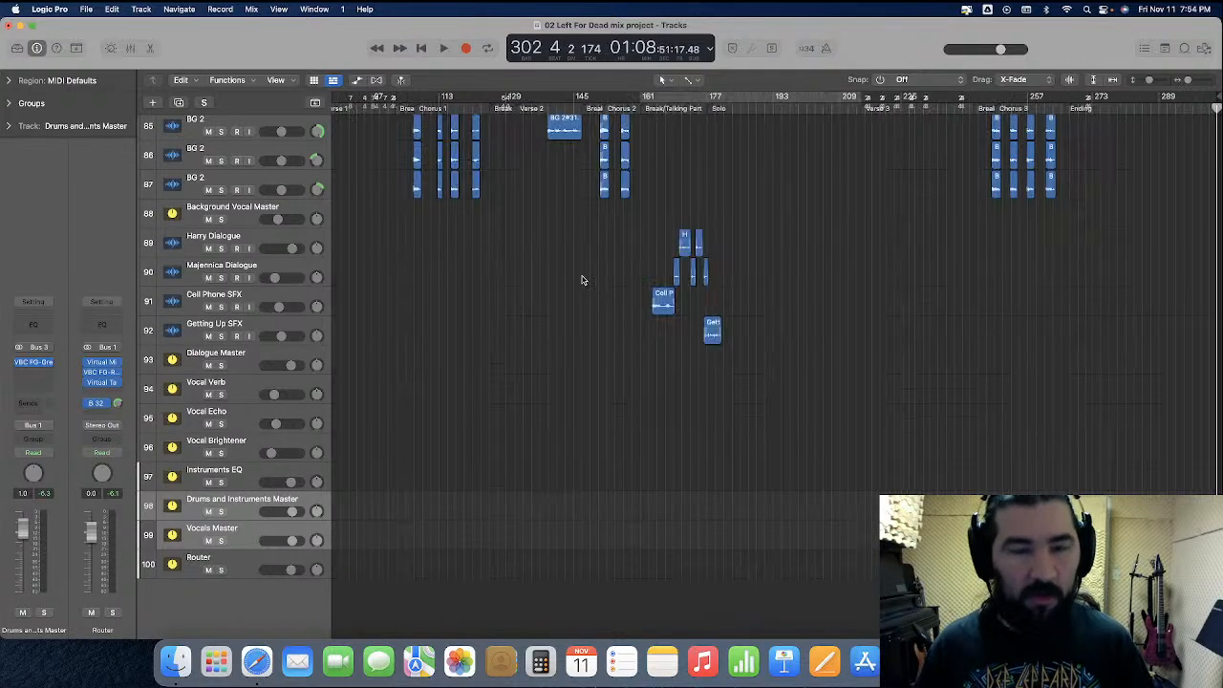
pyautogui.hscroll(-20, 588, 278)
pyautogui.scroll(10, 590, 281)
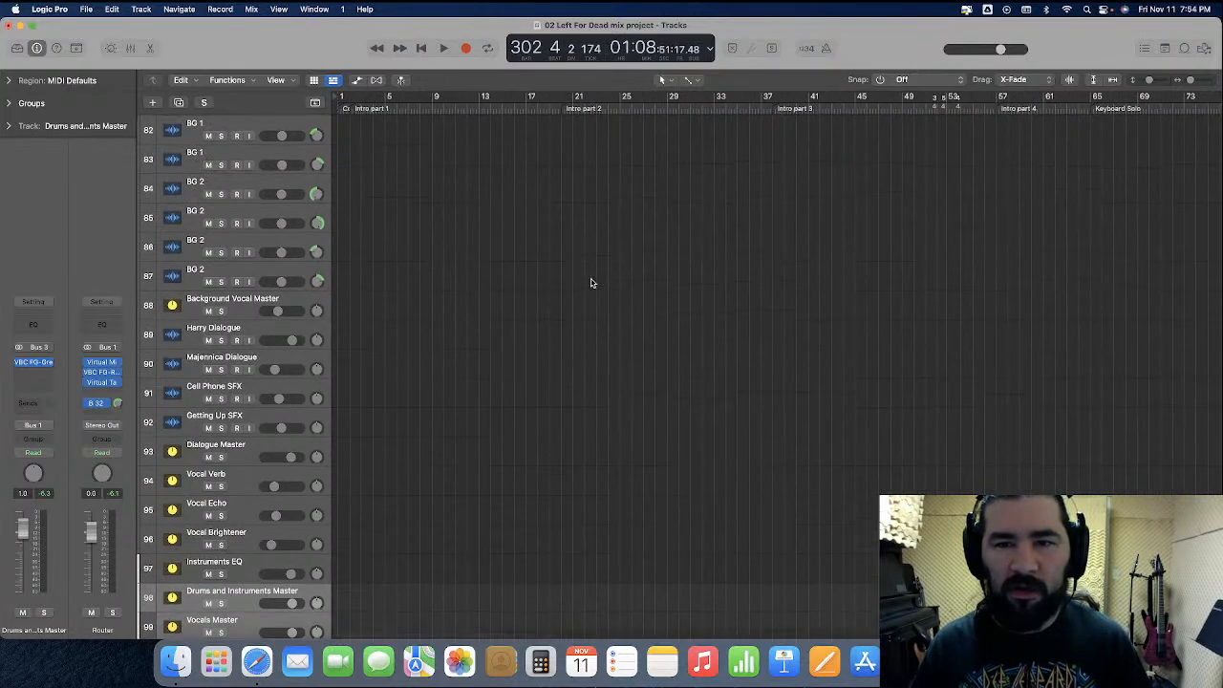
pyautogui.scroll(20, 592, 288)
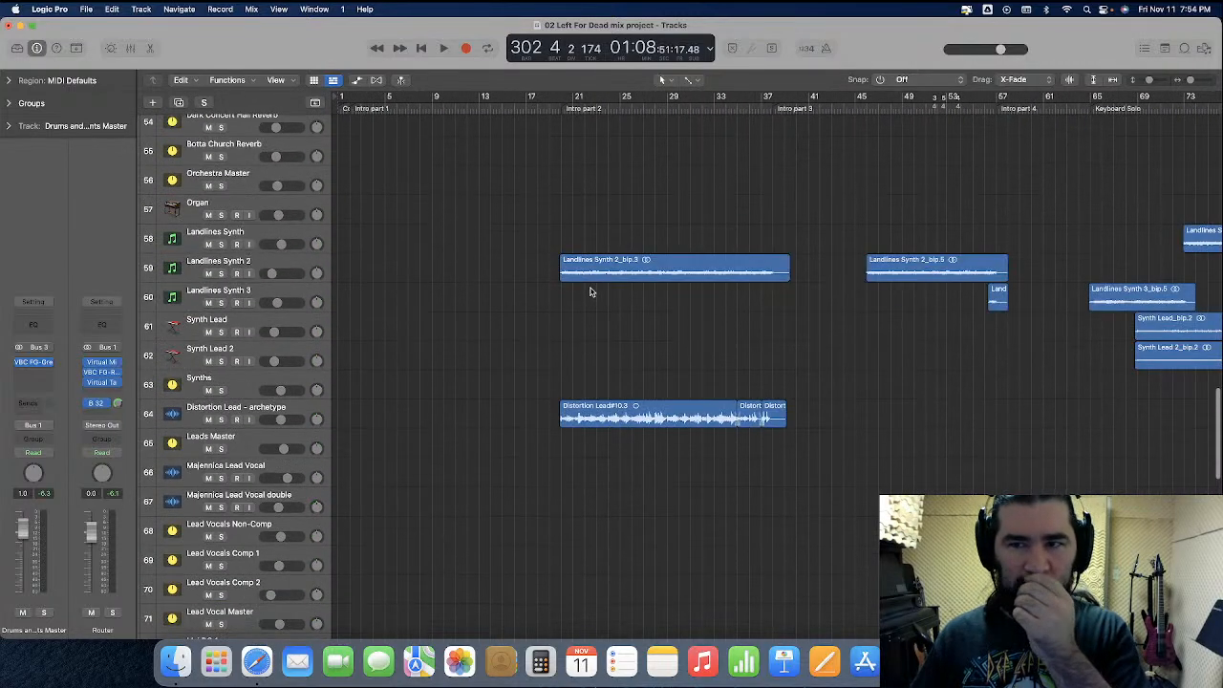
pyautogui.hscroll(20, 624, 294)
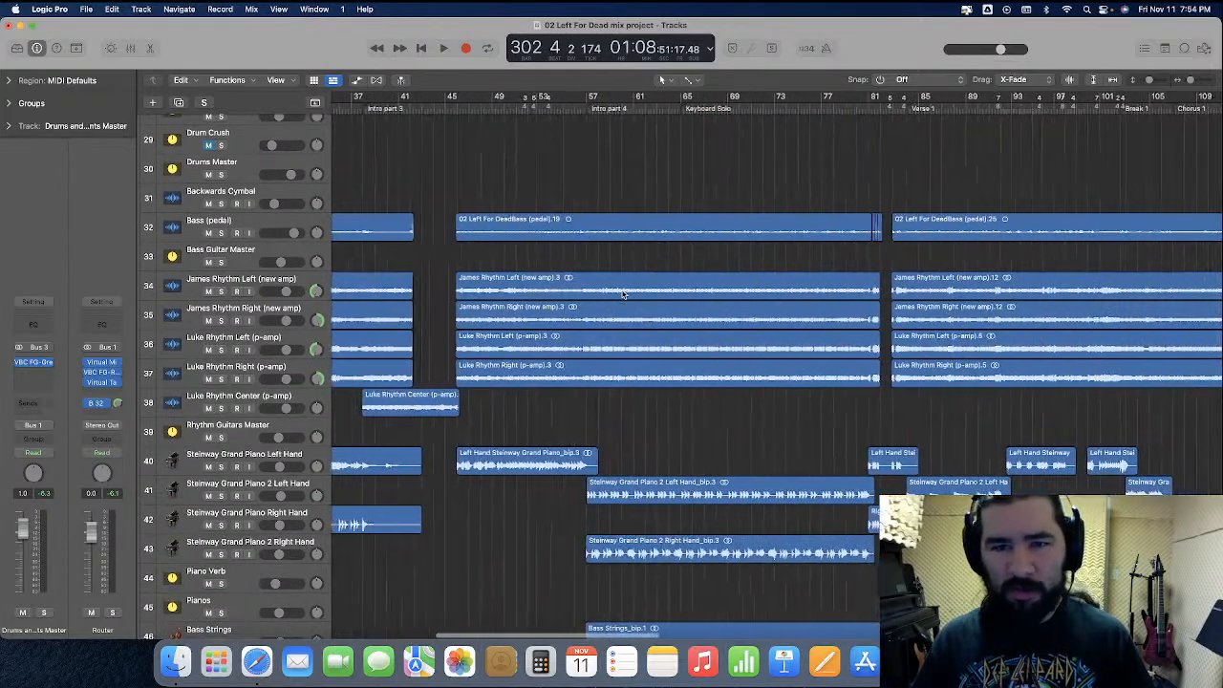
pyautogui.click(577, 99)
pyautogui.scroll(5, 576, 105)
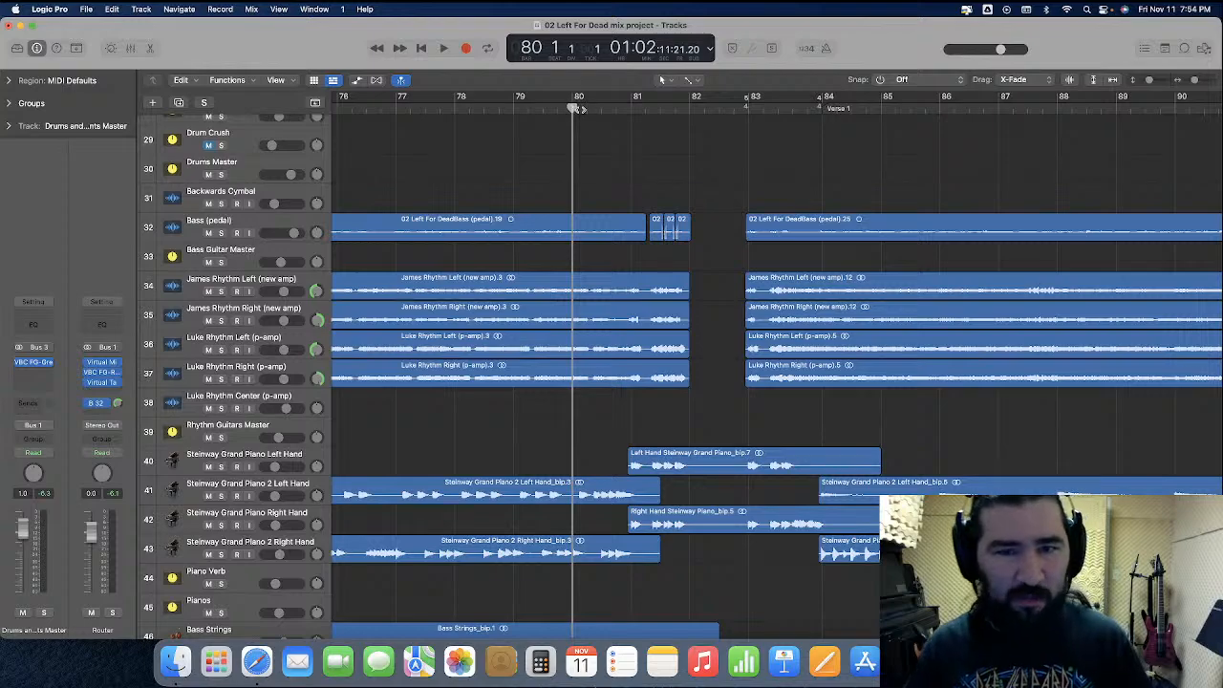
pyautogui.press('space')
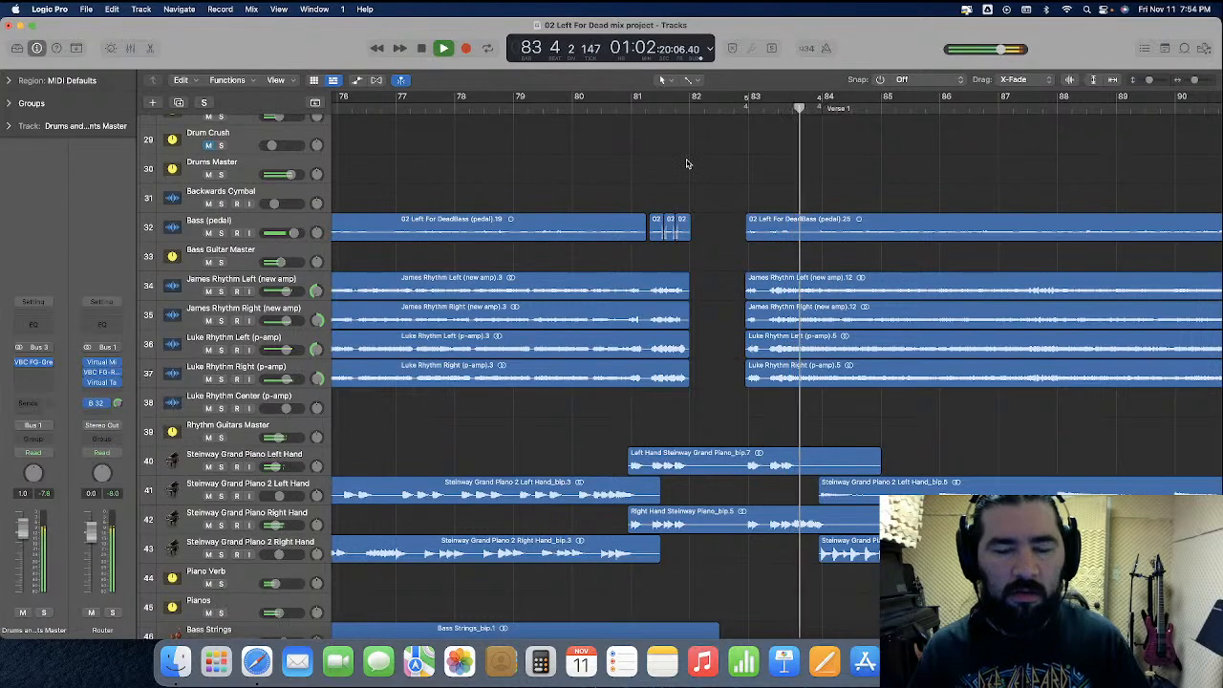
pyautogui.press('space')
# Solo the OV Master and play the lead-in to Verse 1 from bar 82, beat 4
pyautogui.click(735, 107)
pyautogui.scroll(10, 716, 163)
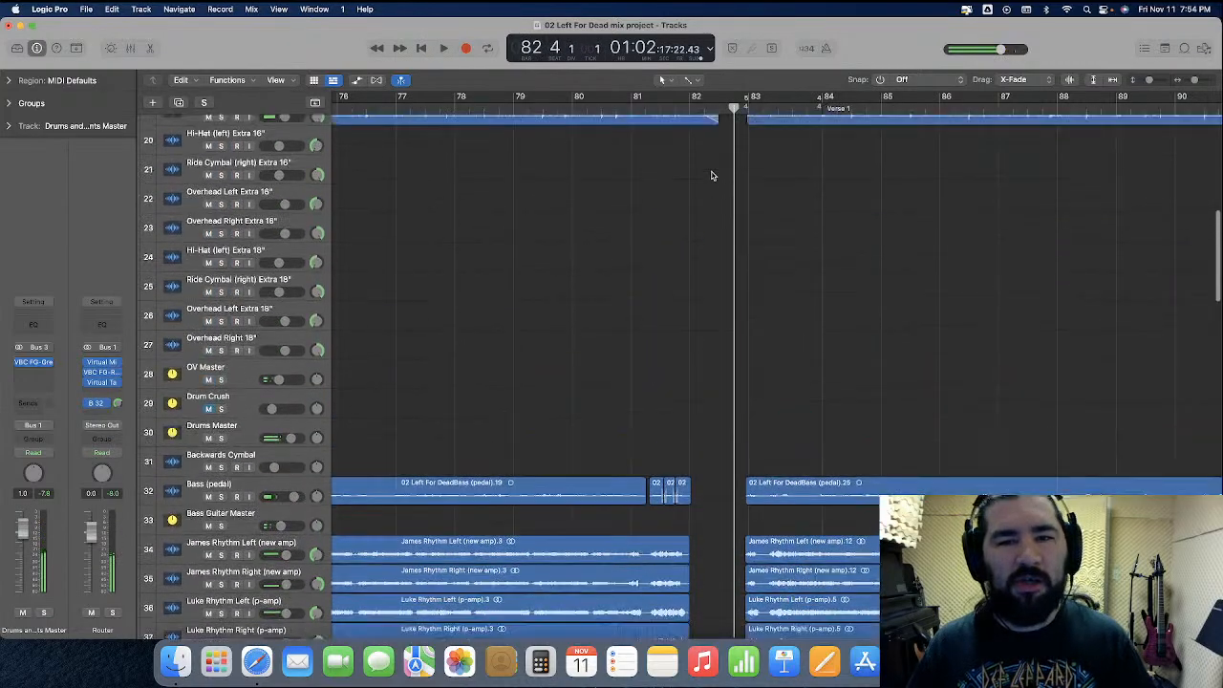
pyautogui.scroll(1, 712, 175)
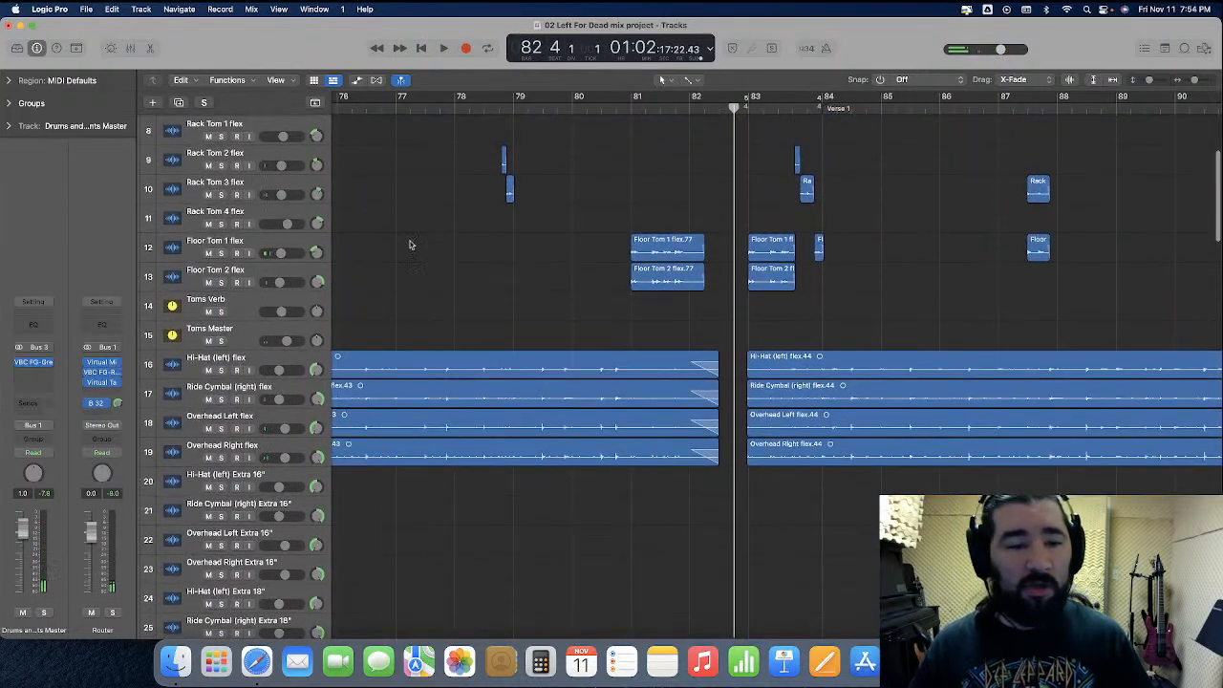
pyautogui.scroll(-6, 248, 387)
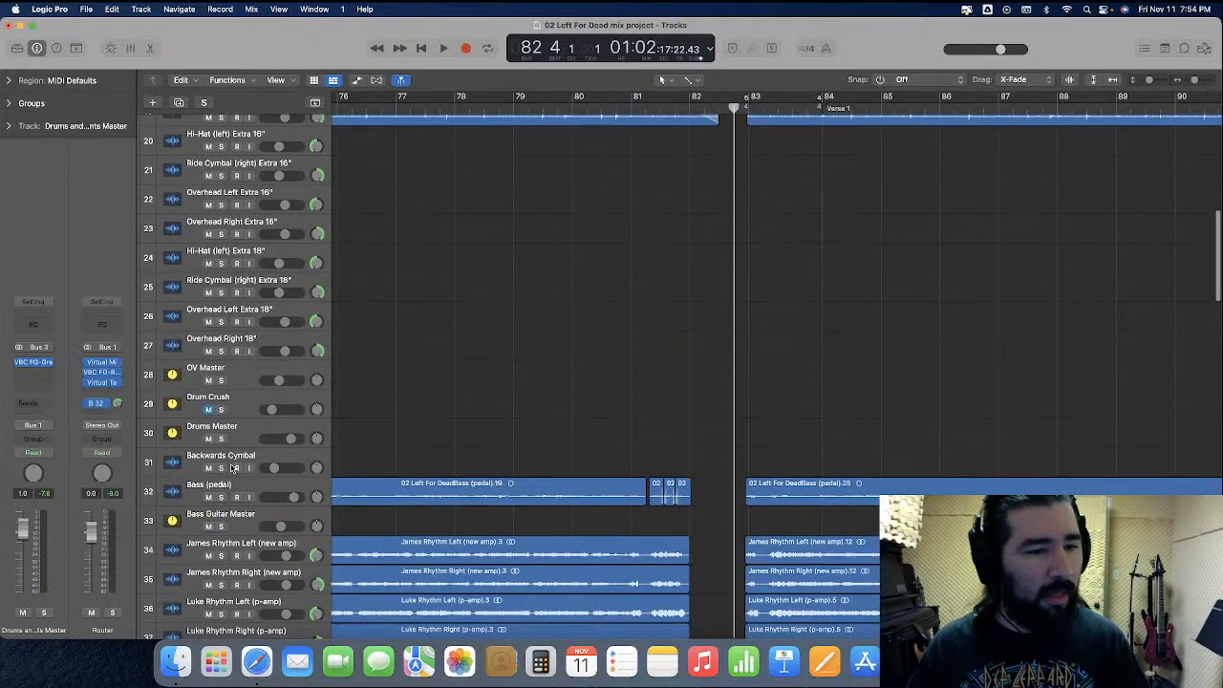
pyautogui.click(220, 380)
pyautogui.press('space')
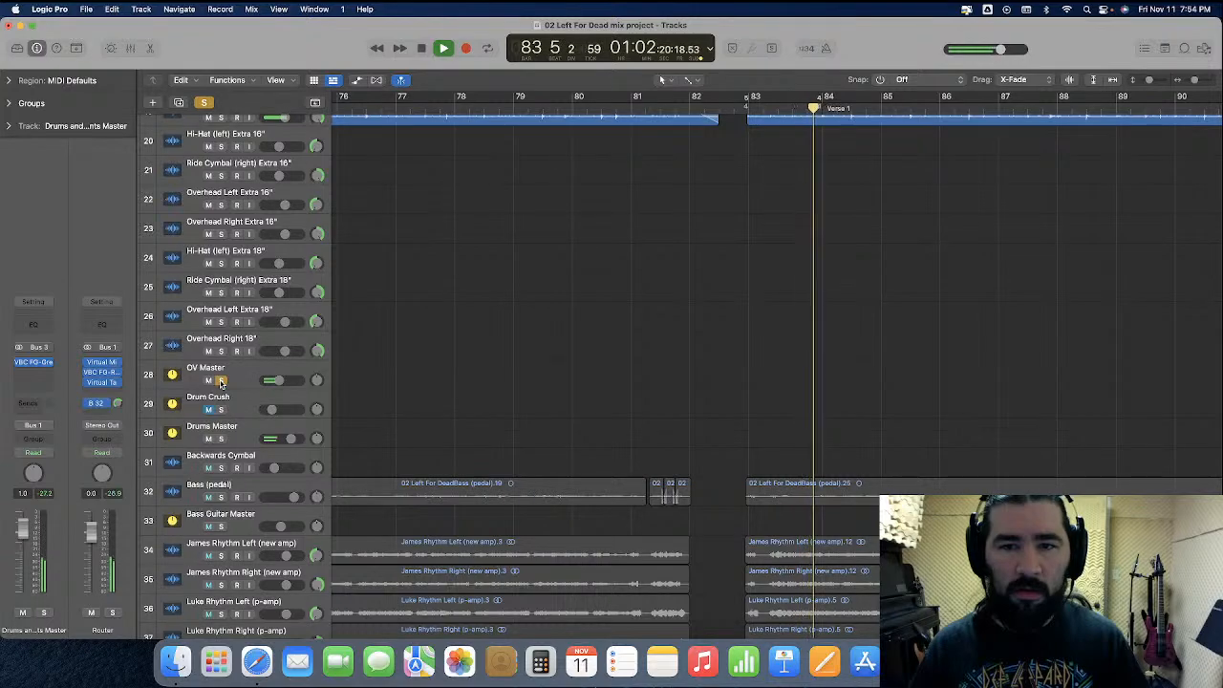
# Replay the soloed cymbals and overheads several times from bar 82, beat 4, to check where their regions start
pyautogui.click(733, 107)
pyautogui.scroll(2, 719, 221)
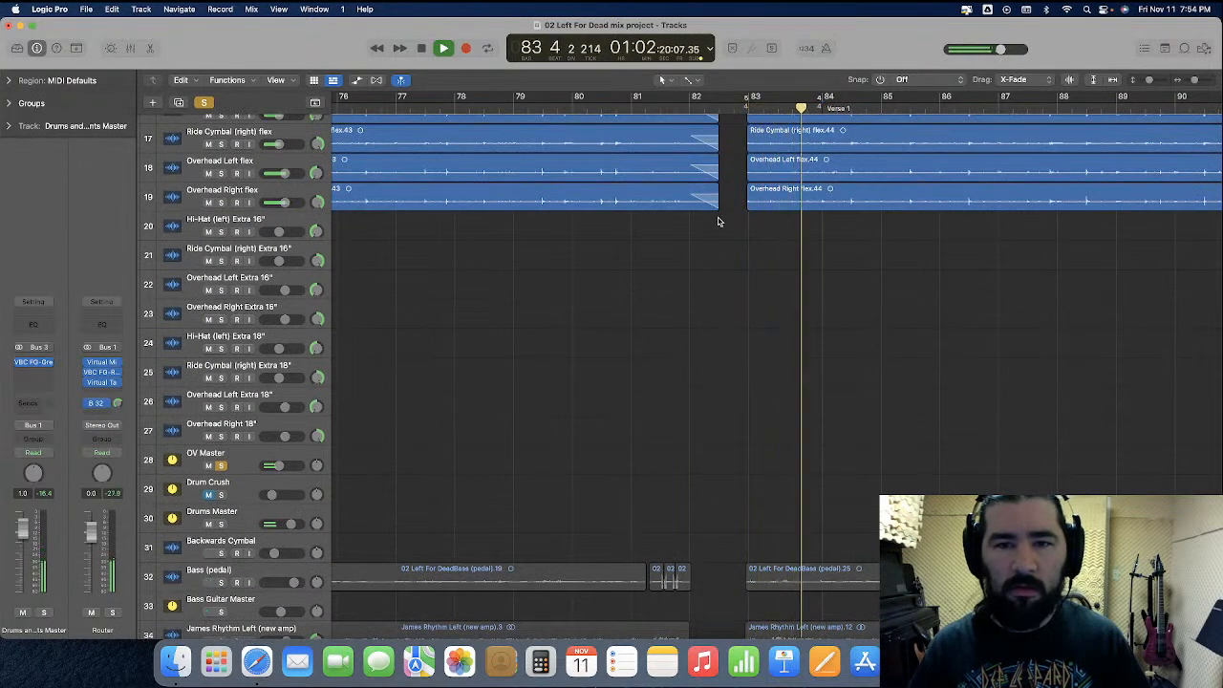
pyautogui.press('space')
pyautogui.click(747, 107)
pyautogui.click(734, 107)
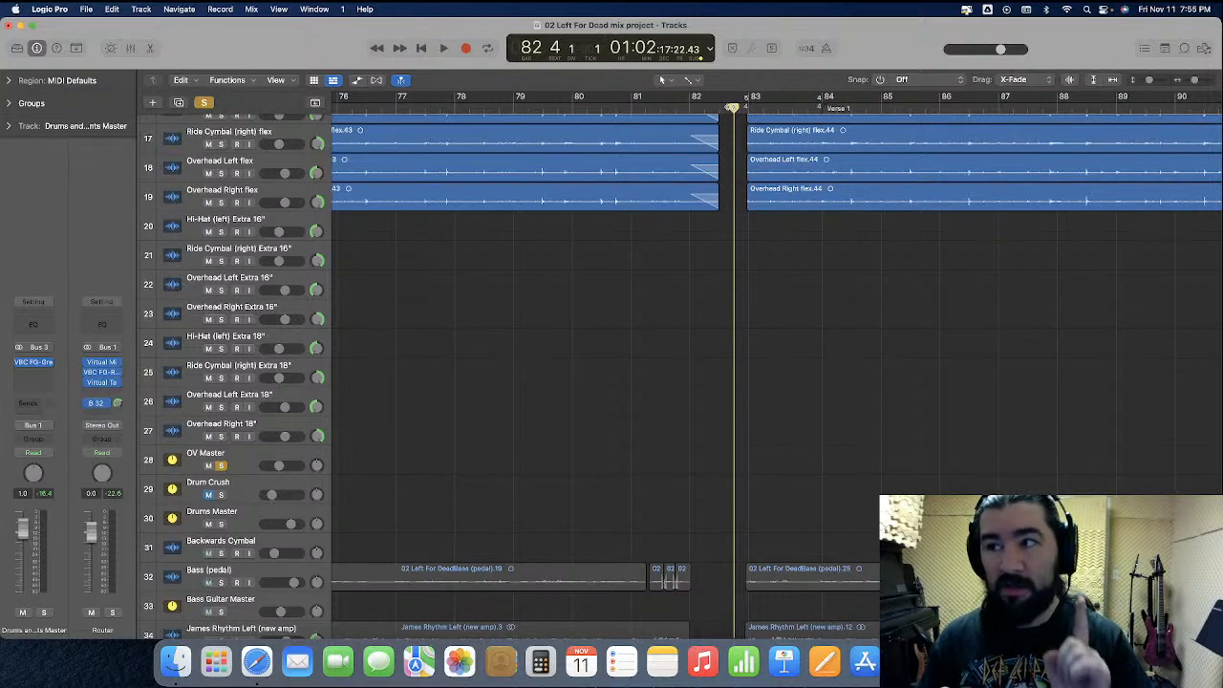
pyautogui.press('space')
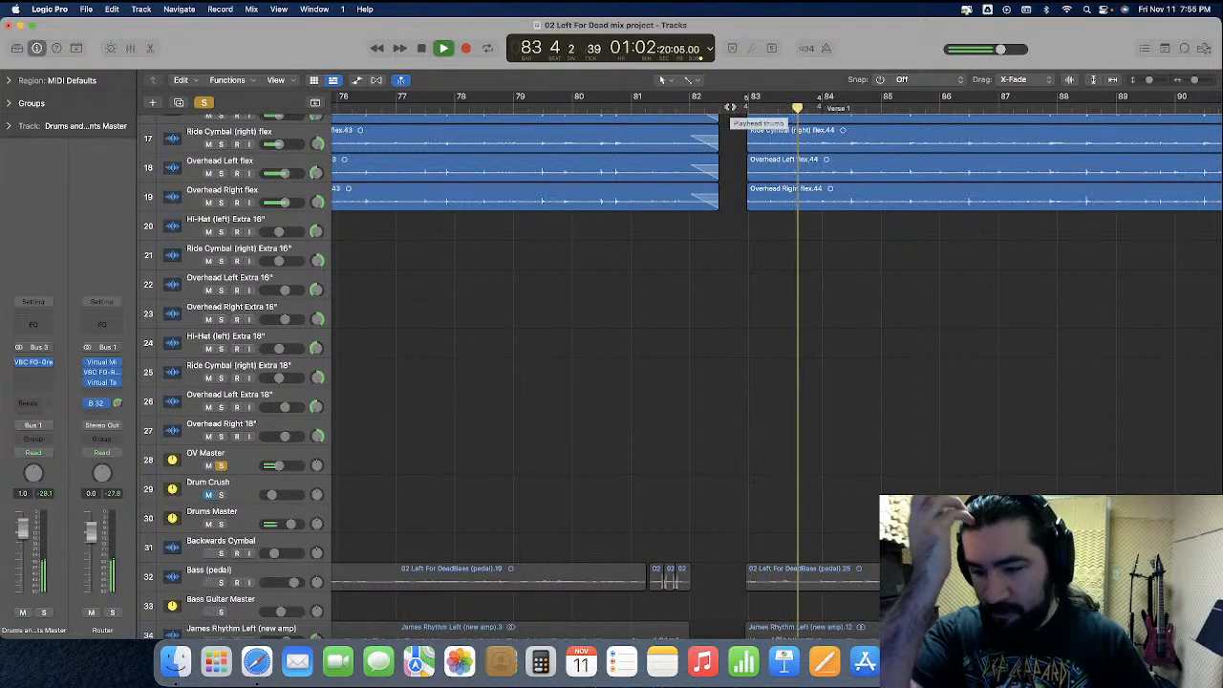
pyautogui.press('space')
pyautogui.press('space')
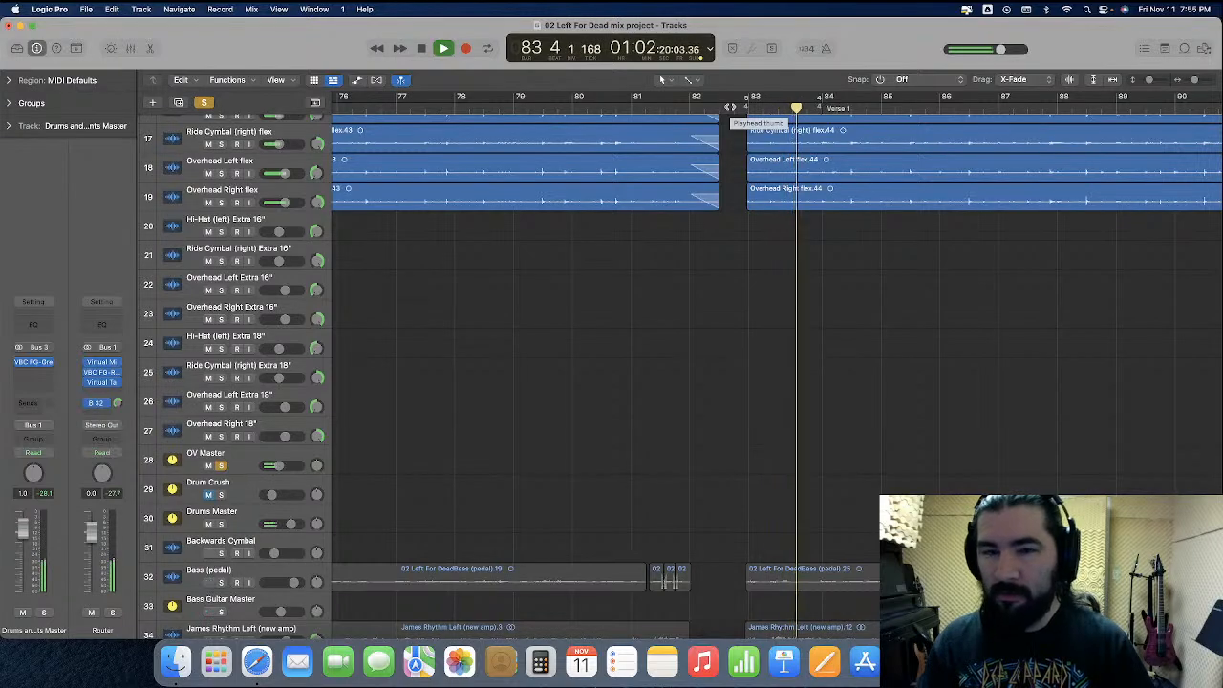
pyautogui.press('space')
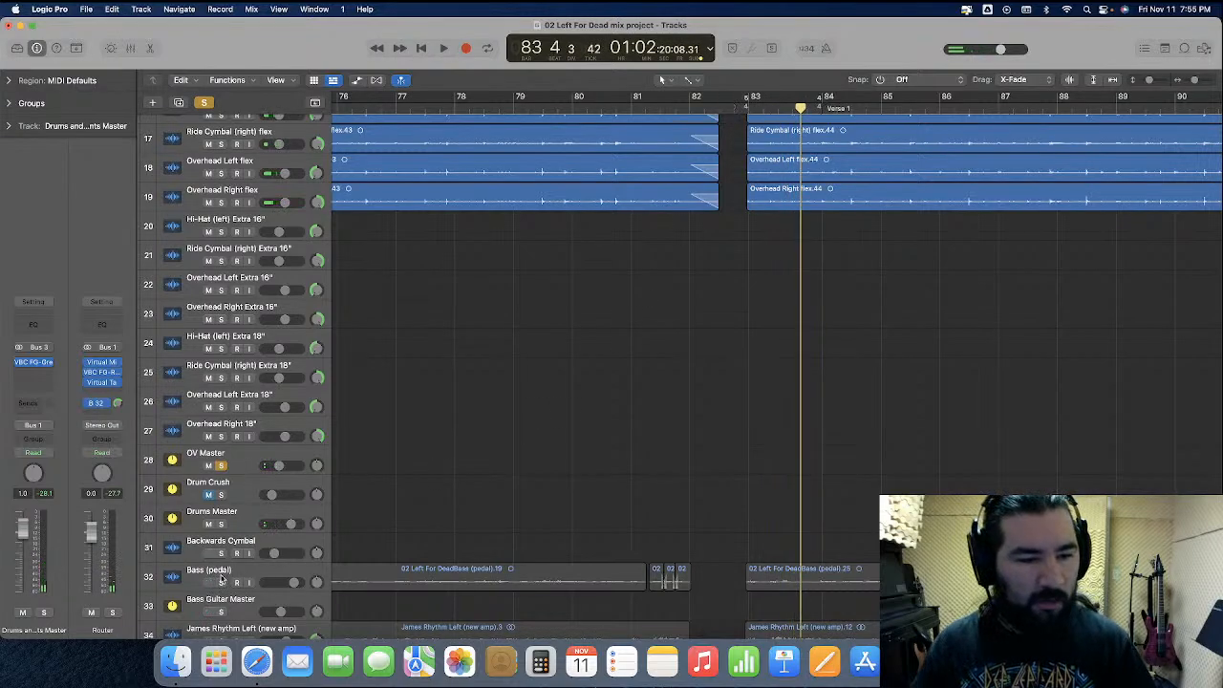
# Switch the solo from OV Master to Bass Guitar Master and play the bass entry from bar 82, beat 4
pyautogui.scroll(-1, 207, 577)
pyautogui.click(220, 585)
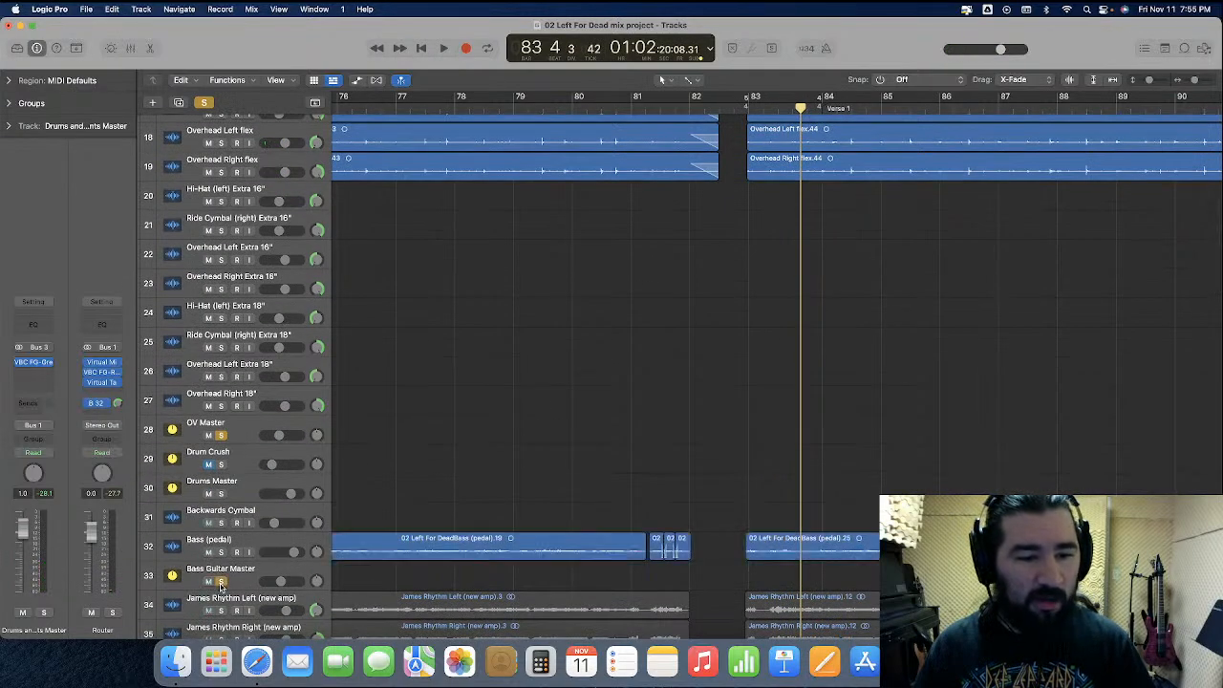
pyautogui.click(221, 436)
pyautogui.click(733, 103)
pyautogui.press('space')
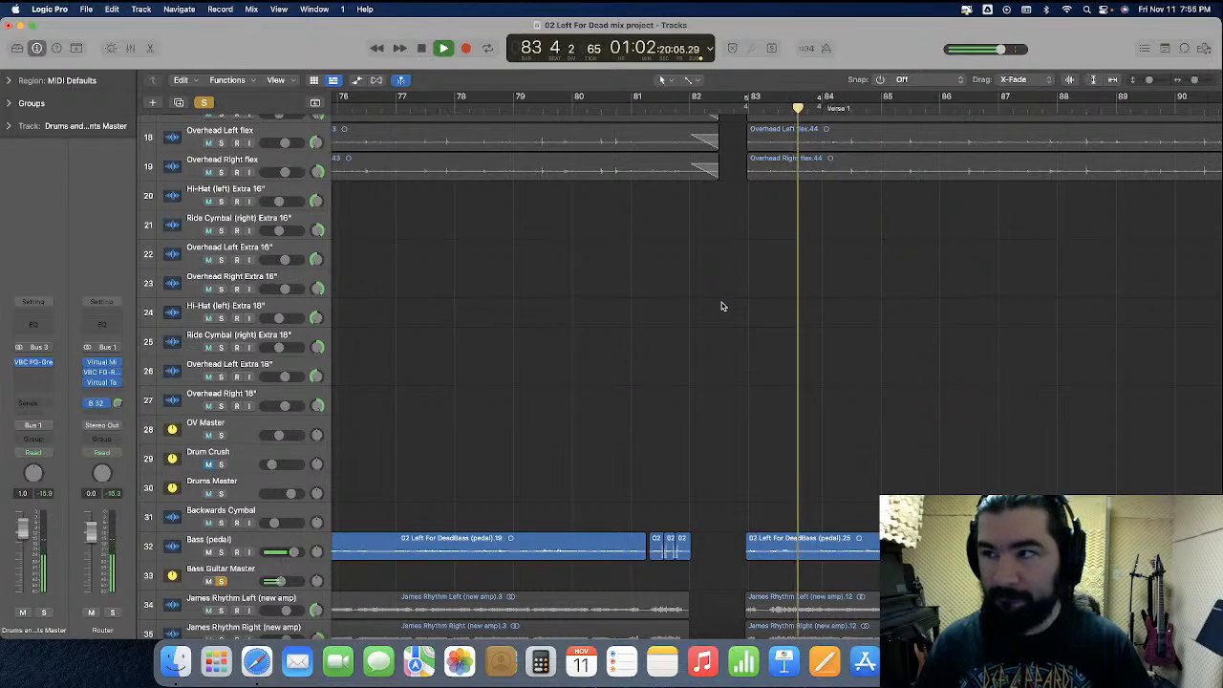
pyautogui.press('space')
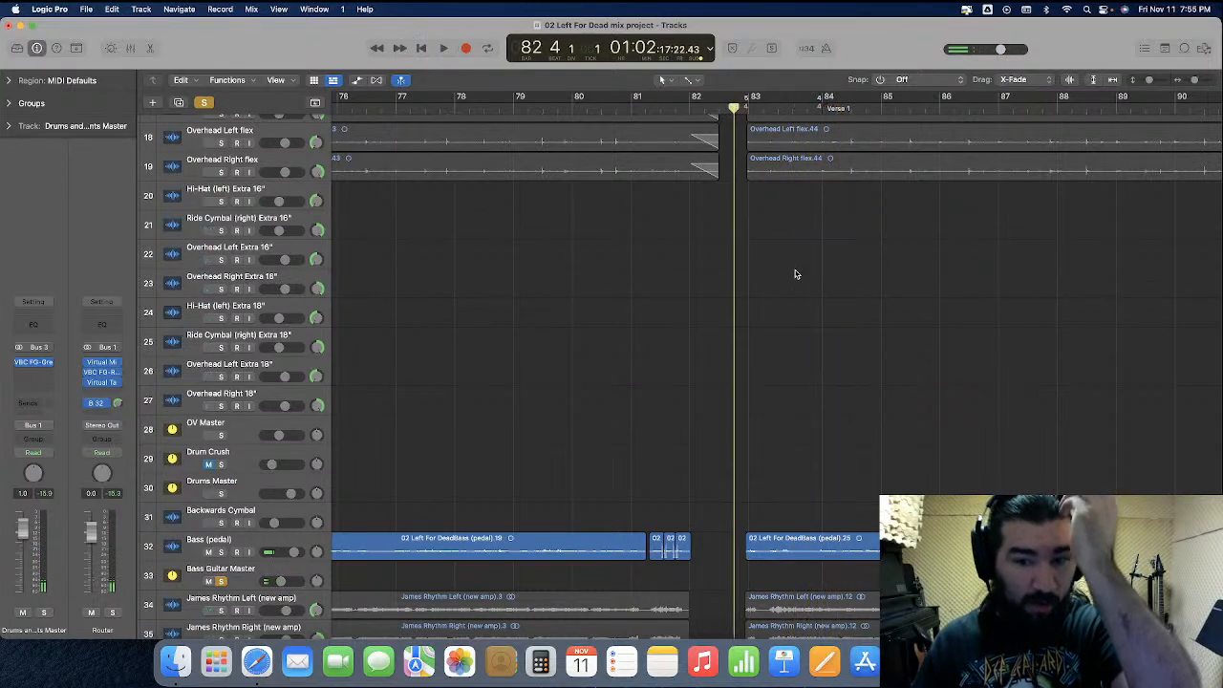
# Split the Bass (pedal) region in the silence after its first notes at bar 83 and trim the second part's start to 83 2 2 112
pyautogui.press('super+Right')
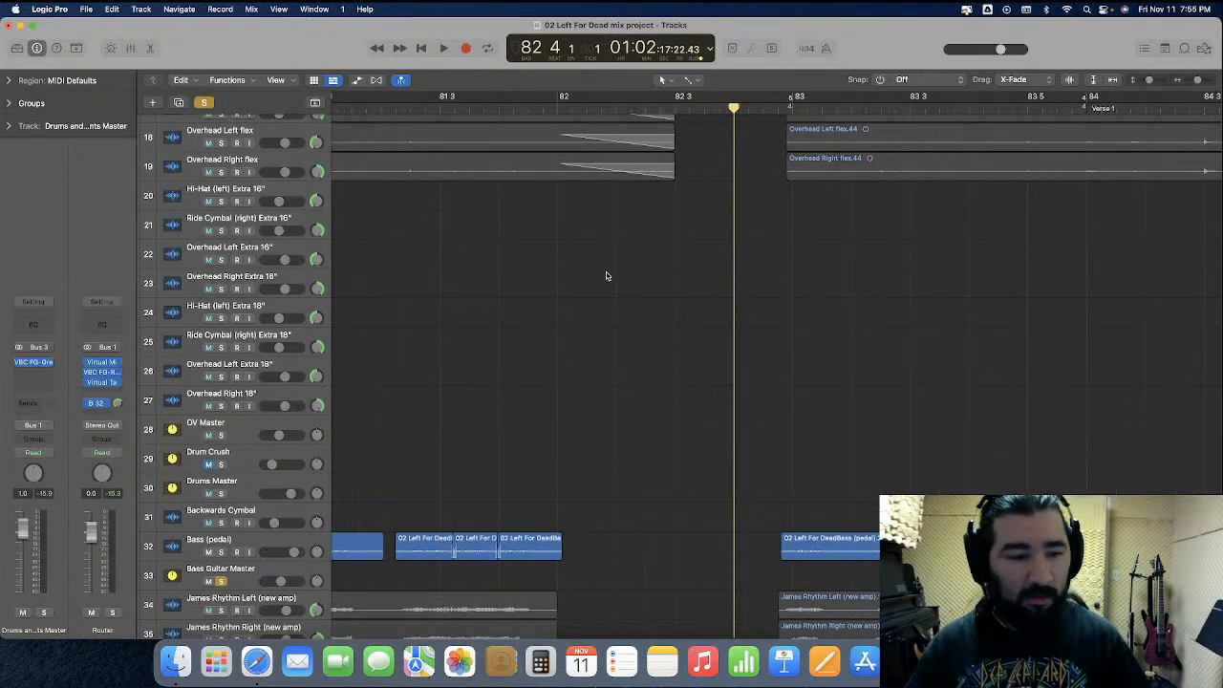
pyautogui.scroll(-4, 604, 277)
pyautogui.scroll(-1, 600, 279)
pyautogui.moveTo(253, 412); pyautogui.dragTo(269, 540)
pyautogui.press('super+Right')
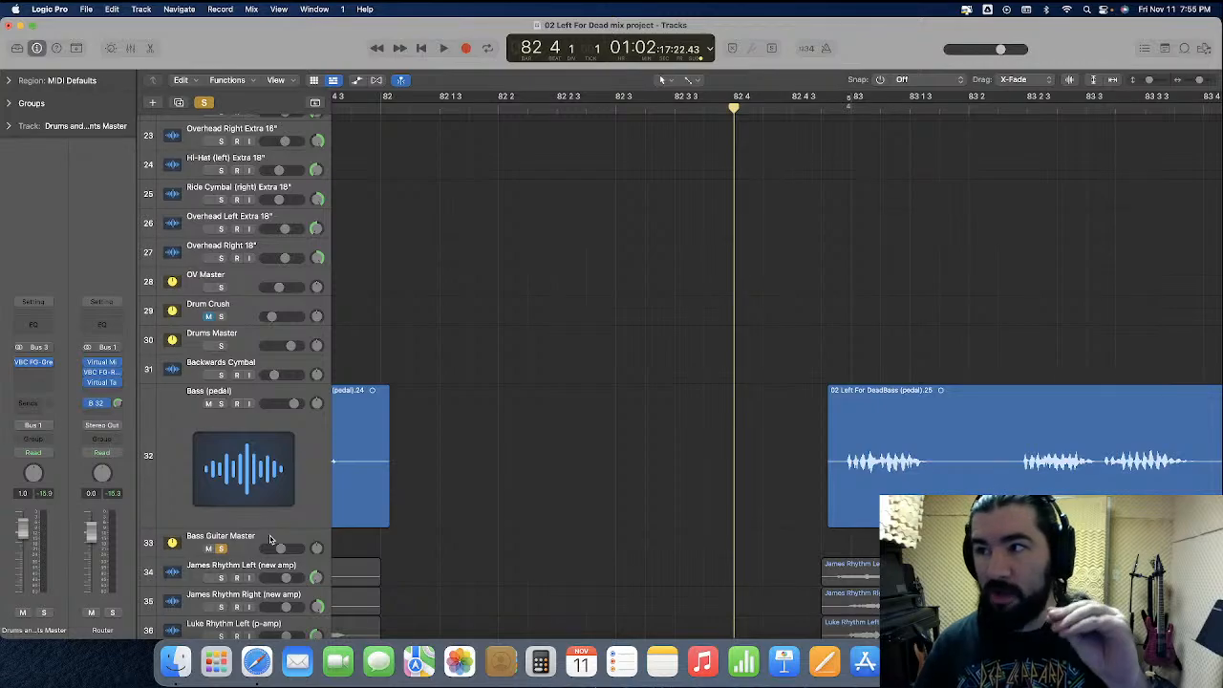
pyautogui.hscroll(5, 618, 245)
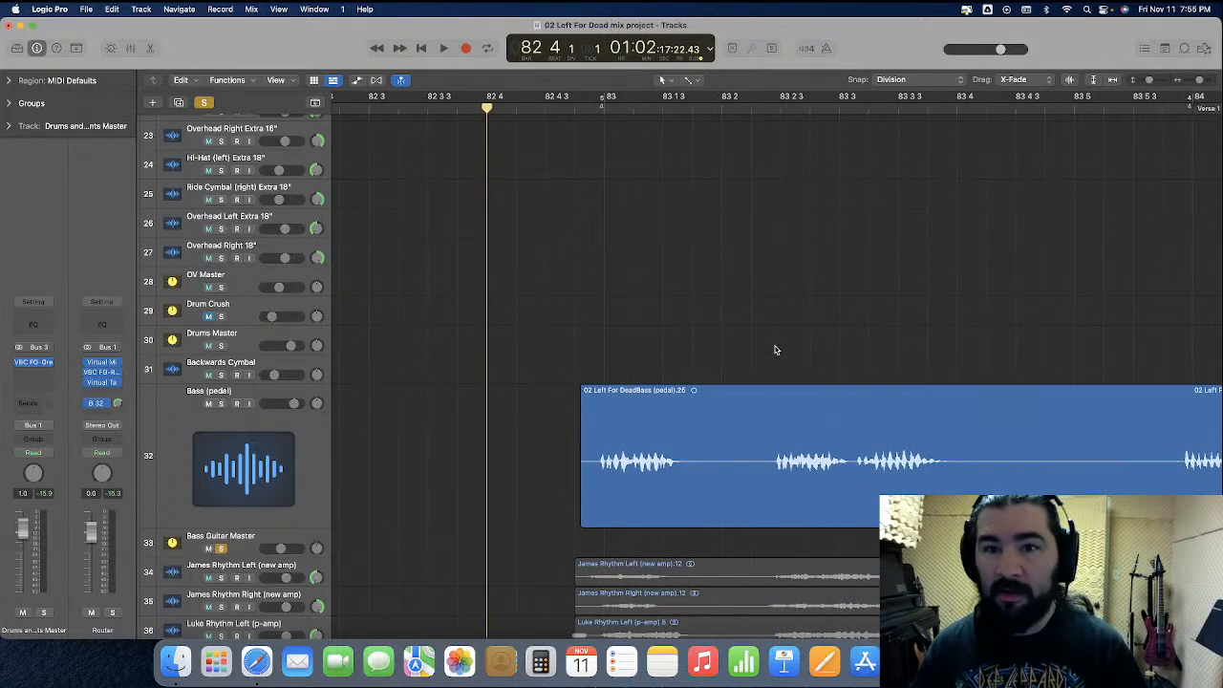
pyautogui.click(694, 80)
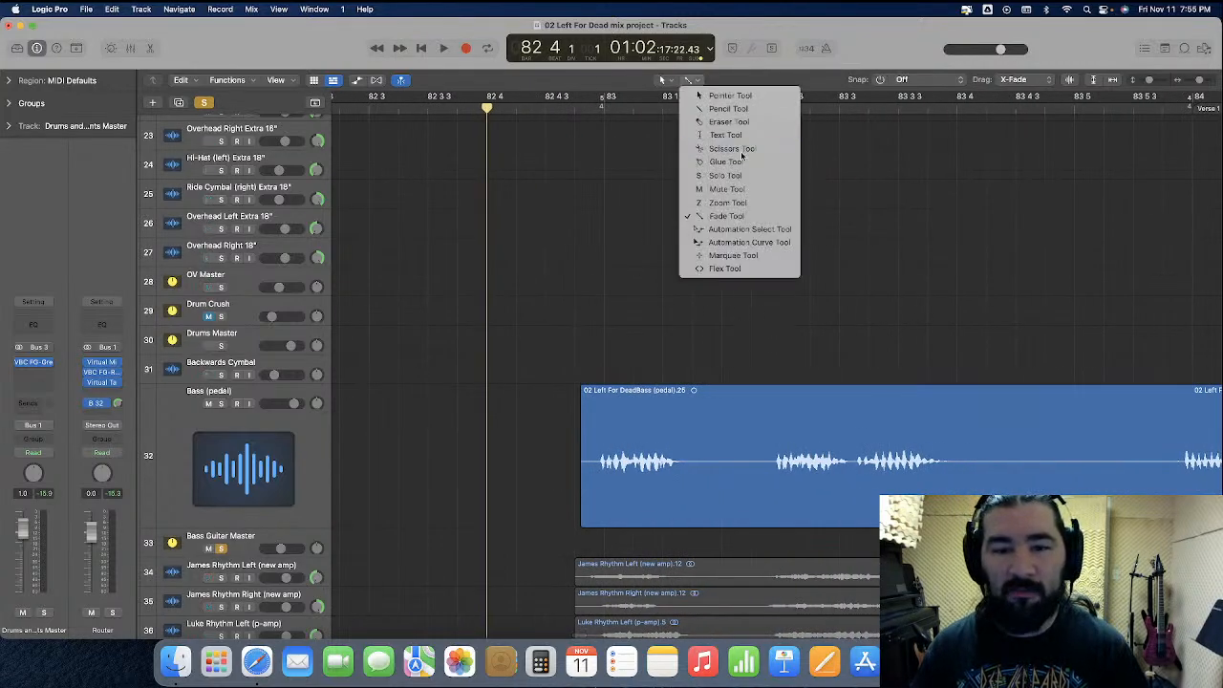
pyautogui.click(712, 149)
pyautogui.click(703, 487)
pyautogui.moveTo(710, 483); pyautogui.dragTo(773, 483)
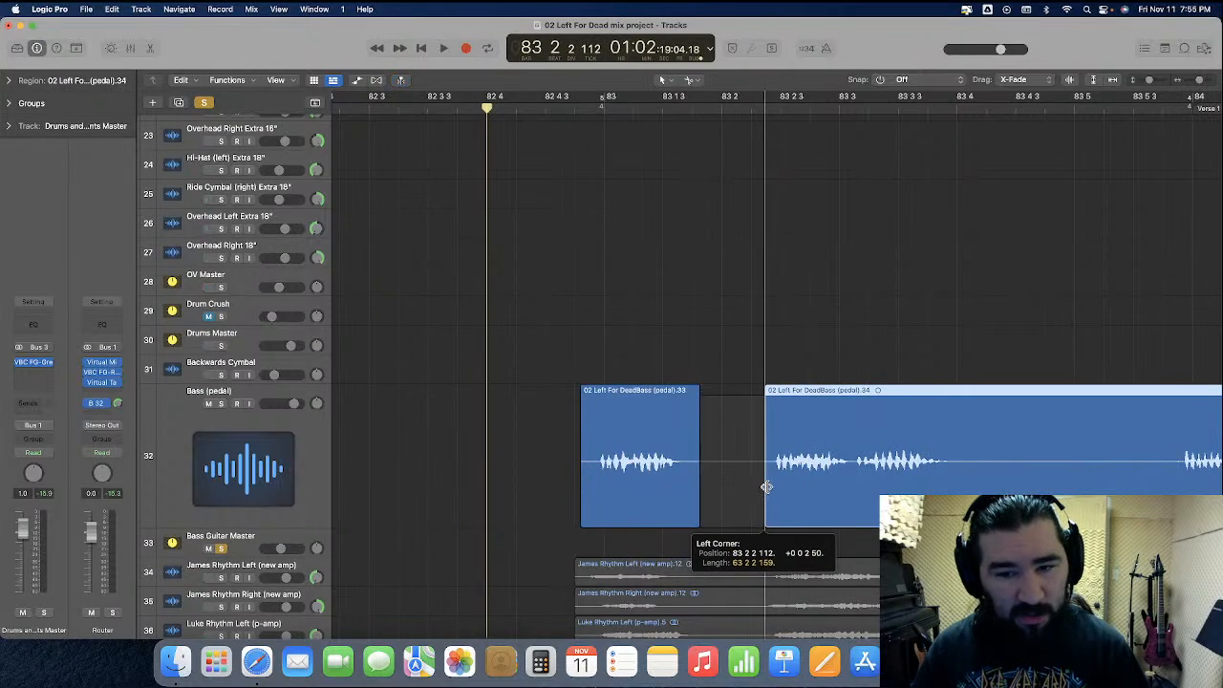
# Add a short fade-out to the end of the first bass part and a short fade-in to the start of the second
pyautogui.click(694, 80)
pyautogui.click(726, 216)
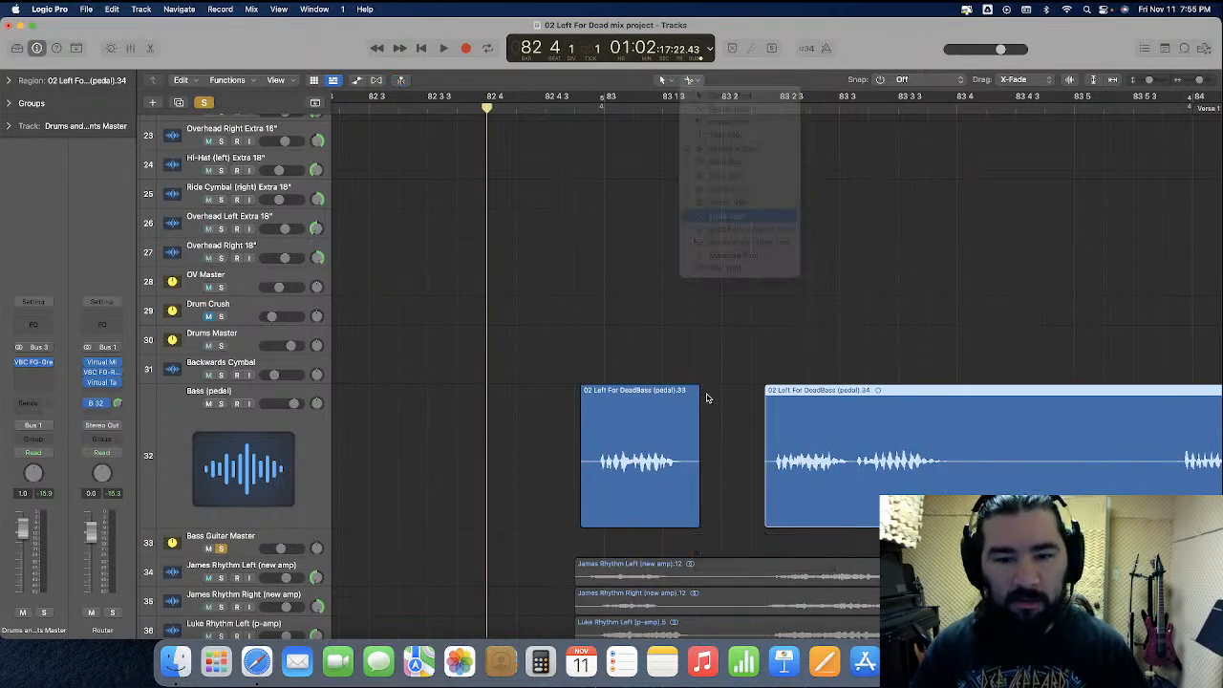
pyautogui.click(697, 406)
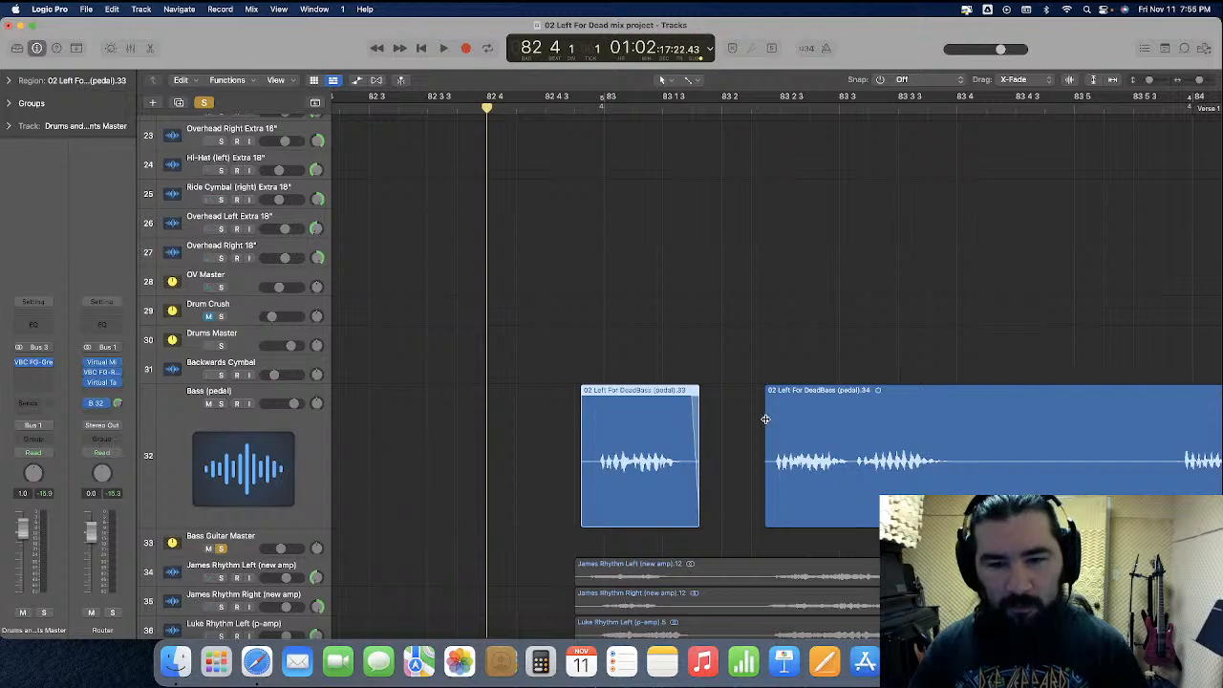
pyautogui.click(767, 420)
# Turn off the Bass Guitar Master solo and shrink the Bass (pedal) track back to normal height
pyautogui.scroll(6, 717, 374)
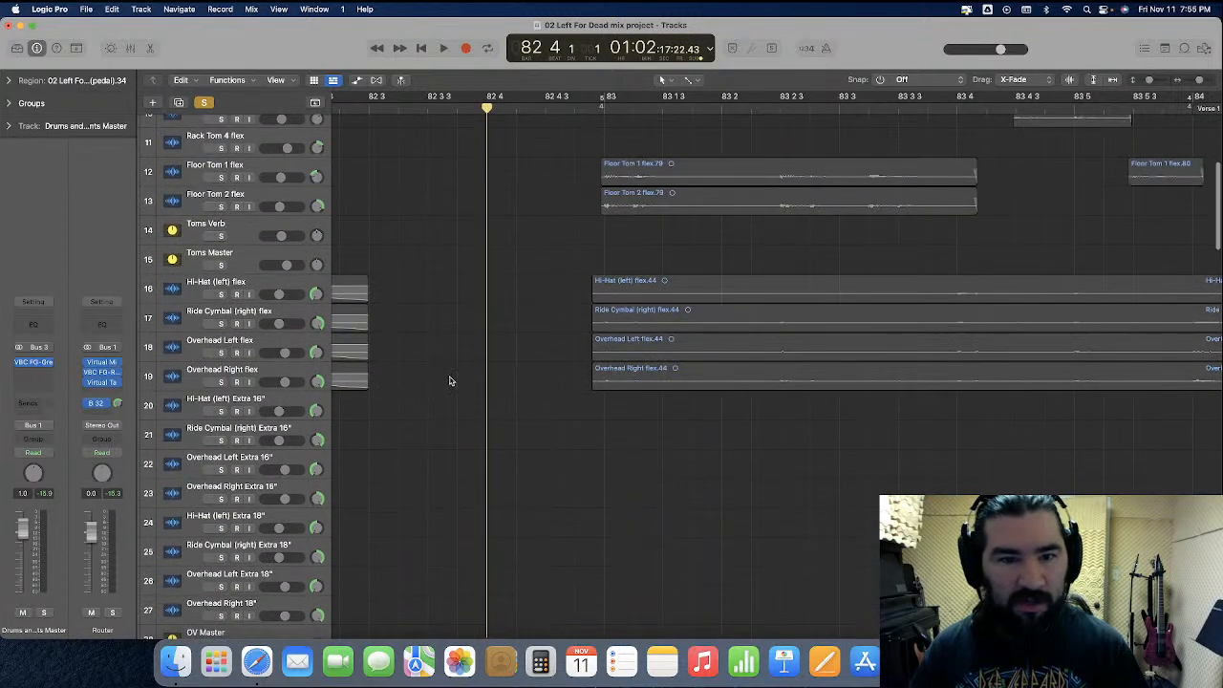
pyautogui.scroll(-6, 186, 270)
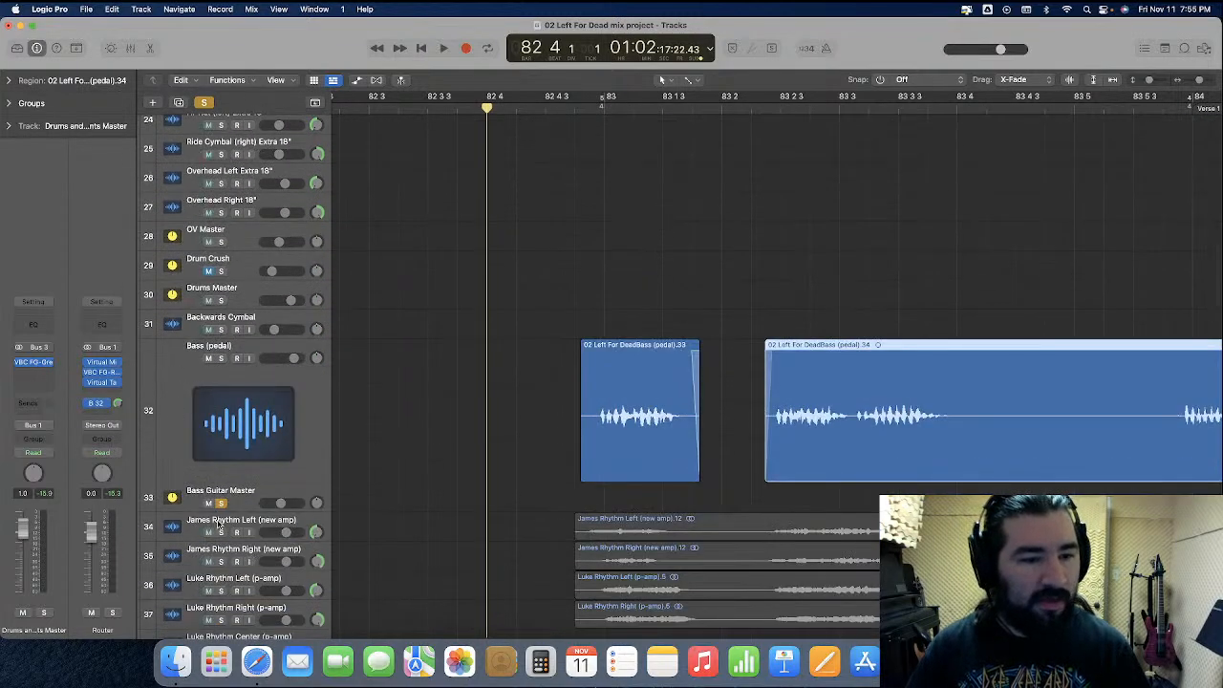
pyautogui.click(231, 491)
pyautogui.moveTo(243, 479); pyautogui.dragTo(265, 366)
# Split the four hi-hat, ride and overhead regions just before bar 83, beat 2, and trim the second parts to start just before their next hit
pyautogui.scroll(10, 554, 404)
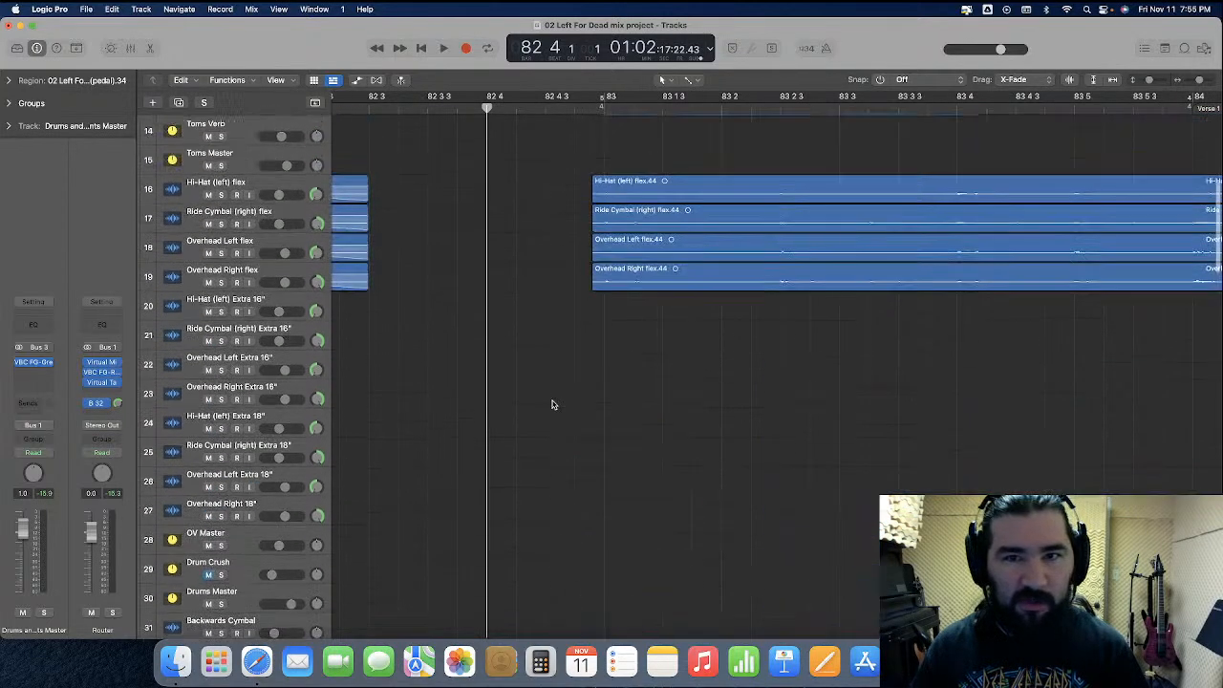
pyautogui.moveTo(247, 318); pyautogui.dragTo(272, 474)
pyautogui.scroll(-3, 334, 461)
pyautogui.moveTo(546, 322); pyautogui.dragTo(651, 469)
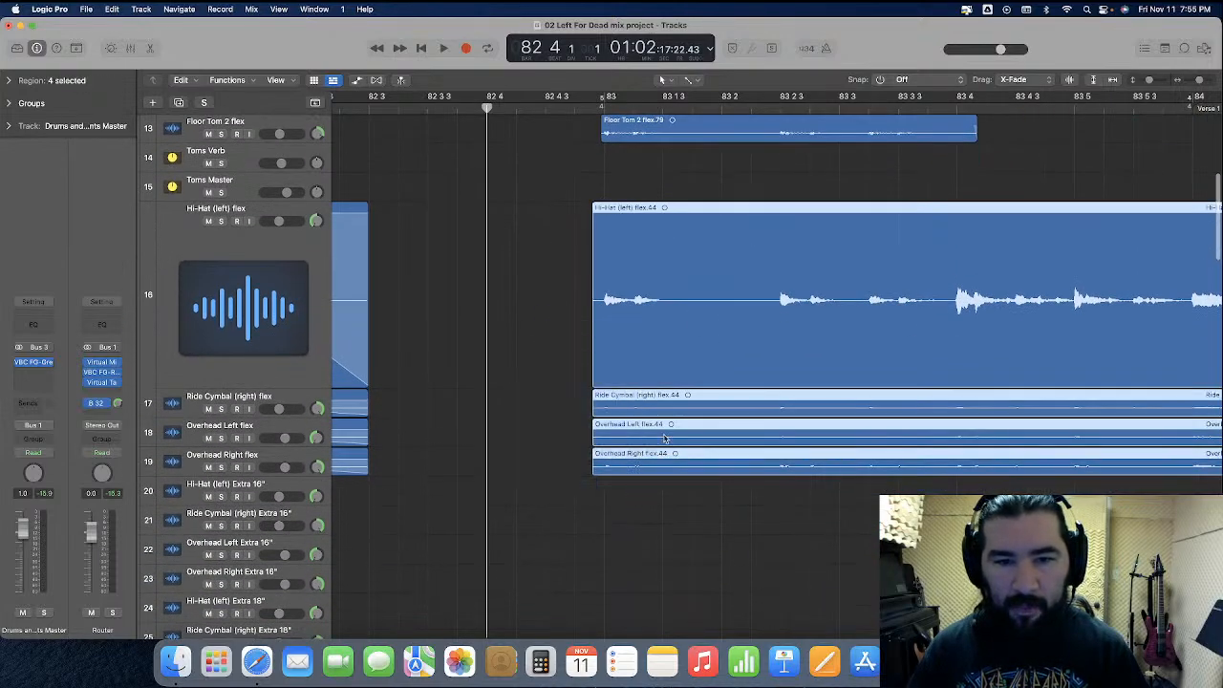
pyautogui.click(692, 82)
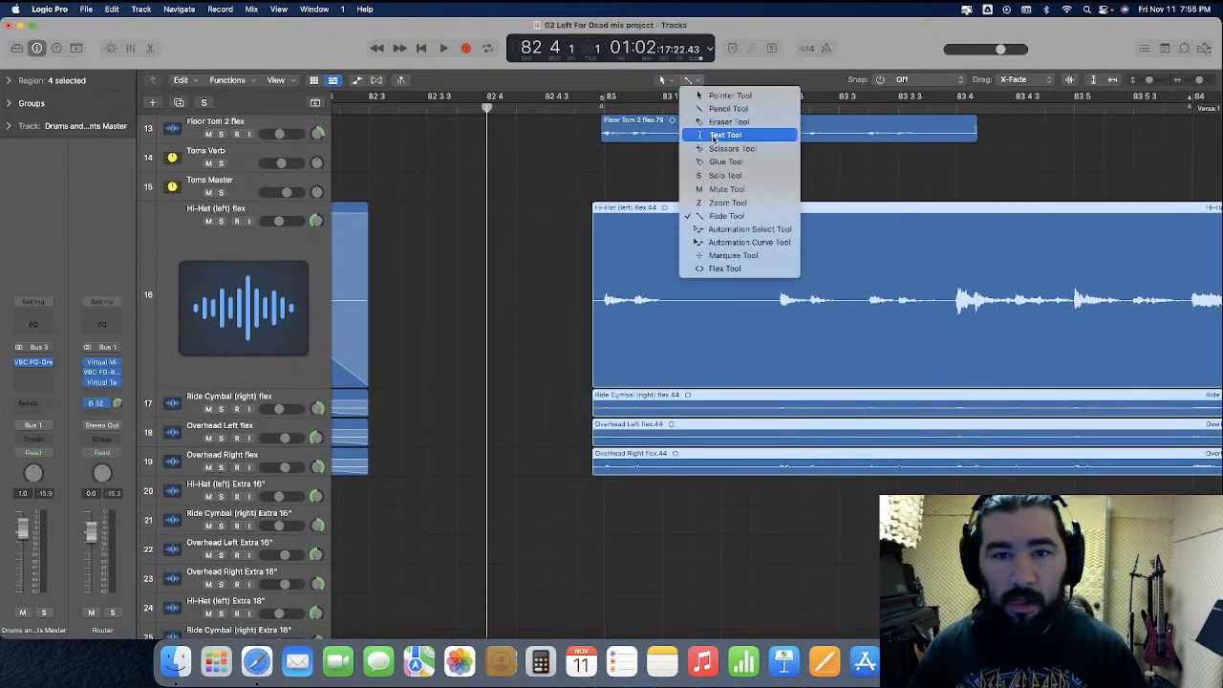
pyautogui.click(723, 144)
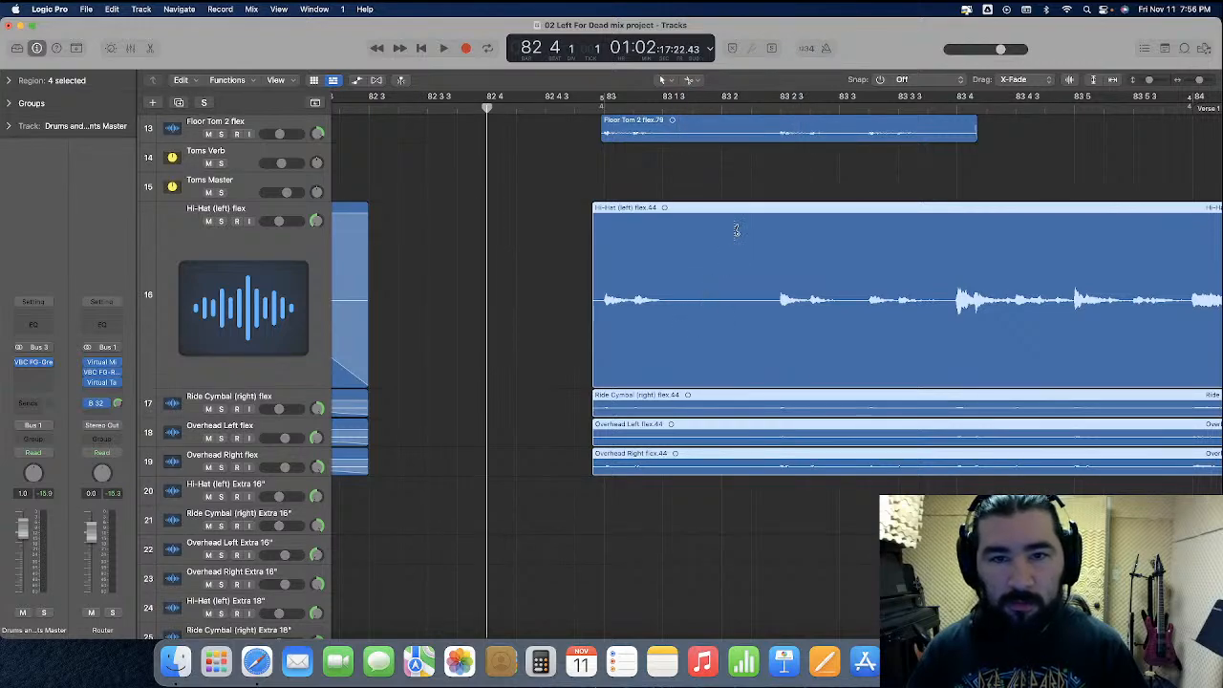
pyautogui.click(721, 107)
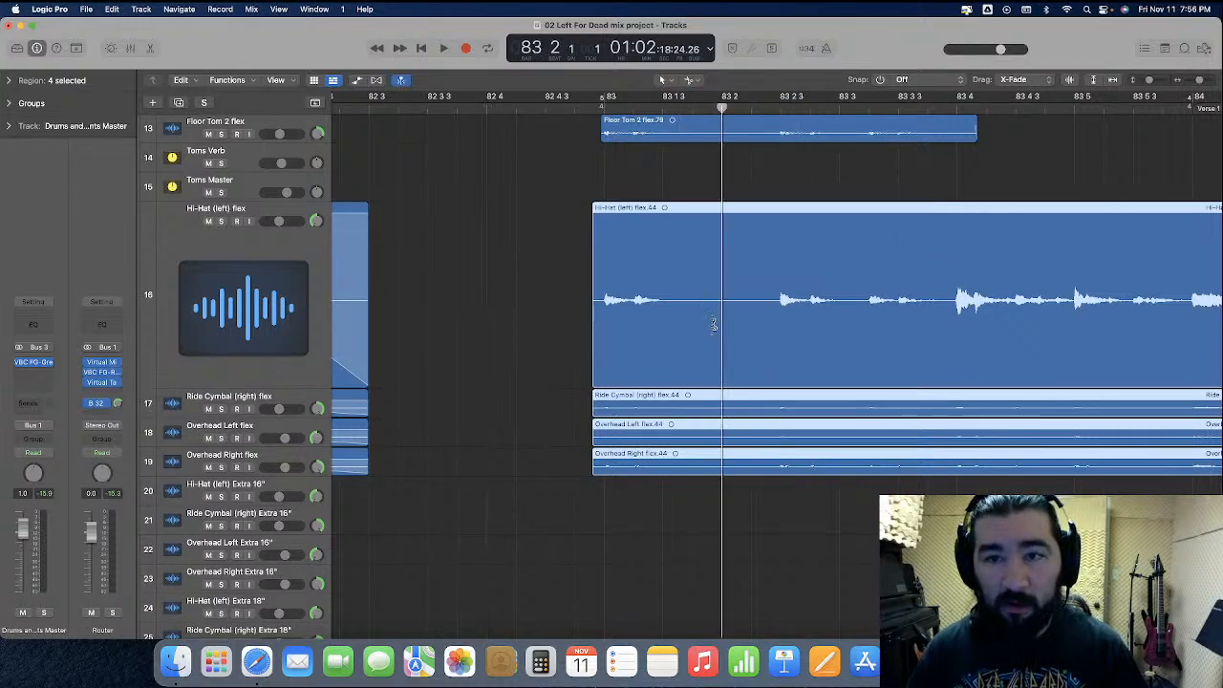
pyautogui.keyDown('super'); pyautogui.click(711, 333); pyautogui.keyUp('super')
pyautogui.moveTo(712, 333); pyautogui.dragTo(741, 348)
# Add short fade-ins to the later hi-hat, ride and overhead parts and short fade-outs to the ends of the earlier ones
pyautogui.click(692, 82)
pyautogui.click(723, 221)
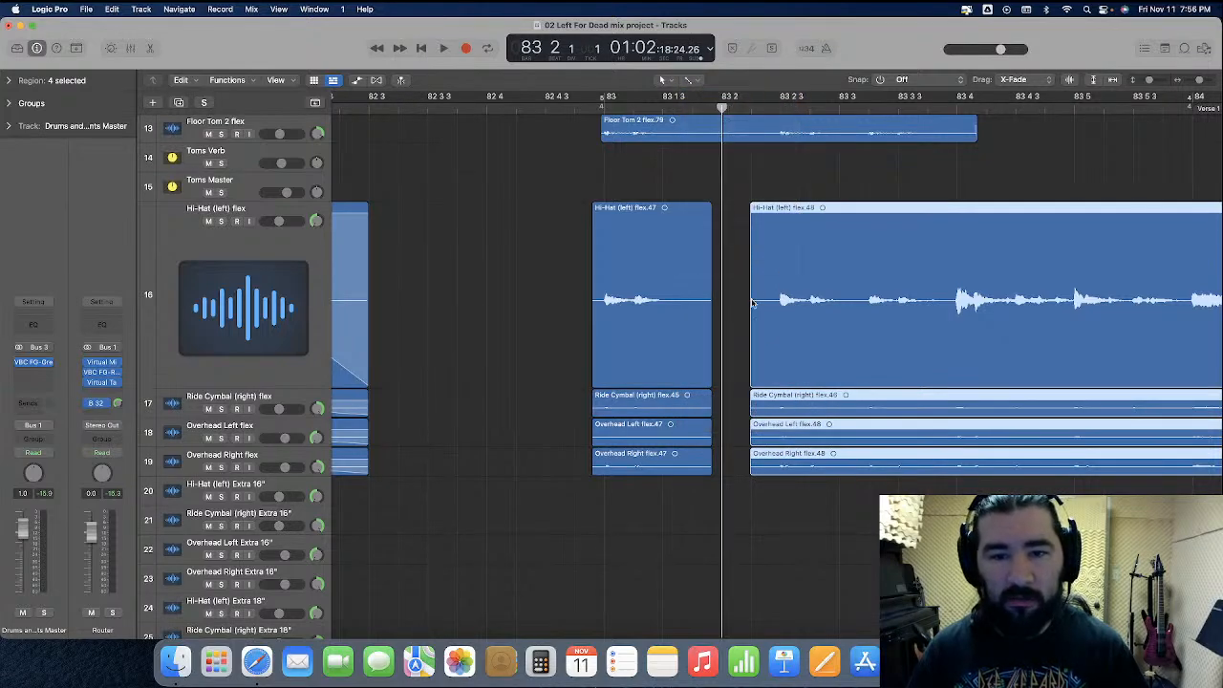
pyautogui.moveTo(752, 280); pyautogui.dragTo(772, 283)
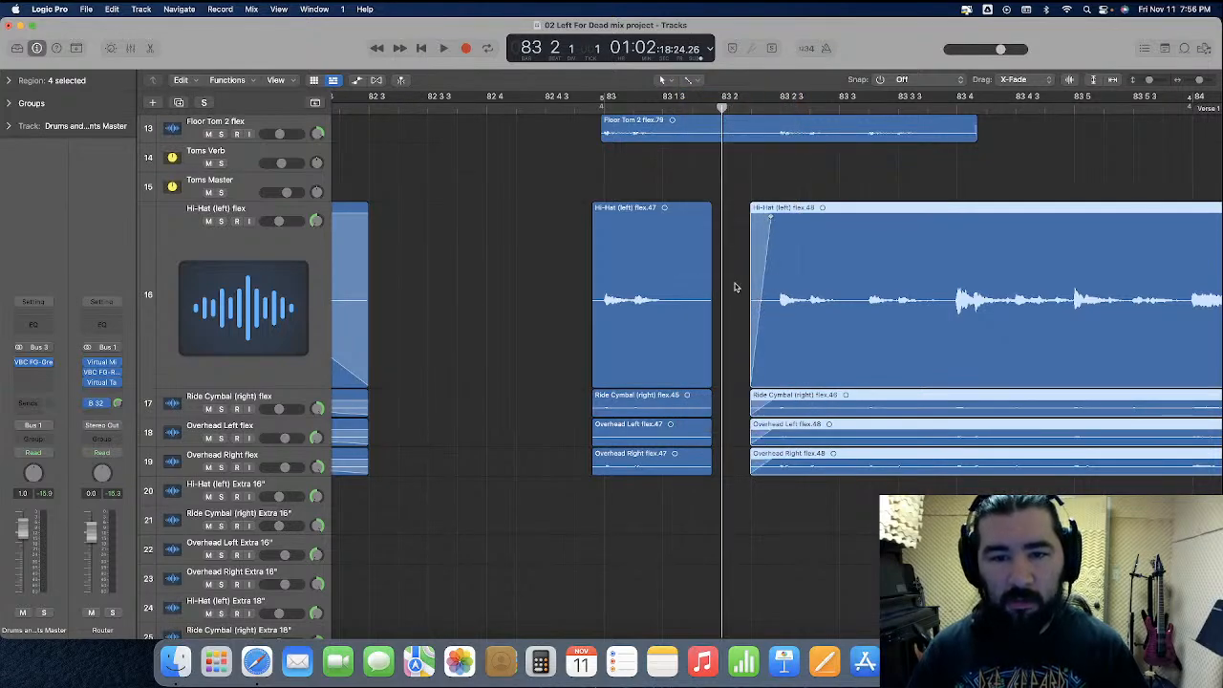
pyautogui.click(705, 325)
pyautogui.moveTo(706, 325); pyautogui.dragTo(690, 456)
pyautogui.moveTo(710, 253); pyautogui.dragTo(702, 253)
# Deselect the regions and play the edited passage with all tracks from just before bar 83
pyautogui.click(574, 258)
pyautogui.click(569, 109)
pyautogui.press('space')
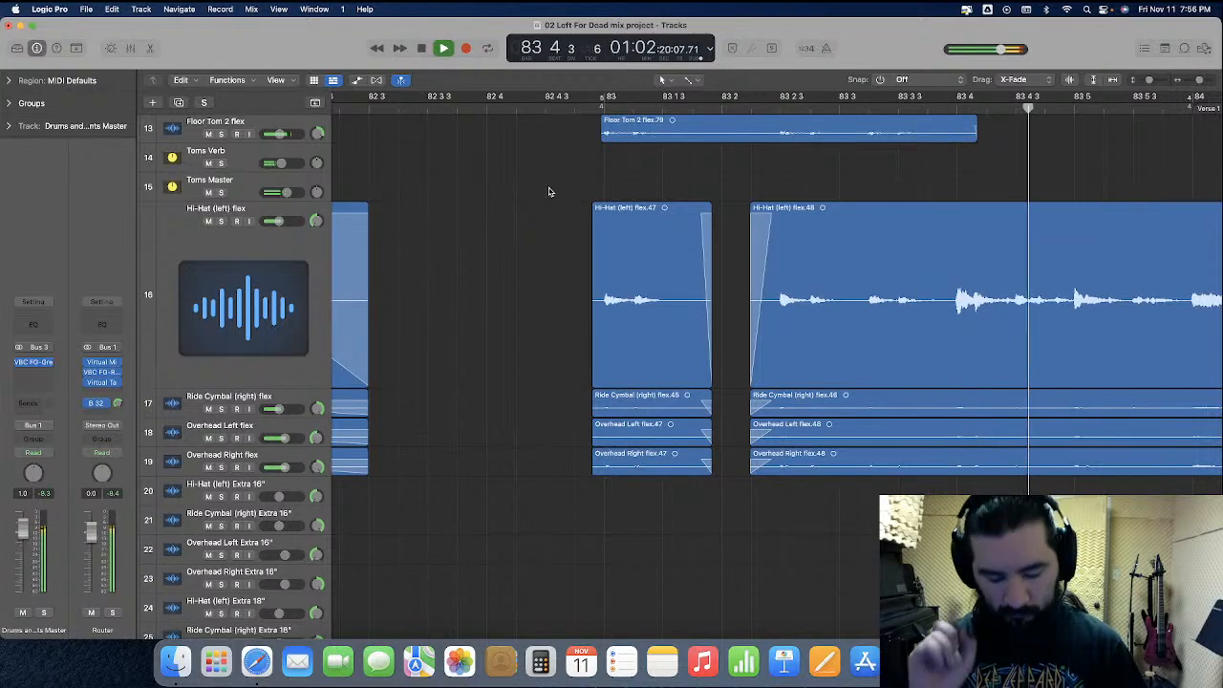
pyautogui.press('space')
# Return the playhead to the start of the song and shrink the Hi-Hat (left) flex track, with the whole arrangement in view
pyautogui.press('super+Left')
pyautogui.press('super+Left')
pyautogui.press('super+Left')
pyautogui.press('super+Left')
pyautogui.press('super+Left')
pyautogui.press('super+Left')
pyautogui.press('super+Left')
pyautogui.press('super+Left')
pyautogui.press('super+Left')
pyautogui.press('super+Left')
pyautogui.press('super+Left')
pyautogui.press('super+Left')
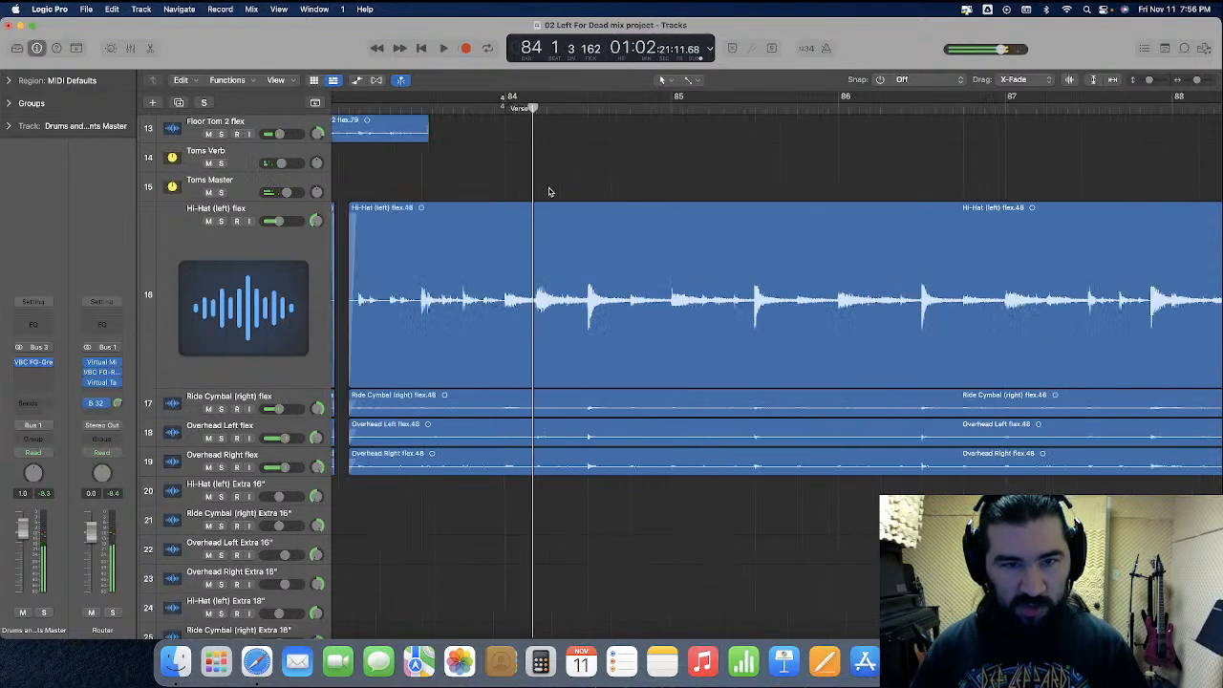
pyautogui.press('super+Left')
pyautogui.press('super+Left')
pyautogui.press('super+Left')
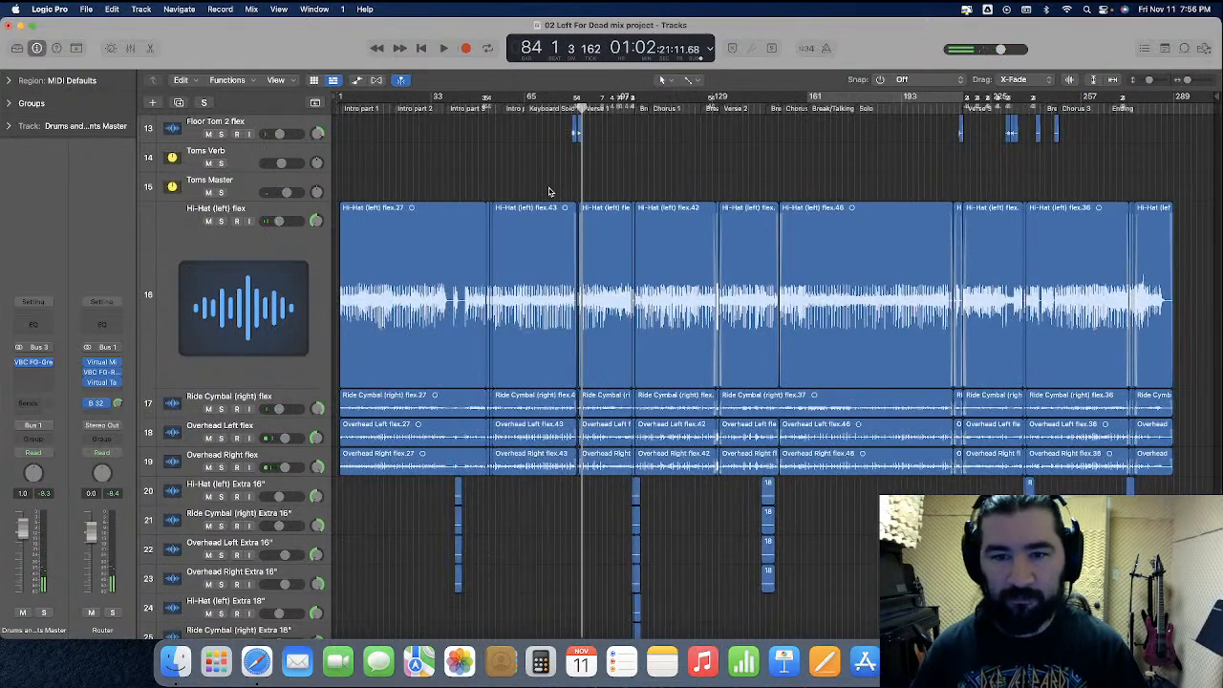
pyautogui.press('Return')
pyautogui.moveTo(251, 384); pyautogui.dragTo(248, 226)
# Look over the full track list down to the Router and examine the master channel strips in the mixer
pyautogui.scroll(-15, 593, 394)
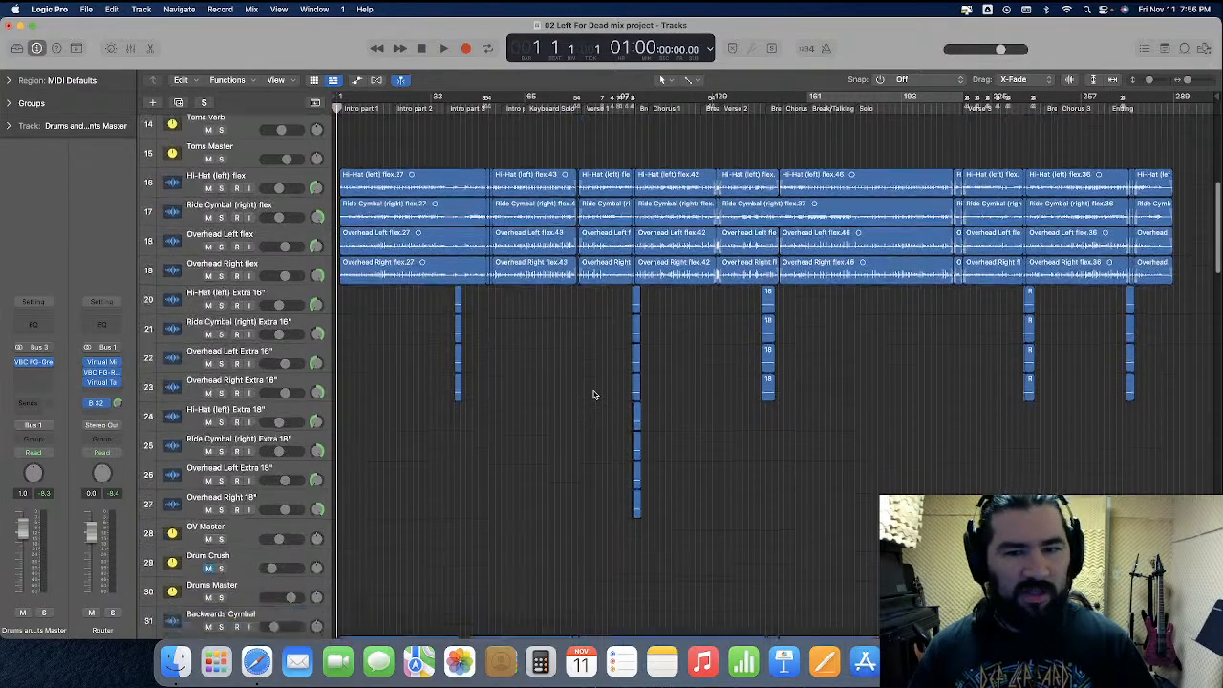
pyautogui.scroll(-8, 594, 394)
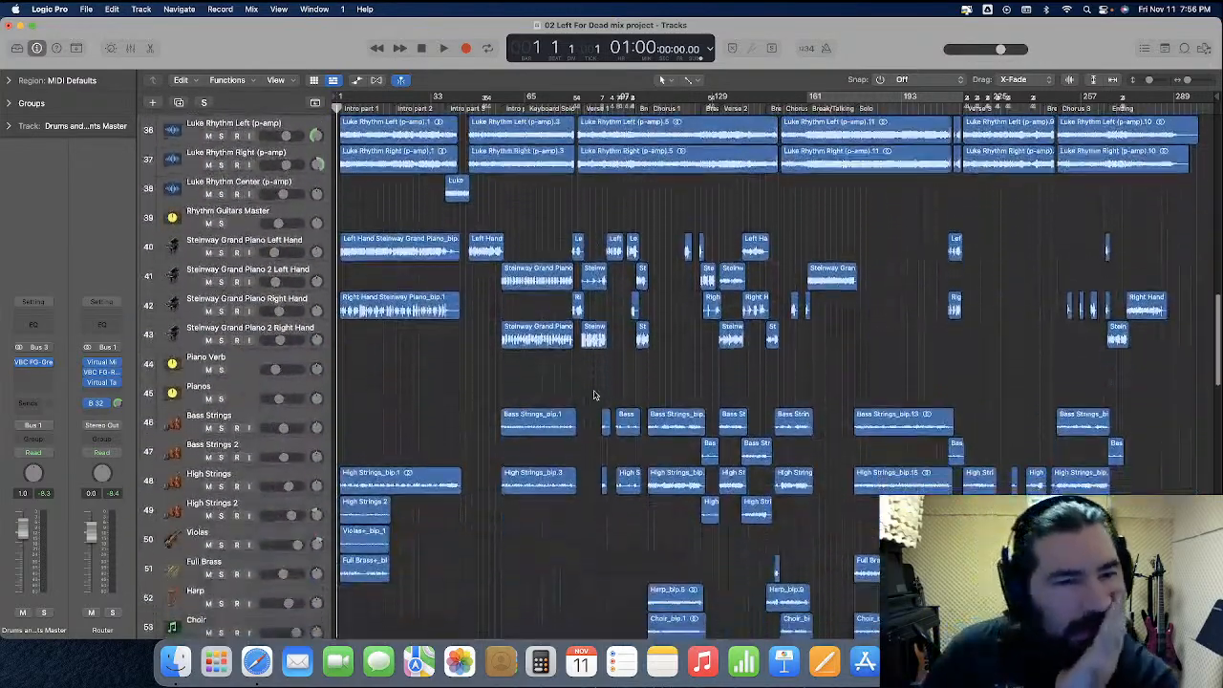
pyautogui.scroll(-8, 593, 393)
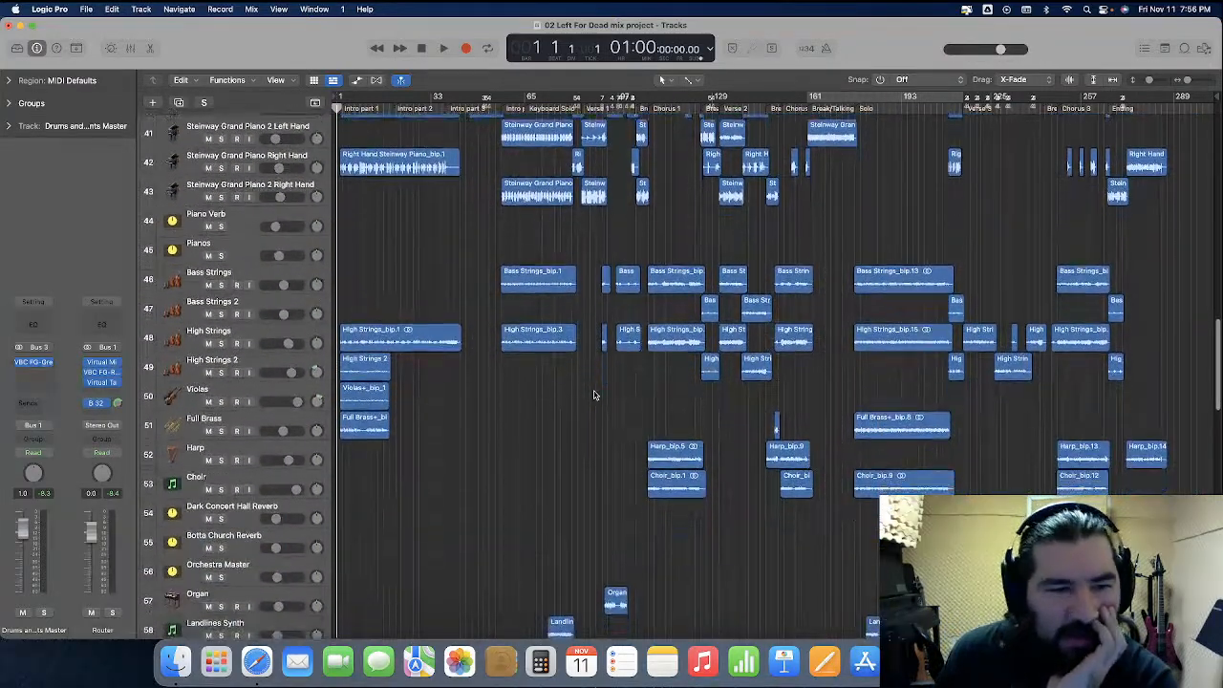
pyautogui.scroll(-8, 594, 393)
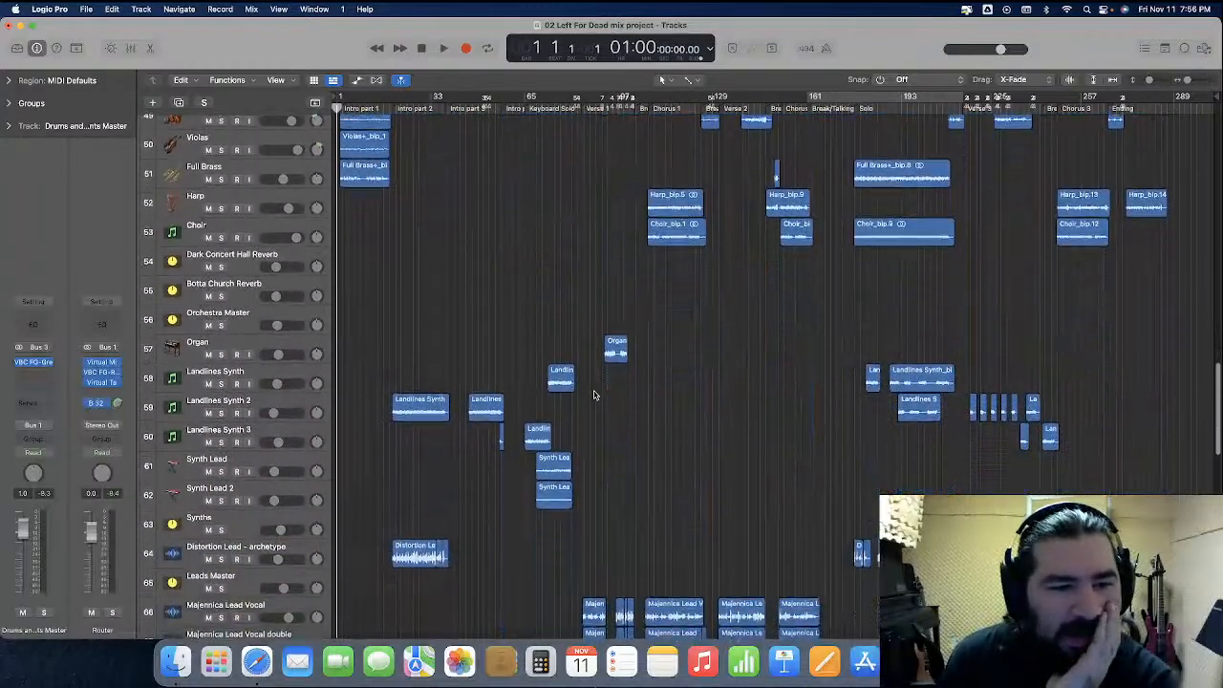
pyautogui.scroll(-6, 593, 394)
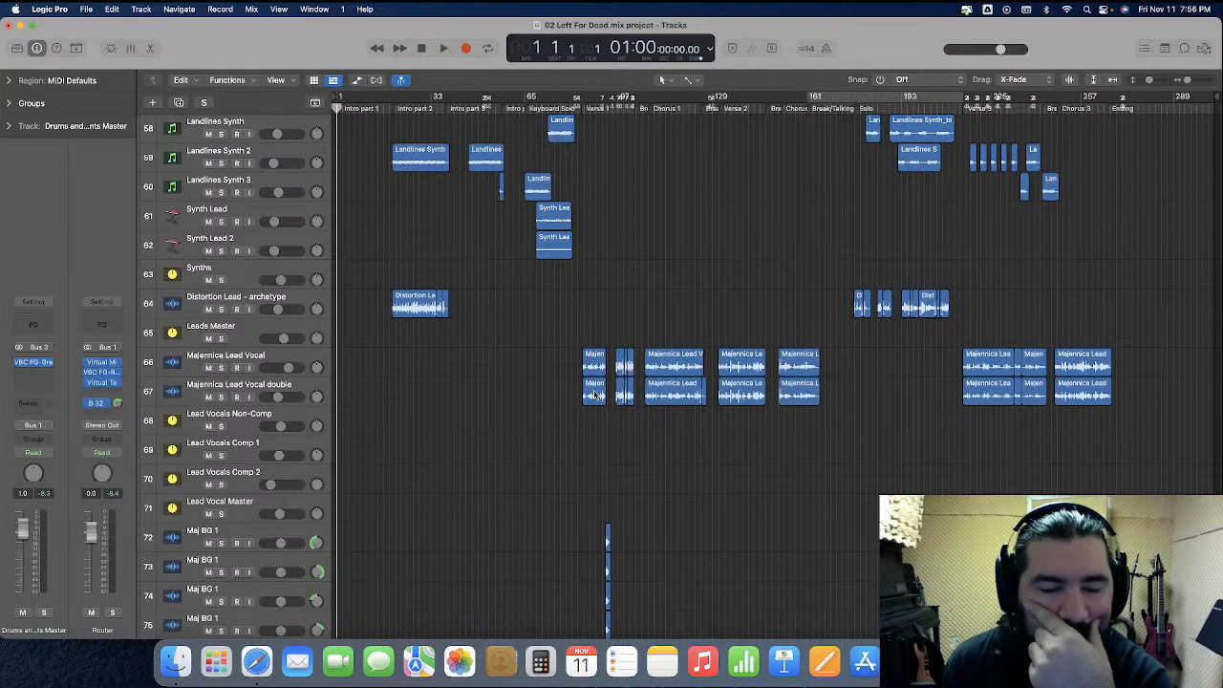
pyautogui.scroll(-20, 593, 393)
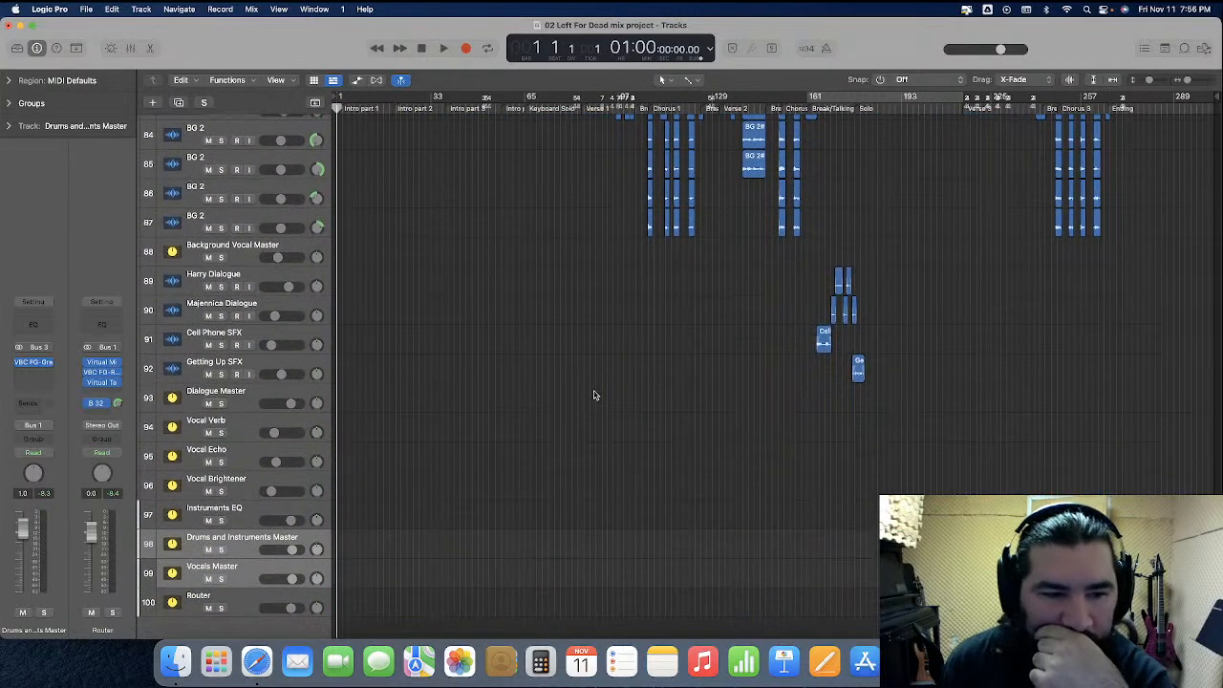
pyautogui.scroll(20, 594, 395)
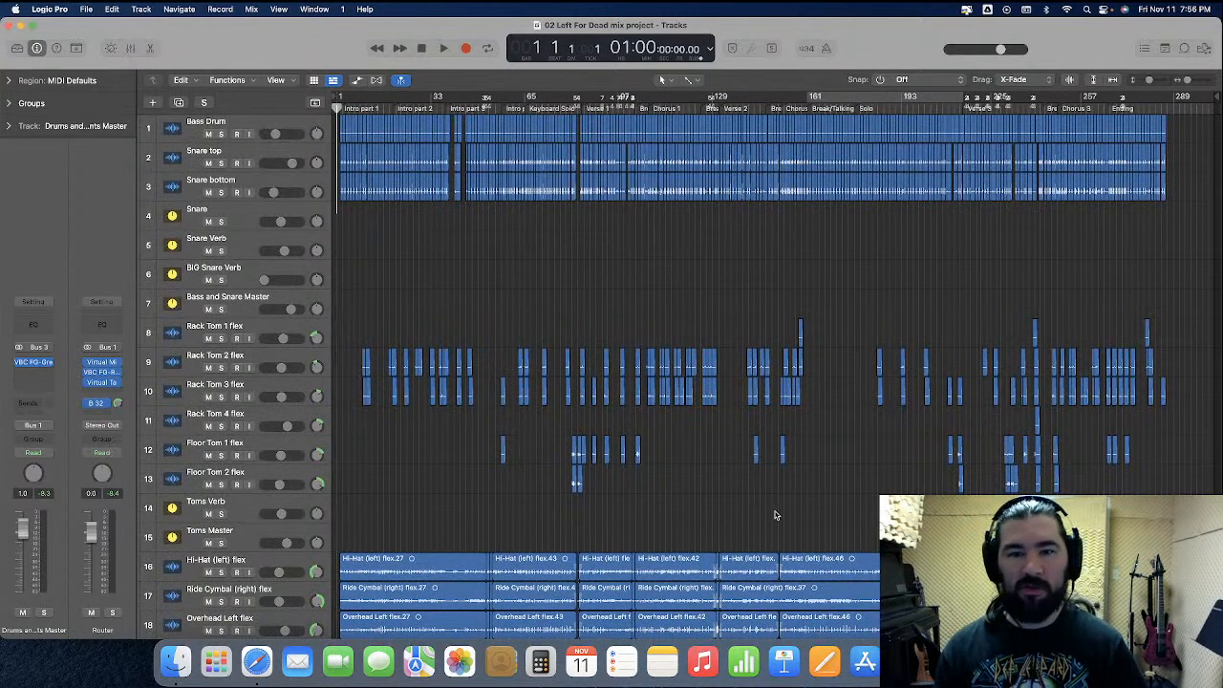
pyautogui.press('x')
pyautogui.hscroll(-1, 780, 523)
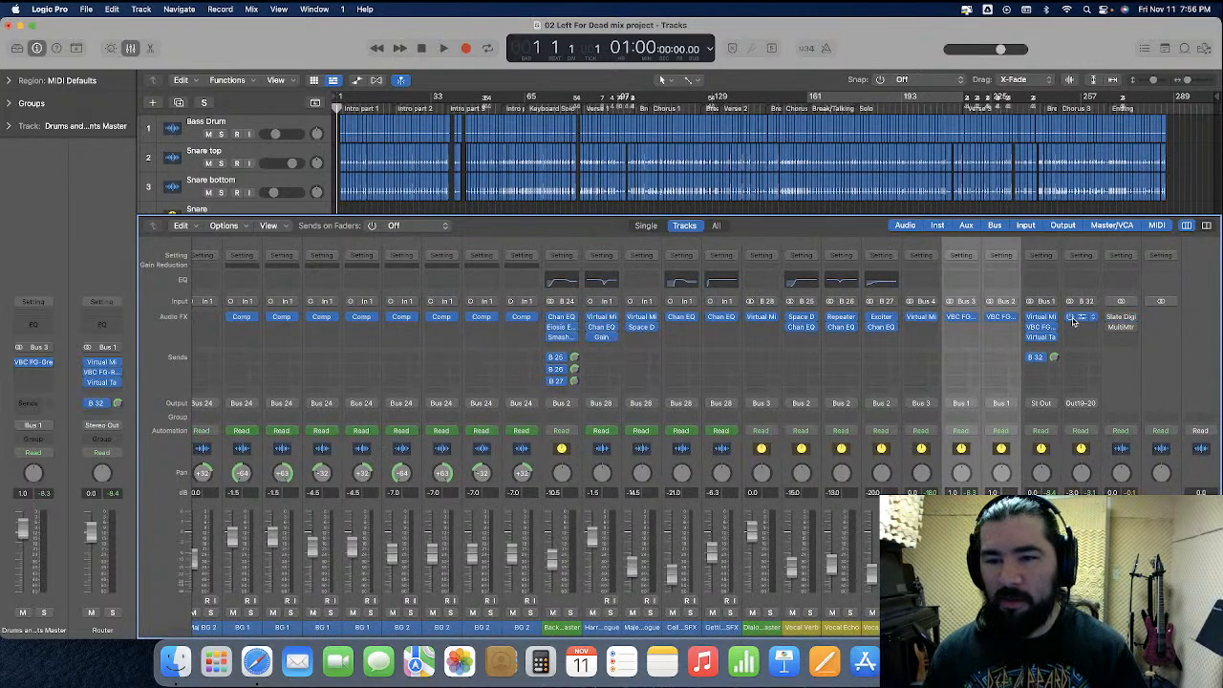
pyautogui.click(129, 49)
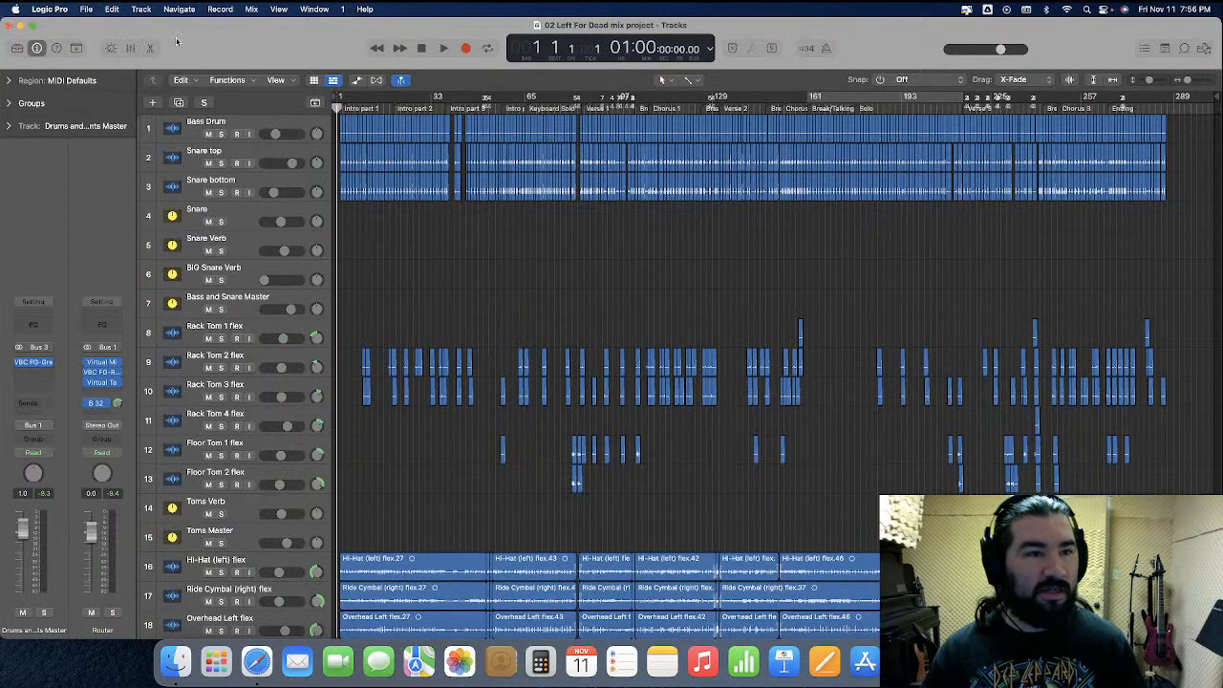
# Bounce the whole project offline as a 24-bit, 44100 Hz Wave file, replacing 02 Left For Dead first pass.wav in the Bounces folder
pyautogui.click(86, 10)
pyautogui.moveTo(143, 309)
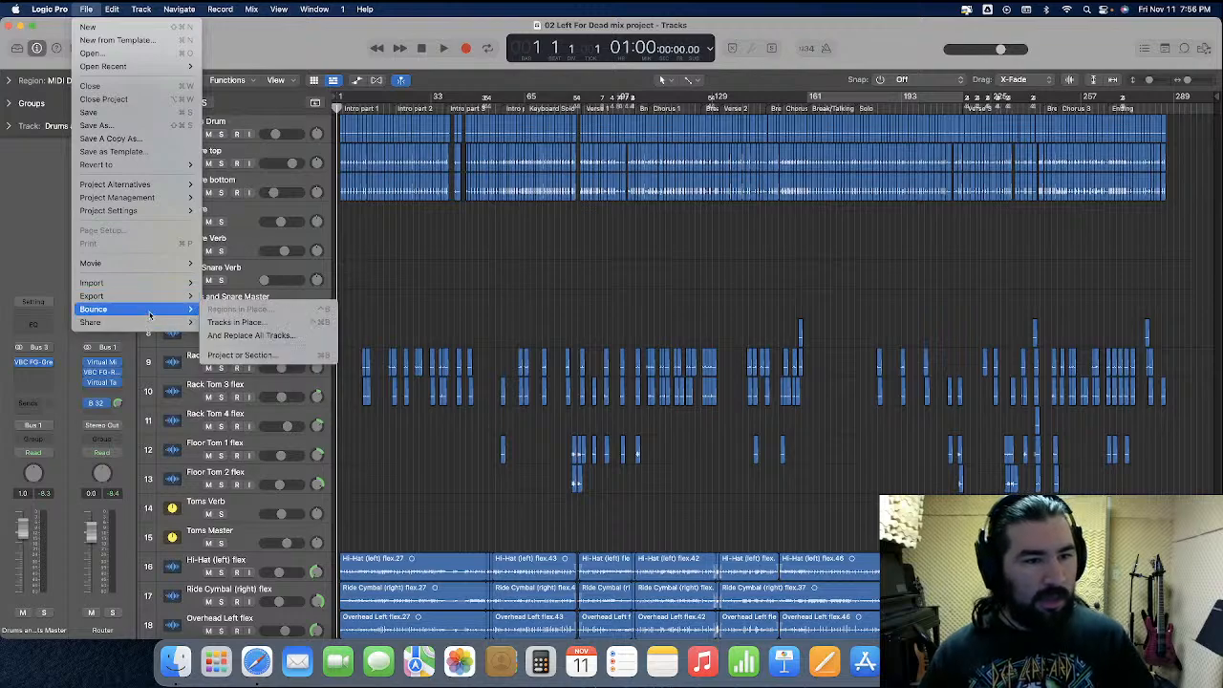
pyautogui.click(242, 355)
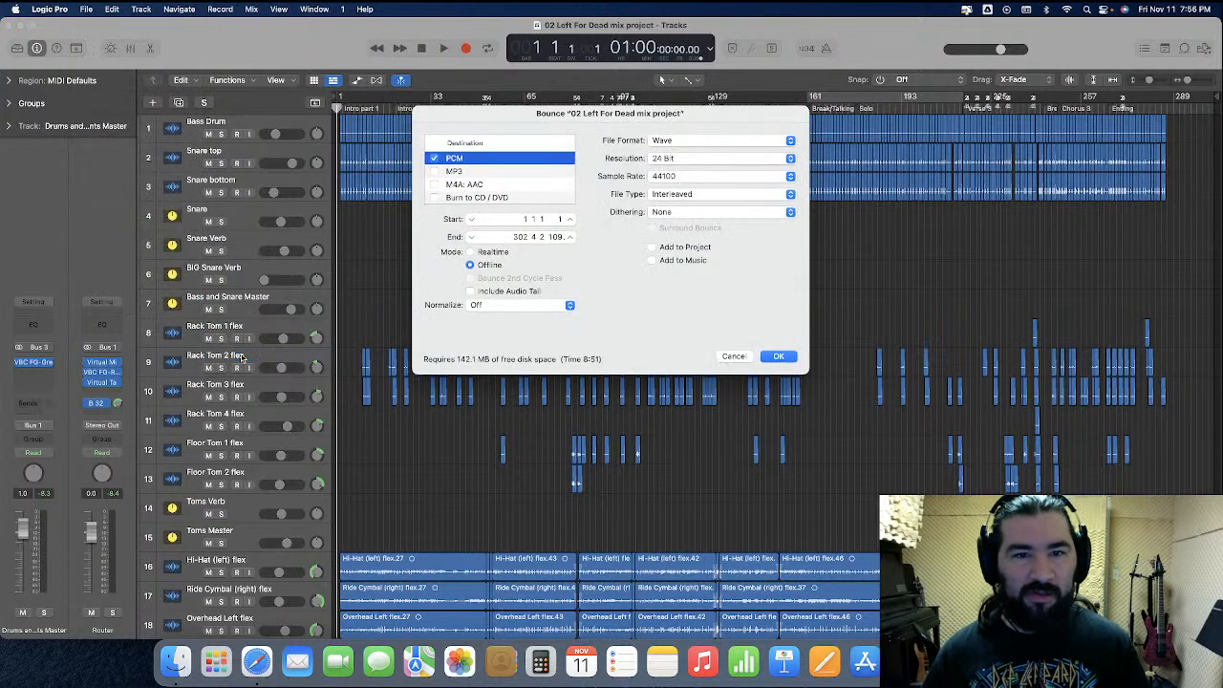
pyautogui.press('Return')
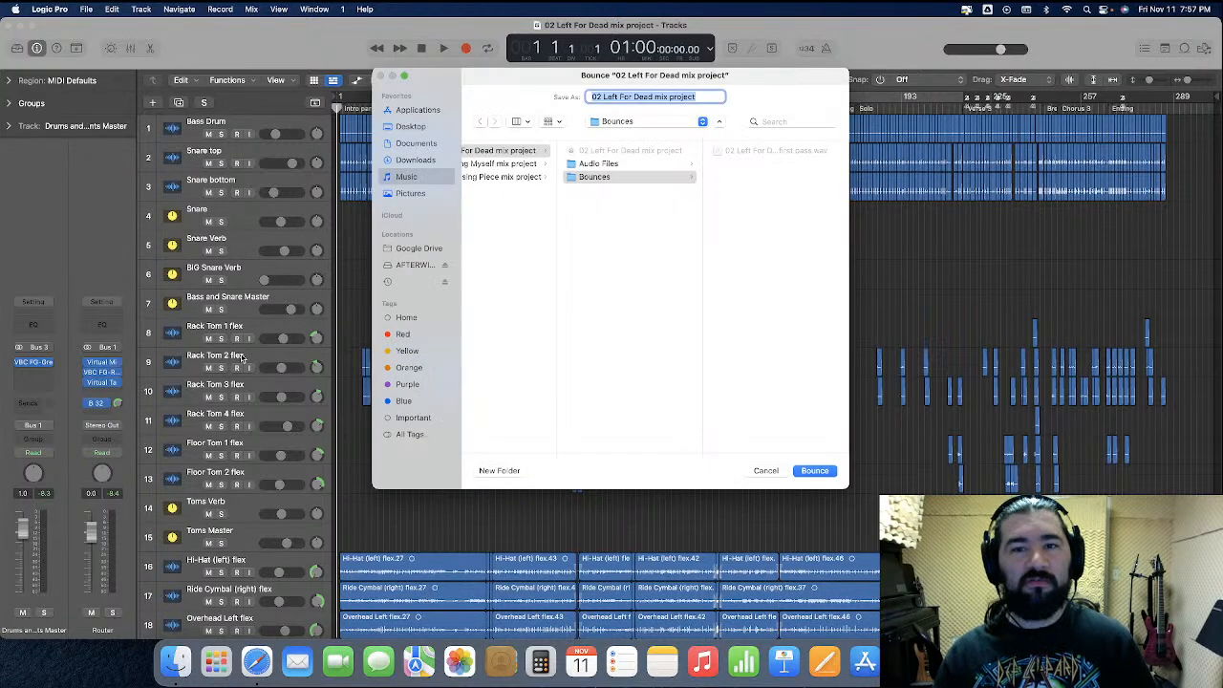
pyautogui.click(750, 152)
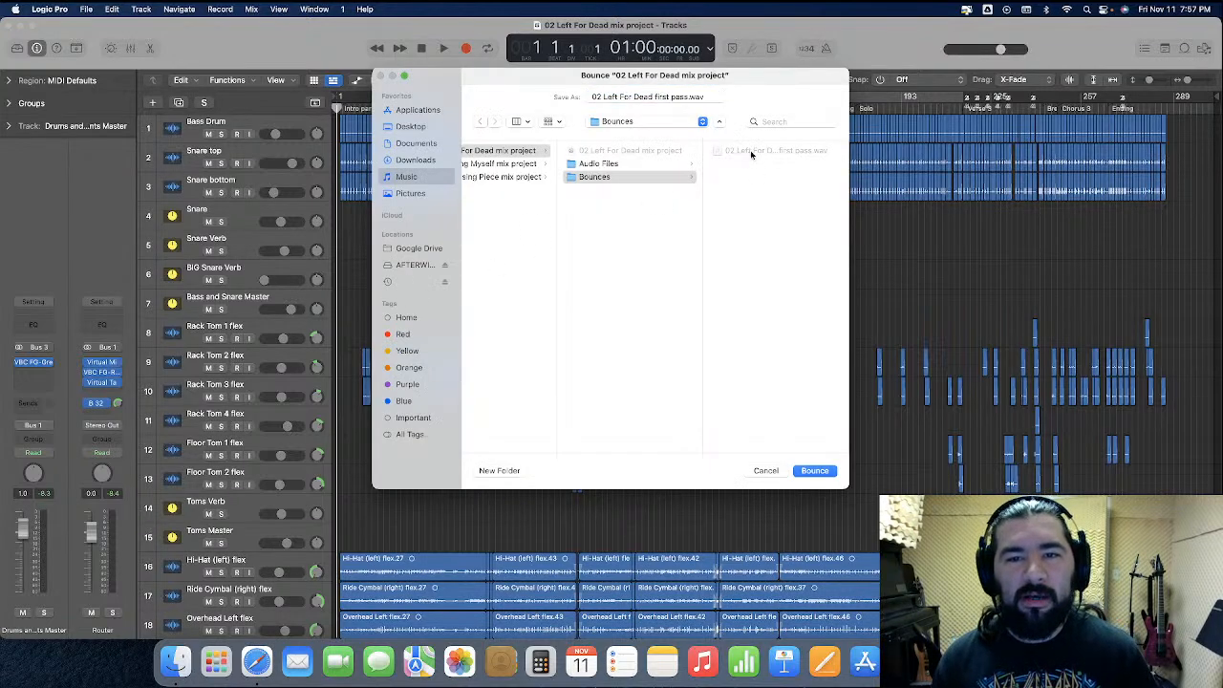
pyautogui.click(751, 152)
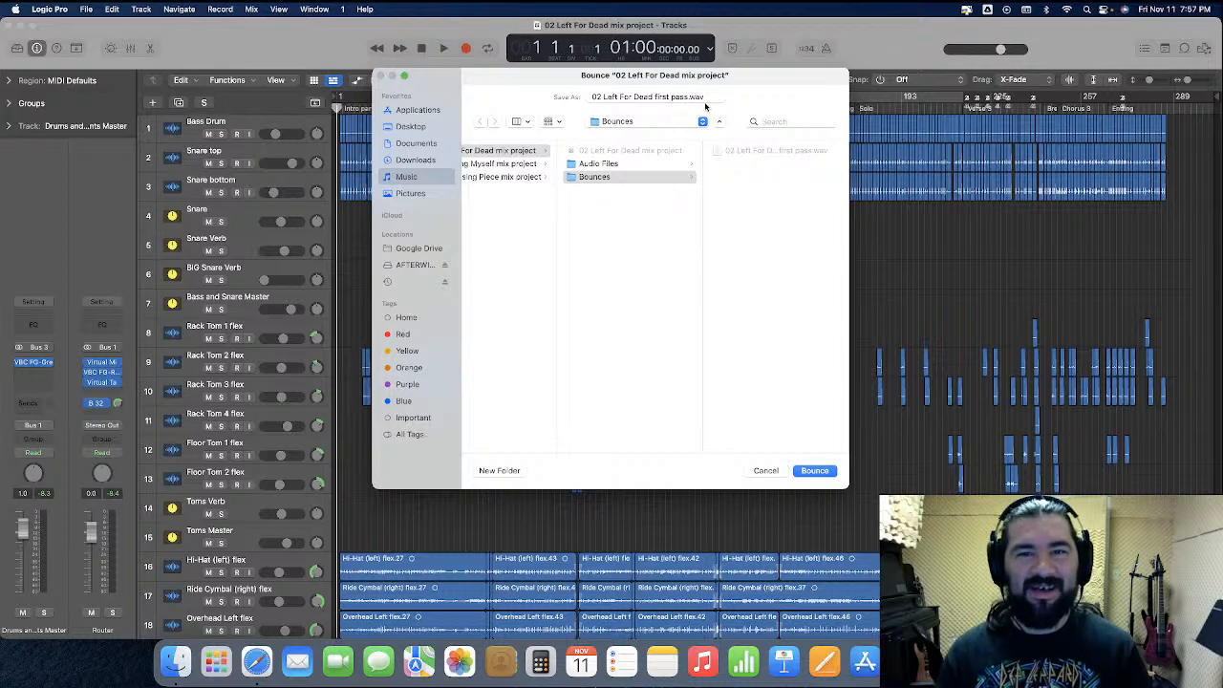
pyautogui.press('Return')
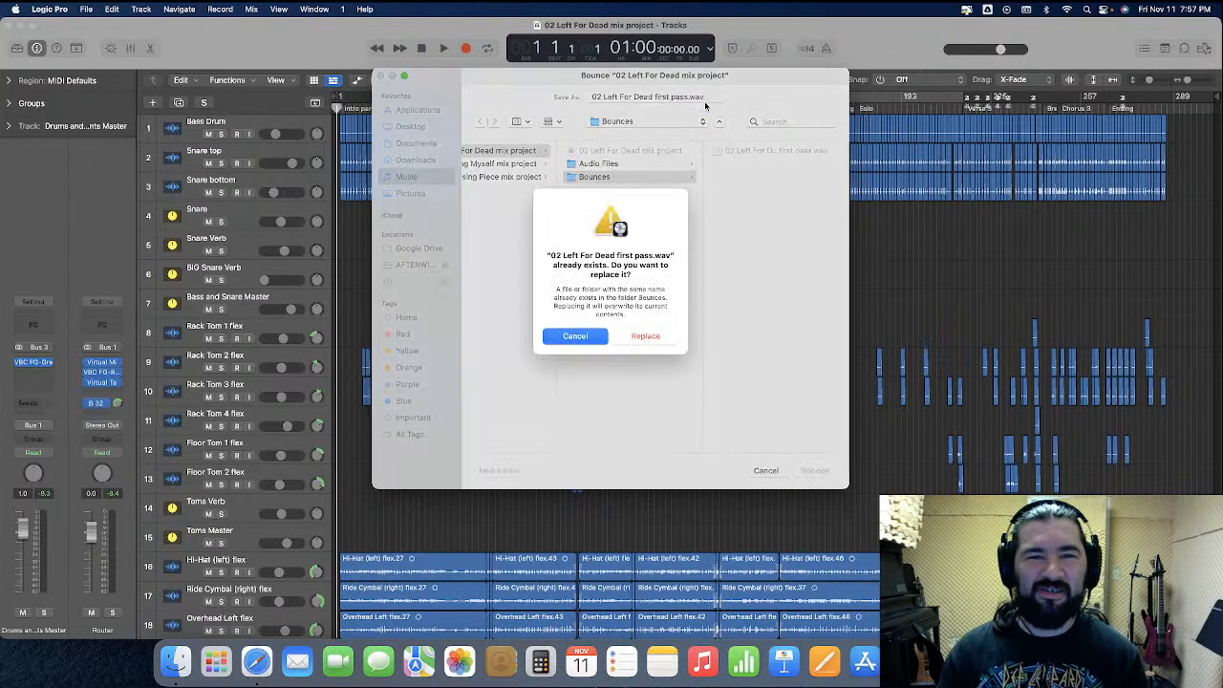
pyautogui.click(652, 344)
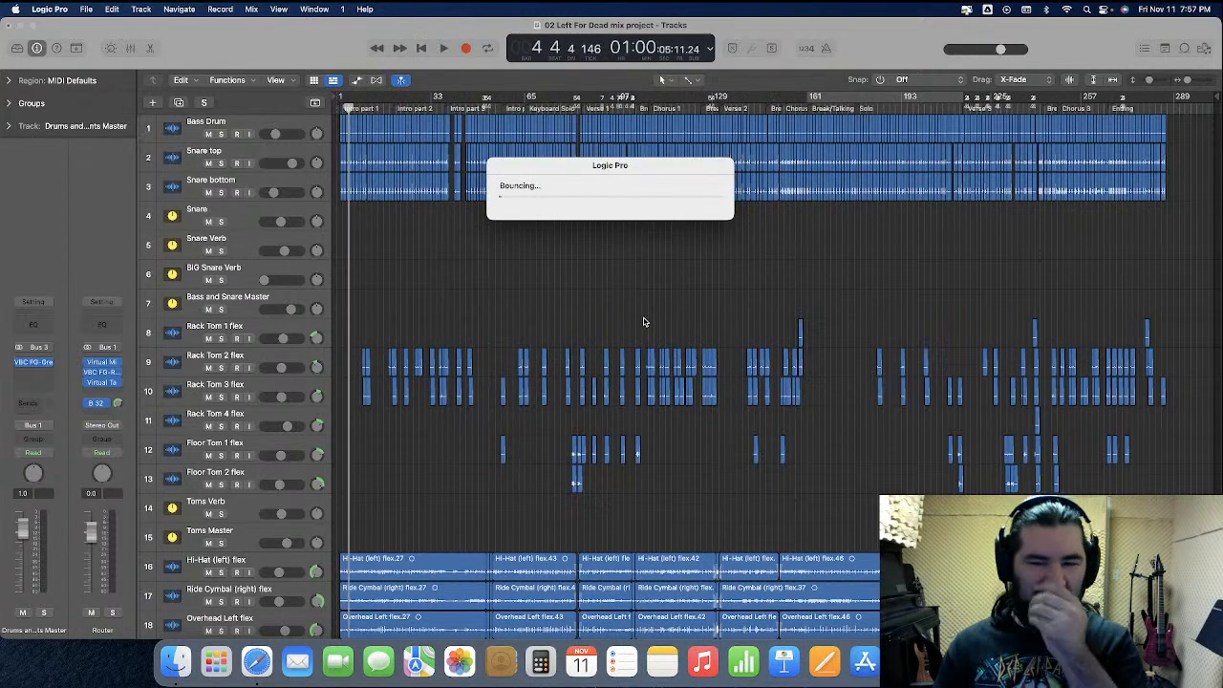
# Switch to Finder and copy the 01 Sleeping Torment mix project folder into the other MIXING folder
pyautogui.click(175, 657)
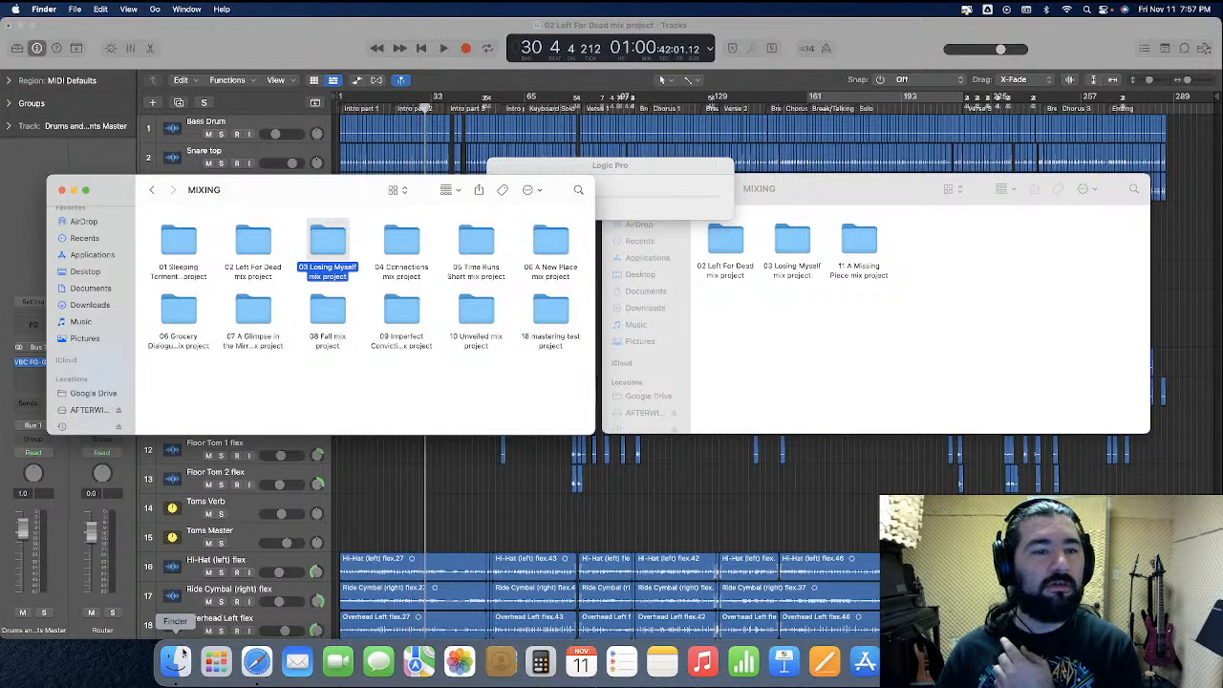
pyautogui.moveTo(179, 244); pyautogui.dragTo(858, 331)
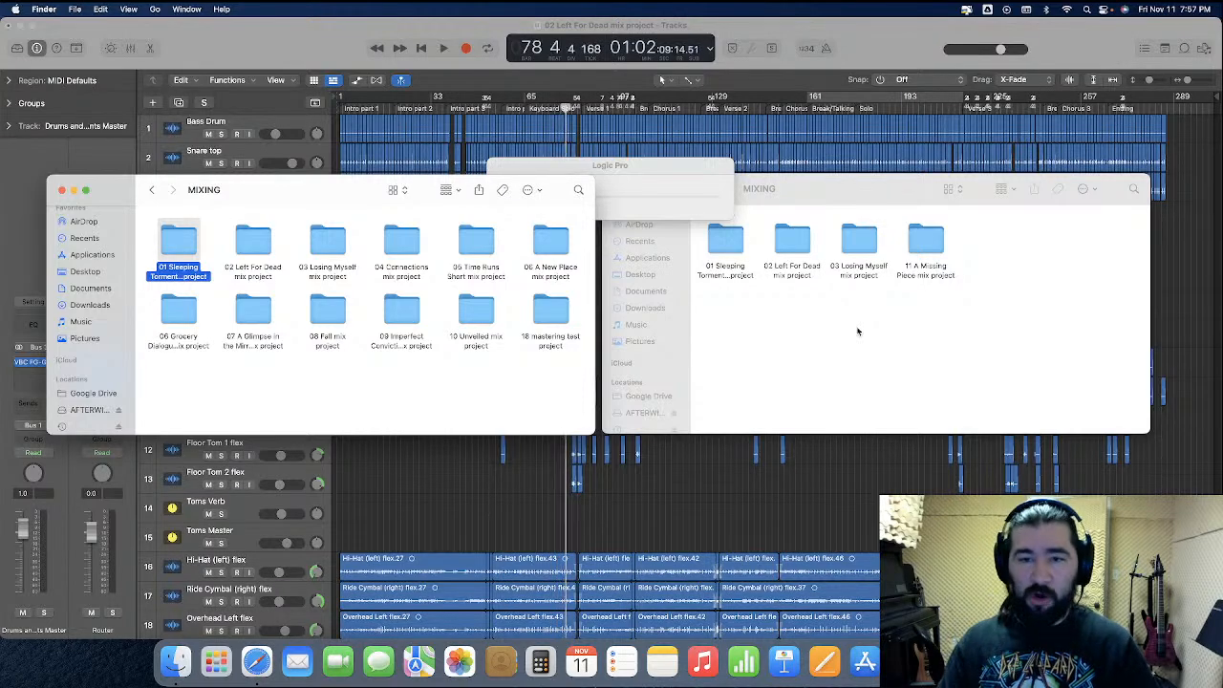
pyautogui.click(879, 476)
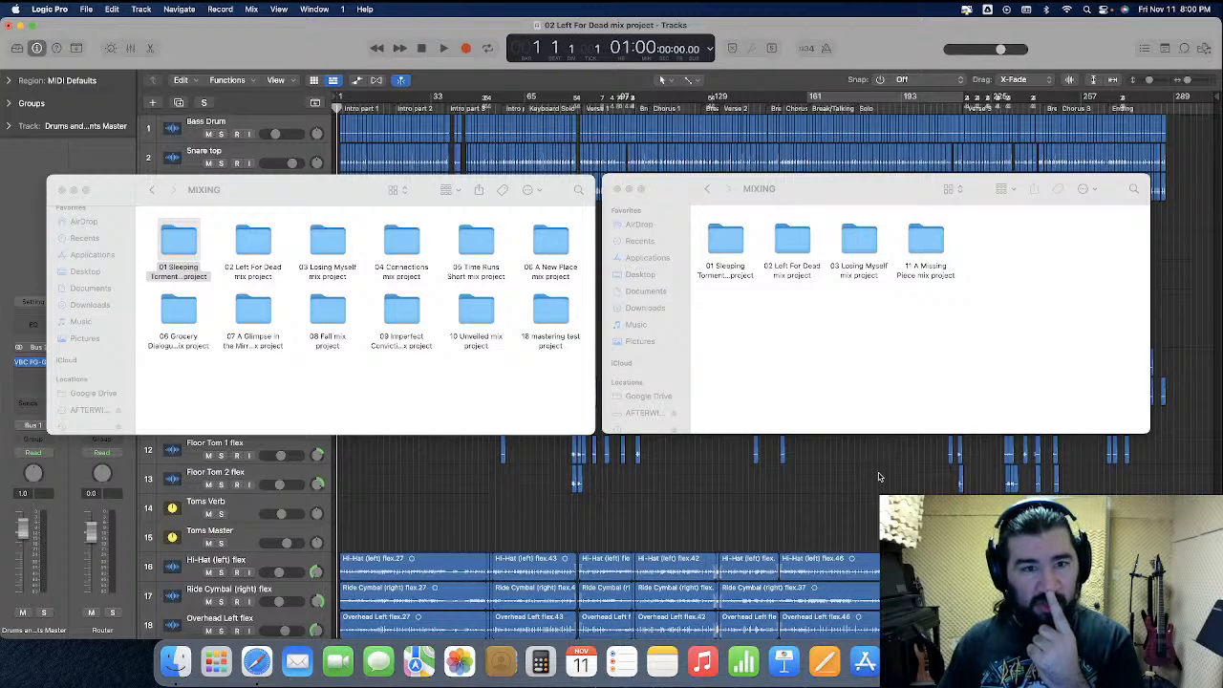
# Open the 00 full album test project from the Paramnesia folder, closing the Left For Dead mix project and saving its changes
pyautogui.click(812, 320)
pyautogui.click(707, 189)
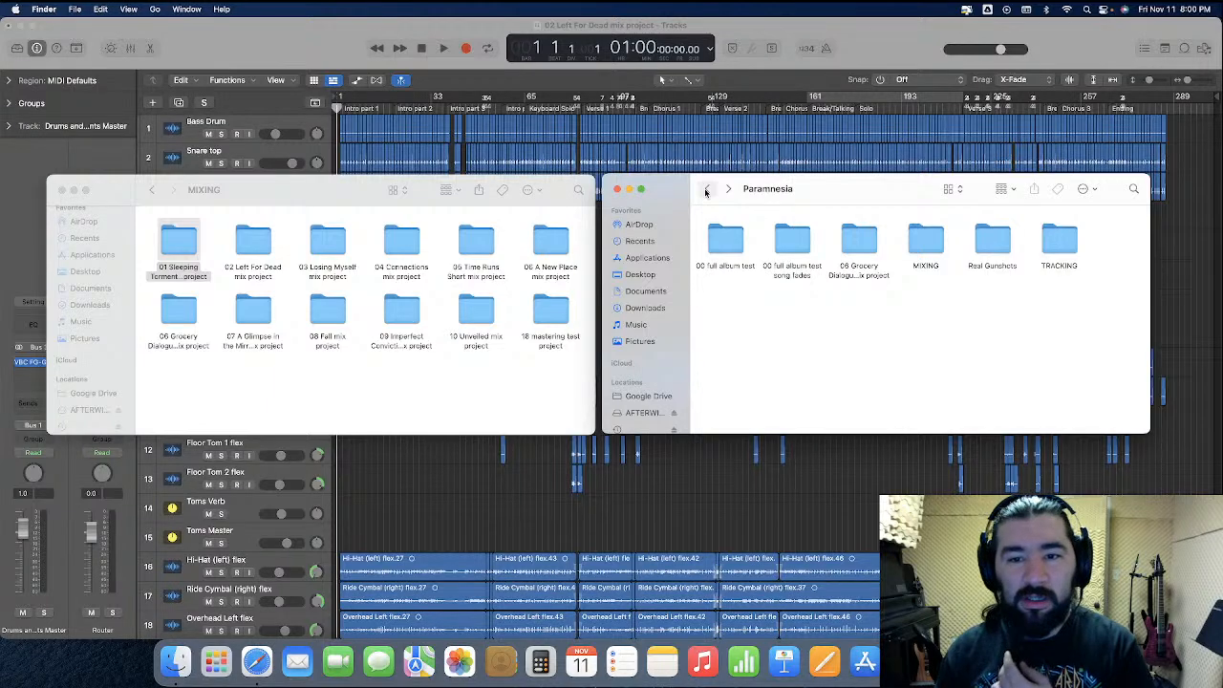
pyautogui.doubleClick(724, 240)
pyautogui.doubleClick(724, 239)
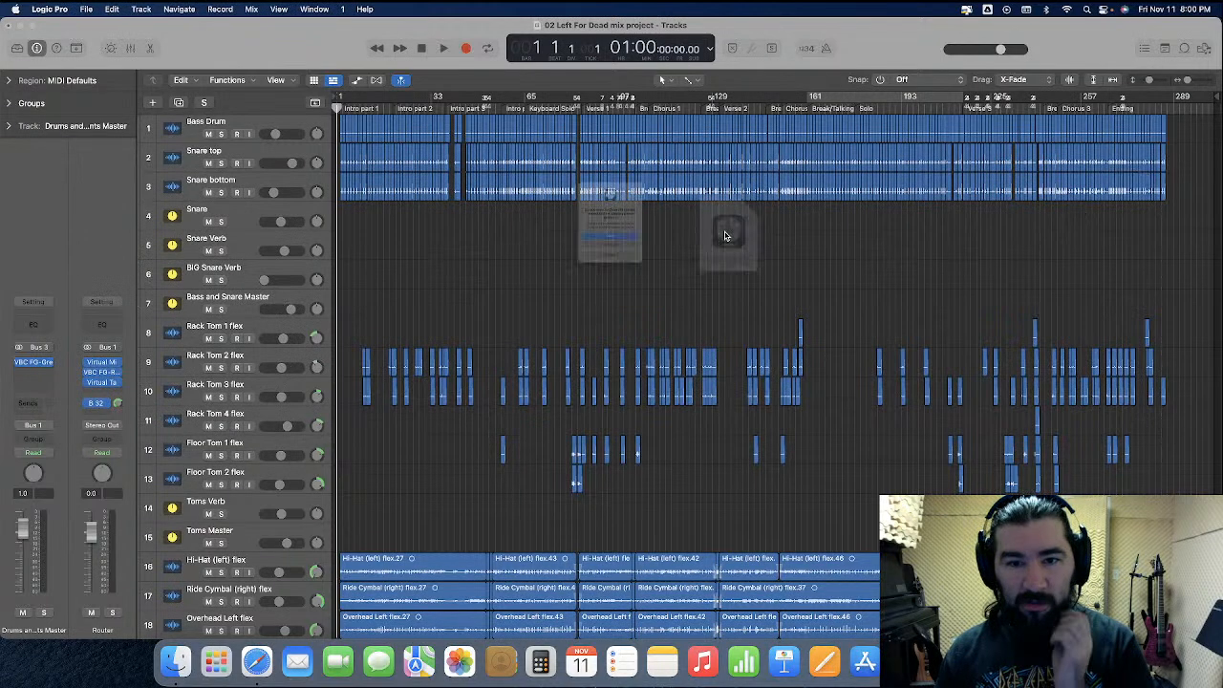
pyautogui.click(606, 255)
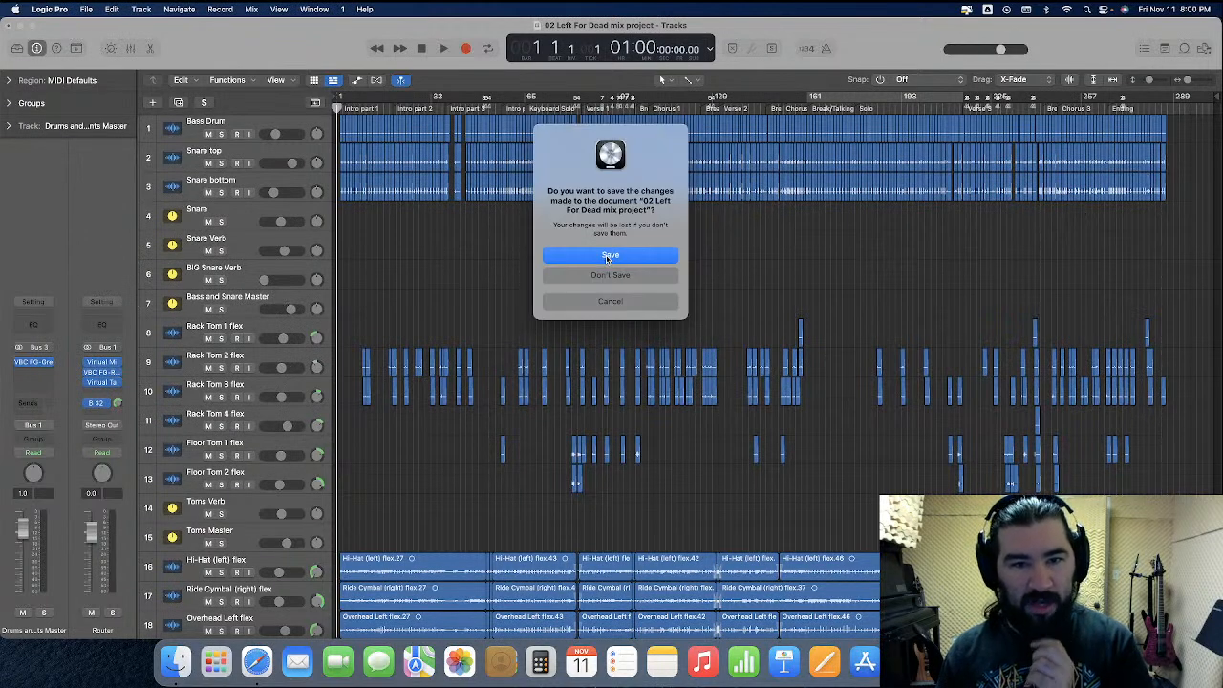
pyautogui.click(606, 256)
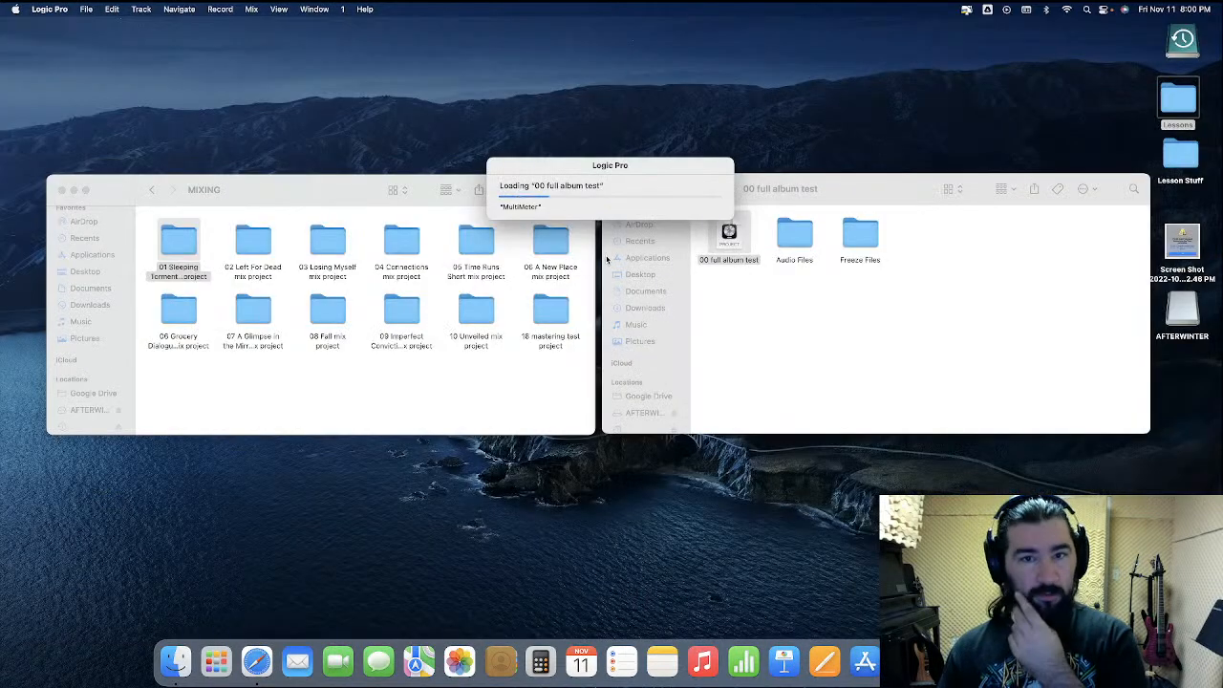
# Place the playhead at bar 31, exactly where the 02 Left For Dead first pass_2 region begins
pyautogui.hscroll(-20, 606, 256)
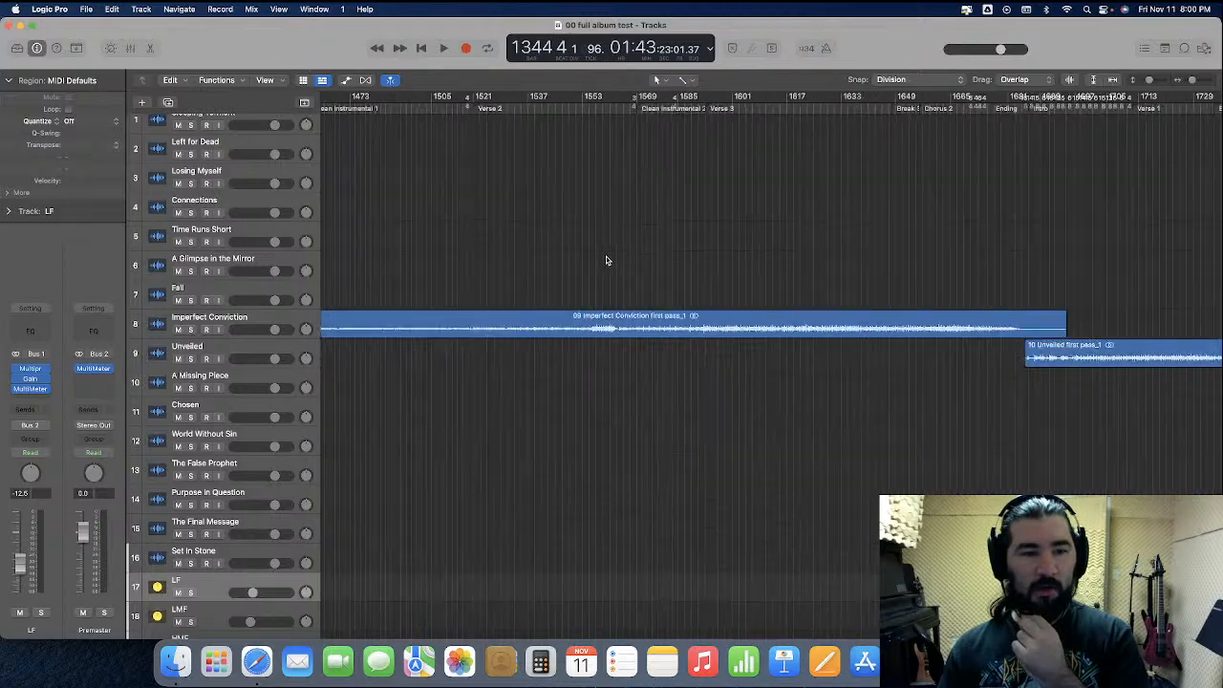
pyautogui.press('Return')
pyautogui.press('super+Left')
pyautogui.press('super+Left')
pyautogui.press('super+Left')
pyautogui.press('super+Left')
pyautogui.press('super+Left')
pyautogui.press('super+Left')
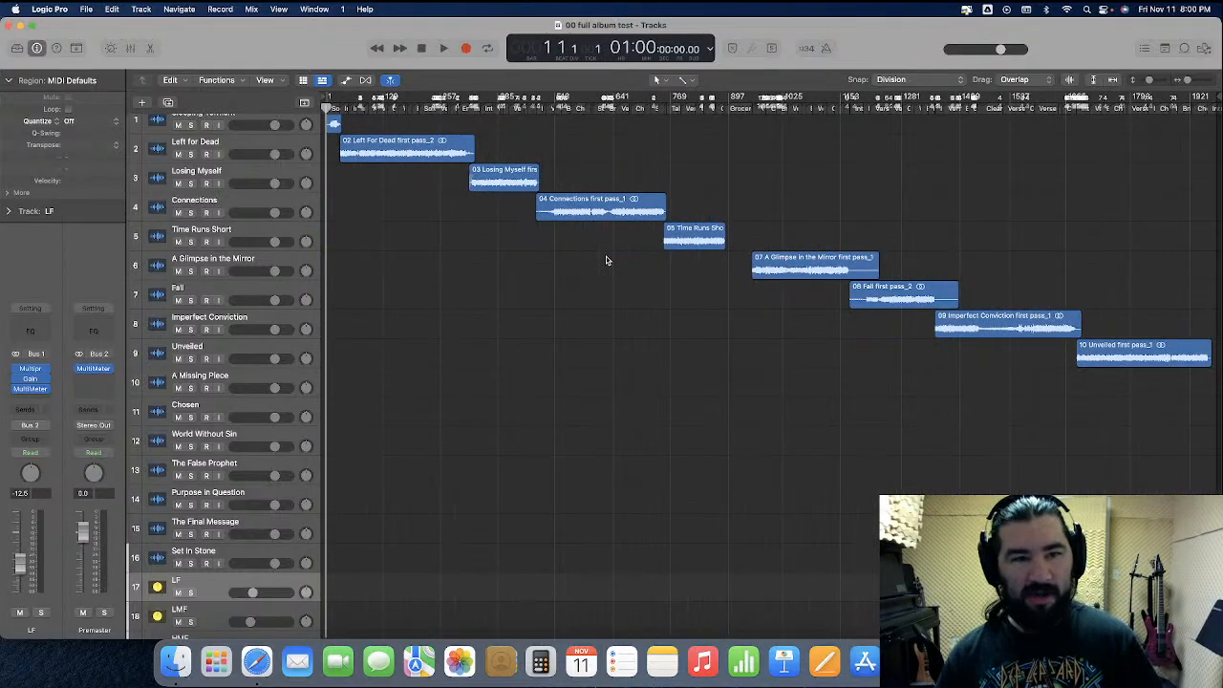
pyautogui.press('super+Right')
pyautogui.press('super+Right')
pyautogui.press('super+Right')
pyautogui.press('super+Right')
pyautogui.press('super+Right')
pyautogui.press('super+Right')
pyautogui.press('super+Right')
pyautogui.press('super+Right')
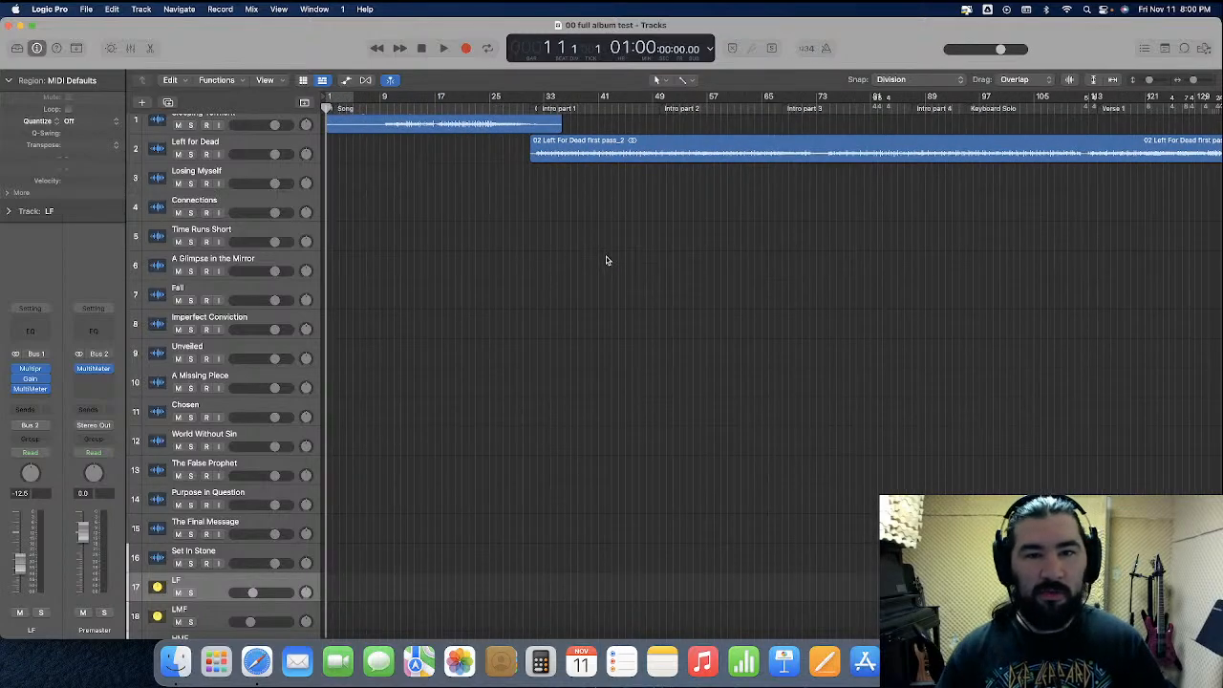
pyautogui.click(530, 109)
pyautogui.press('super+Right')
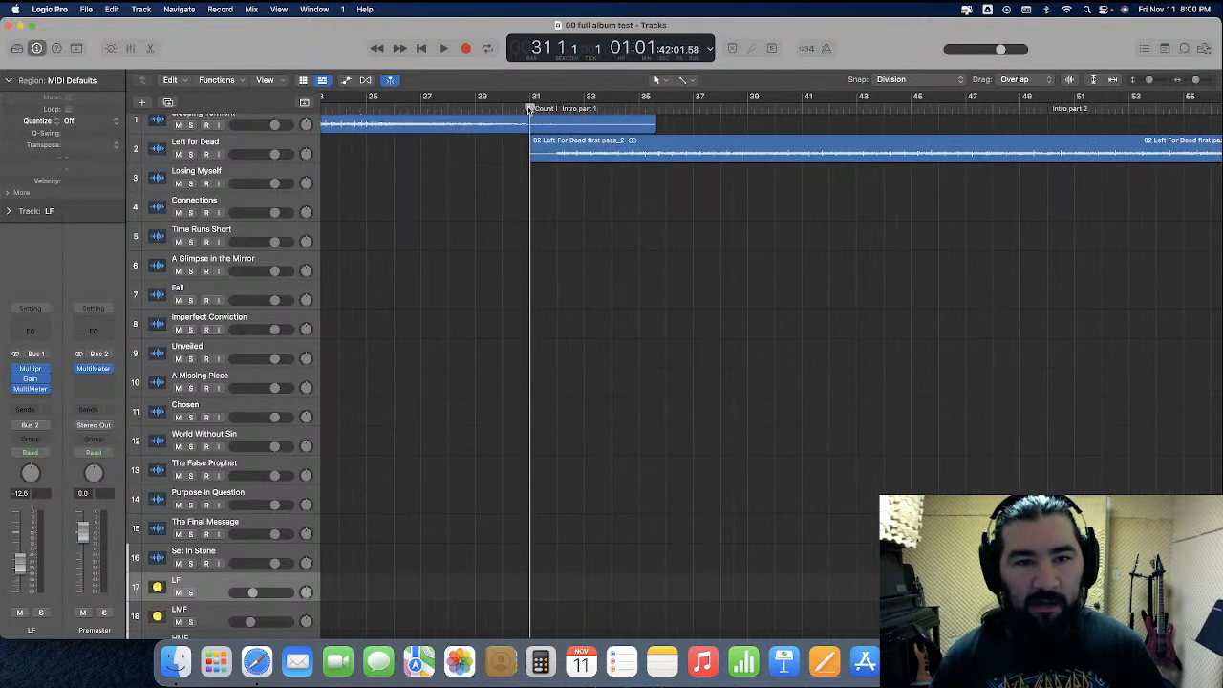
# Delete the 02 Left For Dead first pass_2 region and select the Left for Dead track
pyautogui.scroll(1, 534, 223)
pyautogui.click(590, 162)
pyautogui.press('Delete')
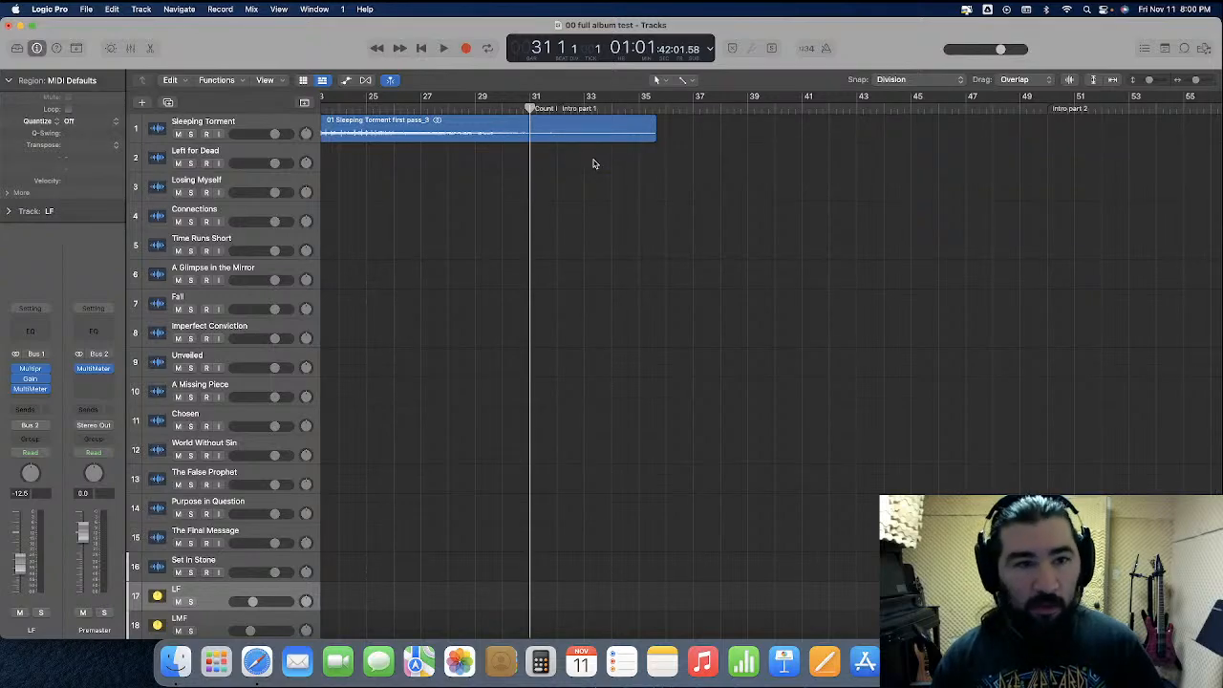
pyautogui.click(226, 153)
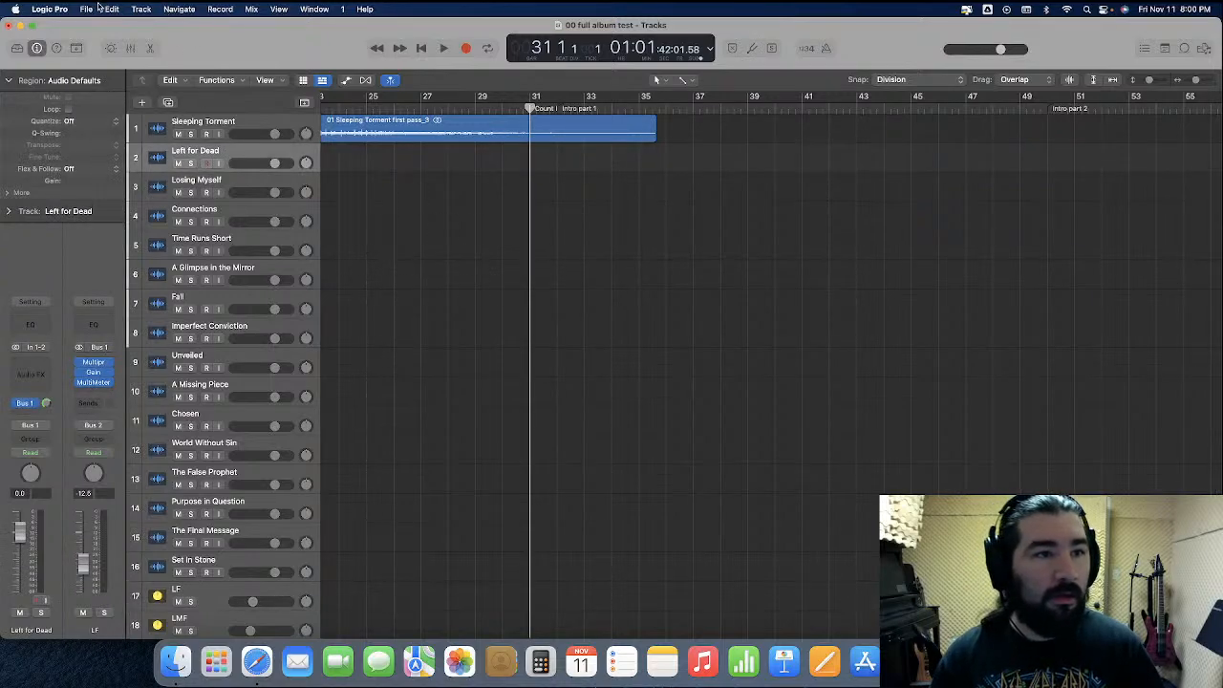
# Select the unused audio in the project's file list and remove the old 02 Left For Dead first pass_2.wav
pyautogui.click(1203, 48)
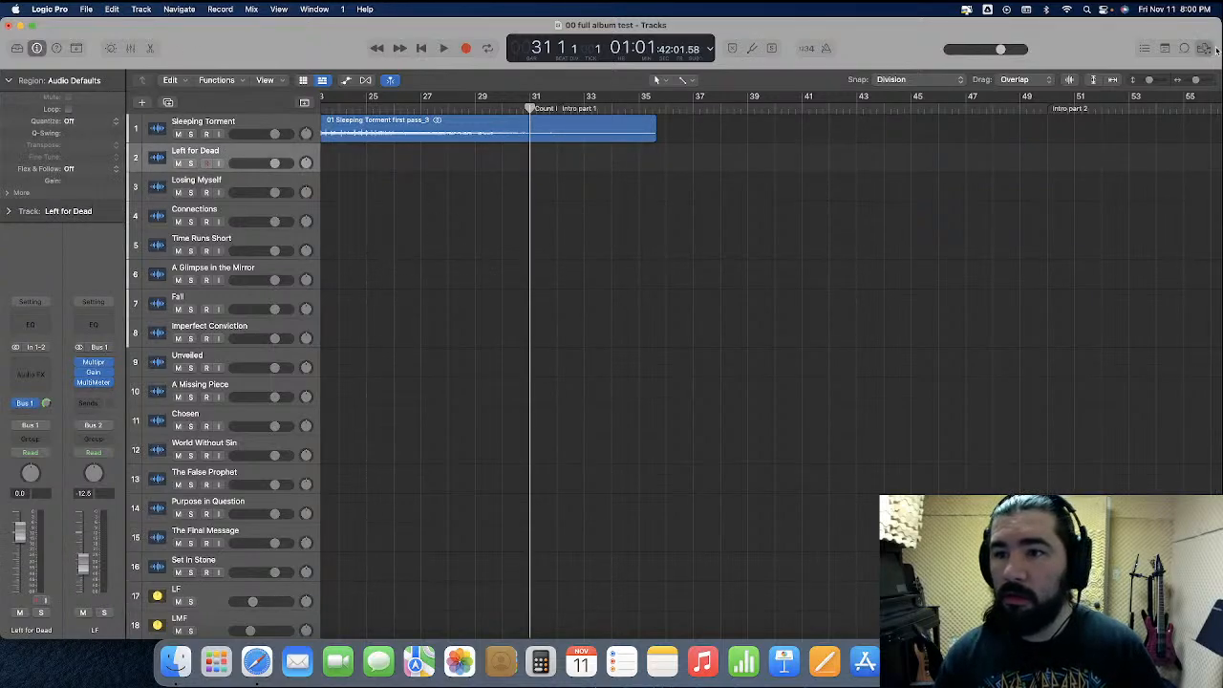
pyautogui.click(1063, 80)
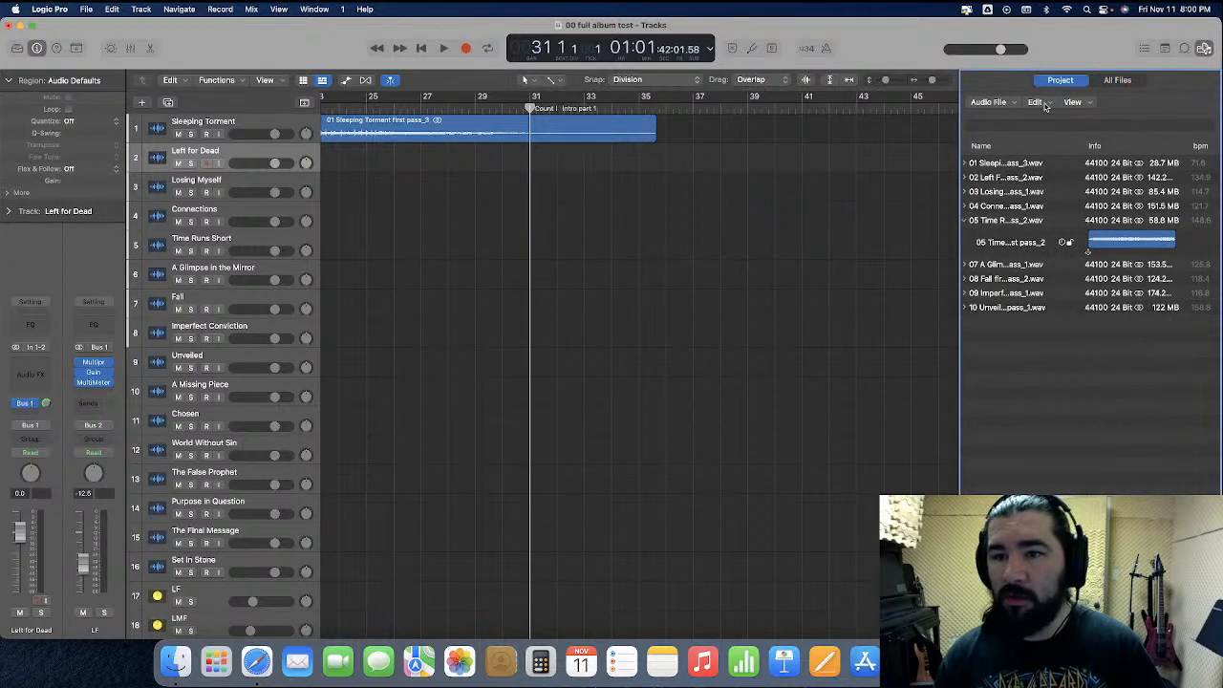
pyautogui.click(1041, 102)
pyautogui.click(1073, 262)
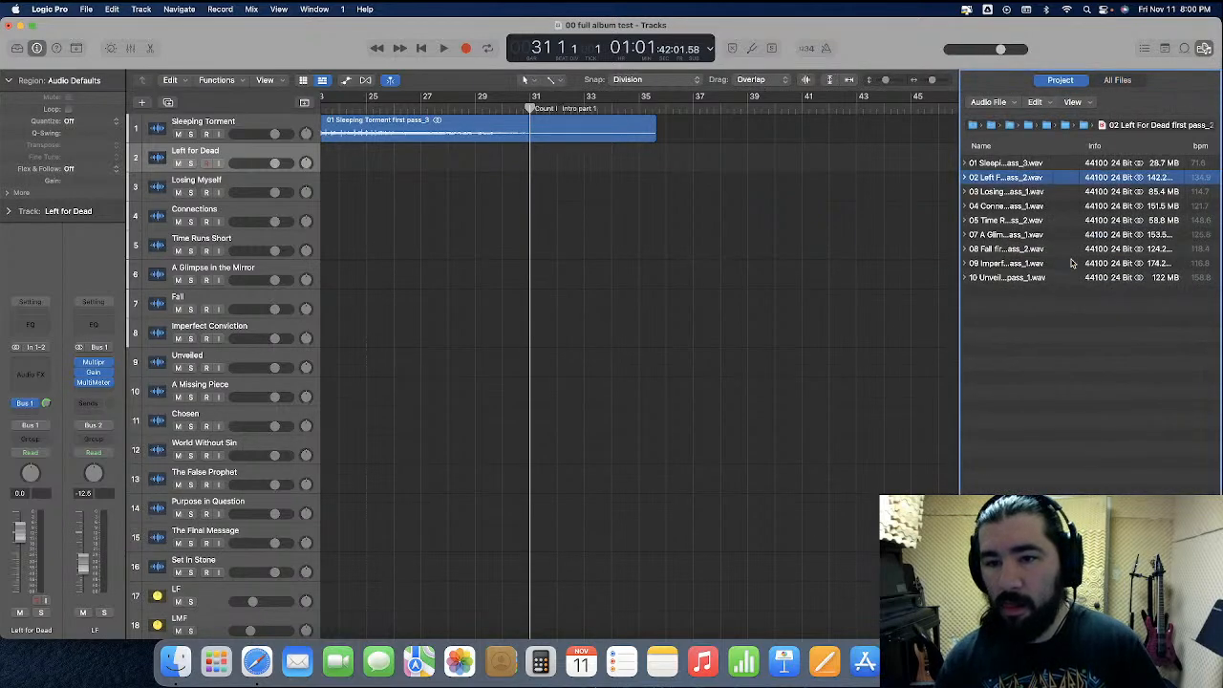
pyautogui.press('Delete')
pyautogui.click(1205, 48)
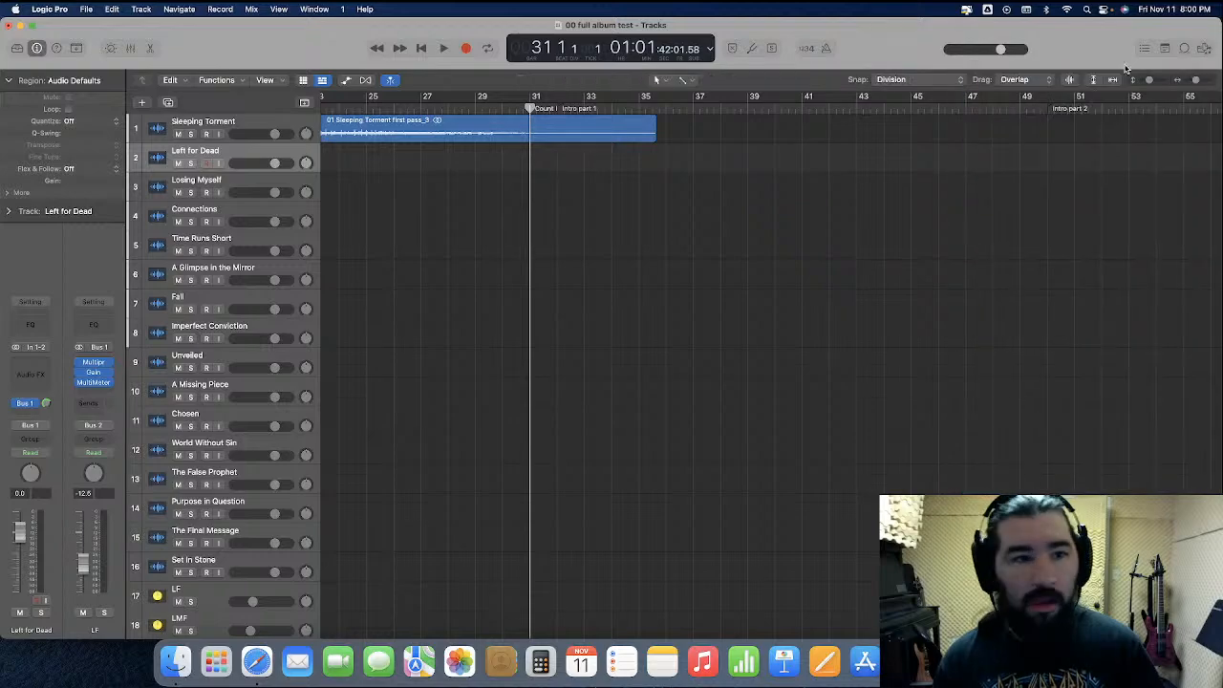
# Import 02 Left For Dead first pass.wav from the mix project's Bounces folder at bar 31 and return the playhead to the start
pyautogui.click(85, 10)
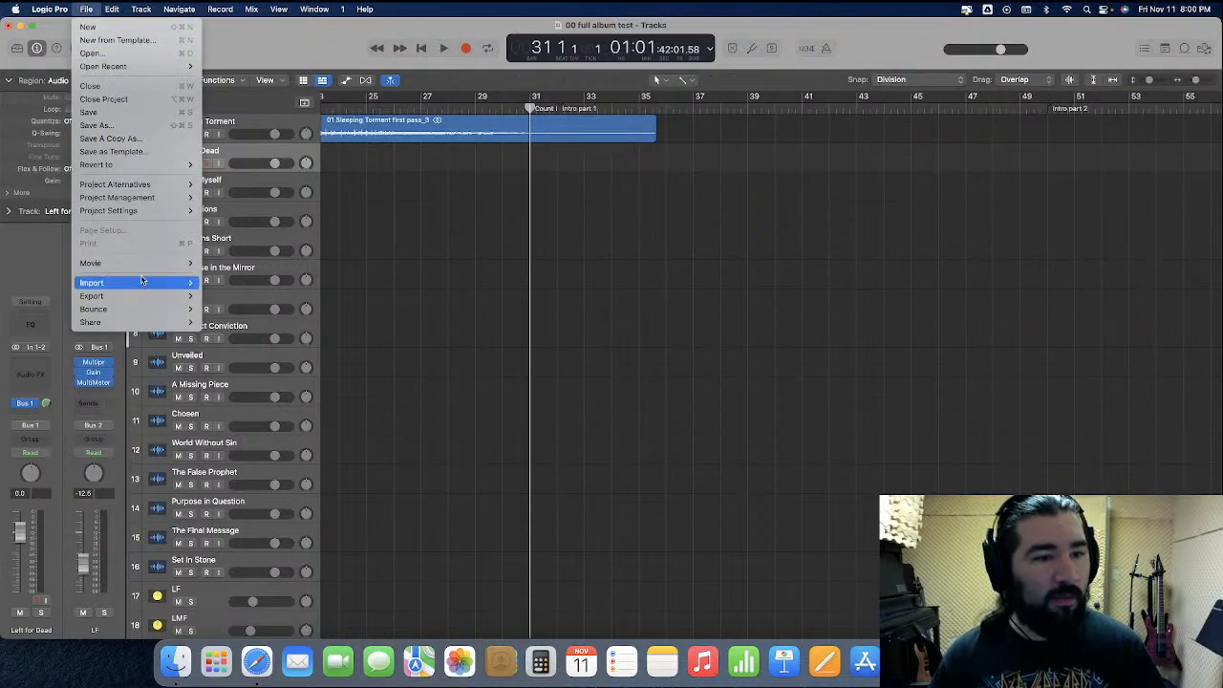
pyautogui.moveTo(143, 283)
pyautogui.click(260, 310)
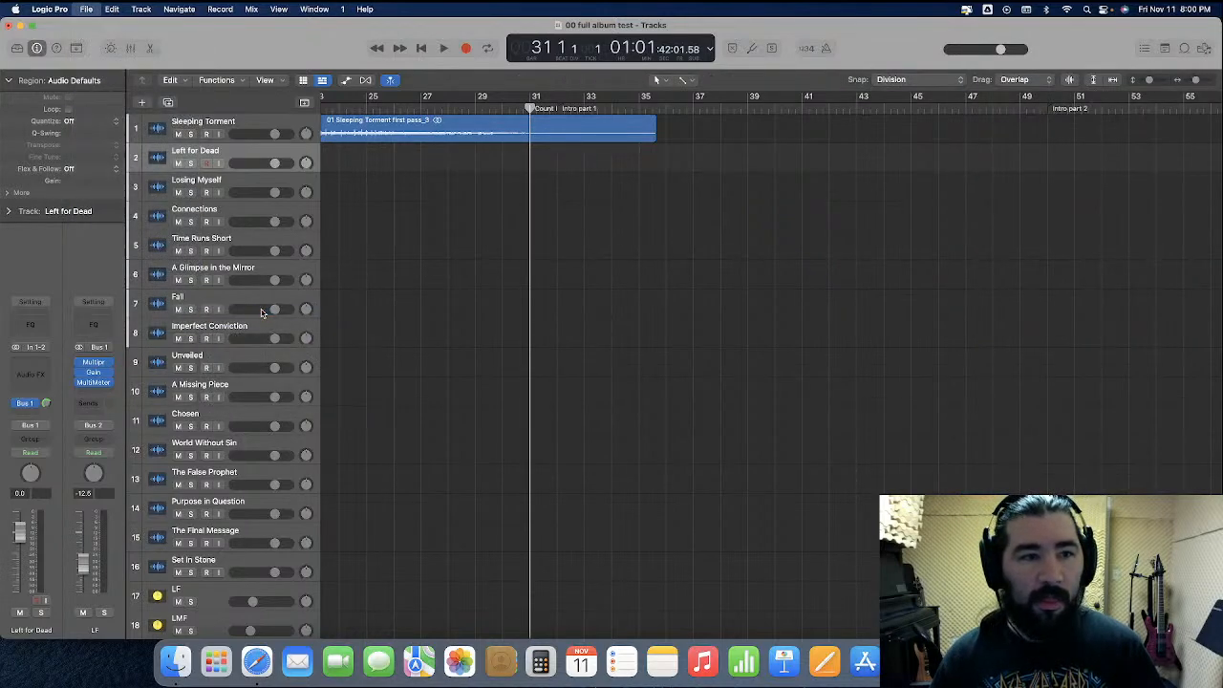
pyautogui.doubleClick(531, 136)
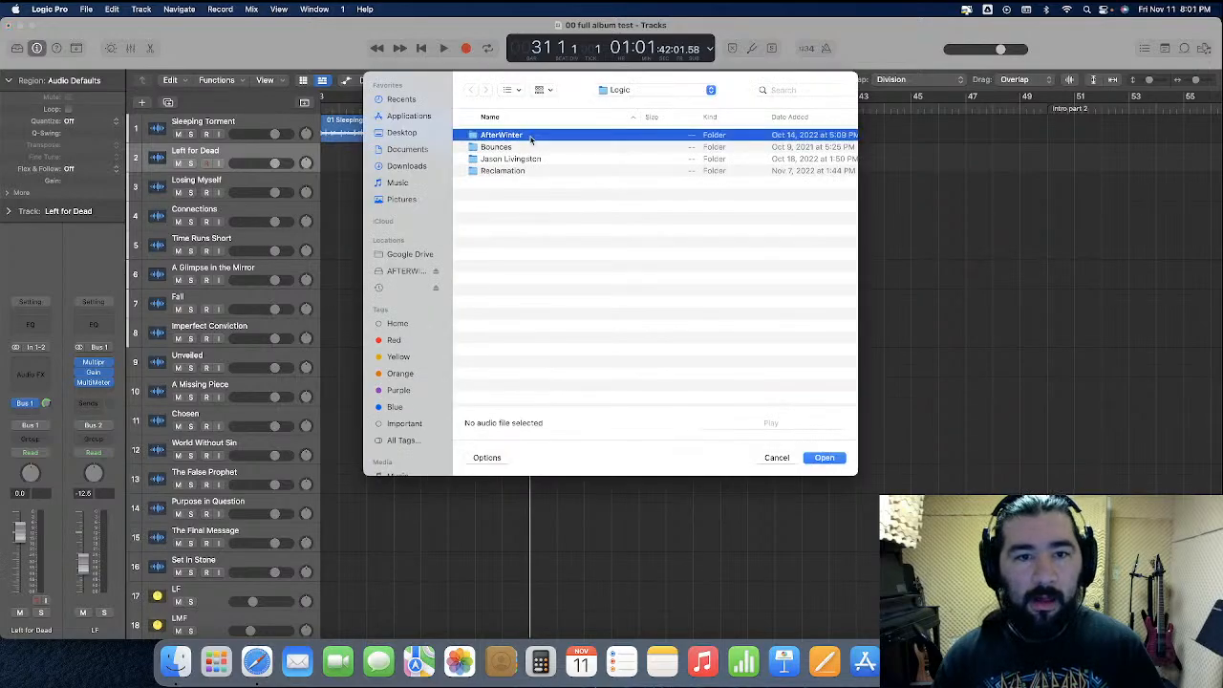
pyautogui.doubleClick(531, 136)
pyautogui.doubleClick(525, 171)
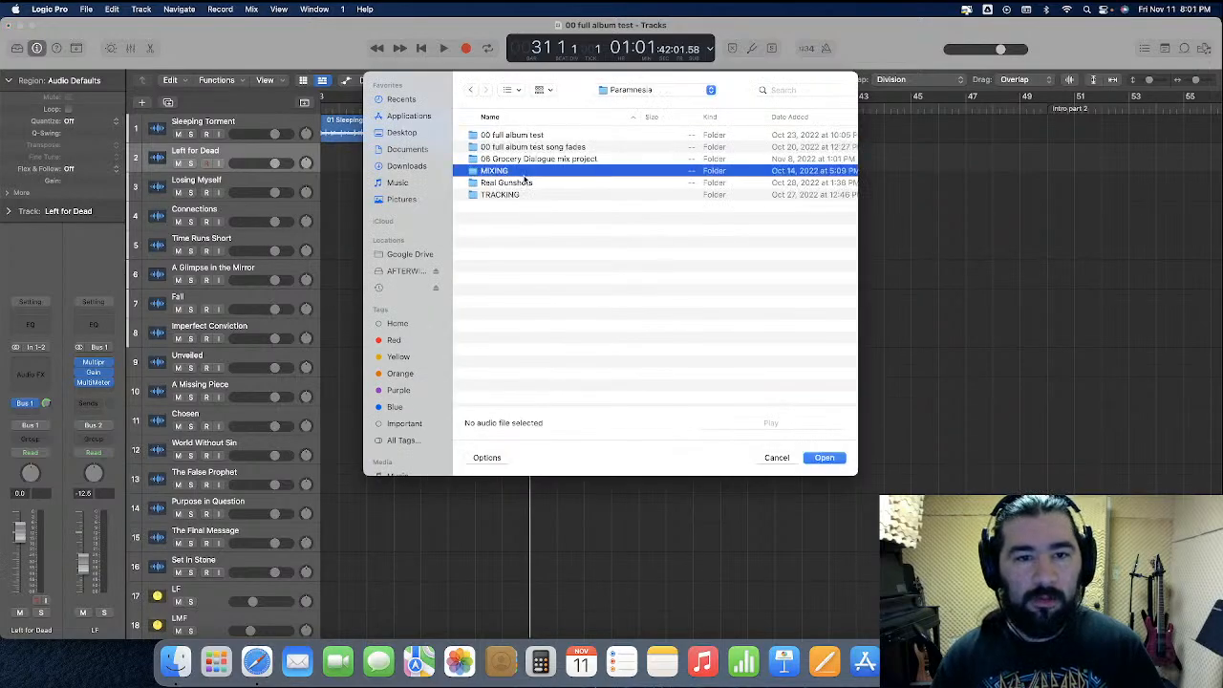
pyautogui.doubleClick(526, 147)
pyautogui.click(521, 161)
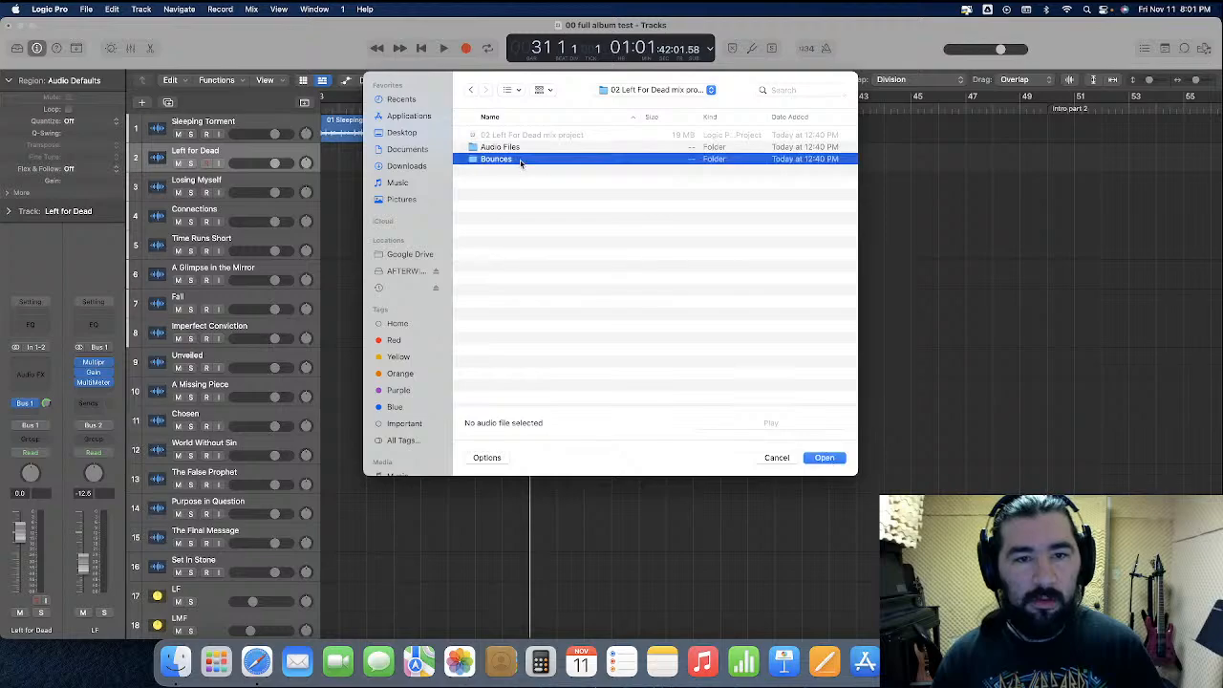
pyautogui.doubleClick(522, 160)
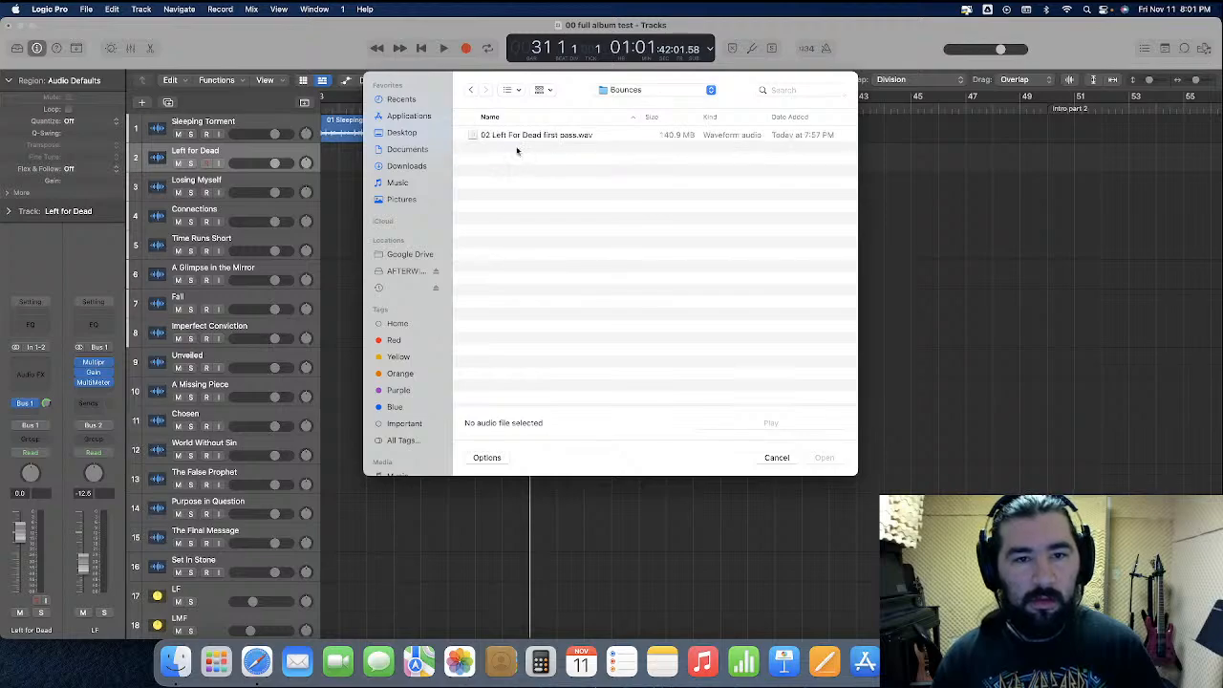
pyautogui.doubleClick(518, 136)
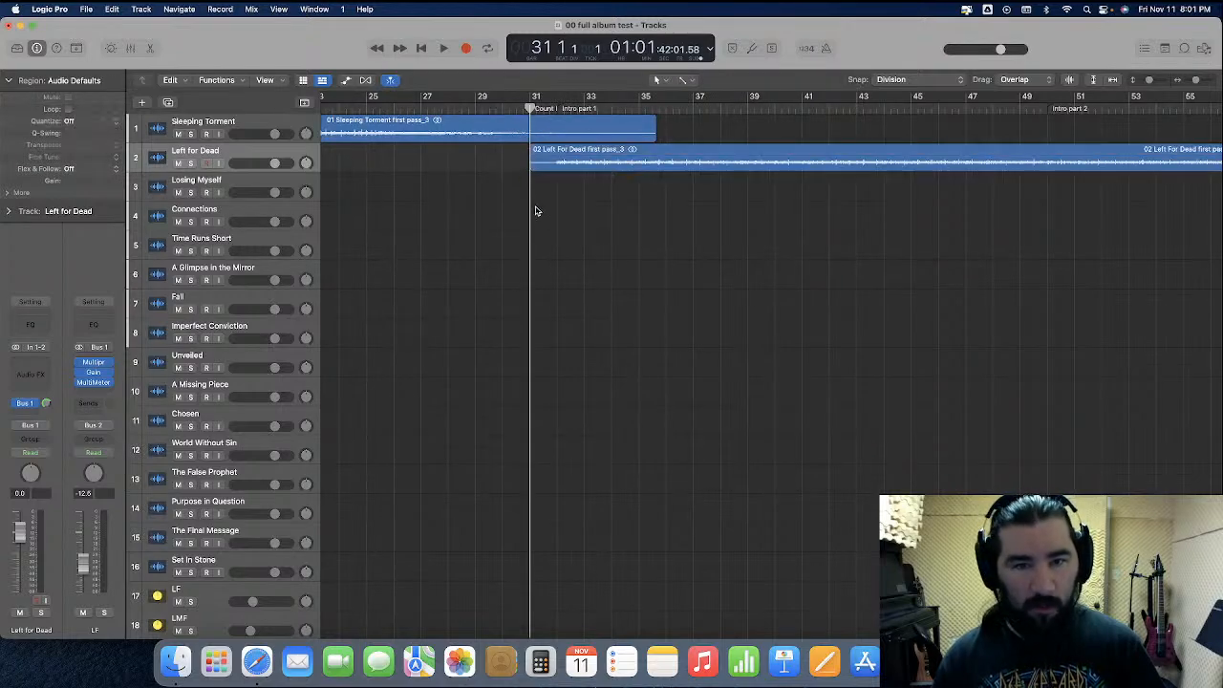
pyautogui.scroll(-10, 535, 210)
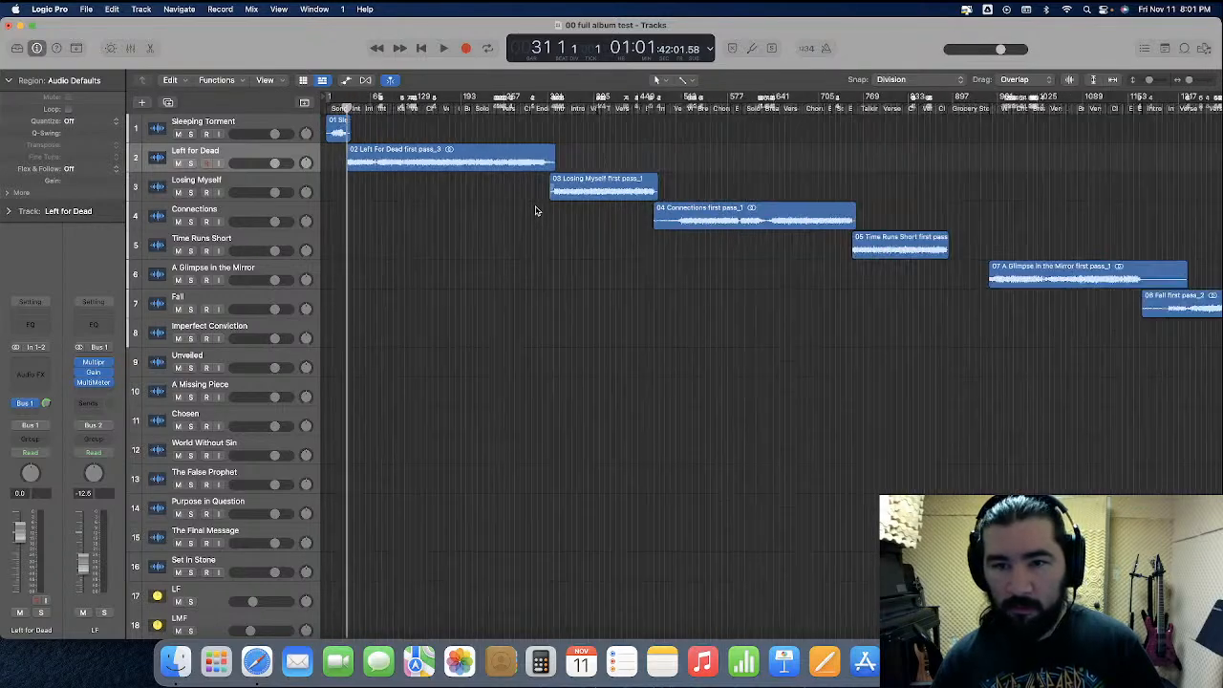
pyautogui.press('Return')
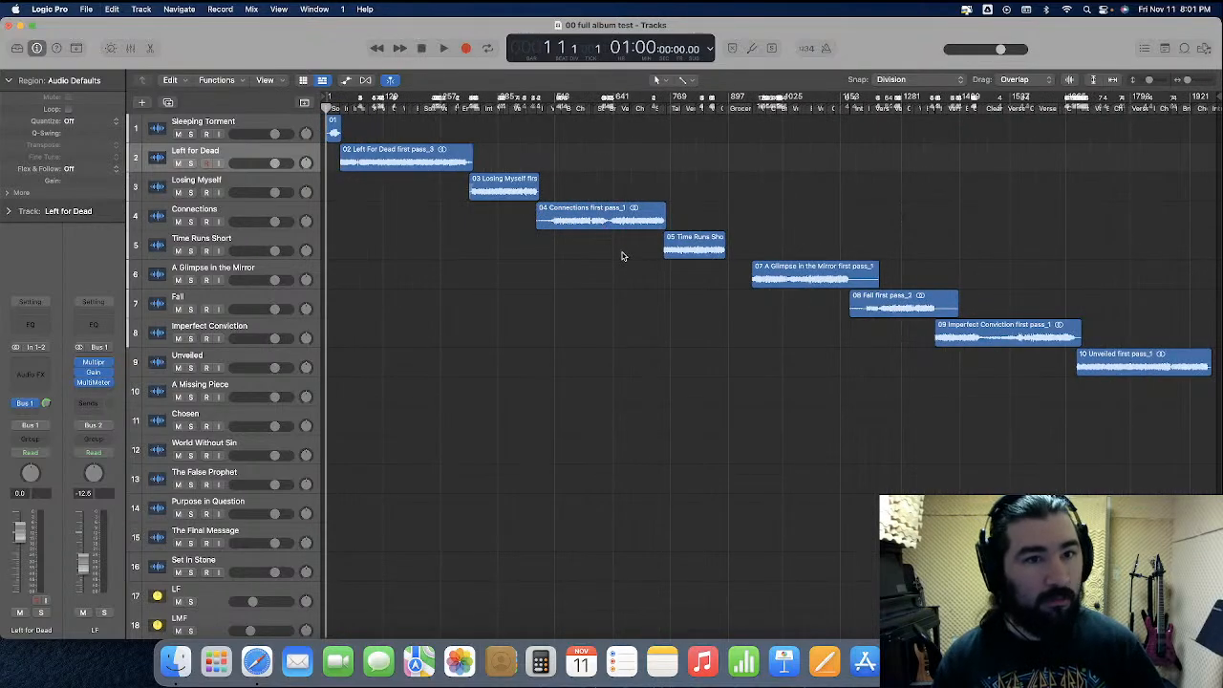
# Open the 01 Sleeping Torment mix project from the MIXING folder in Finder, closing the full album test project
pyautogui.click(176, 661)
pyautogui.click(706, 189)
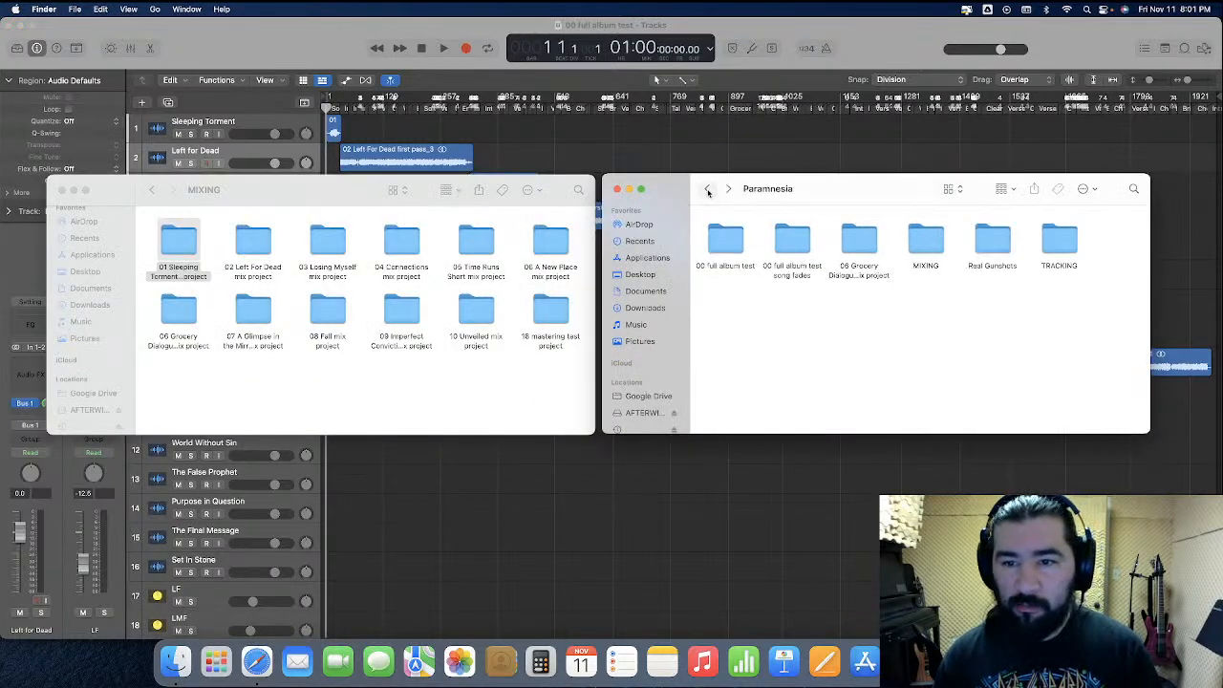
pyautogui.doubleClick(916, 241)
pyautogui.doubleClick(738, 241)
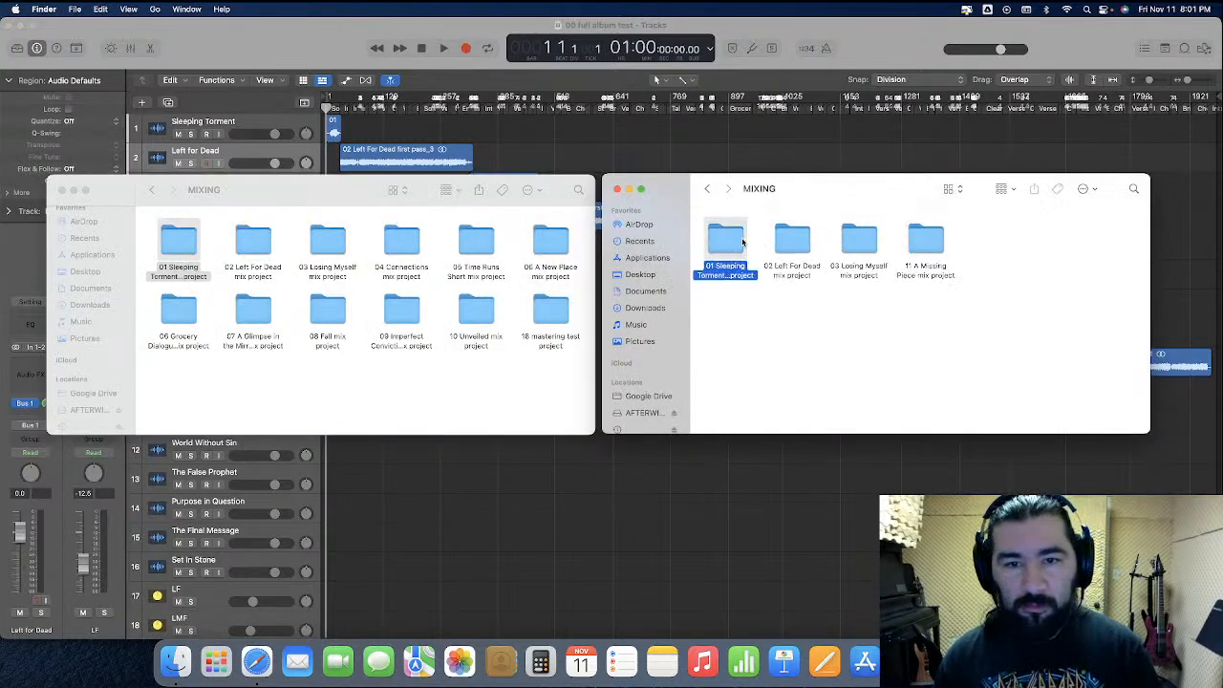
pyautogui.doubleClick(800, 234)
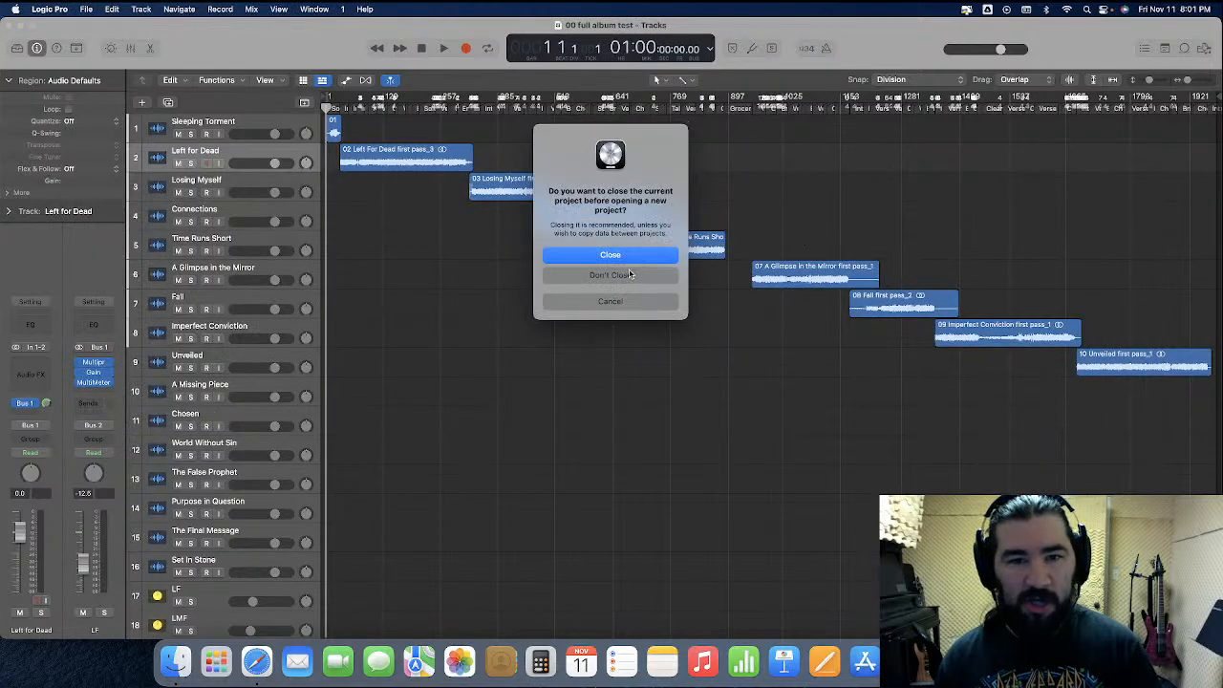
pyautogui.press('Return')
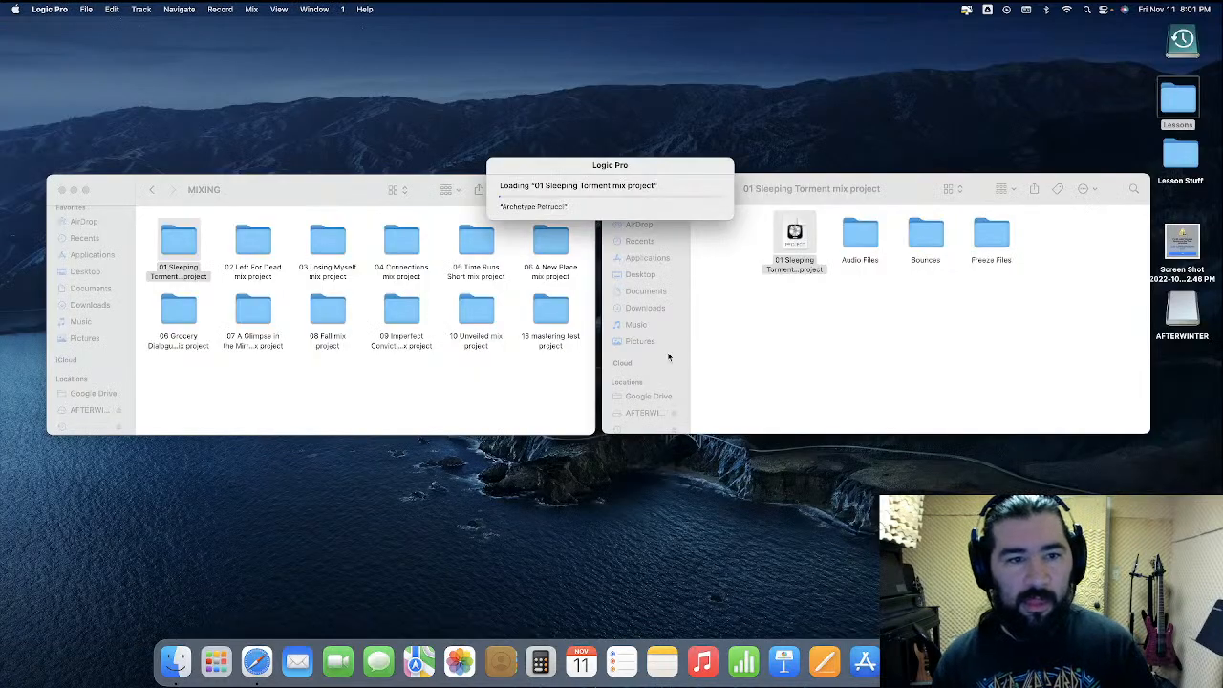
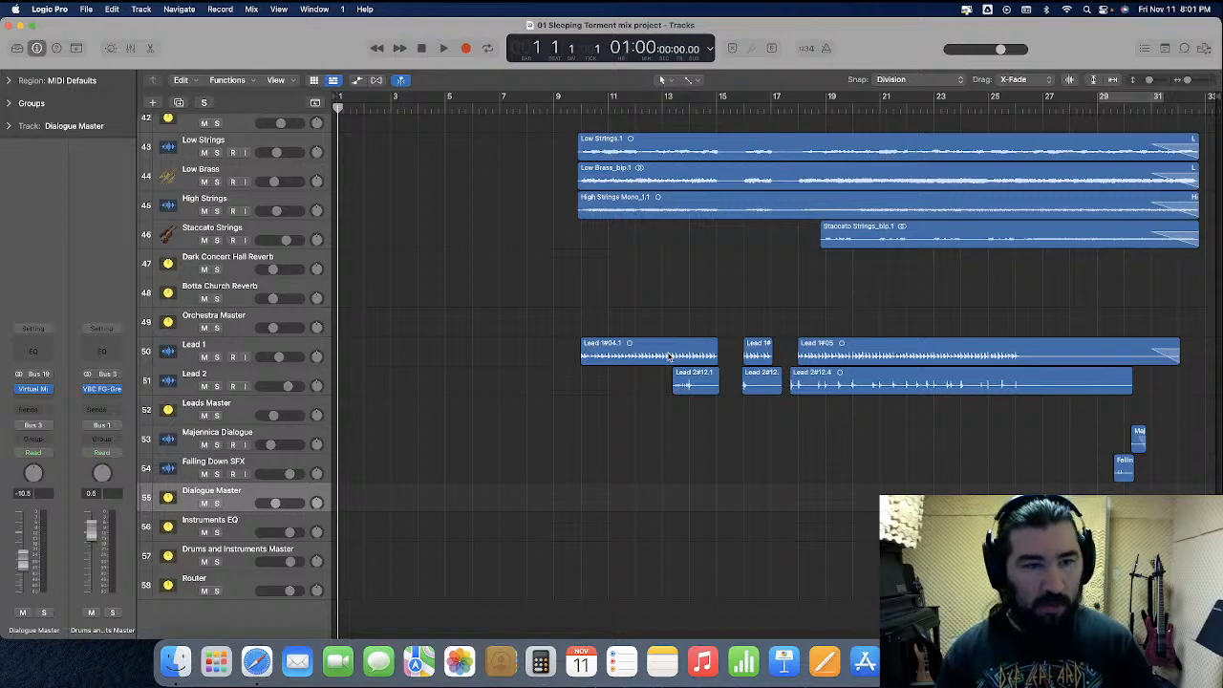
# Mute the Drum Crush track
pyautogui.scroll(15, 669, 355)
pyautogui.scroll(-3, 227, 524)
pyautogui.scroll(-7, 228, 524)
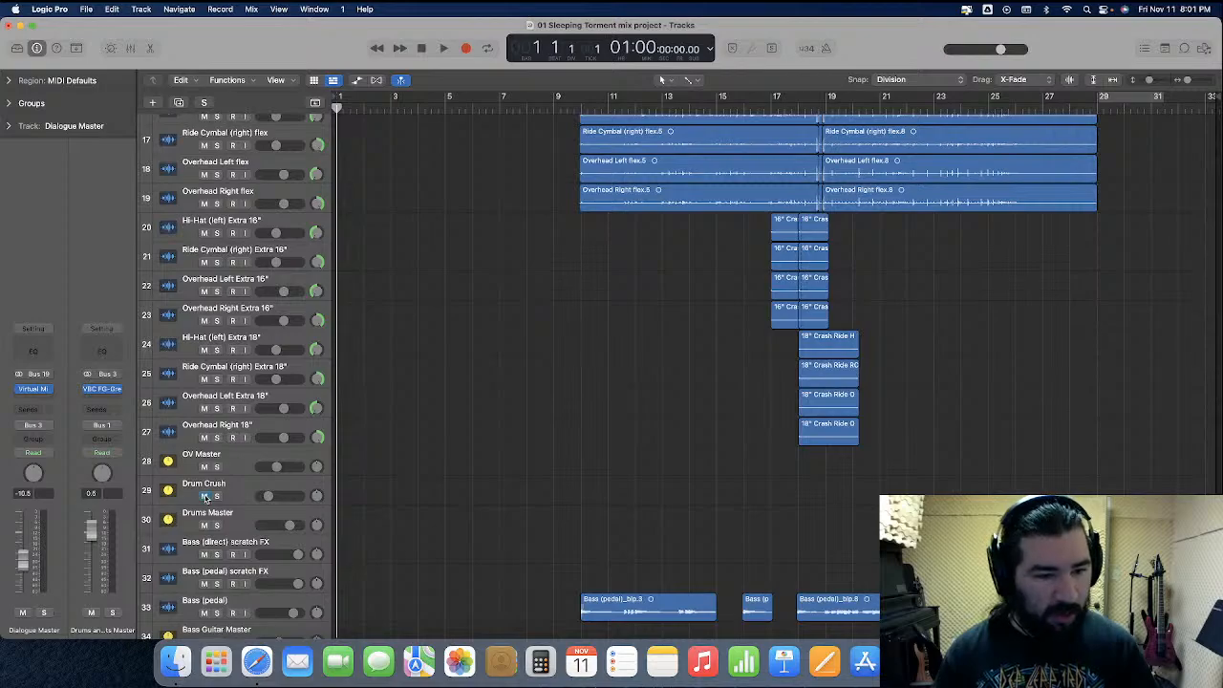
pyautogui.click(203, 496)
# Look over the remaining tracks and select Router, the last track in the list
pyautogui.scroll(-2, 229, 492)
pyautogui.scroll(-5, 229, 492)
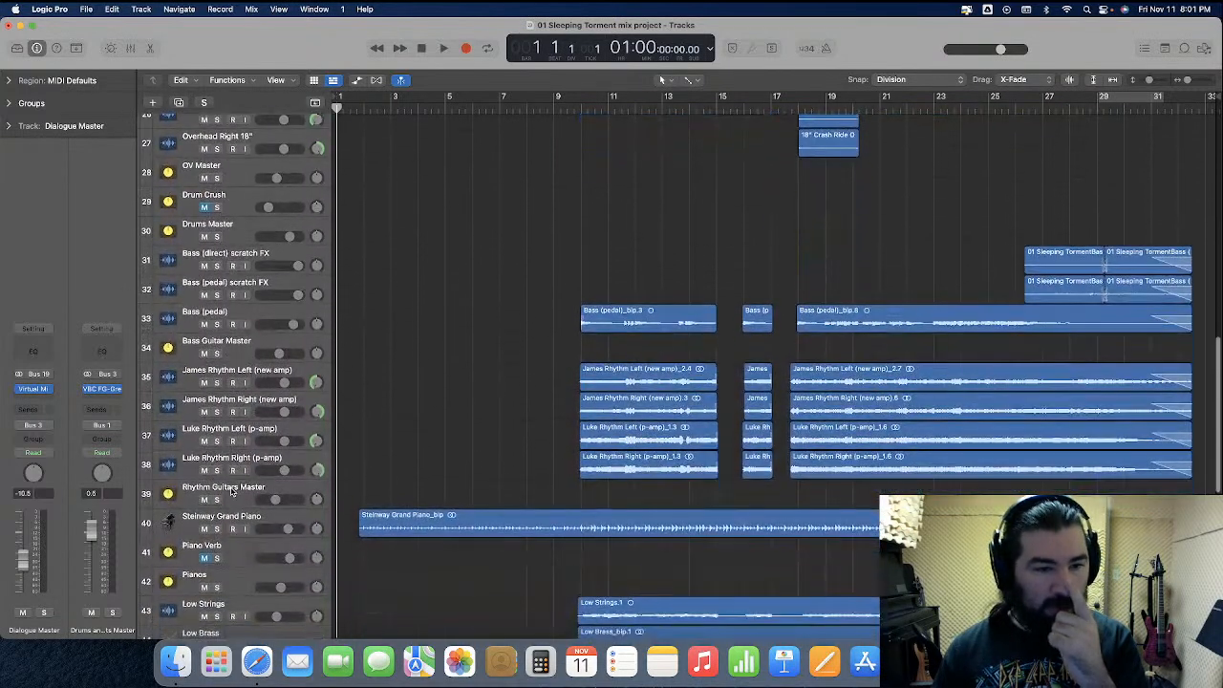
pyautogui.scroll(-3, 230, 492)
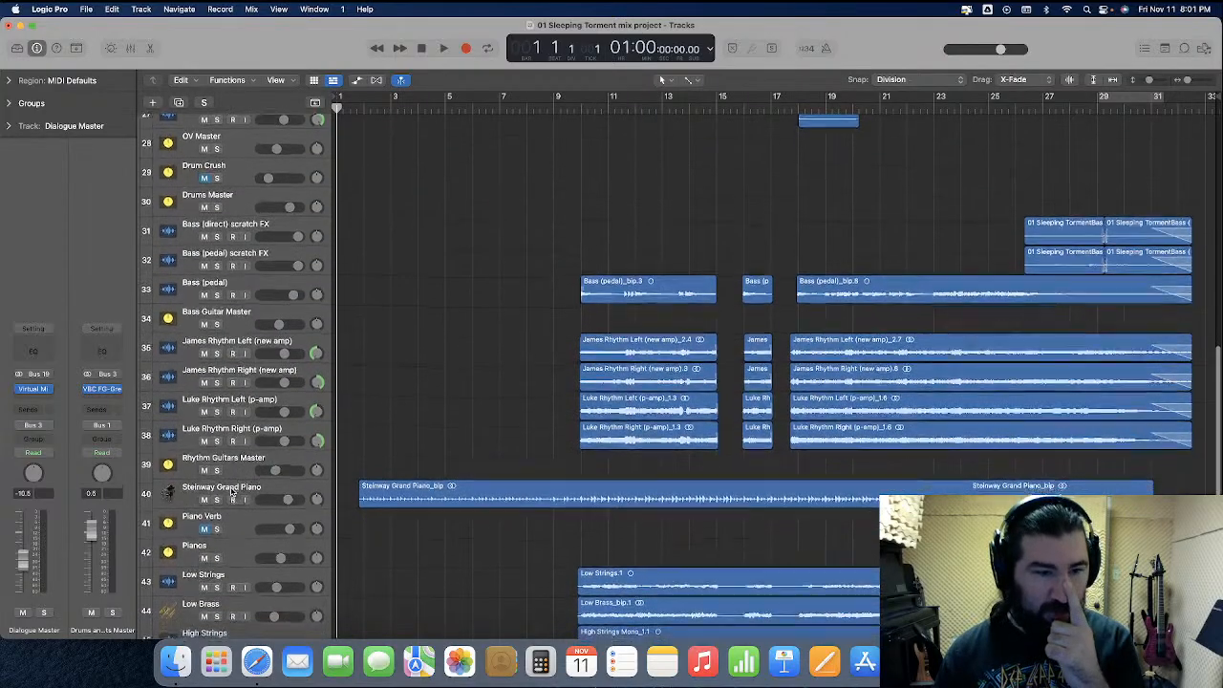
pyautogui.scroll(-6, 229, 492)
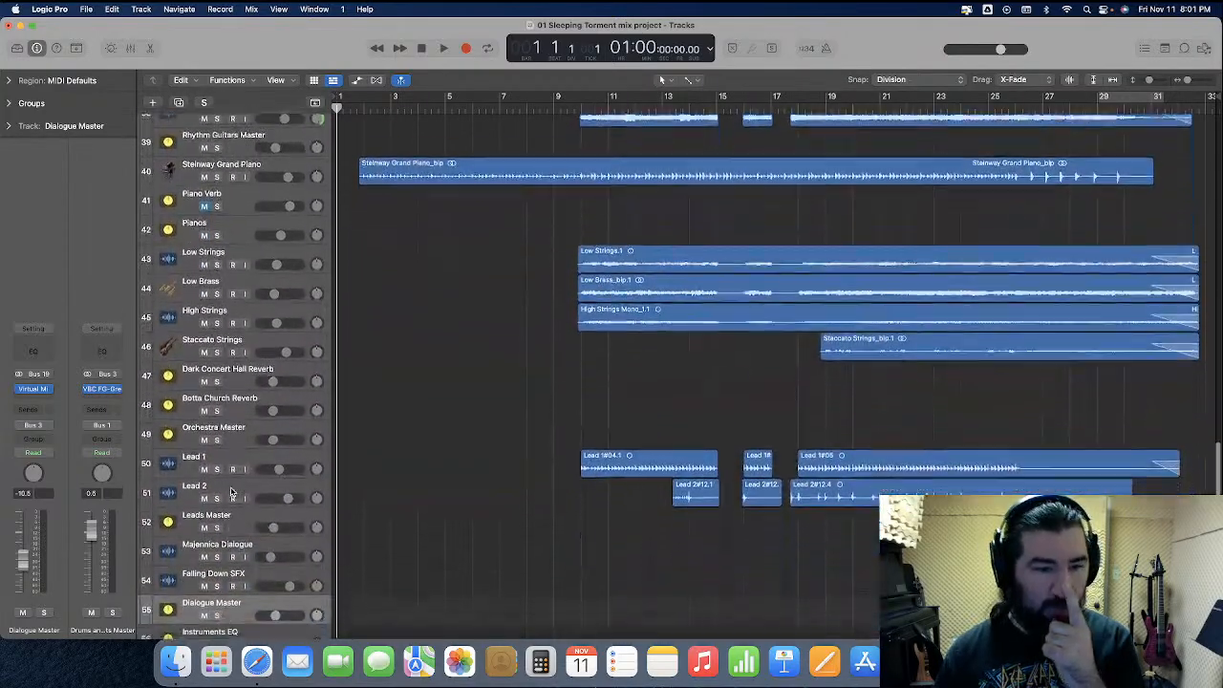
pyautogui.scroll(-2, 230, 491)
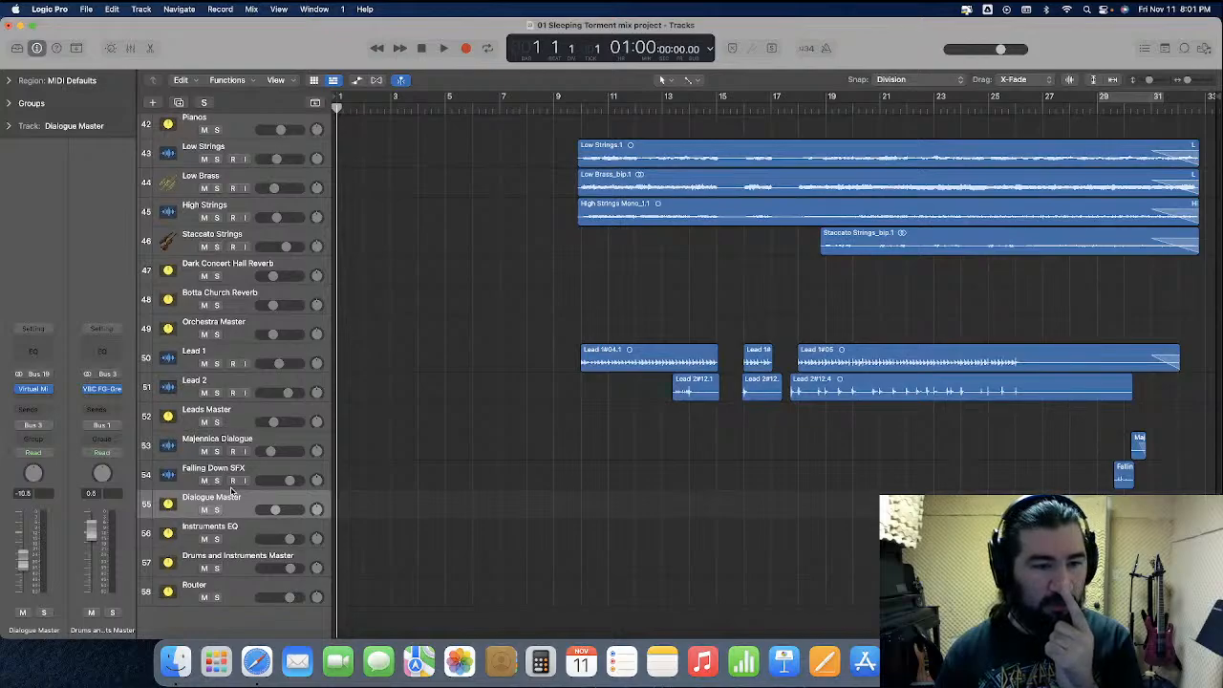
pyautogui.scroll(8, 233, 492)
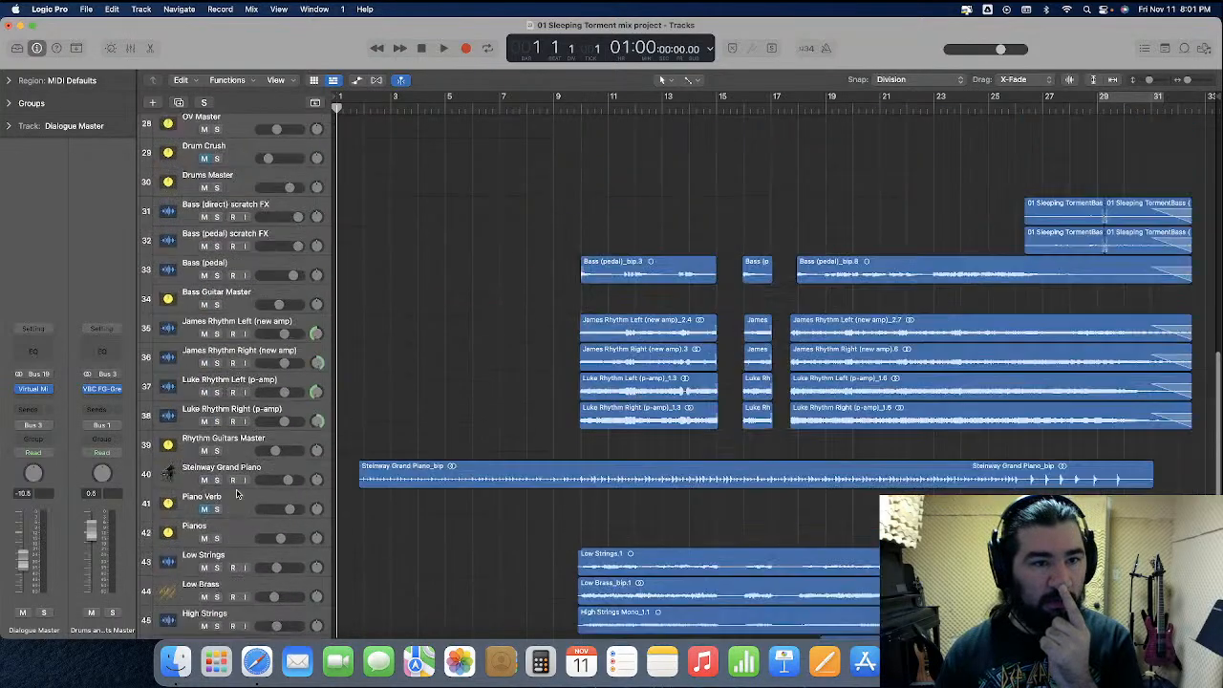
pyautogui.scroll(-9, 238, 568)
pyautogui.click(239, 567)
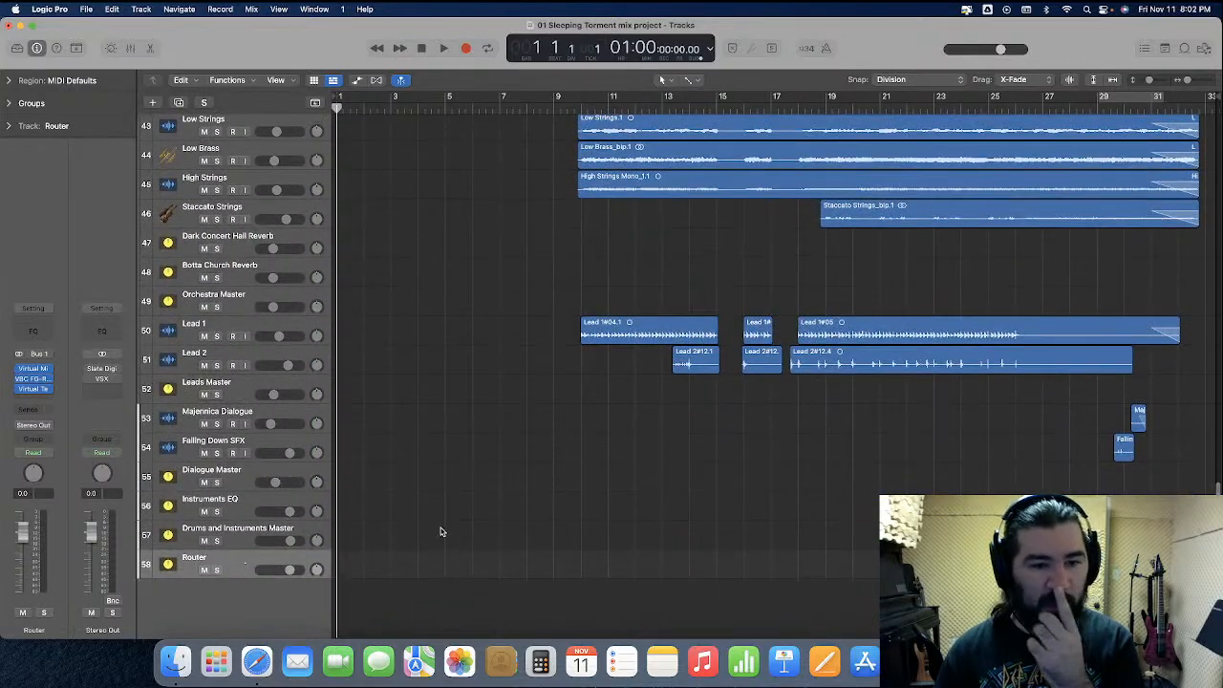
# Browse the MIXING folder for the 02 Left For Dead mix project and list its tracks for import
pyautogui.click(1204, 47)
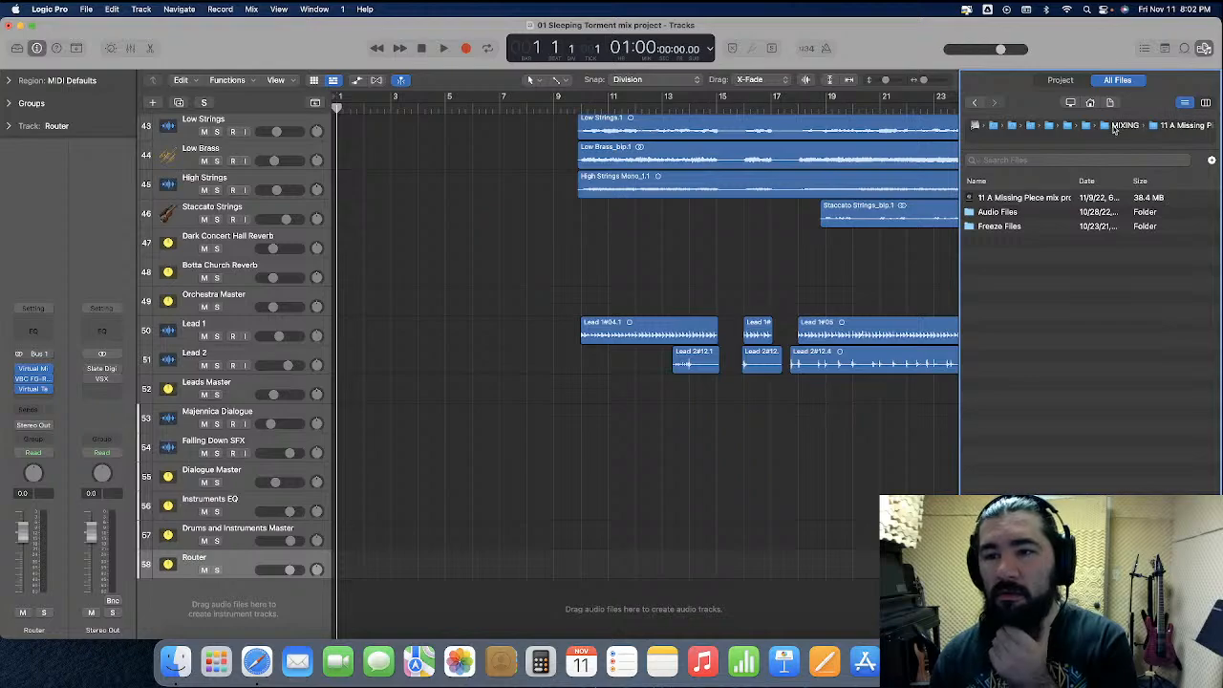
pyautogui.click(1101, 128)
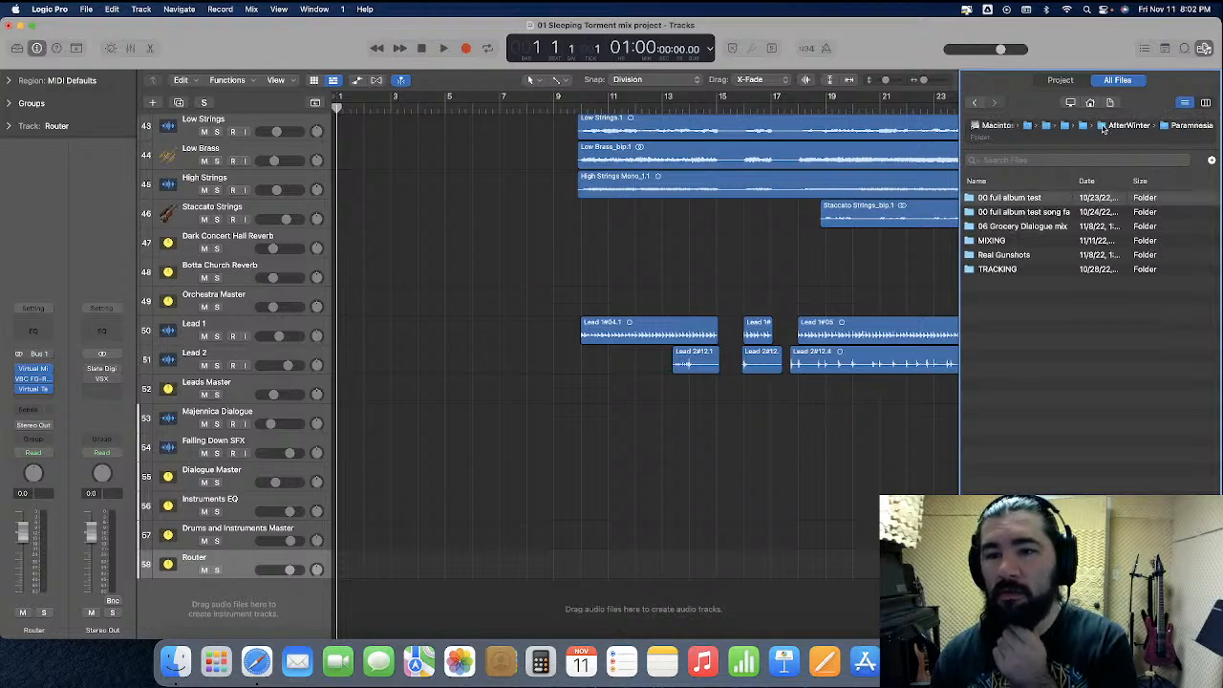
pyautogui.doubleClick(1035, 240)
pyautogui.doubleClick(1023, 212)
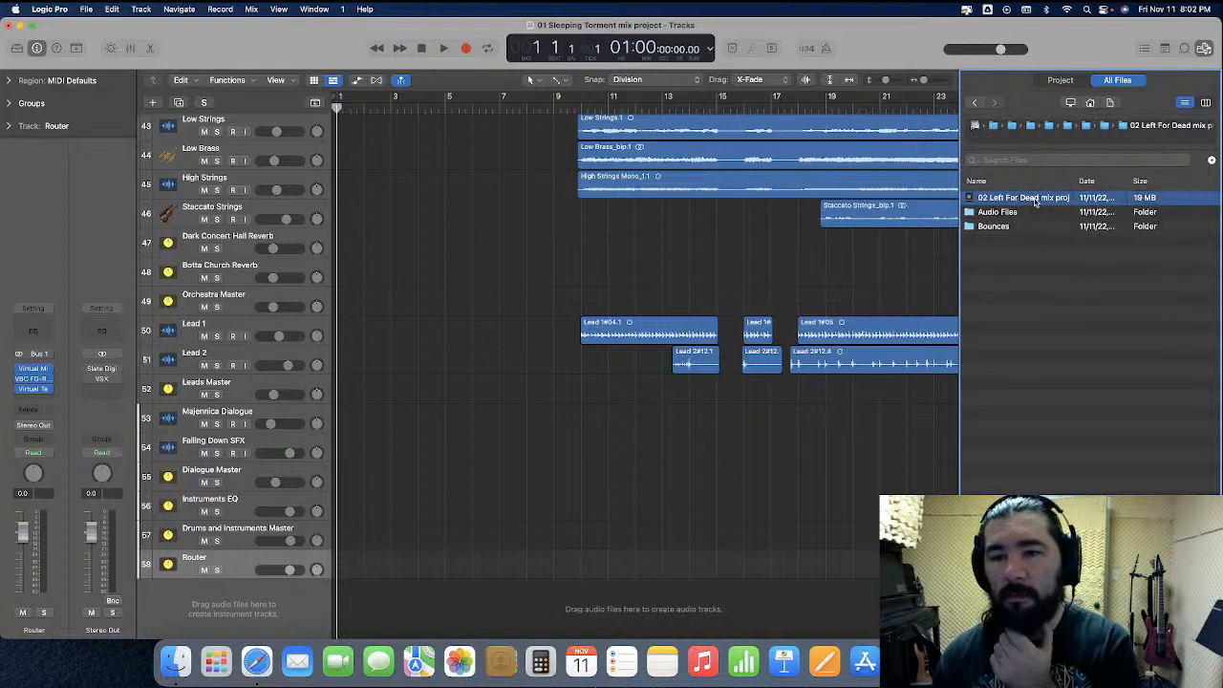
pyautogui.doubleClick(1035, 199)
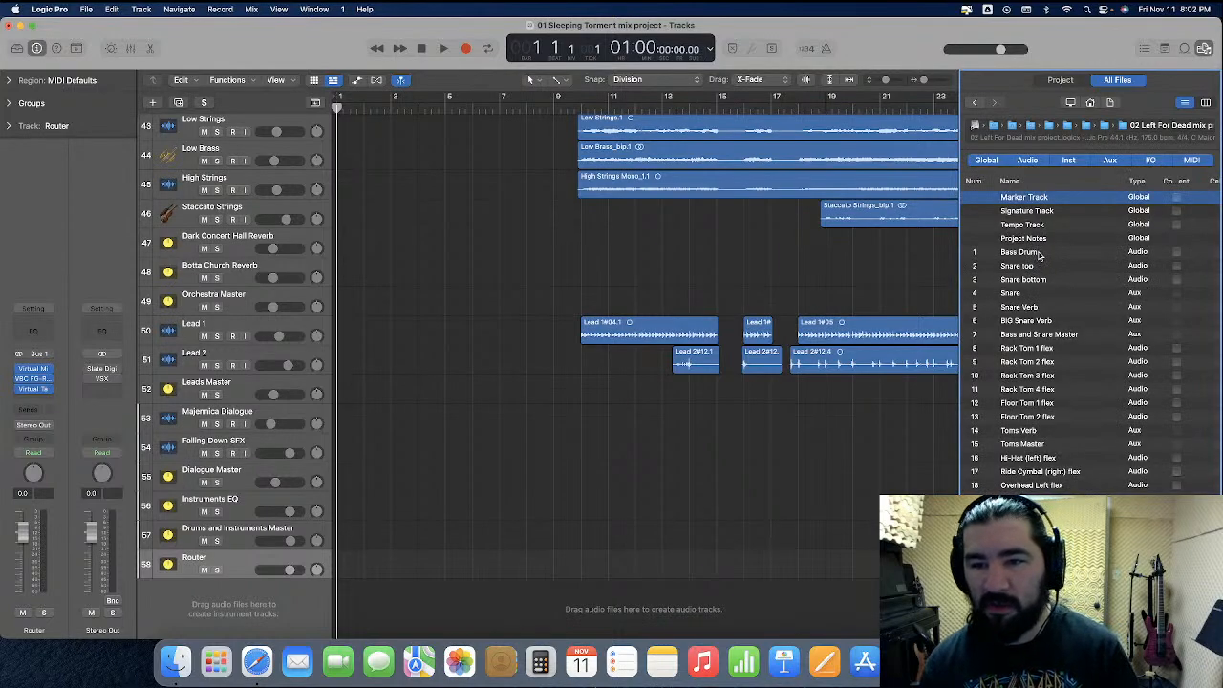
# Choose the Bass Drum, Snare top, Snare bottom, Snare and Snare Verb channels from the Left For Dead project for import
pyautogui.click(1039, 253)
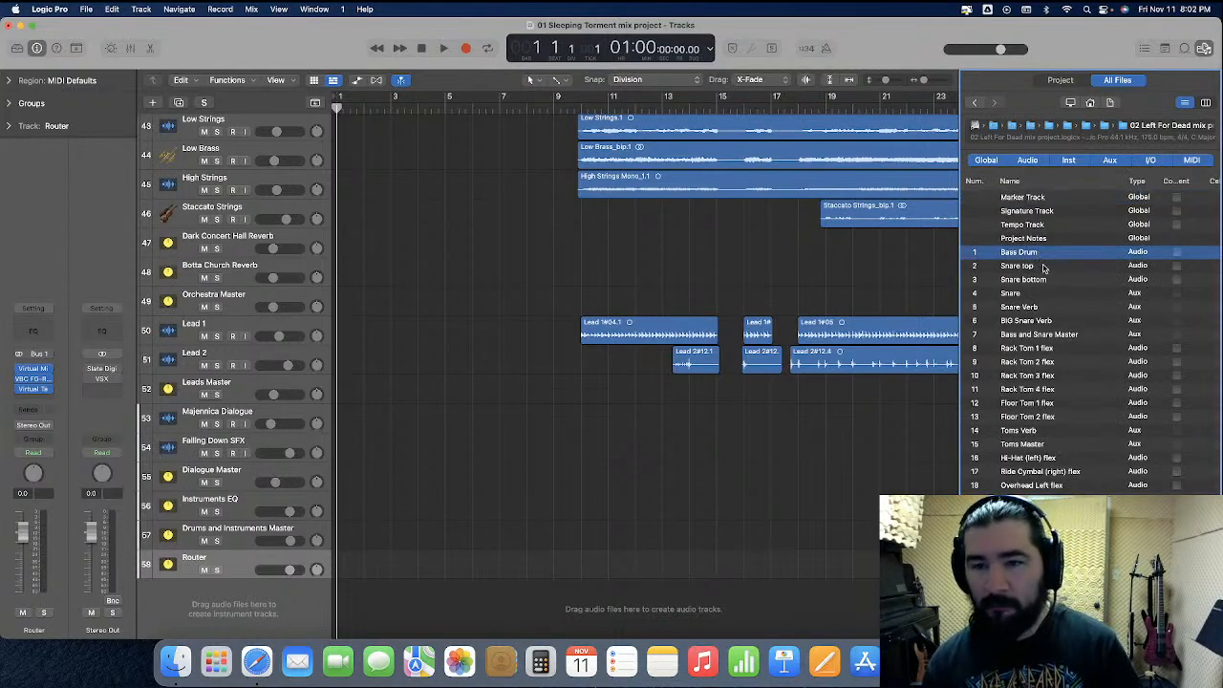
pyautogui.keyDown('shift'); pyautogui.click(1044, 269); pyautogui.keyUp('shift')
pyautogui.keyDown('shift'); pyautogui.click(1043, 282); pyautogui.keyUp('shift')
pyautogui.keyDown('shift'); pyautogui.click(1044, 295); pyautogui.keyUp('shift')
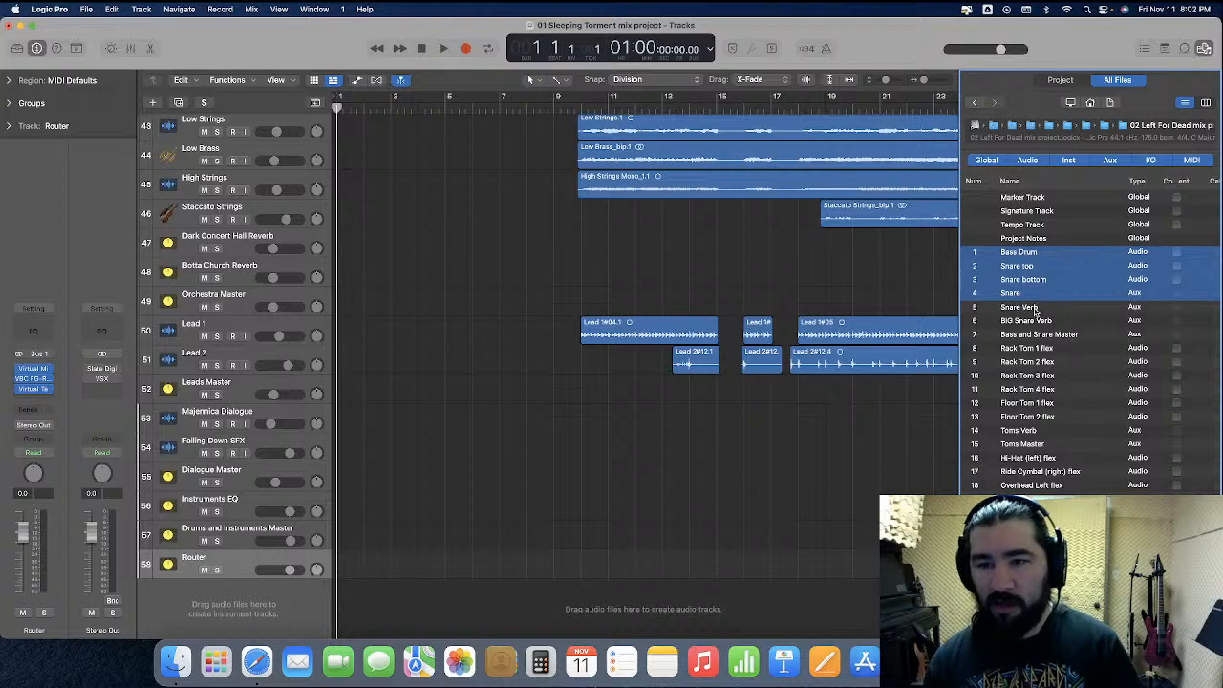
pyautogui.keyDown('shift'); pyautogui.click(1035, 308); pyautogui.keyUp('shift')
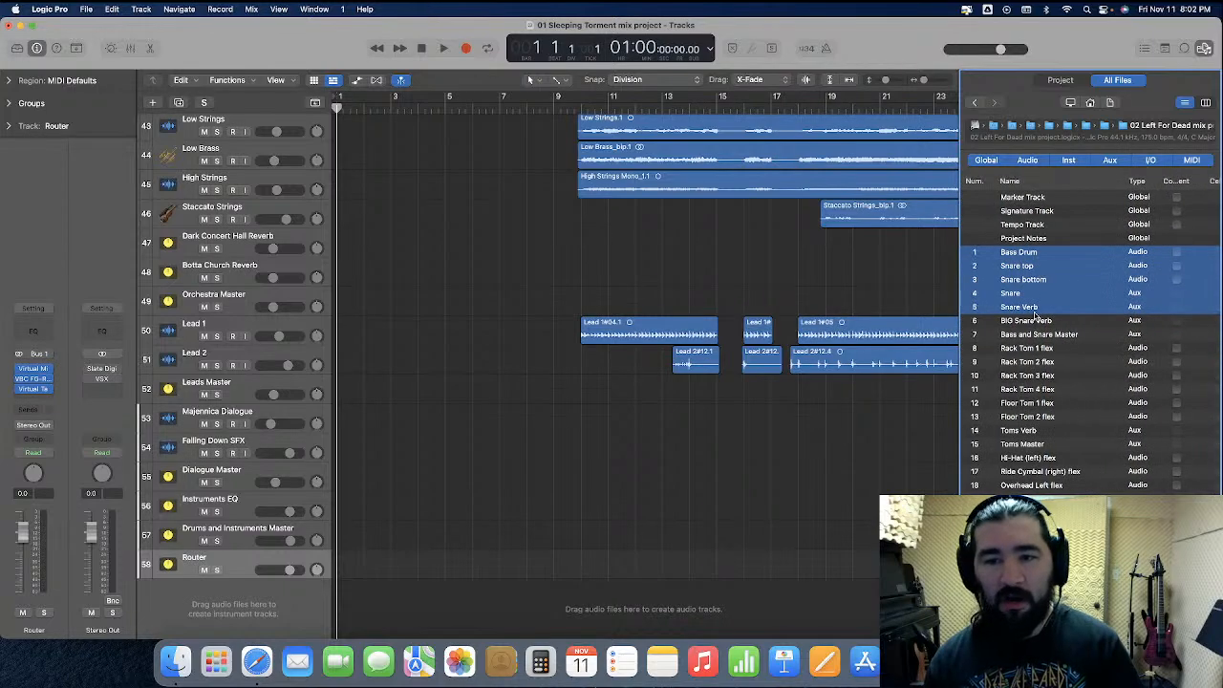
# Add Rack Toms 1 to 4, Floor Toms 1 and 2 and Toms Master to the import selection
pyautogui.keyDown('super'); pyautogui.click(1058, 349); pyautogui.keyUp('super')
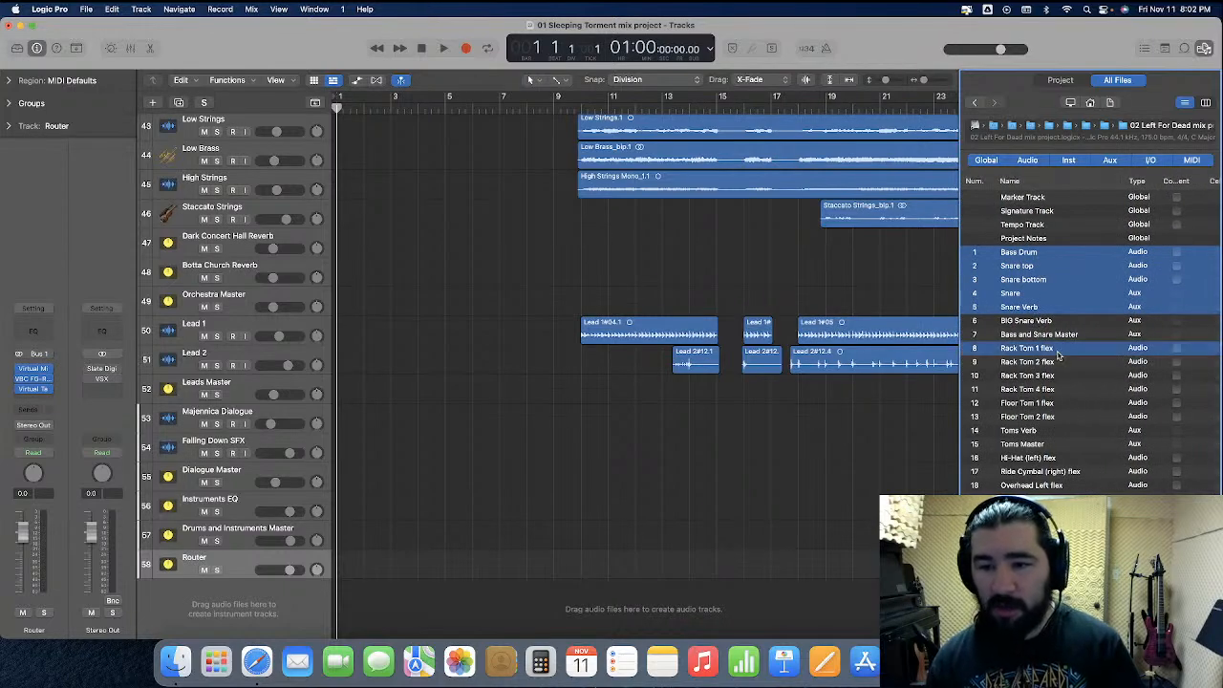
pyautogui.keyDown('shift'); pyautogui.click(1058, 362); pyautogui.keyUp('shift')
pyautogui.keyDown('shift'); pyautogui.click(1058, 376); pyautogui.keyUp('shift')
pyautogui.scroll(15, 409, 285)
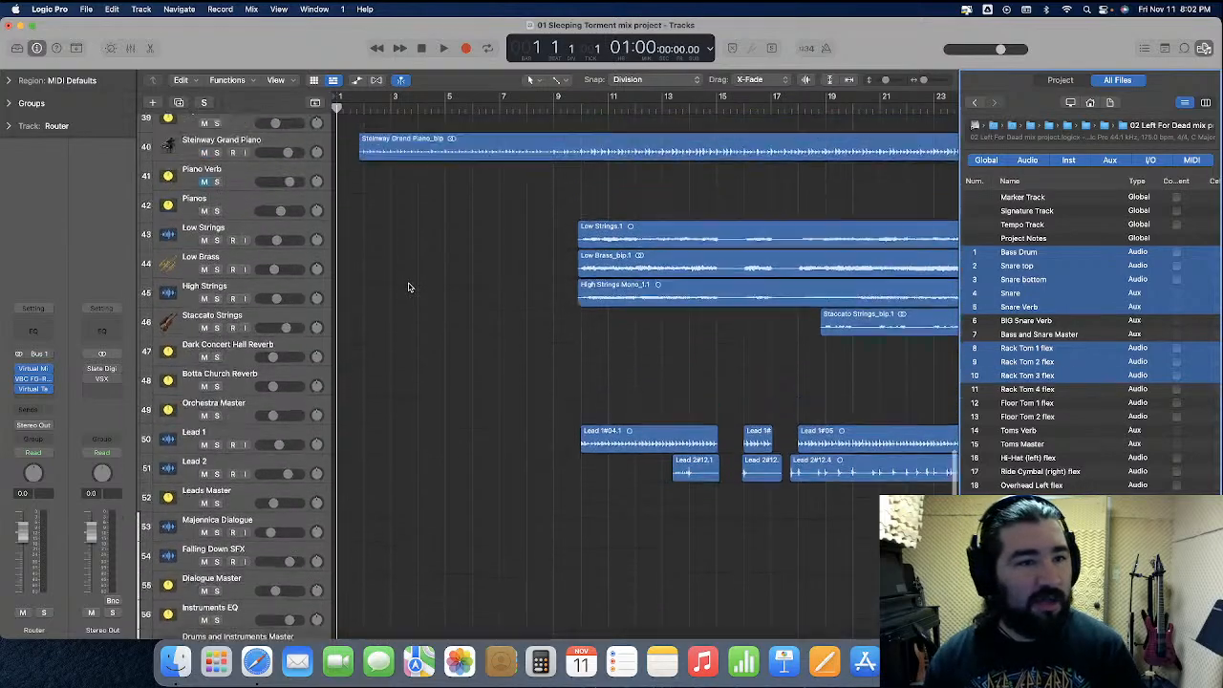
pyautogui.scroll(10, 409, 287)
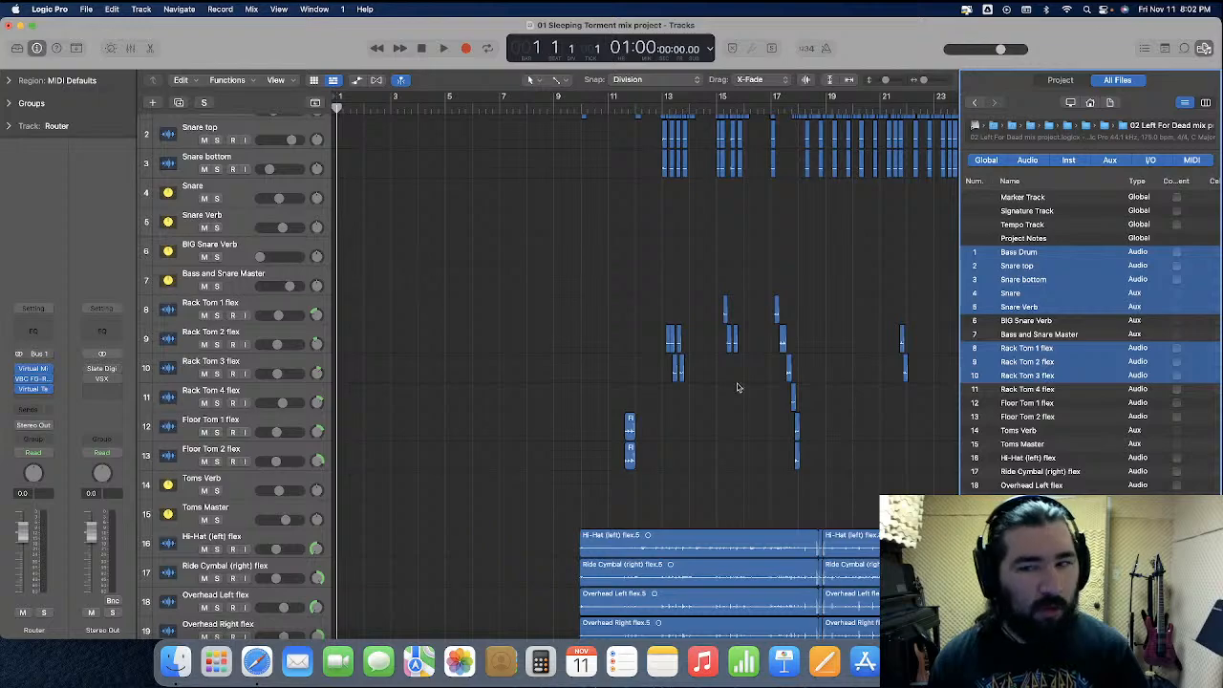
pyautogui.keyDown('shift'); pyautogui.click(1063, 390); pyautogui.keyUp('shift')
pyautogui.keyDown('shift'); pyautogui.click(1058, 403); pyautogui.keyUp('shift')
pyautogui.keyDown('shift'); pyautogui.click(1059, 418); pyautogui.keyUp('shift')
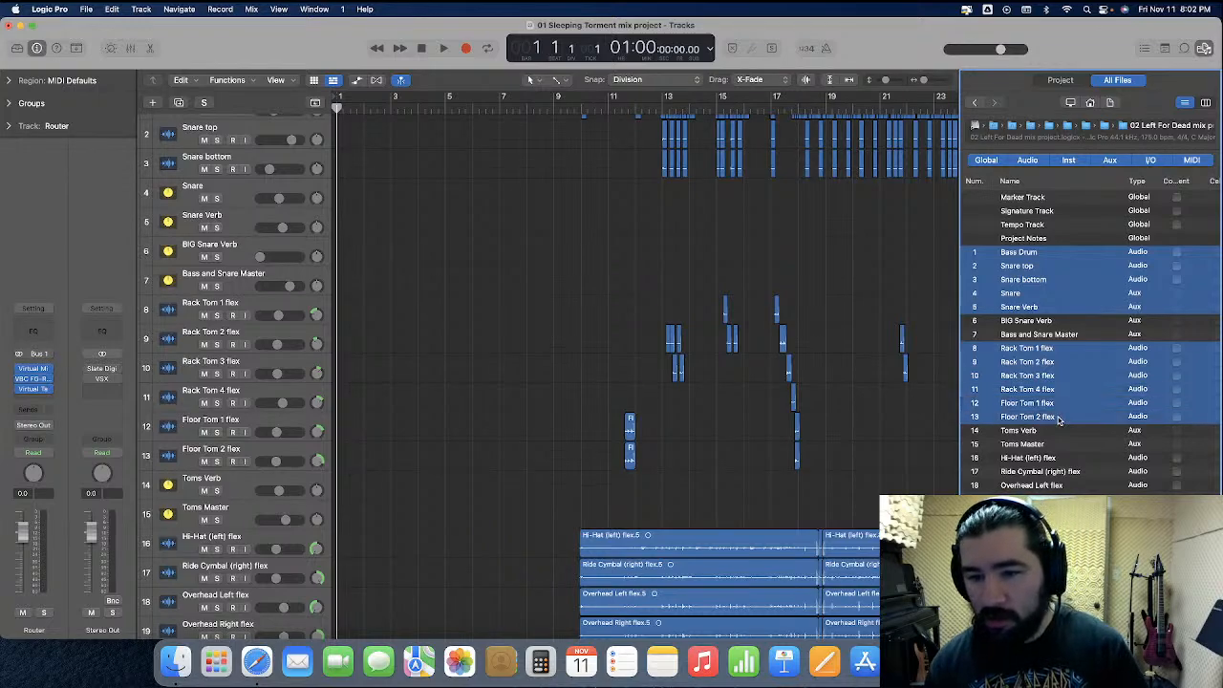
pyautogui.keyDown('shift'); pyautogui.click(1058, 447); pyautogui.keyUp('shift')
# Add Drums Master and Rhythm Guitars Master to the import selection and check the rest of the channel list
pyautogui.scroll(-4, 1058, 447)
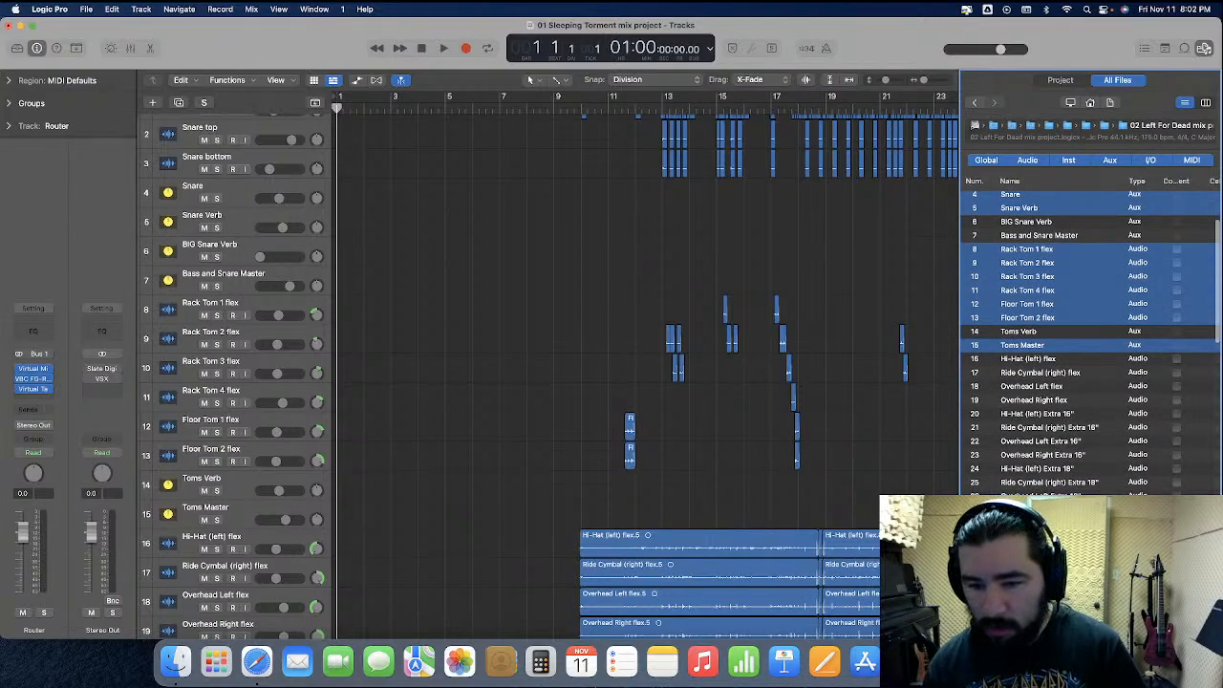
pyautogui.scroll(-3, 1059, 444)
pyautogui.scroll(-3, 1059, 421)
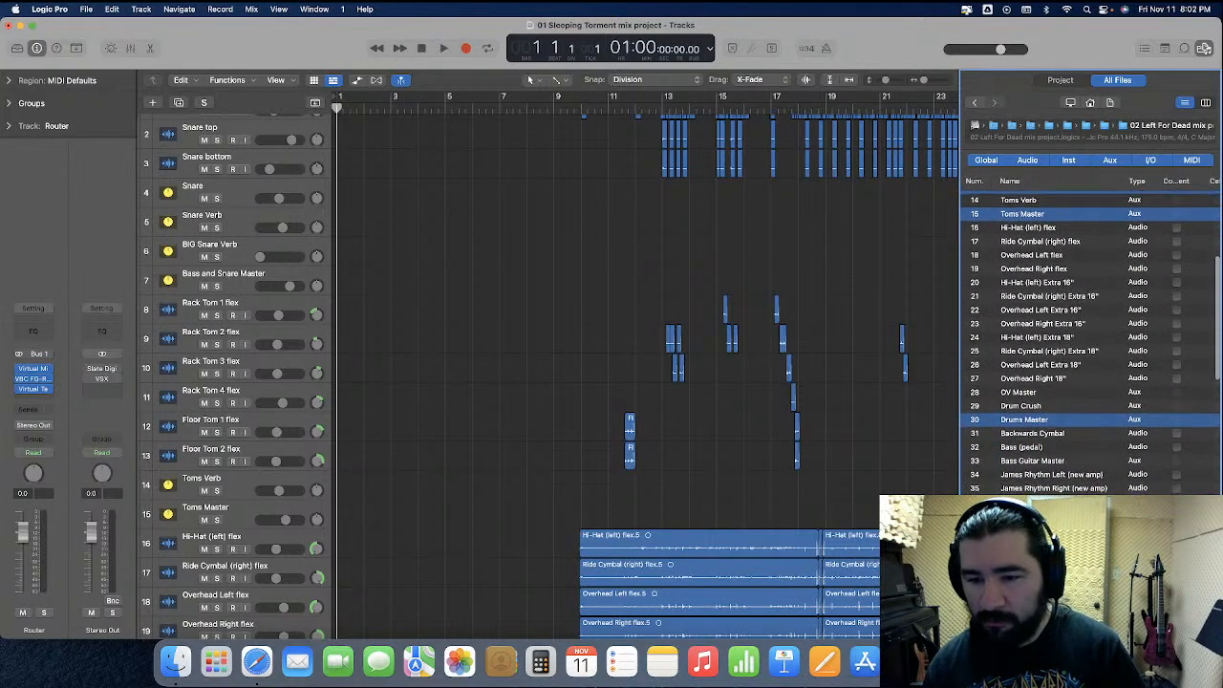
pyautogui.scroll(-8, 1091, 344)
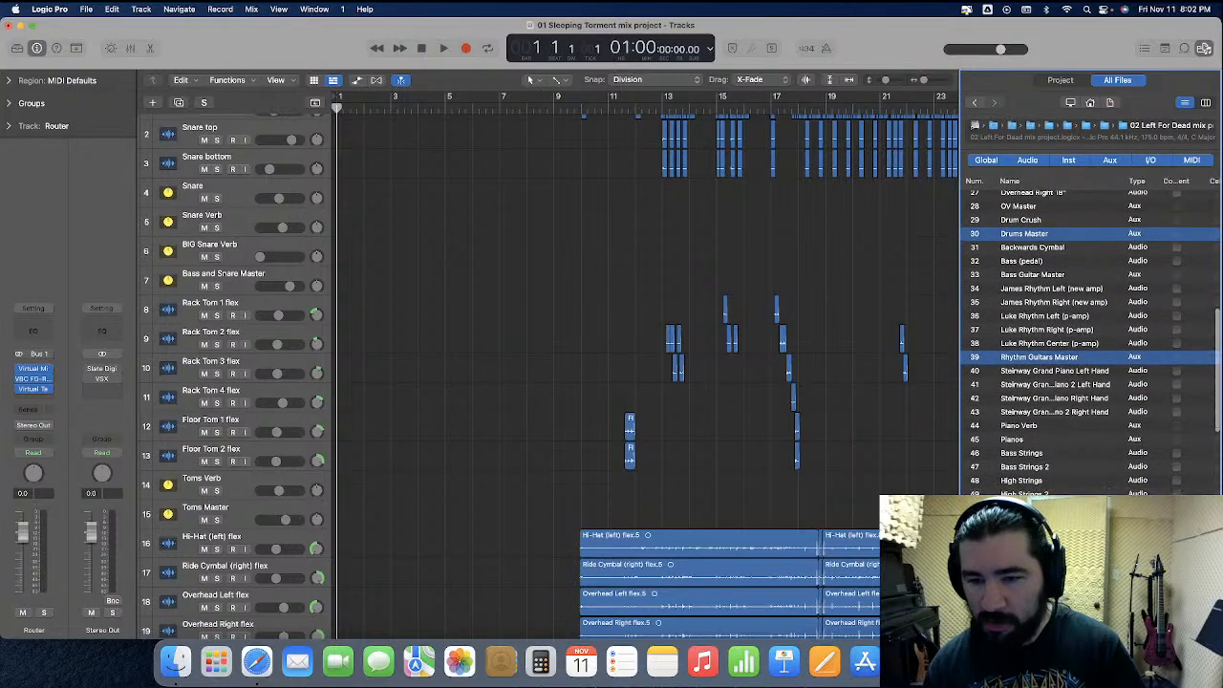
pyautogui.scroll(-8, 1091, 344)
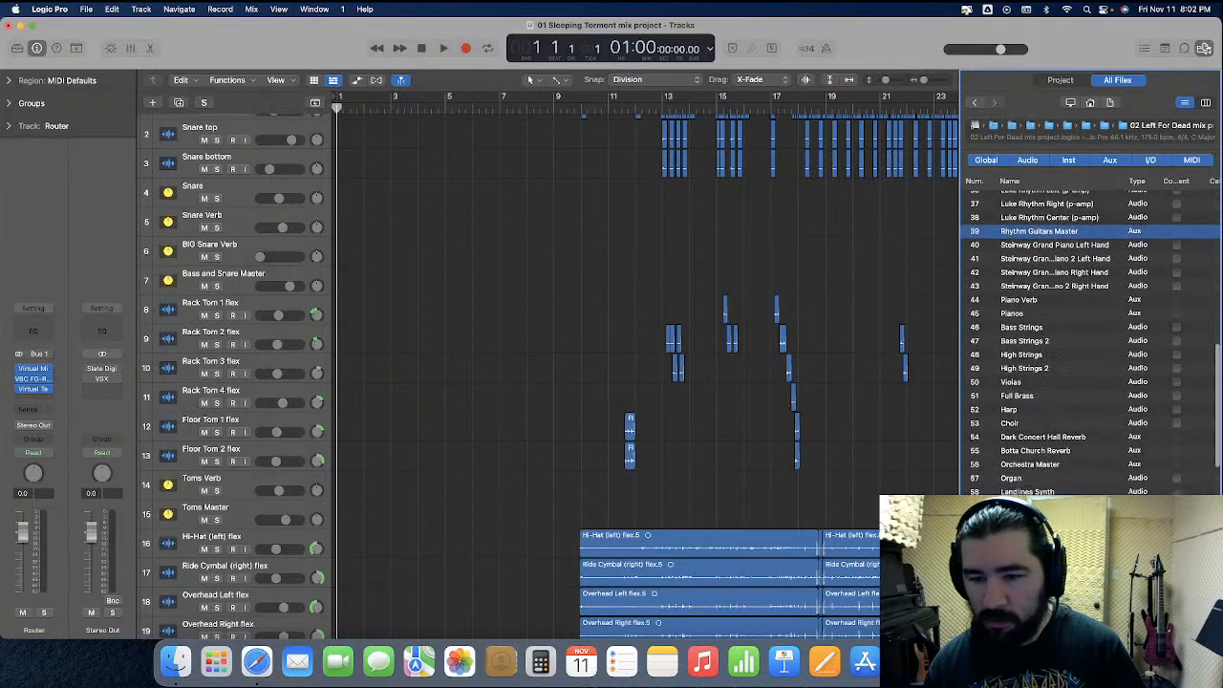
pyautogui.scroll(-13, 1090, 344)
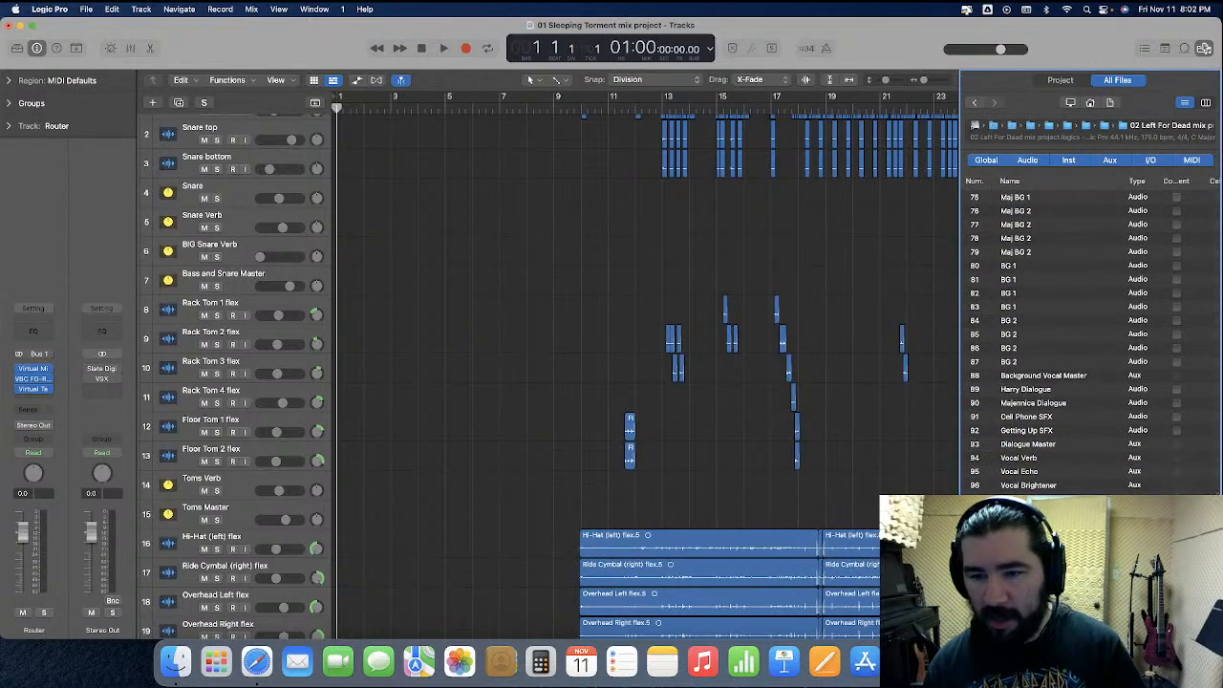
# Include only the plug-ins of the selected channels, add them to the current project and close the file browser
pyautogui.scroll(20, 1084, 427)
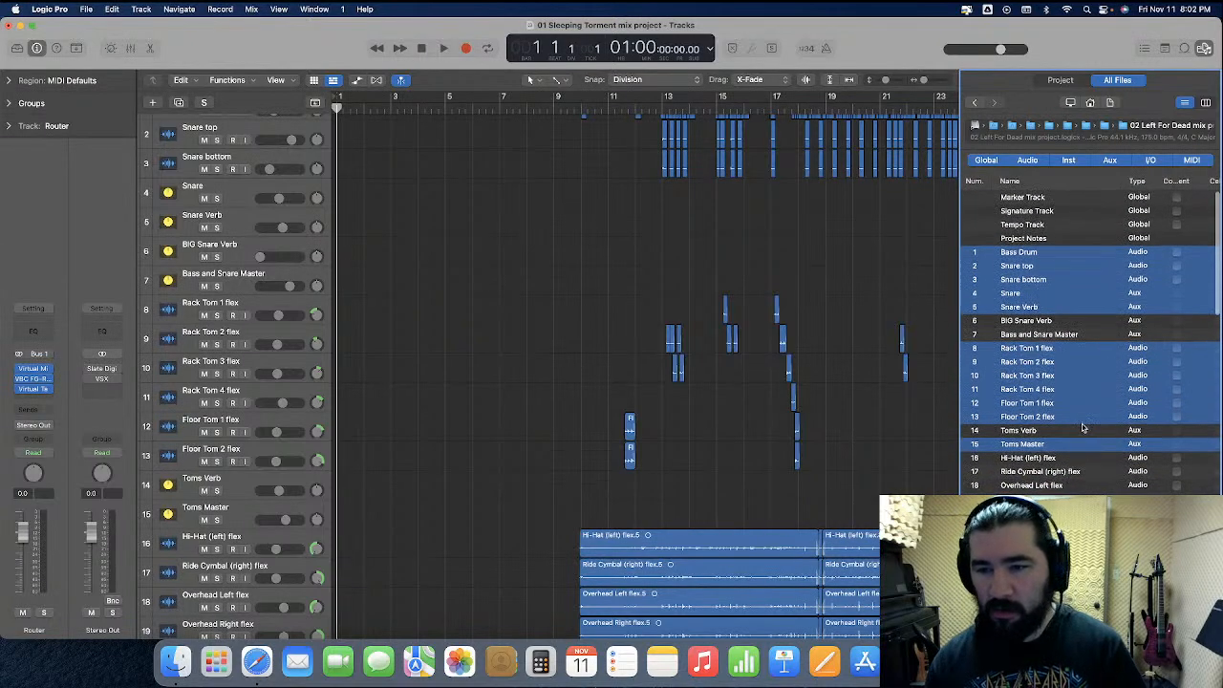
pyautogui.hscroll(5, 1071, 435)
pyautogui.hscroll(-5, 1055, 446)
pyautogui.hscroll(5, 1055, 446)
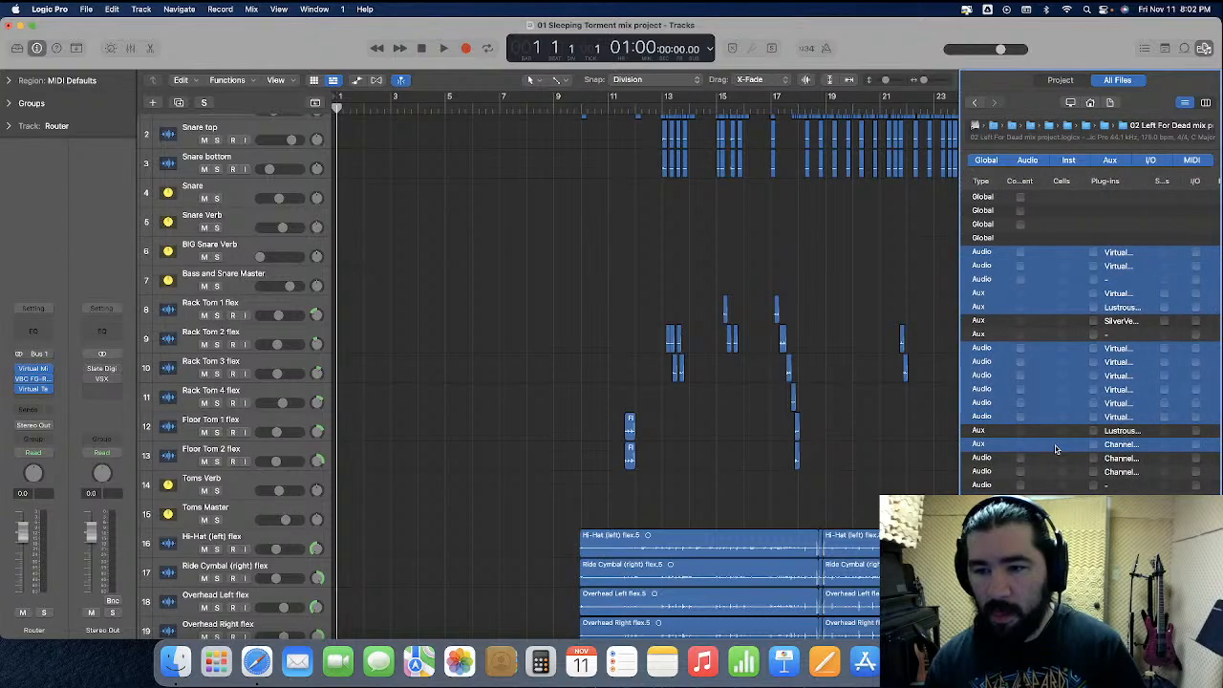
pyautogui.click(1094, 444)
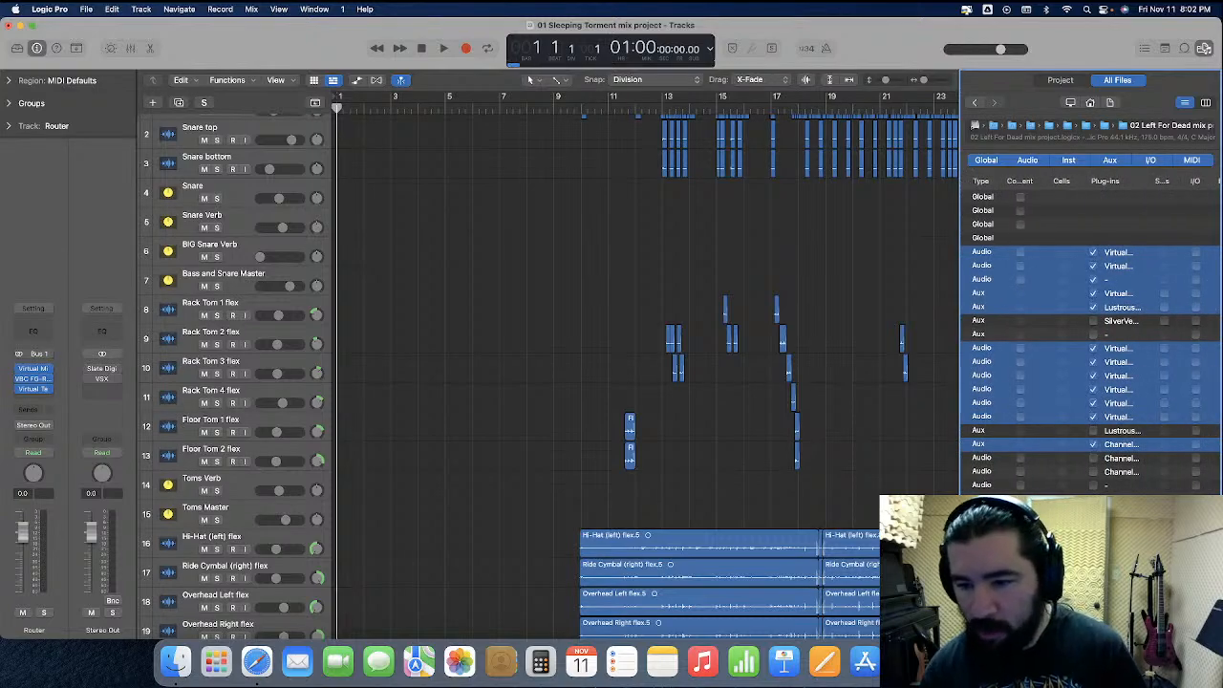
pyautogui.click(1192, 626)
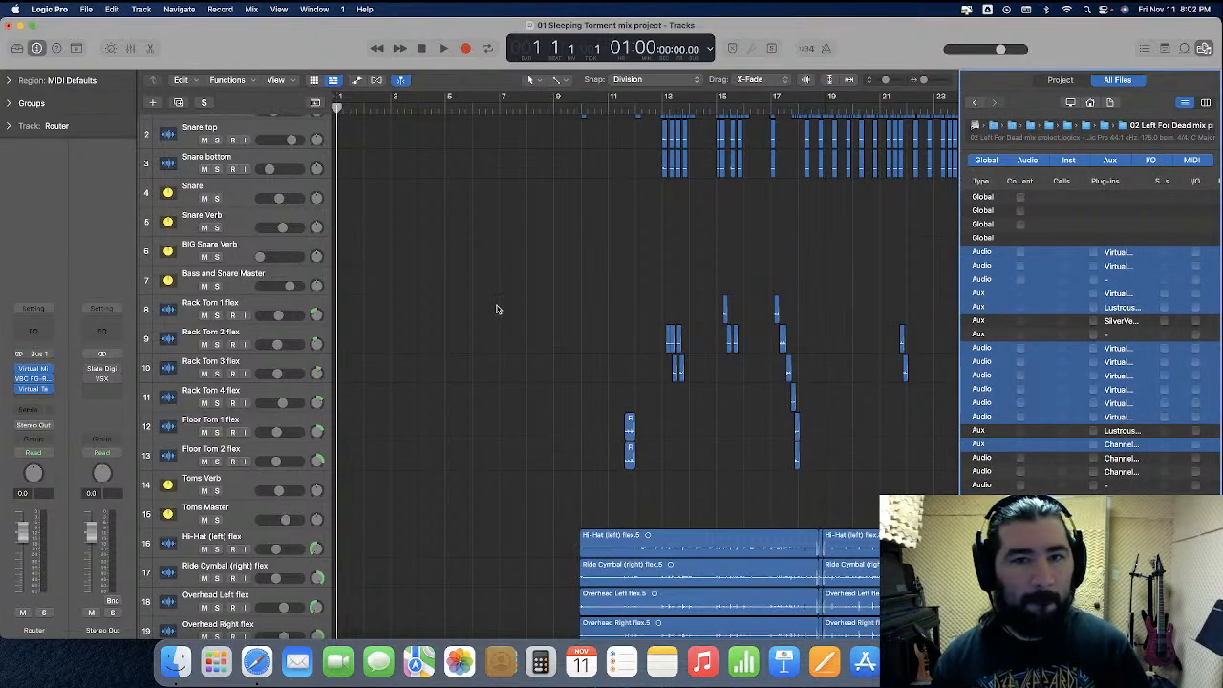
pyautogui.click(1206, 48)
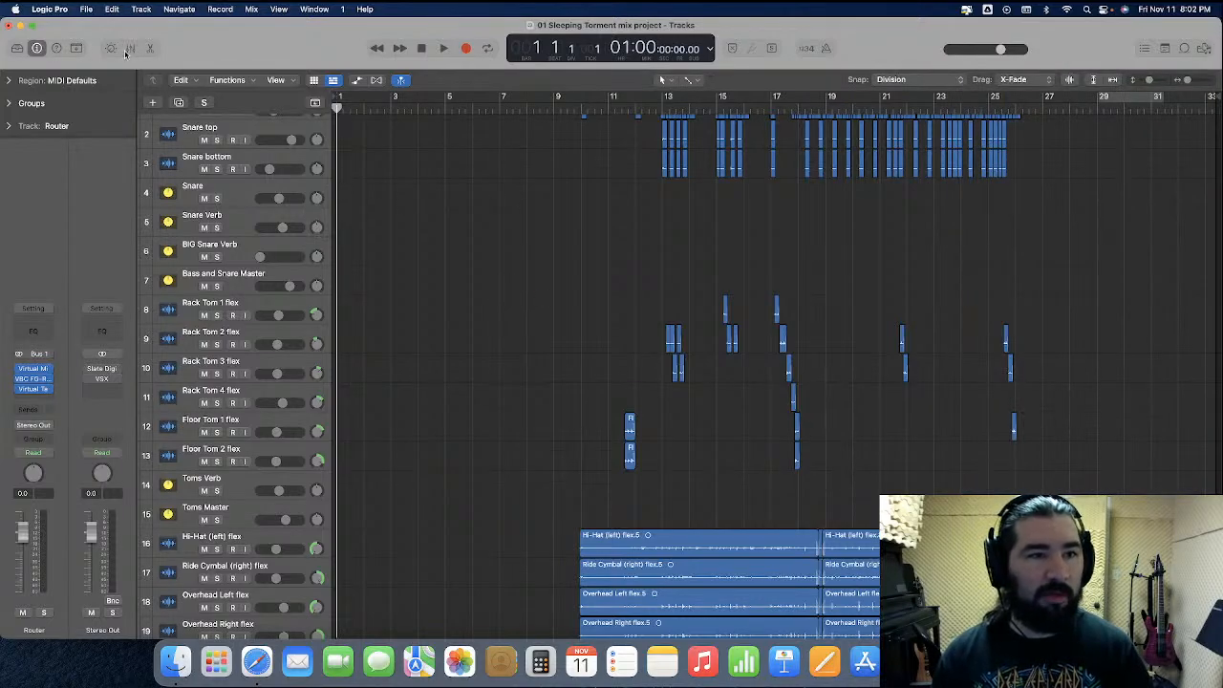
# Move the imported tracks from Bass Drum through Drums Master up to just below the original Drums Master track
pyautogui.scroll(-20, 458, 234)
pyautogui.scroll(5, 457, 234)
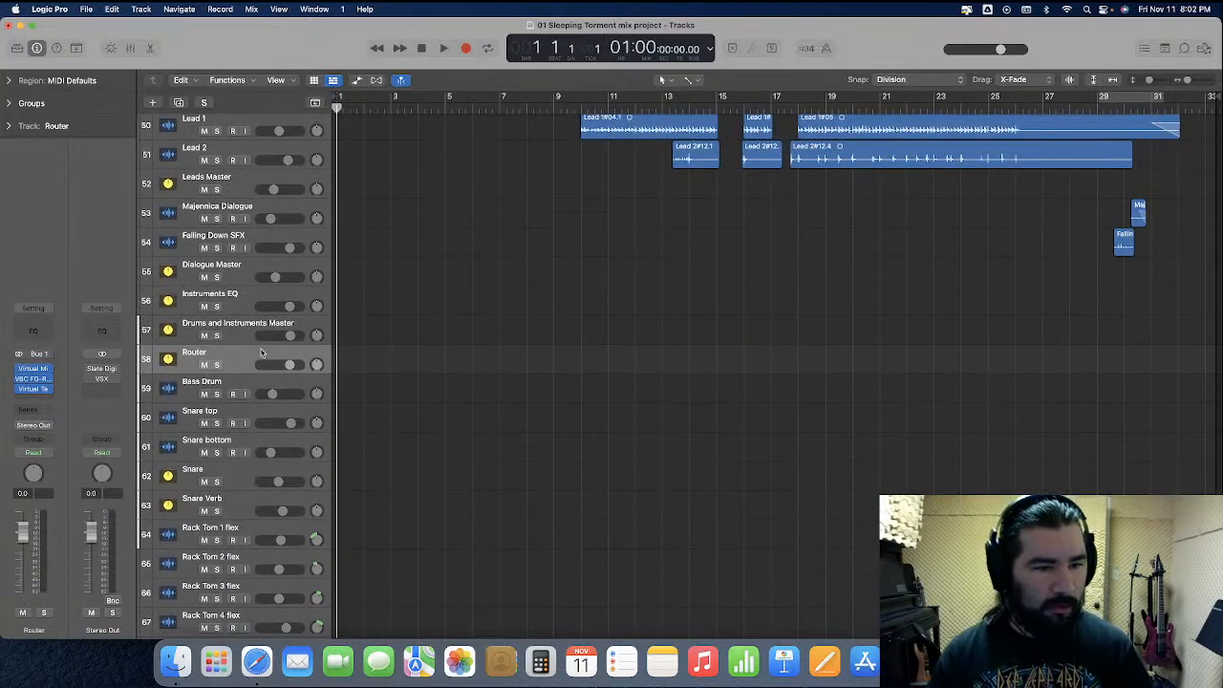
pyautogui.click(236, 386)
pyautogui.scroll(-5, 239, 384)
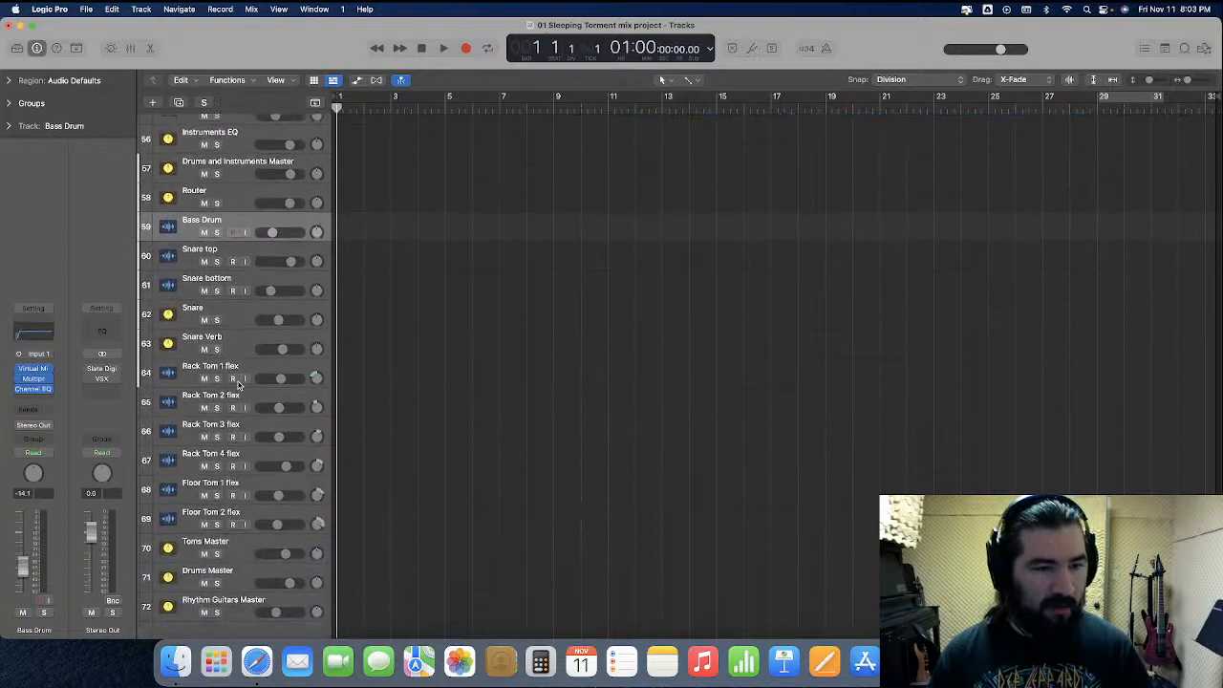
pyautogui.scroll(-2, 239, 384)
pyautogui.keyDown('shift'); pyautogui.click(238, 533); pyautogui.keyUp('shift')
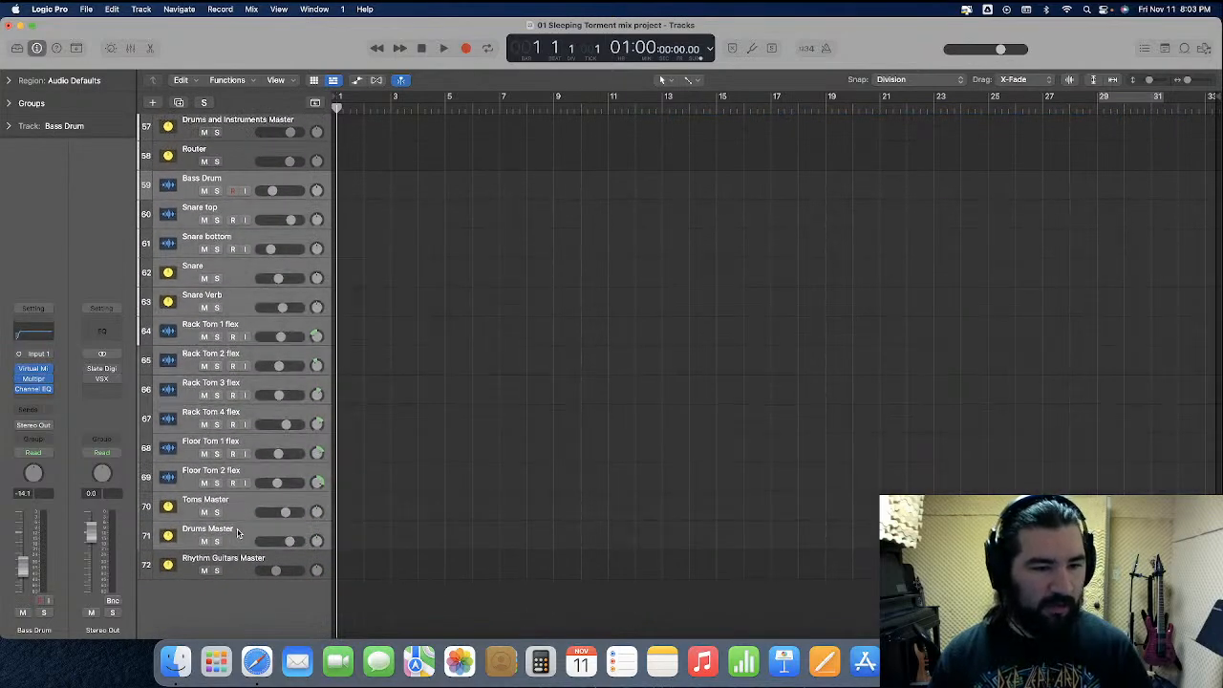
pyautogui.scroll(10, 238, 534)
pyautogui.moveTo(229, 503); pyautogui.dragTo(302, 468)
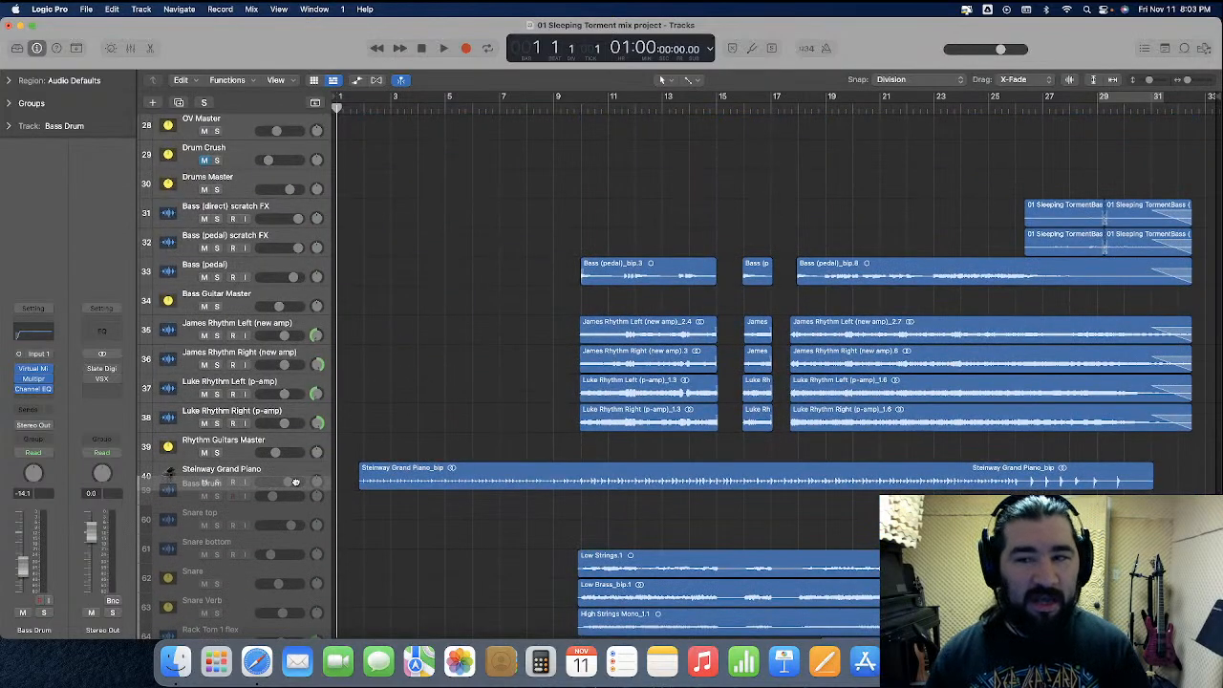
pyautogui.moveTo(282, 324); pyautogui.dragTo(277, 204)
# Move the imported Bass Drum through Snare Verb tracks to directly below the Bass and Snare Master track
pyautogui.scroll(5, 335, 276)
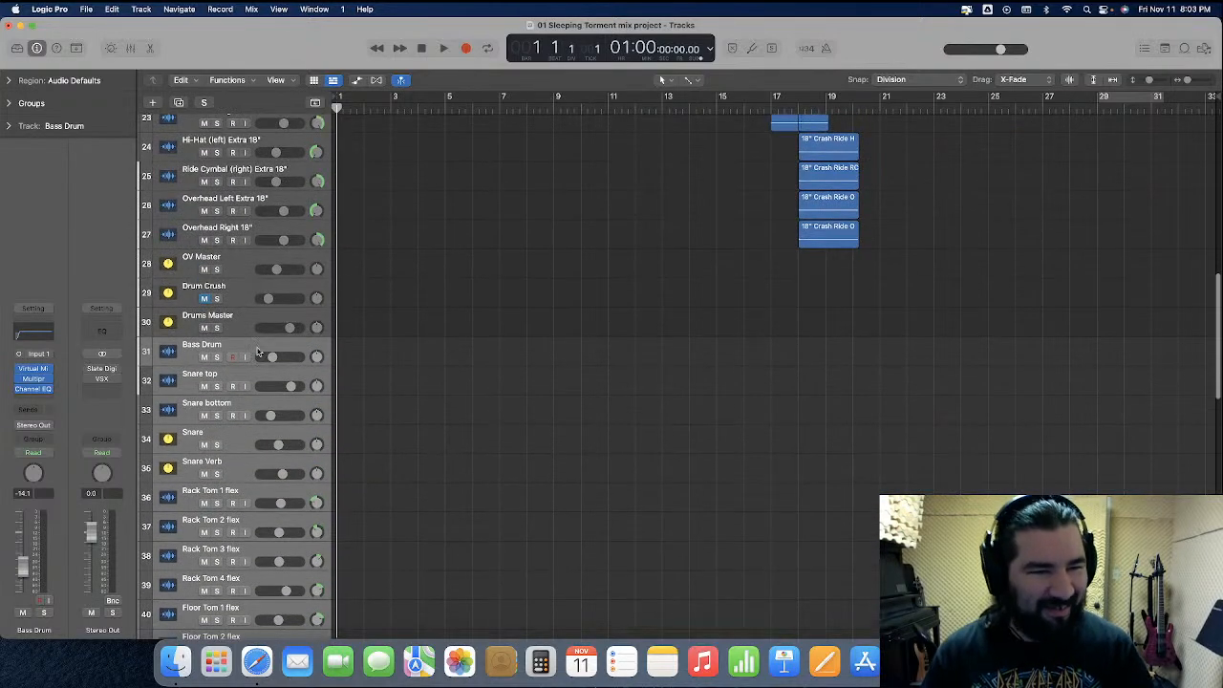
pyautogui.moveTo(248, 462); pyautogui.dragTo(254, 332)
pyautogui.scroll(5, 333, 369)
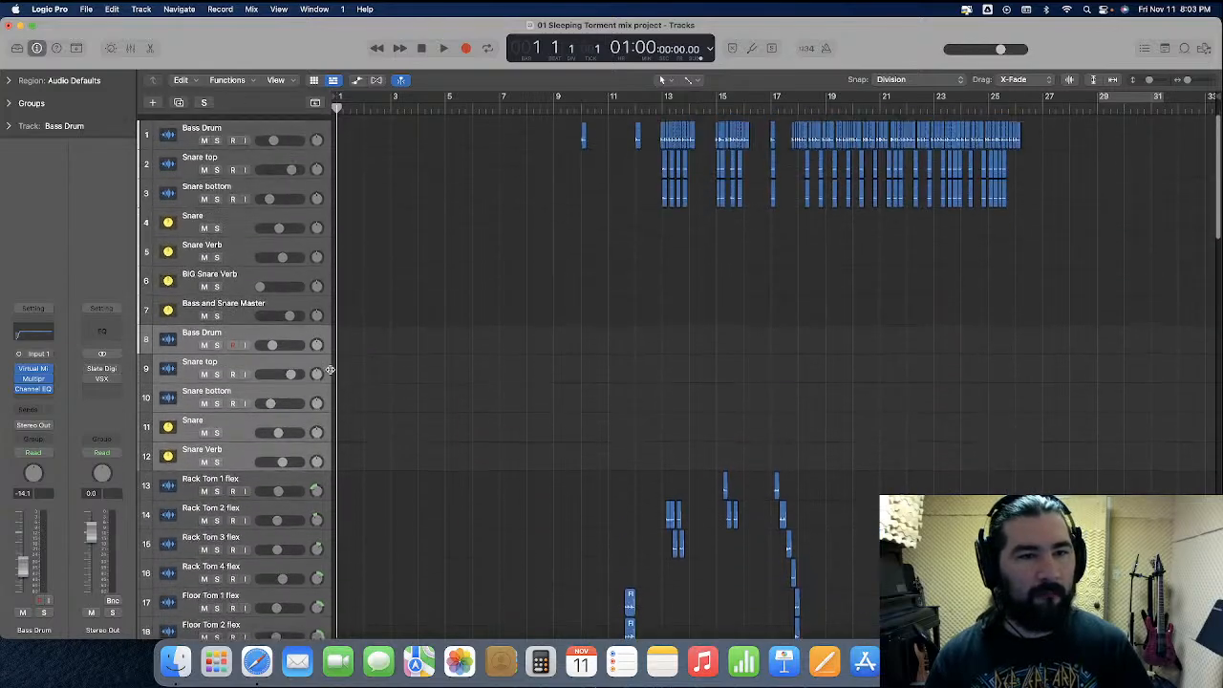
# Move the imported Bass Drum, Snare top and Snare bottom tracks to directly below the original Snare bottom track
pyautogui.click(244, 329)
pyautogui.keyDown('shift'); pyautogui.click(253, 390); pyautogui.keyUp('shift')
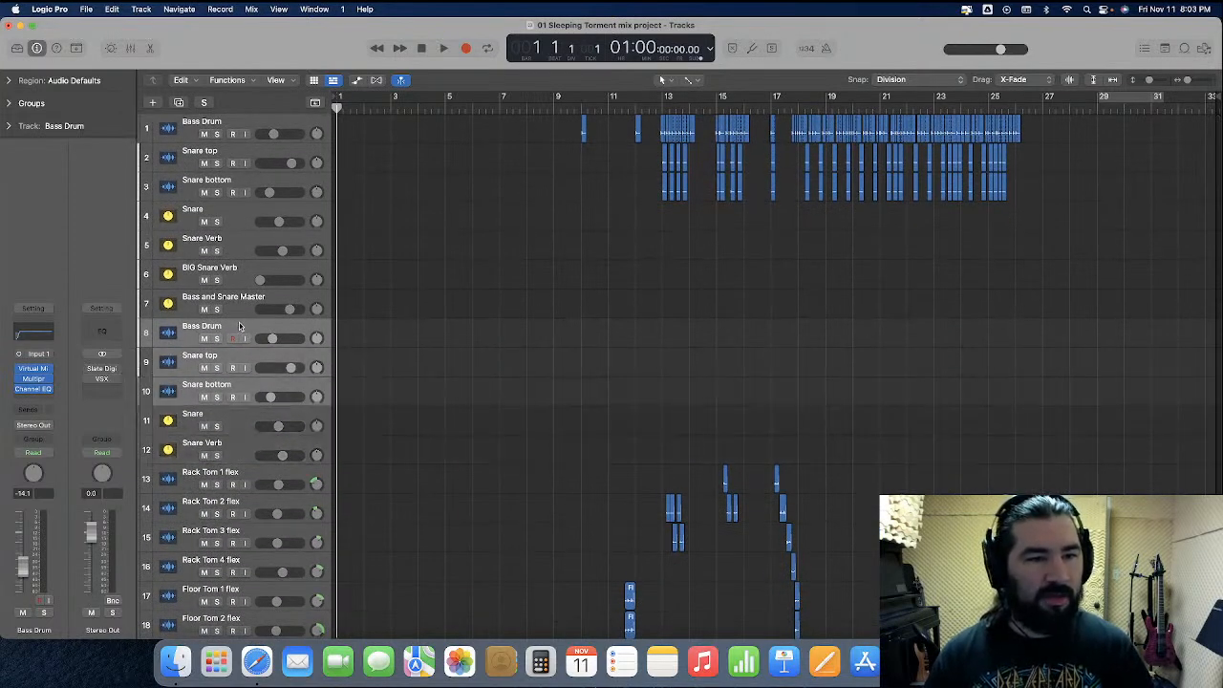
pyautogui.moveTo(239, 327); pyautogui.dragTo(240, 212)
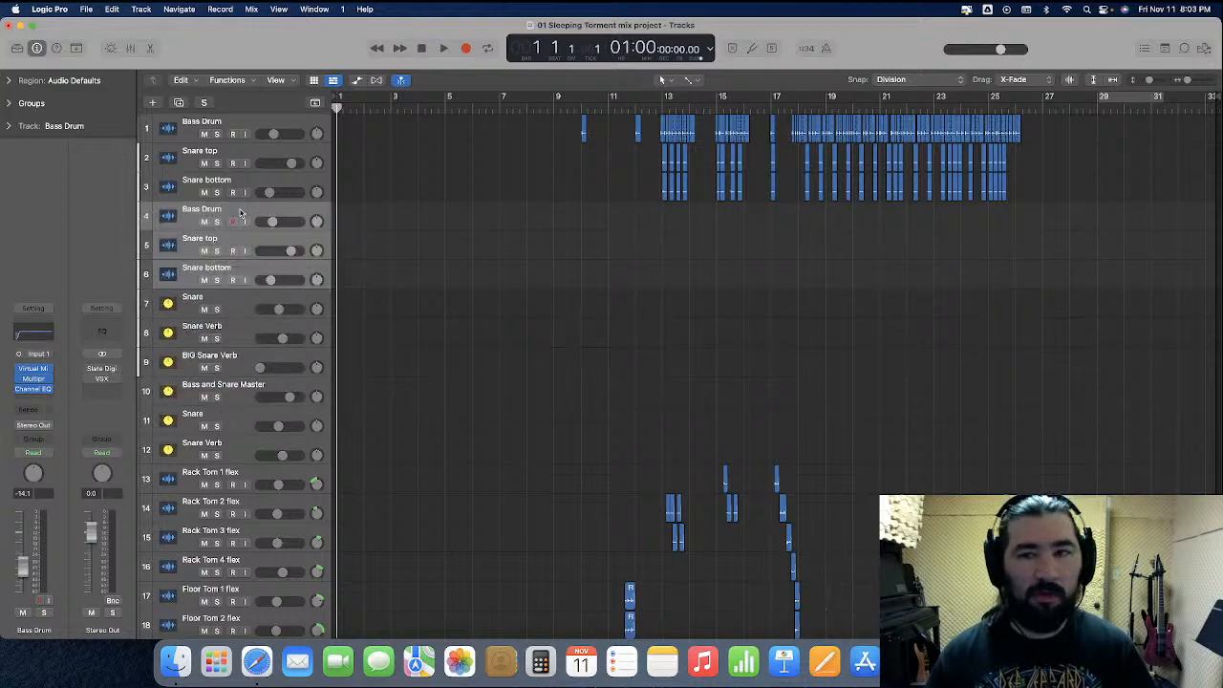
# Set the drag mode to Overlap and move all regions of the original Bass Drum, Snare top and Snare bottom onto their imported counterparts
pyautogui.click(1034, 80)
pyautogui.click(1023, 54)
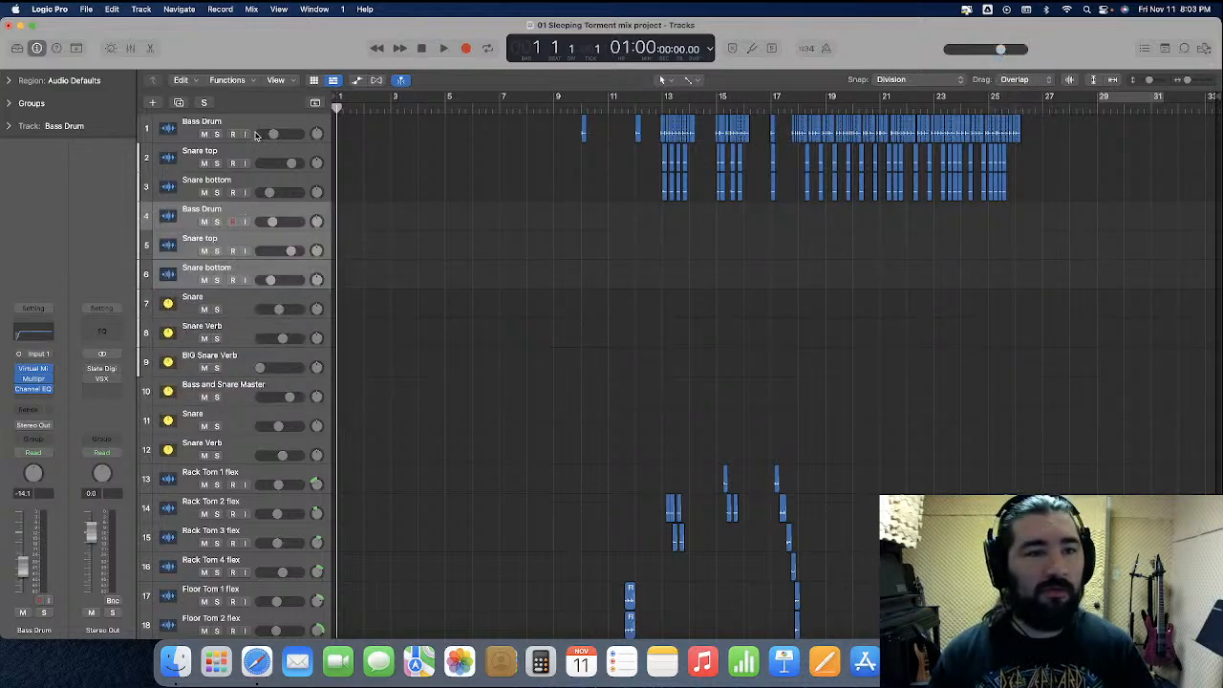
pyautogui.click(258, 129)
pyautogui.keyDown('shift'); pyautogui.click(269, 181); pyautogui.keyUp('shift')
pyautogui.press('super+Right')
pyautogui.press('super+Right')
pyautogui.press('super+Right')
pyautogui.press('super+Right')
pyautogui.press('super+Right')
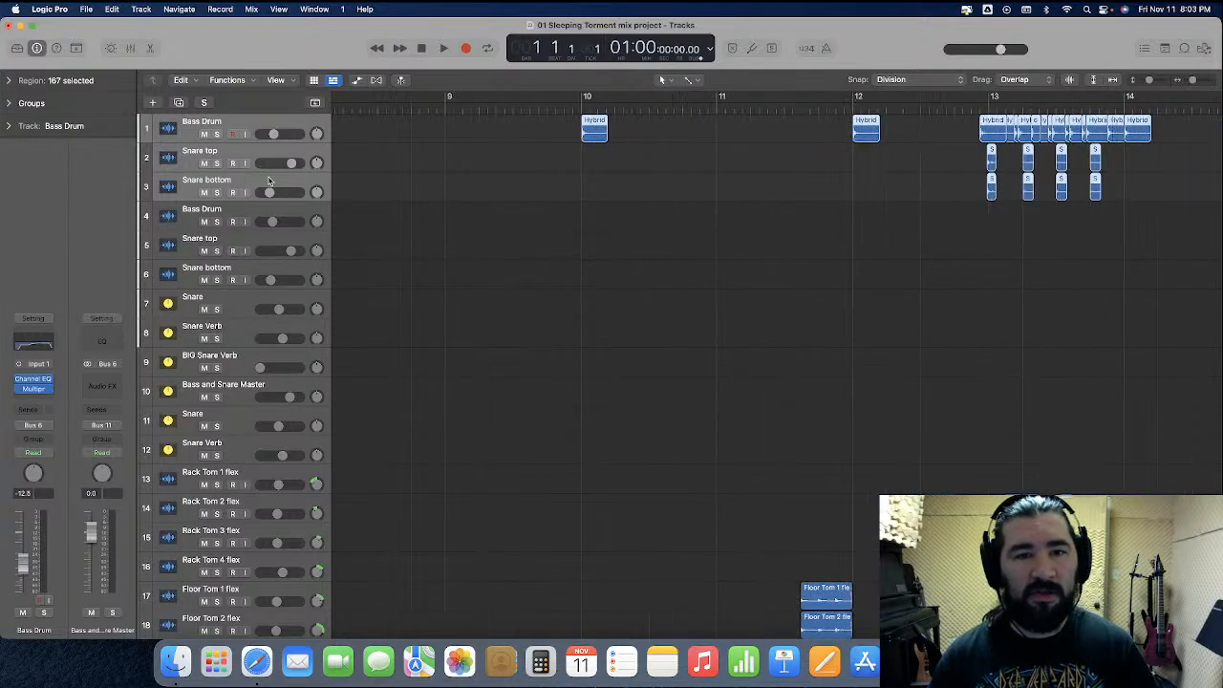
pyautogui.moveTo(594, 139); pyautogui.dragTo(596, 223)
pyautogui.click(611, 274)
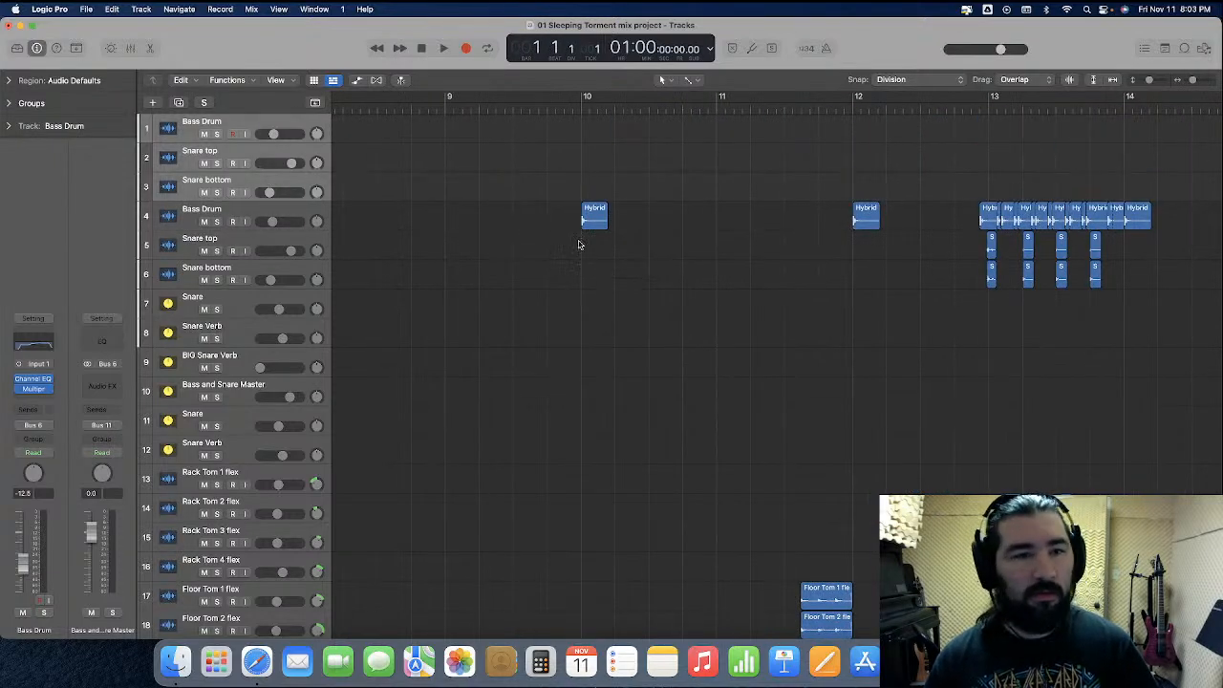
# Check the track automation and delete the emptied original Bass Drum, Snare top and Snare bottom tracks
pyautogui.click(356, 81)
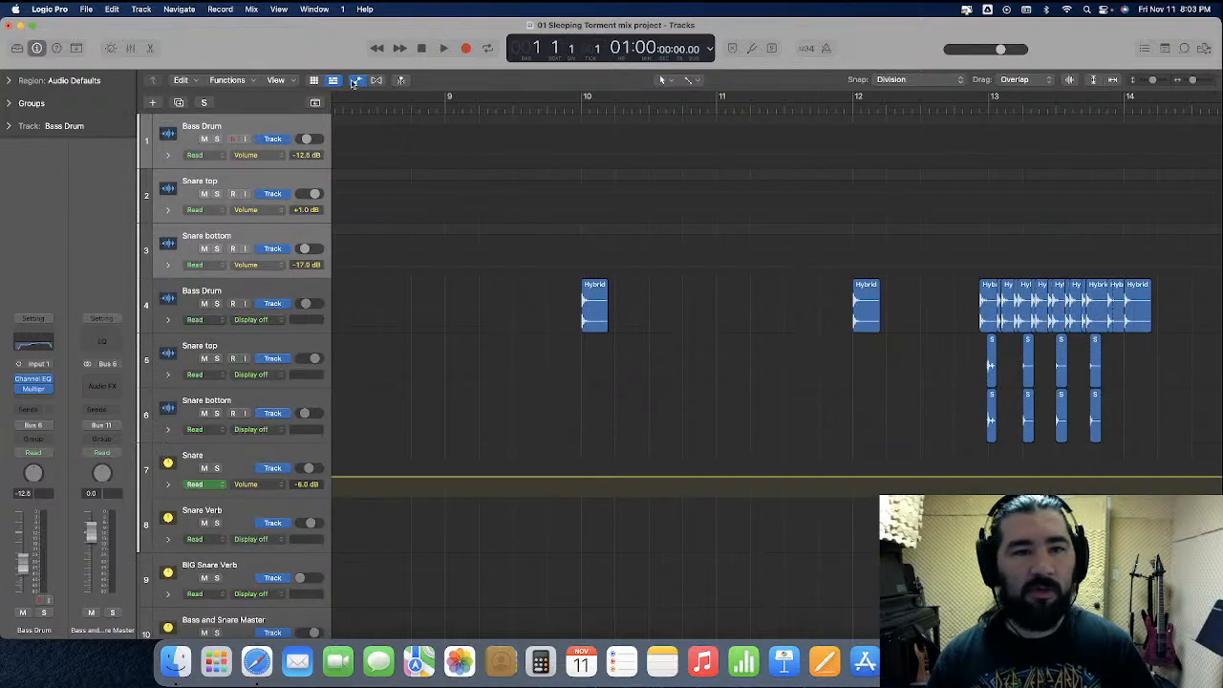
pyautogui.click(356, 80)
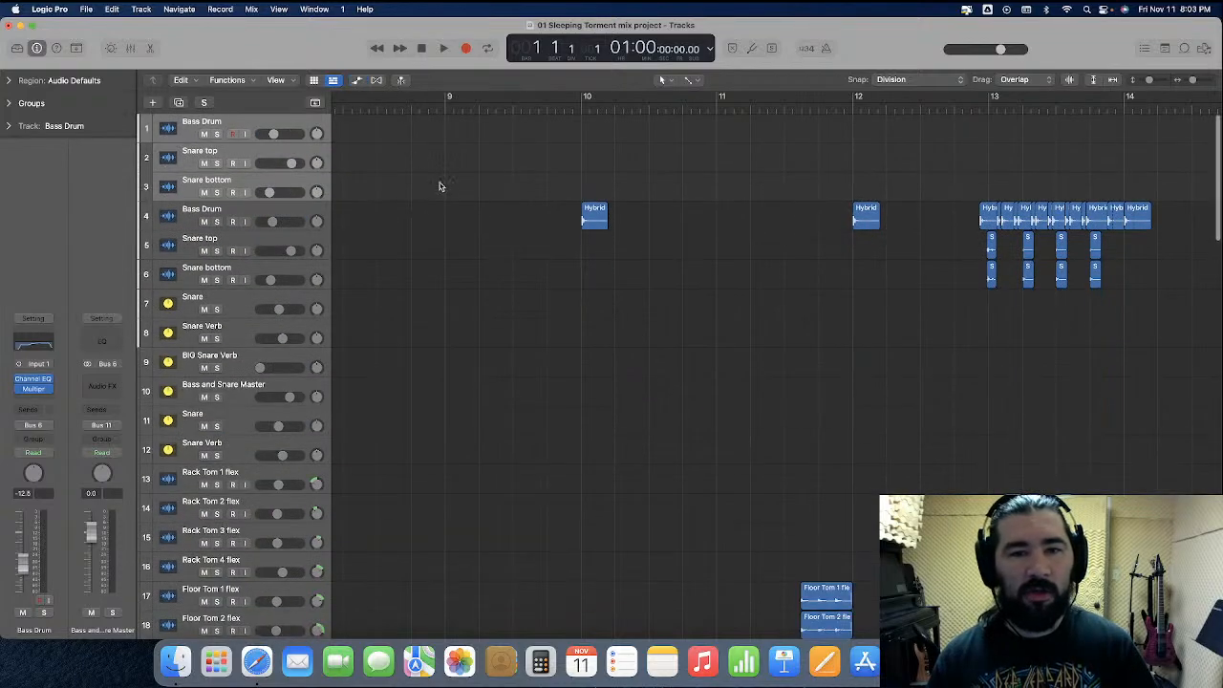
pyautogui.press('super+a')
pyautogui.press('super+Left')
pyautogui.press('super+Left')
pyautogui.press('super+Left')
pyautogui.press('super+Left')
pyautogui.press('super+Left')
pyautogui.click(442, 256)
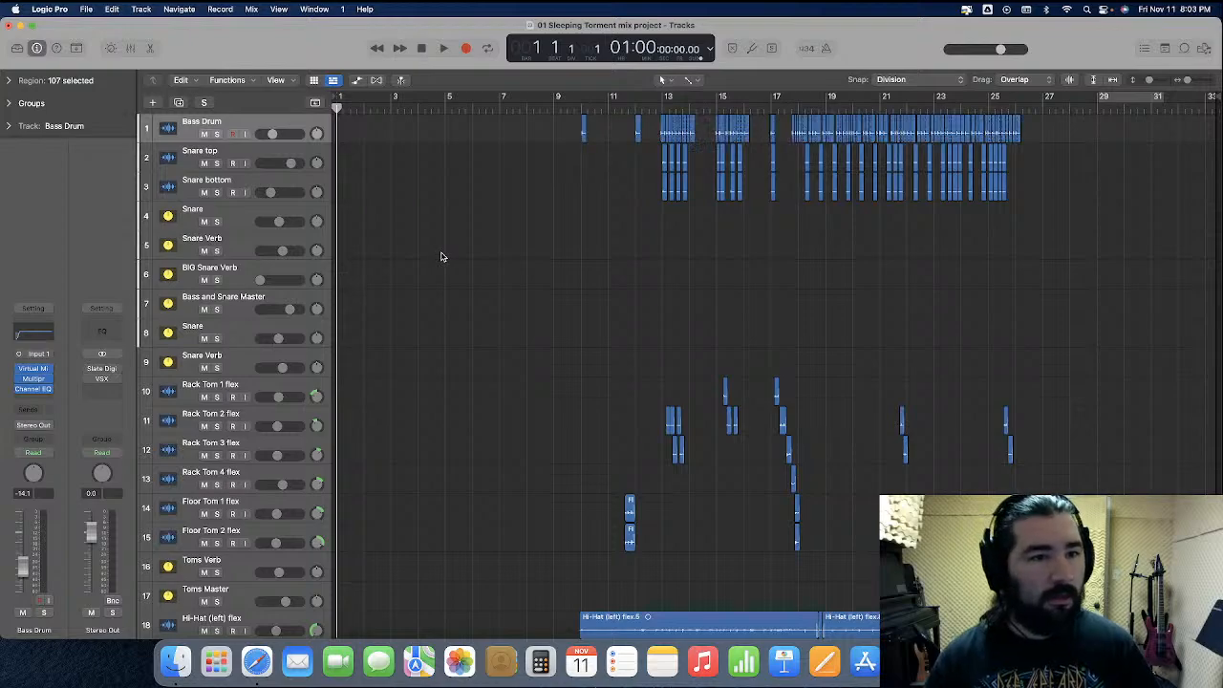
pyautogui.click(357, 81)
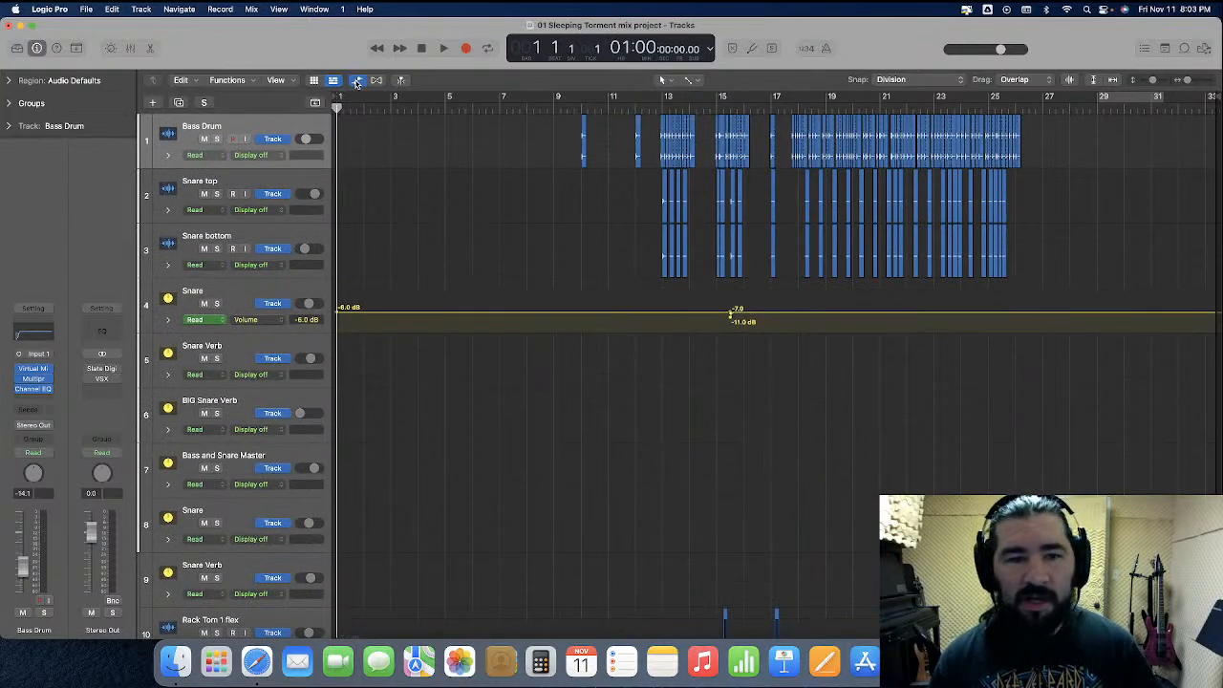
pyautogui.click(357, 80)
# In the mixer, set the Bass Drum volume to -14.0 dB and the Snare top volume to 1.0 dB
pyautogui.press('x')
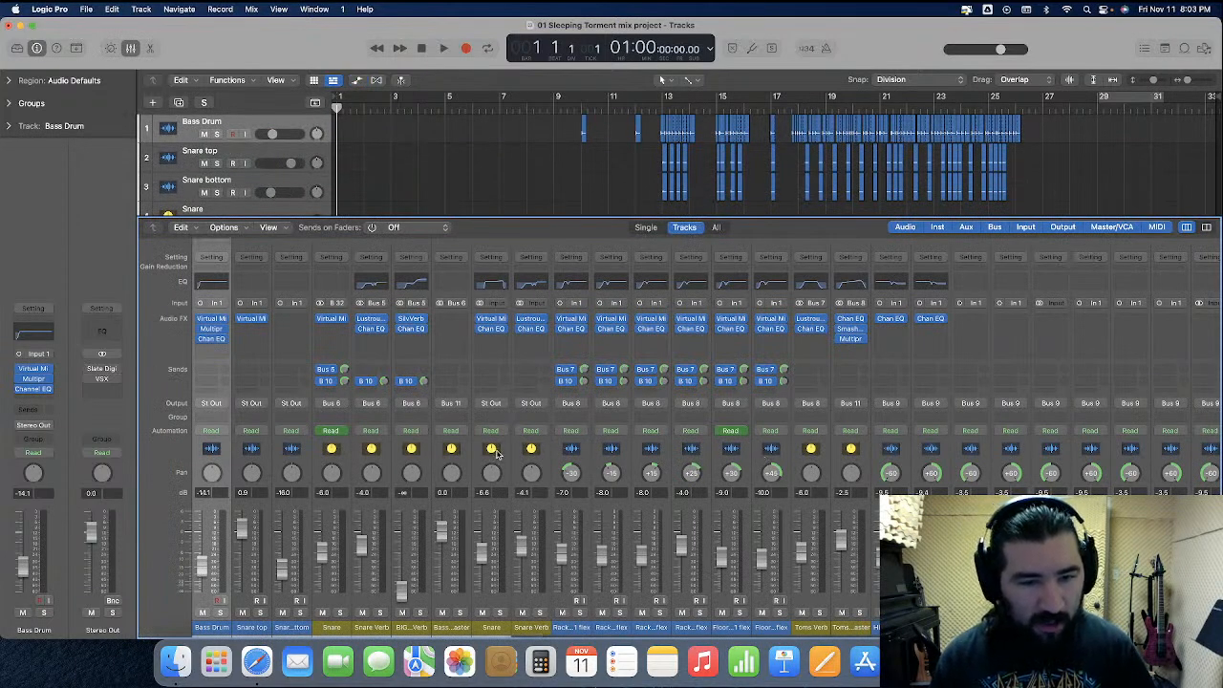
pyautogui.click(350, 468)
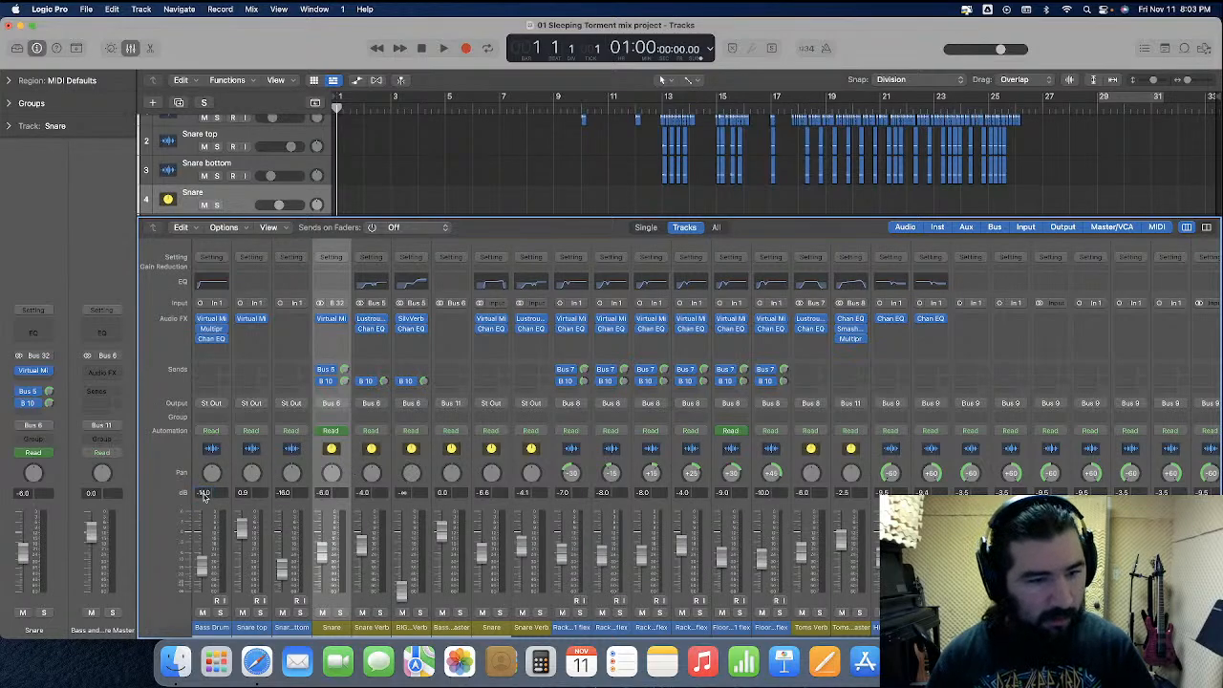
pyautogui.doubleClick(247, 494)
pyautogui.write('1')
pyautogui.press('Return')
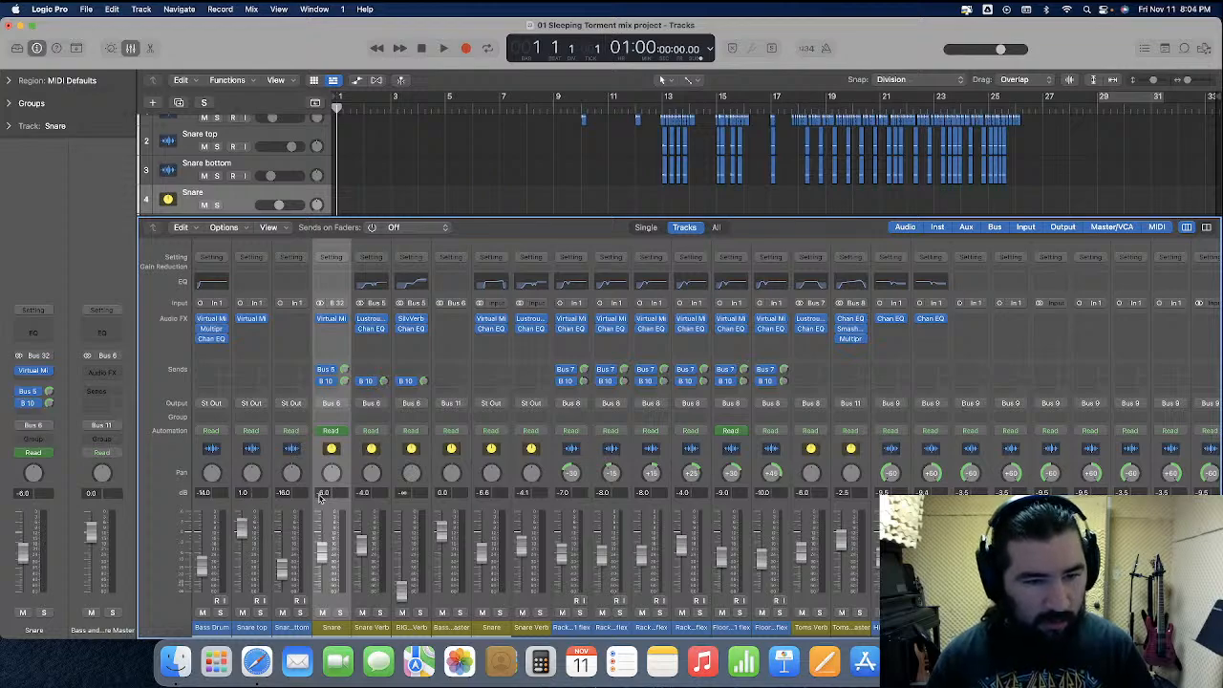
# Remove Virtual Mix Rack from the original Snare channel and move Snare Verb's Lustrous Plates and the imported Snare's Channel EQ onto it
pyautogui.click(345, 319)
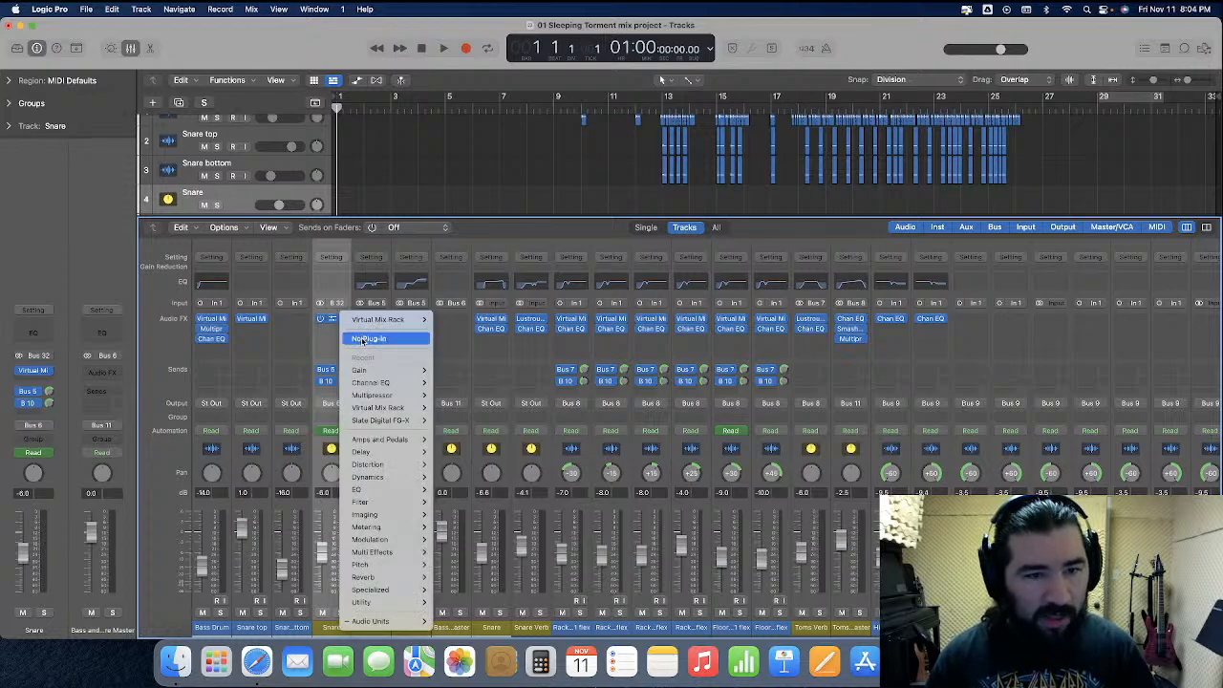
pyautogui.click(362, 340)
pyautogui.moveTo(376, 322); pyautogui.dragTo(334, 322)
pyautogui.moveTo(496, 331); pyautogui.dragTo(333, 332)
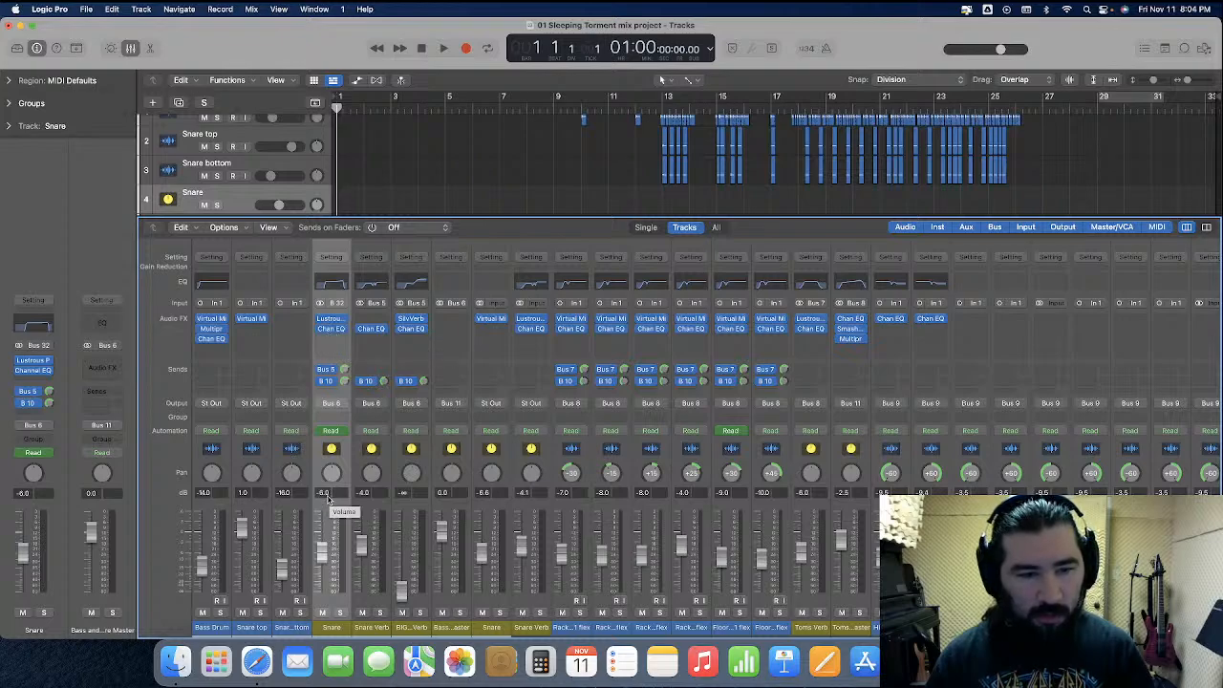
# Set the original Snare channel's volume to -6.5 dB
pyautogui.doubleClick(327, 496)
pyautogui.write('-6.5')
pyautogui.press('Return')
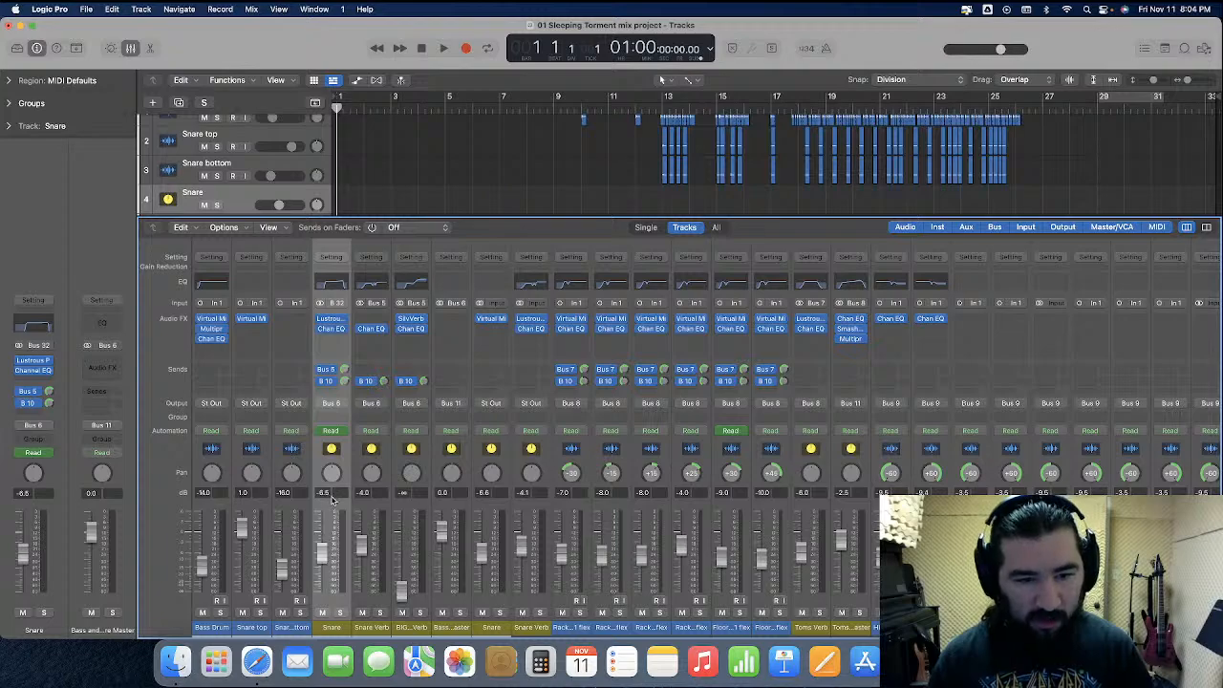
# Return Lustrous Plates to the original Snare Verb channel and move the imported Snare's Virtual Mix Rack to the original Snare
pyautogui.click(387, 469)
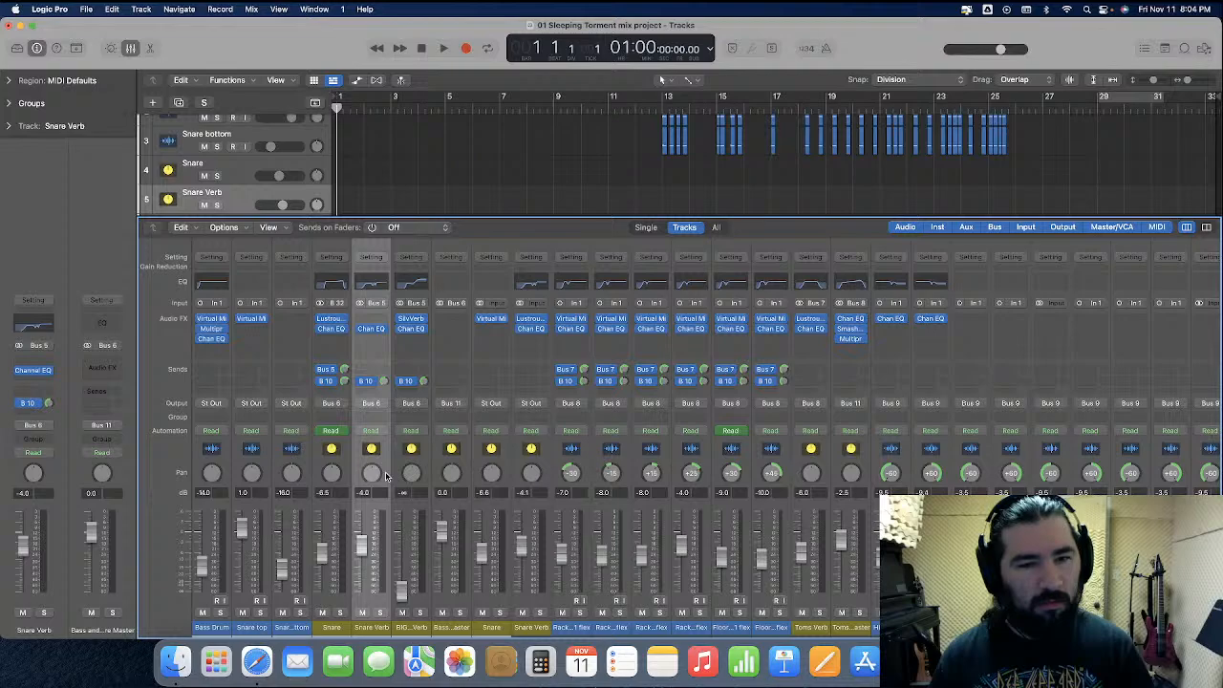
pyautogui.moveTo(331, 323); pyautogui.dragTo(372, 323)
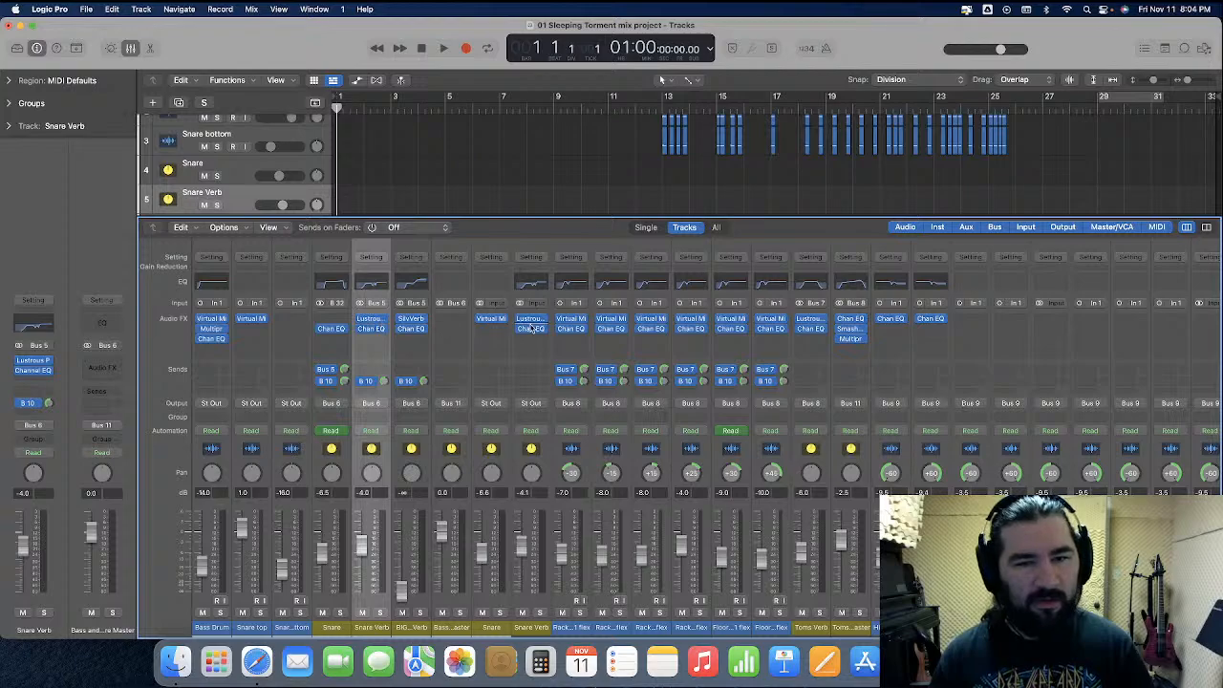
pyautogui.moveTo(491, 319); pyautogui.dragTo(331, 320)
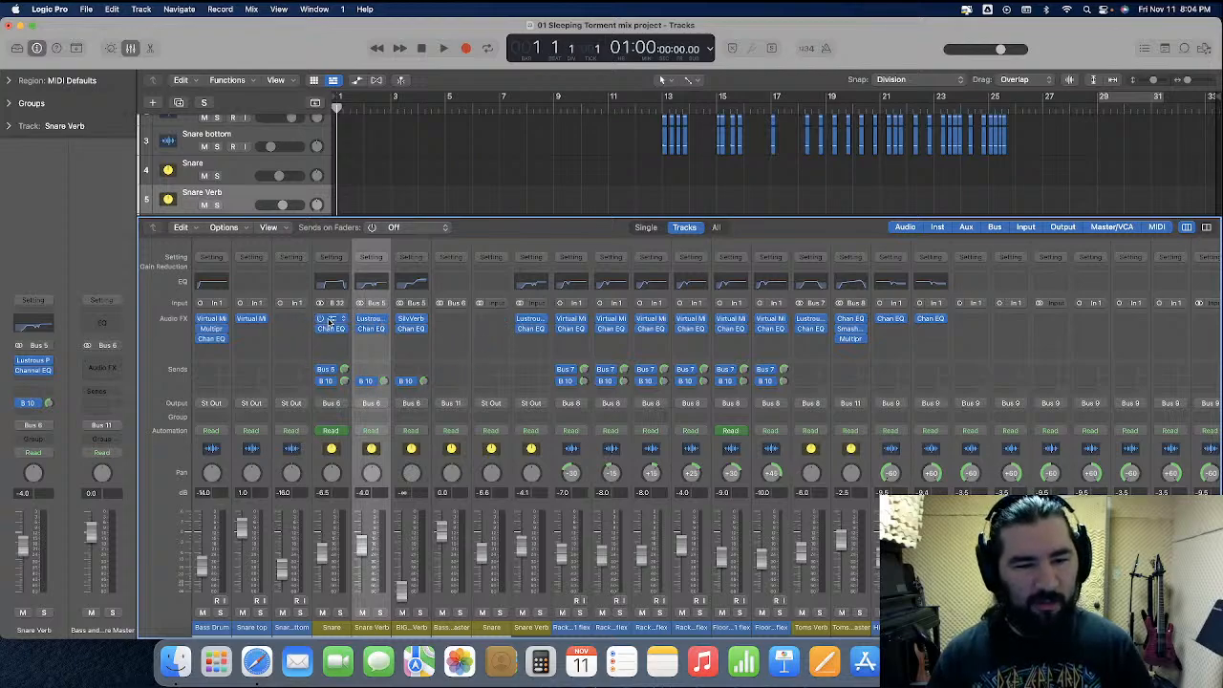
# Delete the imported Snare track below Bass and Snare Master
pyautogui.click(246, 168)
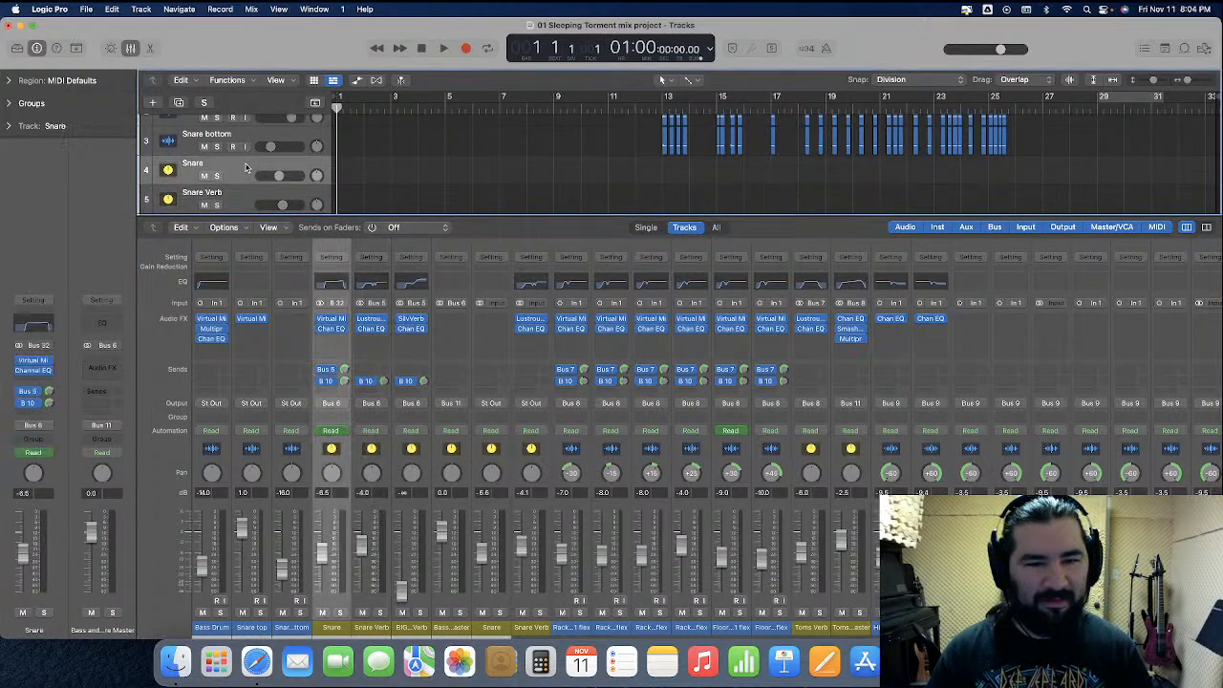
pyautogui.scroll(-3, 246, 168)
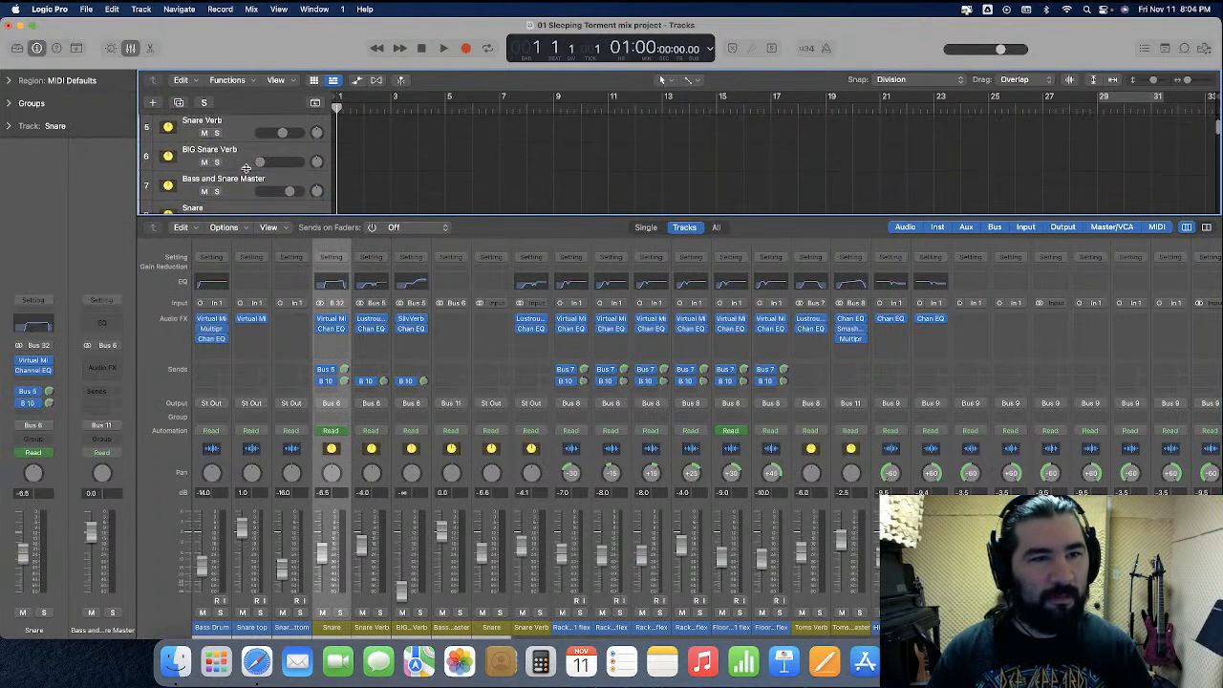
pyautogui.click(242, 206)
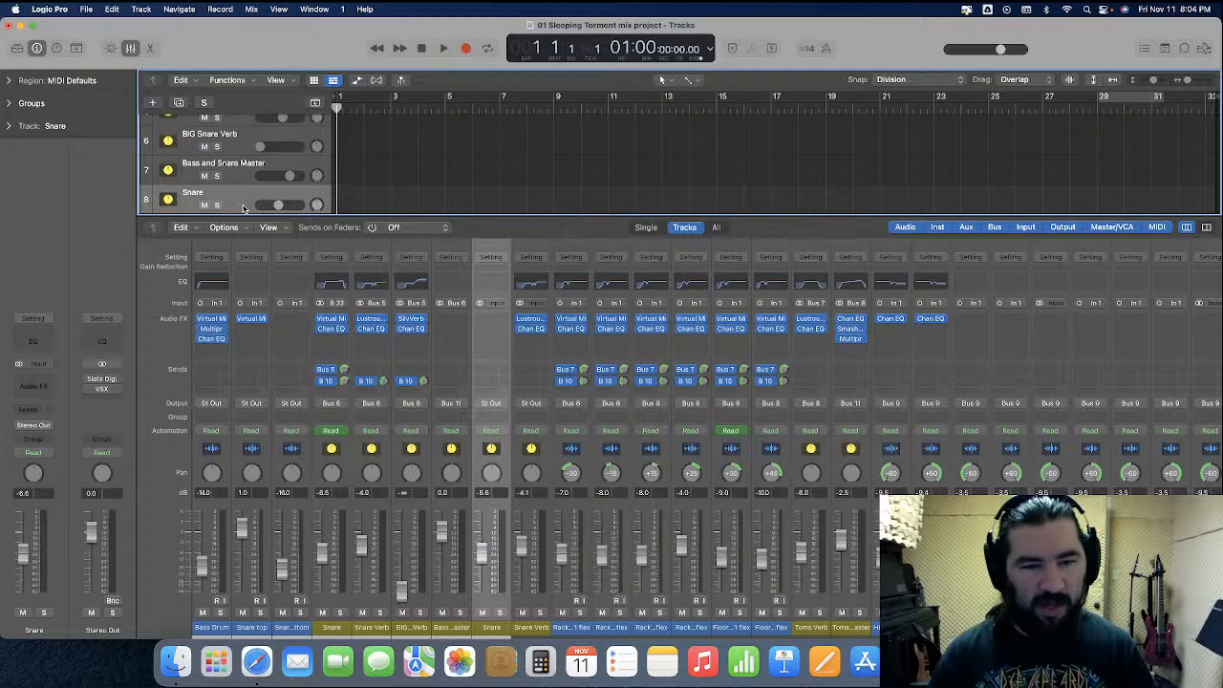
pyautogui.press('super+BackSpace')
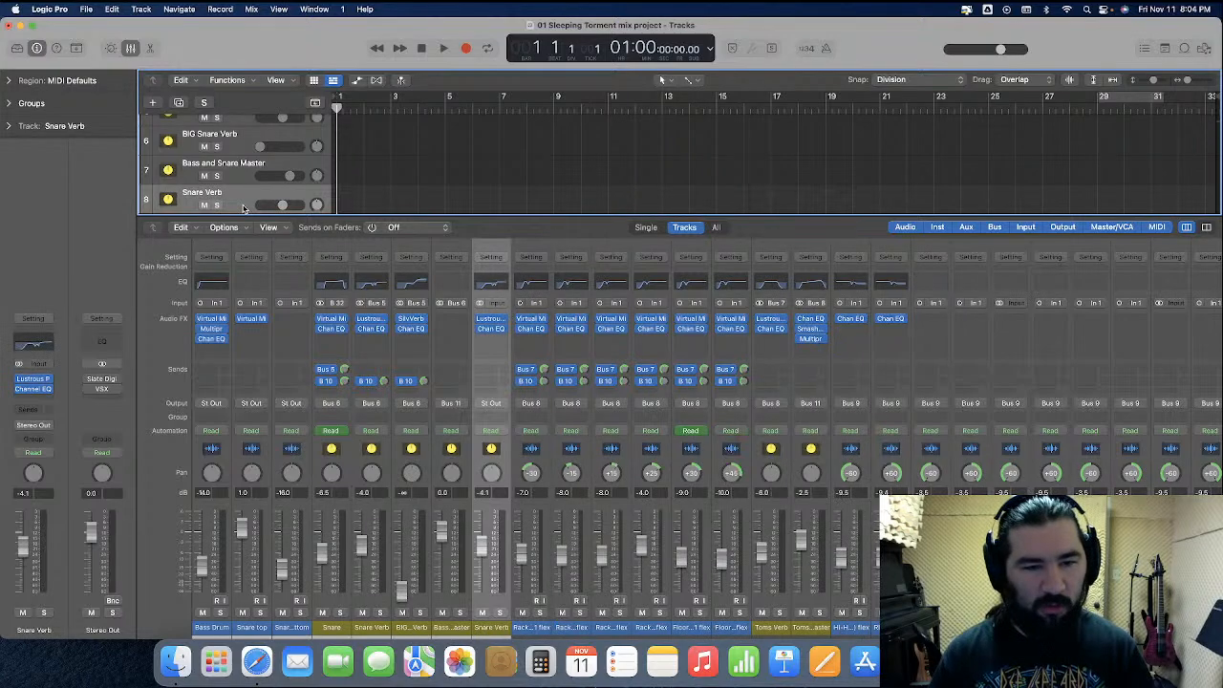
# Replace the original Snare Verb's plug-ins with Lustrous Plates and Channel EQ from the imported Snare Verb channel
pyautogui.click(400, 339)
pyautogui.click(401, 340)
pyautogui.click(385, 330)
pyautogui.click(398, 345)
pyautogui.moveTo(492, 321); pyautogui.dragTo(372, 321)
pyautogui.moveTo(490, 330); pyautogui.dragTo(372, 332)
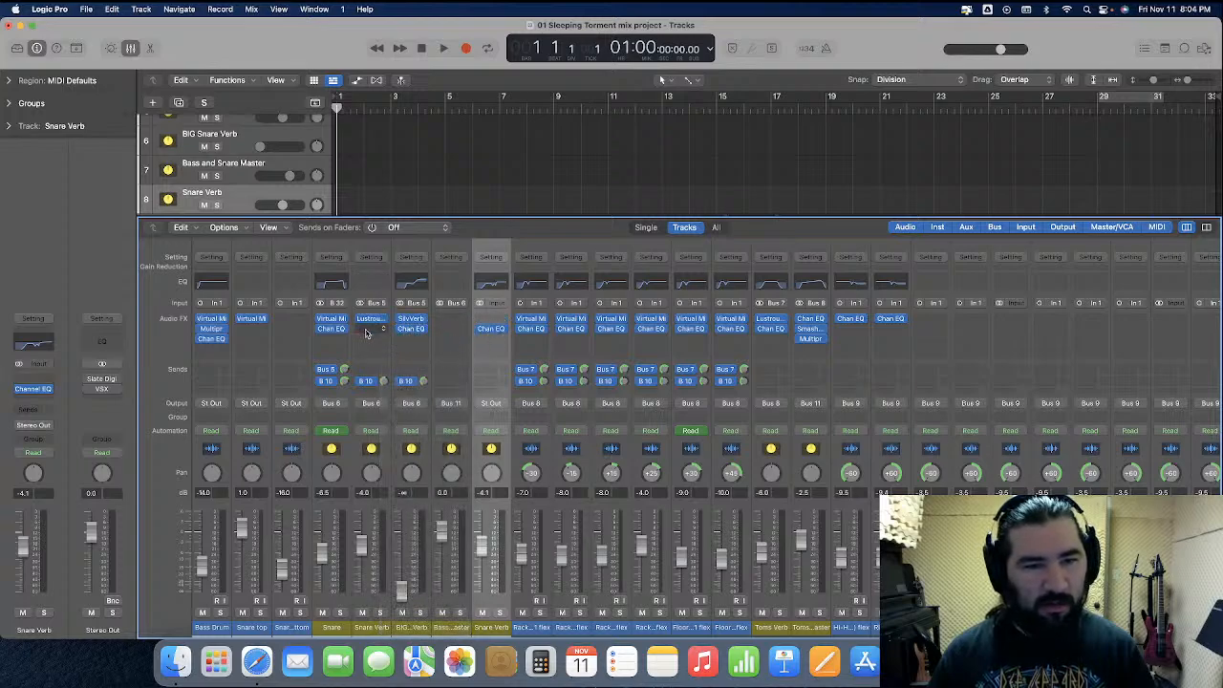
# Delete the imported Snare Verb track and the BIG Snare Verb track
pyautogui.click(245, 196)
pyautogui.press('super+BackSpace')
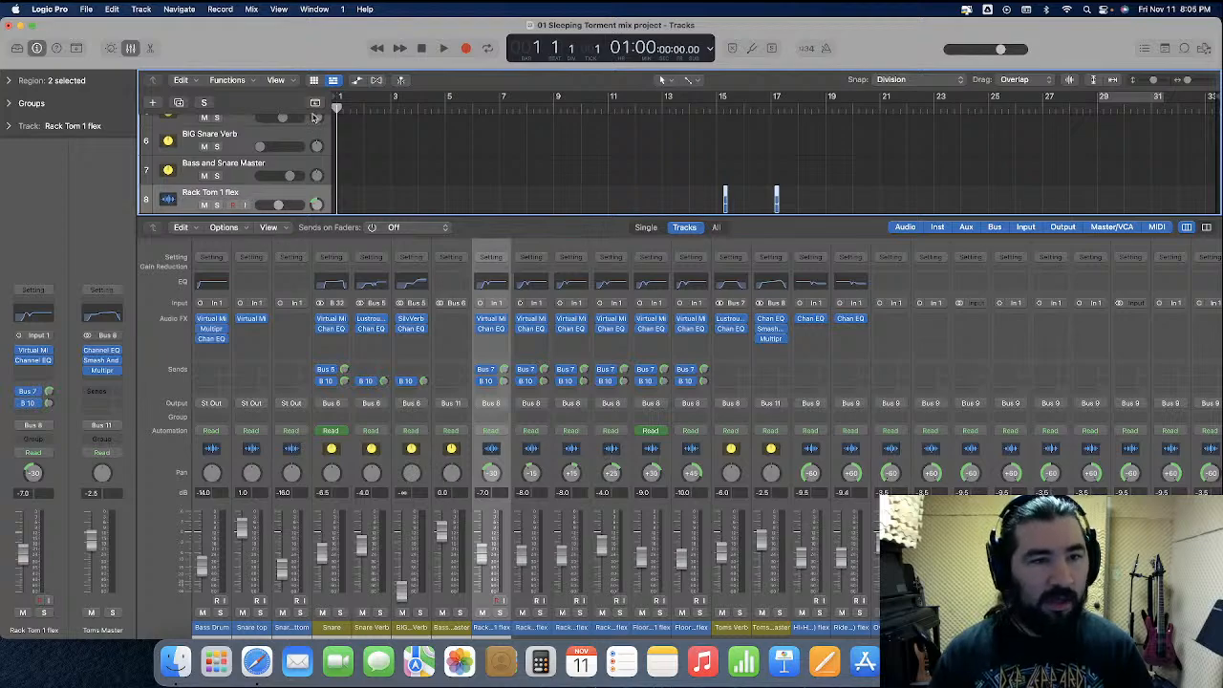
pyautogui.click(276, 133)
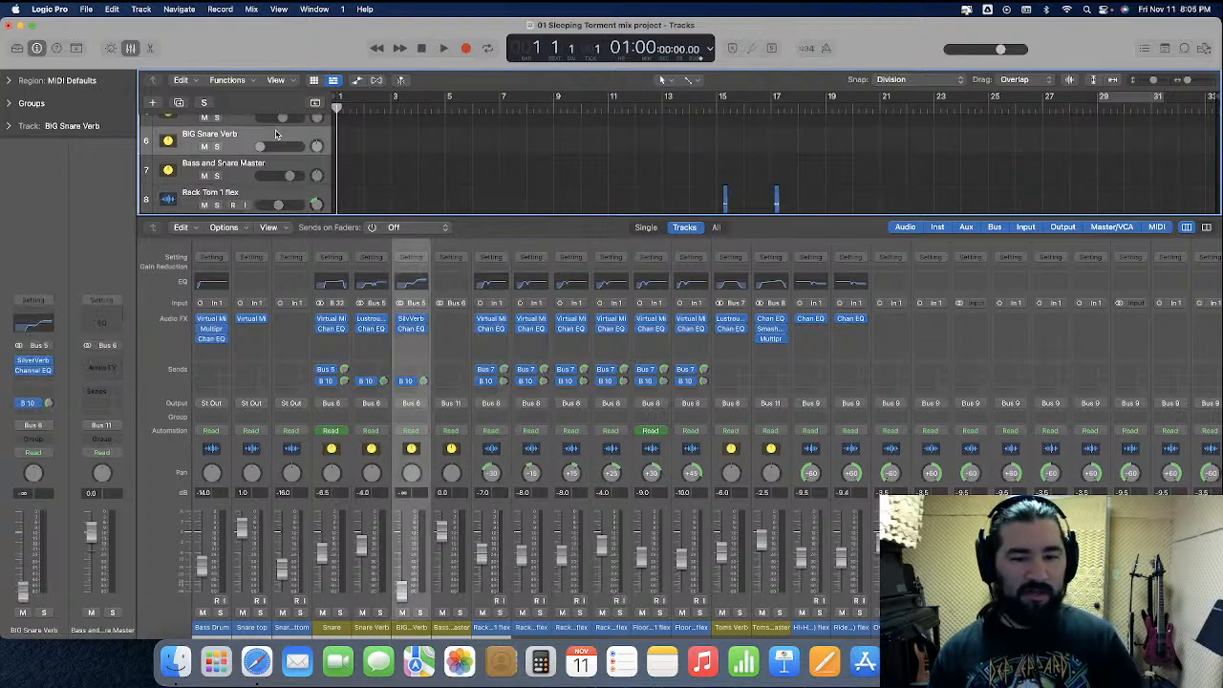
pyautogui.press('super+BackSpace')
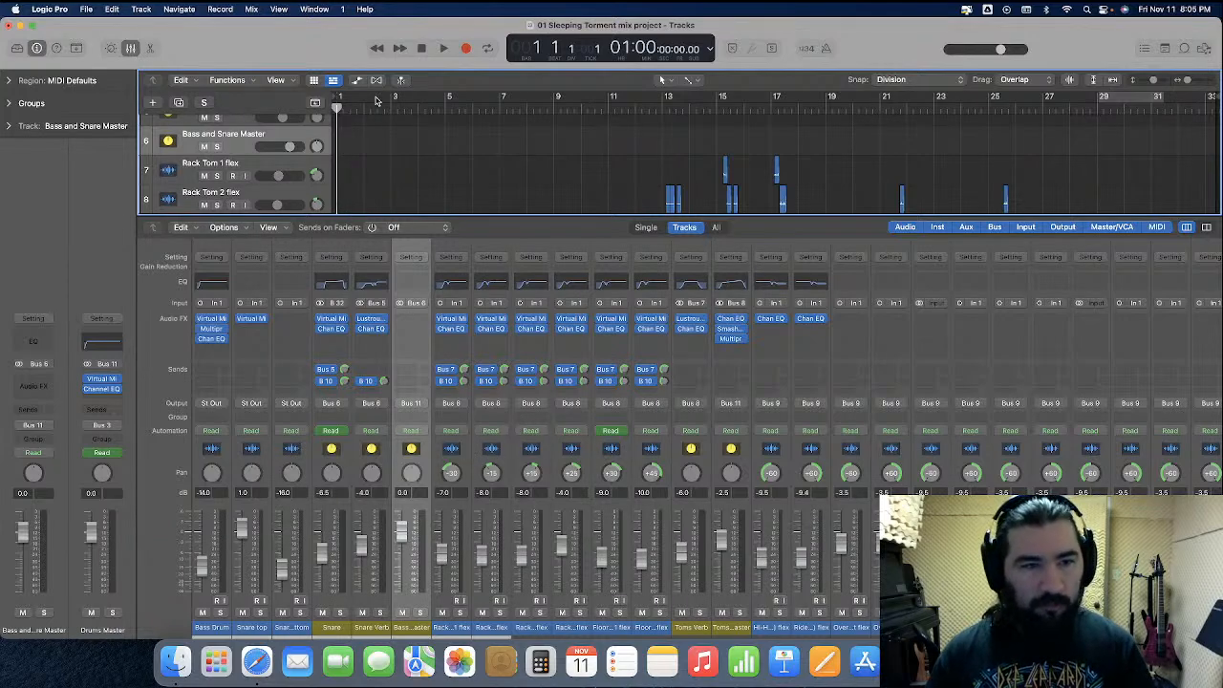
# Move the imported tracks from Rack Tom 1 flex through Toms Master to directly below the original Toms Master track
pyautogui.click(131, 47)
pyautogui.scroll(-5, 382, 293)
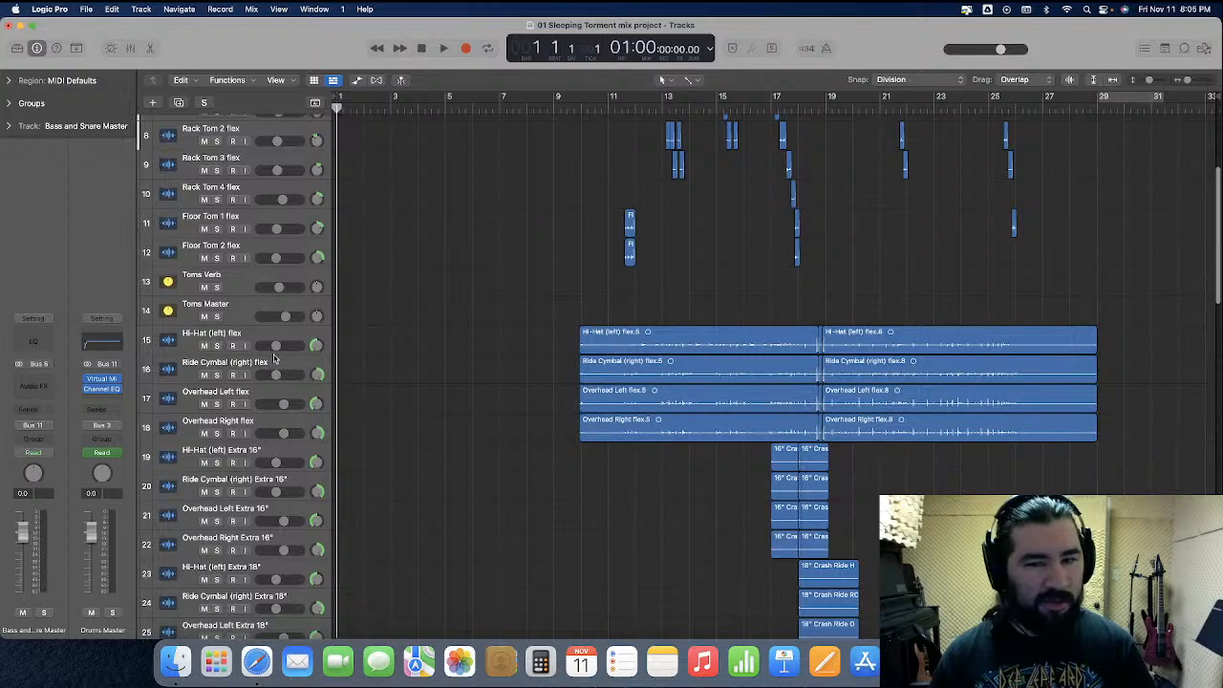
pyautogui.scroll(-5, 278, 344)
pyautogui.scroll(-1, 278, 344)
pyautogui.click(241, 396)
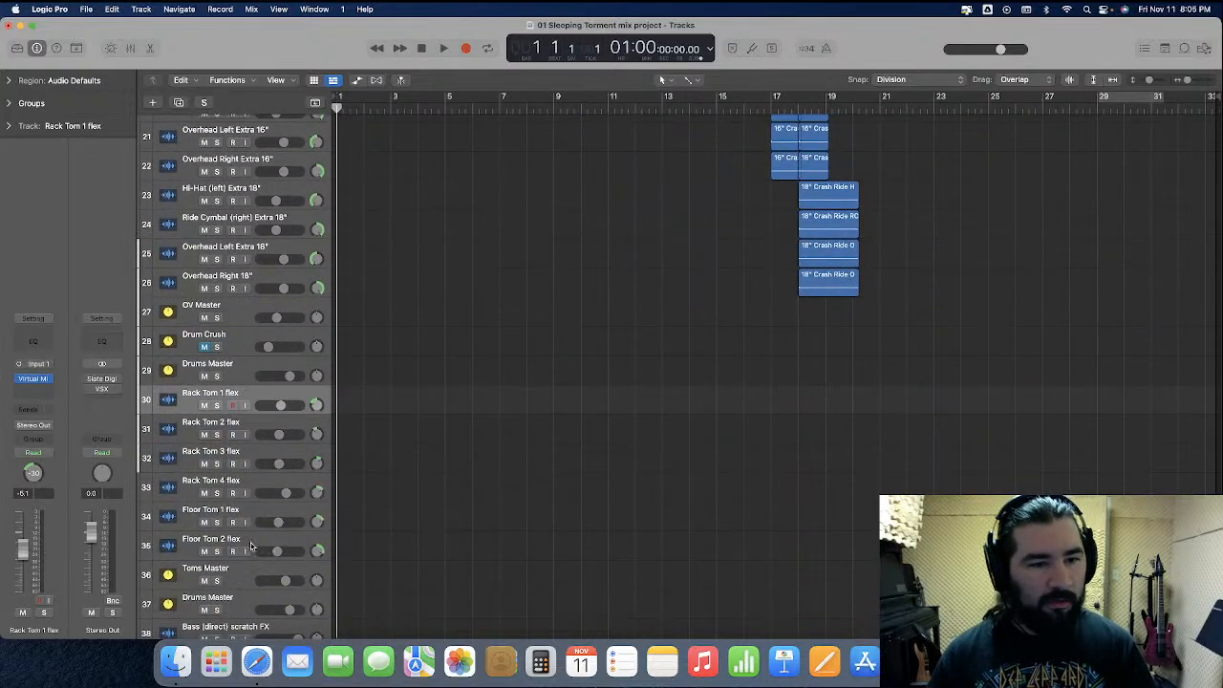
pyautogui.keyDown('shift'); pyautogui.click(254, 574); pyautogui.keyUp('shift')
pyautogui.moveTo(248, 397); pyautogui.dragTo(284, 389)
# In the mixer, remove Virtual Mix Rack and Channel EQ from the original Rack Tom 1 through Floor Tom 2 channels together
pyautogui.press('x')
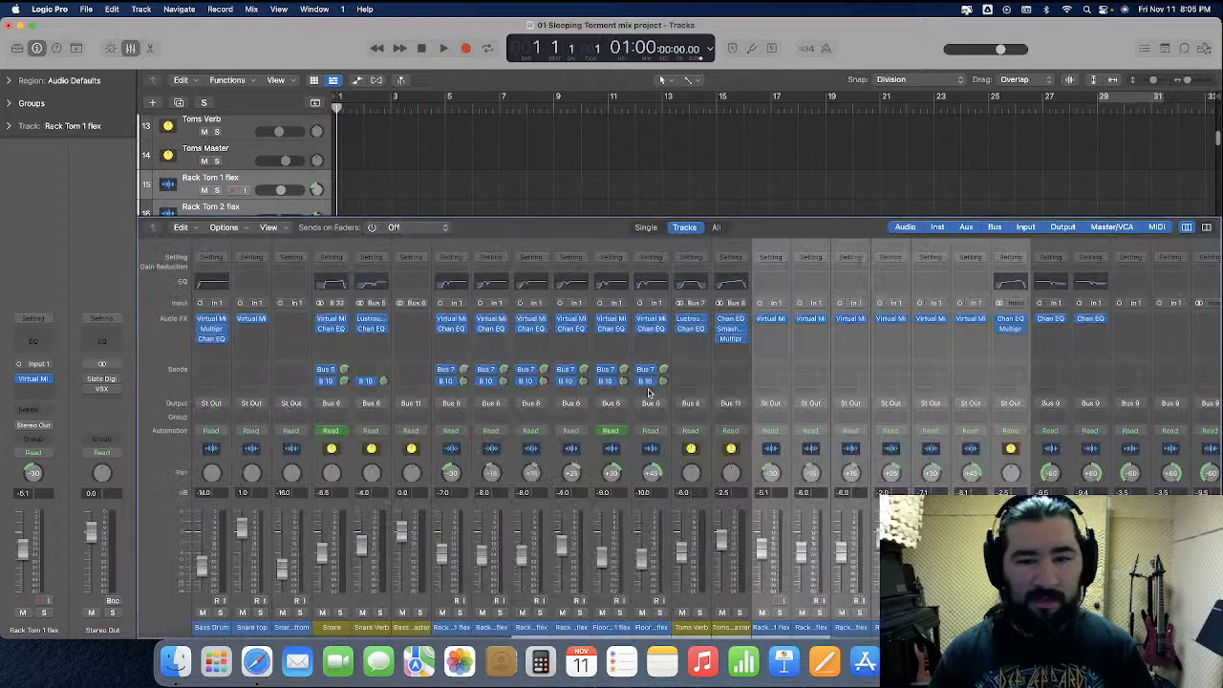
pyautogui.click(466, 465)
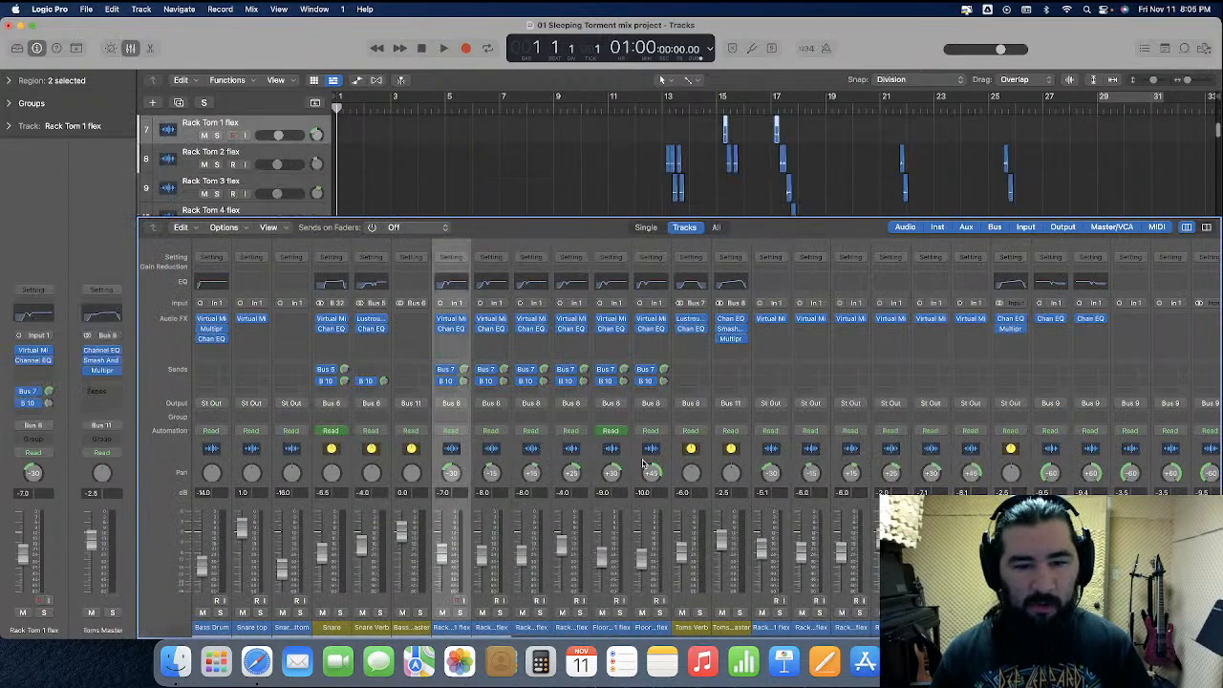
pyautogui.keyDown('shift'); pyautogui.click(642, 466); pyautogui.keyUp('shift')
pyautogui.click(669, 330)
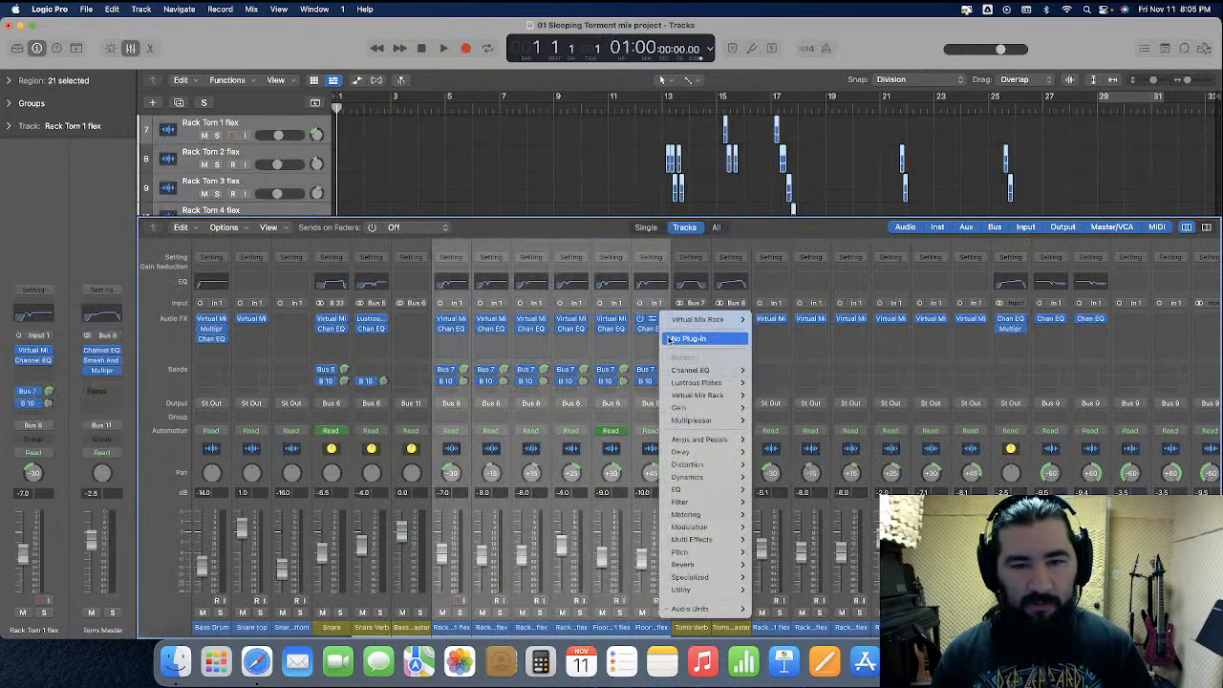
pyautogui.click(673, 338)
pyautogui.click(661, 332)
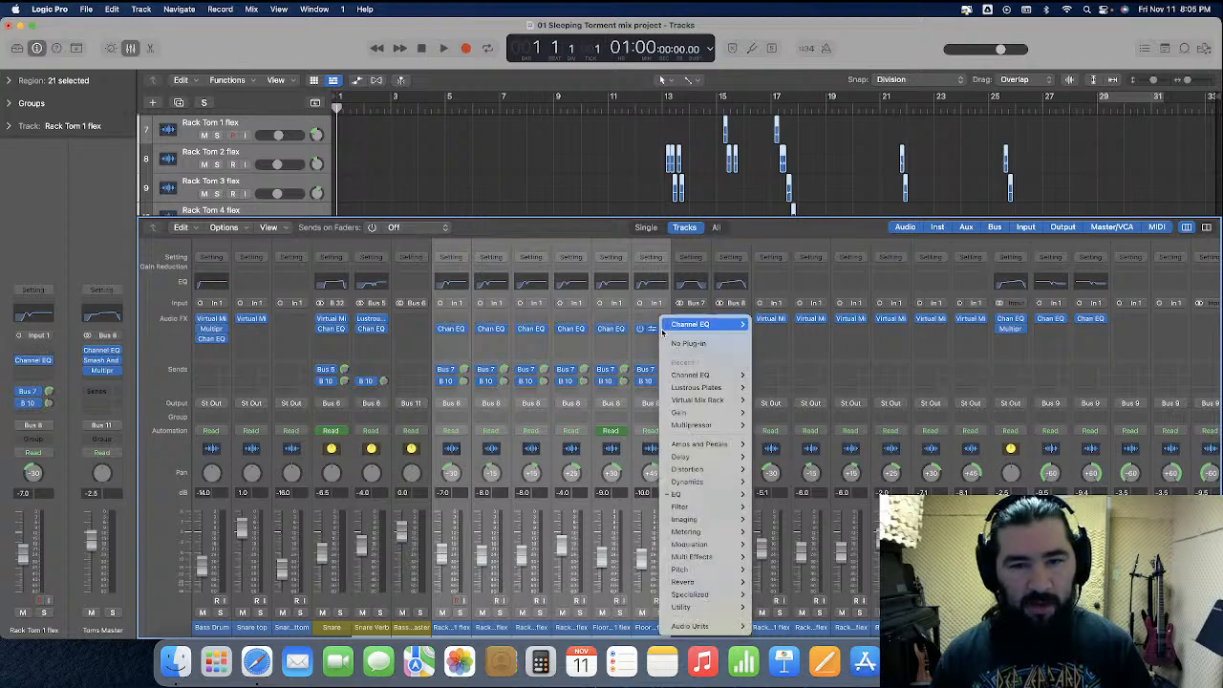
pyautogui.click(675, 345)
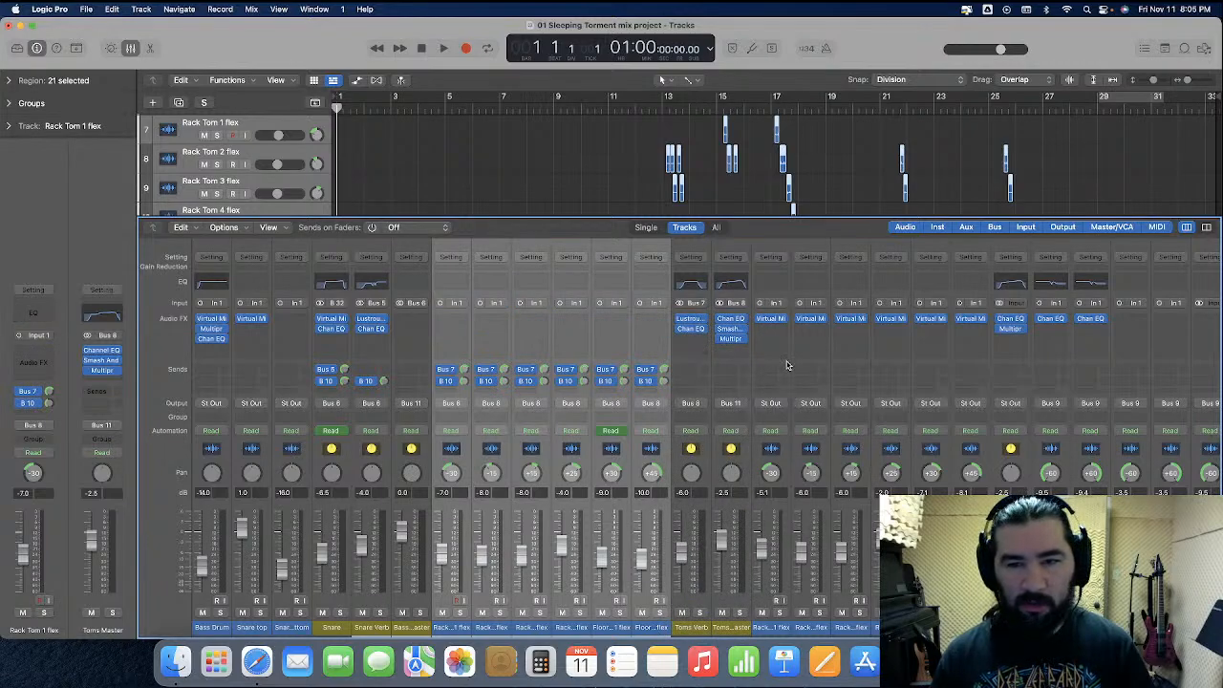
# Move Virtual Mix Rack from each imported tom channel, Rack Tom 1 through Floor Tom 2, to its matching original channel
pyautogui.moveTo(770, 323); pyautogui.dragTo(460, 322)
pyautogui.moveTo(815, 322); pyautogui.dragTo(491, 323)
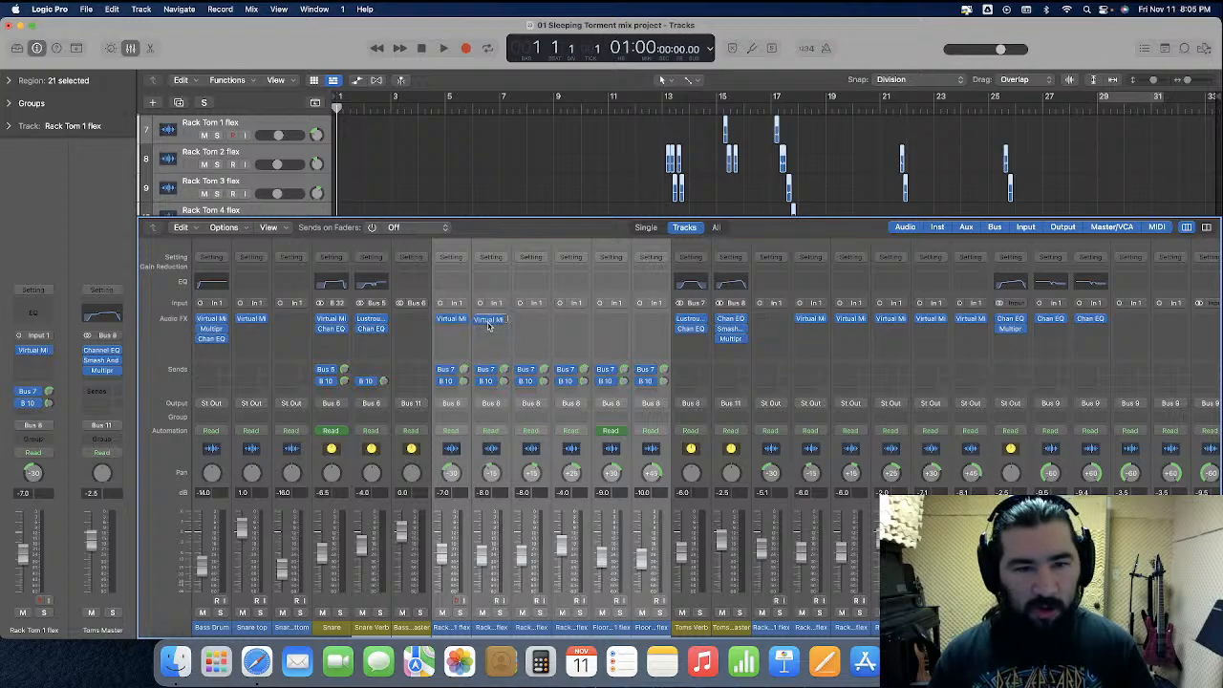
pyautogui.moveTo(850, 322); pyautogui.dragTo(530, 323)
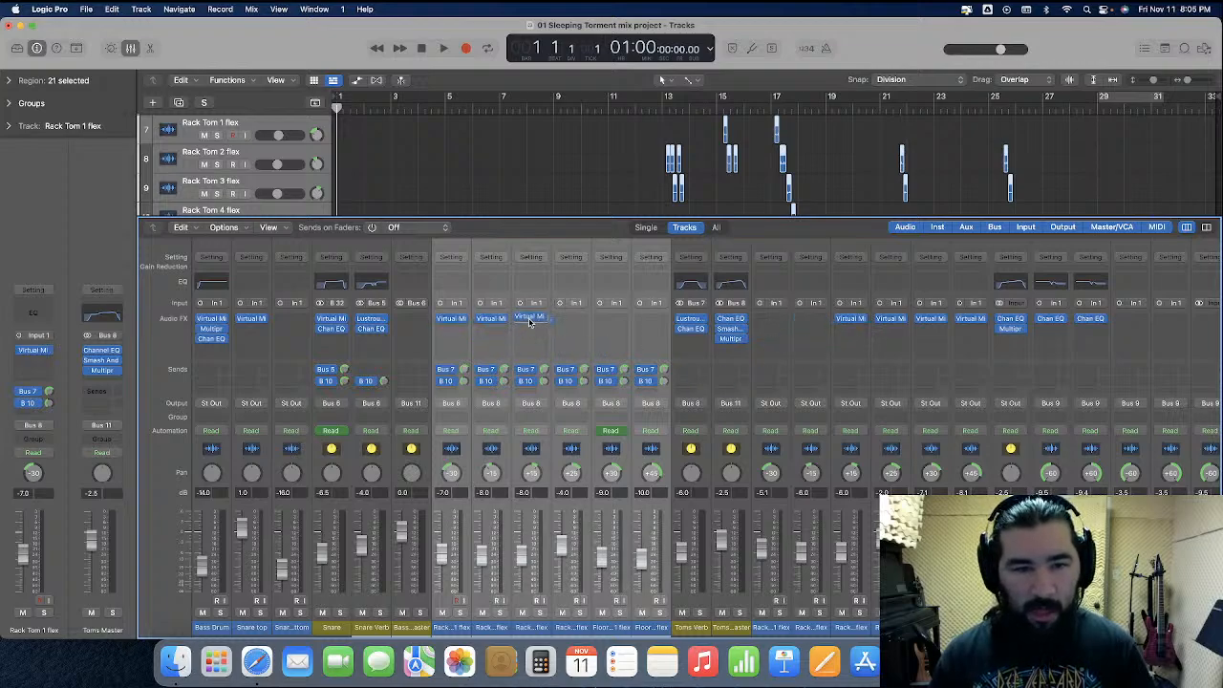
pyautogui.moveTo(893, 323); pyautogui.dragTo(570, 323)
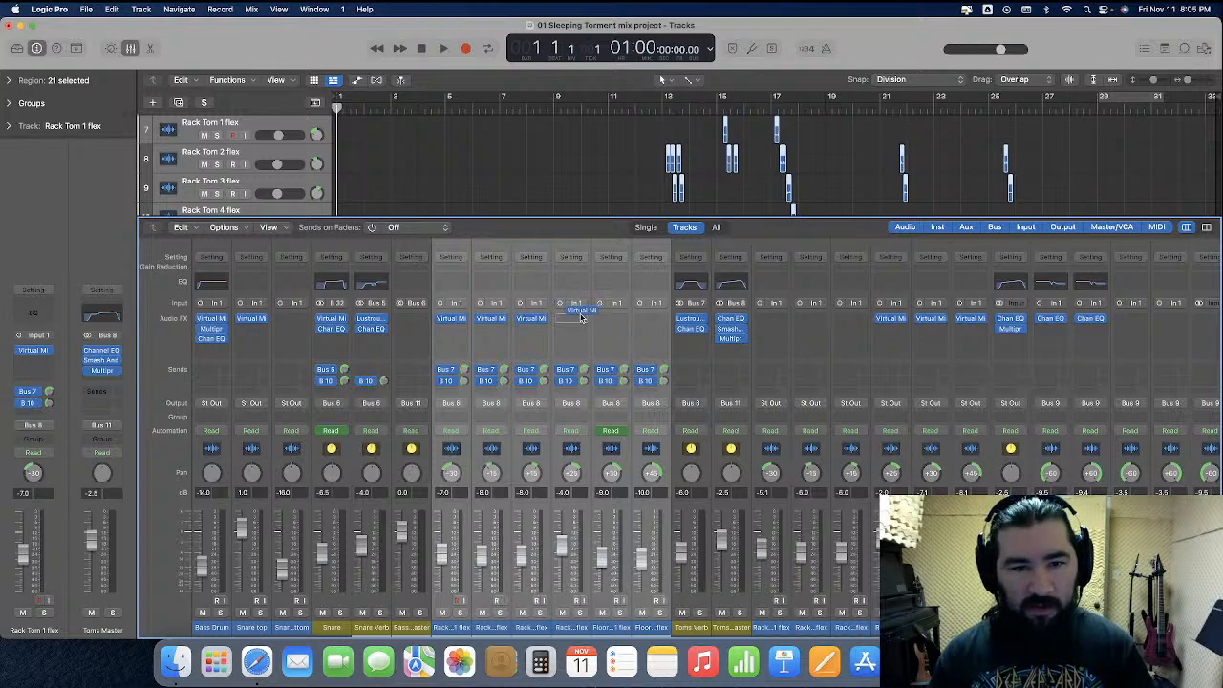
pyautogui.moveTo(933, 322); pyautogui.dragTo(612, 325)
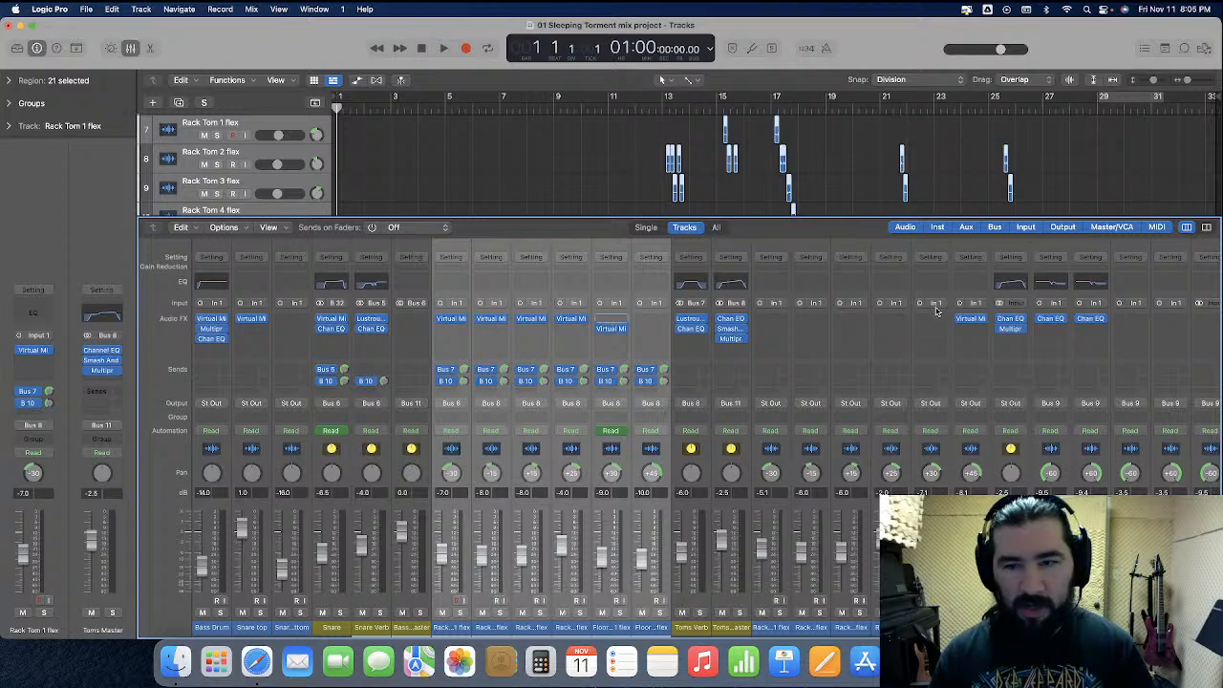
pyautogui.moveTo(970, 322); pyautogui.dragTo(652, 325)
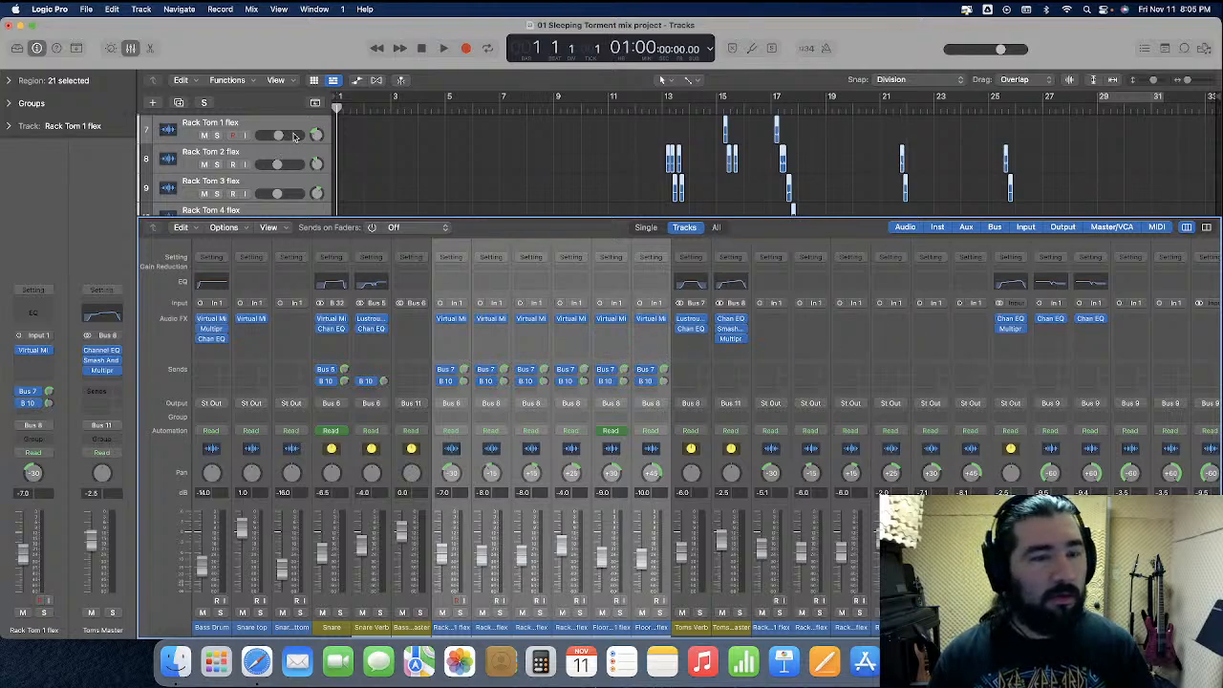
# Delete the imported tom tracks from Rack Tom 1 flex through Floor Tom 2 flex below the original Toms Master
pyautogui.scroll(-5, 386, 181)
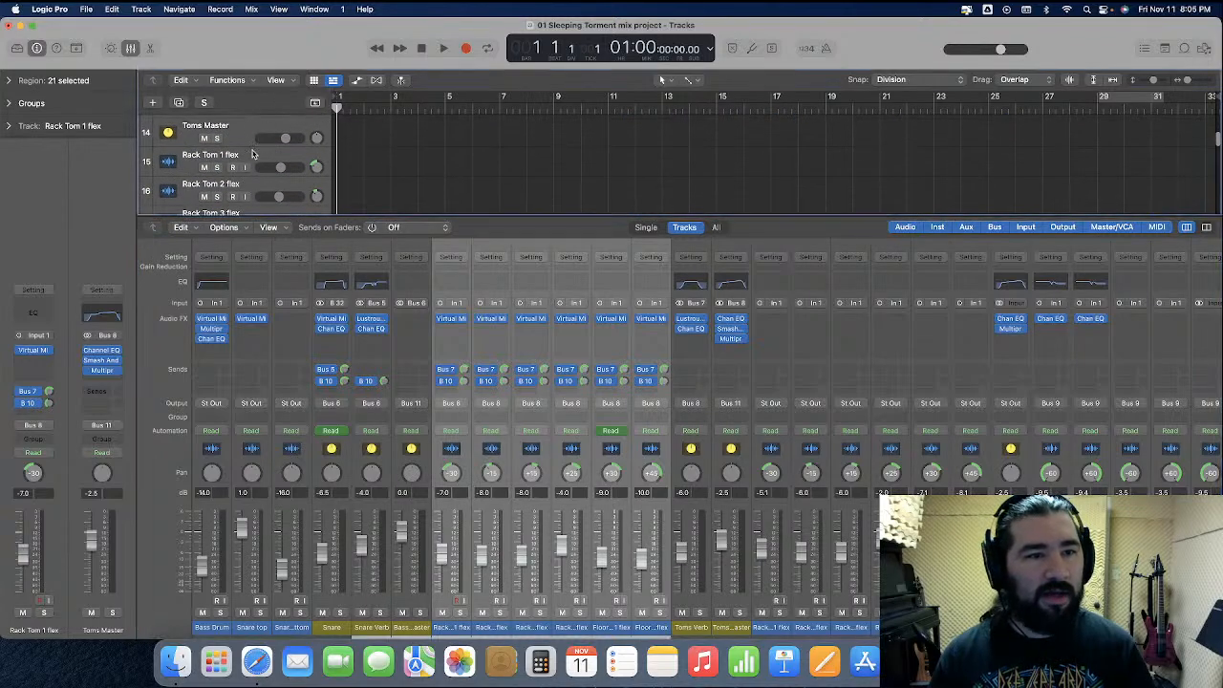
pyautogui.click(283, 168)
pyautogui.scroll(-3, 284, 168)
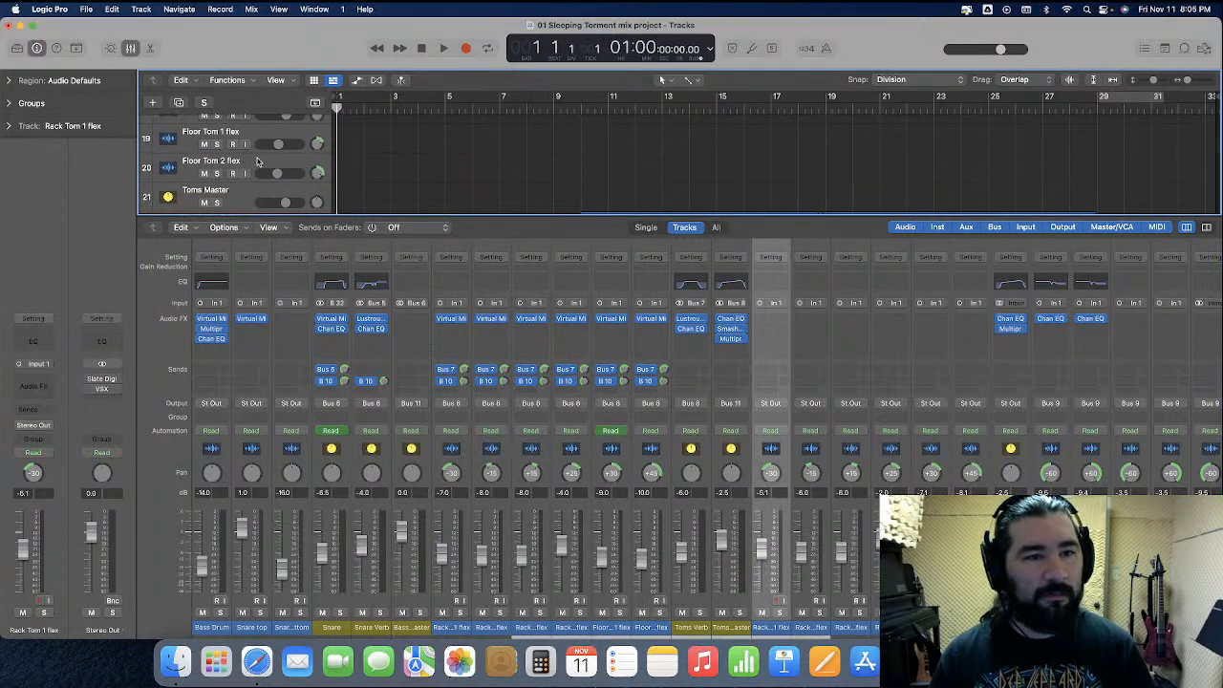
pyautogui.keyDown('shift'); pyautogui.click(256, 161); pyautogui.keyUp('shift')
pyautogui.press('super+BackSpace')
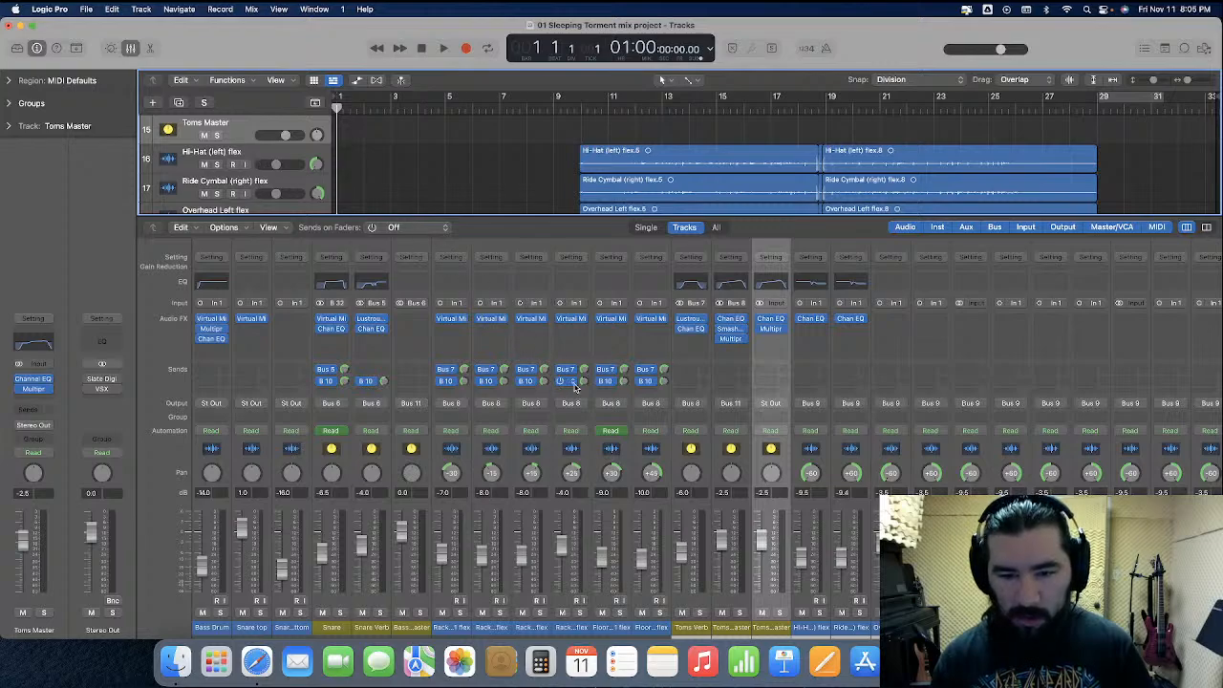
# Replace the original Toms Master's plug-ins with the imported Toms Master's Channel EQ and Multipressor, and delete the imported Toms Master track
pyautogui.click(737, 328)
pyautogui.click(745, 339)
pyautogui.click(744, 330)
pyautogui.click(751, 345)
pyautogui.click(745, 339)
pyautogui.click(762, 344)
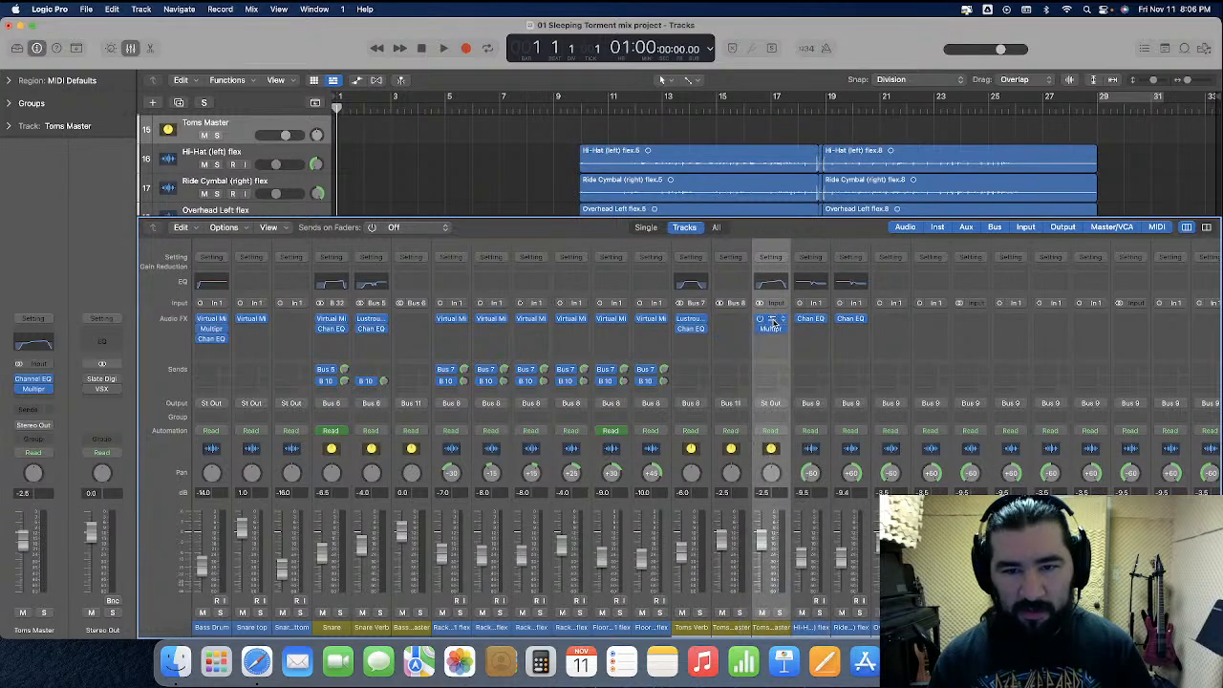
pyautogui.moveTo(763, 329); pyautogui.dragTo(732, 331)
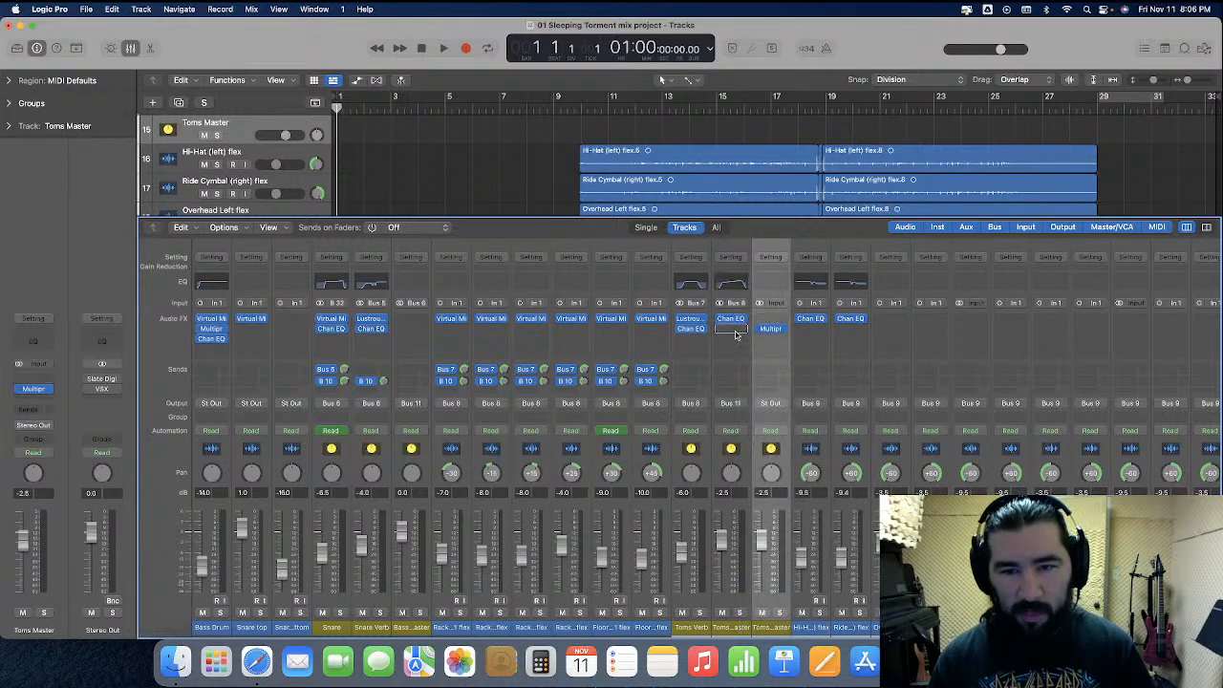
pyautogui.press('super+Delete')
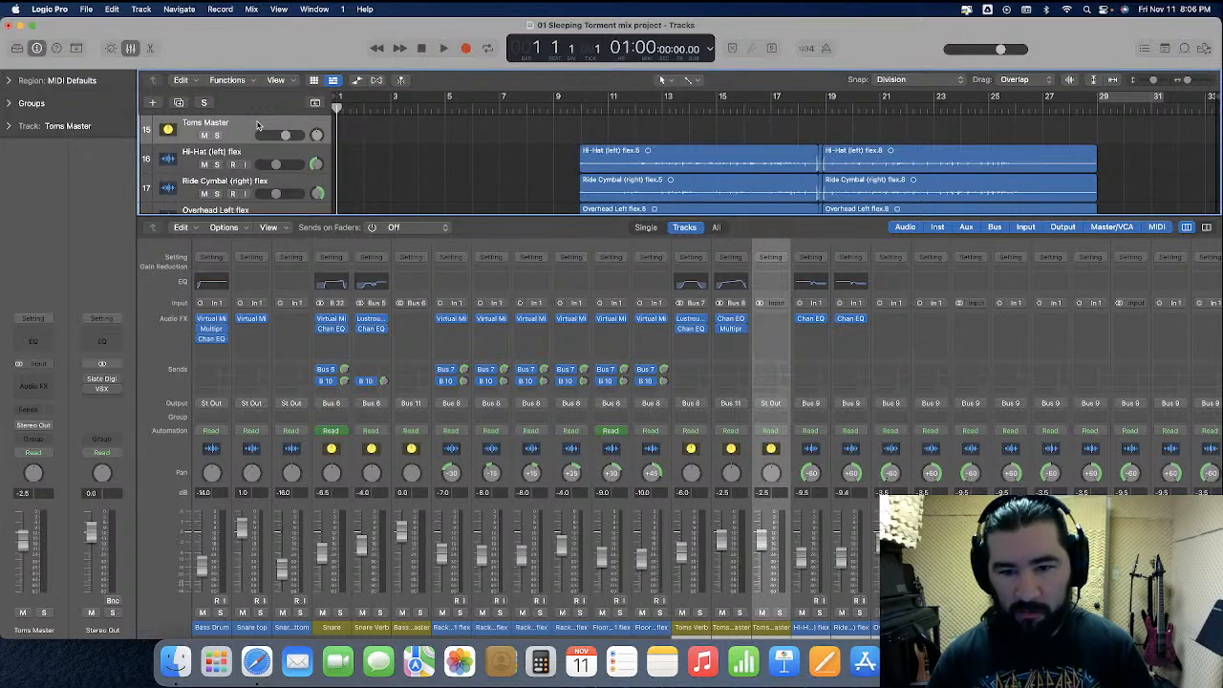
pyautogui.click(256, 121)
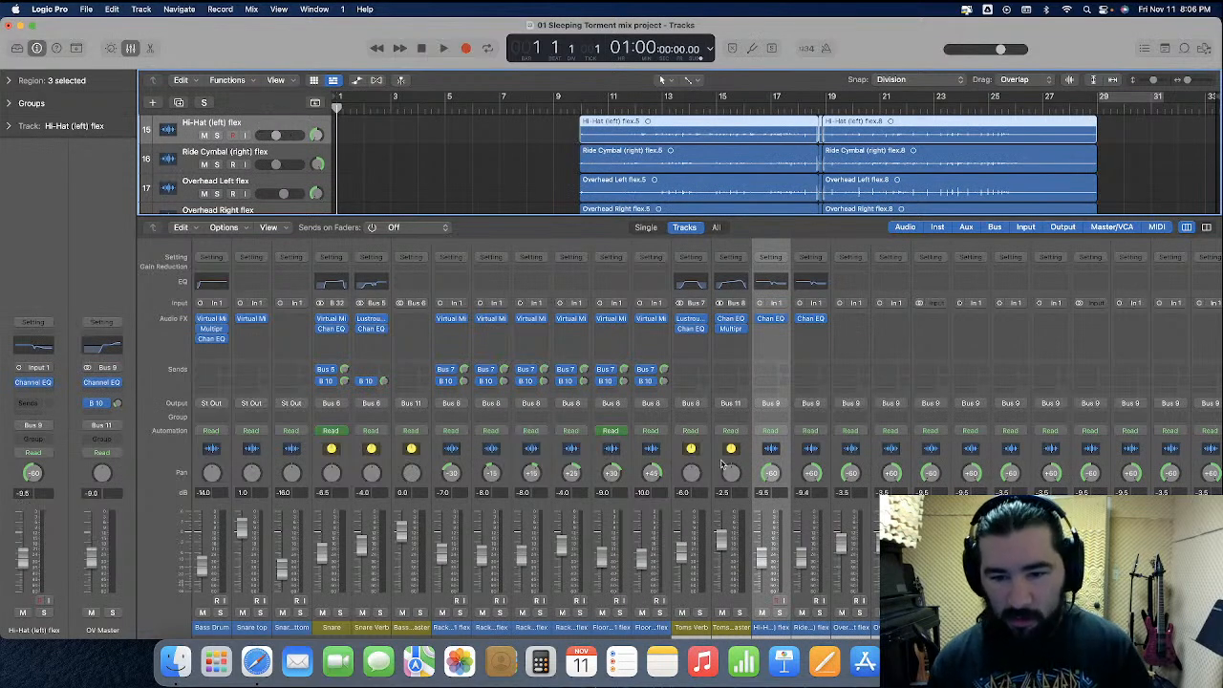
# Route the Snare top and Snare bottom outputs to Bus 32 (Snare) and the Bass Drum output to Bus 6 (Bass and Snare Master)
pyautogui.hscroll(3, 724, 467)
pyautogui.hscroll(6, 723, 467)
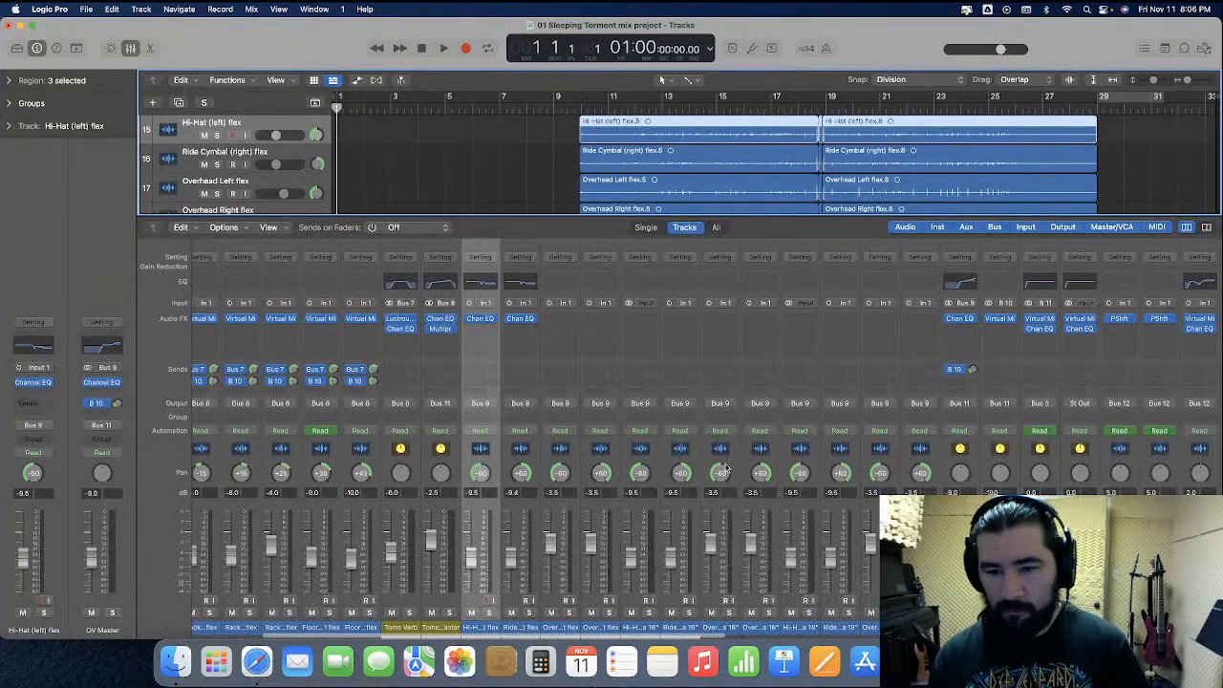
pyautogui.hscroll(-8, 723, 468)
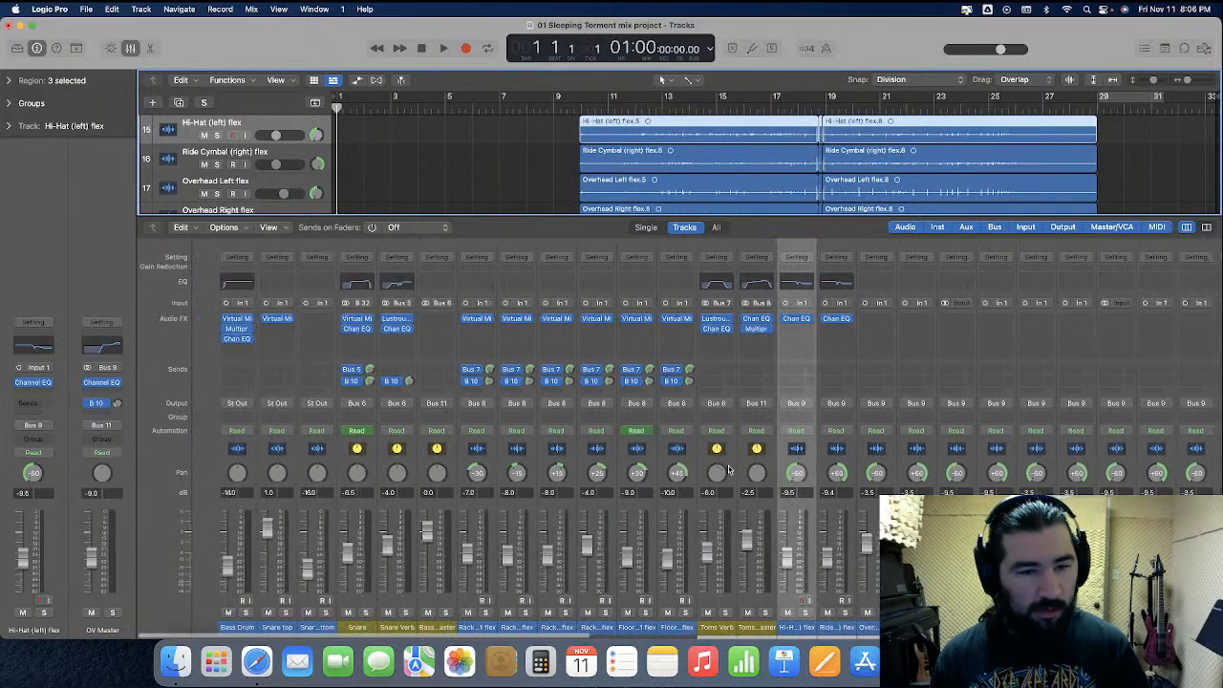
pyautogui.click(228, 469)
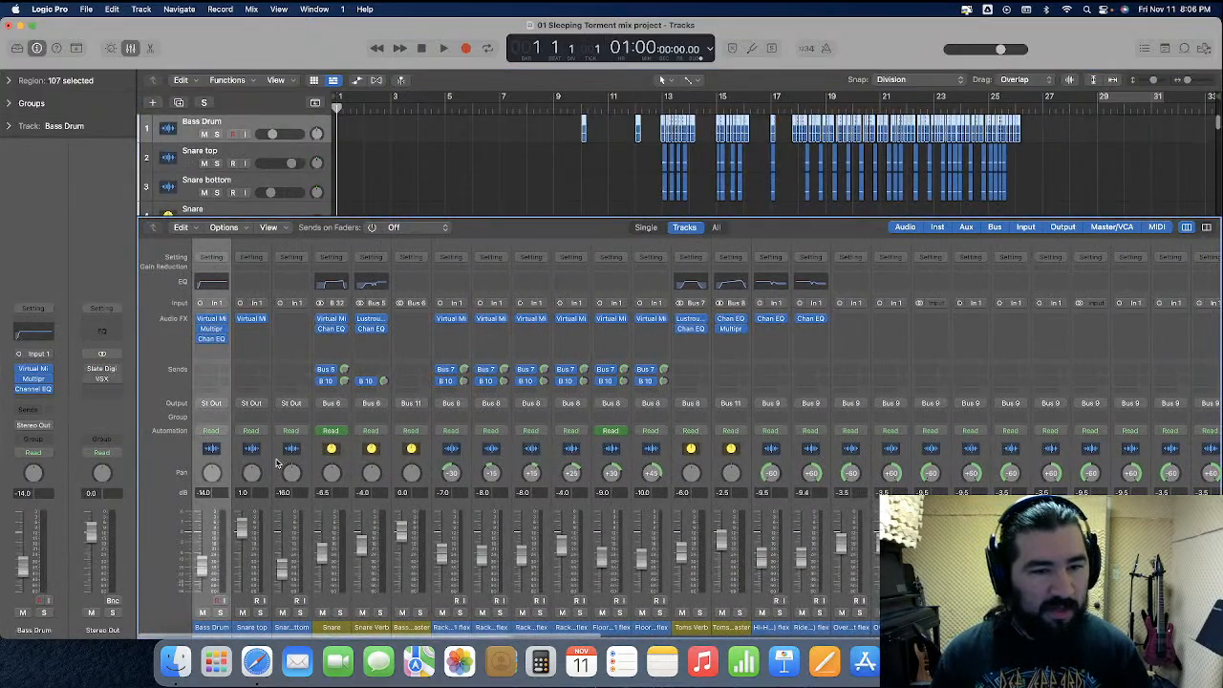
pyautogui.click(268, 464)
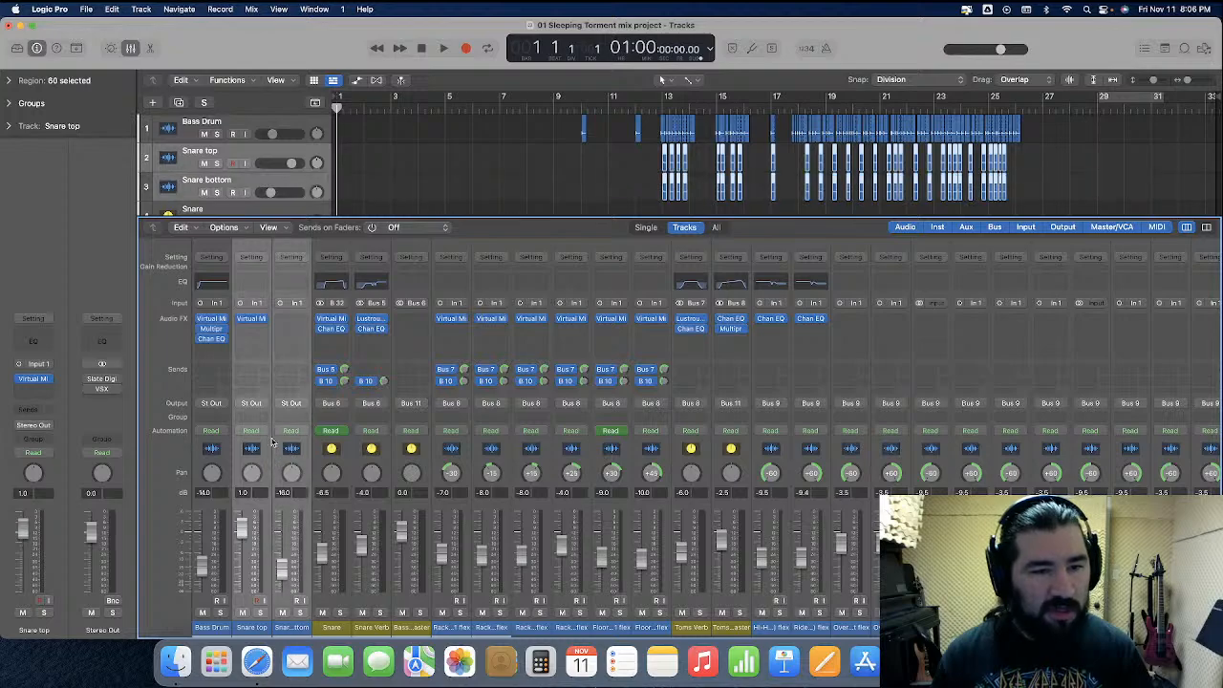
pyautogui.click(259, 407)
pyautogui.moveTo(256, 455)
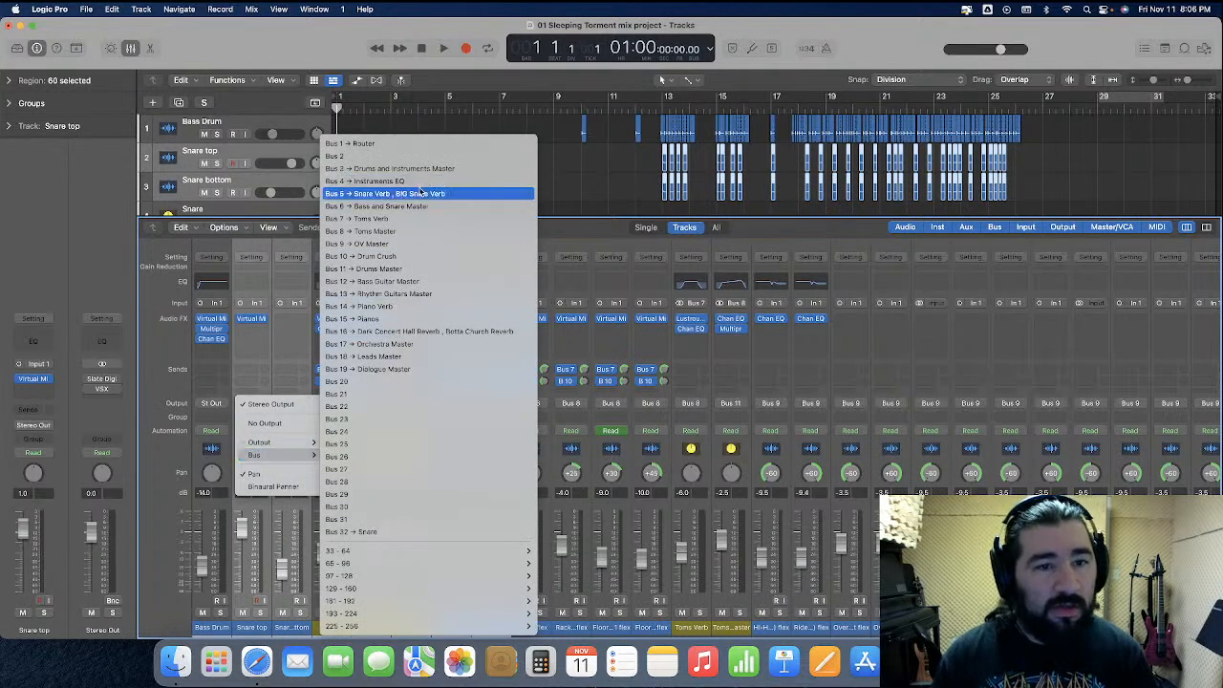
pyautogui.click(399, 531)
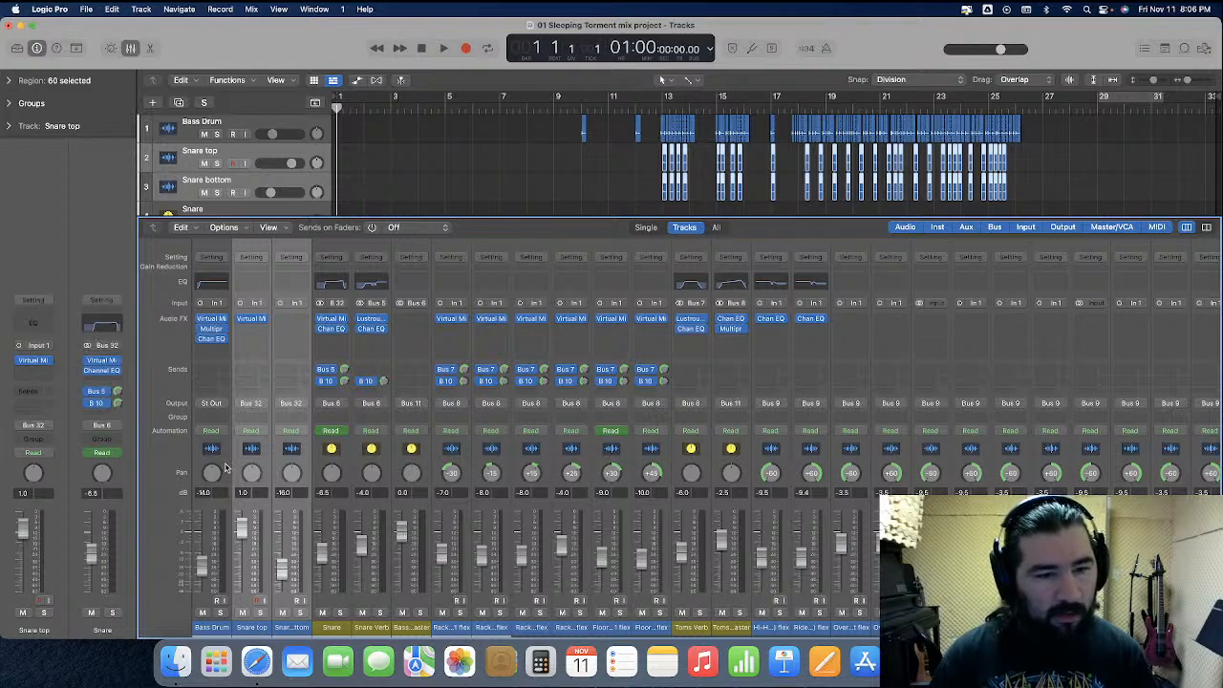
pyautogui.click(210, 405)
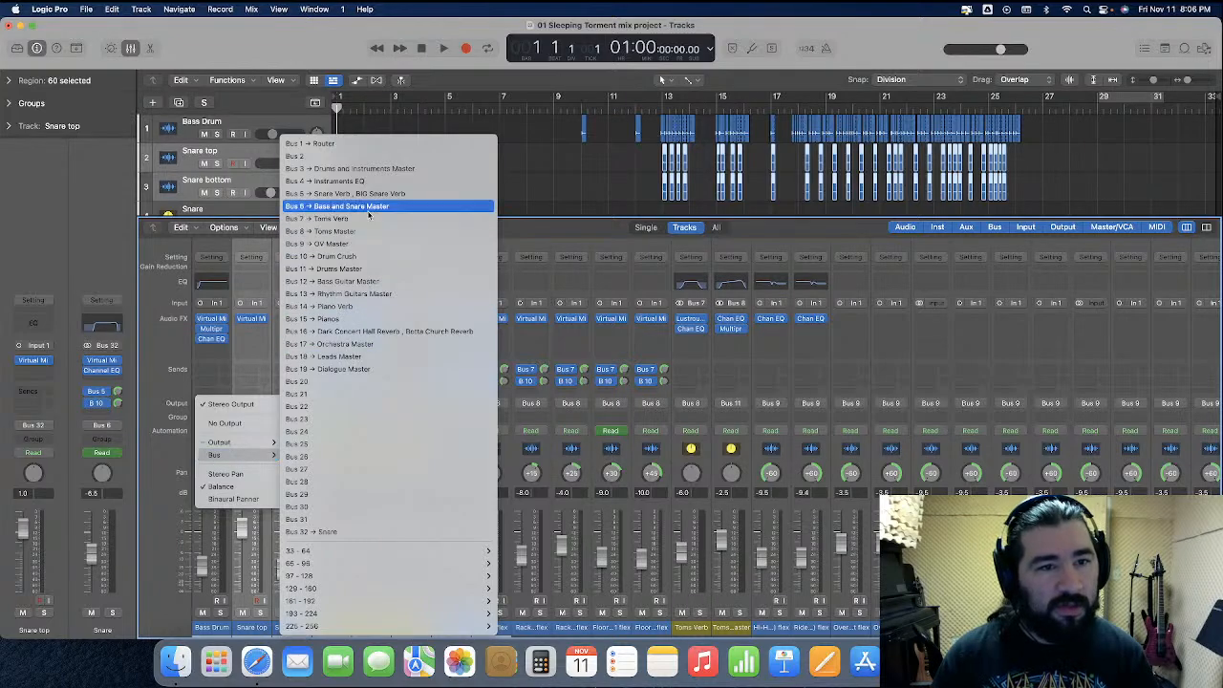
pyautogui.click(370, 195)
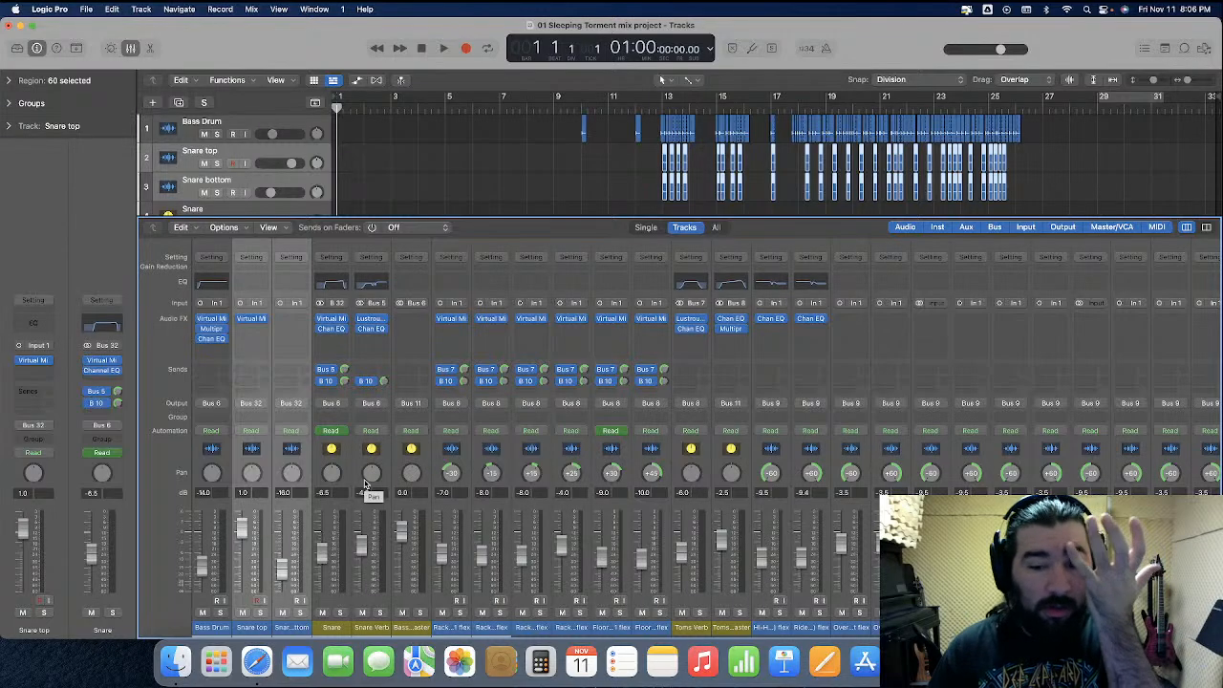
# Replace Virtual Mix Rack on the original Drums Master with the one from the imported Drums Master channel
pyautogui.hscroll(1, 364, 484)
pyautogui.hscroll(5, 364, 483)
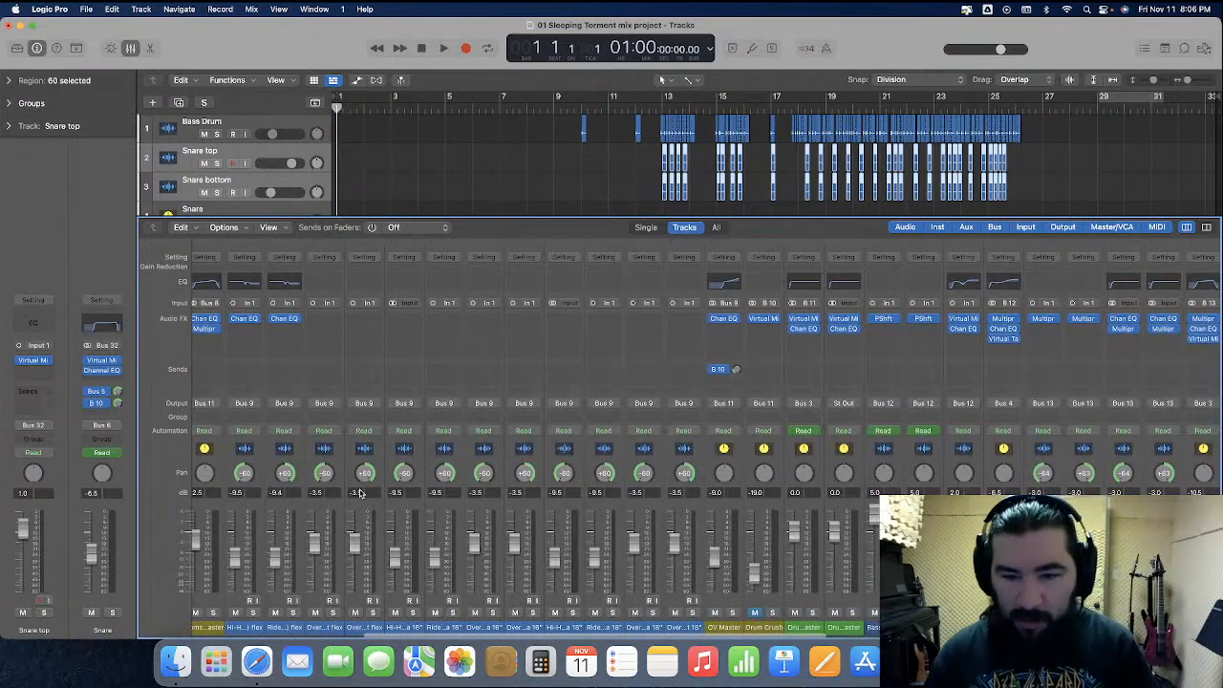
pyautogui.click(817, 320)
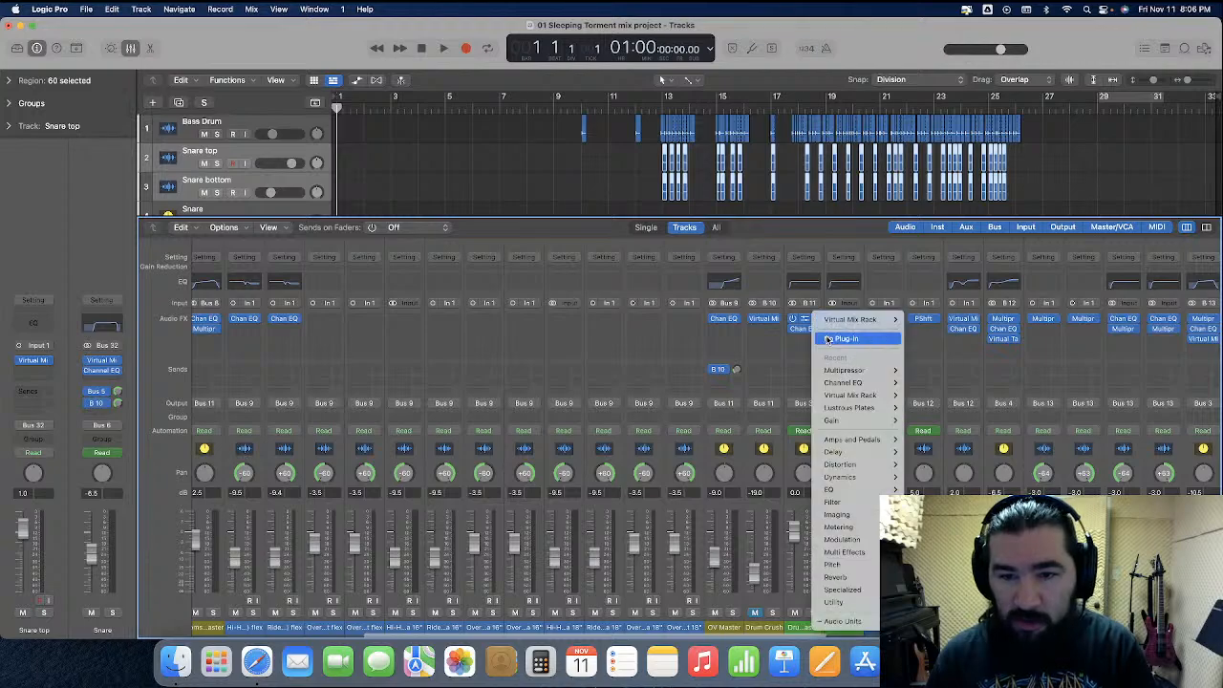
pyautogui.click(841, 325)
pyautogui.moveTo(835, 321); pyautogui.dragTo(808, 322)
# Delete the imported Drums Master track below the original one
pyautogui.scroll(-5, 472, 174)
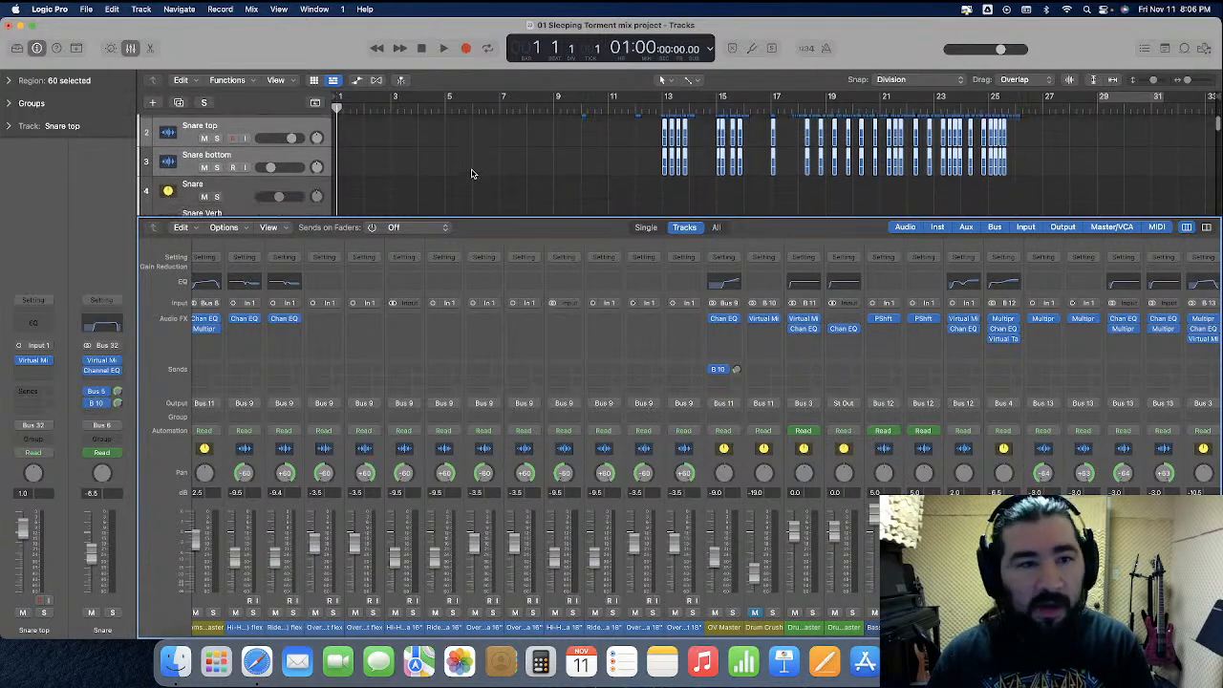
pyautogui.scroll(-6, 471, 174)
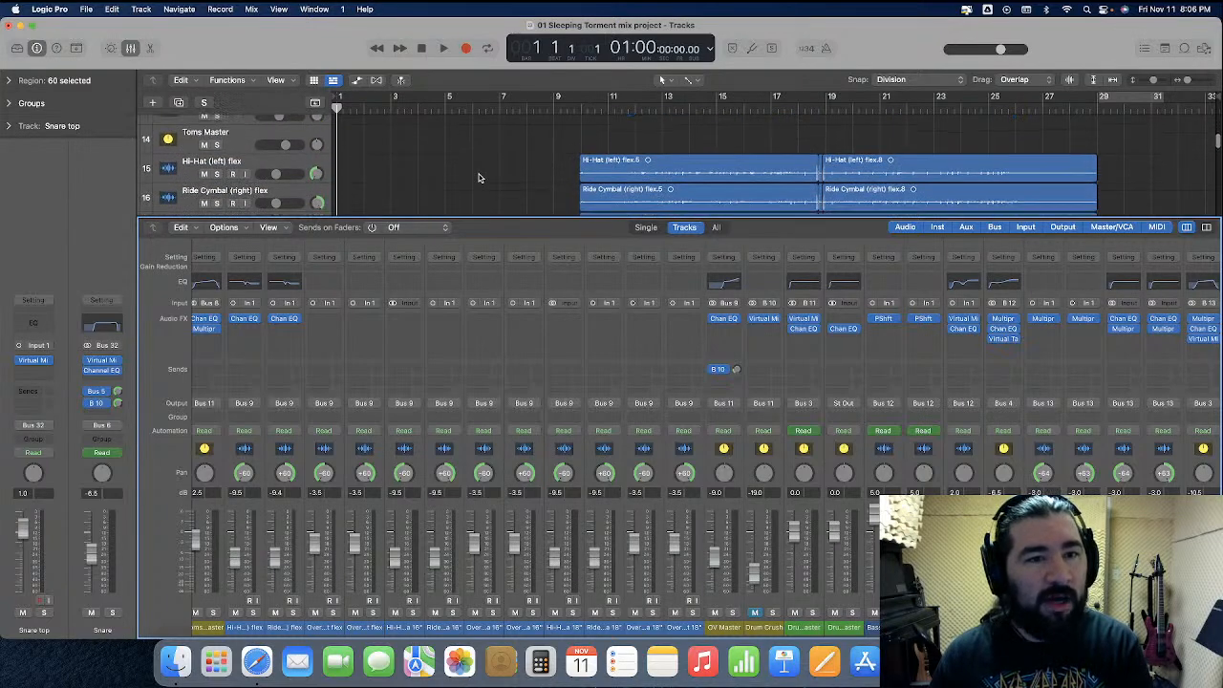
pyautogui.scroll(-3, 478, 179)
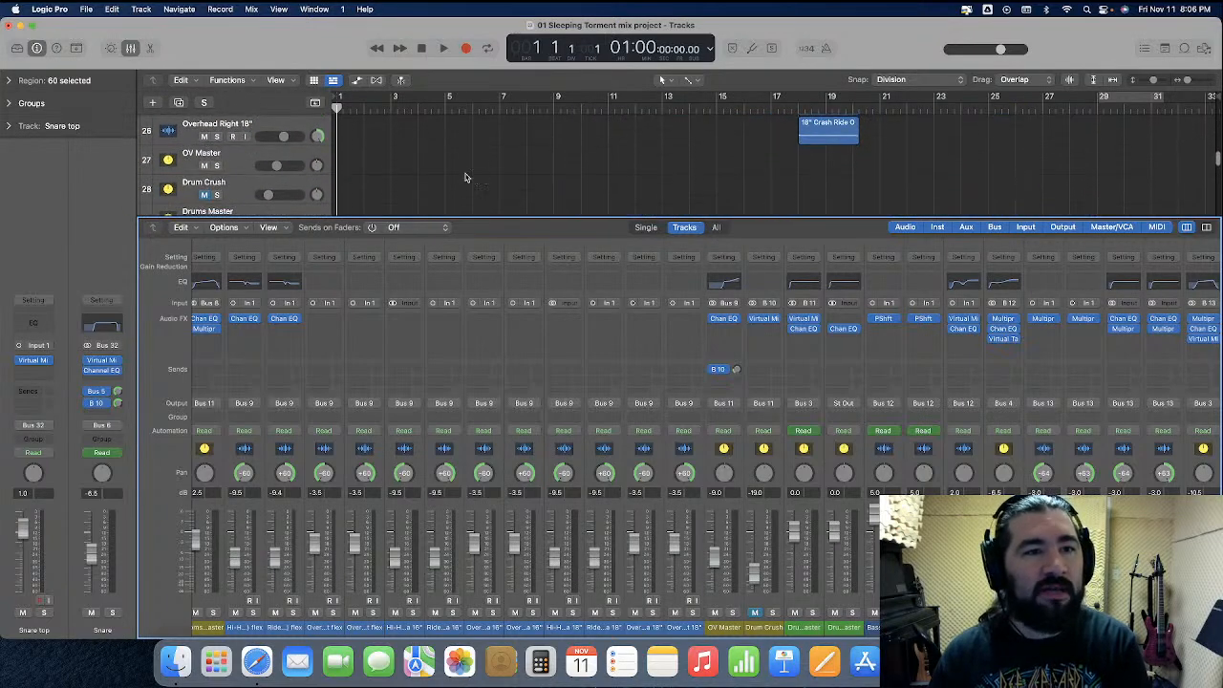
pyautogui.scroll(-3, 261, 186)
pyautogui.click(257, 164)
pyautogui.press('super+BackSpace')
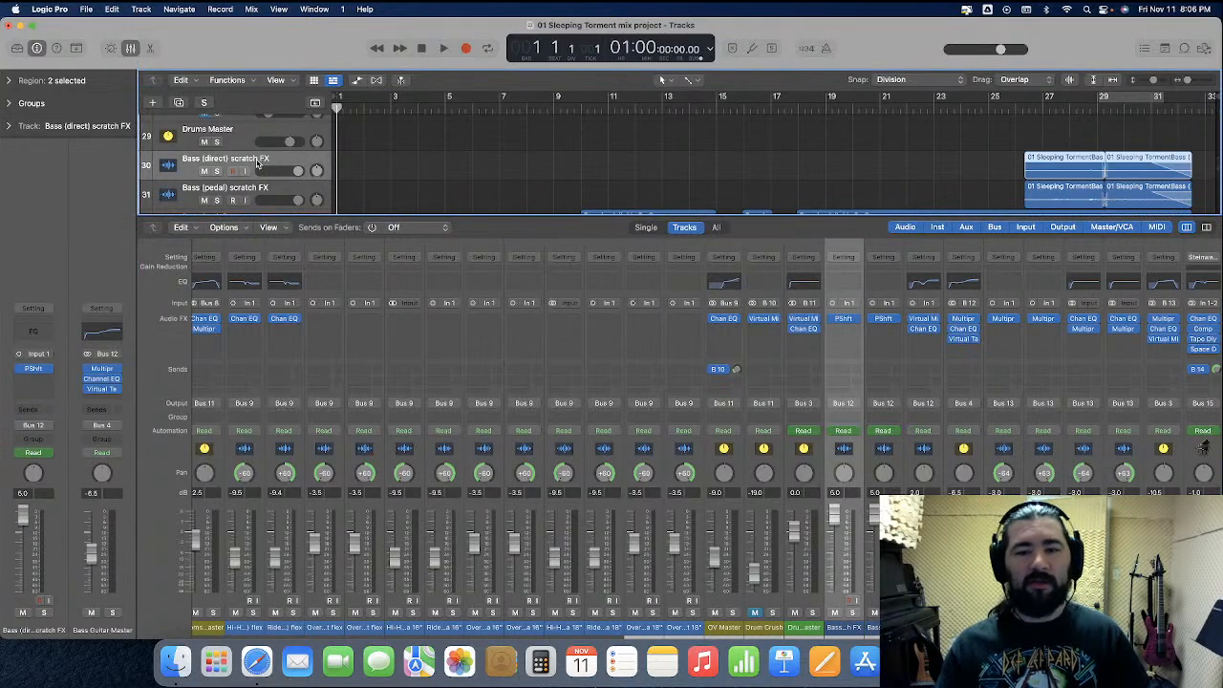
# Move the imported Rhythm Guitars Master track to directly below the original Rhythm Guitars Master track
pyautogui.hscroll(5, 712, 463)
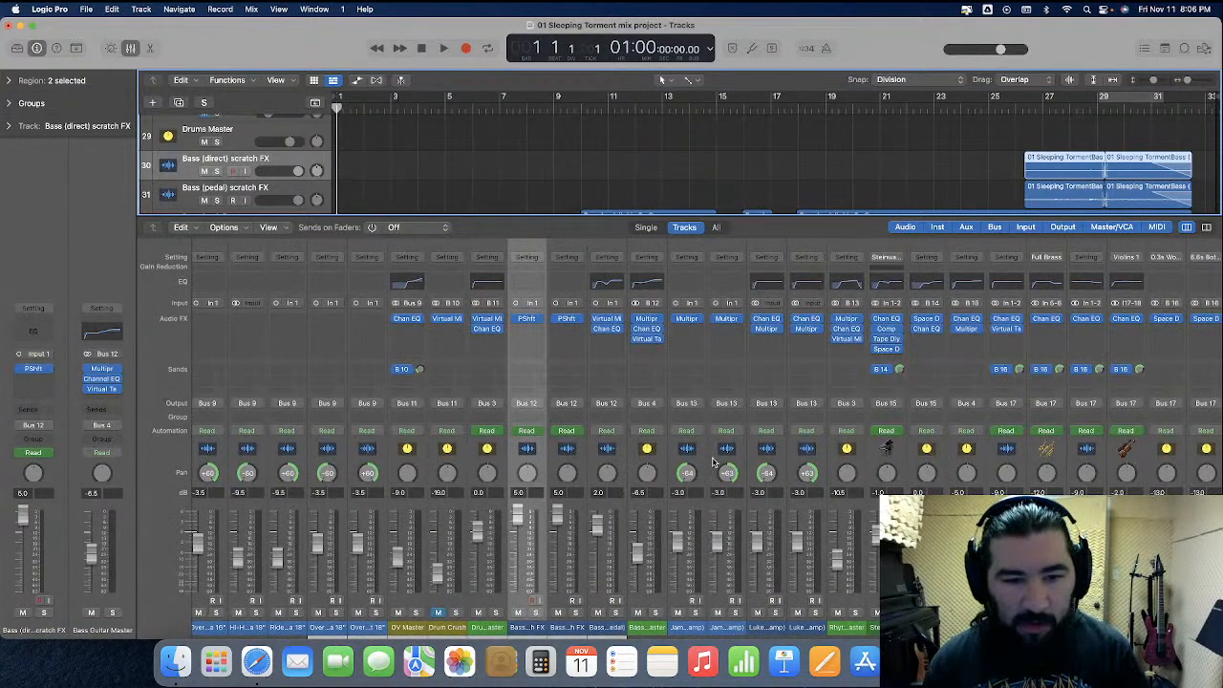
pyautogui.click(131, 47)
pyautogui.scroll(-8, 500, 385)
pyautogui.moveTo(255, 561); pyautogui.dragTo(103, 5)
pyautogui.click(131, 48)
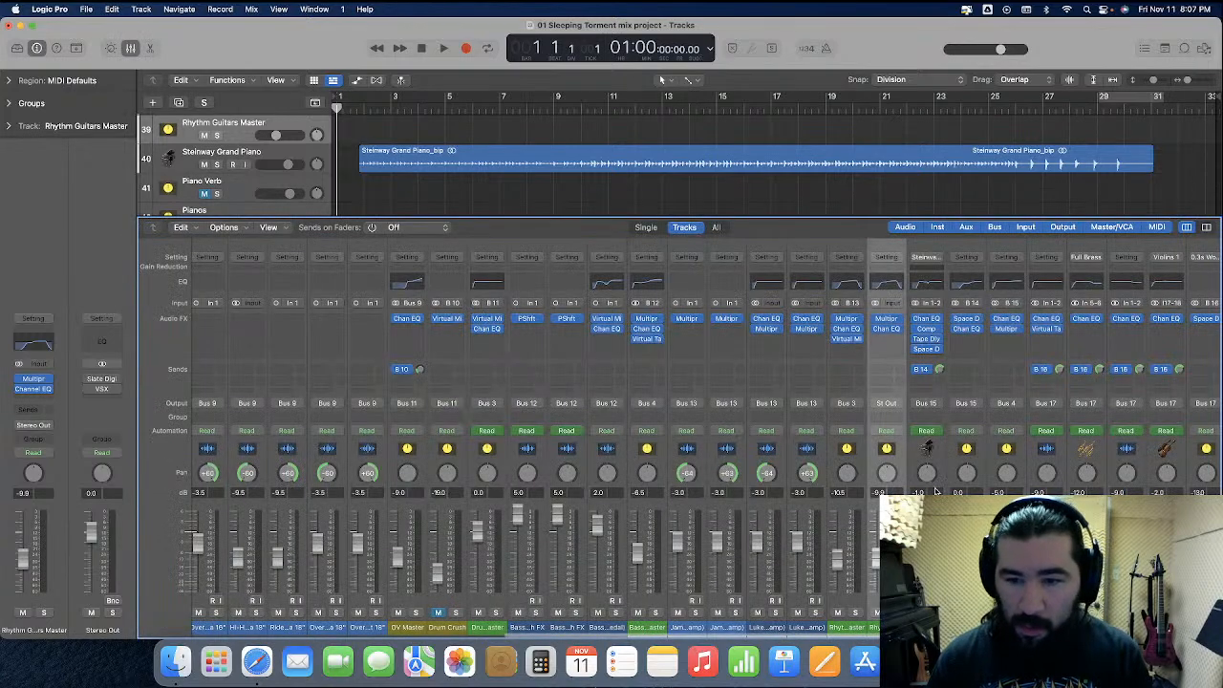
# Replace the original Rhythm Guitars Master's plug-ins with the imported channel's Multipressor and Channel EQ, and set its level to -10.0 dB
pyautogui.click(860, 319)
pyautogui.click(871, 338)
pyautogui.click(860, 329)
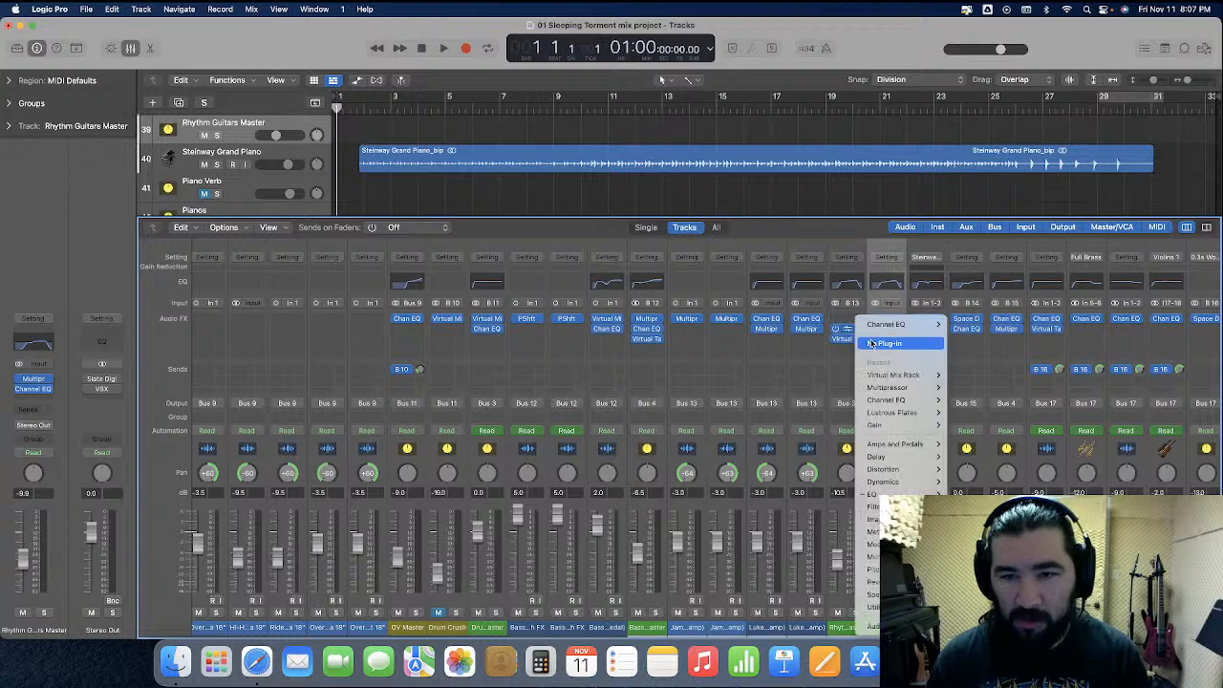
pyautogui.click(869, 344)
pyautogui.click(859, 339)
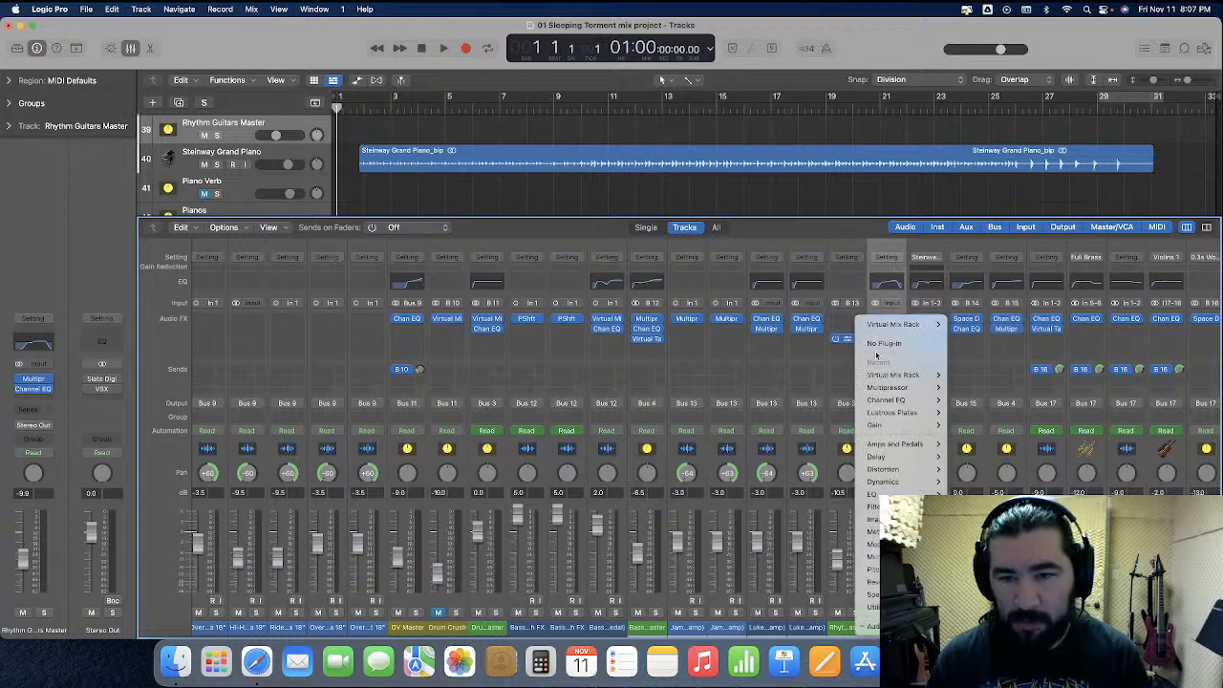
pyautogui.click(875, 346)
pyautogui.moveTo(888, 321); pyautogui.dragTo(848, 331)
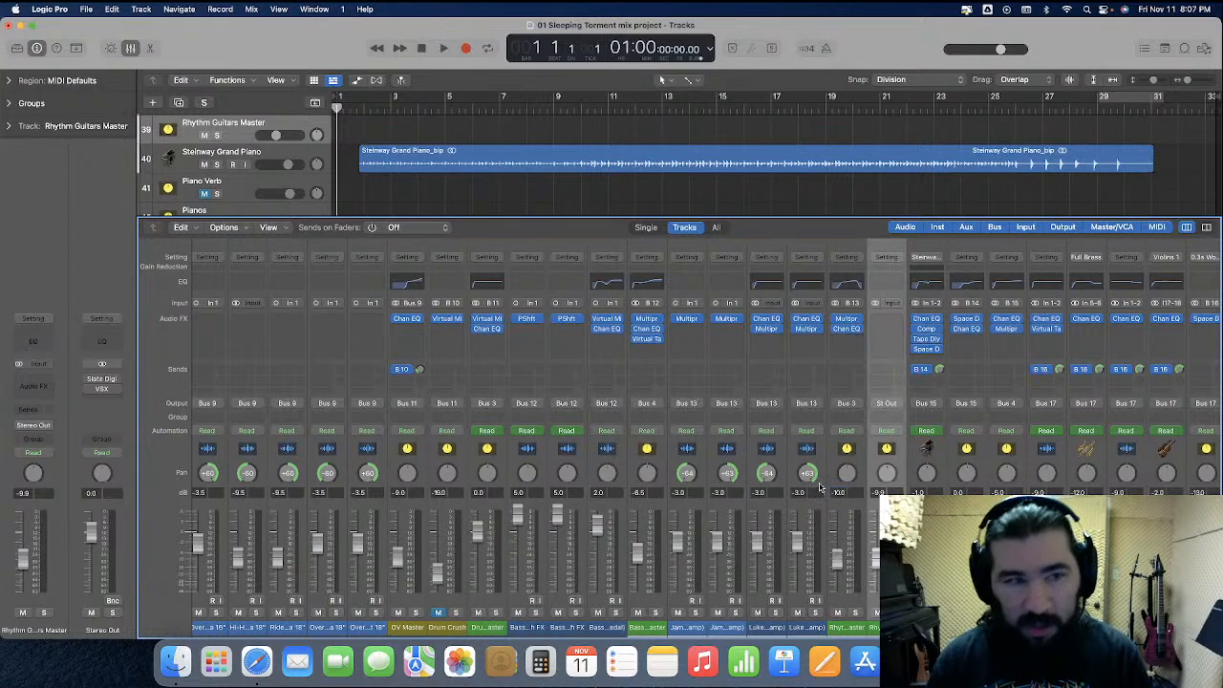
# Delete the imported Rhythm Guitars Master track above Steinway Grand Piano
pyautogui.click(267, 124)
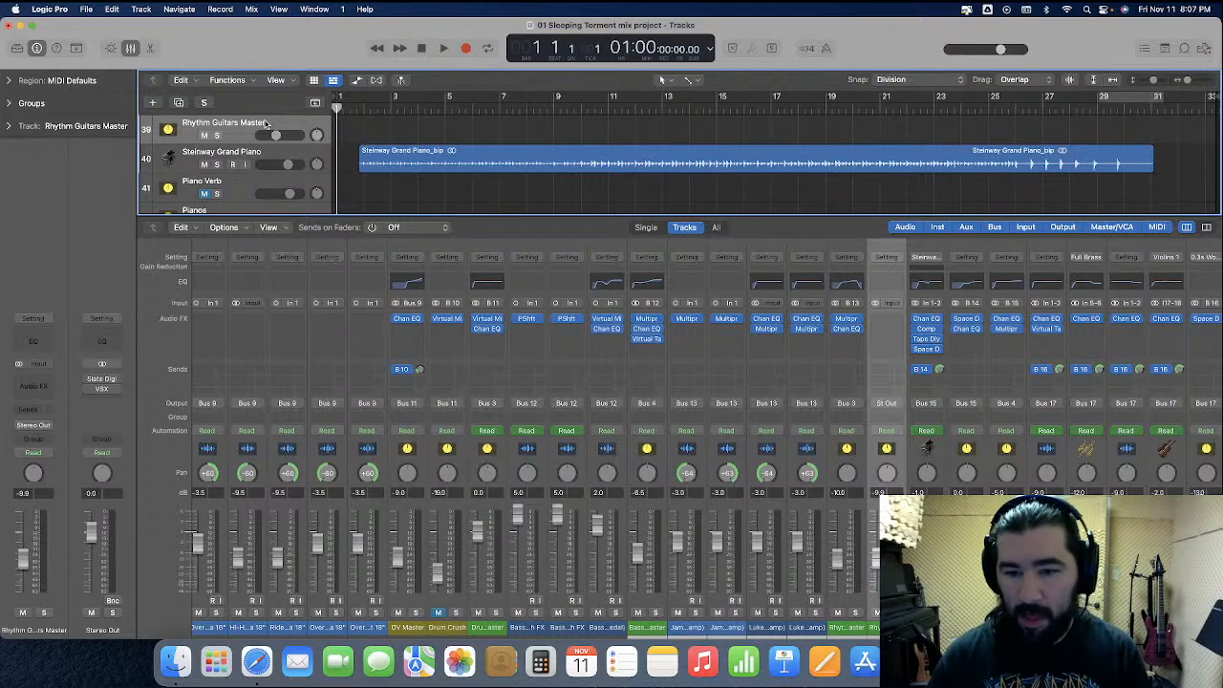
pyautogui.press('super+BackSpace')
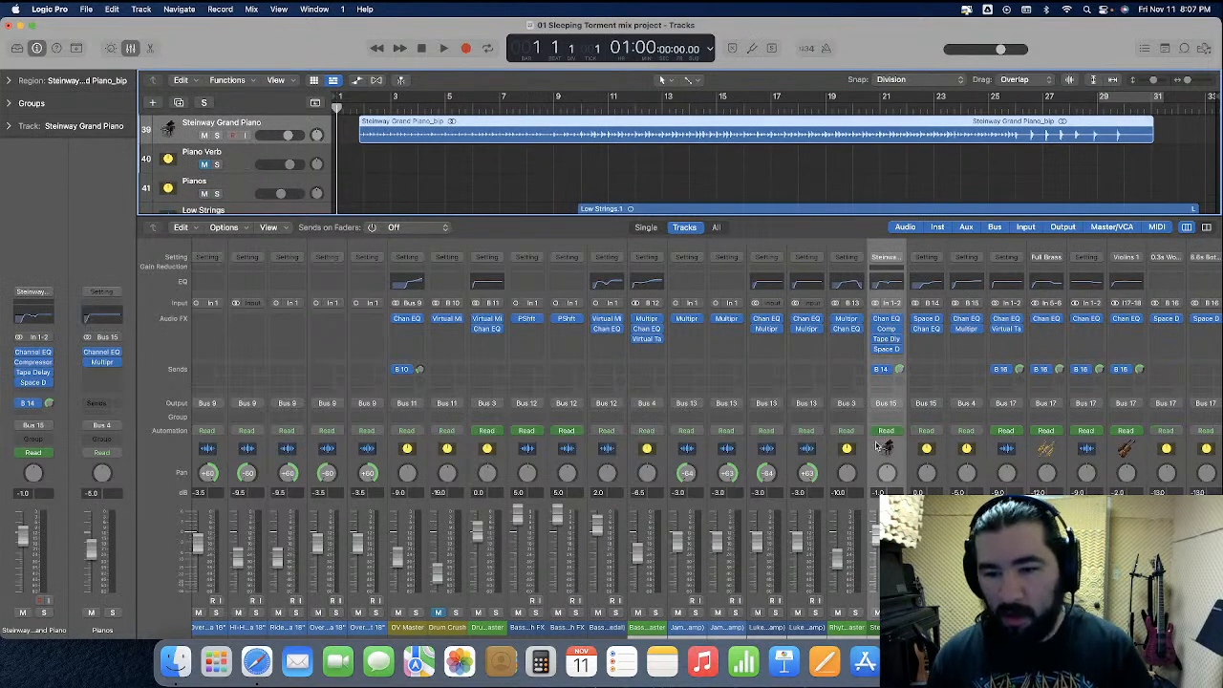
# Set the Pianos channel's level to -3.0 dB
pyautogui.hscroll(2, 890, 492)
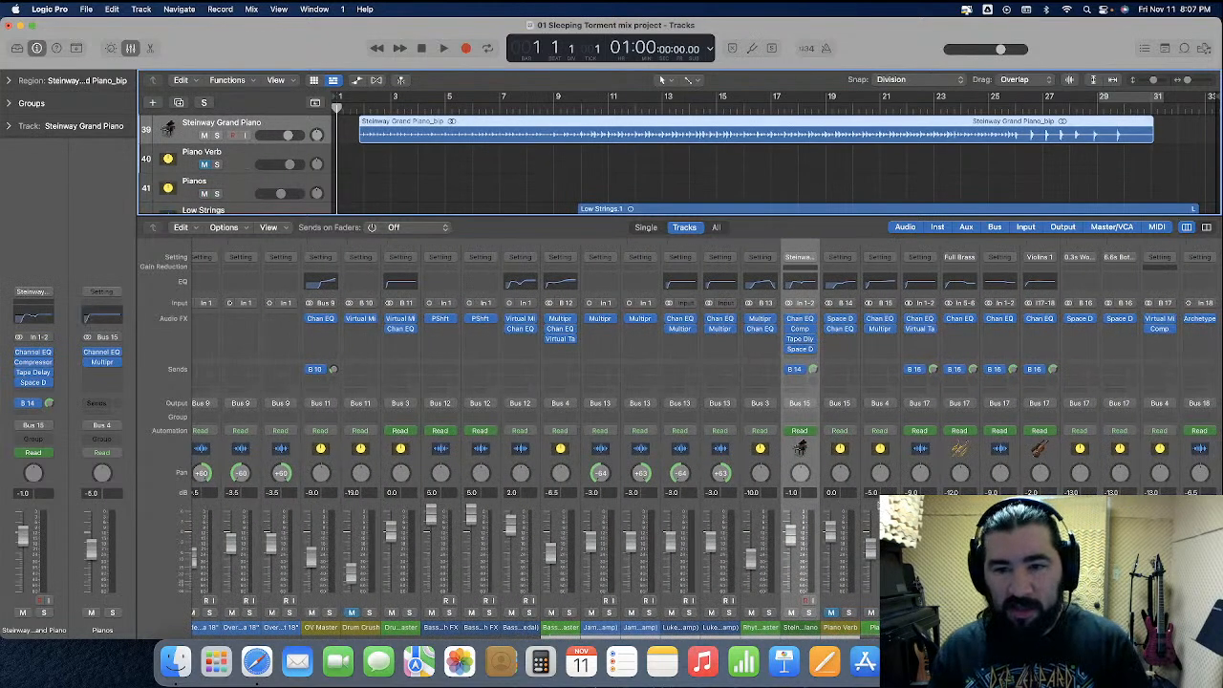
pyautogui.doubleClick(871, 493)
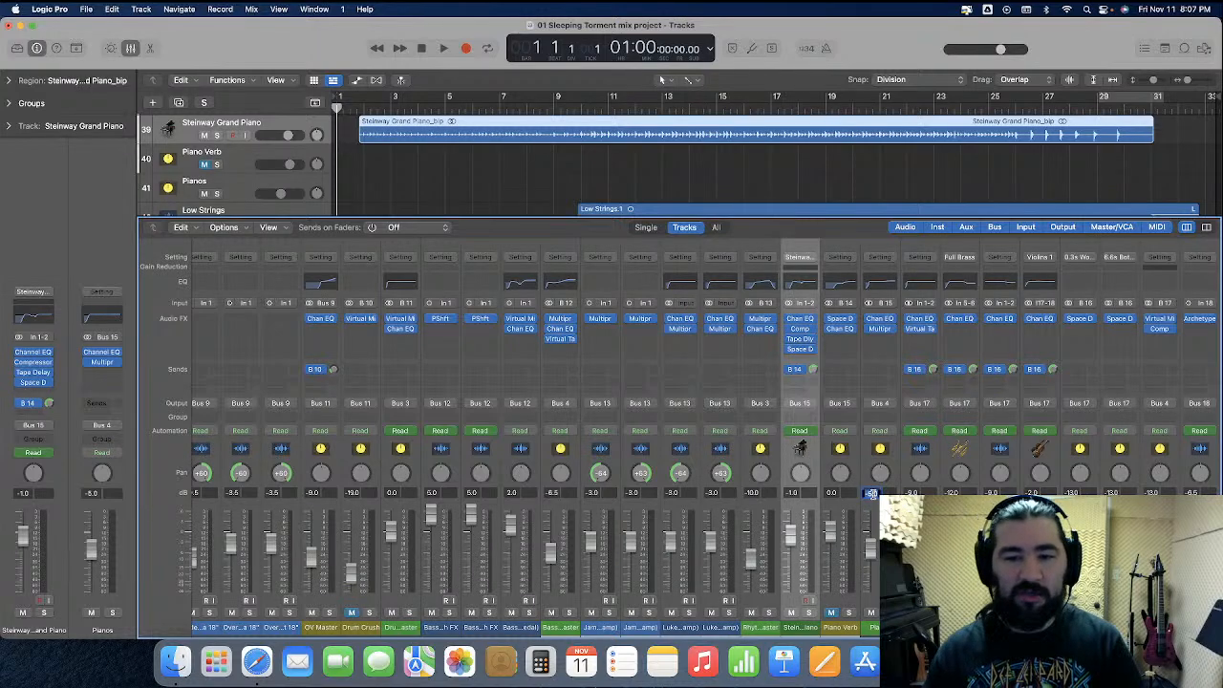
pyautogui.write('-3')
pyautogui.press('Return')
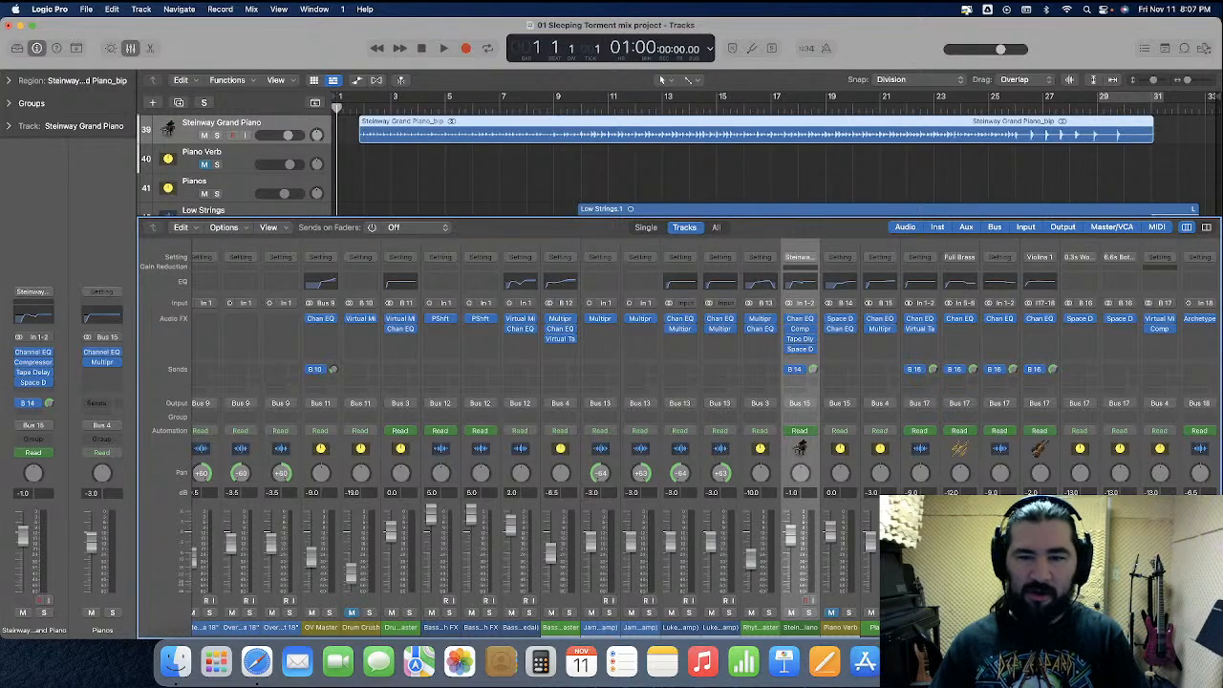
# Delete the auxiliary channel fed by Bus 6 that carries SilverVerb and Channel EQ, despite its active bus routing
pyautogui.hscroll(5, 611, 430)
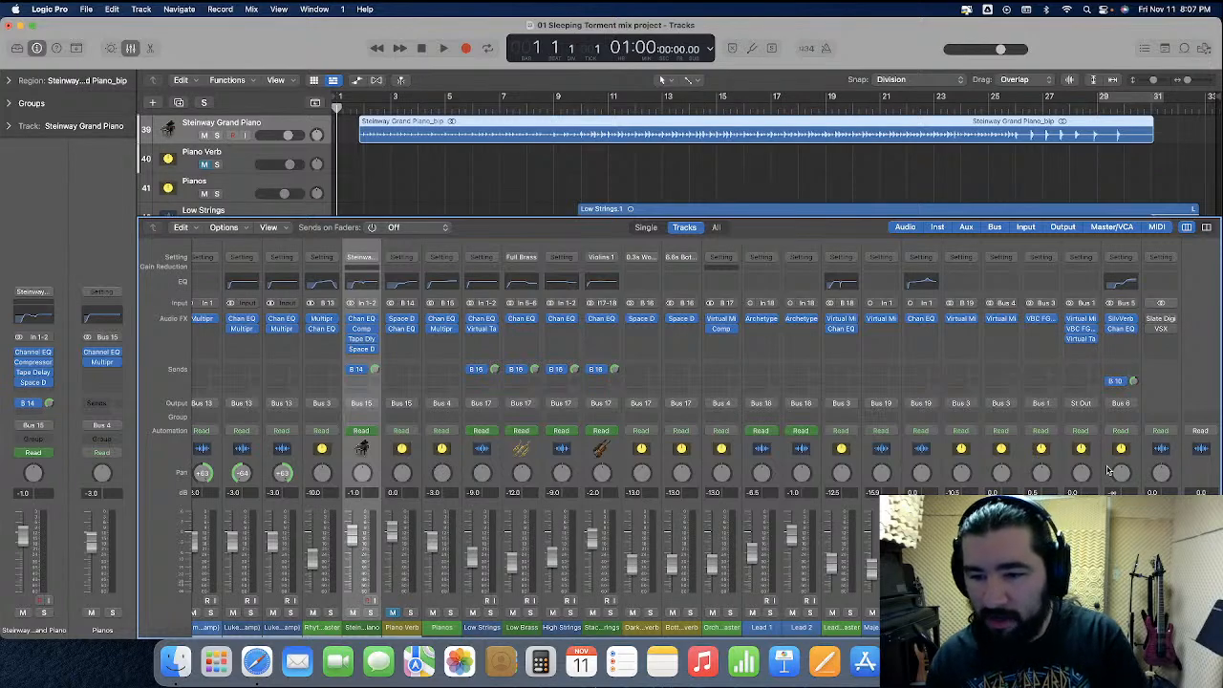
pyautogui.click(1109, 471)
pyautogui.press('Delete')
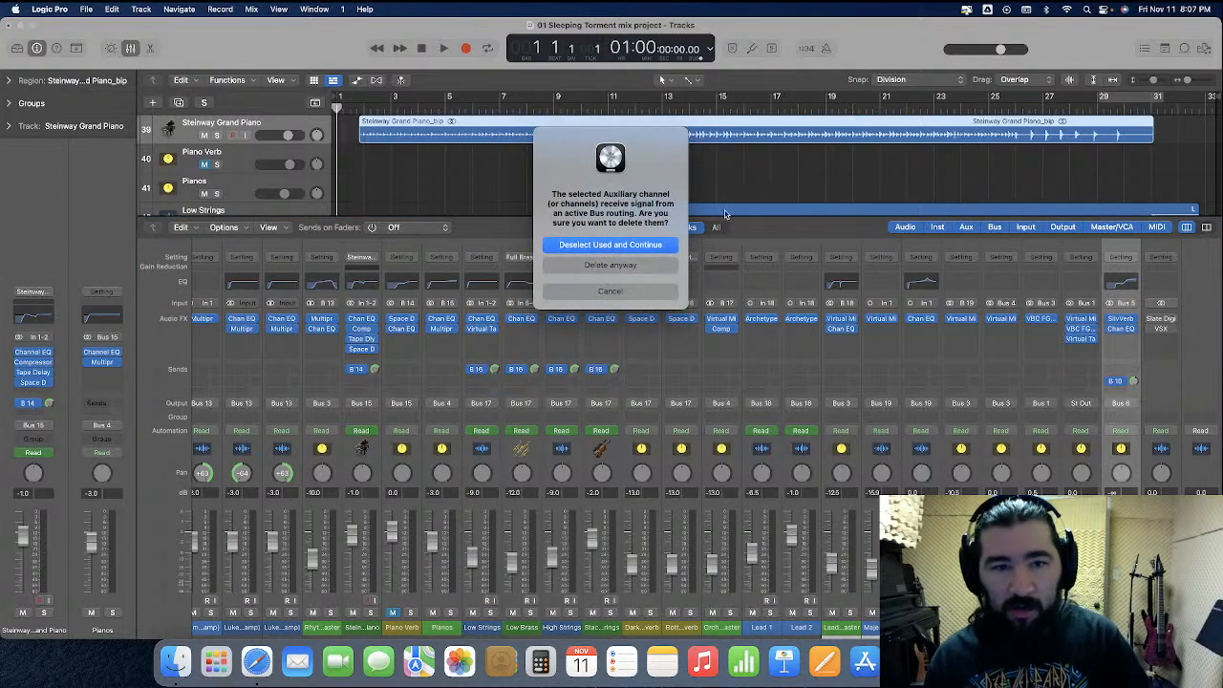
pyautogui.click(640, 267)
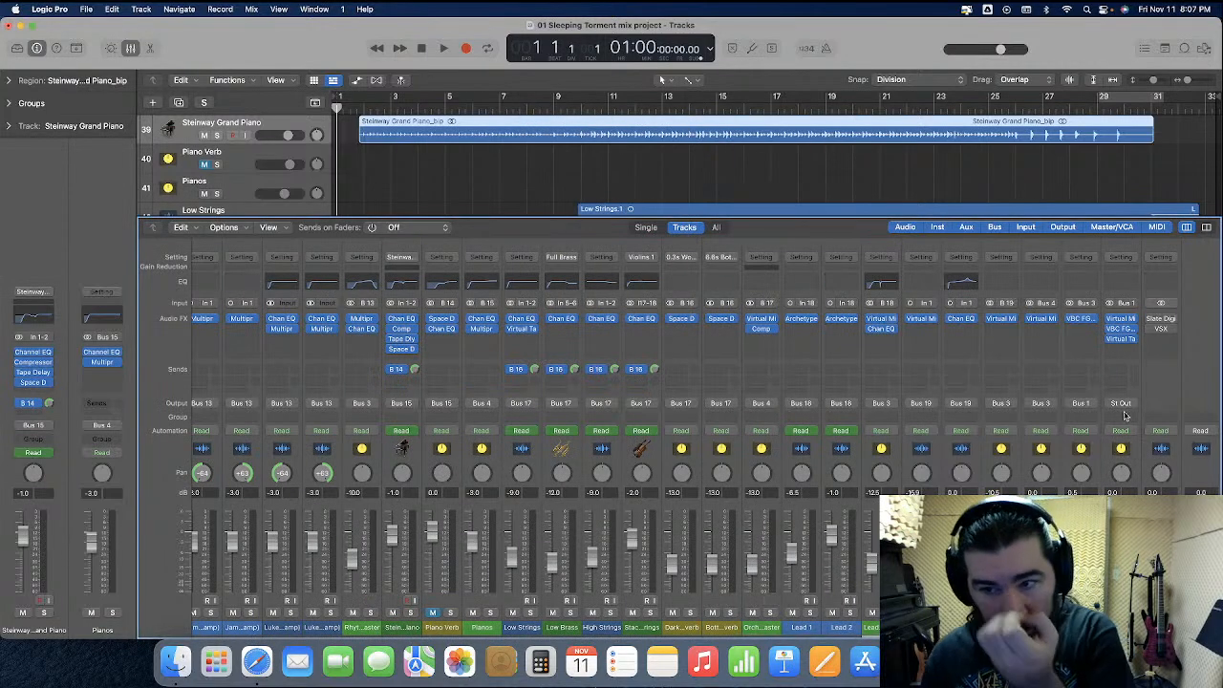
# Add a Bus 31 send to the Router channel fed by Bus 1 and turn up its send level
pyautogui.click(1119, 369)
pyautogui.moveTo(1138, 387)
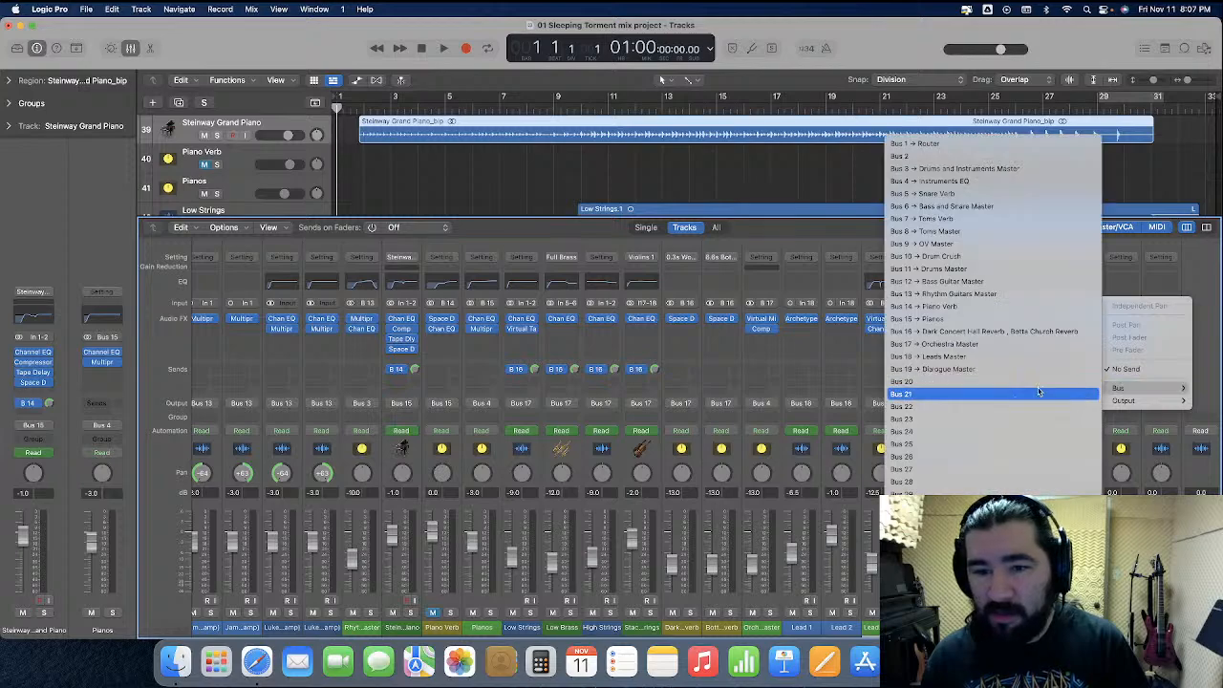
pyautogui.click(902, 519)
pyautogui.keyDown('alt'); pyautogui.click(1134, 370); pyautogui.keyUp('alt')
# Name the new auxiliary channel fed by Bus 31 and assign it a channel strip color
pyautogui.doubleClick(1161, 627)
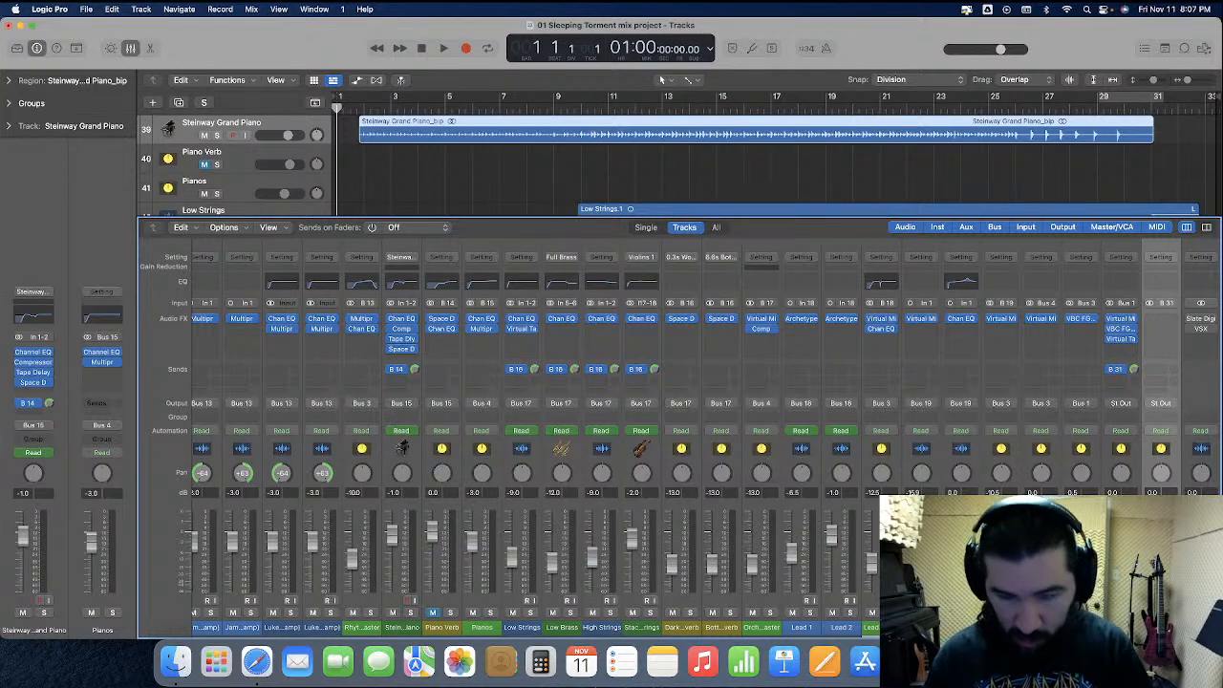
pyautogui.rightClick(1178, 471)
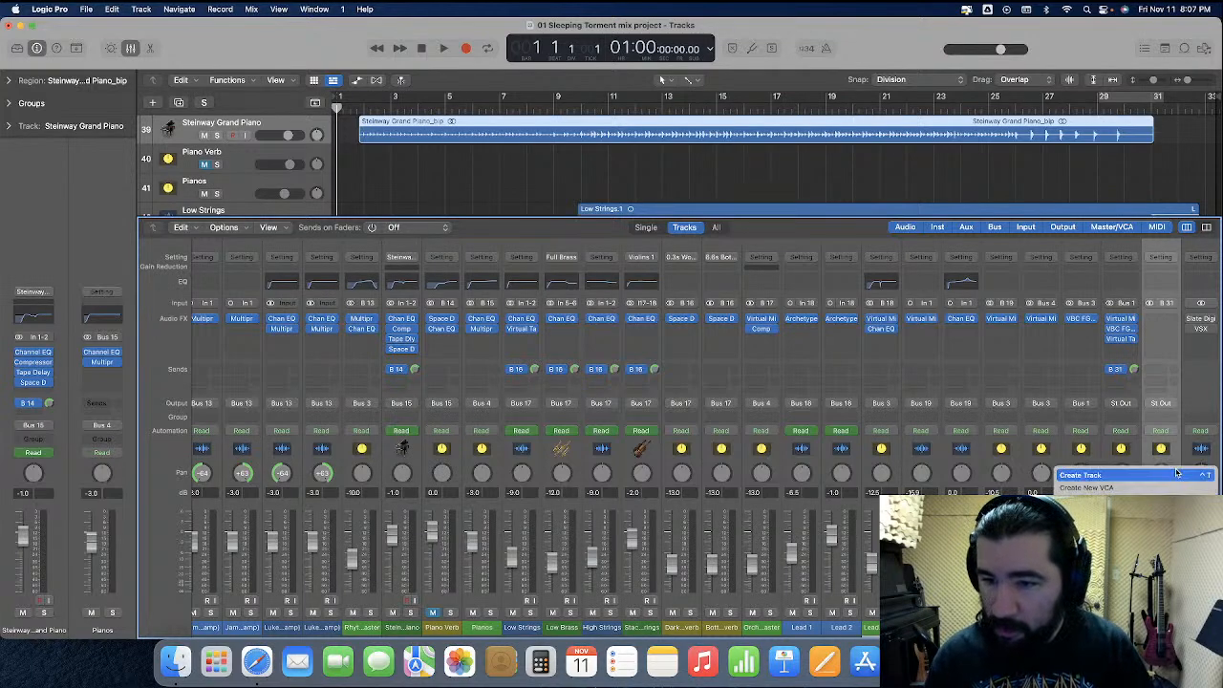
pyautogui.click(1126, 512)
pyautogui.click(416, 288)
pyautogui.click(109, 268)
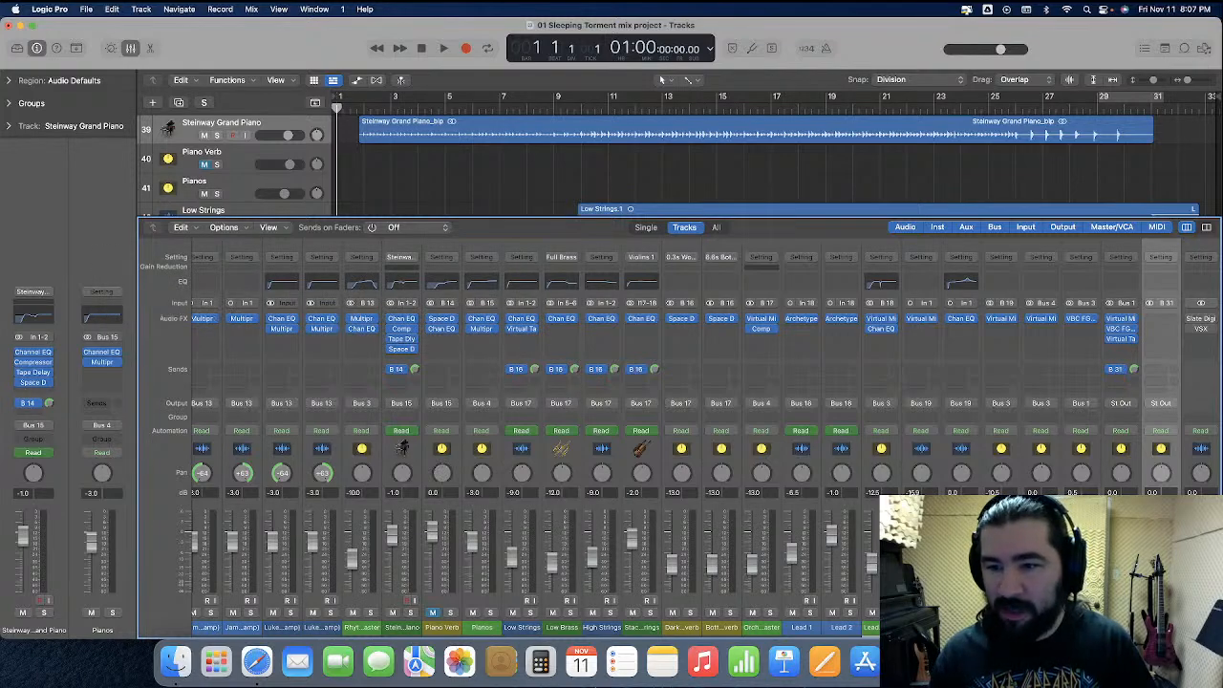
# Route the output of the Bus 31 auxiliary channel to Output 19-20
pyautogui.click(1162, 411)
pyautogui.click(1120, 405)
pyautogui.moveTo(1113, 446)
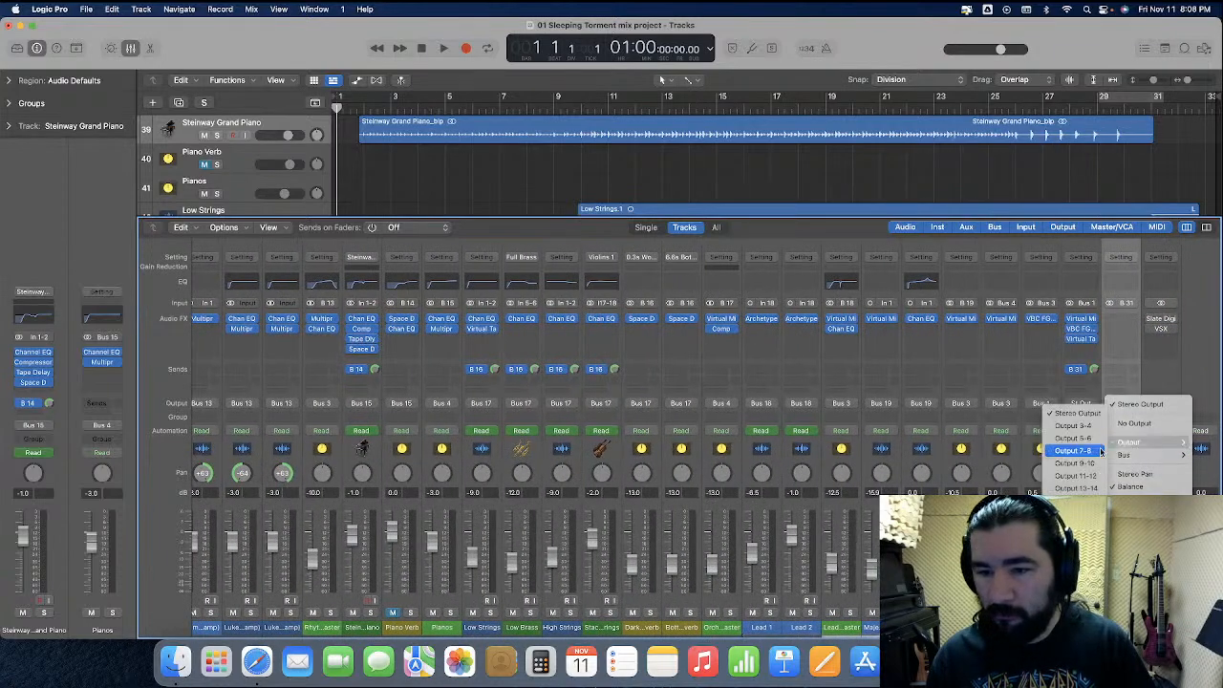
pyautogui.click(1077, 526)
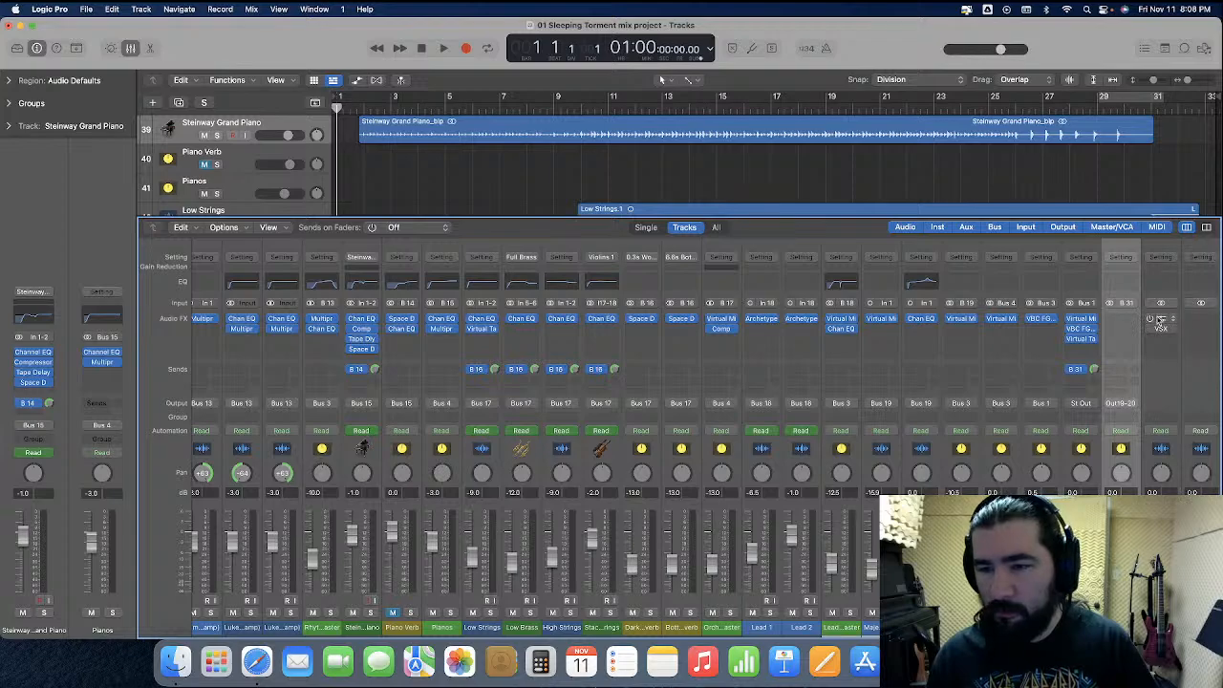
# Copy the Slate Digital plug-in from the neighbouring output channel to the Bus 31 auxiliary channel and set that channel's level to -3.0 dB
pyautogui.hscroll(1, 1160, 325)
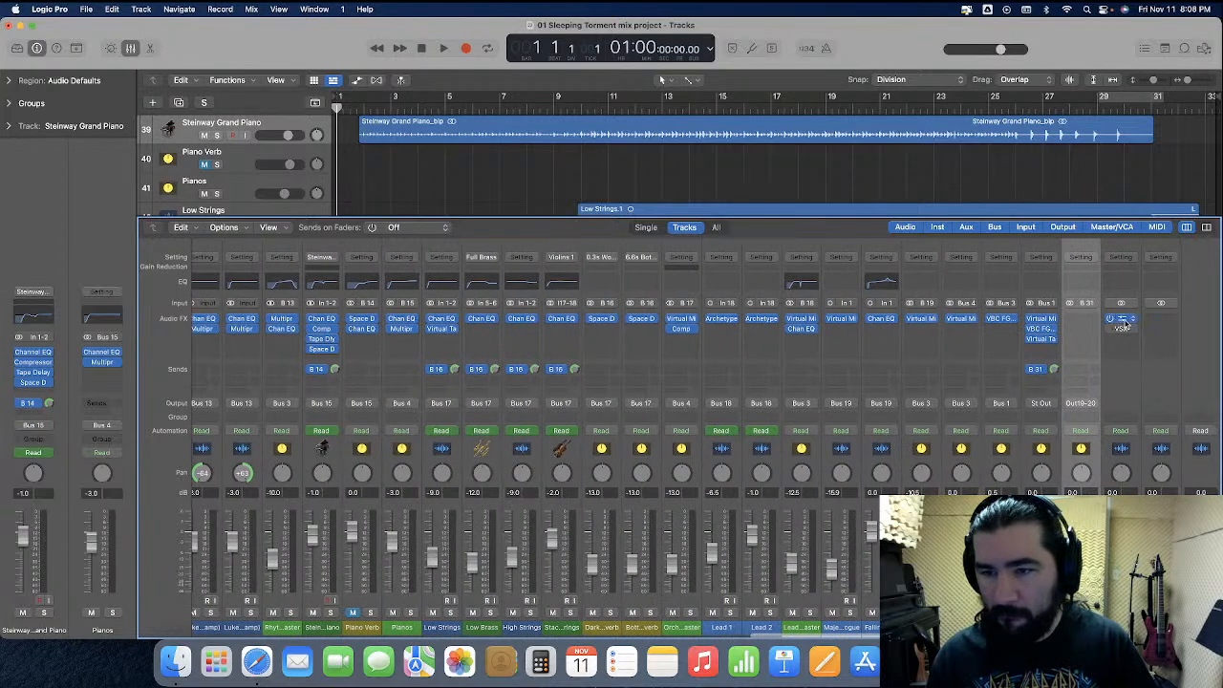
pyautogui.moveTo(1120, 325); pyautogui.dragTo(1086, 323)
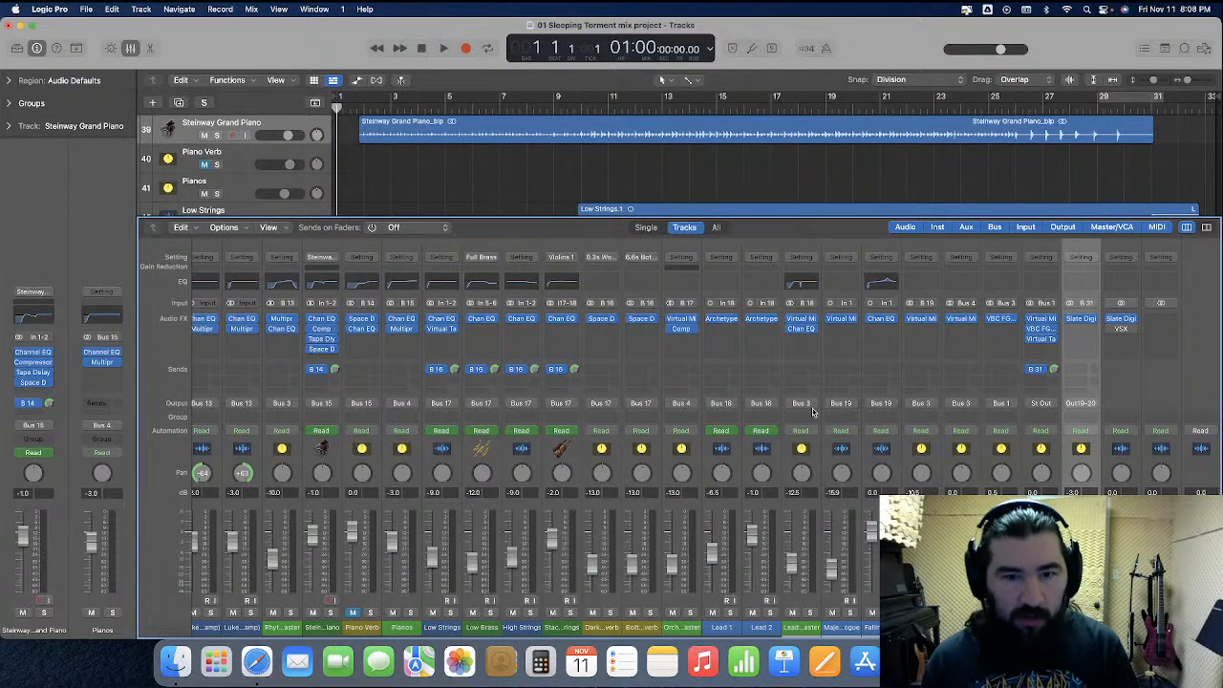
# Play the mix from the beginning and set the Pianos channel's level to 0.0 dB
pyautogui.hscroll(-10, 813, 412)
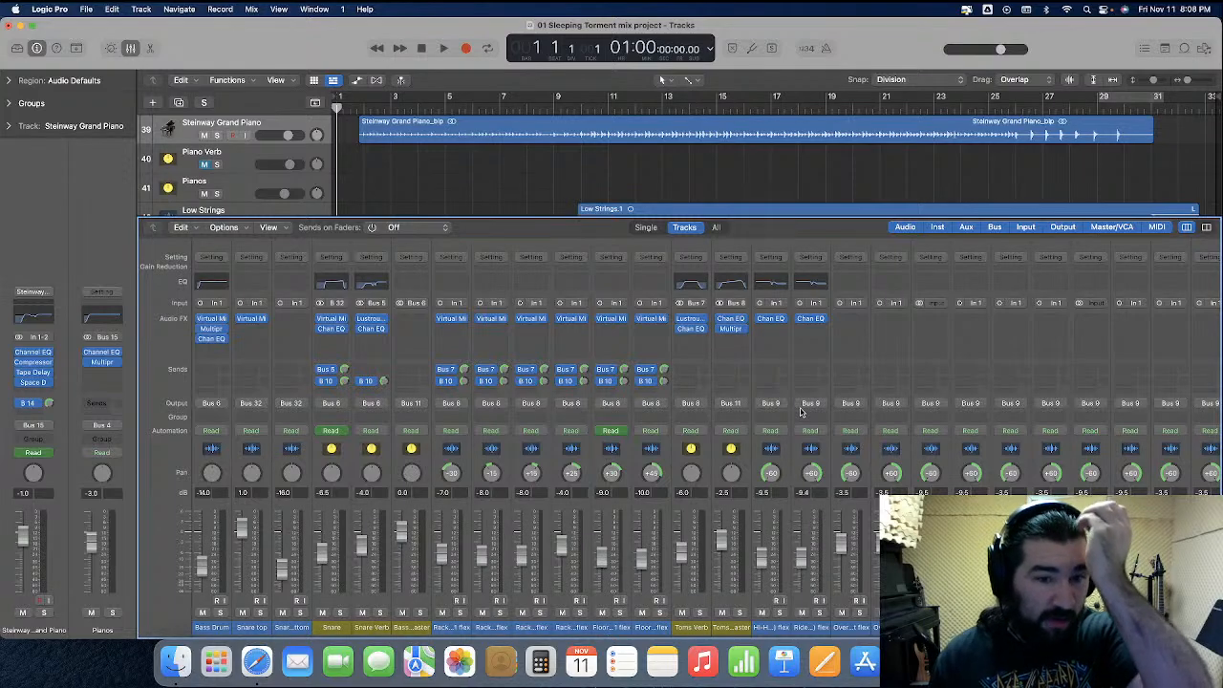
pyautogui.click(511, 187)
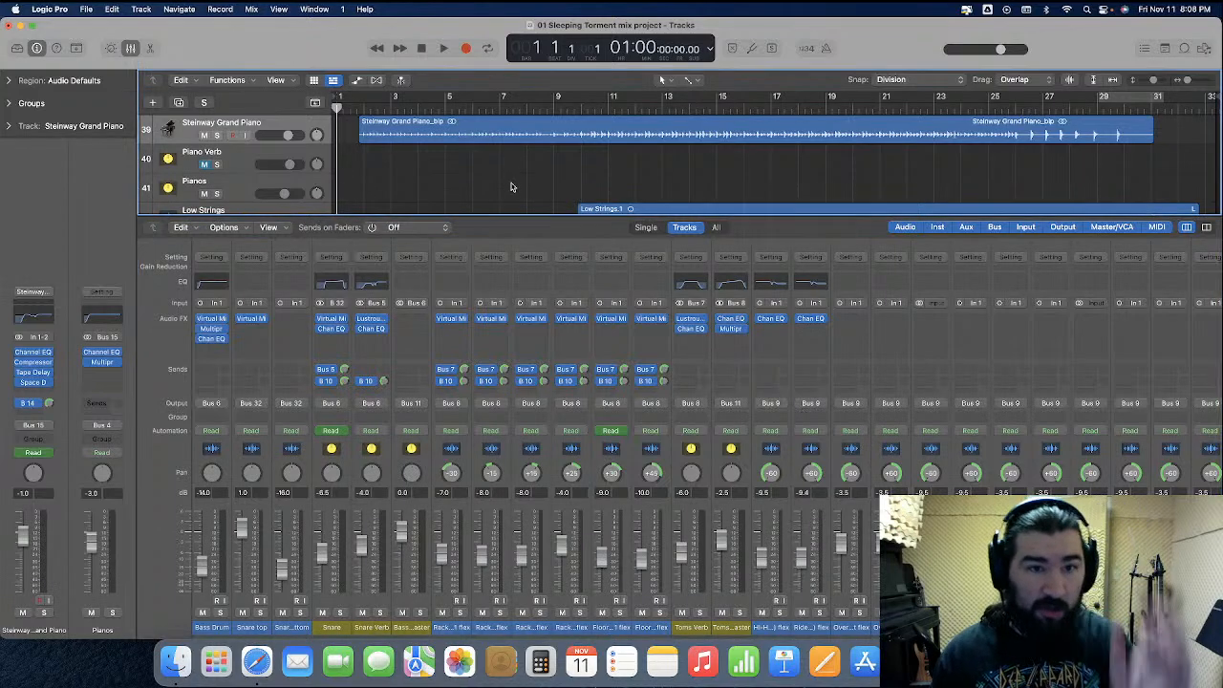
pyautogui.hscroll(10, 1016, 447)
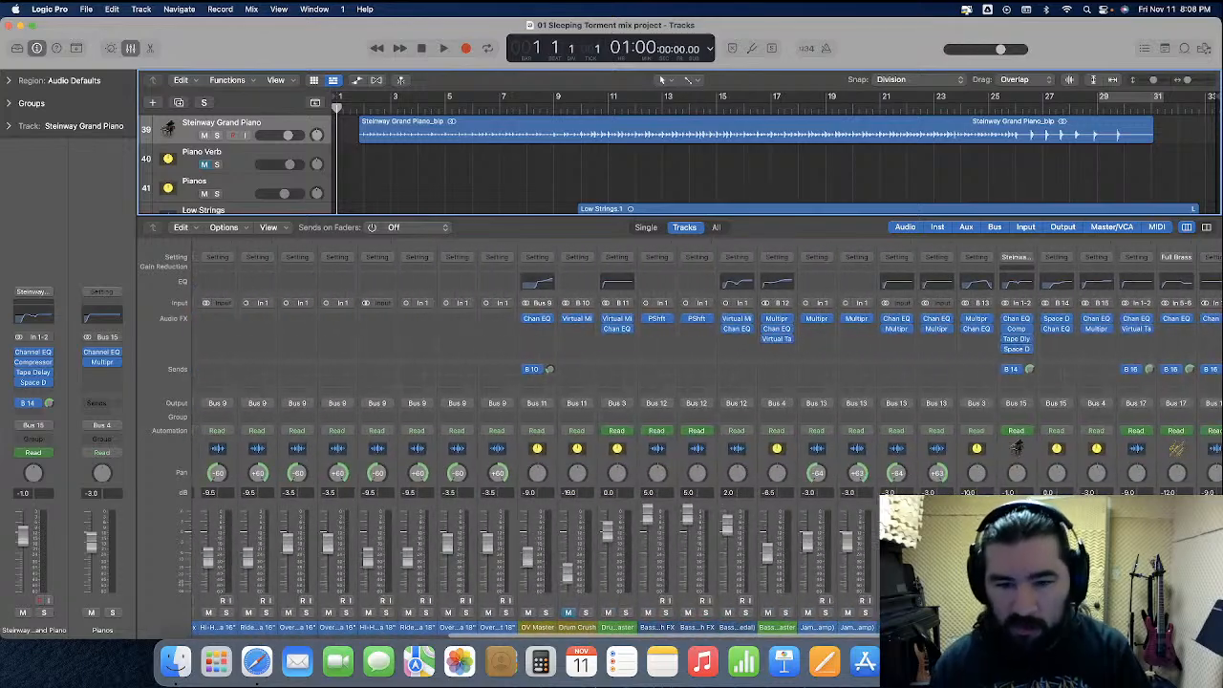
pyautogui.press('space')
pyautogui.hscroll(4, 889, 487)
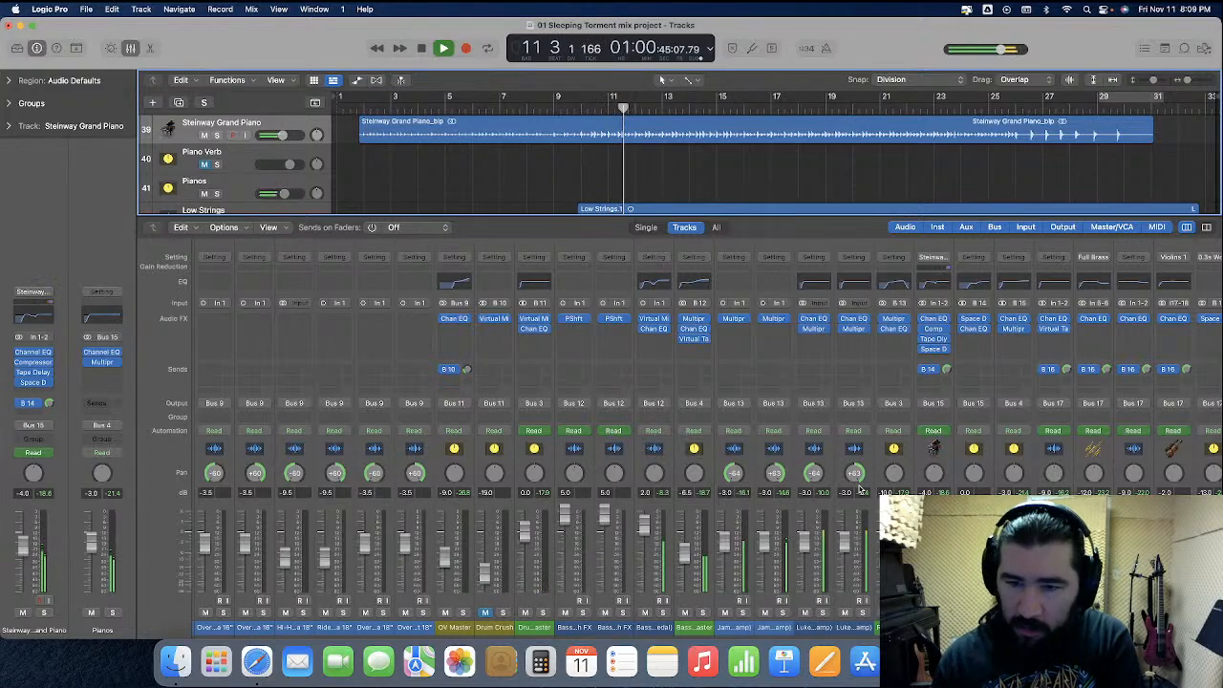
pyautogui.click(925, 546)
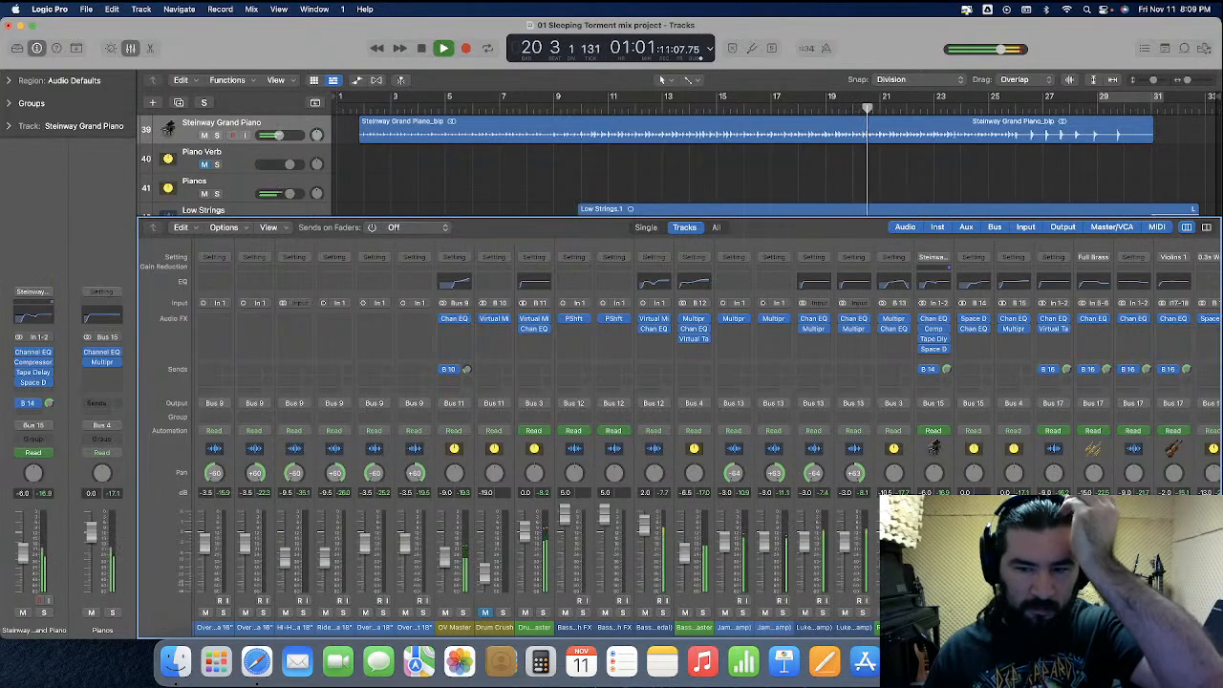
# Check the meters and levels of all mixer channels during playback, and stop playback after bar 33
pyautogui.hscroll(5, 679, 430)
pyautogui.hscroll(1, 869, 512)
pyautogui.hscroll(2, 865, 513)
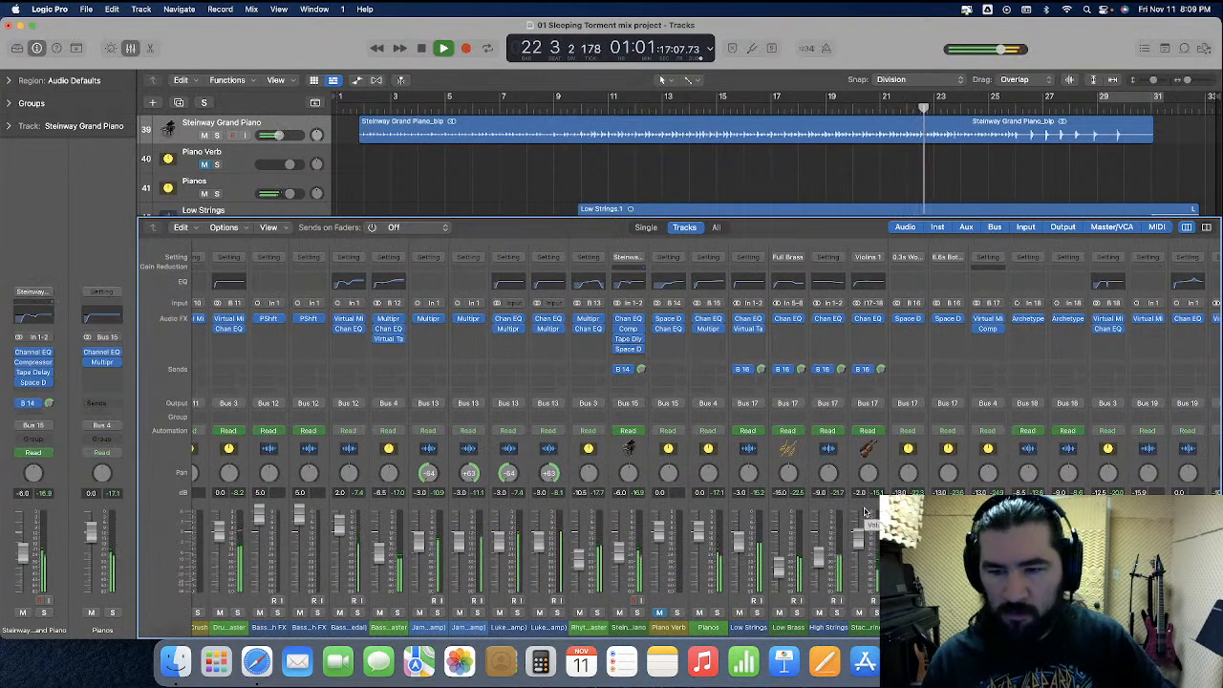
pyautogui.hscroll(6, 865, 513)
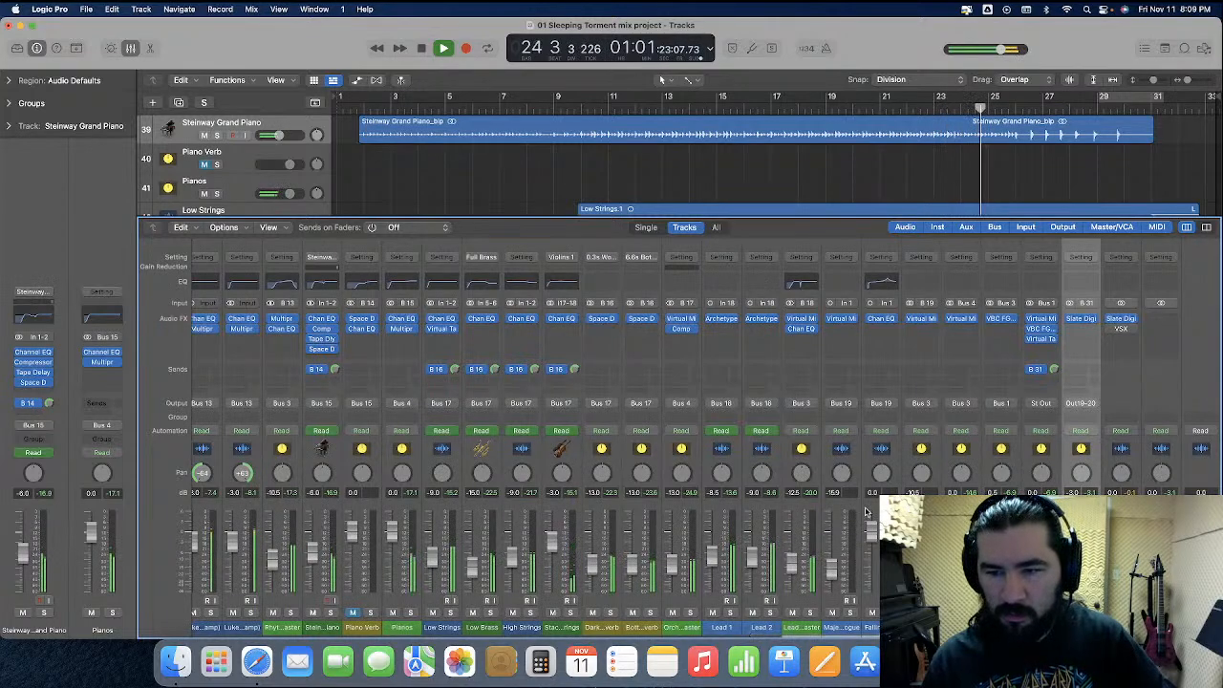
pyautogui.hscroll(10, 866, 513)
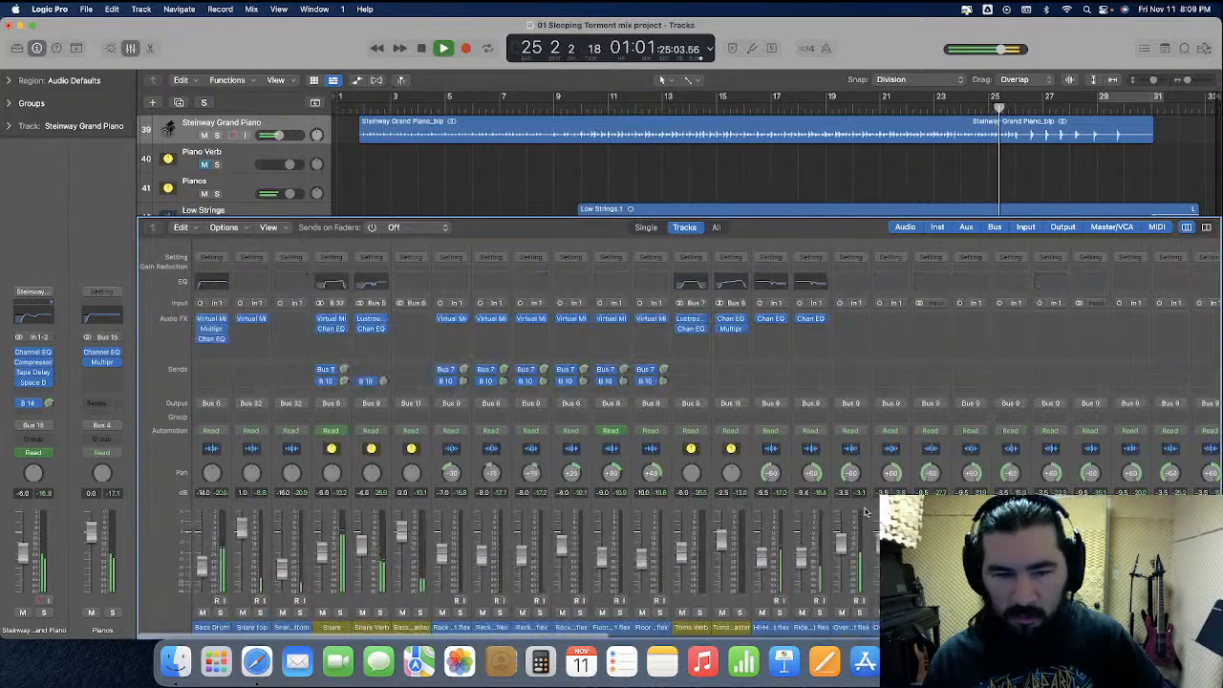
pyautogui.hscroll(6, 866, 513)
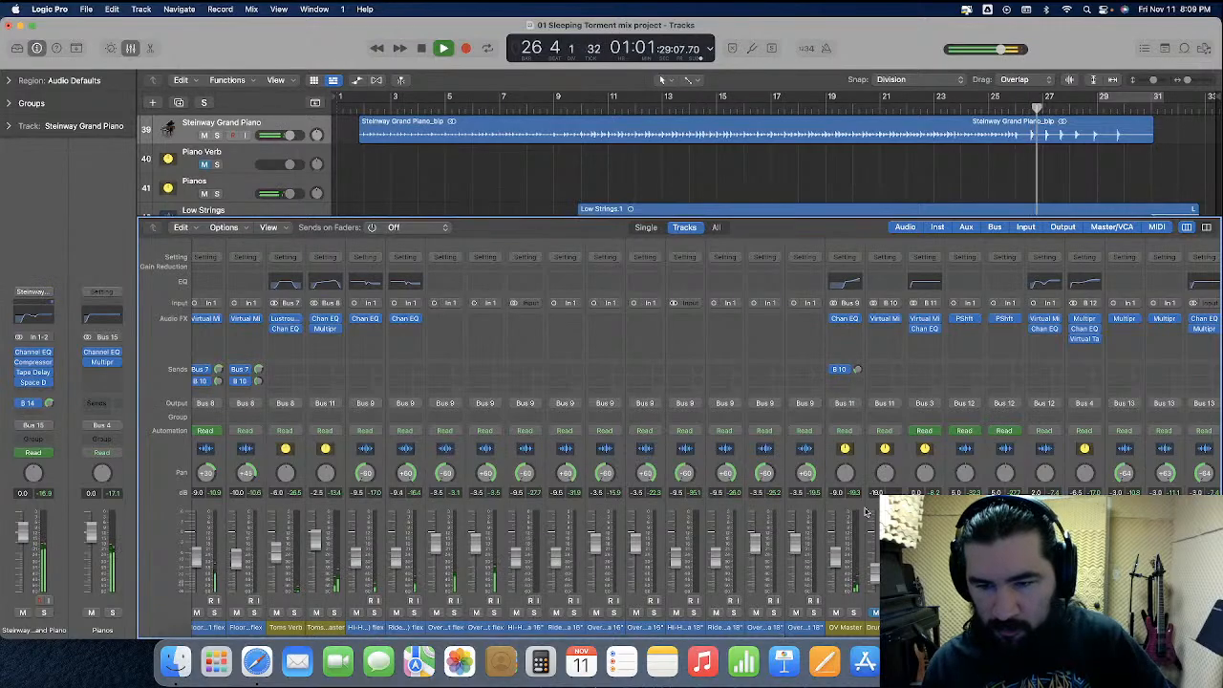
pyautogui.hscroll(3, 866, 513)
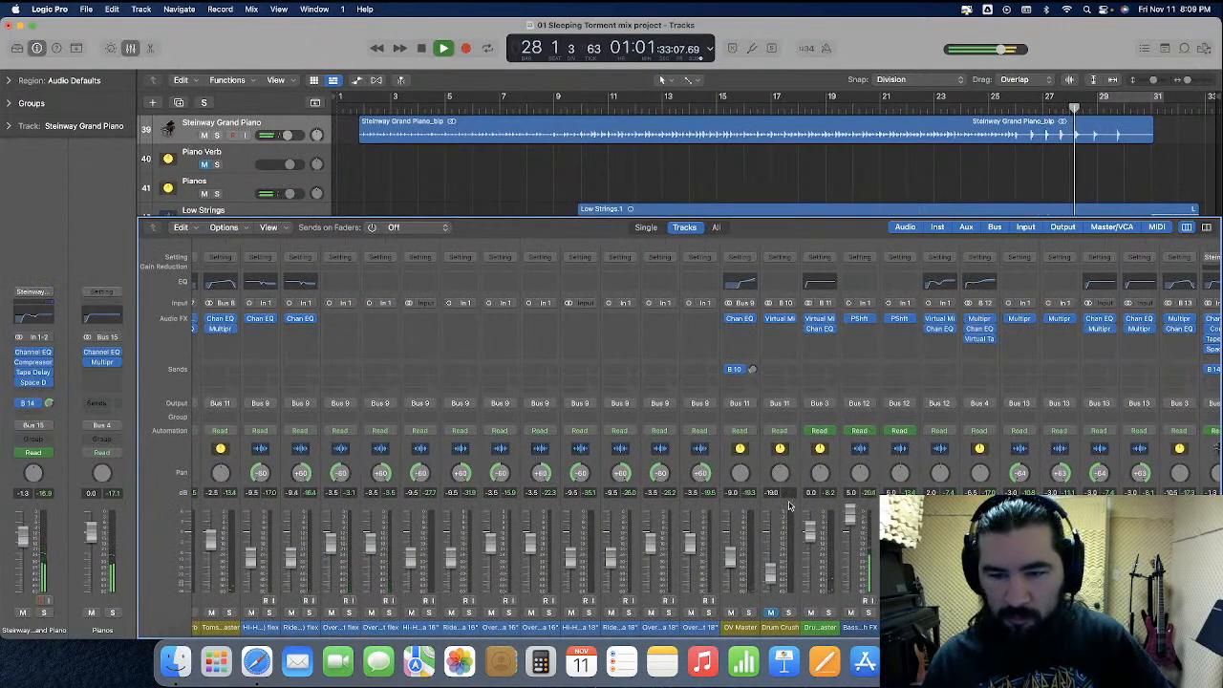
pyautogui.hscroll(10, 789, 506)
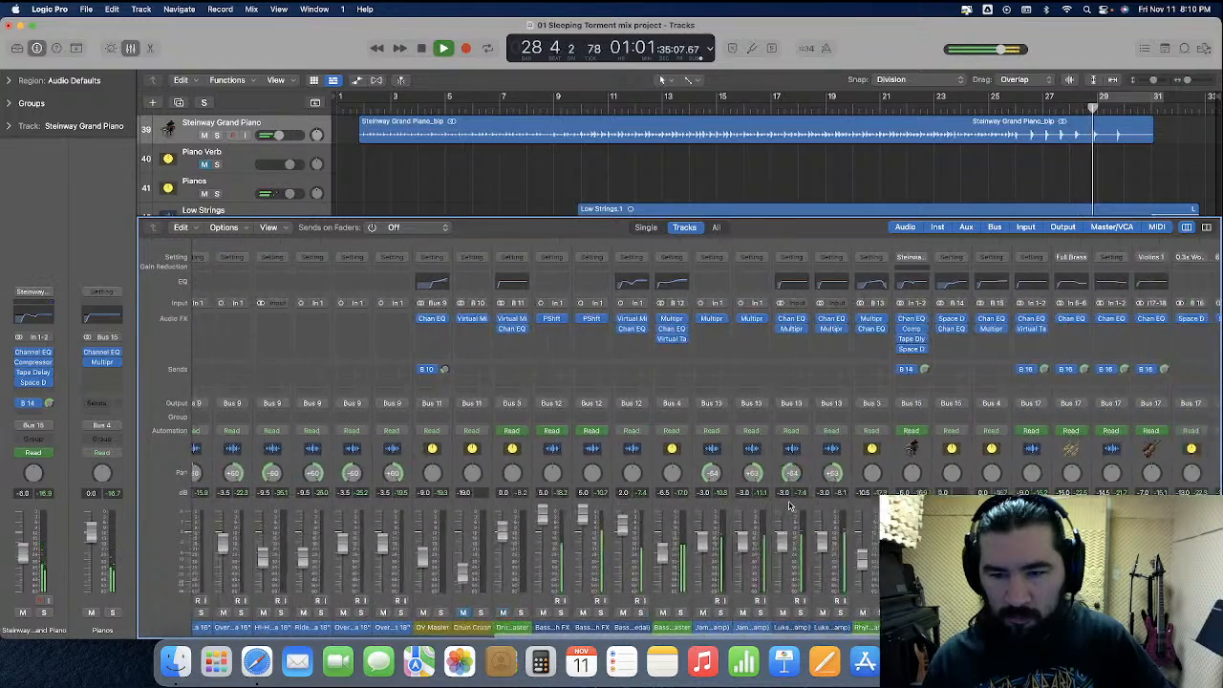
pyautogui.hscroll(1, 789, 506)
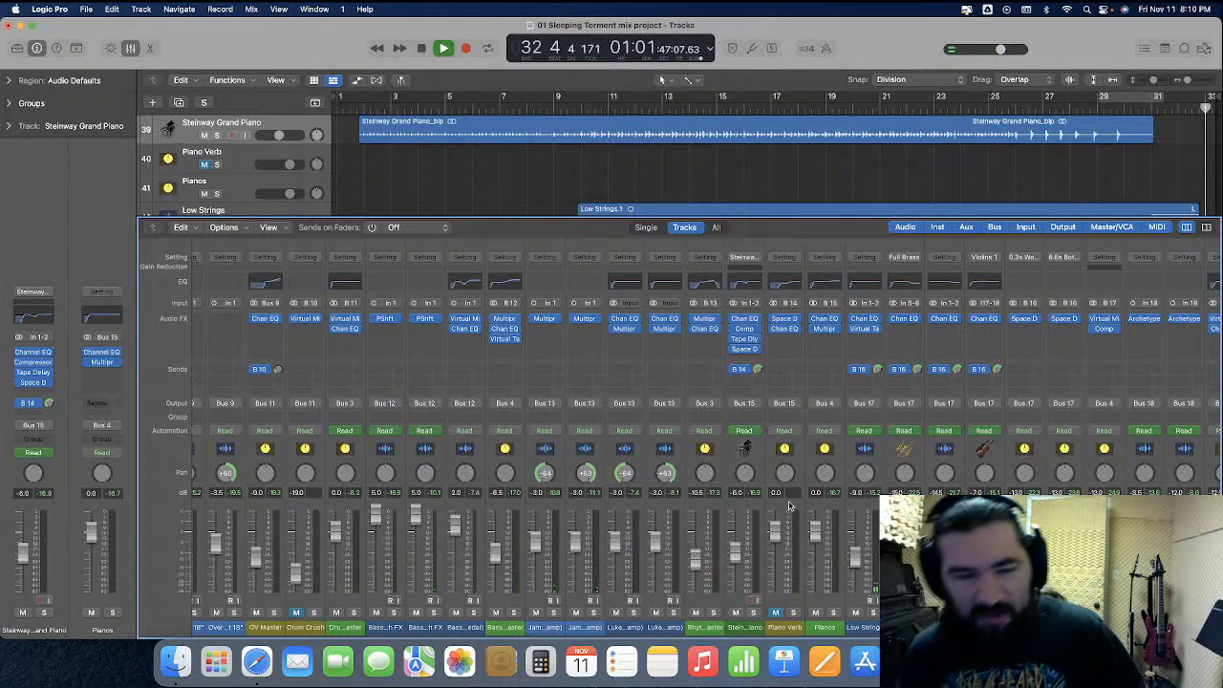
pyautogui.press('space')
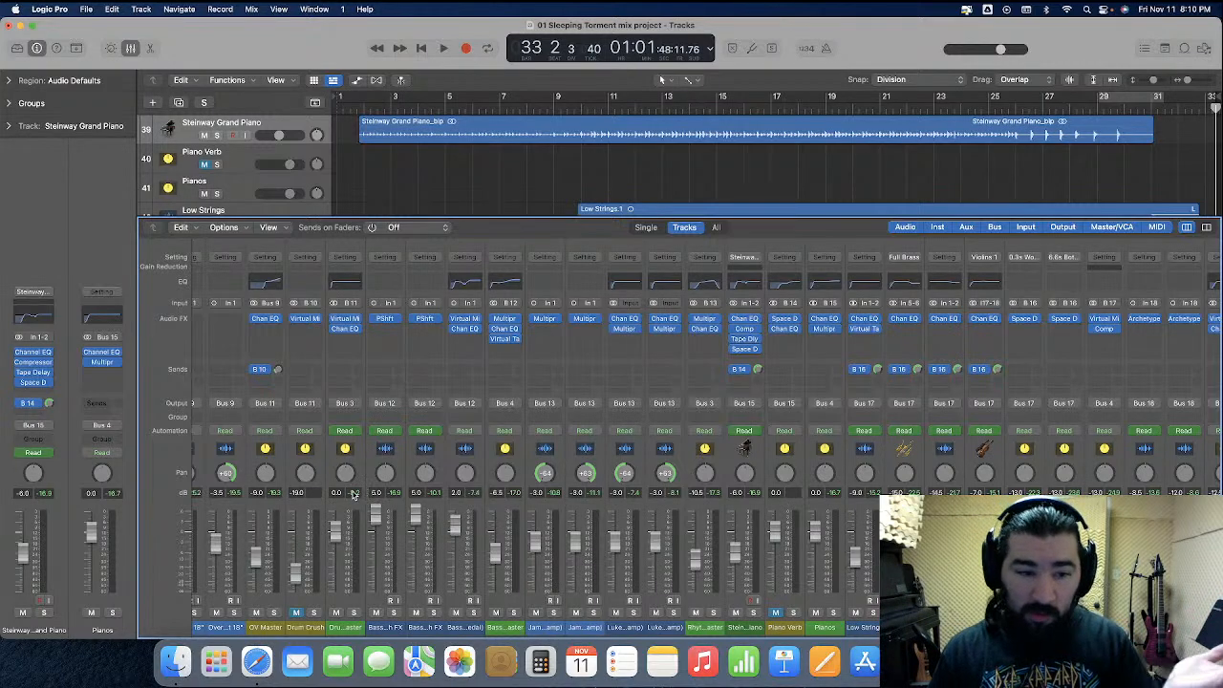
# Review the peak levels across the stopped mixer and inspect the Virtual Mix Rack modules on the Drums Master channel
pyautogui.hscroll(-3, 353, 504)
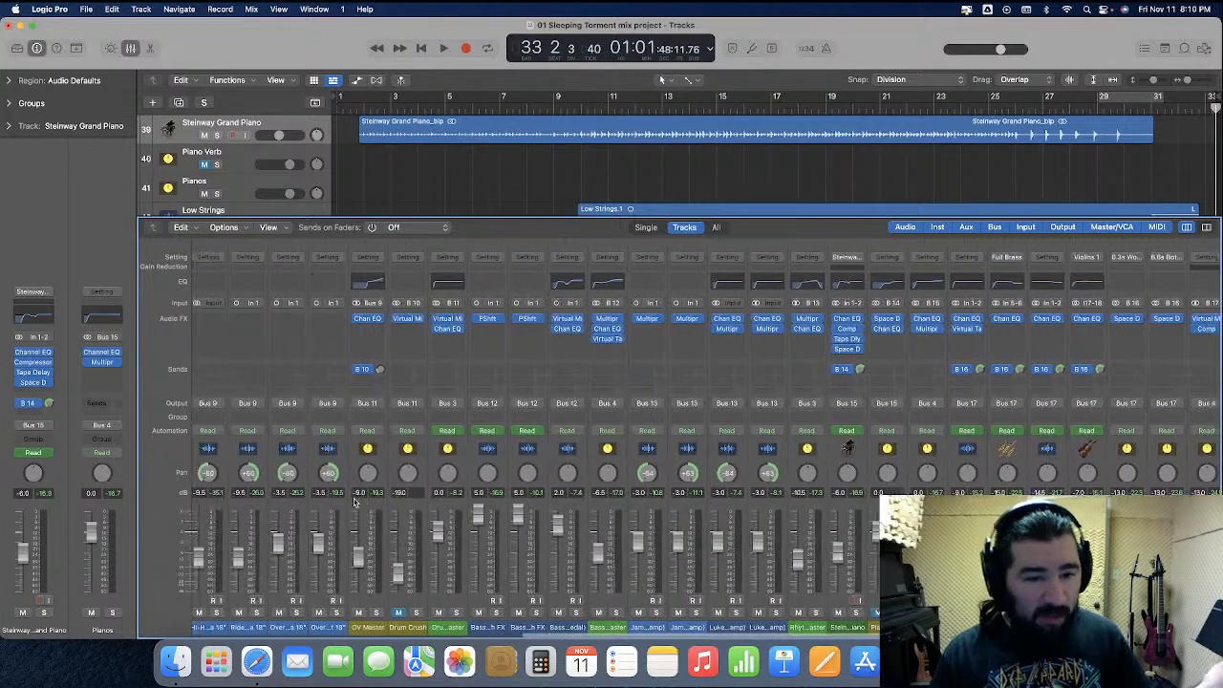
pyautogui.hscroll(5, 352, 500)
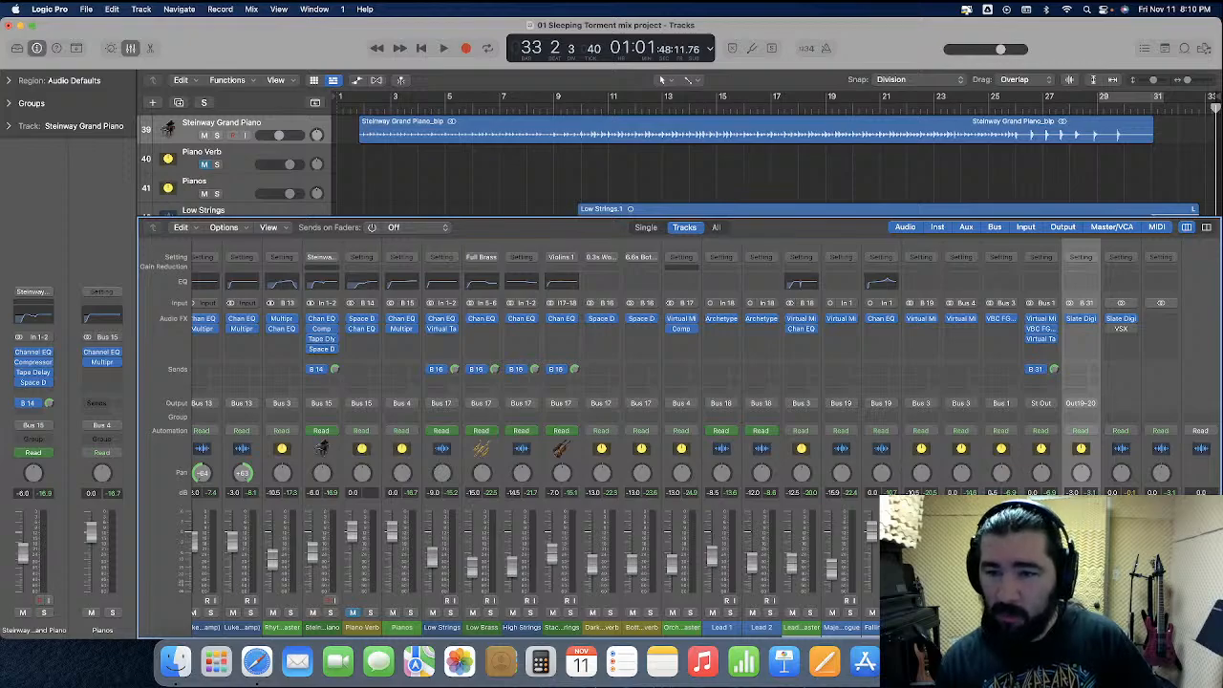
pyautogui.hscroll(-10, 807, 495)
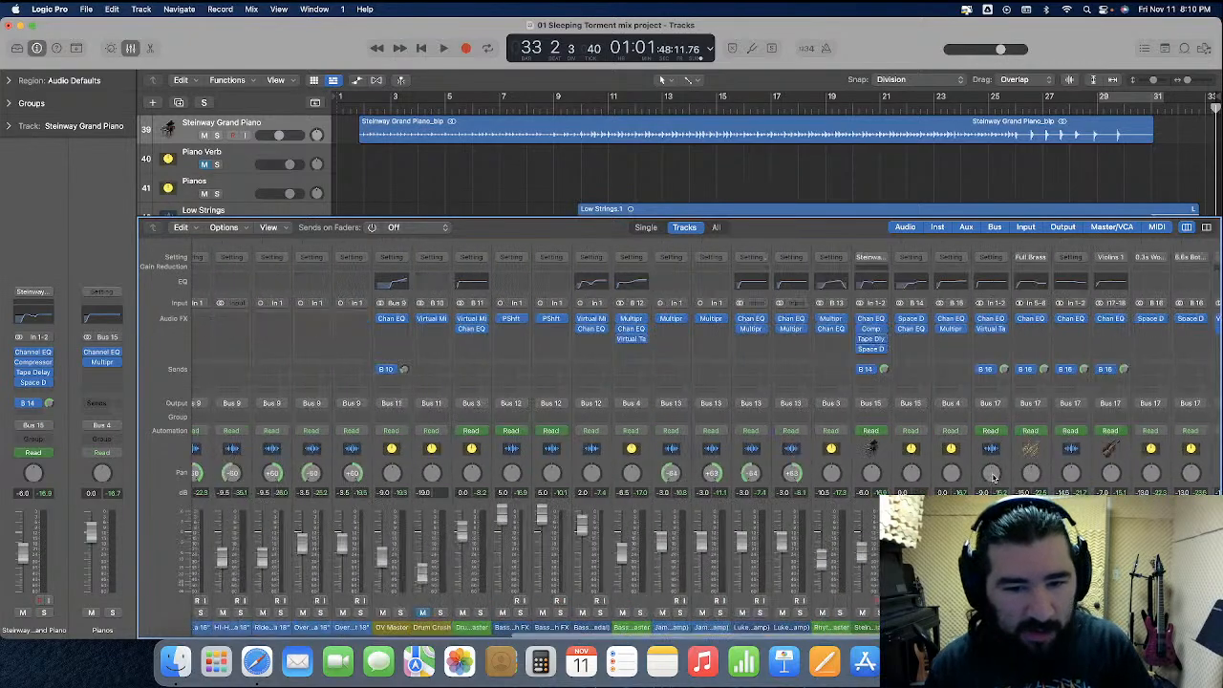
pyautogui.hscroll(-10, 808, 496)
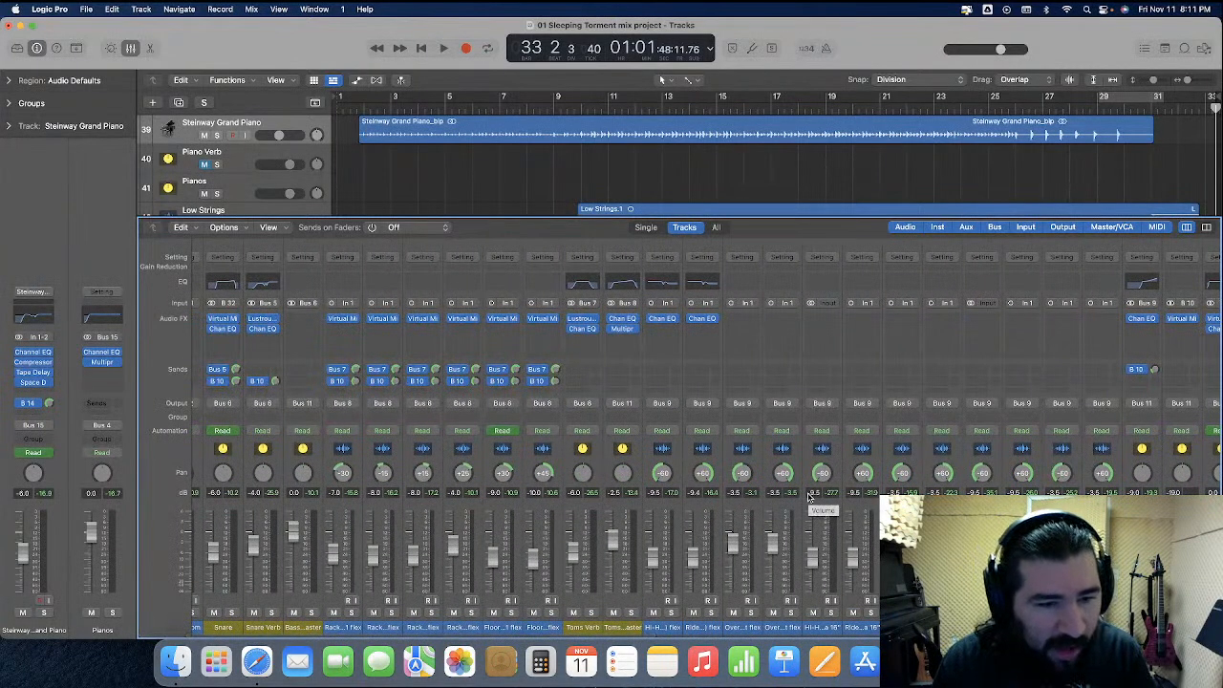
pyautogui.hscroll(-5, 808, 496)
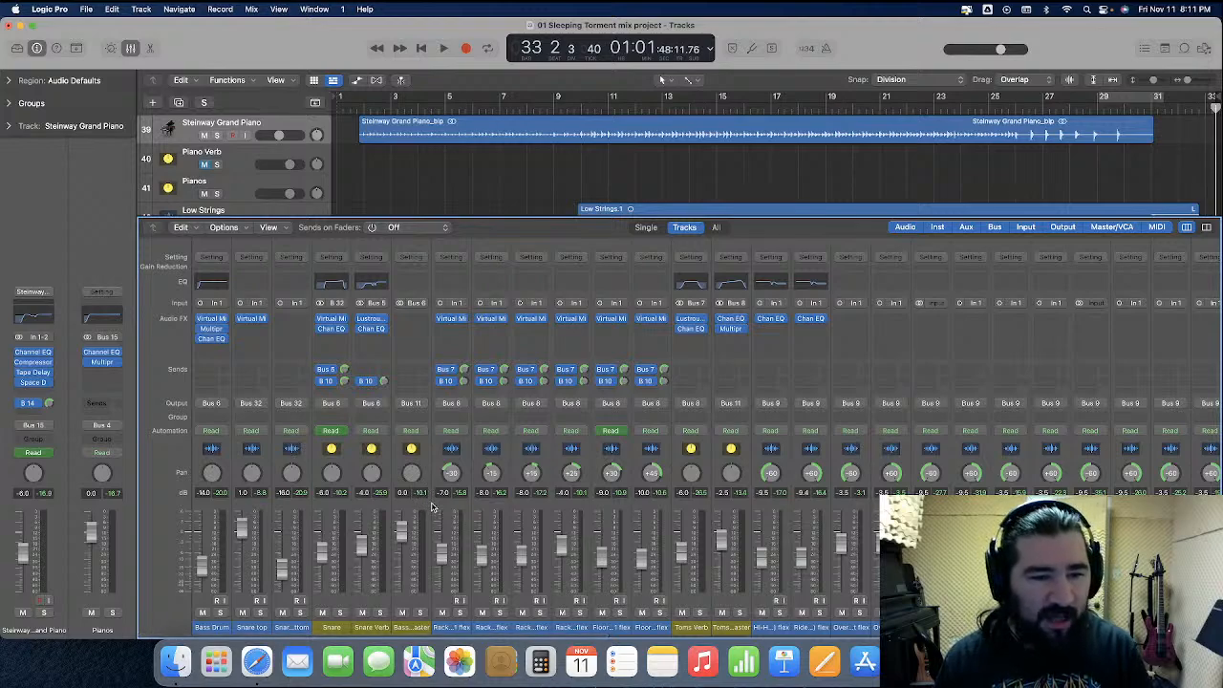
pyautogui.hscroll(10, 430, 508)
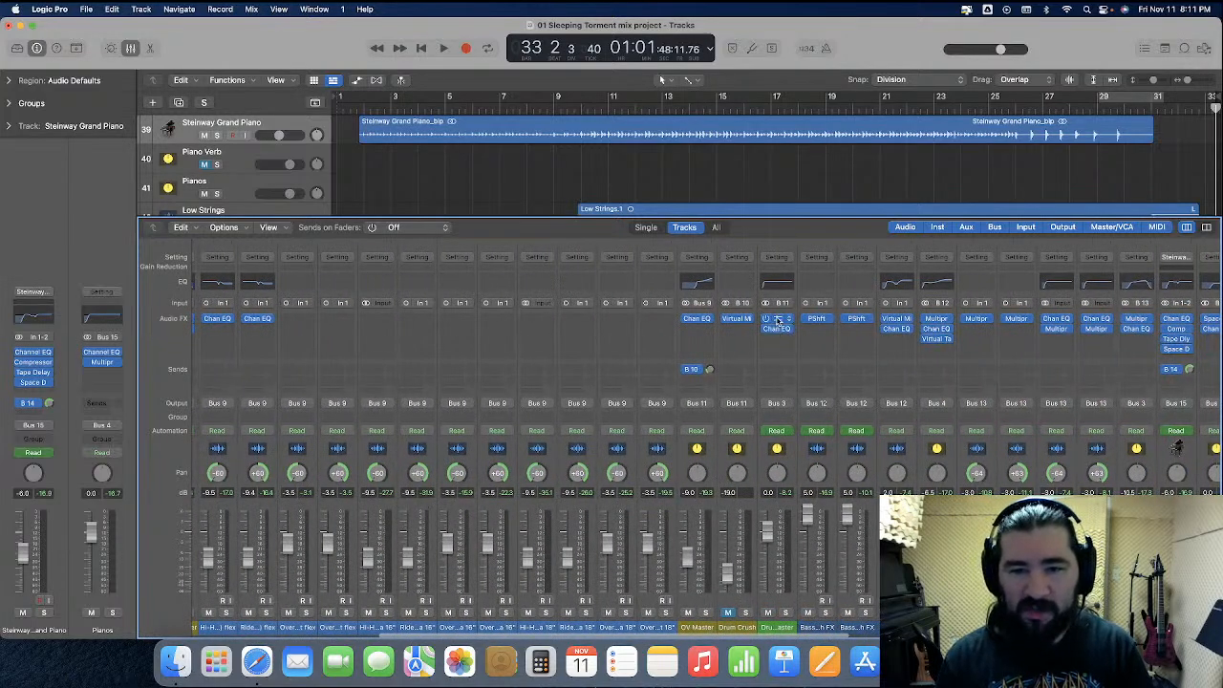
pyautogui.click(776, 318)
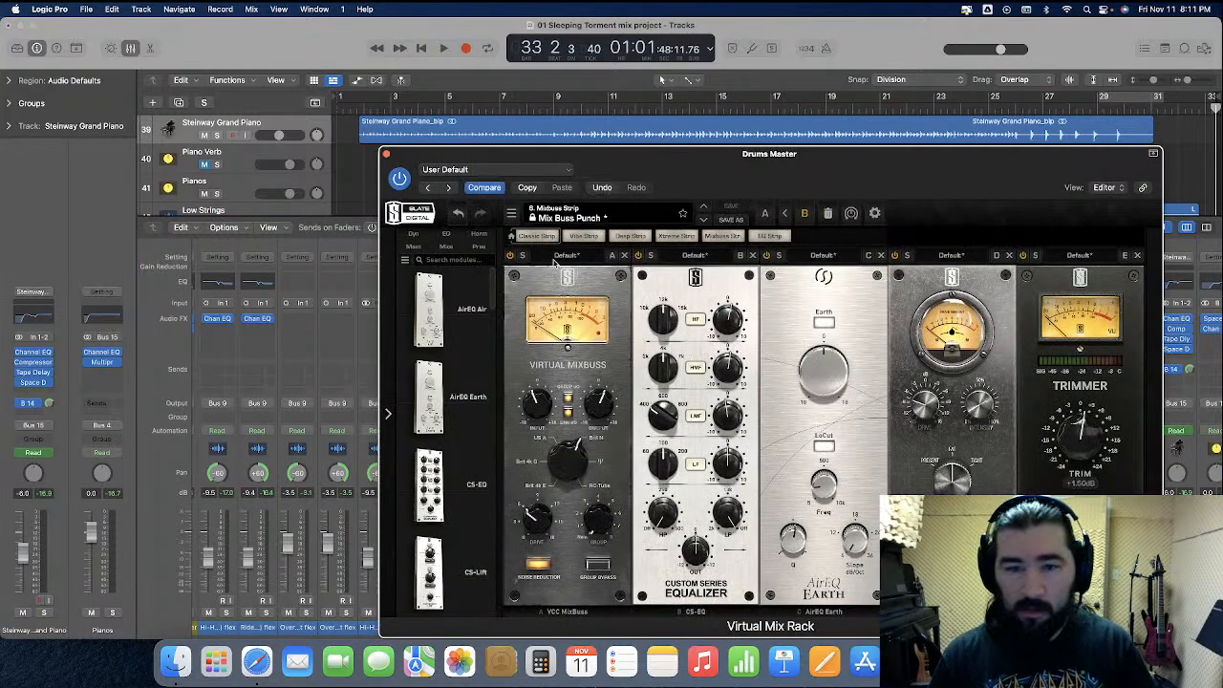
pyautogui.click(385, 153)
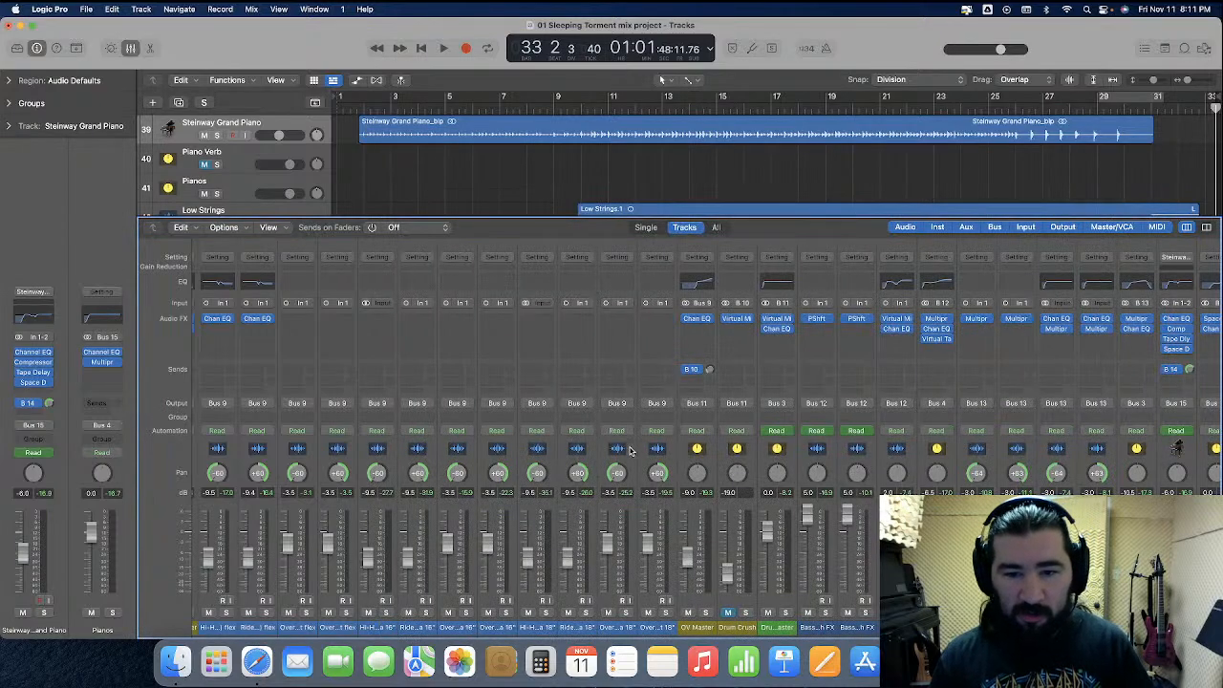
# Select the Bass Guitar, Rhythm, Pianos, Orchestra, Lead and Bus 19 master channels together and raise their levels, with the Lead master at -11.5 dB
pyautogui.click(920, 465)
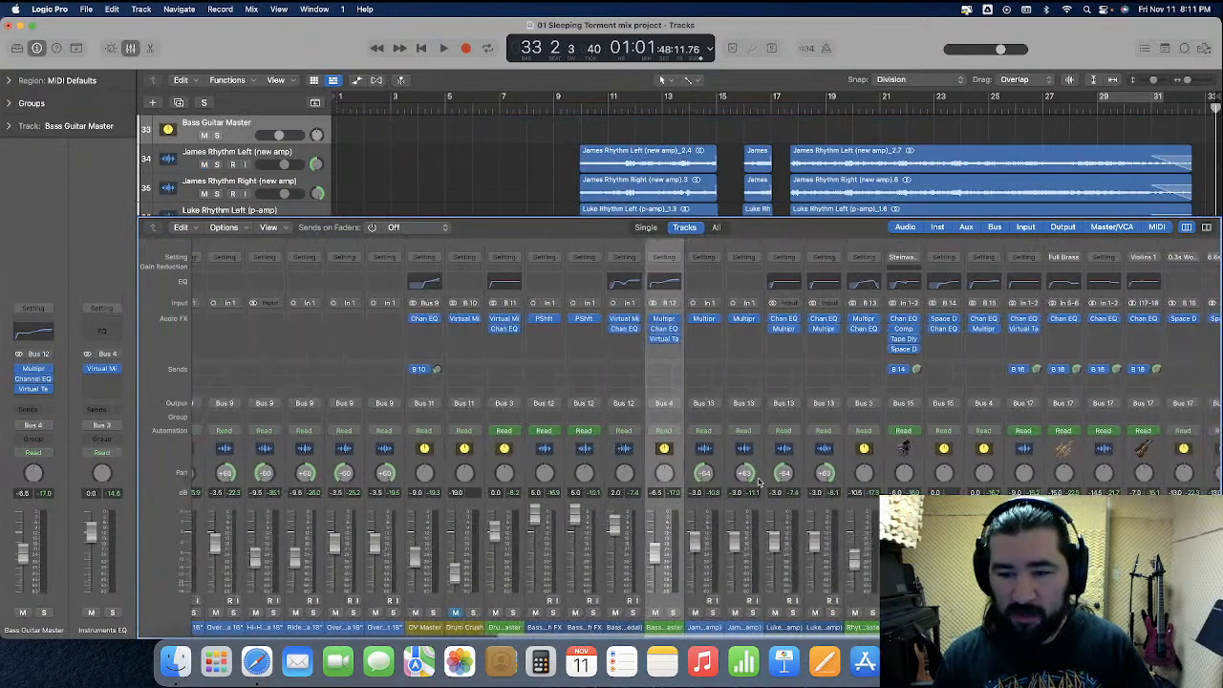
pyautogui.keyDown('shift'); pyautogui.click(846, 466); pyautogui.keyUp('shift')
pyautogui.keyDown('shift'); pyautogui.click(968, 468); pyautogui.keyUp('shift')
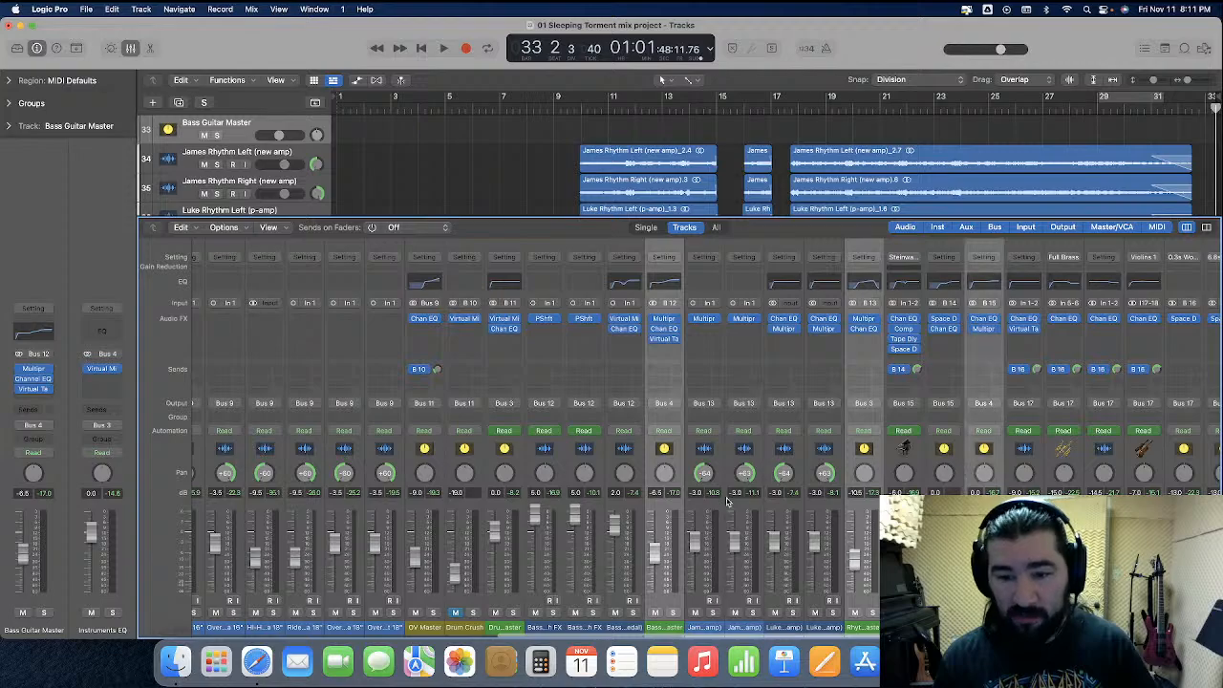
pyautogui.hscroll(5, 739, 496)
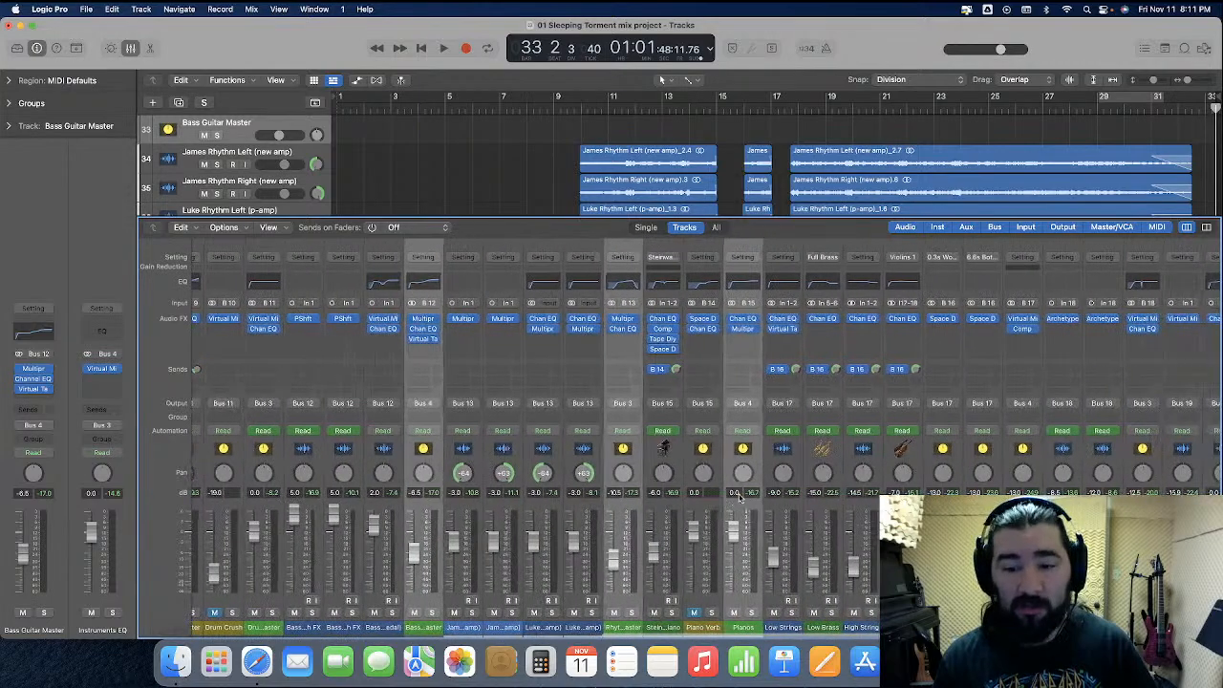
pyautogui.keyDown('shift'); pyautogui.click(1012, 468); pyautogui.keyUp('shift')
pyautogui.keyDown('shift'); pyautogui.click(1130, 472); pyautogui.keyUp('shift')
pyautogui.hscroll(5, 908, 490)
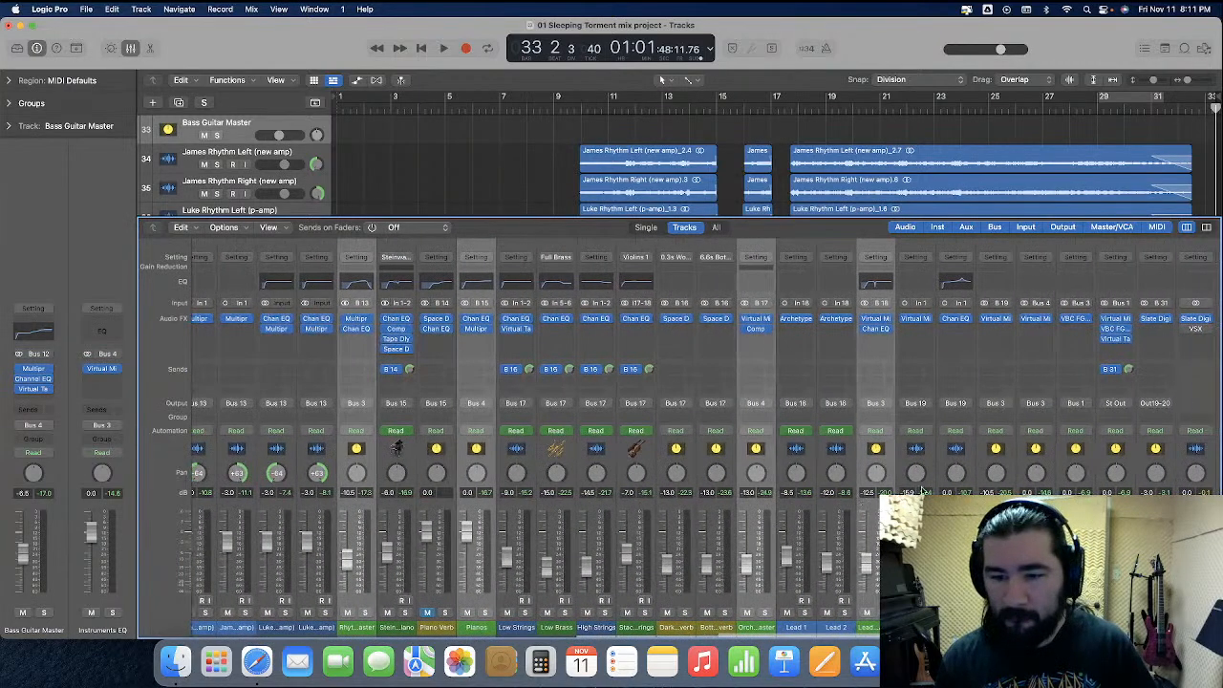
pyautogui.keyDown('shift'); pyautogui.click(981, 467); pyautogui.keyUp('shift')
pyautogui.doubleClick(865, 493)
pyautogui.write('-1')
pyautogui.press('Return')
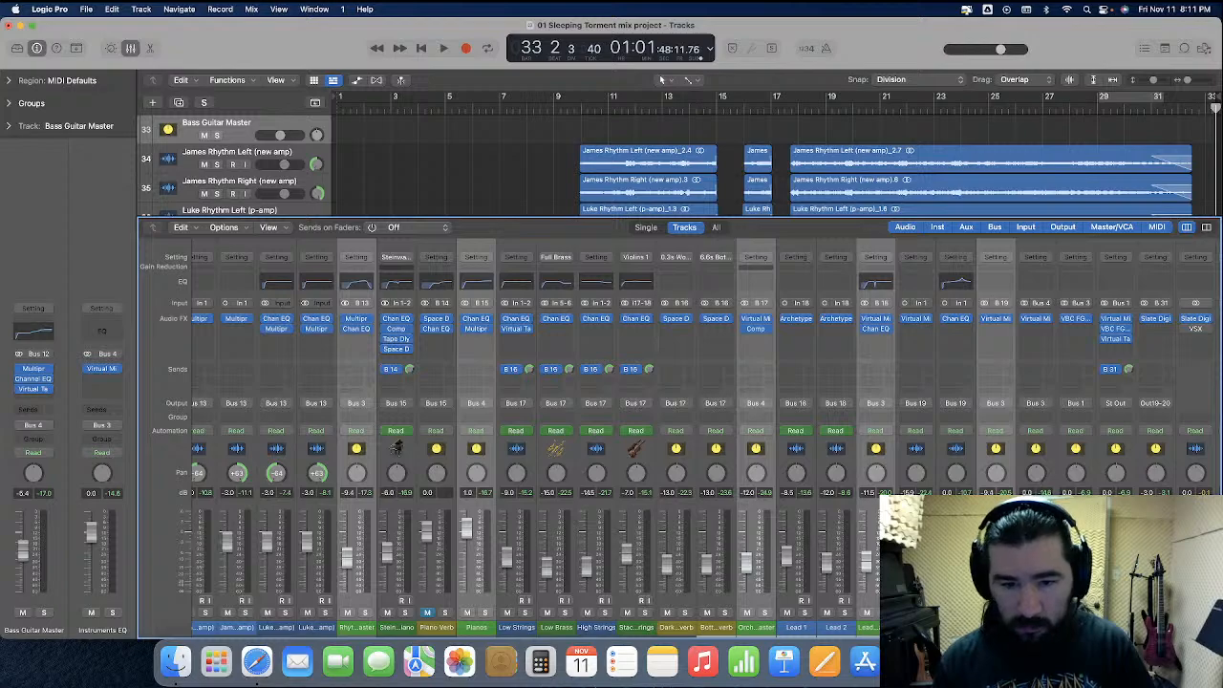
# Set the Bus 19 and Rhythm master channels to -9.5 dB each and the Bass Guitar Master to -5.5 dB
pyautogui.click(994, 472)
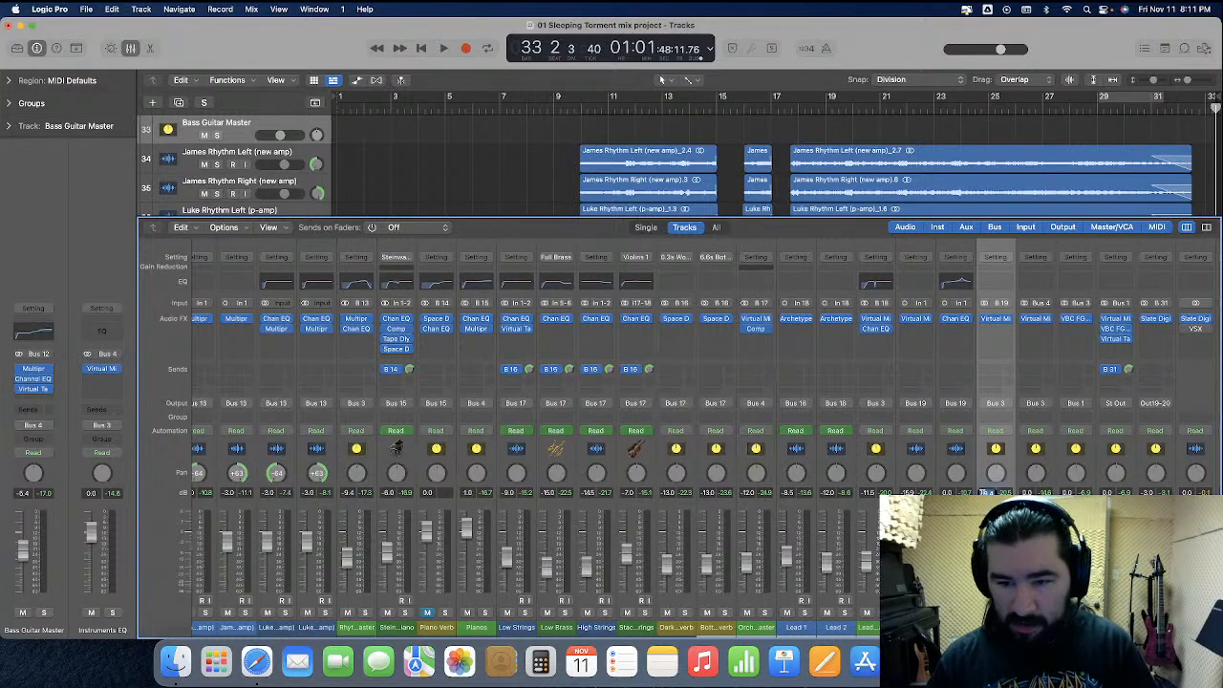
pyautogui.doubleClick(348, 493)
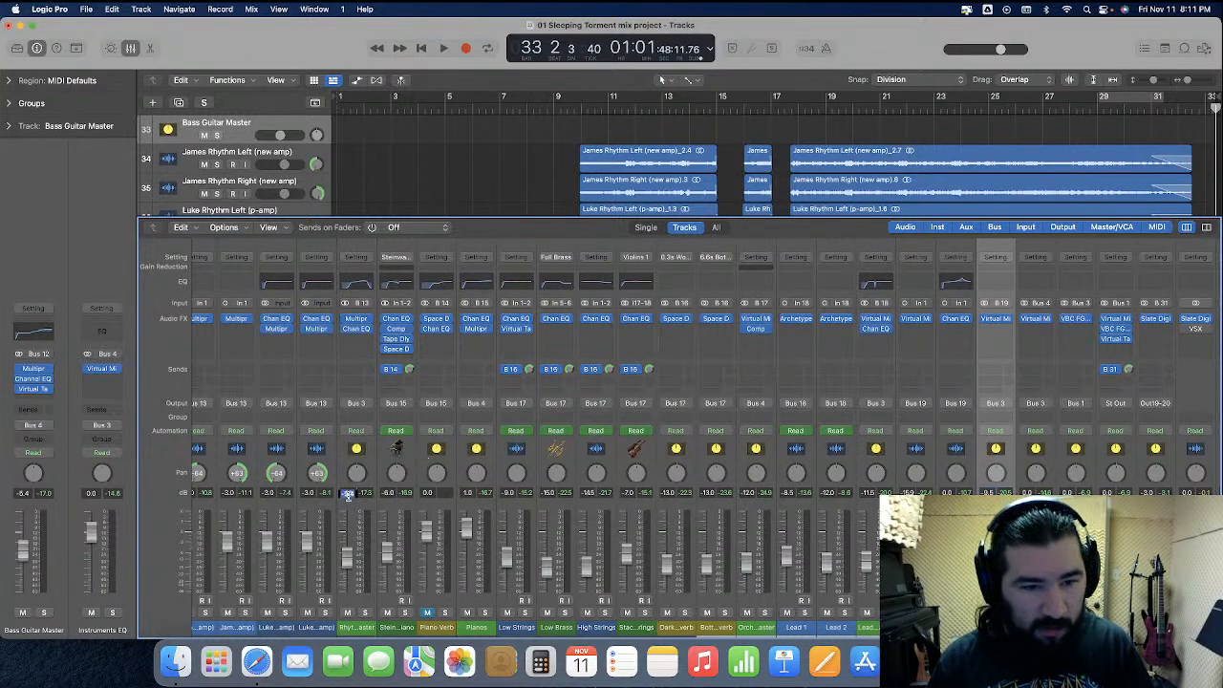
pyautogui.hscroll(-5, 386, 501)
pyautogui.click(387, 497)
pyautogui.doubleClick(387, 493)
pyautogui.press('Return')
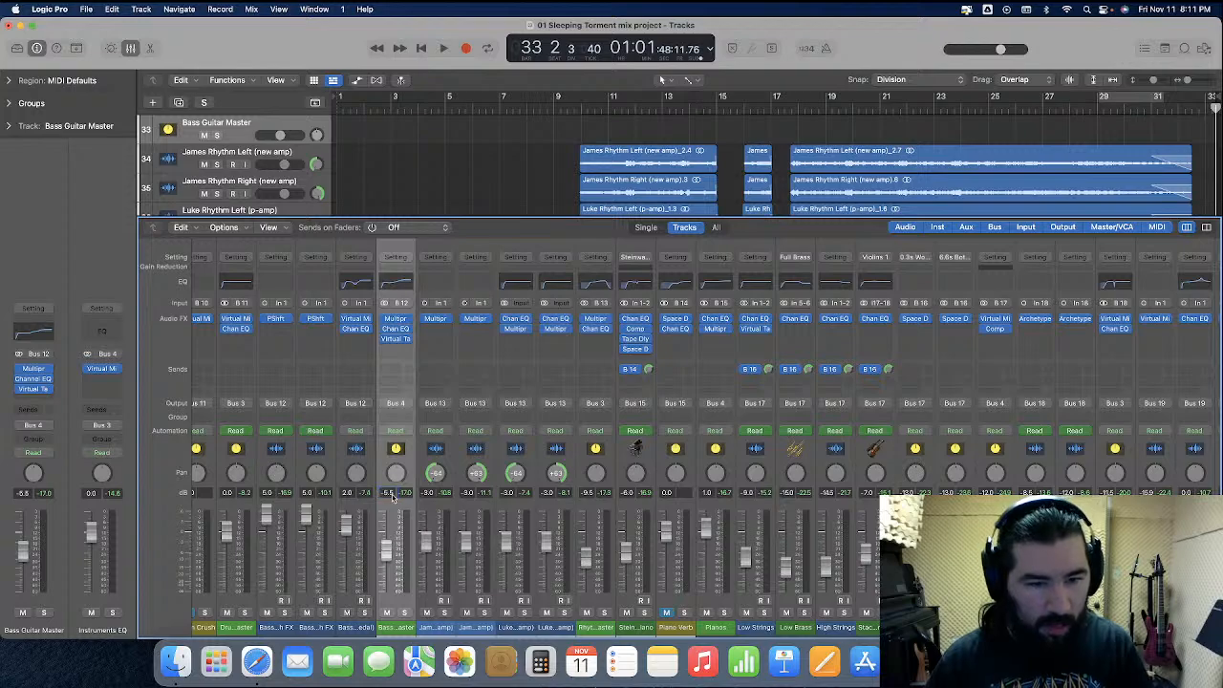
pyautogui.hscroll(-1, 439, 504)
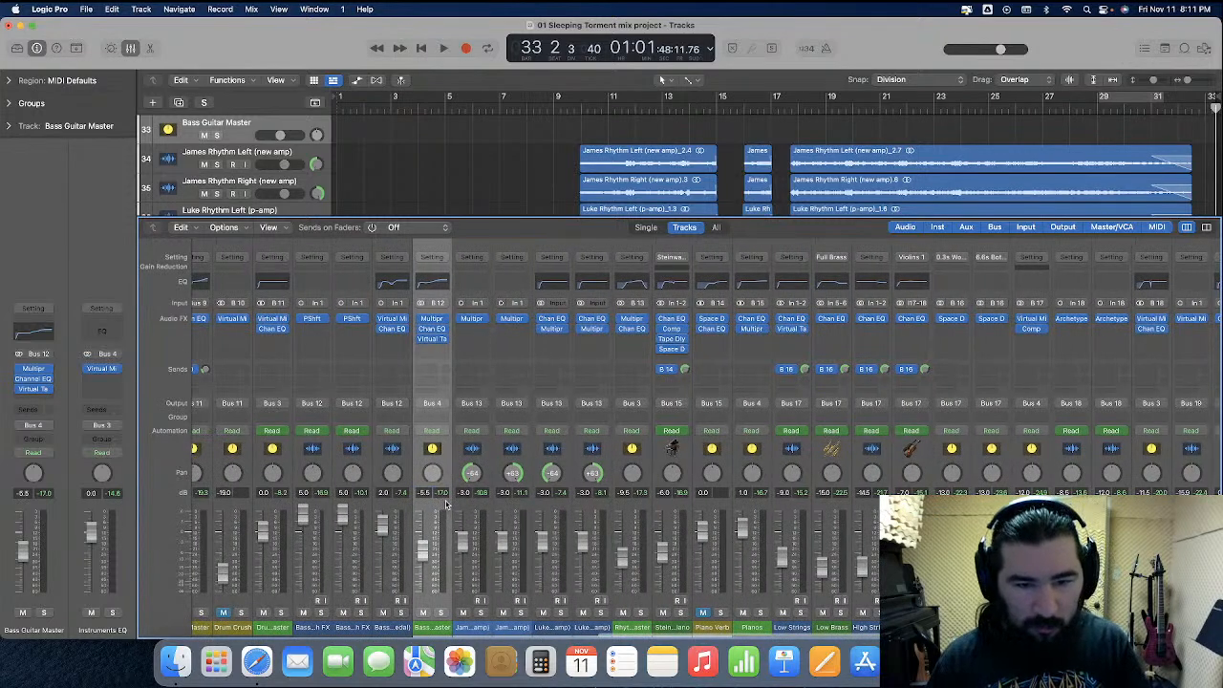
pyautogui.hscroll(1, 444, 507)
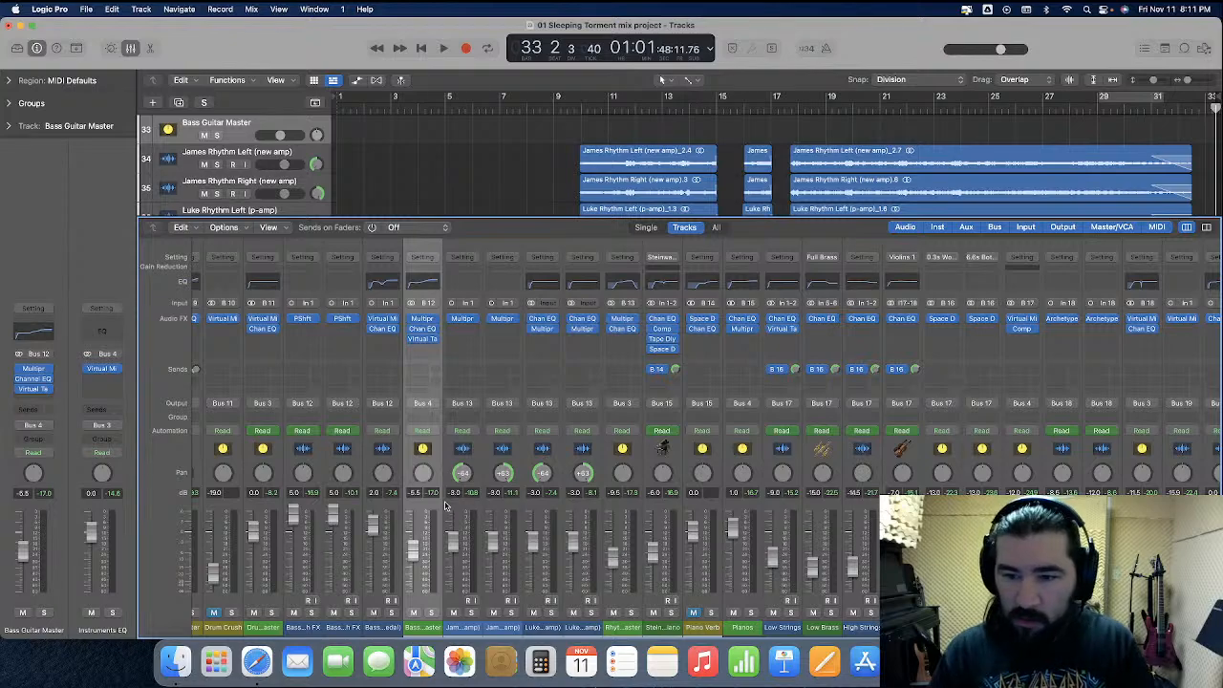
pyautogui.hscroll(5, 736, 569)
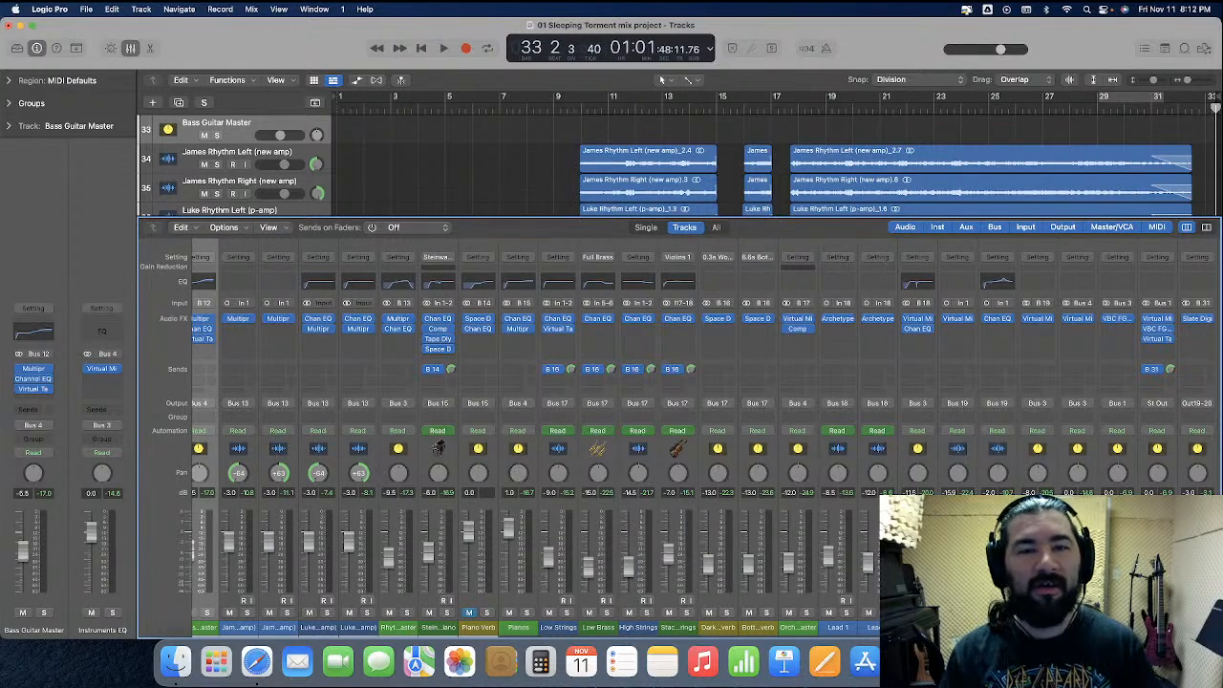
# Return the playhead to the beginning and insert a stereo Channel EQ after the existing plug-ins on the Pianos channel
pyautogui.scroll(-1, 306, 151)
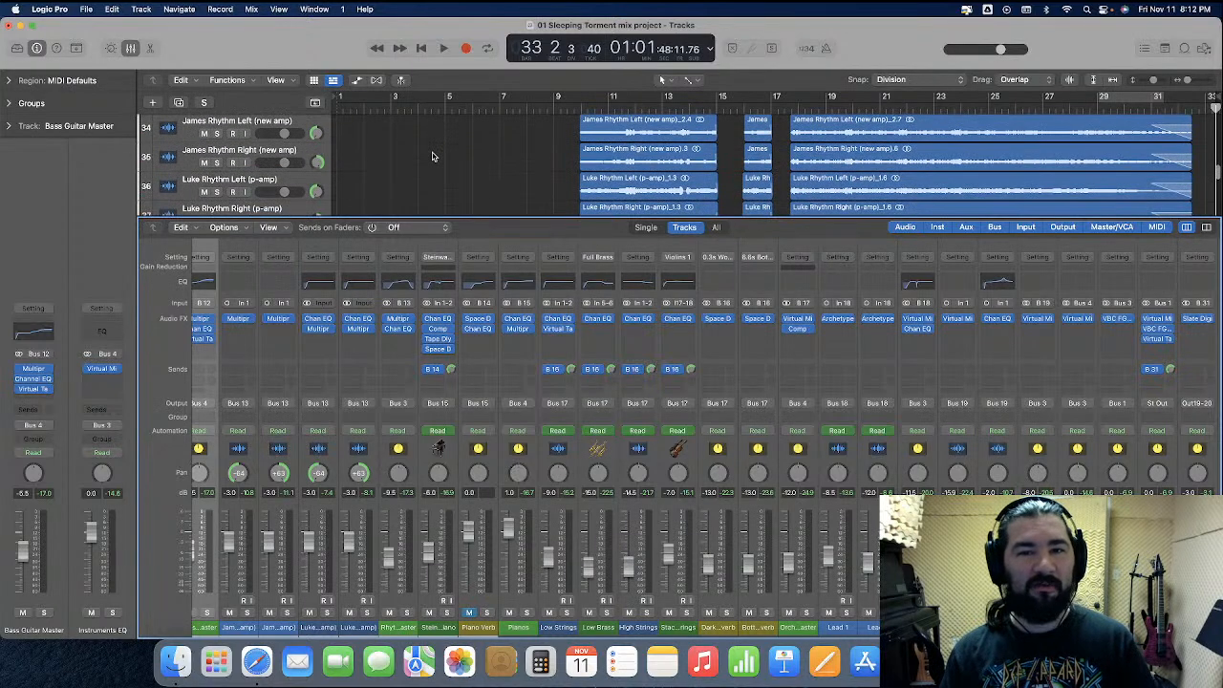
pyautogui.press('Return')
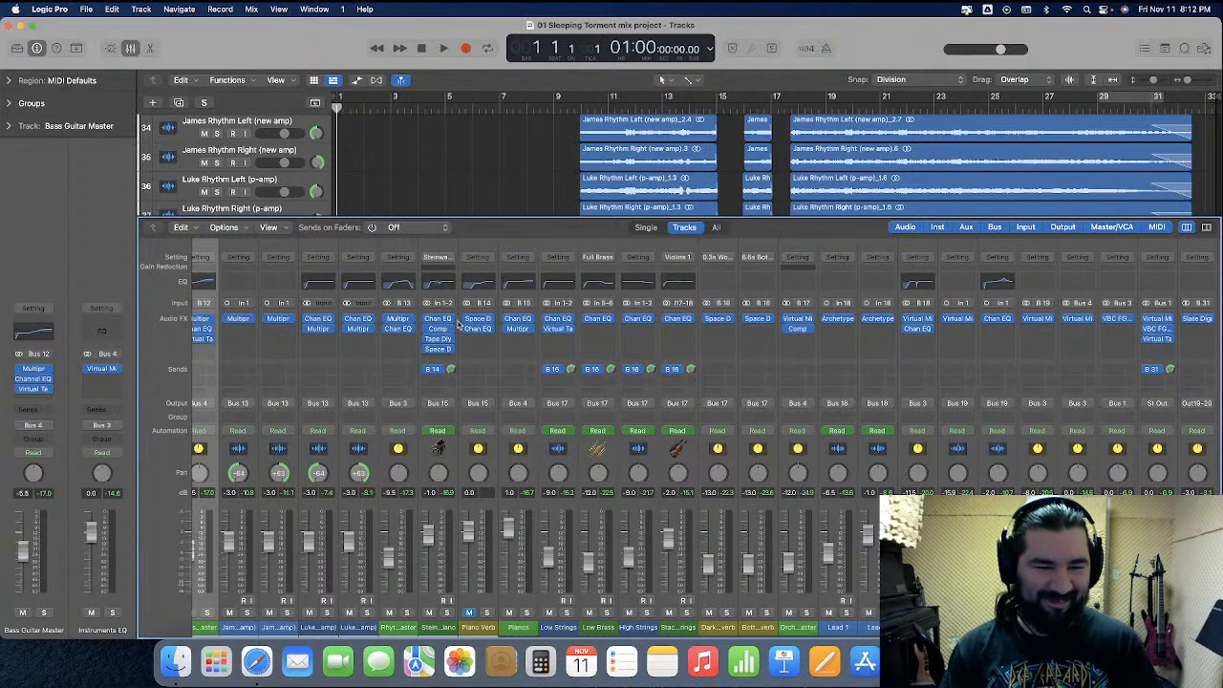
pyautogui.hscroll(-3, 526, 441)
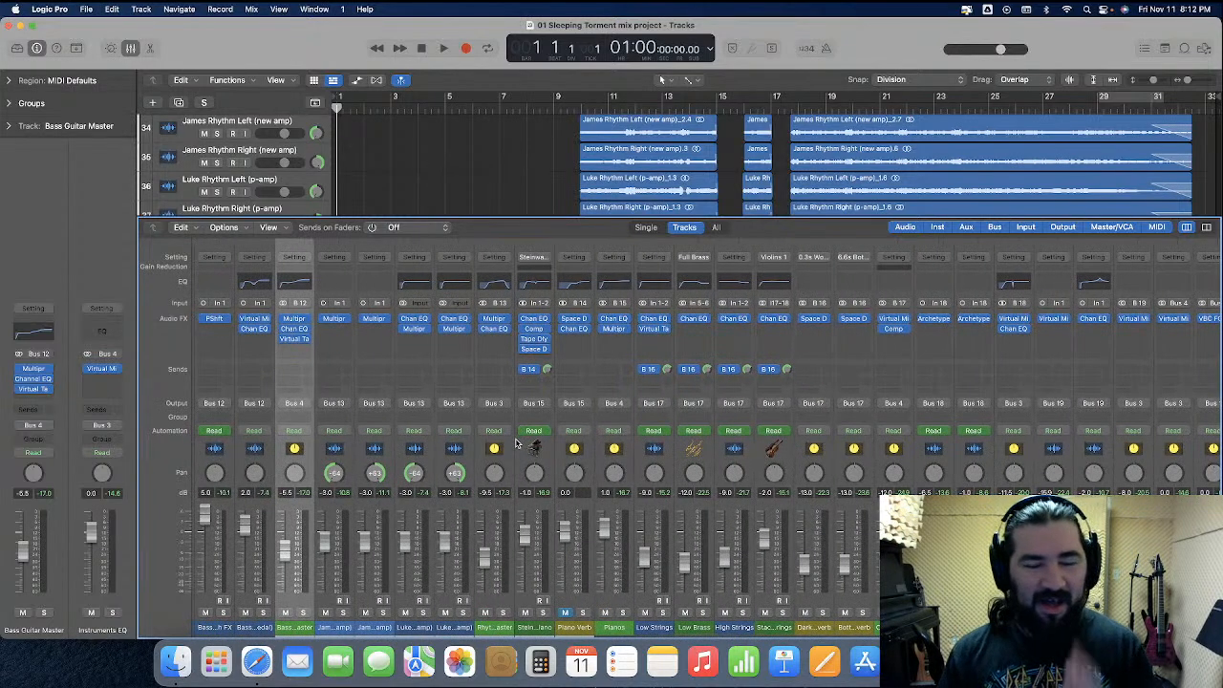
pyautogui.click(626, 466)
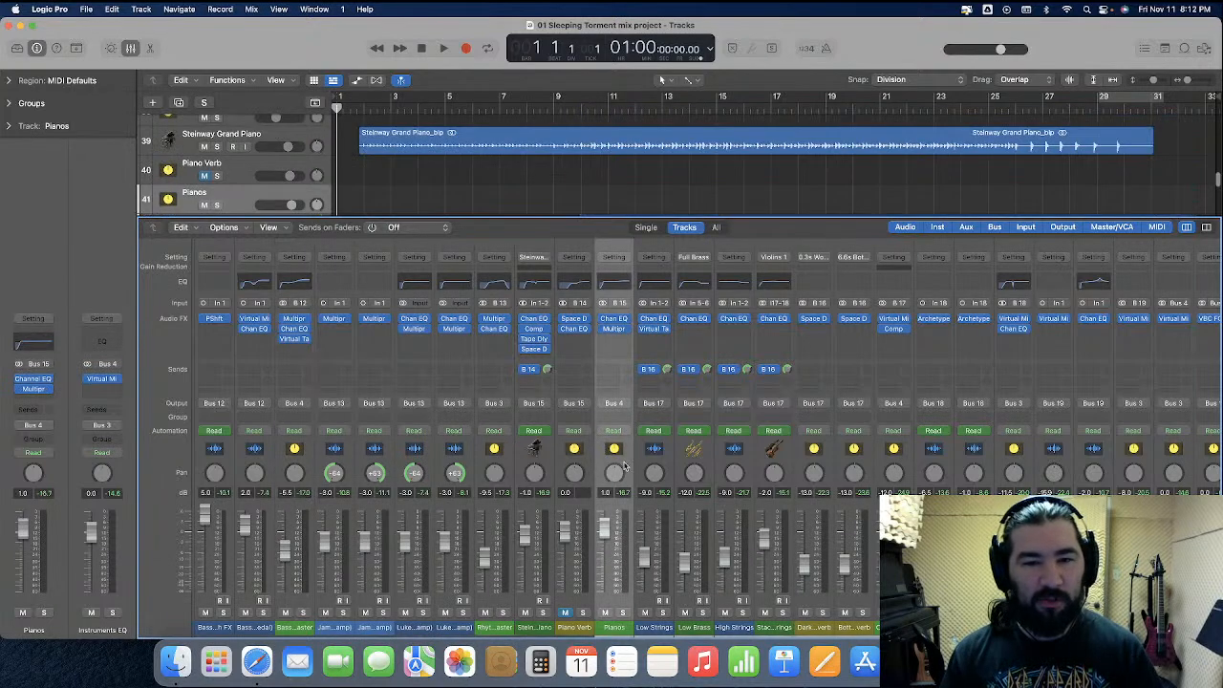
pyautogui.click(616, 342)
pyautogui.moveTo(631, 384)
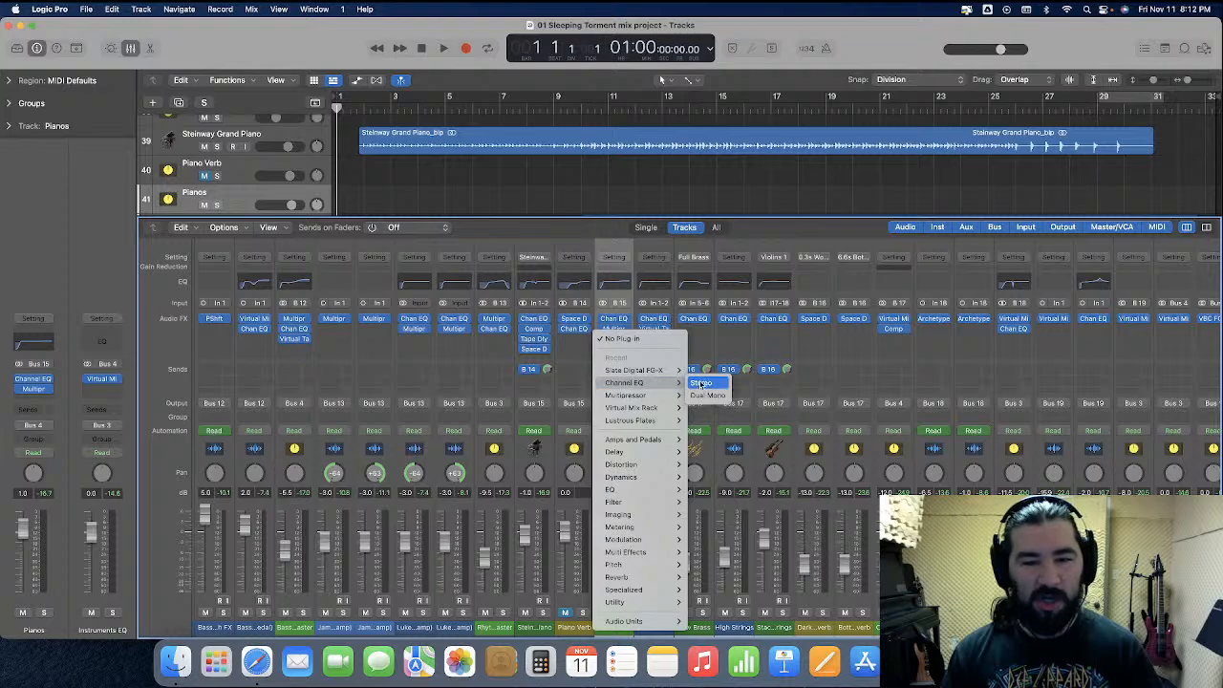
pyautogui.click(701, 385)
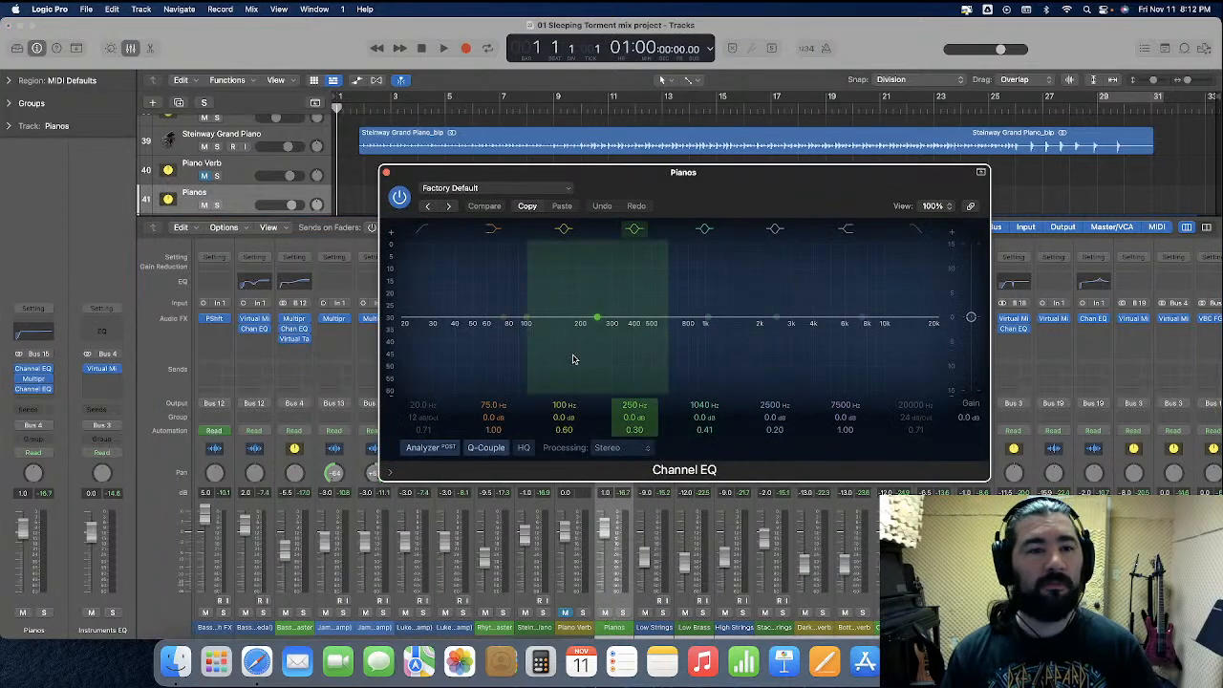
# Play the piano opening with the analyzer running and cut 900 Hz by 4.7 dB in the new Pianos EQ, with a Q of 6.60
pyautogui.press('space')
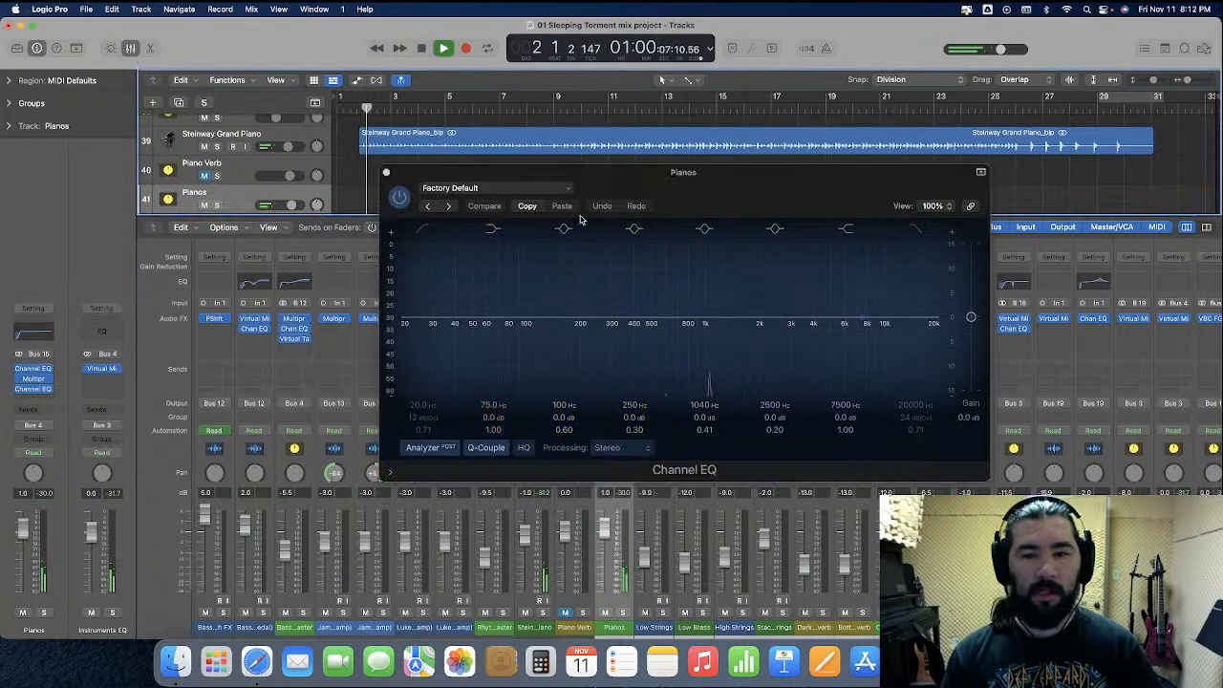
pyautogui.moveTo(764, 186); pyautogui.dragTo(744, 163)
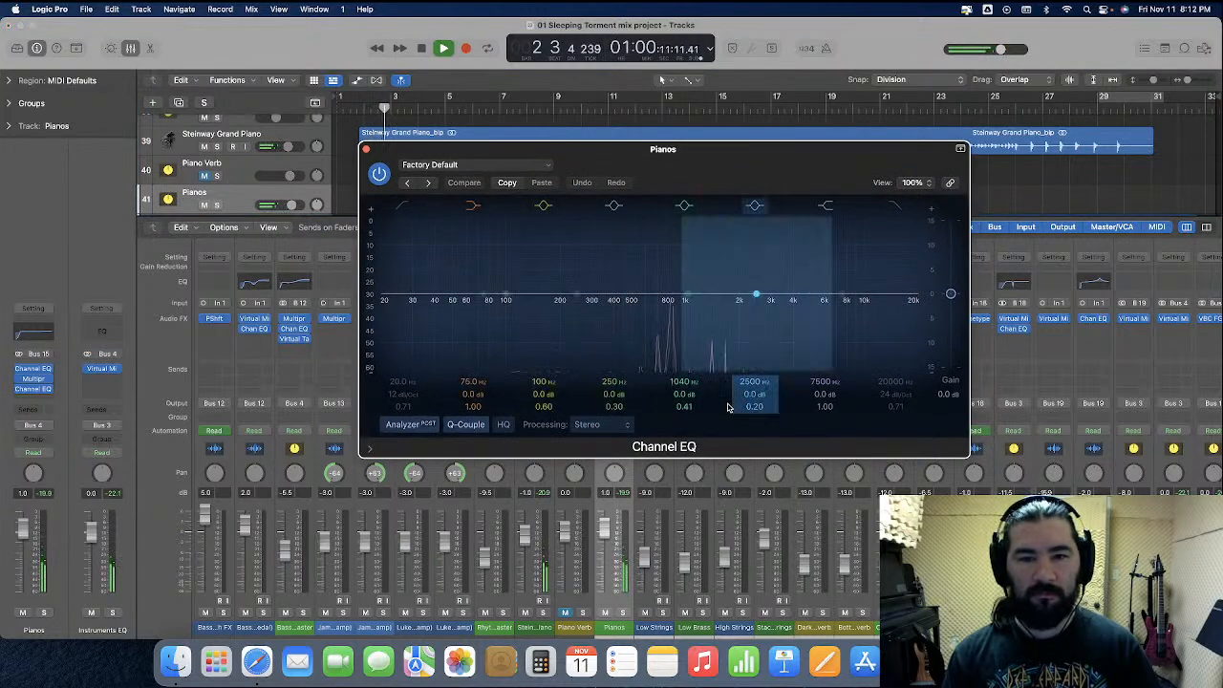
pyautogui.press('space')
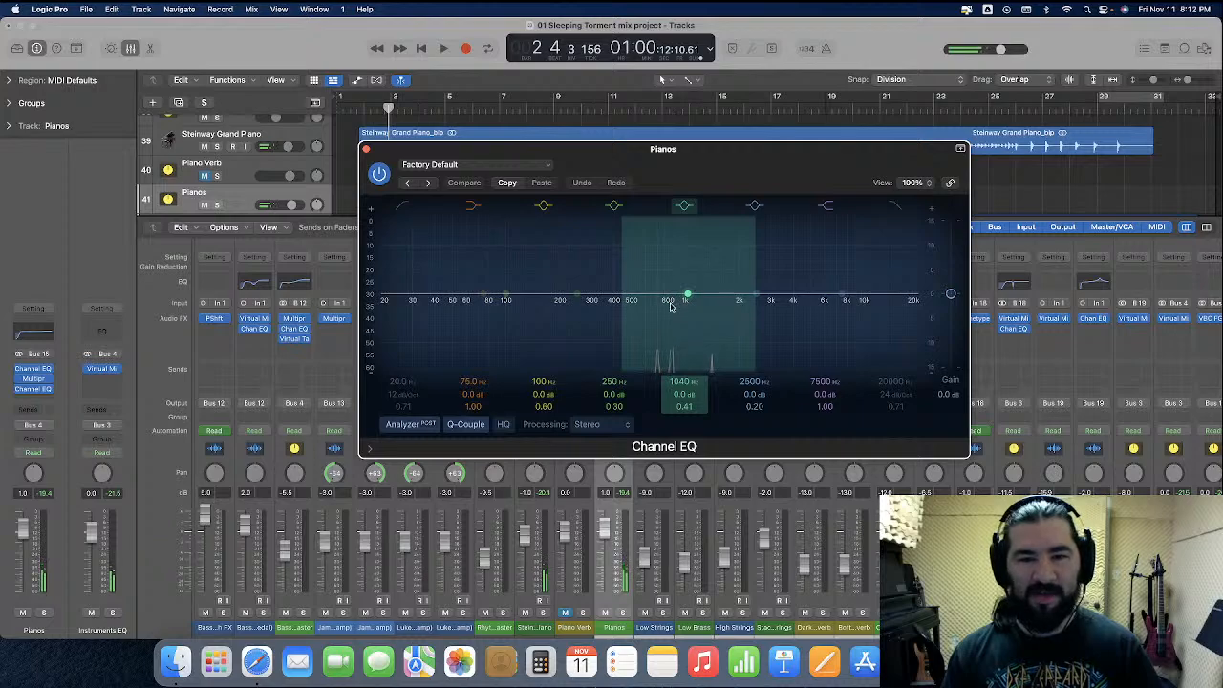
pyautogui.moveTo(687, 296); pyautogui.dragTo(675, 296)
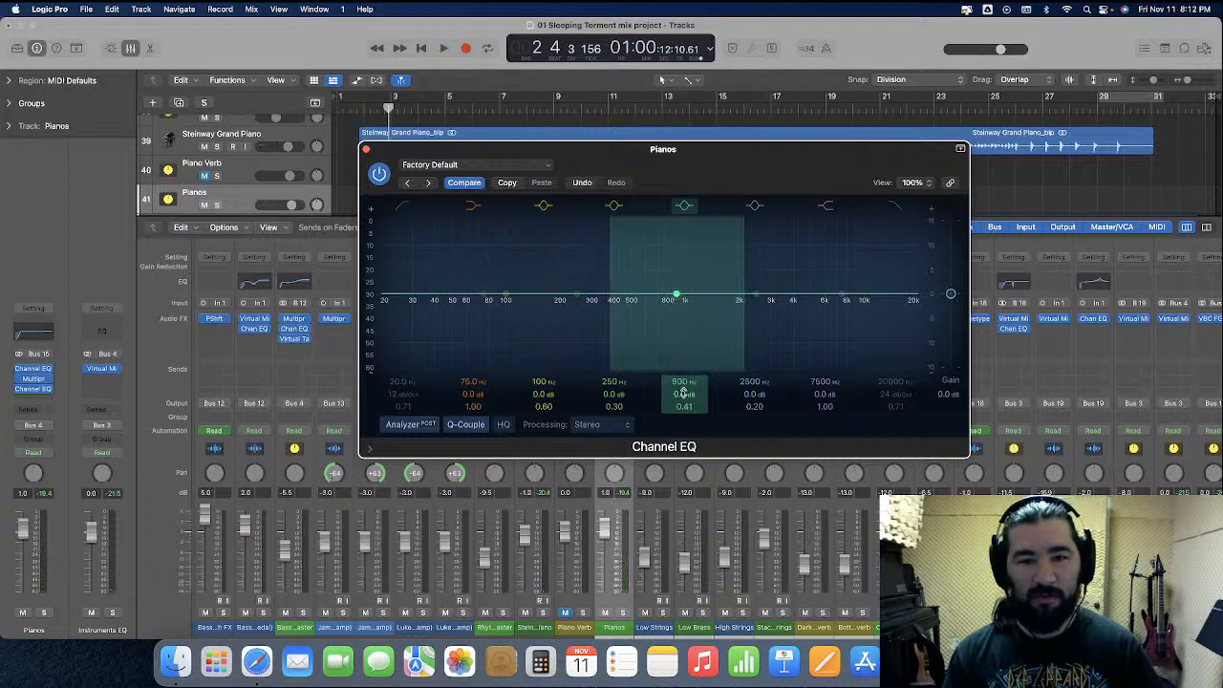
pyautogui.moveTo(684, 407); pyautogui.dragTo(684, 412)
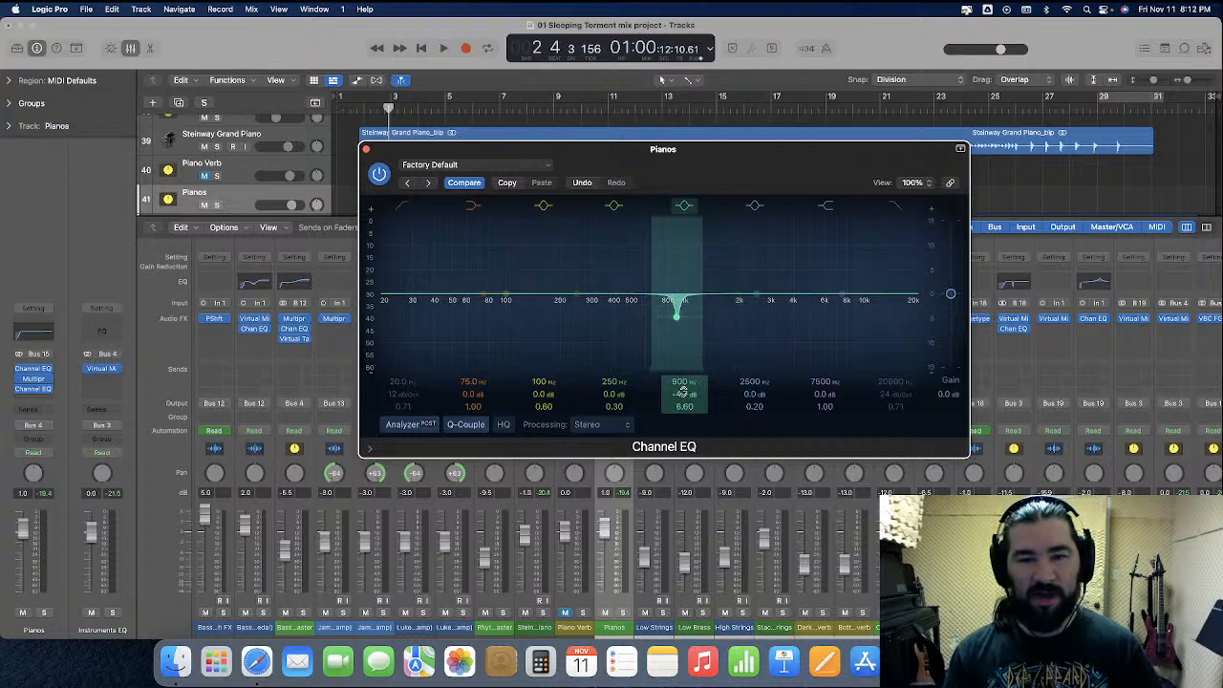
# Replay the piano opening, retune the Pianos EQ cut to 865 Hz with Q 2.80, and add a -3.7 dB cut at 1650 Hz with Q 1.00
pyautogui.click(364, 106)
pyautogui.press('space')
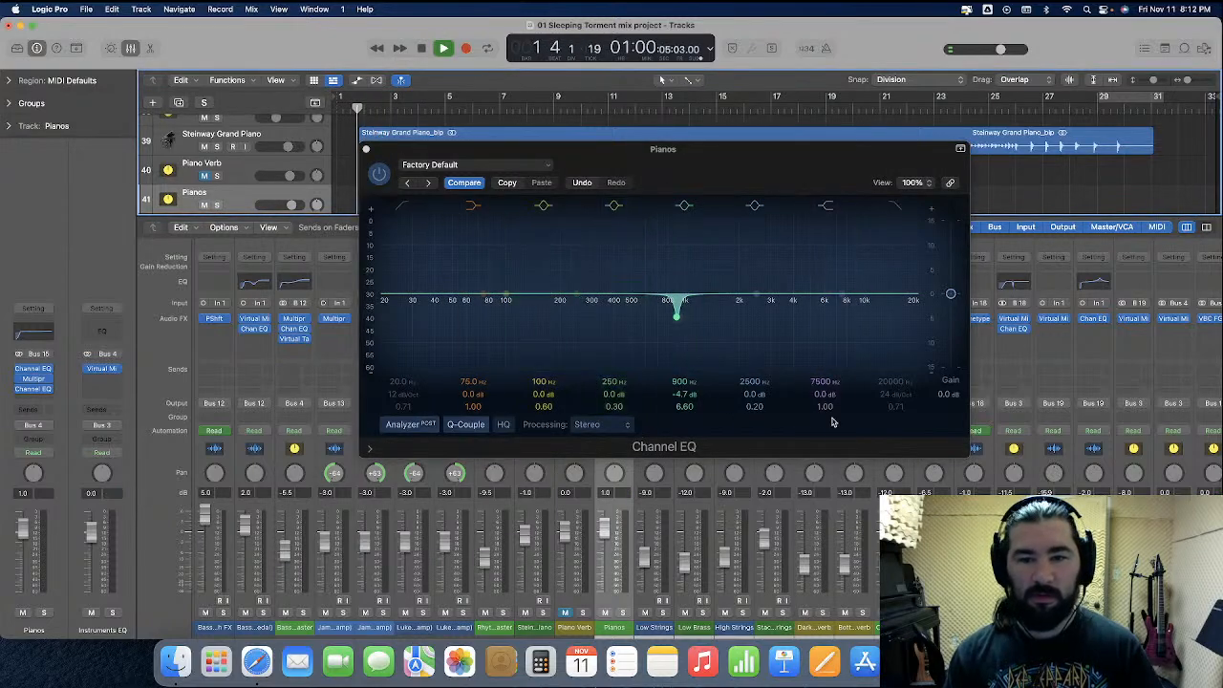
pyautogui.moveTo(688, 408); pyautogui.dragTo(688, 412)
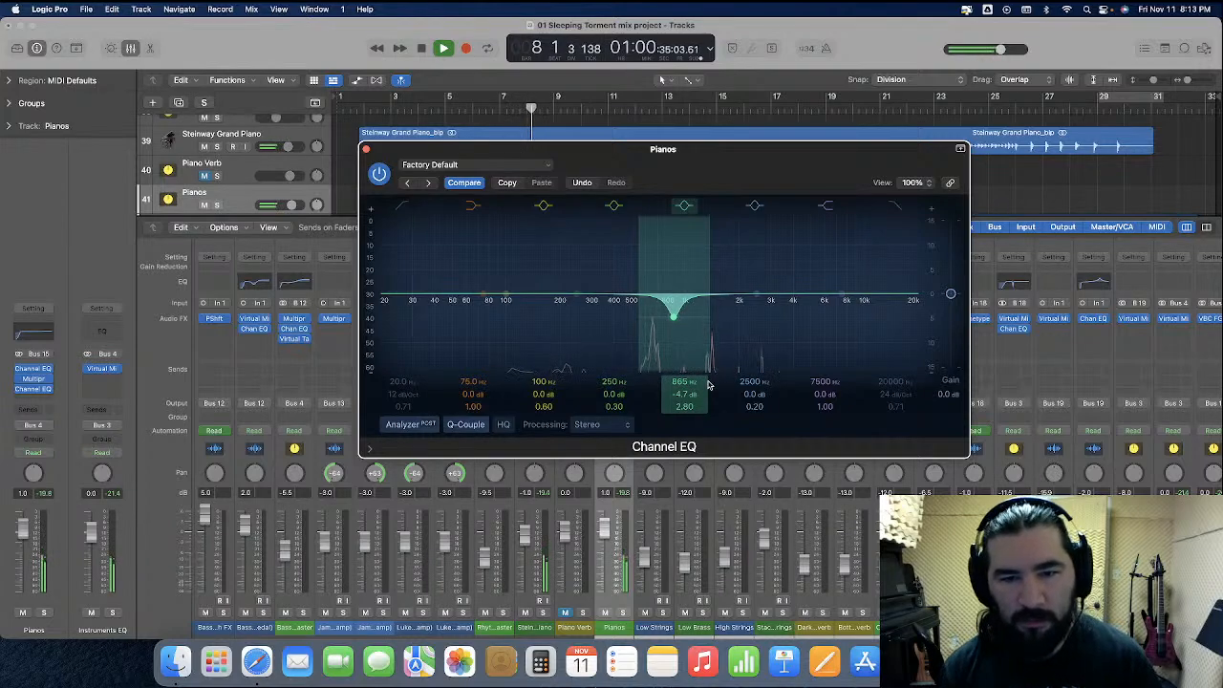
pyautogui.moveTo(756, 293); pyautogui.dragTo(723, 295)
pyautogui.moveTo(752, 407); pyautogui.dragTo(752, 440)
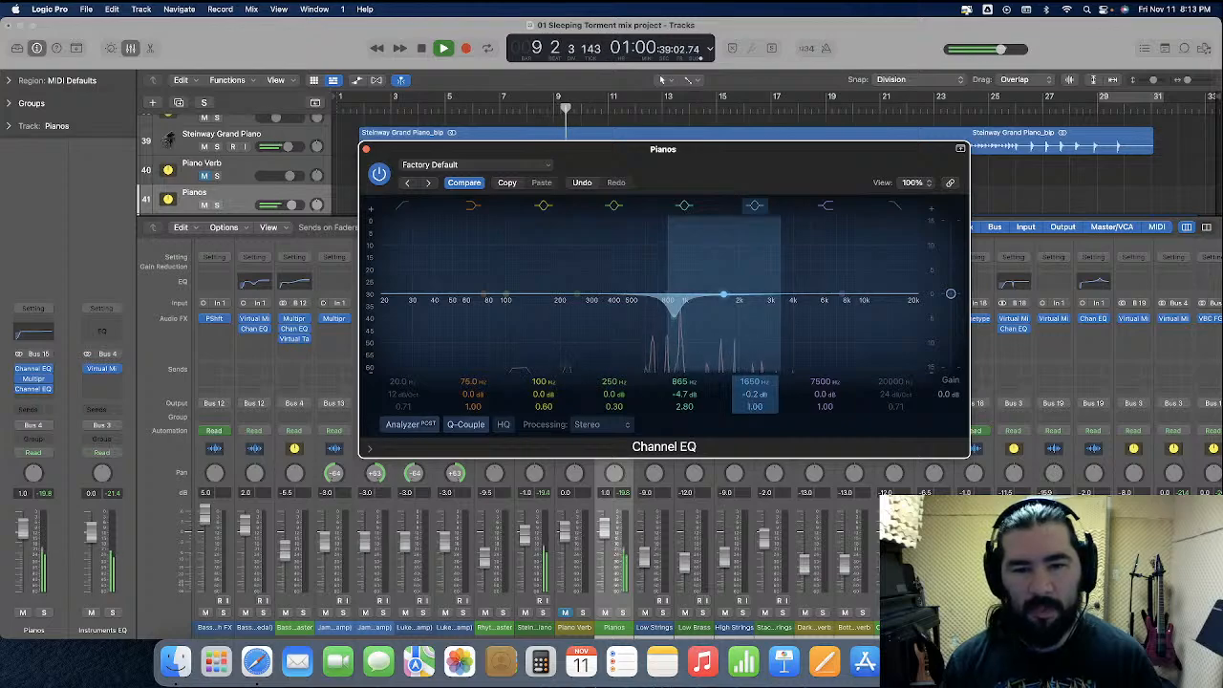
pyautogui.moveTo(752, 394); pyautogui.dragTo(752, 421)
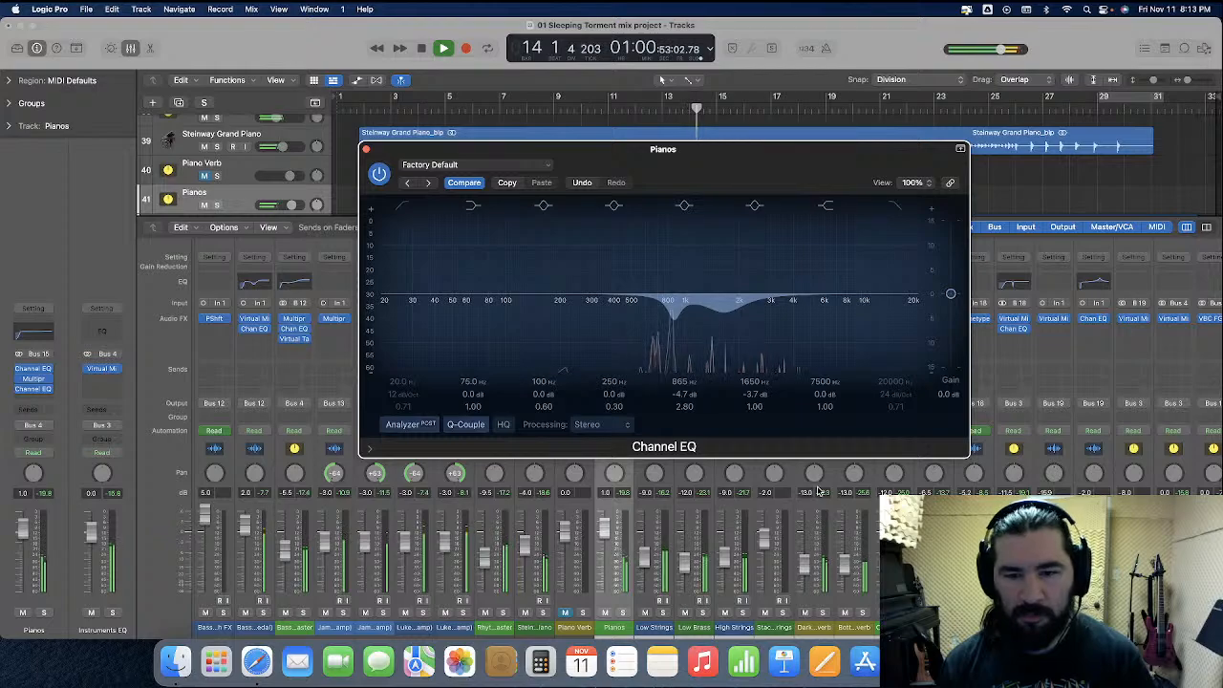
# Check the channel levels during playback, close the Pianos EQ, and set the Snare track's volume automation to -6.5 dB
pyautogui.hscroll(5, 818, 491)
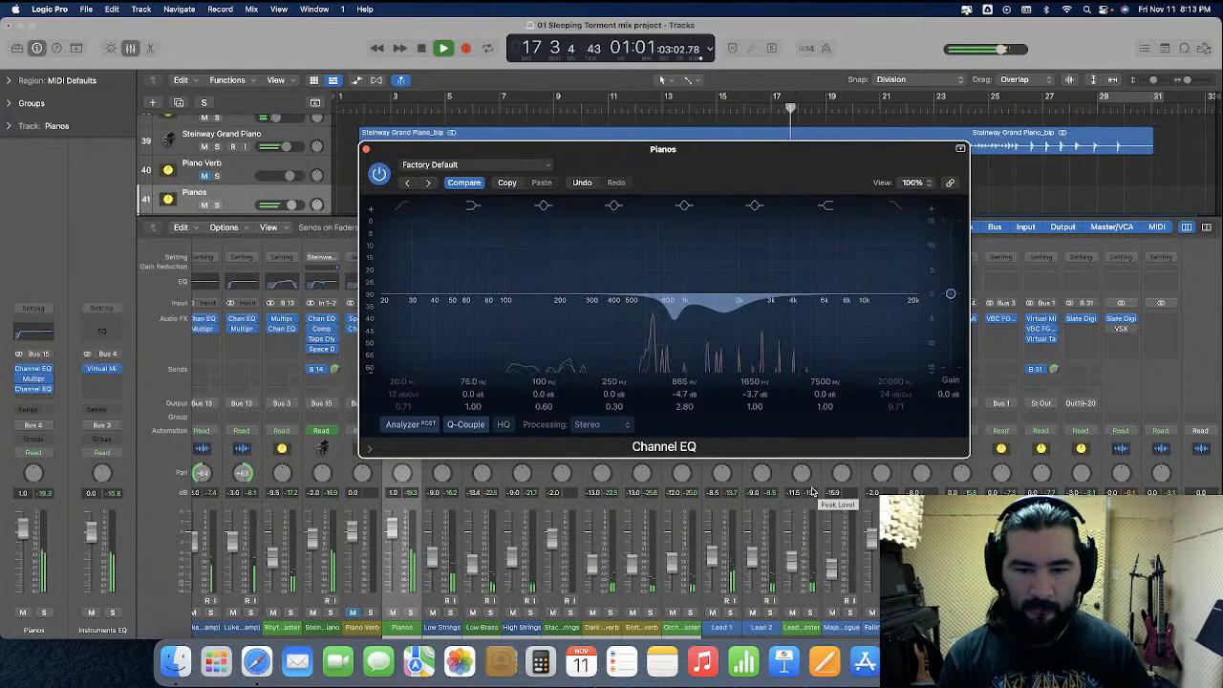
pyautogui.hscroll(-10, 813, 492)
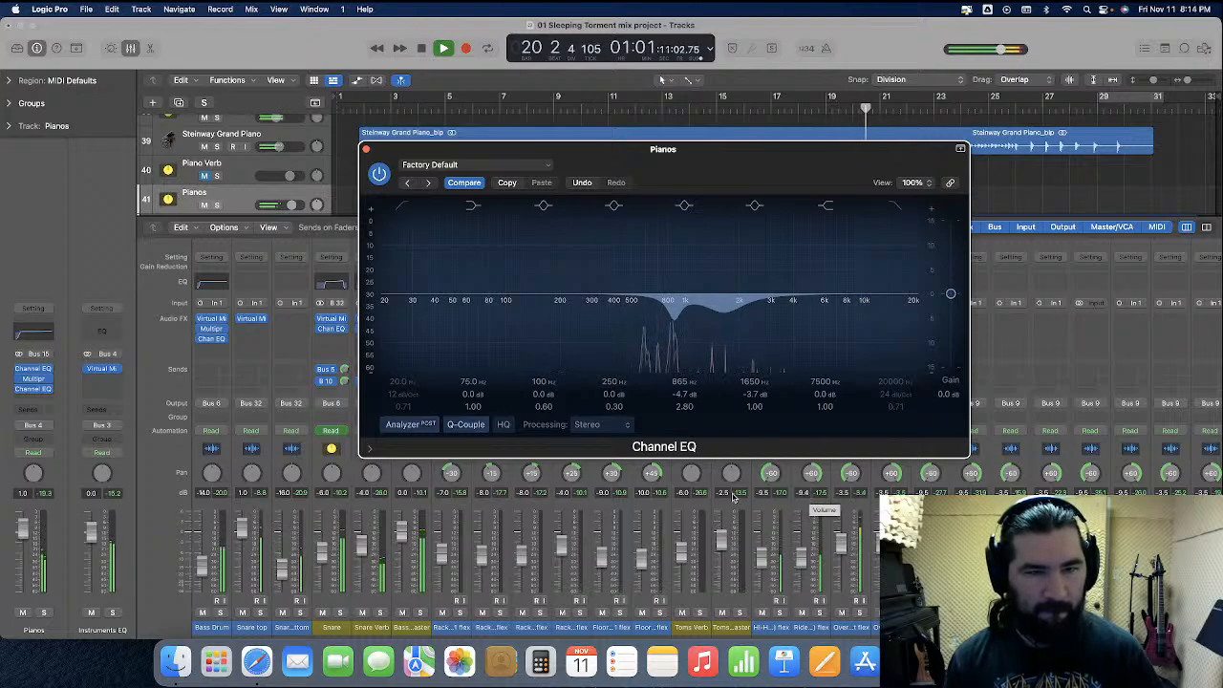
pyautogui.click(365, 151)
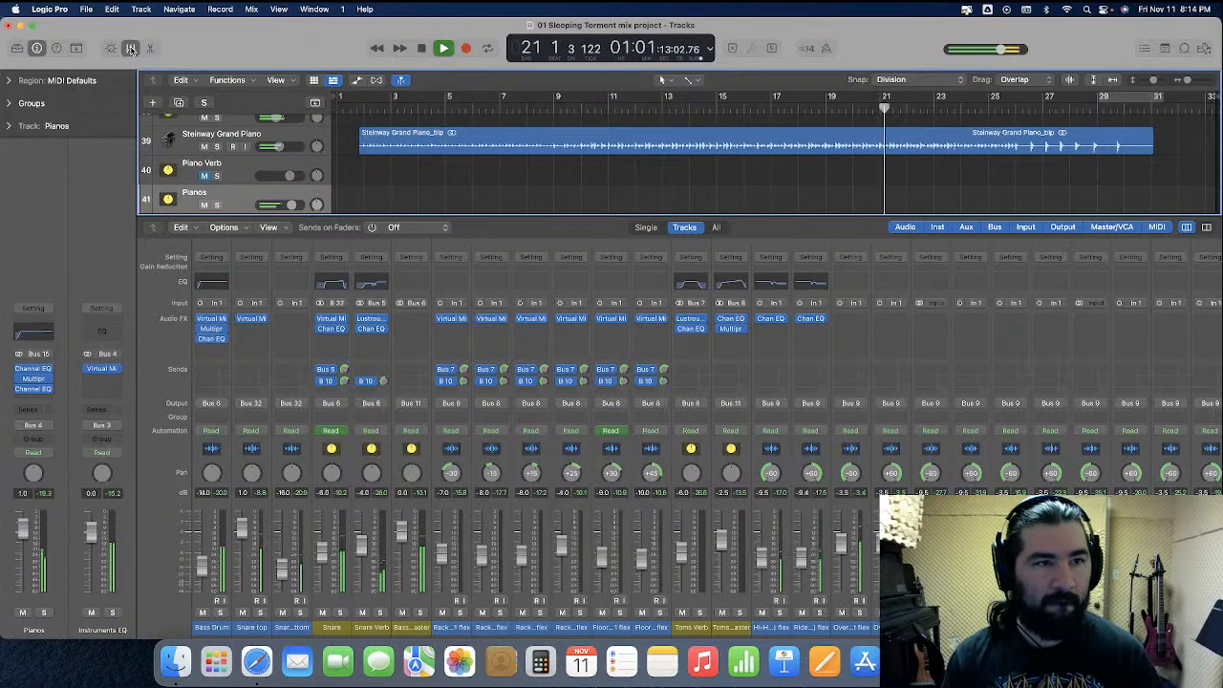
pyautogui.click(131, 49)
pyautogui.click(357, 80)
pyautogui.scroll(20, 516, 309)
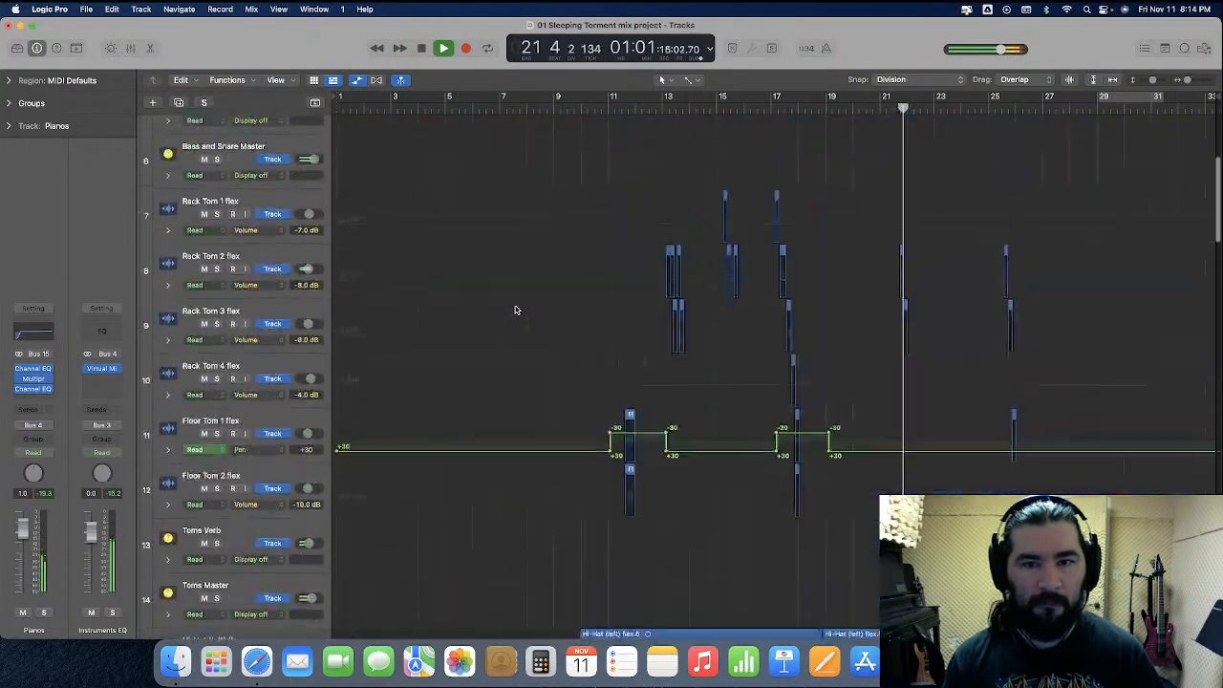
pyautogui.scroll(5, 516, 310)
pyautogui.moveTo(250, 472); pyautogui.dragTo(251, 491)
pyautogui.moveTo(889, 367); pyautogui.dragTo(361, 399)
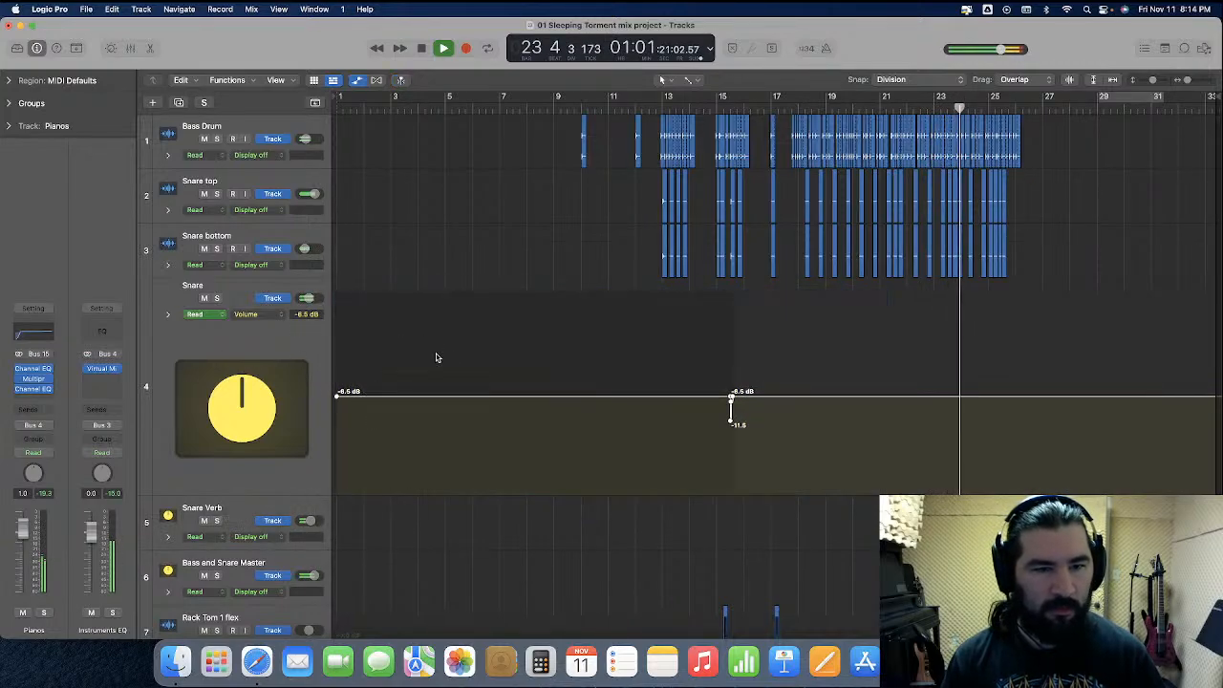
pyautogui.moveTo(254, 494); pyautogui.dragTo(275, 337)
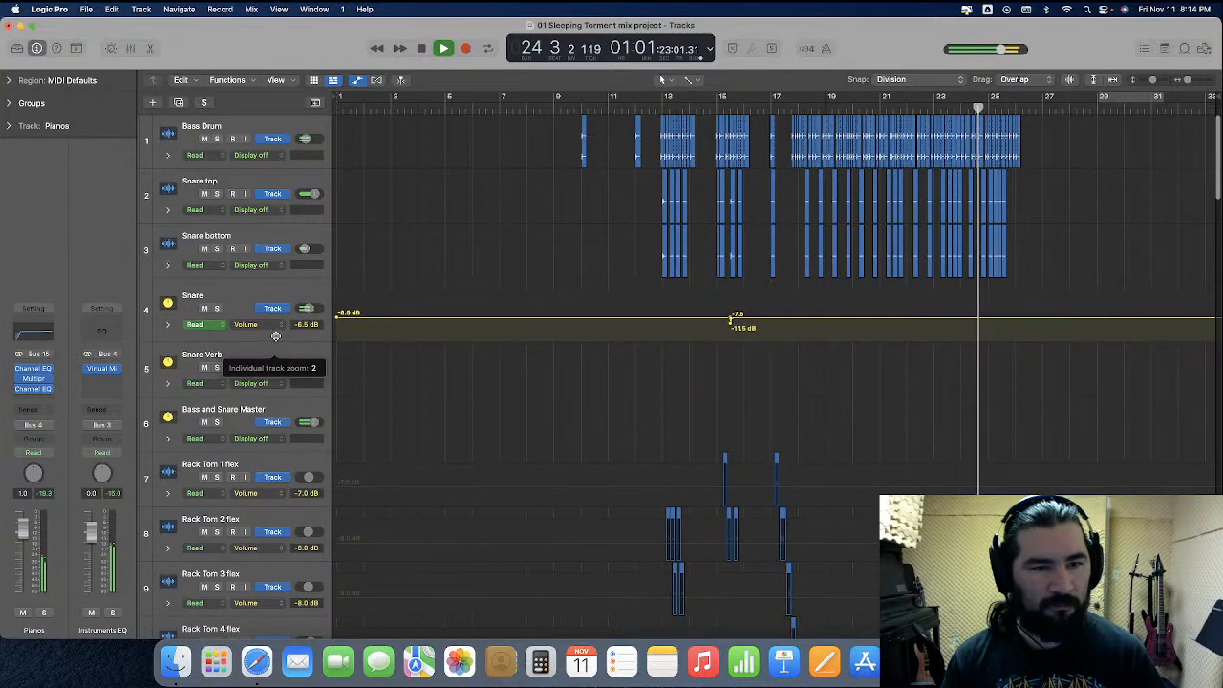
pyautogui.press('a')
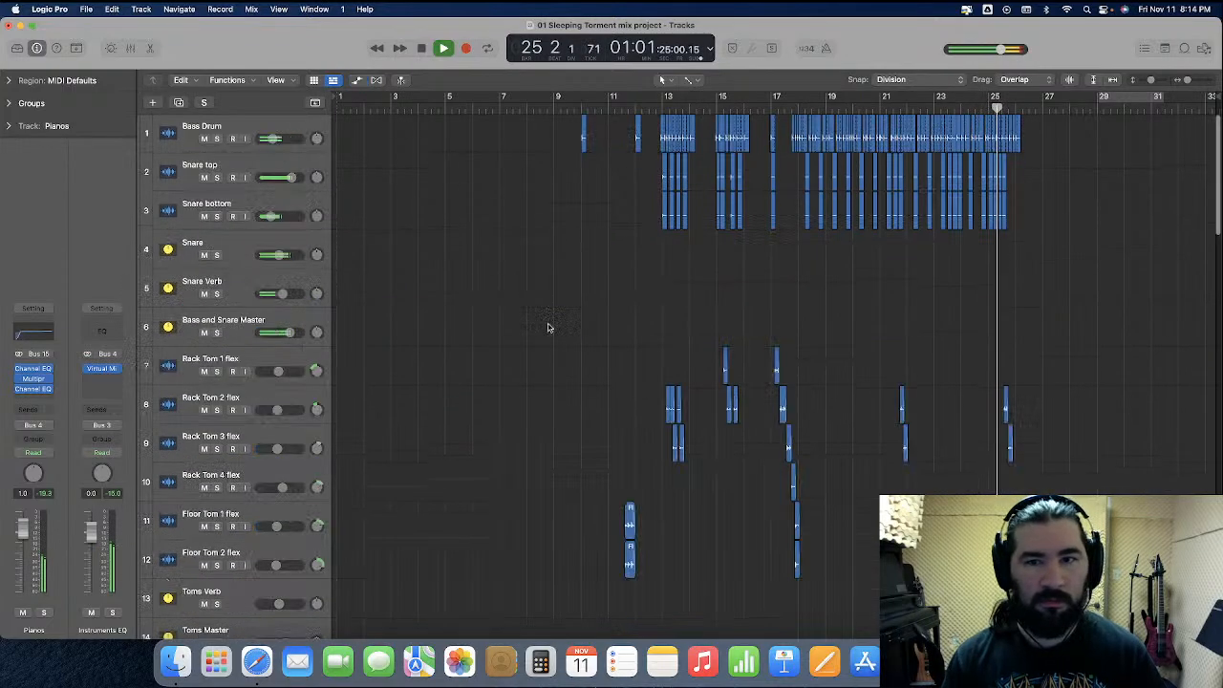
# Reopen the mixer and check the master, orchestra and vocal channel levels during playback
pyautogui.press('super+Up')
pyautogui.press('x')
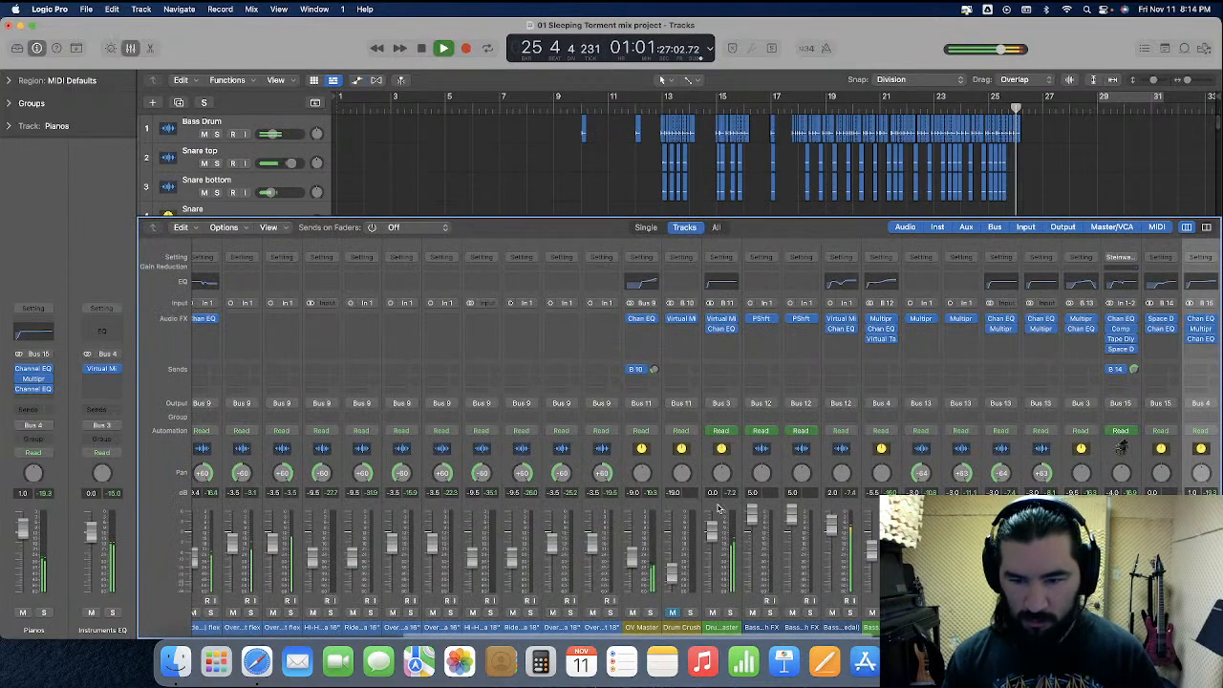
pyautogui.hscroll(10, 721, 510)
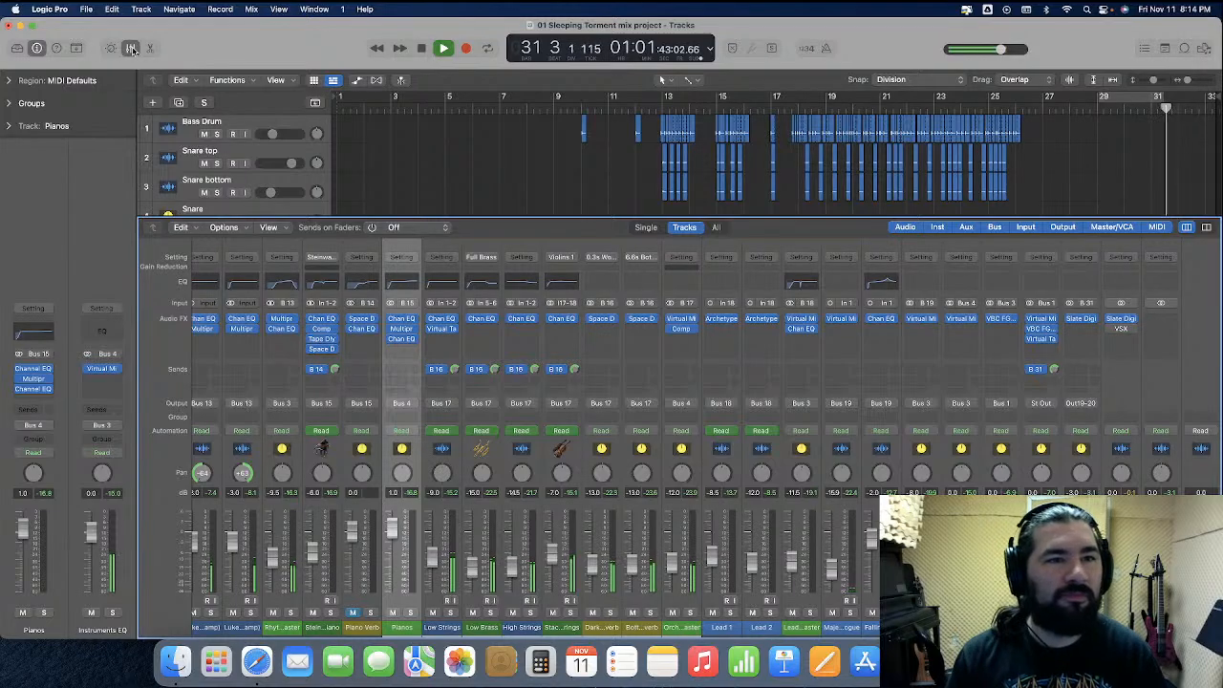
# Close the mixer, stop playback at the song's end, and recheck the channel levels in the mixer
pyautogui.click(132, 49)
pyautogui.scroll(-20, 899, 267)
pyautogui.scroll(-3, 895, 276)
pyautogui.click(359, 84)
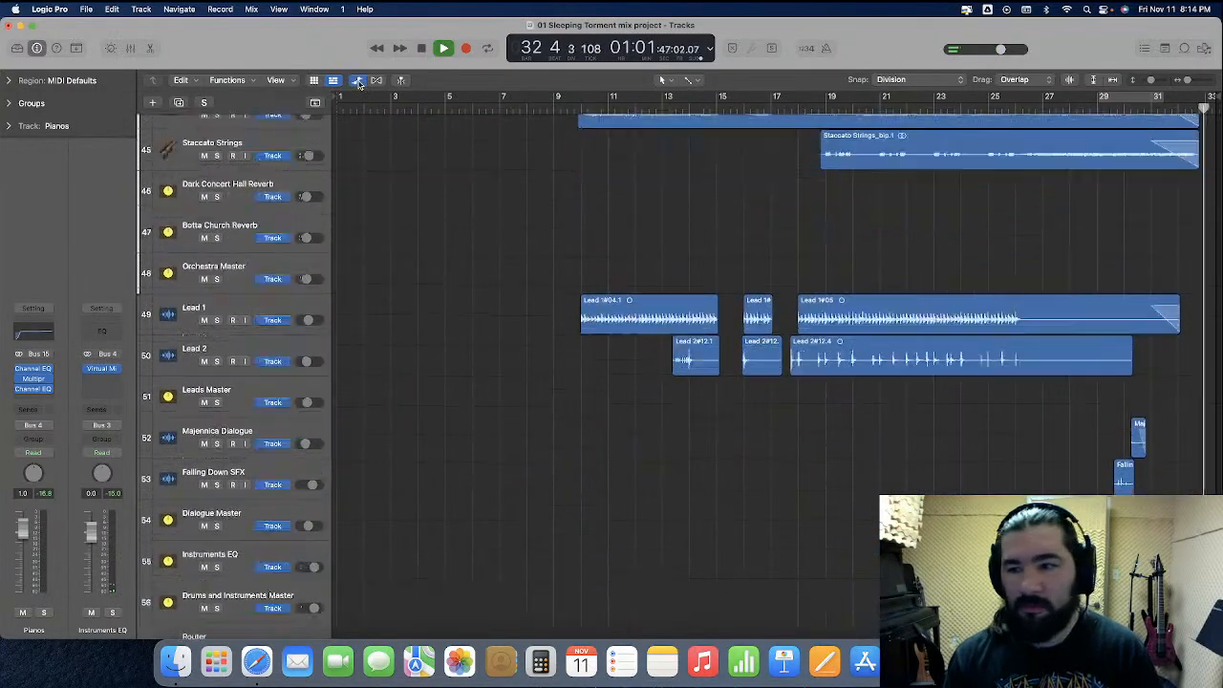
pyautogui.click(359, 83)
pyautogui.press('space')
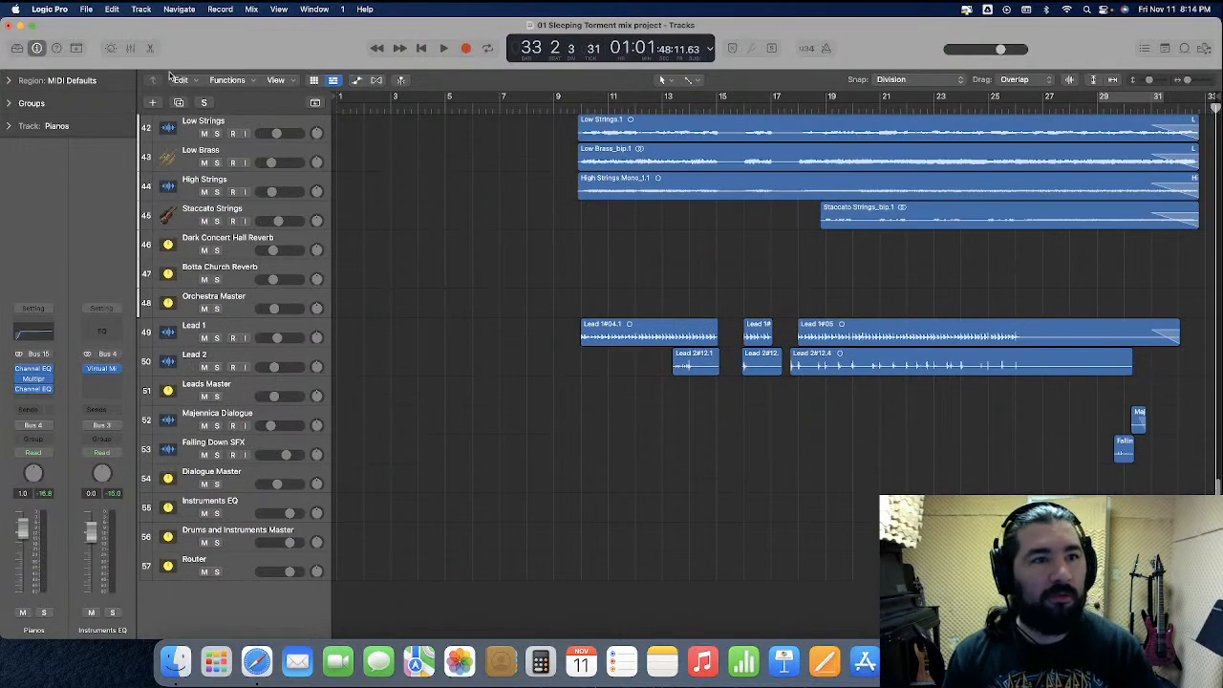
pyautogui.click(131, 49)
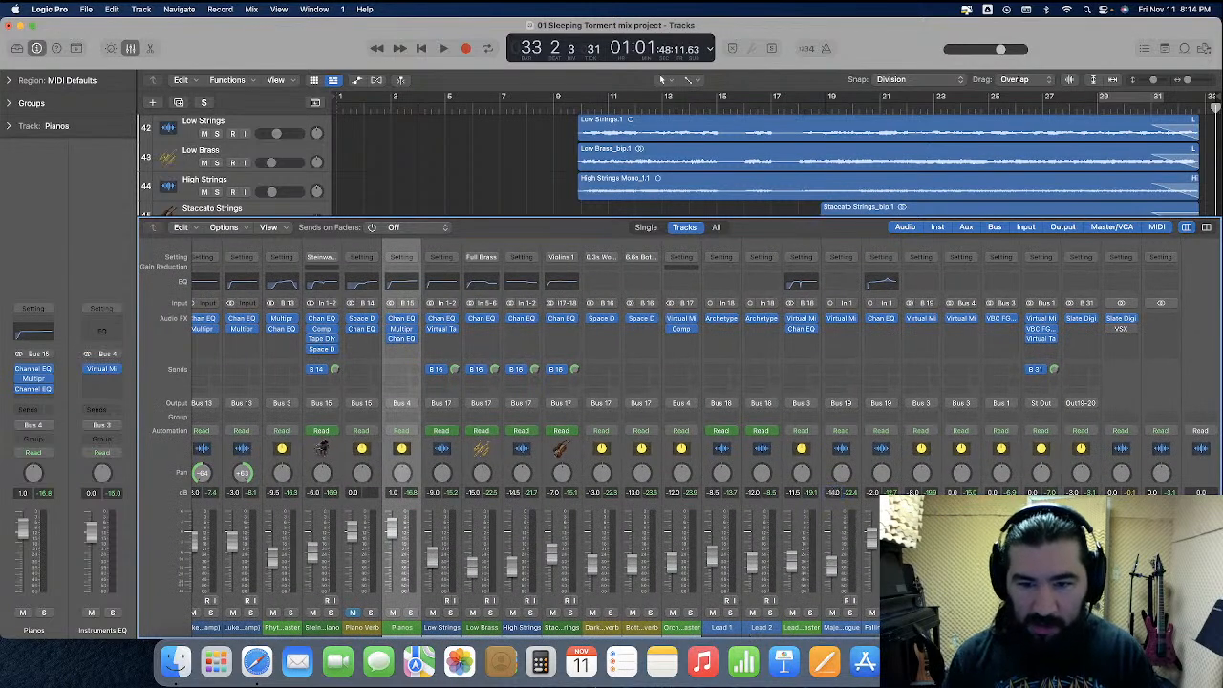
pyautogui.click(132, 48)
# Enlarge the Steinway Grand Piano track and raise its volume automation between bars 10 and 15 to -1.0 dB
pyautogui.scroll(5, 596, 240)
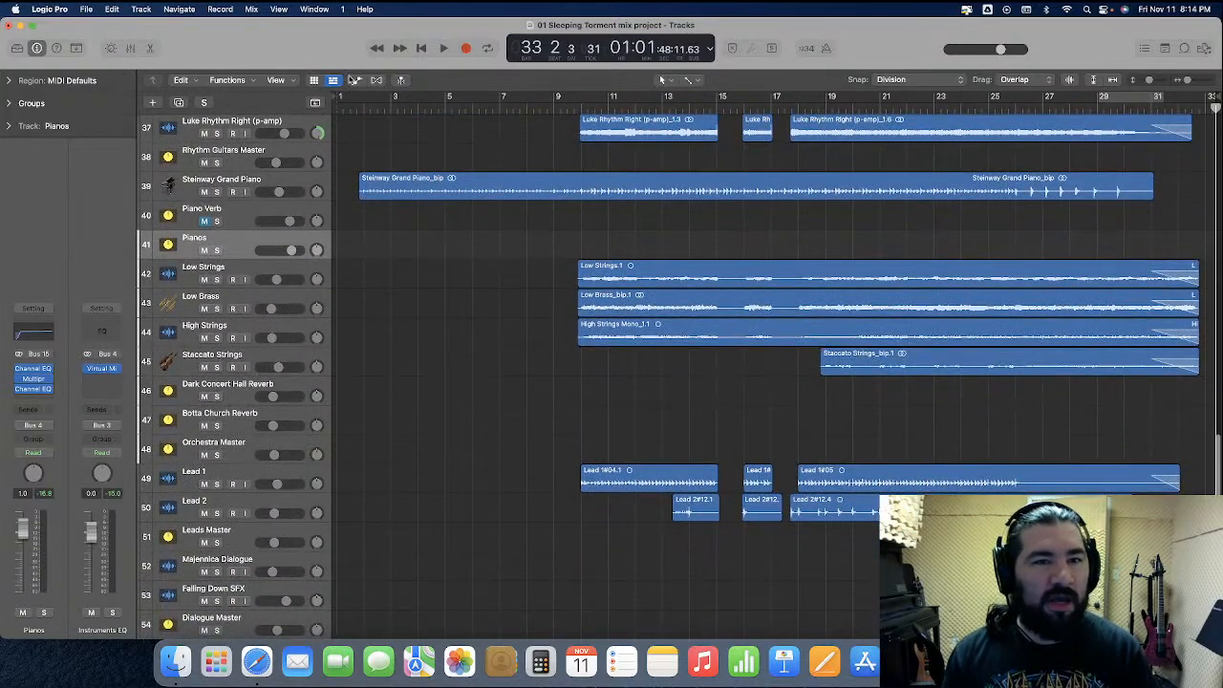
pyautogui.click(357, 80)
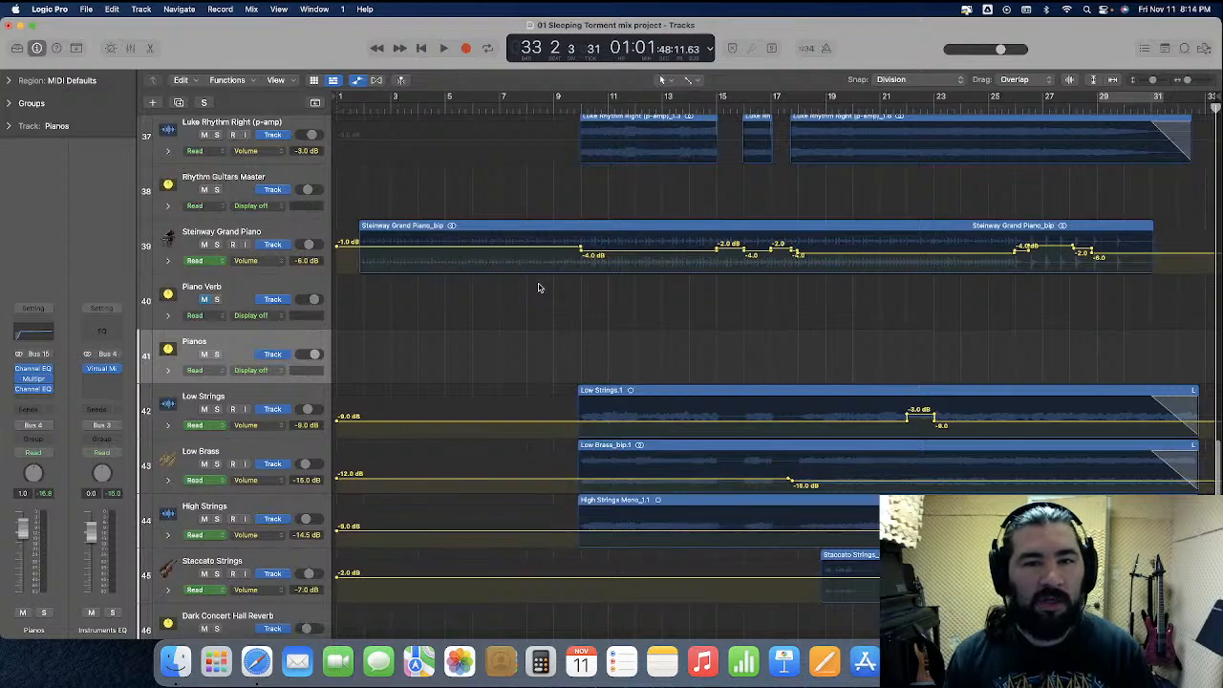
pyautogui.moveTo(249, 273); pyautogui.dragTo(260, 393)
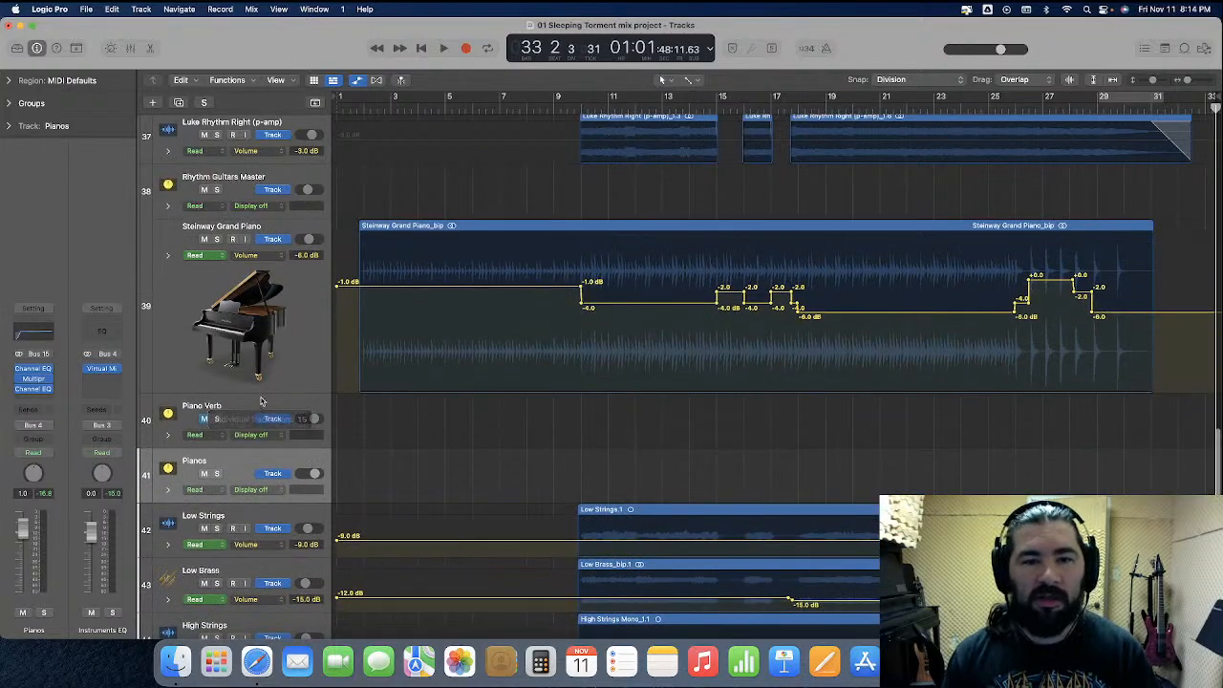
pyautogui.press('super+Right')
pyautogui.hscroll(-15, 601, 316)
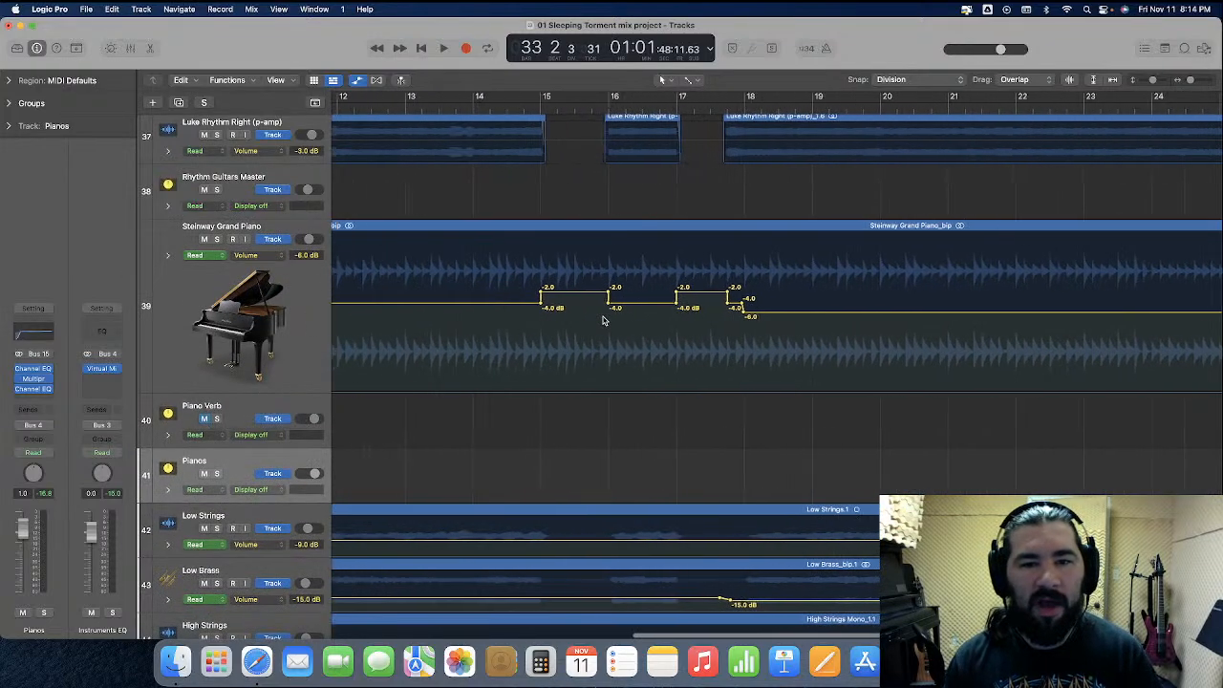
pyautogui.hscroll(-2, 602, 320)
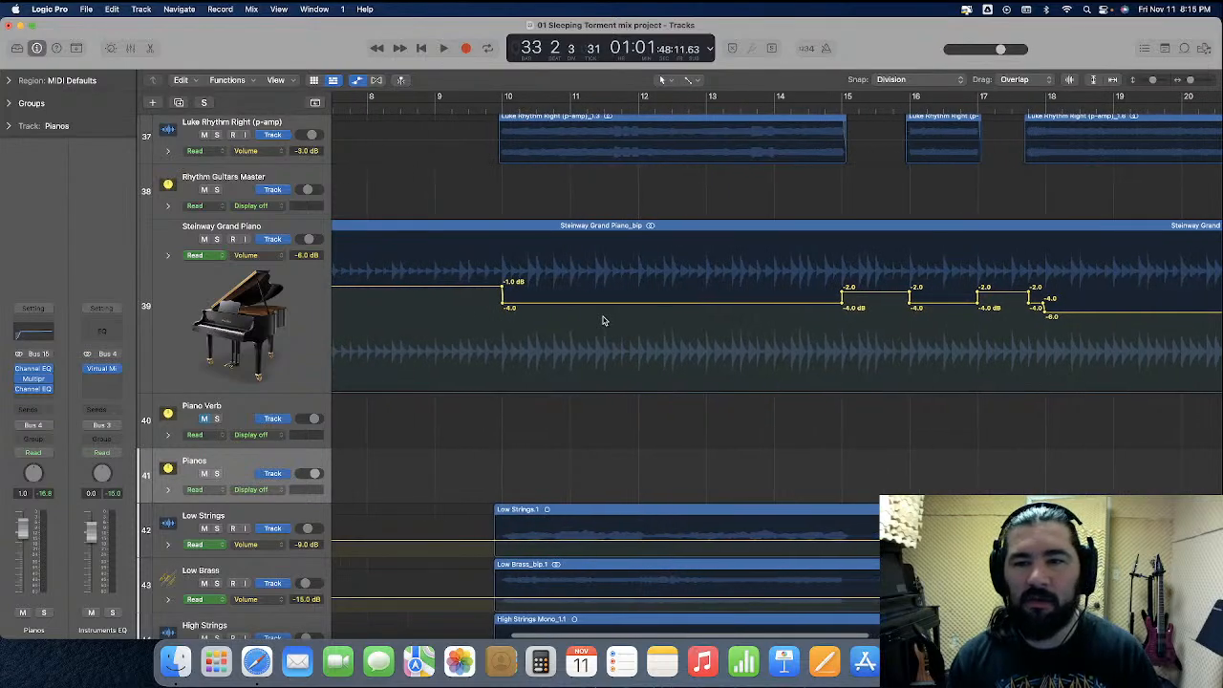
pyautogui.moveTo(613, 307); pyautogui.dragTo(614, 291)
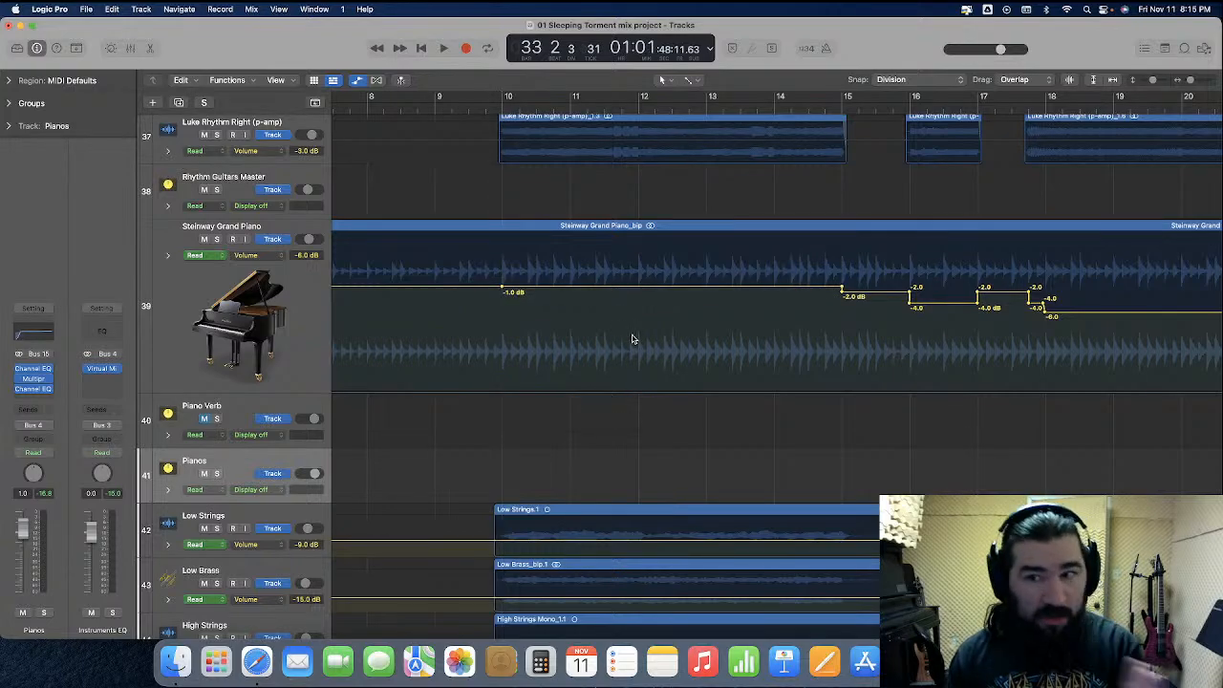
# Play the mix to hear the raised piano and check the channel levels in the mixer
pyautogui.click(408, 110)
pyautogui.press('space')
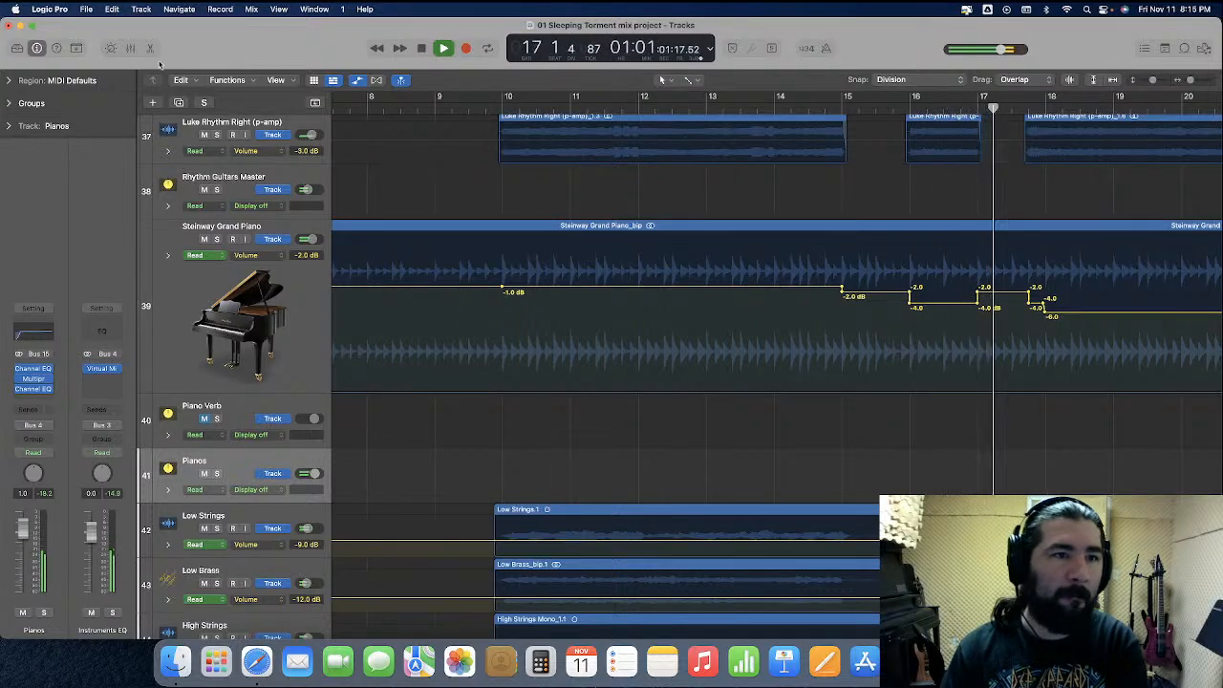
pyautogui.click(130, 48)
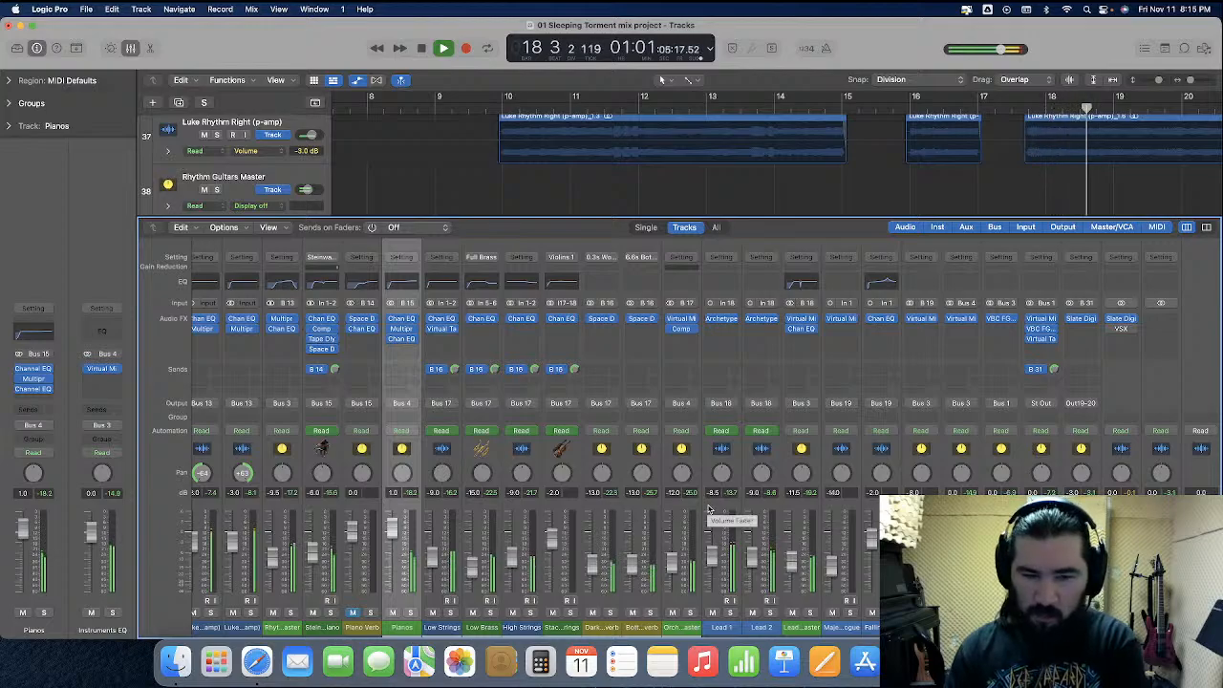
pyautogui.hscroll(-10, 669, 511)
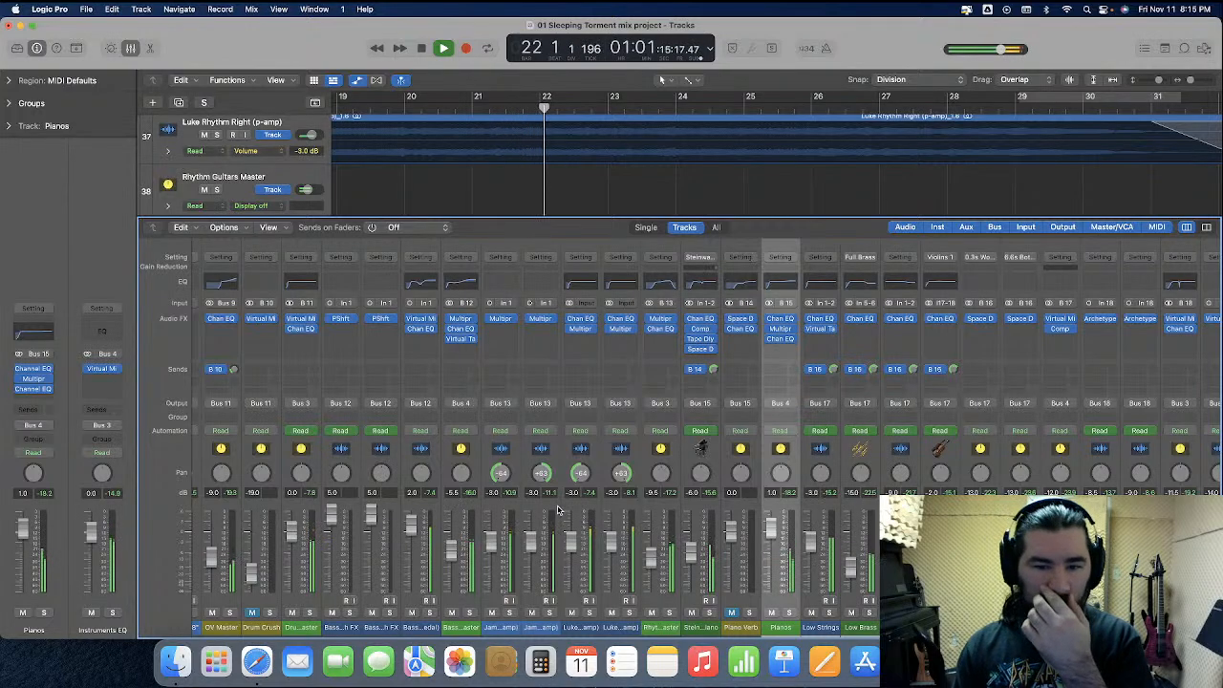
pyautogui.click(131, 48)
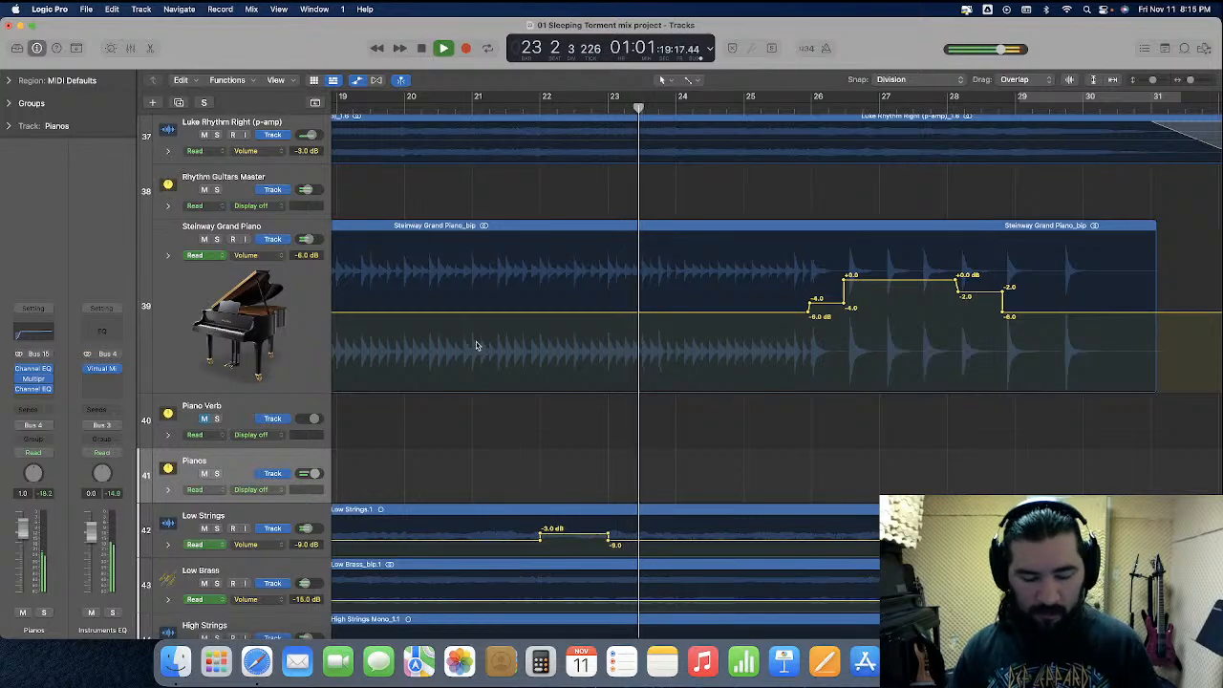
# Zoom back out to the whole song, restore the Steinway Grand Piano track's height, and hide the automation lanes
pyautogui.press('super+Left')
pyautogui.press('super+Left')
pyautogui.press('super+Left')
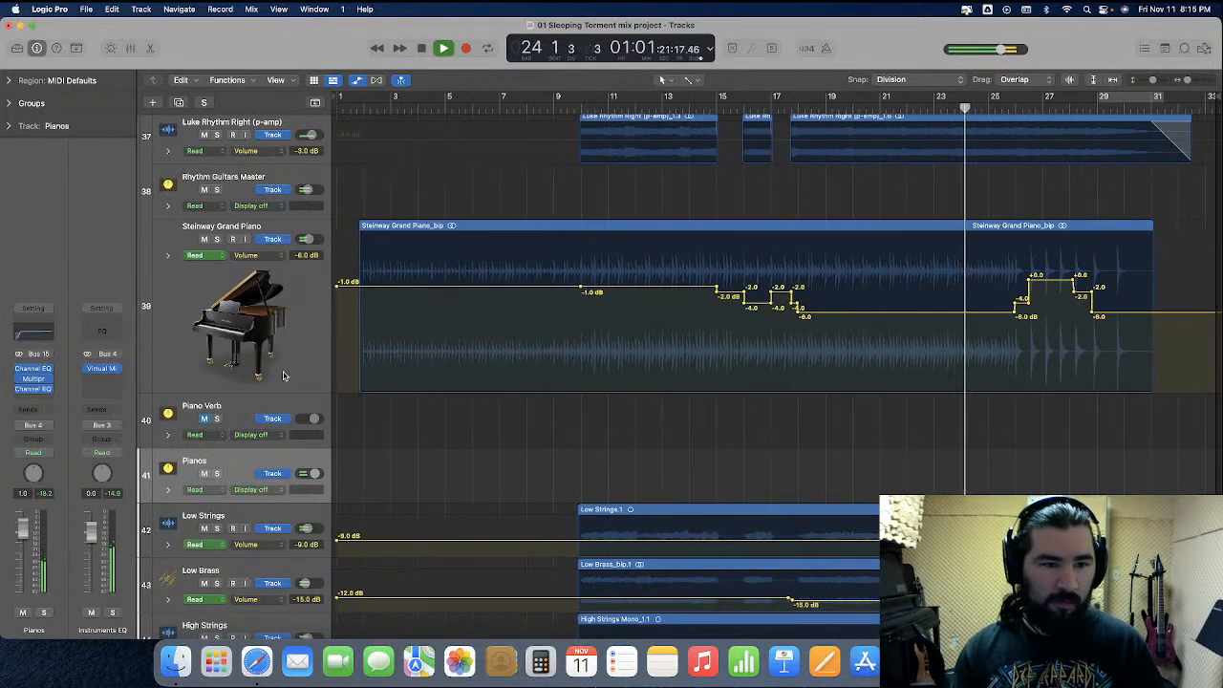
pyautogui.moveTo(262, 392); pyautogui.dragTo(266, 277)
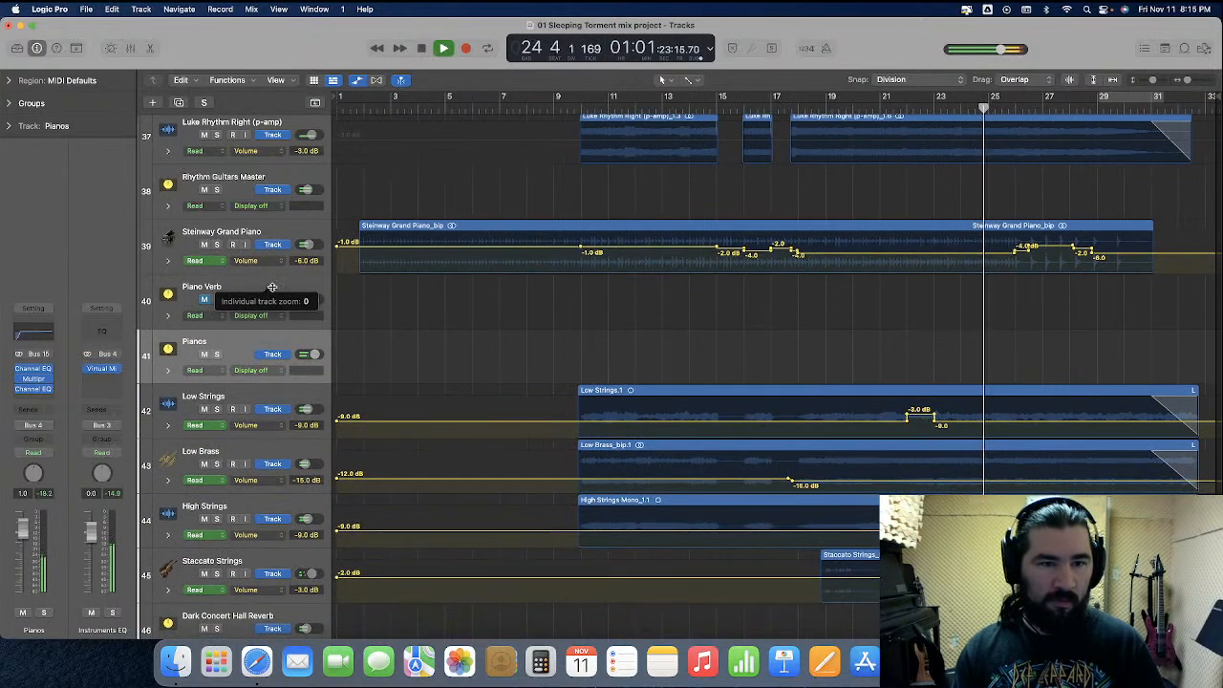
pyautogui.click(356, 80)
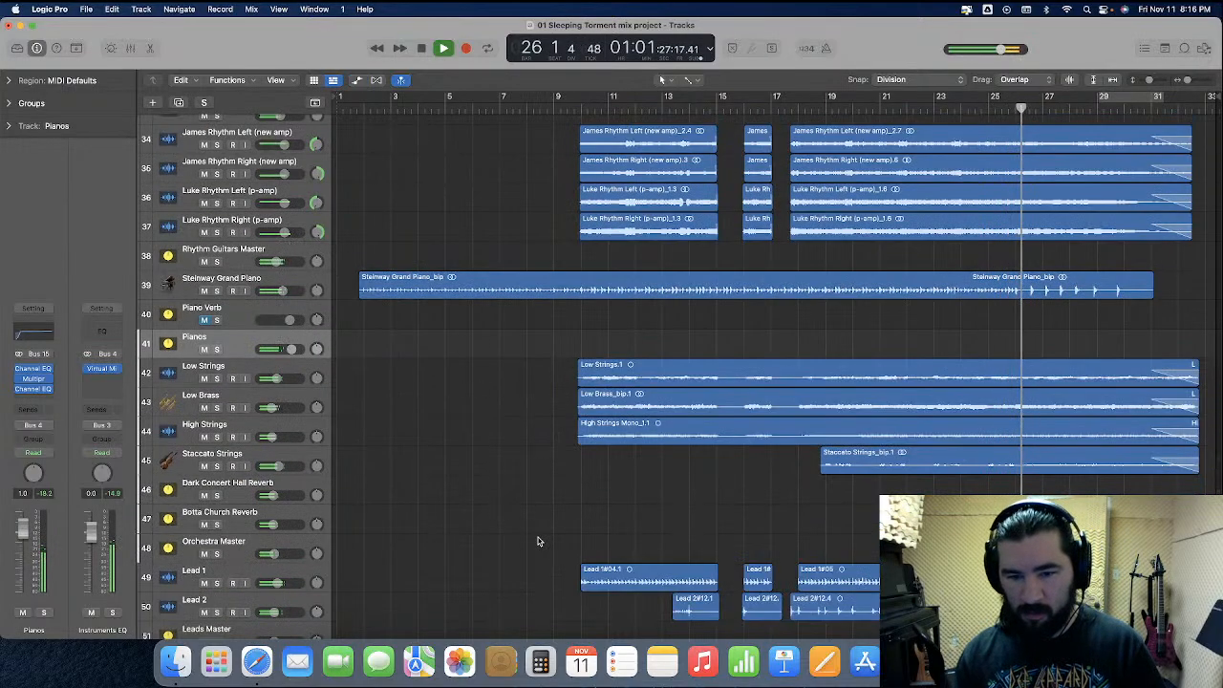
# Show automation, enlarge the Lead 2 track, and raise its entire volume curve by 2 dB, starting at +1.0 dB
pyautogui.scroll(-8, 537, 542)
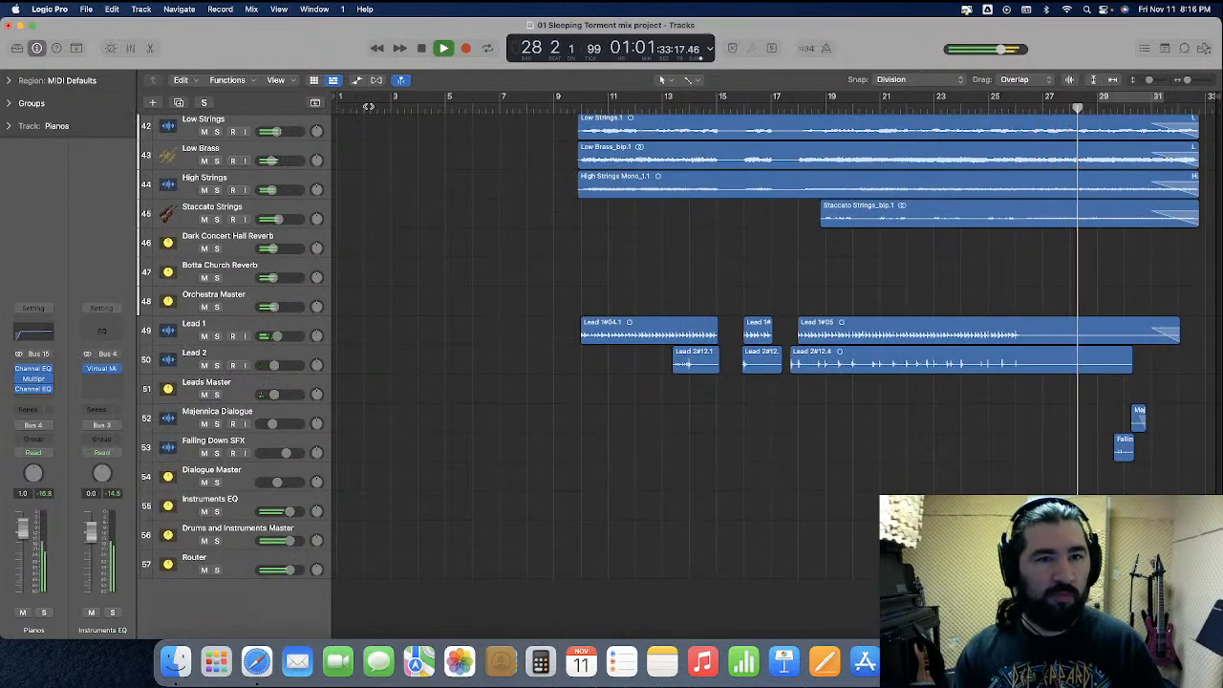
pyautogui.press('a')
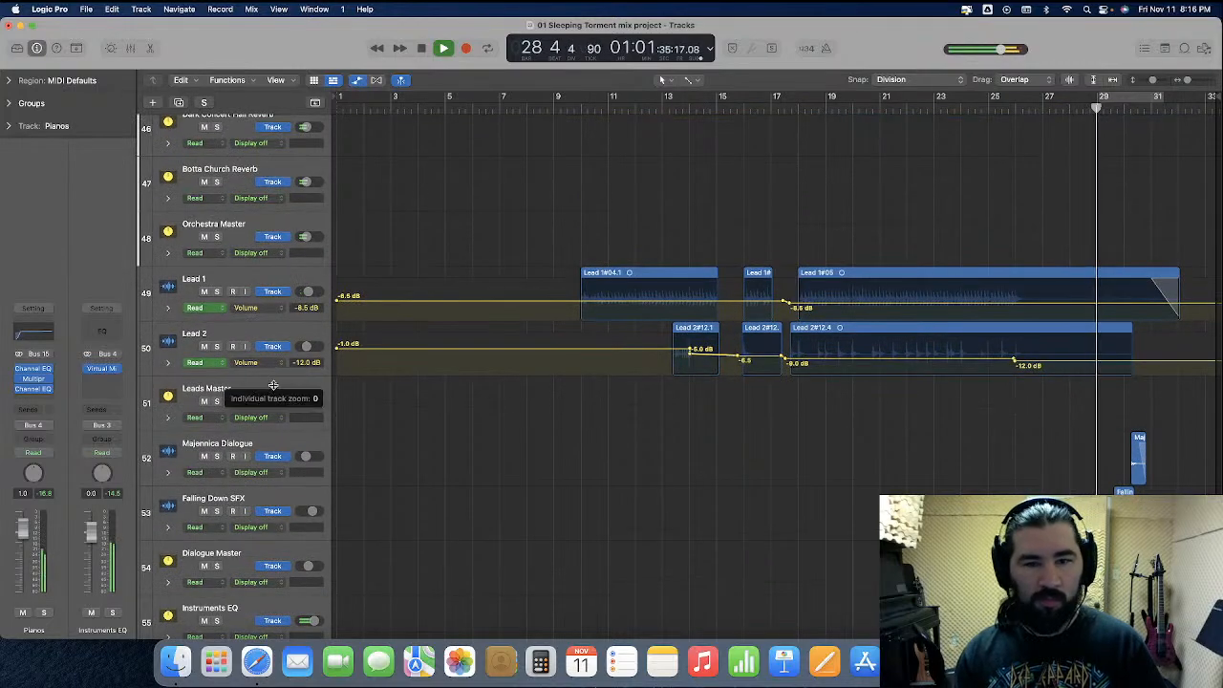
pyautogui.moveTo(276, 382); pyautogui.dragTo(285, 528)
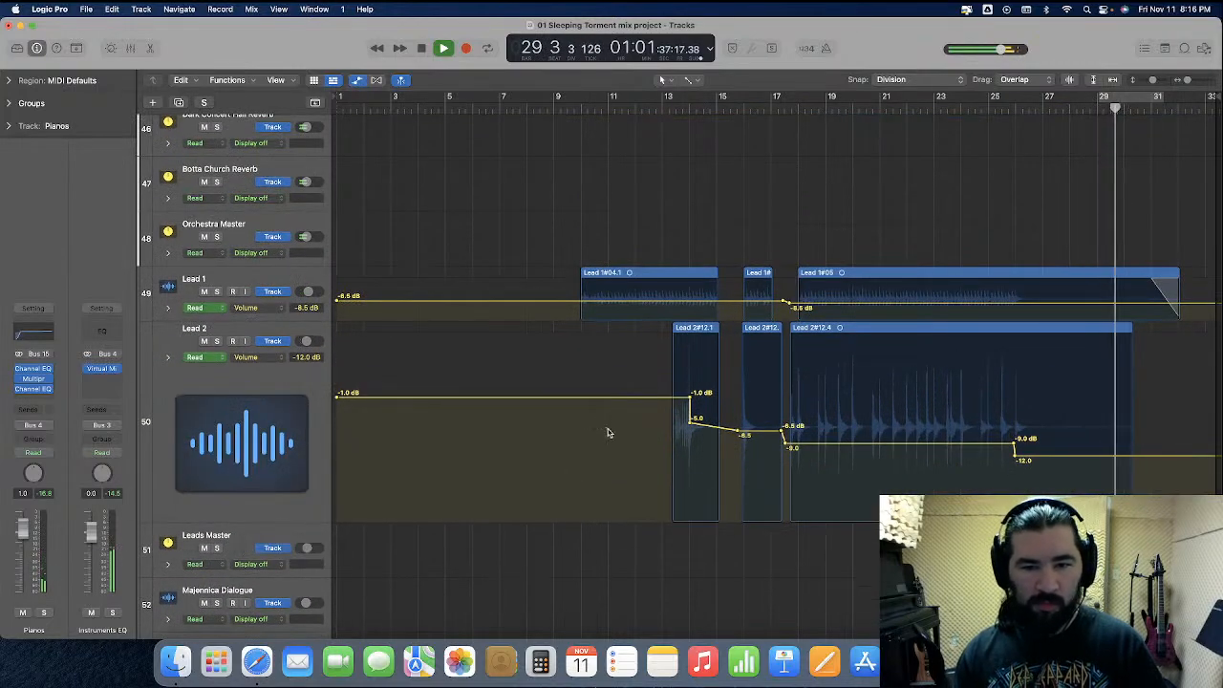
pyautogui.moveTo(1181, 388); pyautogui.dragTo(374, 379)
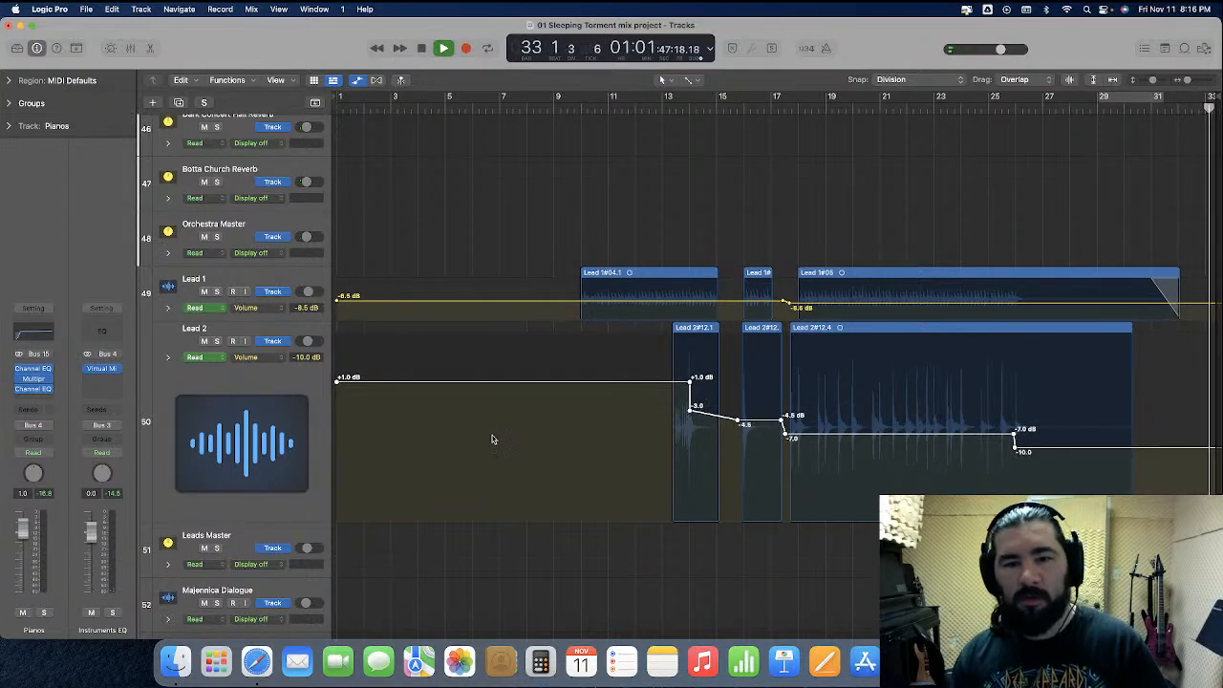
pyautogui.press('space')
pyautogui.click(534, 450)
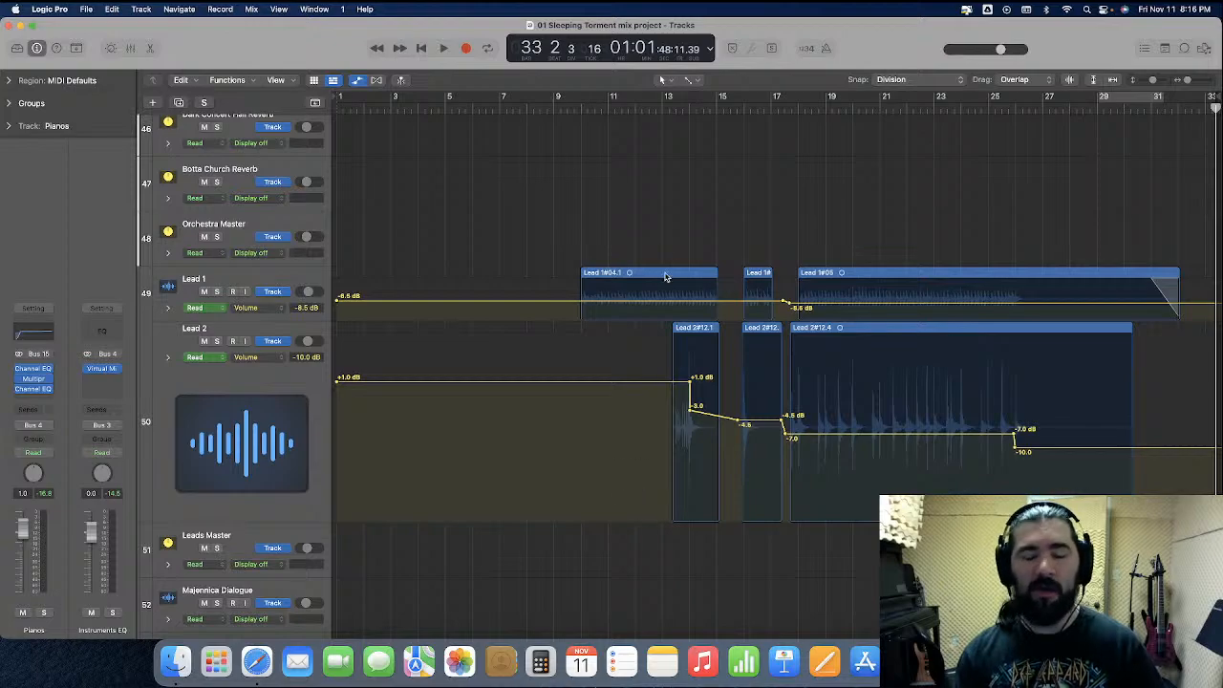
# Play from about bar 13, set Lead 2's volume automation between bars 17 and 26 to -5.5 dB, then shrink the track and hide automation
pyautogui.click(662, 106)
pyautogui.press('space')
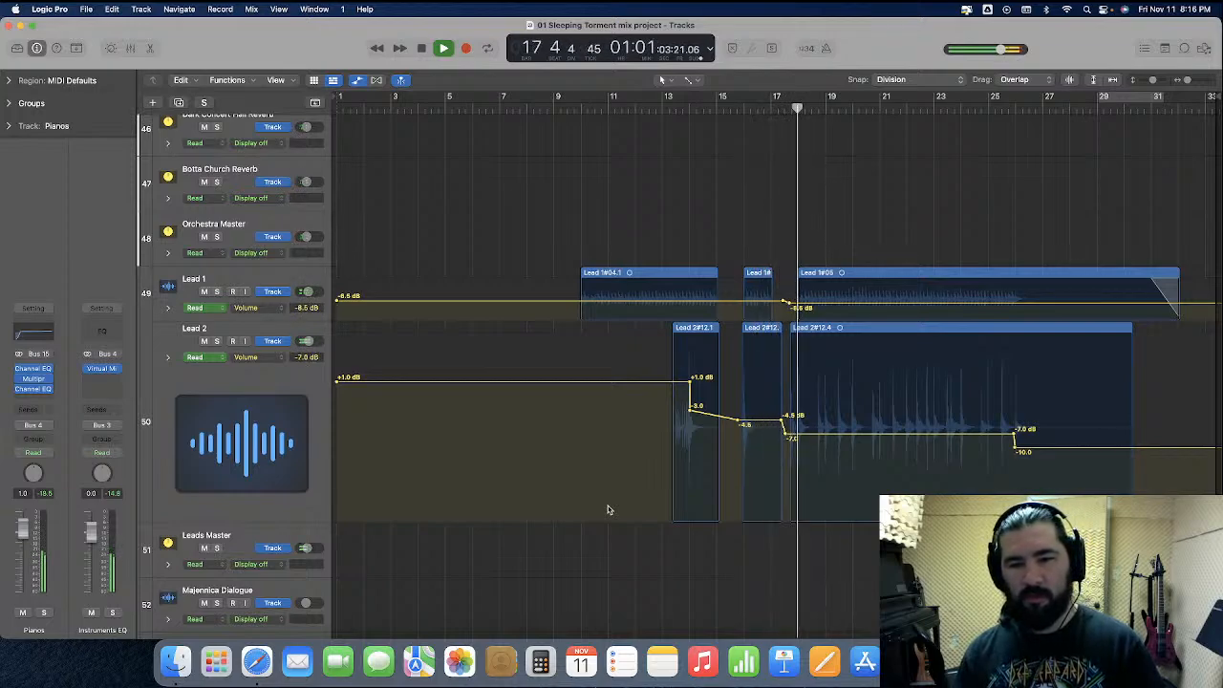
pyautogui.moveTo(838, 438); pyautogui.dragTo(835, 429)
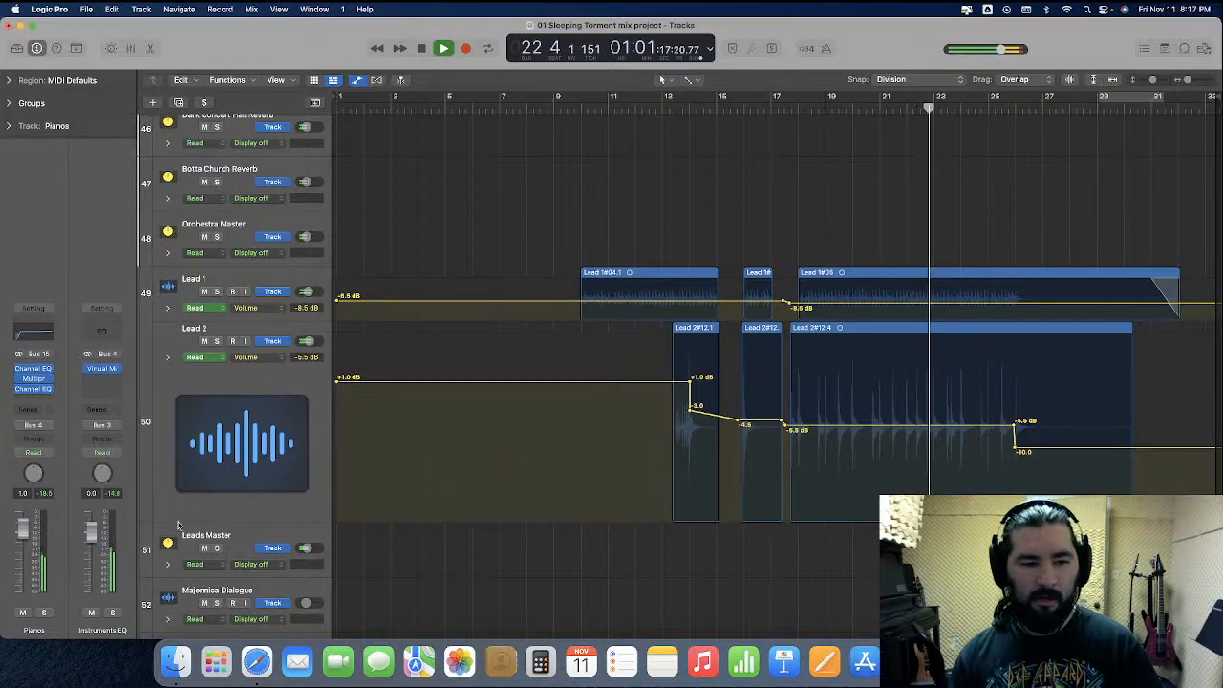
pyautogui.moveTo(233, 521); pyautogui.dragTo(238, 372)
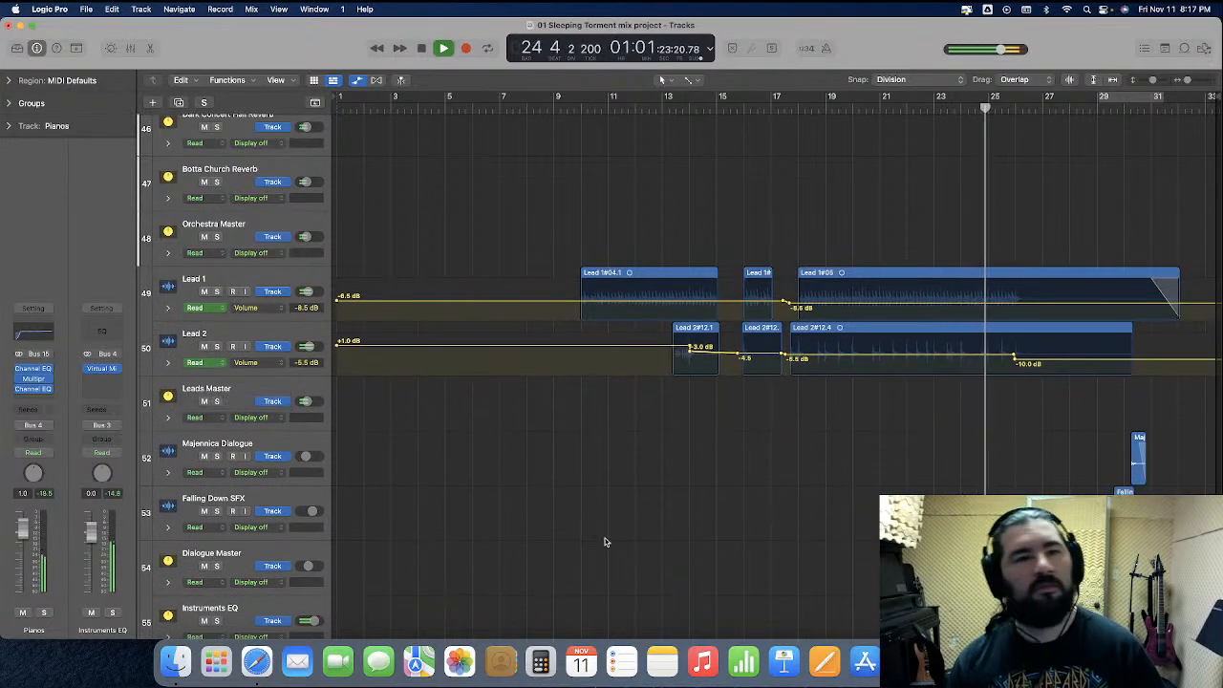
pyautogui.click(356, 80)
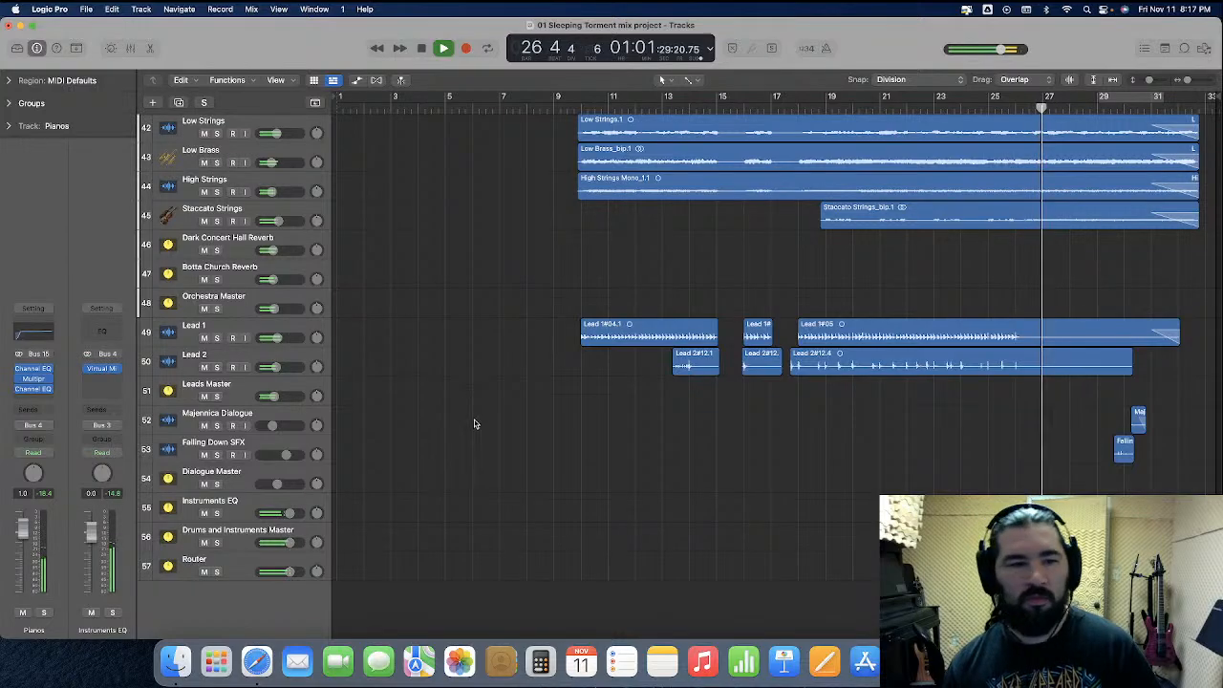
# Check the mixer levels to the song's end, replay from about bar 9, then return to the start and close the mixer
pyautogui.press('x')
pyautogui.hscroll(10, 718, 414)
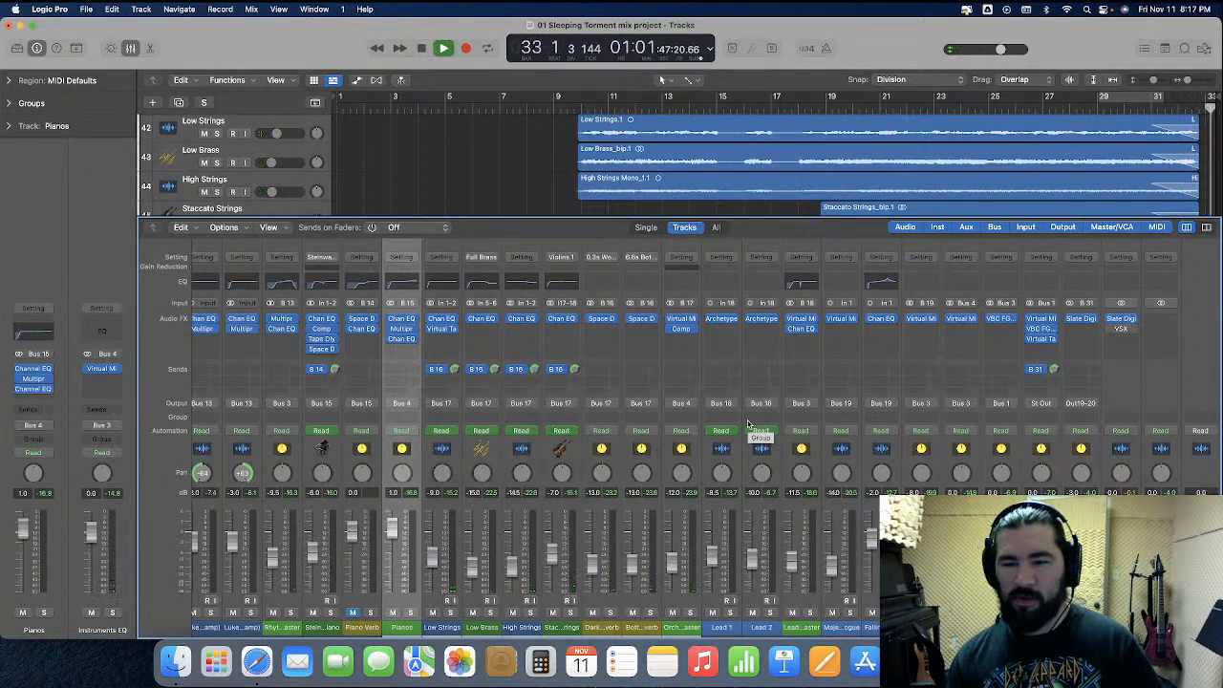
pyautogui.press('space')
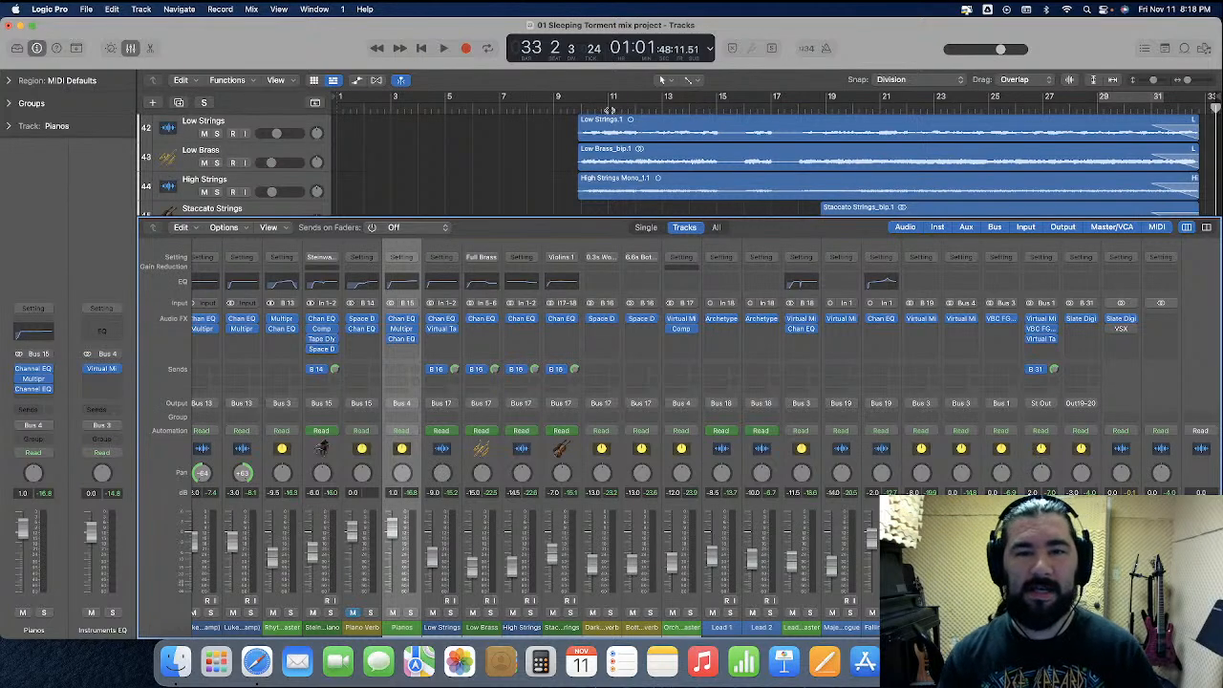
pyautogui.click(571, 106)
pyautogui.press('space')
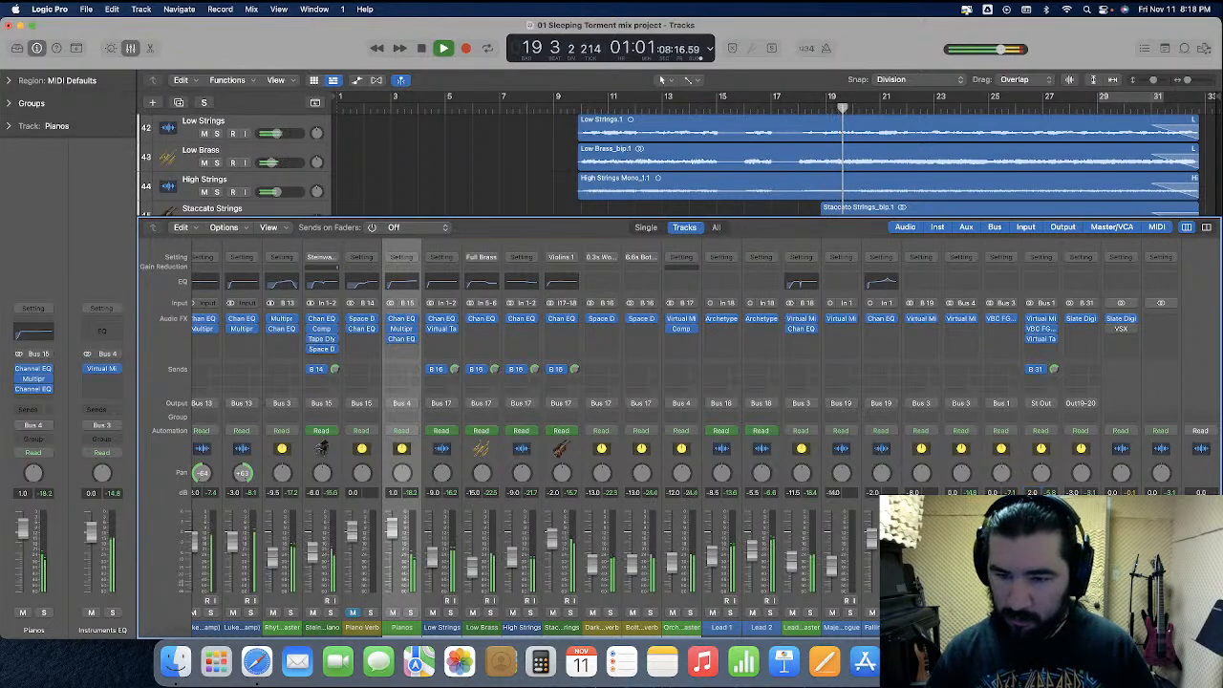
pyautogui.press('space')
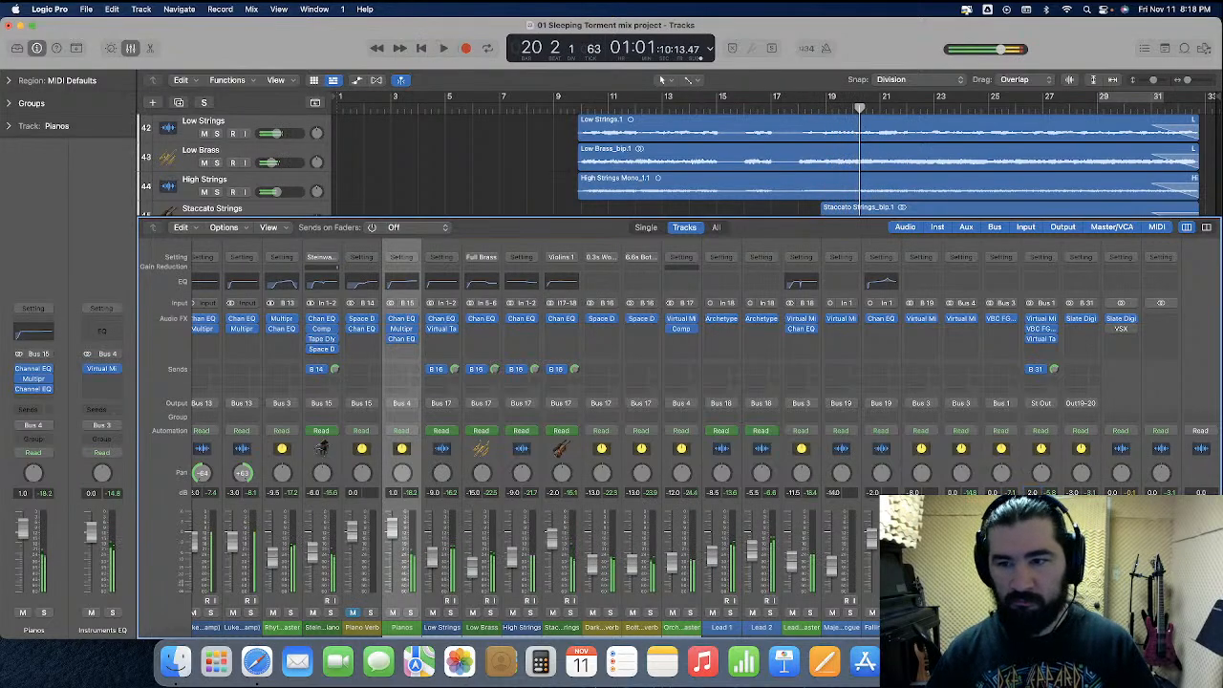
pyautogui.press('Return')
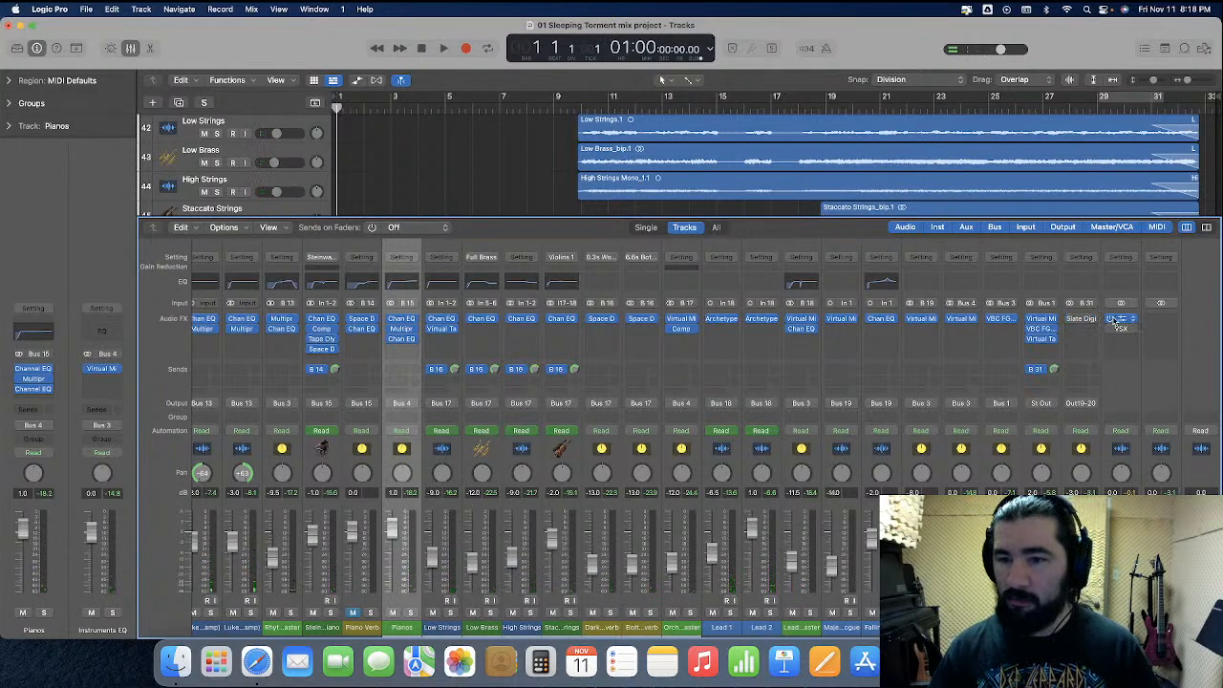
pyautogui.click(130, 47)
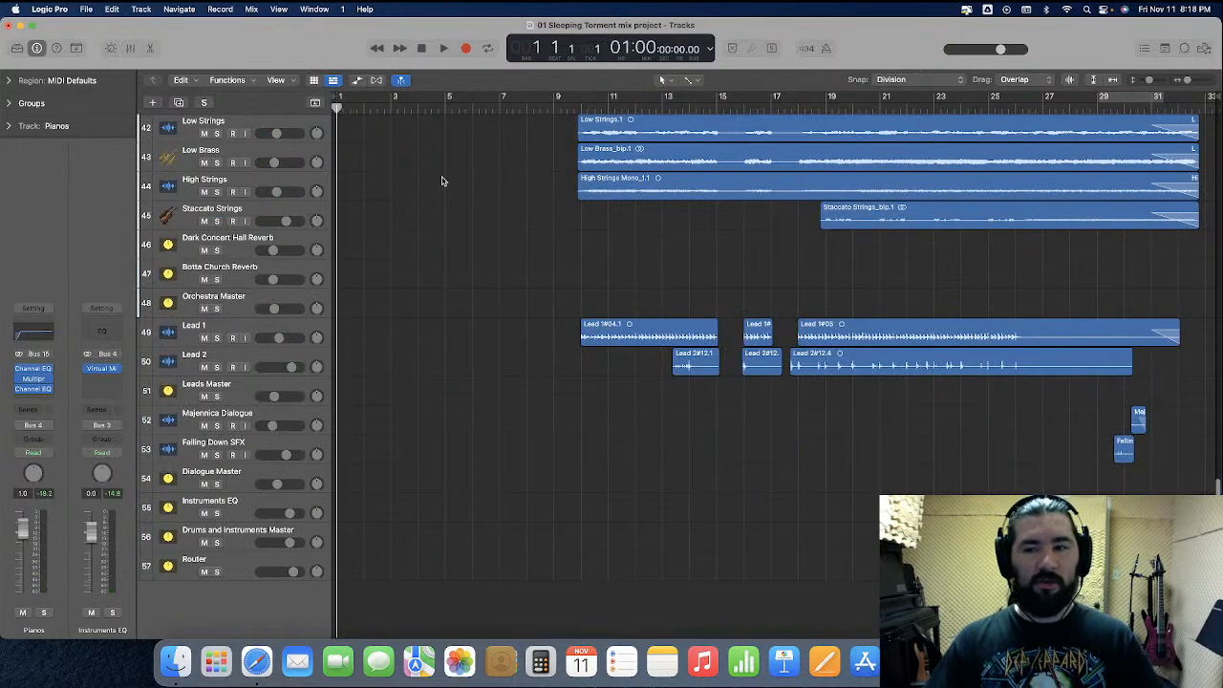
# Bounce the project to the Bounces folder as 01 Sleeping Torment first pass.wav, replacing the existing file
pyautogui.click(85, 9)
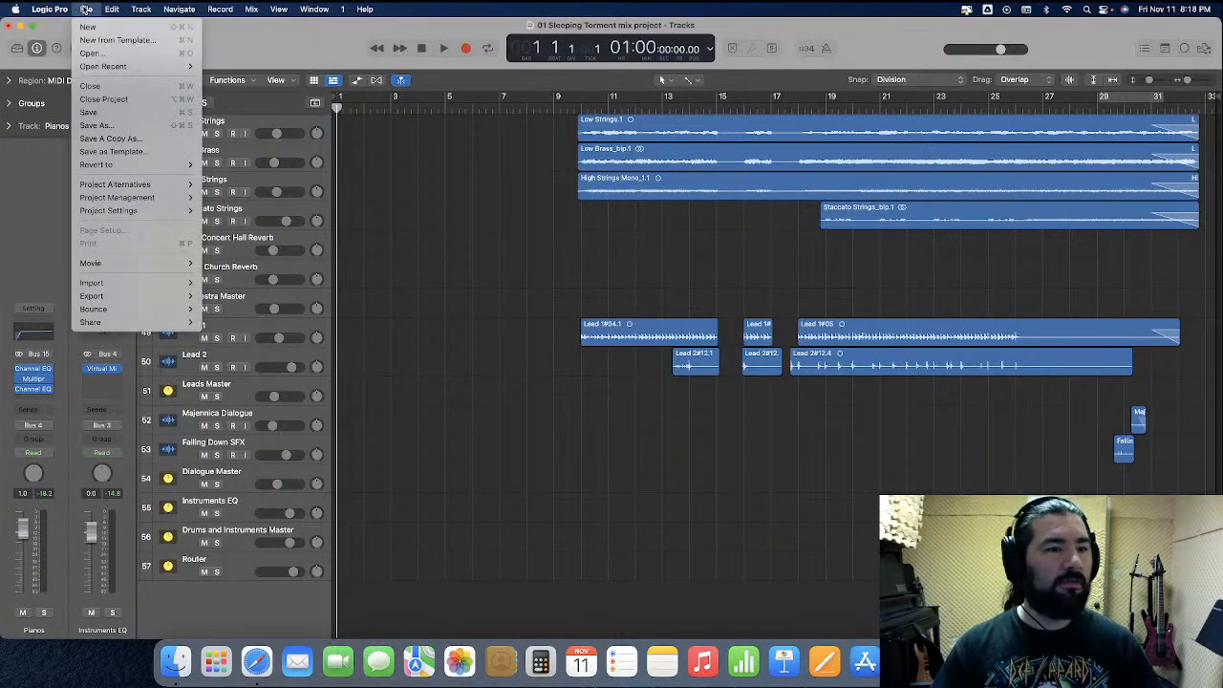
pyautogui.moveTo(95, 309)
pyautogui.click(258, 353)
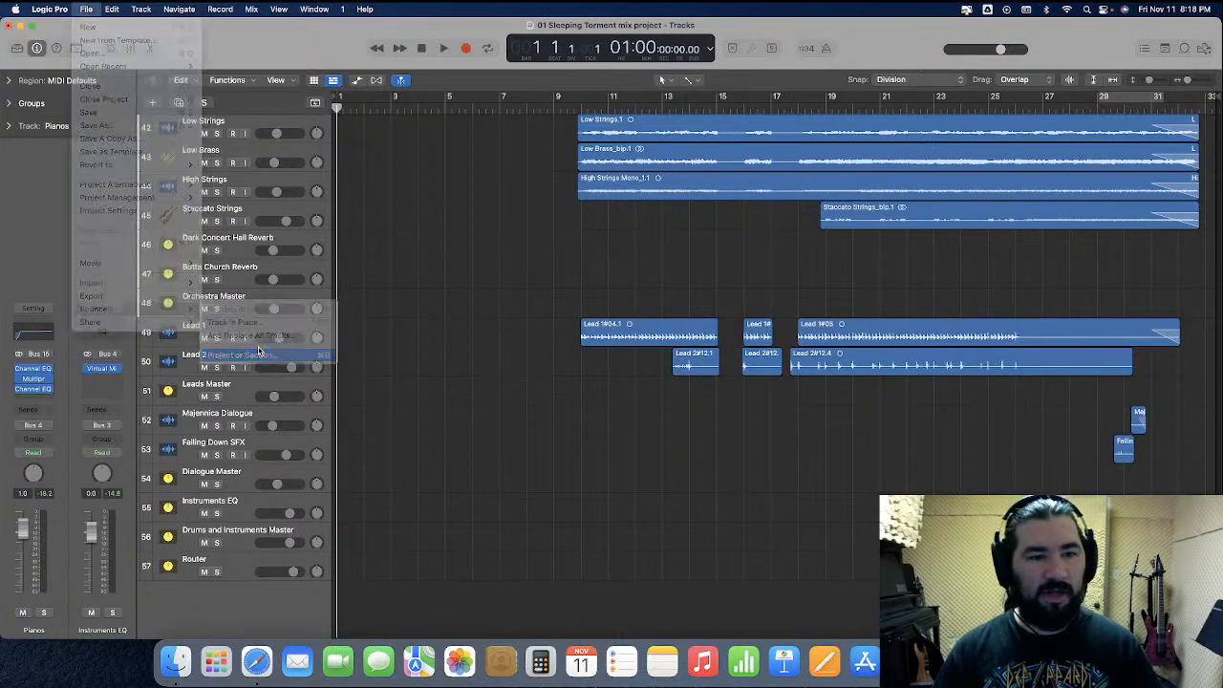
pyautogui.click(779, 356)
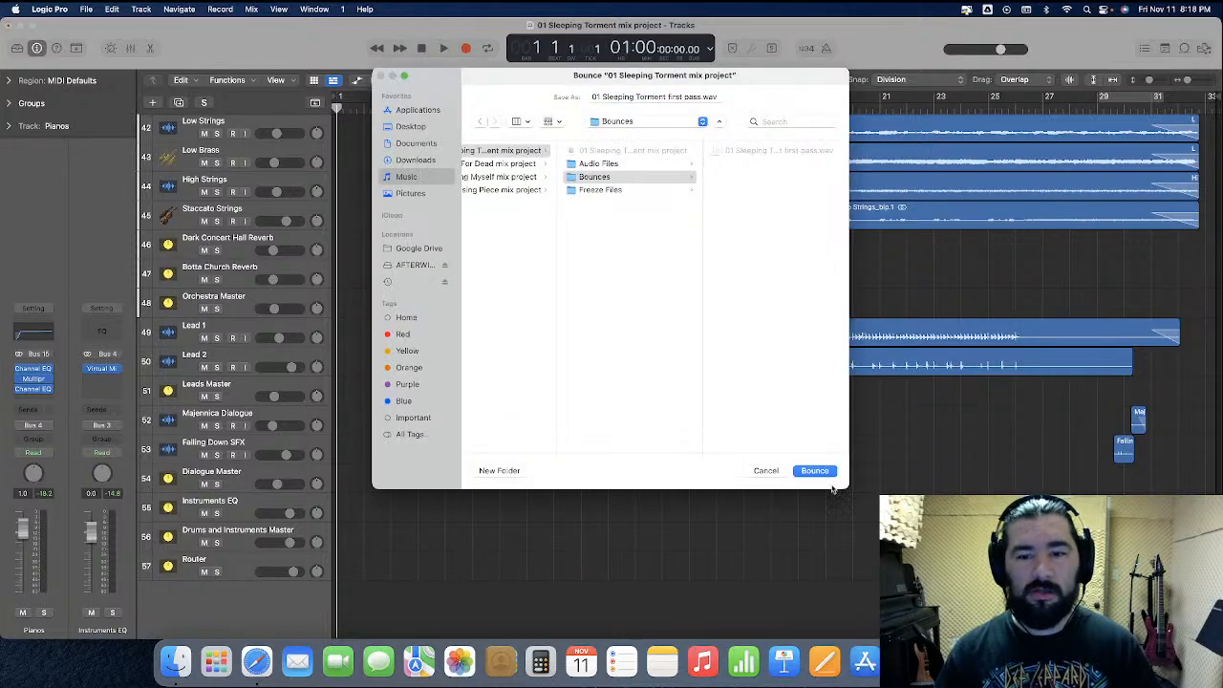
pyautogui.click(814, 470)
pyautogui.click(656, 335)
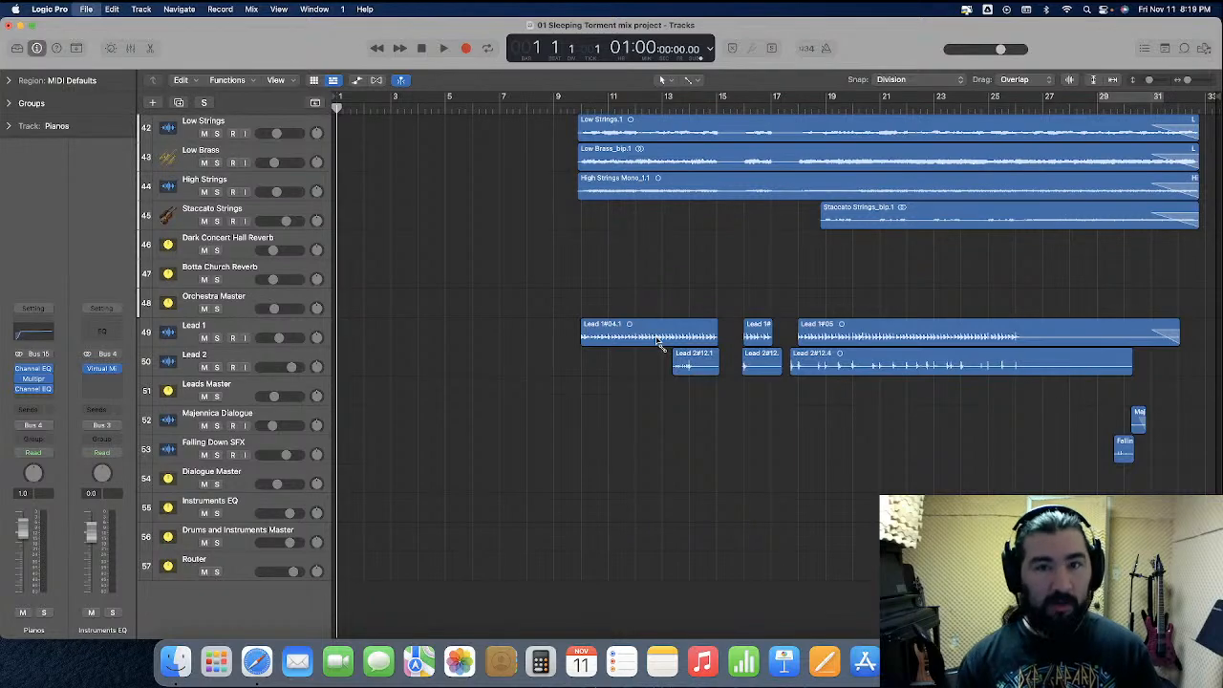
# Open the recent project 00 full album test, closing the Sleeping Torment mix project
pyautogui.click(89, 11)
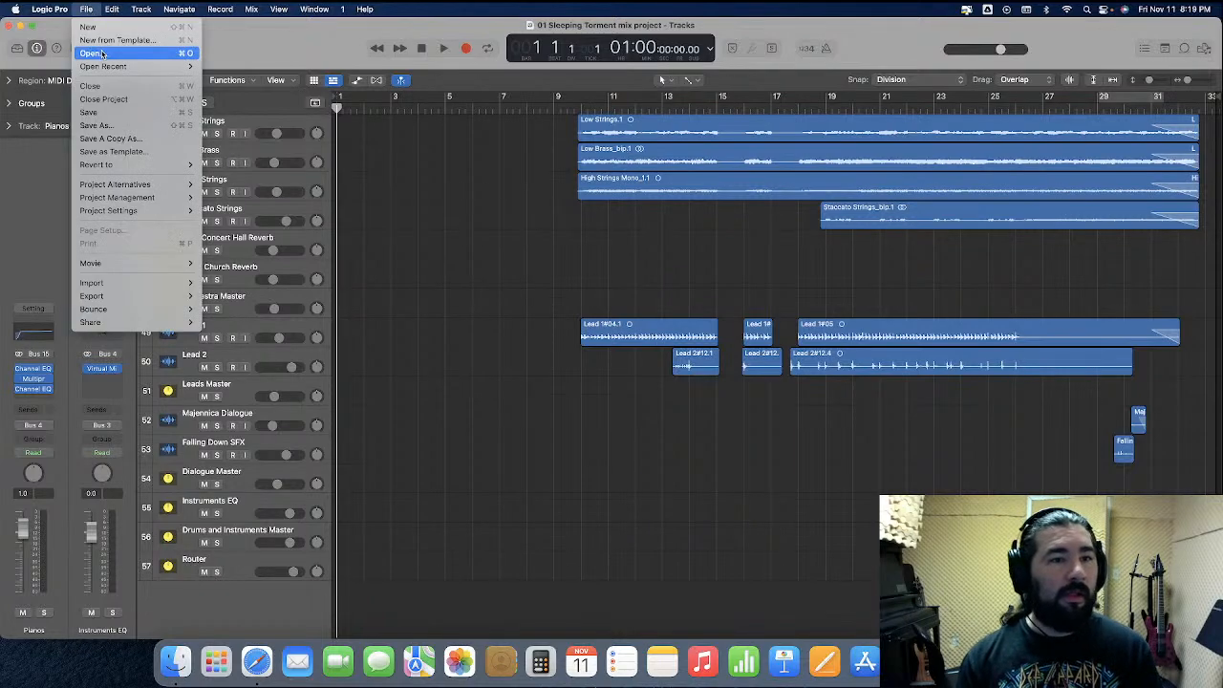
pyautogui.moveTo(172, 66)
pyautogui.click(245, 80)
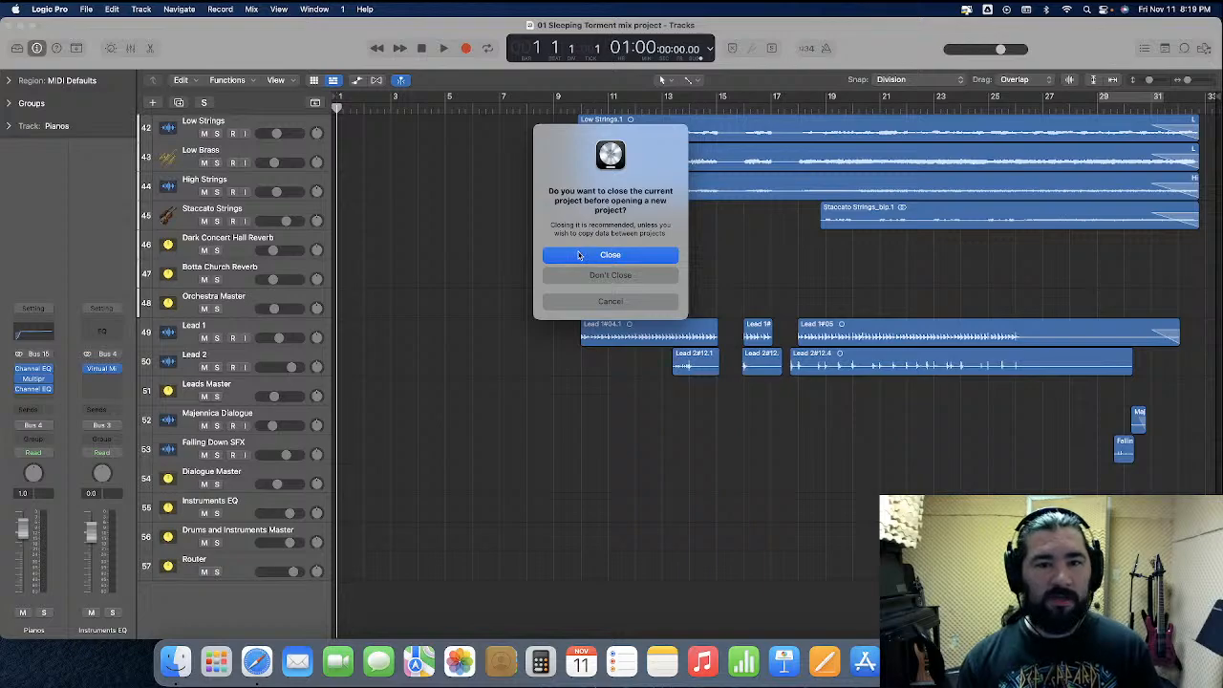
pyautogui.click(579, 255)
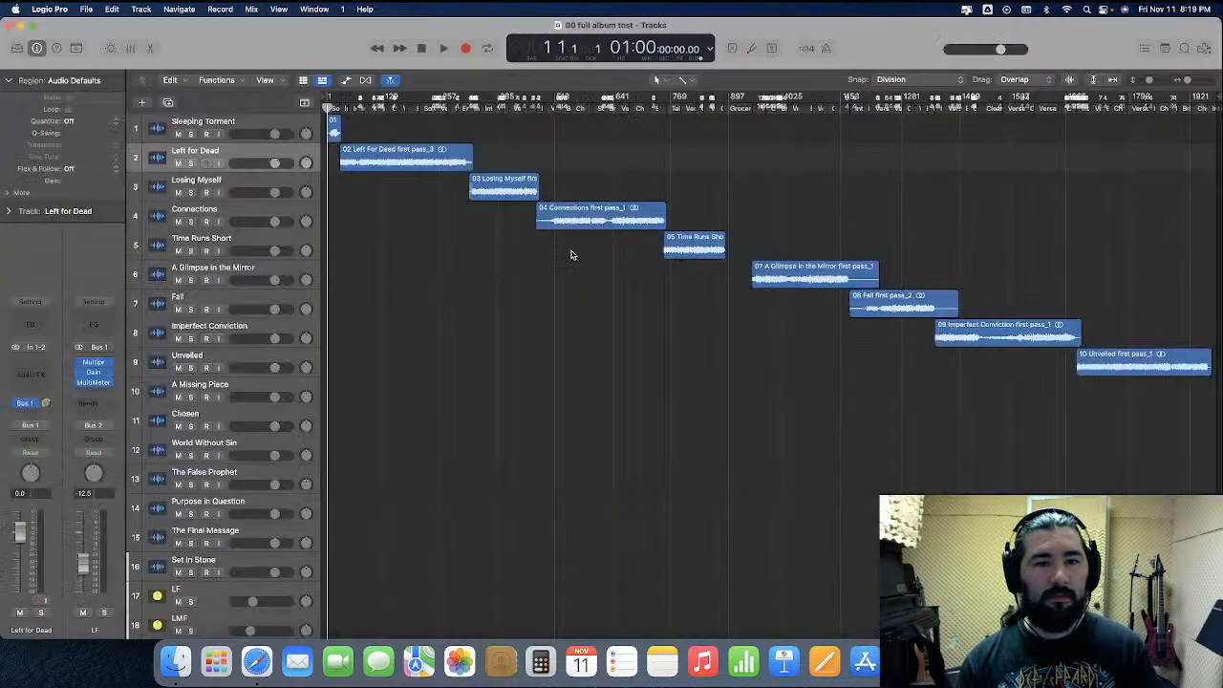
# Delete the 01 Sleeping Torment first pass_3 region from the Sleeping Torment track
pyautogui.press('super+Right')
pyautogui.press('super+Right')
pyautogui.press('super+Right')
pyautogui.press('super+Right')
pyautogui.press('super+Right')
pyautogui.press('super+Right')
pyautogui.press('super+Right')
pyautogui.press('super+Right')
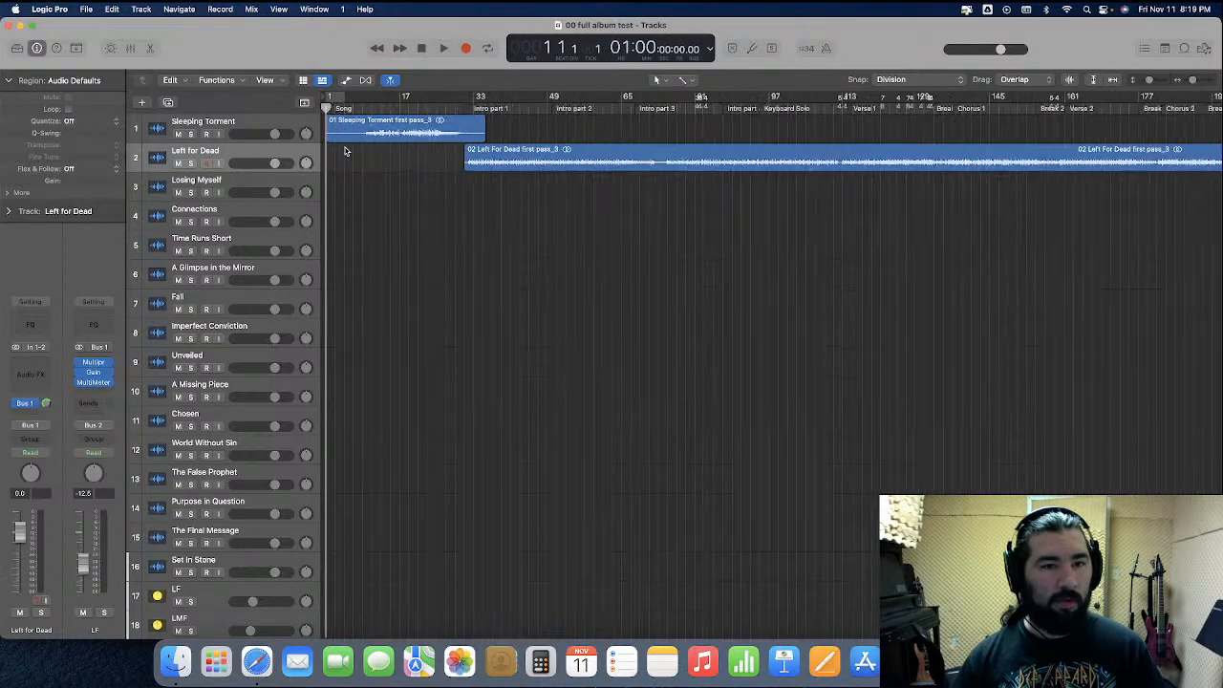
pyautogui.click(361, 131)
pyautogui.press('Delete')
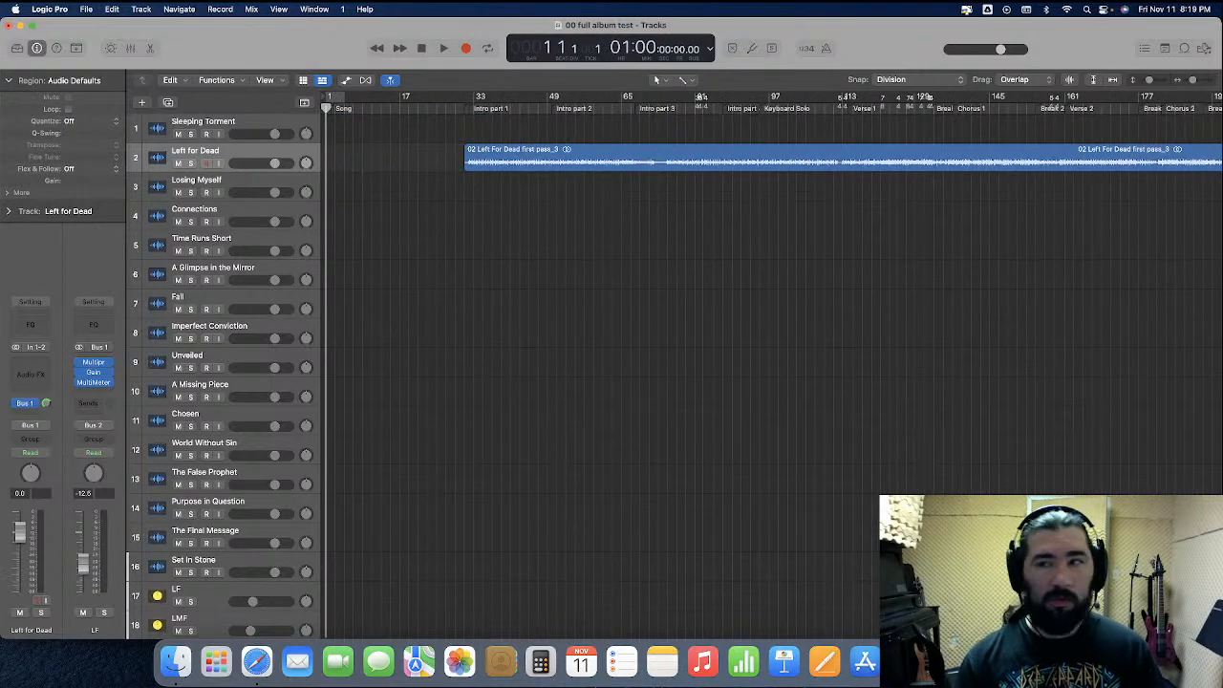
# Select the unused audio files in the project and remove them from its audio file list
pyautogui.click(1205, 48)
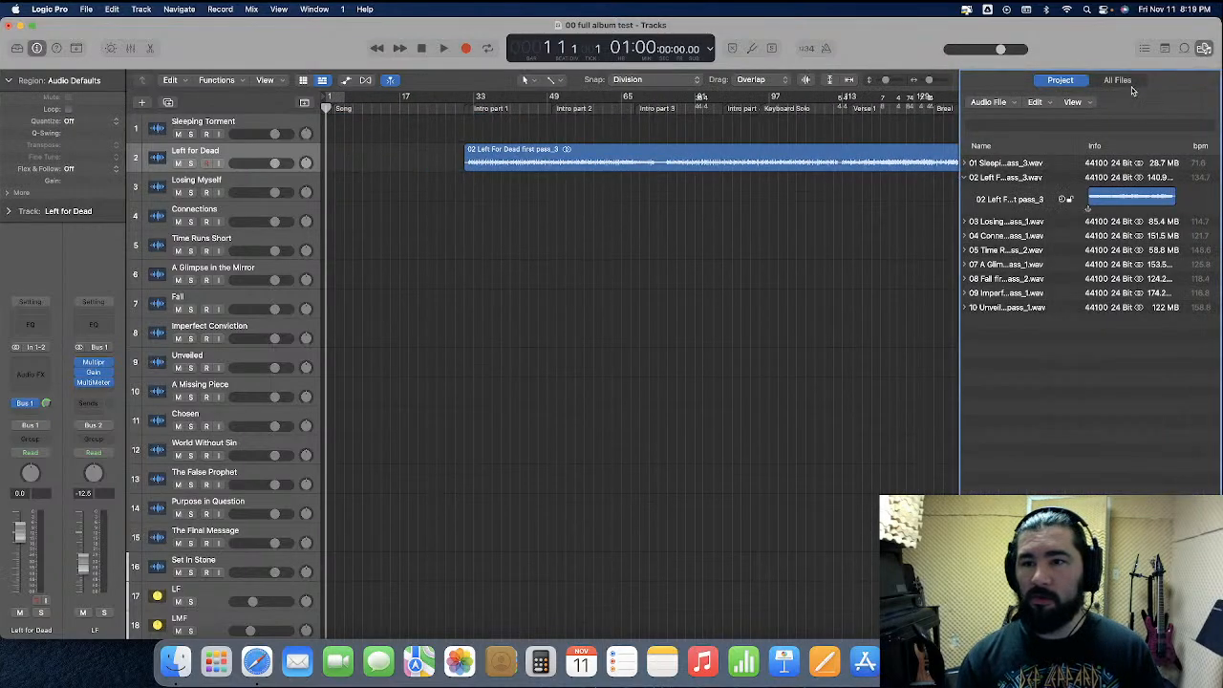
pyautogui.click(1036, 105)
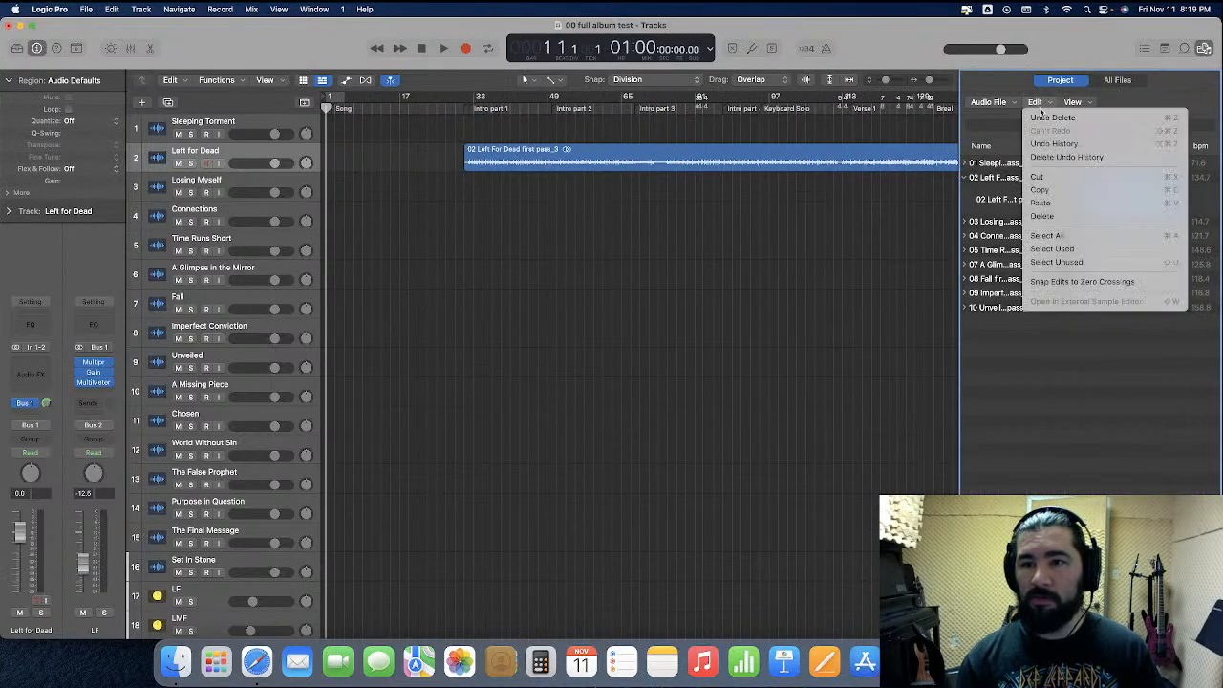
pyautogui.click(1082, 261)
pyautogui.press('Delete')
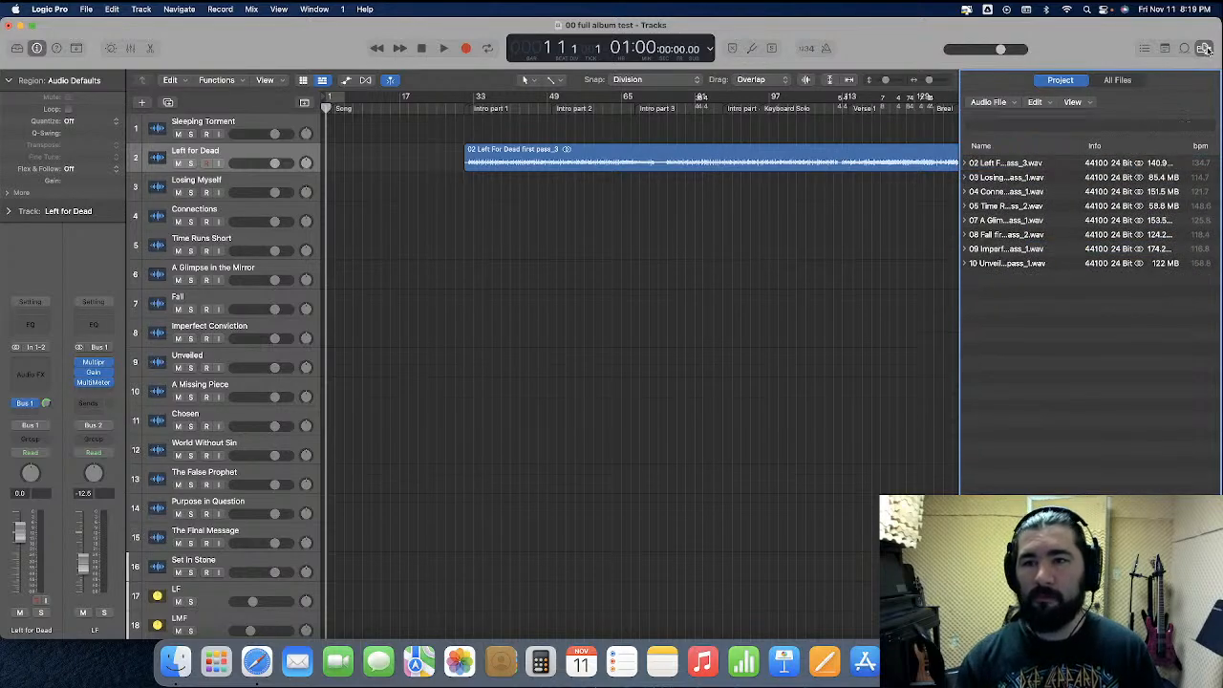
pyautogui.click(1205, 48)
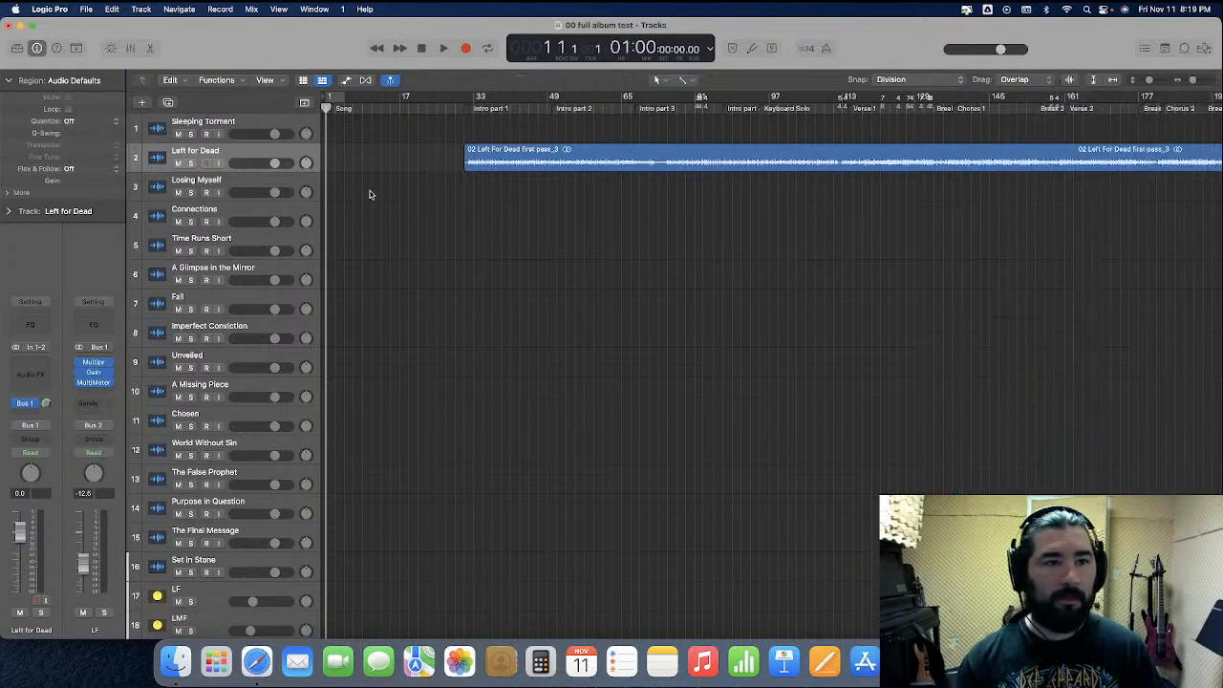
# Import 01 Sleeping Torment first pass.wav from the song's Bounces folder onto the Sleeping Torment track at bar 1
pyautogui.click(85, 9)
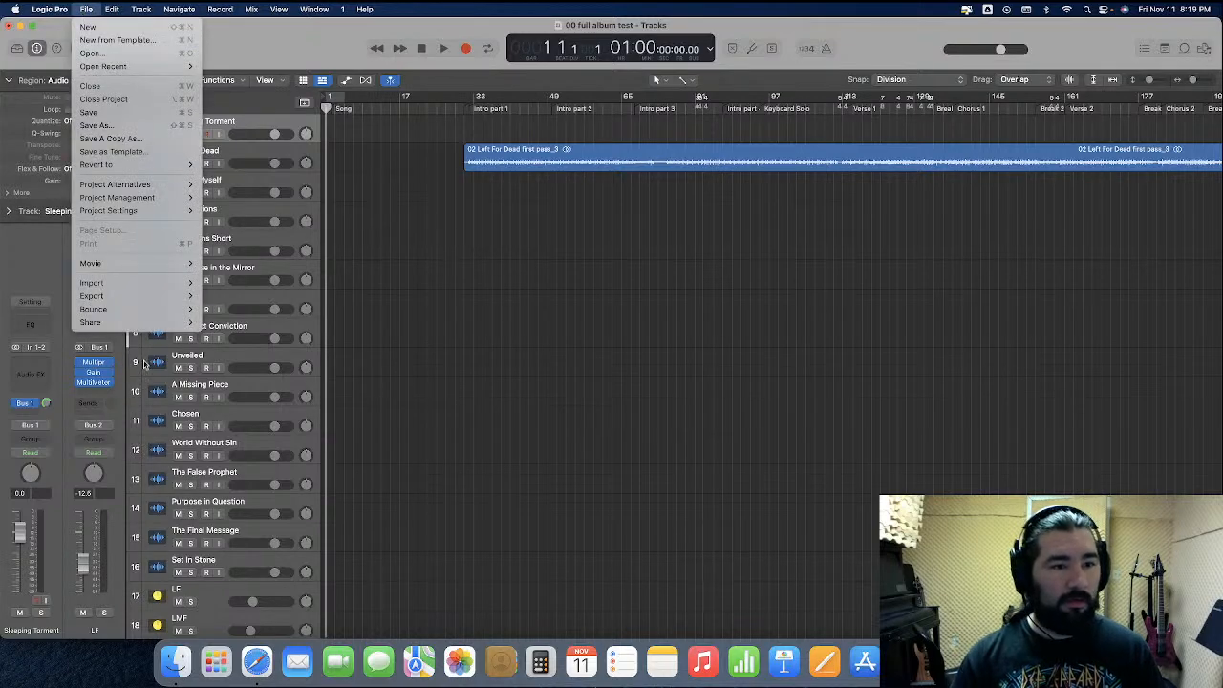
pyautogui.moveTo(168, 285)
pyautogui.click(242, 311)
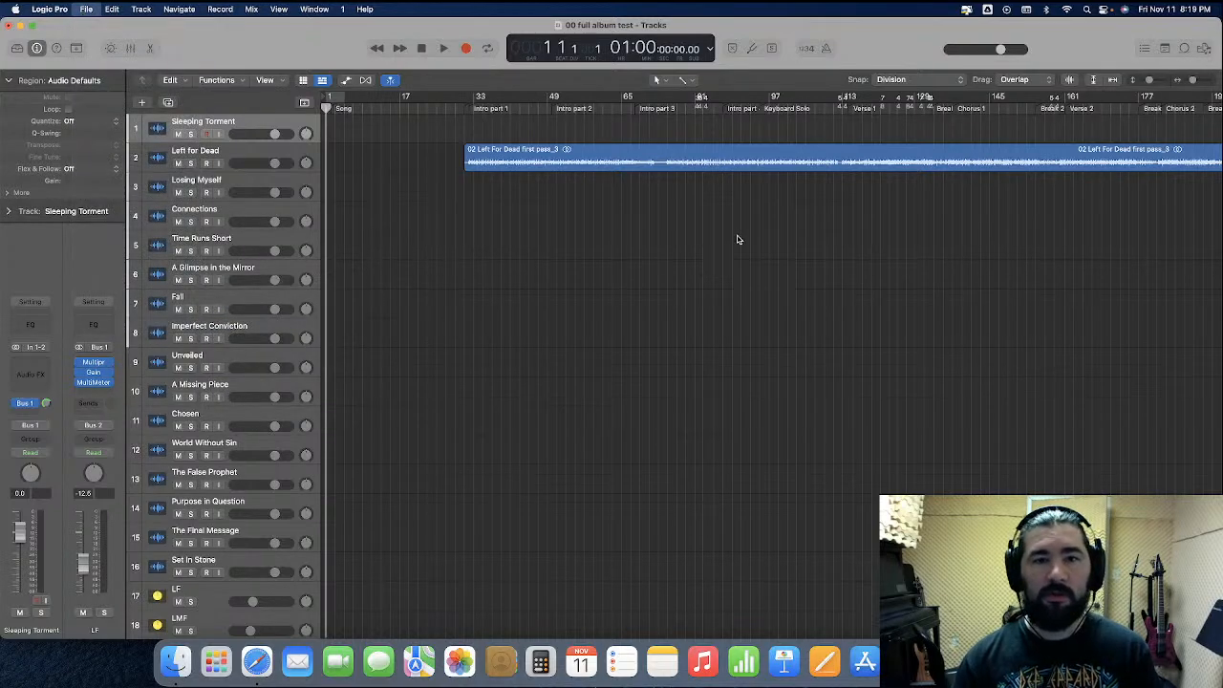
pyautogui.click(624, 94)
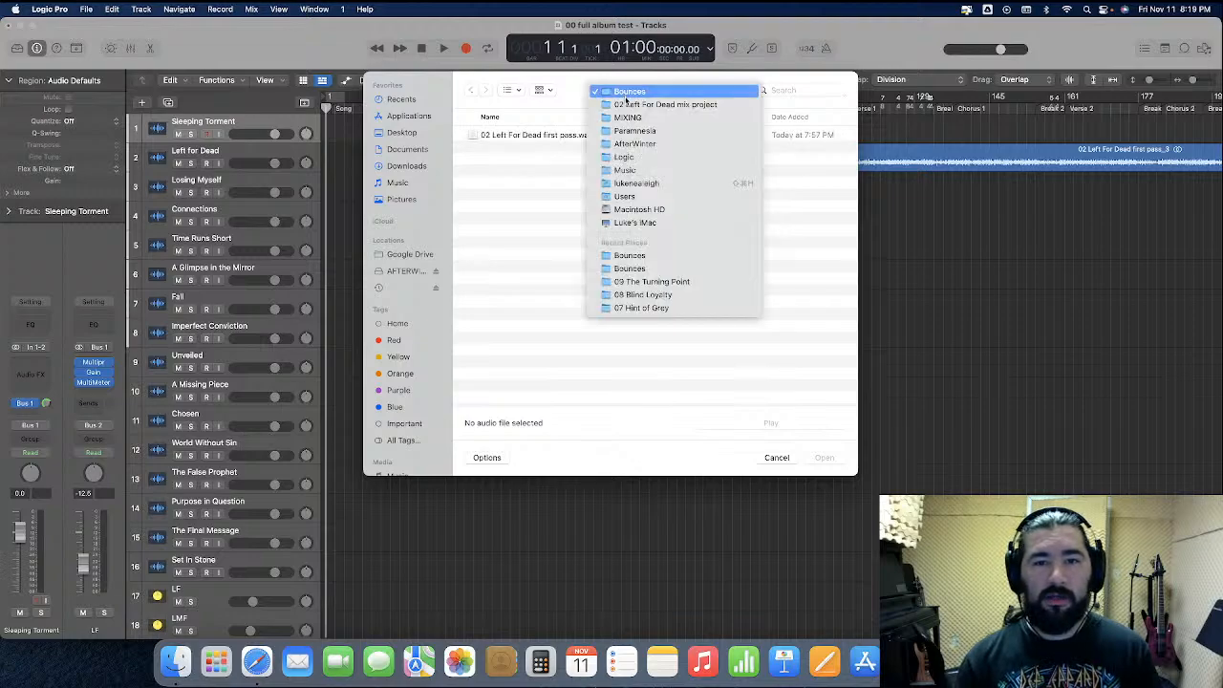
pyautogui.click(633, 118)
pyautogui.doubleClick(538, 137)
pyautogui.doubleClick(538, 153)
pyautogui.doubleClick(539, 136)
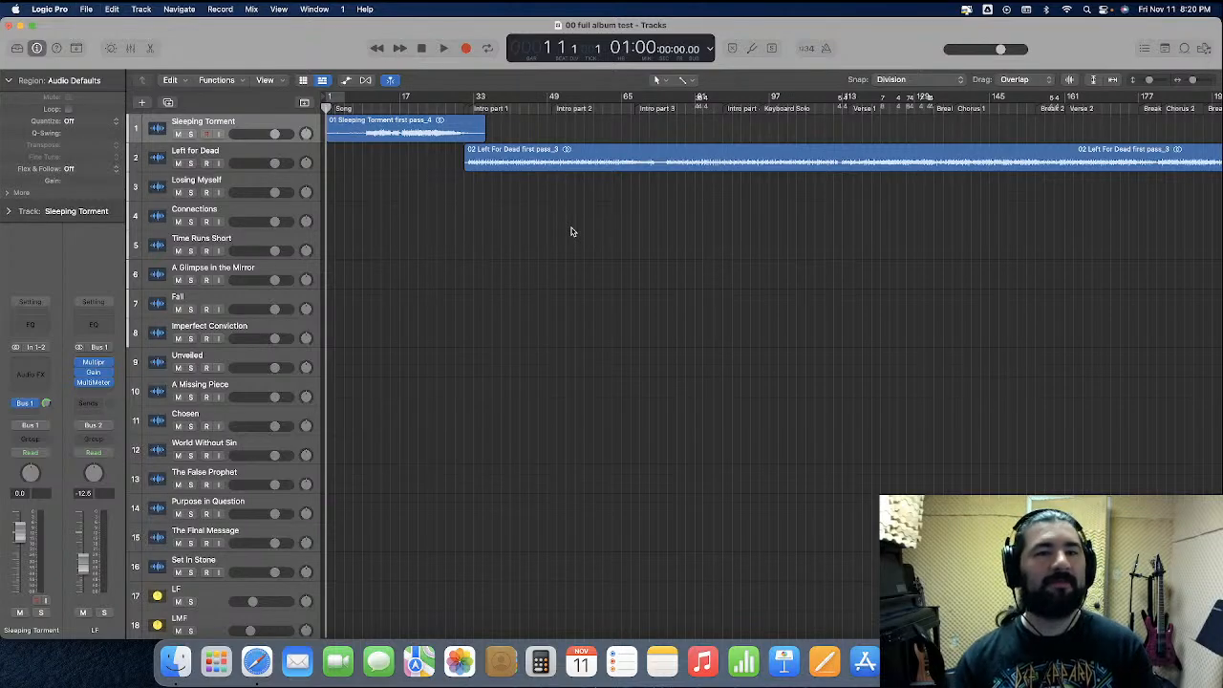
# Reopen the recent 01 Sleeping Torment mix project, closing the full album test project
pyautogui.click(86, 10)
pyautogui.moveTo(134, 64)
pyautogui.click(268, 82)
pyautogui.click(654, 259)
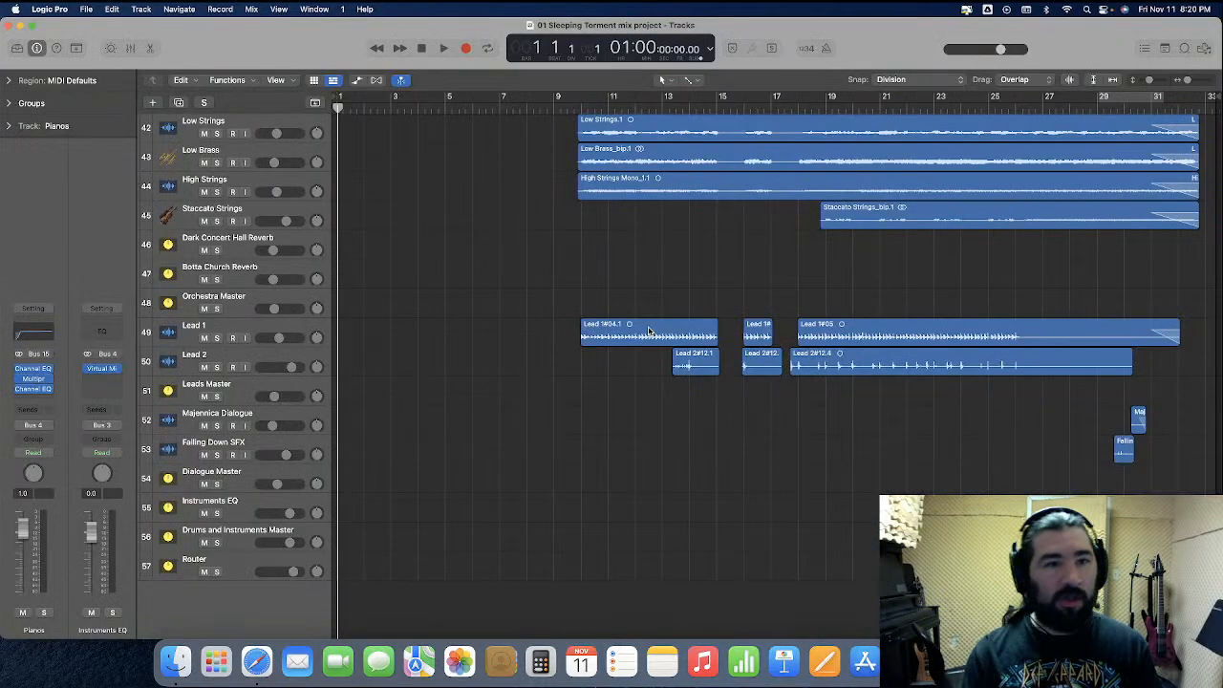
# Clean up the Sleeping Torment mix project's unused files and save the project
pyautogui.click(86, 10)
pyautogui.click(224, 197)
pyautogui.press('Return')
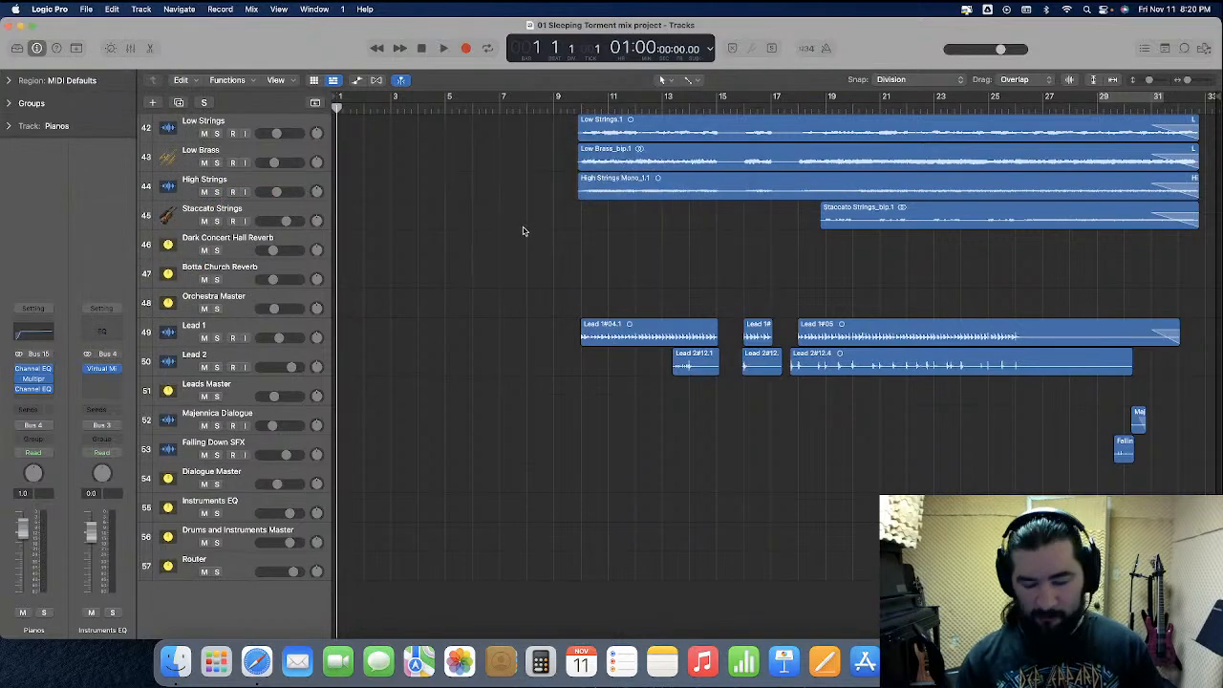
pyautogui.press('super+s')
# Open the 03 Losing Myself mix project from the MIXING folder, closing the Sleeping Torment project
pyautogui.click(86, 11)
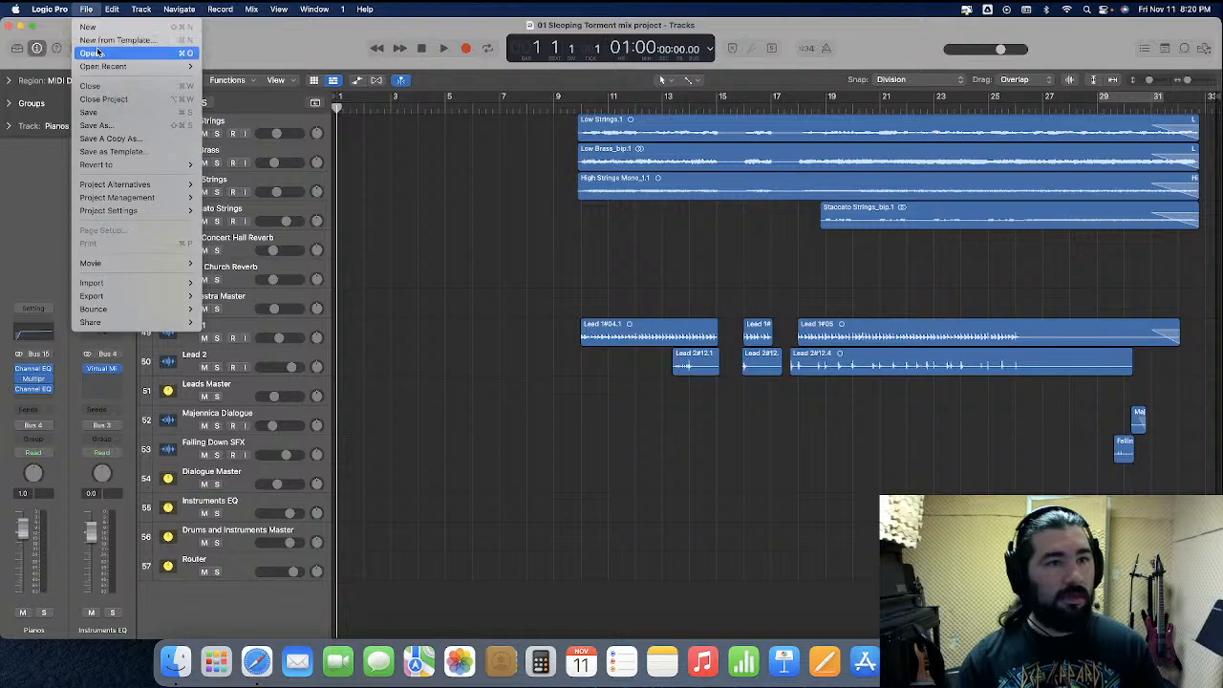
pyautogui.click(101, 55)
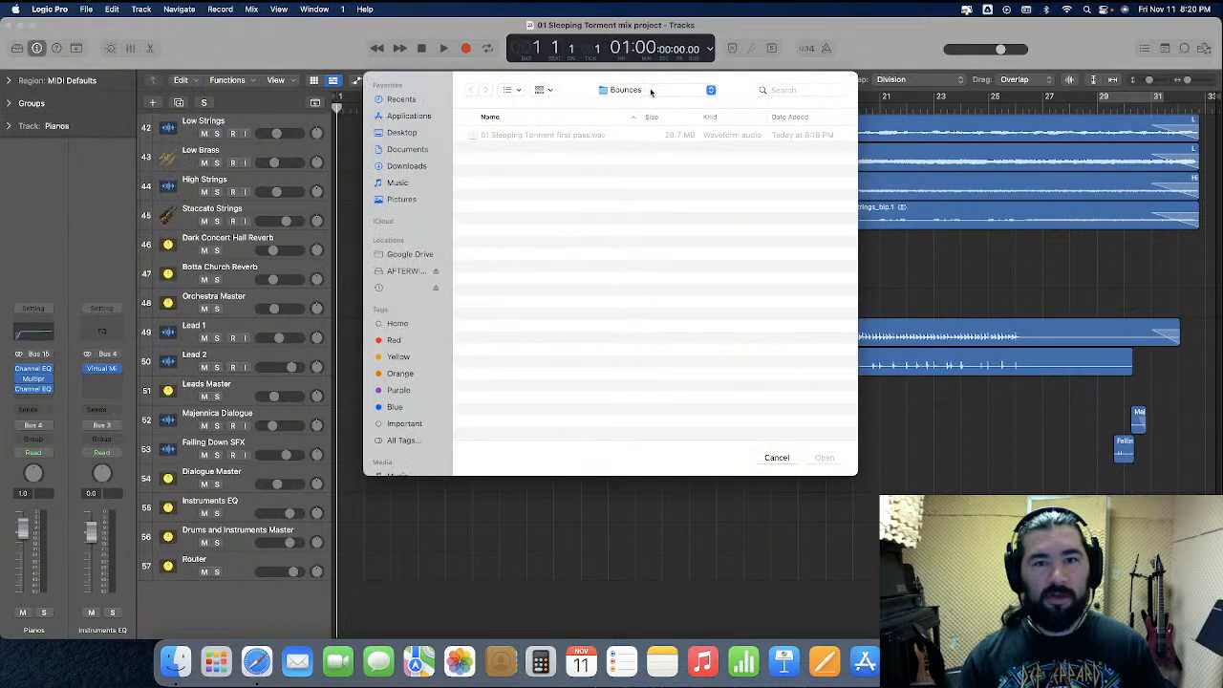
pyautogui.click(651, 92)
pyautogui.click(649, 124)
pyautogui.doubleClick(535, 159)
pyautogui.doubleClick(538, 137)
pyautogui.click(618, 257)
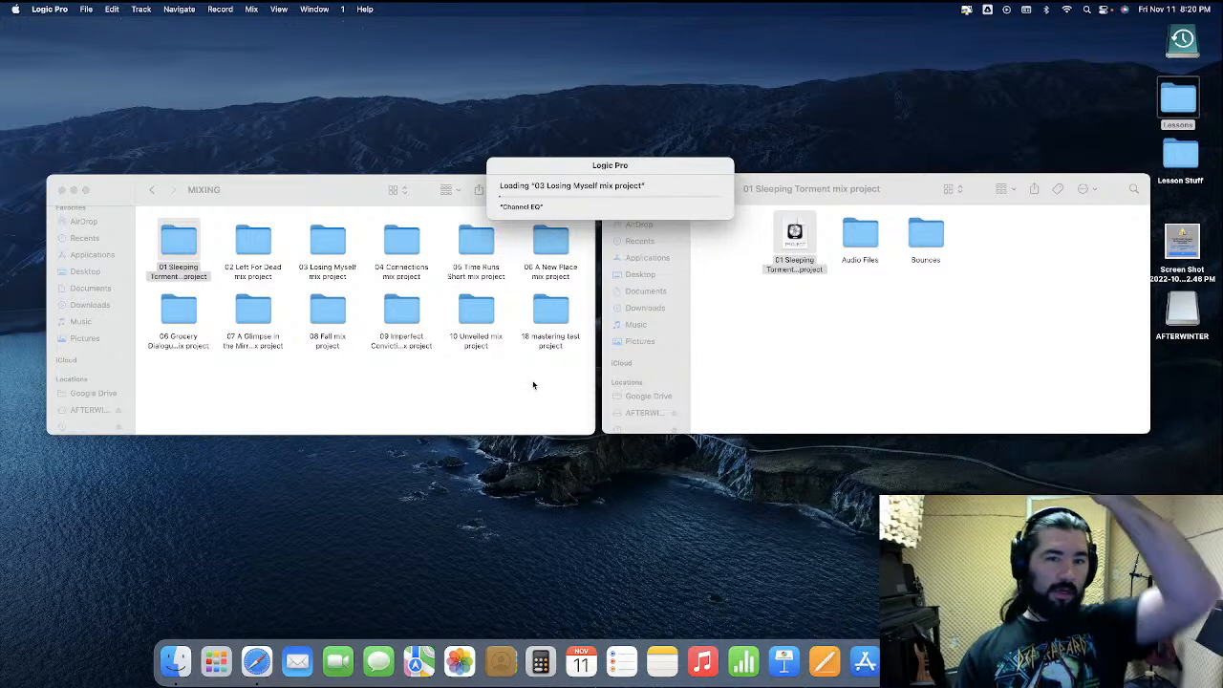
# In Finder, permanently delete the outdated 01 Sleeping Torment mix project folder from the fuller MIXING folder
pyautogui.click(532, 383)
pyautogui.click(815, 376)
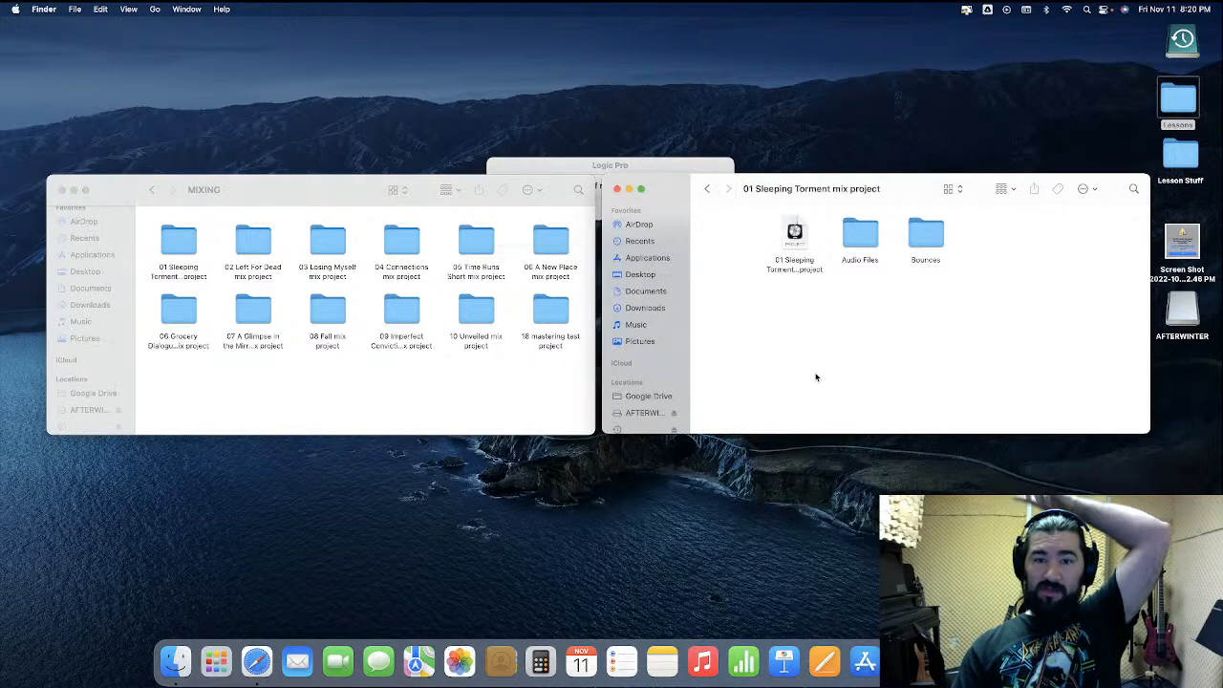
pyautogui.click(205, 256)
pyautogui.click(179, 247)
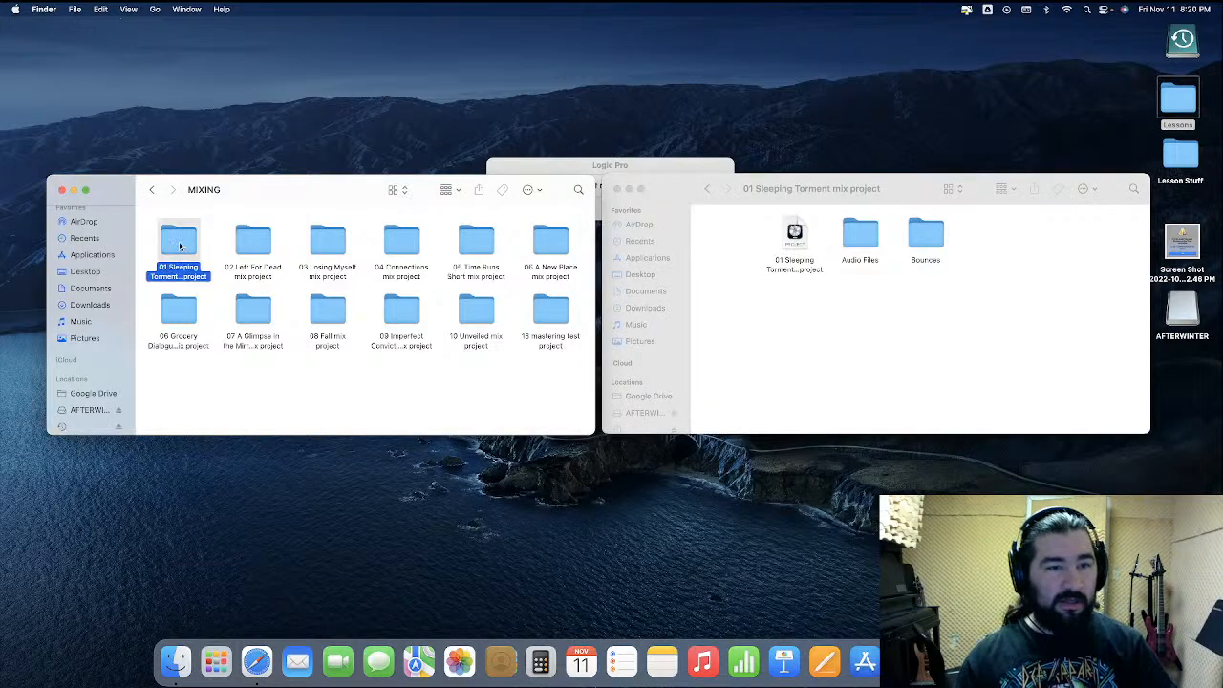
pyautogui.rightClick(179, 247)
pyautogui.click(205, 268)
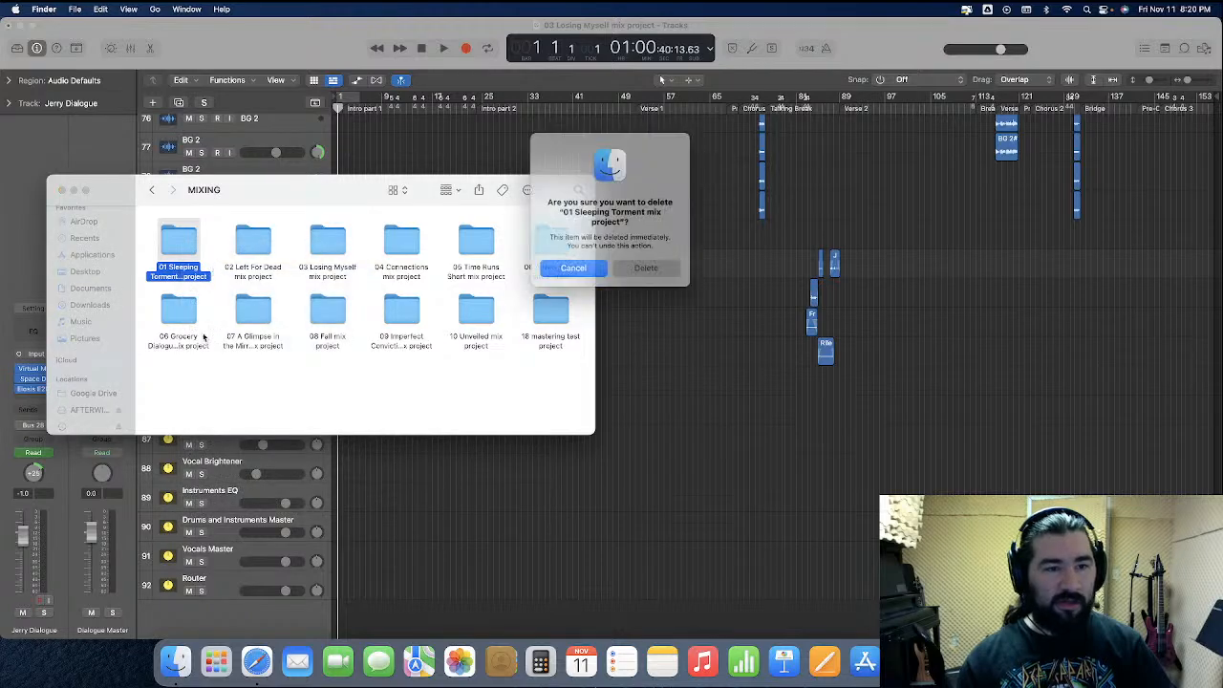
pyautogui.click(653, 271)
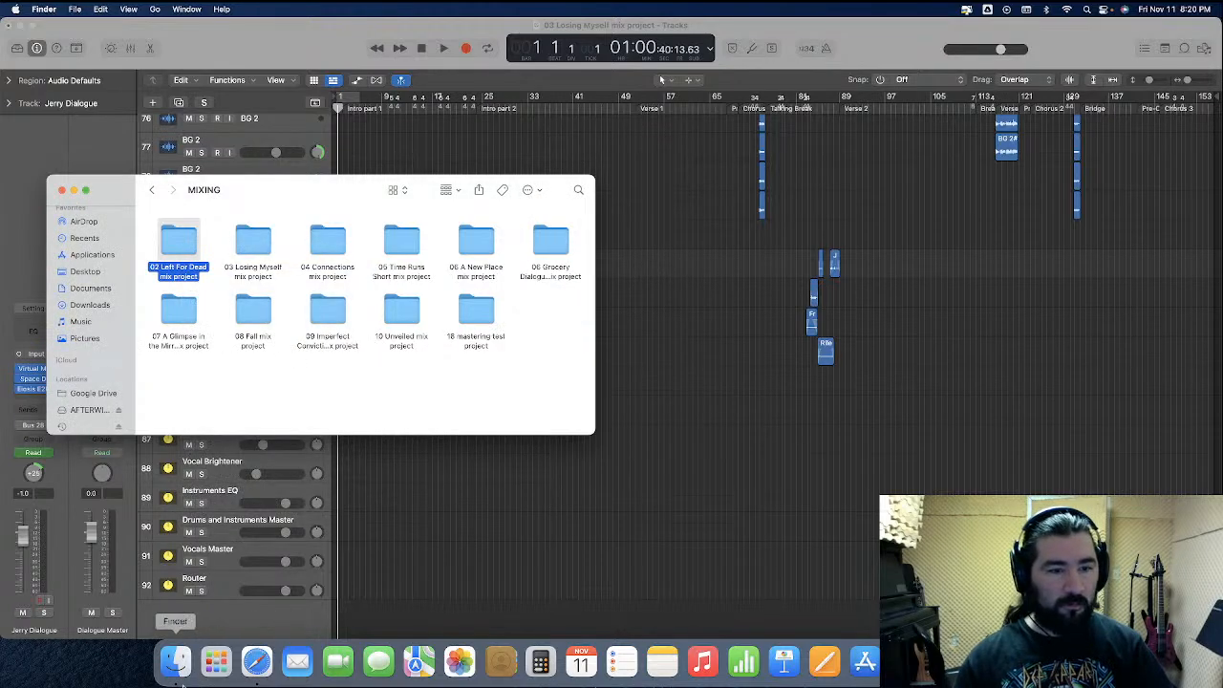
# Copy the updated 01 Sleeping Torment mix project folder from the other MIXING folder into the fuller MIXING folder
pyautogui.click(178, 678)
pyautogui.click(707, 189)
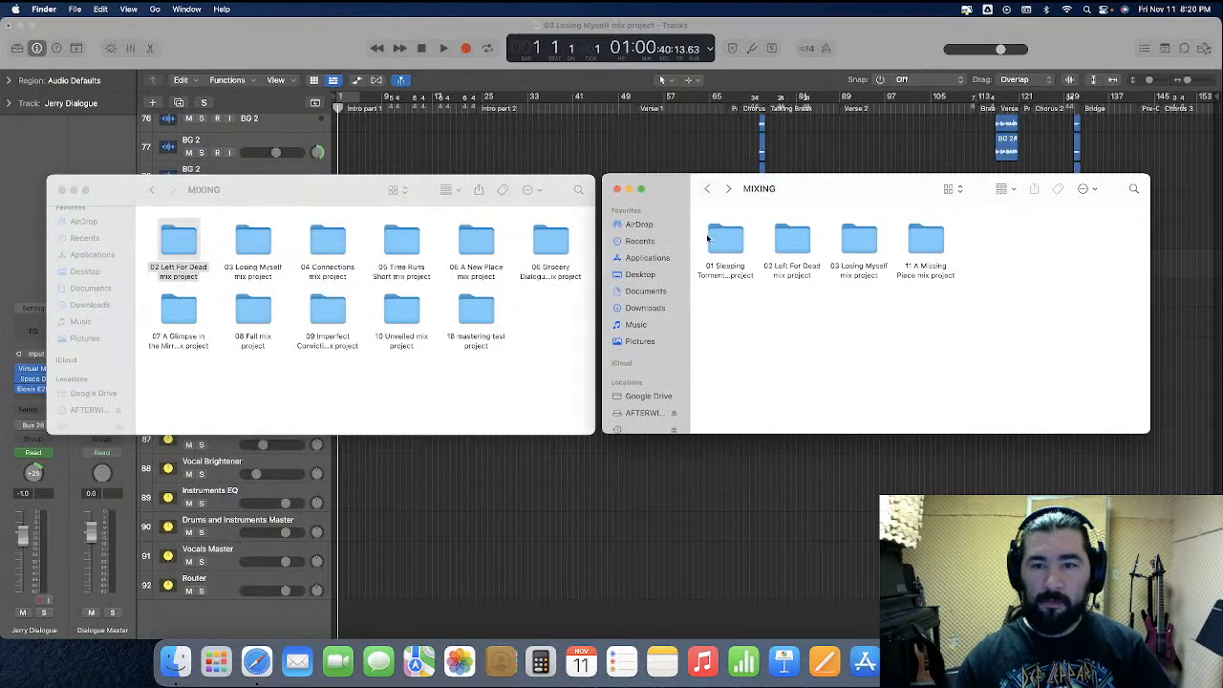
pyautogui.moveTo(724, 249); pyautogui.dragTo(430, 383)
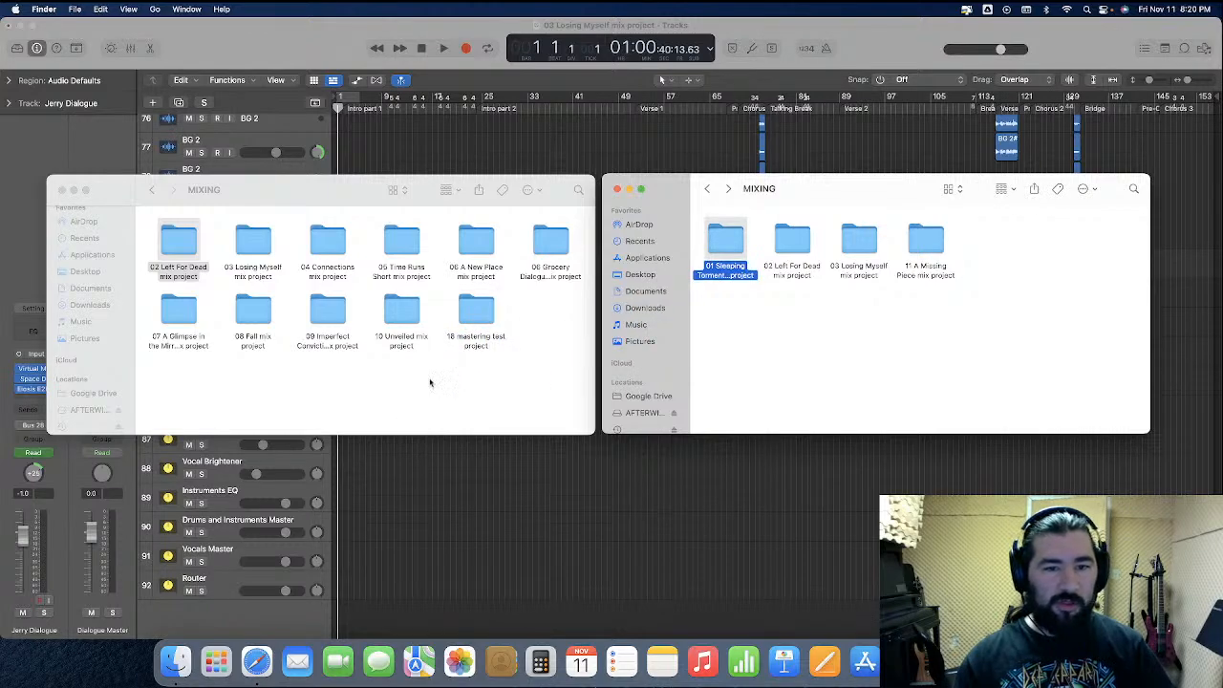
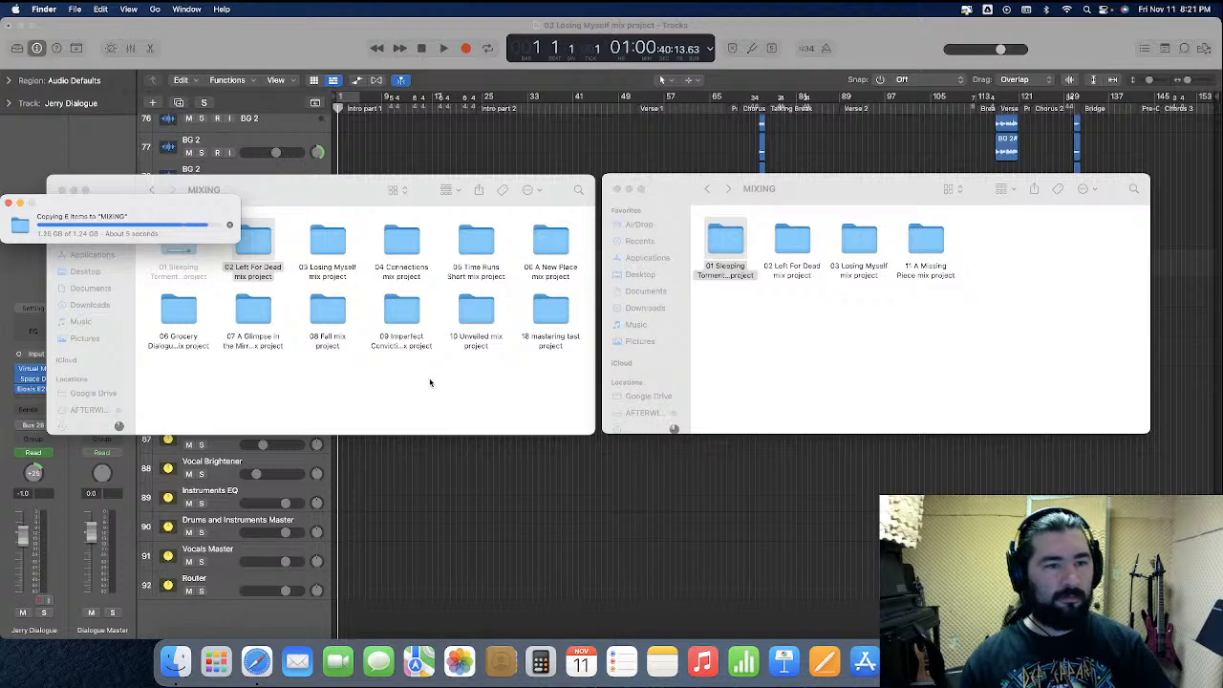
# Move the "01 Sleeping Torment" project folder from the destination MIXING folder to the Trash and empty the Trash
pyautogui.click(778, 357)
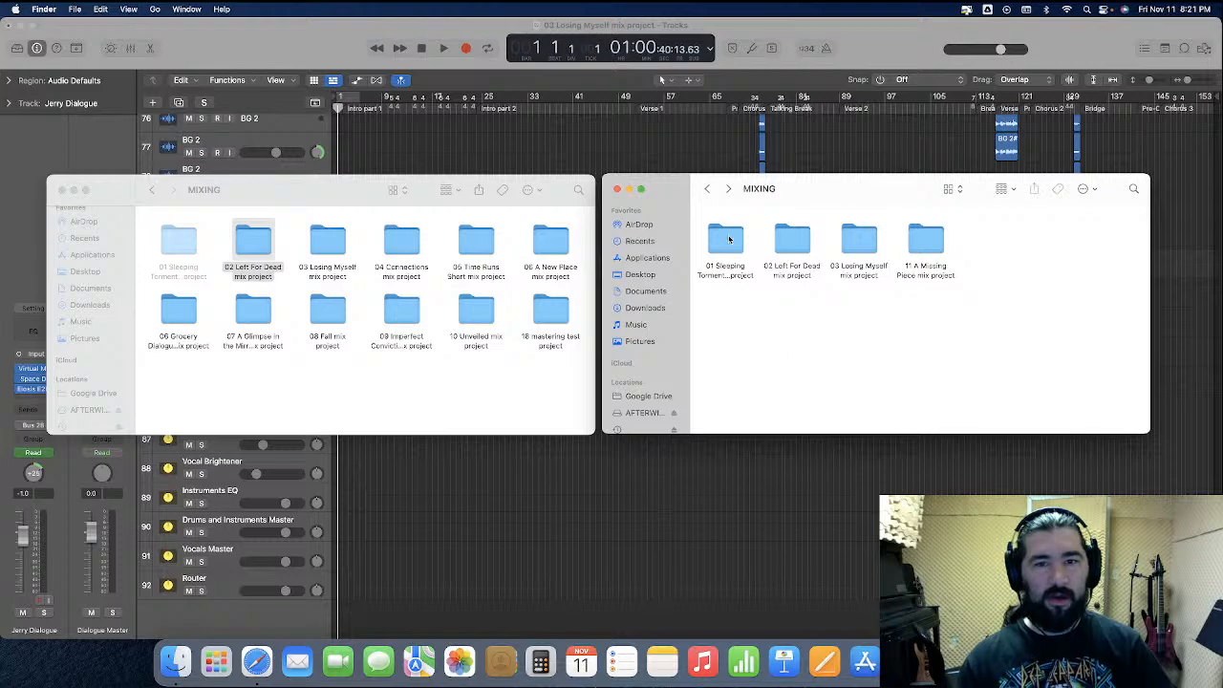
pyautogui.rightClick(730, 238)
pyautogui.click(752, 263)
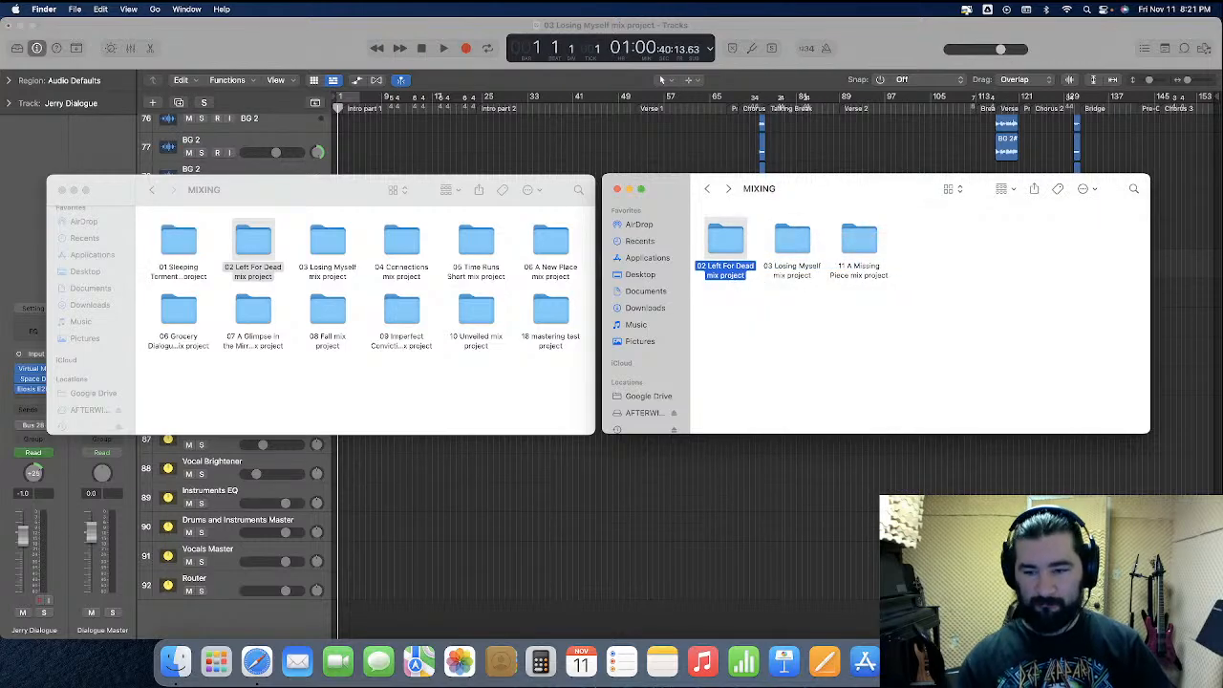
pyautogui.press('super+shift+BackSpace')
pyautogui.press('Return')
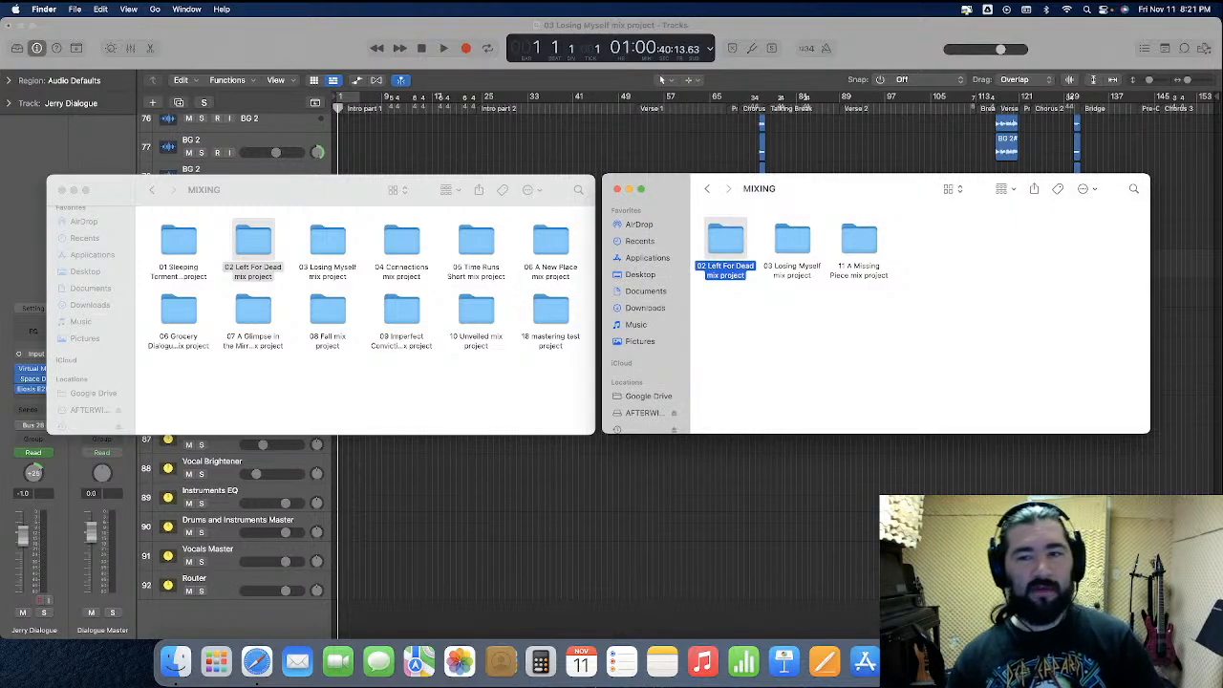
# Select the Router track and browse to the "02 Left For Dead mix project" file to import tracks from it
pyautogui.click(860, 500)
pyautogui.scroll(20, 812, 494)
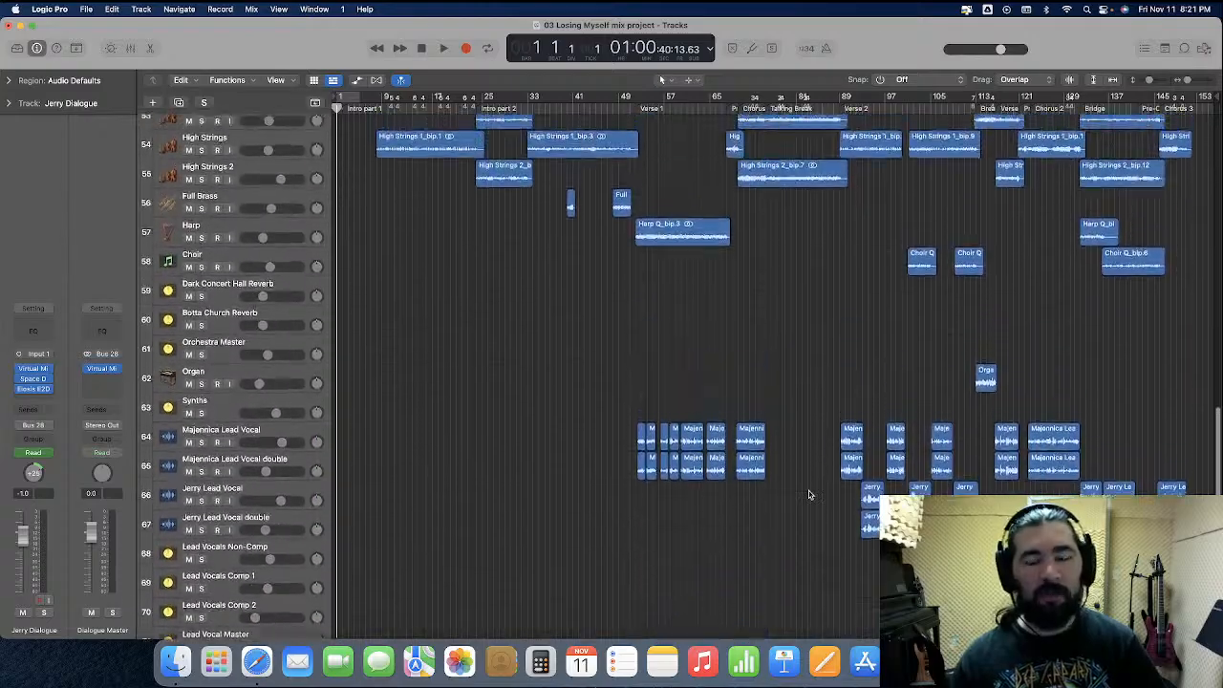
pyautogui.scroll(15, 810, 495)
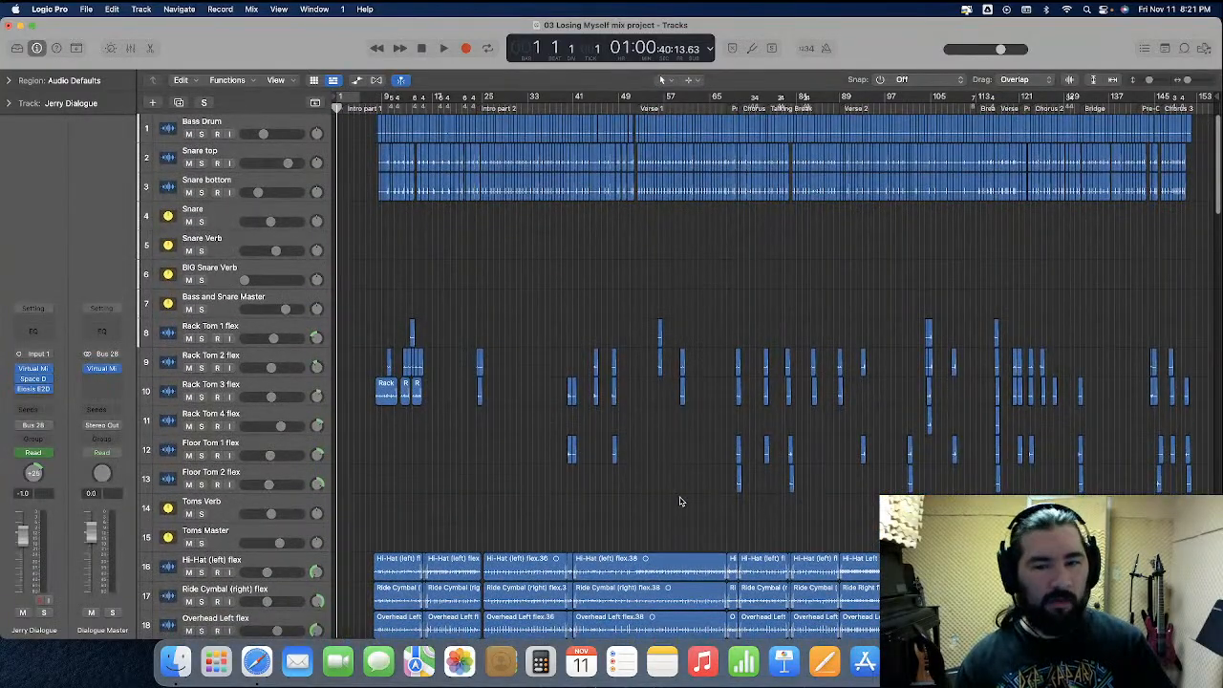
pyautogui.scroll(-20, 426, 344)
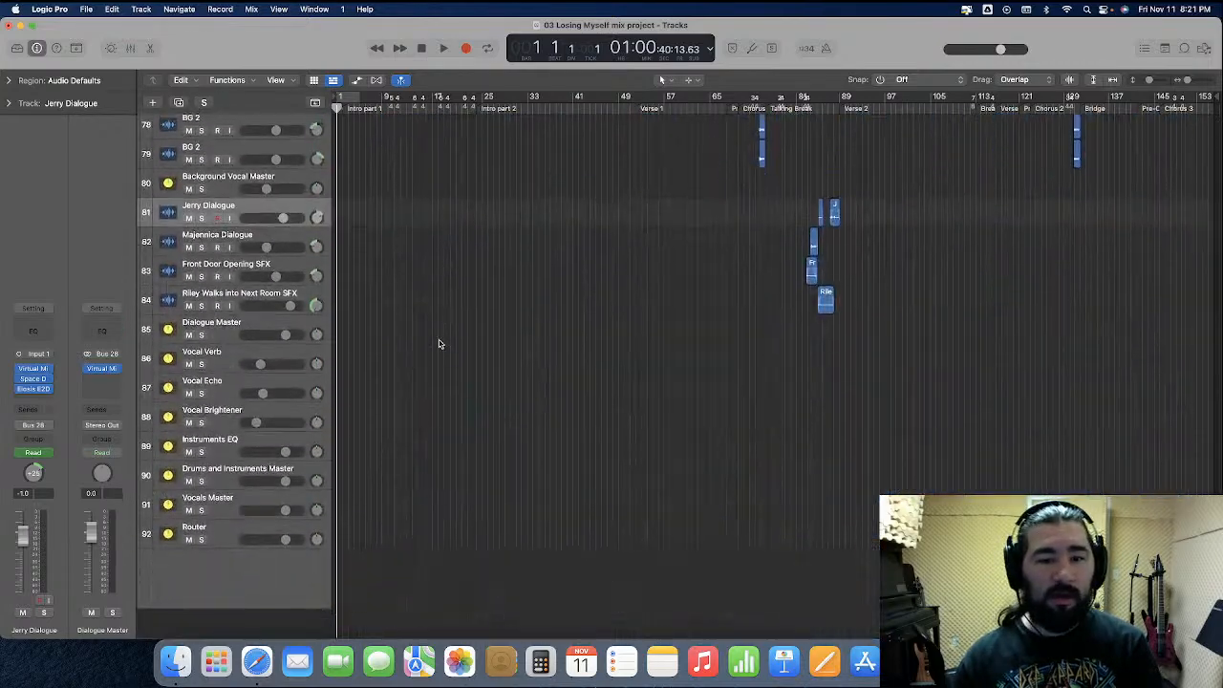
pyautogui.click(228, 571)
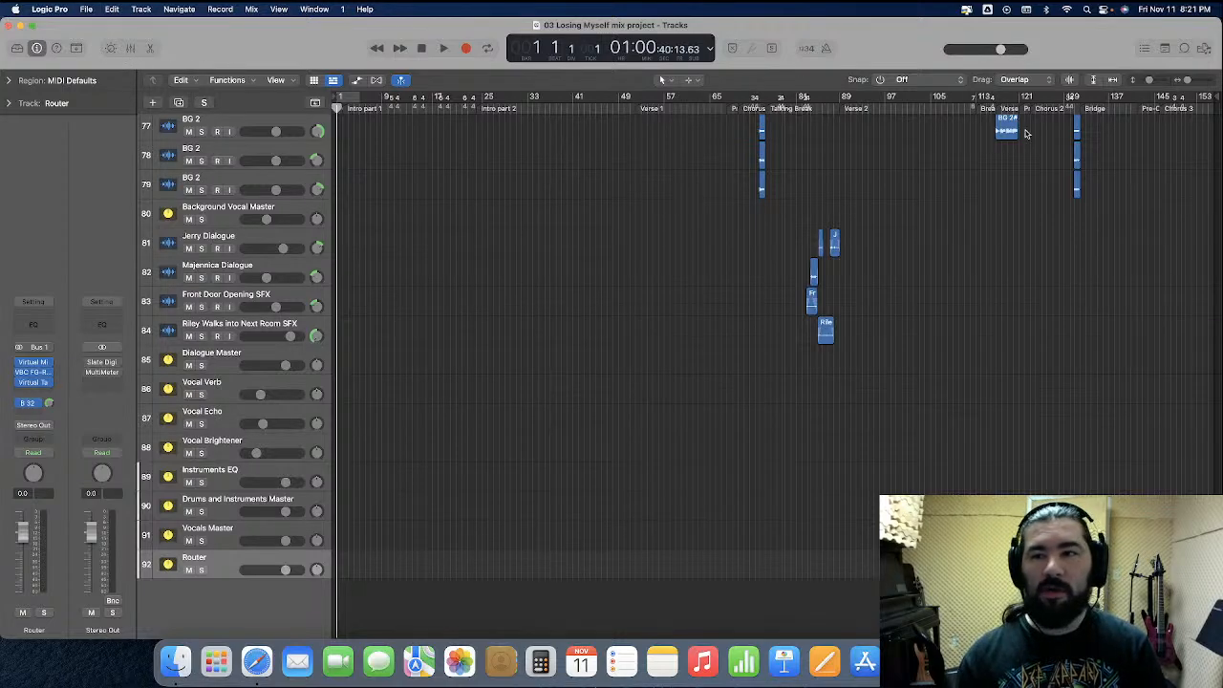
pyautogui.click(1204, 49)
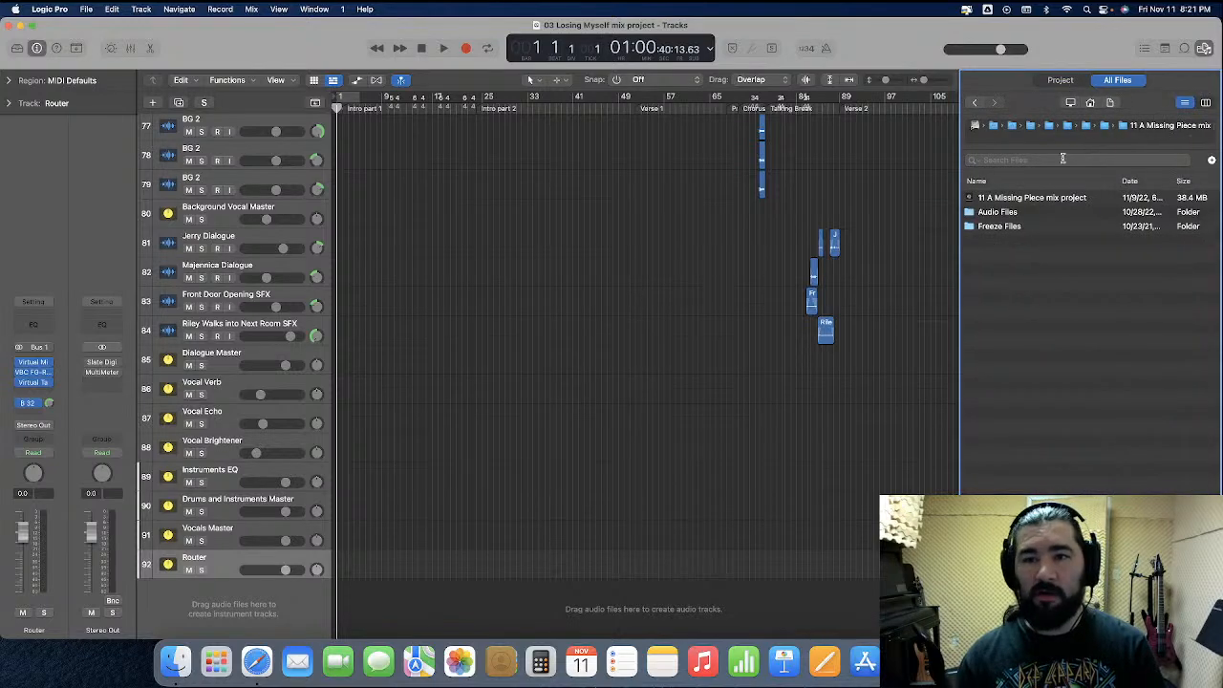
pyautogui.click(1114, 130)
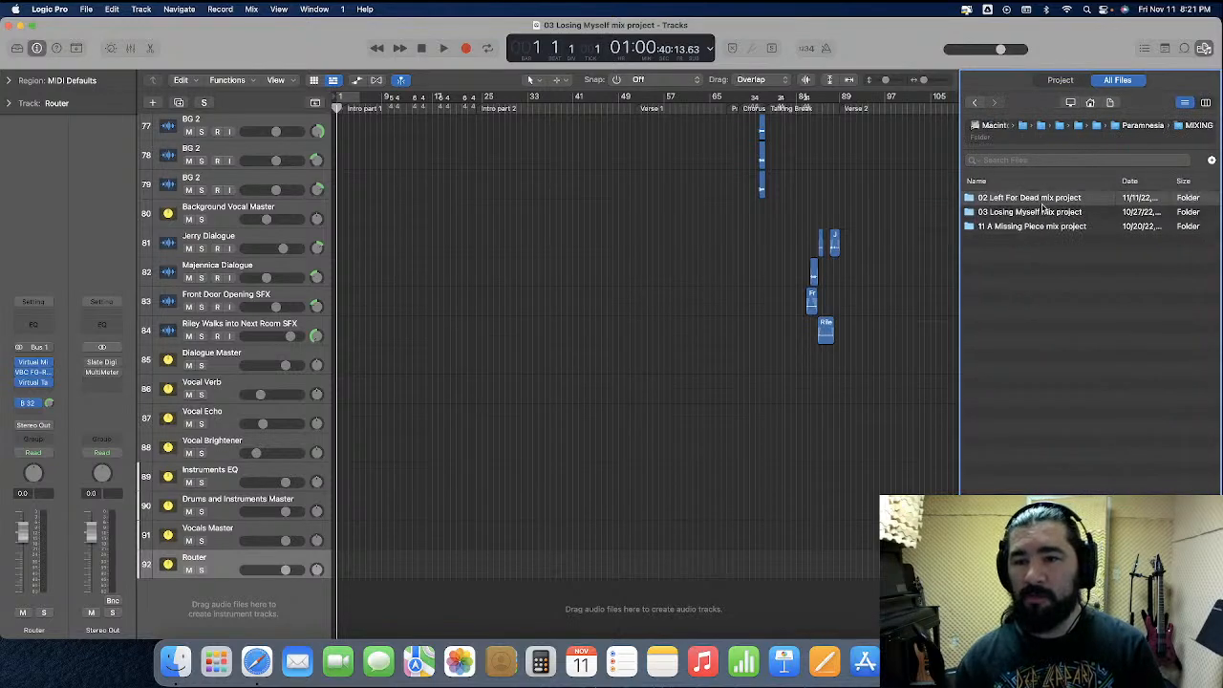
pyautogui.doubleClick(1041, 199)
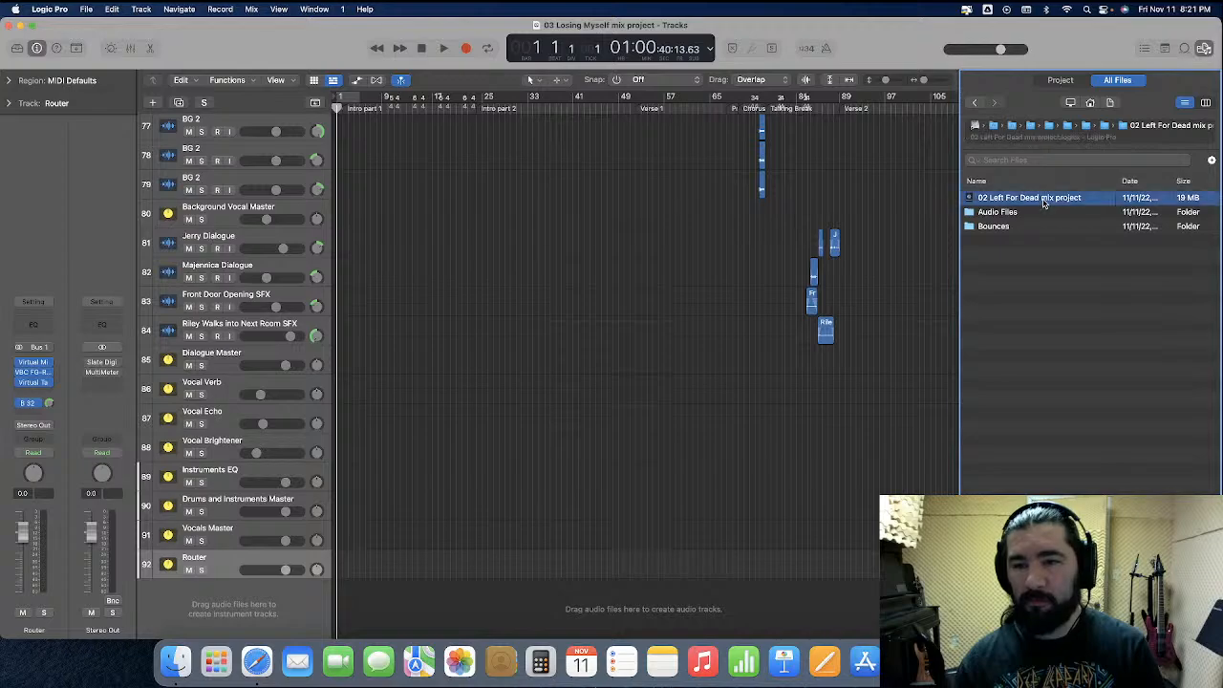
pyautogui.doubleClick(1043, 198)
# Select Bass Drum through Snare Verb, the rack and floor toms, Toms Master, Drums Master and Rhythm Guitars Master for import
pyautogui.click(1033, 253)
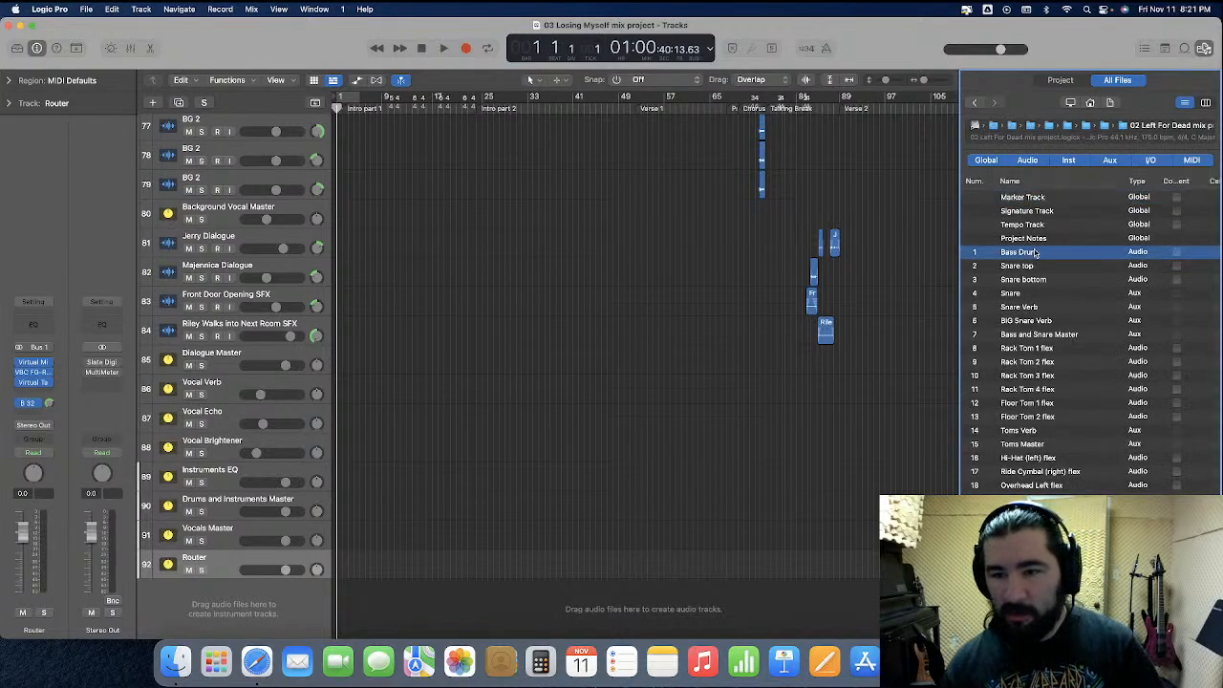
pyautogui.keyDown('shift'); pyautogui.click(1054, 308); pyautogui.keyUp('shift')
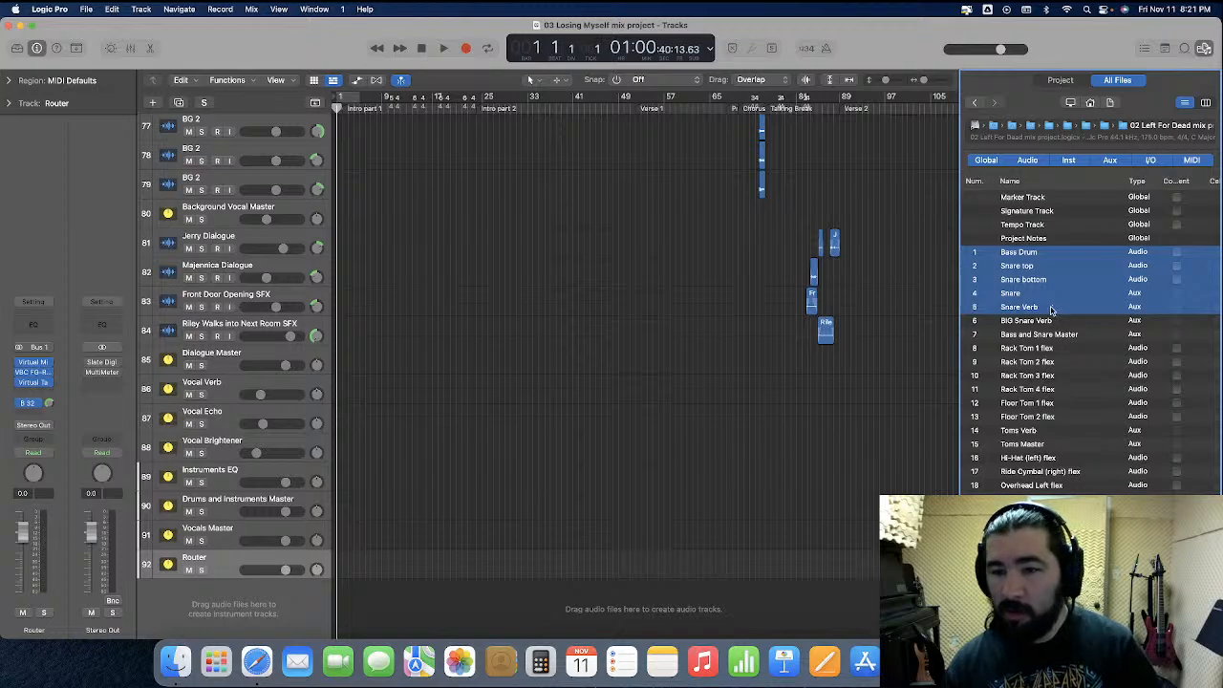
pyautogui.keyDown('super'); pyautogui.click(1059, 354); pyautogui.keyUp('super')
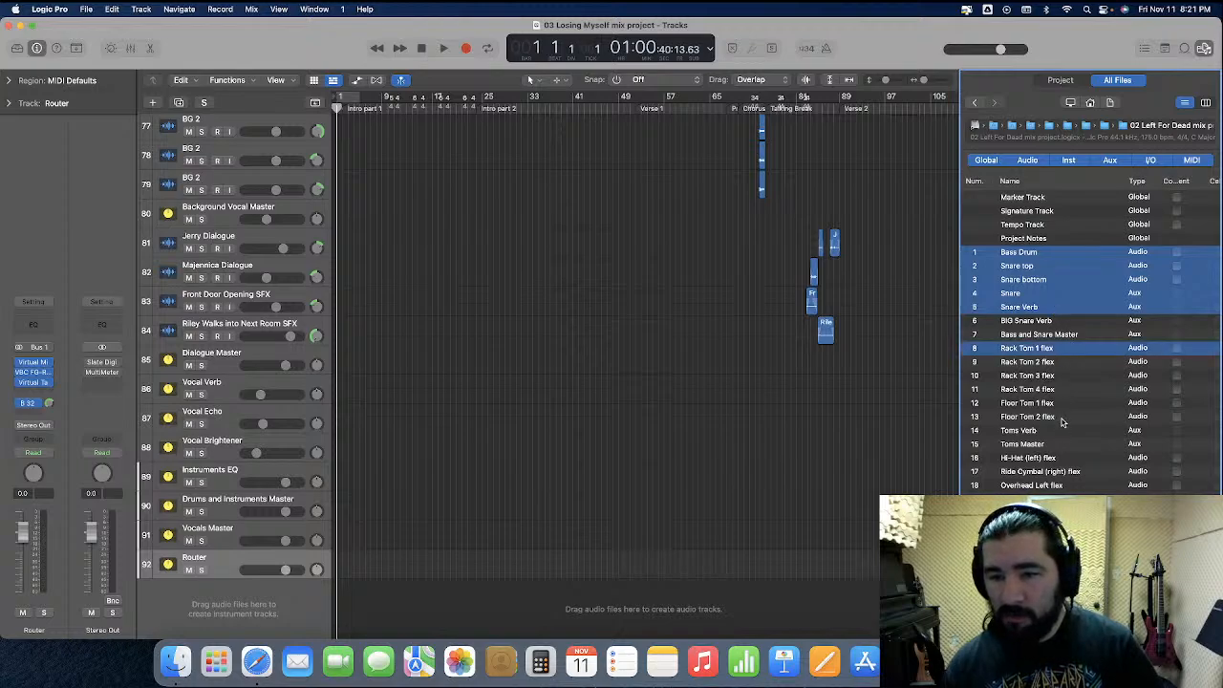
pyautogui.keyDown('super'); pyautogui.click(1063, 421); pyautogui.keyUp('super')
pyautogui.moveTo(1064, 363); pyautogui.dragTo(1065, 412)
pyautogui.keyDown('super'); pyautogui.click(1062, 444); pyautogui.keyUp('super')
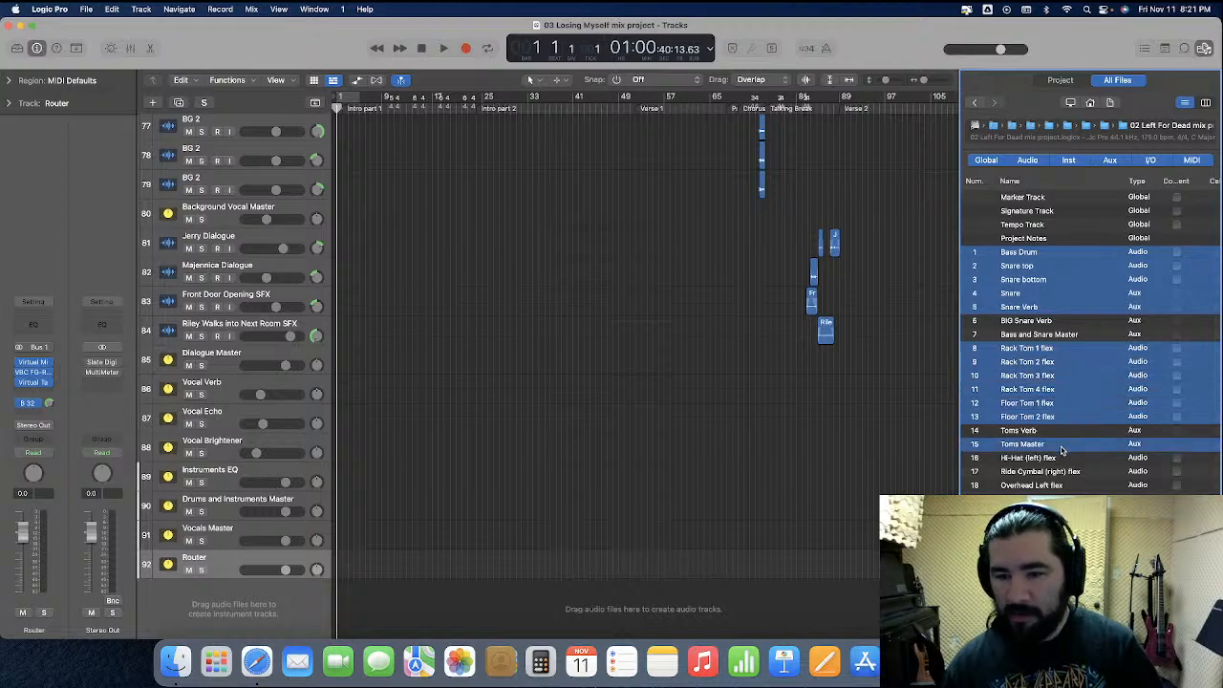
pyautogui.scroll(-5, 1064, 442)
pyautogui.keyDown('super'); pyautogui.click(1059, 426); pyautogui.keyUp('super')
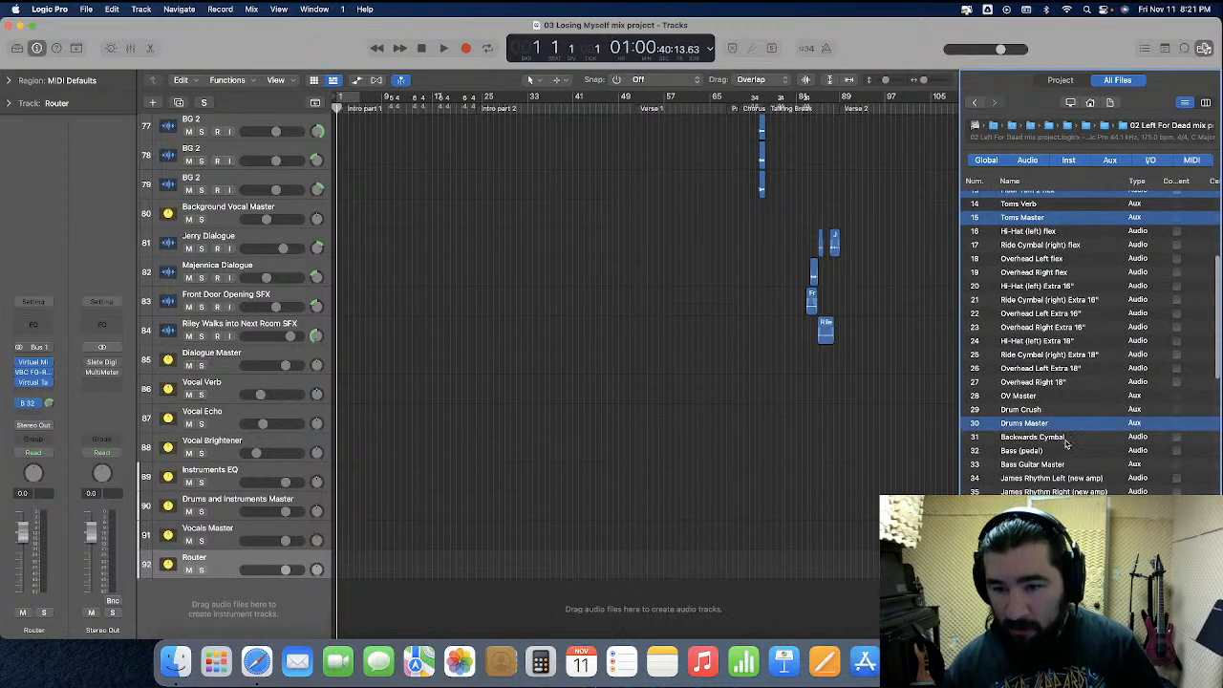
pyautogui.scroll(-2, 1068, 459)
pyautogui.keyDown('super'); pyautogui.click(1081, 491); pyautogui.keyUp('super')
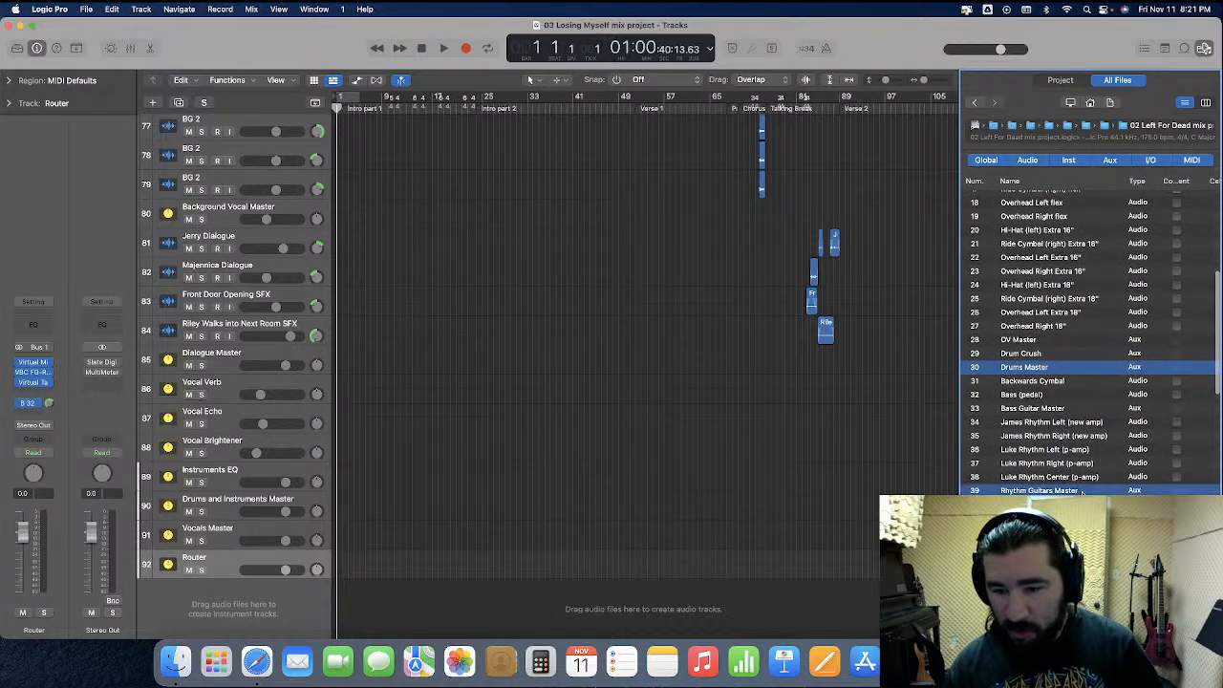
# Examine the content and plug-in columns of the selected tracks in the import list
pyautogui.hscroll(4, 1089, 383)
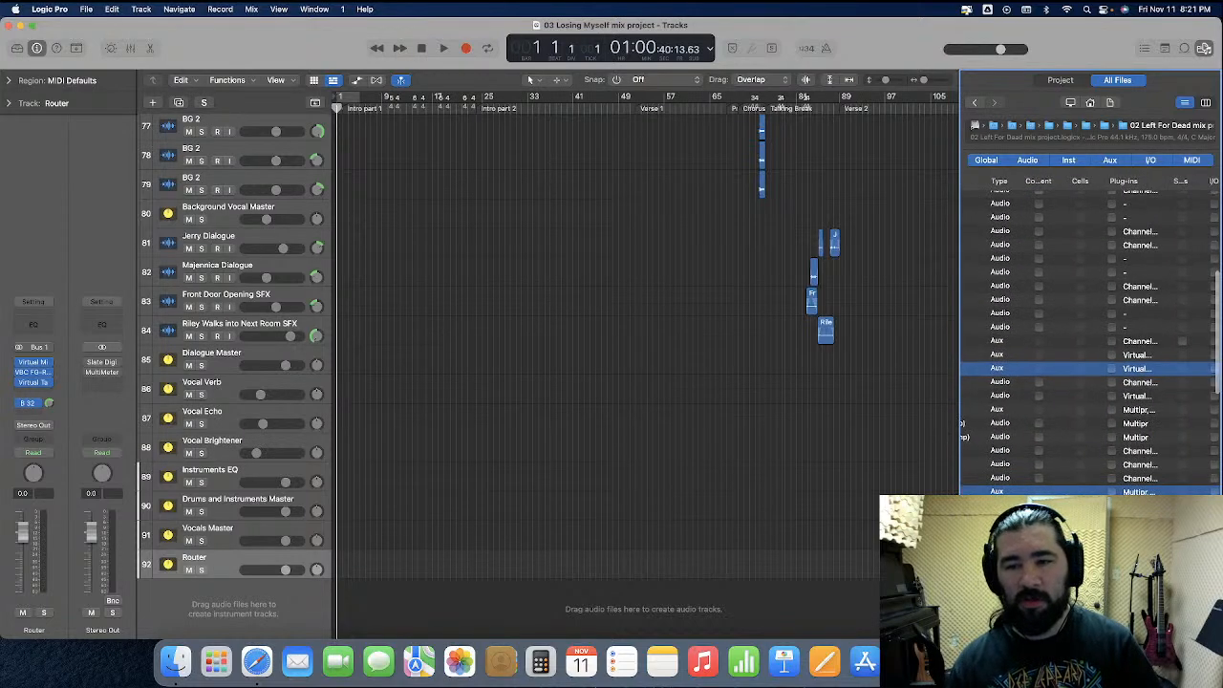
pyautogui.hscroll(-4, 1089, 382)
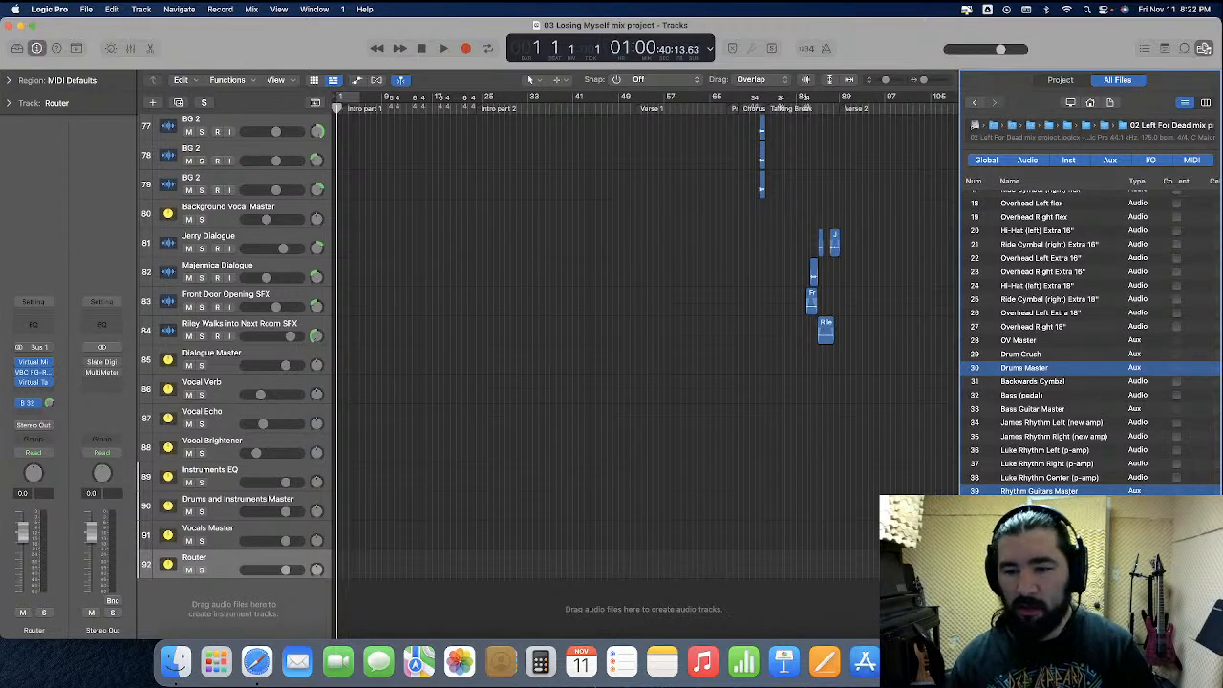
pyautogui.scroll(-15, 1090, 344)
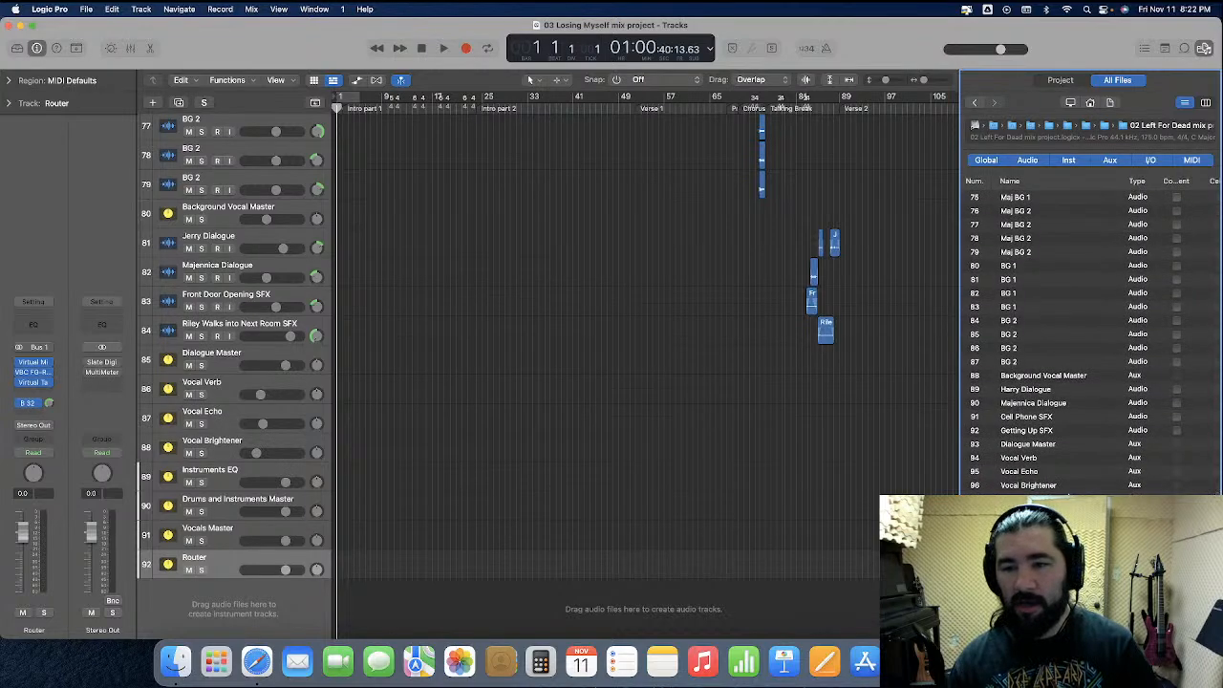
pyautogui.scroll(20, 1089, 344)
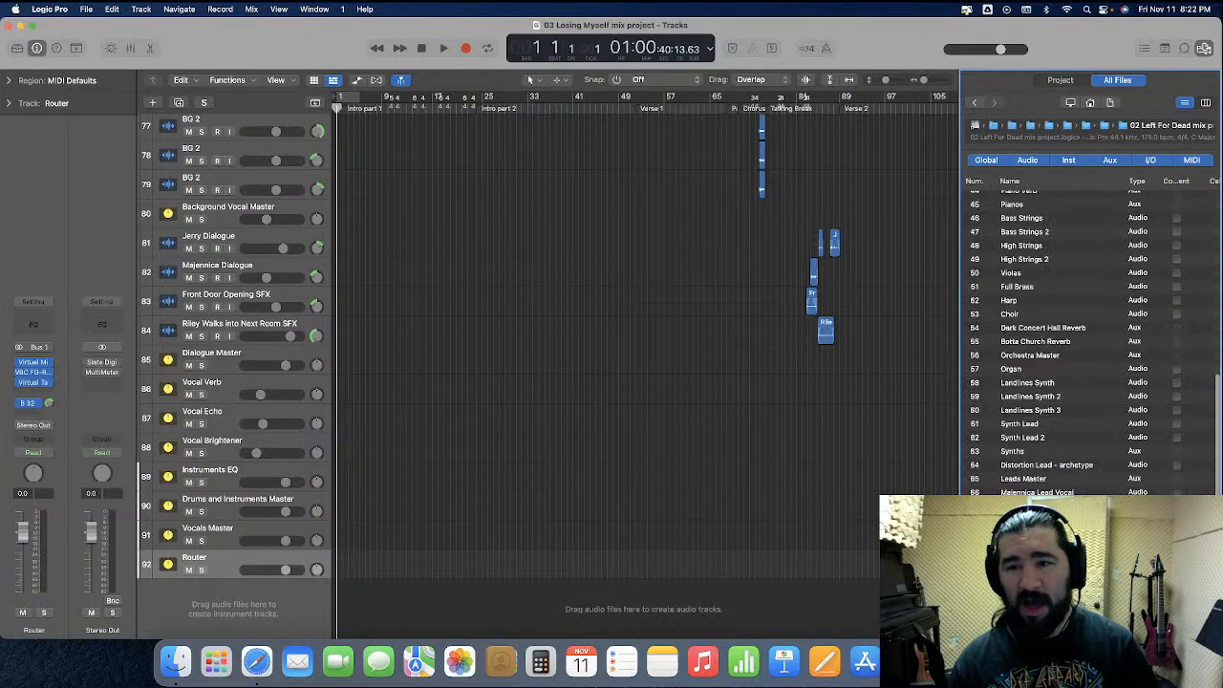
pyautogui.scroll(5, 1089, 344)
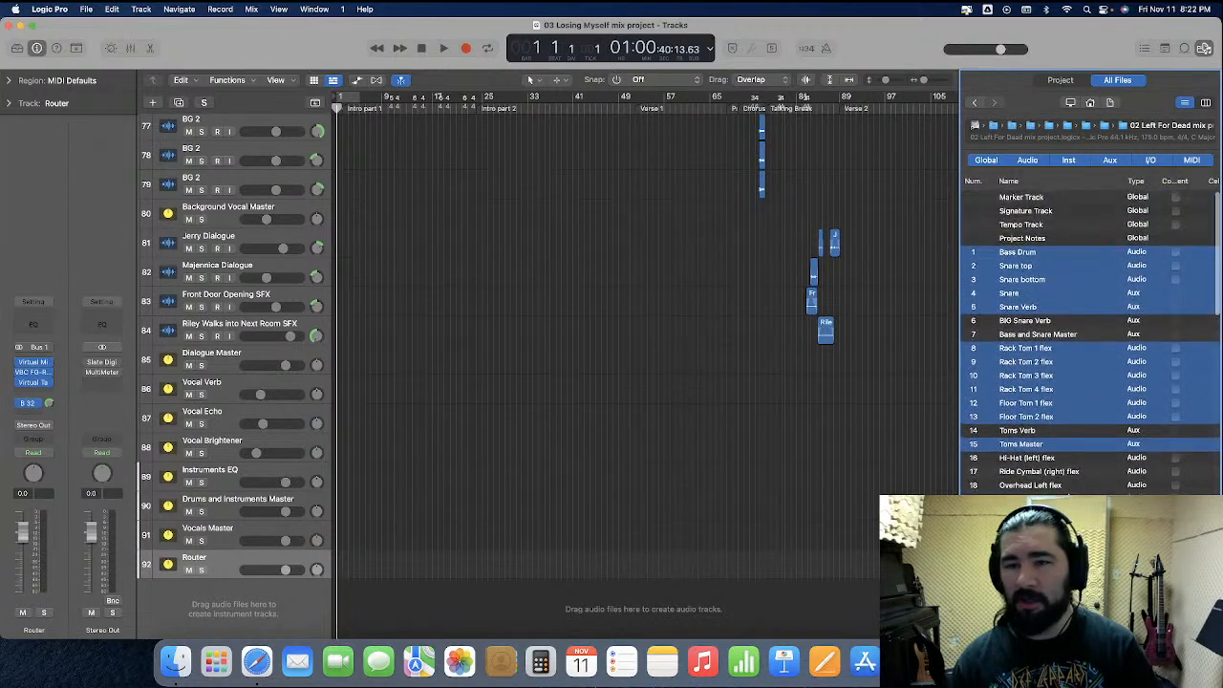
pyautogui.hscroll(3, 1089, 344)
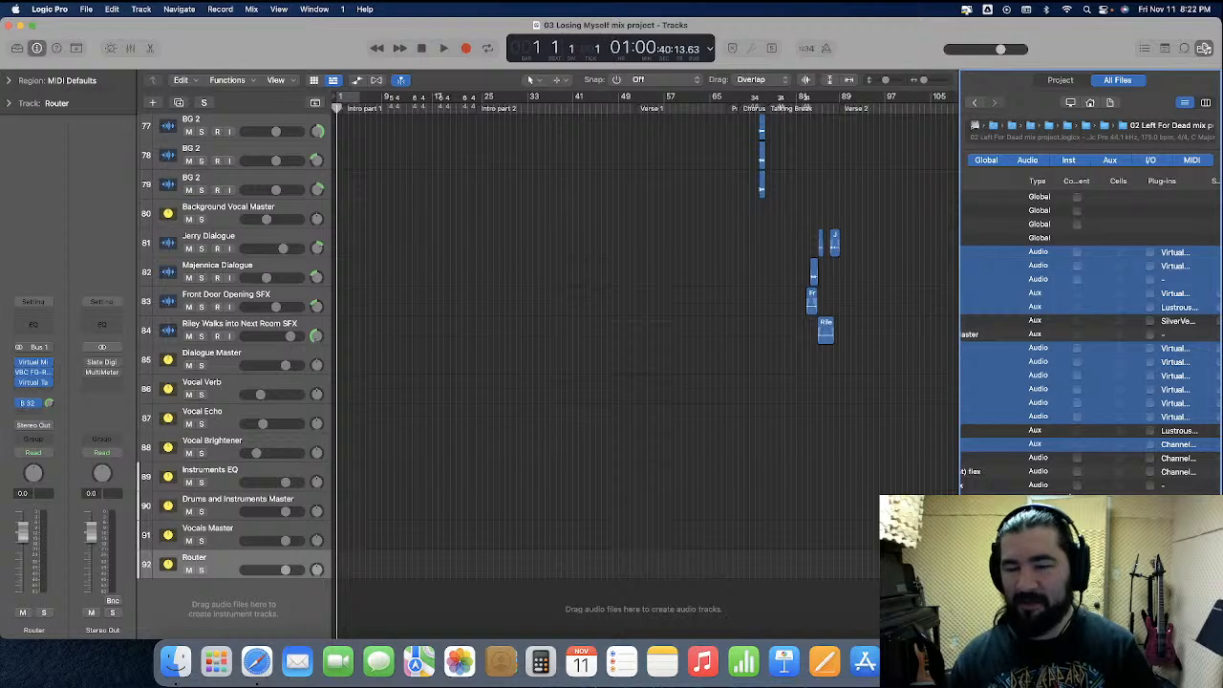
pyautogui.hscroll(2, 1089, 344)
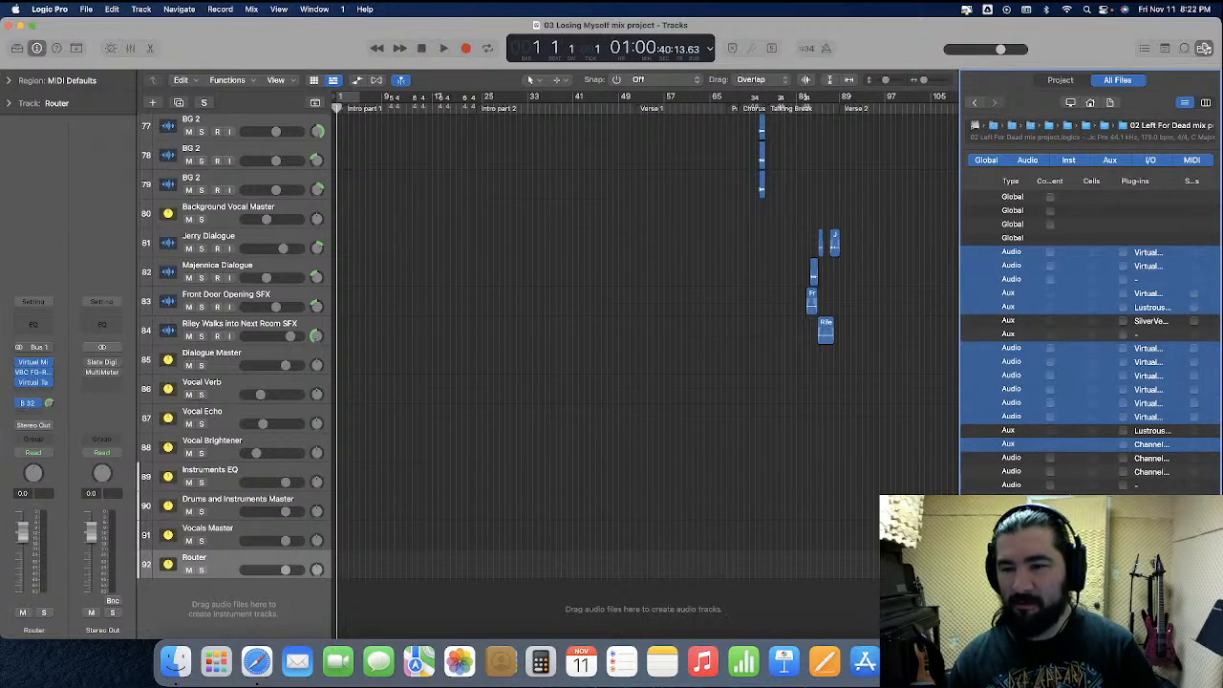
pyautogui.hscroll(-5, 1099, 457)
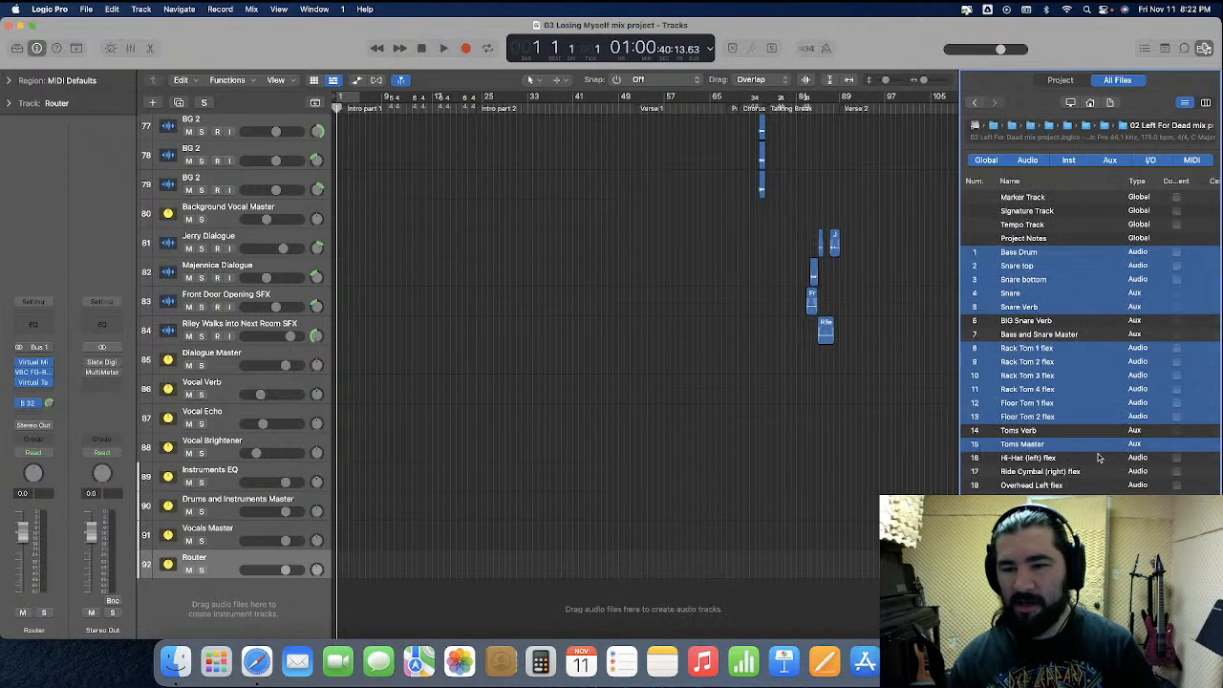
pyautogui.scroll(-5, 1098, 457)
pyautogui.hscroll(4, 1099, 456)
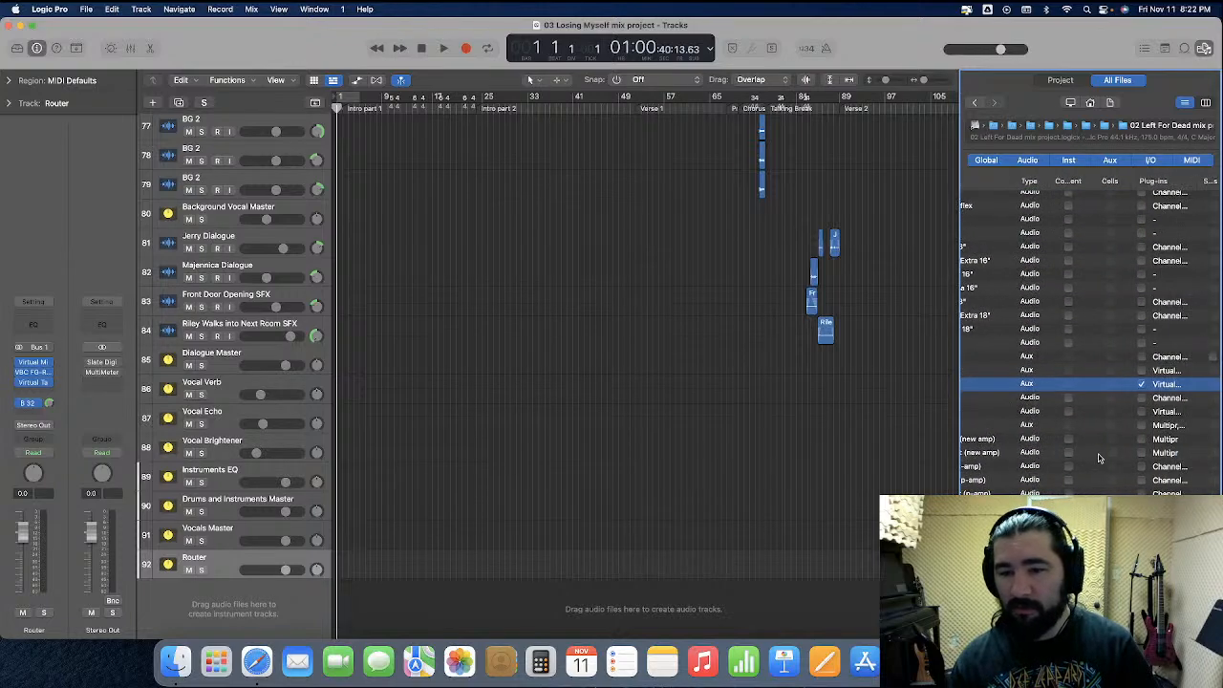
pyautogui.hscroll(-4, 1099, 456)
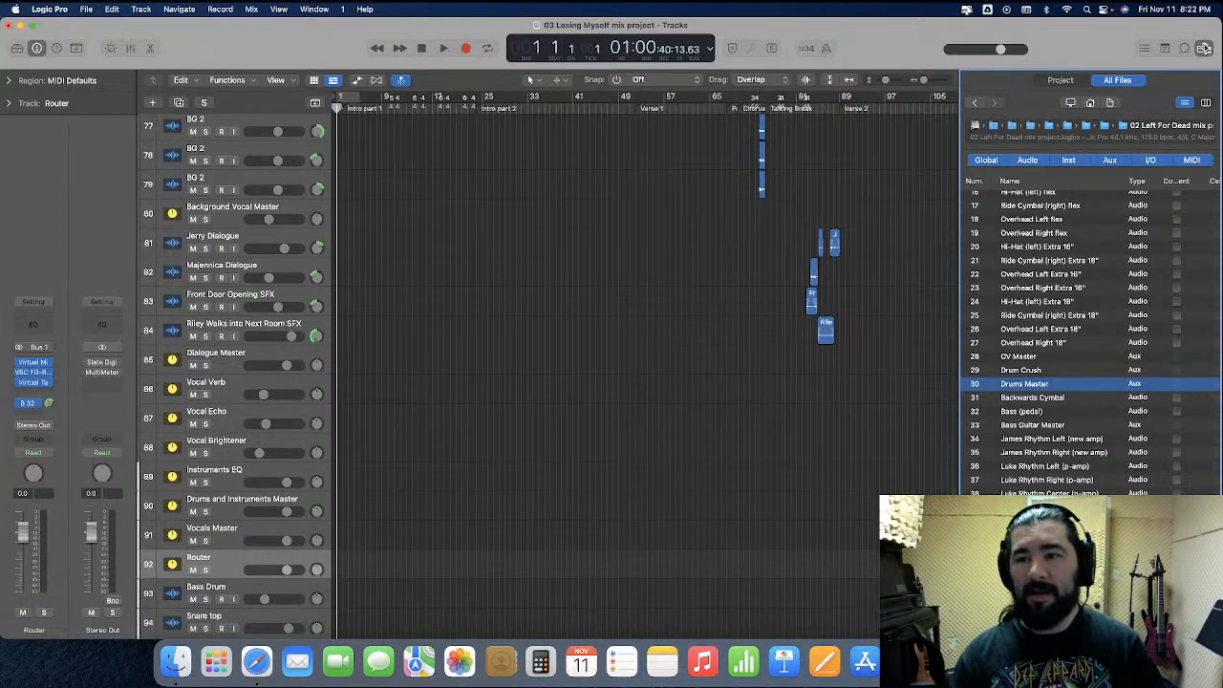
# Close the browser and scroll to the imported drum tracks below the Router track
pyautogui.press('f')
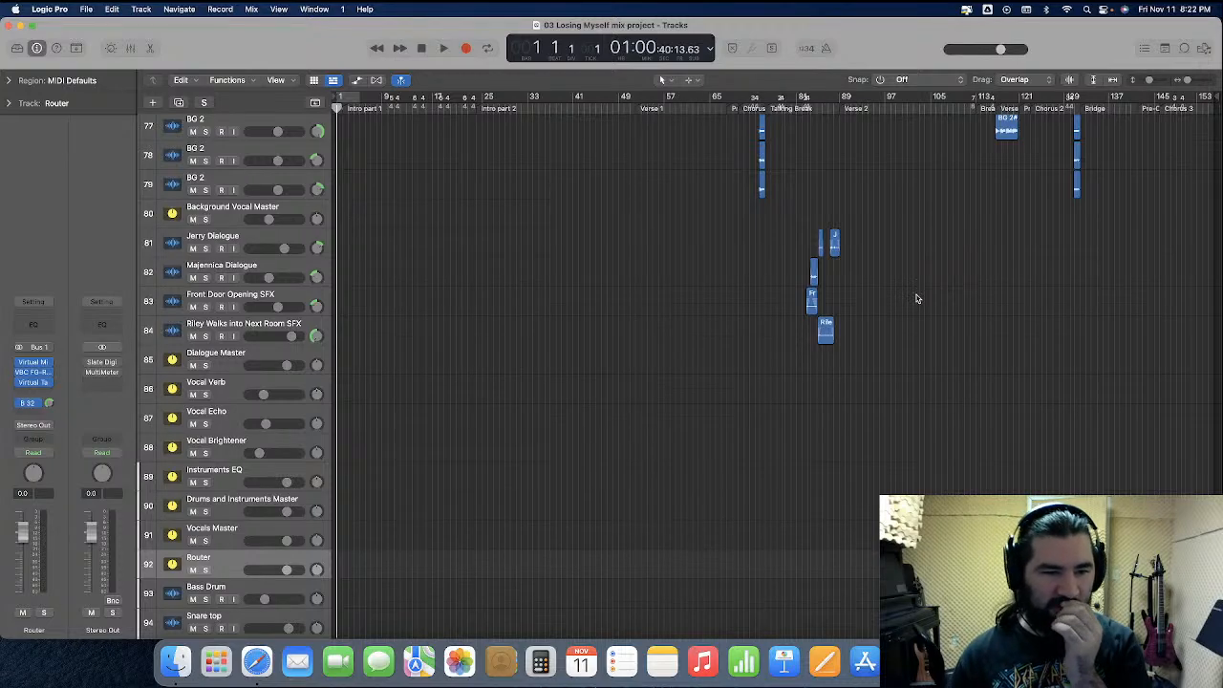
pyautogui.scroll(-5, 459, 453)
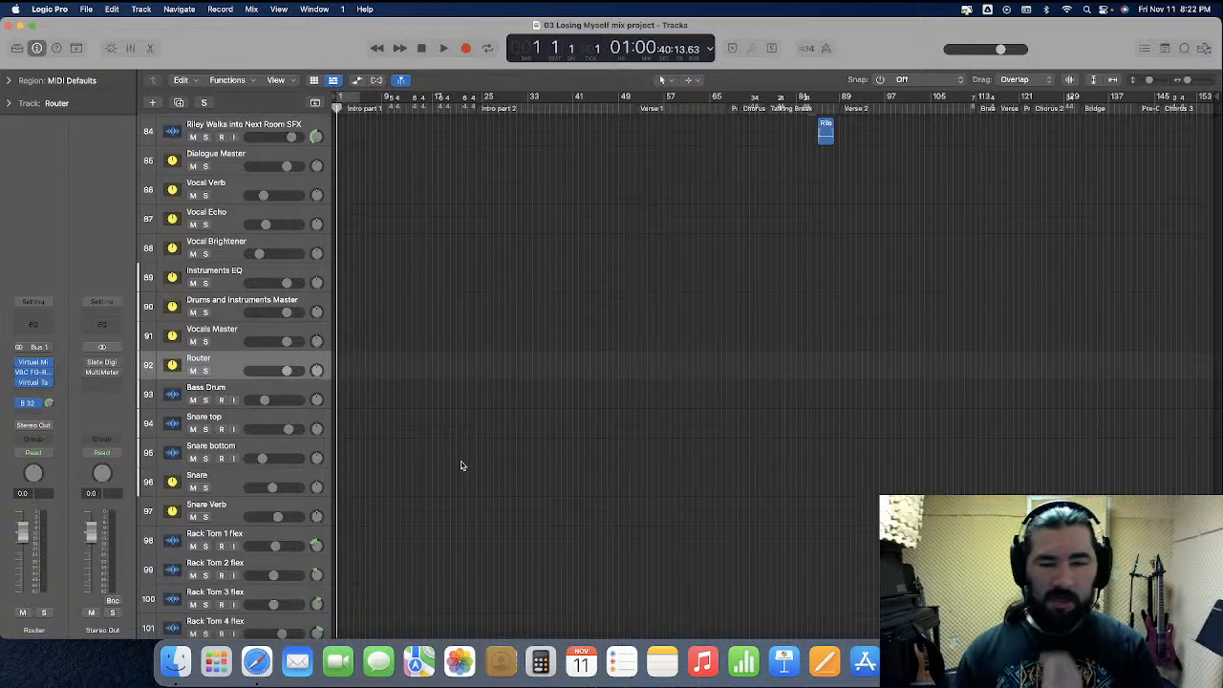
# Clean up the project, deleting all listed unused audio files
pyautogui.click(86, 9)
pyautogui.moveTo(143, 197)
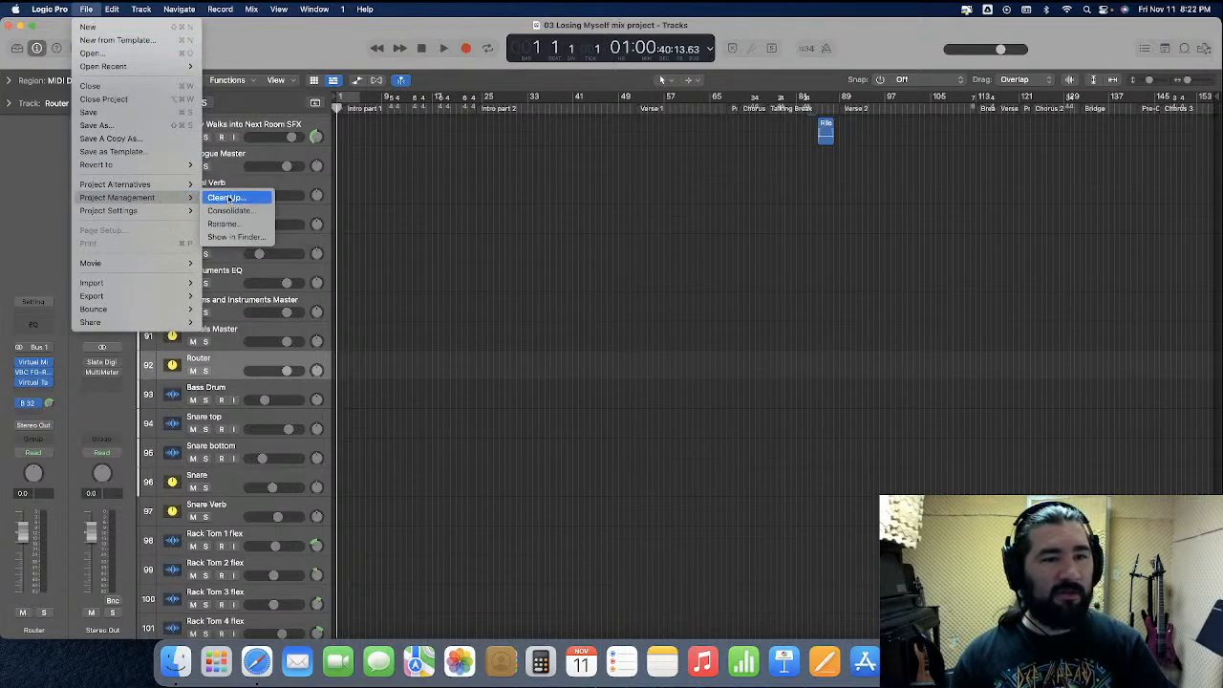
pyautogui.click(230, 198)
pyautogui.press('Return')
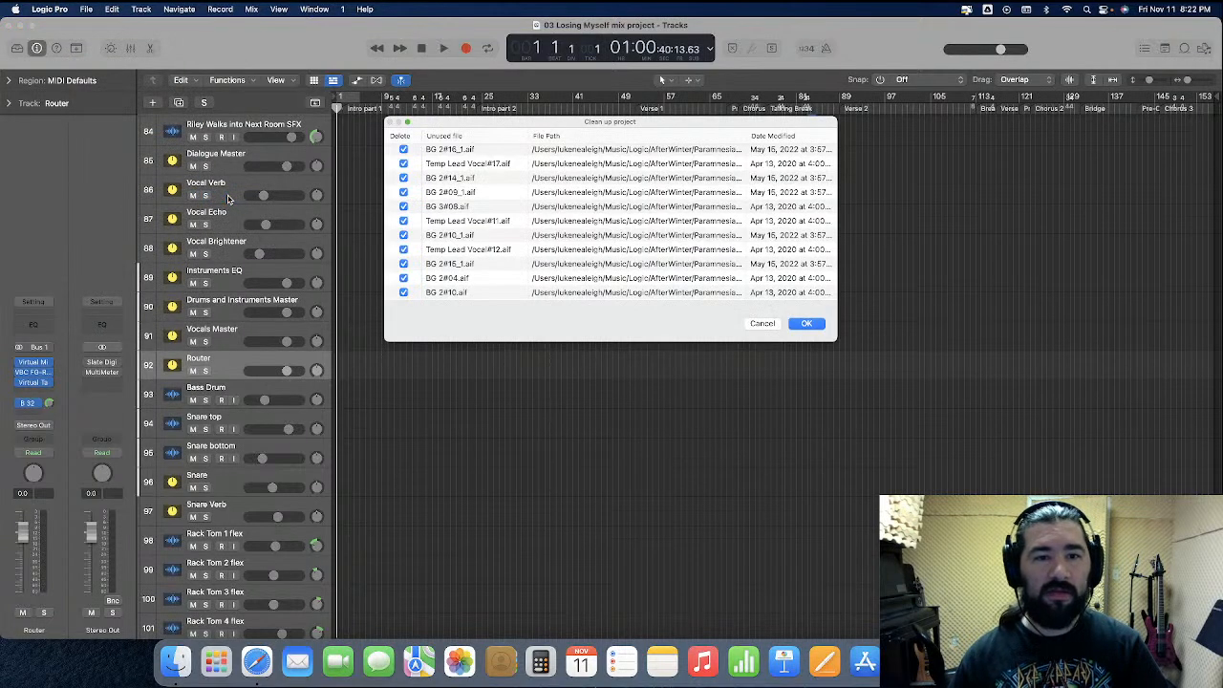
pyautogui.press('Return')
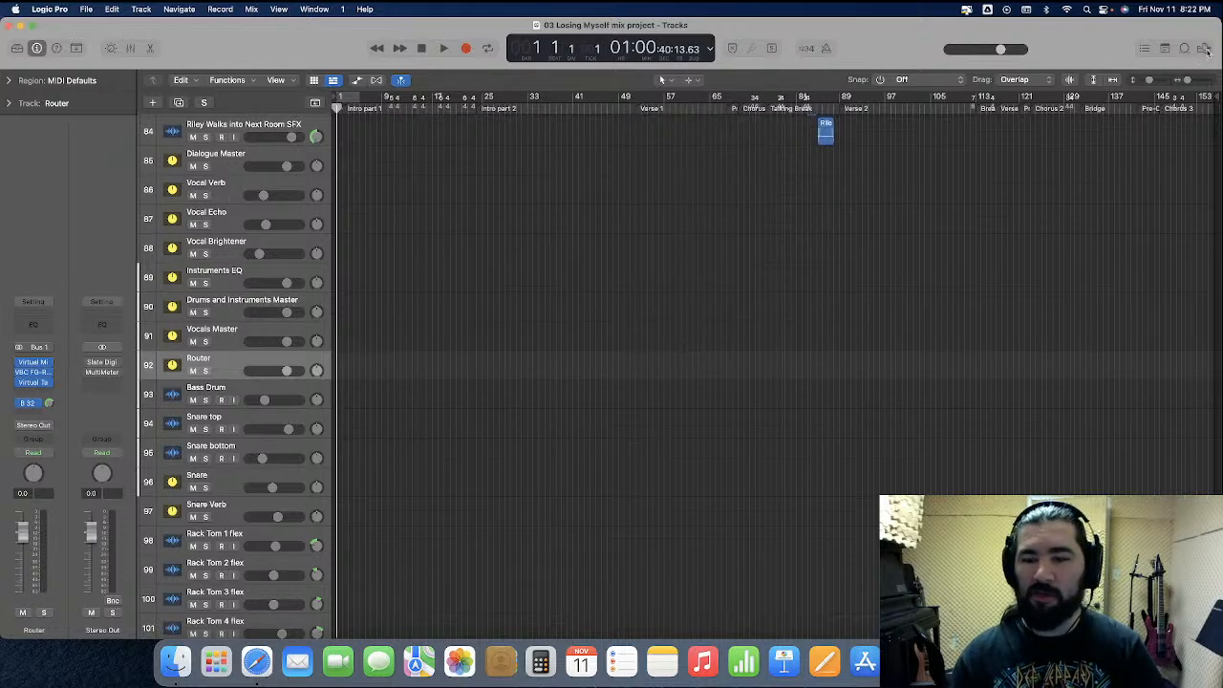
# Select the unused files in the project's audio file list, then close the browser
pyautogui.click(1204, 48)
pyautogui.click(1061, 79)
pyautogui.click(1034, 101)
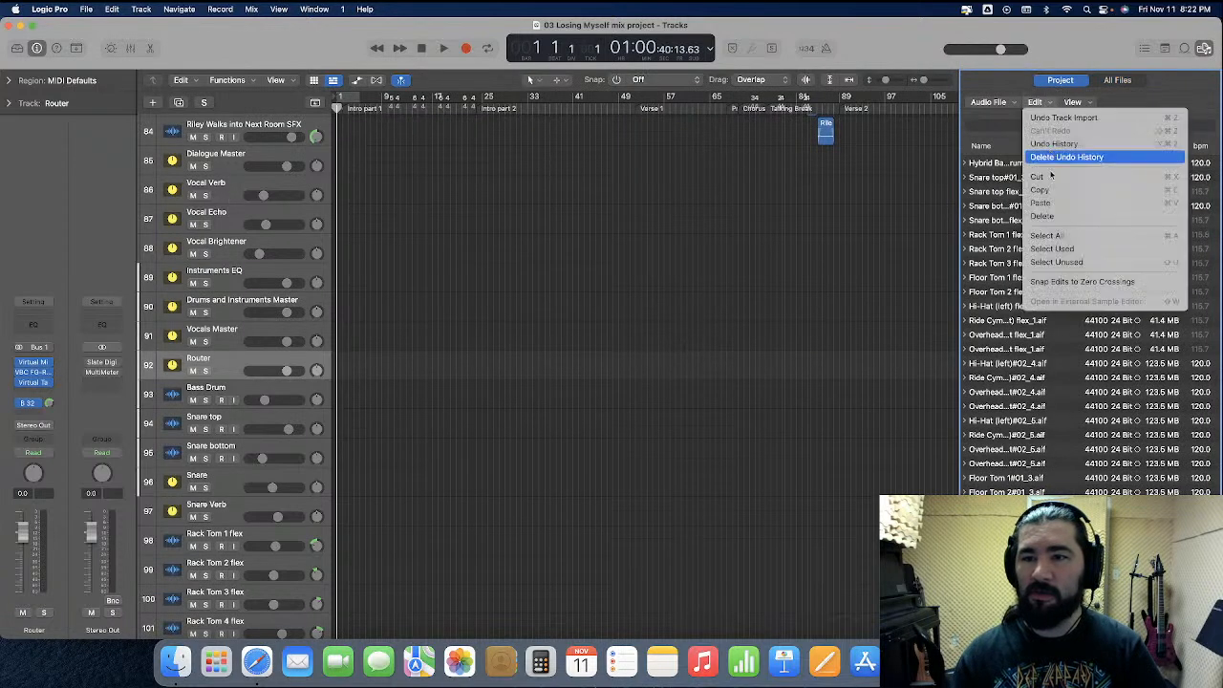
pyautogui.click(1057, 262)
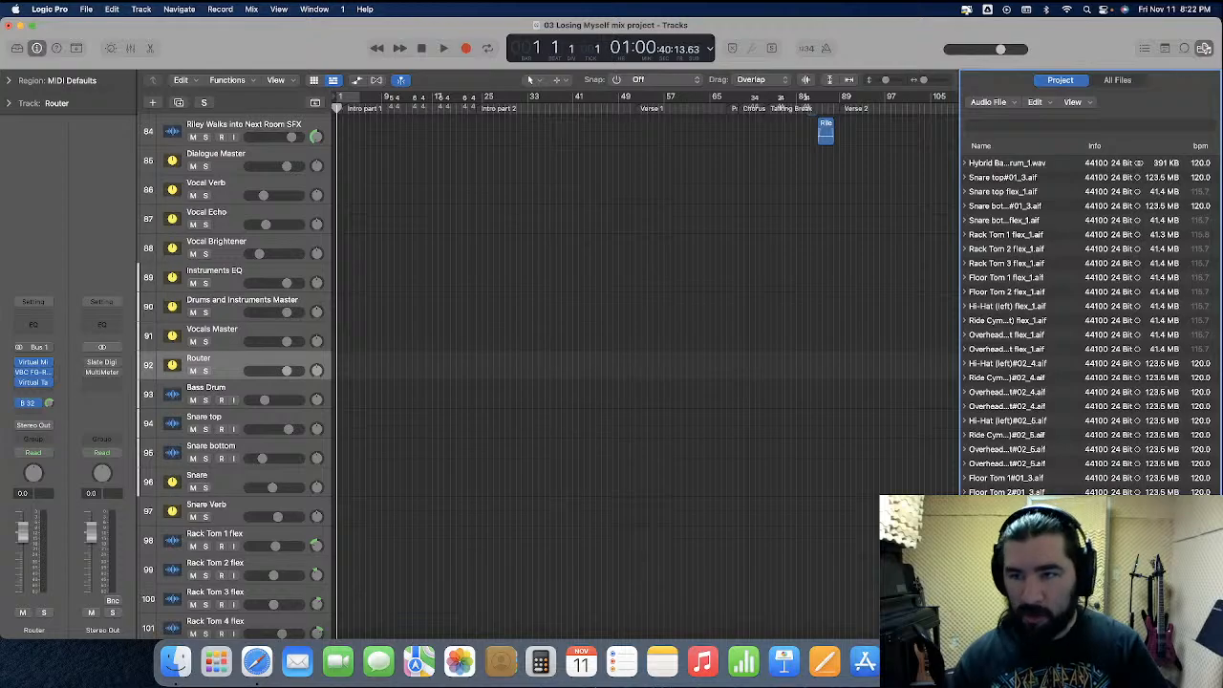
pyautogui.click(1204, 48)
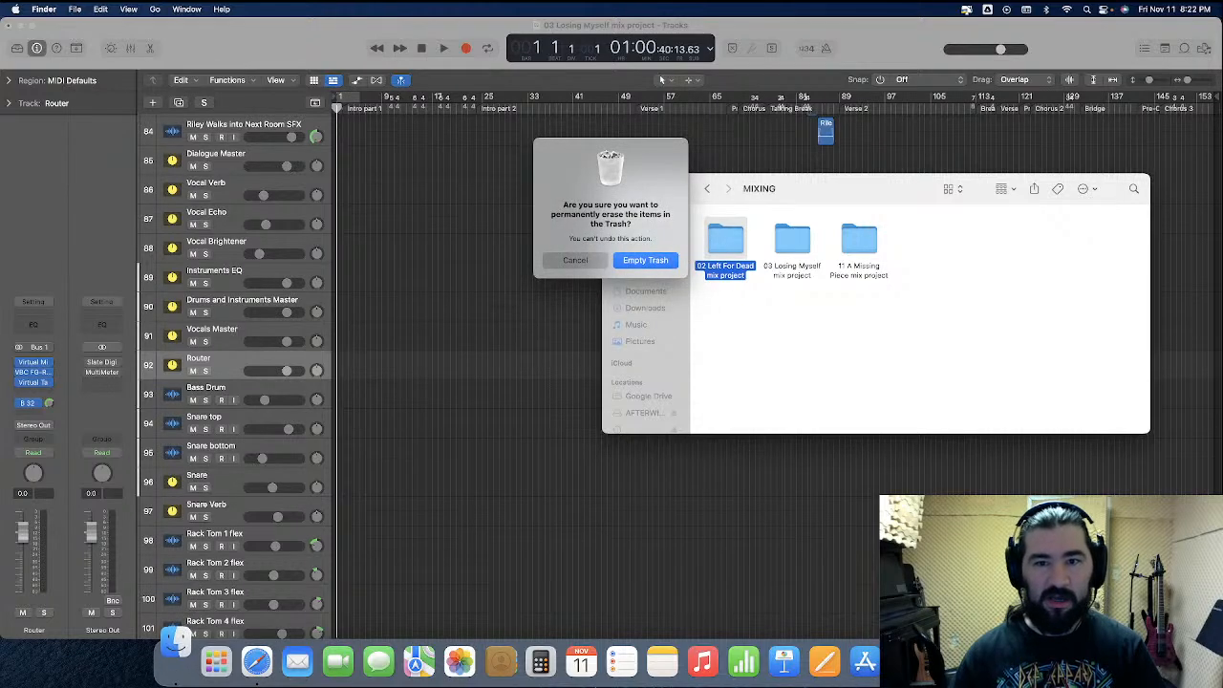
pyautogui.press('Return')
pyautogui.click(496, 218)
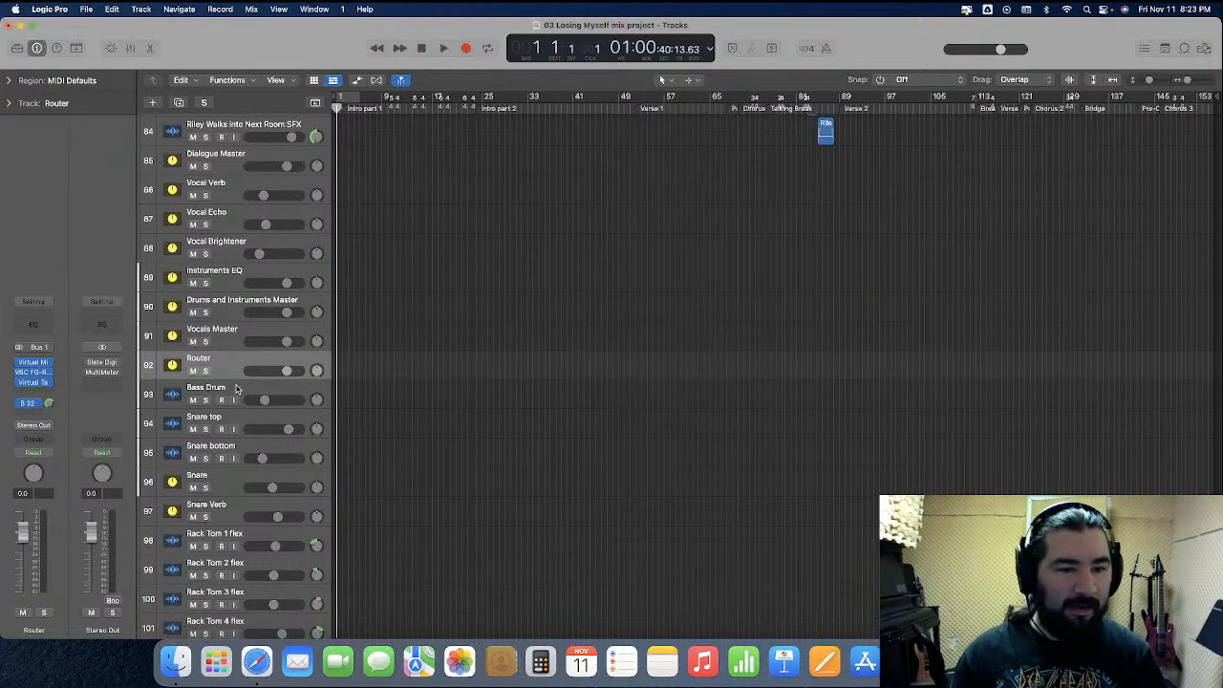
# Move the imported drum tracks up the track list to sit right below the Bass and Snare Master track
pyautogui.click(237, 388)
pyautogui.scroll(-1, 271, 492)
pyautogui.scroll(-1, 239, 592)
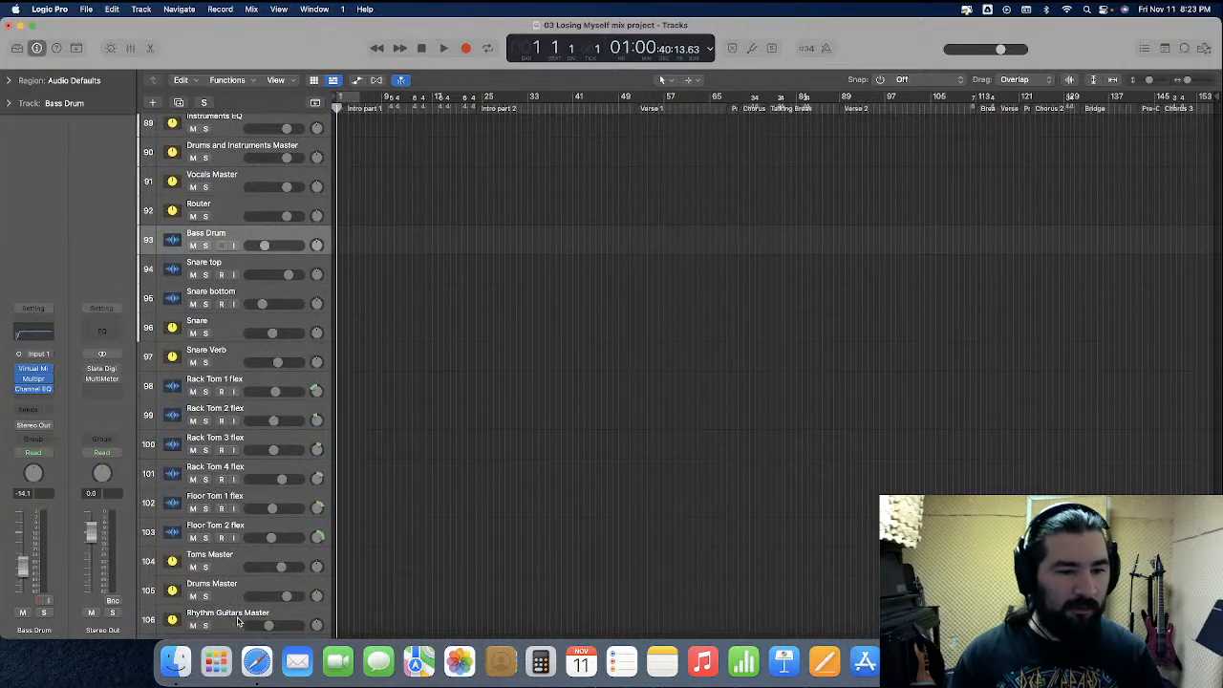
pyautogui.scroll(8, 243, 535)
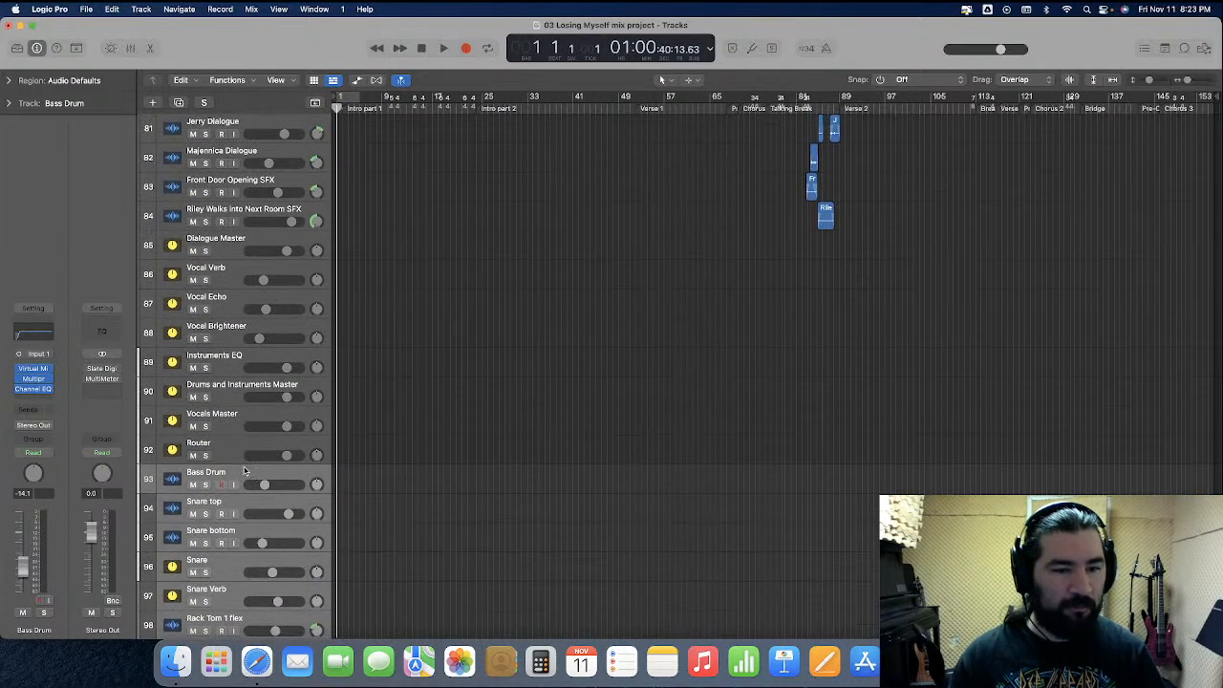
pyautogui.moveTo(229, 284); pyautogui.dragTo(298, 315)
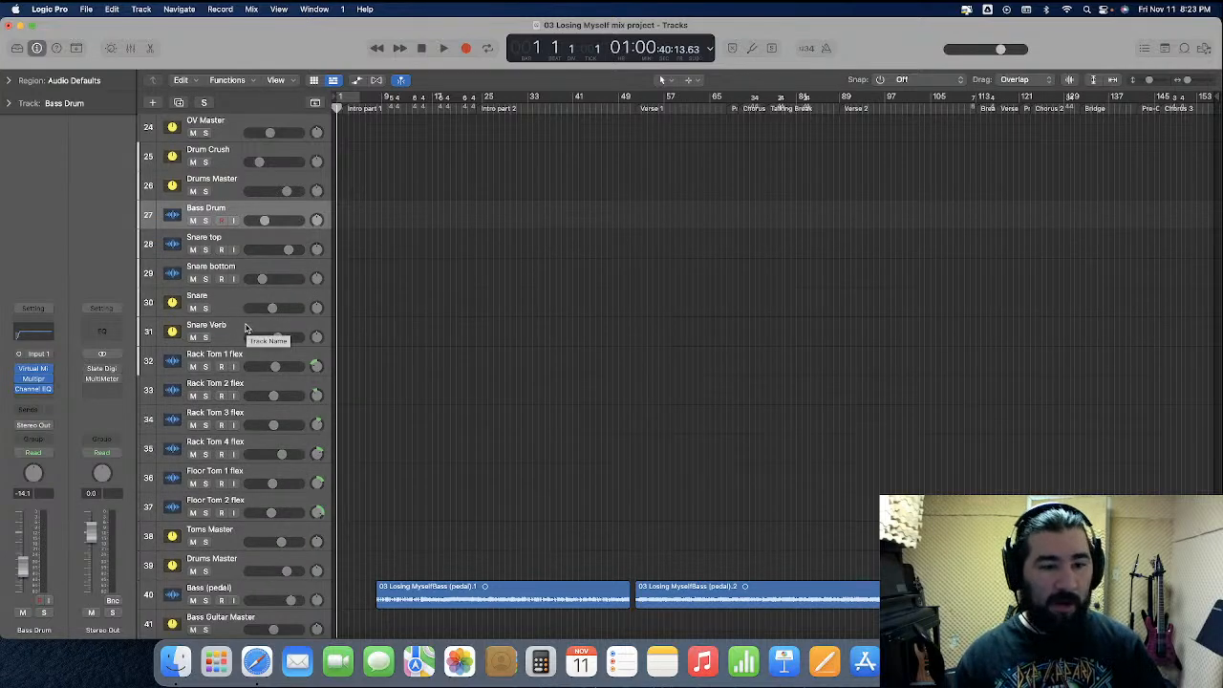
pyautogui.scroll(5, 246, 328)
pyautogui.scroll(2, 245, 328)
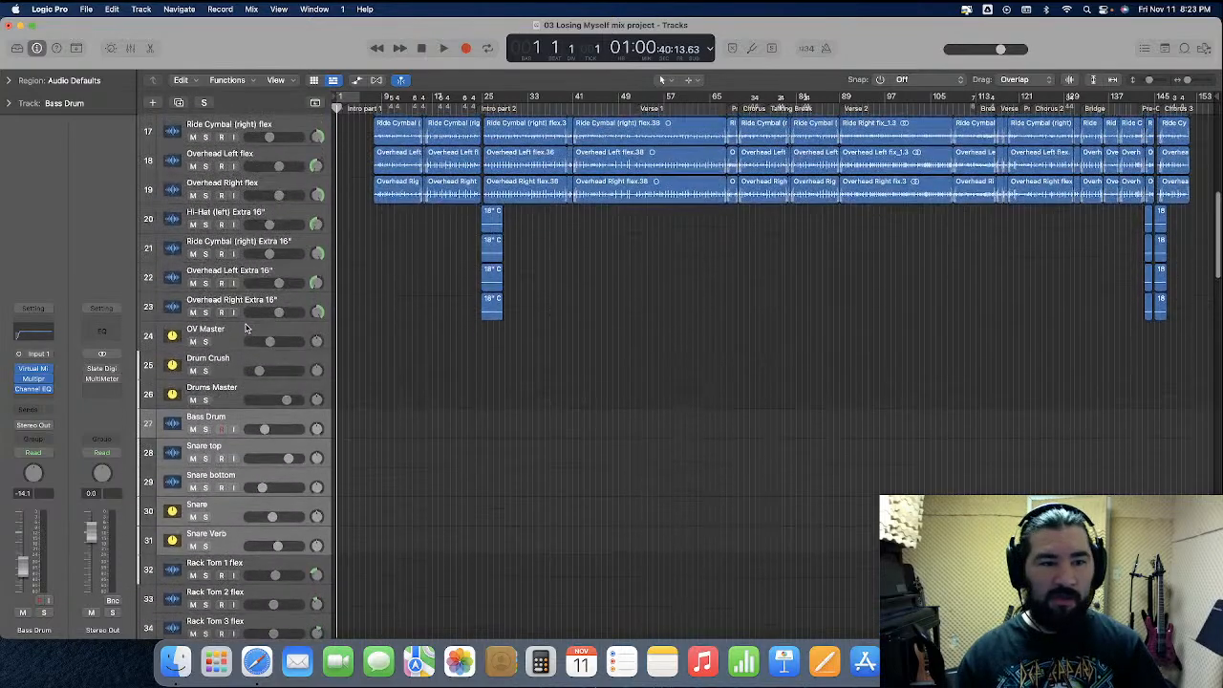
pyautogui.scroll(2, 236, 427)
pyautogui.moveTo(246, 467); pyautogui.dragTo(260, 333)
pyautogui.scroll(5, 262, 334)
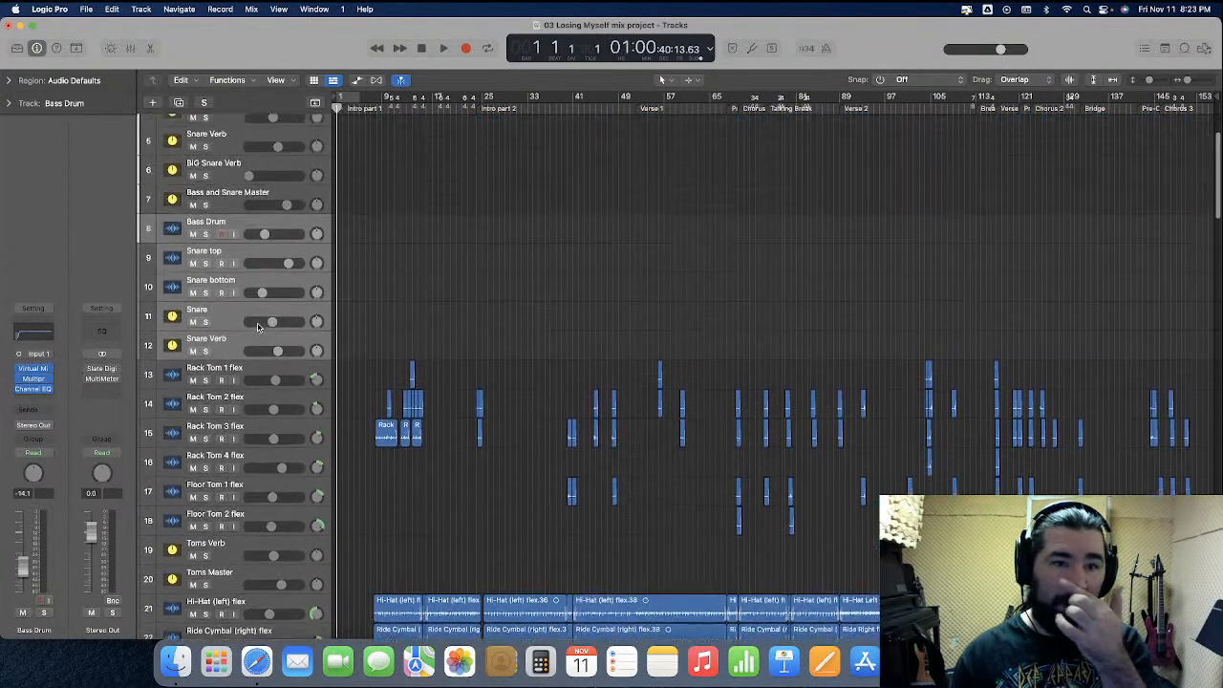
# Open the mixer and remove the plug-ins from the imported Bass Drum channel
pyautogui.press('x')
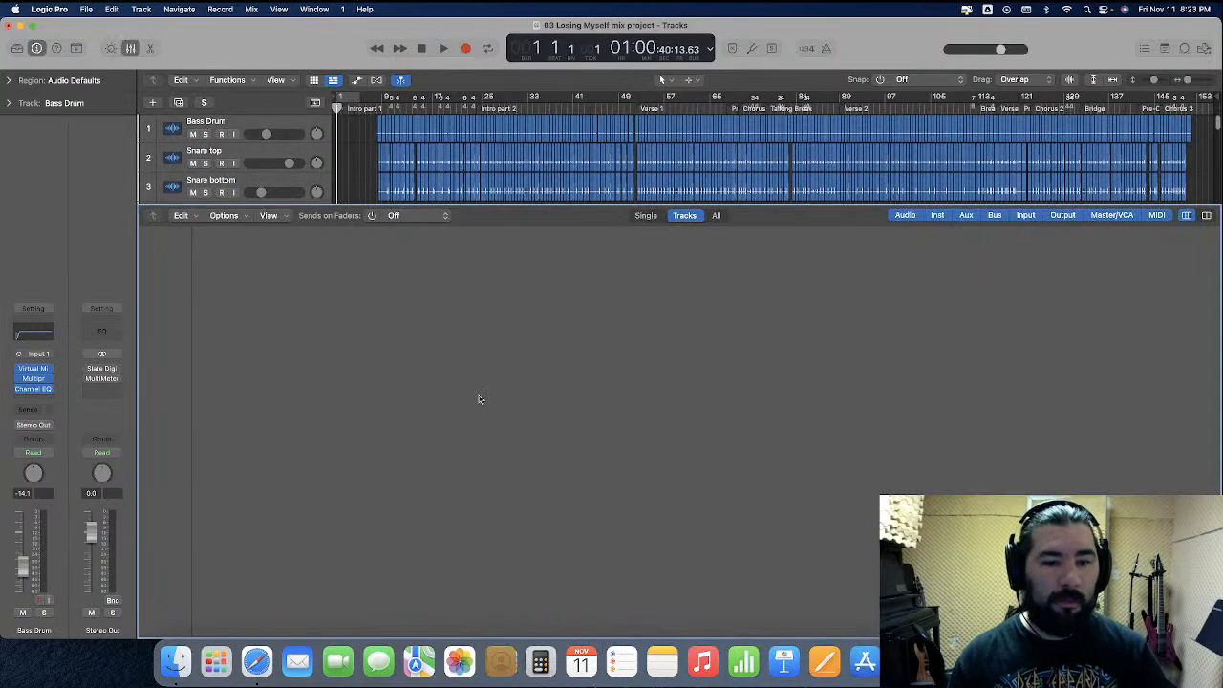
pyautogui.hscroll(-5, 455, 422)
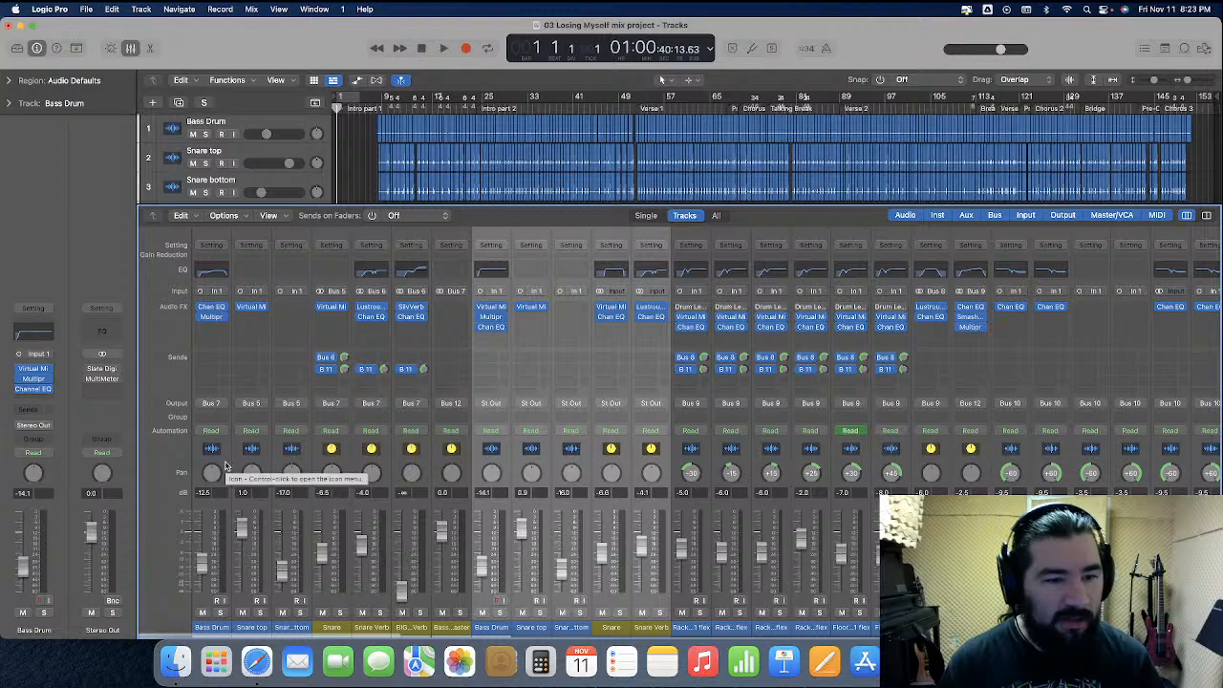
pyautogui.click(225, 470)
pyautogui.click(230, 326)
pyautogui.click(230, 327)
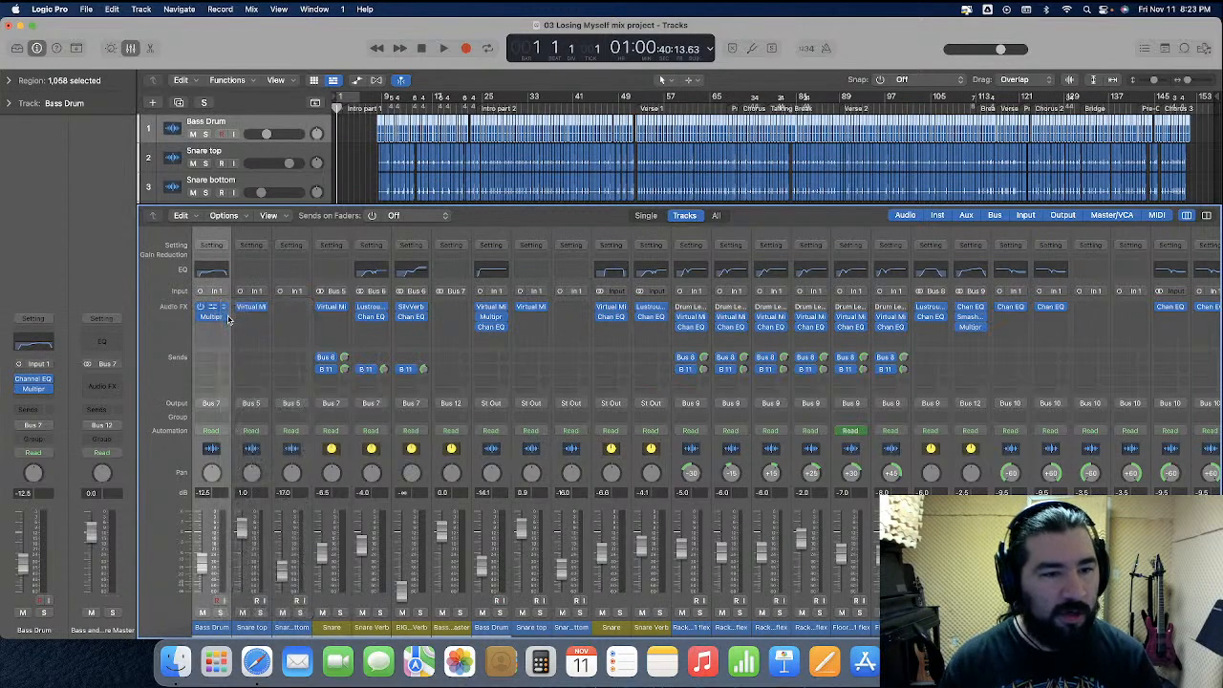
pyautogui.click(230, 317)
pyautogui.click(233, 337)
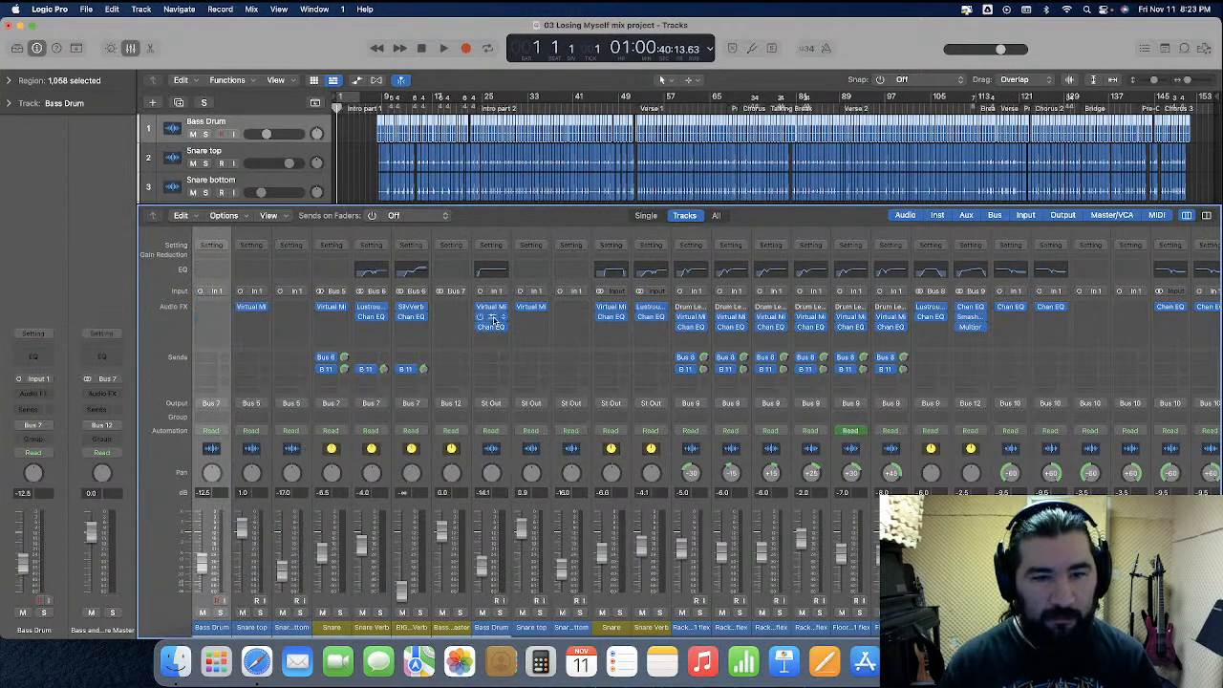
# Move the original Bass Drum channel's three plug-ins onto the imported Bass Drum channel and set its volume to -14 dB
pyautogui.moveTo(492, 308); pyautogui.dragTo(215, 309)
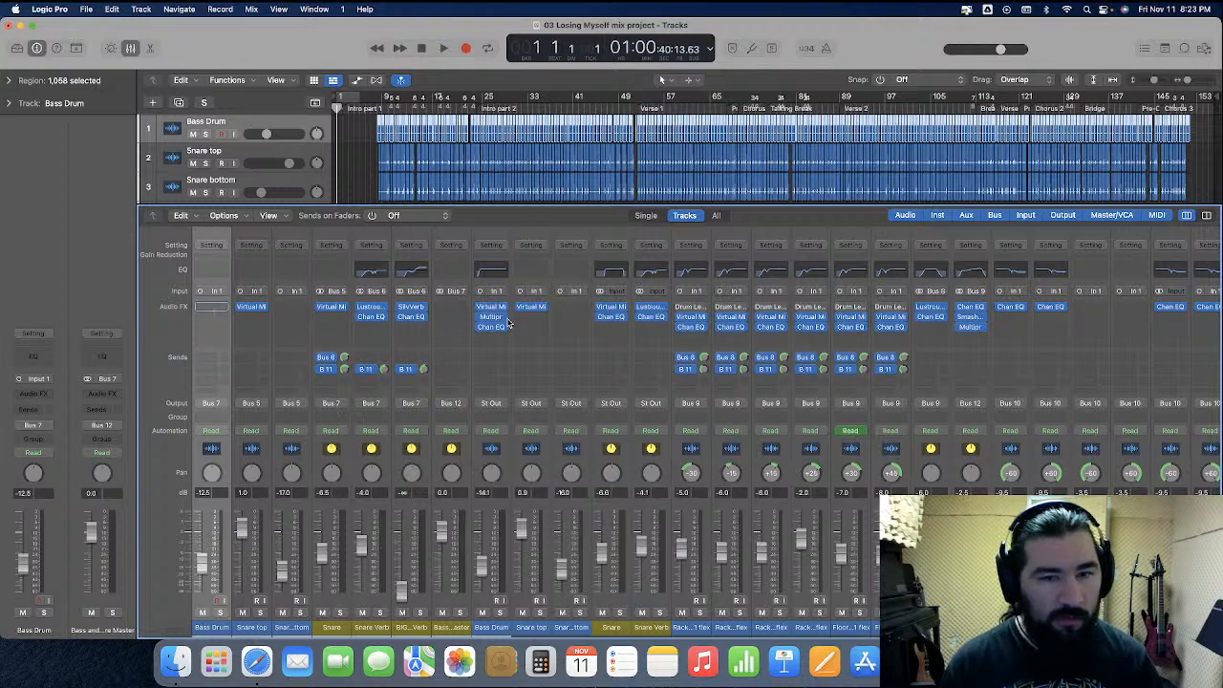
pyautogui.moveTo(491, 317); pyautogui.dragTo(216, 318)
pyautogui.moveTo(491, 327); pyautogui.dragTo(215, 326)
pyautogui.write('-14')
pyautogui.press('Return')
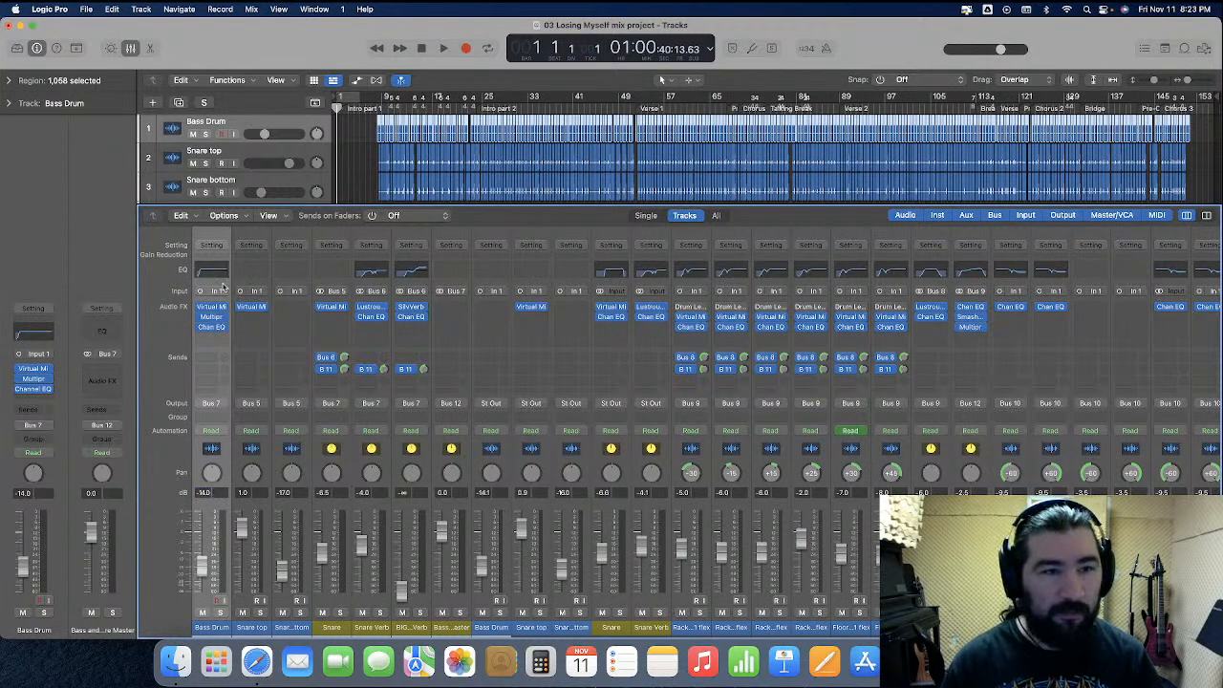
# Delete the original Bass Drum track from the track list
pyautogui.scroll(-5, 250, 164)
pyautogui.scroll(-1, 251, 164)
pyautogui.click(245, 178)
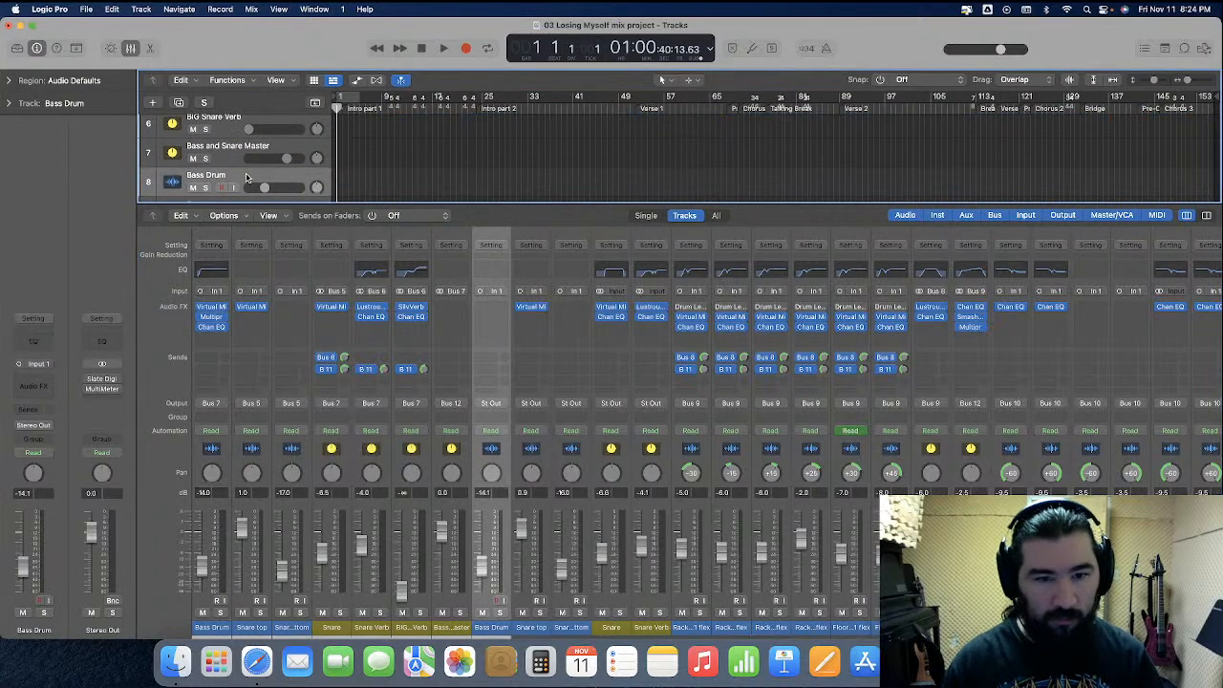
pyautogui.press('super+BackSpace')
# Set the imported Snare bottom channel's volume to -16 dB
pyautogui.scroll(6, 250, 165)
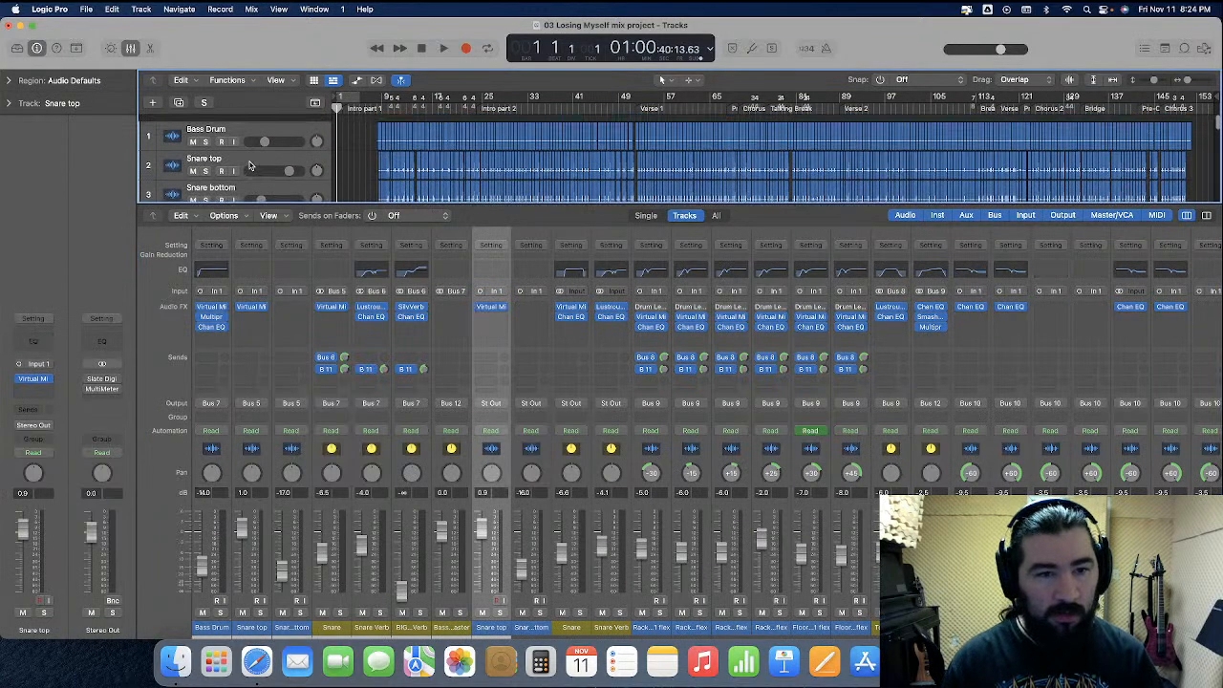
pyautogui.click(264, 308)
pyautogui.click(280, 331)
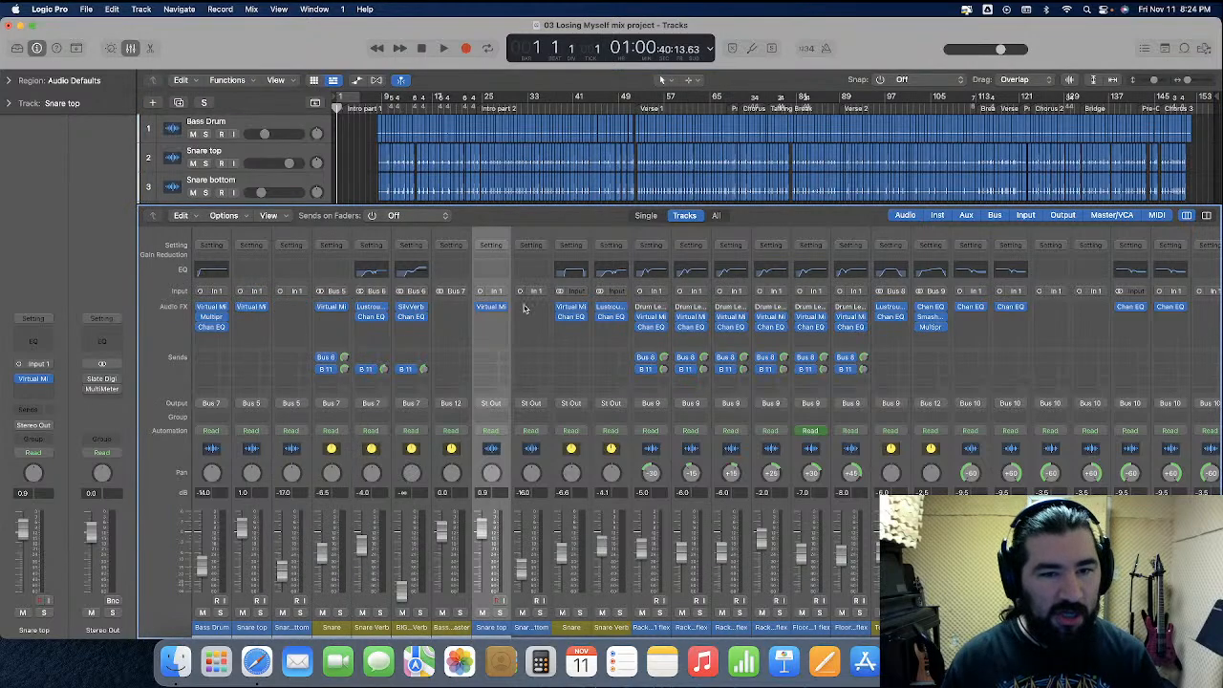
pyautogui.moveTo(256, 313); pyautogui.dragTo(253, 307)
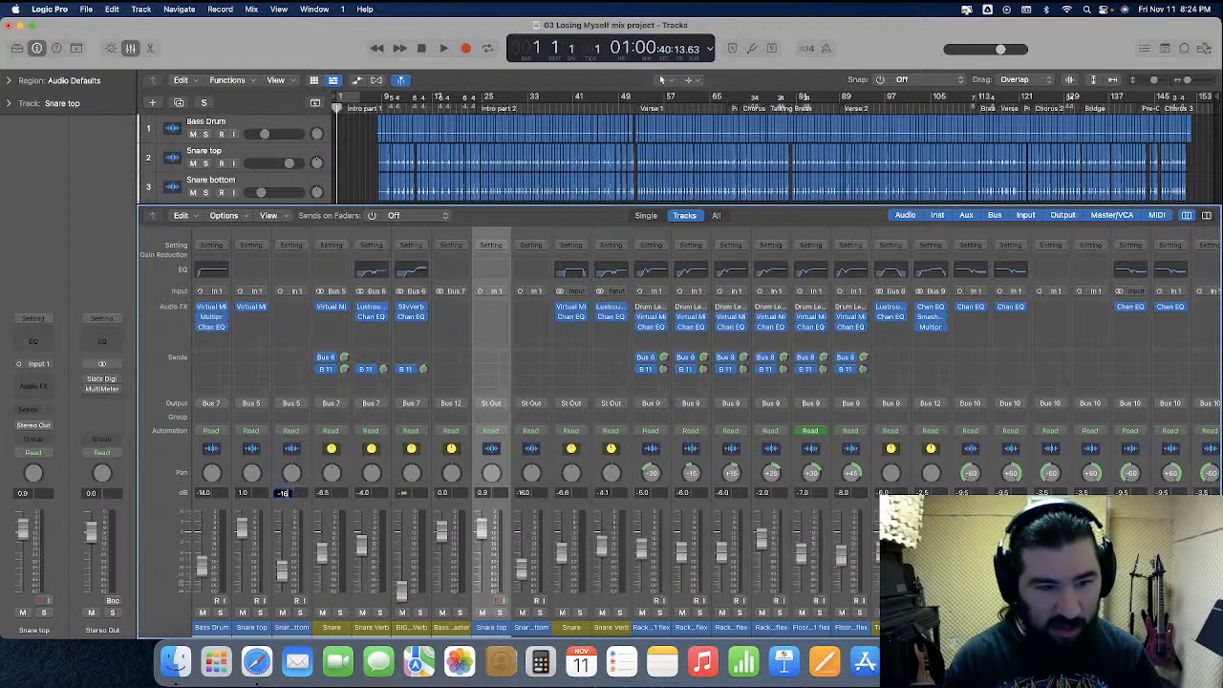
pyautogui.press('Return')
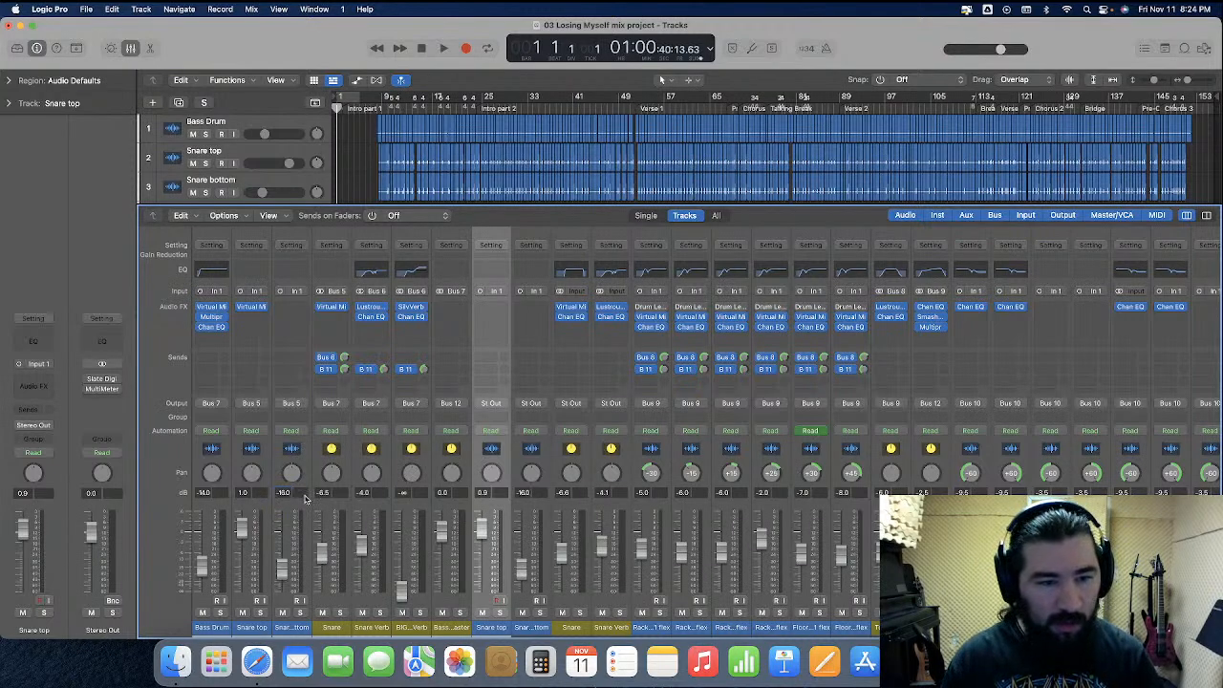
# Delete the original Snare top and Snare bottom tracks
pyautogui.scroll(-7, 280, 170)
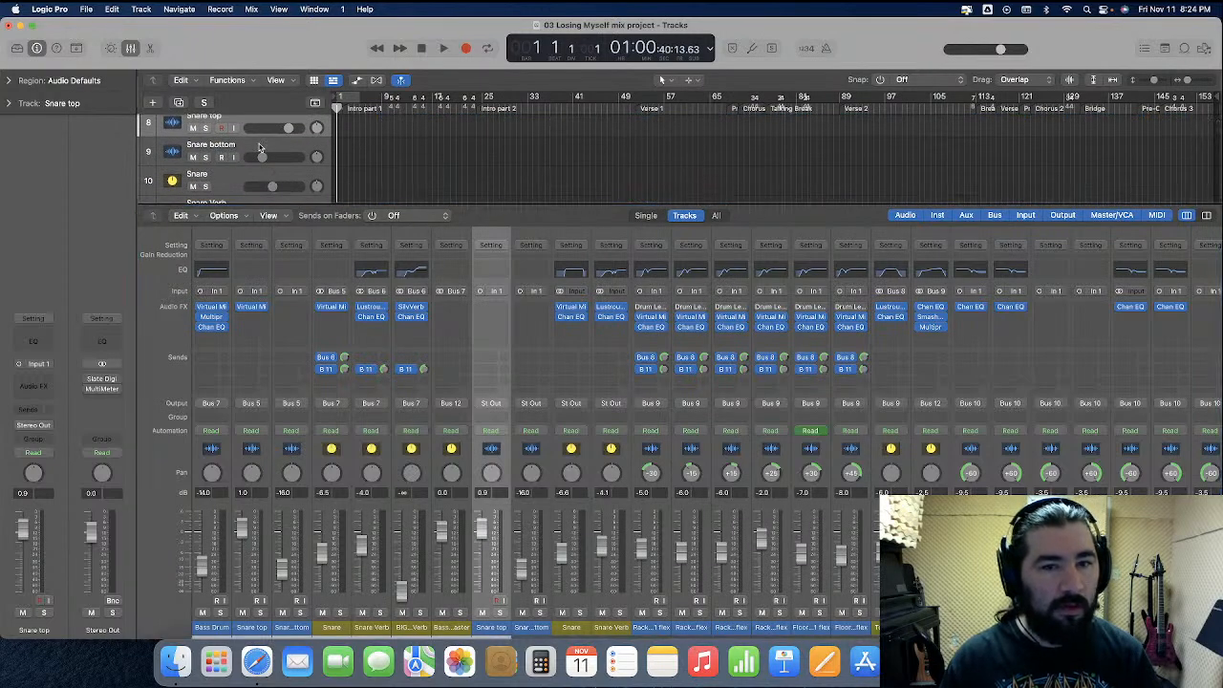
pyautogui.keyDown('shift'); pyautogui.click(259, 148); pyautogui.keyUp('shift')
pyautogui.press('super+BackSpace')
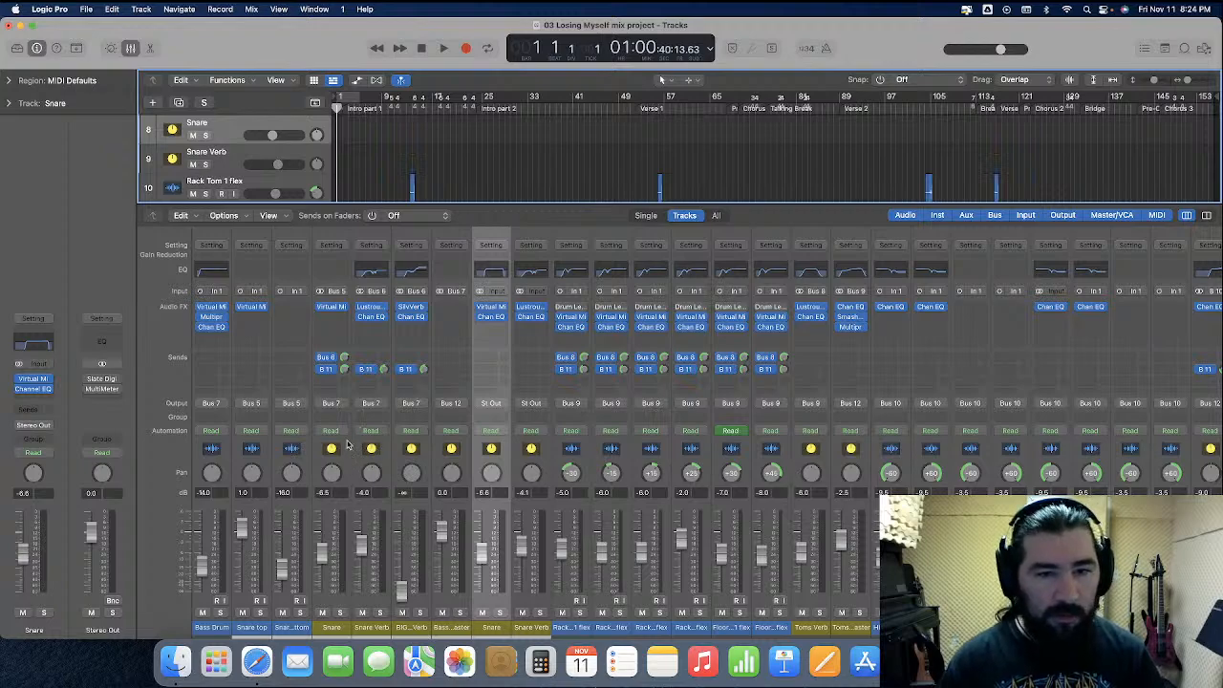
# Replace the imported Snare channel's plug-ins with the two plug-ins from the original Snare channel
pyautogui.click(345, 308)
pyautogui.click(350, 330)
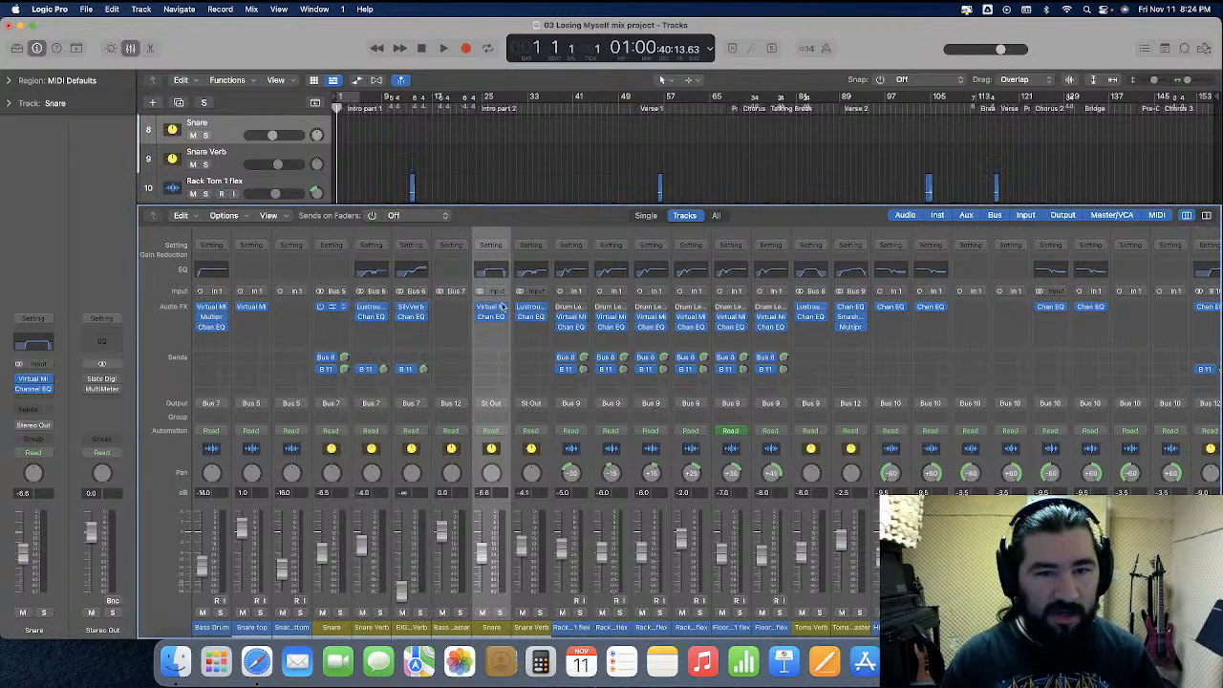
pyautogui.moveTo(493, 307); pyautogui.dragTo(333, 309)
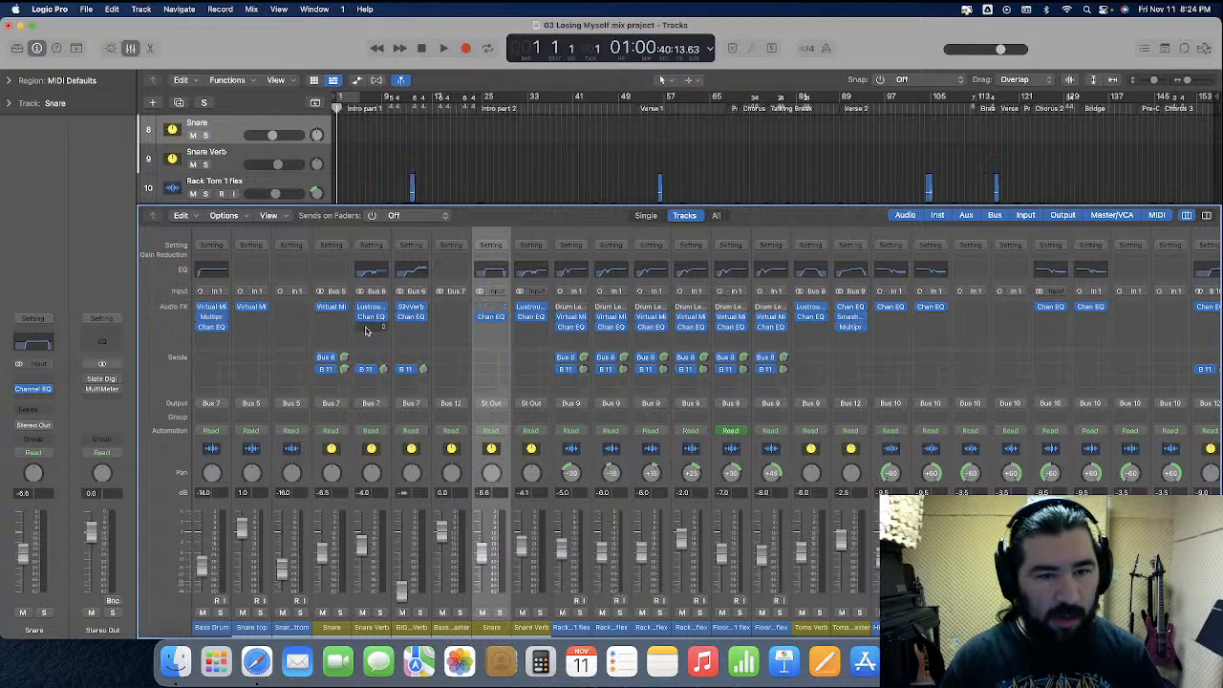
pyautogui.moveTo(493, 323); pyautogui.dragTo(332, 325)
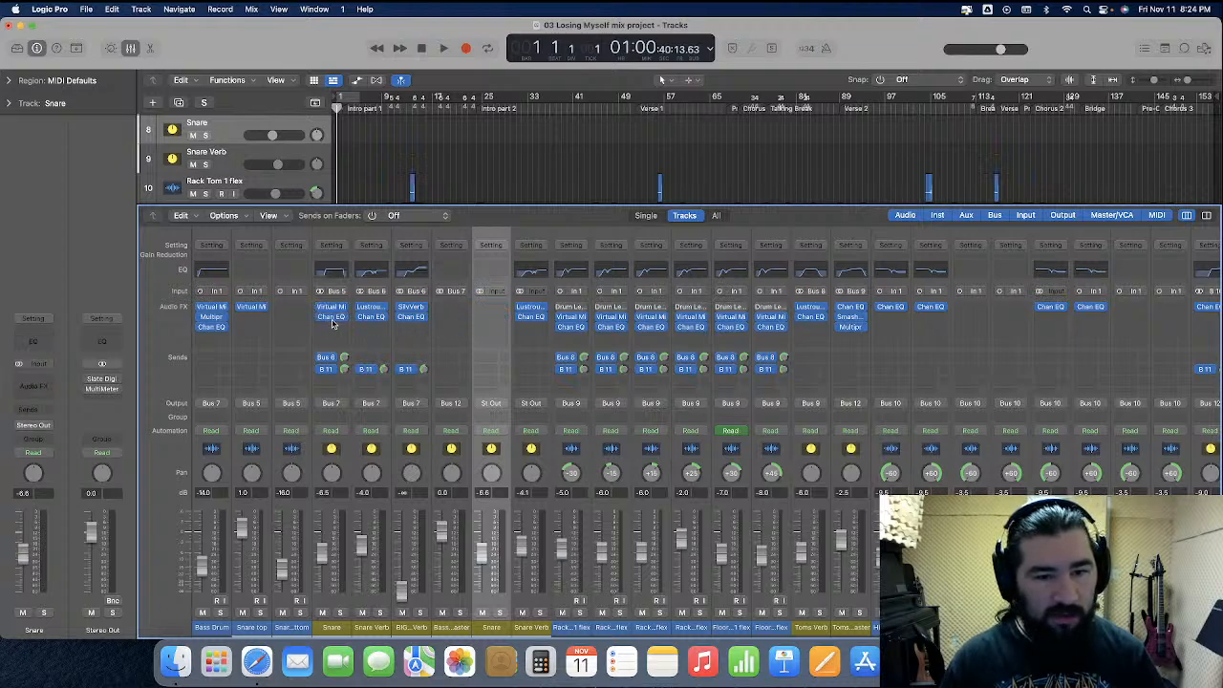
# Delete the original Snare track
pyautogui.click(233, 125)
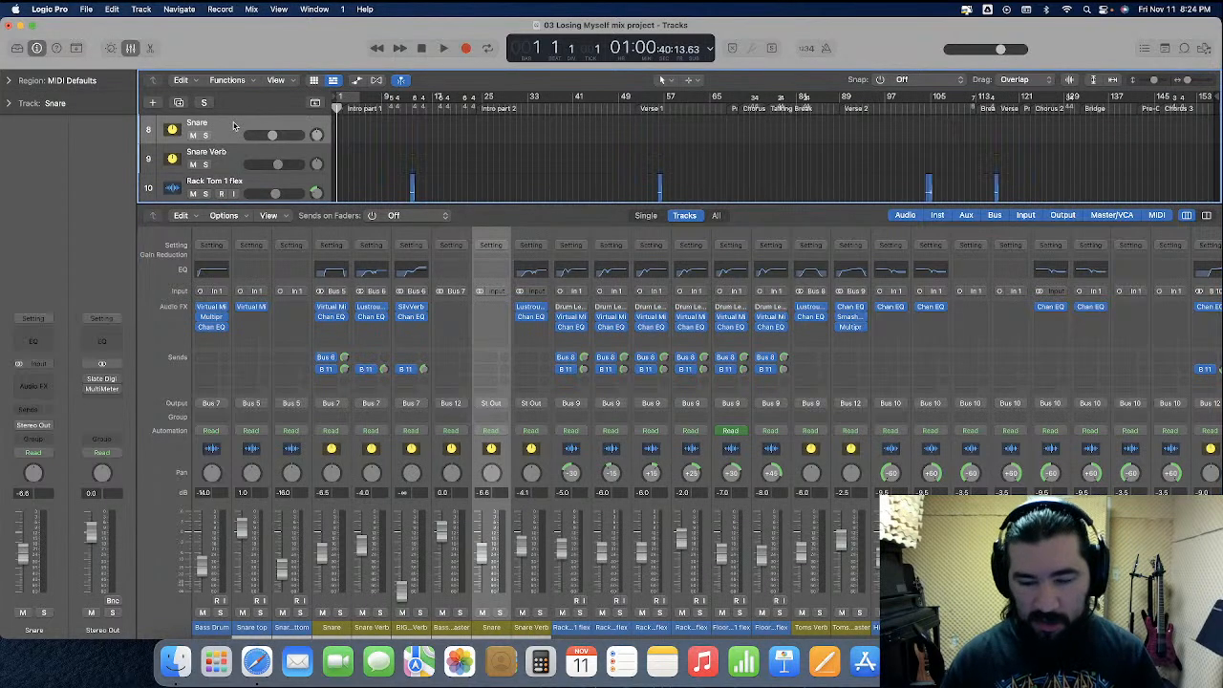
pyautogui.press('super+BackSpace')
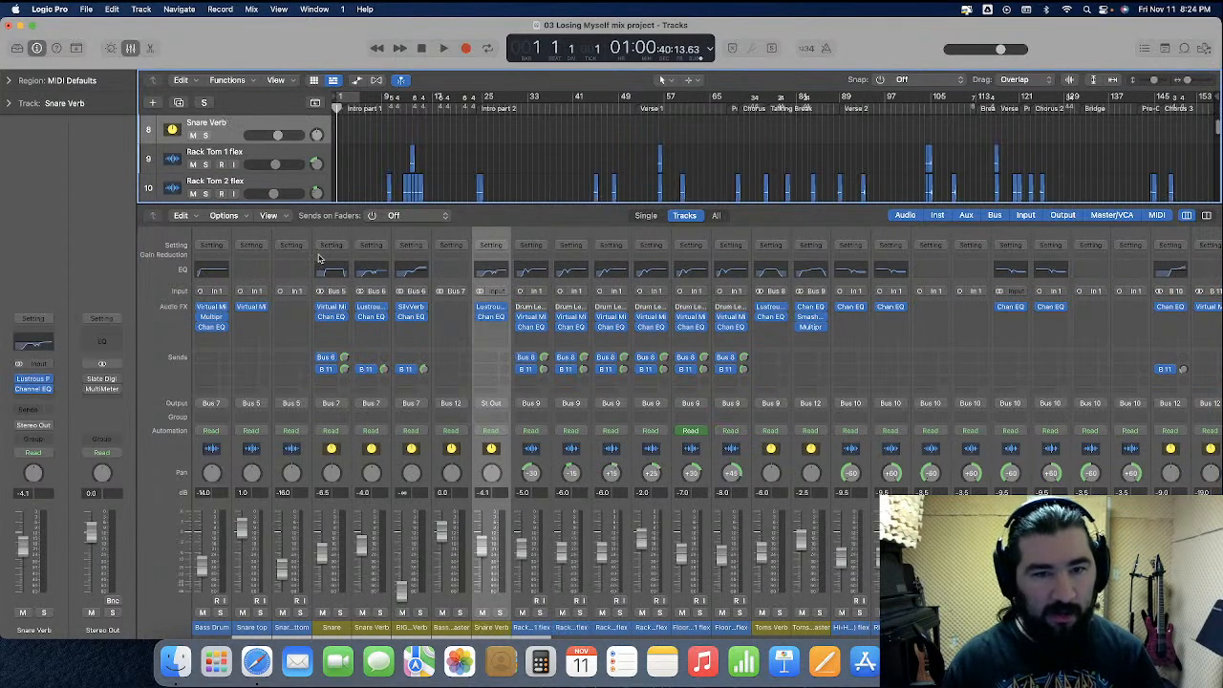
# Delete the original Snare Verb track
pyautogui.click(384, 310)
pyautogui.click(398, 336)
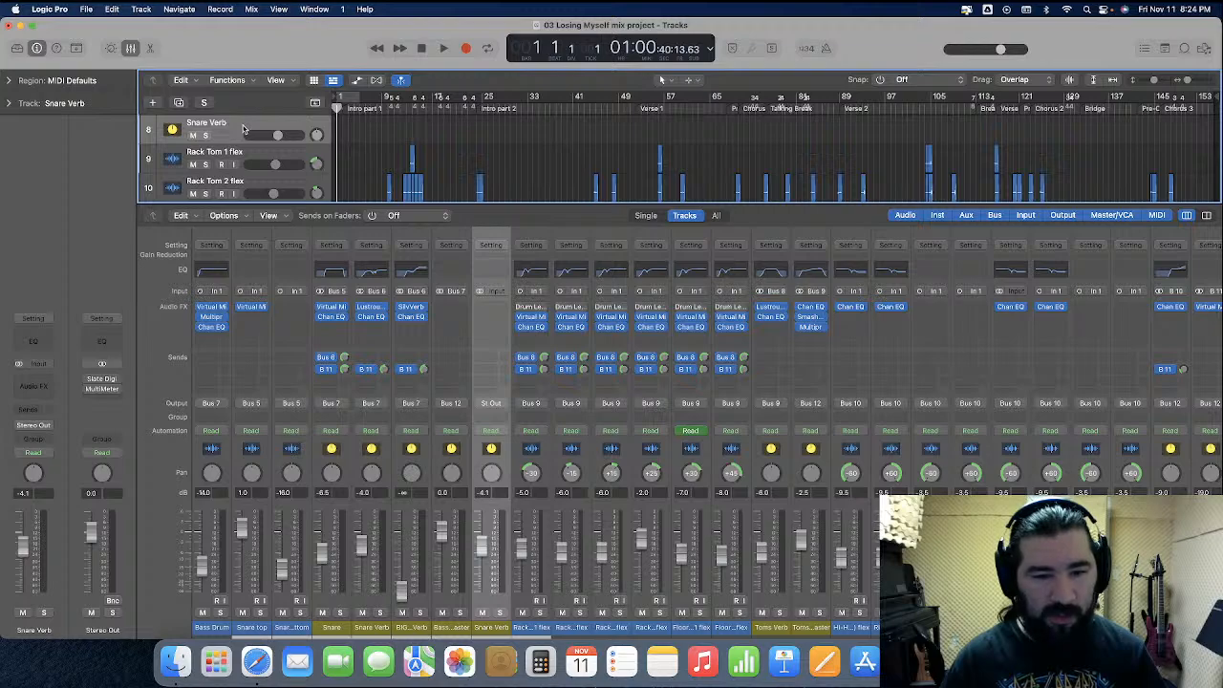
pyautogui.press('super+BackSpace')
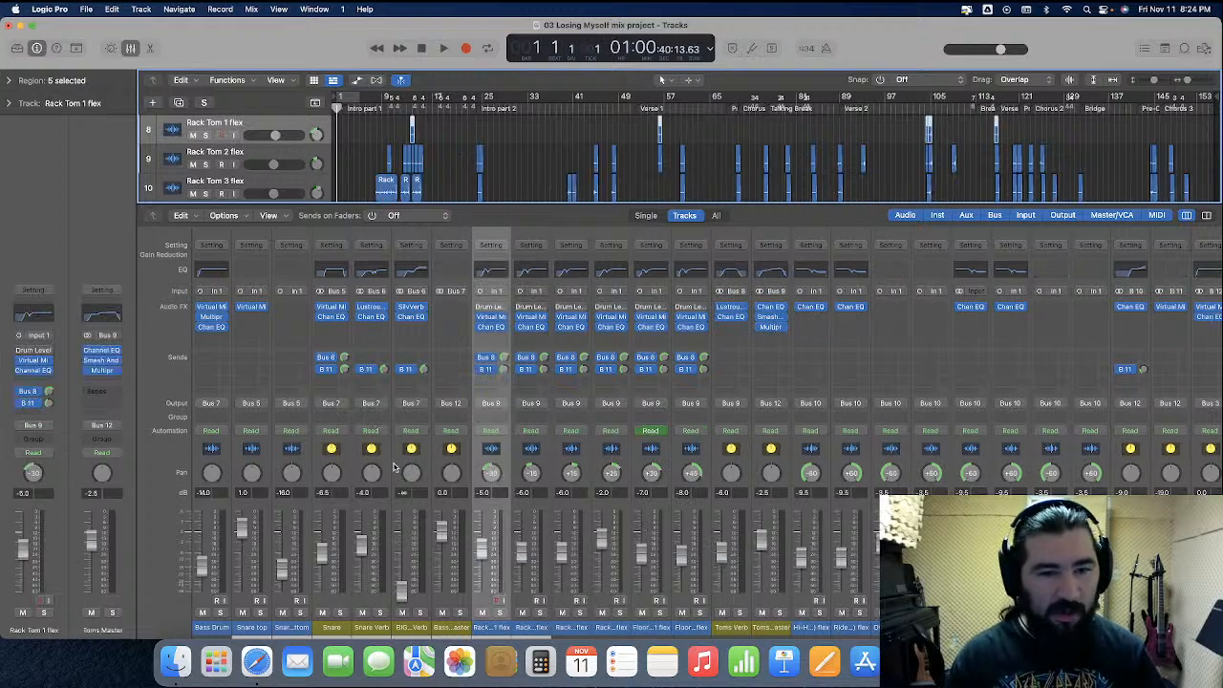
# Delete the BIG Snare Verb track
pyautogui.click(392, 468)
pyautogui.click(268, 130)
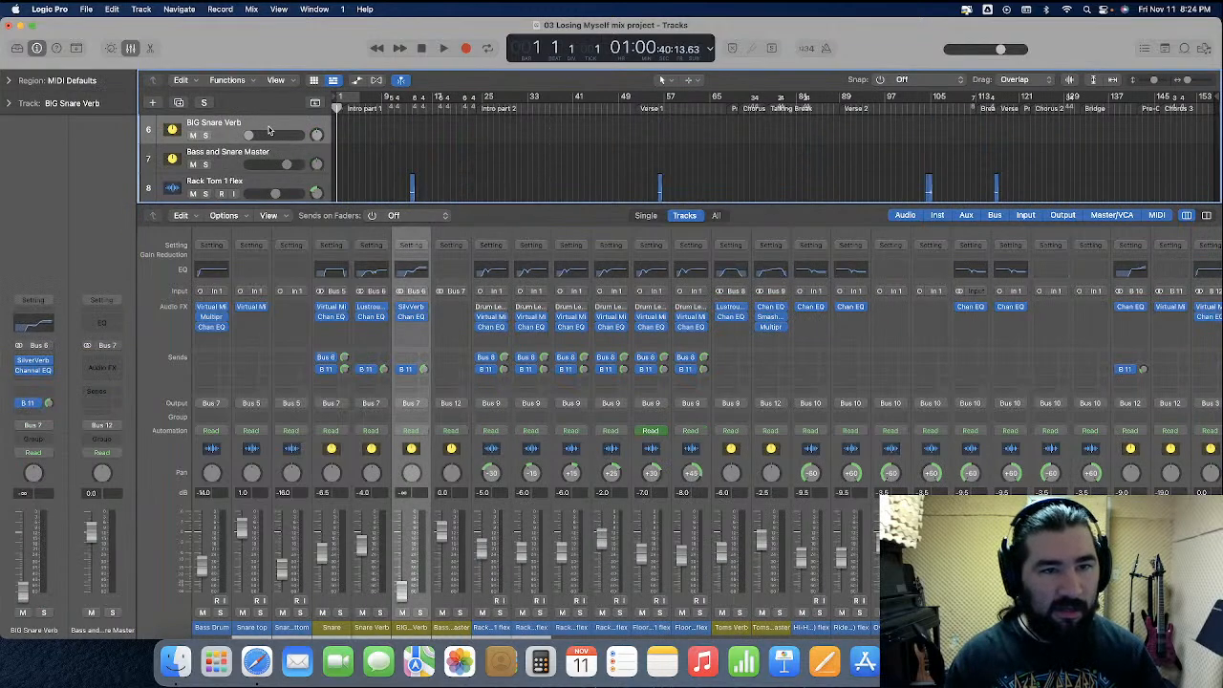
pyautogui.press('super+BackSpace')
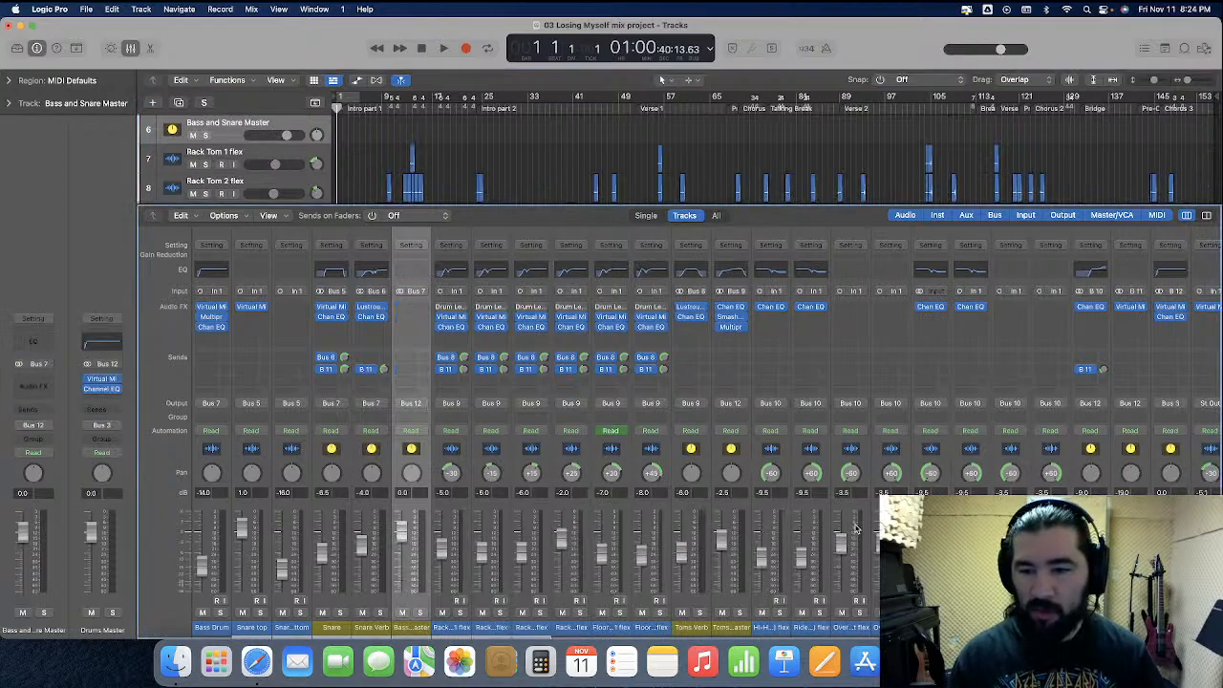
# Delete the SilverVerb aux channel fed by Bus 6, confirming deletion anyway
pyautogui.hscroll(10, 1059, 480)
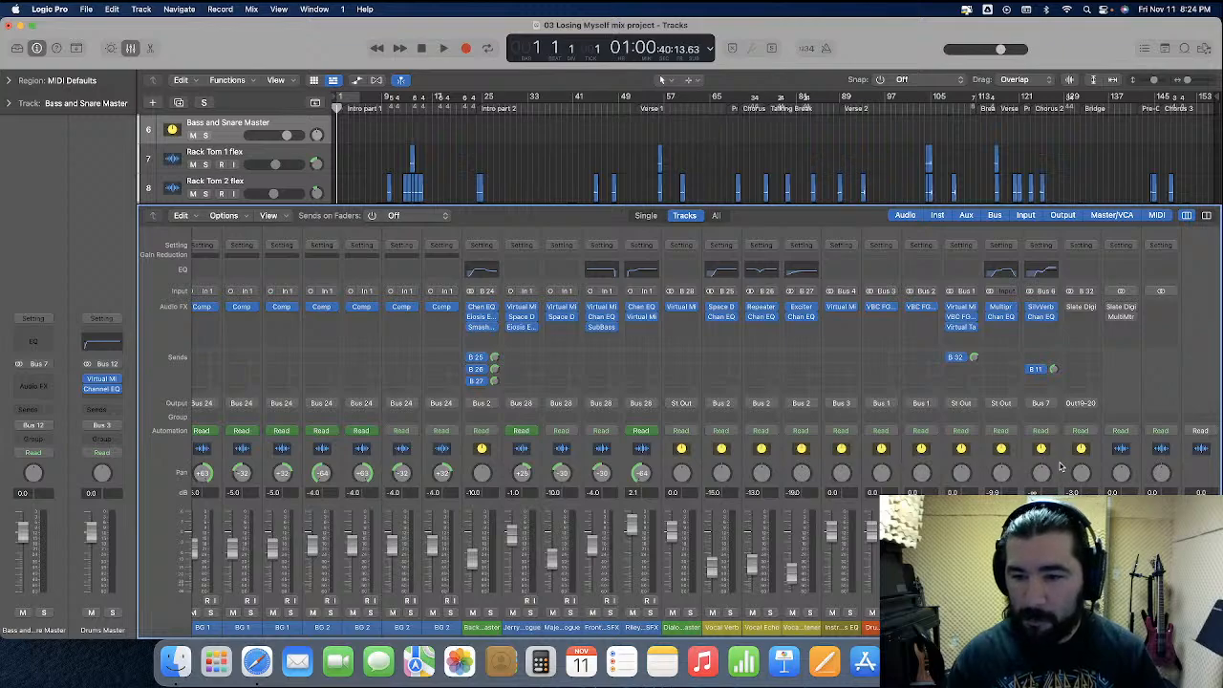
pyautogui.click(1056, 468)
pyautogui.press('super+BackSpace')
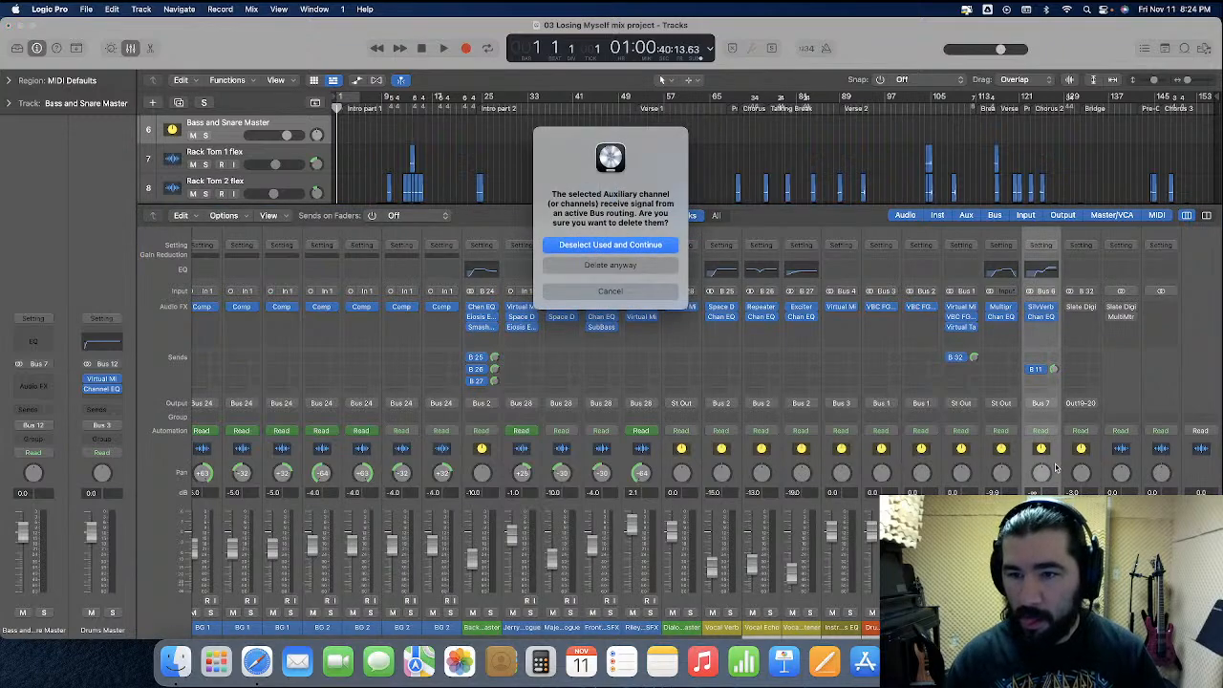
pyautogui.click(654, 266)
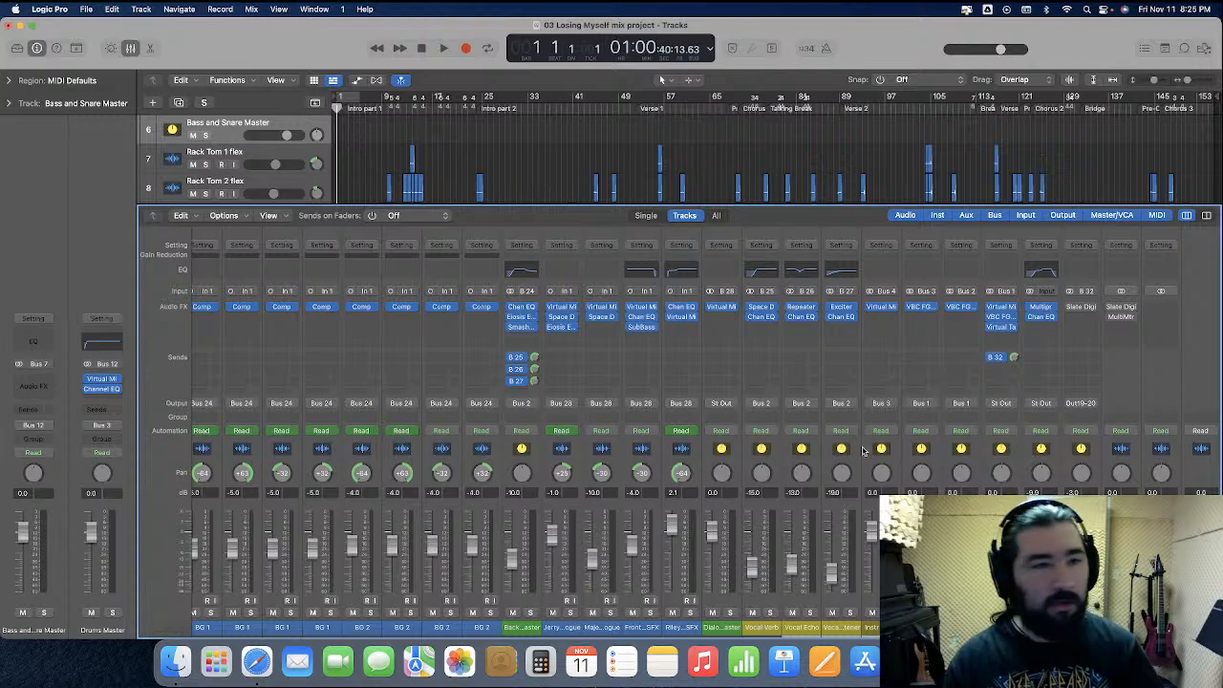
# Close the mixer and move the imported rack and floor tom tracks up below the Bass and Snare Master track
pyautogui.click(131, 50)
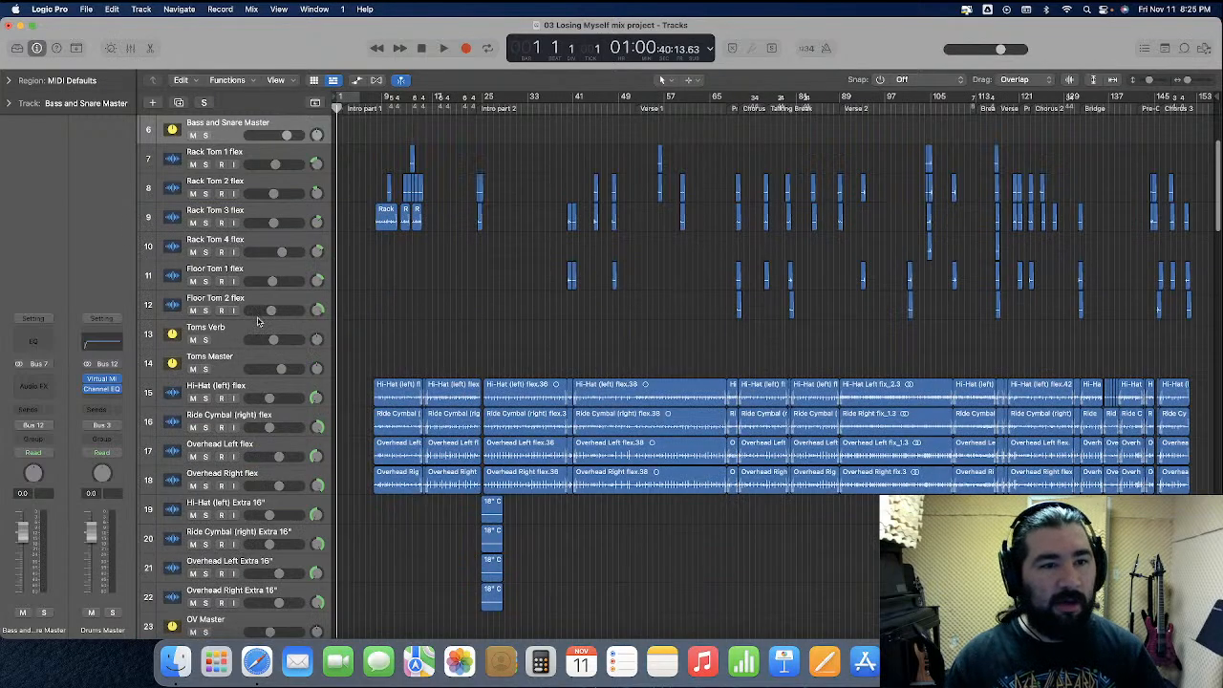
pyautogui.scroll(-8, 246, 567)
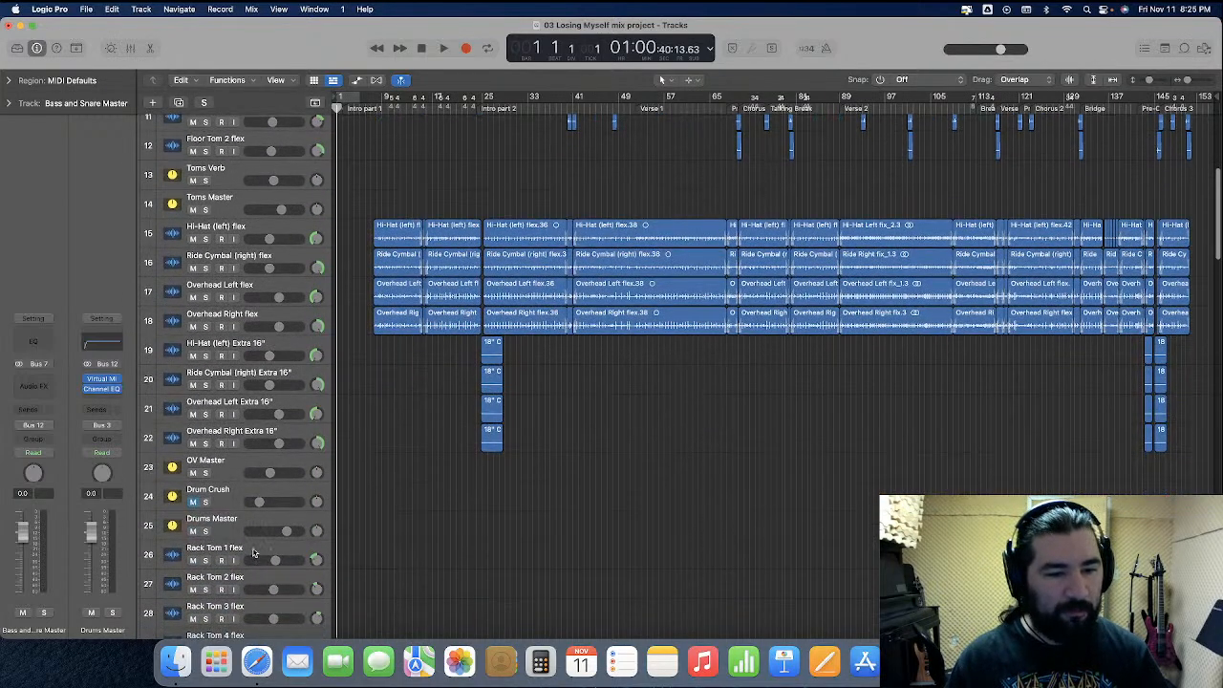
pyautogui.click(253, 553)
pyautogui.scroll(-5, 253, 552)
pyautogui.scroll(5, 254, 564)
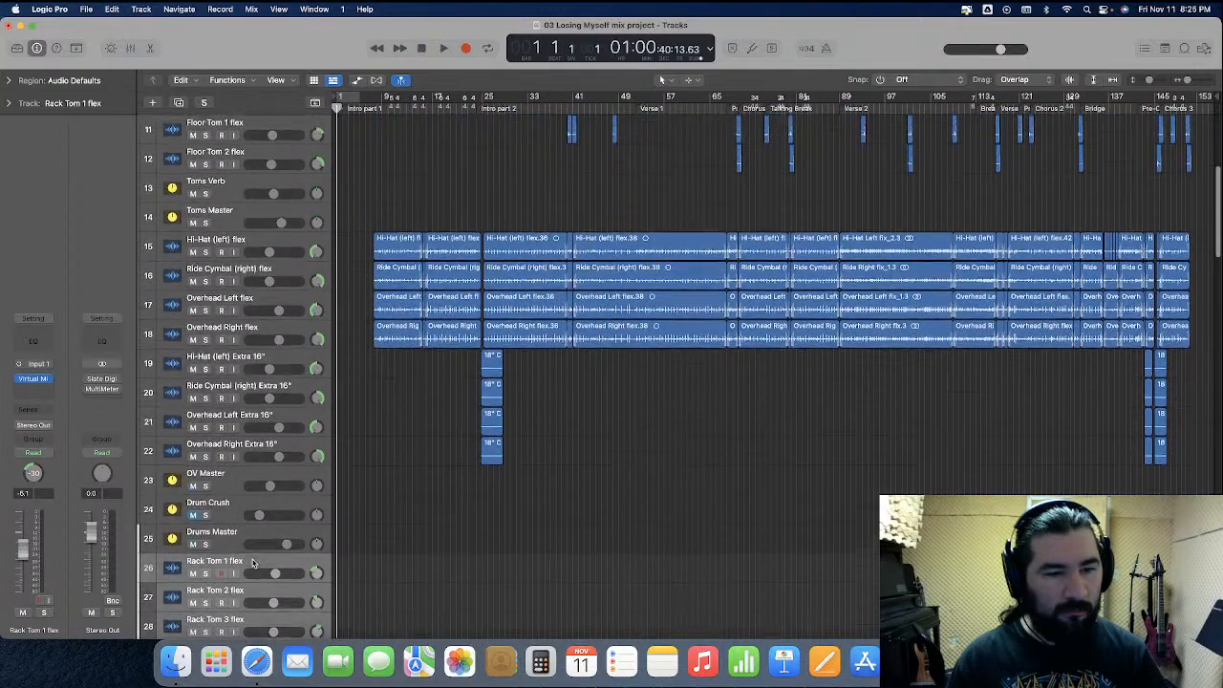
pyautogui.moveTo(252, 562); pyautogui.dragTo(248, 244)
# Move the Toms Verb and Toms Master tracks up beneath the floor toms, then reopen the mixer
pyautogui.scroll(-4, 275, 533)
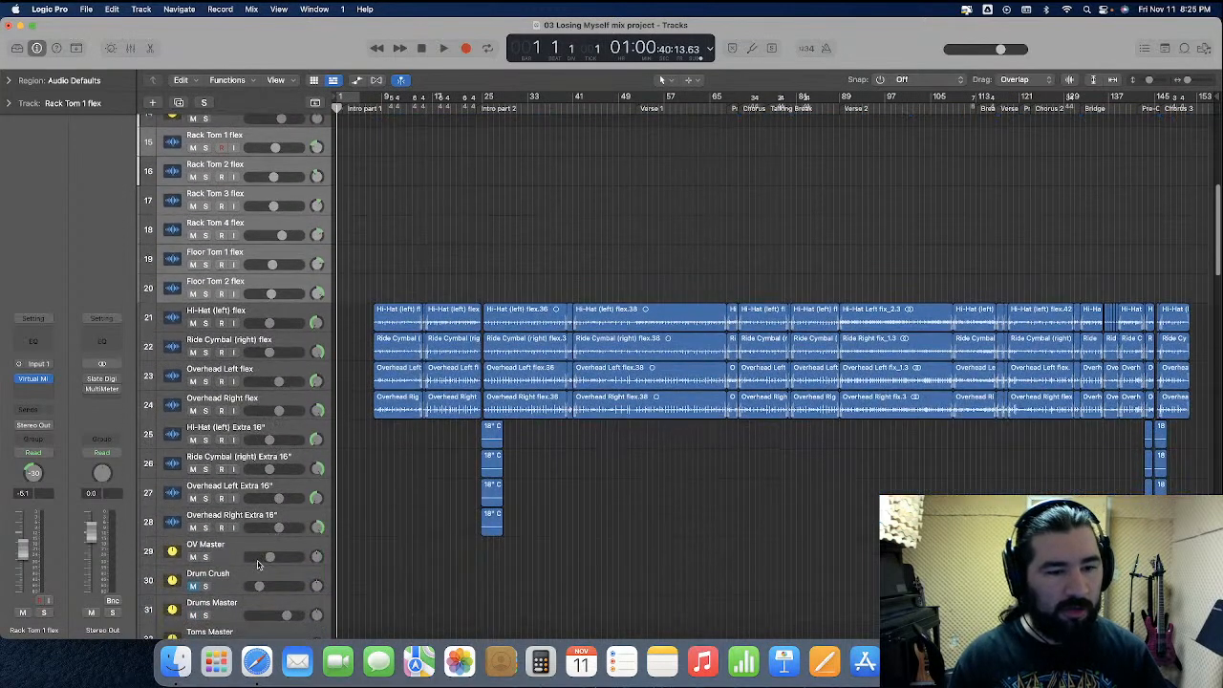
pyautogui.moveTo(251, 627); pyautogui.dragTo(267, 307)
pyautogui.click(131, 48)
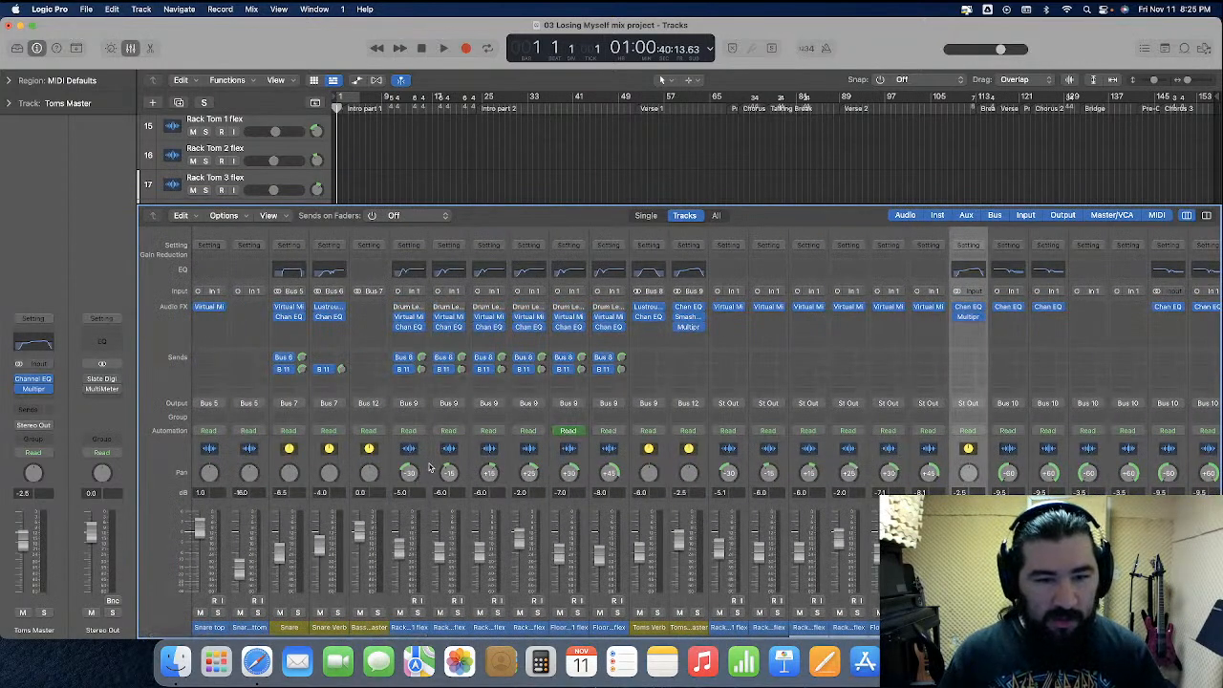
# Remove all insert plug-ins from the selected imported rack and floor tom channels
pyautogui.click(428, 467)
pyautogui.keyDown('shift'); pyautogui.click(594, 466); pyautogui.keyUp('shift')
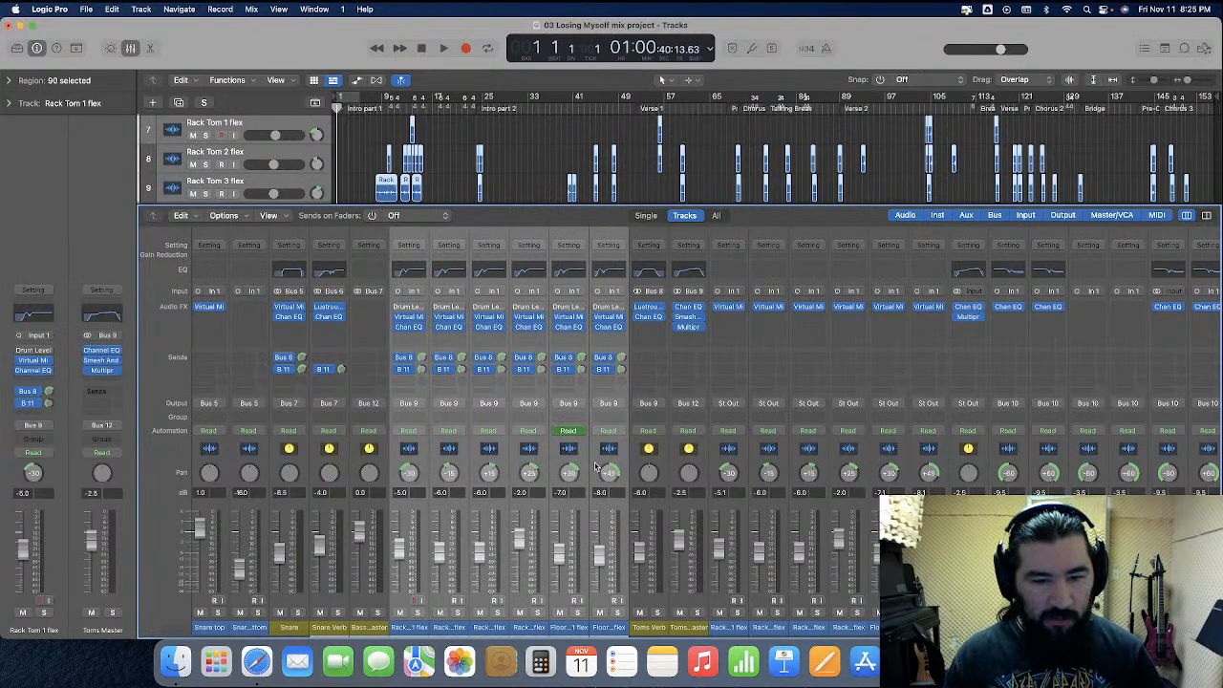
pyautogui.click(421, 307)
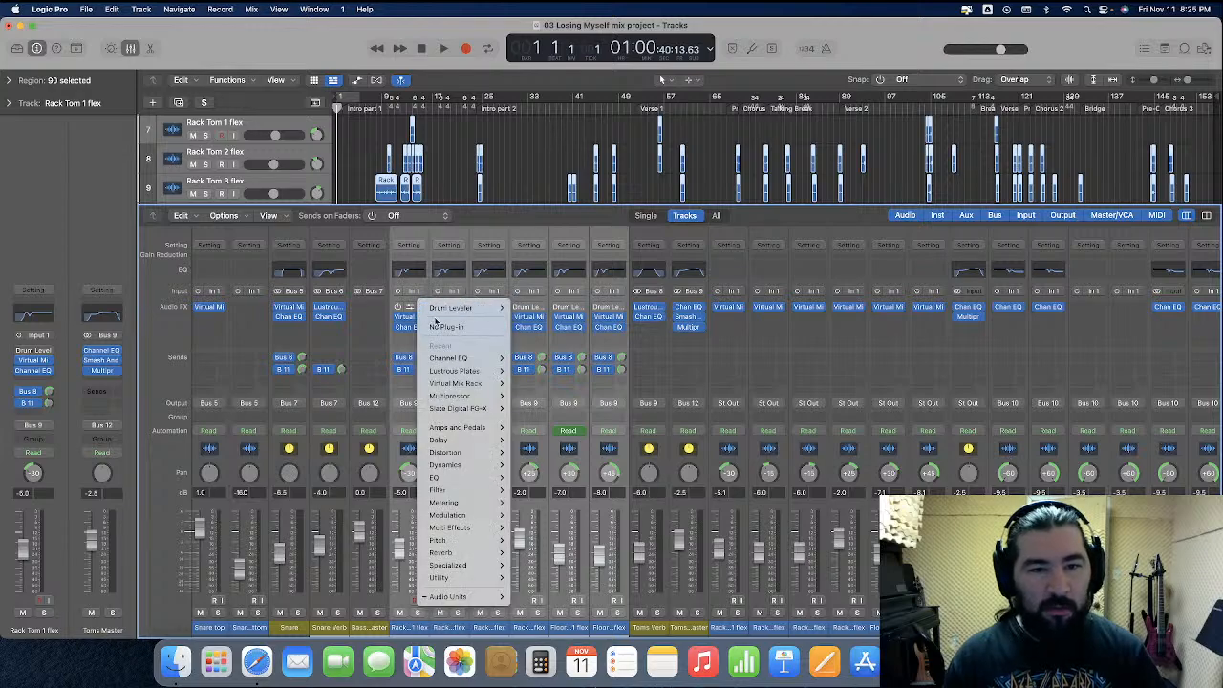
pyautogui.click(425, 324)
pyautogui.click(417, 312)
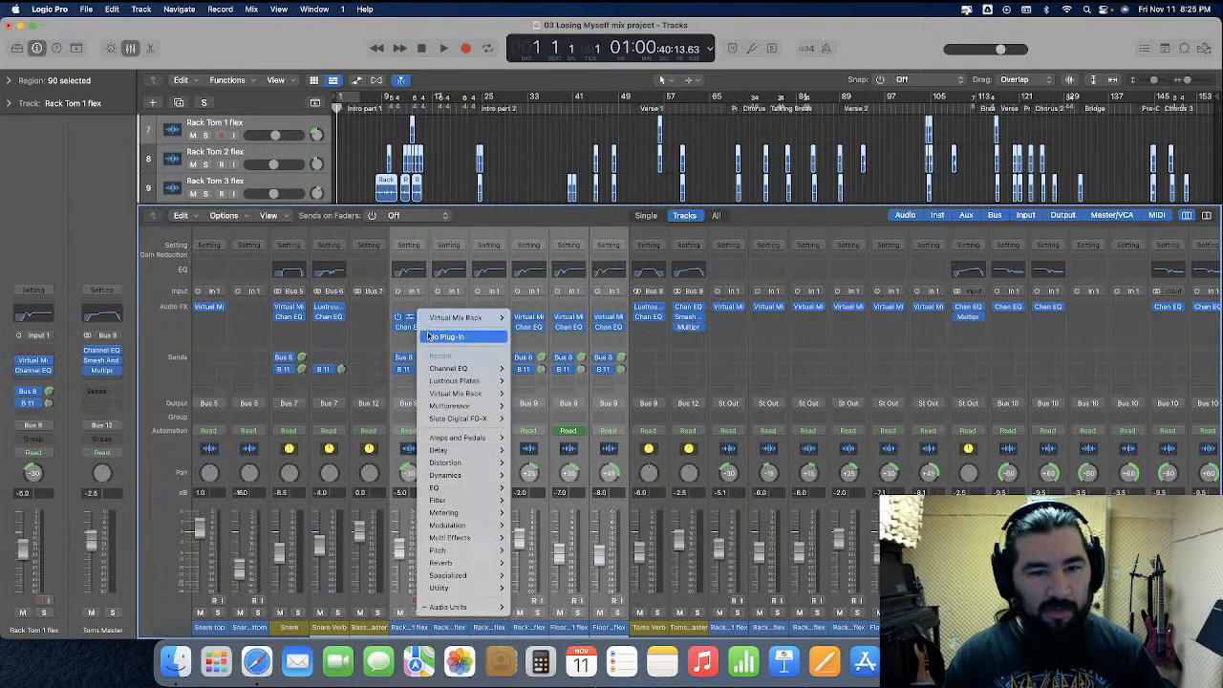
pyautogui.click(421, 332)
pyautogui.click(422, 330)
pyautogui.click(428, 343)
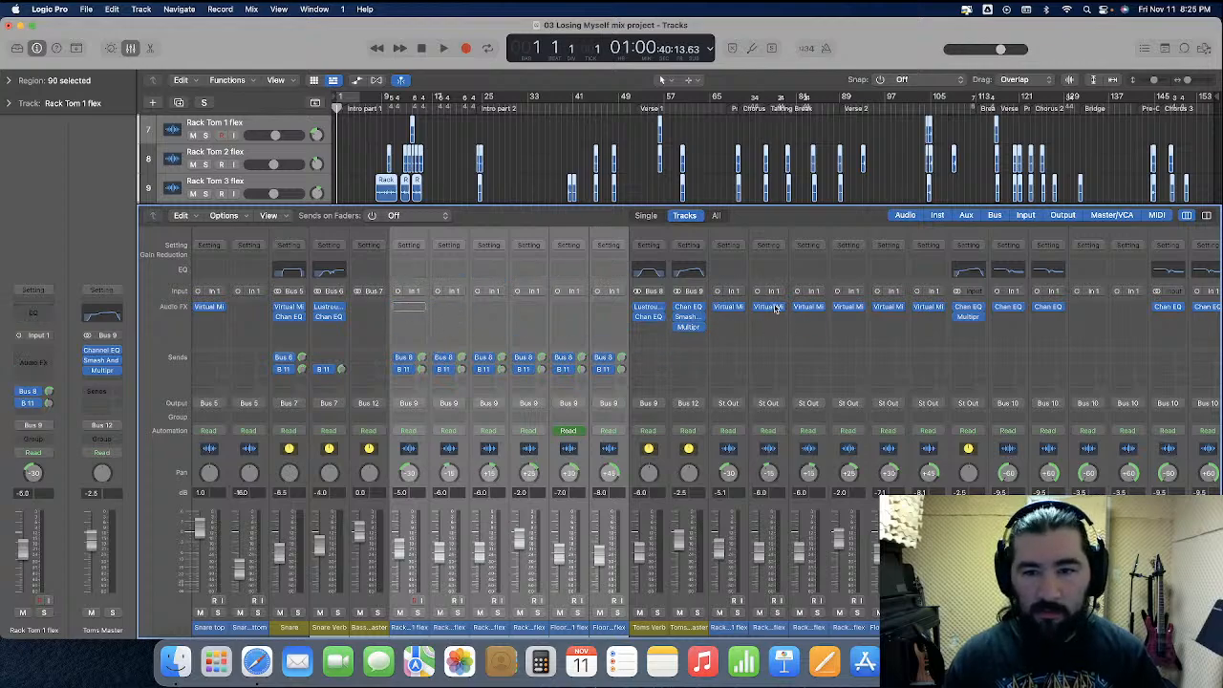
# Copy the Virtual Mix Rack plug-ins from the old tom channels onto each imported rack and floor tom channel
pyautogui.moveTo(776, 308); pyautogui.dragTo(457, 310)
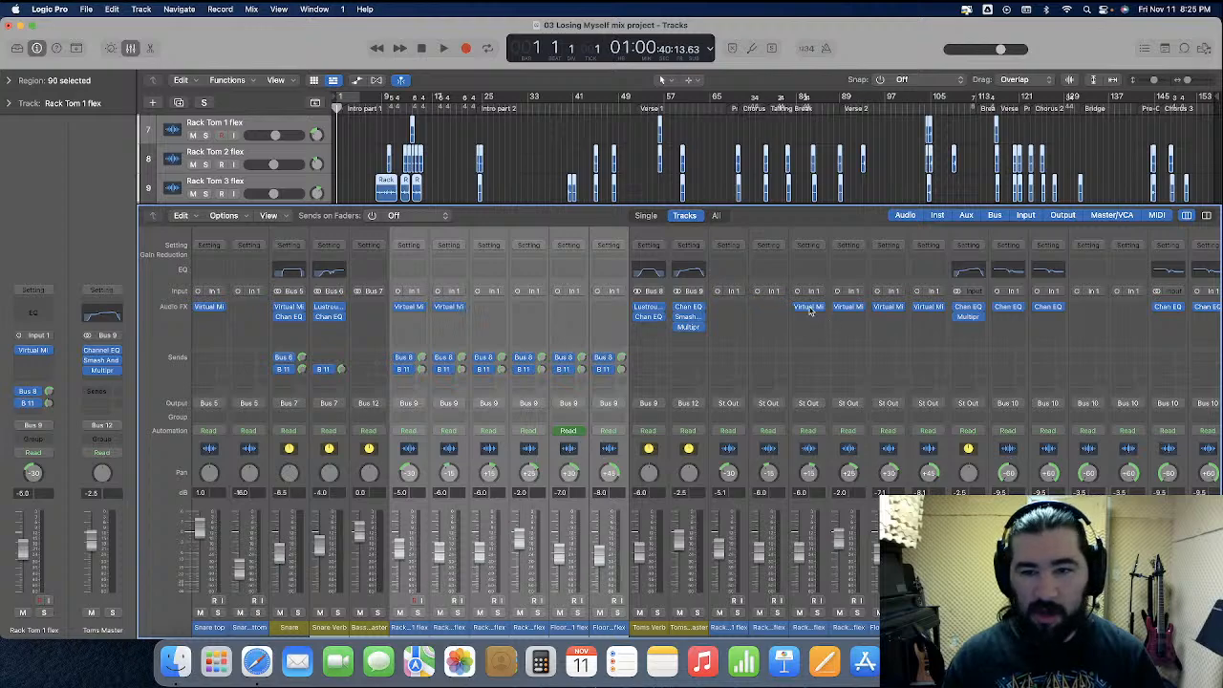
pyautogui.moveTo(810, 310); pyautogui.dragTo(489, 314)
pyautogui.moveTo(847, 313); pyautogui.dragTo(531, 313)
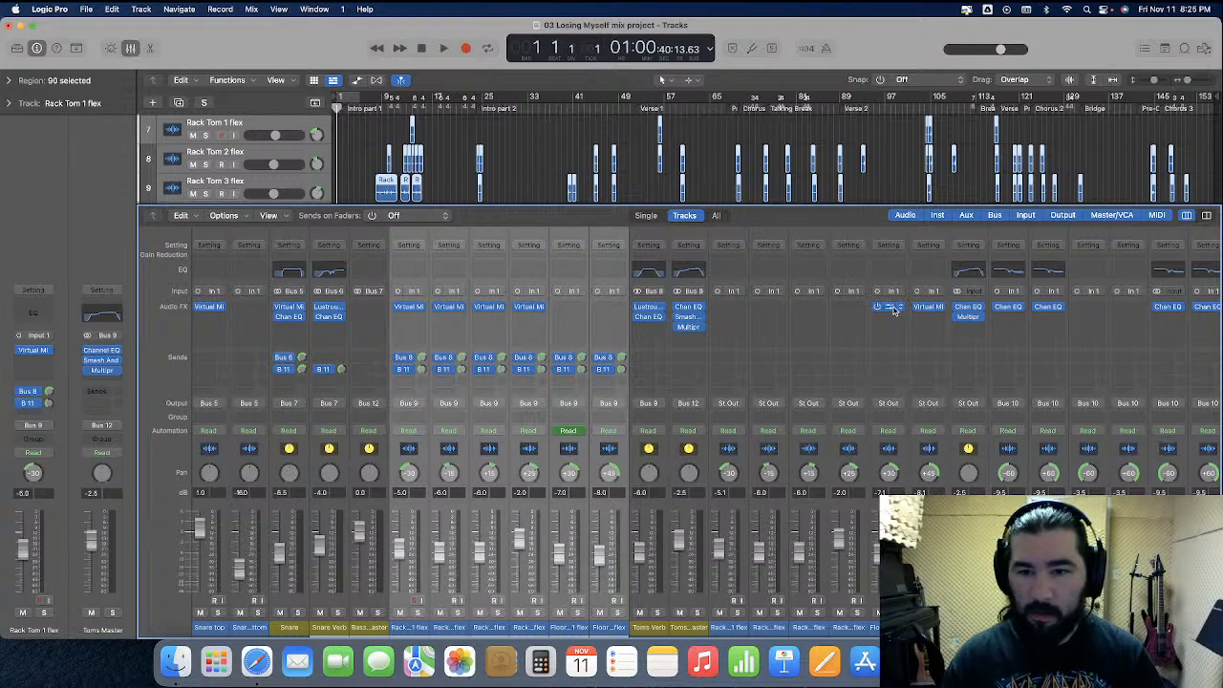
pyautogui.moveTo(928, 307); pyautogui.dragTo(568, 311)
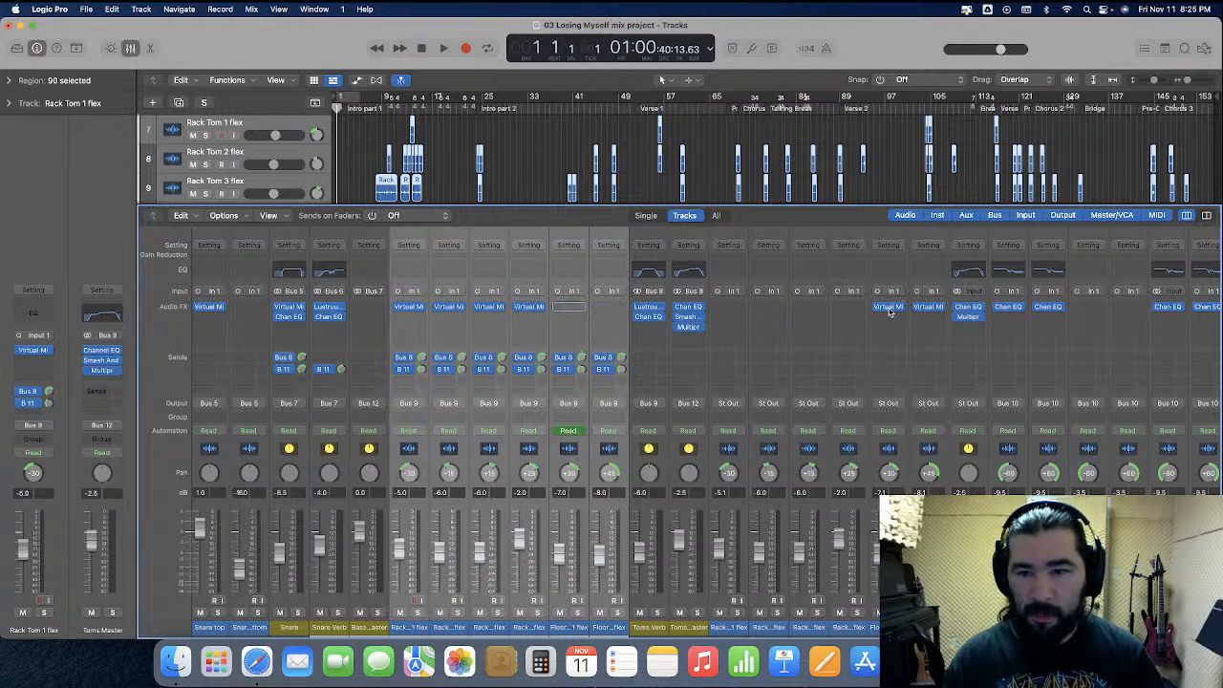
pyautogui.moveTo(931, 311); pyautogui.dragTo(608, 312)
# Delete the old rack and floor tom tracks
pyautogui.scroll(-5, 320, 148)
pyautogui.scroll(-1, 286, 139)
pyautogui.click(255, 129)
pyautogui.scroll(-4, 255, 151)
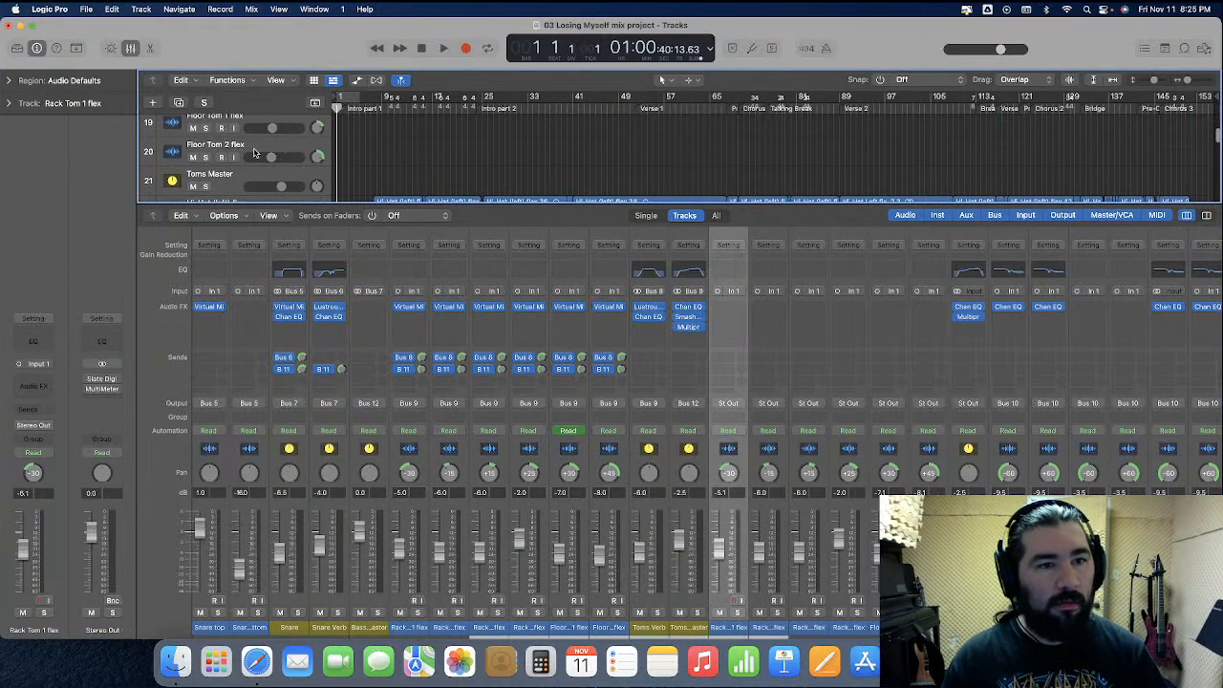
pyautogui.keyDown('shift'); pyautogui.click(255, 150); pyautogui.keyUp('shift')
pyautogui.press('super+BackSpace')
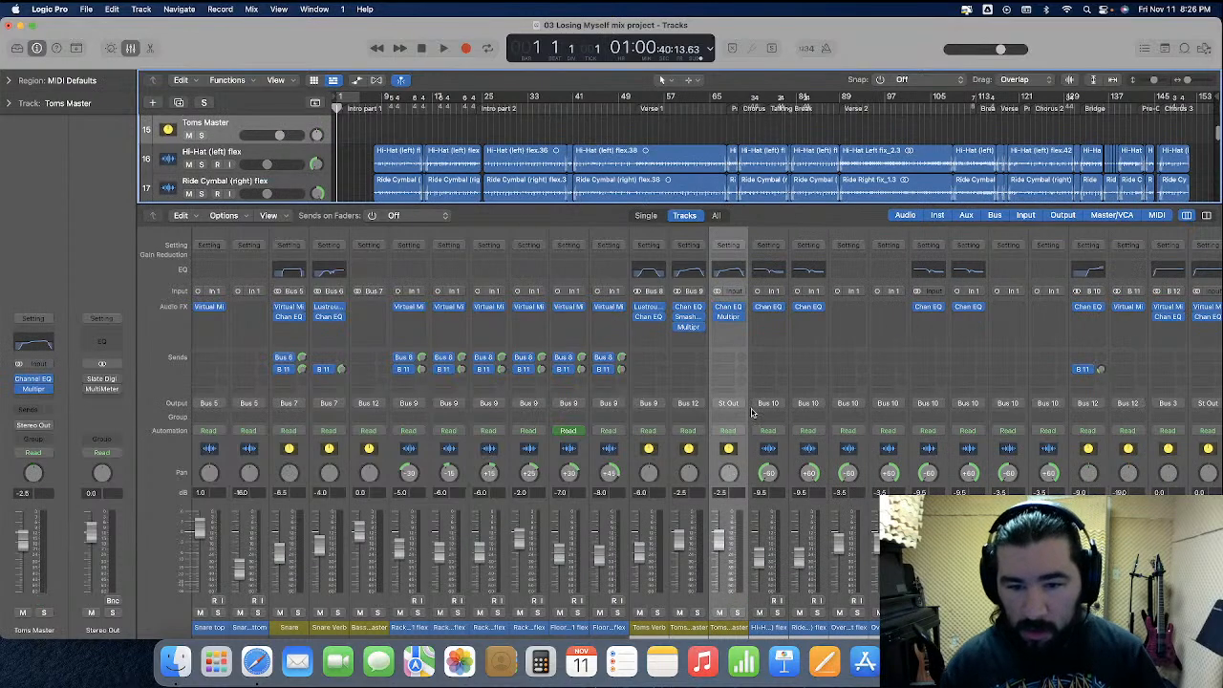
# Replace the imported Toms Master plug-ins with the old Toms Master's Channel EQ and Multipressor, then delete the old Toms Master track
pyautogui.click(698, 312)
pyautogui.click(700, 315)
pyautogui.click(700, 315)
pyautogui.click(718, 338)
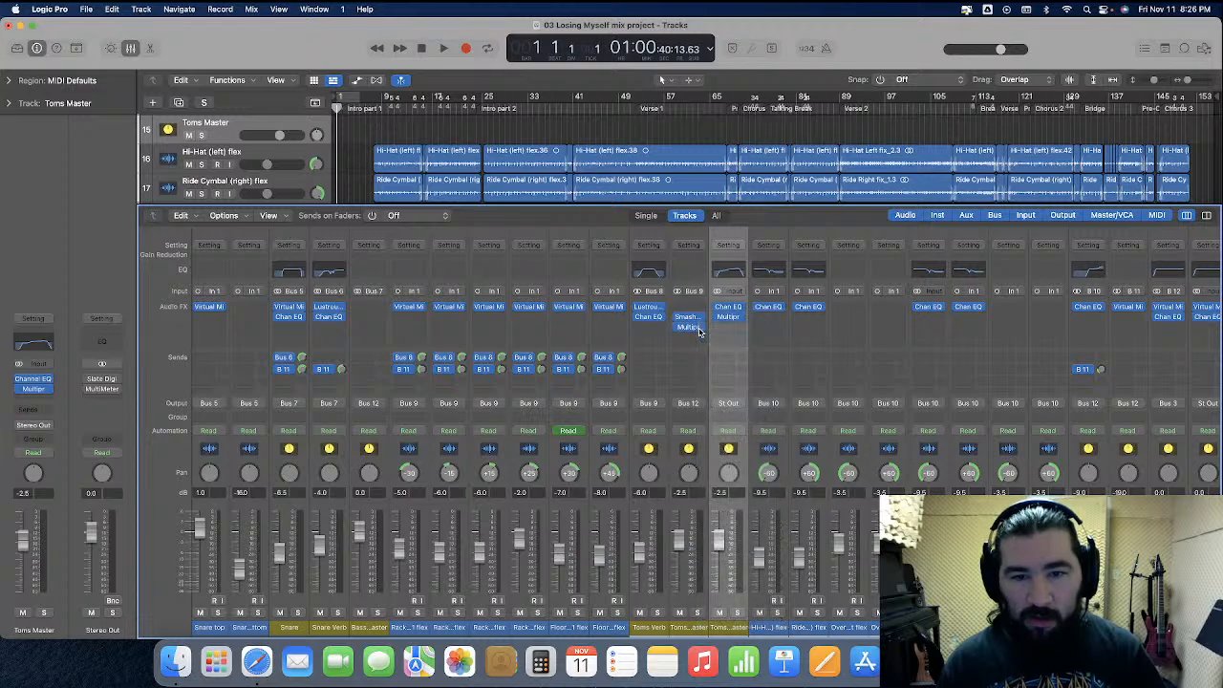
pyautogui.click(698, 327)
pyautogui.click(718, 344)
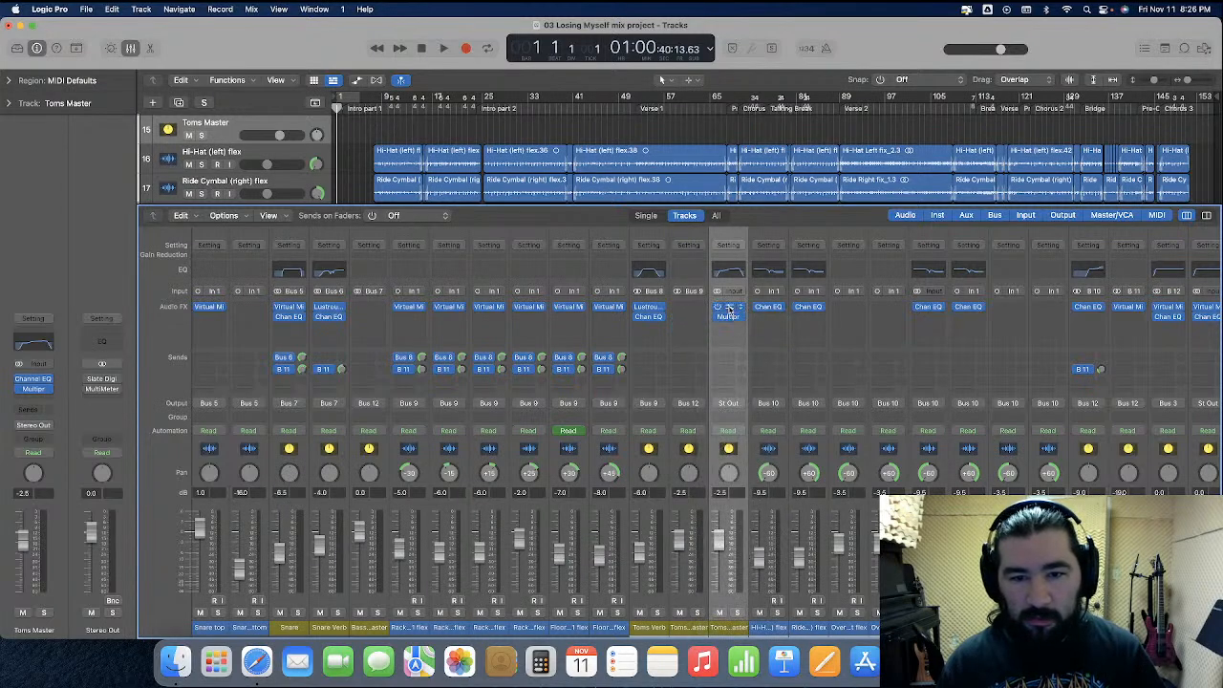
pyautogui.moveTo(726, 319); pyautogui.dragTo(688, 317)
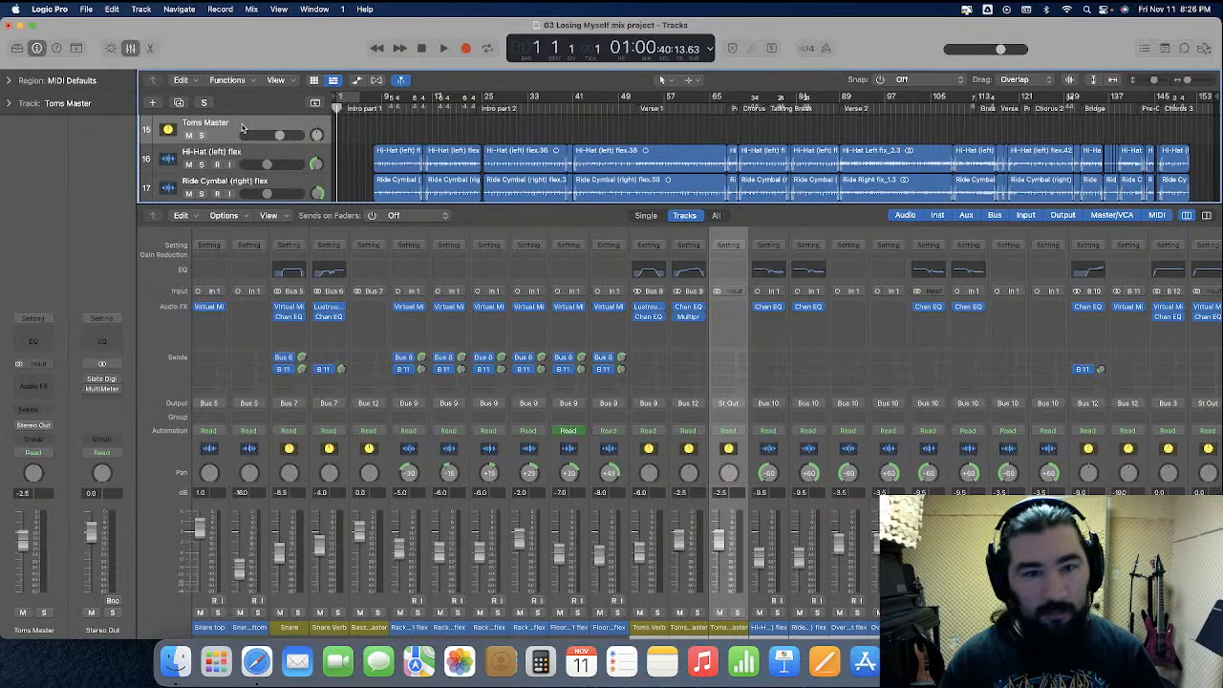
pyautogui.press('super+BackSpace')
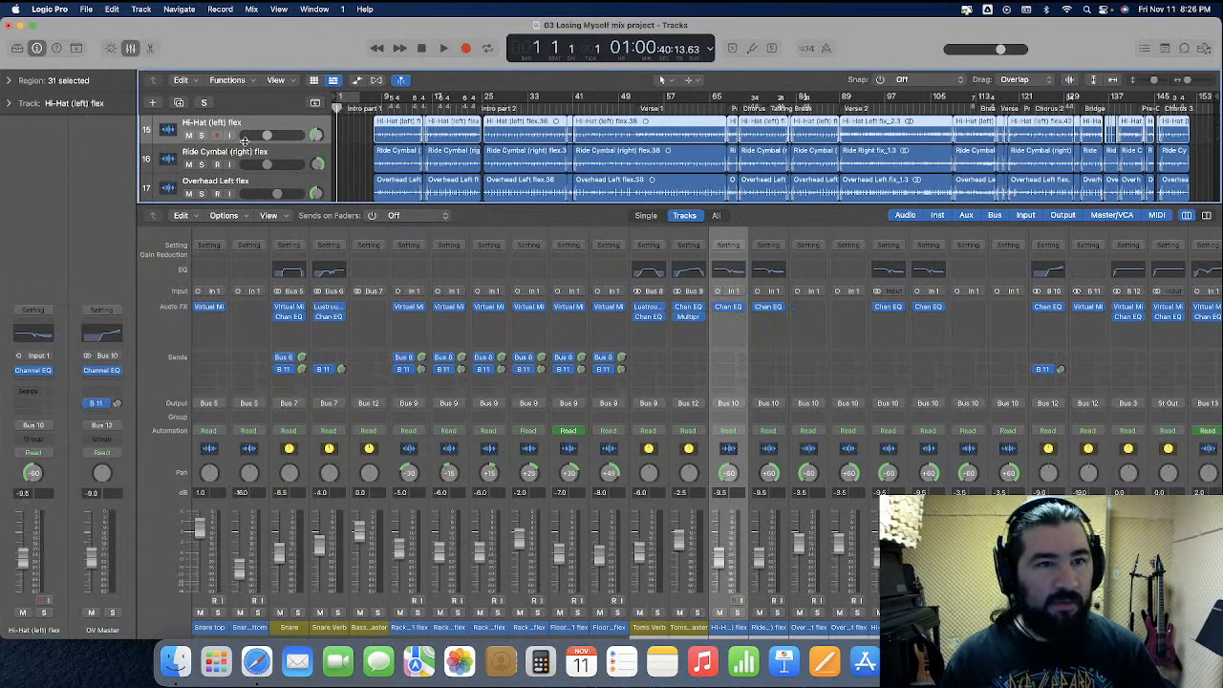
# Replace the imported Drums Master plug-ins with the Virtual Mix Rack and Channel EQ from the old Drums Master
pyautogui.scroll(-1, 245, 142)
pyautogui.hscroll(10, 655, 441)
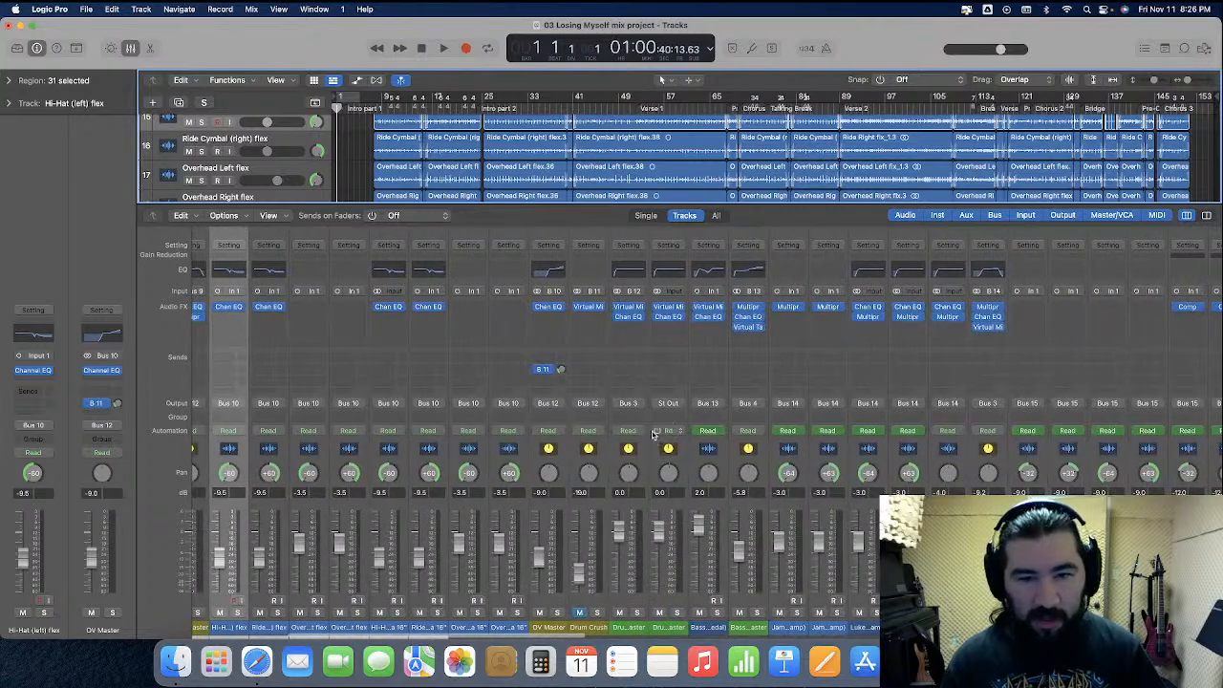
pyautogui.click(641, 307)
pyautogui.click(647, 328)
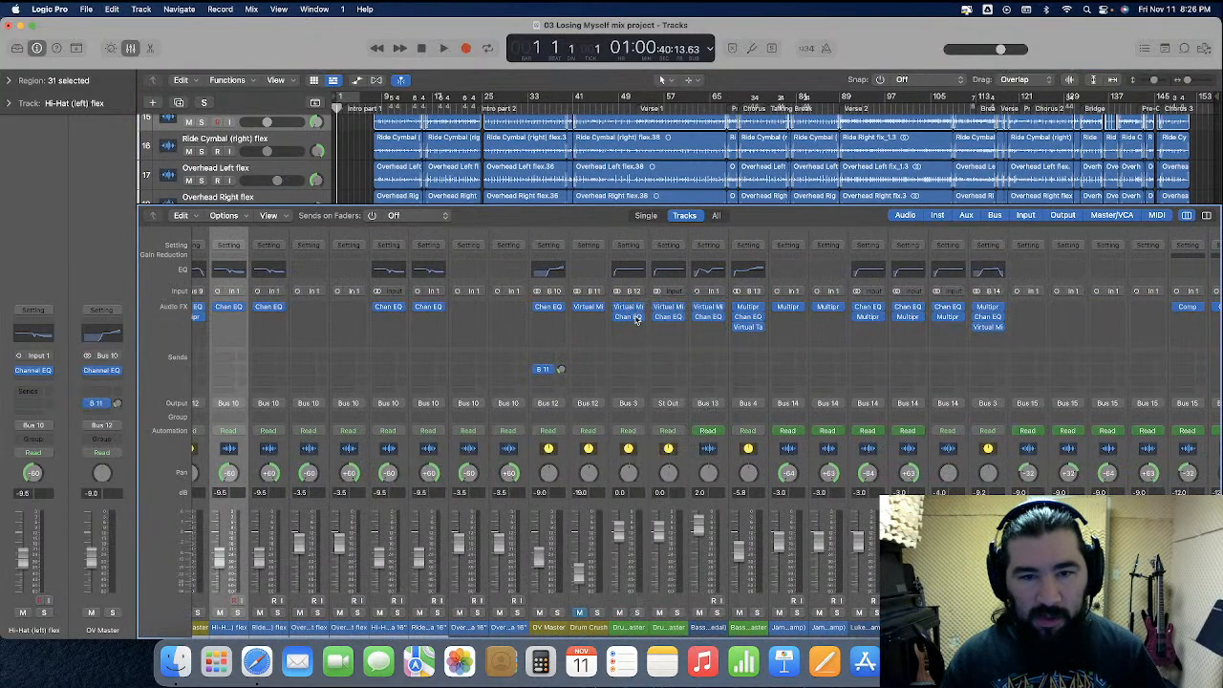
pyautogui.click(636, 318)
pyautogui.click(647, 335)
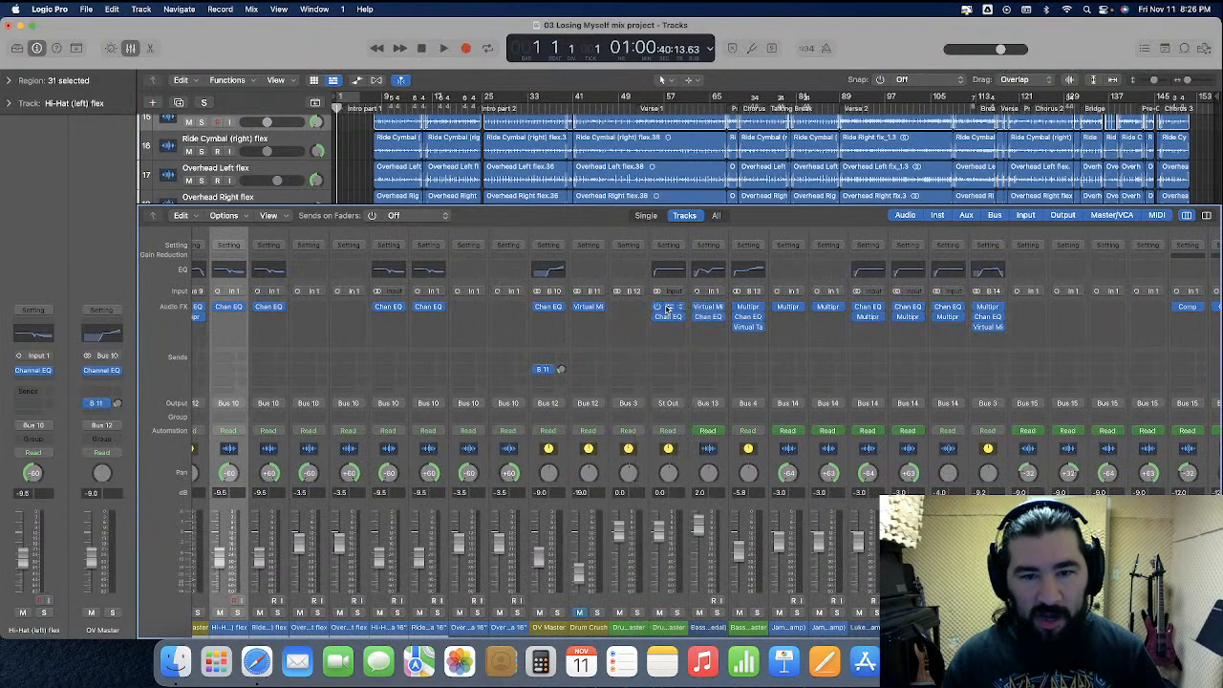
pyautogui.moveTo(670, 319); pyautogui.dragTo(632, 322)
# Delete the old Drums Master track
pyautogui.click(653, 469)
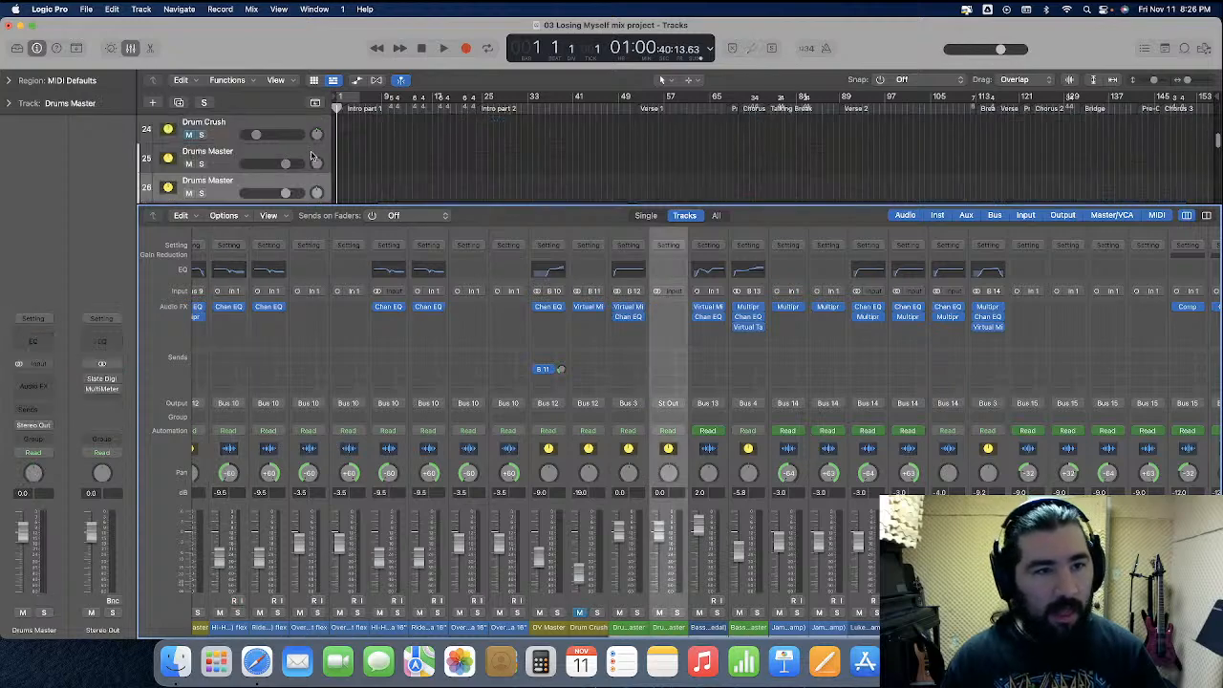
pyautogui.click(257, 173)
pyautogui.scroll(-15, 287, 172)
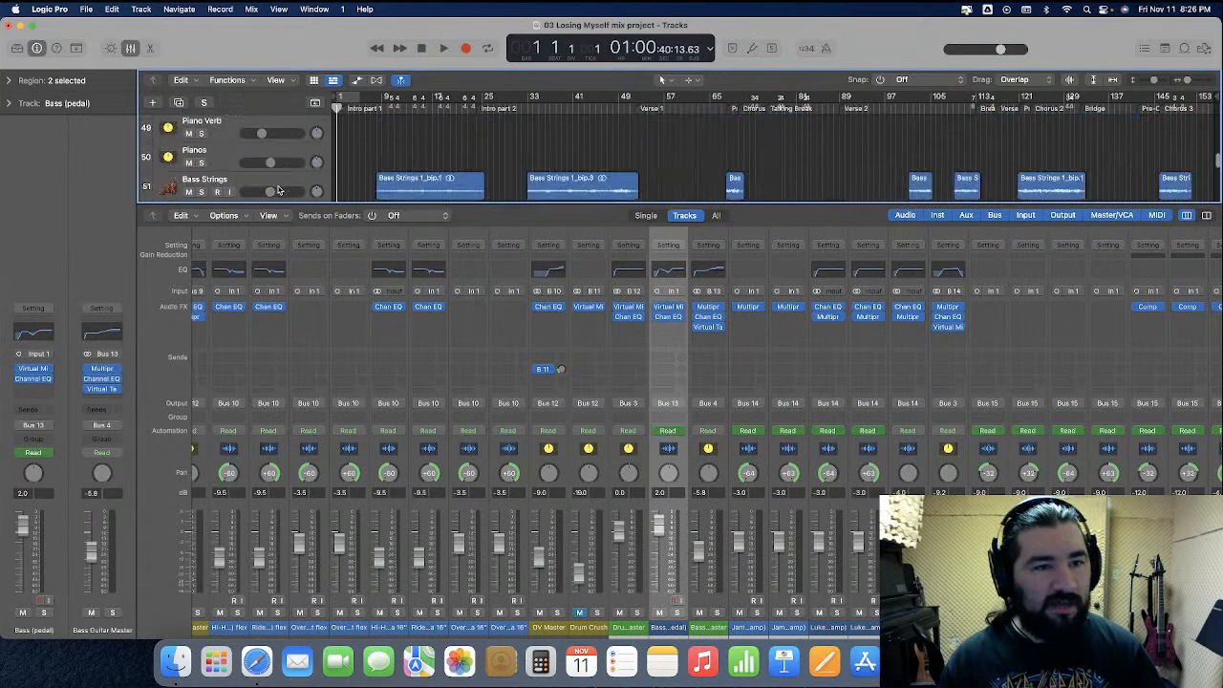
# Move the Rhythm Guitars Master track up above the Clean Left track and reopen the mixer
pyautogui.press('x')
pyautogui.scroll(-8, 319, 242)
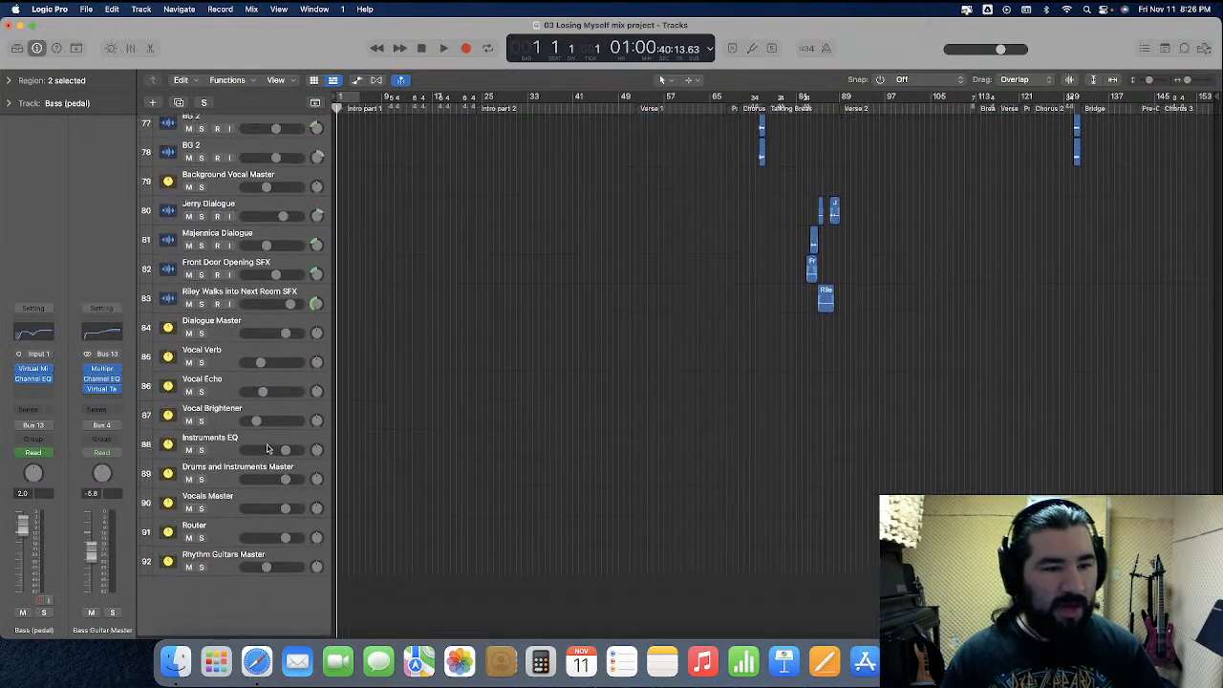
pyautogui.moveTo(251, 559); pyautogui.dragTo(281, 327)
pyautogui.click(133, 47)
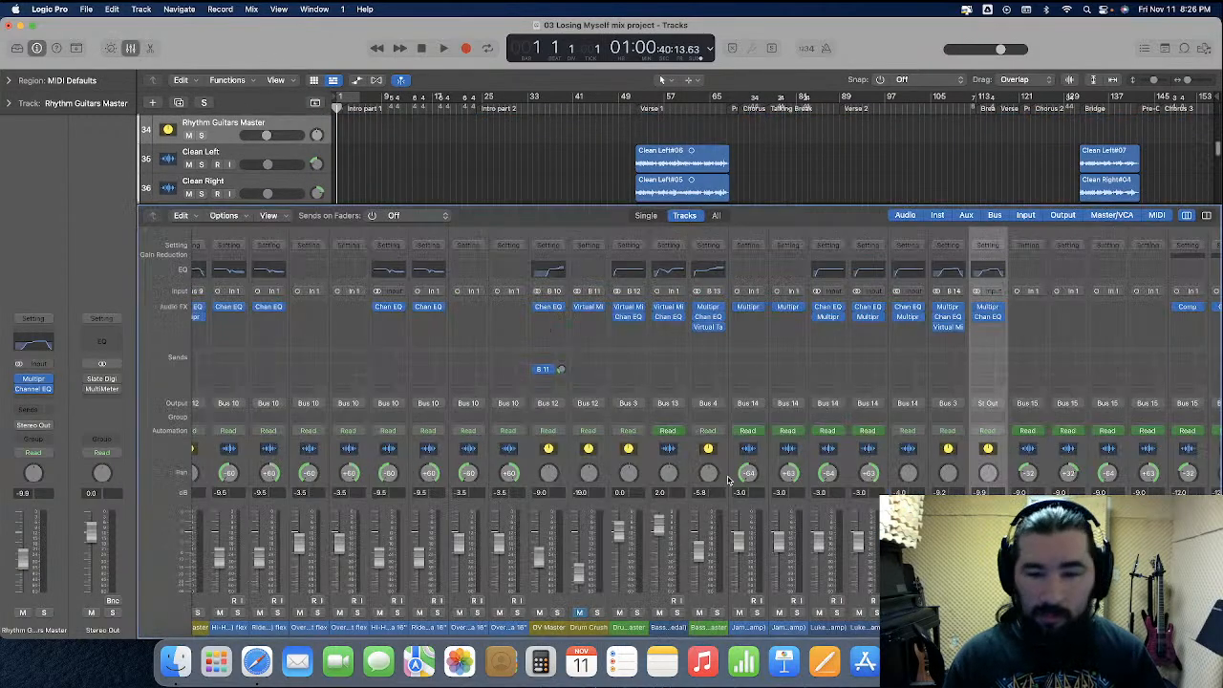
# Move the Multipressor and Channel EQ from the old Rhythm Guitars Master onto the imported rhythm guitars master, then delete the old track
pyautogui.click(962, 308)
pyautogui.click(955, 322)
pyautogui.click(960, 320)
pyautogui.click(960, 320)
pyautogui.click(961, 320)
pyautogui.click(977, 348)
pyautogui.moveTo(989, 308); pyautogui.dragTo(951, 321)
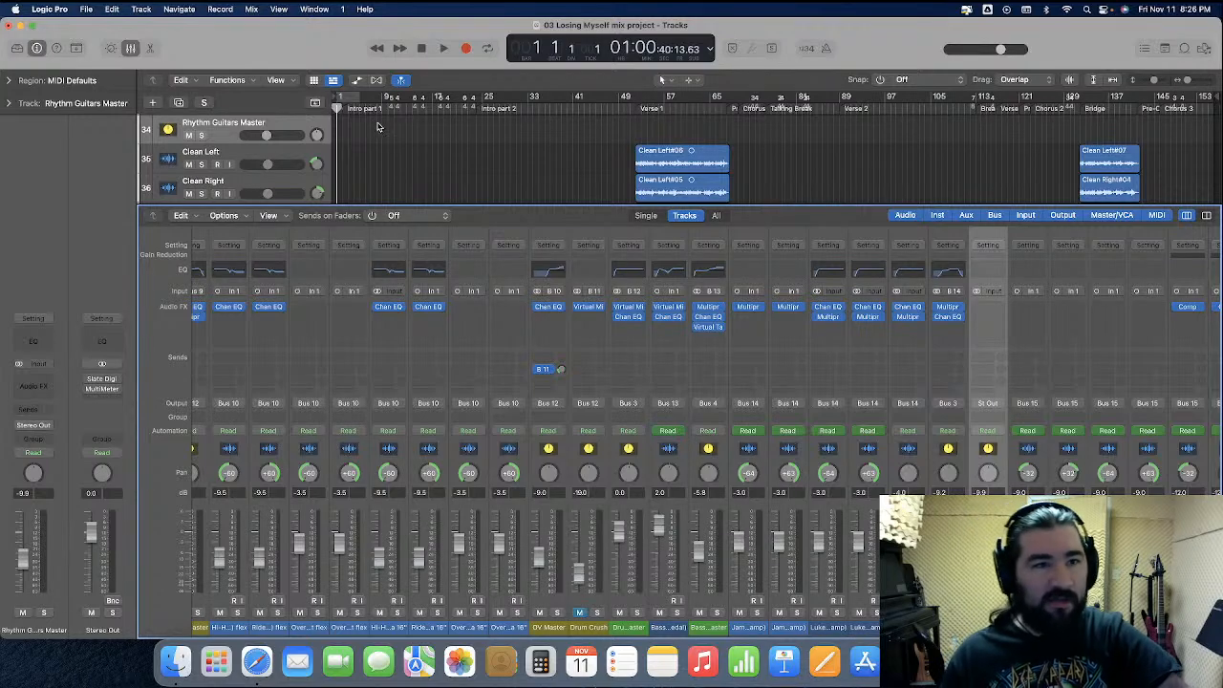
pyautogui.scroll(1, 385, 136)
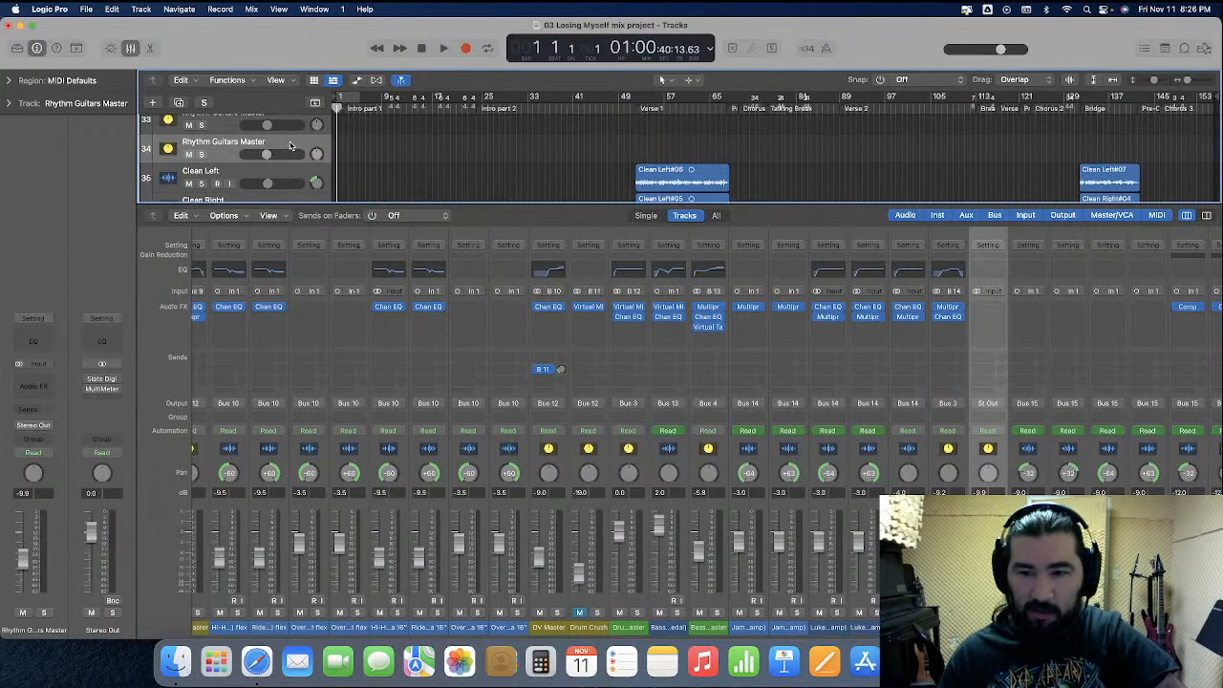
pyautogui.press('super+BackSpace')
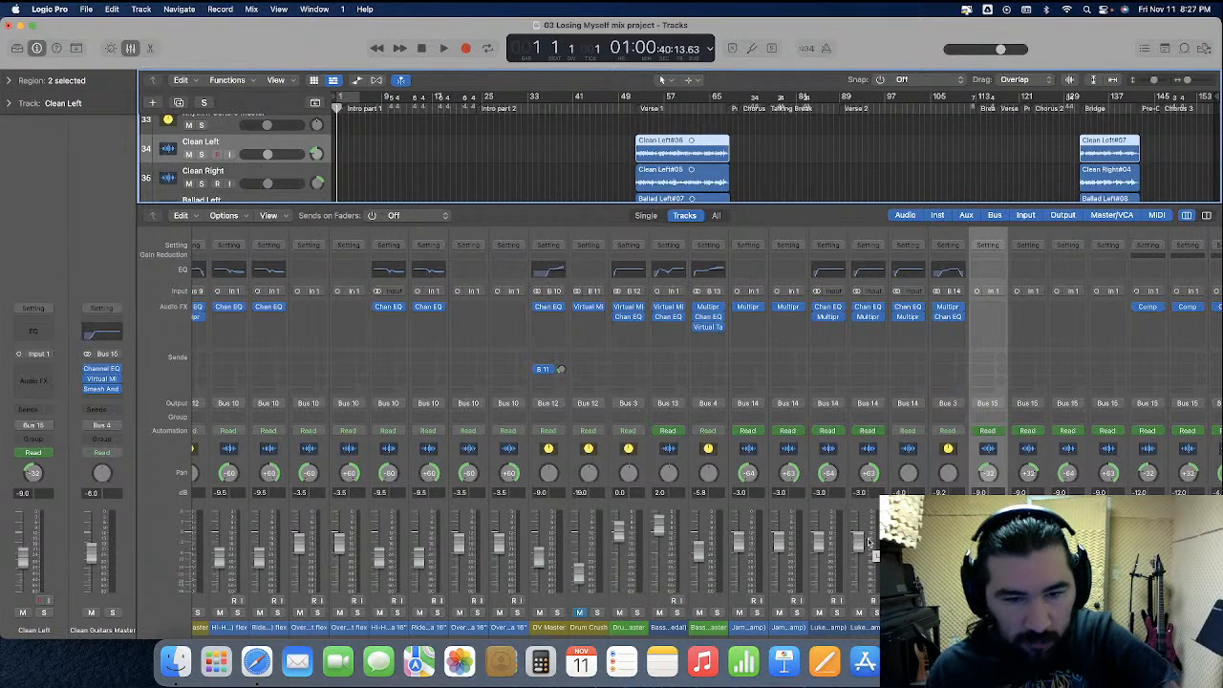
pyautogui.hscroll(10, 866, 543)
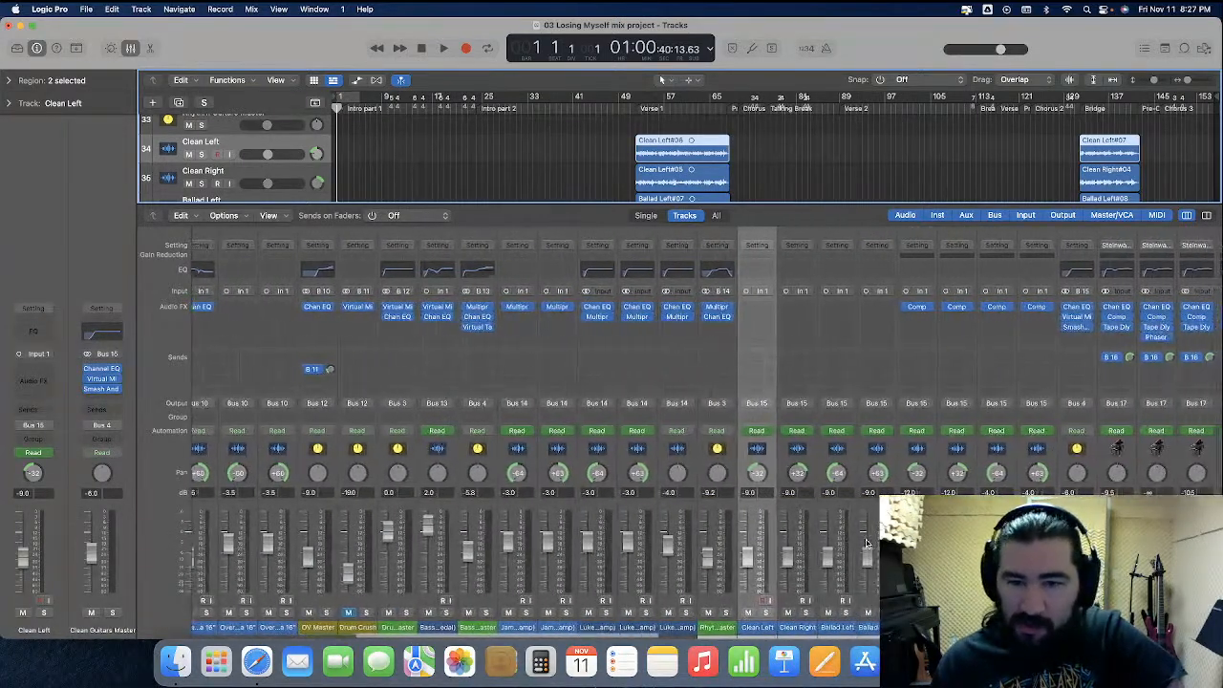
pyautogui.hscroll(10, 867, 542)
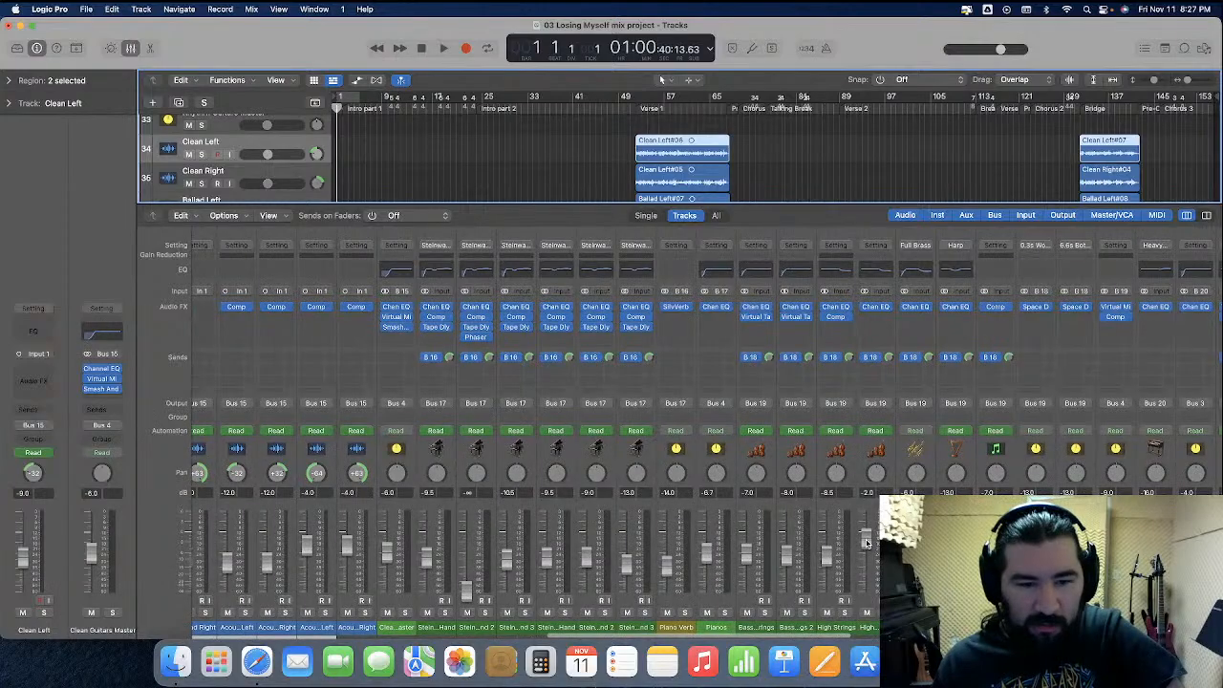
pyautogui.hscroll(10, 867, 543)
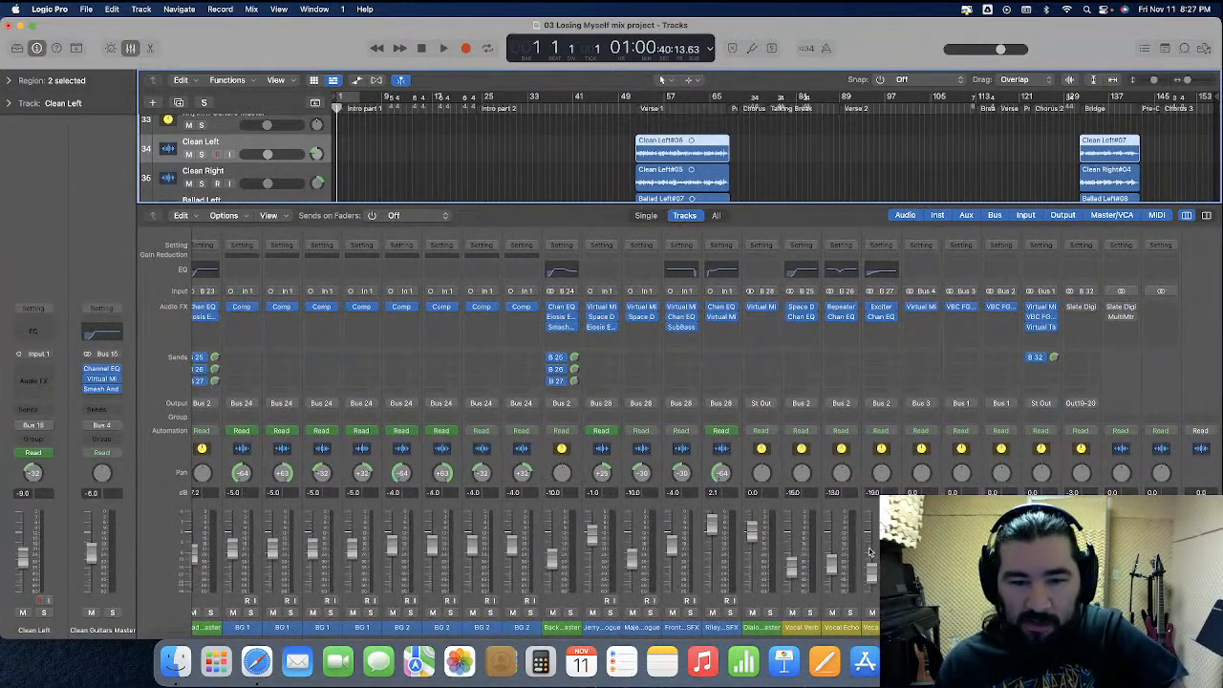
pyautogui.doubleClick(712, 493)
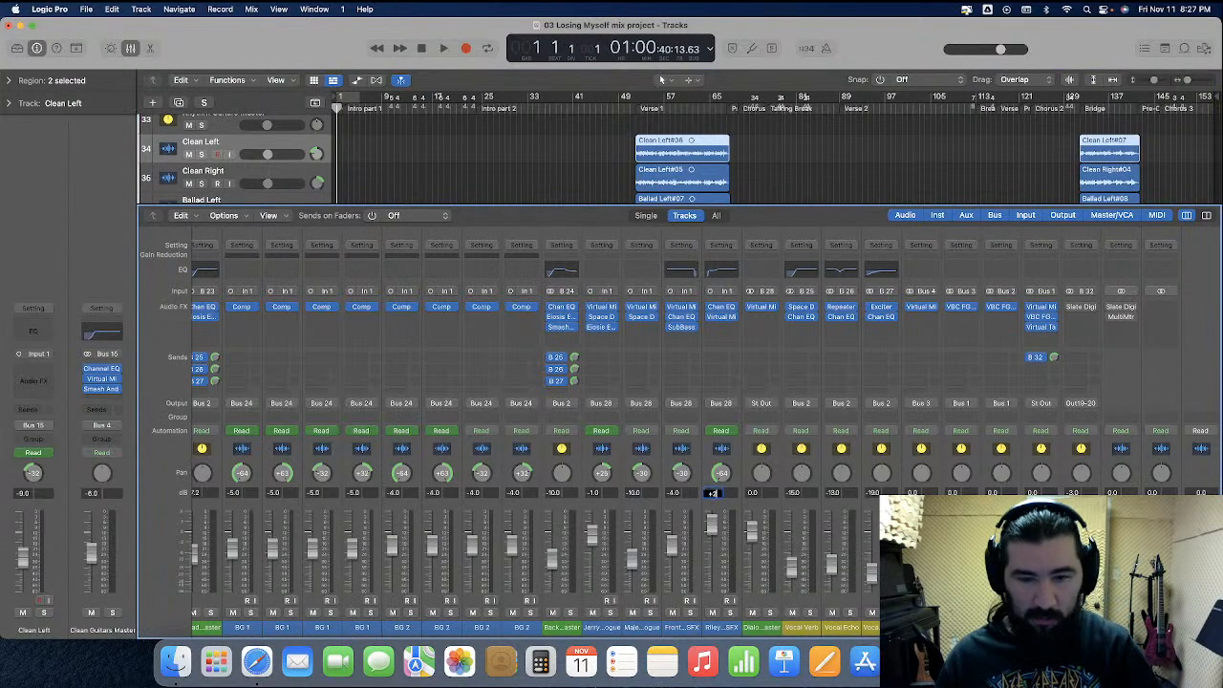
pyautogui.click(133, 47)
pyautogui.click(514, 230)
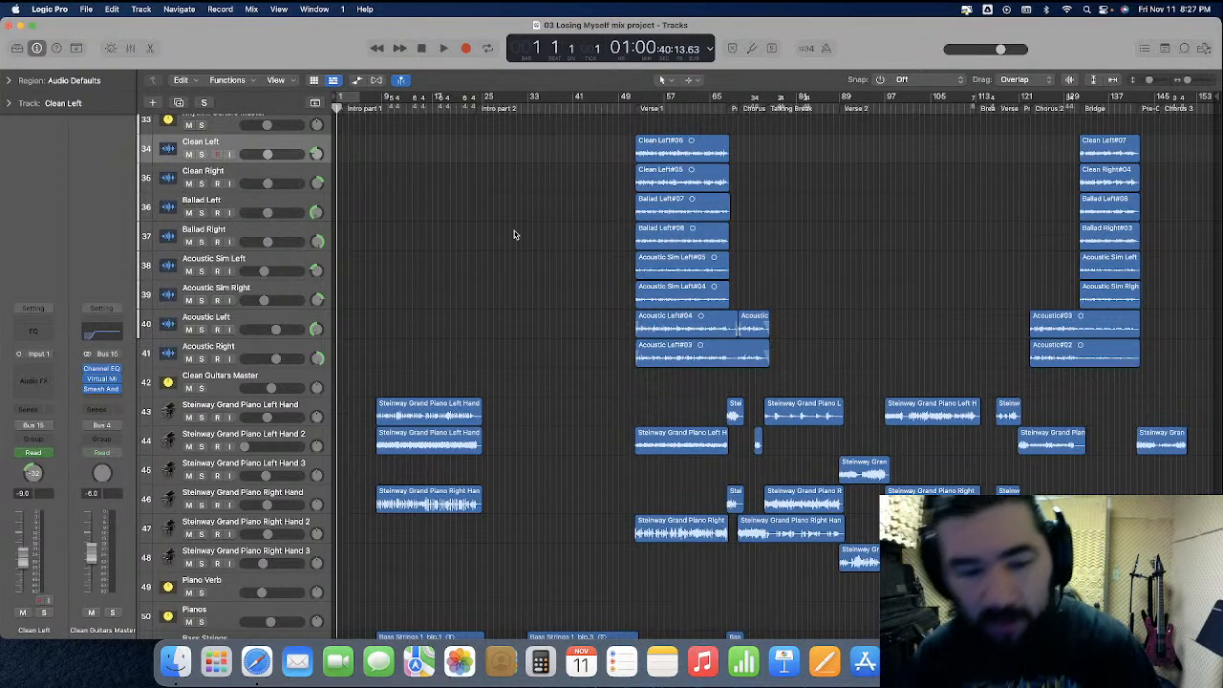
# Play the song from the start and scroll through the mixer channels while listening
pyautogui.press('space')
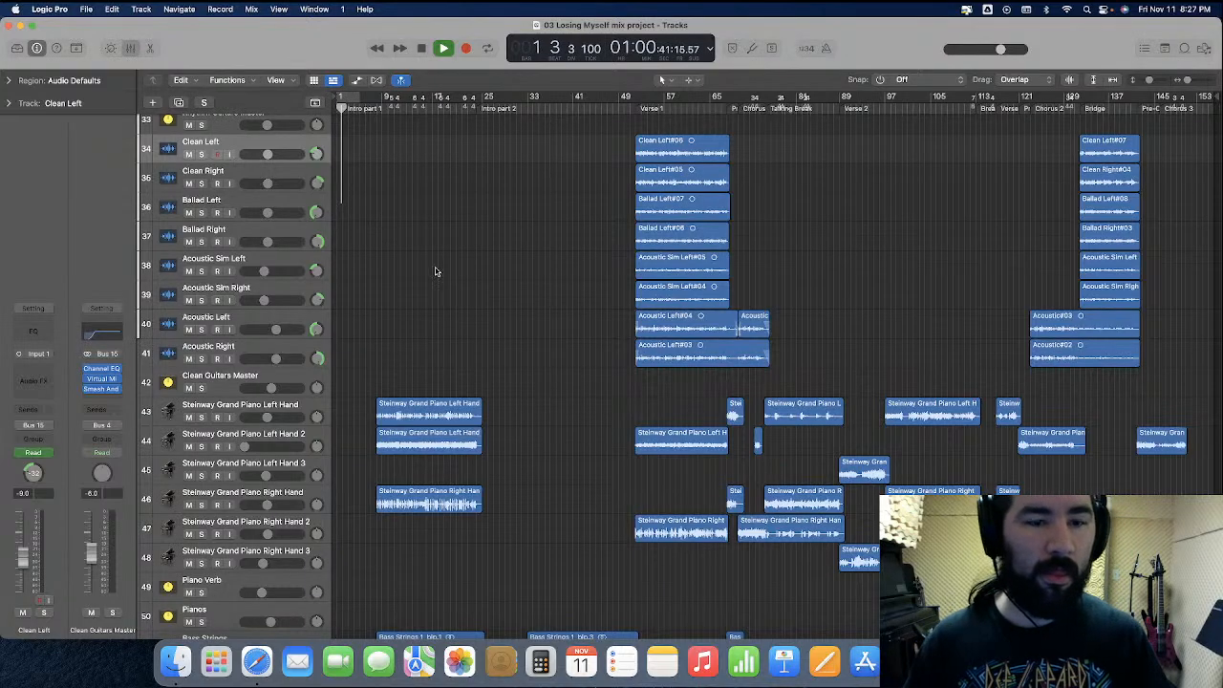
pyautogui.press('x')
pyautogui.hscroll(-15, 543, 408)
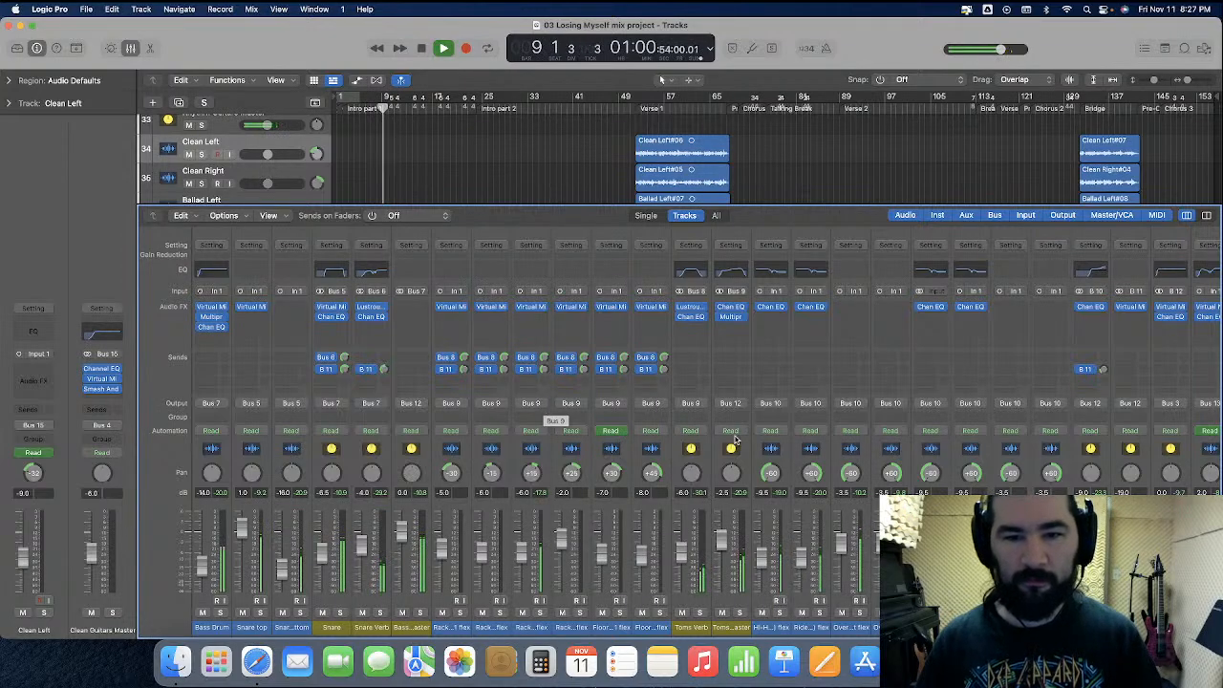
pyautogui.press('space')
pyautogui.hscroll(15, 1124, 275)
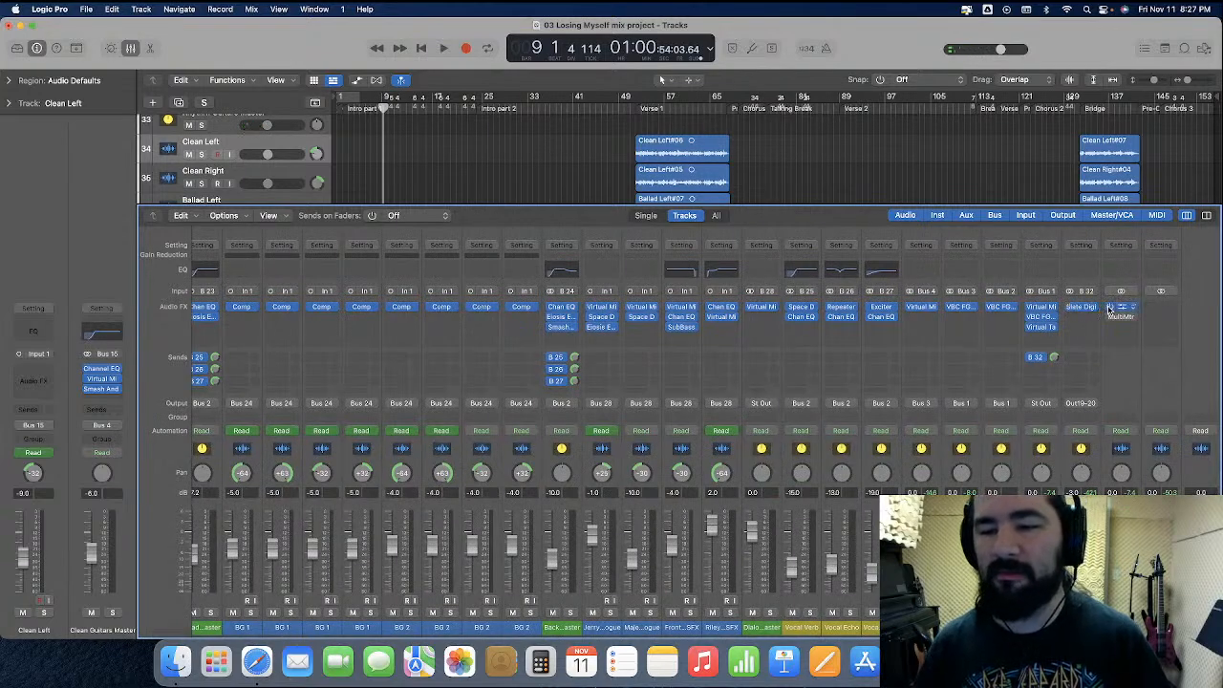
pyautogui.press('Return')
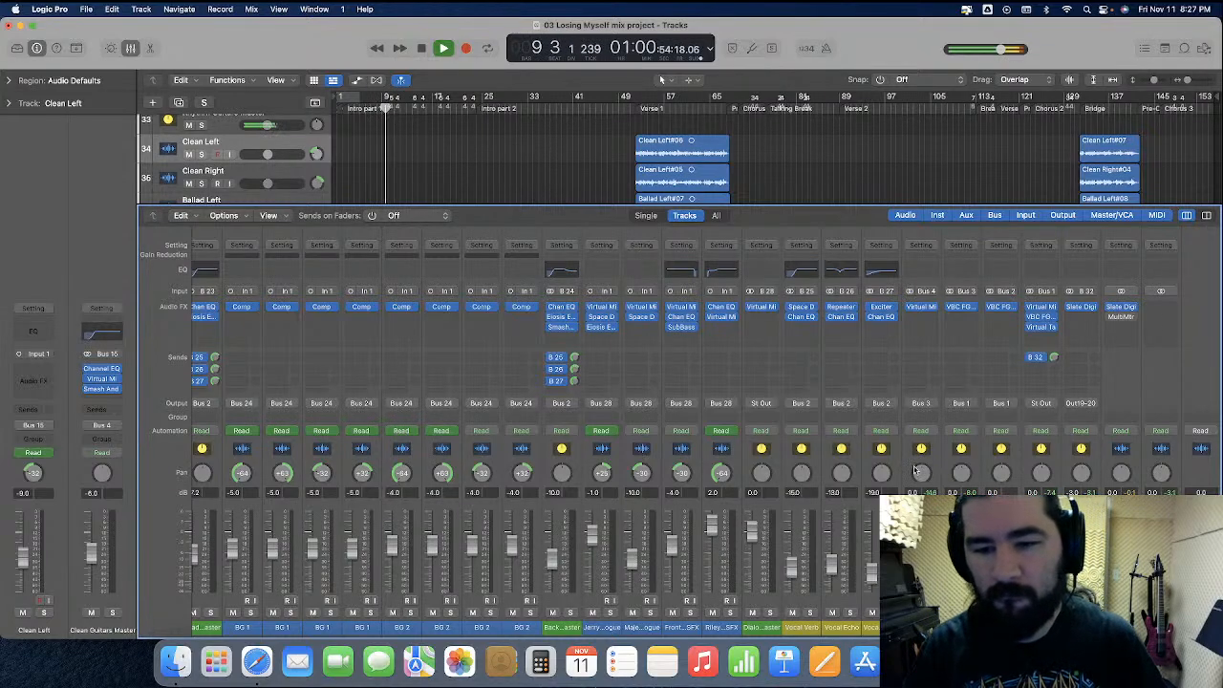
pyautogui.hscroll(-10, 915, 471)
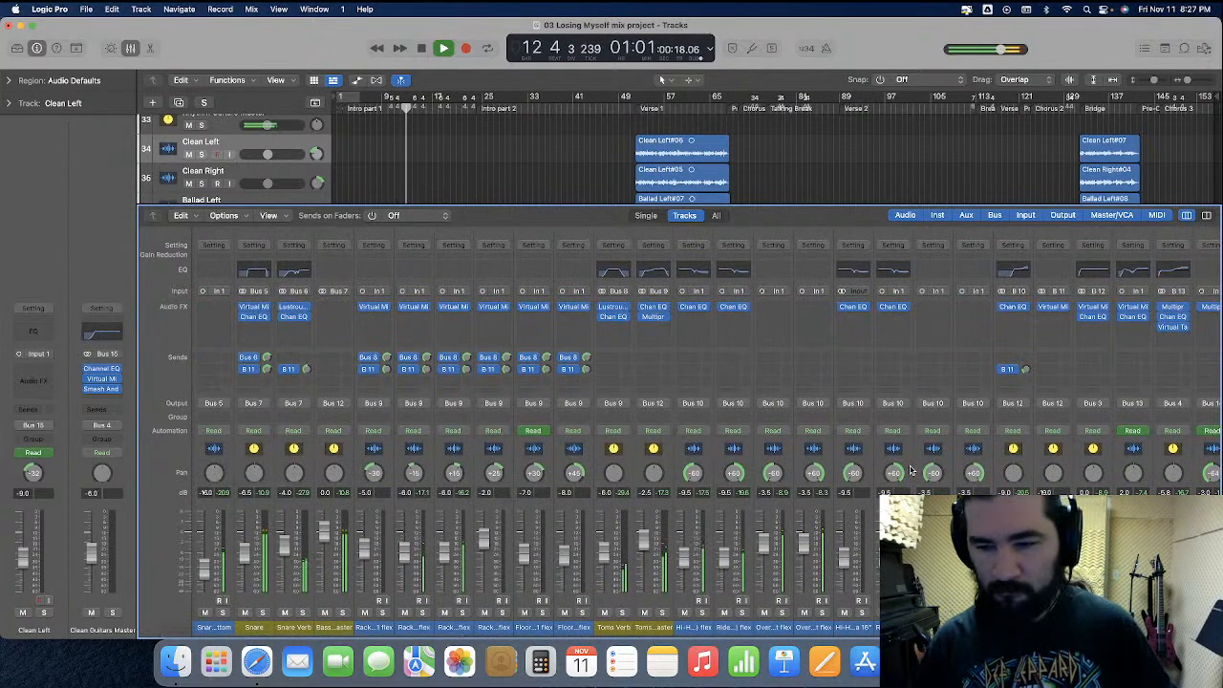
pyautogui.hscroll(10, 911, 471)
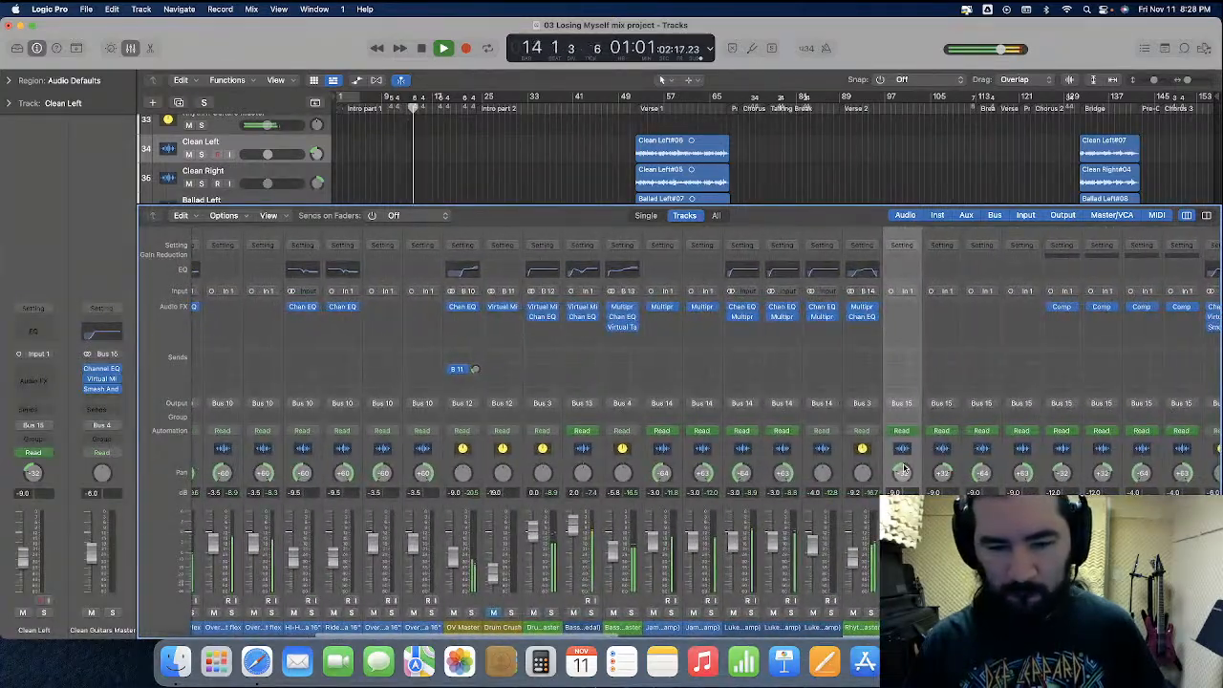
pyautogui.hscroll(5, 904, 468)
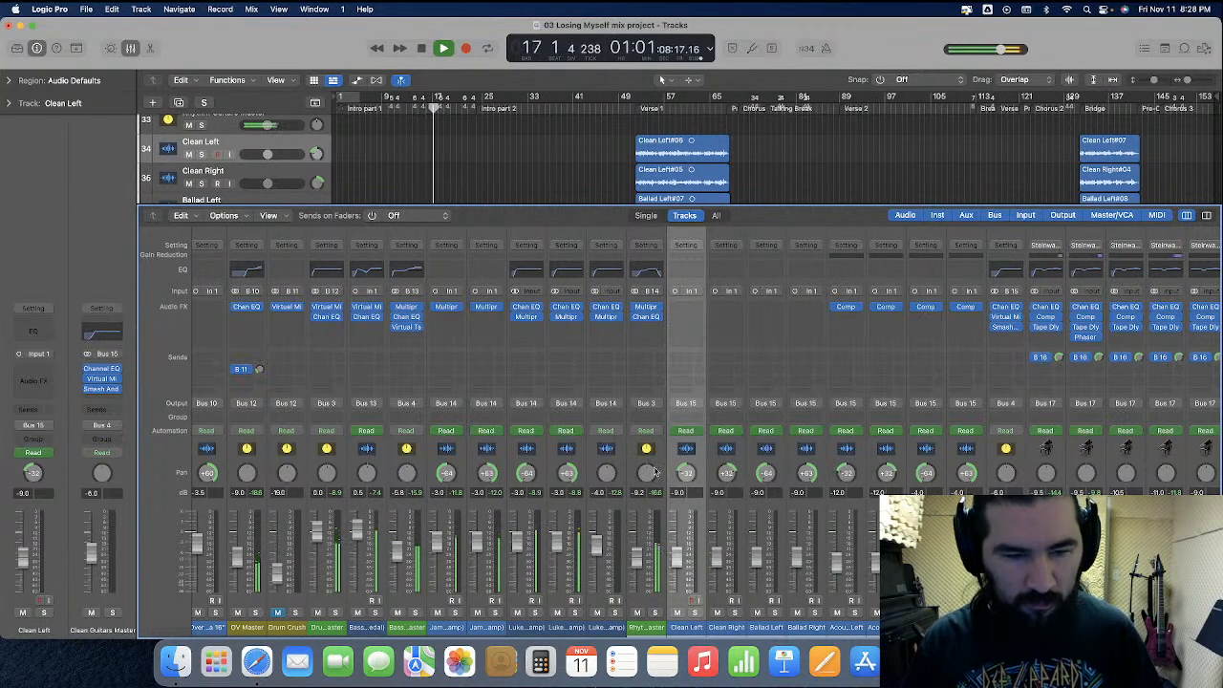
# Browse the mixer channels during playback, selecting individual channel strips to inspect their settings
pyautogui.click(422, 470)
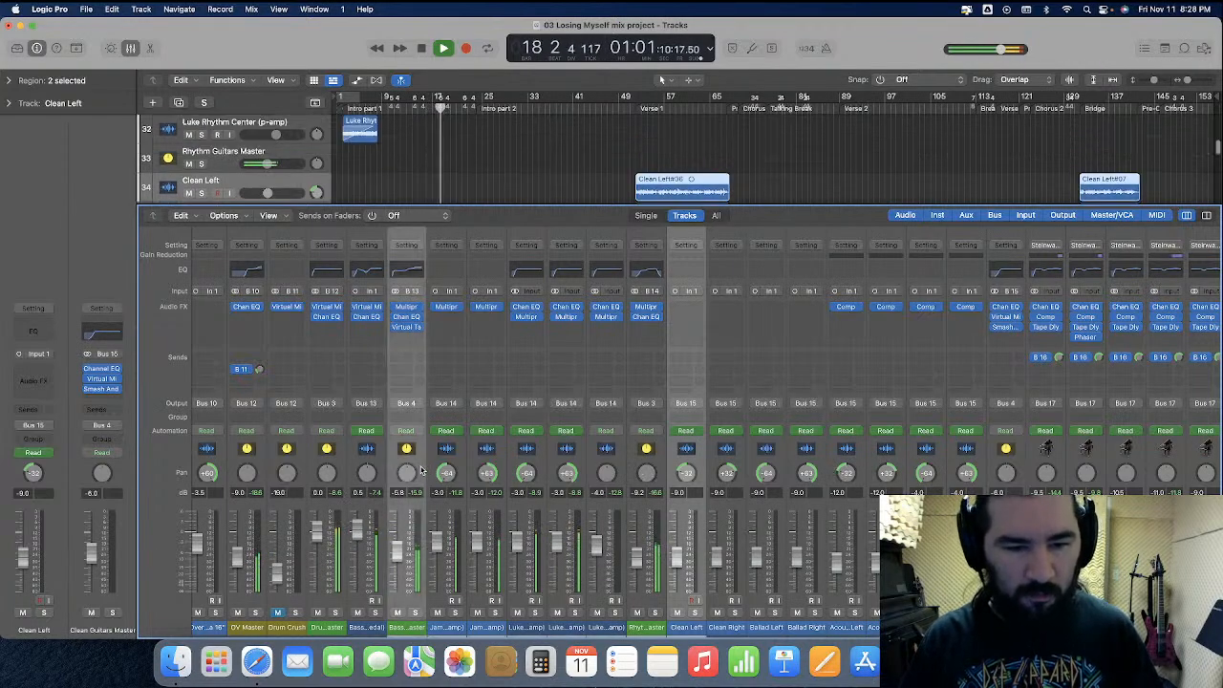
pyautogui.click(421, 470)
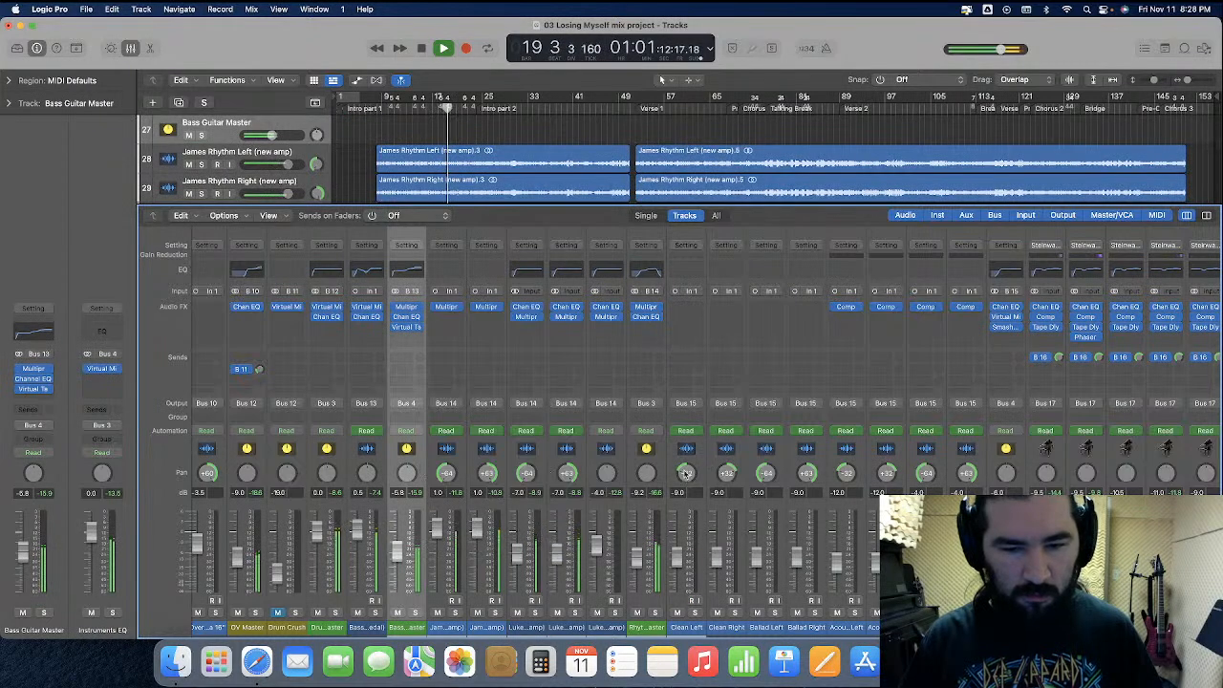
pyautogui.keyDown('super'); pyautogui.click(631, 466); pyautogui.keyUp('super')
pyautogui.keyDown('super'); pyautogui.click(997, 468); pyautogui.keyUp('super')
pyautogui.hscroll(5, 917, 471)
pyautogui.keyDown('super'); pyautogui.click(981, 464); pyautogui.keyUp('super')
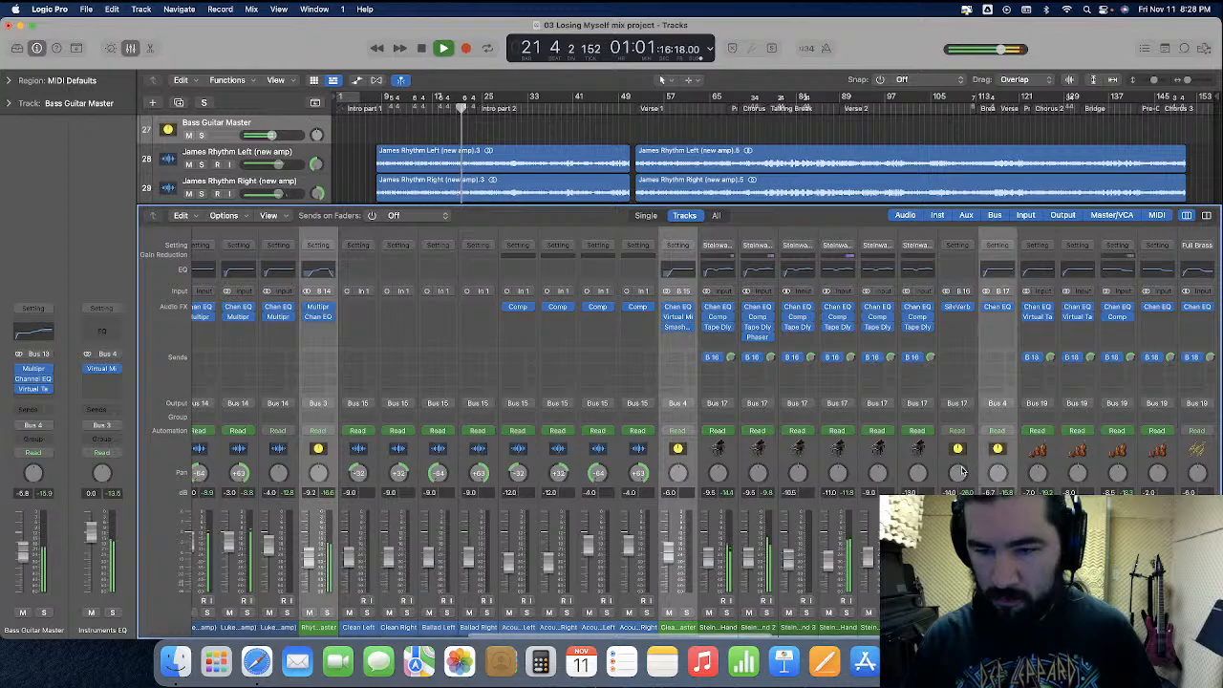
pyautogui.hscroll(5, 970, 469)
pyautogui.keyDown('super'); pyautogui.click(1022, 468); pyautogui.keyUp('super')
pyautogui.keyDown('super'); pyautogui.click(1108, 468); pyautogui.keyUp('super')
pyautogui.hscroll(5, 994, 476)
pyautogui.keyDown('super'); pyautogui.click(1085, 463); pyautogui.keyUp('super')
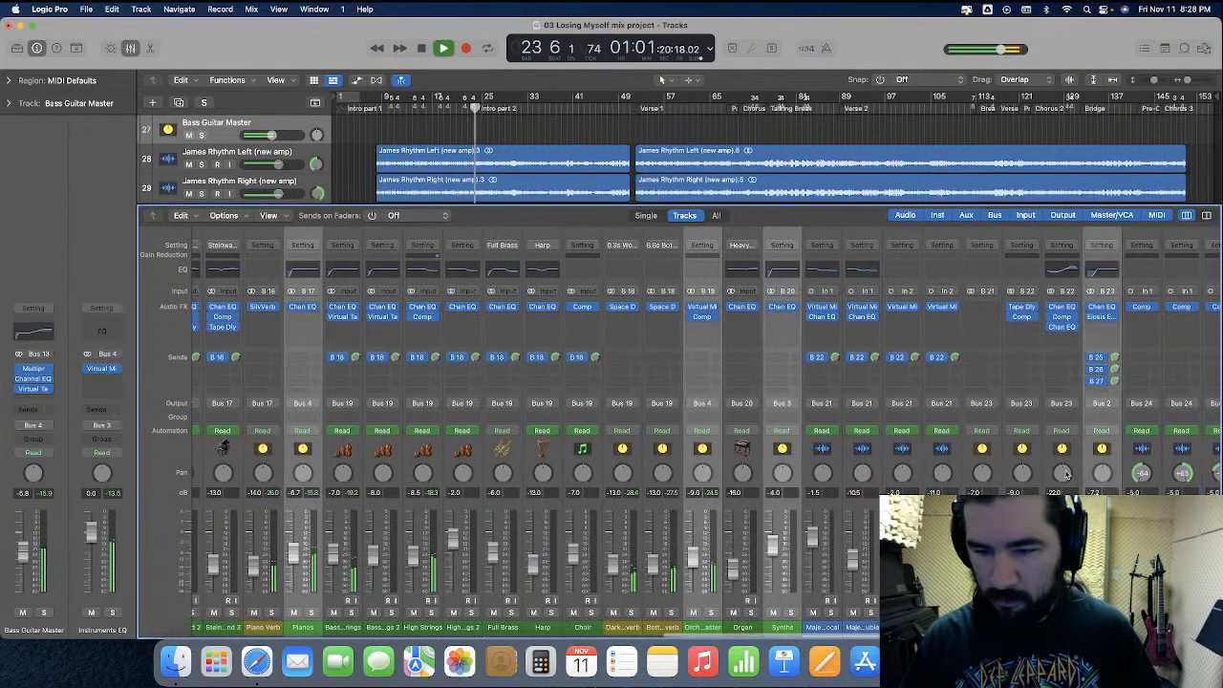
pyautogui.hscroll(5, 1082, 463)
pyautogui.keyDown('super'); pyautogui.click(1080, 463); pyautogui.keyUp('super')
pyautogui.hscroll(3, 1080, 464)
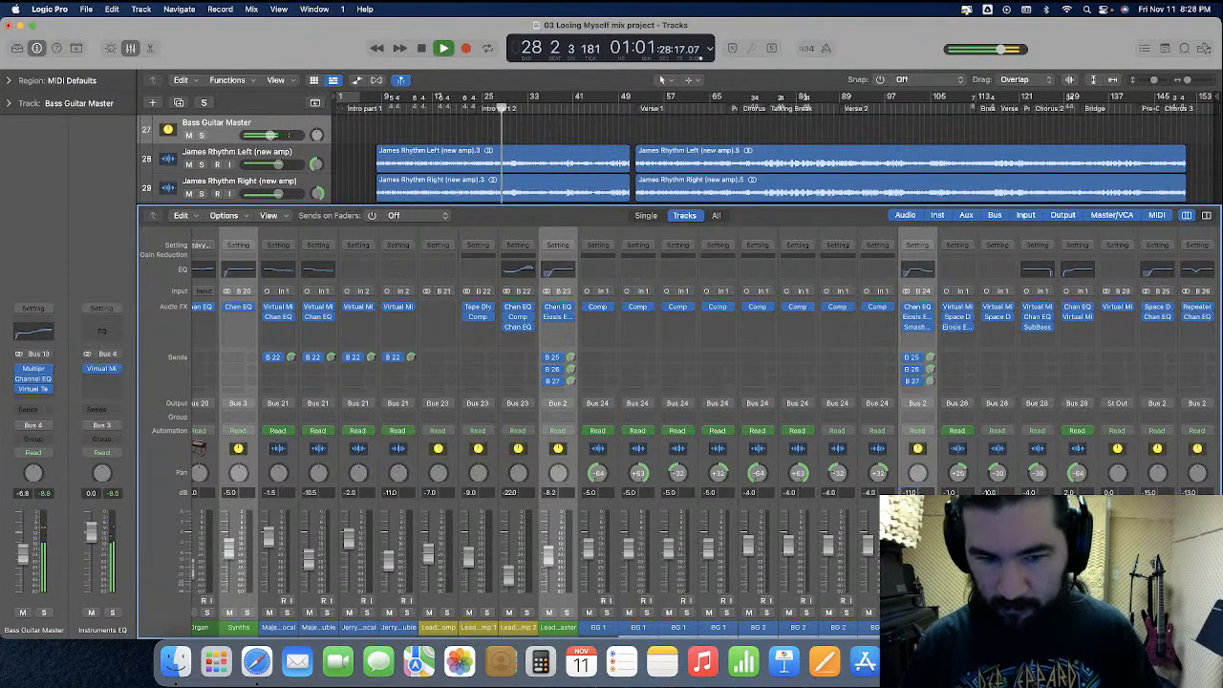
pyautogui.hscroll(-5, 908, 492)
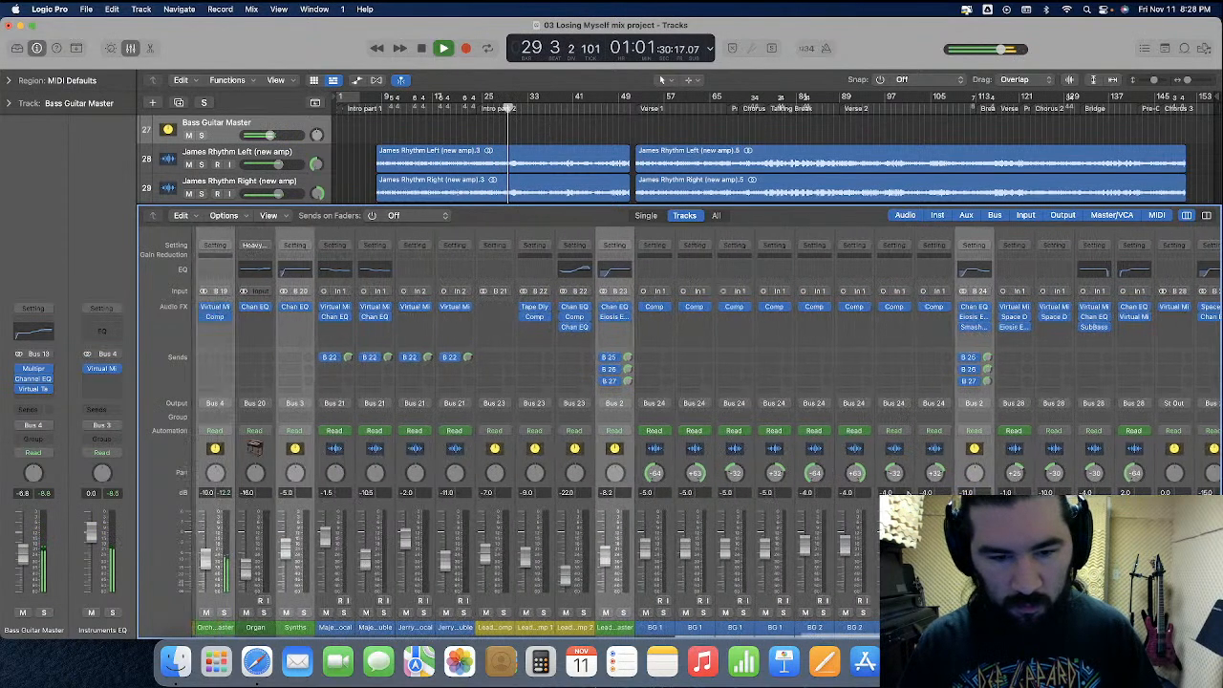
pyautogui.hscroll(15, 906, 492)
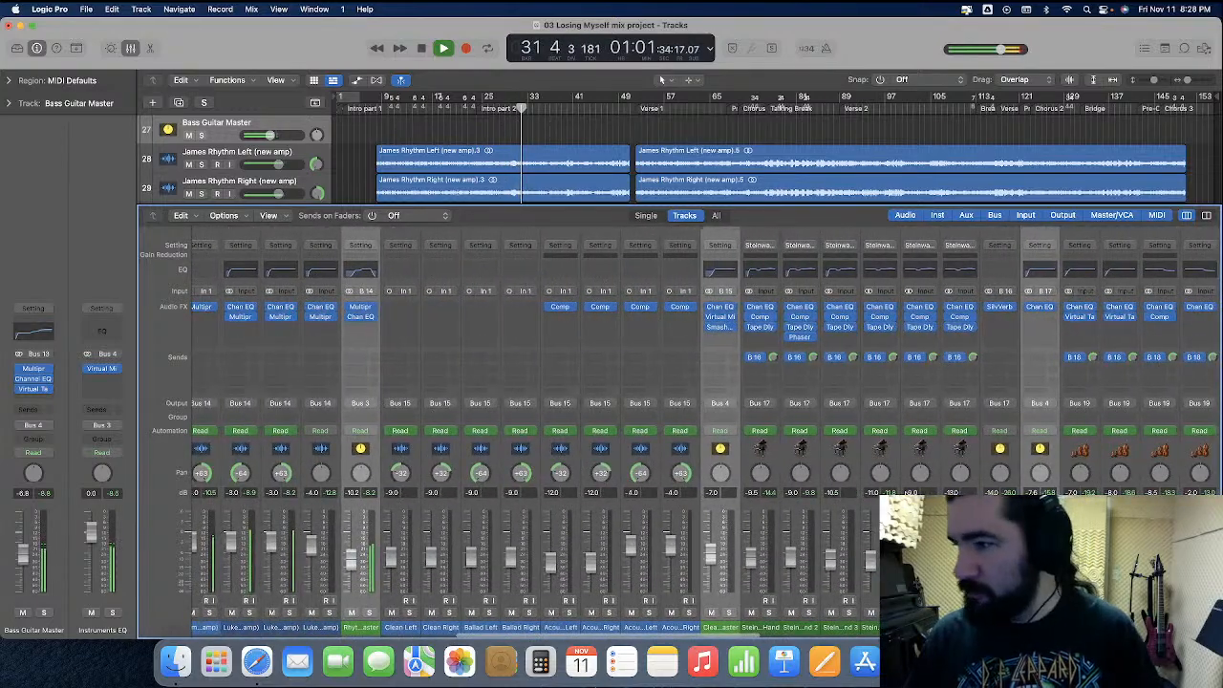
pyautogui.hscroll(-3, 792, 491)
pyautogui.hscroll(8, 792, 491)
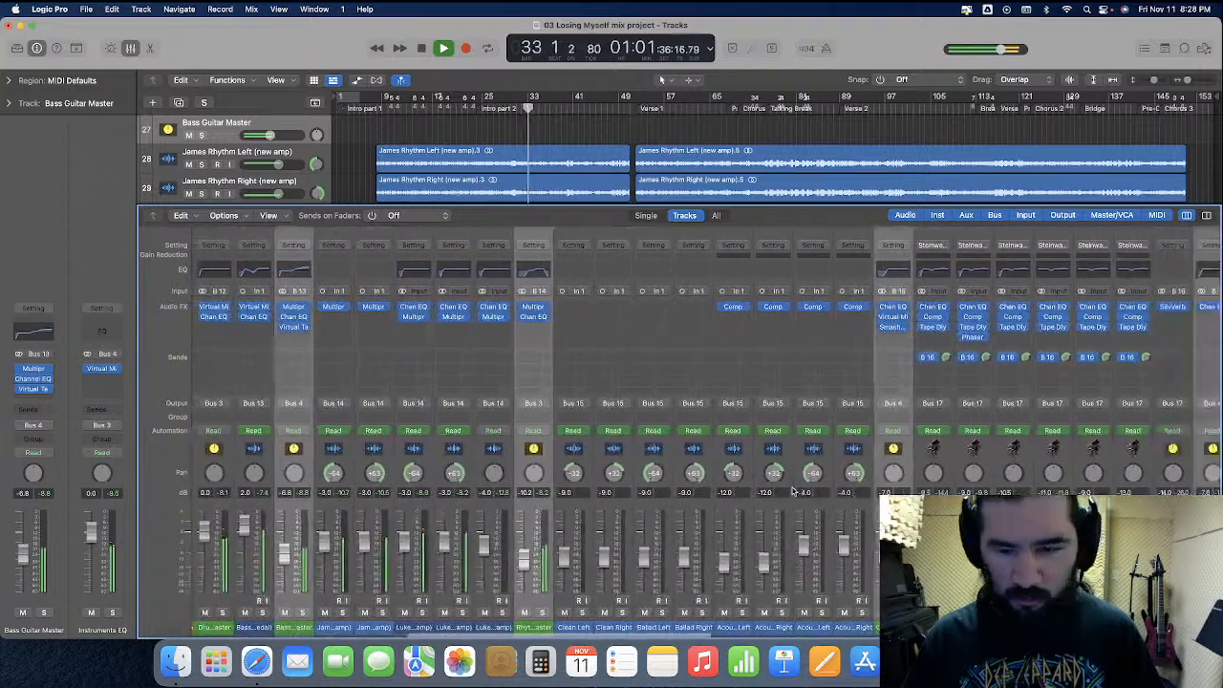
pyautogui.click(874, 465)
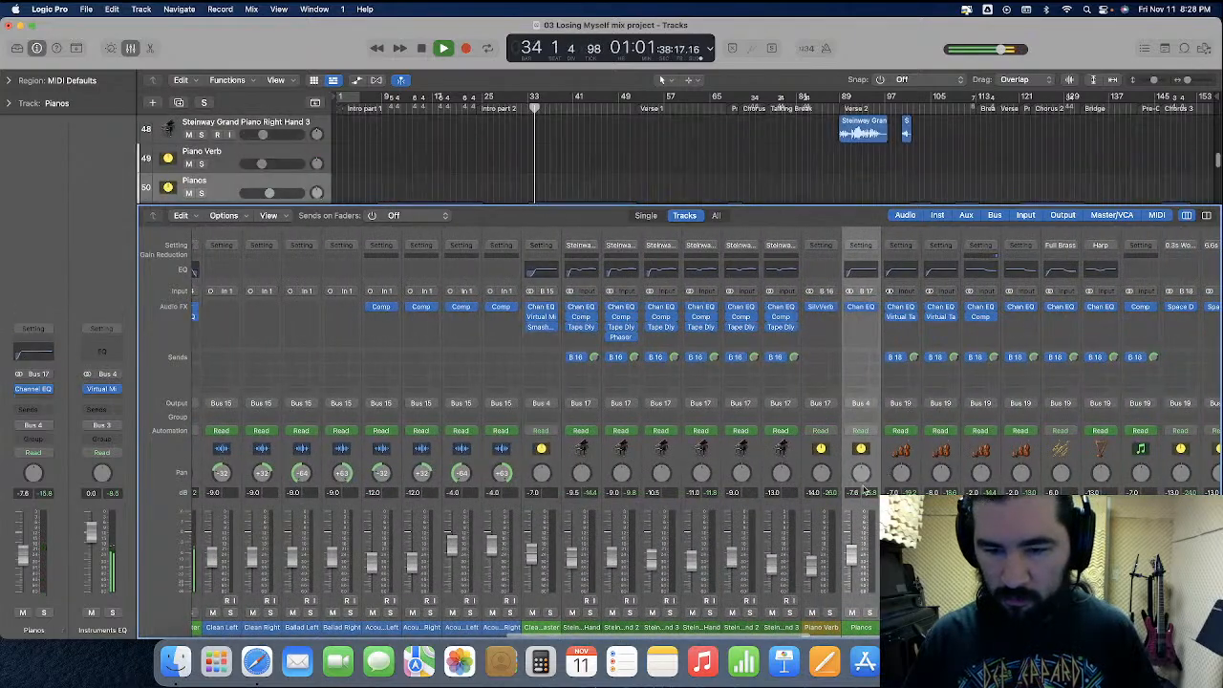
pyautogui.hscroll(6, 898, 468)
pyautogui.click(1012, 475)
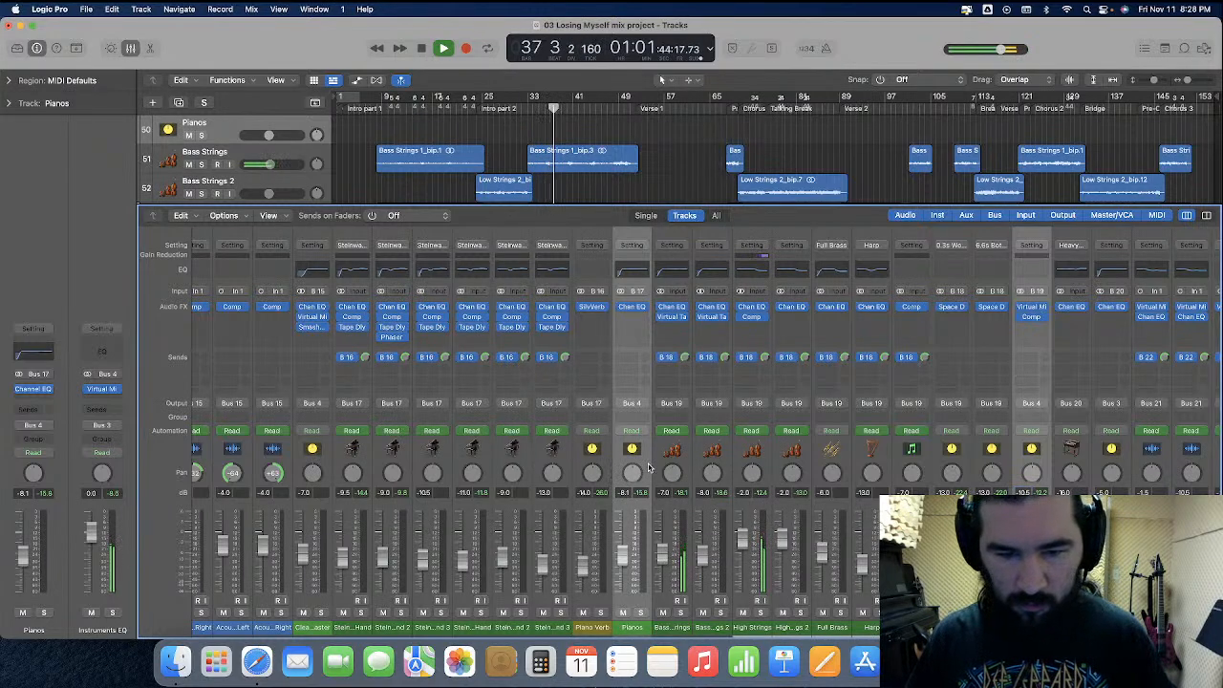
# Set the Pianos channel's volume fader to -8 dB
pyautogui.click(626, 495)
pyautogui.doubleClick(625, 495)
pyautogui.write('-8')
pyautogui.press('Return')
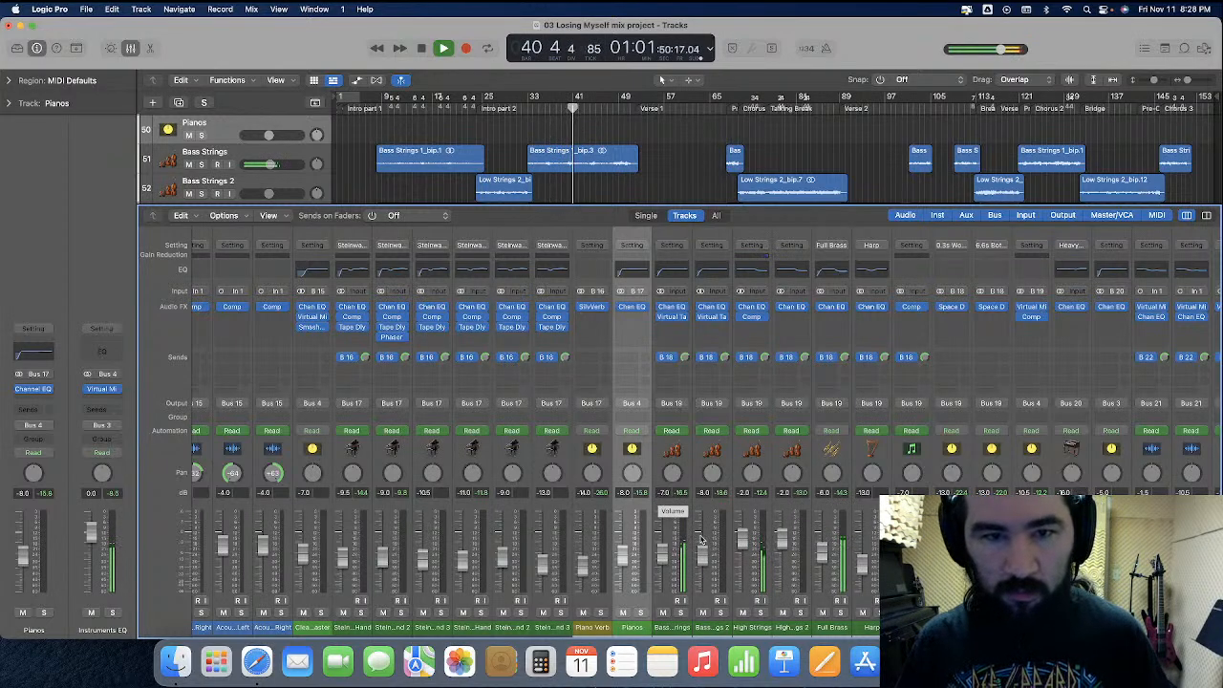
# Keep scrolling back and forth through the mixer channels while listening to the song
pyautogui.hscroll(8, 712, 540)
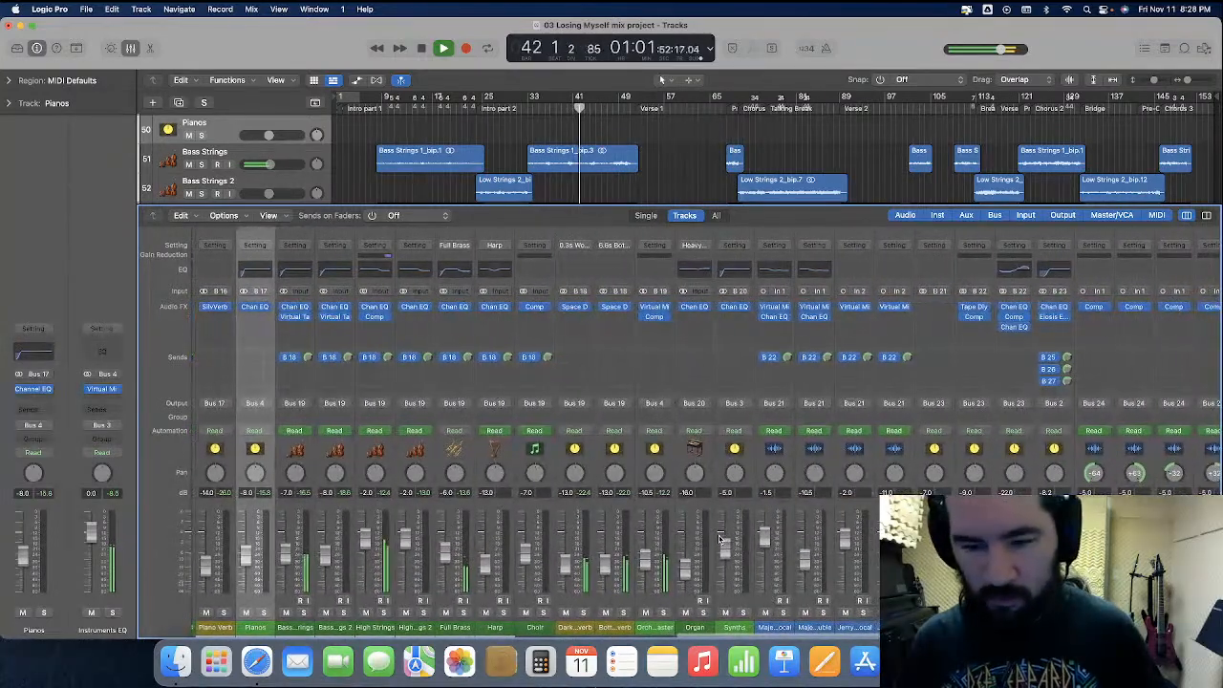
pyautogui.hscroll(15, 720, 539)
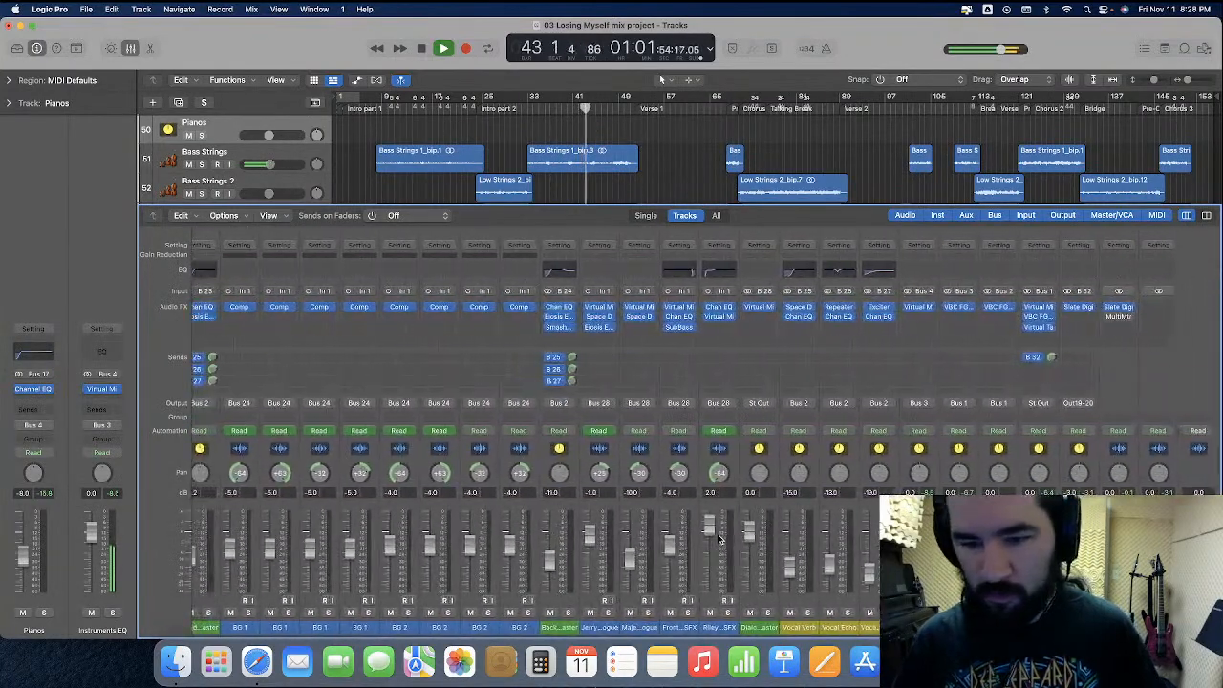
pyautogui.hscroll(15, 810, 543)
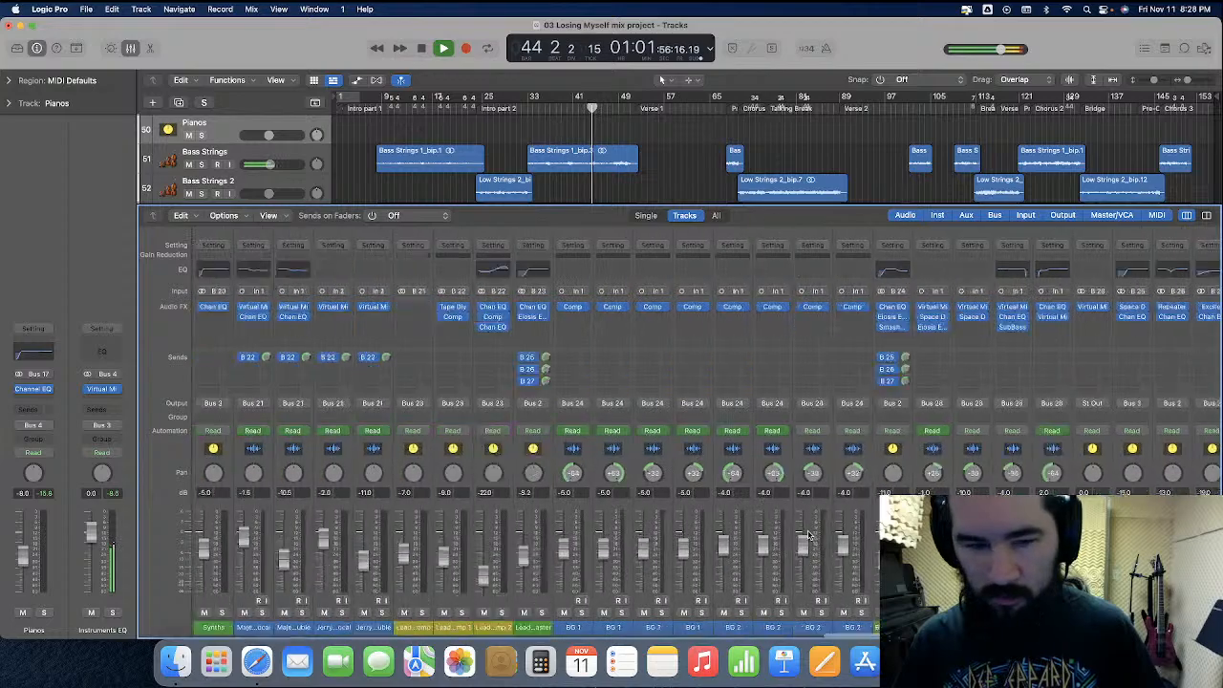
pyautogui.hscroll(3, 810, 535)
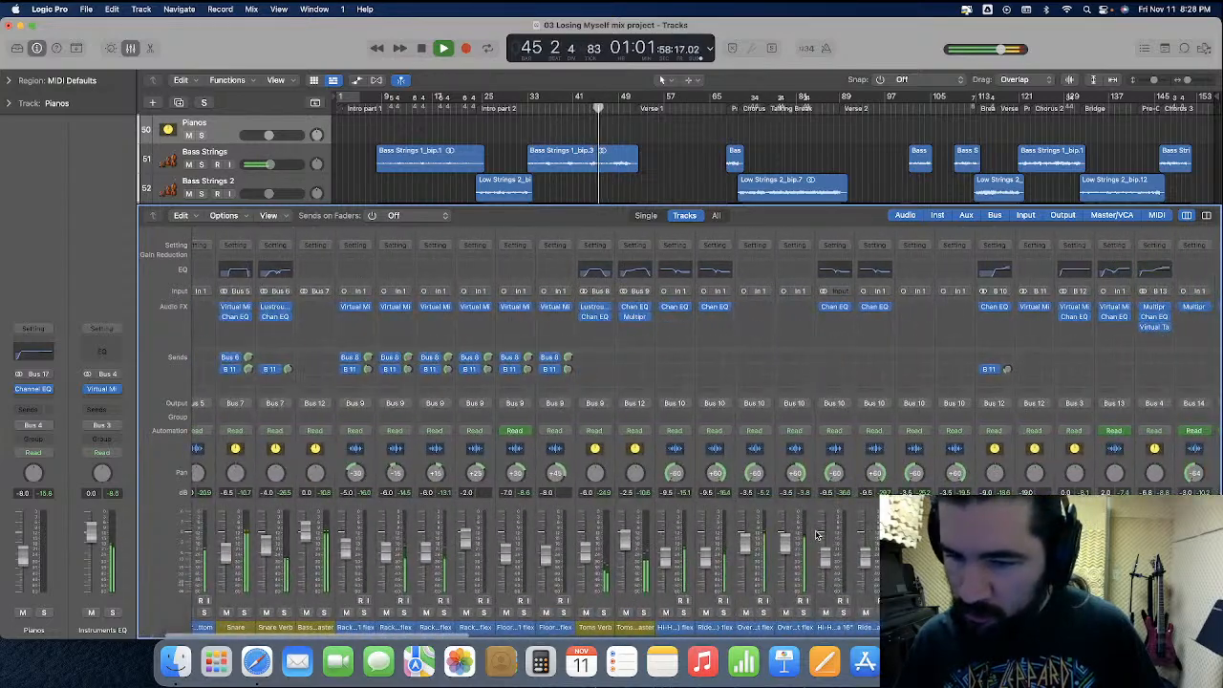
pyautogui.hscroll(5, 817, 535)
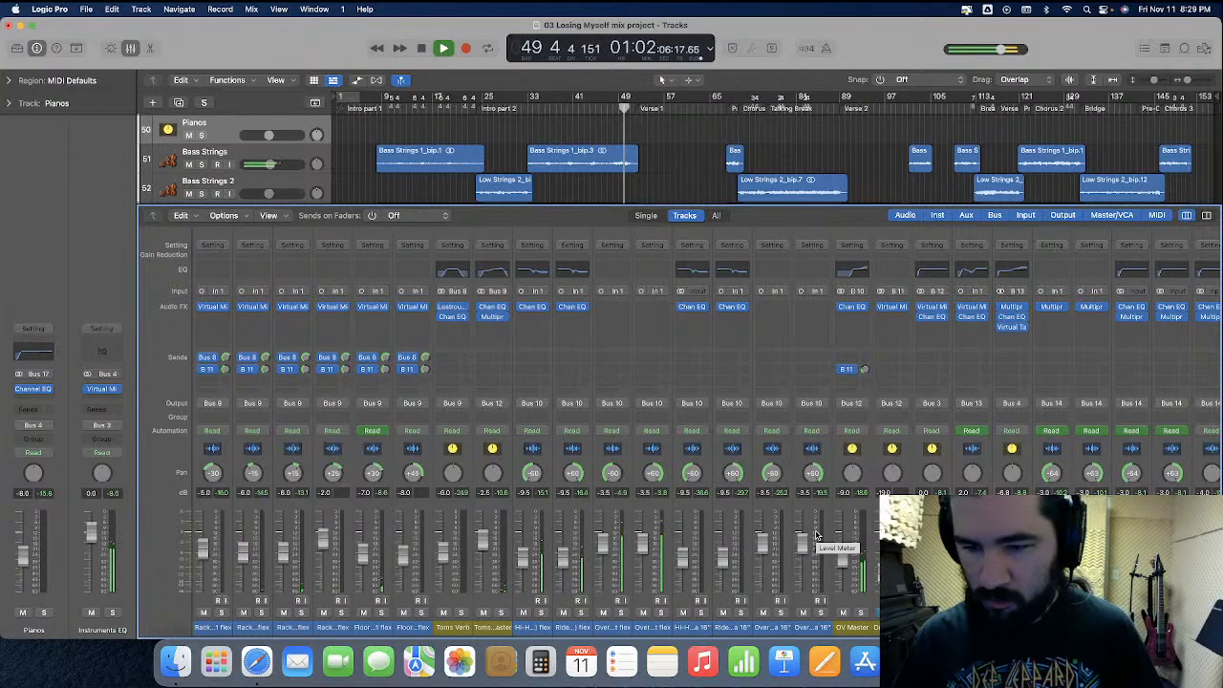
pyautogui.hscroll(5, 817, 535)
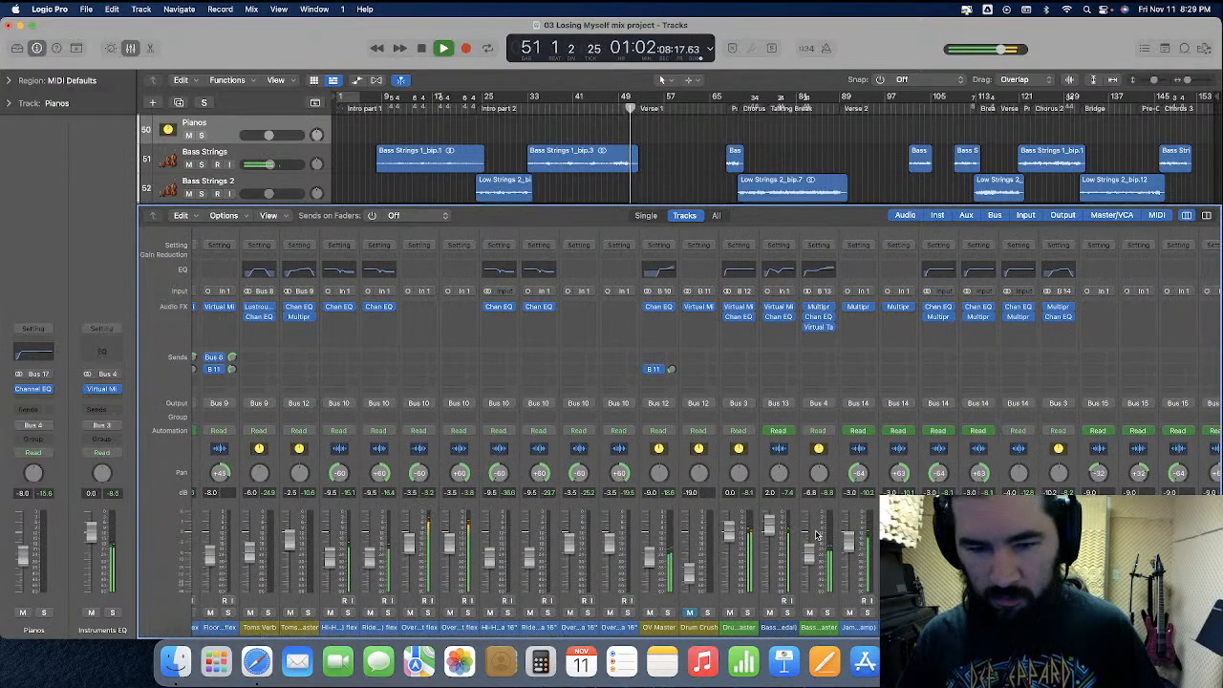
pyautogui.hscroll(4, 817, 536)
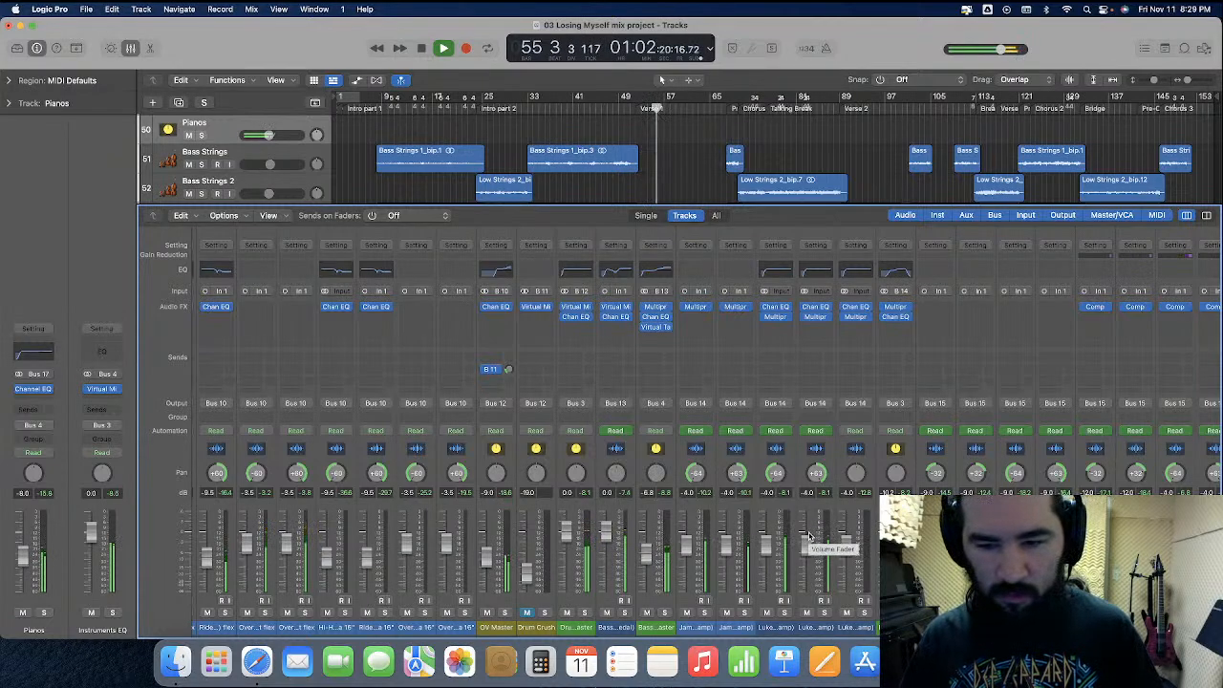
pyautogui.hscroll(10, 822, 540)
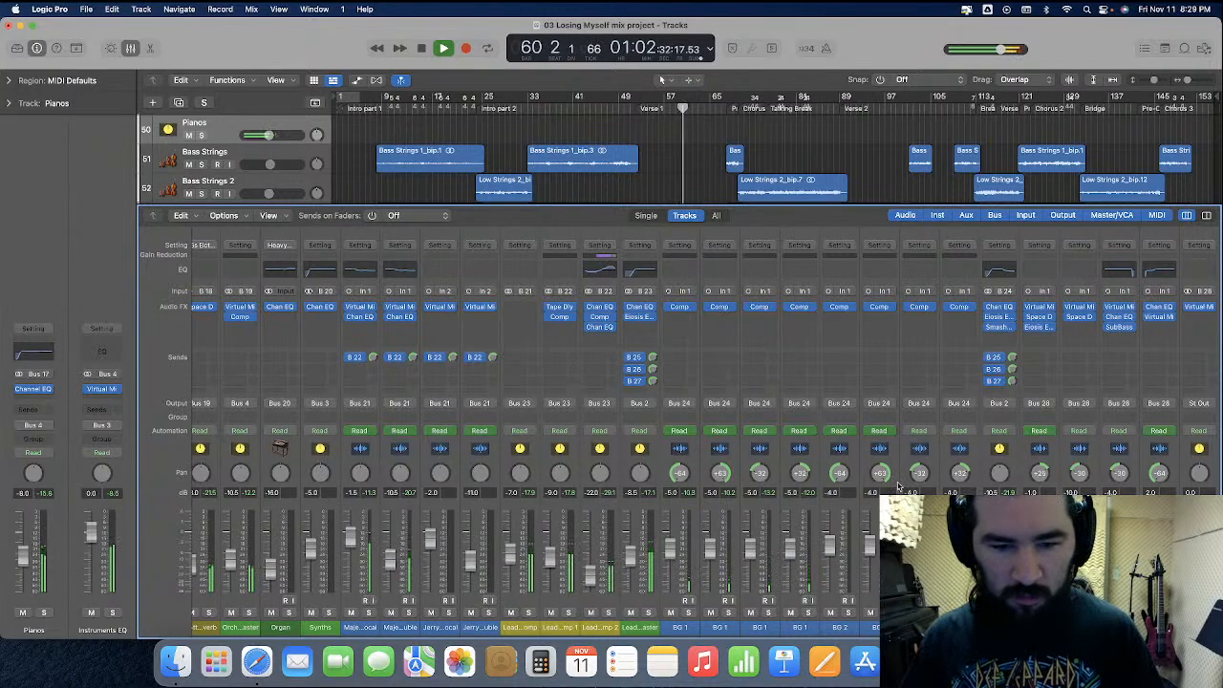
pyautogui.hscroll(-8, 898, 487)
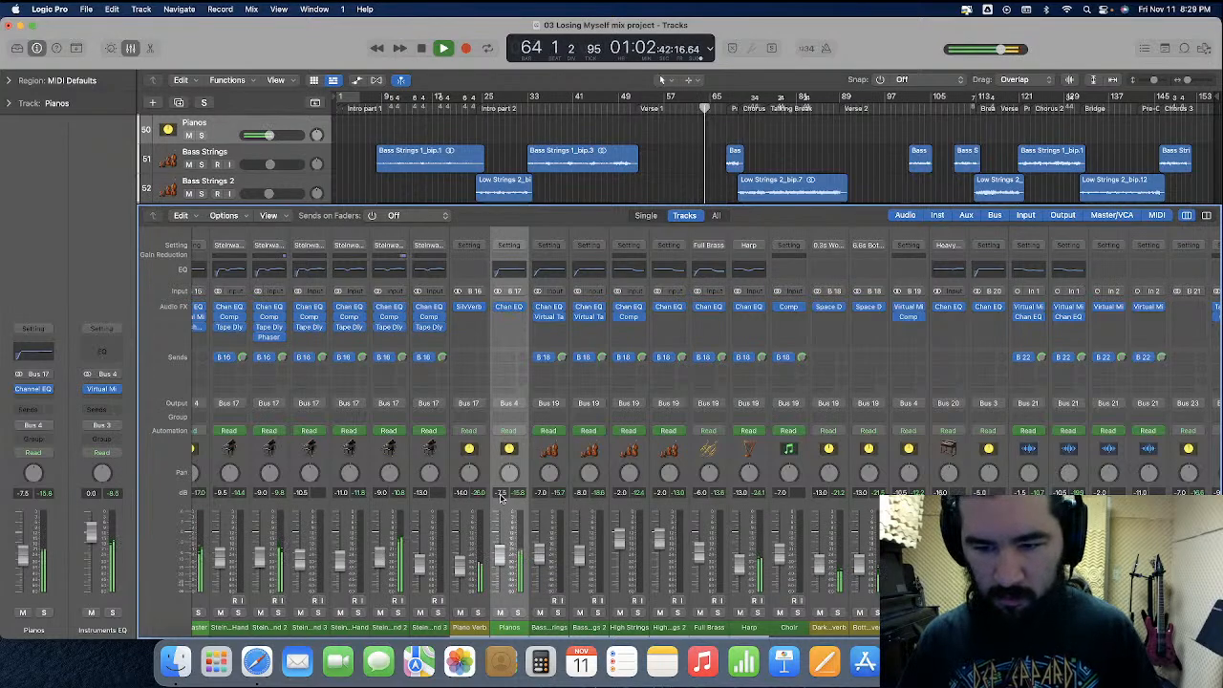
pyautogui.hscroll(-15, 501, 497)
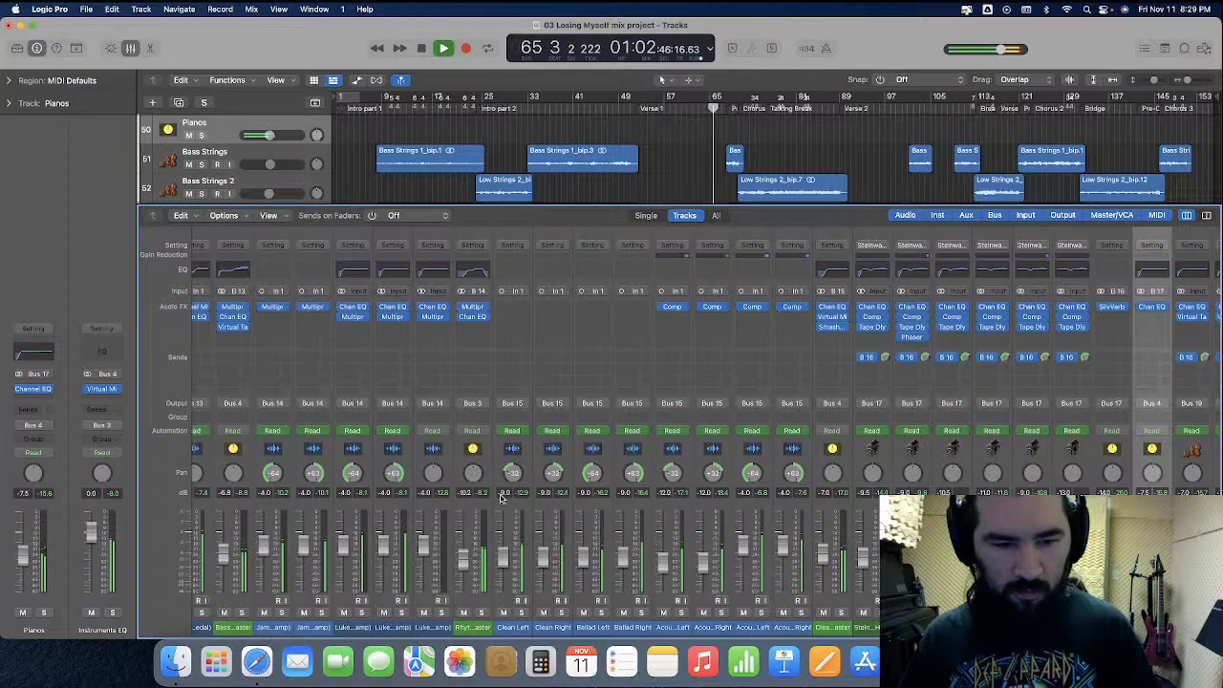
pyautogui.hscroll(-10, 500, 497)
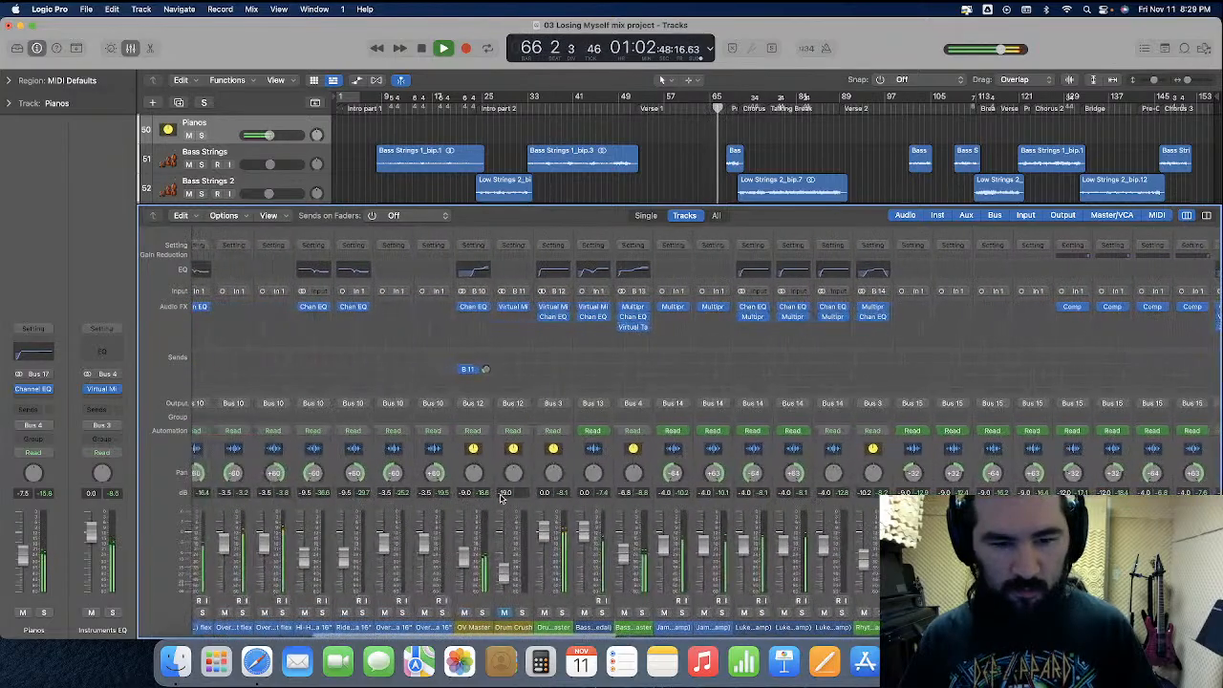
pyautogui.hscroll(-10, 499, 497)
pyautogui.hscroll(12, 500, 496)
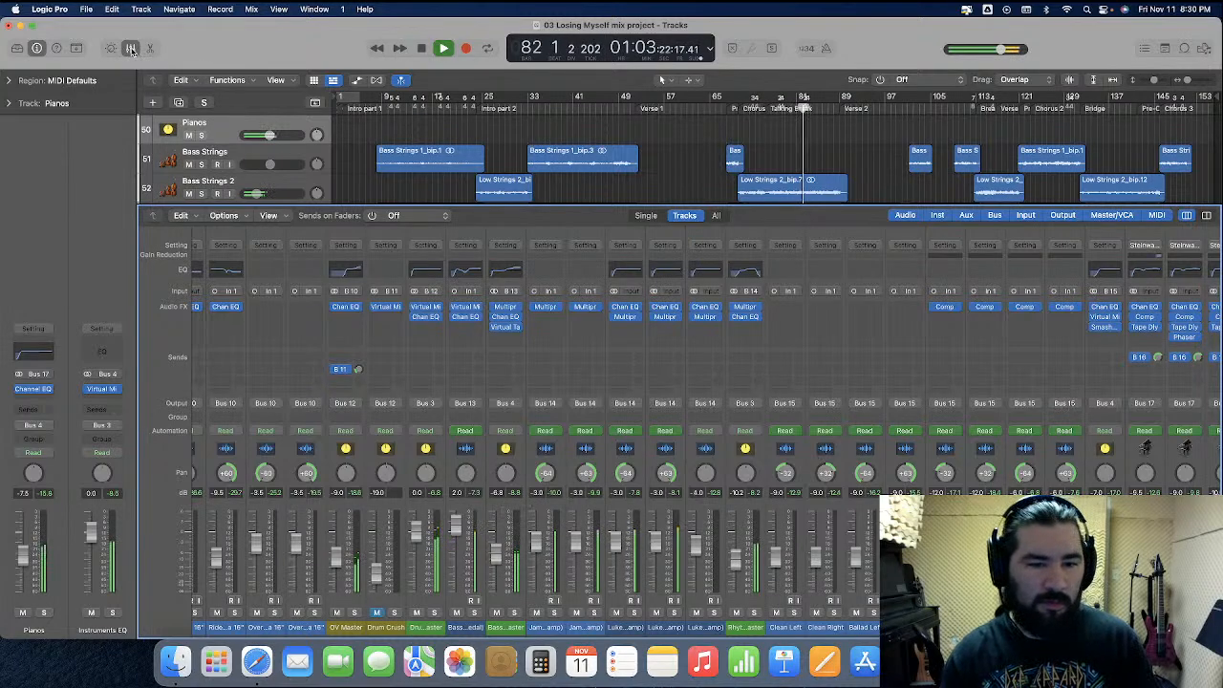
pyautogui.scroll(10, 467, 148)
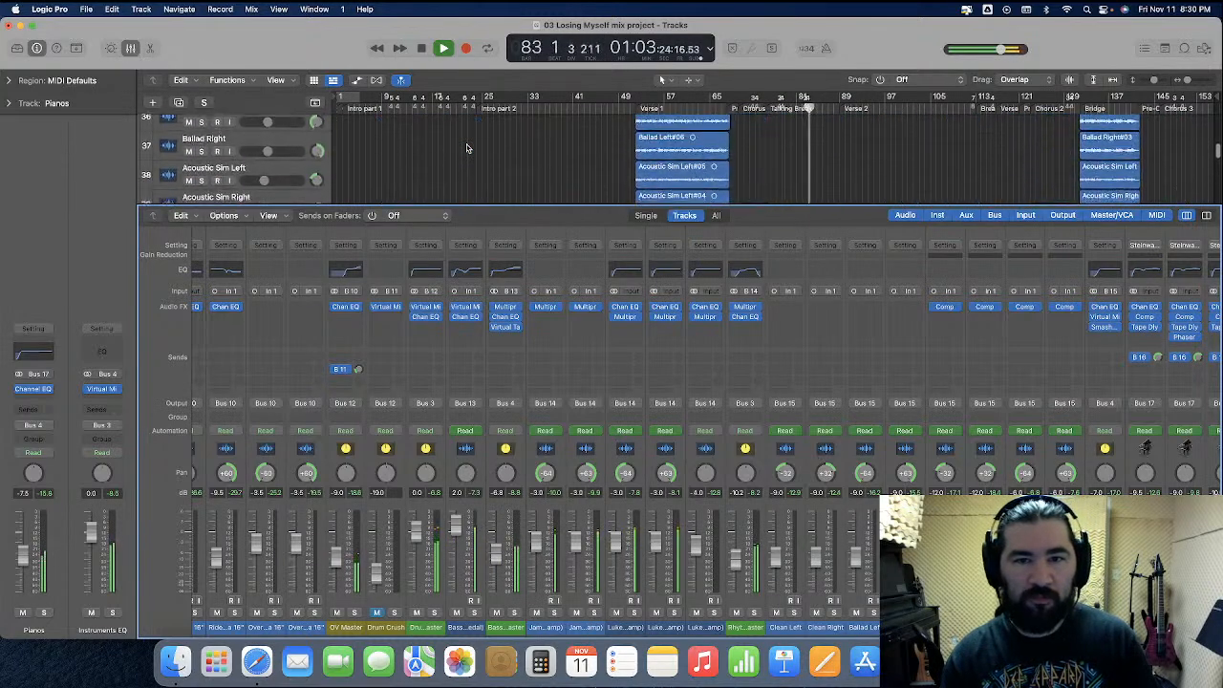
pyautogui.scroll(5, 470, 158)
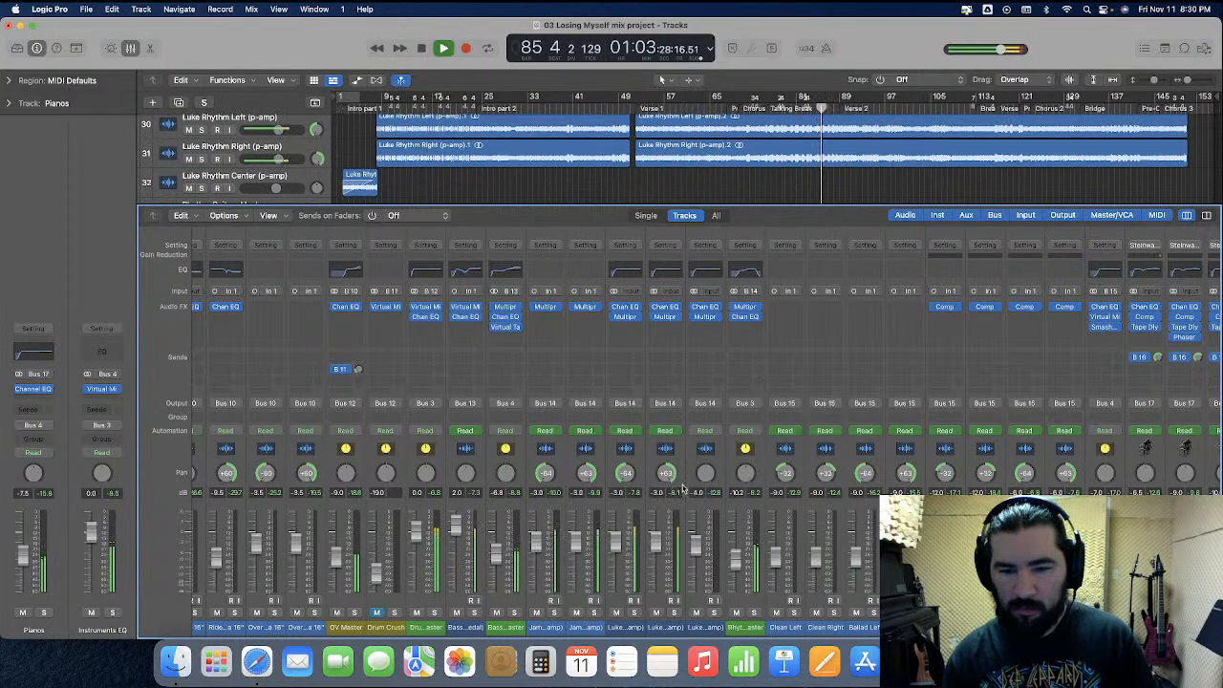
pyautogui.hscroll(10, 682, 490)
pyautogui.hscroll(2, 682, 489)
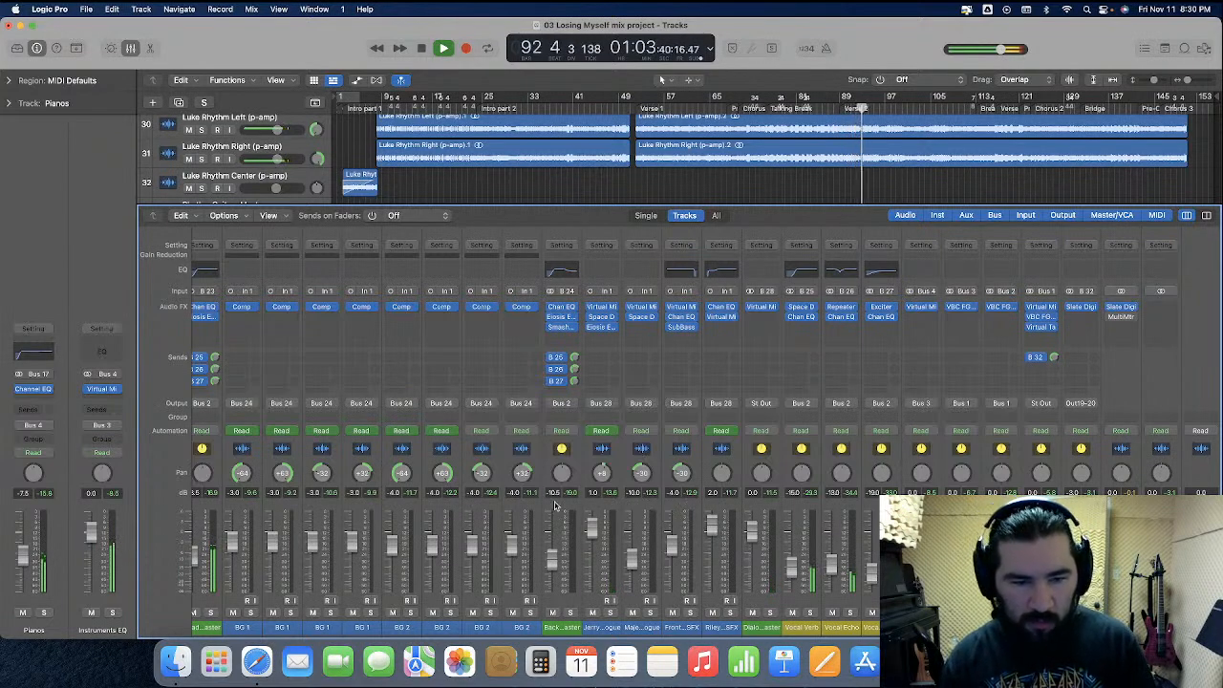
pyautogui.hscroll(-5, 554, 504)
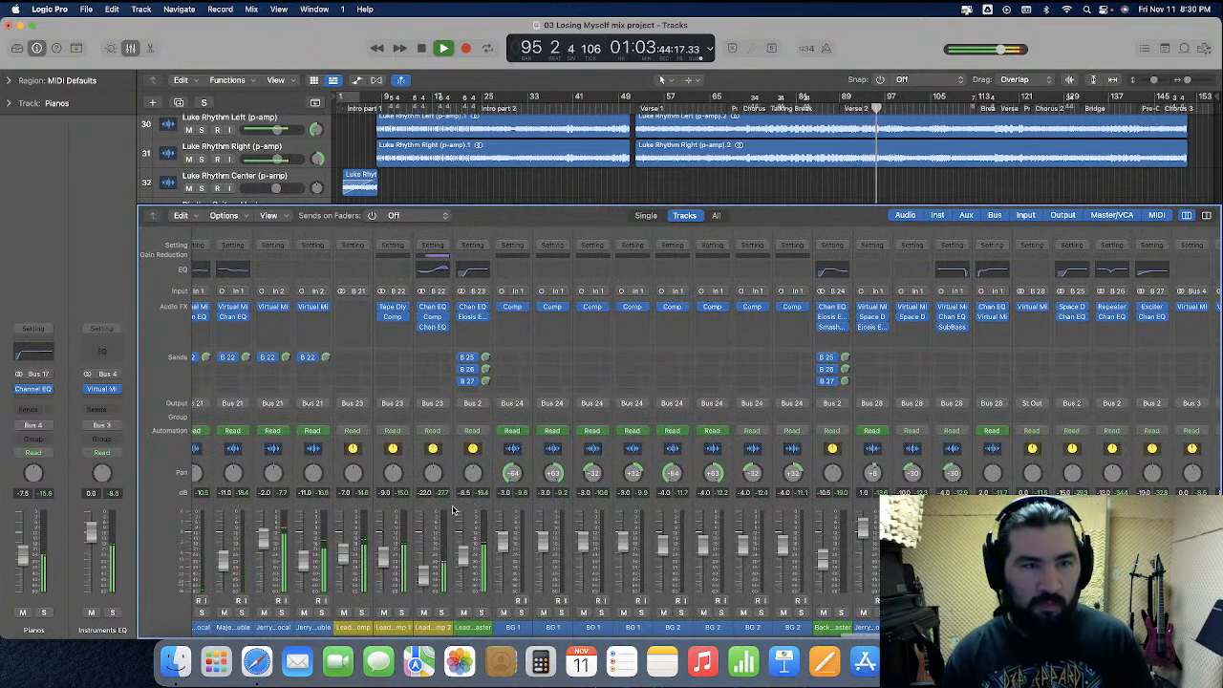
pyautogui.click(131, 48)
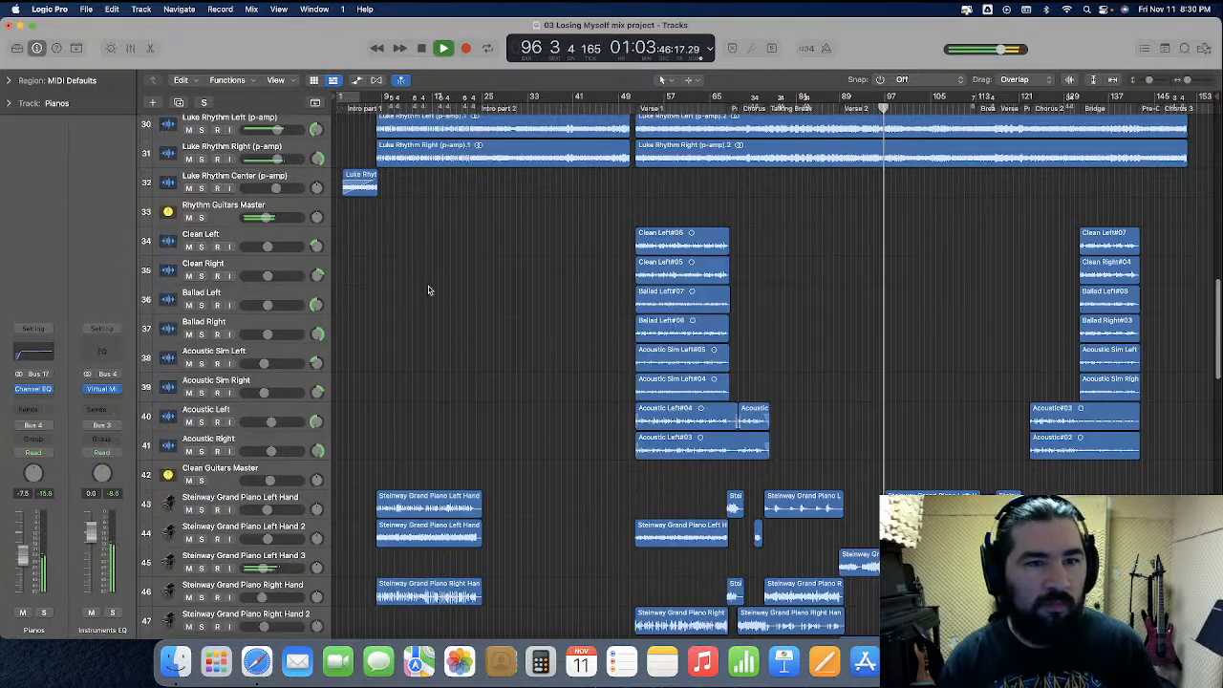
pyautogui.scroll(8, 428, 286)
pyautogui.scroll(8, 429, 291)
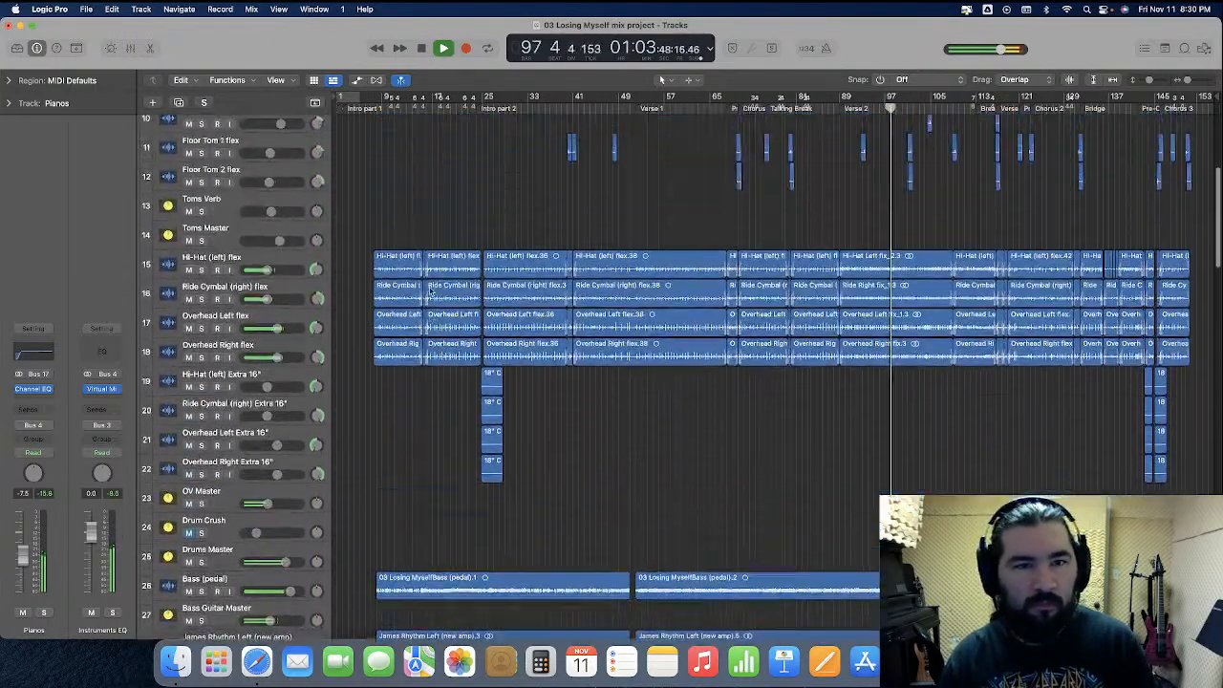
pyautogui.scroll(1, 409, 293)
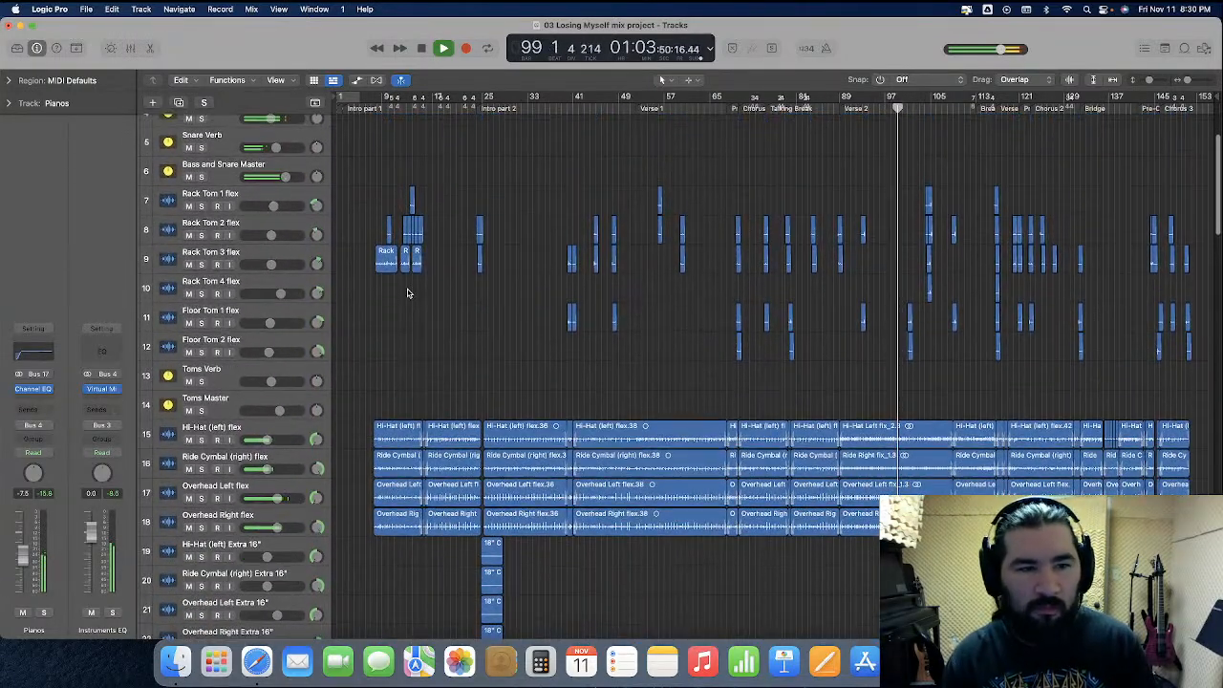
pyautogui.click(357, 80)
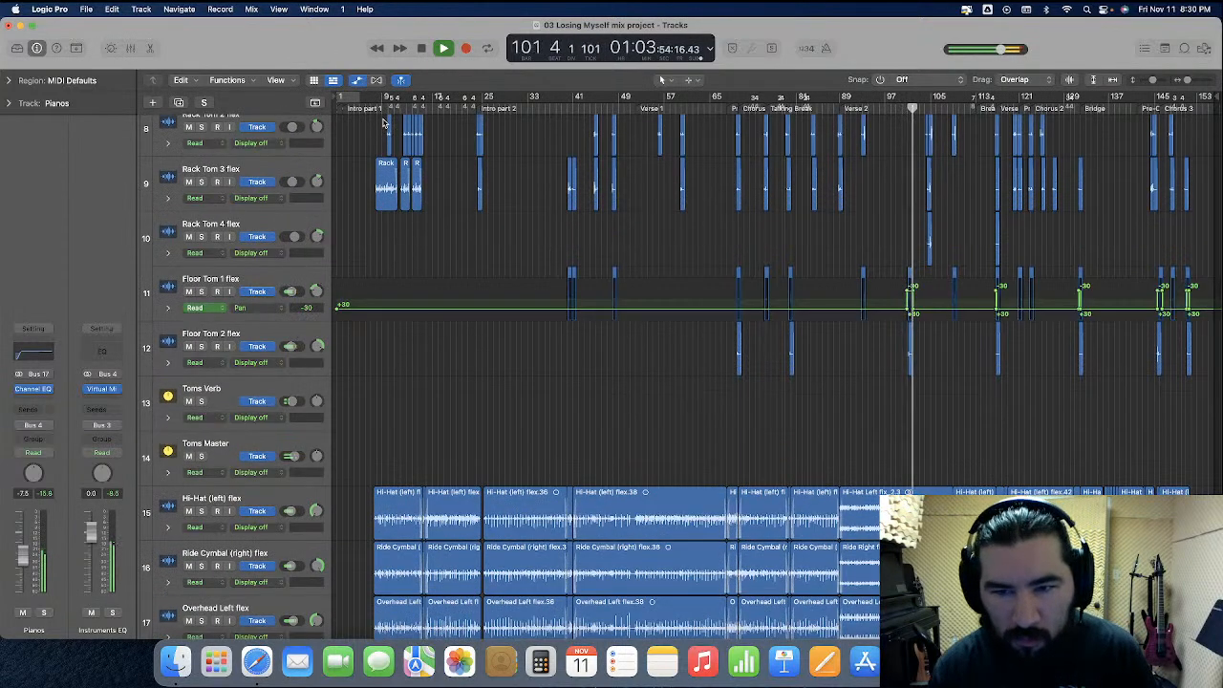
pyautogui.click(357, 80)
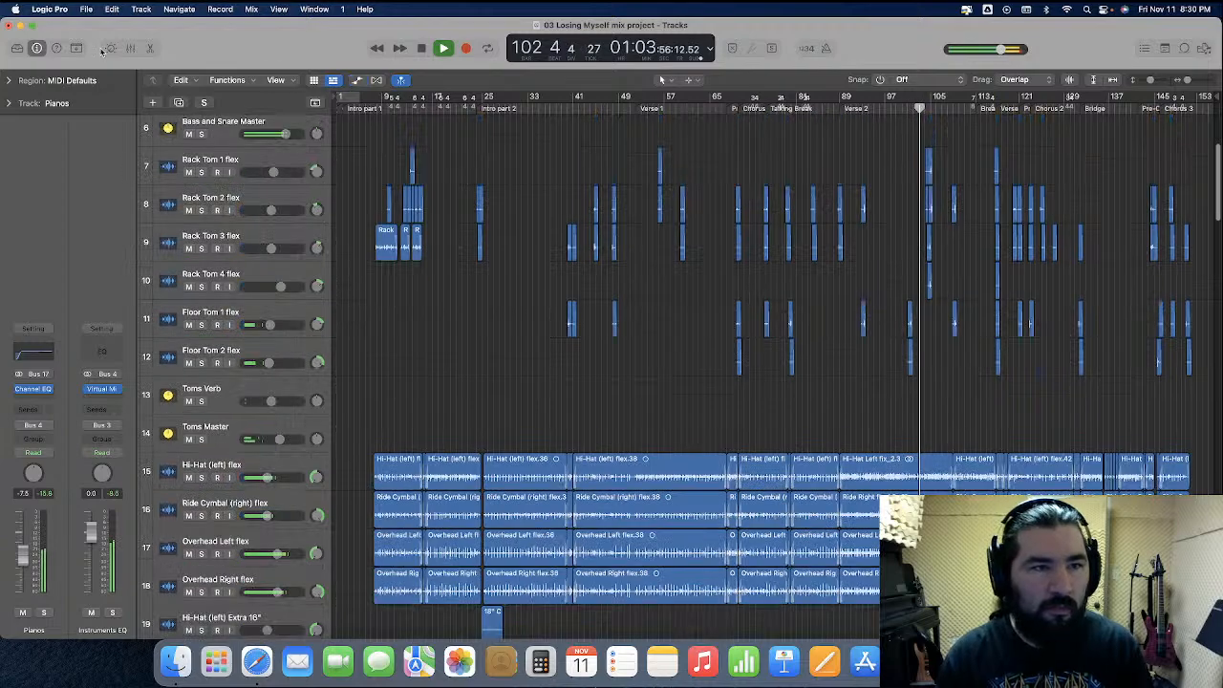
pyautogui.press('x')
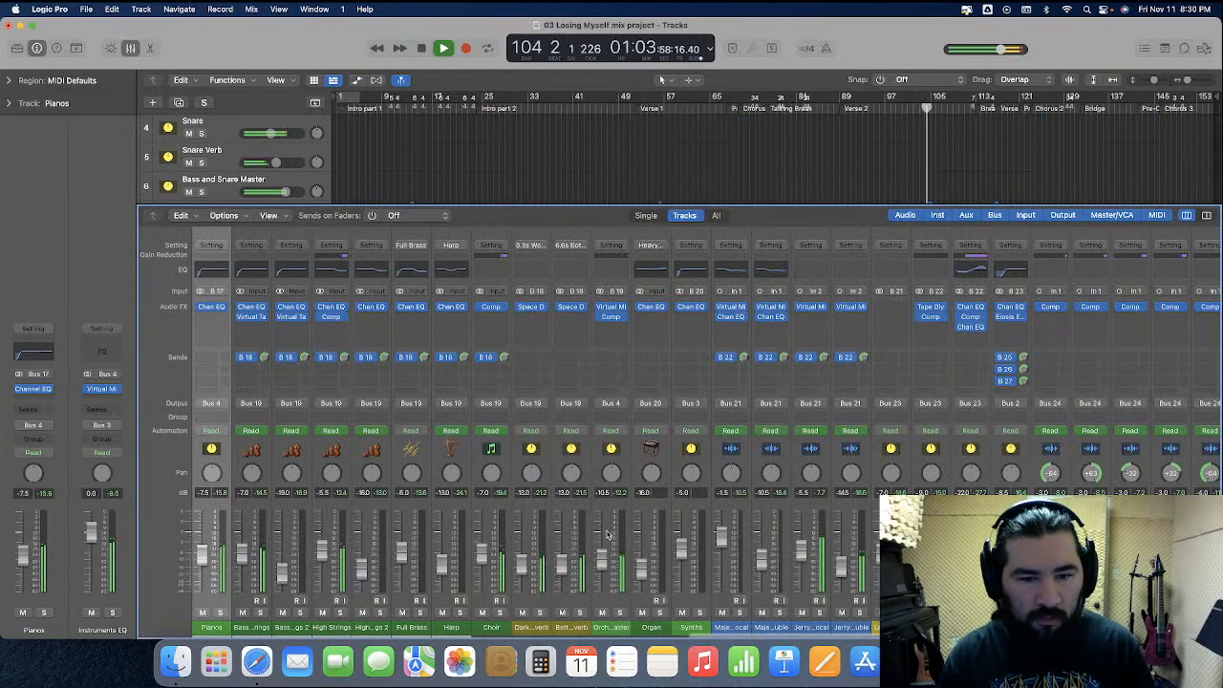
pyautogui.click(130, 48)
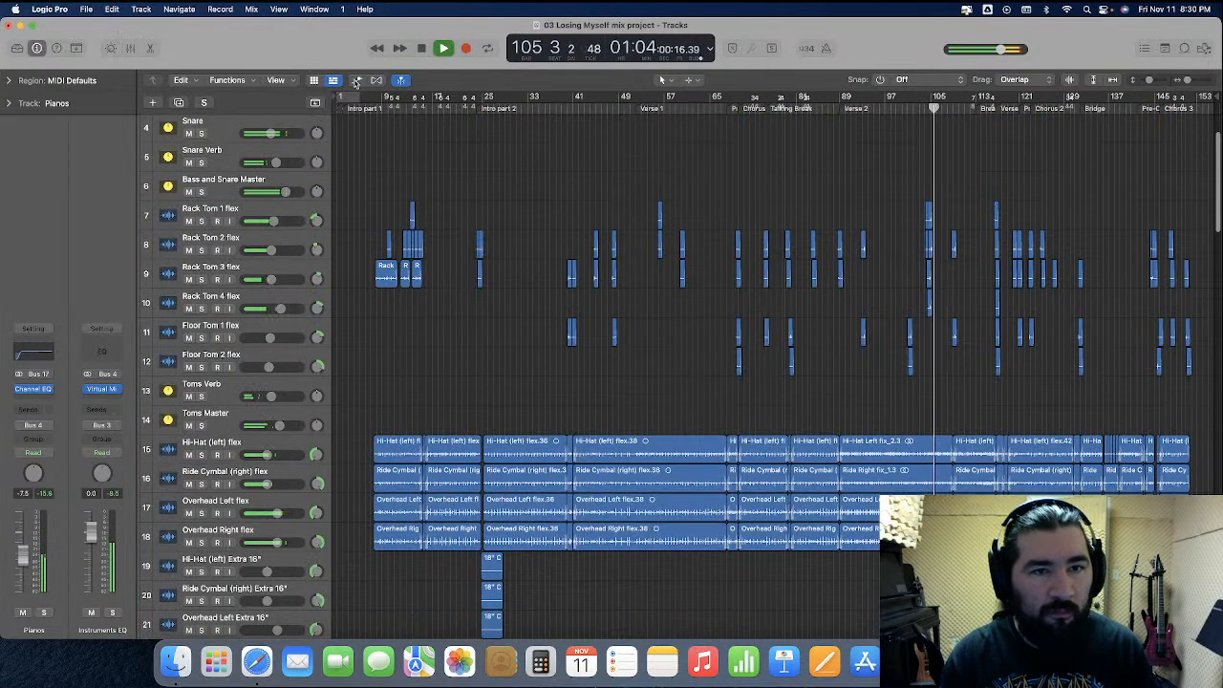
# Show track automation and scroll down to inspect the guitar tracks' volume automation
pyautogui.click(357, 80)
pyautogui.scroll(-8, 678, 377)
pyautogui.scroll(-15, 679, 373)
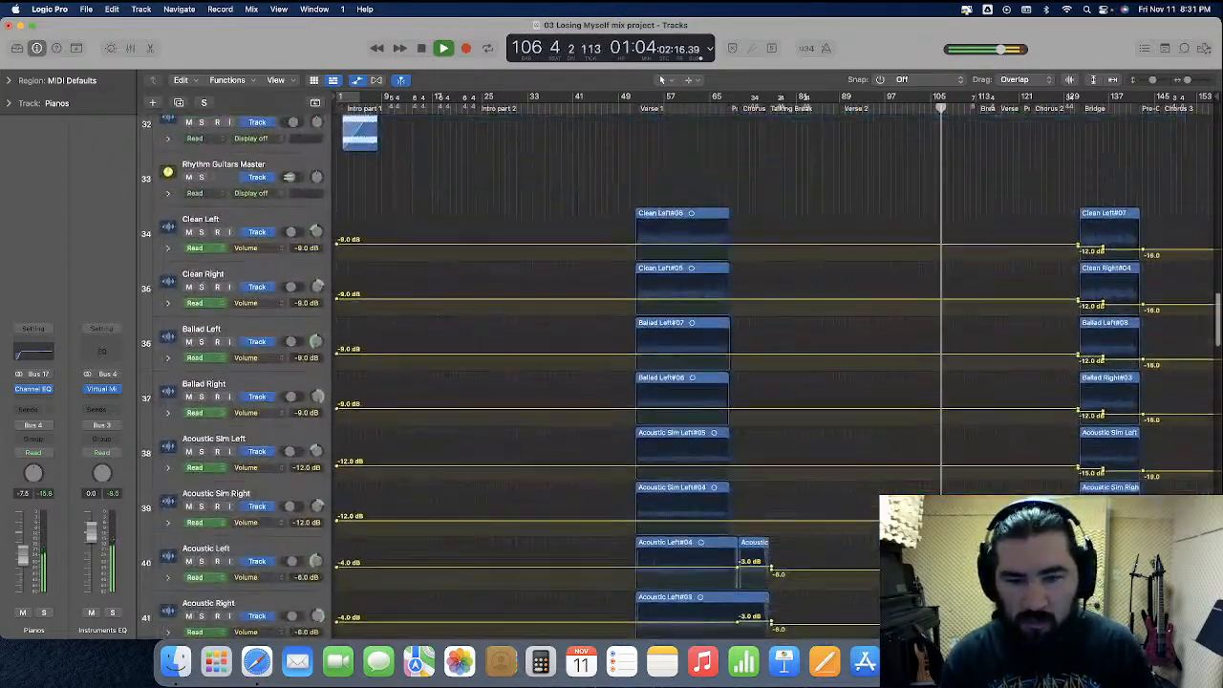
# Enlarge the Majennica Lead Vocal and Lead Vocal double tracks and inspect their volume automation across the song
pyautogui.scroll(-10, 212, 175)
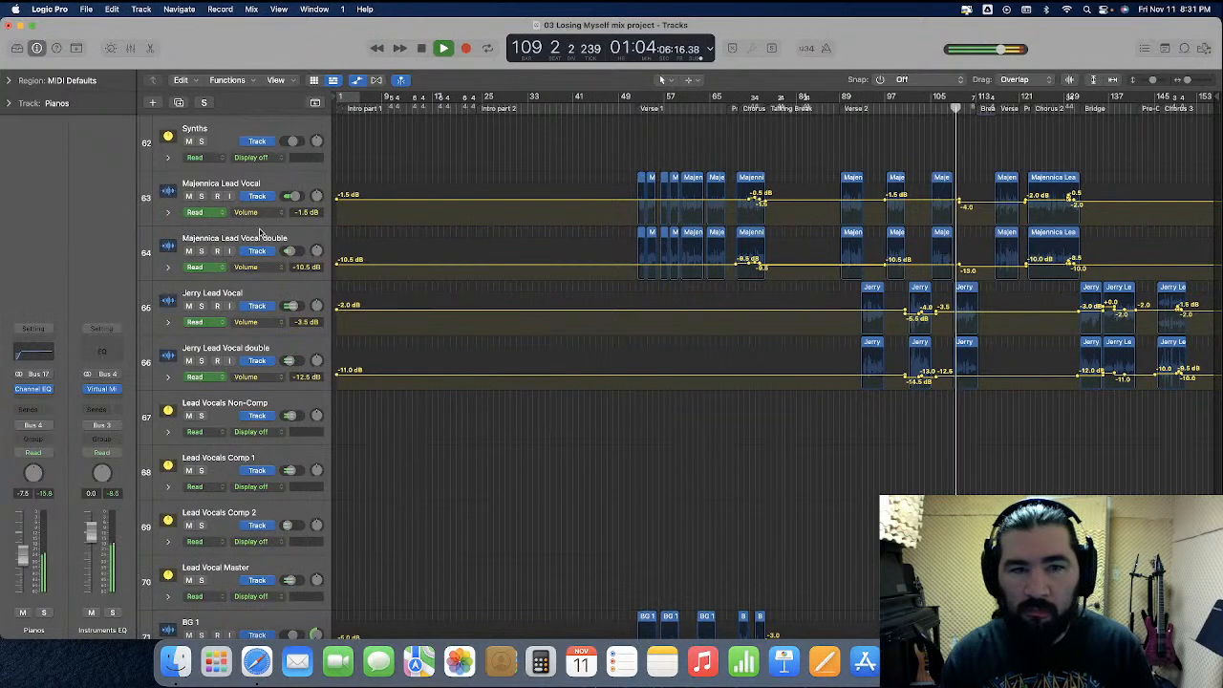
pyautogui.moveTo(252, 225); pyautogui.dragTo(247, 291)
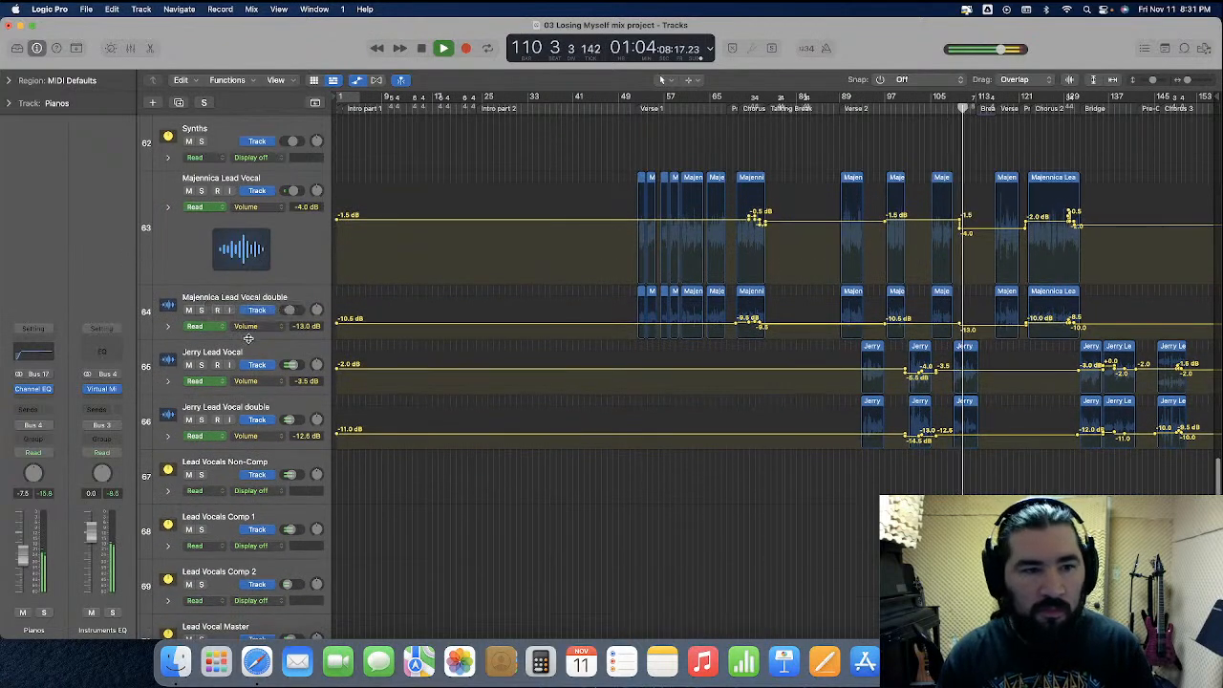
pyautogui.moveTo(247, 349); pyautogui.dragTo(252, 430)
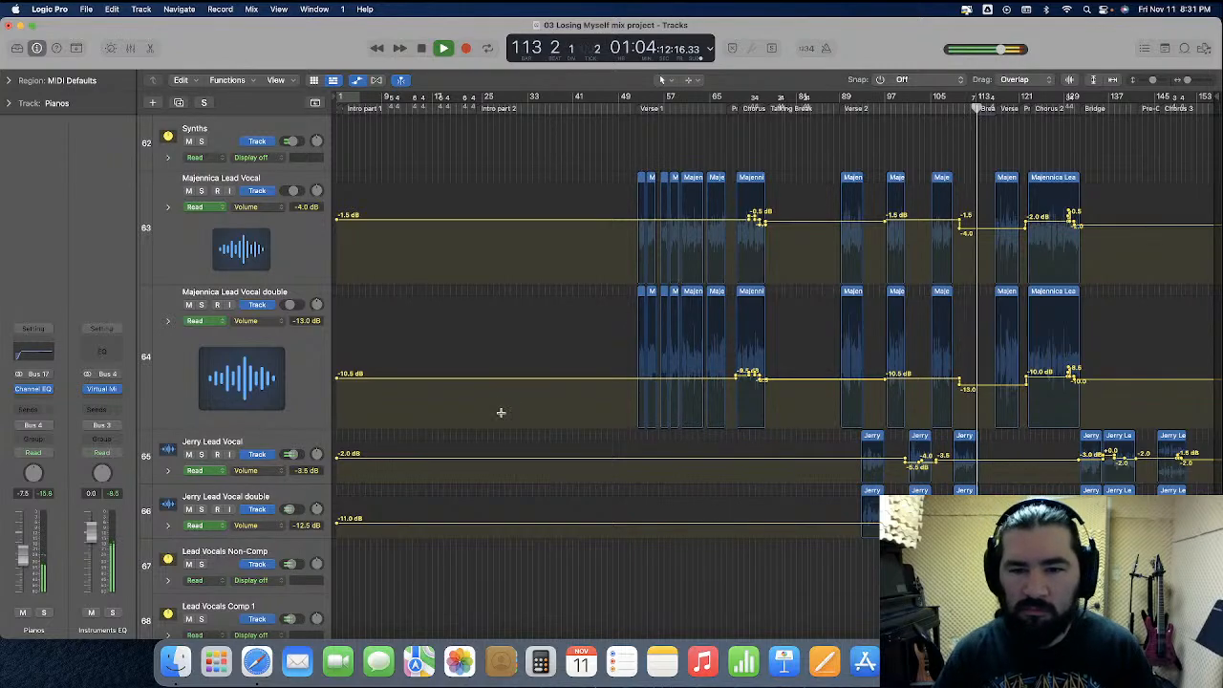
pyautogui.press('super+Right')
pyautogui.press('super+Right')
pyautogui.press('super+Right')
pyautogui.press('super+Right')
pyautogui.hscroll(-8, 537, 396)
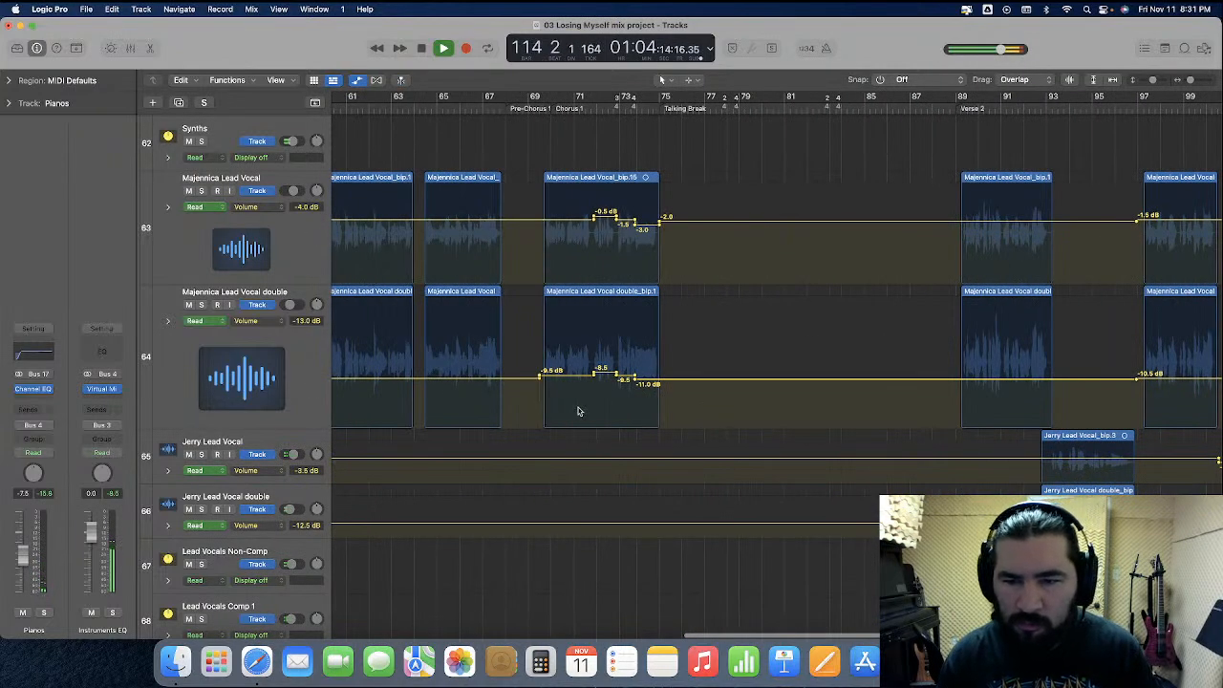
pyautogui.hscroll(4, 587, 412)
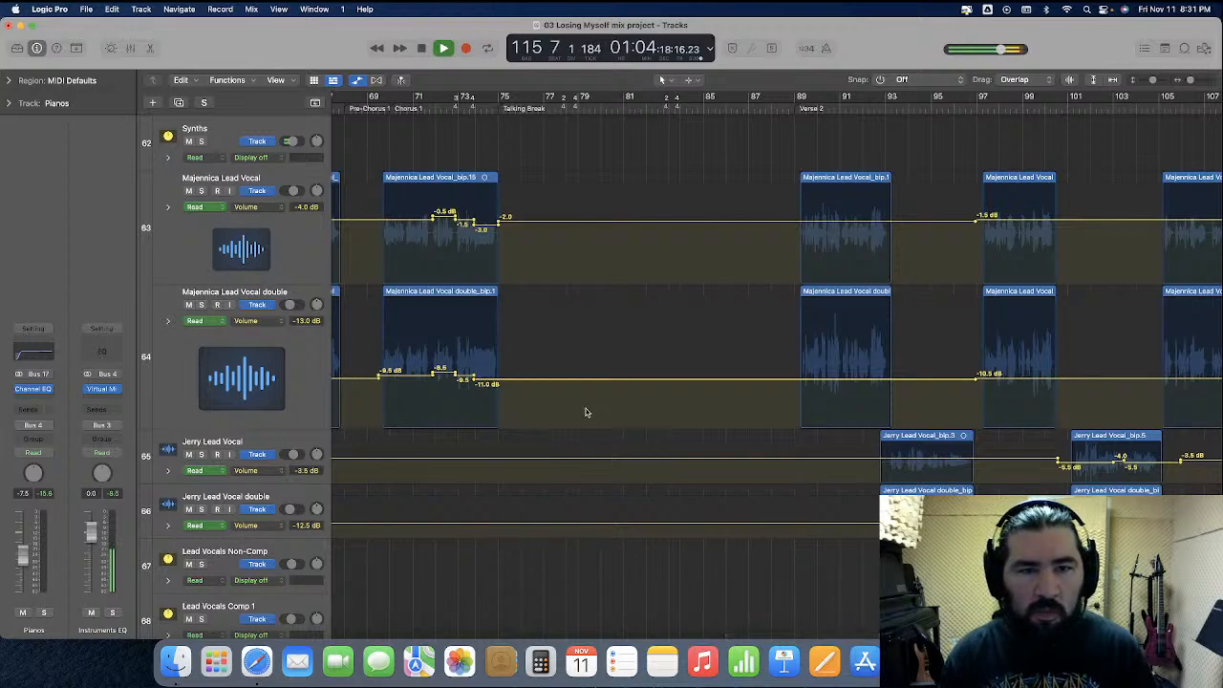
pyautogui.hscroll(10, 587, 412)
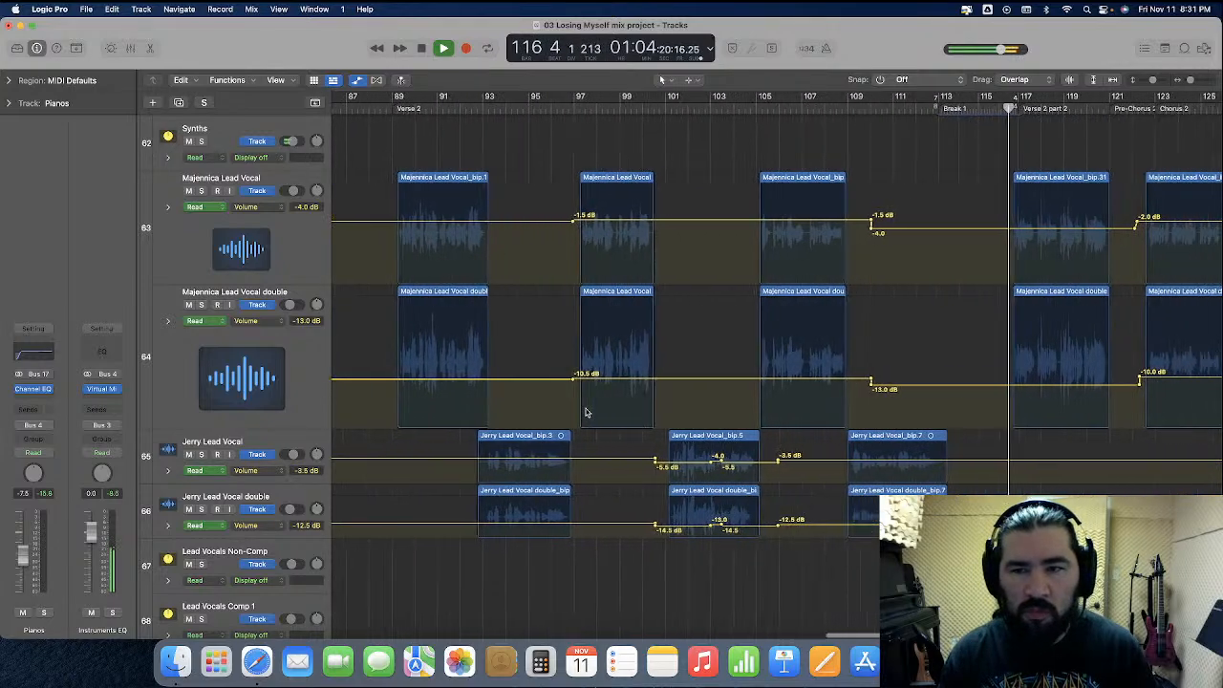
pyautogui.hscroll(10, 587, 412)
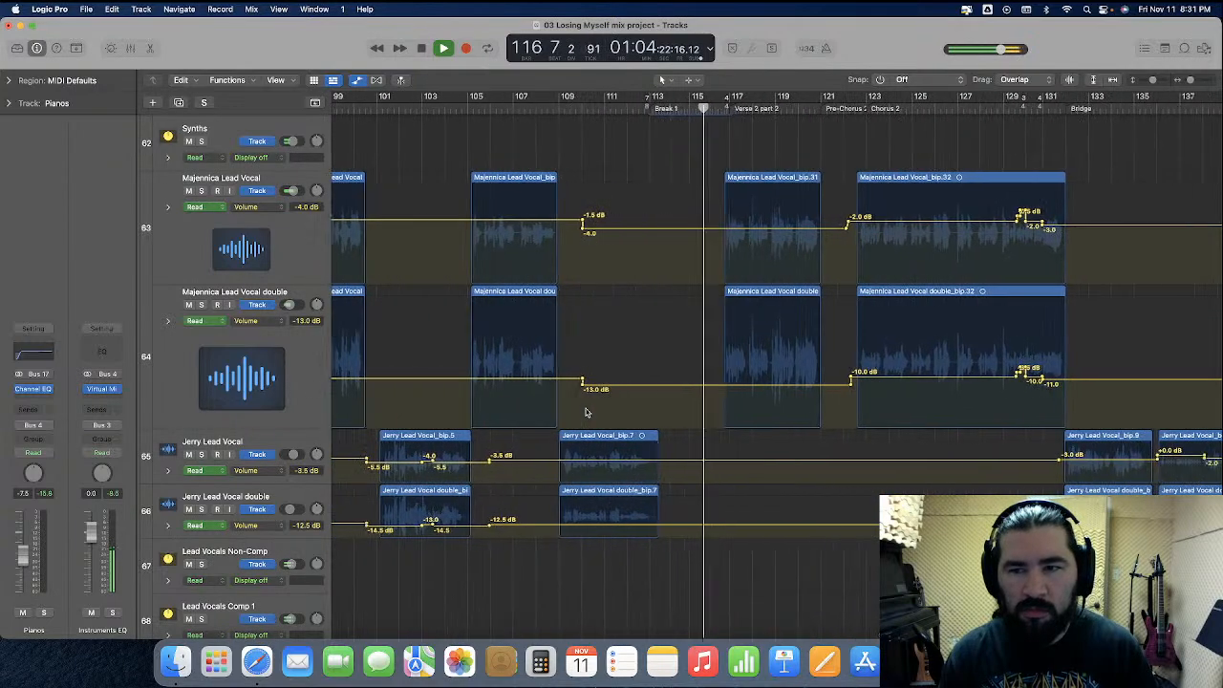
pyautogui.hscroll(-1, 761, 254)
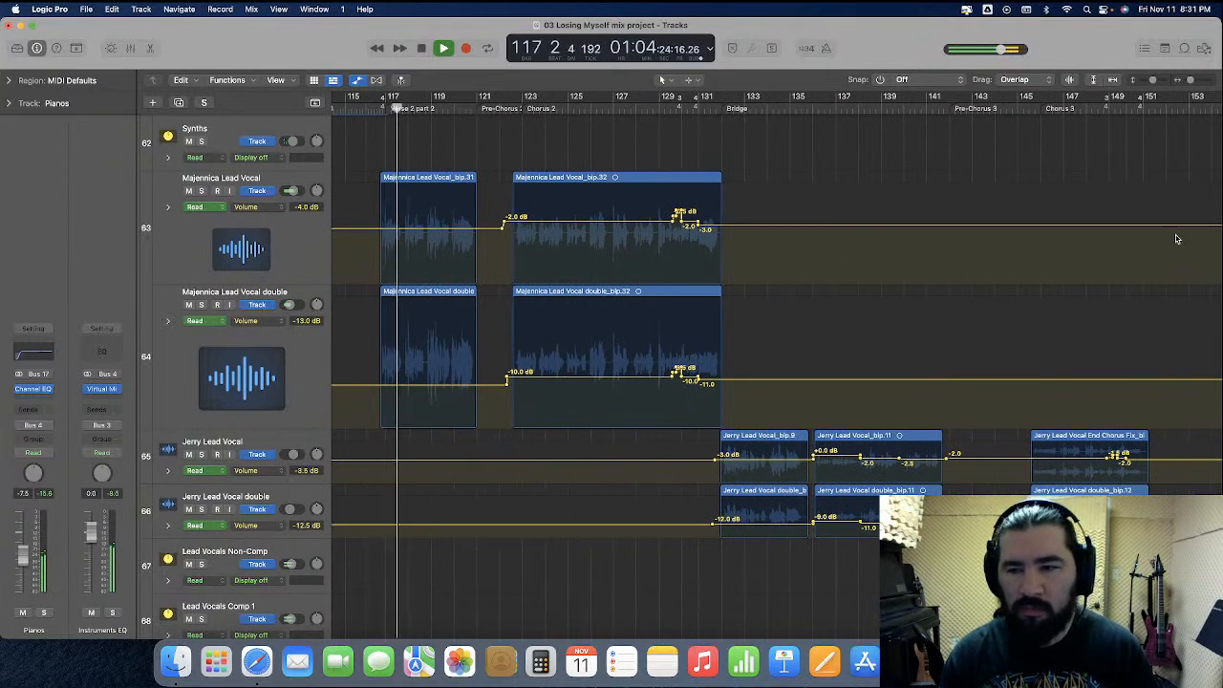
pyautogui.moveTo(1159, 527); pyautogui.dragTo(593, 537)
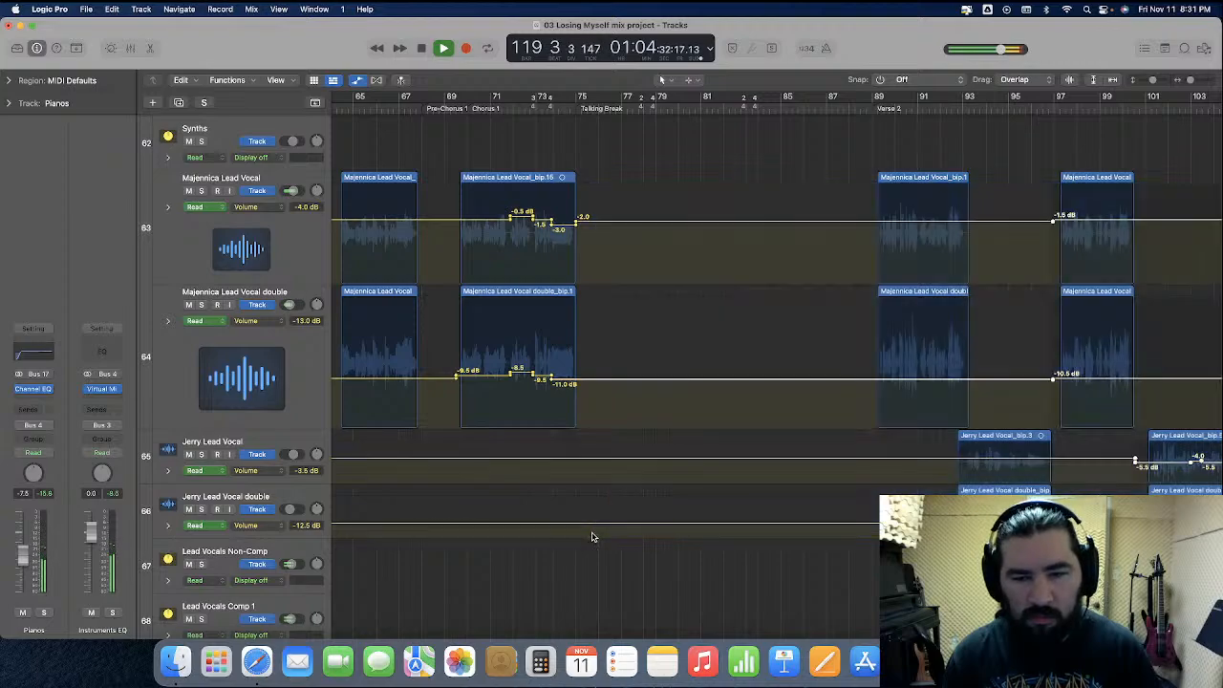
pyautogui.hscroll(-15, 589, 490)
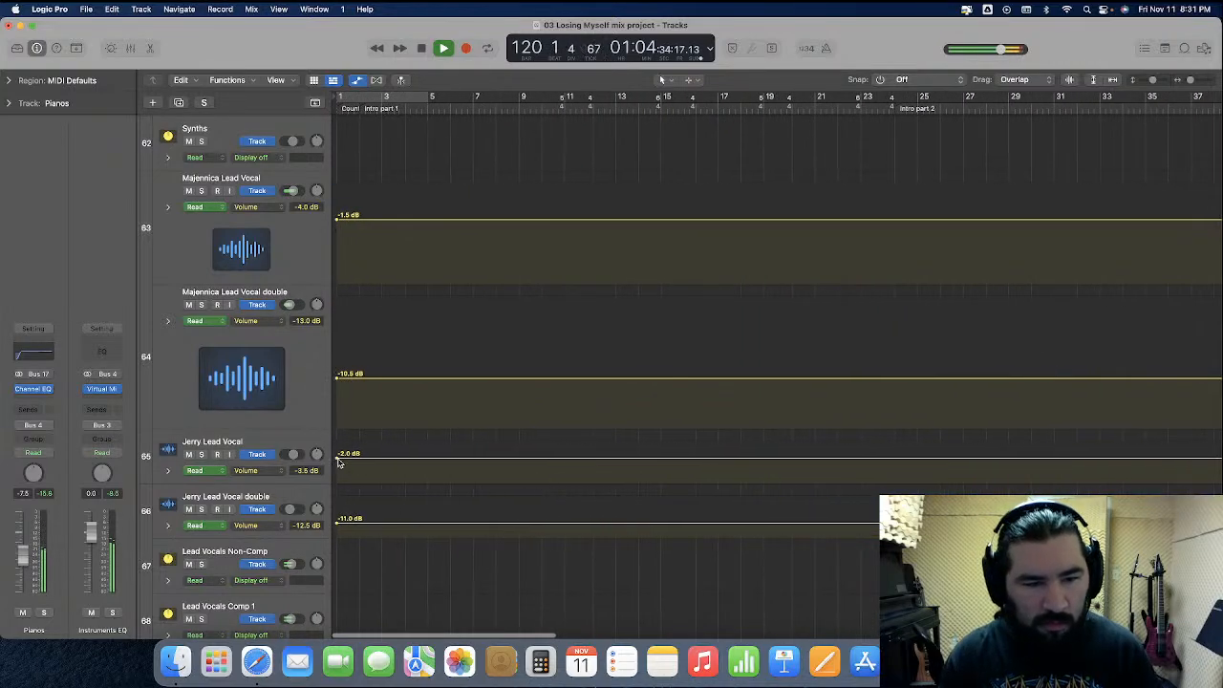
pyautogui.hscroll(15, 438, 507)
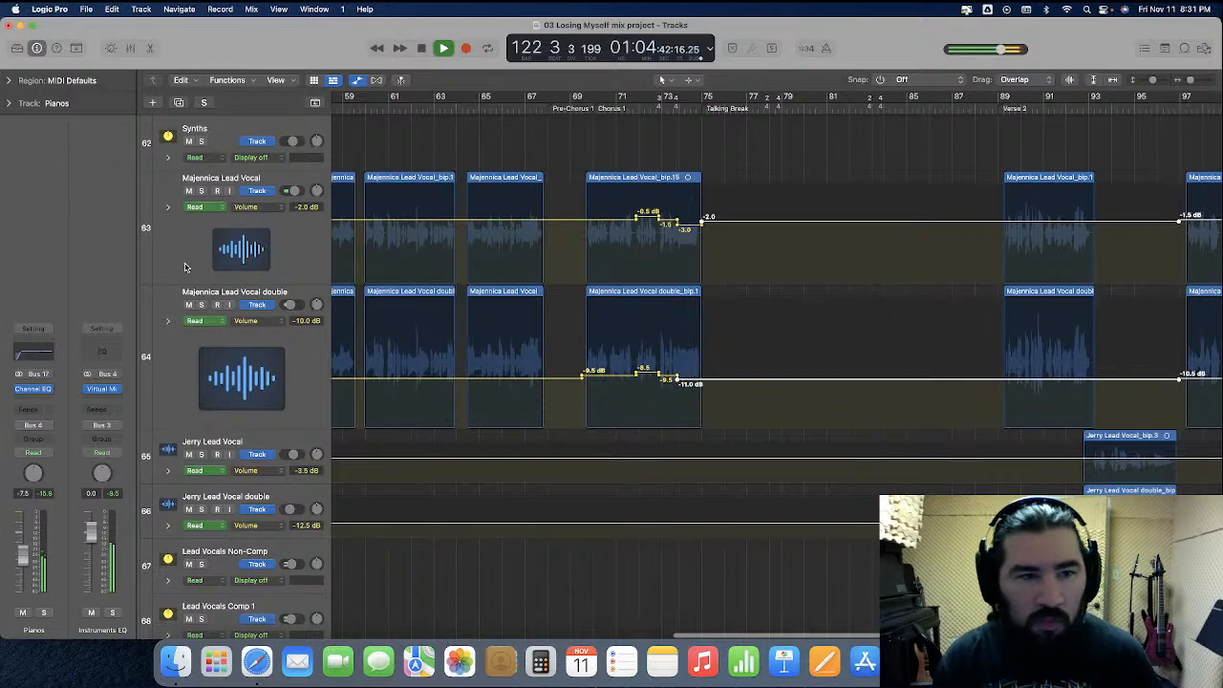
pyautogui.moveTo(235, 283); pyautogui.dragTo(265, 419)
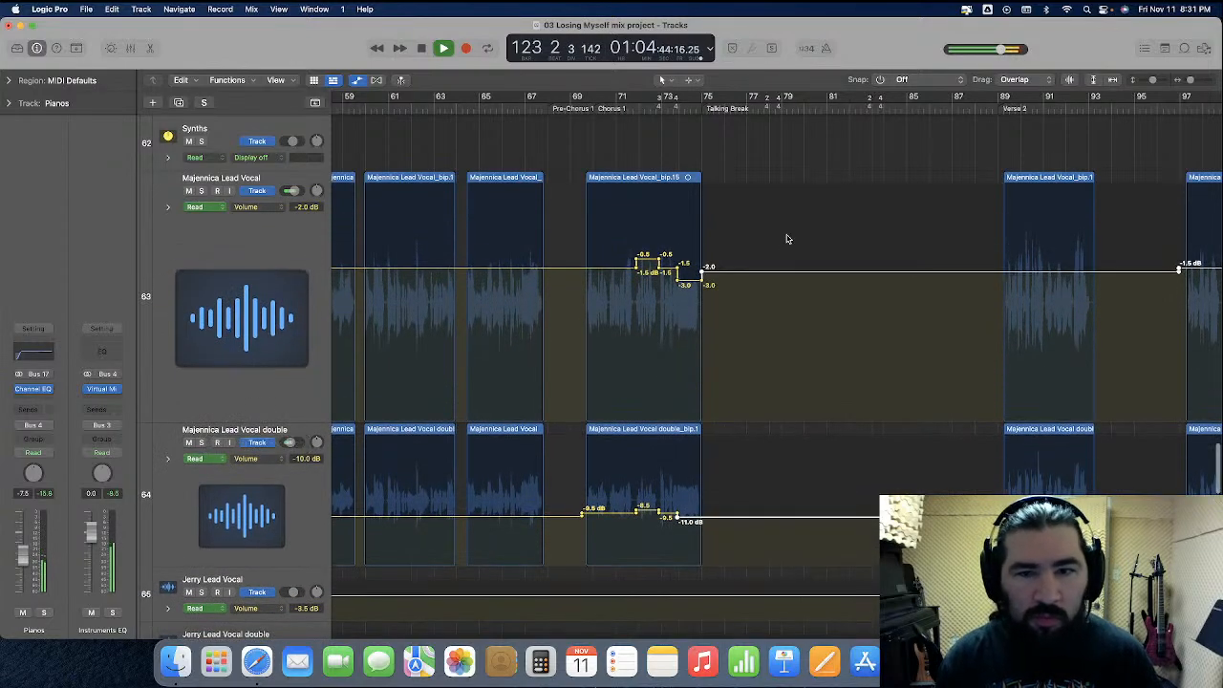
# Raise the Majennica Lead Vocal's volume automation by about 1 dB from the Talking Break onward
pyautogui.moveTo(750, 274); pyautogui.dragTo(752, 267)
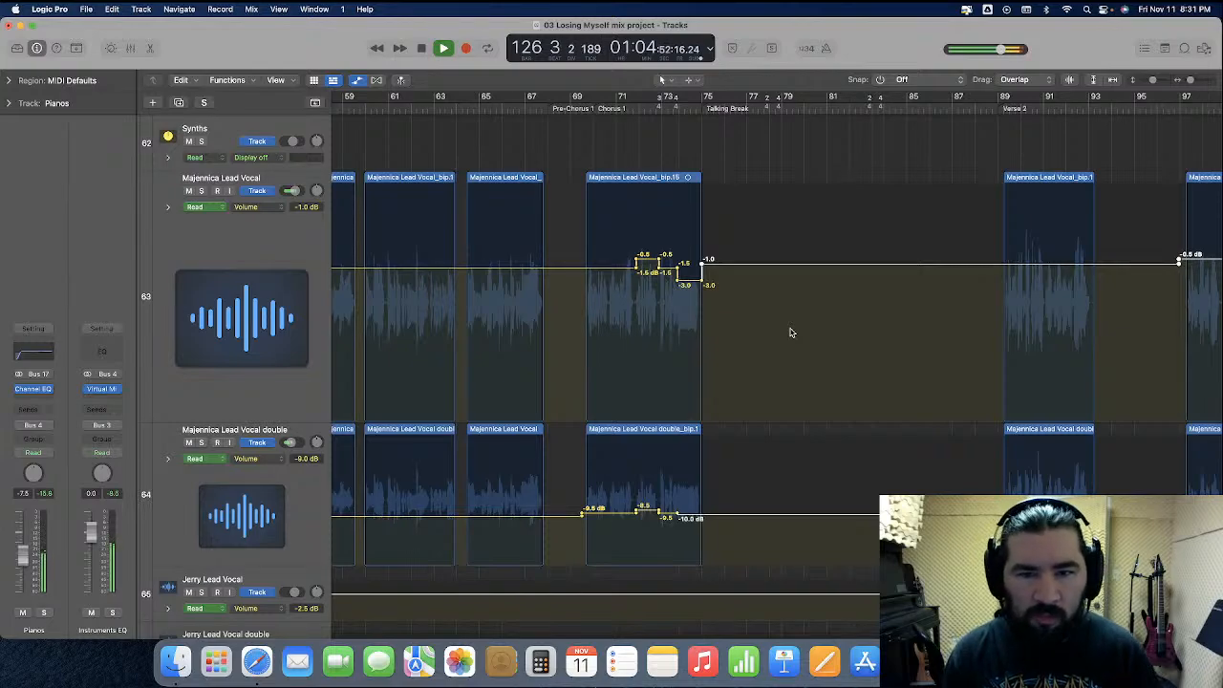
pyautogui.scroll(-6, 790, 333)
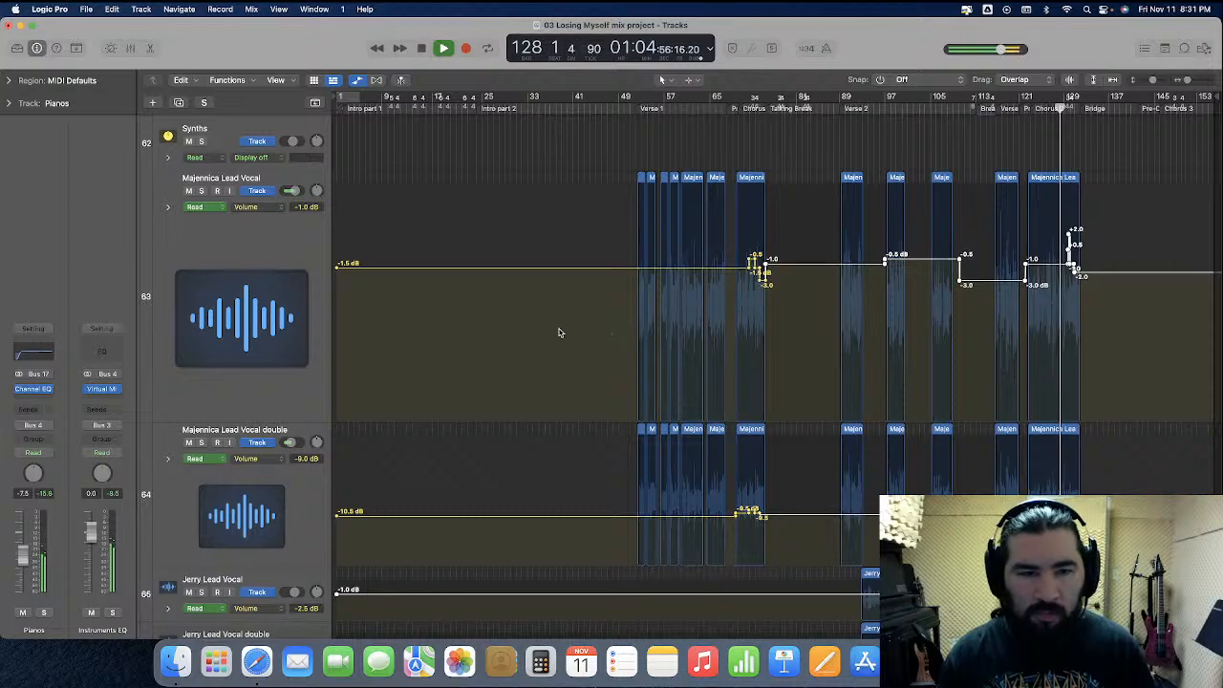
pyautogui.moveTo(261, 422); pyautogui.dragTo(277, 226)
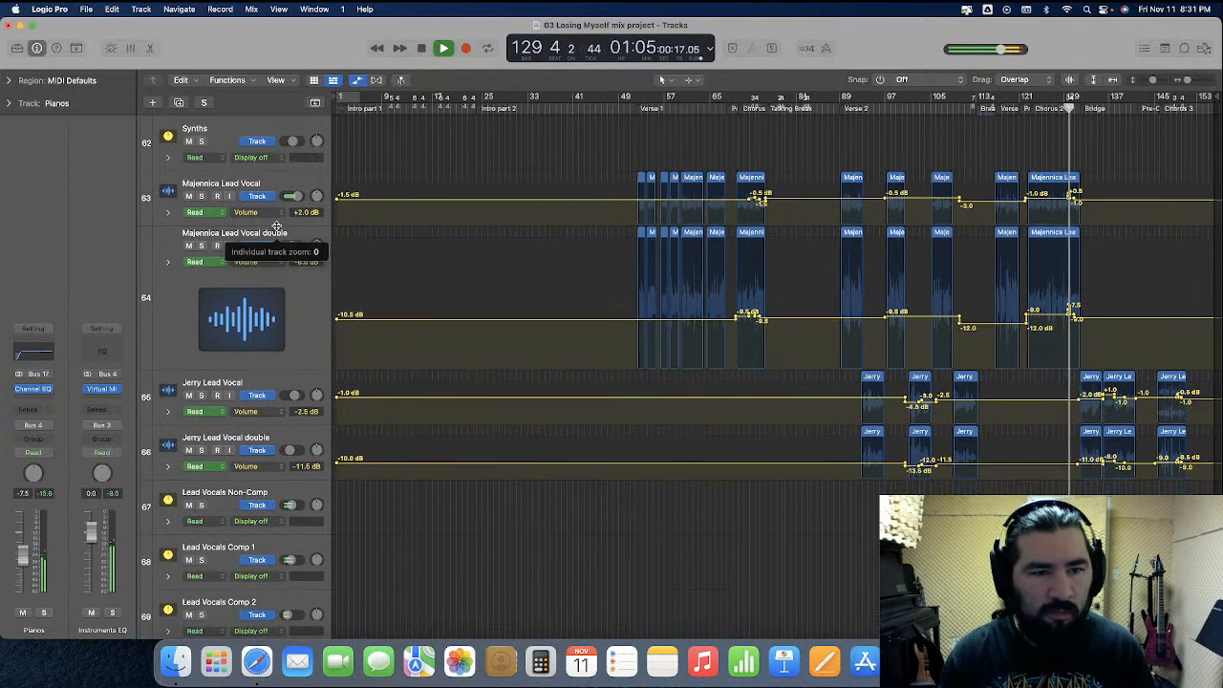
pyautogui.moveTo(263, 369); pyautogui.dragTo(270, 282)
# Review the background vocal tracks and the mixer channel strips during playback
pyautogui.scroll(-10, 440, 394)
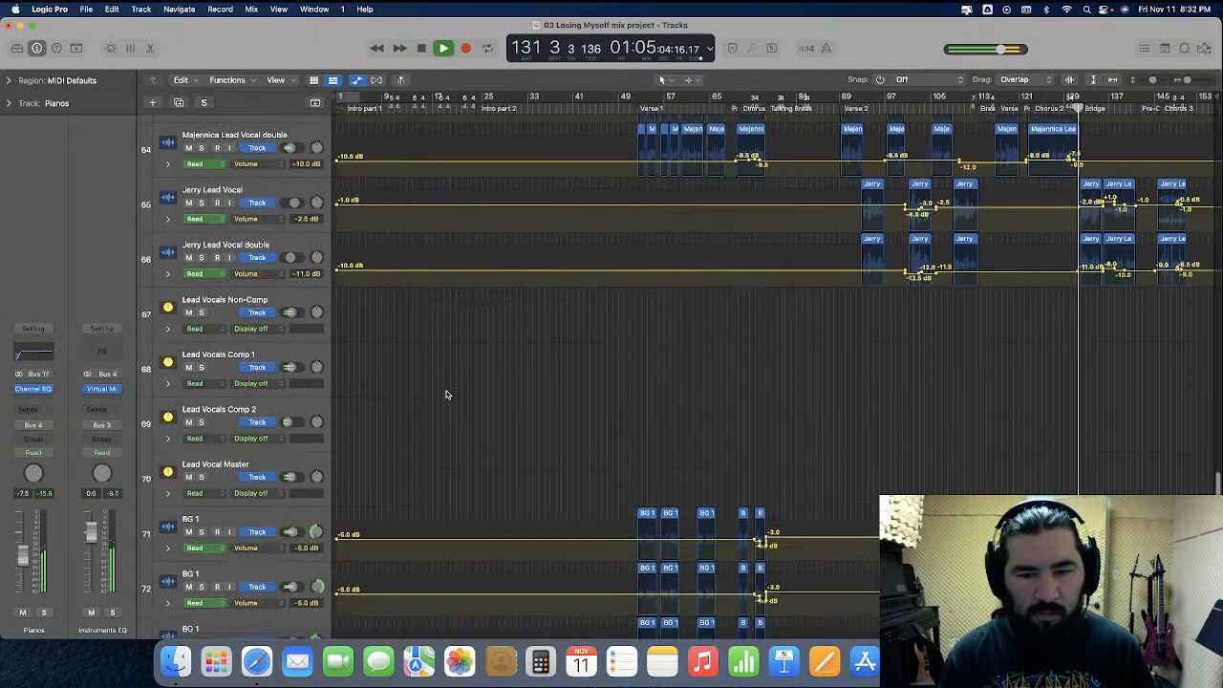
pyautogui.scroll(-5, 468, 411)
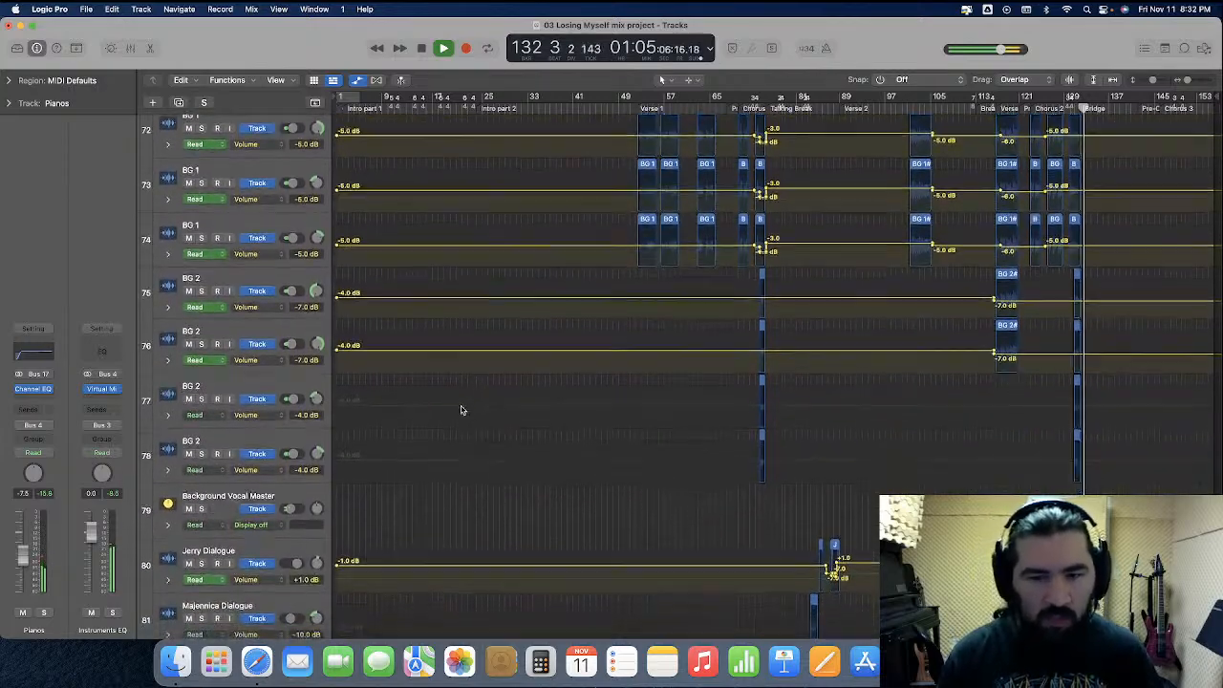
pyautogui.press('x')
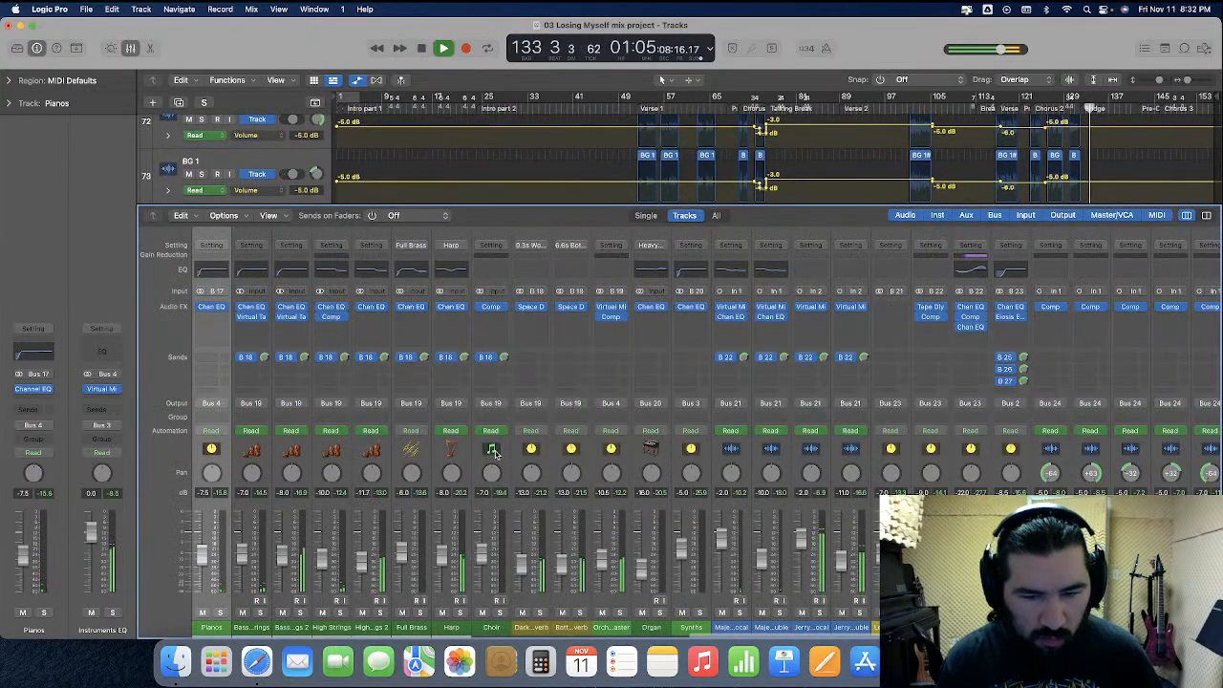
pyautogui.hscroll(-15, 494, 453)
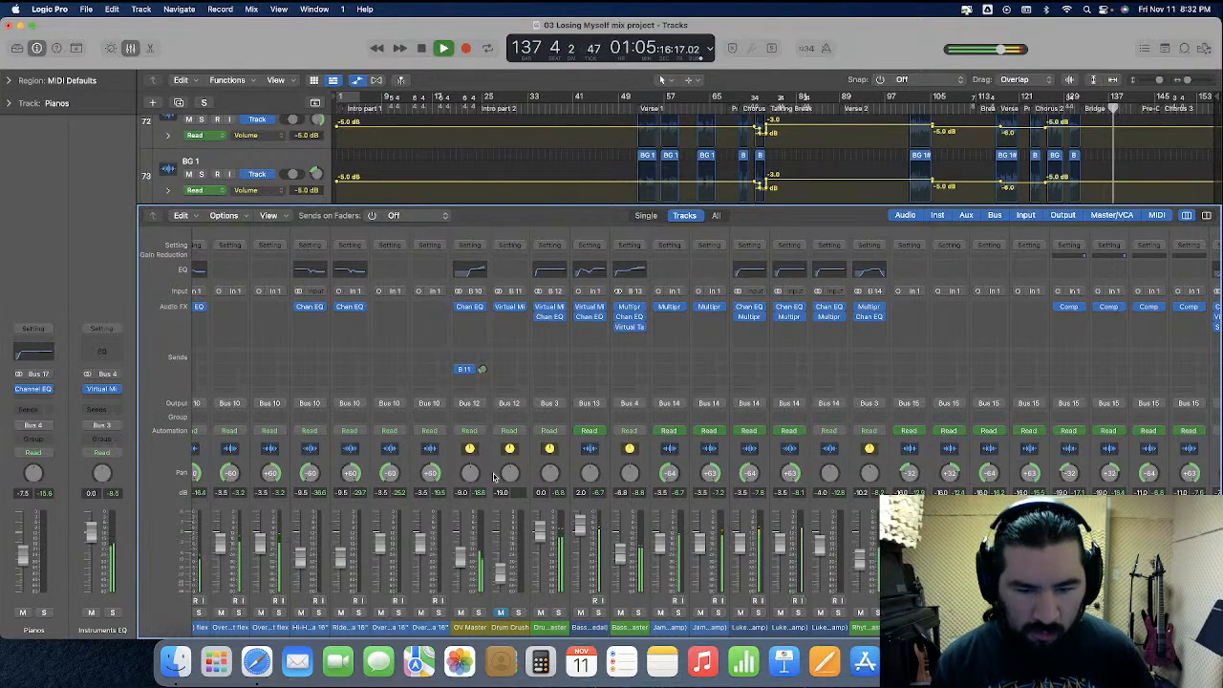
pyautogui.hscroll(15, 519, 483)
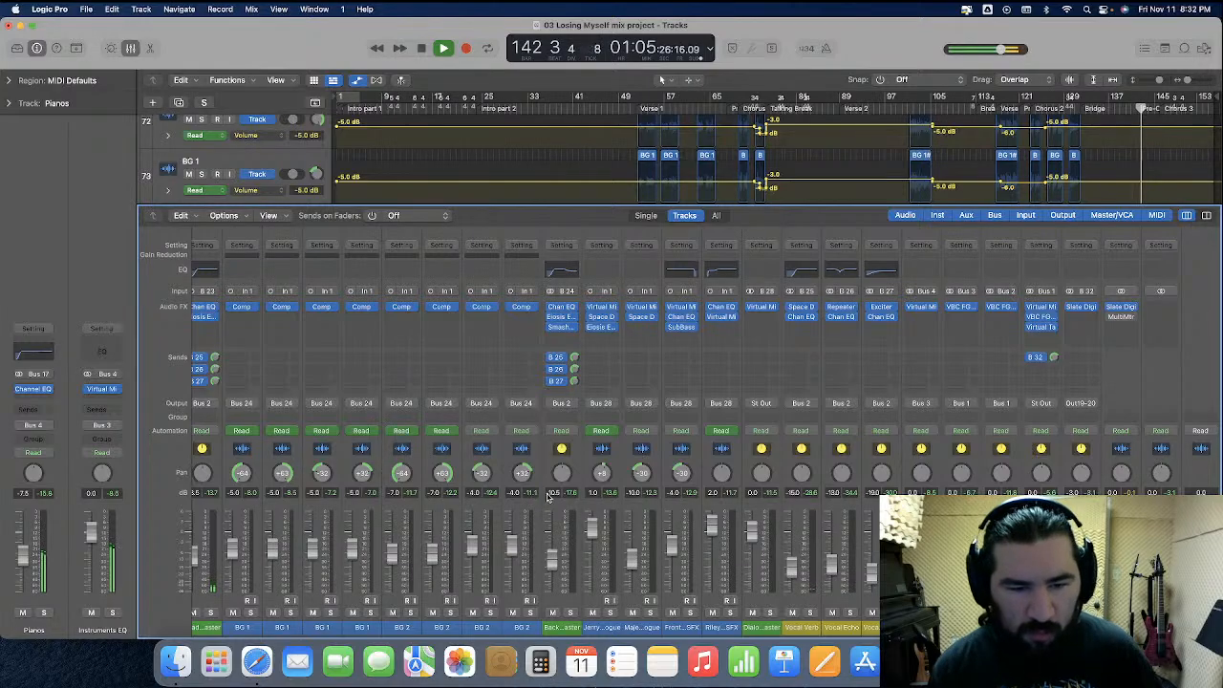
pyautogui.hscroll(-8, 555, 497)
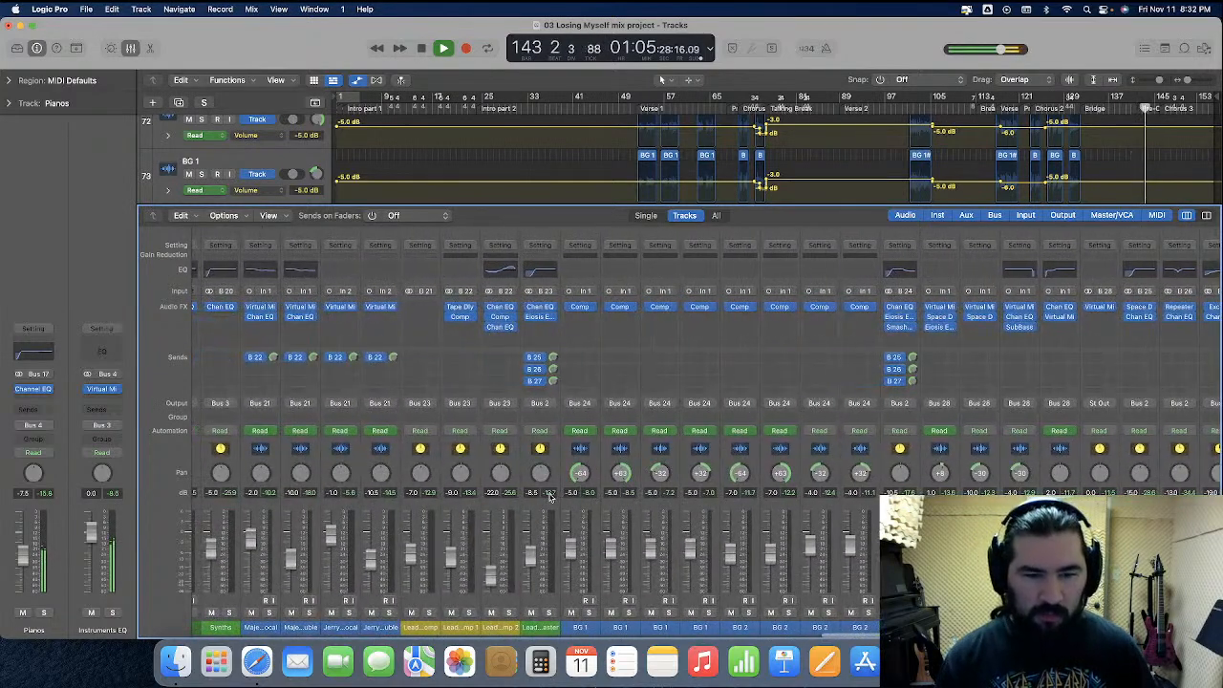
pyautogui.hscroll(-6, 543, 497)
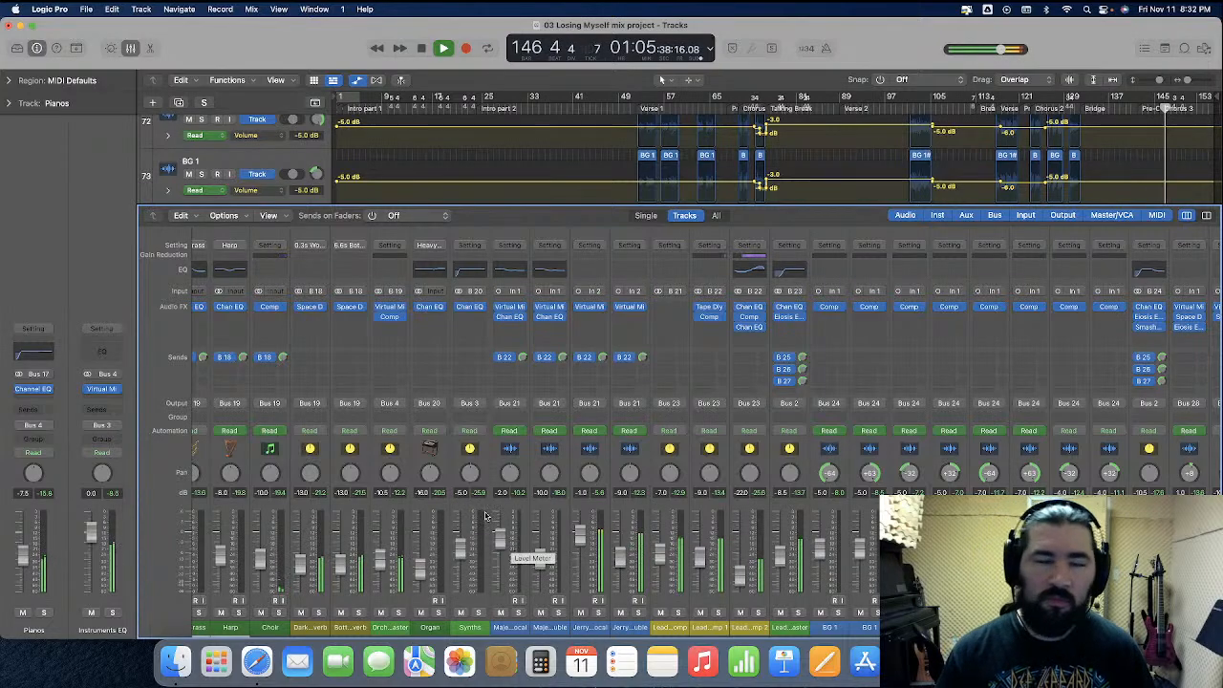
pyautogui.press('x')
# Return to the drum tracks and inspect the tom hits around Chorus 3 up close
pyautogui.scroll(10, 431, 182)
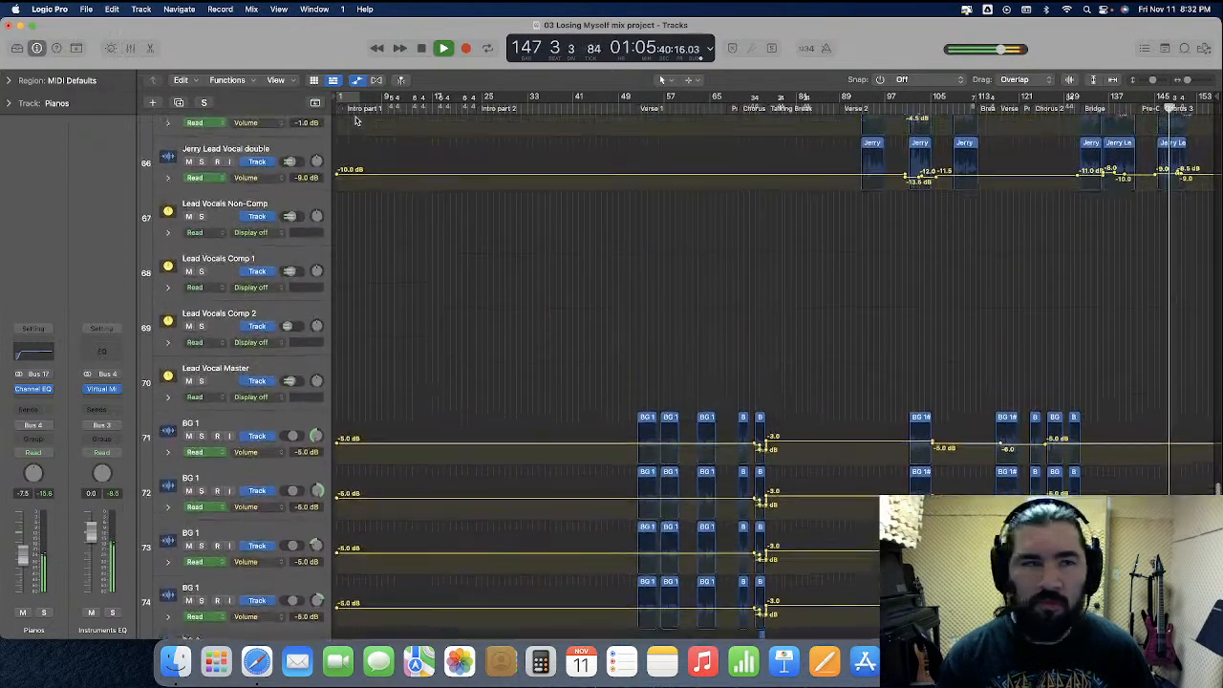
pyautogui.scroll(15, 411, 178)
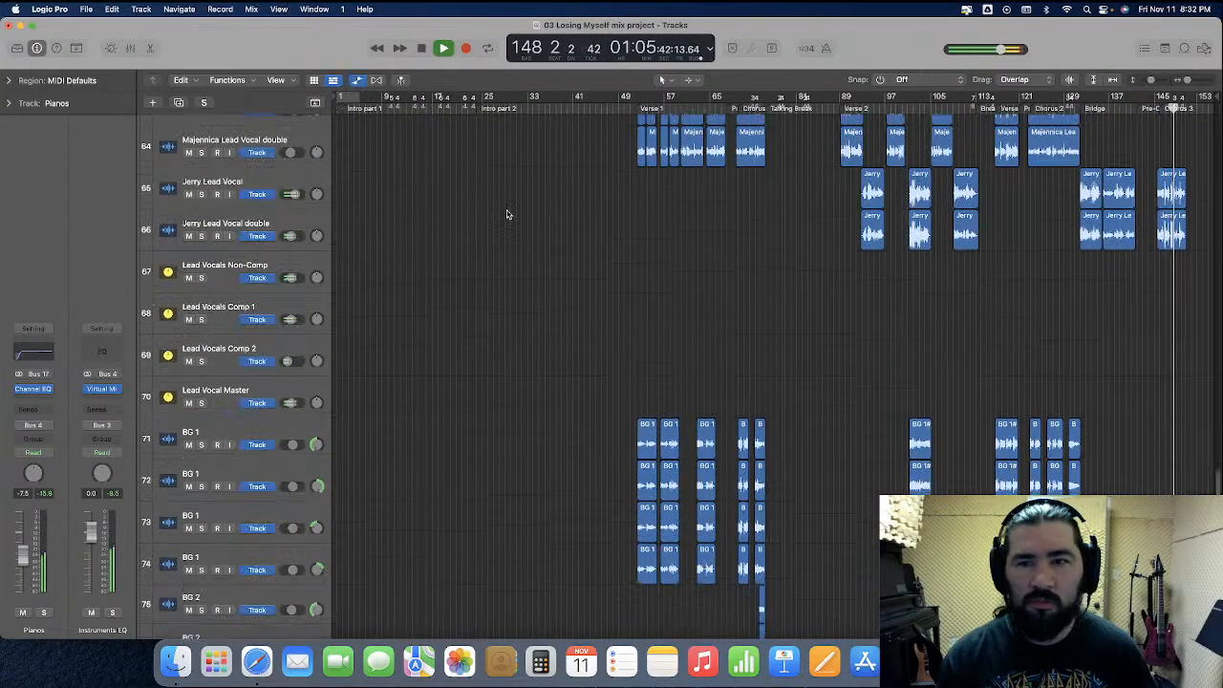
pyautogui.scroll(20, 495, 222)
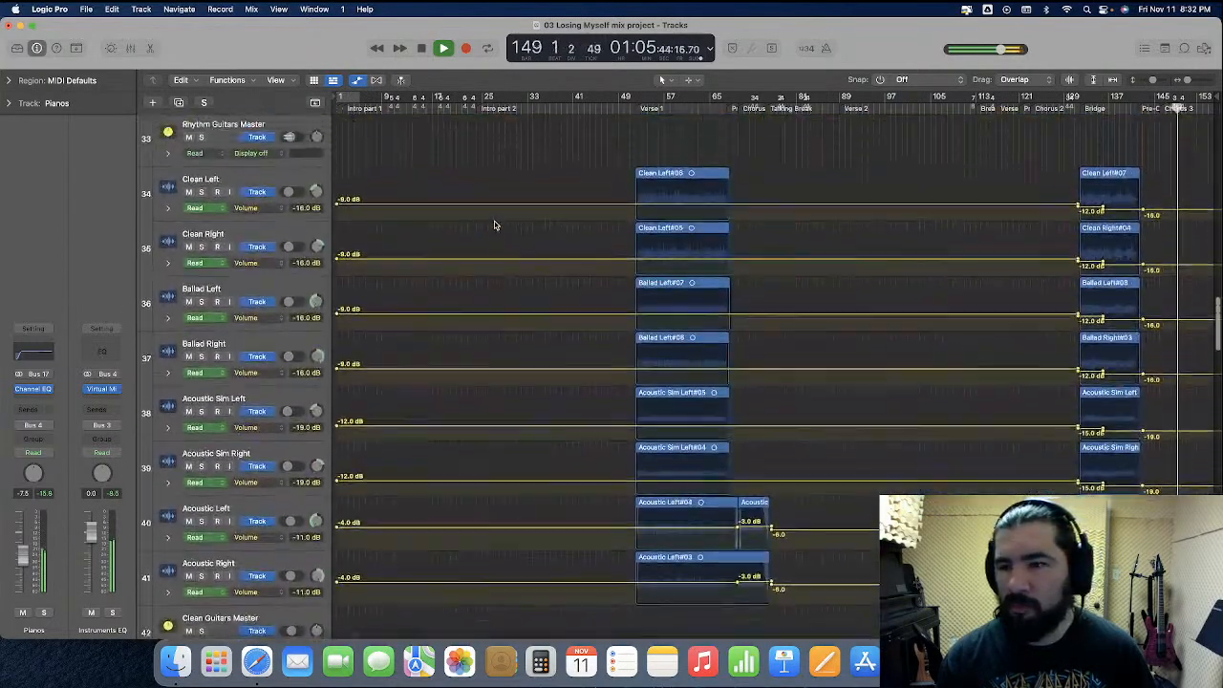
pyautogui.scroll(10, 495, 226)
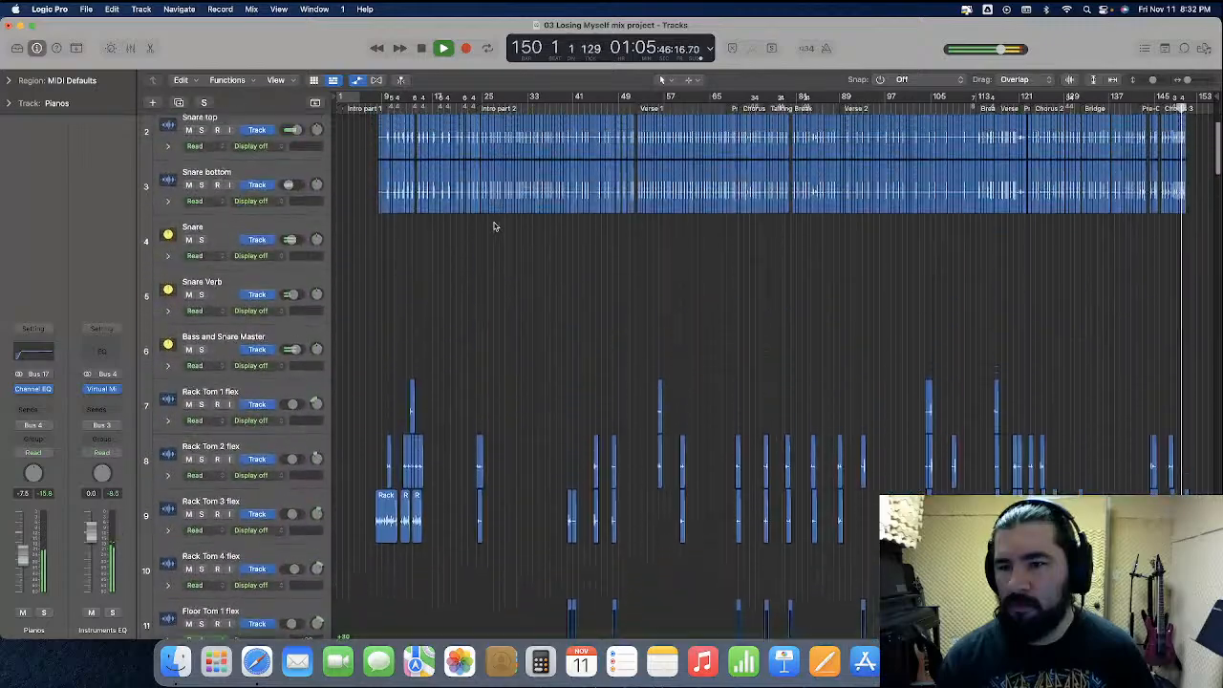
pyautogui.press('super+Right')
pyautogui.press('super+Right')
pyautogui.press('super+Right')
pyautogui.press('super+Right')
pyautogui.press('super+Right')
pyautogui.press('super+Right')
pyautogui.press('super+Right')
pyautogui.press('super+Right')
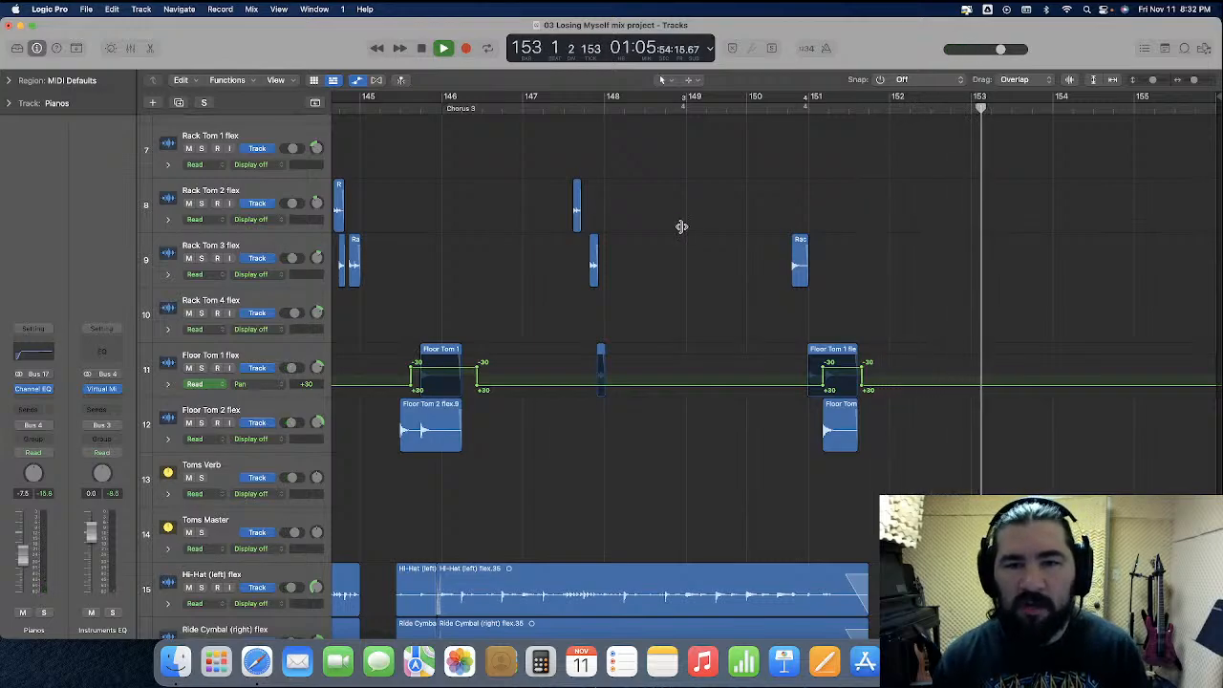
# Replay the Chorus 3 tom section starting from bar 151 and then from bar 147
pyautogui.press('space')
pyautogui.click(785, 107)
pyautogui.press('space')
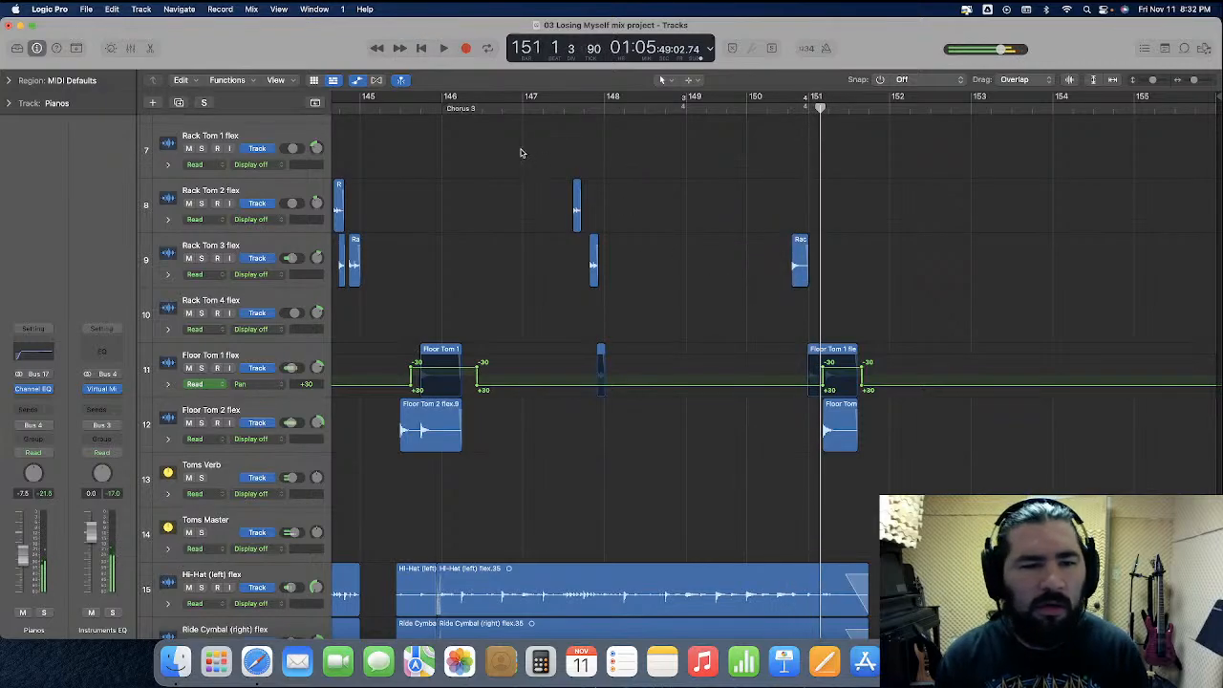
pyautogui.hscroll(-2, 512, 166)
pyautogui.press('space')
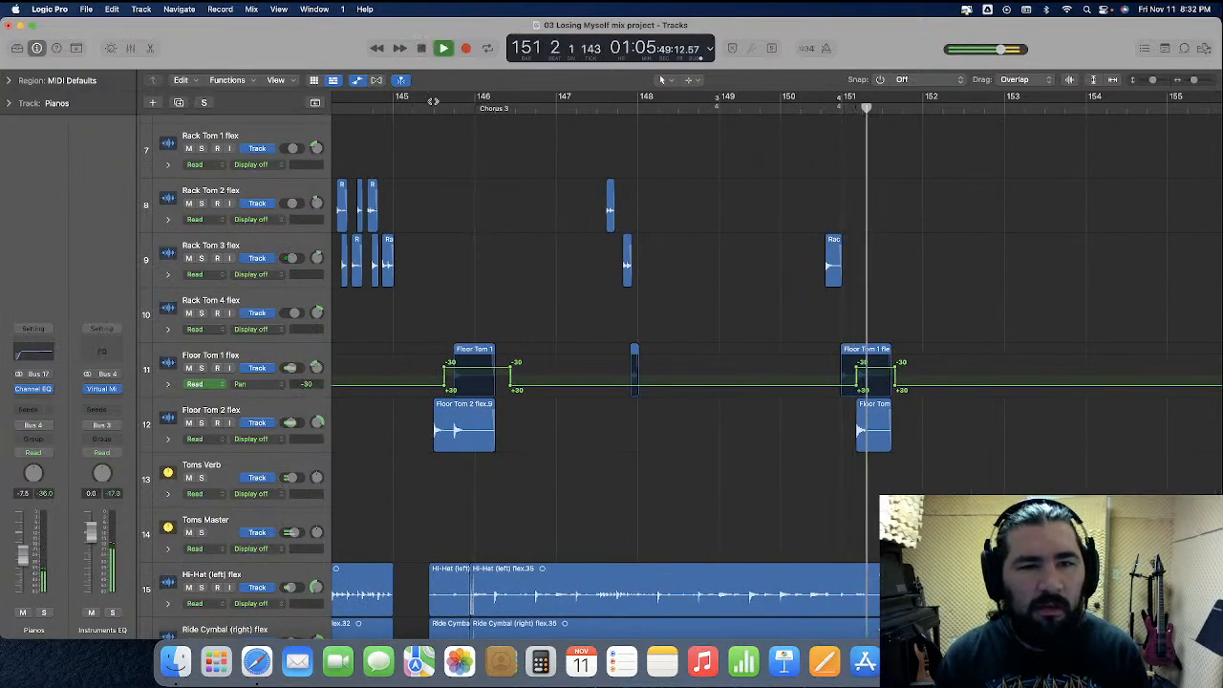
pyautogui.click(393, 108)
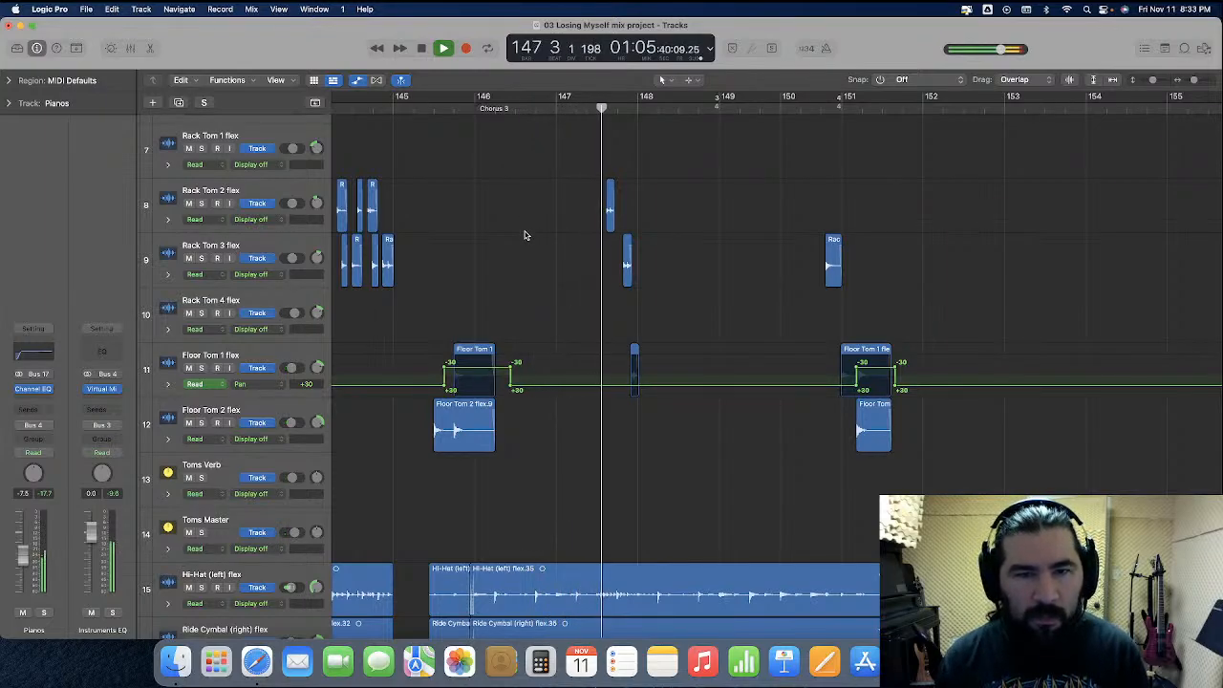
pyautogui.press('space')
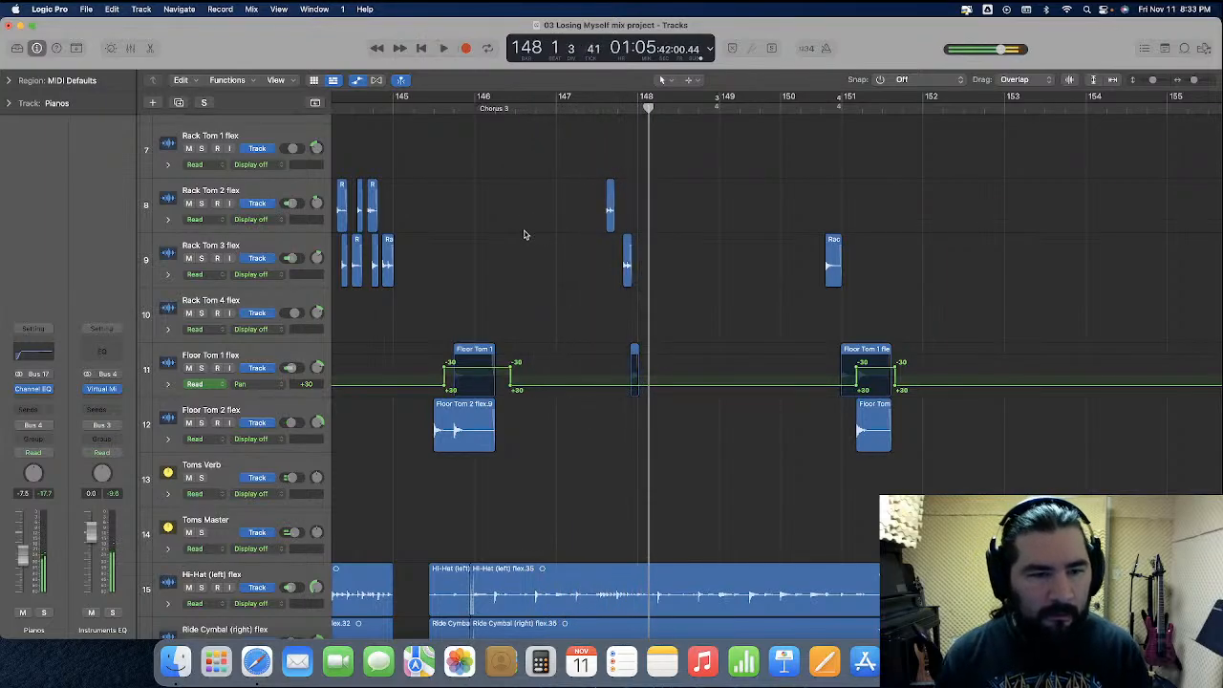
# Zoom out, return the playhead to the song start, and scroll through the drum and bass tracks
pyautogui.press('super+Left')
pyautogui.press('super+Left')
pyautogui.press('super+Left')
pyautogui.press('super+Left')
pyautogui.press('super+Left')
pyautogui.press('super+Left')
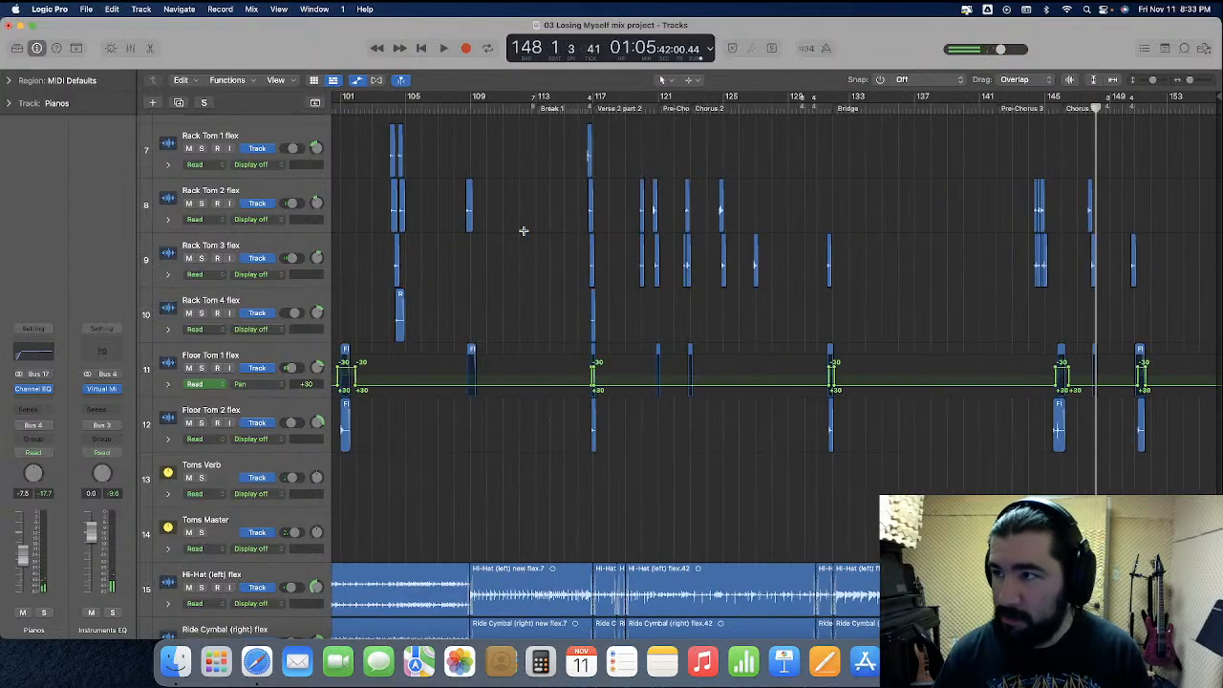
pyautogui.press('super+Left')
pyautogui.press('Return')
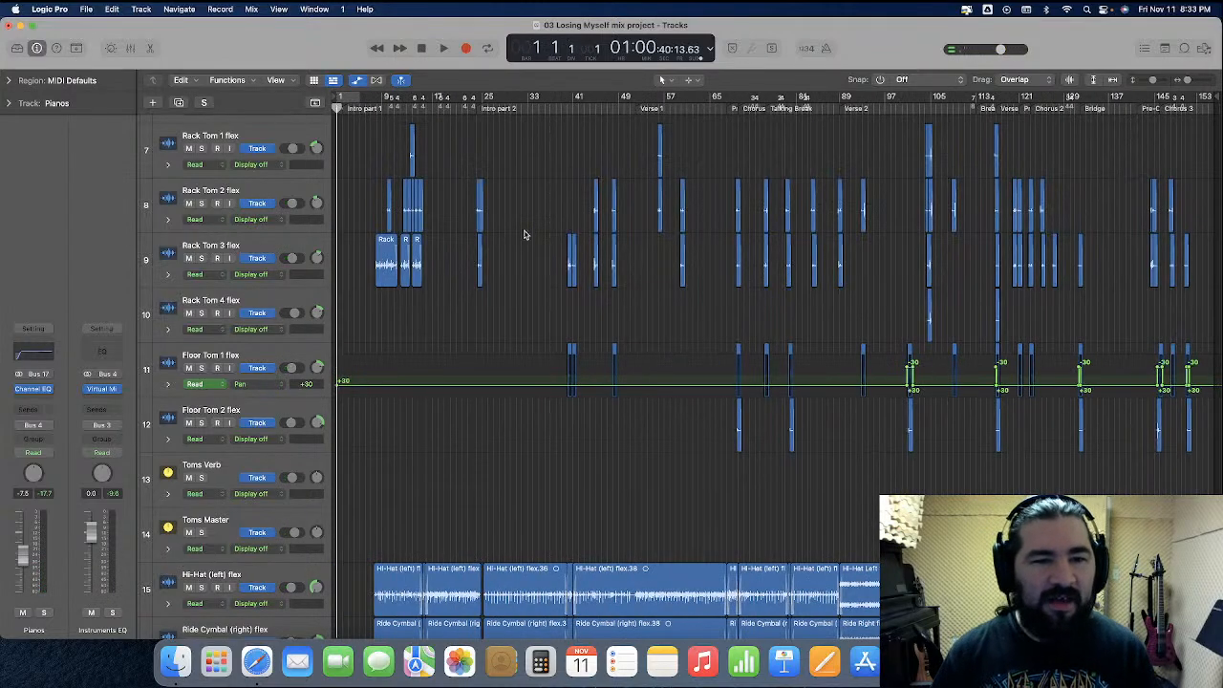
pyautogui.scroll(-10, 387, 225)
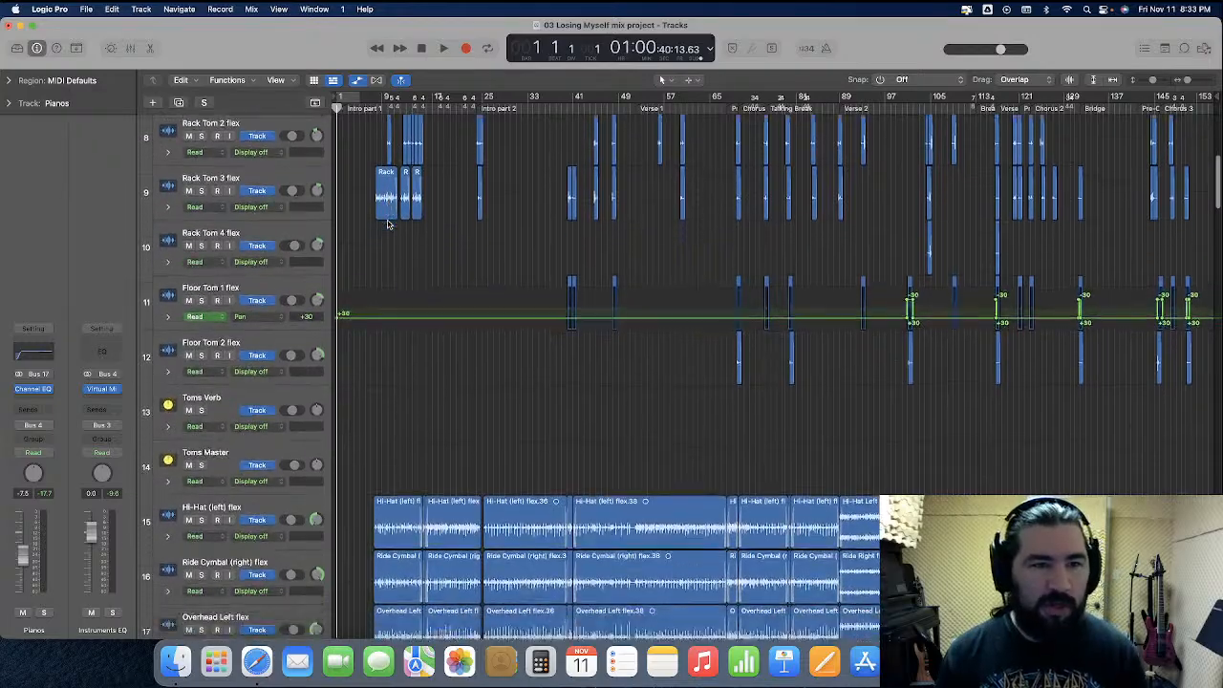
pyautogui.scroll(-6, 387, 225)
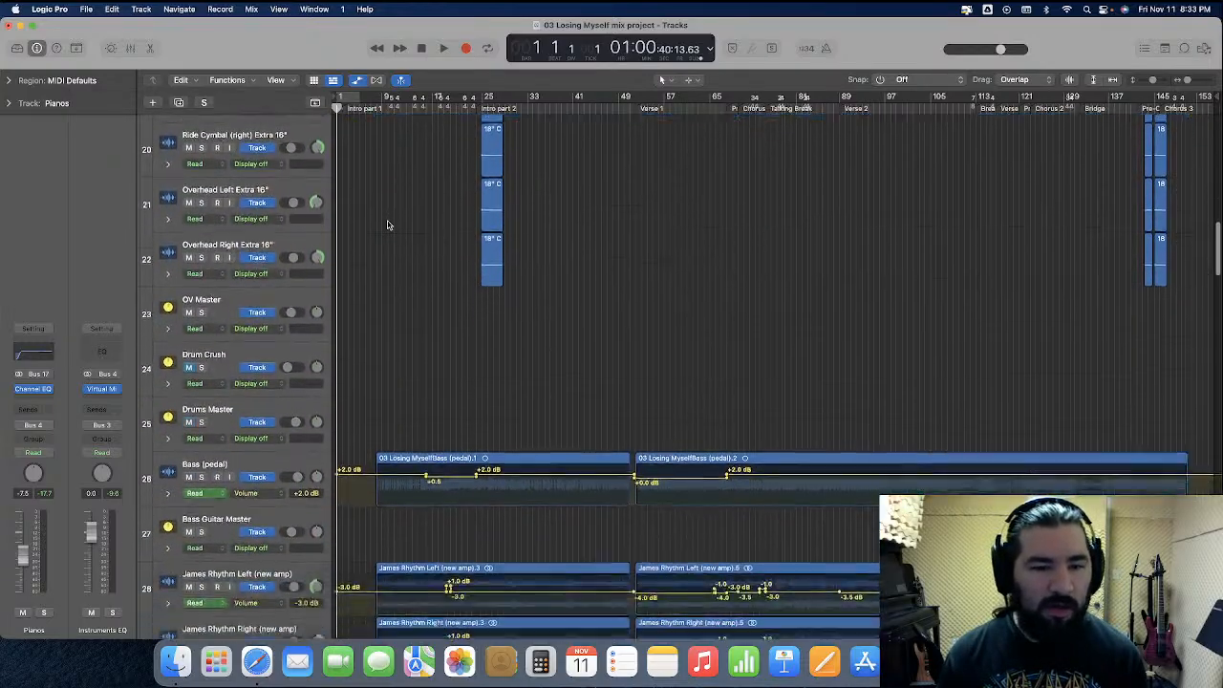
# Review the guitar and piano tracks further down the arrangement and hide the automation lanes
pyautogui.scroll(-6, 387, 225)
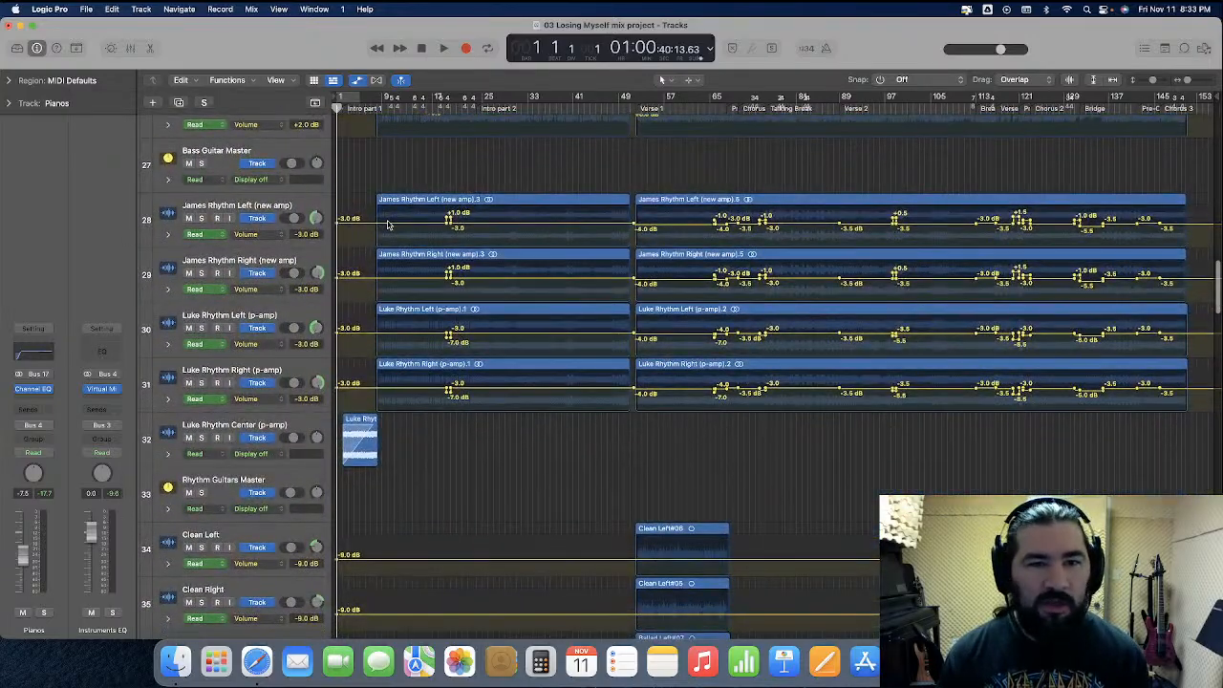
pyautogui.scroll(-8, 388, 224)
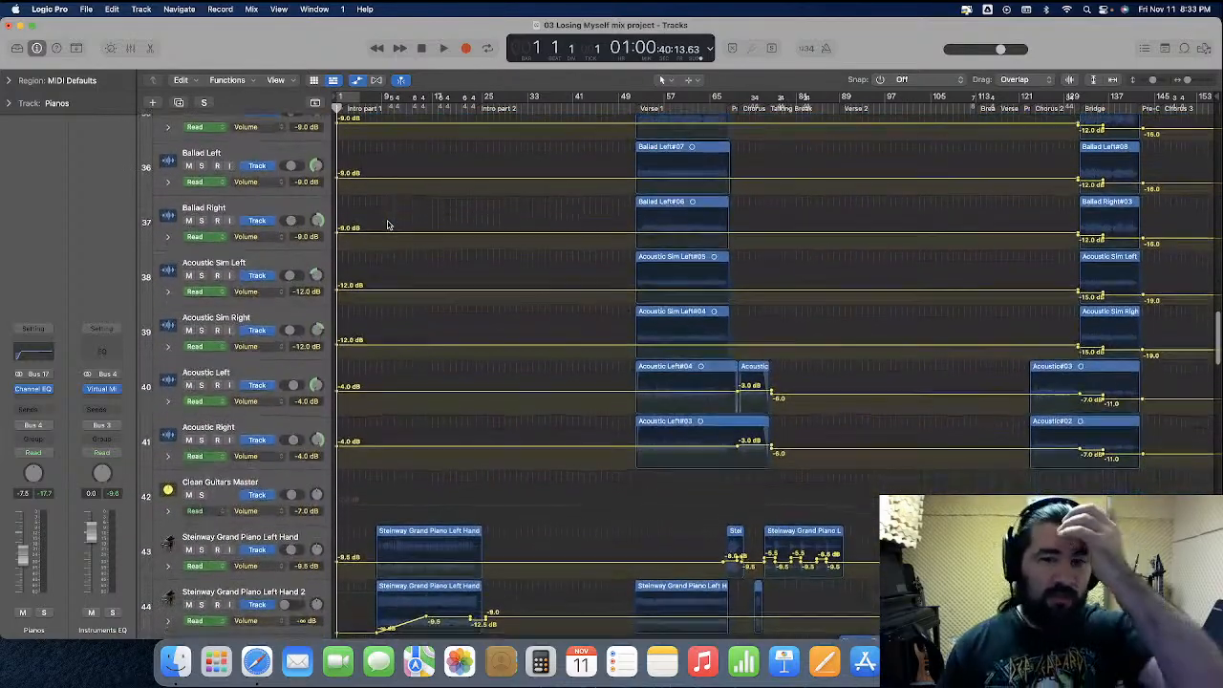
pyautogui.scroll(-1, 388, 225)
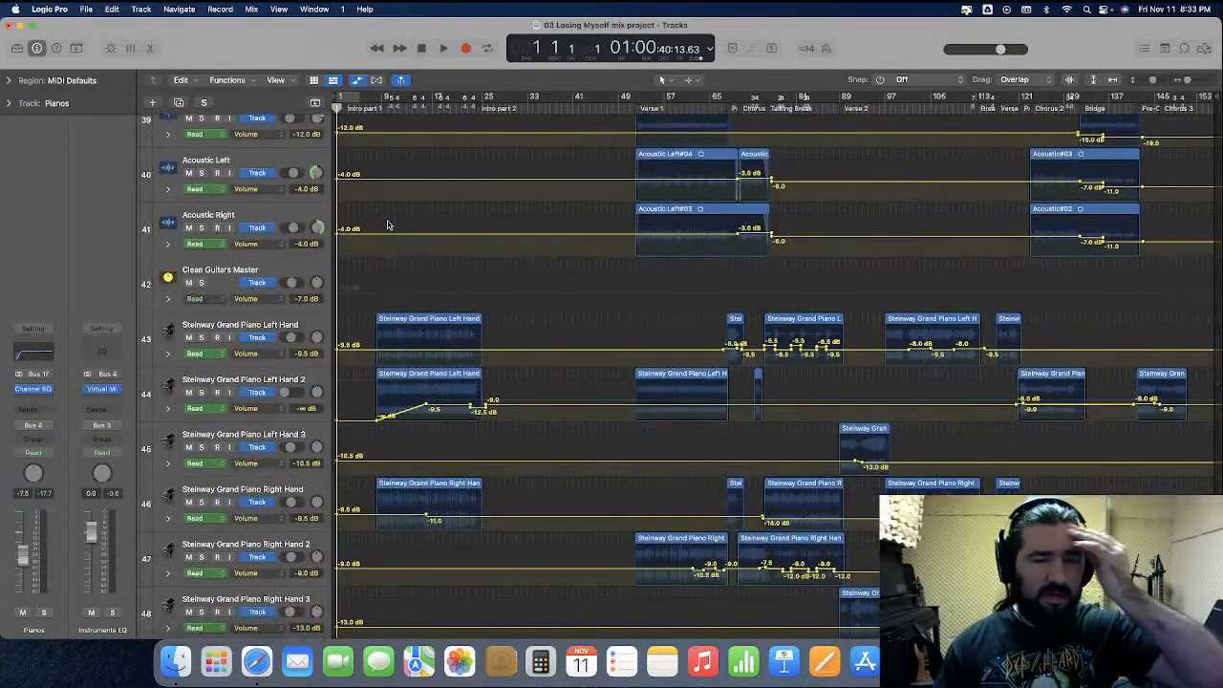
pyautogui.scroll(-1, 388, 225)
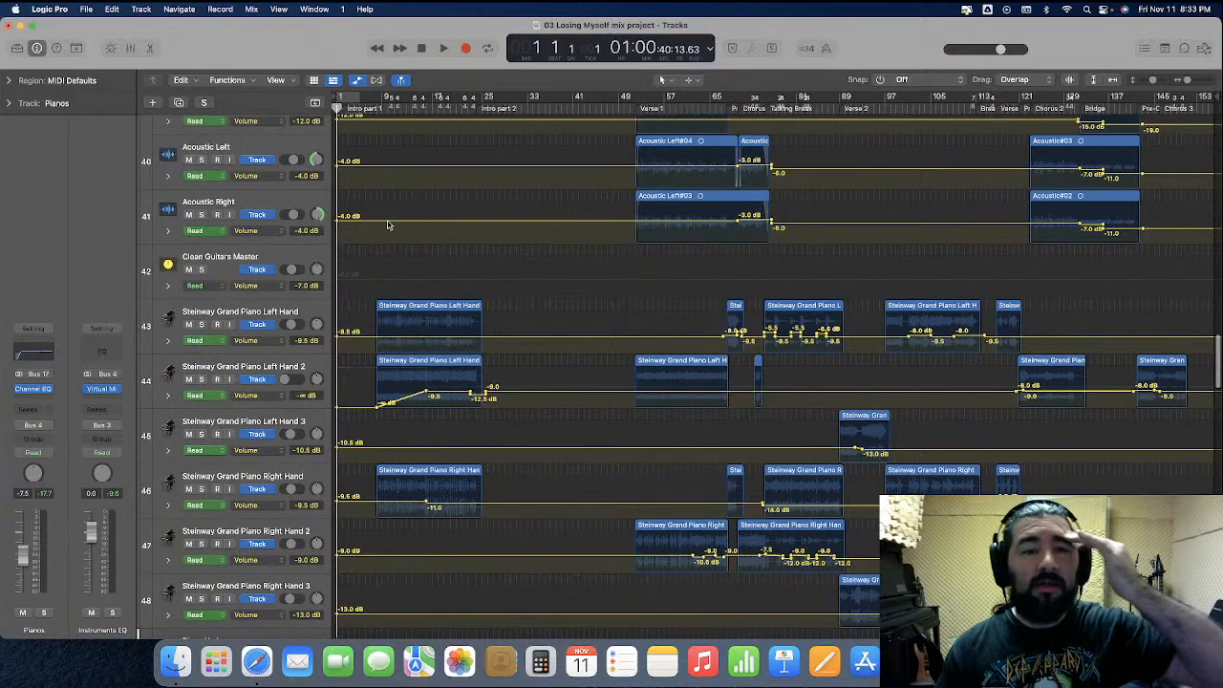
pyautogui.scroll(1, 388, 225)
pyautogui.click(357, 81)
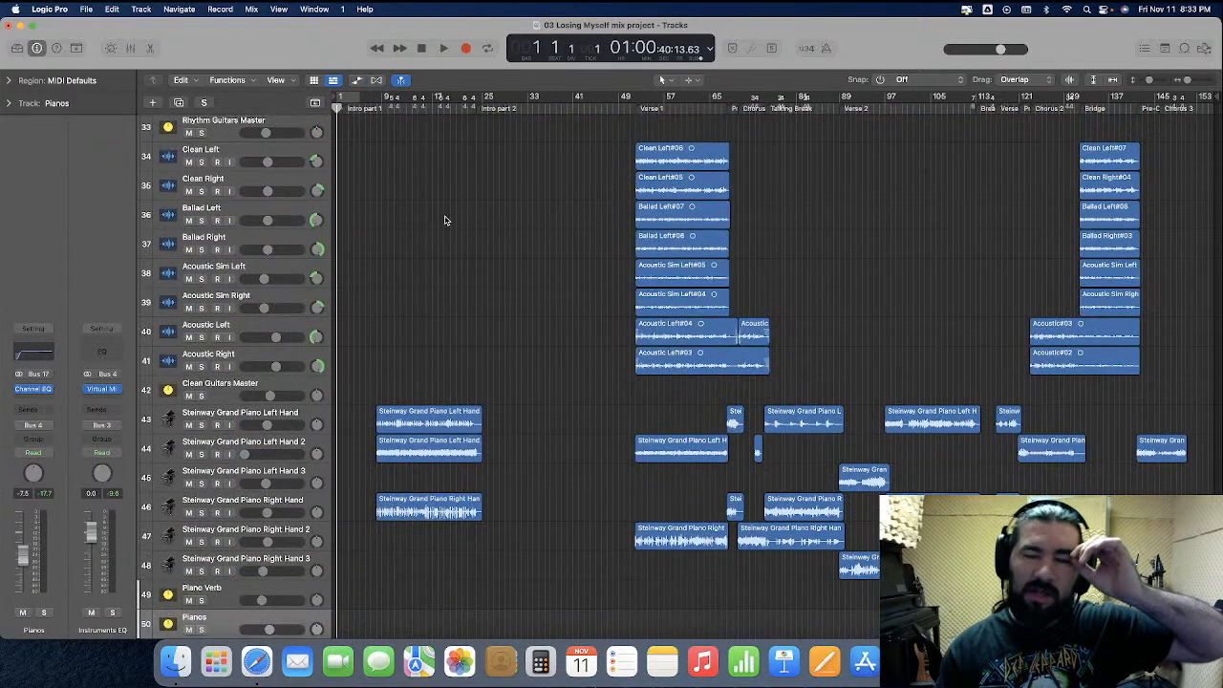
pyautogui.scroll(10, 465, 247)
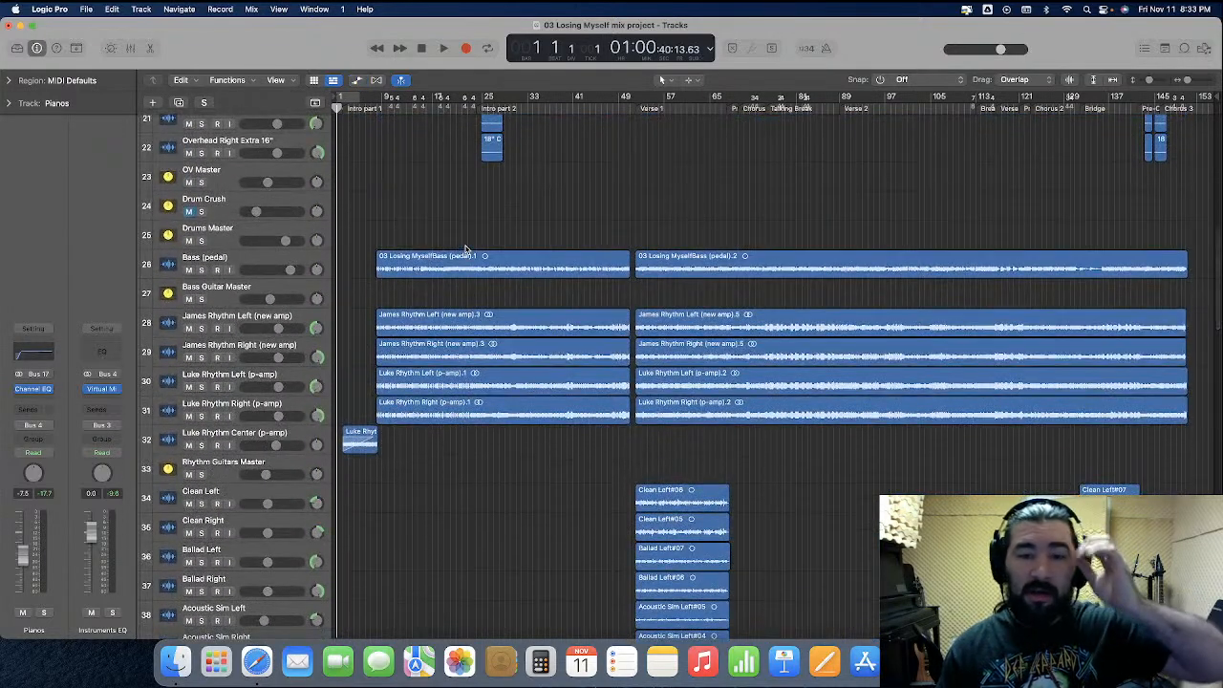
pyautogui.scroll(7, 540, 229)
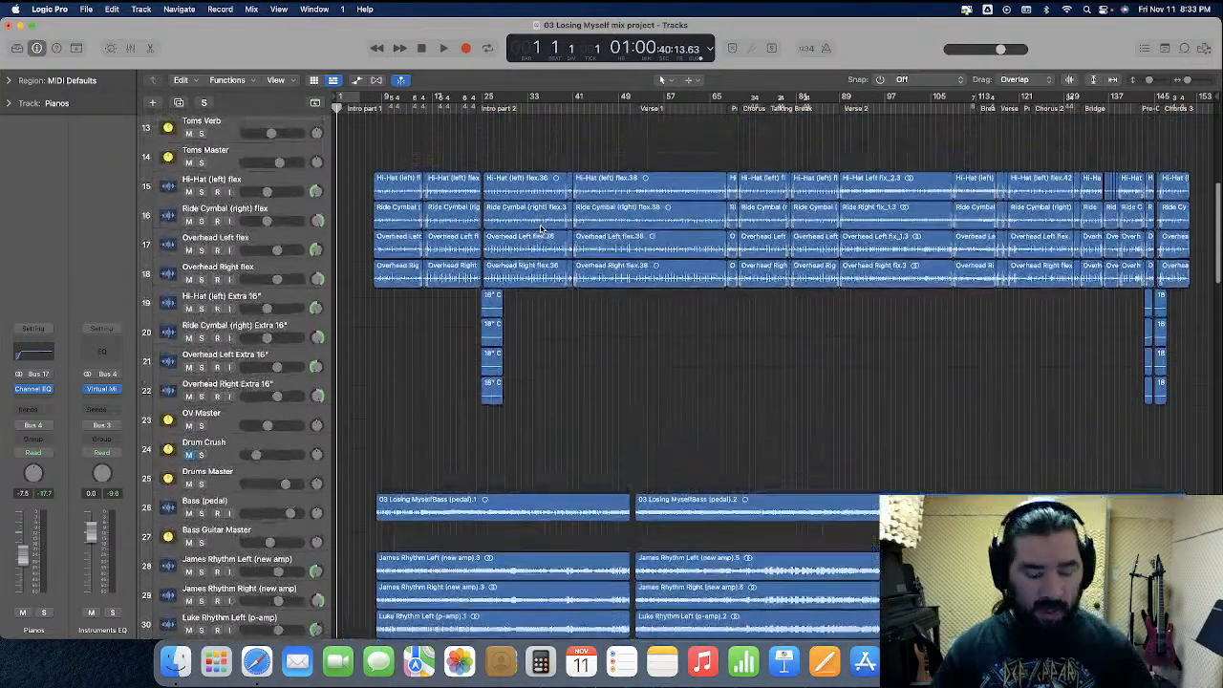
# Zoom into the cymbal and overhead tracks around Intro part 2 and Verse 1, and play from bar 50
pyautogui.press('super+Right')
pyautogui.press('super+Right')
pyautogui.press('super+Right')
pyautogui.press('super+Right')
pyautogui.hscroll(5, 534, 254)
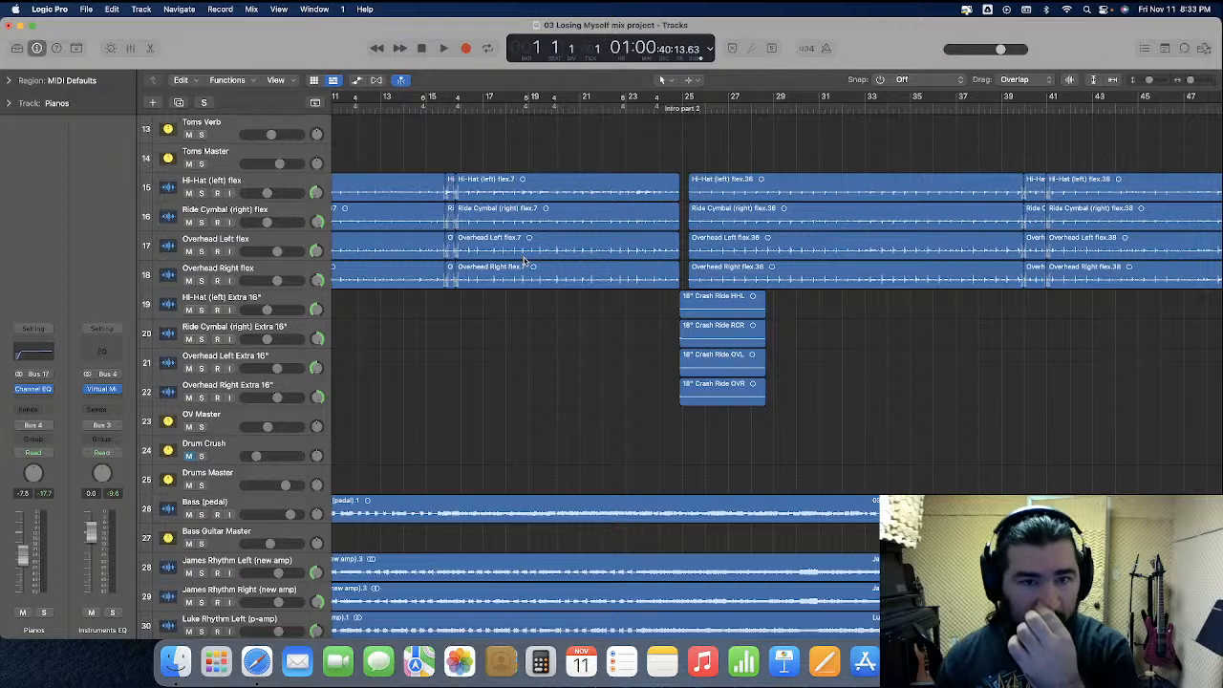
pyautogui.hscroll(-4, 521, 268)
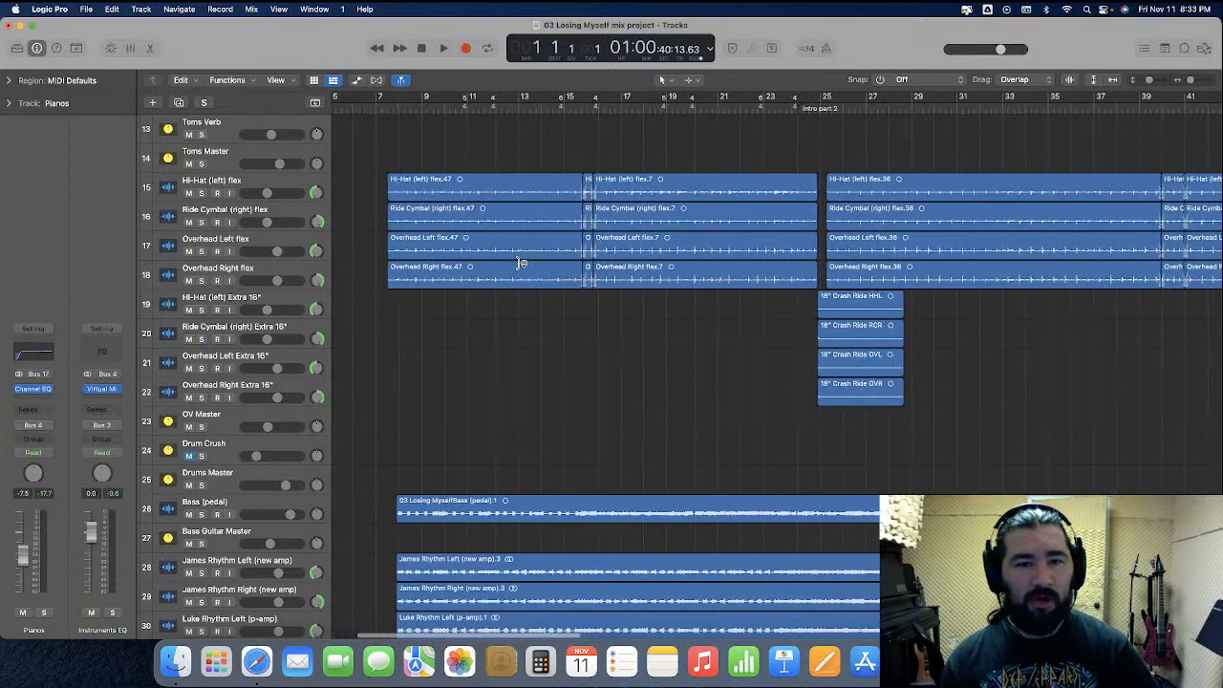
pyautogui.hscroll(3, 521, 268)
pyautogui.hscroll(15, 518, 267)
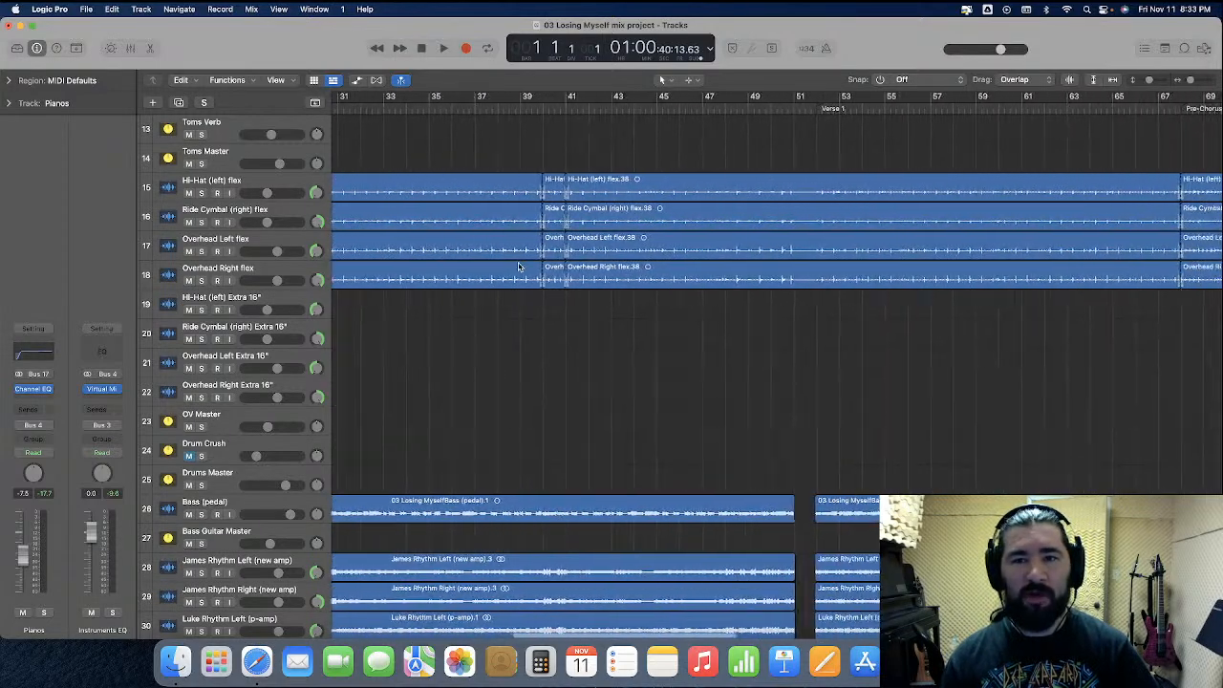
pyautogui.click(624, 107)
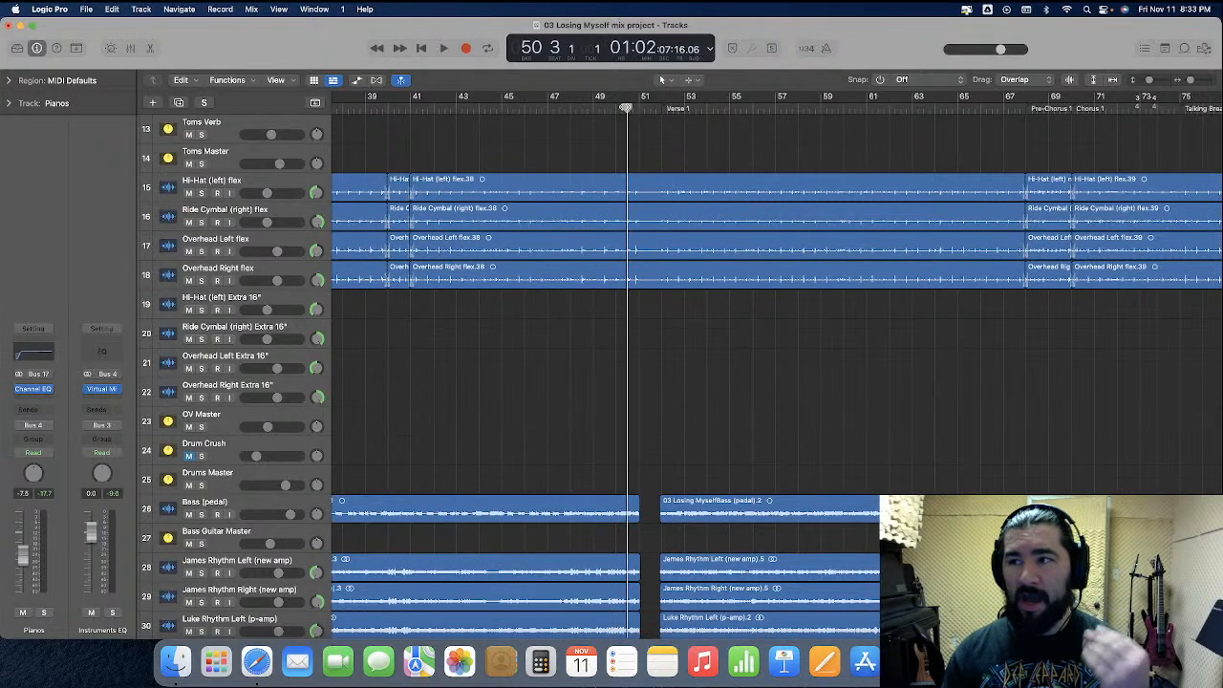
pyautogui.press('space')
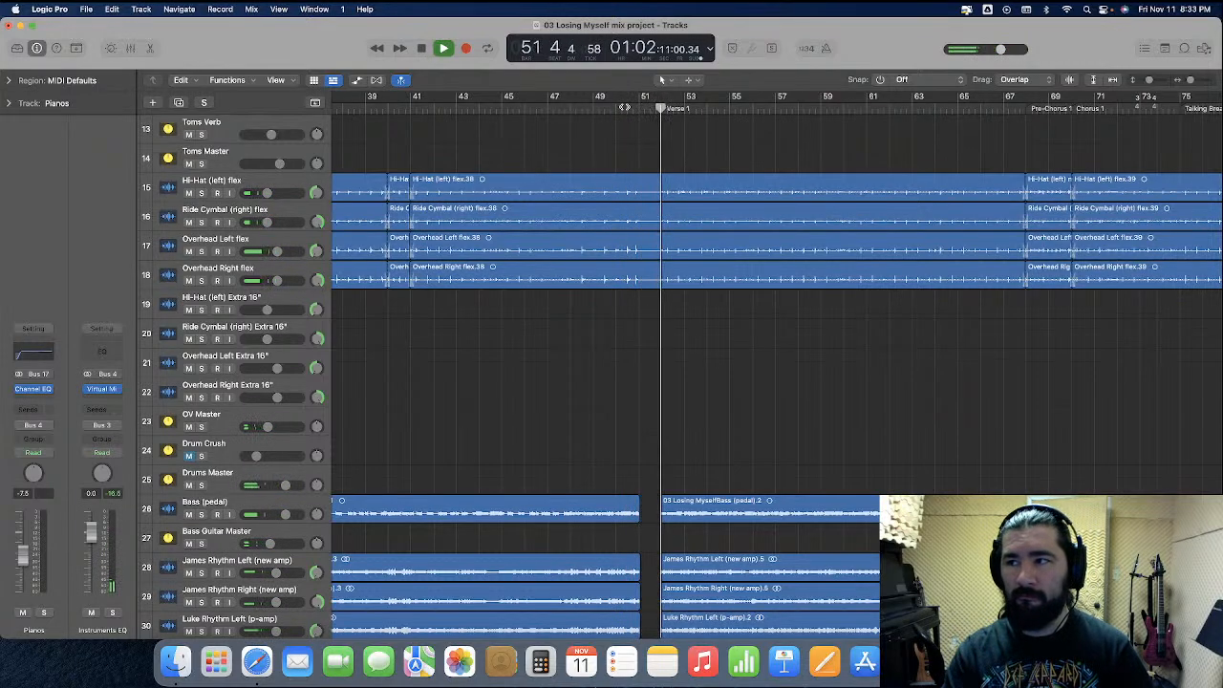
pyautogui.press('space')
pyautogui.click(634, 106)
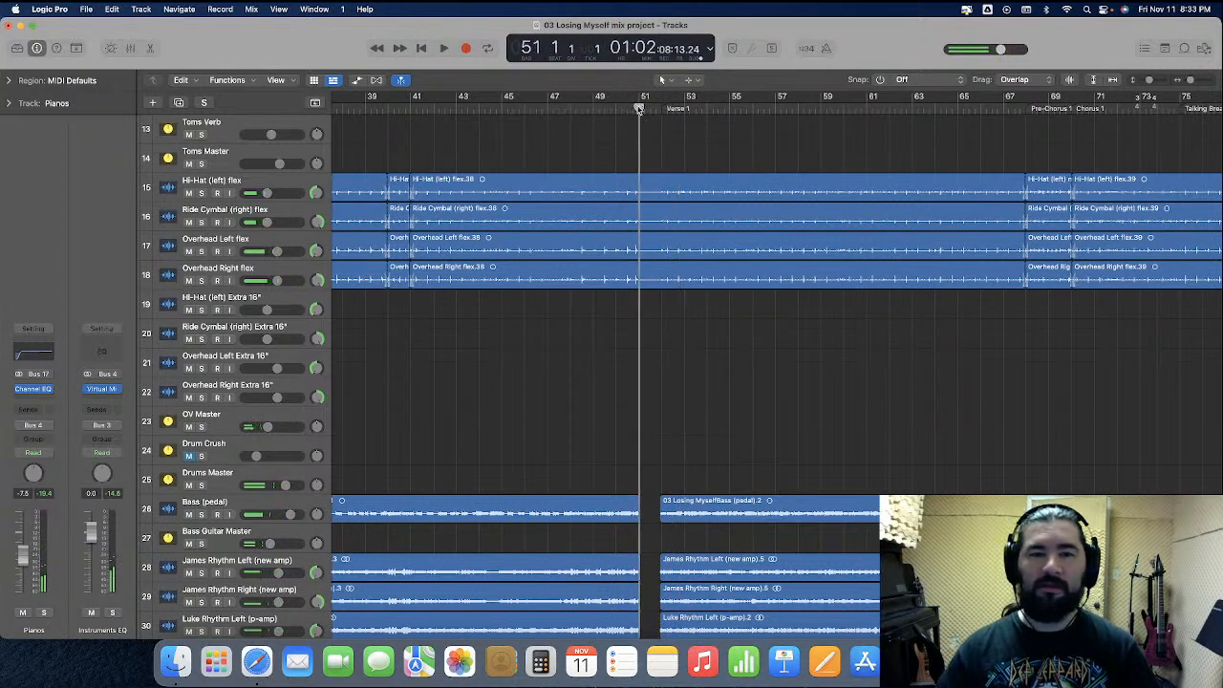
# Enlarge the hi-hat, ride and overhead track lanes and play the passage into Verse 1 at bar 51
pyautogui.press('super+Right')
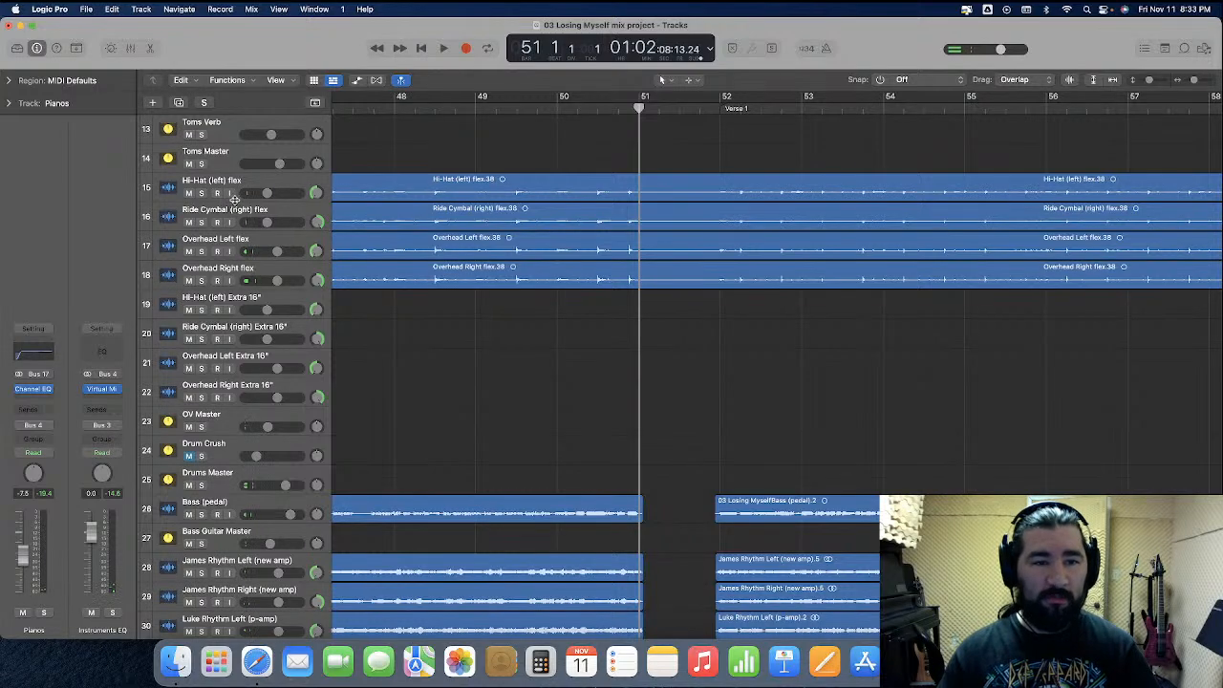
pyautogui.moveTo(239, 199); pyautogui.dragTo(250, 581)
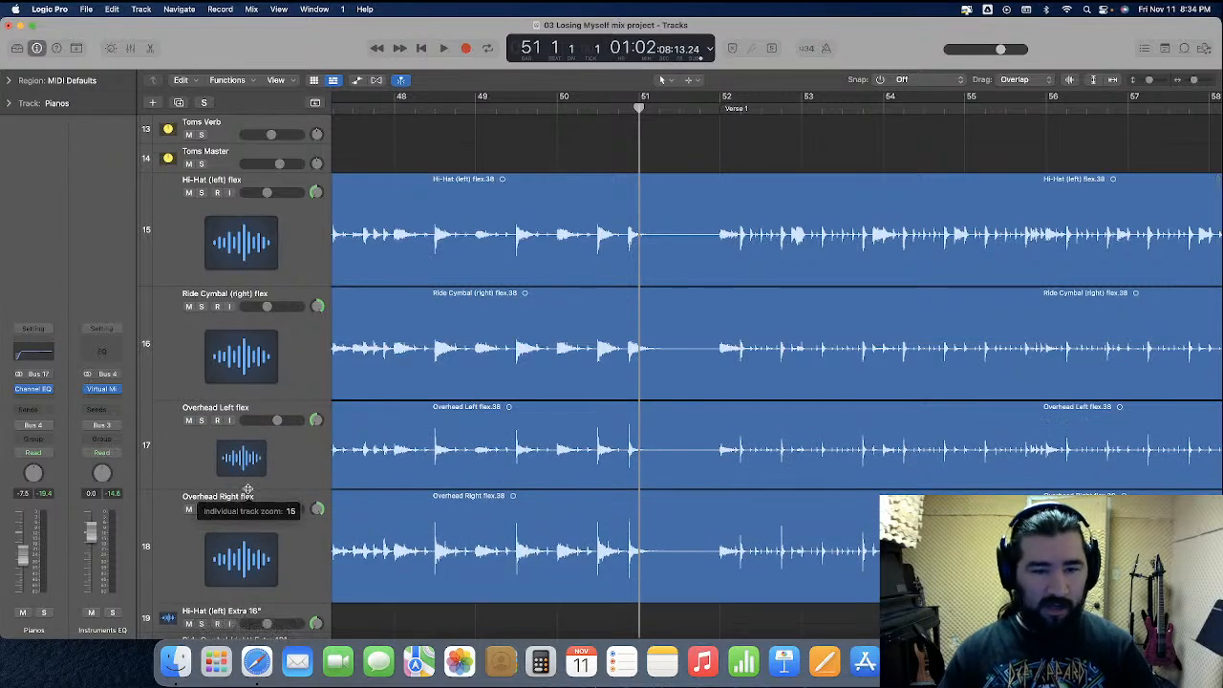
pyautogui.moveTo(247, 489); pyautogui.dragTo(250, 513)
pyautogui.press('space')
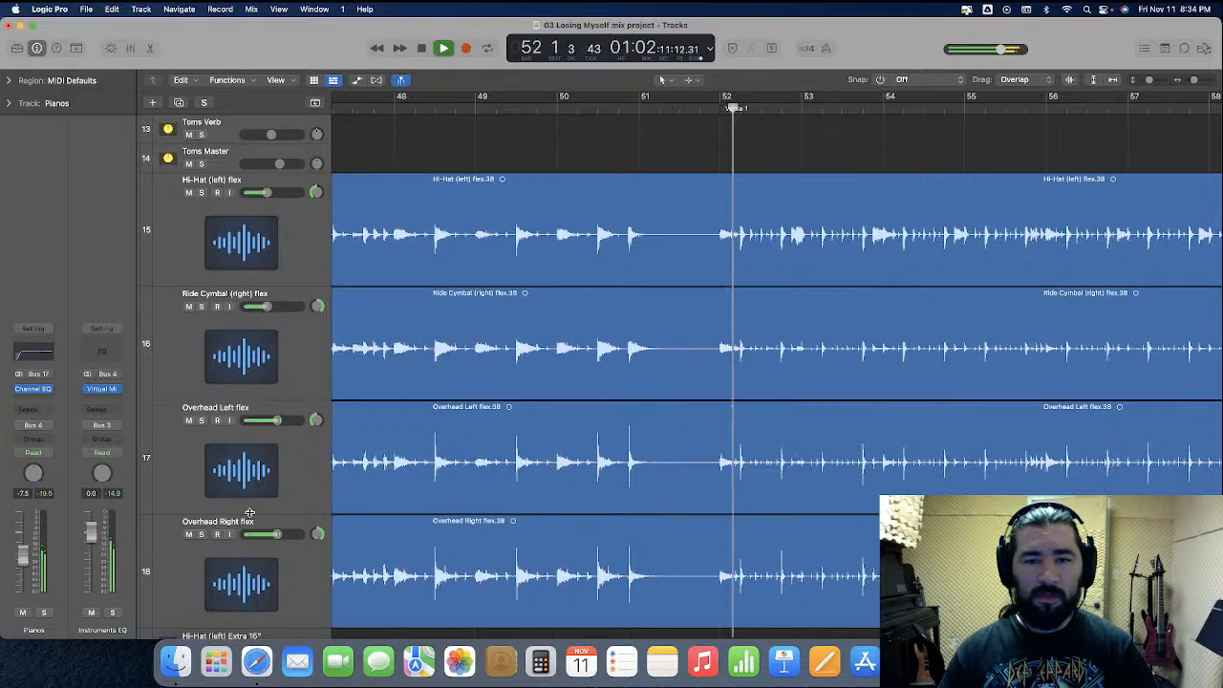
pyautogui.press('space')
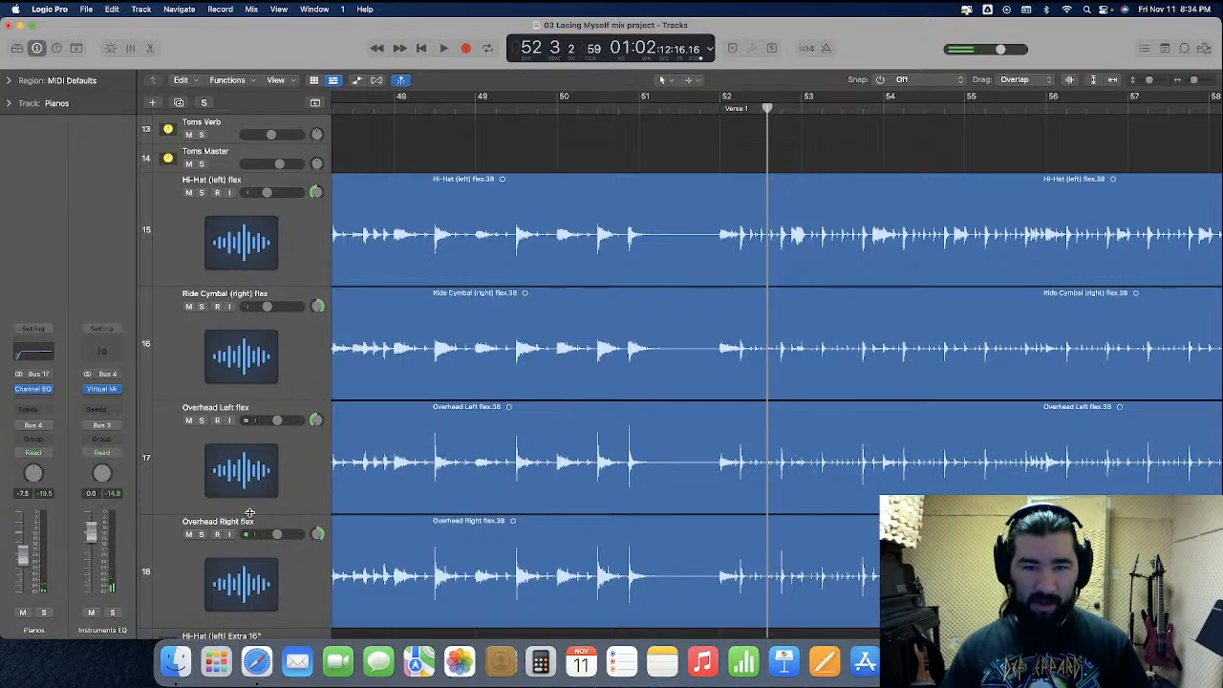
# Audition the passage from bar 49 with the Hi-Hat (left) flex track muted, then unmute it
pyautogui.click(189, 193)
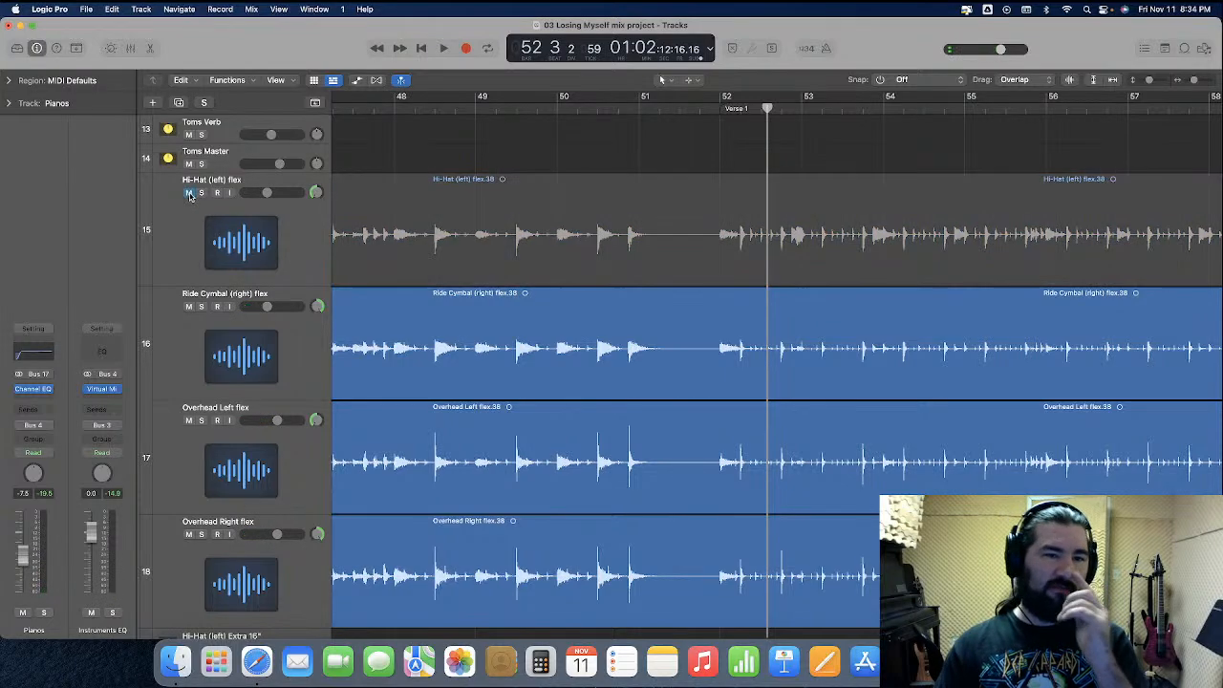
pyautogui.click(528, 111)
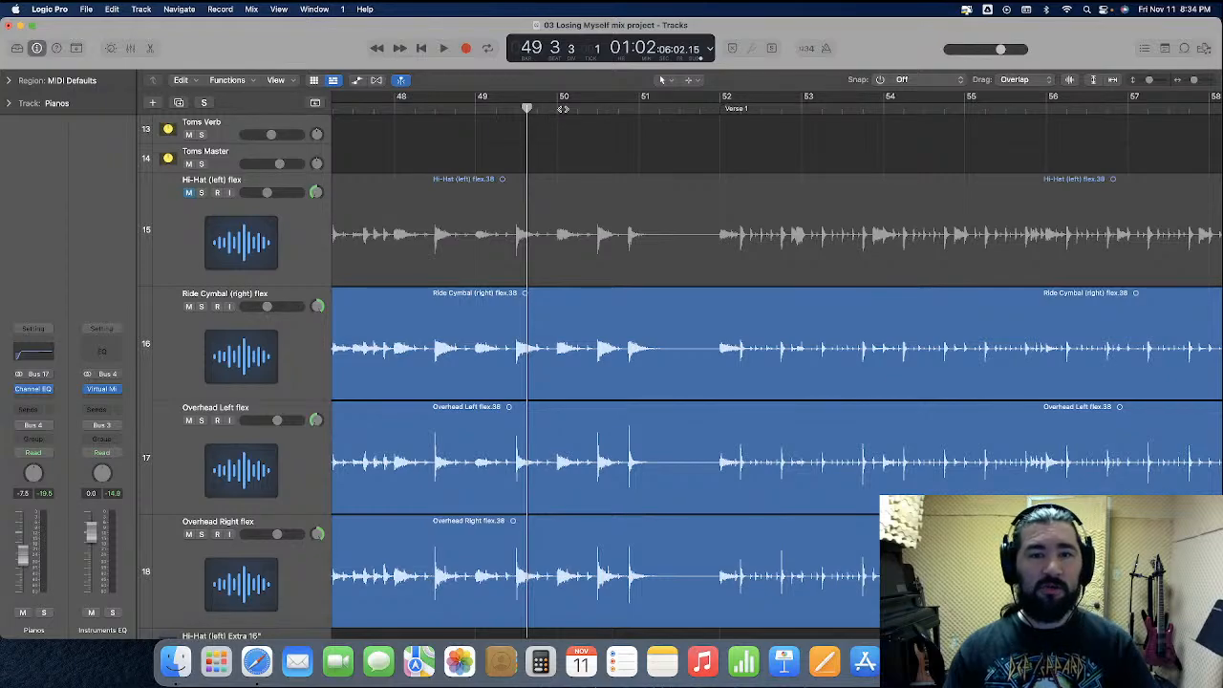
pyautogui.press('space')
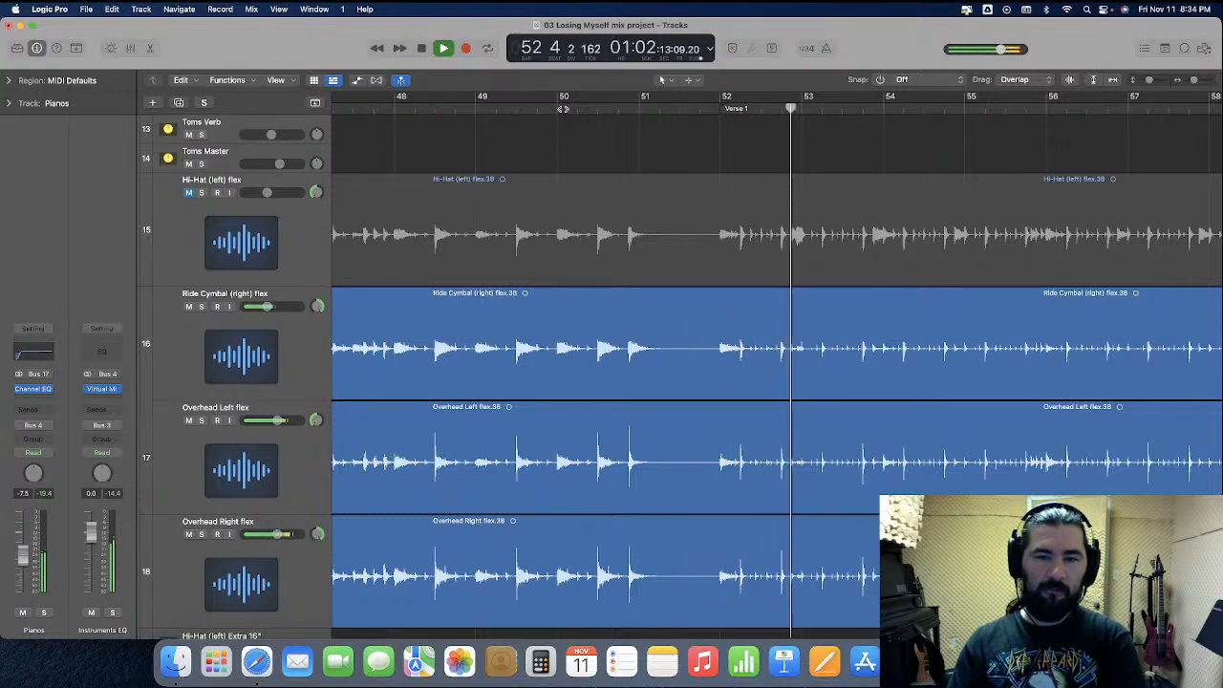
pyautogui.press('space')
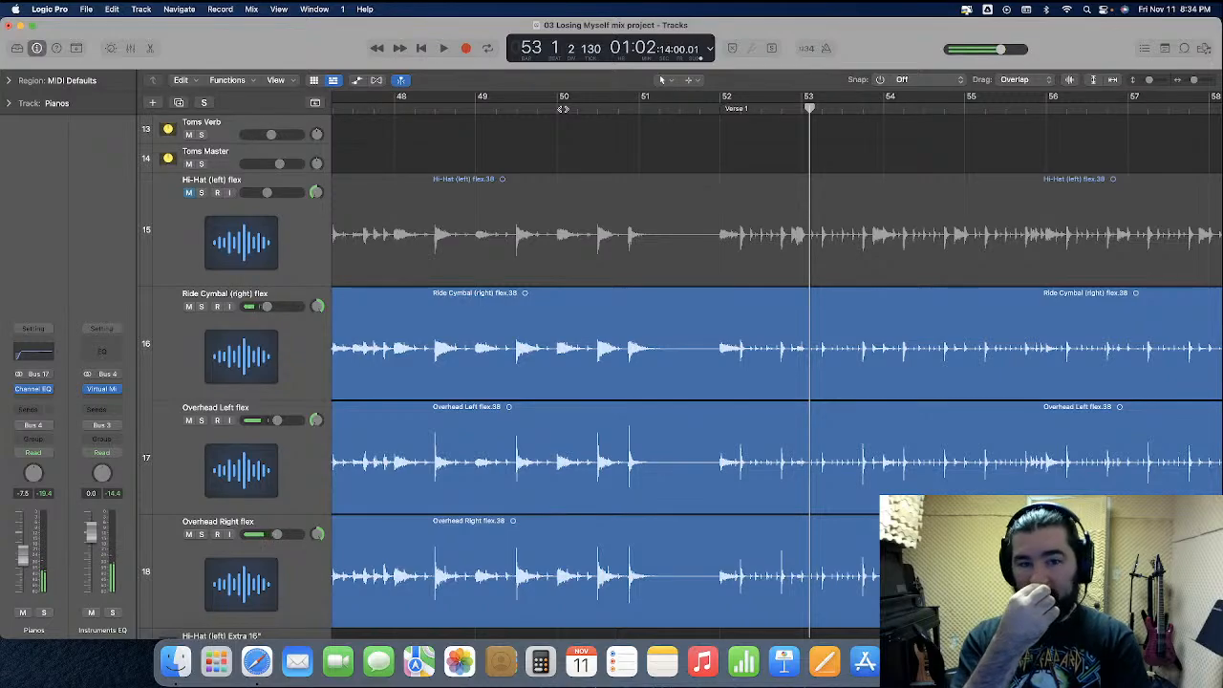
pyautogui.click(189, 193)
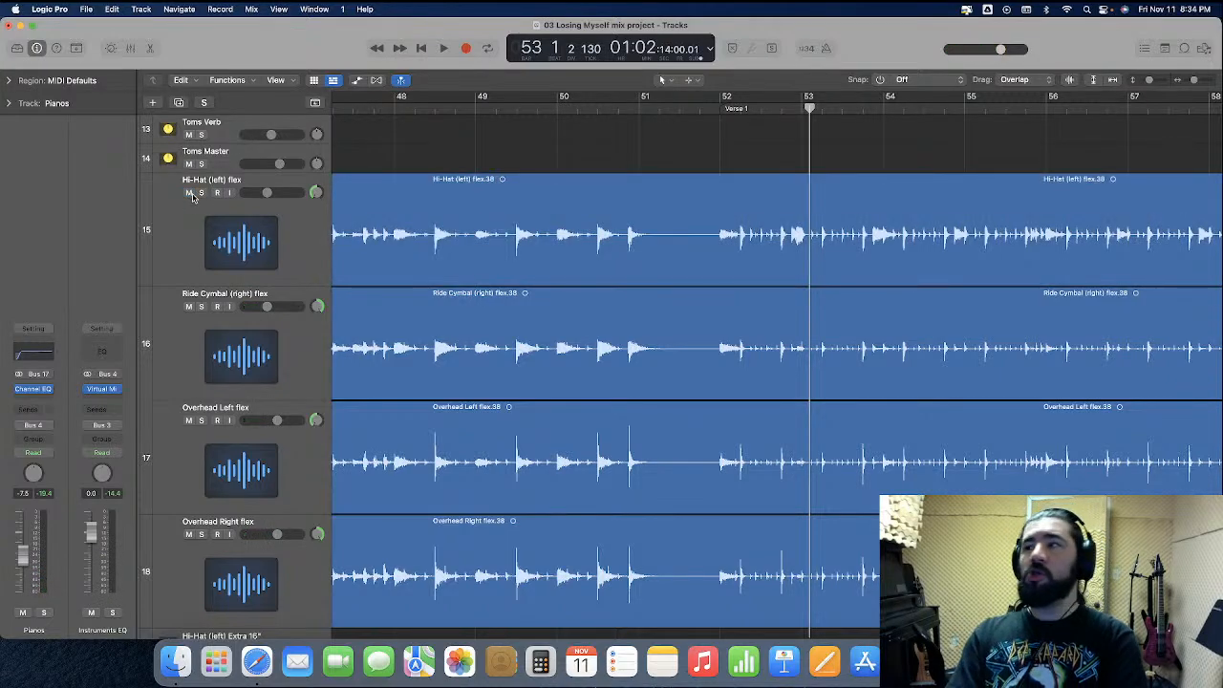
# Solo the OV Master track and play the overheads from bar 50 into Verse 1
pyautogui.scroll(-5, 434, 172)
pyautogui.scroll(4, 573, 134)
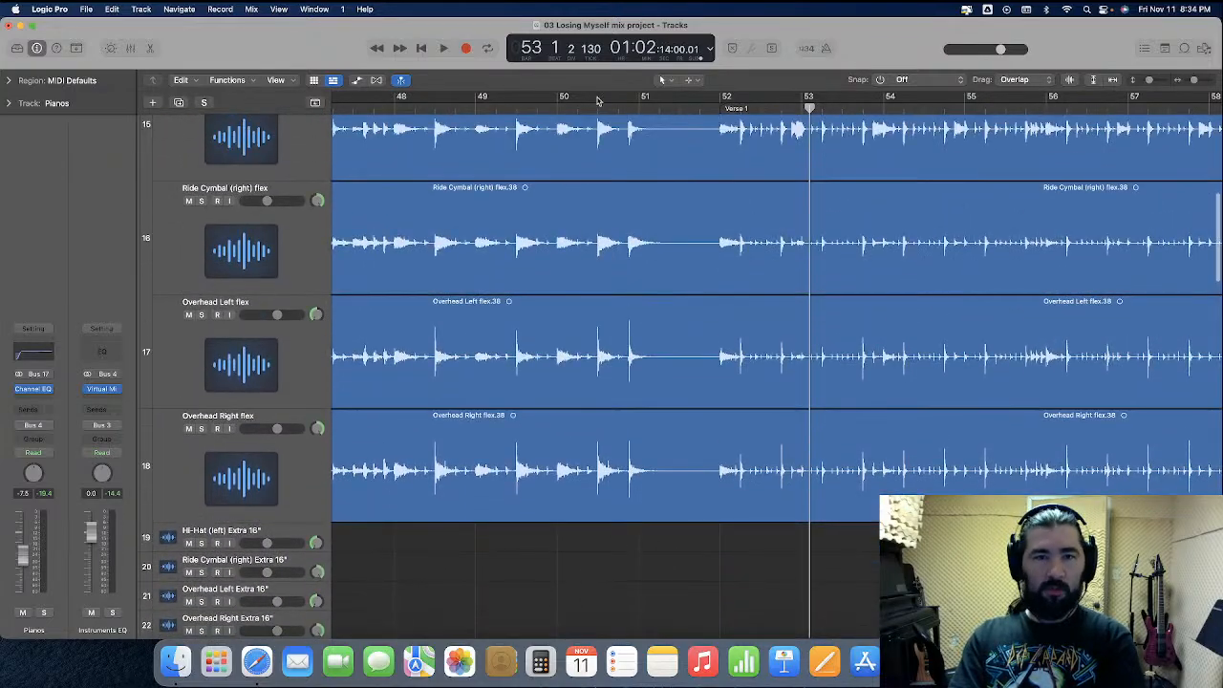
pyautogui.click(614, 108)
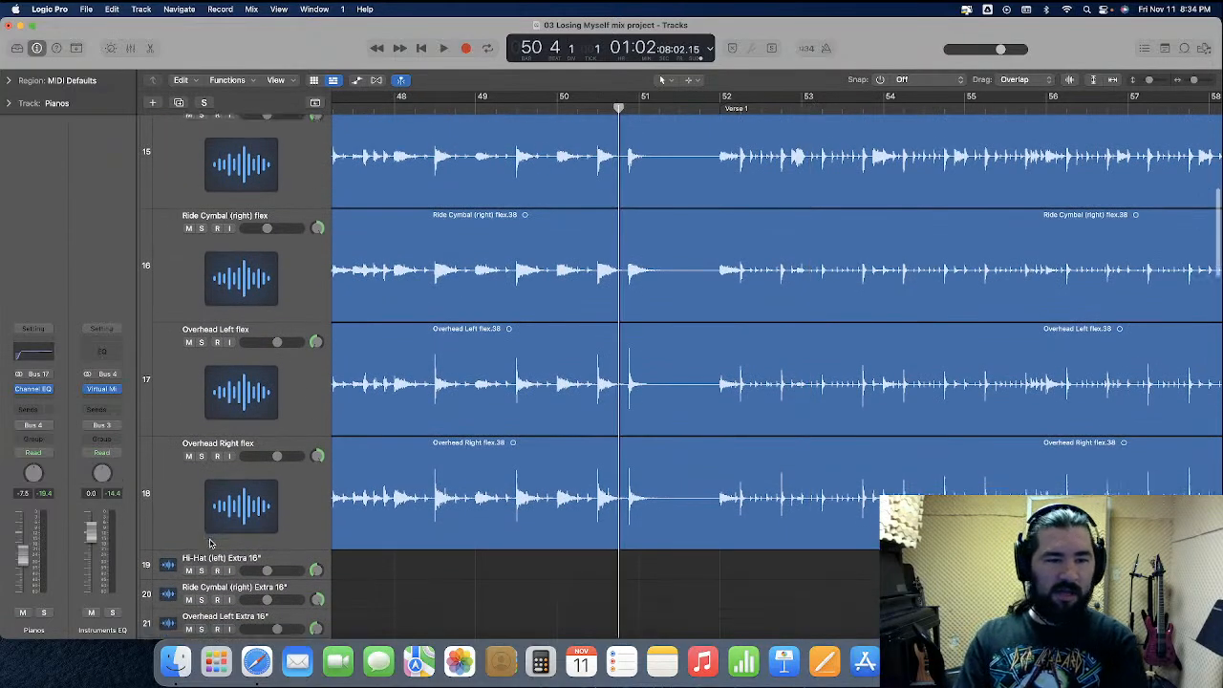
pyautogui.scroll(-3, 210, 542)
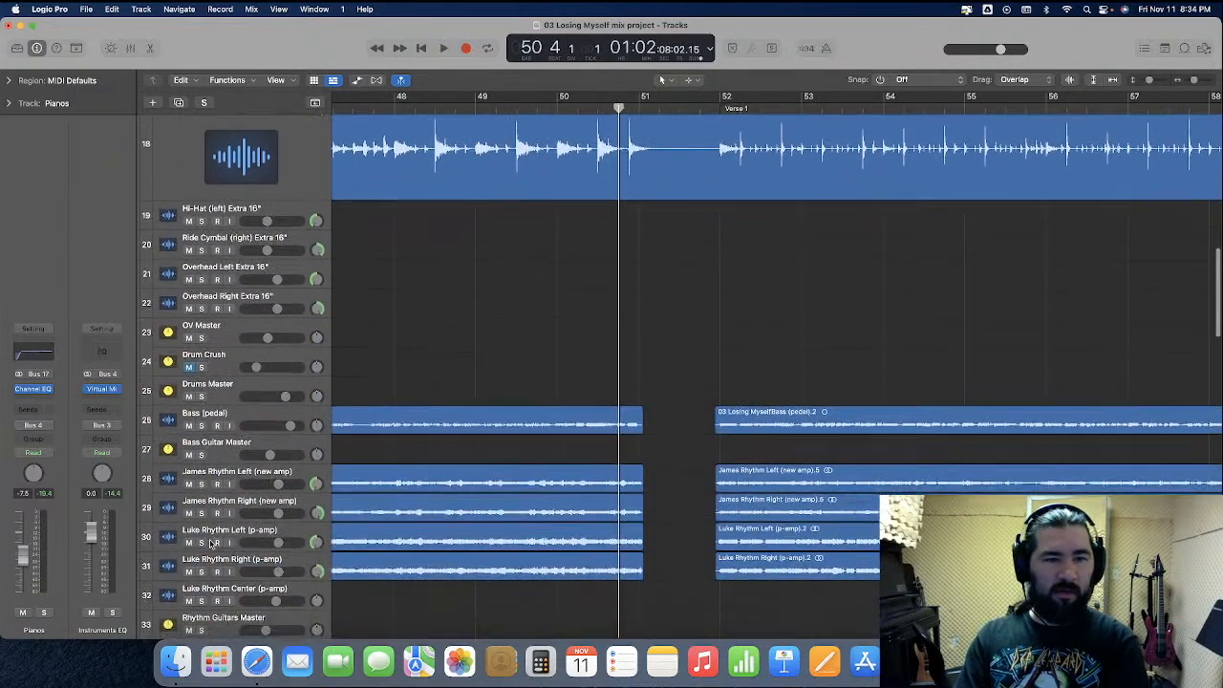
pyautogui.click(200, 339)
pyautogui.press('space')
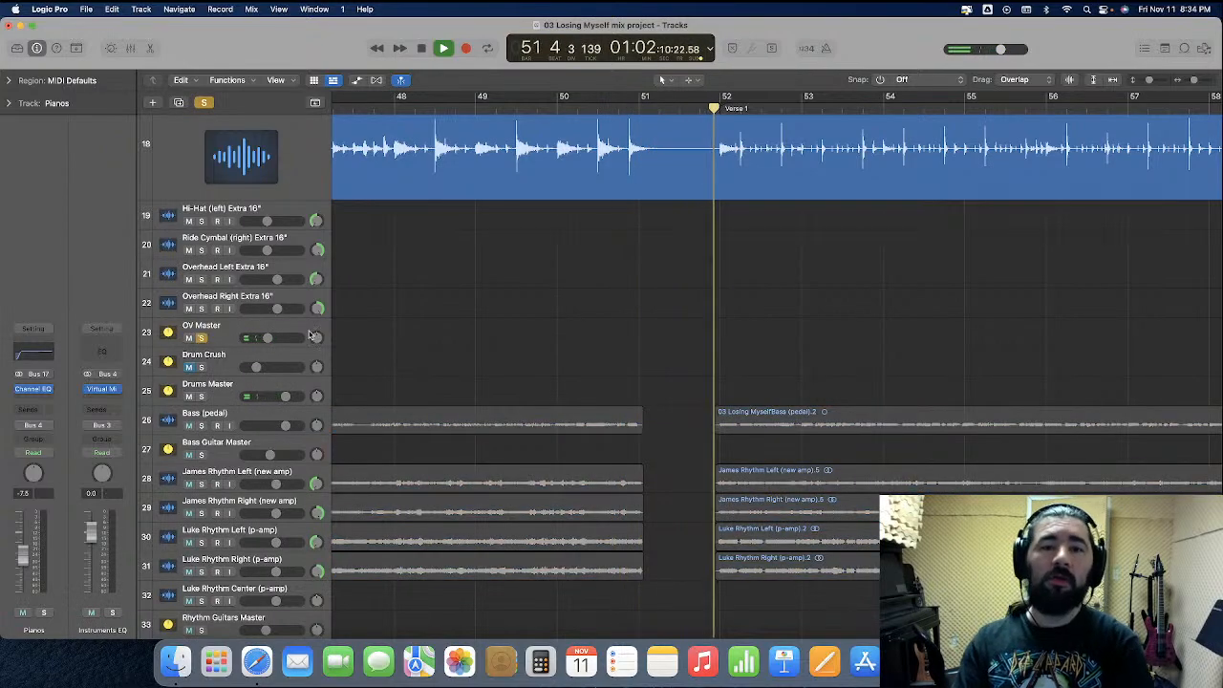
pyautogui.scroll(5, 449, 334)
pyautogui.click(562, 108)
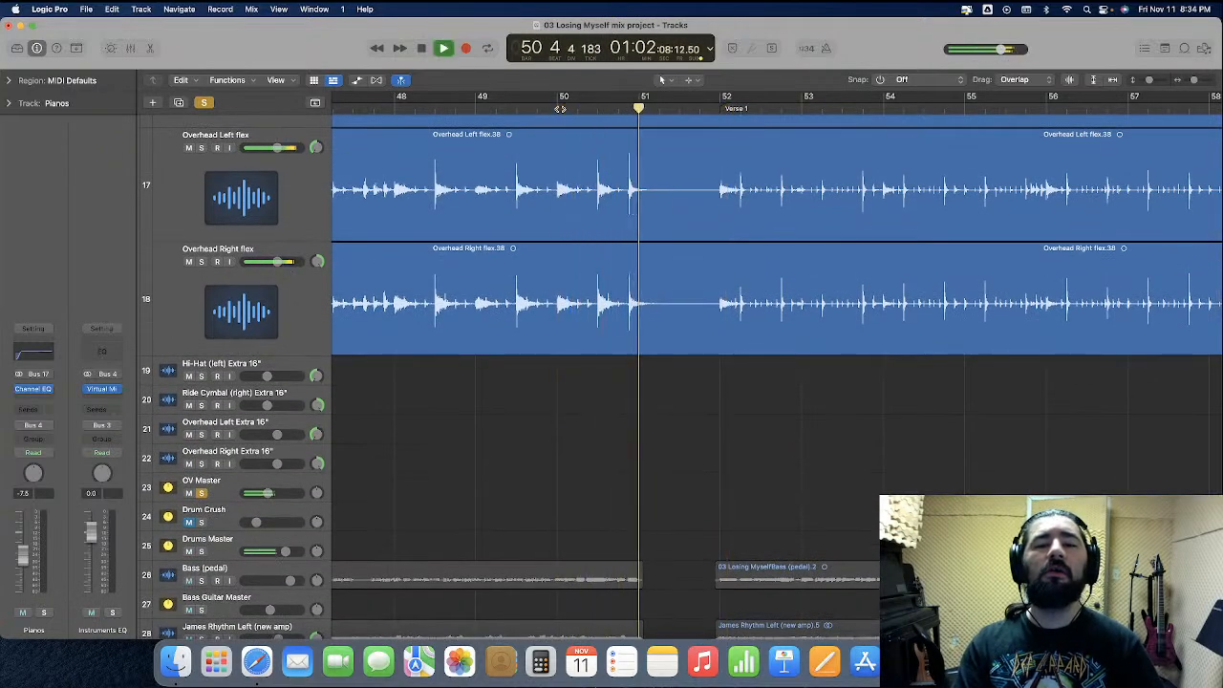
pyautogui.press('space')
pyautogui.click(626, 108)
pyautogui.hscroll(-14, 570, 466)
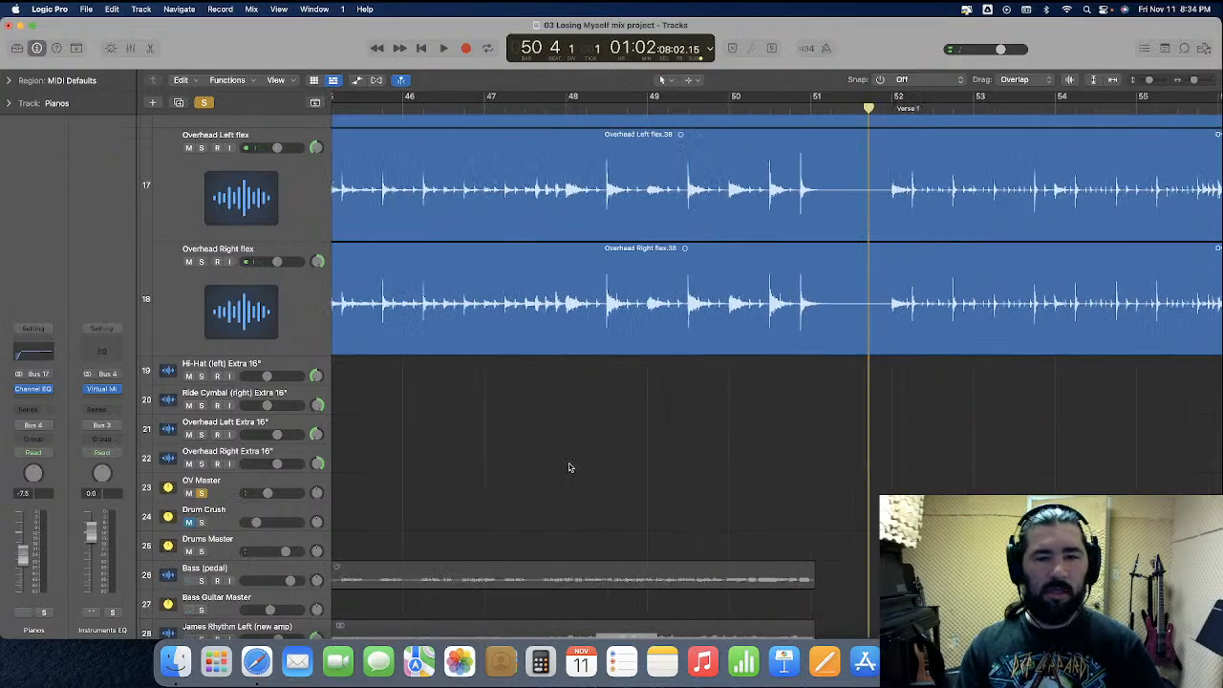
# Zoom into the overhead waveforms around bars 50 to 52 and replay the transition into Verse 1
pyautogui.scroll(-5, 568, 463)
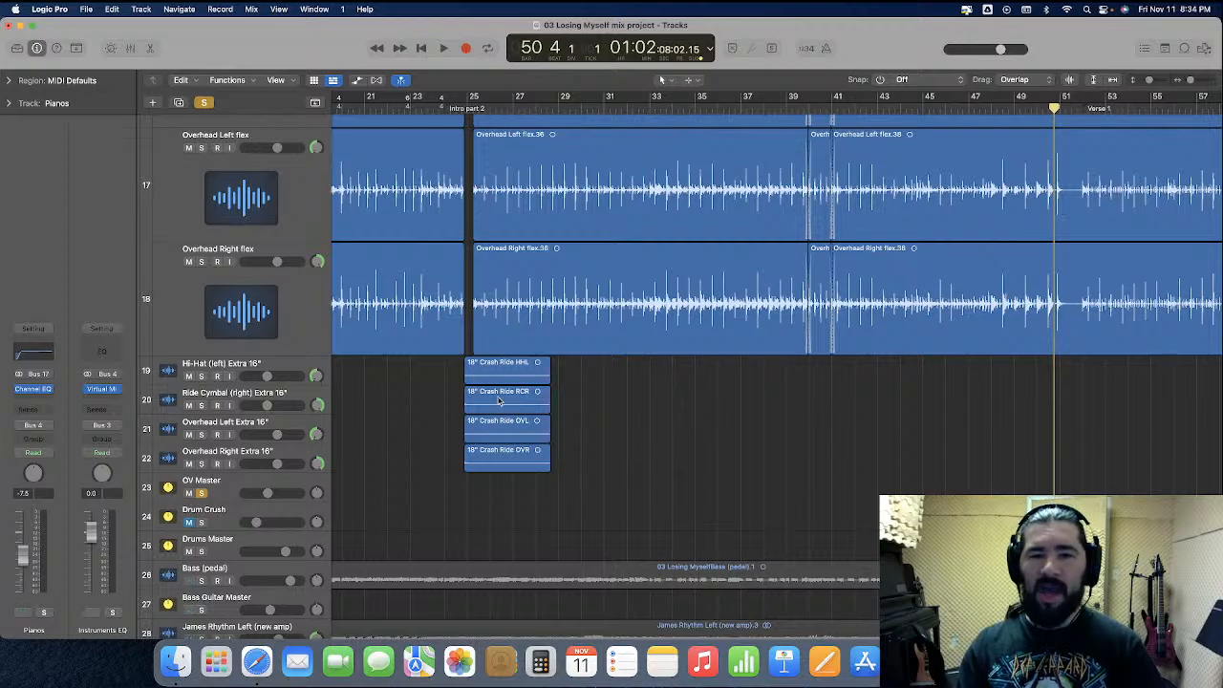
pyautogui.hscroll(5, 525, 411)
pyautogui.scroll(6, 525, 410)
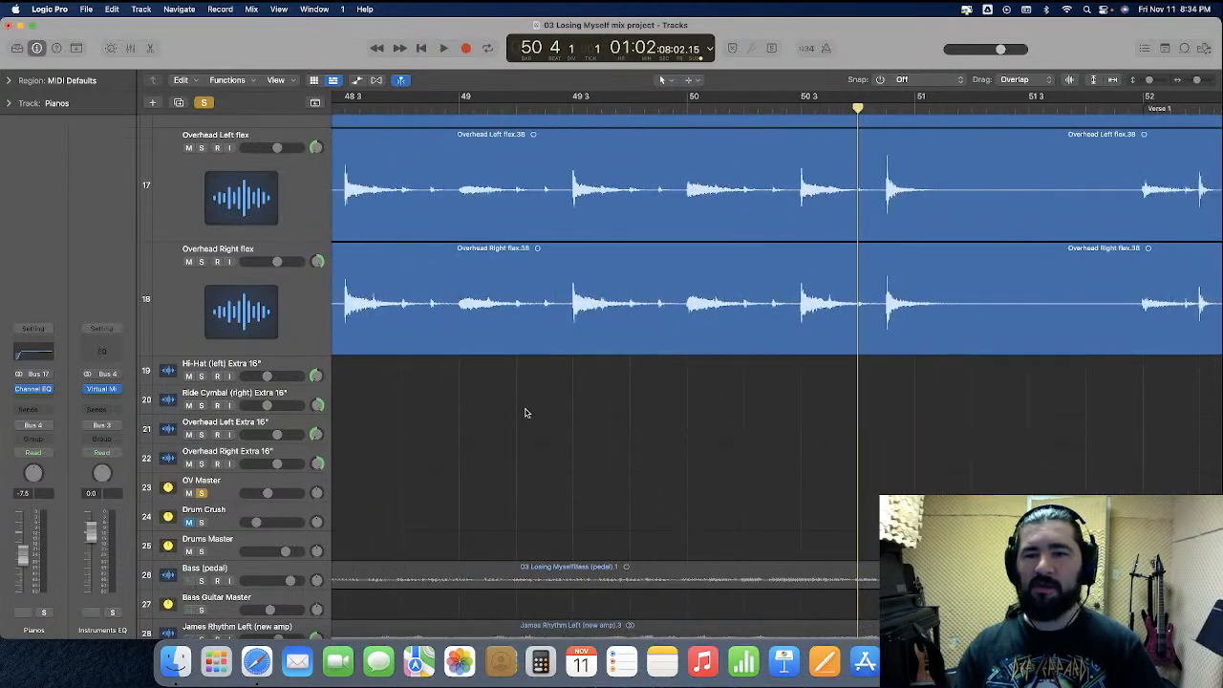
pyautogui.hscroll(3, 525, 412)
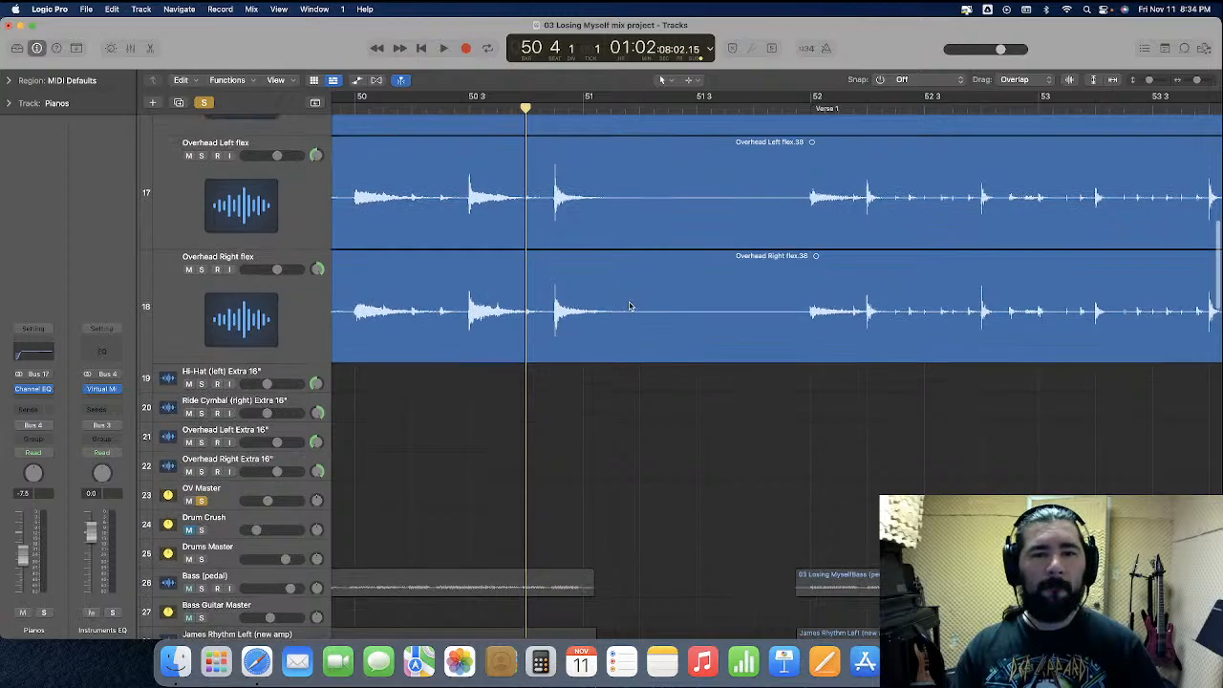
pyautogui.scroll(8, 629, 306)
pyautogui.scroll(-6, 630, 306)
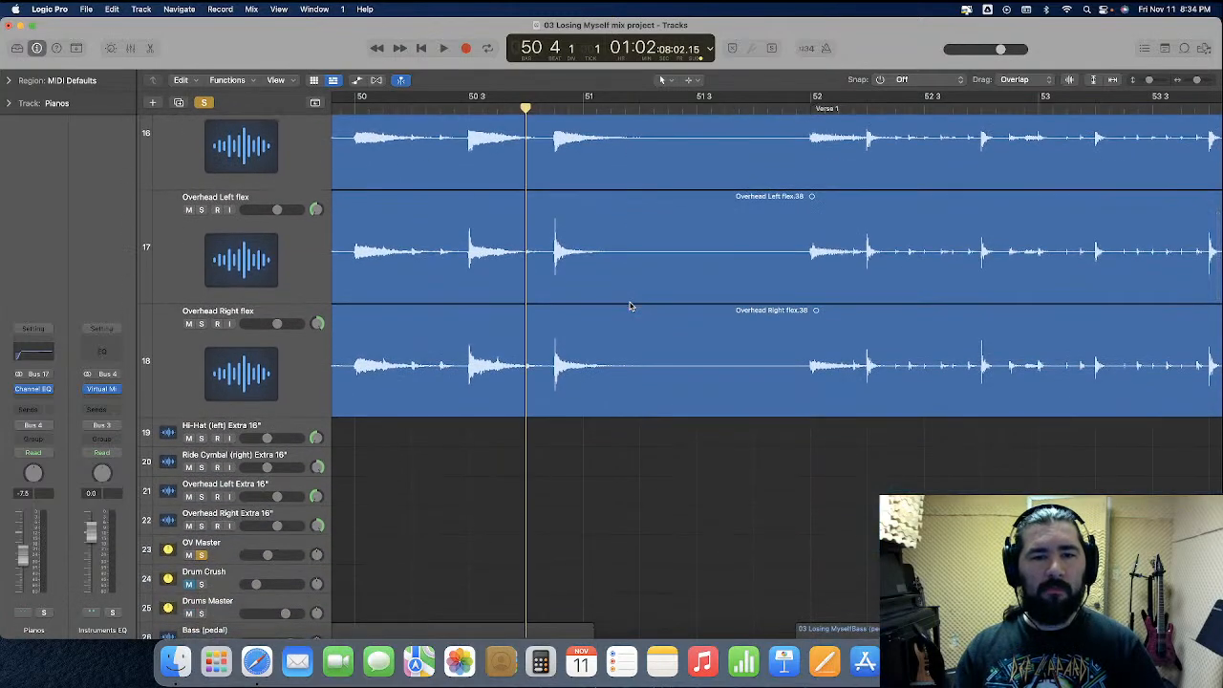
pyautogui.scroll(5, 629, 306)
pyautogui.press('space')
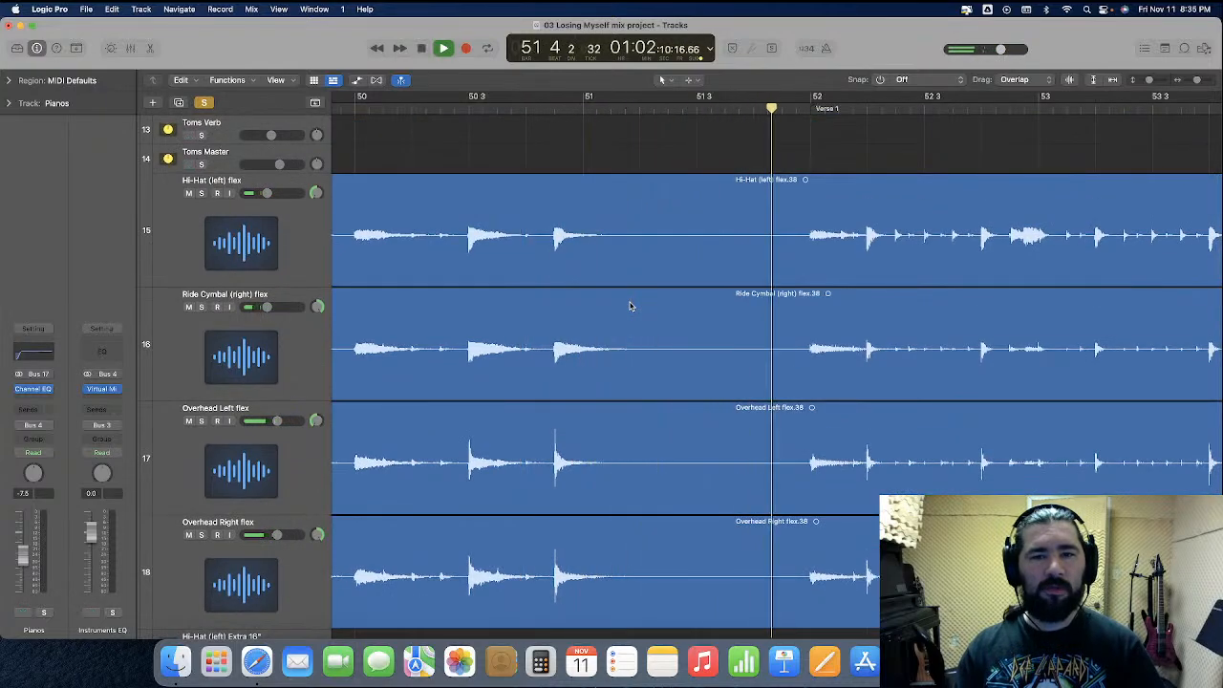
pyautogui.press('space')
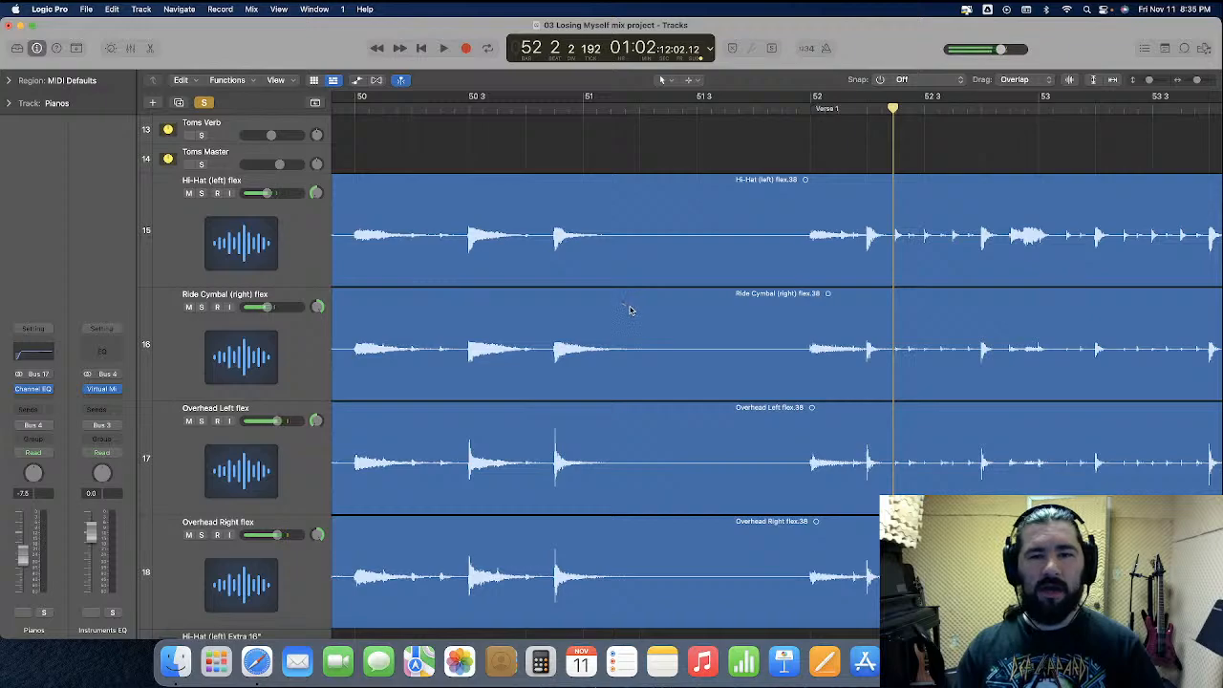
pyautogui.scroll(-2, 695, 157)
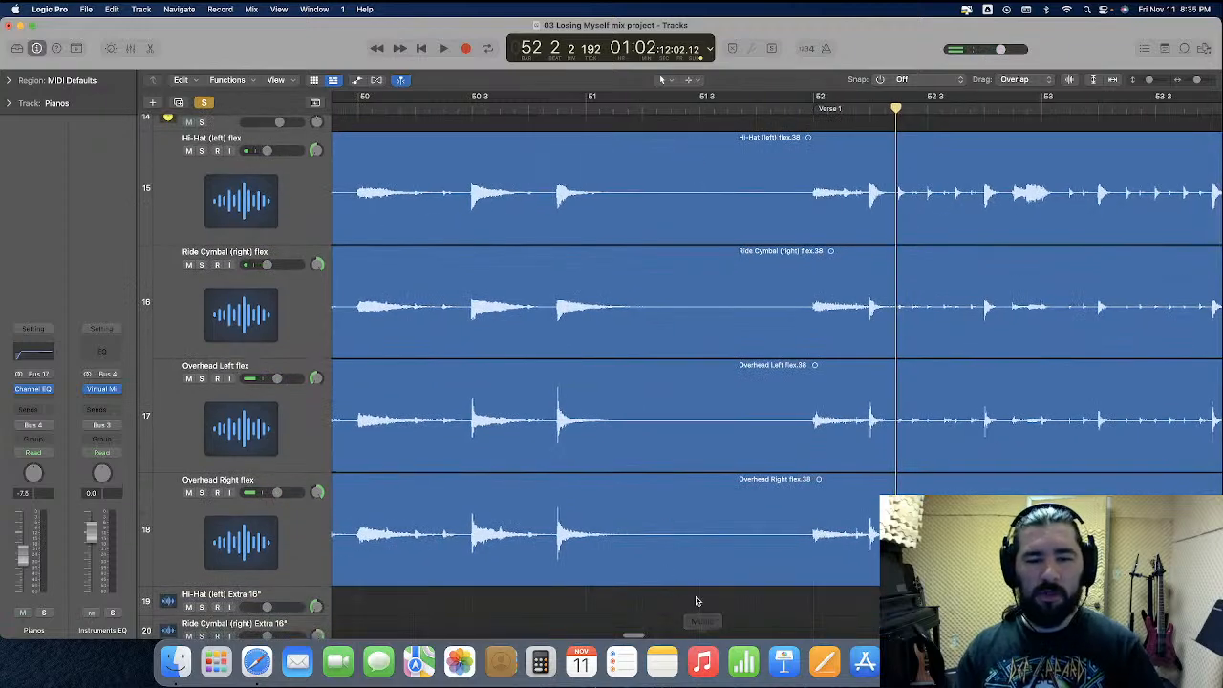
# Select the four hi-hat, ride and overhead flex regions, split them near bar 50 4 and trim the later part to start at bar 52
pyautogui.moveTo(697, 603); pyautogui.dragTo(694, 200)
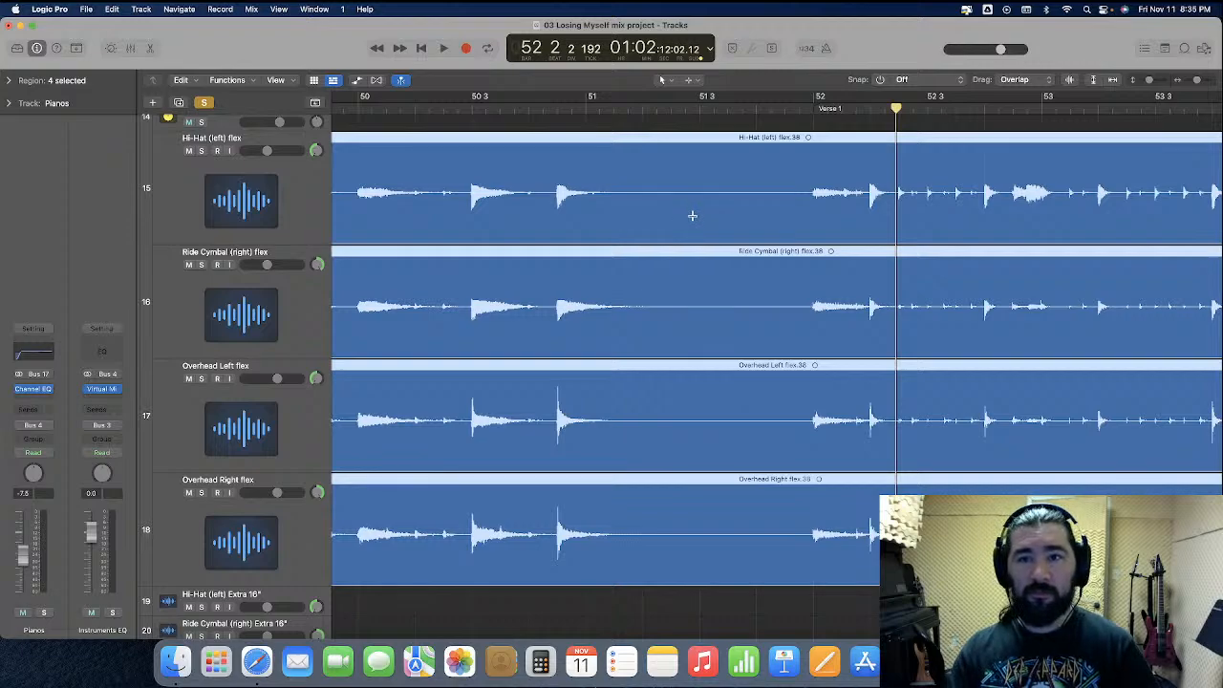
pyautogui.click(690, 79)
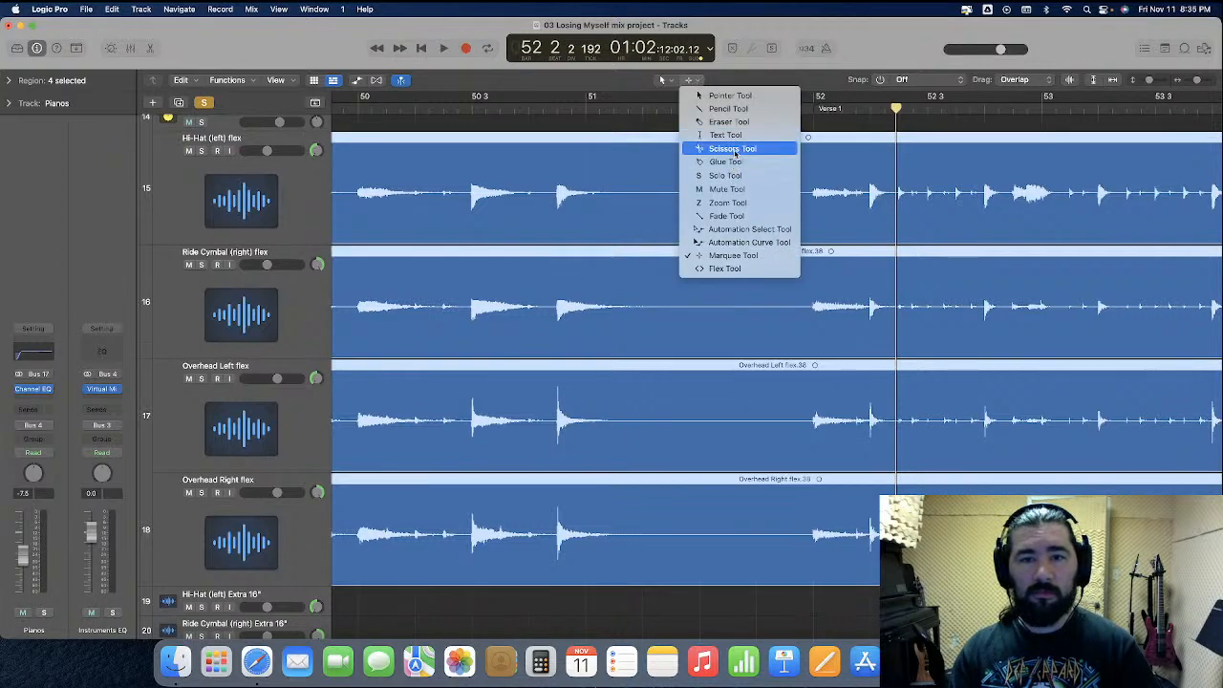
pyautogui.press('Return')
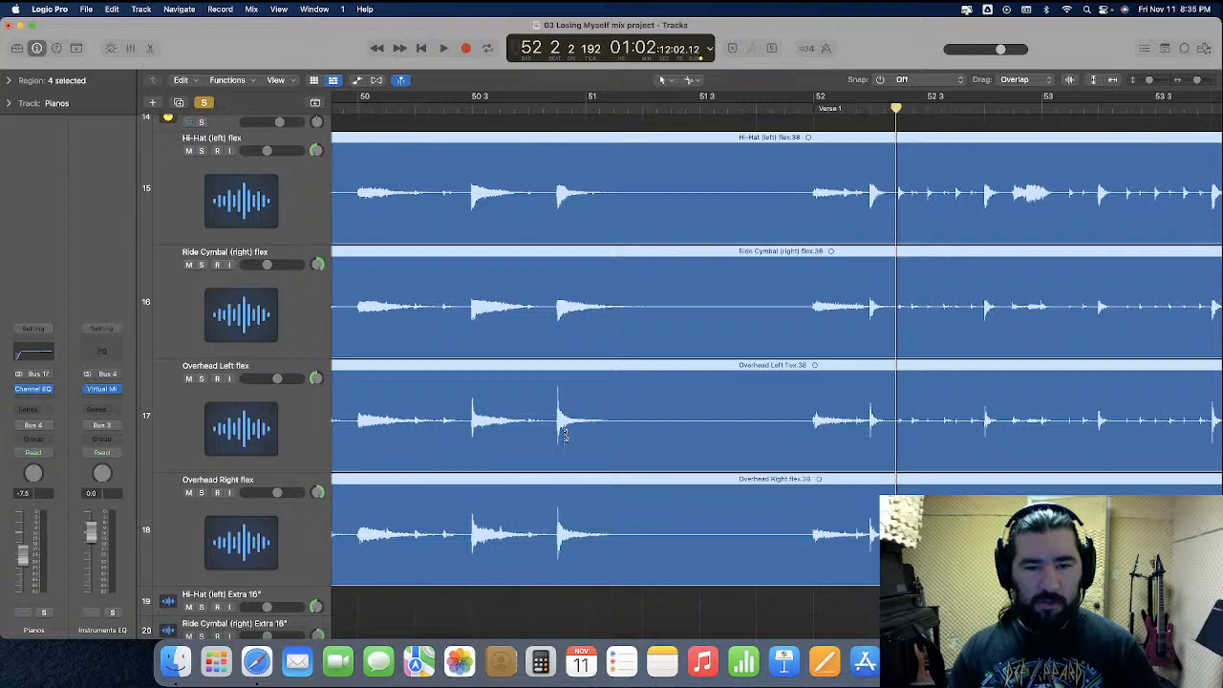
pyautogui.click(564, 435)
pyautogui.moveTo(565, 450); pyautogui.dragTo(809, 448)
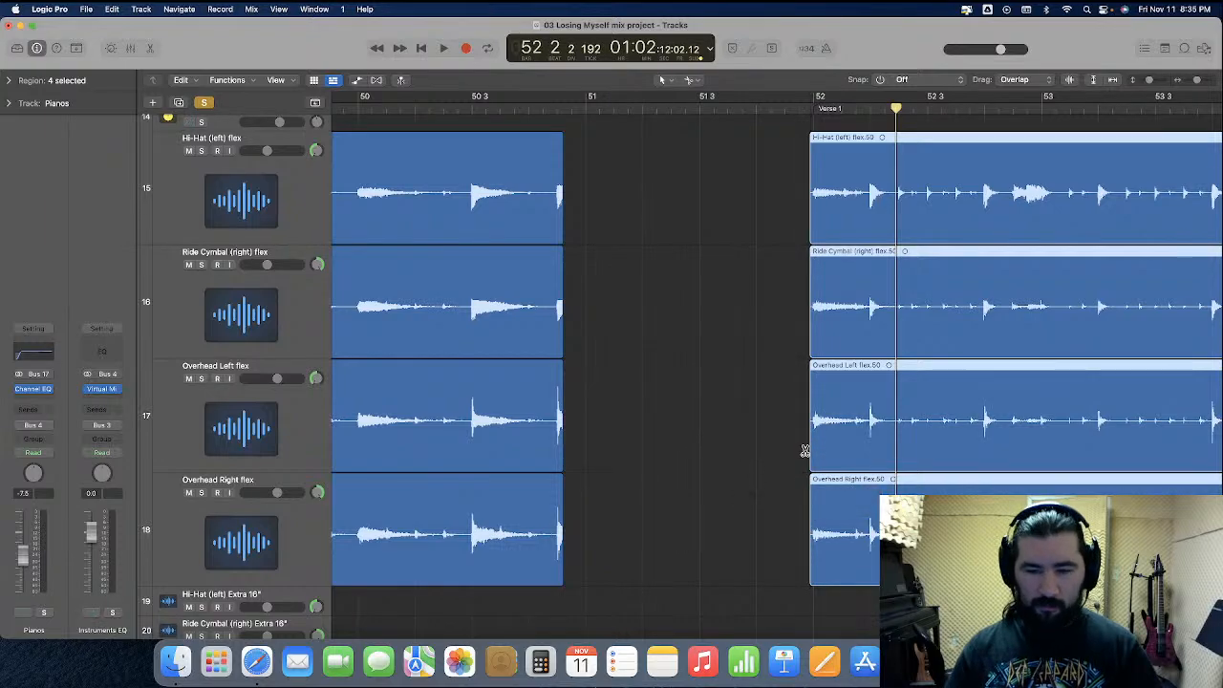
# Place the four 18" Crash Ride regions from around bar 25 on the Extra 16" tracks into the gap before Verse 1
pyautogui.press('super+Right')
pyautogui.click(692, 84)
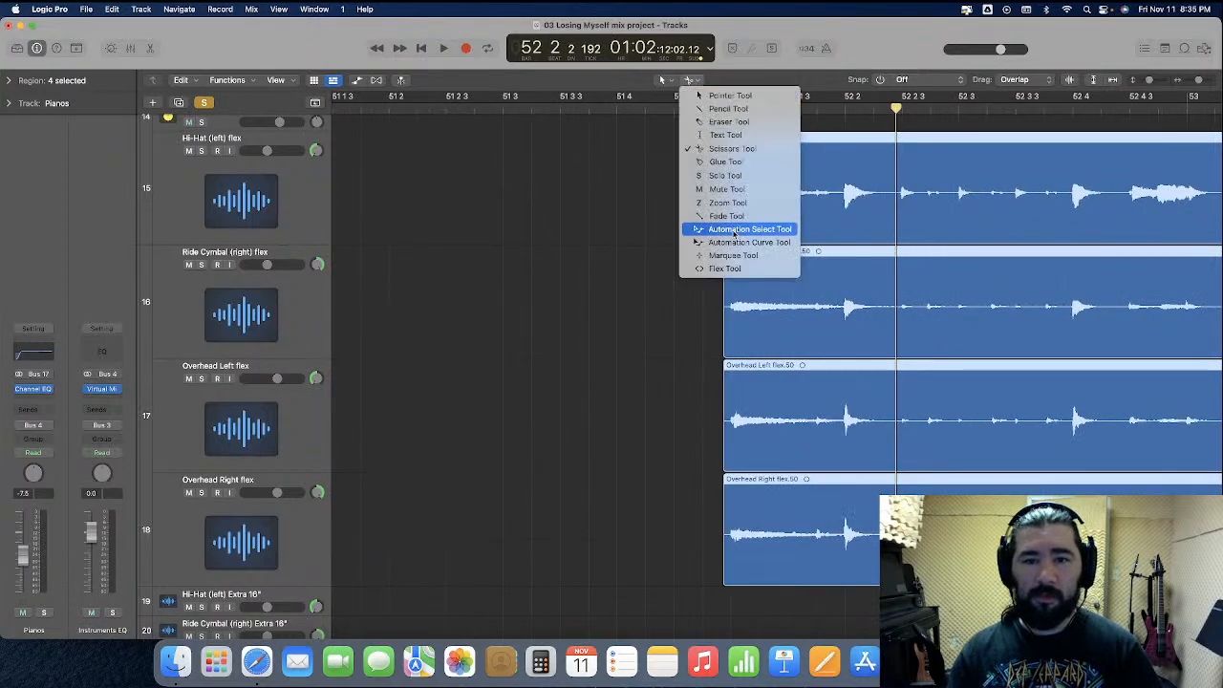
pyautogui.click(737, 209)
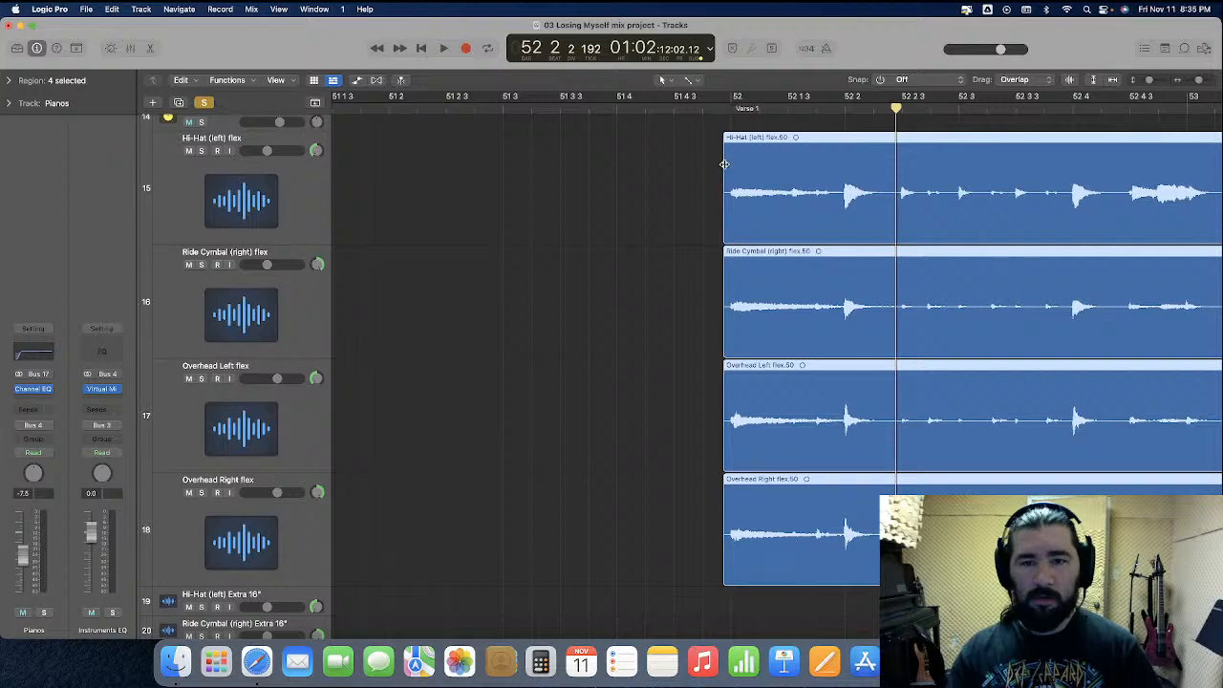
pyautogui.click(660, 208)
pyautogui.hscroll(-8, 659, 208)
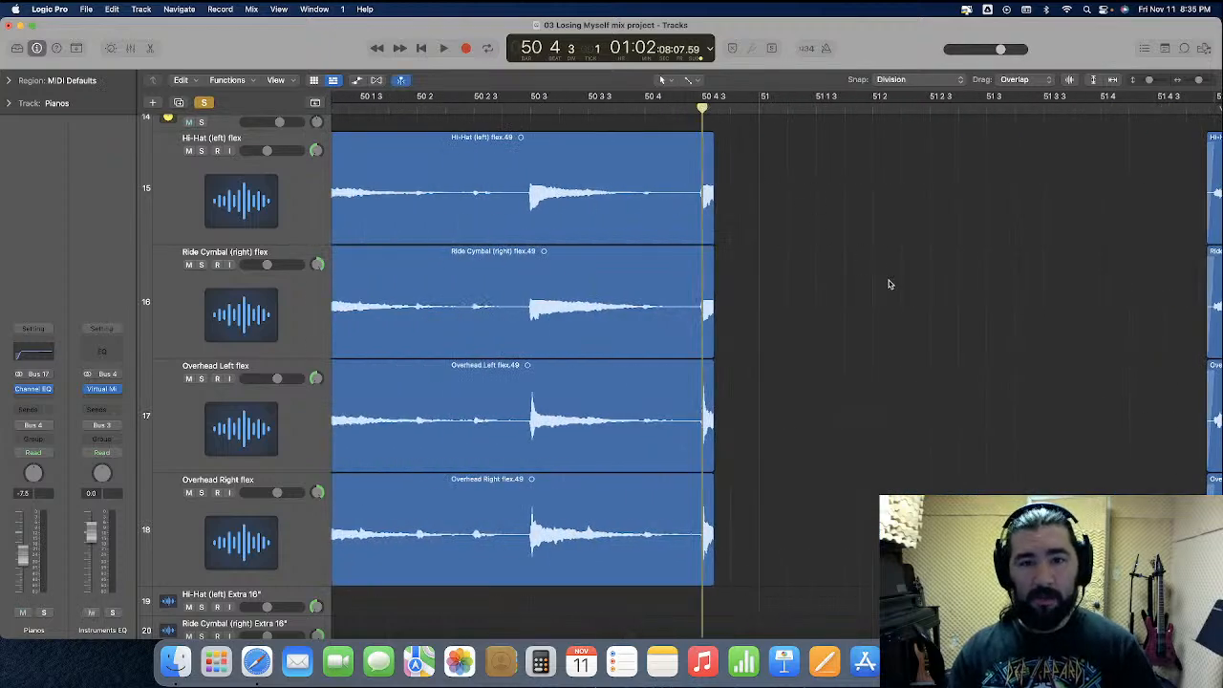
pyautogui.scroll(-5, 889, 284)
pyautogui.hscroll(-15, 828, 366)
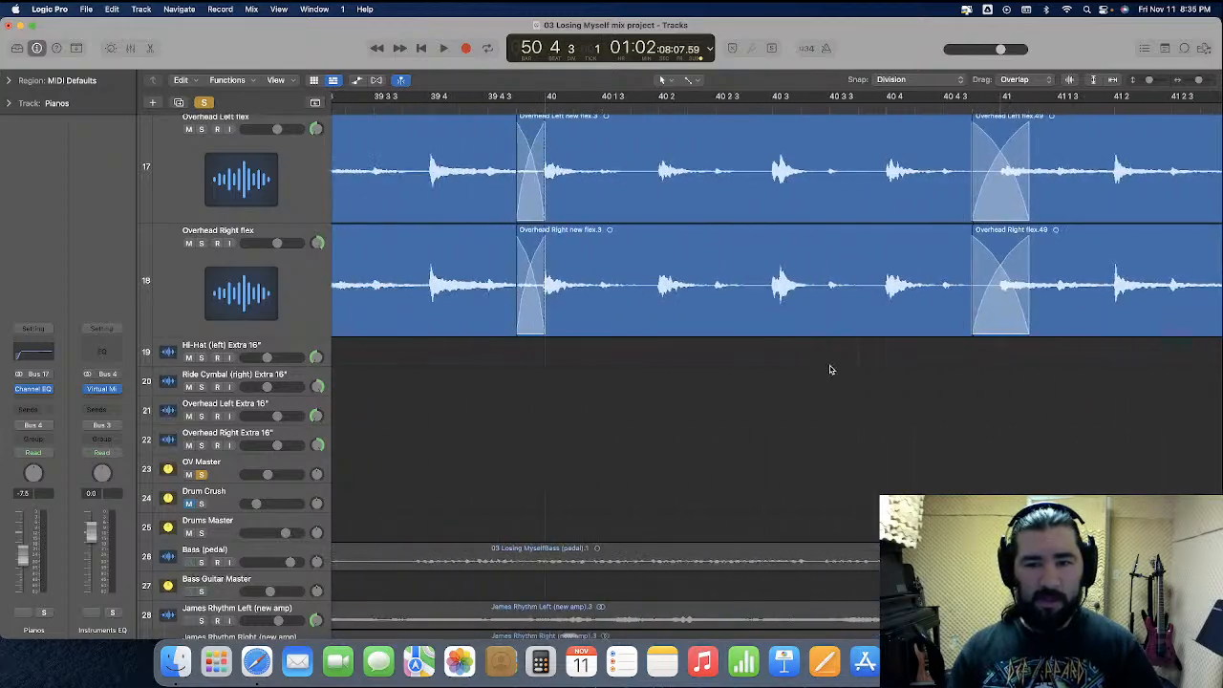
pyautogui.hscroll(-20, 829, 370)
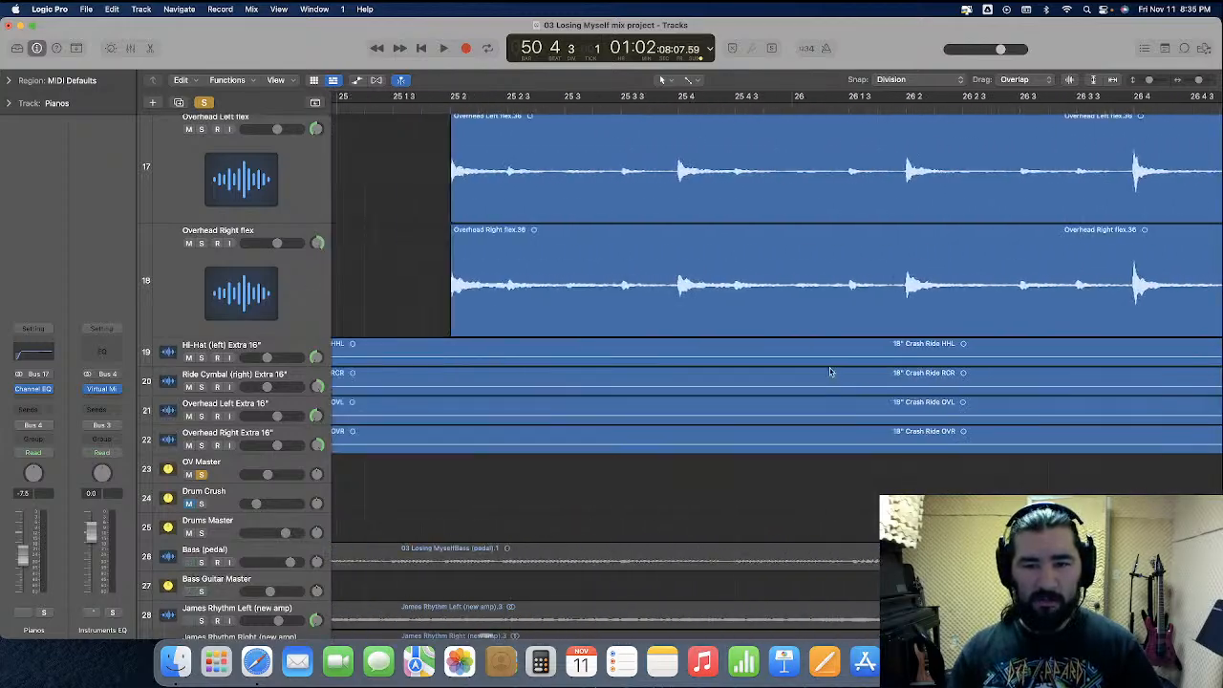
pyautogui.hscroll(-5, 830, 372)
pyautogui.moveTo(554, 328); pyautogui.dragTo(587, 469)
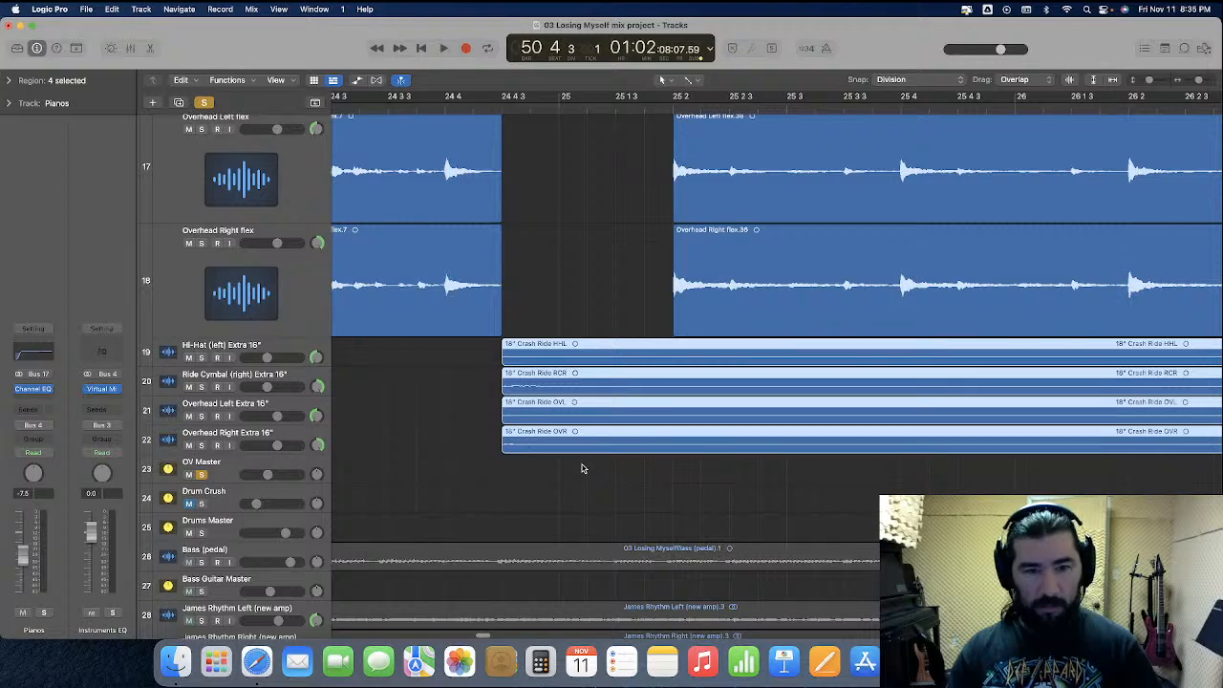
pyautogui.click(274, 344)
pyautogui.hscroll(20, 440, 417)
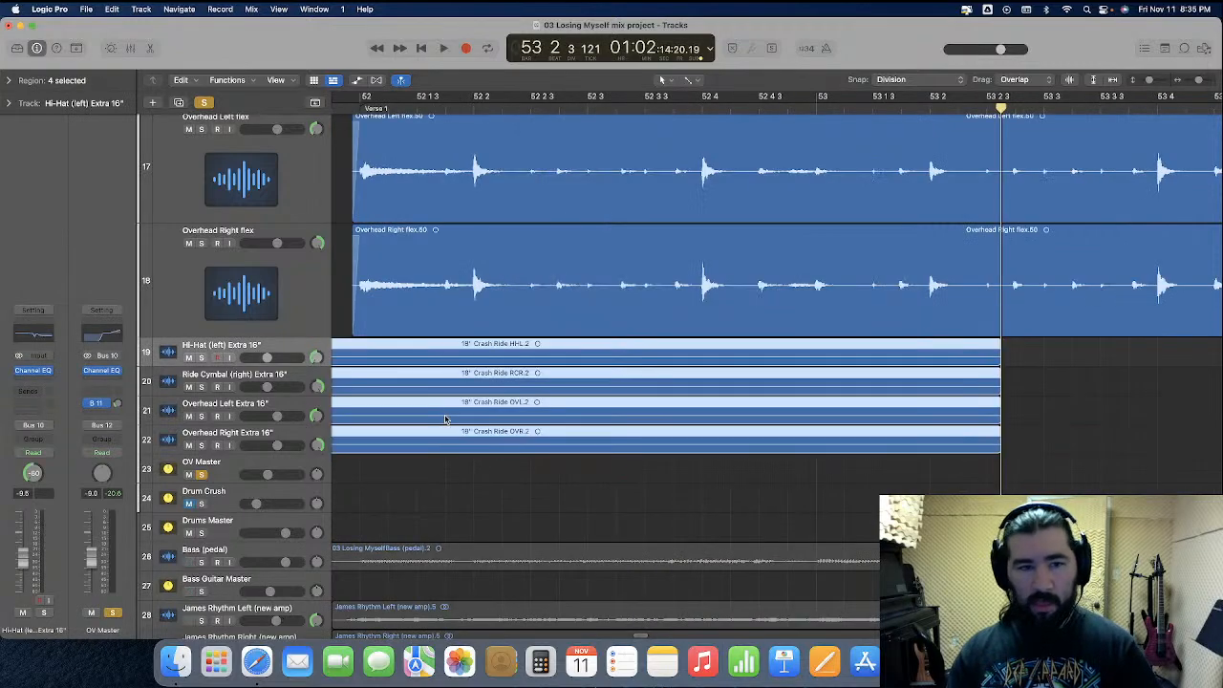
# Add a short fade-out to the ends of the four flex regions just before bar 51
pyautogui.press('super+Left')
pyautogui.press('super+Left')
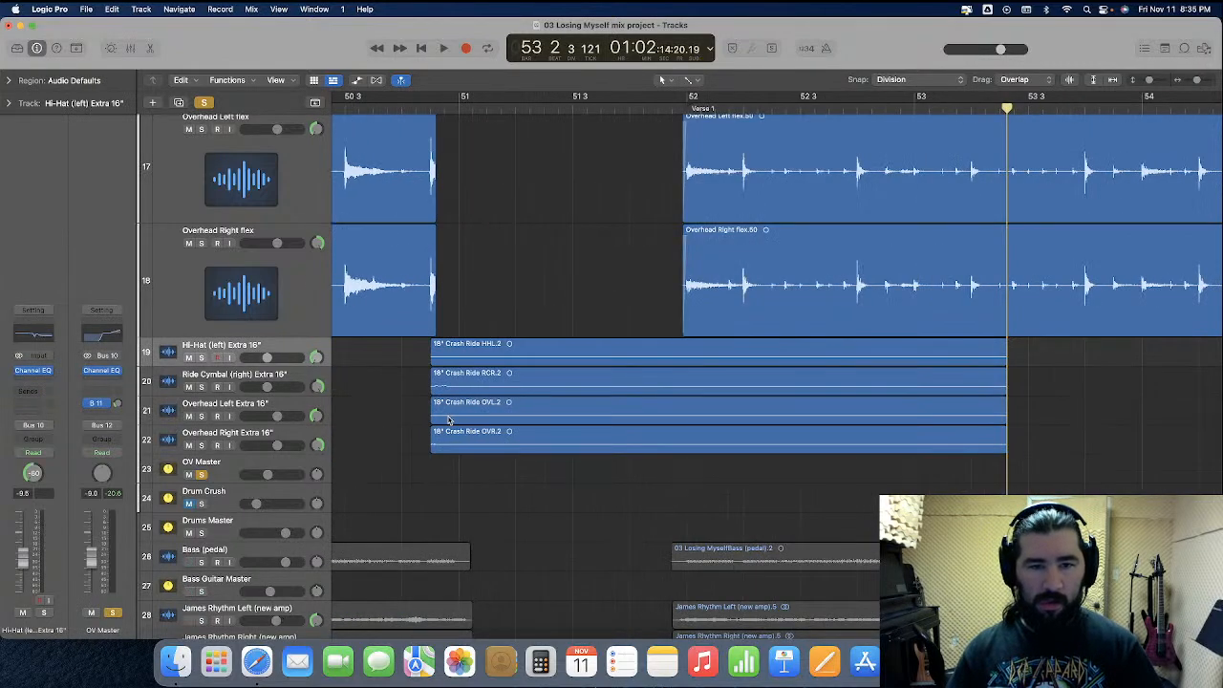
pyautogui.click(704, 97)
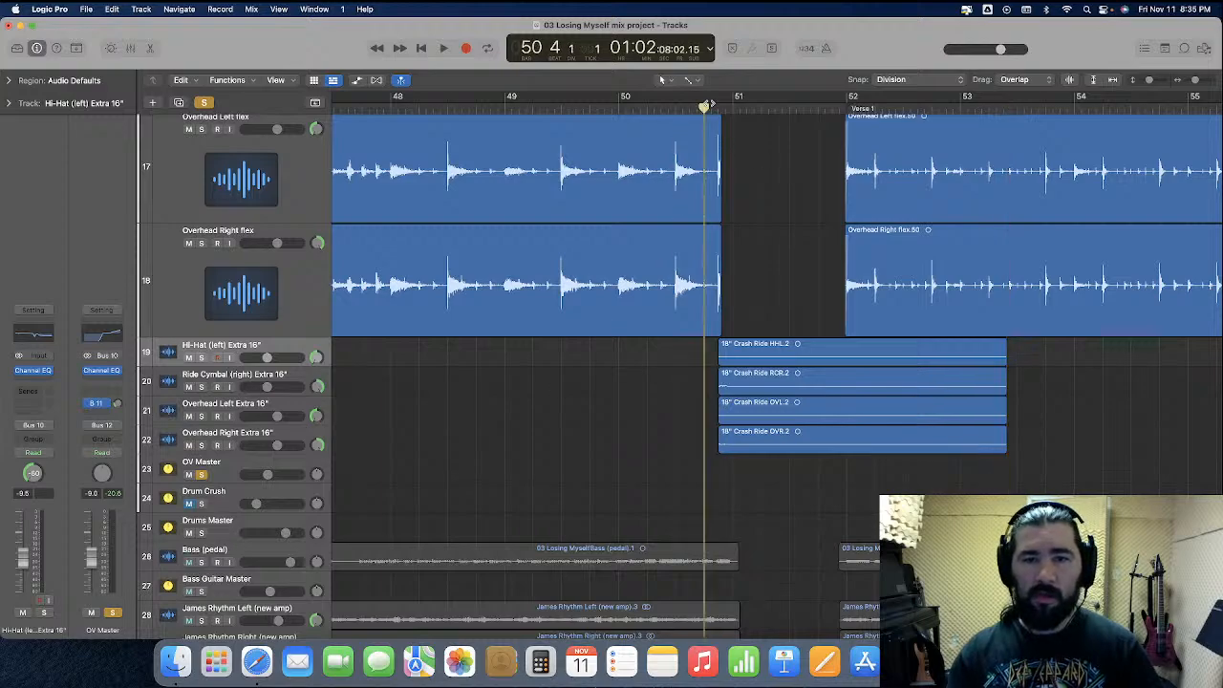
pyautogui.press('super+Right')
pyautogui.press('super+Right')
pyautogui.press('super+Right')
pyautogui.scroll(5, 764, 248)
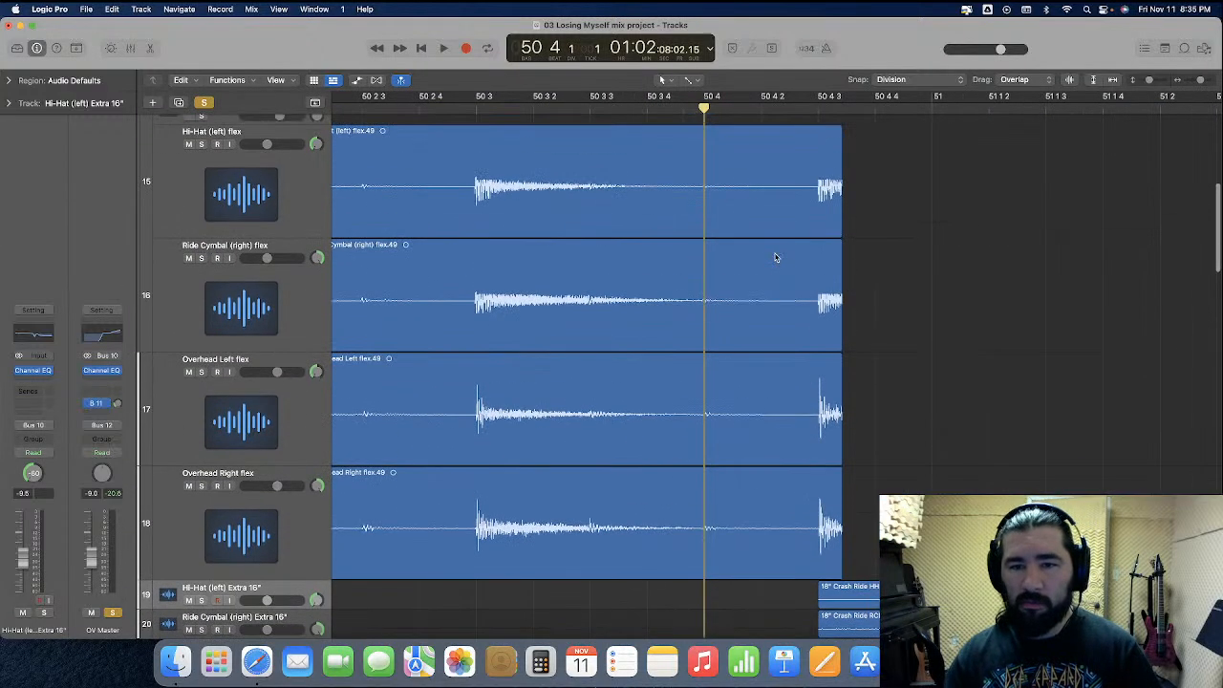
pyautogui.moveTo(885, 202); pyautogui.dragTo(842, 531)
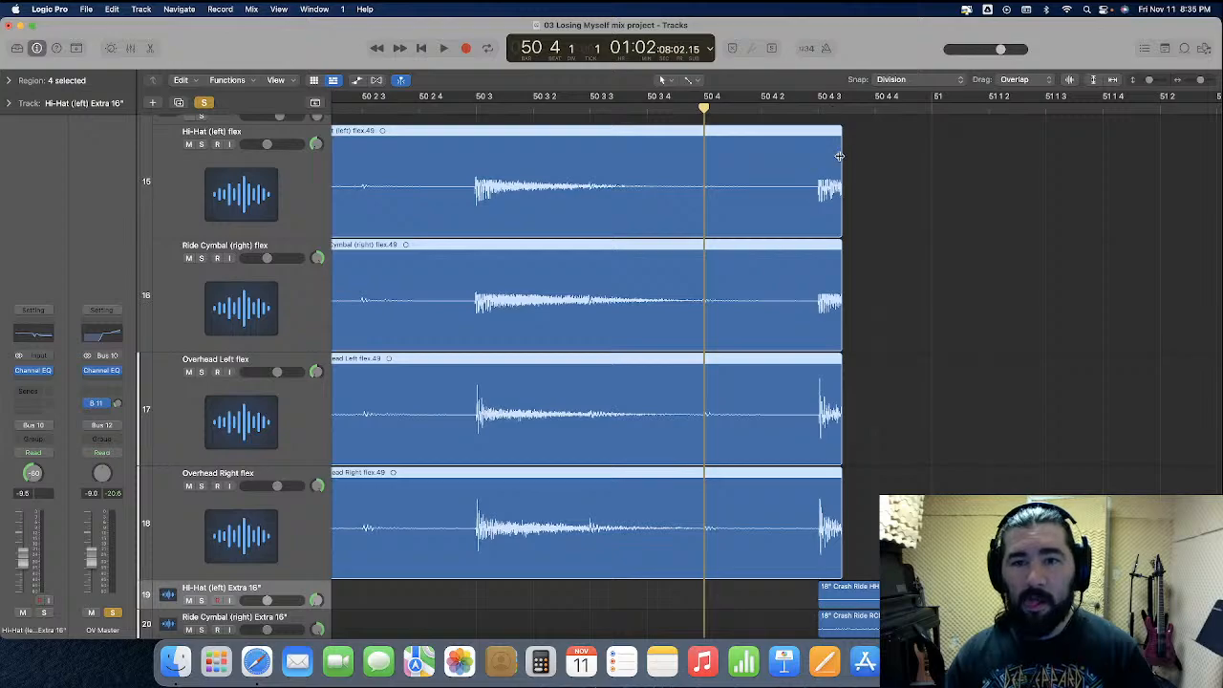
pyautogui.moveTo(832, 156); pyautogui.dragTo(812, 159)
pyautogui.click(902, 175)
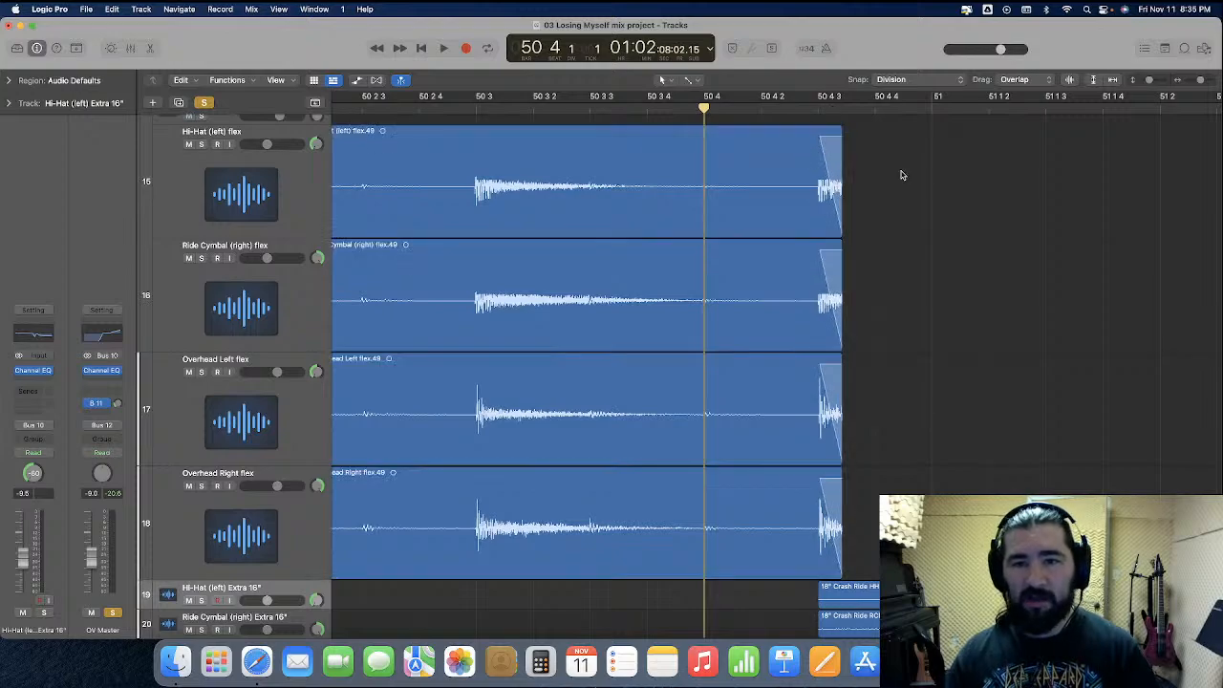
# Play from bar 50 through the new transition into Verse 1
pyautogui.press('super+Left')
pyautogui.press('super+Left')
pyautogui.press('super+Left')
pyautogui.press('super+Left')
pyautogui.press('super+Left')
pyautogui.press('super+Left')
pyautogui.press('super+Left')
pyautogui.press('super+Left')
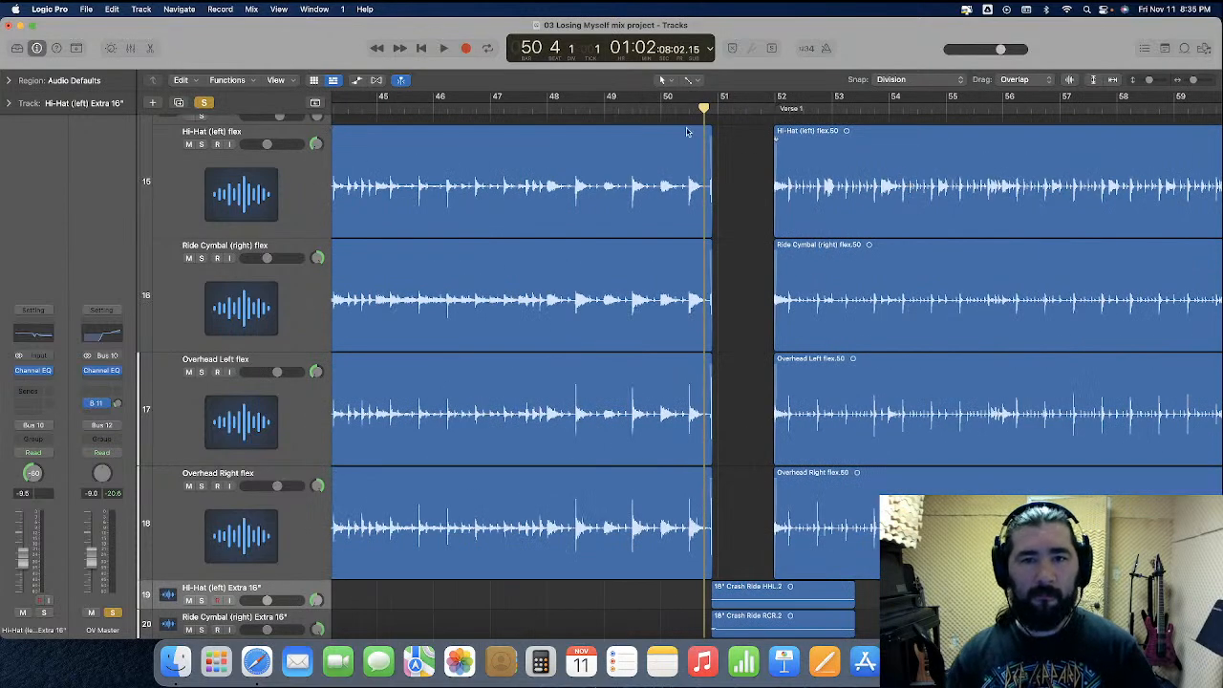
pyautogui.click(657, 107)
pyautogui.press('space')
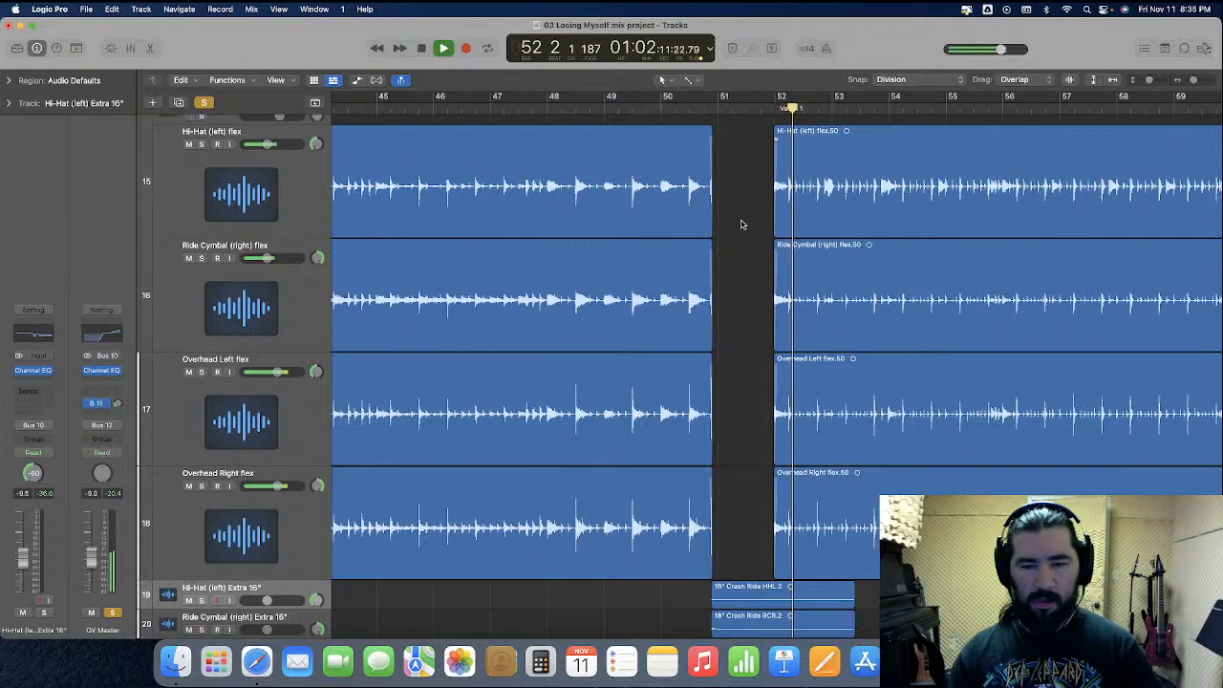
pyautogui.press('space')
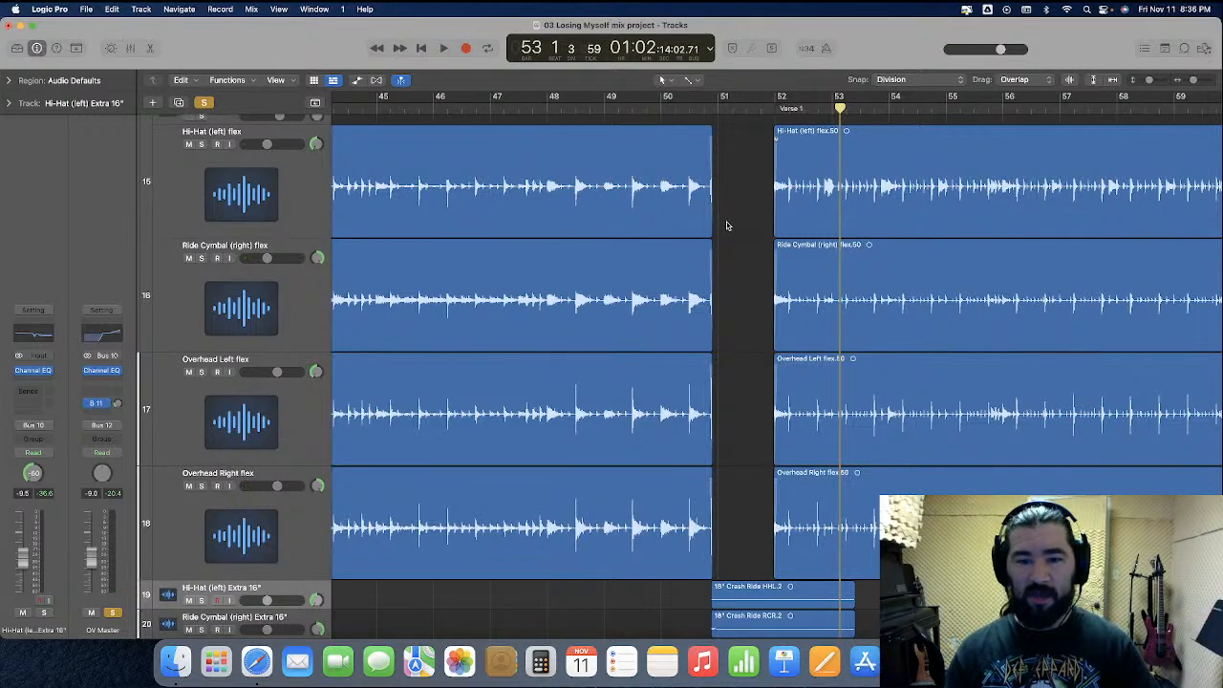
# Replay the passage from bar 49 into Verse 1 to check the crash and fade transition
pyautogui.scroll(-3, 727, 226)
pyautogui.click(687, 109)
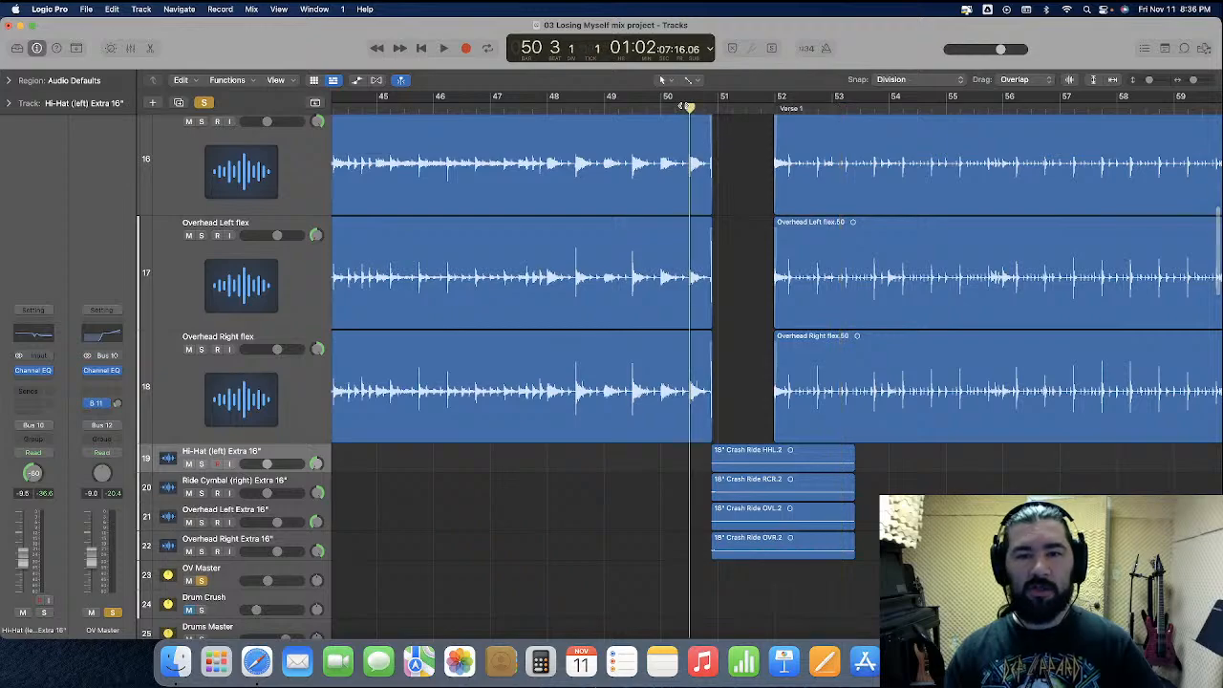
pyautogui.press('super+Right')
pyautogui.press('super+Right')
pyautogui.press('super+Right')
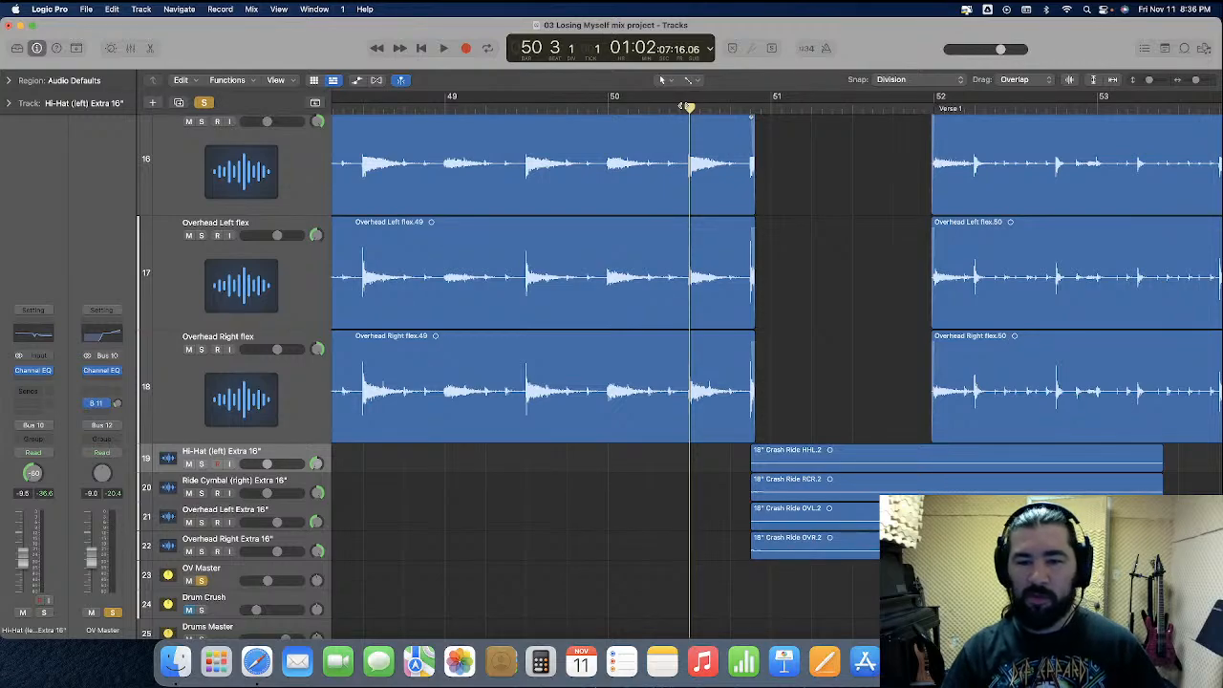
pyautogui.press('space')
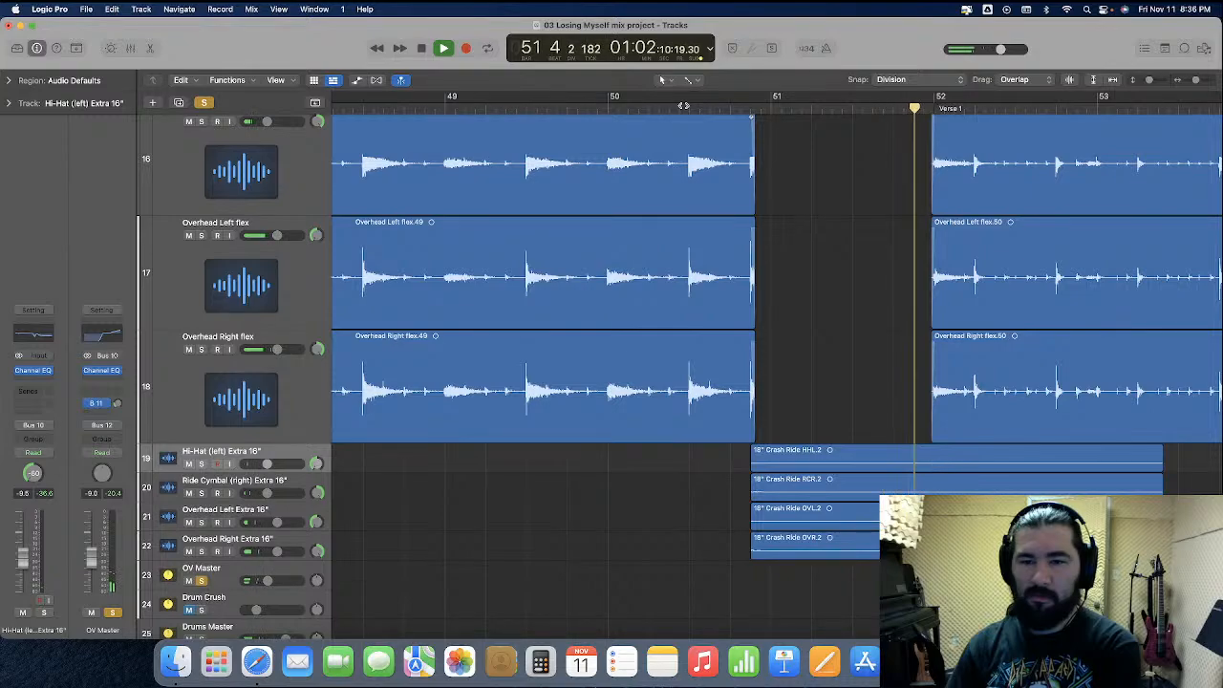
pyautogui.press('space')
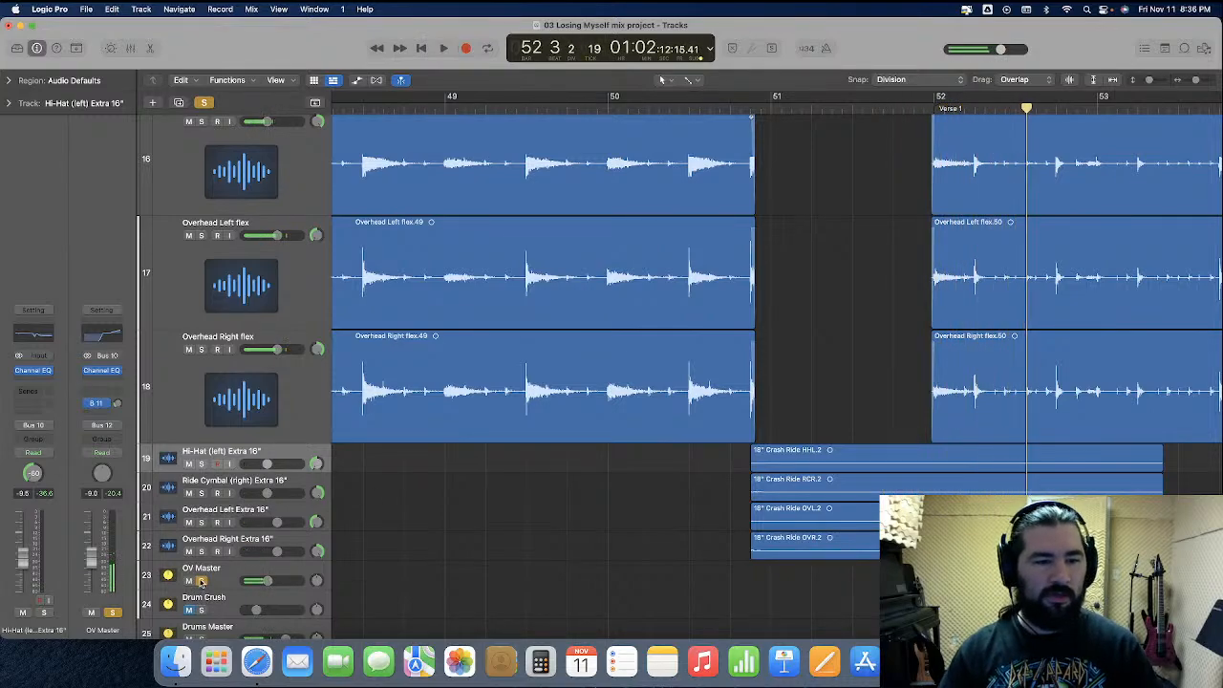
pyautogui.click(475, 106)
pyautogui.press('space')
pyautogui.press('super+Left')
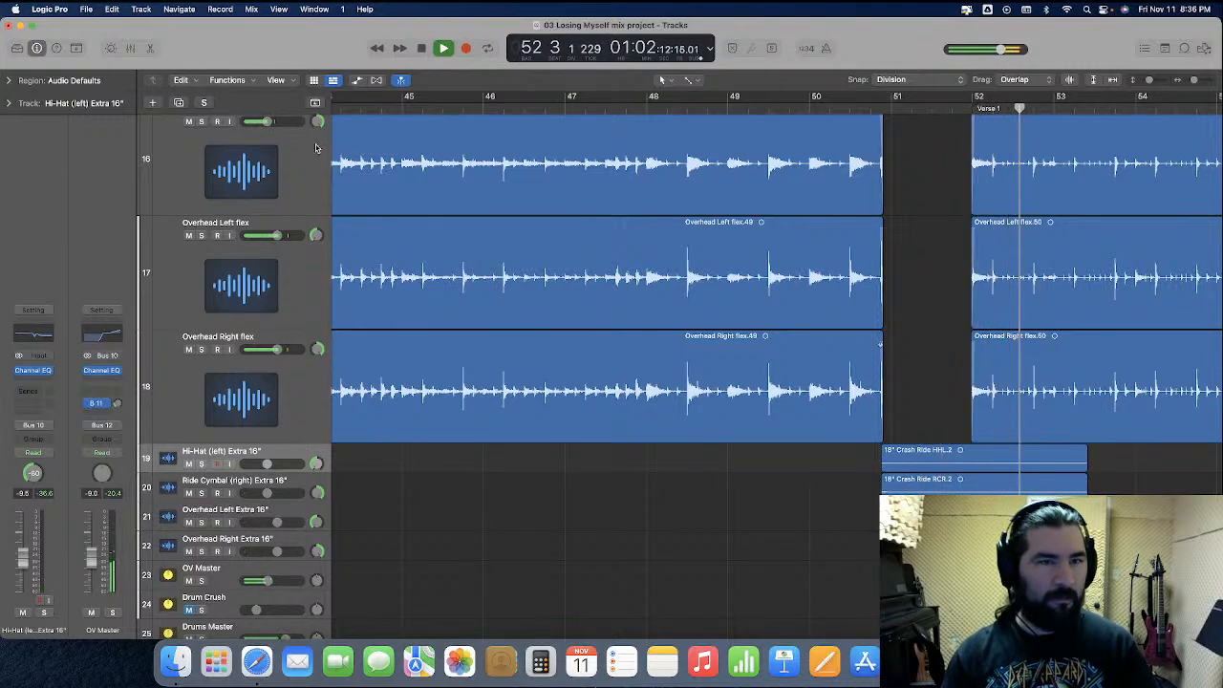
pyautogui.press('space')
# Shrink the four flex track lanes back to normal height and play from about bar 45
pyautogui.scroll(6, 299, 226)
pyautogui.scroll(-3, 298, 226)
pyautogui.moveTo(233, 250); pyautogui.dragTo(255, 234)
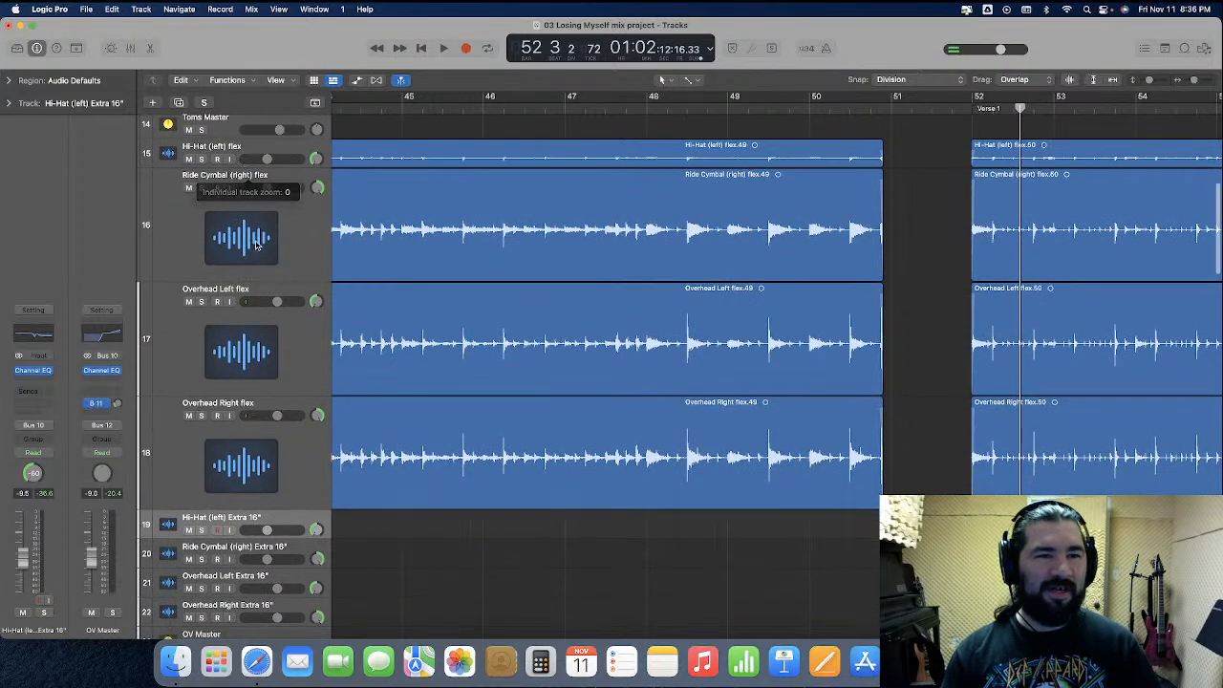
pyautogui.moveTo(253, 279); pyautogui.dragTo(264, 195)
pyautogui.moveTo(248, 310); pyautogui.dragTo(247, 225)
pyautogui.moveTo(241, 338); pyautogui.dragTo(256, 252)
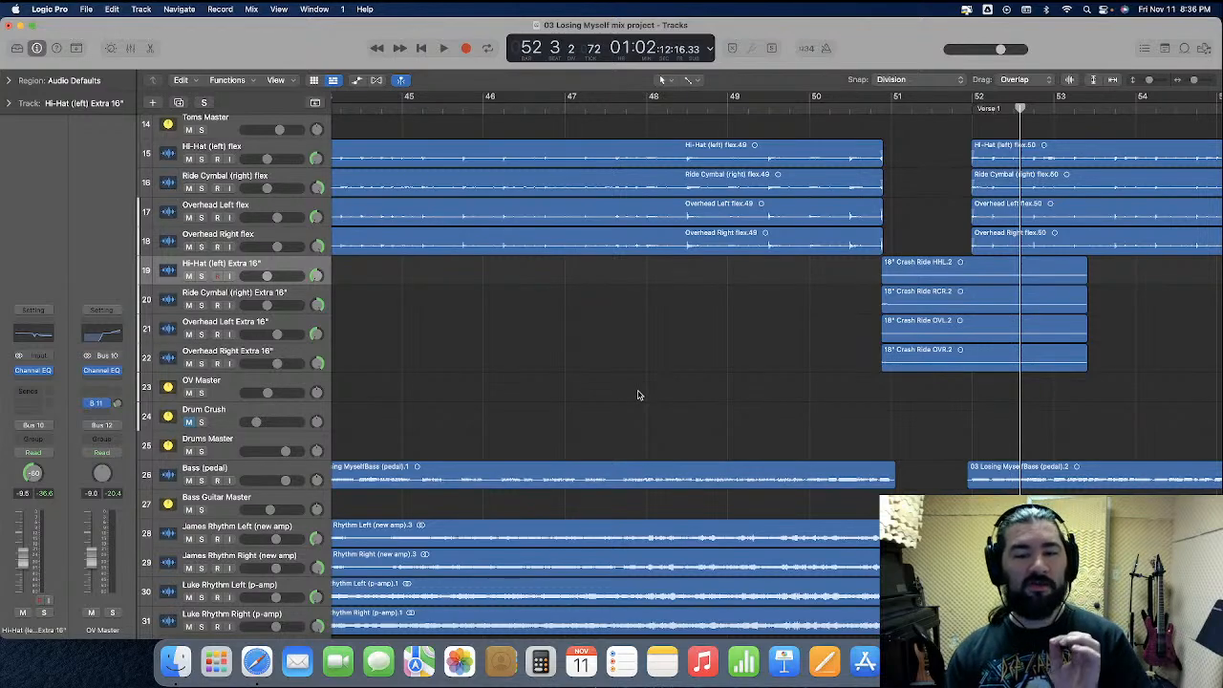
pyautogui.click(444, 104)
pyautogui.press('space')
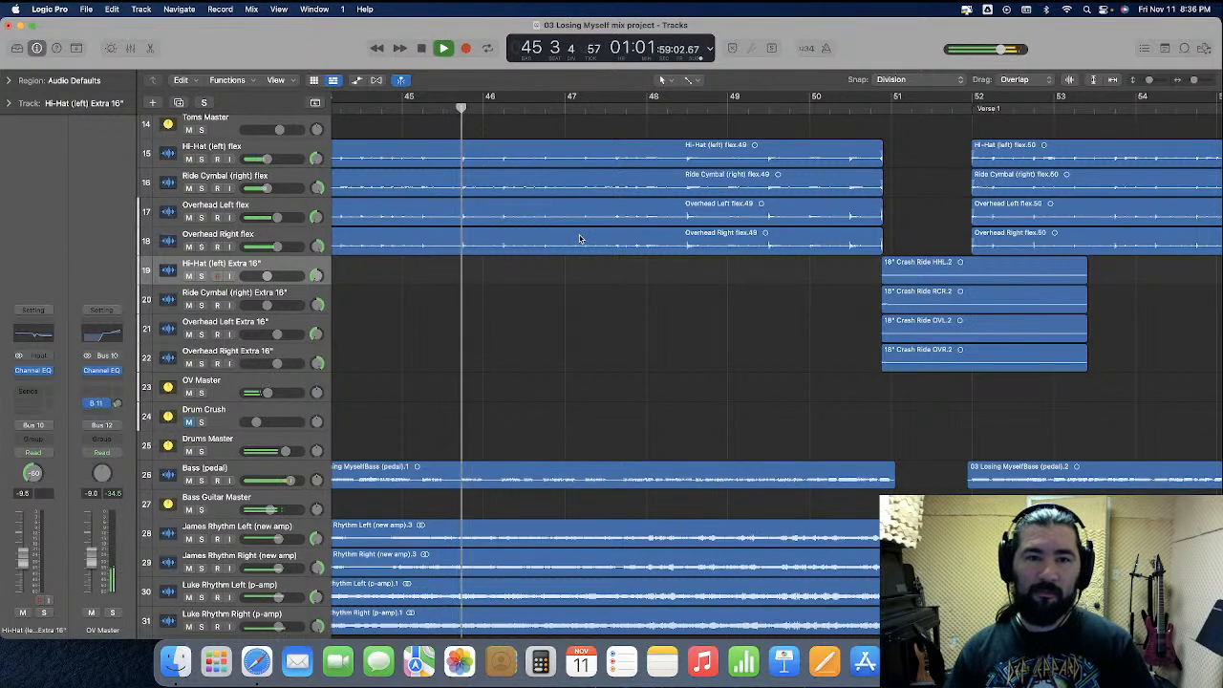
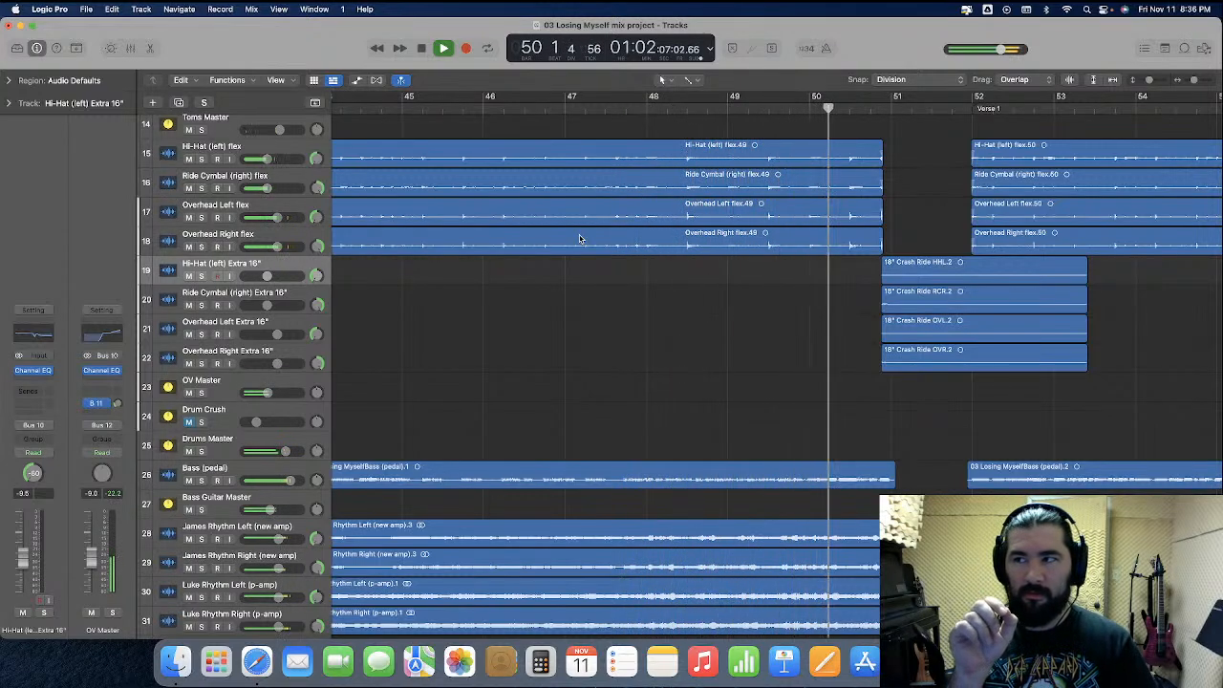
# Stop playback, set the playhead to bar 48, and insert the Eiosis E2Deesser plug-in on the Rhythm Guitars Master track
pyautogui.press('space')
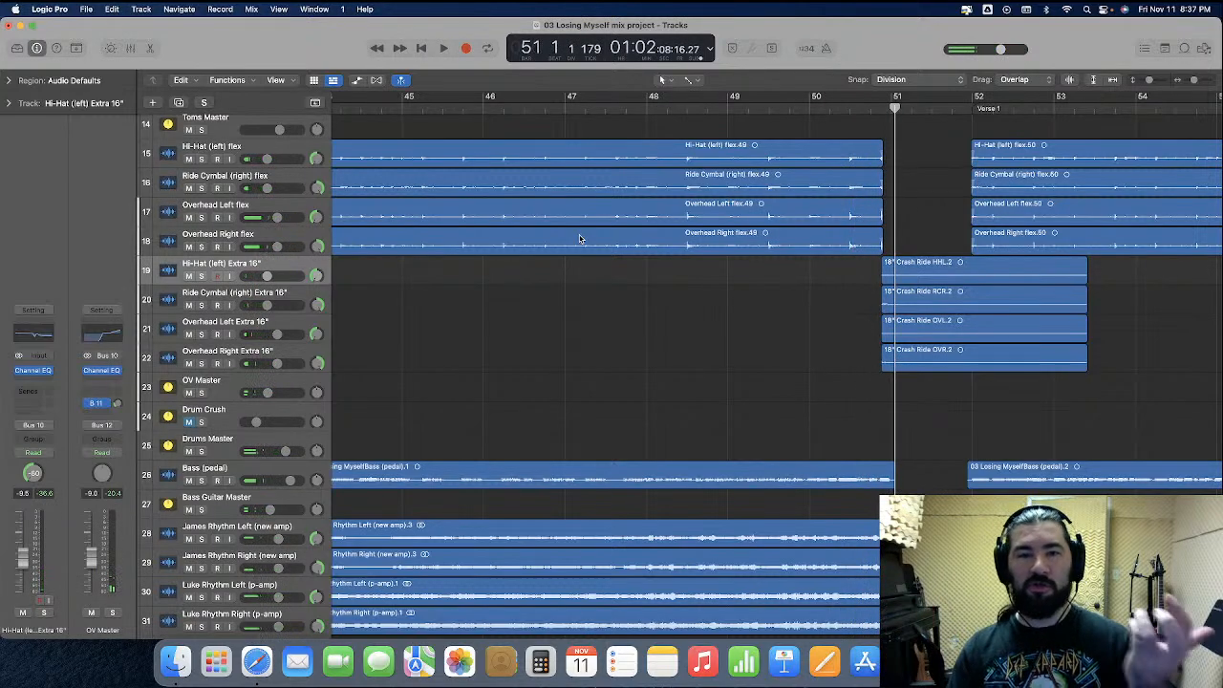
pyautogui.click(647, 103)
pyautogui.scroll(-6, 671, 446)
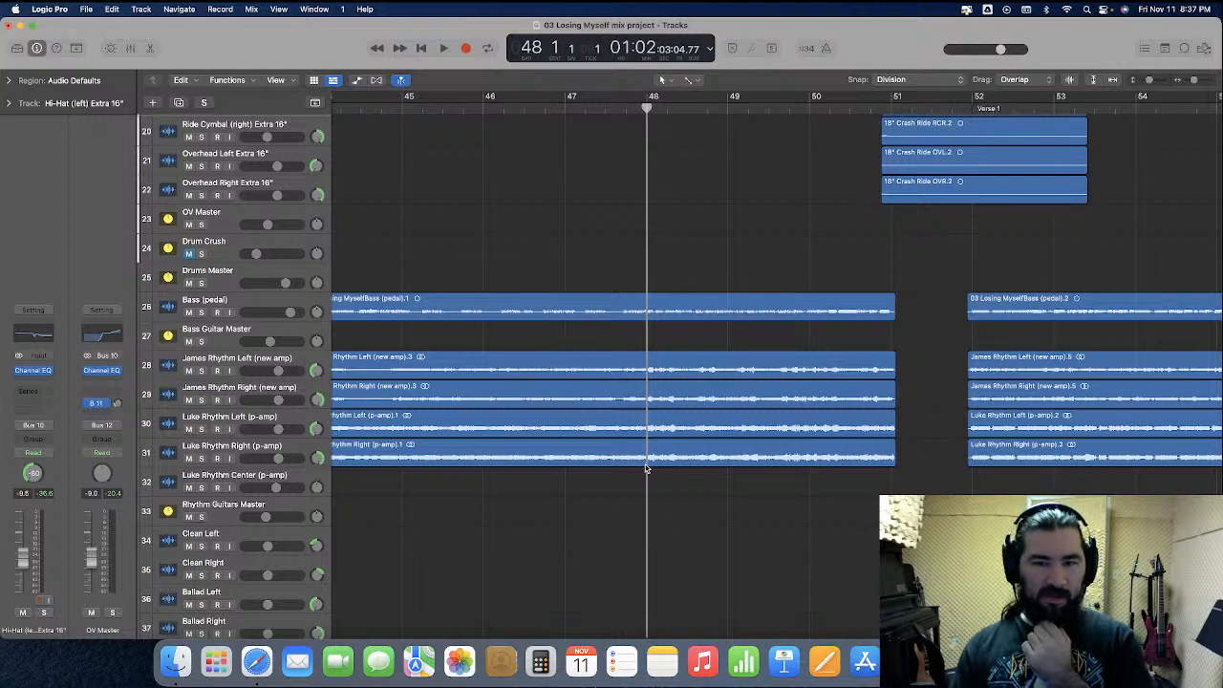
pyautogui.click(280, 513)
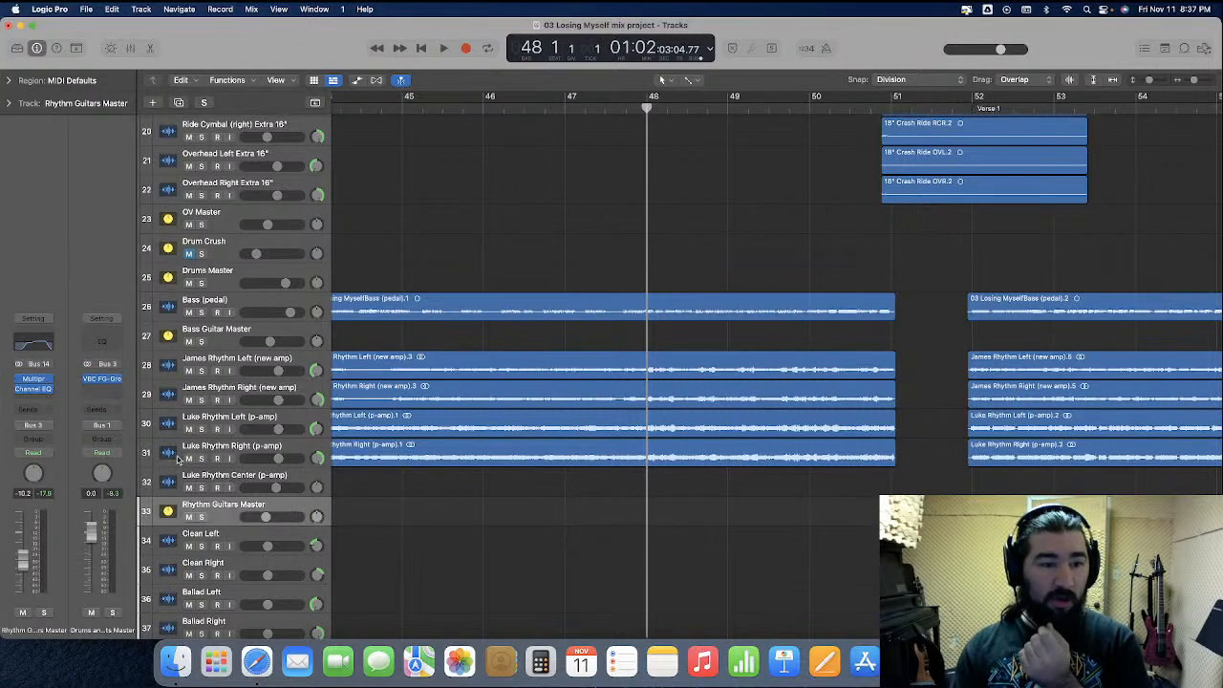
pyautogui.click(43, 402)
pyautogui.moveTo(67, 628)
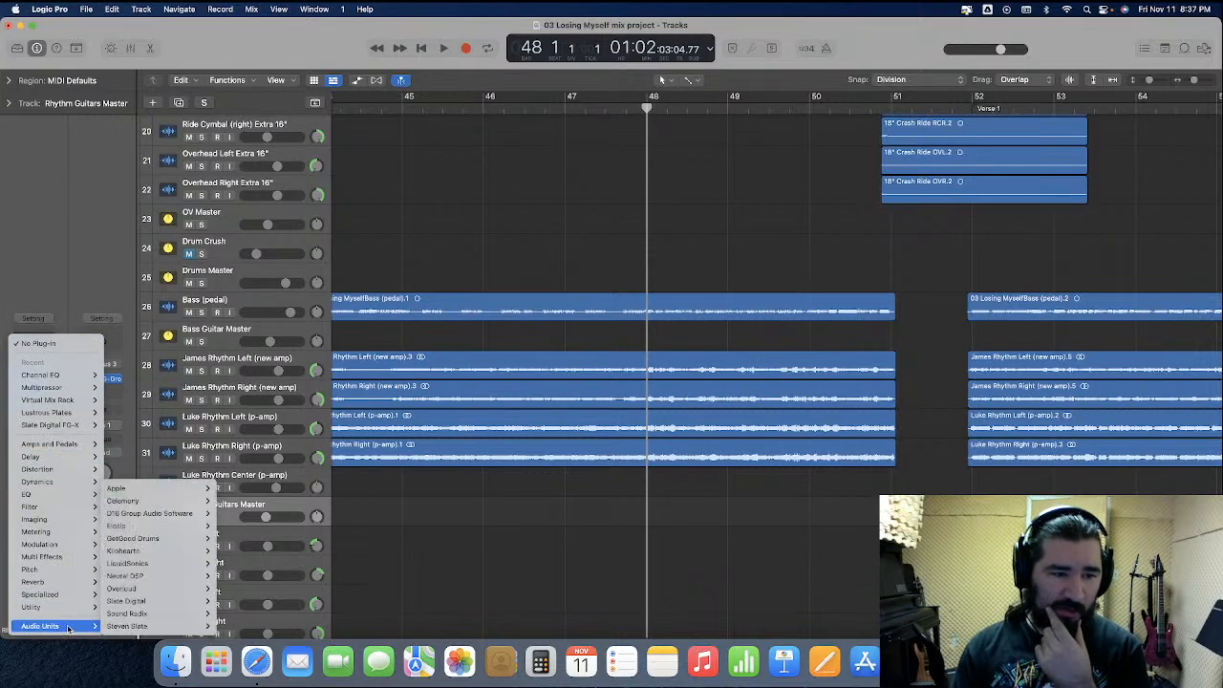
pyautogui.moveTo(185, 529)
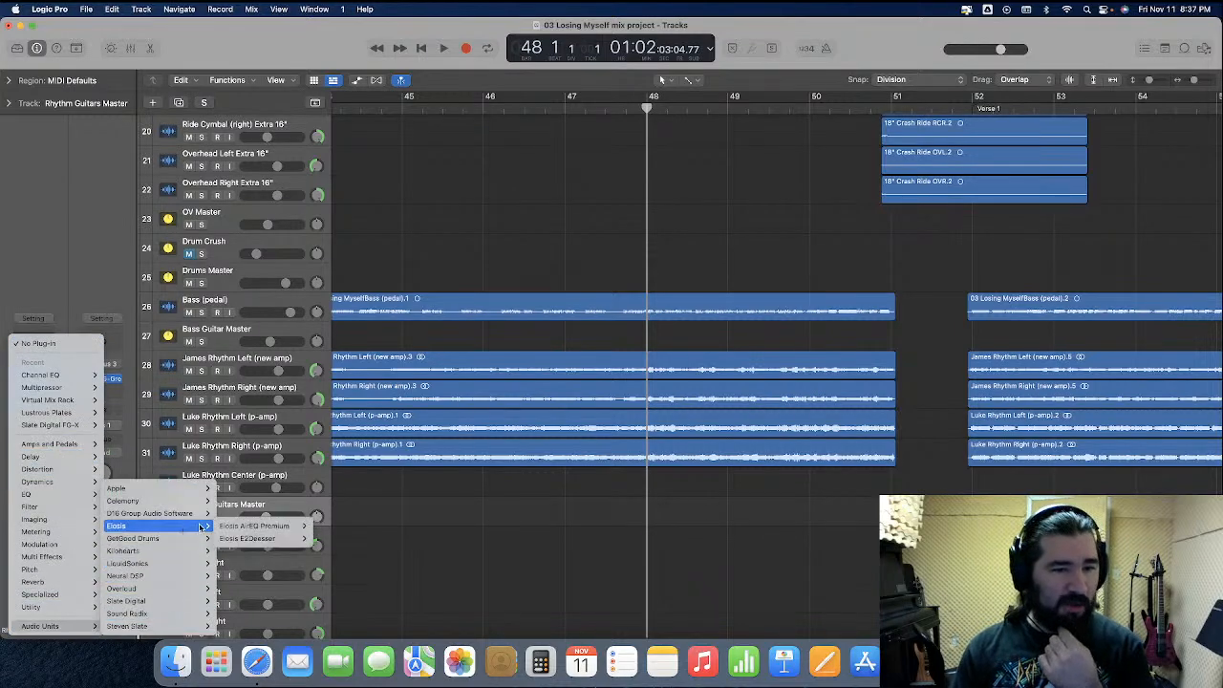
pyautogui.moveTo(287, 527)
pyautogui.click(321, 542)
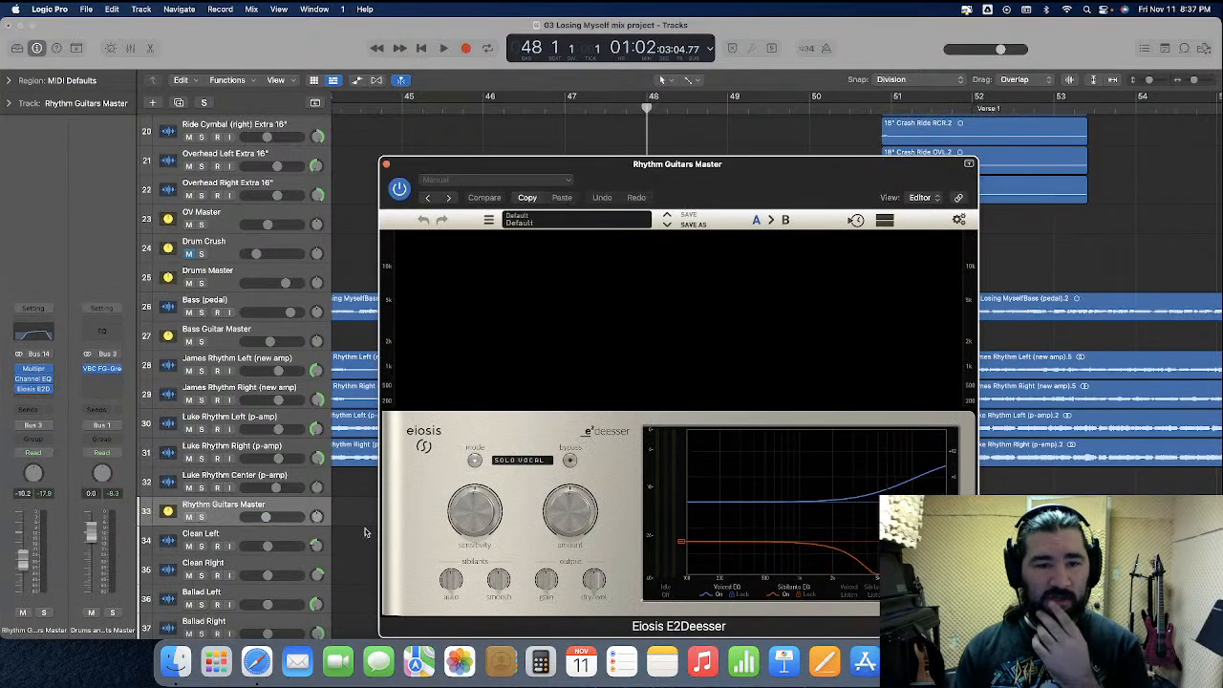
# Set the E2Deesser mode to Guitar Squeaks and play from bar 48 past the stop at bar 51
pyautogui.click(527, 461)
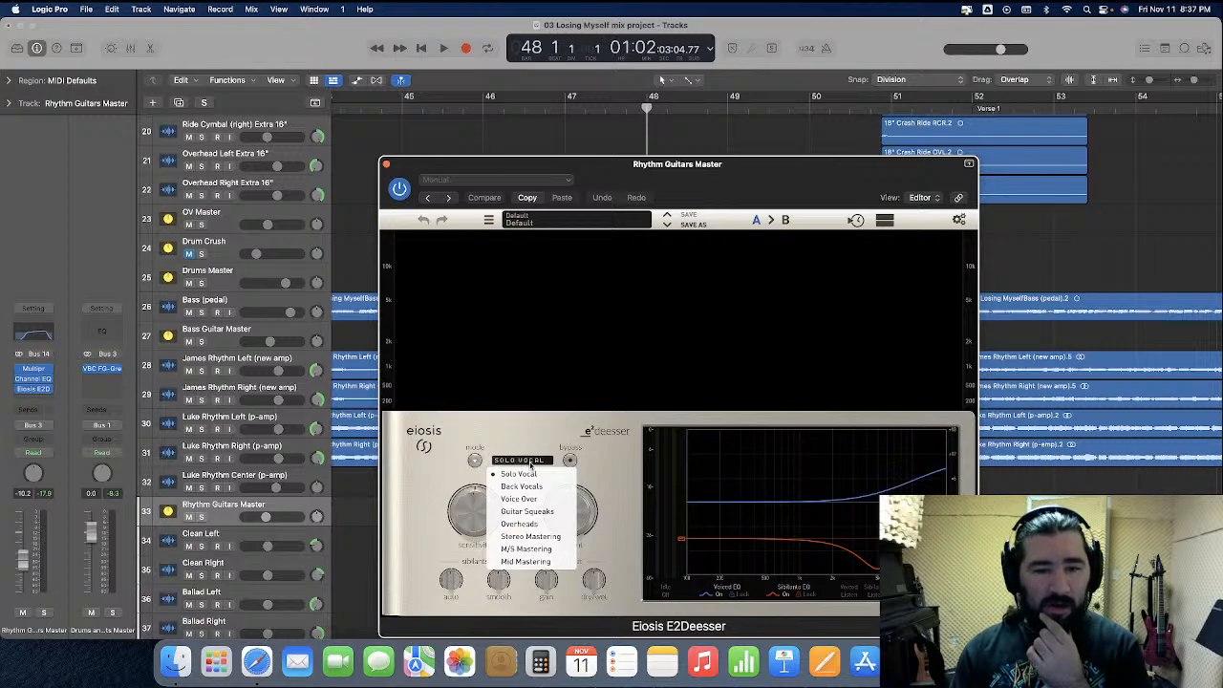
pyautogui.click(527, 512)
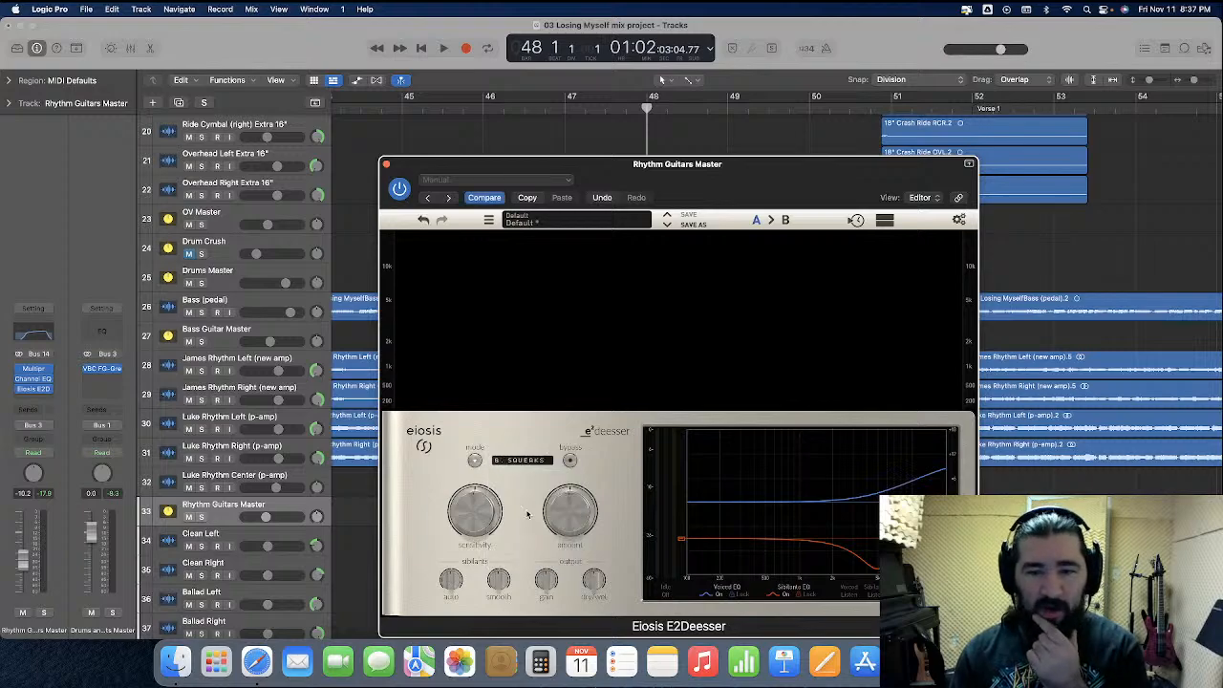
pyautogui.moveTo(721, 203); pyautogui.dragTo(682, 194)
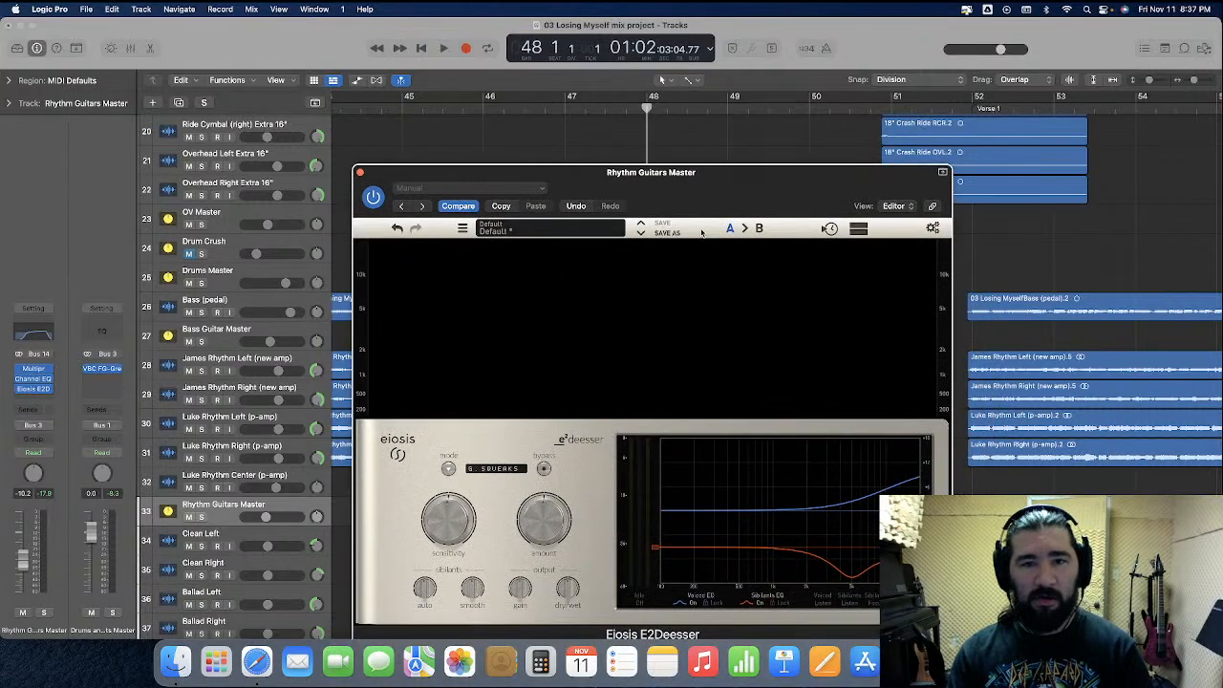
pyautogui.press('space')
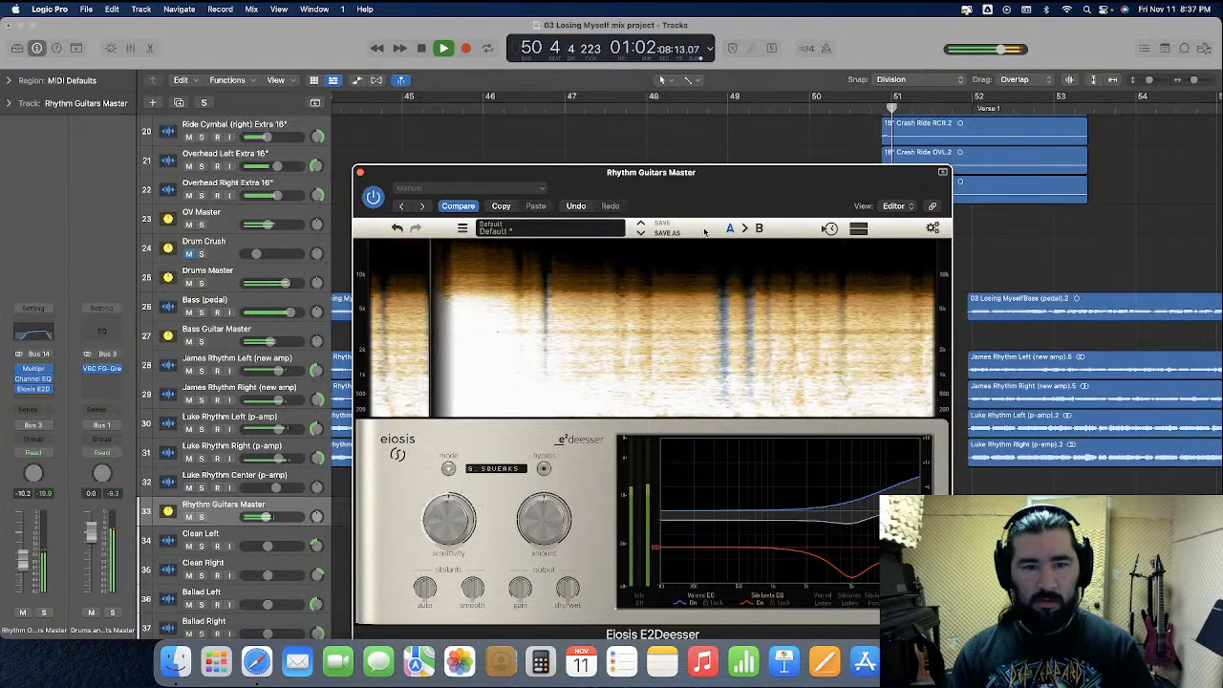
pyautogui.press('space')
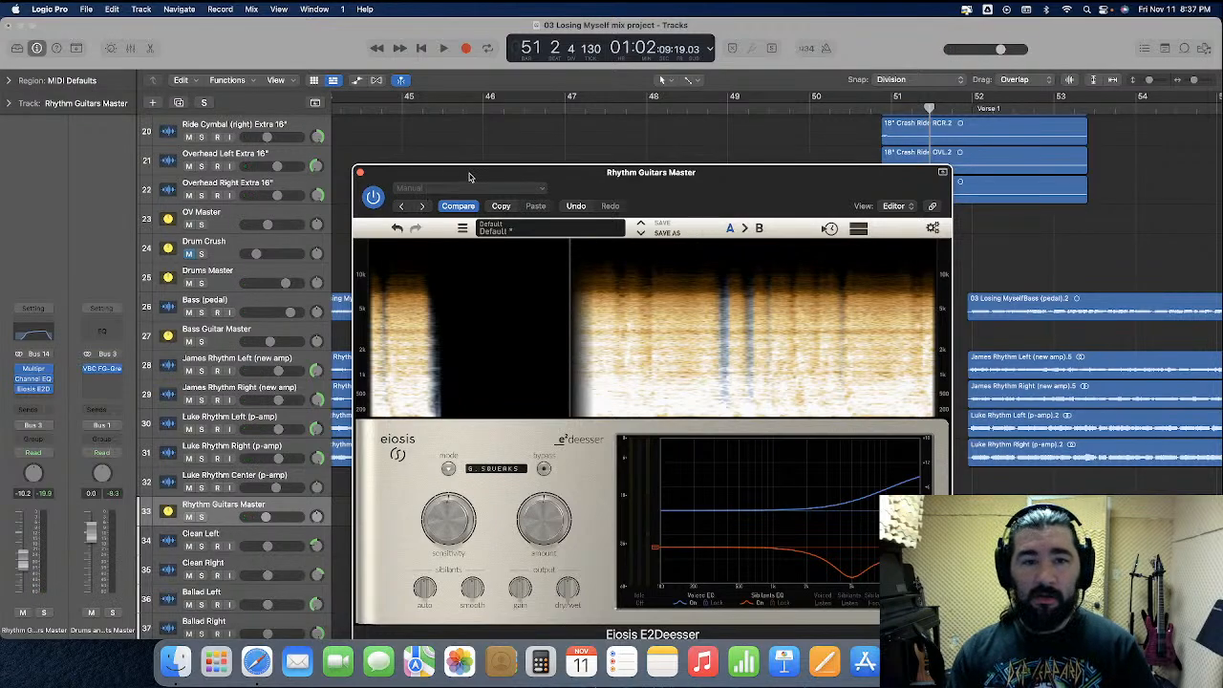
# Compare the passage from about bar 48 with the de-esser bypassed and with it re-enabled
pyautogui.click(374, 198)
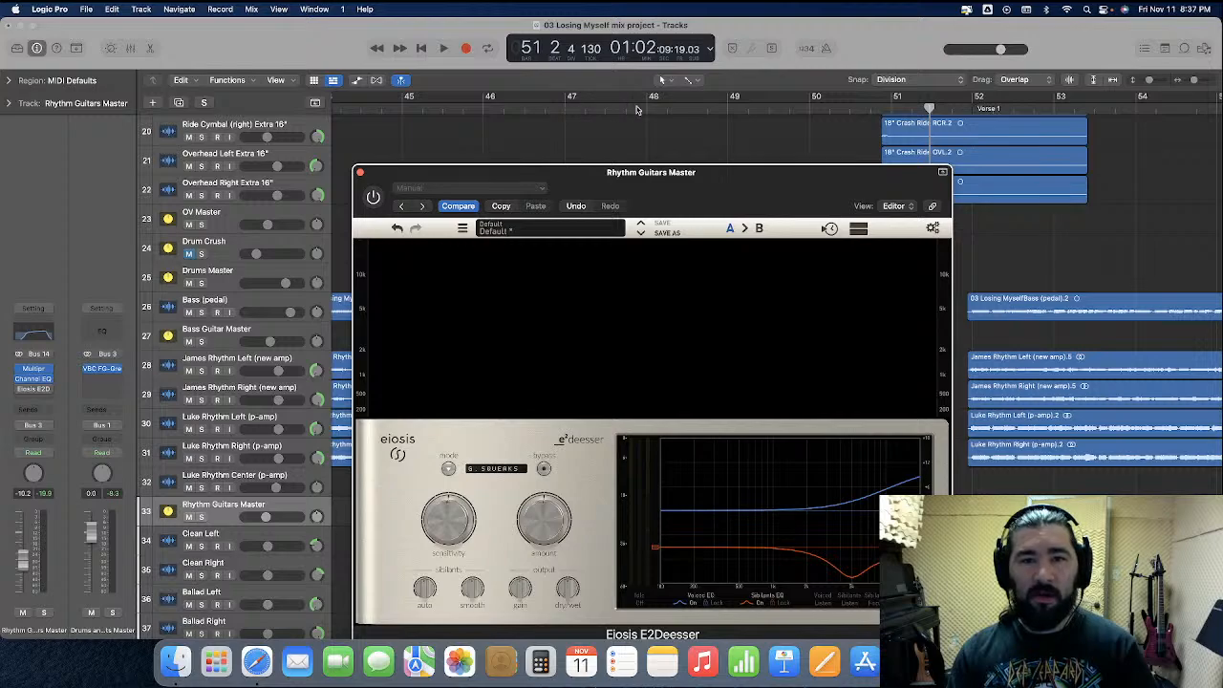
pyautogui.click(655, 109)
pyautogui.press('space')
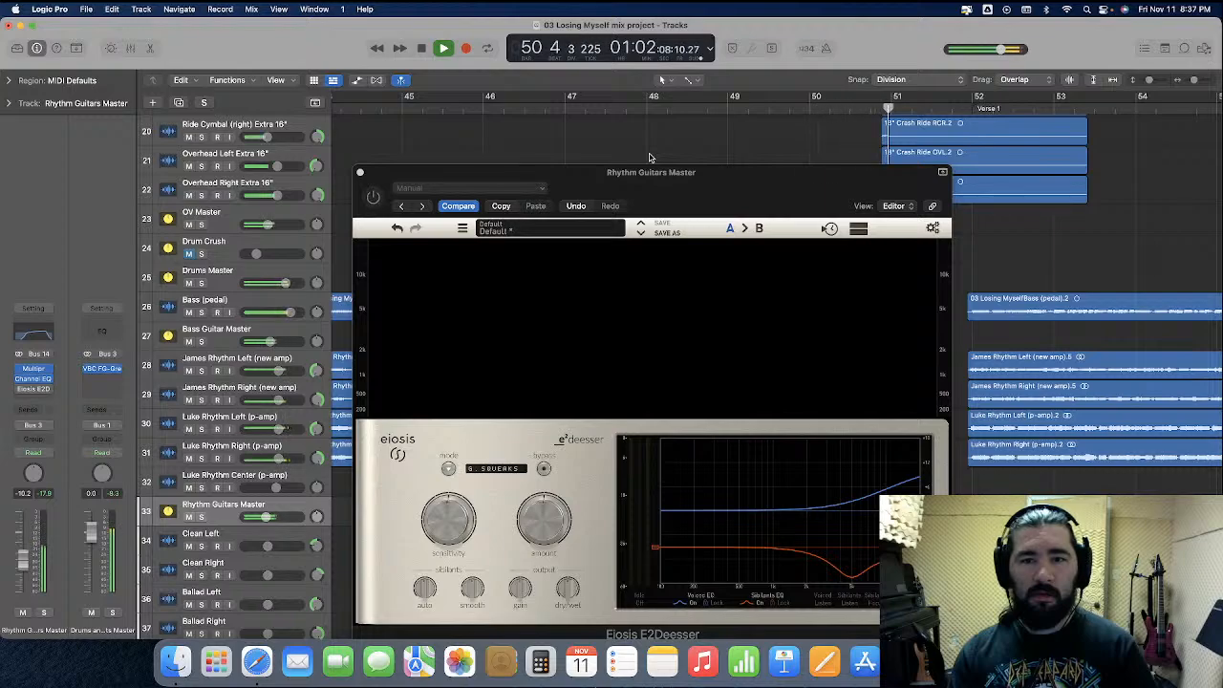
pyautogui.click(373, 199)
pyautogui.press('space')
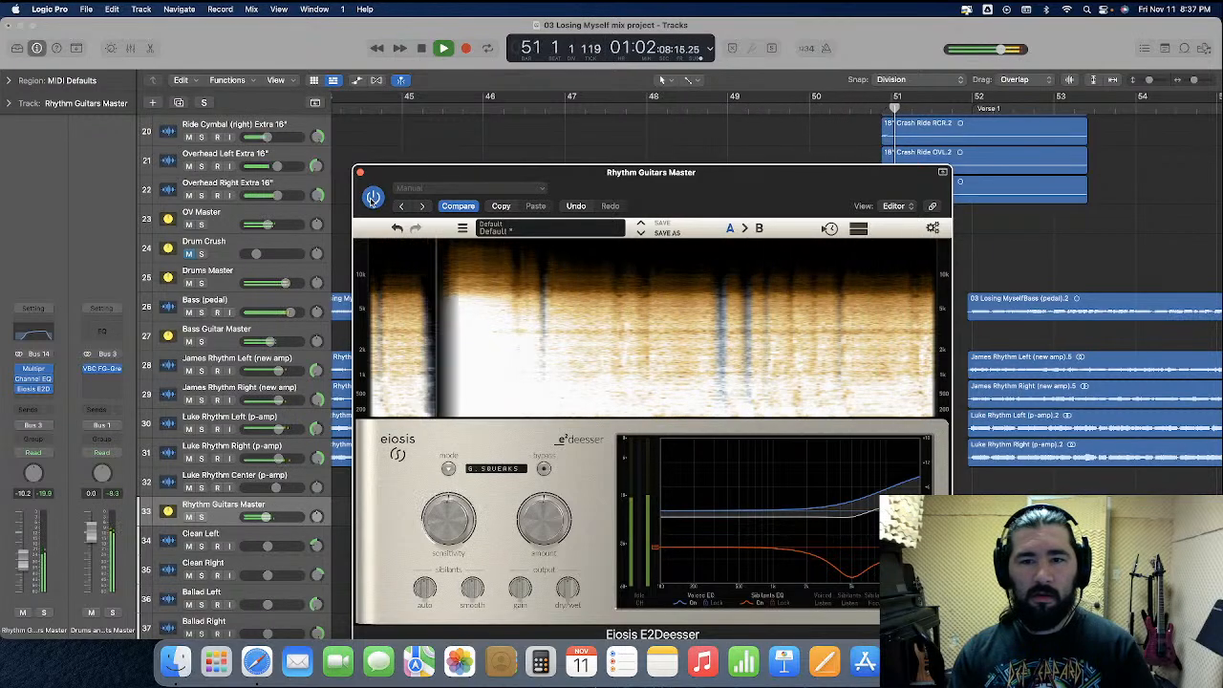
pyautogui.press('space')
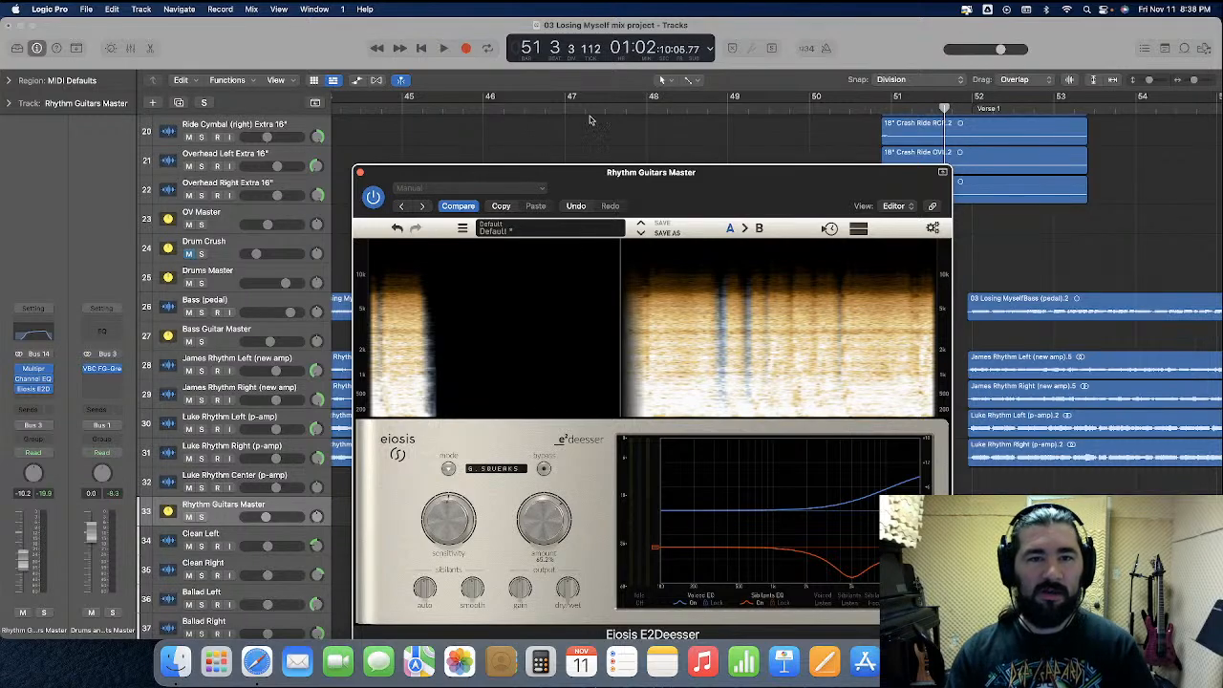
# Replay from bar 48, raise the de-esser amount to 100%, and play the passage again
pyautogui.click(645, 107)
pyautogui.press('space')
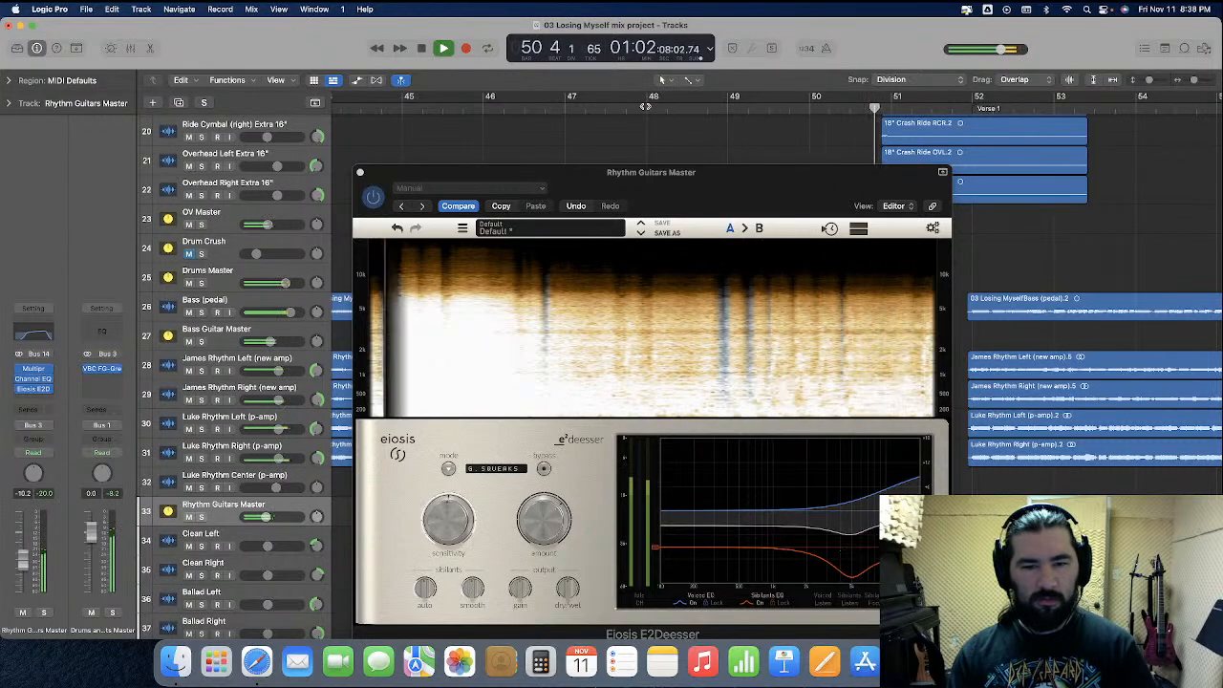
pyautogui.press('space')
pyautogui.click(537, 478)
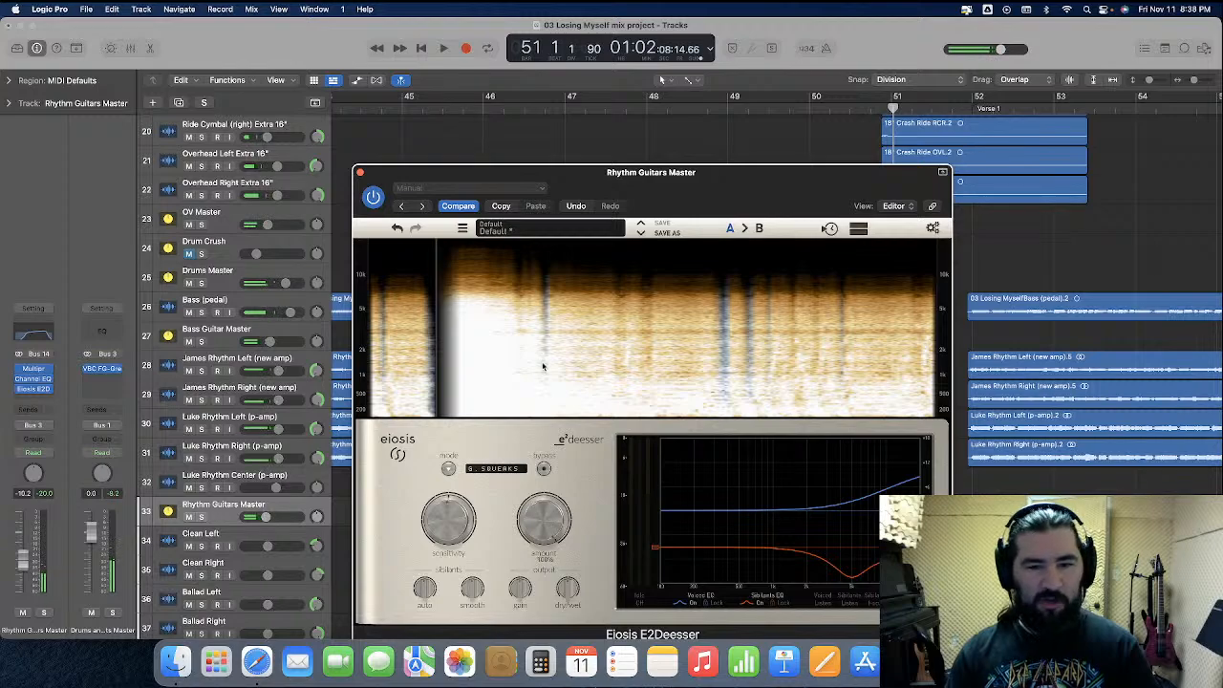
pyautogui.press('space')
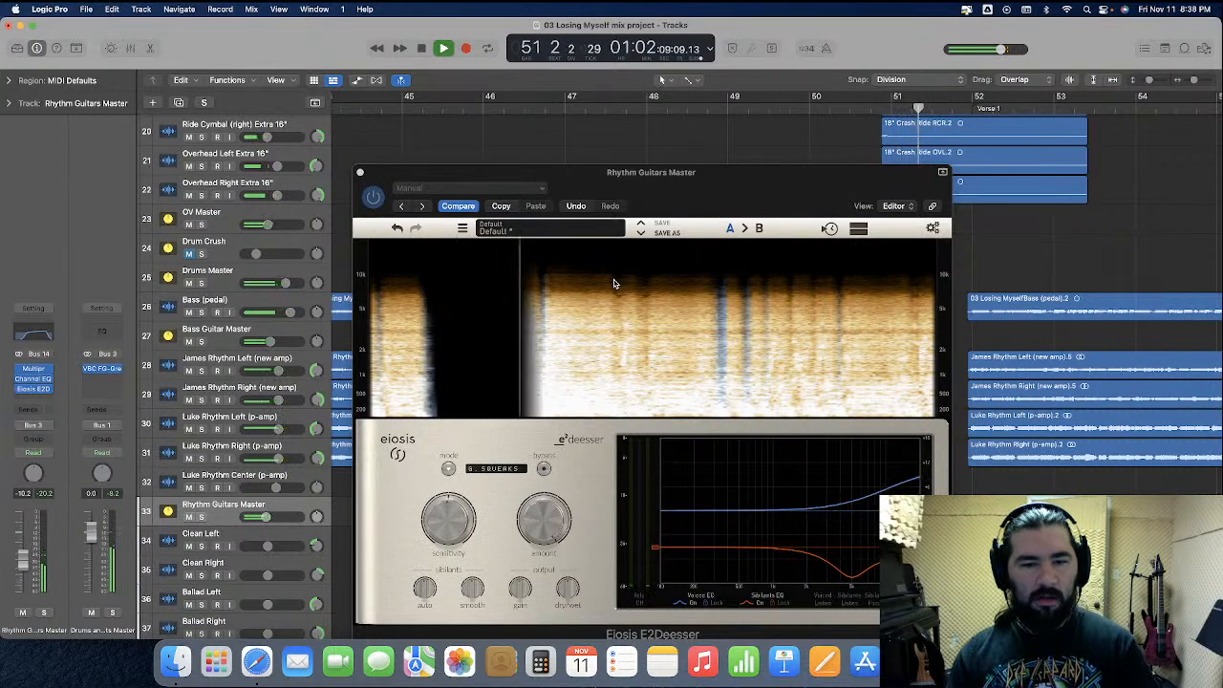
pyautogui.press('space')
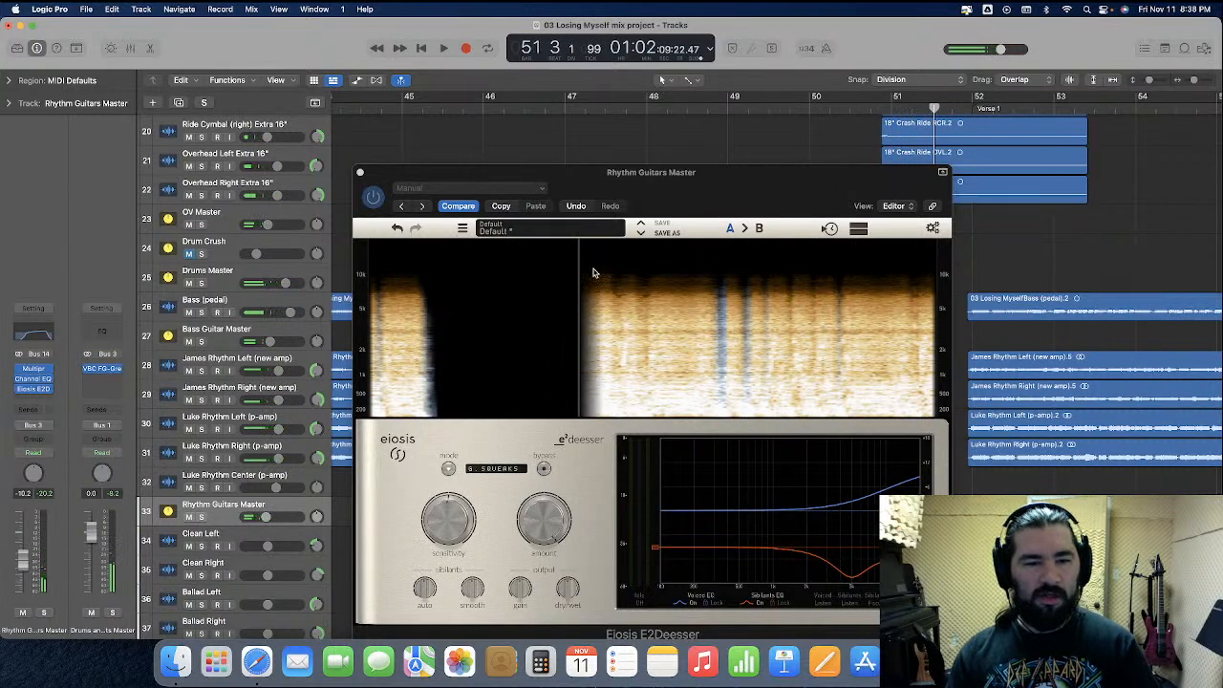
# Try the de-esser sensitivity at 100% and play from about bar 48 past the stop at bar 51
pyautogui.click(448, 528)
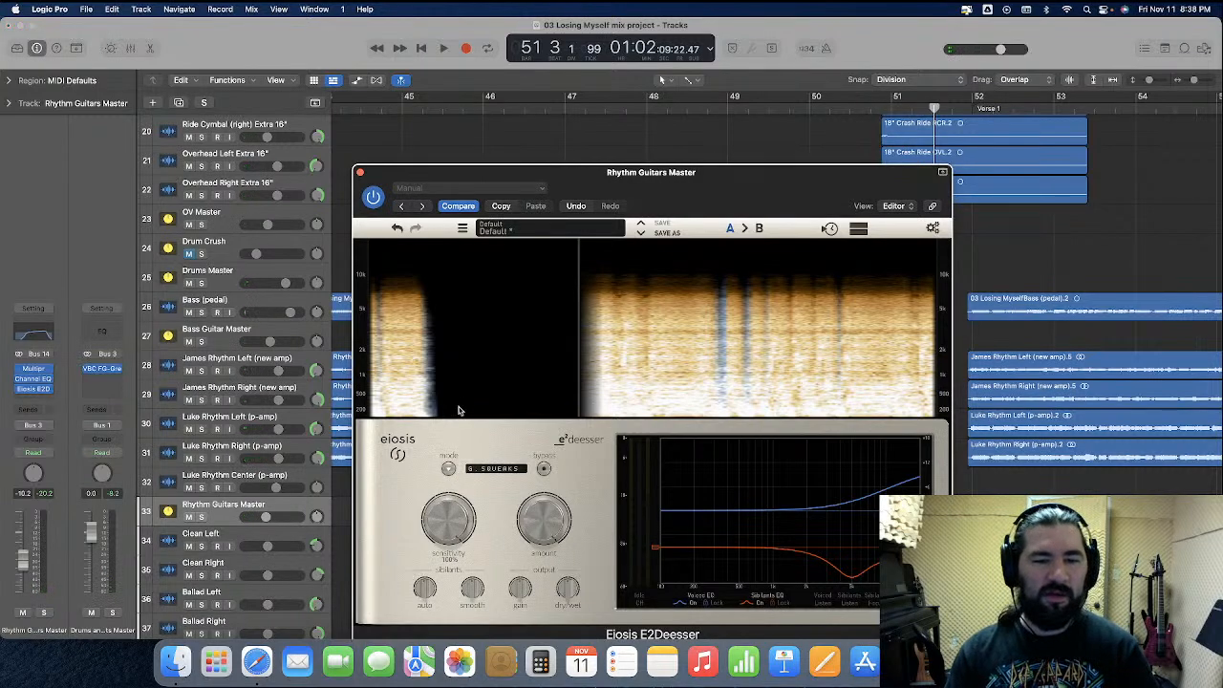
pyautogui.click(643, 113)
pyautogui.press('space')
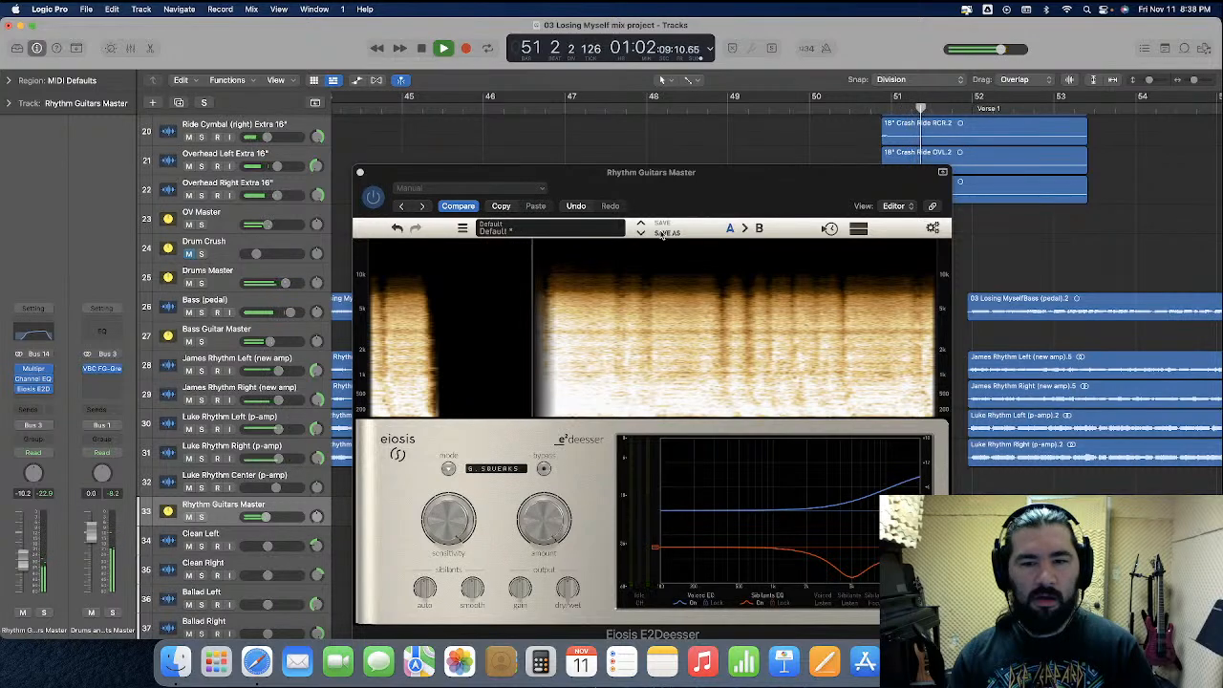
pyautogui.press('space')
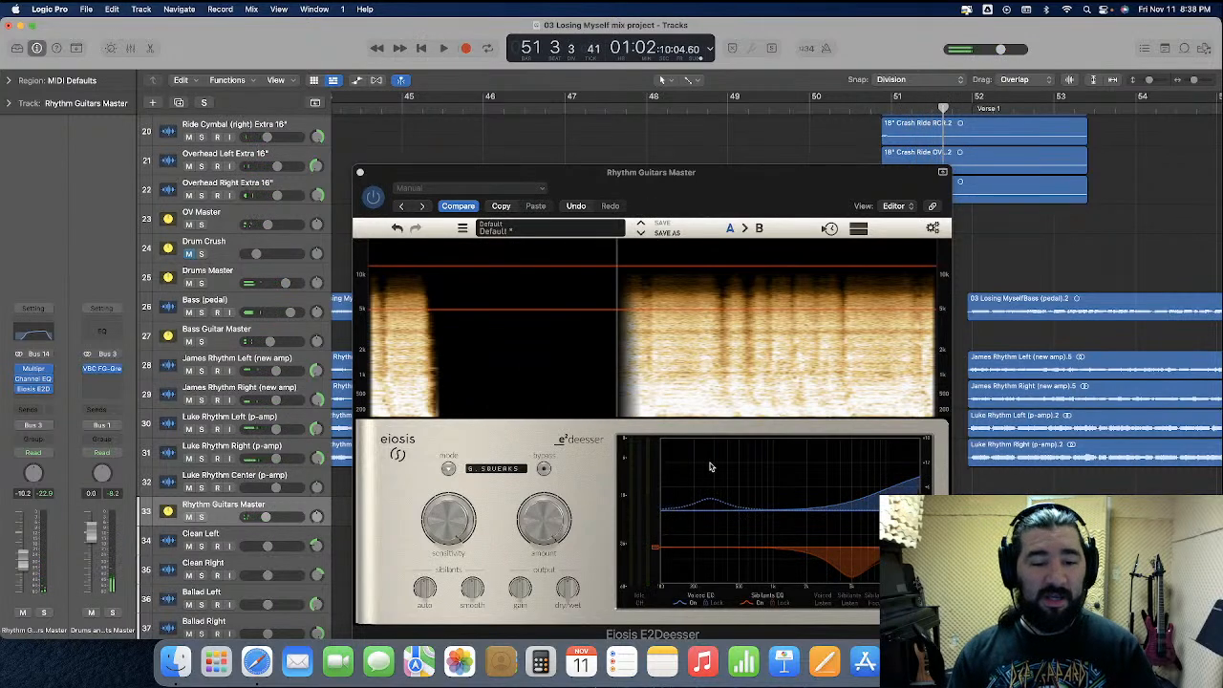
# Lower the de-esser sensitivity, replay from about bar 48, readjust the sensitivity, and close the plug-in window
pyautogui.click(447, 517)
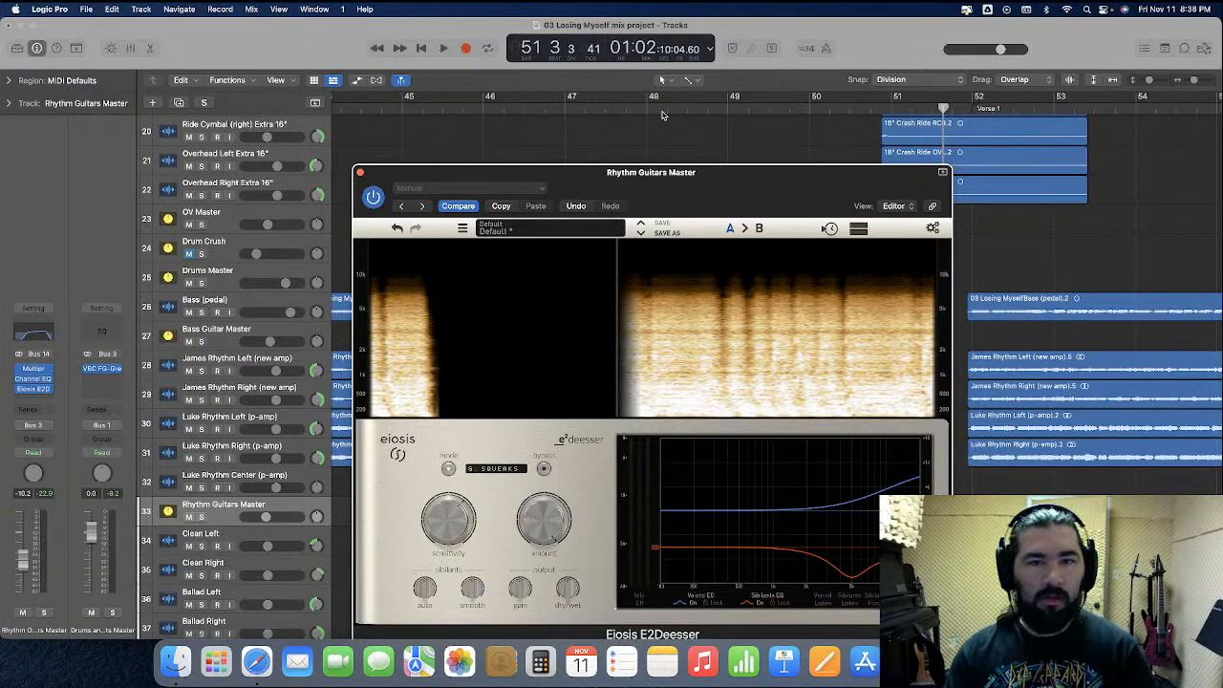
pyautogui.click(643, 113)
pyautogui.press('space')
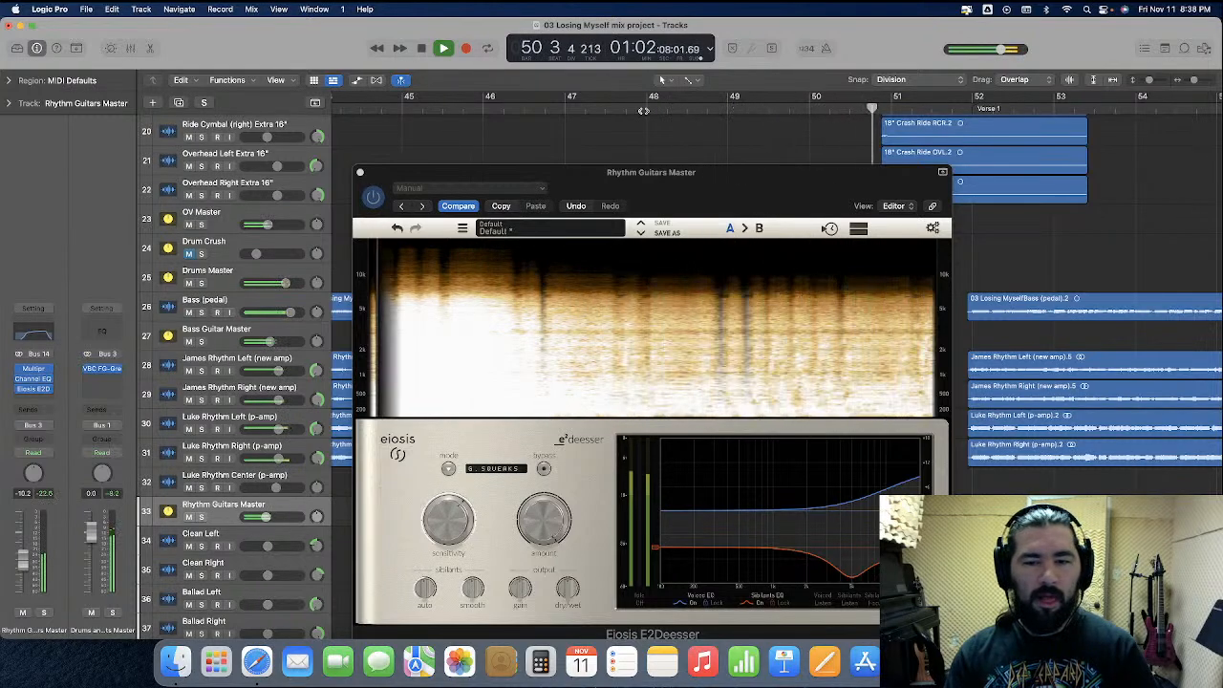
pyautogui.press('space')
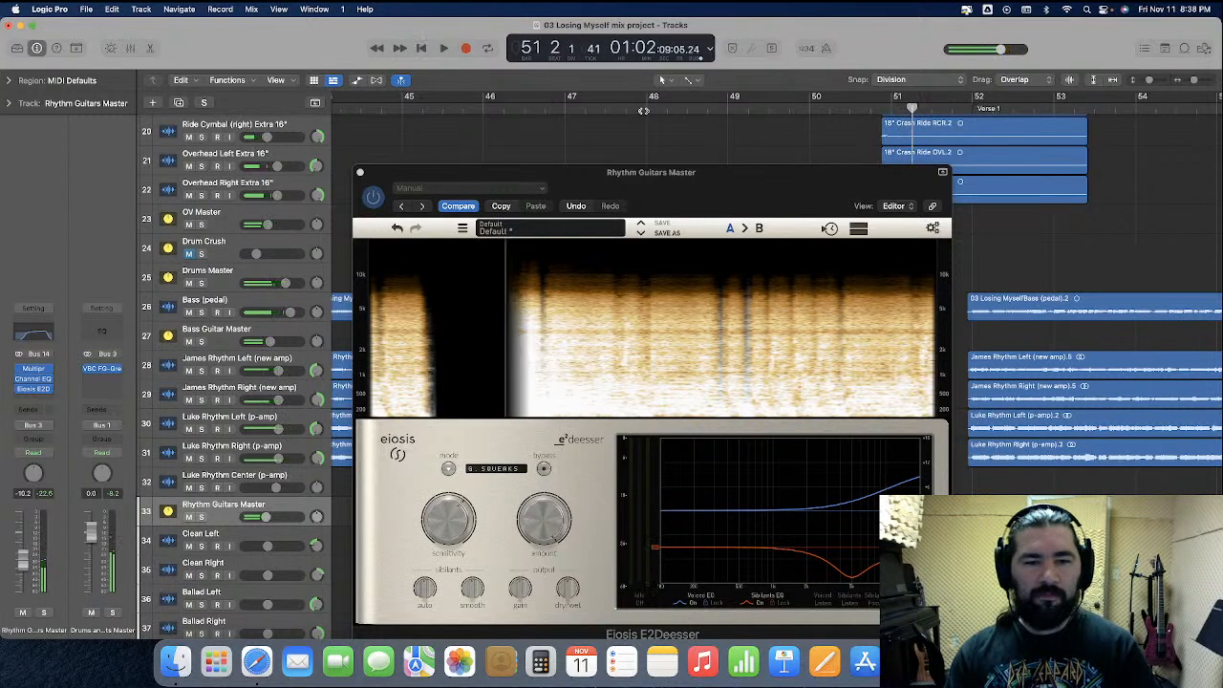
pyautogui.click(450, 523)
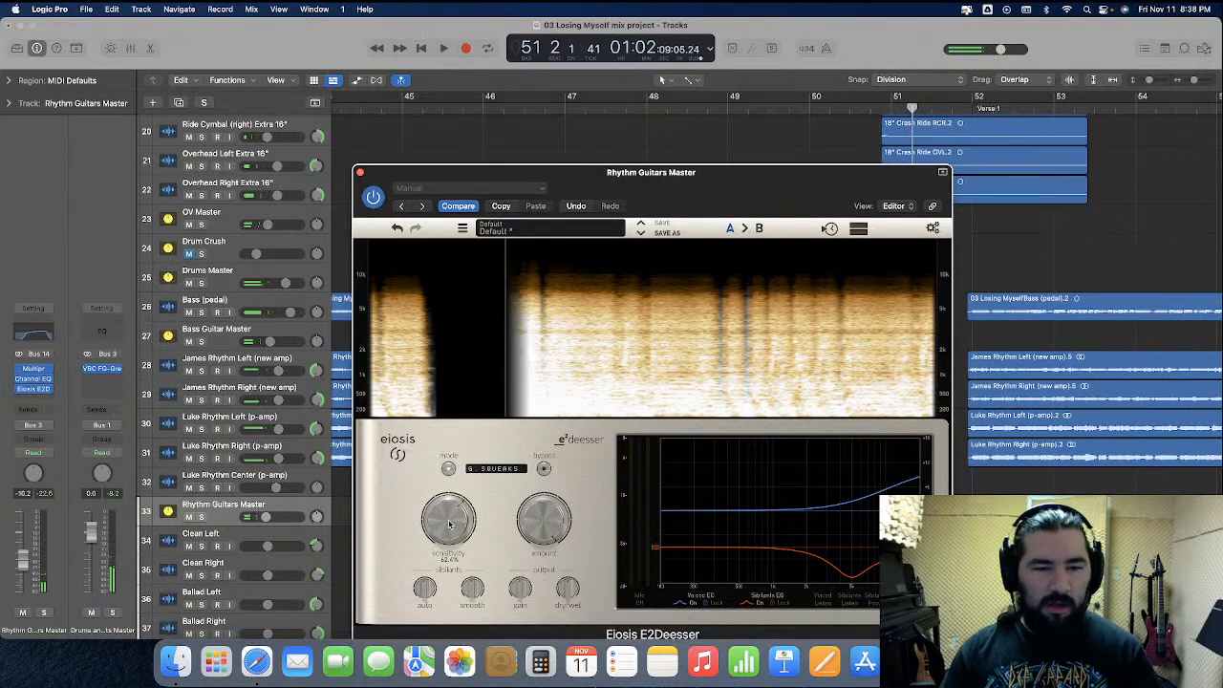
pyautogui.click(359, 173)
# In the mixer, try the de-esser on the four left and right rhythm guitar tracks instead of their master, and play into bar 51
pyautogui.press('x')
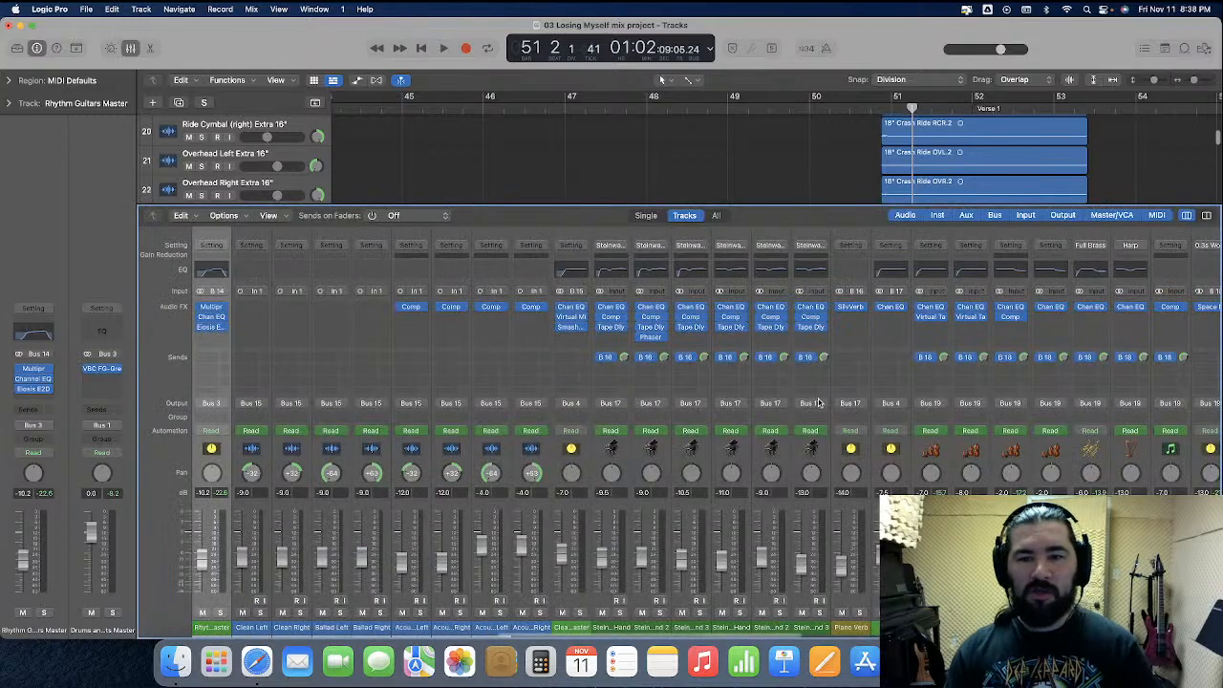
pyautogui.hscroll(-10, 823, 409)
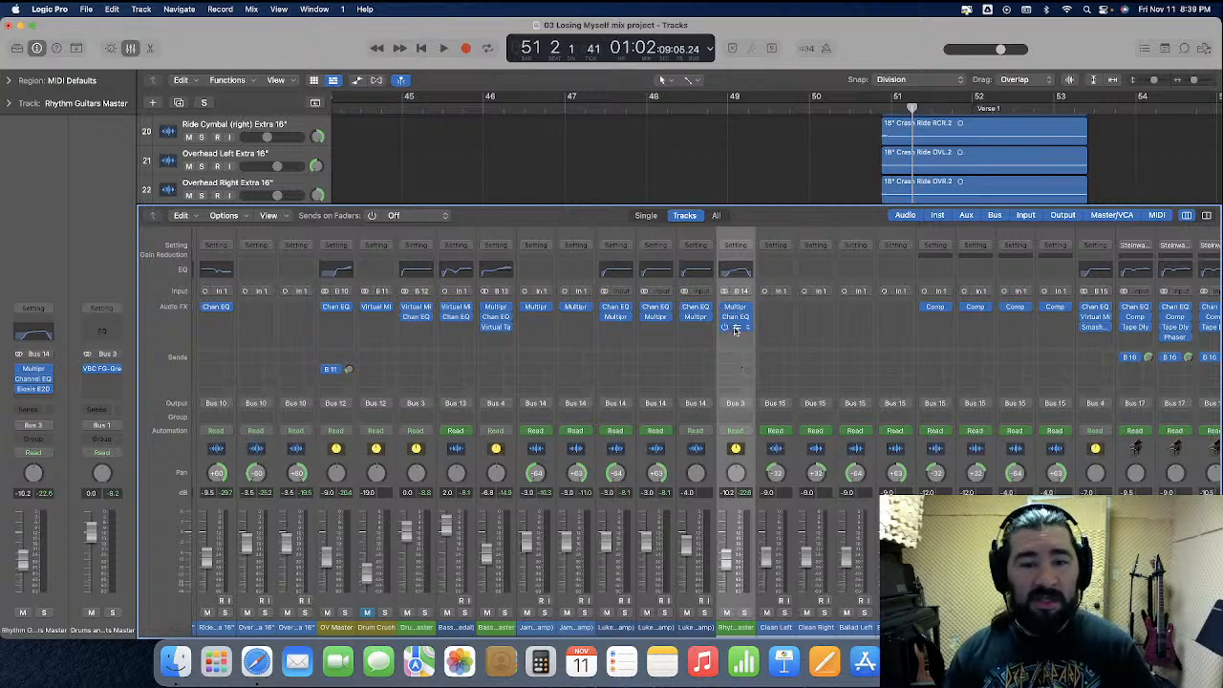
pyautogui.moveTo(535, 332); pyautogui.dragTo(537, 330)
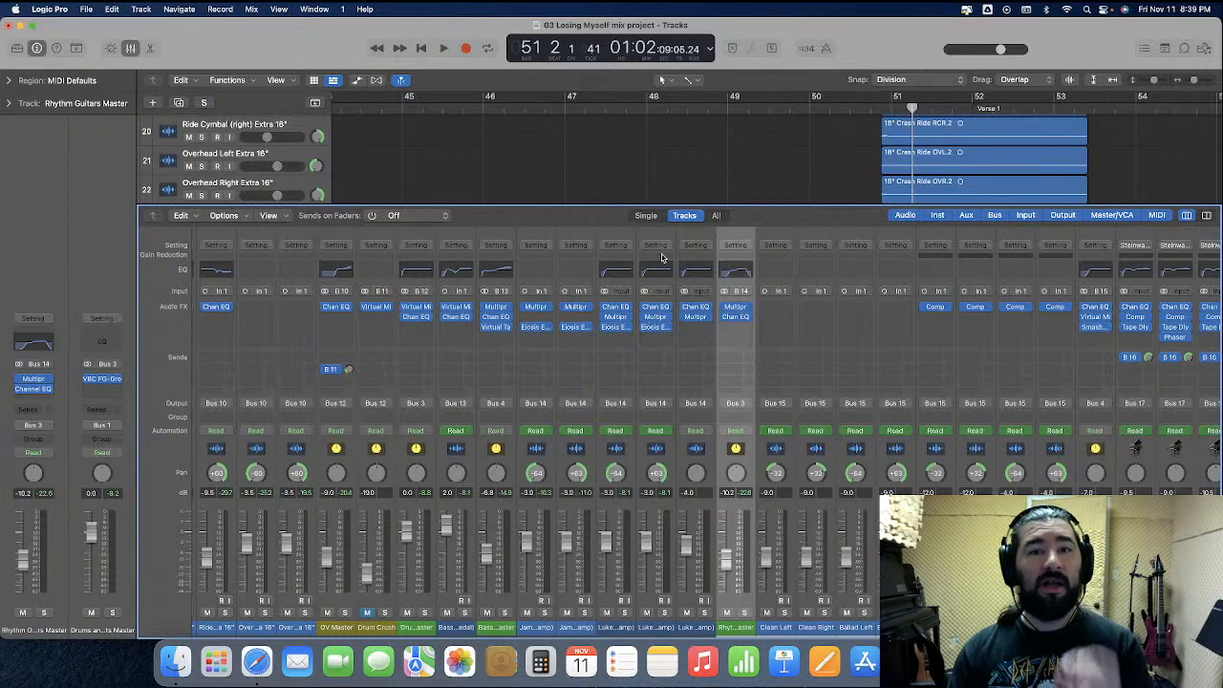
pyautogui.click(604, 111)
pyautogui.press('space')
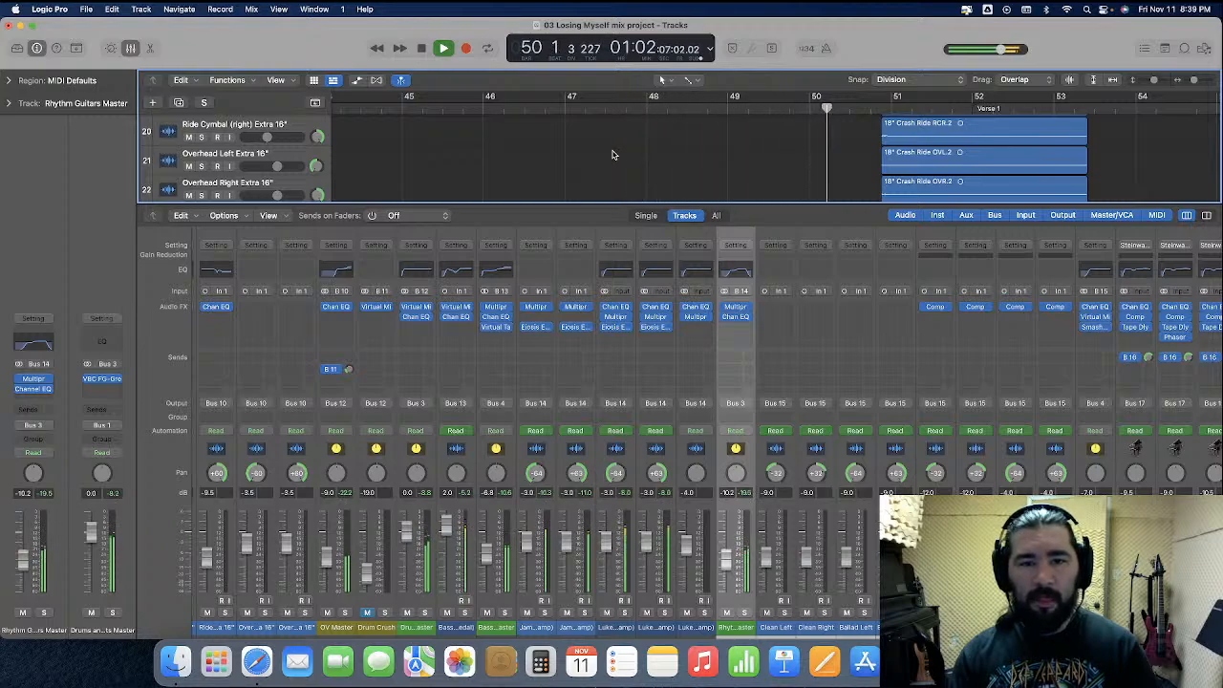
pyautogui.press('space')
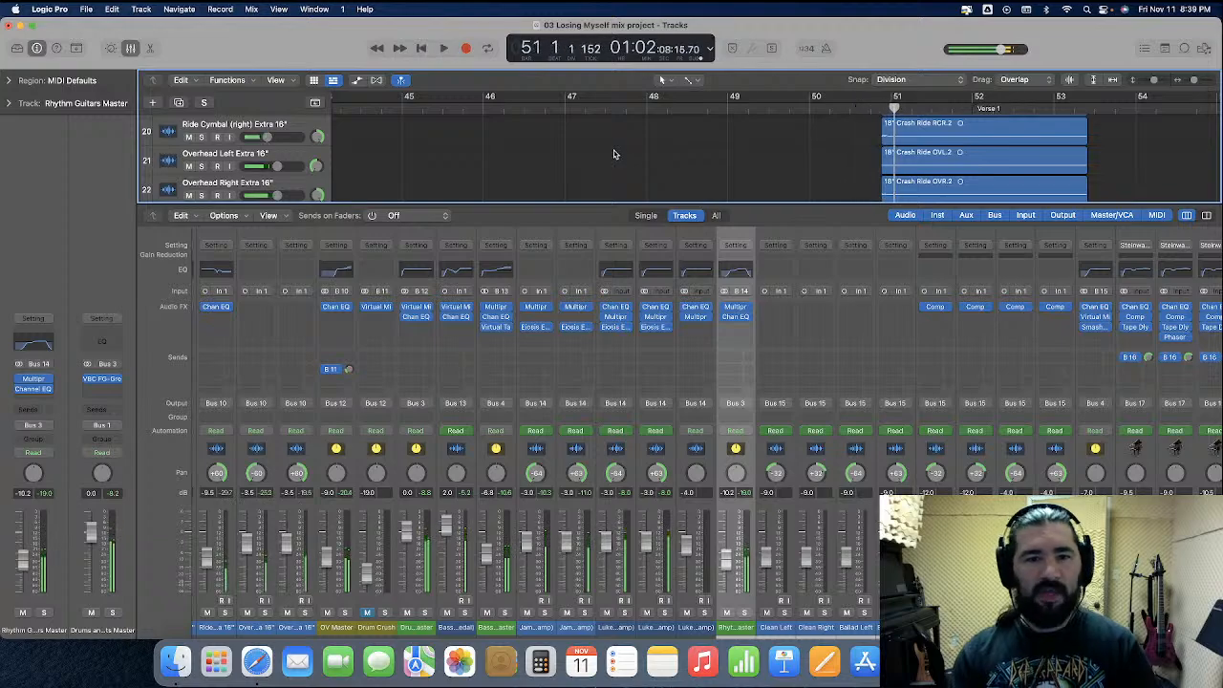
# Remove the de-esser from three of the rhythm guitar tracks and move the remaining one back to Rhythm Guitars Master
pyautogui.click(672, 330)
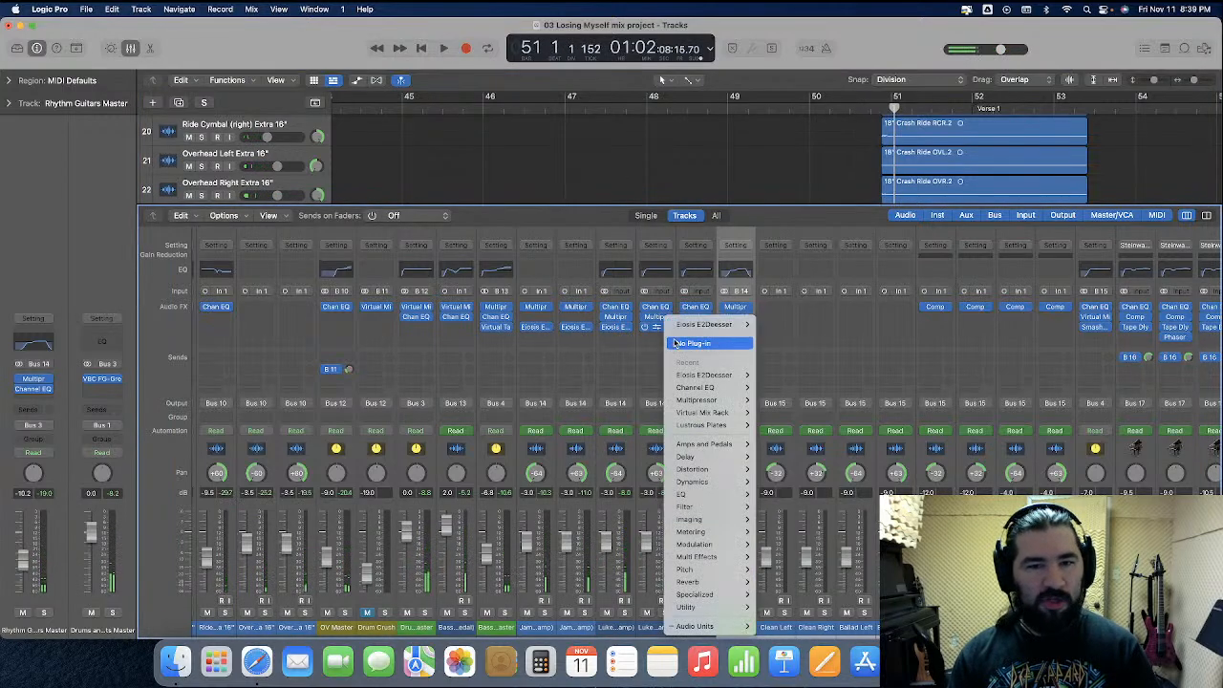
pyautogui.click(676, 342)
pyautogui.click(632, 330)
pyautogui.click(637, 343)
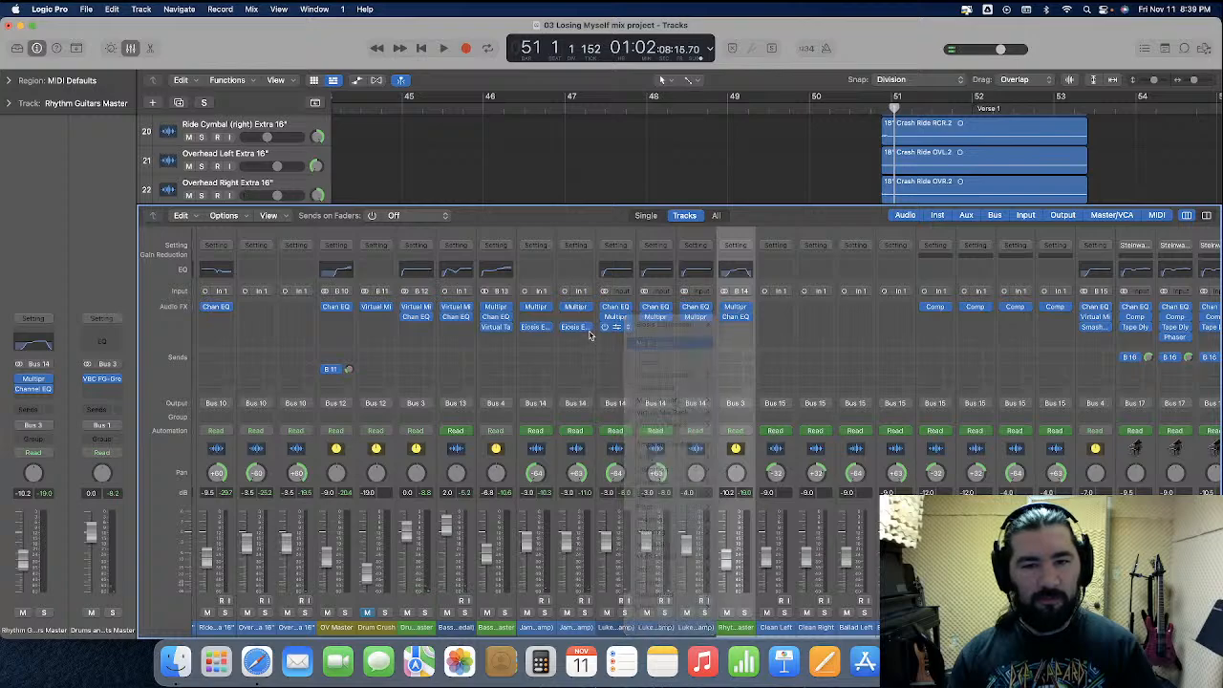
pyautogui.click(590, 329)
pyautogui.click(602, 343)
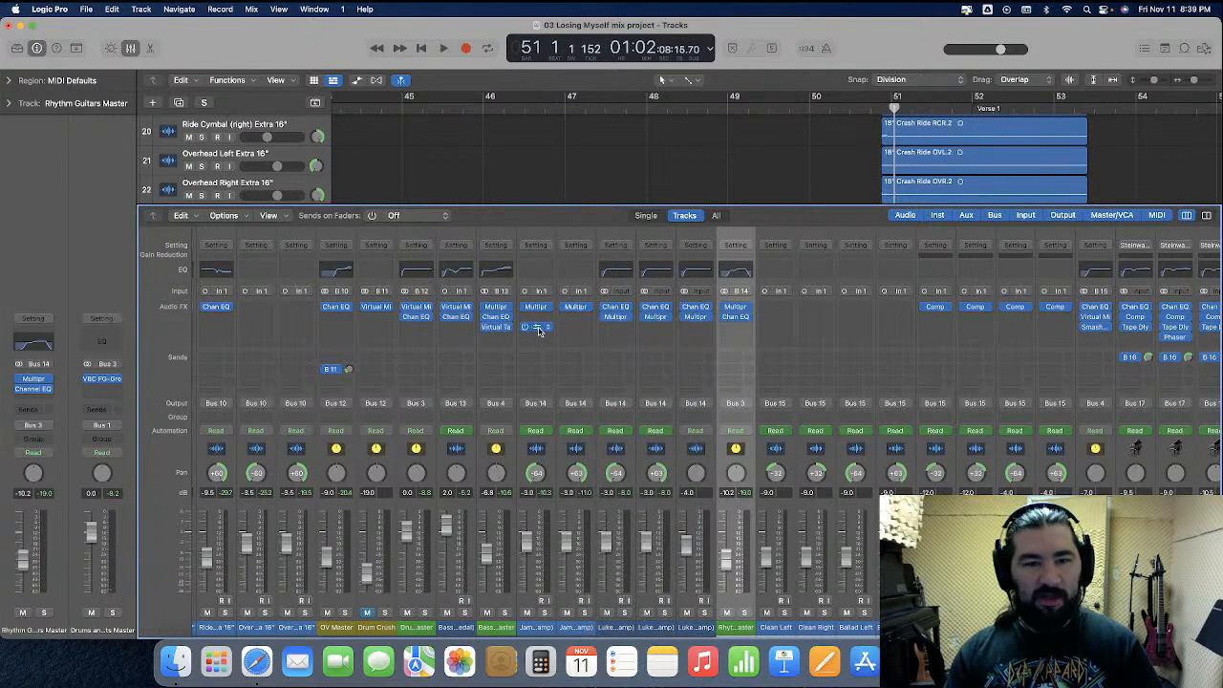
pyautogui.moveTo(741, 332); pyautogui.dragTo(736, 334)
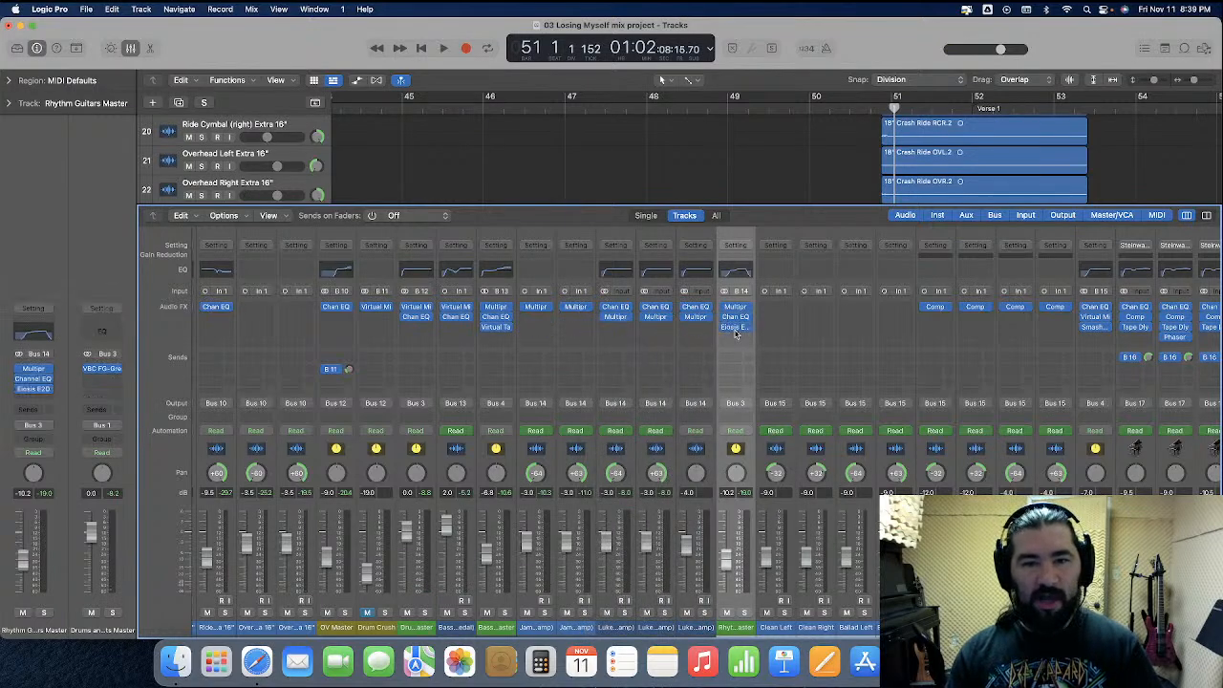
# Play from bar 48 with the Rhythm Guitars Master de-esser amount at 100%, replay with it bypassed, and close the plug-in window
pyautogui.click(737, 329)
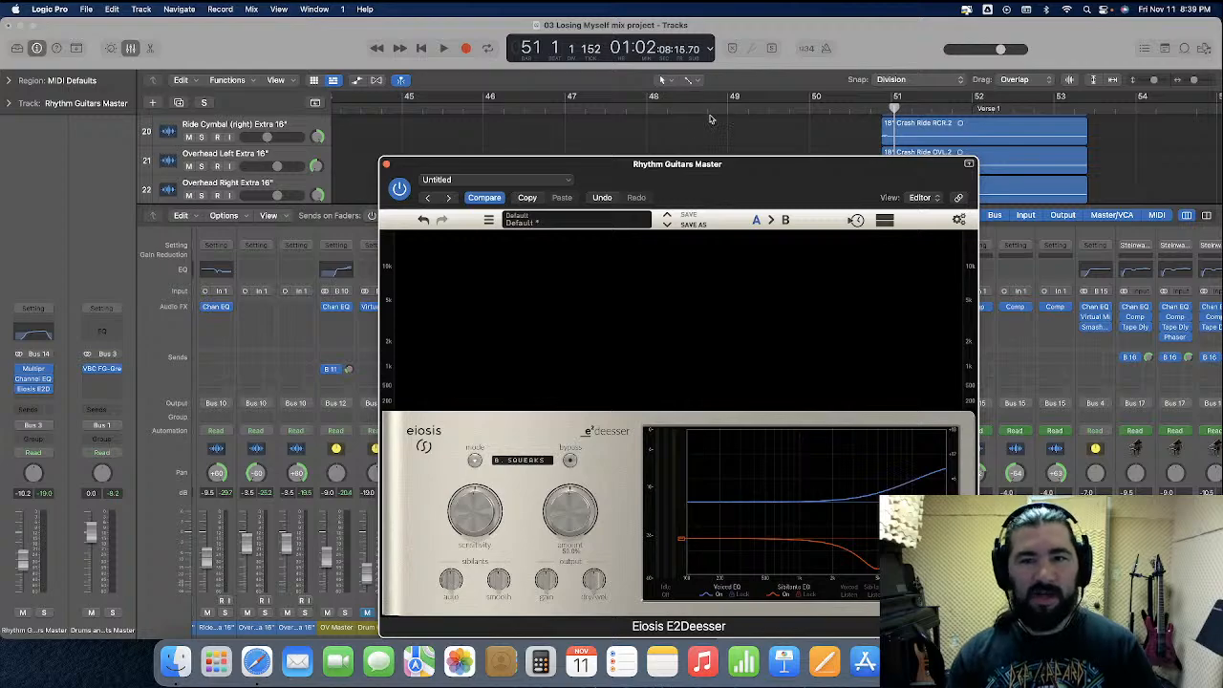
pyautogui.click(648, 113)
pyautogui.press('space')
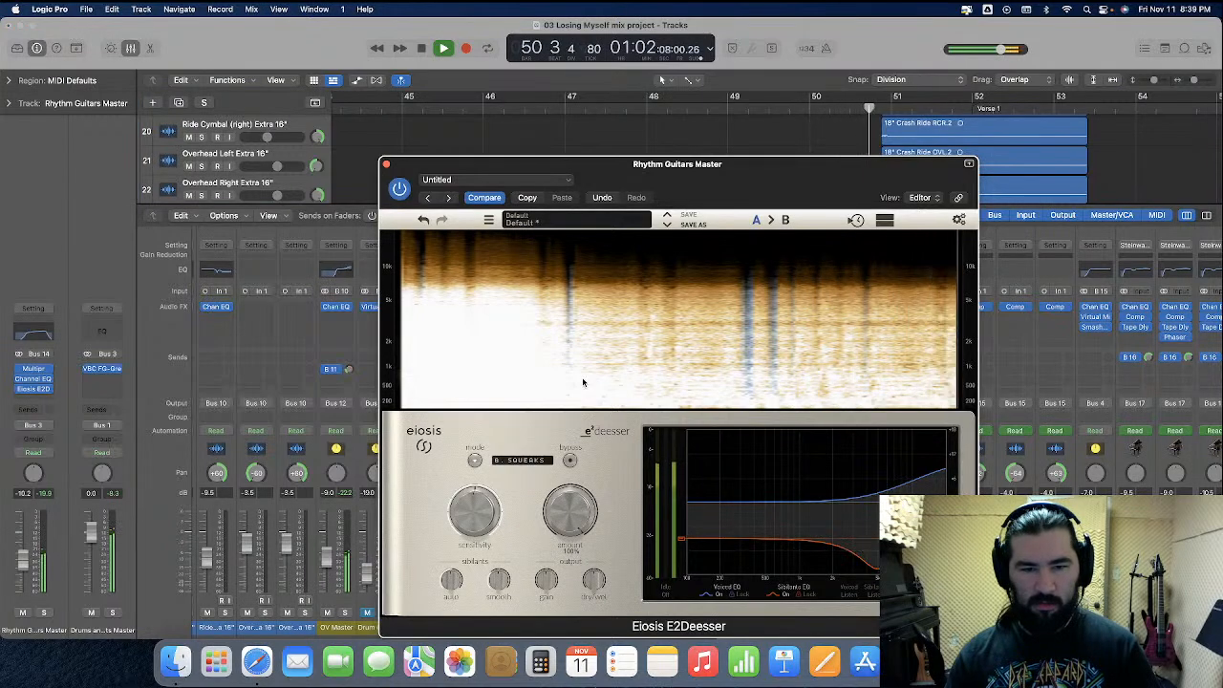
pyautogui.click(653, 110)
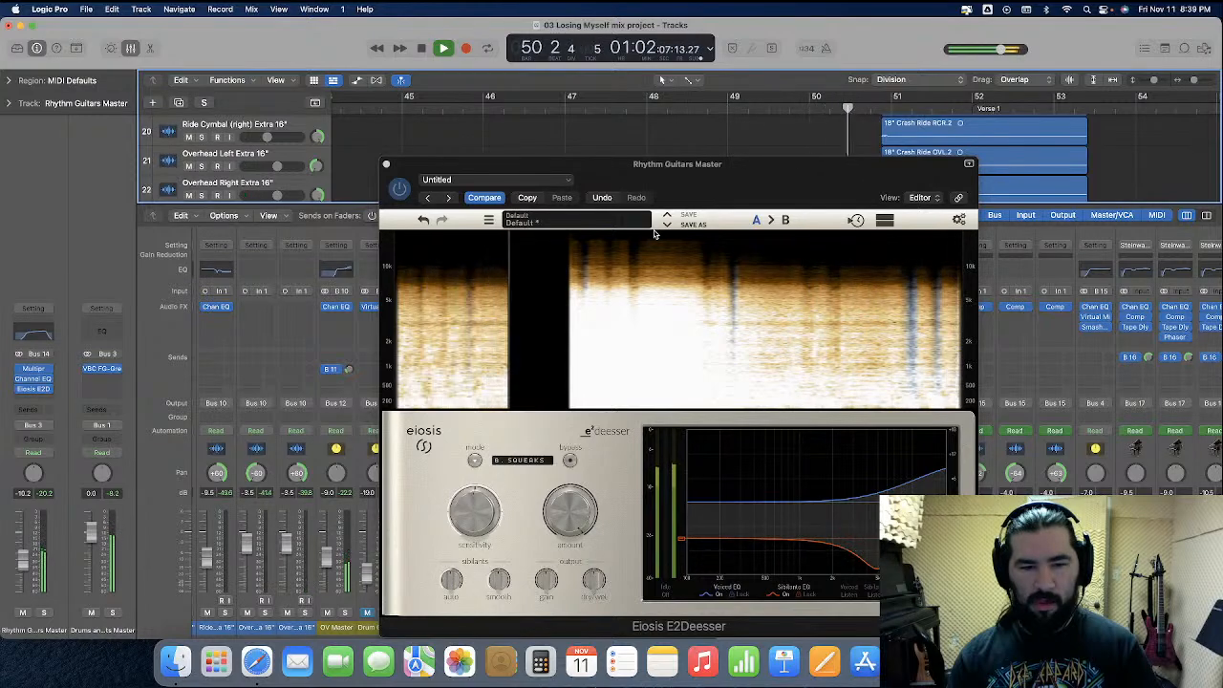
pyautogui.press('space')
pyautogui.click(386, 164)
pyautogui.click(646, 105)
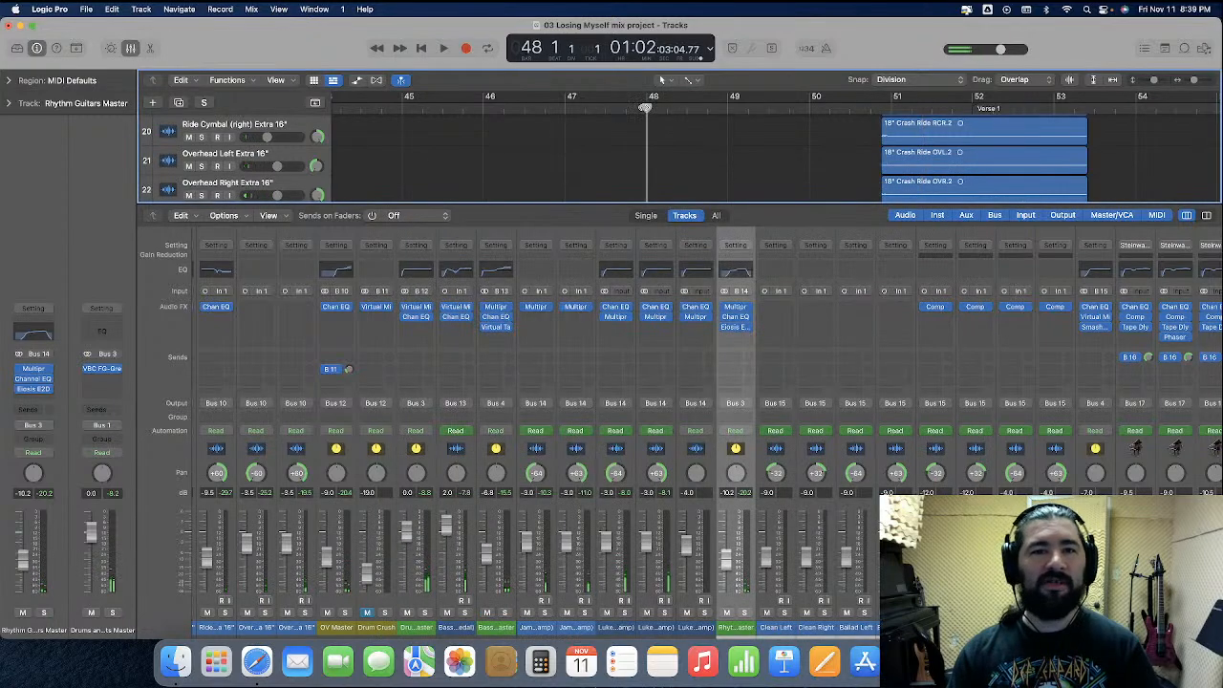
# Hide the mixer and play the earlier rhythm guitar passage from bar 36 into bar 40
pyautogui.click(133, 49)
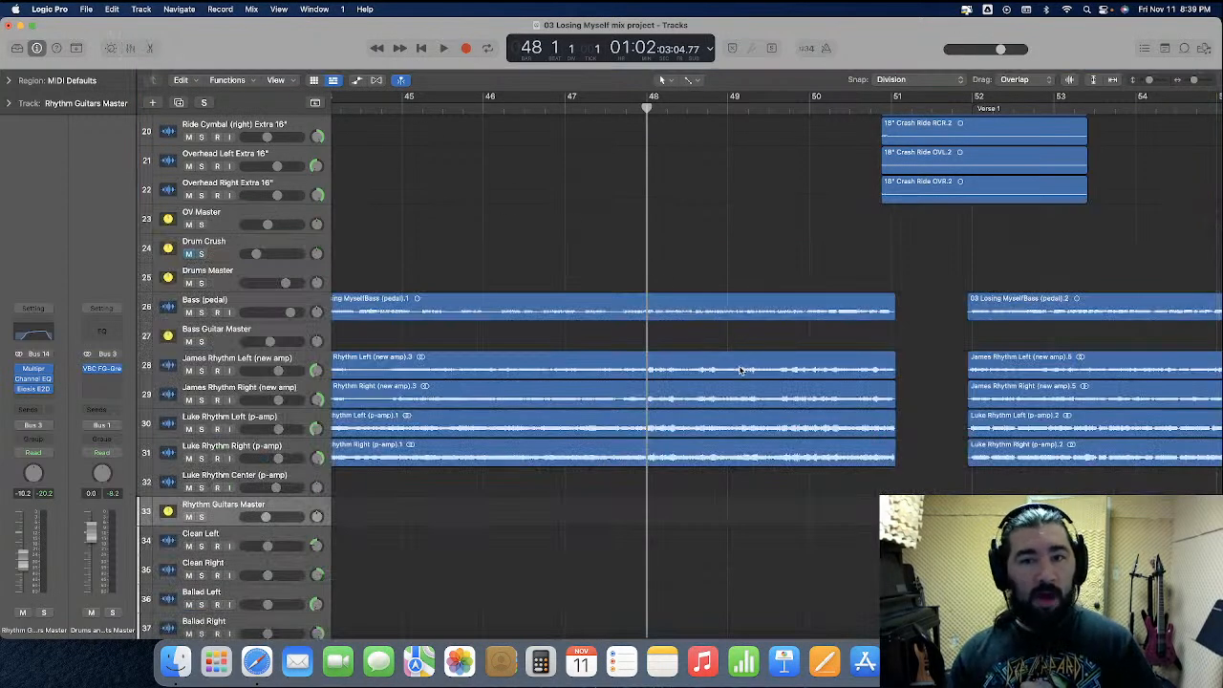
pyautogui.scroll(-3, 740, 370)
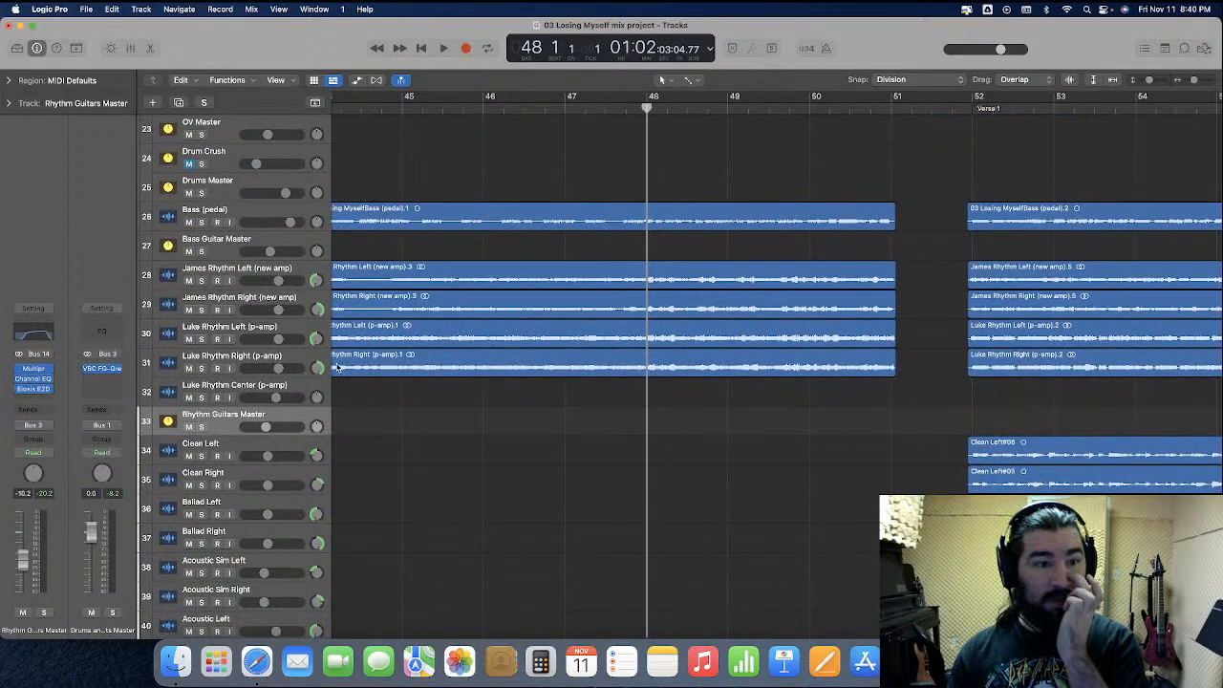
pyautogui.hscroll(-10, 542, 208)
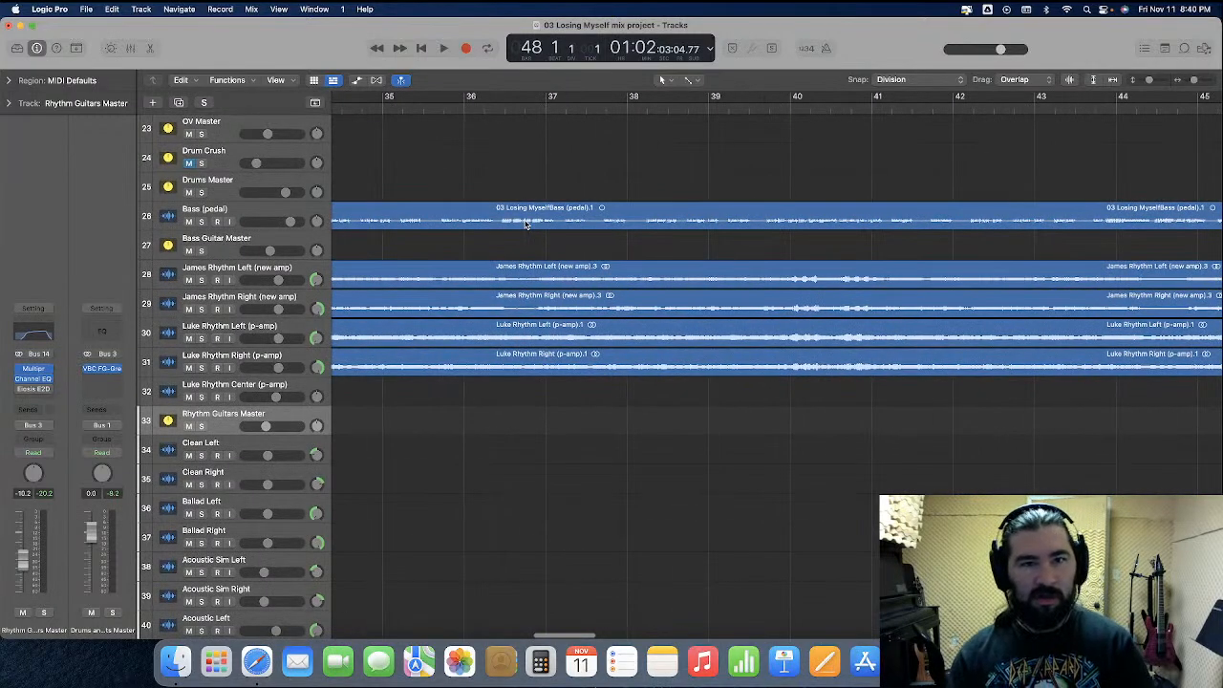
pyautogui.hscroll(-1, 524, 216)
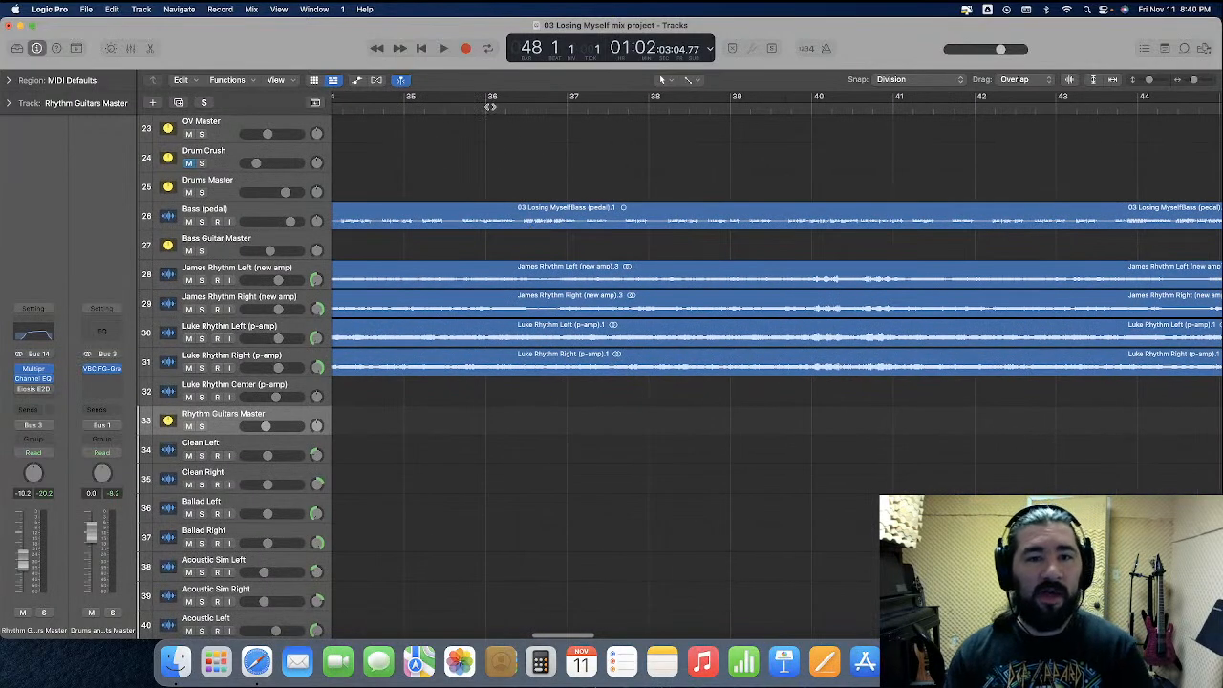
pyautogui.click(487, 108)
pyautogui.press('space')
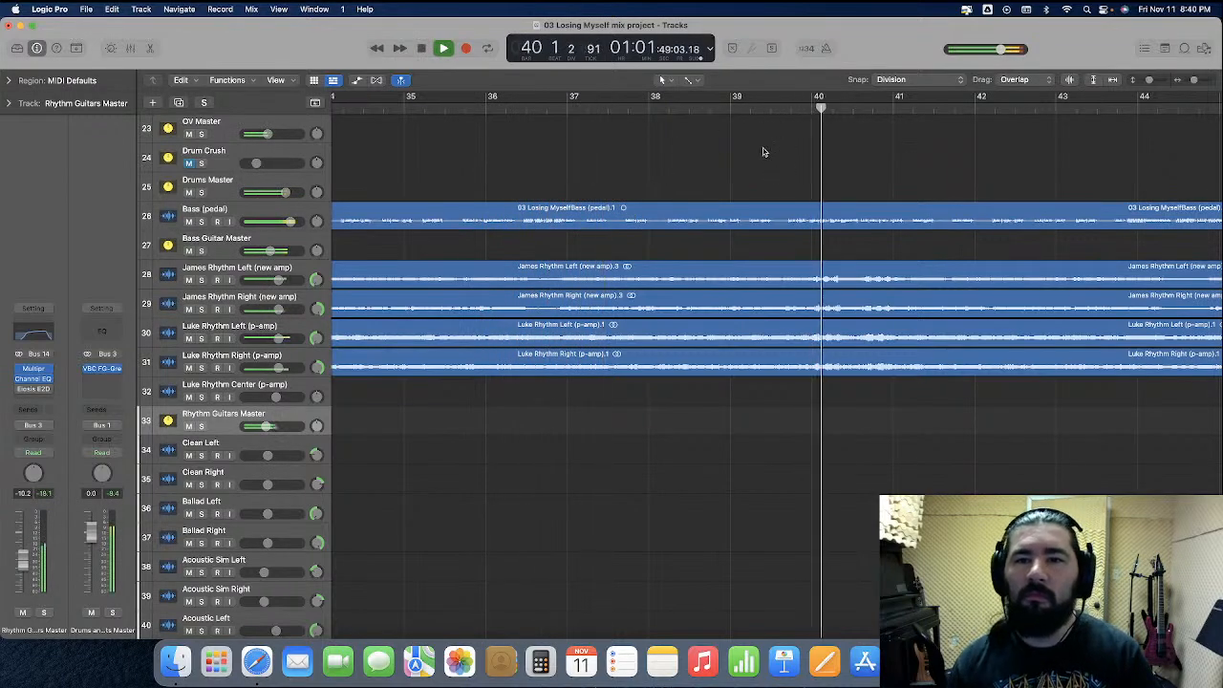
pyautogui.press('space')
# Replay the short passage starting at bar 40 several times to check the rhythm guitar squeaks
pyautogui.click(812, 109)
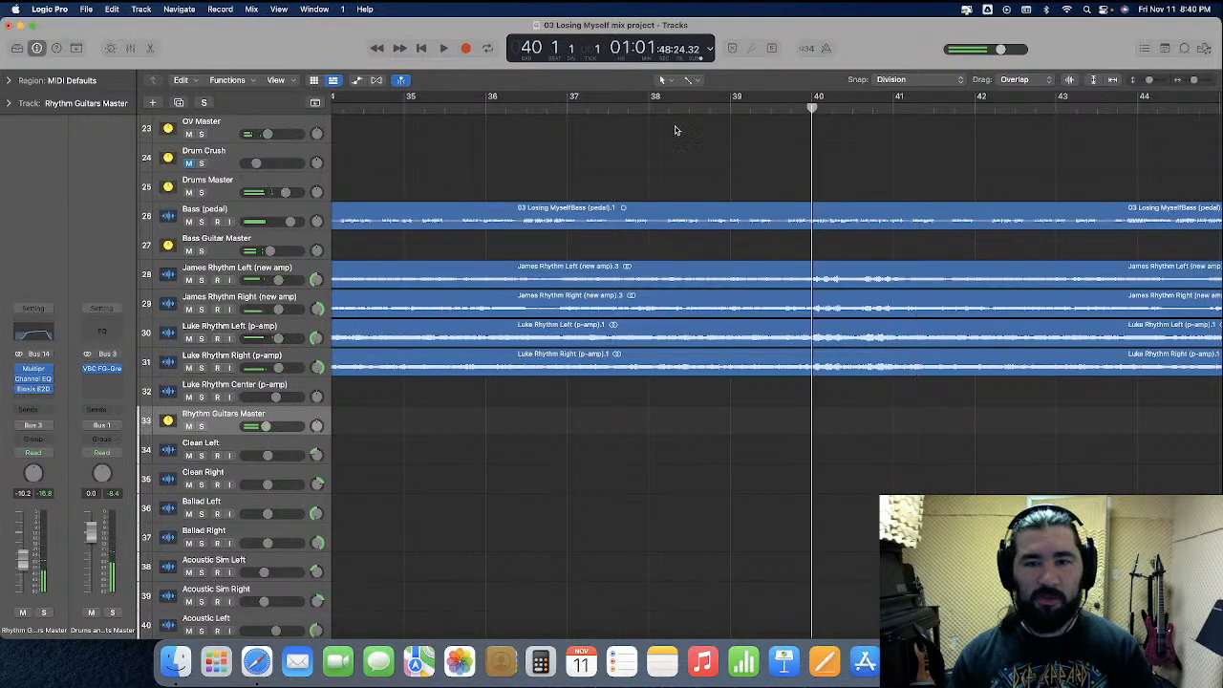
pyautogui.press('space')
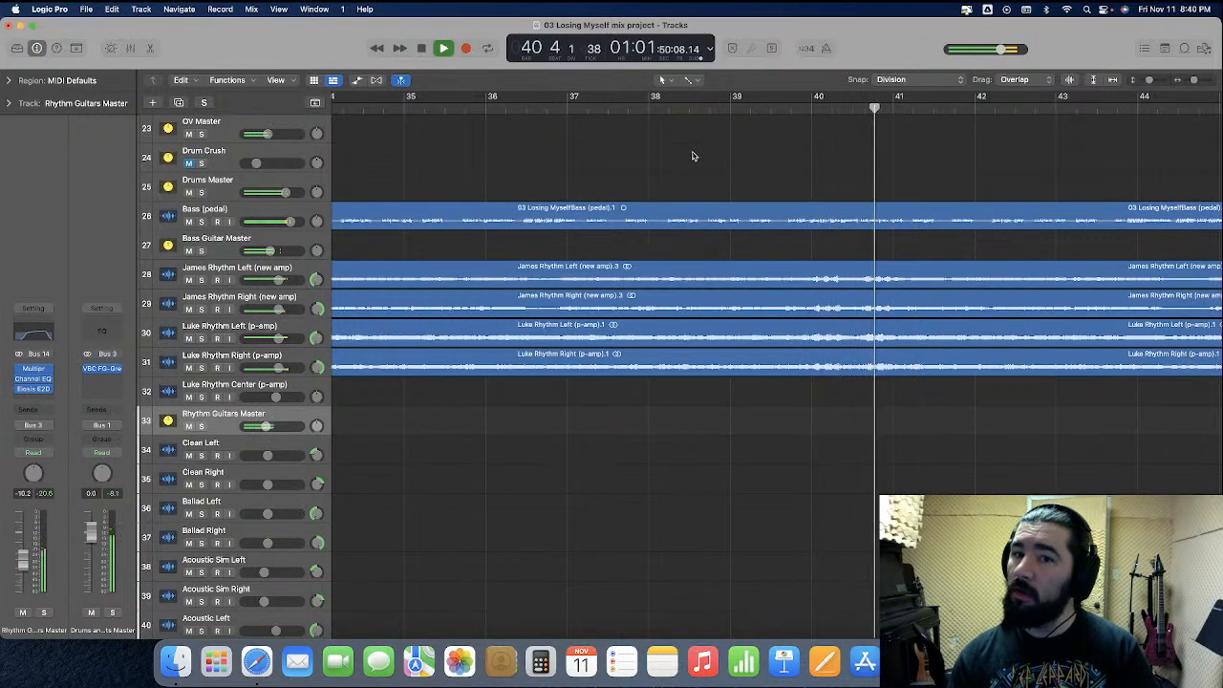
pyautogui.press('space')
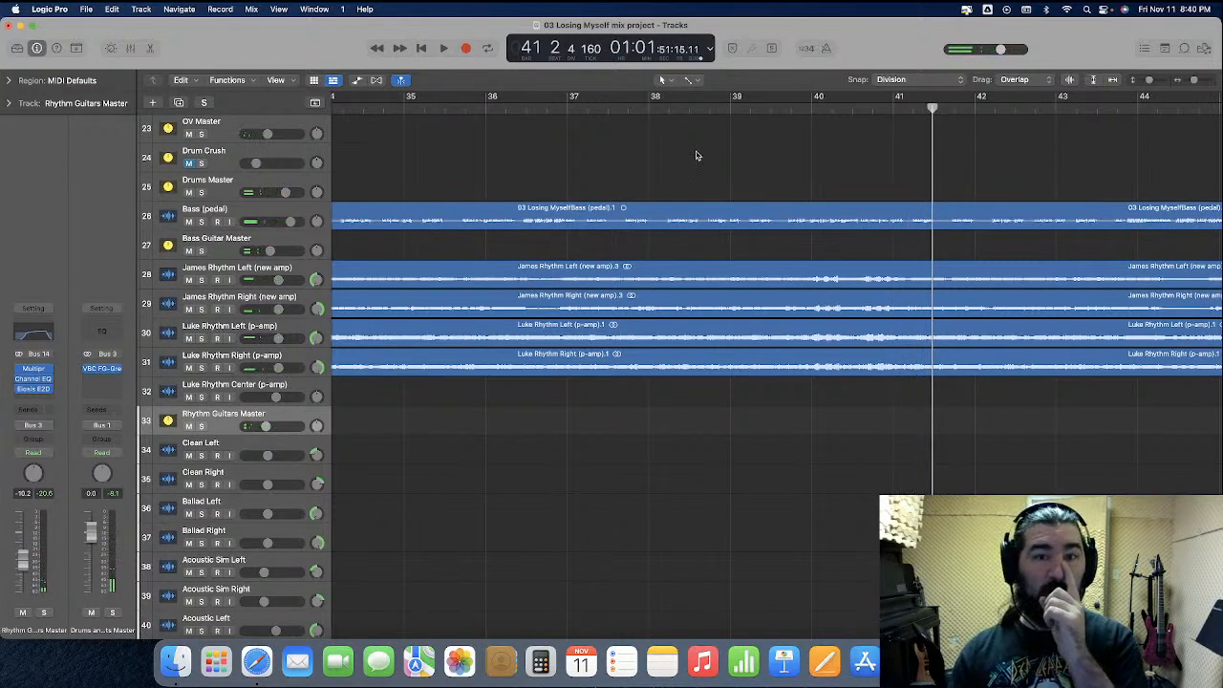
pyautogui.click(813, 109)
pyautogui.press('space')
pyautogui.press('space')
pyautogui.click(811, 110)
pyautogui.press('space')
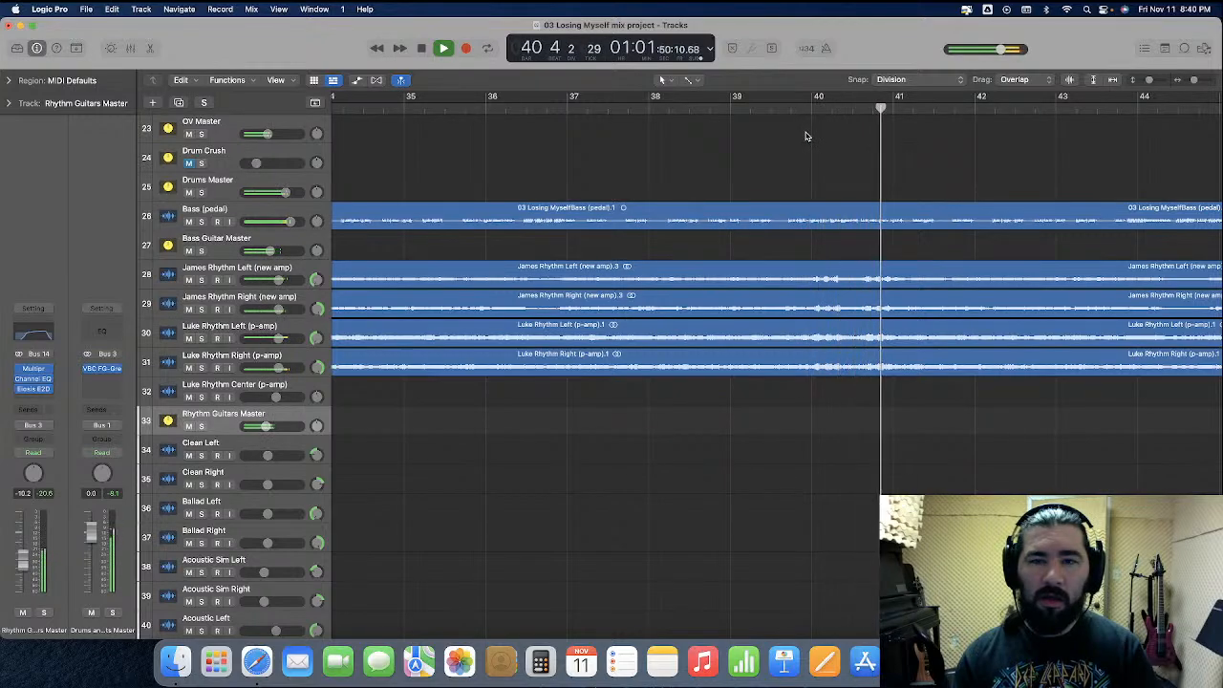
pyautogui.press('space')
# Open the de-esser on Rhythm Guitars Master and compare playback from bar 40 with the plug-in active and bypassed
pyautogui.click(813, 109)
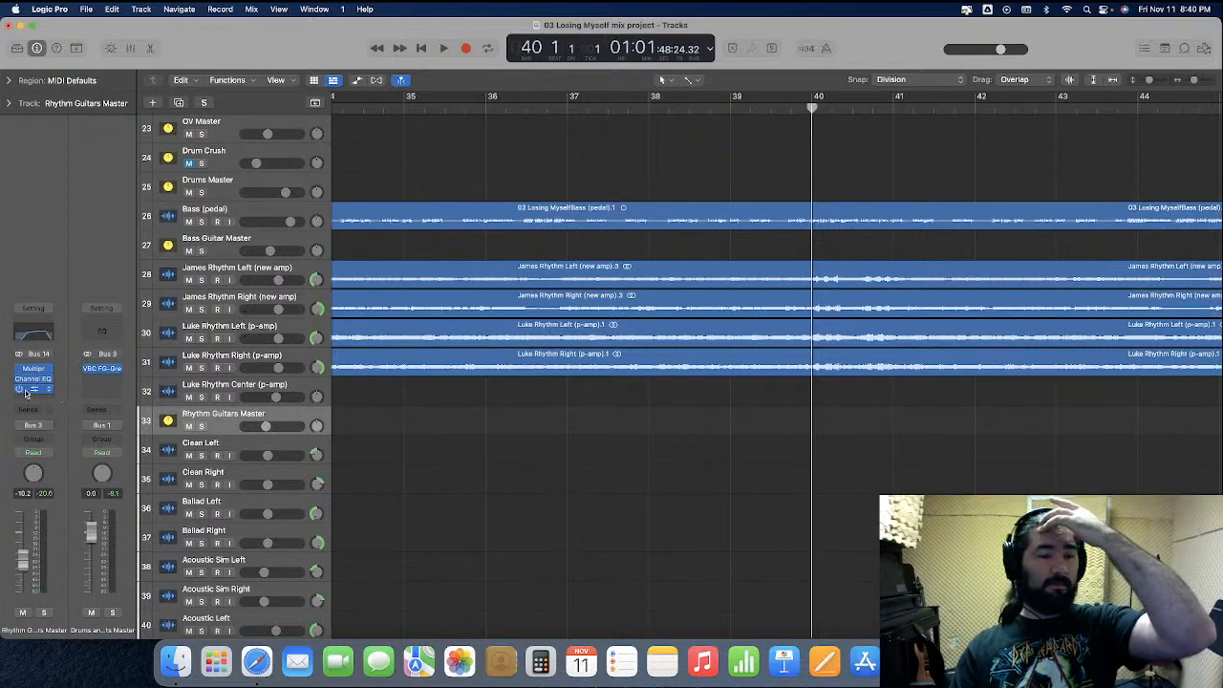
pyautogui.click(32, 390)
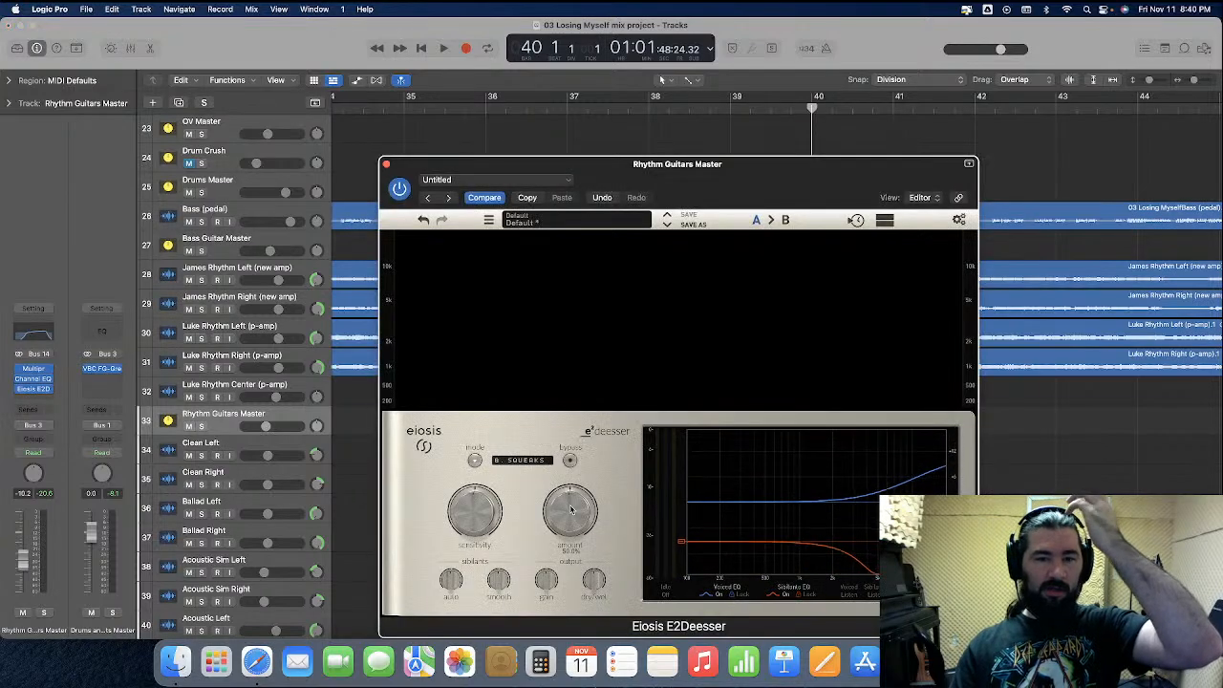
pyautogui.press('space')
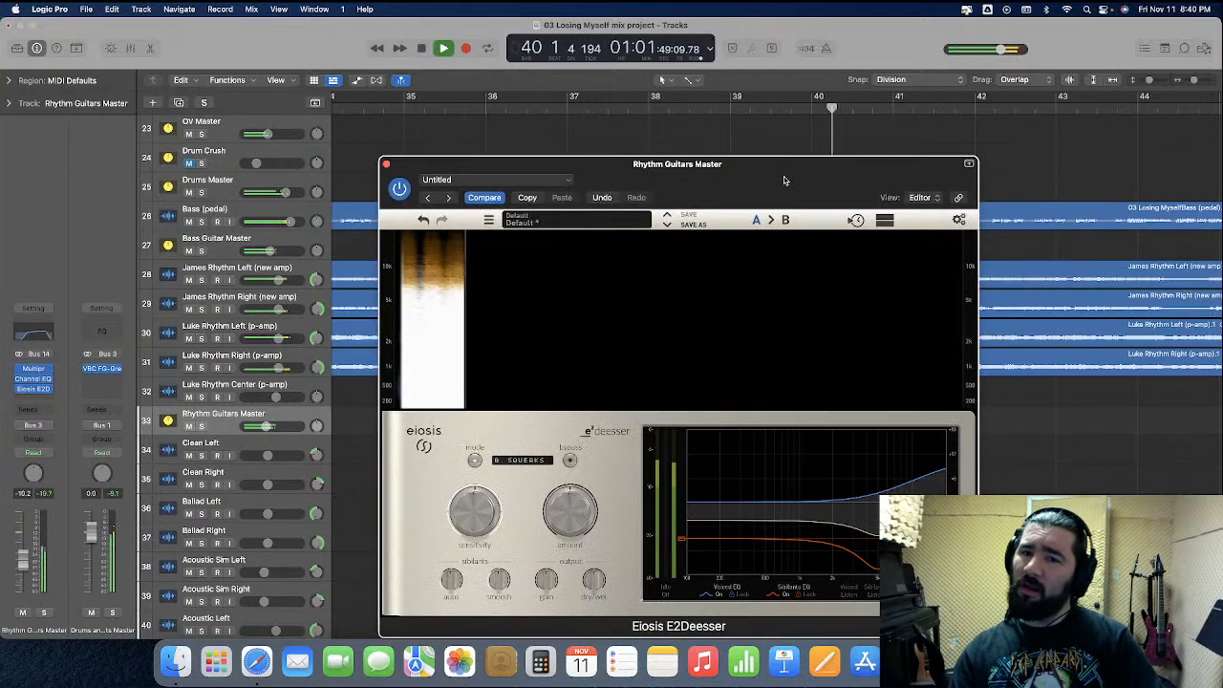
pyautogui.press('space')
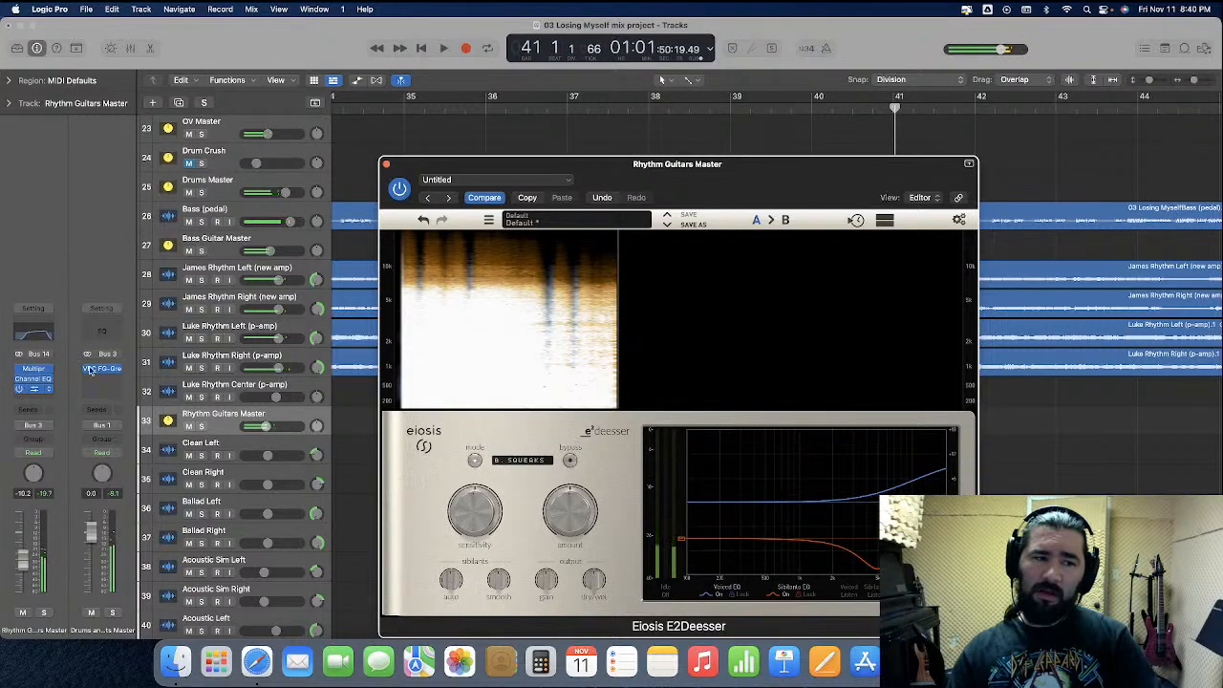
pyautogui.click(814, 111)
pyautogui.press('space')
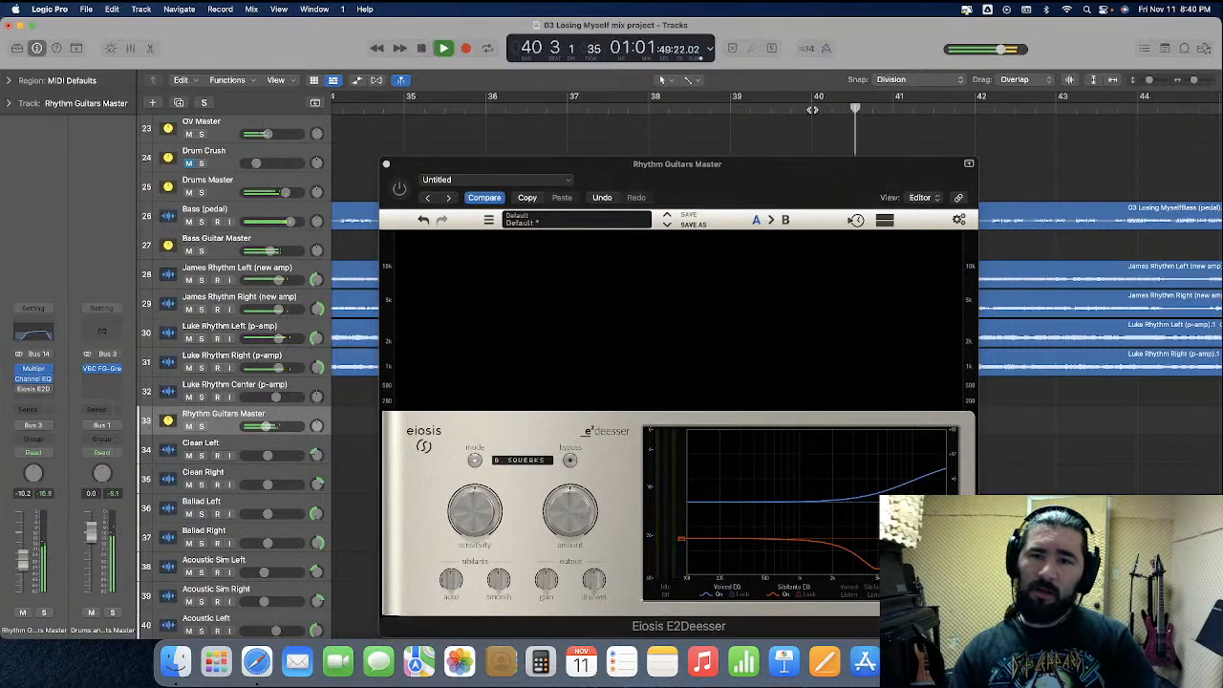
# Close the de-esser window and remove the plug-in from the Rhythm Guitars Master channel
pyautogui.click(387, 165)
pyautogui.click(49, 392)
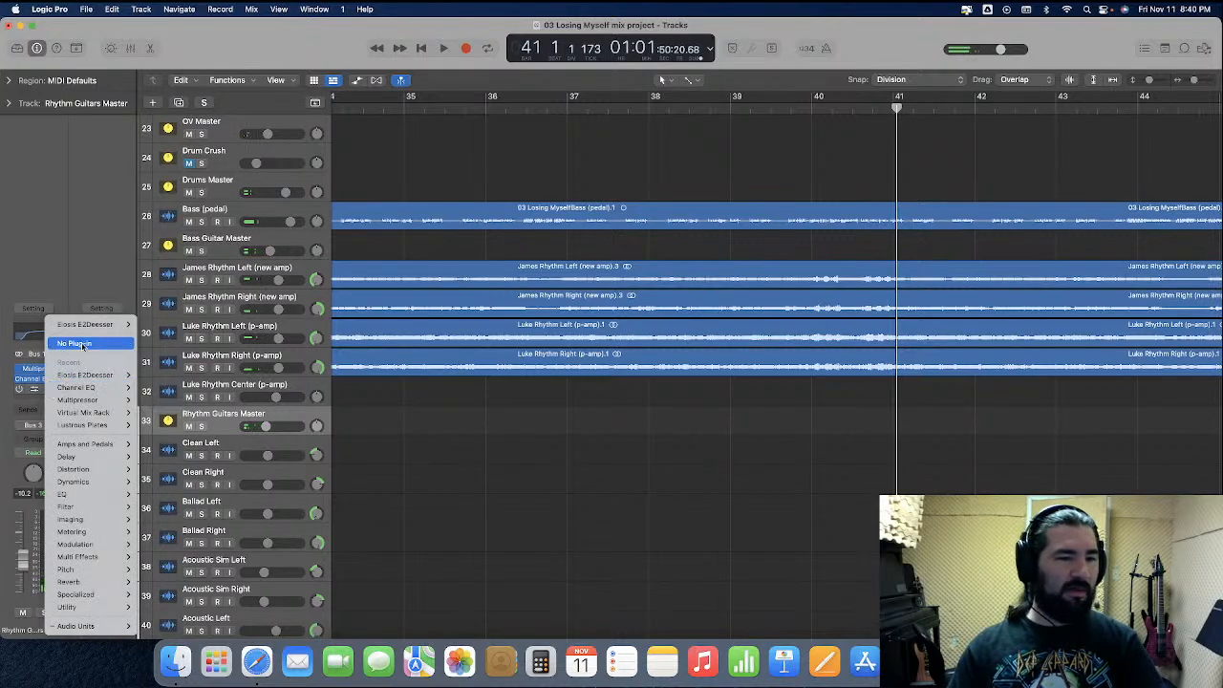
pyautogui.click(81, 345)
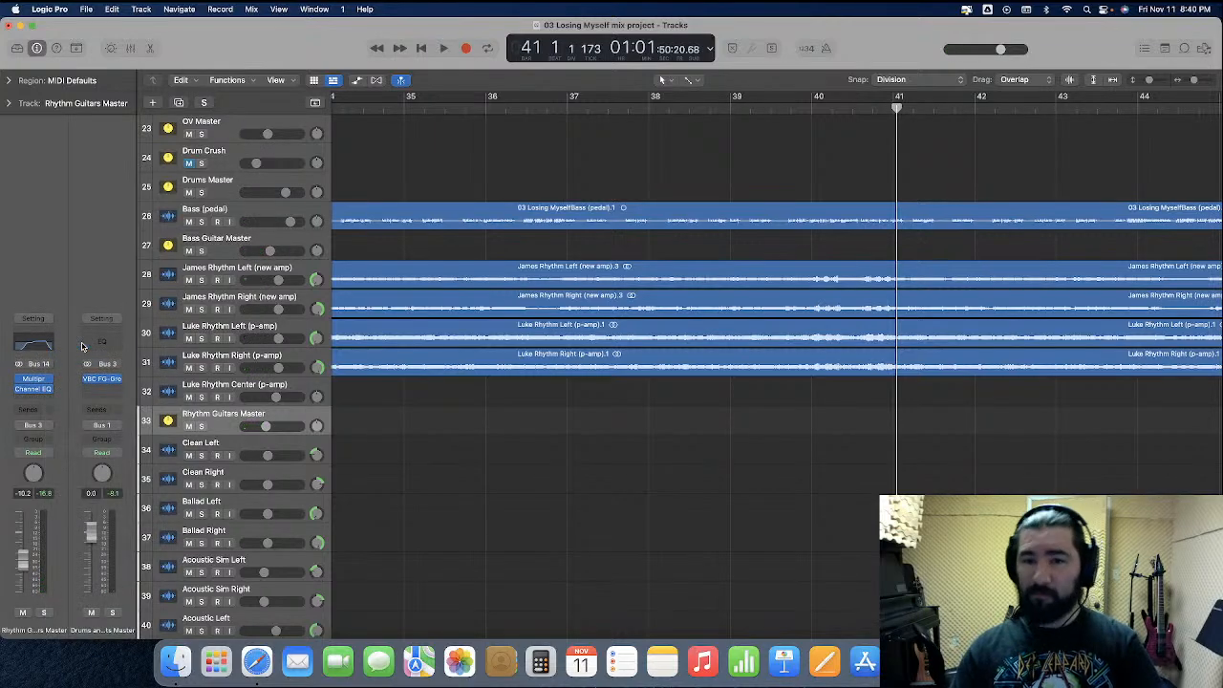
# Open the Channel EQ of Rhythm Guitars Master and watch its analyzer while playing from bar 48 past bar 51
pyautogui.hscroll(10, 831, 140)
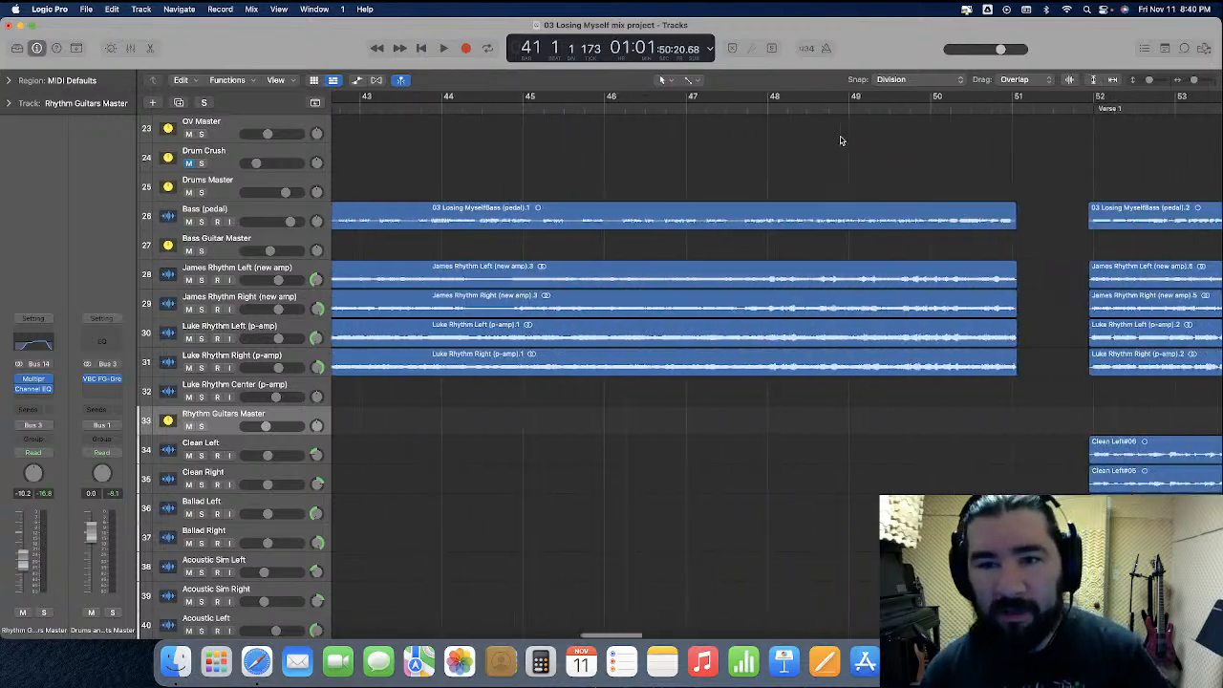
pyautogui.click(596, 107)
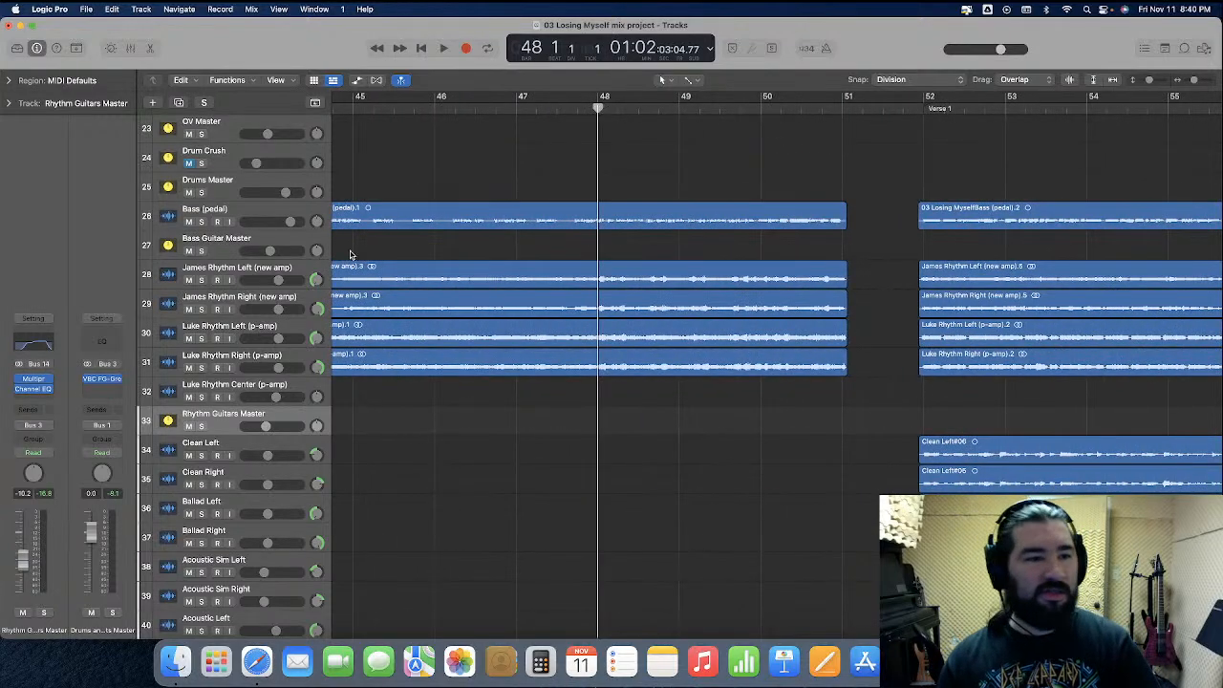
pyautogui.click(40, 348)
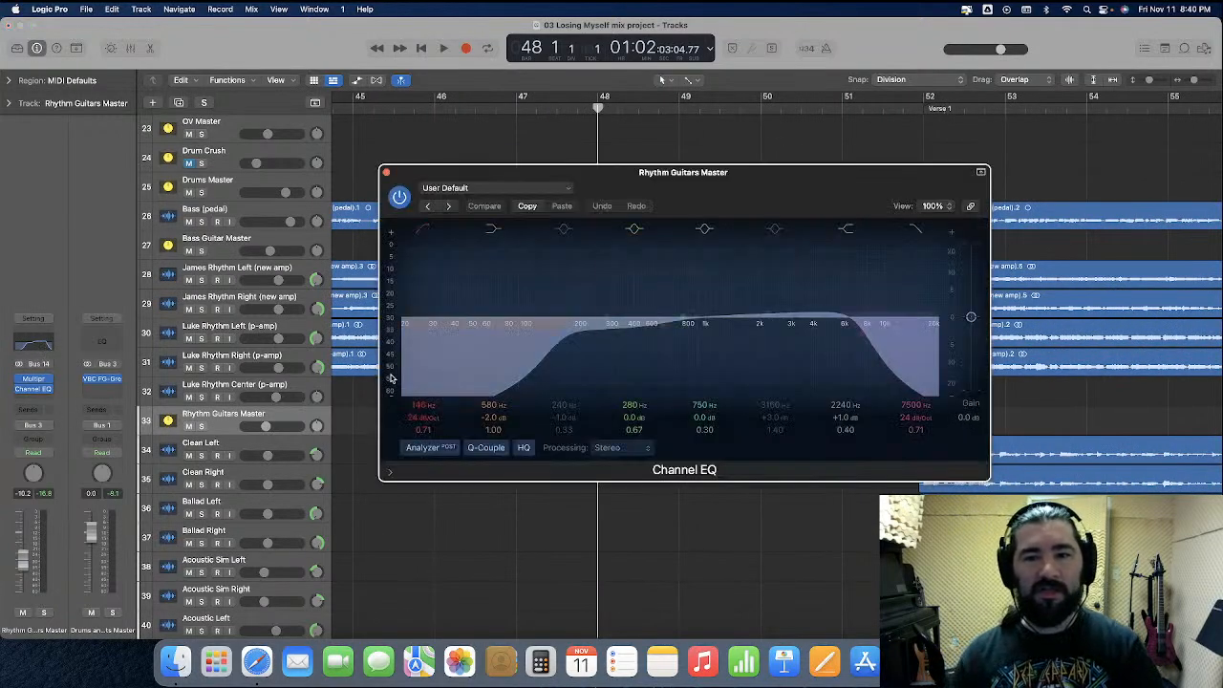
pyautogui.moveTo(732, 212); pyautogui.dragTo(688, 174)
pyautogui.press('space')
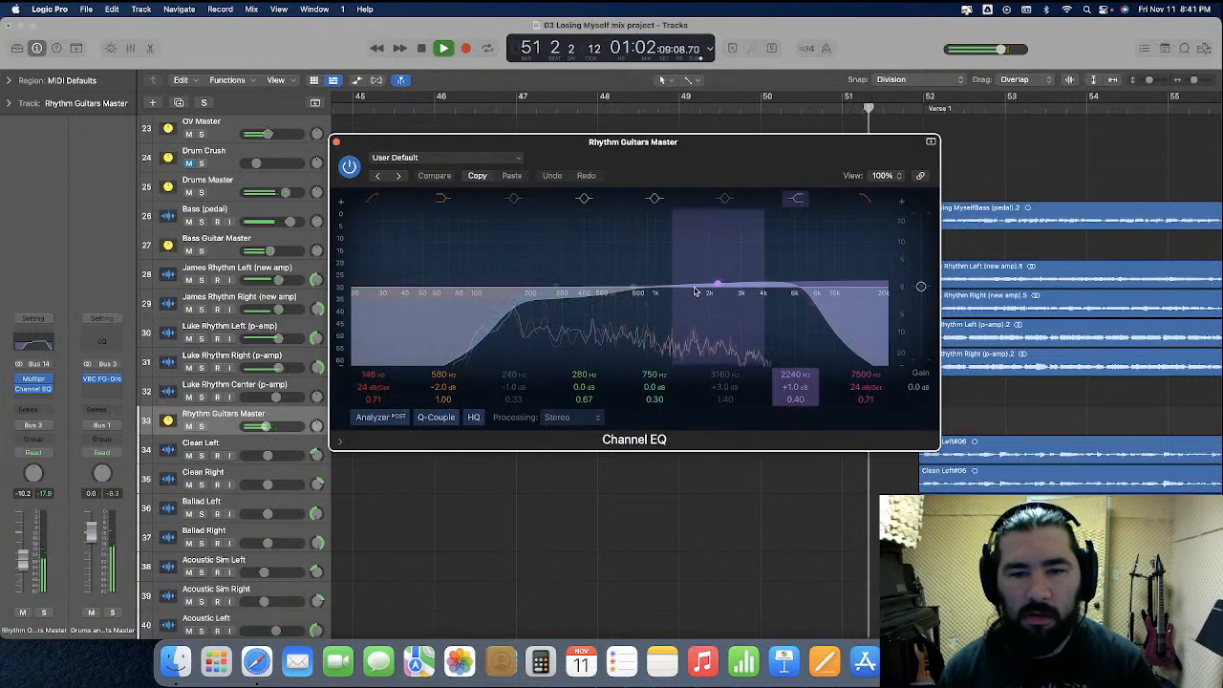
pyautogui.press('space')
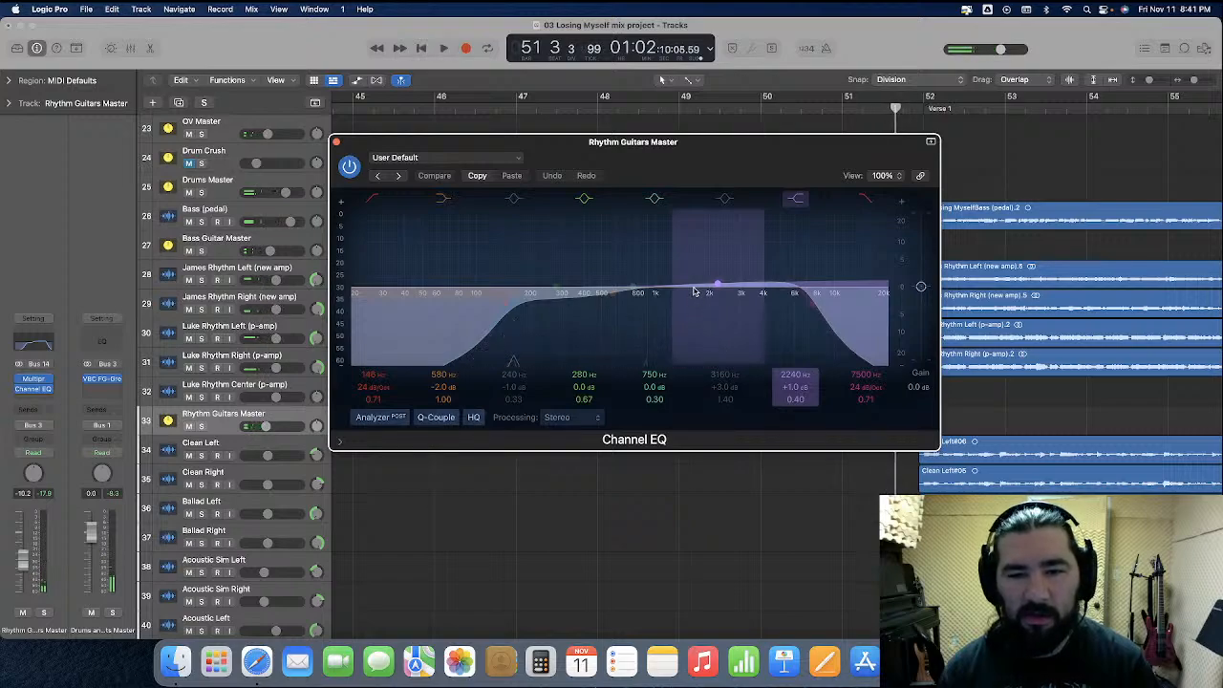
# Turn the Channel EQ's 750 Hz band into a narrow cut at 1500 Hz with -7.1 dB gain and a Q of 3.60
pyautogui.moveTo(638, 288); pyautogui.dragTo(689, 291)
pyautogui.moveTo(655, 399); pyautogui.dragTo(654, 358)
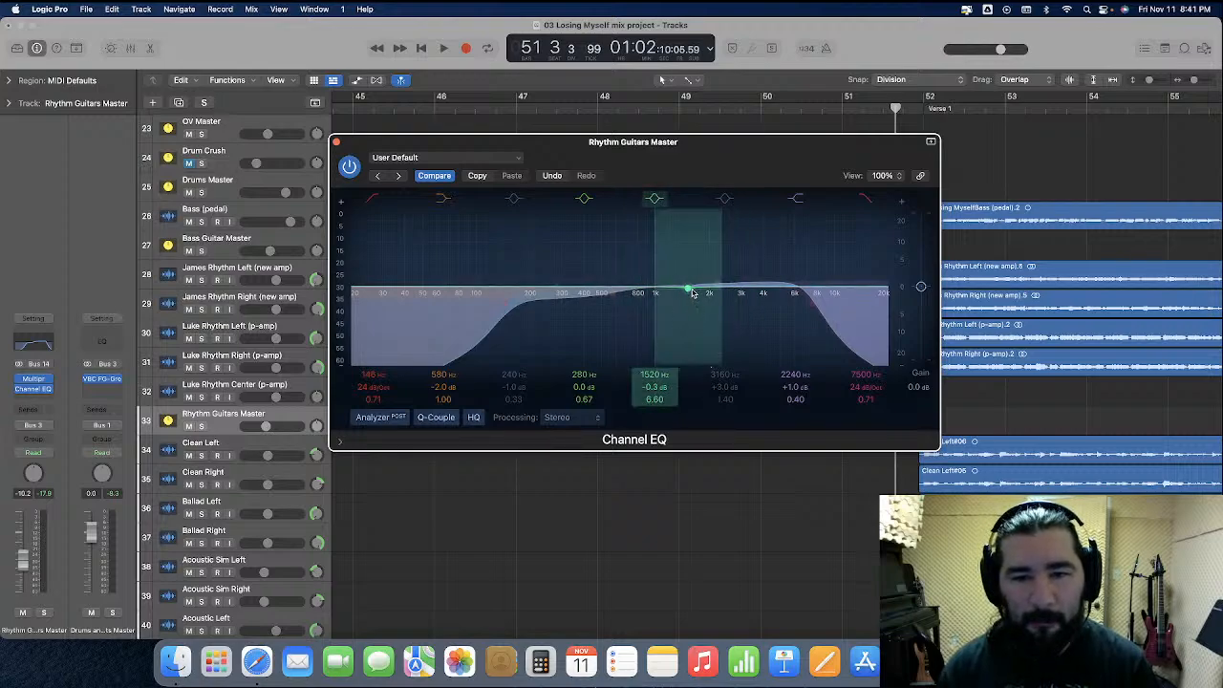
pyautogui.moveTo(687, 295); pyautogui.dragTo(687, 324)
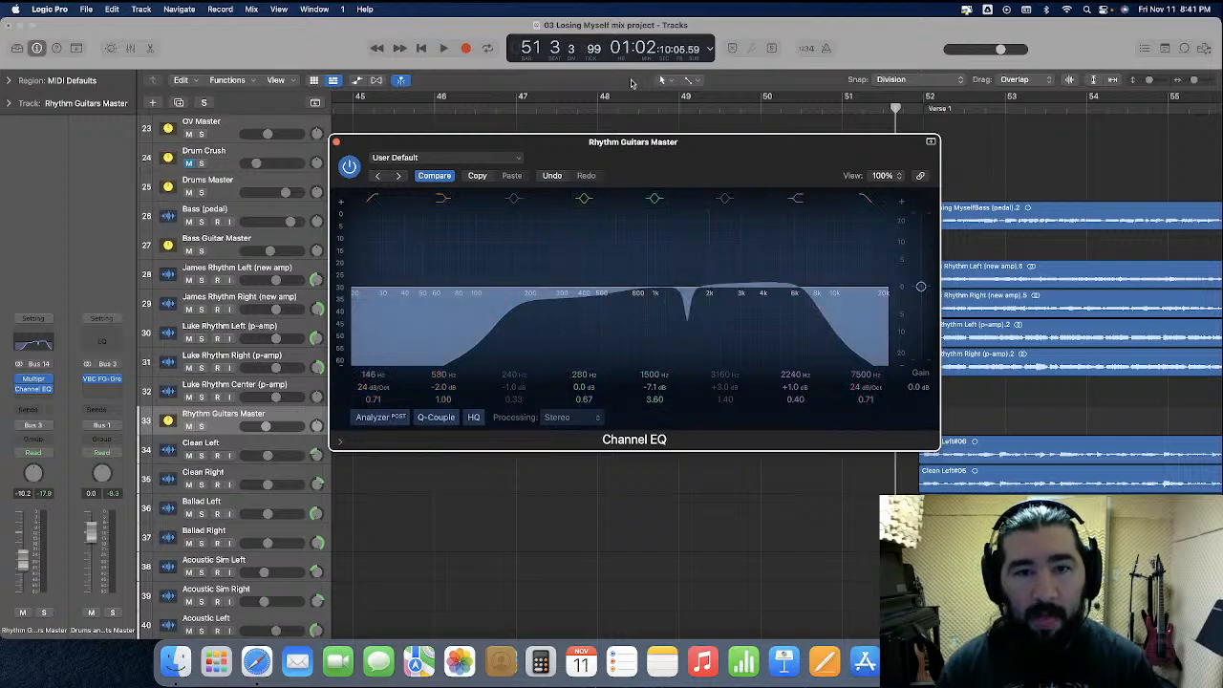
# Replay from bar 48 and shift the narrow EQ cut to 1650 Hz
pyautogui.click(600, 108)
pyautogui.press('space')
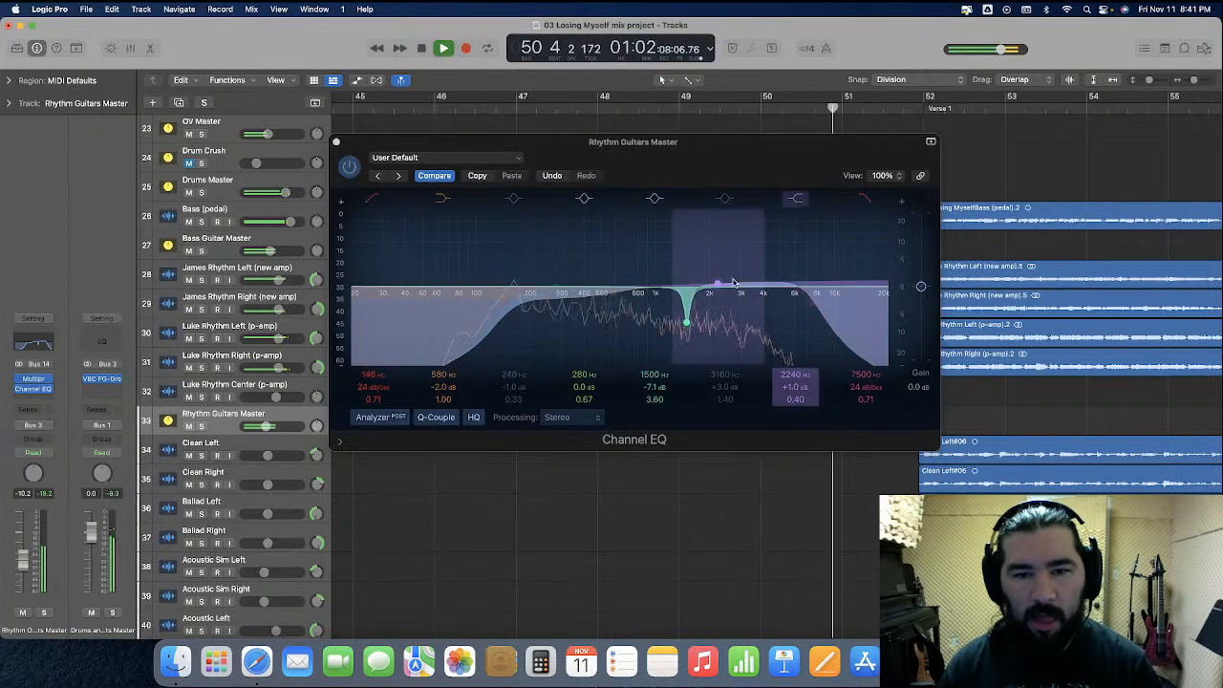
pyautogui.moveTo(655, 374); pyautogui.dragTo(655, 370)
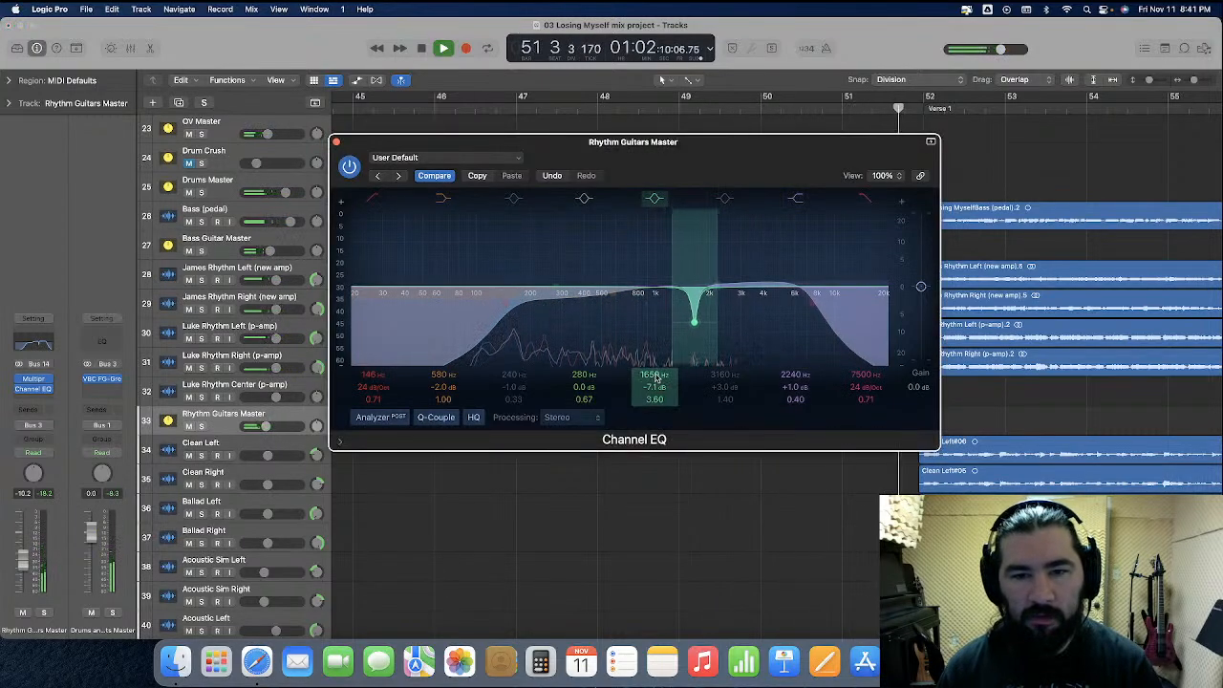
# Replay the passage from bar 48 to bar 51 repeatedly to audition the 1650 Hz cut, and close the Channel EQ window
pyautogui.click(597, 105)
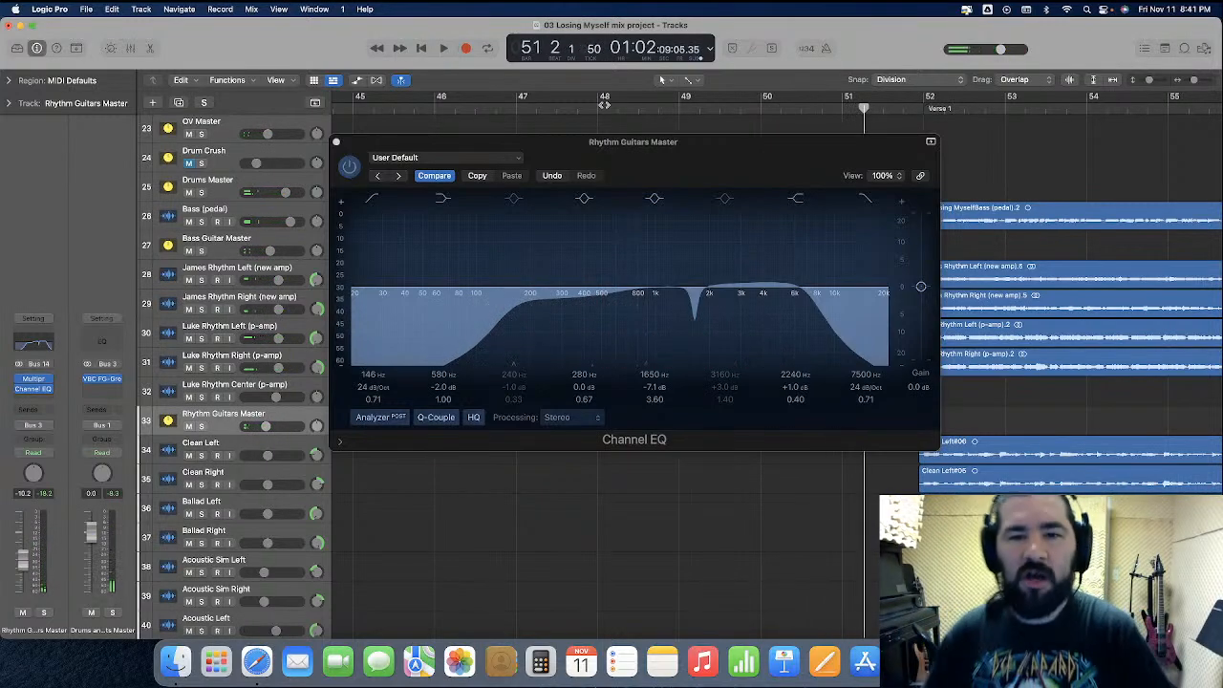
pyautogui.click(595, 106)
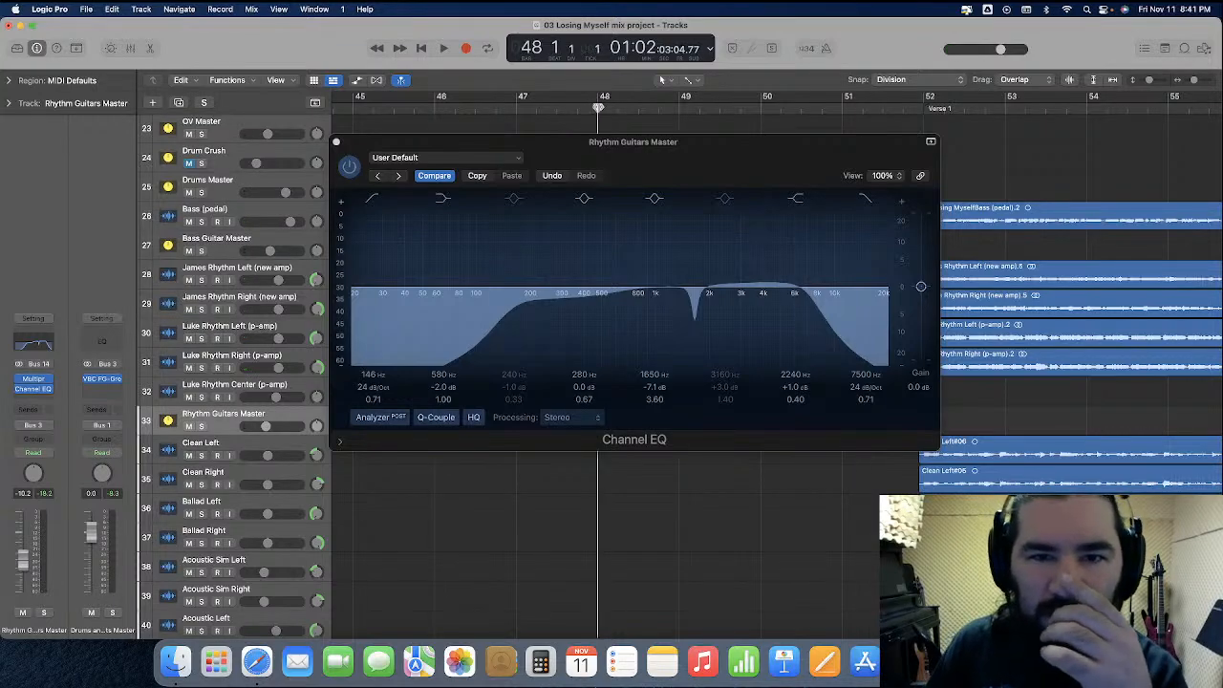
pyautogui.press('space')
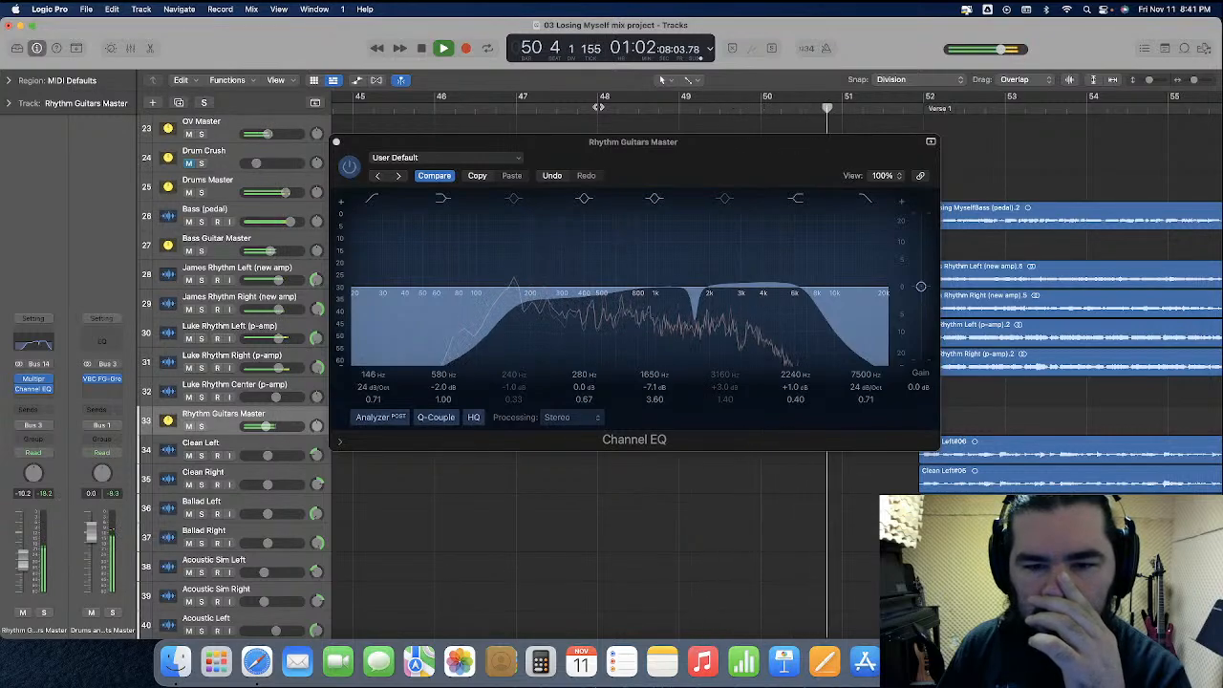
pyautogui.press('space')
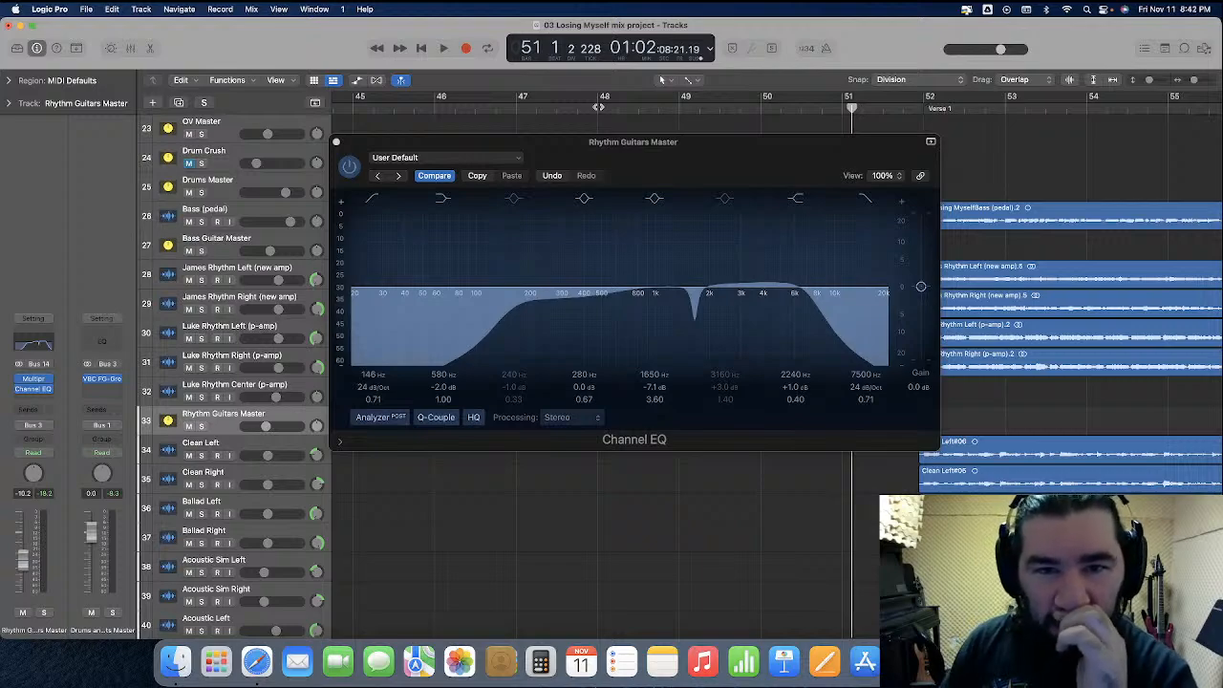
pyautogui.press('space')
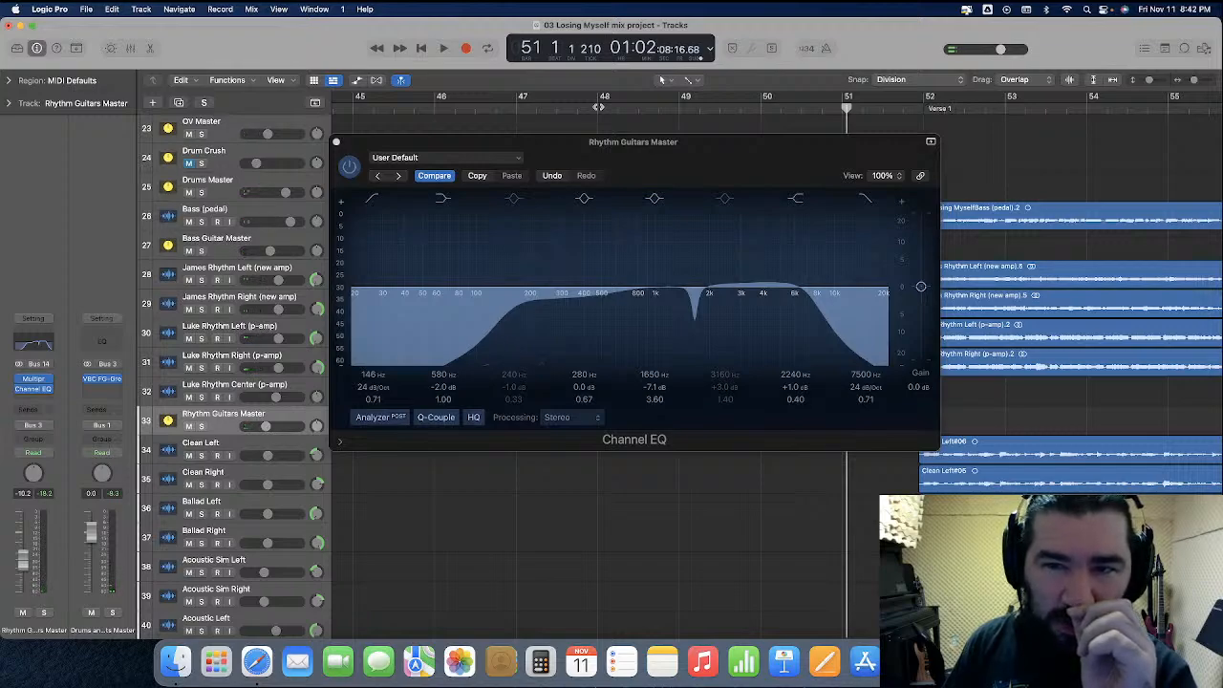
pyautogui.click(598, 107)
pyautogui.press('space')
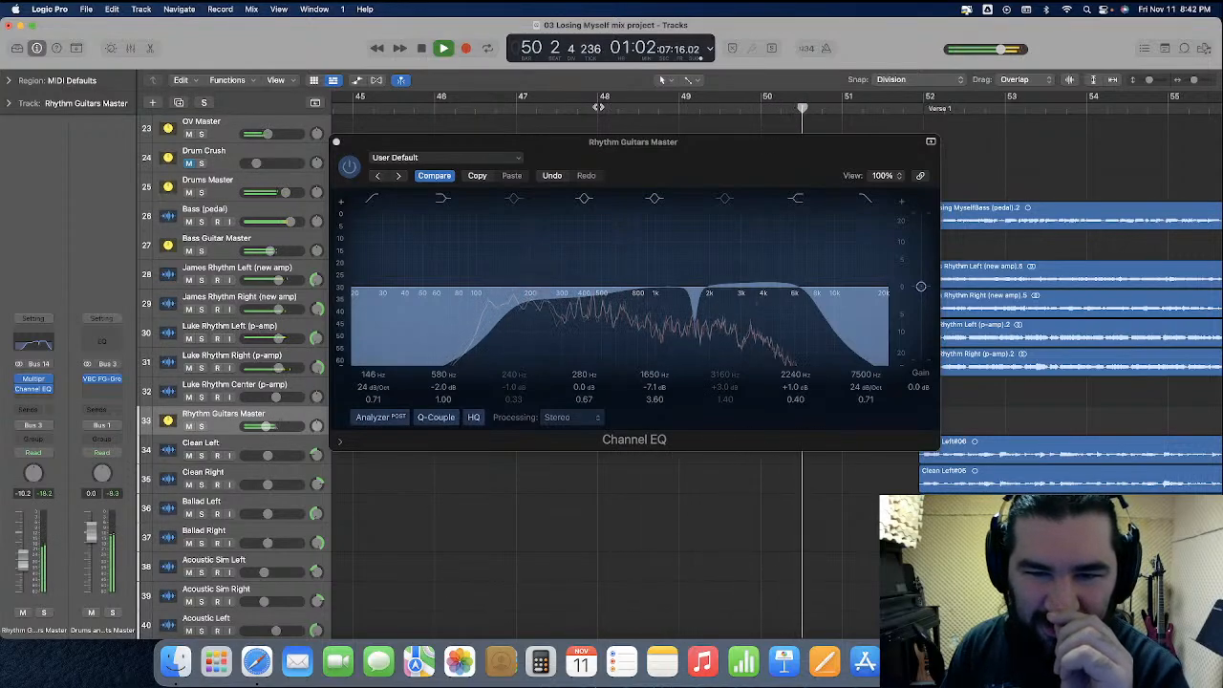
pyautogui.press('space')
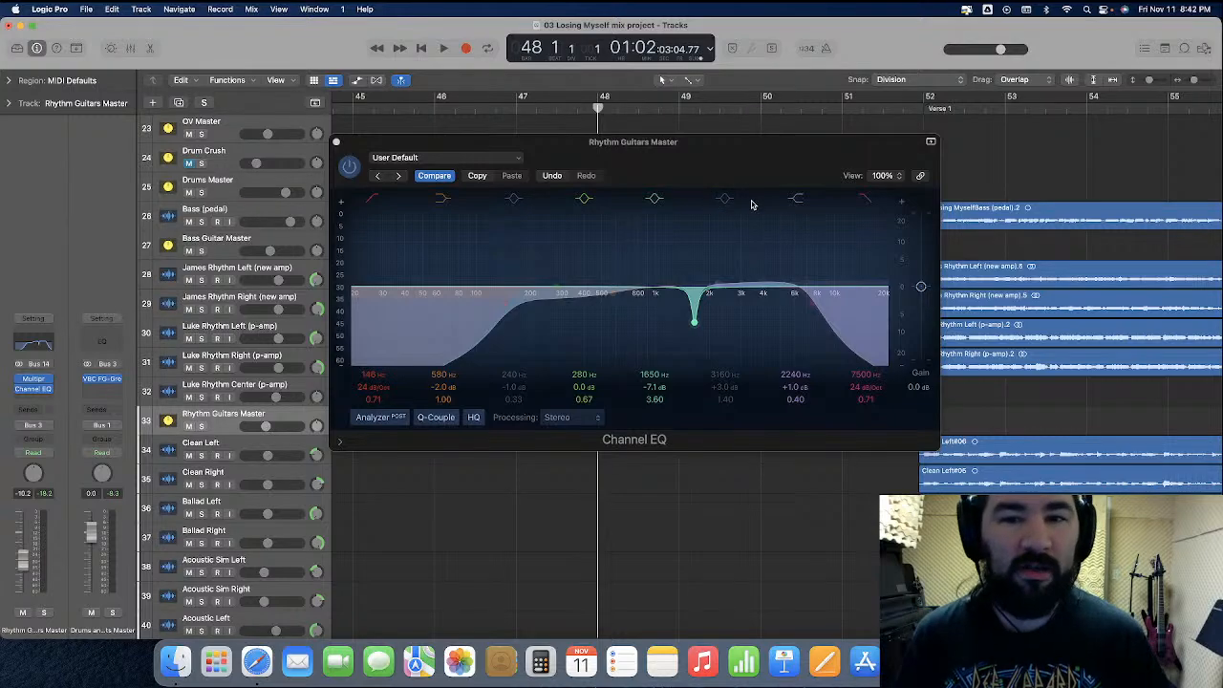
pyautogui.click(336, 141)
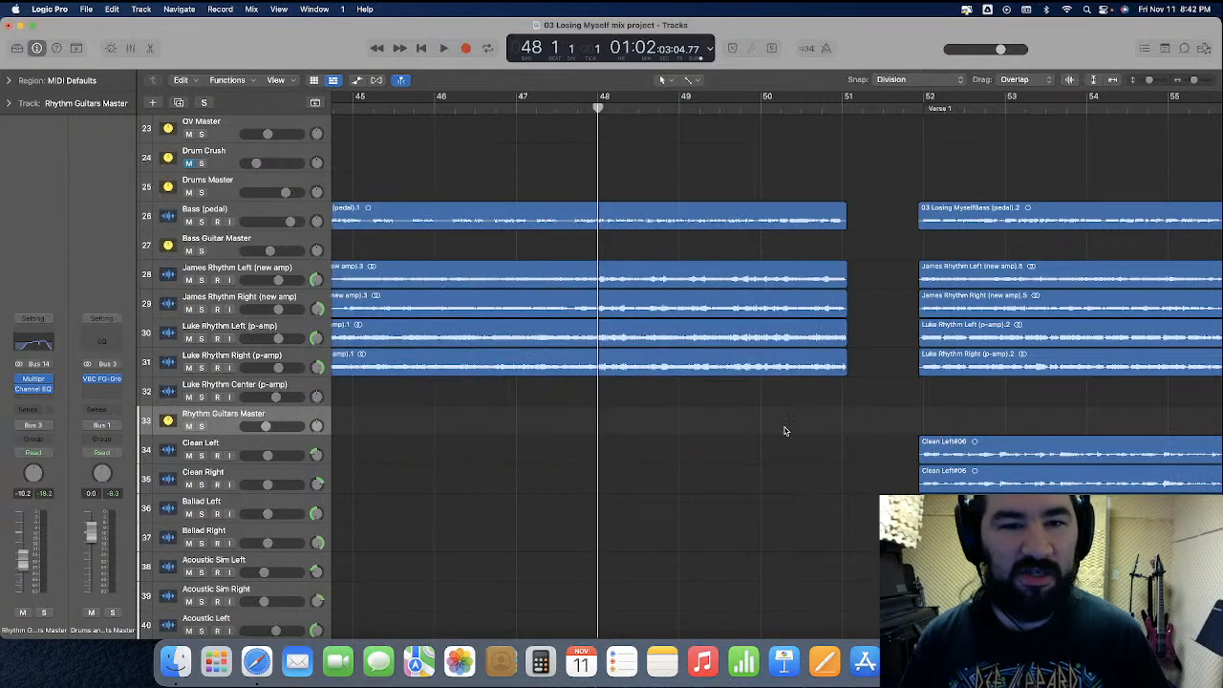
# Show track automation and set the Rhythm Guitars Master lane to the Channel EQ's Peak 3 On/Off parameter
pyautogui.click(356, 80)
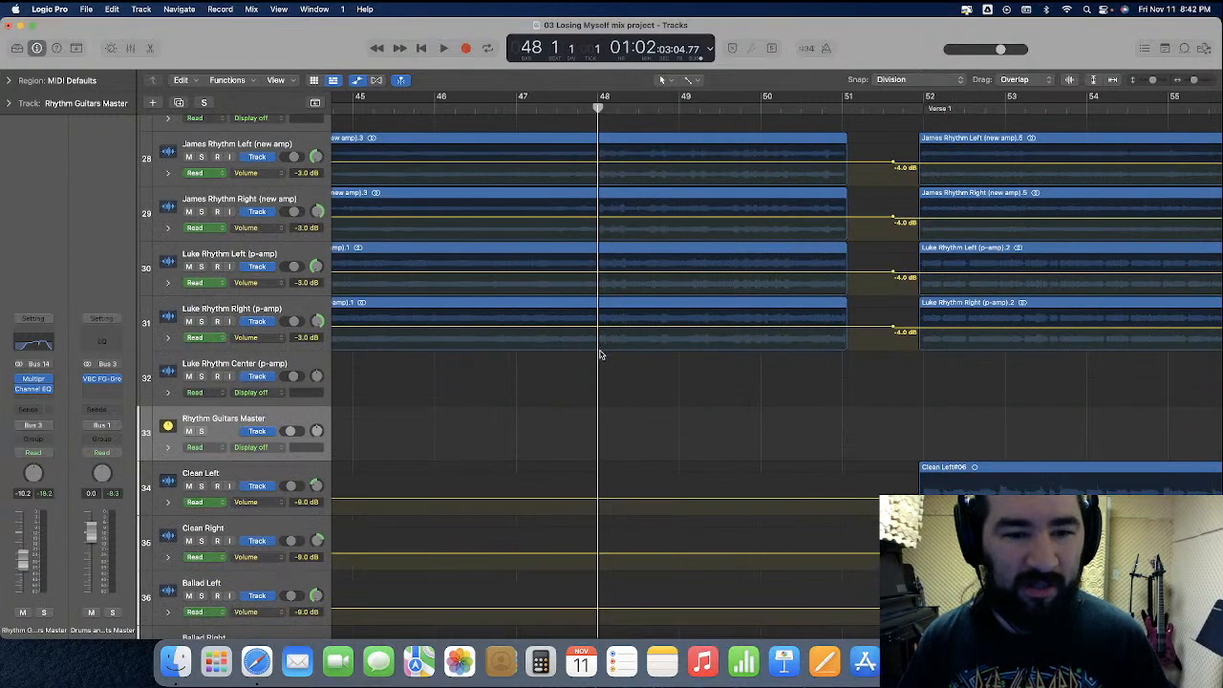
pyautogui.scroll(-1, 600, 354)
pyautogui.click(245, 417)
pyautogui.click(468, 385)
pyautogui.click(36, 388)
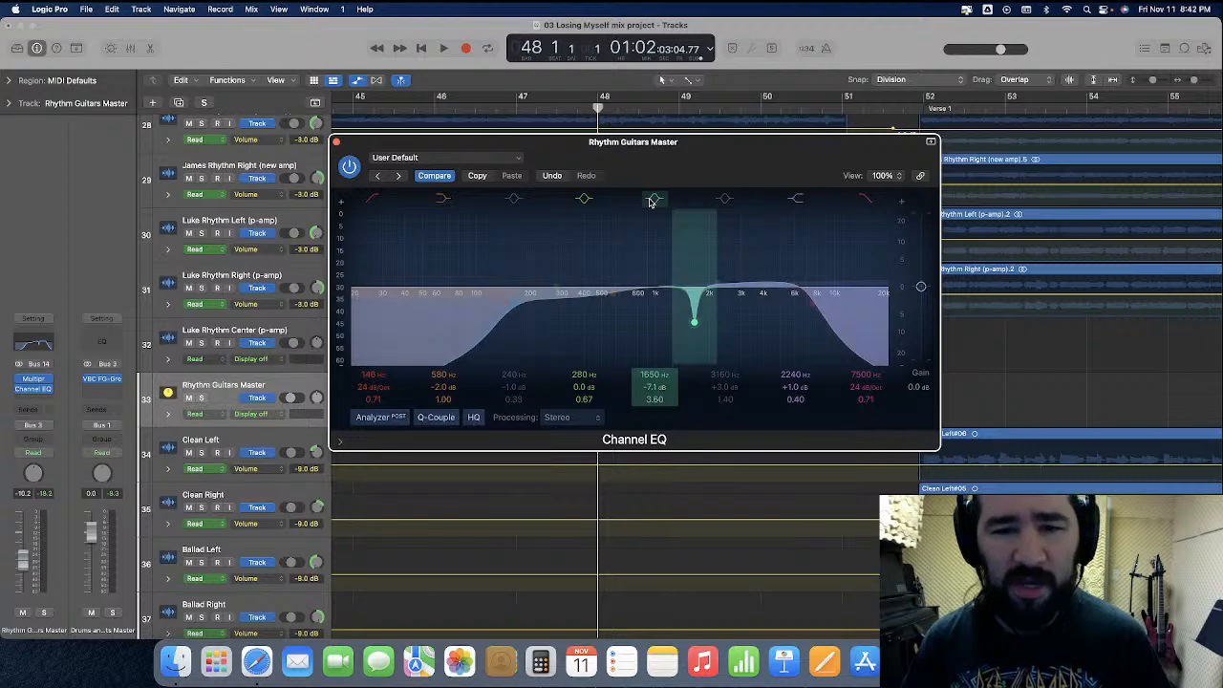
pyautogui.click(336, 143)
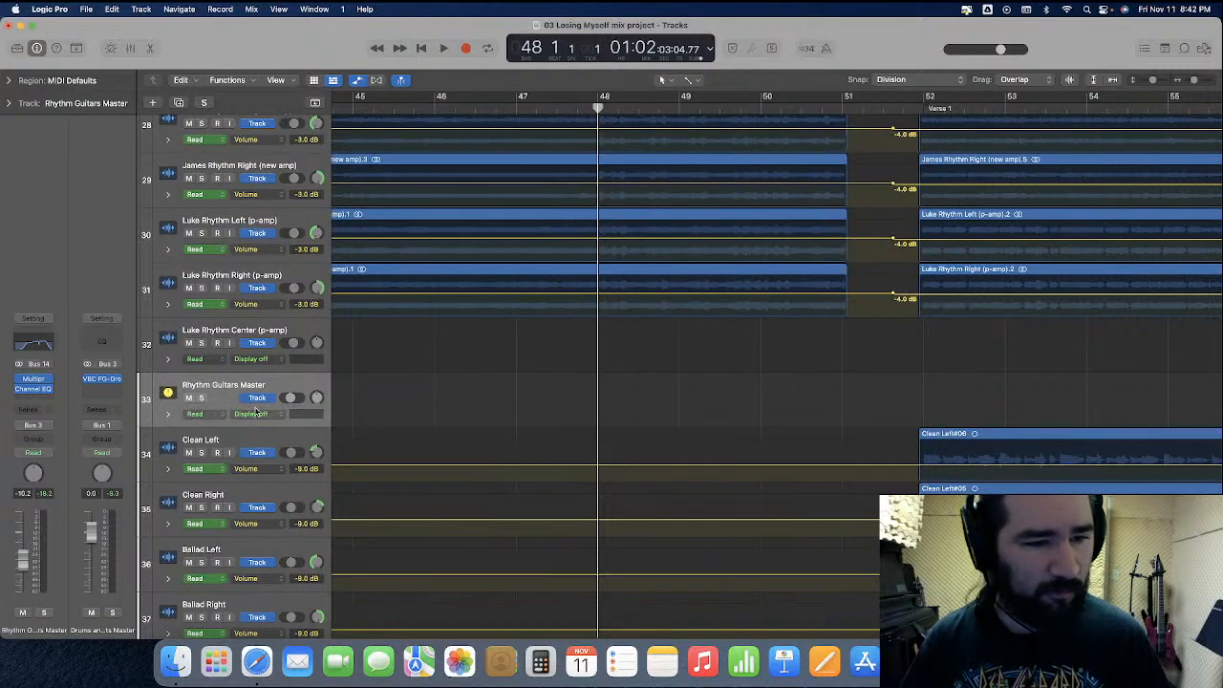
pyautogui.click(253, 413)
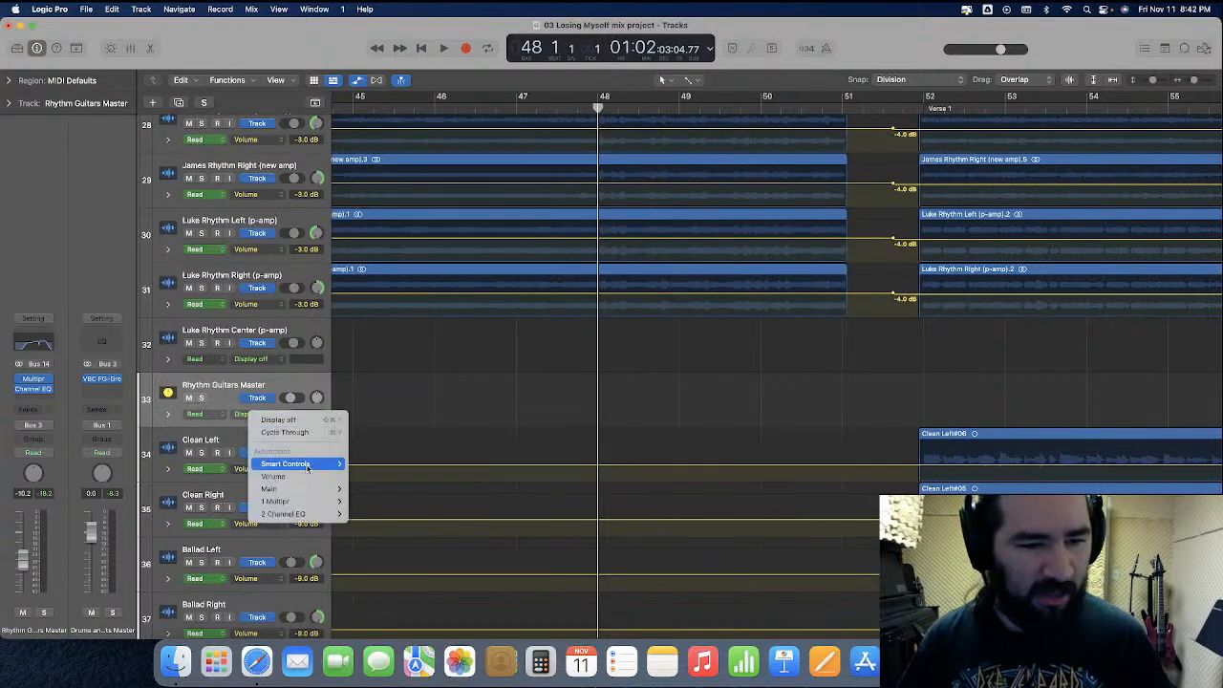
pyautogui.moveTo(306, 517)
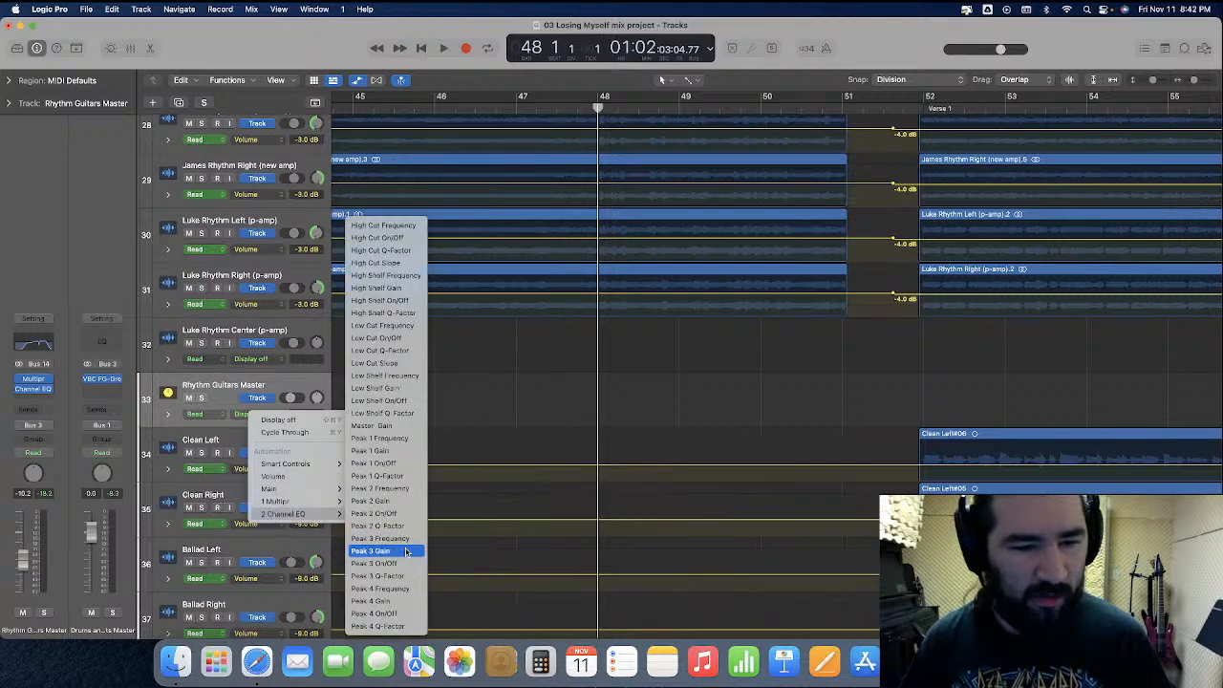
pyautogui.click(404, 565)
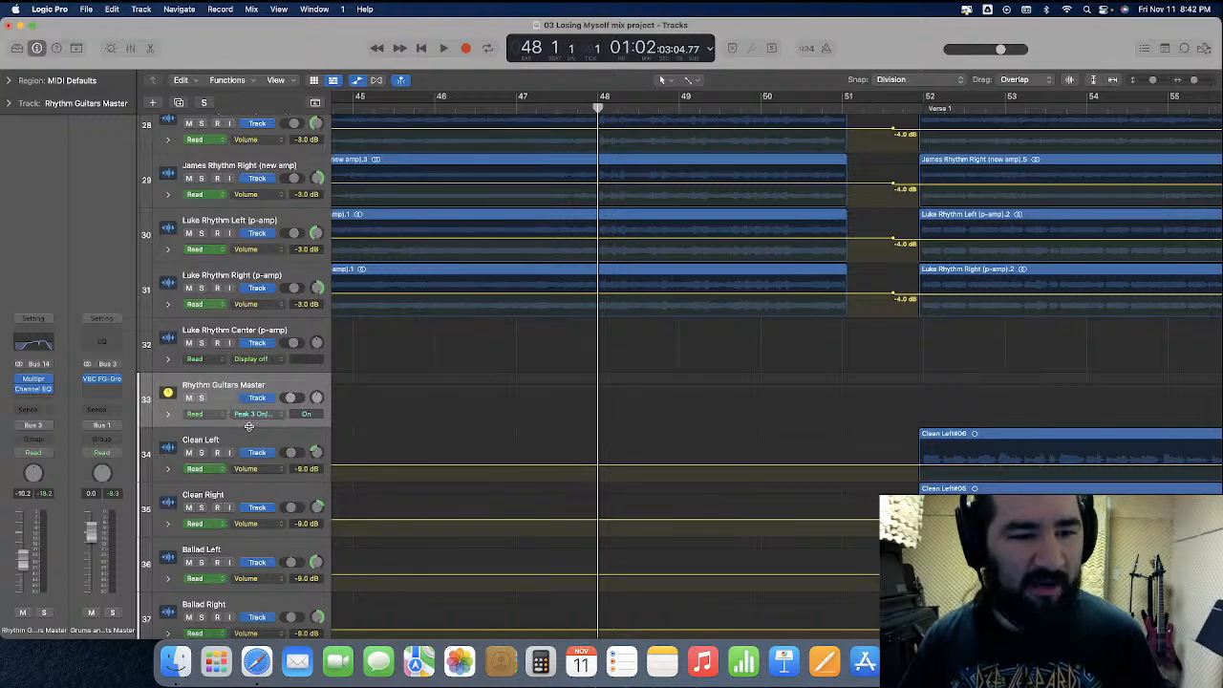
# Enlarge the Rhythm Guitars Master lane and, using the Marquee Tool, automate Peak 3 on only from bar 48 to just past bar 51
pyautogui.moveTo(249, 427); pyautogui.dragTo(256, 518)
pyautogui.click(587, 446)
pyautogui.press('super+Right')
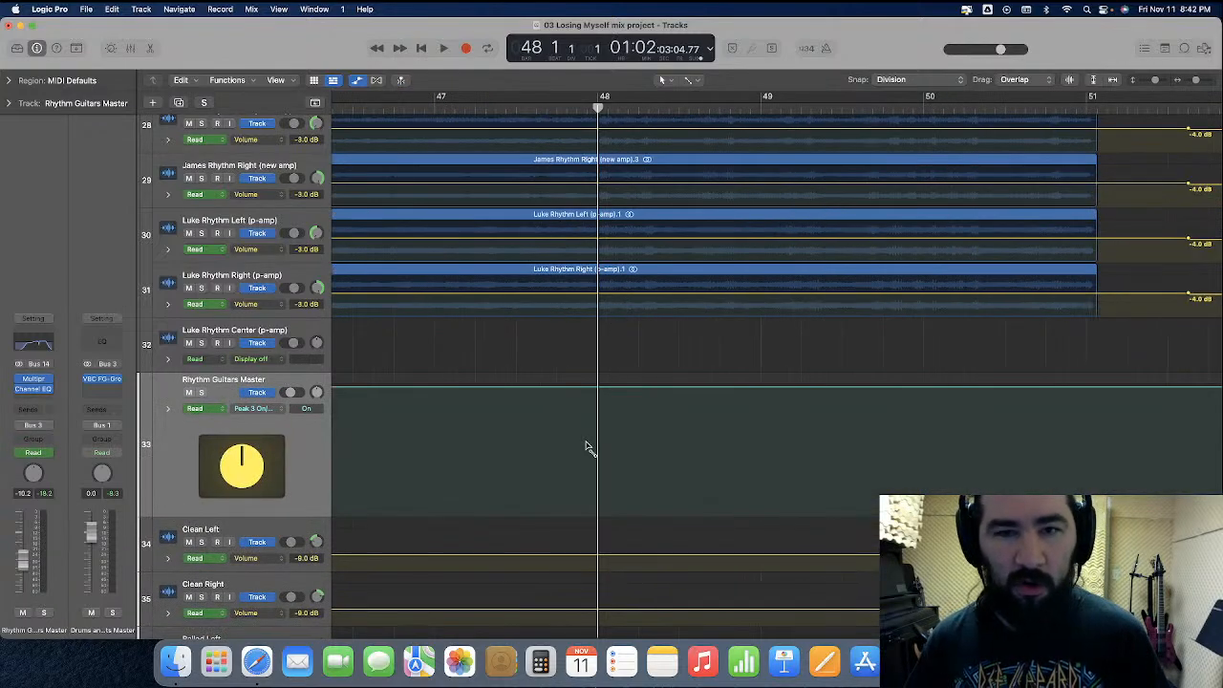
pyautogui.click(690, 80)
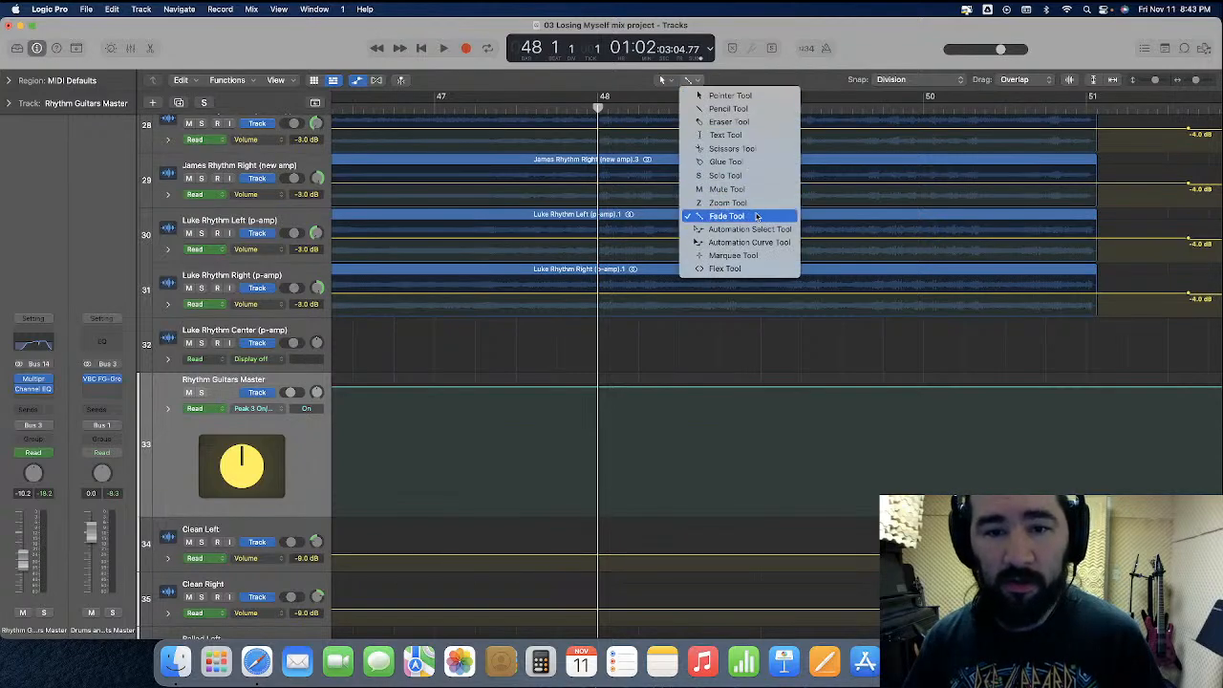
pyautogui.click(754, 255)
pyautogui.hscroll(2, 501, 444)
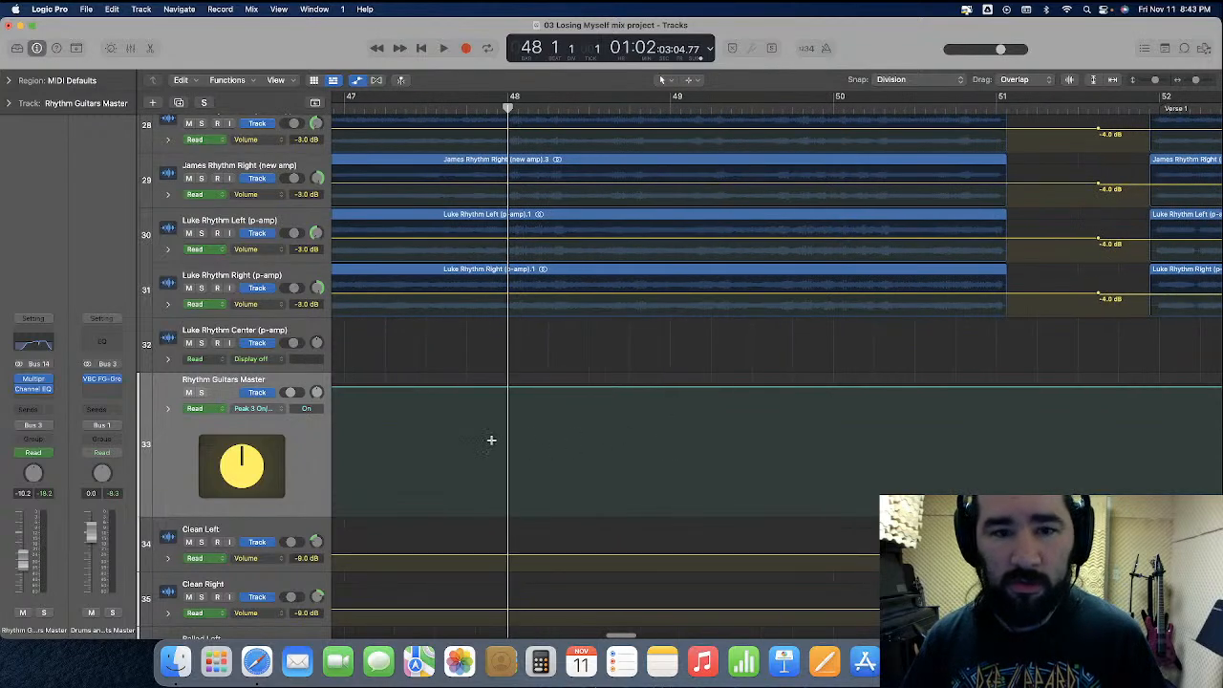
pyautogui.moveTo(740, 418); pyautogui.dragTo(1040, 410)
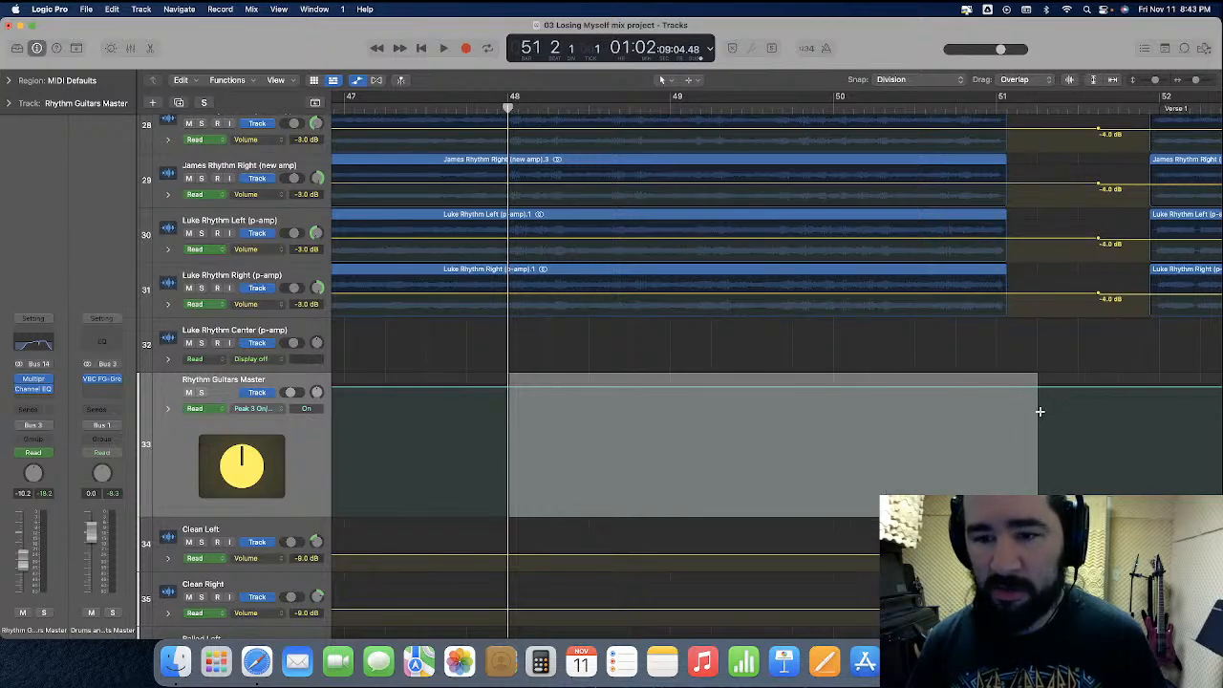
pyautogui.click(526, 390)
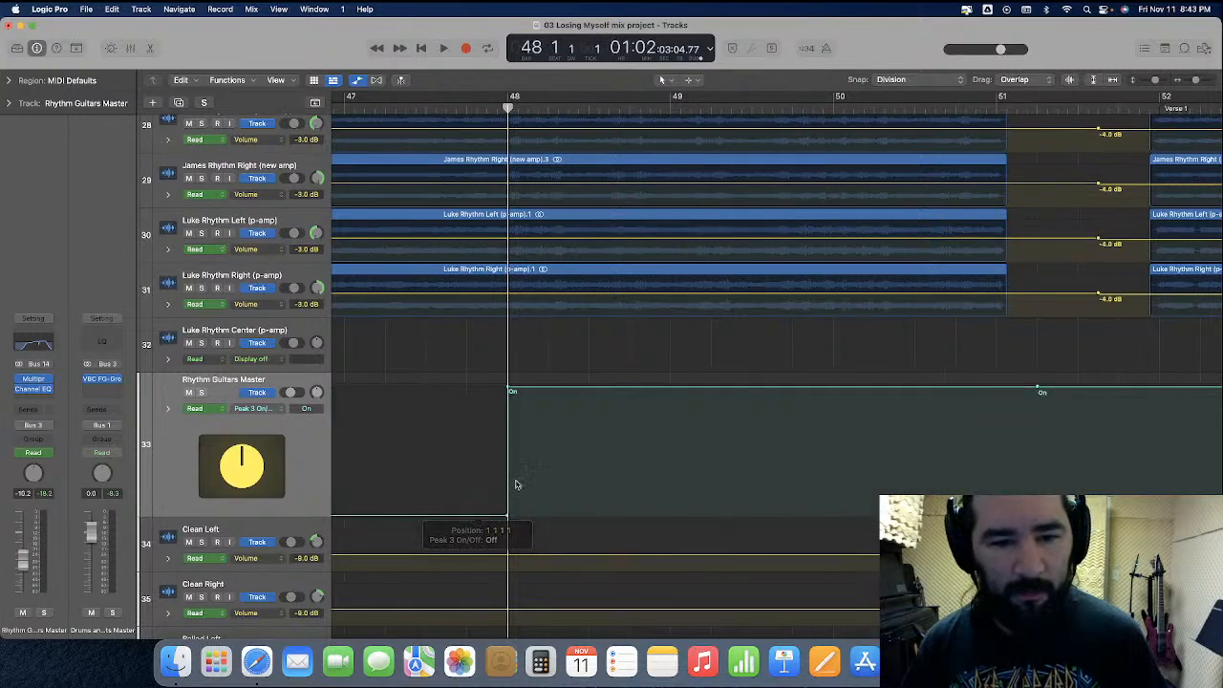
pyautogui.moveTo(1072, 388); pyautogui.dragTo(1068, 478)
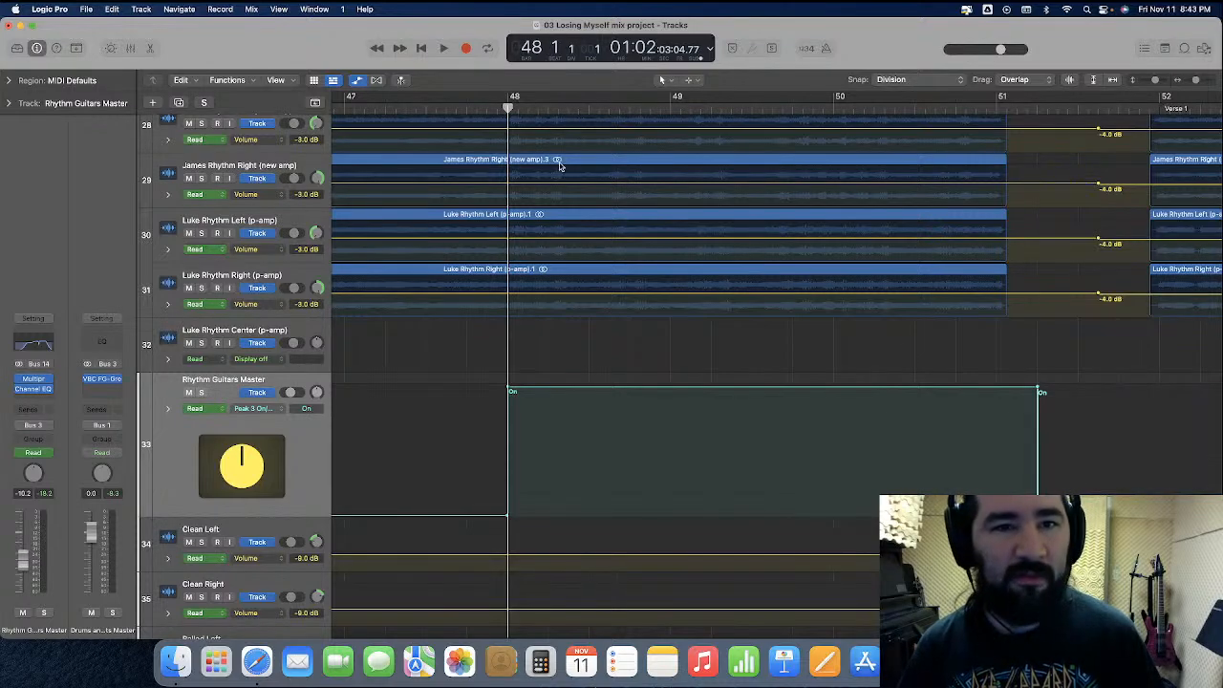
# Automate Peak 3 on from bar 40 to bar 41 in the Rhythm Guitars Master lane
pyautogui.hscroll(-8, 564, 172)
pyautogui.click(483, 105)
pyautogui.press('space')
# Hide track automation, listen from bar 40 to past bar 50 with the view following playback, and return the playhead to bar 50
pyautogui.press('space')
pyautogui.moveTo(483, 451); pyautogui.dragTo(568, 421)
pyautogui.press('space')
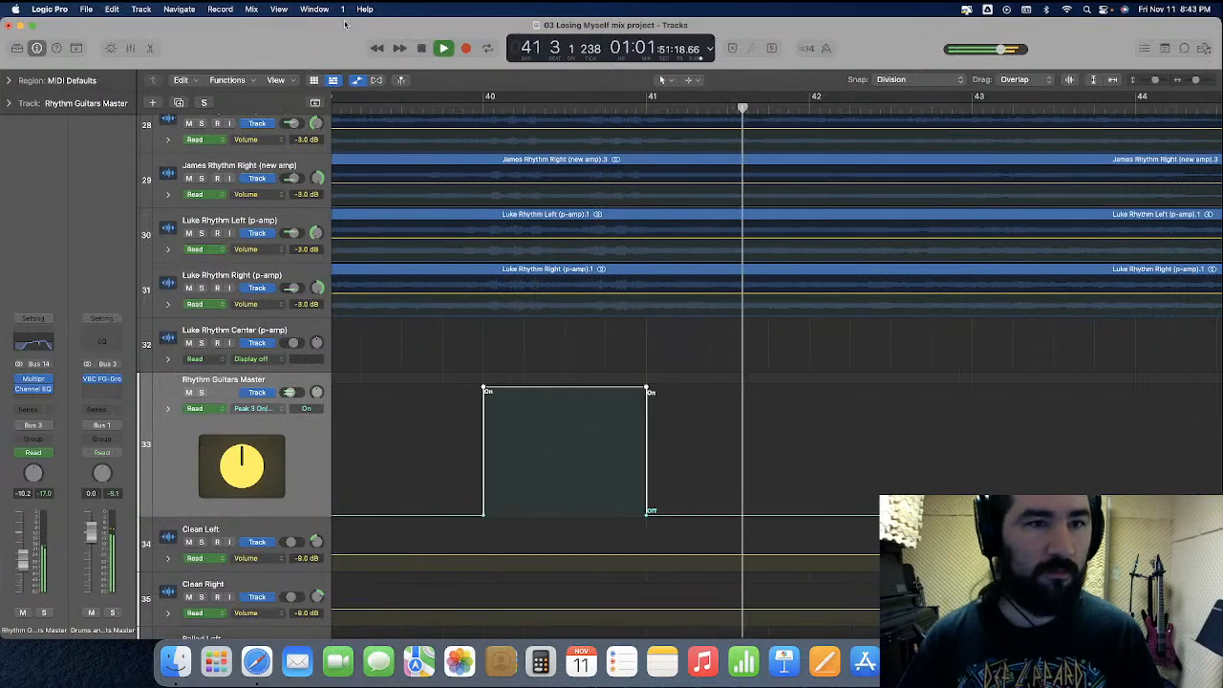
pyautogui.press('a')
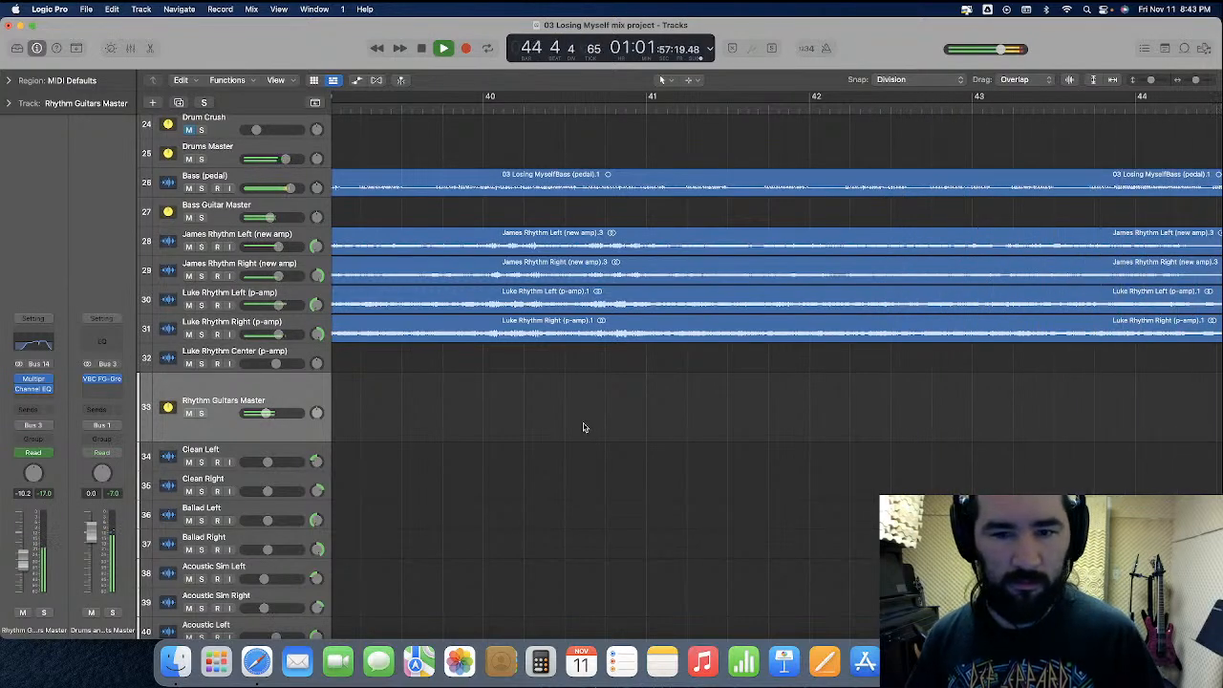
pyautogui.press('`')
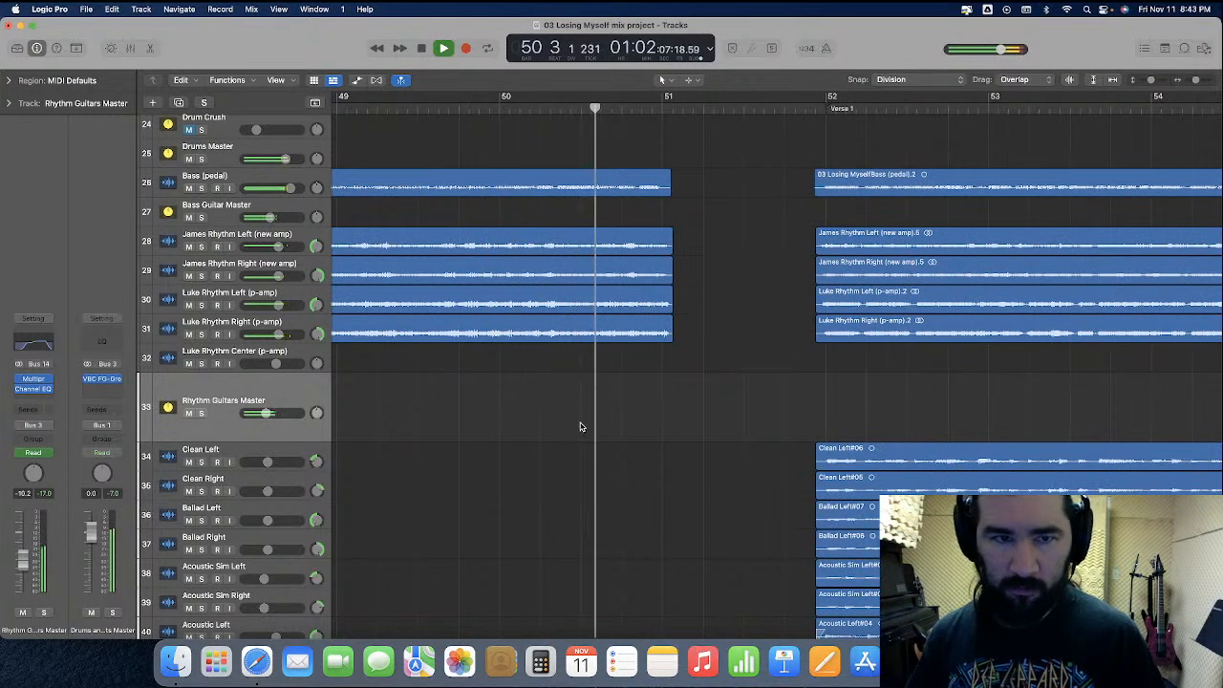
pyautogui.press('space')
pyautogui.click(499, 110)
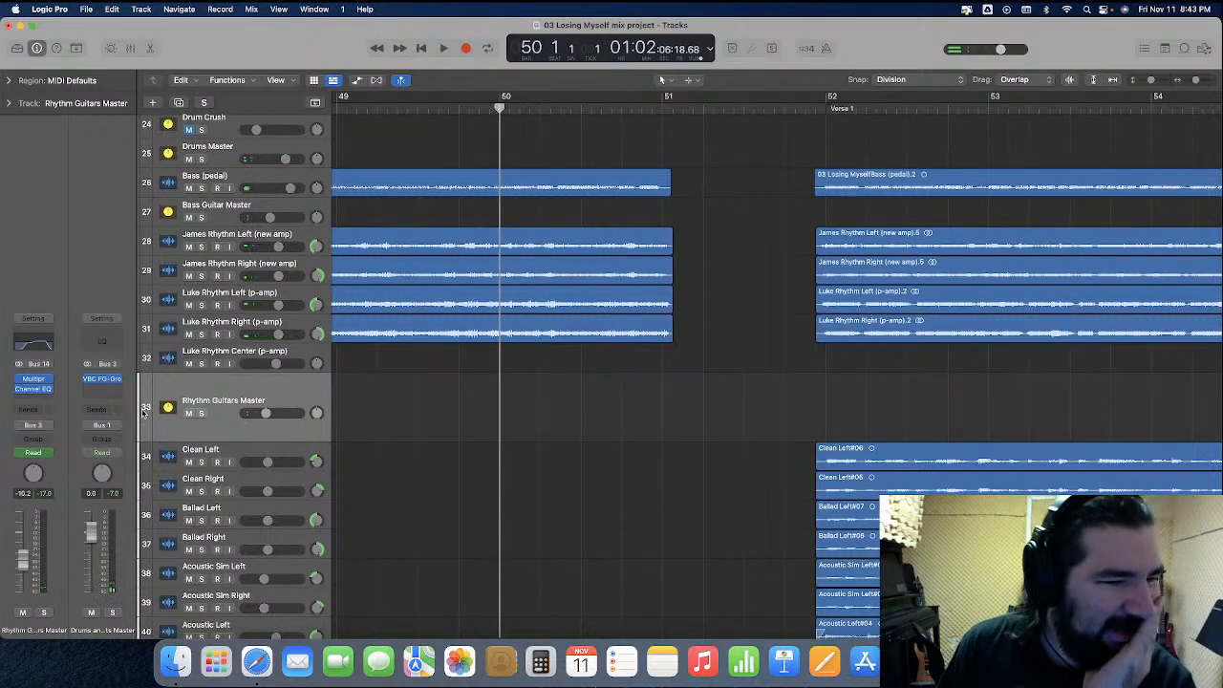
# Insert a second Channel EQ on Rhythm Guitars Master and watch its analyzer while playing from bar 50 to bar 51
pyautogui.click(43, 388)
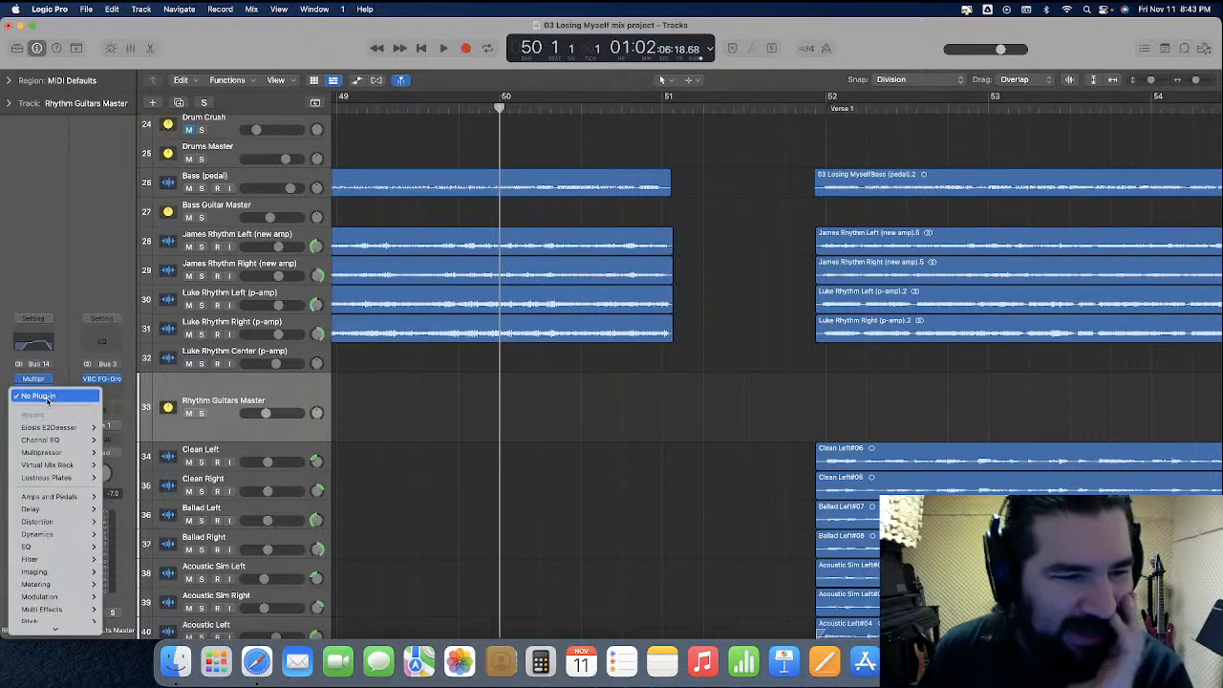
pyautogui.moveTo(56, 444)
pyautogui.click(116, 441)
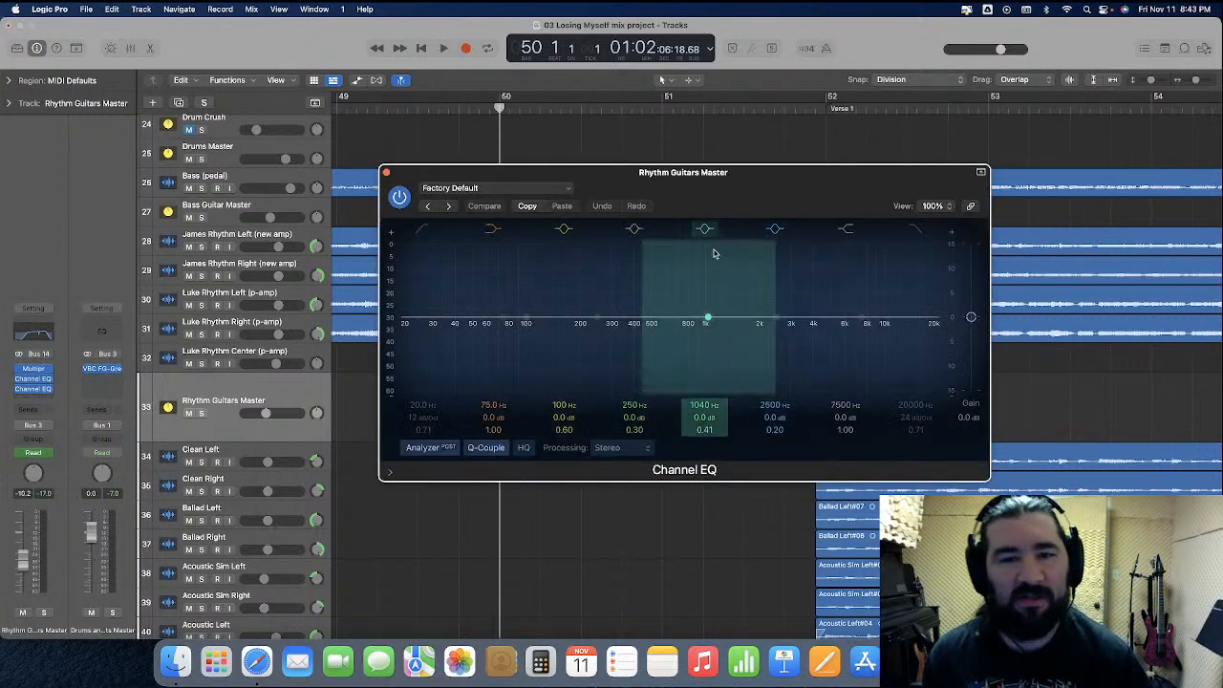
pyautogui.moveTo(718, 194); pyautogui.dragTo(667, 197)
pyautogui.hscroll(-2, 573, 213)
pyautogui.press('space')
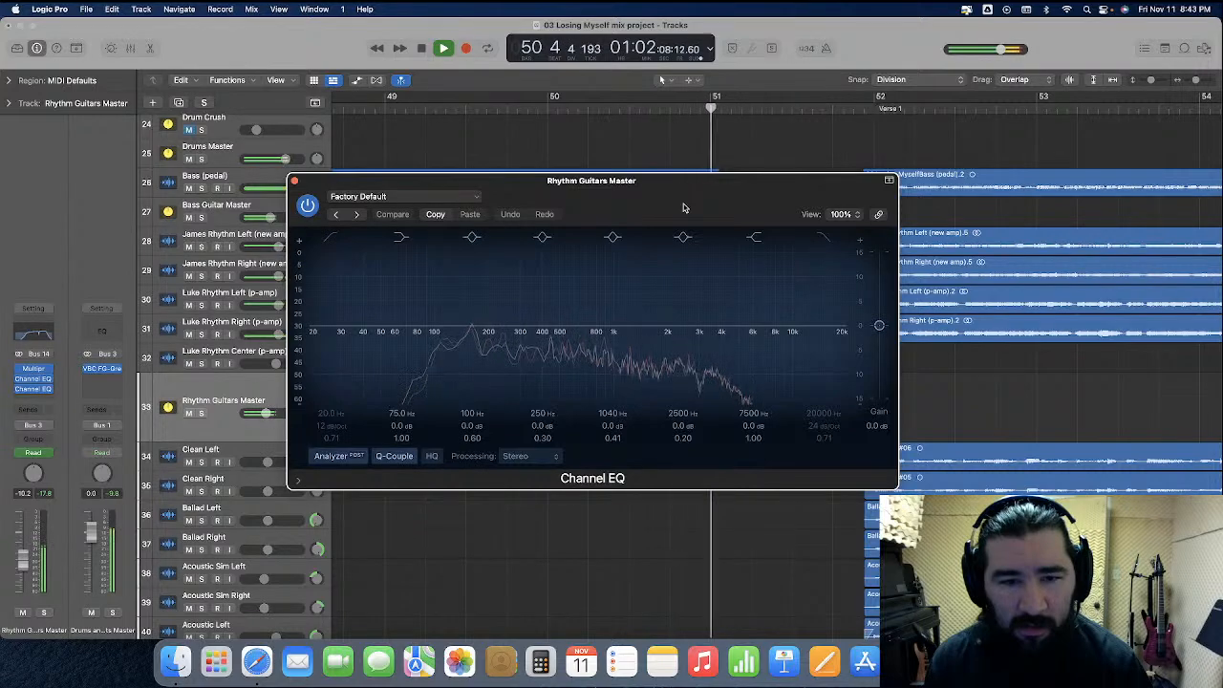
pyautogui.press('space')
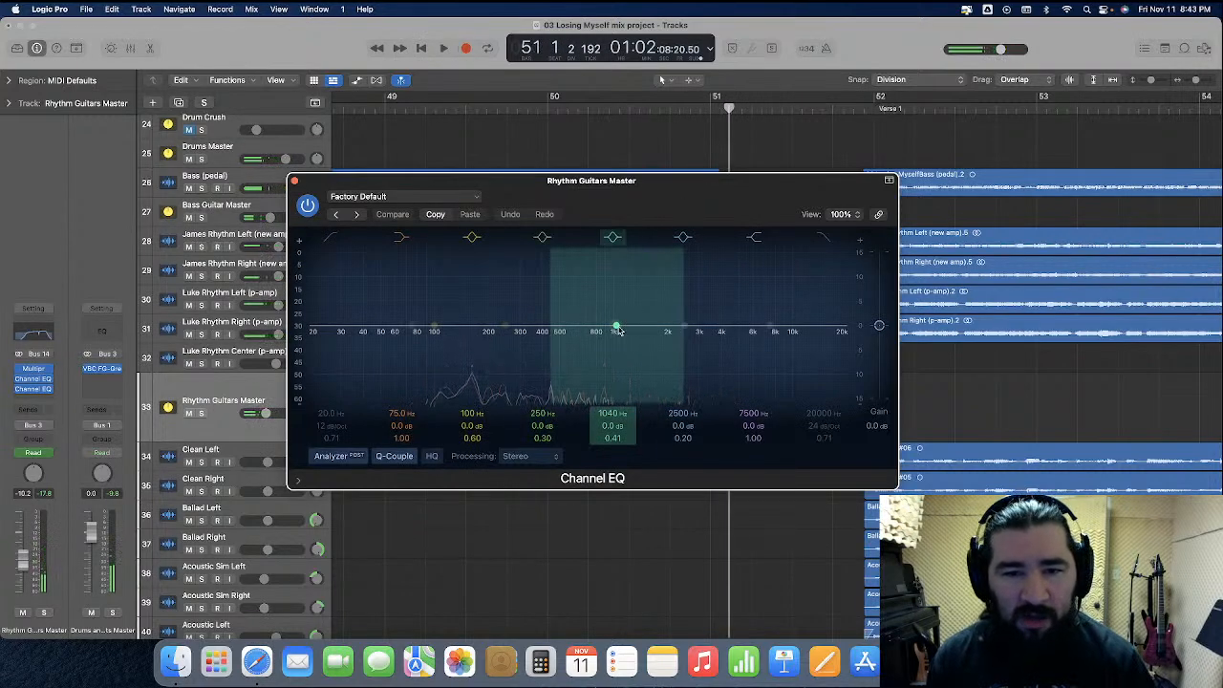
# Turn the new Channel EQ's 2500 Hz band into a narrow boost at 1980 Hz with +7.7 dB gain and a Q of 4.30
pyautogui.moveTo(686, 328); pyautogui.dragTo(681, 308)
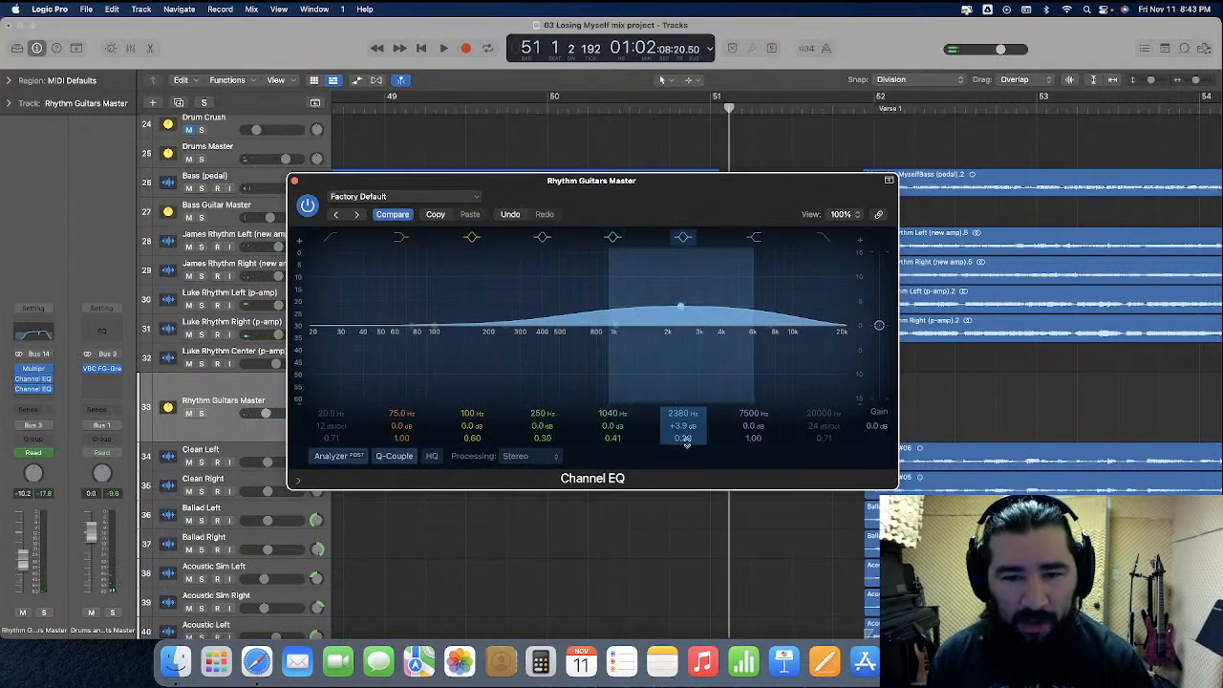
pyautogui.scroll(8, 687, 440)
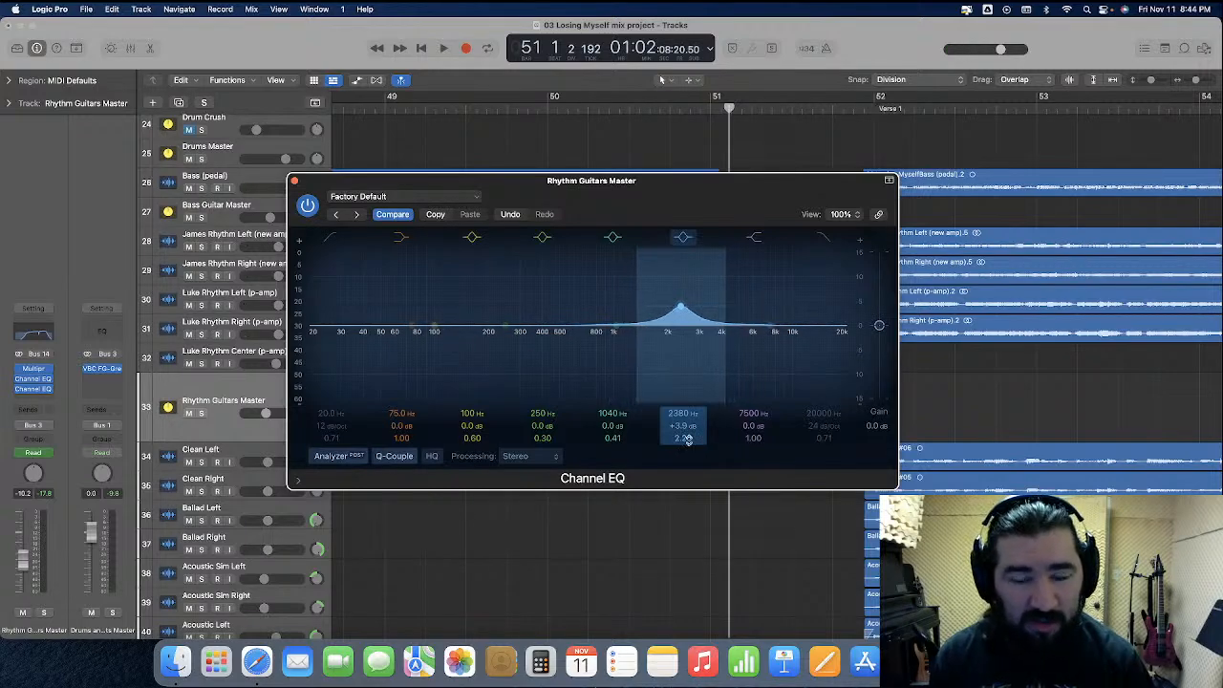
pyautogui.moveTo(682, 309); pyautogui.dragTo(667, 295)
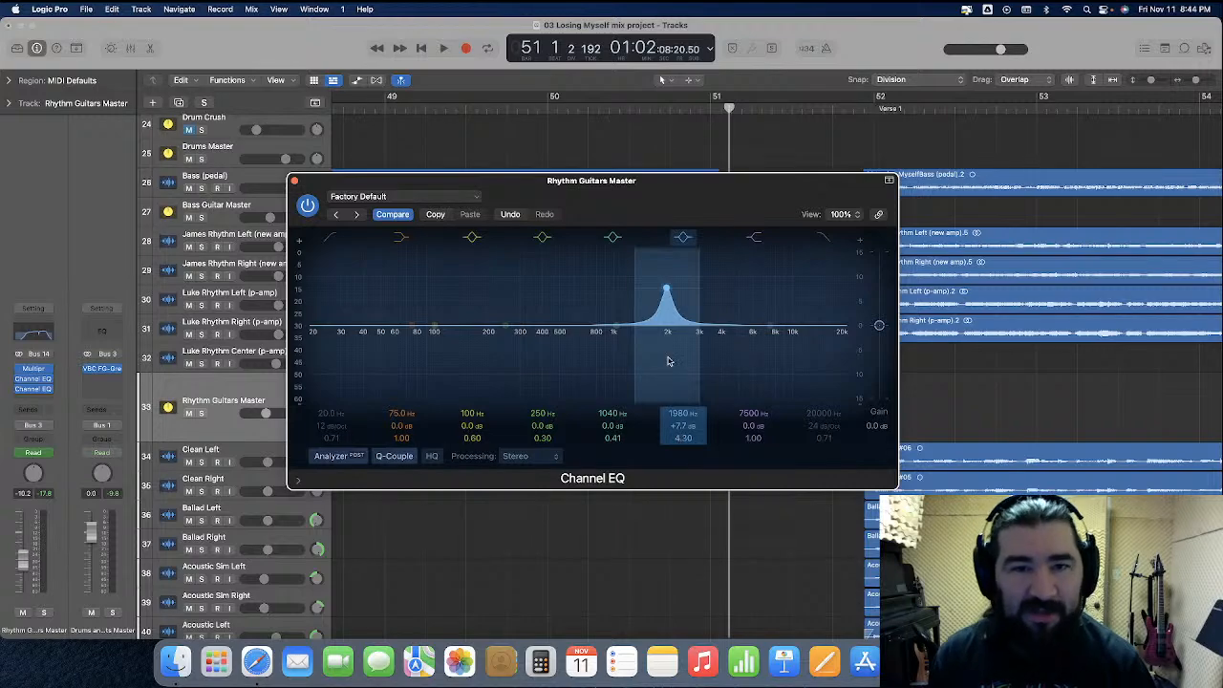
# Loop bar 50 and change the narrow band into a deep cut at 1820 Hz with -18.8 dB gain and a Q of 2.50
pyautogui.moveTo(551, 99); pyautogui.dragTo(714, 100)
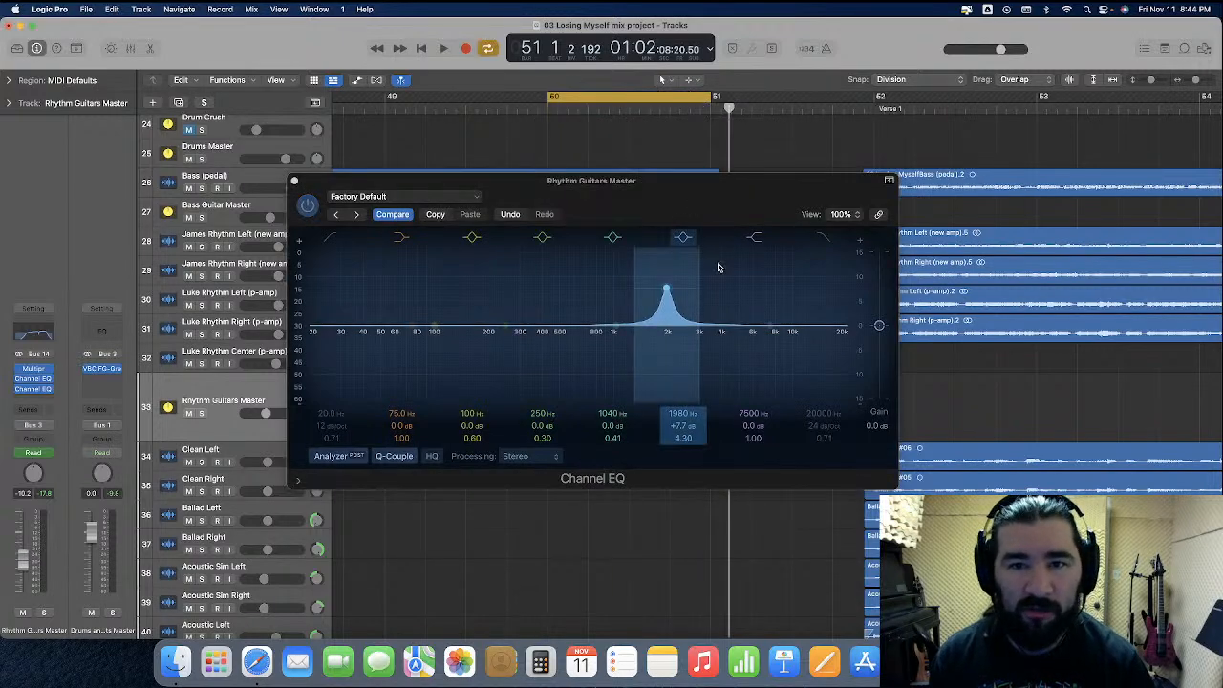
pyautogui.press('space')
pyautogui.moveTo(667, 294); pyautogui.dragTo(661, 374)
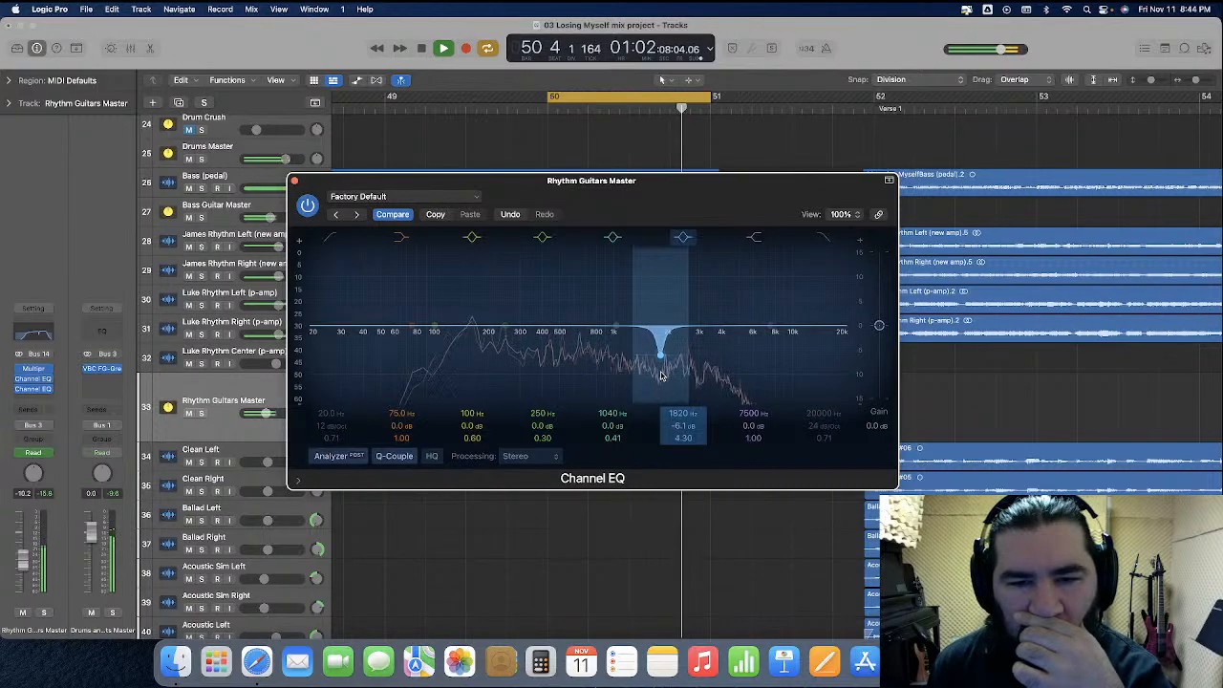
pyautogui.moveTo(662, 360); pyautogui.dragTo(686, 457)
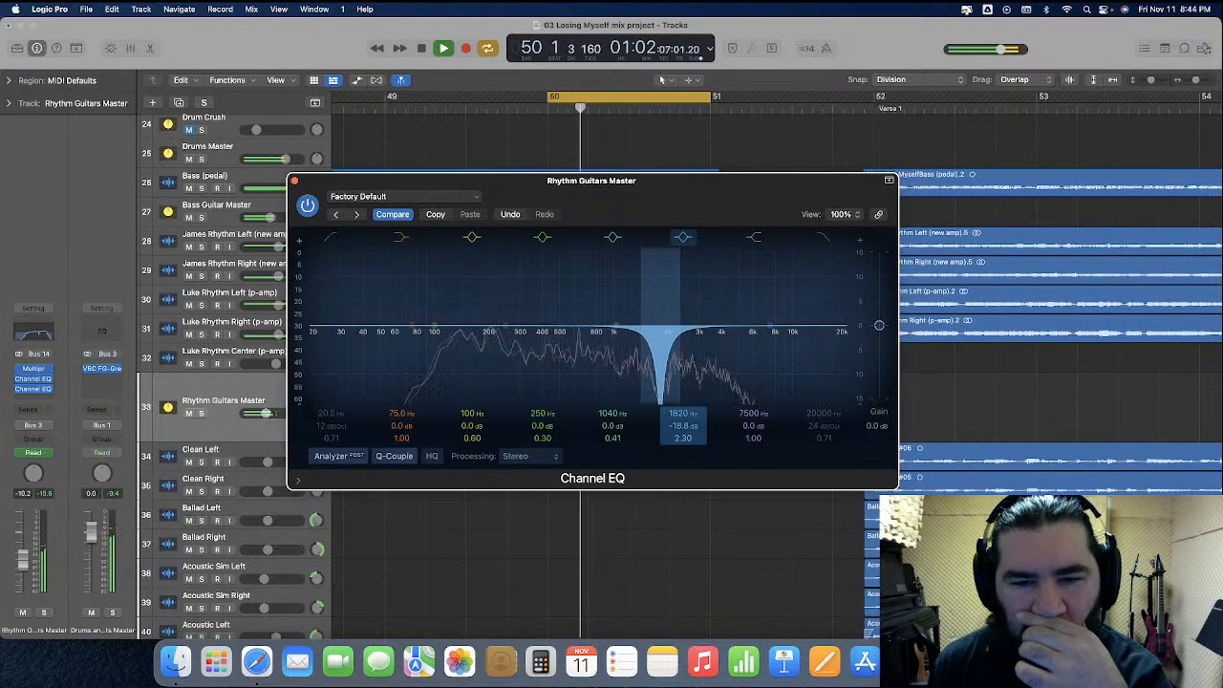
pyautogui.press('space')
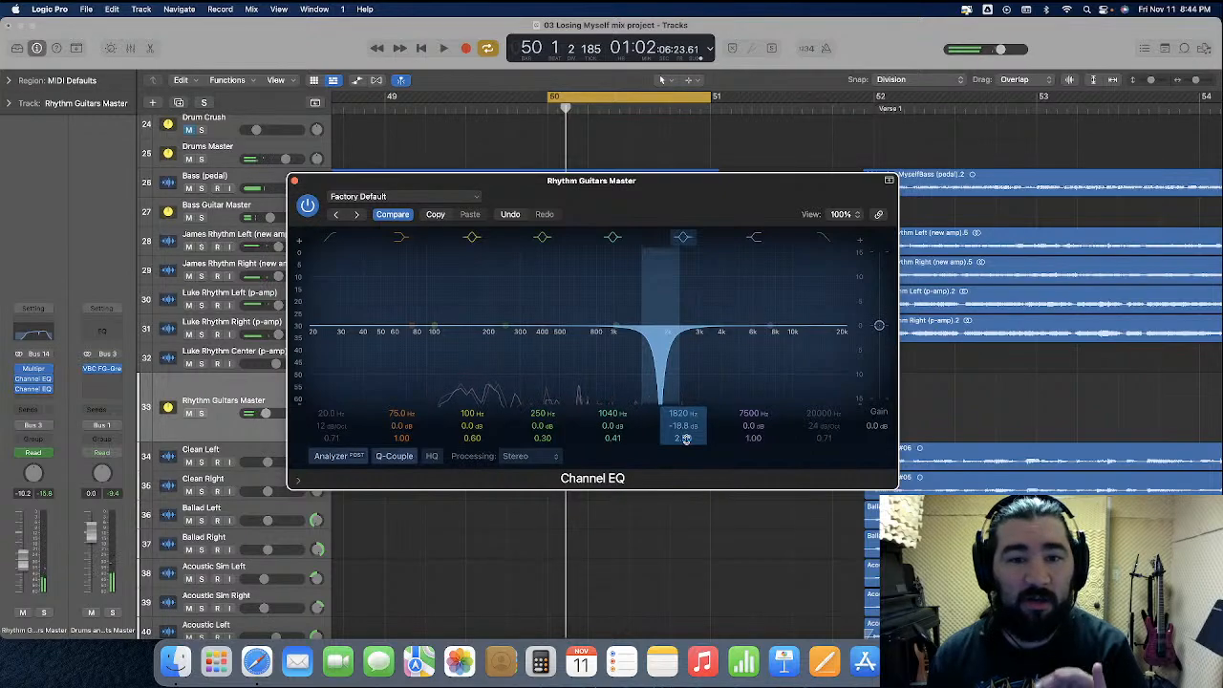
# Open the original Channel EQ on Rhythm Guitars Master and arrange it beside the new Channel EQ so both settings can be compared
pyautogui.click(33, 384)
pyautogui.moveTo(599, 156); pyautogui.dragTo(737, 338)
pyautogui.moveTo(750, 228); pyautogui.dragTo(628, 136)
pyautogui.moveTo(886, 348)
pyautogui.mouseDown()
pyautogui.moveTo(879, 271)
pyautogui.moveTo(860, 312)
pyautogui.moveTo(869, 358)
pyautogui.mouseUp()
pyautogui.click(887, 386)
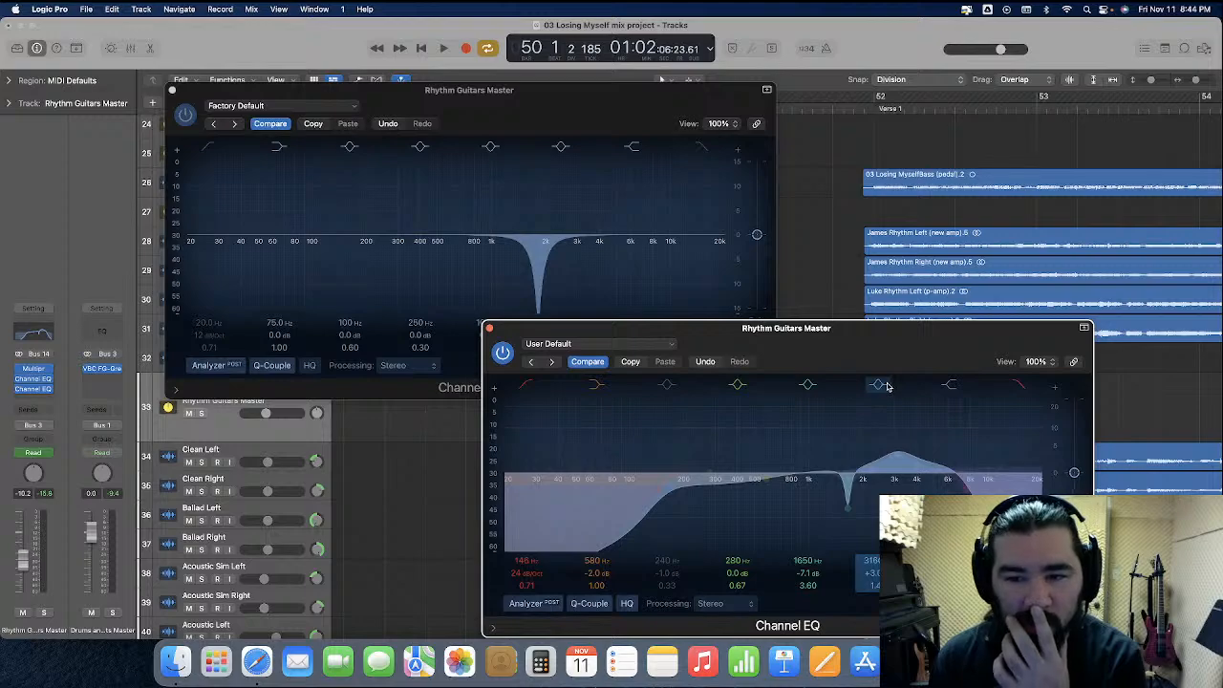
pyautogui.click(887, 386)
pyautogui.moveTo(795, 342); pyautogui.dragTo(826, 396)
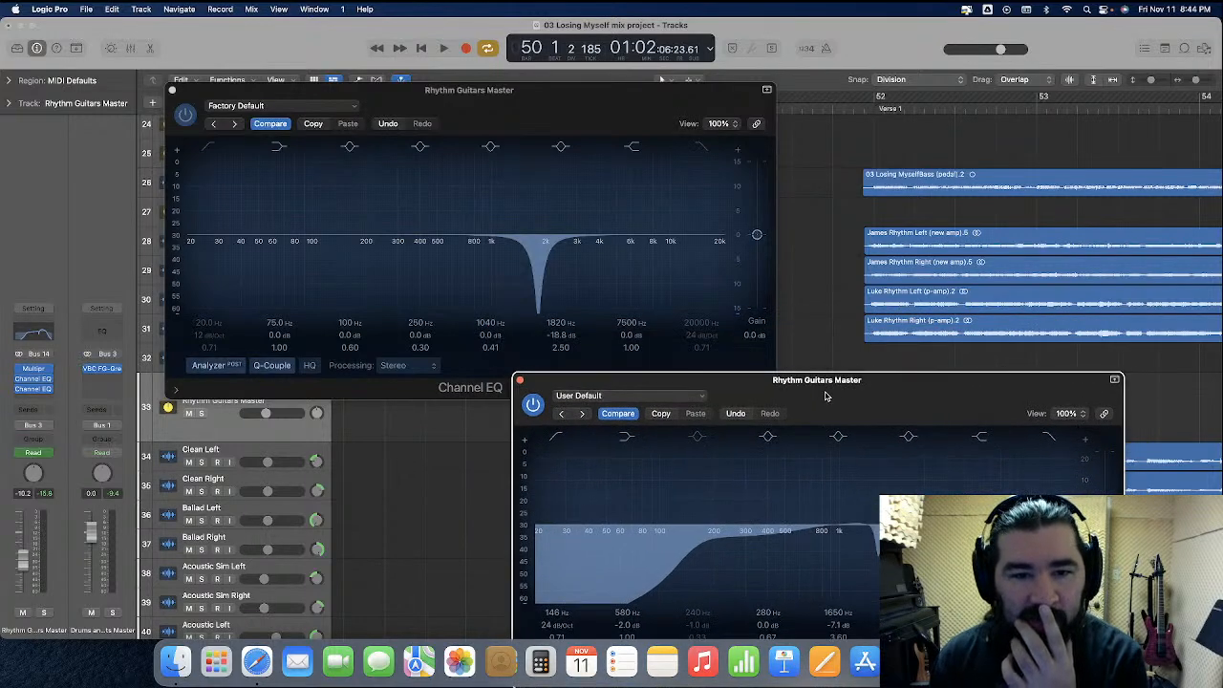
pyautogui.moveTo(826, 396); pyautogui.dragTo(742, 224)
pyautogui.click(825, 263)
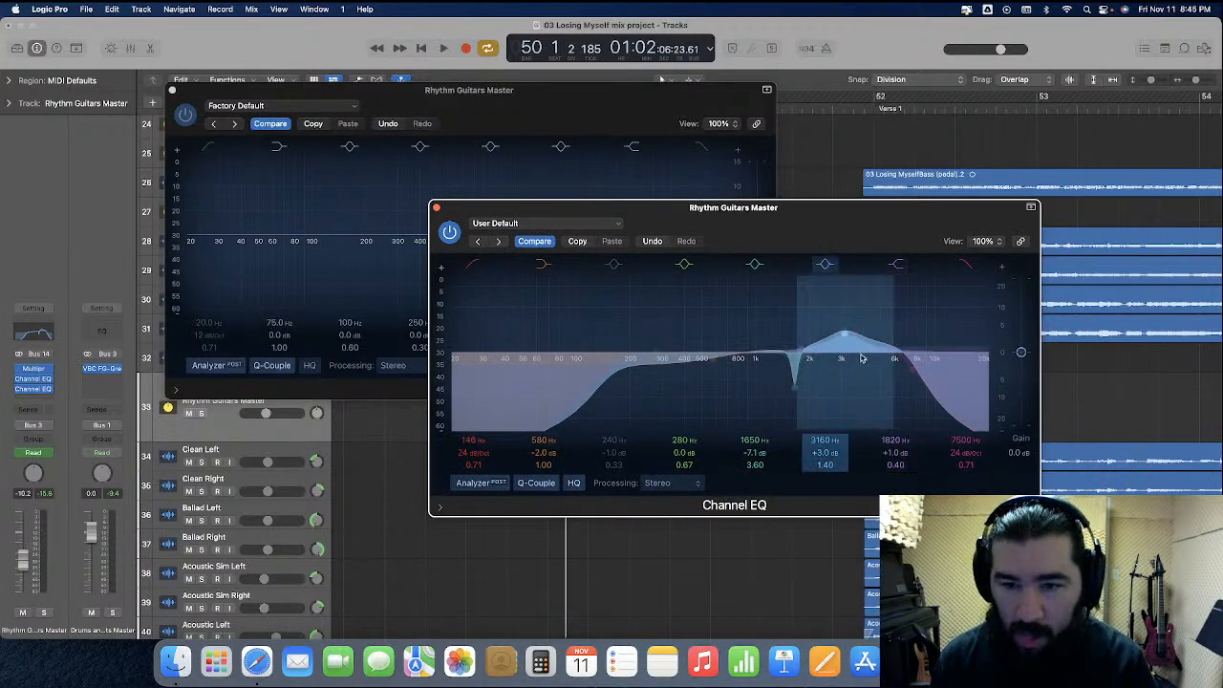
pyautogui.moveTo(836, 227); pyautogui.dragTo(865, 245)
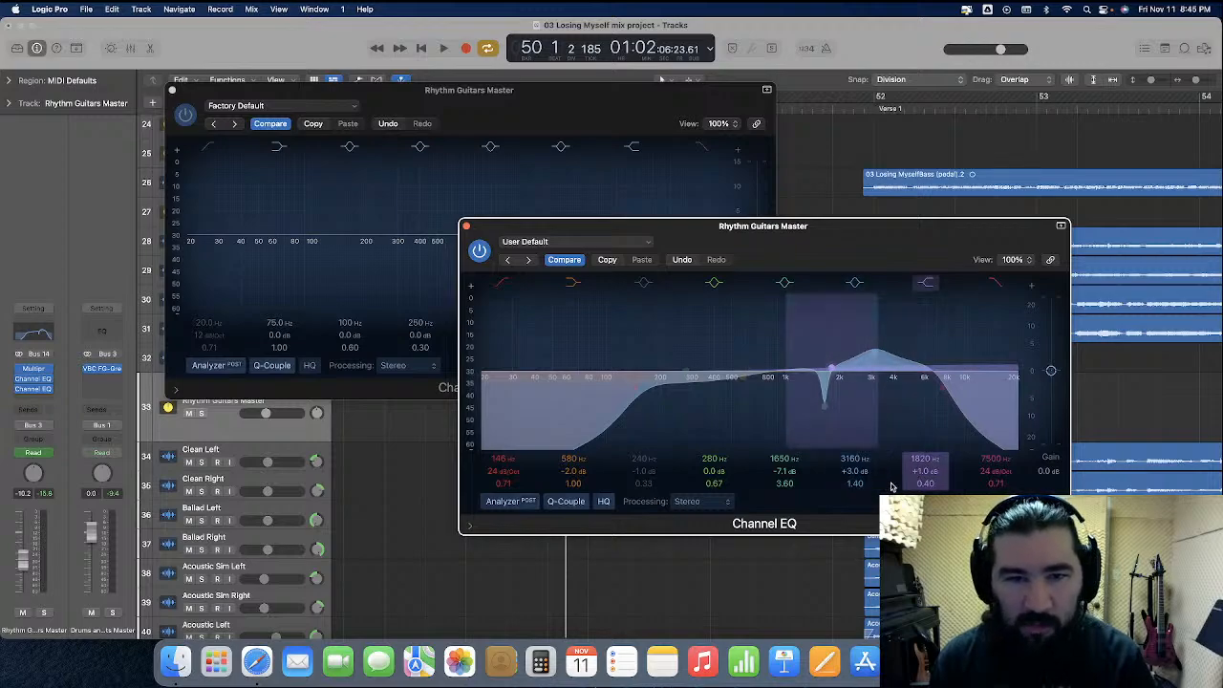
# Undo the high-shelf frequency change and set the original EQ's 3160 Hz peak band to 1820 Hz, -18.8 dB and a Q of 2.50
pyautogui.click(681, 260)
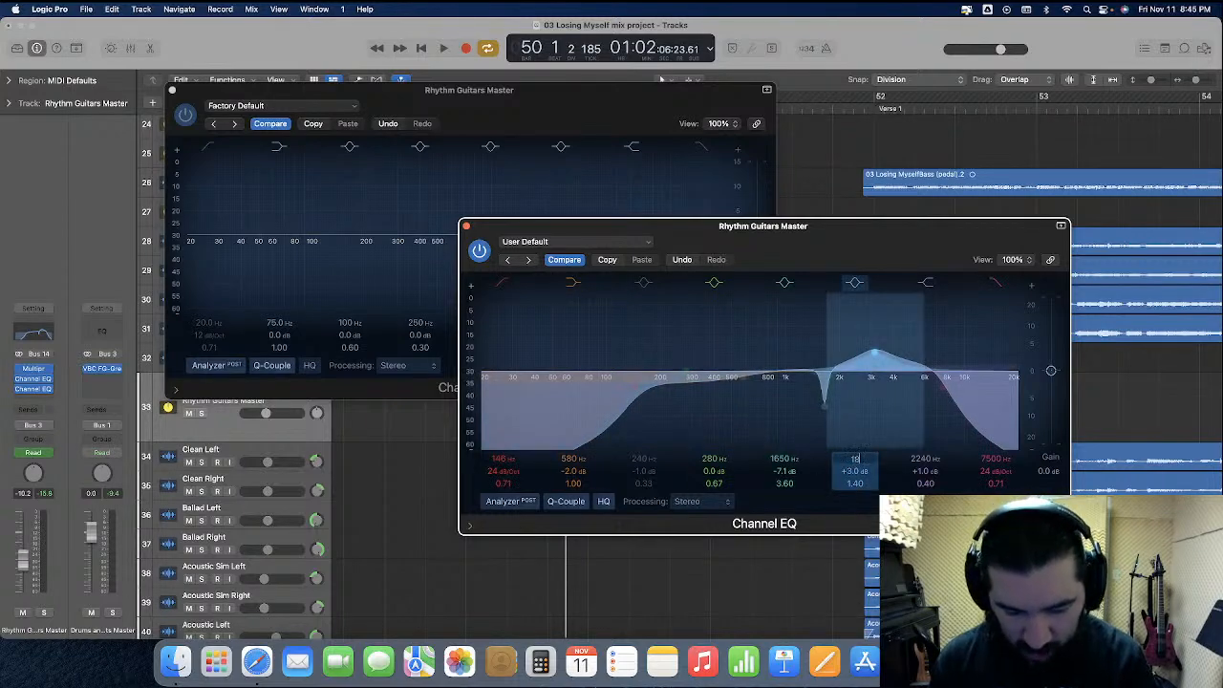
pyautogui.press('Return')
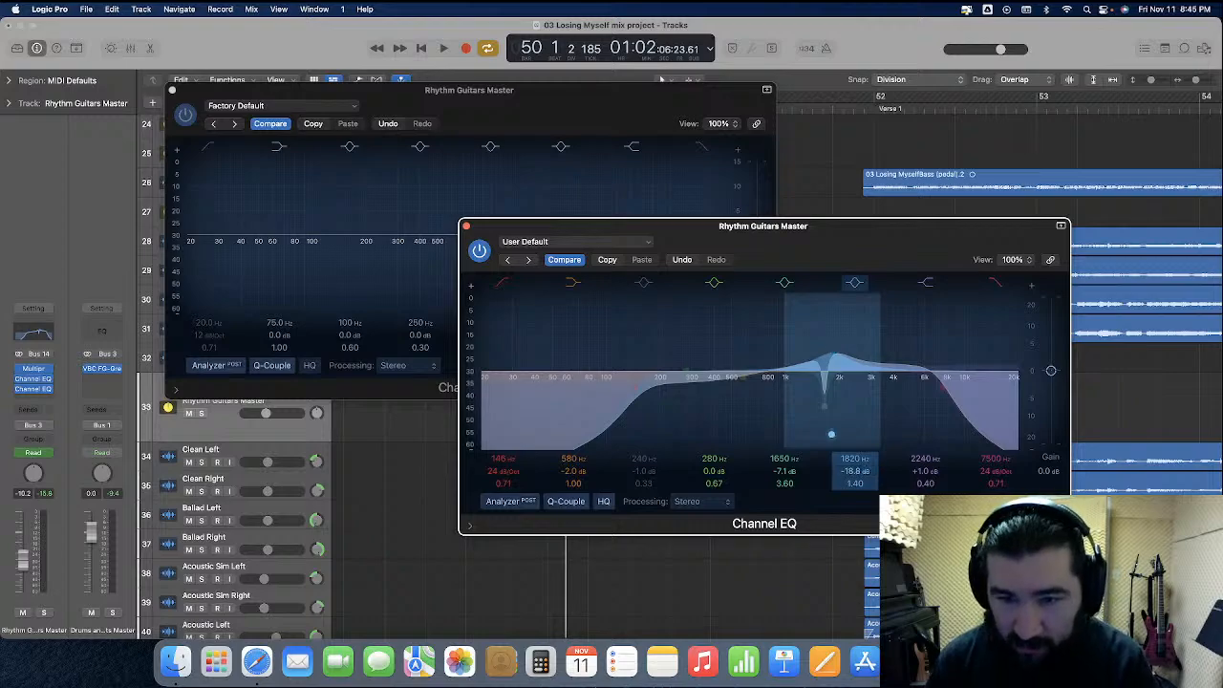
pyautogui.moveTo(751, 251); pyautogui.dragTo(708, 182)
pyautogui.write('2.5')
pyautogui.press('Return')
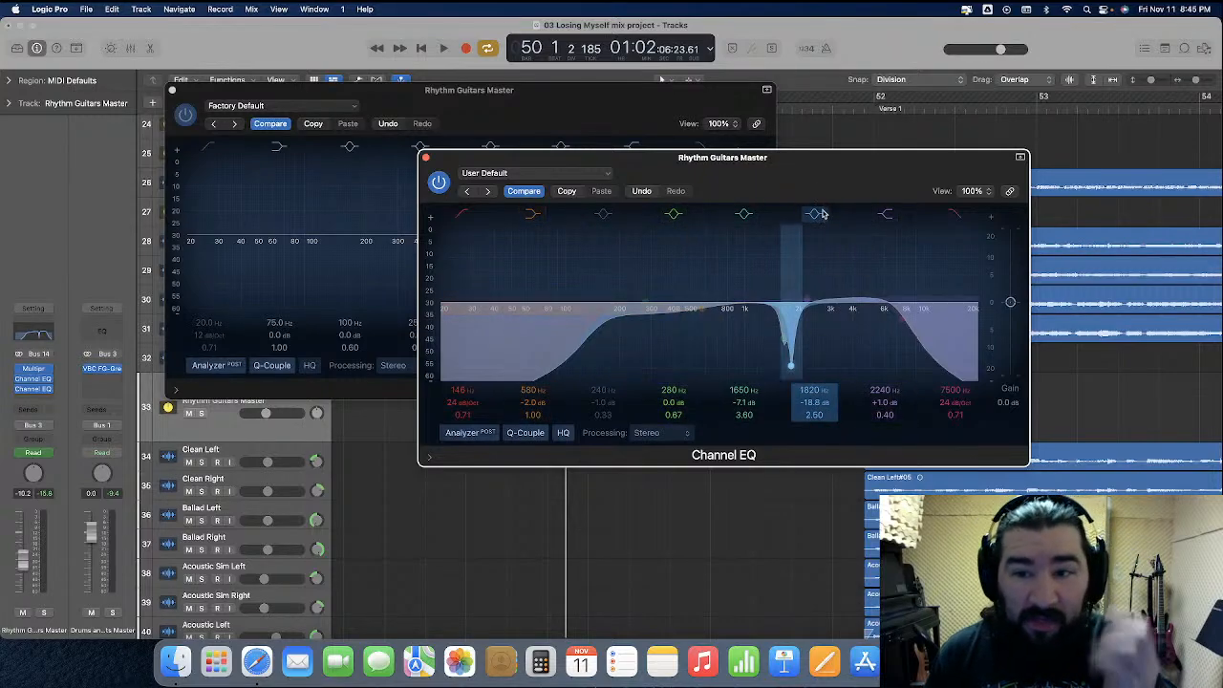
# Close both Channel EQ windows and remove the second Channel EQ from Rhythm Guitars Master
pyautogui.click(426, 158)
pyautogui.click(172, 90)
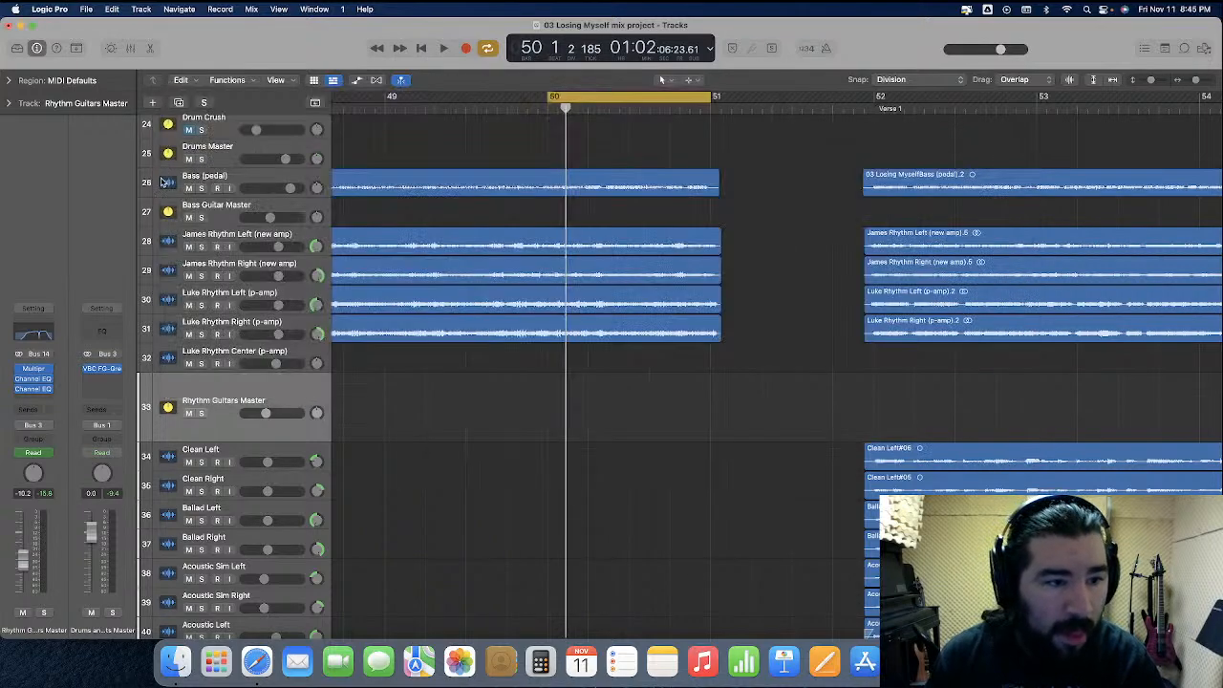
pyautogui.click(50, 391)
pyautogui.click(73, 346)
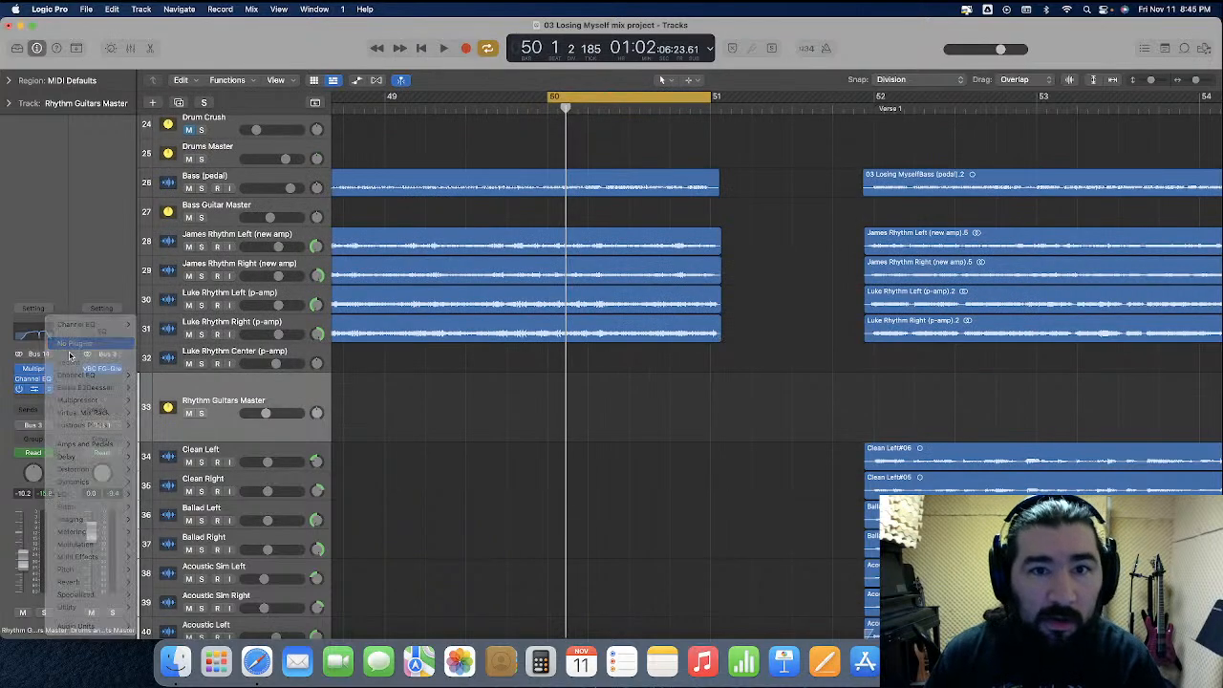
# Turn off looping, show track automation with the playhead at bar 50, and display Channel EQ's Peak 4 On/Off automation on Rhythm Guitars Master
pyautogui.click(488, 48)
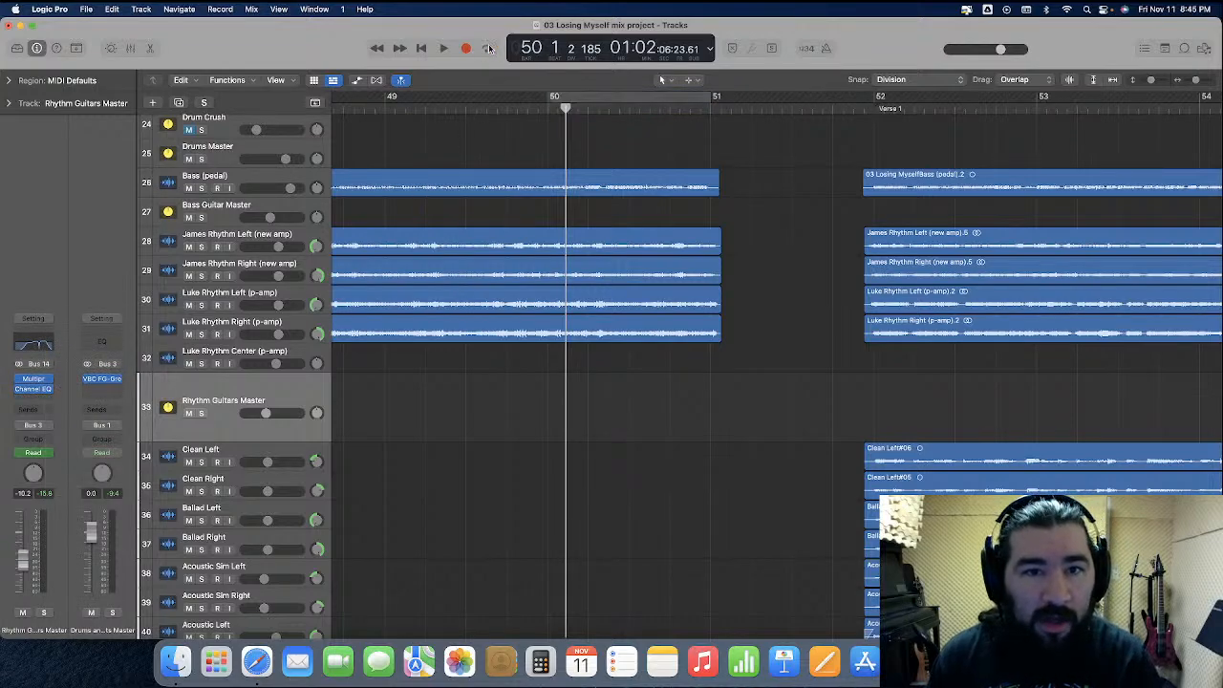
pyautogui.click(354, 81)
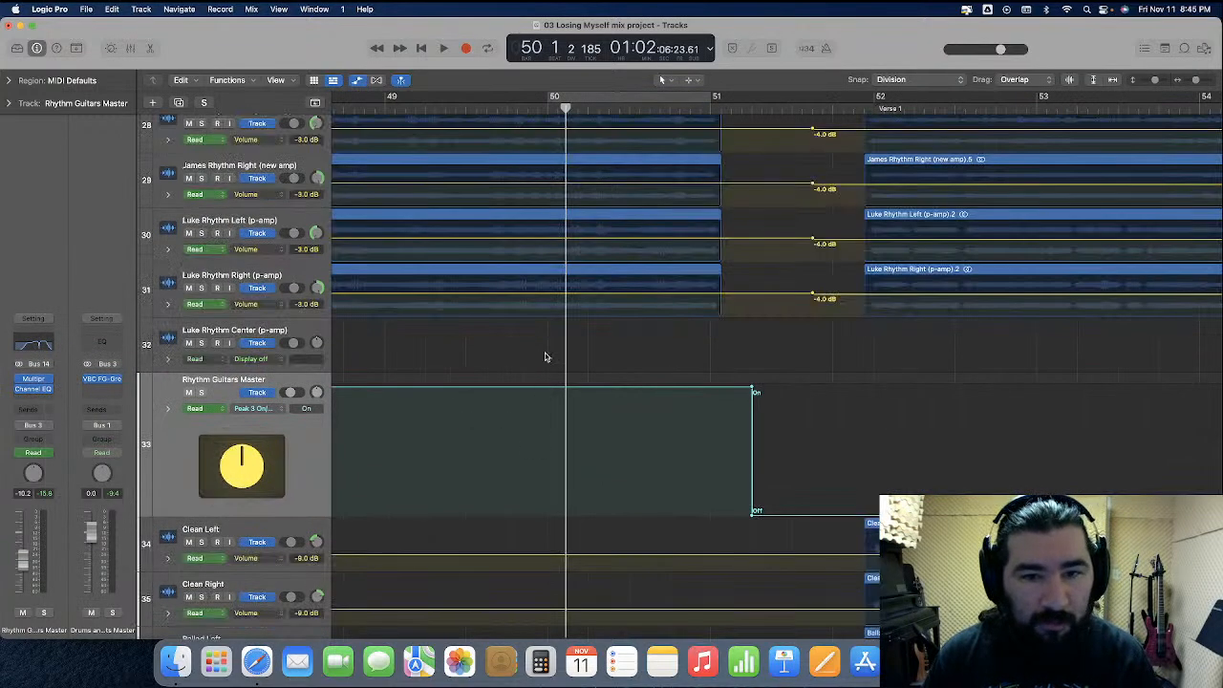
pyautogui.click(549, 119)
pyautogui.click(268, 411)
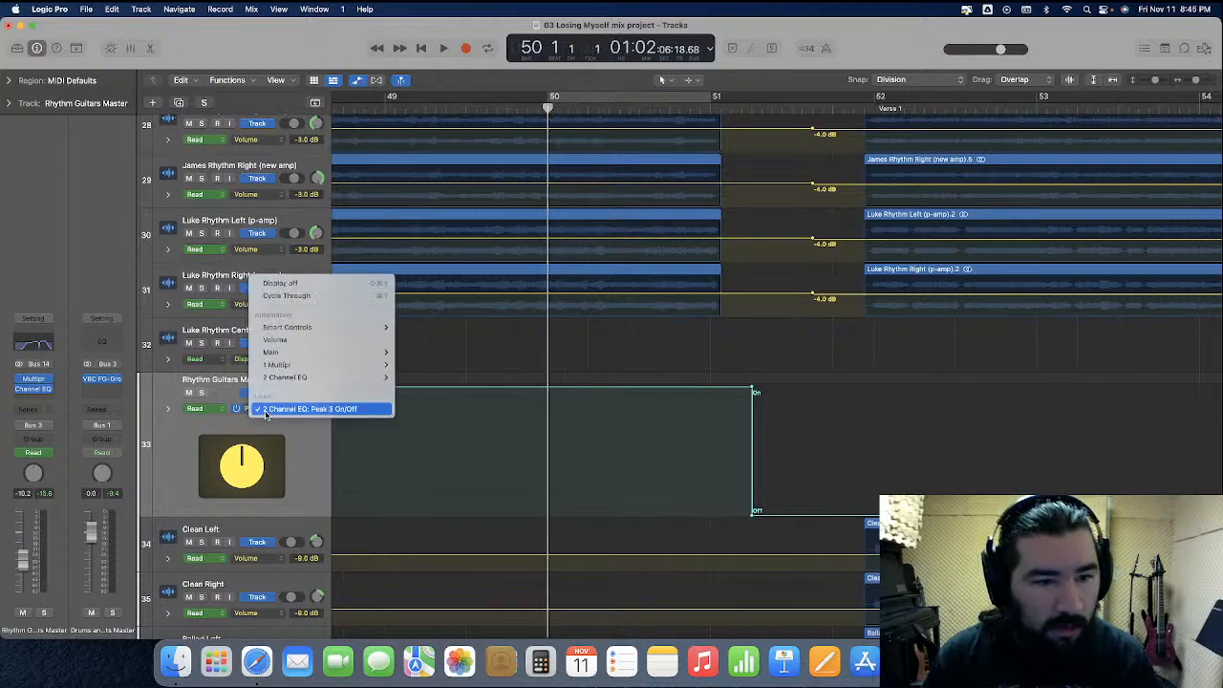
pyautogui.moveTo(301, 377)
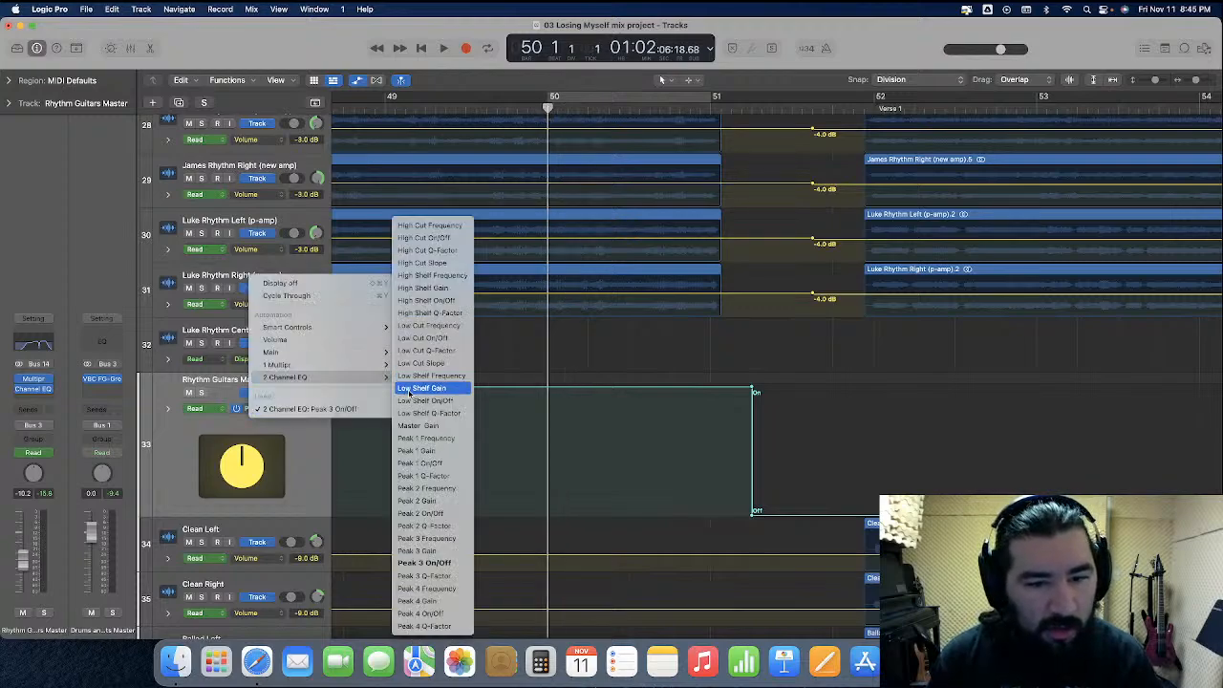
pyautogui.click(443, 602)
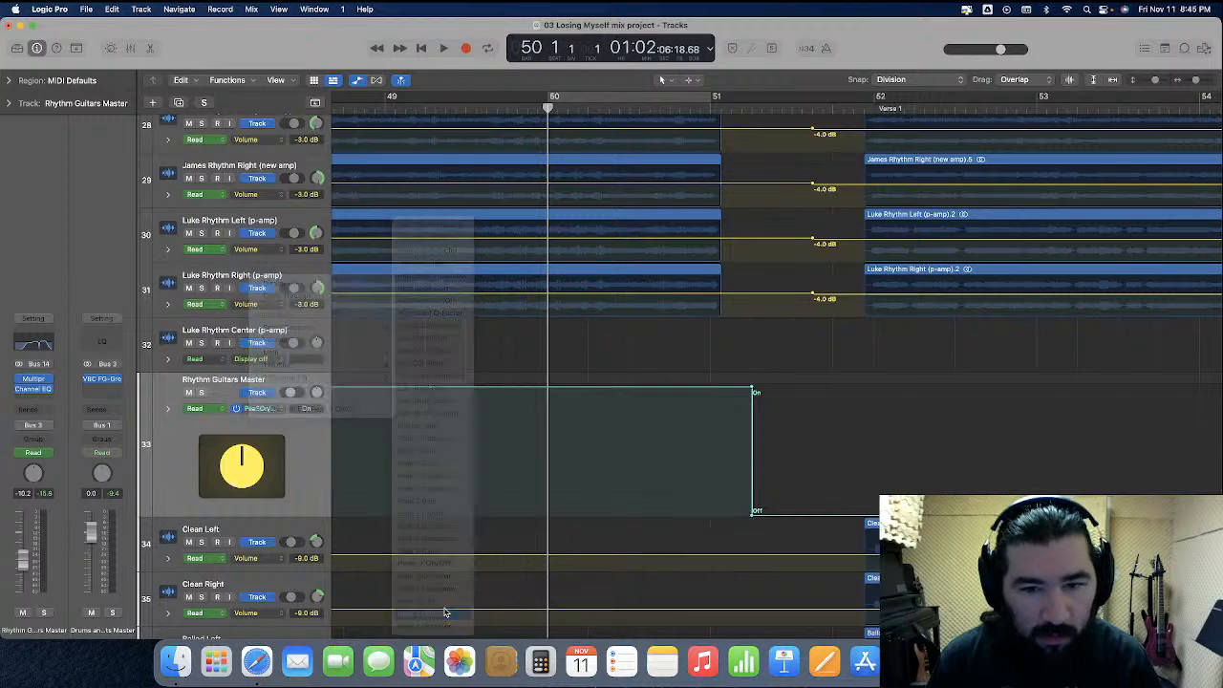
# Automate Peak 4 On/Off on Rhythm Guitars Master to be off throughout and on only from bar 50 to just past bar 51
pyautogui.click(540, 393)
pyautogui.moveTo(540, 391); pyautogui.dragTo(538, 469)
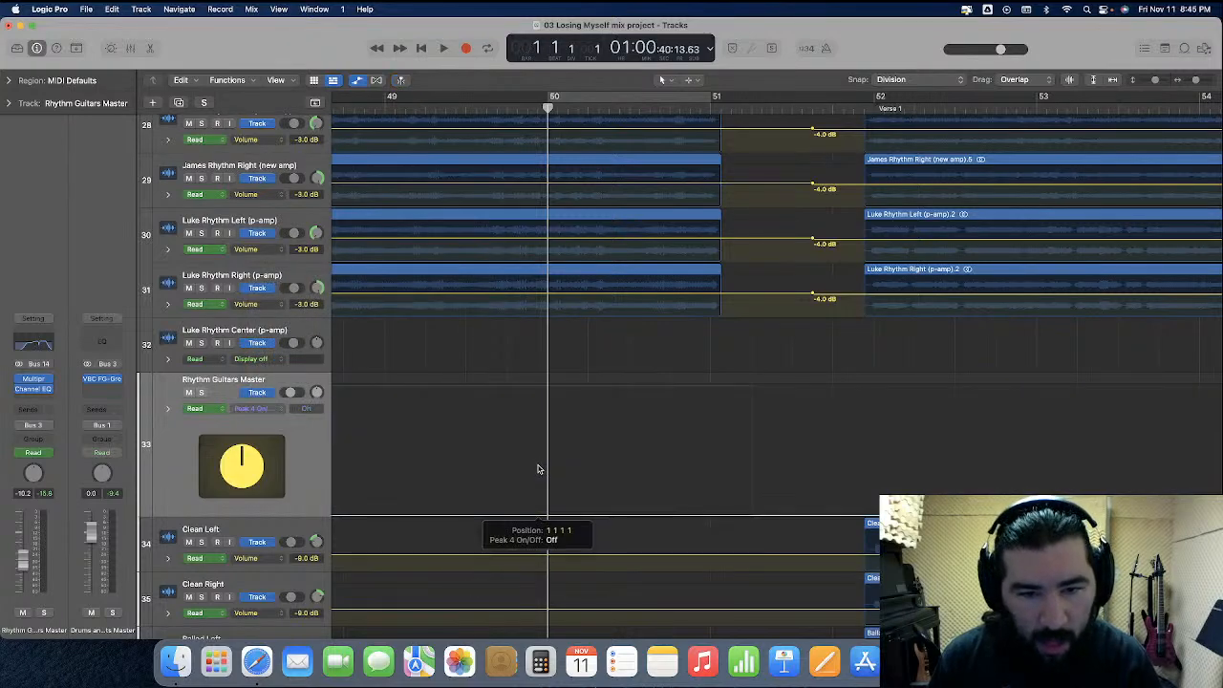
pyautogui.moveTo(547, 422); pyautogui.dragTo(726, 438)
pyautogui.moveTo(637, 491); pyautogui.dragTo(626, 406)
# Listen from about bar 46 through the automated Peak 4 passage into Verse 1
pyautogui.hscroll(-5, 468, 268)
pyautogui.press('super+Left')
pyautogui.press('super+Left')
pyautogui.press('super+Left')
pyautogui.press('super+Left')
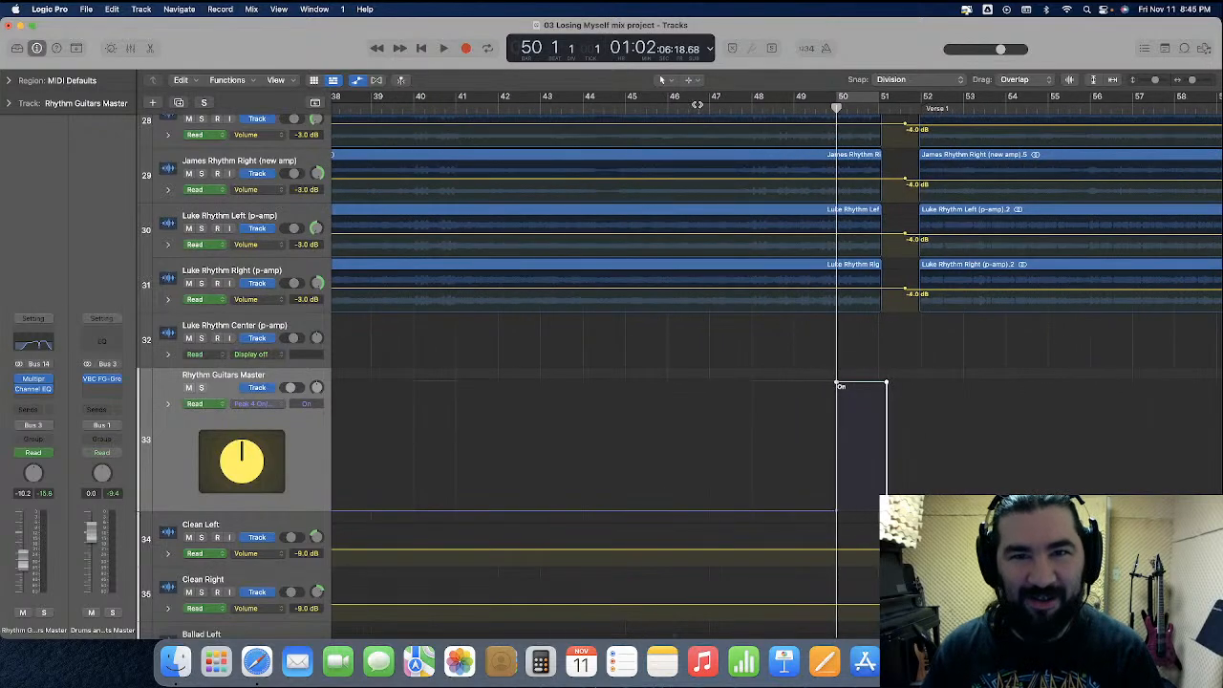
pyautogui.click(669, 109)
pyautogui.press('space')
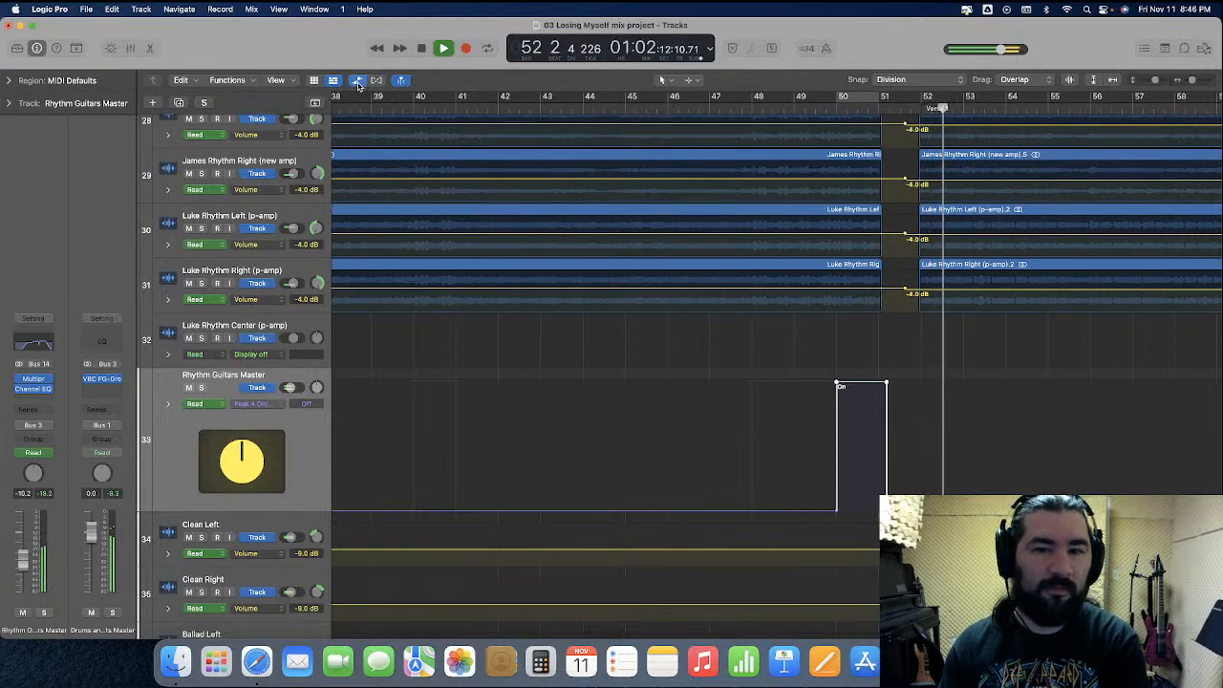
# Hide track automation, shrink the Rhythm Guitars Master row to normal height, and stop playback with the playhead back at bar 1
pyautogui.press('a')
pyautogui.moveTo(248, 437); pyautogui.dragTo(249, 394)
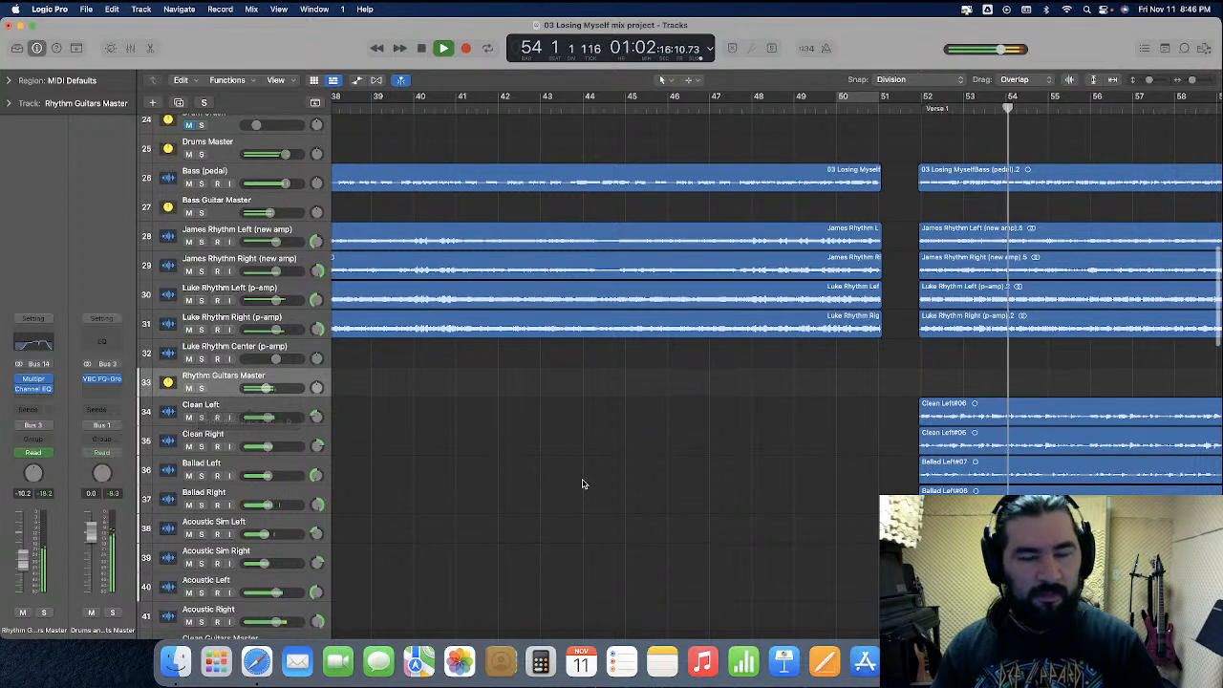
pyautogui.press('space')
pyautogui.press('super+Left')
pyautogui.press('super+Left')
pyautogui.press('super+Left')
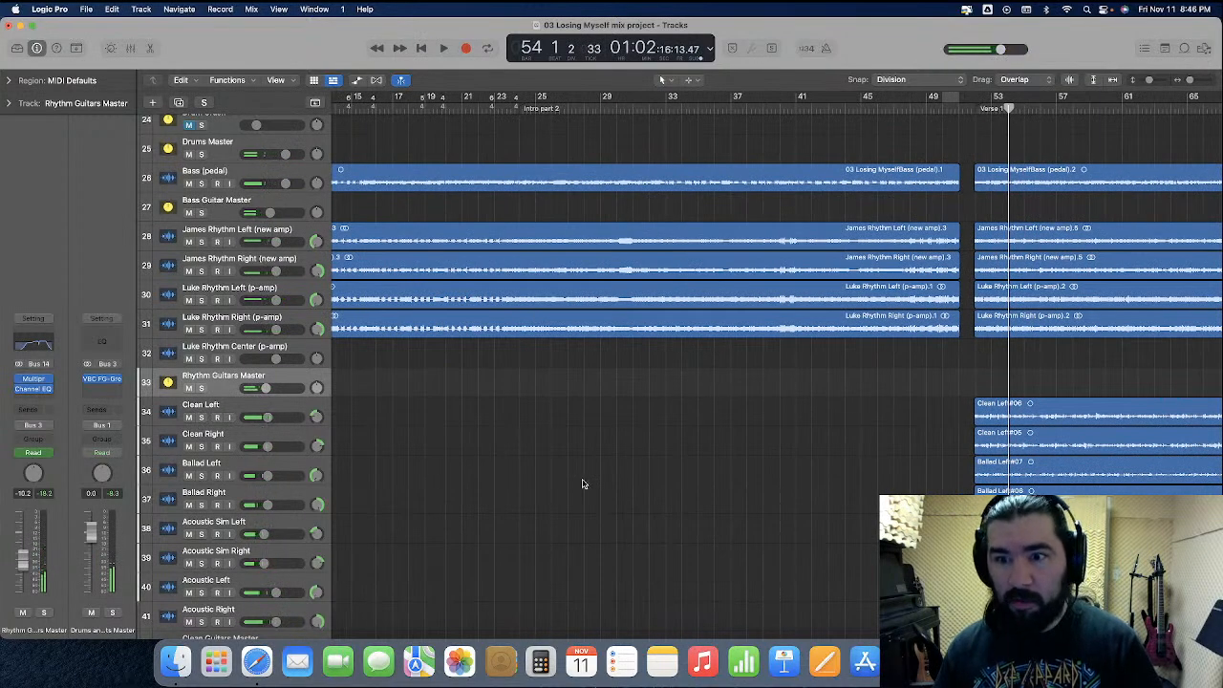
pyautogui.press('super+Left')
pyautogui.press('super+Left')
pyautogui.press('super+Left')
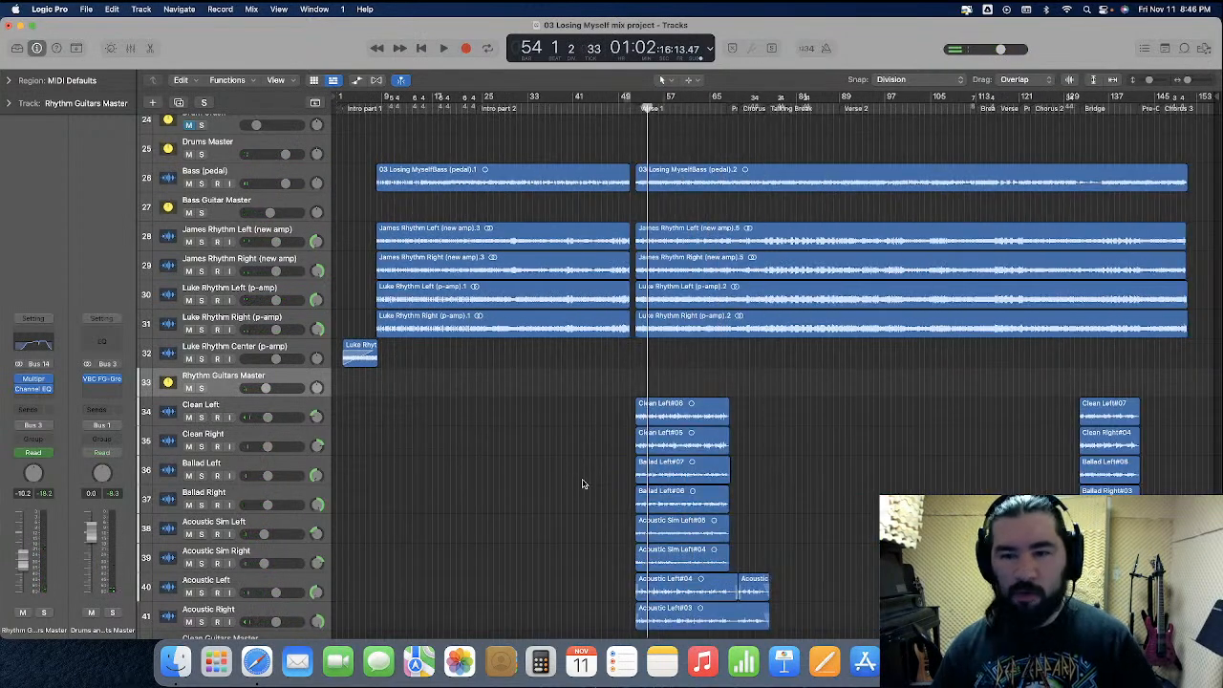
pyautogui.press('Return')
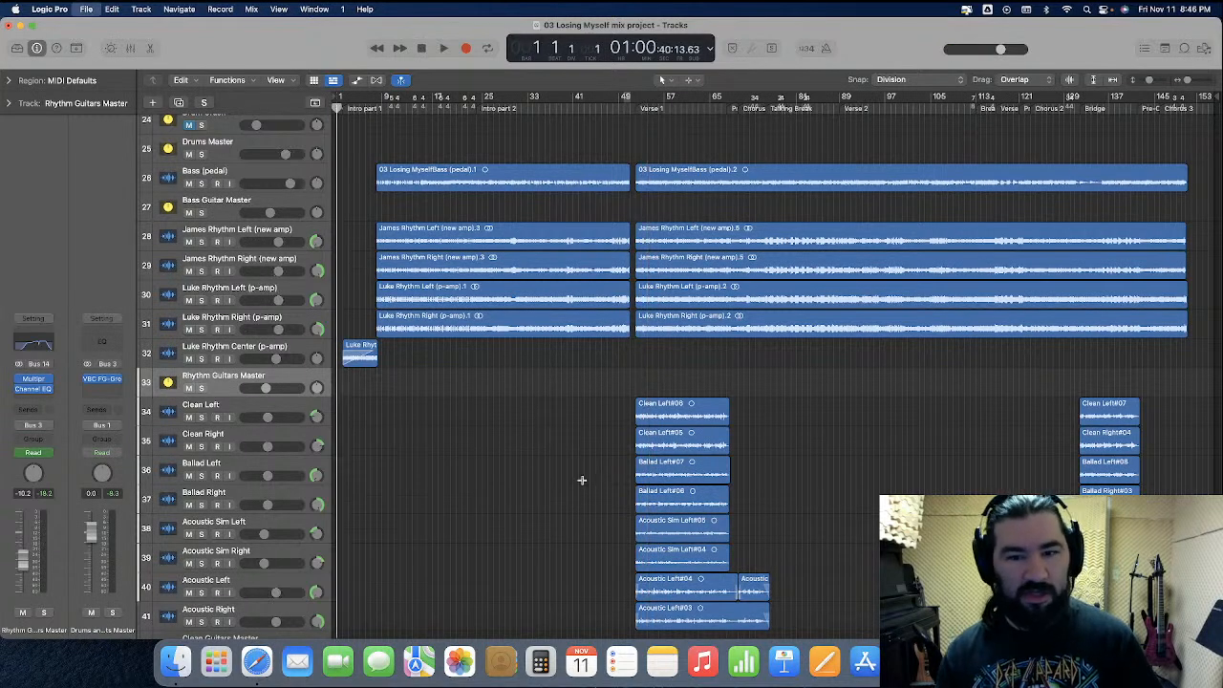
# Look through the remaining tracks and the mixer channels from the rhythm guitars to the final master buses
pyautogui.scroll(-10, 575, 488)
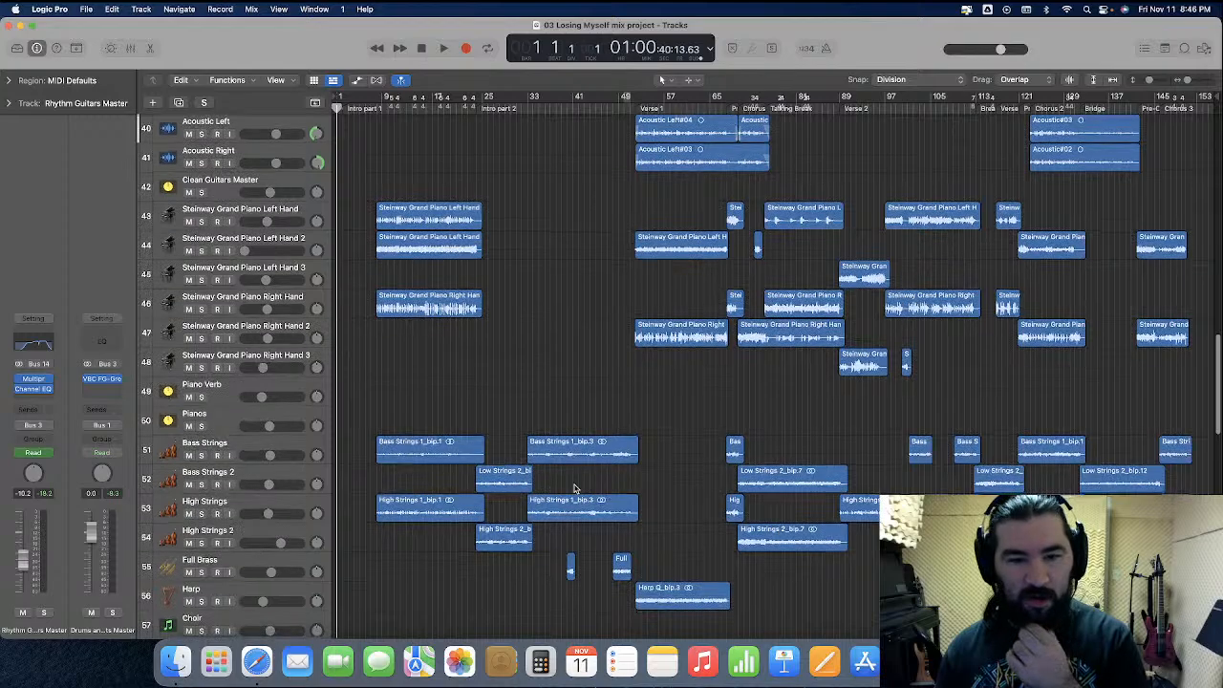
pyautogui.scroll(-3, 574, 488)
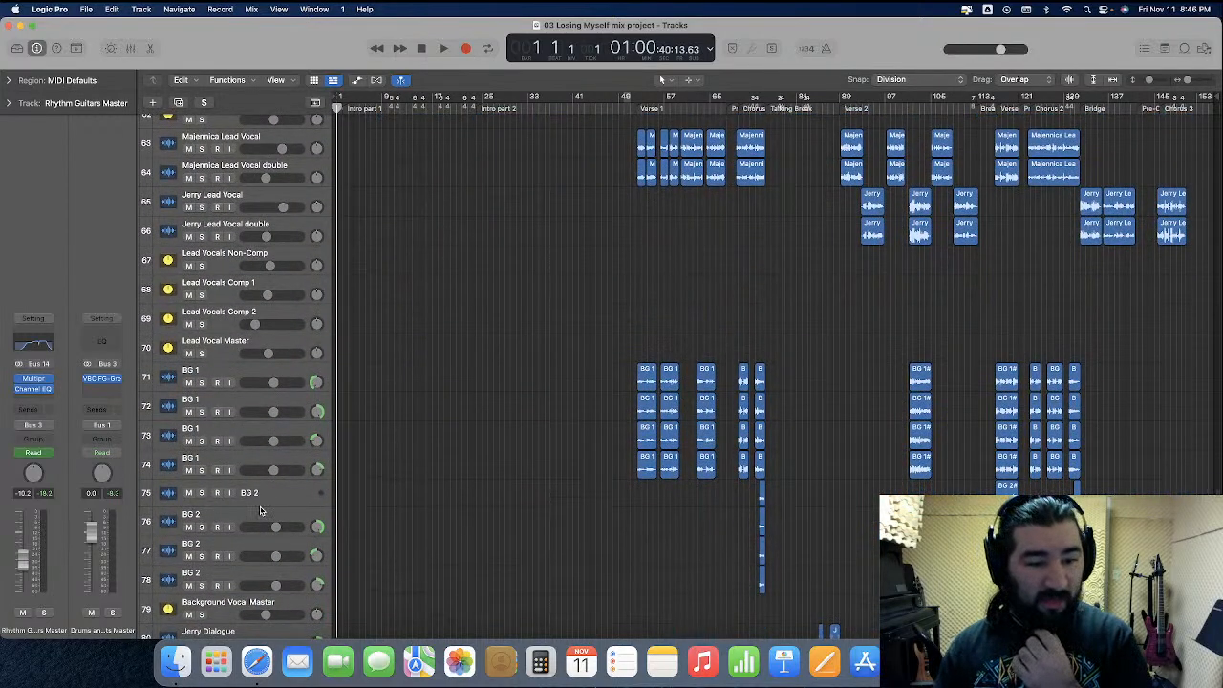
pyautogui.scroll(-6, 579, 520)
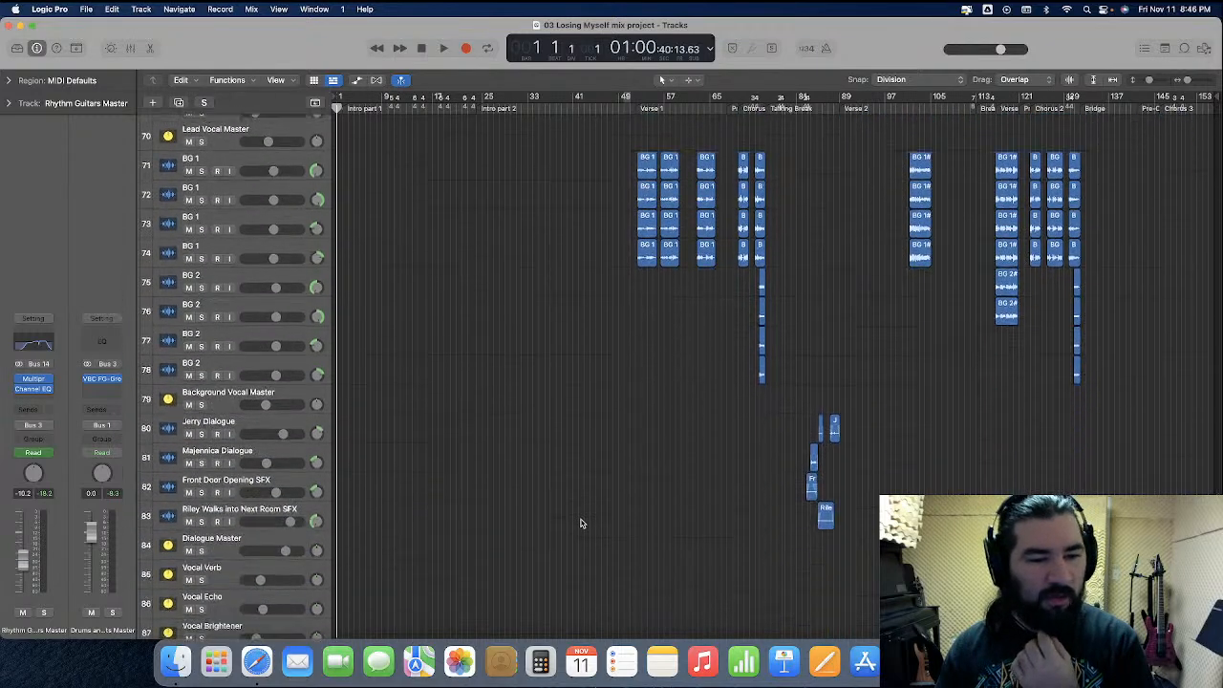
pyautogui.scroll(2, 580, 523)
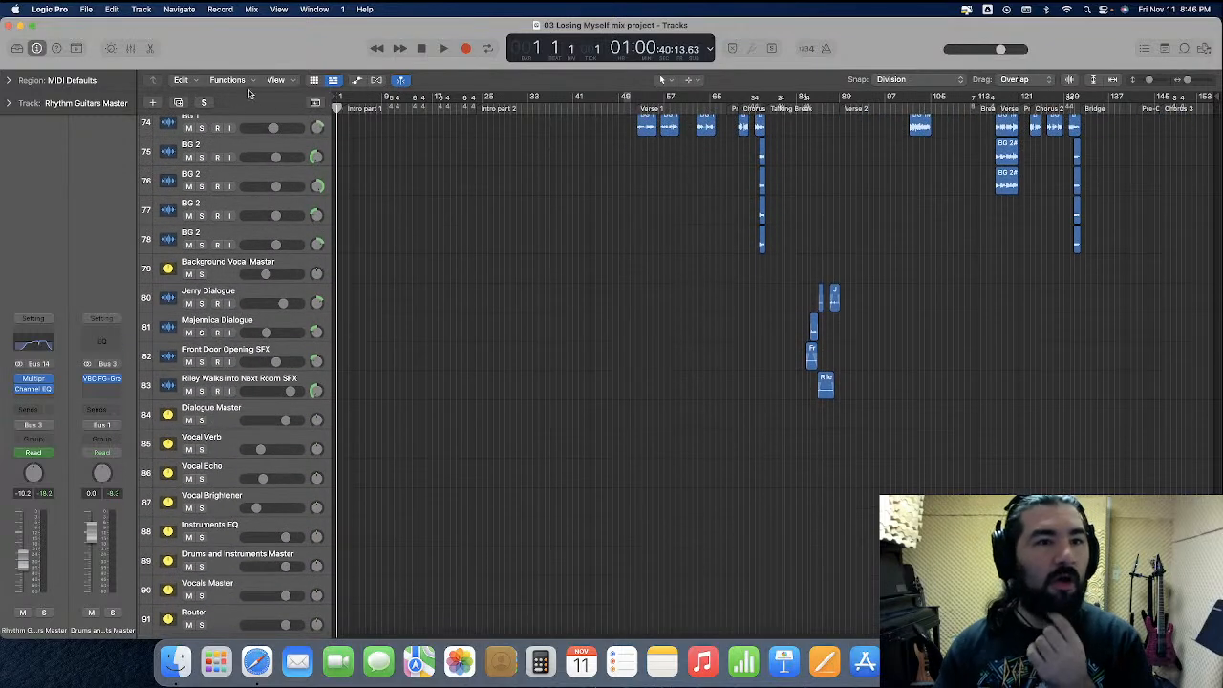
pyautogui.press('x')
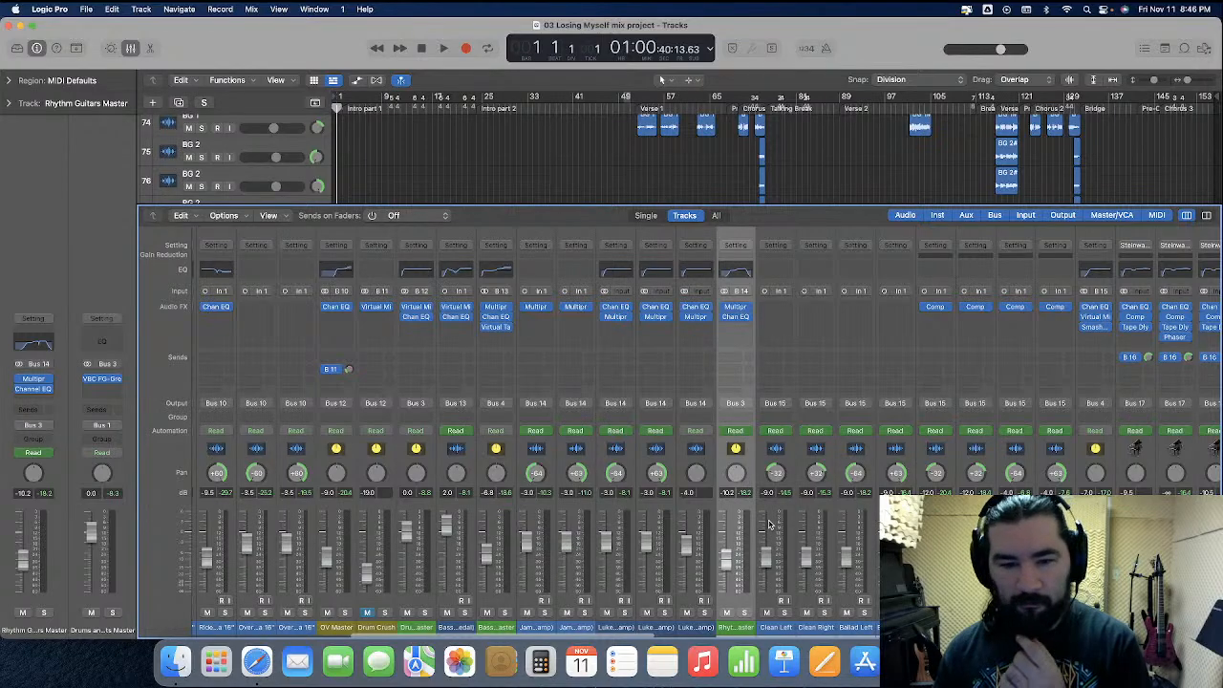
pyautogui.hscroll(10, 769, 523)
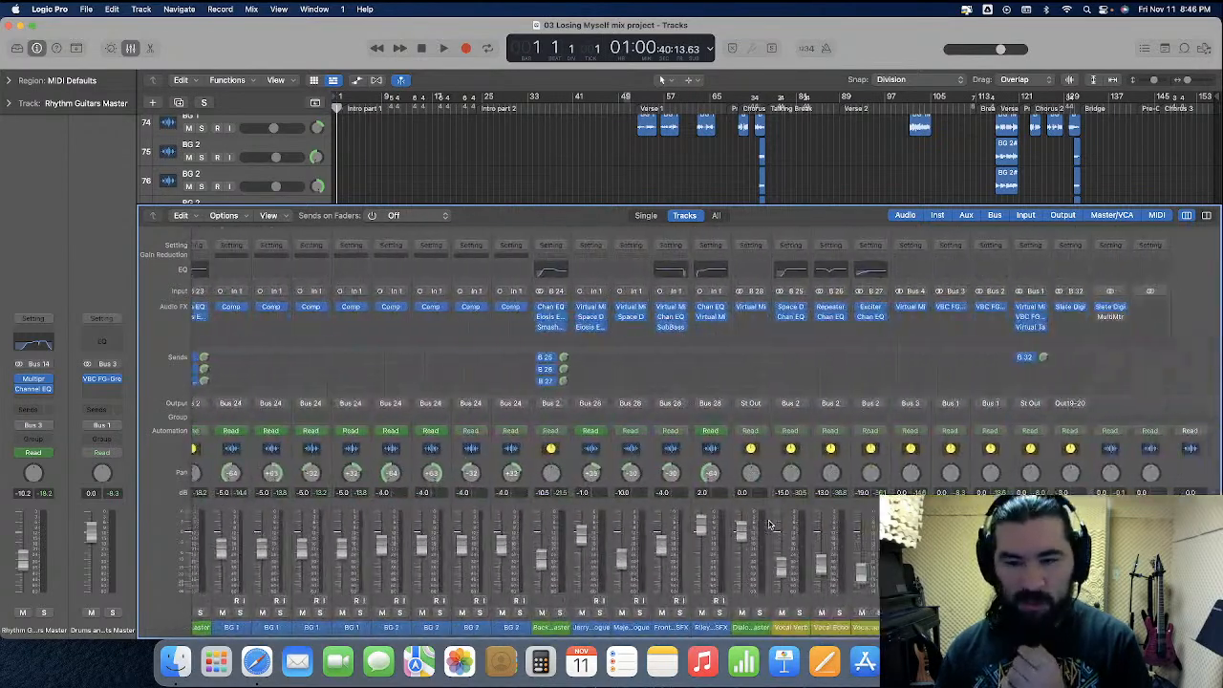
pyautogui.click(132, 50)
# Place the playhead at bar 82, ahead of the dialogue in the Talking Break, and show track automation
pyautogui.press('super+Right')
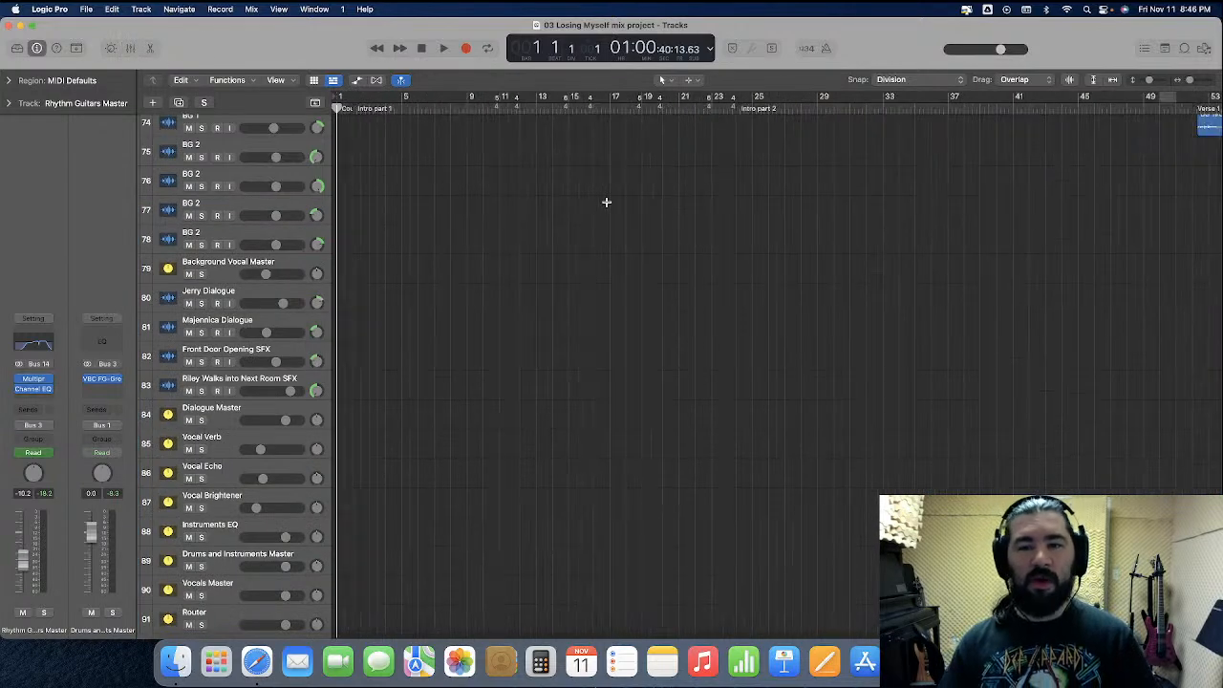
pyautogui.hscroll(15, 625, 341)
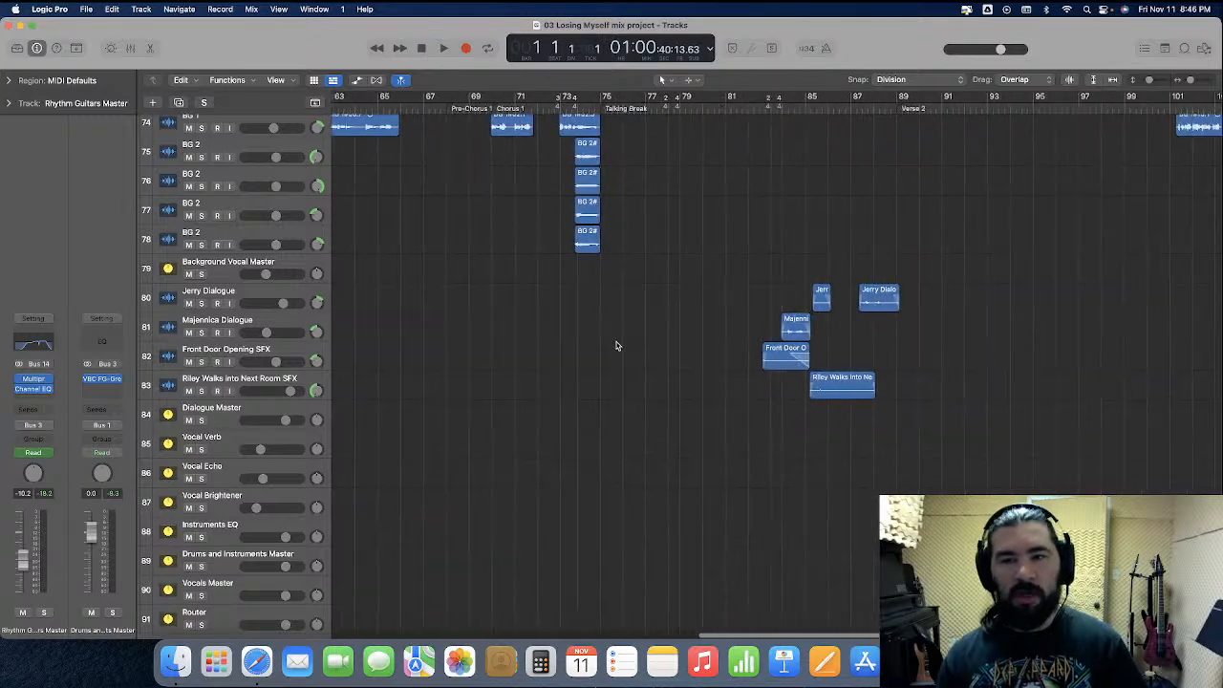
pyautogui.click(592, 110)
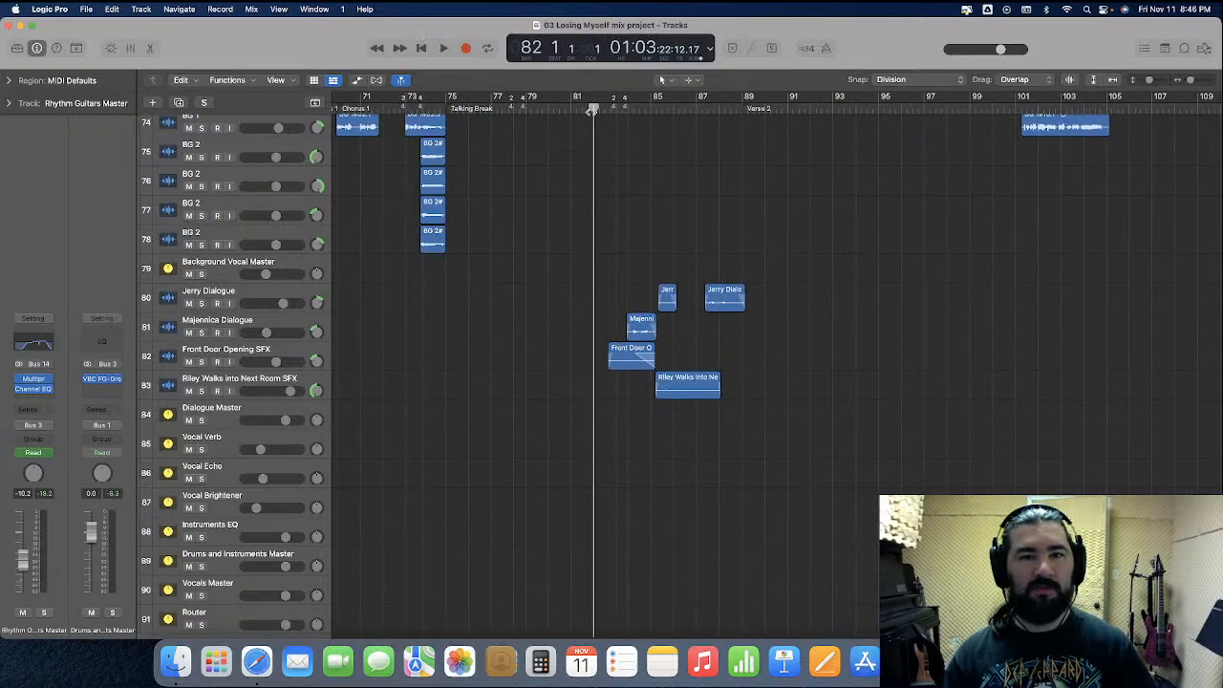
pyautogui.click(356, 81)
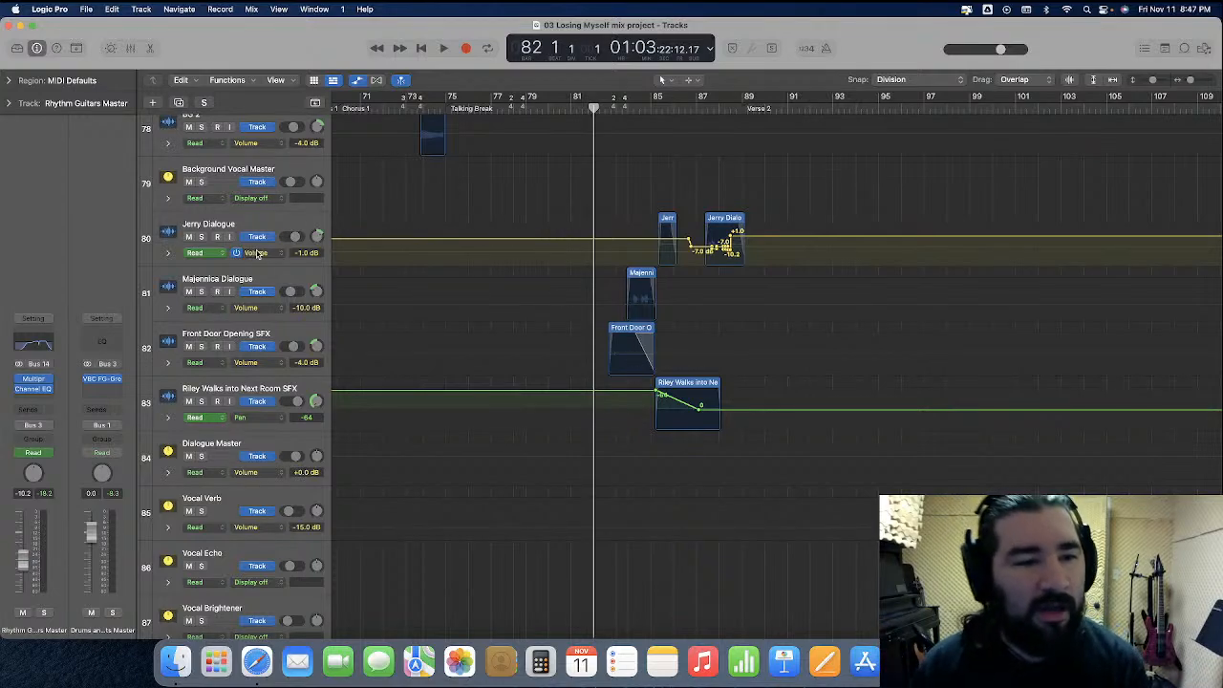
# Display the Pan automation on the Jerry Dialogue track and enlarge its row for finer editing
pyautogui.click(255, 253)
pyautogui.click(267, 260)
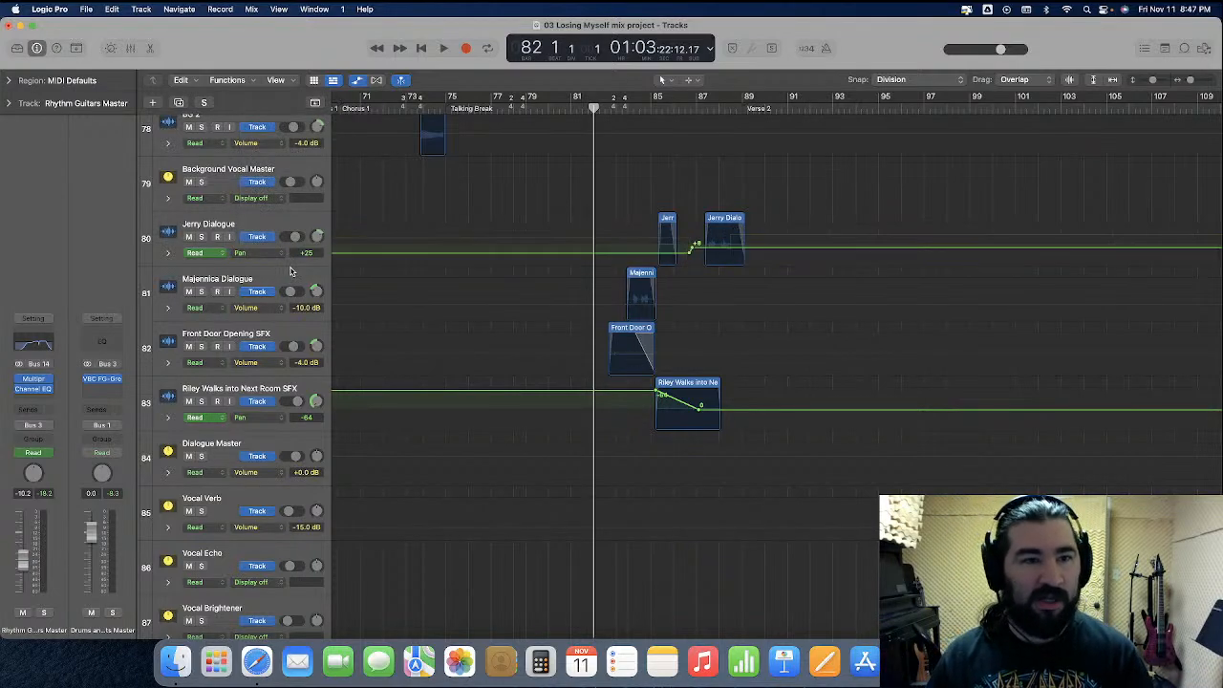
pyautogui.moveTo(280, 265); pyautogui.dragTo(294, 387)
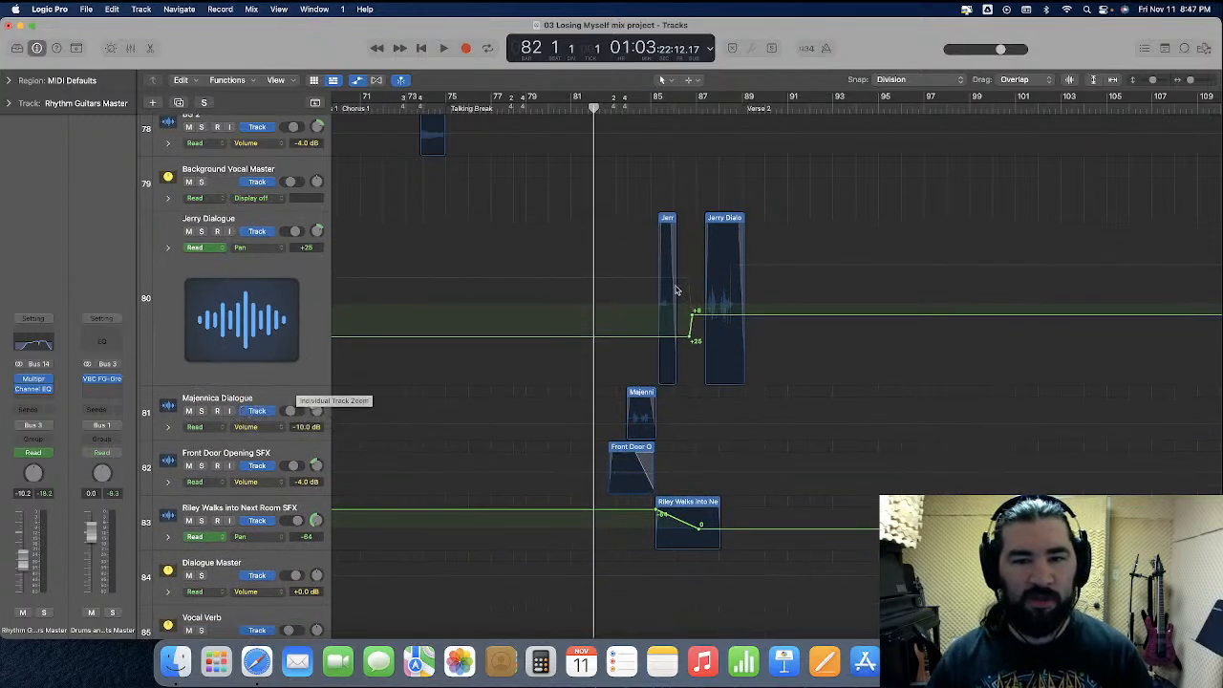
# Adjust Jerry Dialogue's Pan automation to +20 for the first line and +14 for the second
pyautogui.moveTo(717, 319); pyautogui.dragTo(718, 327)
pyautogui.moveTo(619, 340); pyautogui.dragTo(622, 335)
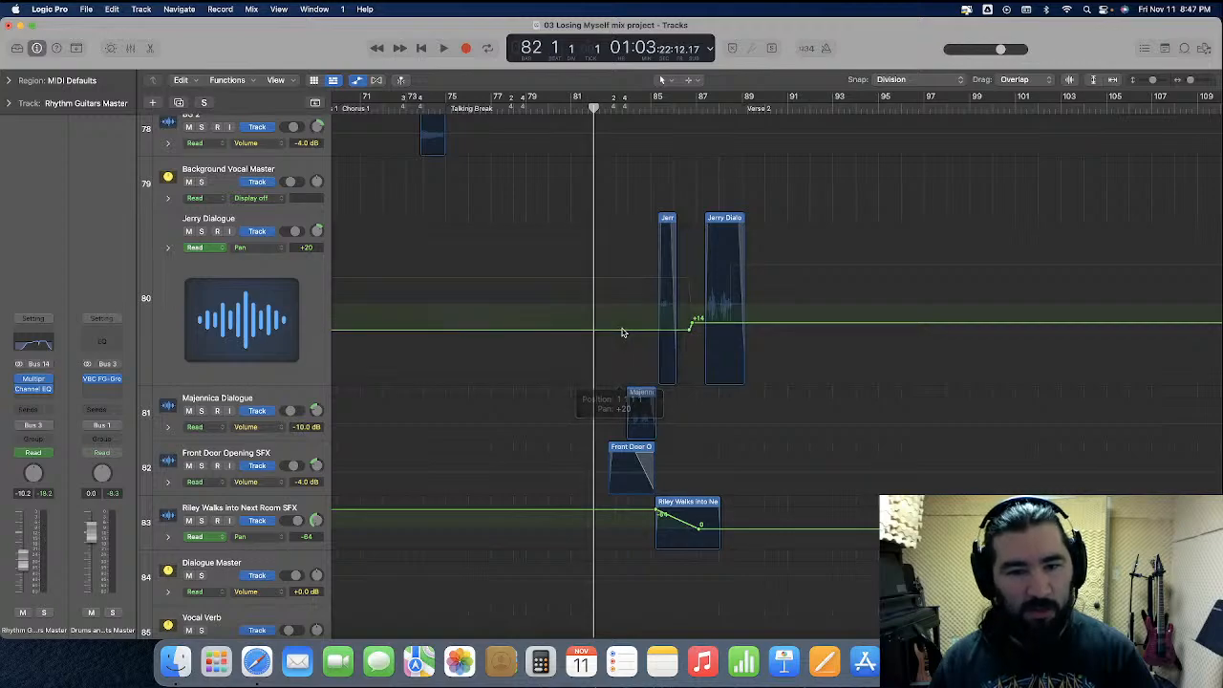
pyautogui.scroll(-3, 598, 366)
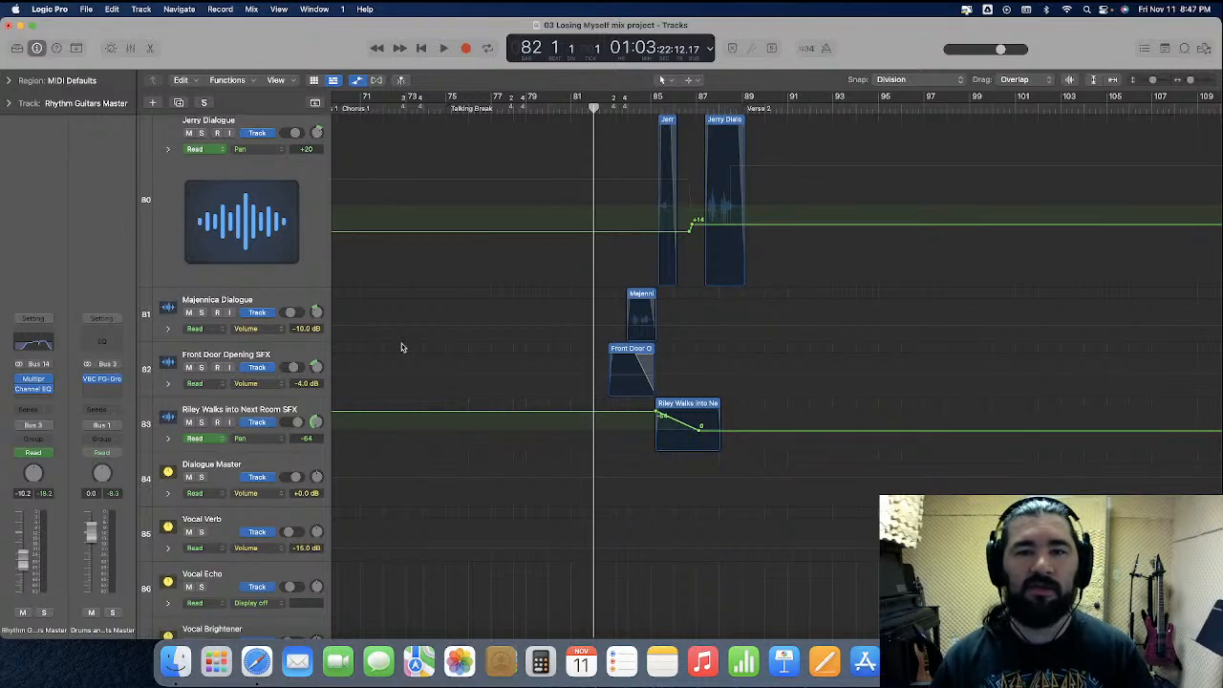
# Play the Talking Break from bar 82 through the start of Verse 2 to check the dialogue panning
pyautogui.scroll(1, 401, 347)
pyautogui.press('space')
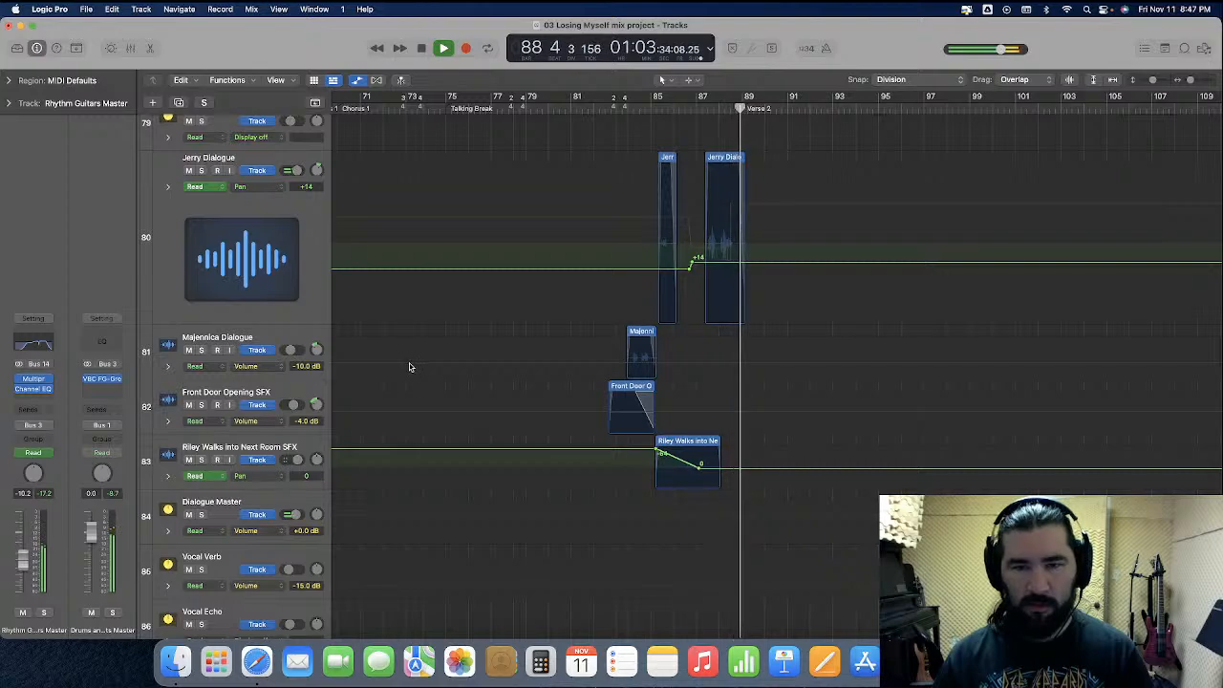
pyautogui.press('space')
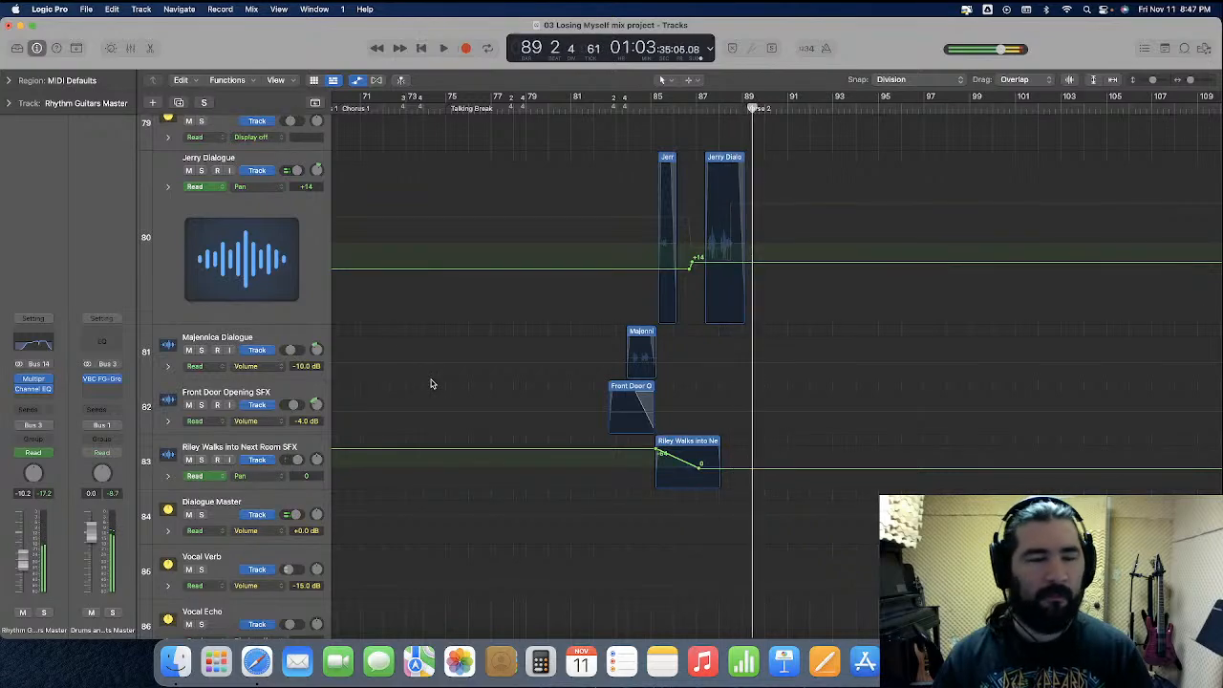
# Display the Volume automation on the Jerry Dialogue track around the second line
pyautogui.click(261, 188)
pyautogui.click(287, 171)
pyautogui.press('super+Right')
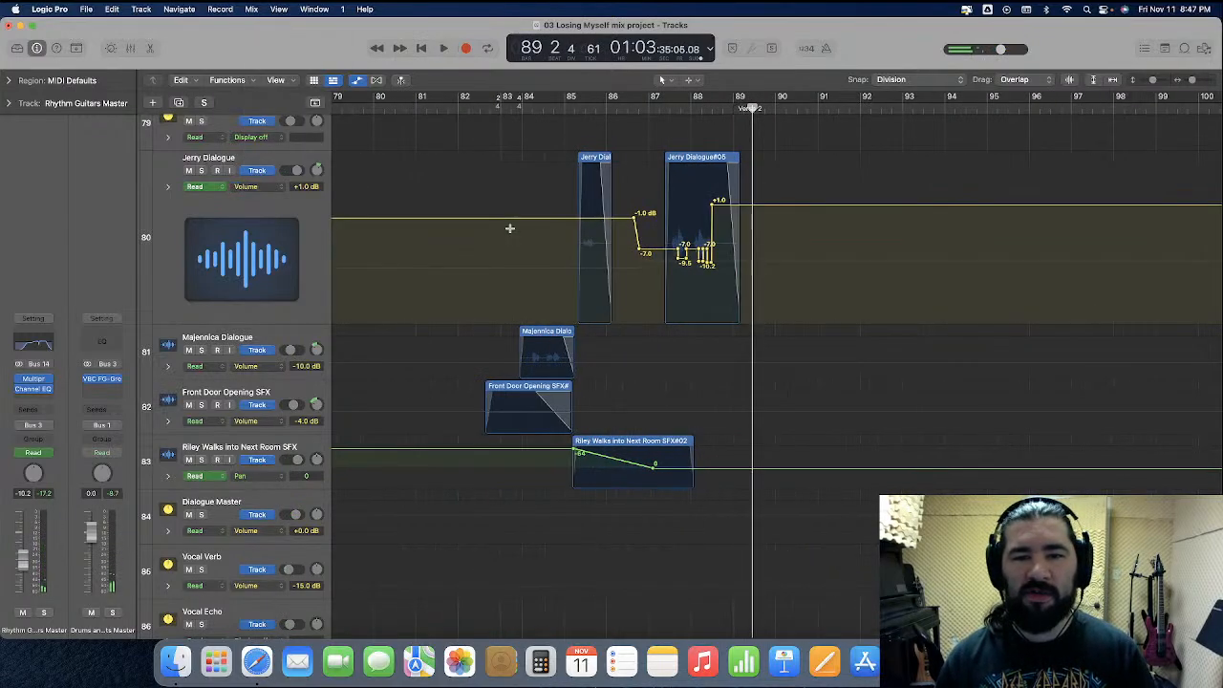
pyautogui.press('super+Right')
pyautogui.press('super+Right')
pyautogui.hscroll(-1, 542, 256)
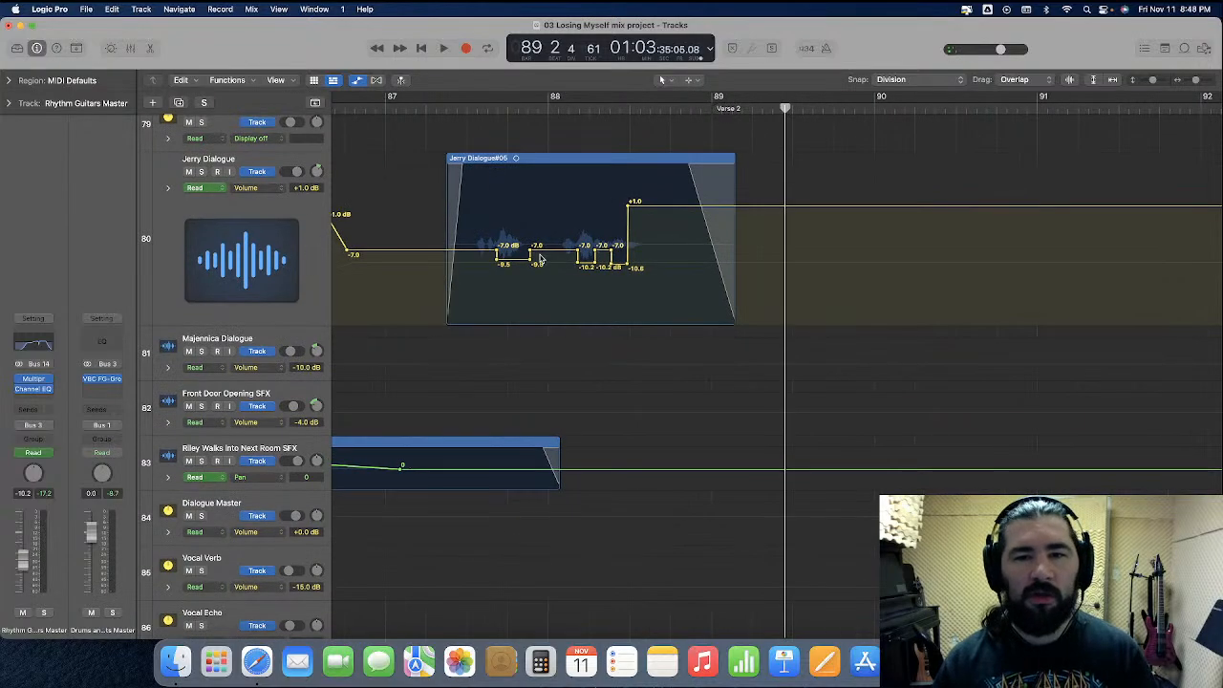
# Raise the Volume automation at the tail of Jerry Dialogue's second line to +6.0 dB and play the line back
pyautogui.click(554, 109)
pyautogui.press('space')
pyautogui.press('space')
pyautogui.moveTo(645, 209); pyautogui.dragTo(645, 172)
pyautogui.click(425, 108)
pyautogui.press('space')
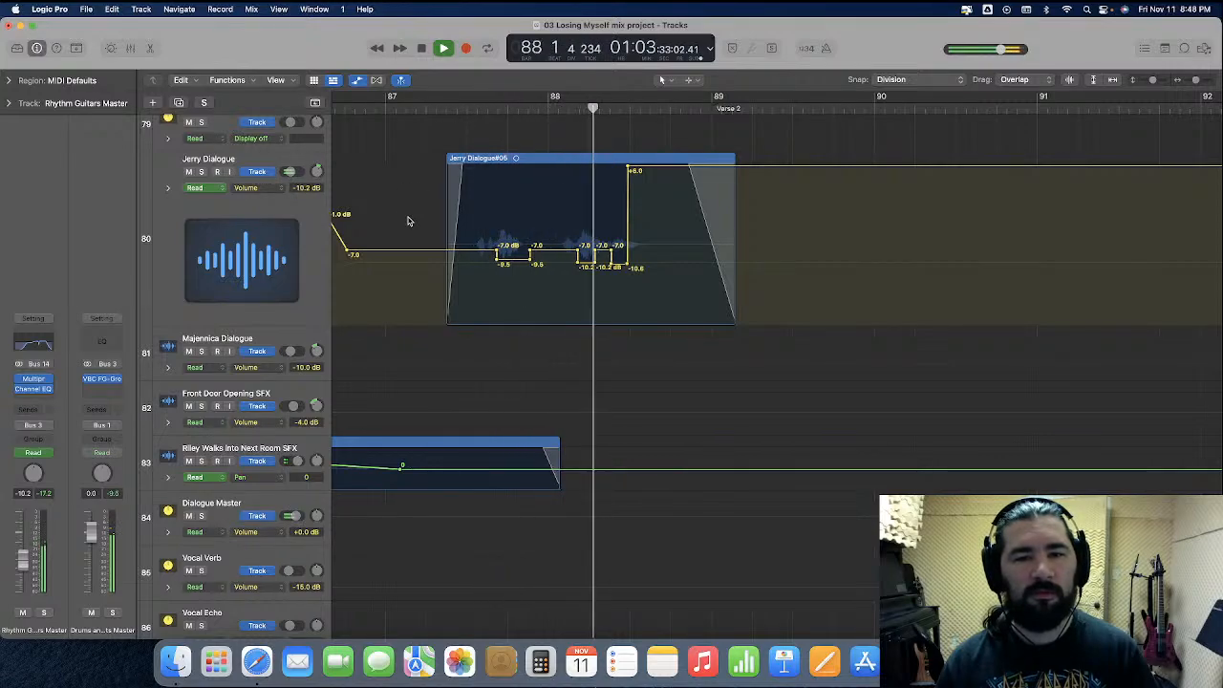
pyautogui.press('space')
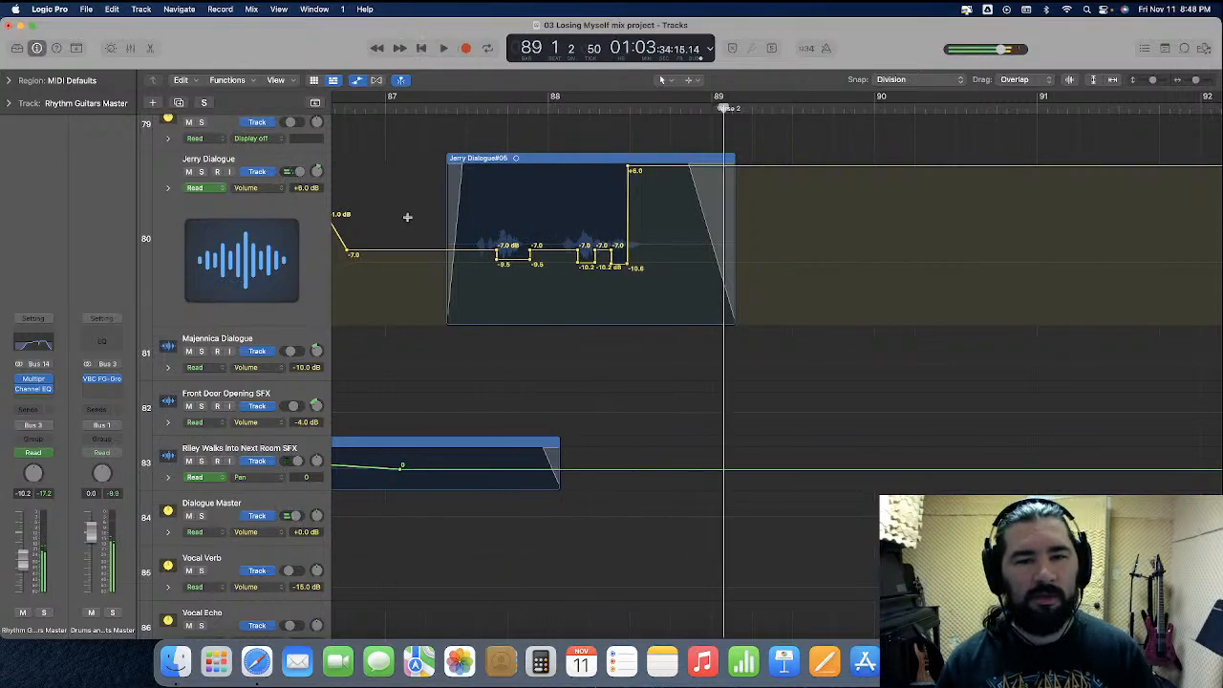
# Set the Volume automation at the tail of Jerry Dialogue's second line to +2.0 dB and play it back
pyautogui.press('super+Right')
pyautogui.press('super+Right')
pyautogui.press('super+Right')
pyautogui.hscroll(-1, 454, 221)
pyautogui.moveTo(489, 169); pyautogui.dragTo(500, 202)
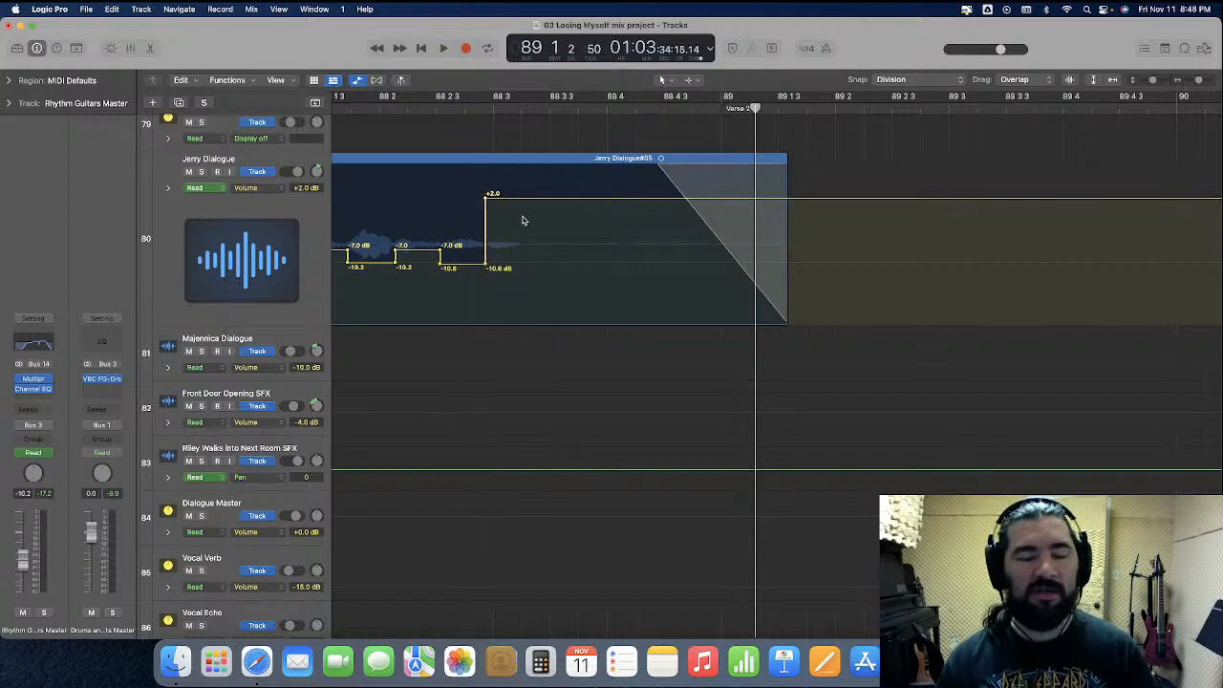
pyautogui.hscroll(-2, 527, 220)
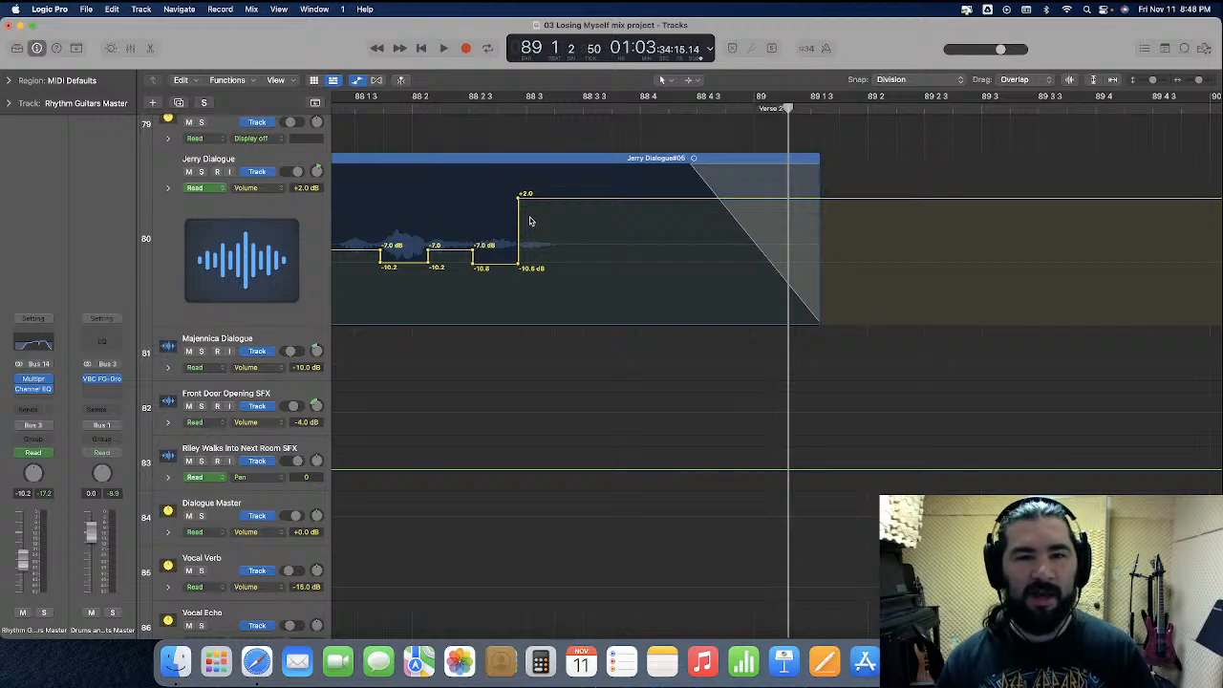
pyautogui.hscroll(-4, 531, 220)
pyautogui.press(',')
pyautogui.press('space')
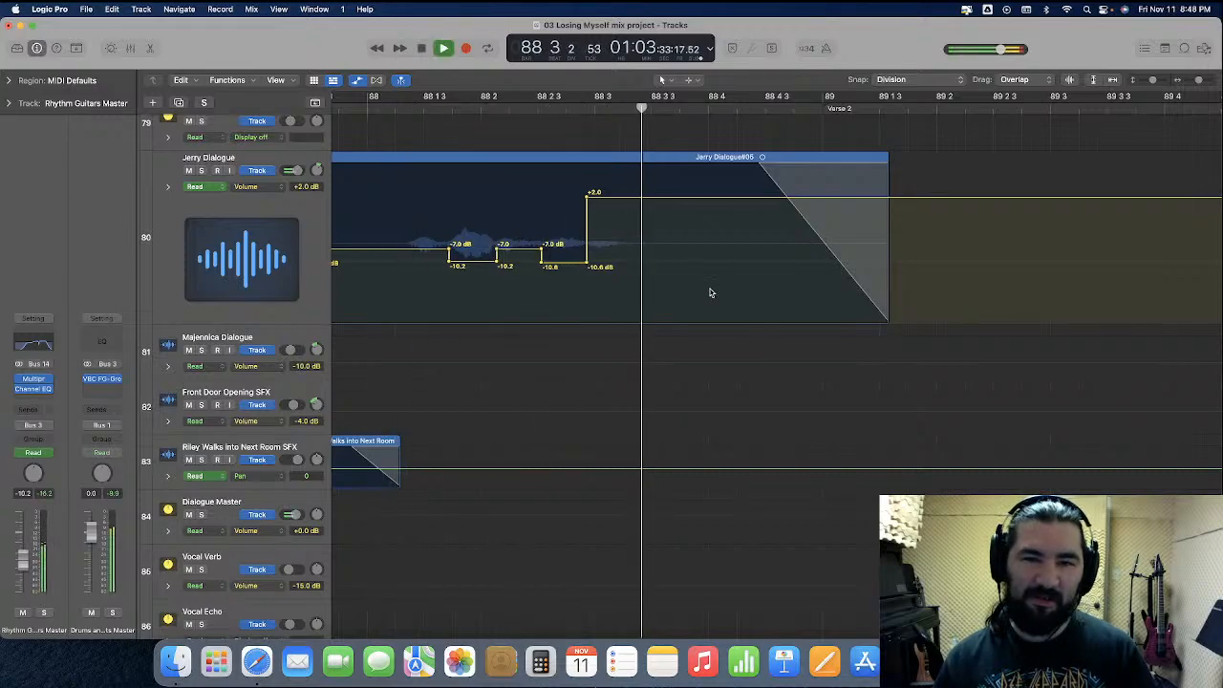
pyautogui.press('space')
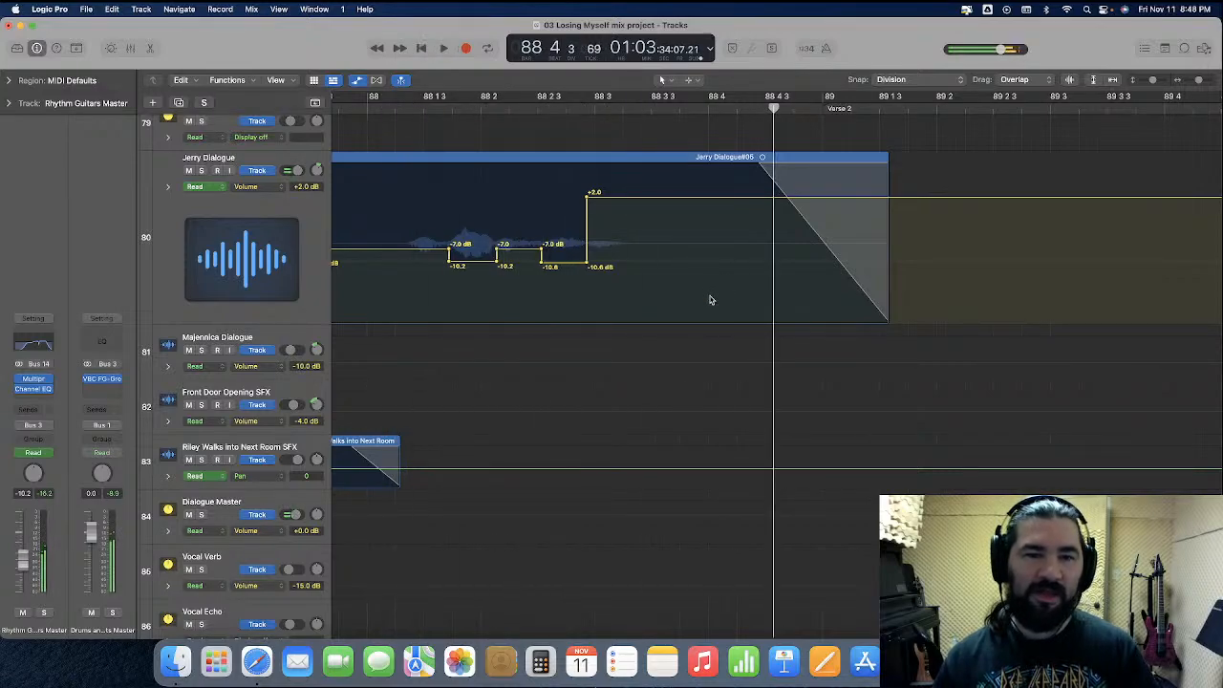
# Add a Channel EQ to Jerry Dialogue, play from bar 88, and cut 4.8 dB at 133 Hz on Peak 1
pyautogui.click(315, 212)
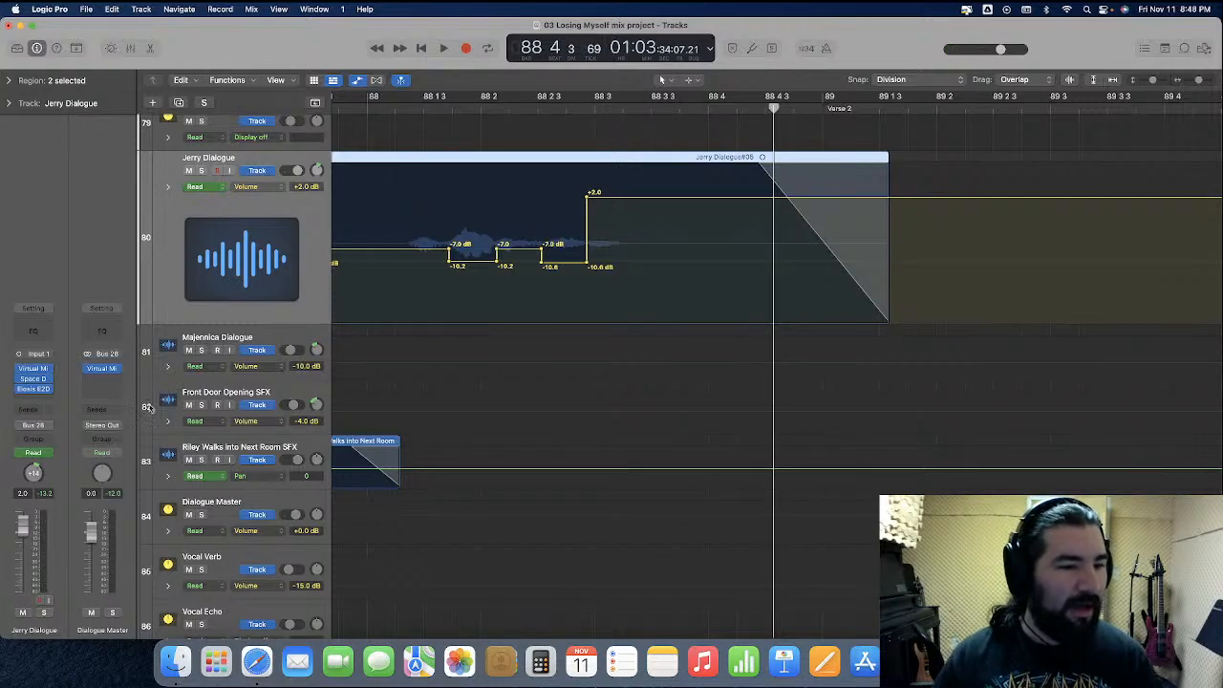
pyautogui.click(38, 333)
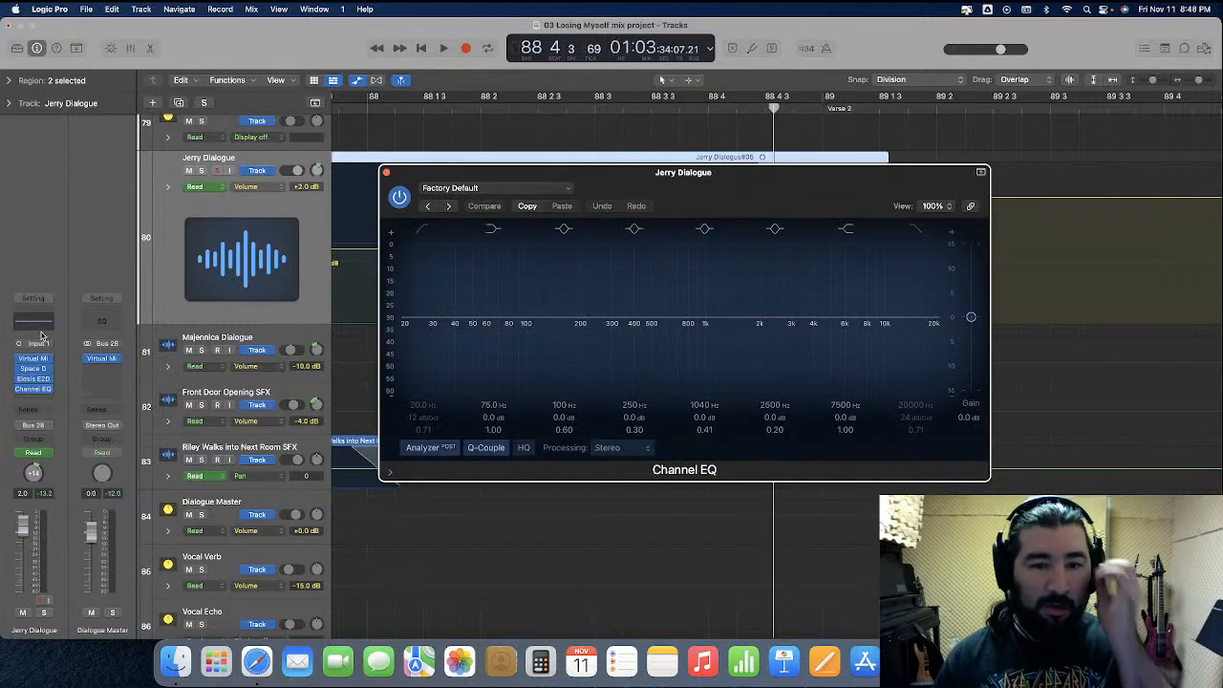
pyautogui.click(368, 107)
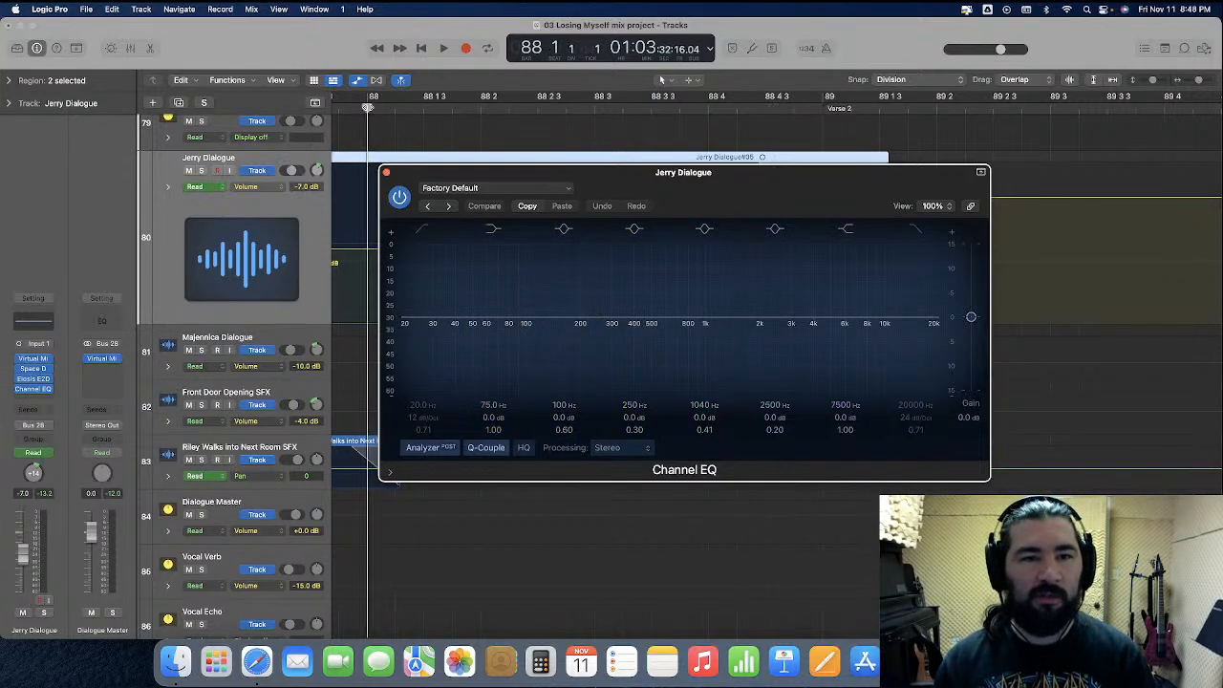
pyautogui.press('space')
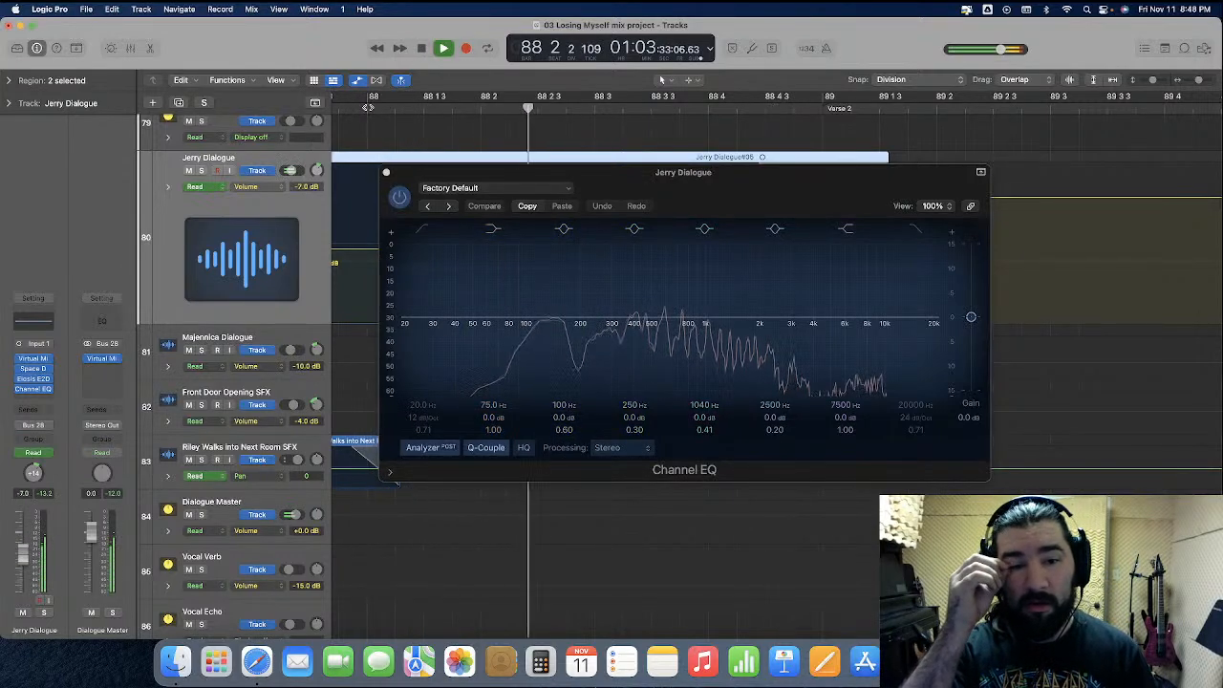
pyautogui.press('space')
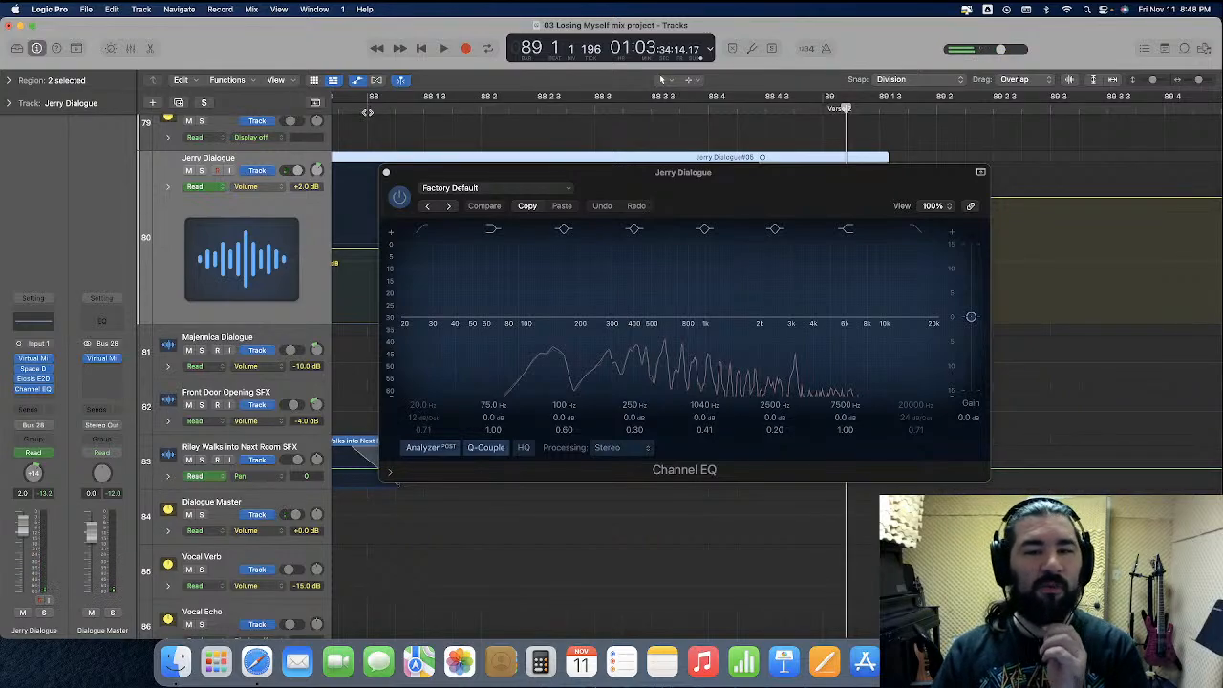
pyautogui.moveTo(525, 319); pyautogui.dragTo(547, 350)
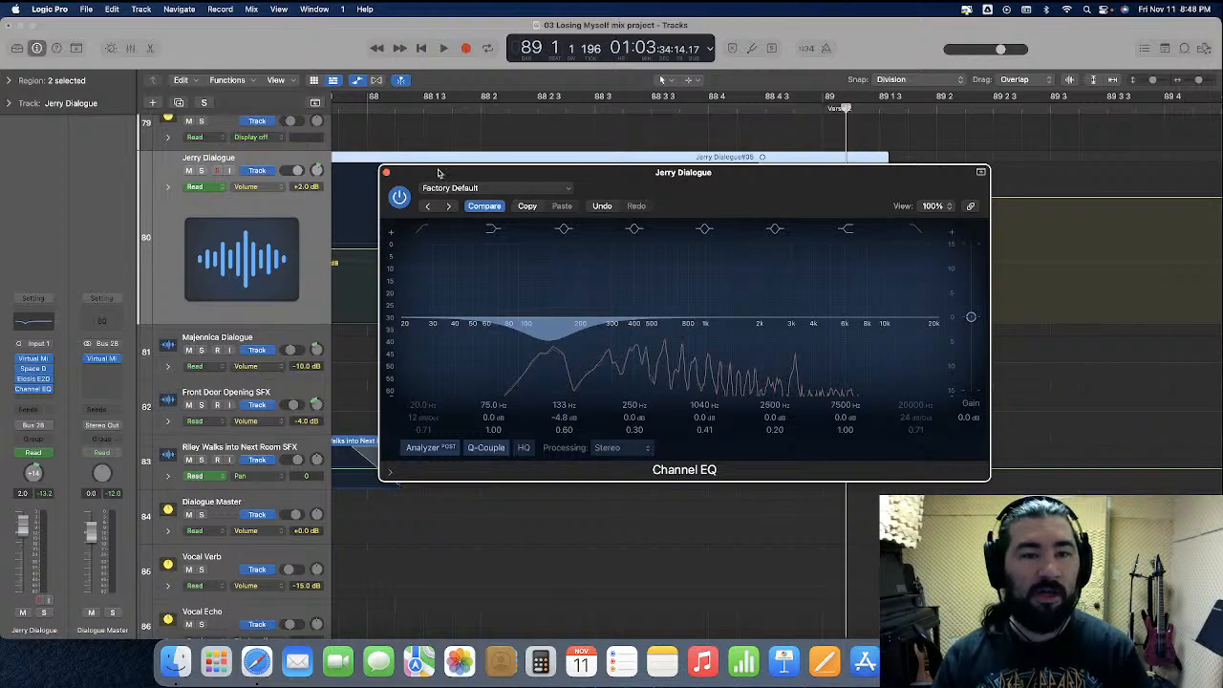
# Automate the Channel EQ's Peak 1 On/Off with snap off, on only for the tail of the second line from 88 2 4 172
pyautogui.moveTo(439, 173); pyautogui.dragTo(451, 368)
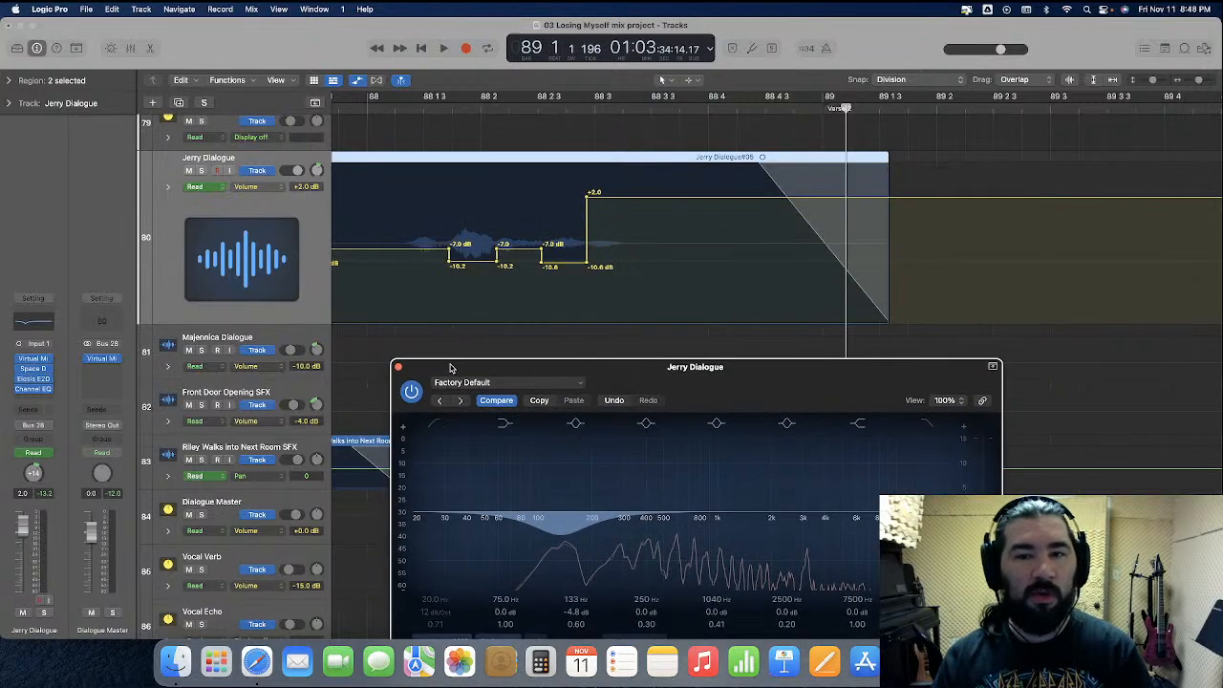
pyautogui.click(250, 186)
pyautogui.moveTo(272, 157)
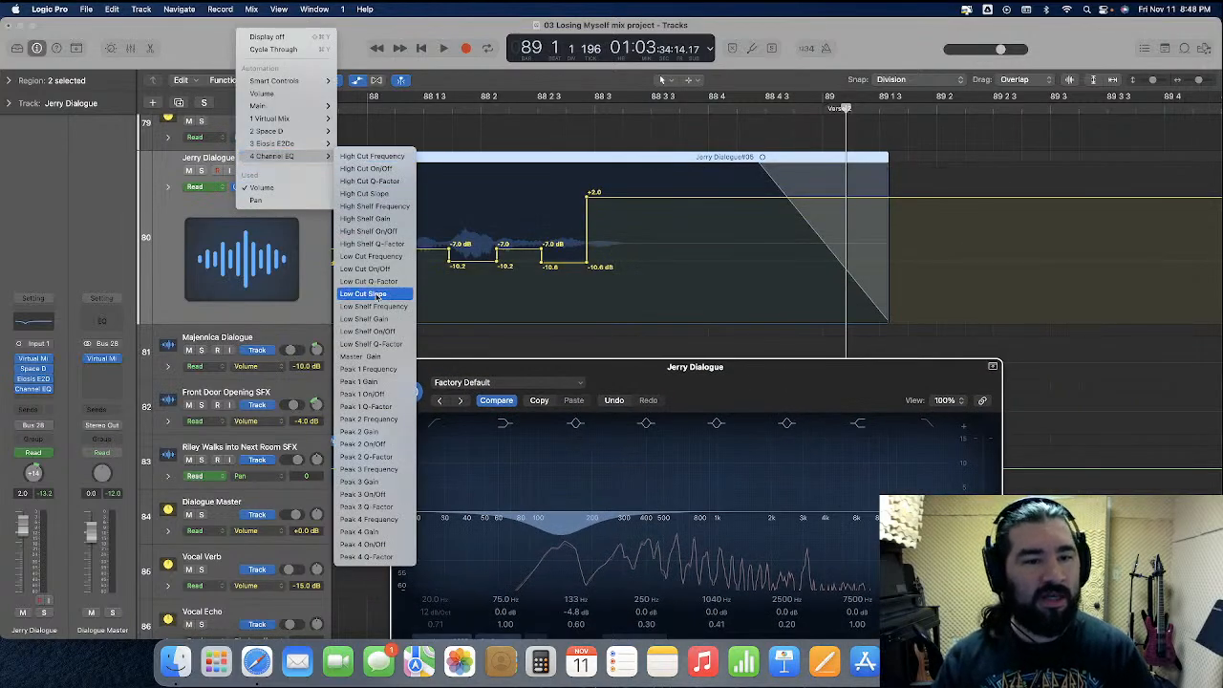
pyautogui.click(368, 394)
pyautogui.click(597, 269)
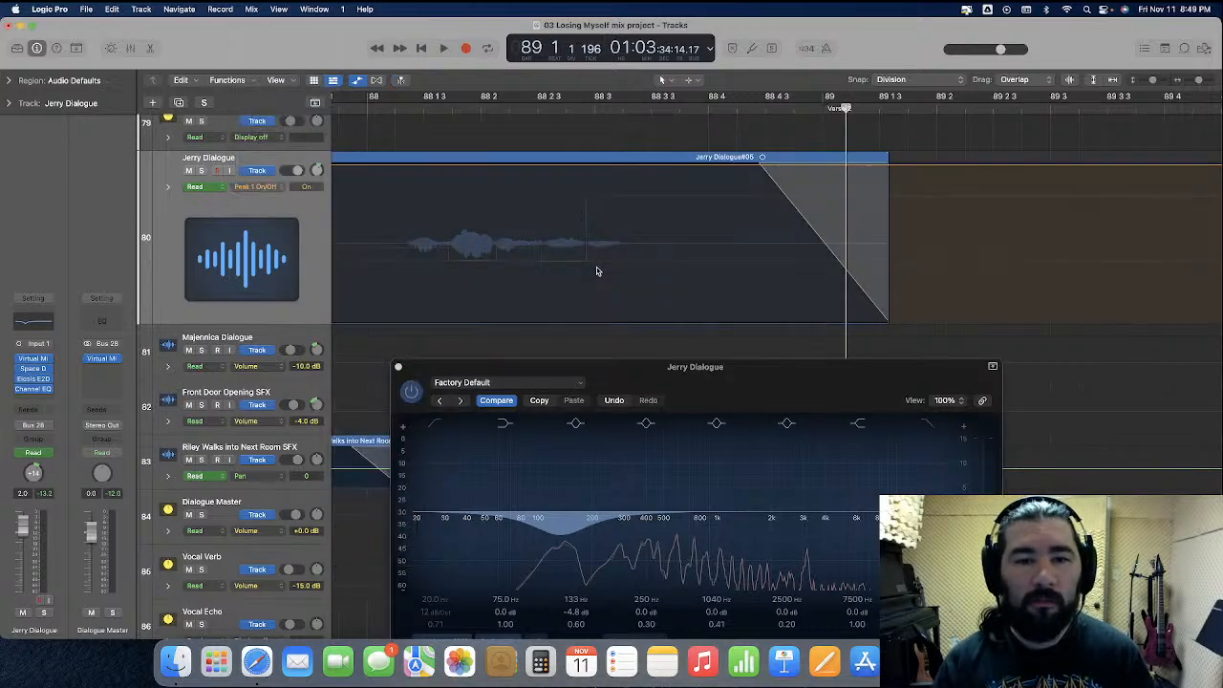
pyautogui.moveTo(584, 171); pyautogui.dragTo(660, 325)
pyautogui.press('super+g')
pyautogui.click(619, 327)
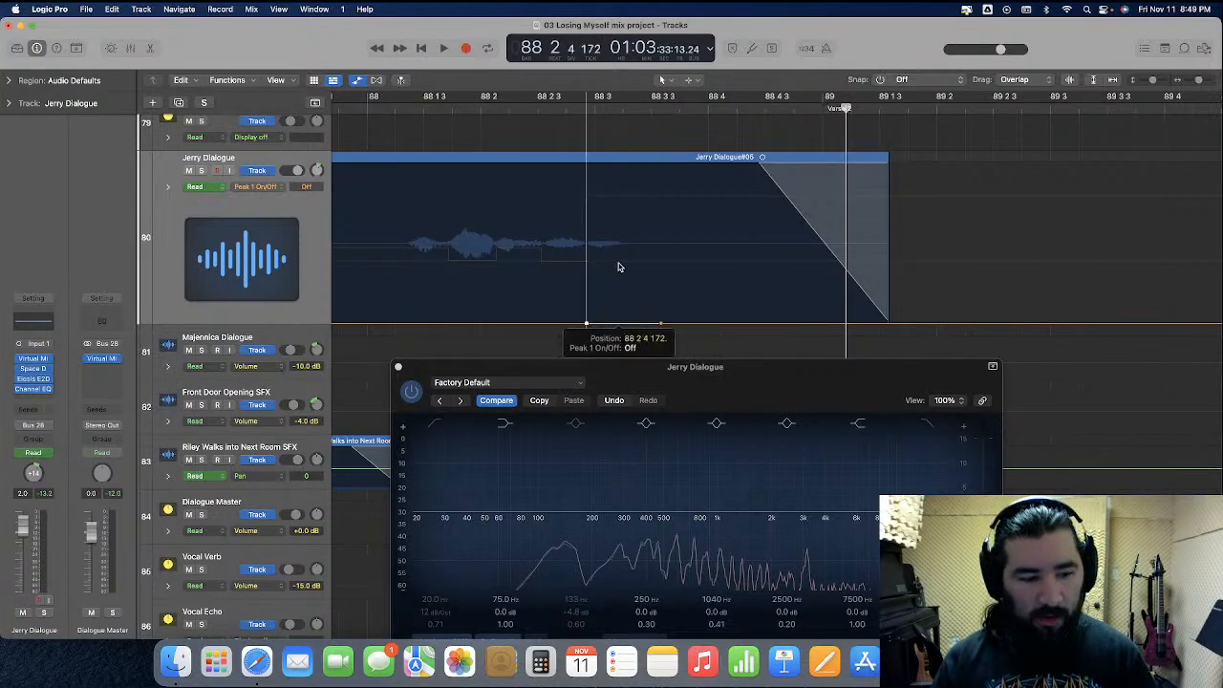
pyautogui.moveTo(619, 251); pyautogui.dragTo(622, 176)
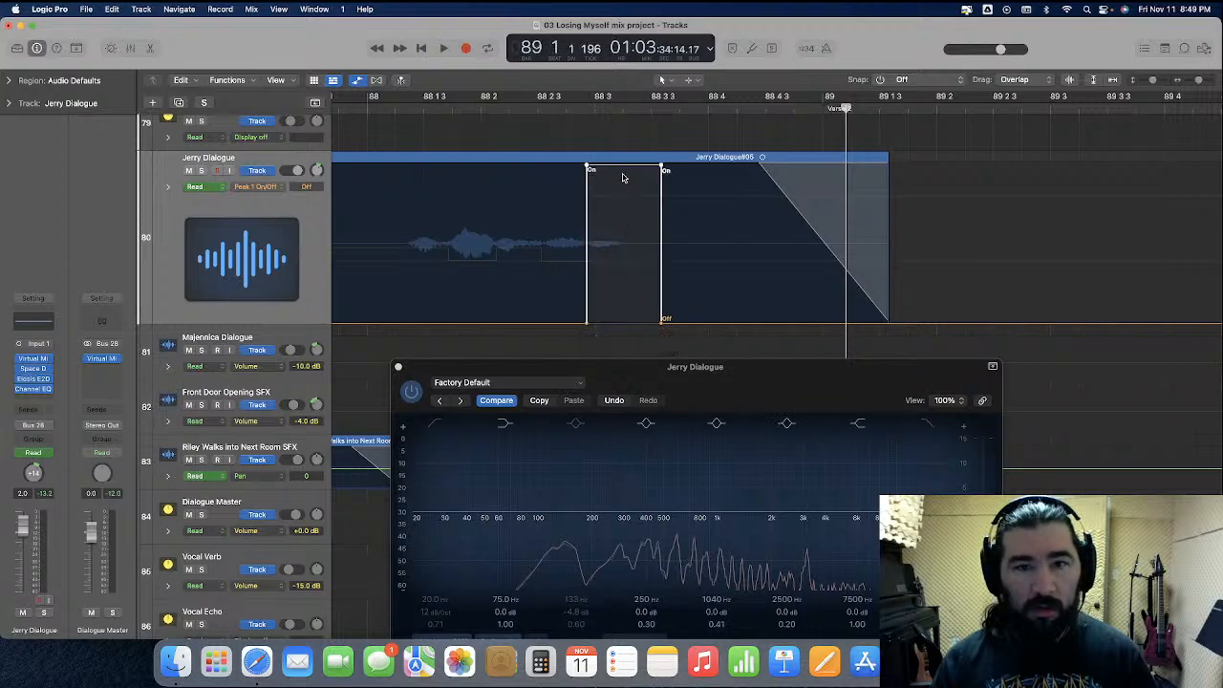
# Close the EQ window and route the Dialogue Master channel's output to Bus 2, Vocals Master, in the mixer
pyautogui.click(131, 48)
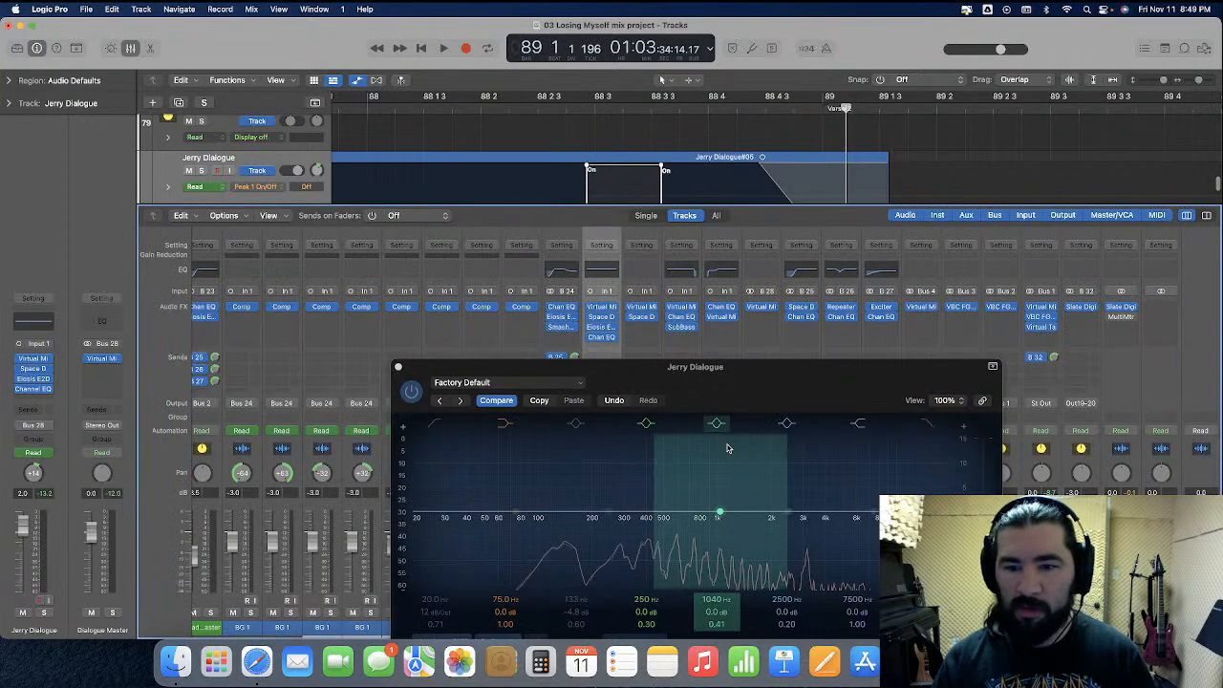
pyautogui.click(399, 370)
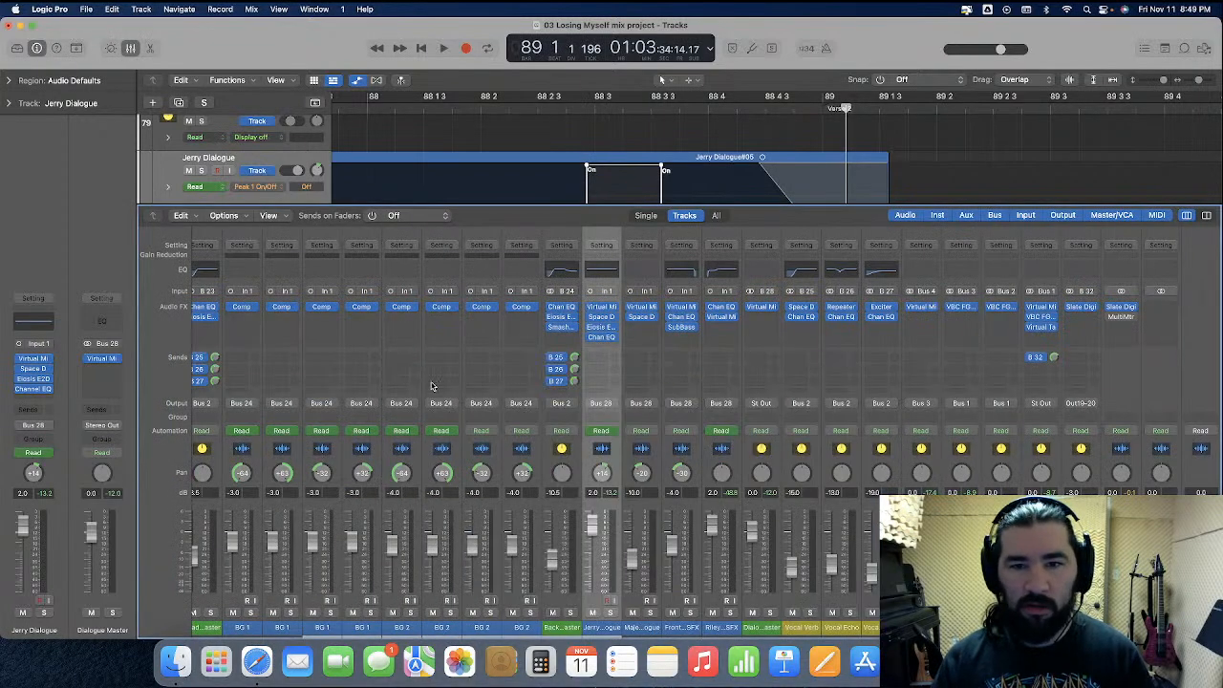
pyautogui.click(751, 461)
pyautogui.click(761, 403)
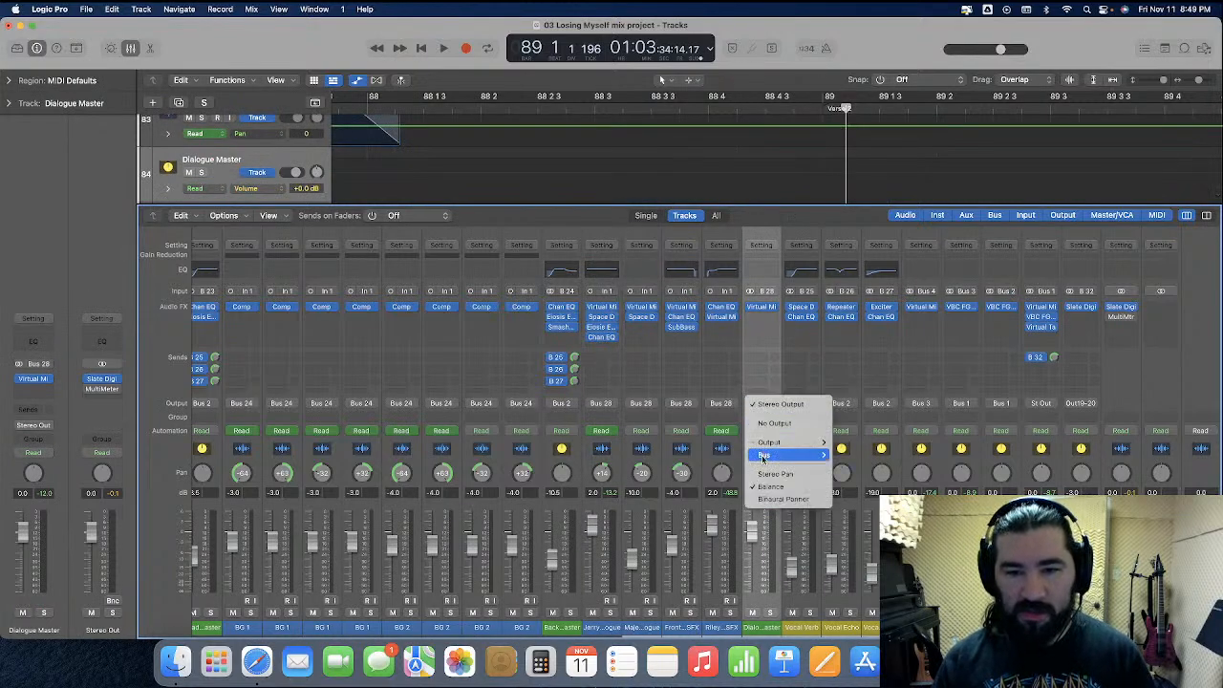
pyautogui.moveTo(765, 457)
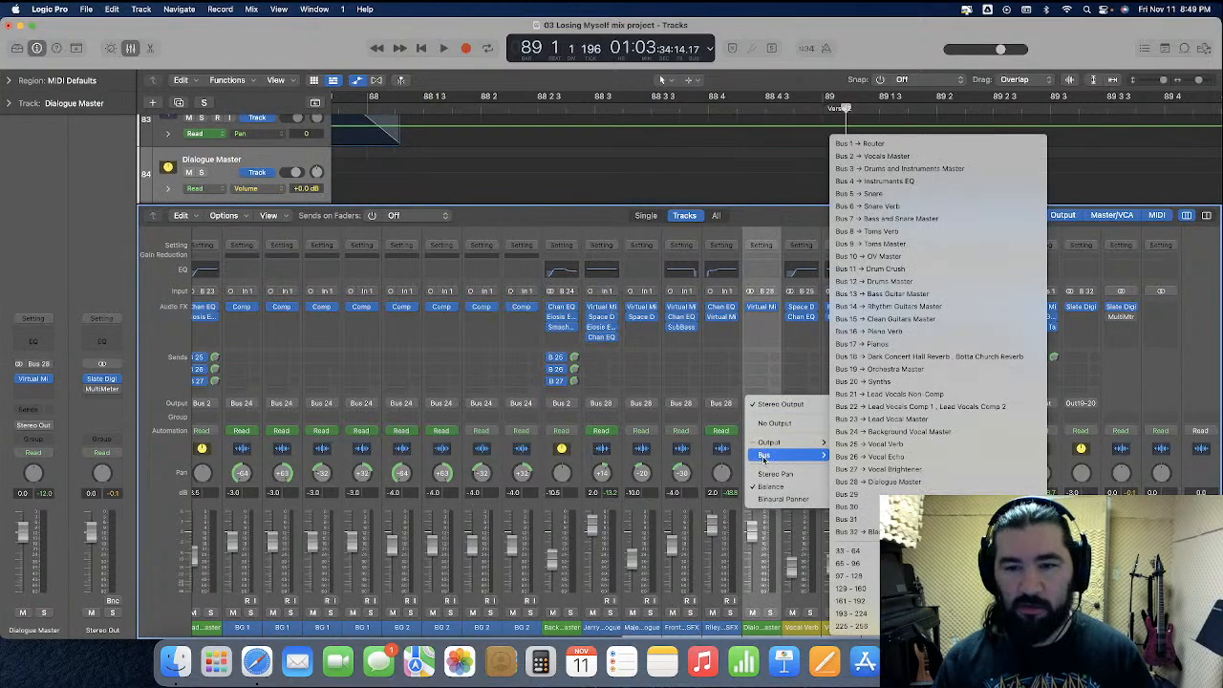
pyautogui.click(915, 157)
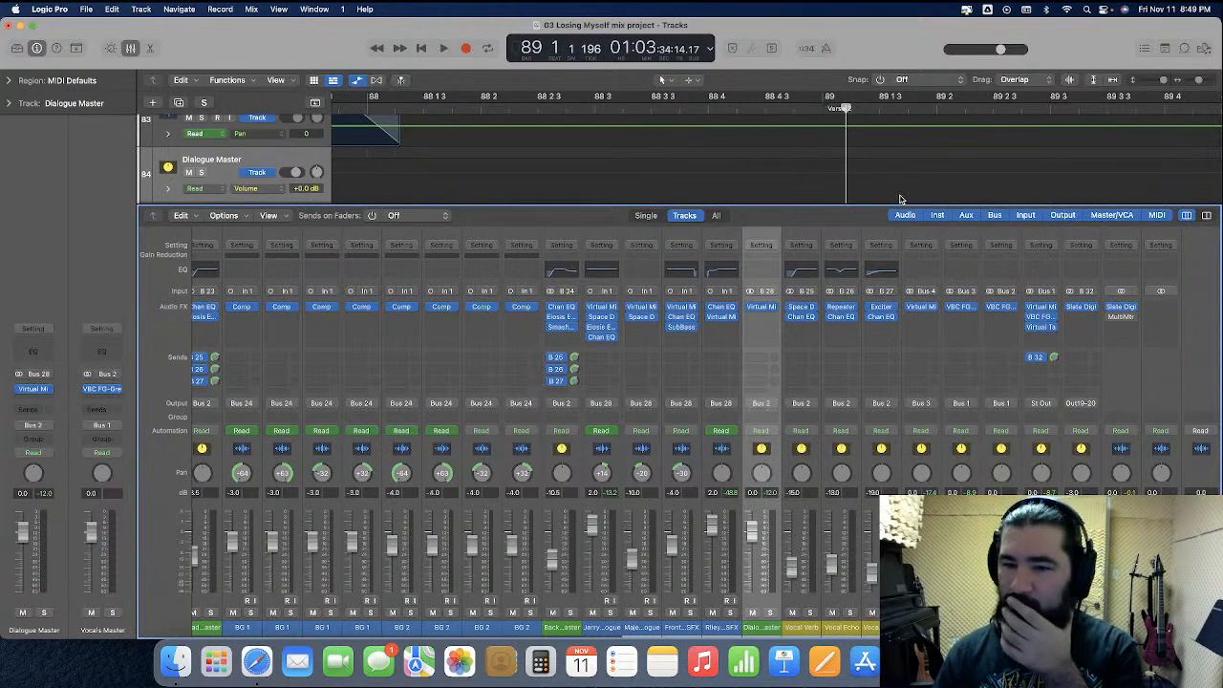
# Play the Talking Break from 82 2 4, just before the Front Door Opening SFX, with the mixer shown to check the dialogue levels
pyautogui.hscroll(-10, 821, 180)
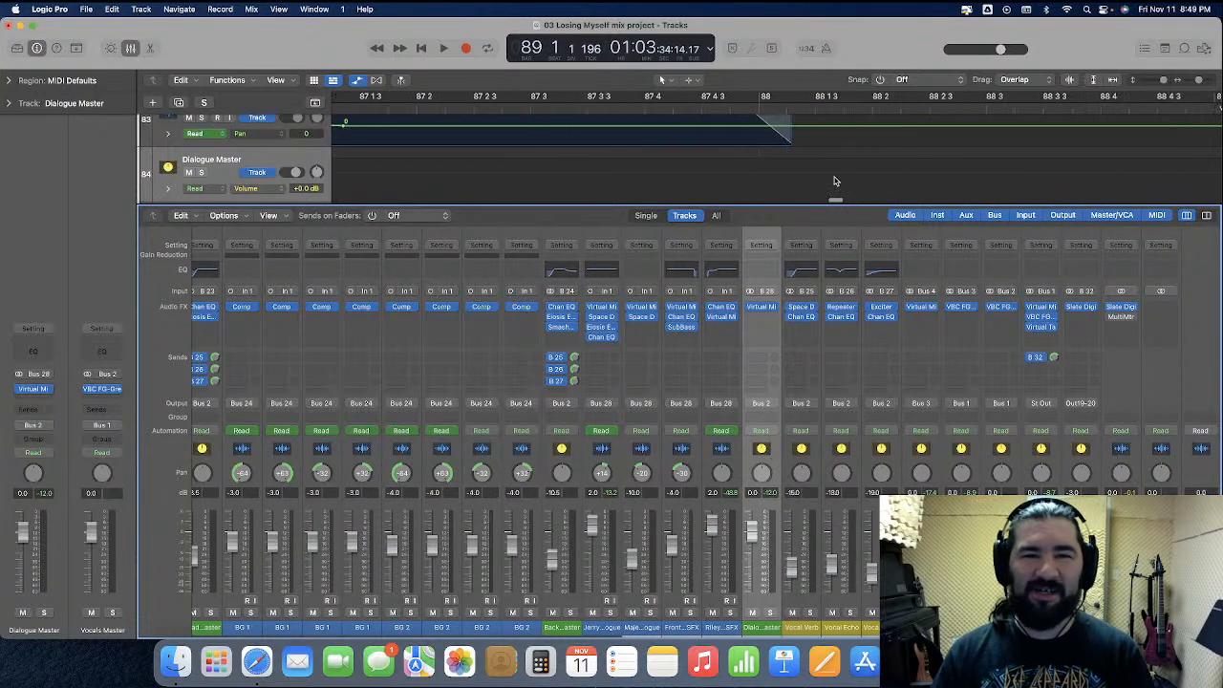
pyautogui.hscroll(-6, 830, 181)
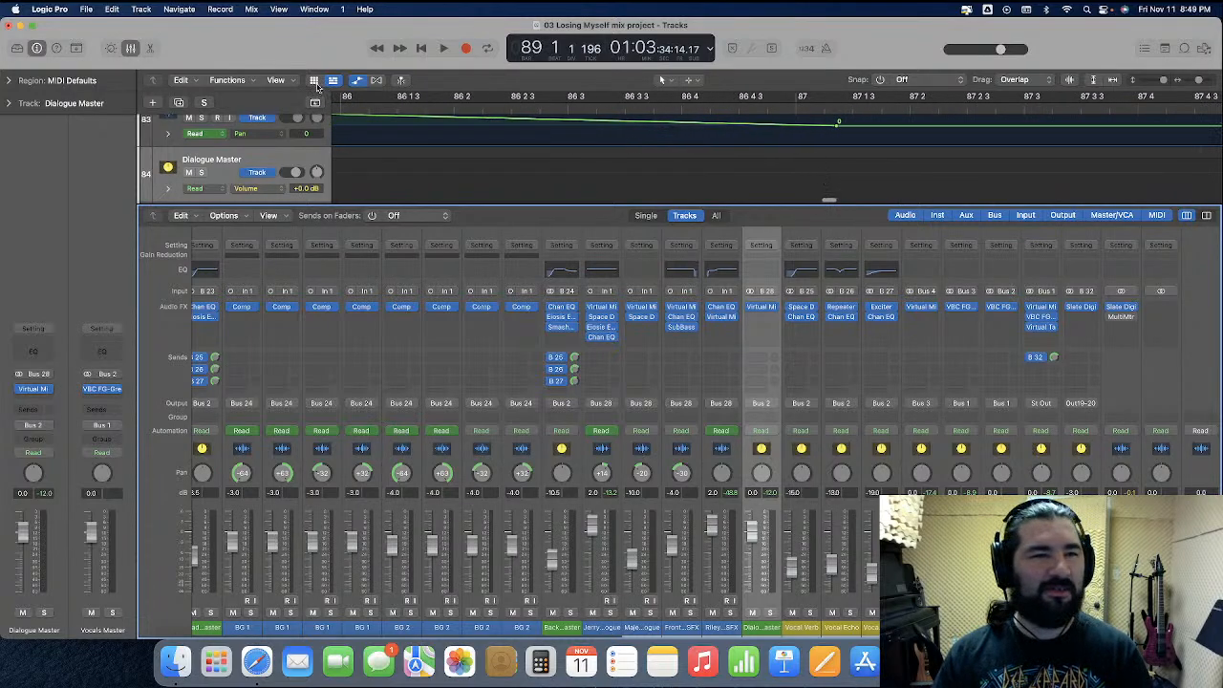
pyautogui.click(135, 51)
pyautogui.scroll(8, 698, 289)
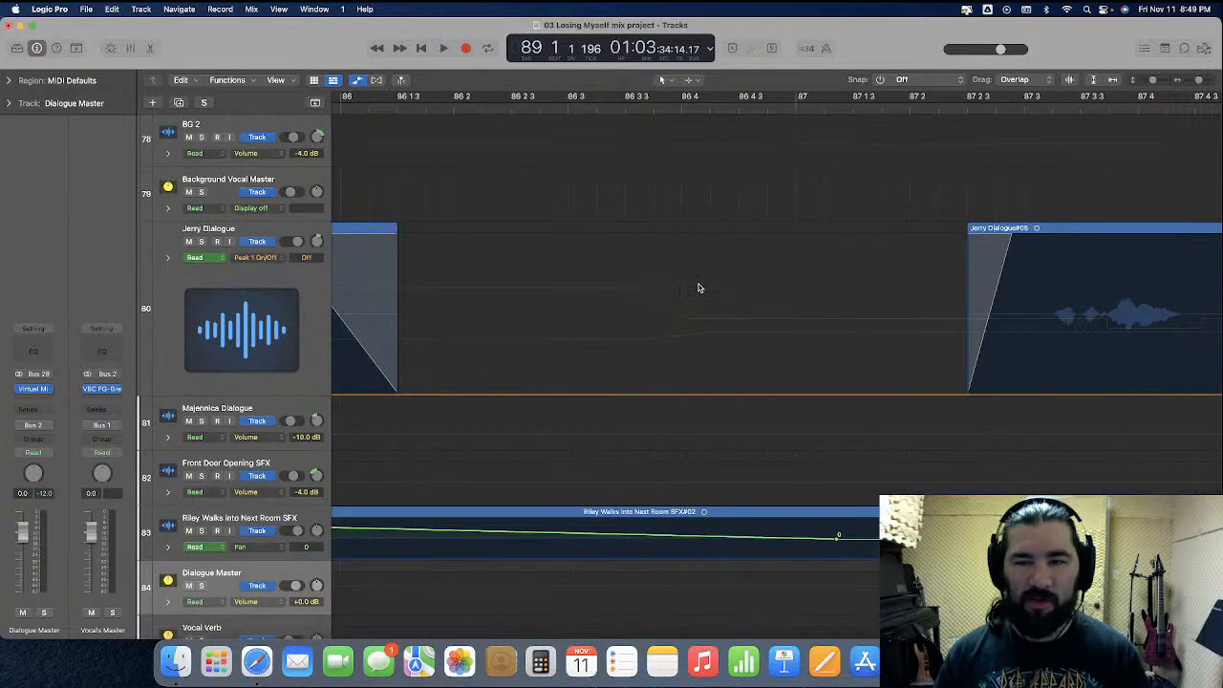
pyautogui.press('super+Left')
pyautogui.press('super+Left')
pyautogui.hscroll(5, 823, 332)
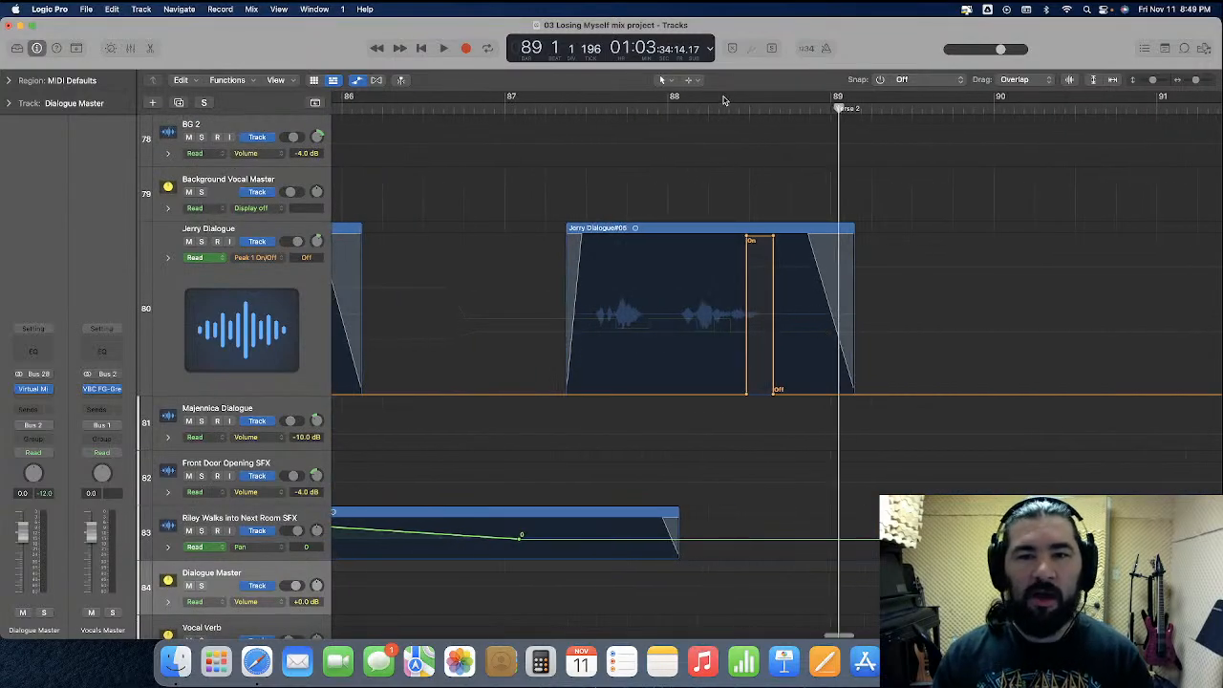
pyautogui.hscroll(-8, 654, 137)
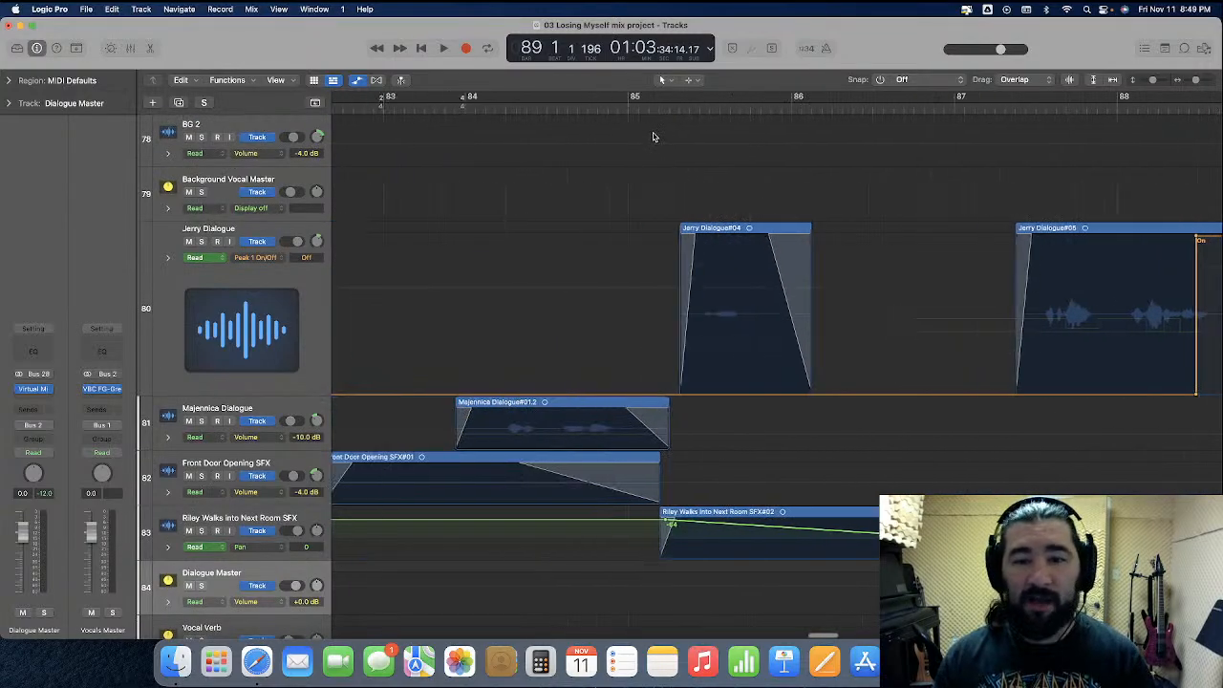
pyautogui.click(432, 110)
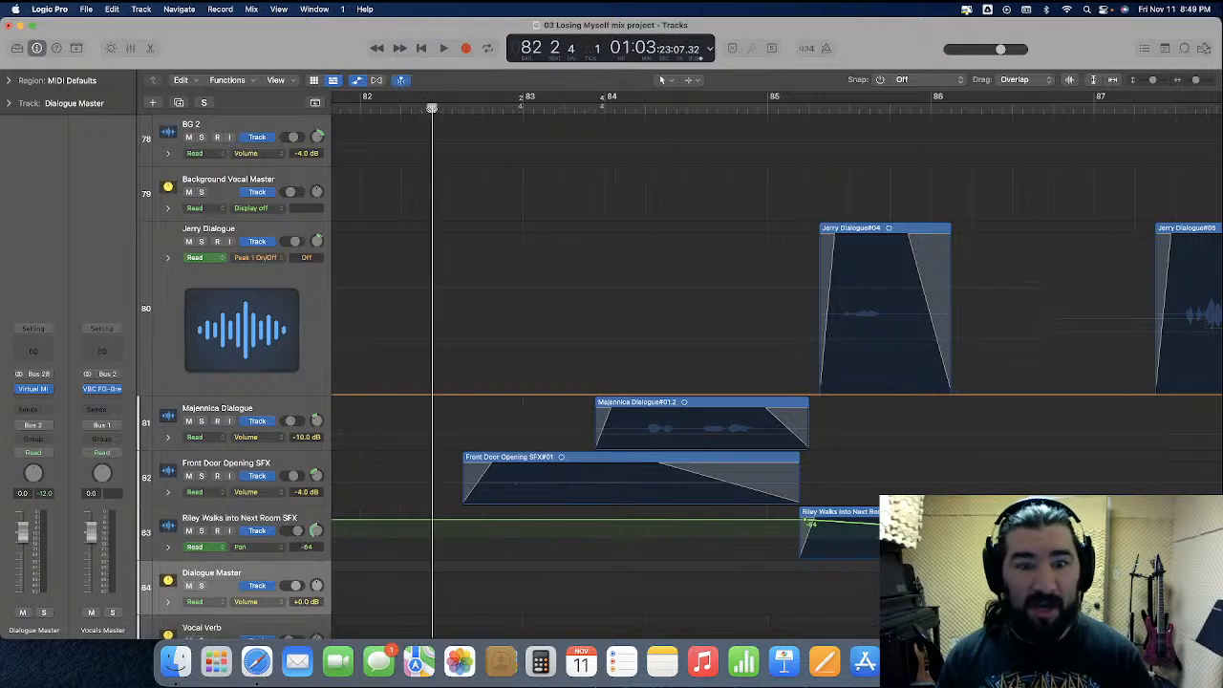
pyautogui.press('super+Left')
pyautogui.click(131, 48)
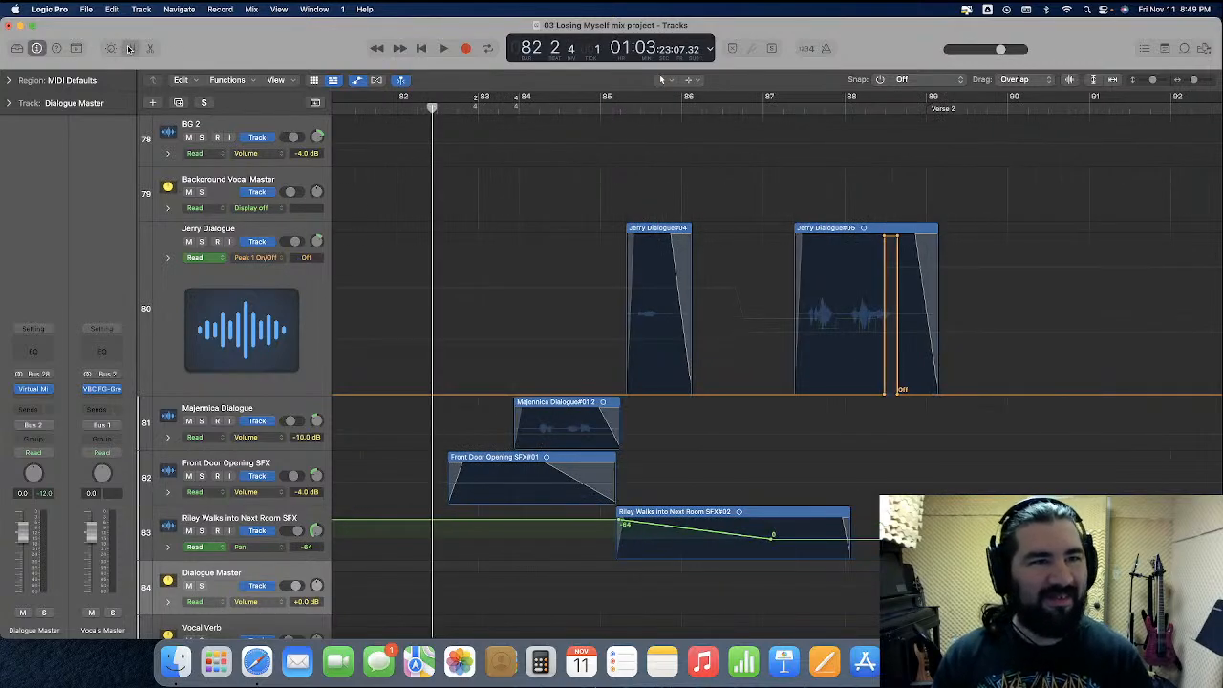
pyautogui.scroll(1, 809, 530)
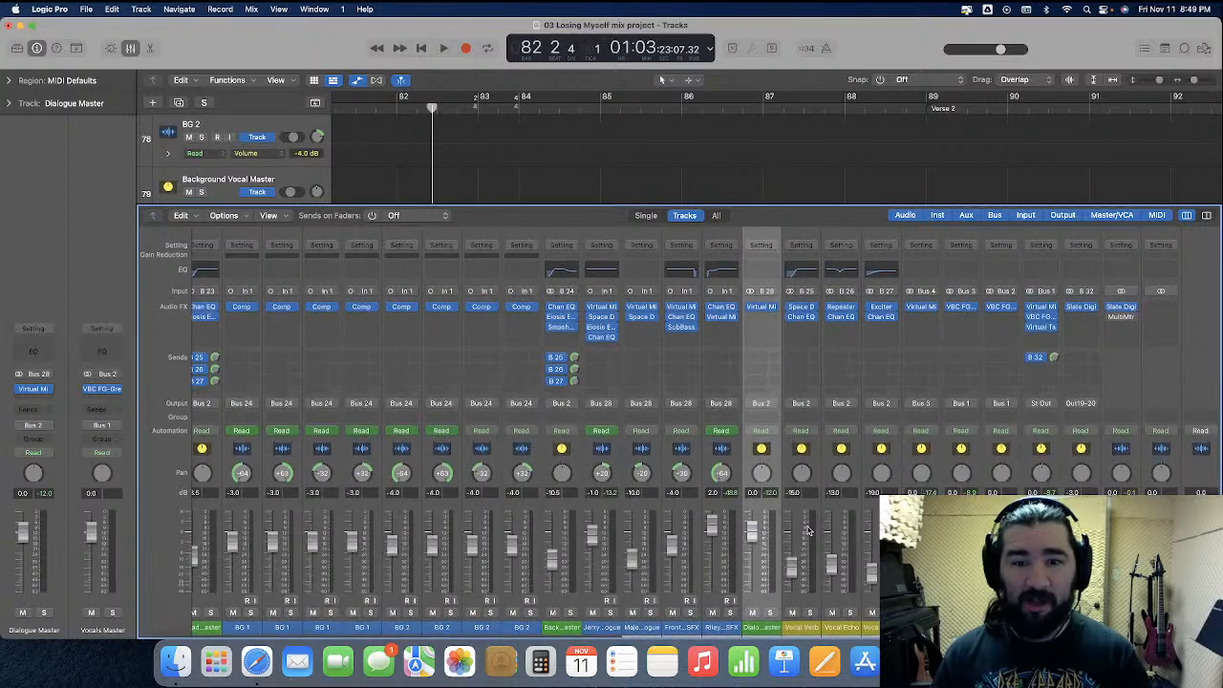
pyautogui.press('space')
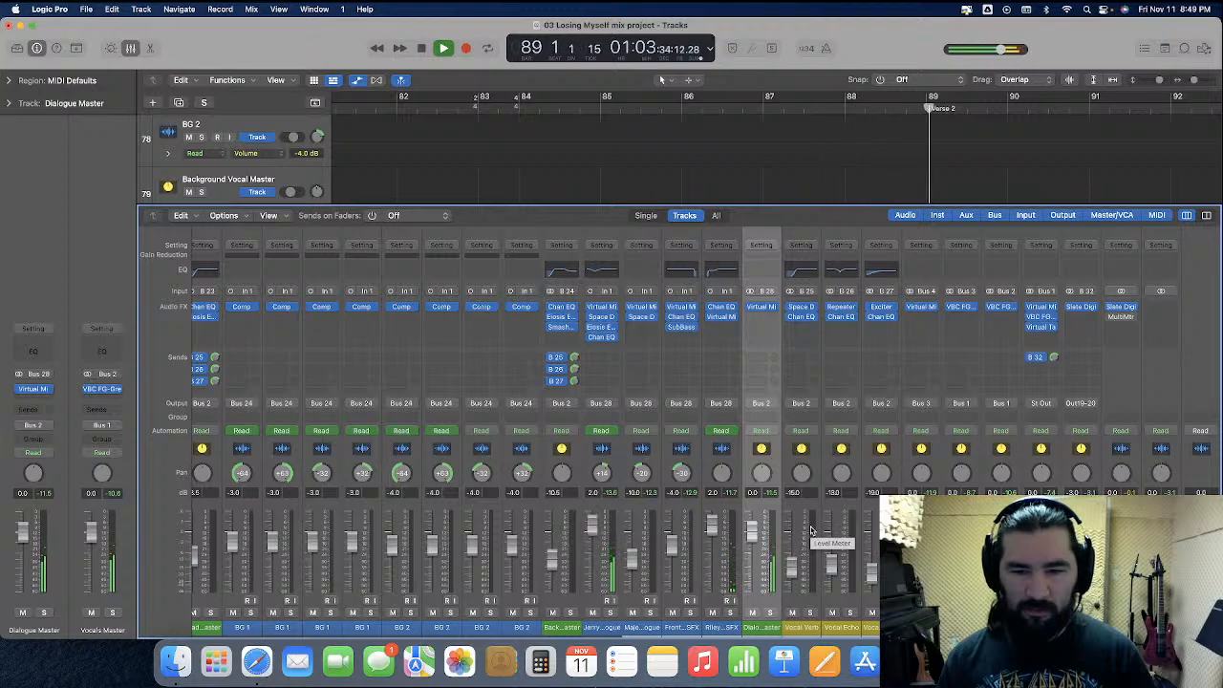
# Show Jerry Dialogue's volume automation, raise the second line's tail from 88 2 4 170 to +4.5 dB, and play from bar 87
pyautogui.press('space')
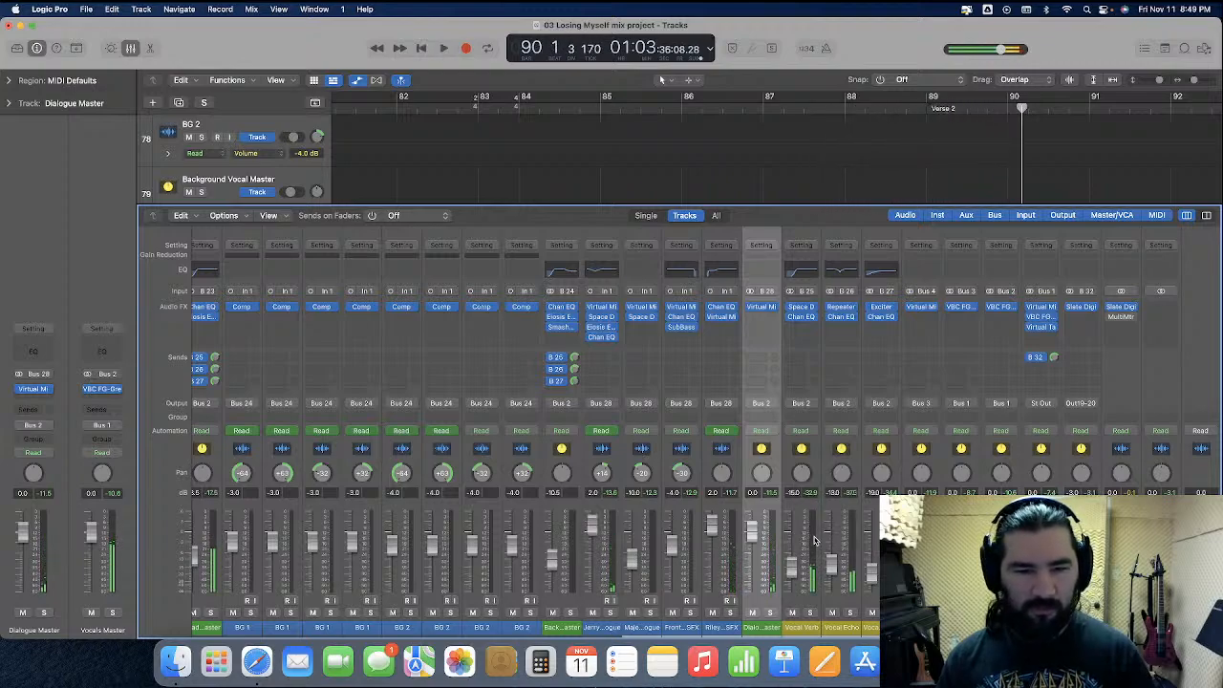
pyautogui.click(131, 48)
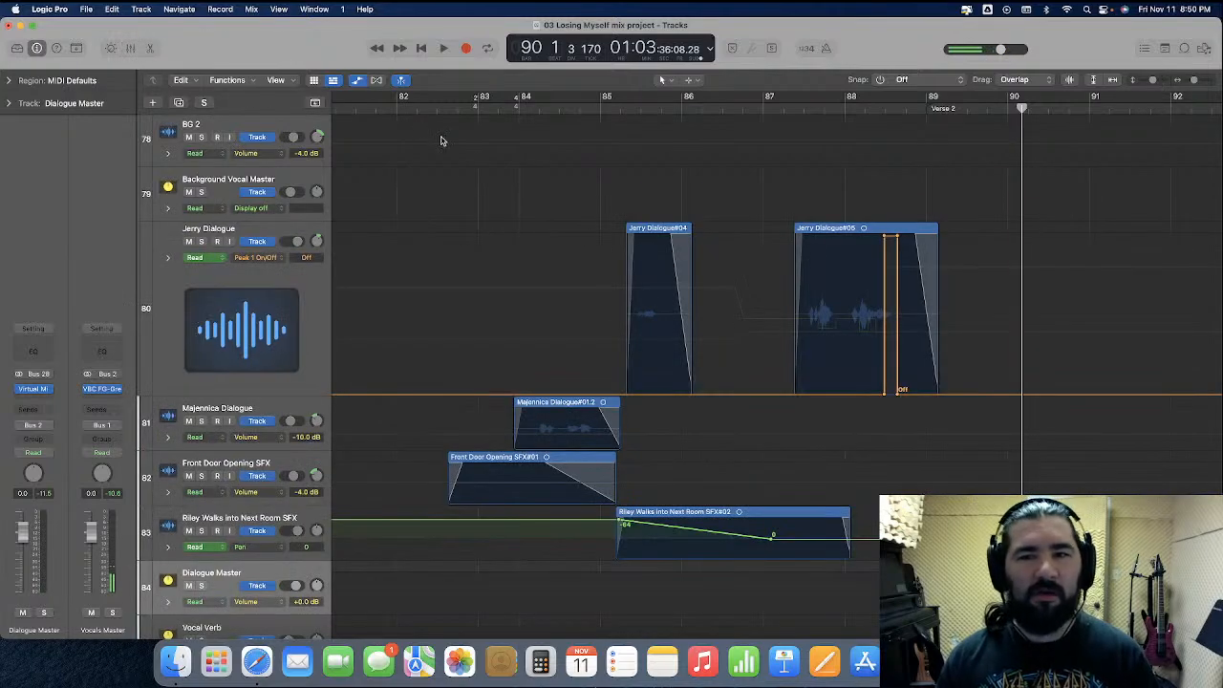
pyautogui.click(272, 260)
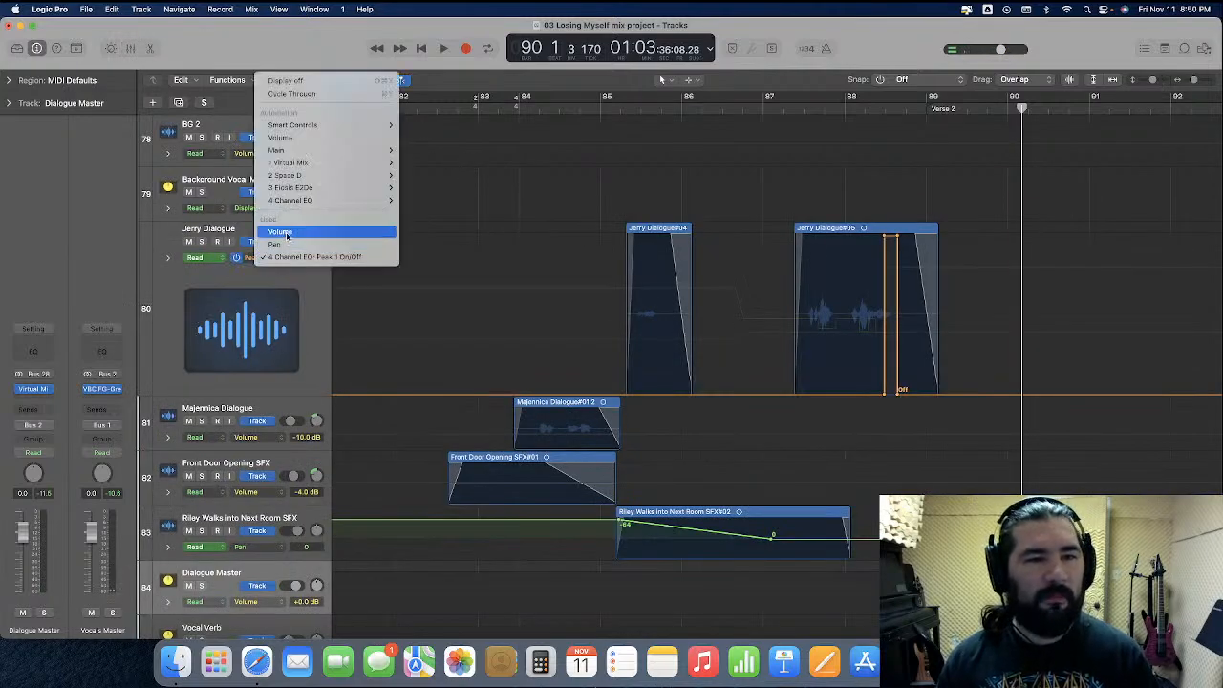
pyautogui.click(285, 235)
pyautogui.moveTo(899, 274); pyautogui.dragTo(900, 252)
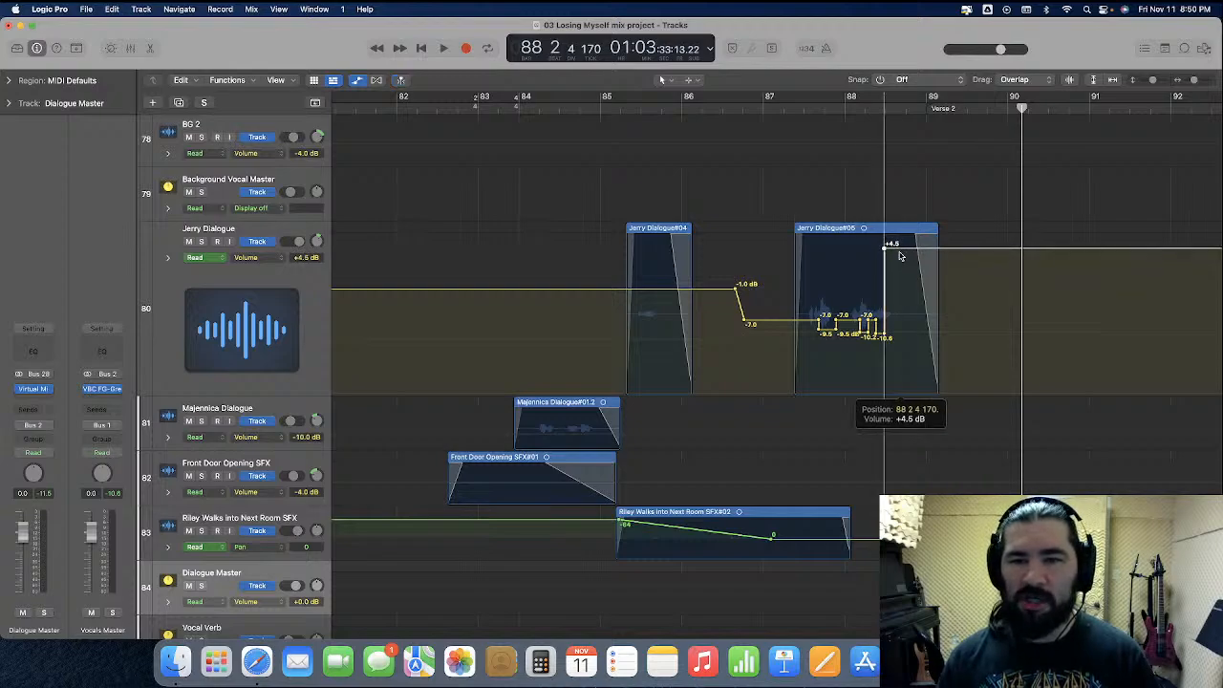
pyautogui.click(769, 107)
pyautogui.press('space')
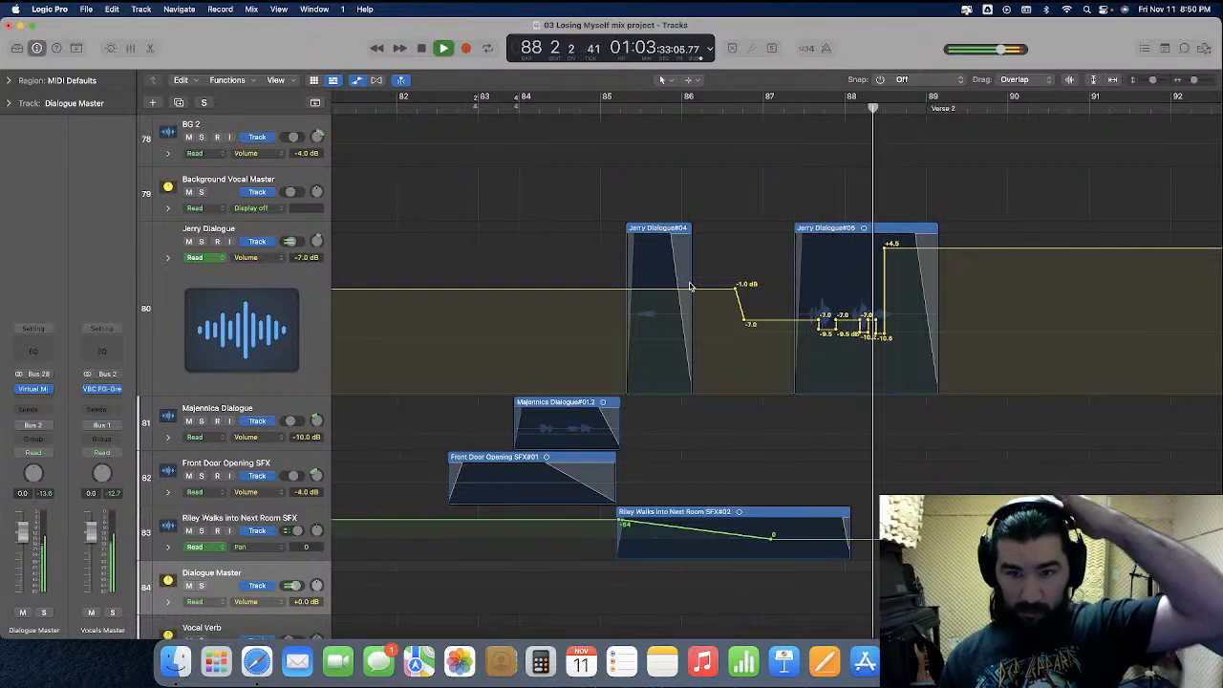
pyautogui.press('space')
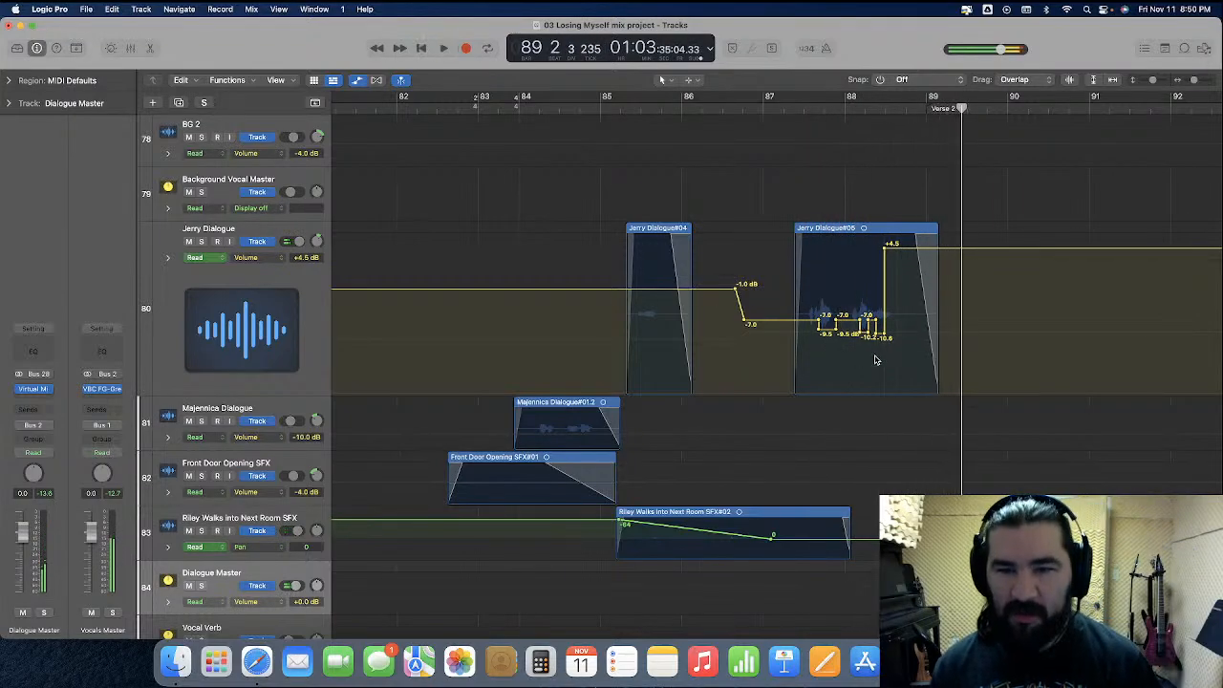
# Lower Jerry Dialogue's volume points from 86 4 1 55 up to the tail together, starting at -8.5 dB, and play from bar 87
pyautogui.moveTo(877, 298); pyautogui.dragTo(749, 325)
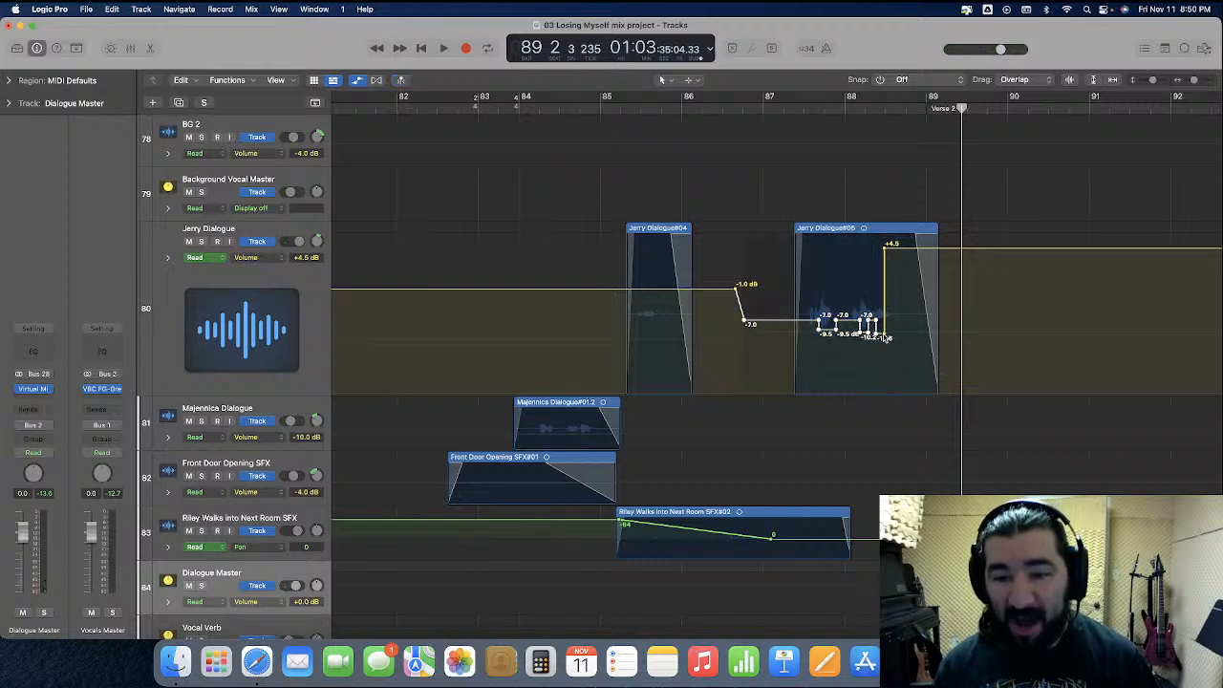
pyautogui.click(775, 325)
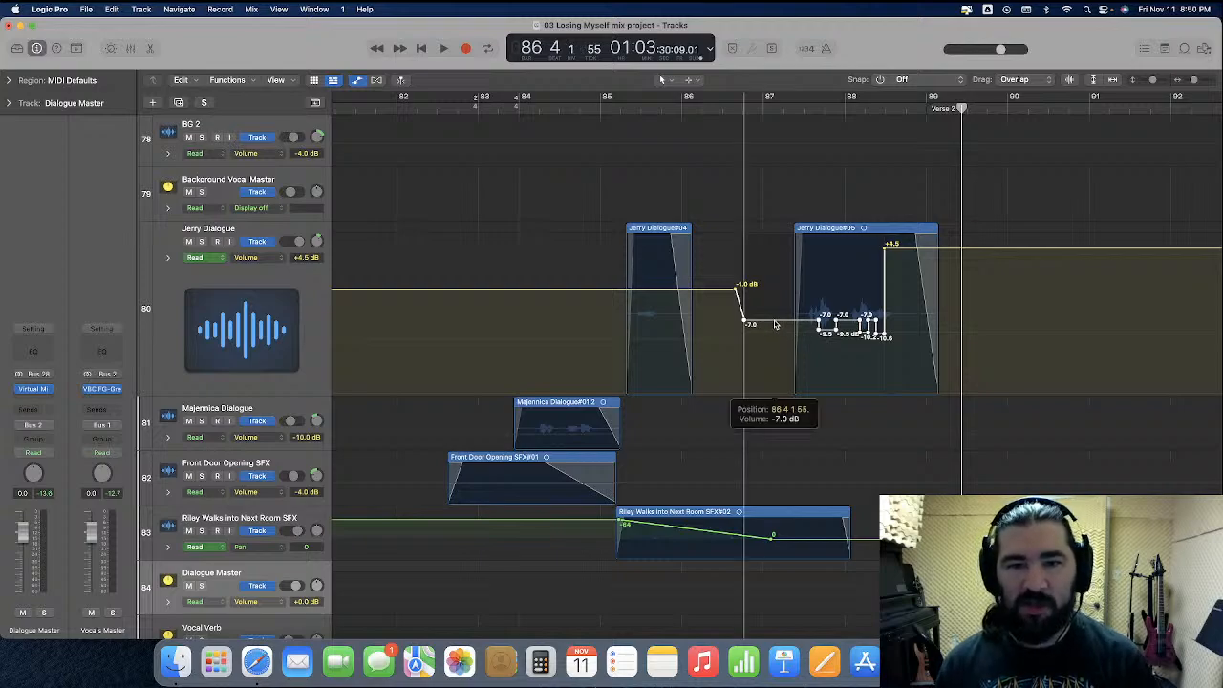
pyautogui.moveTo(775, 325); pyautogui.dragTo(775, 329)
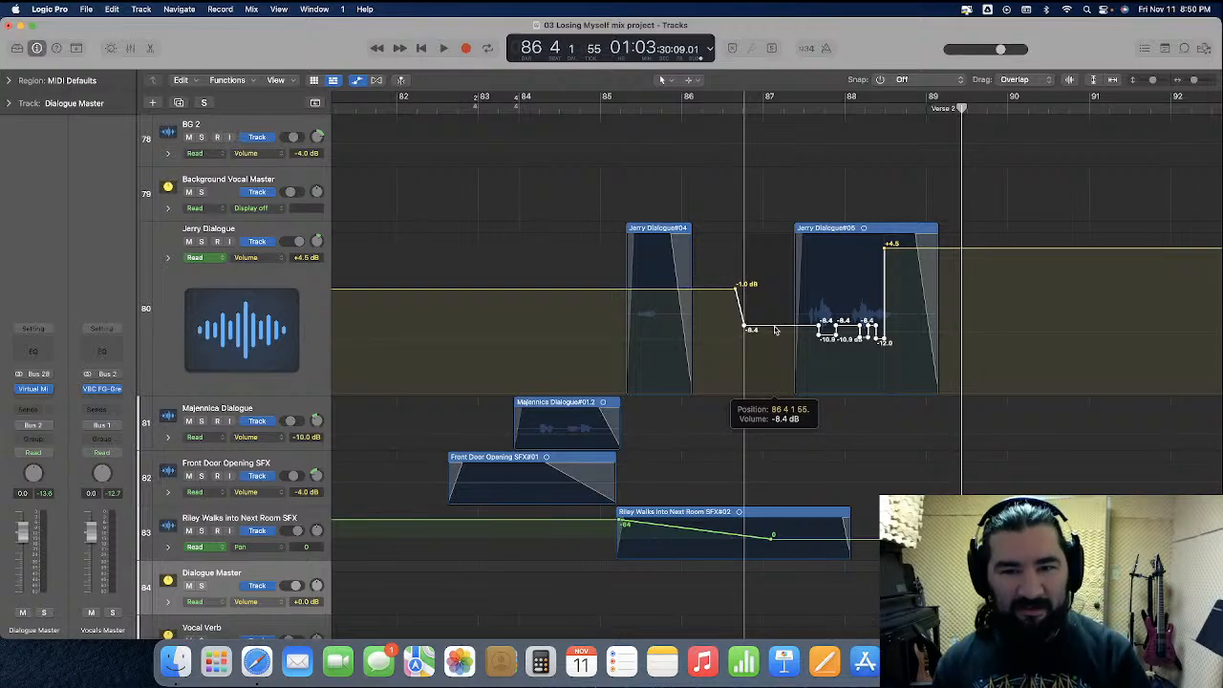
pyautogui.moveTo(775, 330); pyautogui.dragTo(775, 331)
pyautogui.click(763, 111)
pyautogui.press('space')
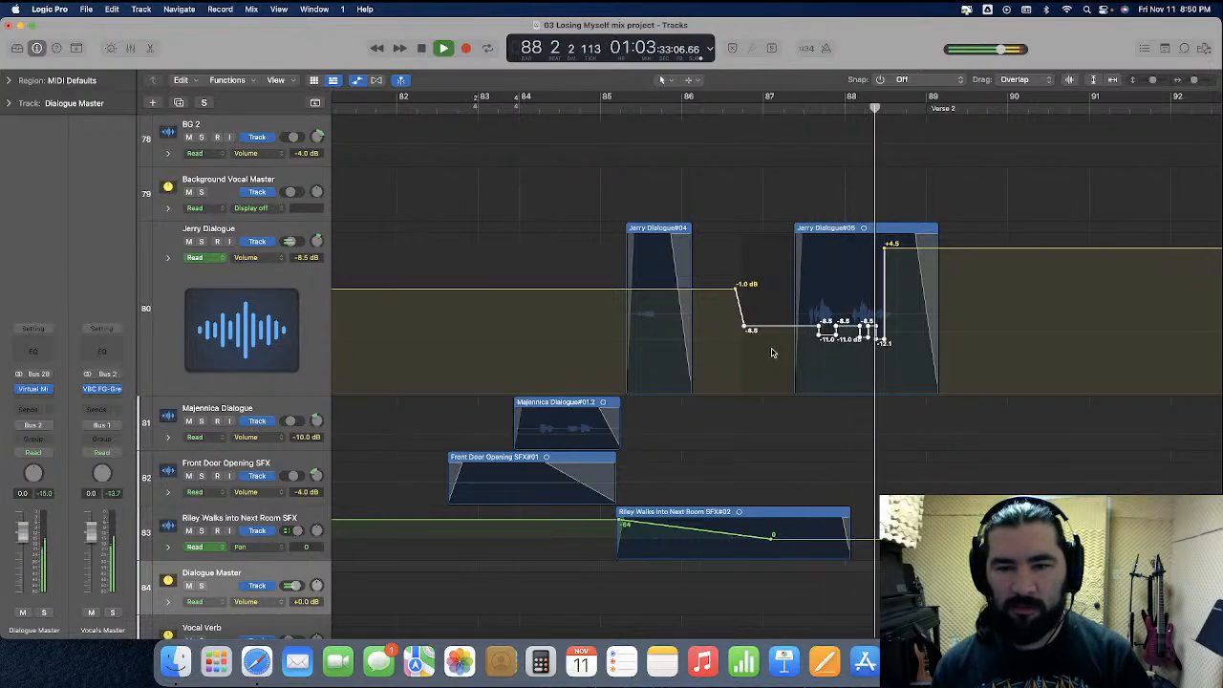
pyautogui.press('space')
pyautogui.click(459, 291)
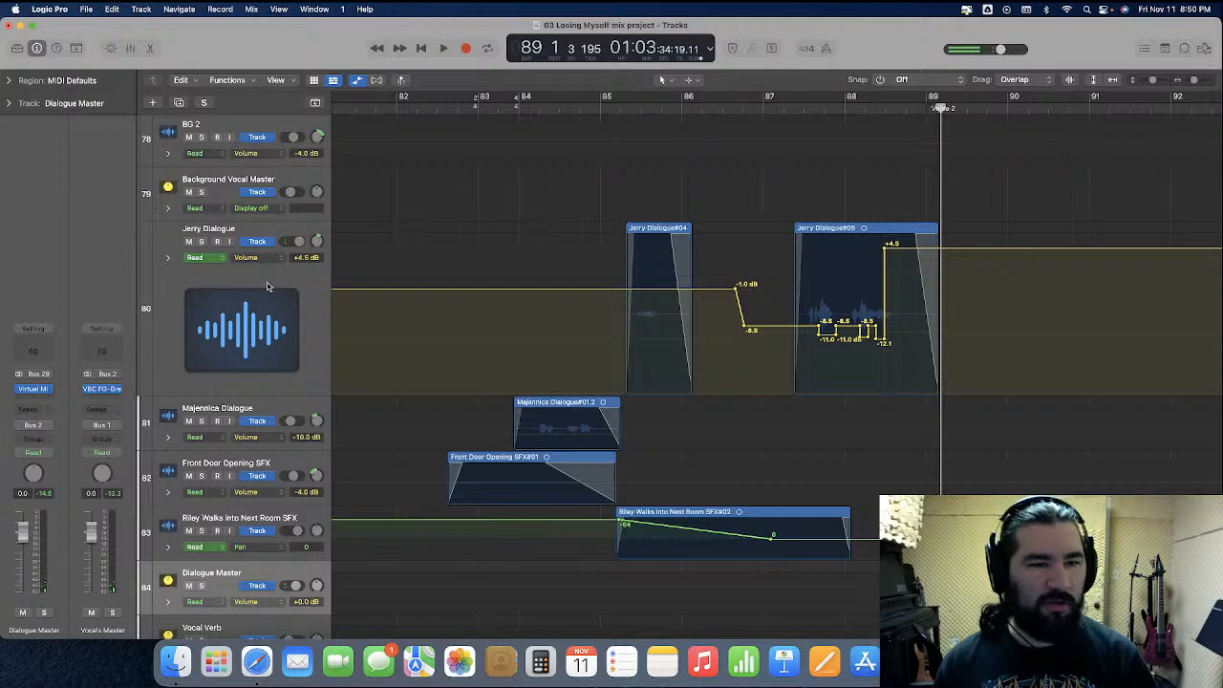
# Open Jerry Dialogue's Channel EQ with the playhead at 88 3 1 1 and set the 133 Hz Peak 1 gain to -7.0 dB
pyautogui.click(268, 287)
pyautogui.click(38, 328)
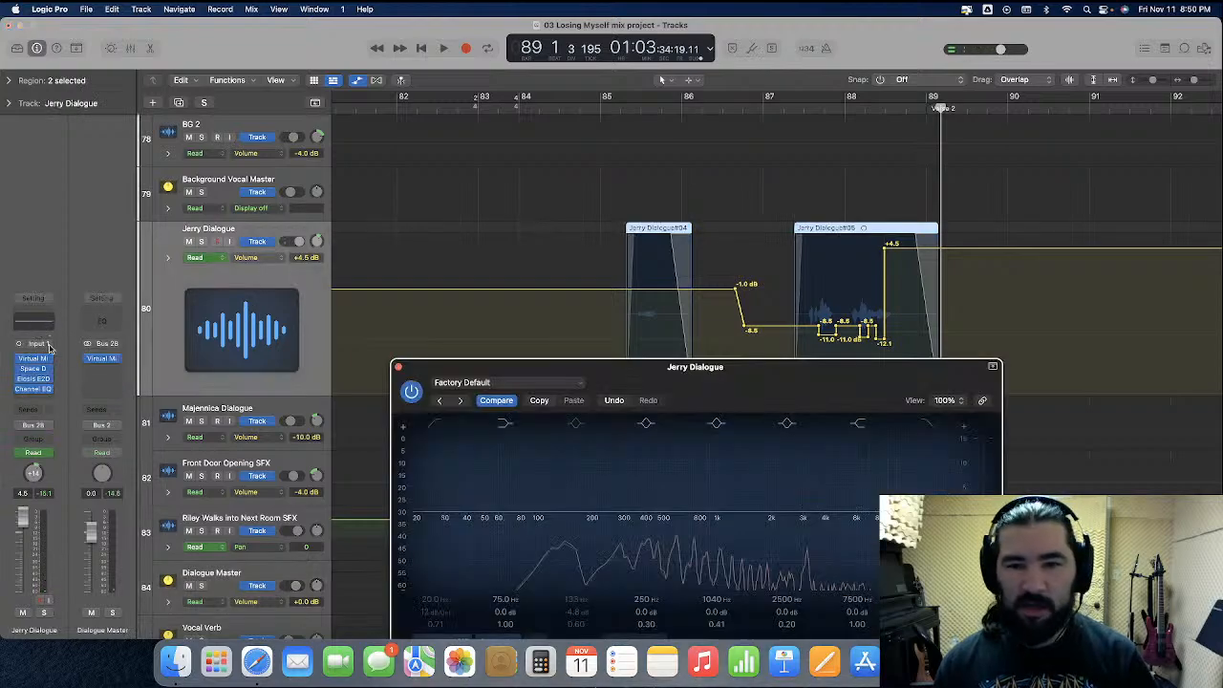
pyautogui.click(889, 112)
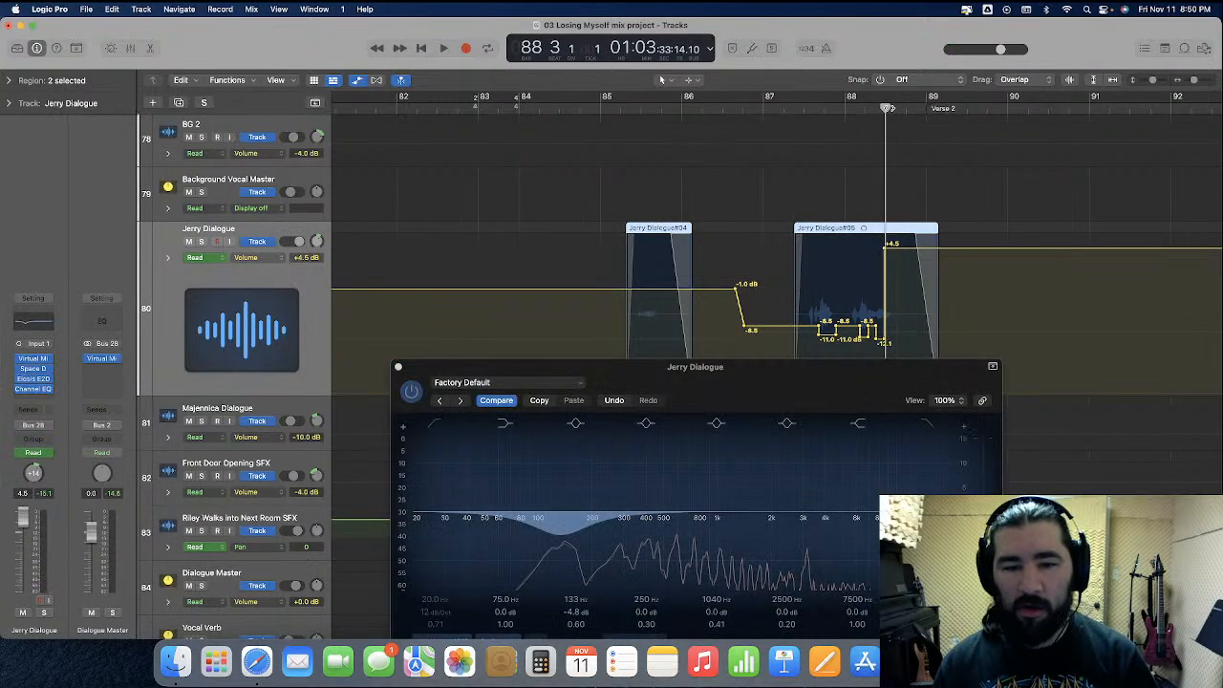
pyautogui.moveTo(780, 397); pyautogui.dragTo(767, 186)
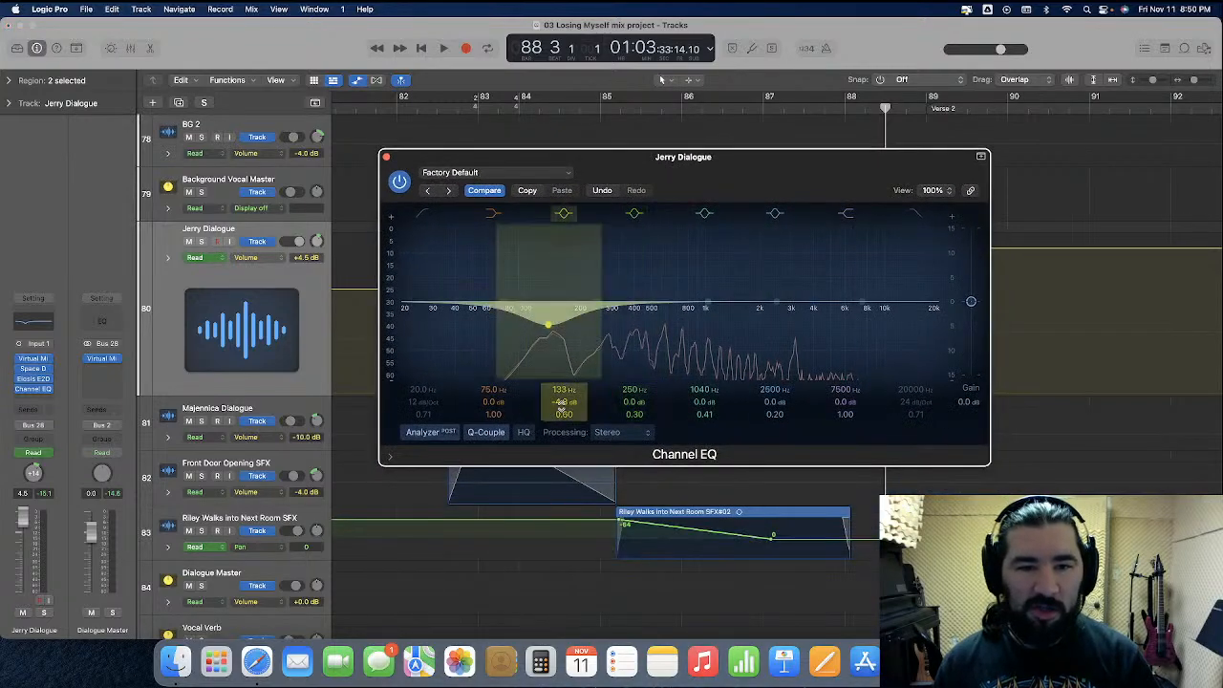
pyautogui.write('-')
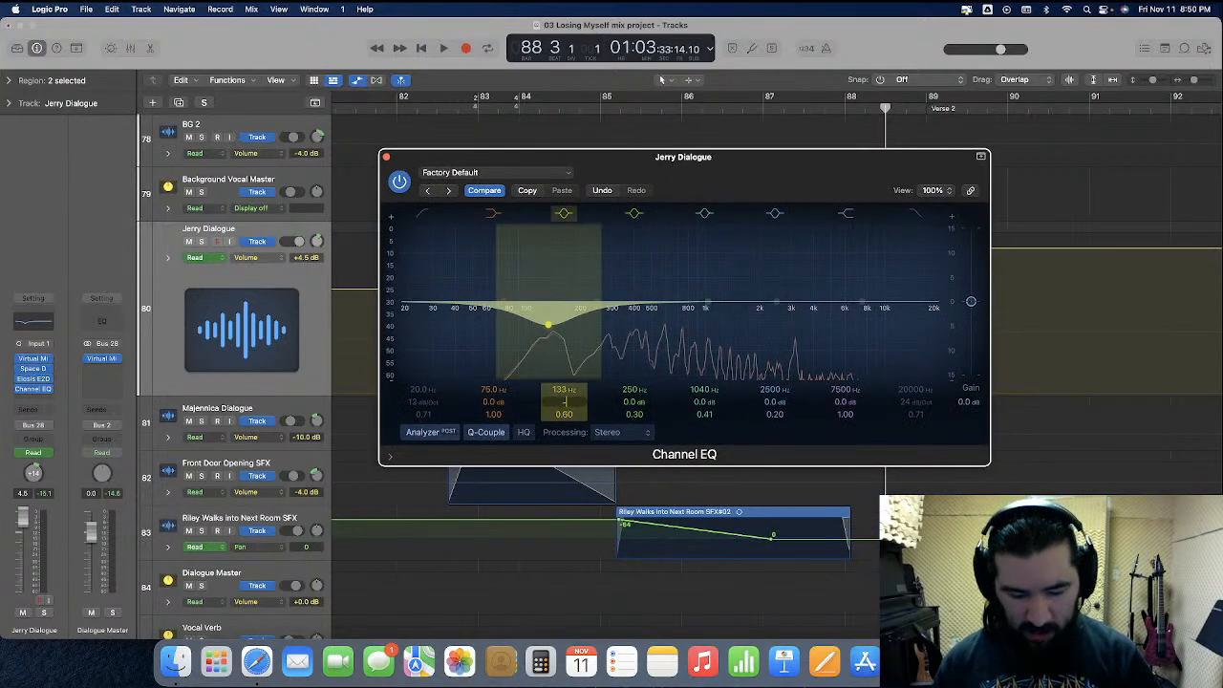
pyautogui.write('7')
pyautogui.press('Return')
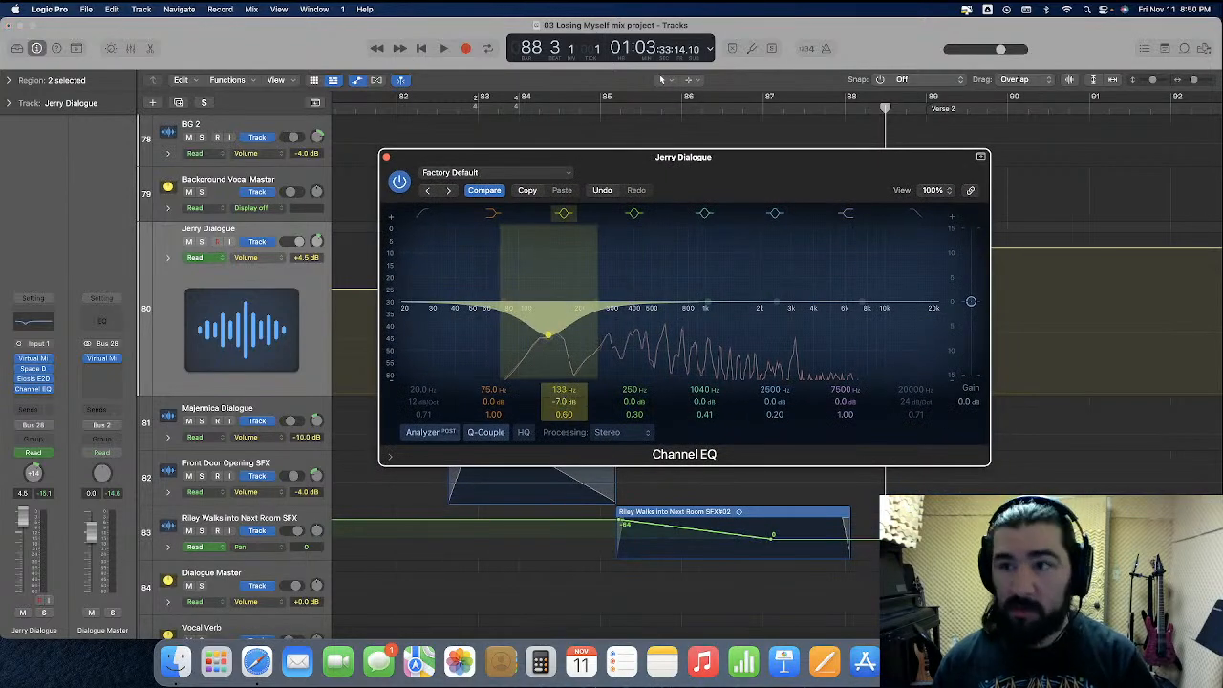
# Play the dialogue from shortly before bar 85 and again from bar 87 to check the EQ change, closing the EQ window
pyautogui.doubleClick(580, 108)
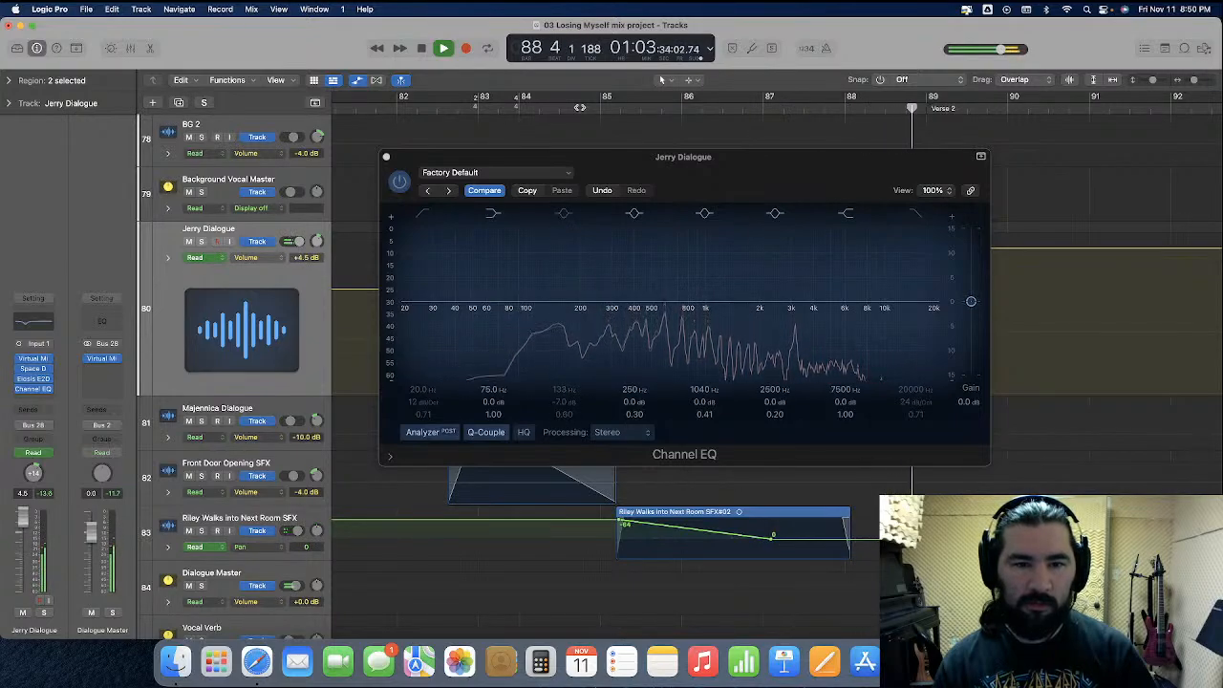
pyautogui.press('space')
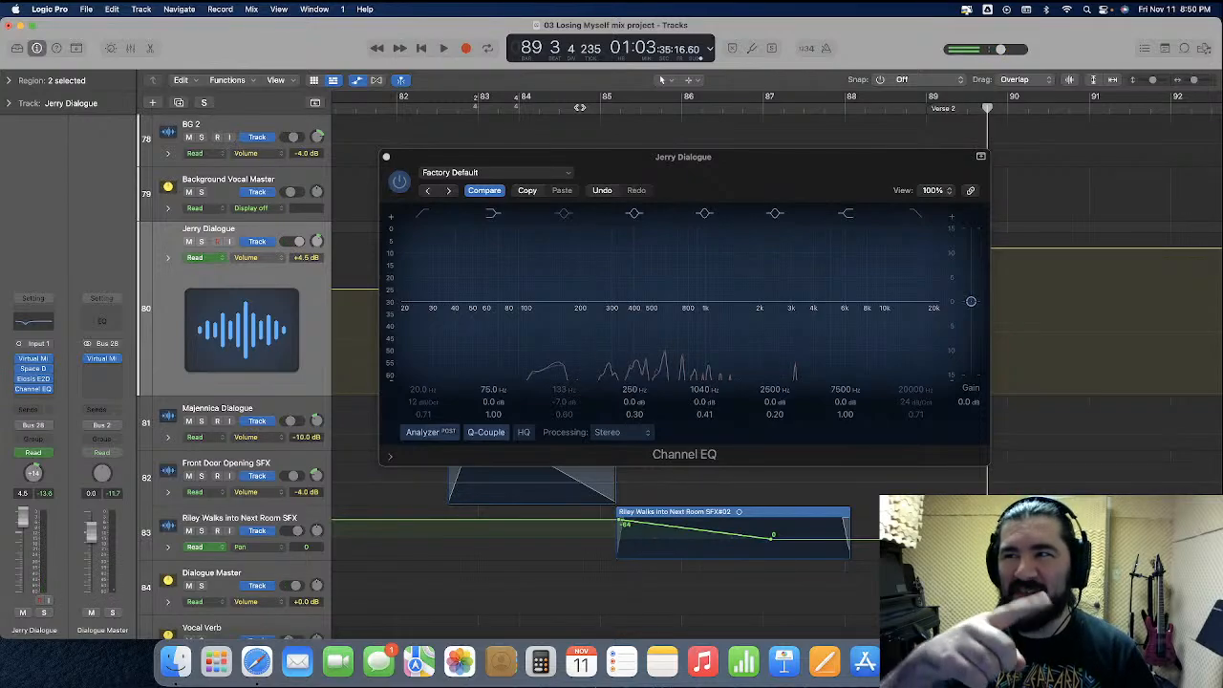
pyautogui.click(762, 108)
pyautogui.moveTo(784, 180); pyautogui.dragTo(793, 153)
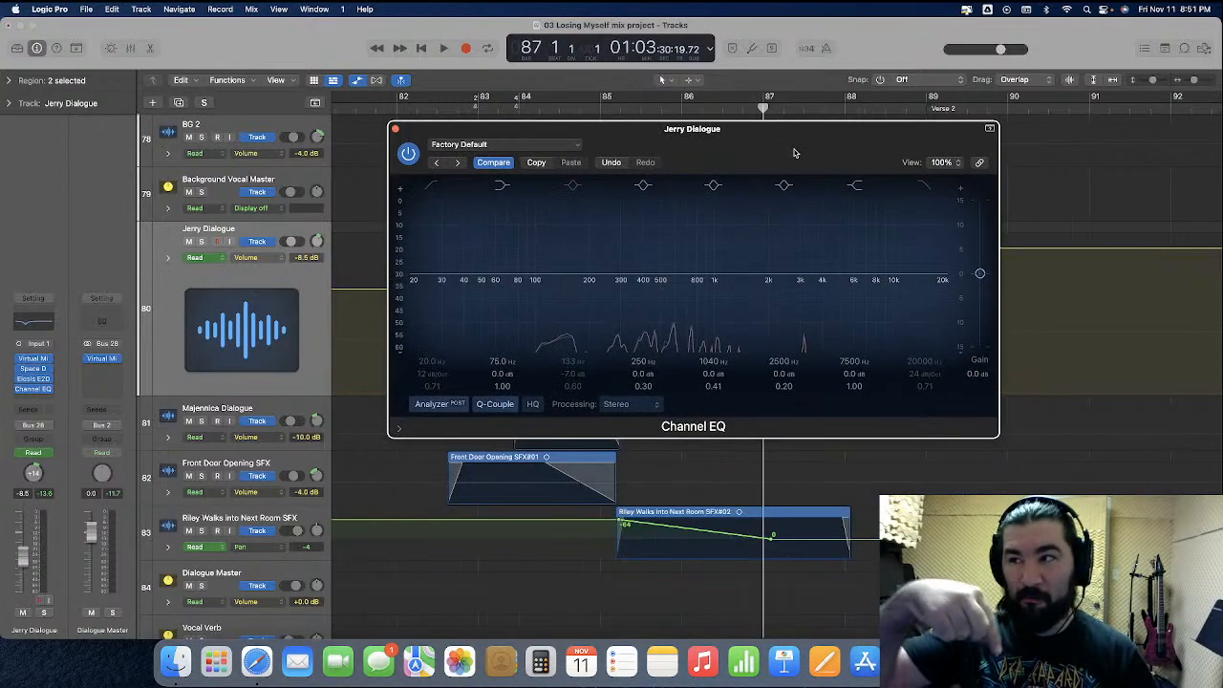
pyautogui.press('space')
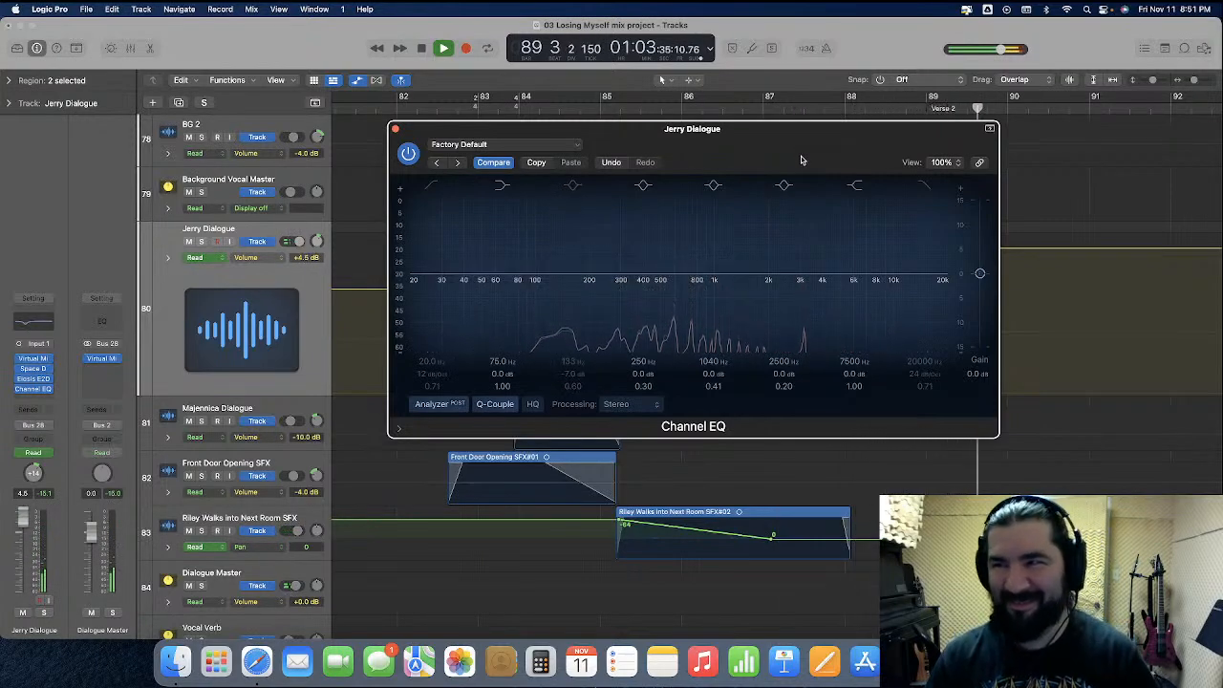
pyautogui.press('space')
pyautogui.click(395, 130)
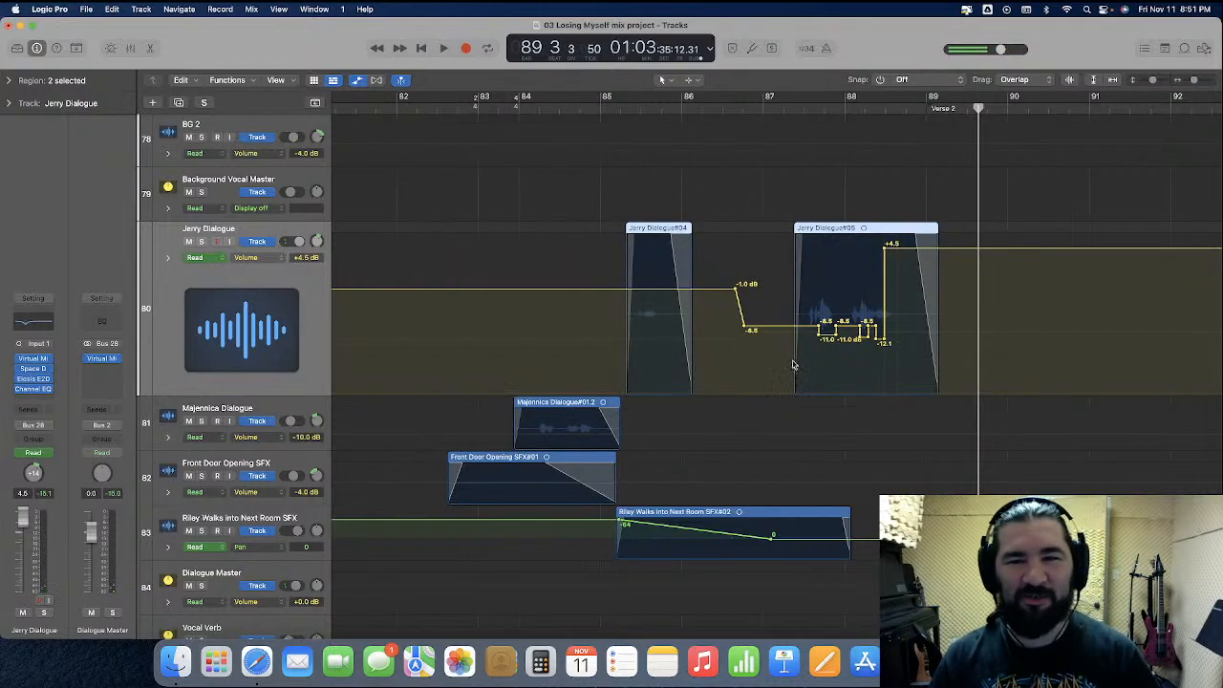
# Return the playhead to the song start, hide the automation, and reduce the track heights to overview the whole arrangement
pyautogui.press('super+Left')
pyautogui.press('super+Left')
pyautogui.press('super+Left')
pyautogui.press('super+Left')
pyautogui.press('super+Left')
pyautogui.press('super+Left')
pyautogui.press('super+Left')
pyautogui.press('super+Left')
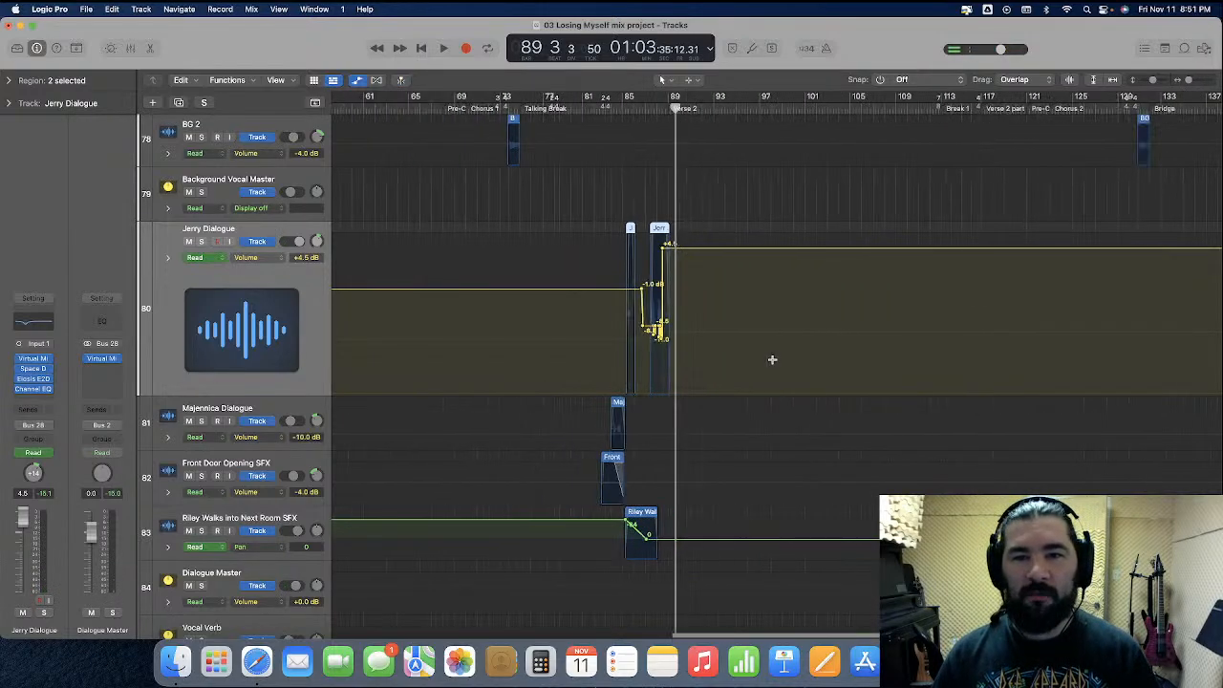
pyautogui.press('Return')
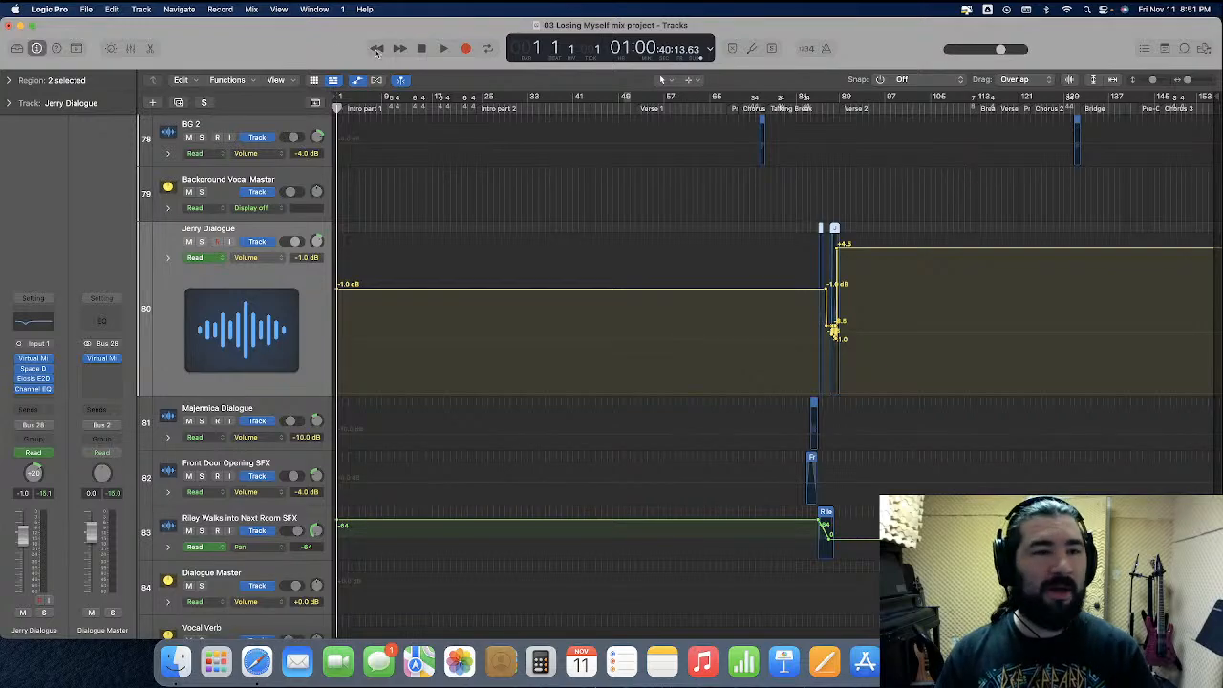
pyautogui.click(357, 81)
pyautogui.moveTo(245, 306); pyautogui.dragTo(247, 259)
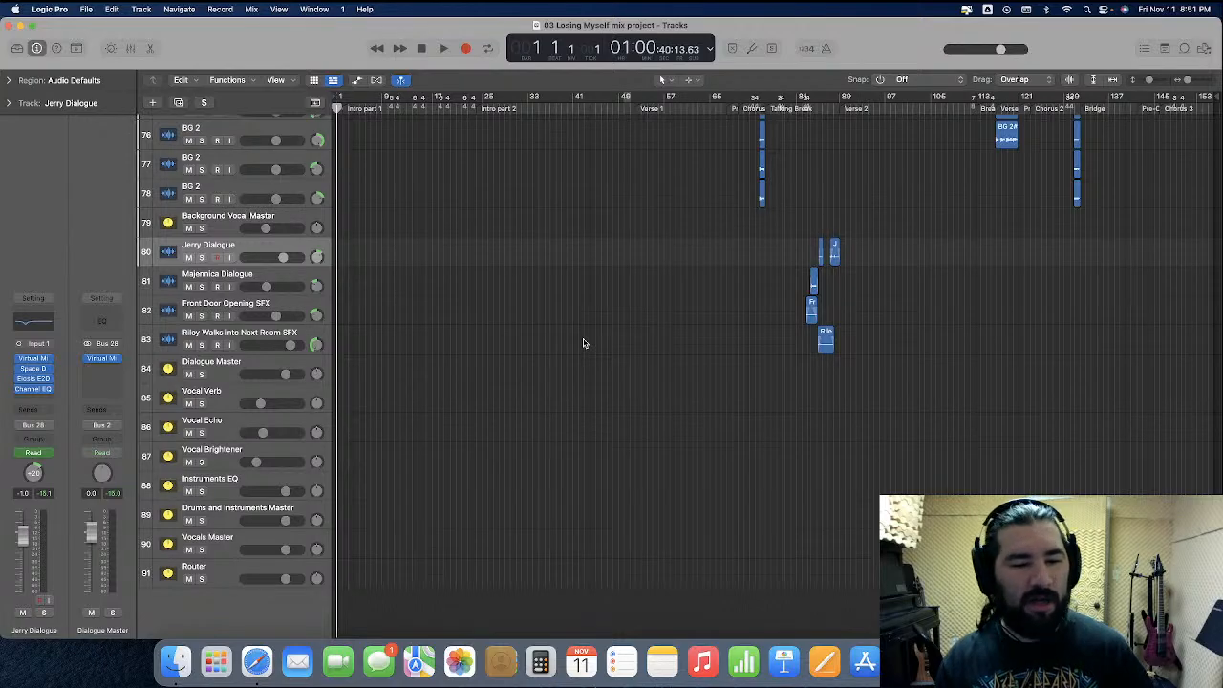
pyautogui.scroll(20, 584, 343)
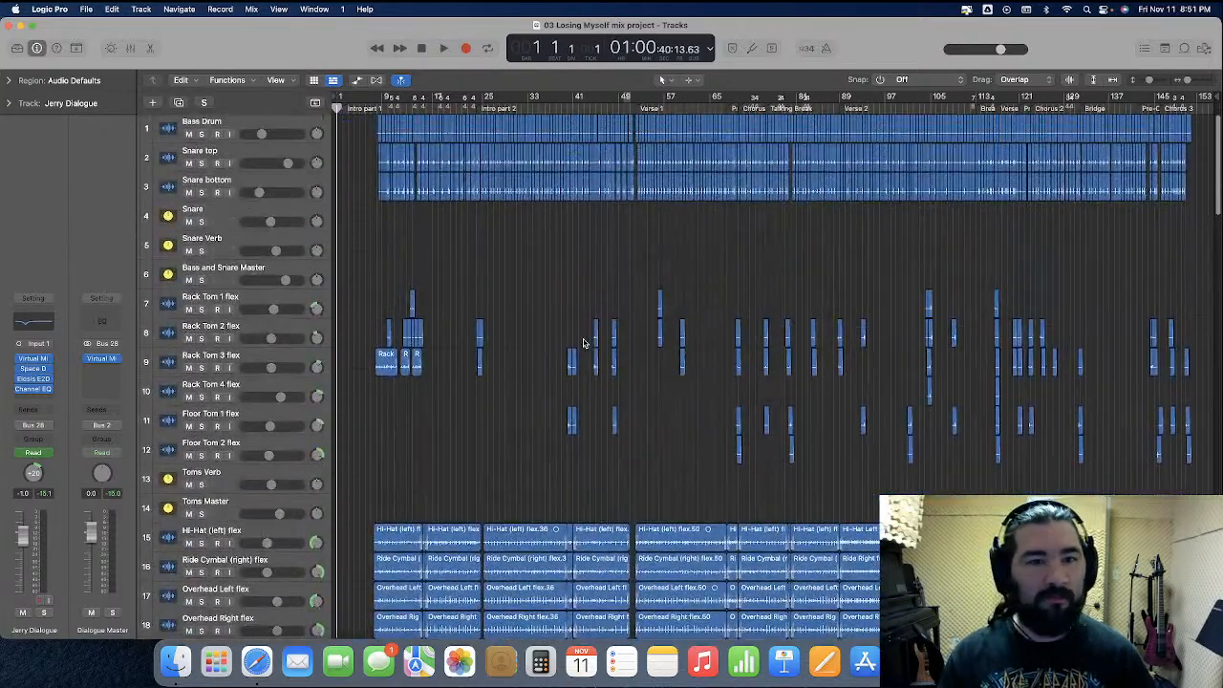
# Play the song from the beginning with the mixer shown and examine the channel levels from drums through guitars, orchestra and vocals
pyautogui.click(131, 50)
pyautogui.press('space')
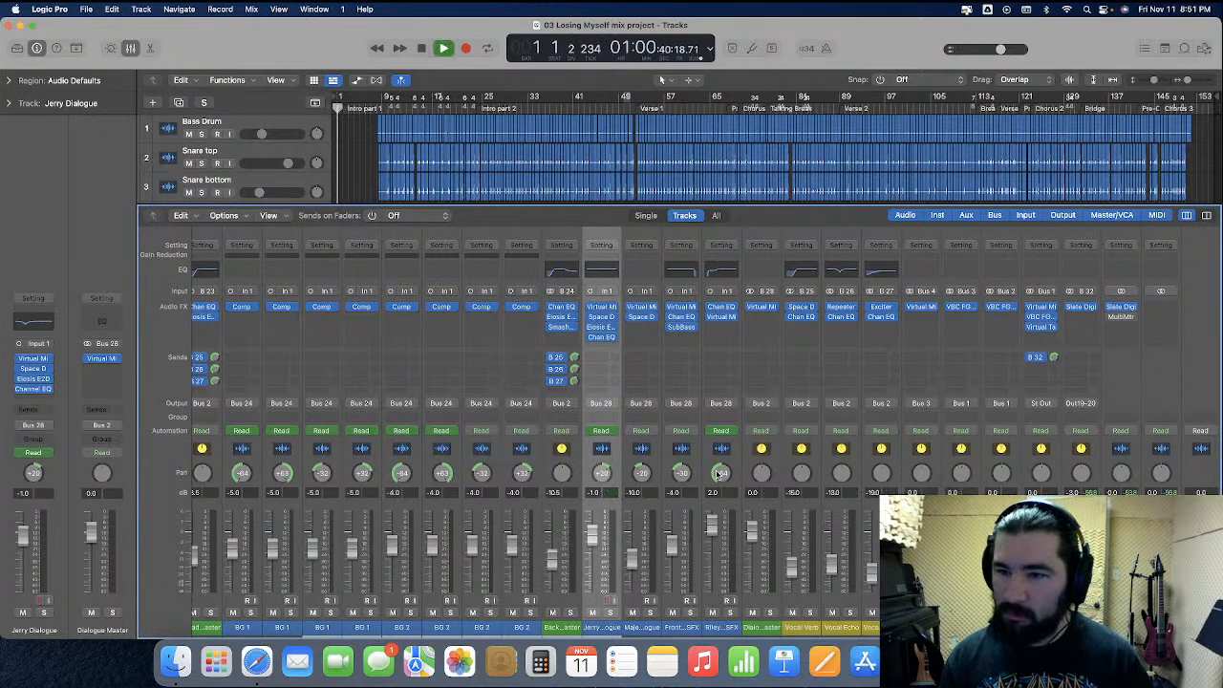
pyautogui.hscroll(10, 718, 473)
pyautogui.hscroll(-10, 719, 474)
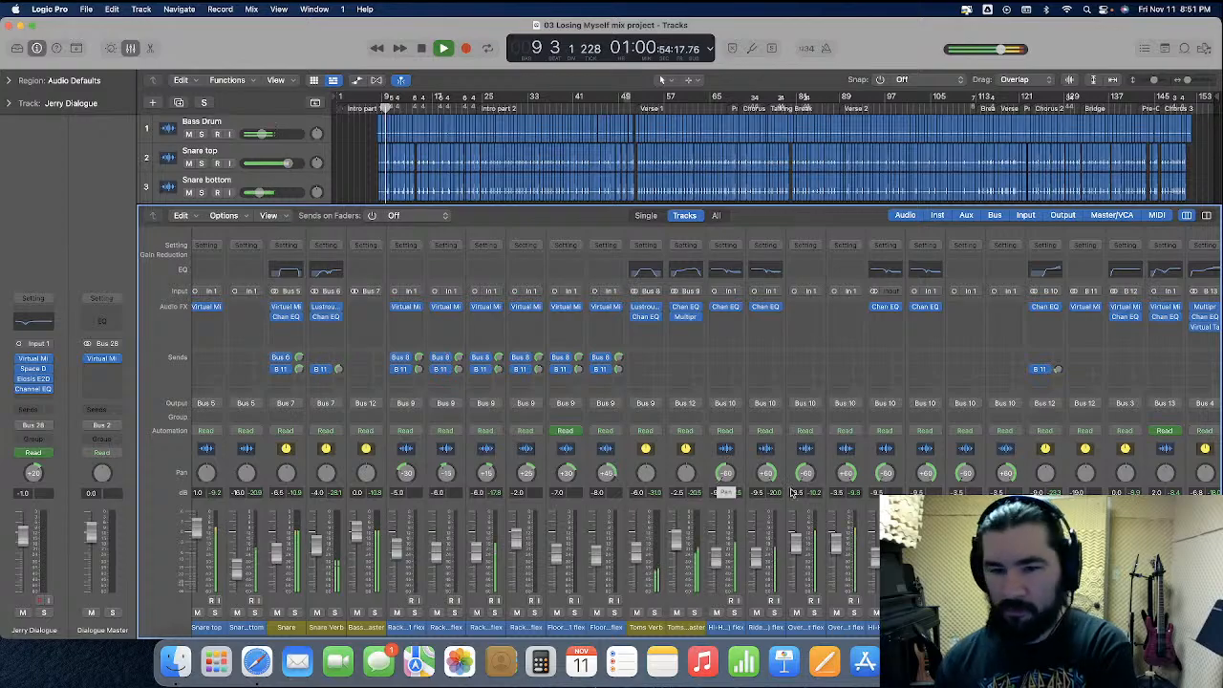
pyautogui.hscroll(10, 792, 493)
pyautogui.hscroll(10, 791, 492)
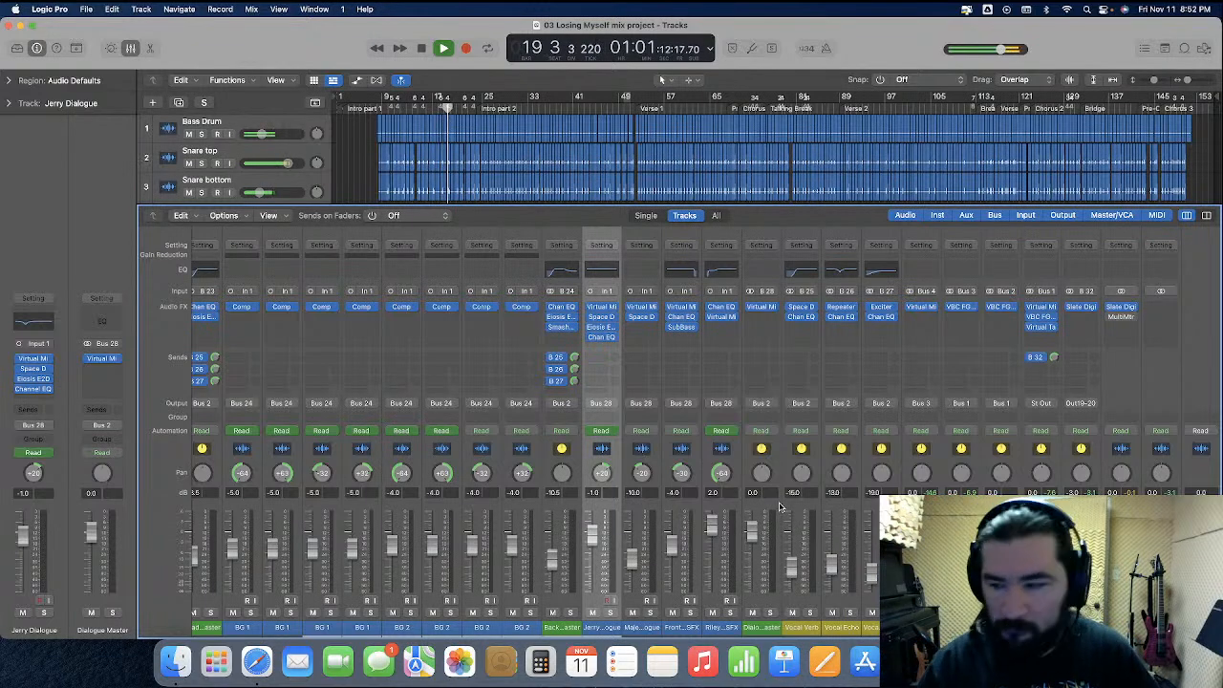
pyautogui.hscroll(-10, 778, 506)
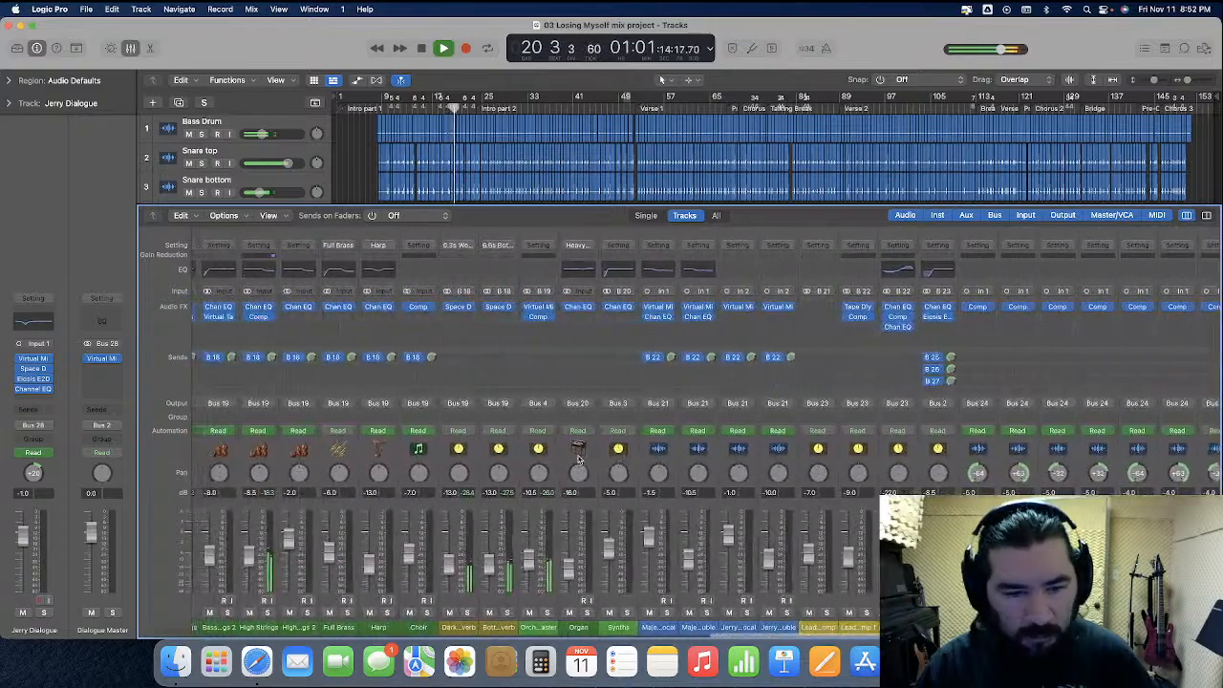
pyautogui.hscroll(-10, 578, 460)
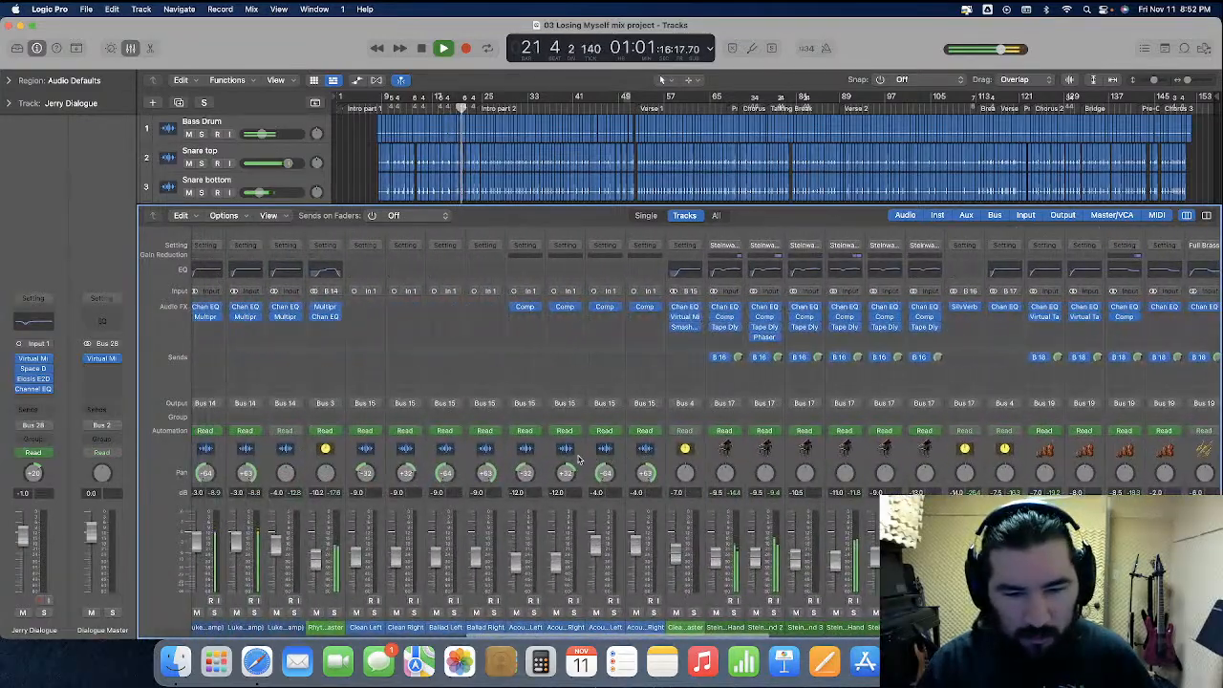
pyautogui.hscroll(-5, 578, 460)
pyautogui.click(344, 467)
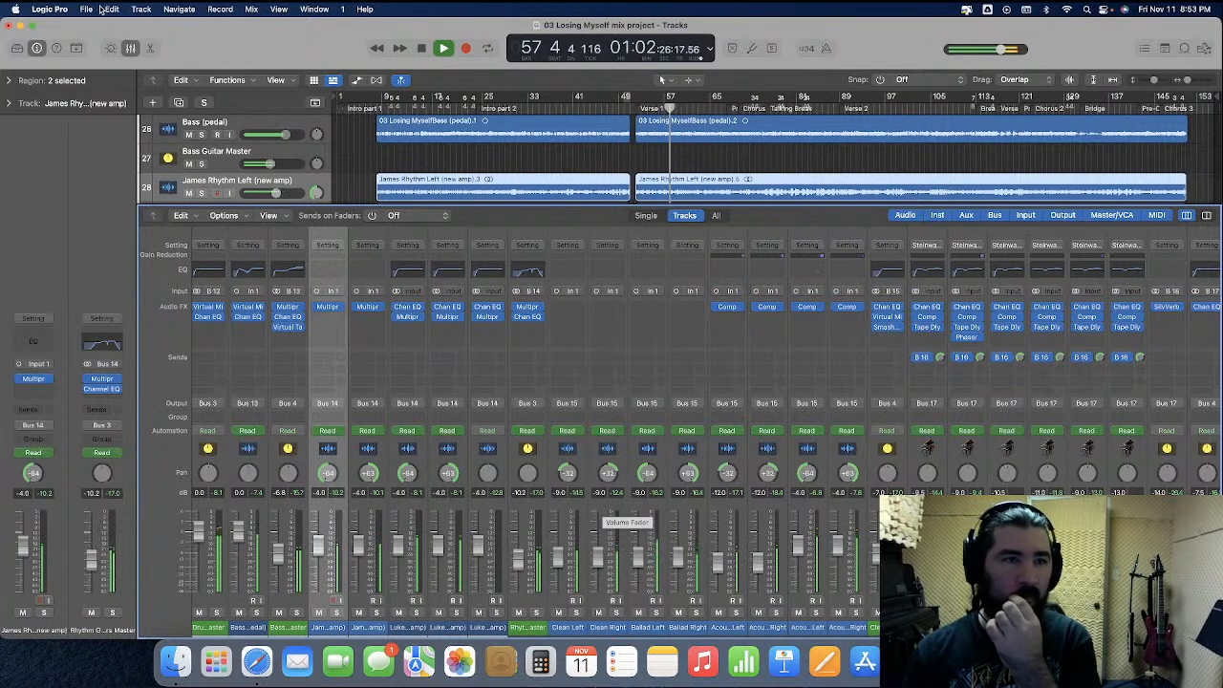
# Show automation in place of the mixer, enlarge Steinway Grand Piano Left Hand 2, and raise its Verse 1 volume section to -7.0 dB
pyautogui.click(131, 49)
pyautogui.click(357, 79)
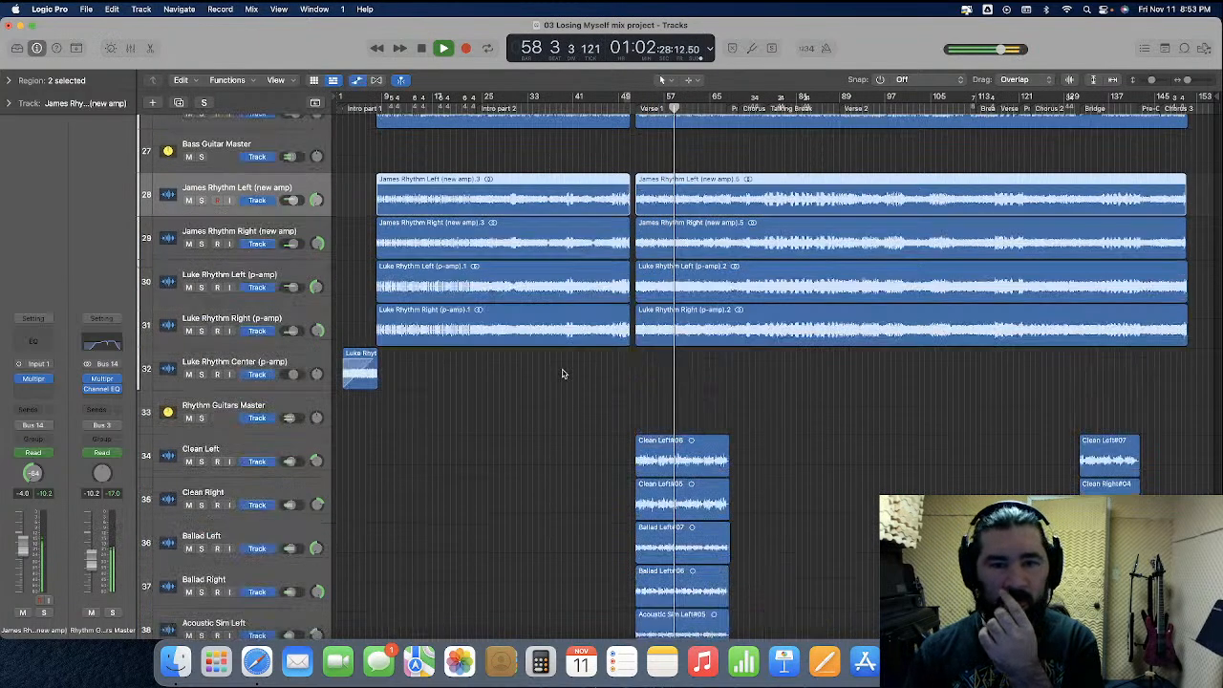
pyautogui.scroll(-10, 562, 372)
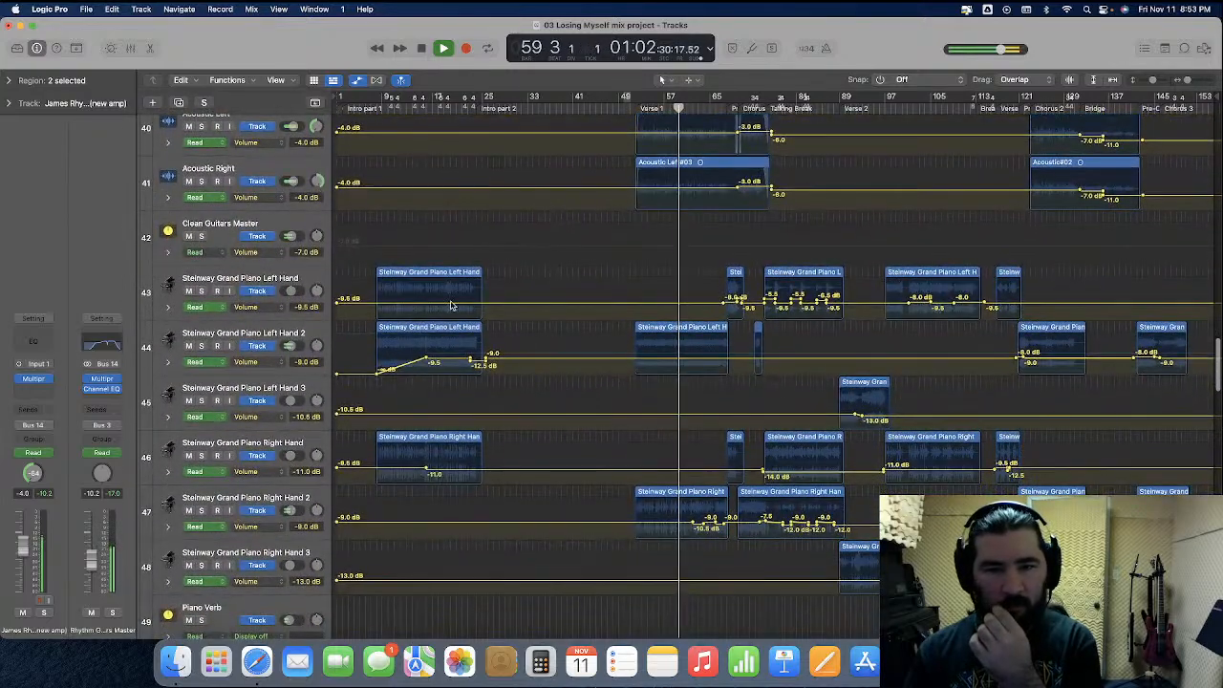
pyautogui.moveTo(191, 382); pyautogui.dragTo(191, 537)
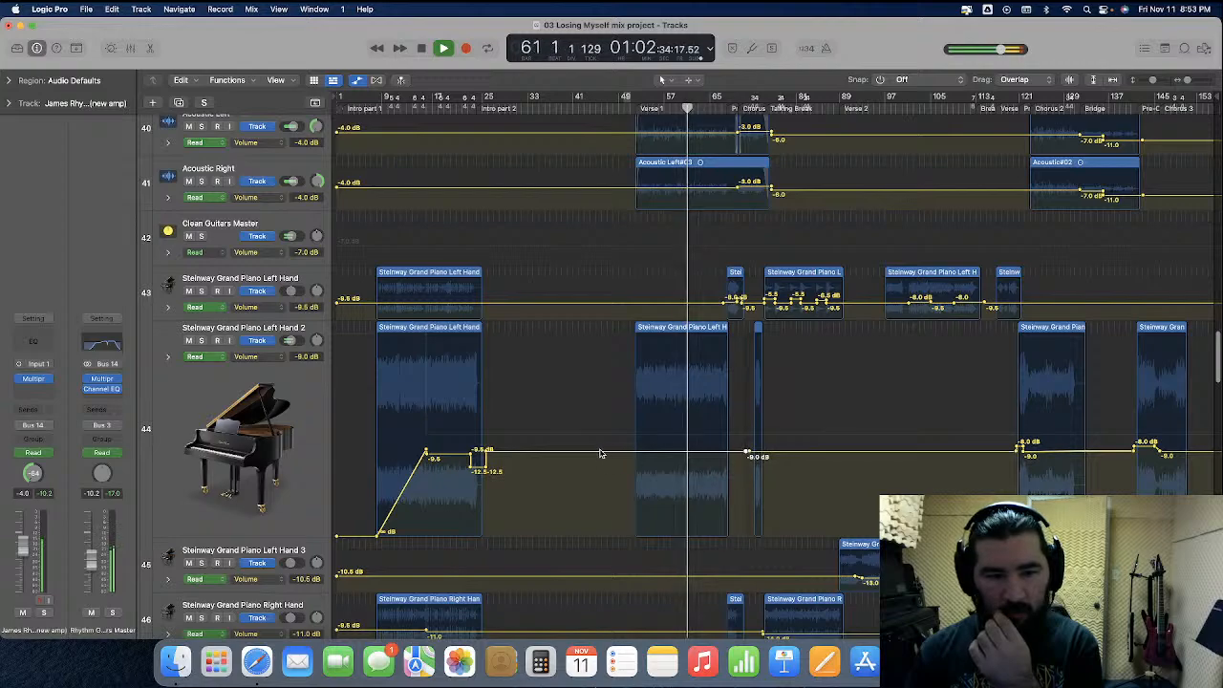
pyautogui.moveTo(600, 455); pyautogui.dragTo(605, 444)
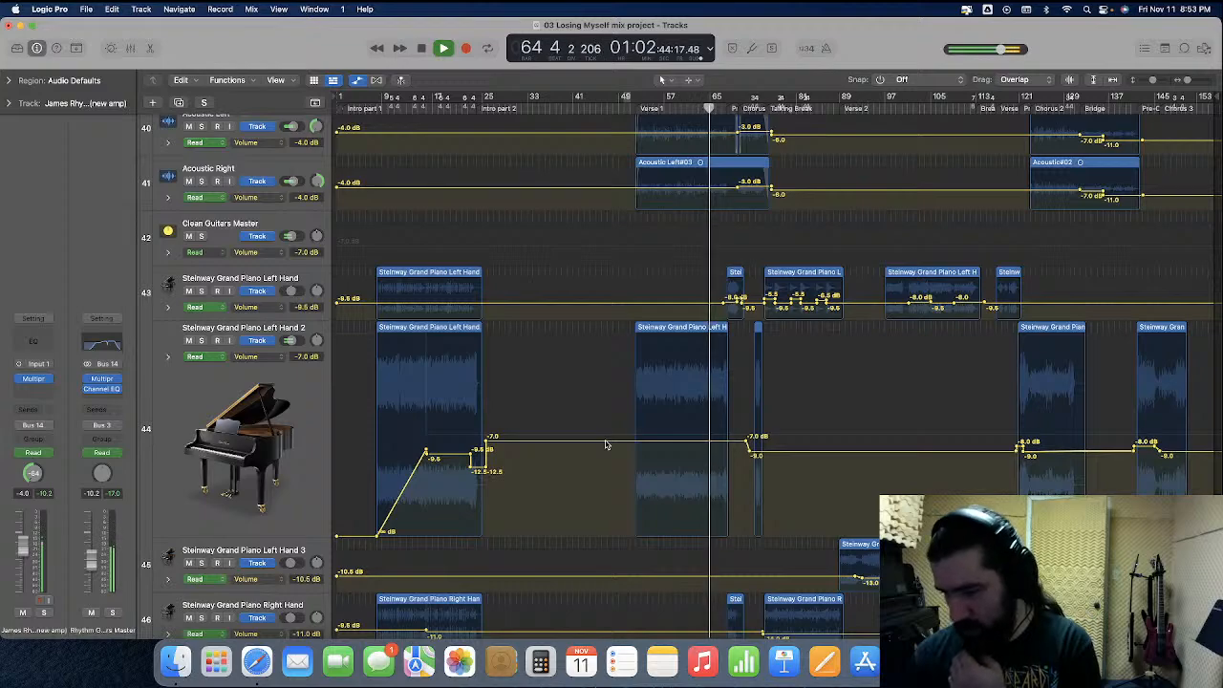
# Raise the Verse 1 volume section of Steinway Grand Piano Left Hand 2 to -5.5 dB, restore the track's height, and hide automation
pyautogui.moveTo(605, 445); pyautogui.dragTo(608, 436)
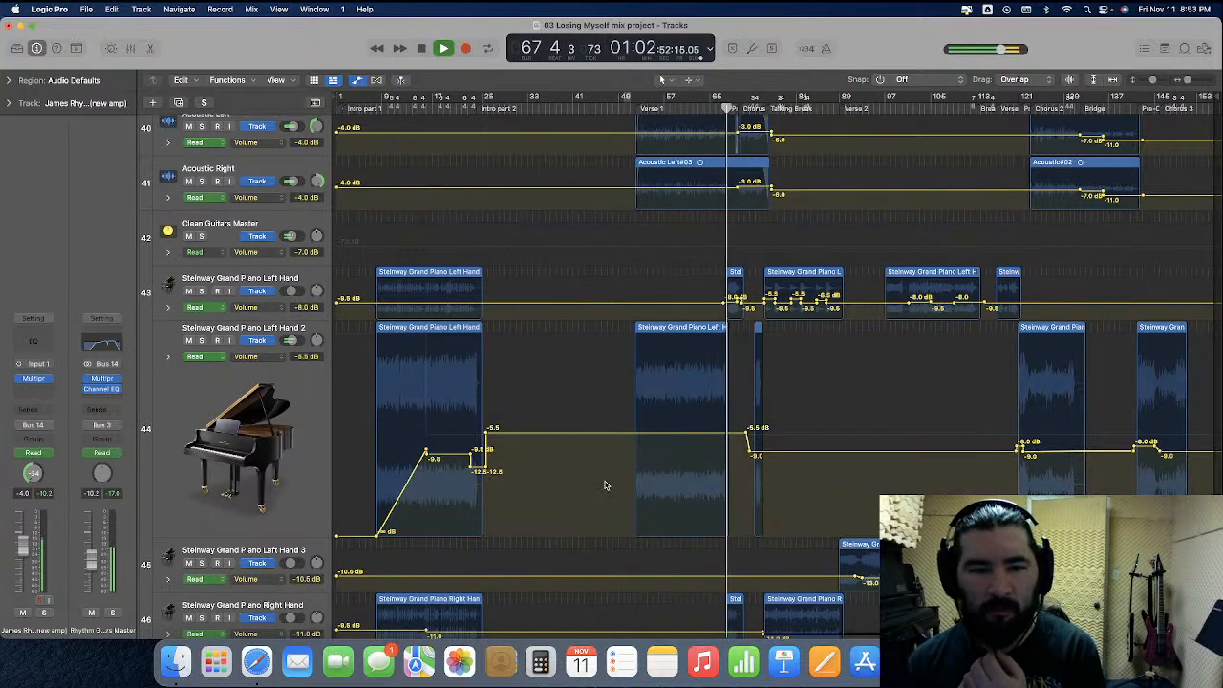
pyautogui.moveTo(245, 531); pyautogui.dragTo(253, 371)
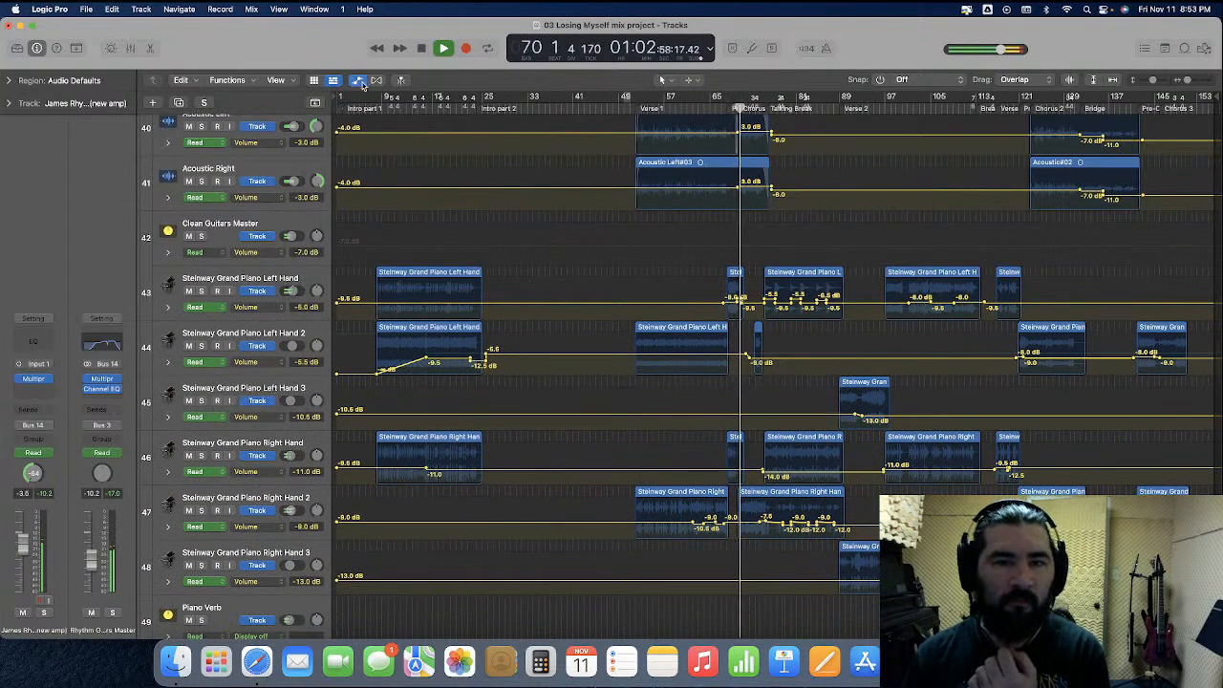
pyautogui.click(359, 81)
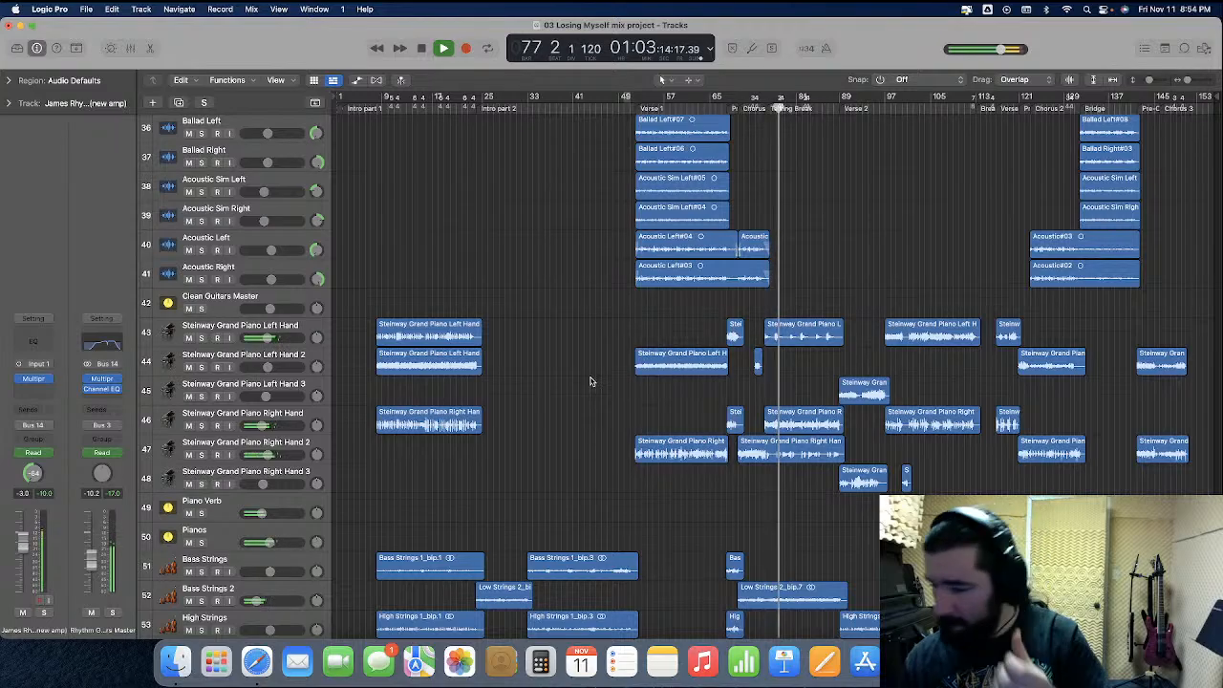
# Show automation on the rhythm guitar tracks and examine their volume curves closely around Chorus 1, the Talking Break and Verse 2
pyautogui.scroll(3, 606, 412)
pyautogui.scroll(3, 606, 412)
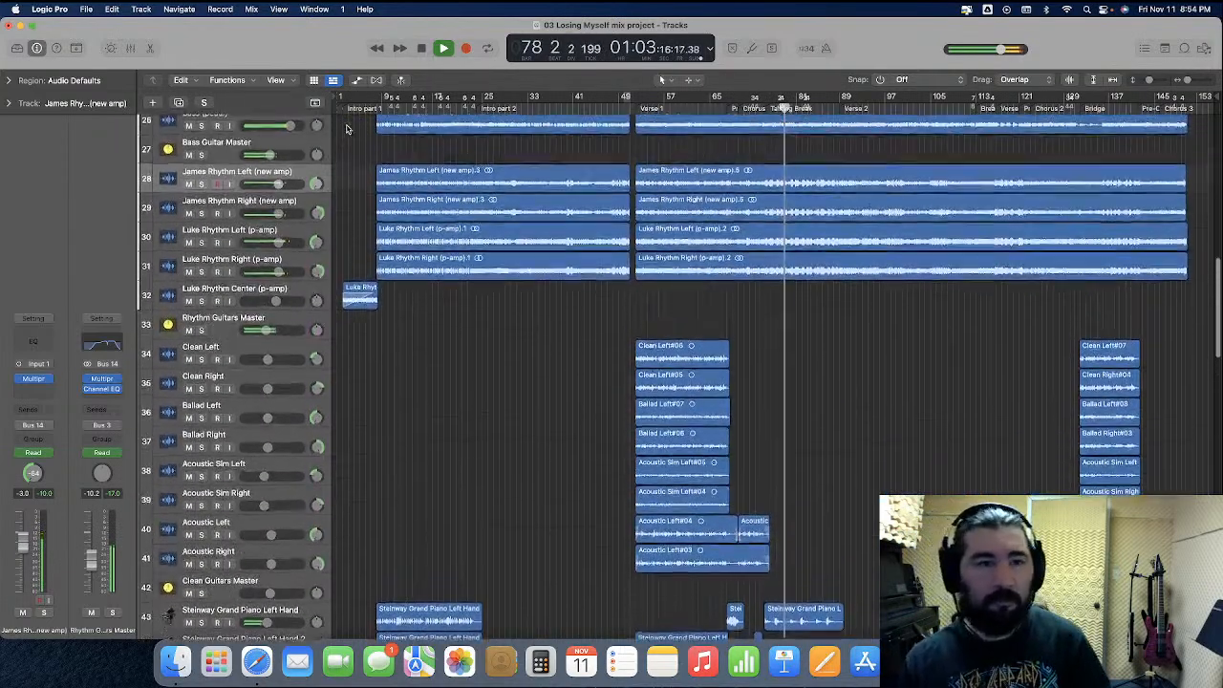
pyautogui.press('a')
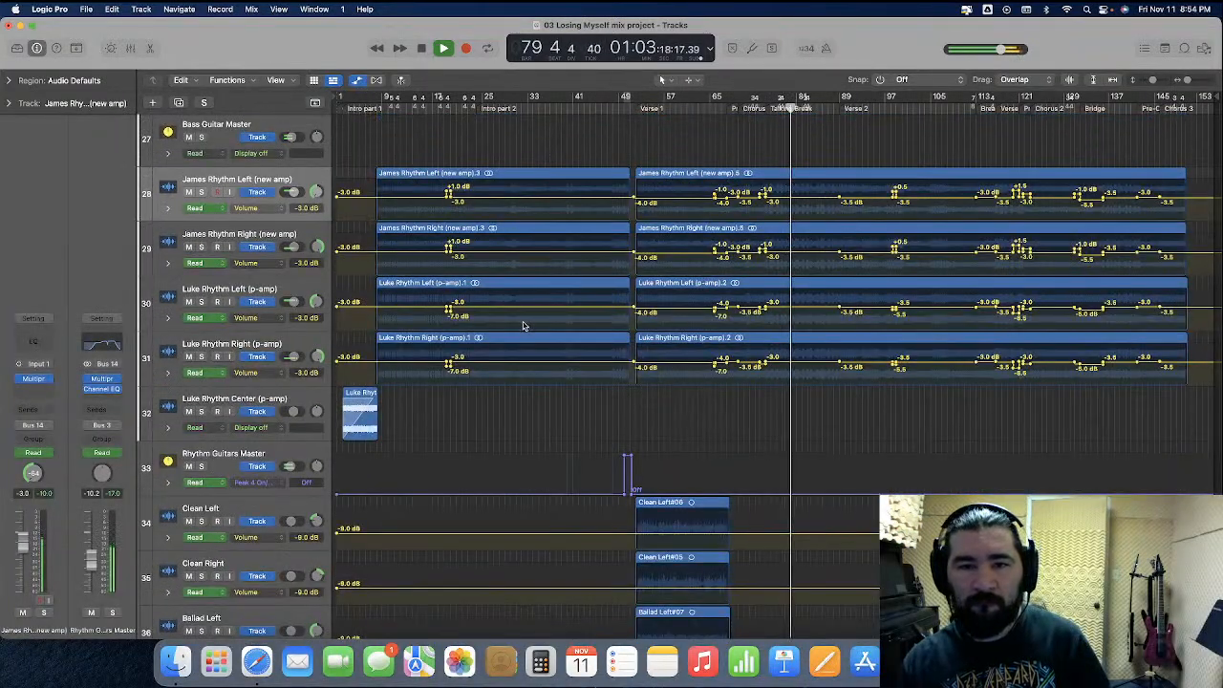
pyautogui.press('super+Right')
pyautogui.press('super+Right')
pyautogui.press('super+Right')
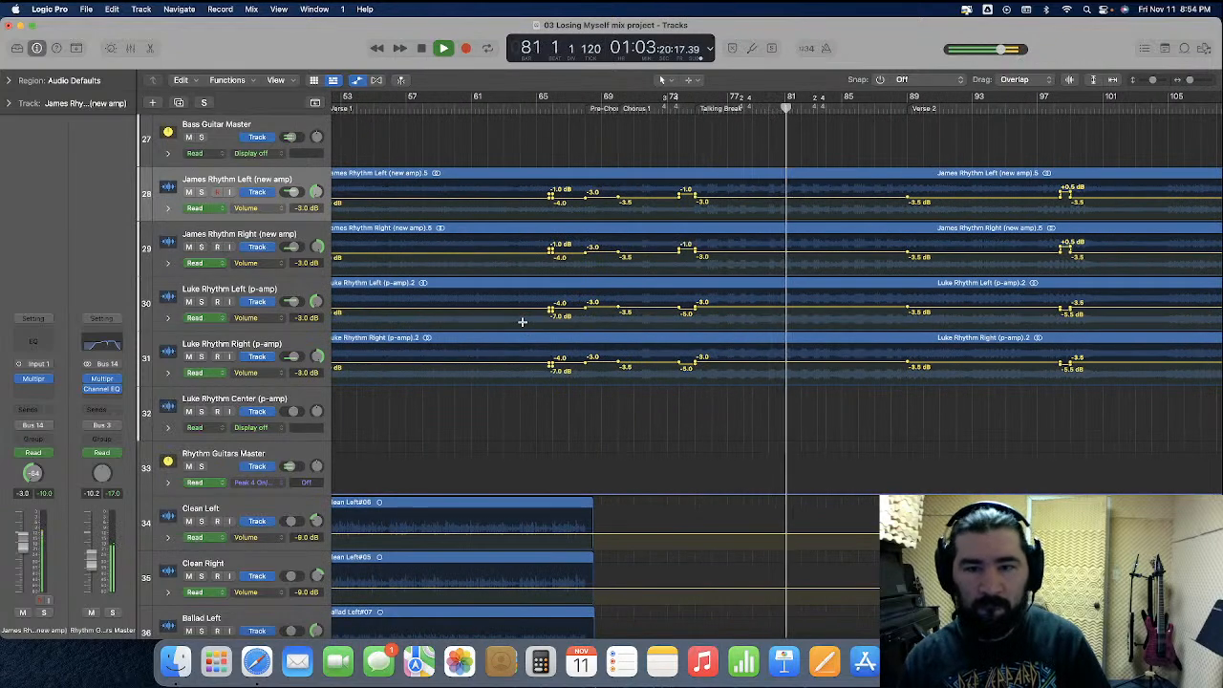
pyautogui.press('super+Left')
pyautogui.press('super+Left')
pyautogui.press('super+Left')
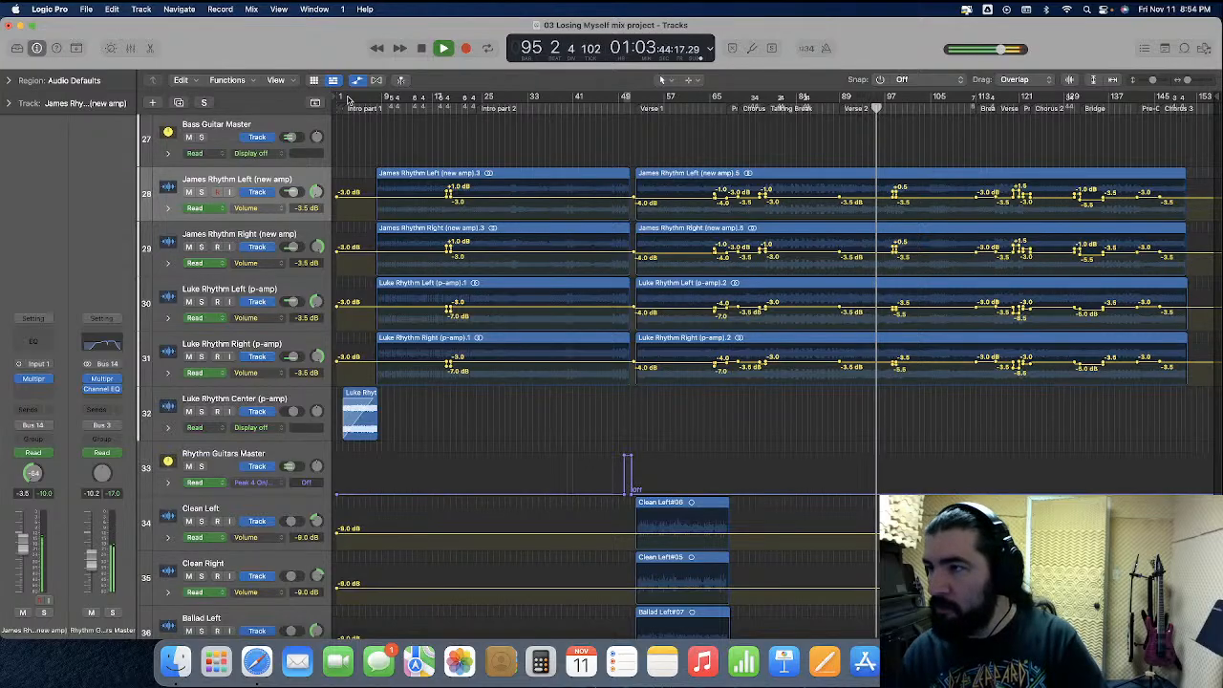
# Add a pair of volume points between bars 102 and 103 on both Majennica Lead Vocal and Majennica Lead Vocal double
pyautogui.scroll(-10, 729, 282)
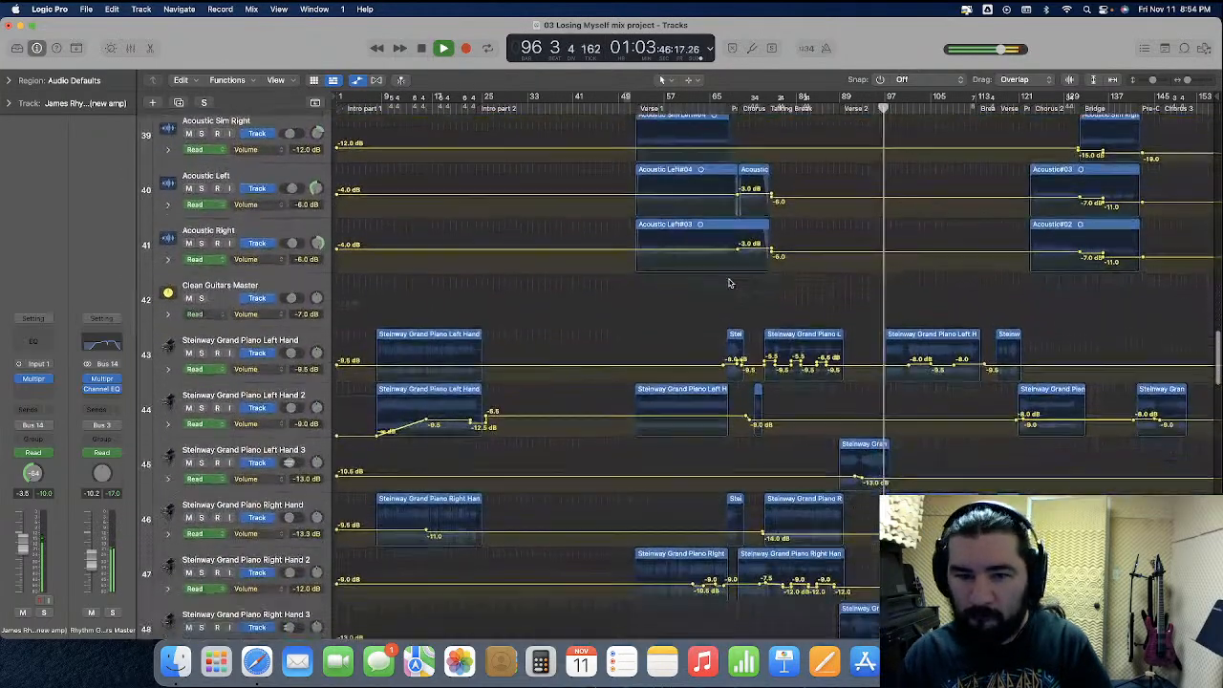
pyautogui.scroll(-10, 729, 283)
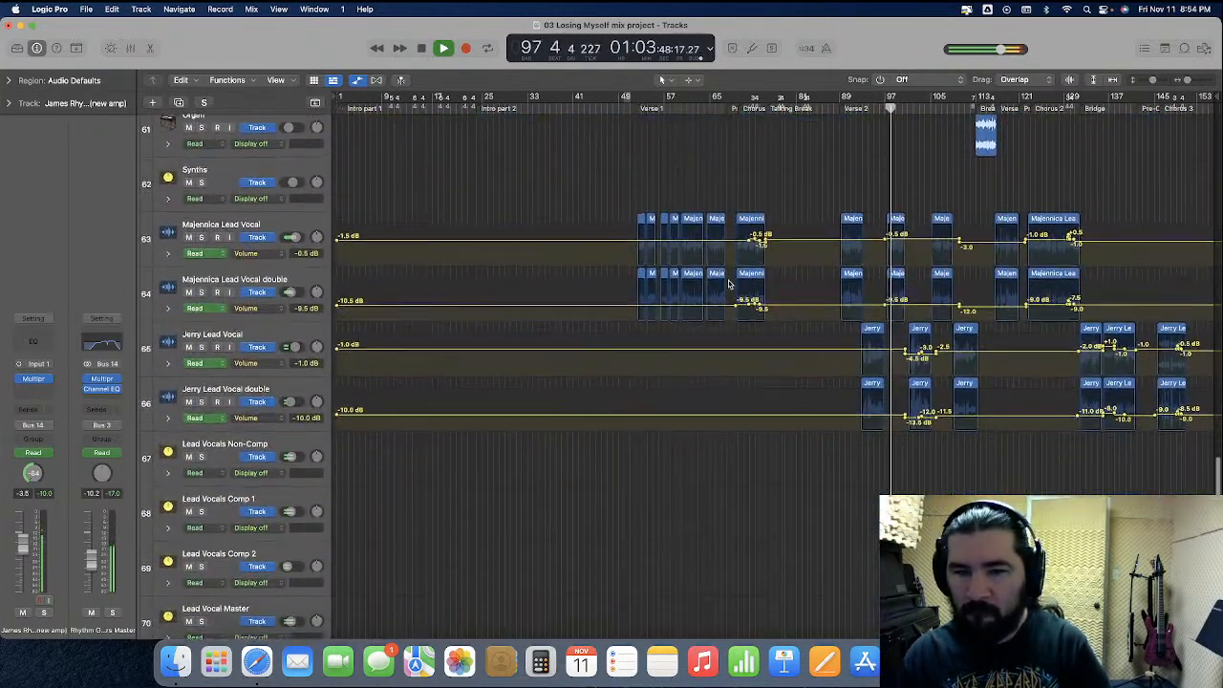
pyautogui.press('super+Right')
pyautogui.press('super+Right')
pyautogui.press('super+Right')
pyautogui.press('super+Right')
pyautogui.press('super+Right')
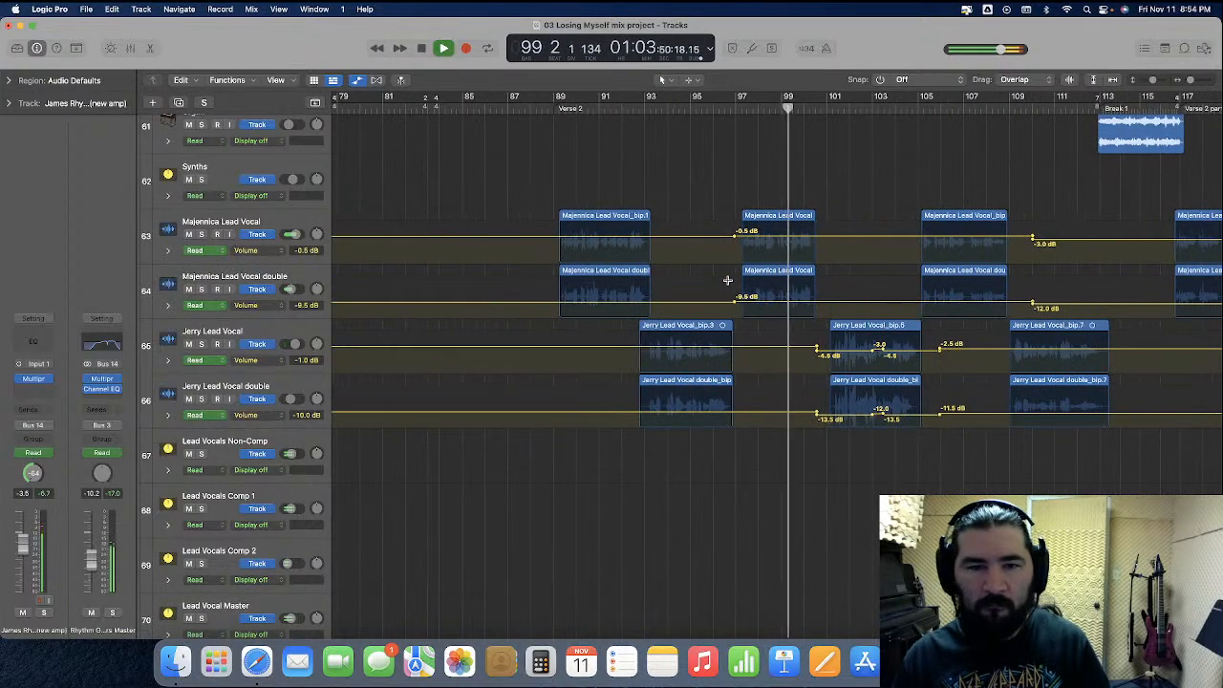
pyautogui.hscroll(-2, 729, 284)
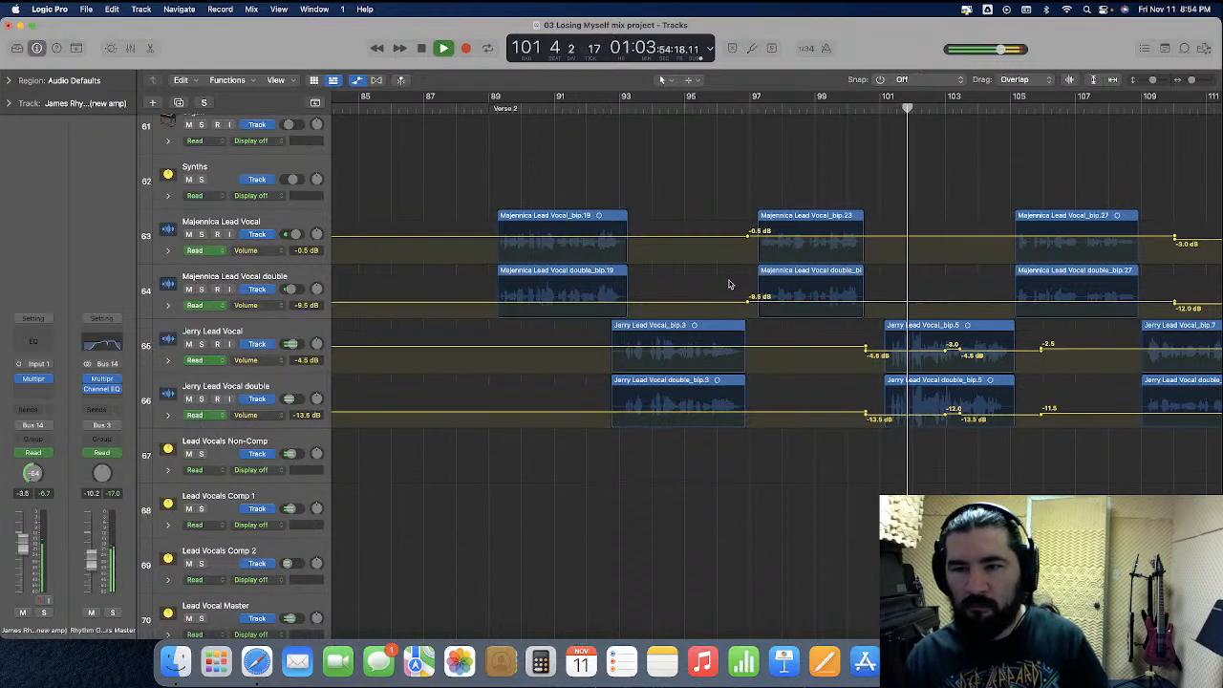
pyautogui.hscroll(-6, 729, 284)
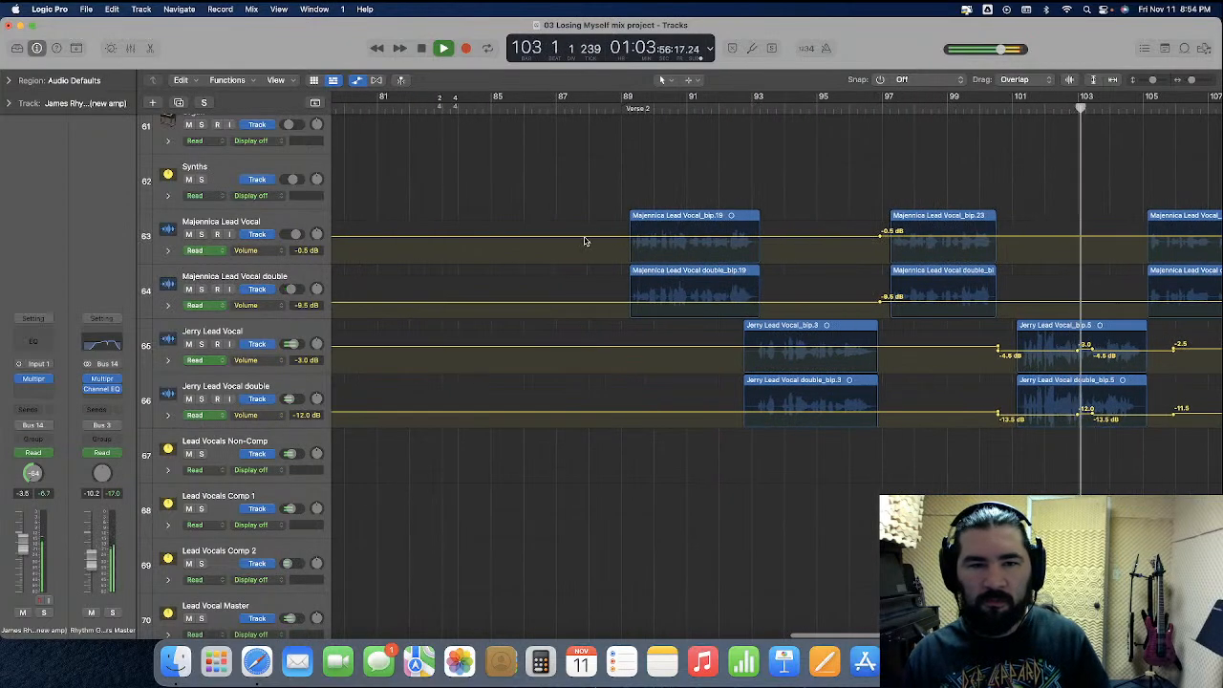
pyautogui.hscroll(-13, 580, 245)
pyautogui.hscroll(15, 579, 245)
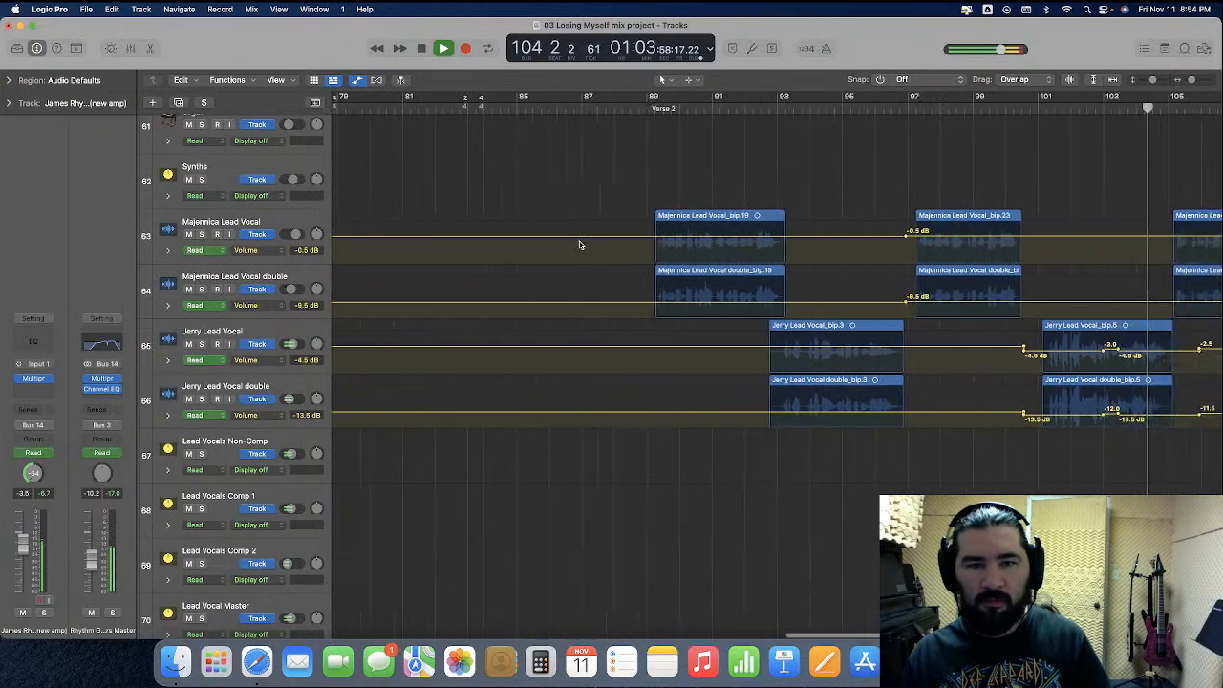
pyautogui.hscroll(5, 578, 244)
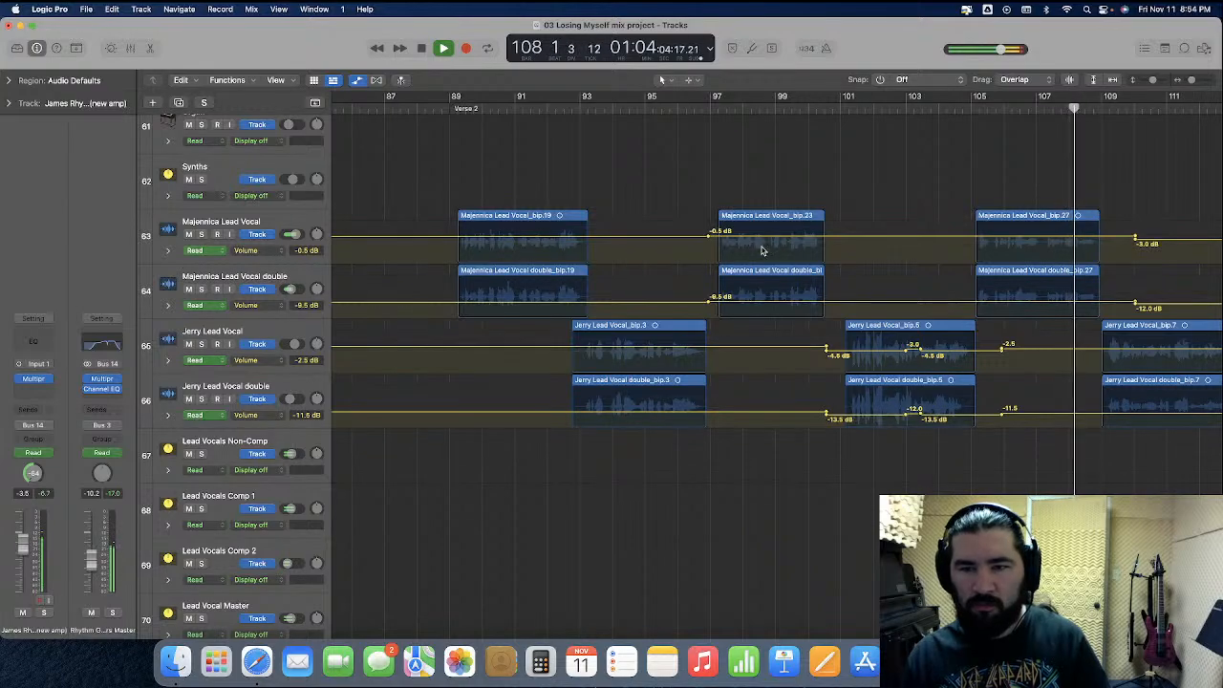
pyautogui.click(903, 237)
pyautogui.click(891, 237)
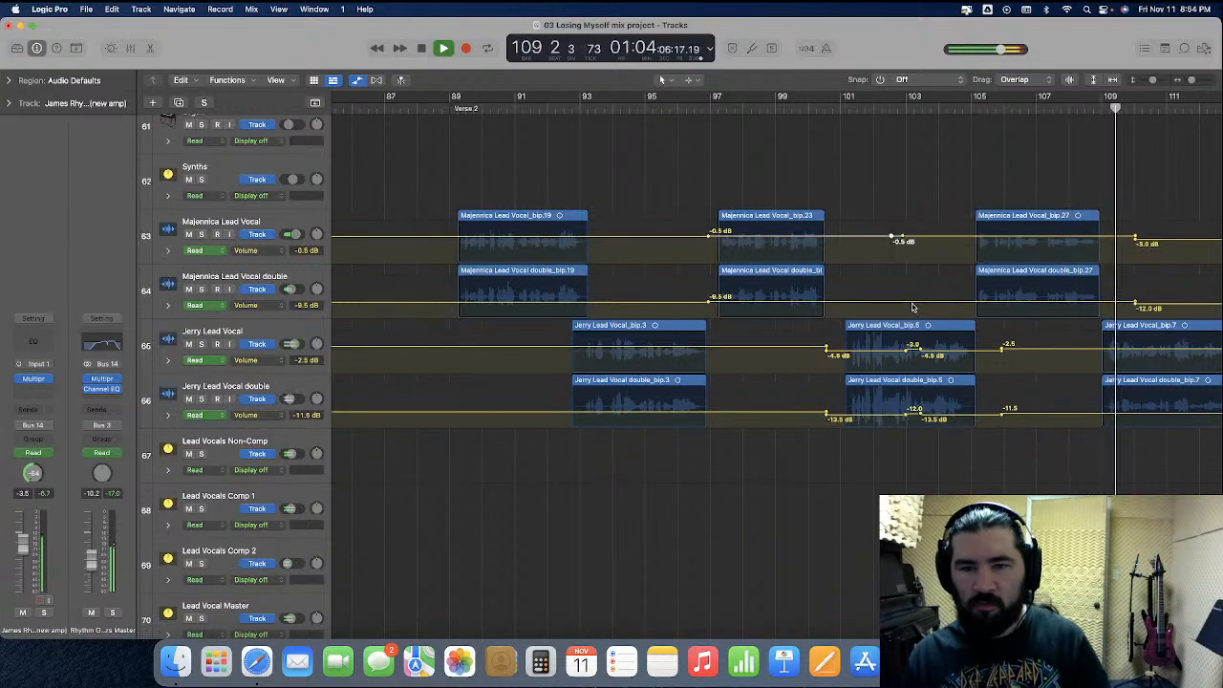
pyautogui.click(903, 302)
pyautogui.click(891, 302)
# Enlarge Majennica Lead Vocal and select its volume points and those of its double from the end of Chorus 1 into Verse 2
pyautogui.hscroll(-3, 819, 301)
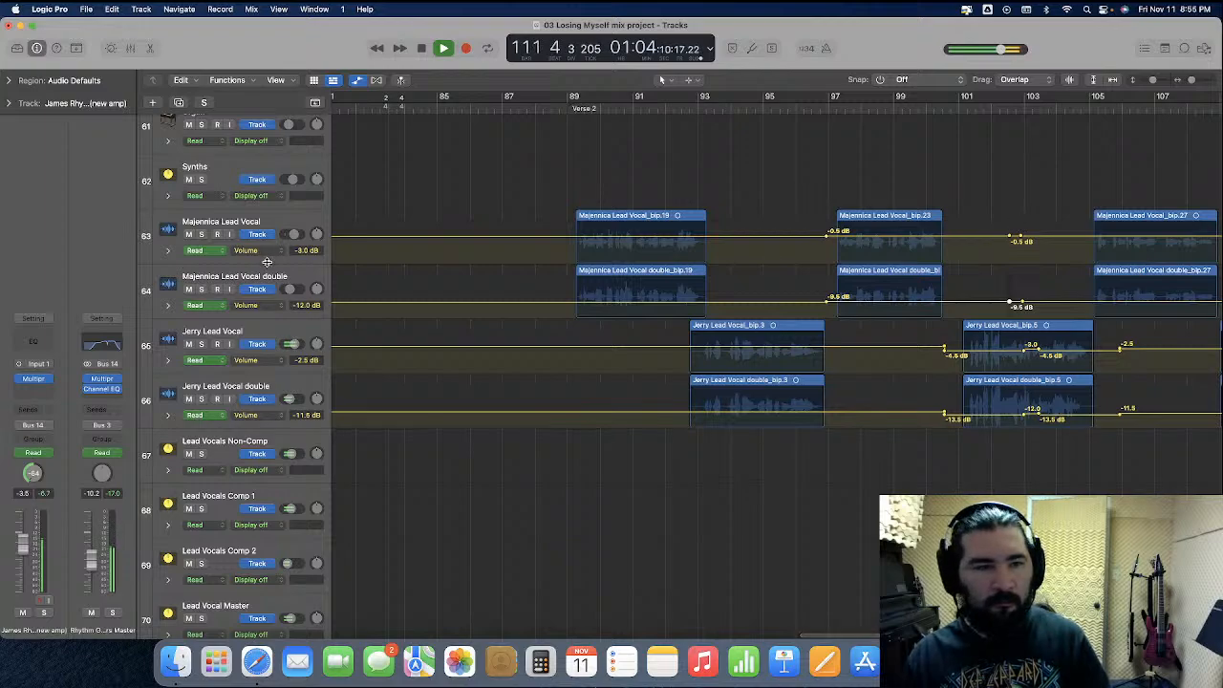
pyautogui.moveTo(267, 261); pyautogui.dragTo(267, 381)
pyautogui.moveTo(1004, 329); pyautogui.dragTo(958, 390)
pyautogui.click(1011, 277)
pyautogui.moveTo(1013, 255); pyautogui.dragTo(560, 430)
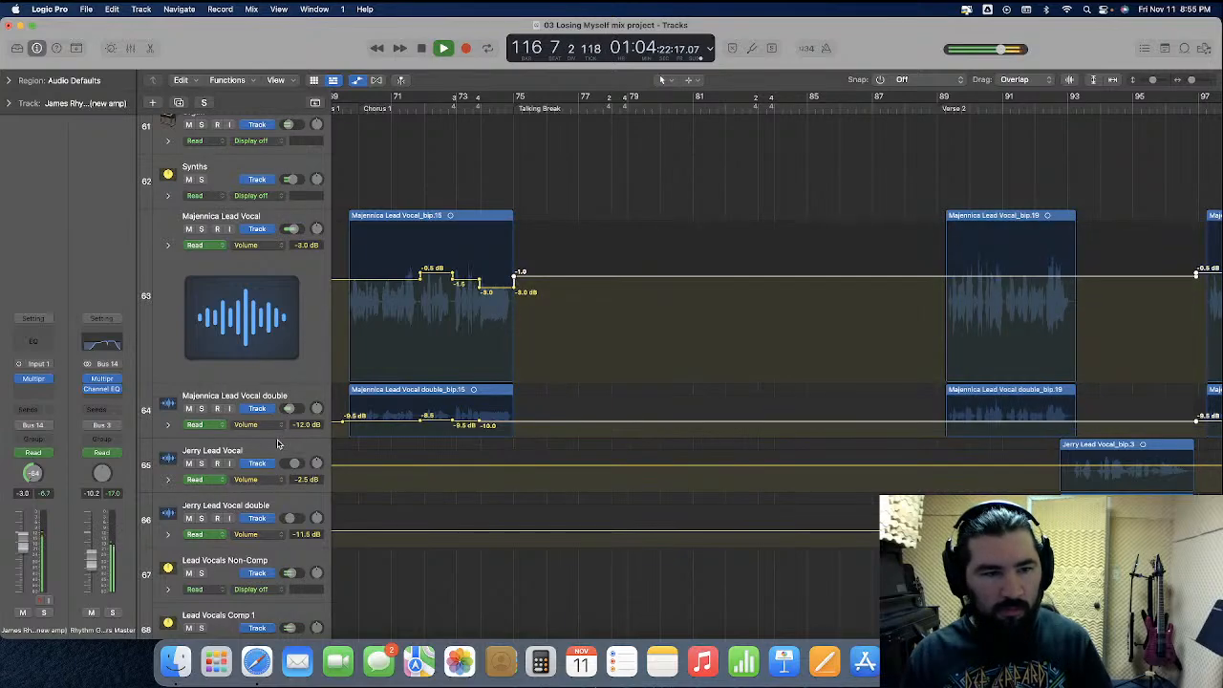
# Enlarge Majennica Lead Vocal double and raise the volume following Chorus 1 to -9.0 dB on the double and +0.0 dB on the lead
pyautogui.moveTo(276, 436); pyautogui.dragTo(276, 586)
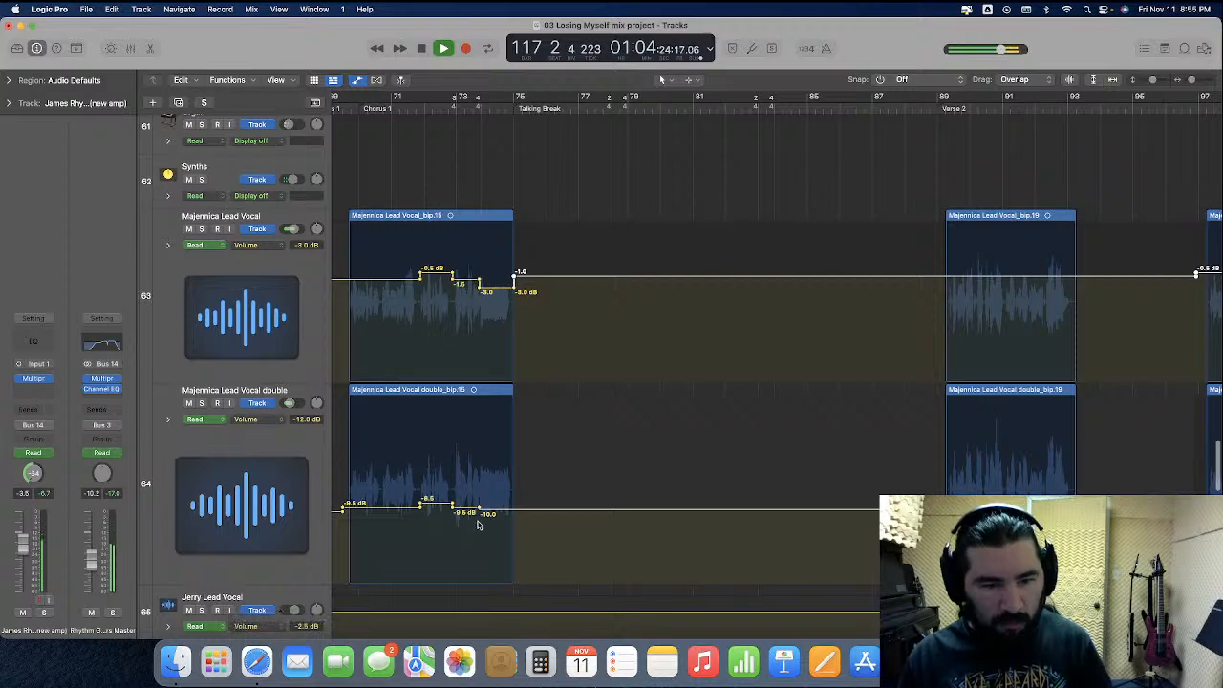
pyautogui.scroll(-5, 285, 506)
pyautogui.moveTo(266, 423); pyautogui.dragTo(267, 608)
pyautogui.scroll(3, 631, 350)
pyautogui.moveTo(610, 228); pyautogui.dragTo(611, 220)
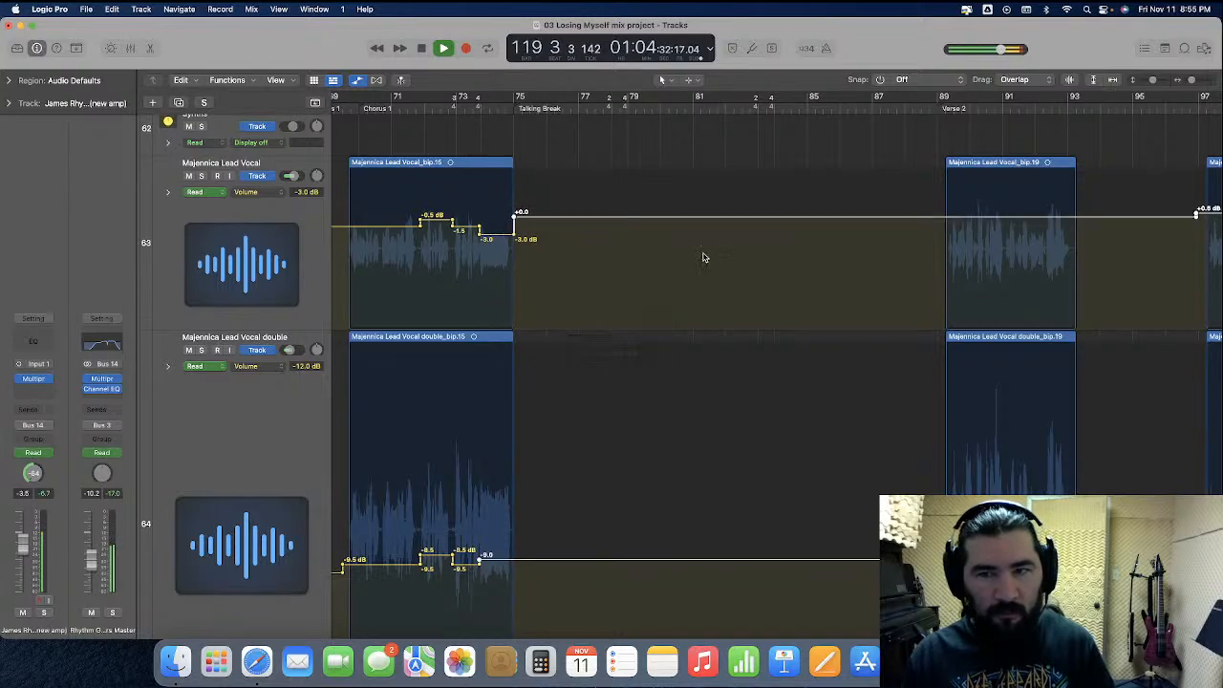
# Restore the height of both Majennica vocal tracks, hide automation, and play the song to its end with the whole arrangement in view
pyautogui.moveTo(238, 329); pyautogui.dragTo(252, 211)
pyautogui.moveTo(242, 595); pyautogui.dragTo(276, 262)
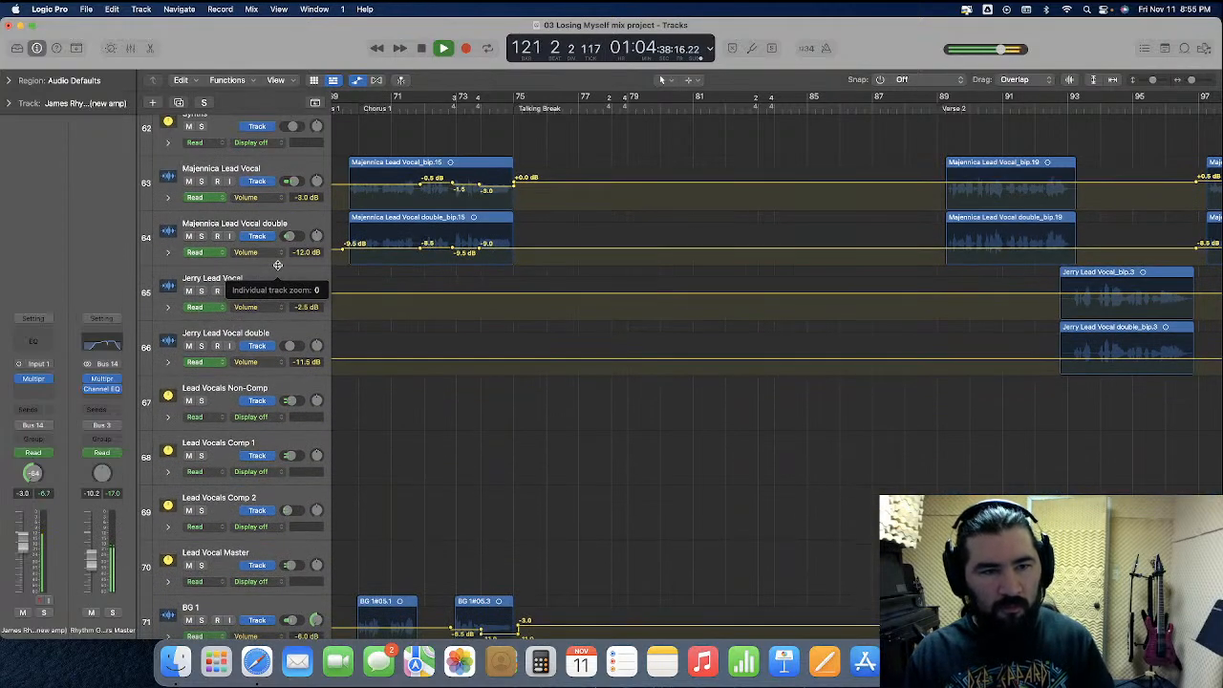
pyautogui.click(360, 81)
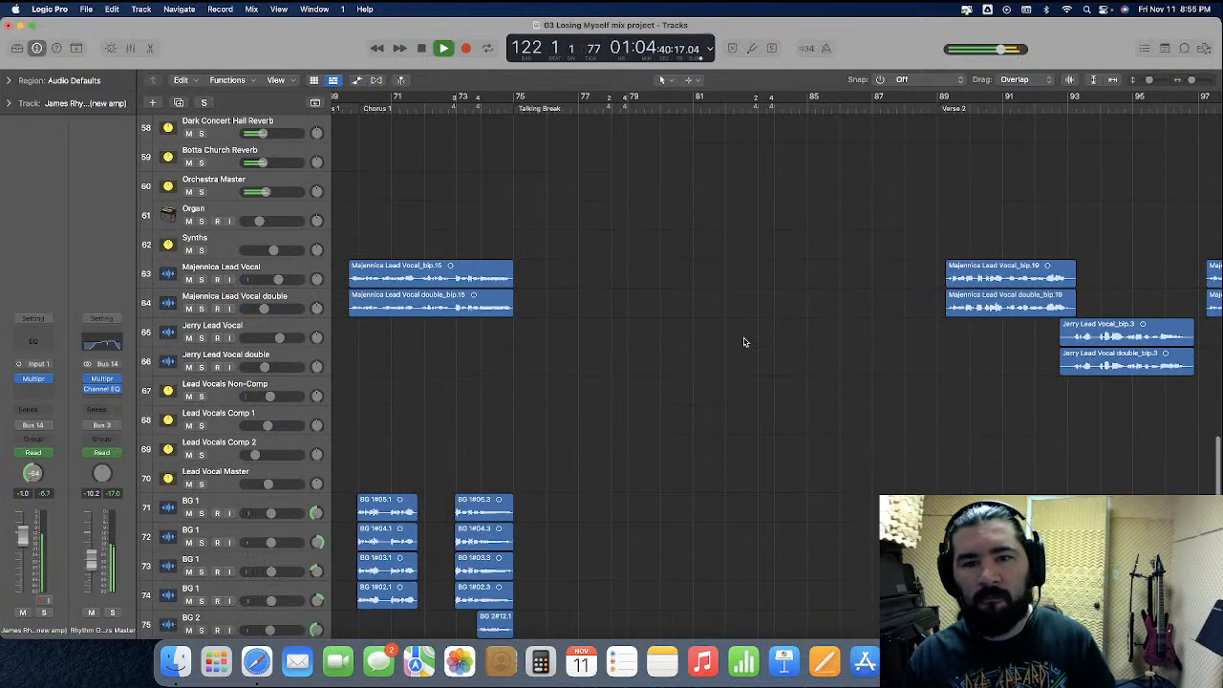
pyautogui.press('super+Left')
pyautogui.press('super+Left')
pyautogui.press('super+Left')
pyautogui.press('super+Left')
pyautogui.press('super+Left')
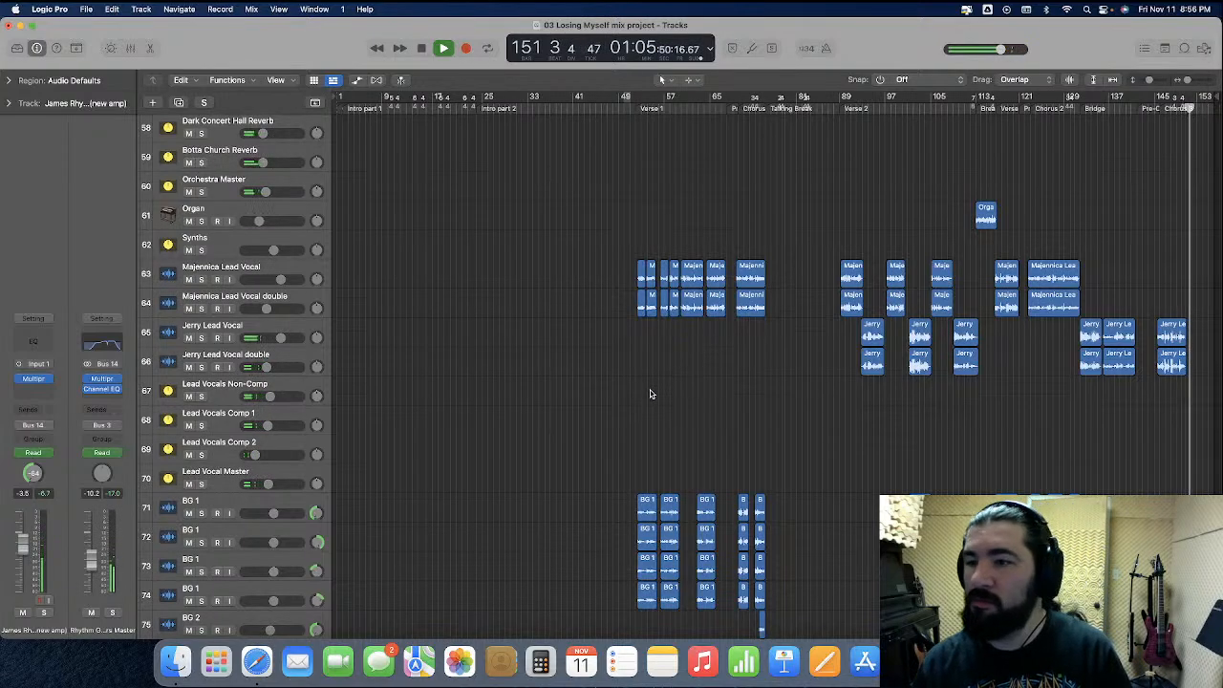
# Set the Orchestra Master level to -10.0 dB in the mixer, close the mixer, and stop playback
pyautogui.click(130, 48)
pyautogui.hscroll(-8, 857, 503)
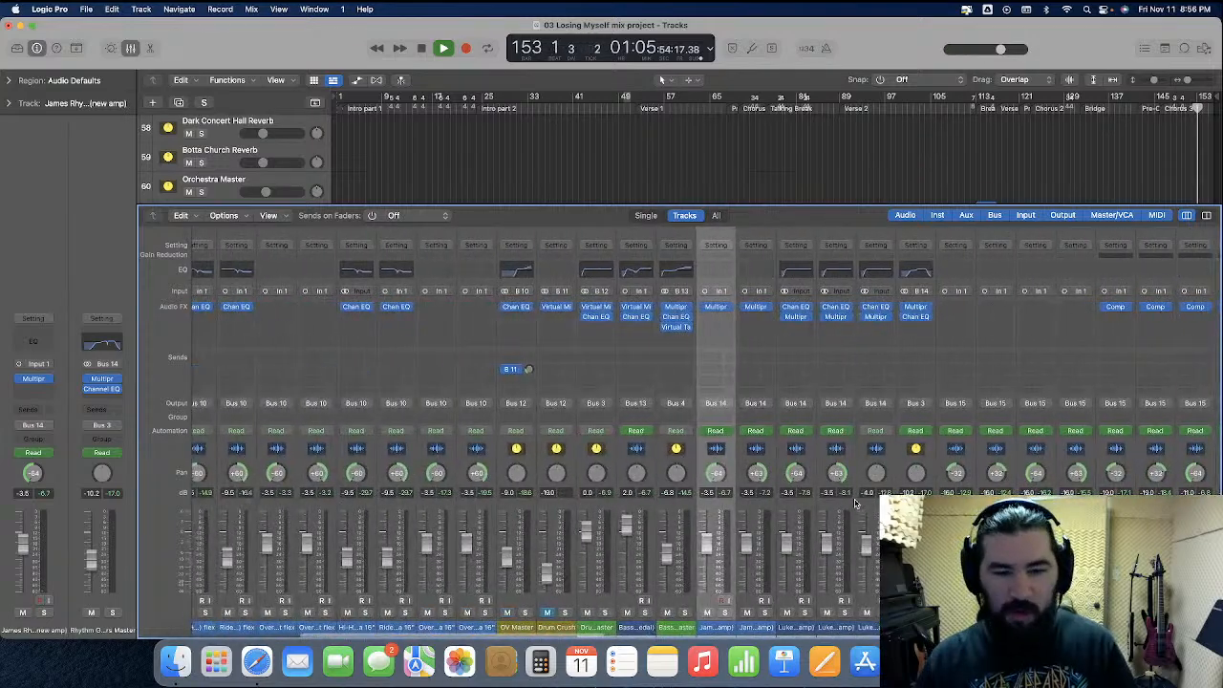
pyautogui.hscroll(8, 857, 504)
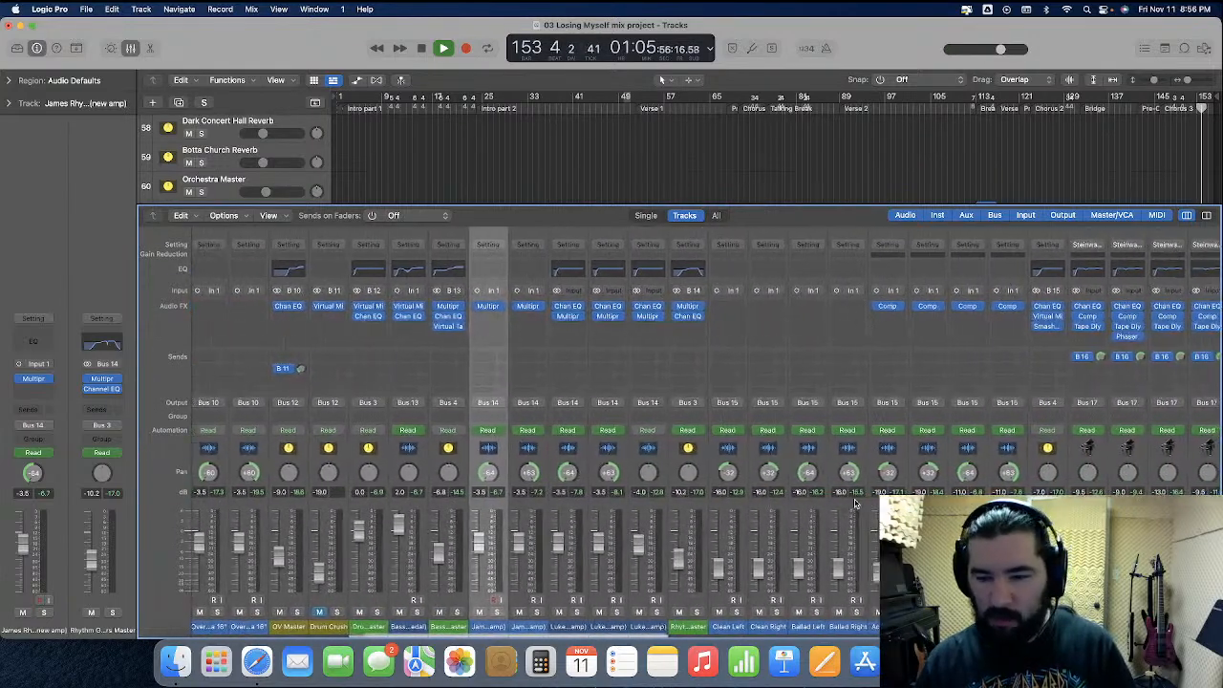
pyautogui.hscroll(10, 857, 504)
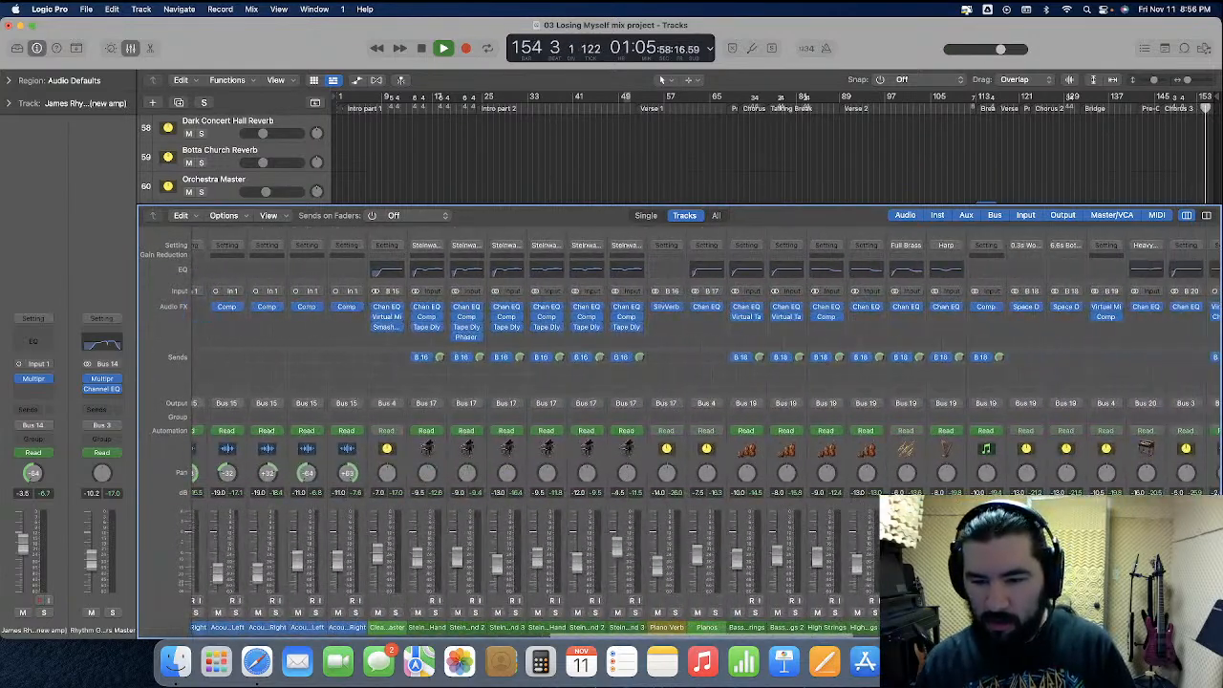
pyautogui.click(1091, 468)
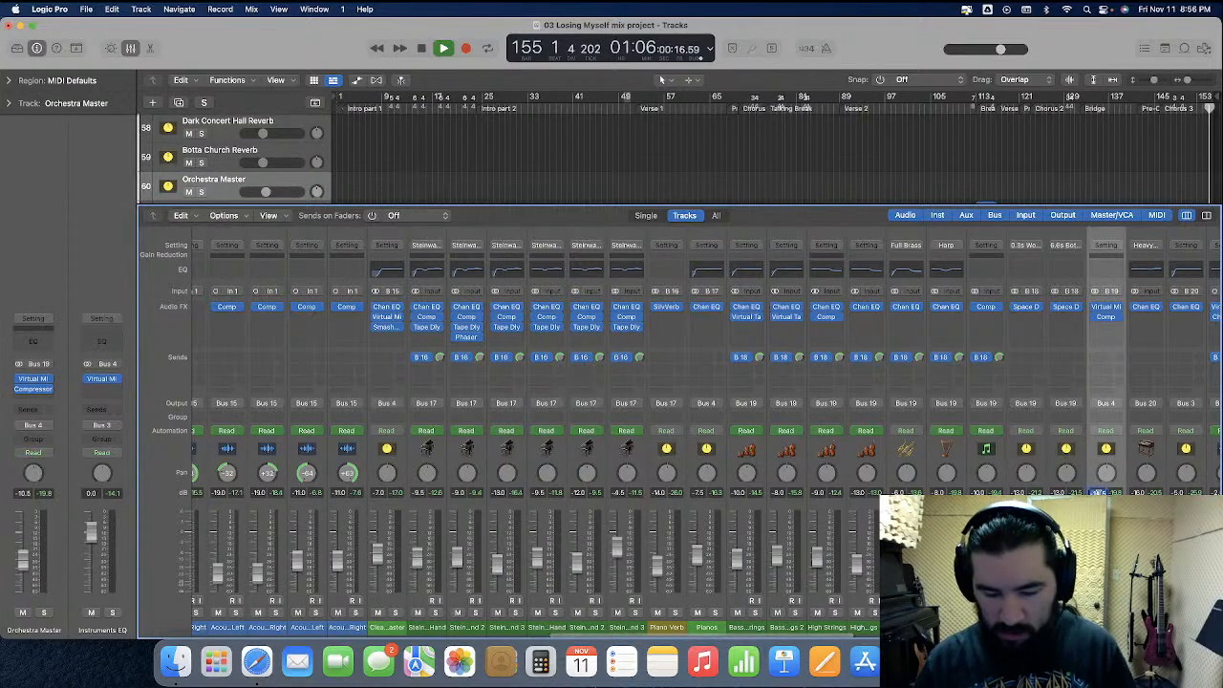
pyautogui.click(132, 49)
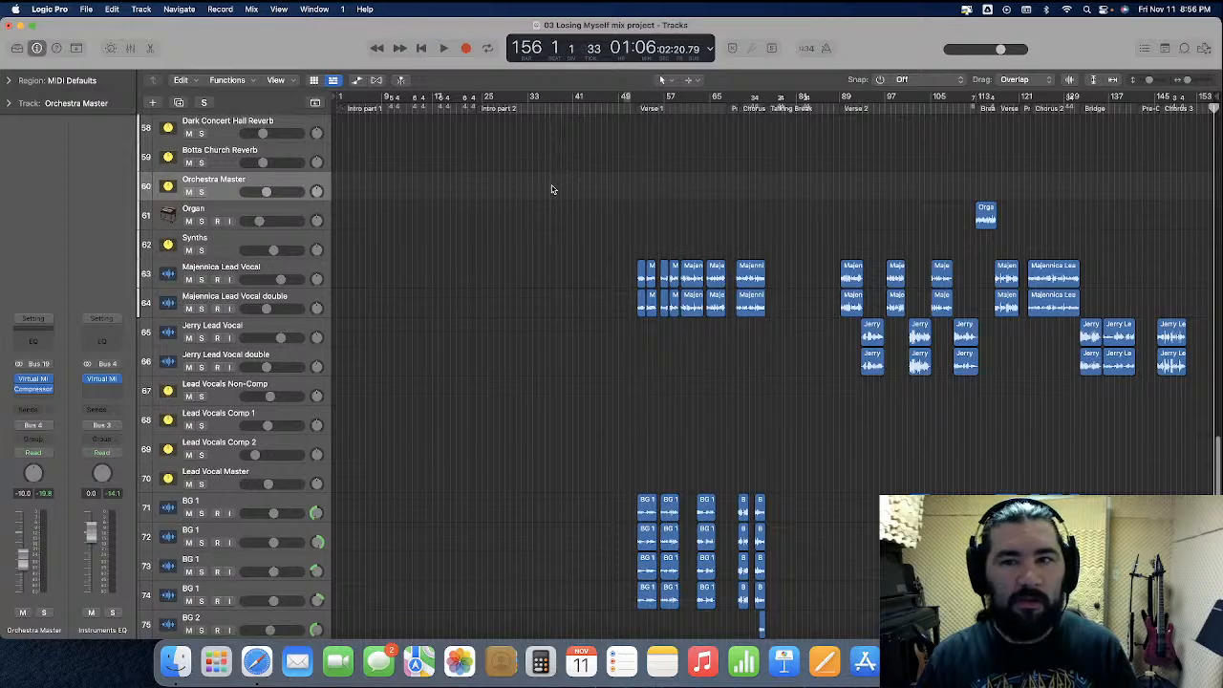
# Show automation with the bass and rhythm guitar tracks in view and place the playhead at bar 24, the start of Intro part 2
pyautogui.scroll(15, 551, 189)
pyautogui.press('super+Right')
pyautogui.press('super+Right')
pyautogui.press('super+Right')
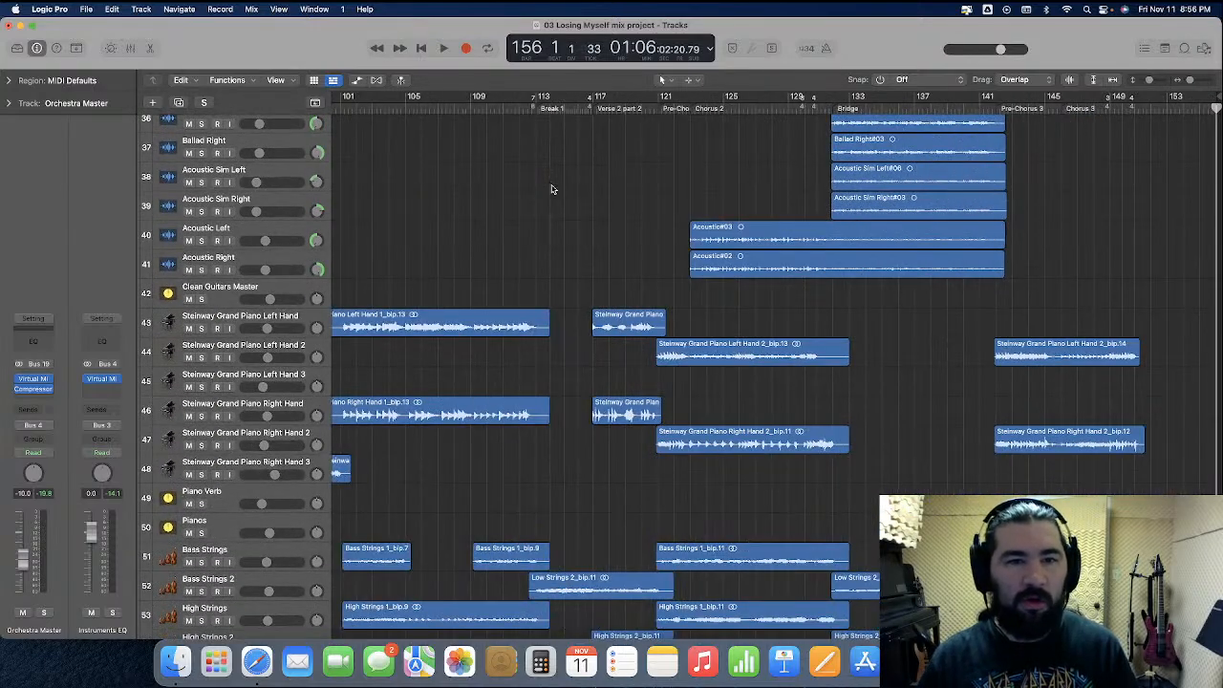
pyautogui.click(356, 80)
pyautogui.scroll(10, 433, 317)
pyautogui.hscroll(-15, 433, 317)
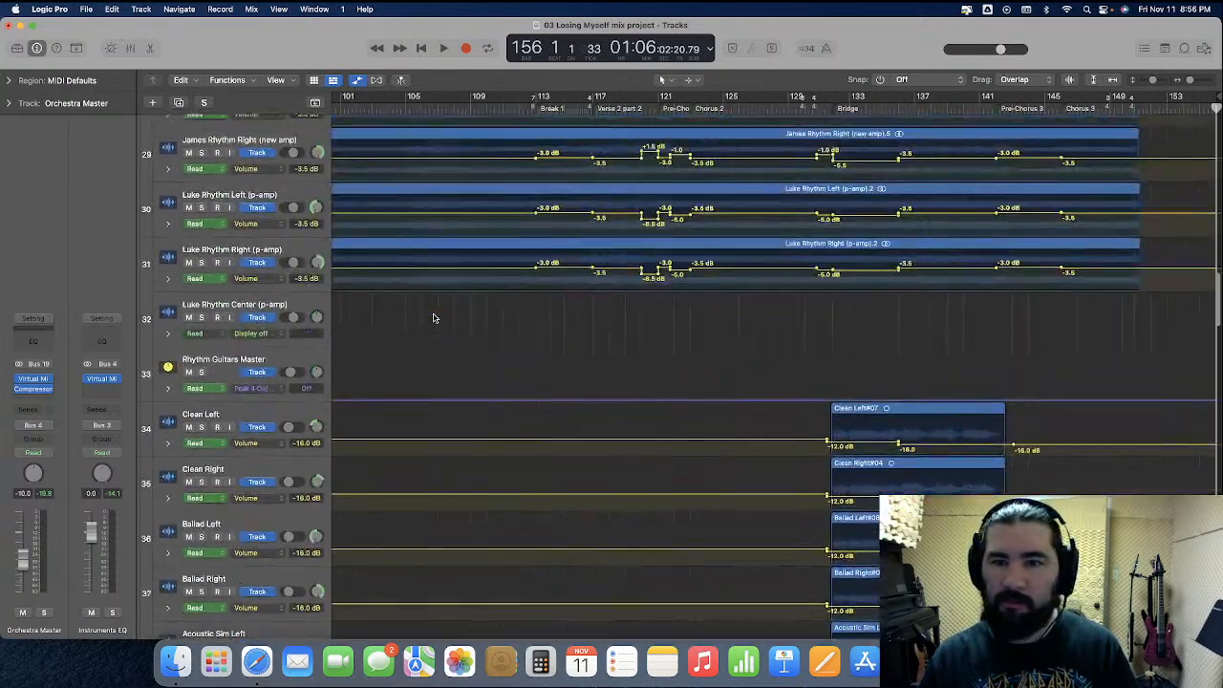
pyautogui.hscroll(-8, 433, 317)
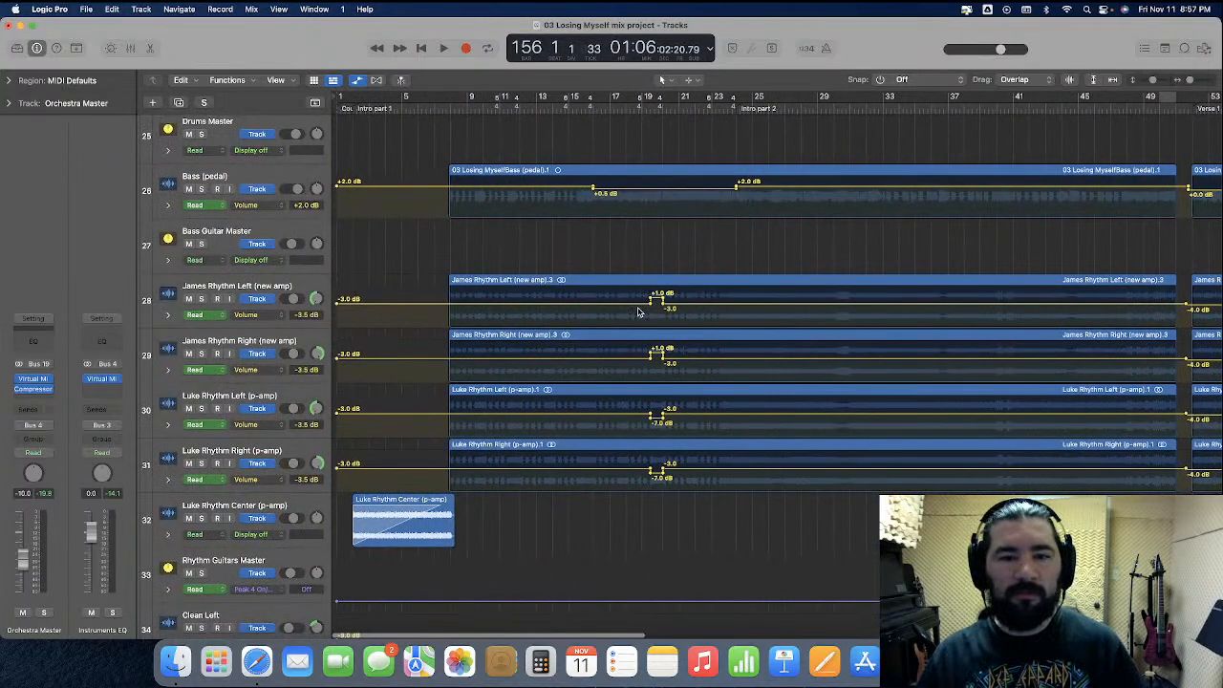
pyautogui.hscroll(6, 640, 313)
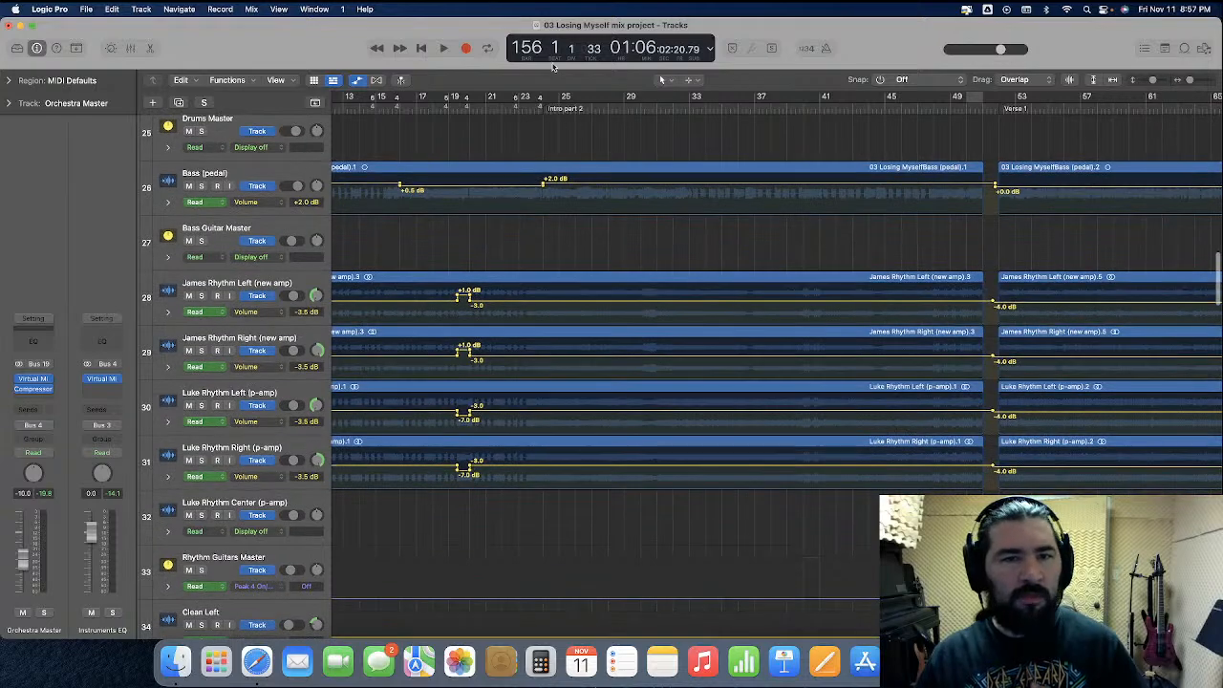
pyautogui.click(543, 107)
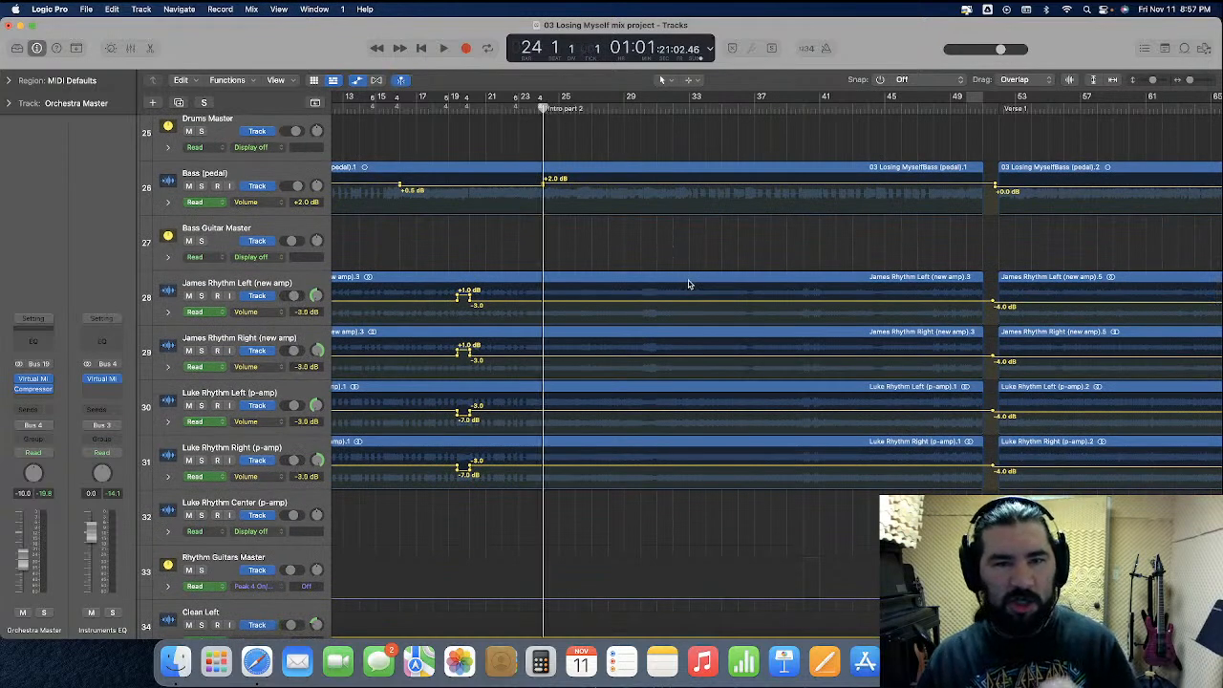
# Move the playhead to bar 40 within Intro part 2, with the rhythm guitar tracks shown at a closer zoom
pyautogui.press('super+Right')
pyautogui.press('super+Right')
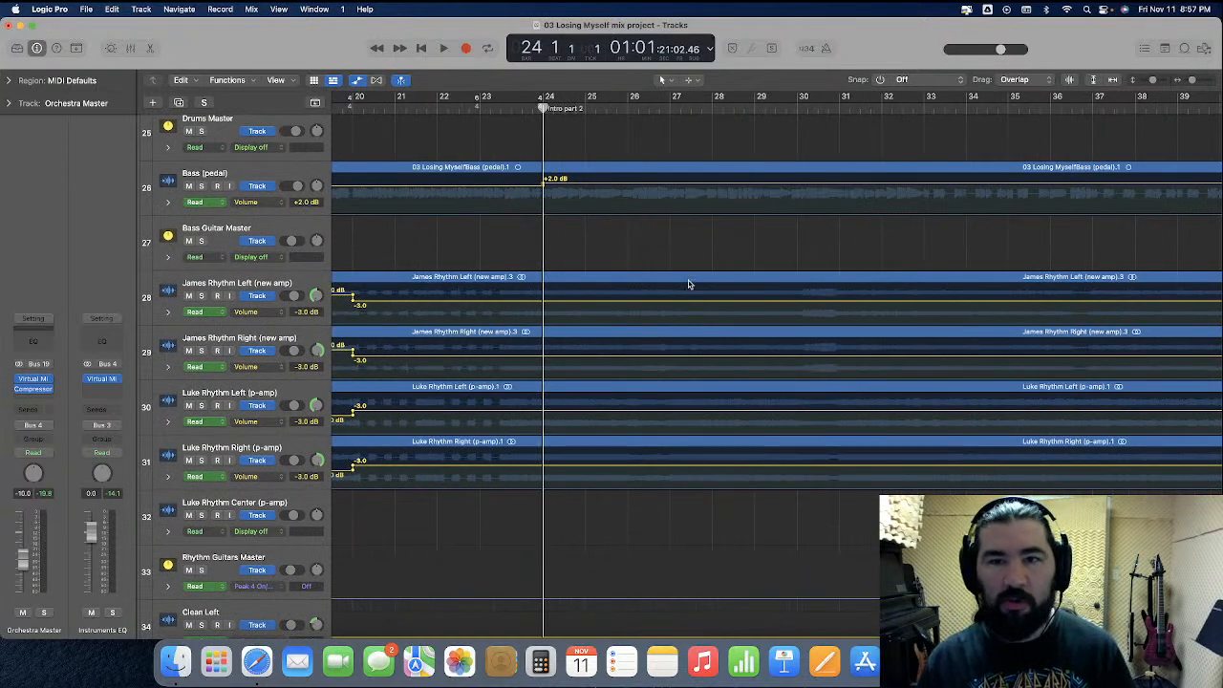
pyautogui.hscroll(5, 688, 283)
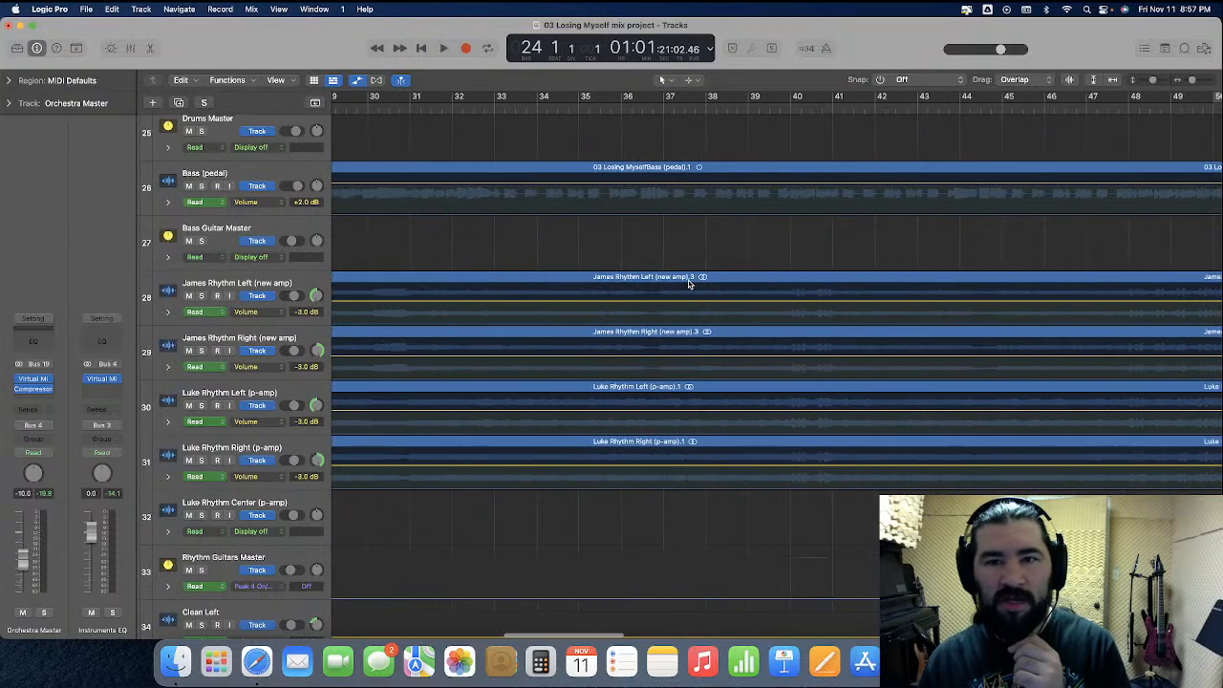
pyautogui.click(792, 107)
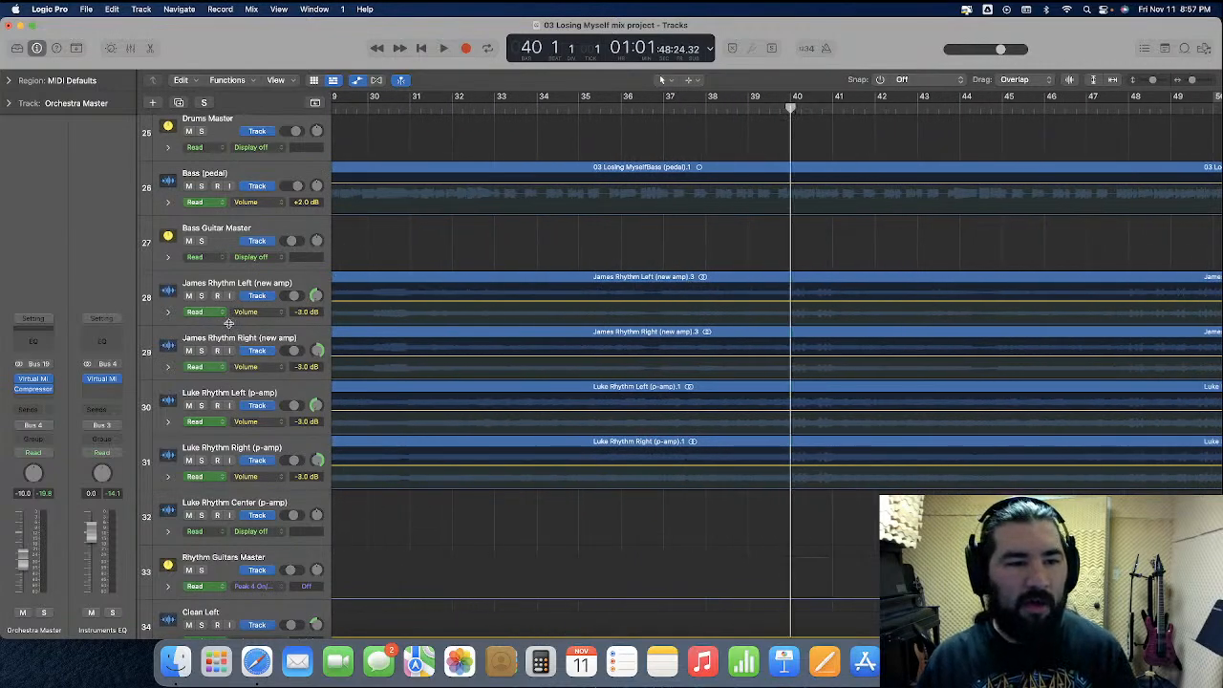
# Enlarge rhythm guitar track 28 and raise the volume automation of the four rhythm guitar tracks to -2.0 dB from bar 40 to 41
pyautogui.moveTo(229, 329); pyautogui.dragTo(260, 413)
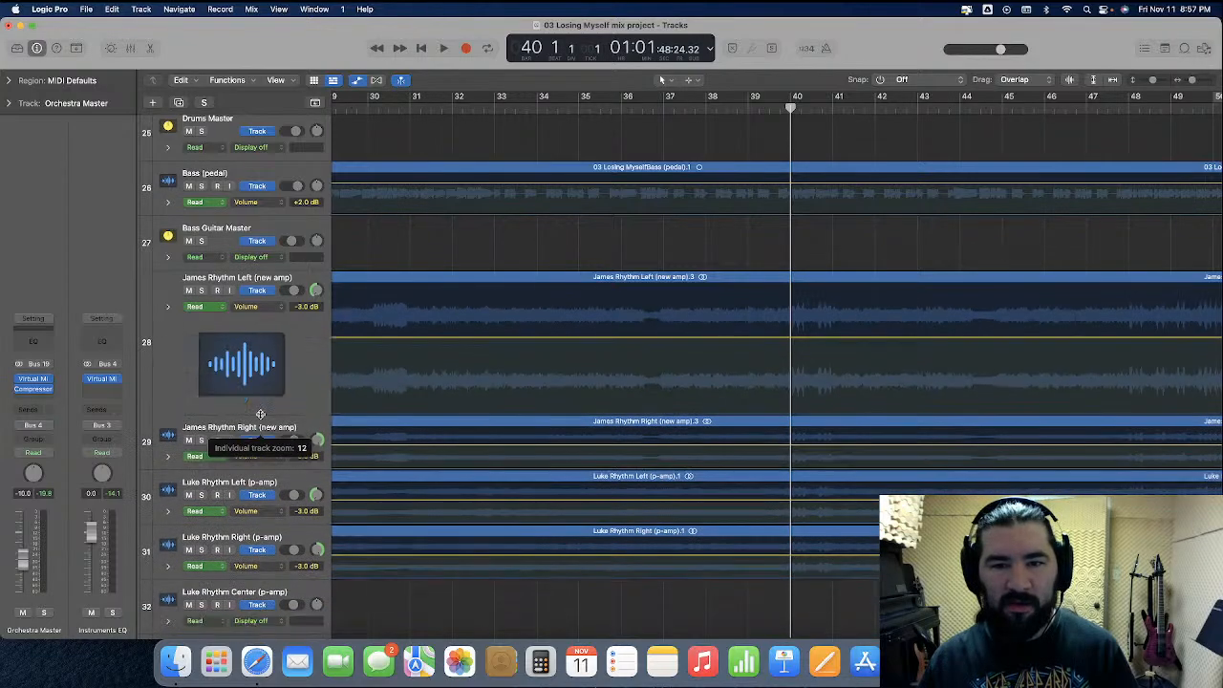
pyautogui.hscroll(2, 750, 379)
pyautogui.scroll(-2, 750, 380)
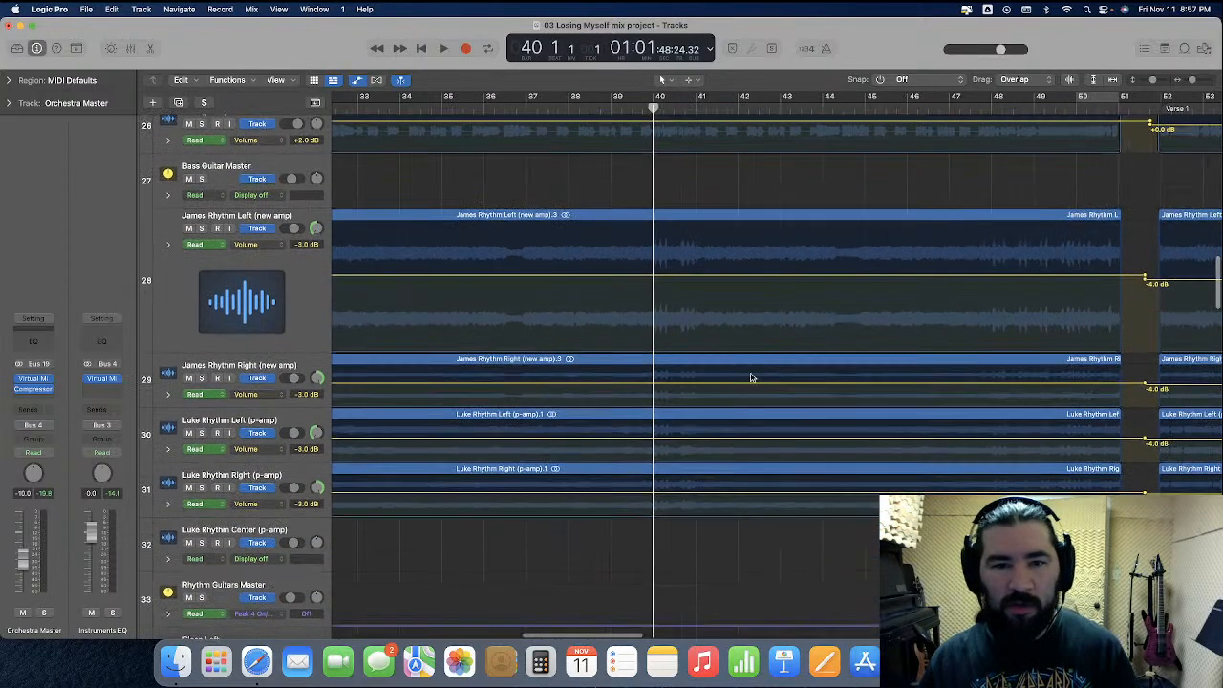
pyautogui.hscroll(1, 655, 302)
pyautogui.scroll(-1, 656, 302)
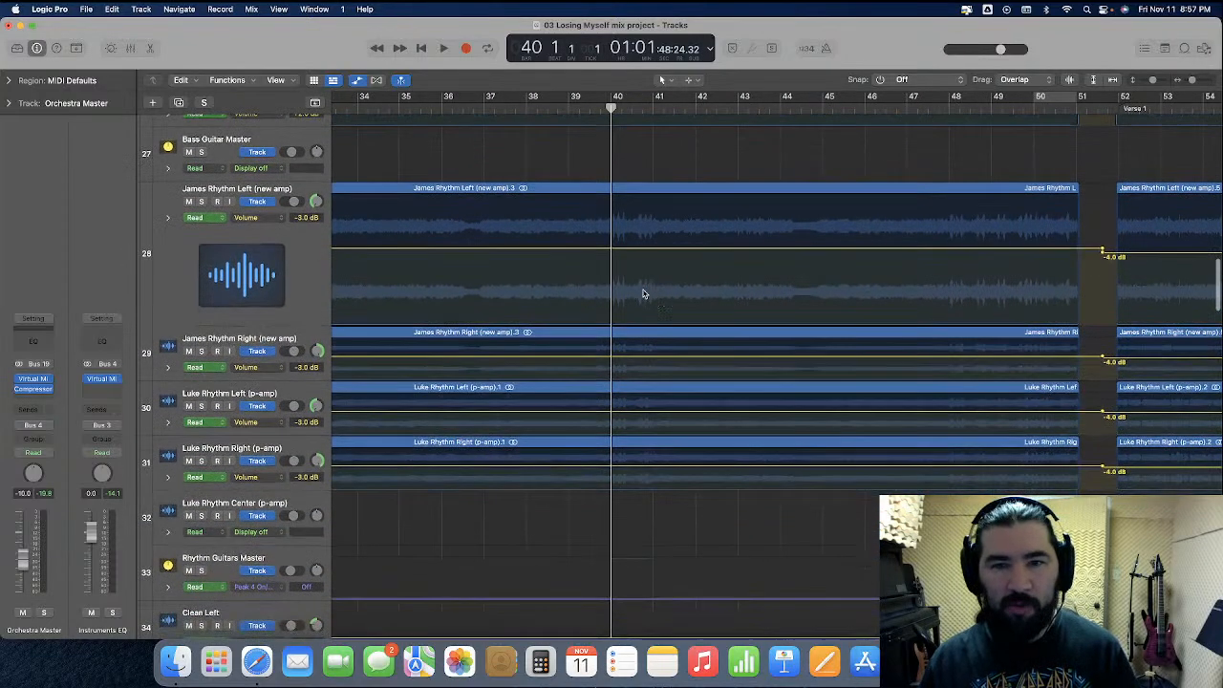
pyautogui.moveTo(610, 279); pyautogui.dragTo(640, 453)
pyautogui.click(704, 297)
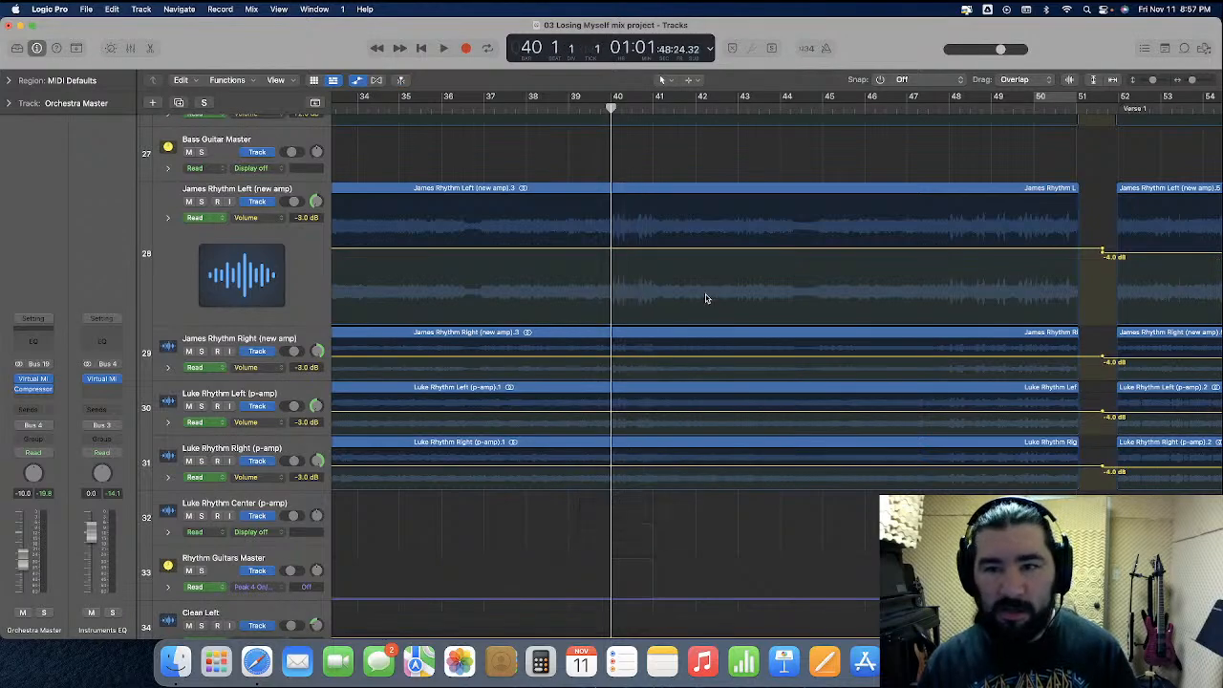
pyautogui.press('super+Right')
pyautogui.moveTo(611, 274); pyautogui.dragTo(693, 465)
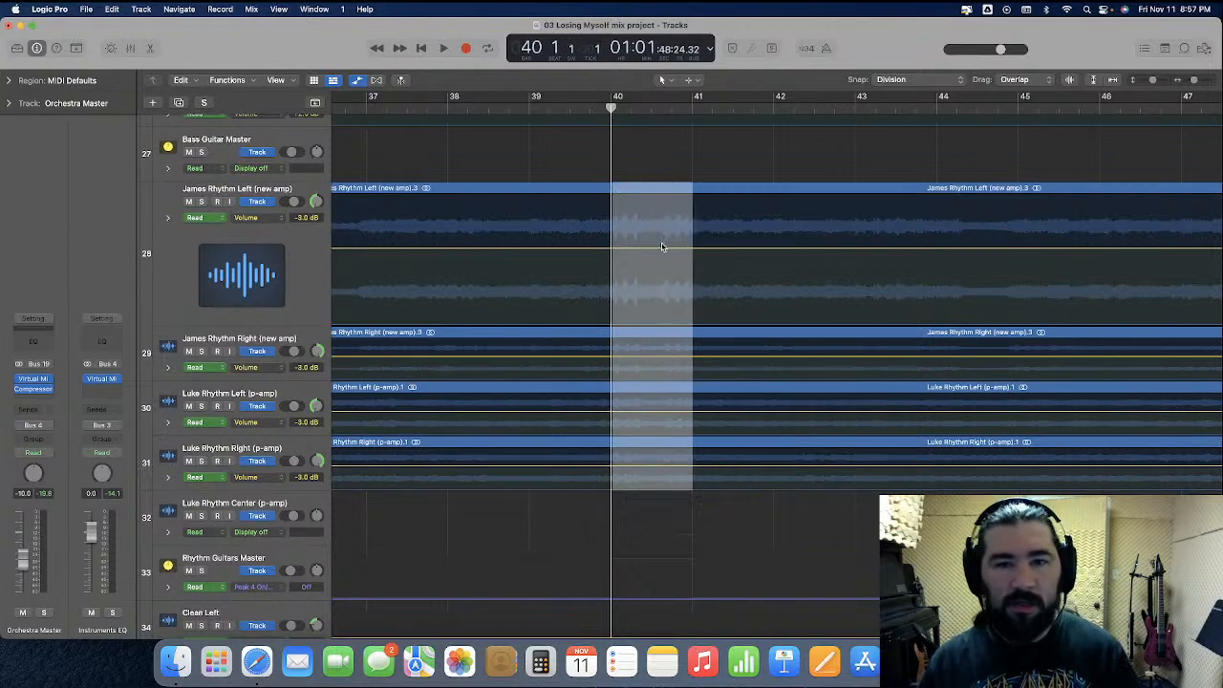
pyautogui.moveTo(659, 251); pyautogui.dragTo(663, 248)
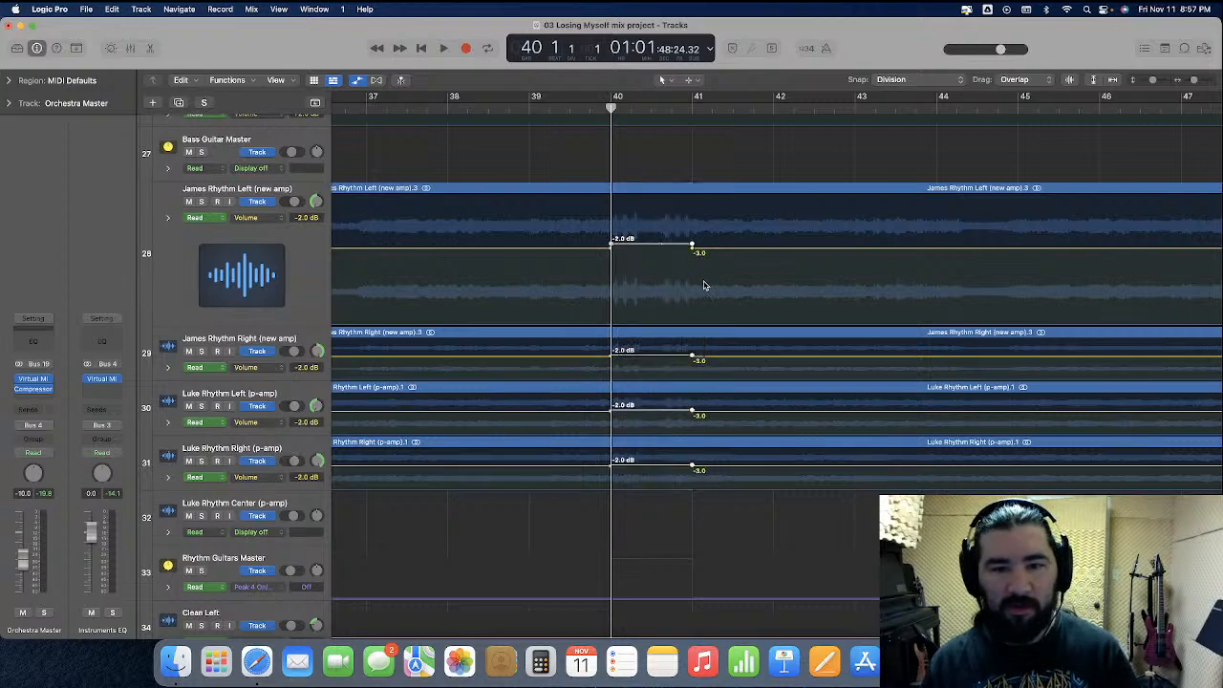
# Raise the volume automation of the four rhythm guitar tracks to -2.0 dB from bar 48 to just past bar 51
pyautogui.hscroll(10, 704, 285)
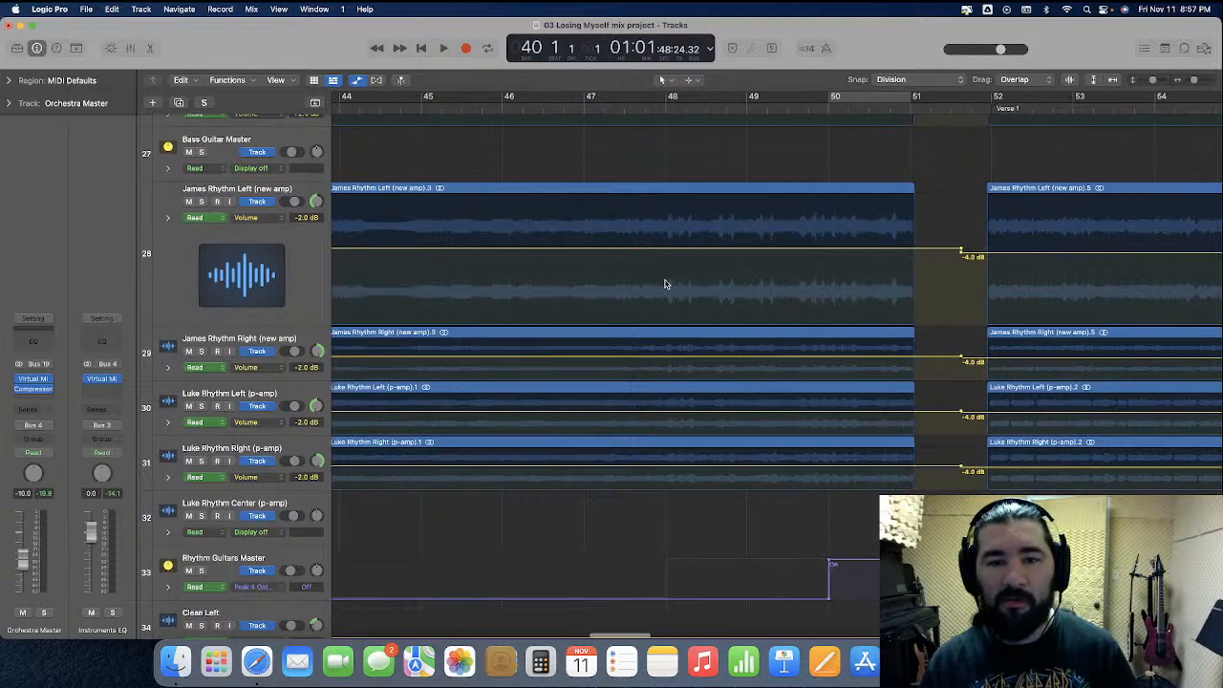
pyautogui.moveTo(666, 280); pyautogui.dragTo(923, 447)
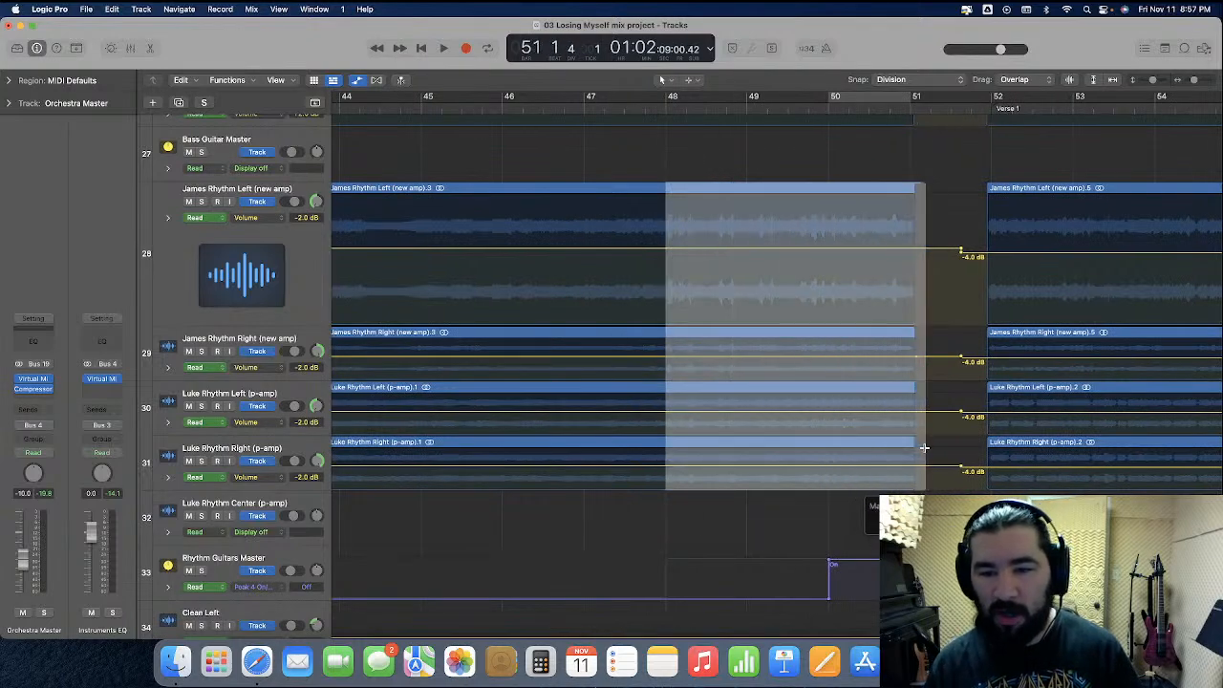
pyautogui.moveTo(710, 251); pyautogui.dragTo(711, 247)
pyautogui.hscroll(-10, 707, 275)
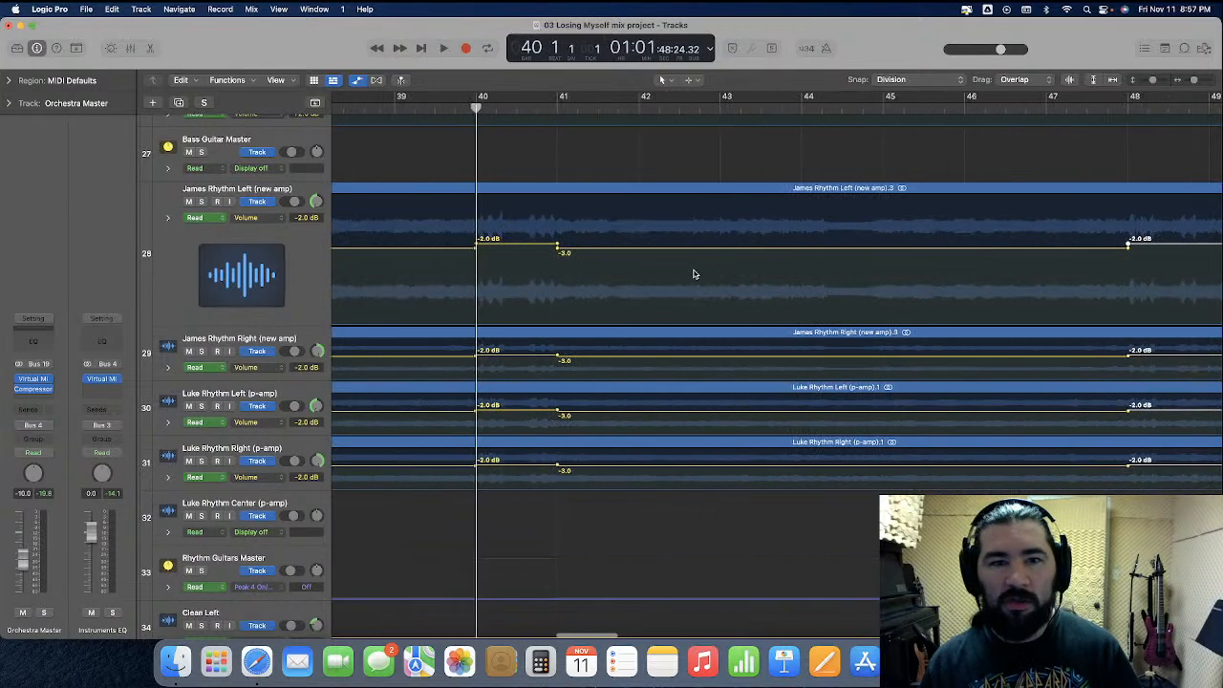
# Place the playhead at bar 24, the start of Intro part 2, and play the section while following the rhythm guitars
pyautogui.press('super+Left')
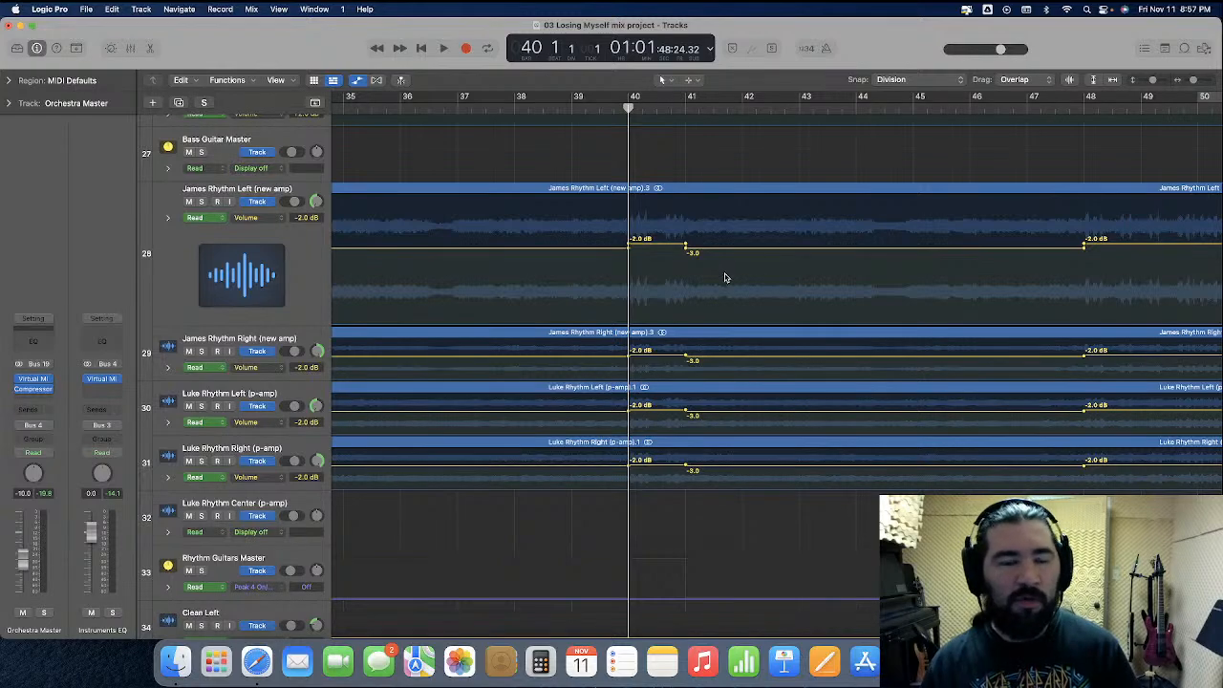
pyautogui.hscroll(-4, 724, 277)
pyautogui.hscroll(-7, 706, 295)
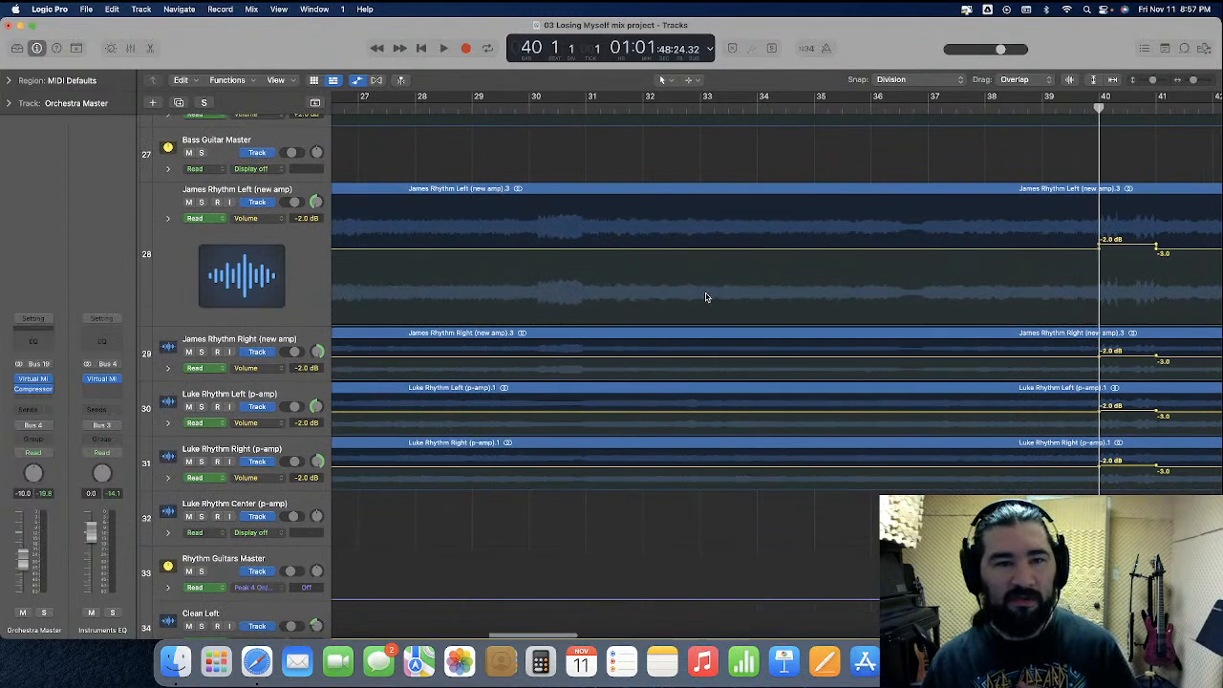
pyautogui.hscroll(-6, 704, 297)
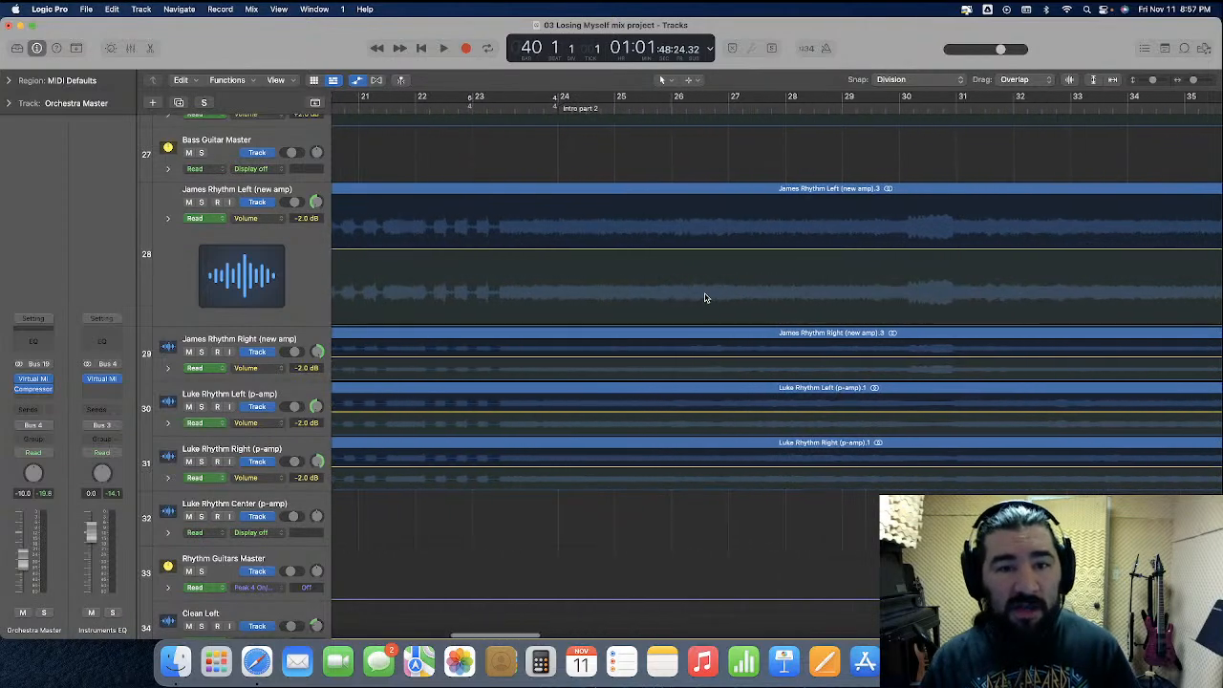
pyautogui.hscroll(1, 704, 298)
pyautogui.click(405, 107)
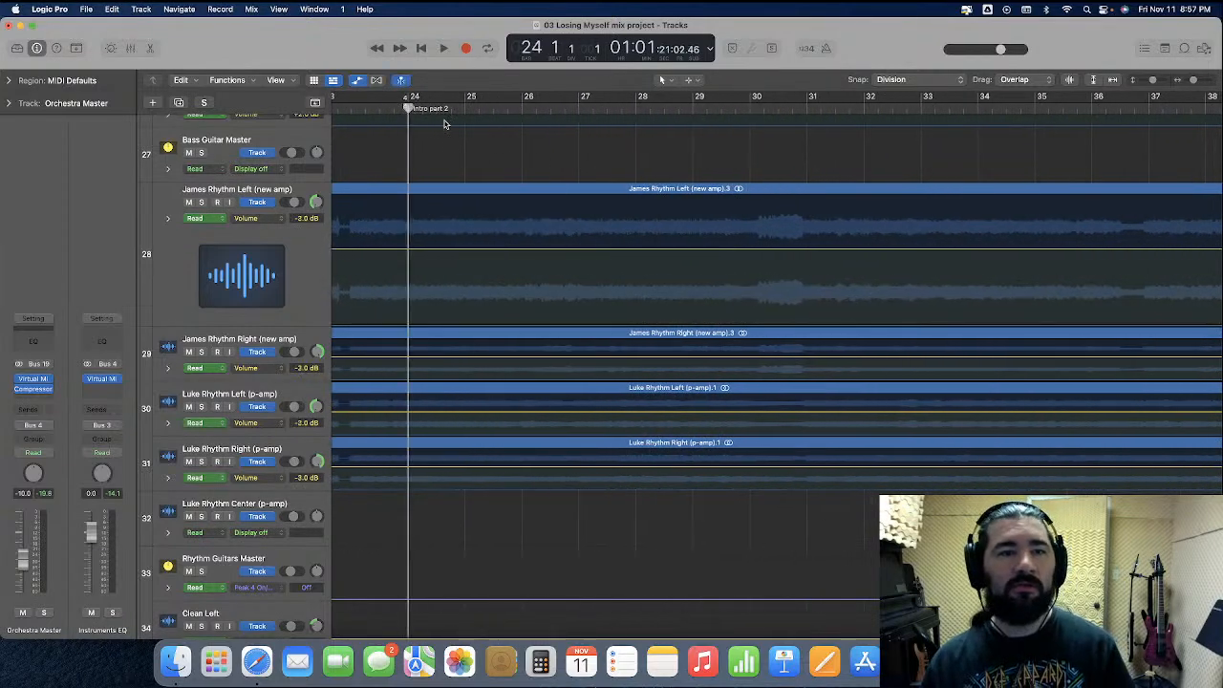
pyautogui.hscroll(1, 704, 253)
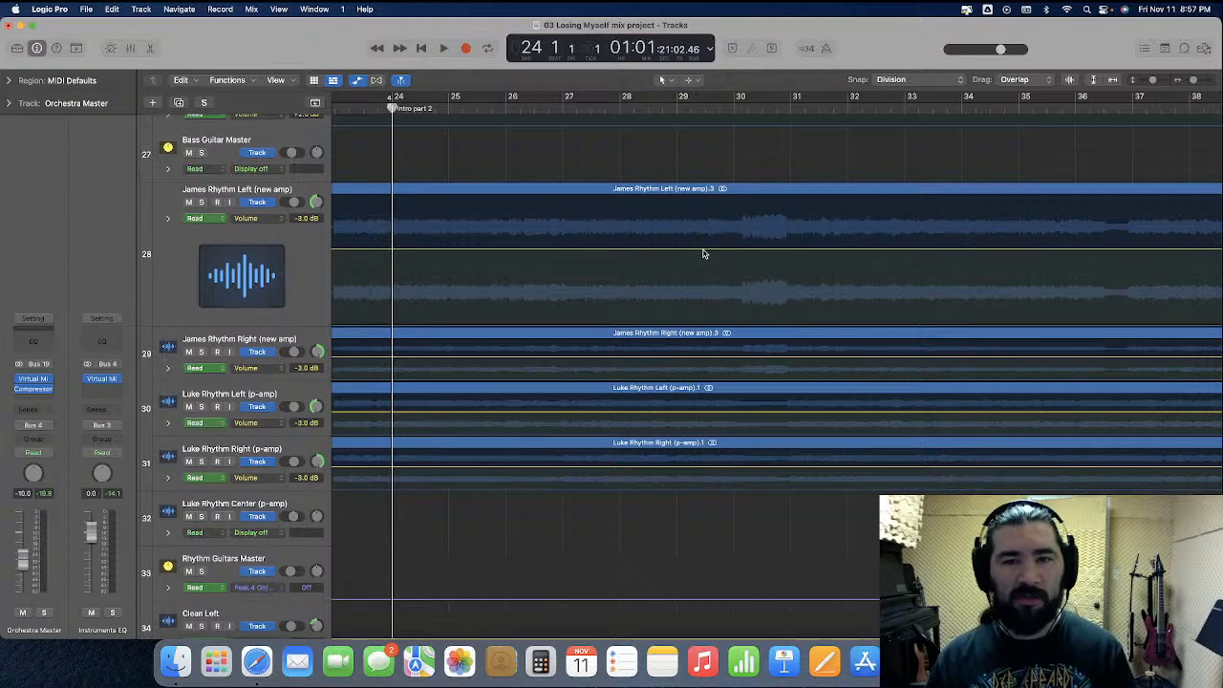
pyautogui.press('space')
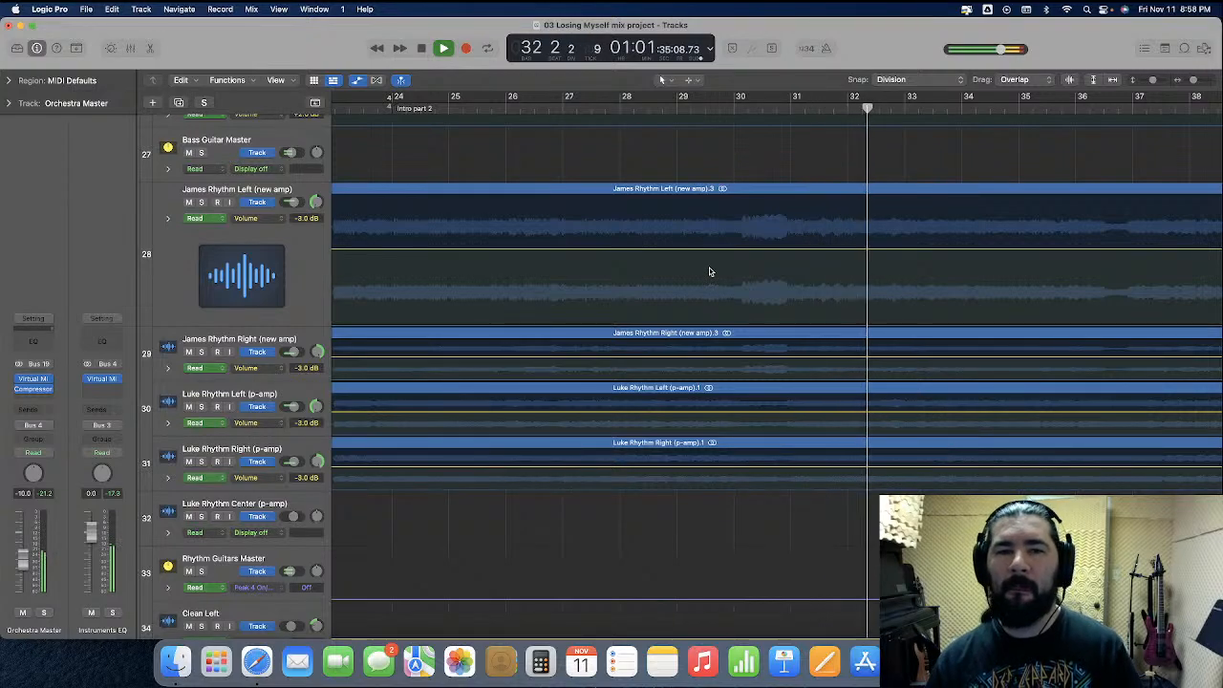
pyautogui.hscroll(4, 702, 275)
pyautogui.hscroll(5, 702, 275)
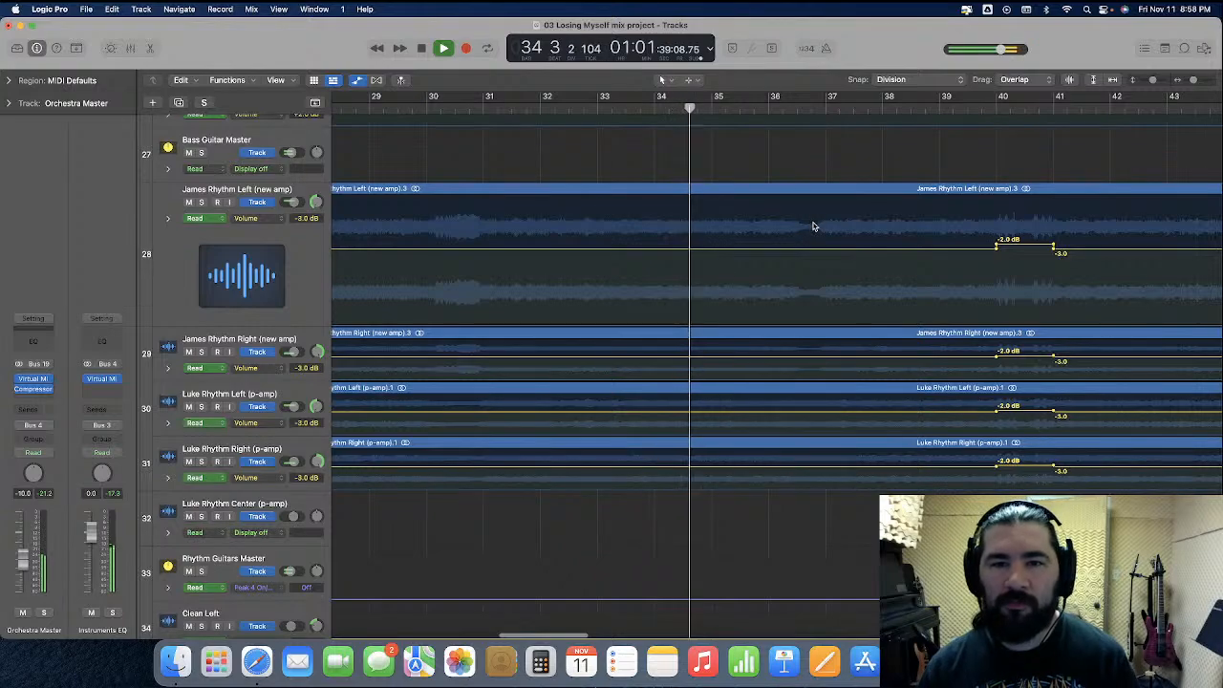
# Stop playback and lower the volume automation of the four rhythm guitar tracks to -5.0 dB from bar 36 beat 3 to bar 37
pyautogui.press('super+Right')
pyautogui.press('super+Right')
pyautogui.press('super+Right')
pyautogui.hscroll(2, 809, 229)
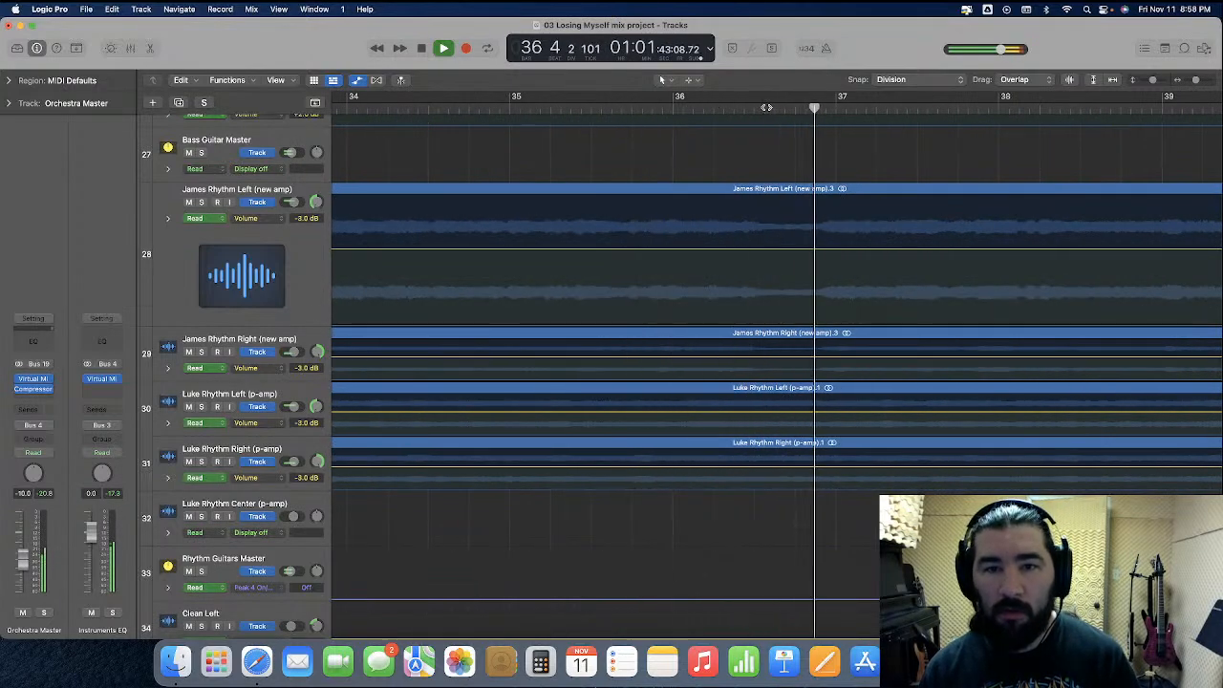
pyautogui.press('space')
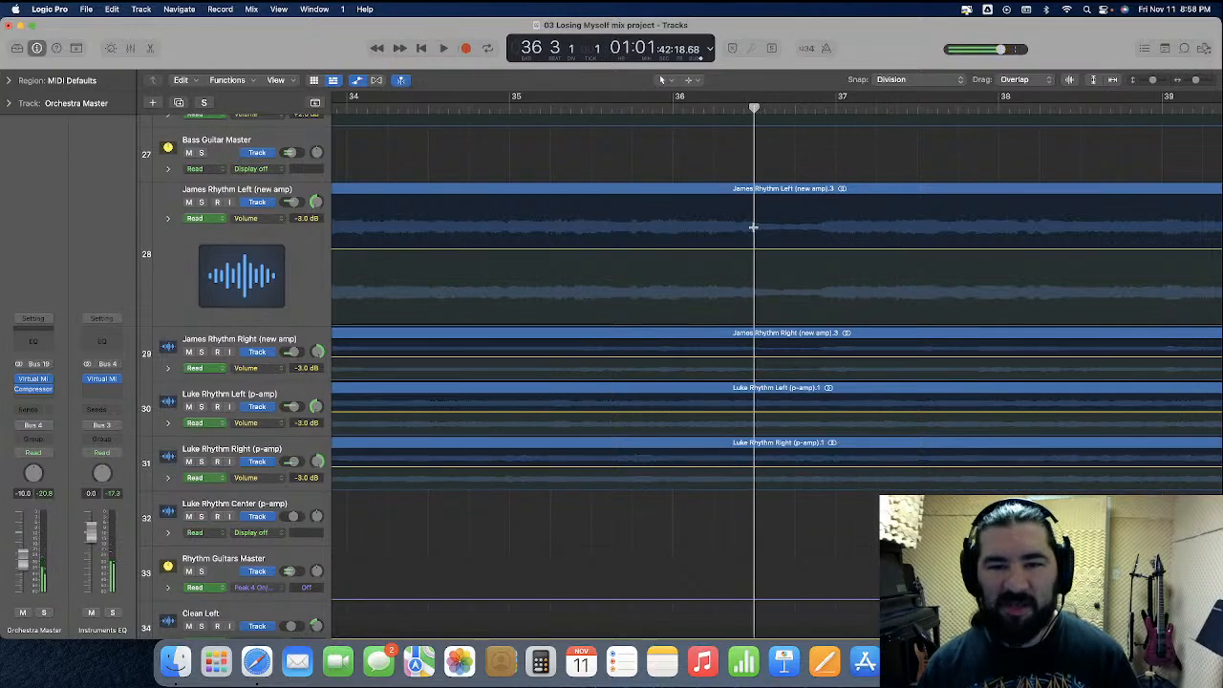
pyautogui.moveTo(753, 227); pyautogui.dragTo(830, 478)
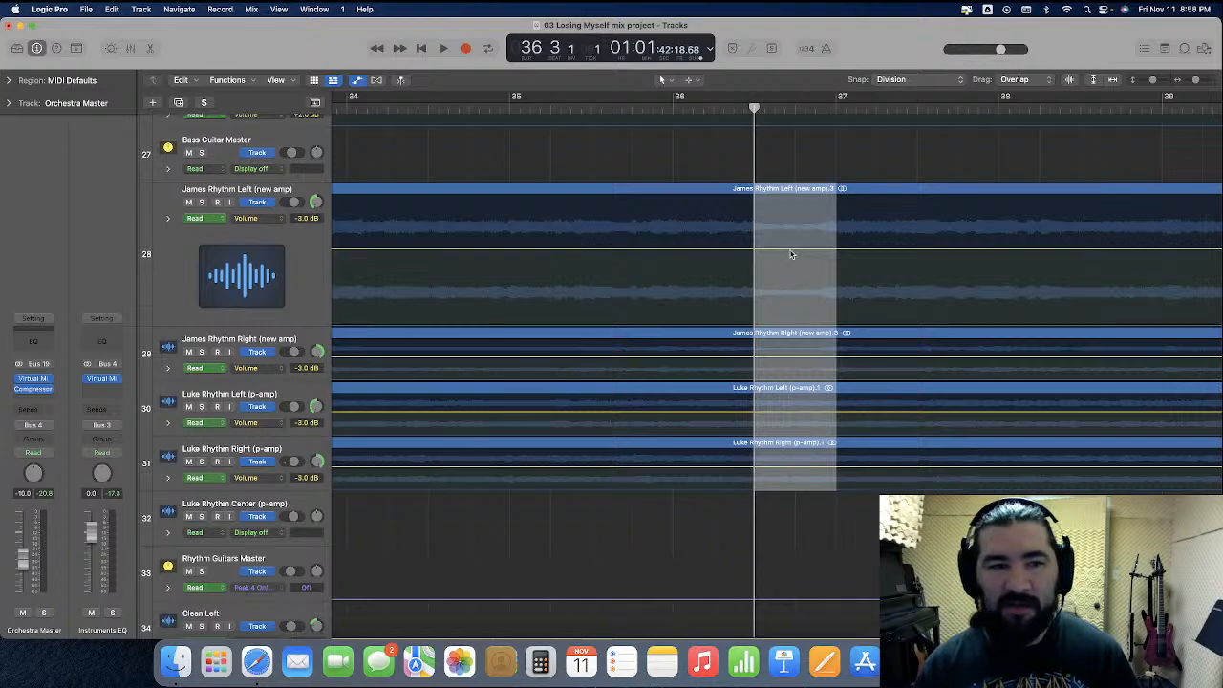
pyautogui.moveTo(791, 254); pyautogui.dragTo(791, 262)
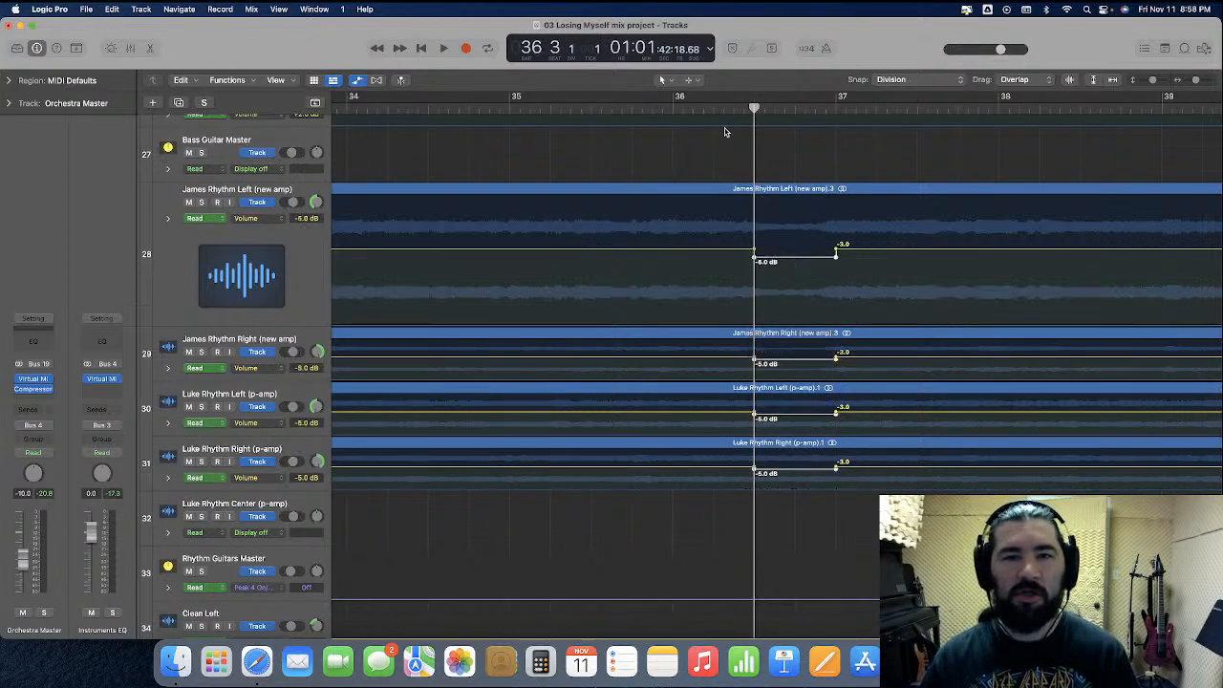
# Play back the bar 36 volume dip from bar 35 and set it to -4.5 dB on the four rhythm guitar tracks
pyautogui.click(503, 106)
pyautogui.press('space')
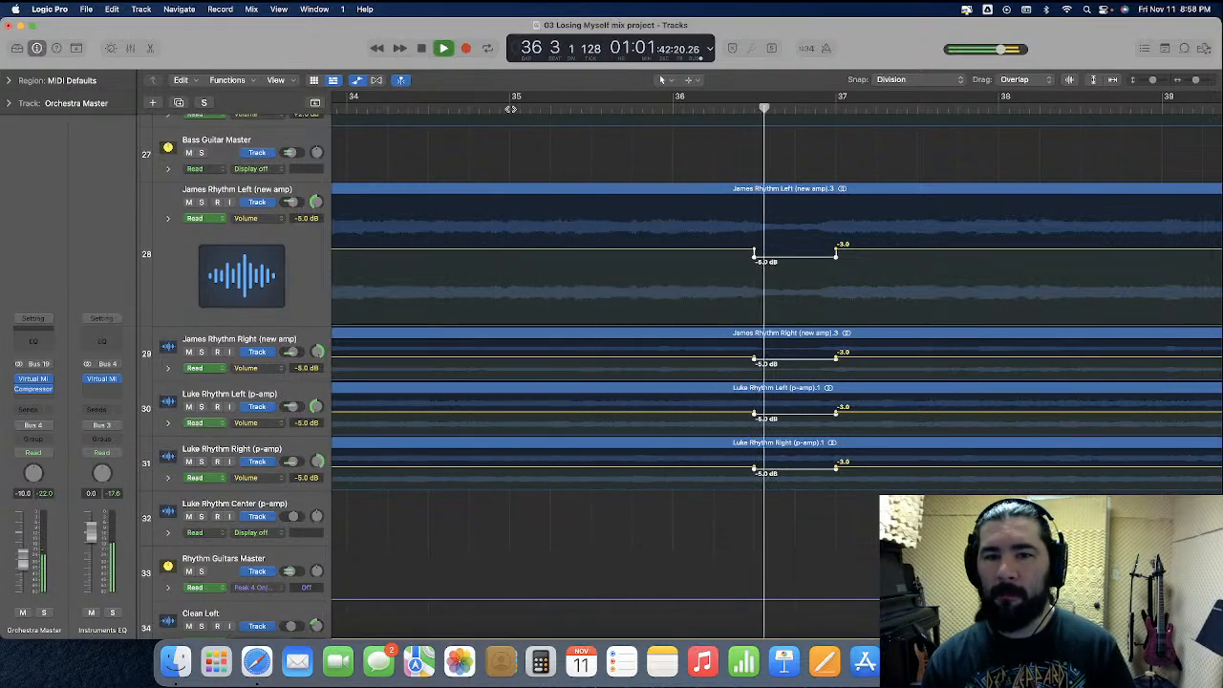
pyautogui.press('space')
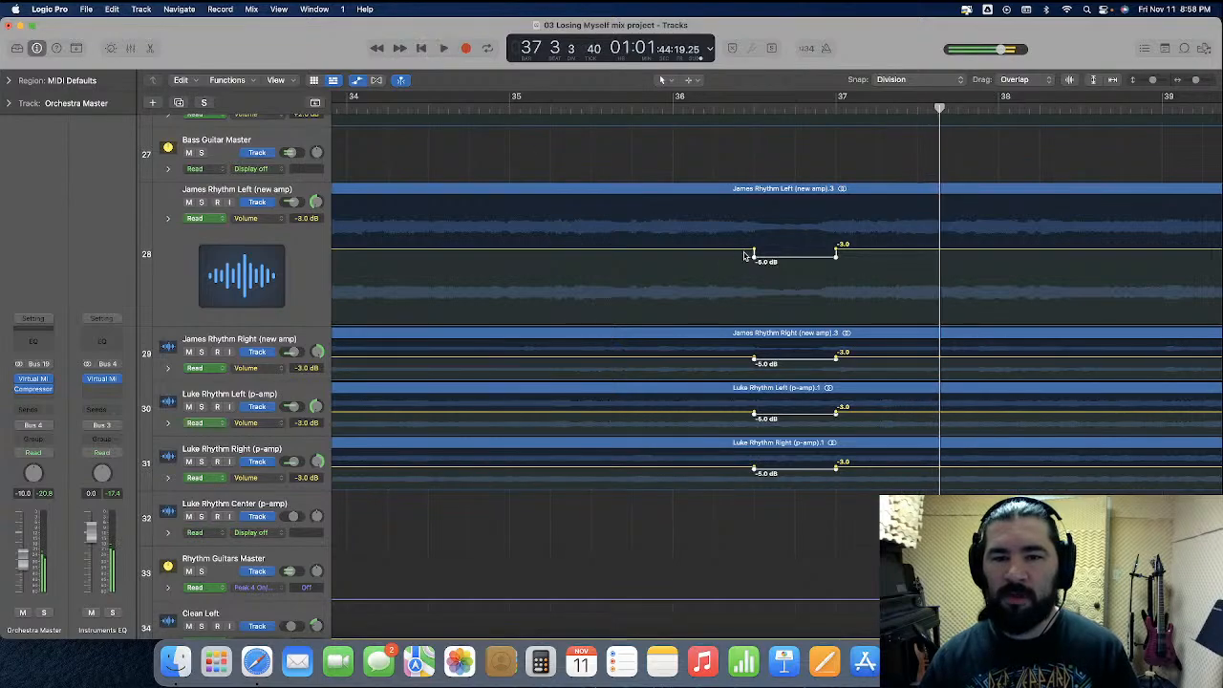
pyautogui.click(789, 261)
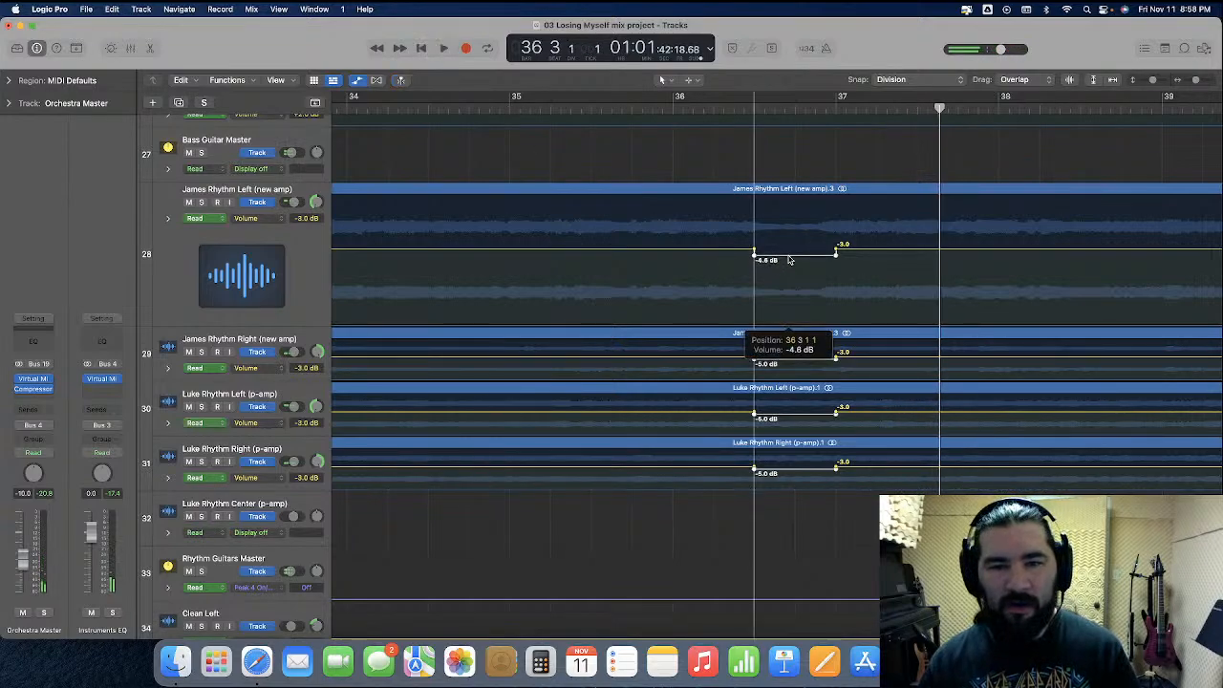
pyautogui.moveTo(789, 259); pyautogui.dragTo(789, 259)
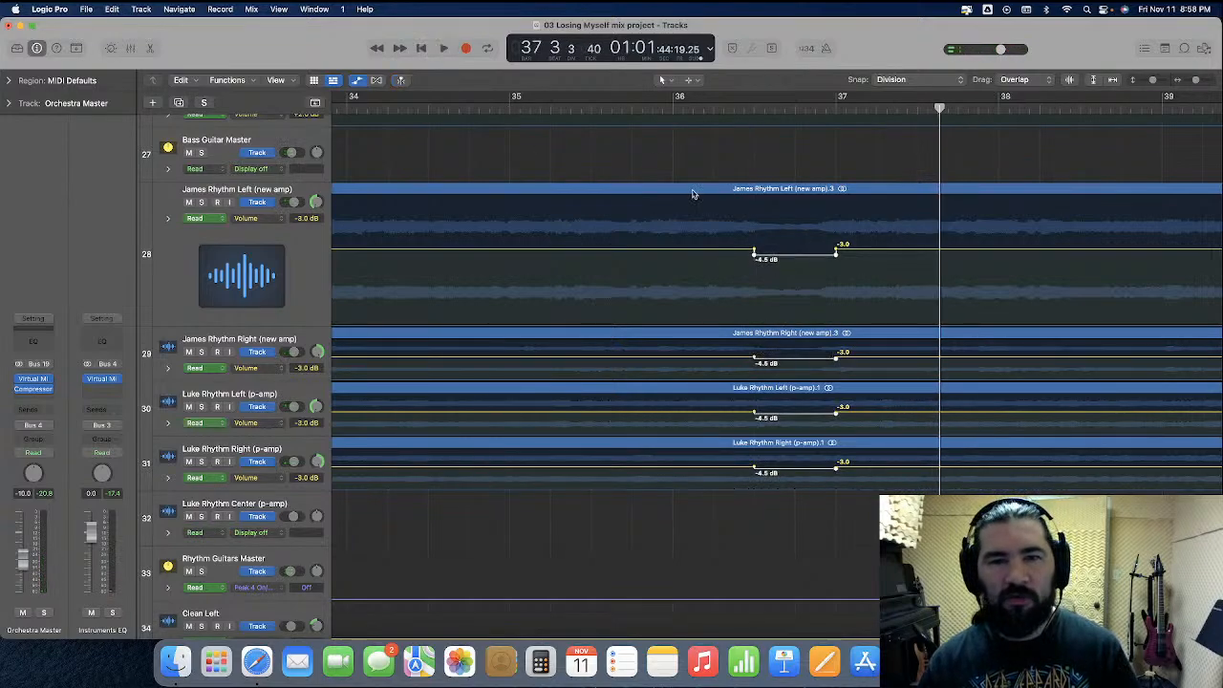
# Play on from bar 35 and lower the four rhythm guitar tracks' volume automation to -5.1 dB from bar 44 beat 2 to bar 45
pyautogui.click(521, 110)
pyautogui.press('space')
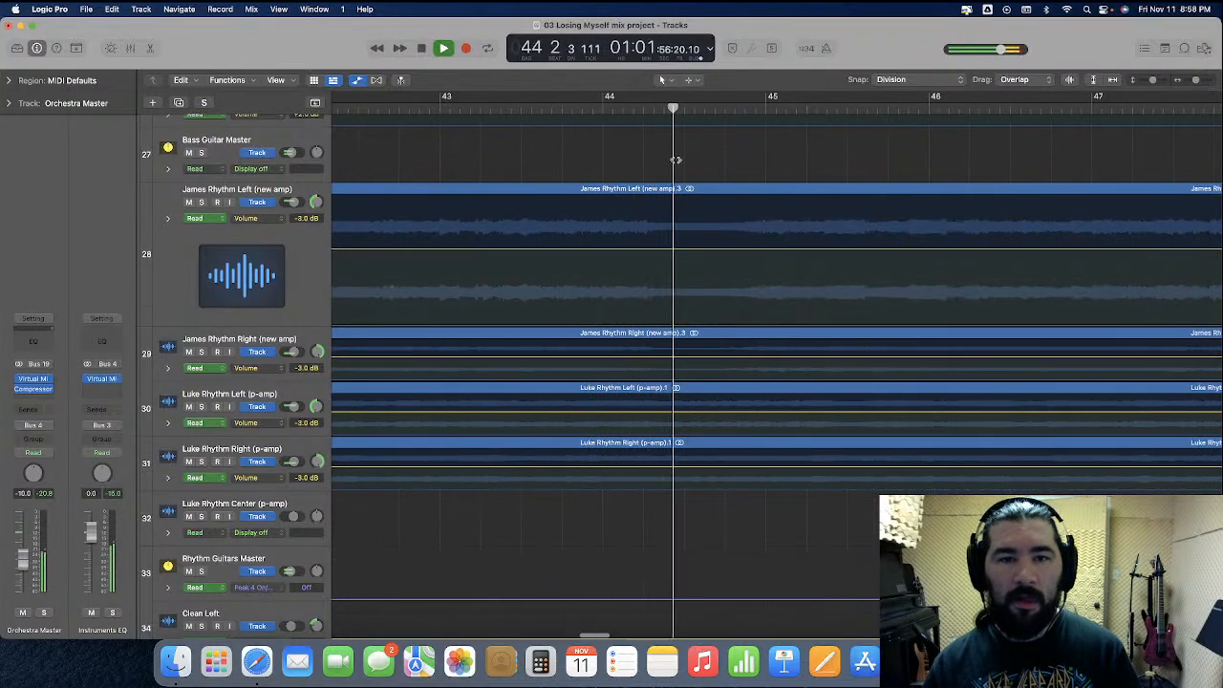
pyautogui.press('space')
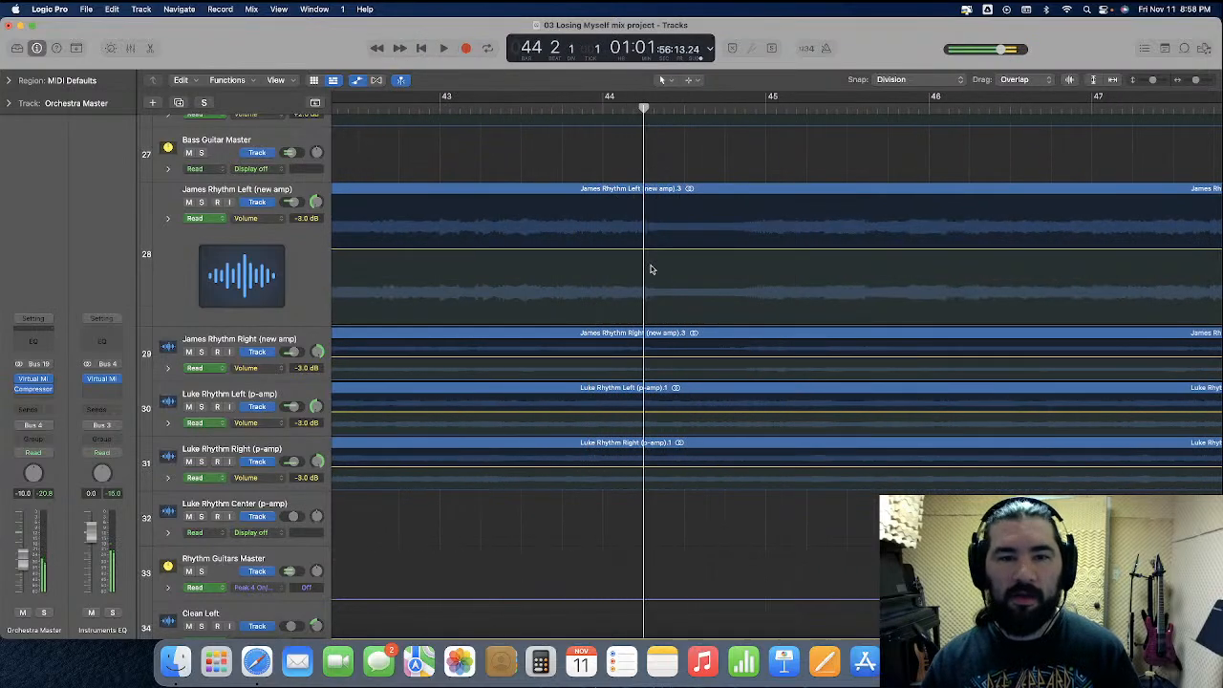
pyautogui.moveTo(644, 233); pyautogui.dragTo(766, 487)
pyautogui.click(680, 253)
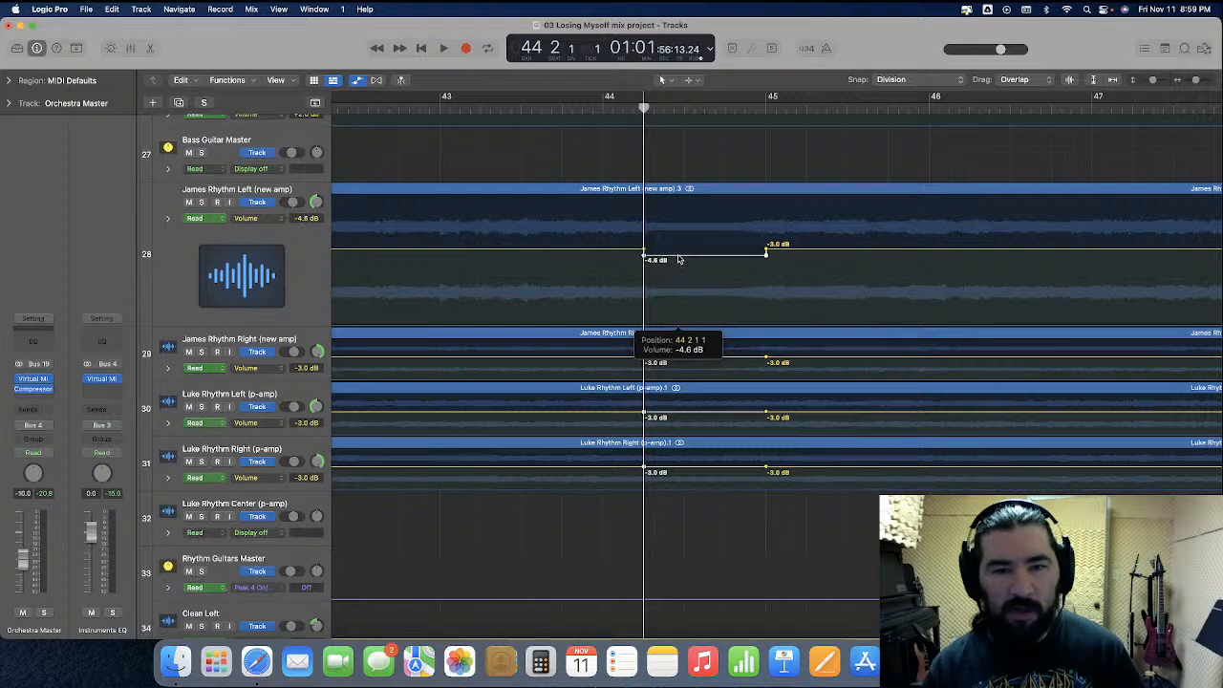
pyautogui.moveTo(678, 261); pyautogui.dragTo(682, 259)
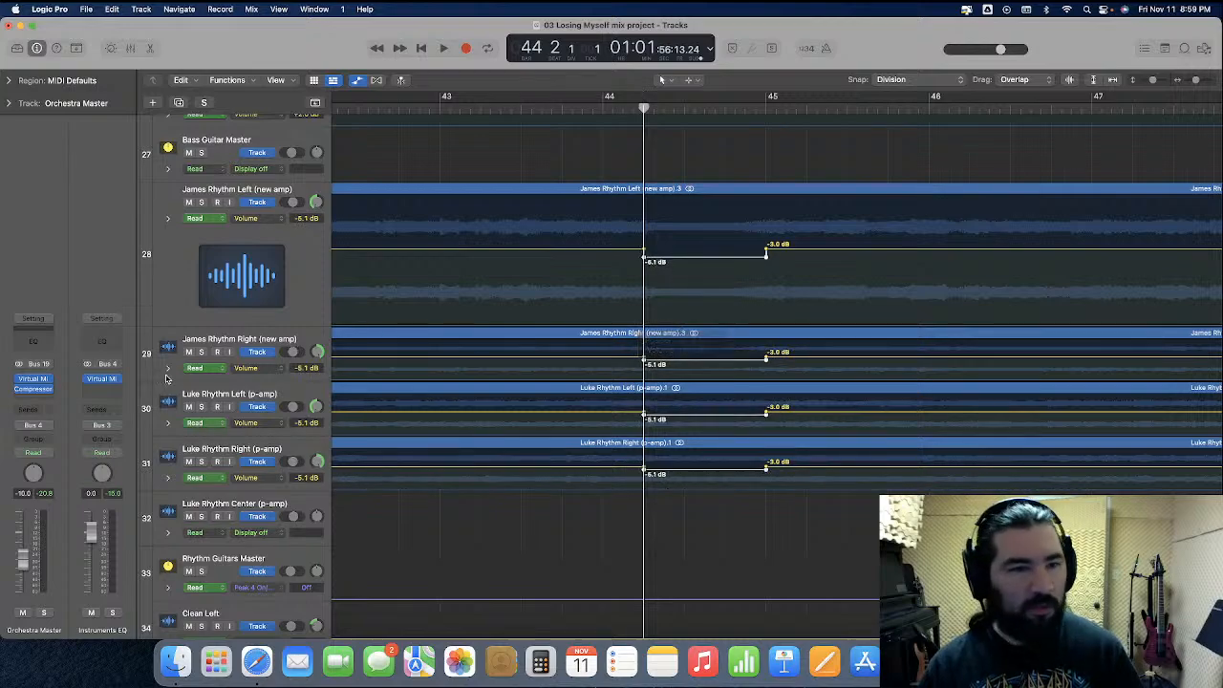
# Enlarge track 28 further, set the bar 44 dip on the four rhythm guitar tracks to -4.5 dB, and play it back
pyautogui.moveTo(256, 331); pyautogui.dragTo(256, 403)
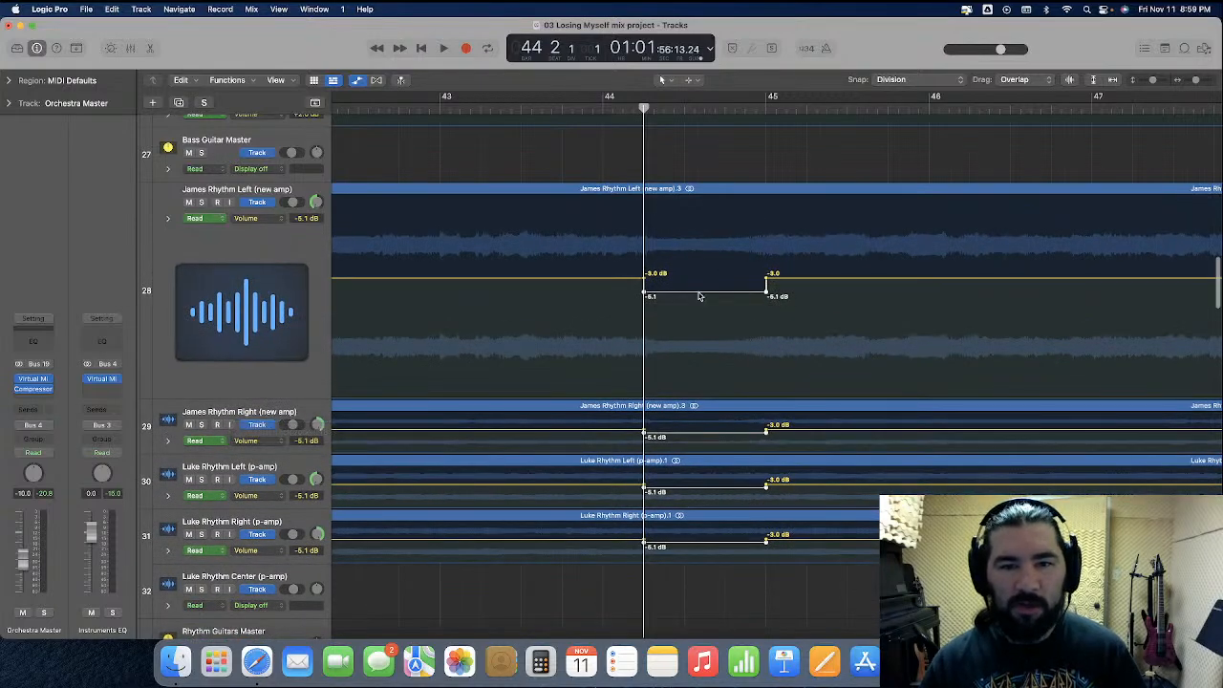
pyautogui.moveTo(699, 295); pyautogui.dragTo(704, 286)
pyautogui.click(565, 108)
pyautogui.press('space')
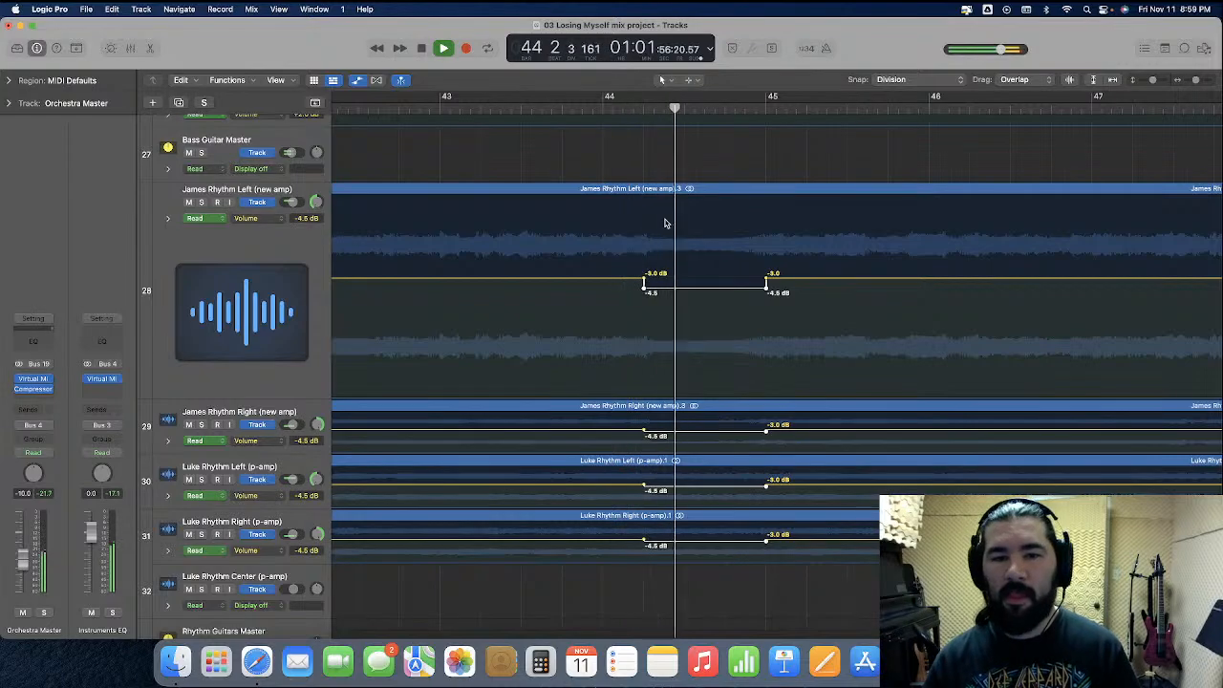
# Play on into Verse 1 and set the four rhythm guitar tracks' raised volume section from bar 48 to 51 to -2.5 dB
pyautogui.press('super+Left')
pyautogui.press('super+Left')
pyautogui.press('super+Left')
pyautogui.press('super+Left')
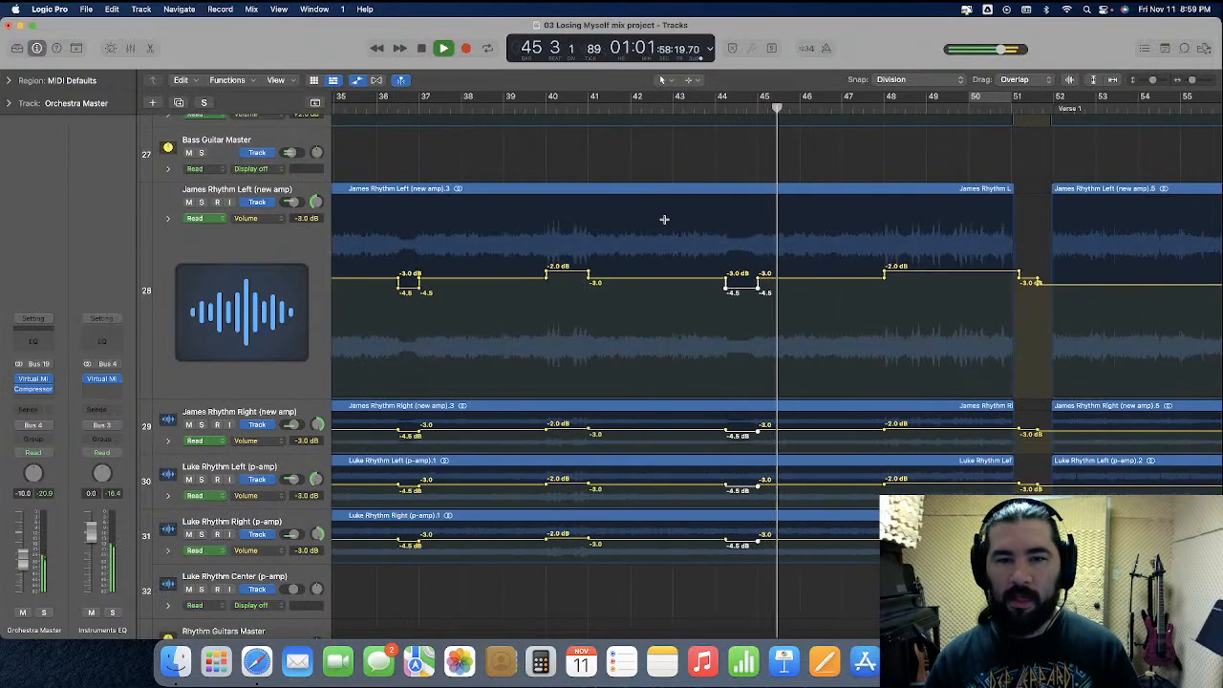
pyautogui.press('super+Left')
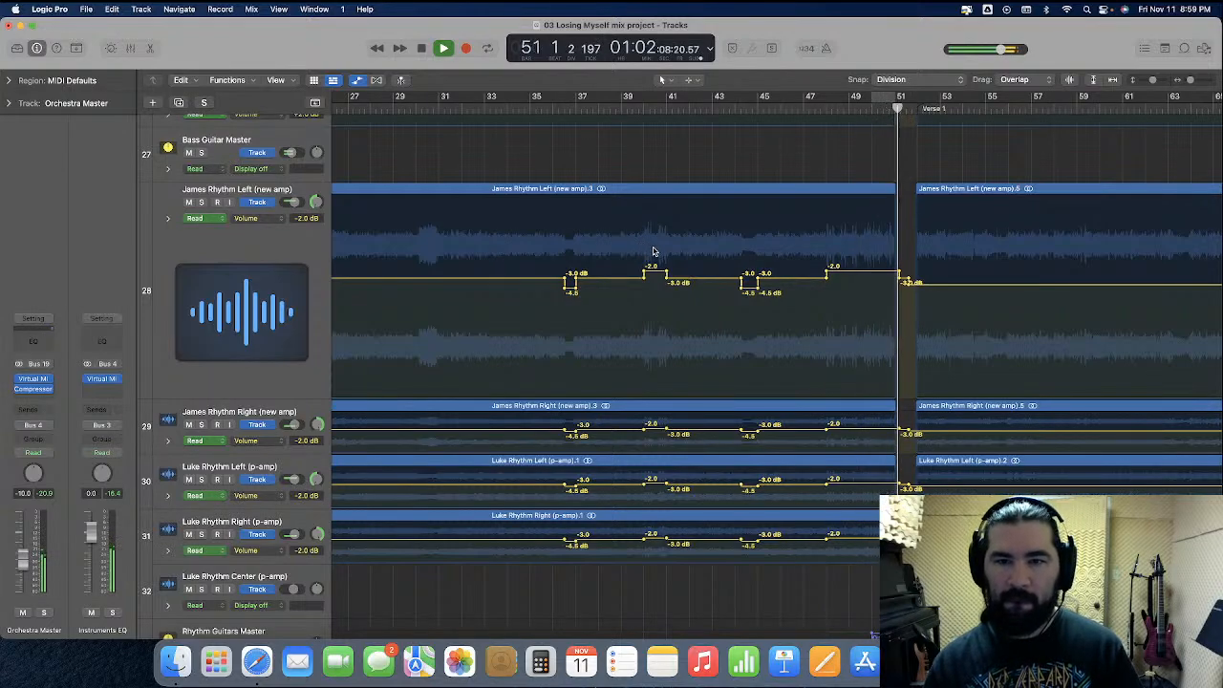
pyautogui.scroll(-2, 656, 251)
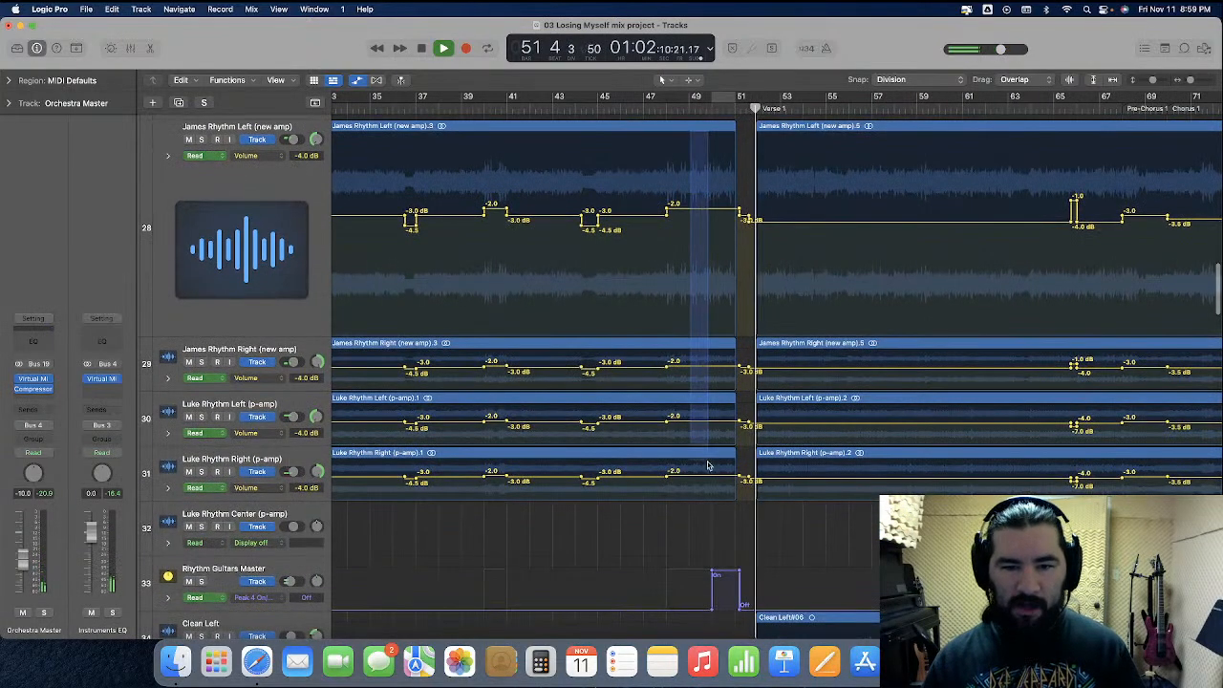
pyautogui.moveTo(683, 207); pyautogui.dragTo(686, 239)
pyautogui.click(686, 237)
# Bring the whole arrangement into view, stop playback, and return the playhead to bar 1
pyautogui.press('super+Left')
pyautogui.press('super+Left')
pyautogui.press('super+Left')
pyautogui.press('super+Left')
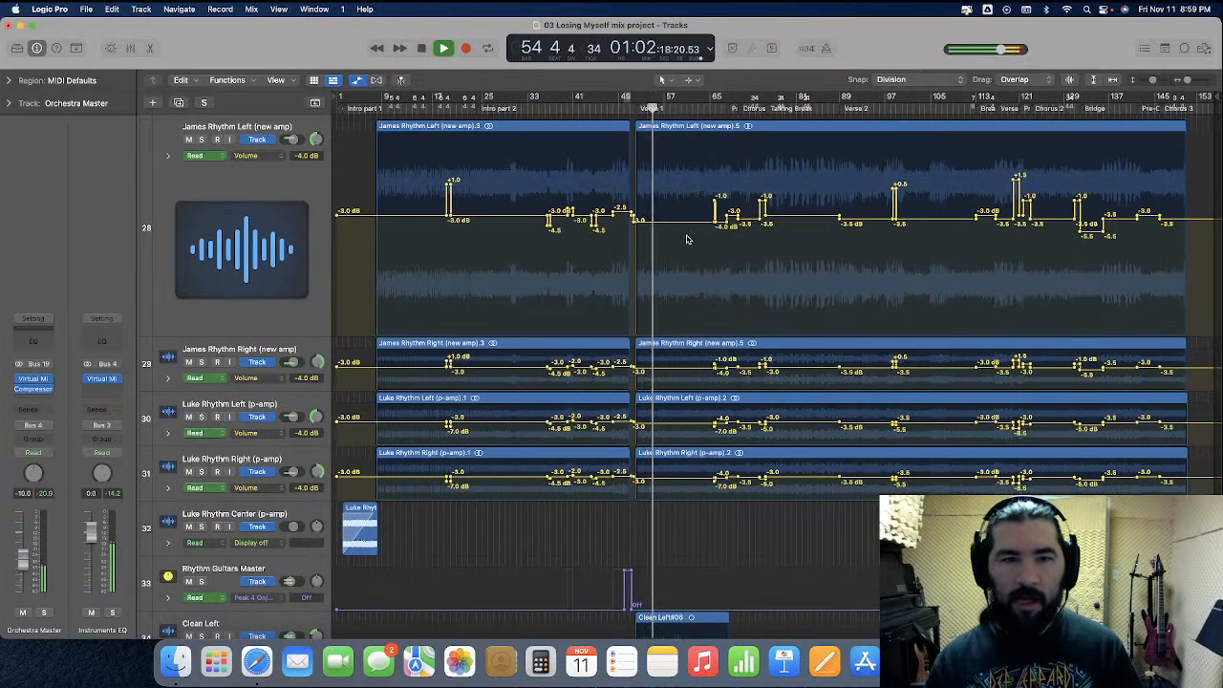
pyautogui.press('space')
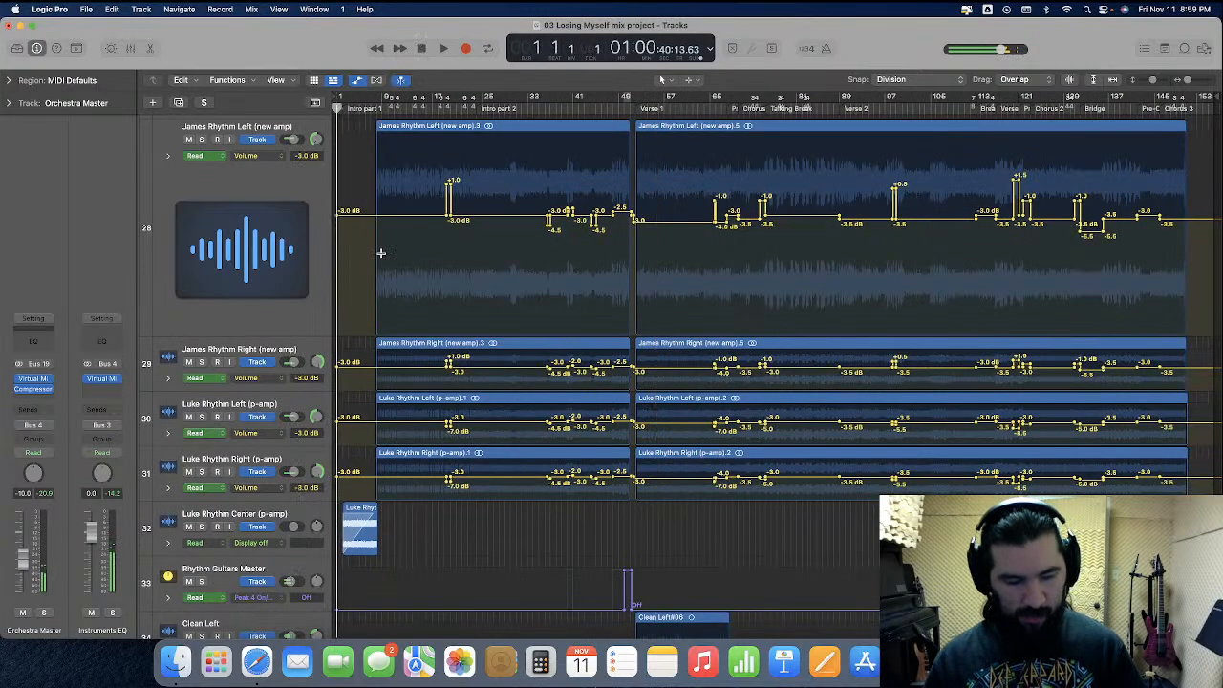
# Restore the height of track 28, hide automation, and save the project
pyautogui.moveTo(254, 331); pyautogui.dragTo(261, 171)
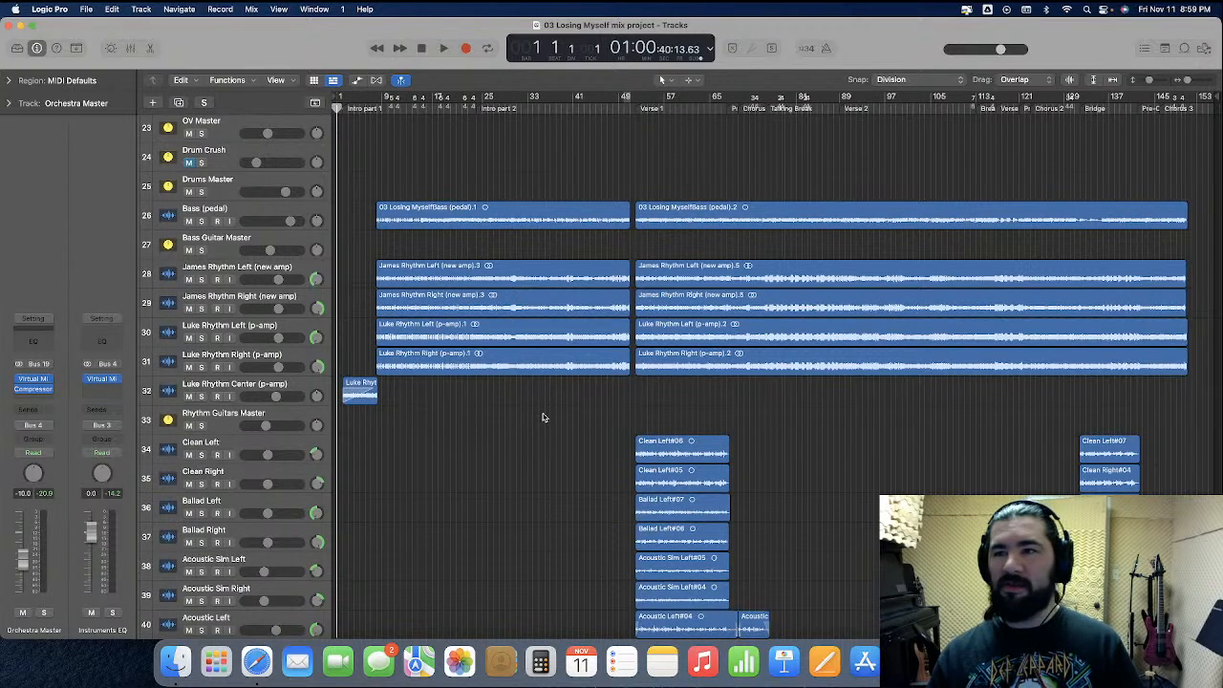
pyautogui.press('super+s')
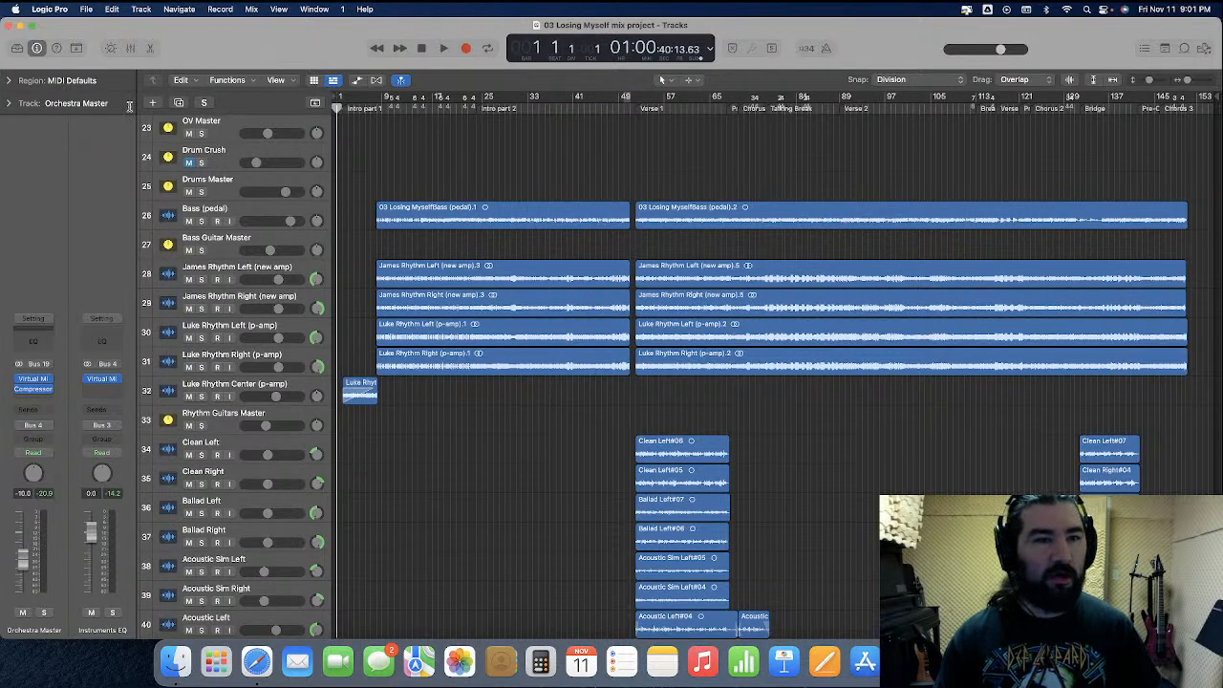
# Start a bounce of the whole project to the Bounces folder, using the existing "03 Losing Myself first pass.wav" as the file name
pyautogui.click(82, 10)
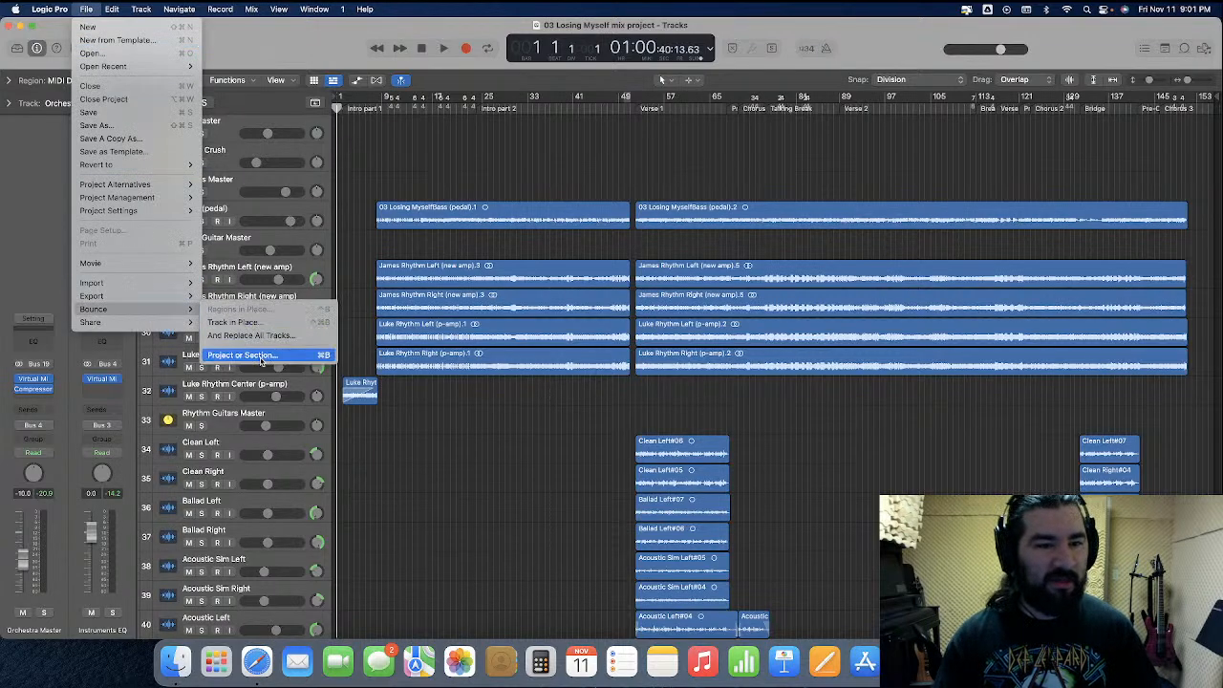
pyautogui.click(261, 360)
pyautogui.press('Return')
pyautogui.click(686, 151)
pyautogui.press('Return')
pyautogui.click(652, 343)
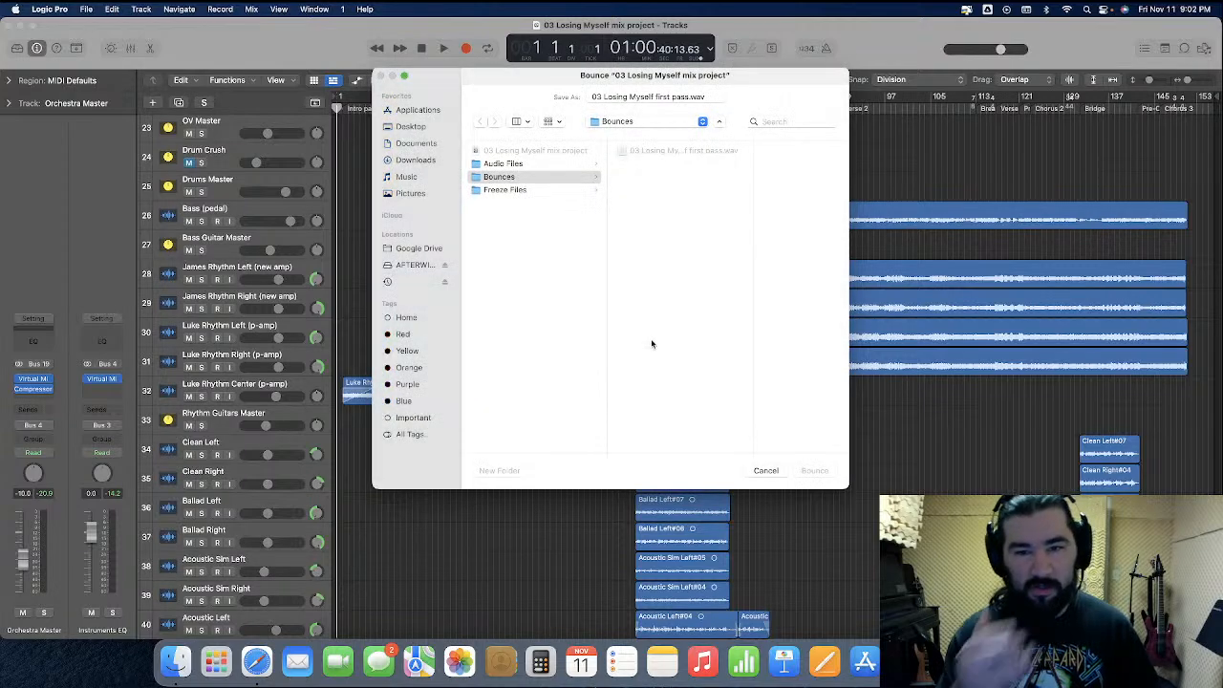